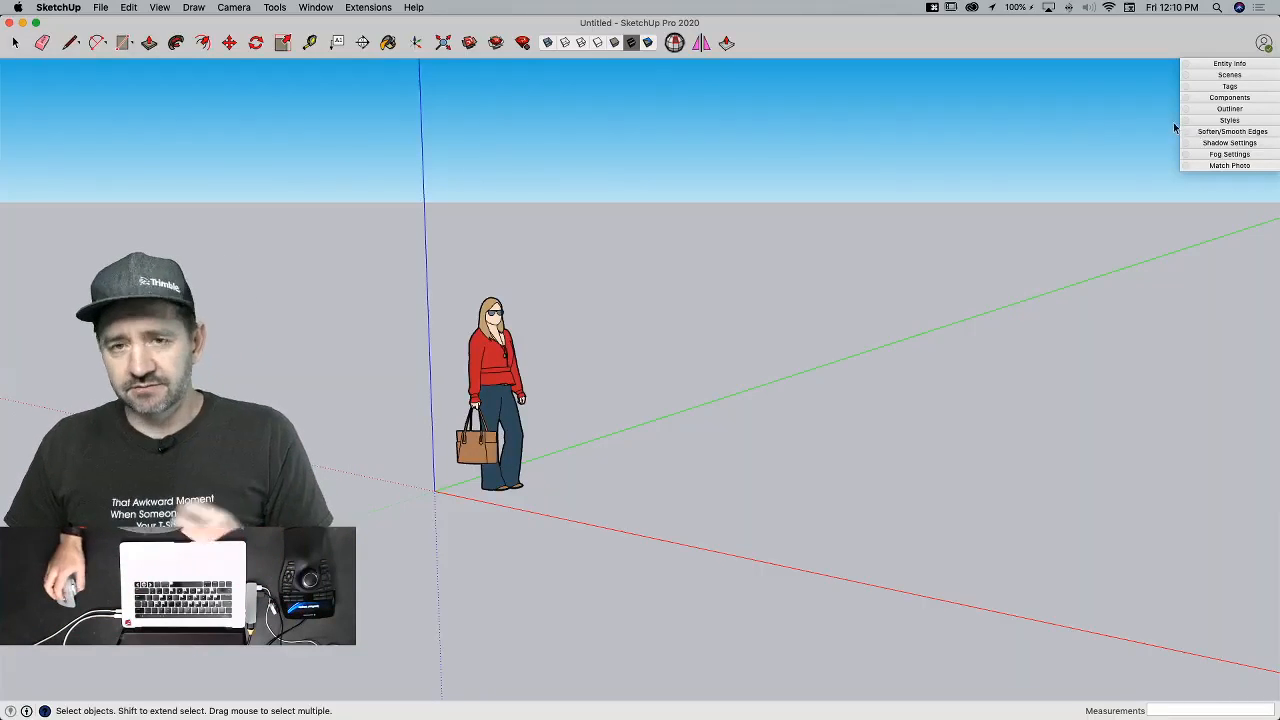
# Step: Add a watermark to the current style using the parts-list table screenshot from the Desktop folder
pyautogui.click(1229, 120)
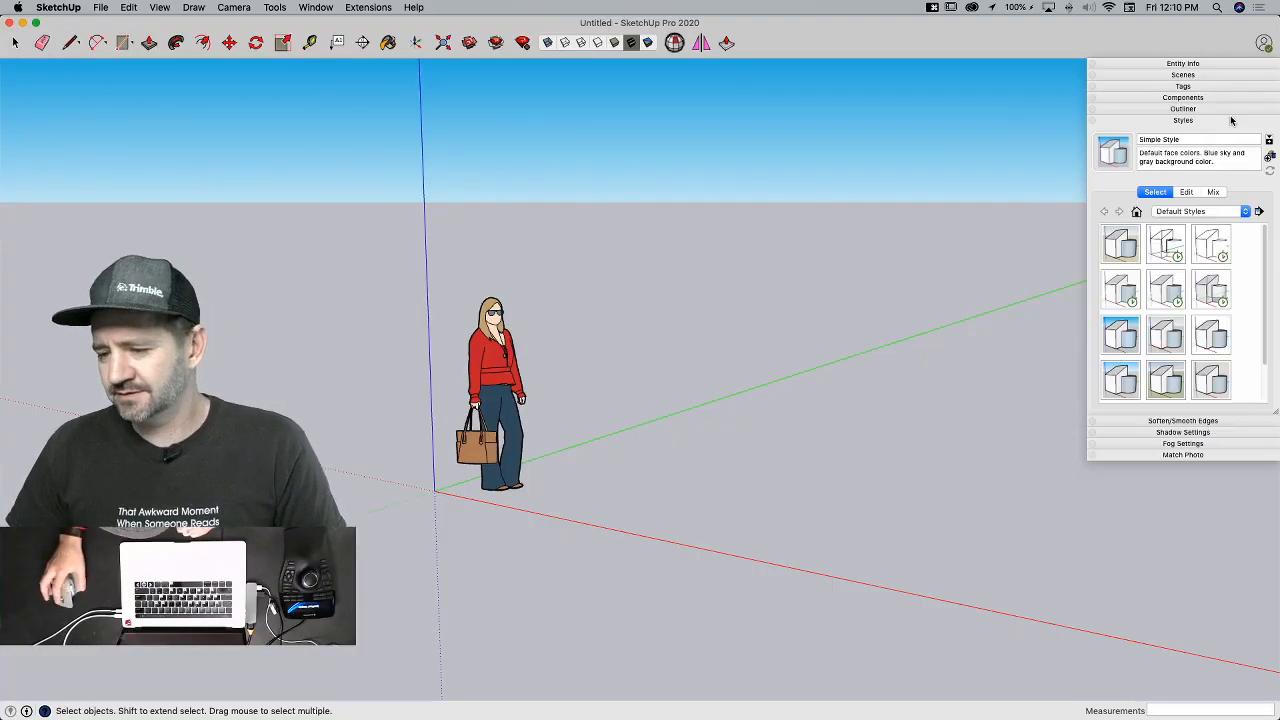
pyautogui.click(1186, 192)
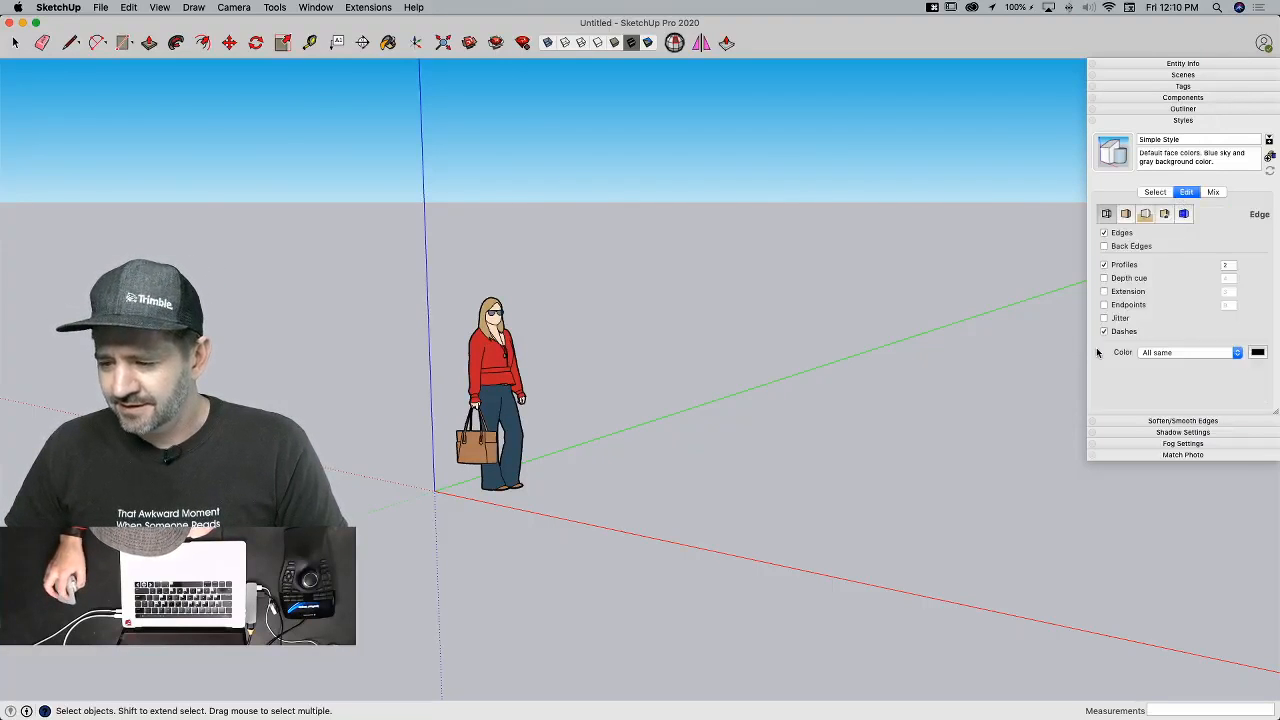
pyautogui.click(1166, 214)
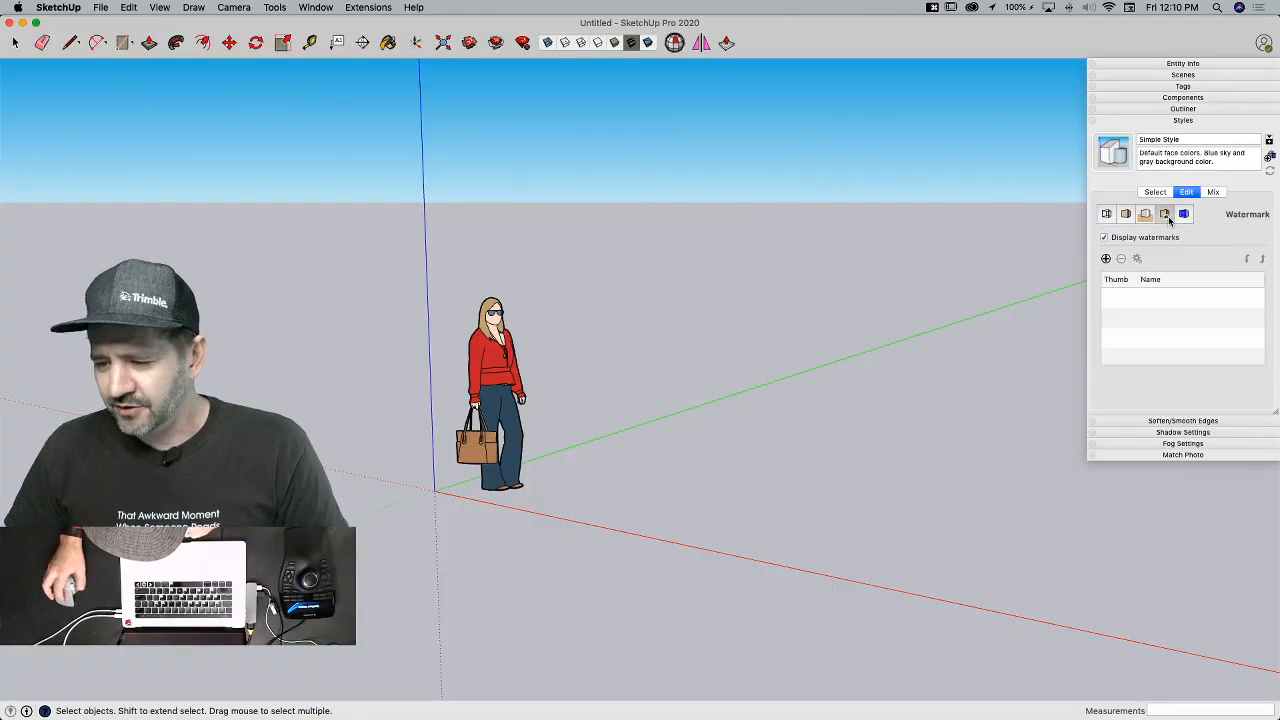
pyautogui.click(1106, 259)
pyautogui.click(120, 119)
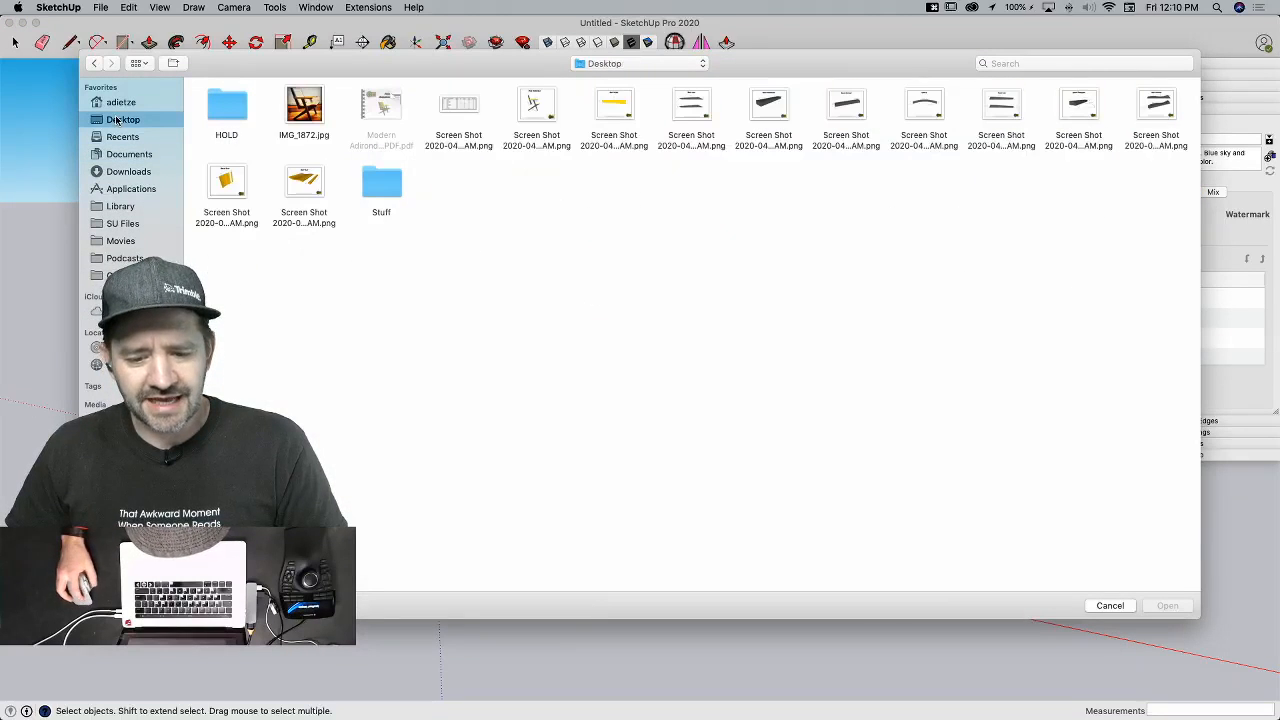
pyautogui.click(452, 106)
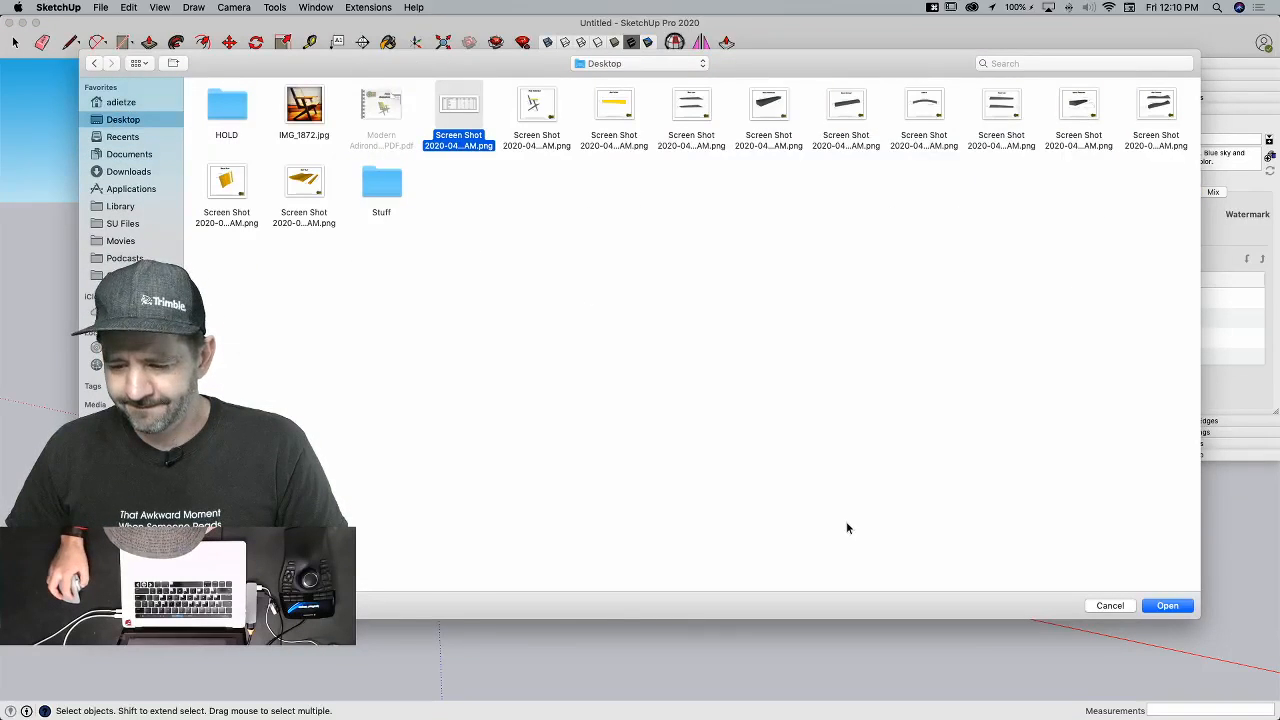
pyautogui.press('Return')
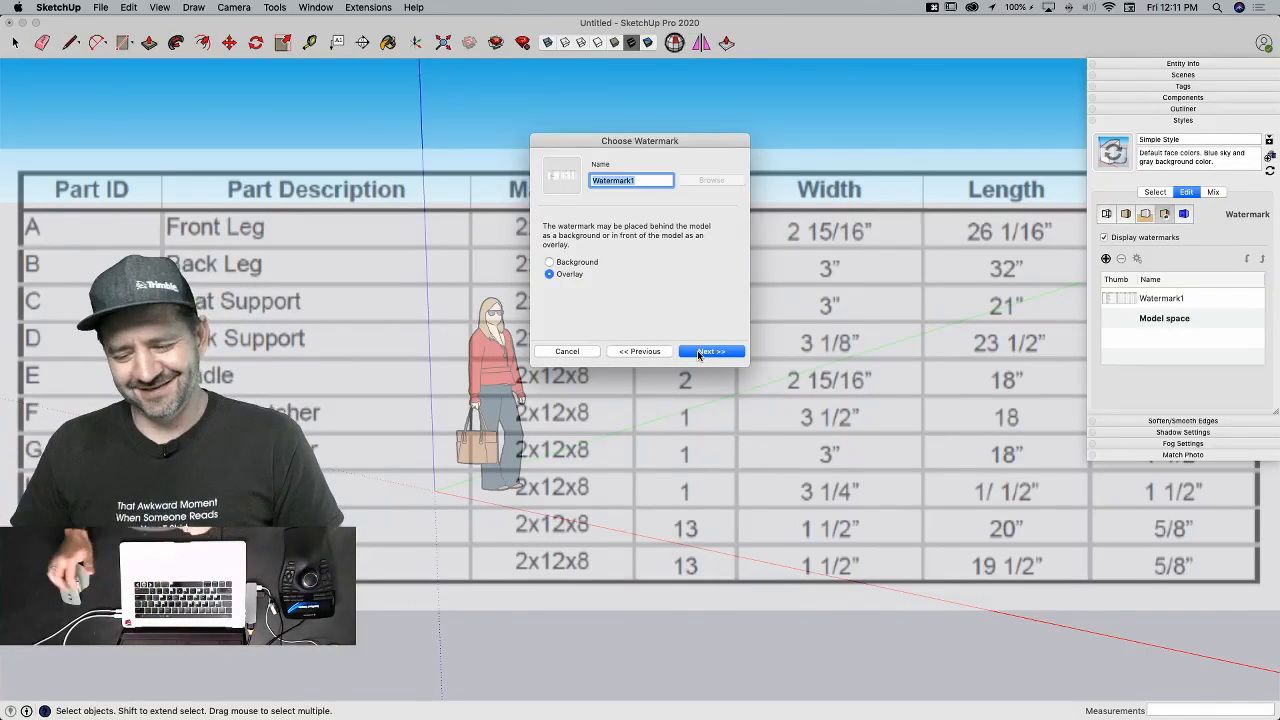
# Step: Place the watermark behind the model as a background, keeping the blend fully on the image
pyautogui.click(578, 266)
pyautogui.click(711, 353)
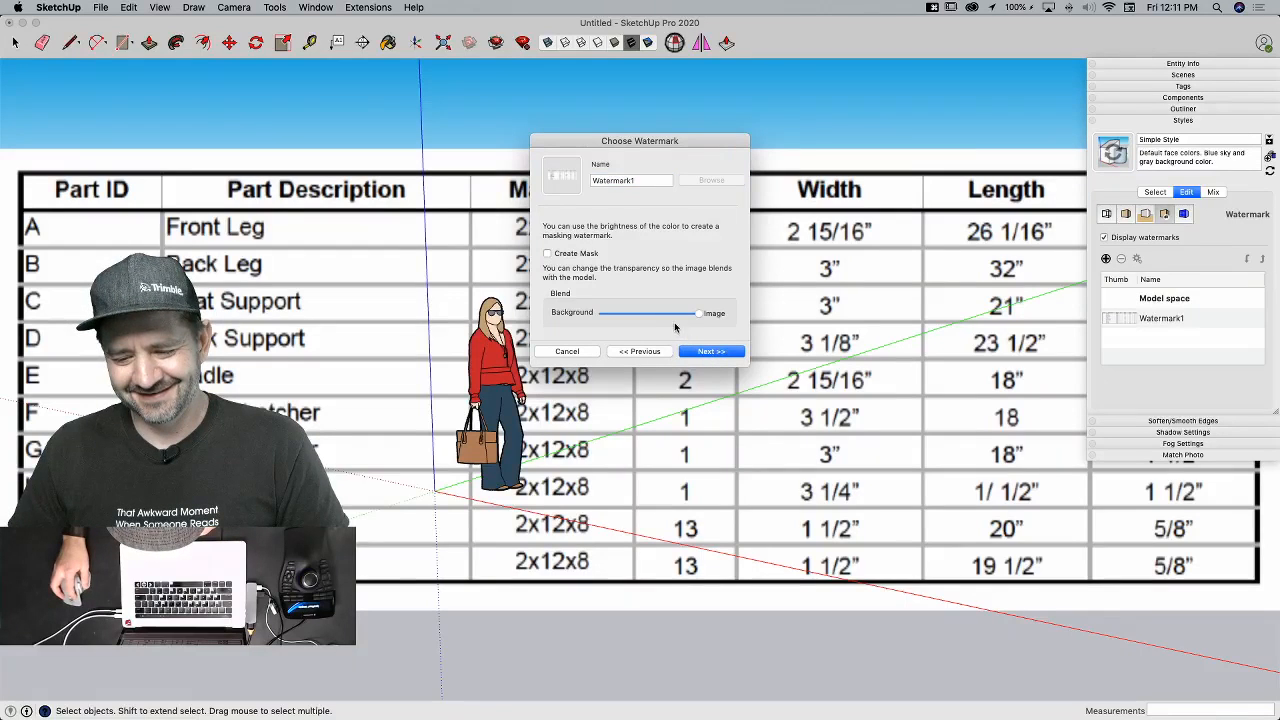
pyautogui.click(707, 350)
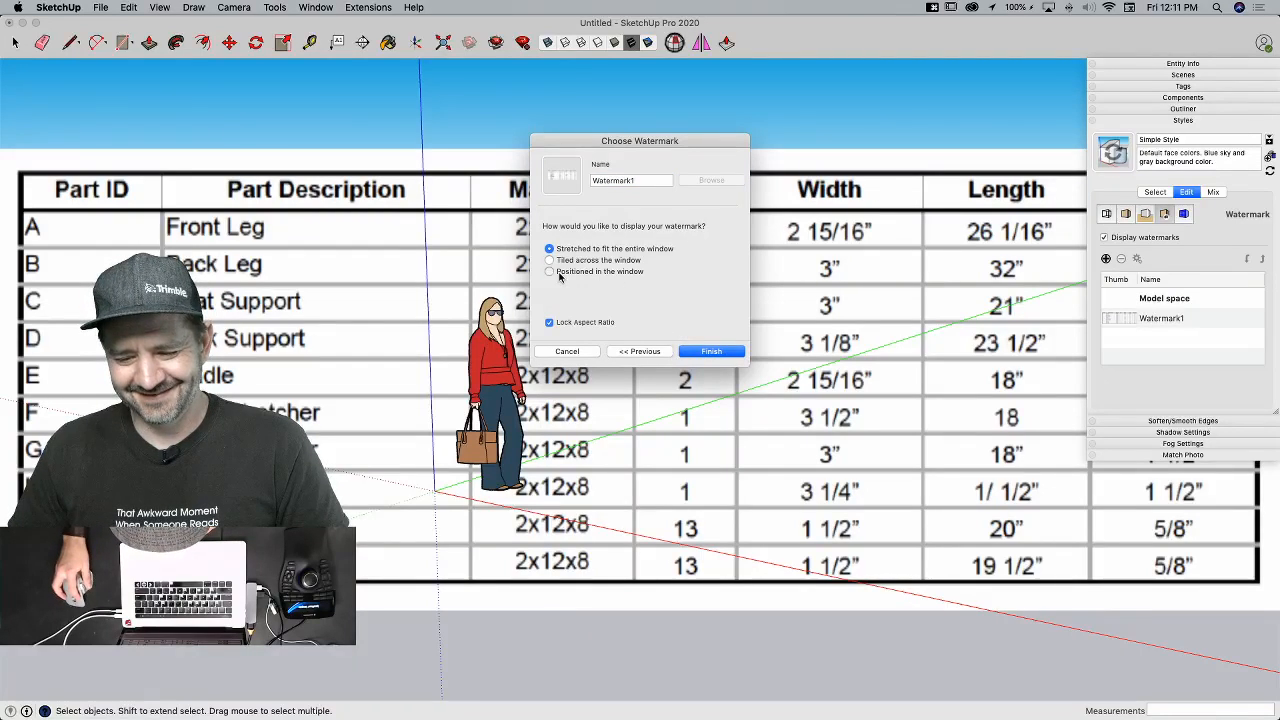
# Step: Position the watermark in the window's upper-left corner, scale it down to slightly below the middle setting, and finish it
pyautogui.click(550, 272)
pyautogui.click(686, 290)
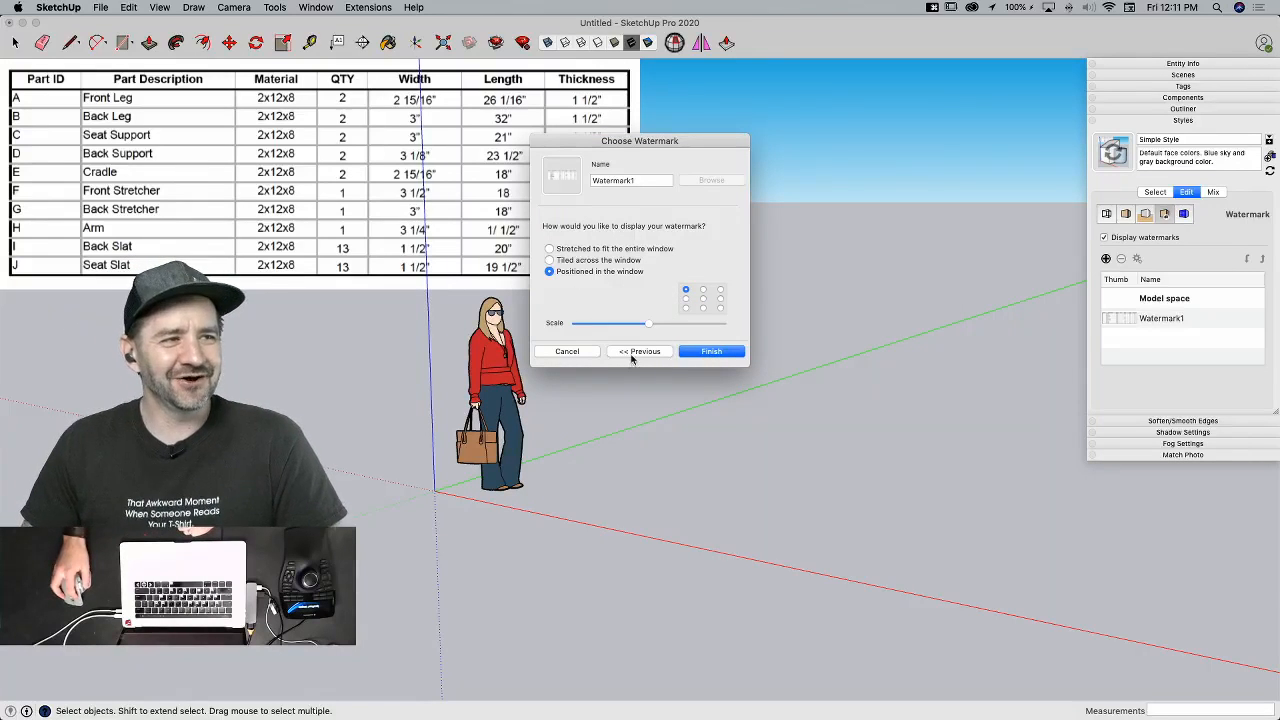
pyautogui.moveTo(648, 325); pyautogui.dragTo(635, 326)
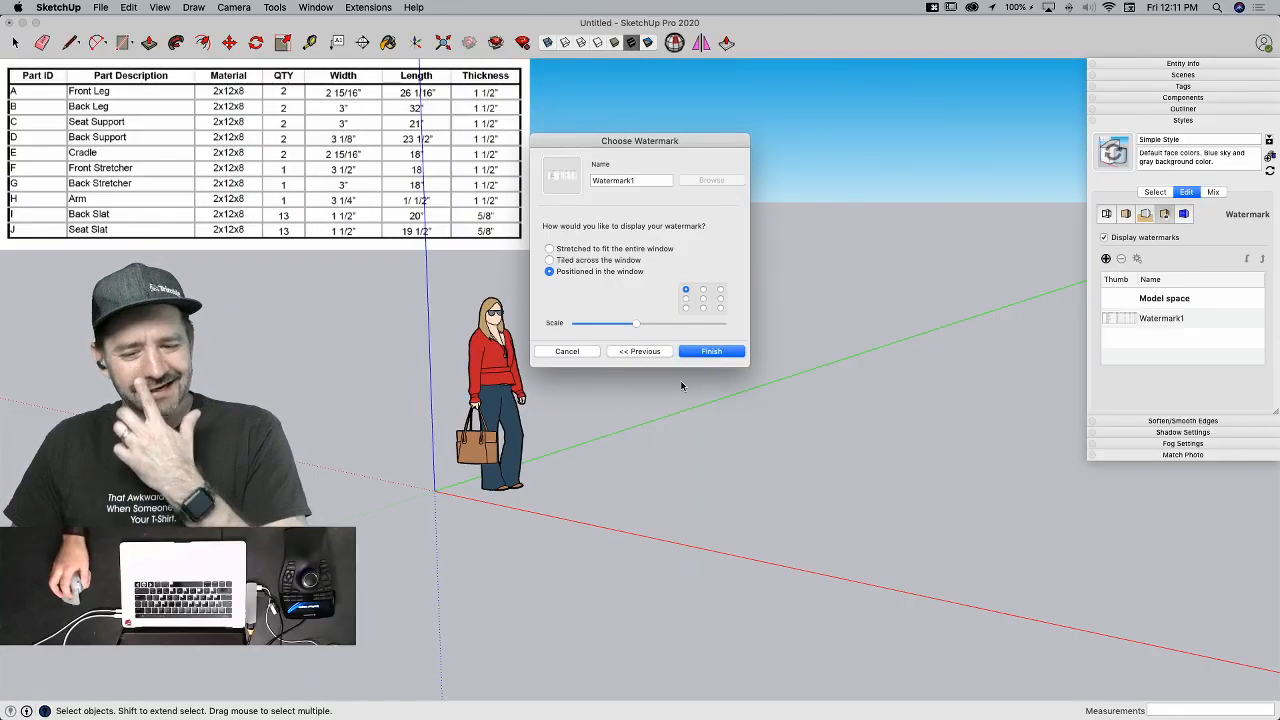
pyautogui.moveTo(636, 324); pyautogui.dragTo(632, 327)
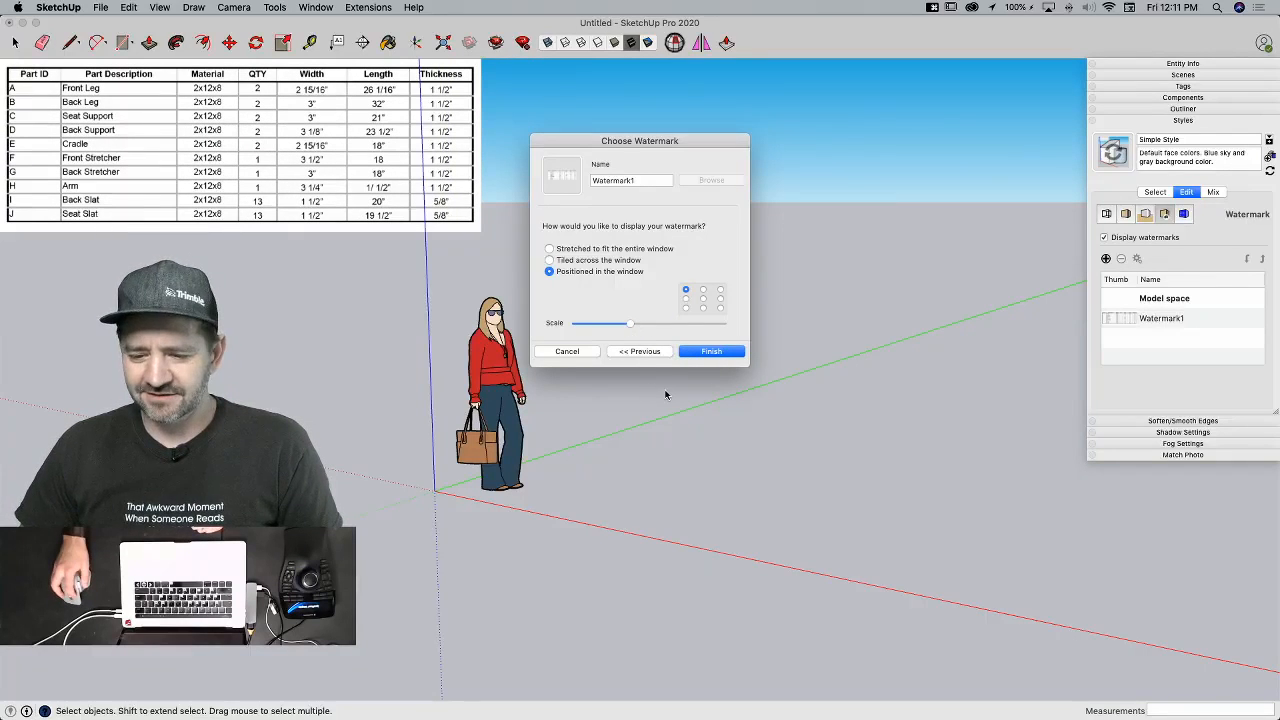
pyautogui.click(689, 353)
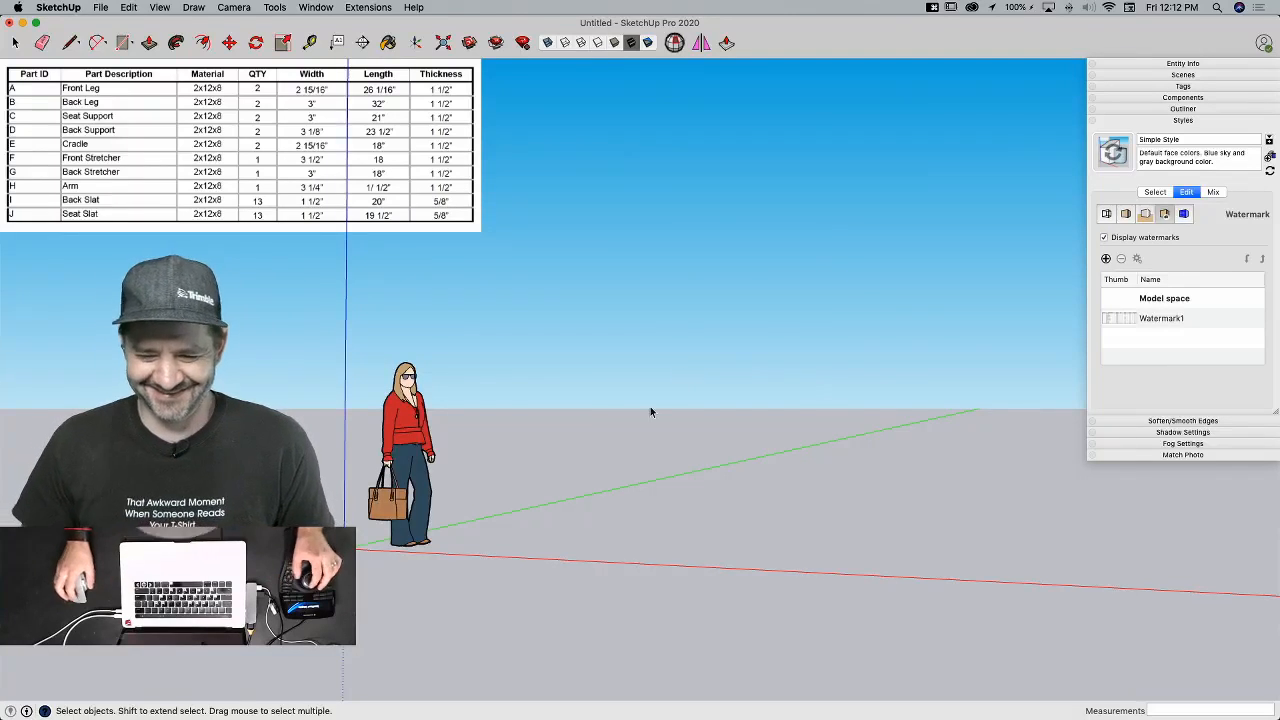
pyautogui.scroll(-4, 661, 395)
pyautogui.scroll(2, 638, 437)
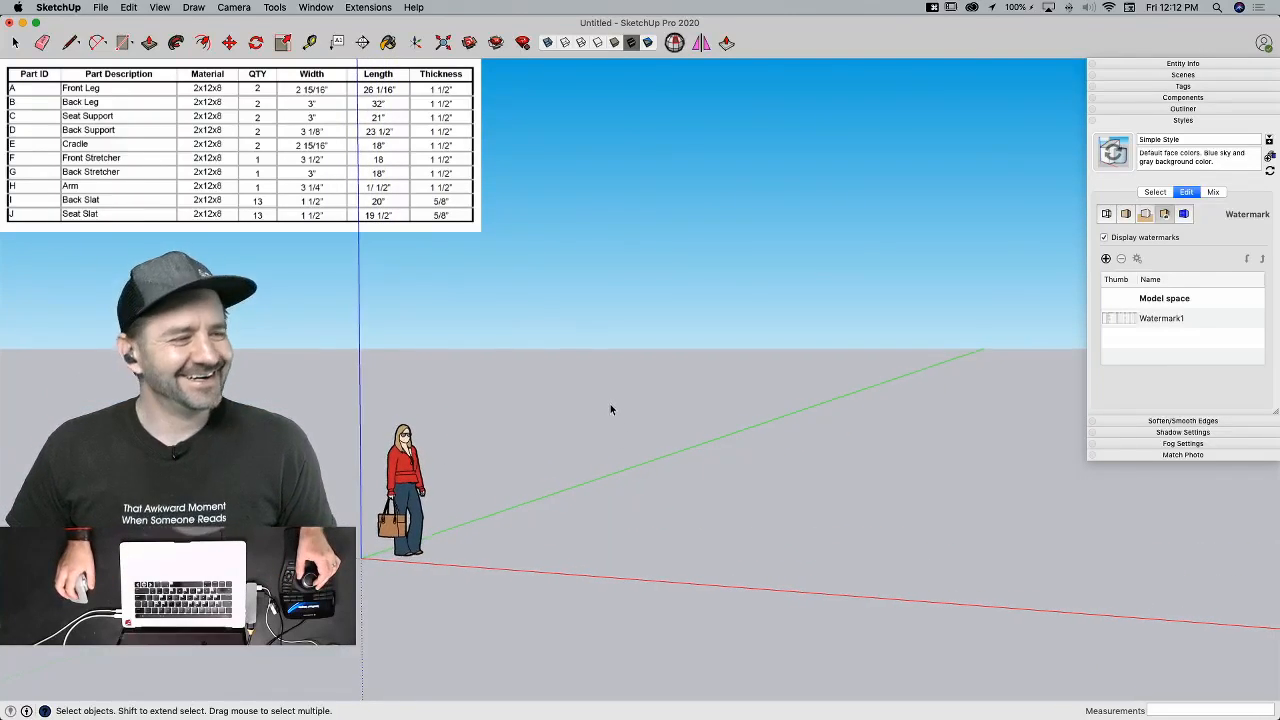
pyautogui.scroll(3, 583, 468)
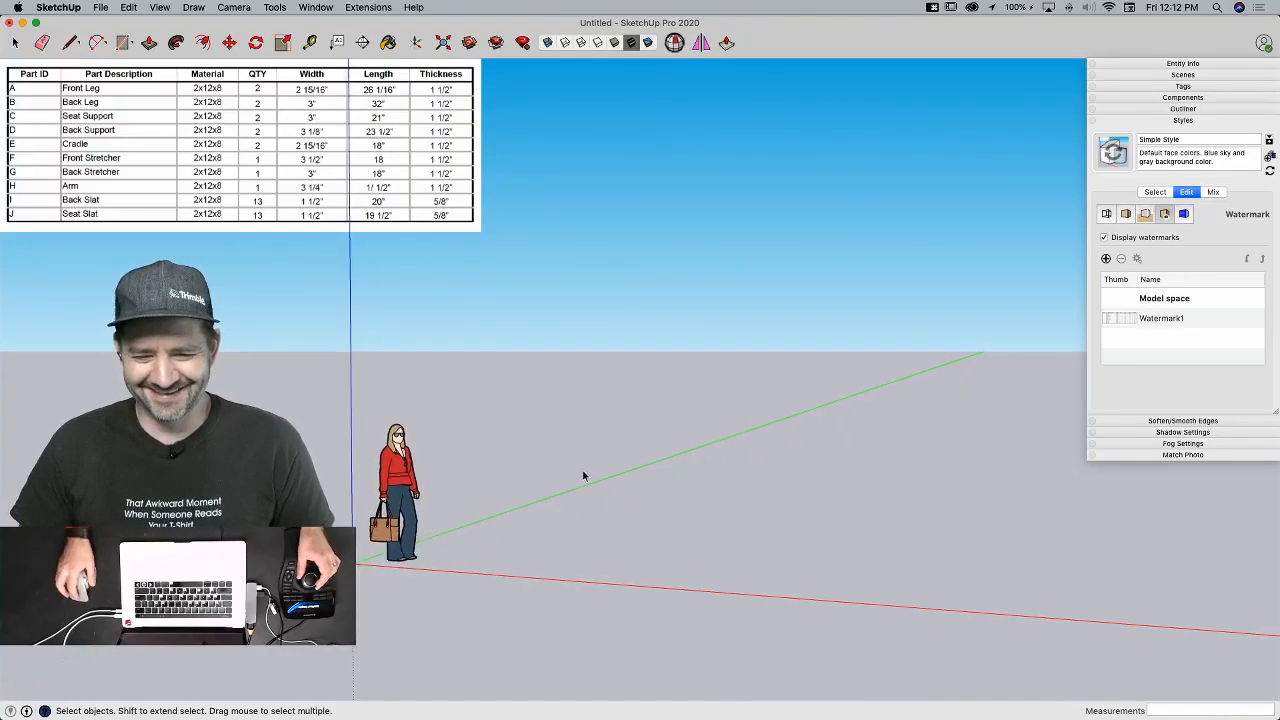
pyautogui.scroll(2, 562, 526)
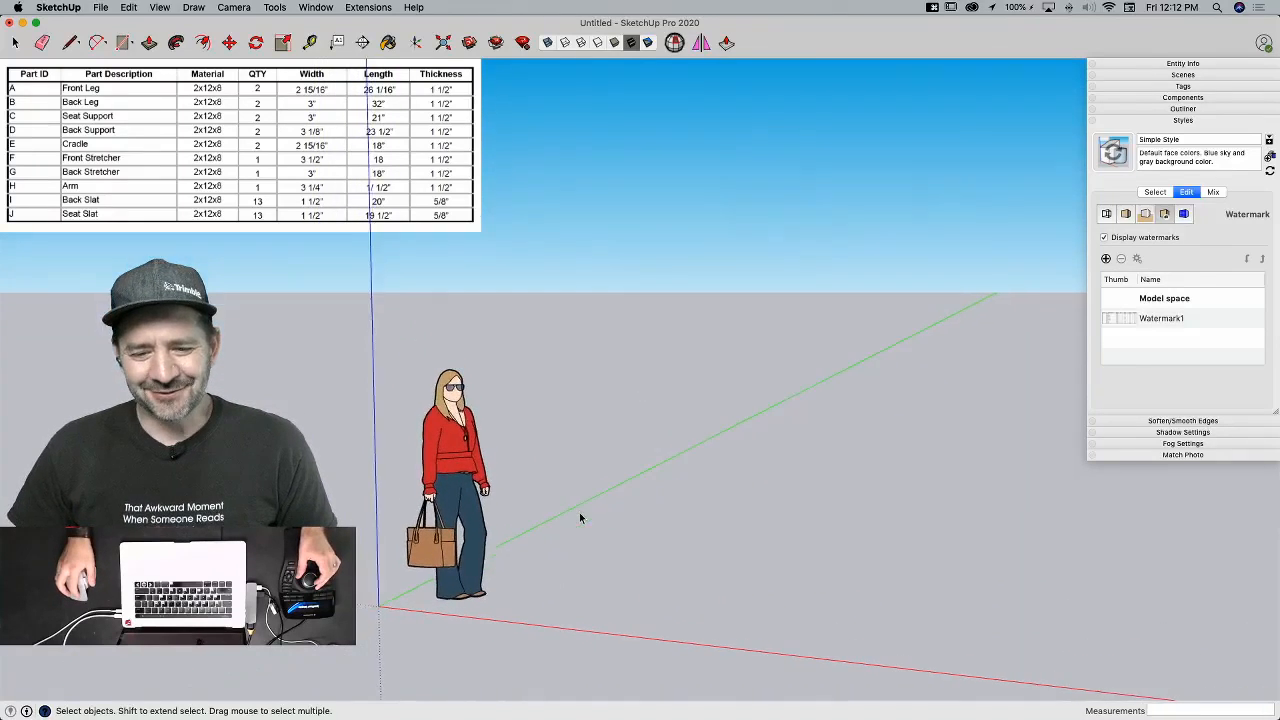
# Step: Draw a 2 15/16 by 26 1/16 inch rectangle on the ground between the red and green axes for the front leg
pyautogui.moveTo(547, 518)
pyautogui.mouseDown(button='middle')
pyautogui.moveTo(435, 331)
pyautogui.moveTo(441, 400)
pyautogui.moveTo(408, 474)
pyautogui.mouseUp(button='middle')
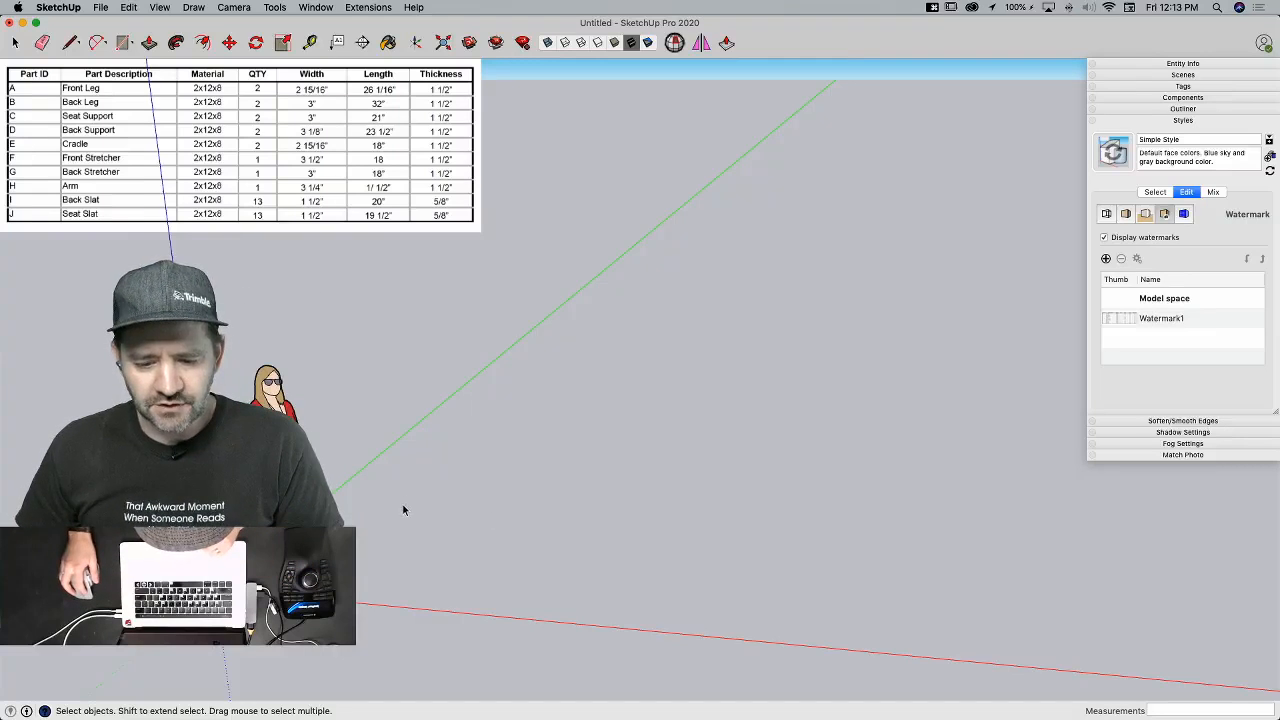
pyautogui.press('r')
pyautogui.click(403, 563)
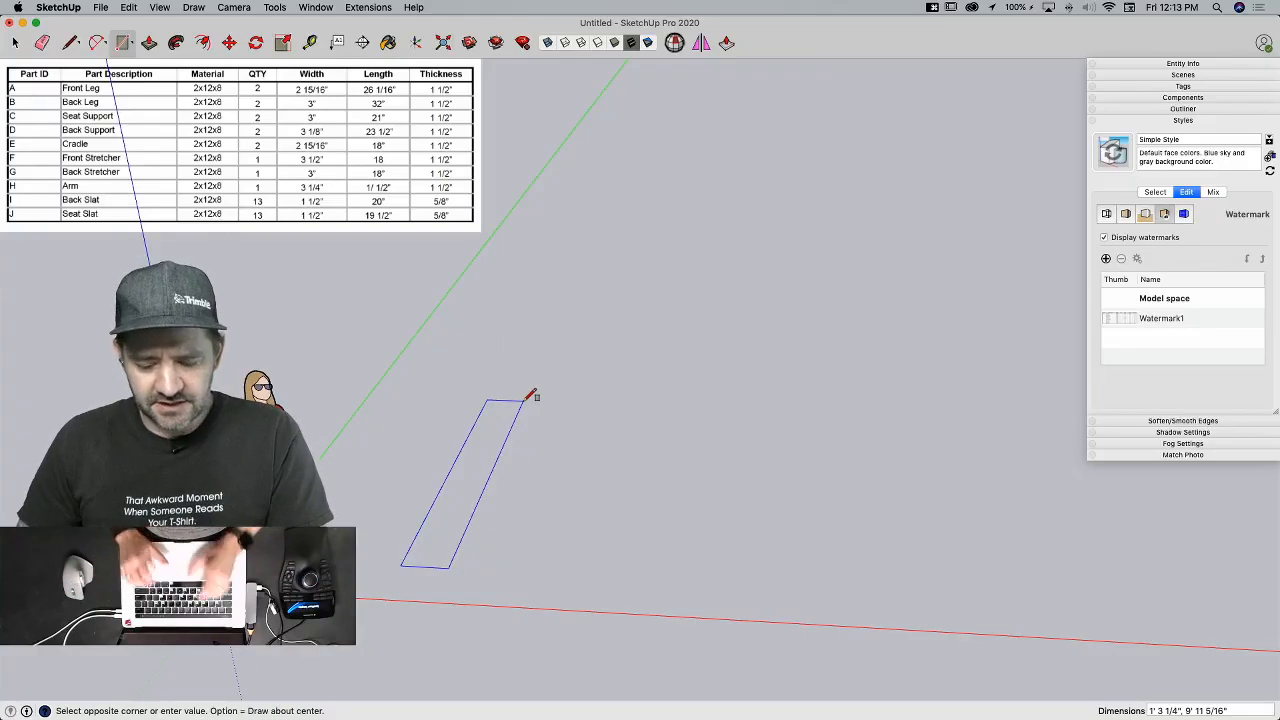
pyautogui.write('2')
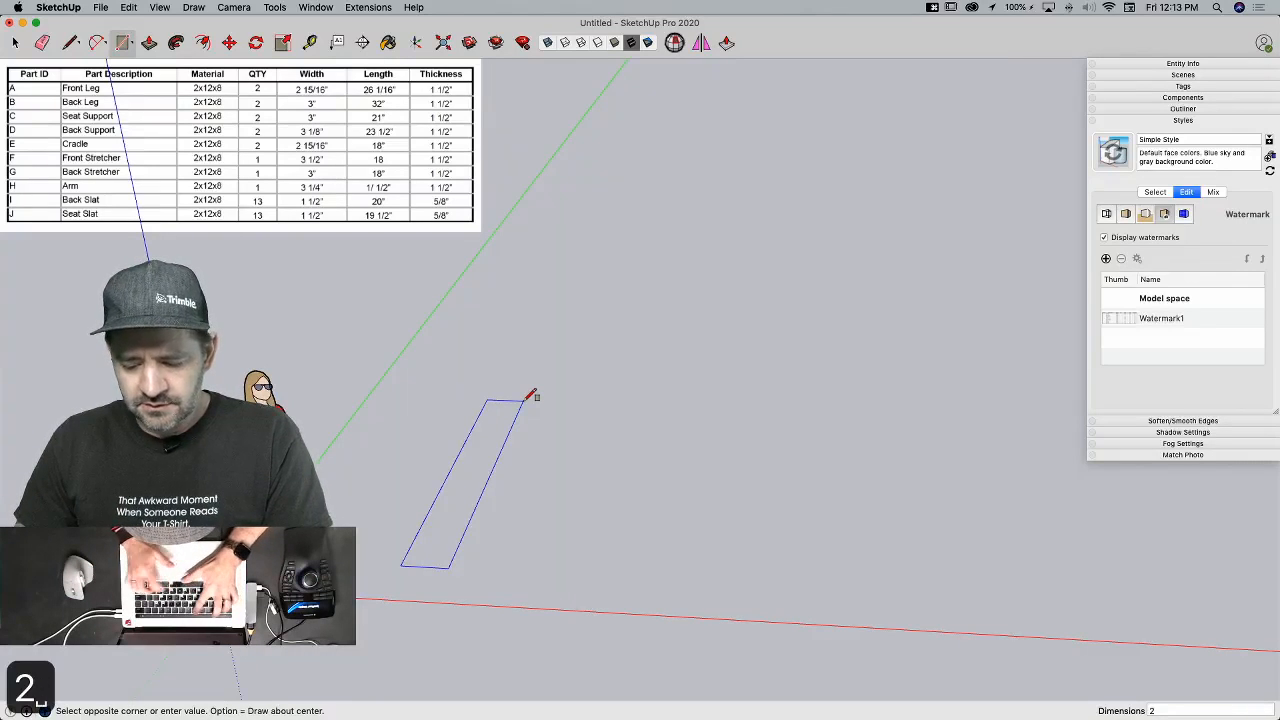
pyautogui.write(',15/16')
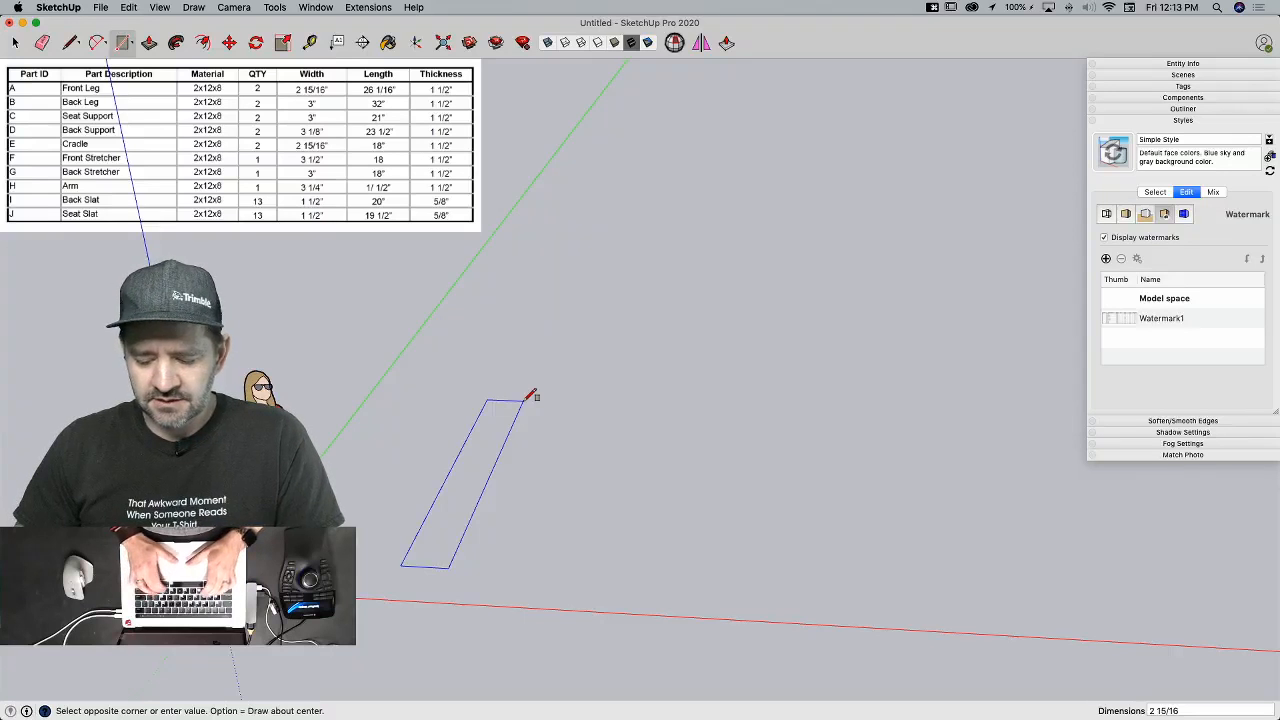
pyautogui.write(',')
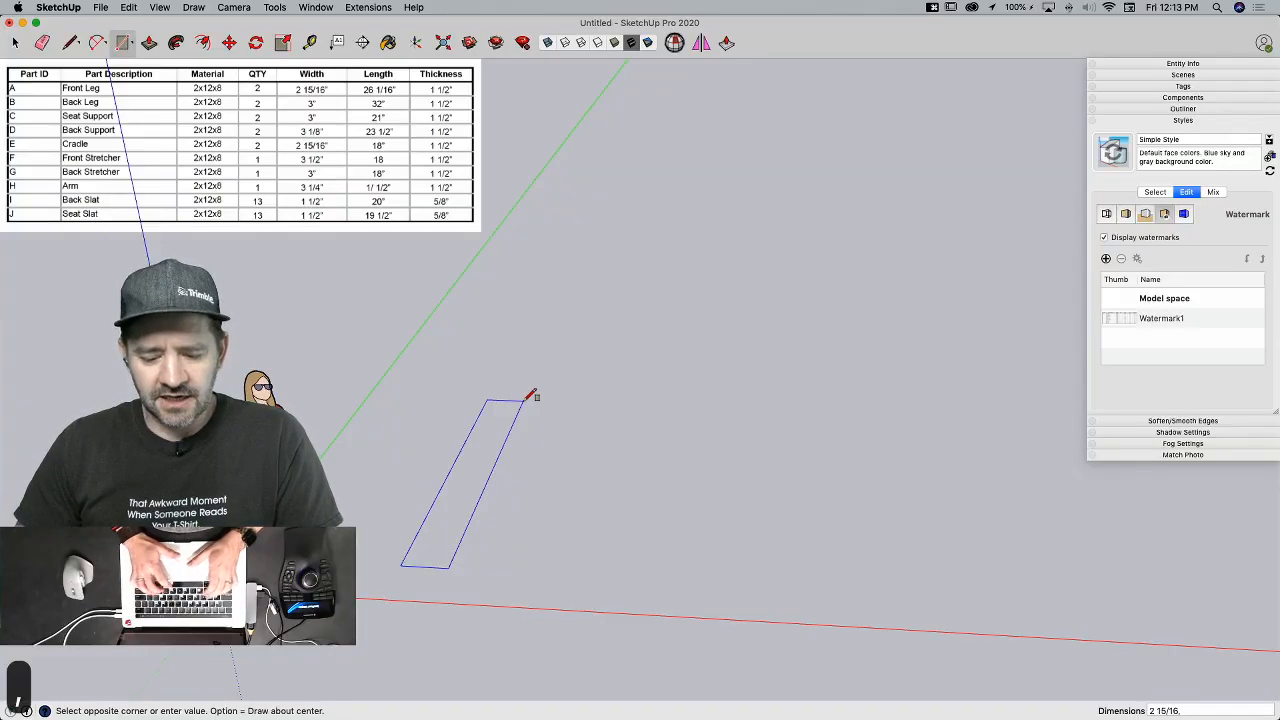
pyautogui.write('26')
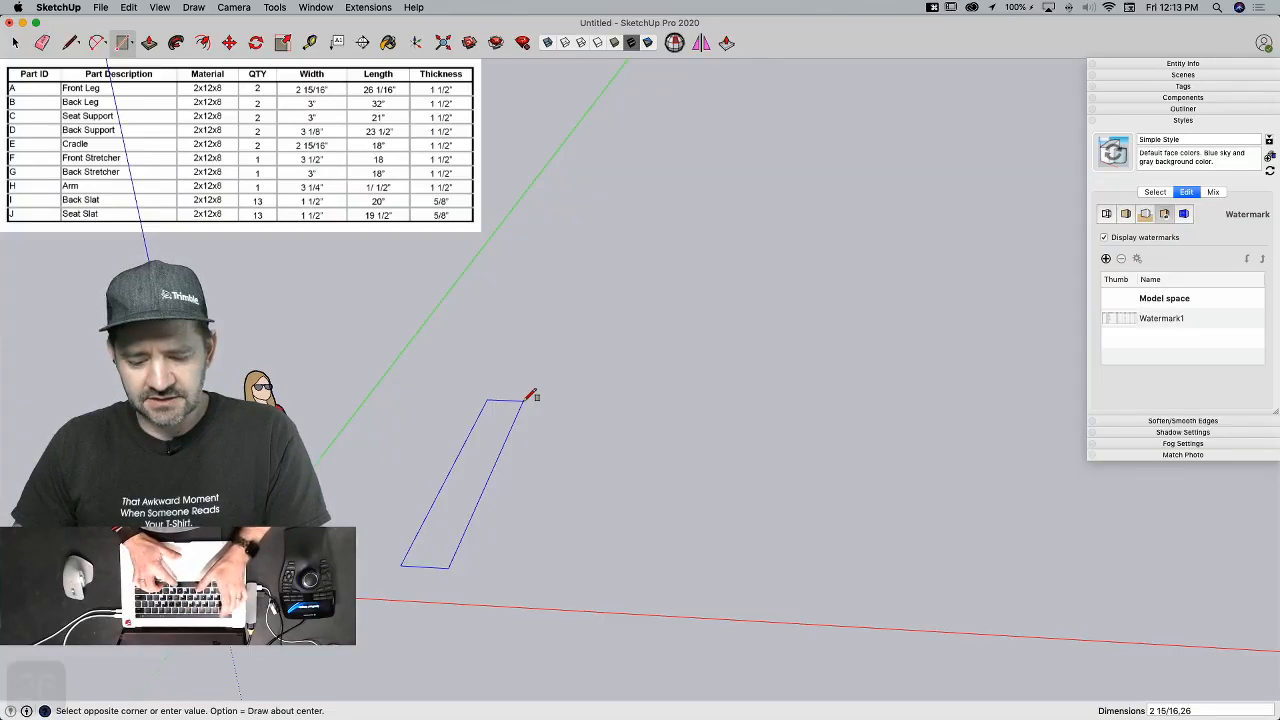
pyautogui.write(' 1/')
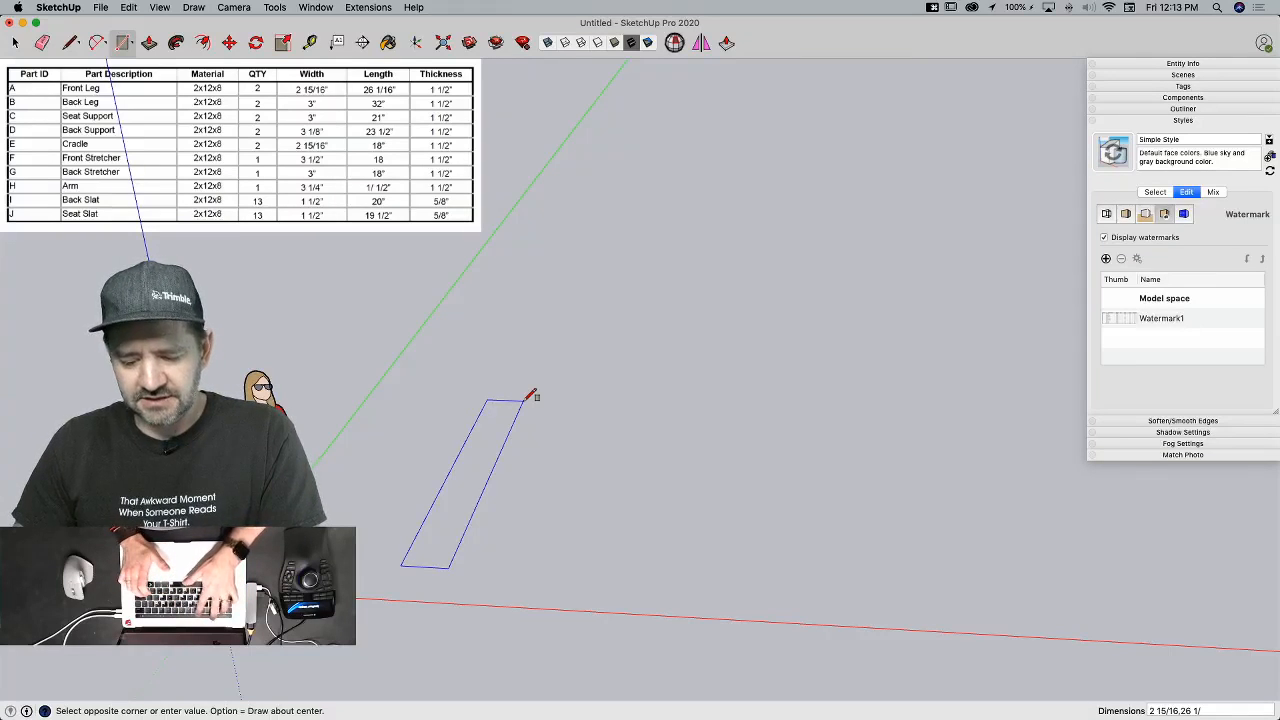
pyautogui.write('16')
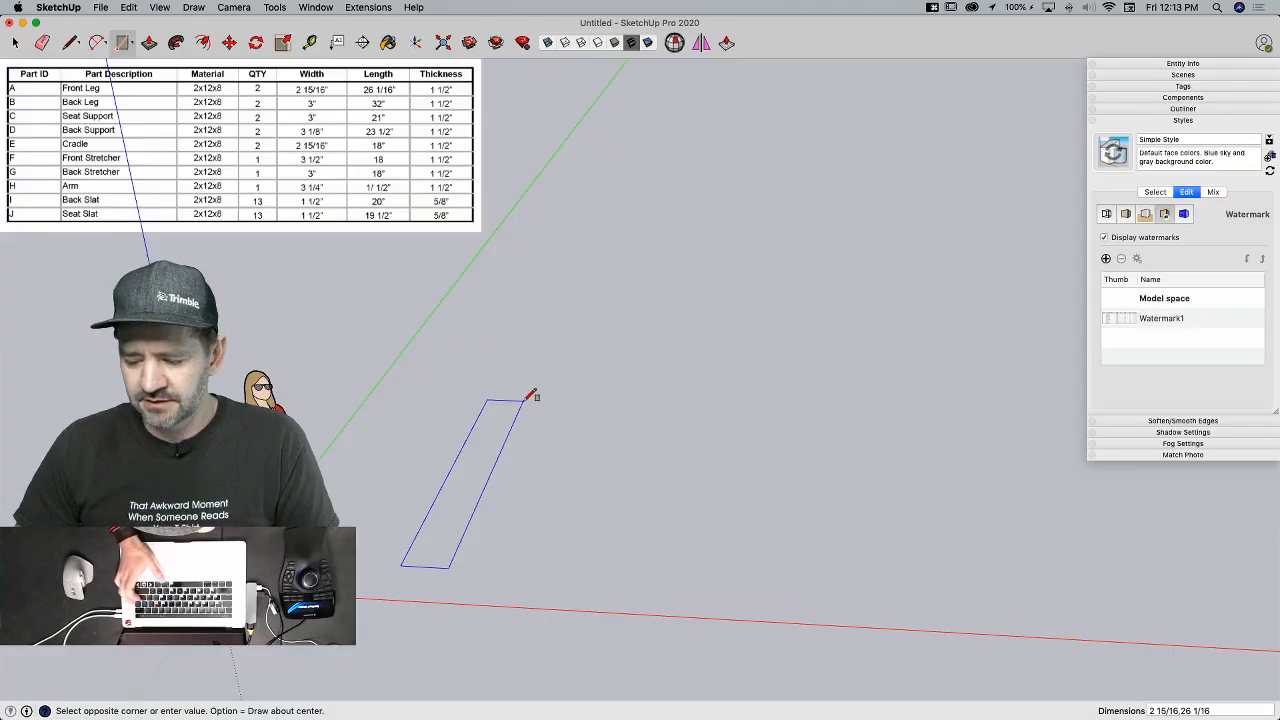
pyautogui.press('Return')
# Step: Push/Pull the front leg rectangle upward to a thickness of 1.5 inches
pyautogui.moveTo(377, 529); pyautogui.dragTo(375, 690, button='middle')
pyautogui.press('p')
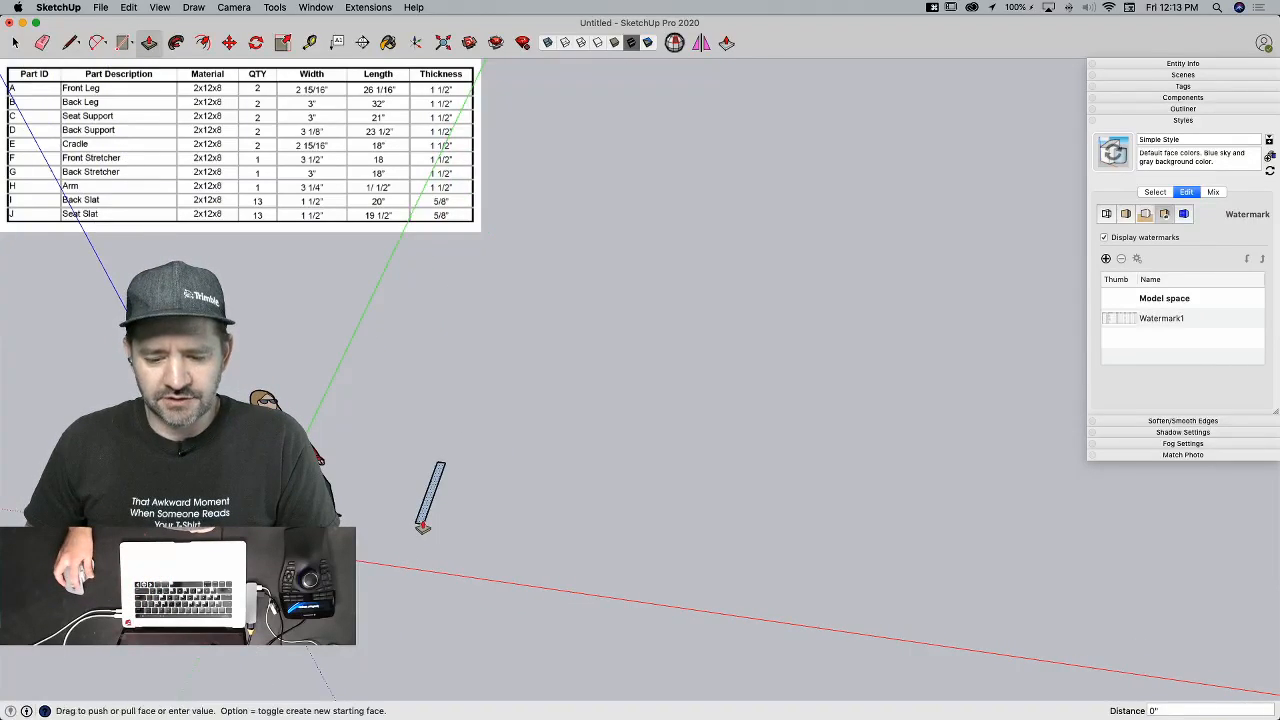
pyautogui.click(419, 531)
pyautogui.click(417, 500)
pyautogui.write('1.5')
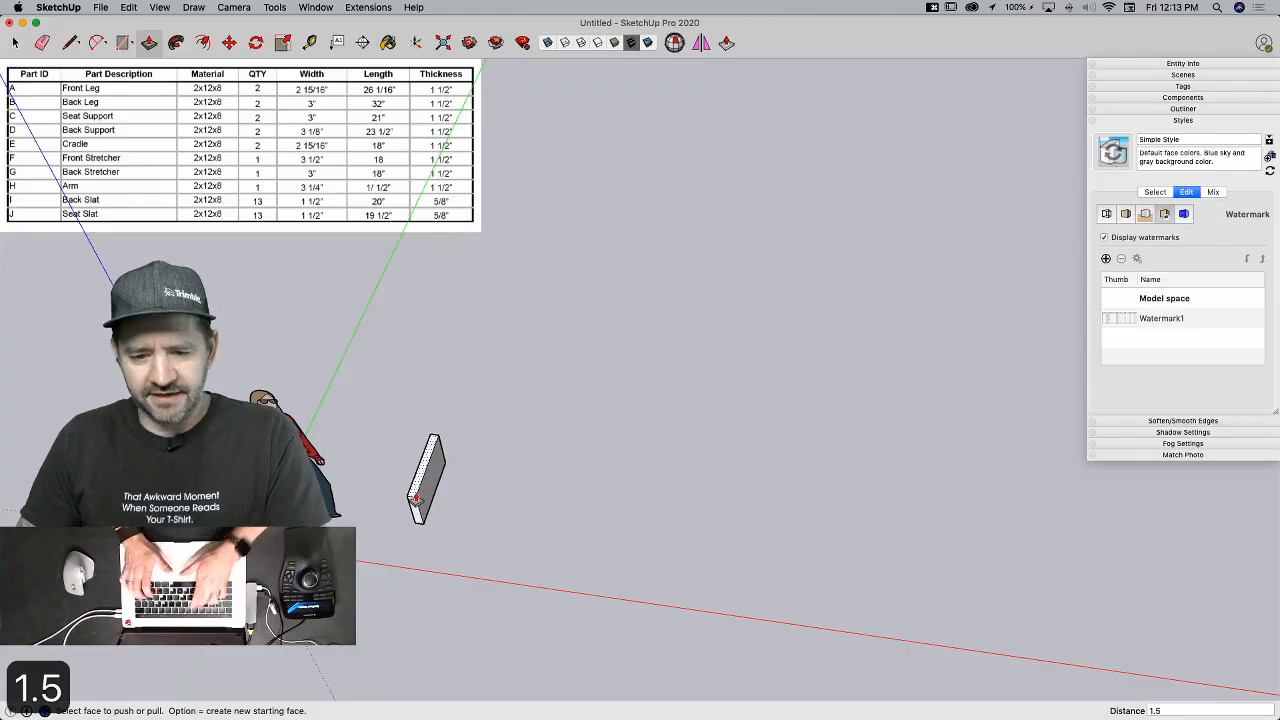
pyautogui.press('Return')
# Step: Select the whole extruded board and make it a component named Front Leg
pyautogui.press('space')
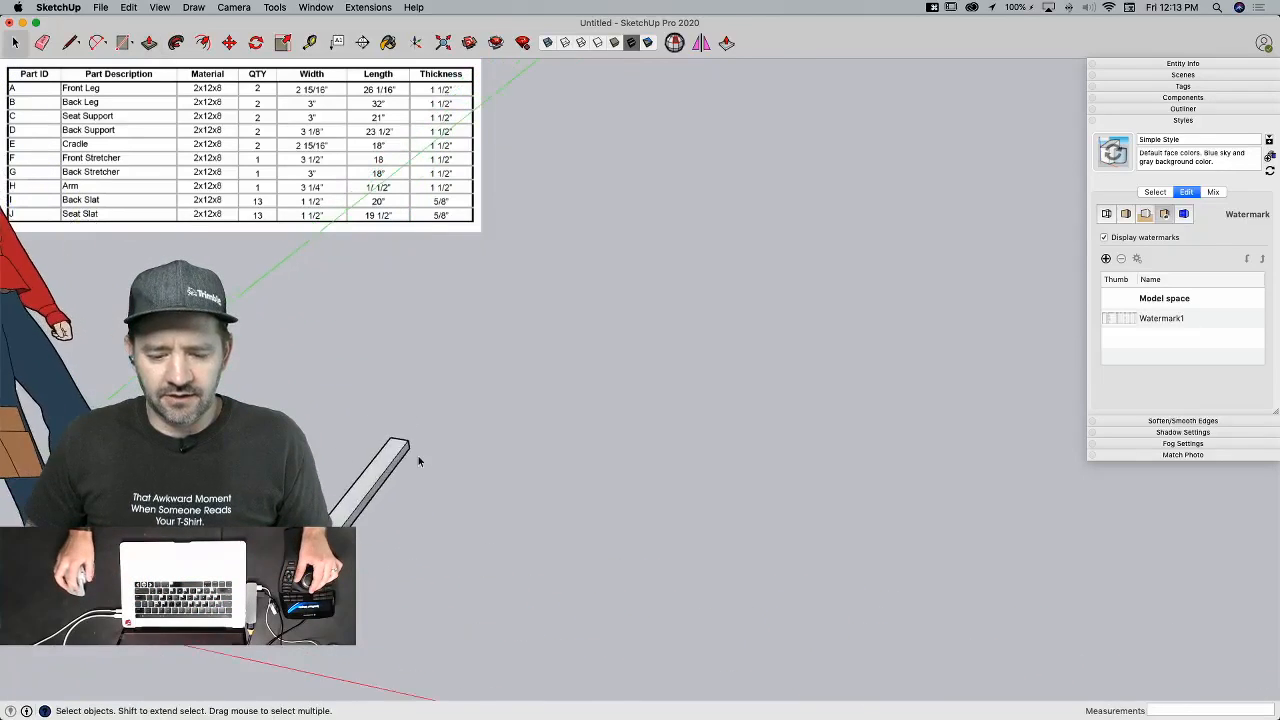
pyautogui.click(392, 526)
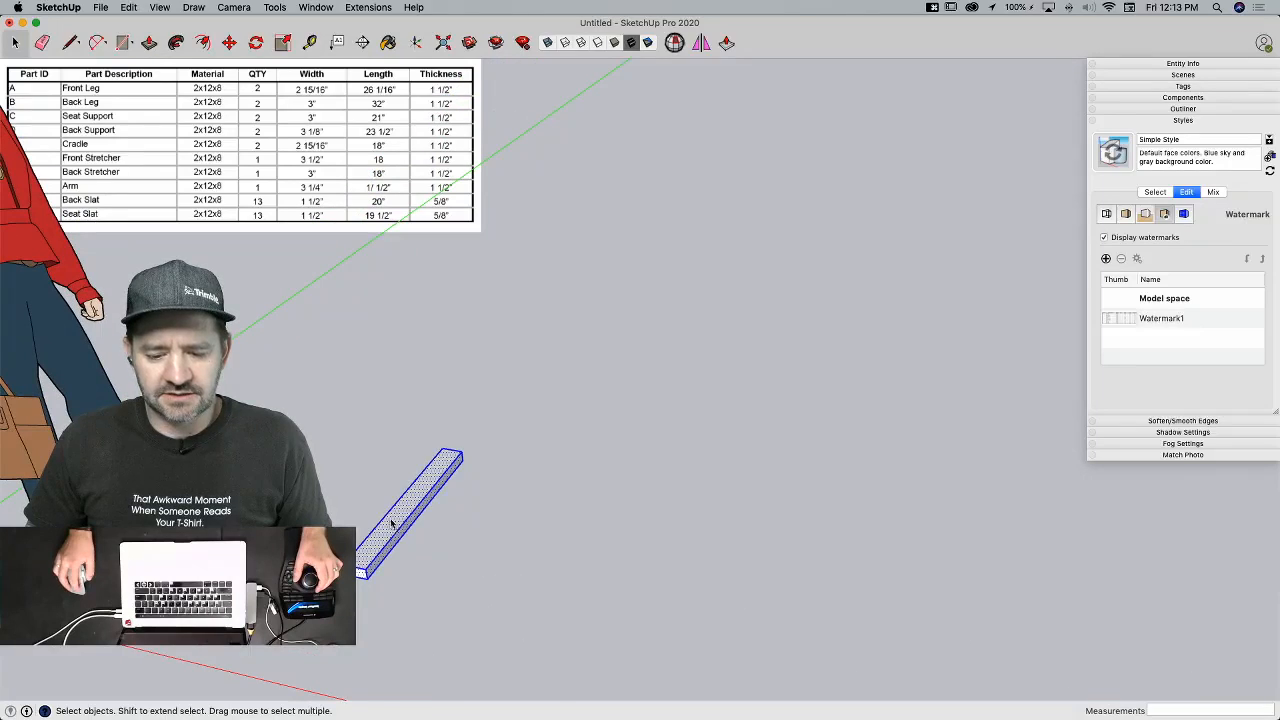
pyautogui.rightClick(393, 527)
pyautogui.click(521, 424)
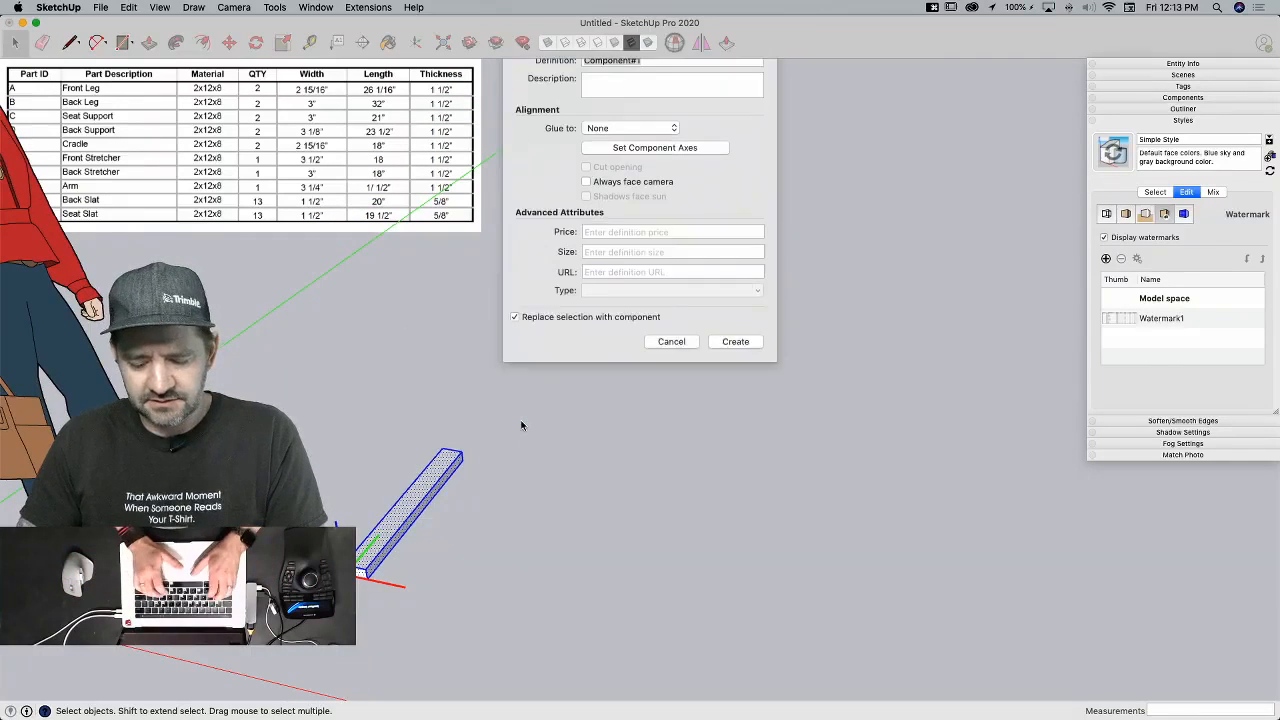
pyautogui.write('Front Leg')
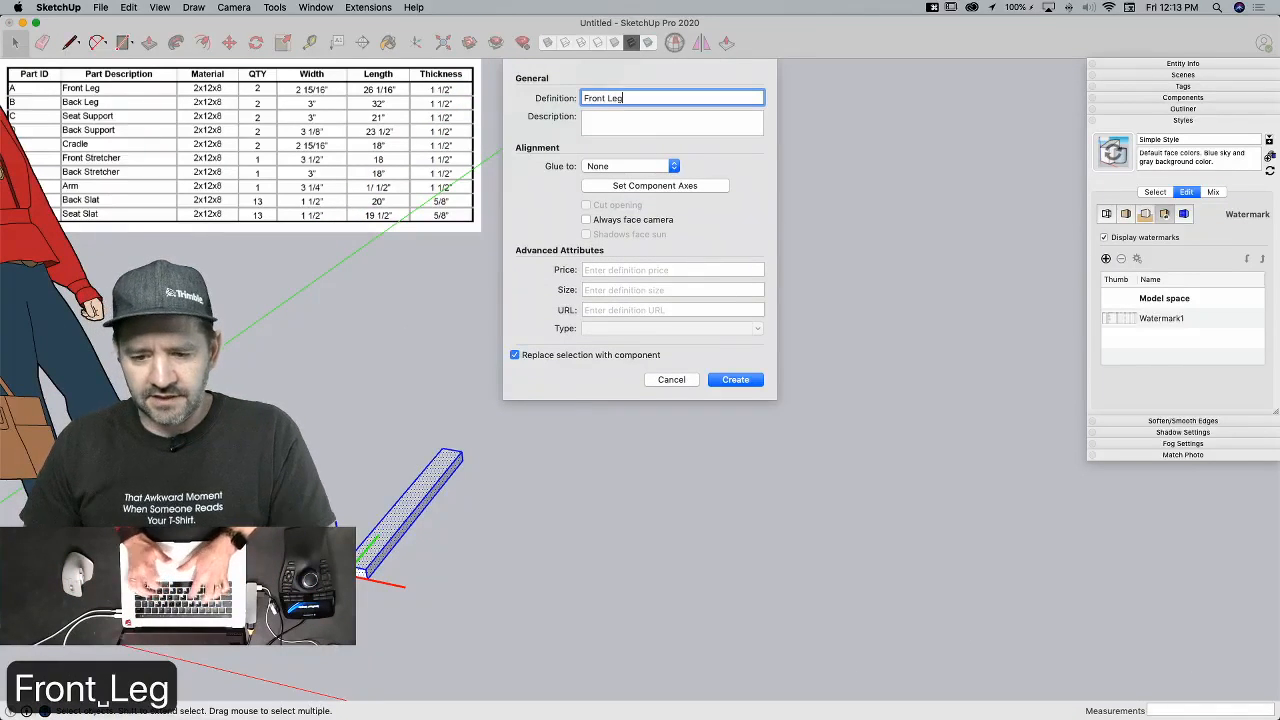
pyautogui.click(735, 380)
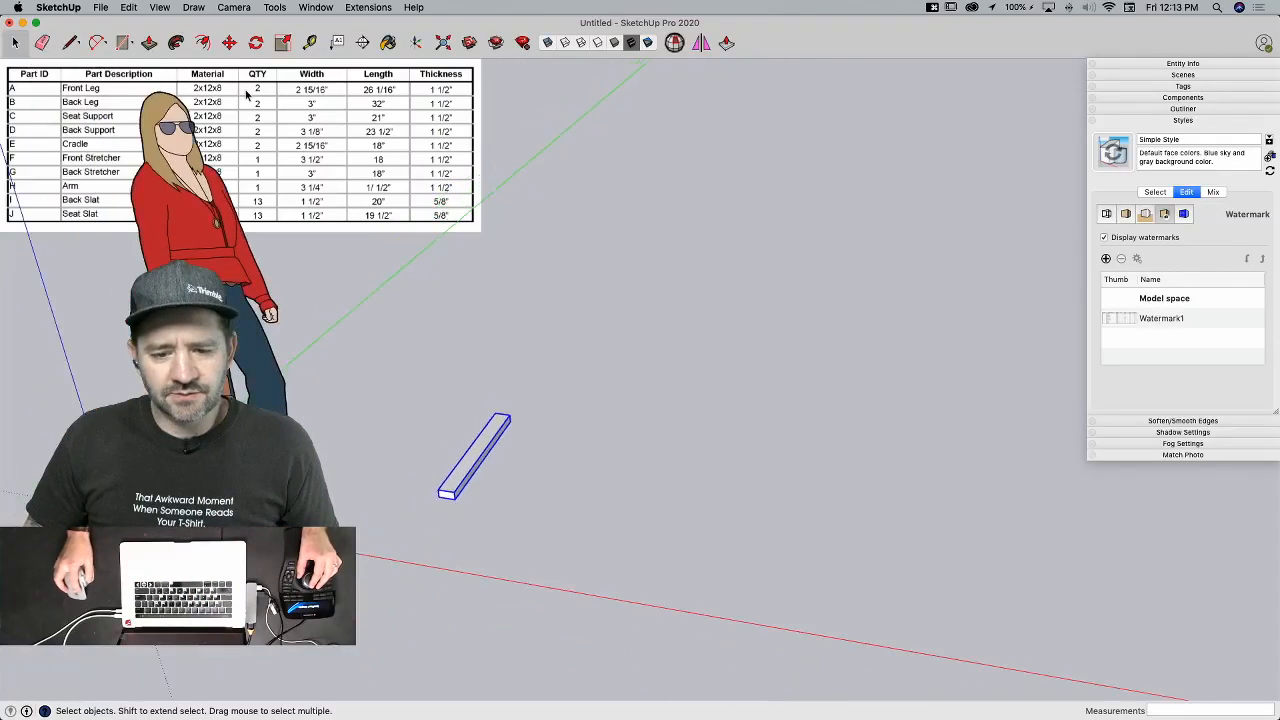
# Step: Copy the Front Leg component about 28.5 inches along its length, just beyond the original's far end
pyautogui.press('m')
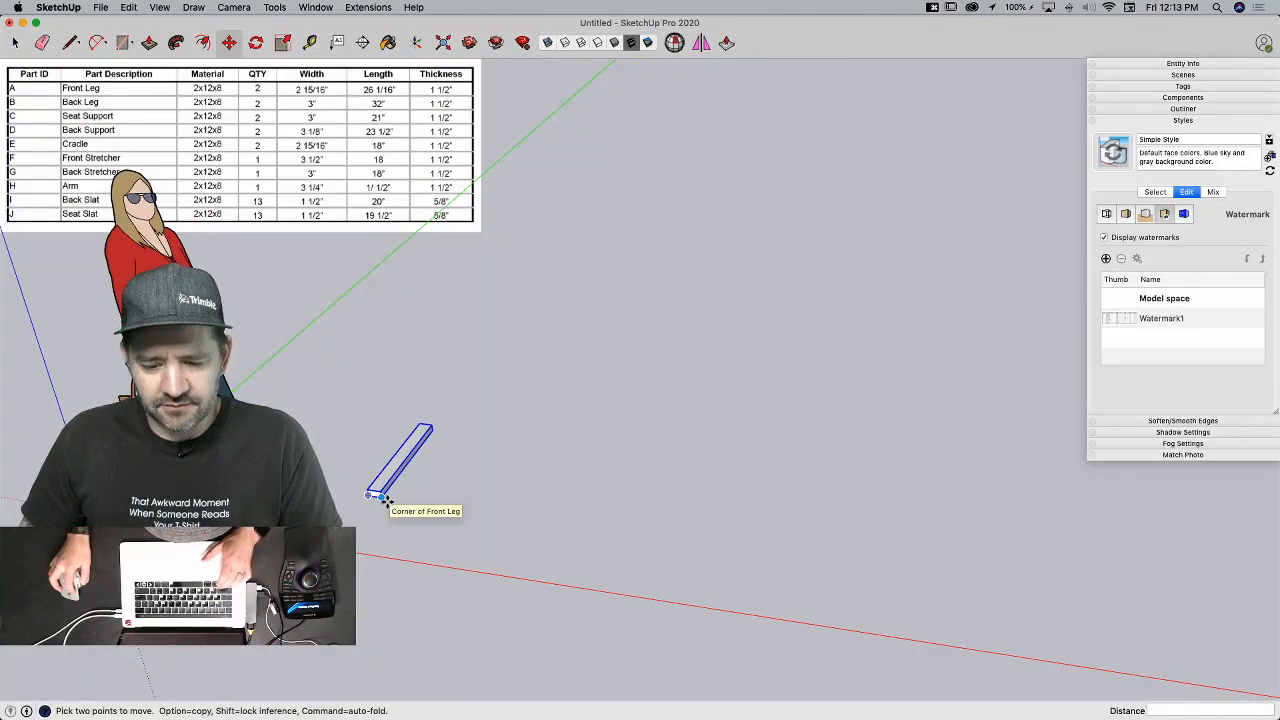
pyautogui.click(381, 497)
pyautogui.press('alt')
pyautogui.click(428, 422)
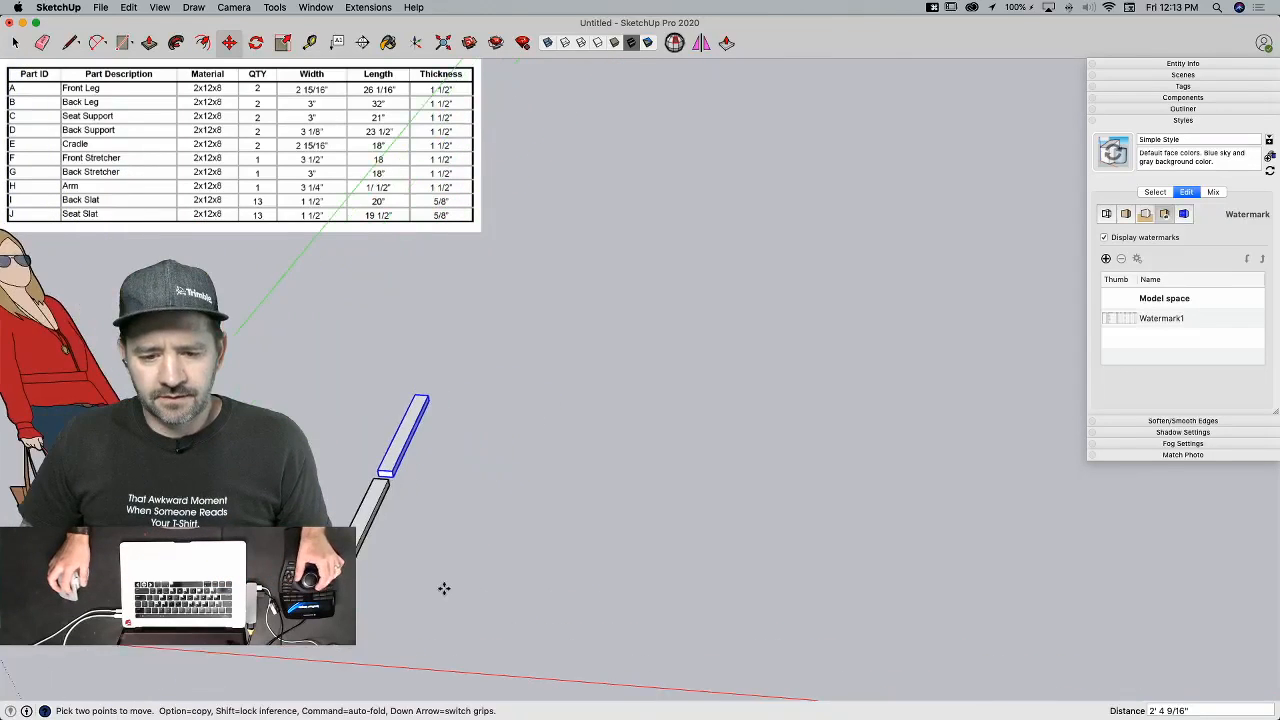
# Step: Draw a 3 by 32 inch rectangle beside the front legs and Push/Pull it to the same 1.5 inch thickness
pyautogui.press('r')
pyautogui.click(368, 588)
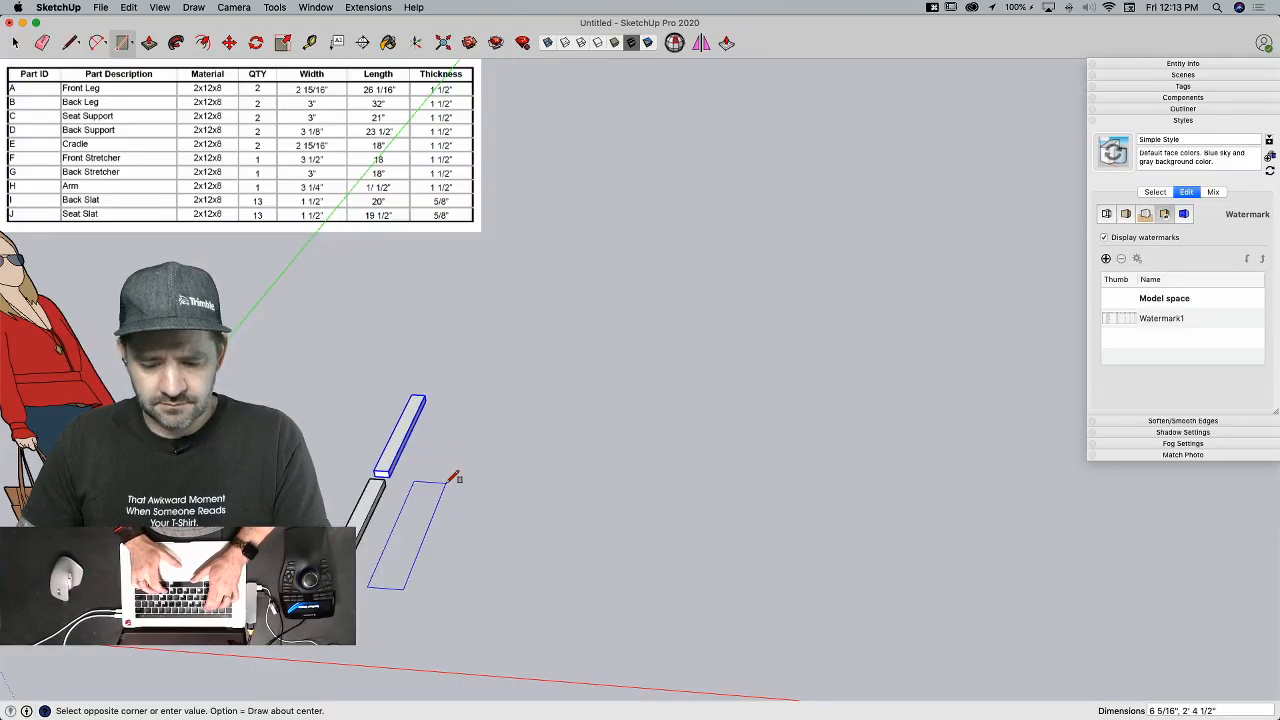
pyautogui.write('3,32')
pyautogui.press('Return')
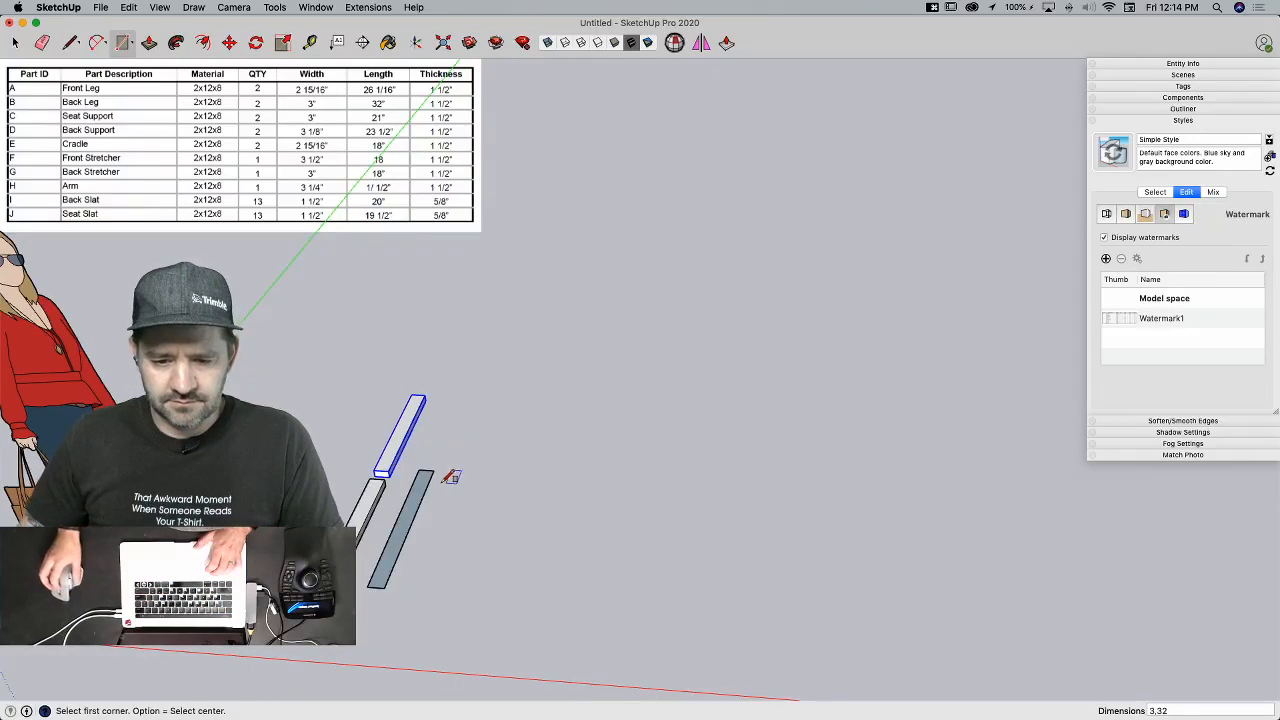
pyautogui.press('p')
pyautogui.doubleClick(415, 505)
# Step: Undo the downward extrusion of the 3 by 32 inch rectangle and Push/Pull it upward to 1 1/2 inches instead
pyautogui.press('space')
pyautogui.tripleClick(403, 545)
pyautogui.press('m')
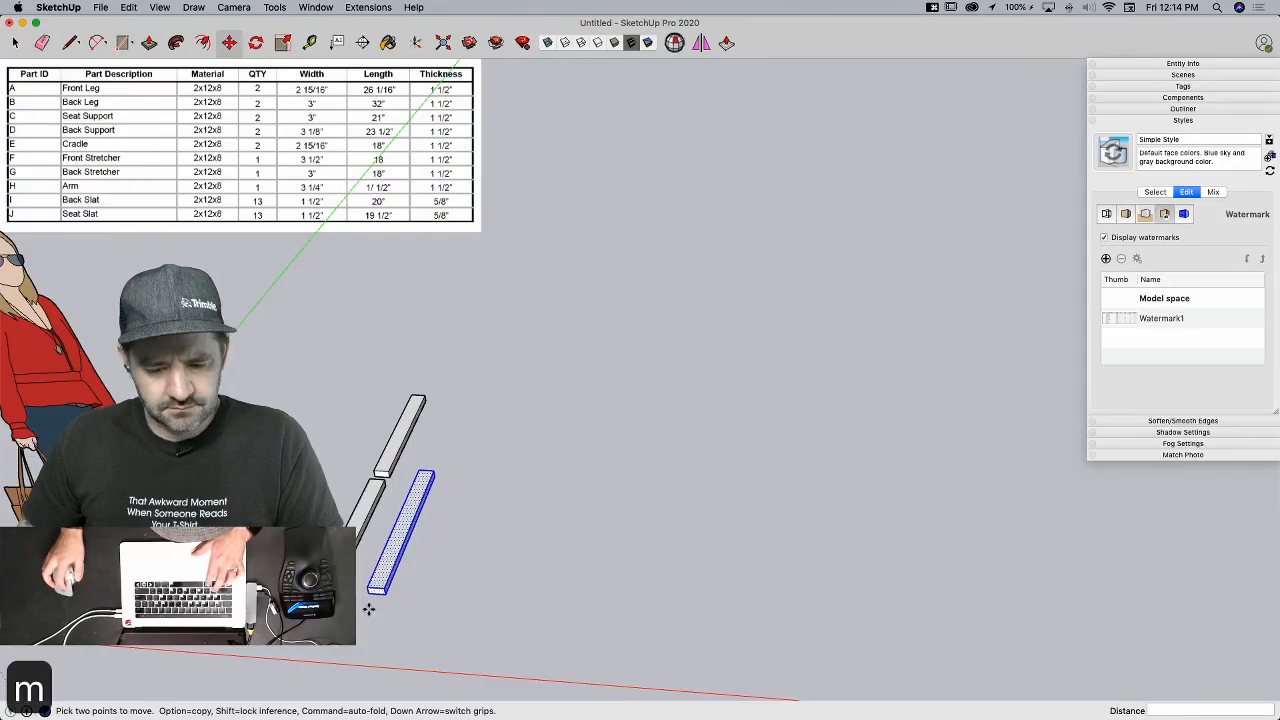
pyautogui.press('super+z')
pyautogui.press('p')
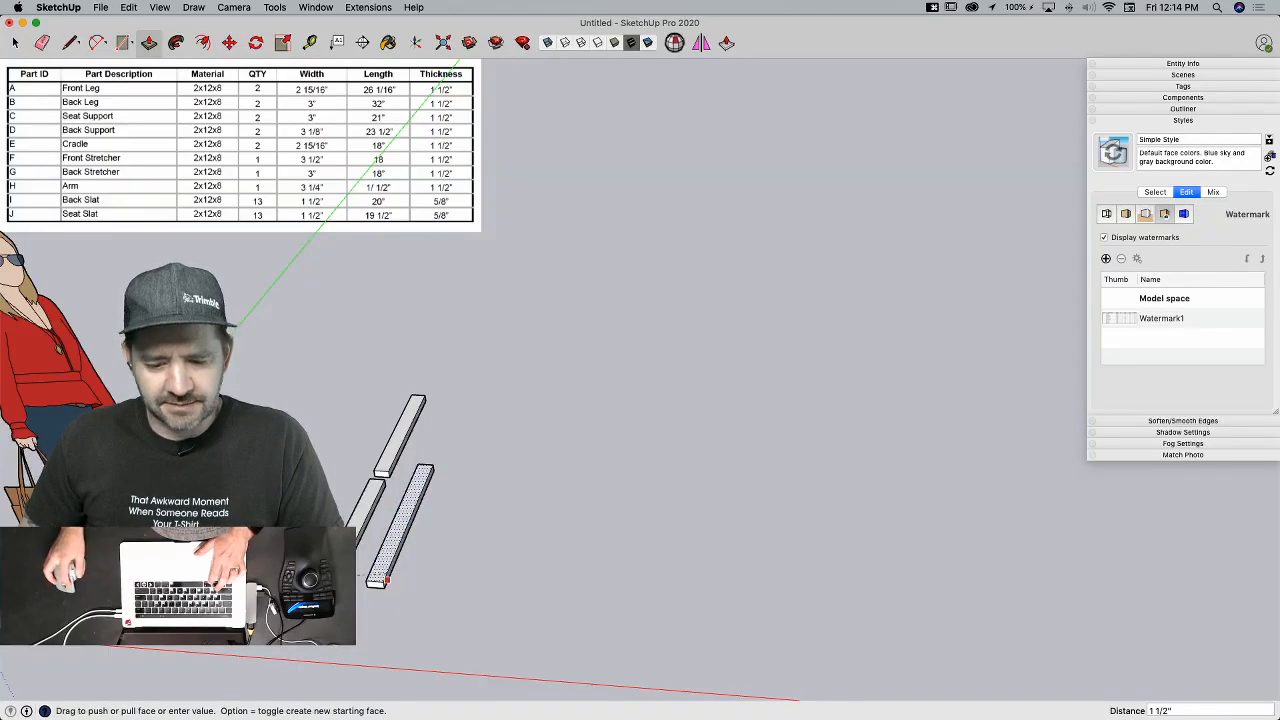
# Step: Select the whole 32-inch board and make it a component named Back Leg
pyautogui.press('space')
pyautogui.tripleClick(388, 570)
pyautogui.rightClick(390, 561)
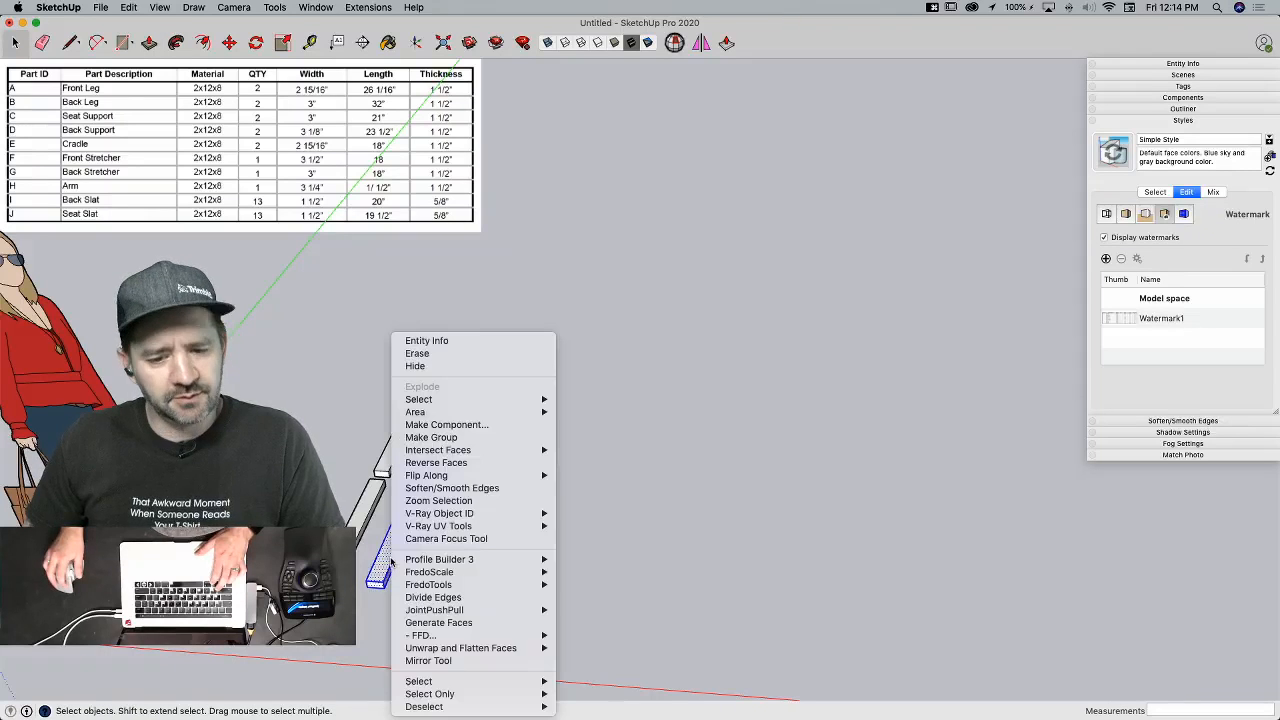
pyautogui.click(440, 424)
pyautogui.write('Back Leg')
pyautogui.press('Return')
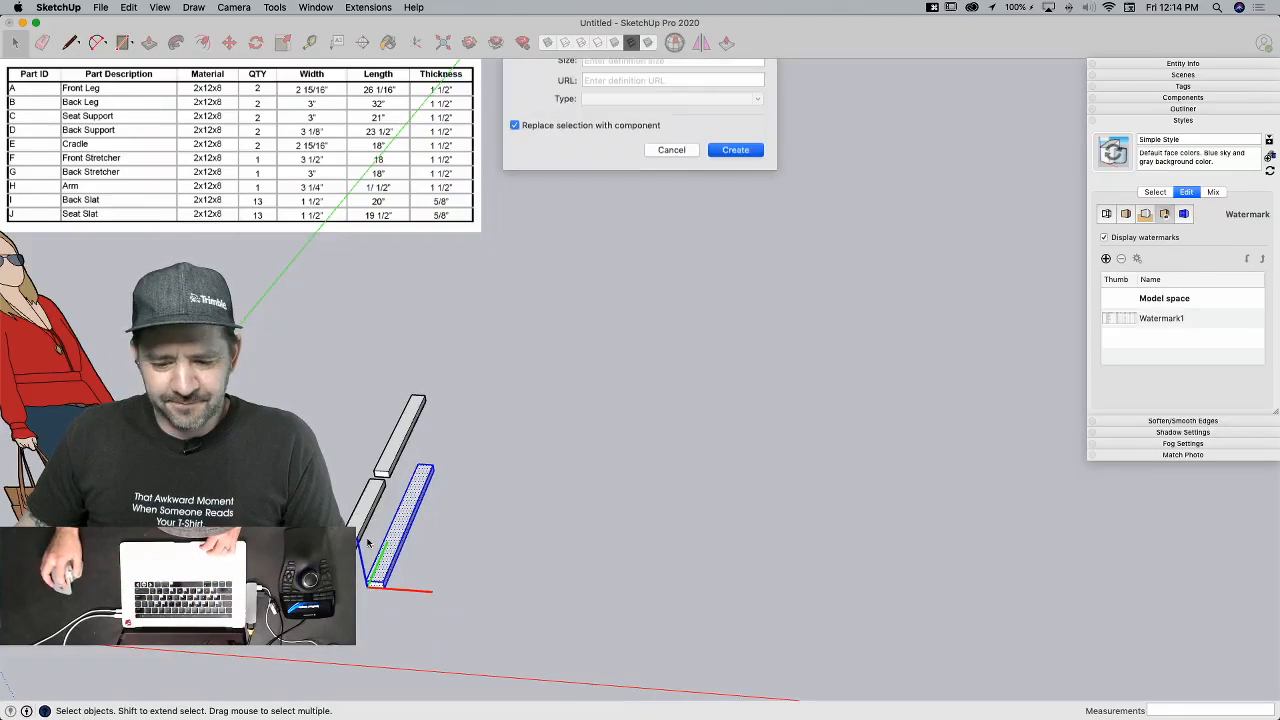
# Step: Copy the Back Leg component about 35.5 inches along its length, just beyond the original's far end
pyautogui.press('m')
pyautogui.click(441, 574)
pyautogui.press('alt')
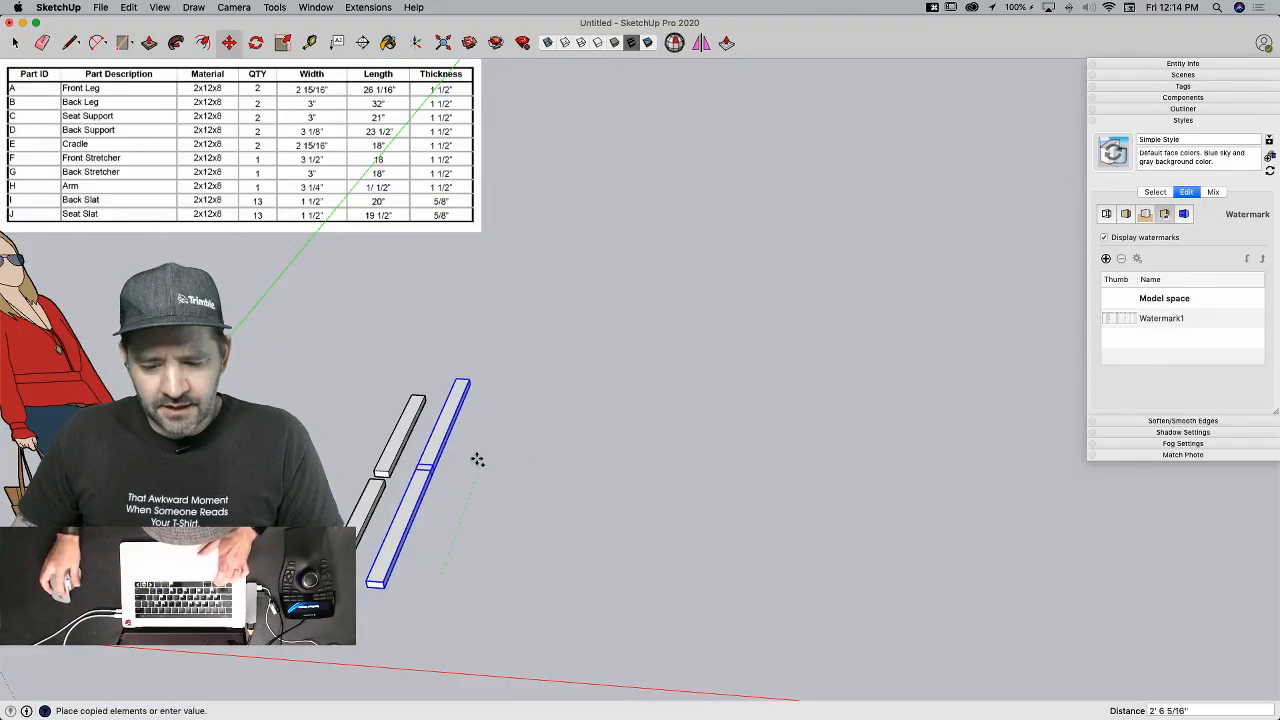
pyautogui.click(483, 449)
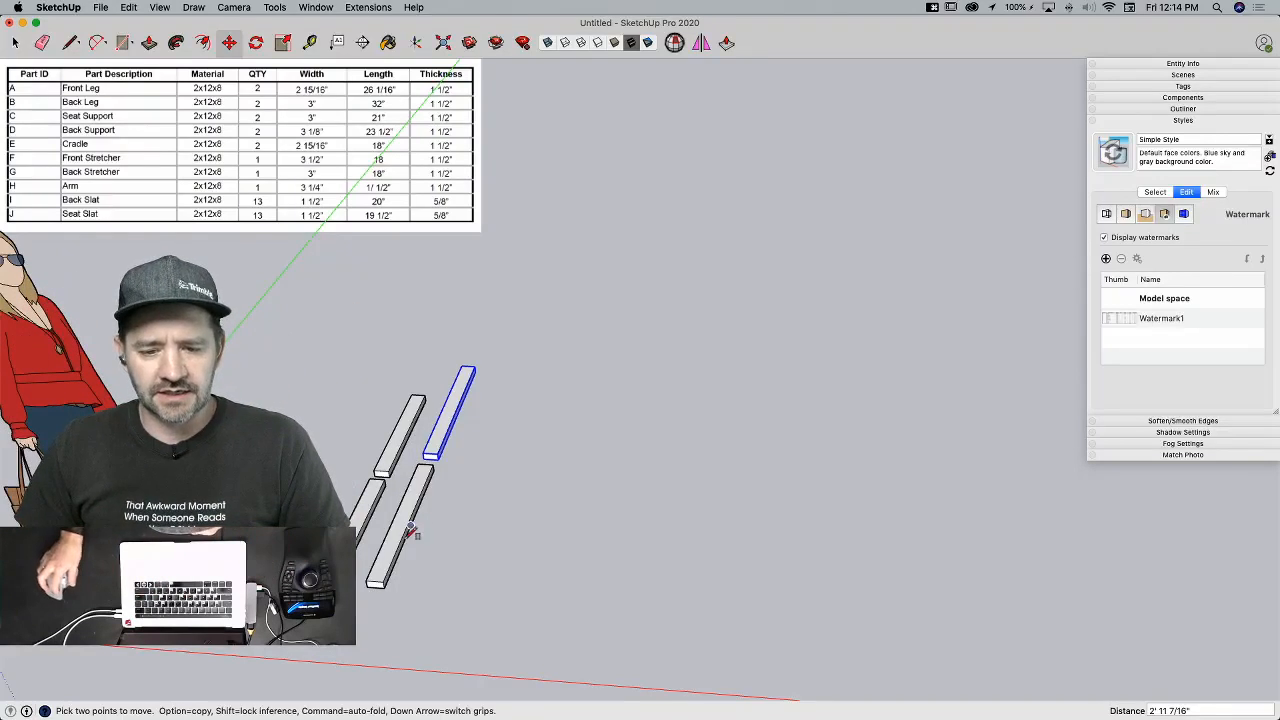
# Step: Draw a 3 by 21 inch rectangle beside the back legs and Push/Pull it to match their 1 1/2 inch thickness
pyautogui.press('r')
pyautogui.click(418, 591)
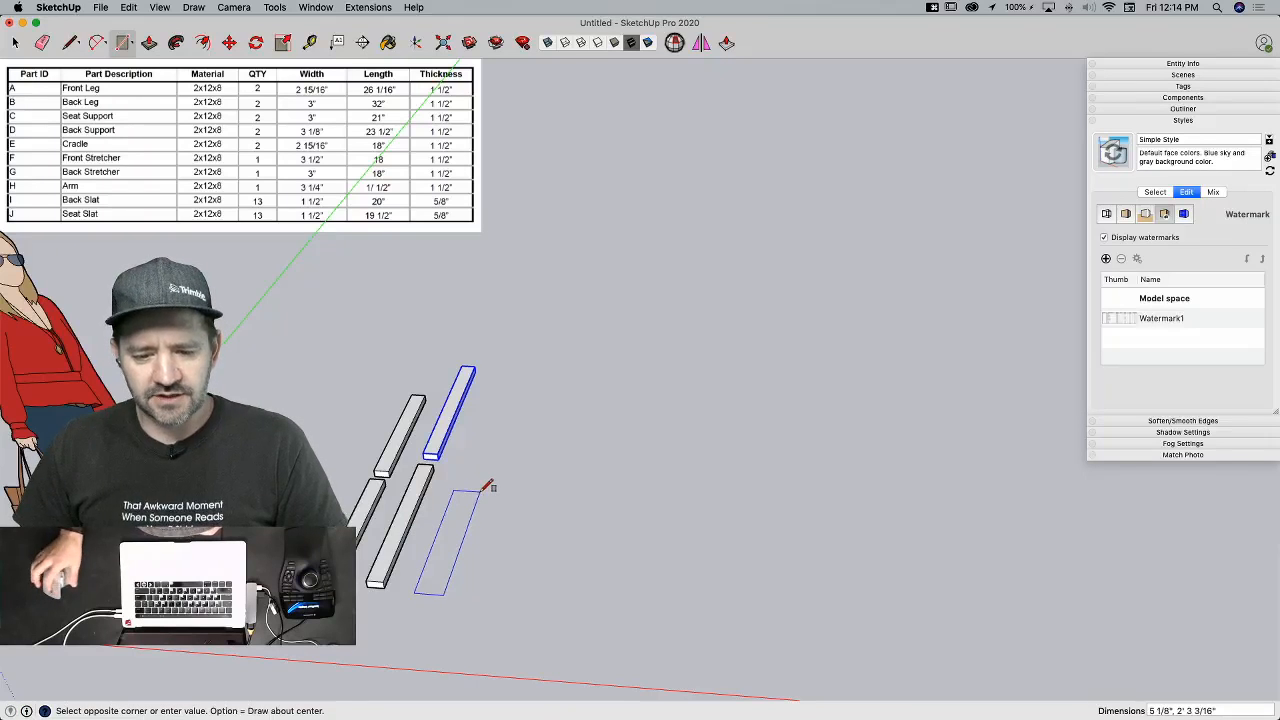
pyautogui.write('3,21')
pyautogui.press('Return')
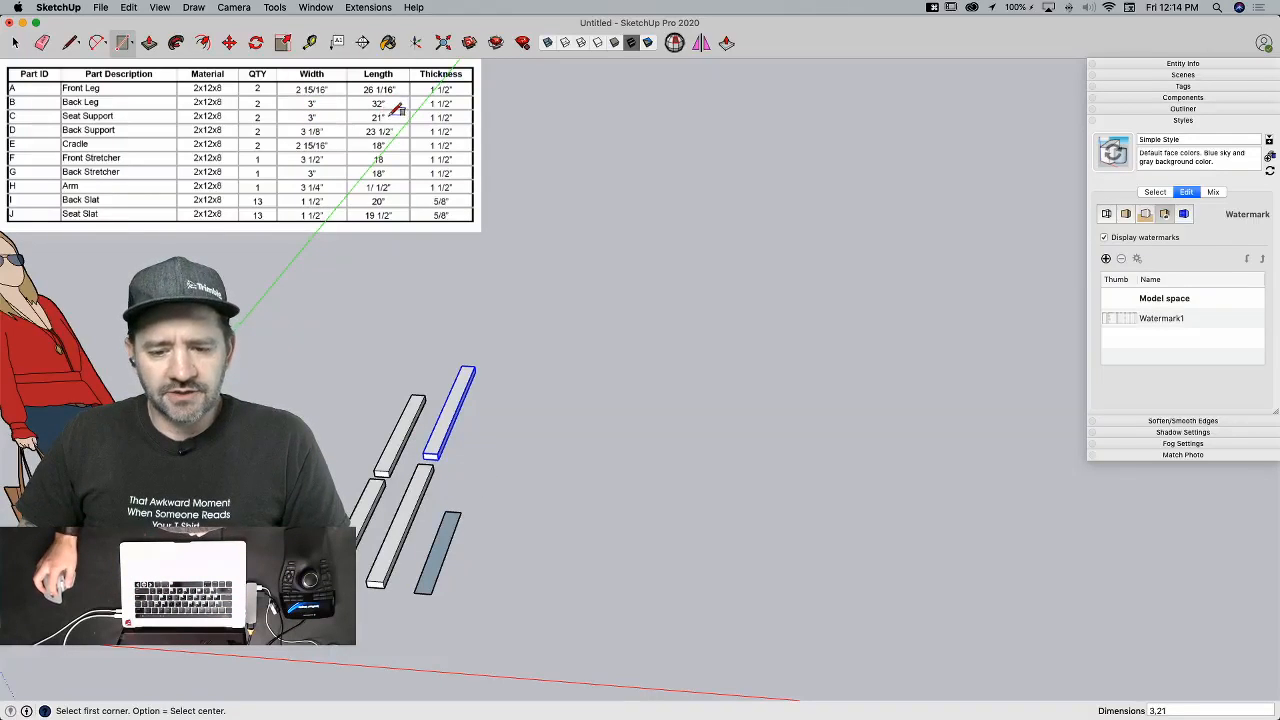
pyautogui.press('p')
pyautogui.click(424, 550)
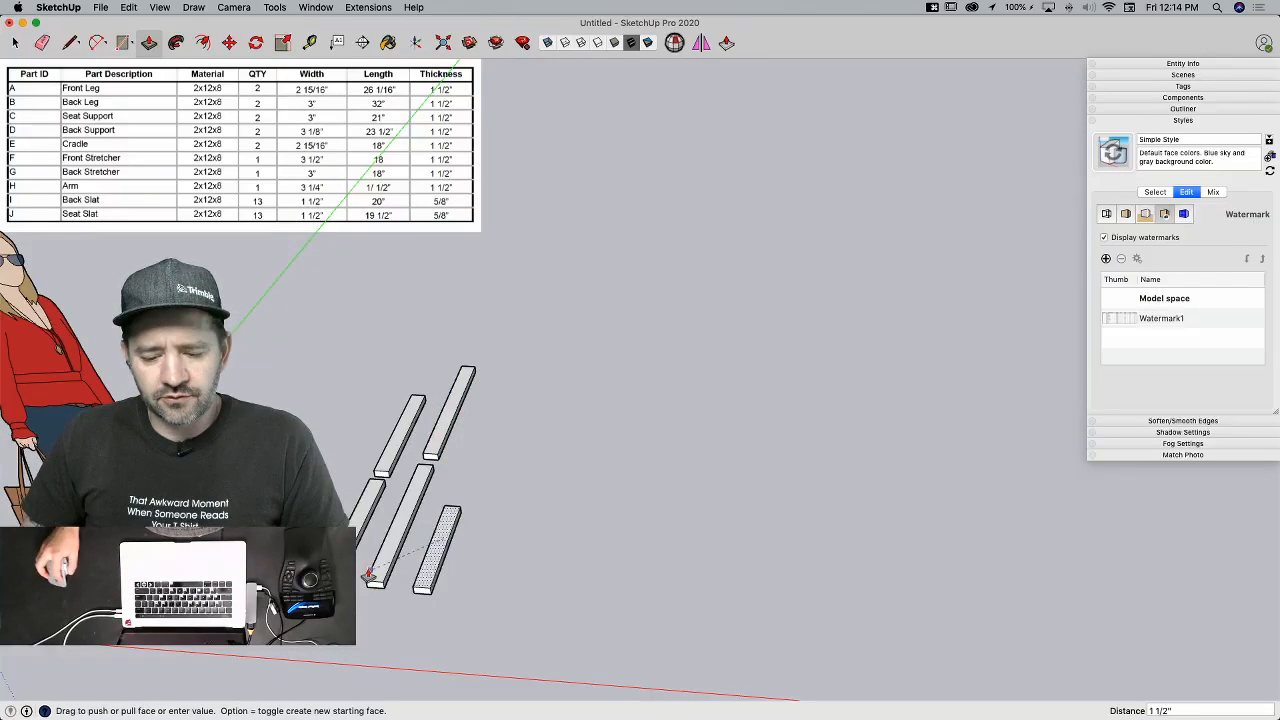
pyautogui.click(378, 573)
# Step: Select the whole 21-inch board and make it a component named Seat Support
pyautogui.press('space')
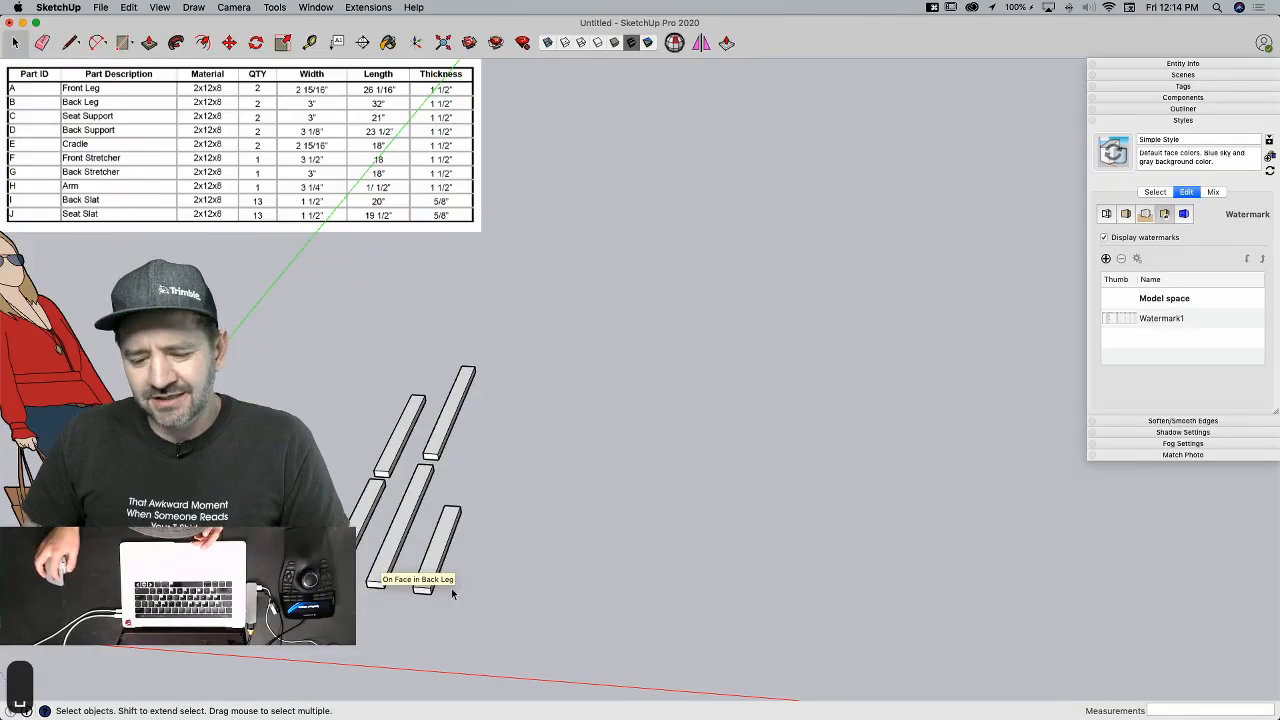
pyautogui.tripleClick(446, 548)
pyautogui.rightClick(446, 548)
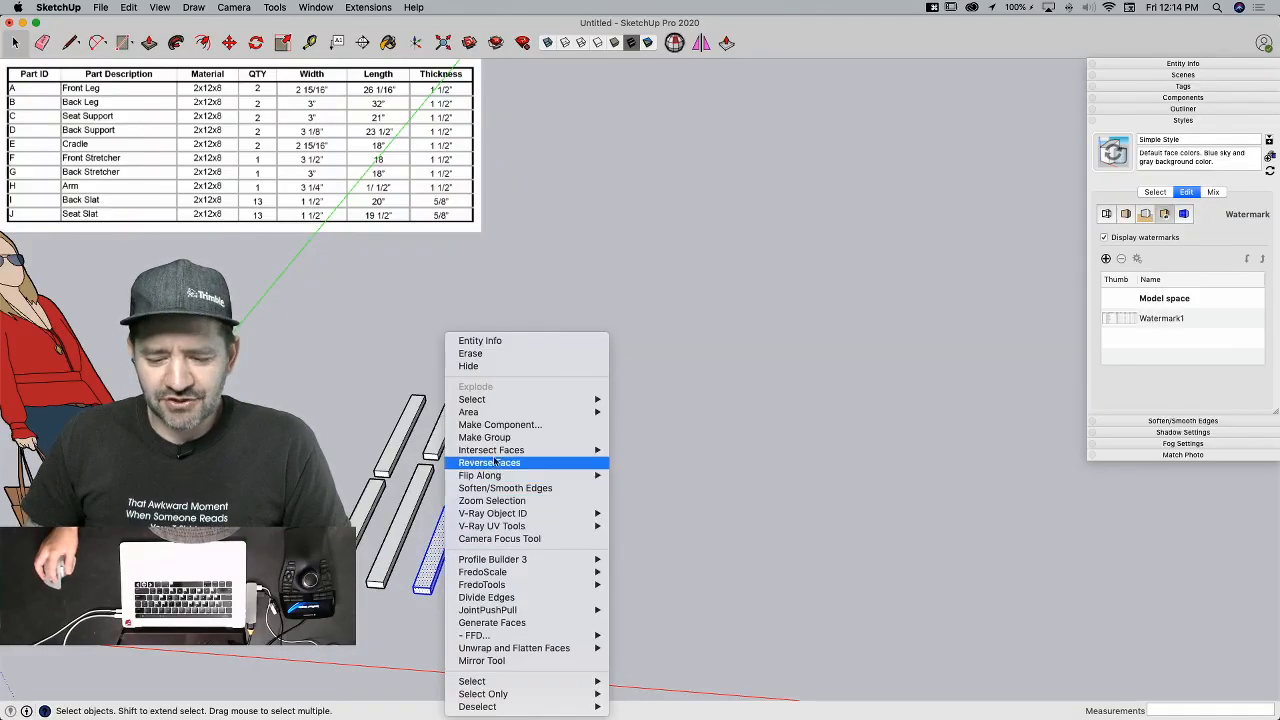
pyautogui.click(500, 425)
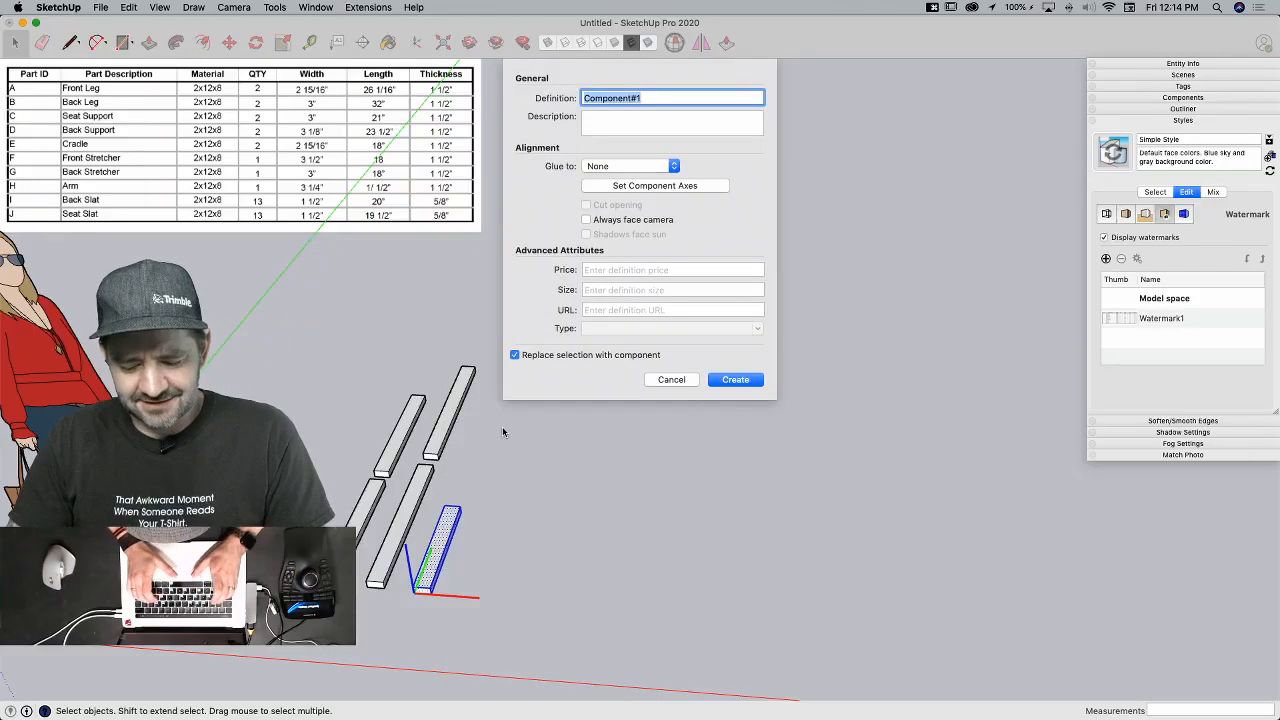
pyautogui.write('Seat Support')
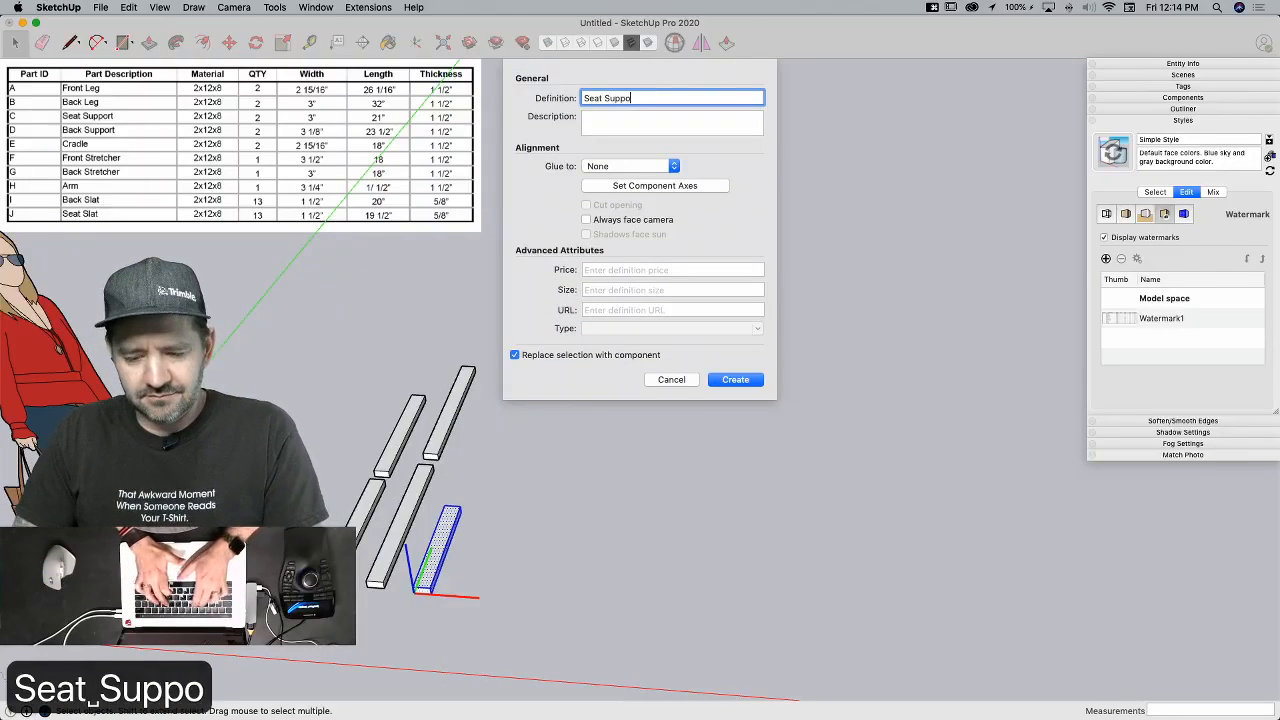
pyautogui.press('Return')
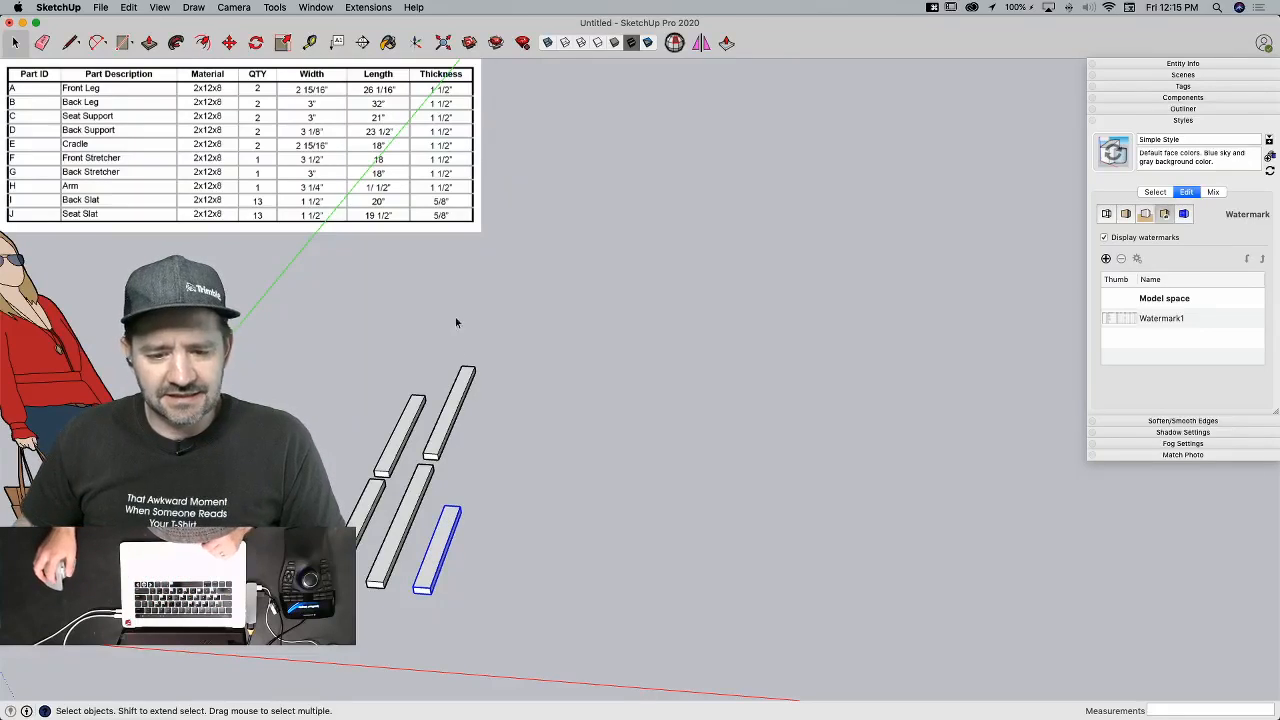
# Step: Copy the Seat Support component along its length, just beyond the original's far end
pyautogui.press('m')
pyautogui.click(475, 590)
pyautogui.press('alt')
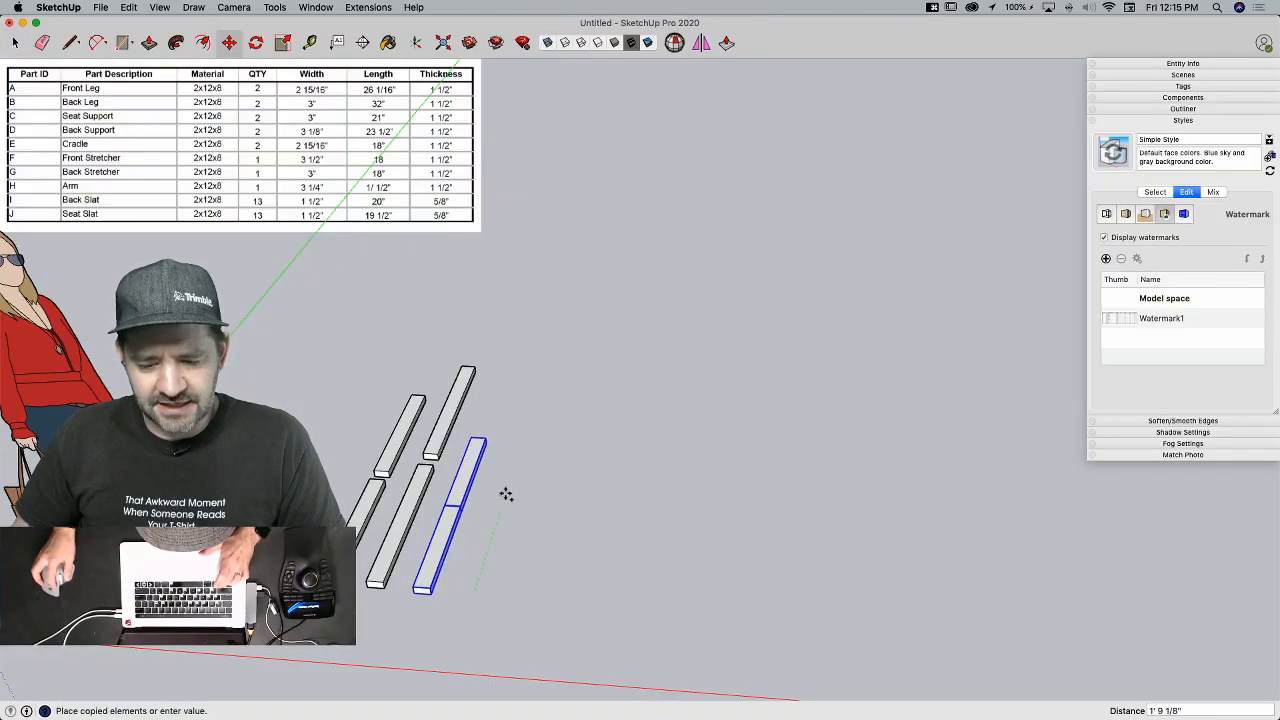
pyautogui.click(507, 493)
# Step: Draw a 3 1/8 by 23 1/2 inch rectangle beside the seat supports and Push/Pull it to match their thickness
pyautogui.press('r')
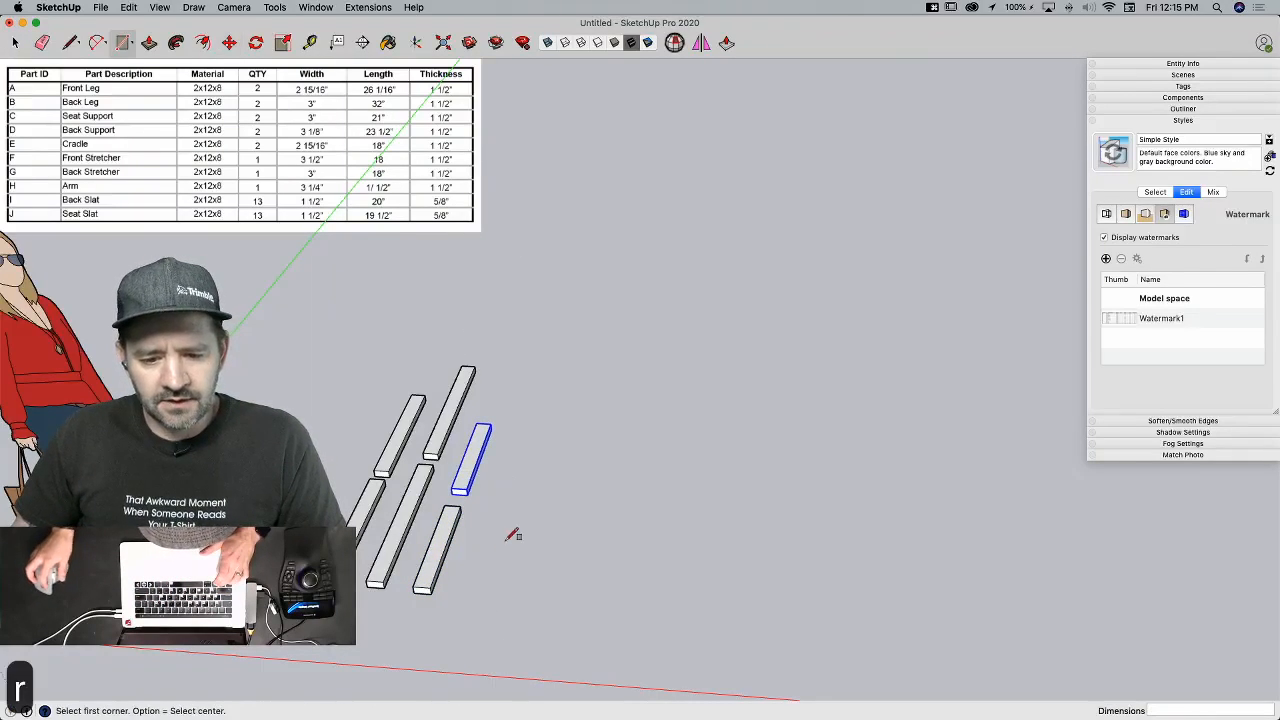
pyautogui.click(457, 601)
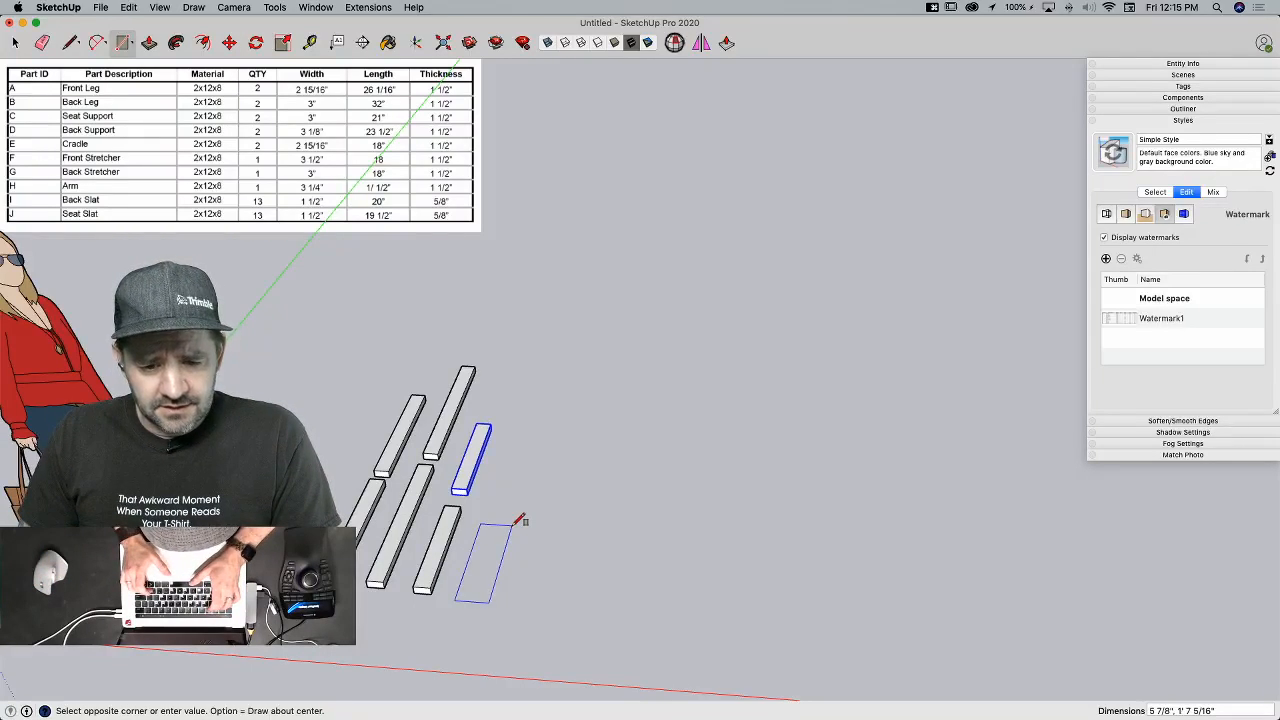
pyautogui.write('3,1/8')
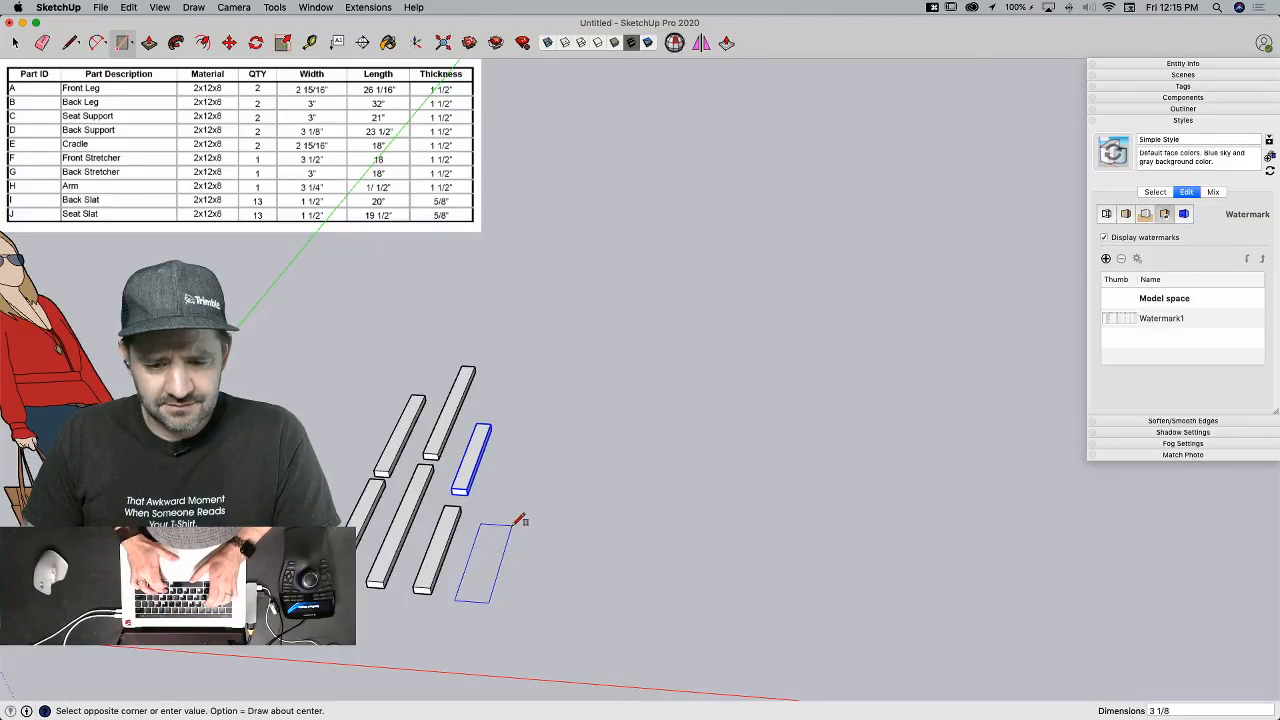
pyautogui.write(',2')
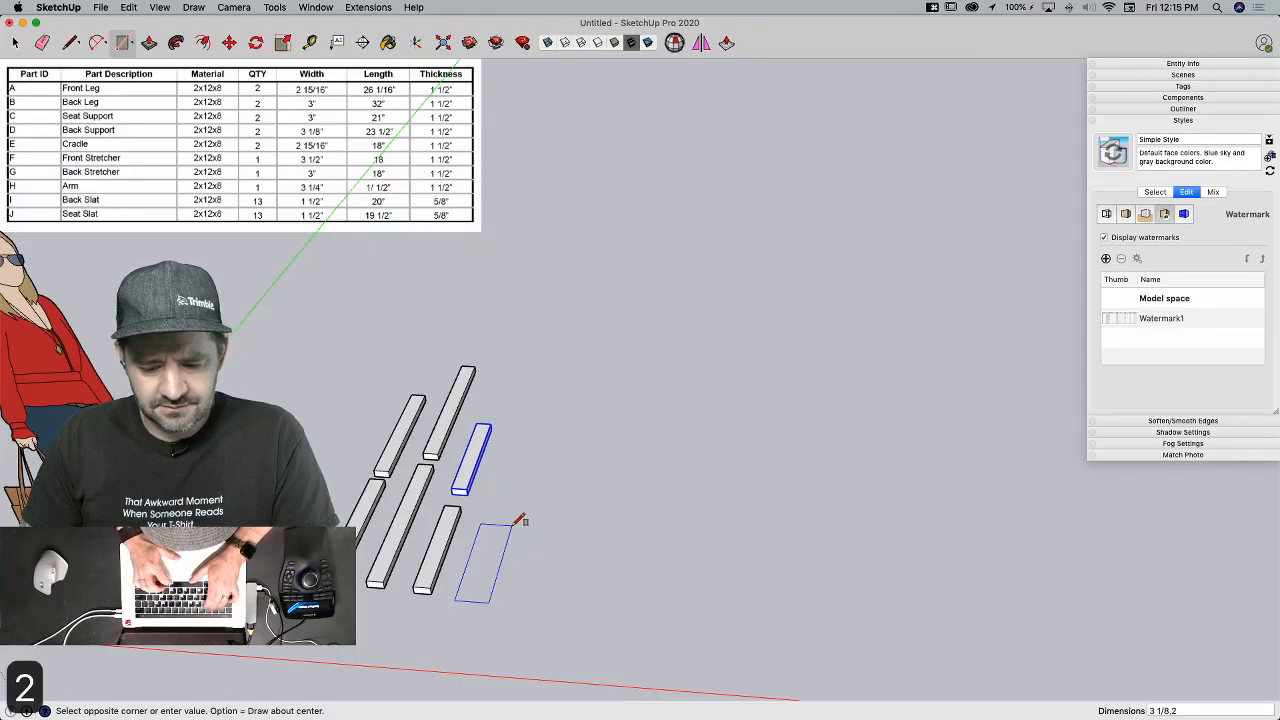
pyautogui.write('3 1/2')
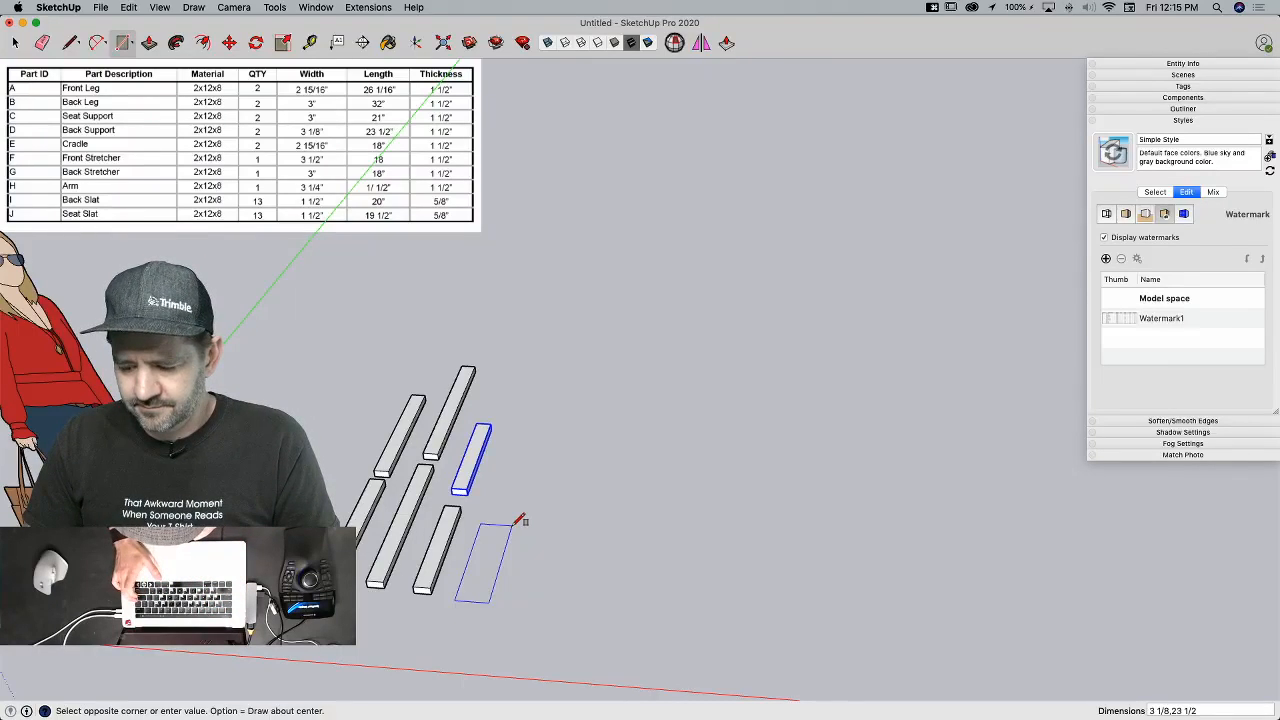
pyautogui.press('Return')
pyautogui.press('p')
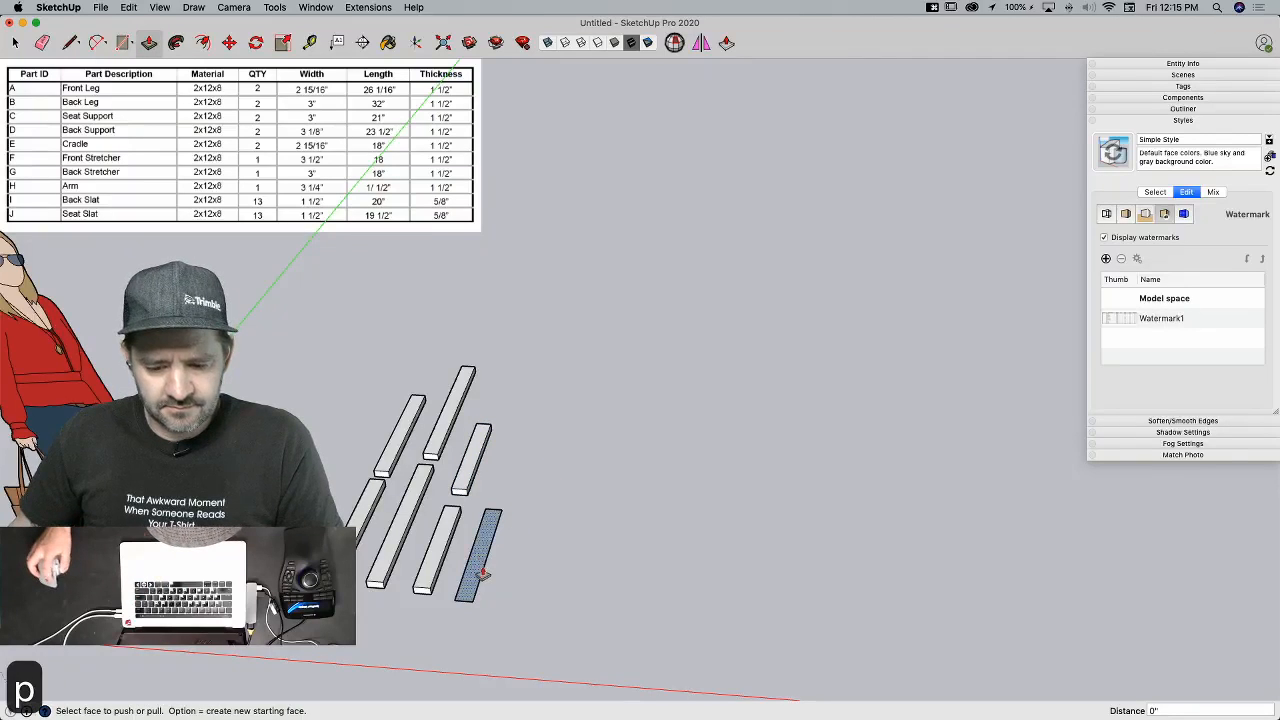
pyautogui.click(483, 573)
pyautogui.click(425, 580)
# Step: Select the whole 23 1/2 inch board and make it a component named Back Support
pyautogui.press('space')
pyautogui.tripleClick(483, 536)
pyautogui.rightClick(483, 536)
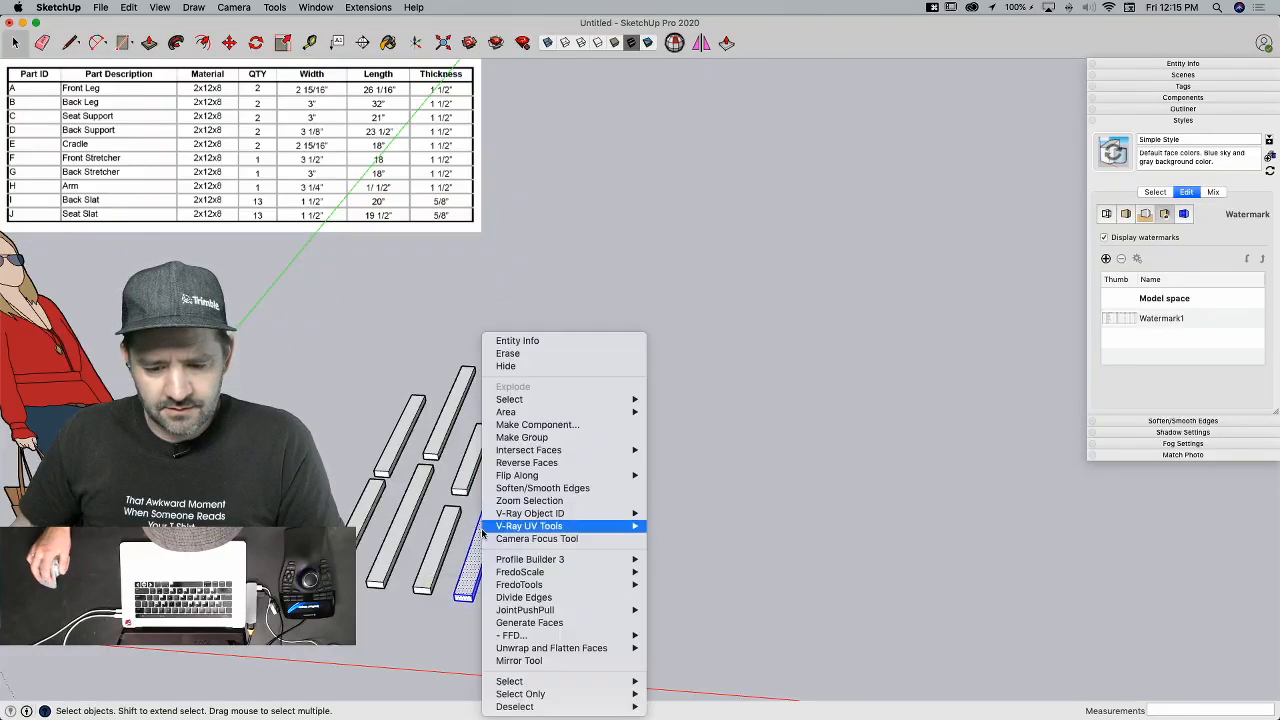
pyautogui.click(545, 425)
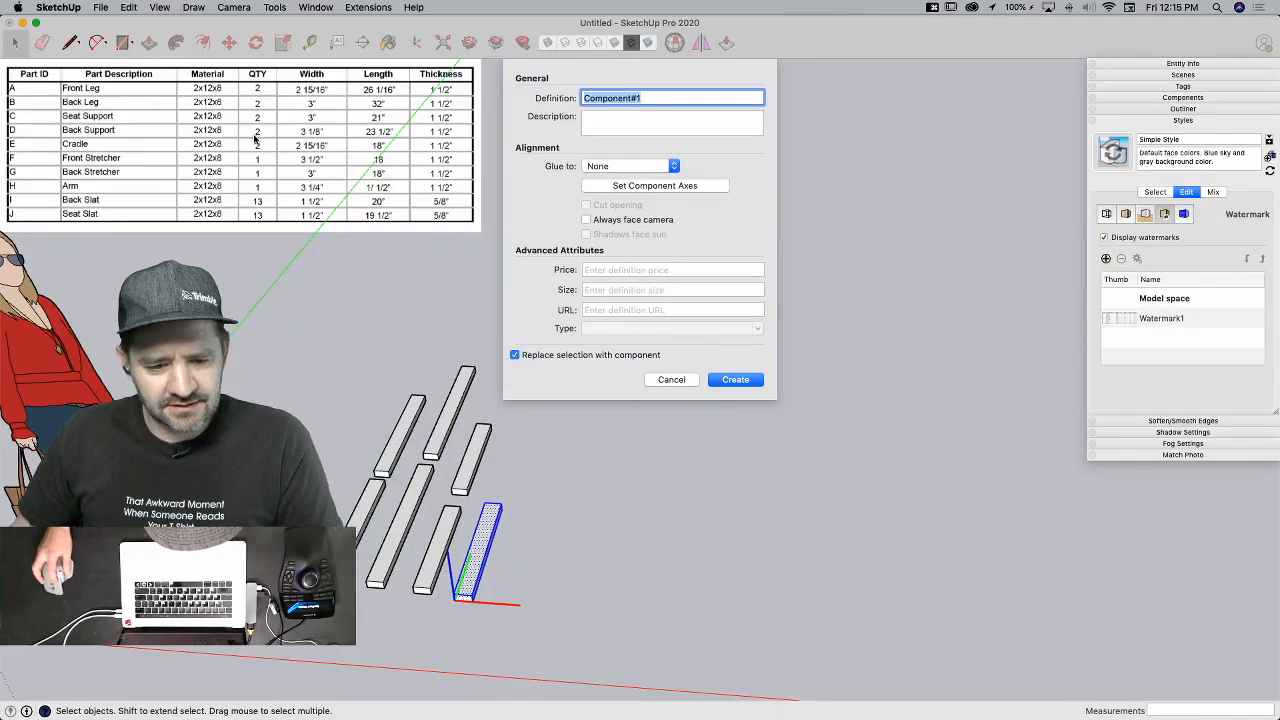
pyautogui.write('Back')
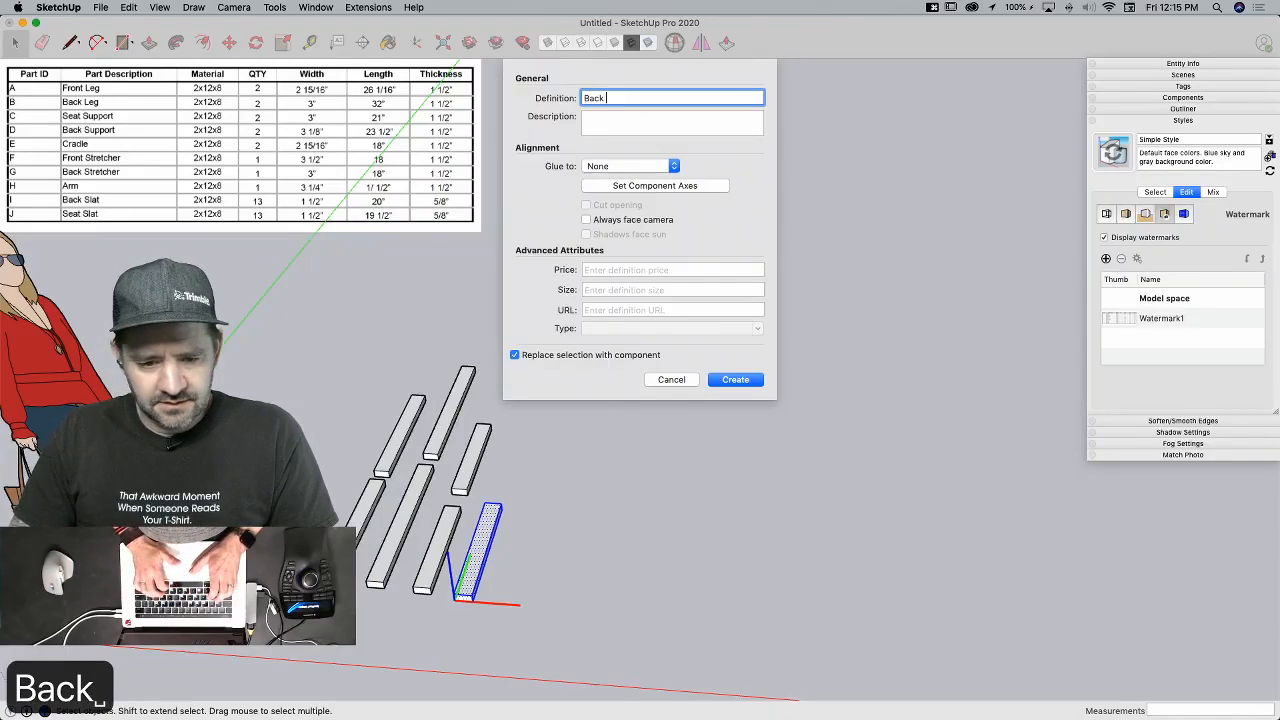
pyautogui.write(' Support')
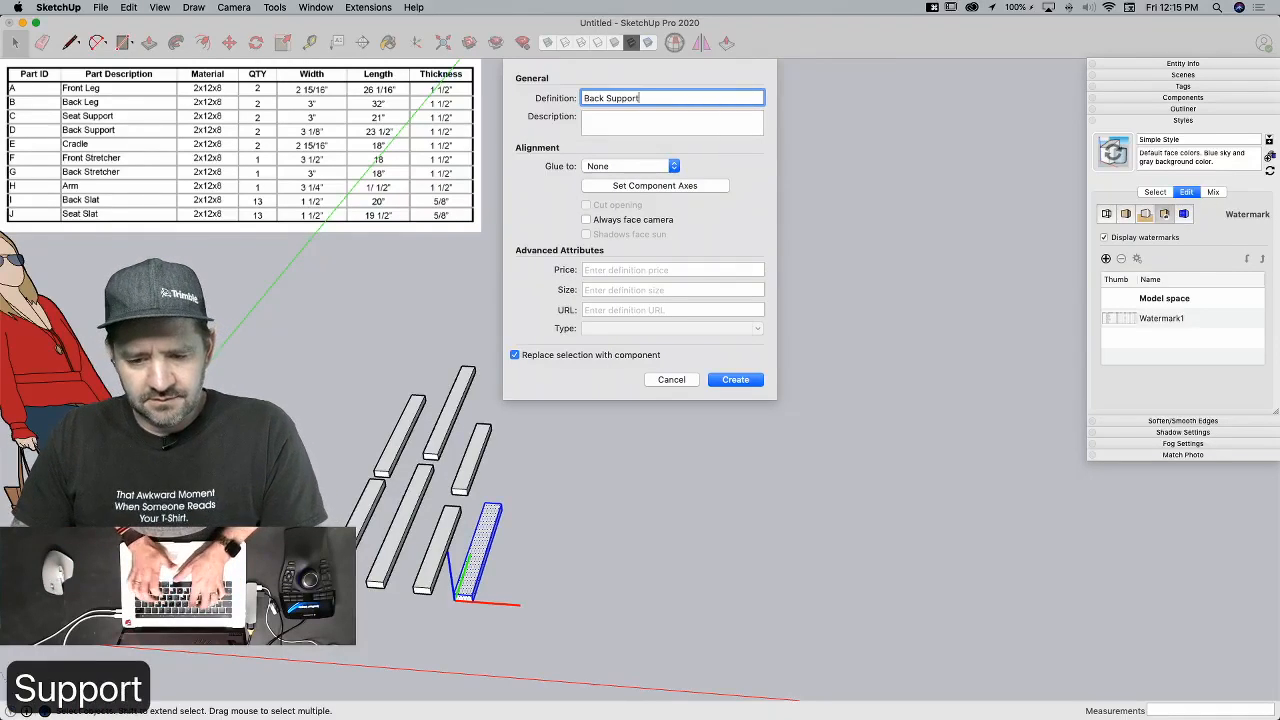
pyautogui.press('Return')
# Step: Copy the Back Support component about 28 inches along its length, just beyond the original's far end
pyautogui.press('m')
pyautogui.click(527, 557)
pyautogui.press('alt')
pyautogui.click(553, 465)
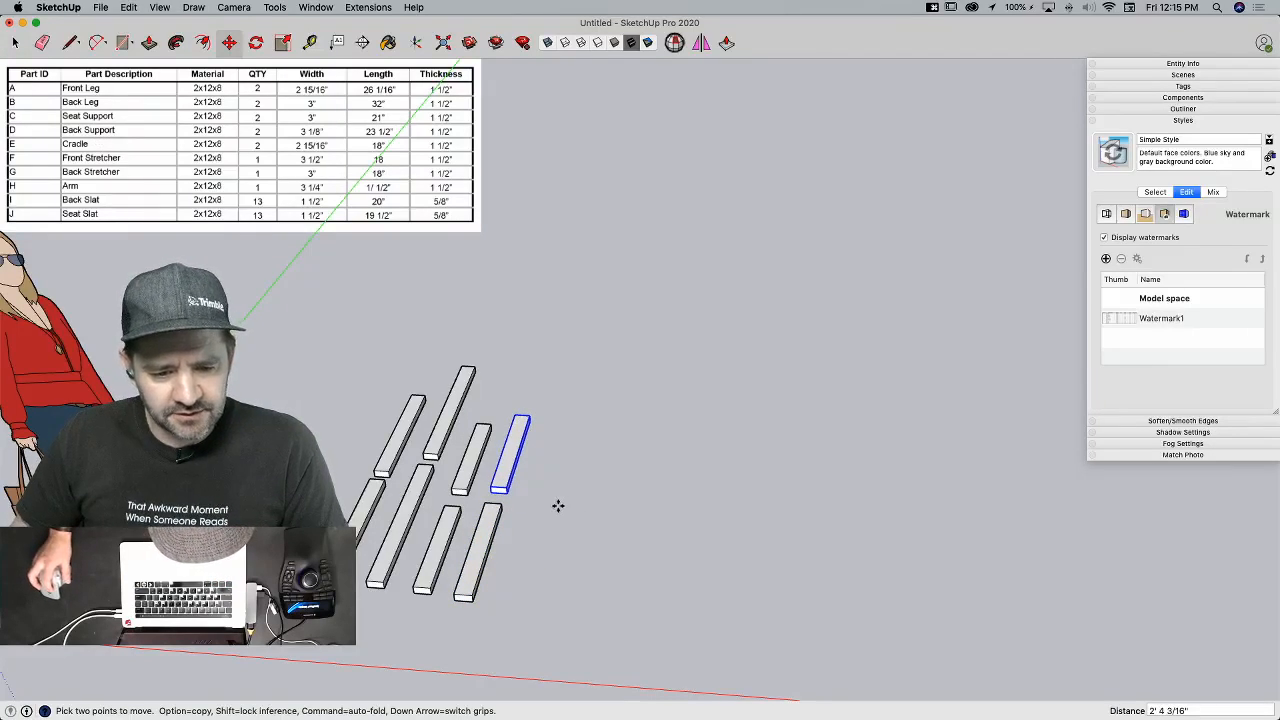
# Step: Draw a 2 12/16 by 18 inch rectangle beside the back supports and Push/Pull it to match their thickness
pyautogui.press('r')
pyautogui.click(488, 609)
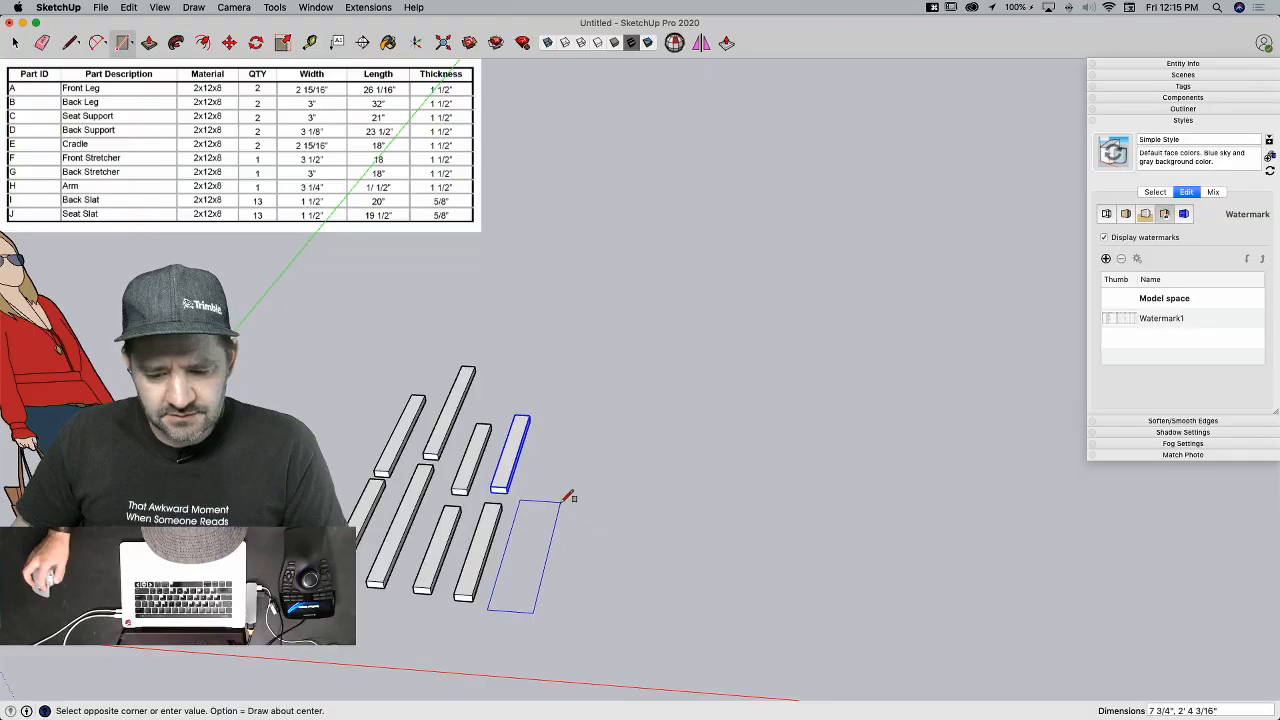
pyautogui.write('2')
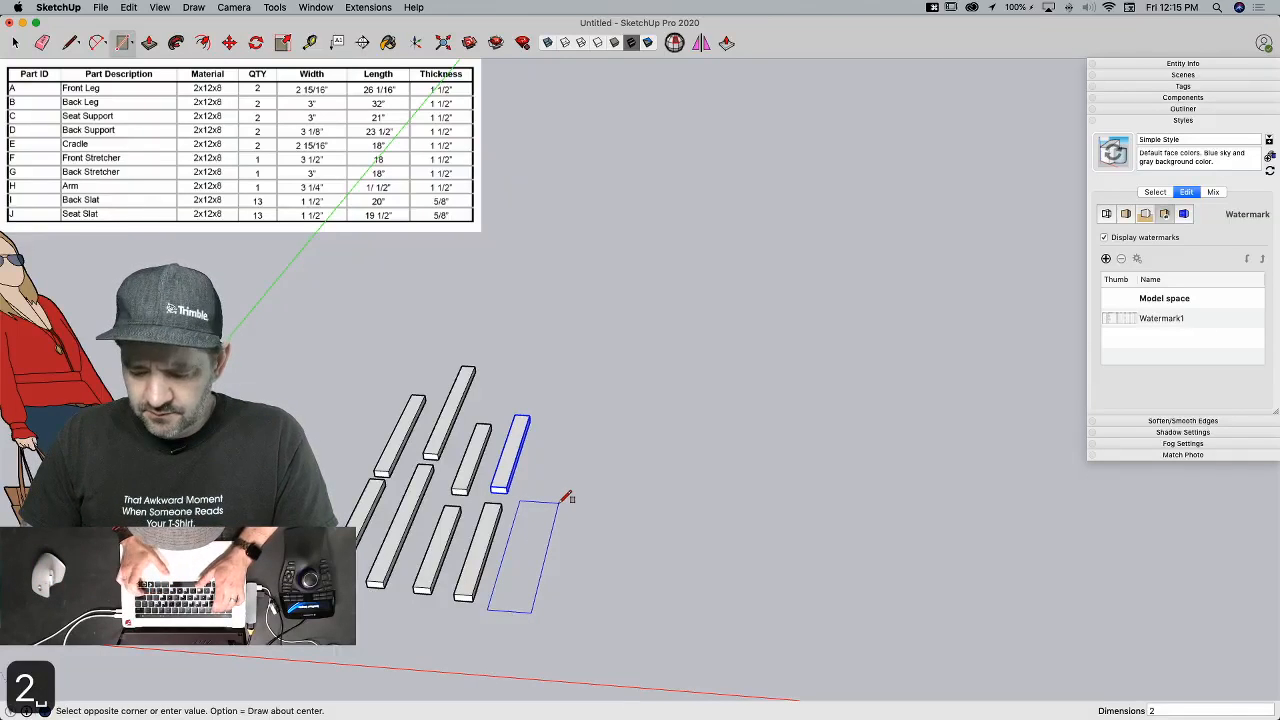
pyautogui.write(' 12/')
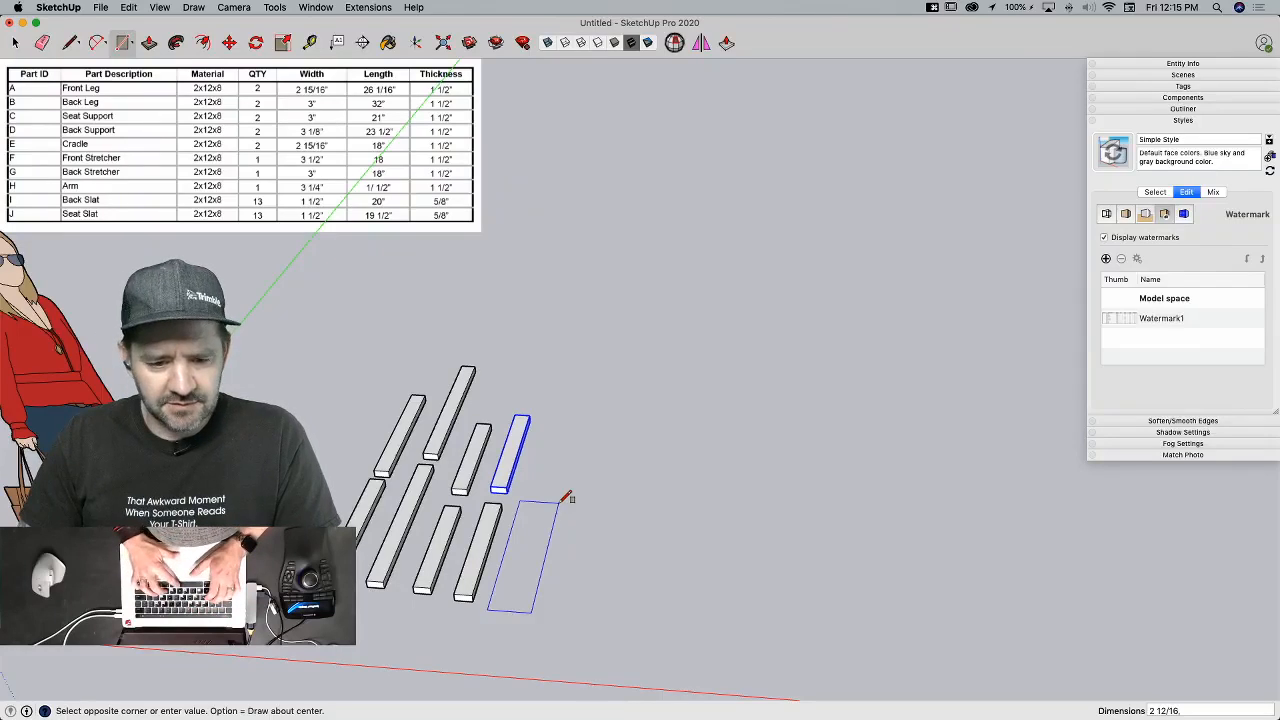
pyautogui.write('16, ')
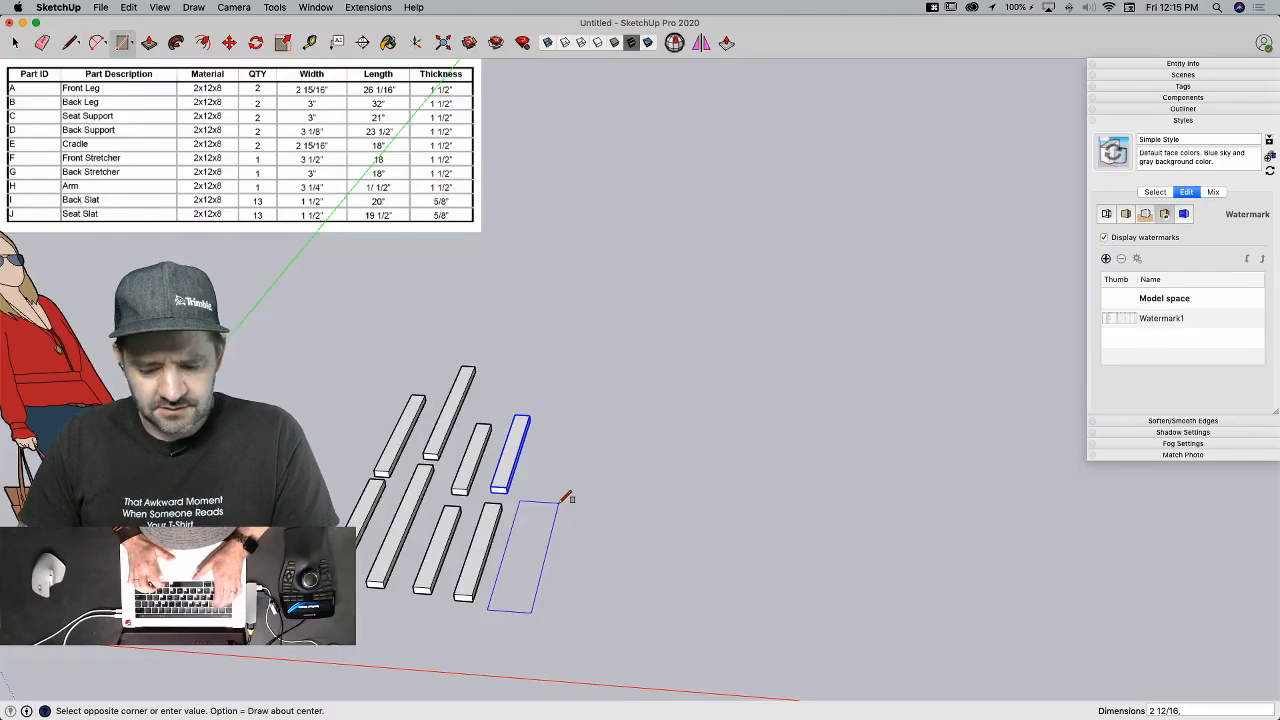
pyautogui.write('18')
pyautogui.press('Return')
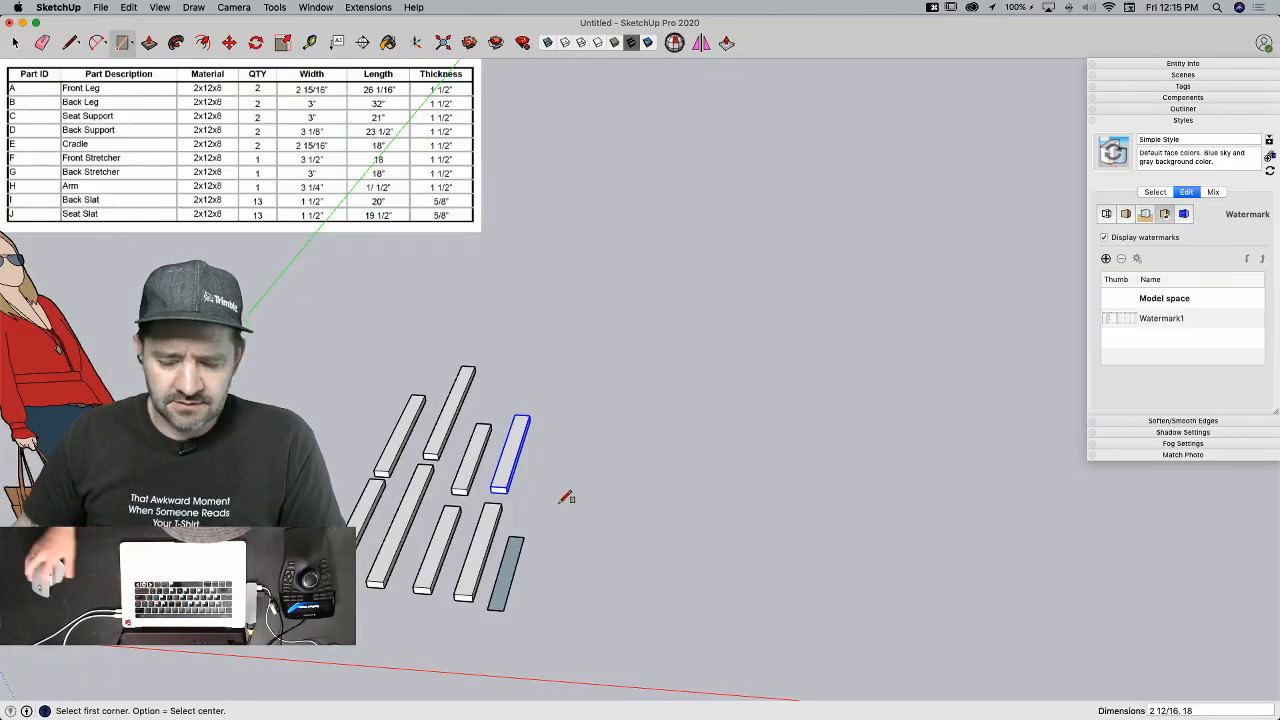
pyautogui.press('p')
pyautogui.click(500, 580)
pyautogui.click(498, 560)
# Step: Select the whole 18-inch board and make it a component named Cradle
pyautogui.press('space')
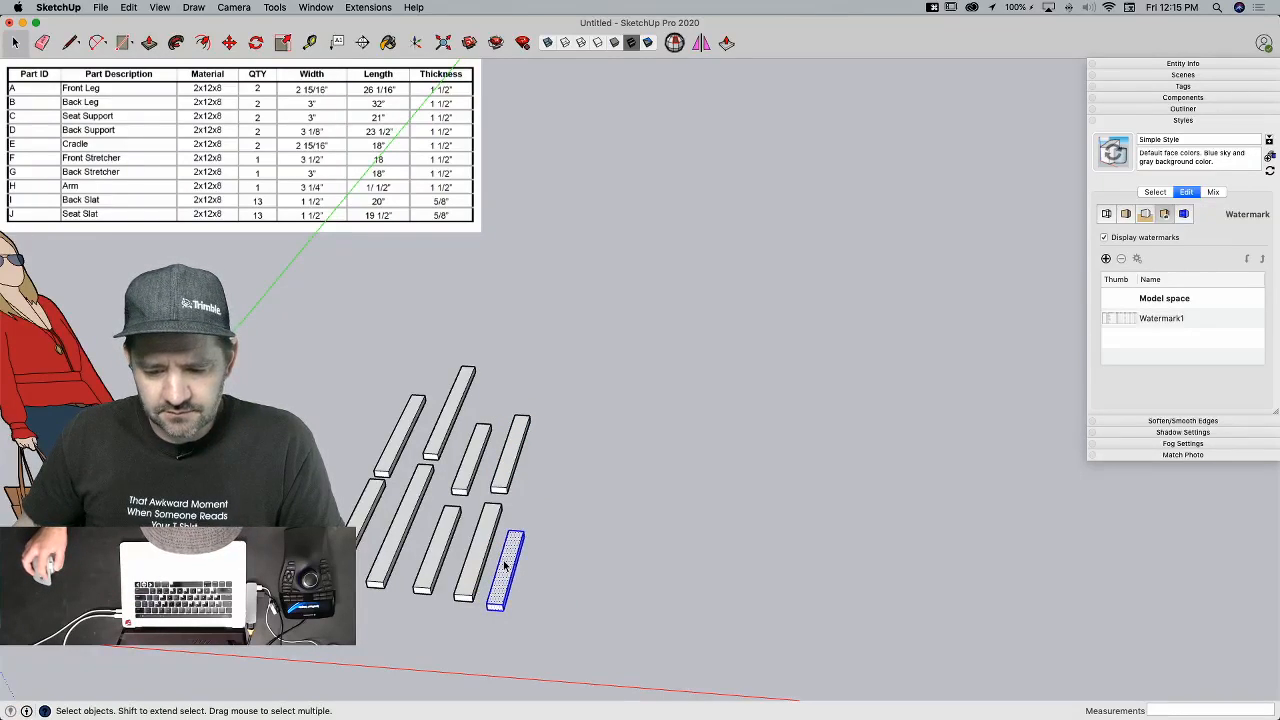
pyautogui.rightClick(505, 566)
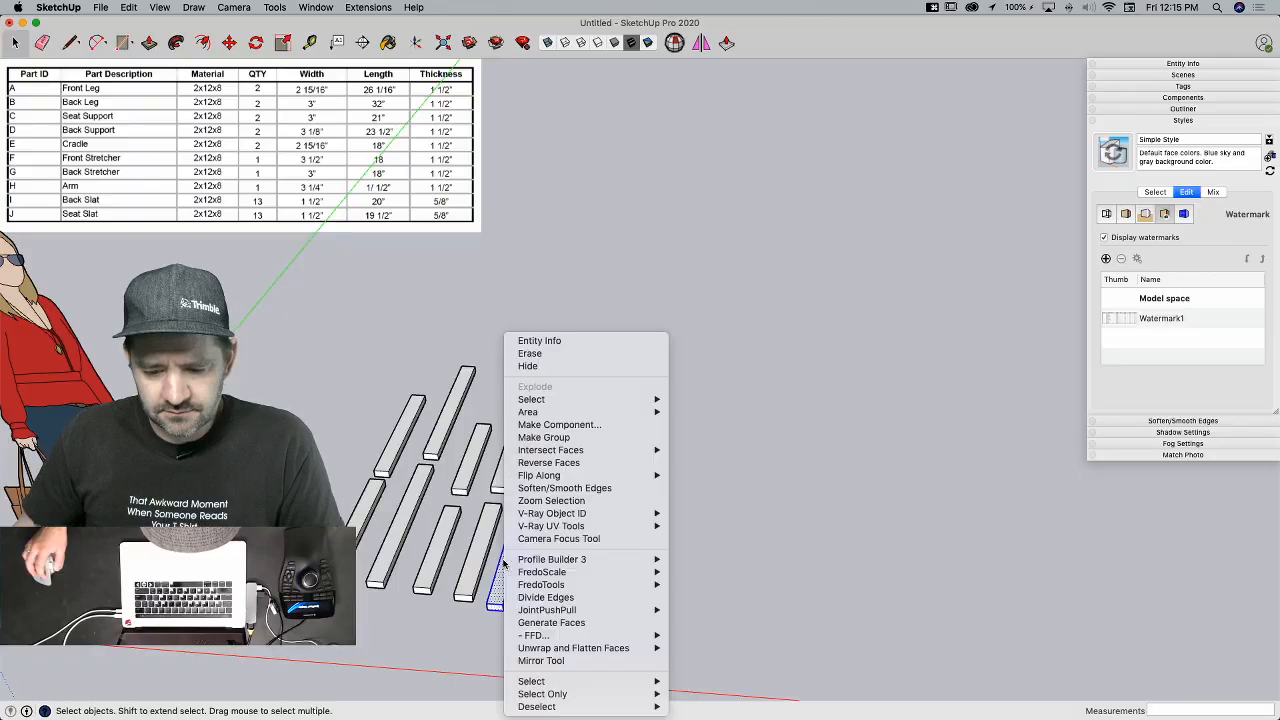
pyautogui.click(558, 425)
pyautogui.write('Crad')
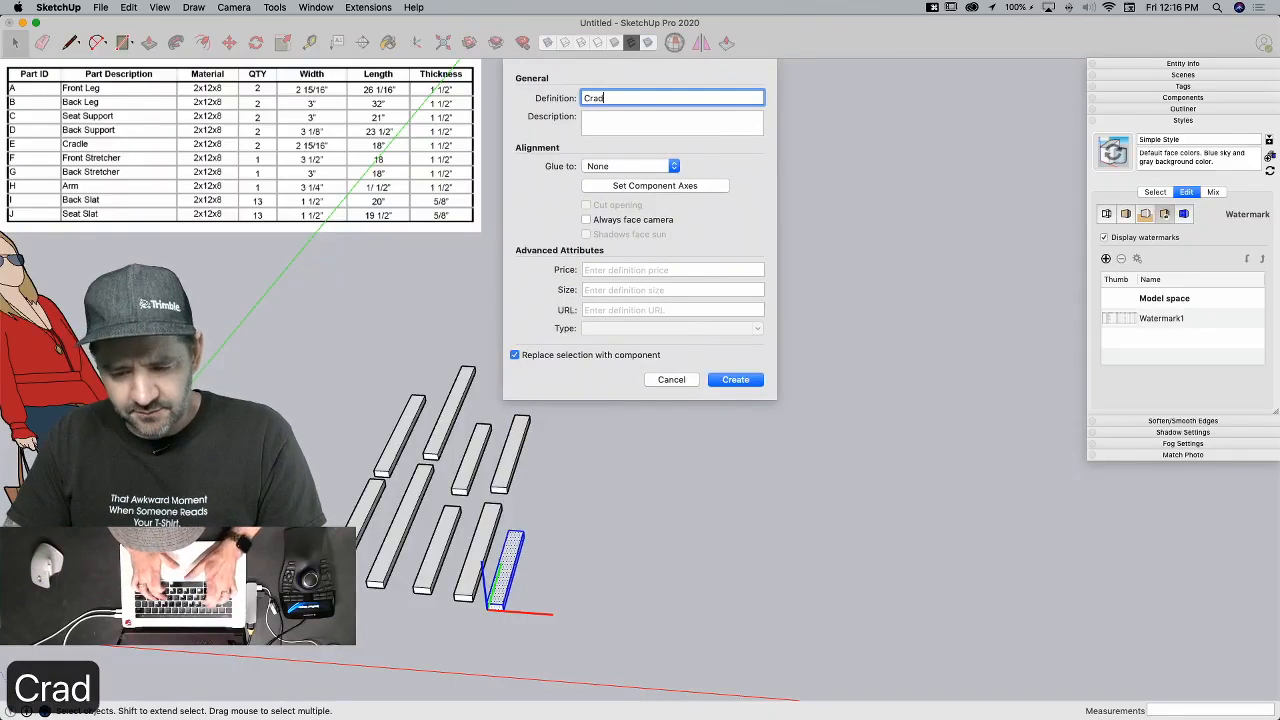
pyautogui.write('le')
pyautogui.press('Return')
# Step: Copy the Cradle component about 23 inches along its length, just beyond the original's far end
pyautogui.press('m')
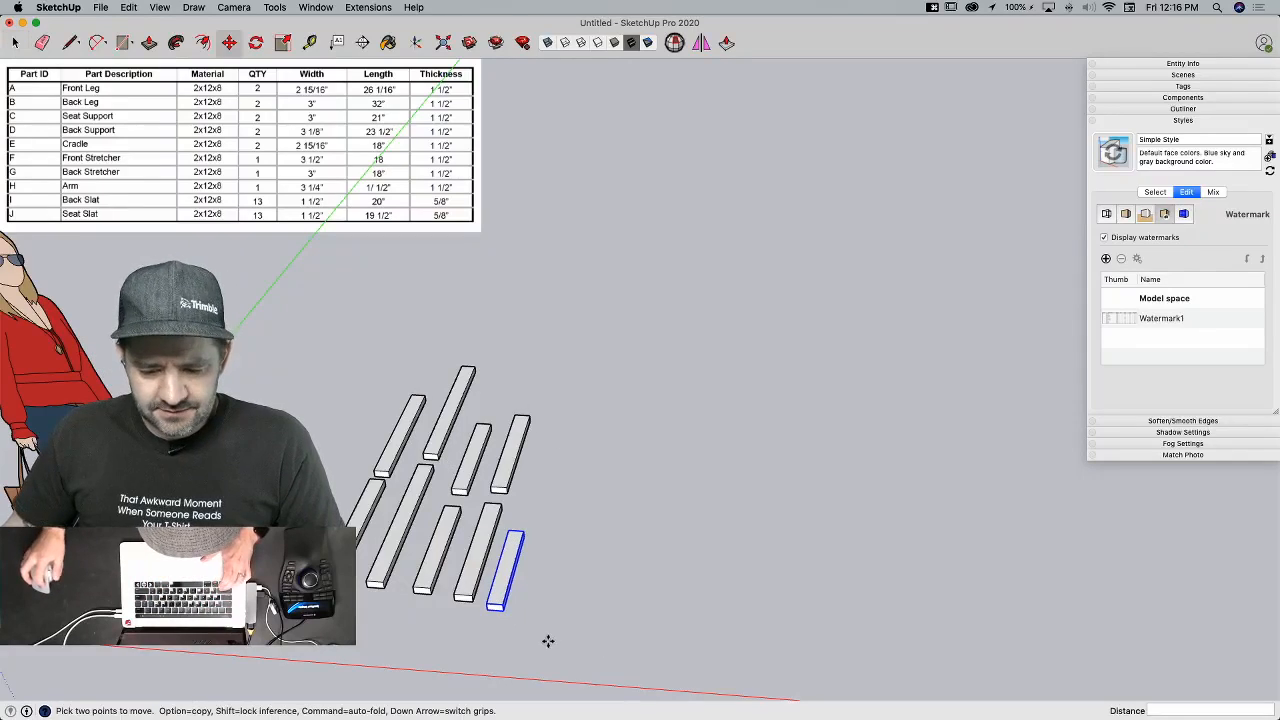
pyautogui.click(536, 613)
pyautogui.click(565, 530)
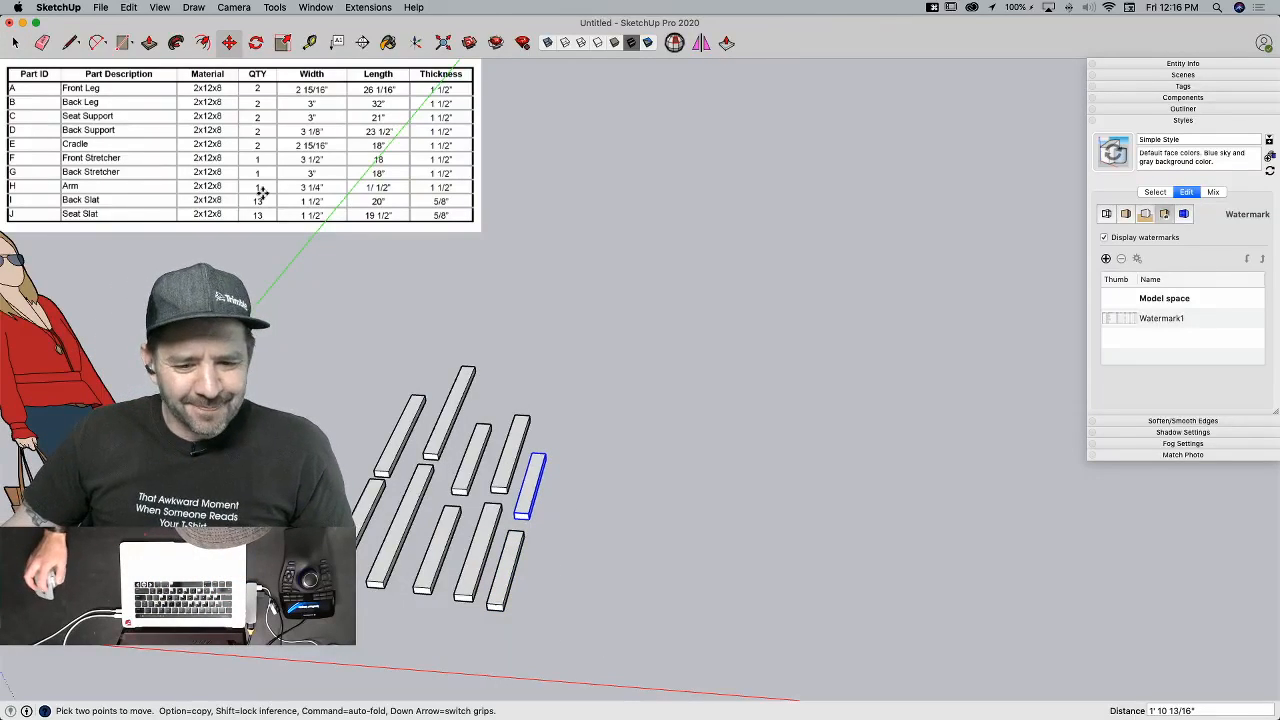
pyautogui.press('space')
# Step: Draw a 3.5 by 18 inch rectangle beside the original Cradle and Push/Pull it to match the Cradle's thickness
pyautogui.press('r')
pyautogui.click(538, 611)
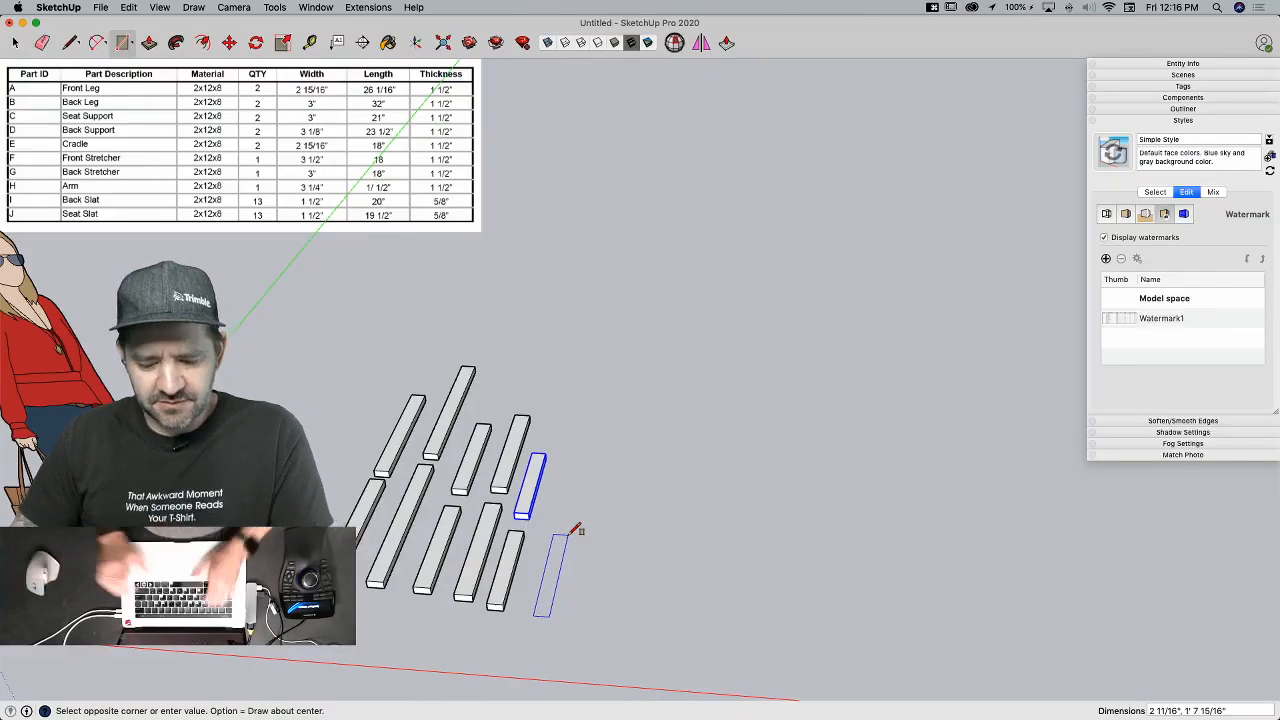
pyautogui.write('3.5')
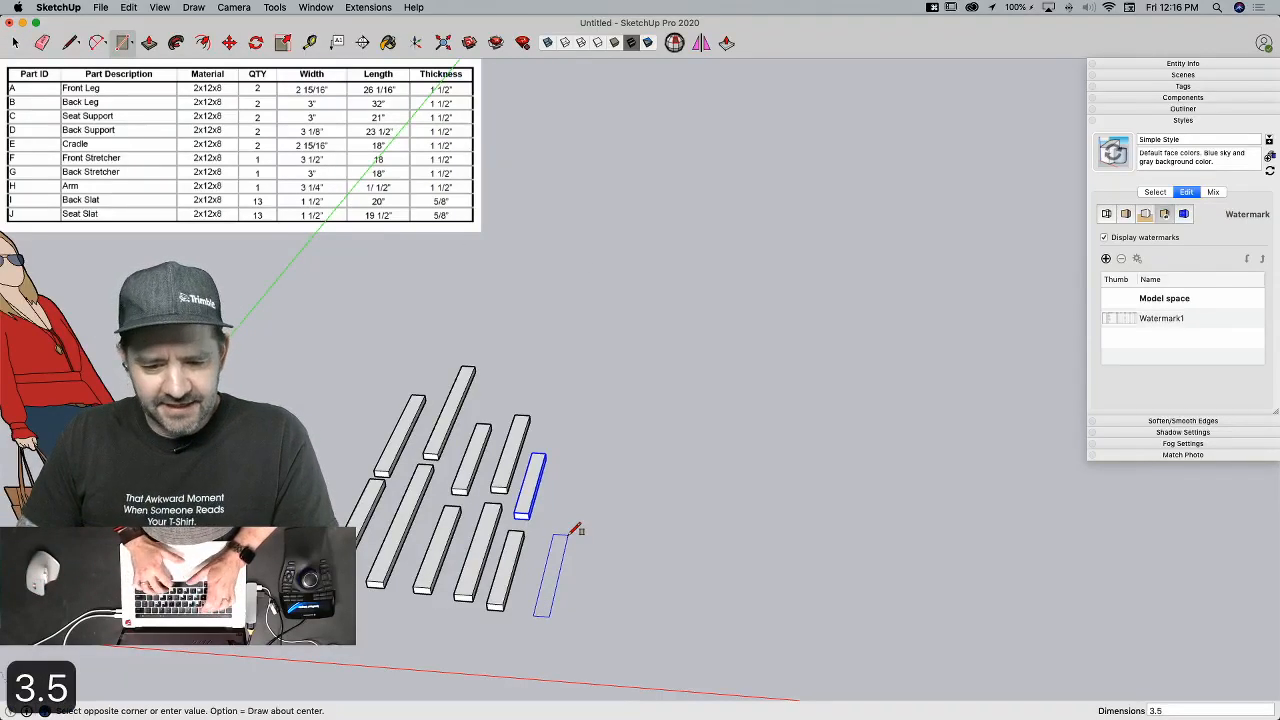
pyautogui.write(',18')
pyautogui.press('Return')
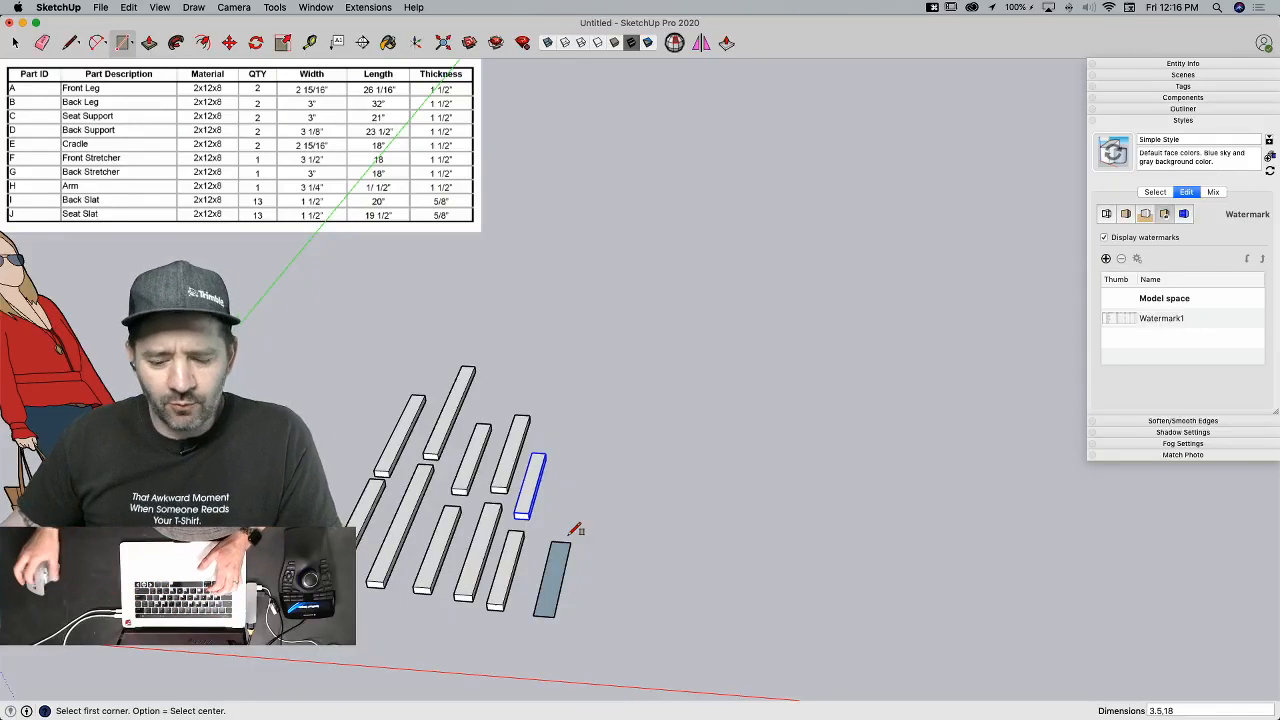
pyautogui.press('p')
pyautogui.click(551, 585)
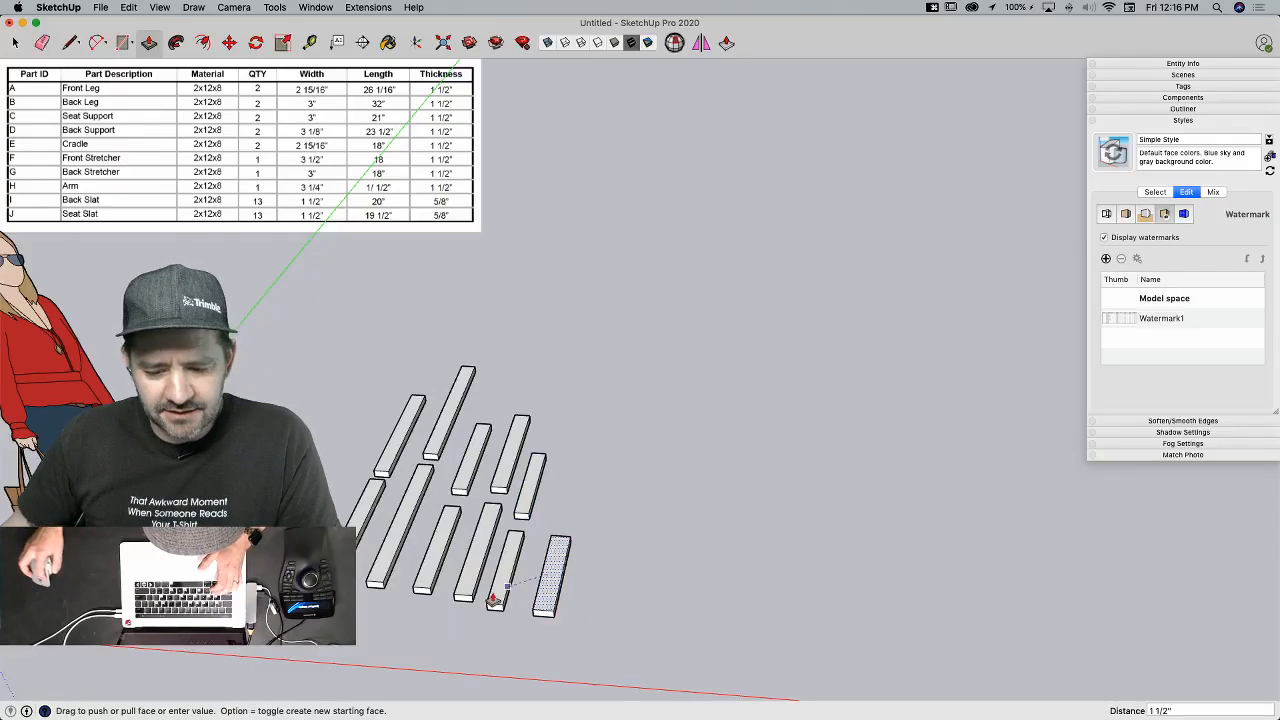
pyautogui.click(491, 600)
# Step: Select the whole 3.5-inch-wide board and make it a component named Front Stretcher
pyautogui.press('space')
pyautogui.tripleClick(549, 572)
pyautogui.rightClick(549, 572)
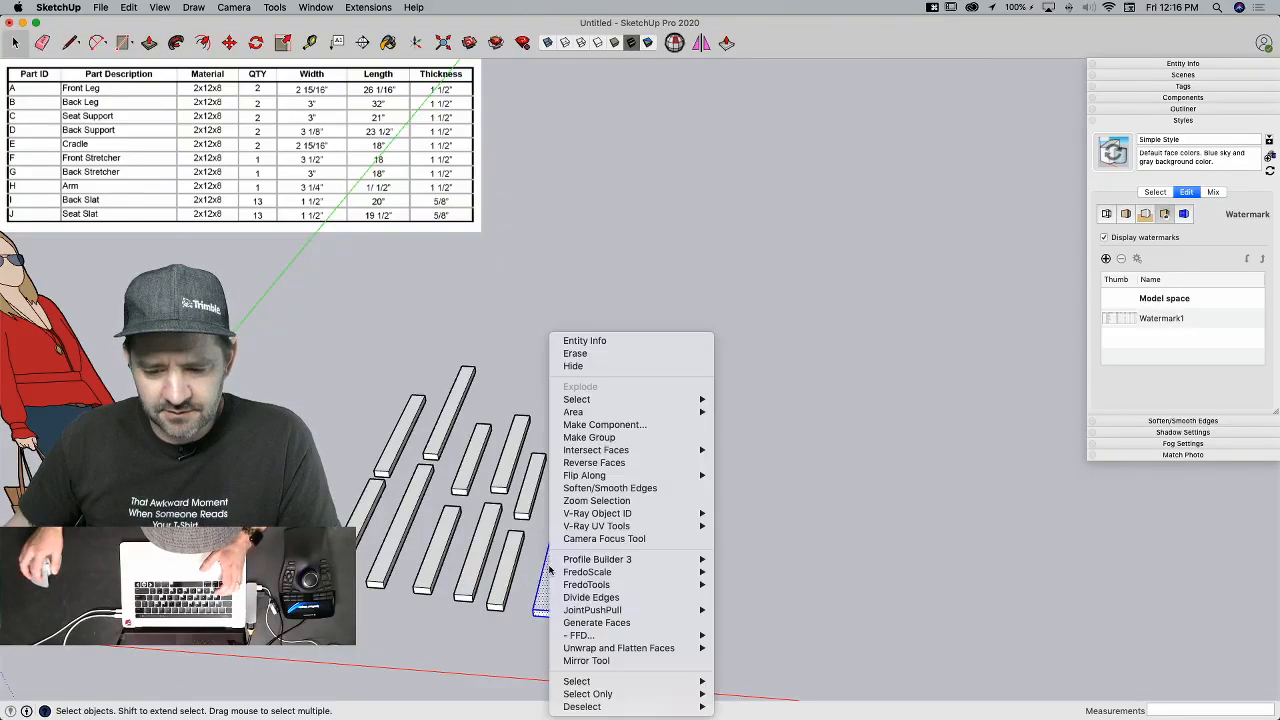
pyautogui.click(583, 424)
pyautogui.write('Fron')
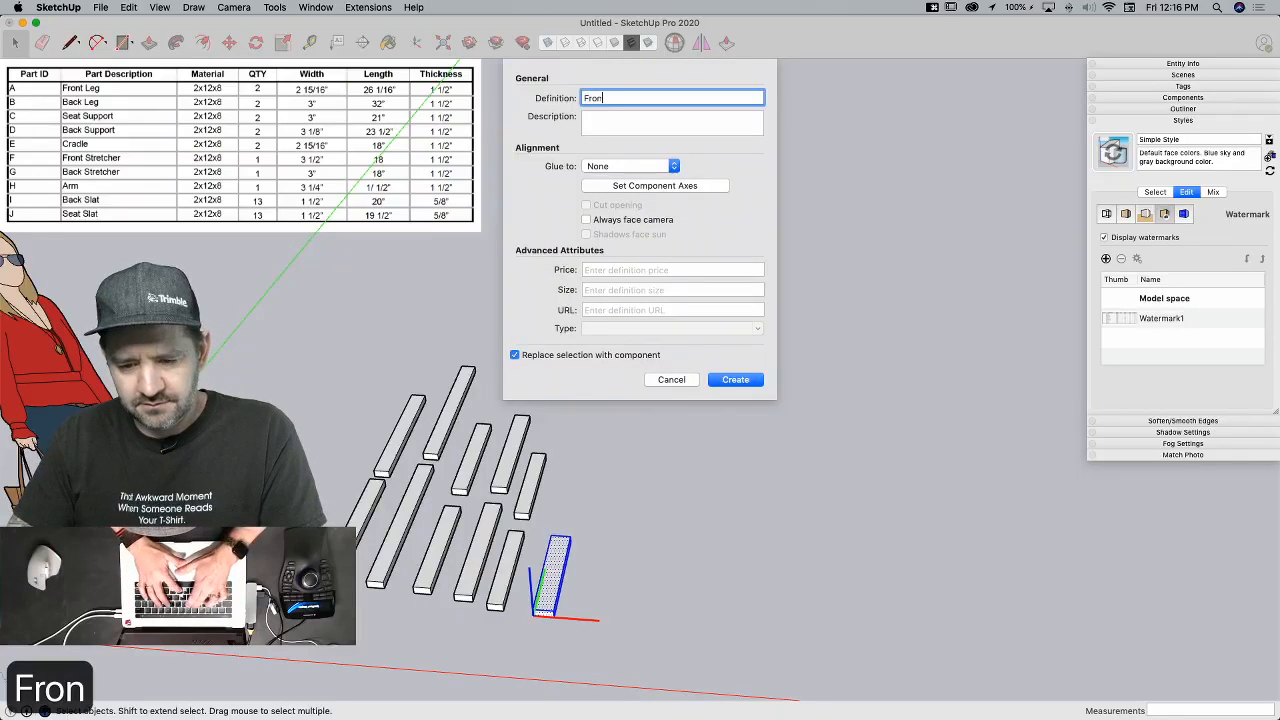
pyautogui.write('t Stretcher')
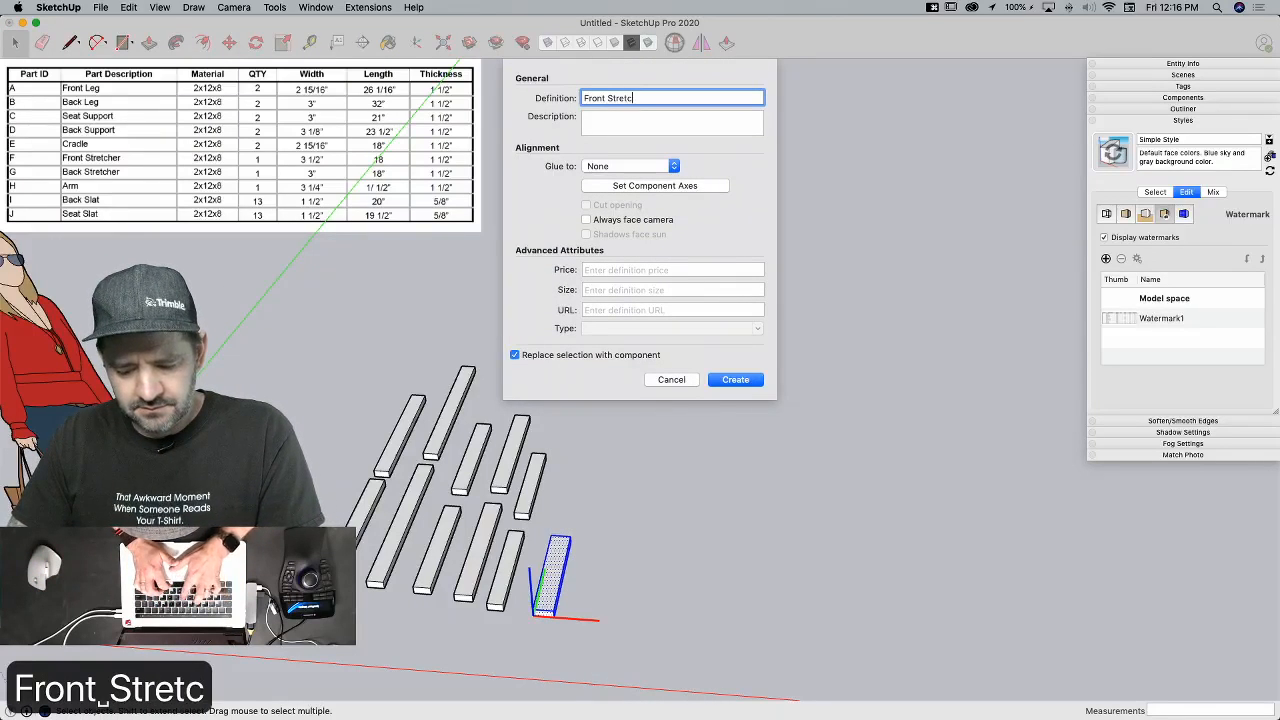
pyautogui.press('Return')
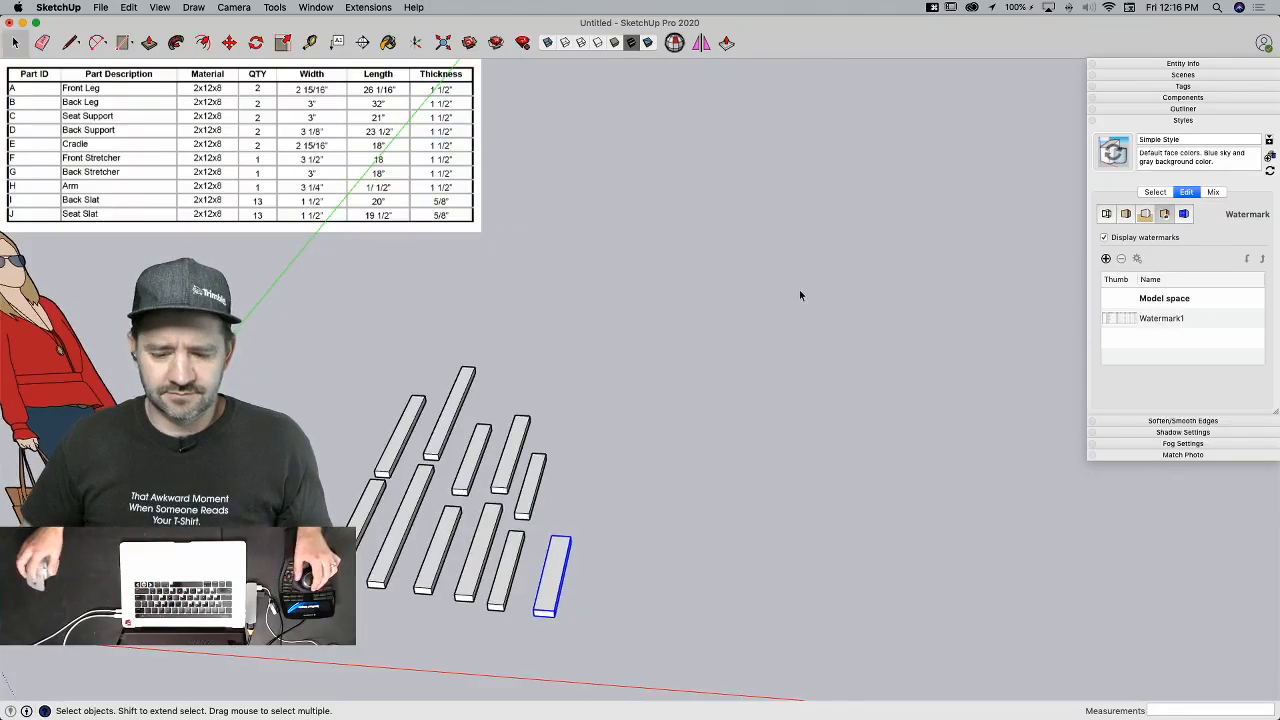
# Step: Draw a 3 by 18 inch rectangle beside the Front Stretcher and Push/Pull it to match that board's thickness
pyautogui.scroll(5, 565, 532)
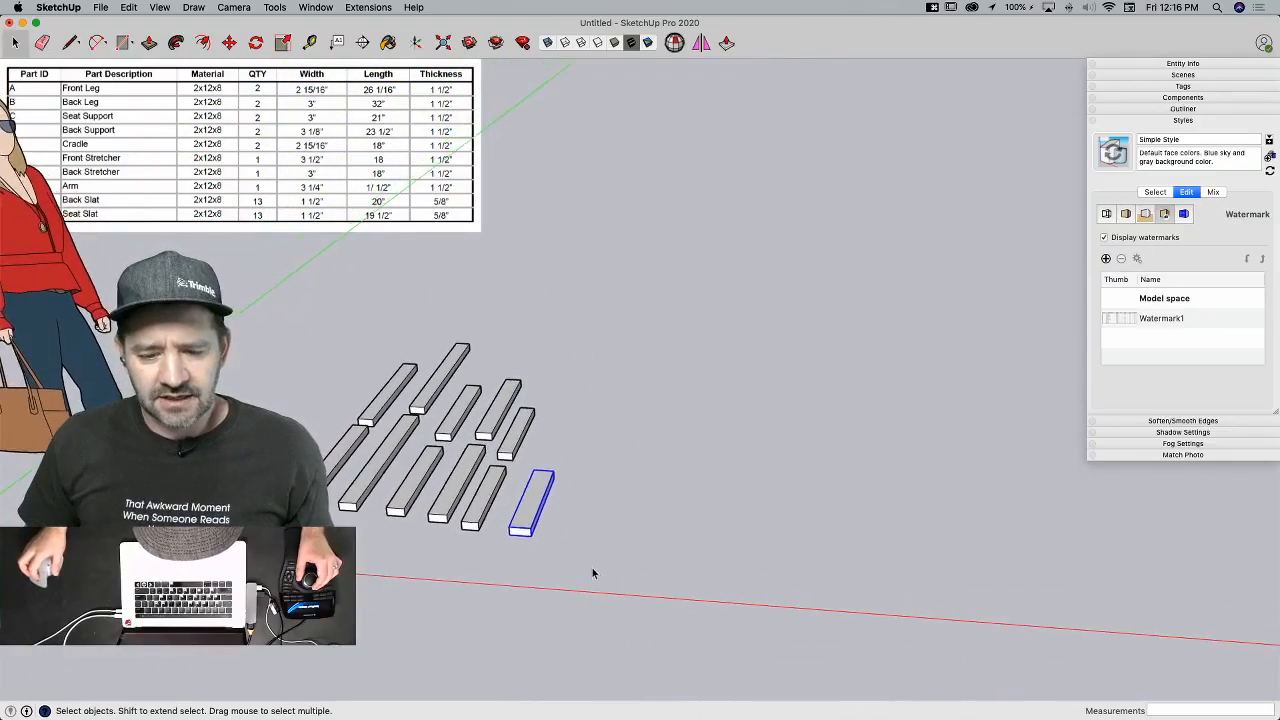
pyautogui.press('r')
pyautogui.click(551, 549)
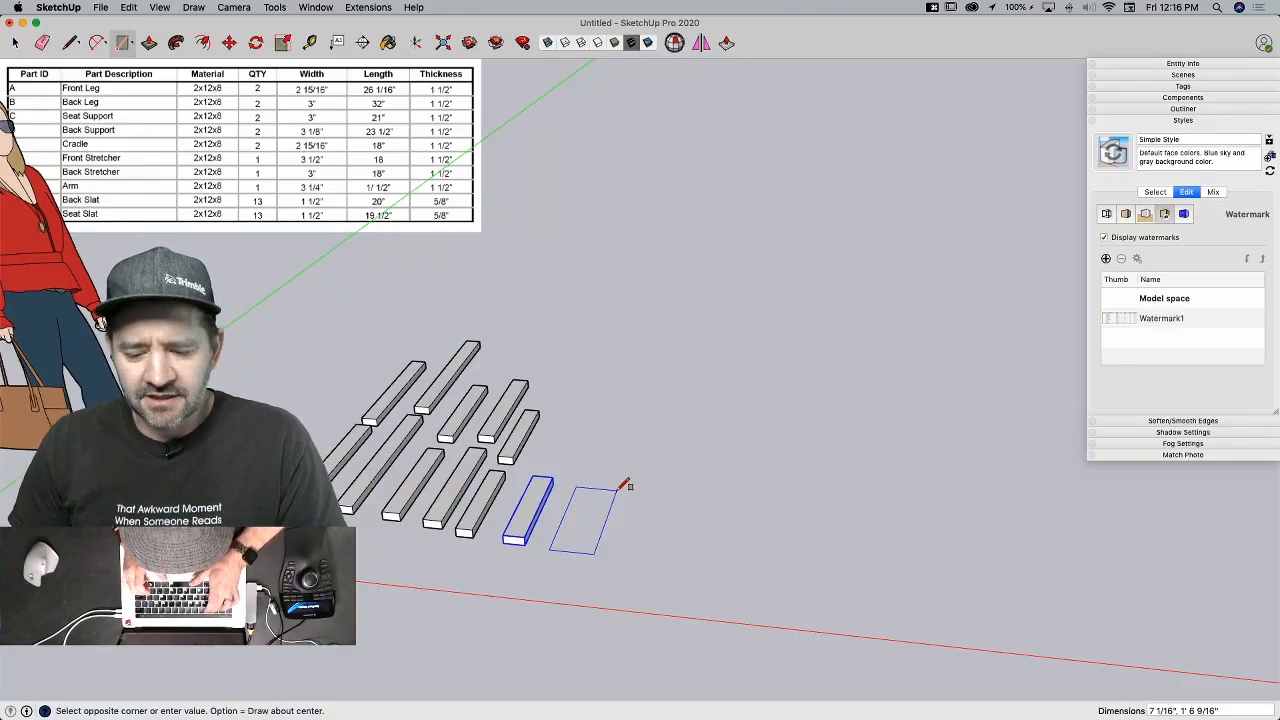
pyautogui.write('3')
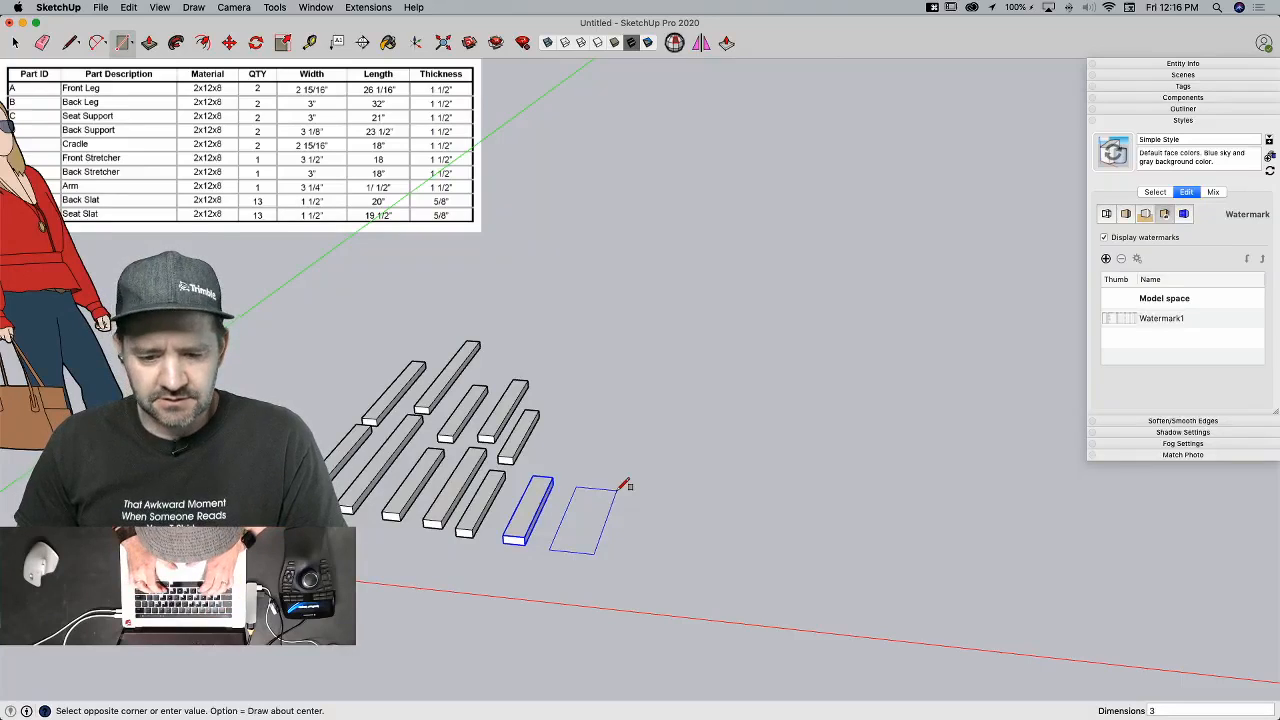
pyautogui.write(',18')
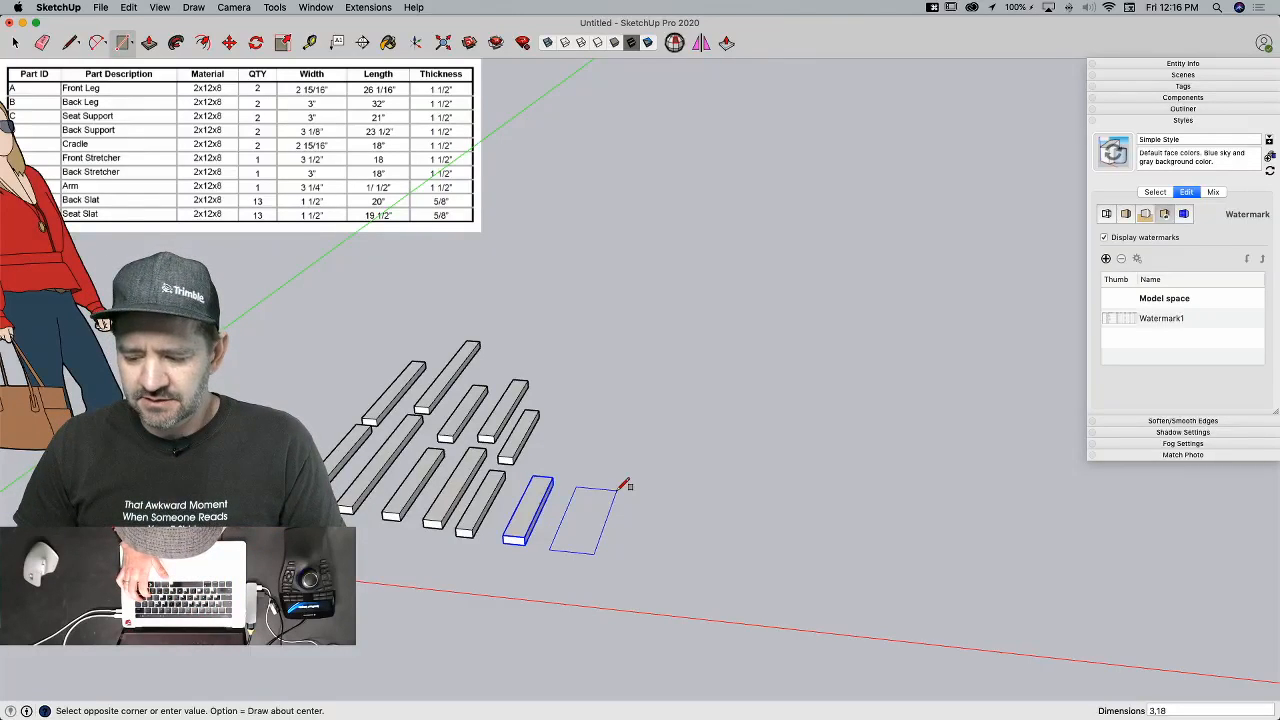
pyautogui.press('Return')
pyautogui.press('p')
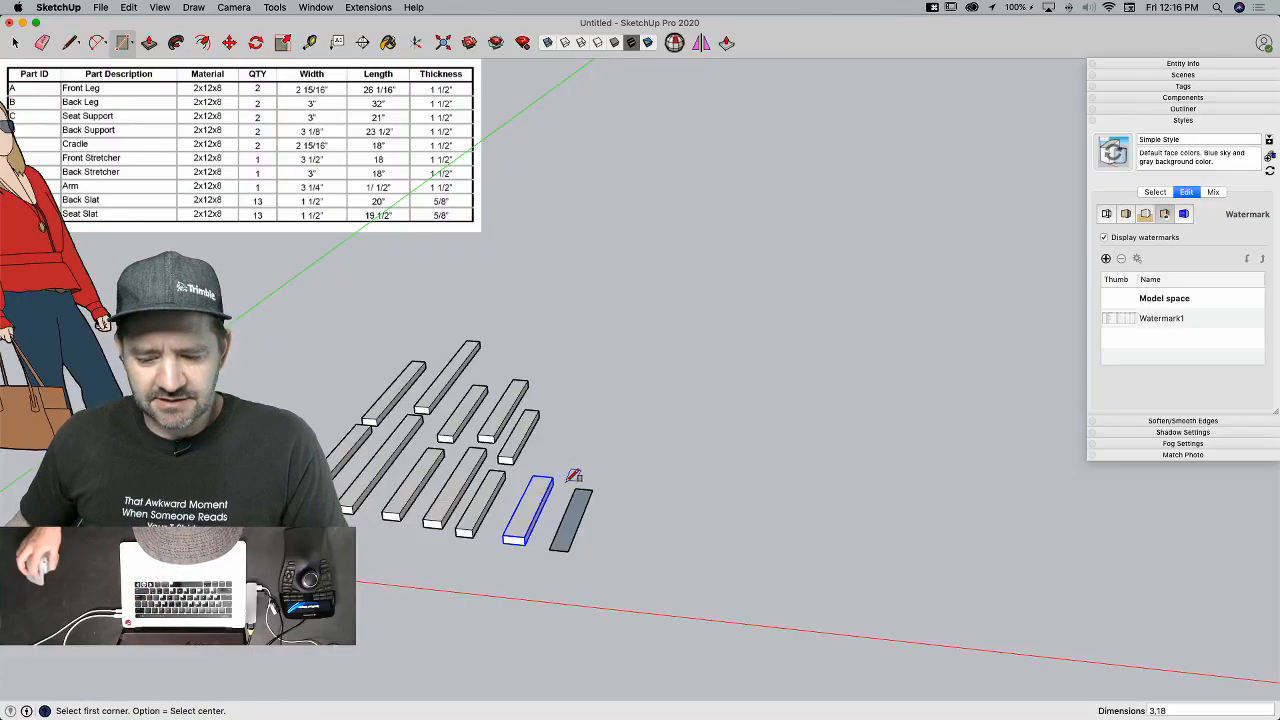
pyautogui.click(563, 539)
pyautogui.click(521, 541)
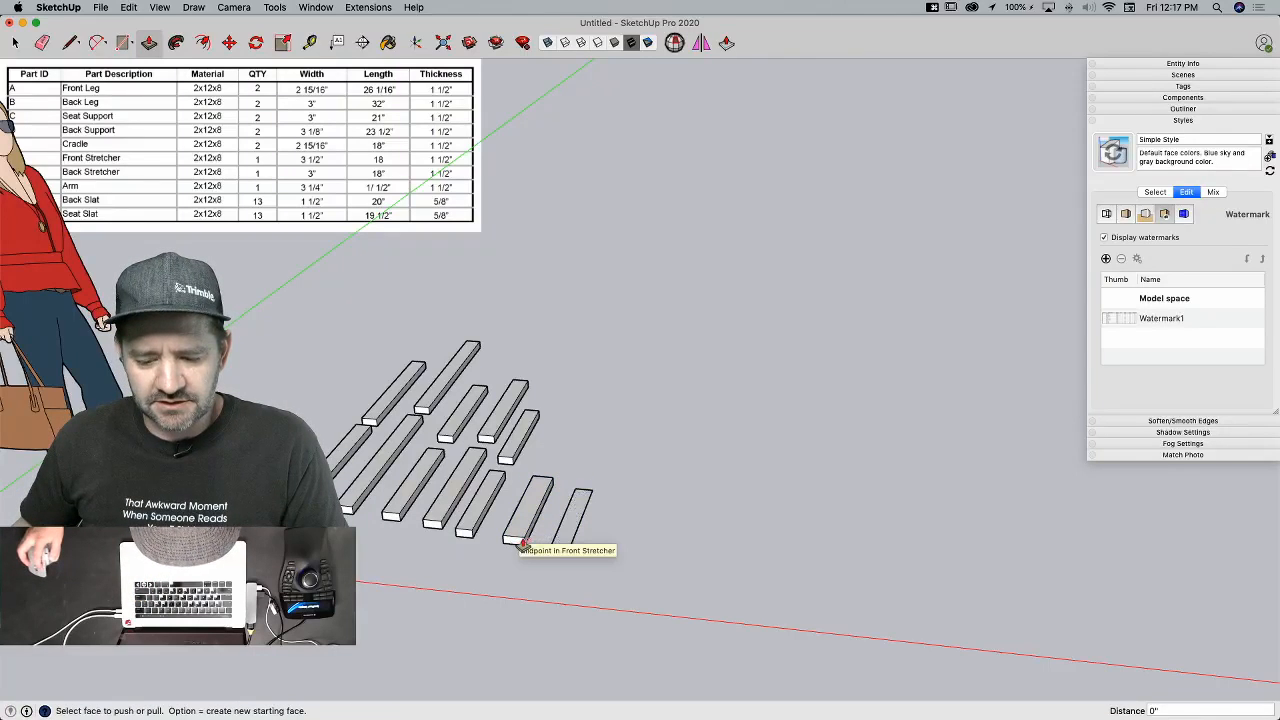
# Step: Select the whole new 3 by 18 inch board and make it a component named Back Stretcher
pyautogui.press('space')
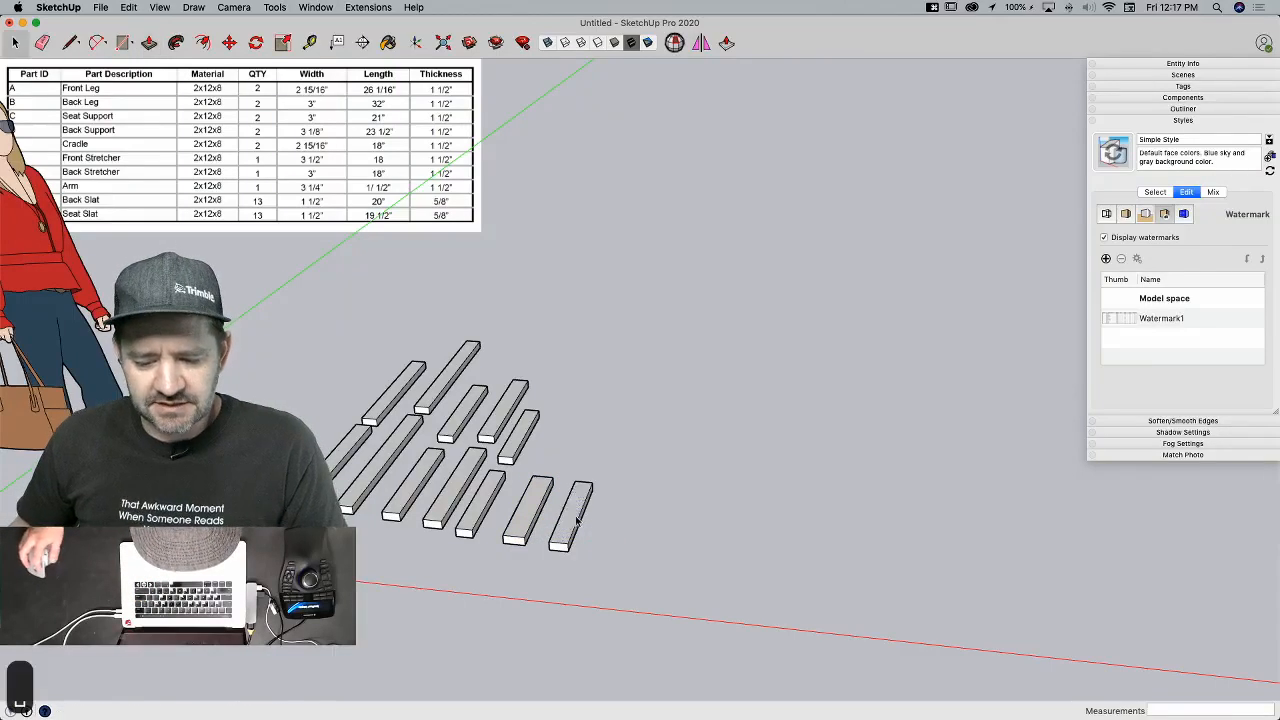
pyautogui.tripleClick(575, 523)
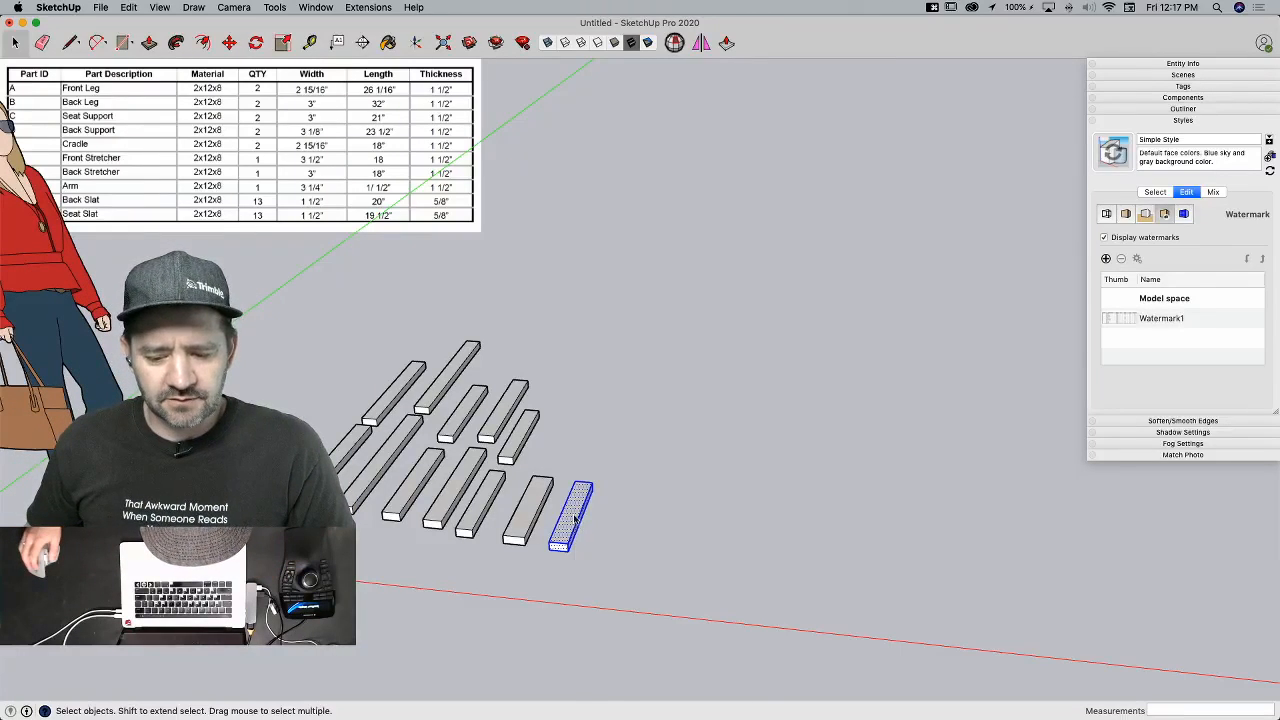
pyautogui.rightClick(575, 521)
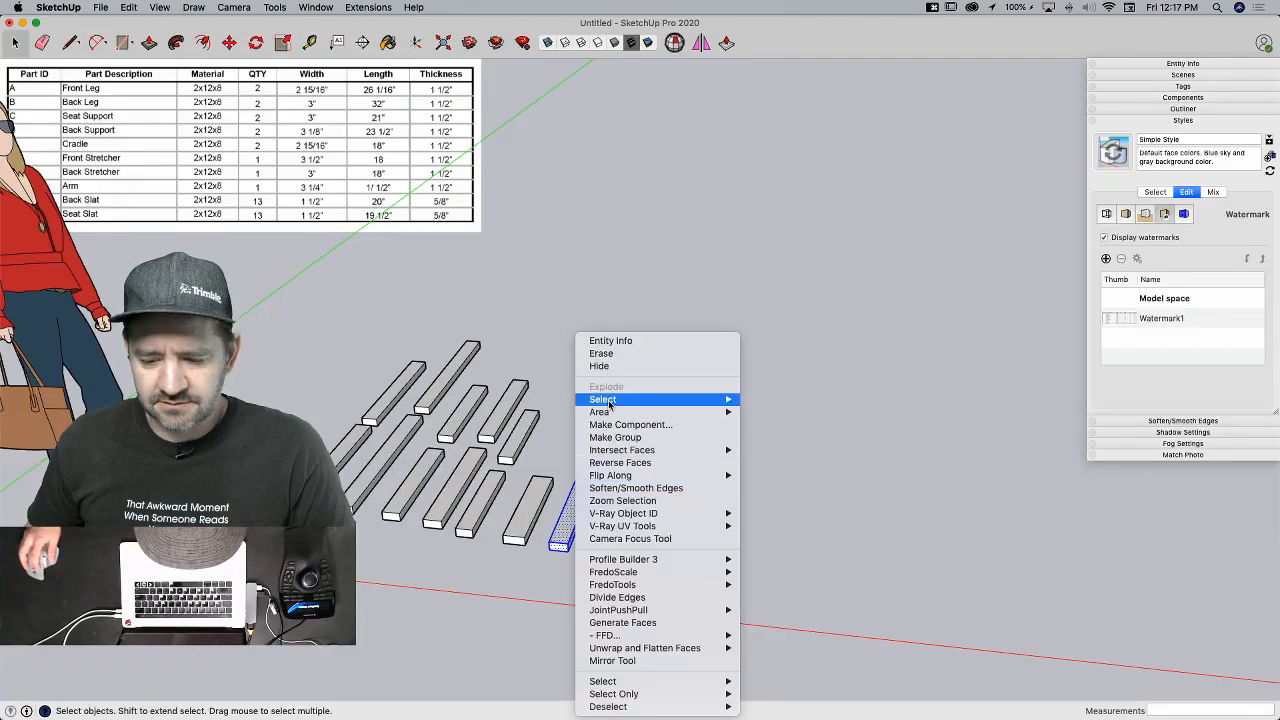
pyautogui.click(615, 427)
pyautogui.write('Back S')
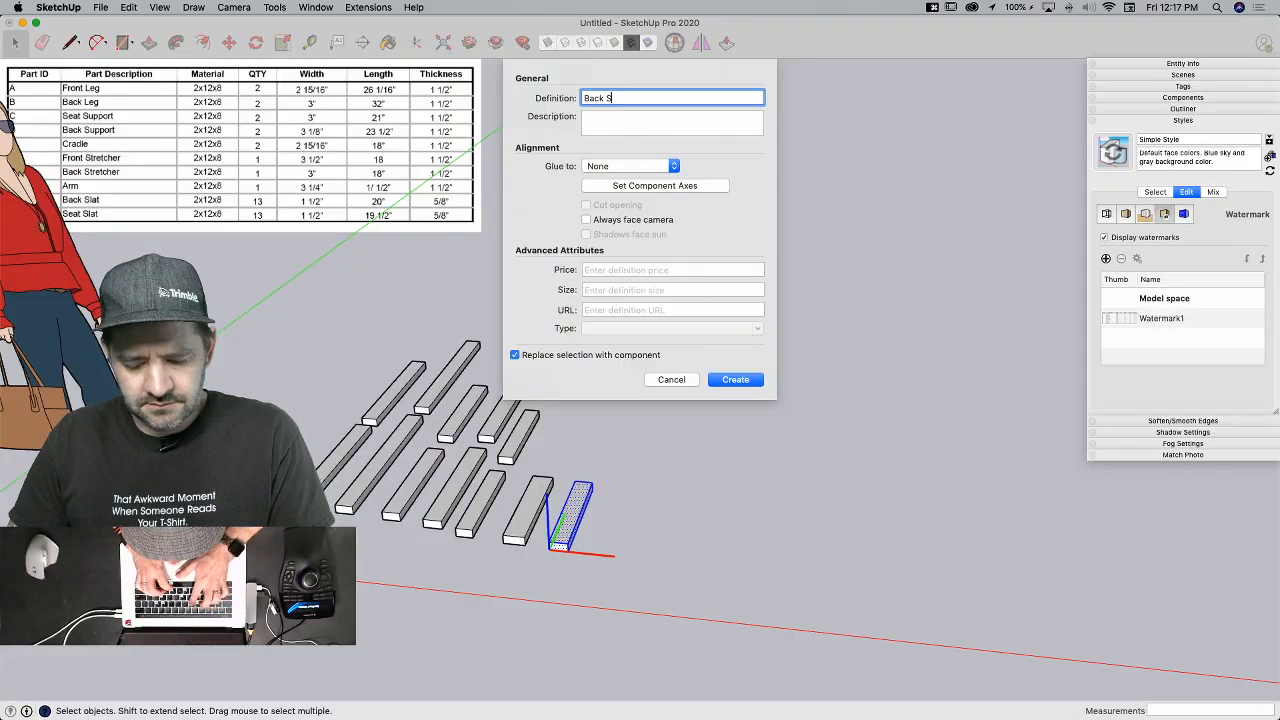
pyautogui.write('tretcher')
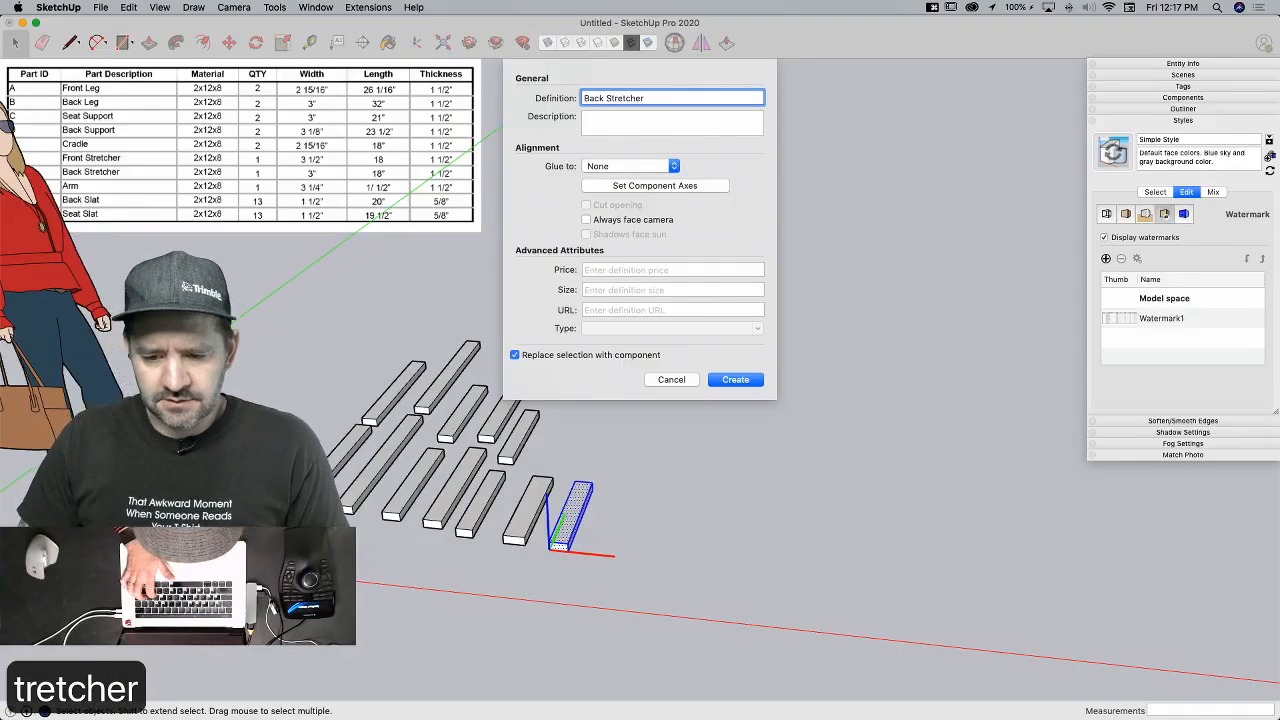
pyautogui.press('Return')
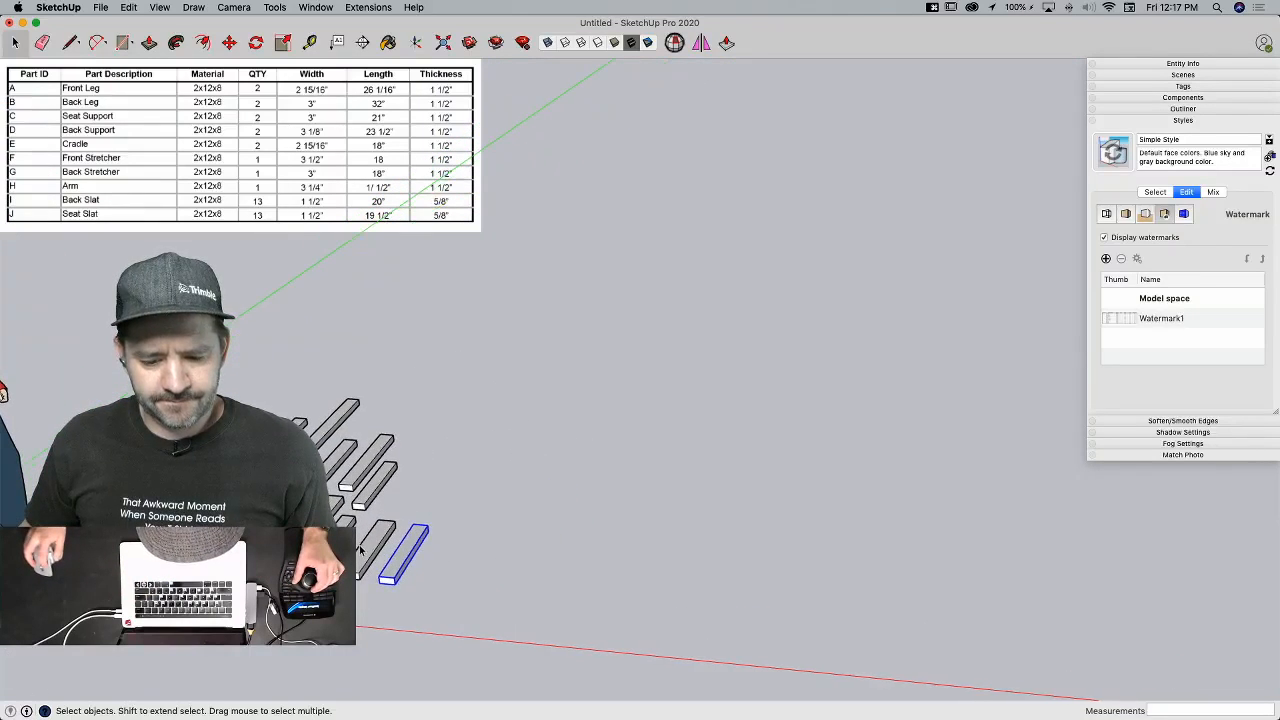
# Step: Collapse the Styles settings, show Entity Info for the stretcher components, and clear the selection
pyautogui.click(1184, 120)
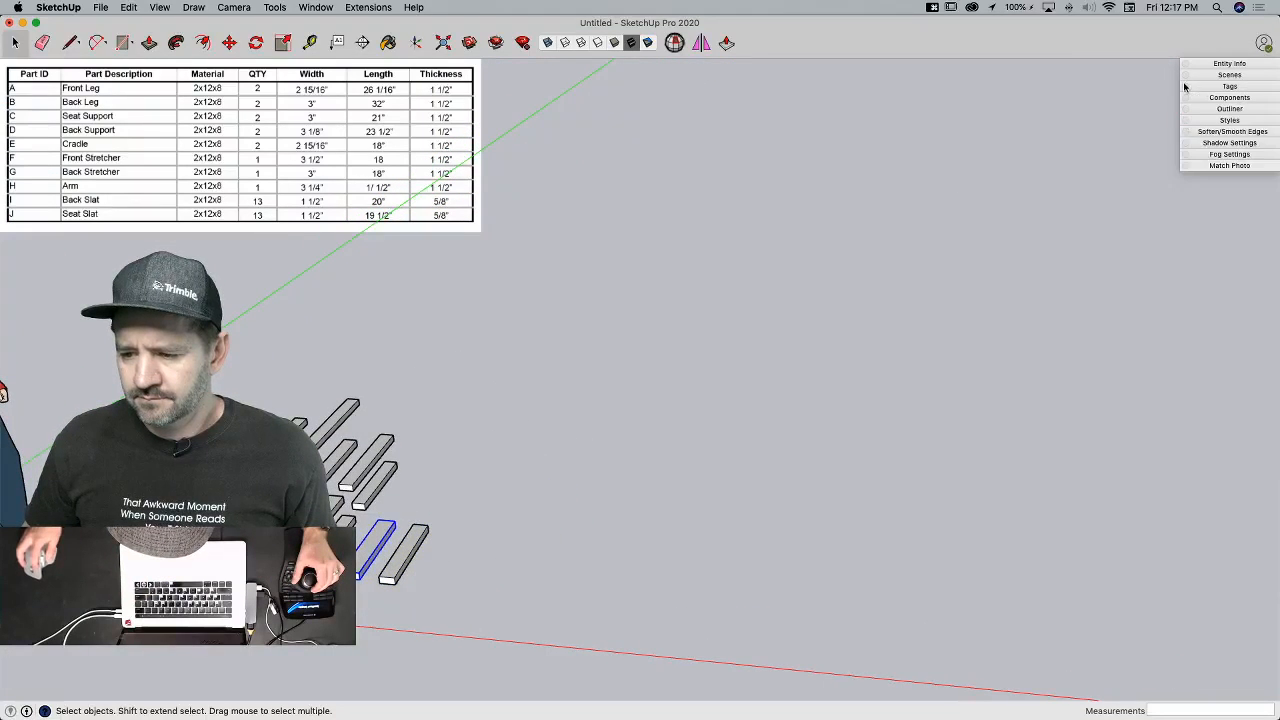
pyautogui.click(1225, 64)
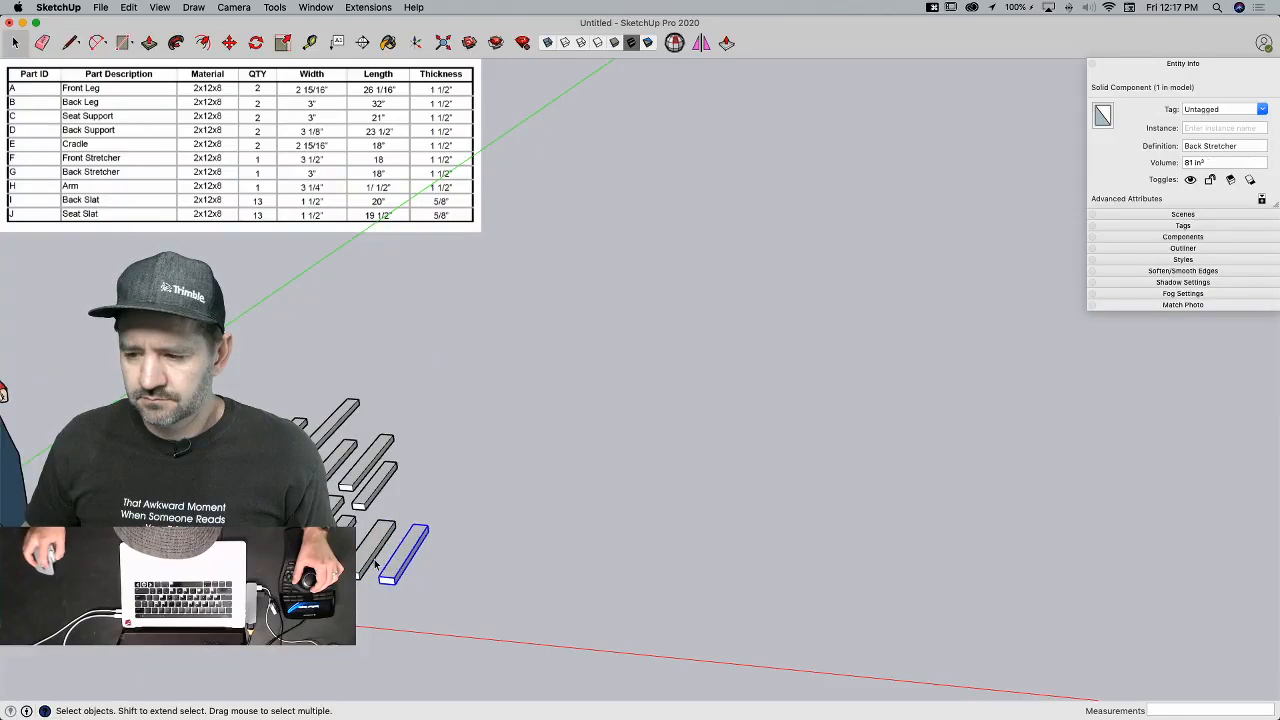
pyautogui.click(480, 584)
# Step: Save the model to the Desktop as Adirondack.skp
pyautogui.press('super+s')
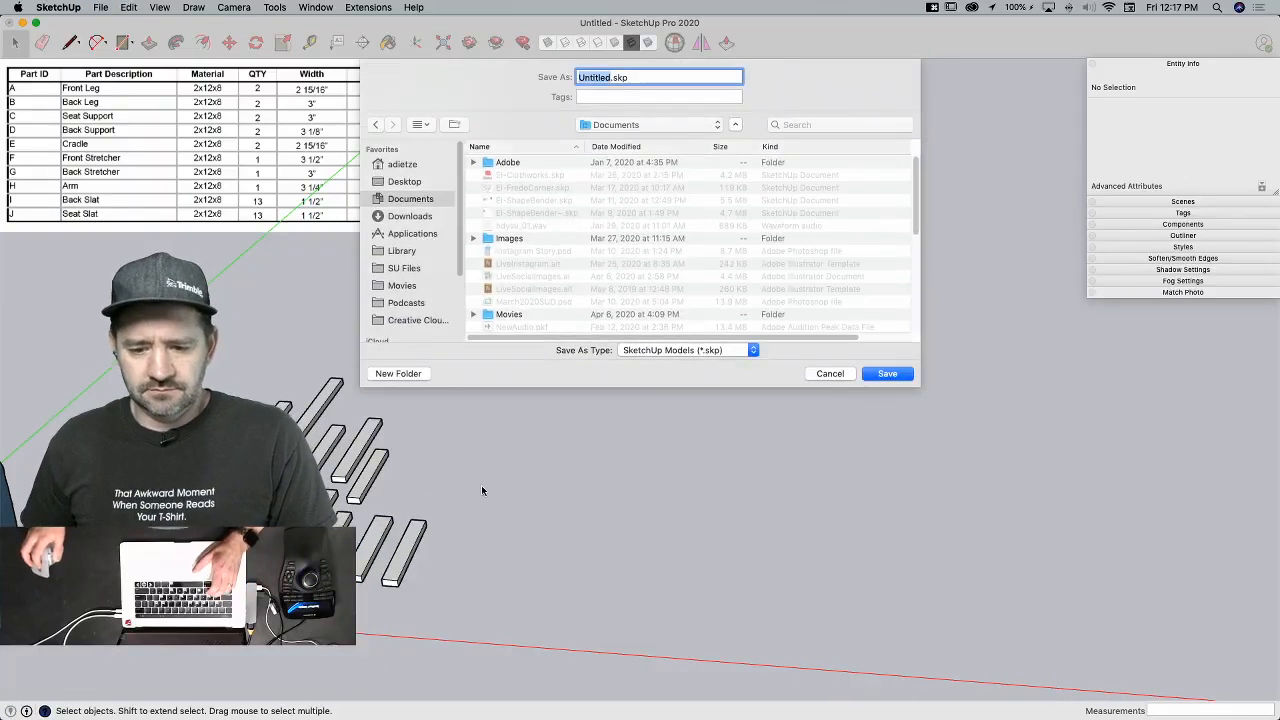
pyautogui.click(424, 186)
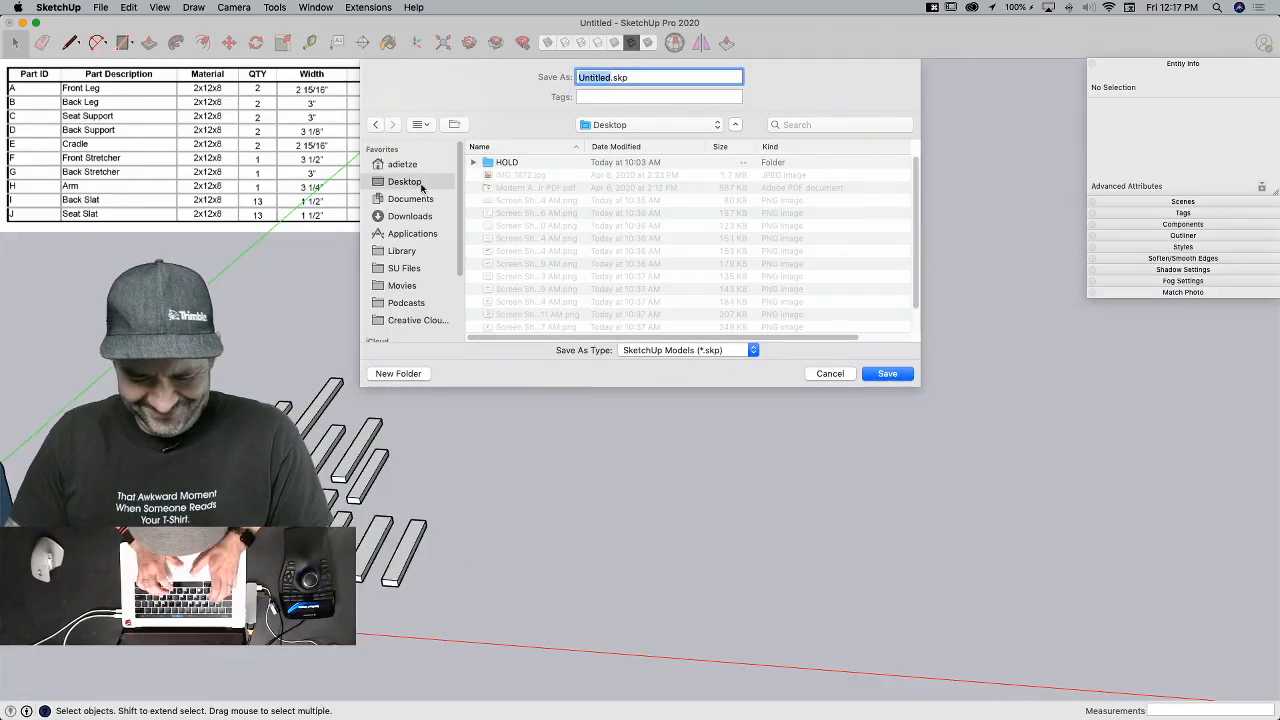
pyautogui.write('Adirondack')
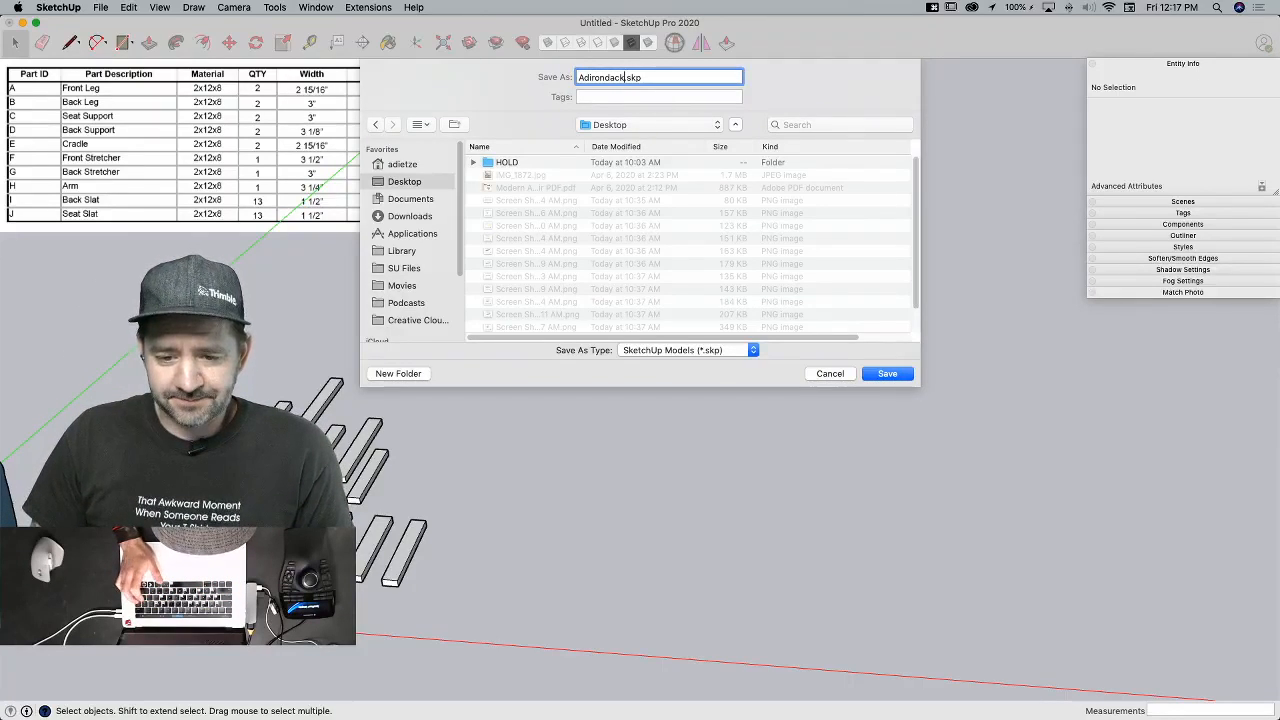
pyautogui.press('Return')
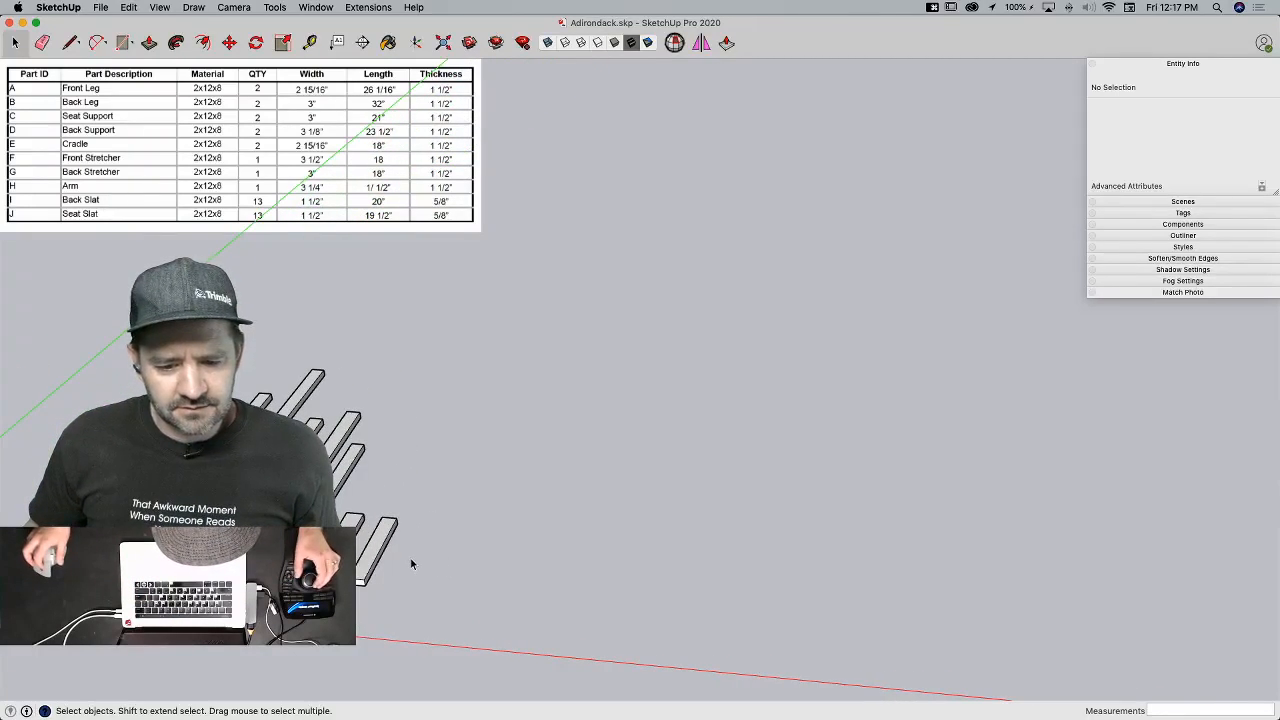
# Step: Draw a 2 1/4 by 1 1/2 inch rectangle beside the Back Stretcher and Push/Pull it to match that board's thickness
pyautogui.press('r')
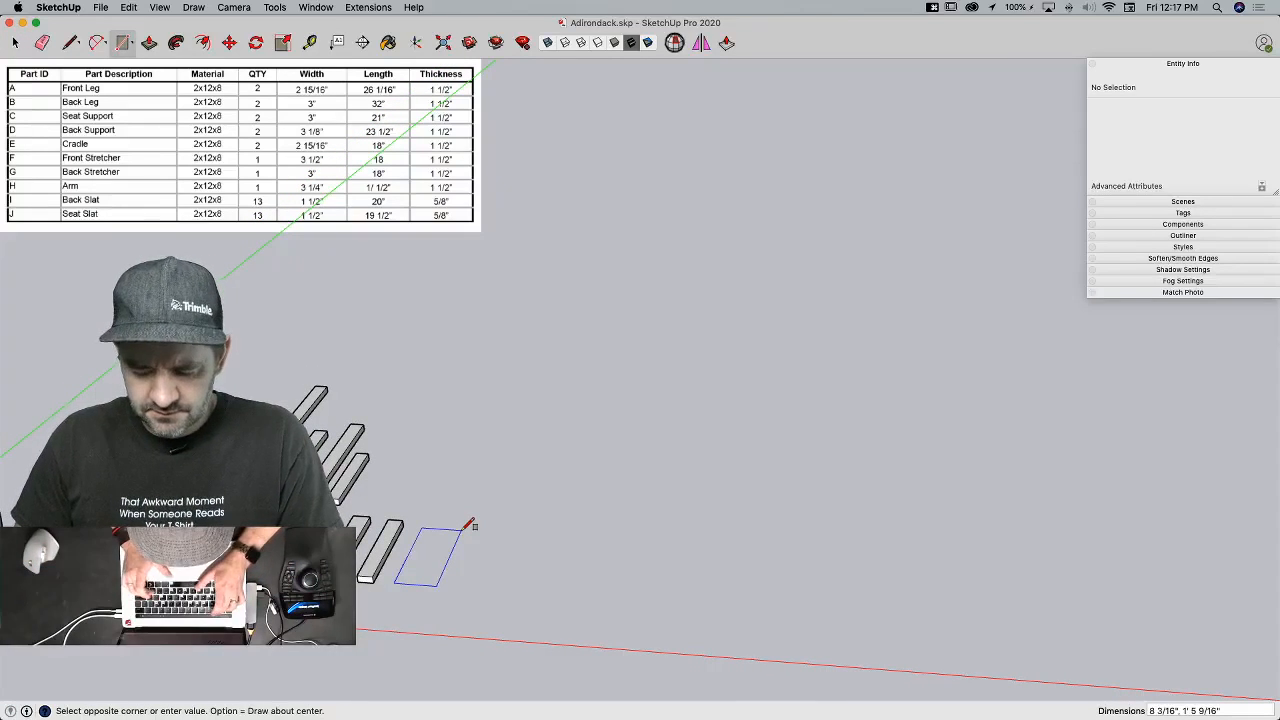
pyautogui.write('2 1/4')
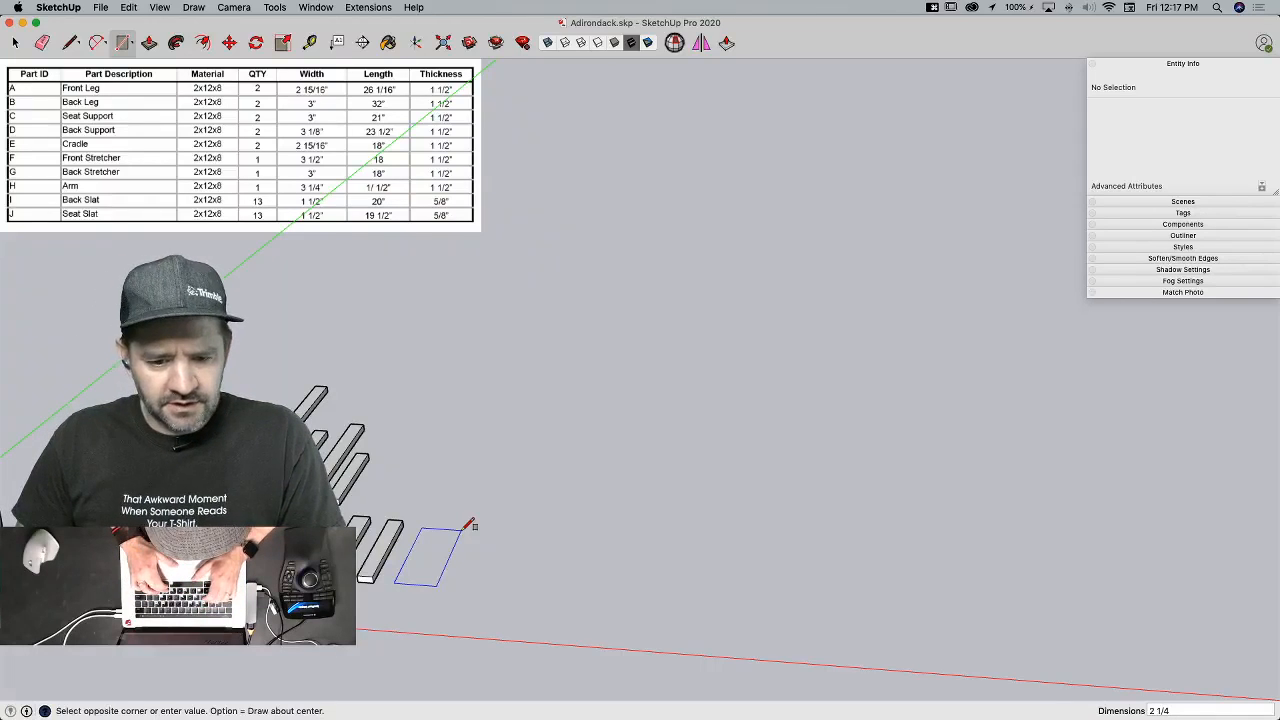
pyautogui.write(',')
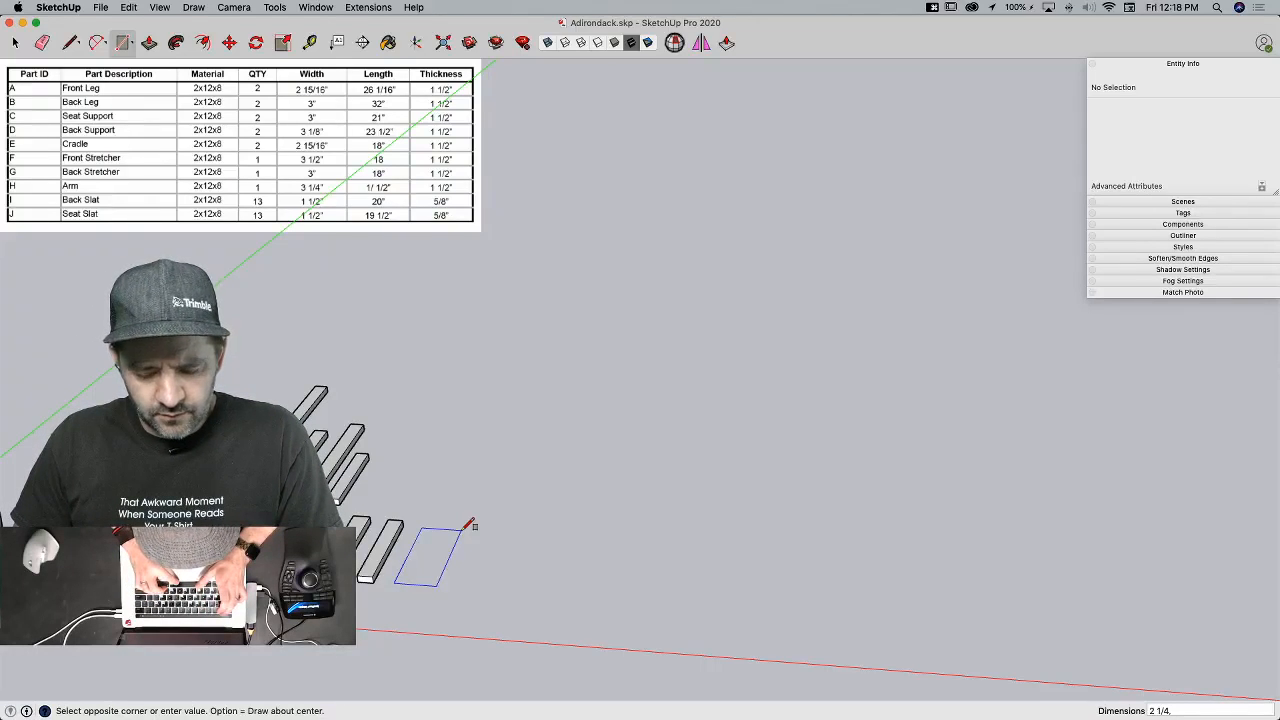
pyautogui.write('1 1/2')
pyautogui.press('Return')
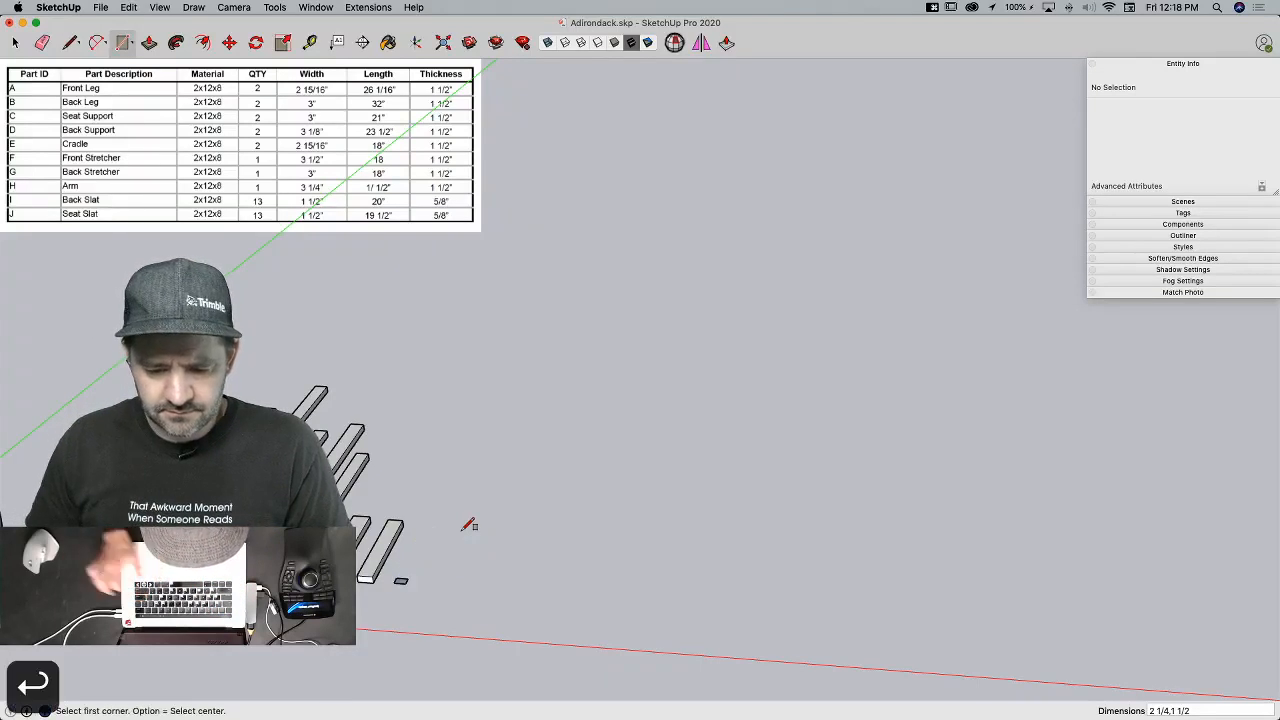
pyautogui.press('p')
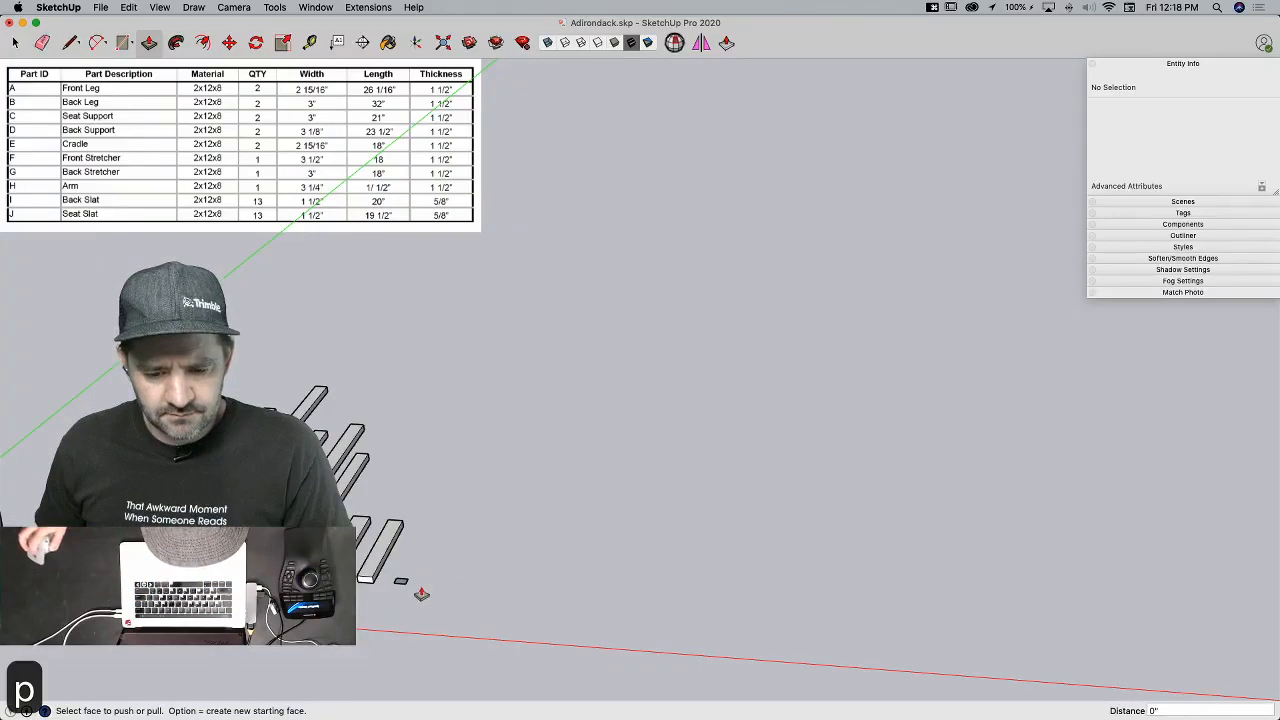
pyautogui.click(400, 587)
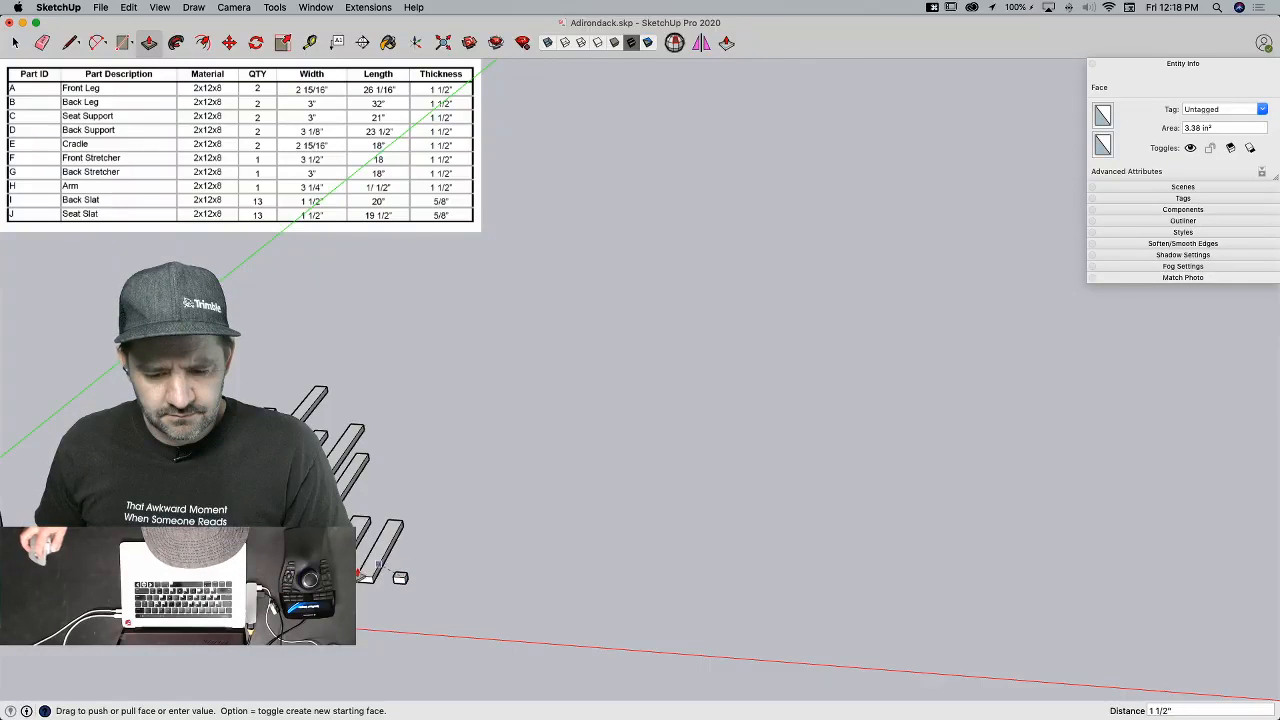
pyautogui.click(366, 579)
pyautogui.scroll(4, 400, 592)
pyautogui.scroll(2, 400, 592)
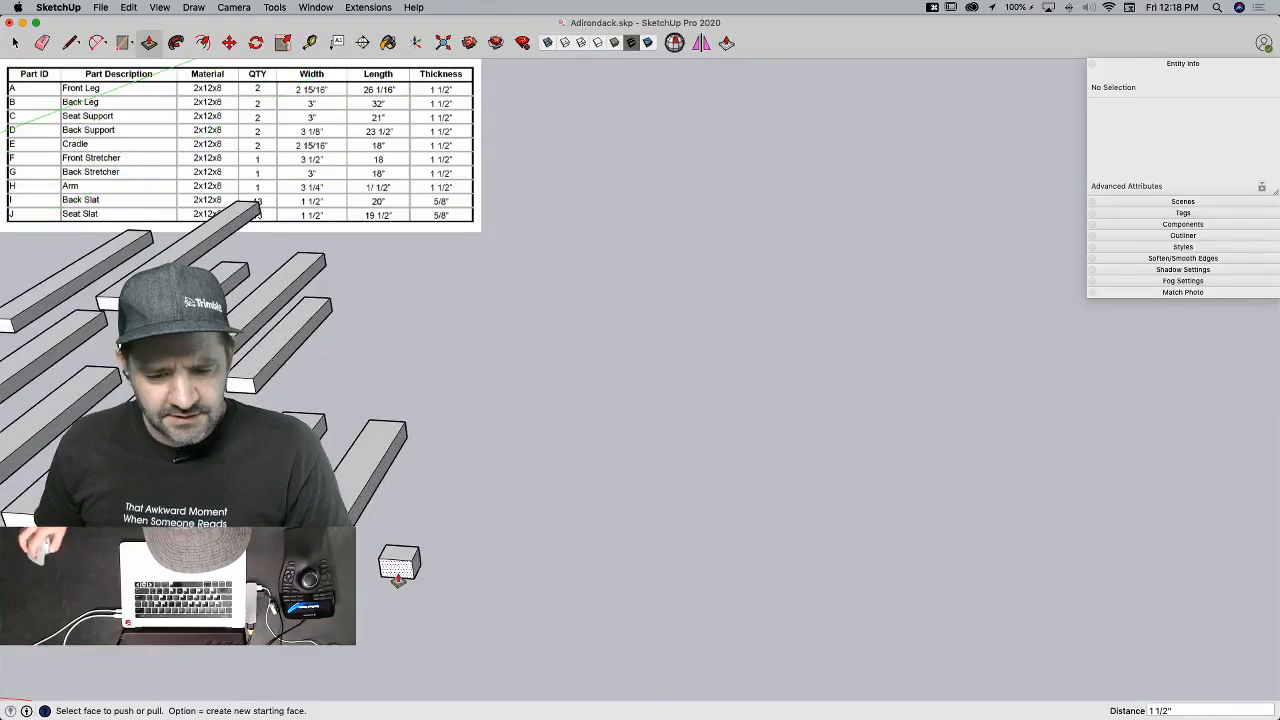
# Step: Select the whole small block beside the Back Stretcher and make it a component named Arm
pyautogui.scroll(-3, 446, 594)
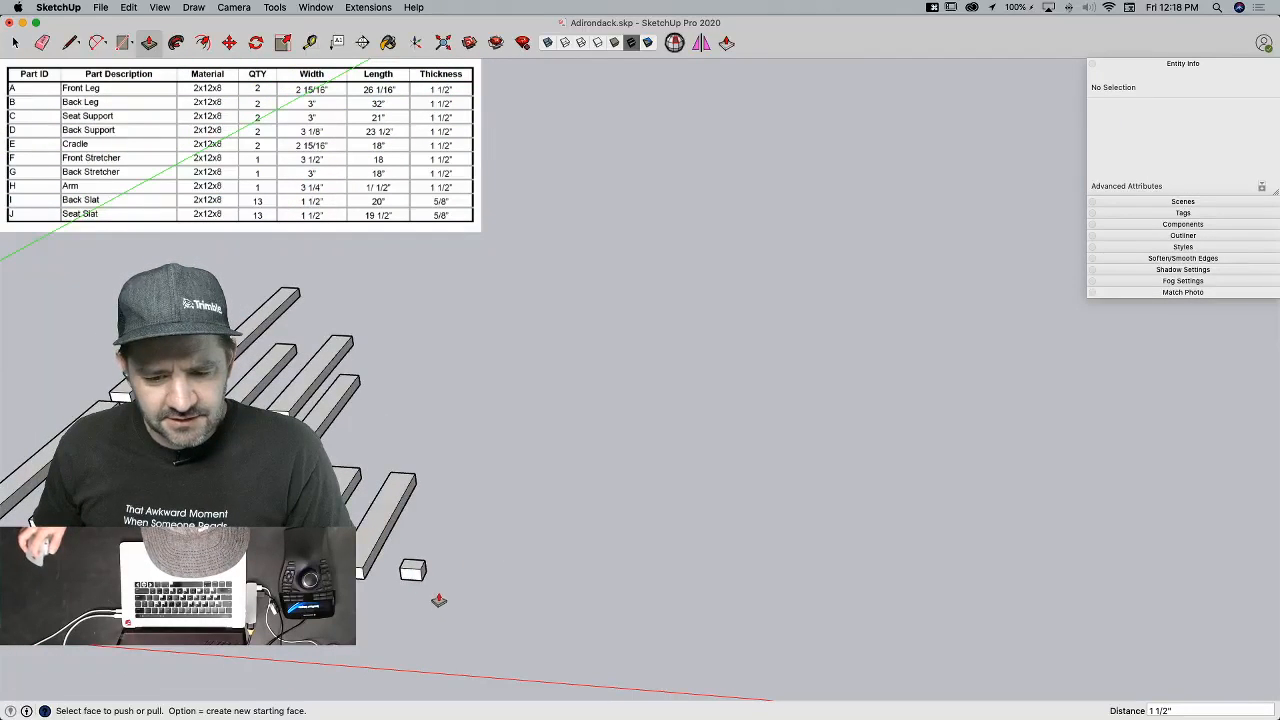
pyautogui.press('space')
pyautogui.tripleClick(414, 574)
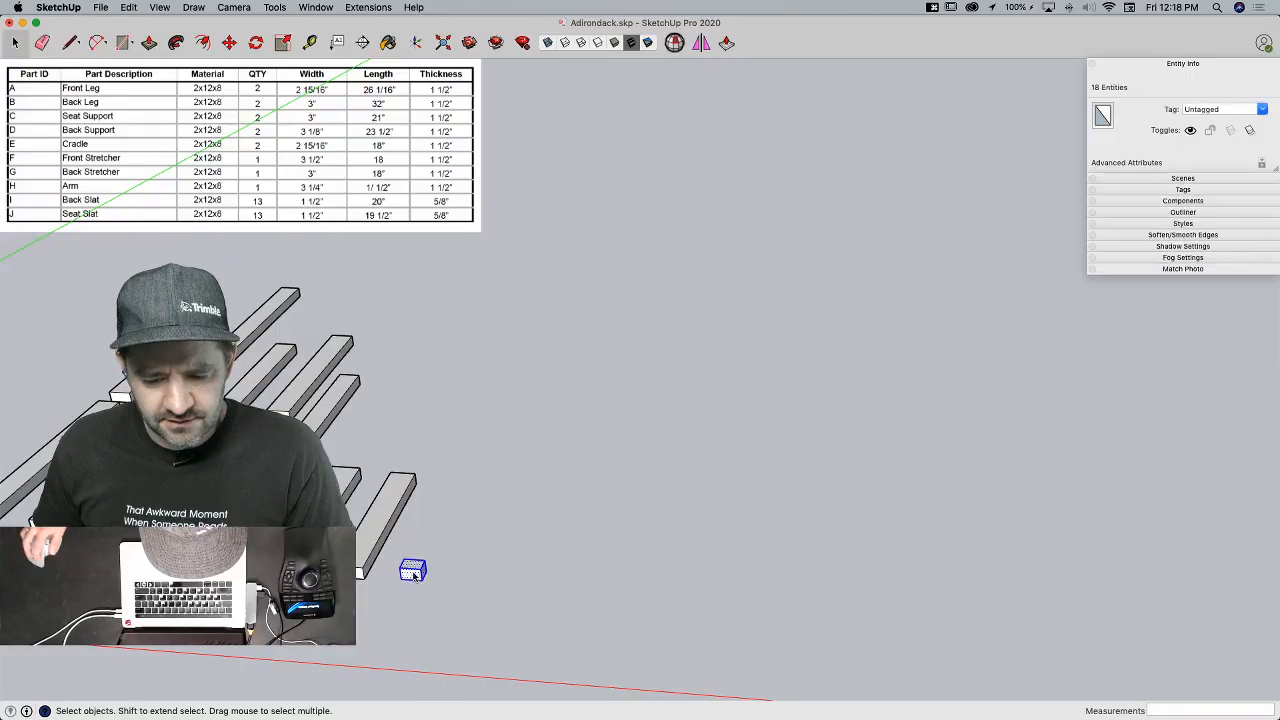
pyautogui.rightClick(414, 576)
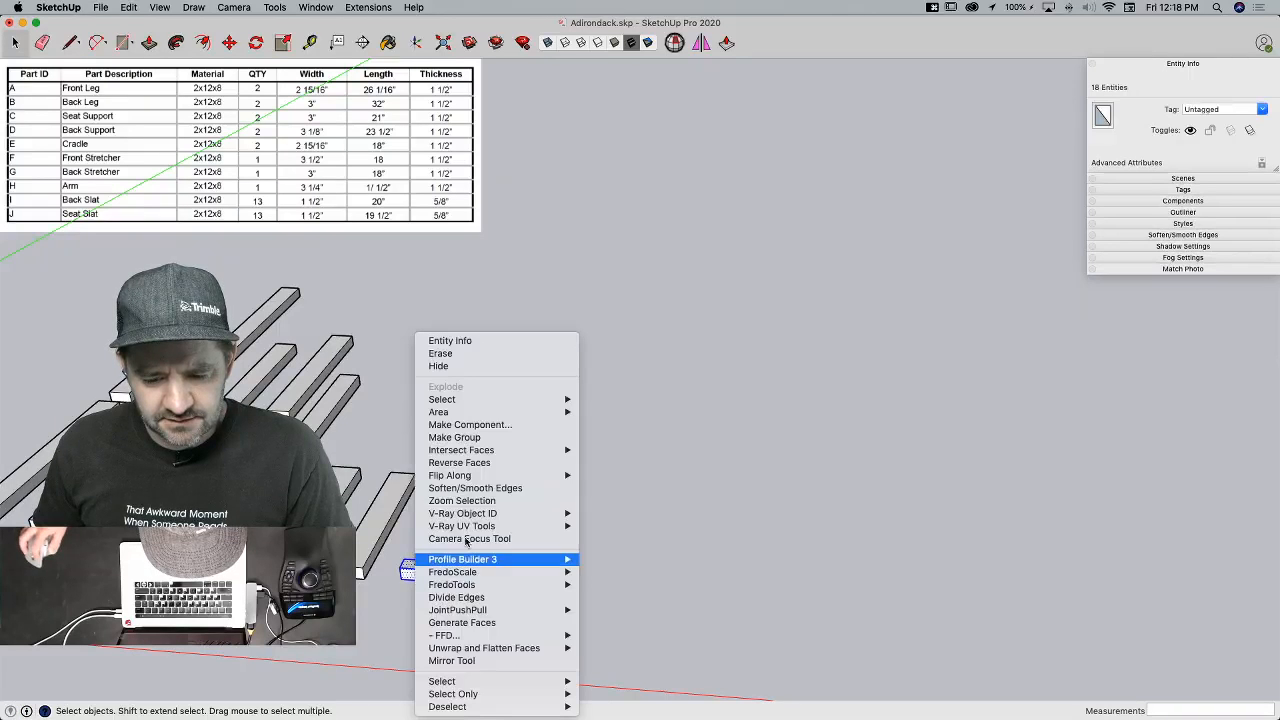
pyautogui.click(484, 425)
pyautogui.write('Arm')
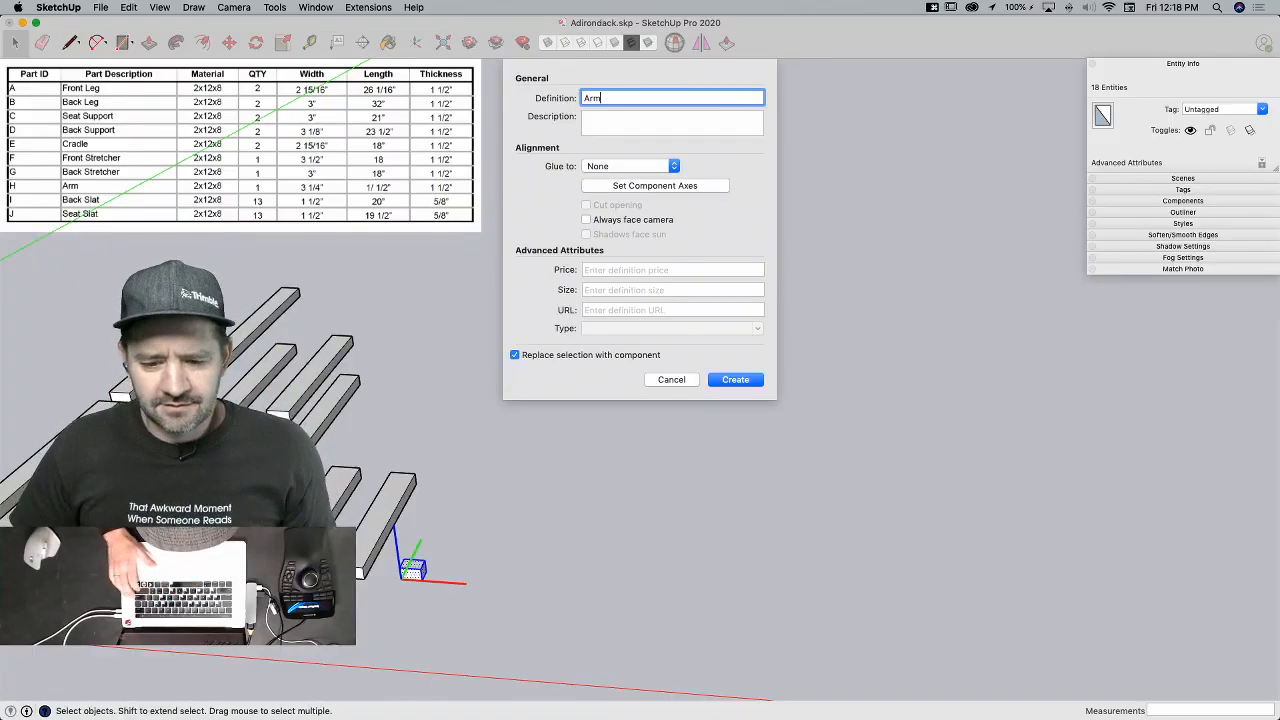
pyautogui.press('Return')
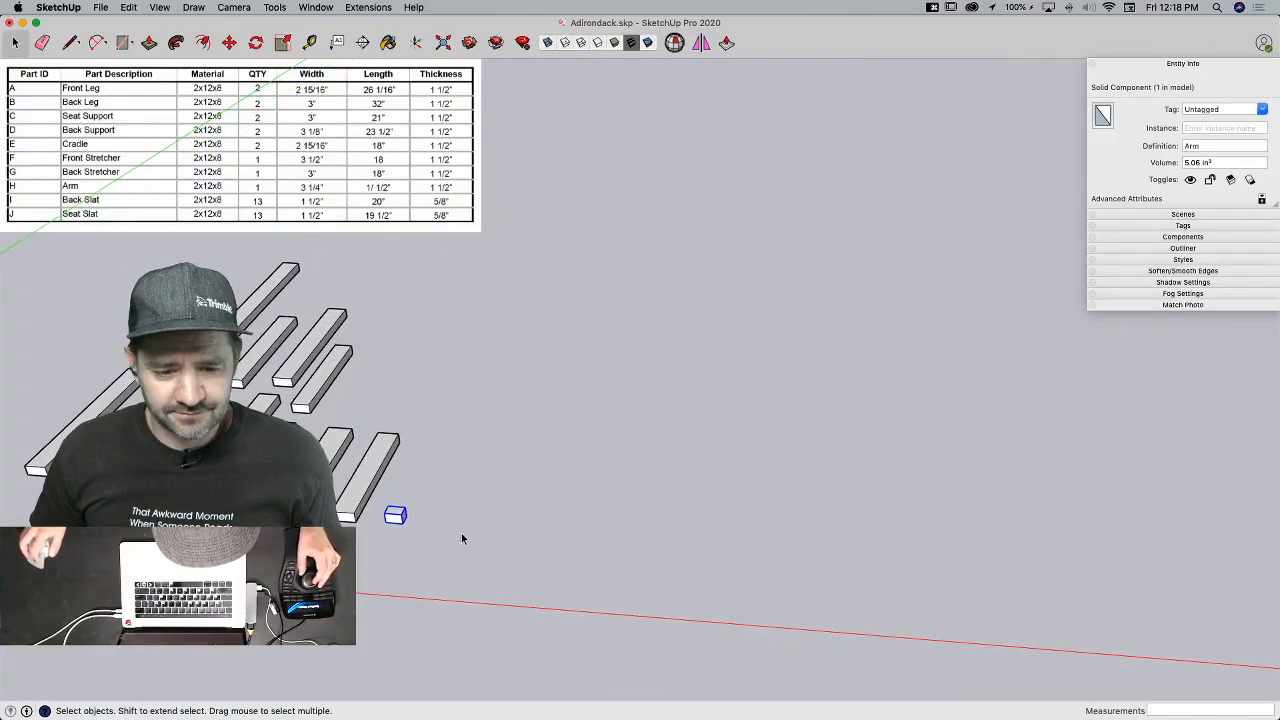
# Step: Open the Arm component for editing and check the length of its short edge with the Line tool
pyautogui.press('r')
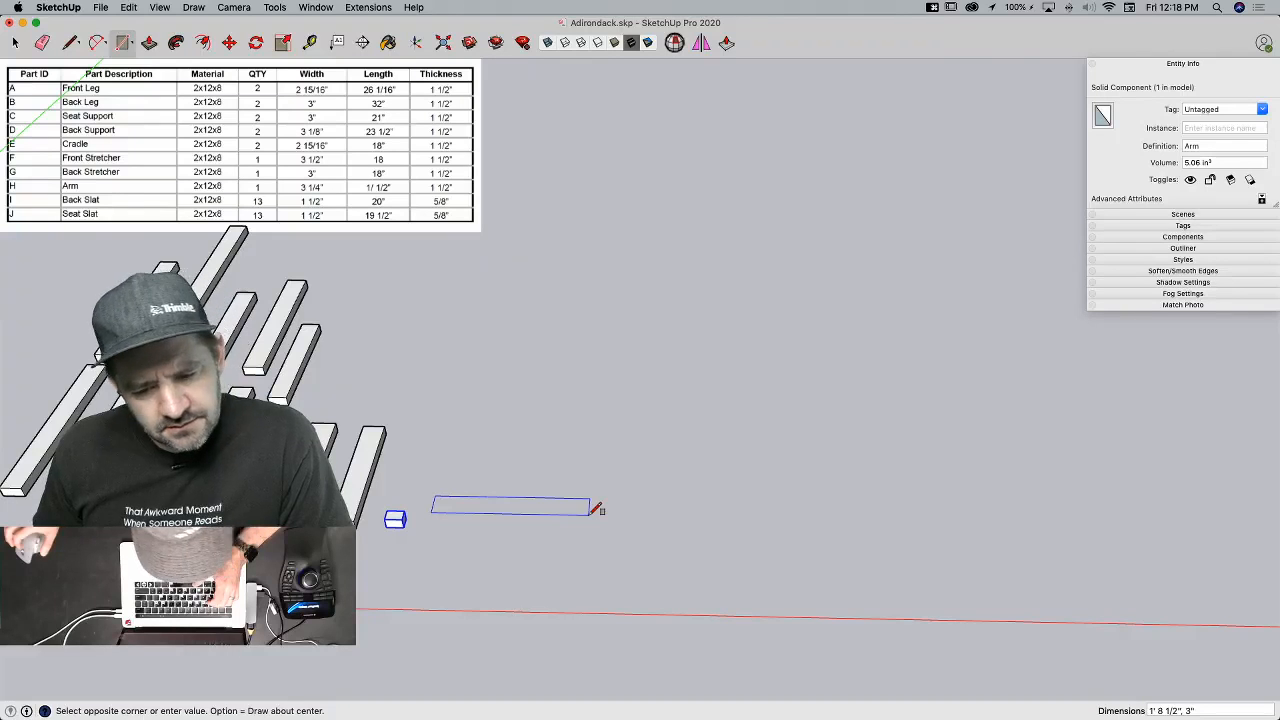
pyautogui.press('space')
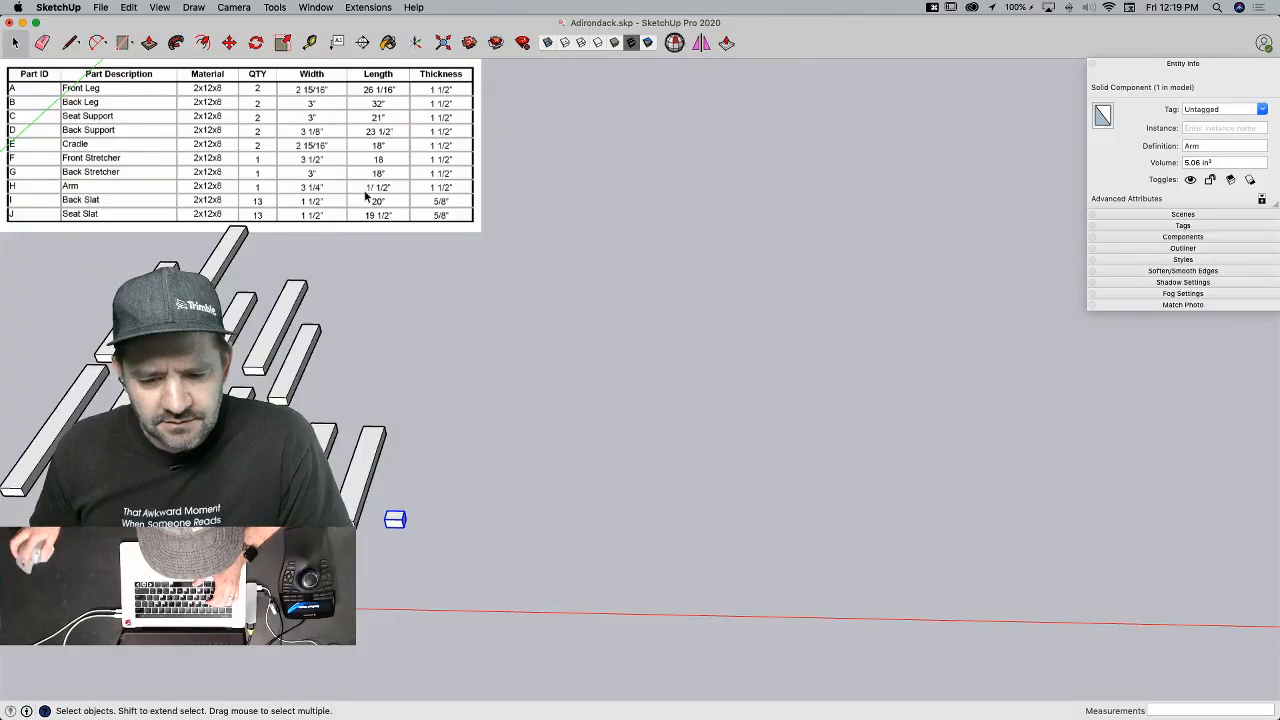
pyautogui.doubleClick(398, 519)
pyautogui.press('l')
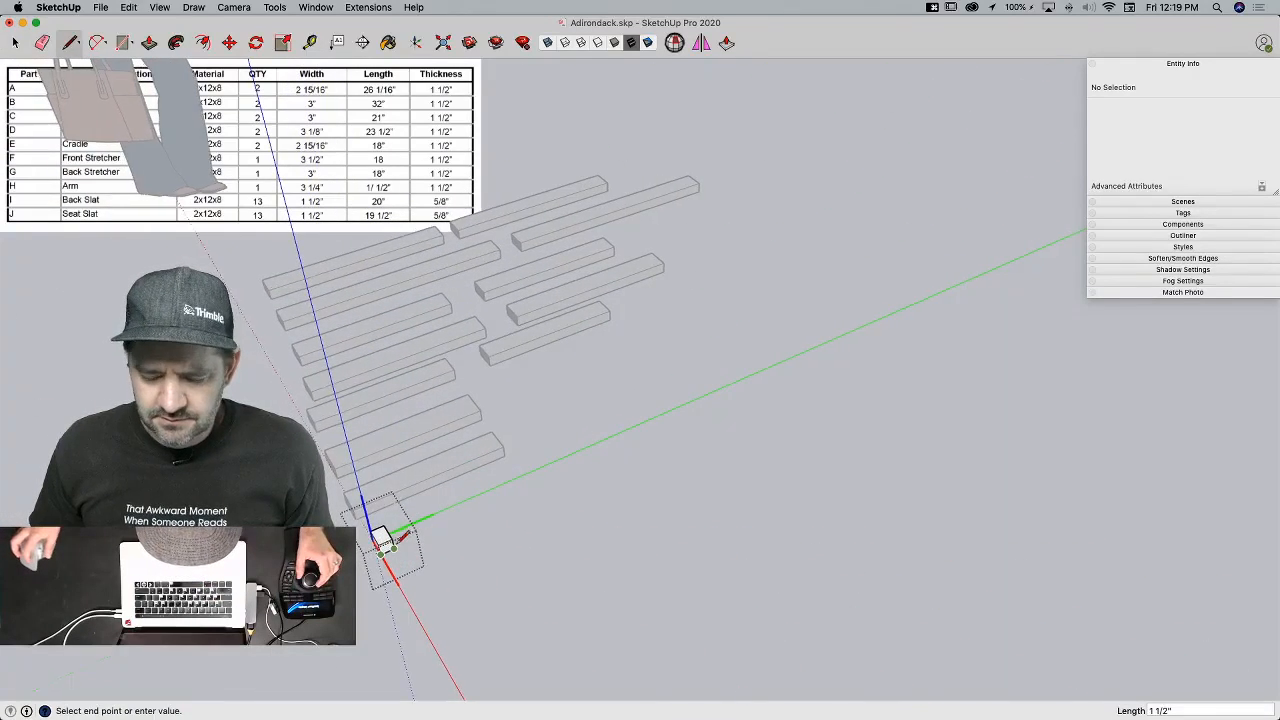
pyautogui.press('space')
# Step: Push/Pull the Arm's end face out by 11 inches, check the board's length with the Line tool, and close the component
pyautogui.press('p')
pyautogui.click(391, 455)
pyautogui.click(441, 460)
pyautogui.write('11"')
pyautogui.press('Return')
pyautogui.click(408, 456)
pyautogui.press('l')
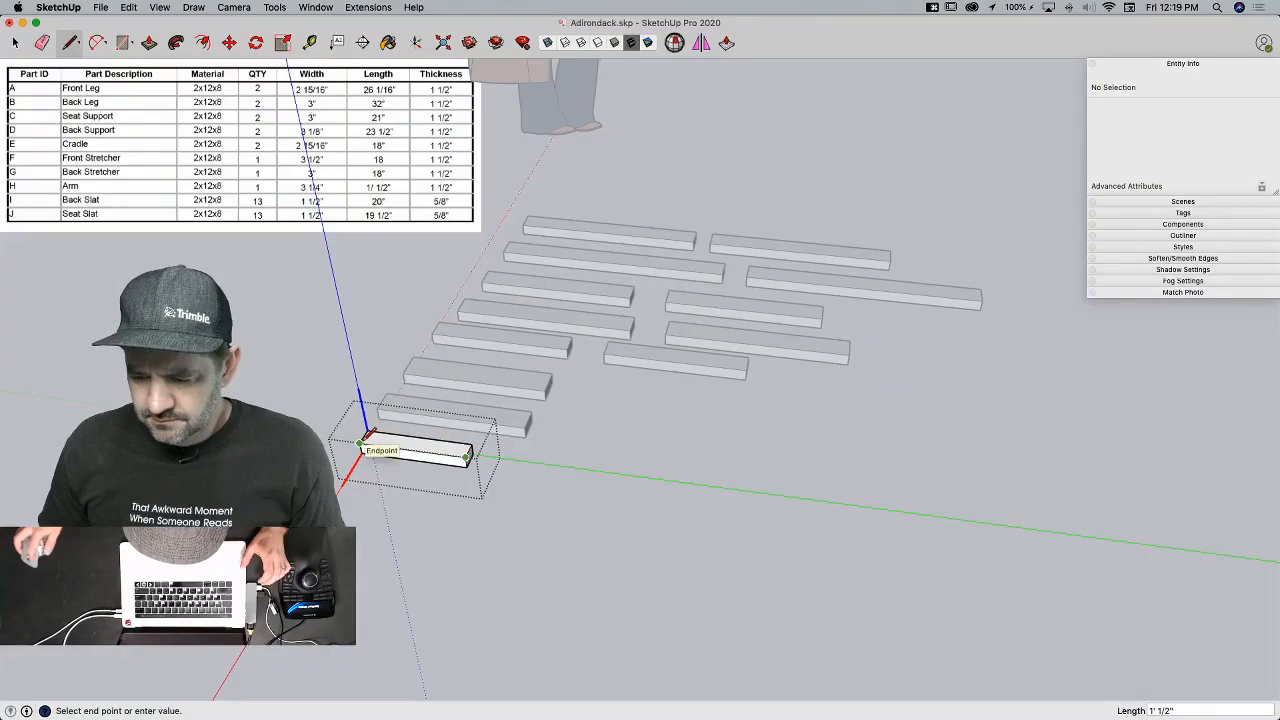
pyautogui.press('space')
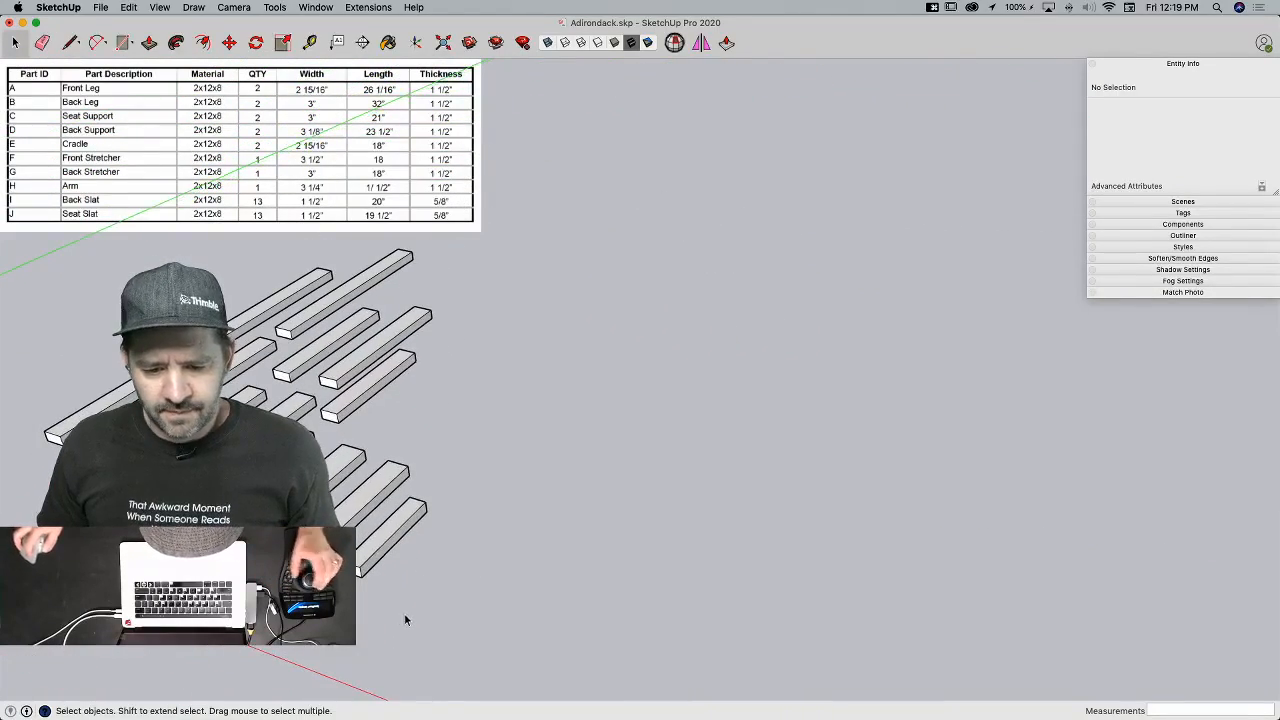
# Step: Draw a 20 by 1.5 inch rectangle beside the Arm and Push/Pull it to a thickness of 5/8 inch
pyautogui.press('l')
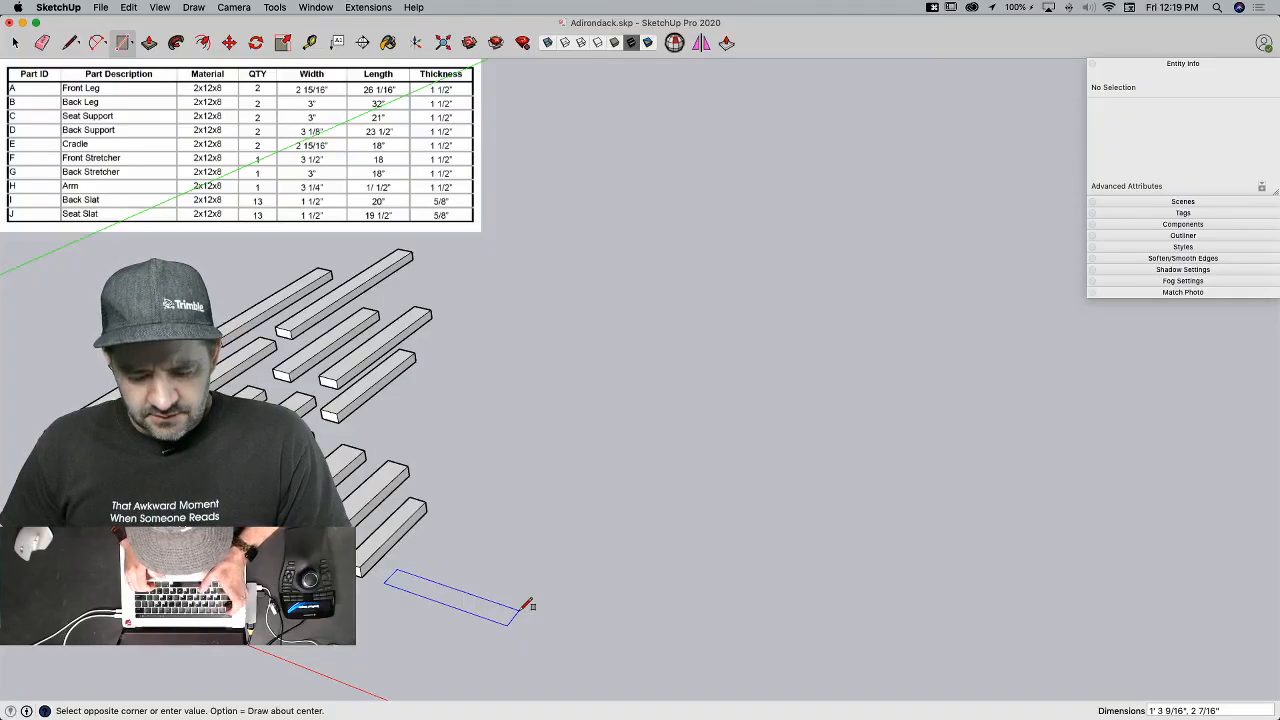
pyautogui.write('20,')
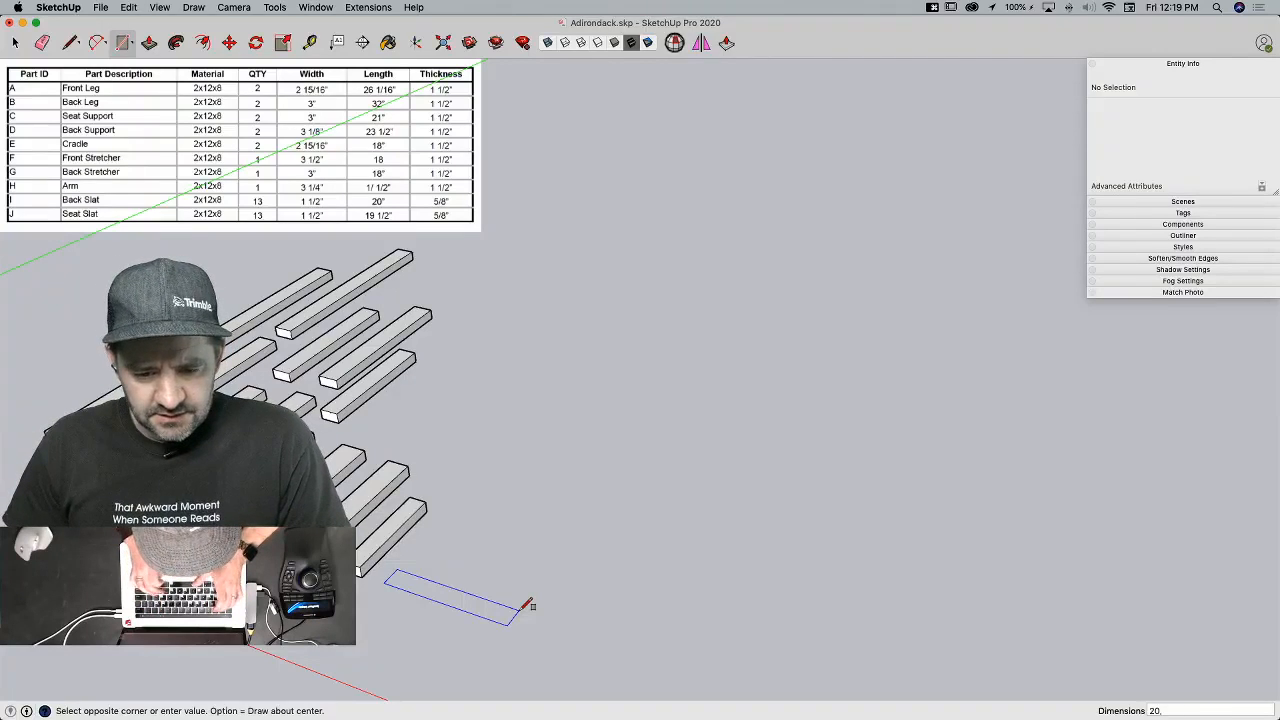
pyautogui.write('1.5')
pyautogui.press('Return')
pyautogui.press('p')
pyautogui.moveTo(411, 601); pyautogui.dragTo(410, 577)
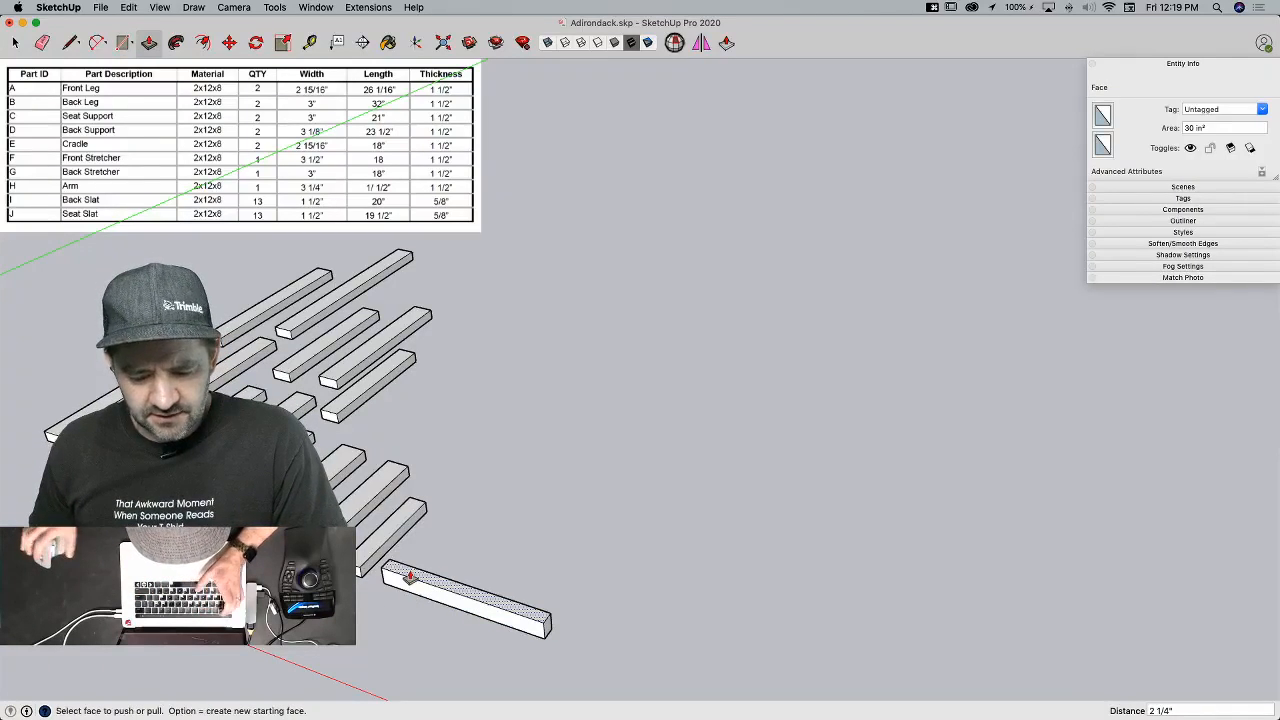
pyautogui.press('Return')
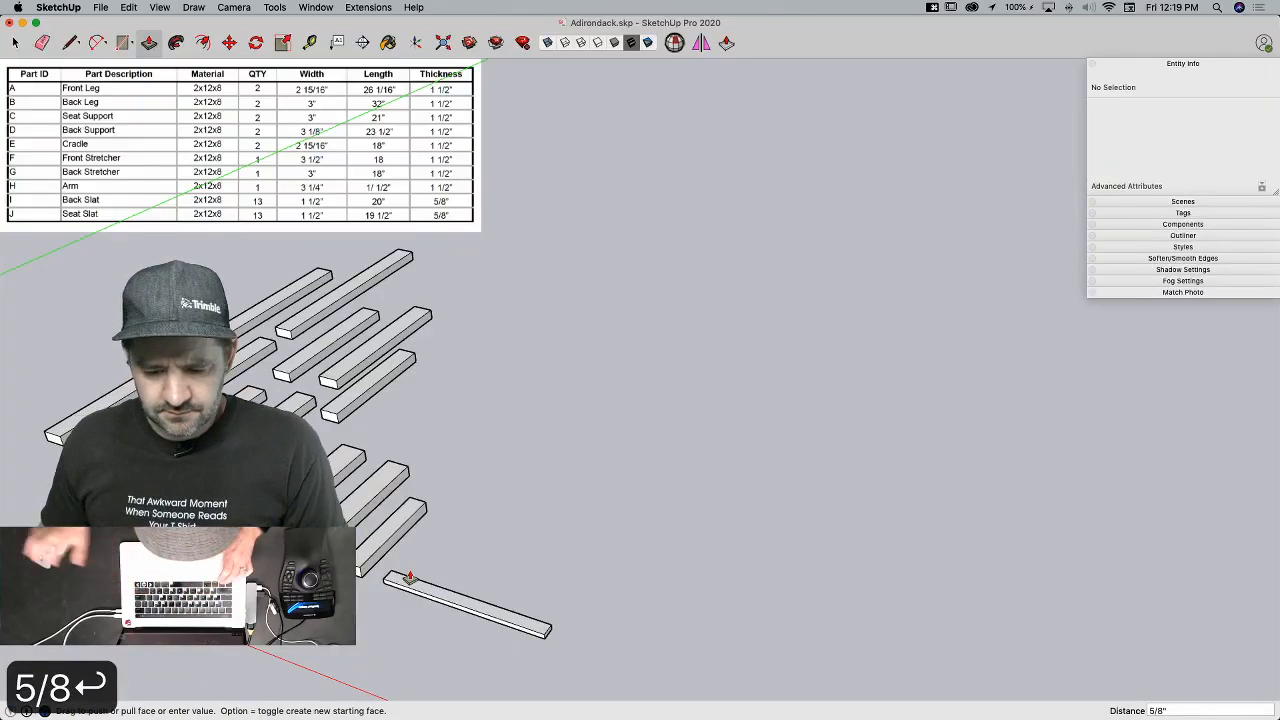
# Step: Select the whole new 20 inch board and make it a component named Back Slat
pyautogui.press('space')
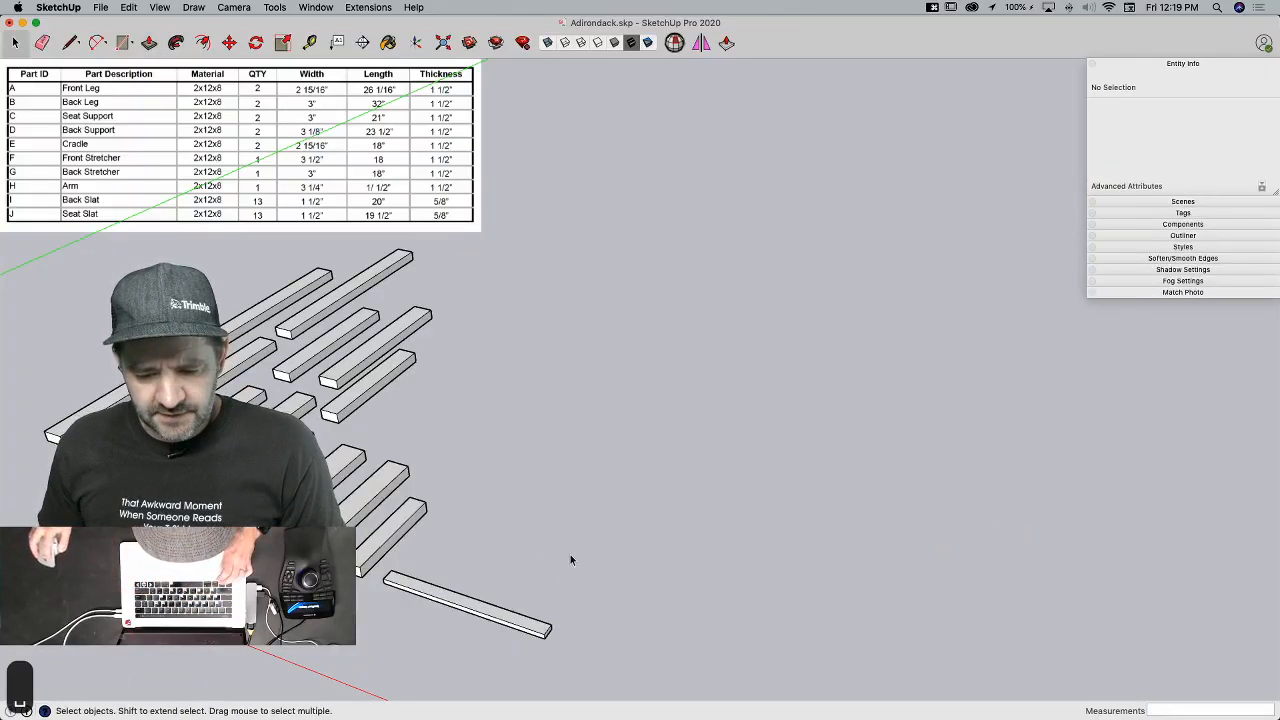
pyautogui.rightClick(526, 626)
pyautogui.click(606, 425)
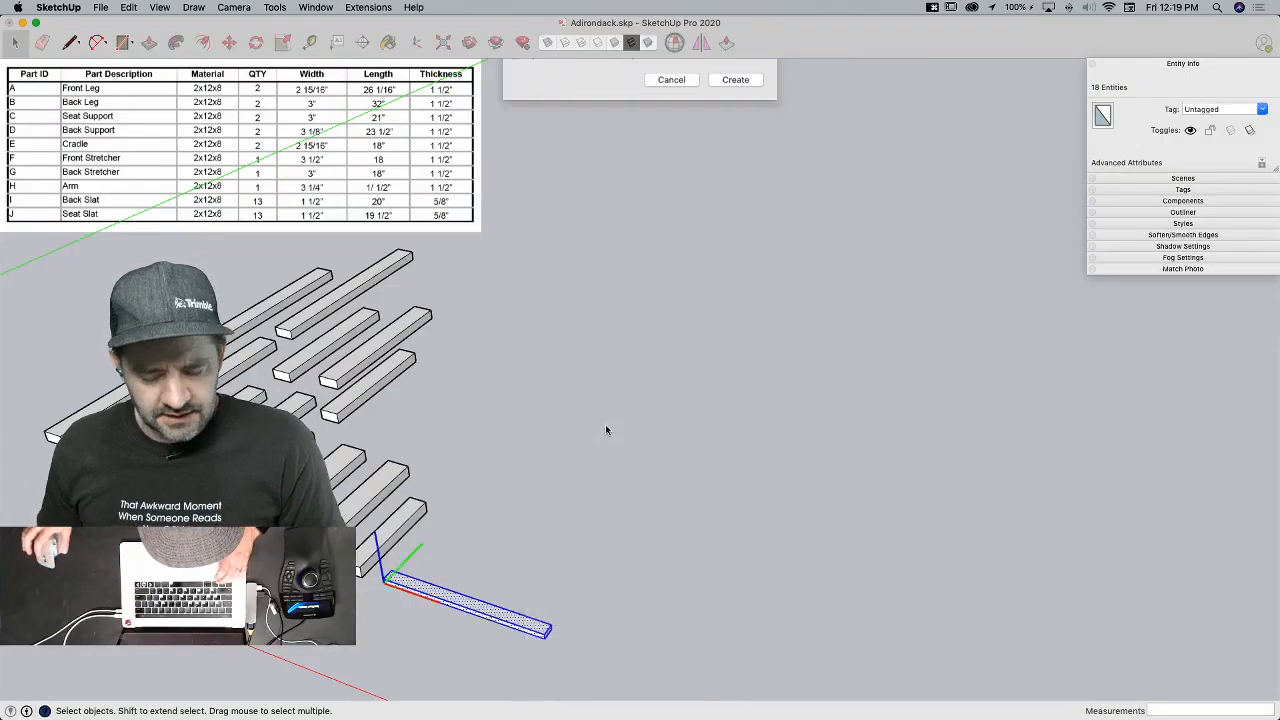
pyautogui.write('Back Slat')
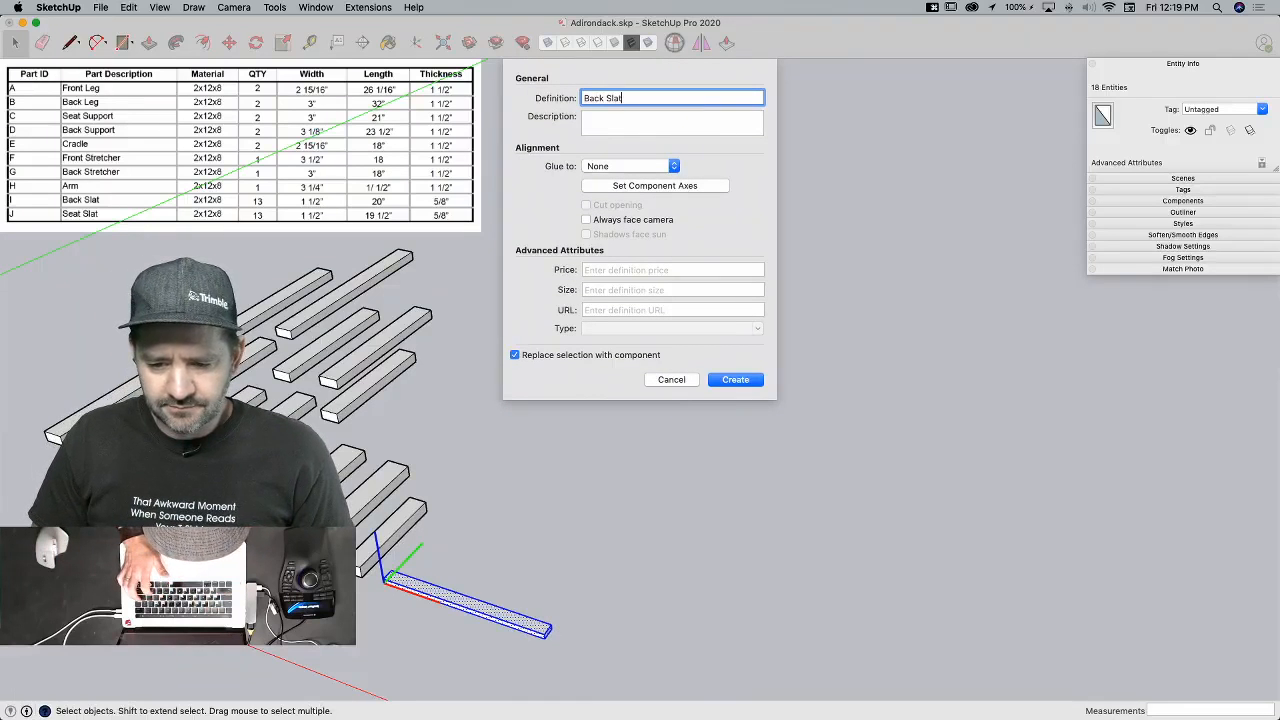
pyautogui.press('Return')
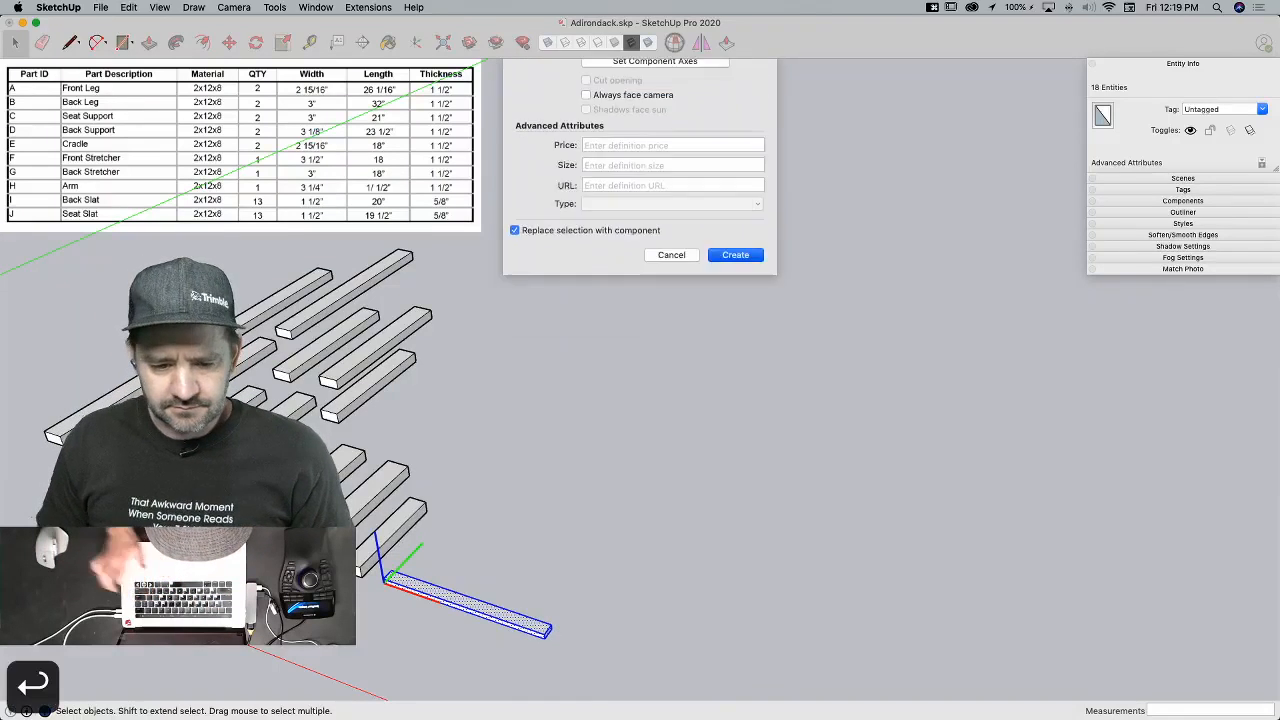
# Step: Copy the Back Slat a short distance behind the original and multiply the copy 12x into an evenly spaced row
pyautogui.press('m')
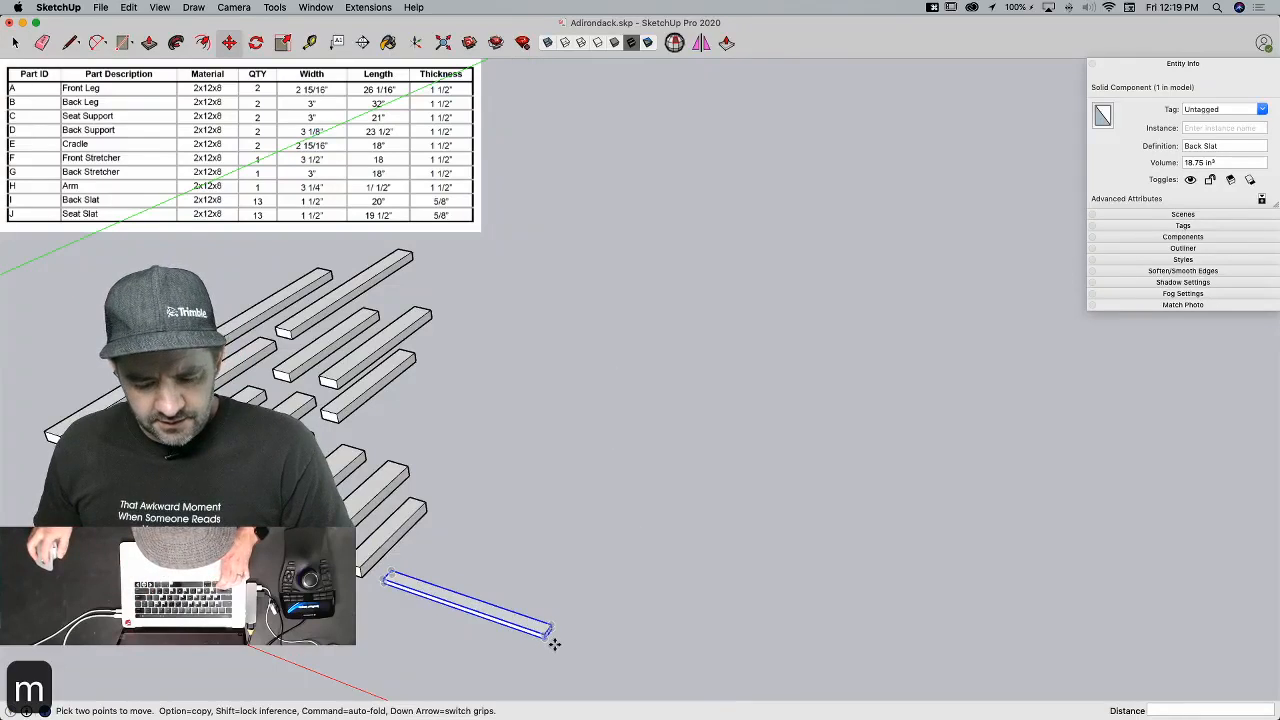
pyautogui.click(554, 644)
pyautogui.press('alt')
pyautogui.click(563, 624)
pyautogui.write('12x')
pyautogui.press('Return')
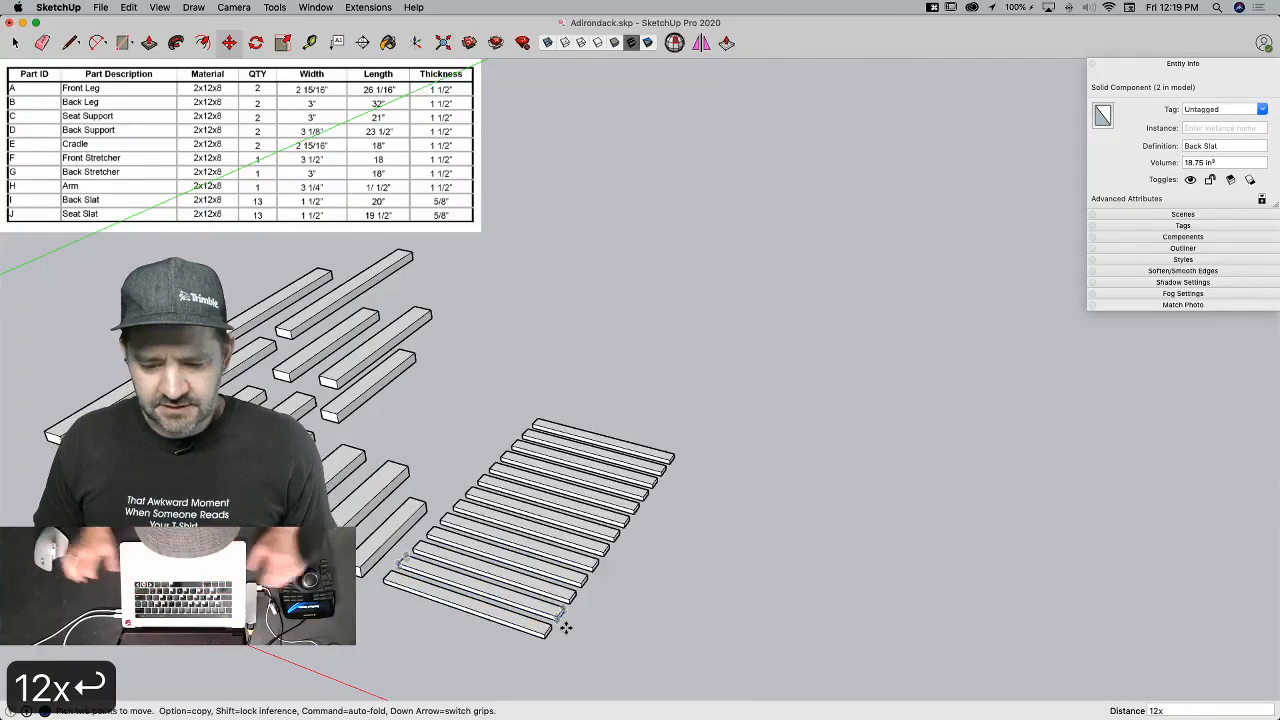
pyautogui.press('space')
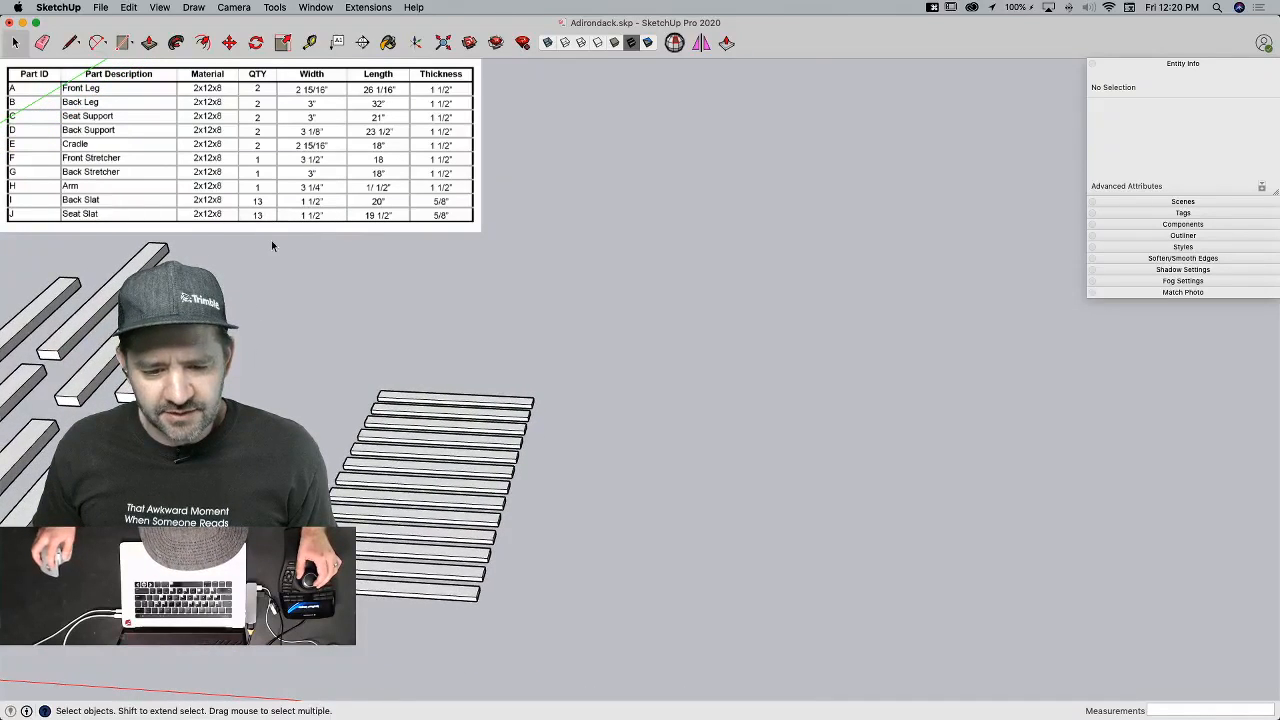
# Step: Select all 13 Back Slats and copy them about 1' 9 3/8" along the red axis, beside the originals
pyautogui.moveTo(514, 571); pyautogui.dragTo(400, 275)
pyautogui.press('m')
pyautogui.press('alt')
pyautogui.click(429, 567)
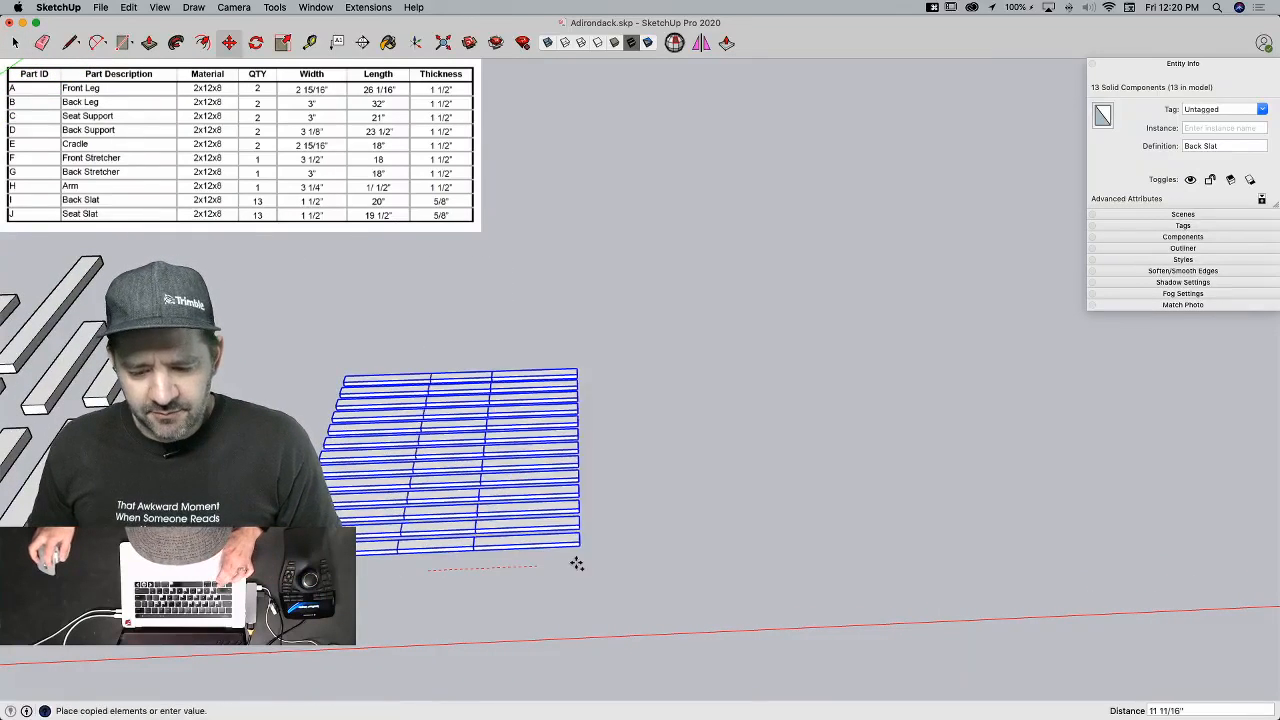
pyautogui.click(623, 562)
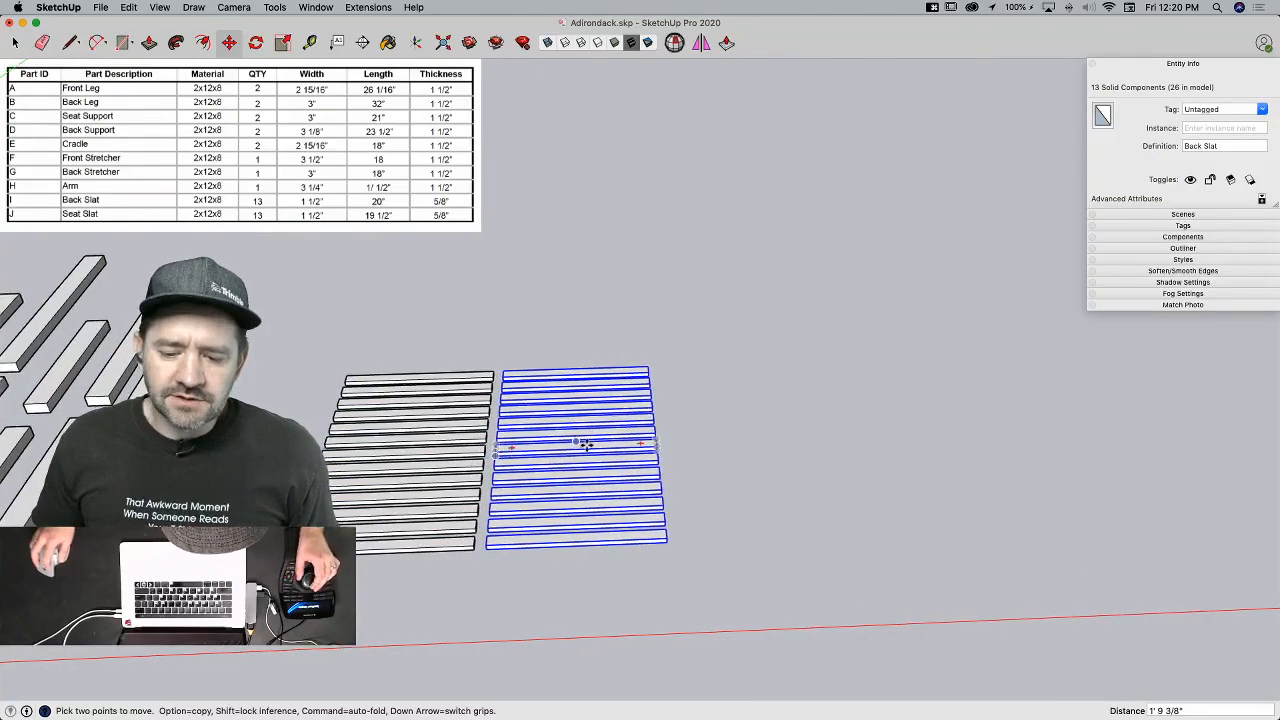
# Step: Make the 13 copied slats unique and rename their component definition Seat Slat
pyautogui.rightClick(581, 428)
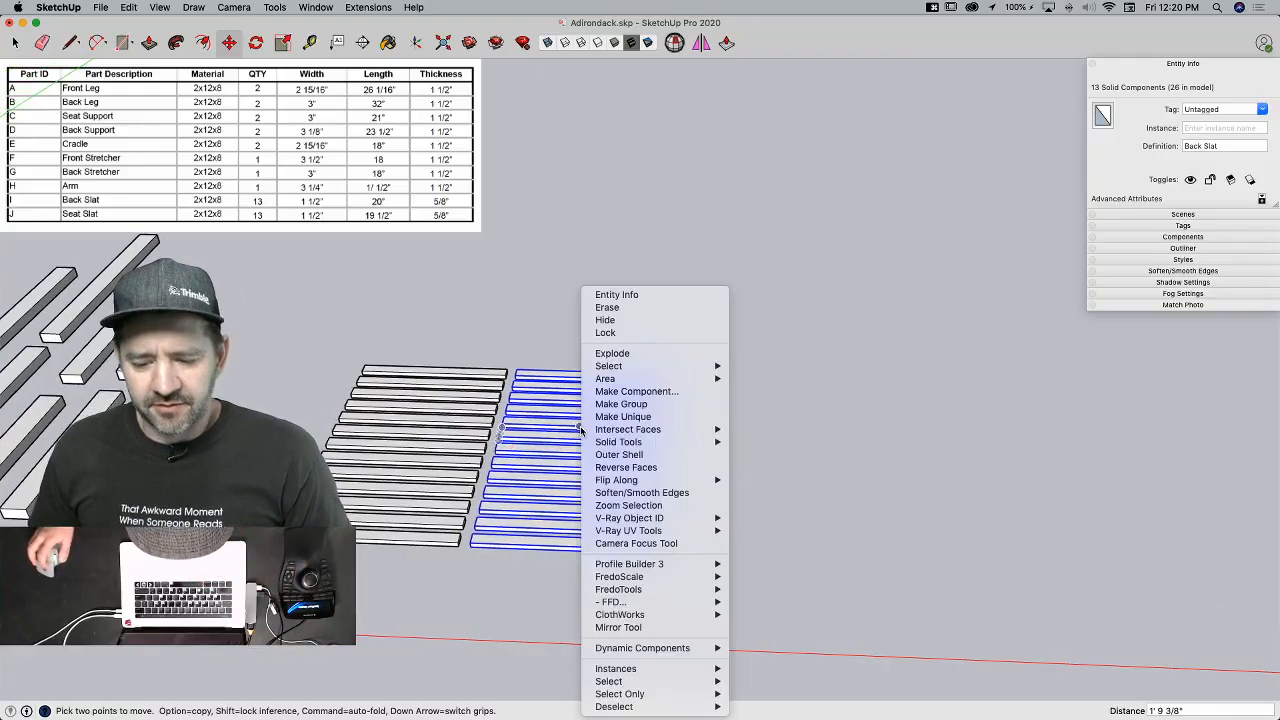
pyautogui.click(641, 418)
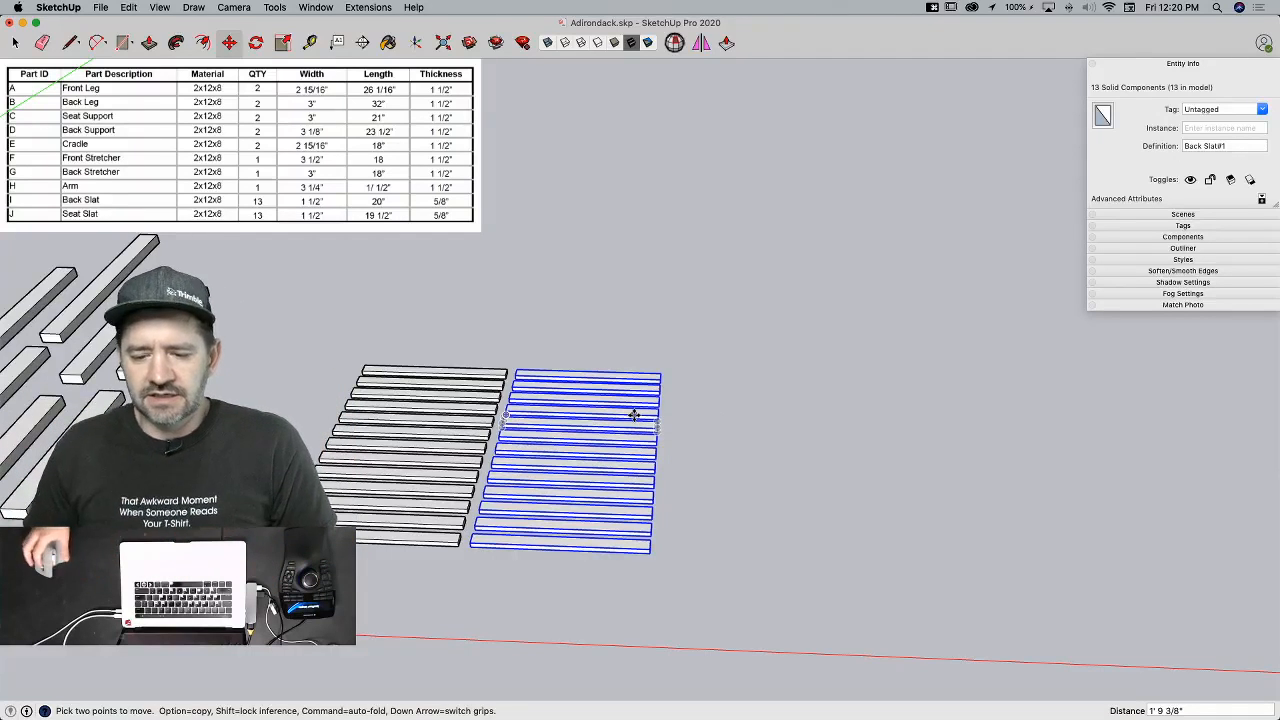
pyautogui.click(1218, 146)
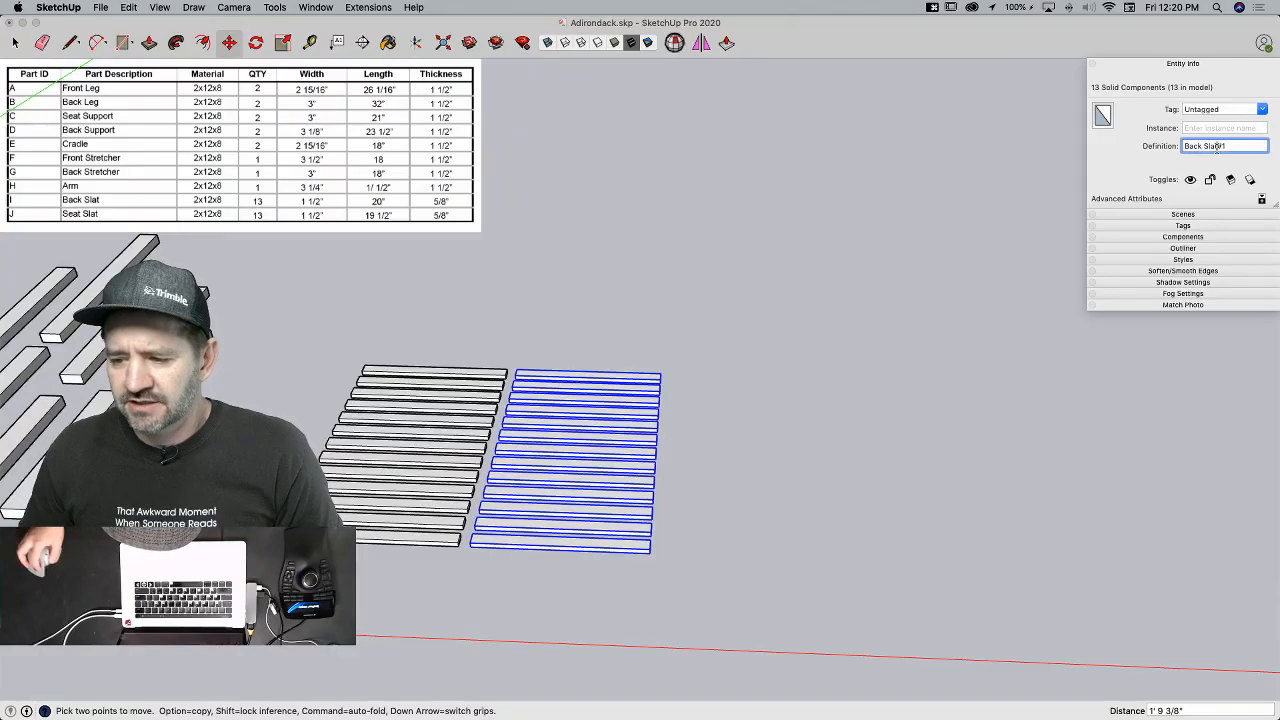
pyautogui.moveTo(1238, 146); pyautogui.dragTo(1100, 148)
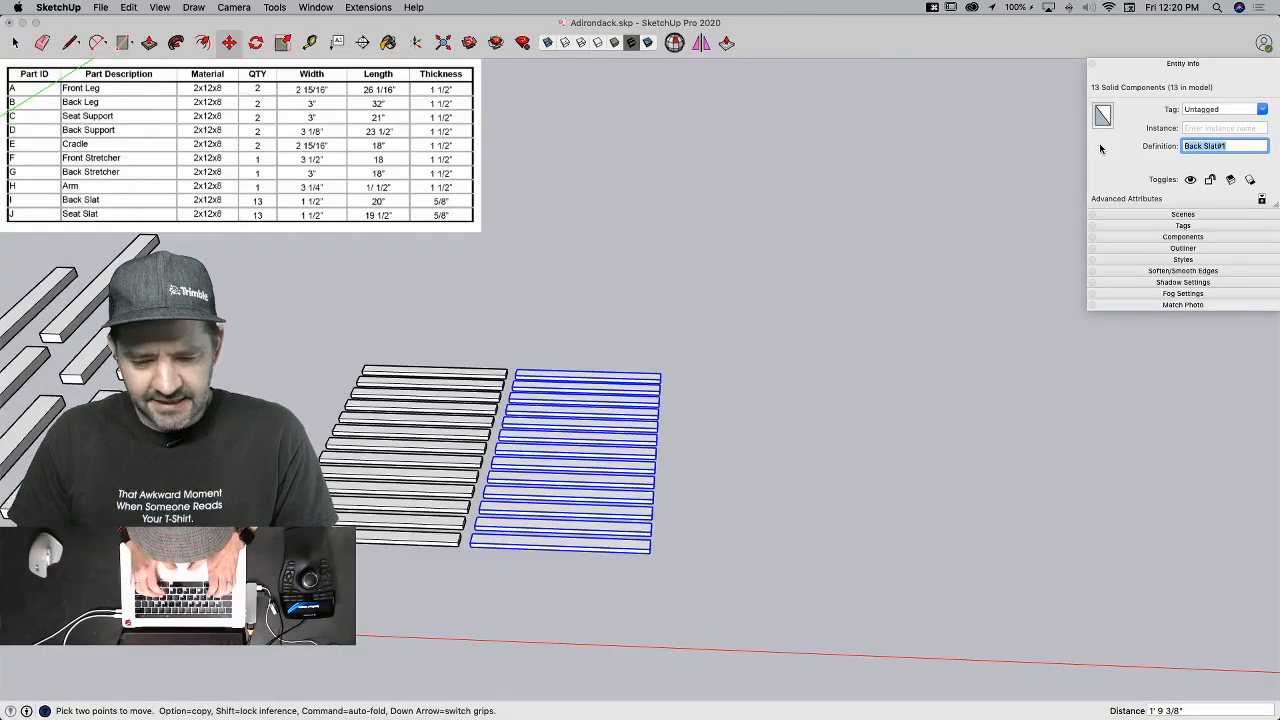
pyautogui.write('Seat Slay')
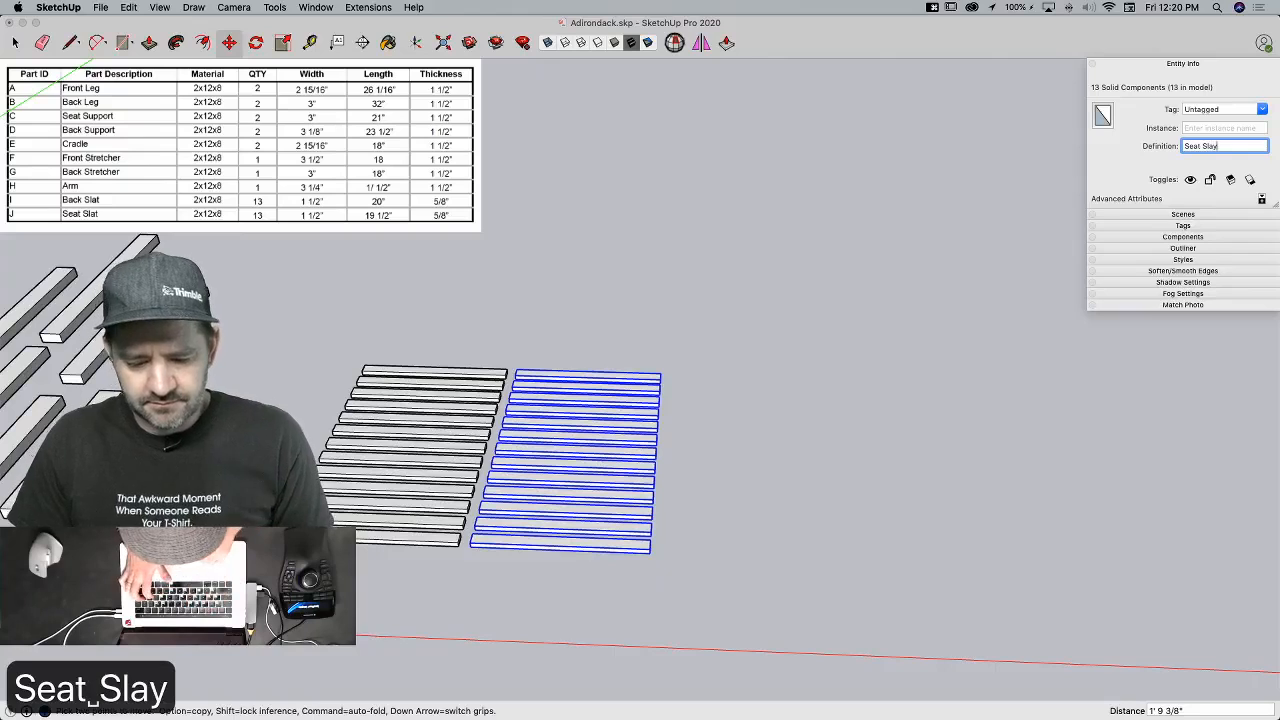
pyautogui.press('BackSpace')
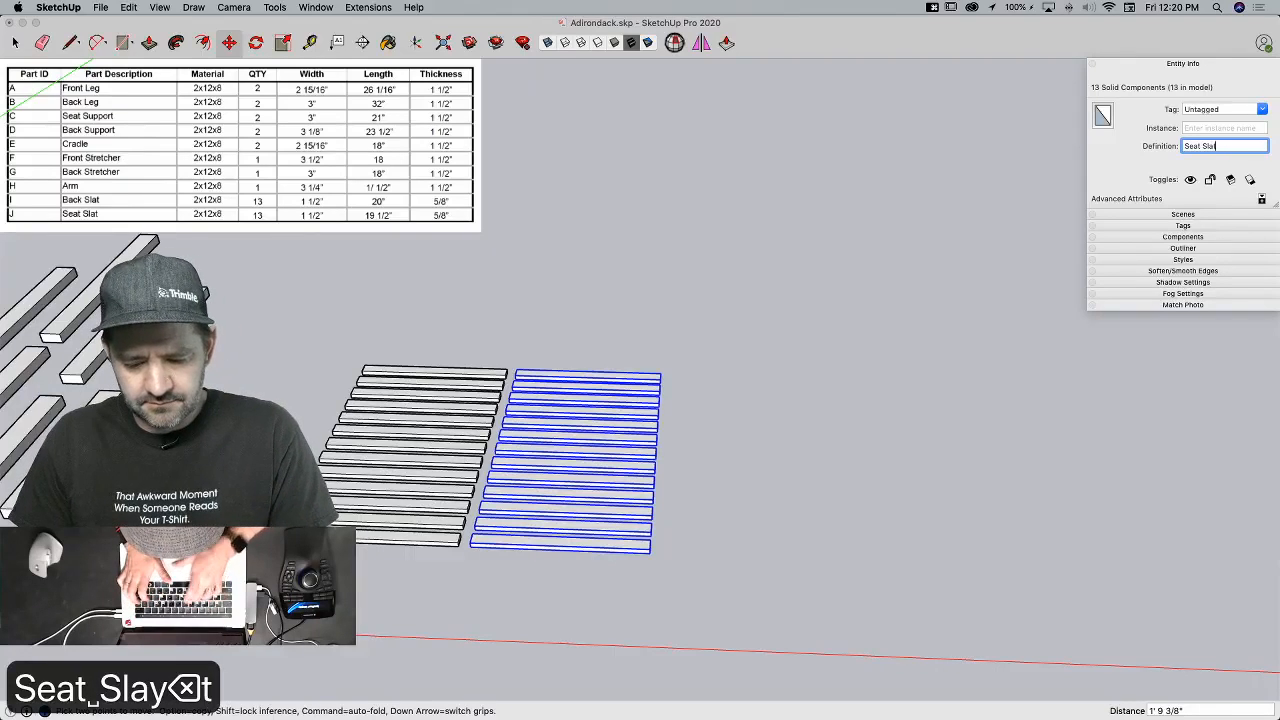
pyautogui.write('t')
pyautogui.press('Return')
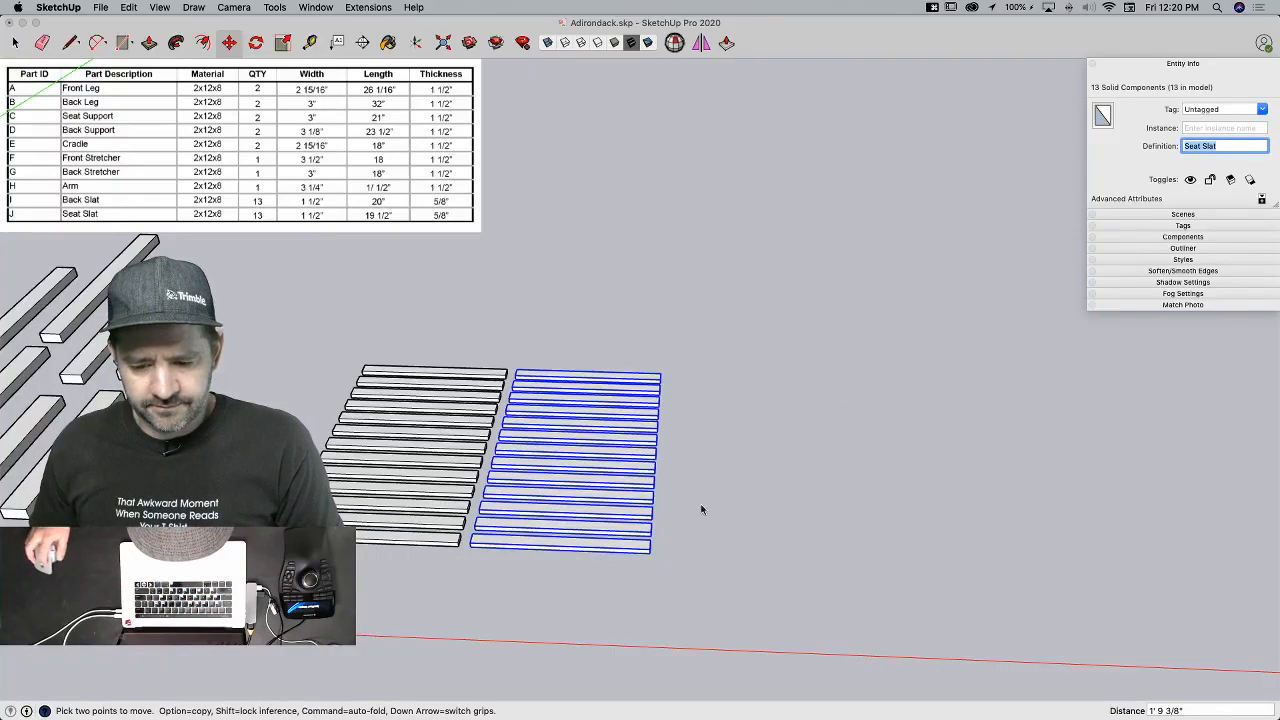
# Step: Open the front Seat Slat for editing, shorten it by .5 inch with Push/Pull at its end face, and close the component
pyautogui.click(605, 551)
pyautogui.press('space')
pyautogui.doubleClick(603, 549)
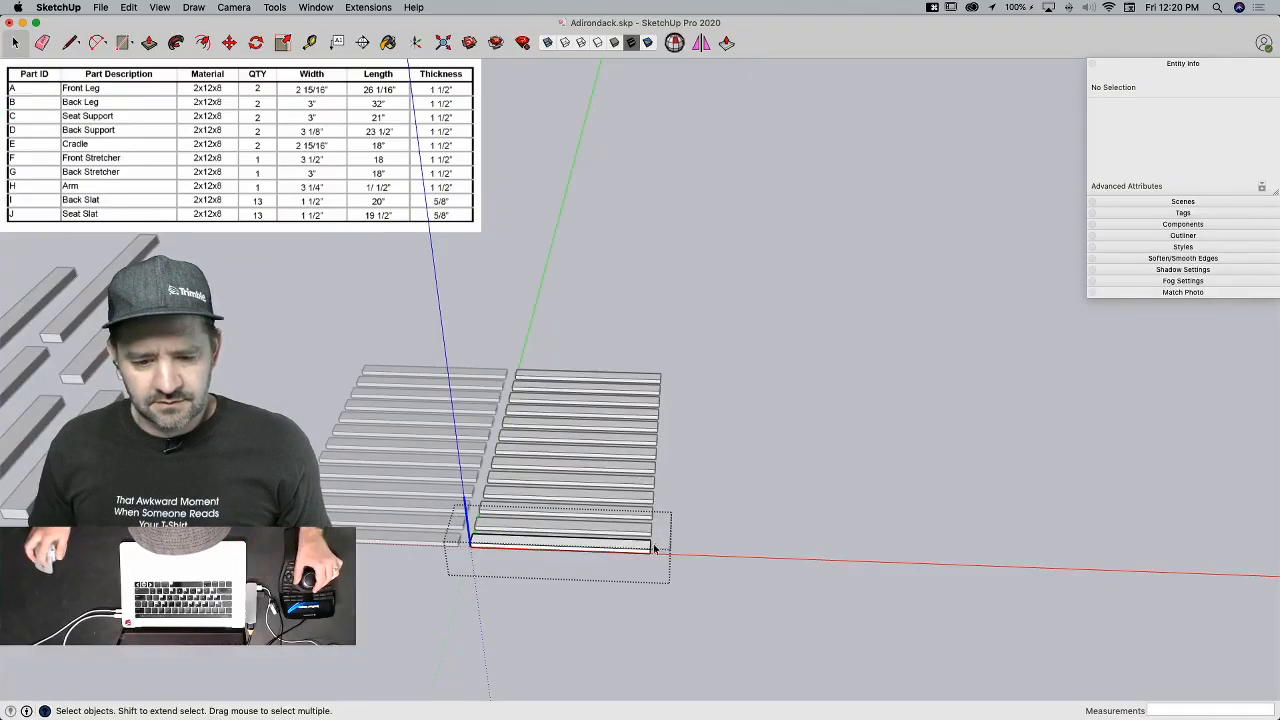
pyautogui.press('p')
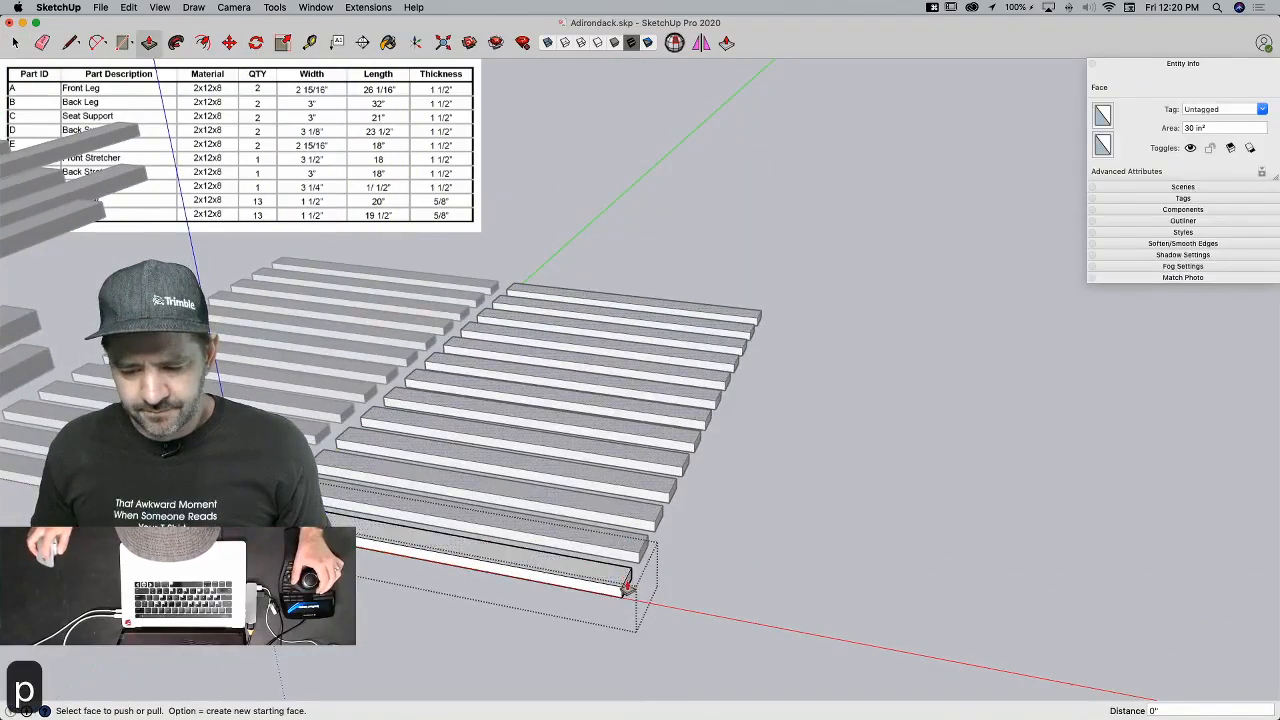
pyautogui.click(625, 587)
pyautogui.click(618, 586)
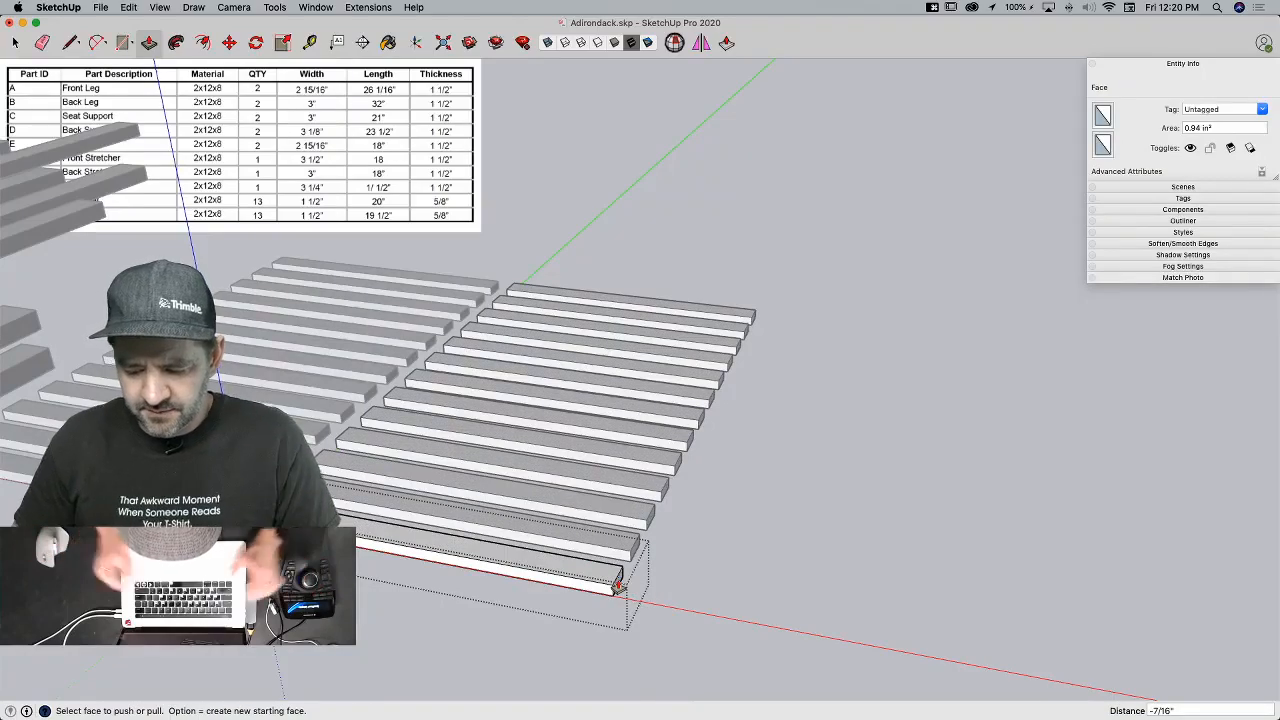
pyautogui.write('.5')
pyautogui.press('Return')
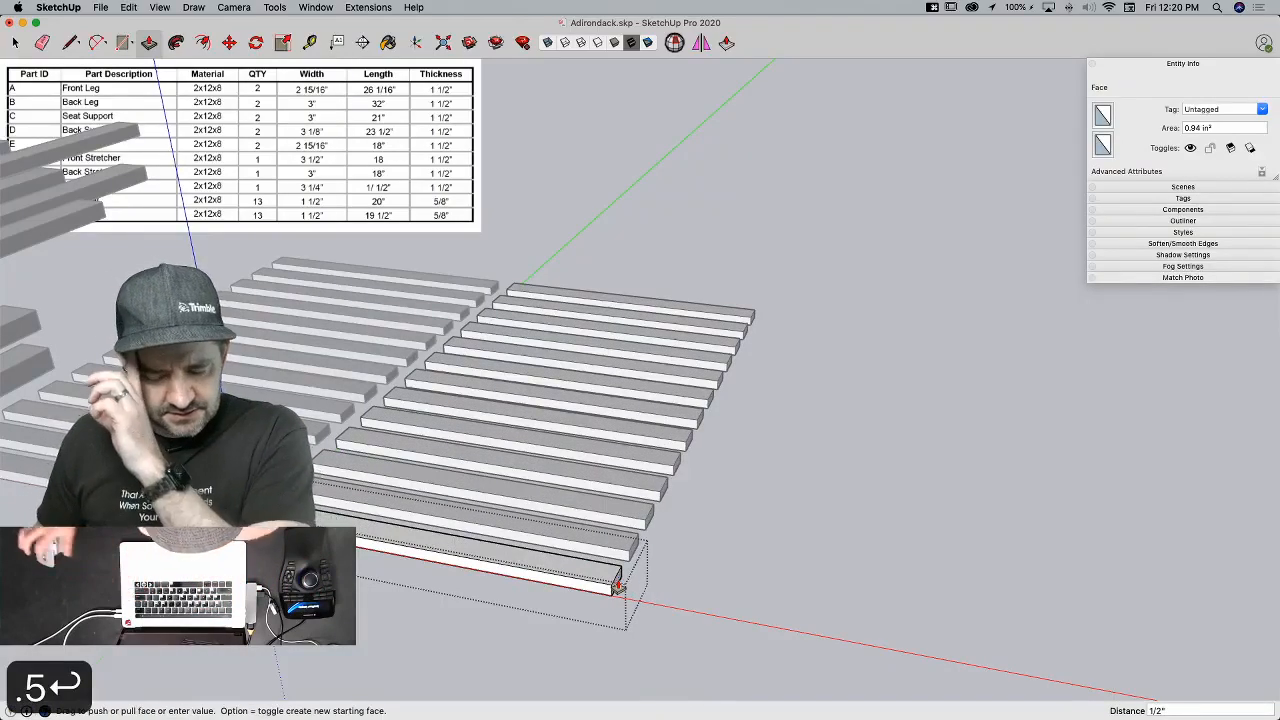
pyautogui.press('space')
pyautogui.click(788, 445)
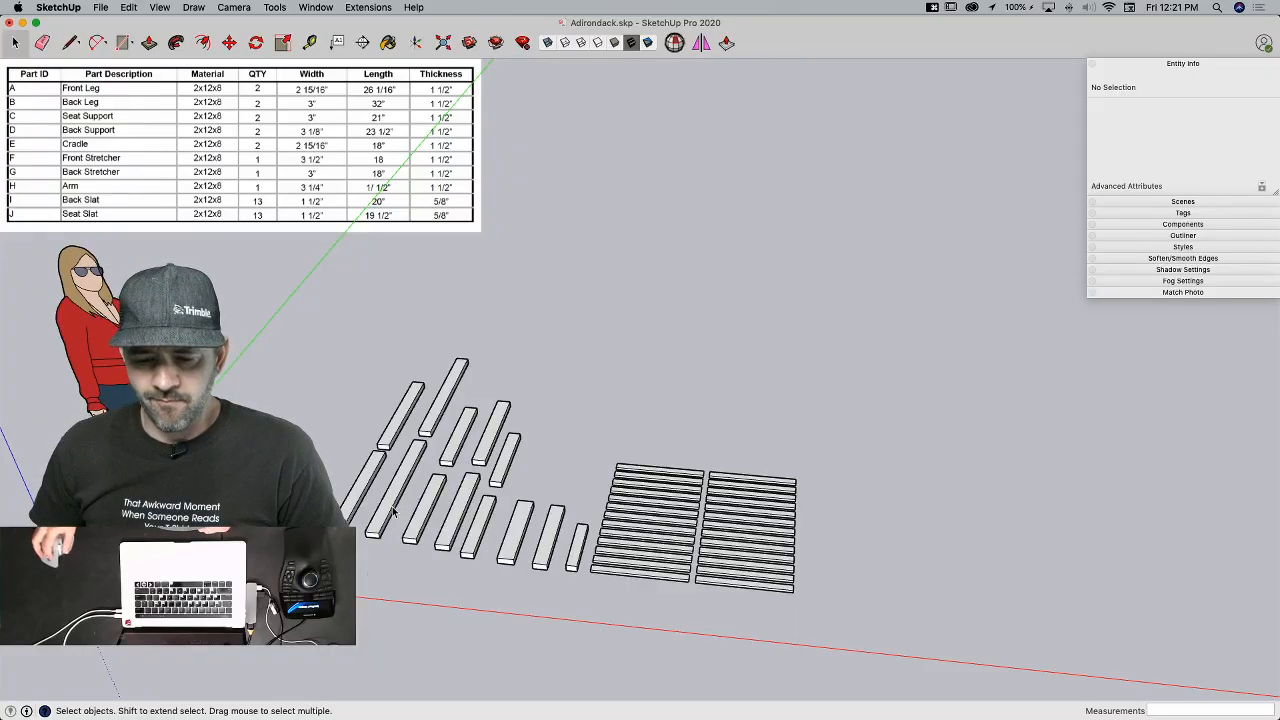
# Step: Select the slats and the other boards in groups to check their component counts and definition names
pyautogui.moveTo(860, 431); pyautogui.dragTo(695, 535)
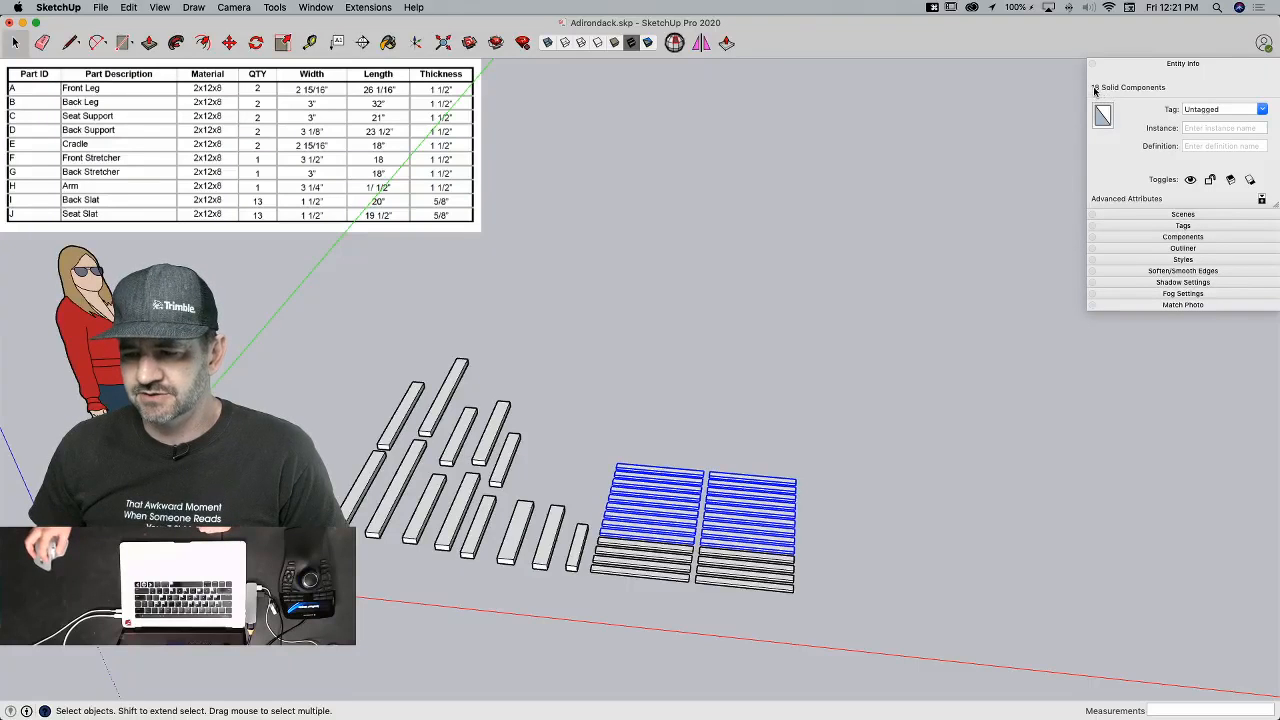
pyautogui.click(929, 427)
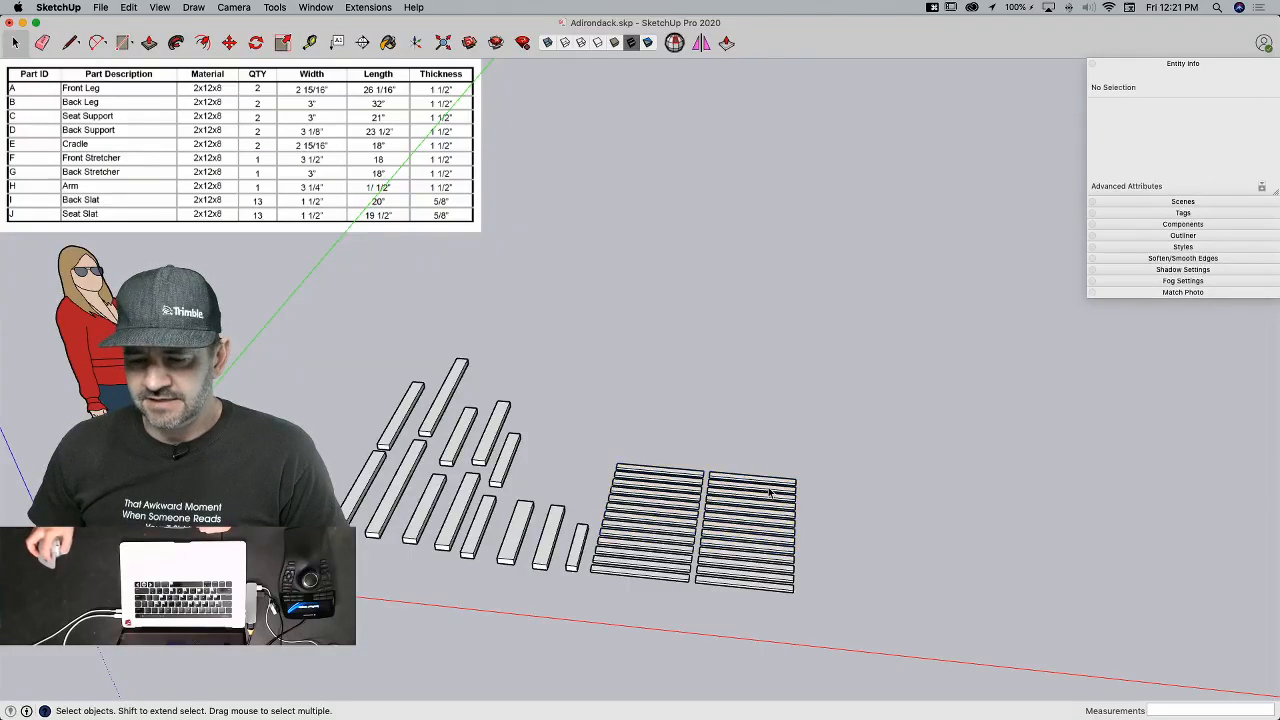
pyautogui.click(752, 481)
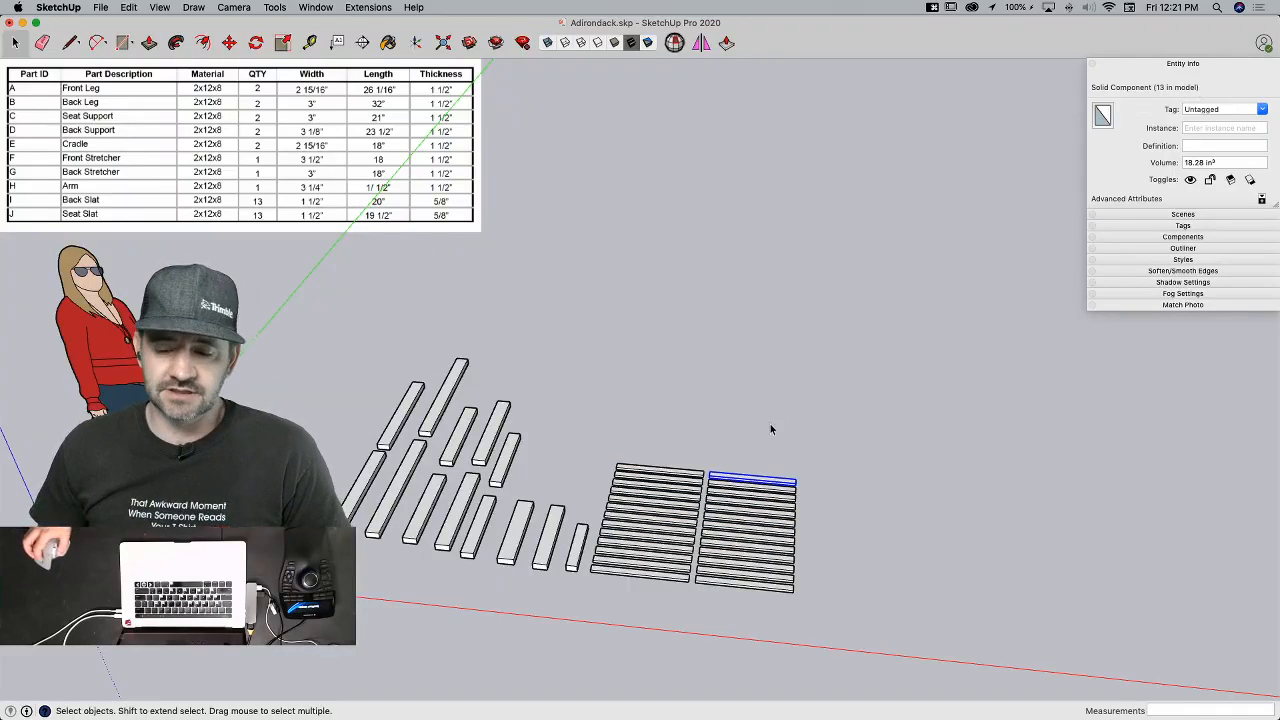
pyautogui.click(870, 452)
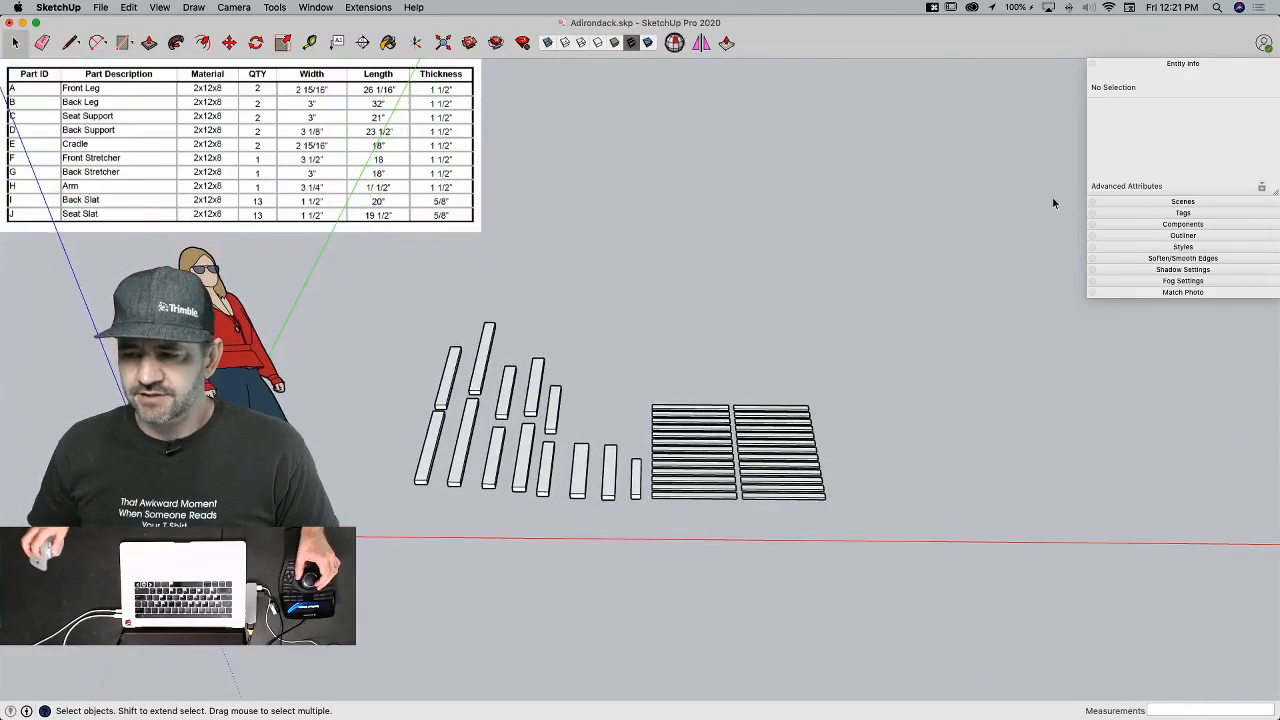
pyautogui.moveTo(419, 337); pyautogui.dragTo(628, 532)
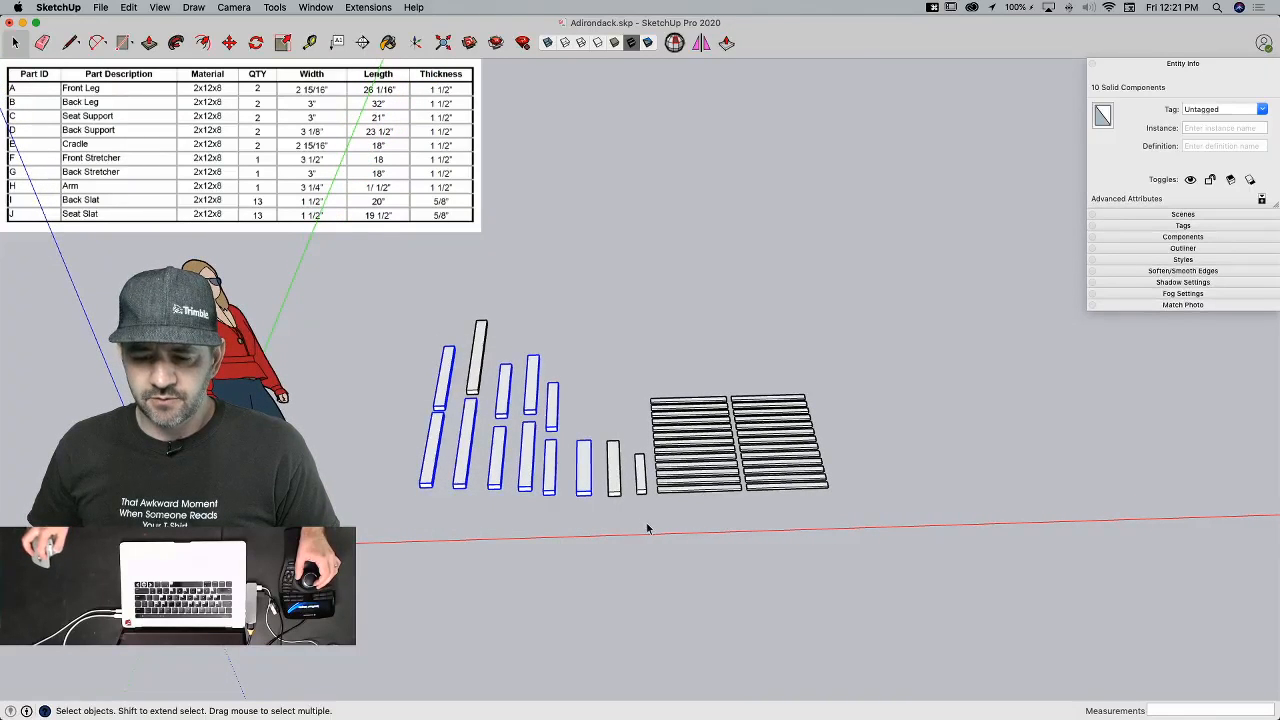
pyautogui.moveTo(405, 348); pyautogui.dragTo(393, 338)
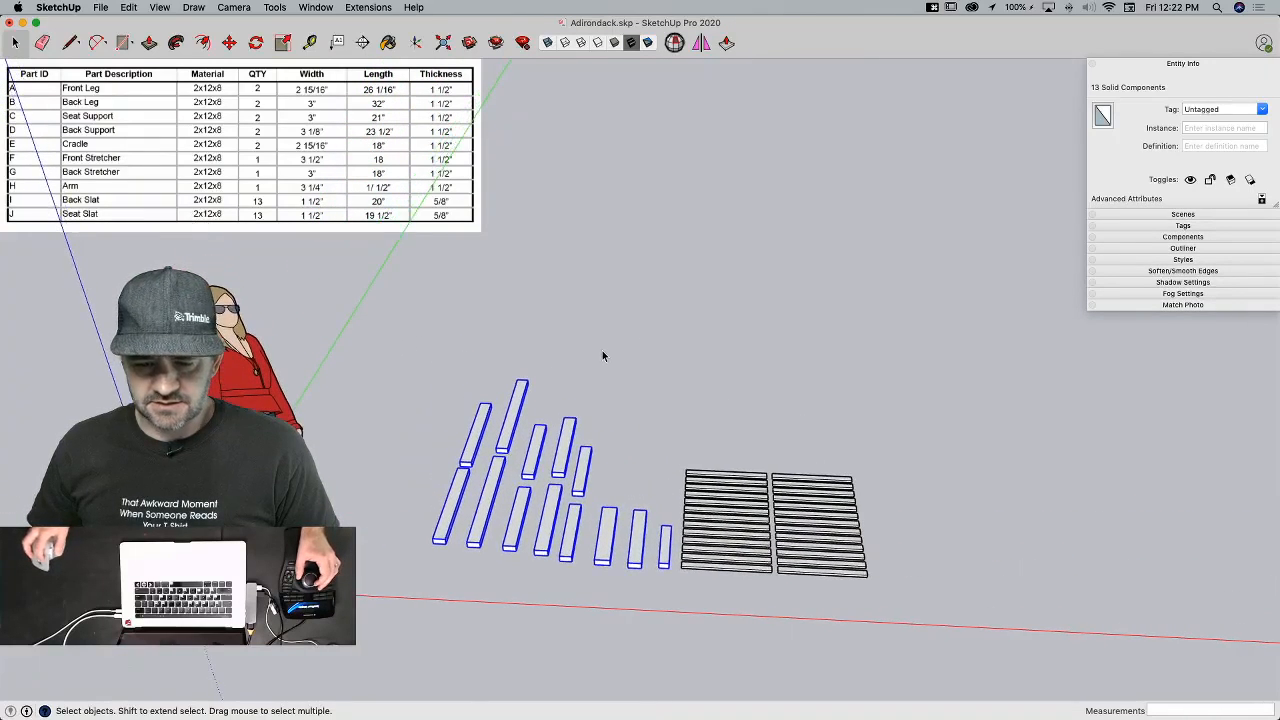
pyautogui.click(530, 425)
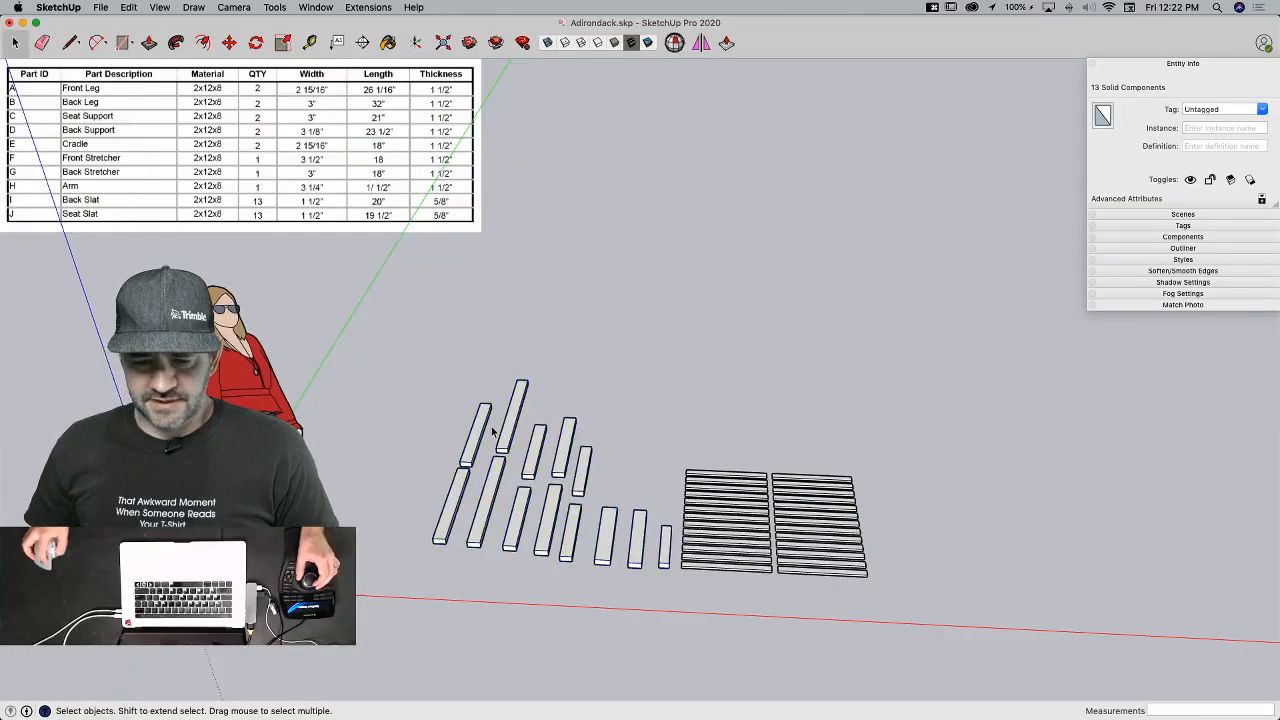
pyautogui.moveTo(469, 531); pyautogui.dragTo(468, 535)
pyautogui.moveTo(533, 423); pyautogui.dragTo(509, 528)
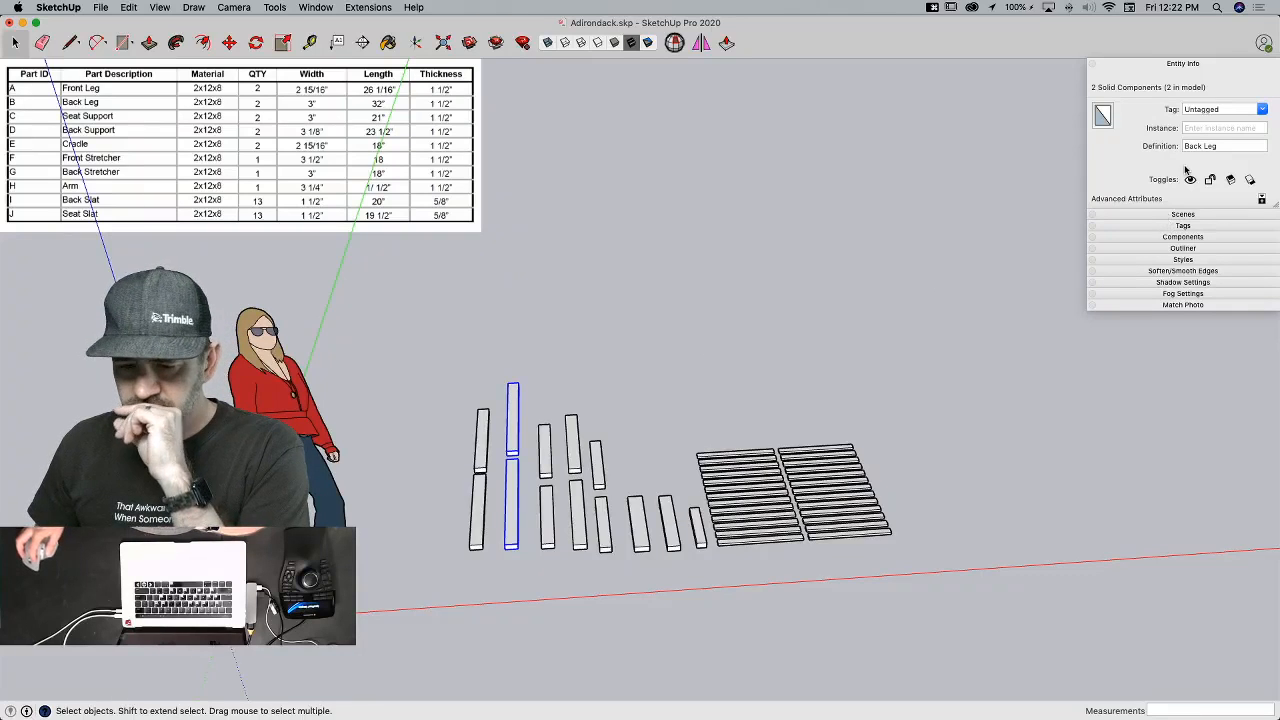
# Step: Assign tag A to the two Front Legs and tag B to the two Back Legs
pyautogui.moveTo(491, 456); pyautogui.dragTo(459, 510)
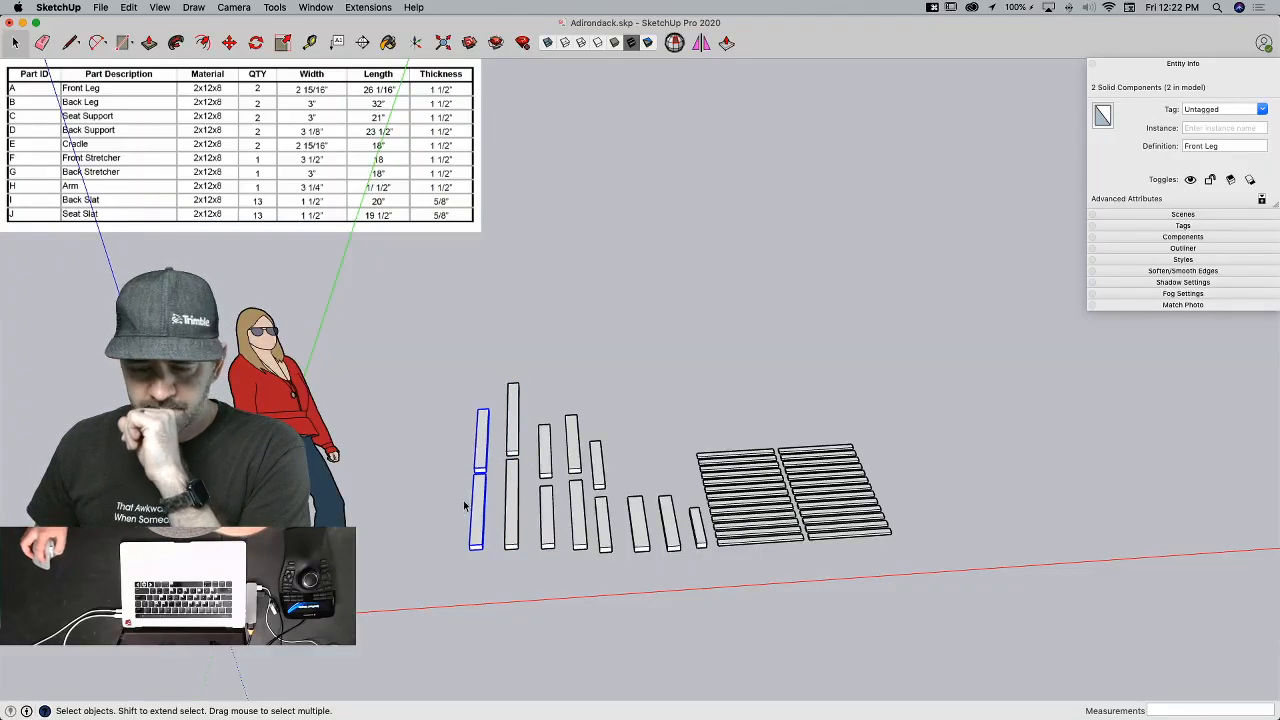
pyautogui.click(1247, 114)
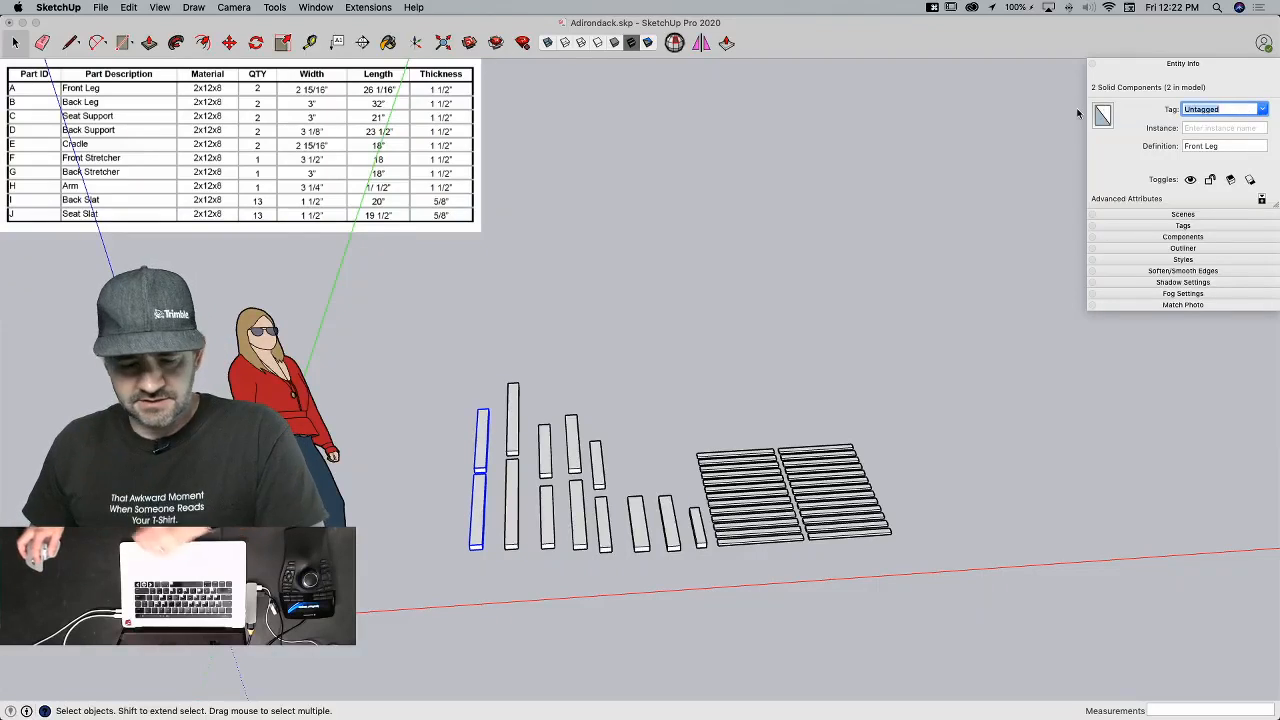
pyautogui.write('A')
pyautogui.click(633, 433)
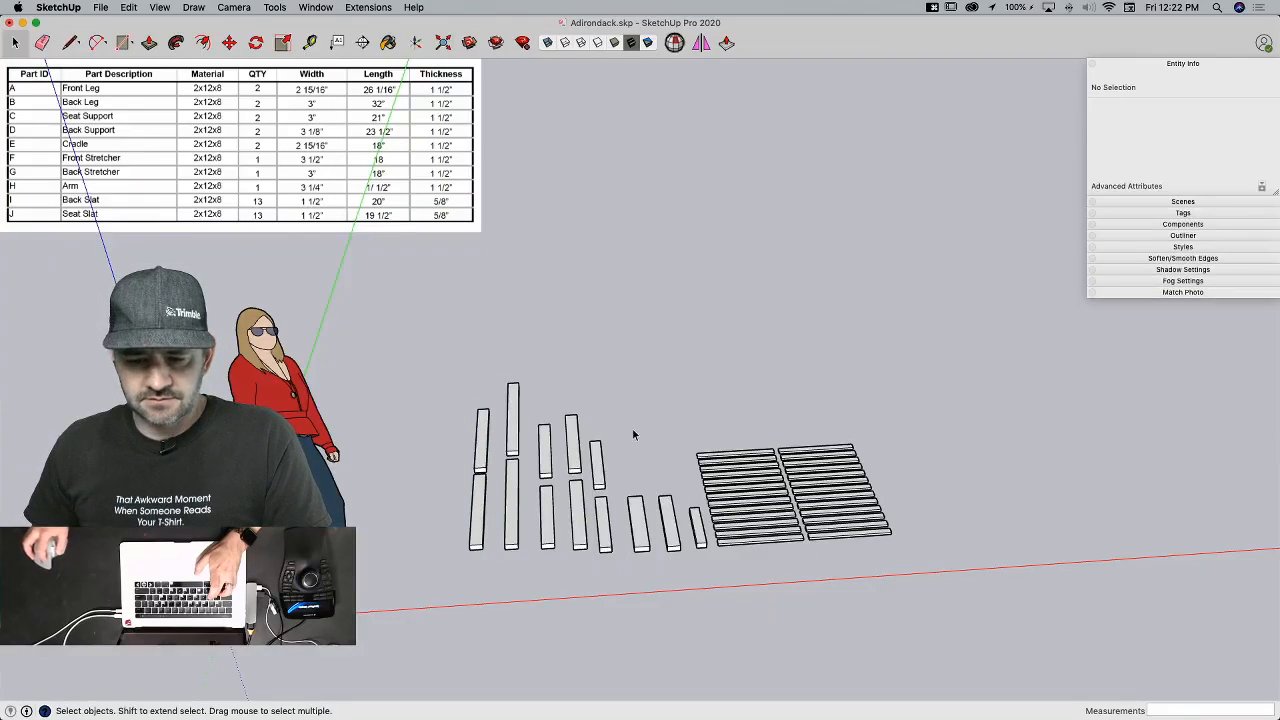
pyautogui.moveTo(511, 514); pyautogui.dragTo(510, 516)
pyautogui.click(1221, 110)
pyautogui.write('B')
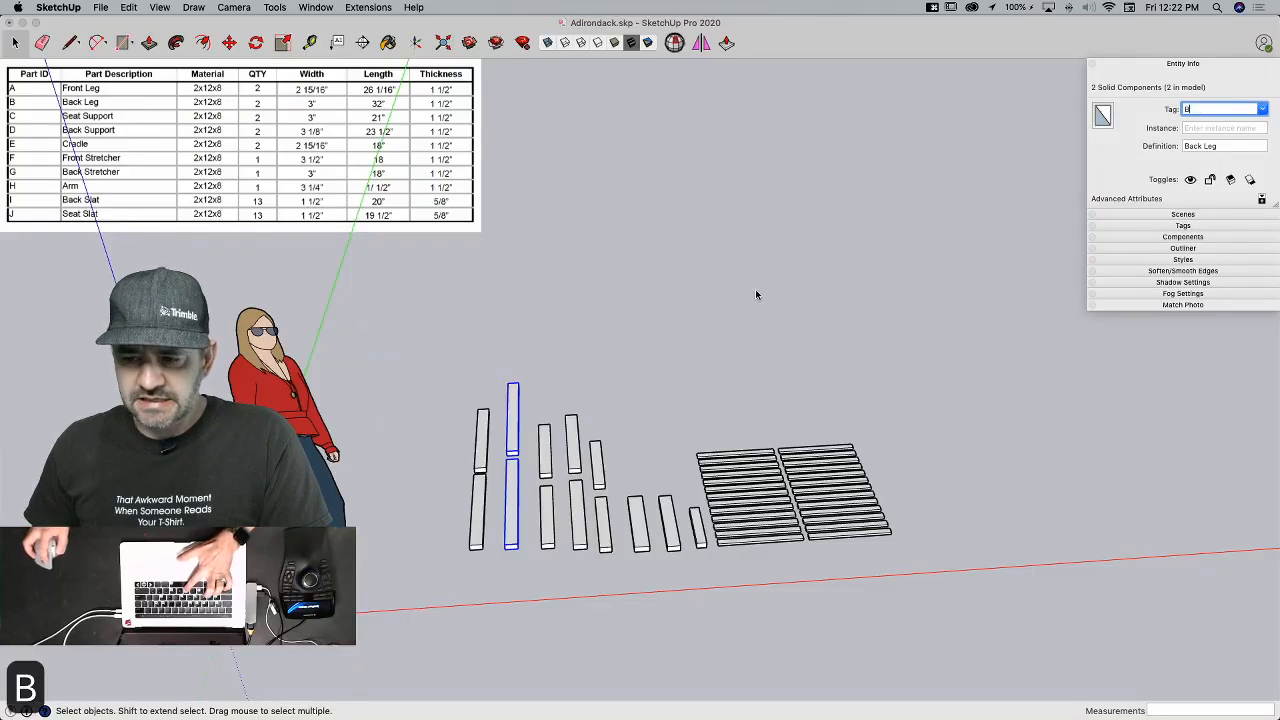
pyautogui.click(754, 289)
# Step: Assign tag C to the two Seat Supports and tag D to the two Back Supports
pyautogui.moveTo(551, 468); pyautogui.dragTo(540, 516)
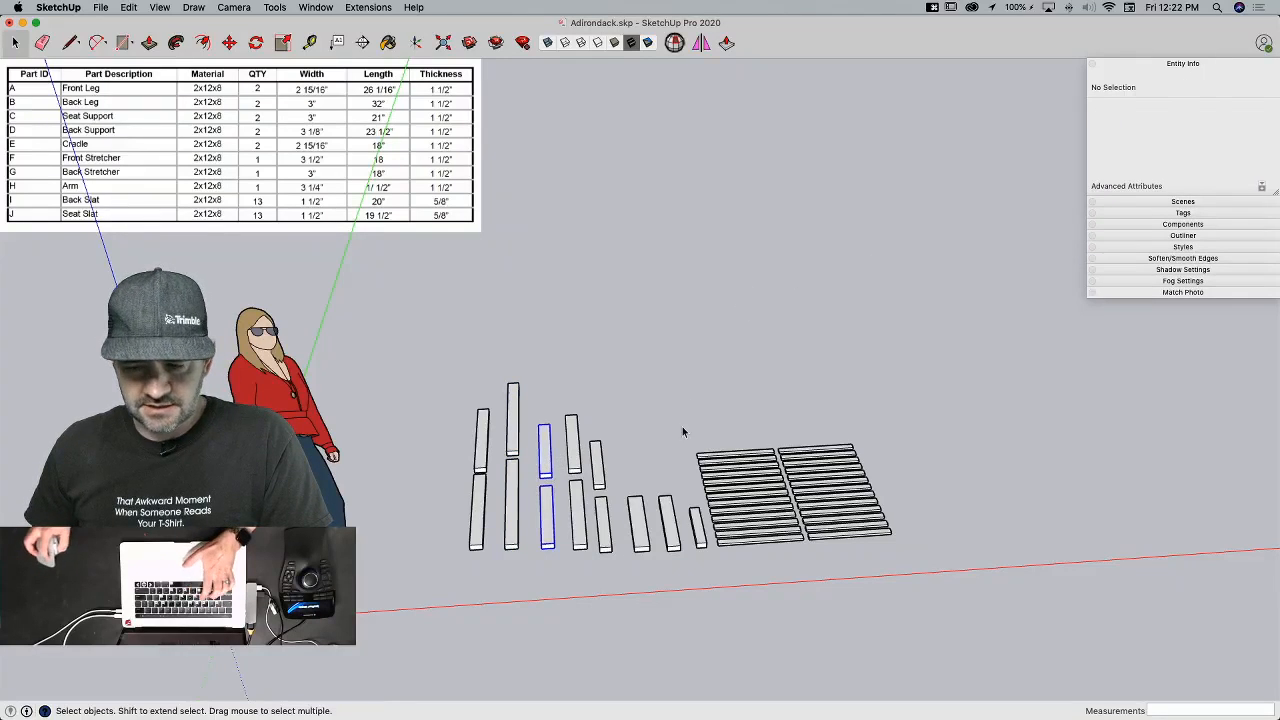
pyautogui.moveTo(1223, 108); pyautogui.dragTo(1075, 104)
pyautogui.write('C')
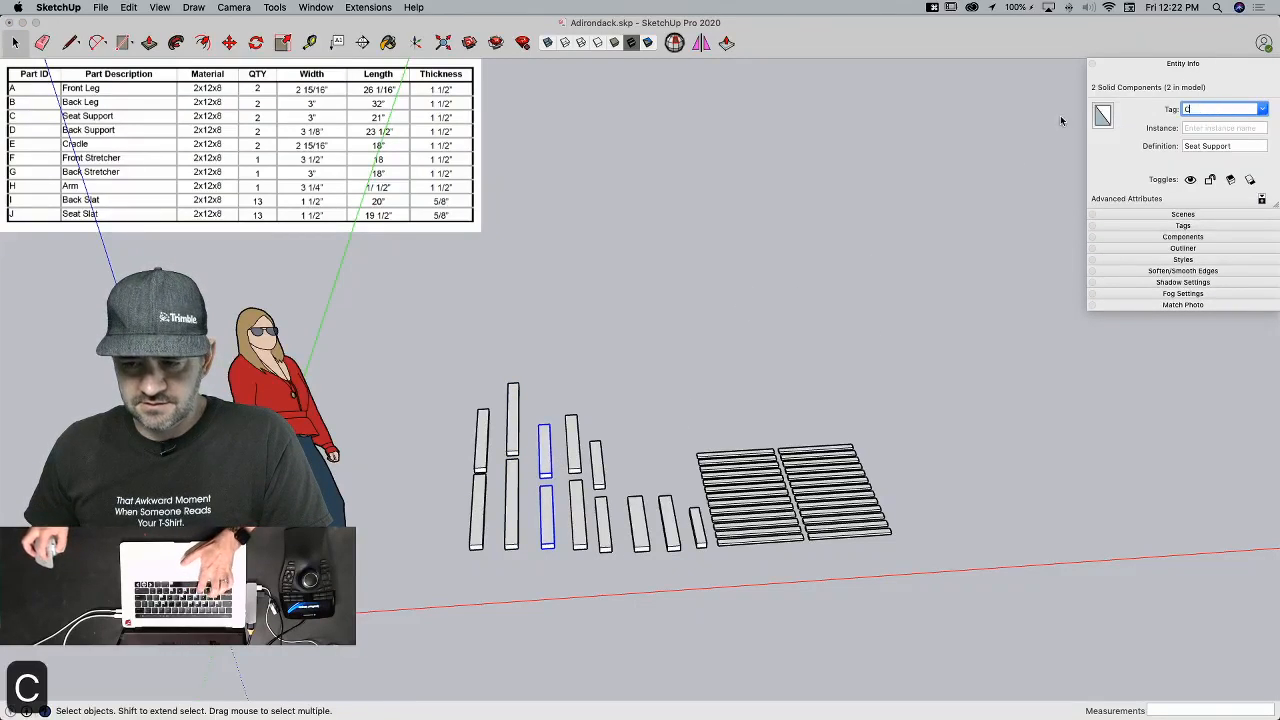
pyautogui.click(565, 432)
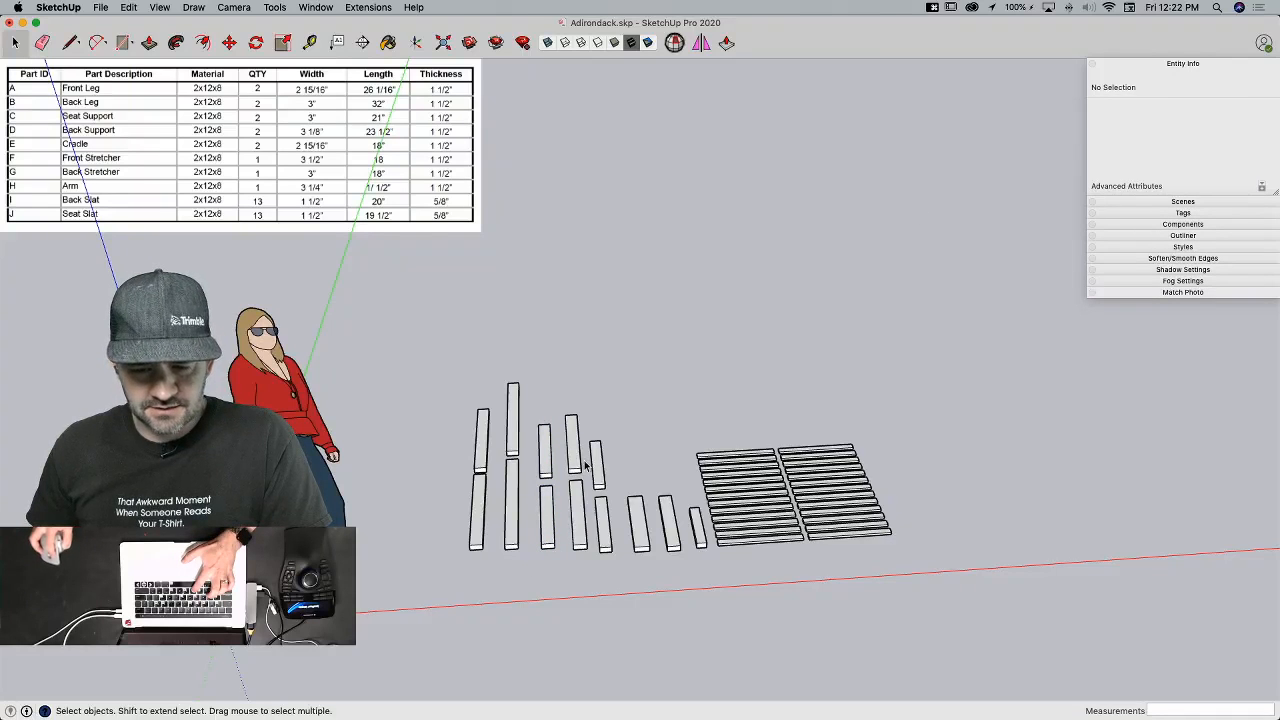
pyautogui.moveTo(566, 530); pyautogui.dragTo(565, 528)
pyautogui.click(1224, 108)
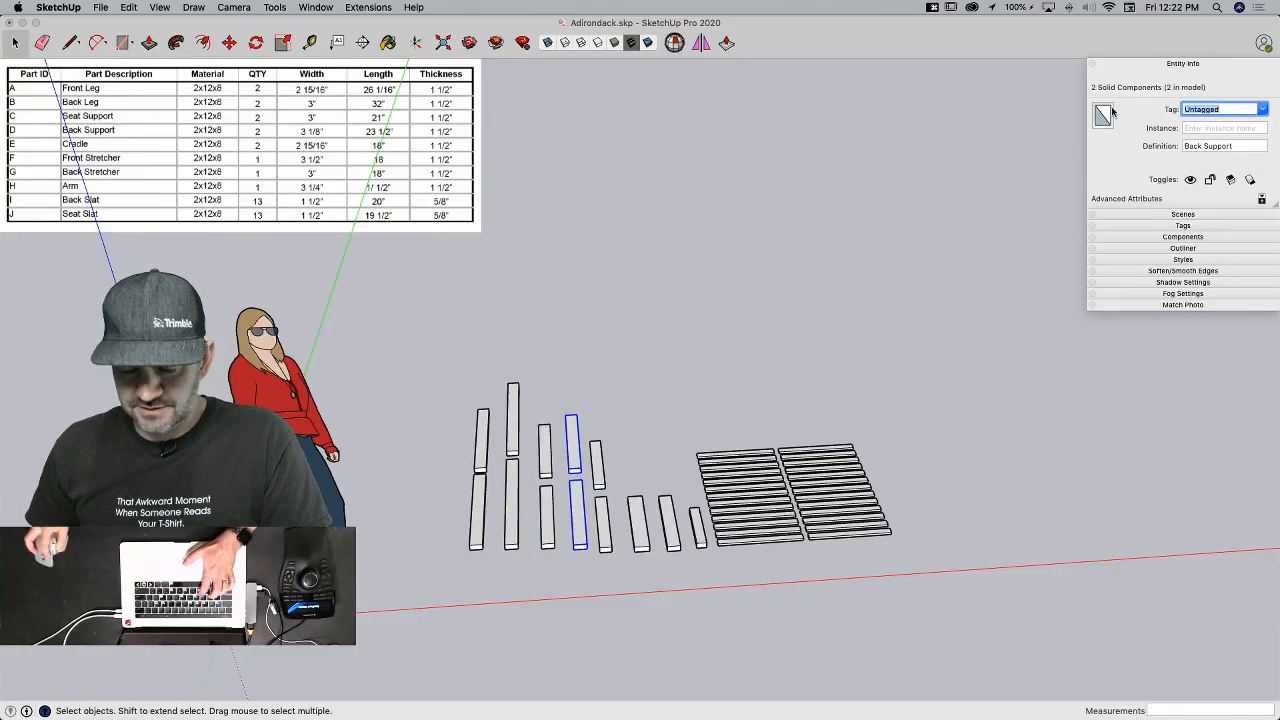
pyautogui.write('D')
pyautogui.click(721, 431)
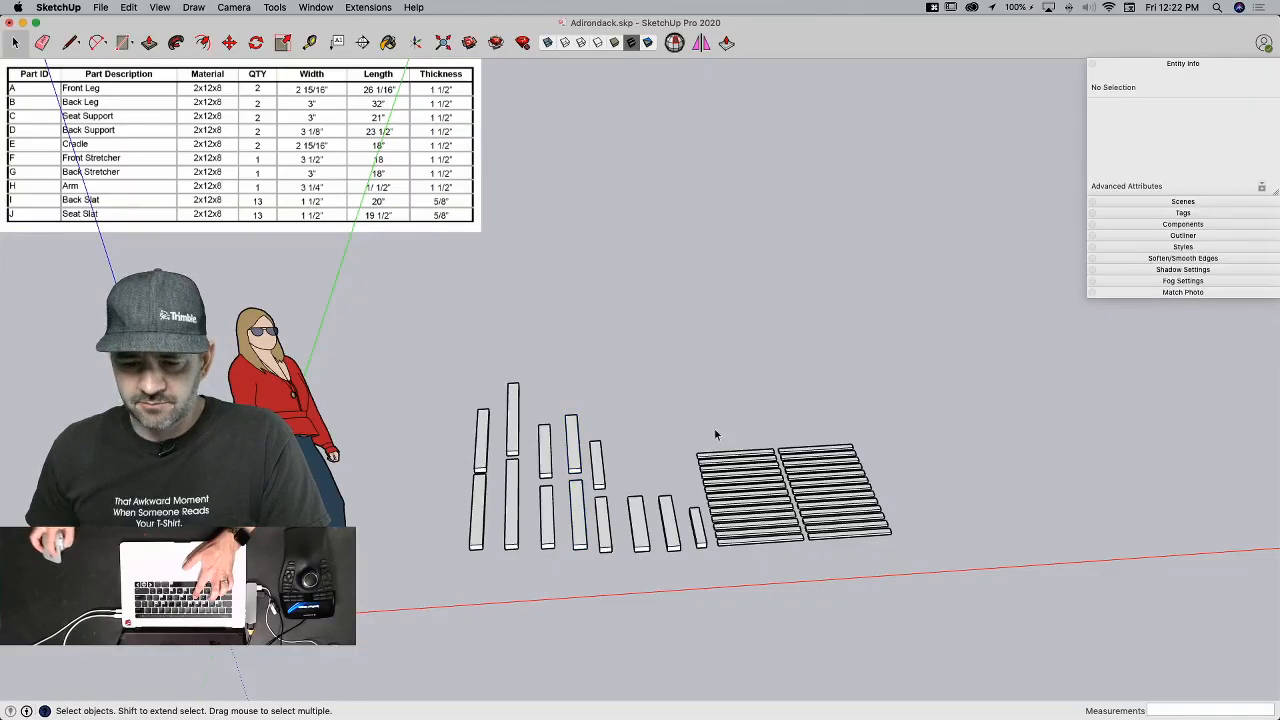
# Step: Assign tag E to the two Cradle boards and tag F to the Front Stretcher
pyautogui.click(546, 462)
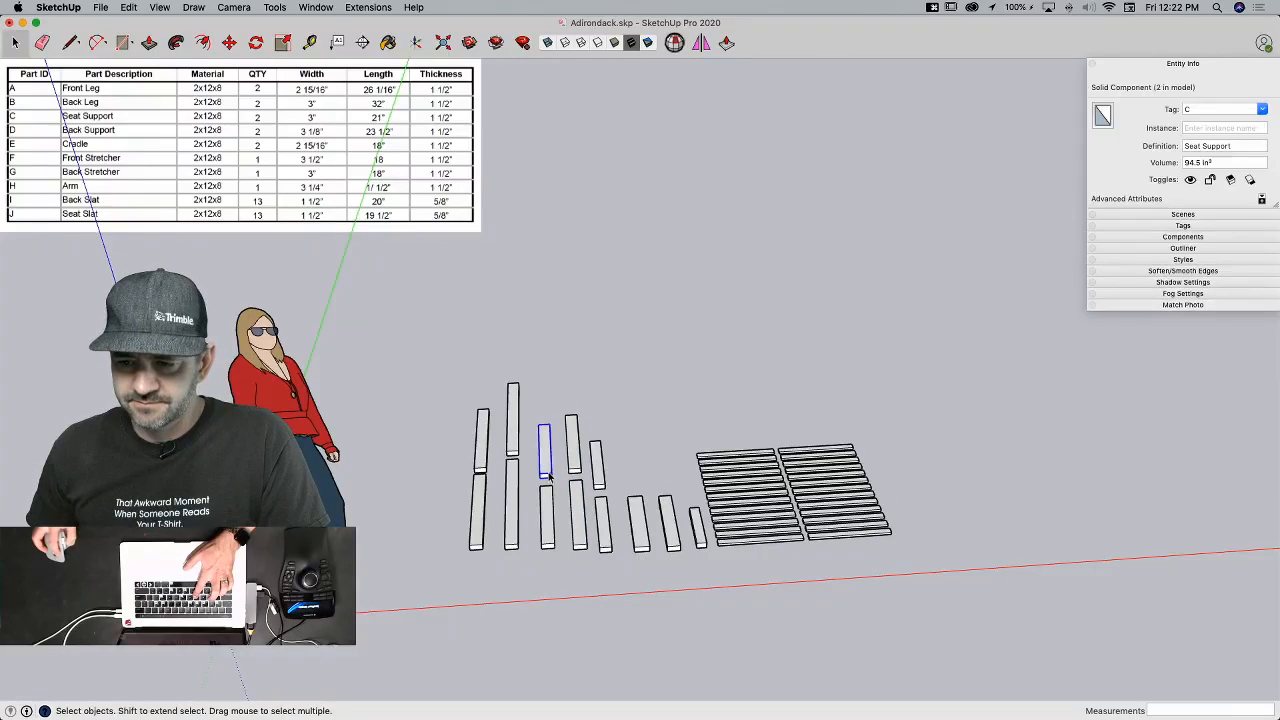
pyautogui.click(604, 515)
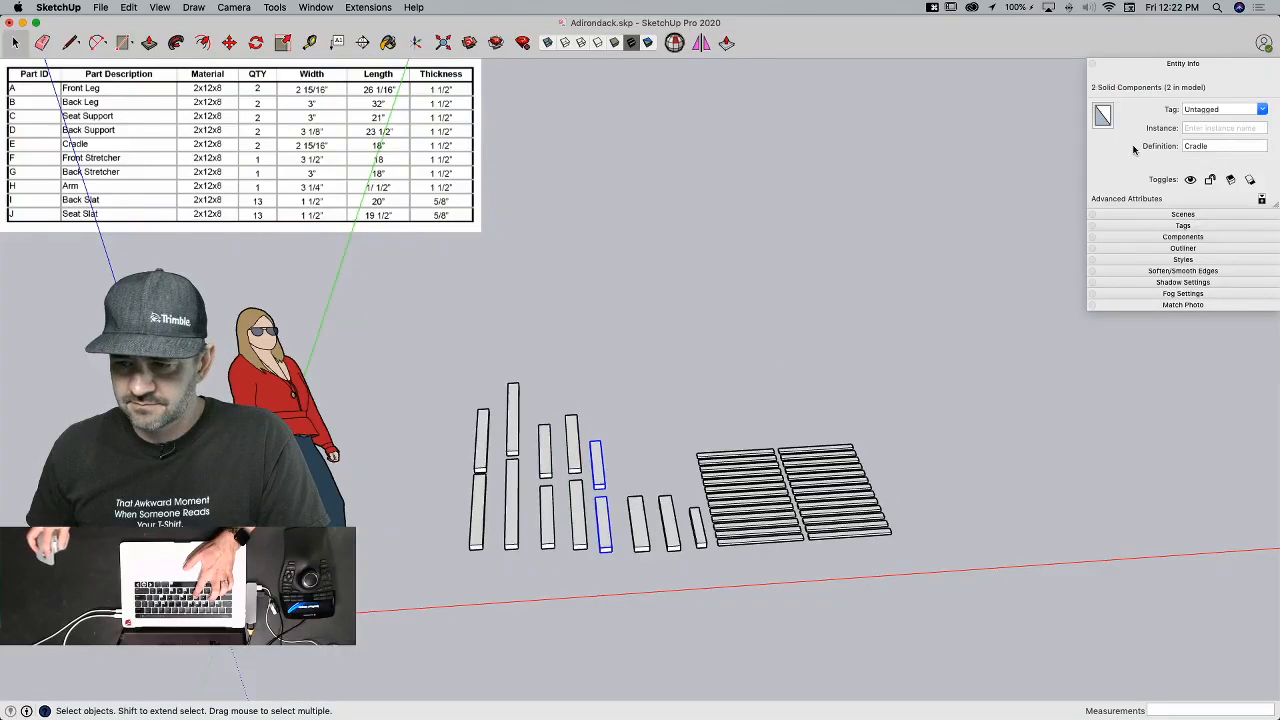
pyautogui.click(1228, 110)
pyautogui.write('E')
pyautogui.press('Return')
pyautogui.click(636, 522)
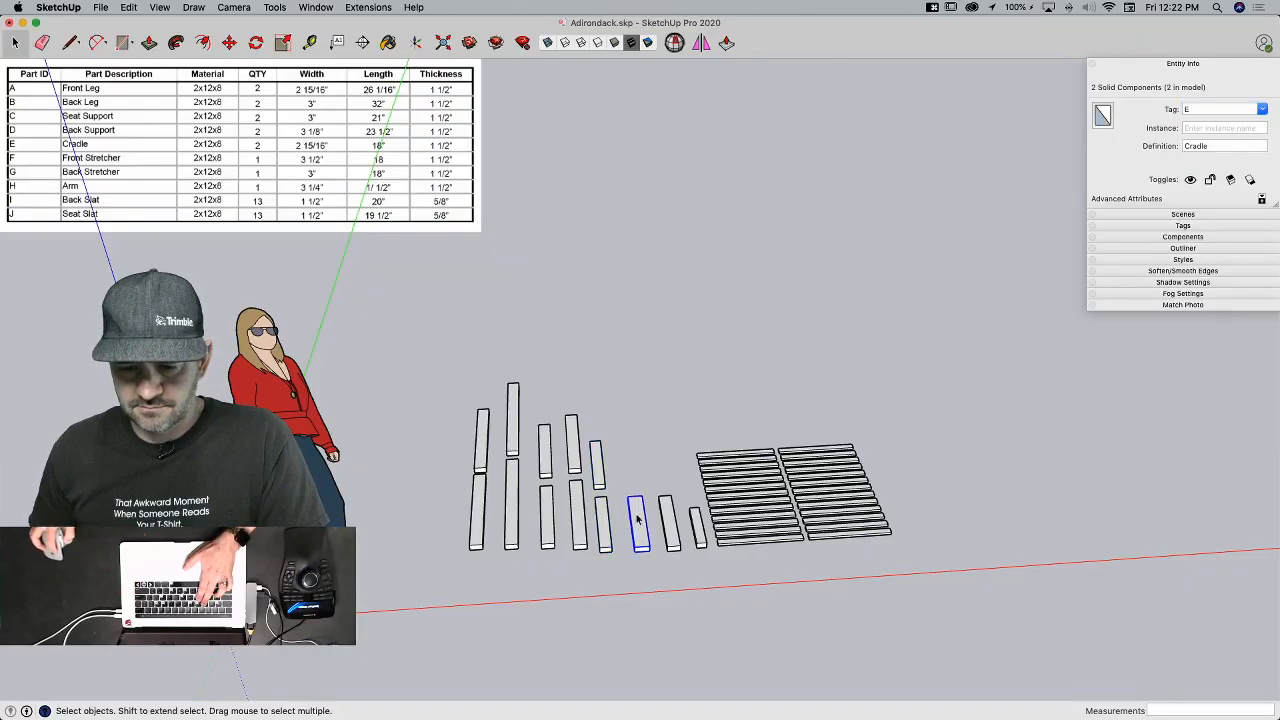
pyautogui.click(1219, 110)
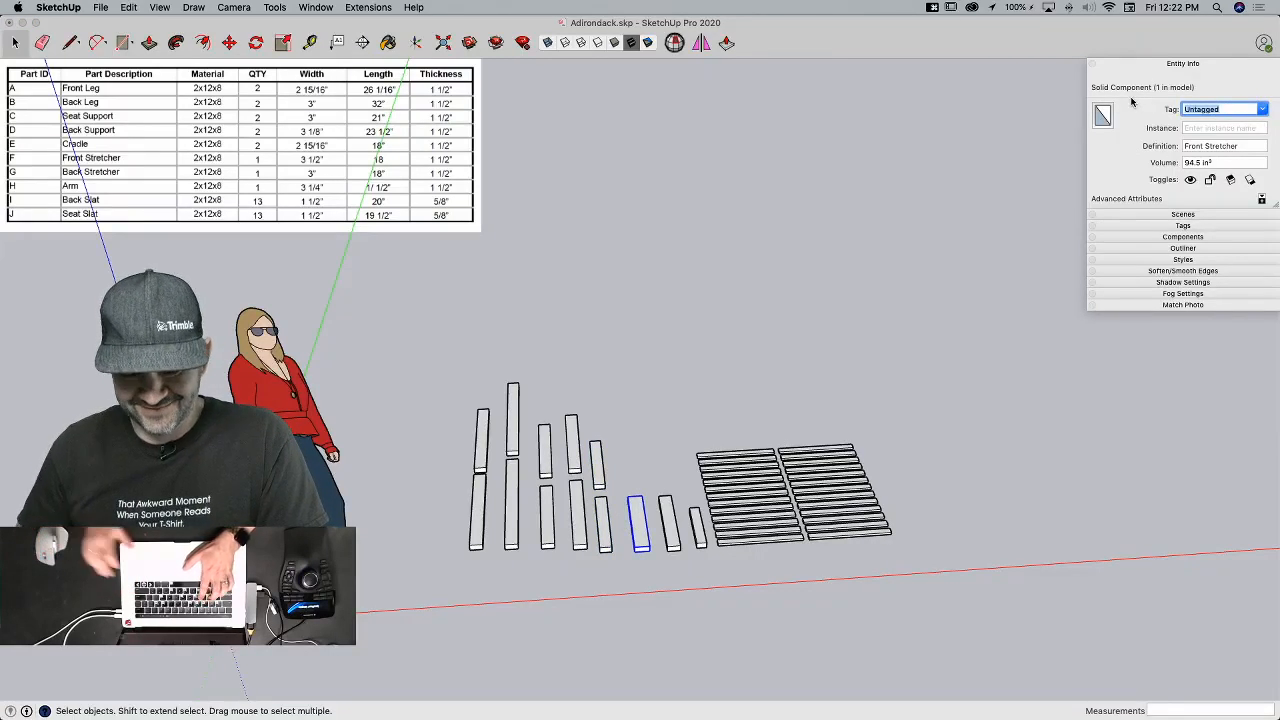
pyautogui.write('F')
pyautogui.press('Return')
# Step: Assign tag G to the Back Stretcher and tag H to the Arm
pyautogui.click(676, 535)
pyautogui.click(1237, 111)
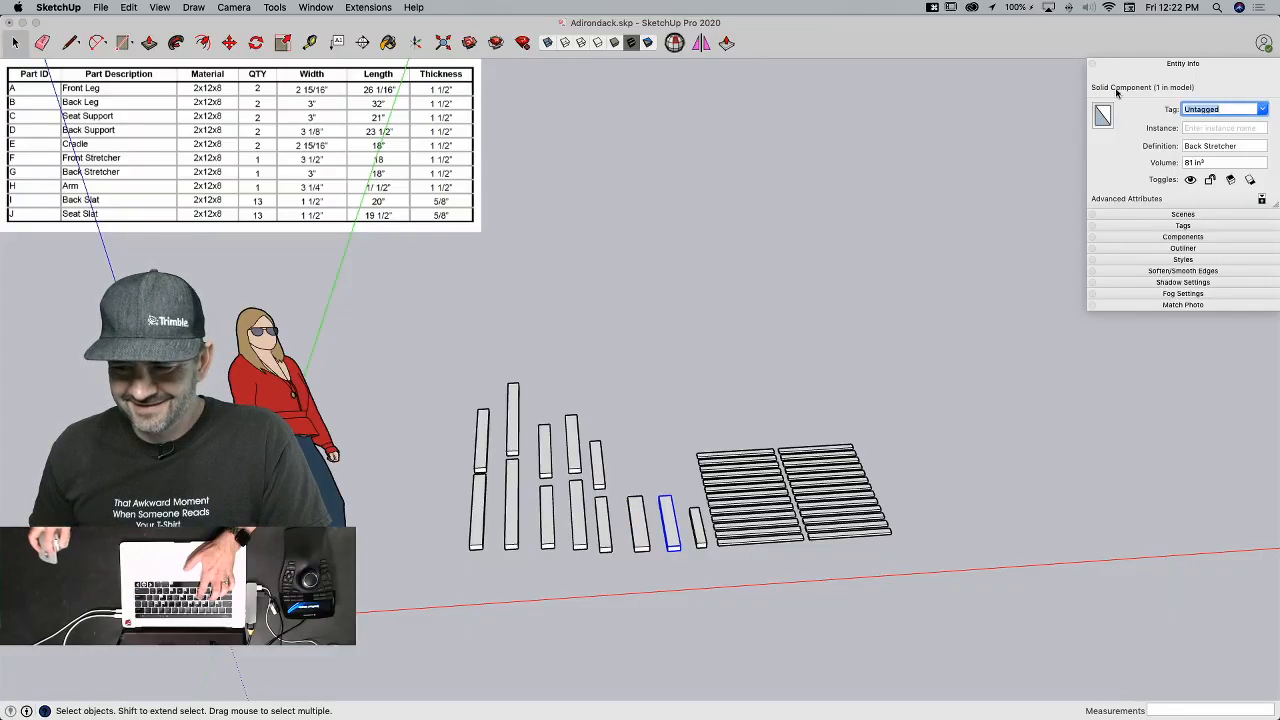
pyautogui.write('G')
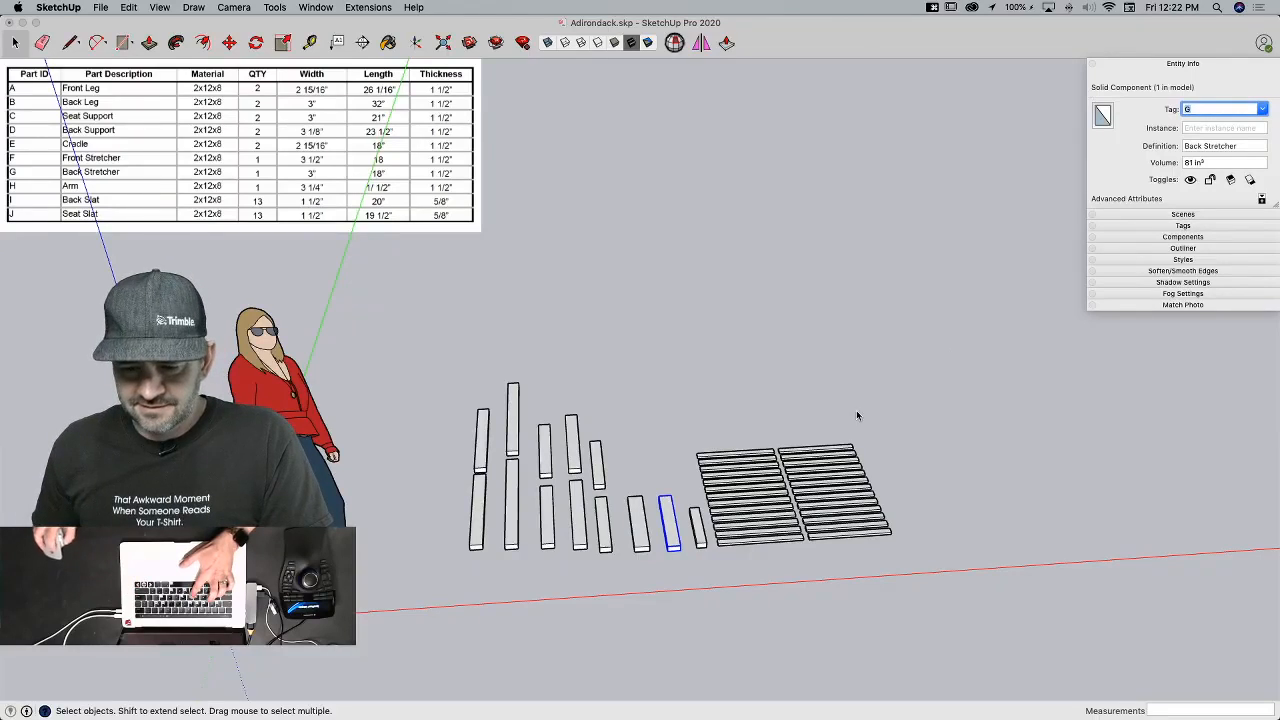
pyautogui.click(697, 530)
pyautogui.click(1236, 110)
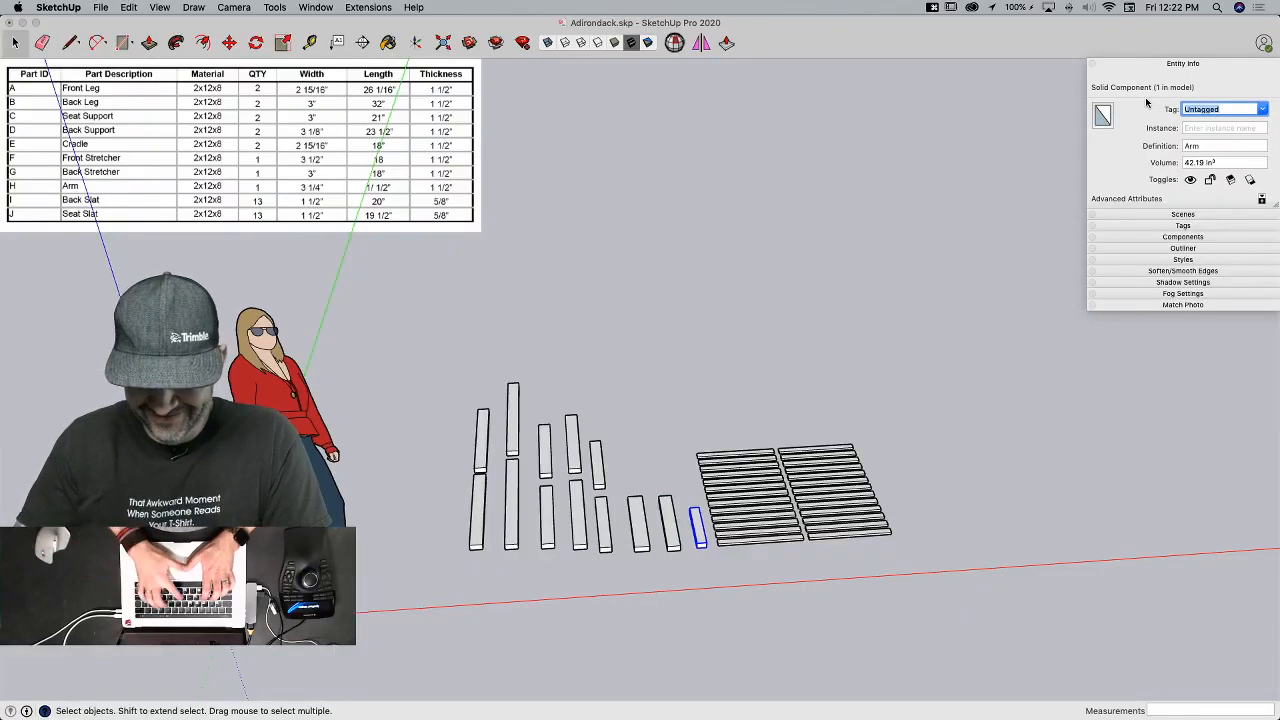
pyautogui.write('H')
pyautogui.press('Return')
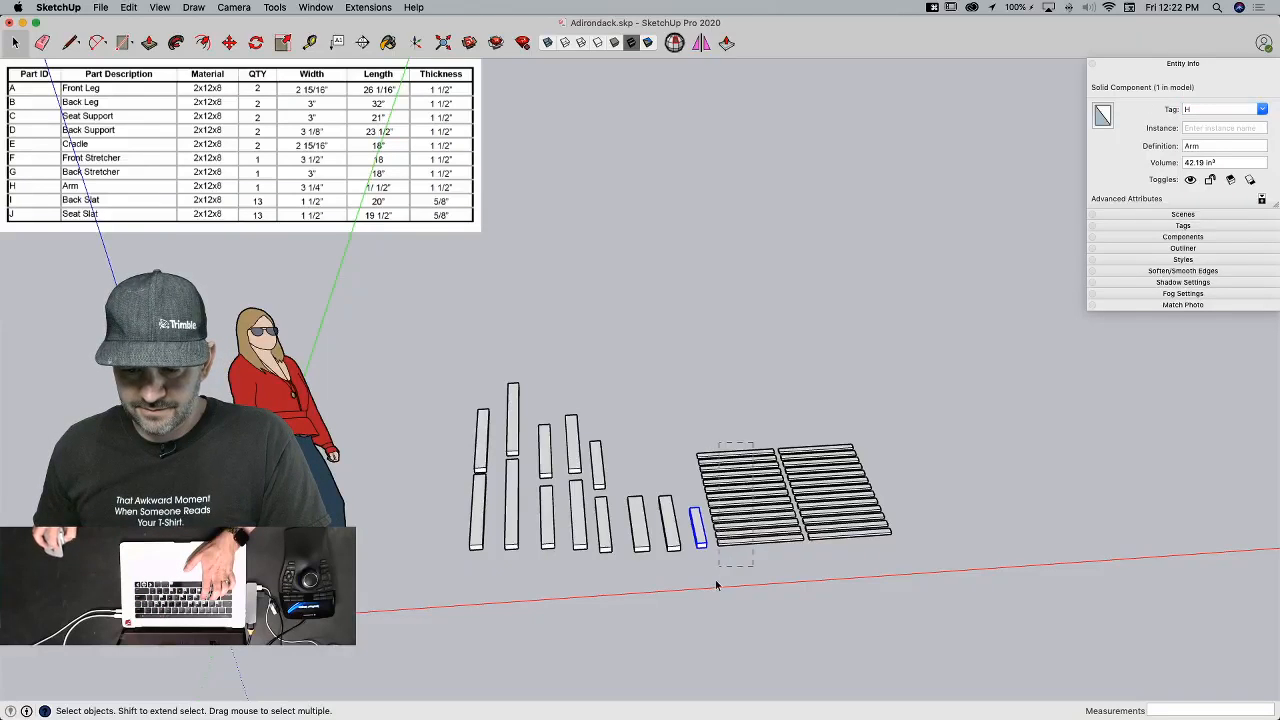
# Step: Assign tag I to the 13 Back Slats and tag J to the 13 Seat Slats
pyautogui.moveTo(735, 590); pyautogui.dragTo(733, 590)
pyautogui.click(1223, 111)
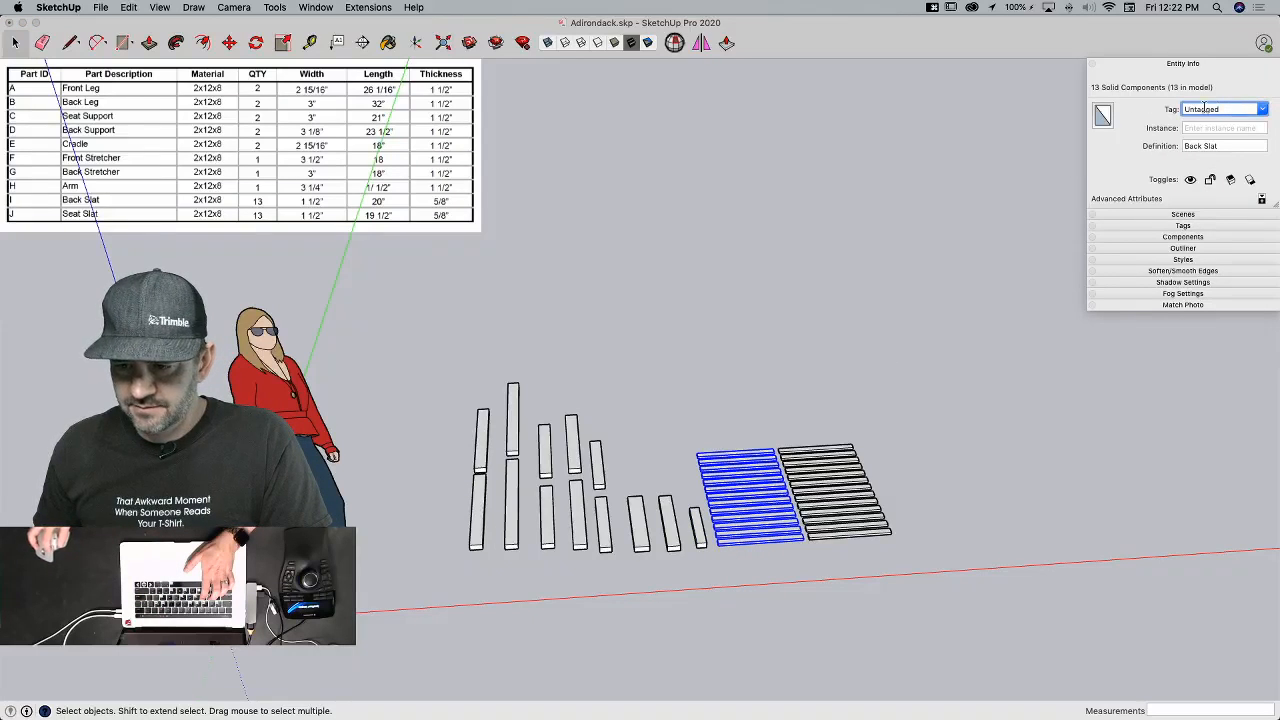
pyautogui.write('I')
pyautogui.press('Return')
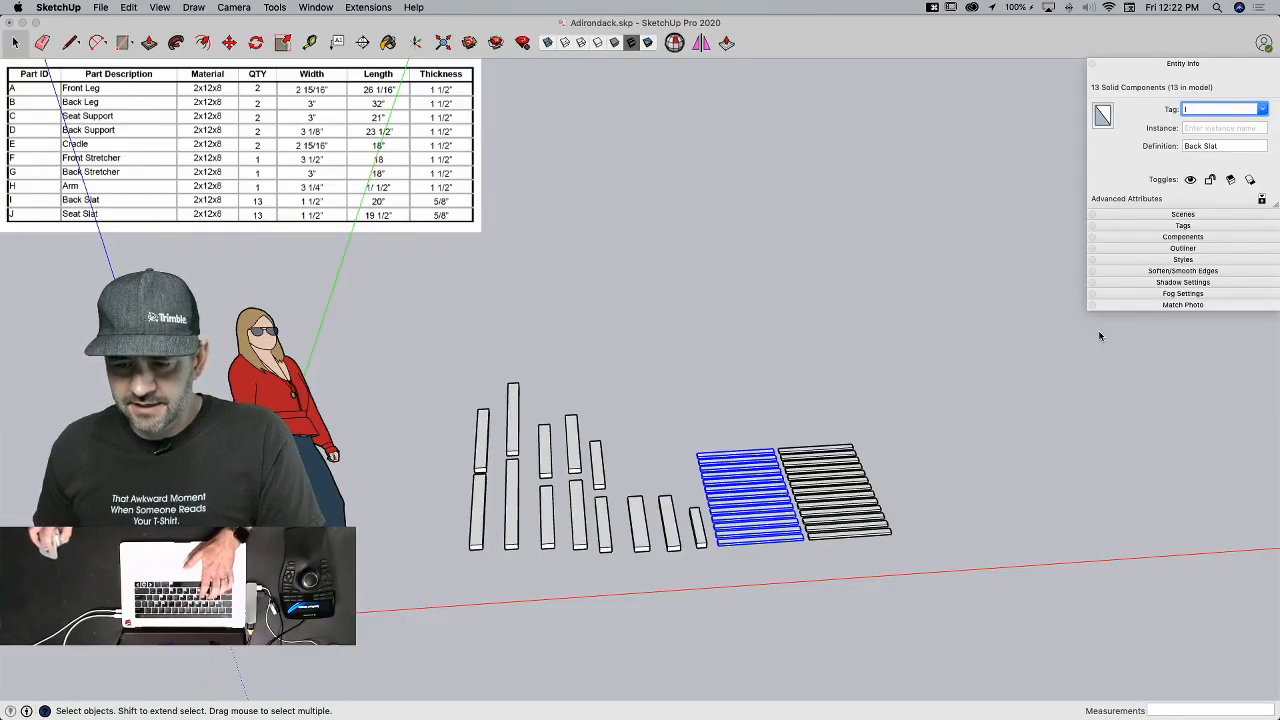
pyautogui.moveTo(878, 402); pyautogui.dragTo(815, 566)
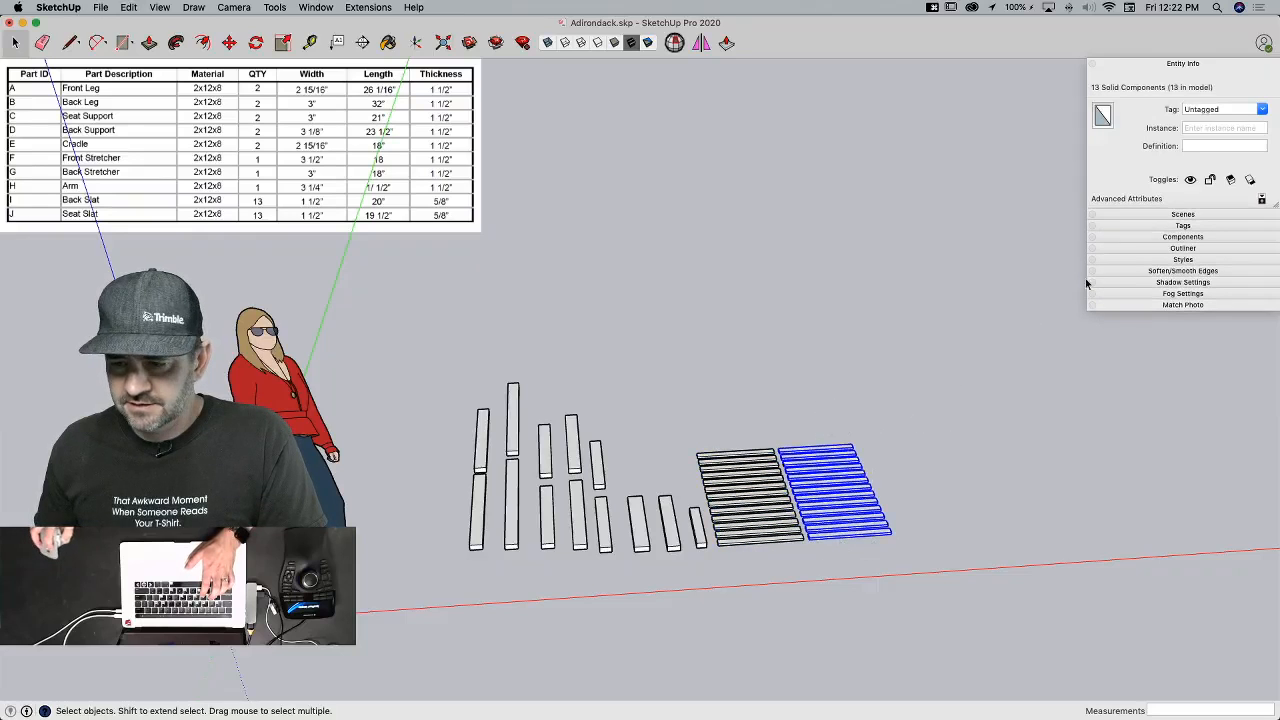
pyautogui.click(1259, 108)
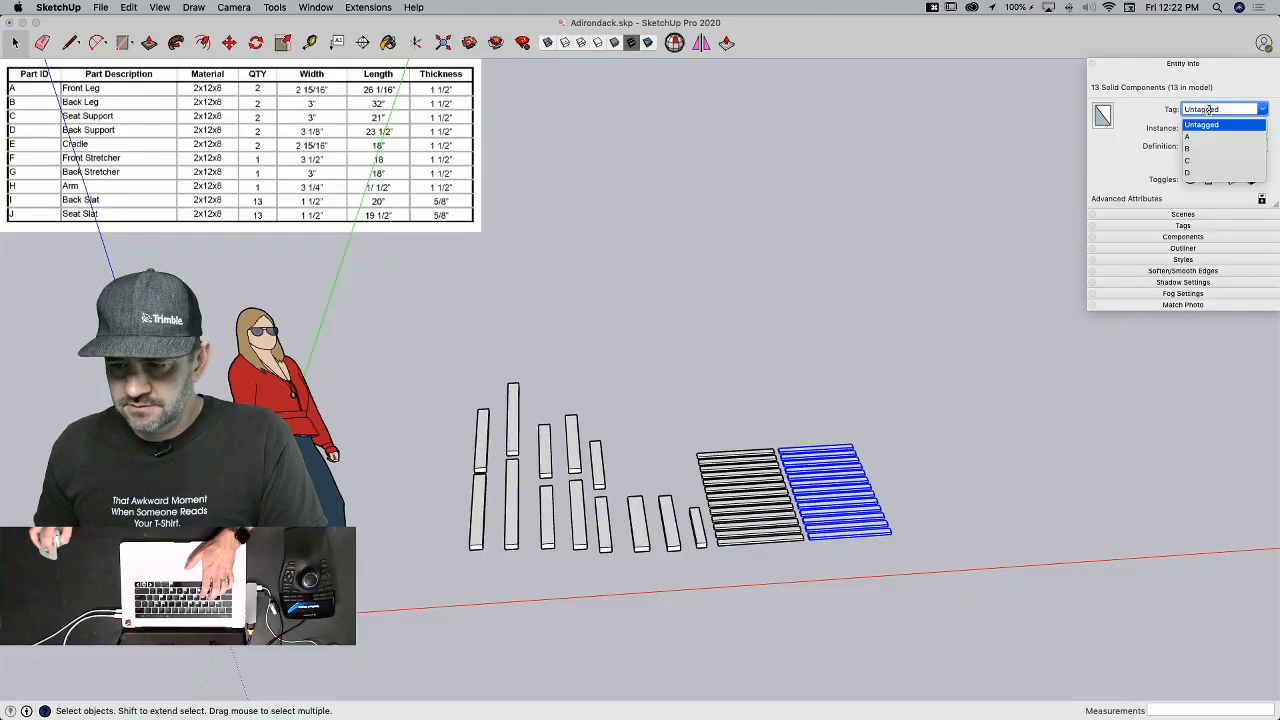
pyautogui.write('J')
pyautogui.press('Return')
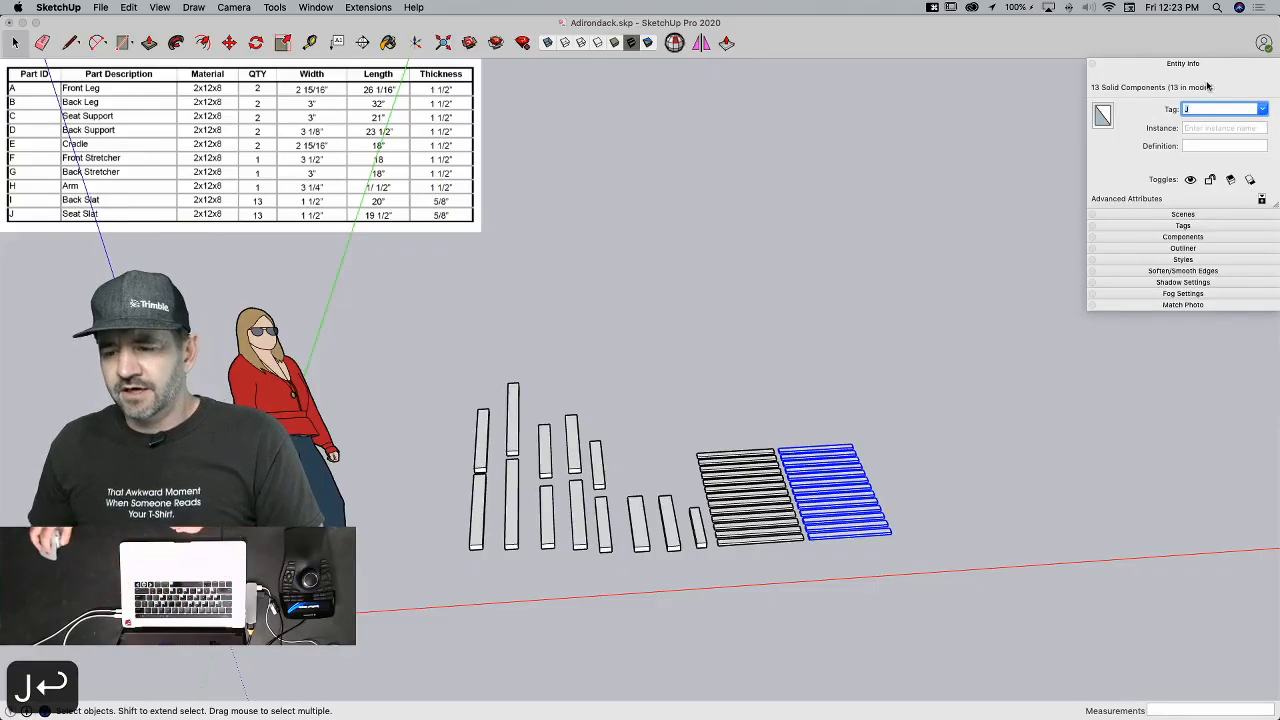
# Step: Show the full list of tags and turn on Color by Tag for the model
pyautogui.click(1183, 227)
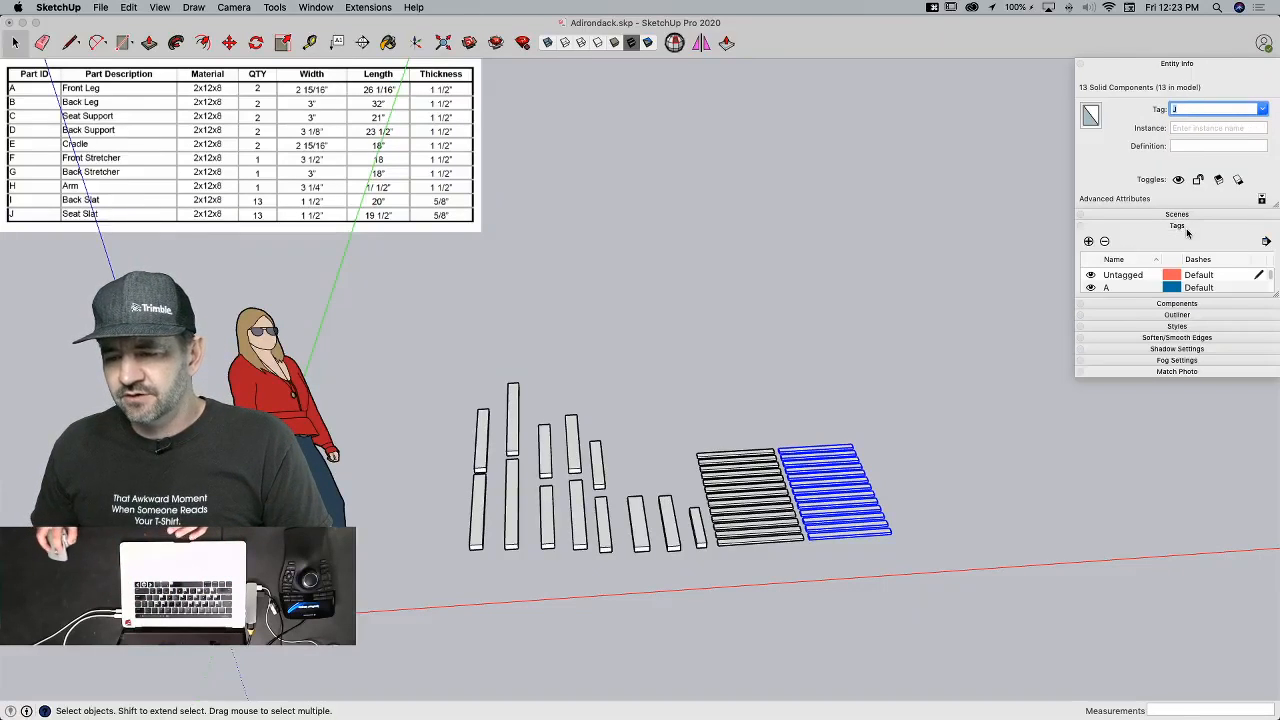
pyautogui.moveTo(1277, 298); pyautogui.dragTo(1238, 456)
pyautogui.click(1273, 241)
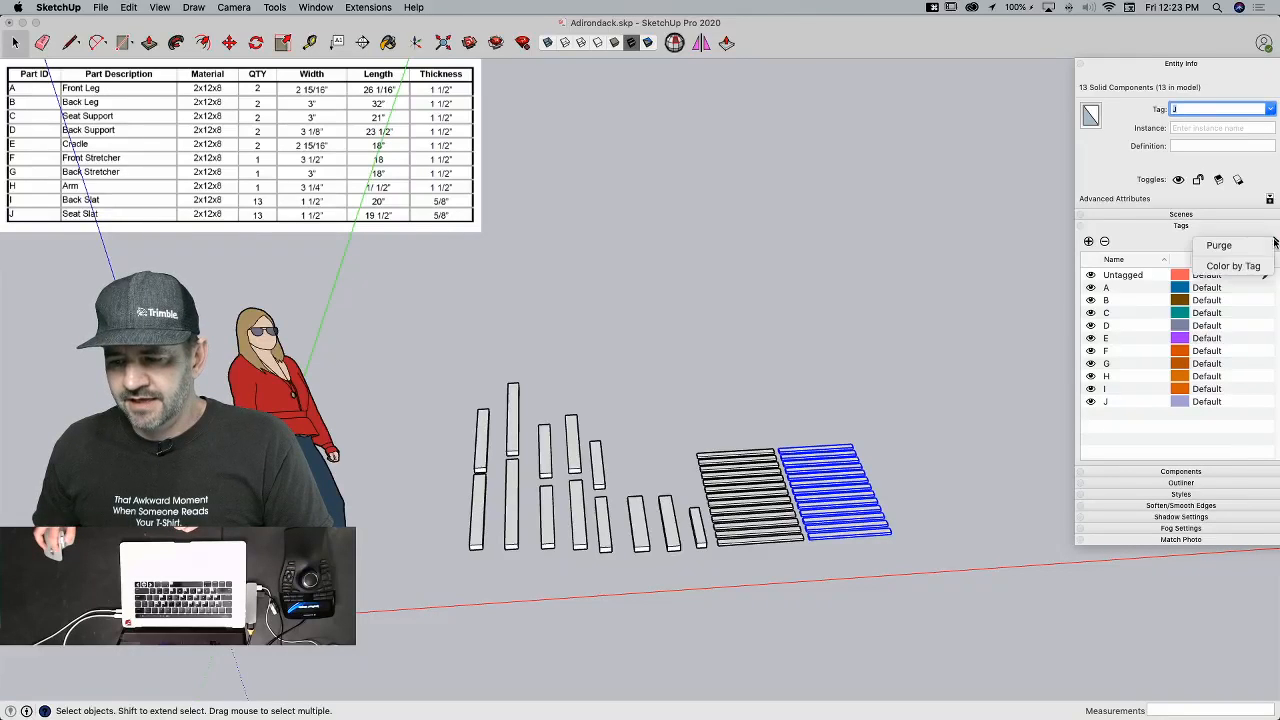
pyautogui.click(1218, 263)
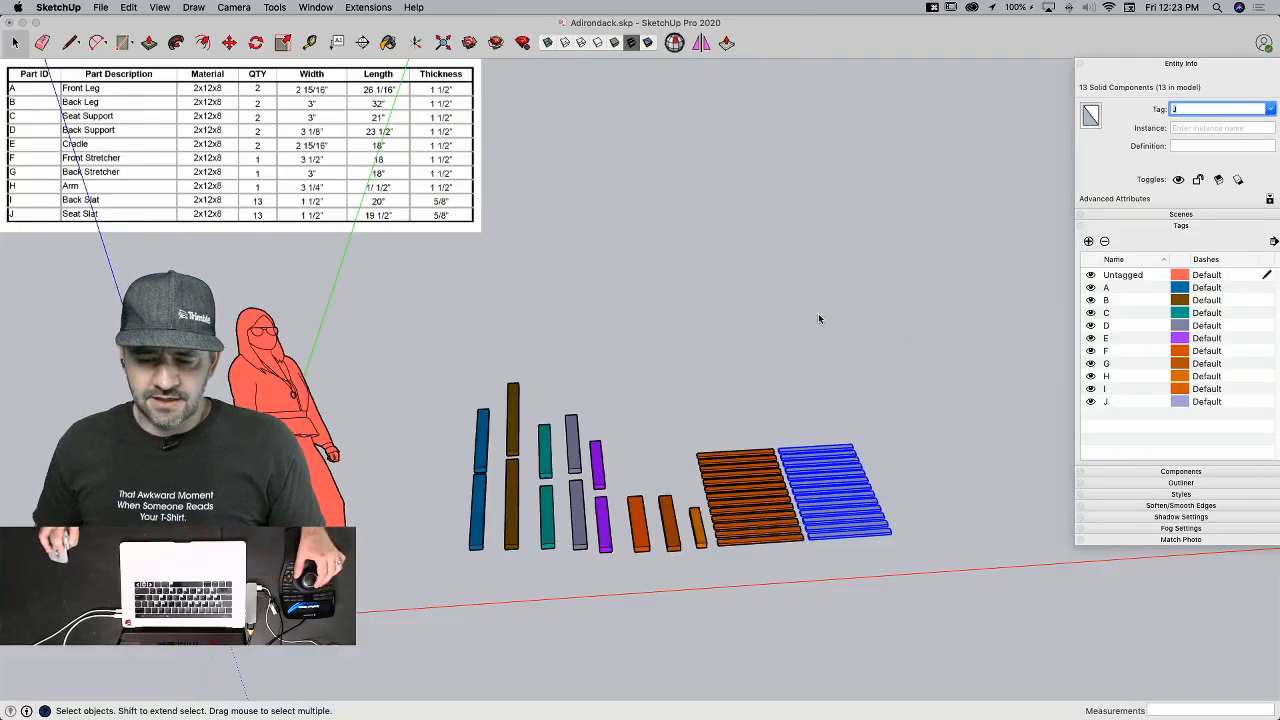
# Step: Change the tag of the selected Seat Slats to E and erase the human scale figure near the origin
pyautogui.write('e')
pyautogui.press('Return')
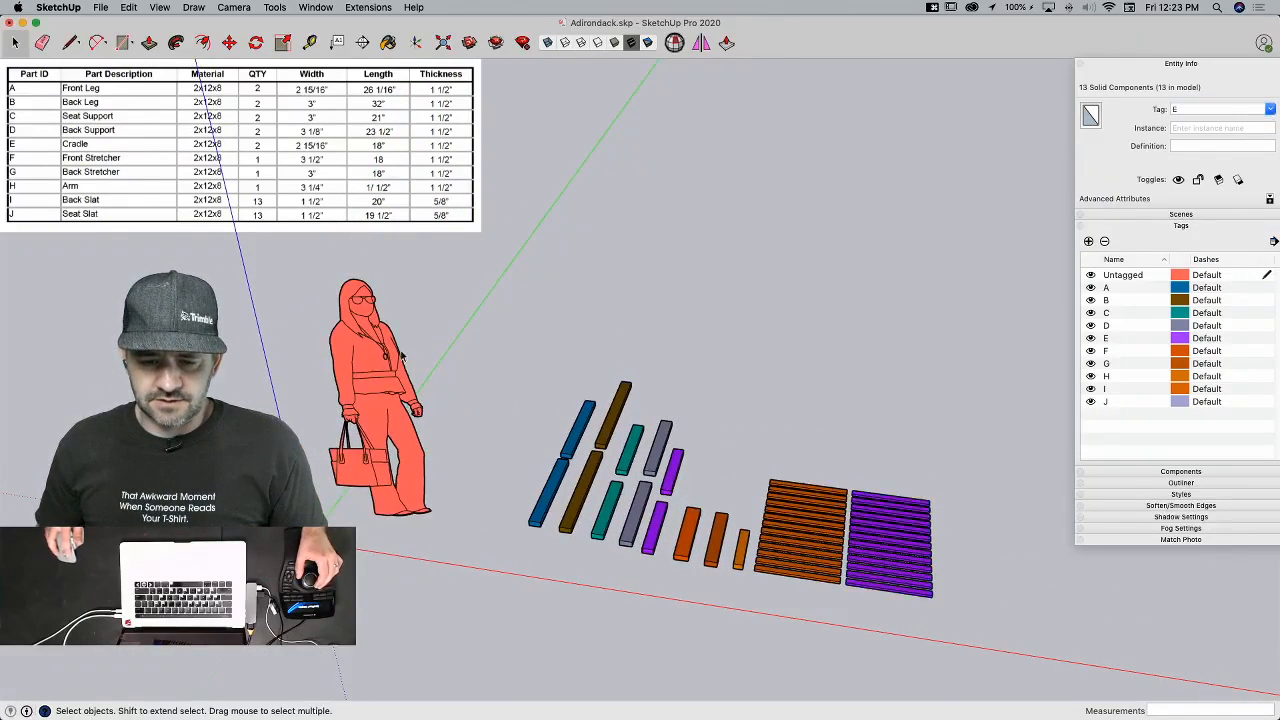
pyautogui.press('e')
pyautogui.click(412, 342)
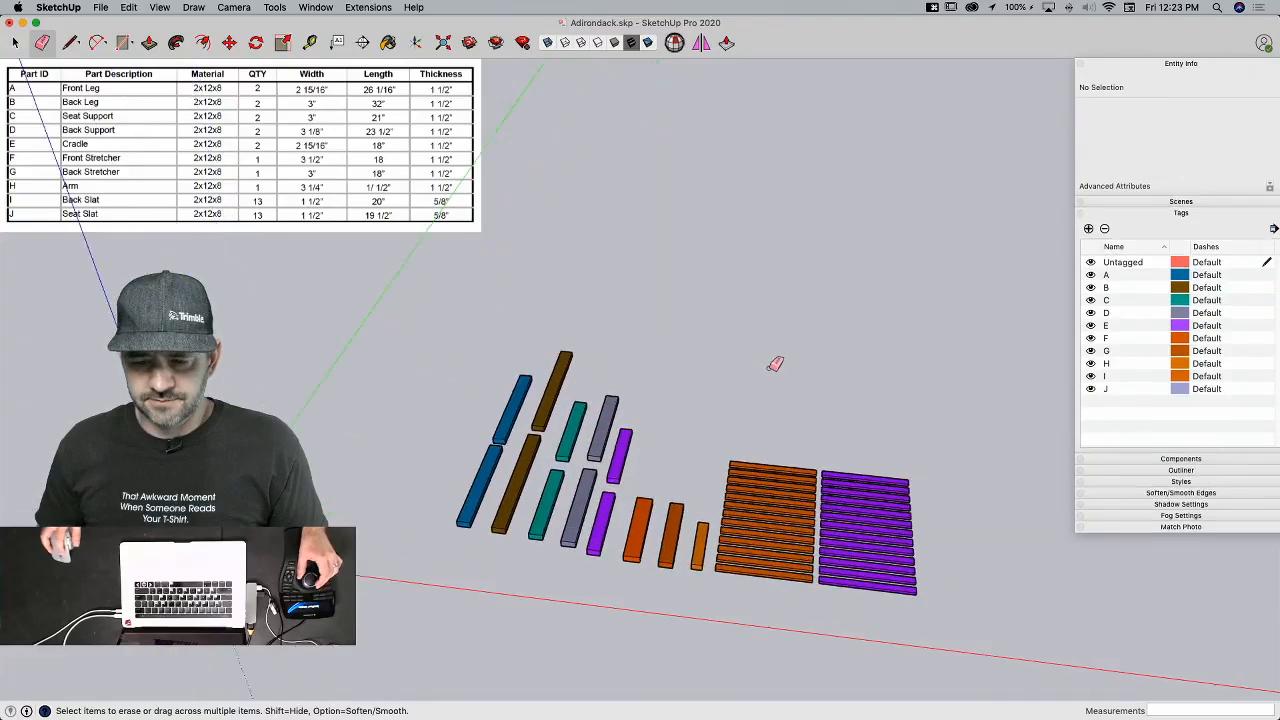
# Step: Change the colour of tag I to Clover green
pyautogui.press('space')
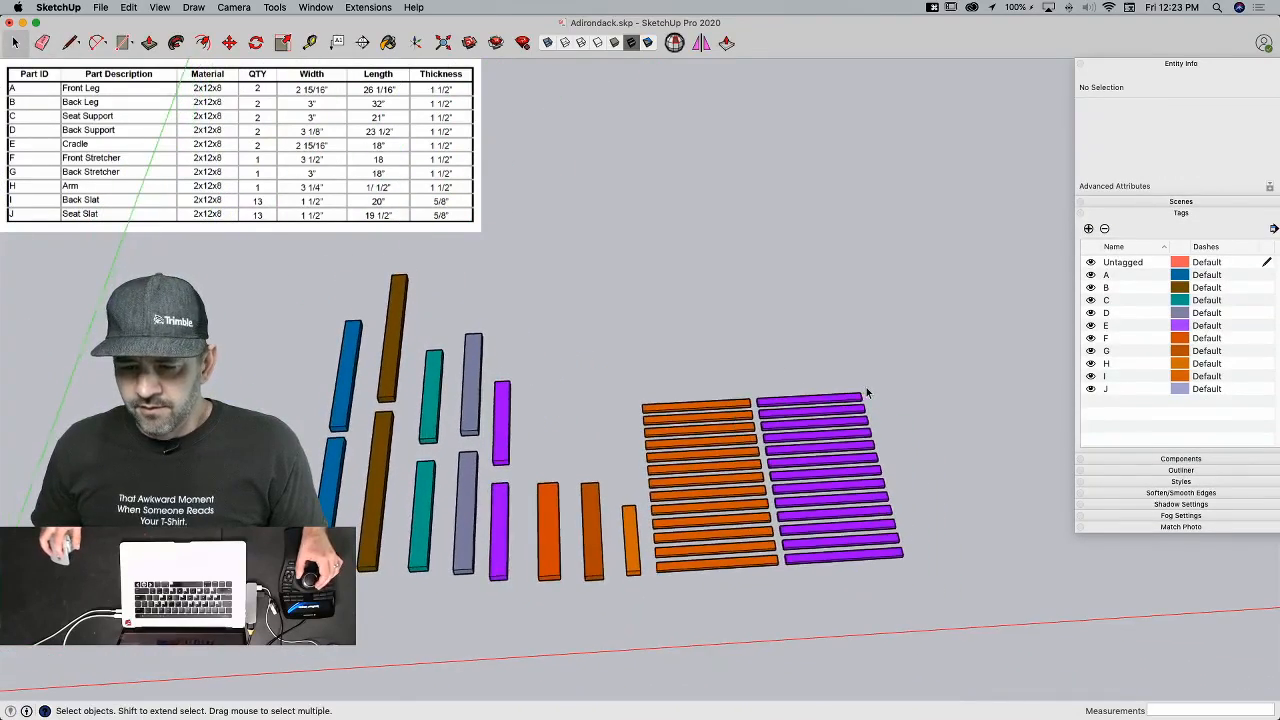
pyautogui.press('space')
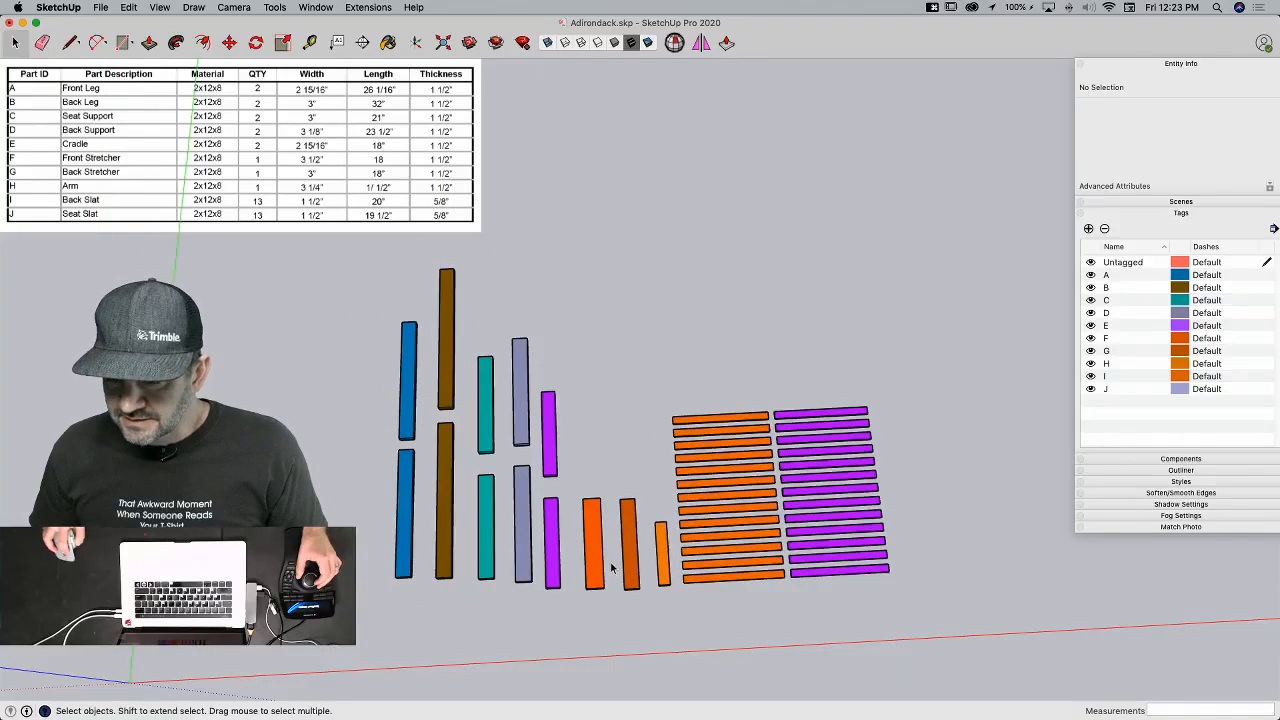
pyautogui.click(736, 565)
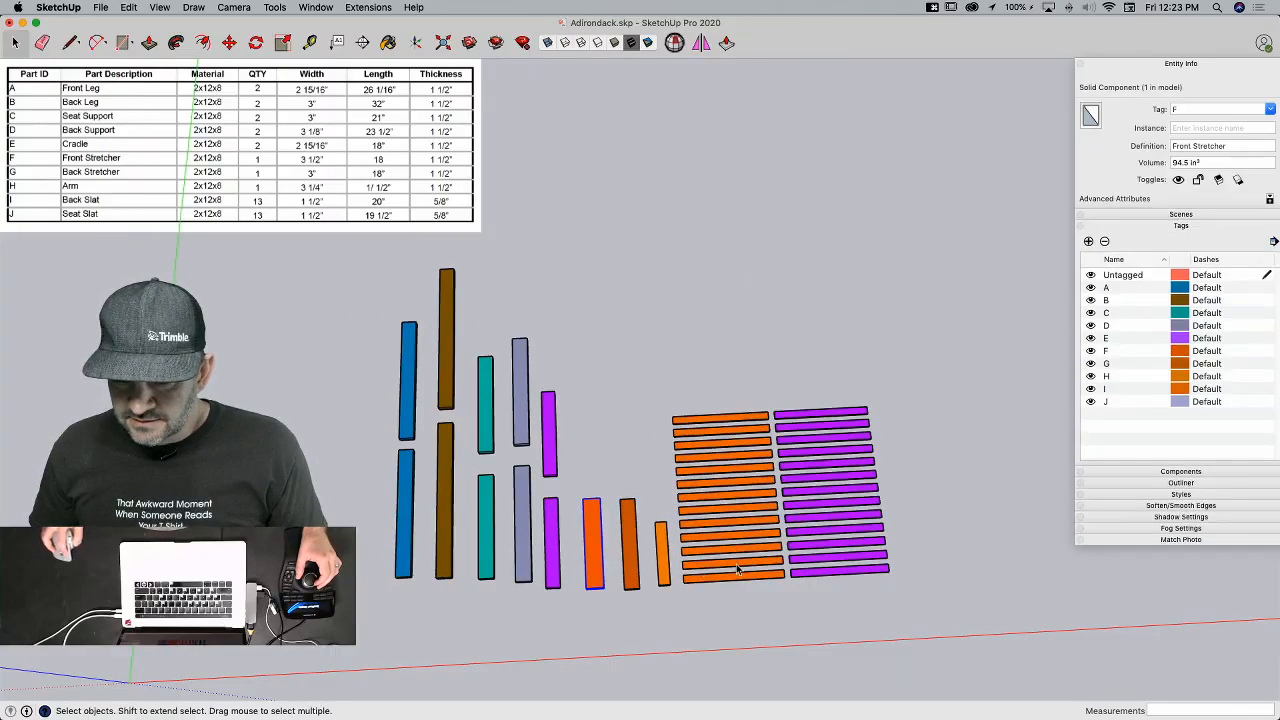
pyautogui.click(1181, 389)
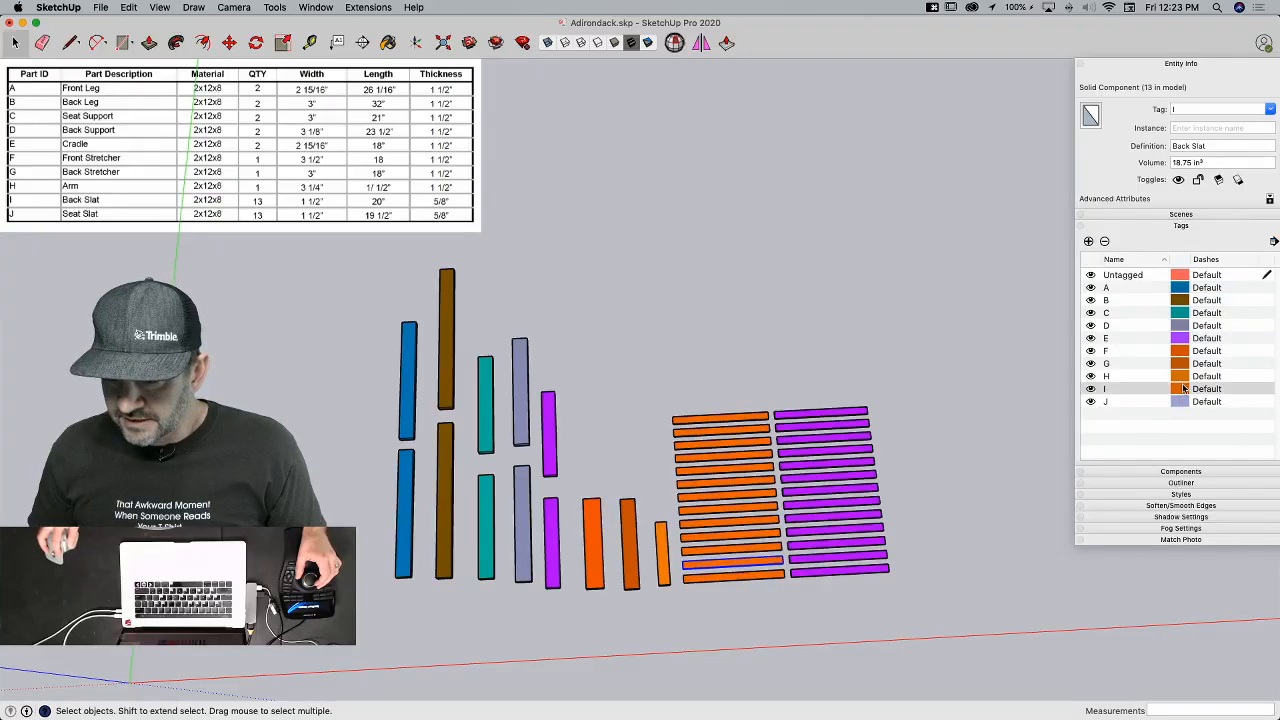
pyautogui.moveTo(615, 80); pyautogui.dragTo(1060, 58)
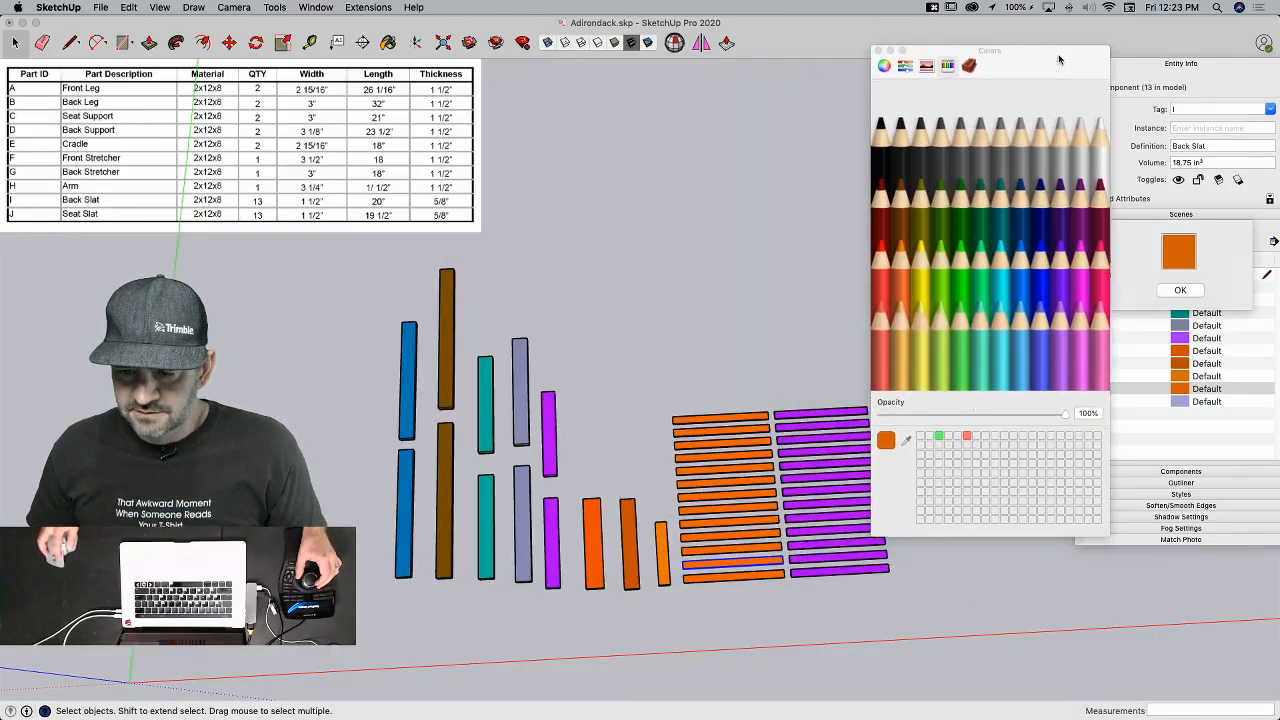
pyautogui.click(960, 190)
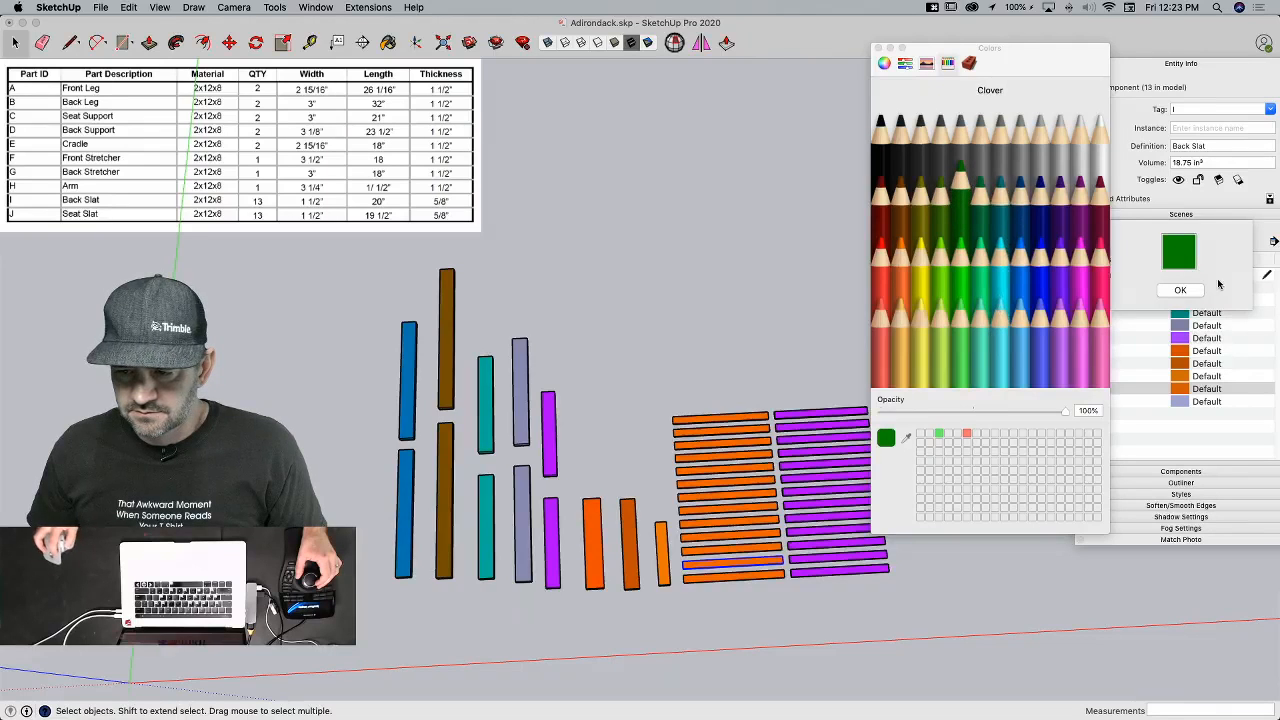
pyautogui.click(1180, 290)
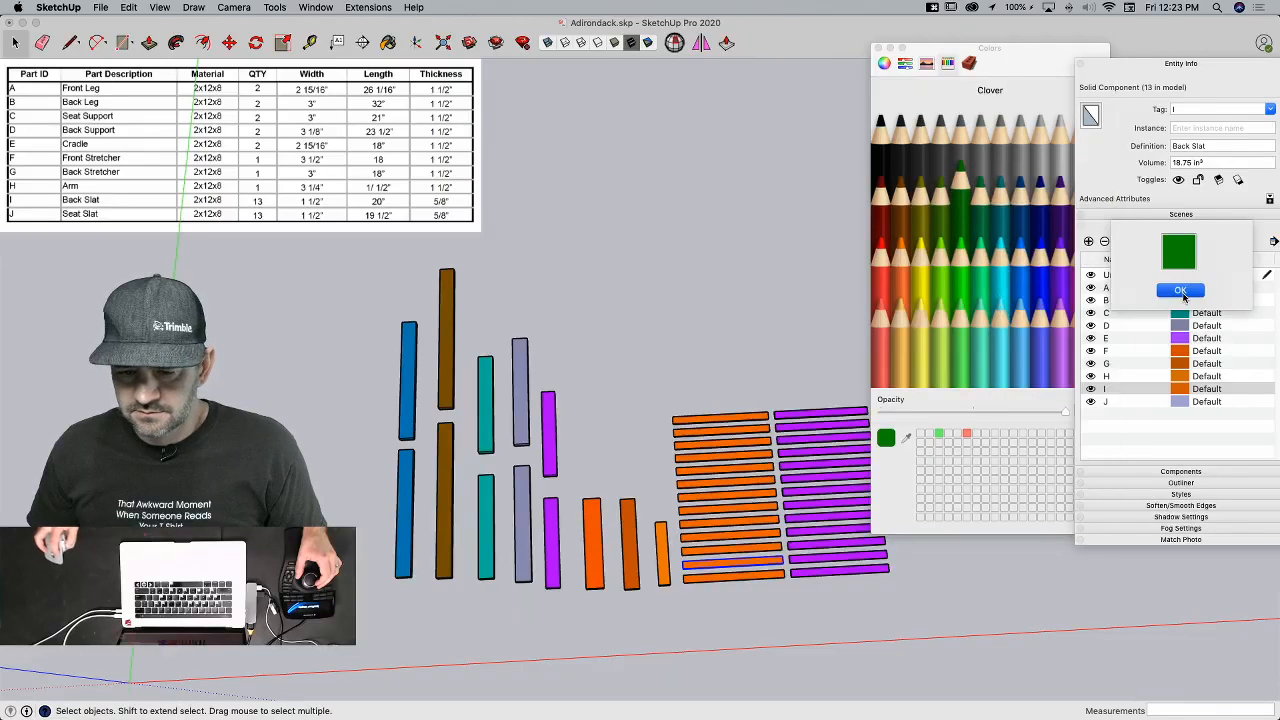
# Step: Change the colour of tag J to Banana yellow and close the colour picker
pyautogui.click(1213, 402)
pyautogui.click(1158, 405)
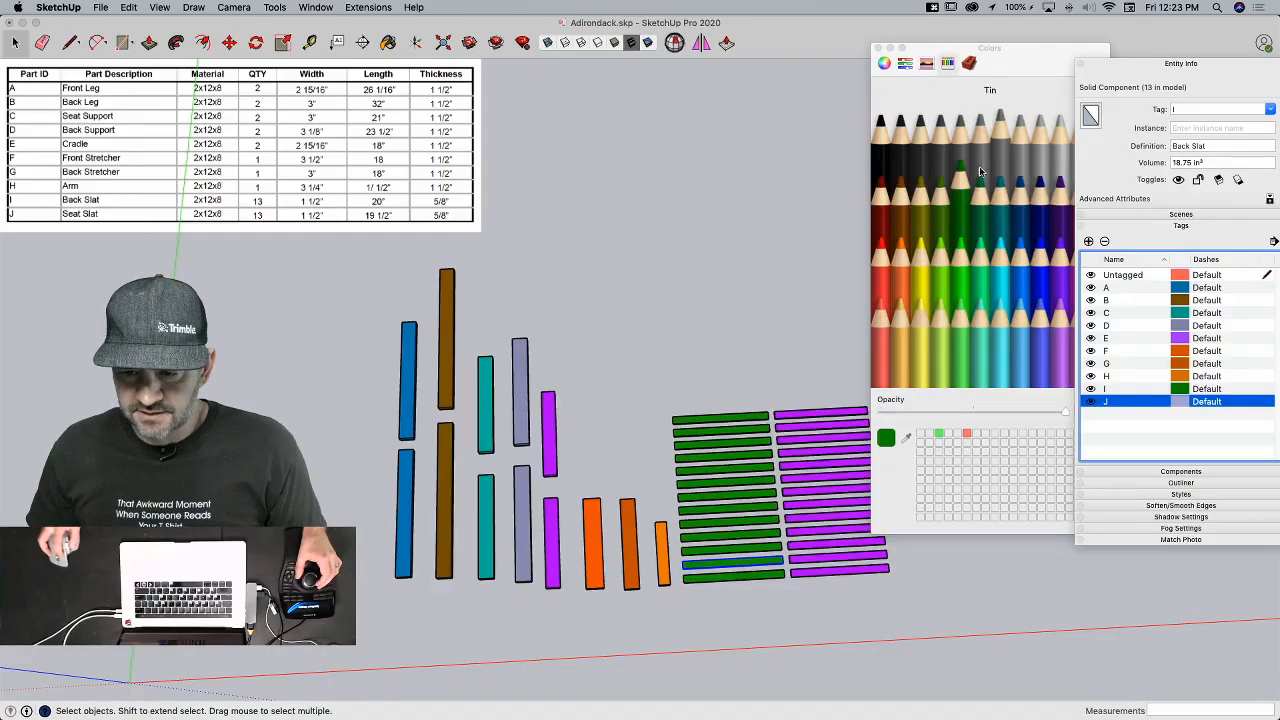
pyautogui.click(920, 292)
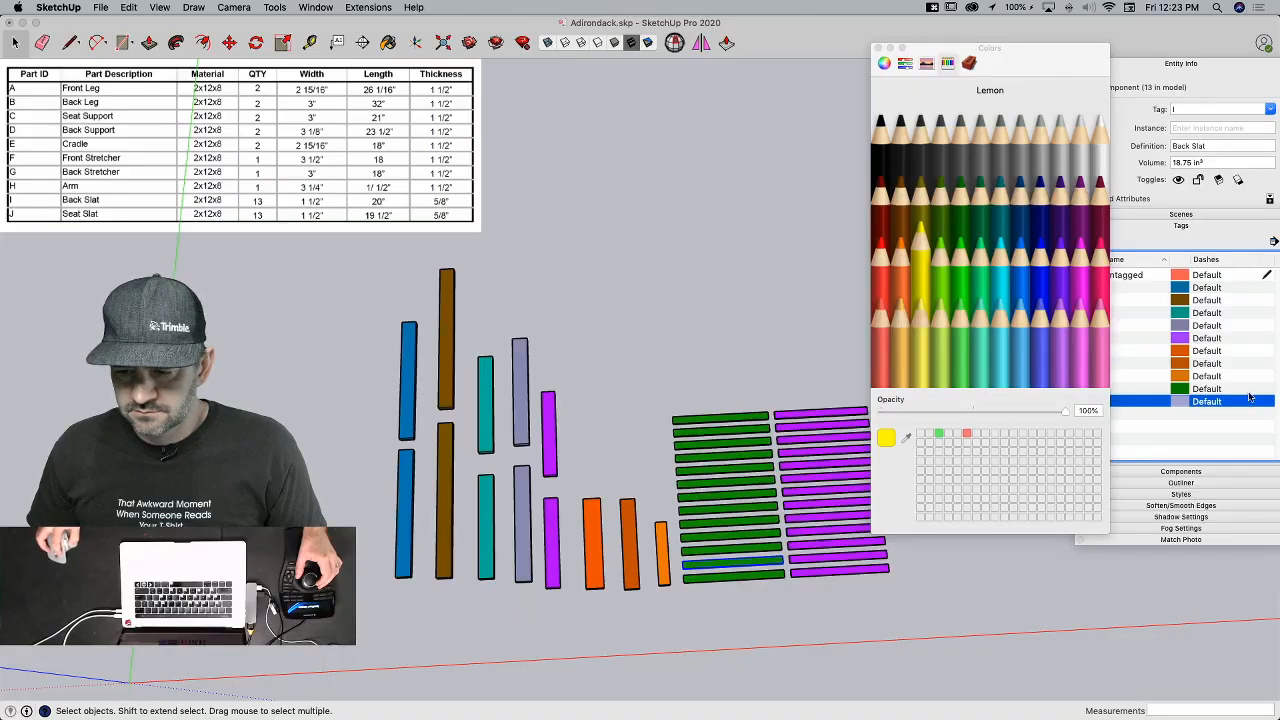
pyautogui.click(1186, 403)
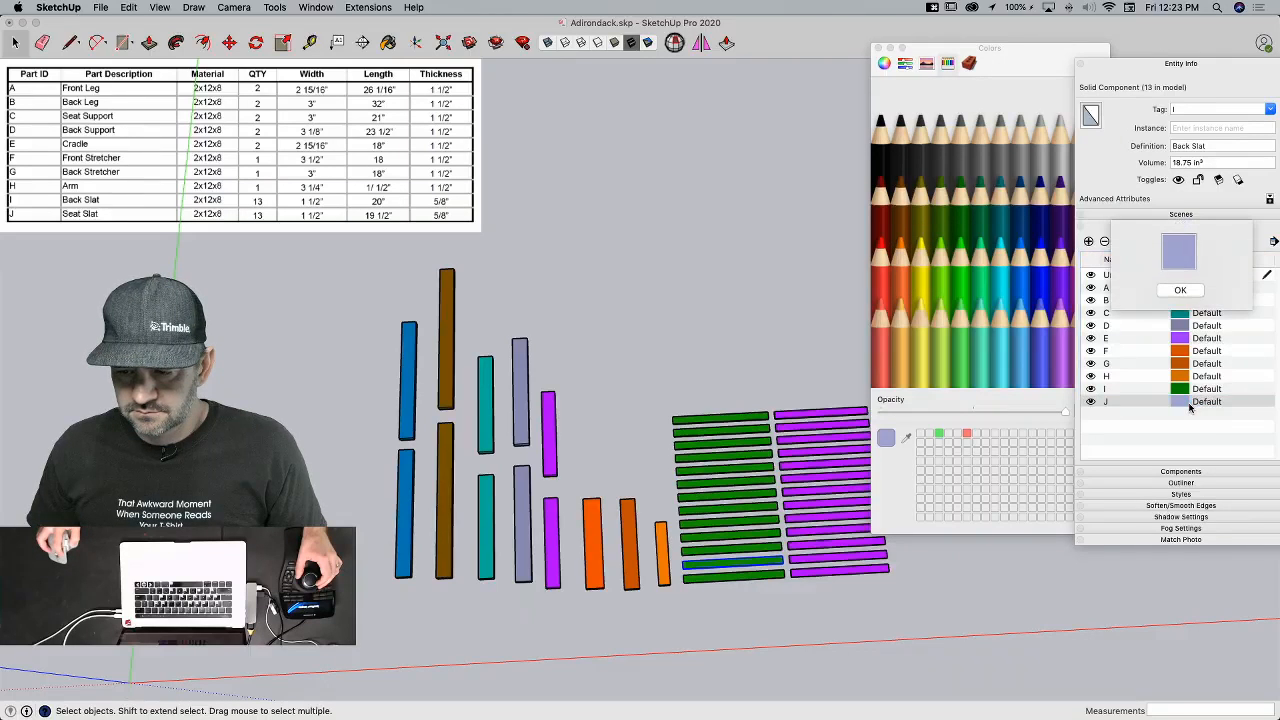
pyautogui.click(921, 337)
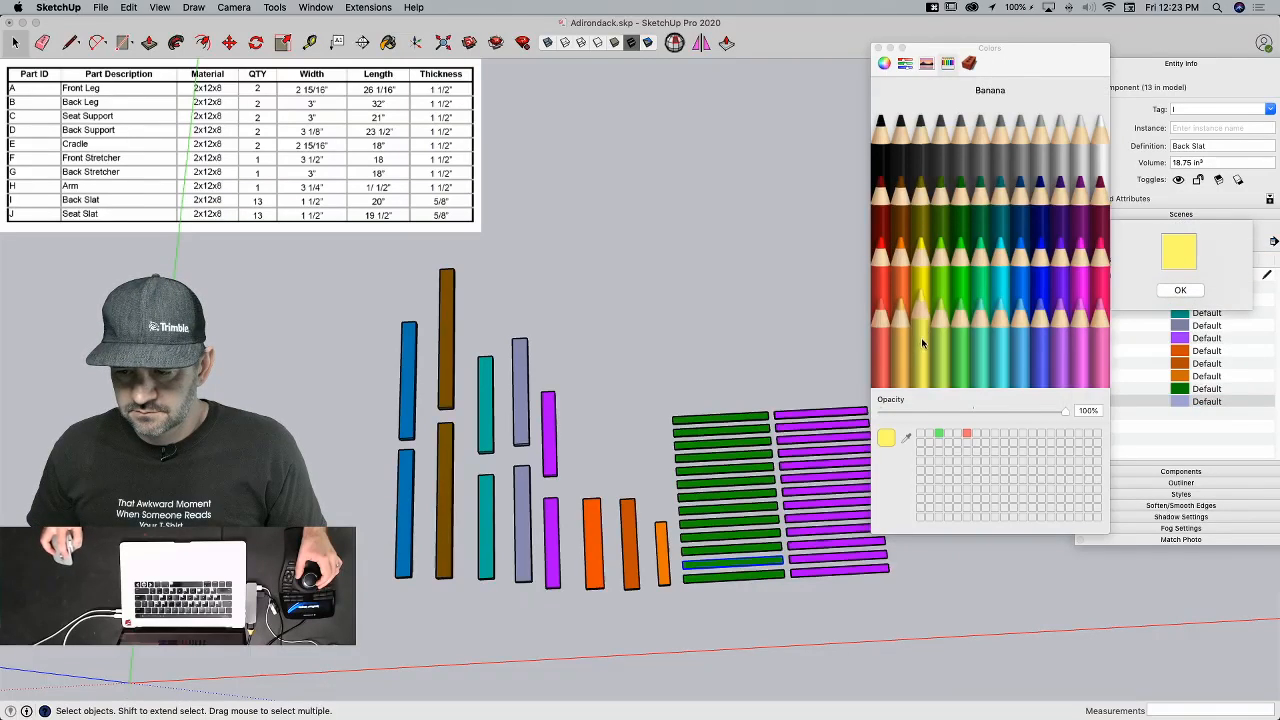
pyautogui.click(1175, 292)
pyautogui.click(878, 49)
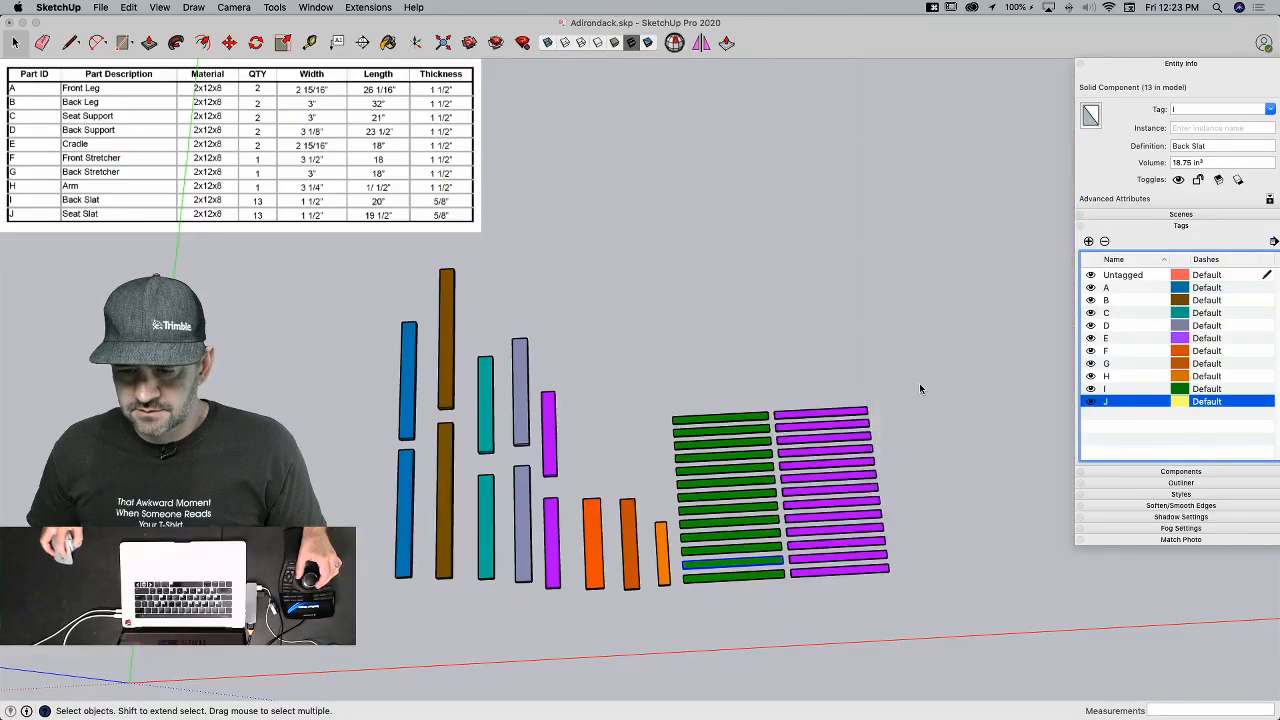
# Step: Reassign the 13 Seat Slats to tag J and clear the selection
pyautogui.moveTo(894, 329); pyautogui.dragTo(848, 573)
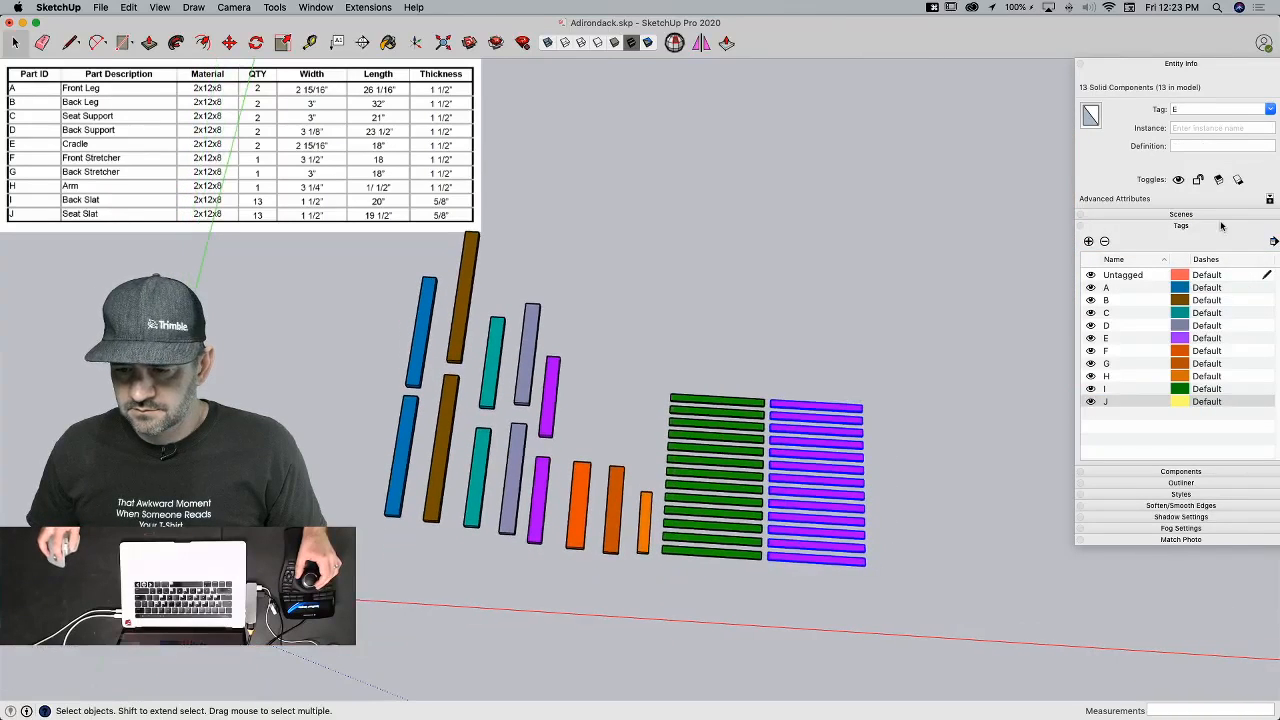
pyautogui.click(1269, 110)
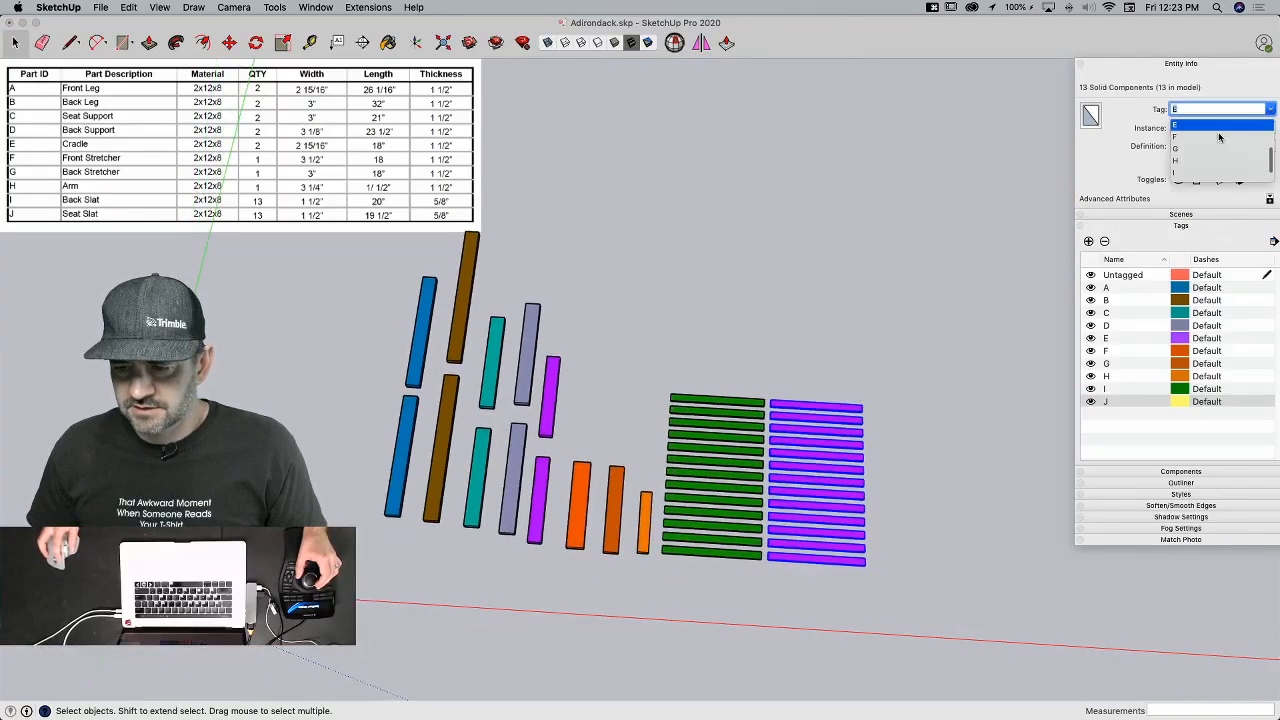
pyautogui.click(1180, 180)
pyautogui.click(839, 273)
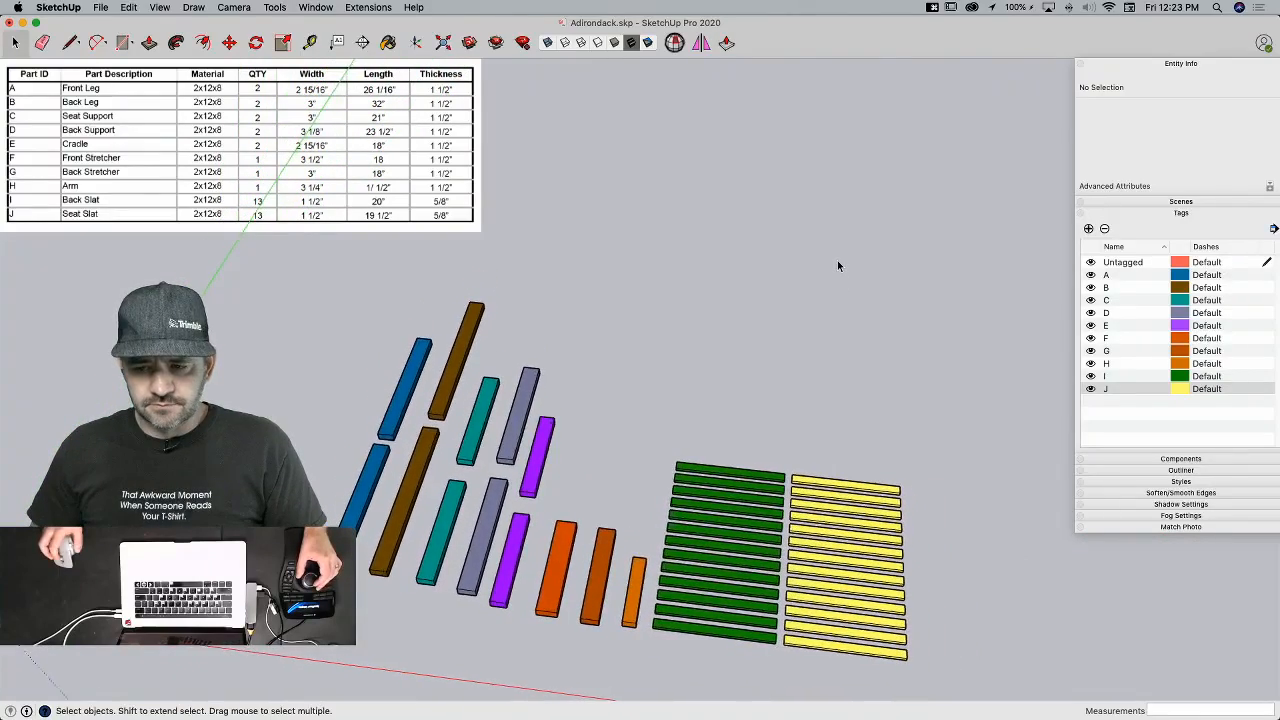
# Step: Collapse the tag list and entity details to free the view, and save the model
pyautogui.click(1135, 65)
pyautogui.click(1148, 89)
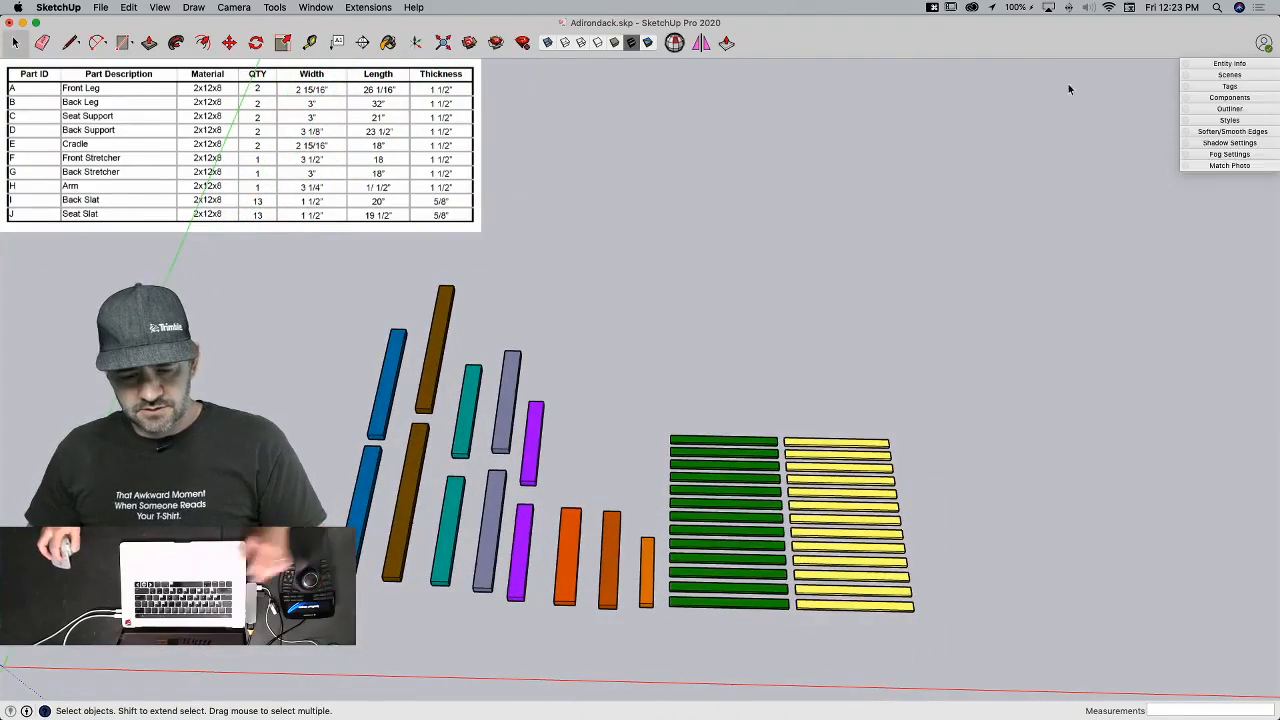
pyautogui.press('super+s')
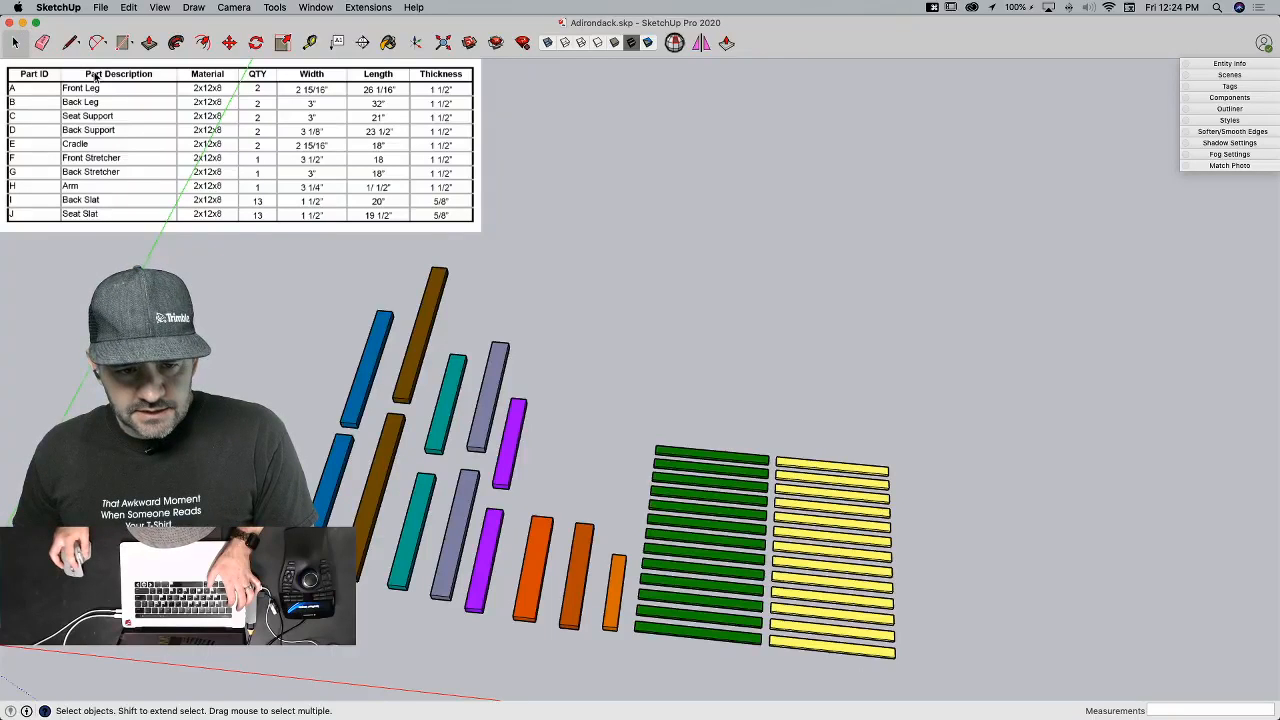
# Step: Minimise the model window, view the Side Assembly drawing from the desktop screenshots, and close it
pyautogui.click(23, 23)
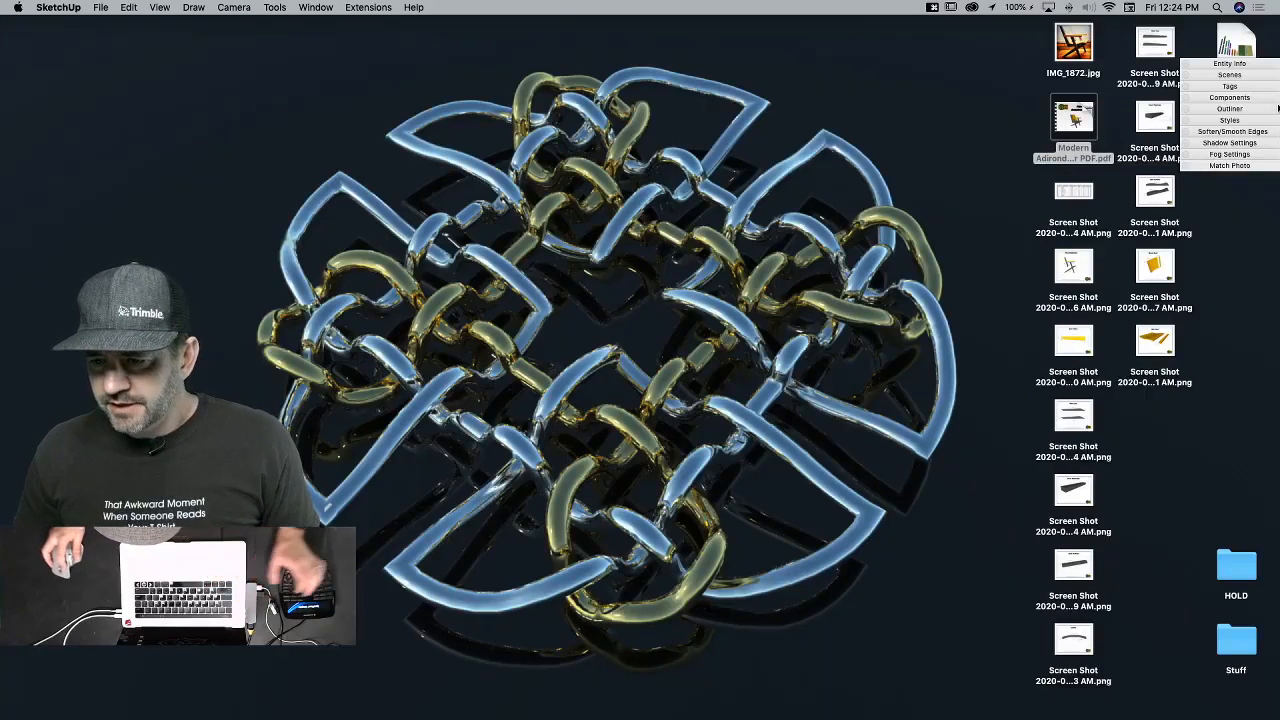
pyautogui.click(722, 187)
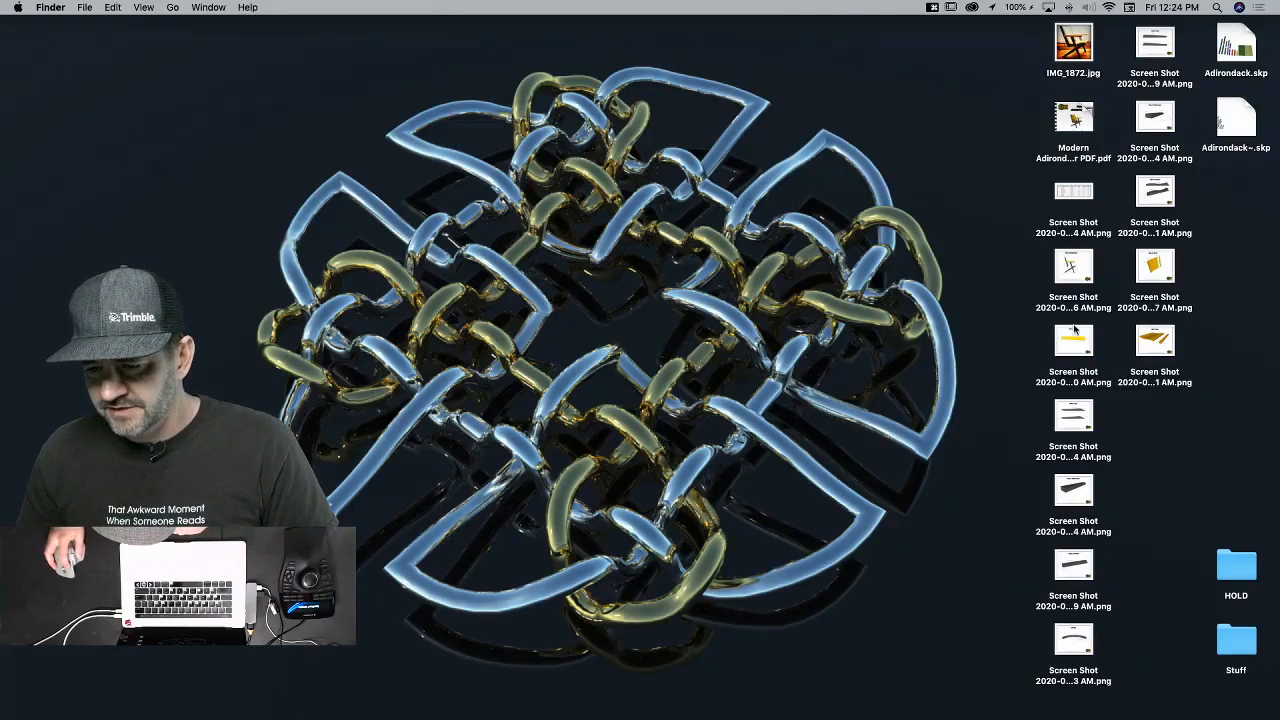
pyautogui.doubleClick(1083, 272)
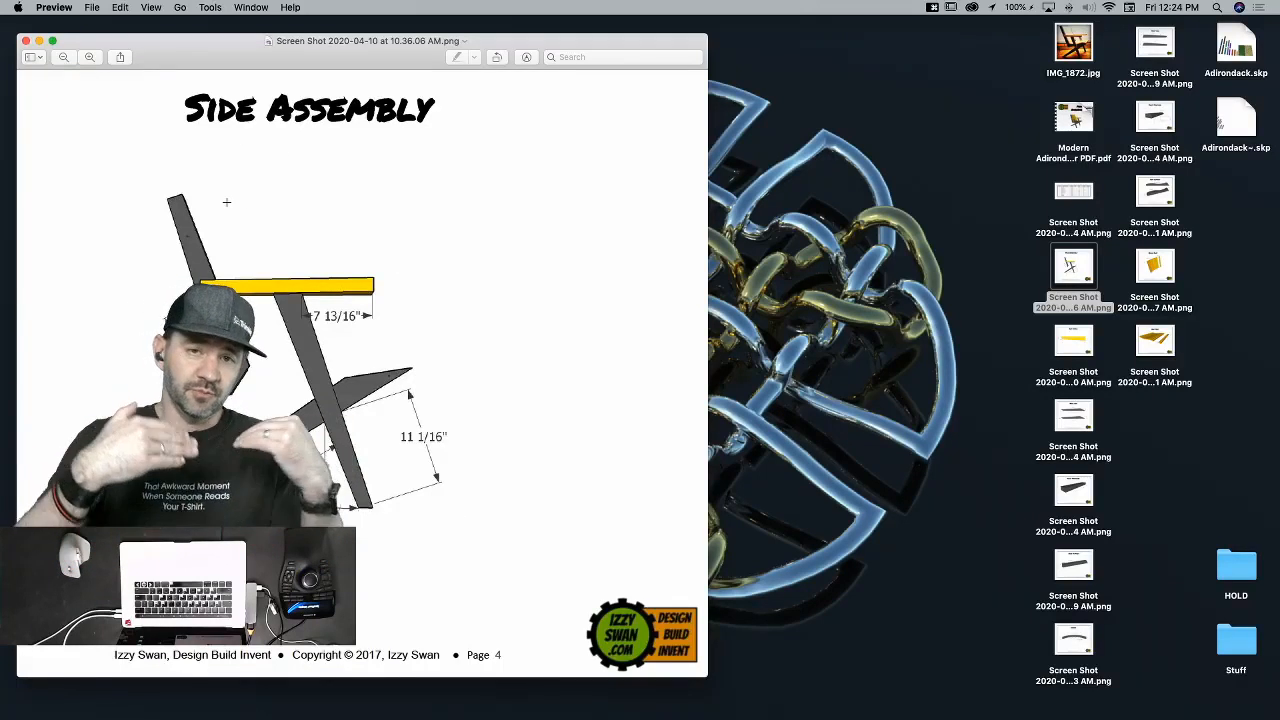
pyautogui.click(25, 42)
# Step: Open the Arm Detail drawing to read the arm's length, close it, and switch back to the model in SketchUp
pyautogui.doubleClick(1084, 340)
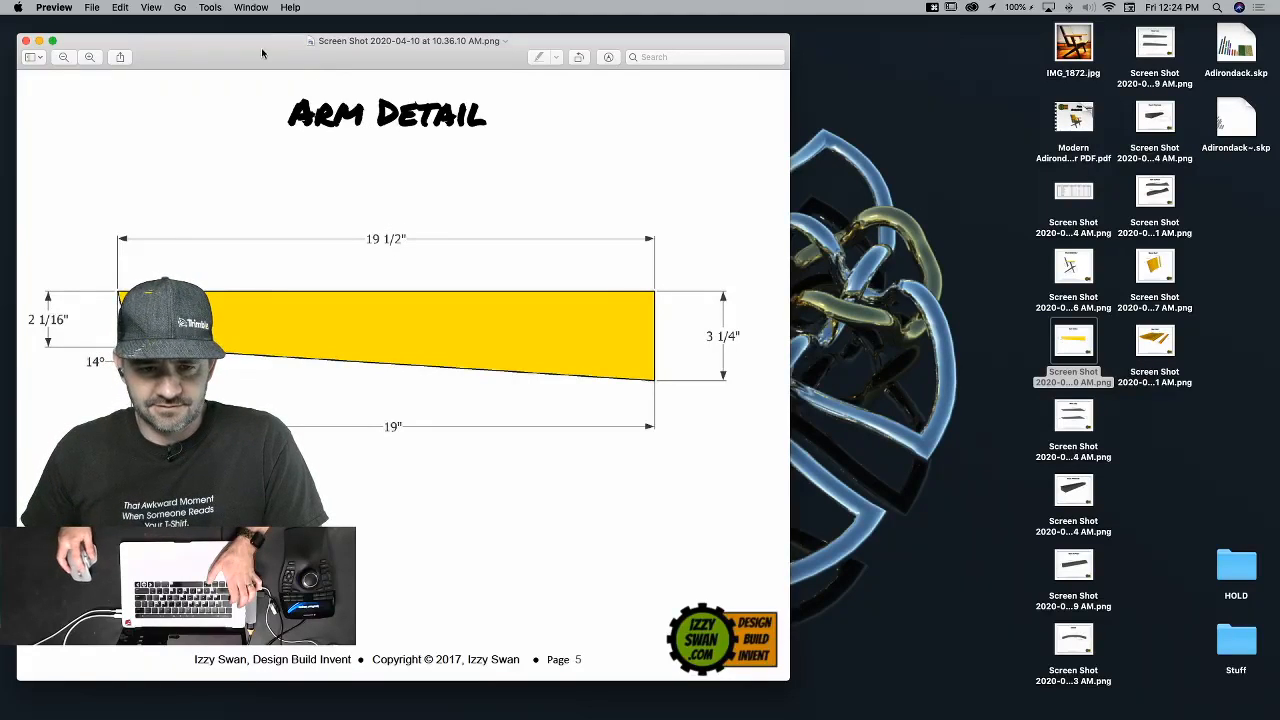
pyautogui.click(26, 41)
pyautogui.press('super+Tab')
pyautogui.press('super+Tab')
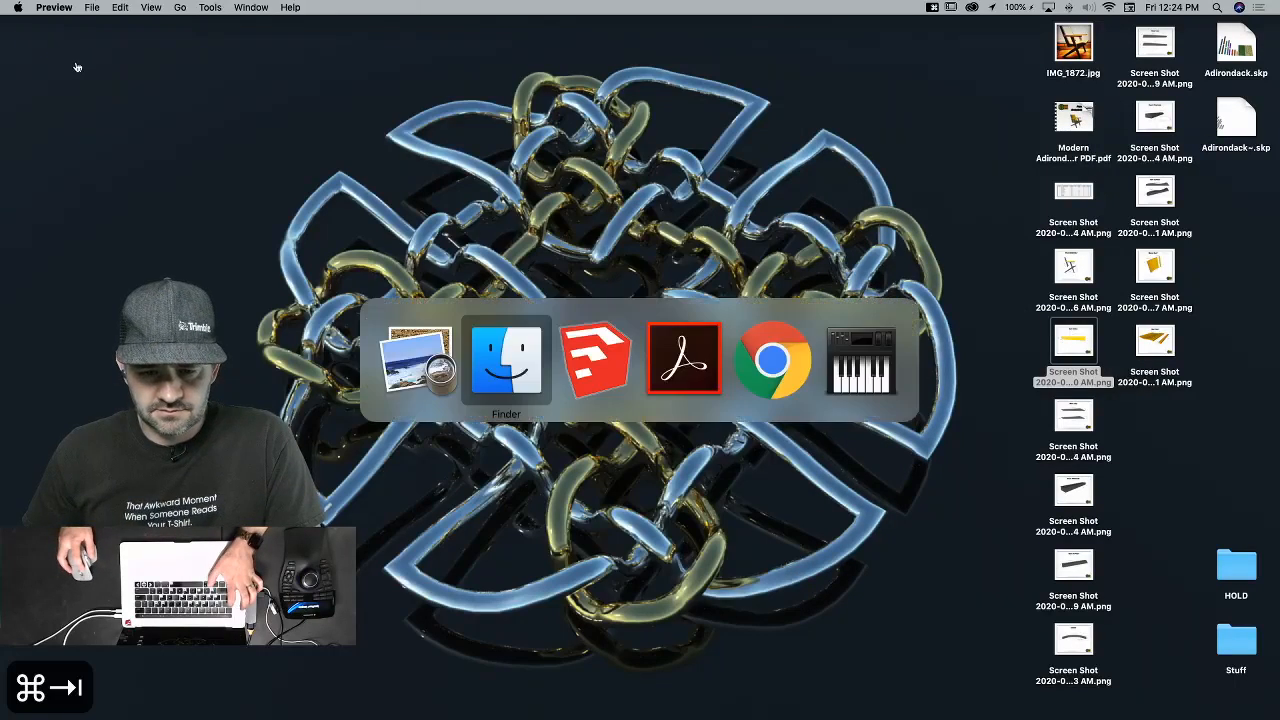
pyautogui.moveTo(5, 270)
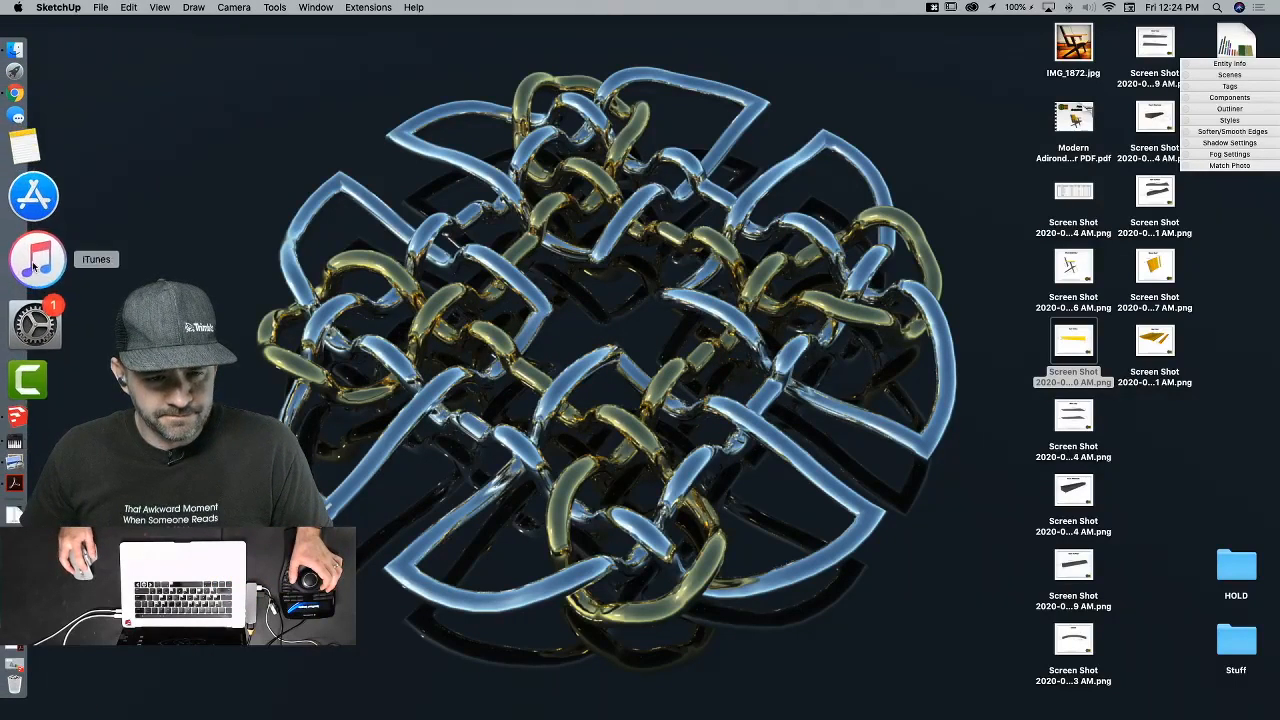
pyautogui.click(37, 350)
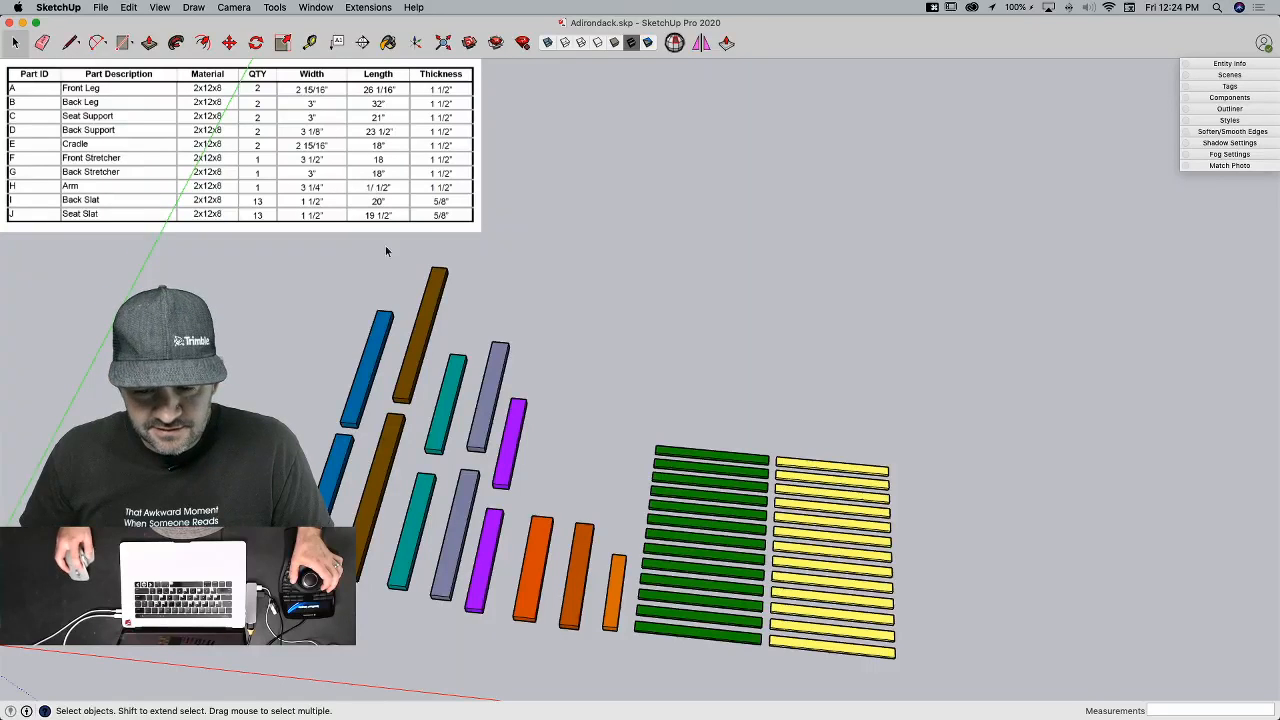
# Step: Show the entity details and inspect the stretchers and the small orange board beside them to identify the Arm
pyautogui.click(546, 548)
pyautogui.click(585, 572)
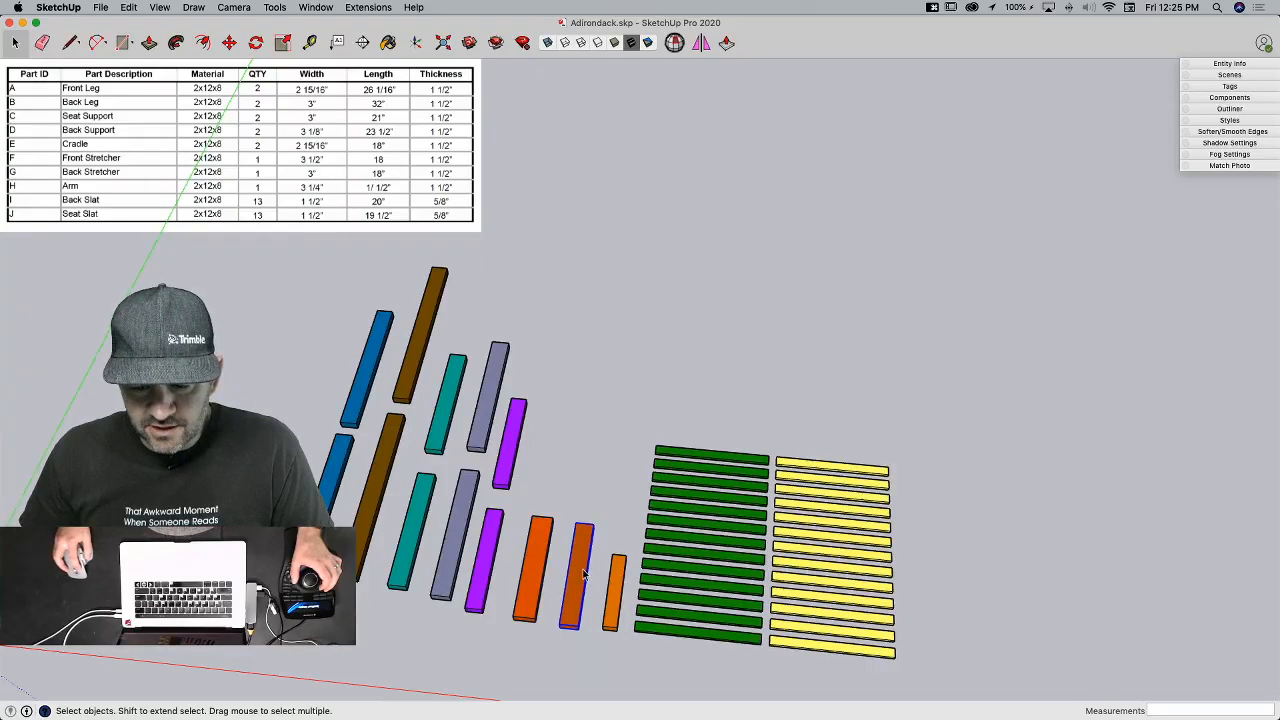
pyautogui.click(1245, 65)
pyautogui.click(617, 592)
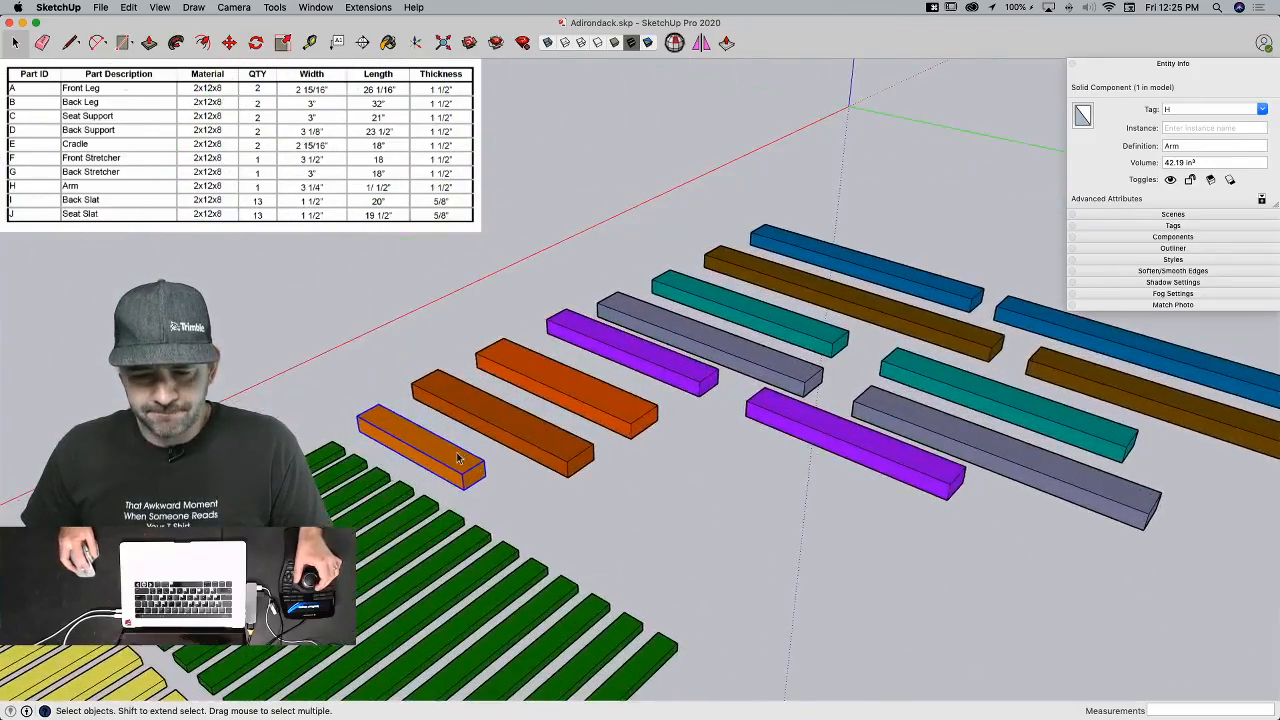
# Step: Open the Arm component for editing and draw a 19.5" line from its bottom corner along the green axis
pyautogui.doubleClick(457, 458)
pyautogui.press('l')
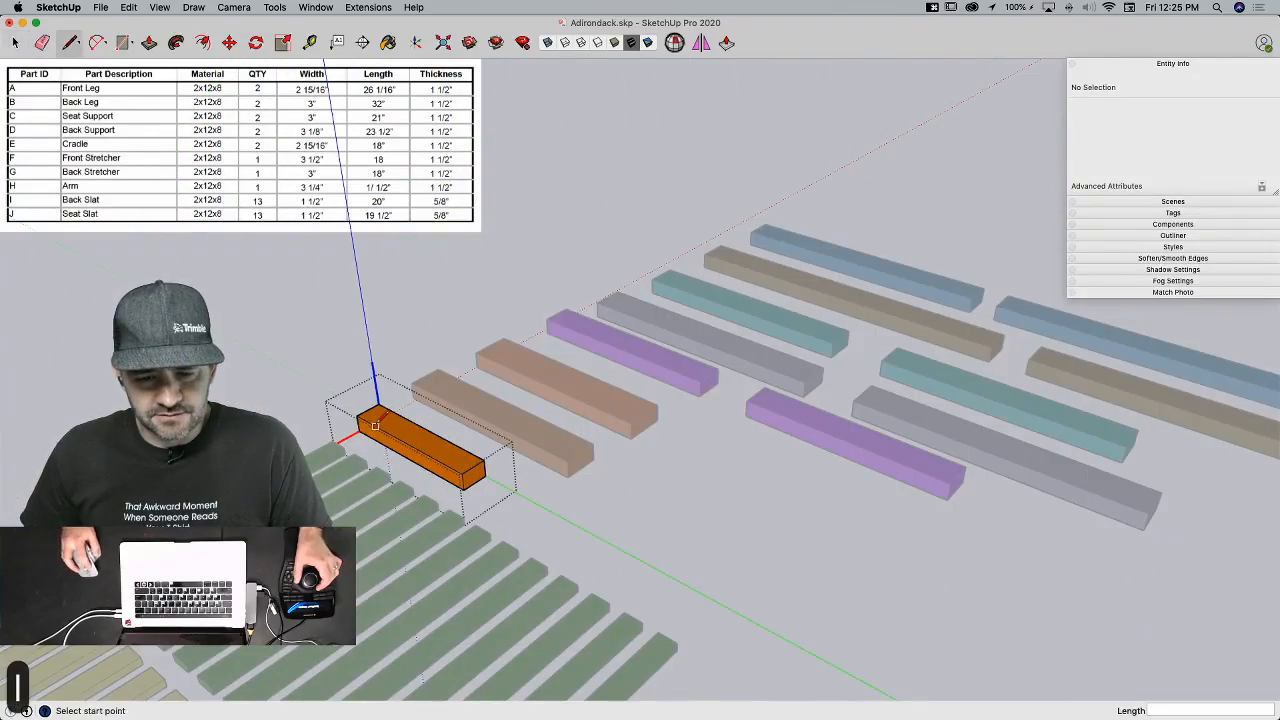
pyautogui.click(359, 431)
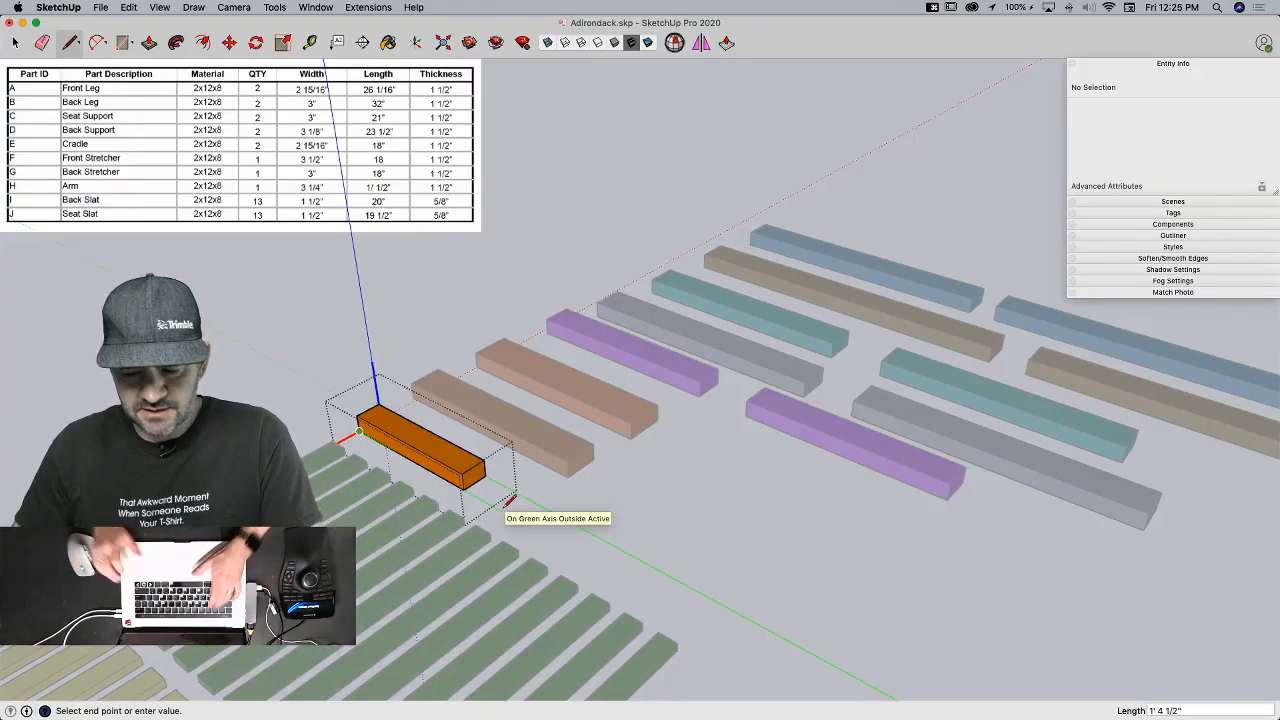
pyautogui.write('19.5')
pyautogui.press('Return')
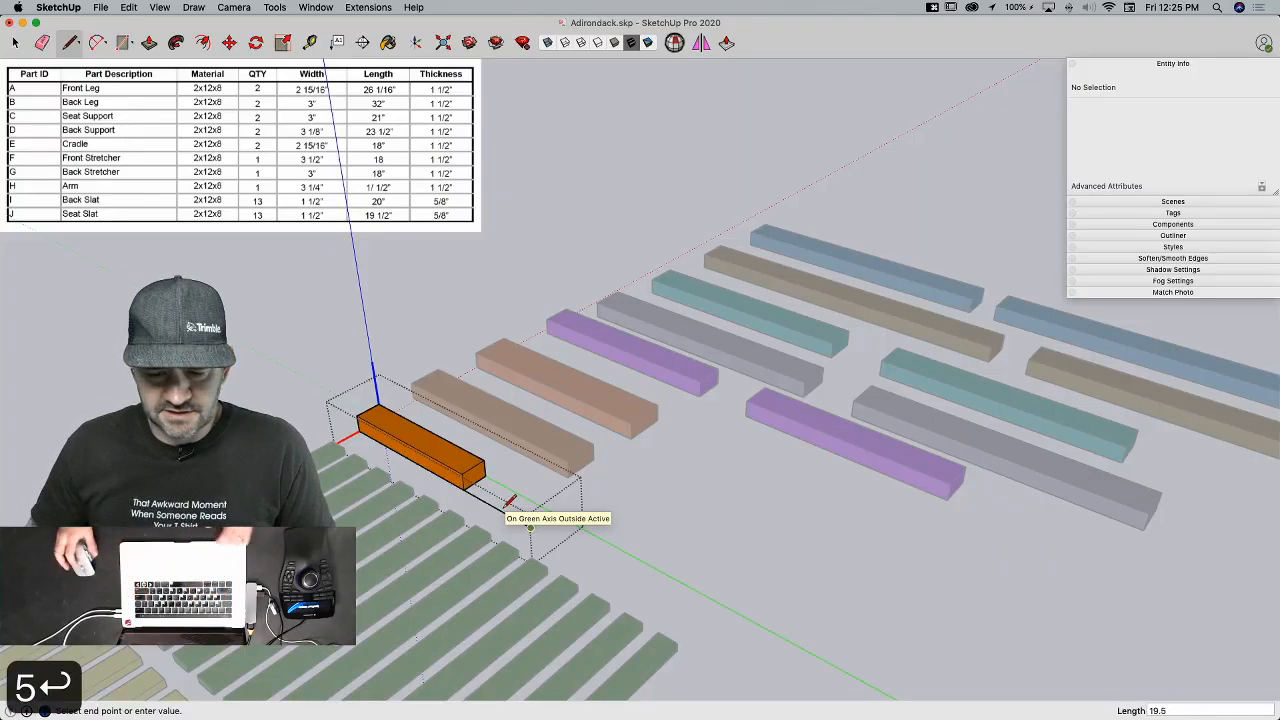
# Step: Draw a short cross line at the end of the 19.5" line and Push/Pull the Arm's end face out to it
pyautogui.press('p')
pyautogui.click(472, 478)
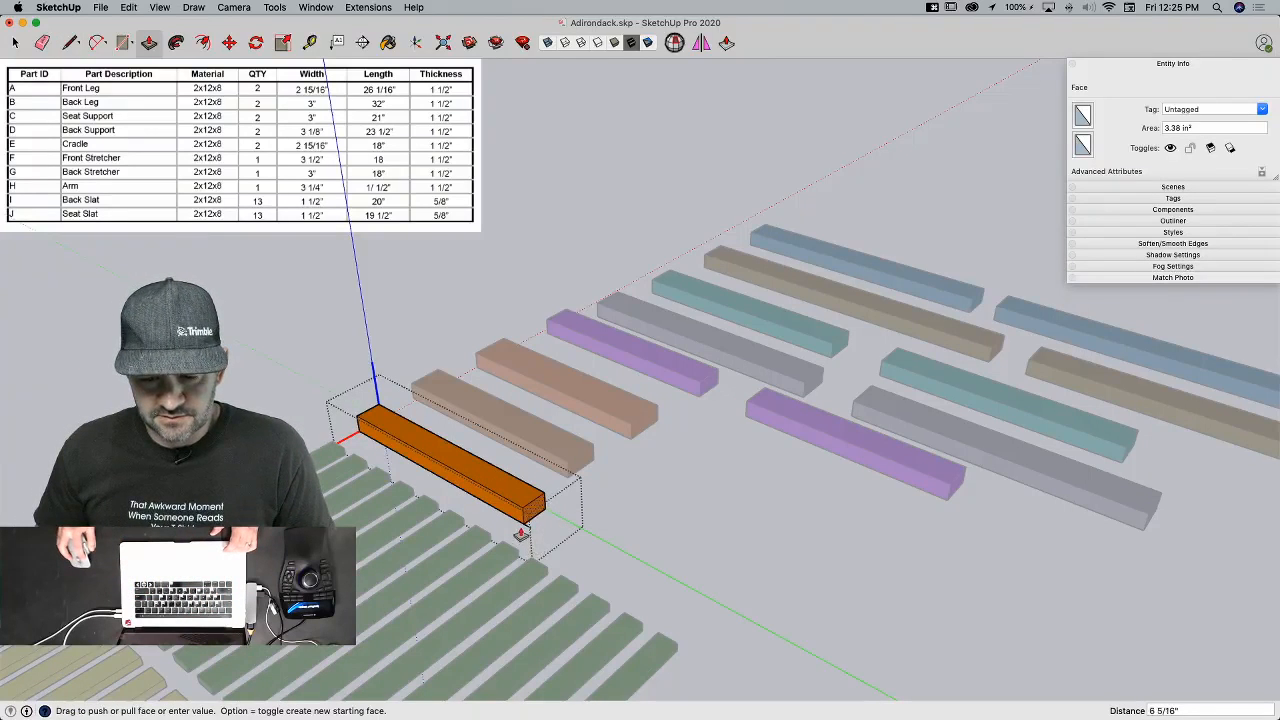
pyautogui.press('l')
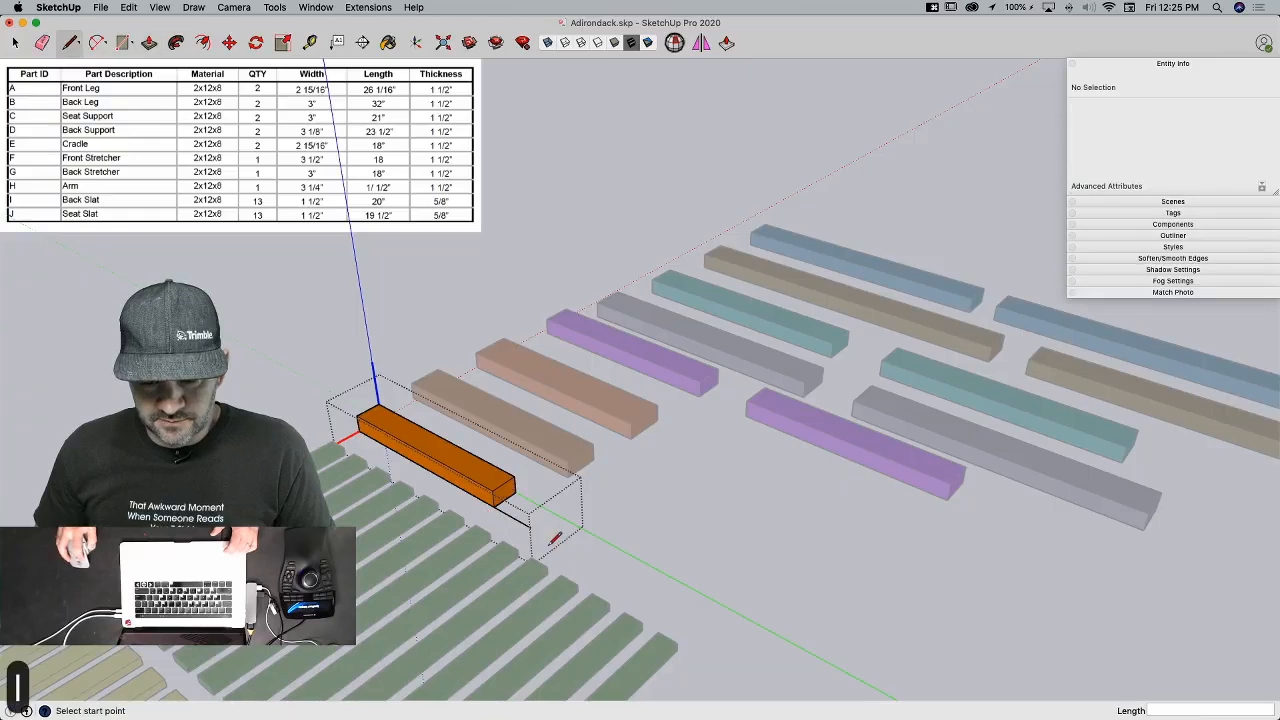
pyautogui.press('p')
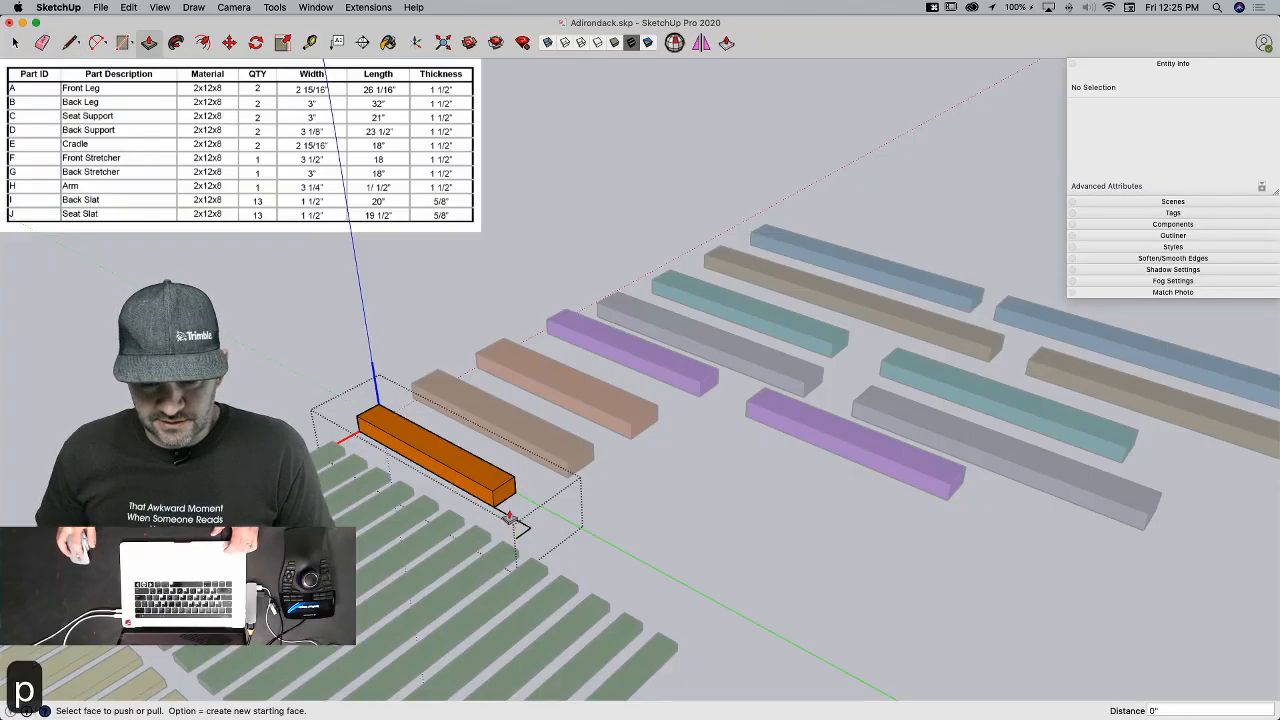
pyautogui.click(510, 512)
pyautogui.click(522, 528)
# Step: Erase the leftover cross line at the Arm's end and exit the component
pyautogui.press('e')
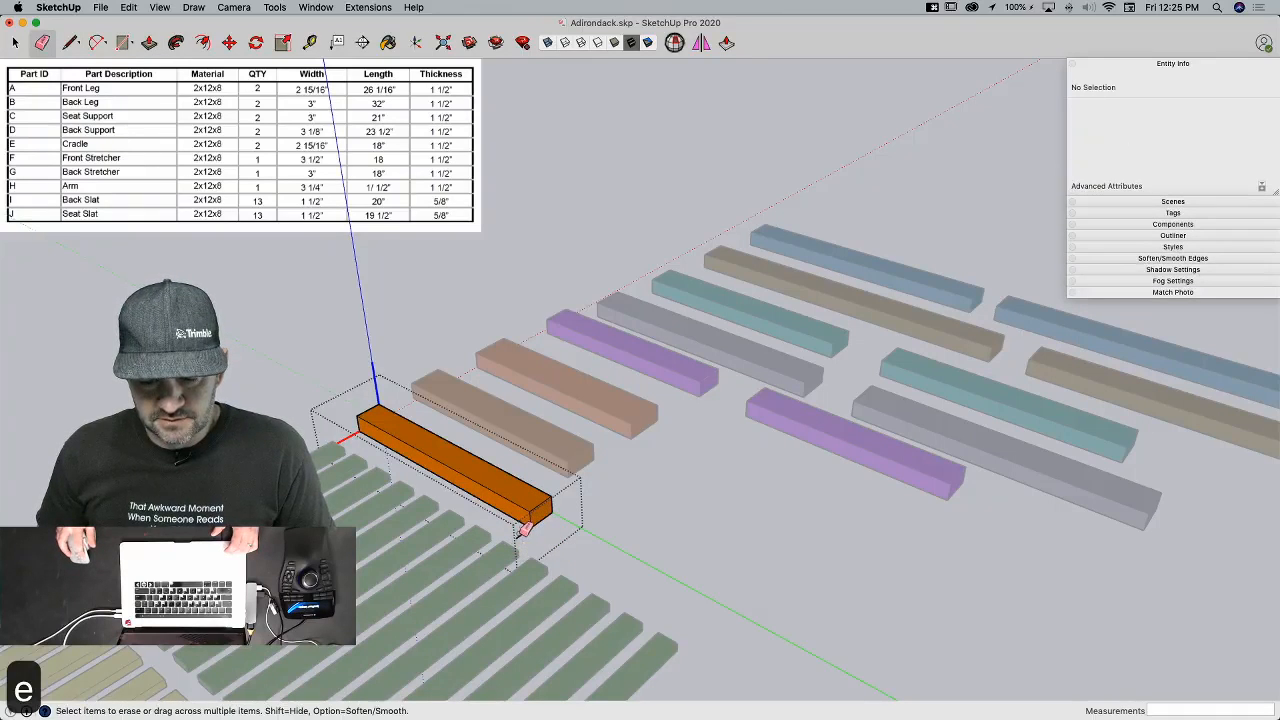
pyautogui.press('e')
pyautogui.click(525, 533)
pyautogui.press('space')
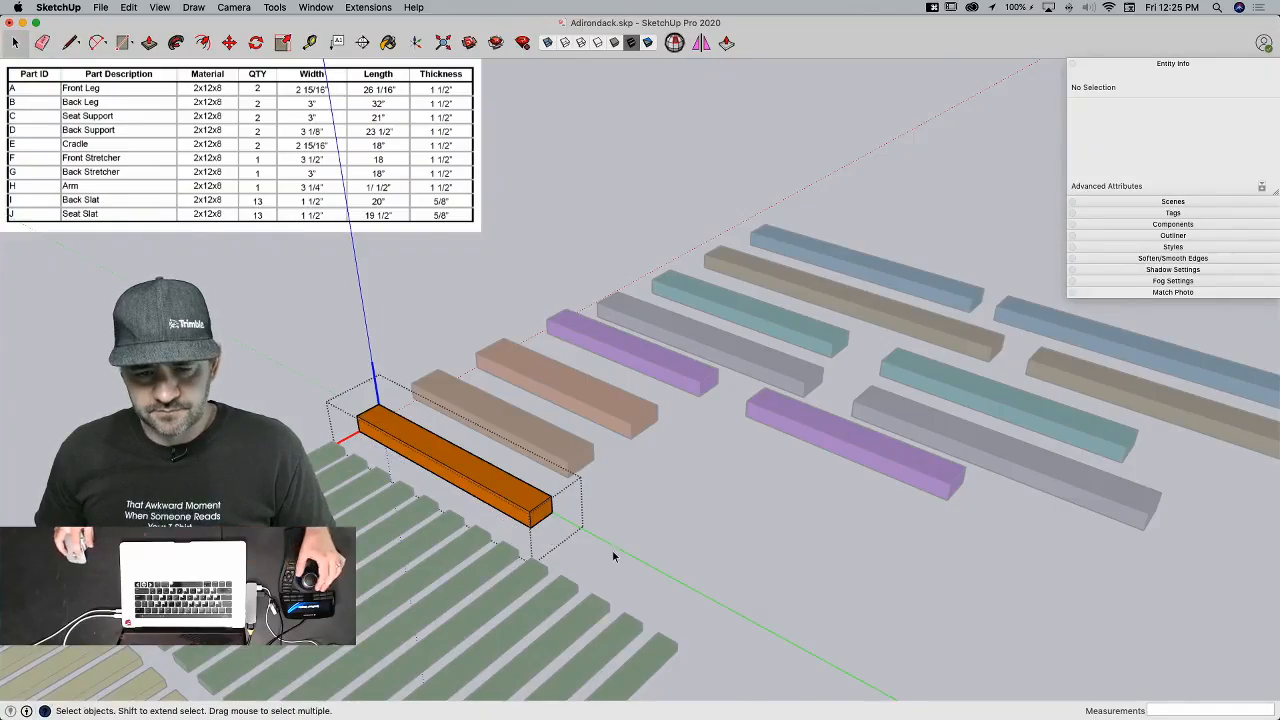
pyautogui.click(614, 557)
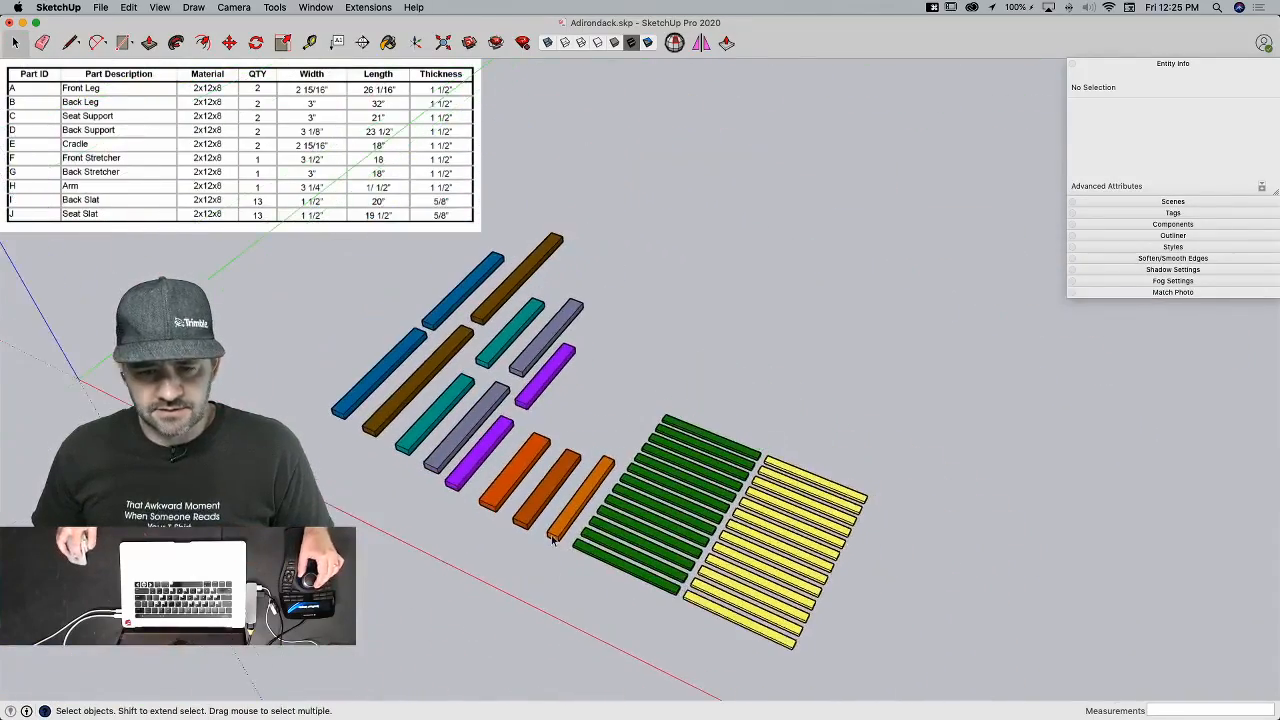
# Step: Copy the Arm about 1' 11 7/16" along the green axis, placing the second Arm beyond its far end
pyautogui.click(583, 538)
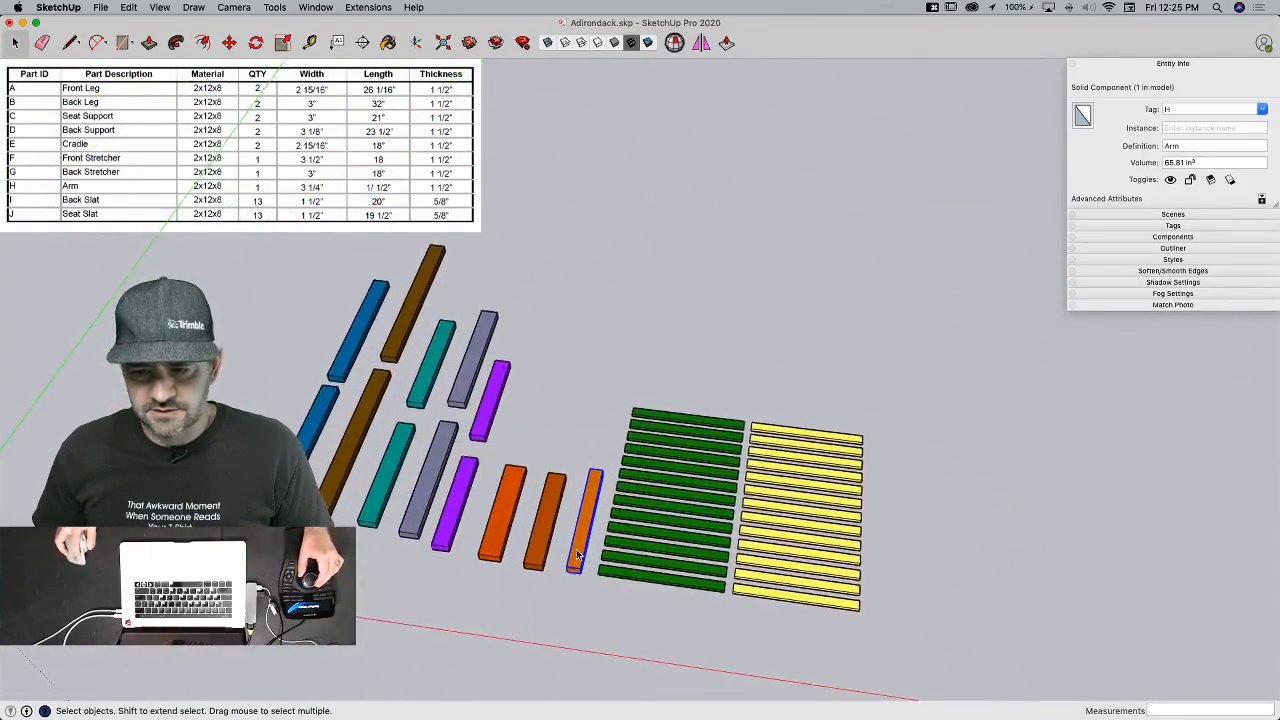
pyautogui.press('m')
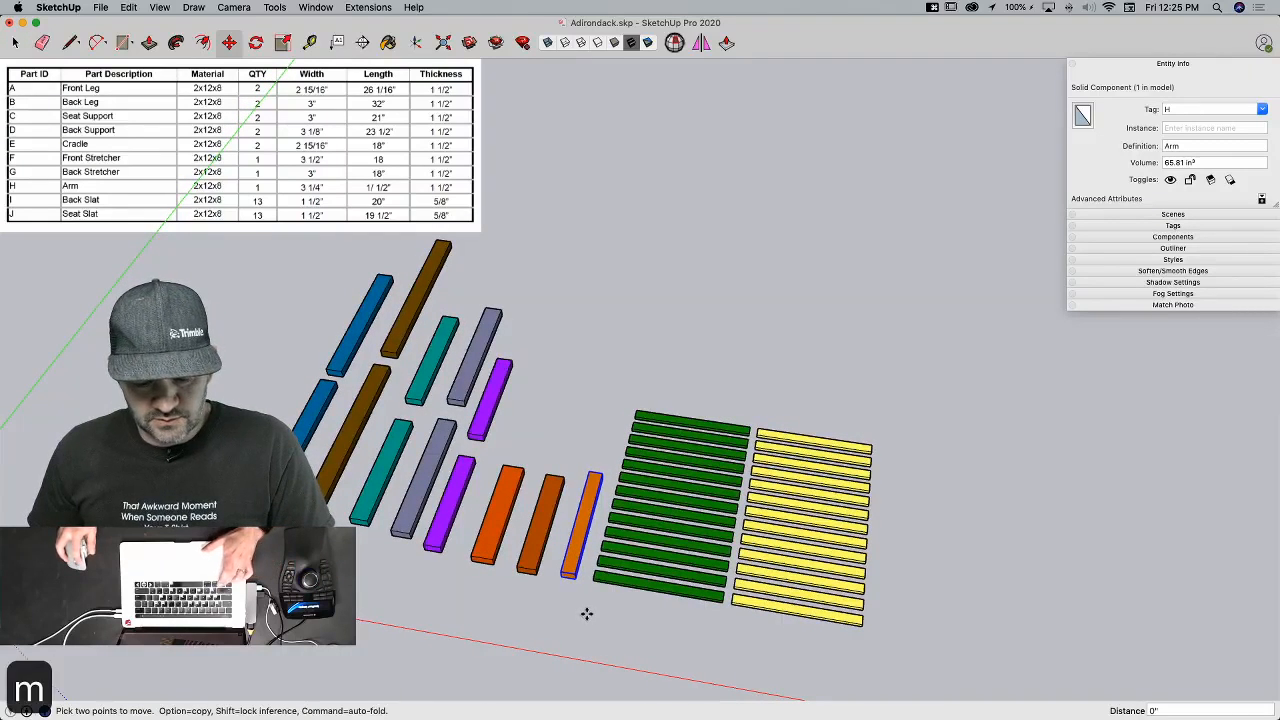
pyautogui.click(586, 614)
pyautogui.press('alt')
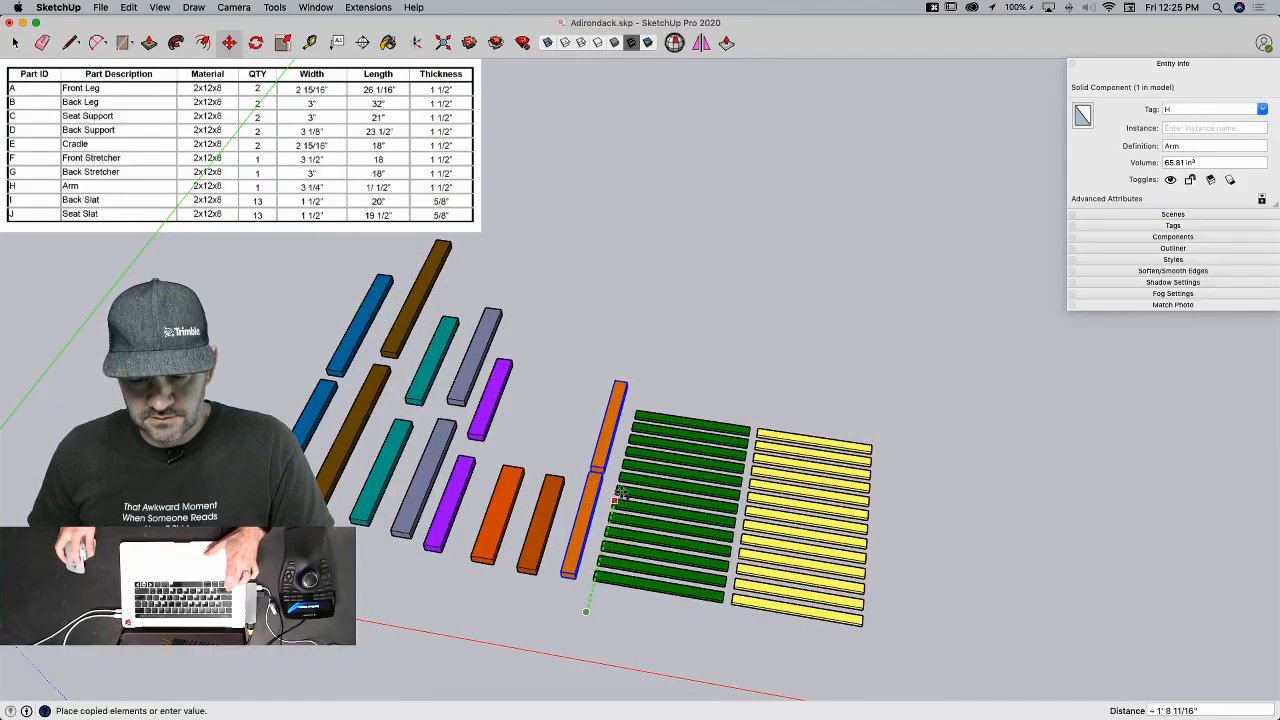
pyautogui.click(621, 484)
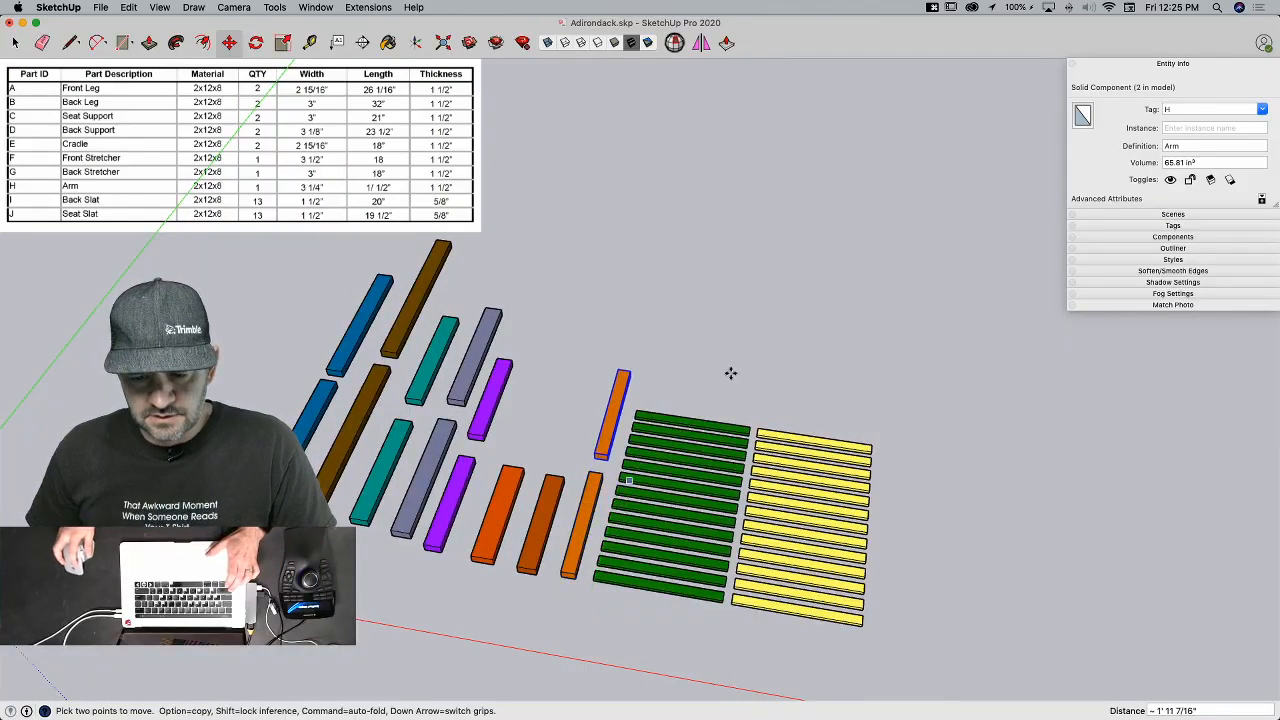
# Step: Replace the image of Watermark1 in the model's style with the Arm Detail drawing screenshot from the Desktop
pyautogui.click(1175, 260)
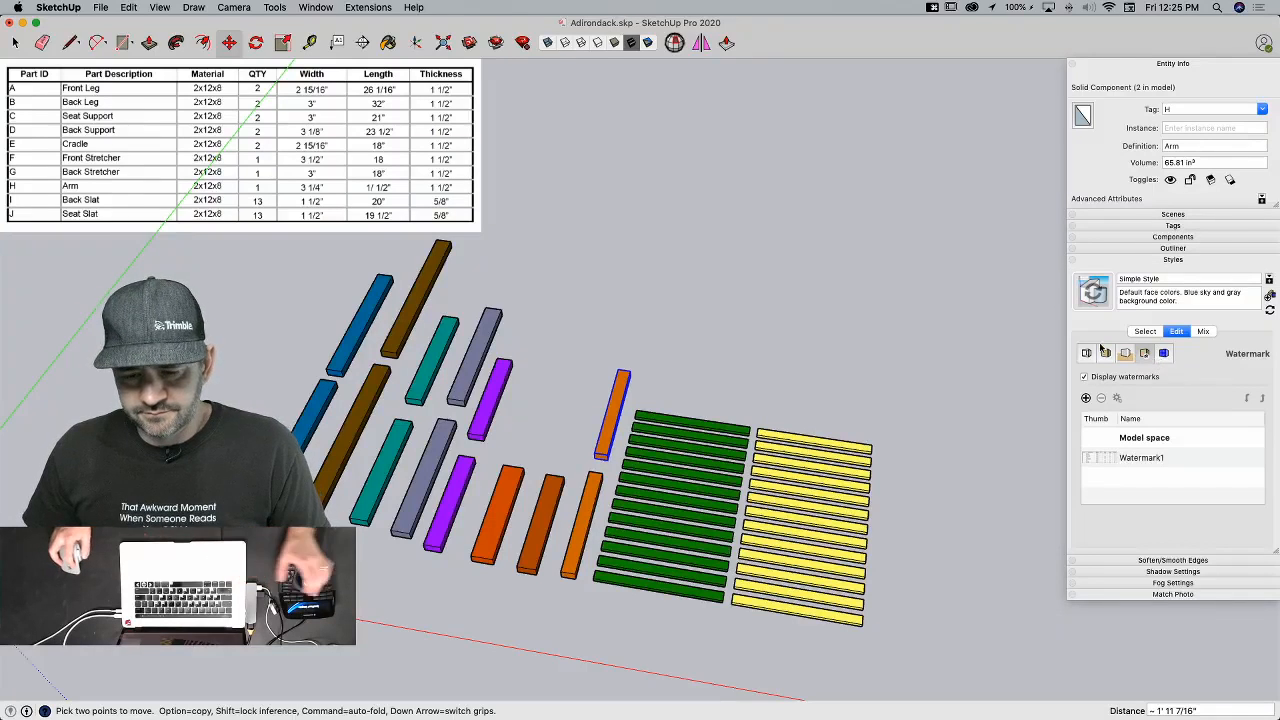
pyautogui.press('space')
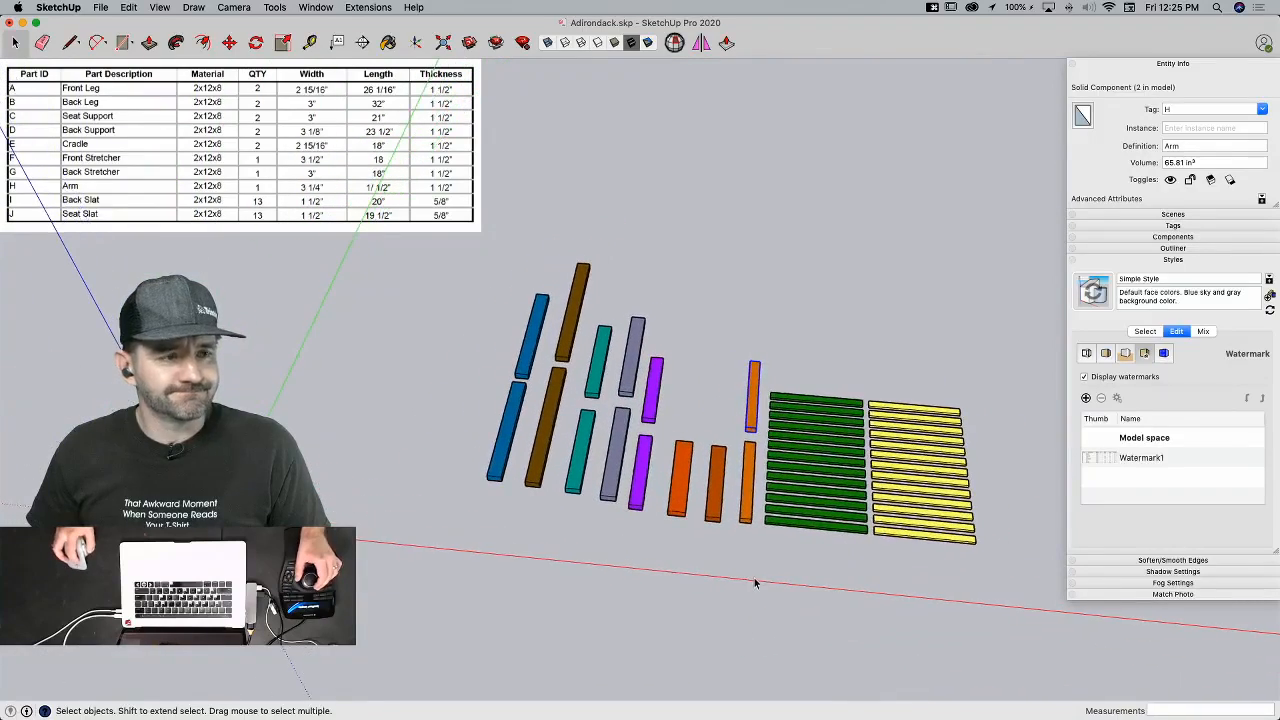
pyautogui.click(1138, 459)
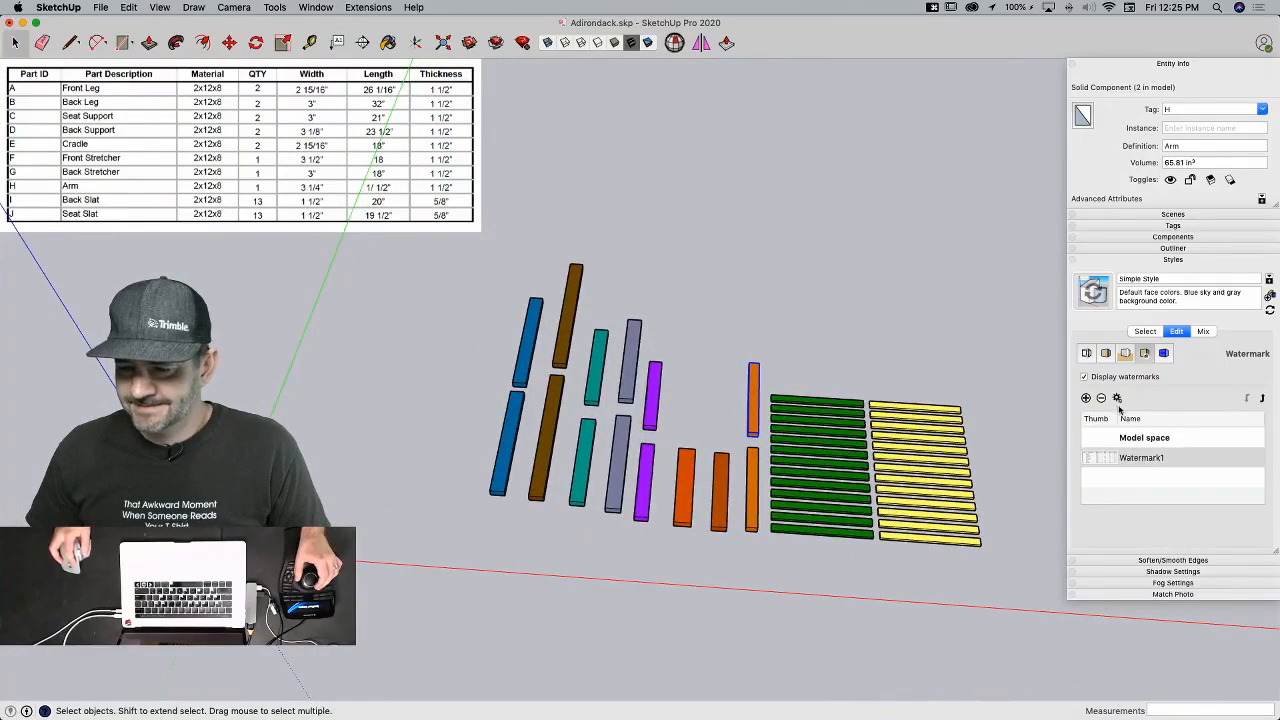
pyautogui.doubleClick(1135, 460)
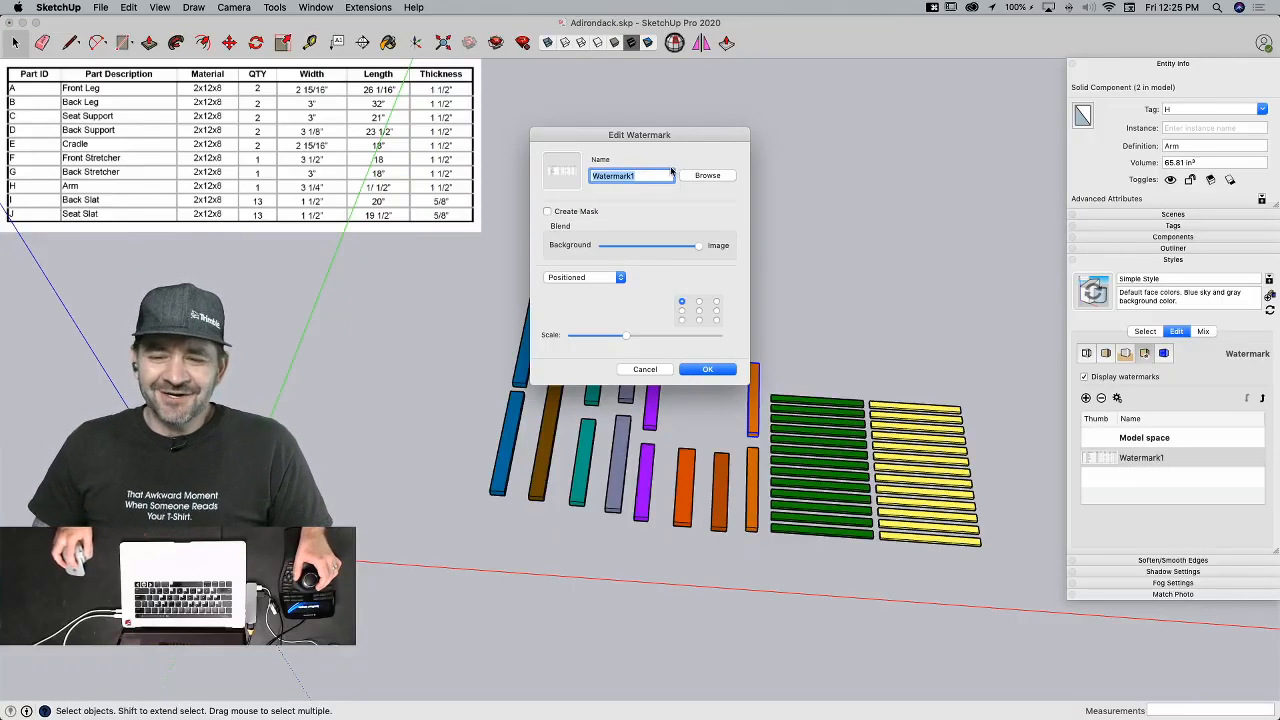
pyautogui.click(705, 176)
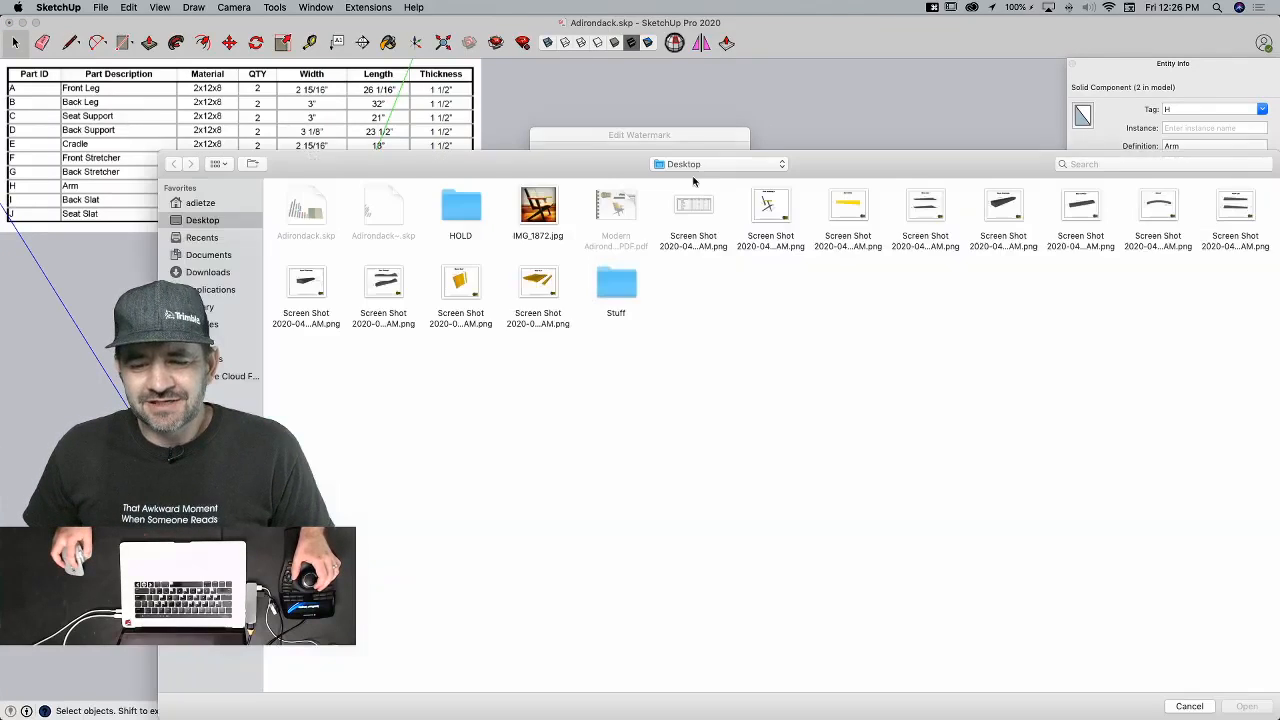
pyautogui.doubleClick(849, 210)
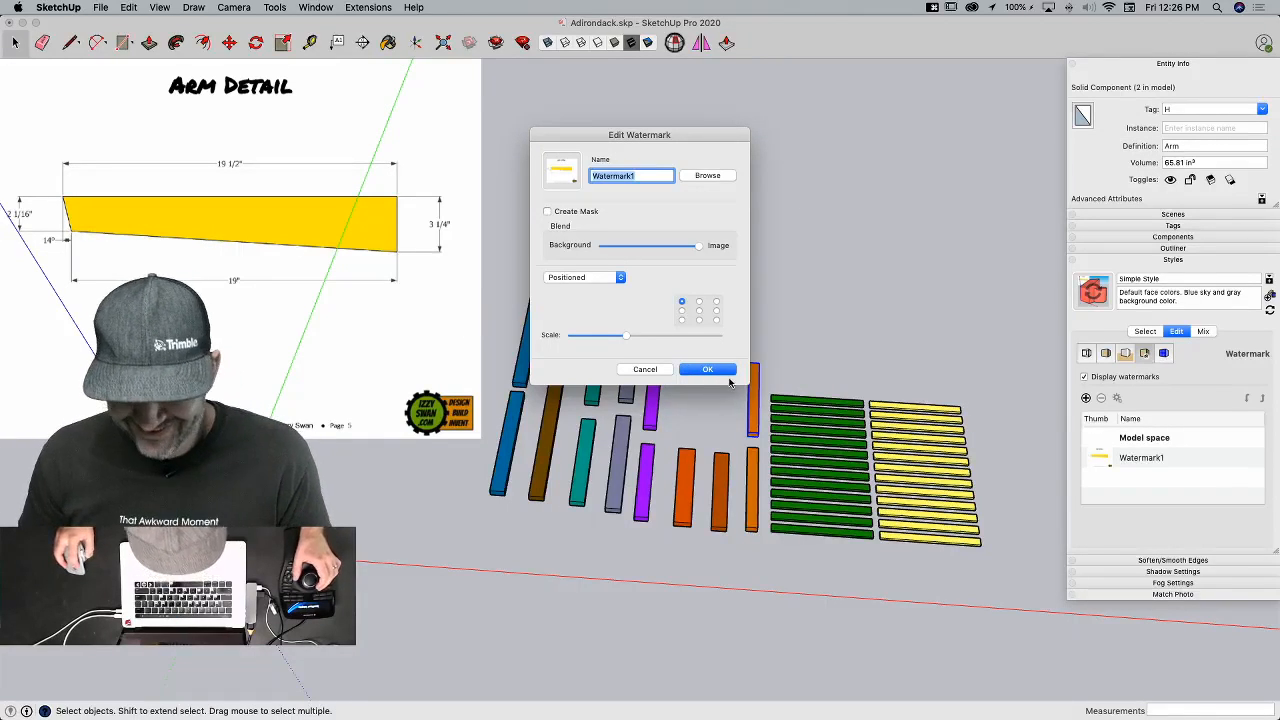
pyautogui.click(707, 369)
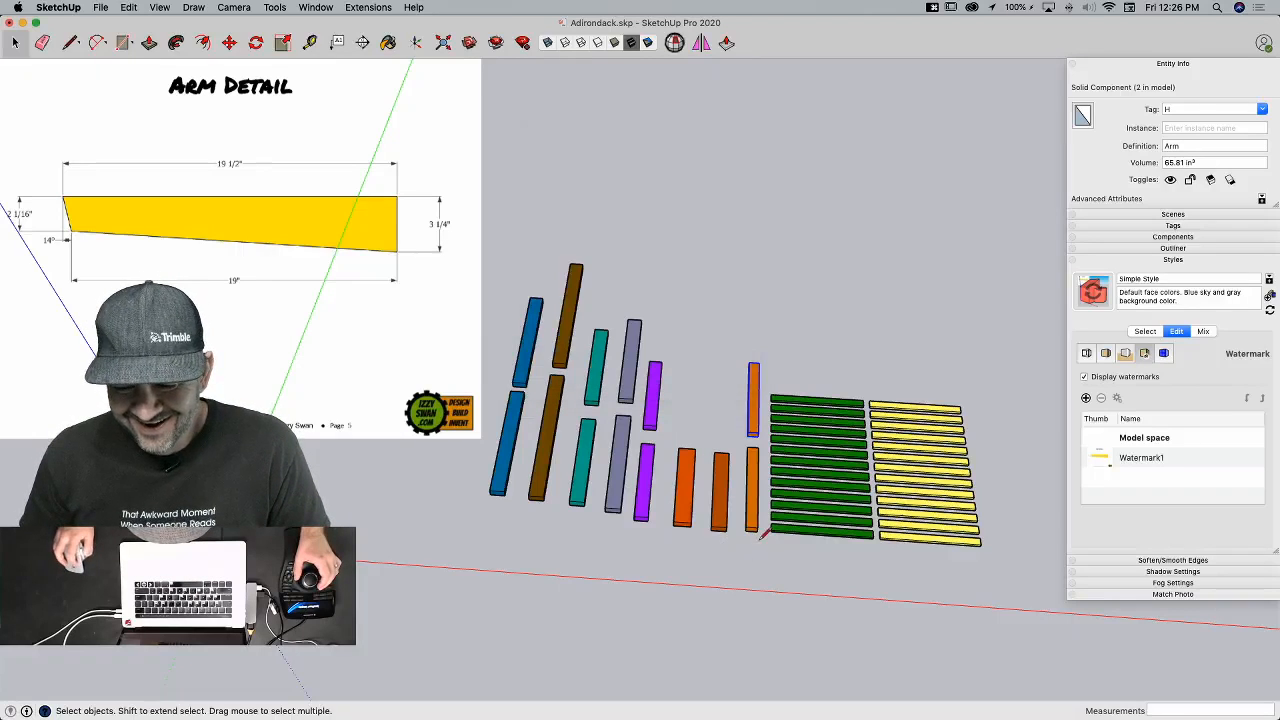
# Step: Measure the width of the Arm's end with the Line tool and check the Front Stretcher's and Arm's entity details
pyautogui.press('l')
pyautogui.scroll(4, 748, 540)
pyautogui.click(742, 530)
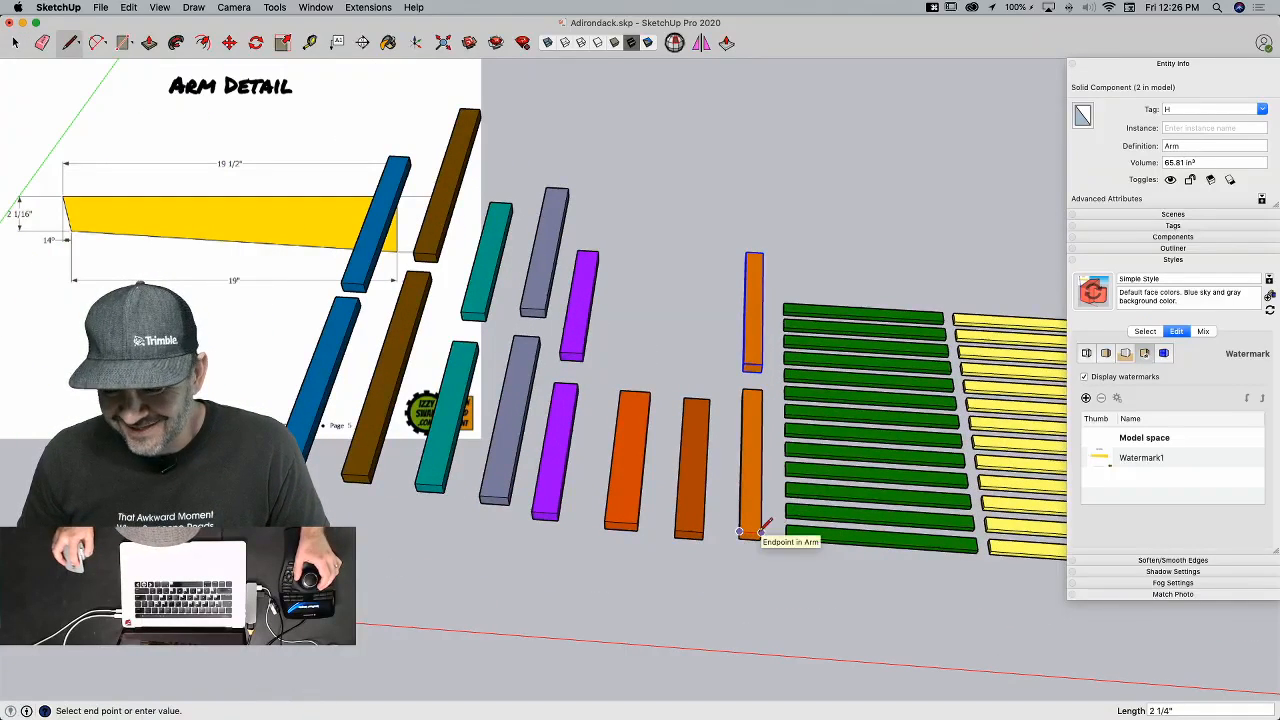
pyautogui.scroll(-1, 770, 522)
pyautogui.press('space')
pyautogui.scroll(-3, 790, 330)
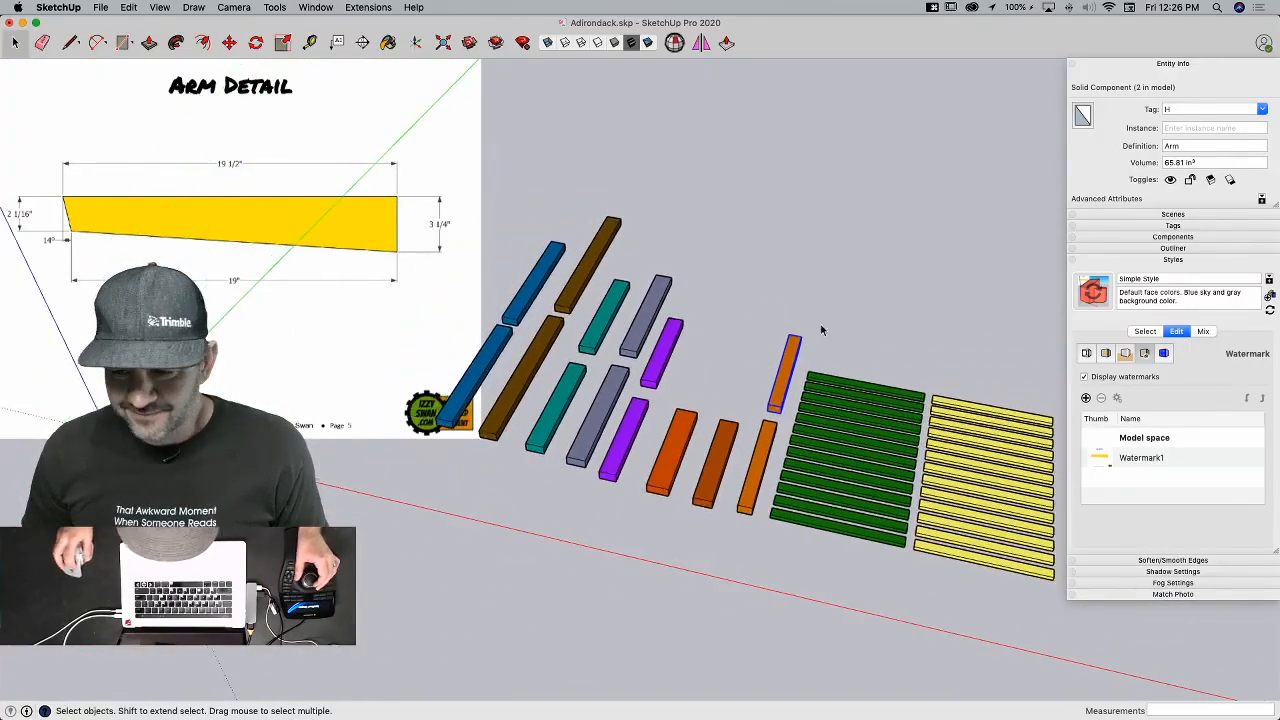
pyautogui.click(678, 465)
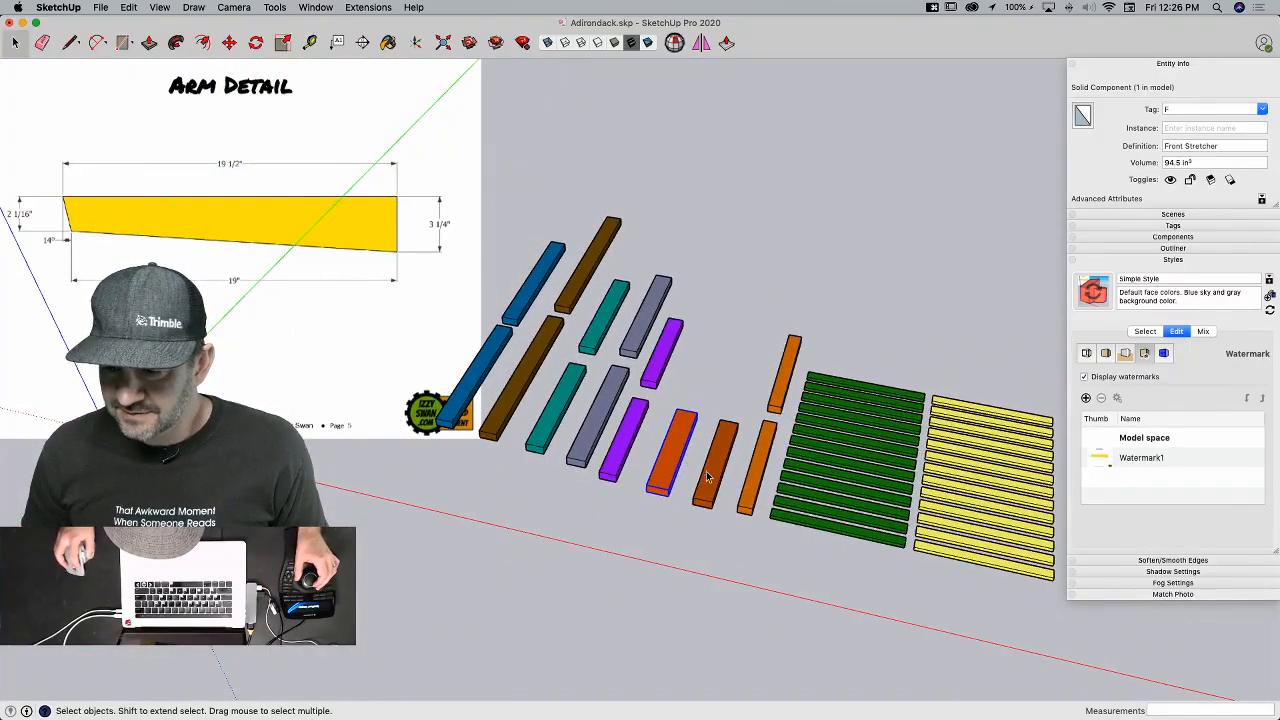
pyautogui.click(760, 485)
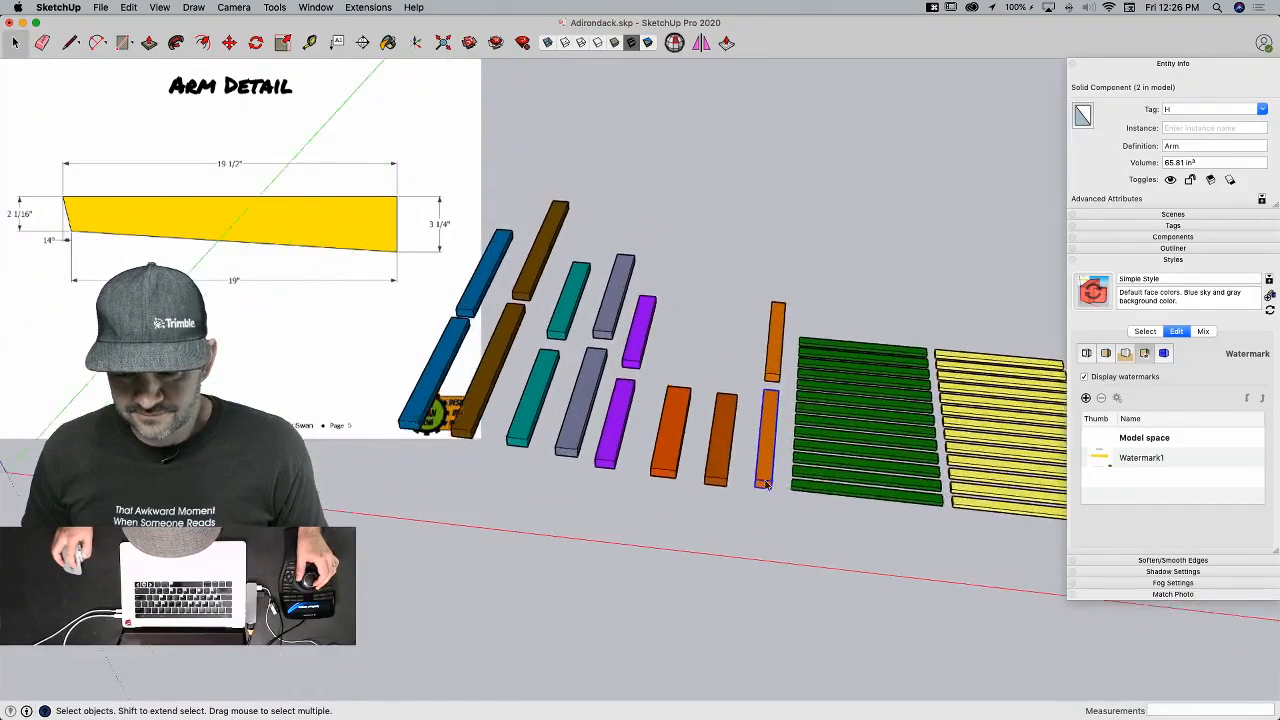
pyautogui.press('l')
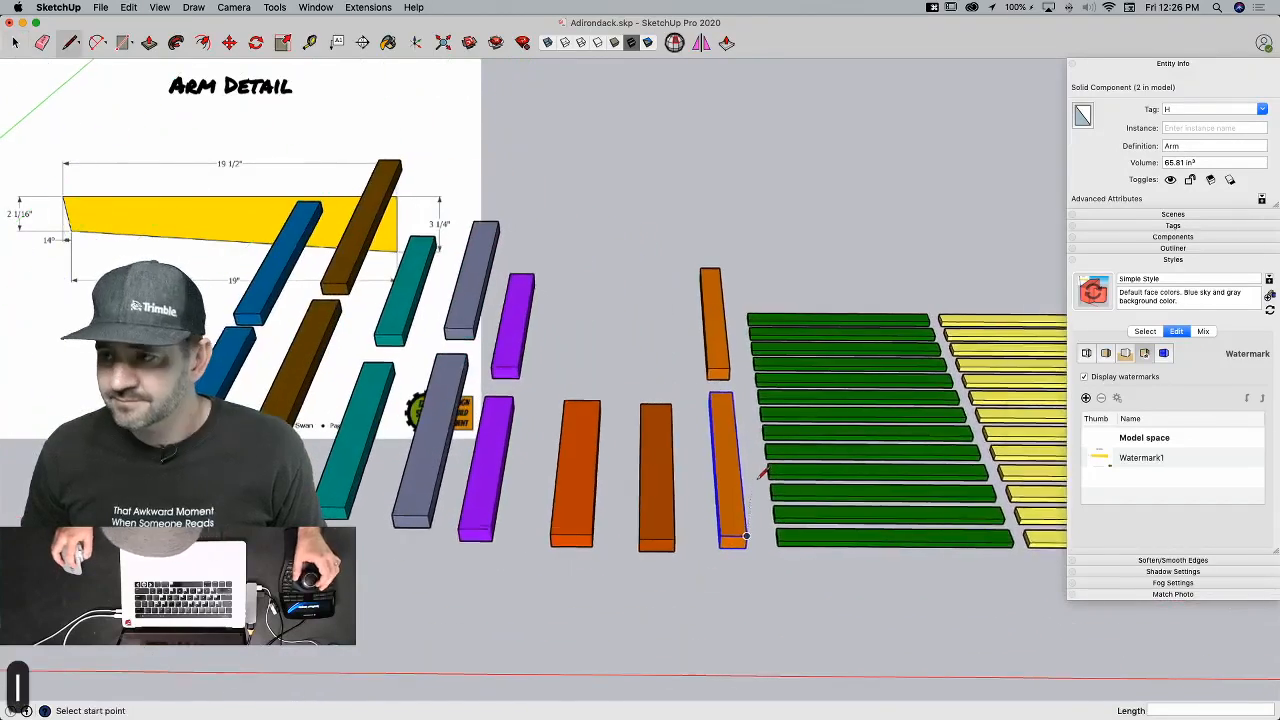
pyautogui.click(719, 538)
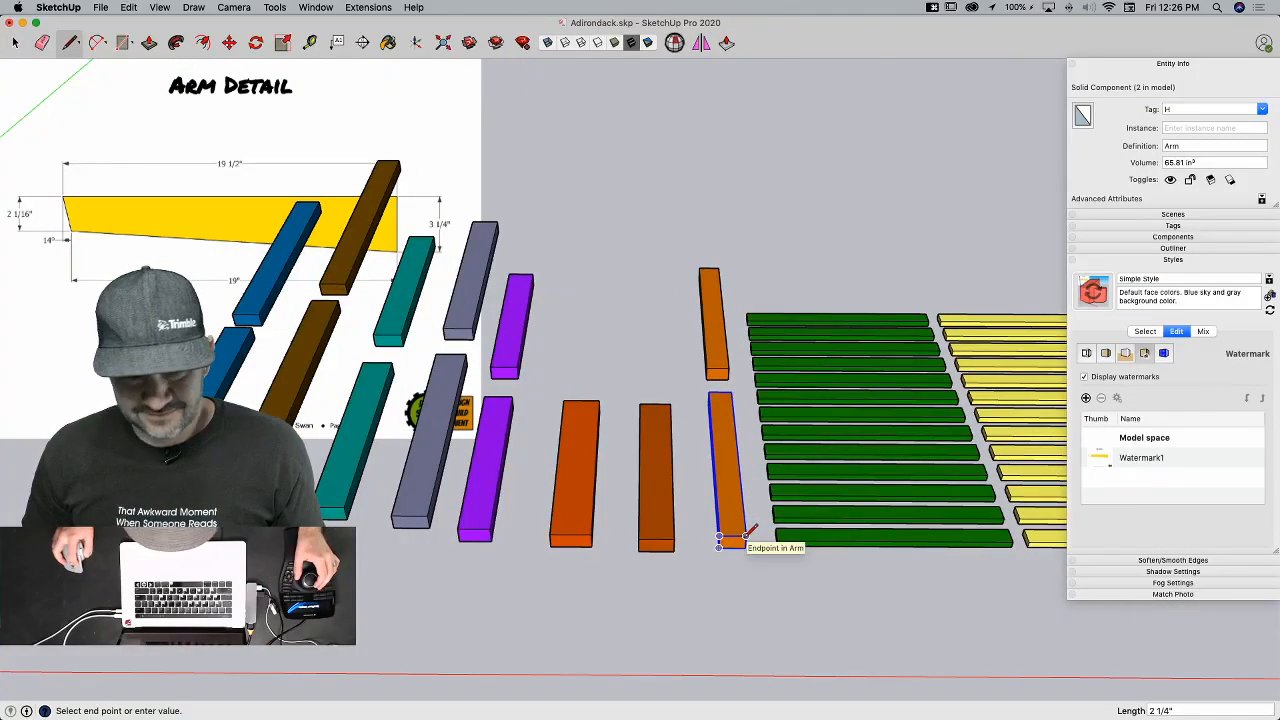
pyautogui.press('space')
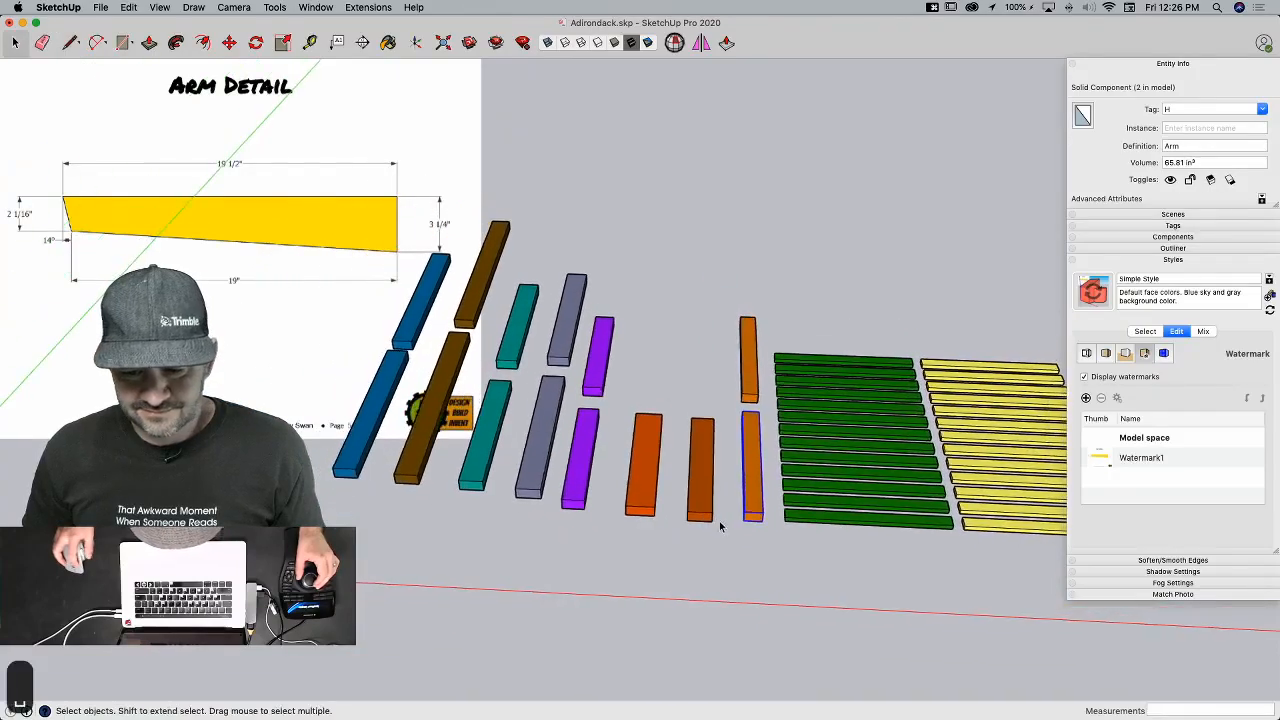
# Step: Open the Arm component, Push/Pull its long side face outward 1", exit it and check the new end width
pyautogui.doubleClick(700, 530)
pyautogui.press('p')
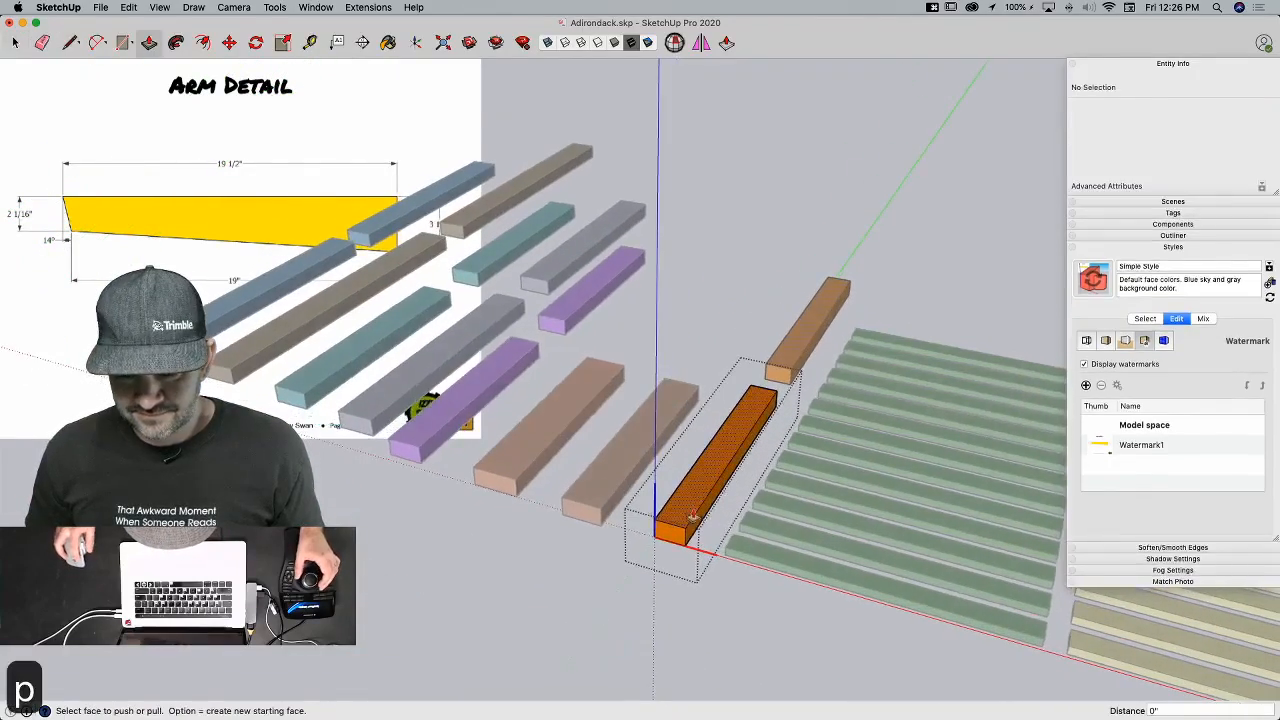
pyautogui.click(697, 533)
pyautogui.write('1')
pyautogui.press('Return')
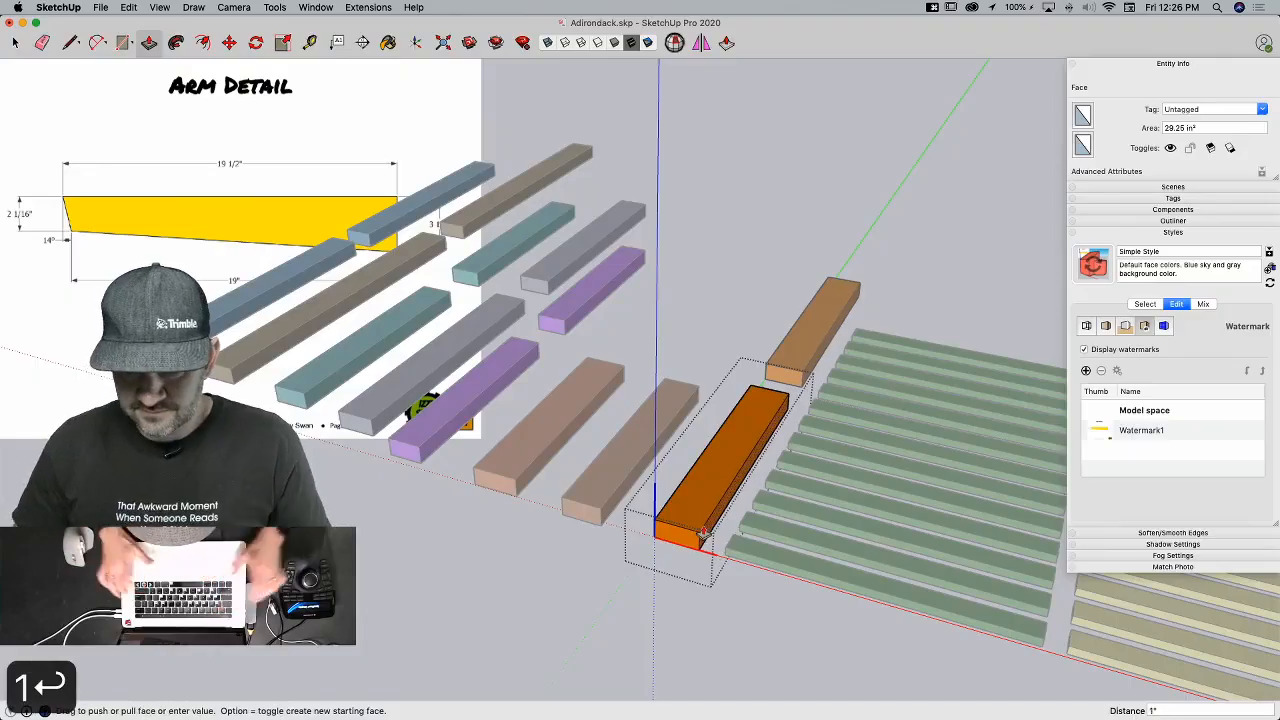
pyautogui.press('space')
pyautogui.press('Escape')
pyautogui.press('l')
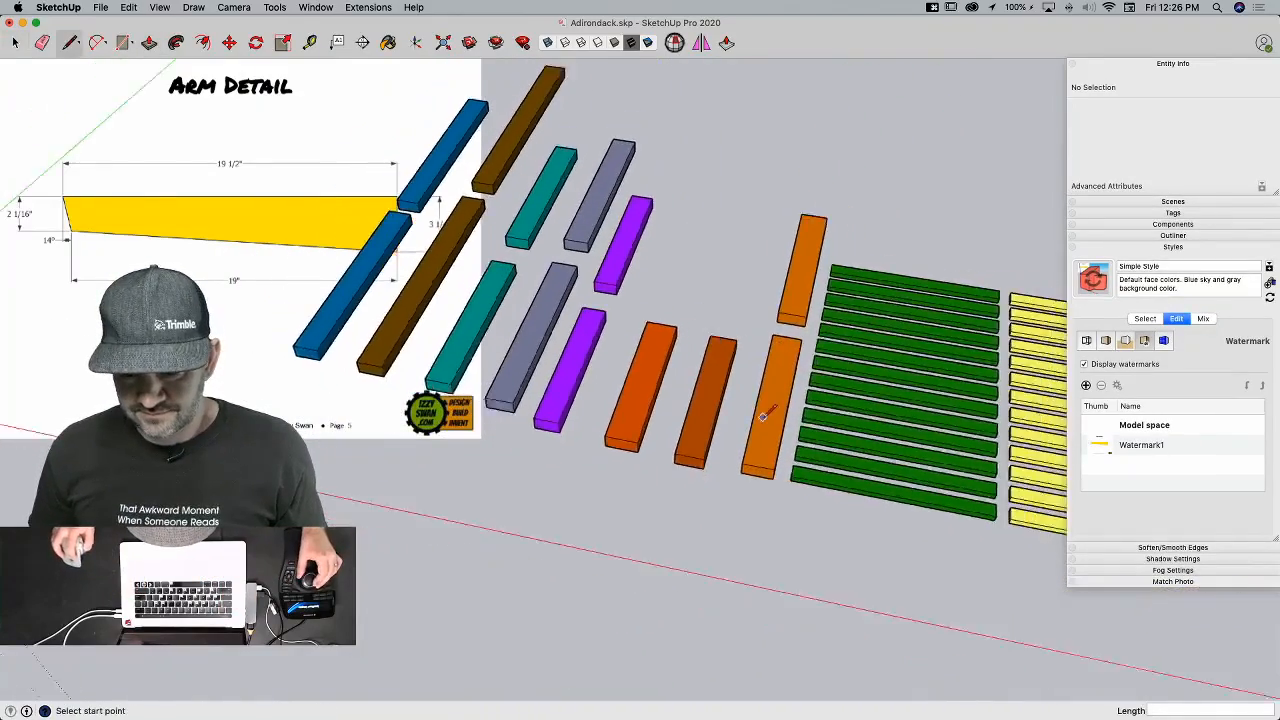
pyautogui.click(716, 455)
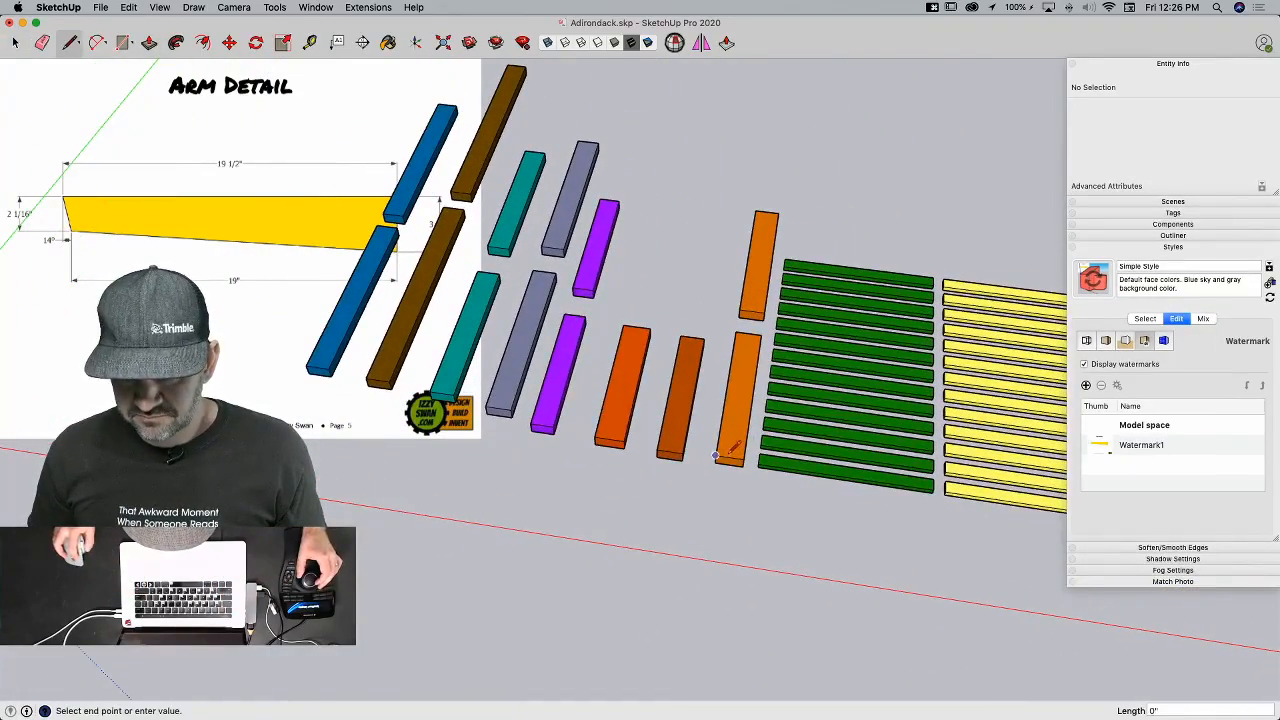
pyautogui.press('space')
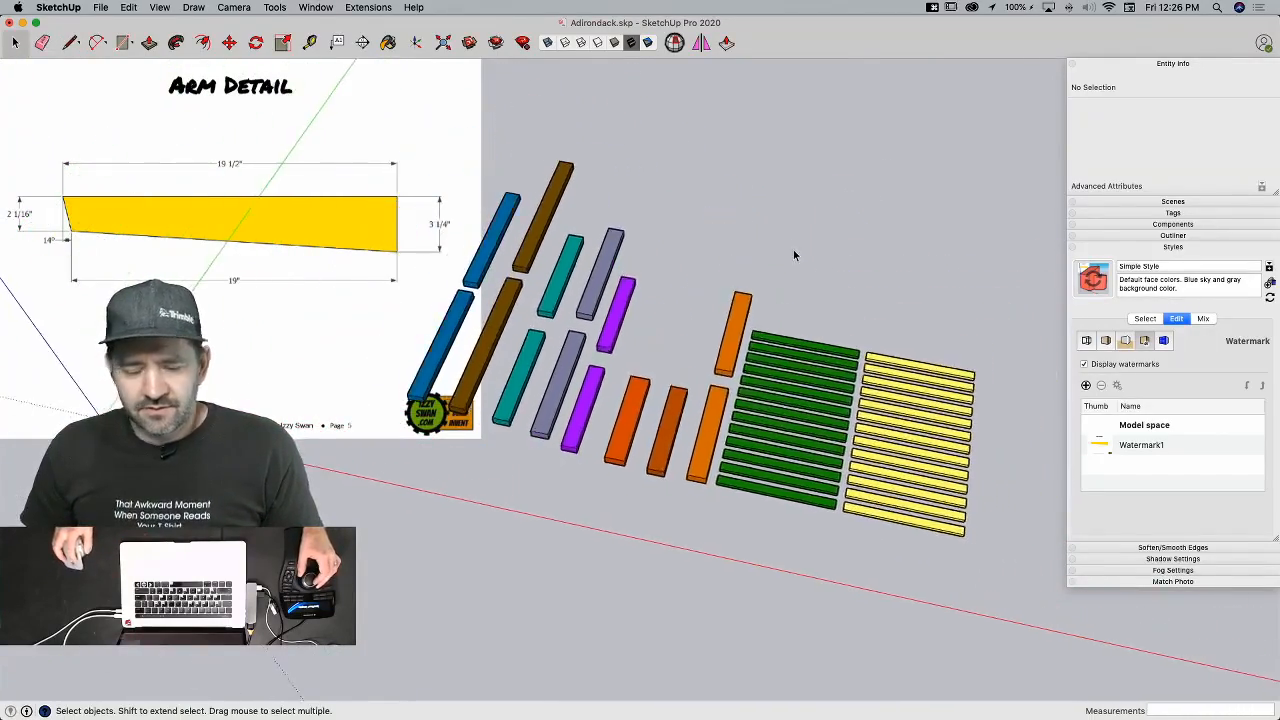
# Step: Reduce the scale of the Arm Detail watermark slightly so it covers less of the model view
pyautogui.doubleClick(1127, 446)
pyautogui.moveTo(623, 340); pyautogui.dragTo(618, 342)
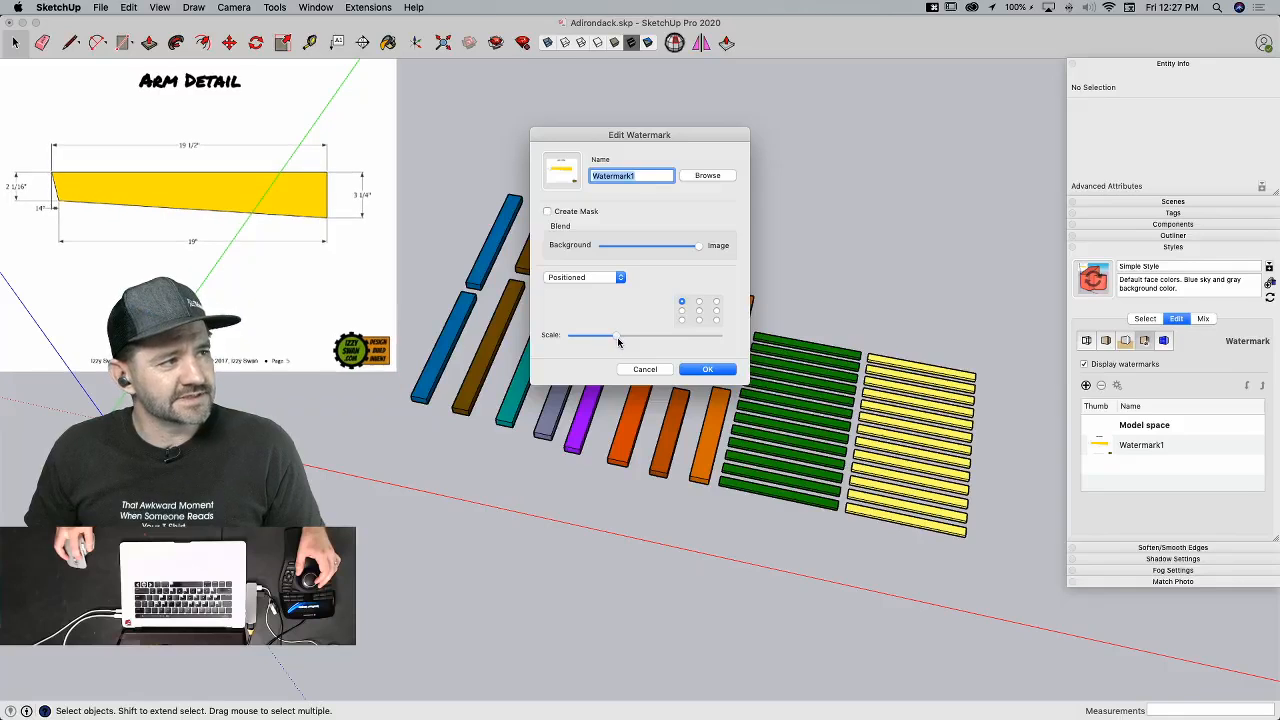
pyautogui.click(707, 370)
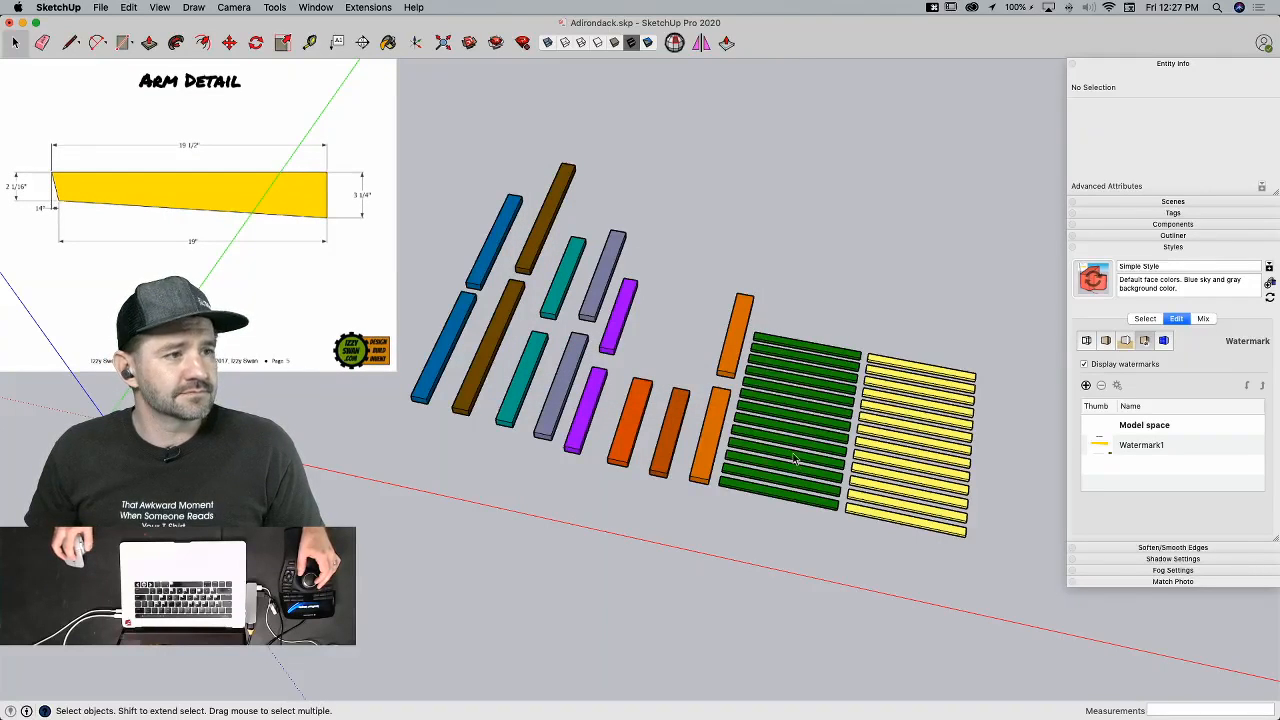
# Step: Open the front orange Arm component for editing to shape it from the Arm Detail drawing
pyautogui.scroll(10, 716, 458)
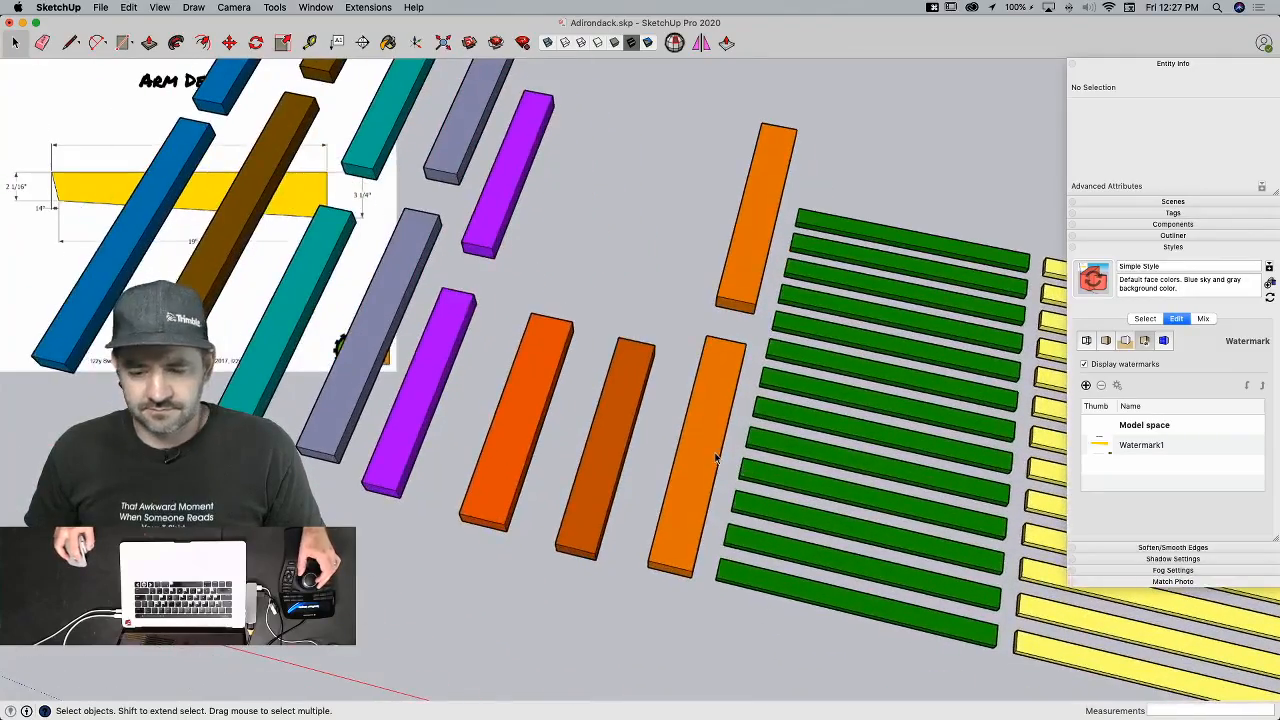
pyautogui.moveTo(716, 458); pyautogui.dragTo(787, 519, button='middle')
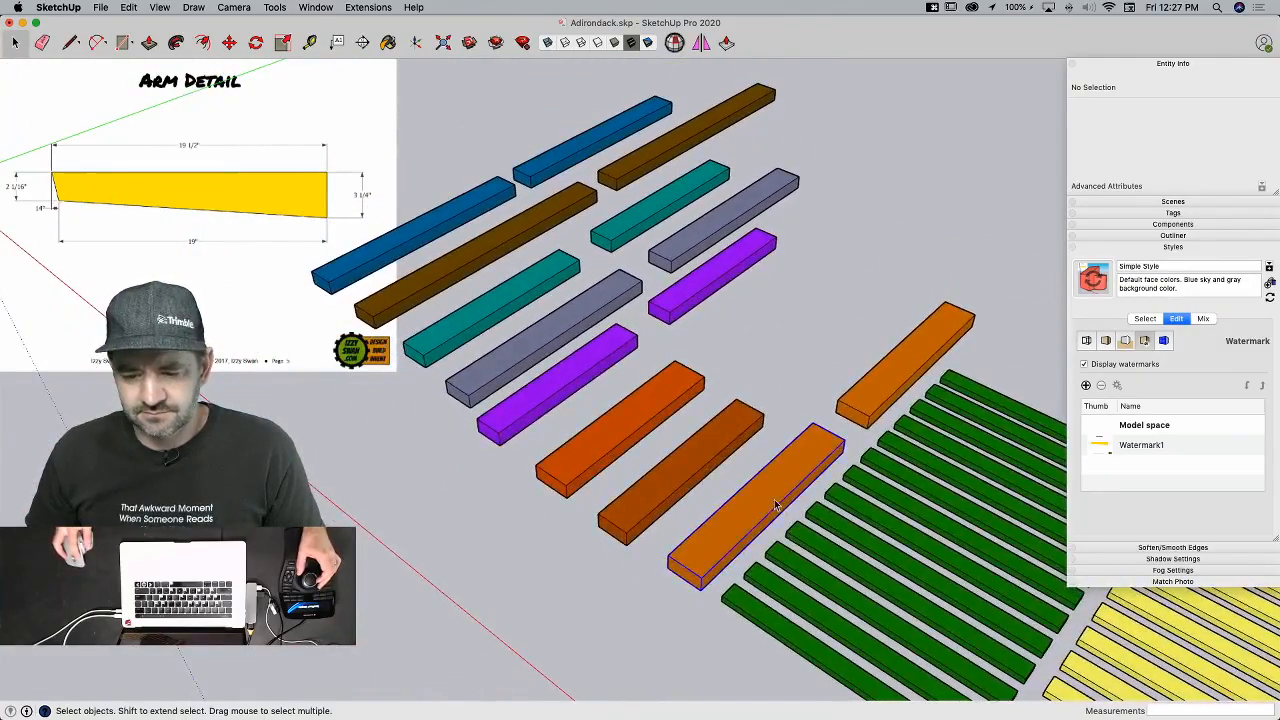
pyautogui.doubleClick(776, 505)
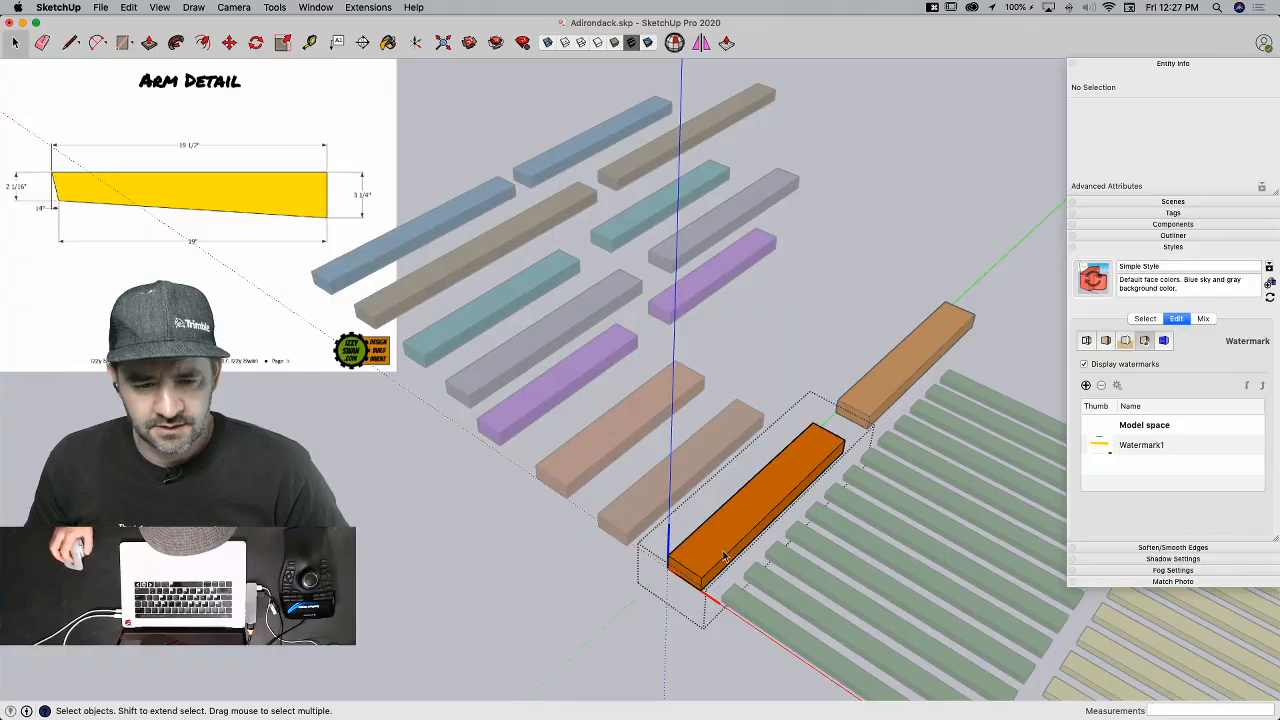
pyautogui.press('l')
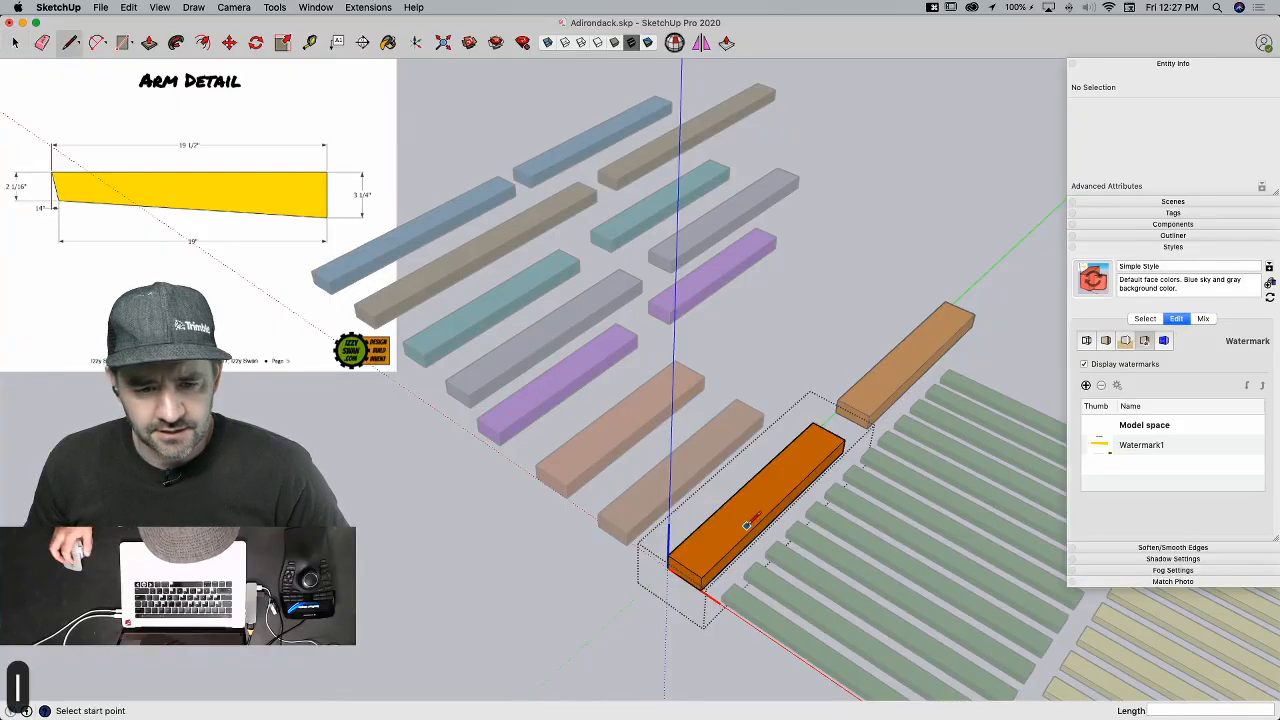
pyautogui.press('space')
pyautogui.scroll(1, 722, 580)
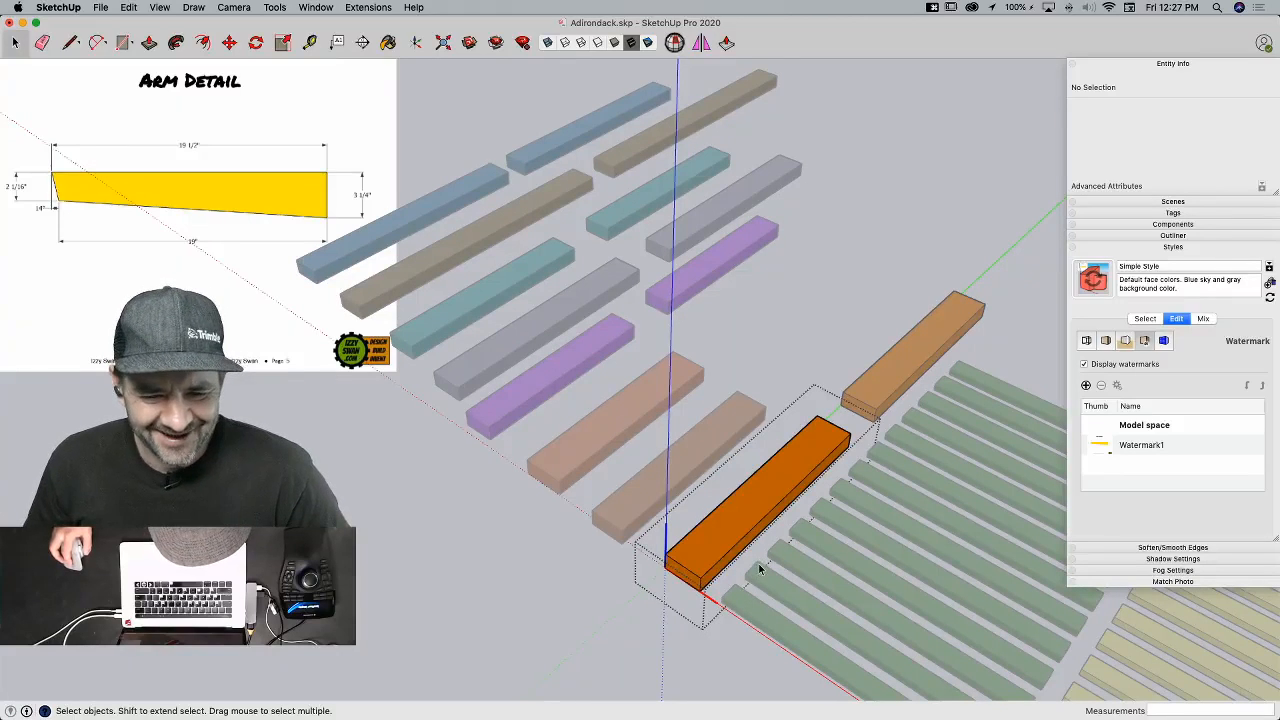
pyautogui.press('l')
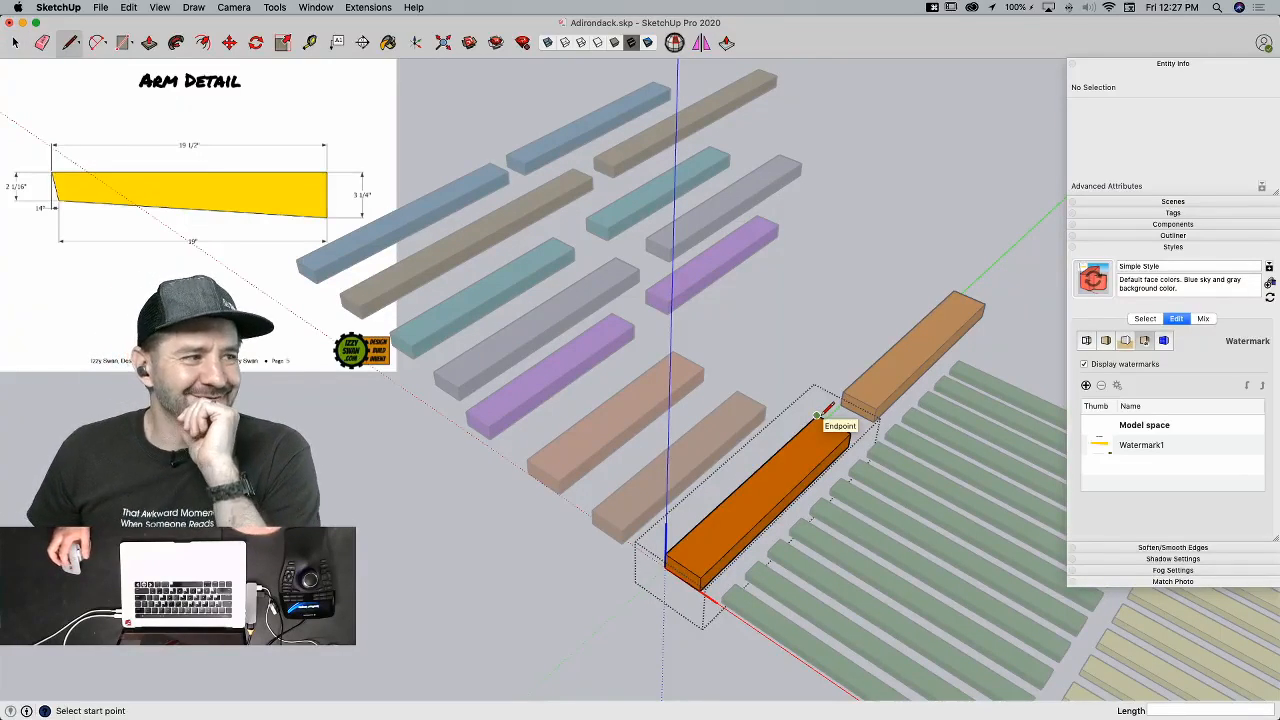
pyautogui.press('space')
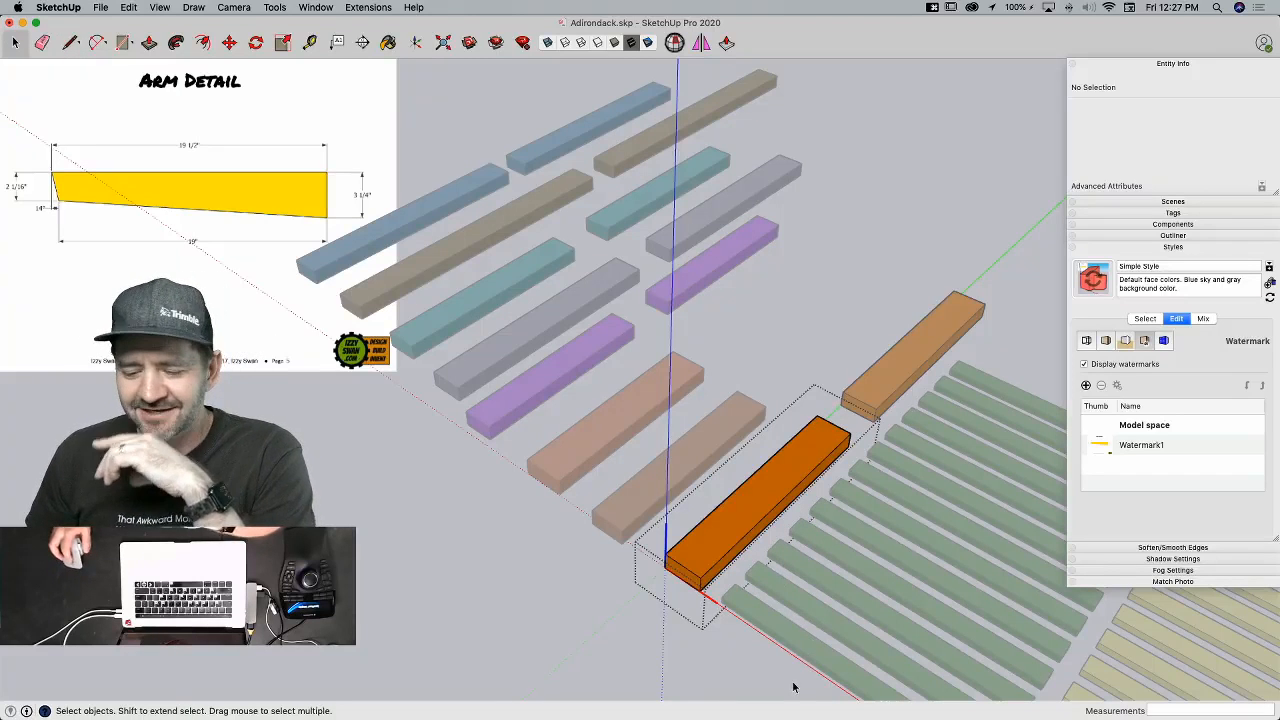
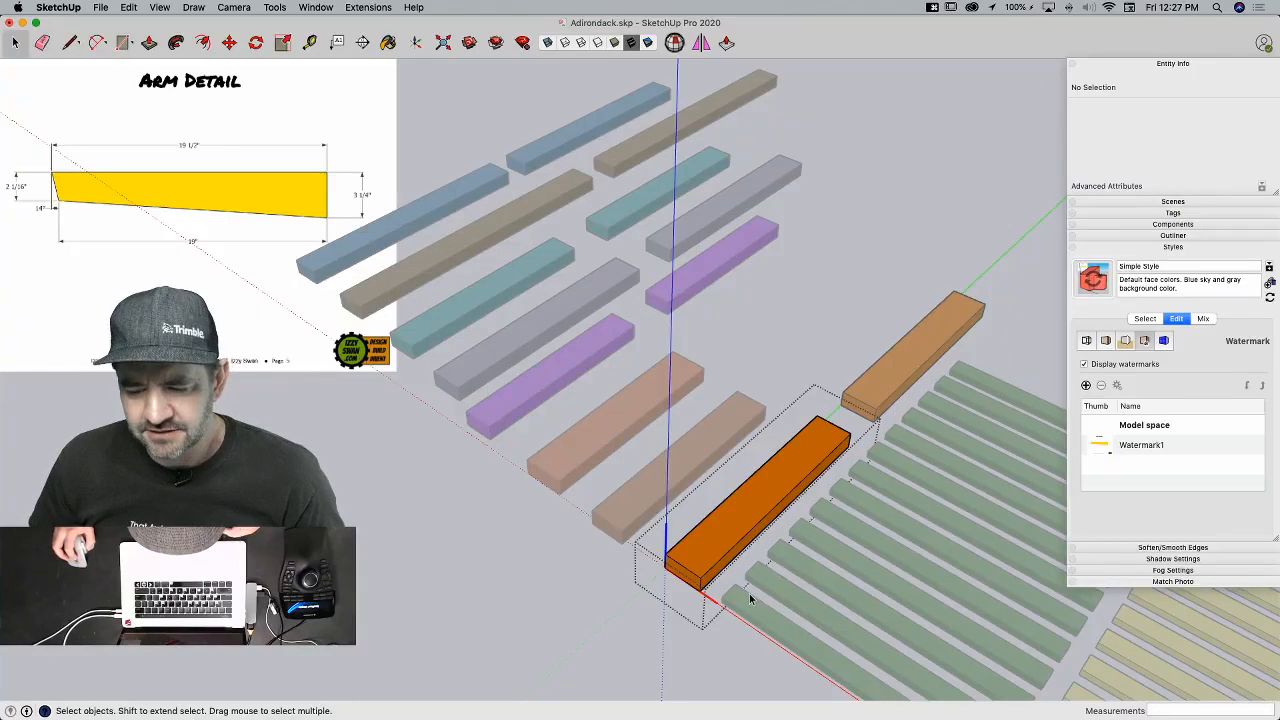
pyautogui.scroll(3, 690, 585)
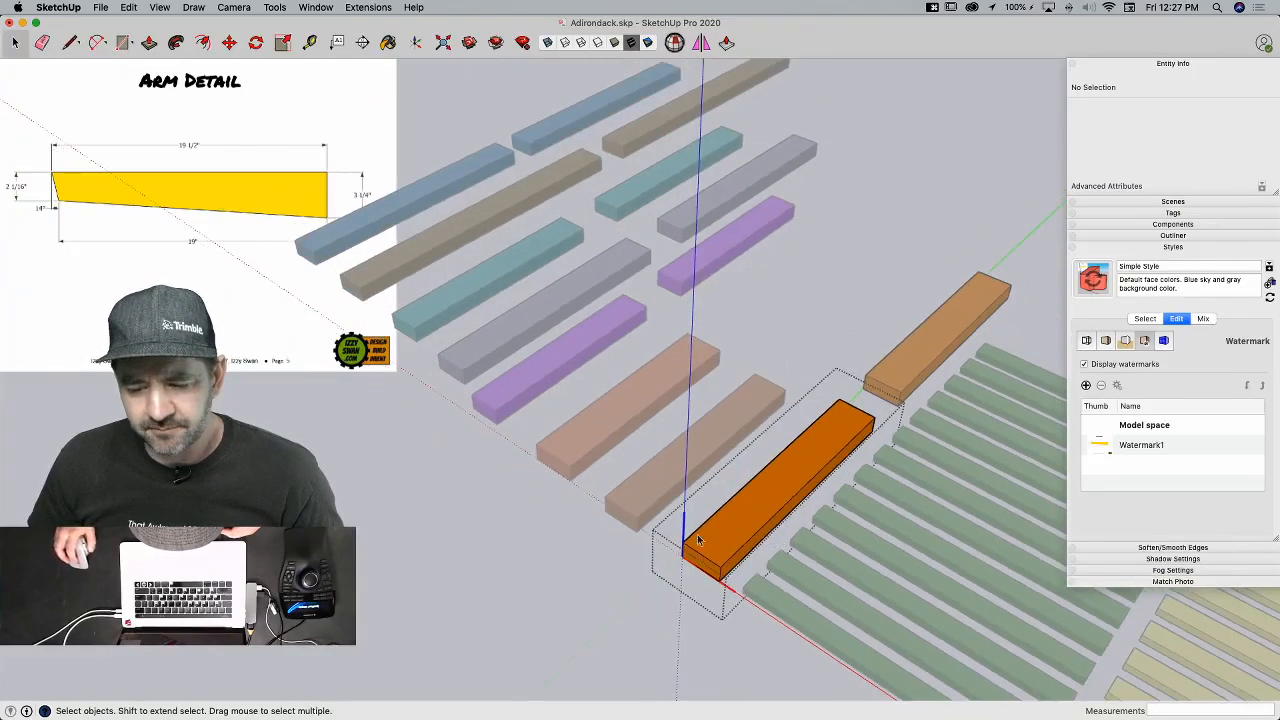
# Step: Mark 2 1/16" from the Arm's back corner along its short end with a small line running outward from that point
pyautogui.press('l')
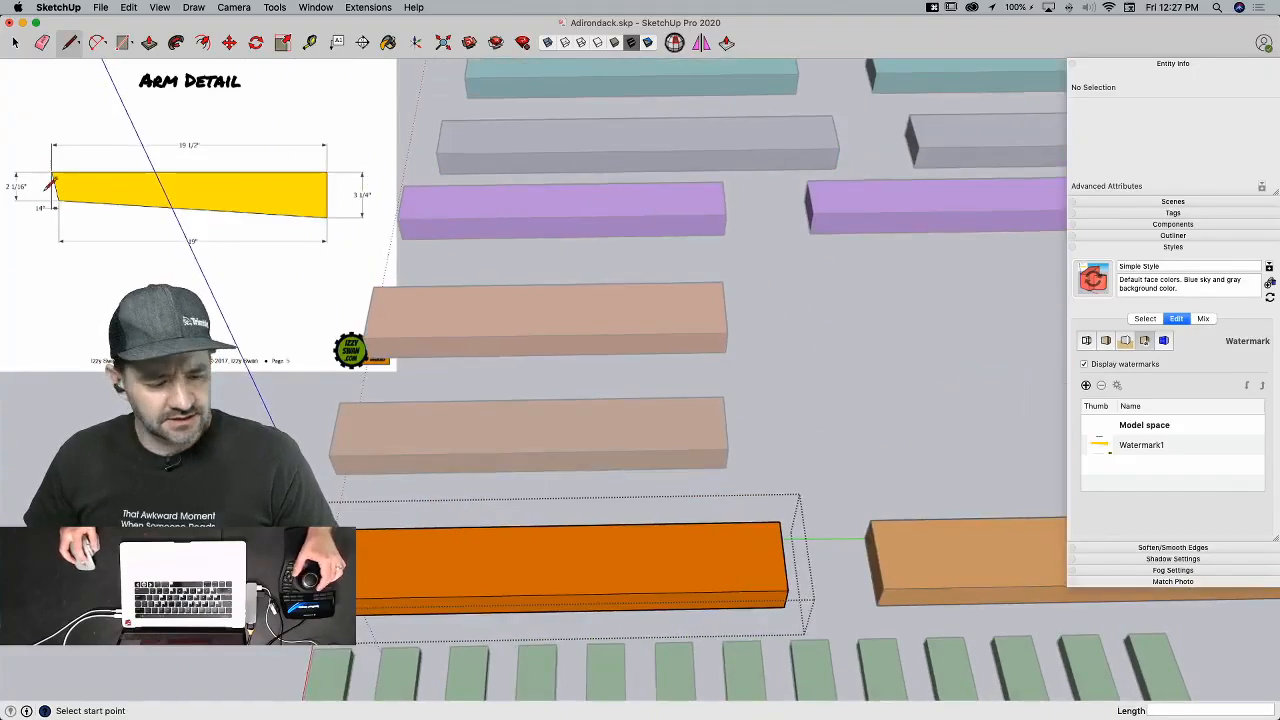
pyautogui.press('q')
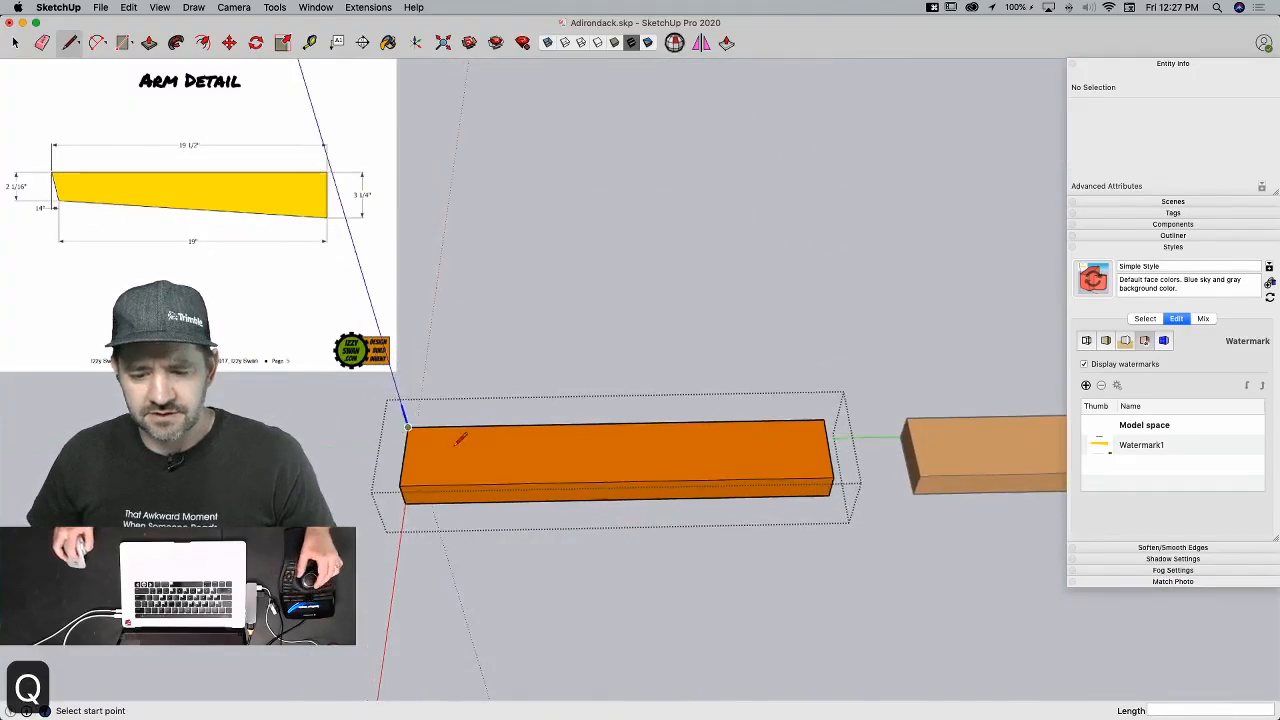
pyautogui.click(504, 338)
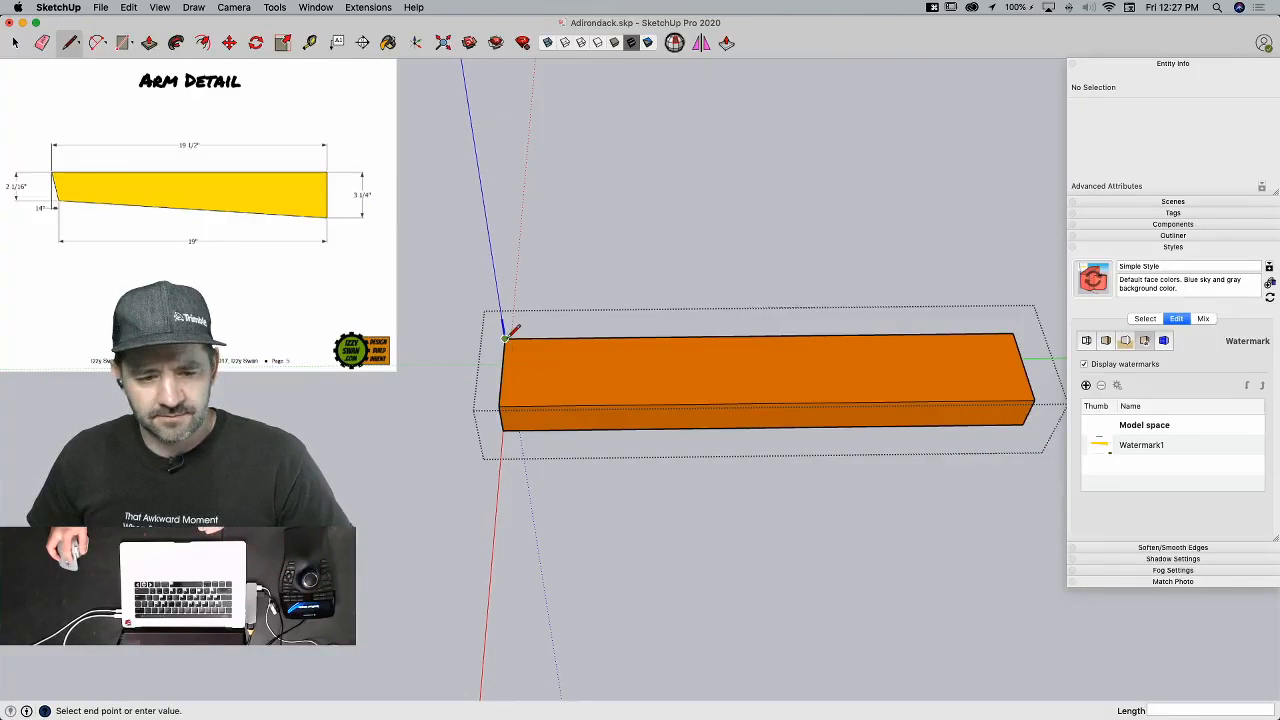
pyautogui.write('2 1')
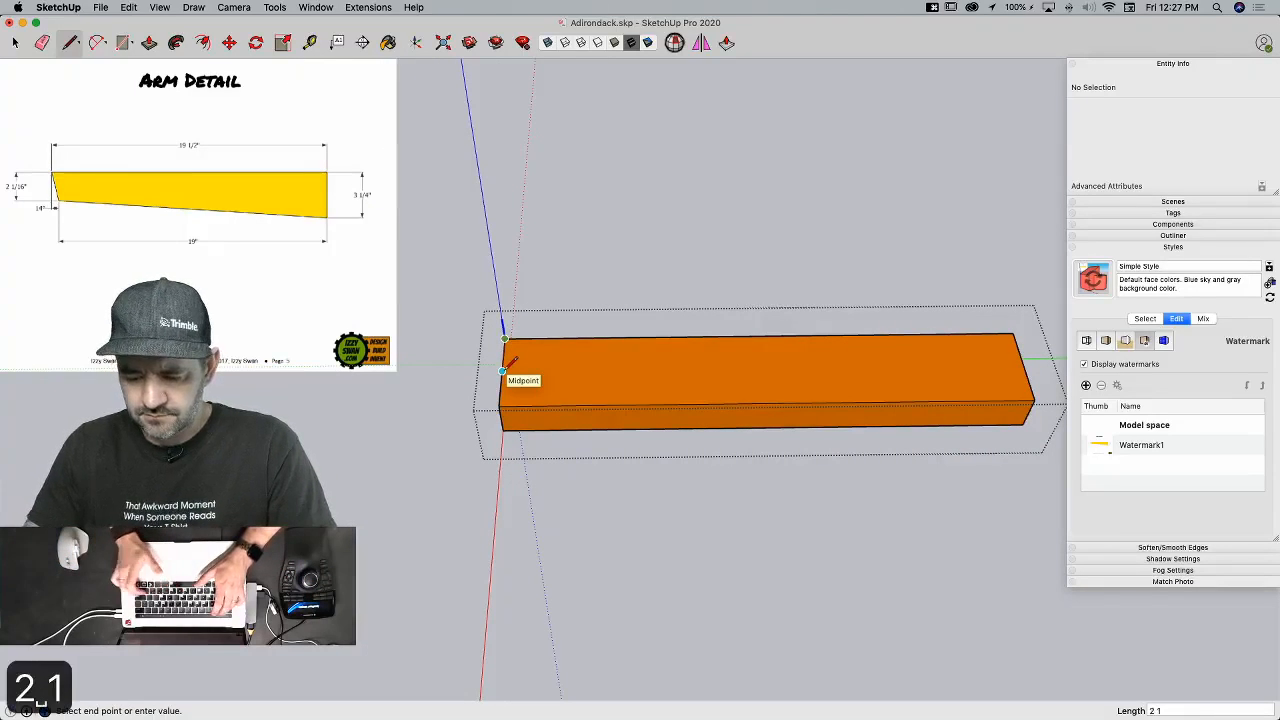
pyautogui.write('/16')
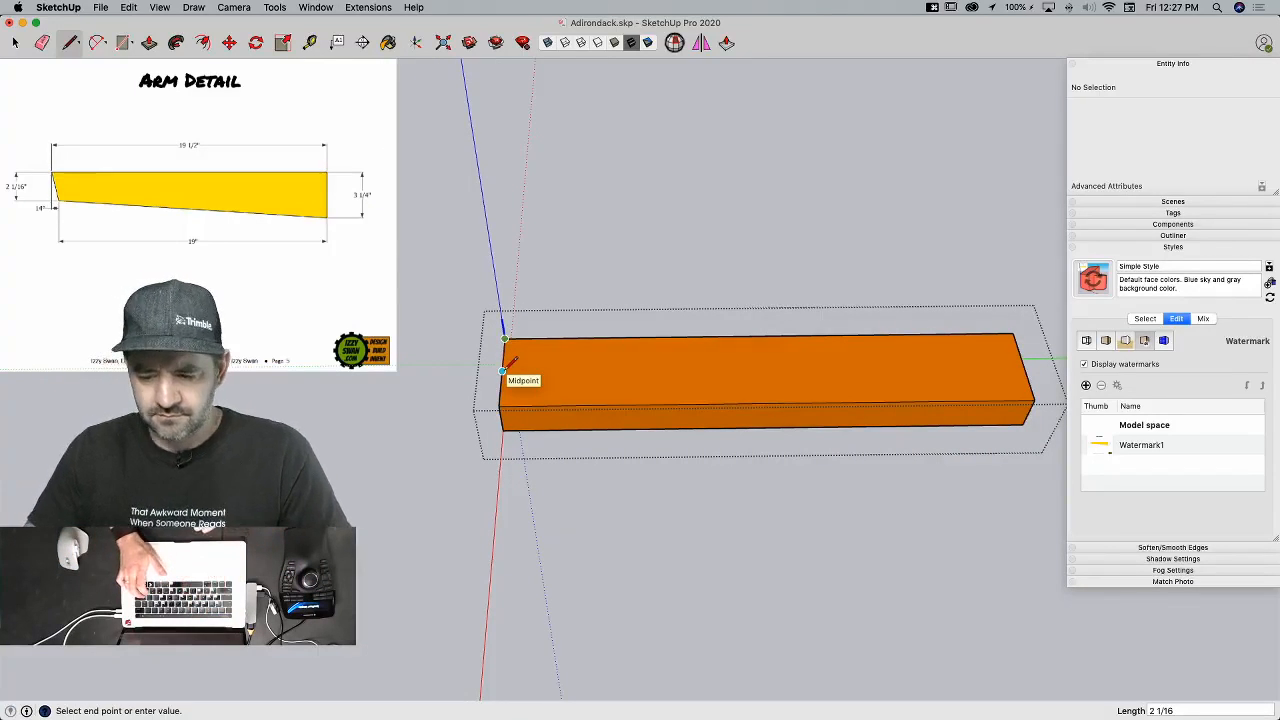
pyautogui.press('Return')
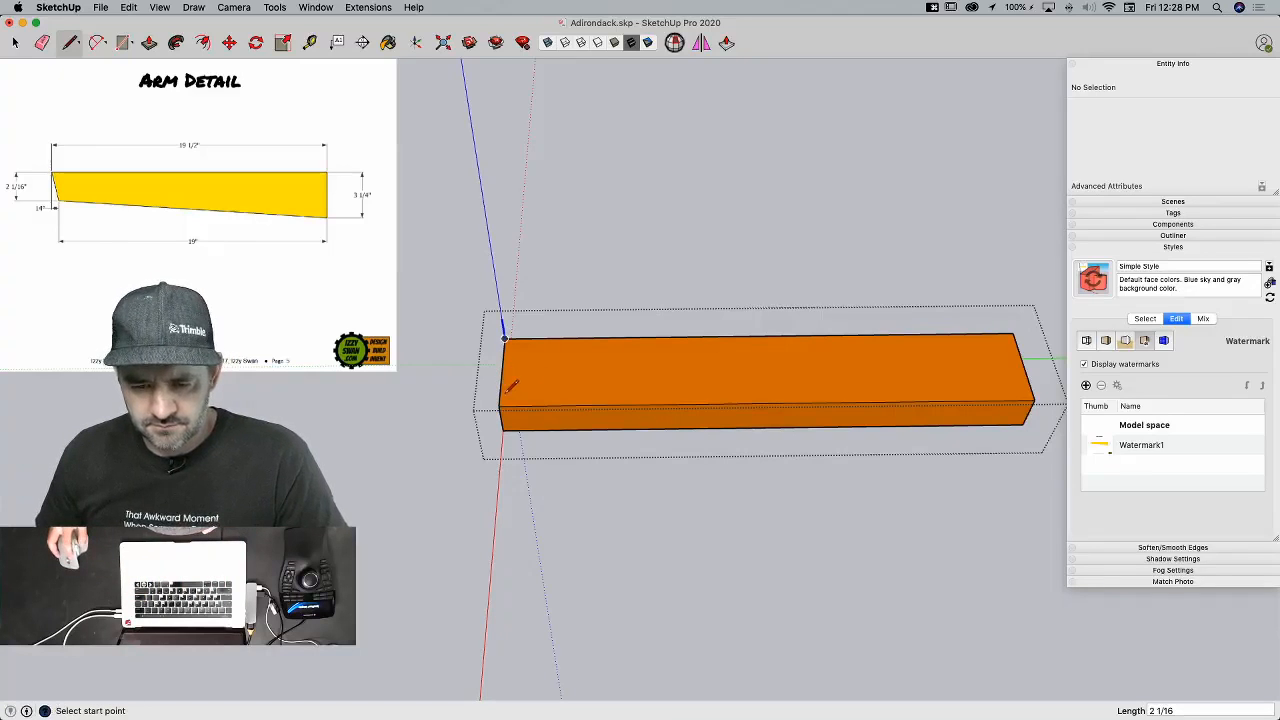
pyautogui.click(501, 380)
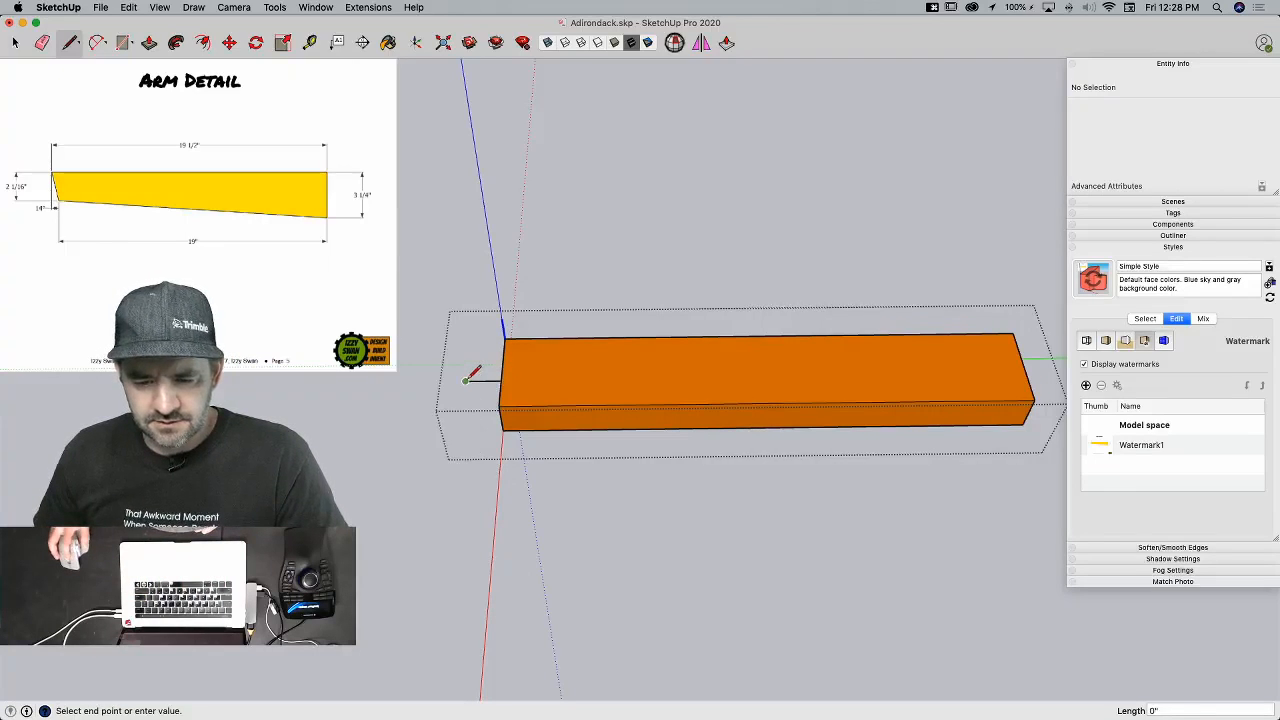
pyautogui.press('Escape')
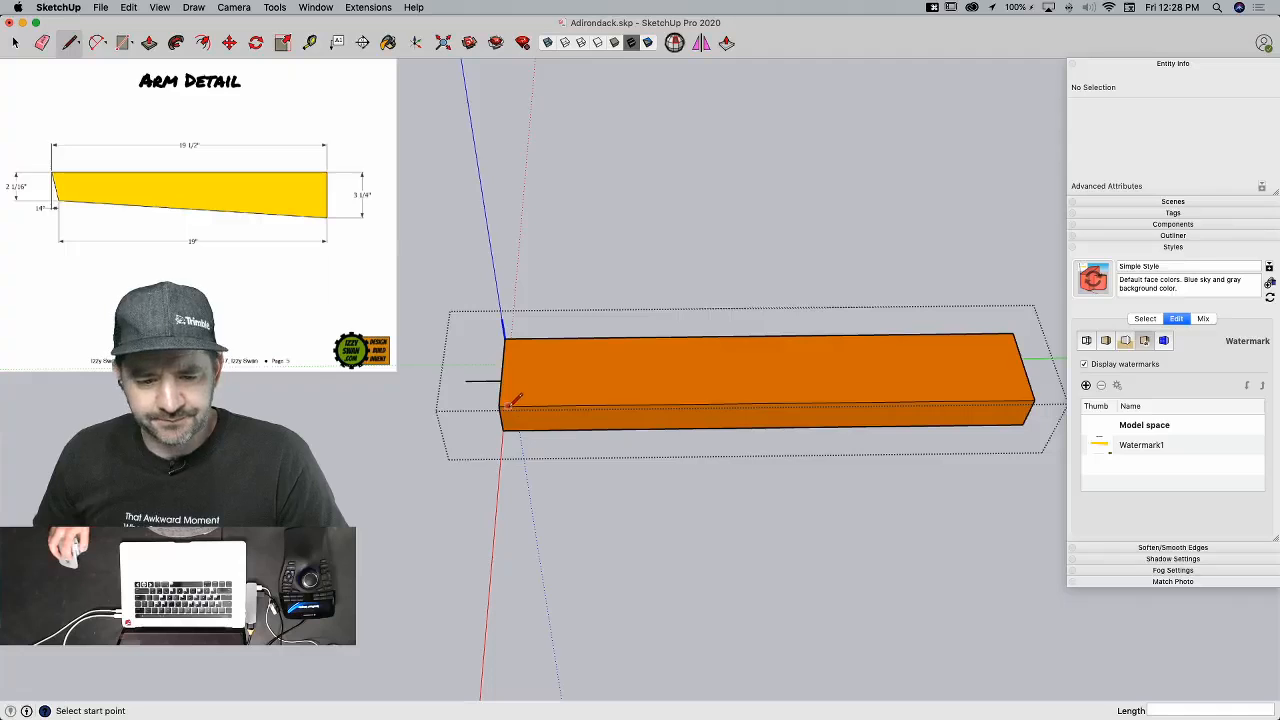
# Step: Mark 19" from the Arm's far front corner along its long front edge with a small line running outward
pyautogui.click(1034, 400)
pyautogui.write('19')
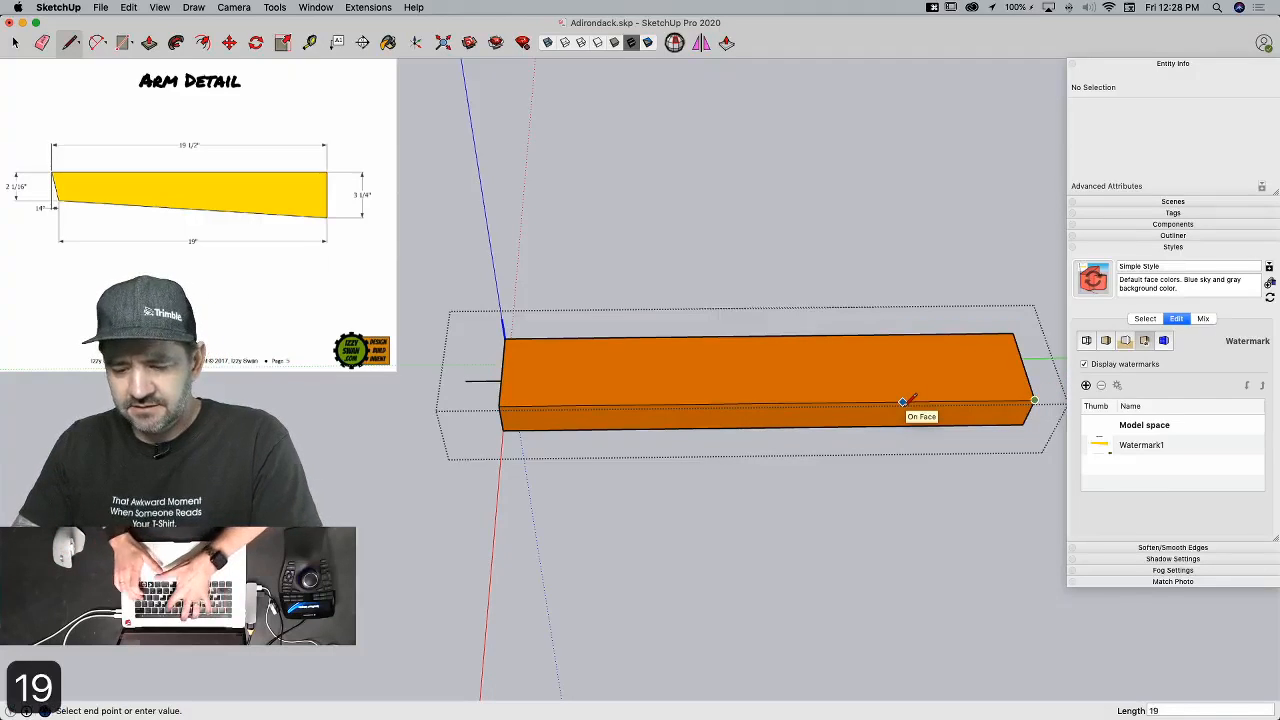
pyautogui.press('Return')
pyautogui.click(512, 405)
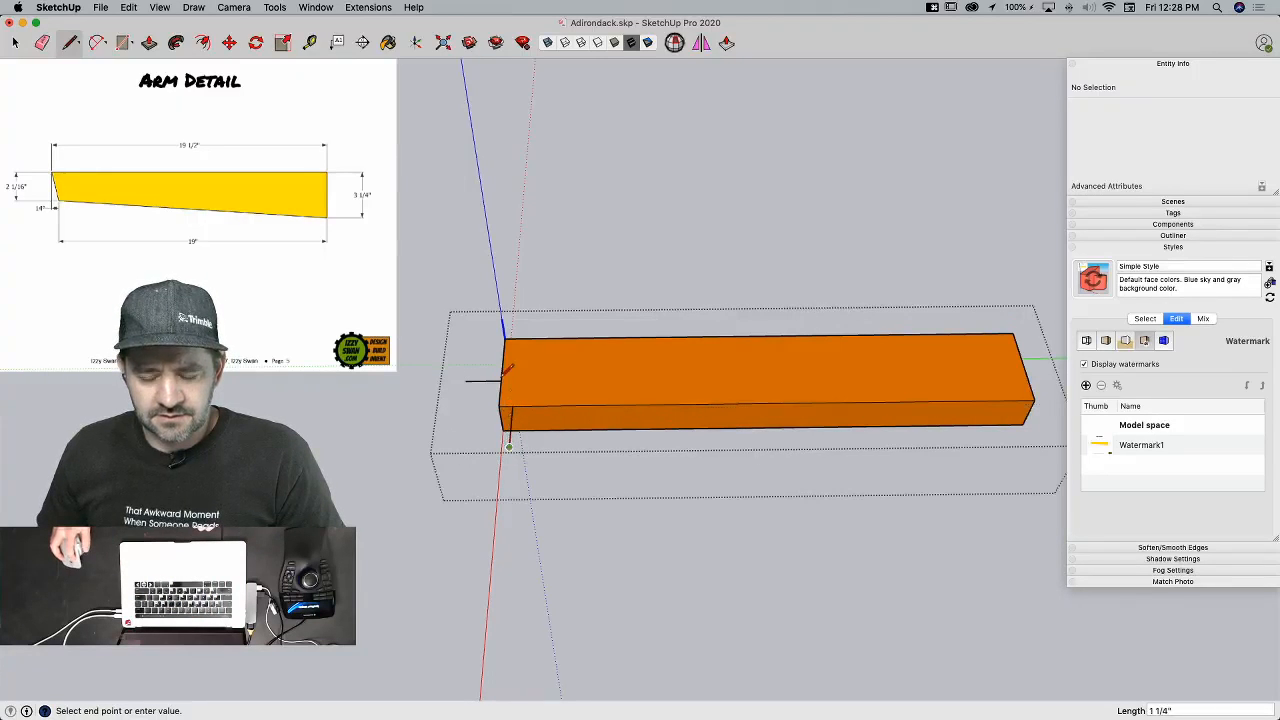
# Step: Draw a rectangle on the Arm's top face between the 2 1/16" and 19" marks and erase the overhanging marker lines
pyautogui.press('r')
pyautogui.click(512, 405)
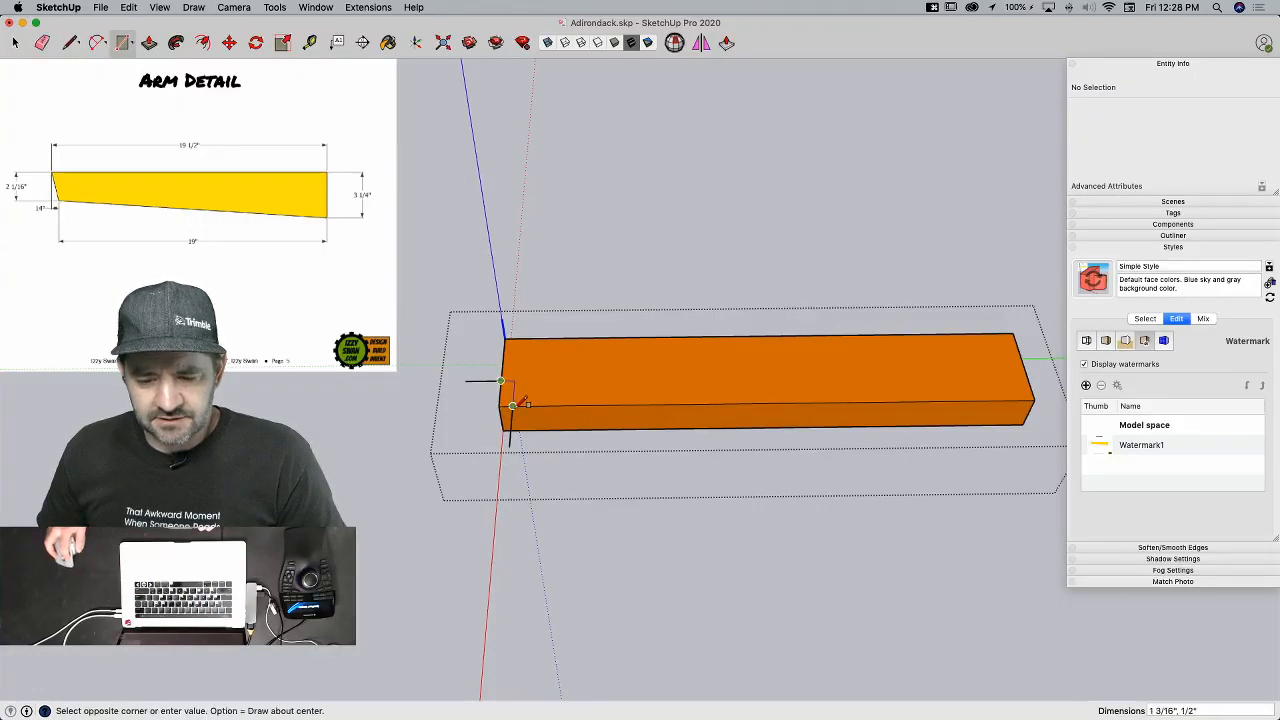
pyautogui.press('e')
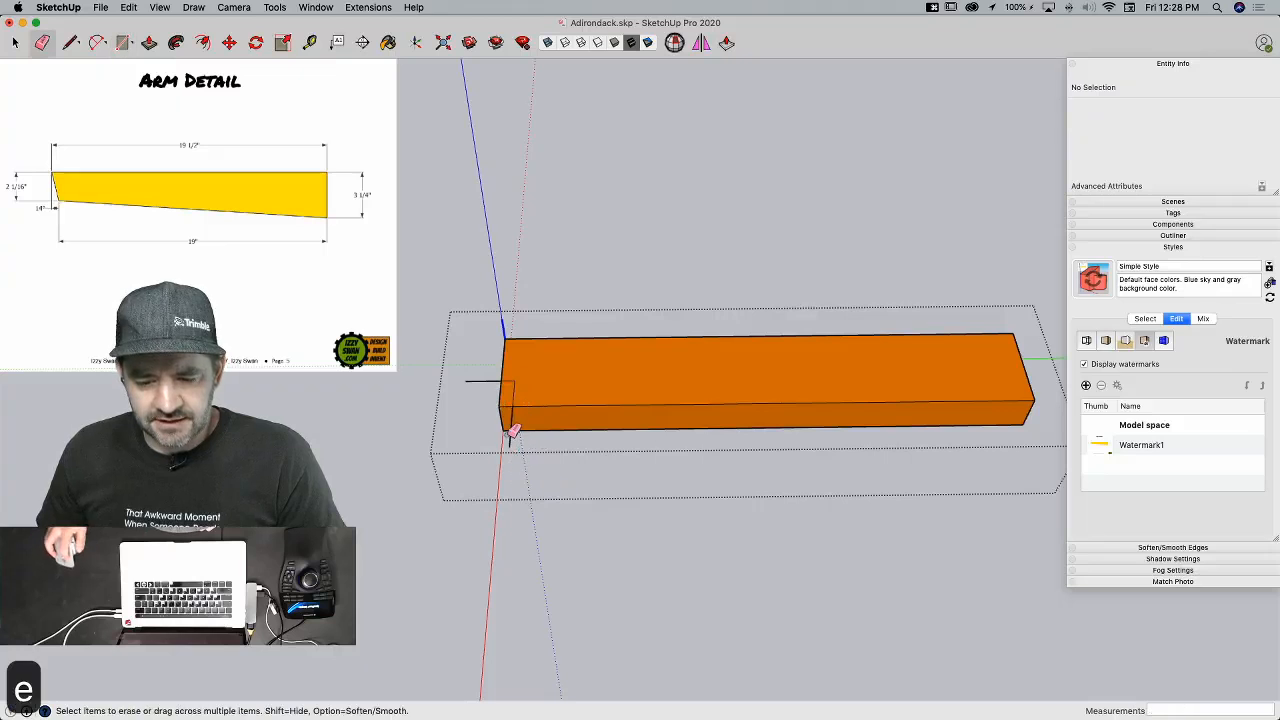
pyautogui.click(486, 381)
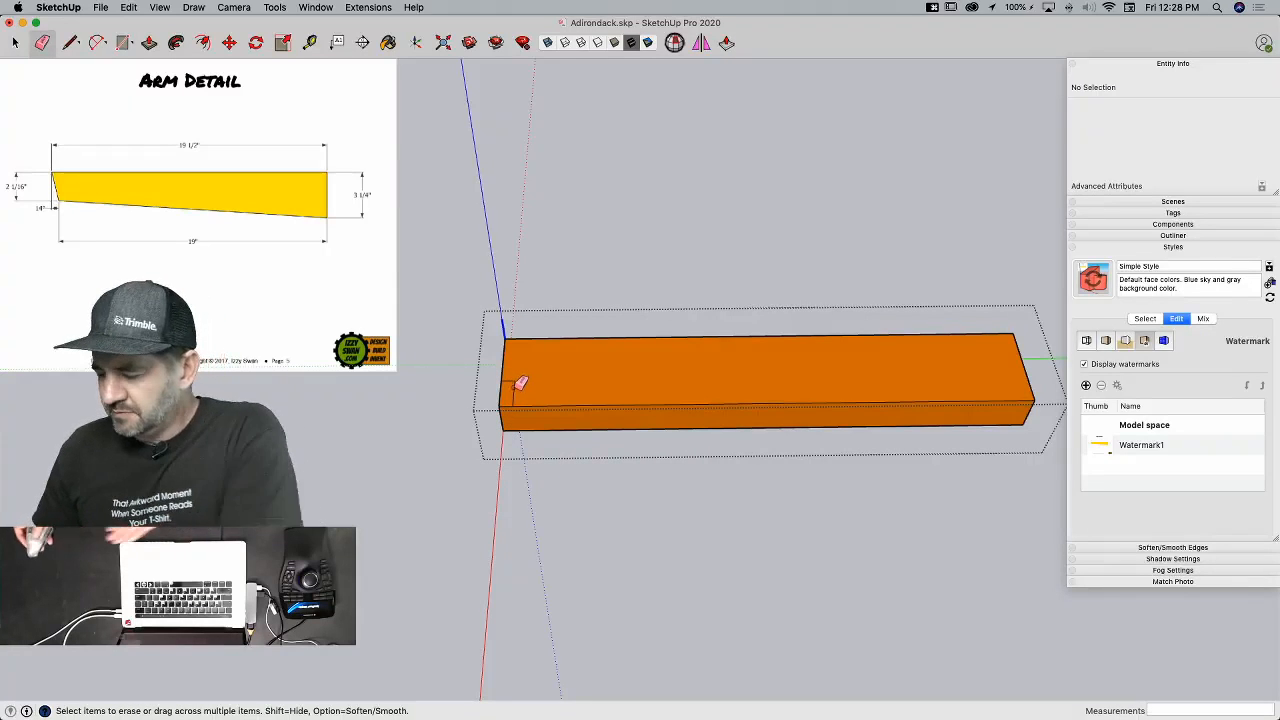
# Step: Draw the Arm's cut lines from its back corner through the rectangle's inner corner to the far front corner, then erase the leftover rectangle edges
pyautogui.press('l')
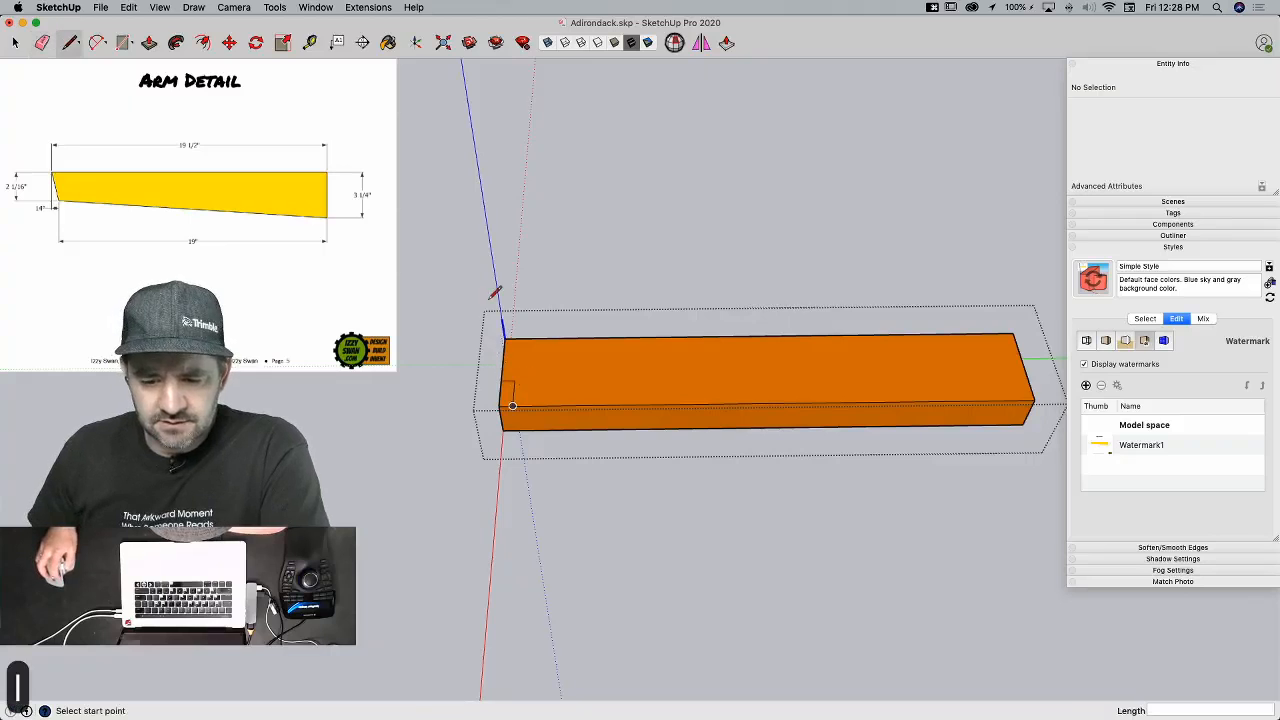
pyautogui.click(505, 337)
pyautogui.click(514, 379)
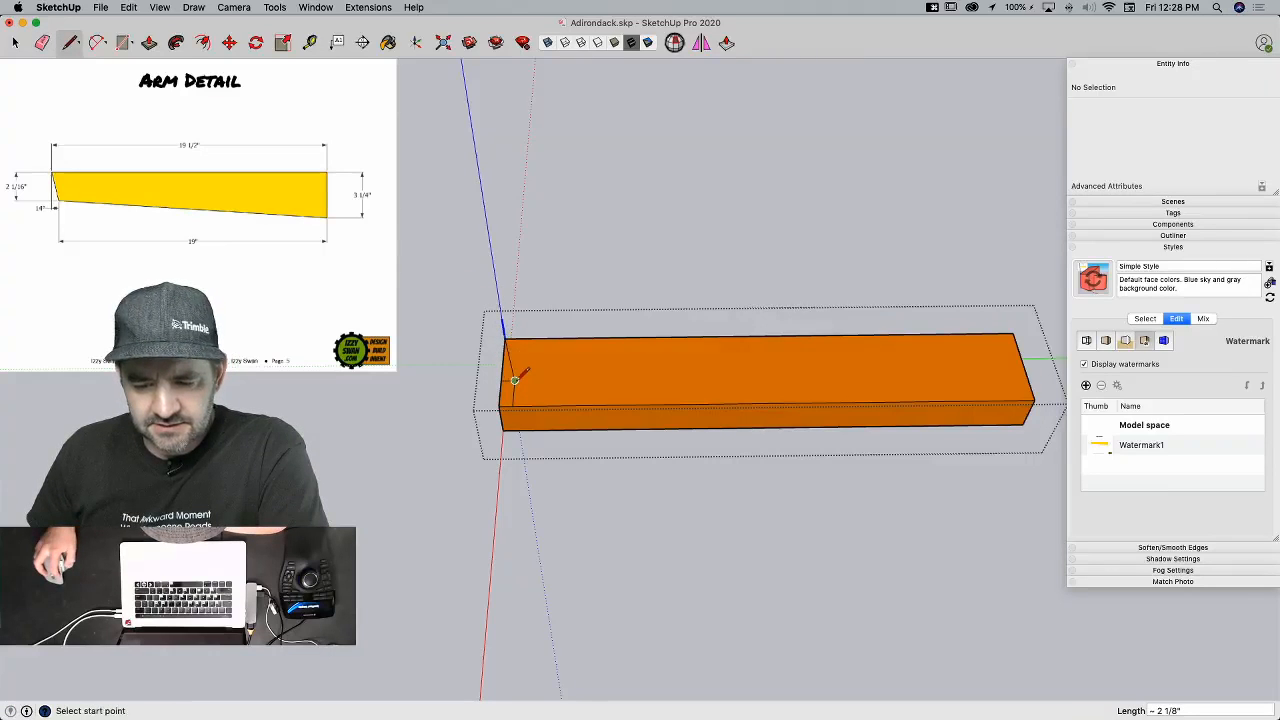
pyautogui.click(514, 380)
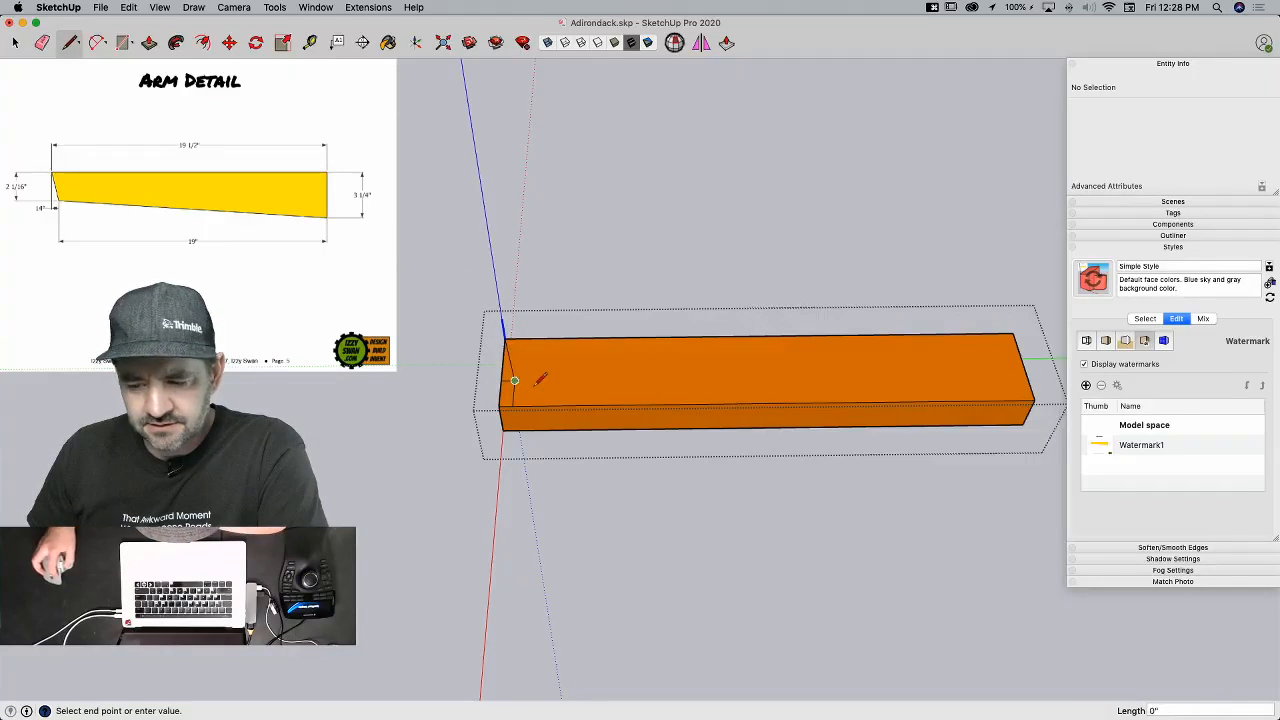
pyautogui.click(1035, 400)
pyautogui.press('e')
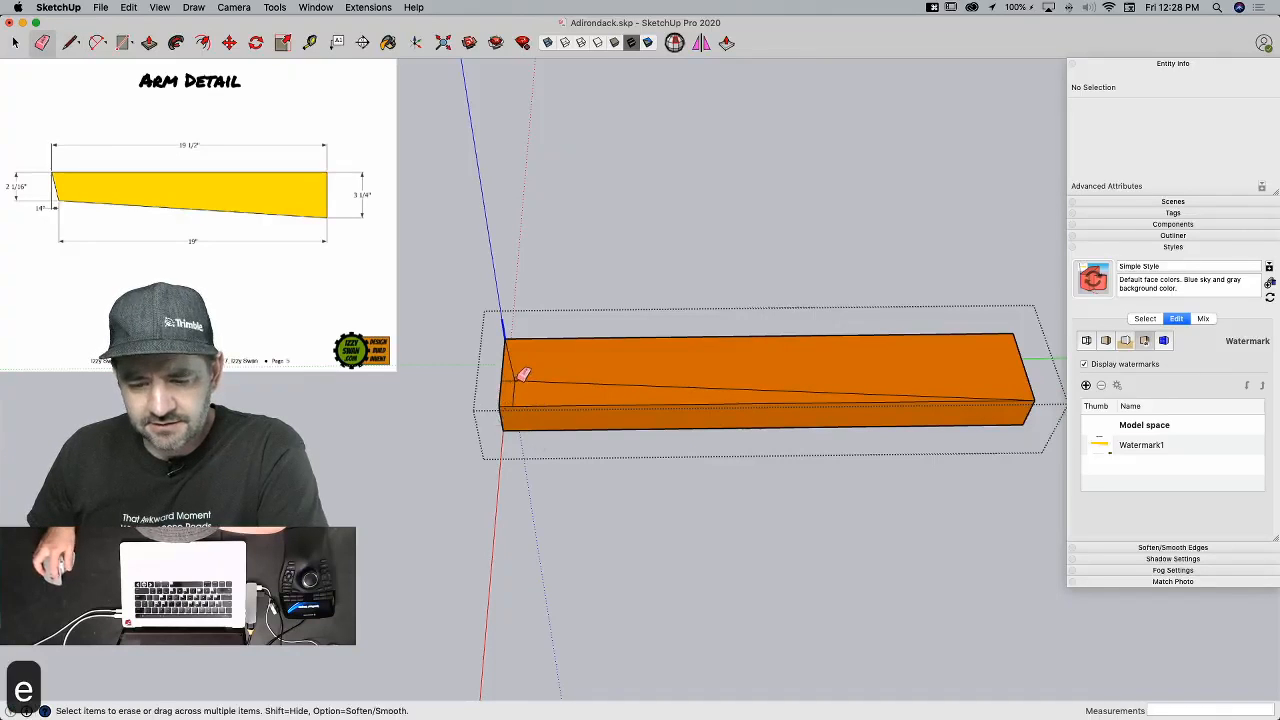
pyautogui.moveTo(513, 391); pyautogui.dragTo(515, 399)
# Step: Push/Pull the waste area down through the Arm's full thickness to remove it and exit the component
pyautogui.press('p')
pyautogui.click(514, 410)
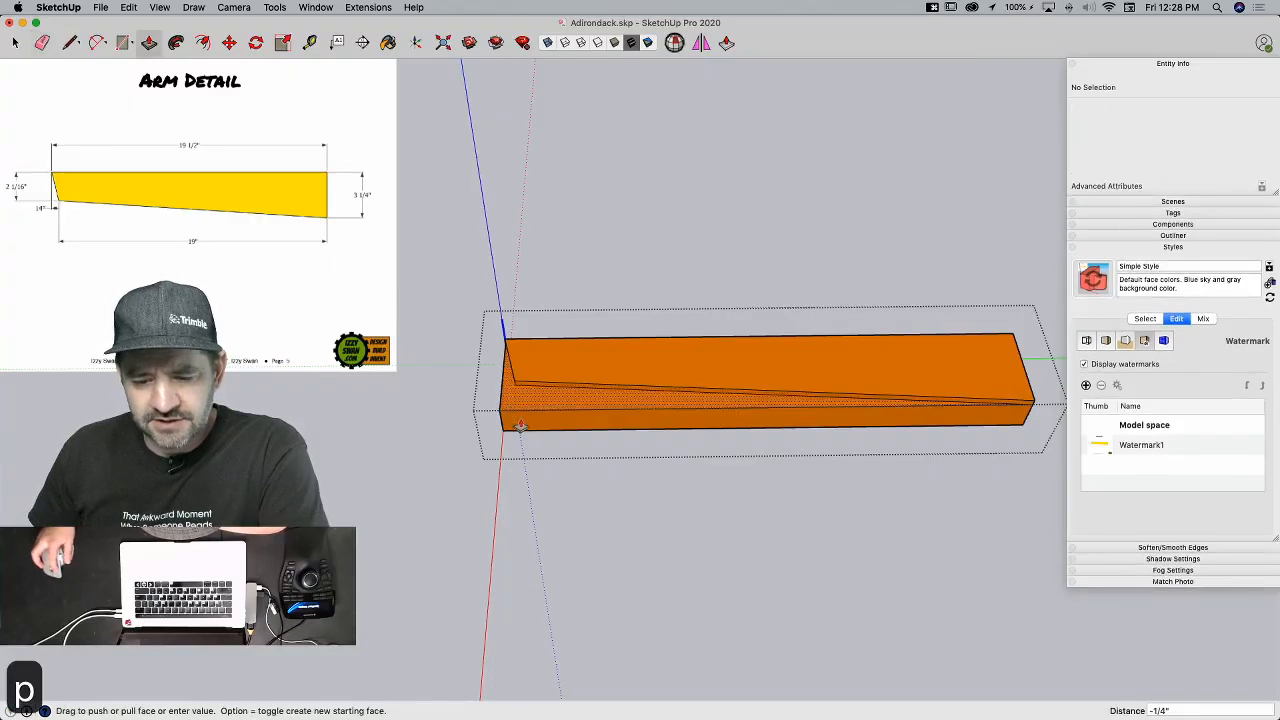
pyautogui.click(531, 506)
pyautogui.press('space')
pyautogui.click(500, 478)
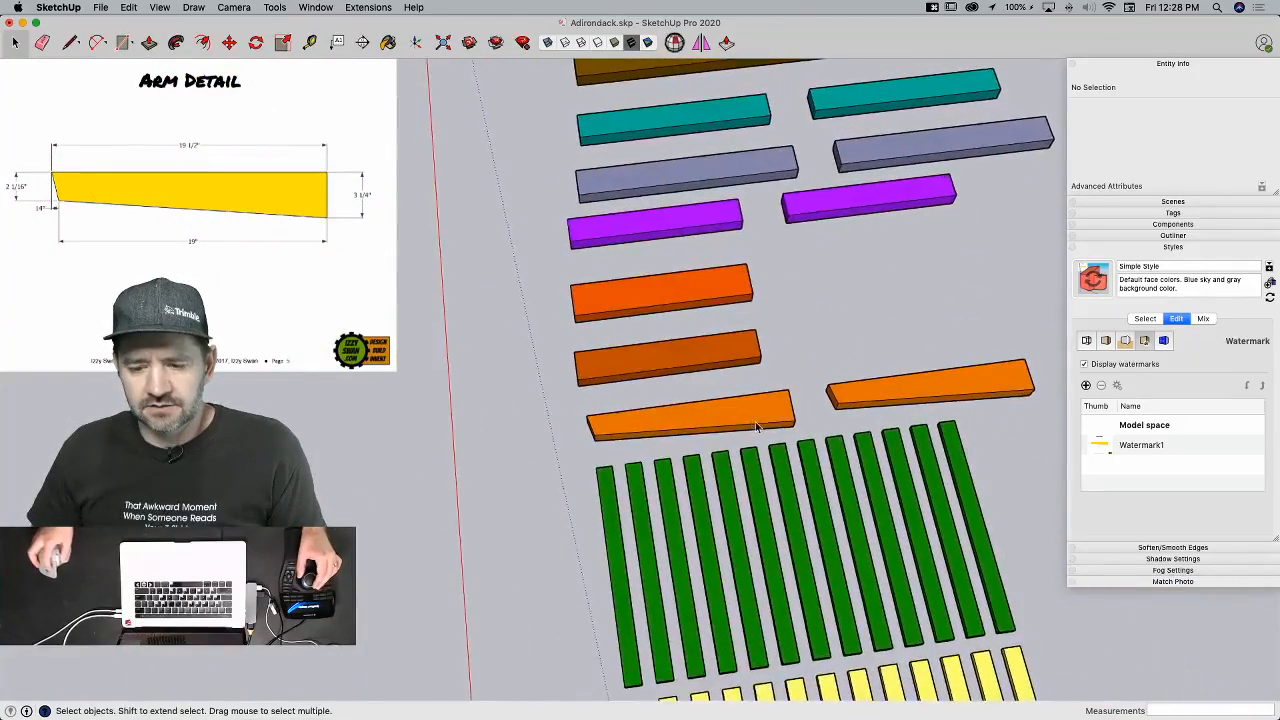
# Step: Replace the image of Watermark1 with the Back Leg drawing screenshot from the Desktop
pyautogui.click(1132, 449)
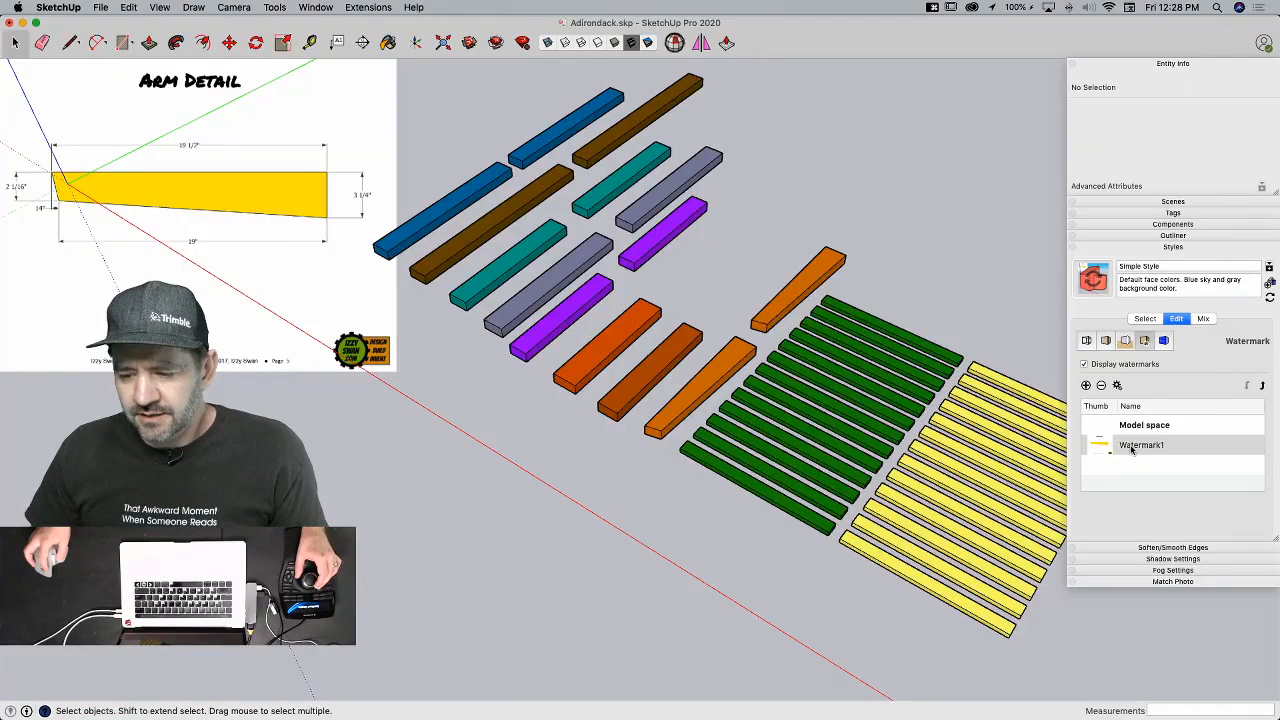
pyautogui.doubleClick(1132, 449)
pyautogui.click(720, 180)
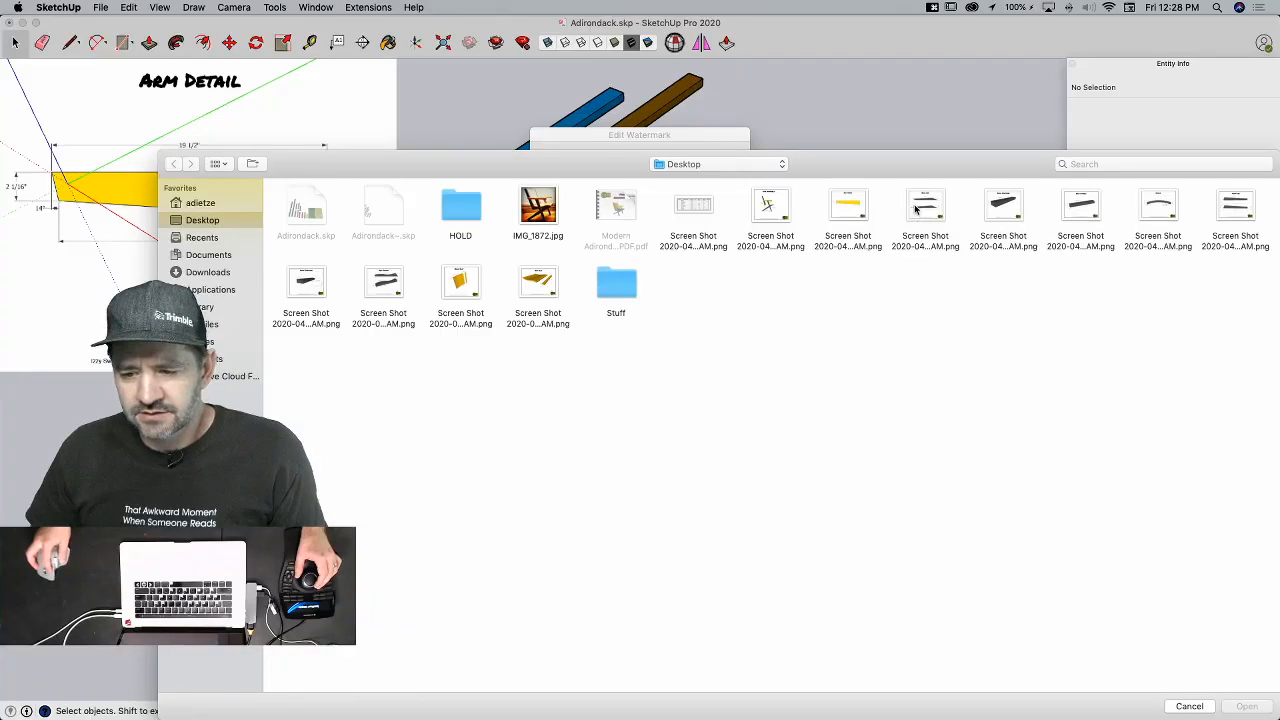
pyautogui.doubleClick(925, 208)
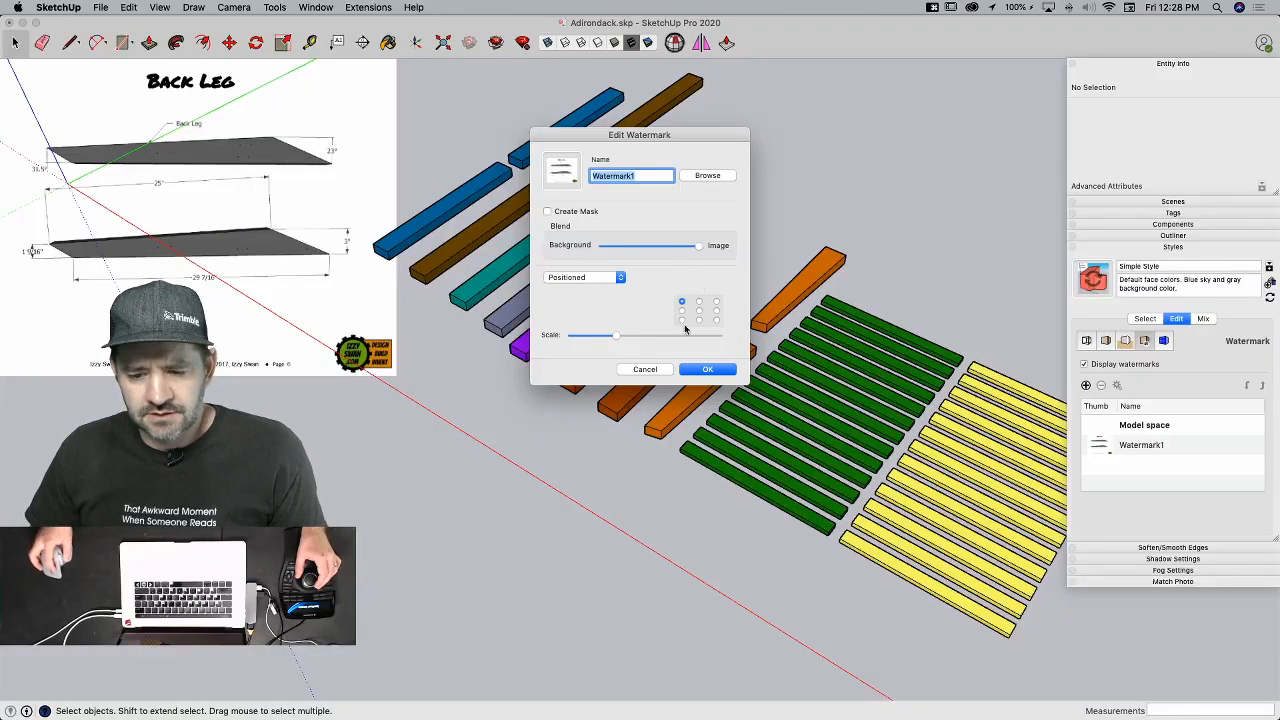
pyautogui.click(707, 370)
# Step: Open the nearer brown Back Leg component for editing
pyautogui.moveTo(455, 395); pyautogui.dragTo(602, 297, button='middle')
pyautogui.click(590, 292)
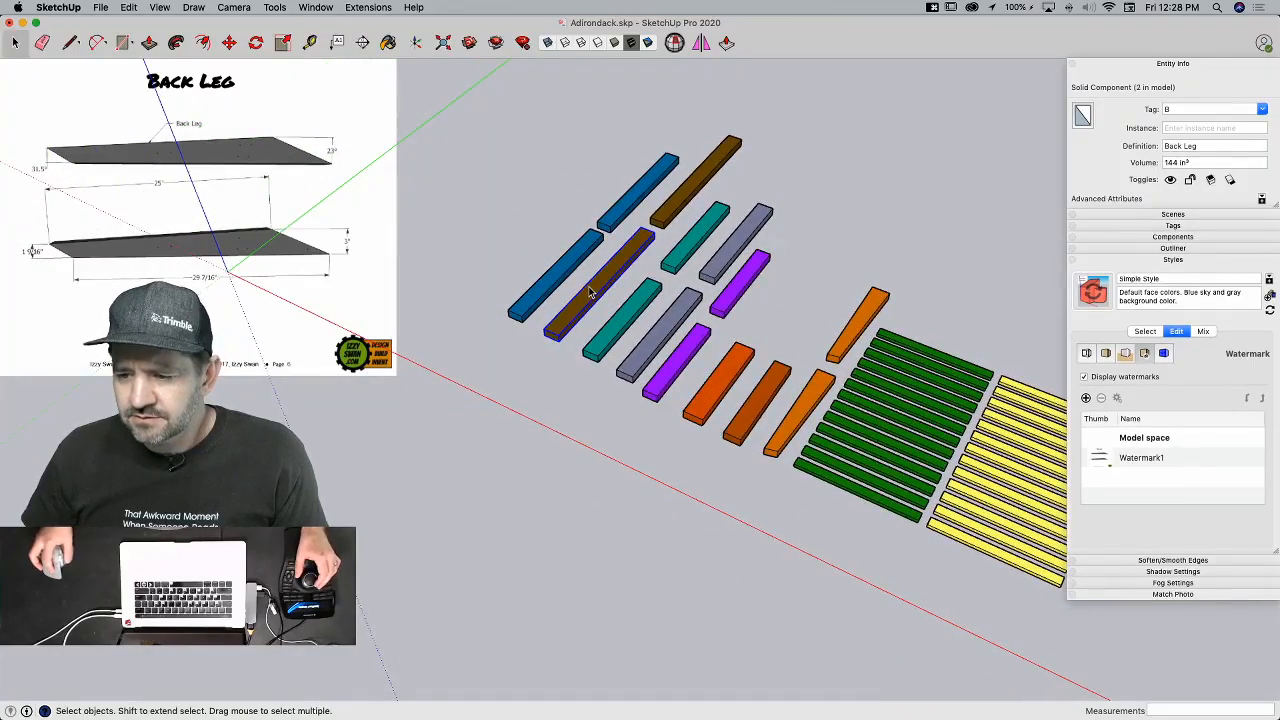
pyautogui.scroll(6, 590, 290)
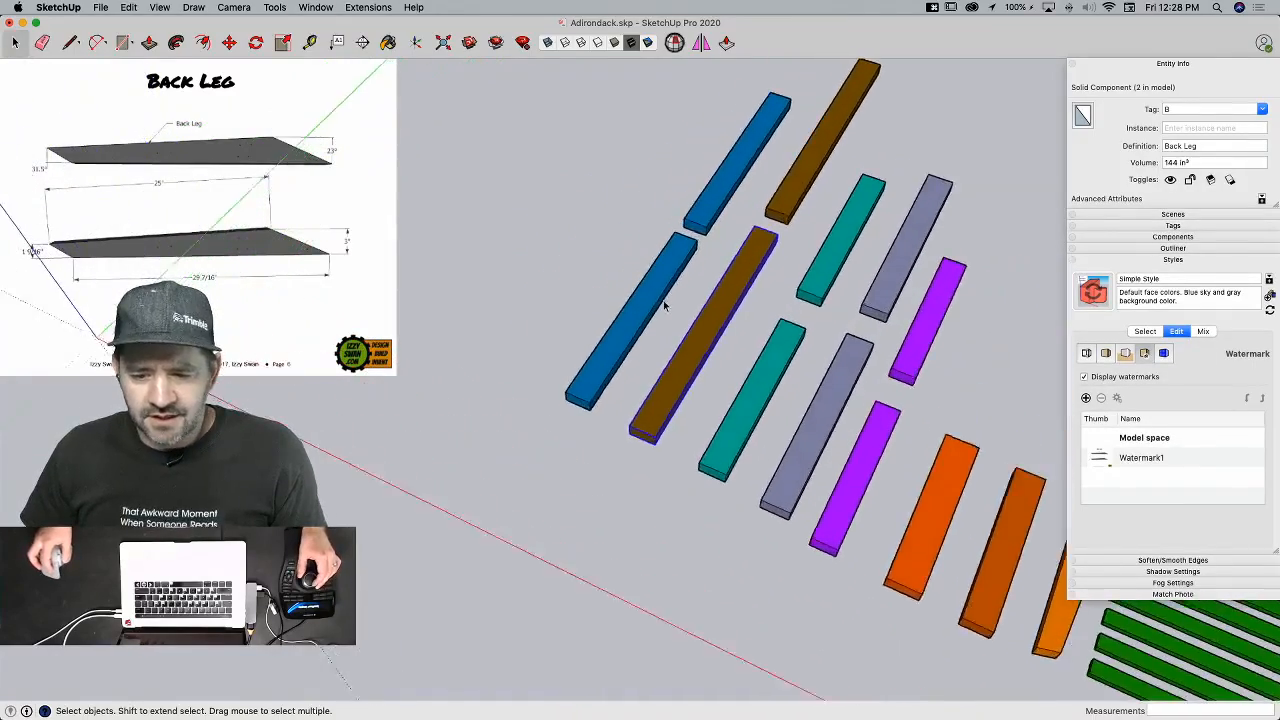
pyautogui.moveTo(664, 305); pyautogui.dragTo(682, 336, button='middle')
pyautogui.doubleClick(682, 336)
pyautogui.scroll(3, 681, 339)
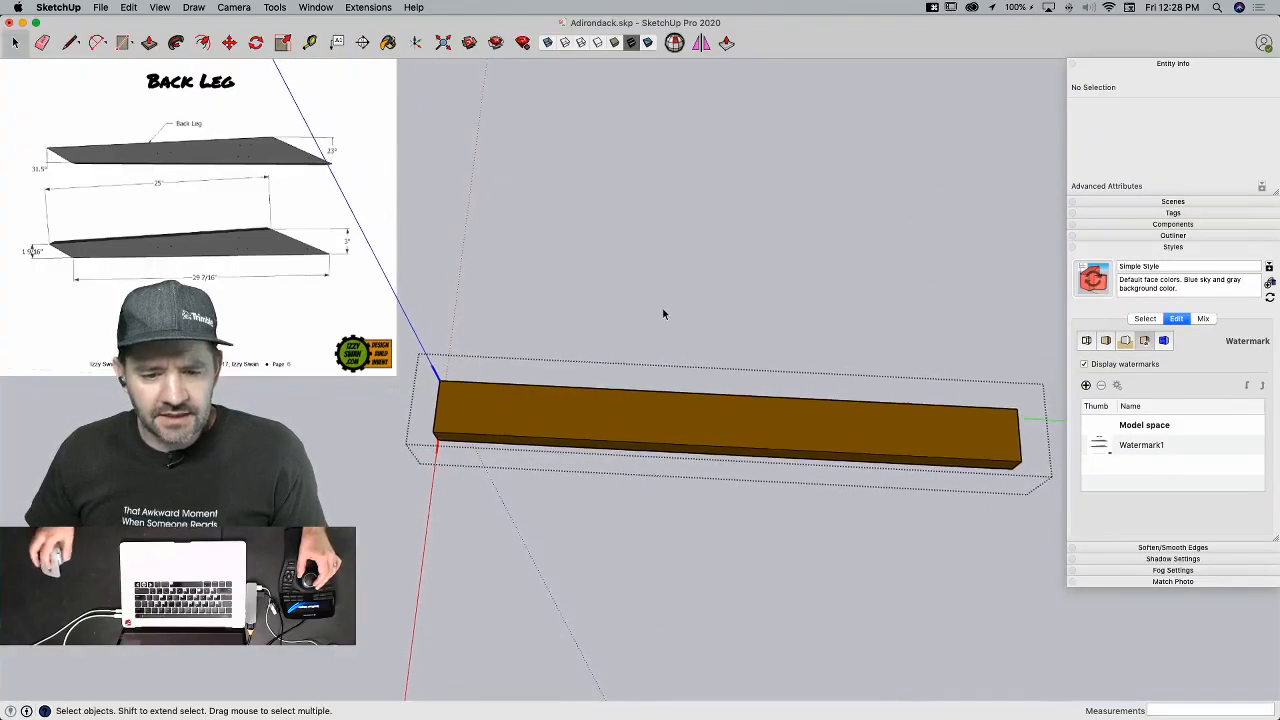
# Step: Draw a 27 7/16" line along the Back Leg's front long edge from its far corner, then mark its end with a line off the board
pyautogui.press('l')
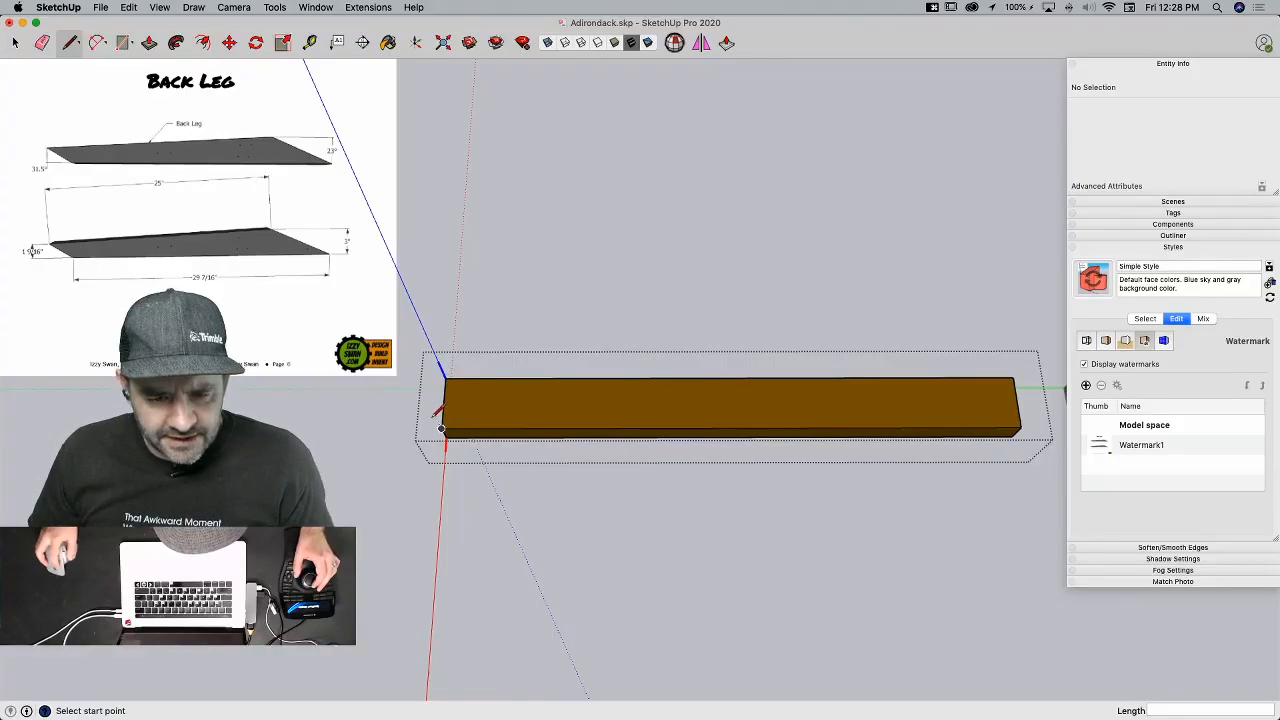
pyautogui.click(1020, 428)
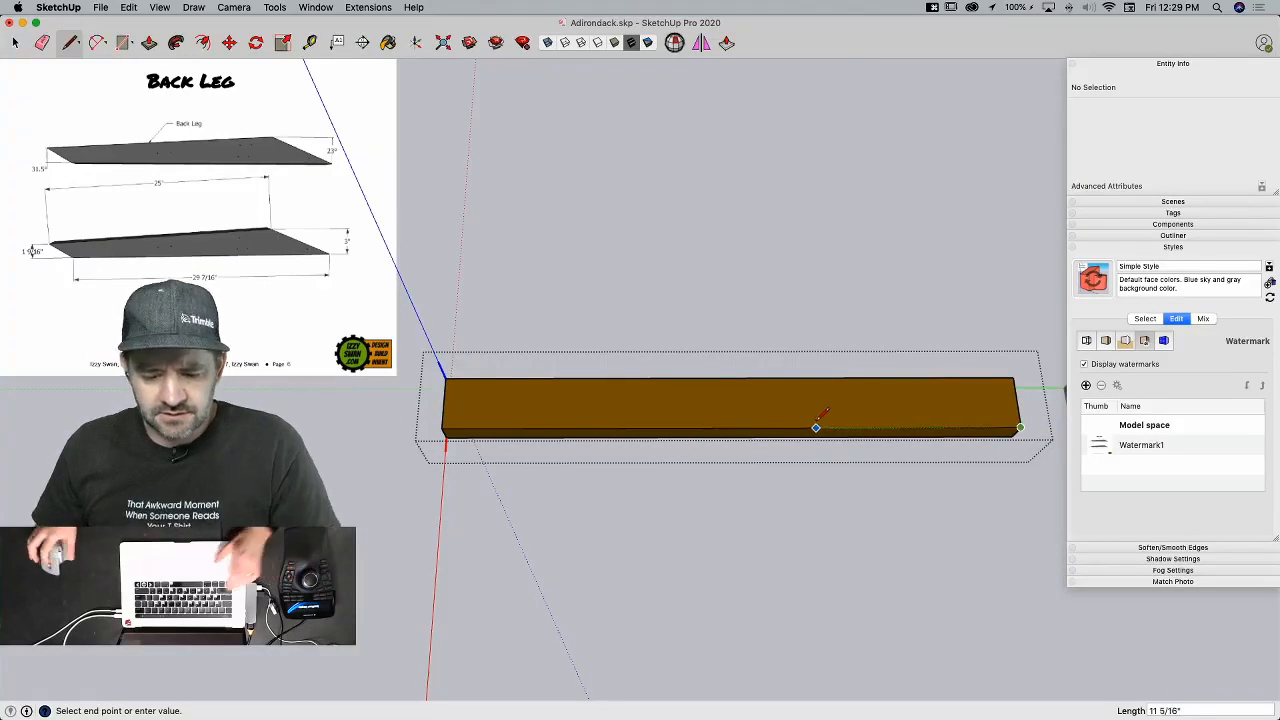
pyautogui.write('27')
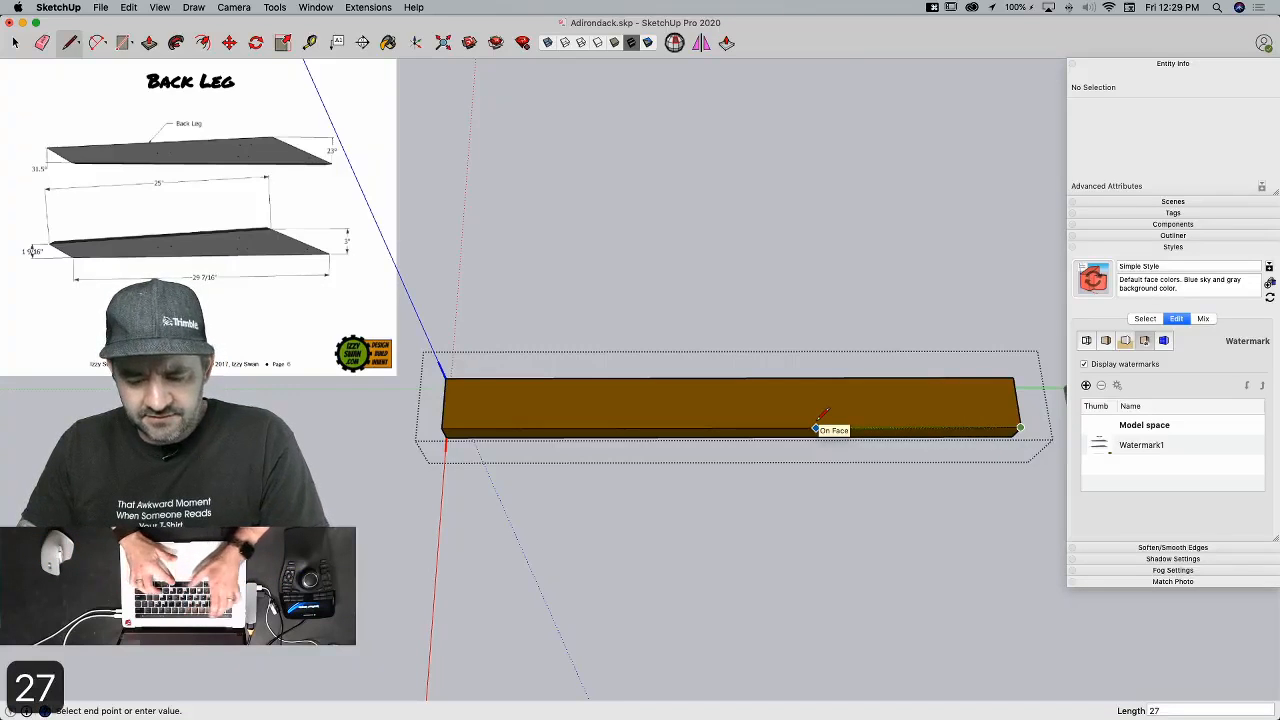
pyautogui.write(' 7/16')
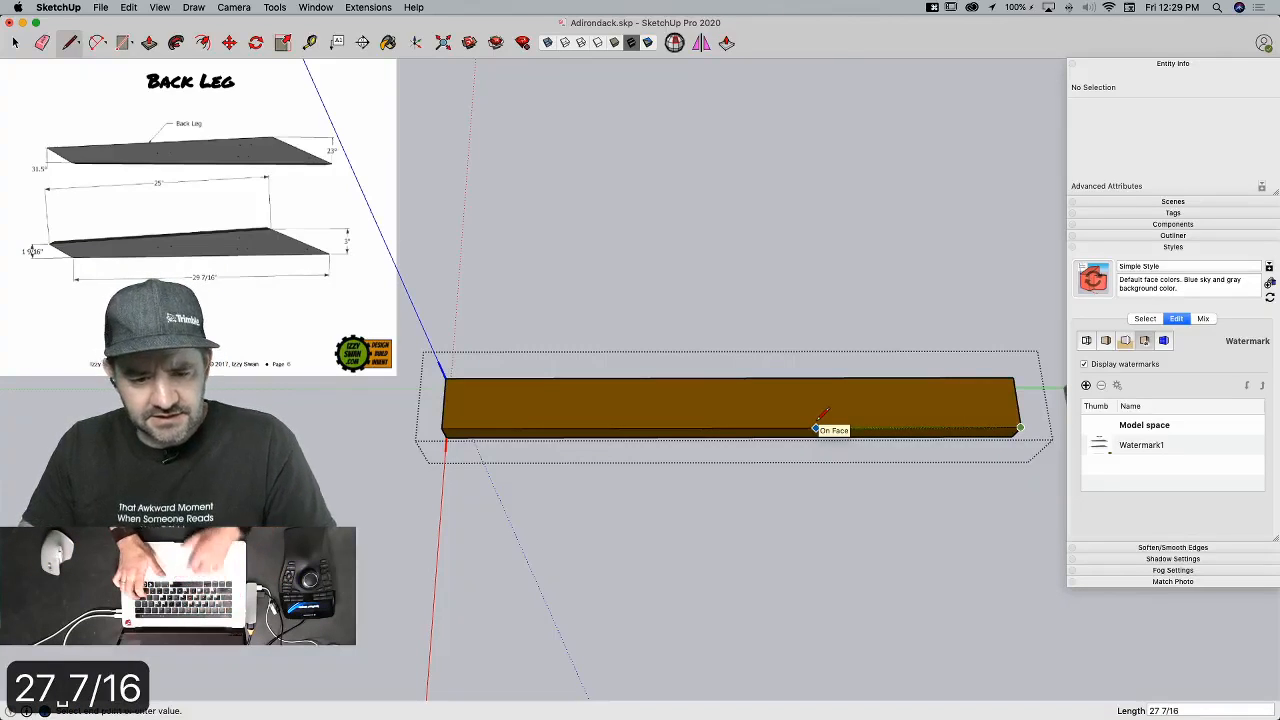
pyautogui.press('Return')
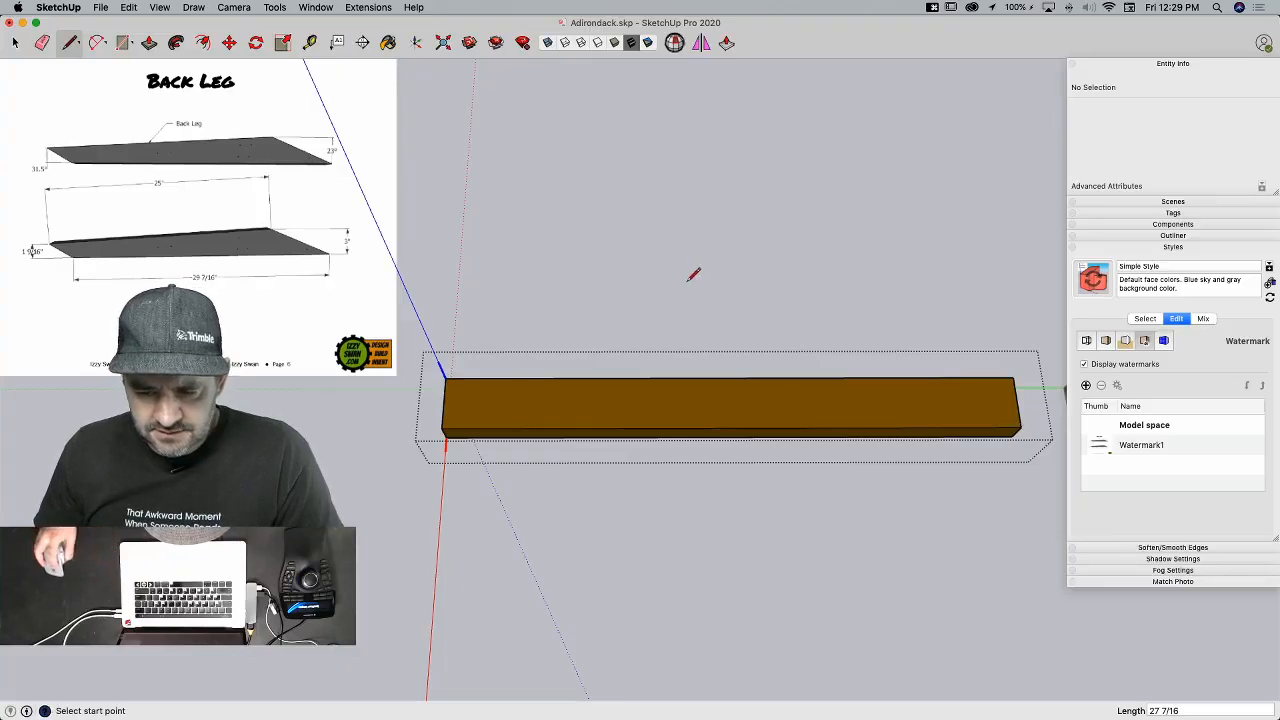
pyautogui.click(524, 428)
pyautogui.click(521, 491)
pyautogui.press('Escape')
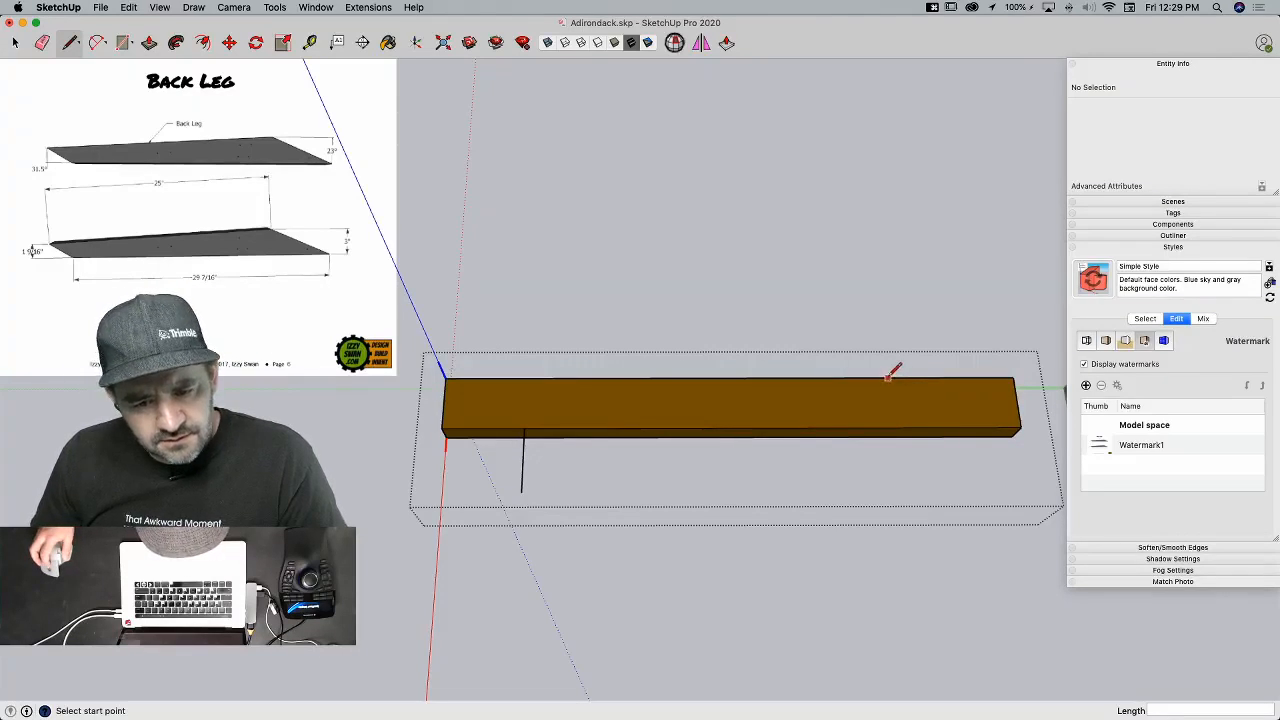
# Step: Measure the width of the Back Leg's far end corner to corner with the Line tool
pyautogui.click(1020, 427)
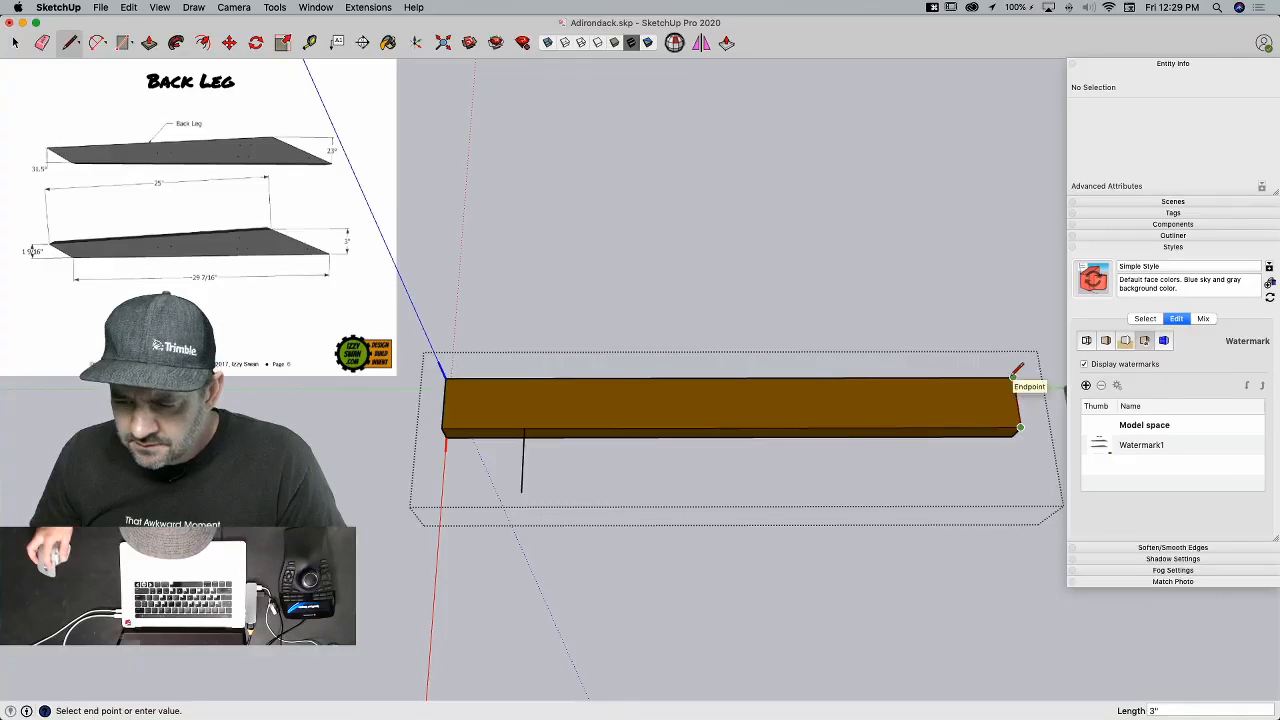
pyautogui.click(1018, 378)
pyautogui.press('Escape')
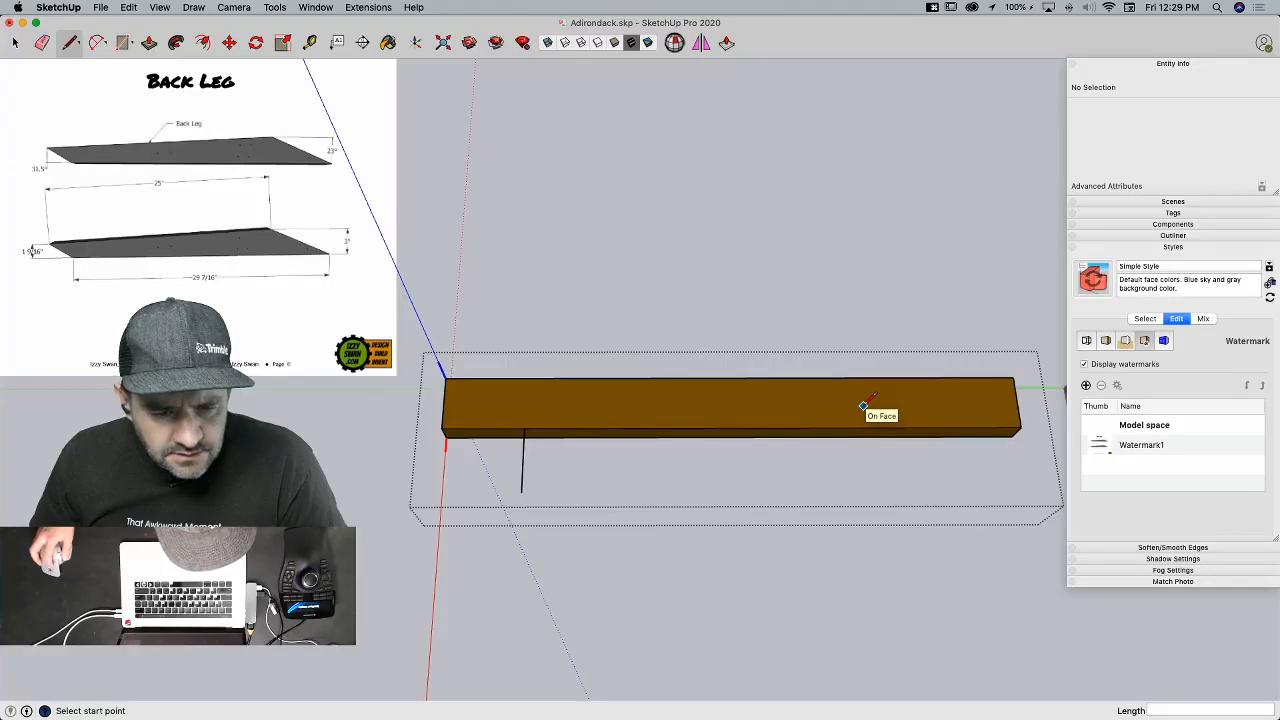
# Step: Draw a 1 9/16" line across the face from the 27 7/16" mark and continue it parallel to the long edge to the near end
pyautogui.click(522, 427)
pyautogui.write('1')
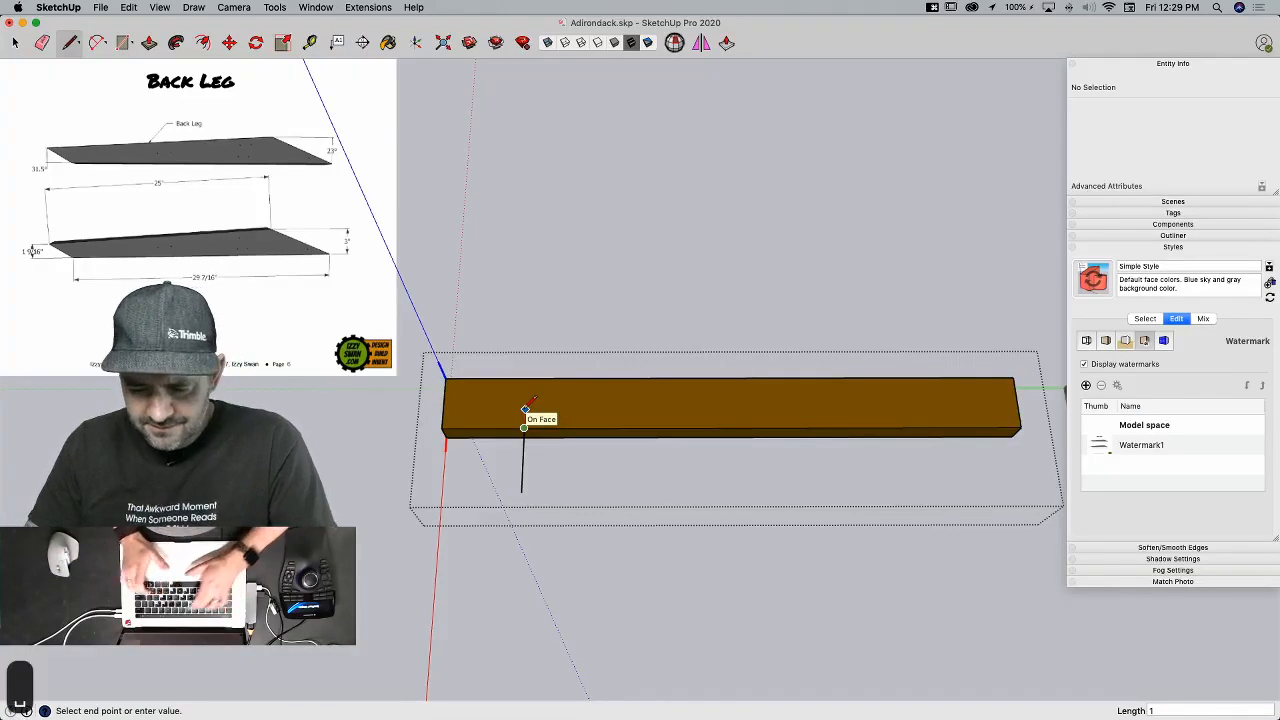
pyautogui.write(' 9/16')
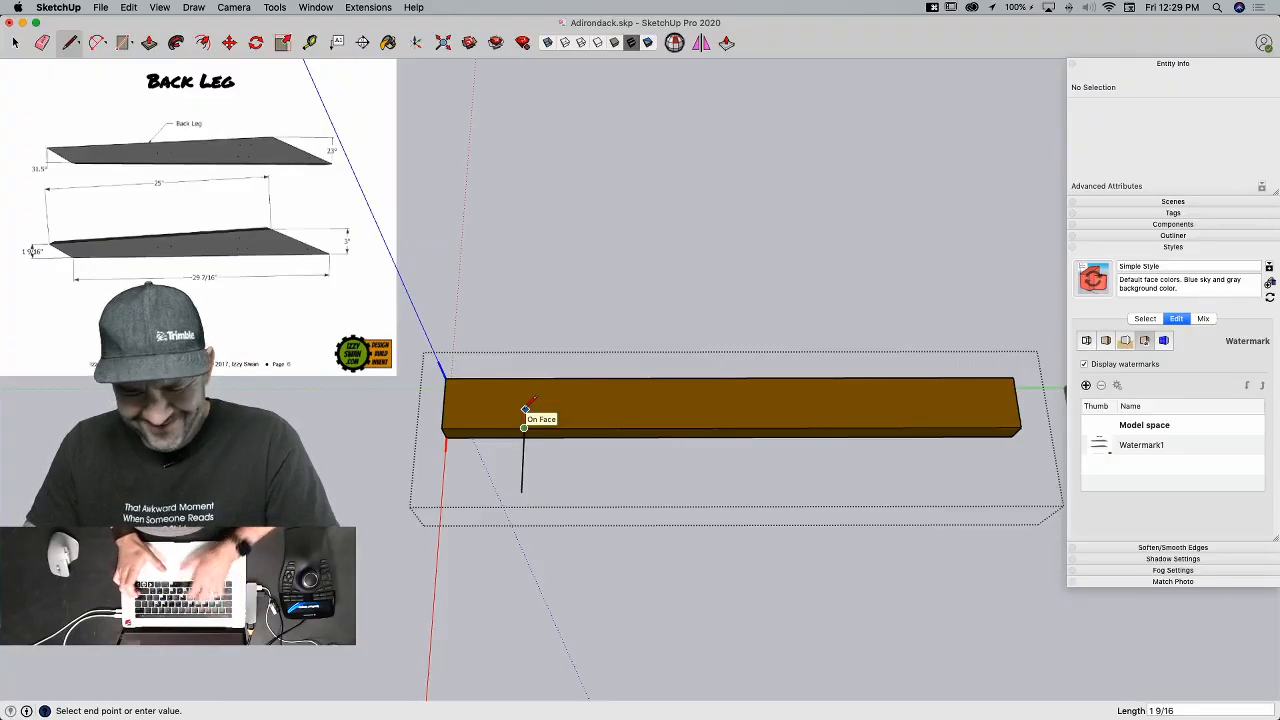
pyautogui.press('Return')
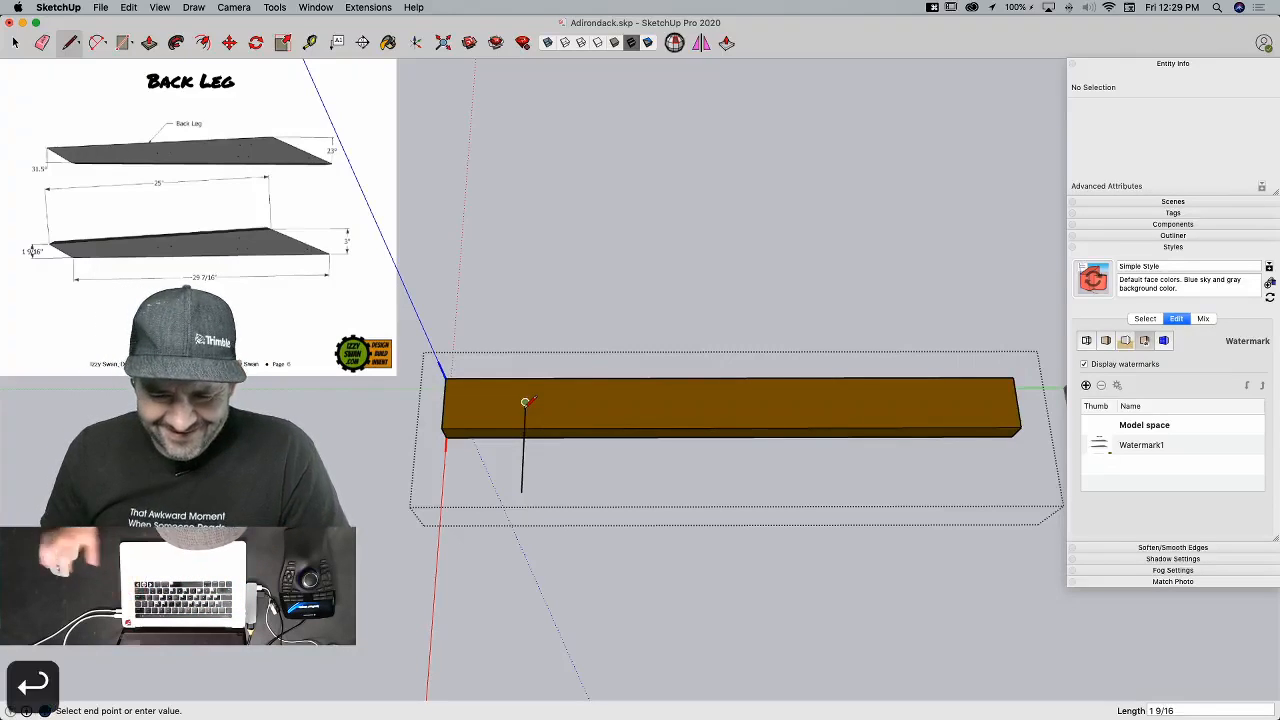
pyautogui.click(444, 401)
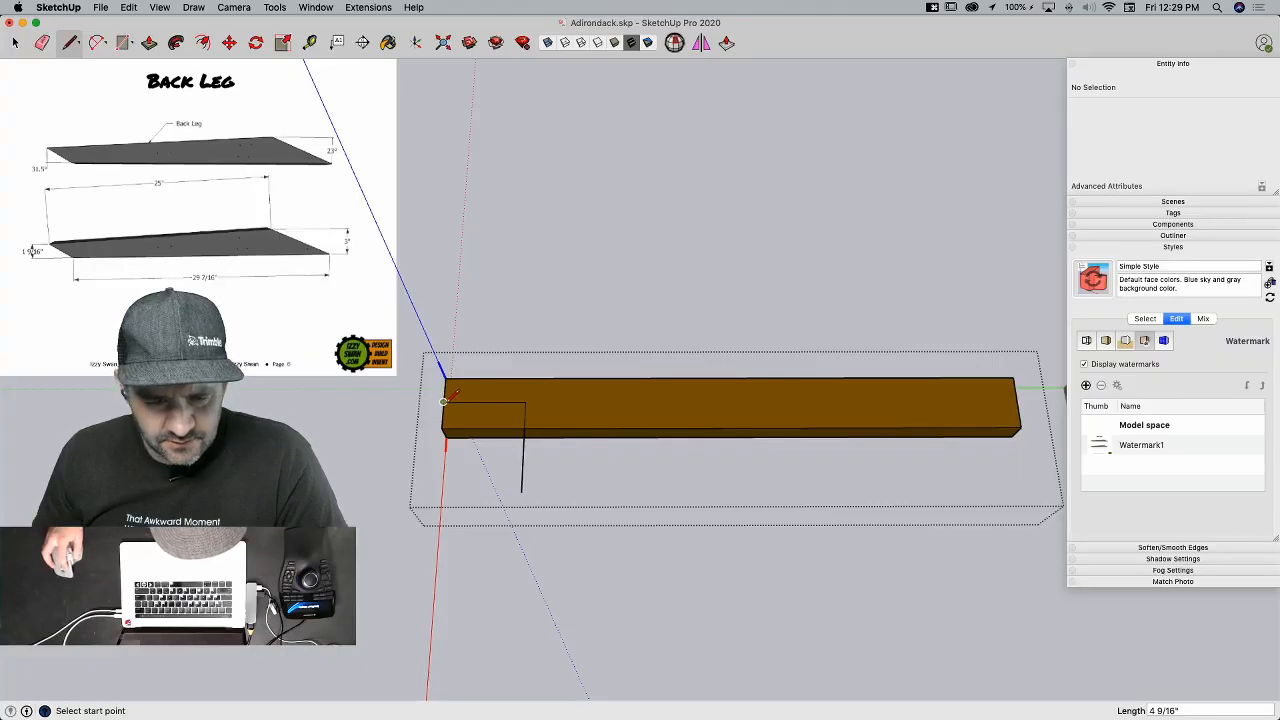
# Step: Draw the diagonal cut line from the 1 9/16" point on the near end to the 27 7/16" mark and erase the construction lines
pyautogui.click(444, 402)
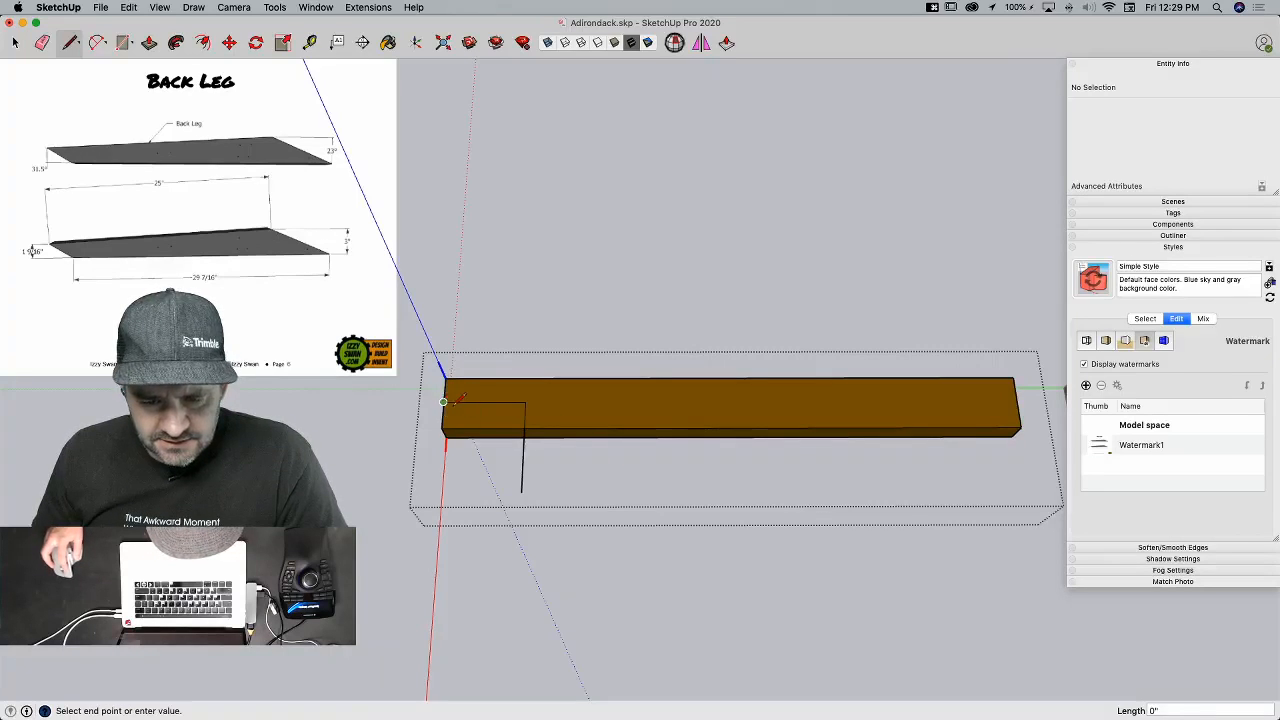
pyautogui.click(524, 428)
pyautogui.press('e')
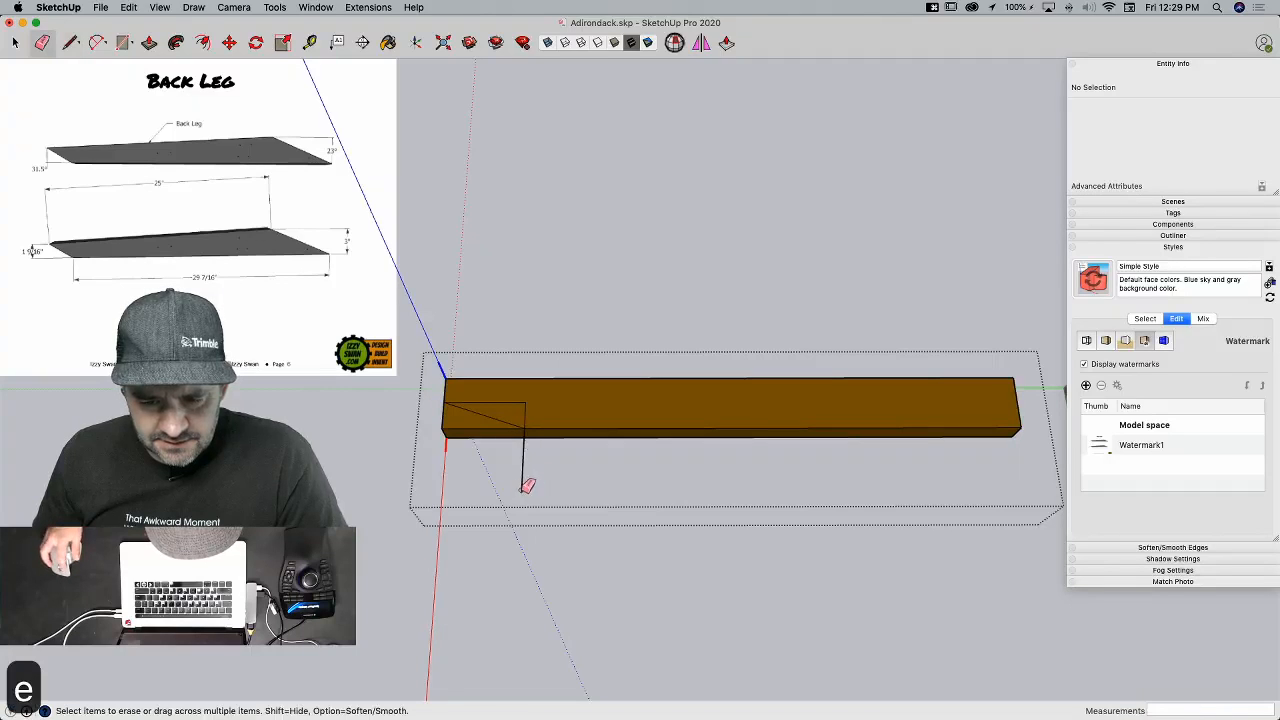
pyautogui.moveTo(527, 400); pyautogui.dragTo(533, 413)
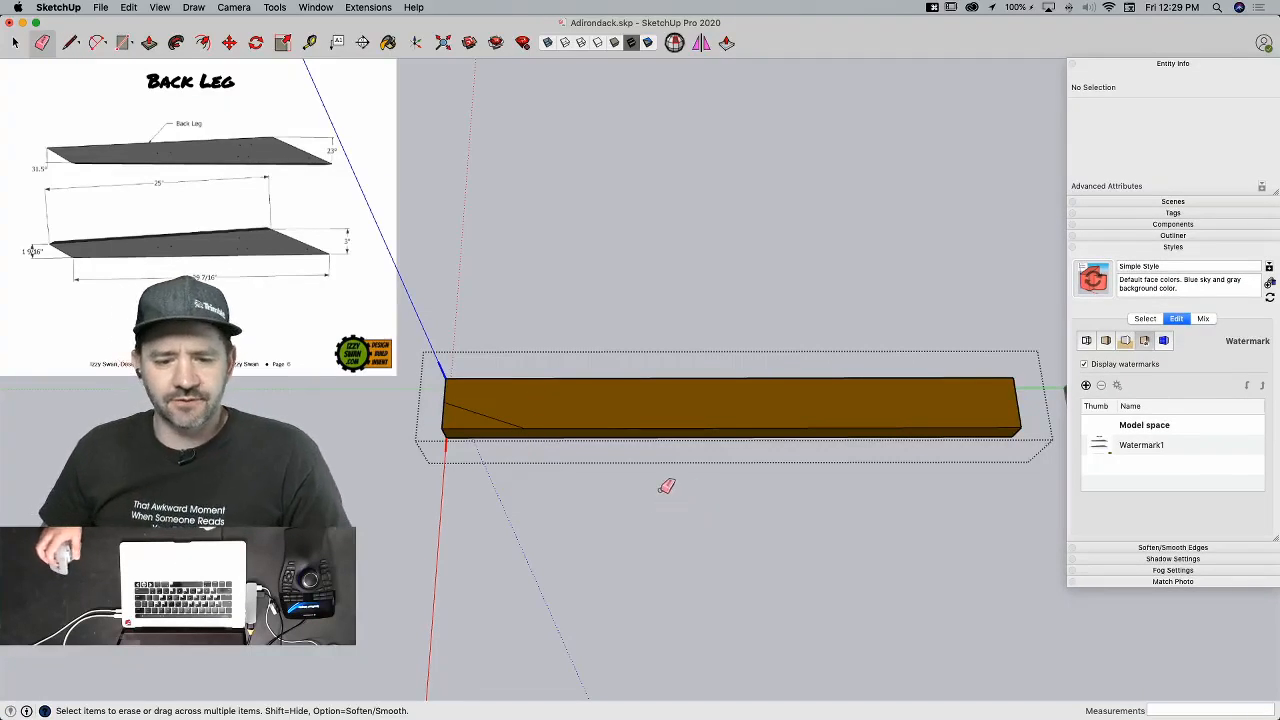
# Step: Draw a 25" line along the Back Leg's length, starting at the 1 9/16" point on the near end
pyautogui.press('l')
pyautogui.click(443, 401)
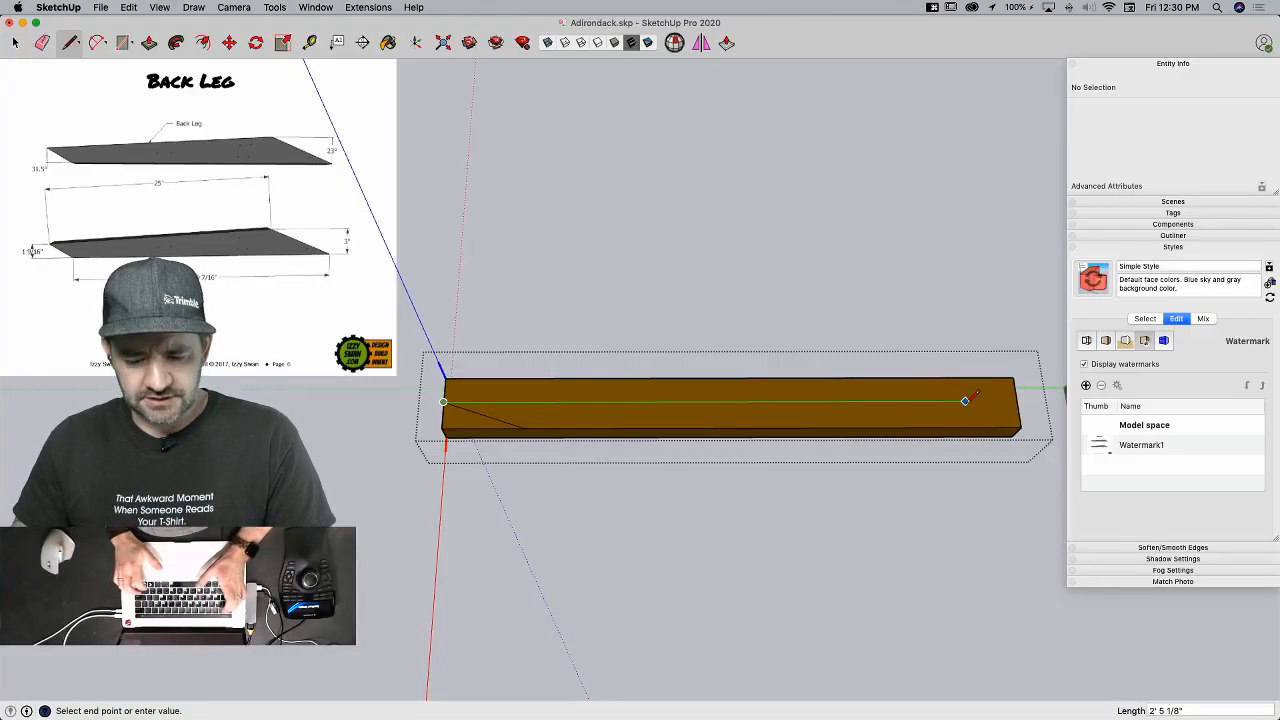
pyautogui.write('25')
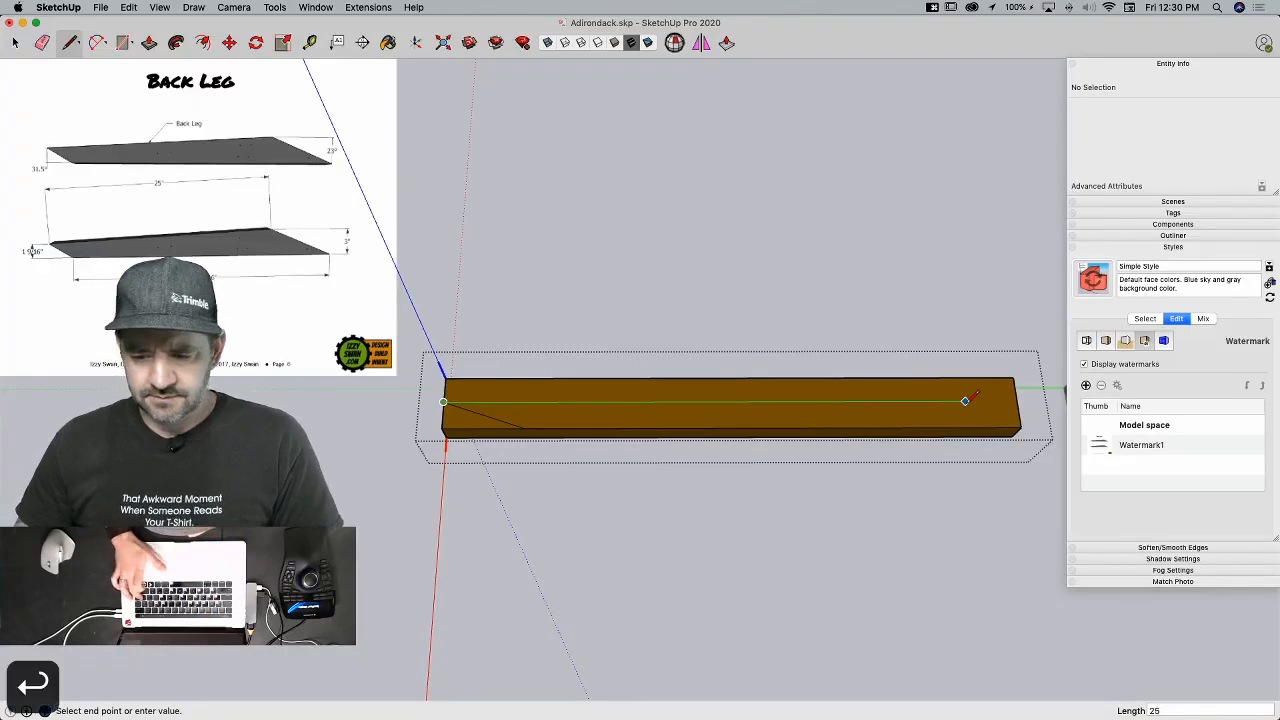
pyautogui.press('Return')
pyautogui.press('space')
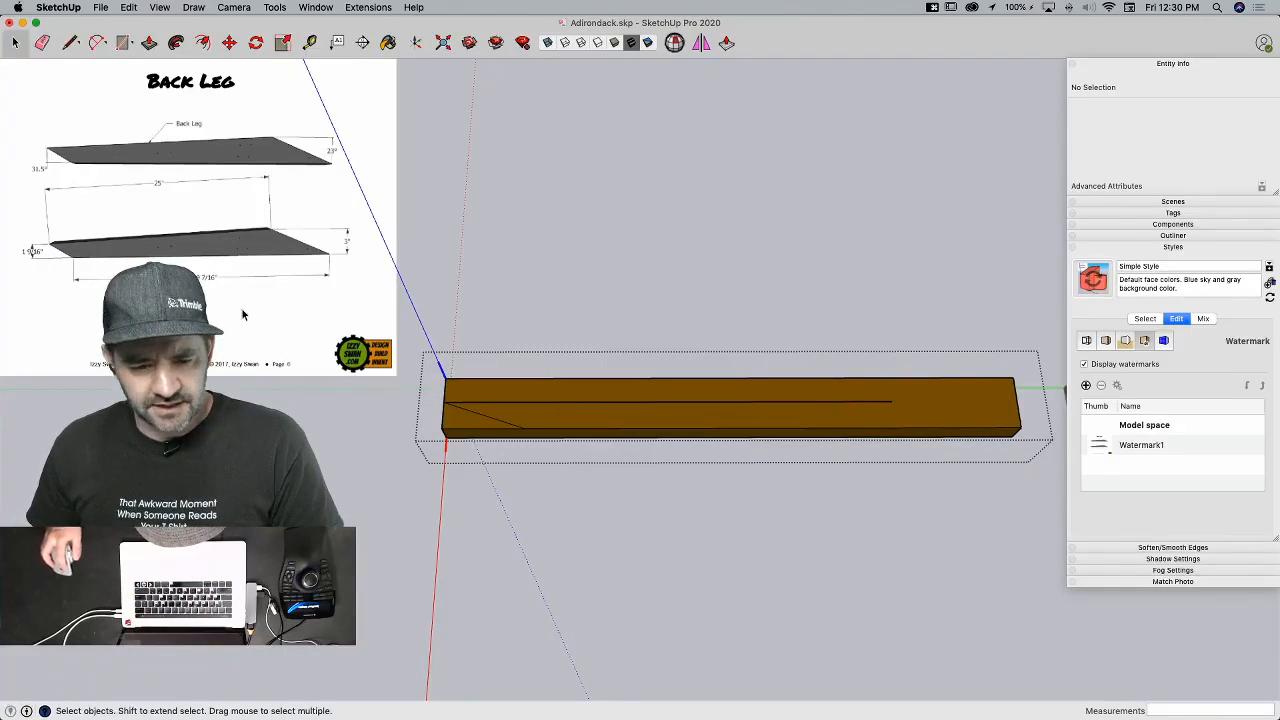
pyautogui.press('q')
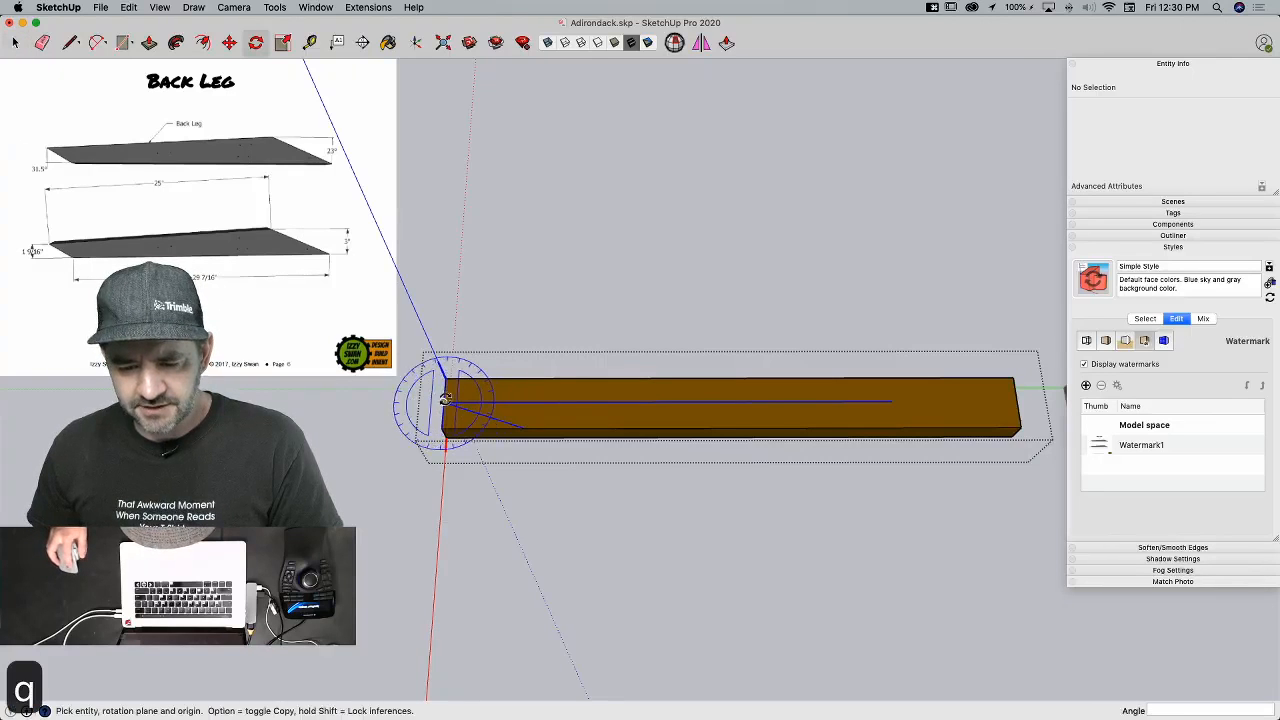
pyautogui.click(443, 402)
pyautogui.click(891, 400)
pyautogui.scroll(5, 893, 376)
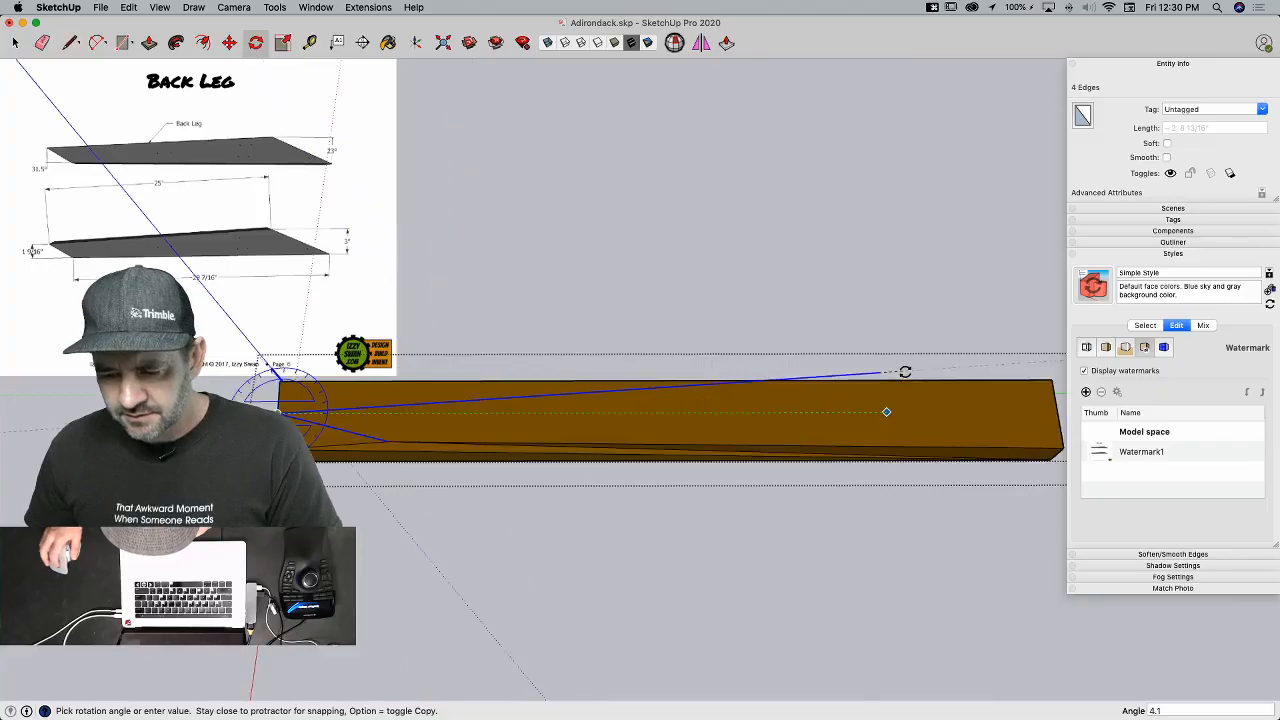
pyautogui.scroll(3, 886, 380)
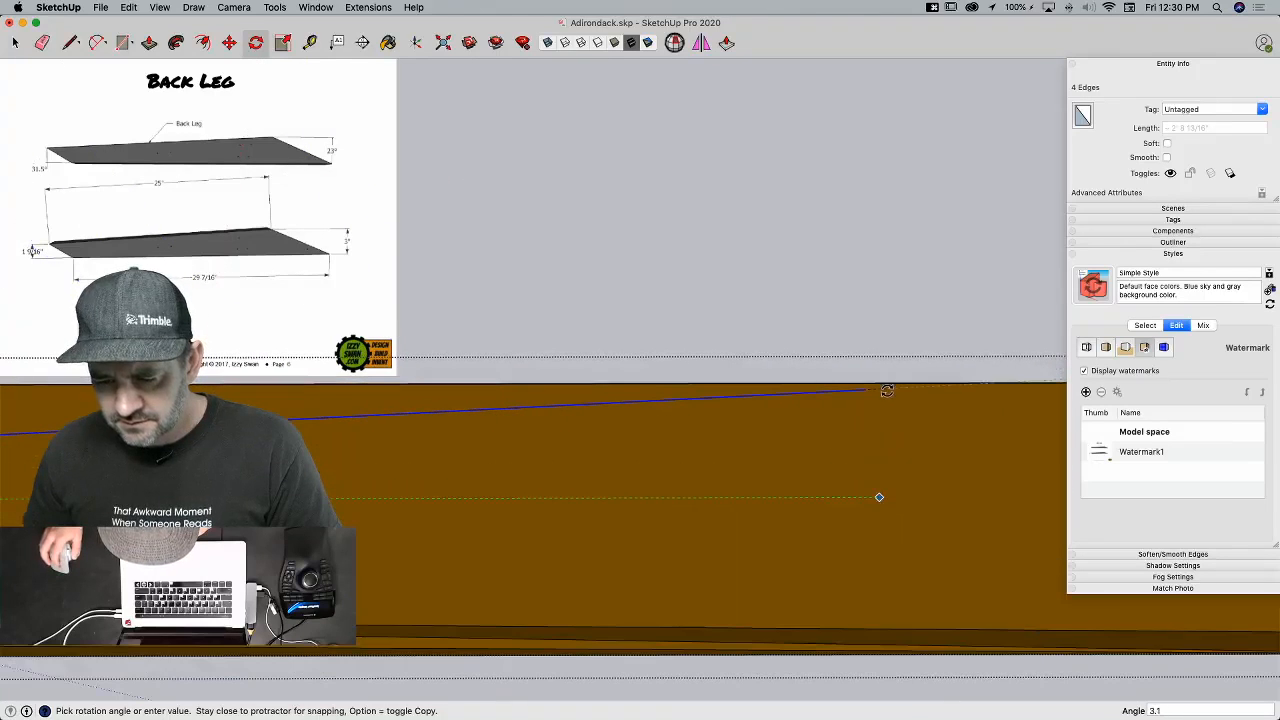
pyautogui.scroll(3, 883, 385)
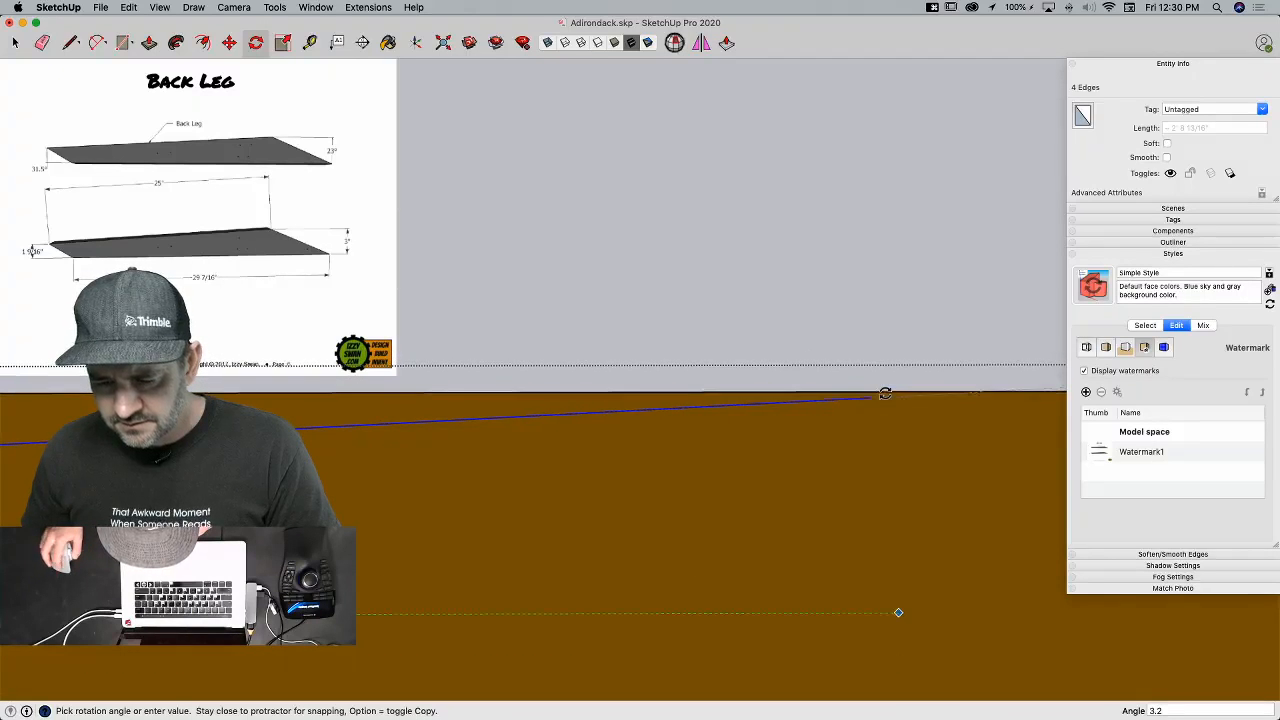
pyautogui.scroll(-6, 885, 393)
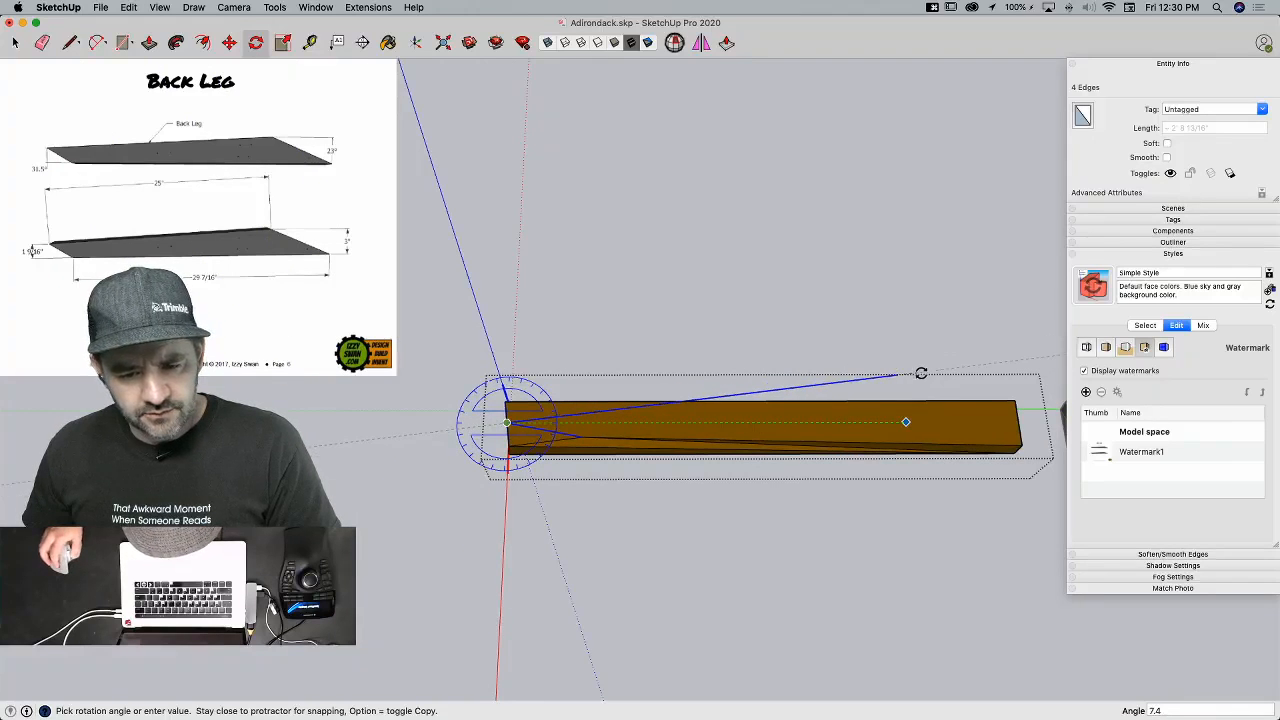
pyautogui.scroll(3, 1026, 396)
pyautogui.scroll(-3, 608, 344)
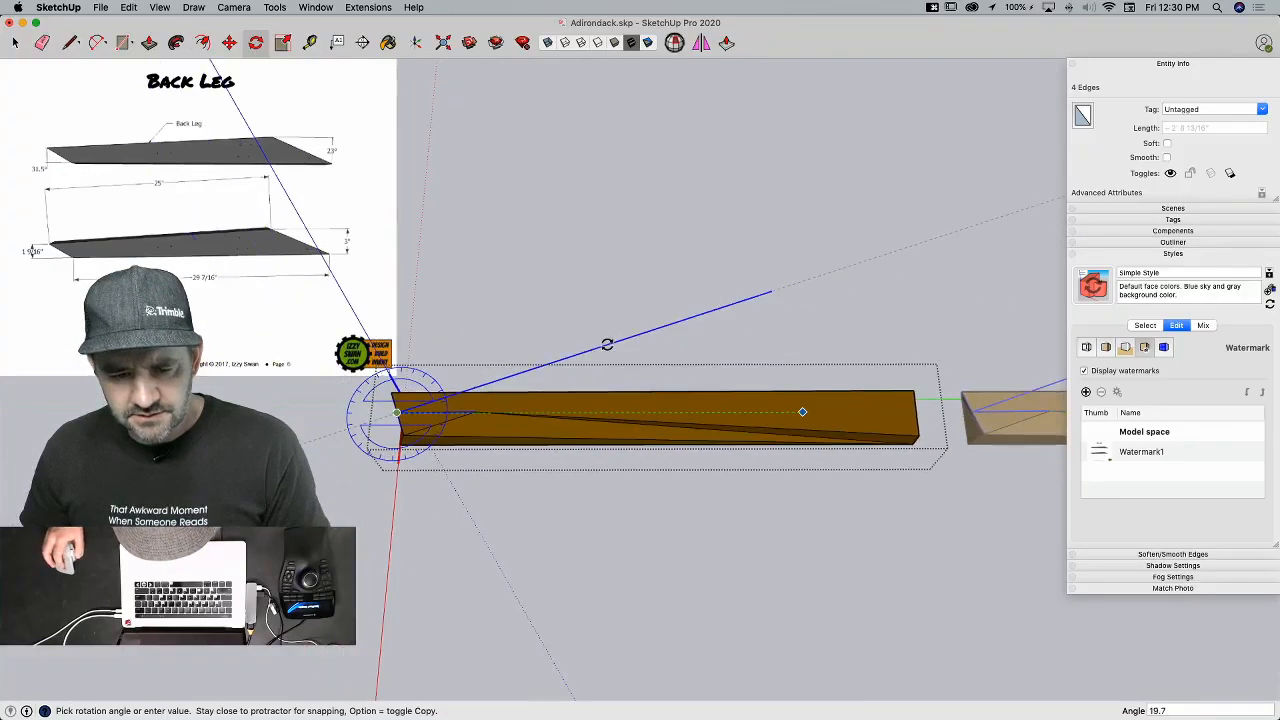
pyautogui.moveTo(702, 372)
pyautogui.mouseDown(button='middle')
pyautogui.moveTo(754, 397)
pyautogui.moveTo(766, 425)
pyautogui.mouseUp(button='middle')
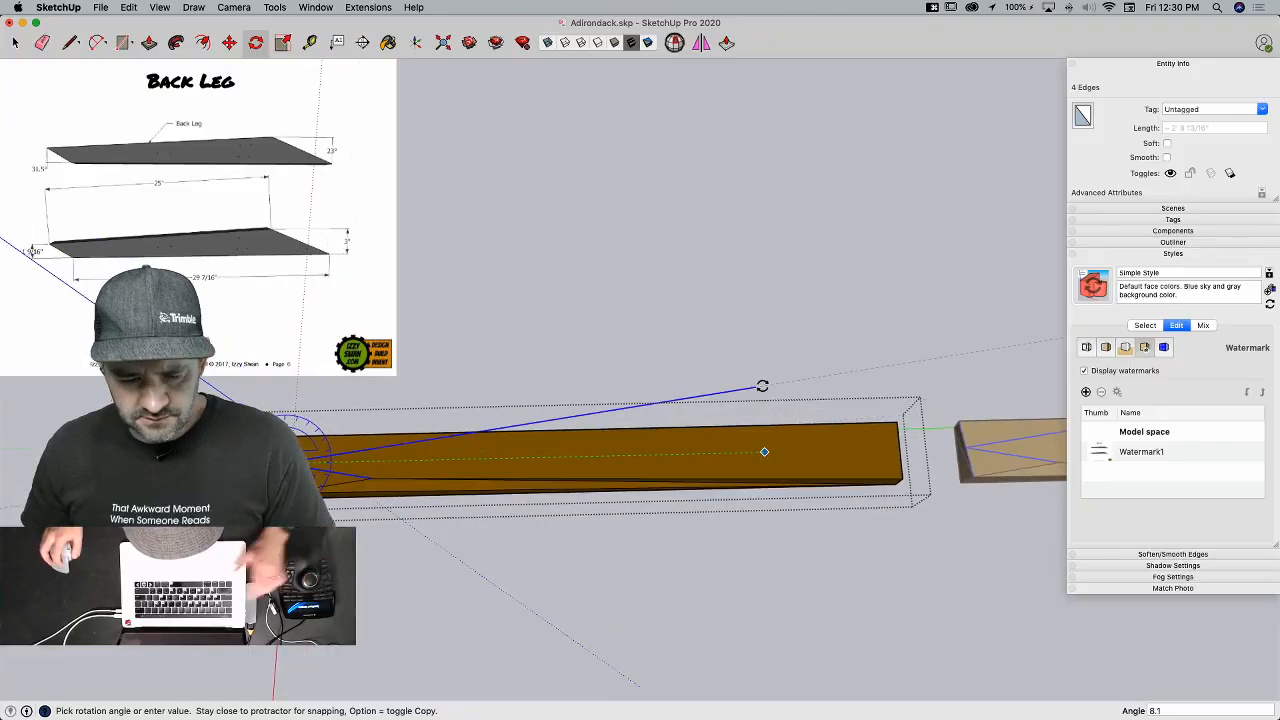
pyautogui.press('Escape')
# Step: Rotate only the 25" line about its near end until it meets the back long edge, then draw a cut line to the far front corner
pyautogui.press('space')
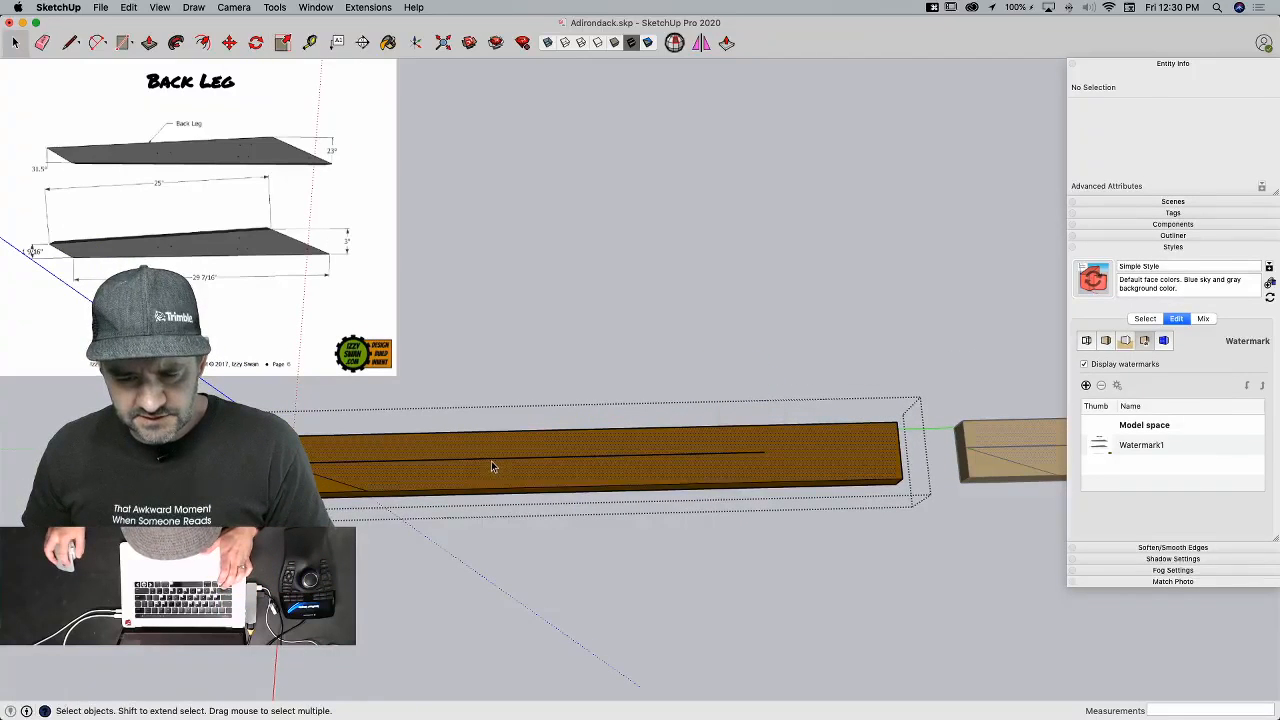
pyautogui.click(492, 461)
pyautogui.click(550, 458)
pyautogui.press('q')
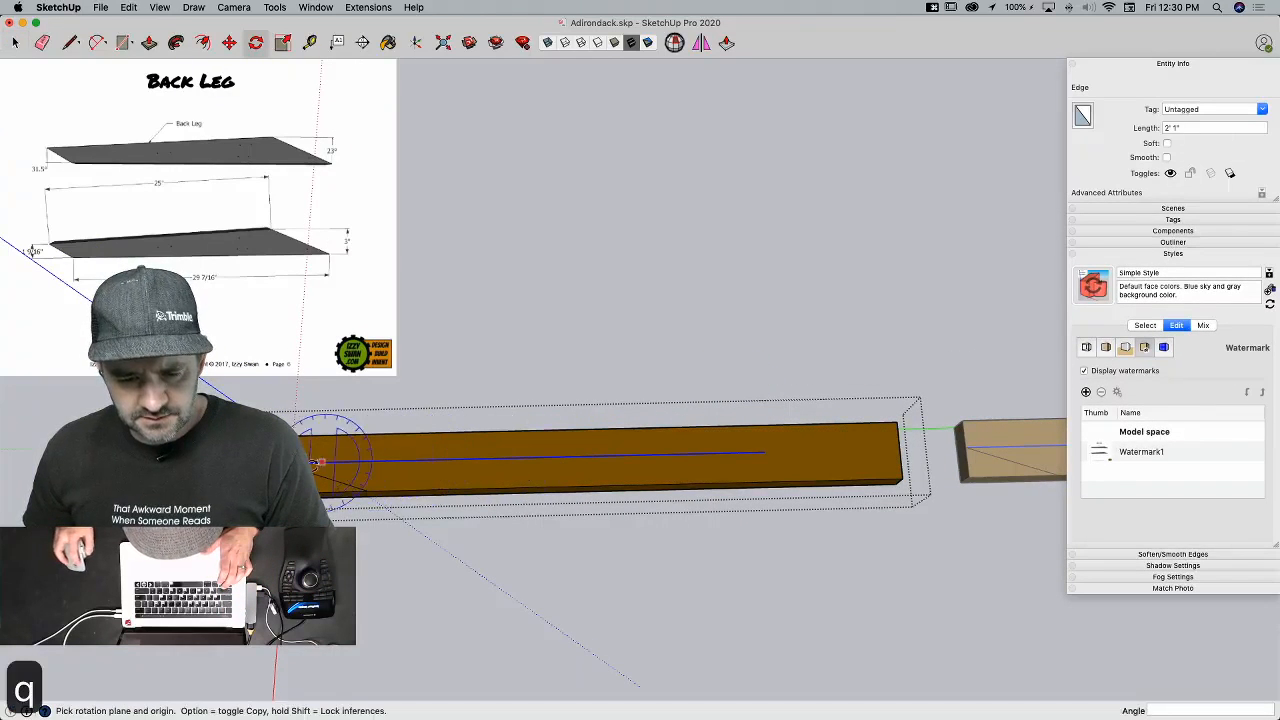
pyautogui.moveTo(300, 440); pyautogui.dragTo(808, 422)
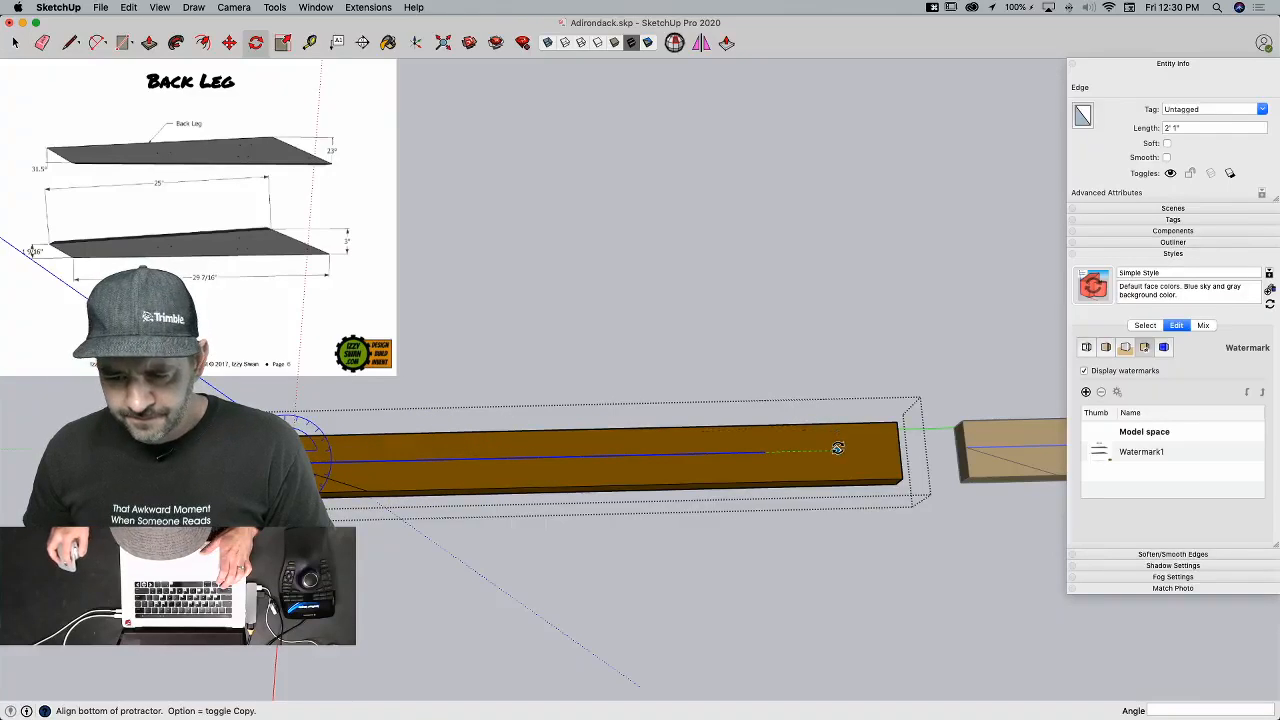
pyautogui.click(766, 452)
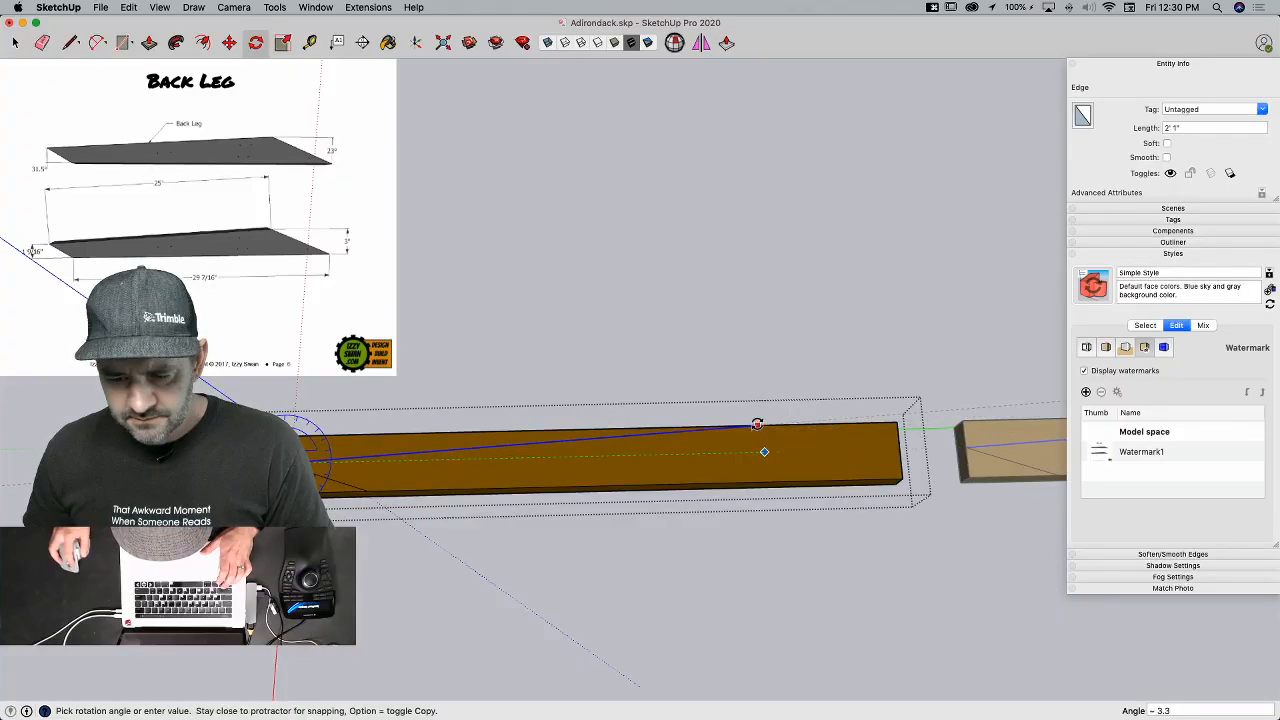
pyautogui.click(756, 426)
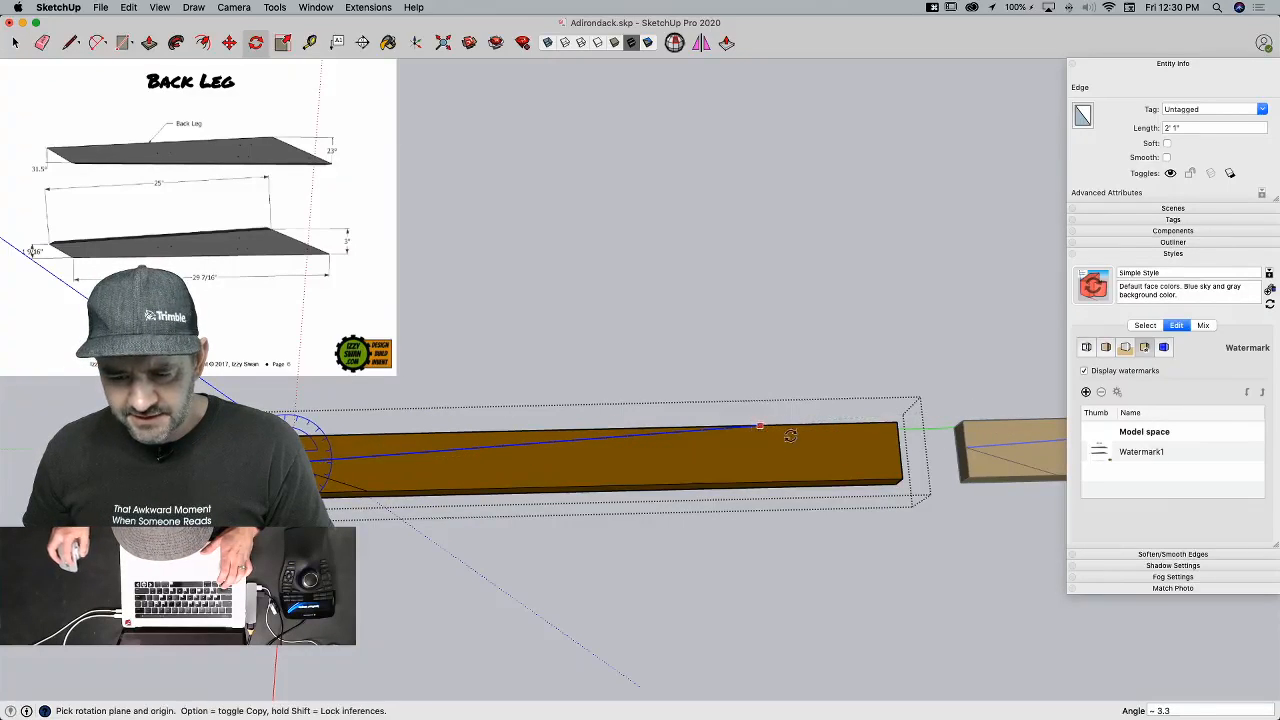
pyautogui.press('l')
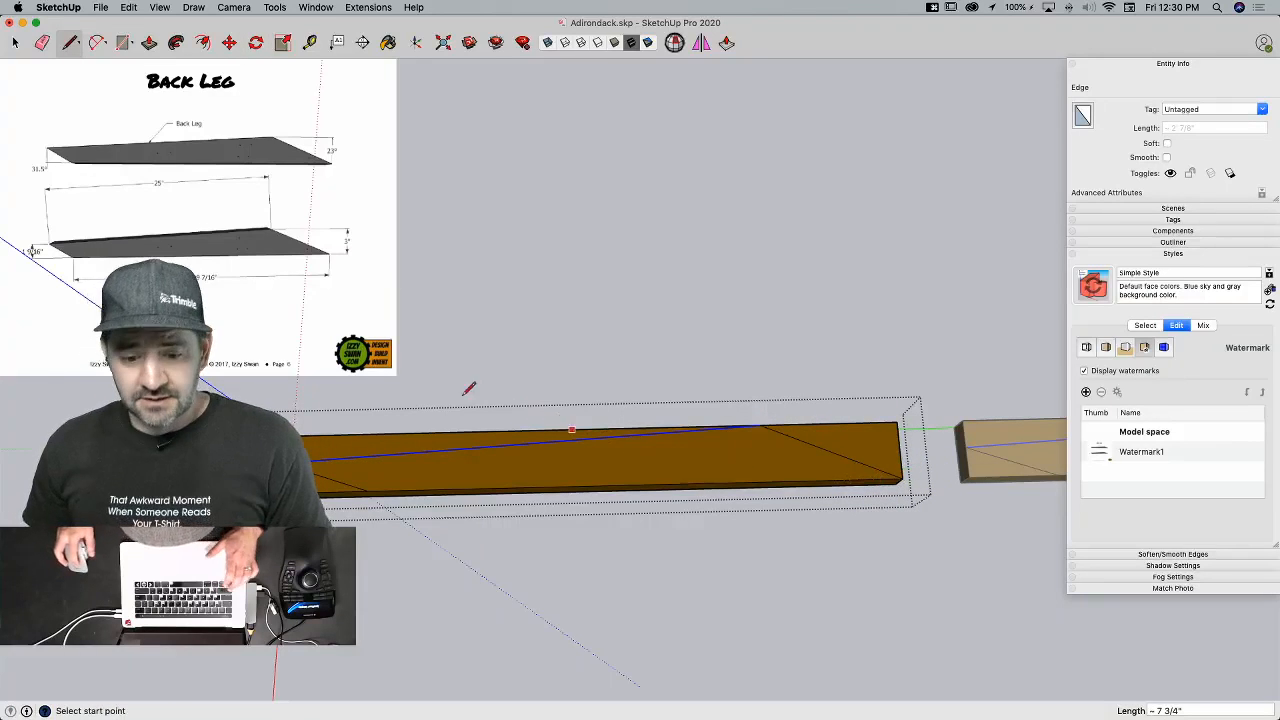
# Step: Push/Pull the three waste areas outside the cut lines completely off the Back Leg and close the component
pyautogui.press('p')
pyautogui.click(350, 518)
pyautogui.click(358, 526)
pyautogui.doubleClick(674, 430)
pyautogui.doubleClick(847, 418)
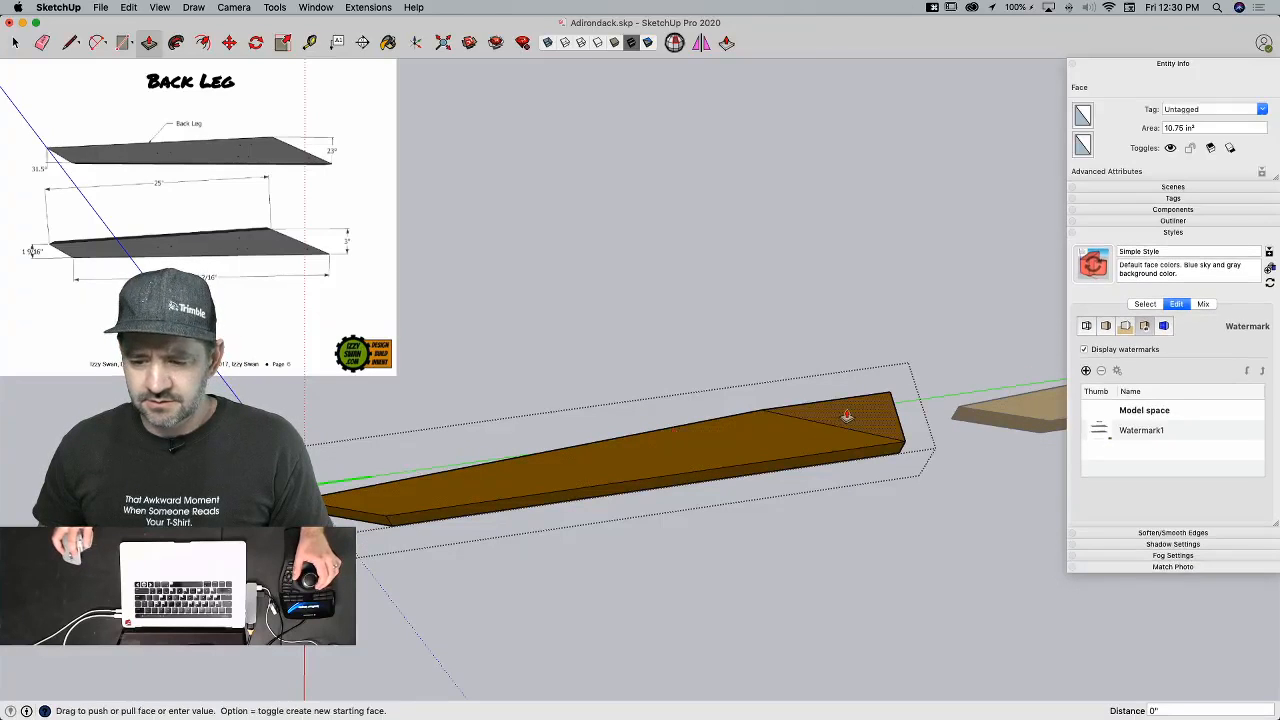
pyautogui.press('space')
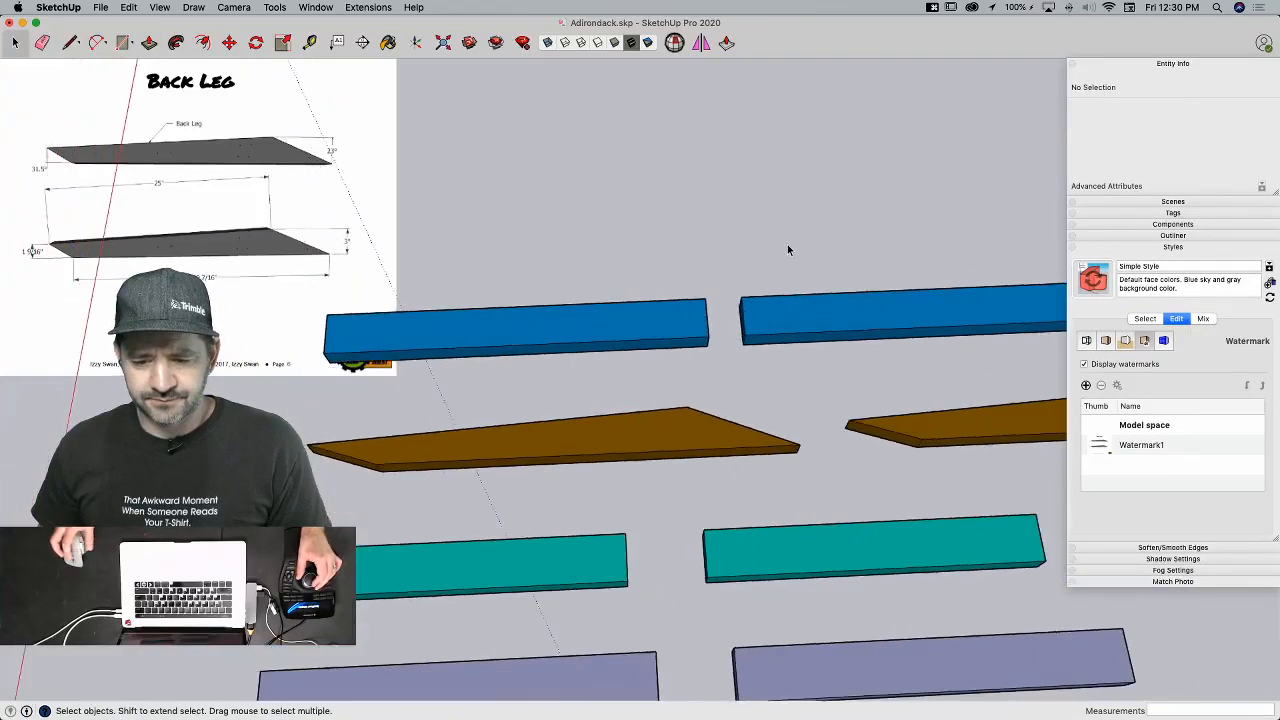
# Step: Replace the watermark image with the Back Stretcher drawing and clear the watermark's name
pyautogui.moveTo(776, 388); pyautogui.dragTo(1014, 398, button='middle')
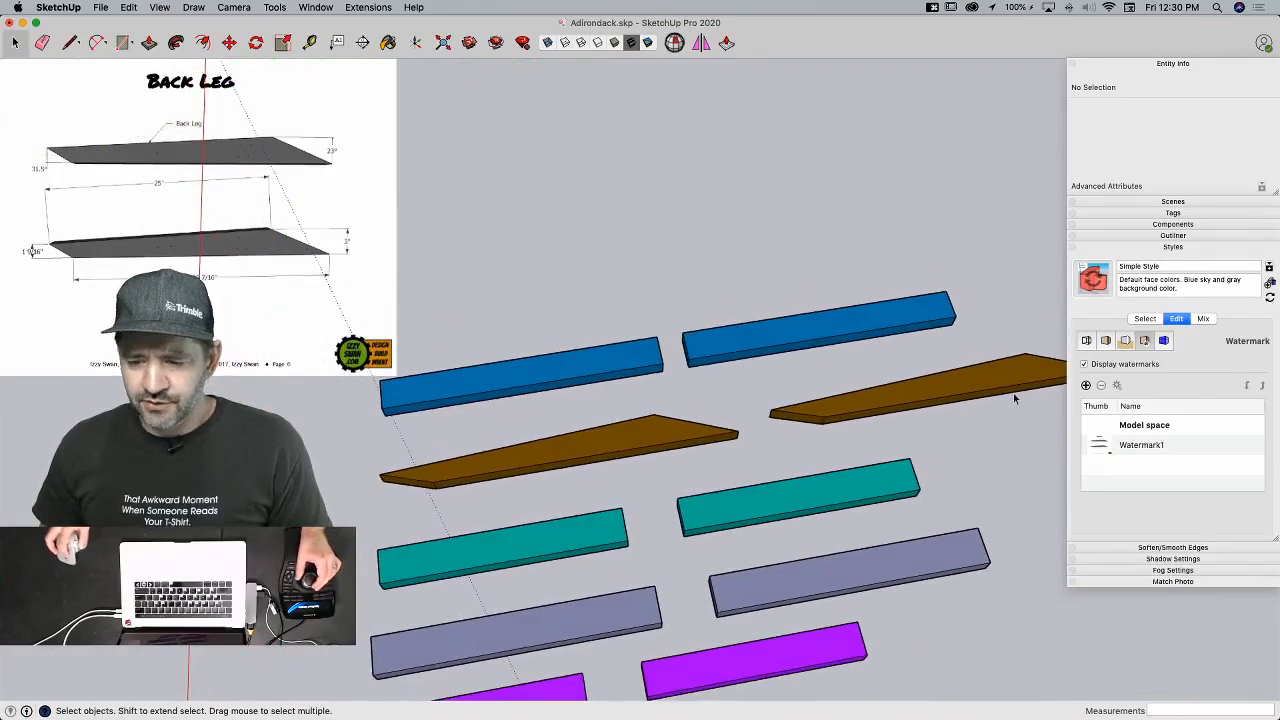
pyautogui.doubleClick(1130, 444)
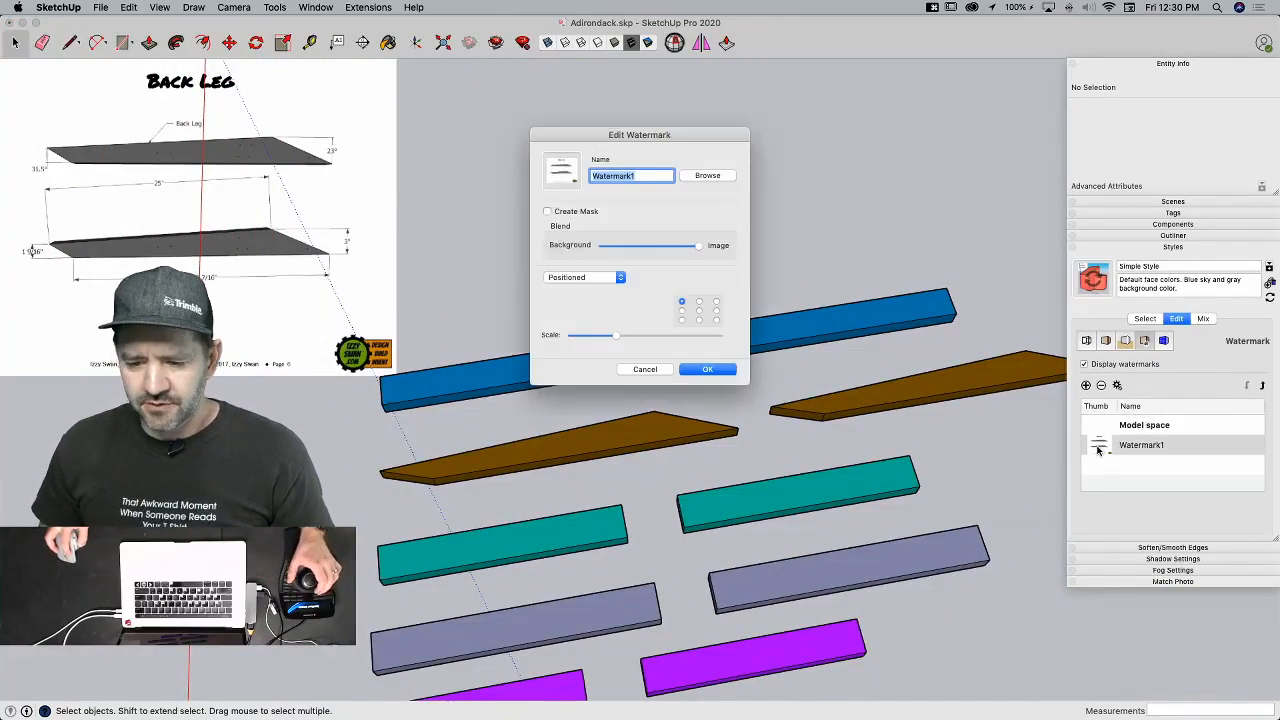
pyautogui.click(700, 178)
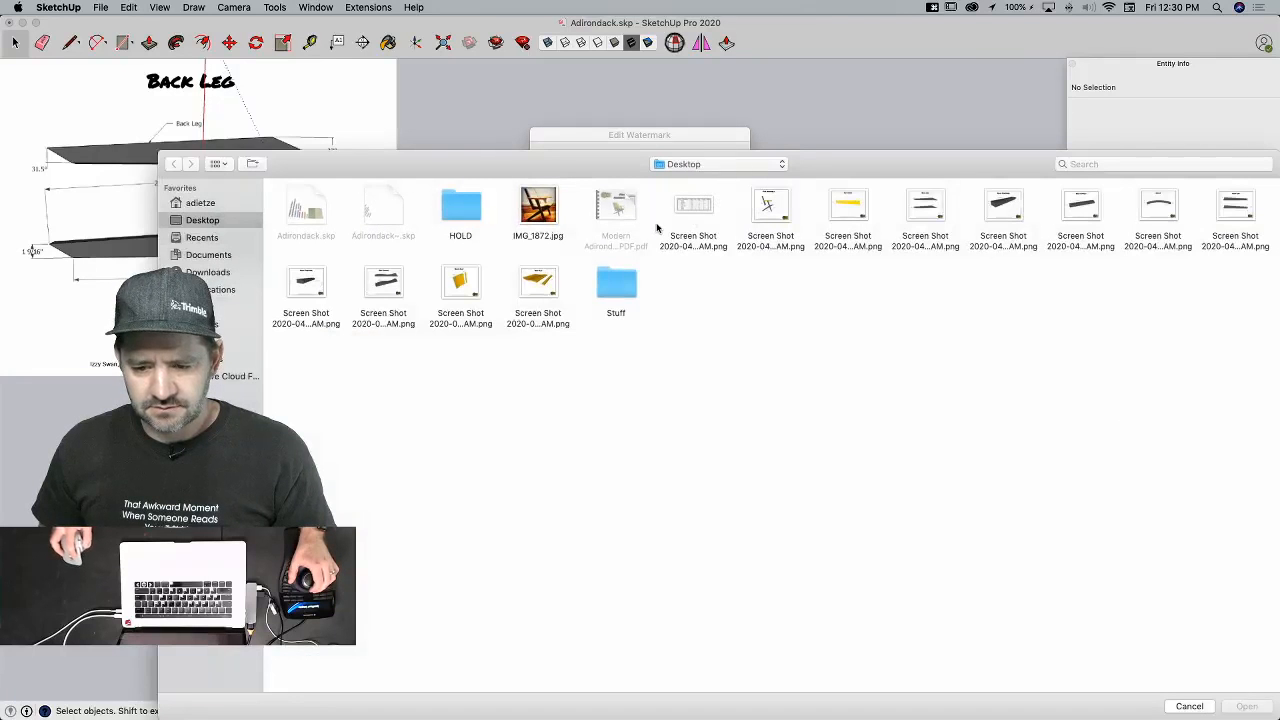
pyautogui.doubleClick(1003, 210)
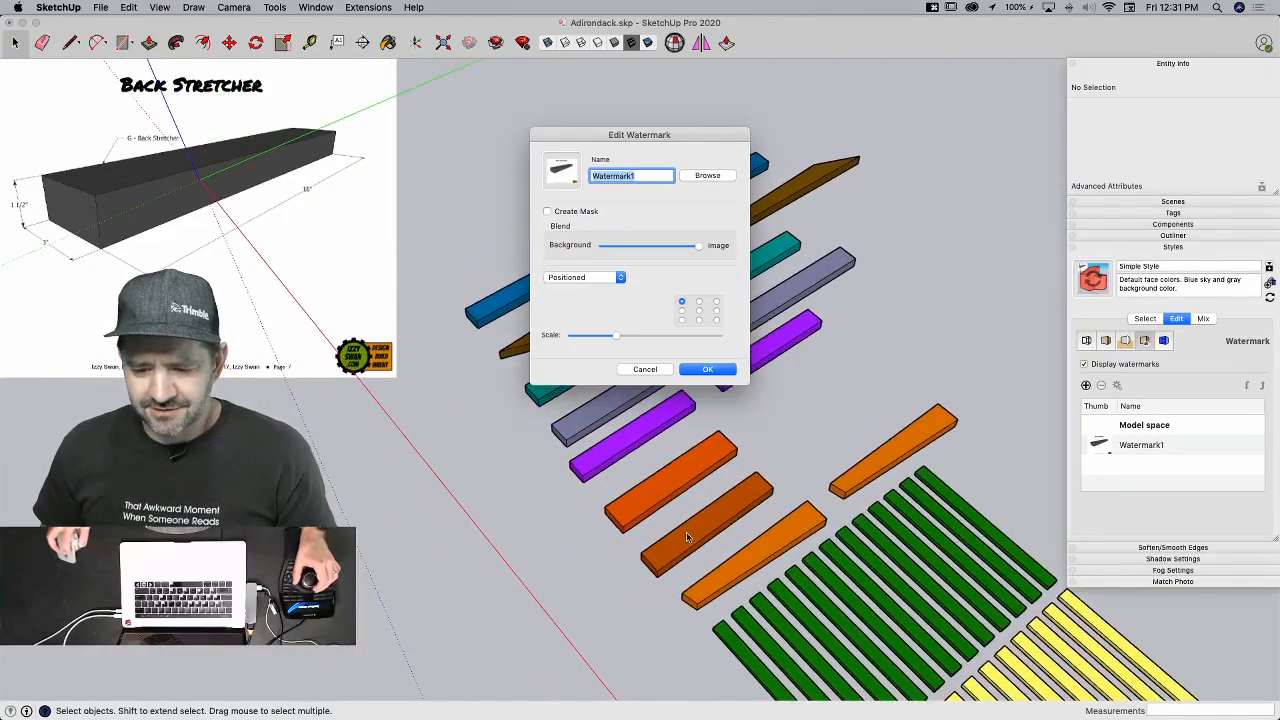
pyautogui.press('BackSpace')
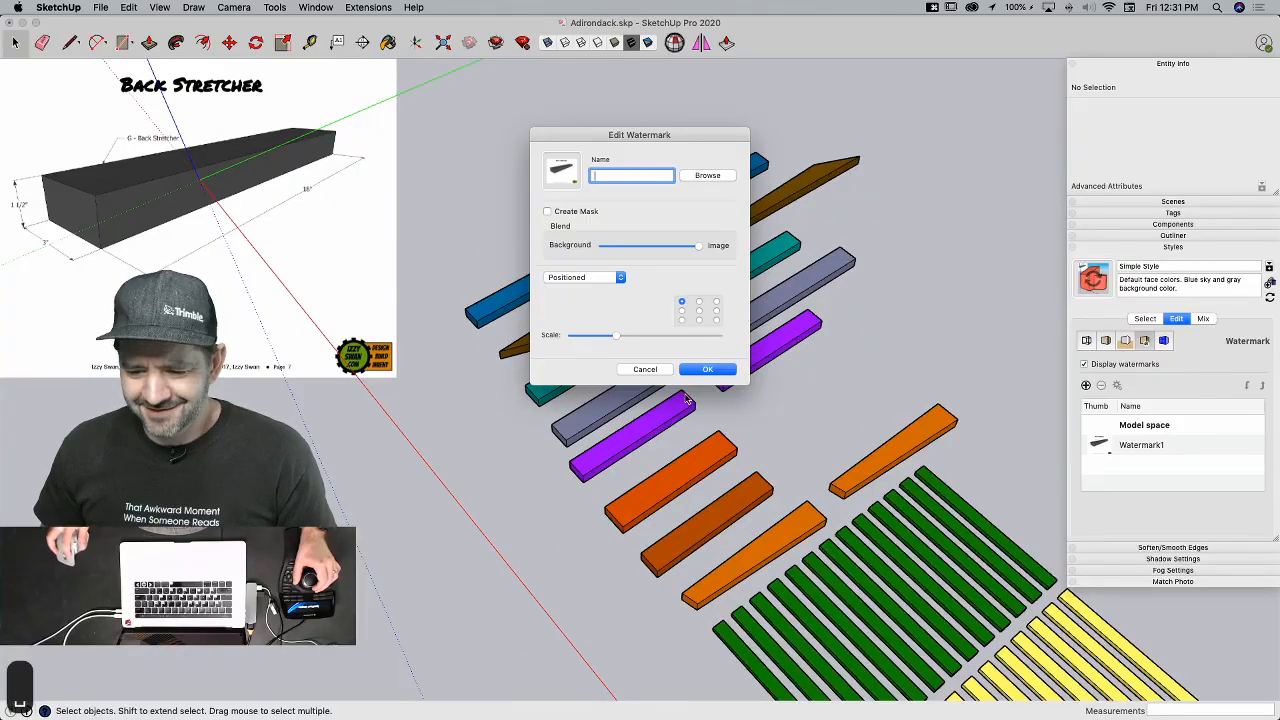
pyautogui.click(695, 370)
# Step: Check the Back Stretcher component's length and size against its drawing
pyautogui.click(712, 523)
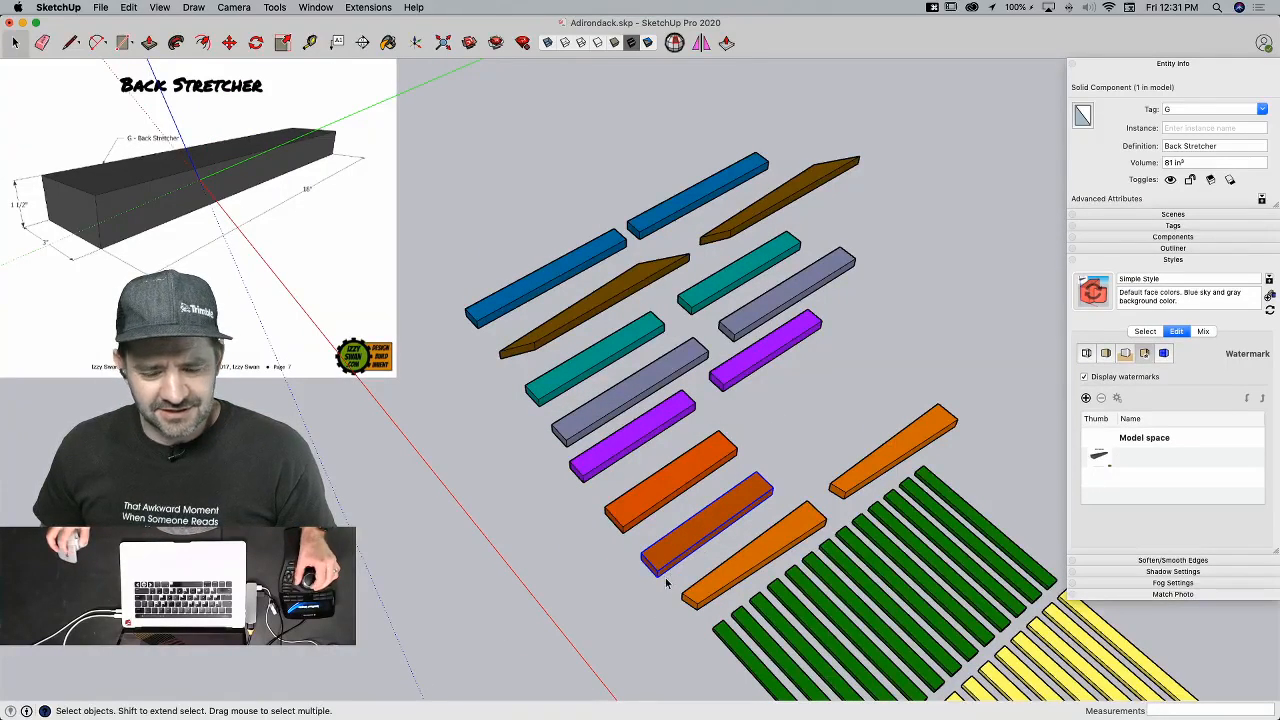
pyautogui.scroll(5, 667, 584)
pyautogui.press('l')
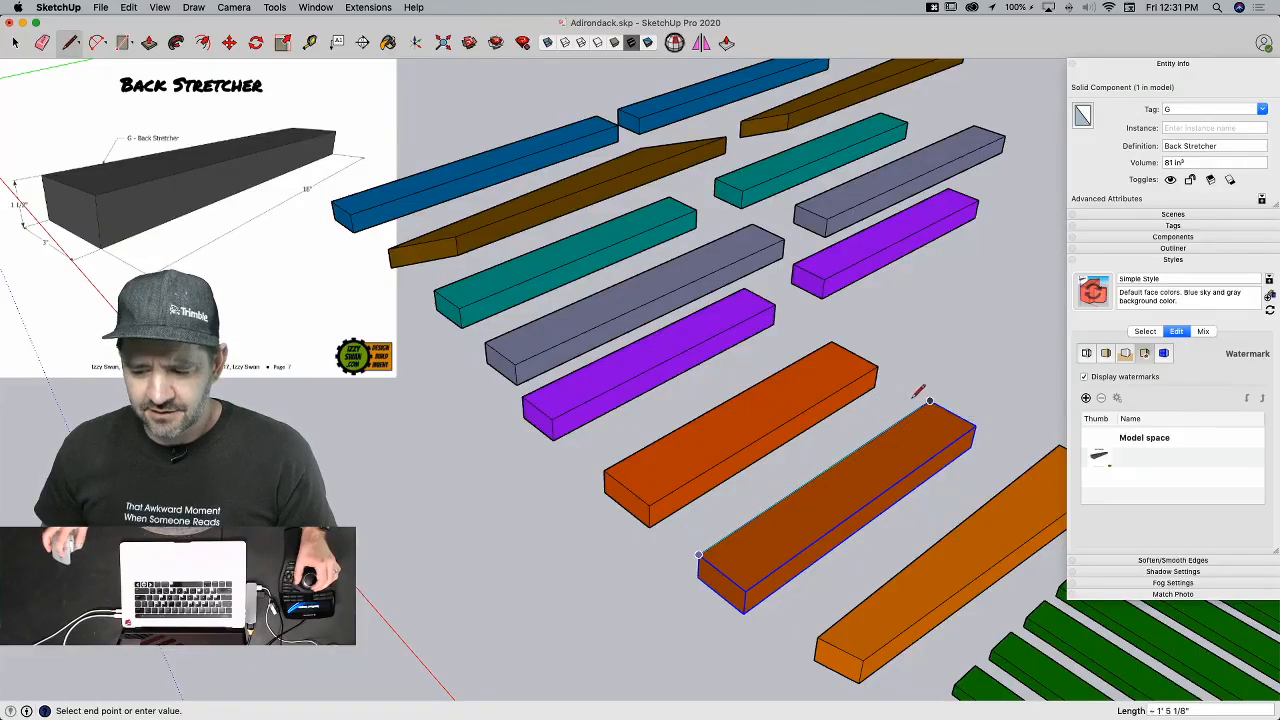
pyautogui.press('space')
pyautogui.scroll(-3, 865, 358)
pyautogui.scroll(-3, 865, 358)
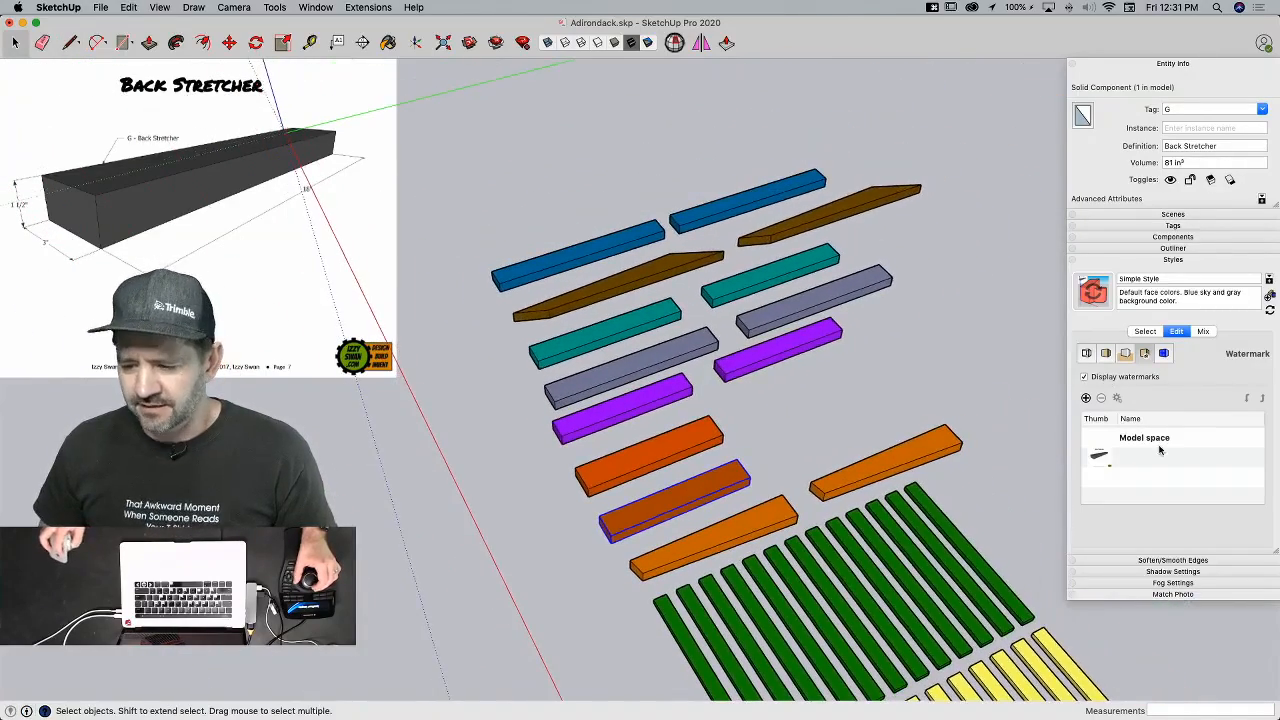
# Step: Replace the watermark image with the Back Support detail drawing
pyautogui.doubleClick(1104, 461)
pyautogui.click(707, 175)
pyautogui.doubleClick(1080, 207)
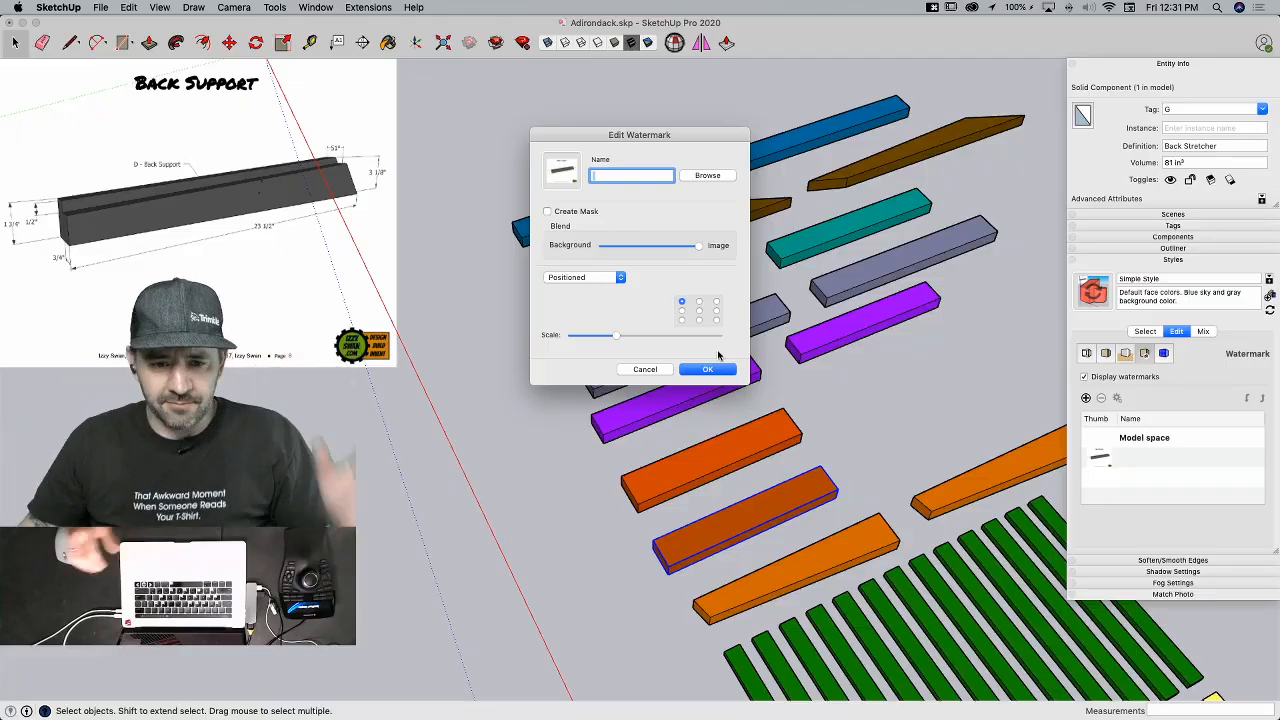
pyautogui.click(707, 370)
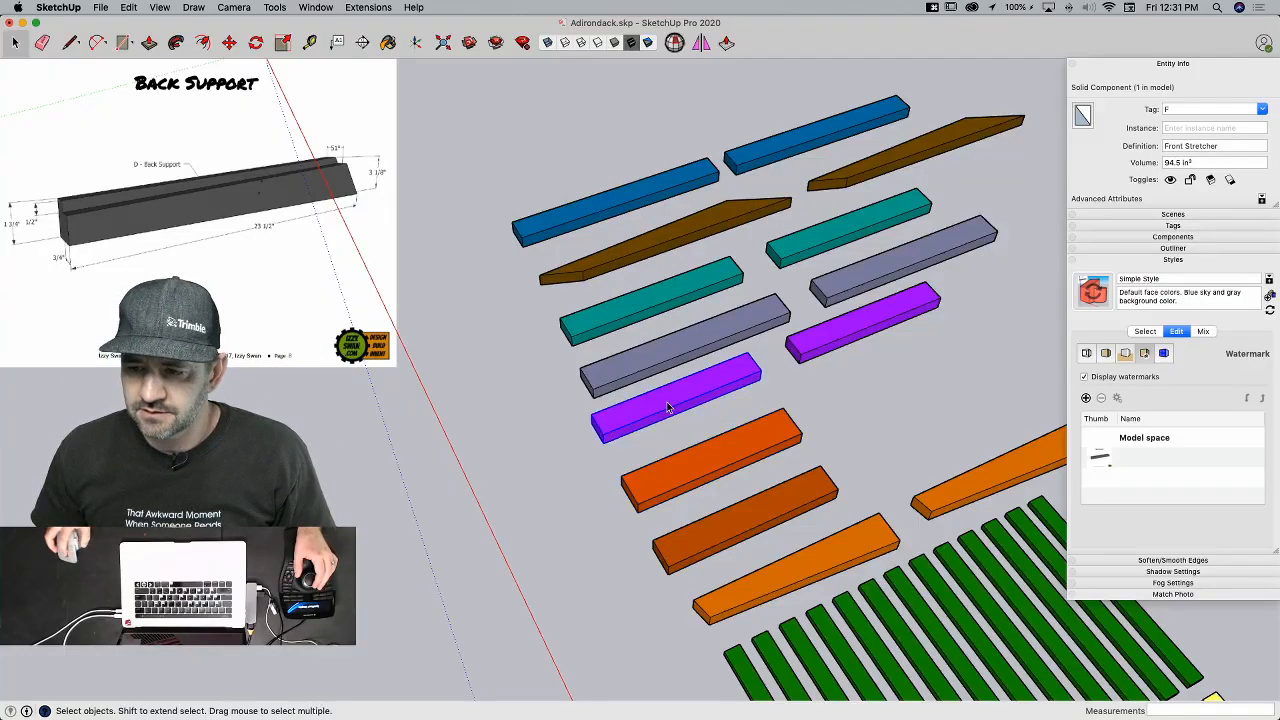
# Step: Rotate both Back Support components a quarter turn about their near lower corner so they stand on edge
pyautogui.moveTo(643, 349); pyautogui.dragTo(704, 429, button='middle')
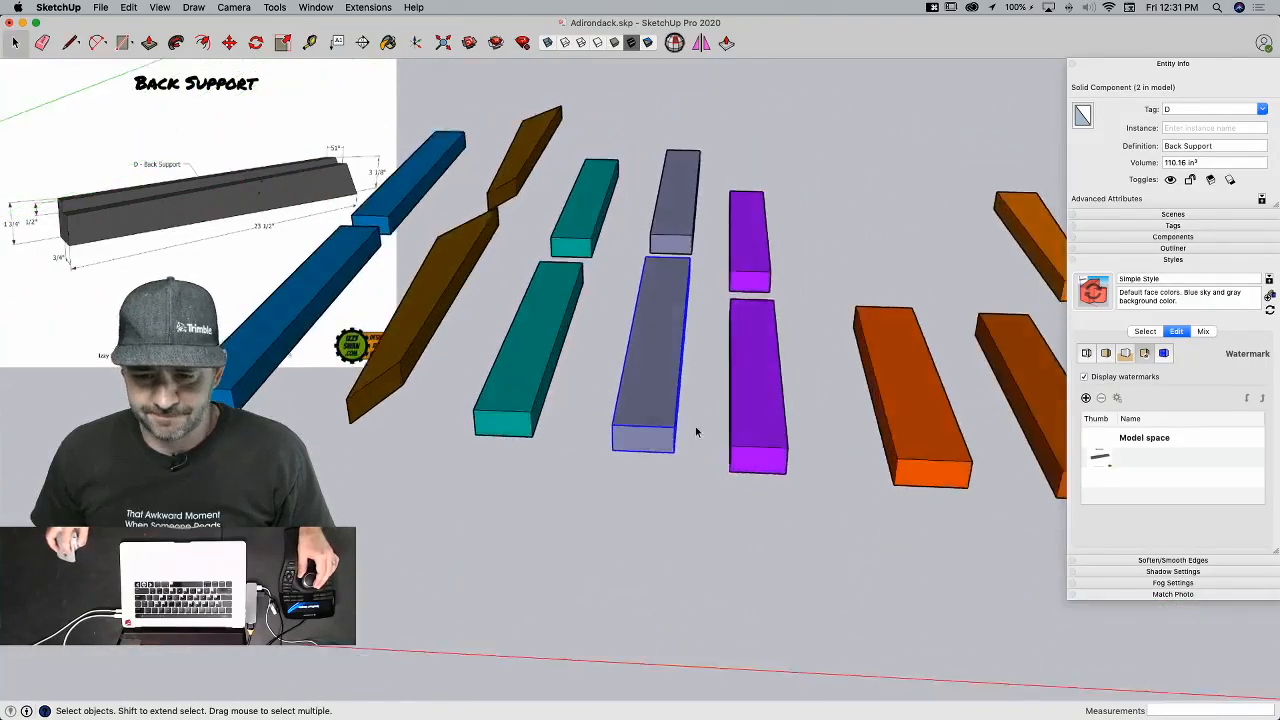
pyautogui.keyDown('shift'); pyautogui.click(686, 238); pyautogui.keyUp('shift')
pyautogui.press('q')
pyautogui.click(820, 435)
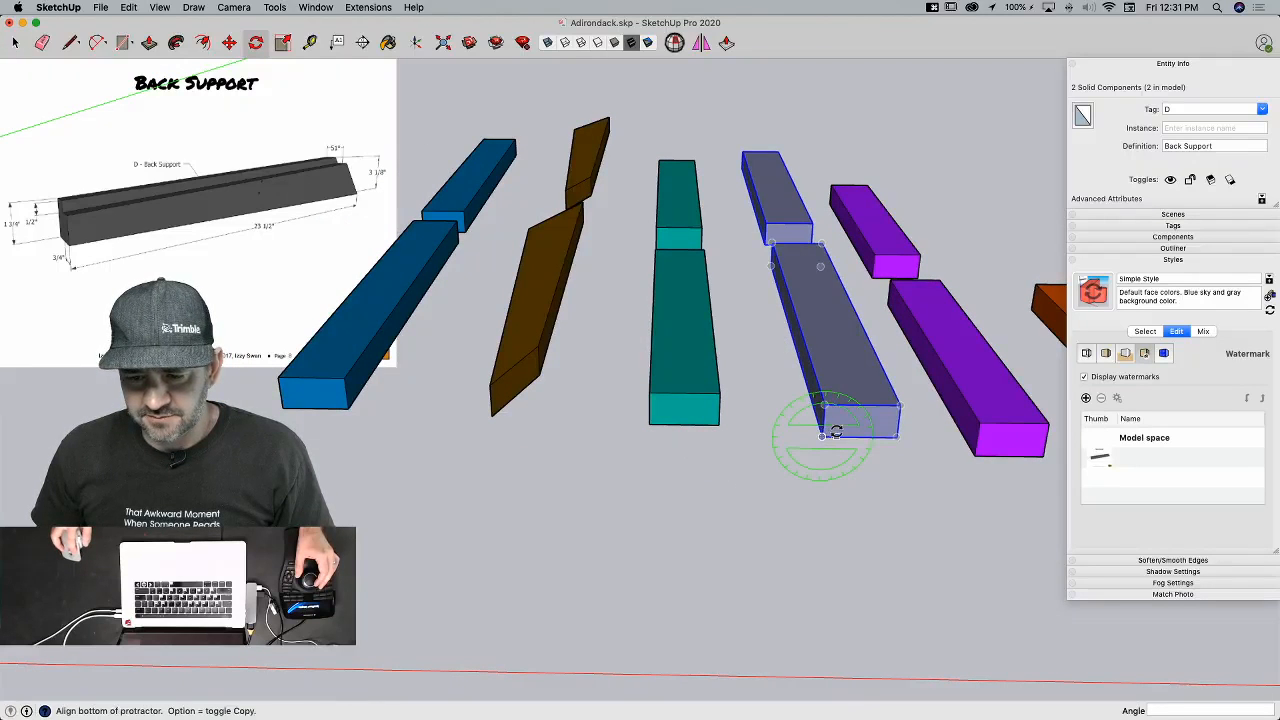
pyautogui.click(836, 435)
pyautogui.click(818, 416)
pyautogui.press('m')
pyautogui.click(838, 476)
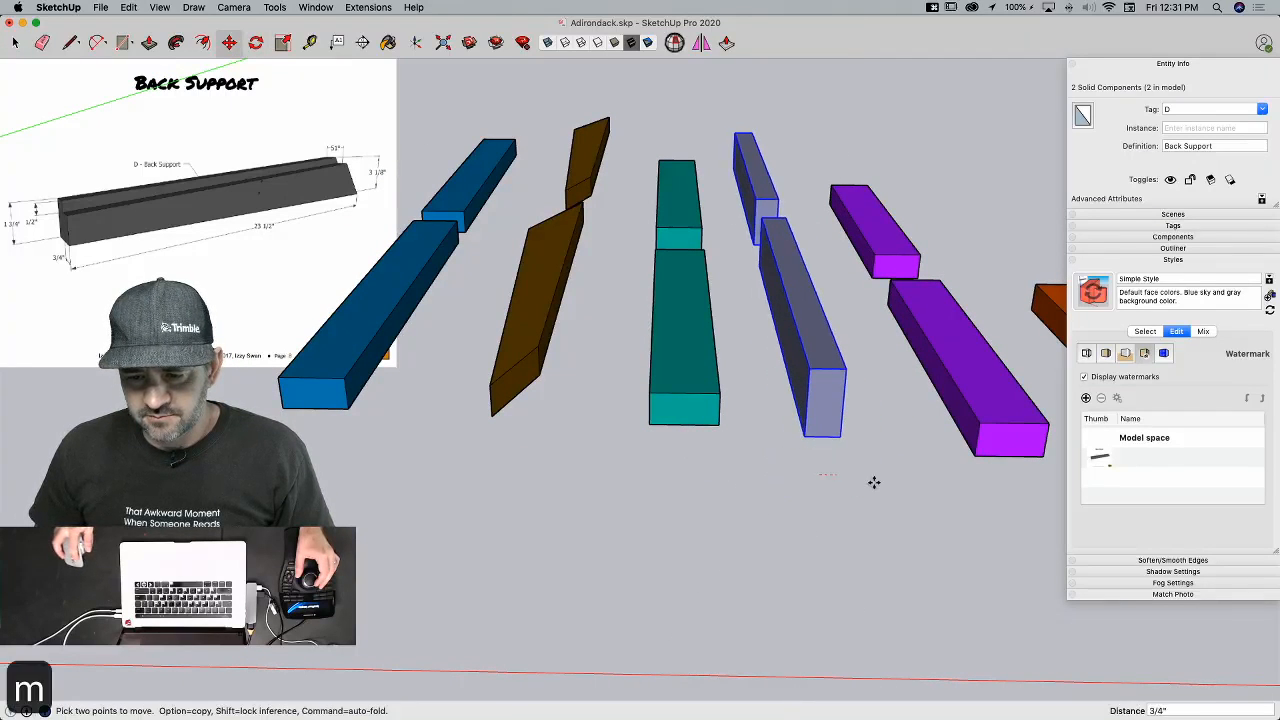
pyautogui.press('space')
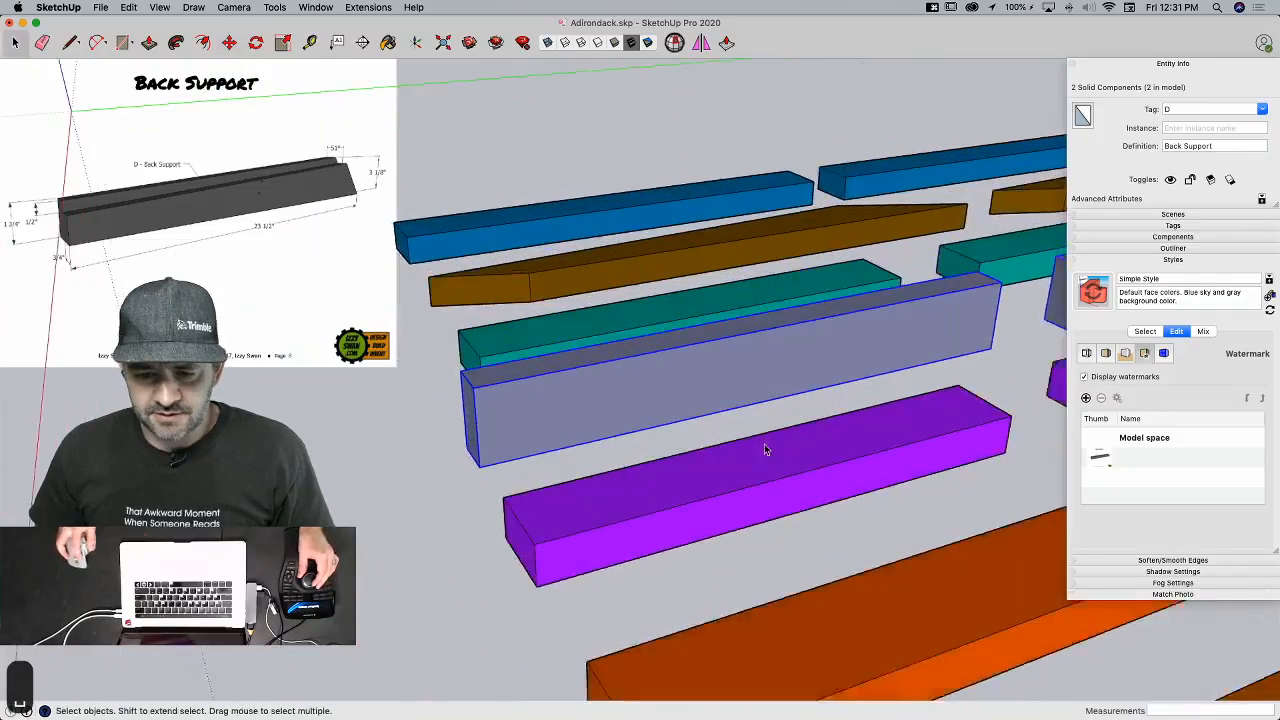
# Step: Open the near Back Support component for editing with its near end in view
pyautogui.doubleClick(631, 397)
pyautogui.click(889, 563)
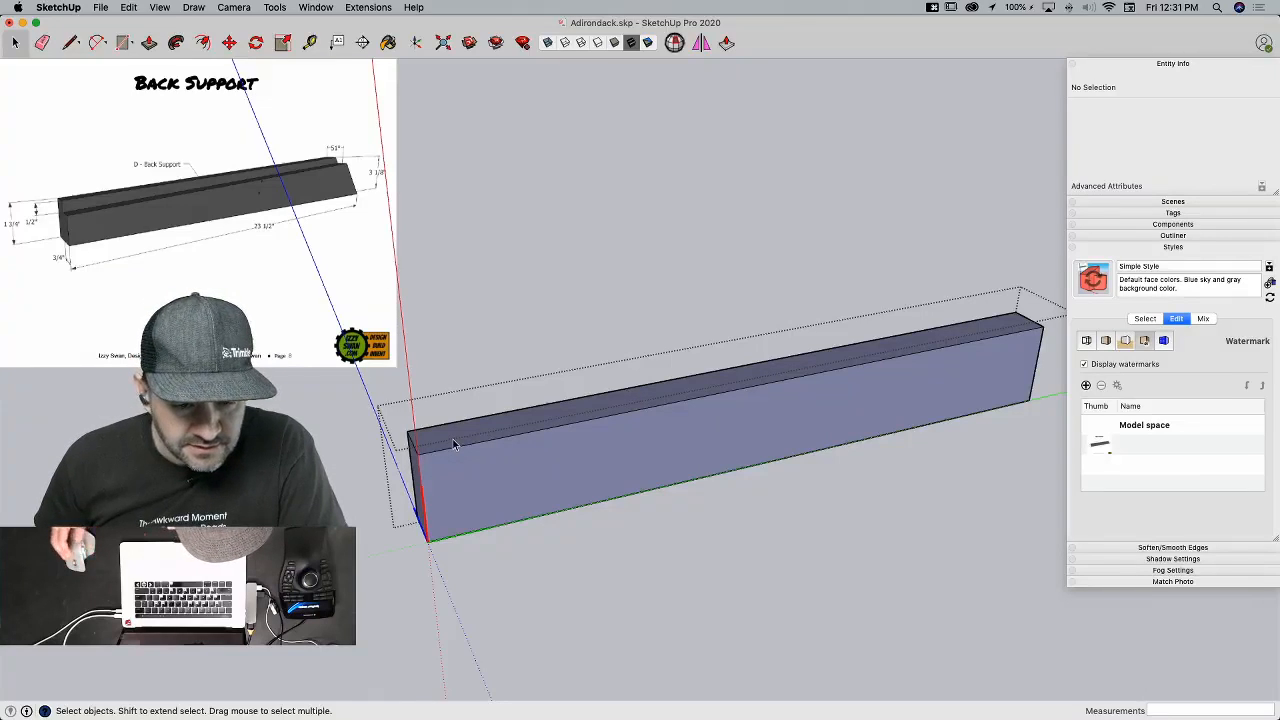
pyautogui.moveTo(420, 445); pyautogui.dragTo(487, 525, button='middle')
# Step: Draw a 3 1/8" vertical line down the middle of the Back Support's near end and a 1/2" line down from the upper front corner
pyautogui.press('l')
pyautogui.click(436, 590)
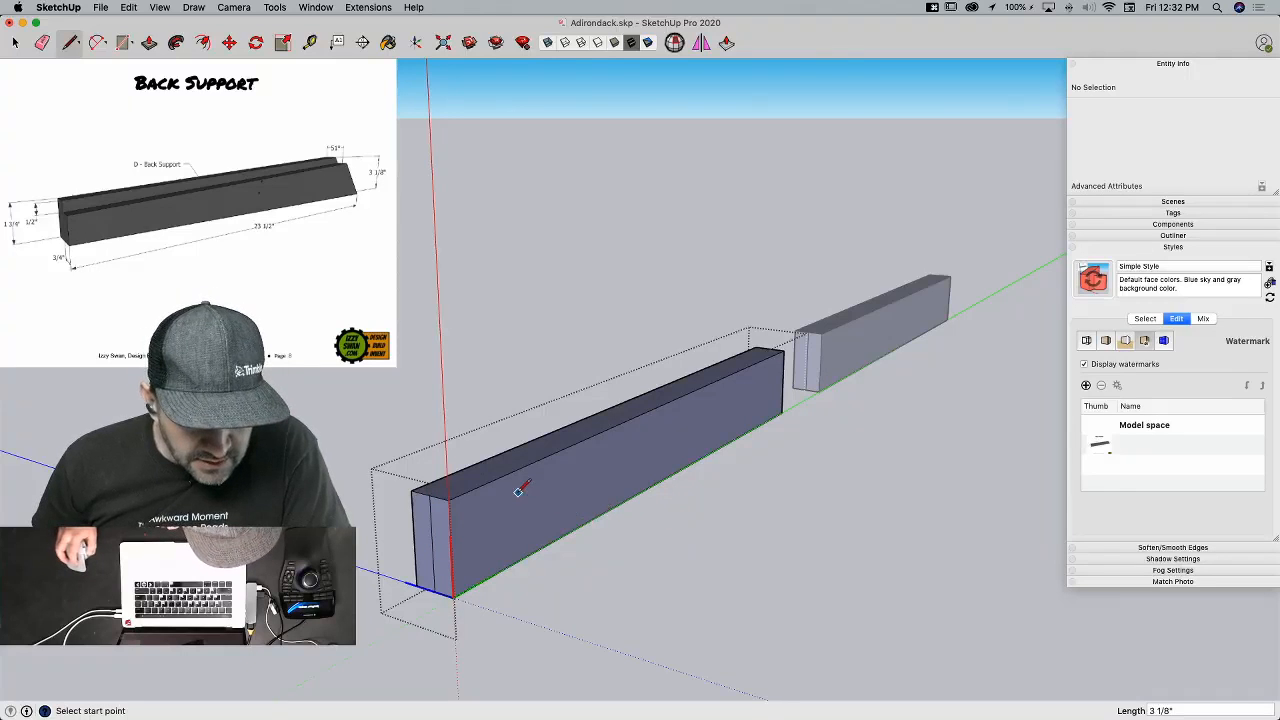
pyautogui.click(448, 500)
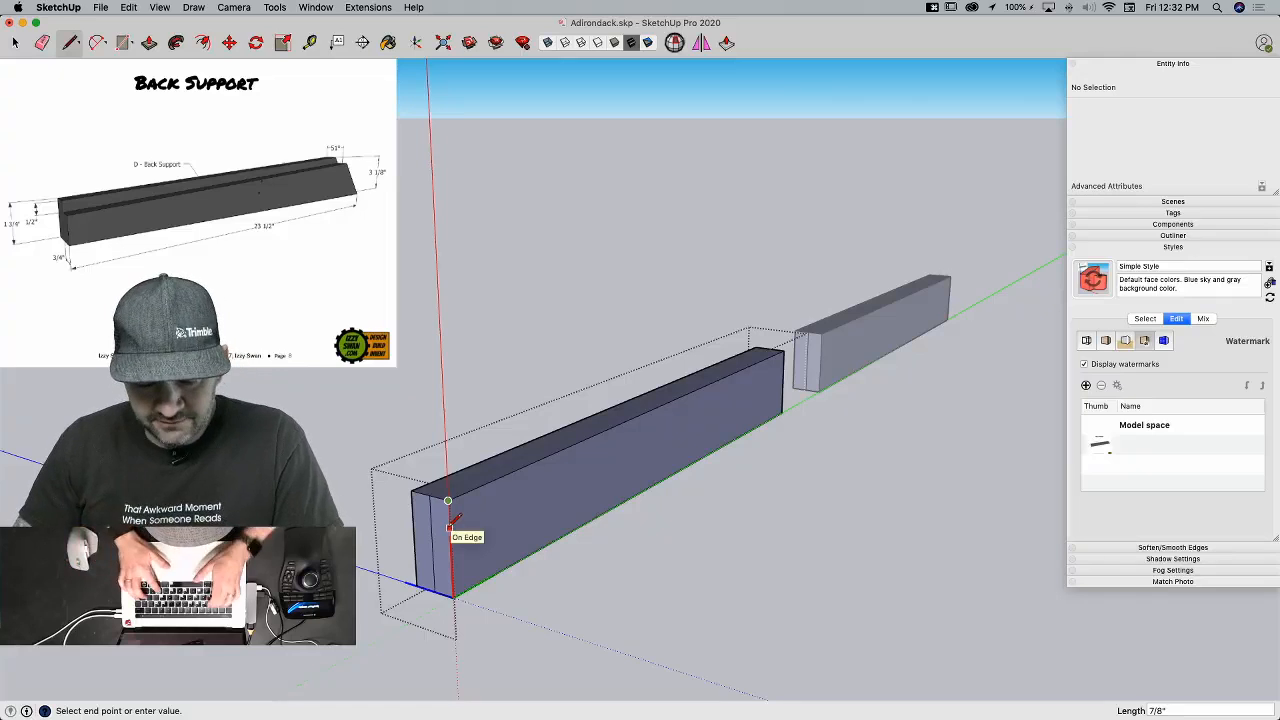
pyautogui.write('.5')
pyautogui.press('Return')
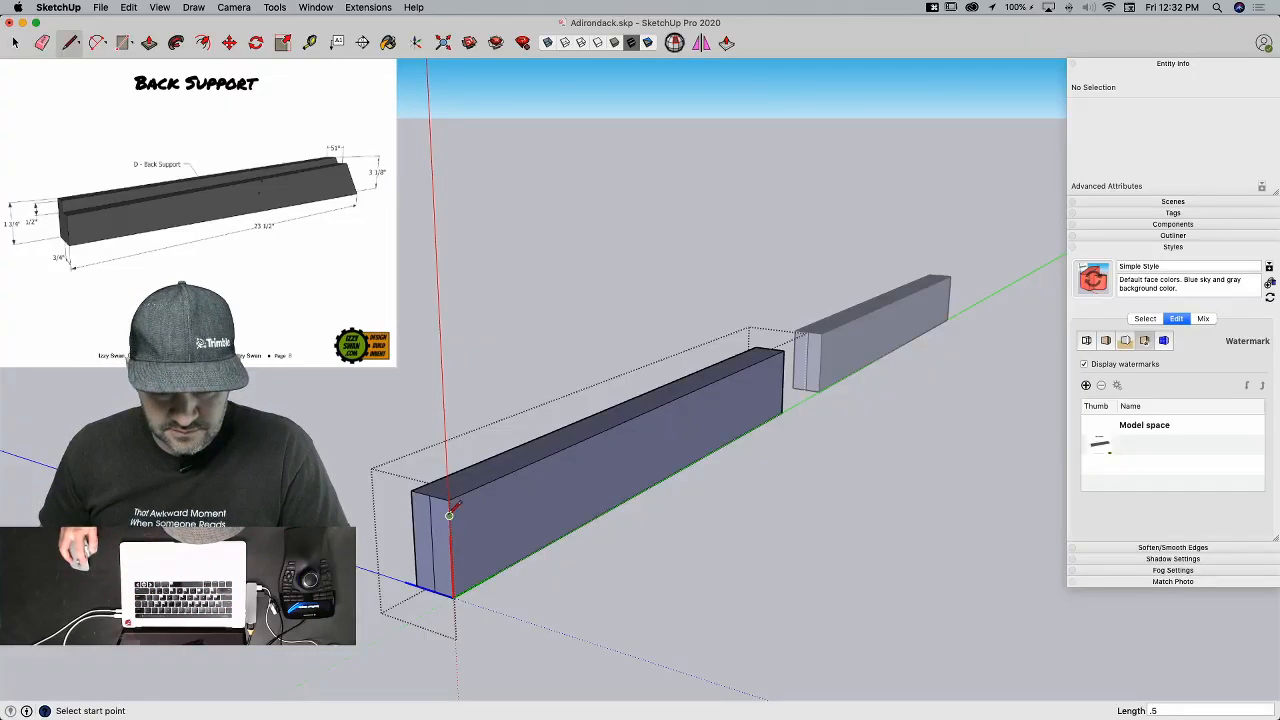
pyautogui.click(449, 515)
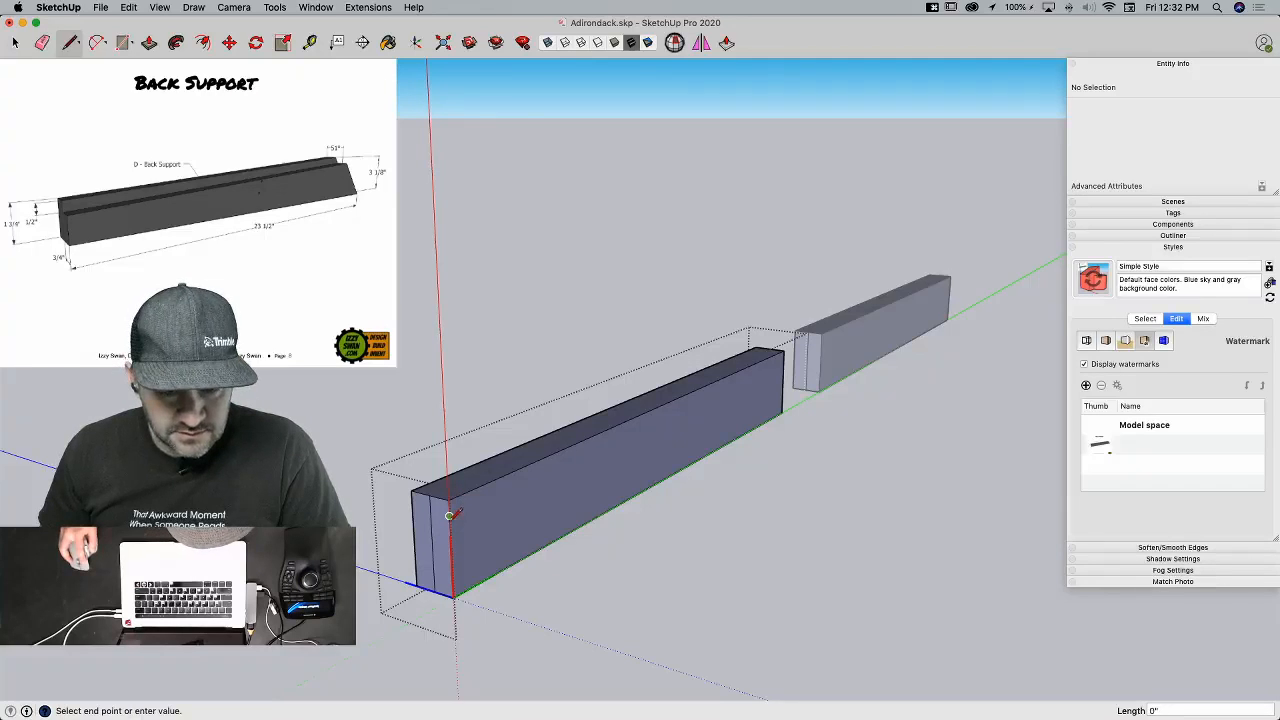
pyautogui.press('space')
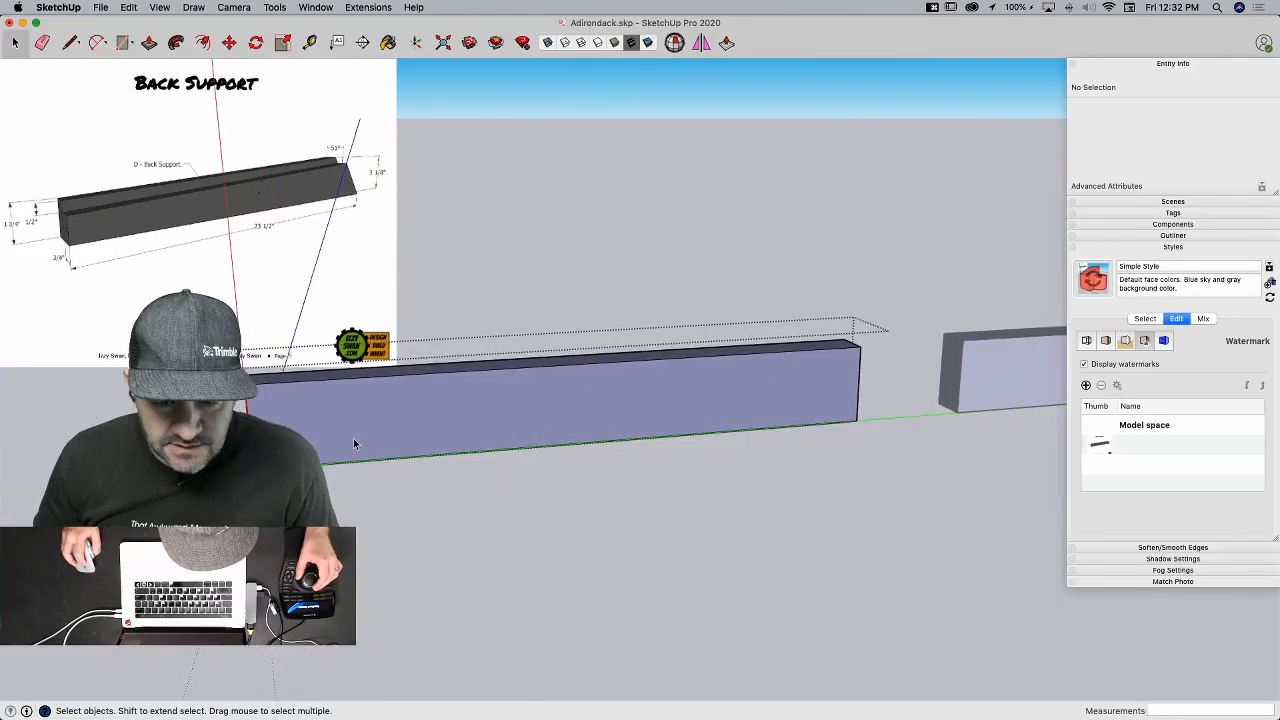
# Step: Remove the vertical layout line from the middle of the Back Support's near end
pyautogui.press('l')
pyautogui.press('e')
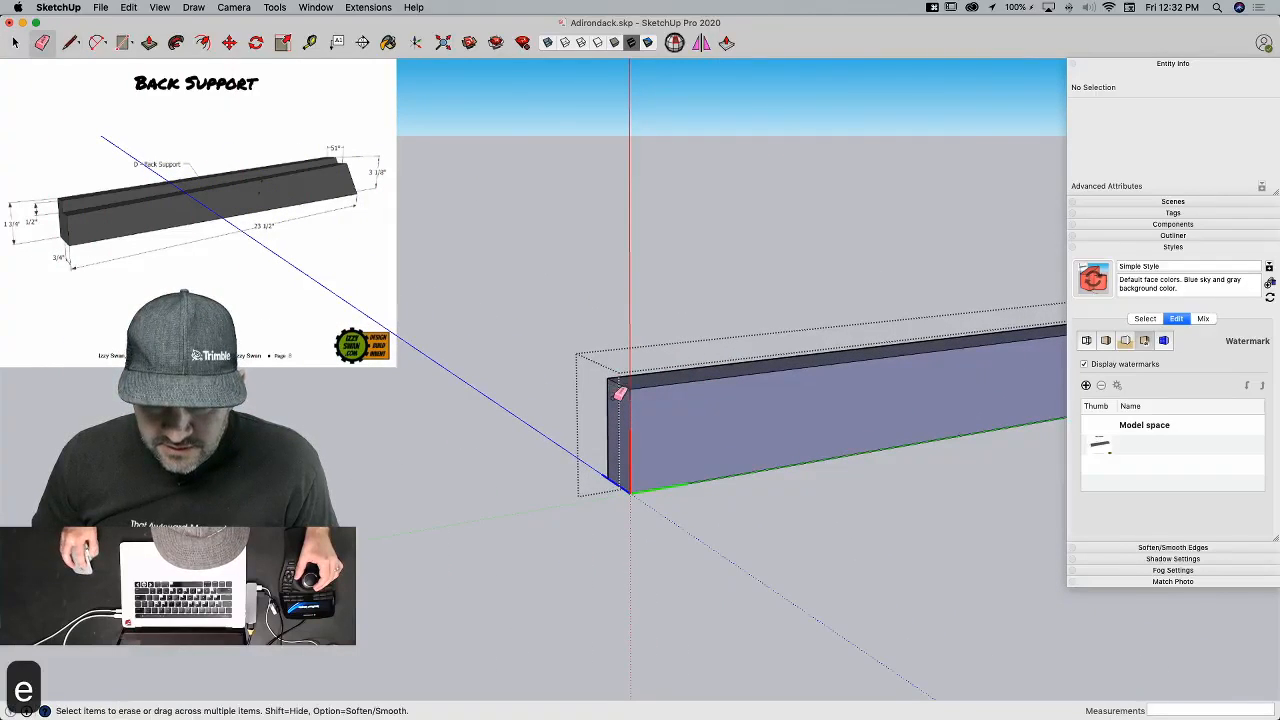
pyautogui.press('l')
pyautogui.click(608, 377)
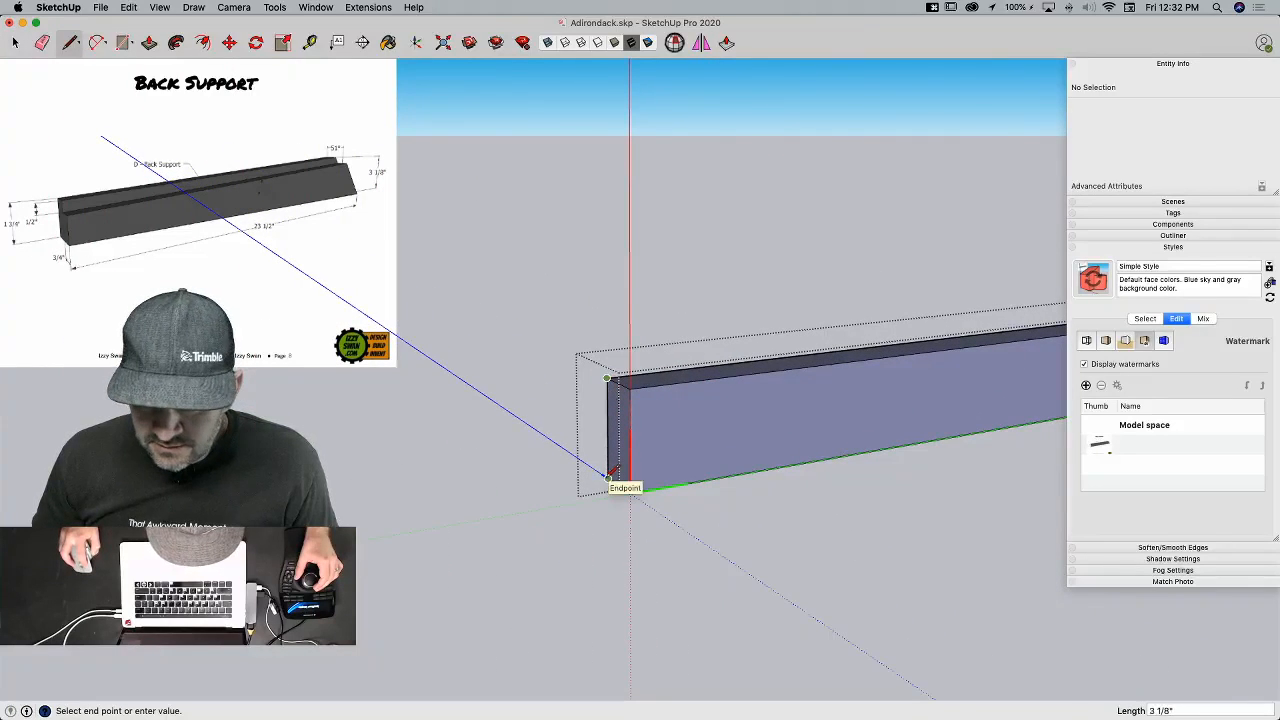
pyautogui.press('space')
pyautogui.press('e')
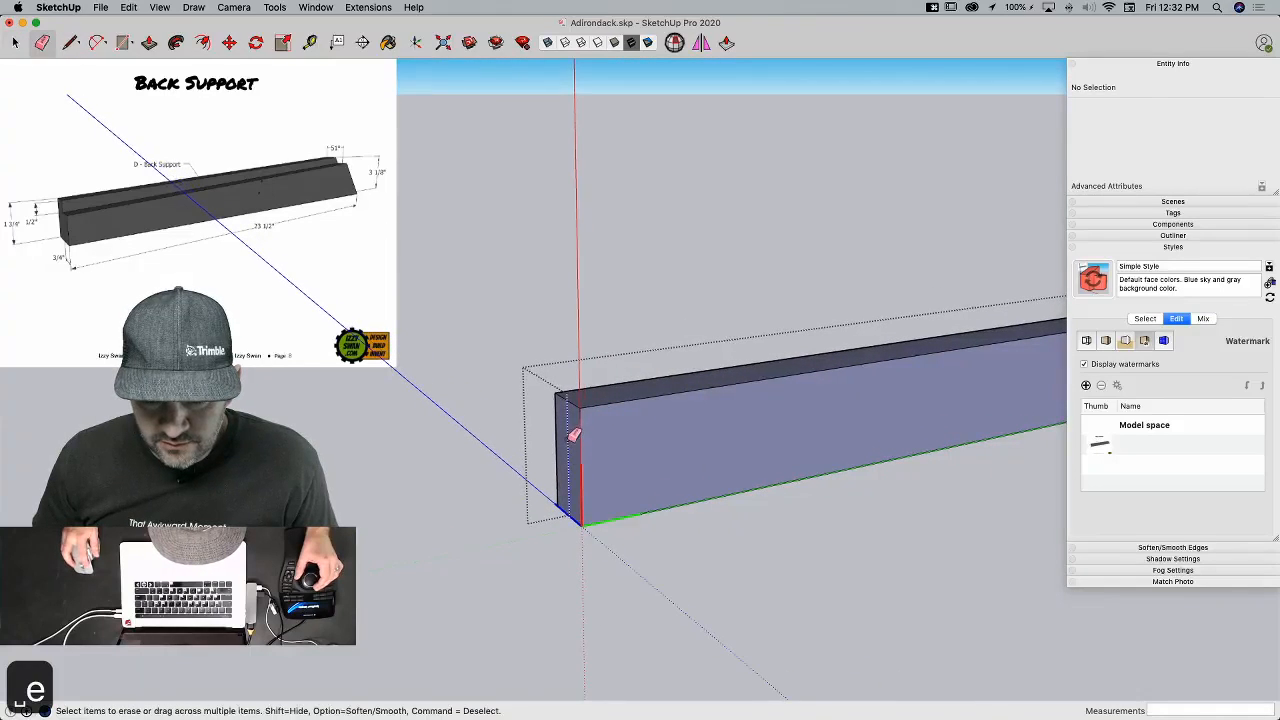
# Step: Mark 1 3/4" up the Back Support's near front edge and draw a diagonal cut line from there to the far upper corner
pyautogui.press('l')
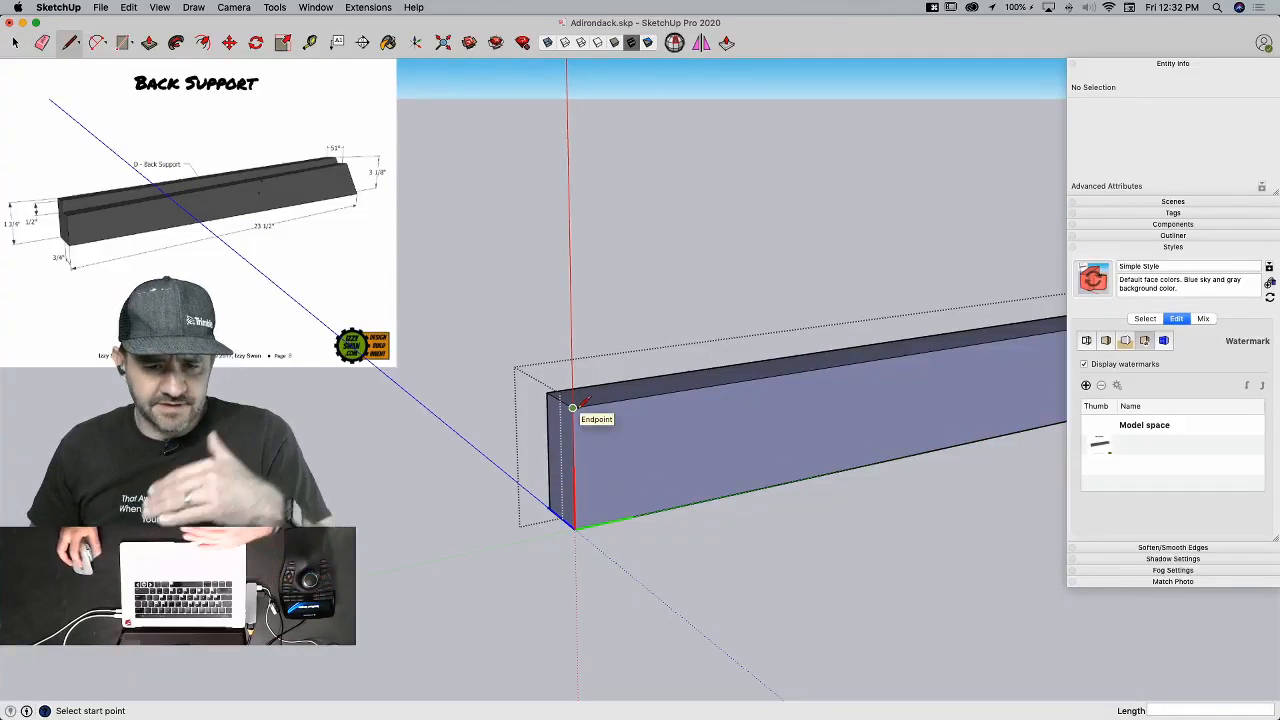
pyautogui.click(574, 526)
pyautogui.write('1 3/')
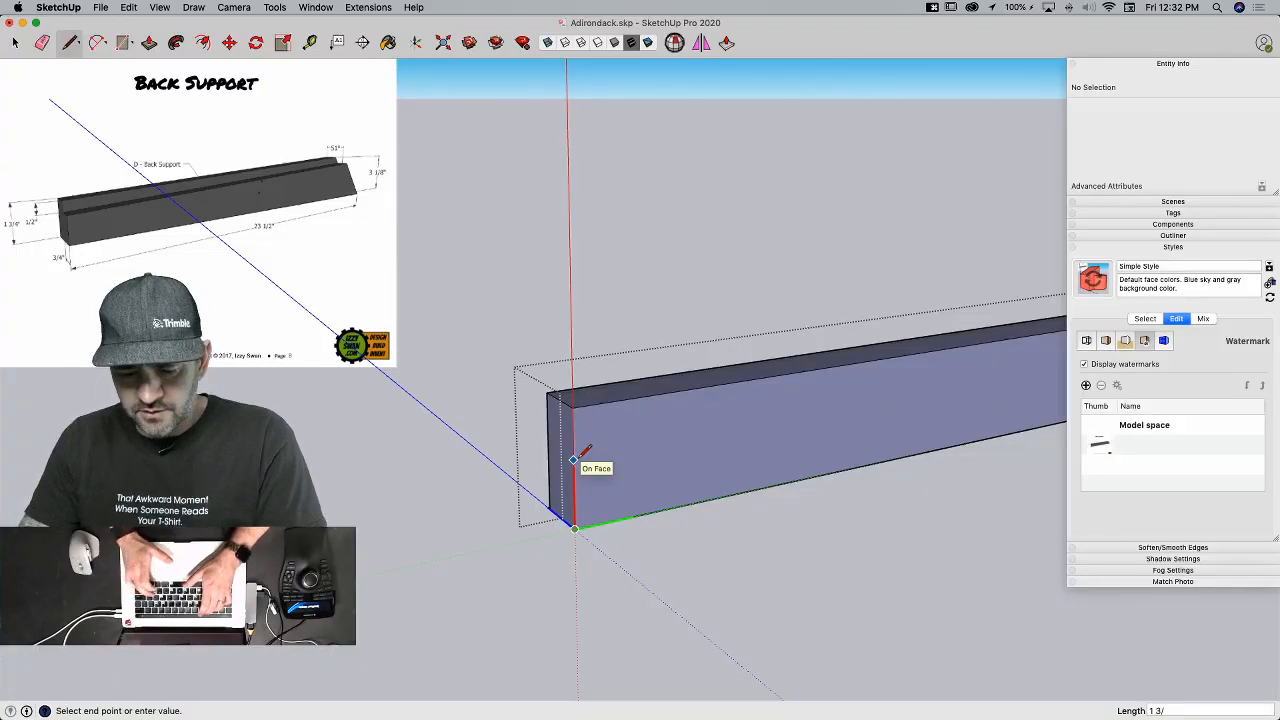
pyautogui.write('4')
pyautogui.press('Return')
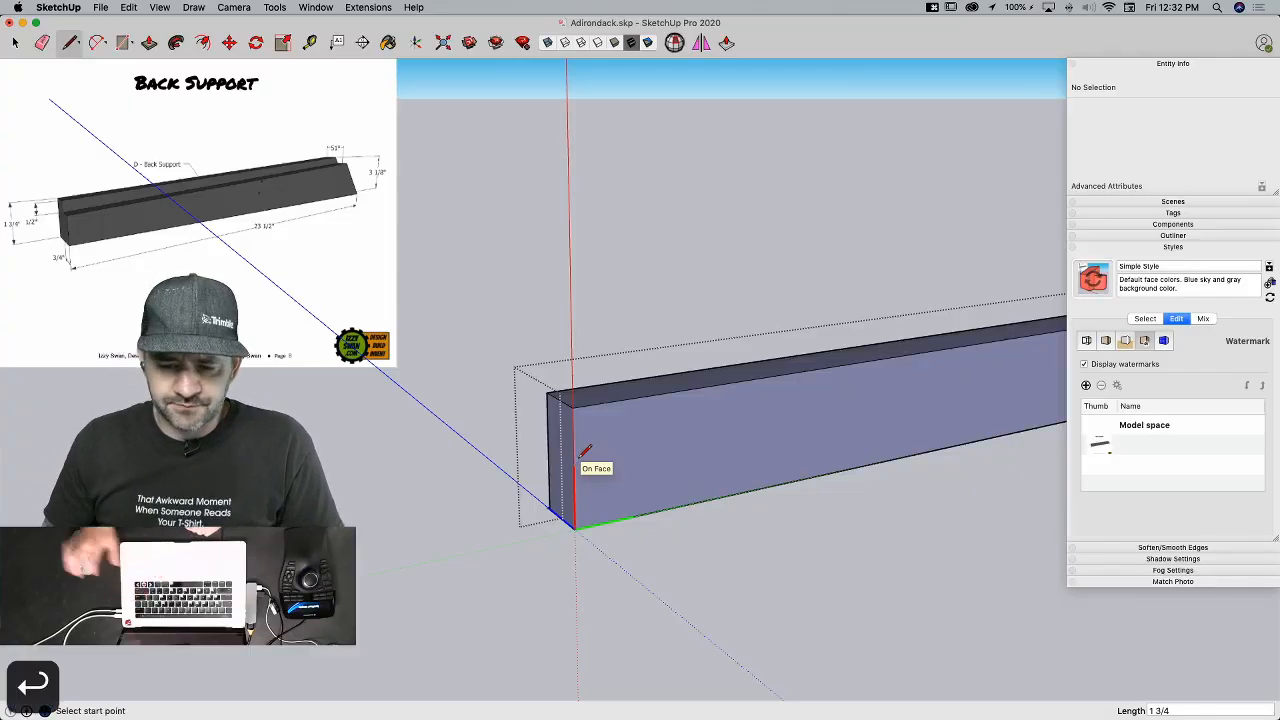
pyautogui.click(573, 440)
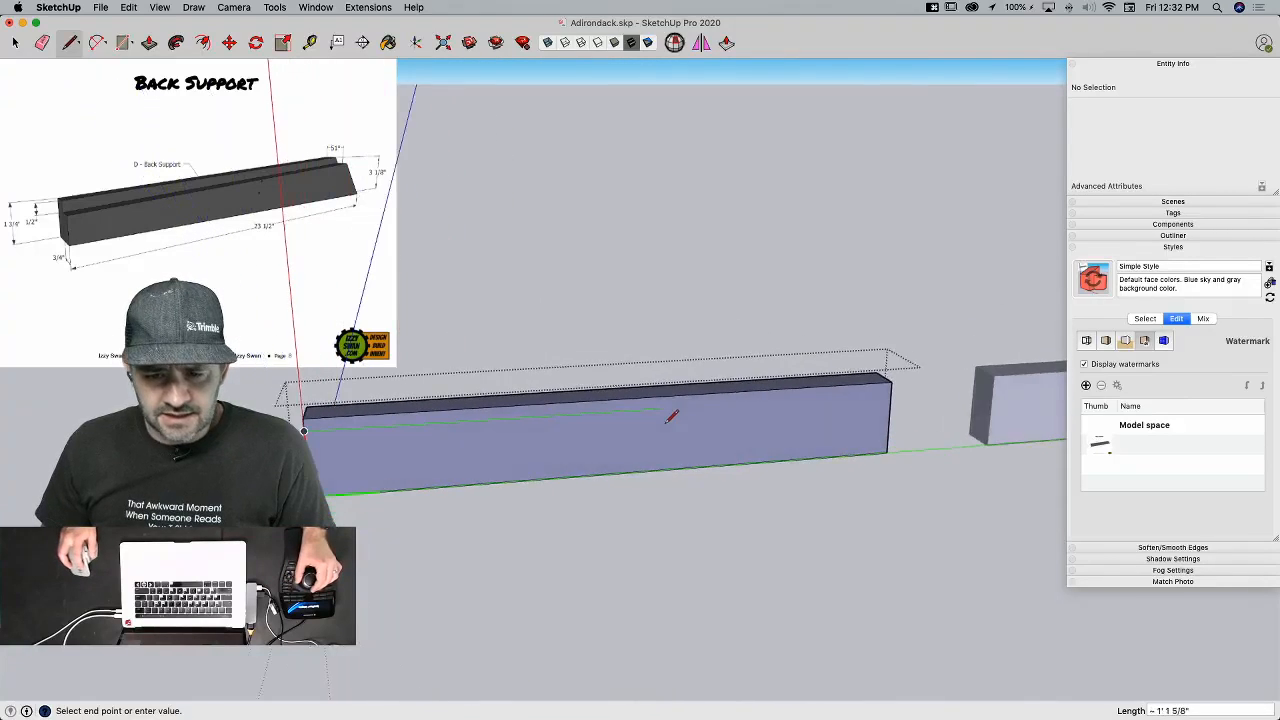
pyautogui.press('Escape')
pyautogui.click(807, 484)
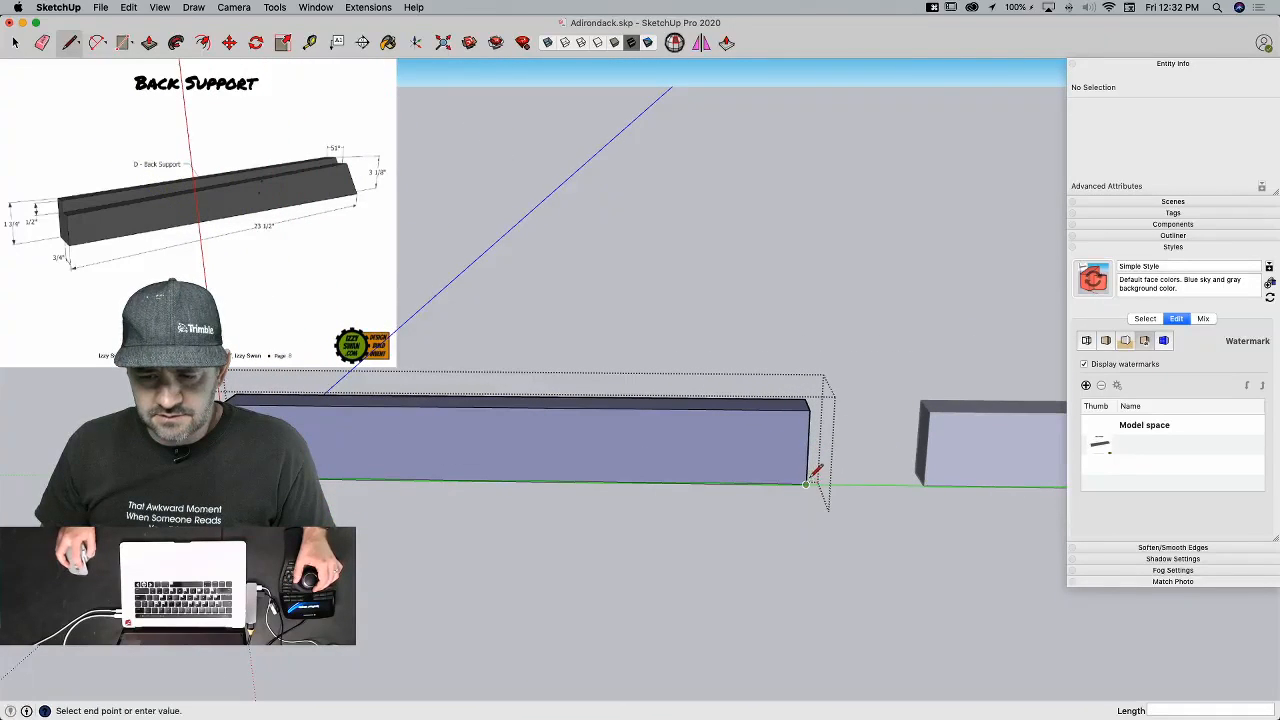
pyautogui.click(809, 407)
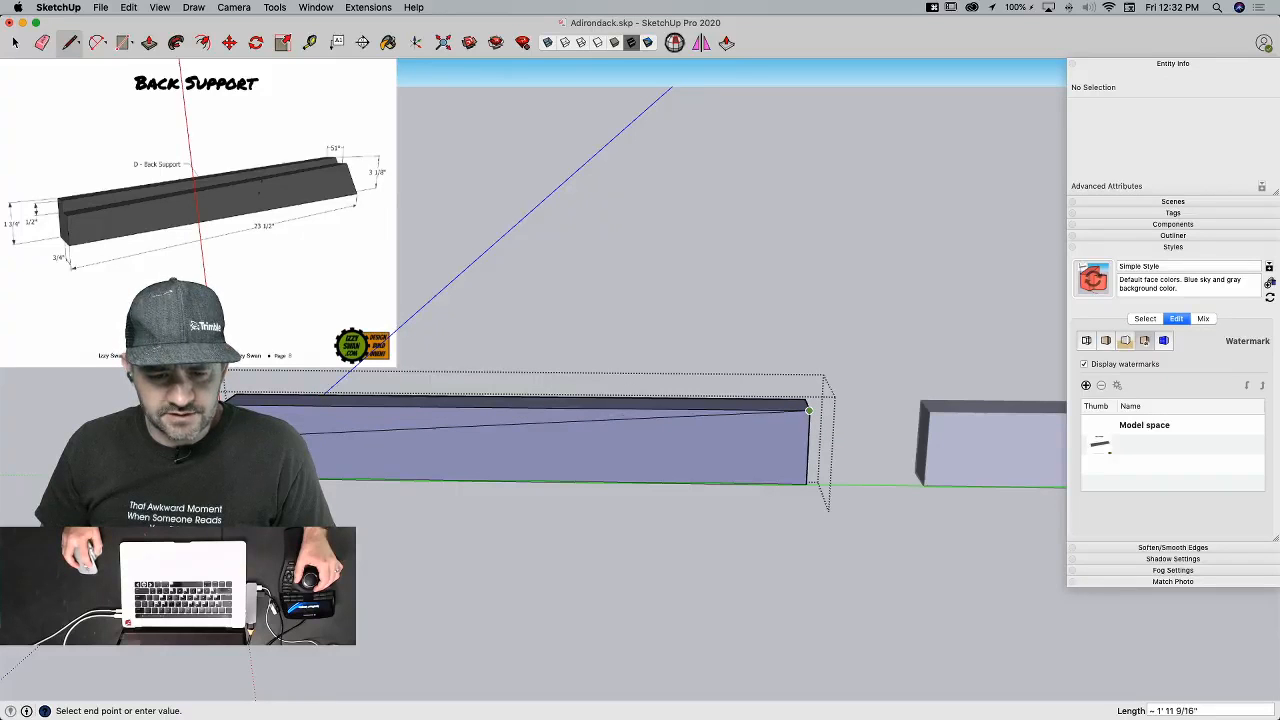
# Step: Try to push the triangular waste area above the diagonal through the board, and undo it
pyautogui.press('p')
pyautogui.click(240, 410)
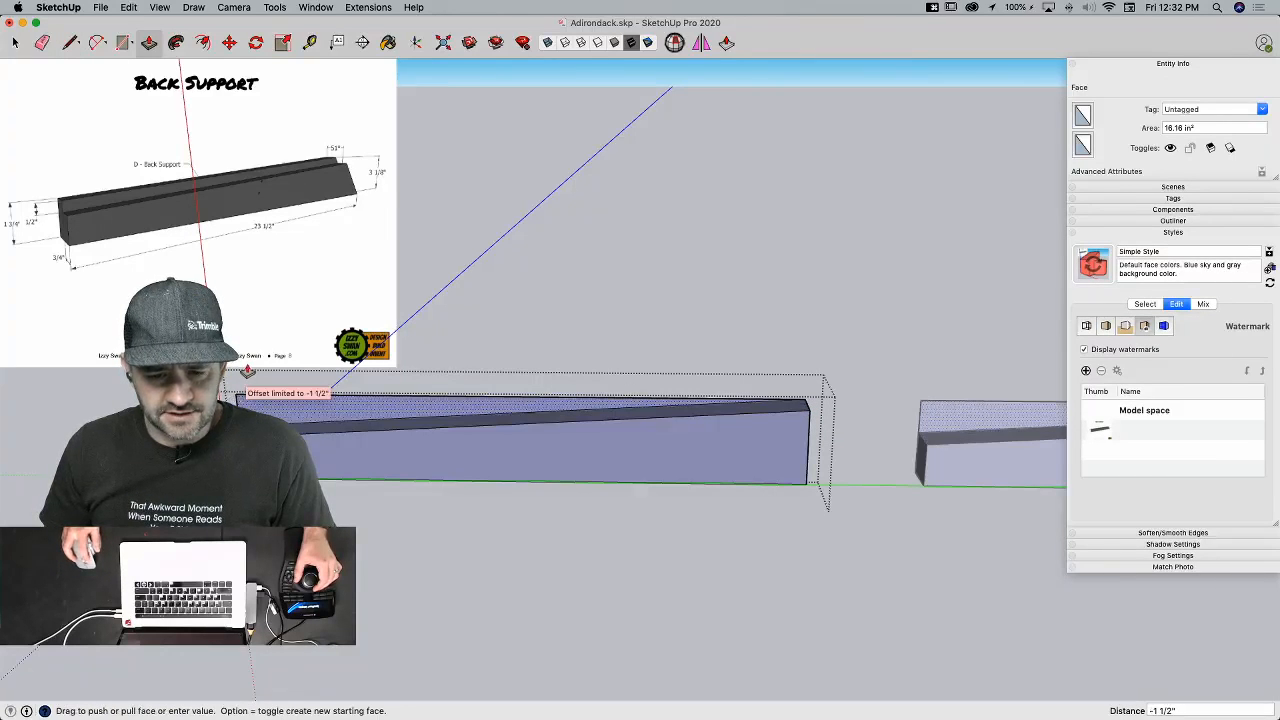
pyautogui.click(246, 374)
pyautogui.press('super+z')
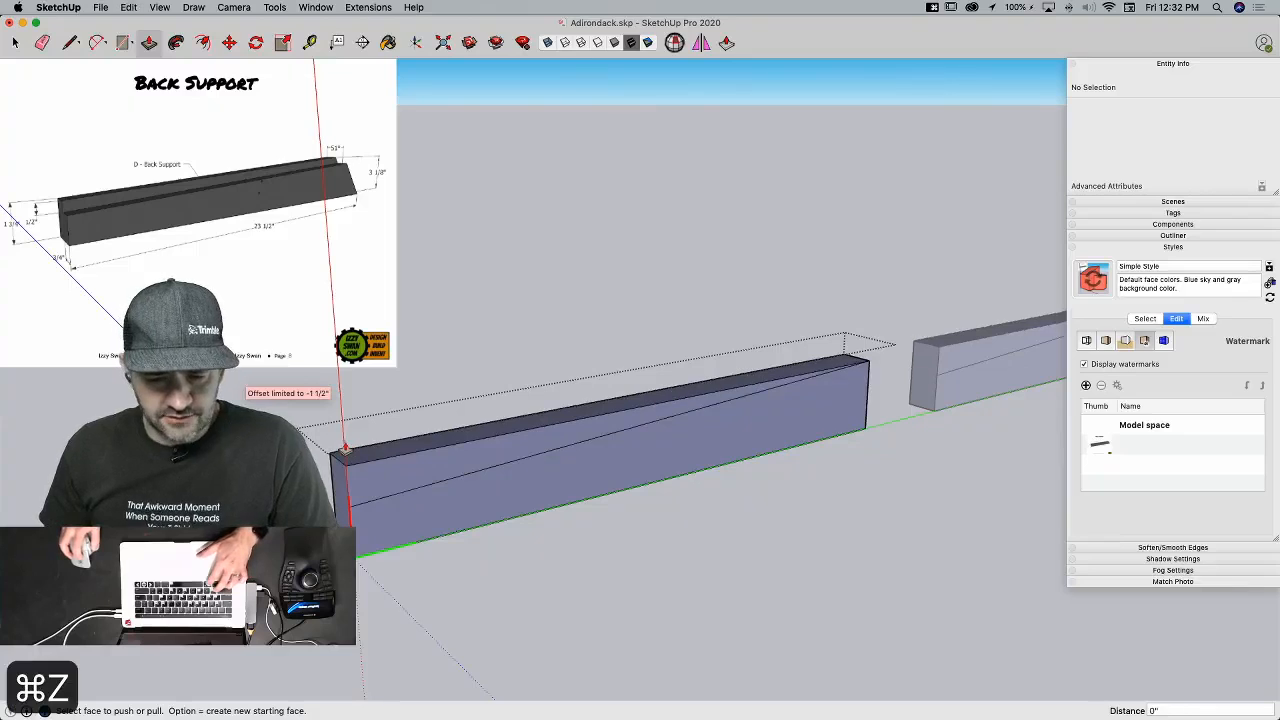
# Step: Push the triangular waste area above the diagonal 1 1/2" through the Back Support to cut the taper
pyautogui.press('l')
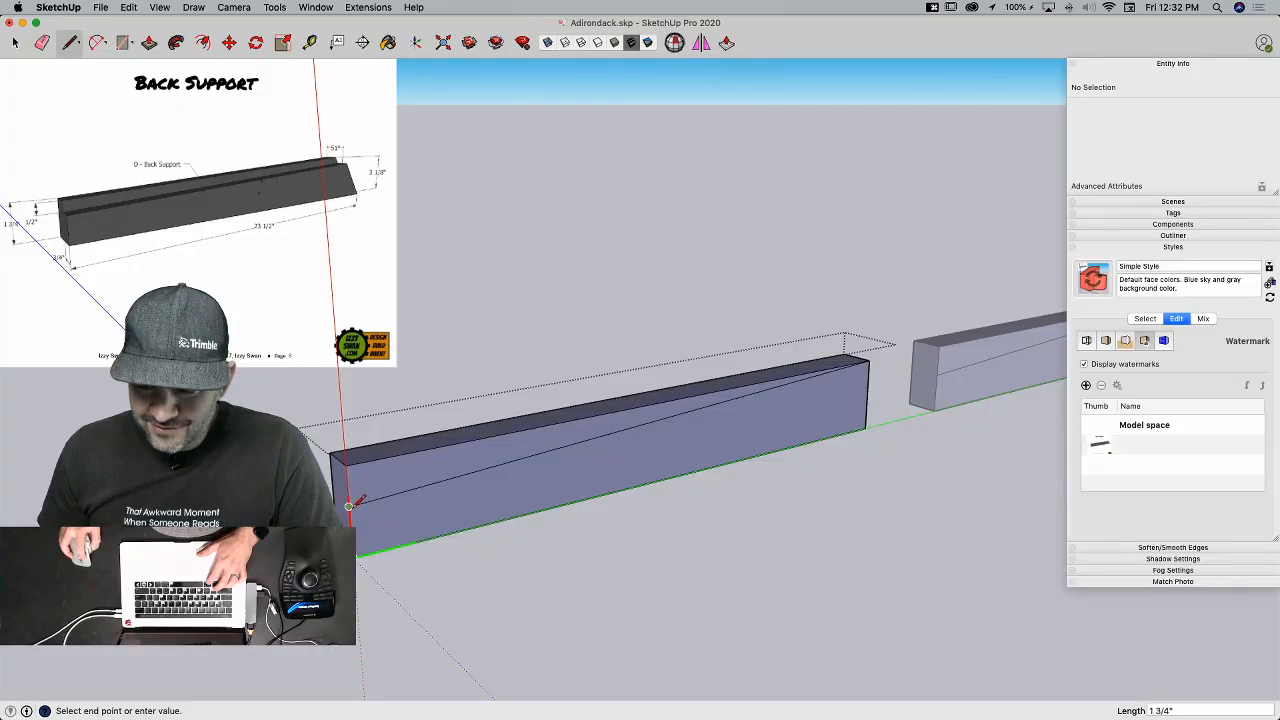
pyautogui.press('p')
pyautogui.click(423, 477)
pyautogui.click(374, 441)
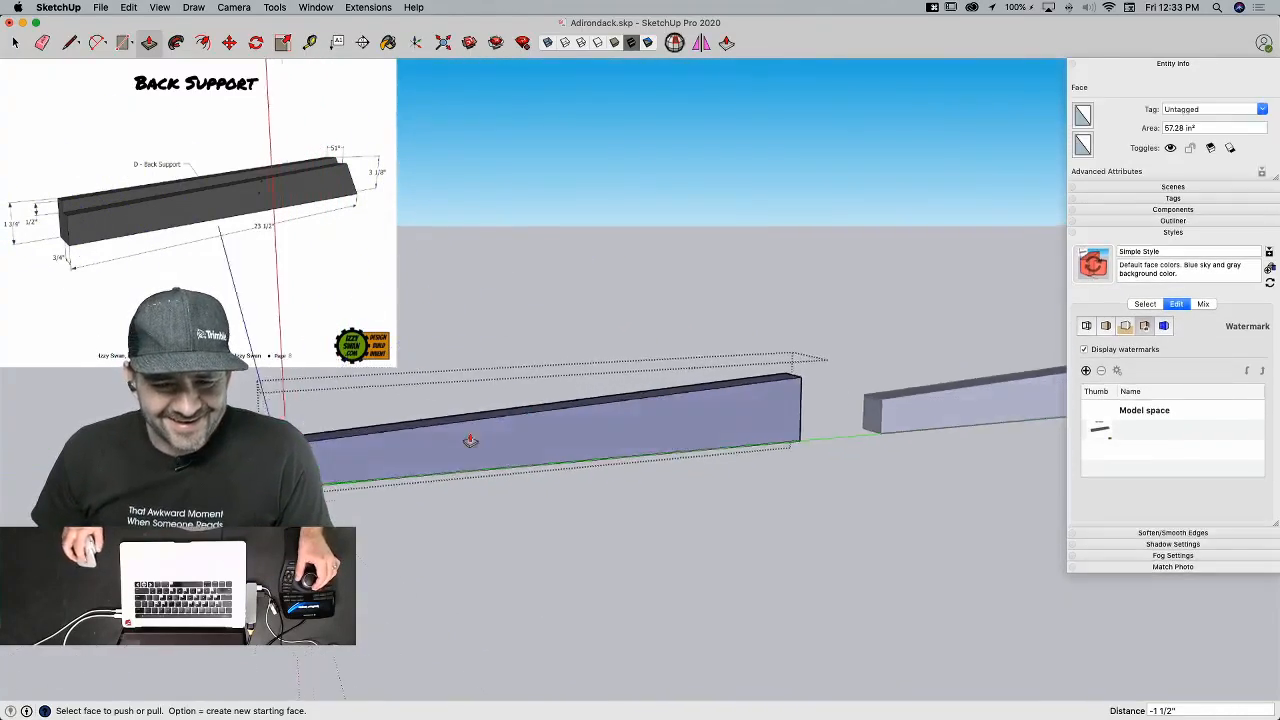
# Step: Outline a 3/4" wide by 1/2" deep rabbet profile at the upper front corner of the Back Support's near end
pyautogui.press('l')
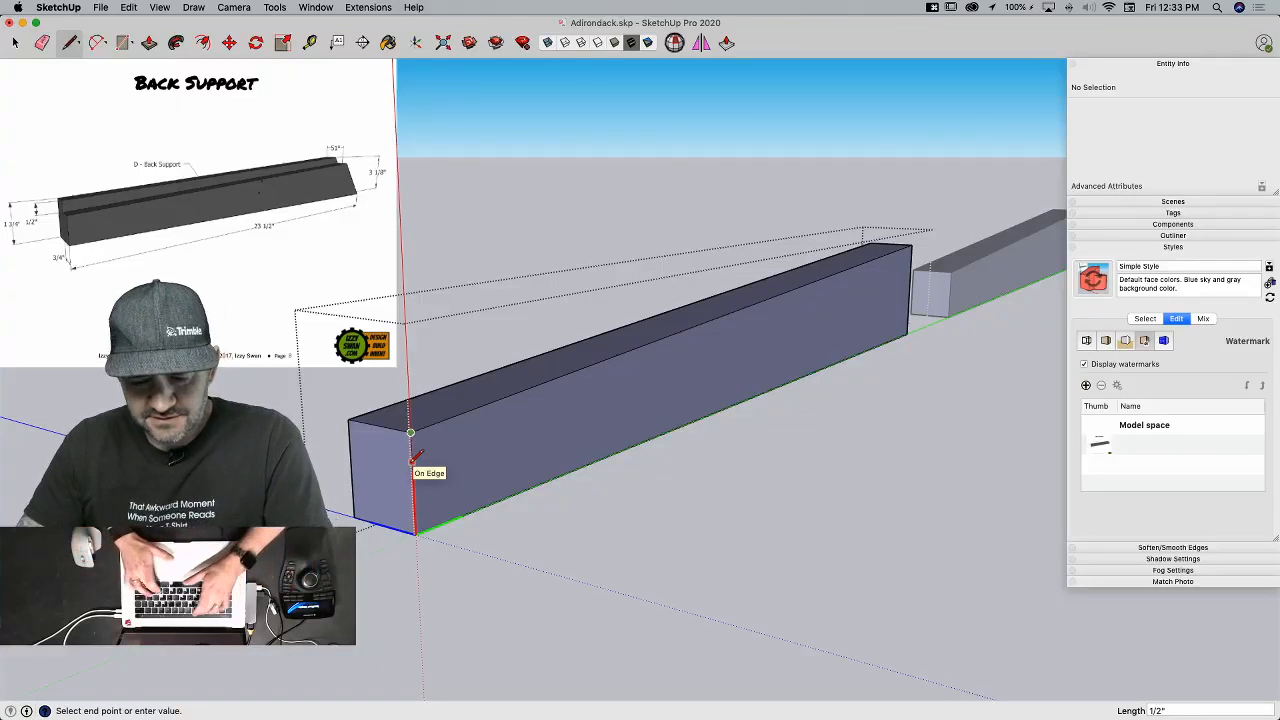
pyautogui.write('.5')
pyautogui.press('Return')
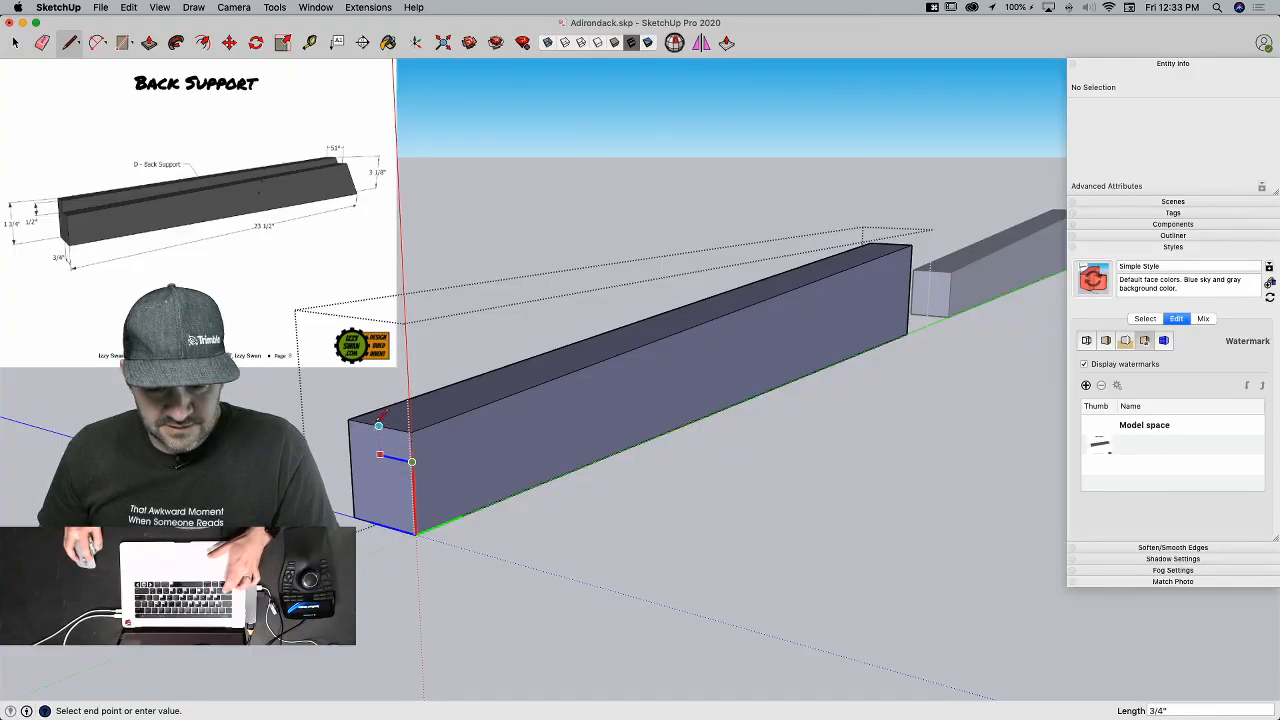
pyautogui.click(379, 427)
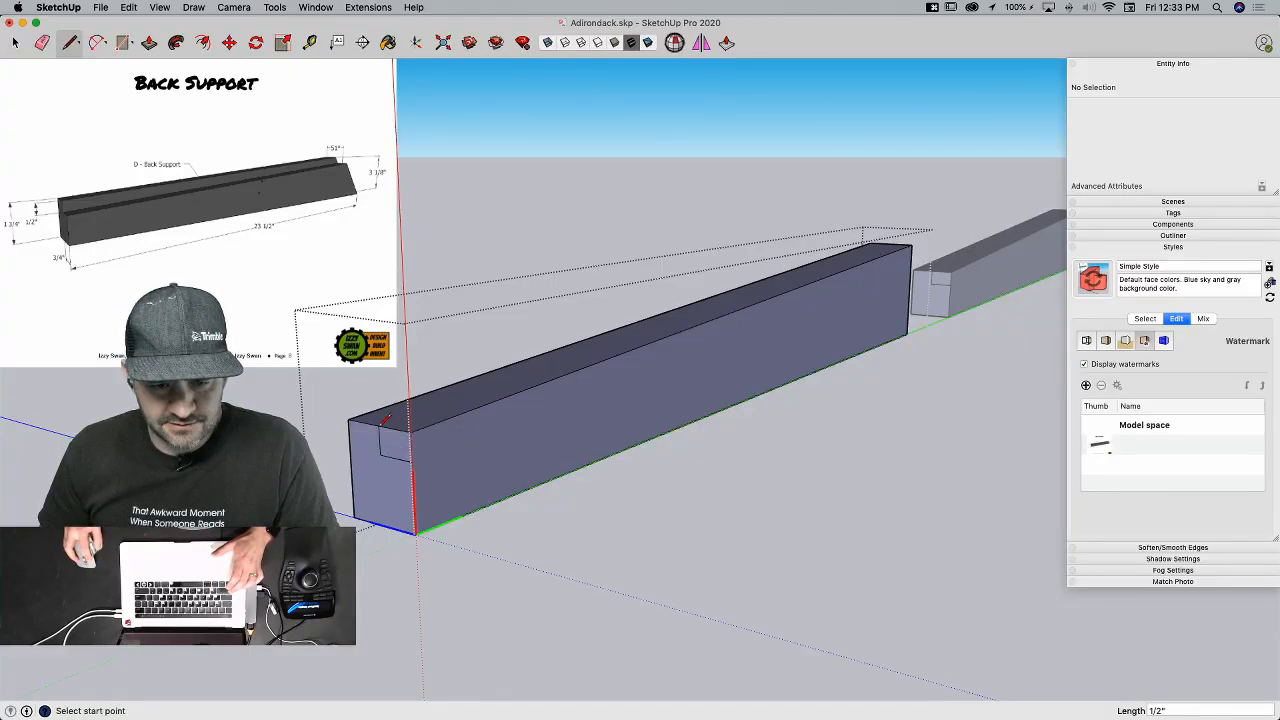
pyautogui.press('space')
# Step: Check the length of the Back Support's lower front edge from end to end, drawing no line
pyautogui.moveTo(643, 432); pyautogui.dragTo(664, 427, button='middle')
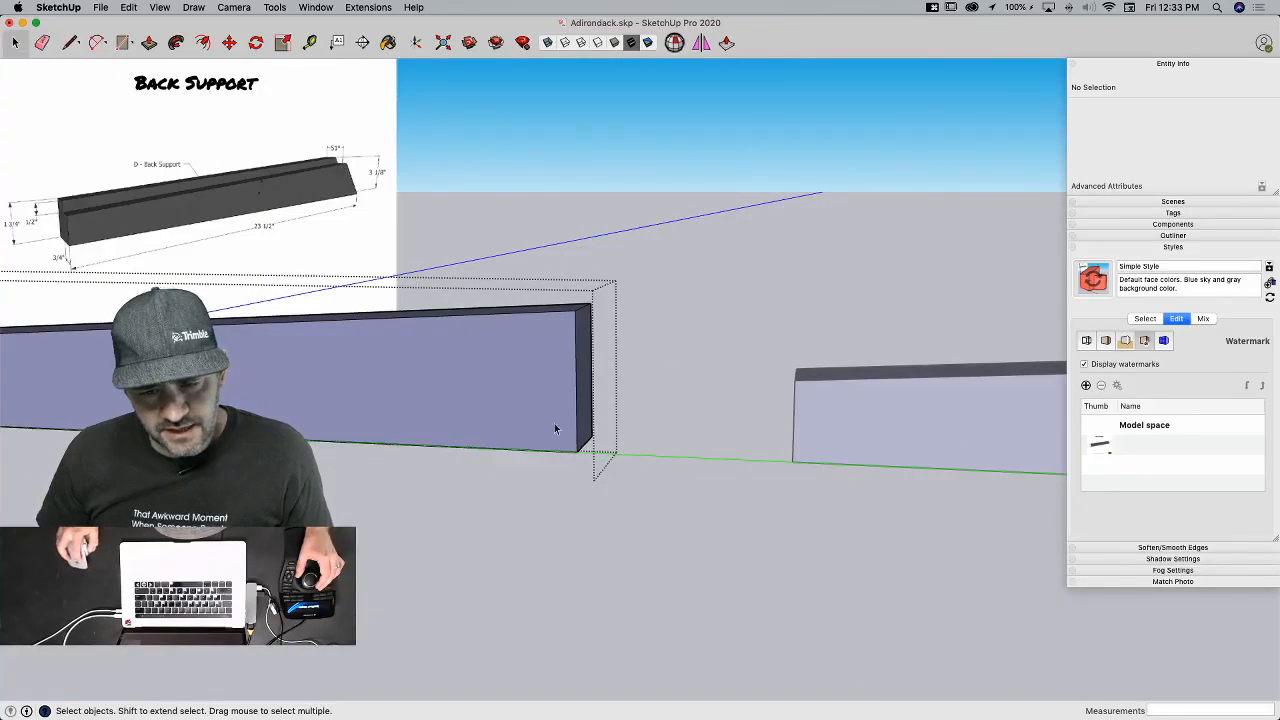
pyautogui.press('l')
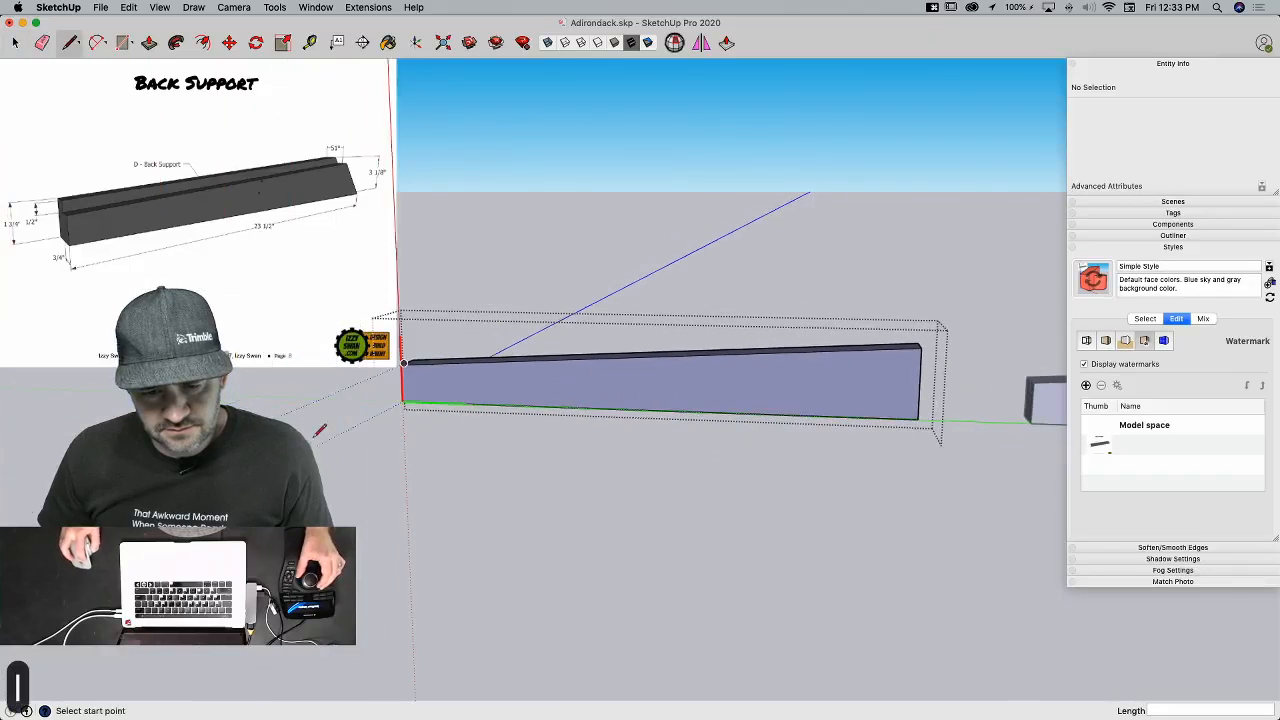
pyautogui.click(407, 401)
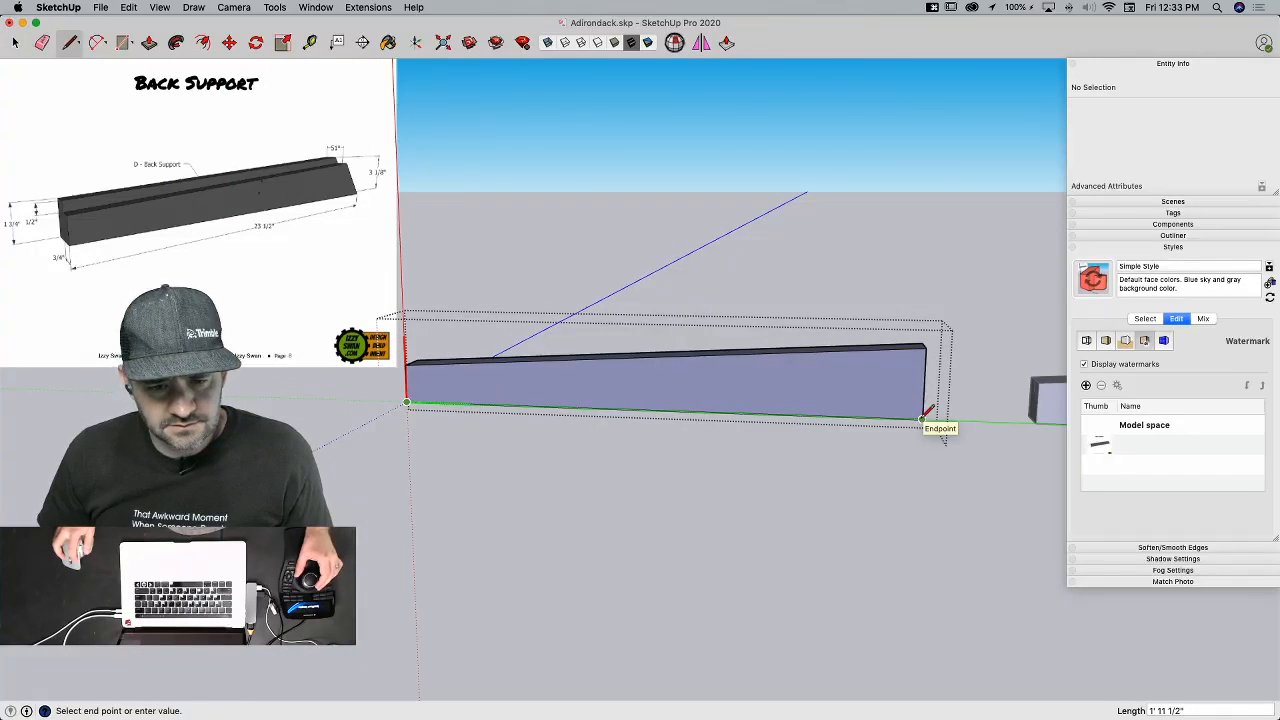
pyautogui.press('space')
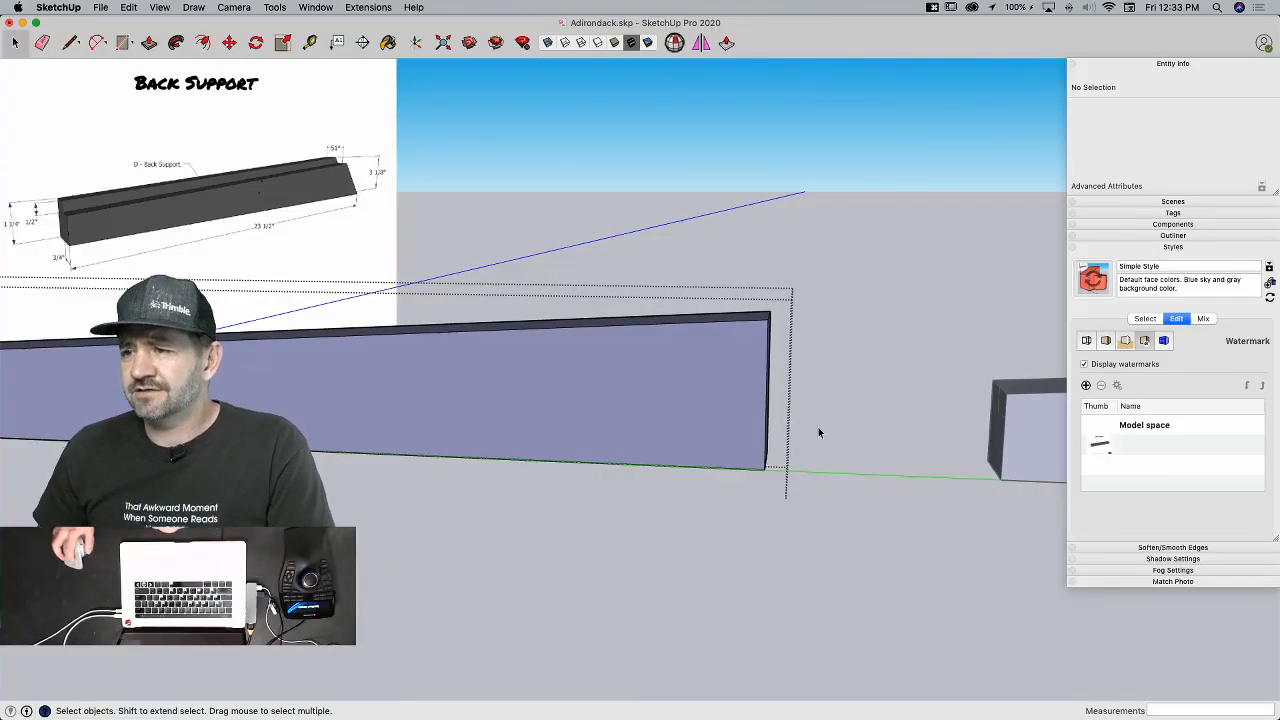
# Step: Place a 51° Protractor guide through the lower front corner of the Back Support's far end, measured from its vertical edge
pyautogui.moveTo(764, 418); pyautogui.dragTo(562, 424, button='middle')
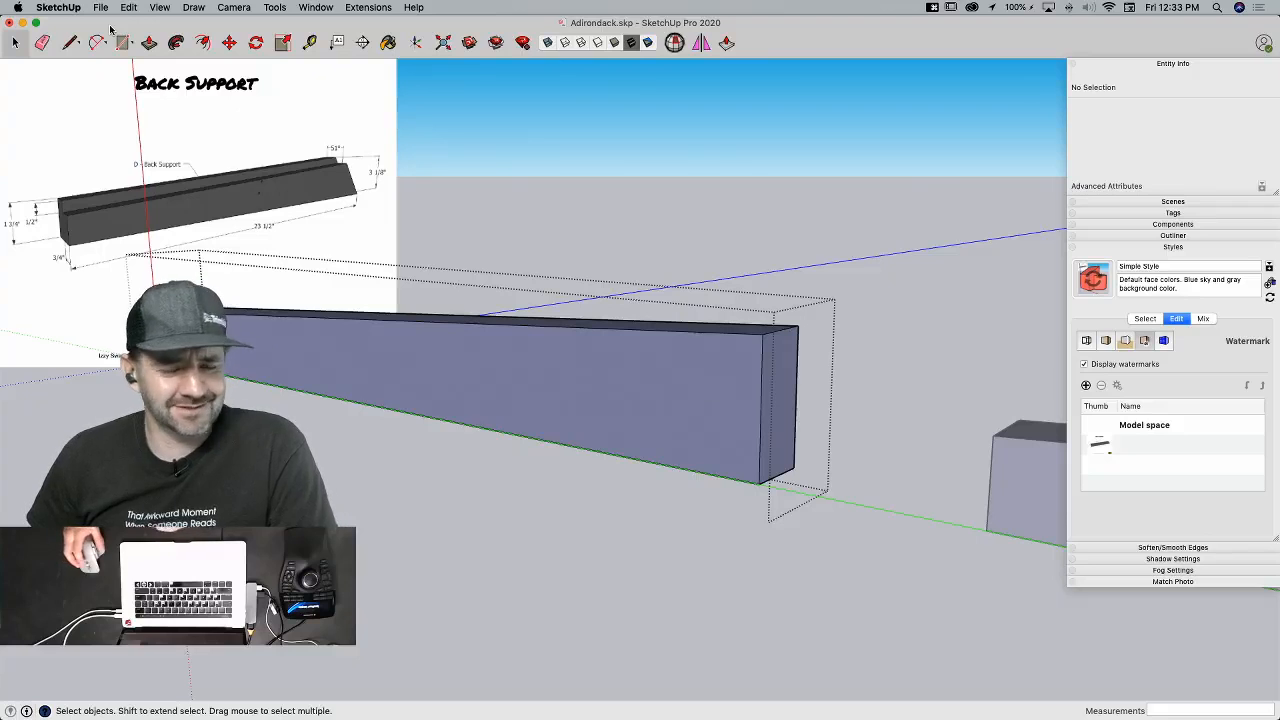
pyautogui.moveTo(350, 286); pyautogui.dragTo(457, 283, button='middle')
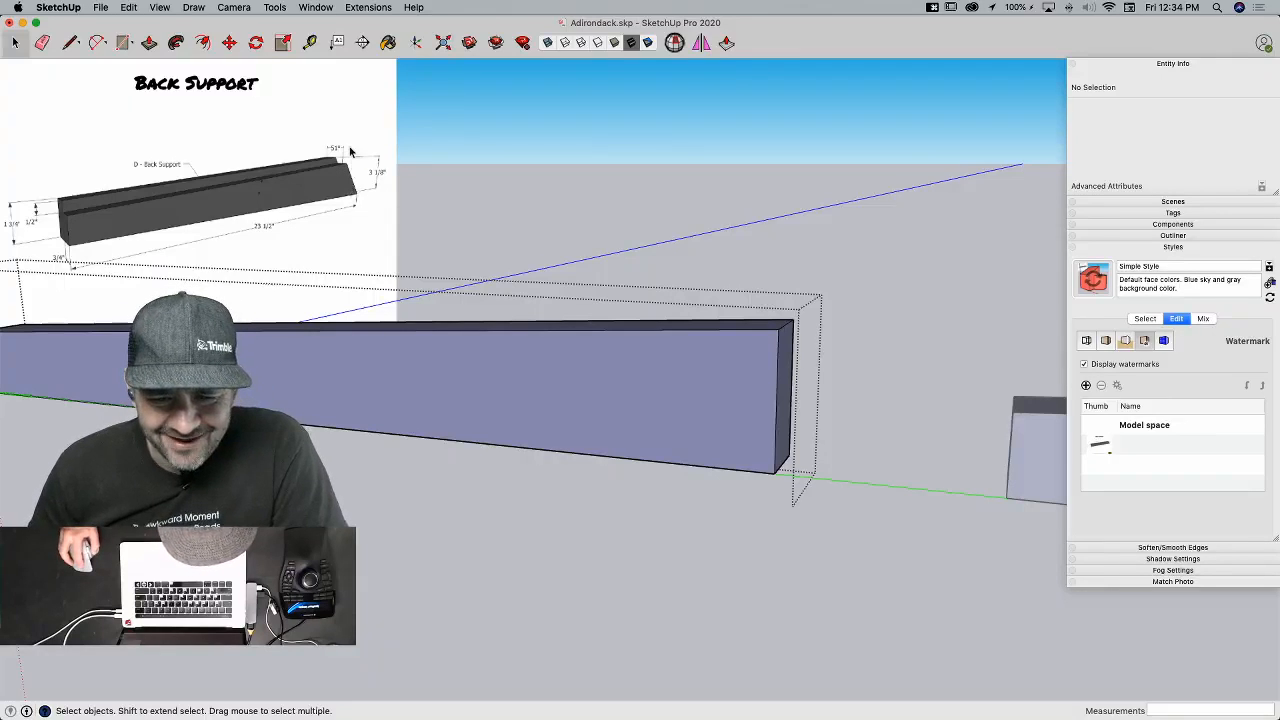
pyautogui.click(275, 8)
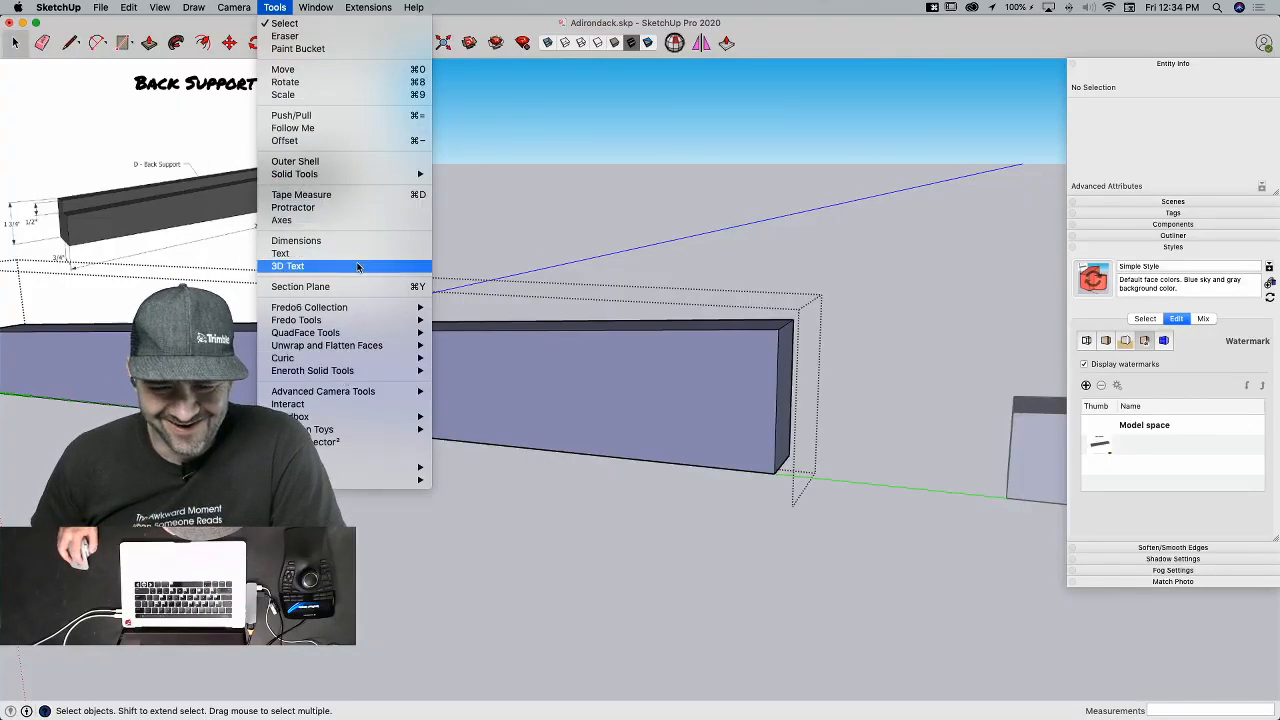
pyautogui.click(355, 207)
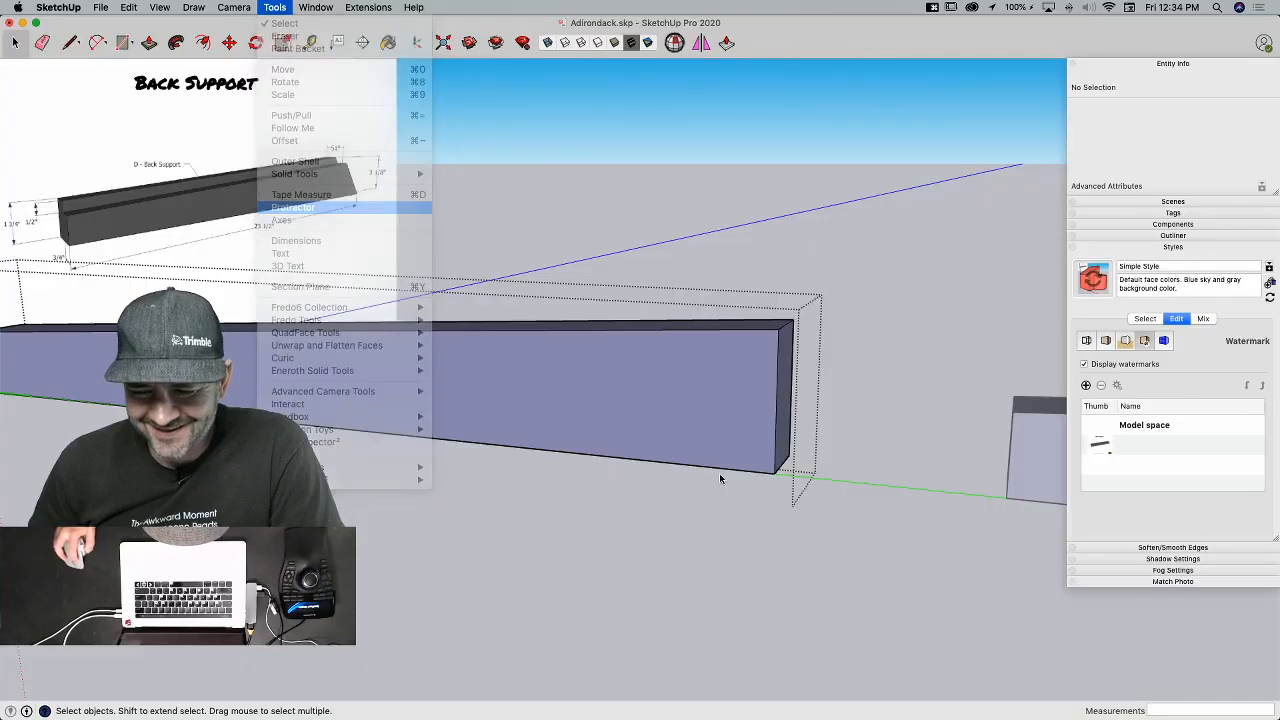
pyautogui.click(774, 473)
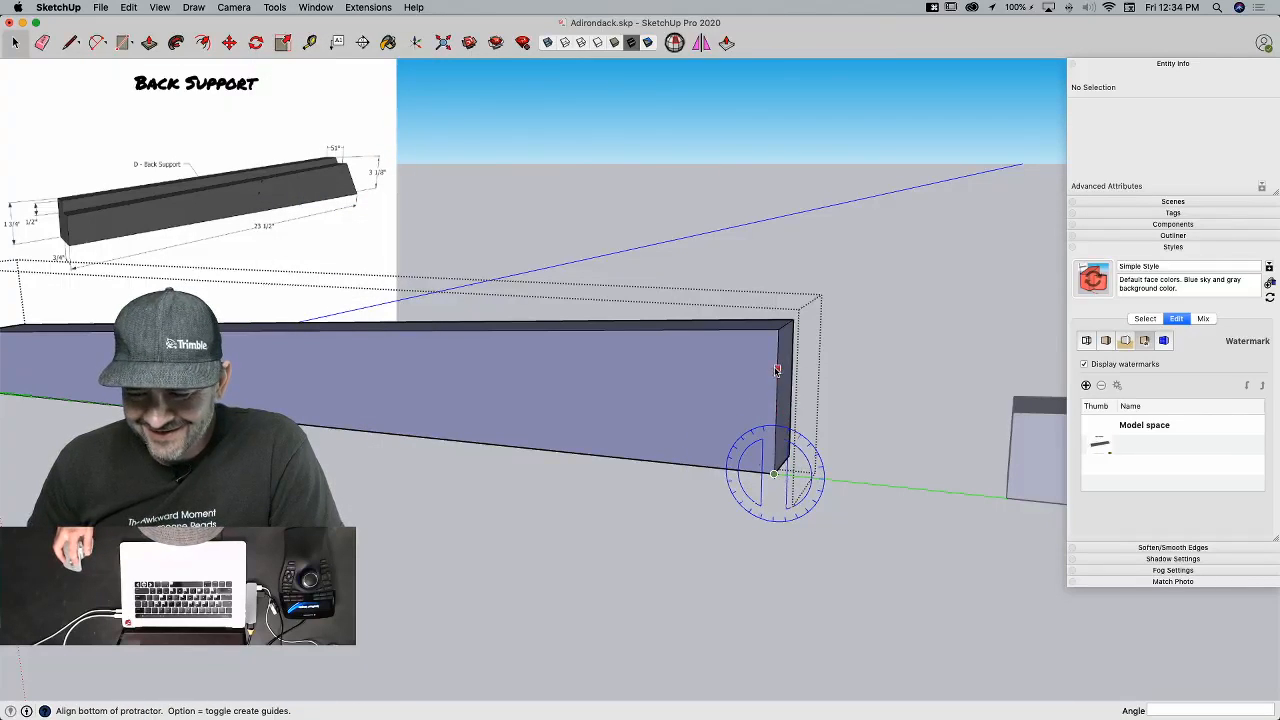
pyautogui.click(777, 370)
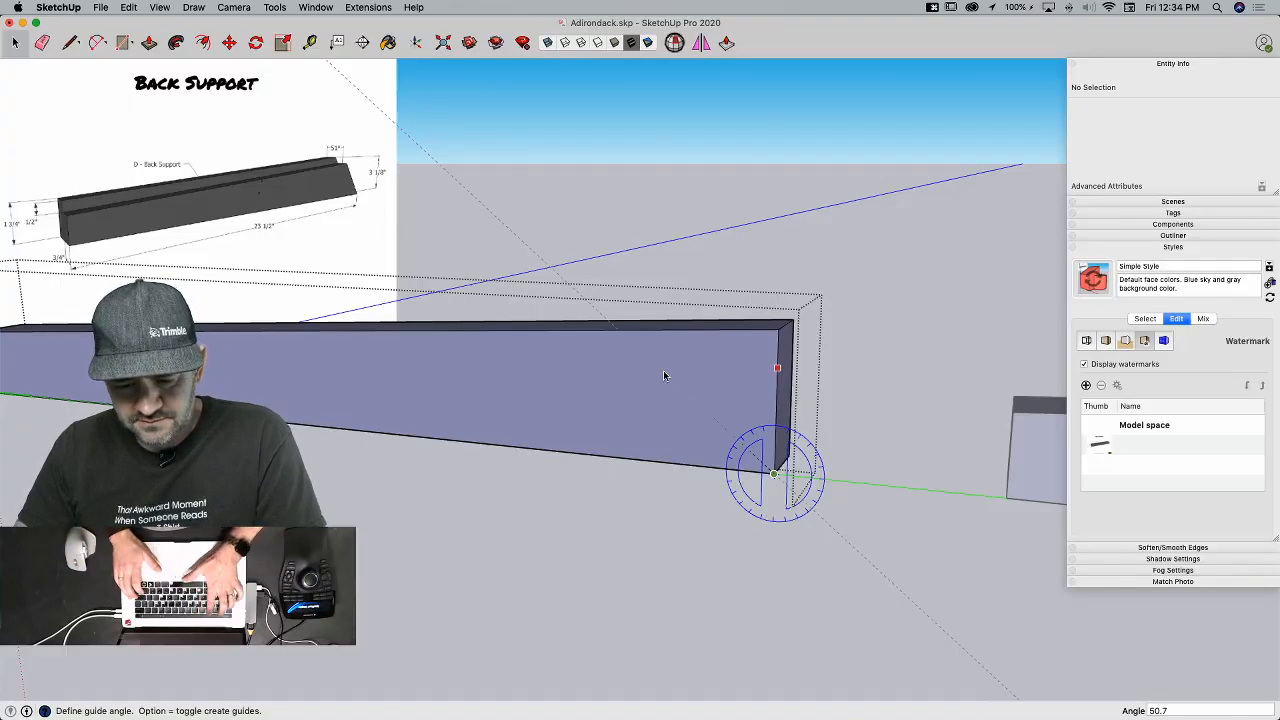
pyautogui.write('51')
pyautogui.press('Return')
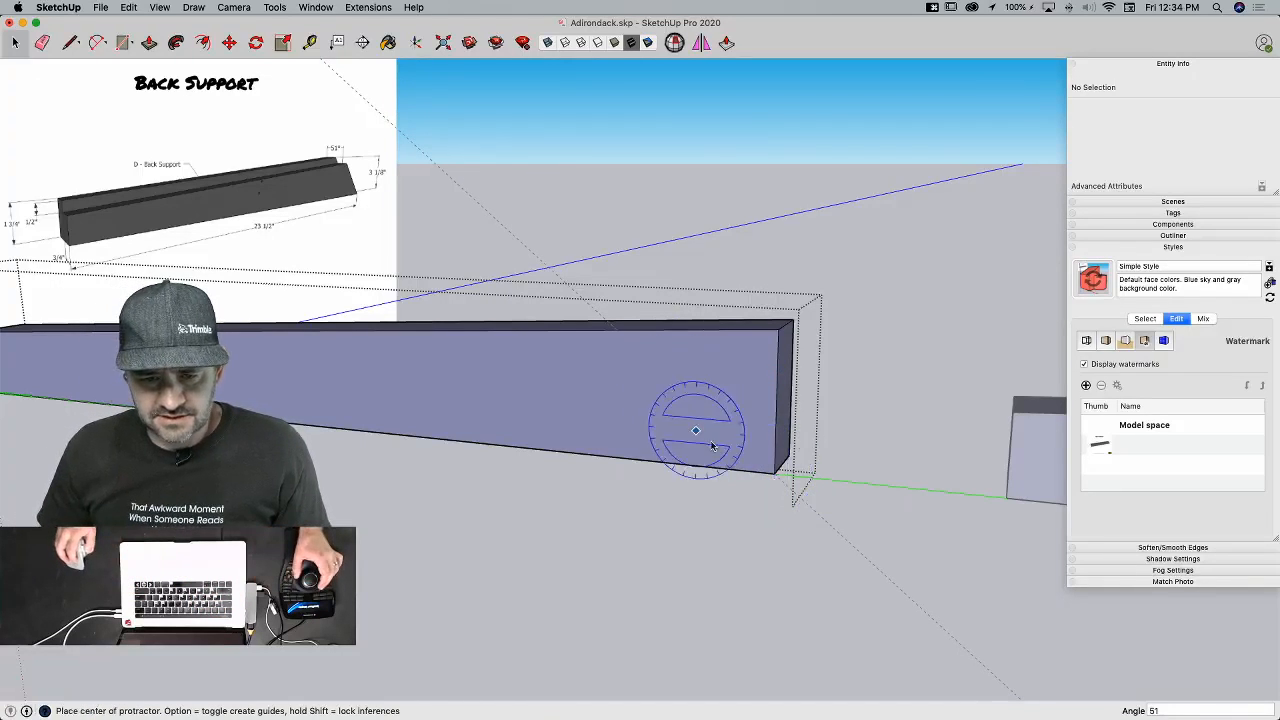
# Step: Draw the rabbet line along the Back Support's front face from the profile to the far end, and push the strip above it back
pyautogui.press('l')
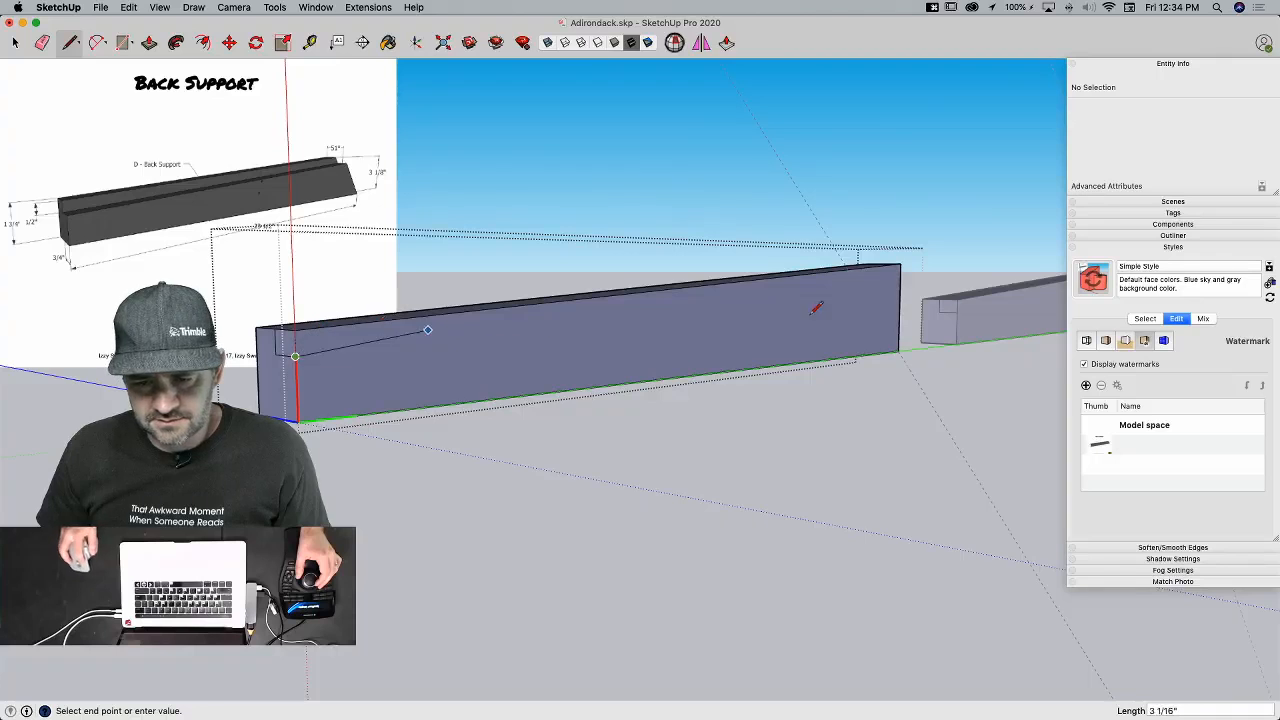
pyautogui.press('Escape')
pyautogui.press('p')
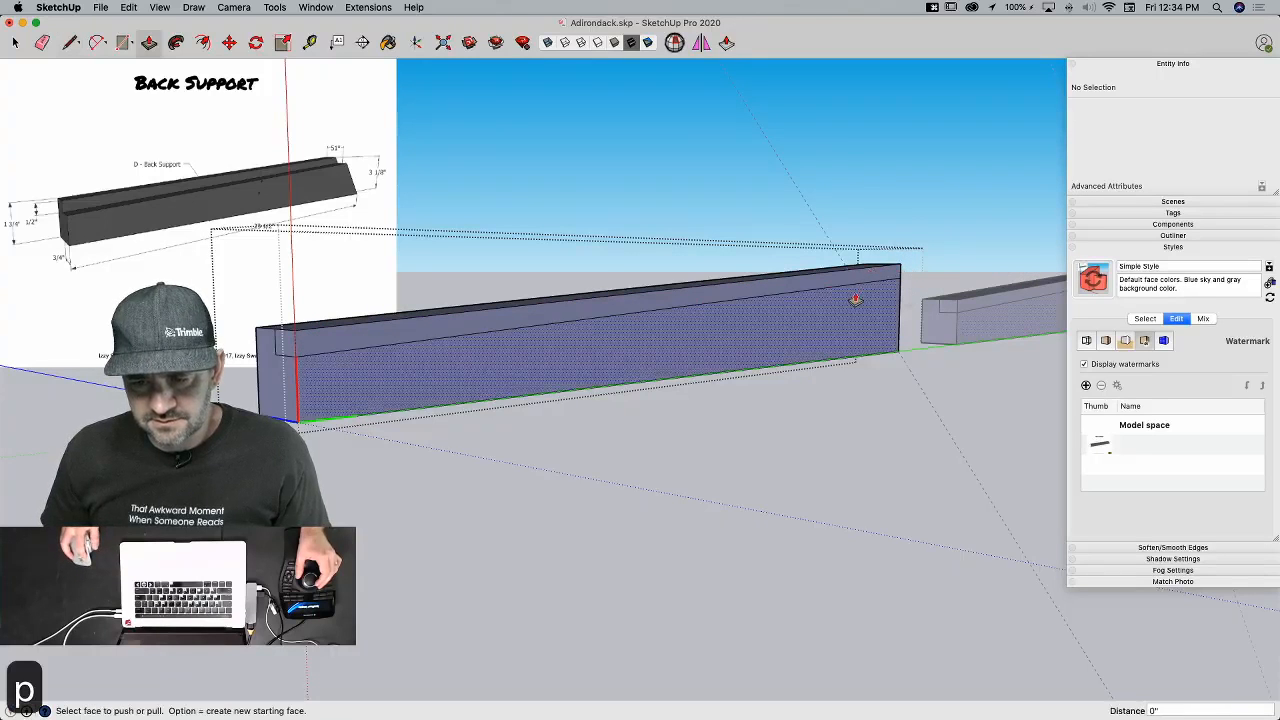
pyautogui.click(843, 283)
pyautogui.click(781, 281)
pyautogui.press('e')
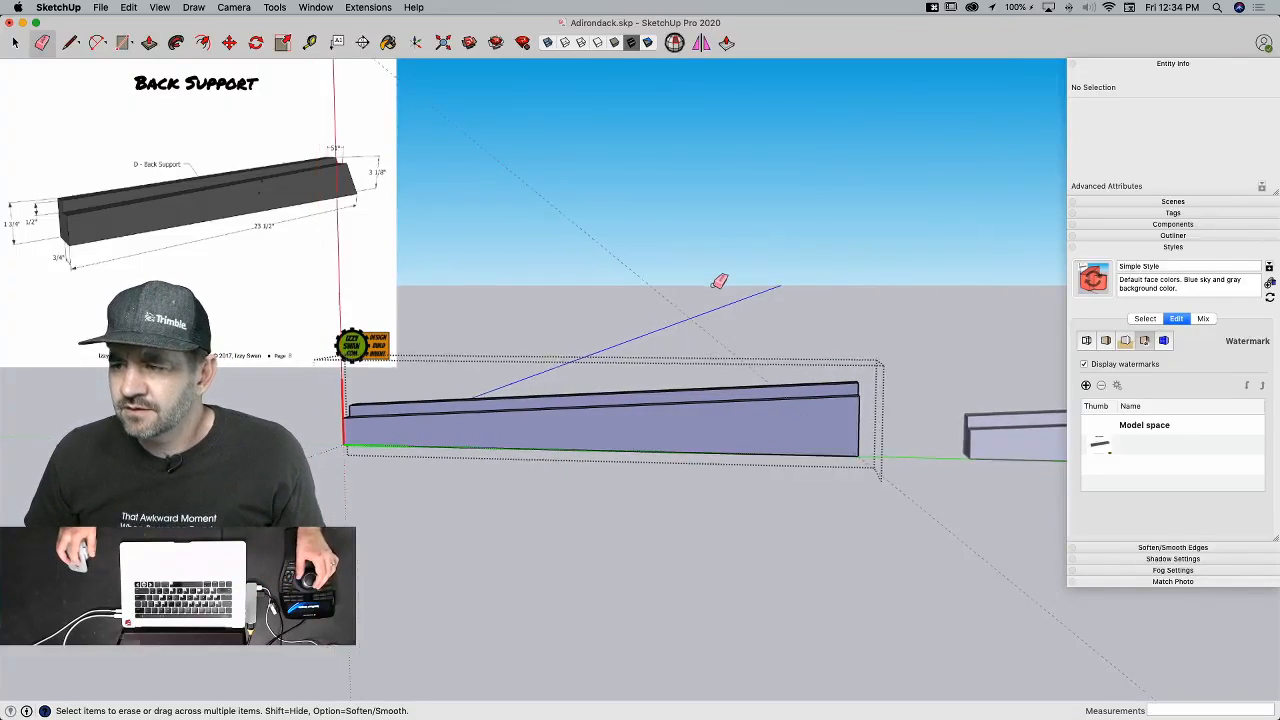
pyautogui.press('space')
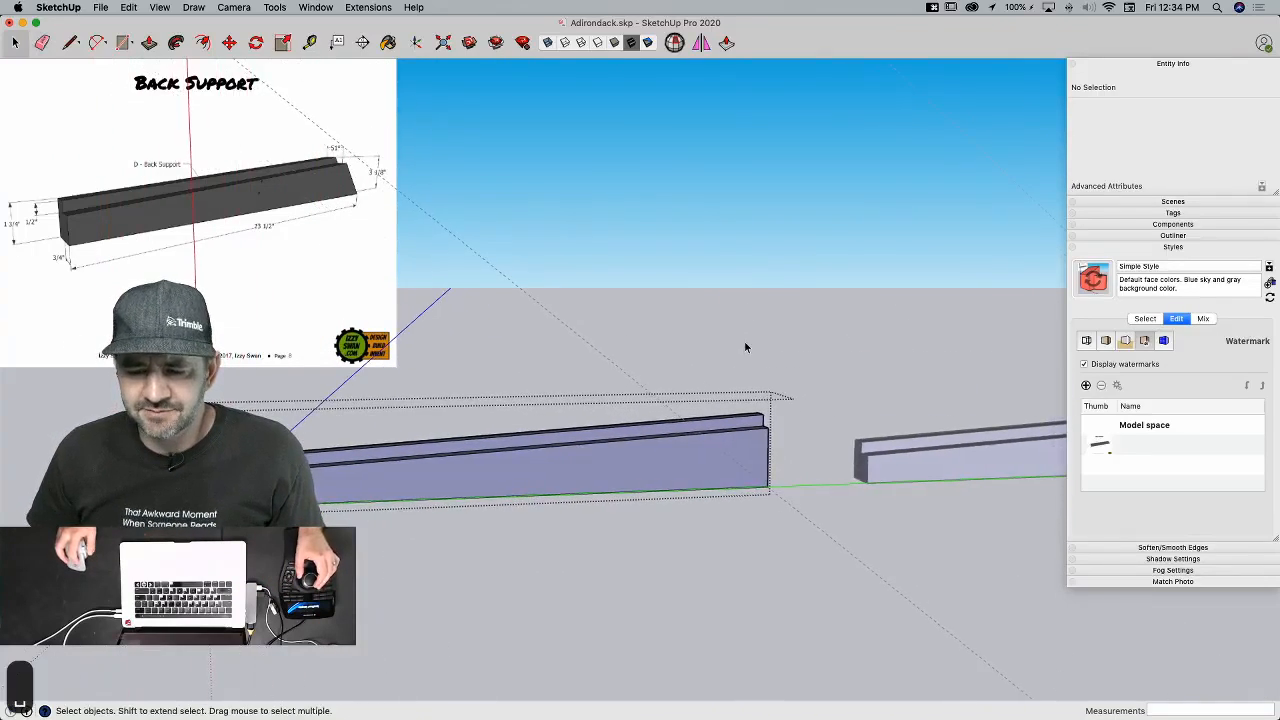
pyautogui.press('e')
pyautogui.moveTo(629, 376); pyautogui.dragTo(684, 358)
pyautogui.press('space')
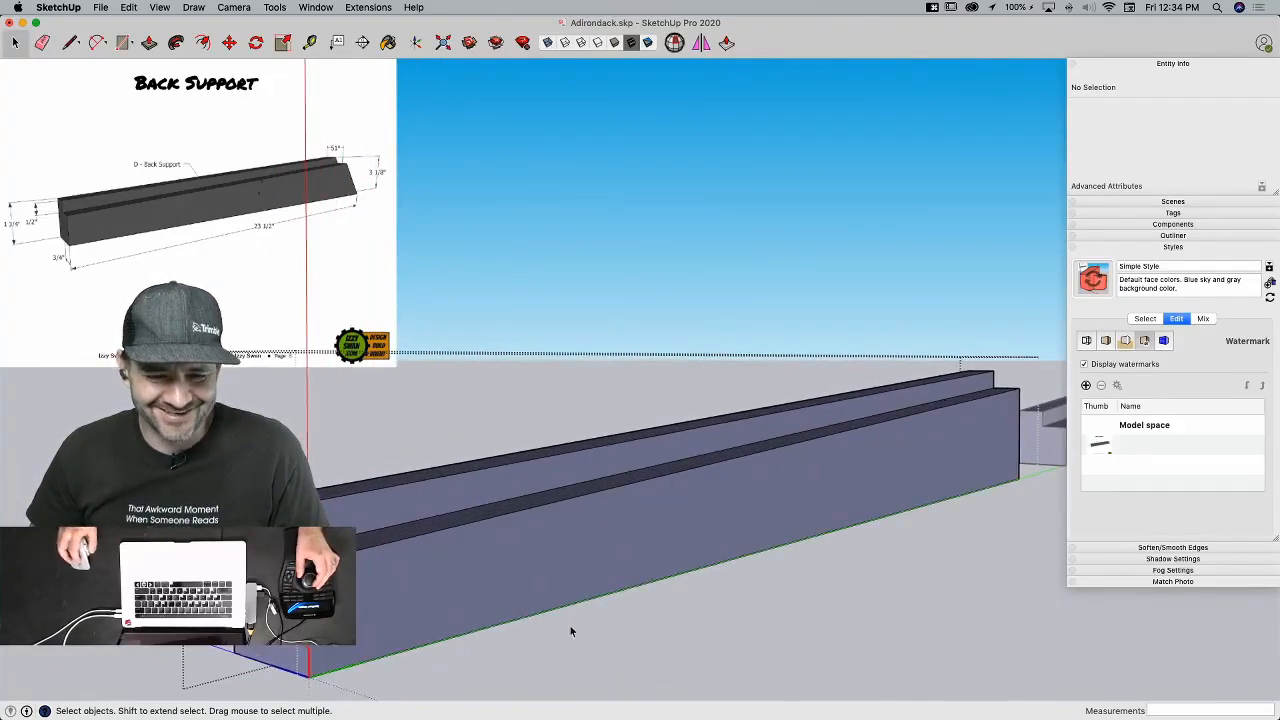
# Step: Try to trace the rabbet's edges with lines on the block's square end face
pyautogui.press('l')
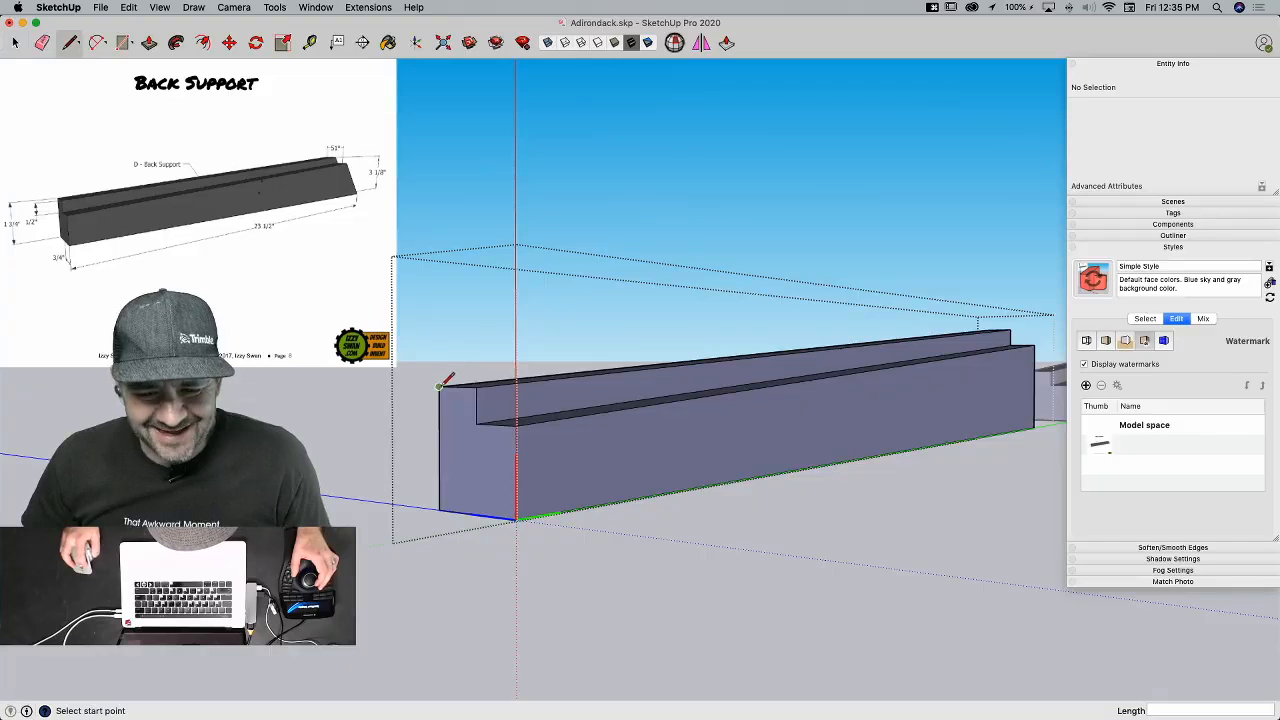
pyautogui.click(439, 510)
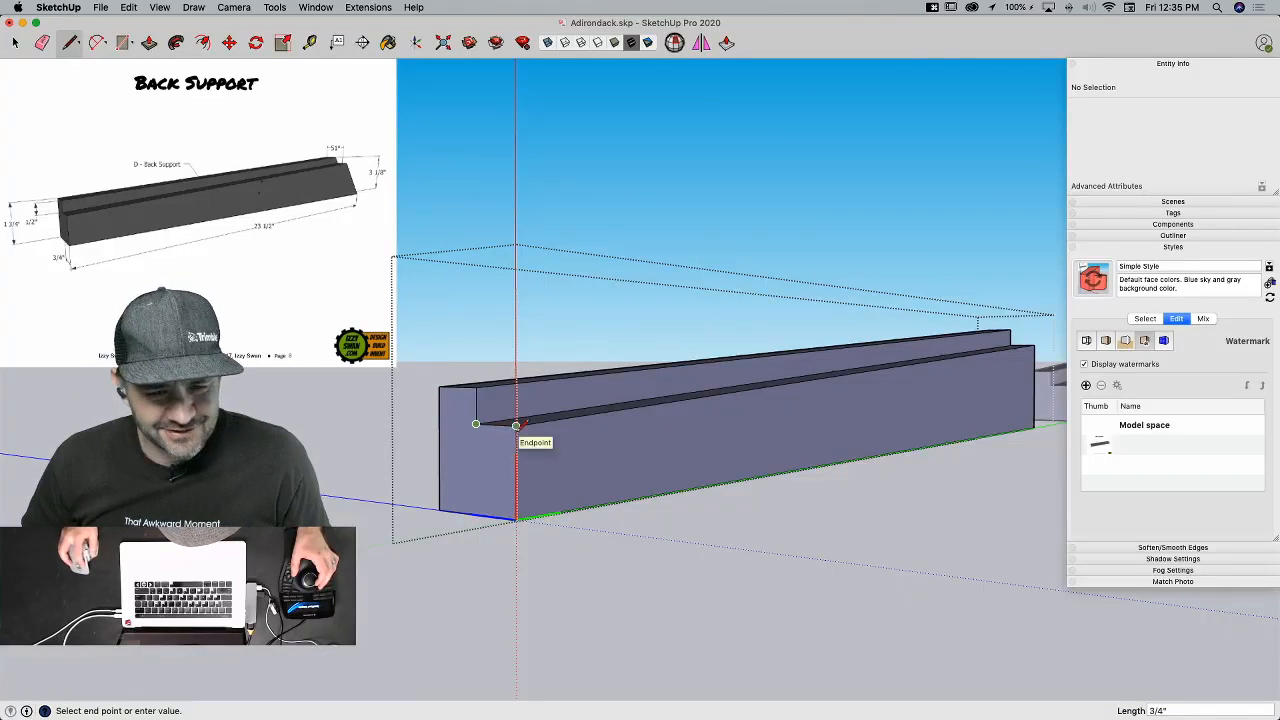
pyautogui.click(477, 387)
pyautogui.press('space')
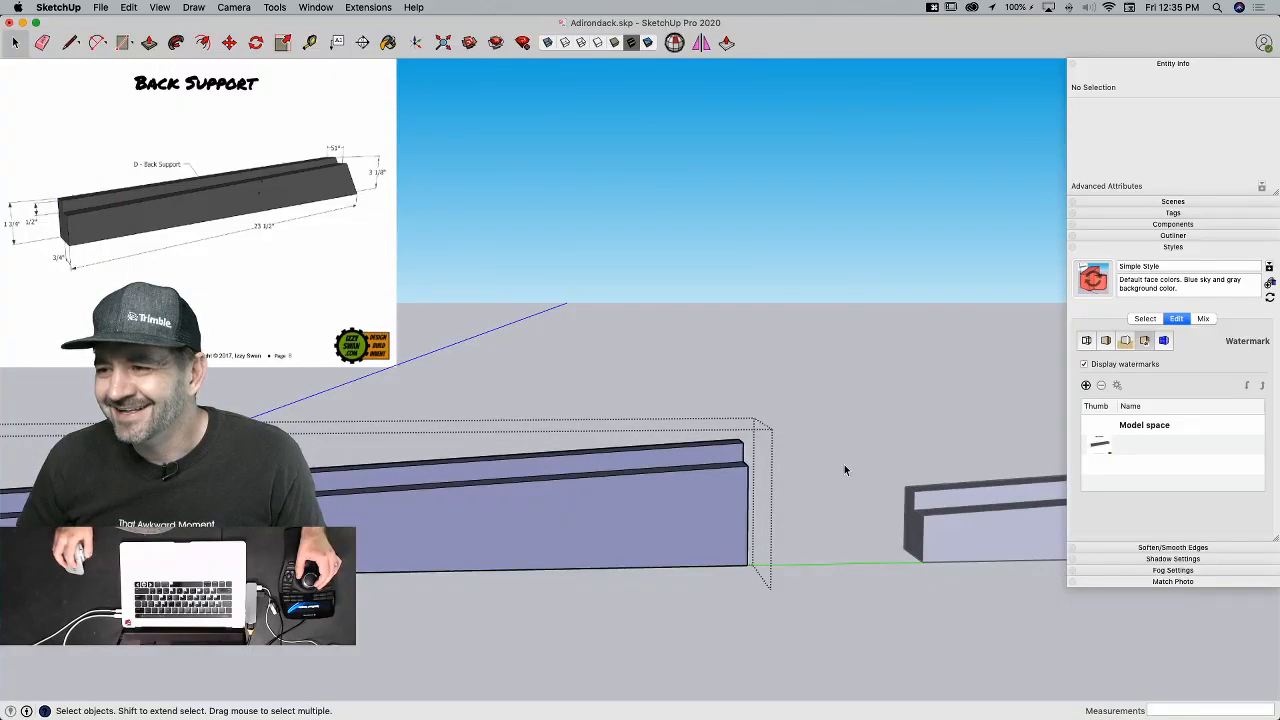
# Step: Try to slant the far end by drawing a diagonal to the bottom corner and pushing the triangular piece back 3/4 inch
pyautogui.press('l')
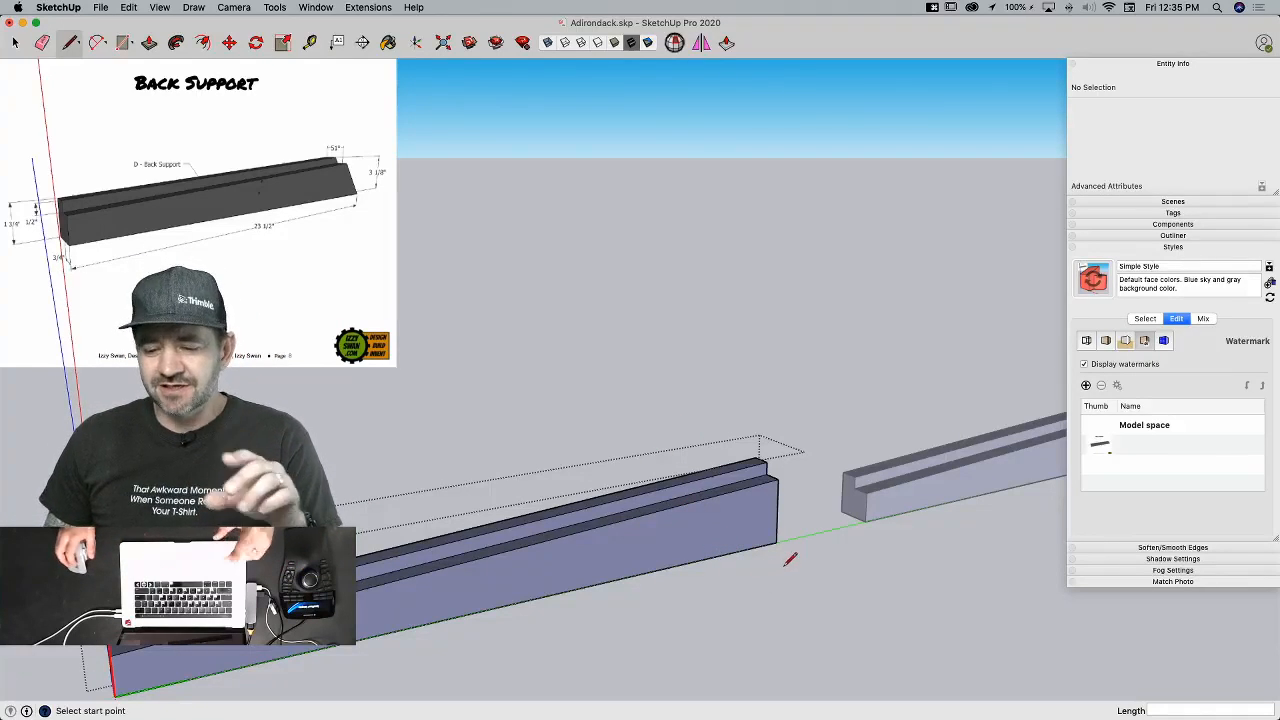
pyautogui.press('space')
pyautogui.press('l')
pyautogui.click(721, 499)
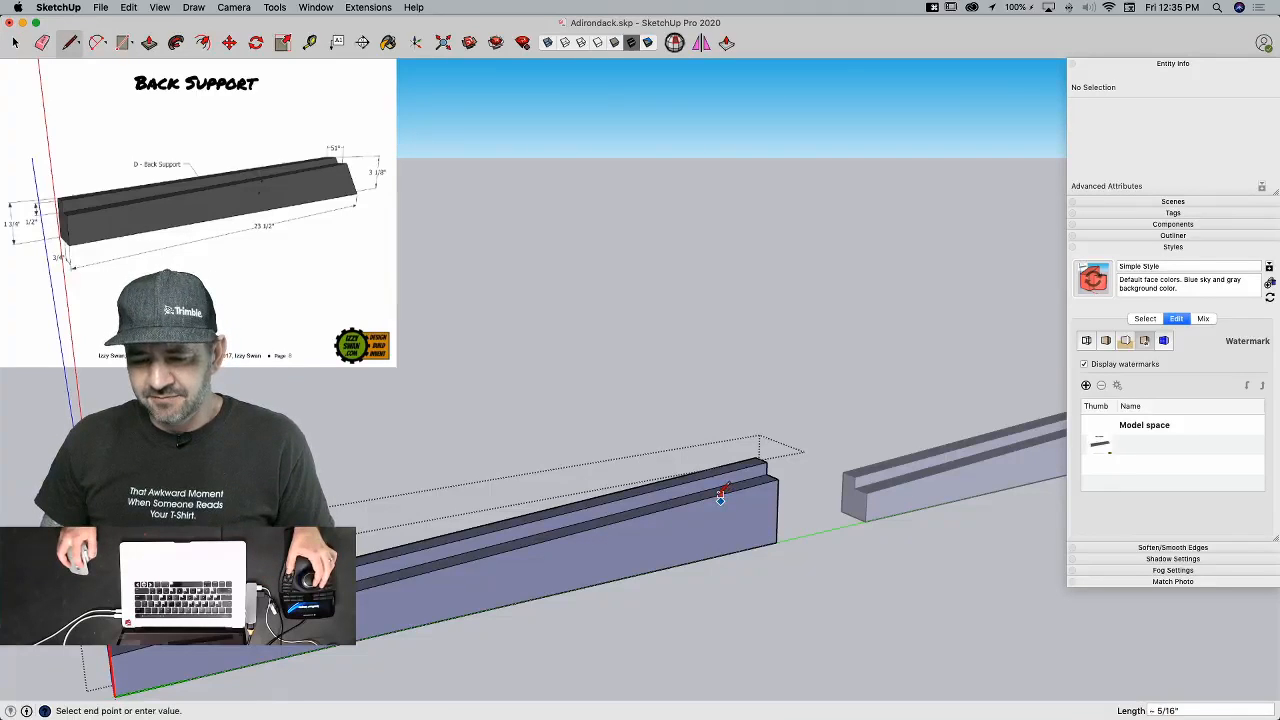
pyautogui.click(776, 541)
pyautogui.press('p')
pyautogui.click(750, 505)
pyautogui.click(599, 648)
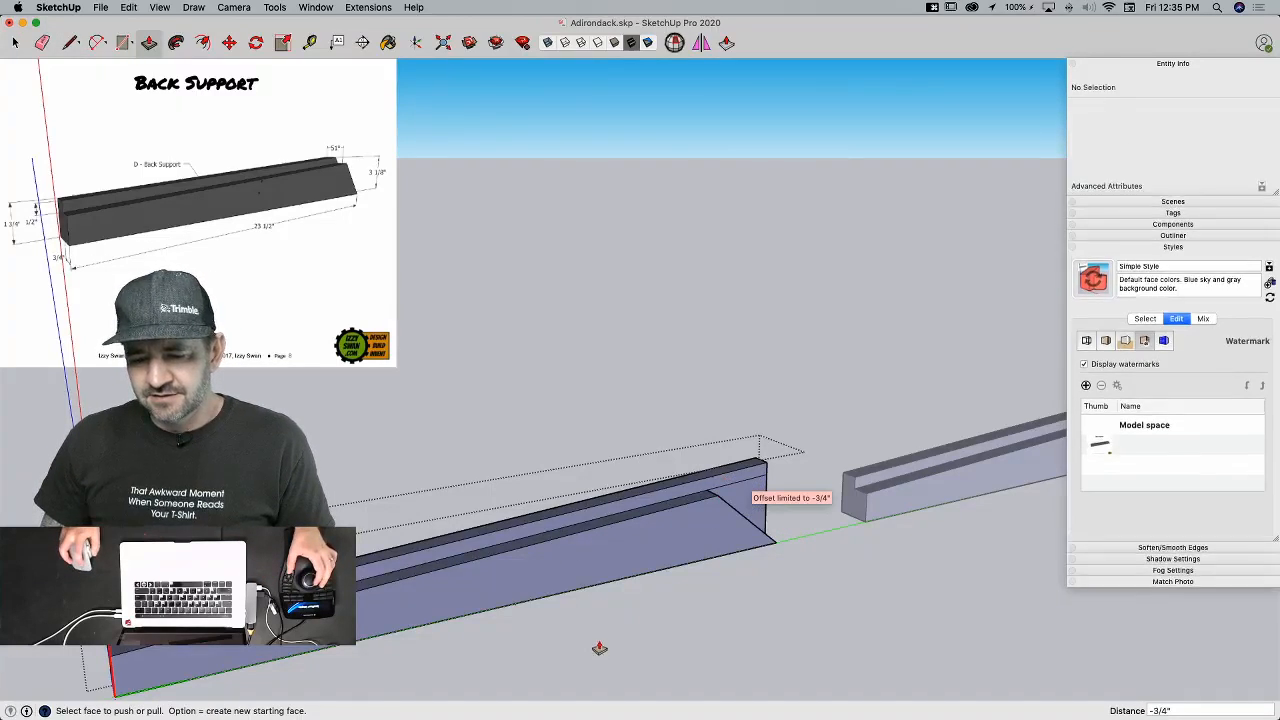
pyautogui.click(731, 509)
pyautogui.click(712, 508)
pyautogui.press('e')
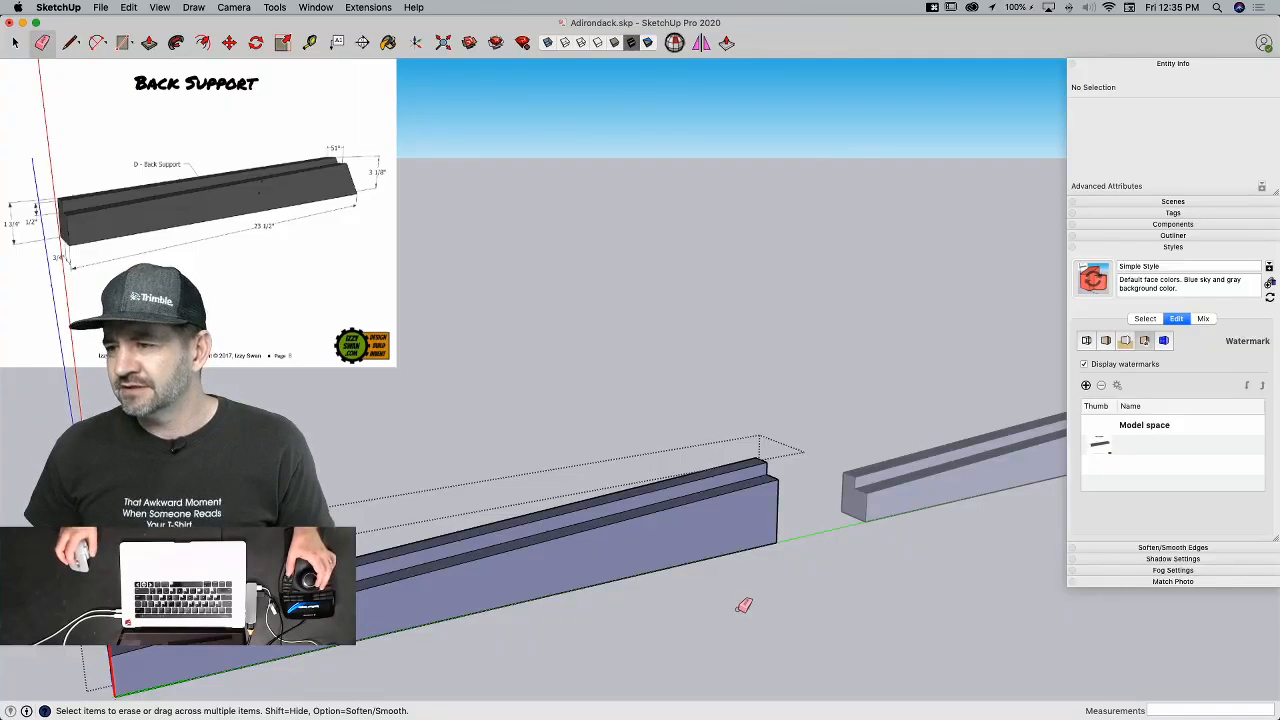
pyautogui.moveTo(797, 553)
pyautogui.mouseDown(button='middle')
pyautogui.moveTo(831, 634)
pyautogui.moveTo(804, 656)
pyautogui.moveTo(498, 518)
pyautogui.mouseUp(button='middle')
pyautogui.press('l')
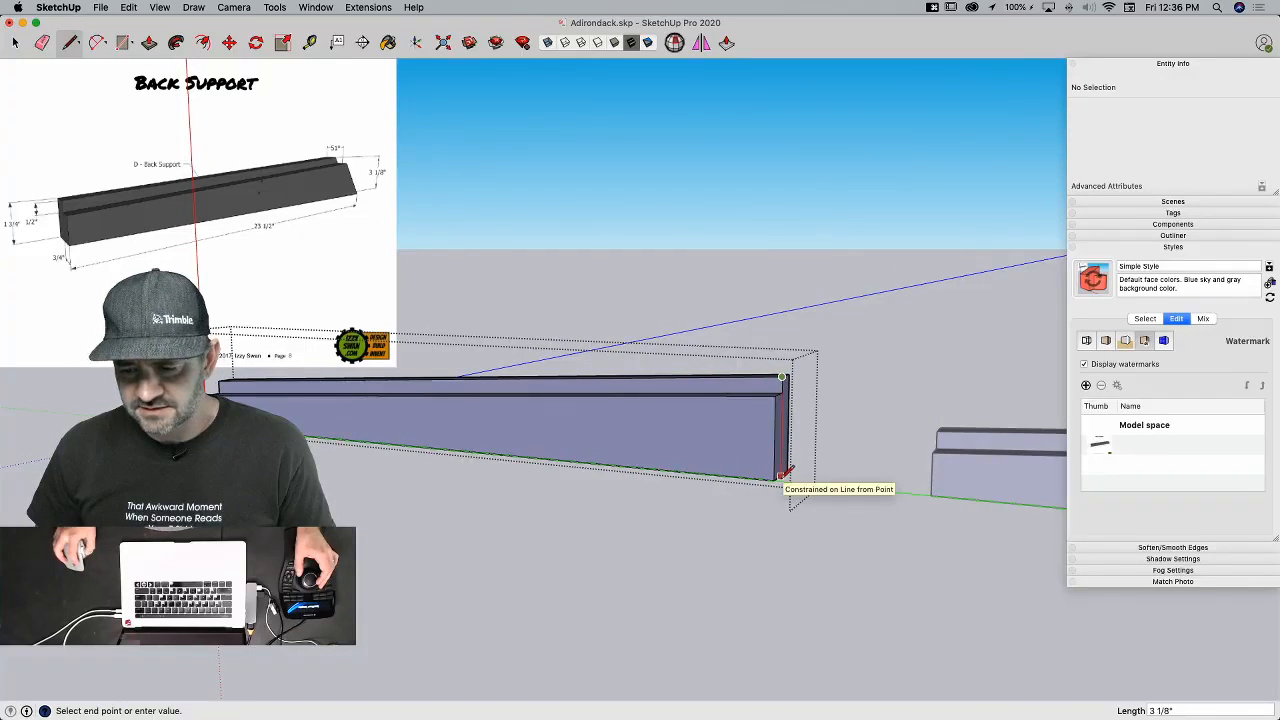
pyautogui.press('Escape')
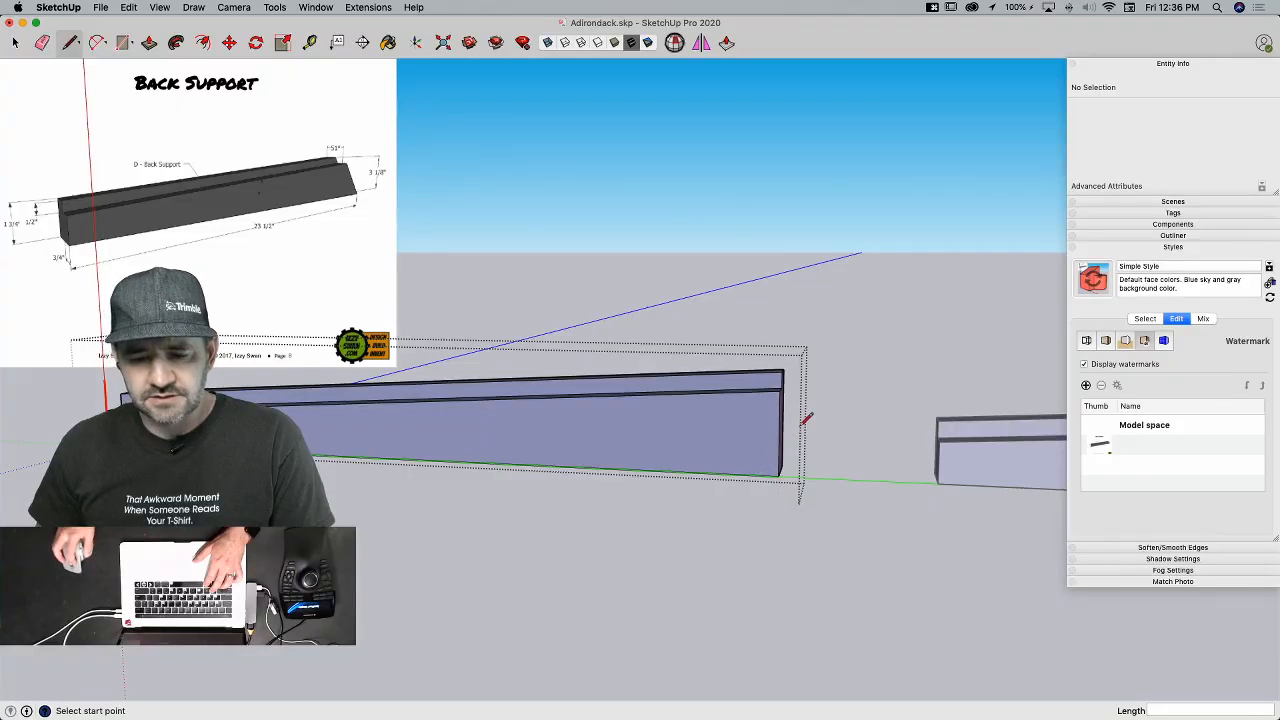
# Step: Undo the previous edits, including the rabbet, back to the plain rectangular block
pyautogui.press('super+z')
pyautogui.press('super+z')
pyautogui.press('super+z')
pyautogui.press('super+z')
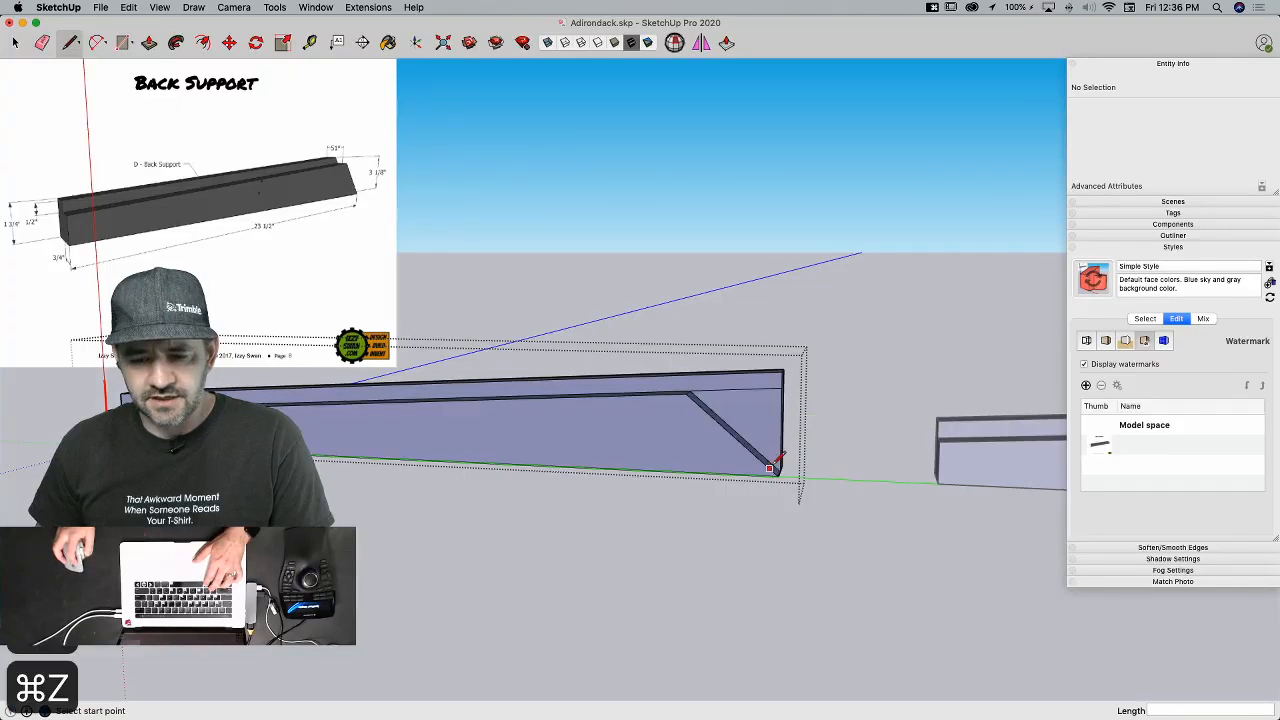
pyautogui.press('super+z')
pyautogui.press('super+z')
pyautogui.press('super+z')
pyautogui.press('super+z')
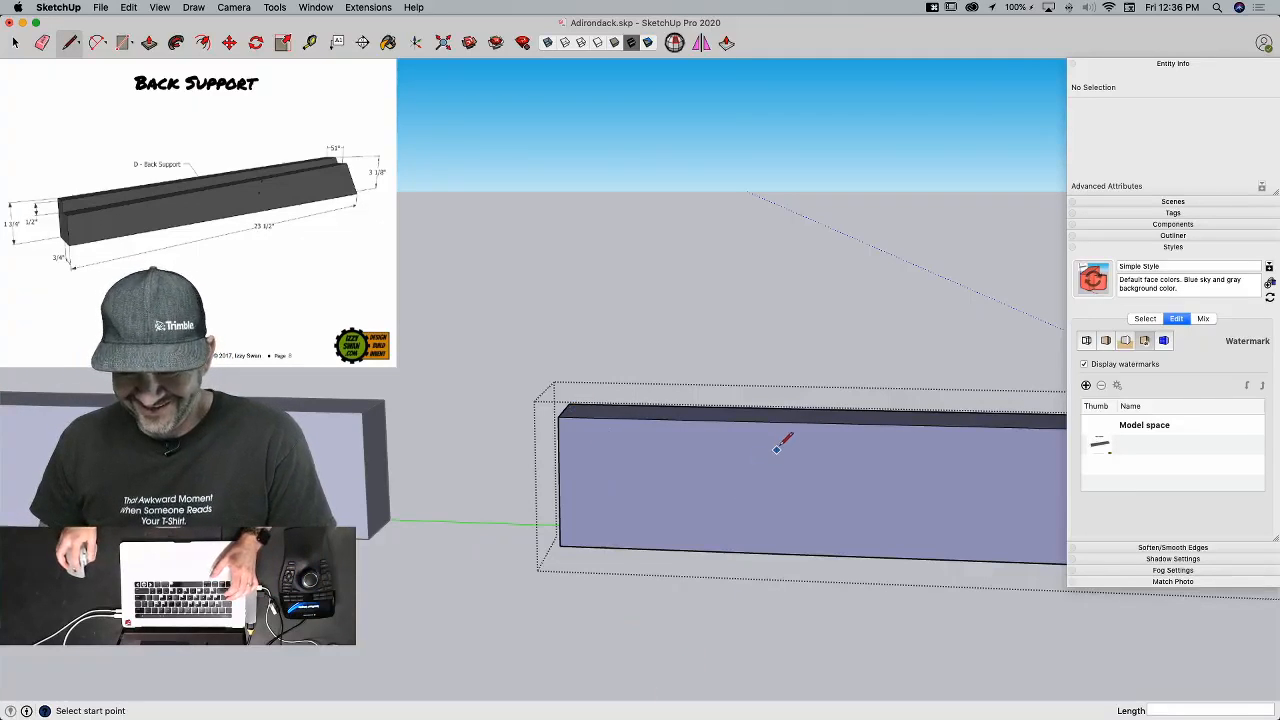
# Step: Draw a vertical line across the block's long side face from its top edge to its bottom edge
pyautogui.click(822, 421)
pyautogui.click(818, 551)
pyautogui.press('space')
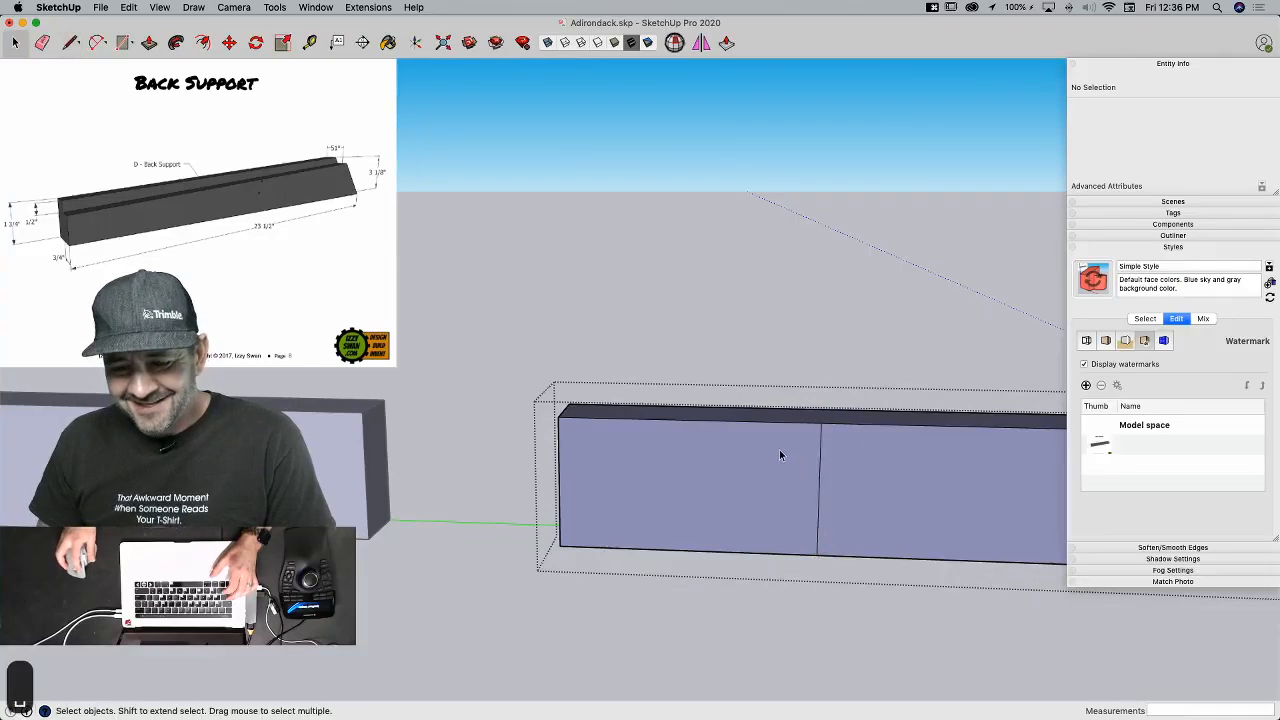
# Step: Rotate a copy of the top edge segment toward the far end by 51 degrees about the vertical line's upper endpoint
pyautogui.click(775, 421)
pyautogui.press('q')
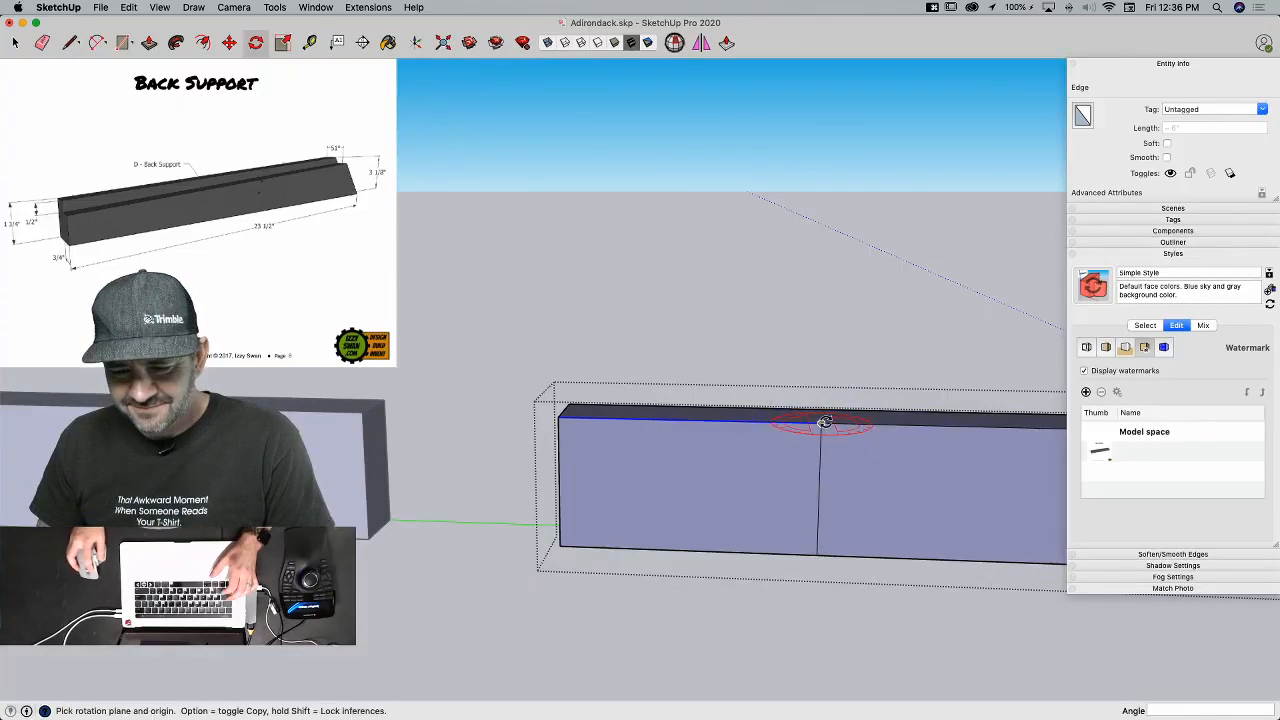
pyautogui.click(818, 424)
pyautogui.click(734, 422)
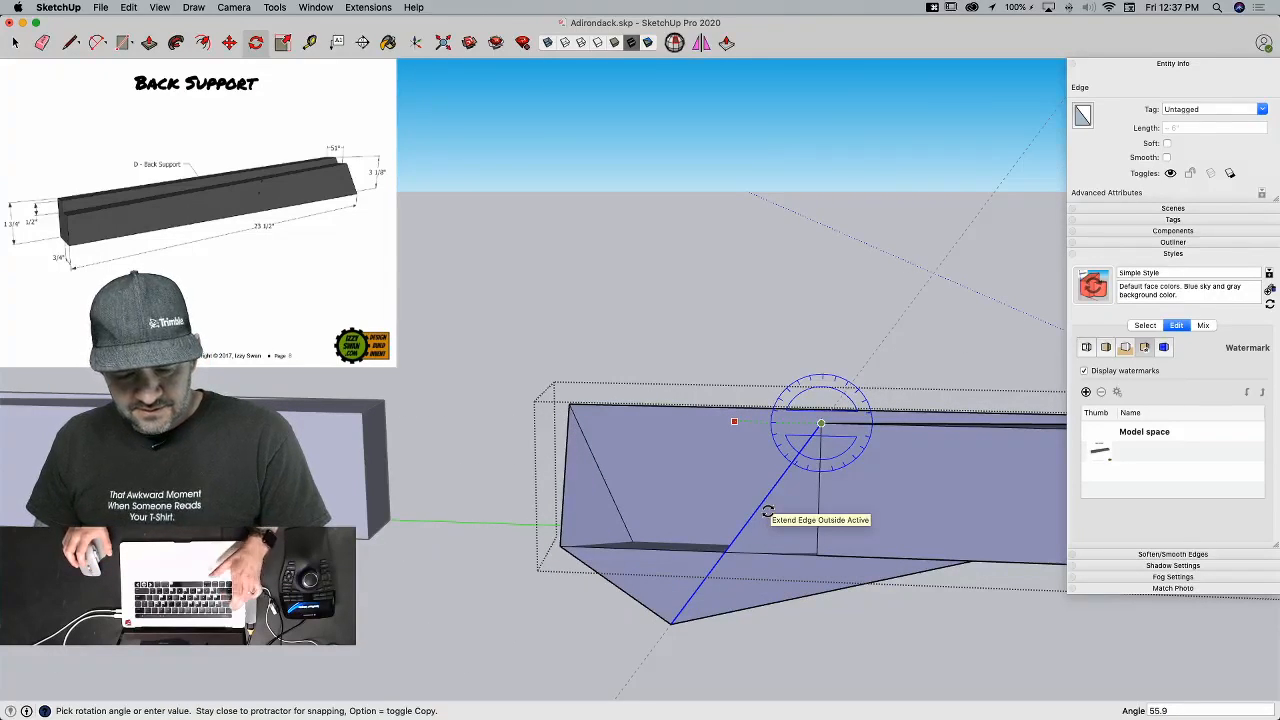
pyautogui.press('alt')
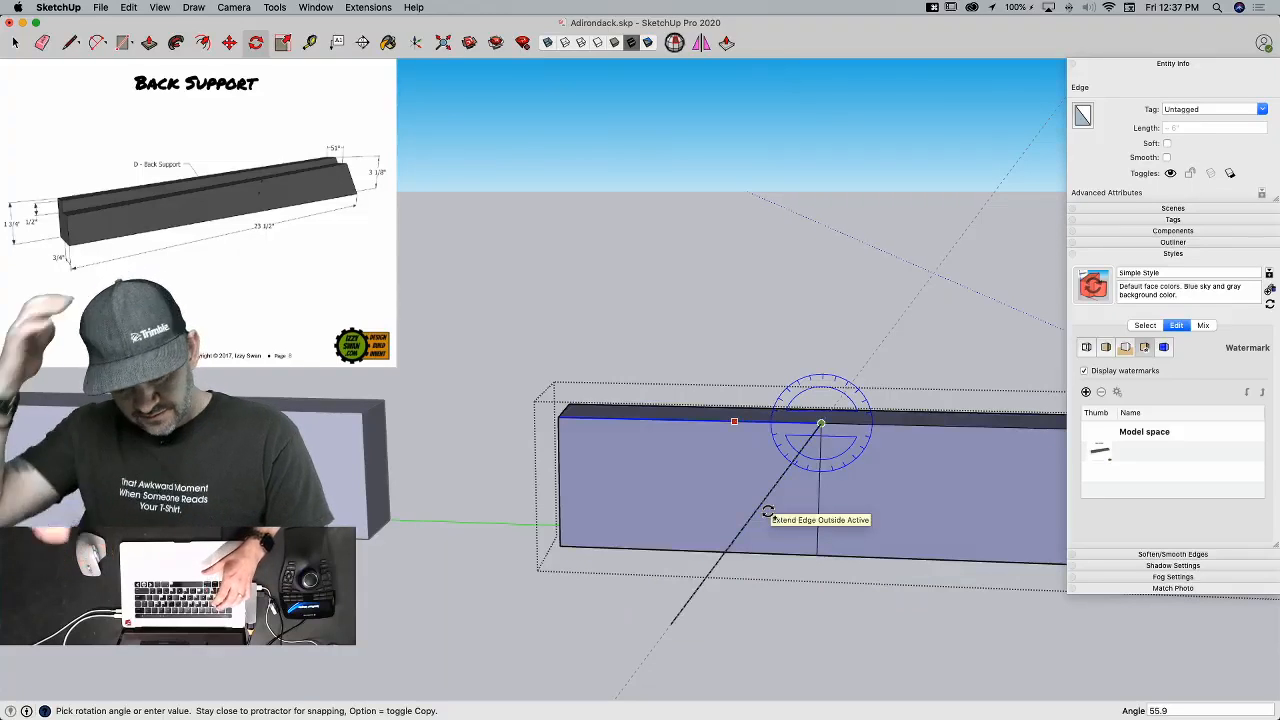
pyautogui.write('51')
pyautogui.press('Return')
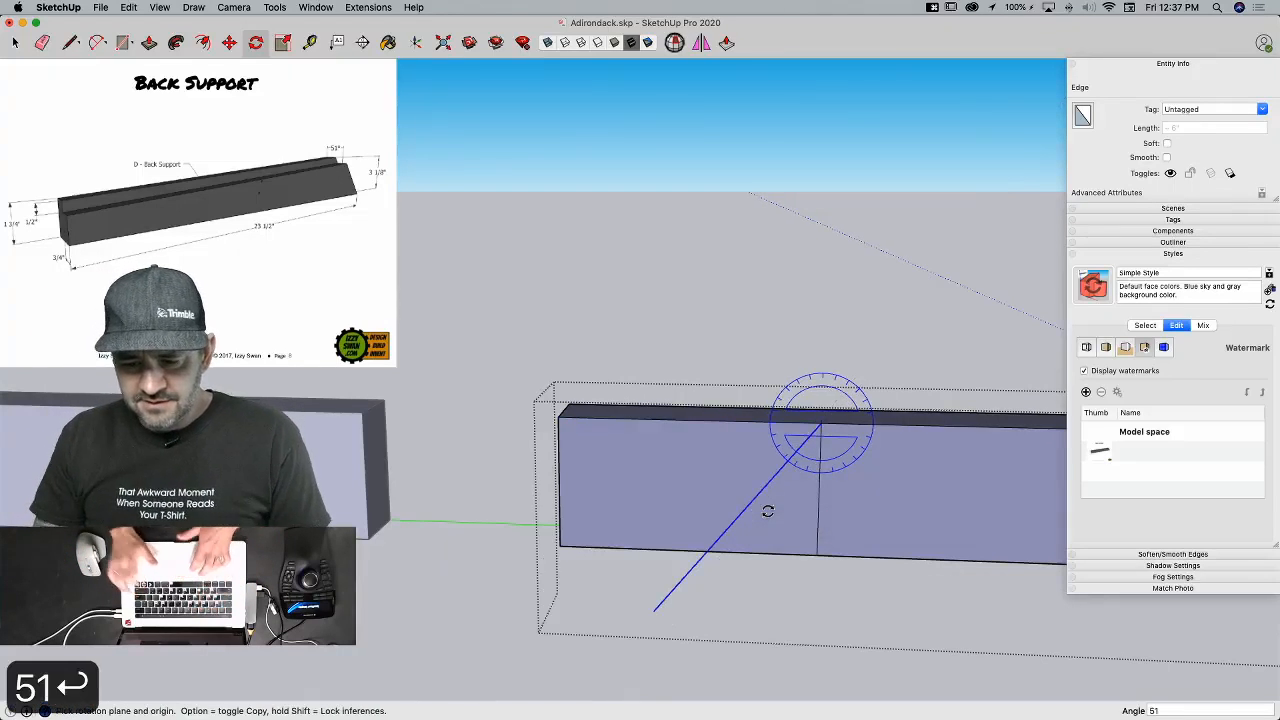
# Step: Erase the slanted line's overhang below the block and the vertical guide line on the side face
pyautogui.press('space')
pyautogui.press('e')
pyautogui.click(697, 571)
pyautogui.click(822, 471)
# Step: Move the slanted line along the bottom edge so its lower endpoint sits at the block's bottom end corner
pyautogui.press('space')
pyautogui.click(740, 520)
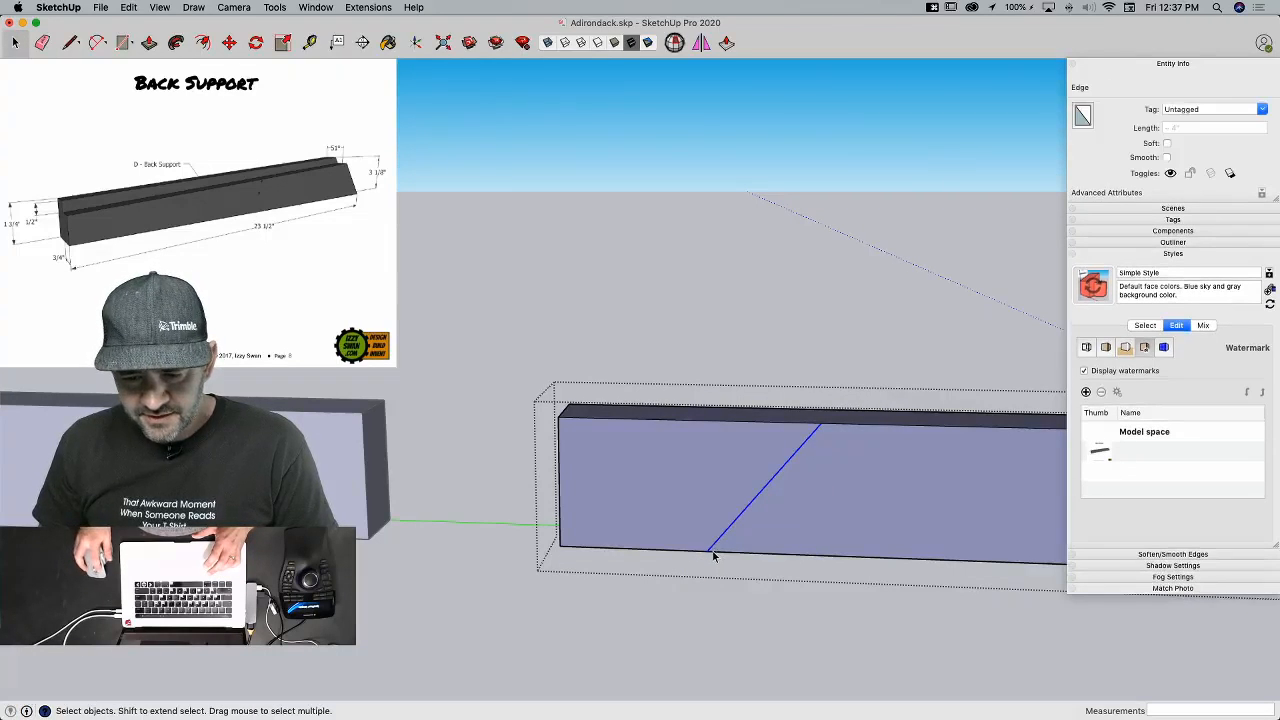
pyautogui.press('m')
pyautogui.click(708, 549)
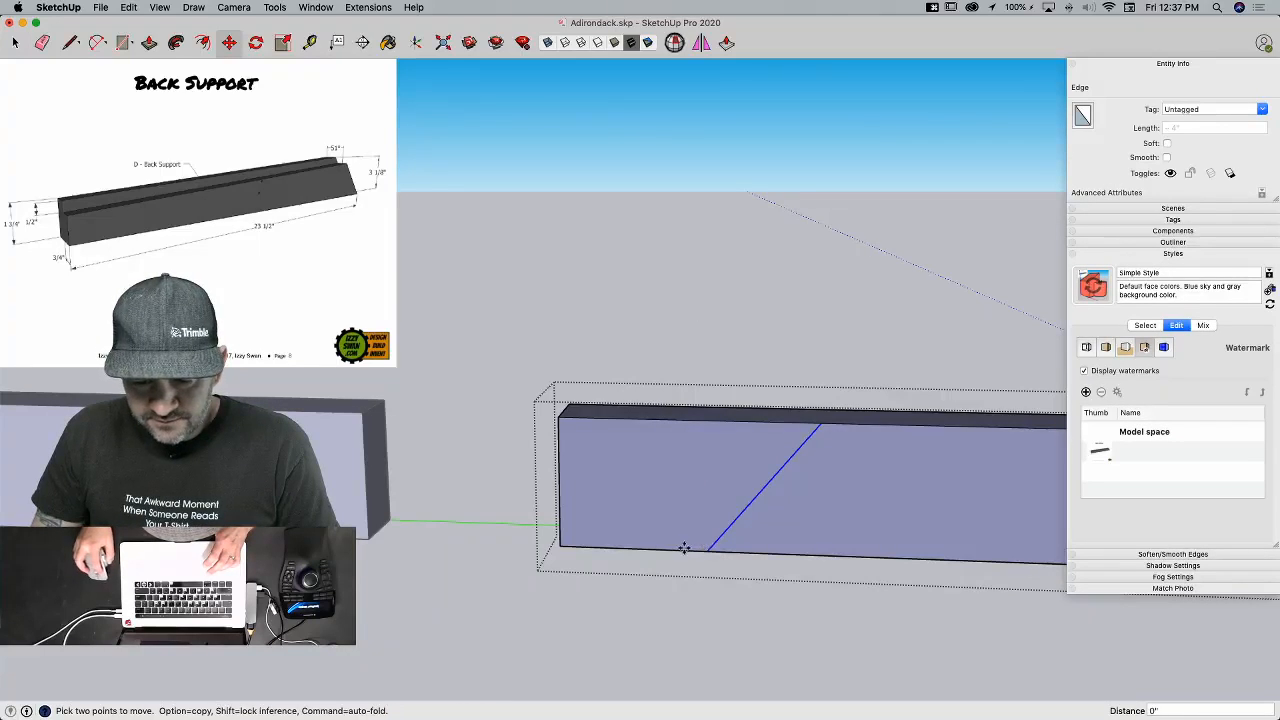
pyautogui.click(563, 547)
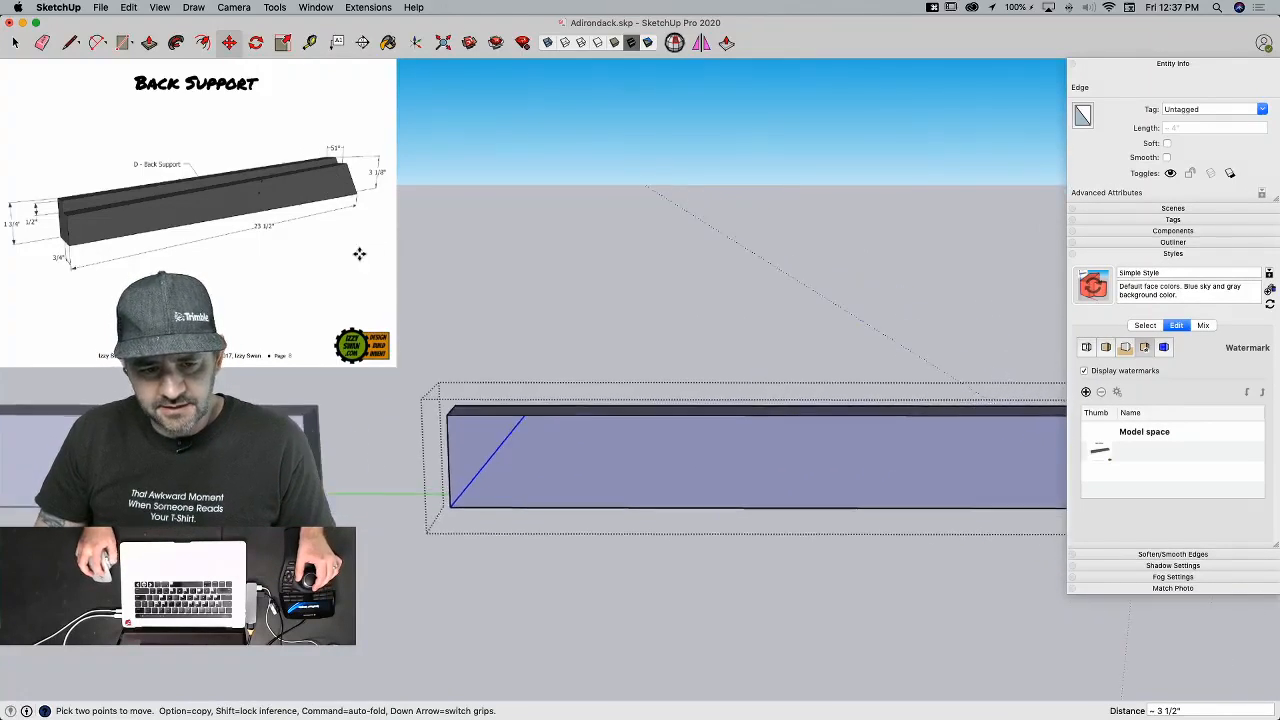
# Step: Draw a line 1.75 inches up from the opposite end's bottom corner, continuing to the slanted line's upper endpoint
pyautogui.press('l')
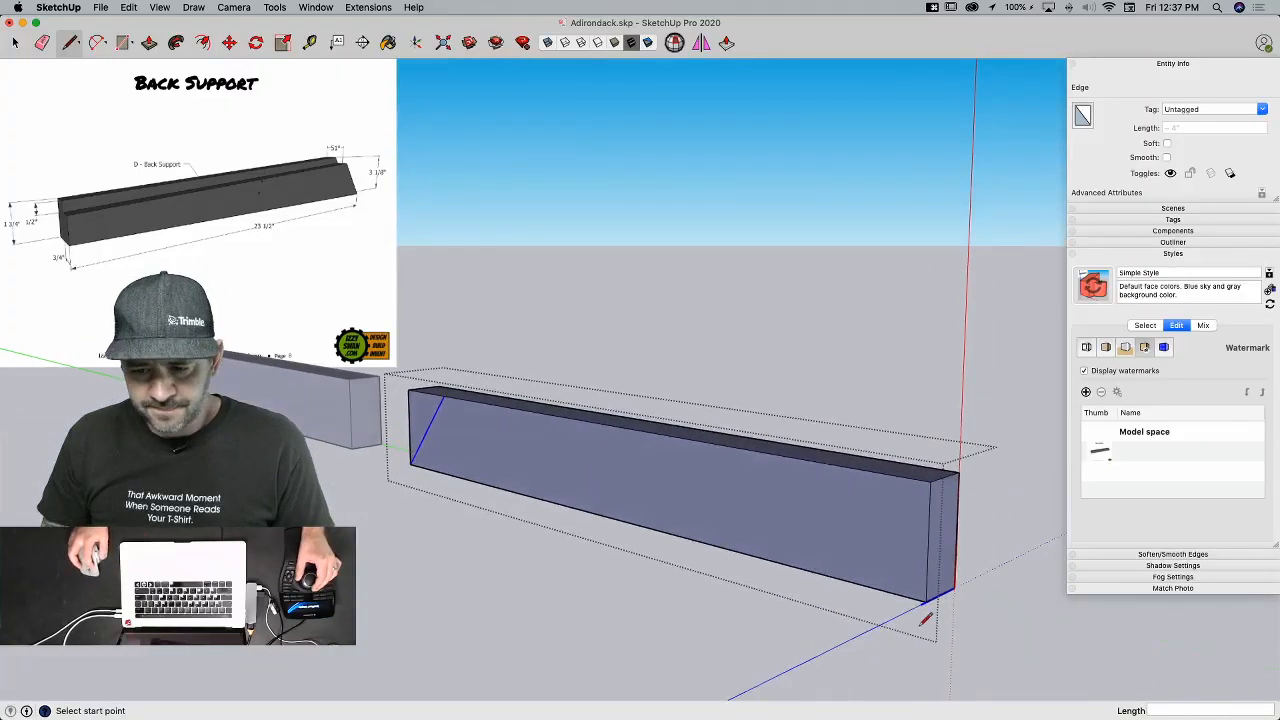
pyautogui.click(922, 603)
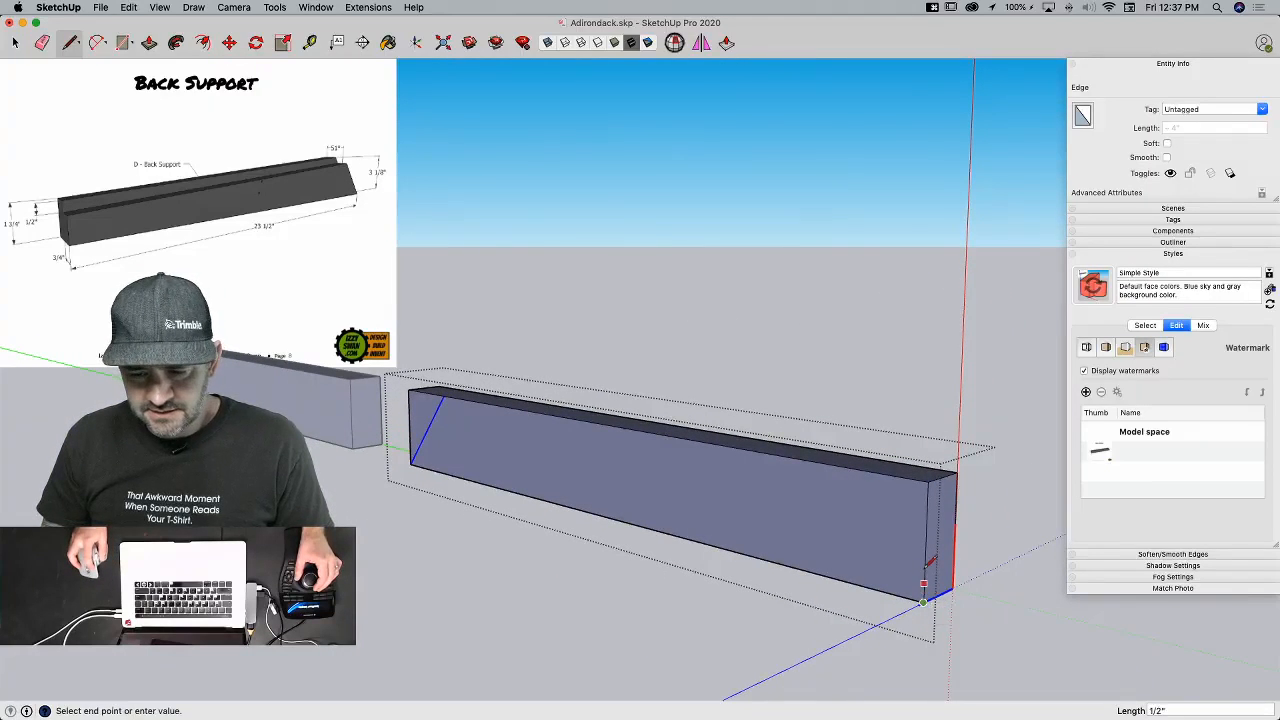
pyautogui.write('1.')
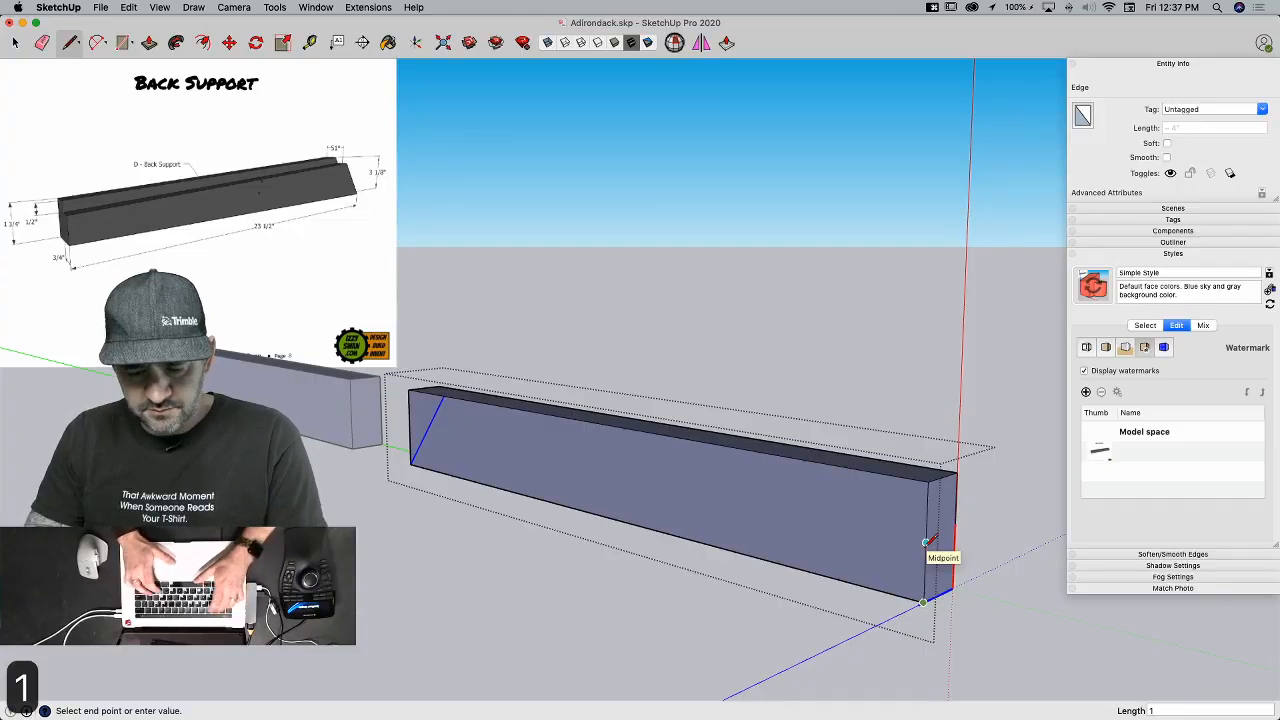
pyautogui.write('75')
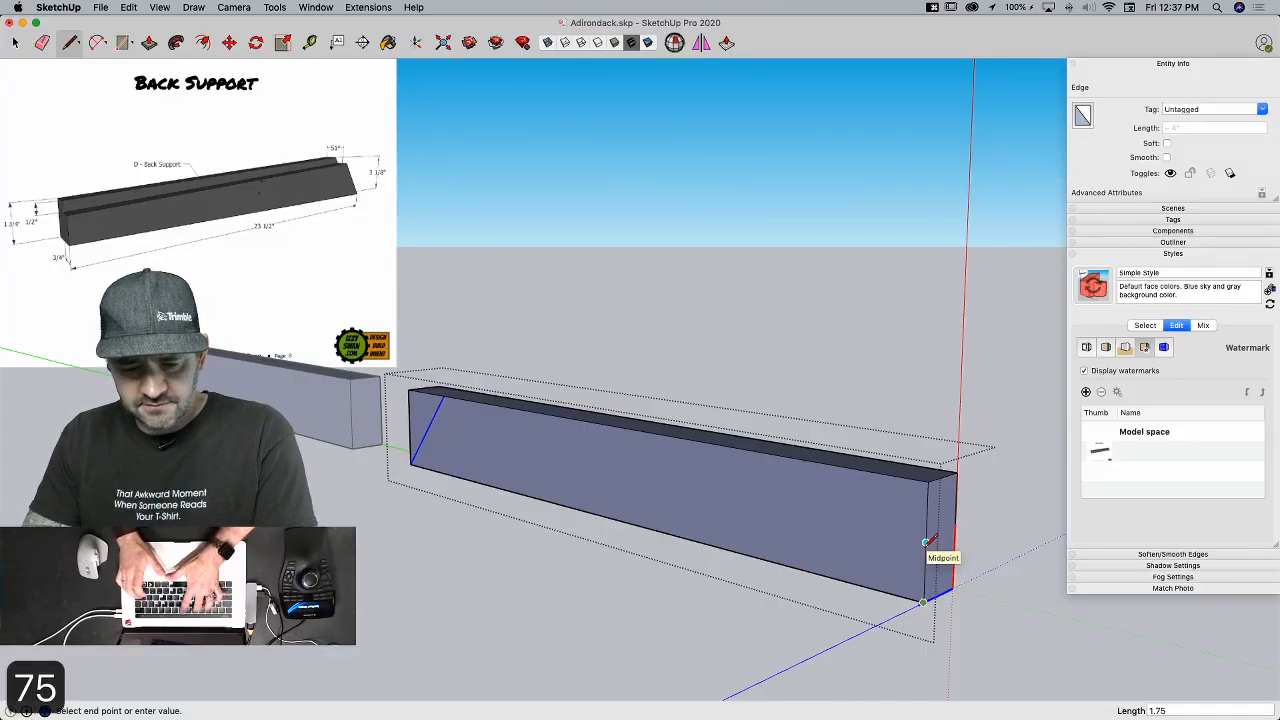
pyautogui.press('Return')
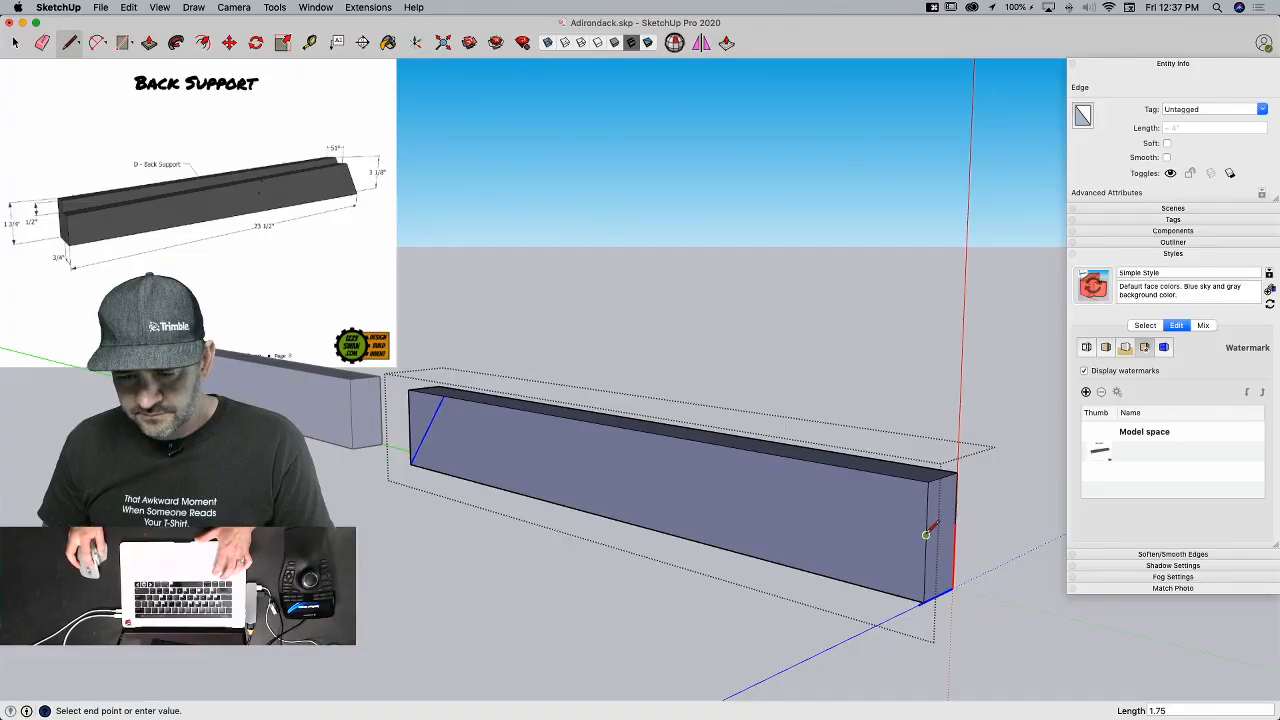
pyautogui.click(443, 395)
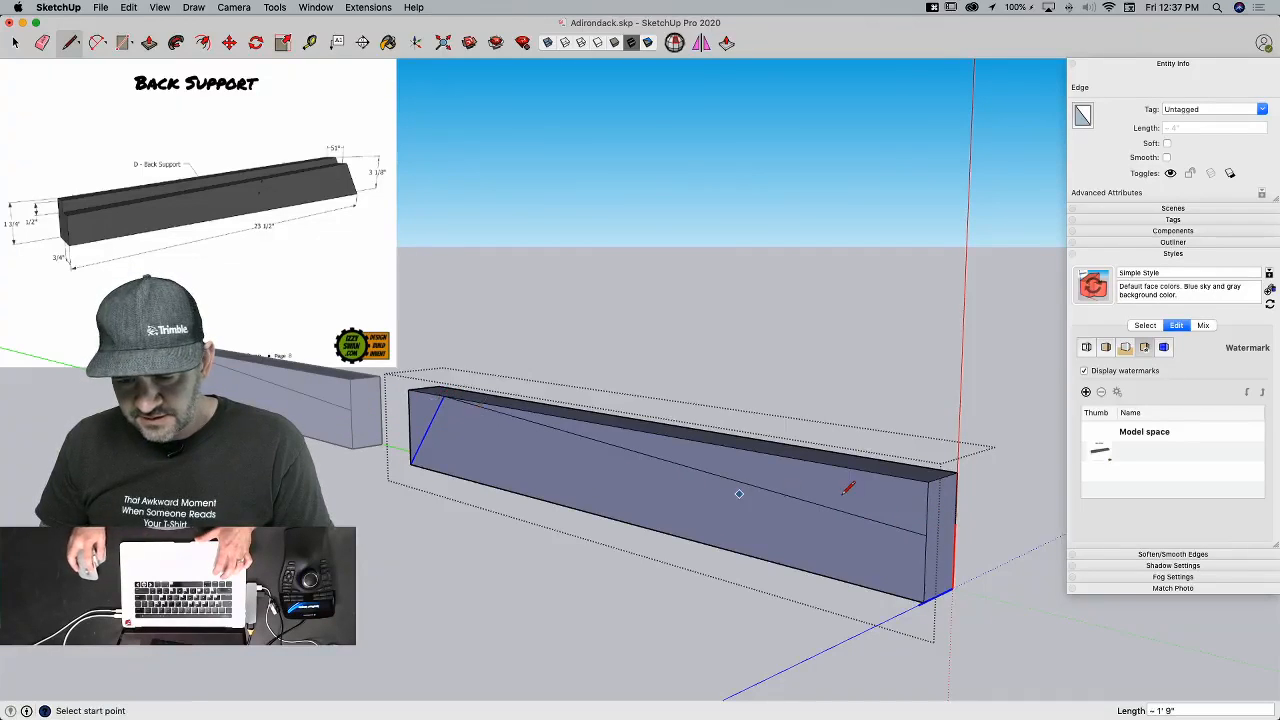
# Step: Push the tapered wedge and the triangular end corner 1 1/2 inches through the block to remove both
pyautogui.press('p')
pyautogui.click(886, 502)
pyautogui.click(979, 492)
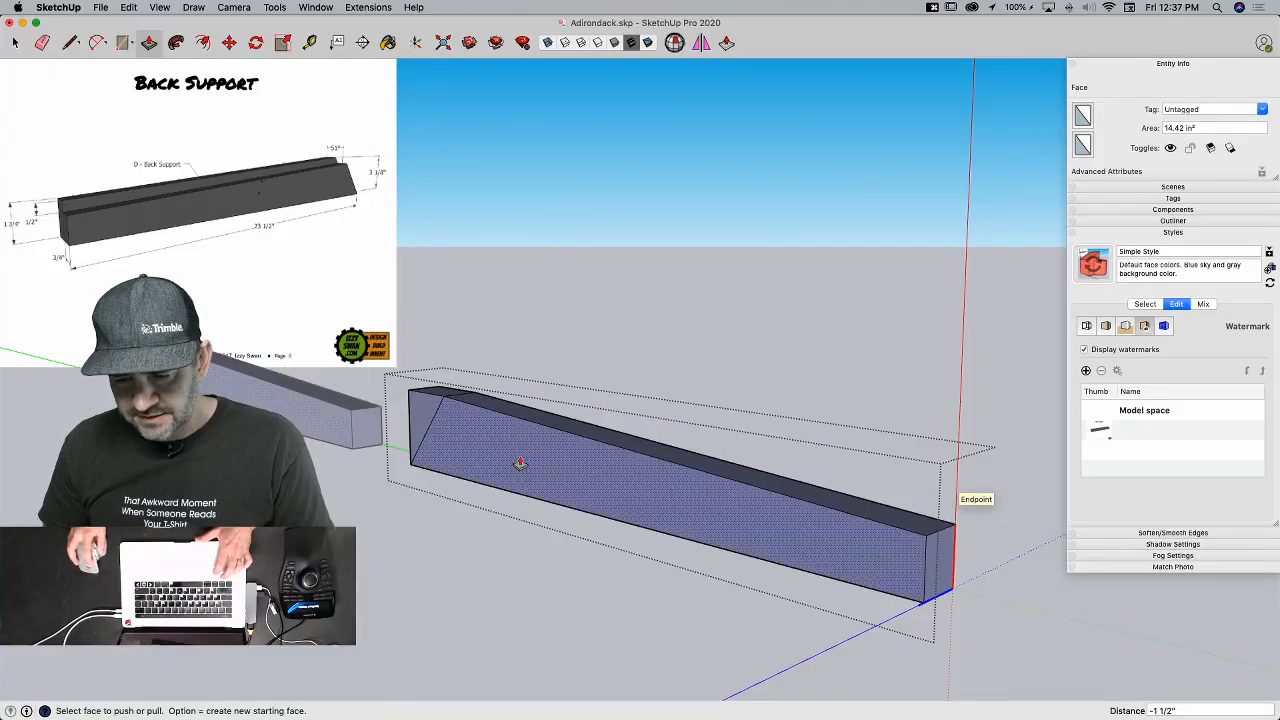
pyautogui.doubleClick(424, 418)
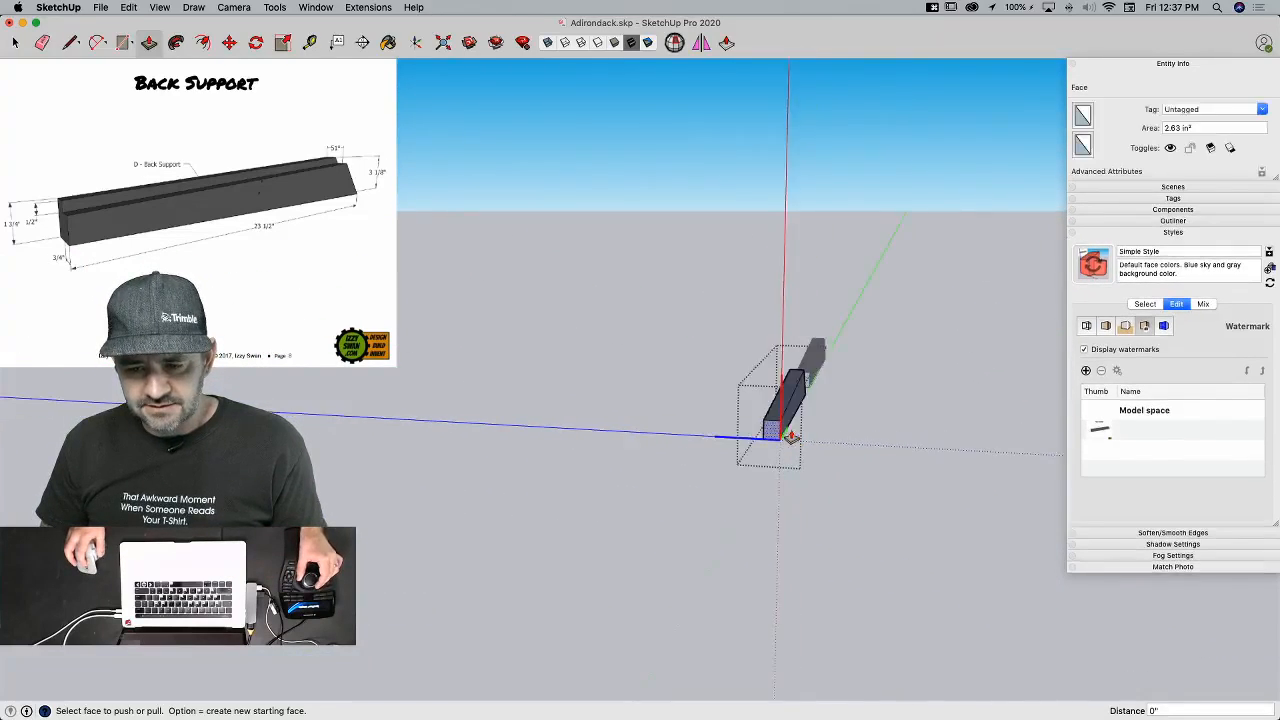
# Step: Outline the rabbet with lines 0.5 inch down from the short end's top midpoint, across to the side edge, and along the side face
pyautogui.press('l')
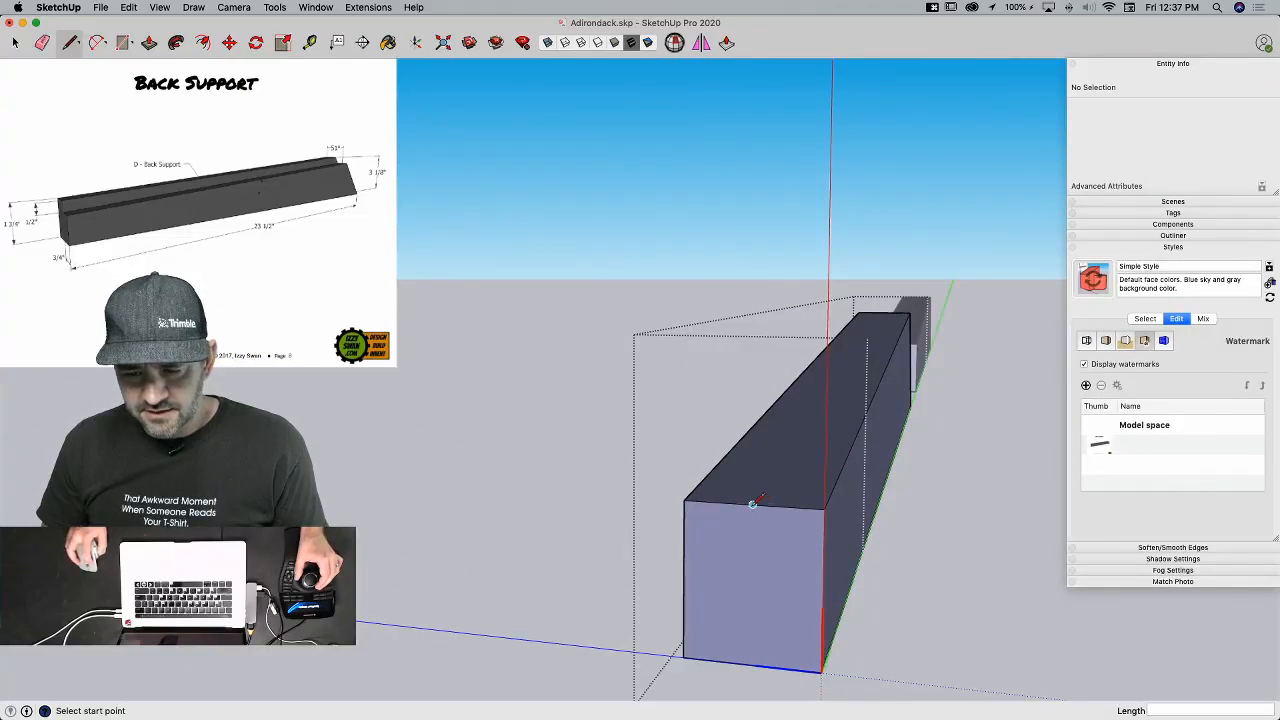
pyautogui.click(752, 505)
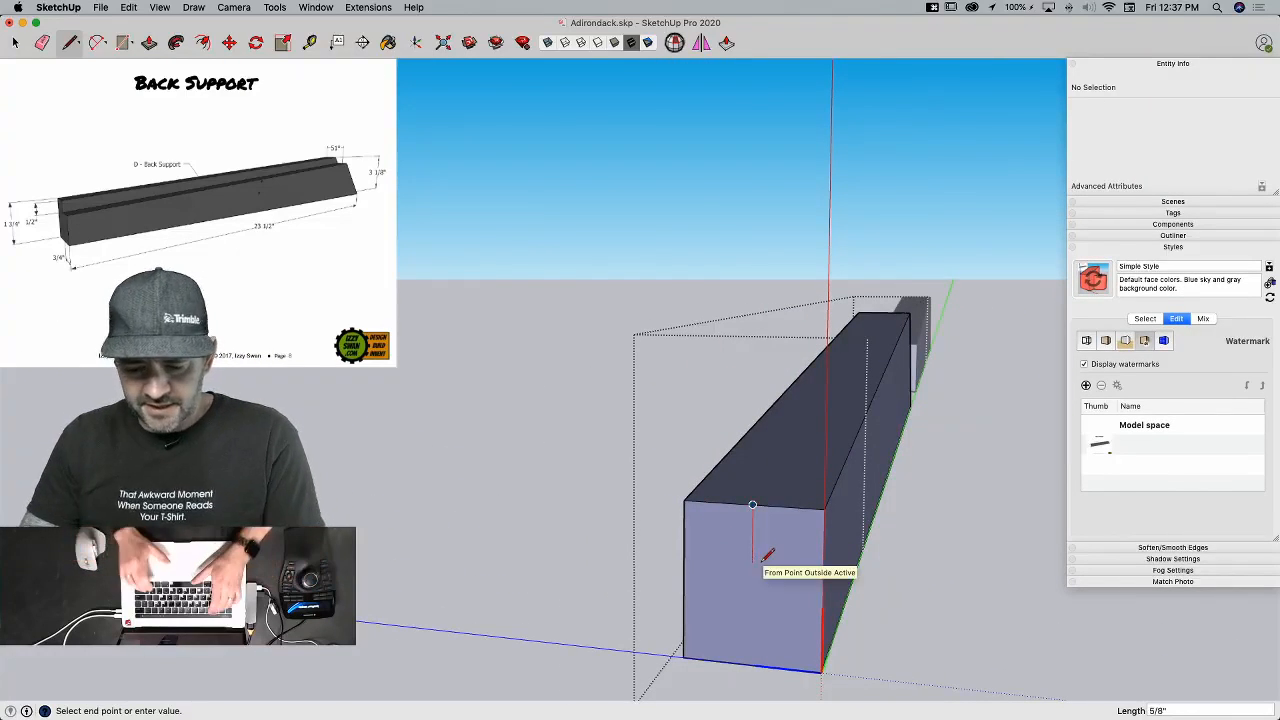
pyautogui.write('.5')
pyautogui.press('Return')
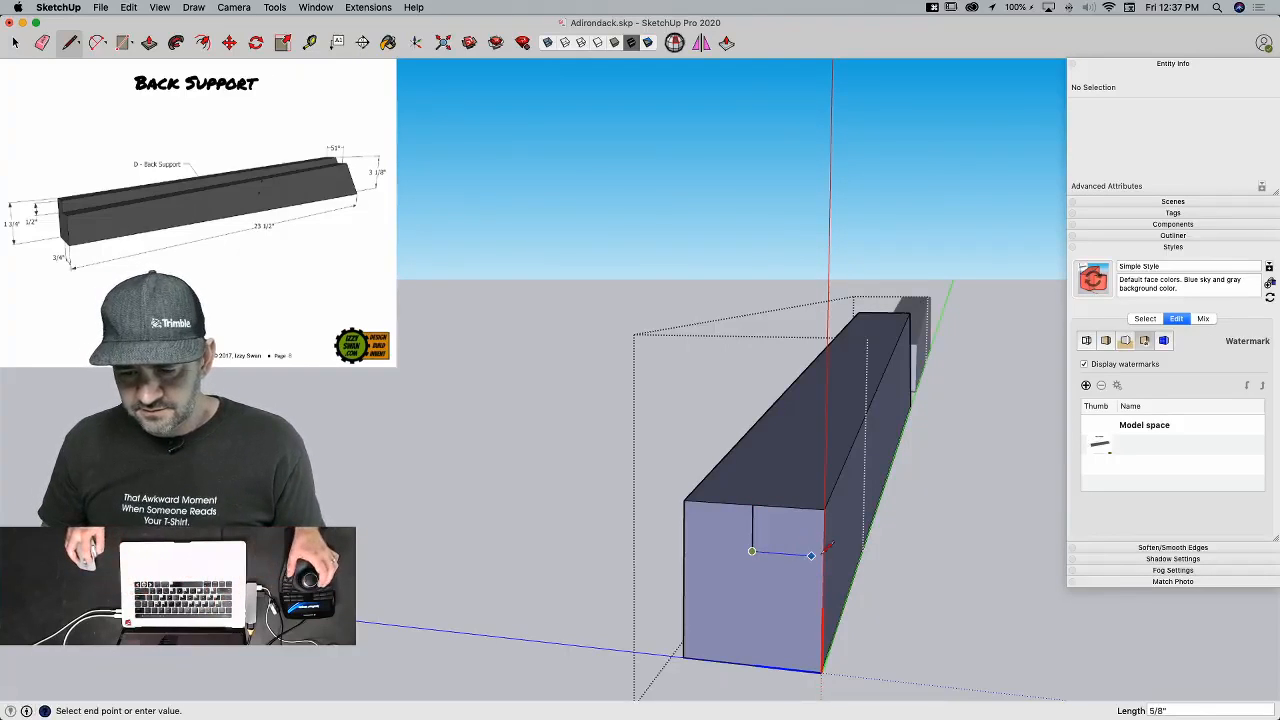
pyautogui.click(823, 556)
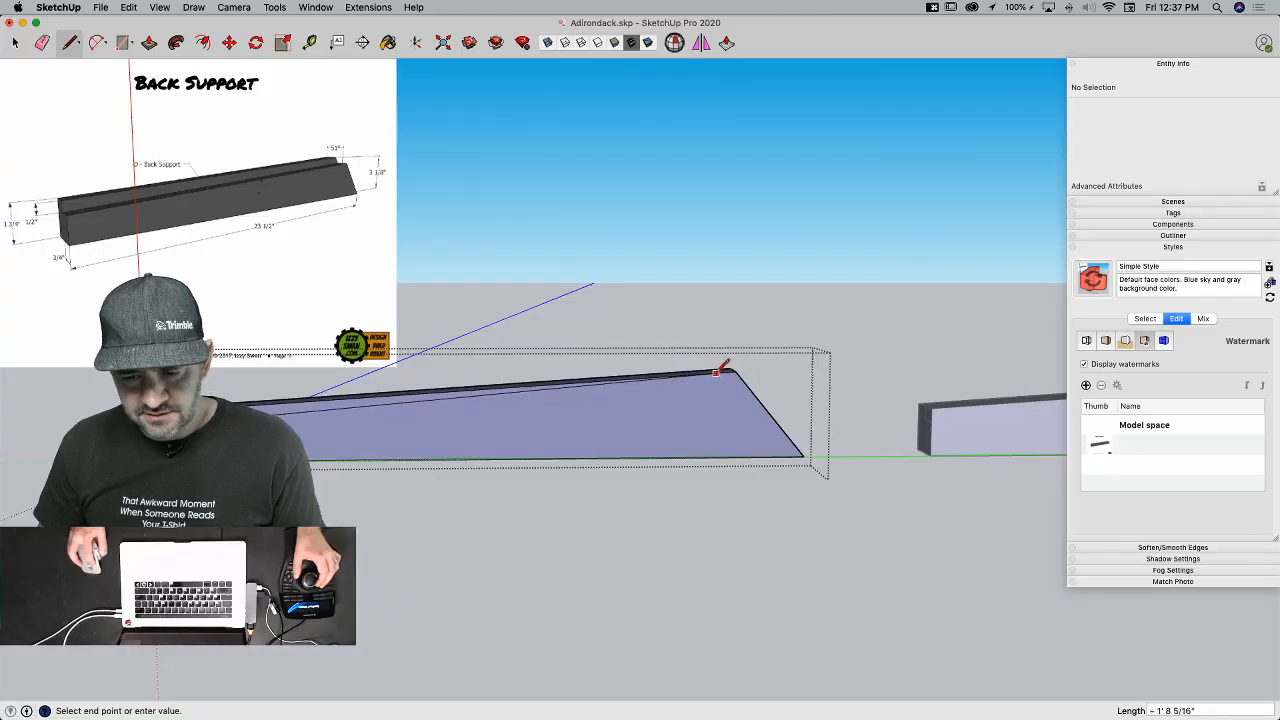
# Step: Push the side face's upper strip inward to the rabbet outline's inner corner to cut the rabbet along the block
pyautogui.press('p')
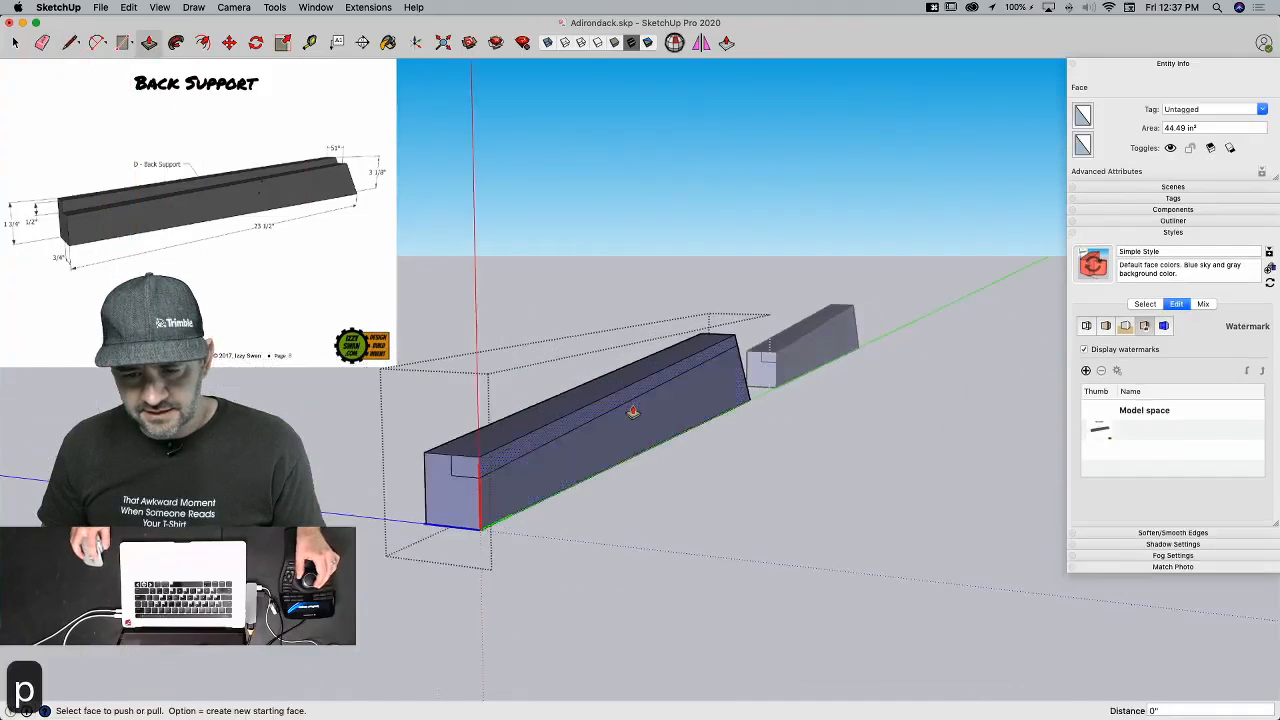
pyautogui.click(452, 476)
pyautogui.click(452, 476)
pyautogui.press('space')
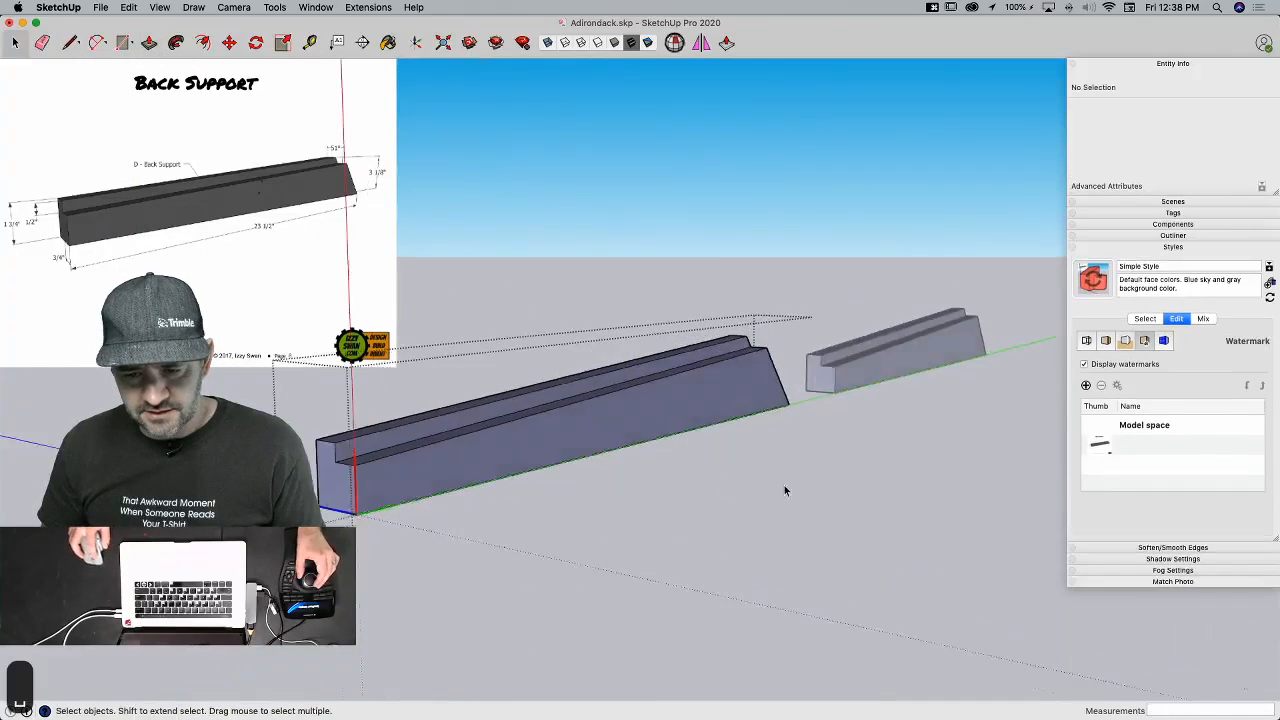
pyautogui.click(802, 448)
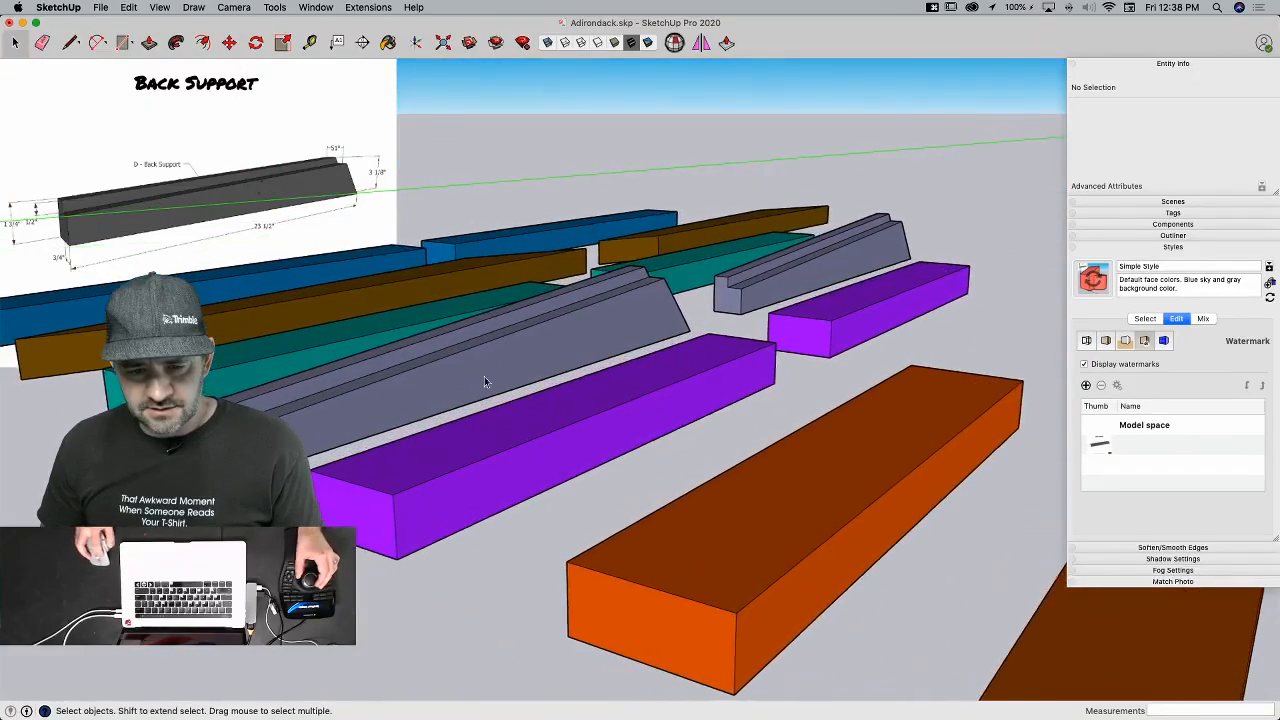
pyautogui.click(486, 377)
pyautogui.doubleClick(489, 380)
pyautogui.press('l')
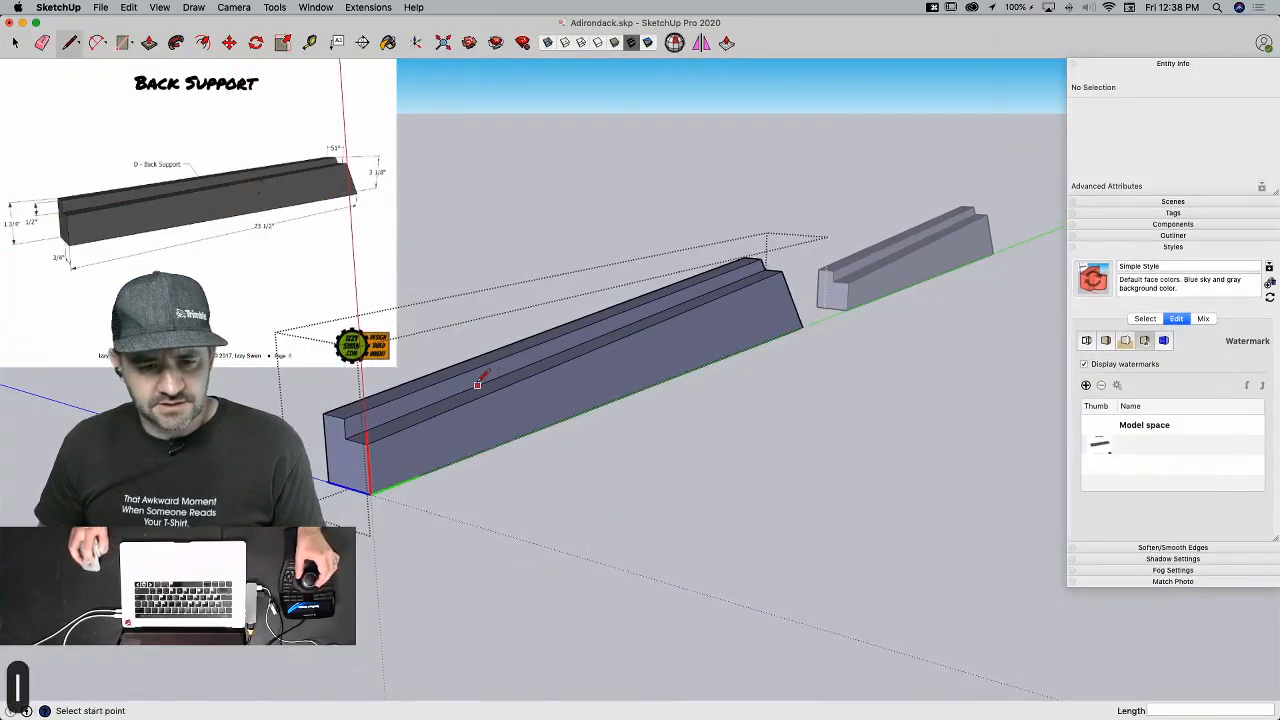
pyautogui.click(349, 410)
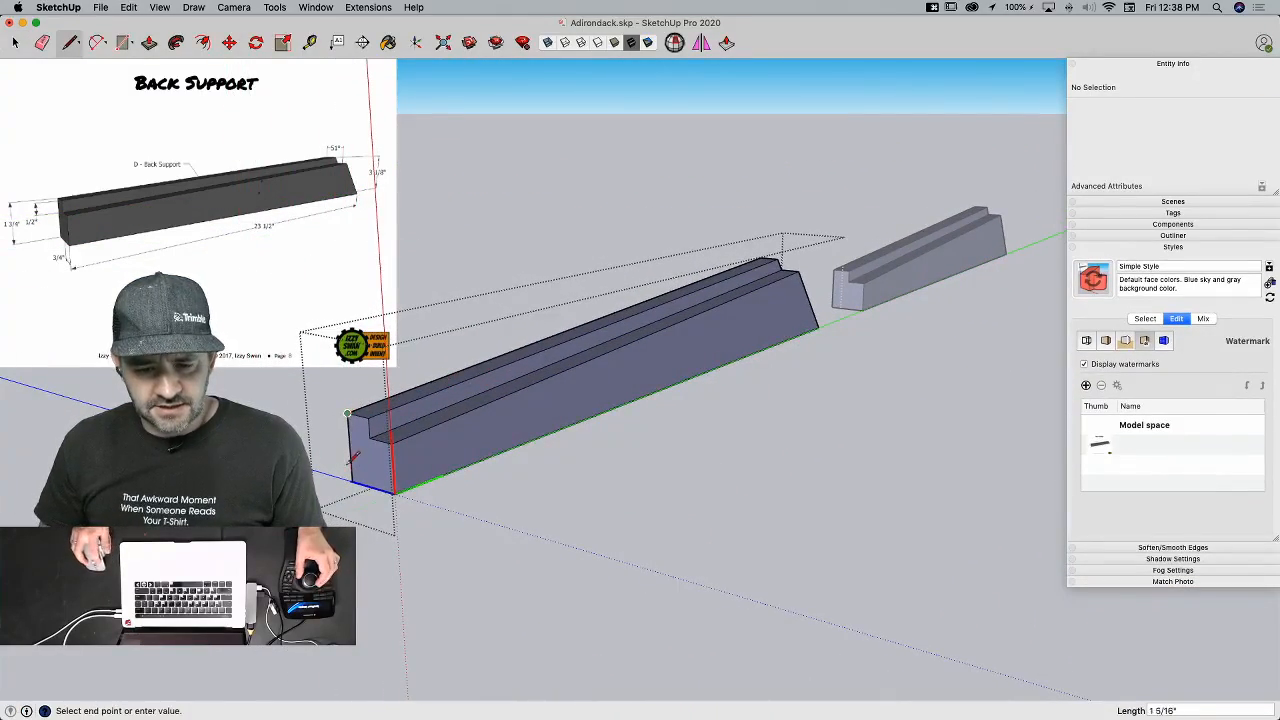
pyautogui.press('e')
pyautogui.press('l')
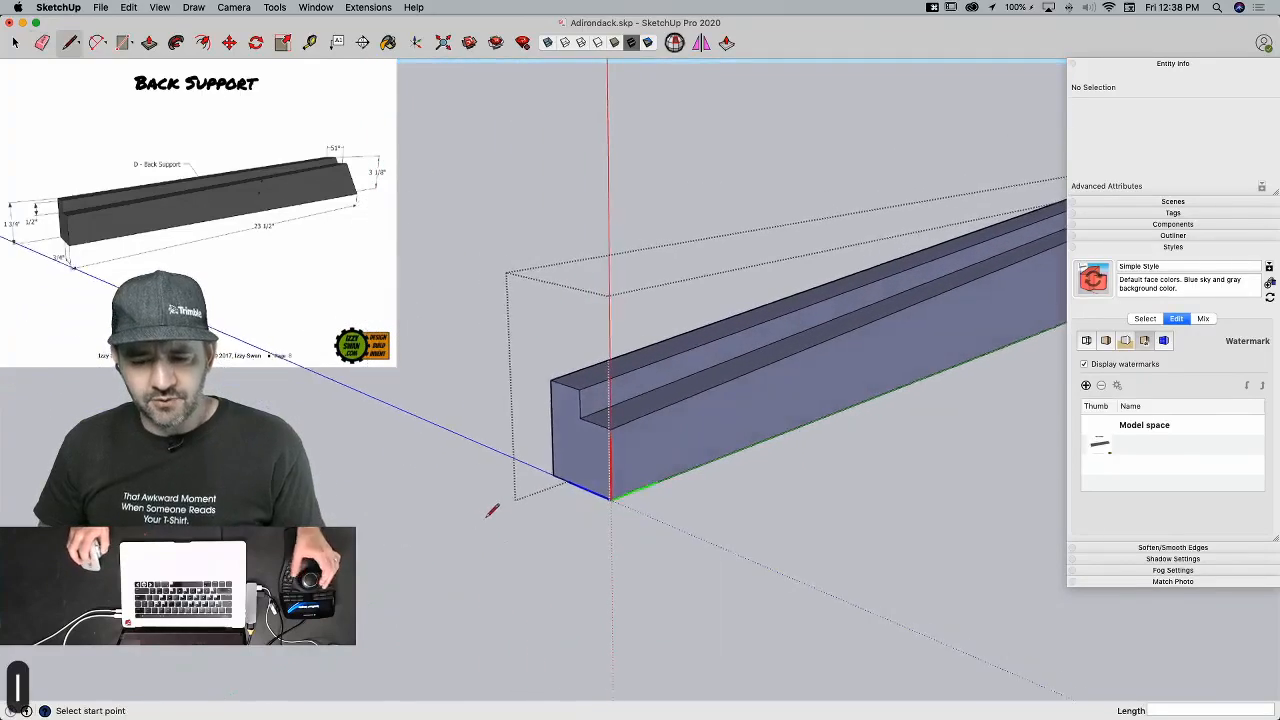
# Step: Measure the remaining top strip's width and the rabbet's depth at the back support's short end with the Tape Measure
pyautogui.click(309, 42)
pyautogui.click(551, 380)
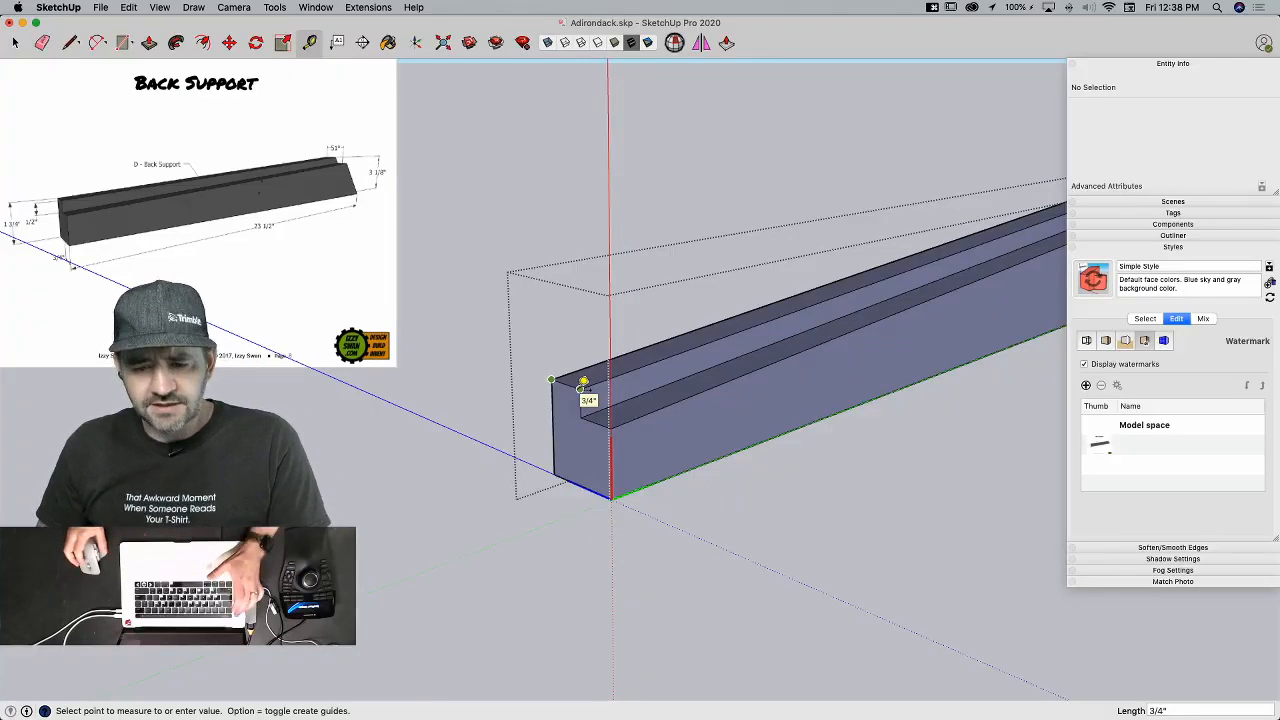
pyautogui.press('Escape')
pyautogui.click(580, 389)
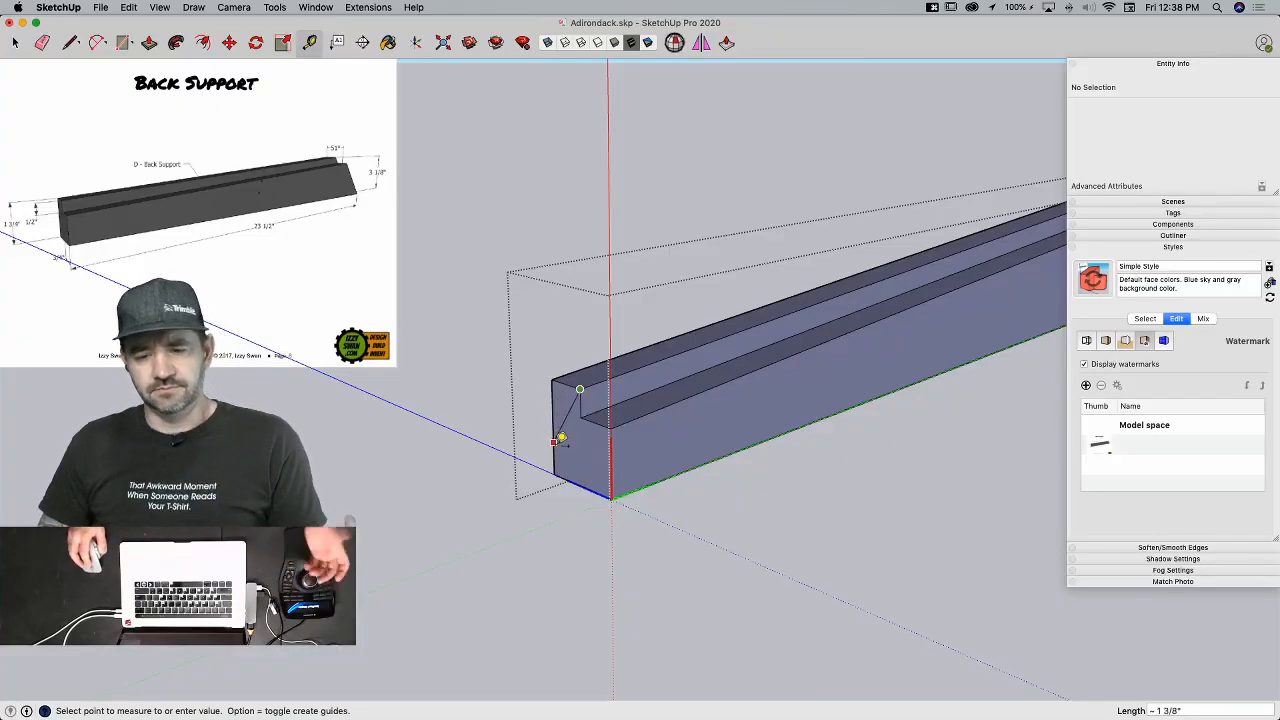
pyautogui.press('e')
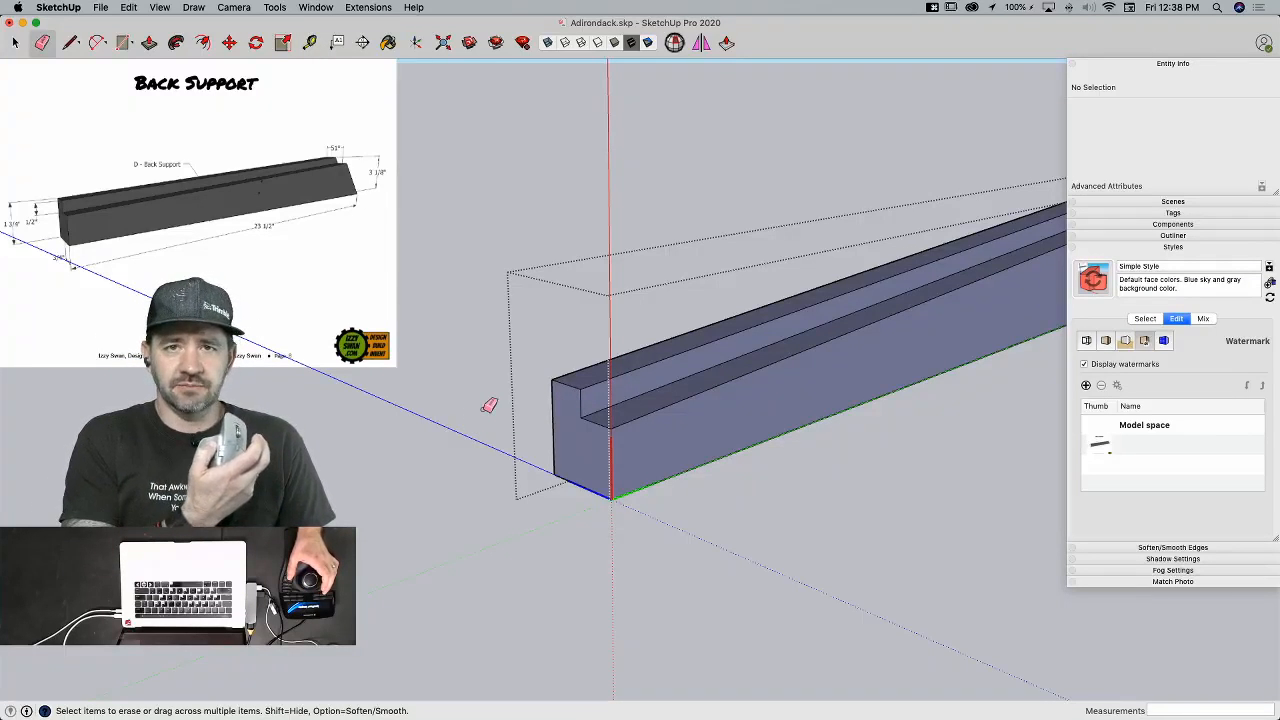
# Step: Measure the back support's overall length and its height at the slanted end, and close the component
pyautogui.press('l')
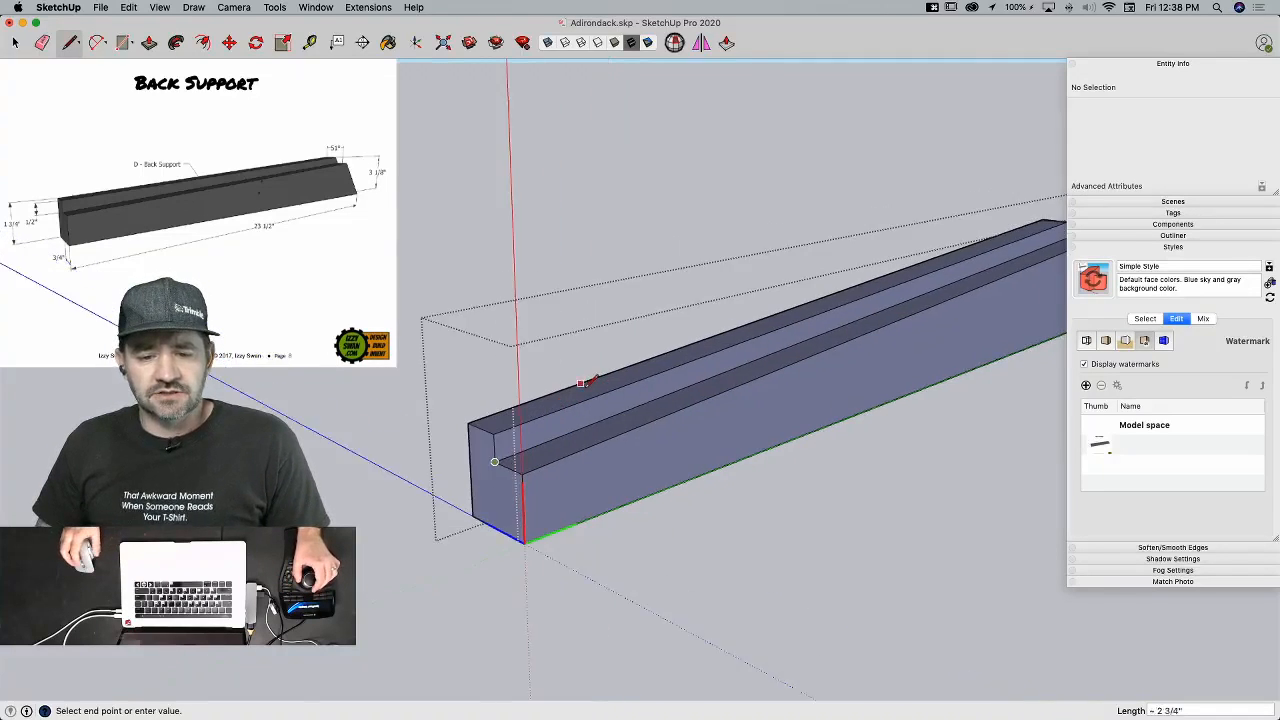
pyautogui.press('l')
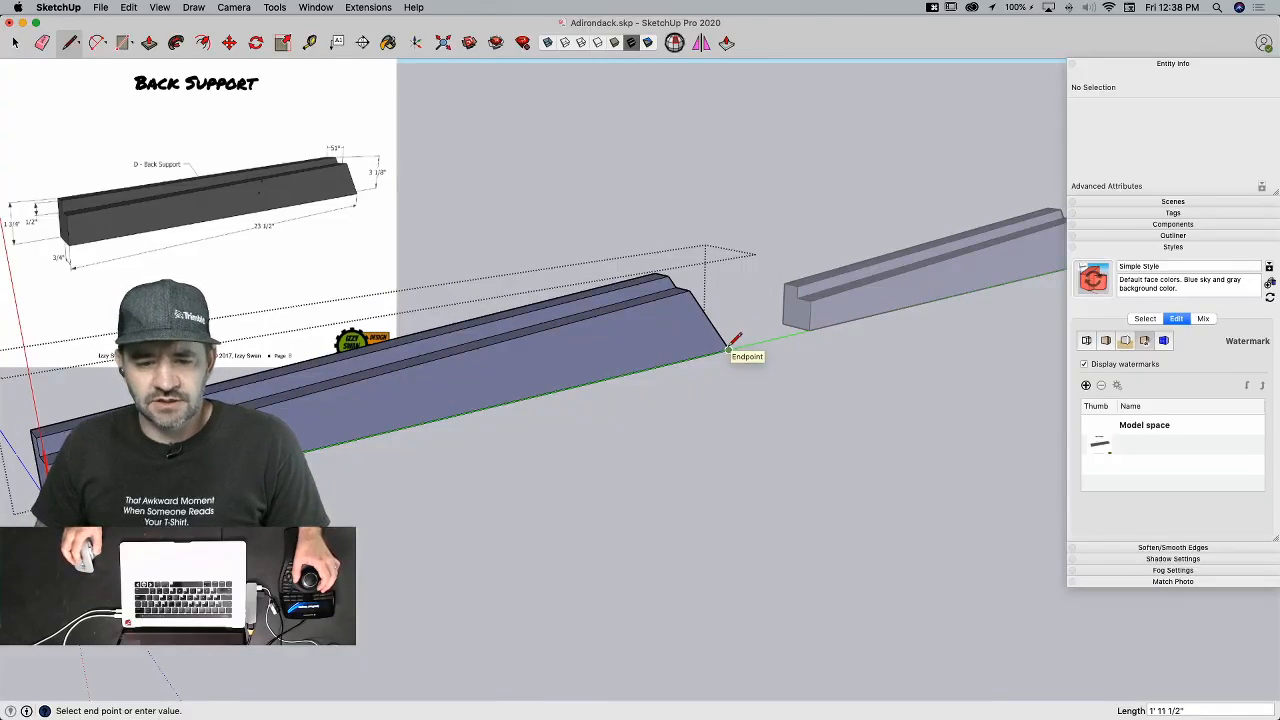
pyautogui.press('l')
pyautogui.click(728, 349)
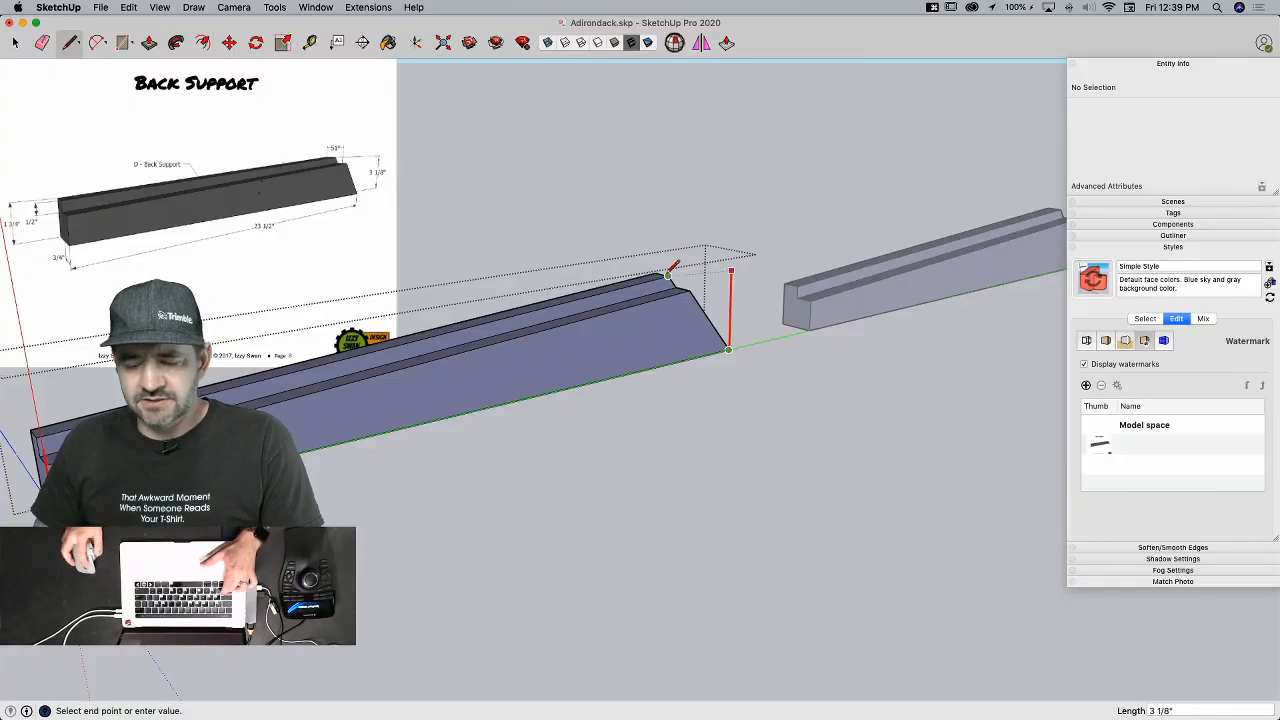
pyautogui.press('Escape')
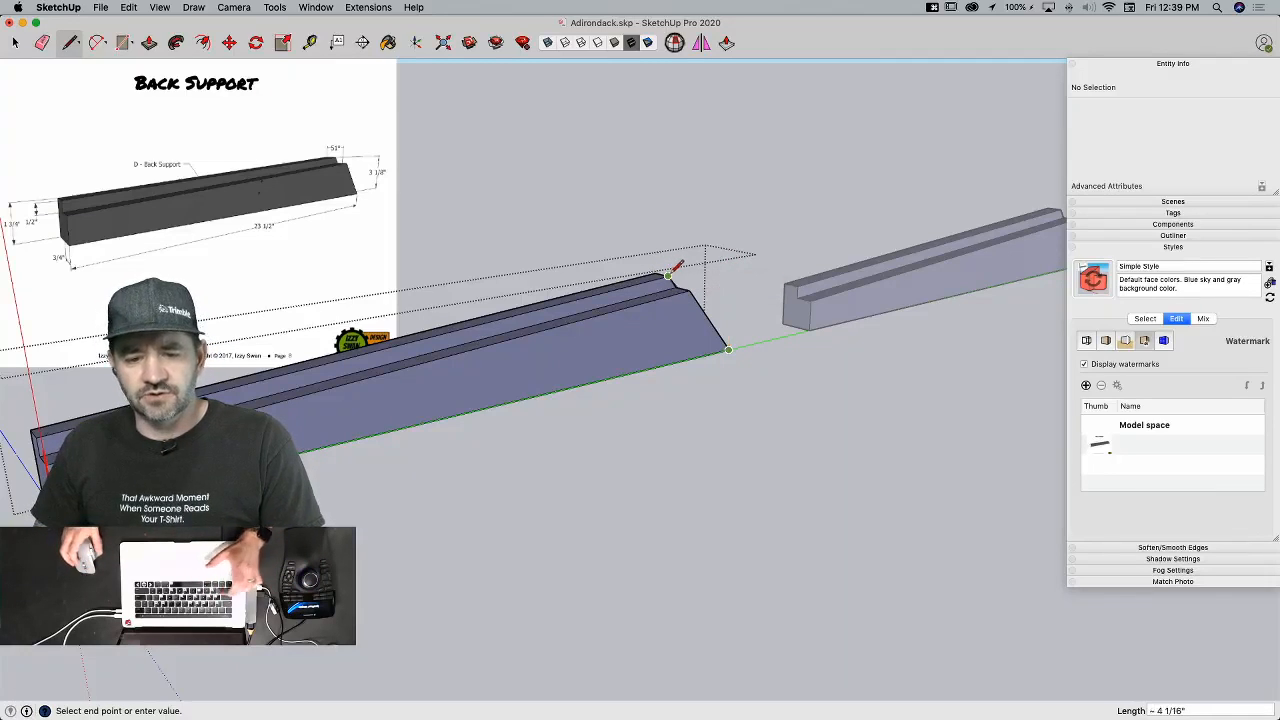
pyautogui.press('space')
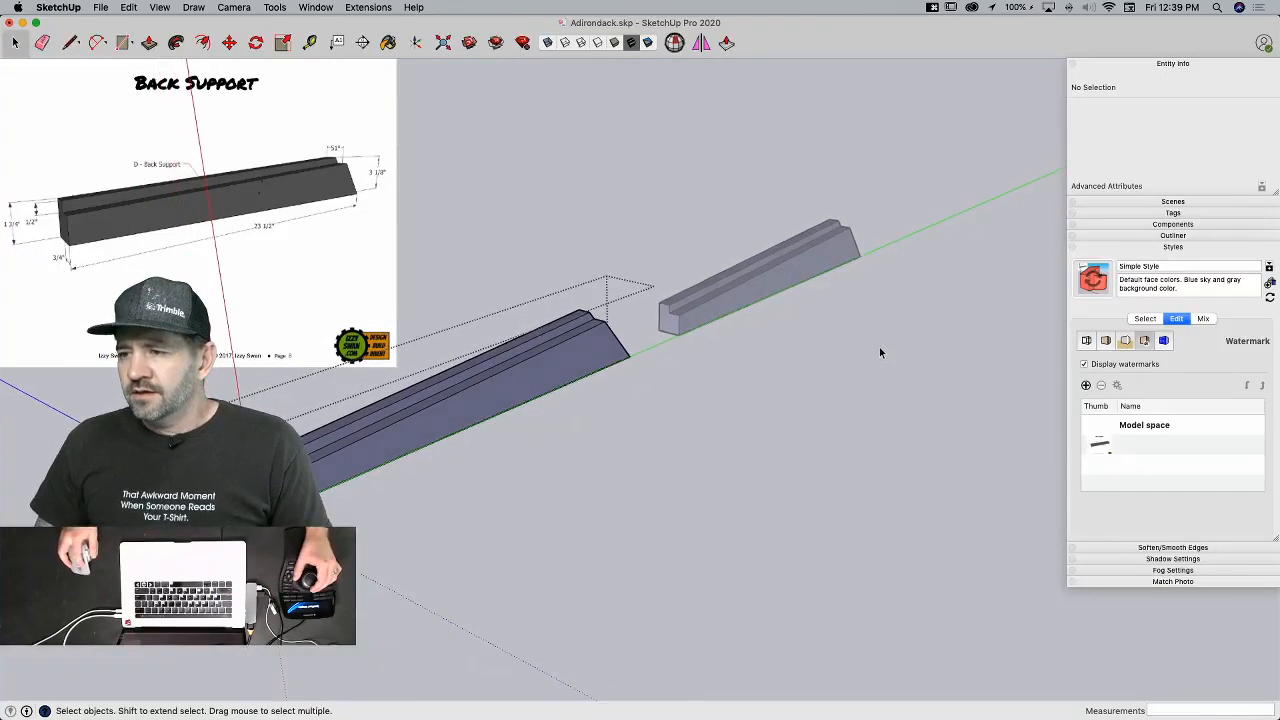
pyautogui.click(865, 394)
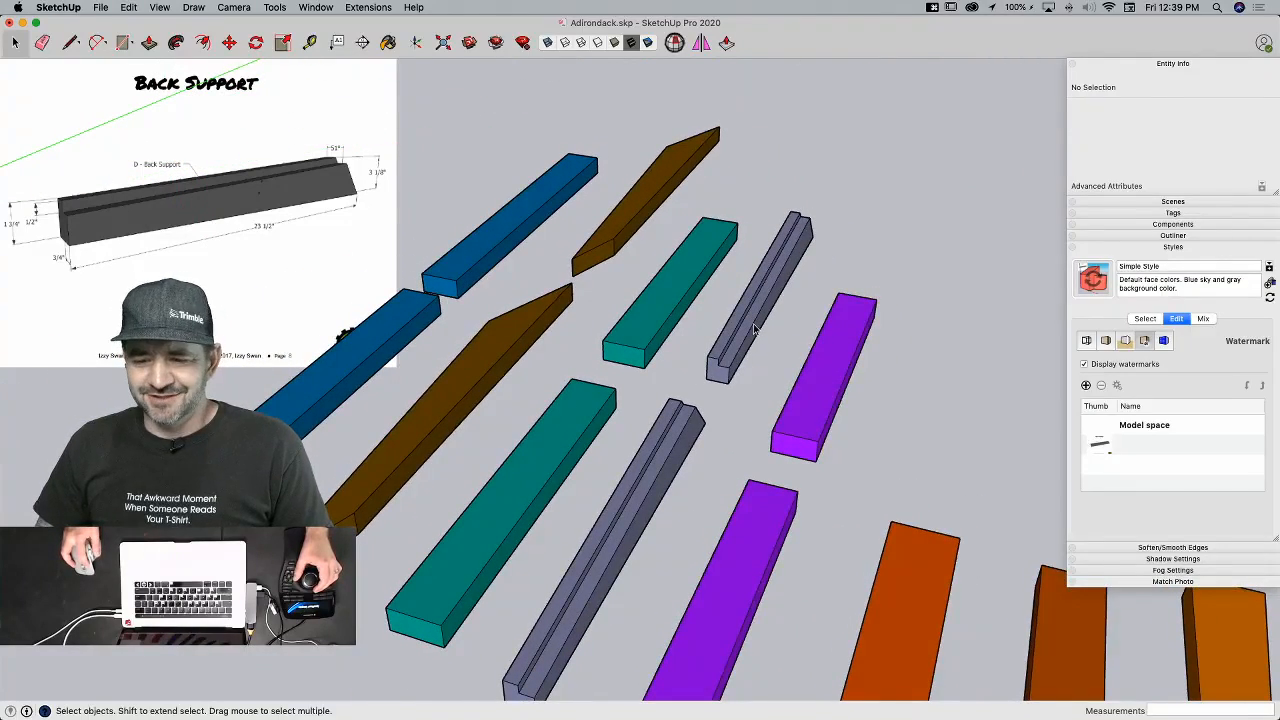
# Step: Mirror the second back support by scaling it to -1 along the blue axis
pyautogui.click(756, 332)
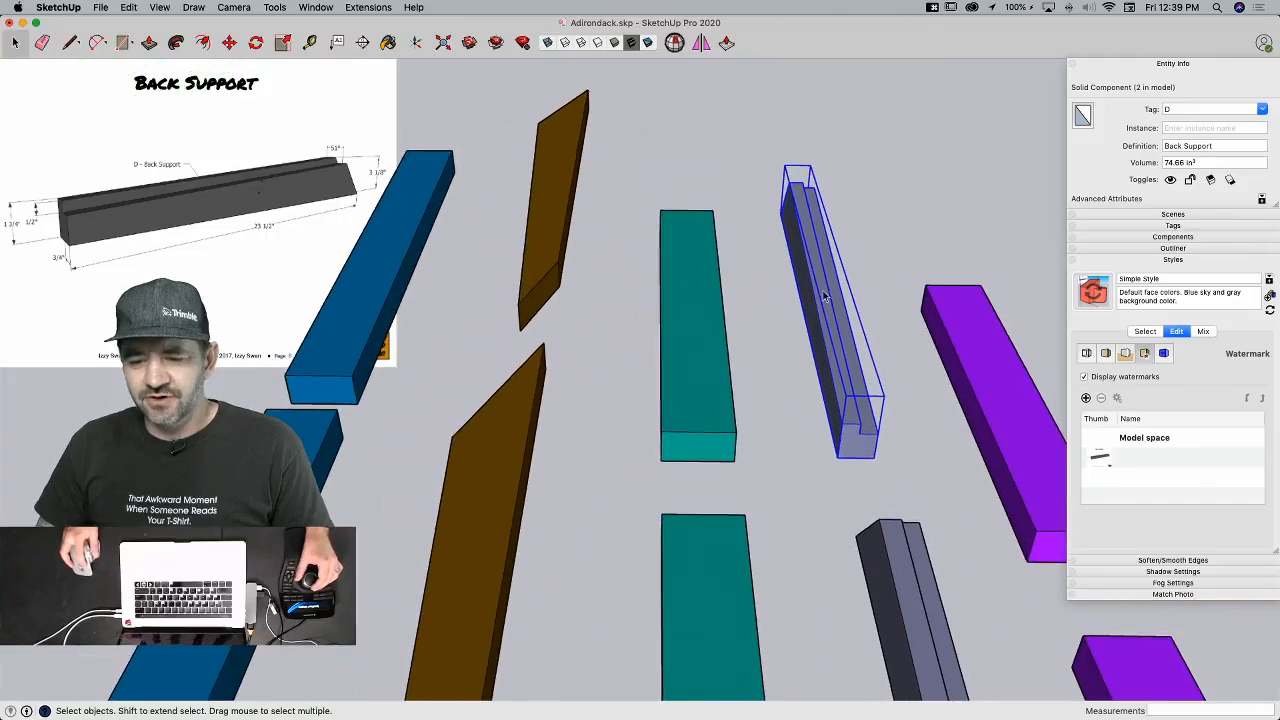
pyautogui.press('s')
pyautogui.click(806, 300)
pyautogui.click(832, 296)
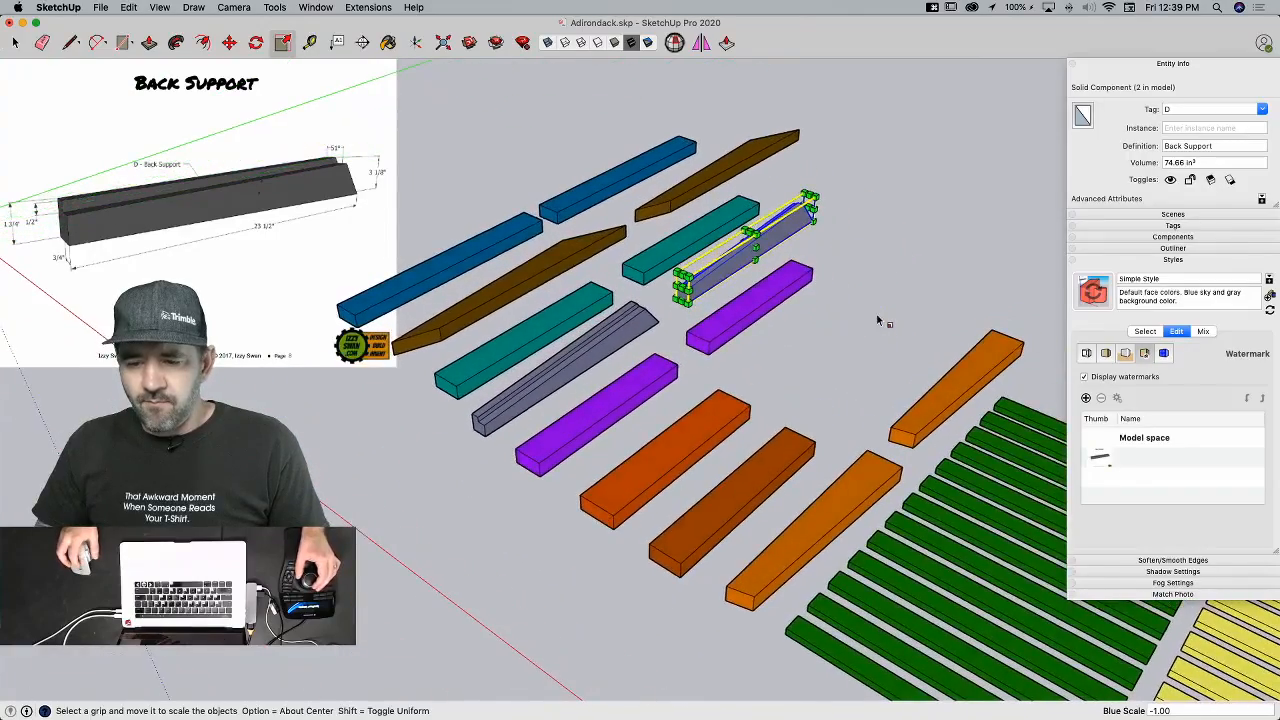
pyautogui.press('space')
# Step: Check the length of the rabbet's short vertical edge in the first back support, and close the component
pyautogui.doubleClick(686, 311)
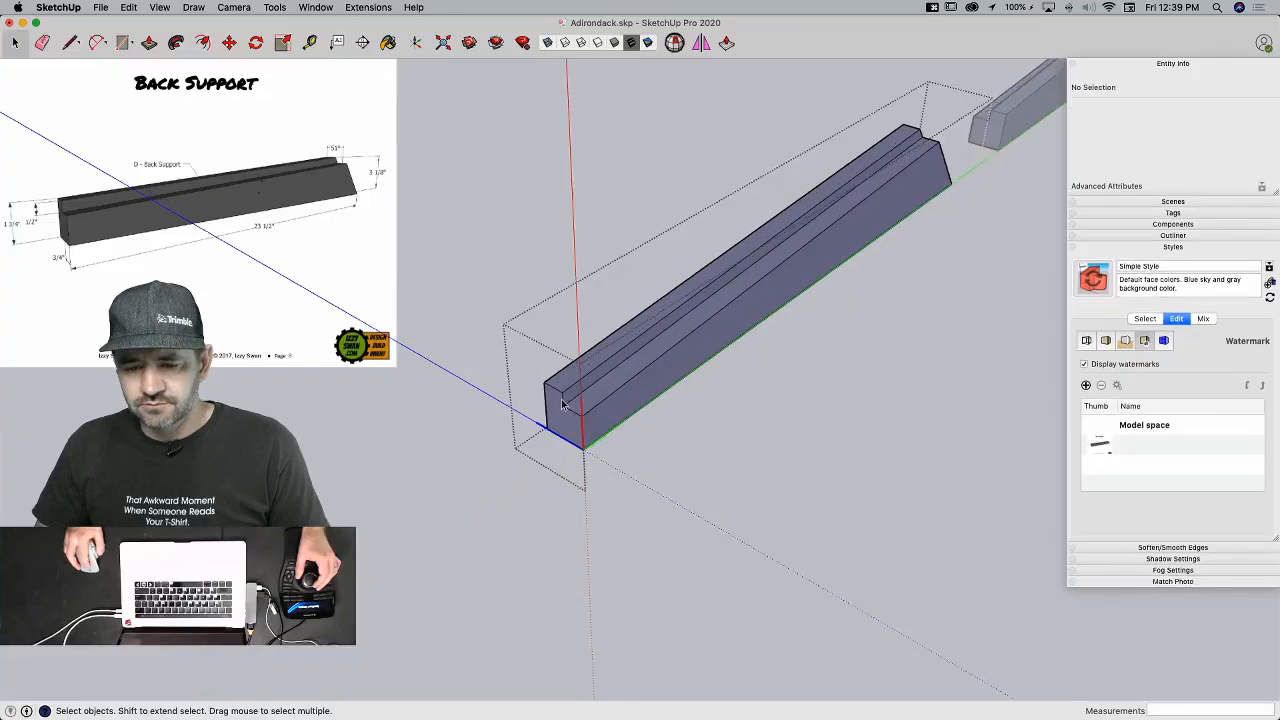
pyautogui.click(565, 404)
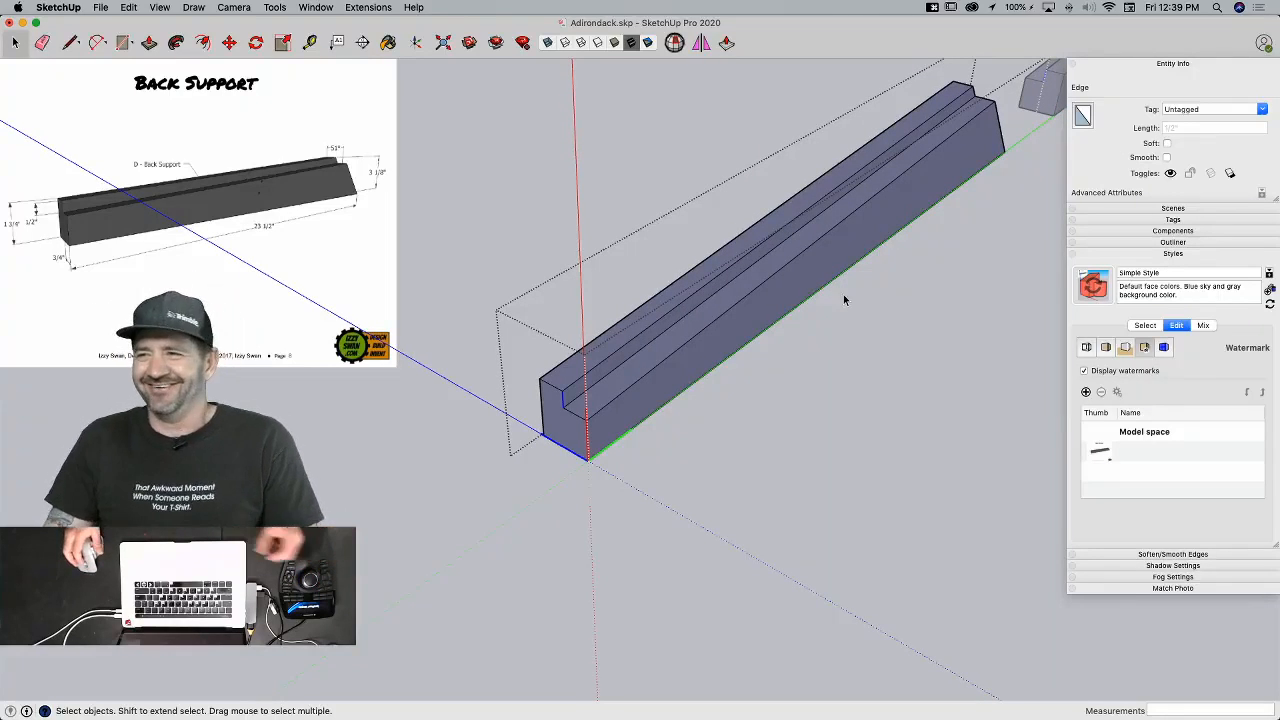
pyautogui.press('e')
pyautogui.press('space')
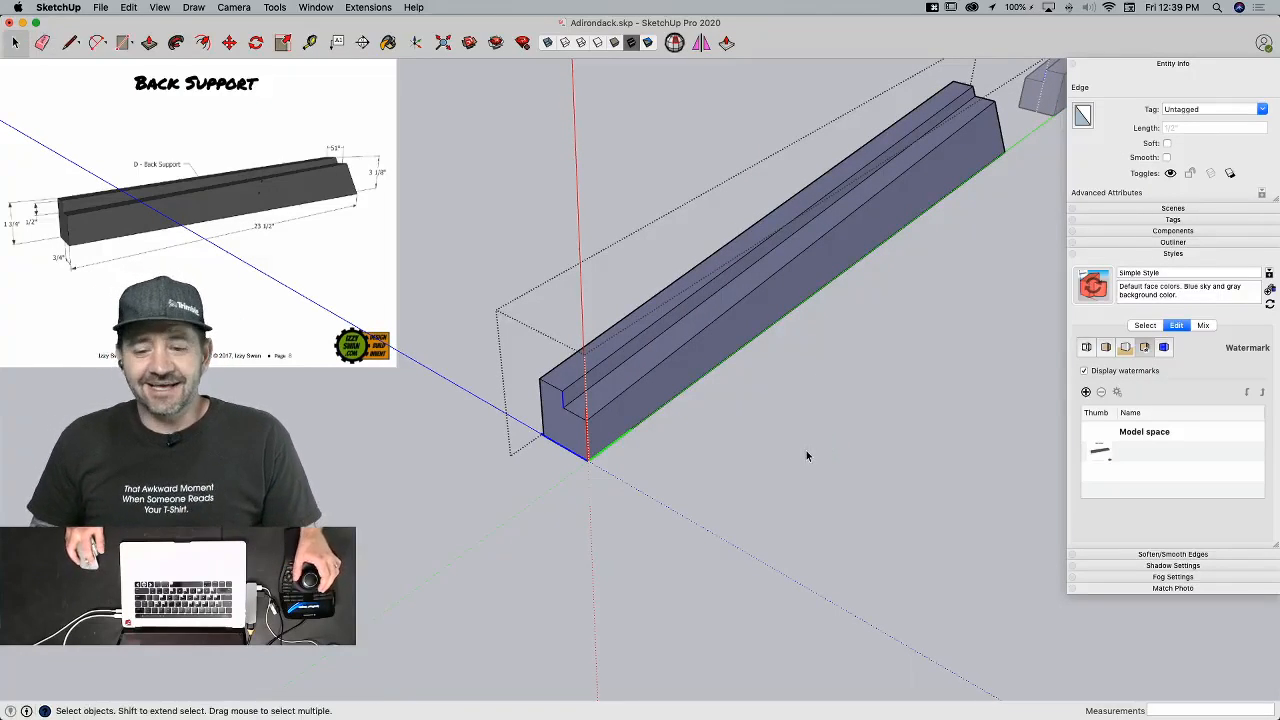
pyautogui.click(806, 450)
pyautogui.scroll(-4, 618, 404)
pyautogui.scroll(-3, 673, 448)
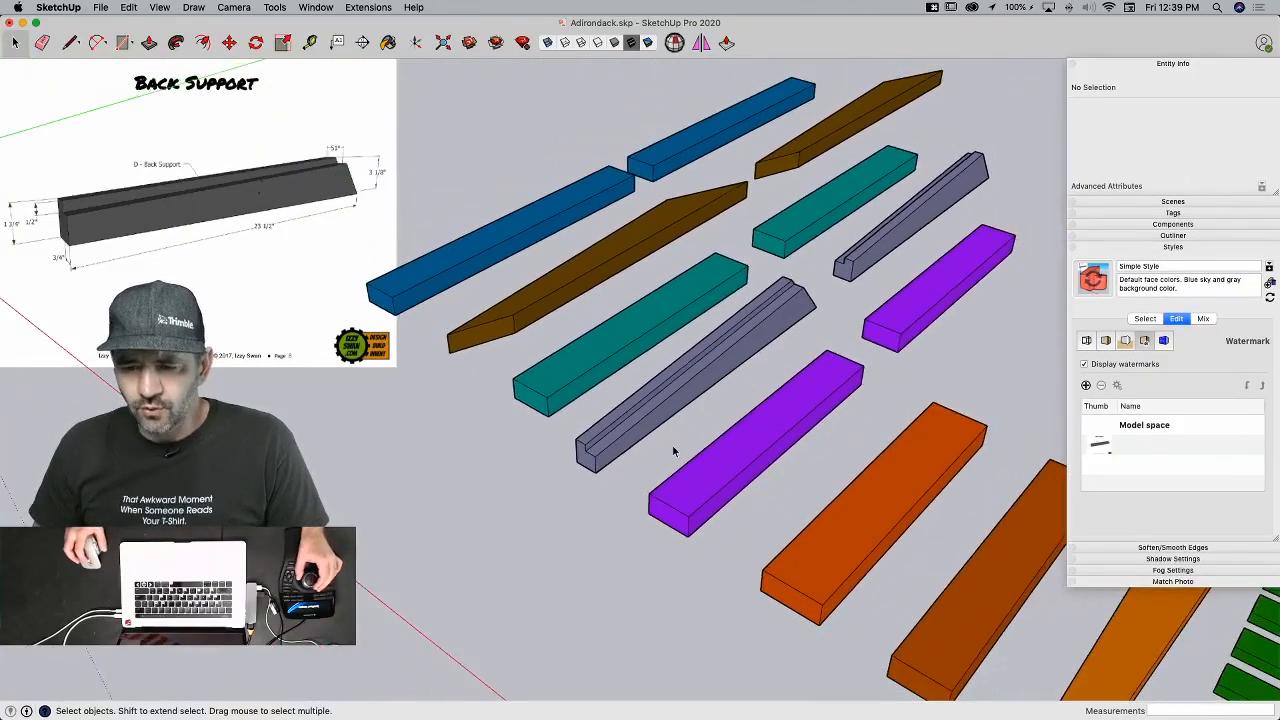
pyautogui.scroll(-1, 667, 441)
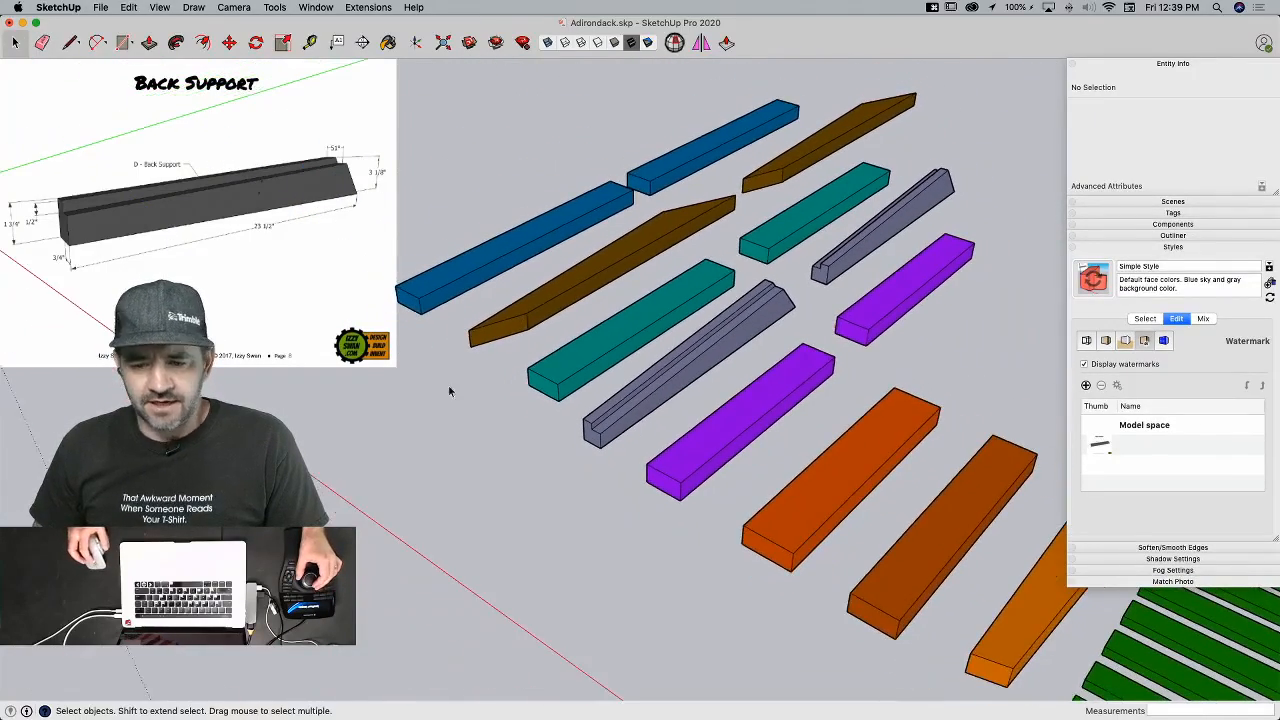
# Step: Replace the reference watermark image with the Cradle plan screenshot from the Desktop
pyautogui.click(1100, 444)
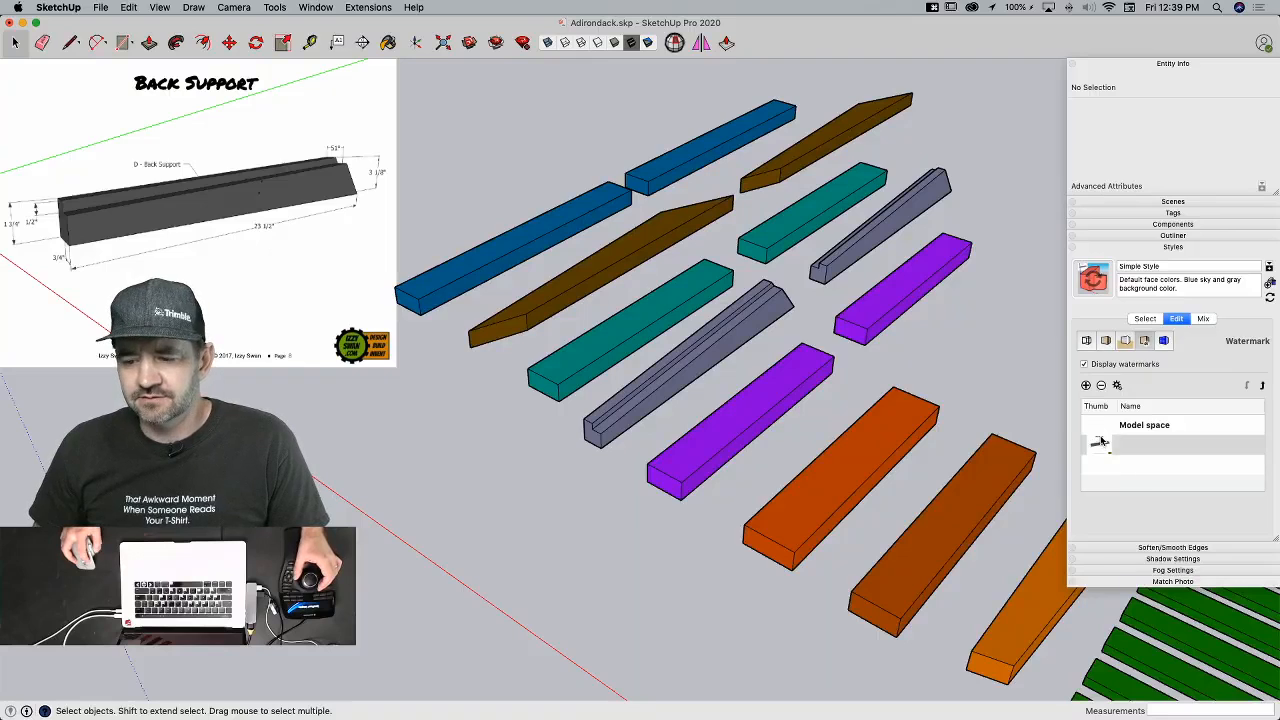
pyautogui.doubleClick(1101, 446)
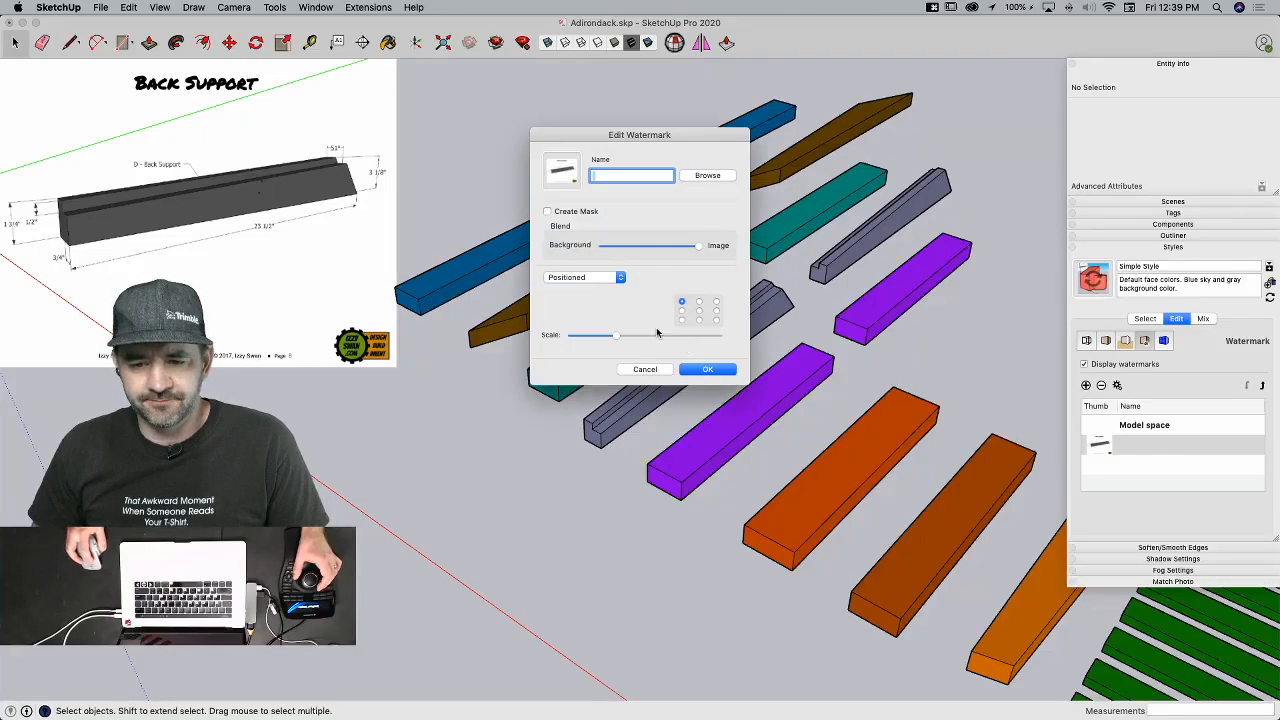
pyautogui.click(717, 178)
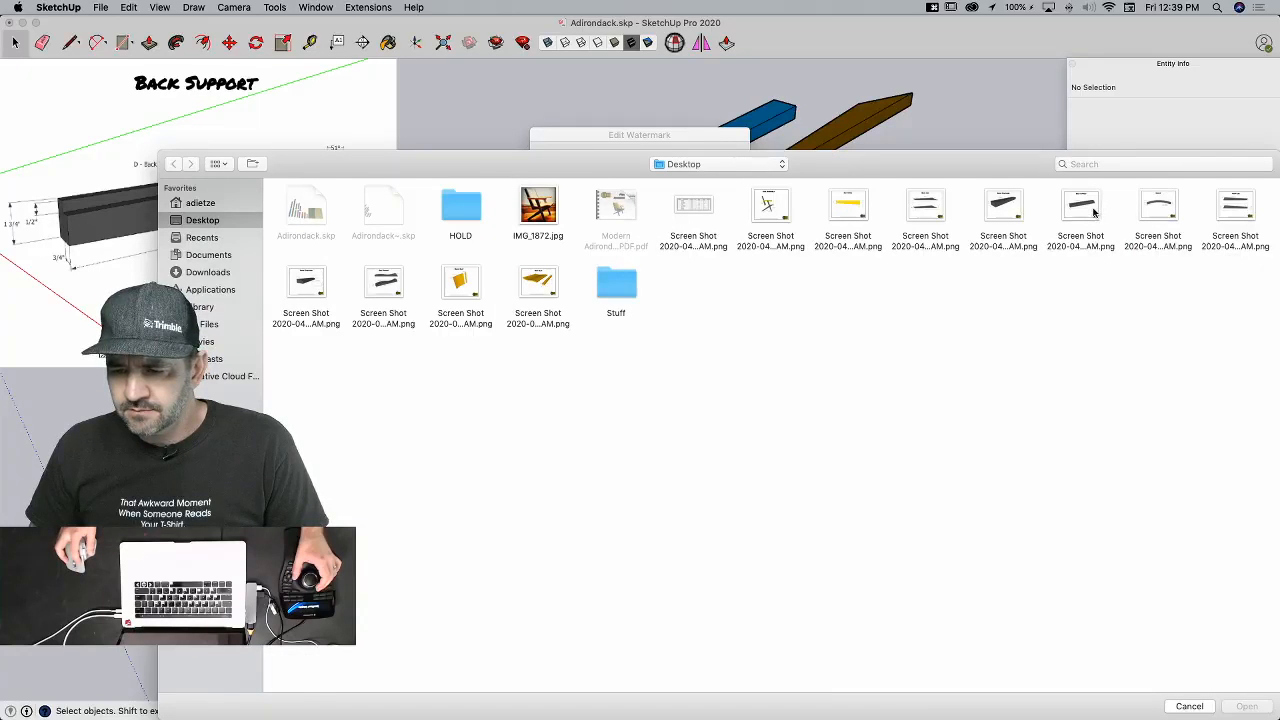
pyautogui.click(1157, 211)
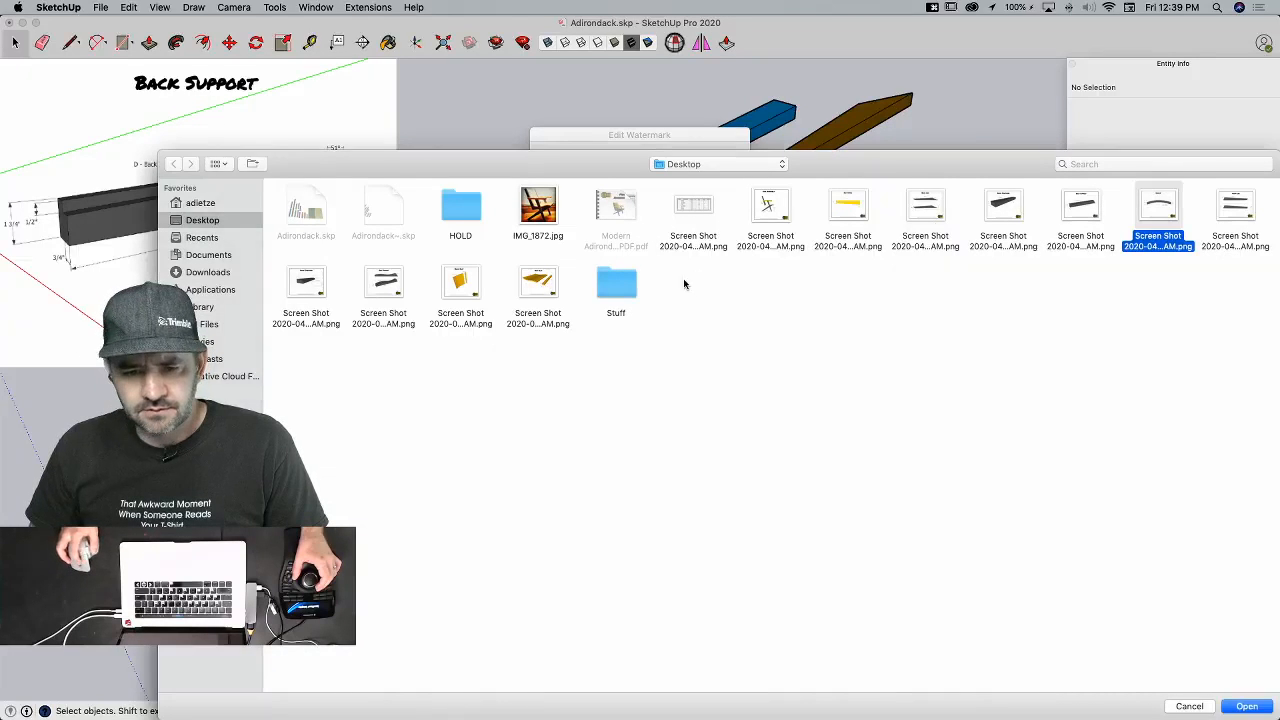
pyautogui.press('Return')
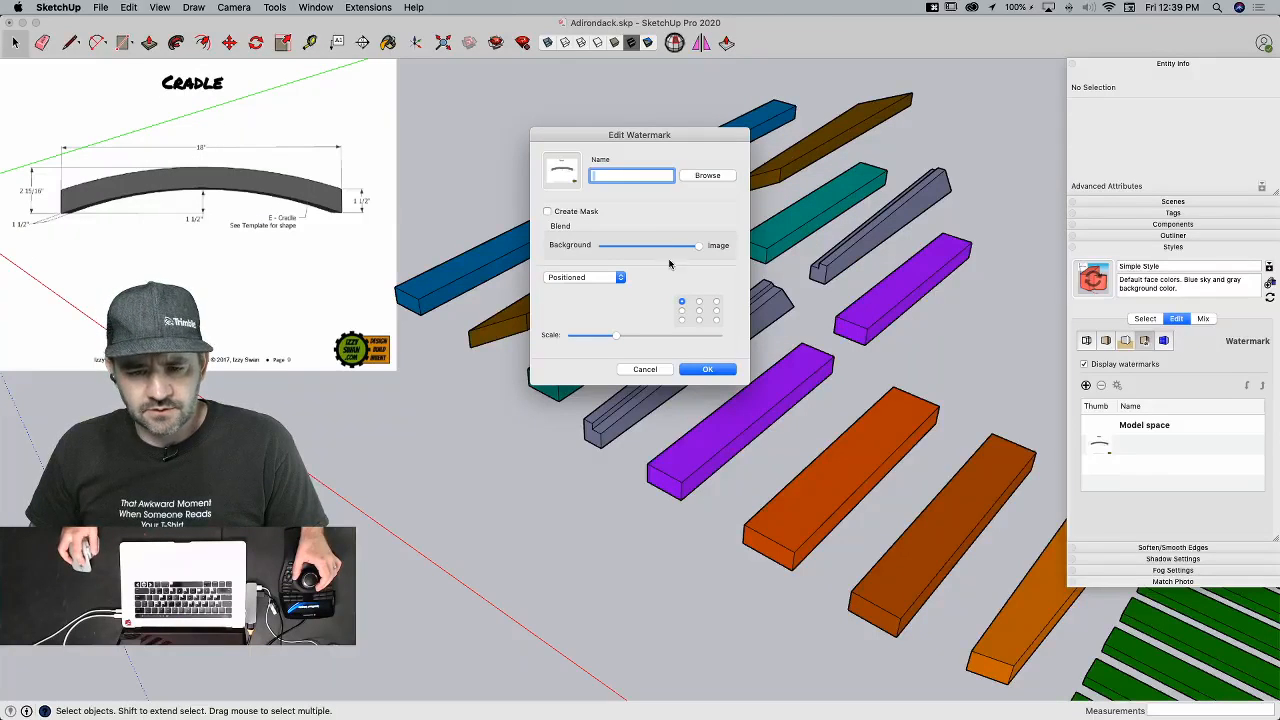
pyautogui.click(703, 370)
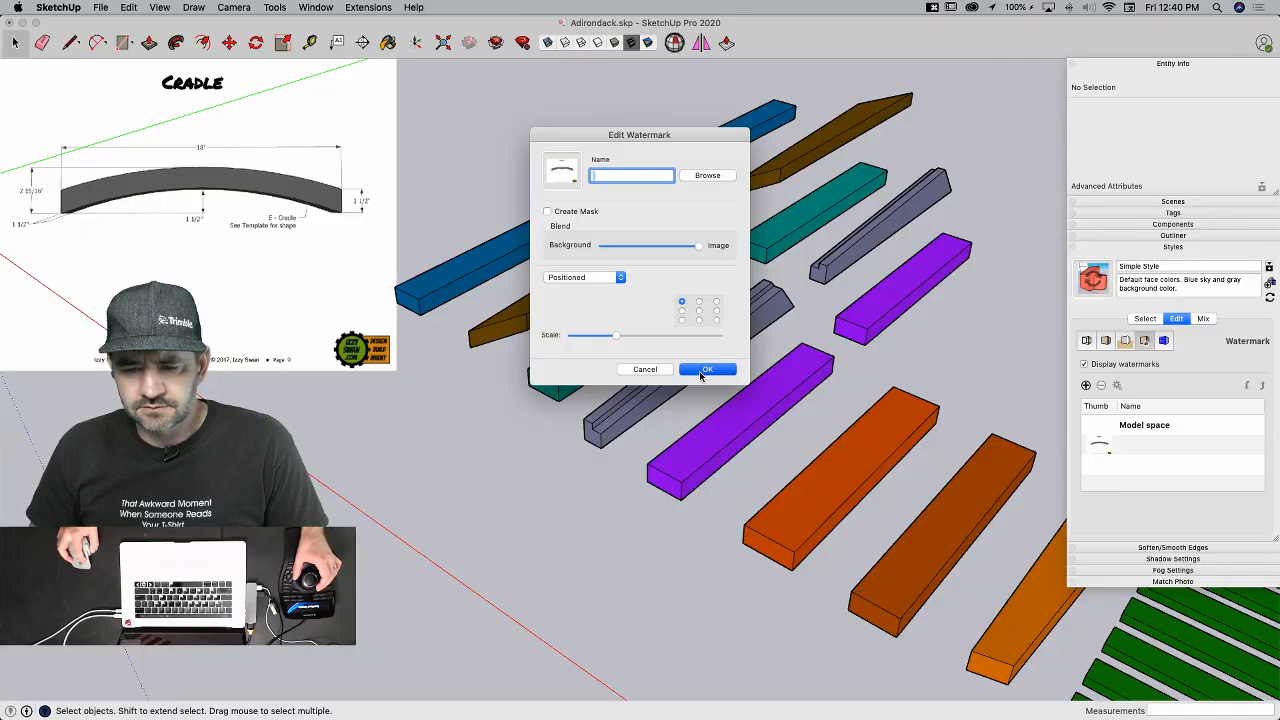
# Step: Identify the purple Cradle block with tag E and open it for editing
pyautogui.click(826, 486)
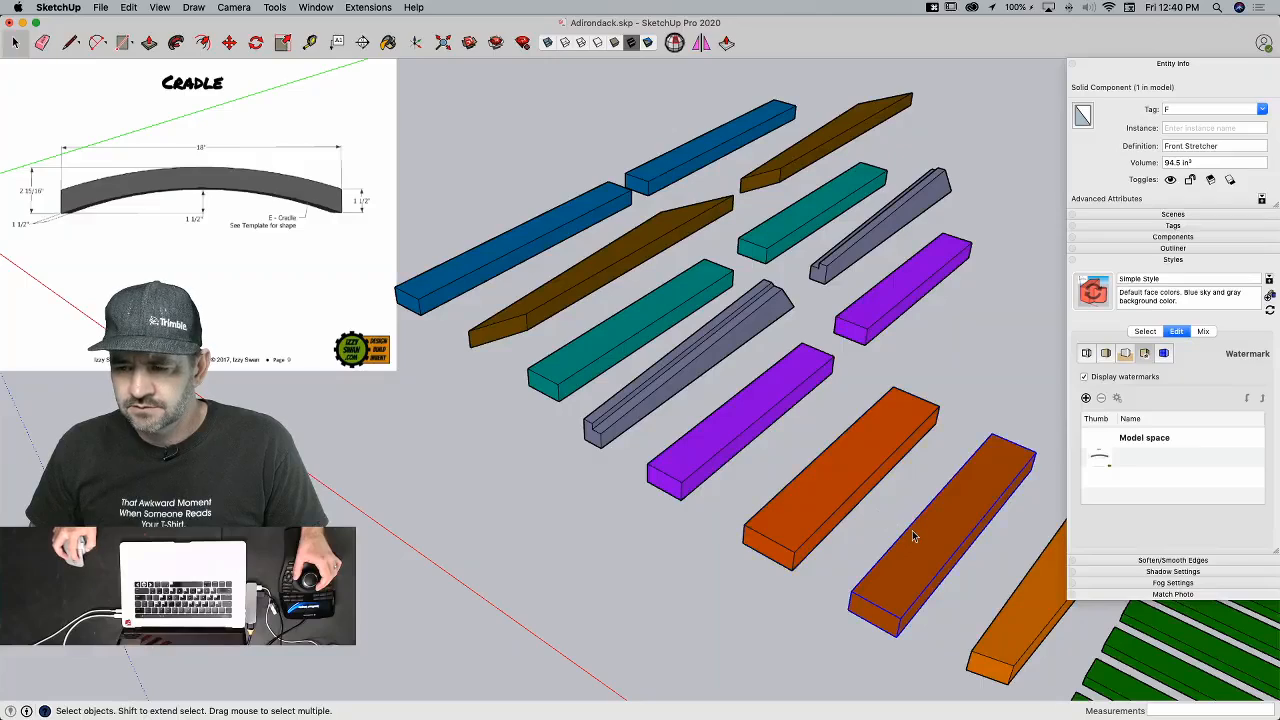
pyautogui.click(705, 438)
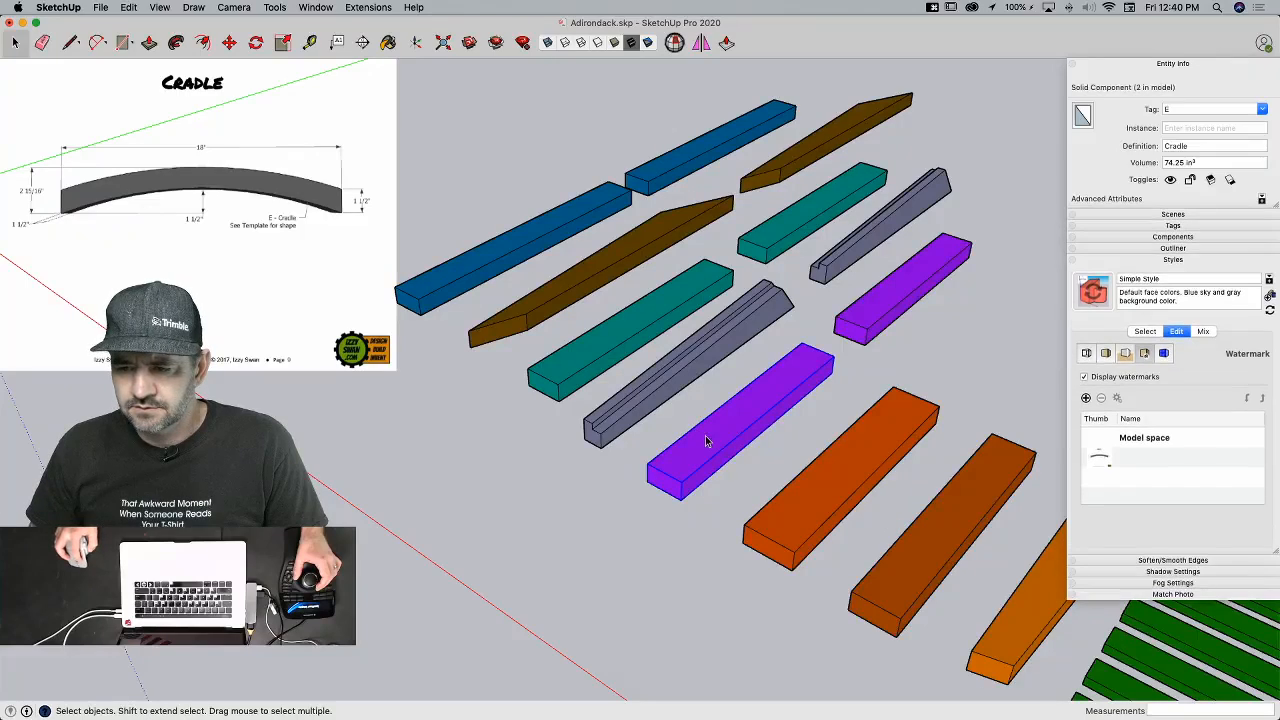
pyautogui.moveTo(705, 438); pyautogui.dragTo(683, 409, button='middle')
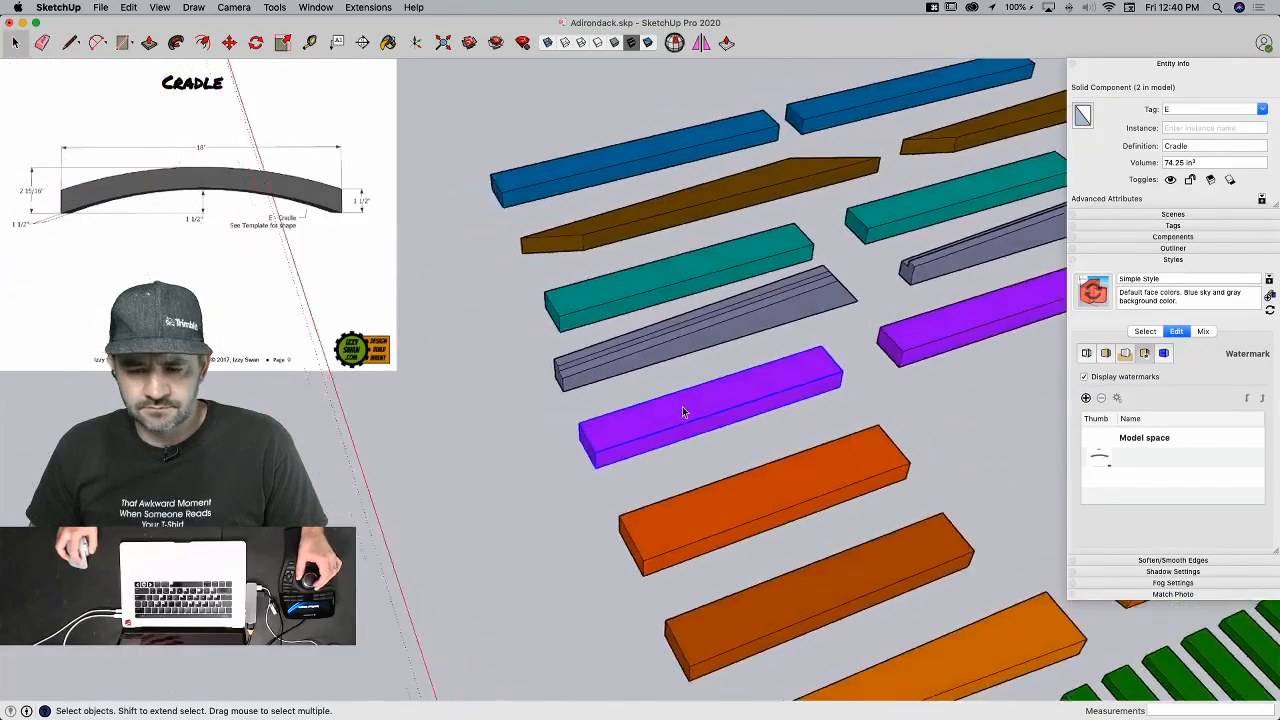
pyautogui.doubleClick(677, 447)
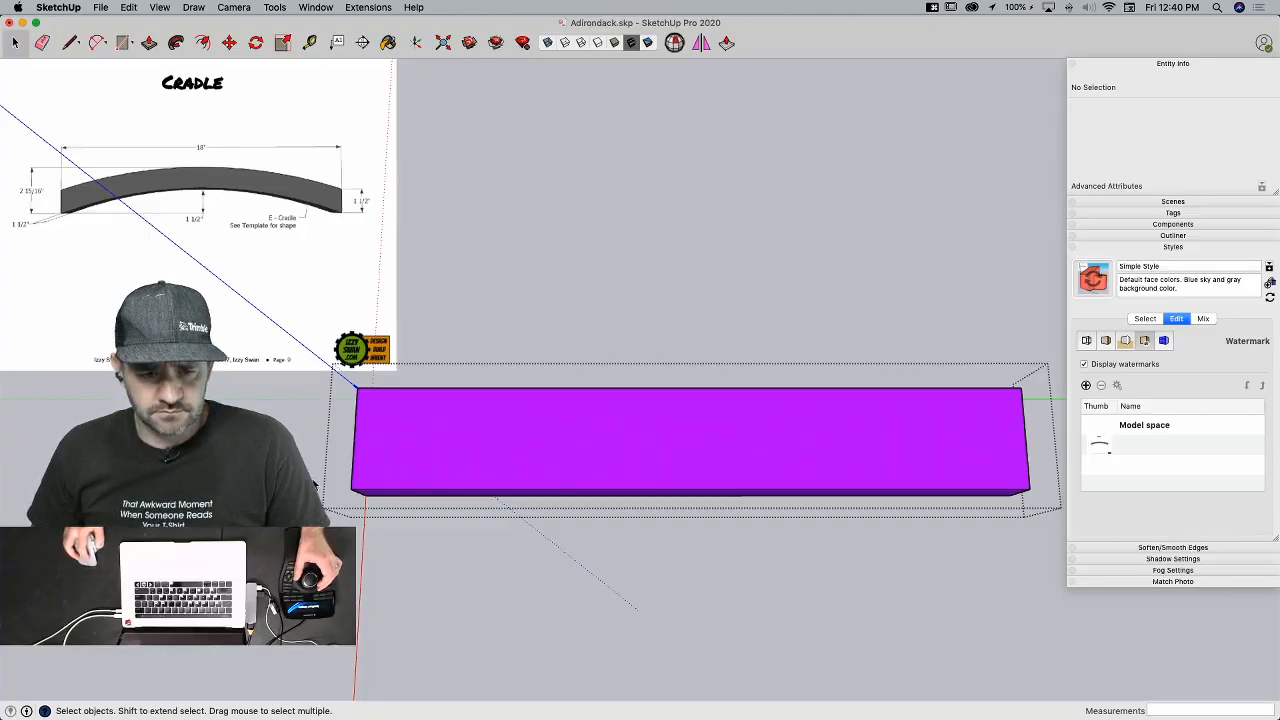
# Step: Measure across the end of the cradle block with the Line tool and close the component
pyautogui.press('l')
pyautogui.click(351, 489)
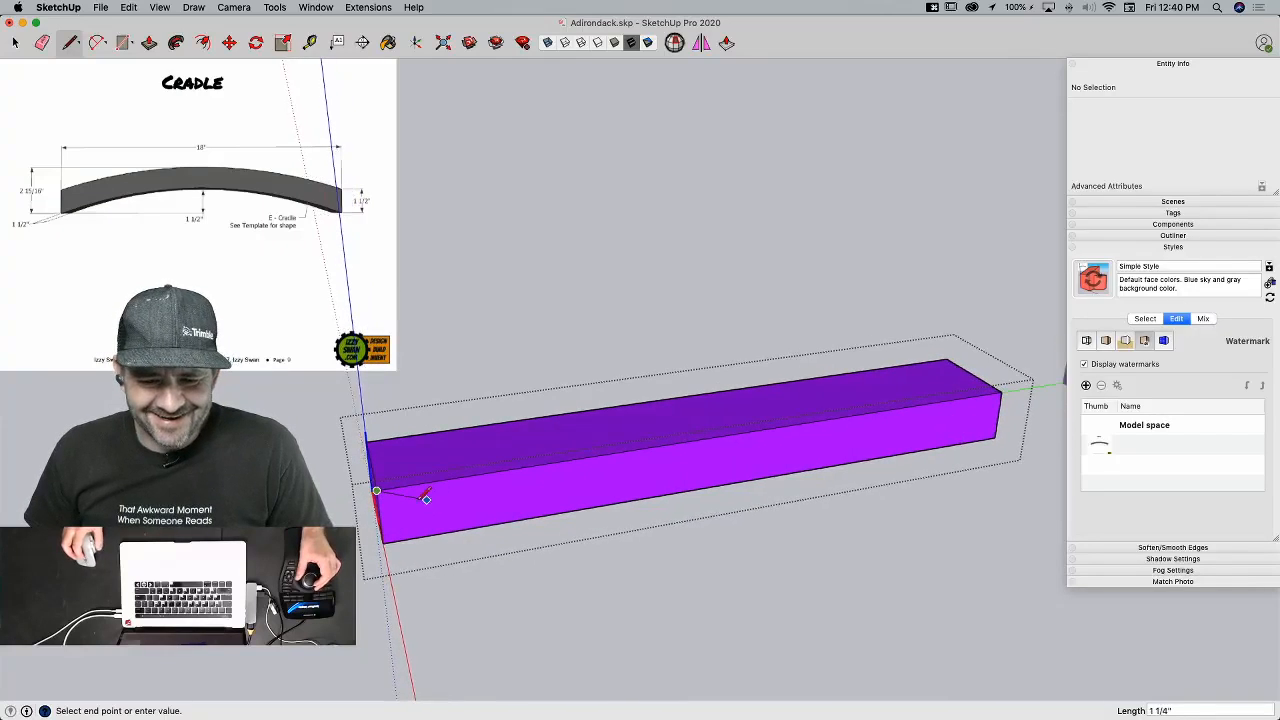
pyautogui.press('l')
pyautogui.press('l')
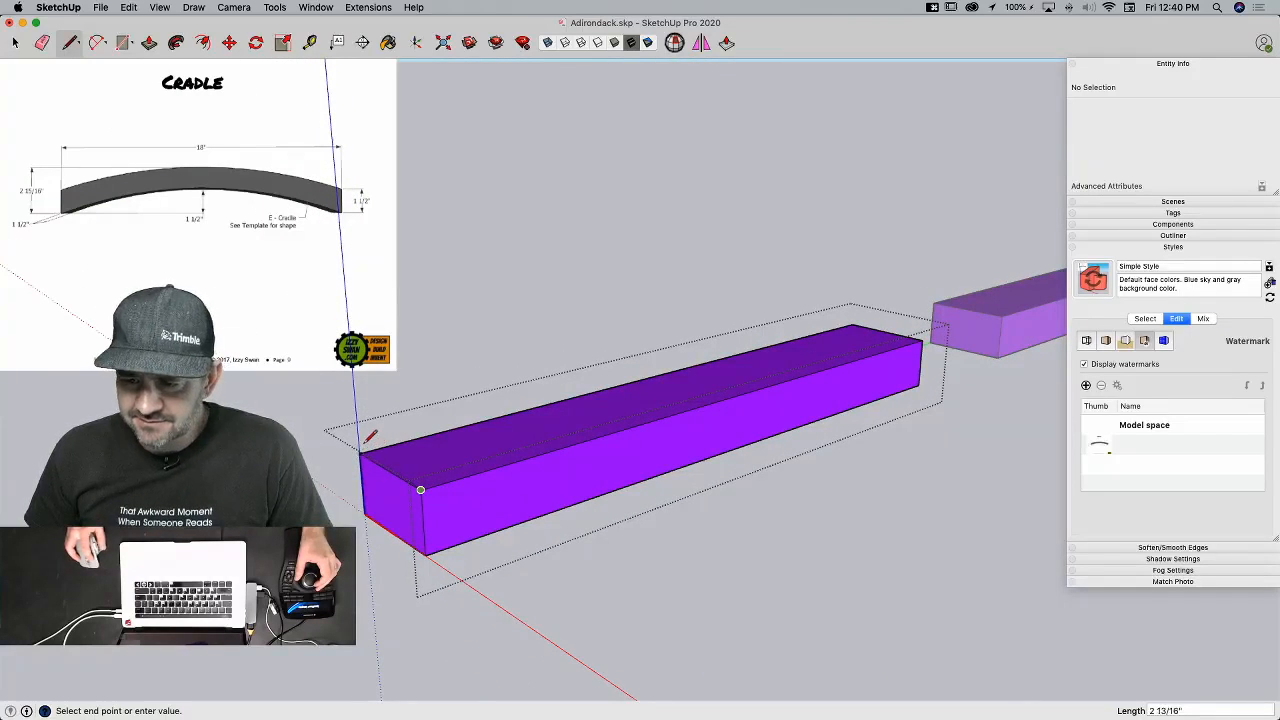
pyautogui.press('space')
pyautogui.press('Escape')
pyautogui.click(408, 497)
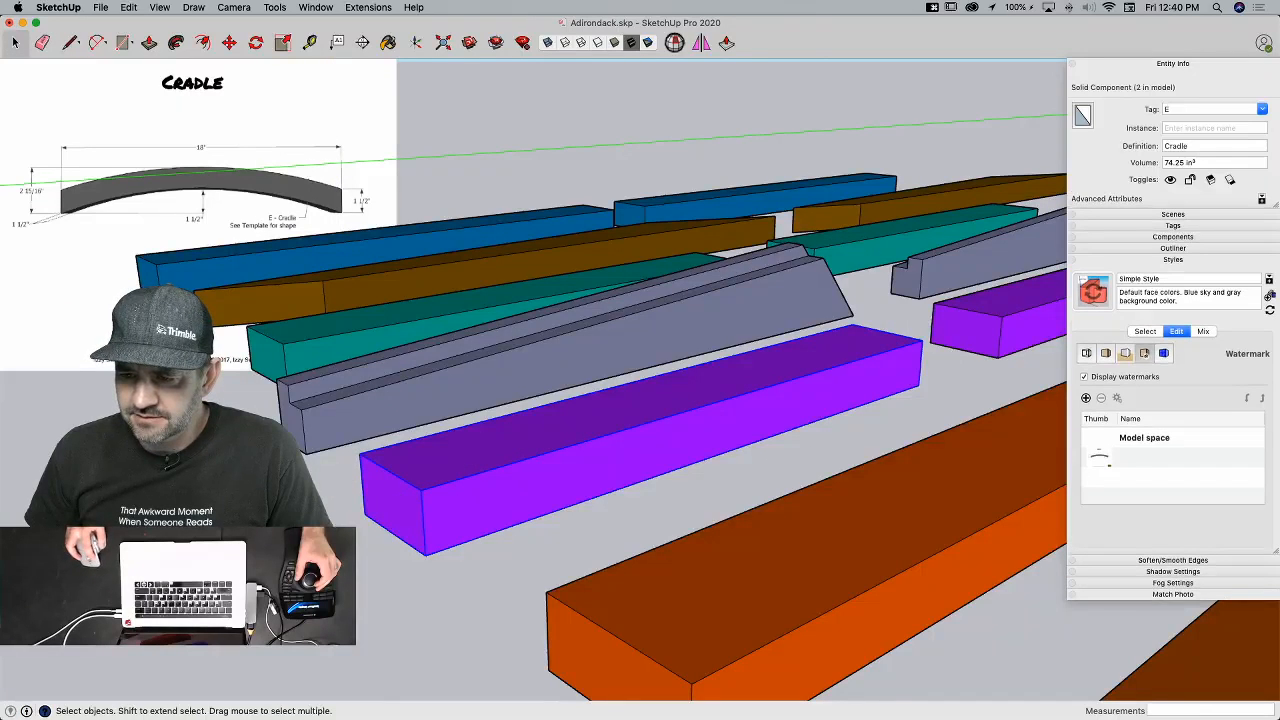
# Step: Reopen the purple Cradle block, measure its long edge with the Line tool, and close the component
pyautogui.press('l')
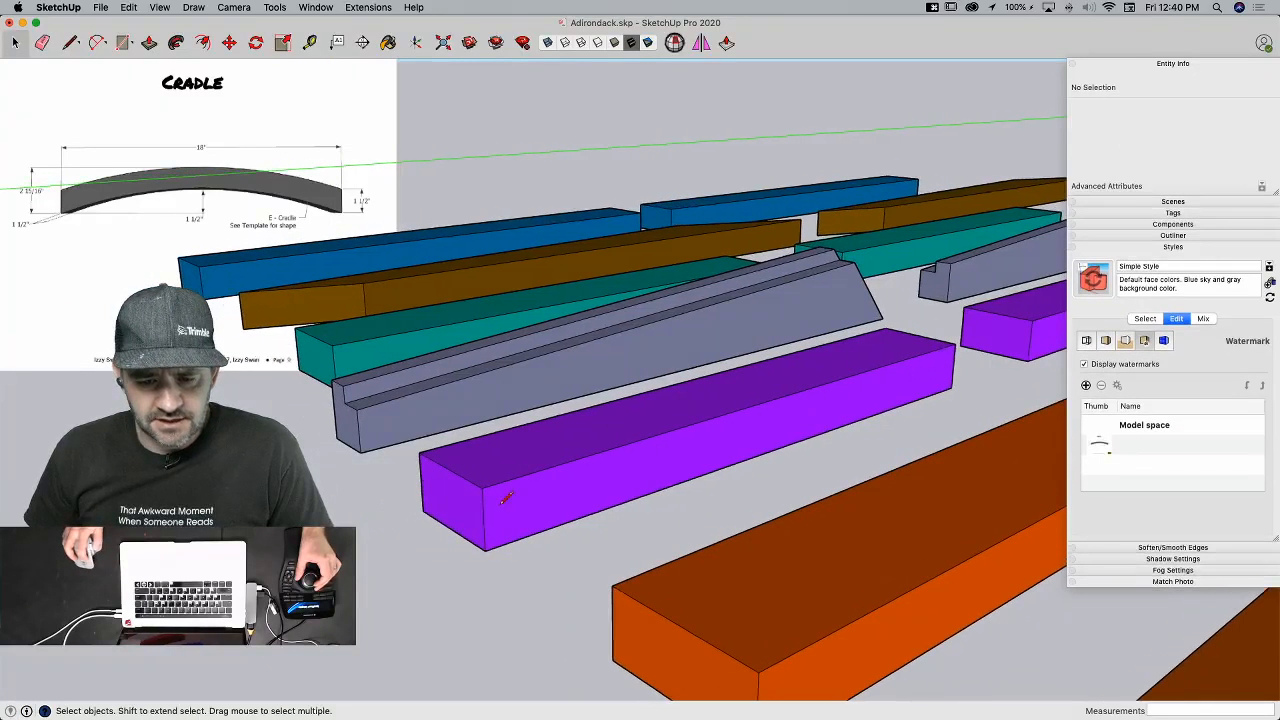
pyautogui.press('space')
pyautogui.doubleClick(511, 491)
pyautogui.press('l')
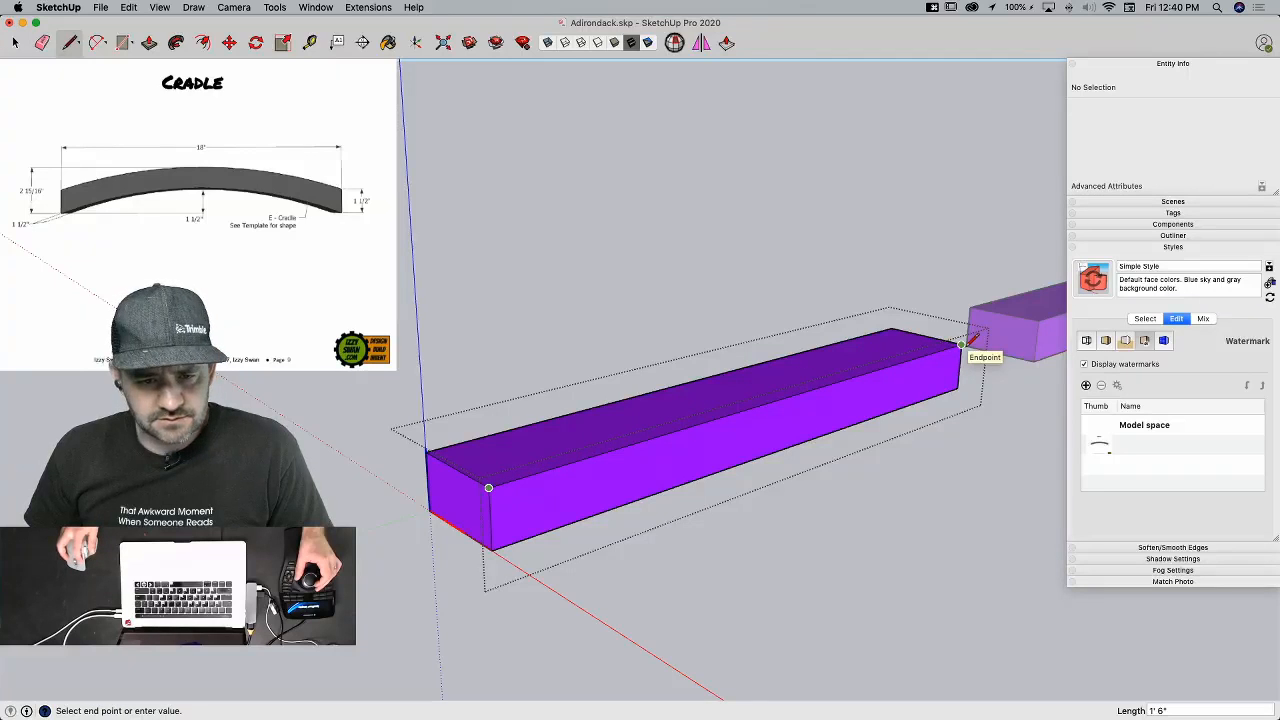
pyautogui.press('space')
pyautogui.click(907, 489)
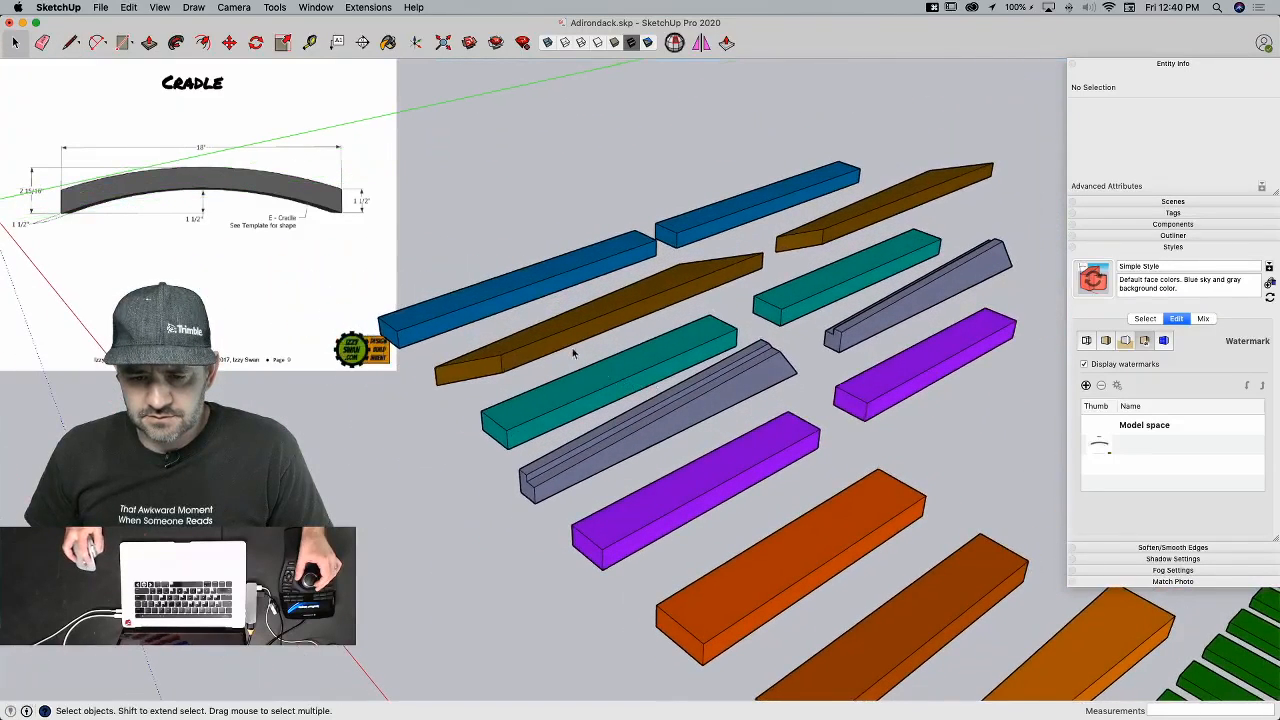
# Step: Open the first brown back leg for editing and replace the reference watermark with the Back Leg plan screenshot
pyautogui.doubleClick(556, 340)
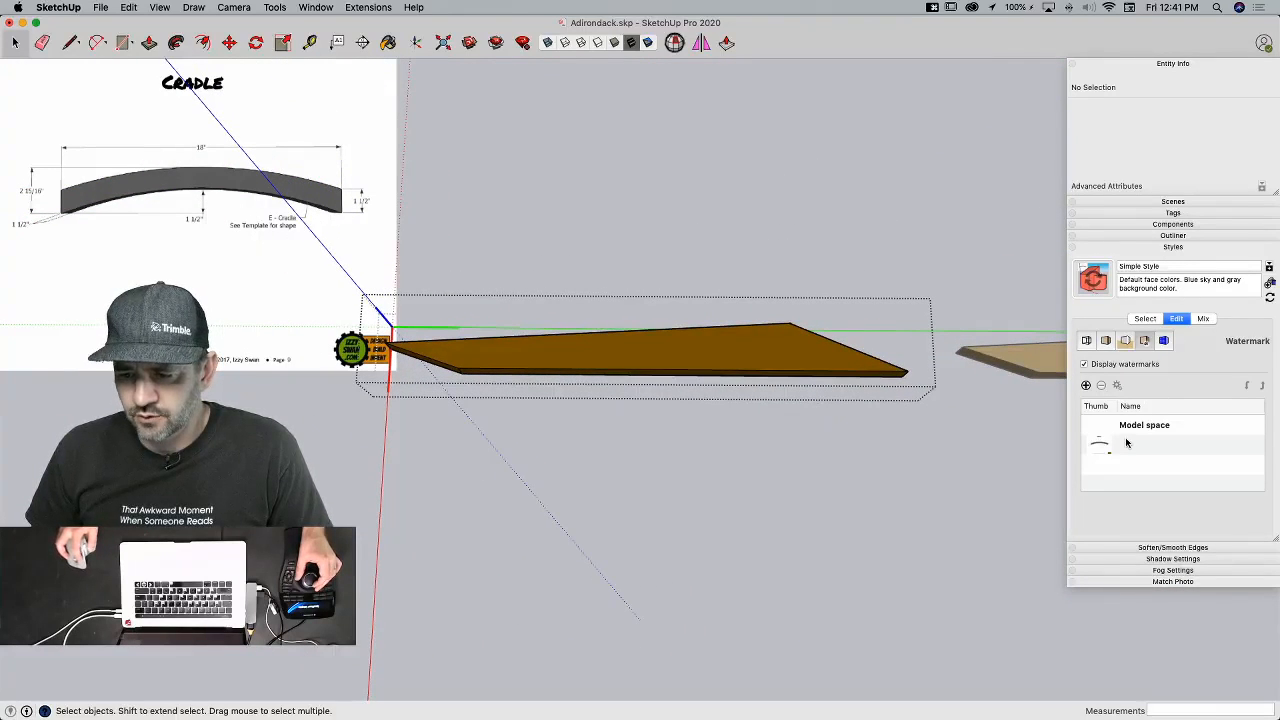
pyautogui.doubleClick(1095, 445)
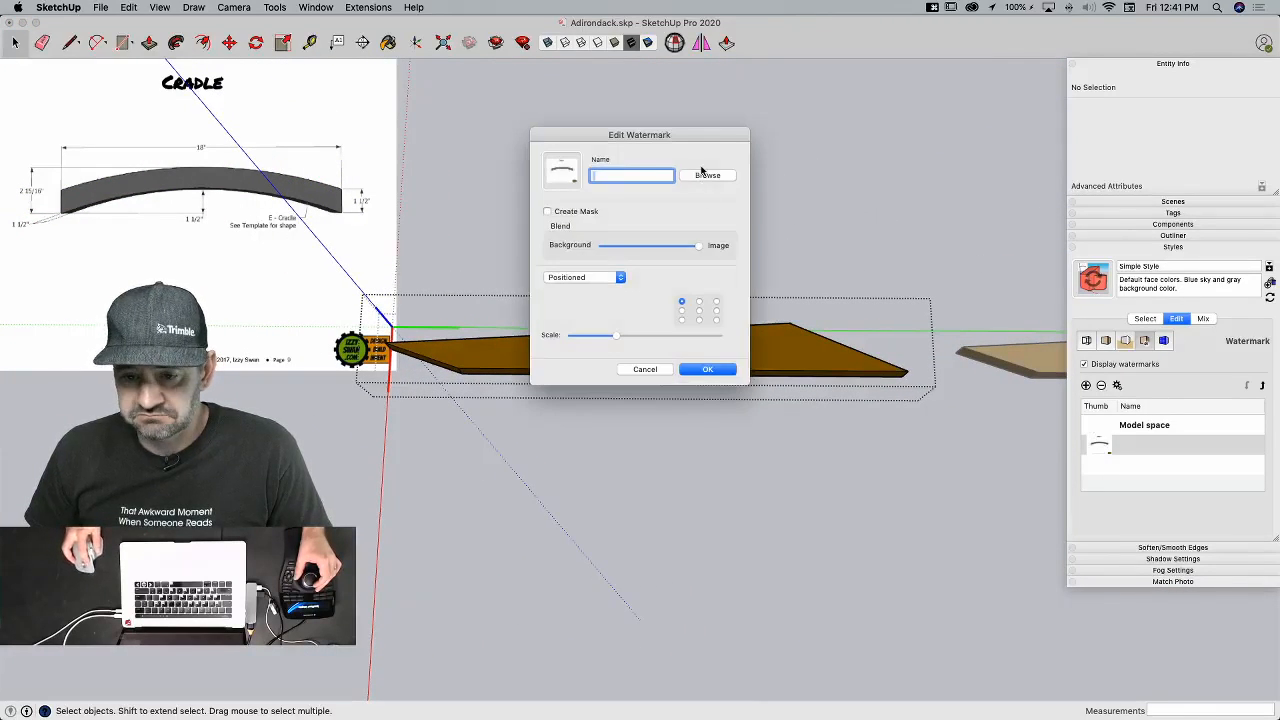
pyautogui.click(706, 176)
pyautogui.click(924, 208)
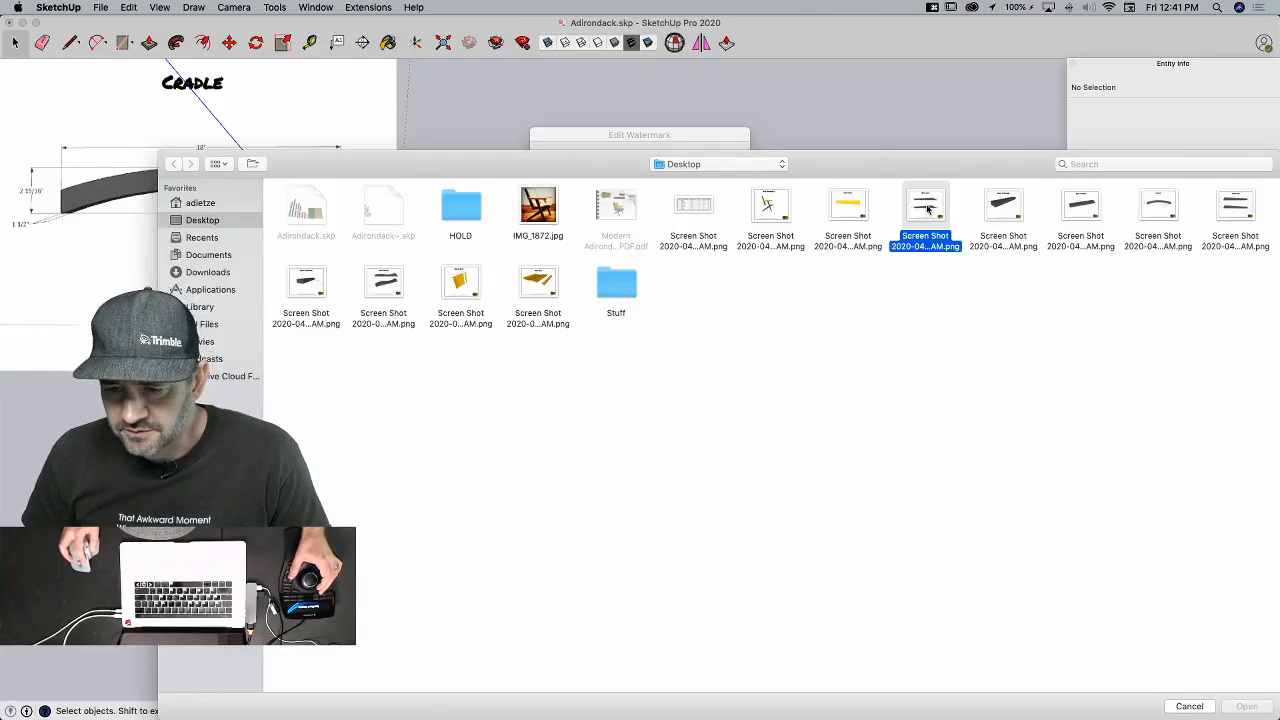
pyautogui.doubleClick(924, 208)
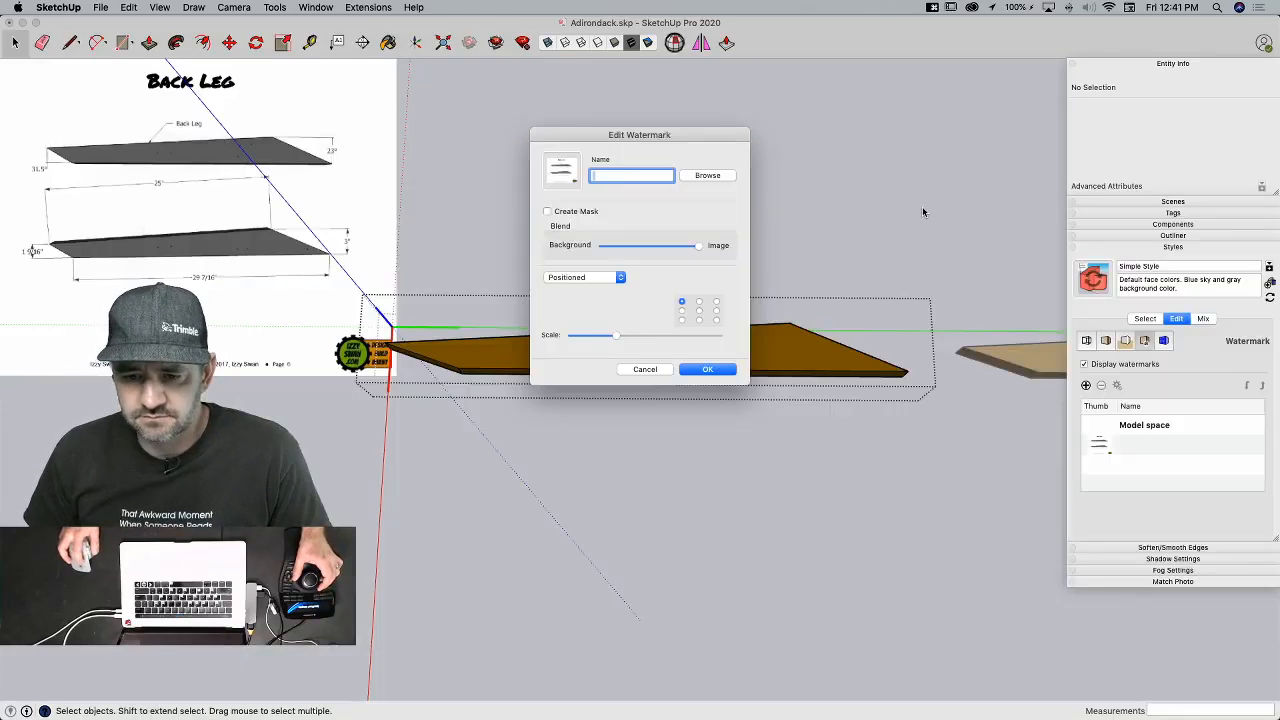
pyautogui.click(708, 370)
# Step: Check the back leg's long lower and upper edges against the plan with the Line tool
pyautogui.press('l')
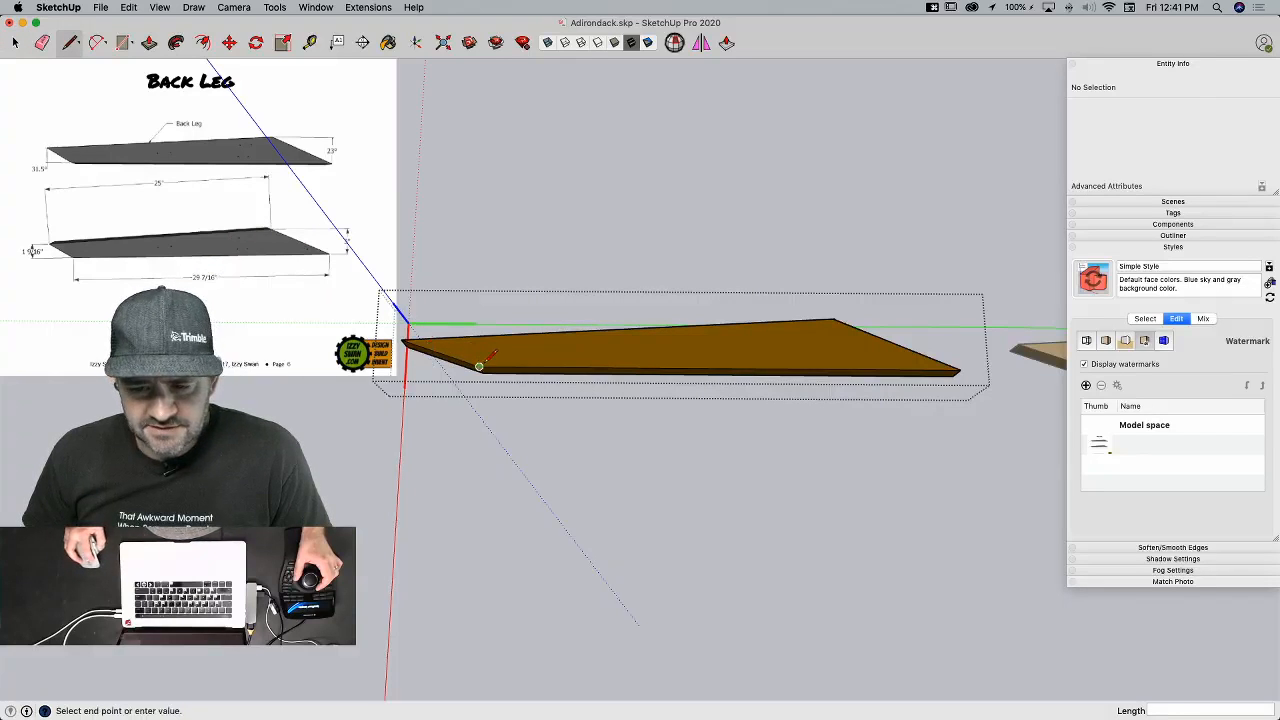
pyautogui.click(963, 368)
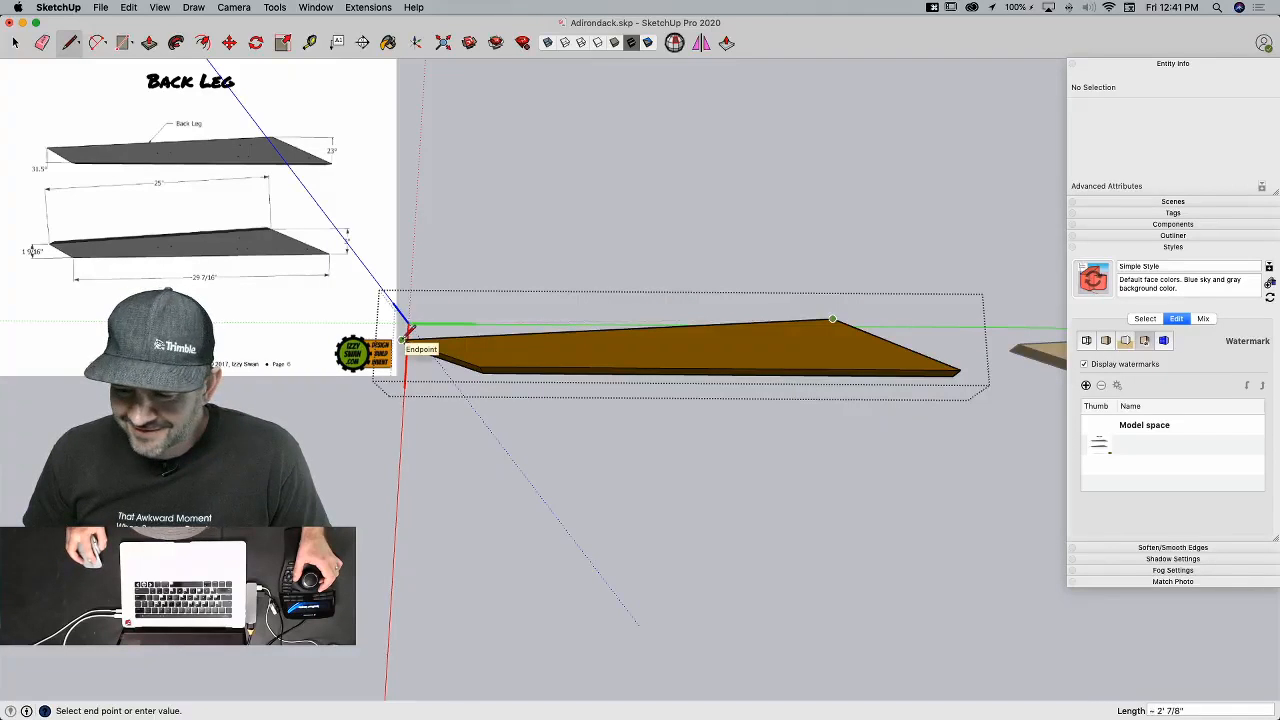
pyautogui.click(407, 328)
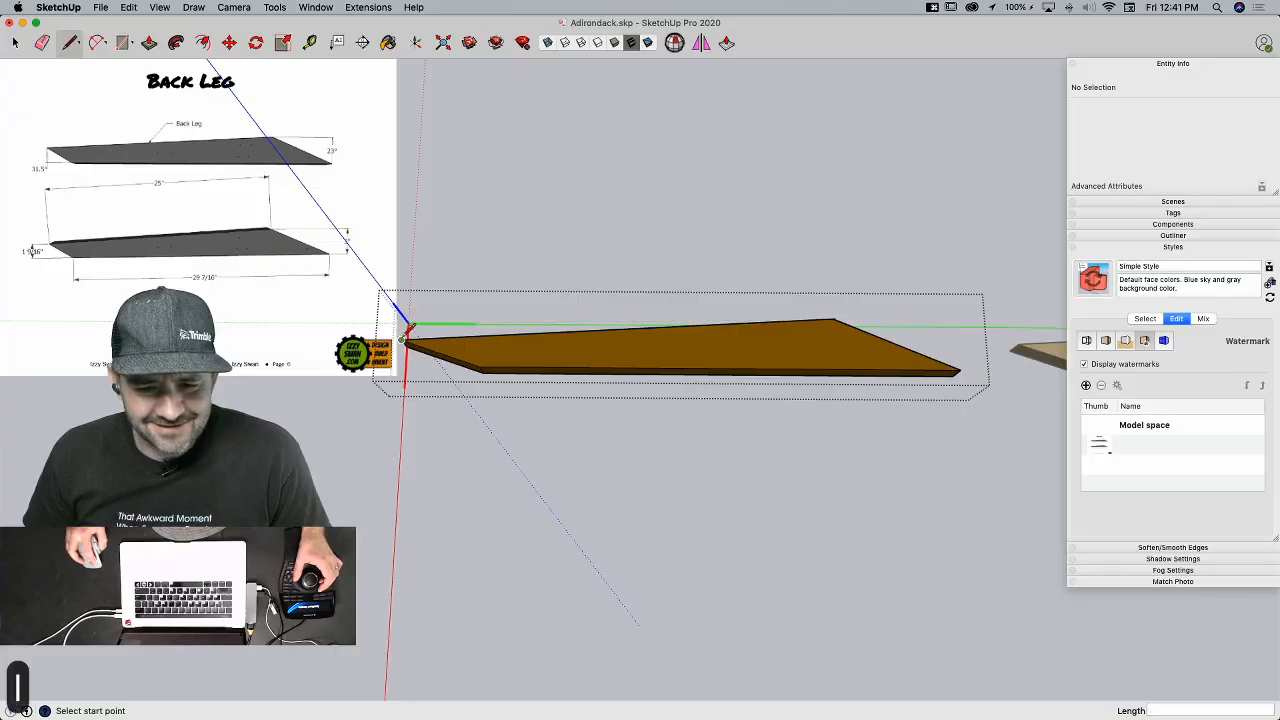
pyautogui.click(407, 328)
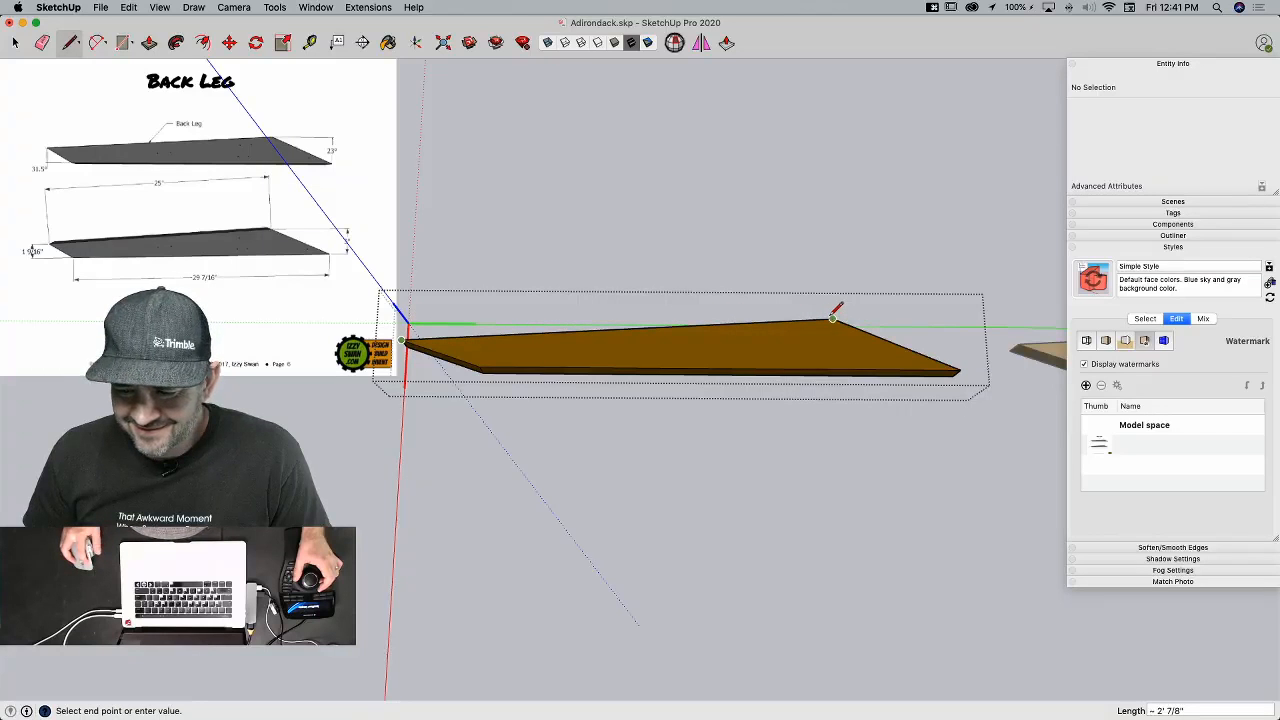
pyautogui.press('e')
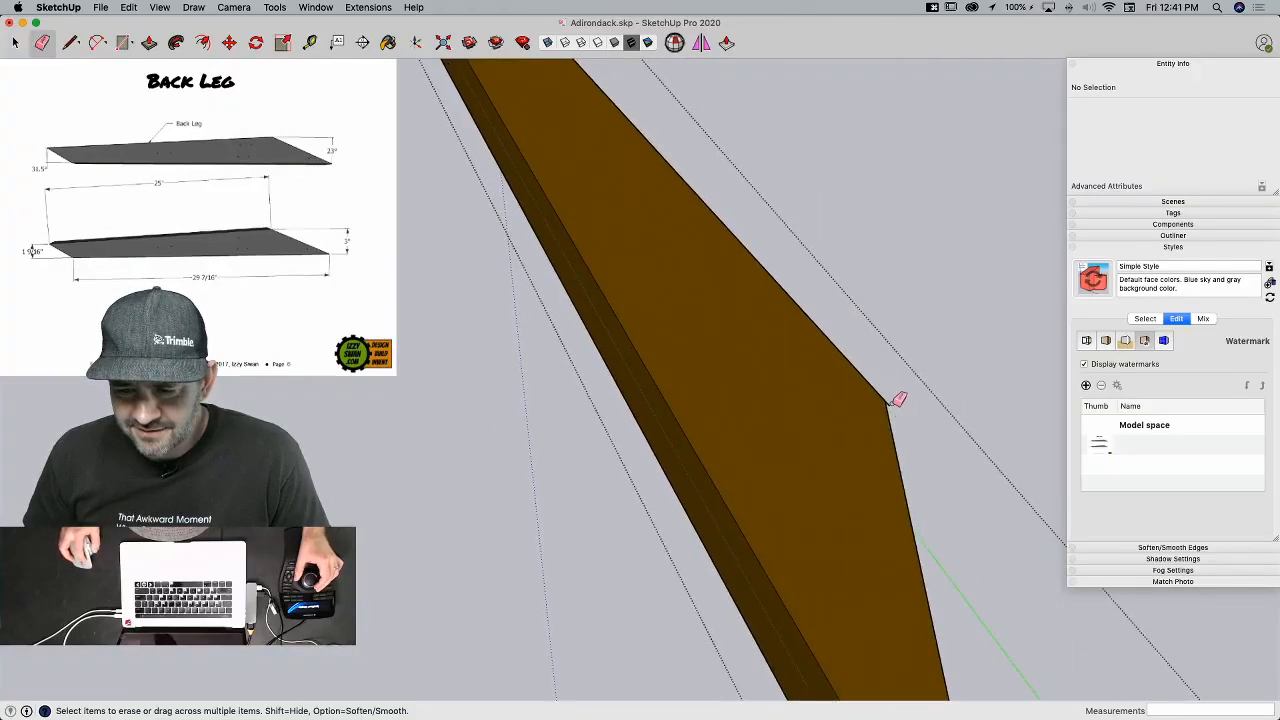
pyautogui.press('l')
pyautogui.click(889, 402)
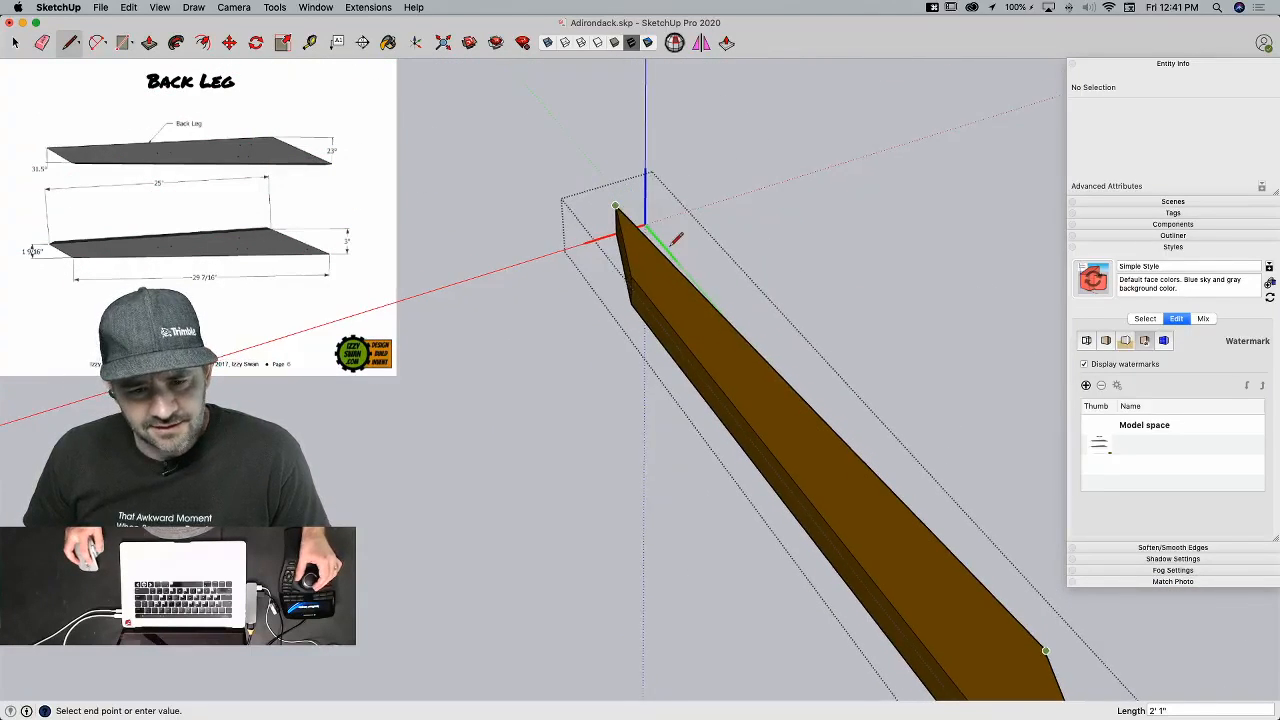
pyautogui.press('Escape')
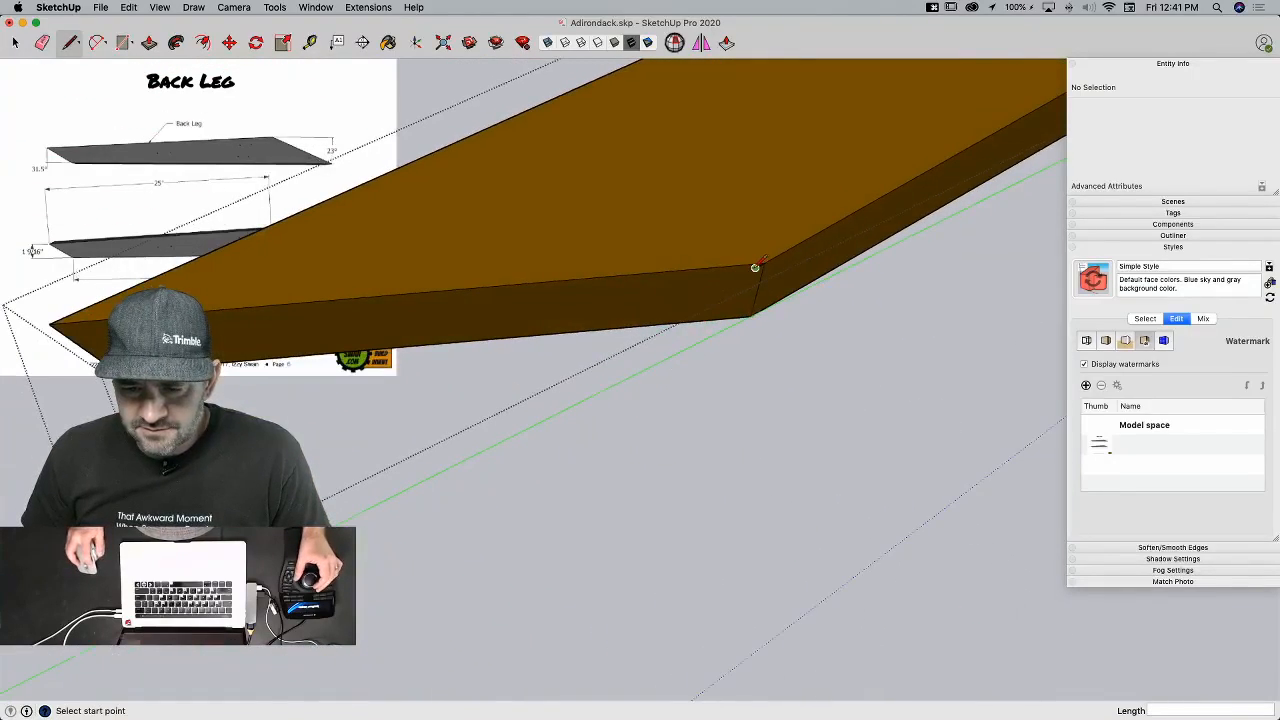
# Step: Mark off a thin sliver along the back leg's angled end with a line about 7 11/16 inches long and push it down
pyautogui.click(62, 322)
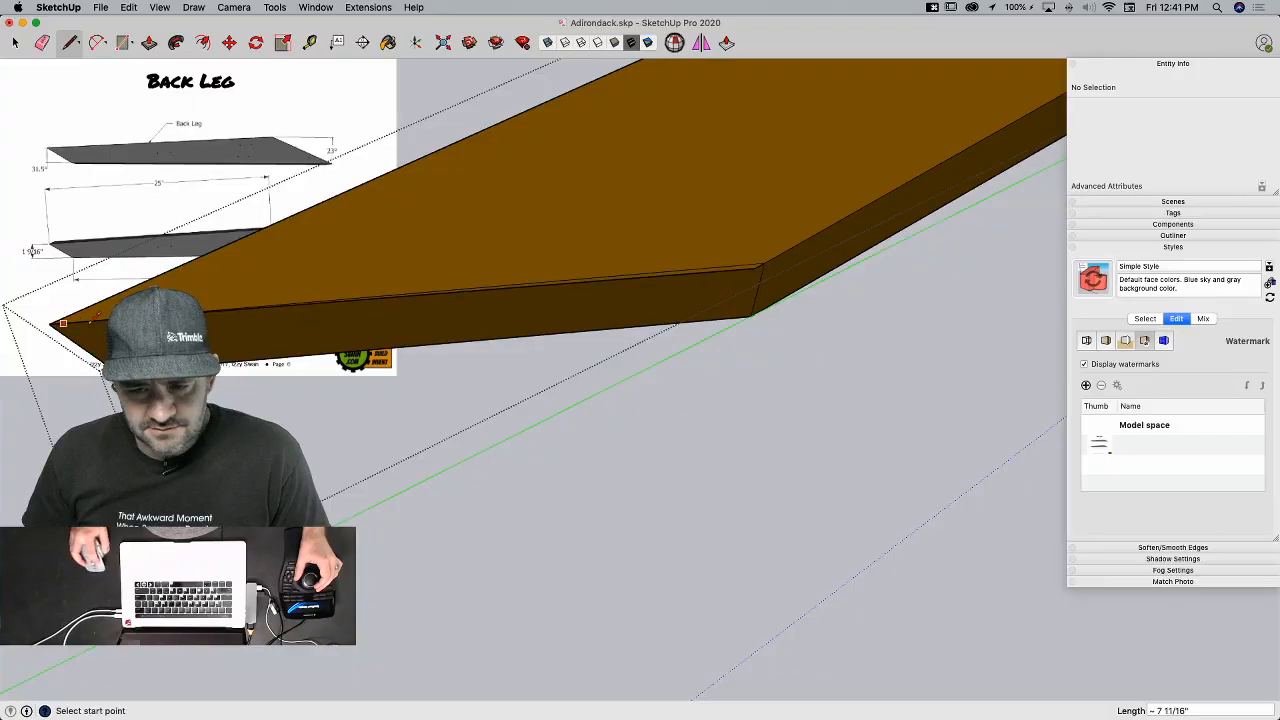
pyautogui.press('p')
pyautogui.click(743, 275)
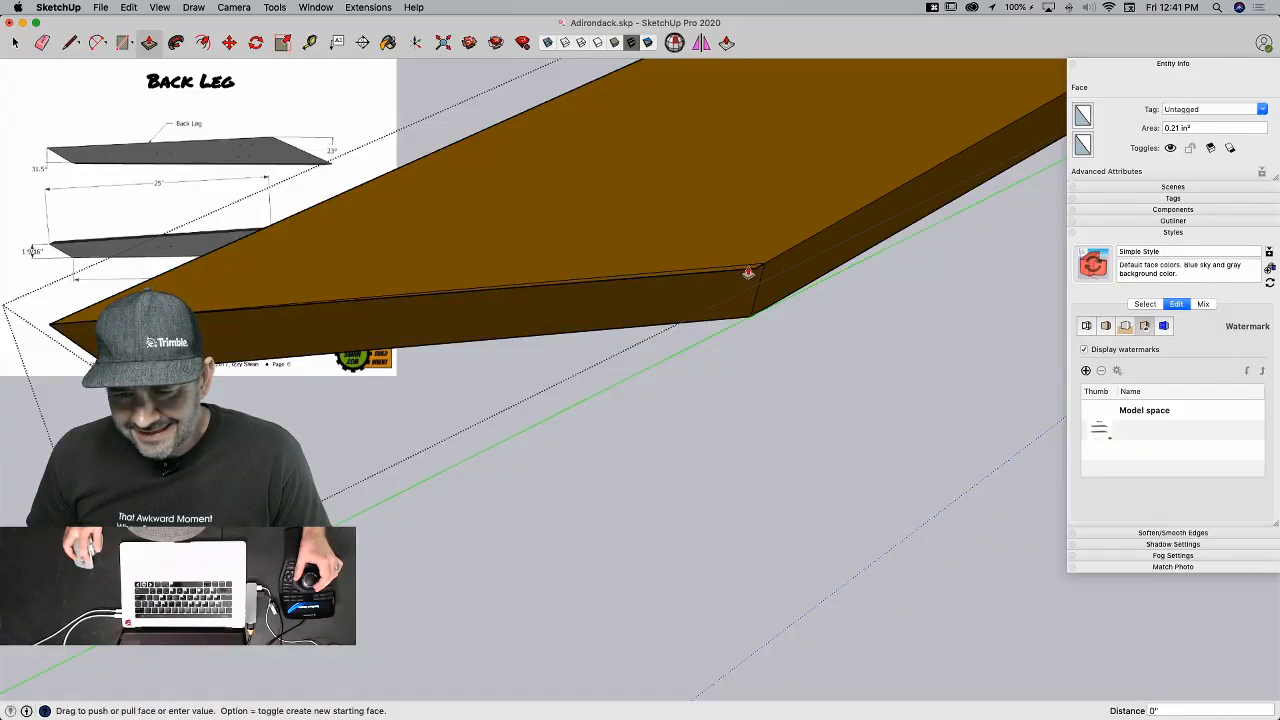
pyautogui.click(750, 325)
pyautogui.press('e')
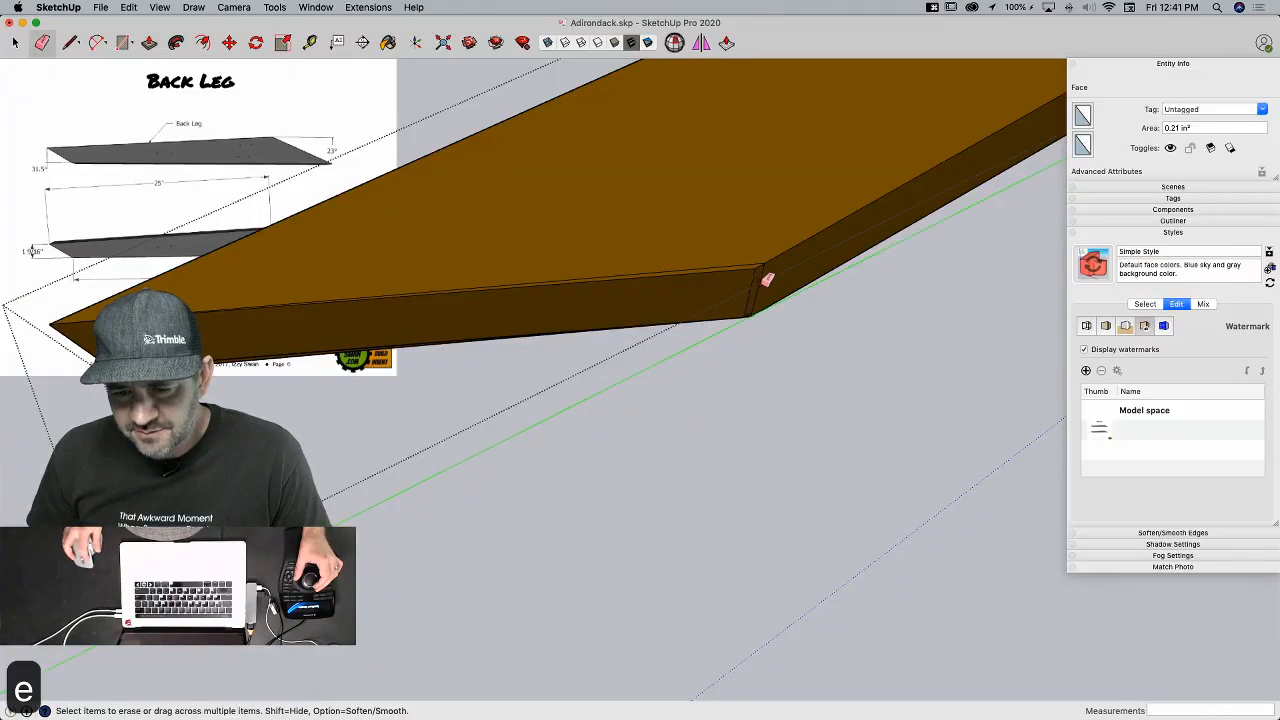
# Step: Push the remaining sliver on the leg's underside 1/8 inch and clean up the leftover edges
pyautogui.moveTo(760, 260)
pyautogui.mouseDown(button='middle')
pyautogui.moveTo(737, 337)
pyautogui.moveTo(809, 374)
pyautogui.moveTo(771, 323)
pyautogui.mouseUp(button='middle')
pyautogui.press('p')
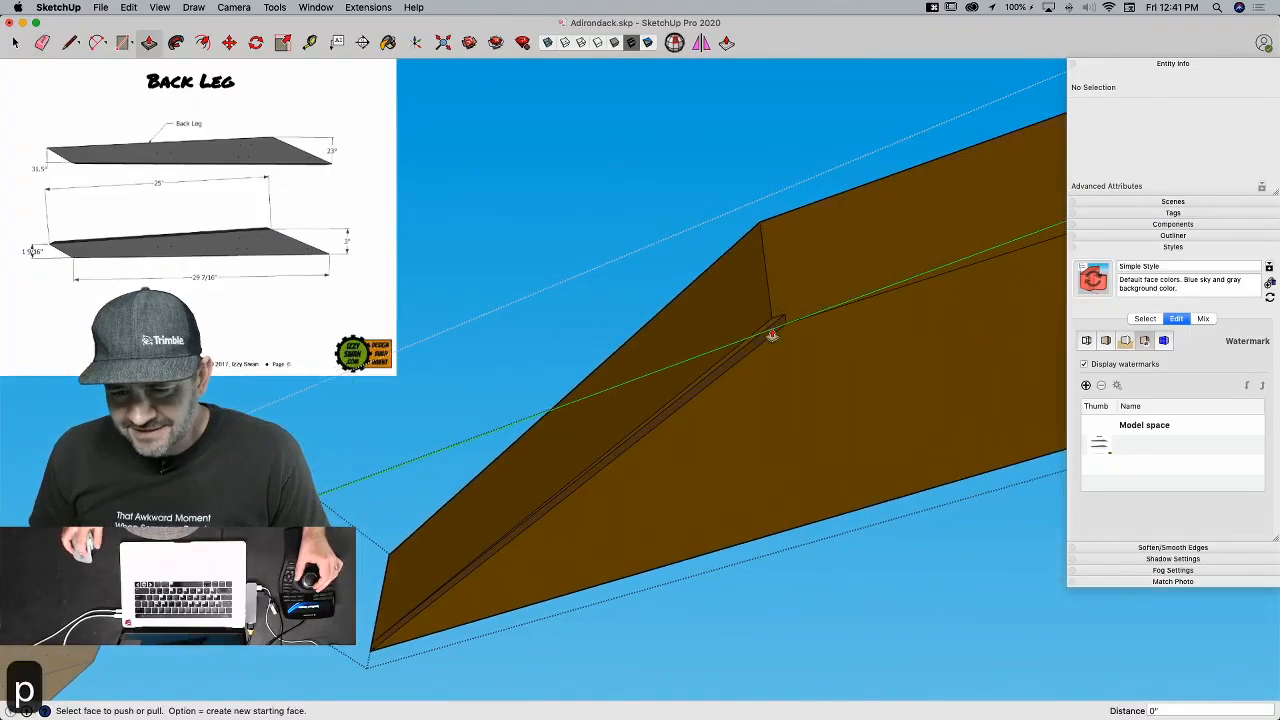
pyautogui.click(770, 327)
pyautogui.moveTo(771, 327); pyautogui.dragTo(786, 330)
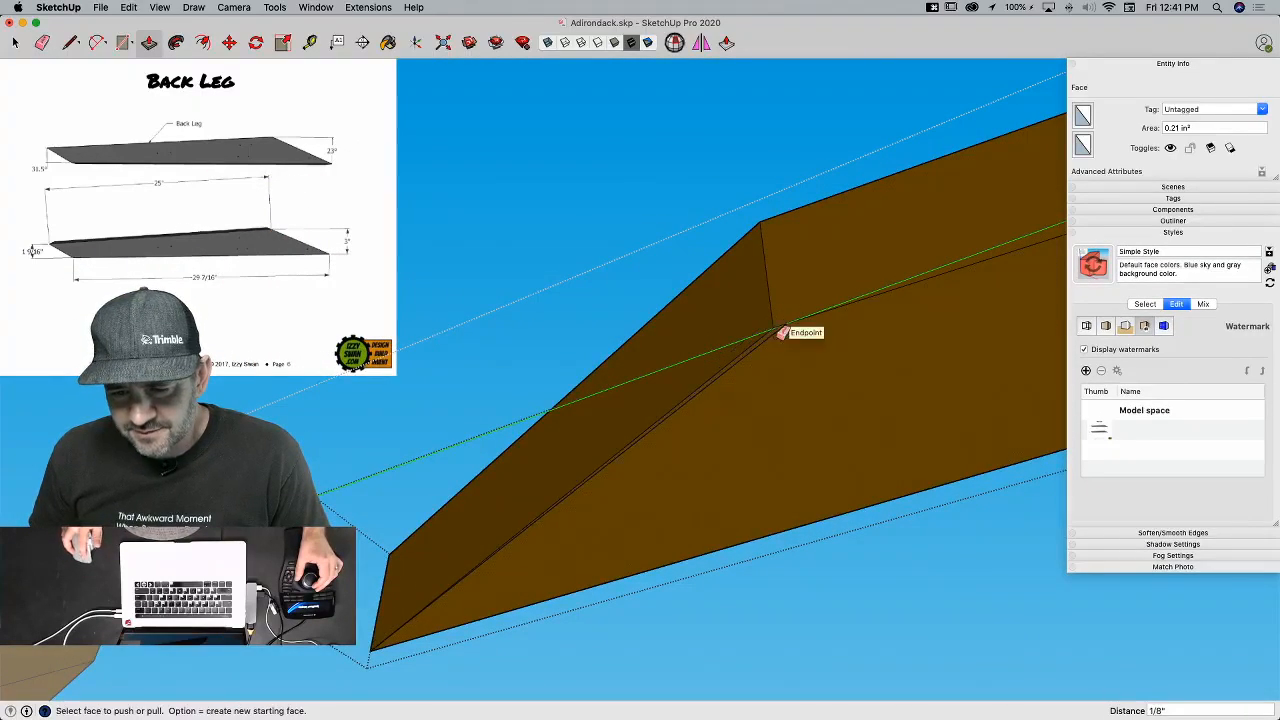
pyautogui.press('e')
pyautogui.moveTo(796, 298)
pyautogui.mouseDown(button='middle')
pyautogui.moveTo(750, 283)
pyautogui.moveTo(716, 401)
pyautogui.moveTo(766, 417)
pyautogui.moveTo(671, 474)
pyautogui.moveTo(734, 463)
pyautogui.moveTo(757, 400)
pyautogui.moveTo(752, 344)
pyautogui.mouseUp(button='middle')
pyautogui.press('space')
pyautogui.moveTo(737, 277); pyautogui.dragTo(728, 278, button='middle')
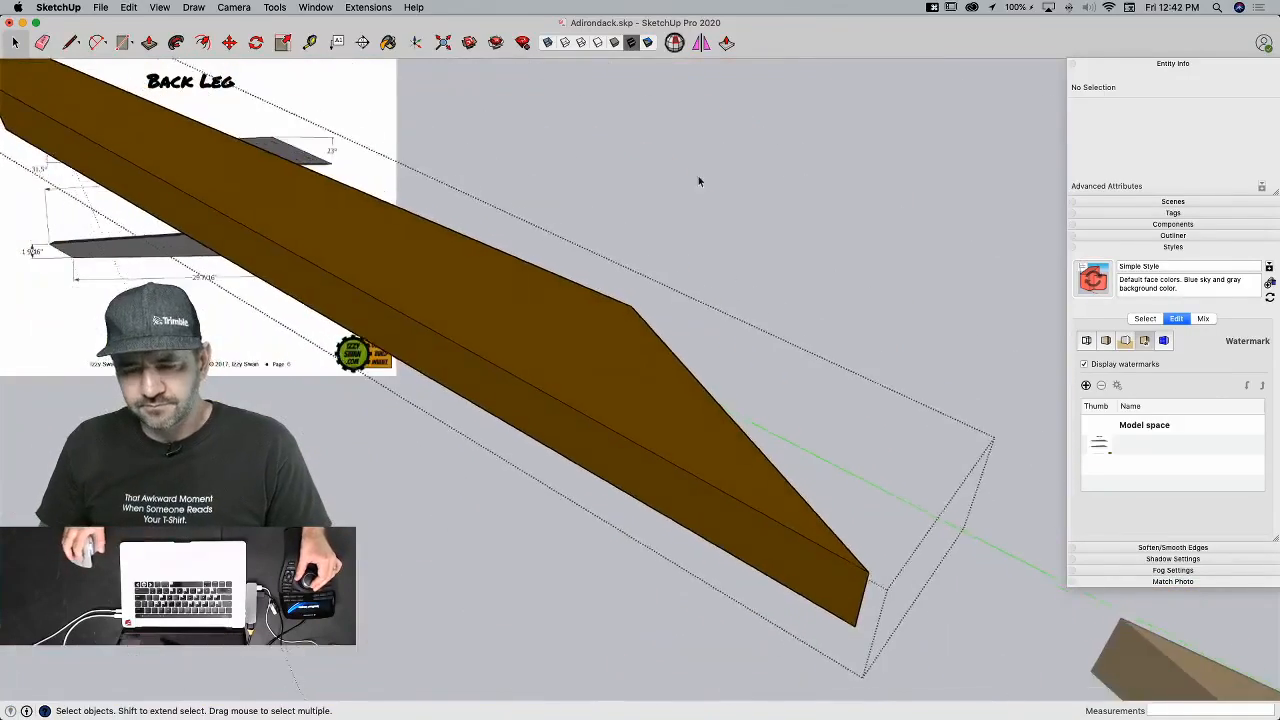
# Step: Draw a 29 7/16 inch line along the leg's long lower edge past its tip, and connect it back to the angled end's corner
pyautogui.press('l')
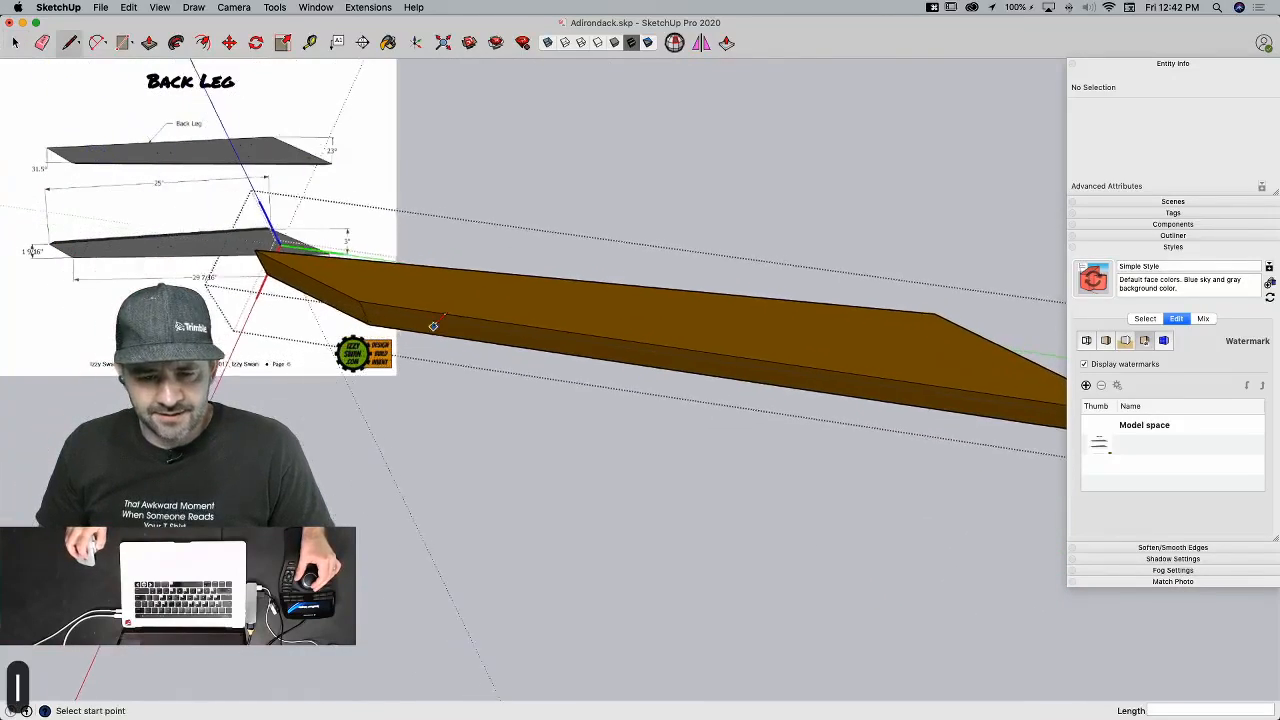
pyautogui.click(421, 267)
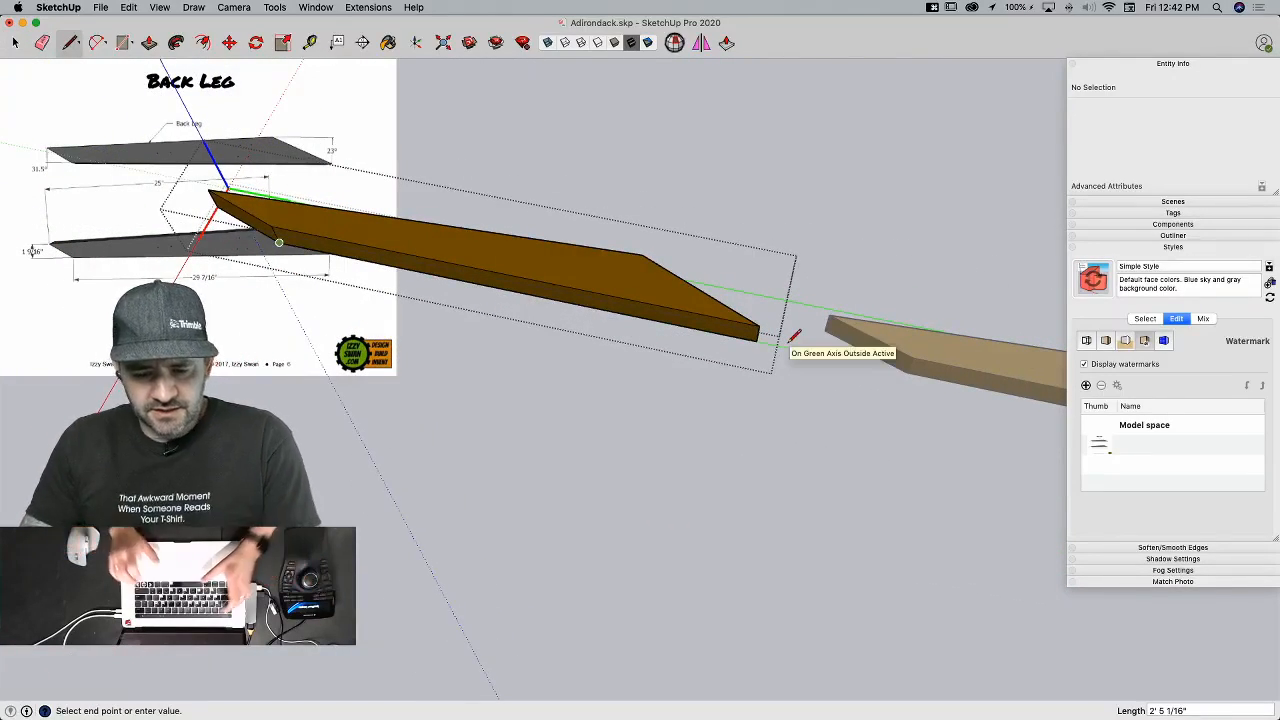
pyautogui.write('29')
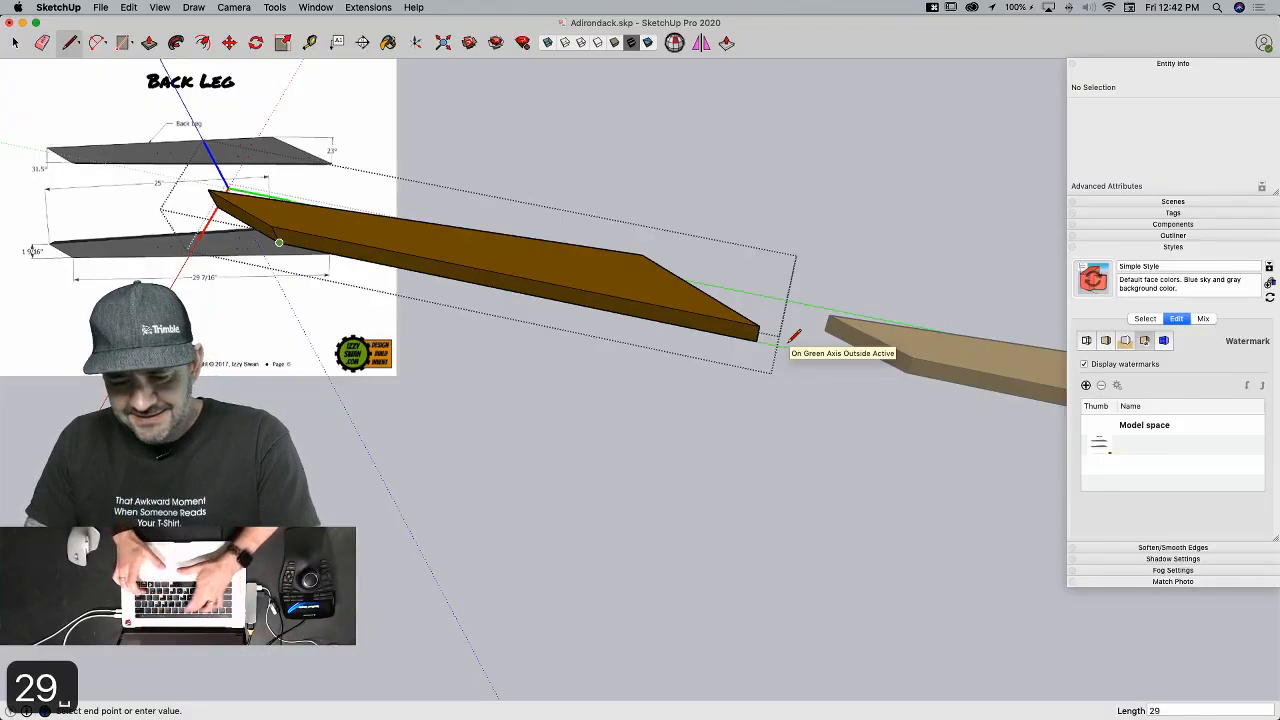
pyautogui.write(' 7/16')
pyautogui.press('Return')
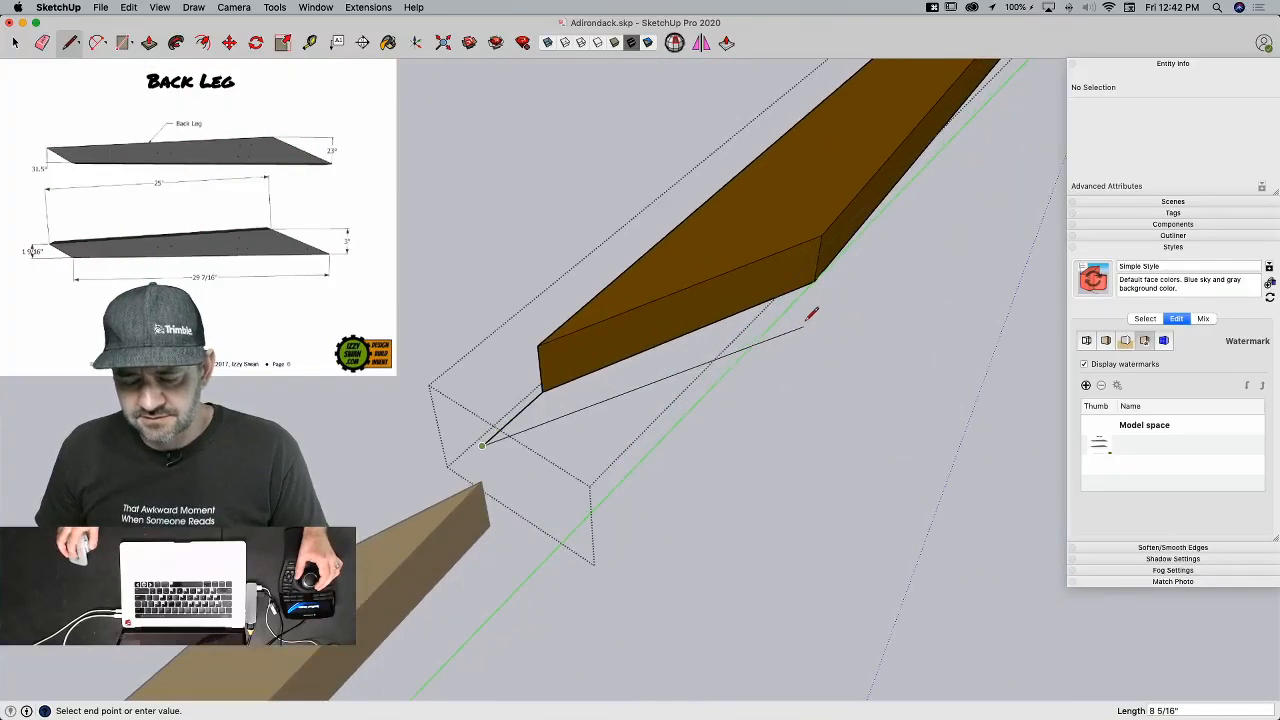
pyautogui.click(813, 281)
# Step: Push/Pull the new triangular face to the leg's full thickness and erase the leftover seam edges
pyautogui.press('p')
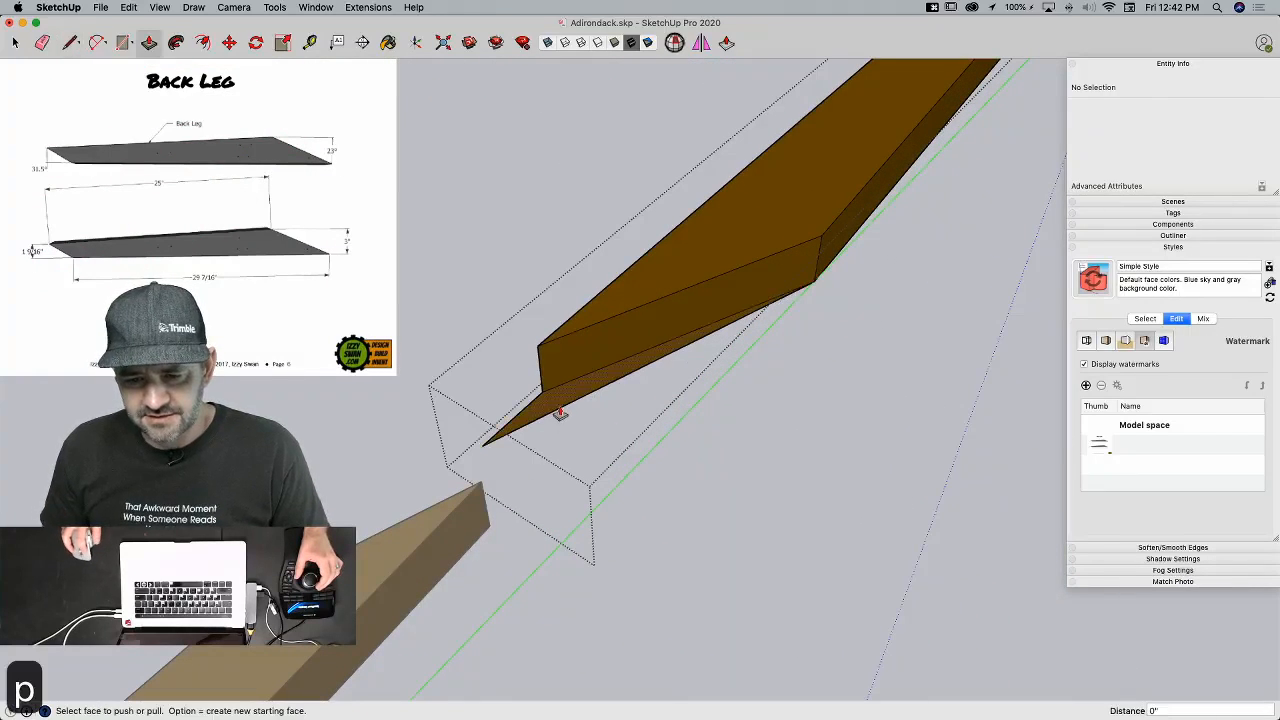
pyautogui.click(562, 400)
pyautogui.click(866, 170)
pyautogui.press('e')
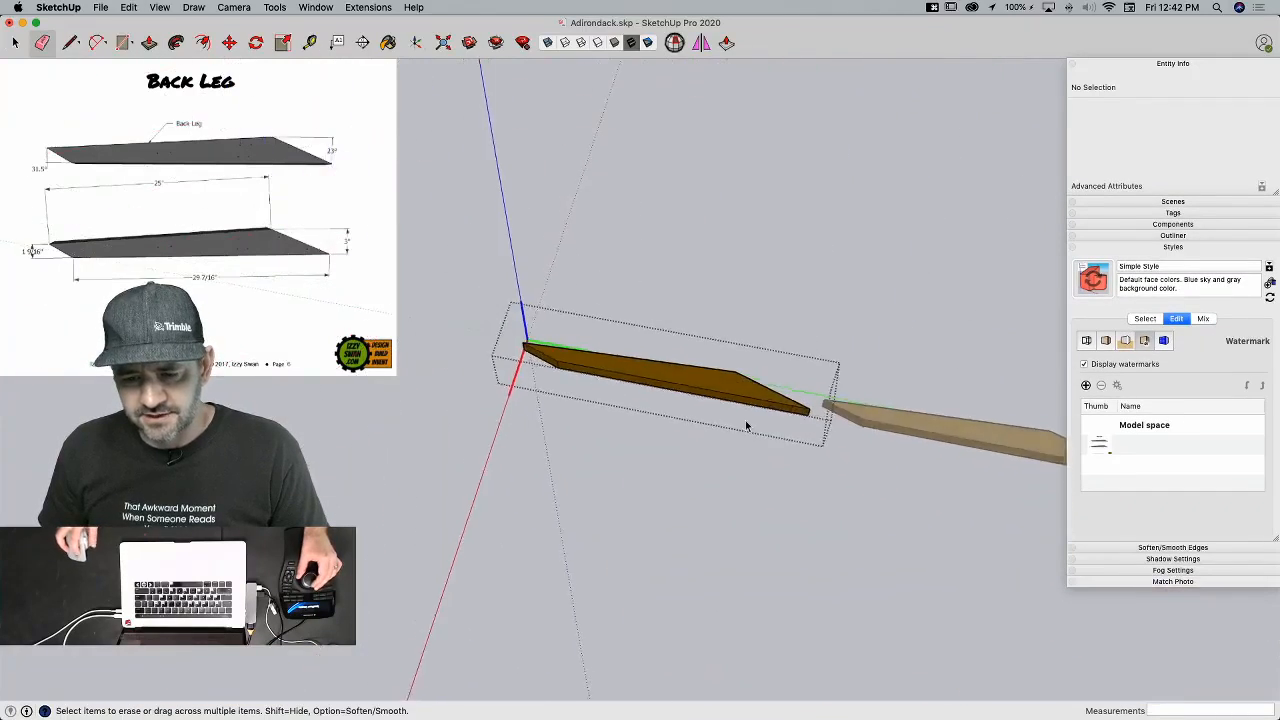
pyautogui.press('space')
# Step: Verify the back leg's width and lower edge length with the Line tool, and close the component
pyautogui.press('l')
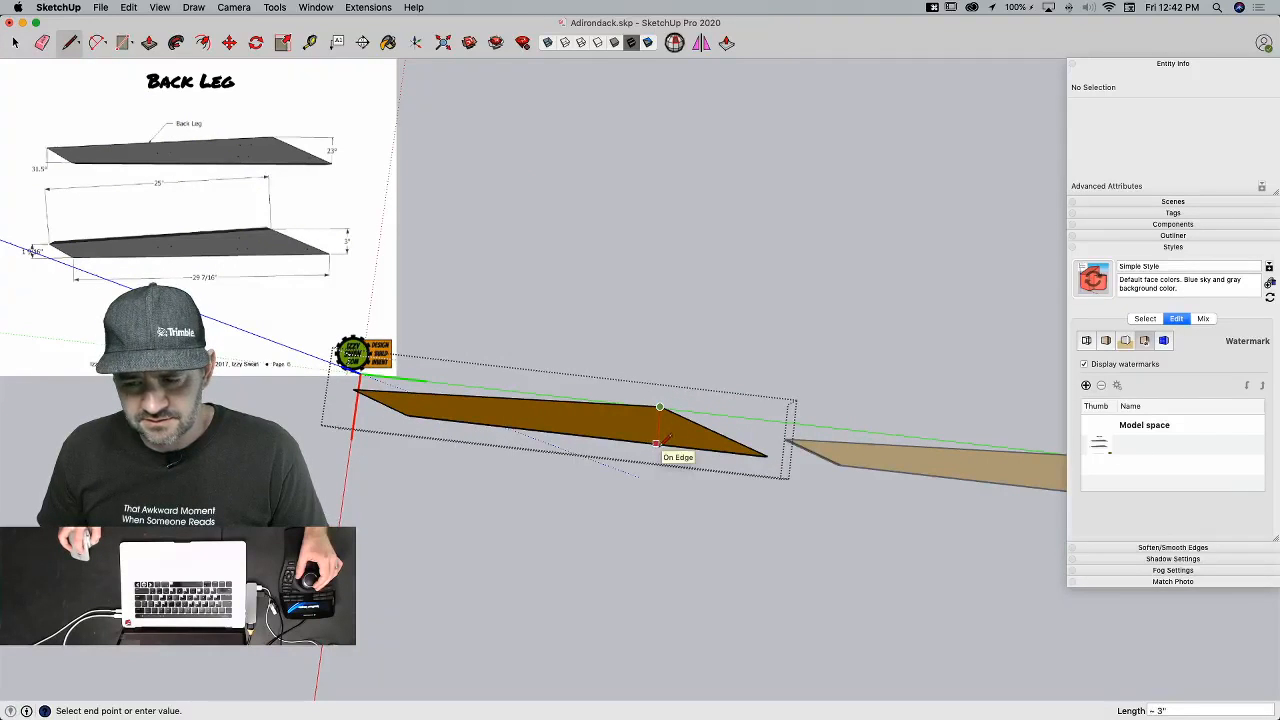
pyautogui.press('space')
pyautogui.press('l')
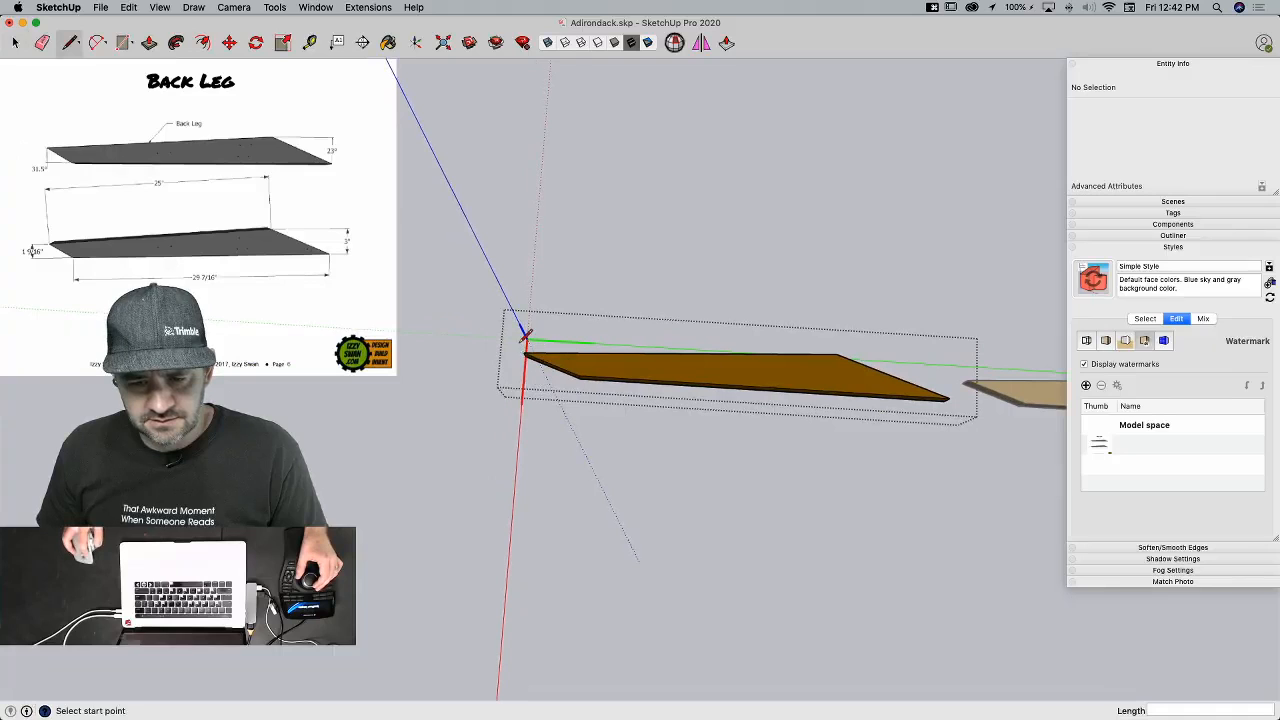
pyautogui.click(525, 351)
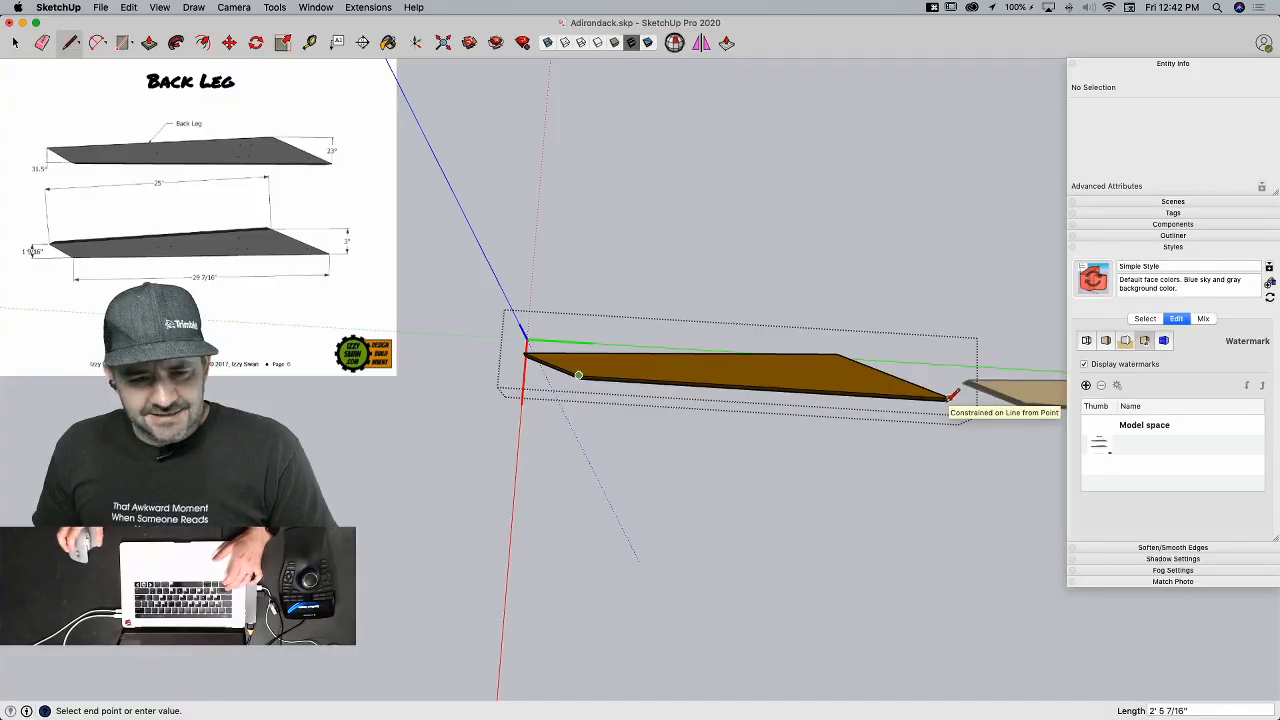
pyautogui.press('space')
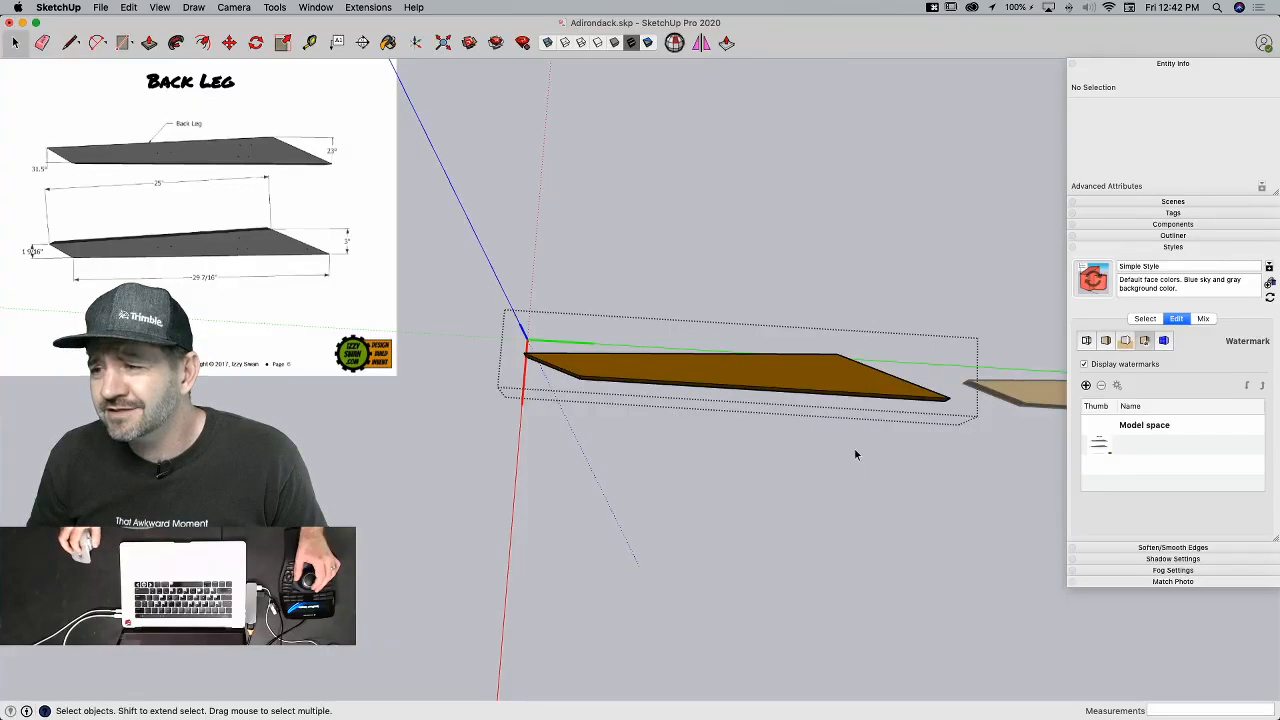
pyautogui.press('space')
pyautogui.click(893, 524)
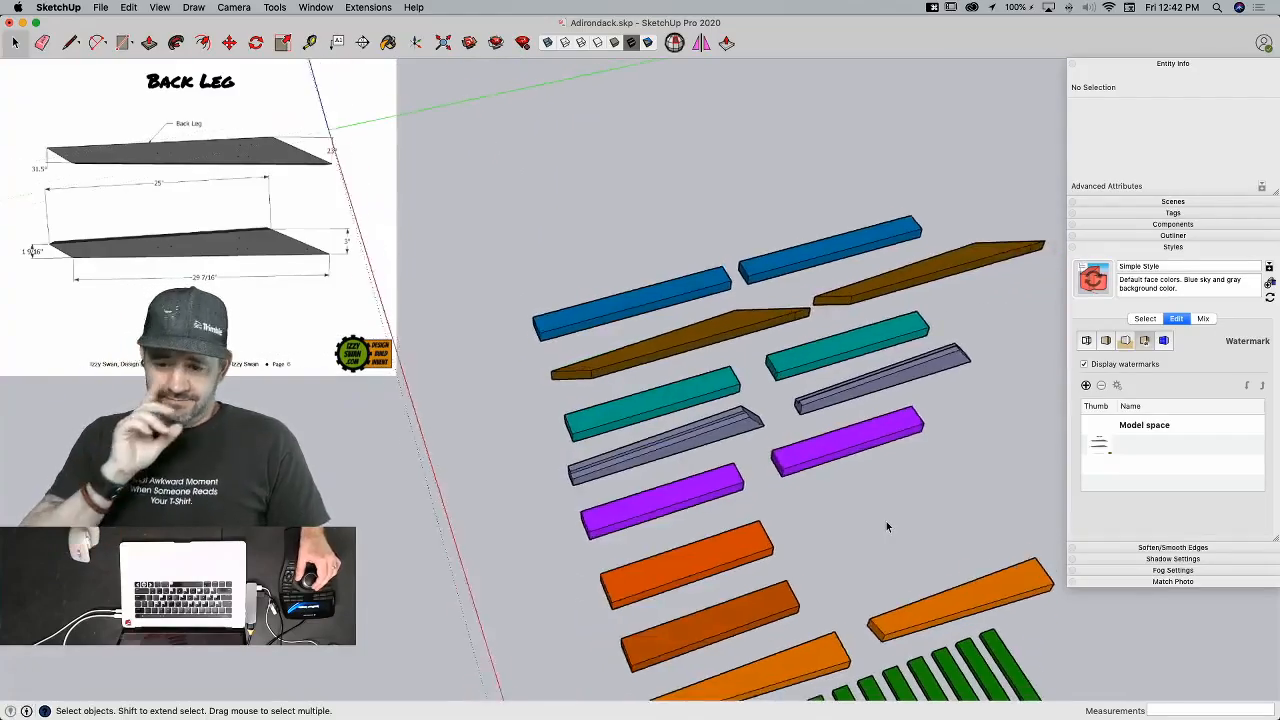
# Step: Open the first purple cradle component for editing and replace the watermark image with the Cradle plan screenshot
pyautogui.click(700, 480)
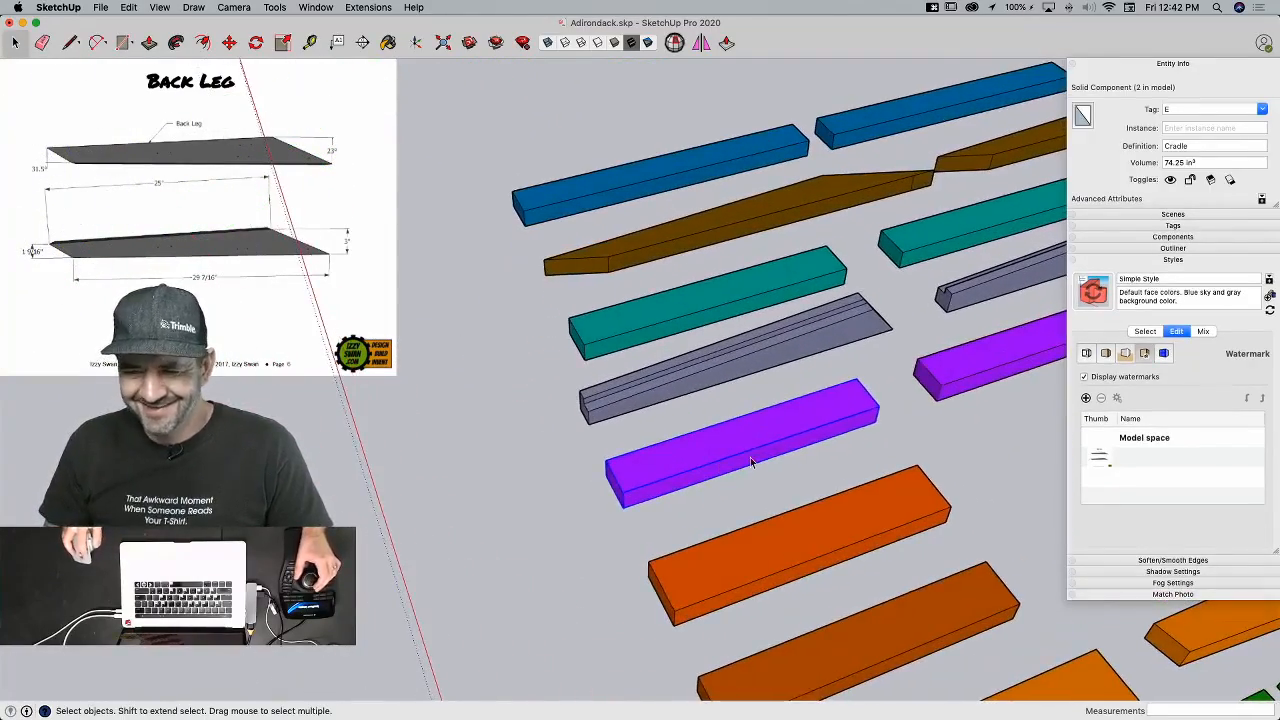
pyautogui.doubleClick(735, 467)
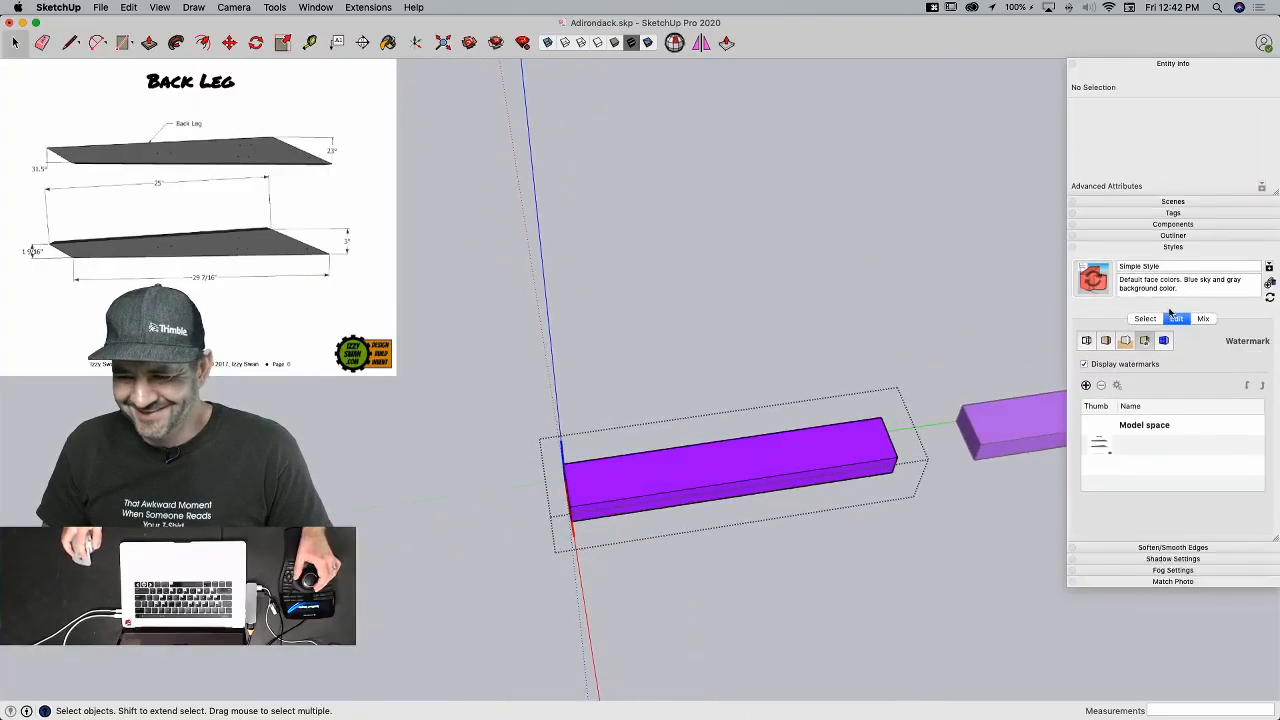
pyautogui.doubleClick(1130, 448)
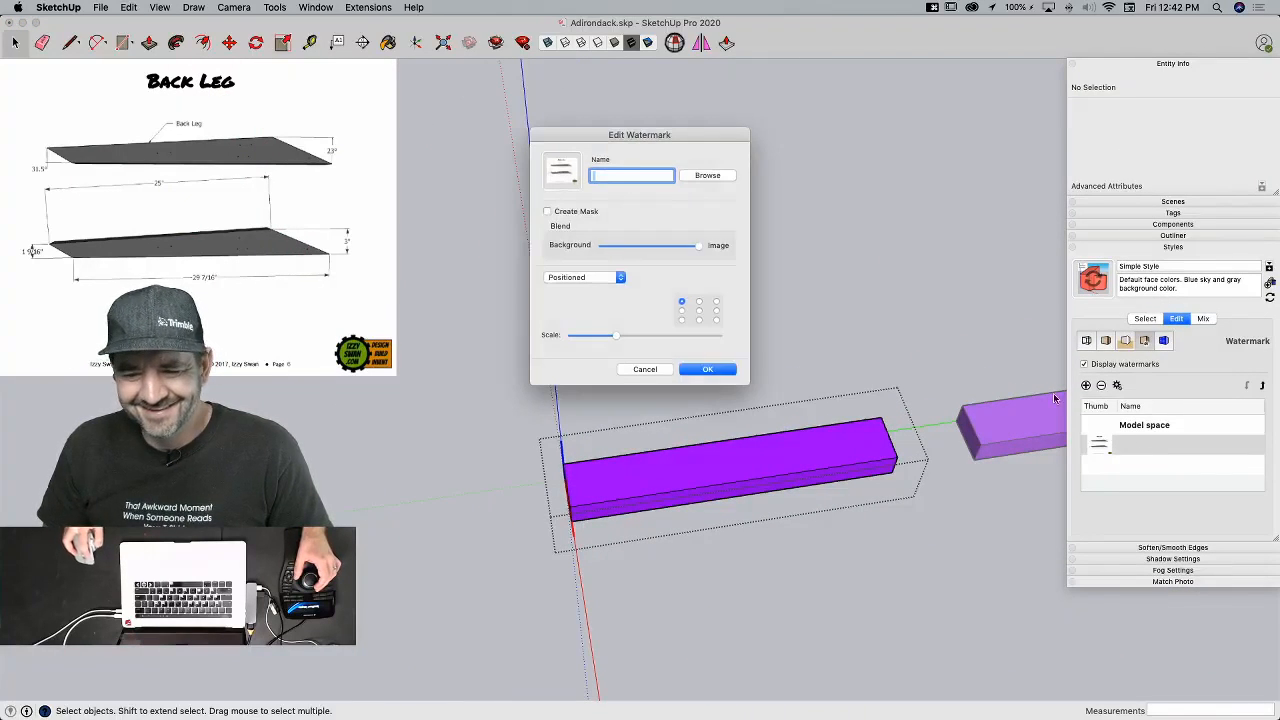
pyautogui.click(710, 176)
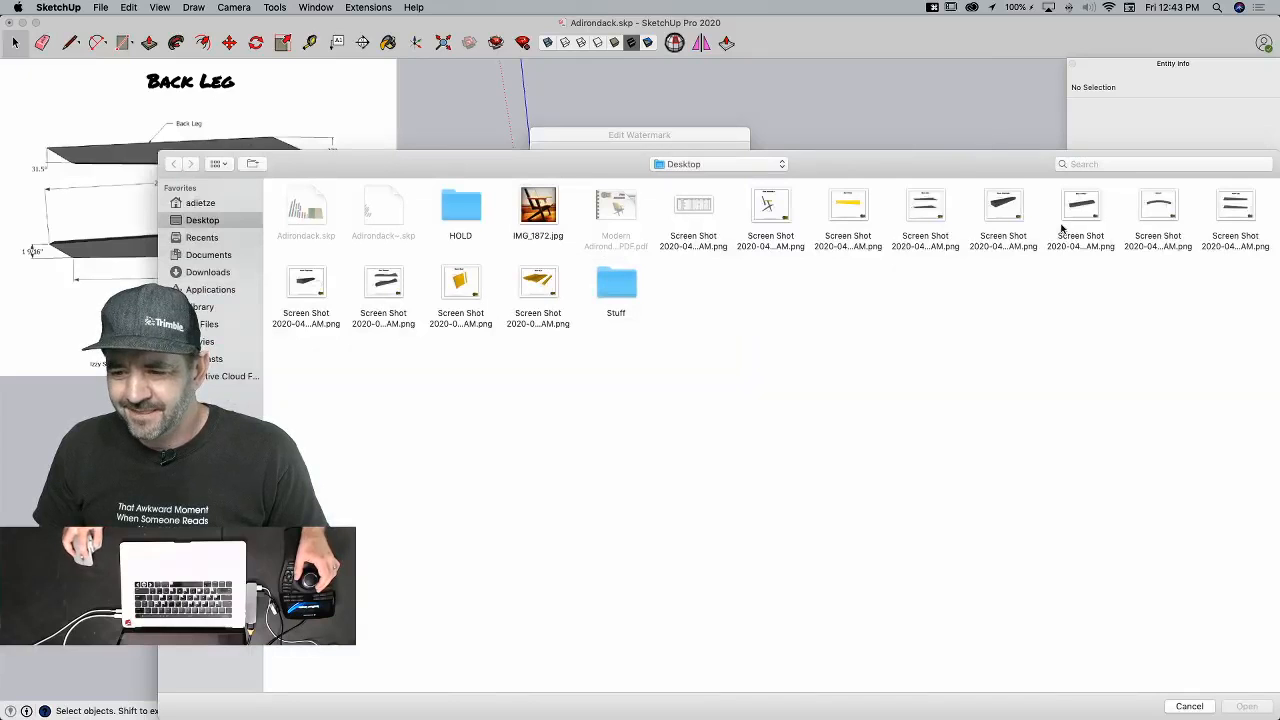
pyautogui.click(1158, 208)
pyautogui.press('Return')
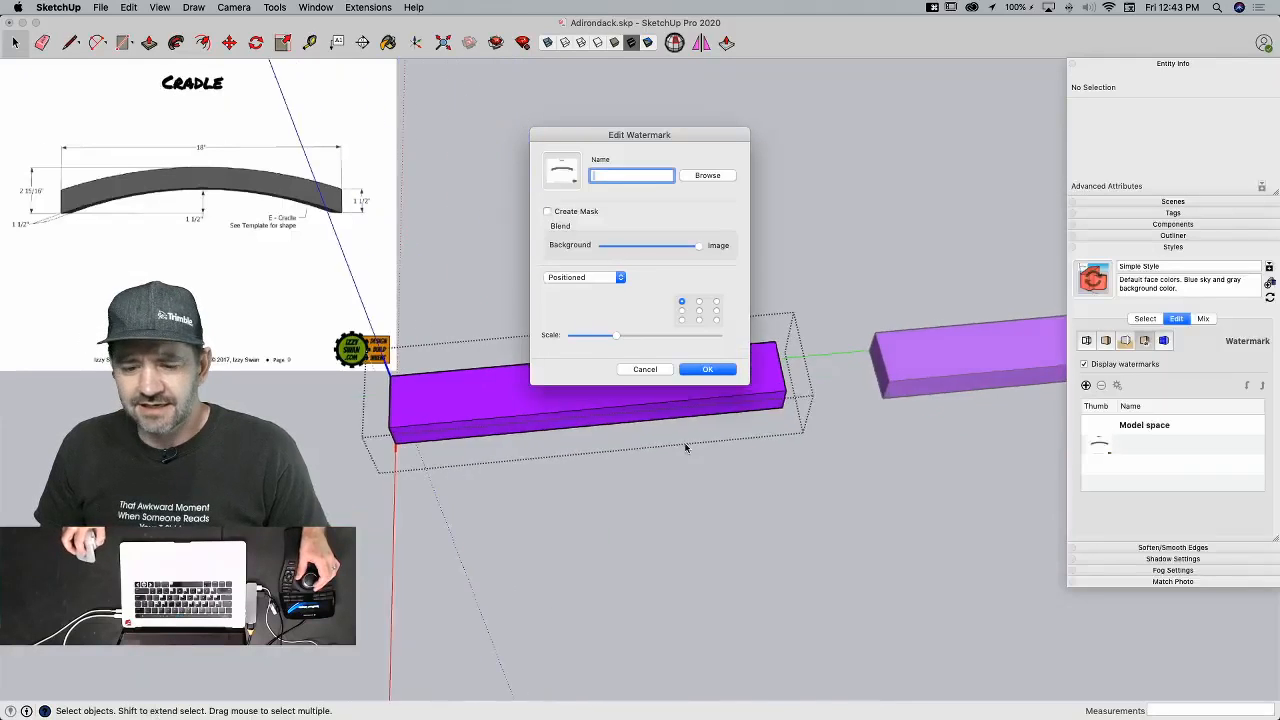
pyautogui.click(707, 369)
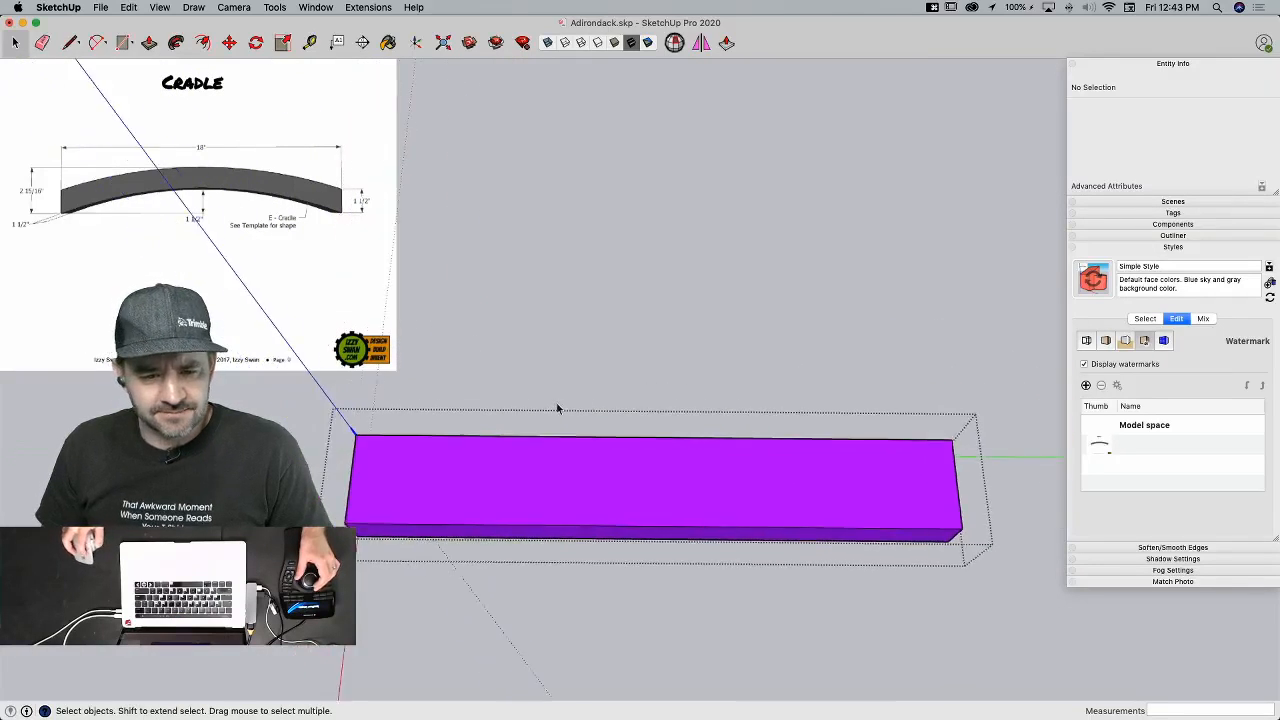
# Step: Draw a 1.5 inch line across the cradle's broad face, starting from the midpoint of its near long edge
pyautogui.press('l')
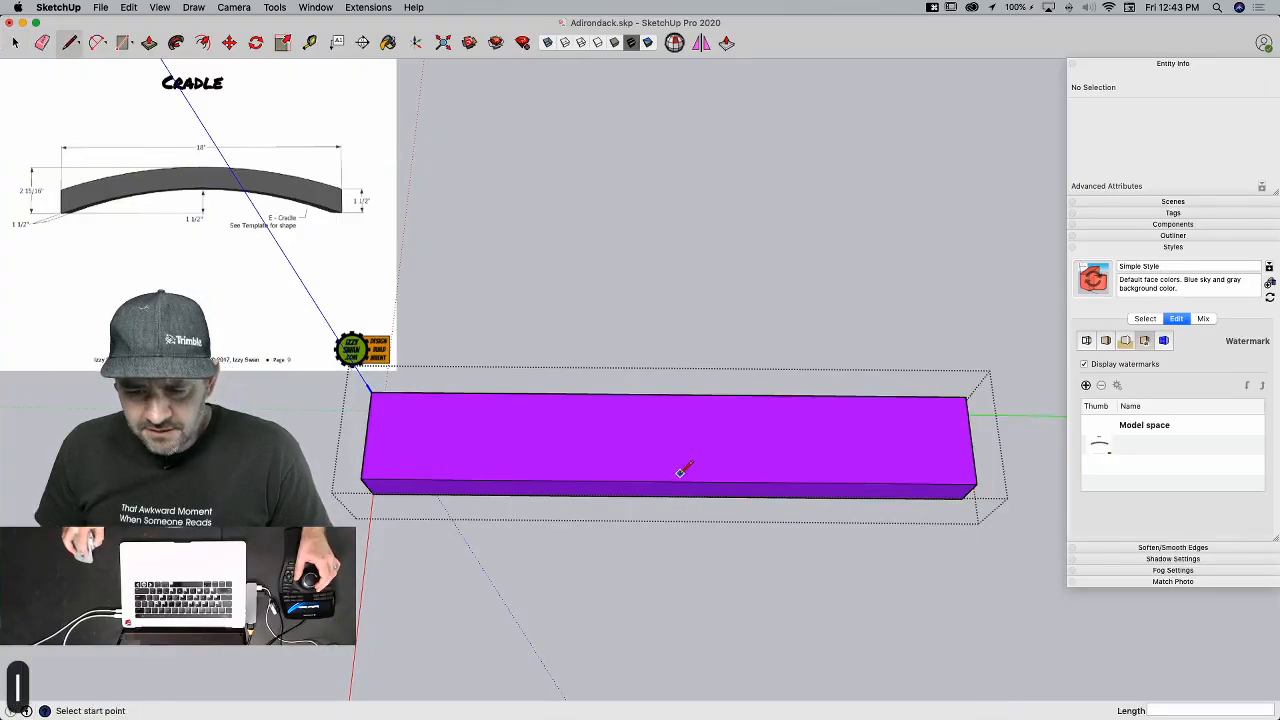
pyautogui.click(669, 481)
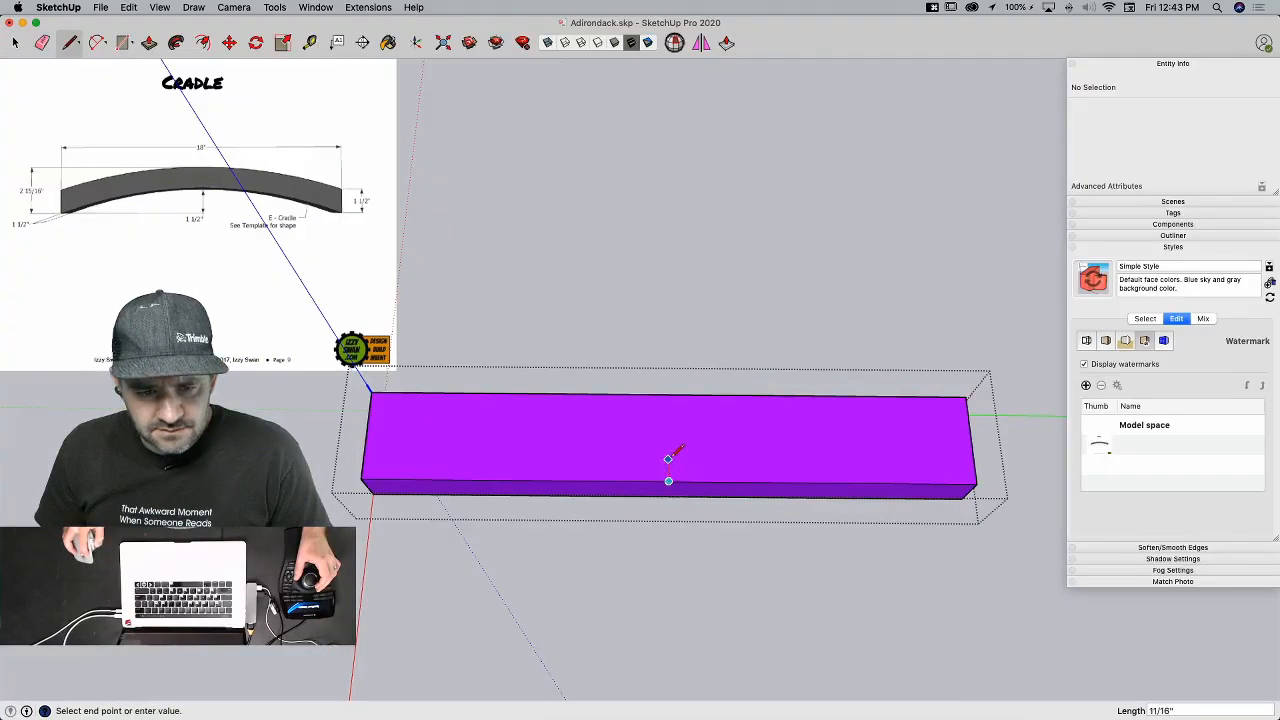
pyautogui.write('1')
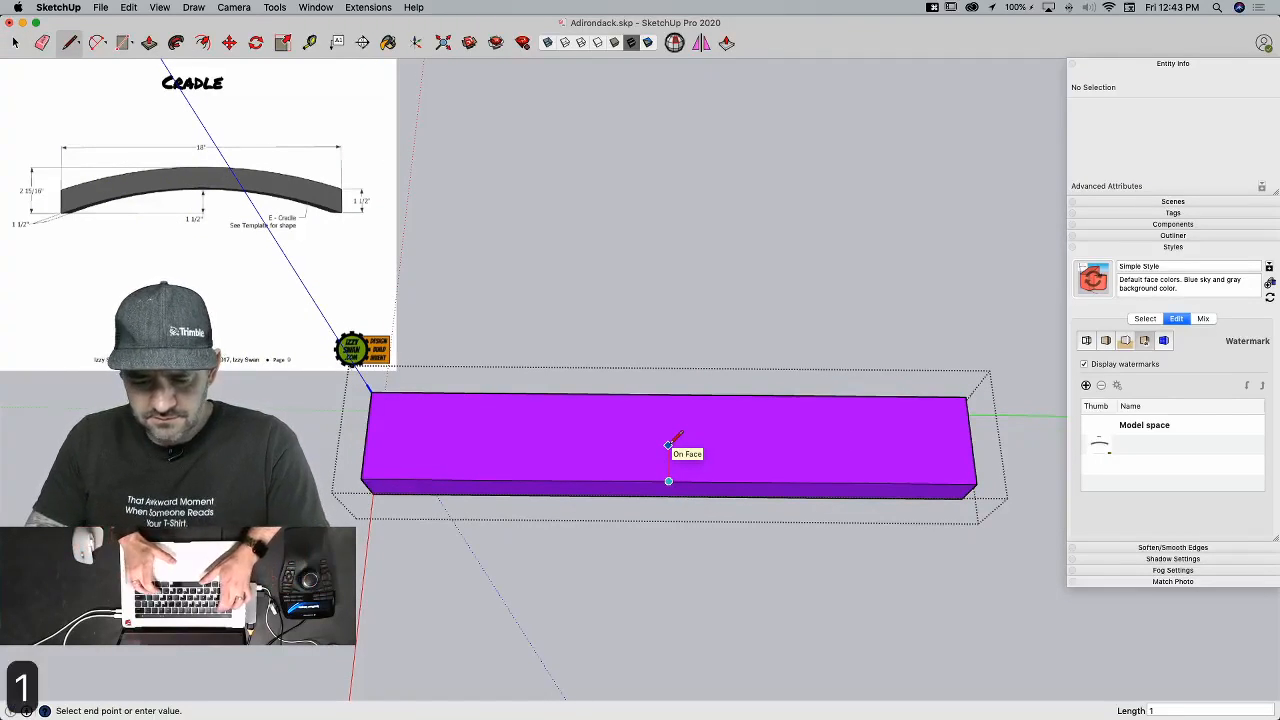
pyautogui.write('.5')
pyautogui.press('Return')
pyautogui.press('Escape')
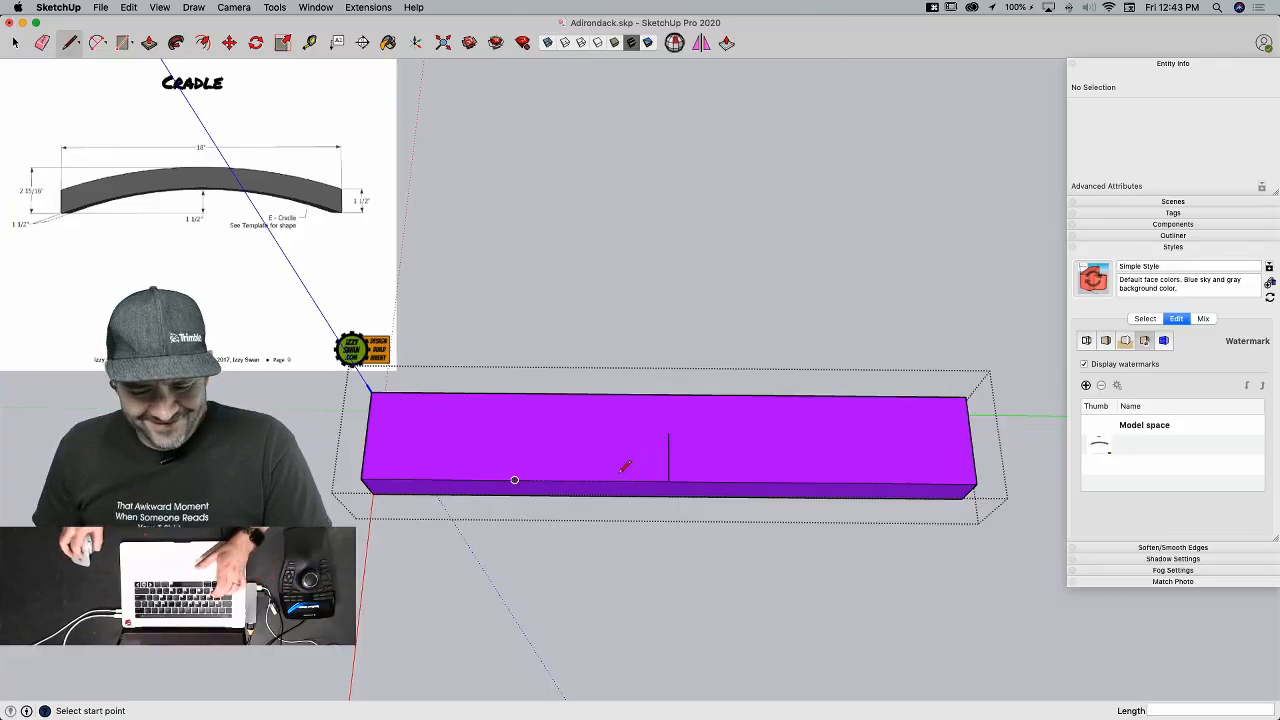
# Step: Close the cradle component and check the quantities and definitions of the yellow and green slats in Entity Info
pyautogui.press('a')
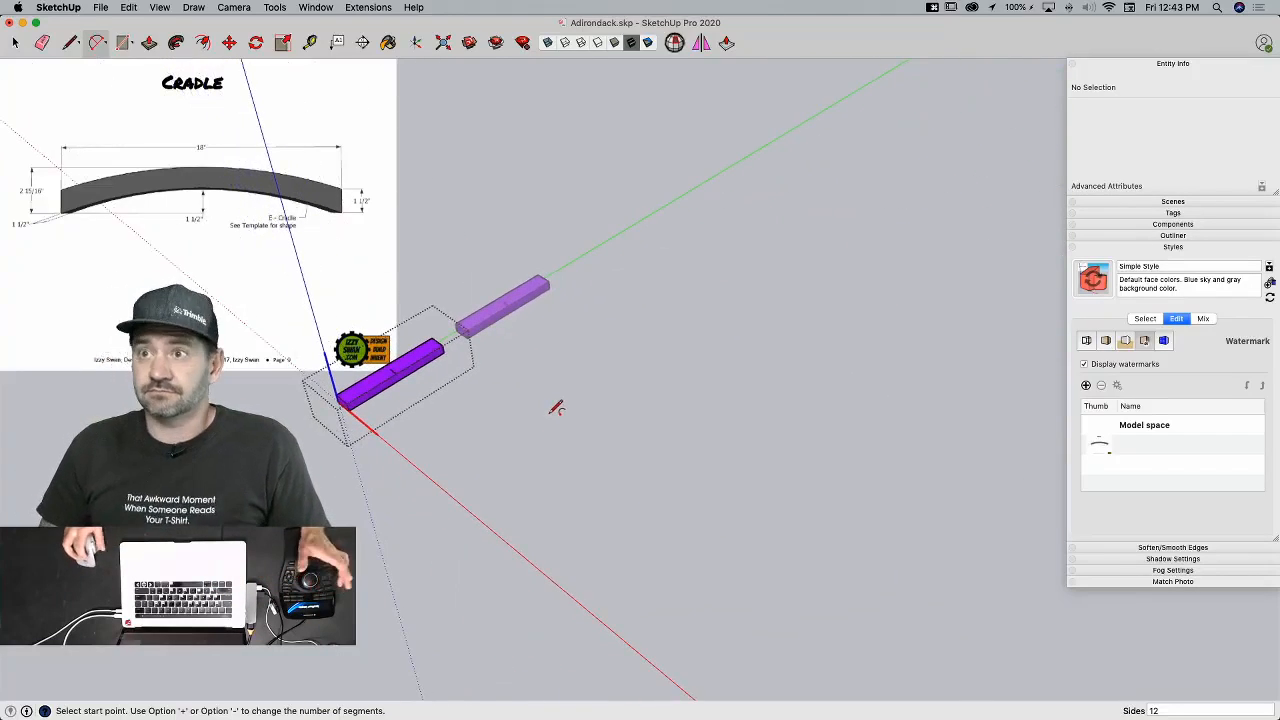
pyautogui.press('space')
pyautogui.click(373, 645)
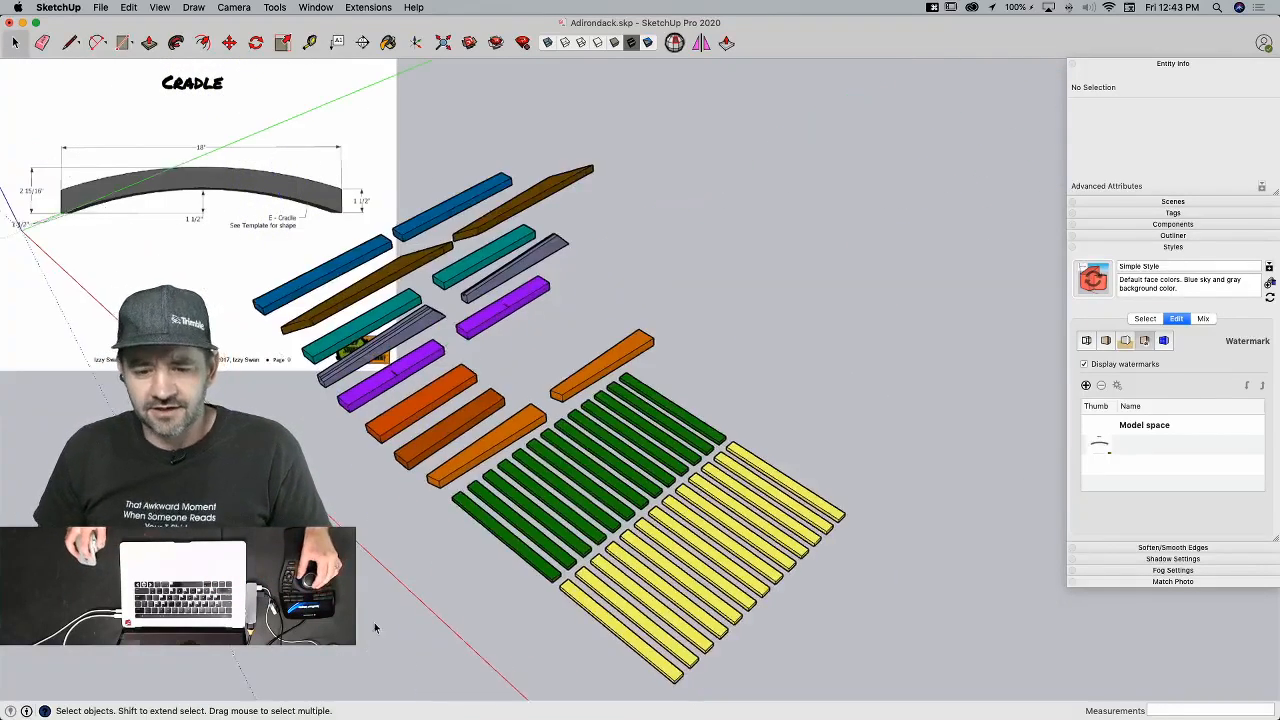
pyautogui.moveTo(846, 264); pyautogui.dragTo(700, 616)
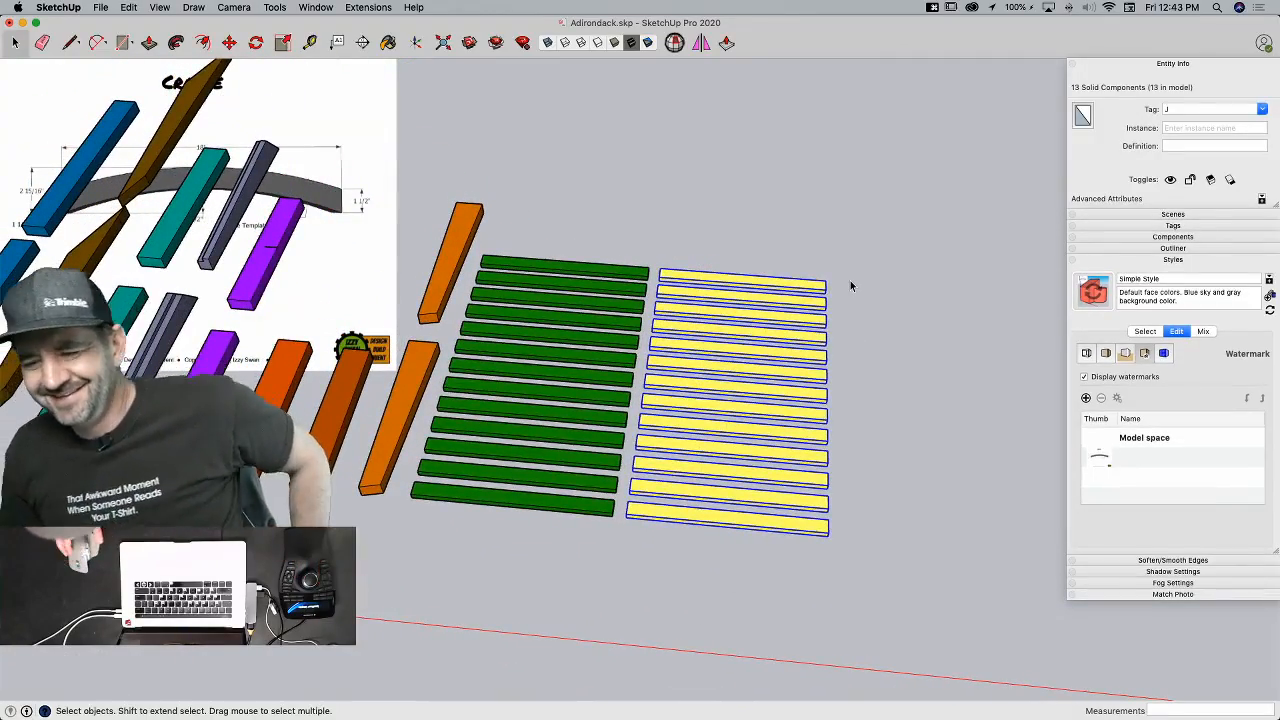
pyautogui.click(789, 310)
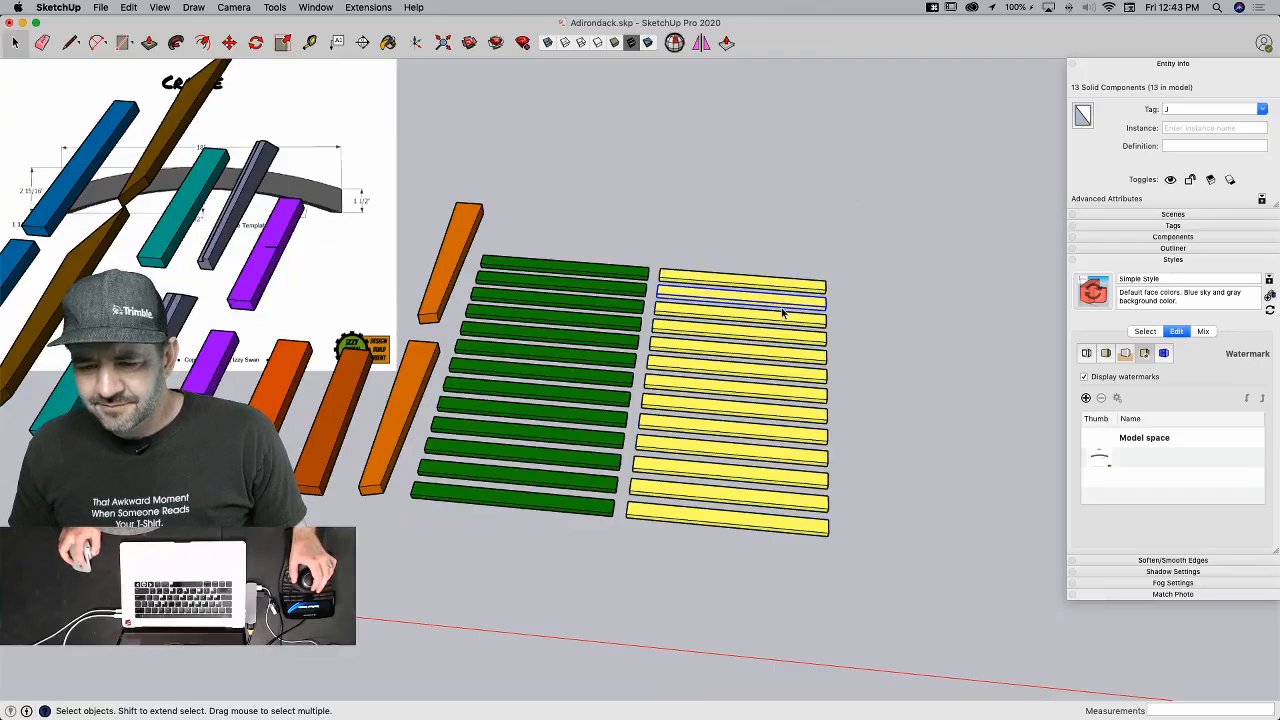
pyautogui.click(783, 322)
pyautogui.click(588, 320)
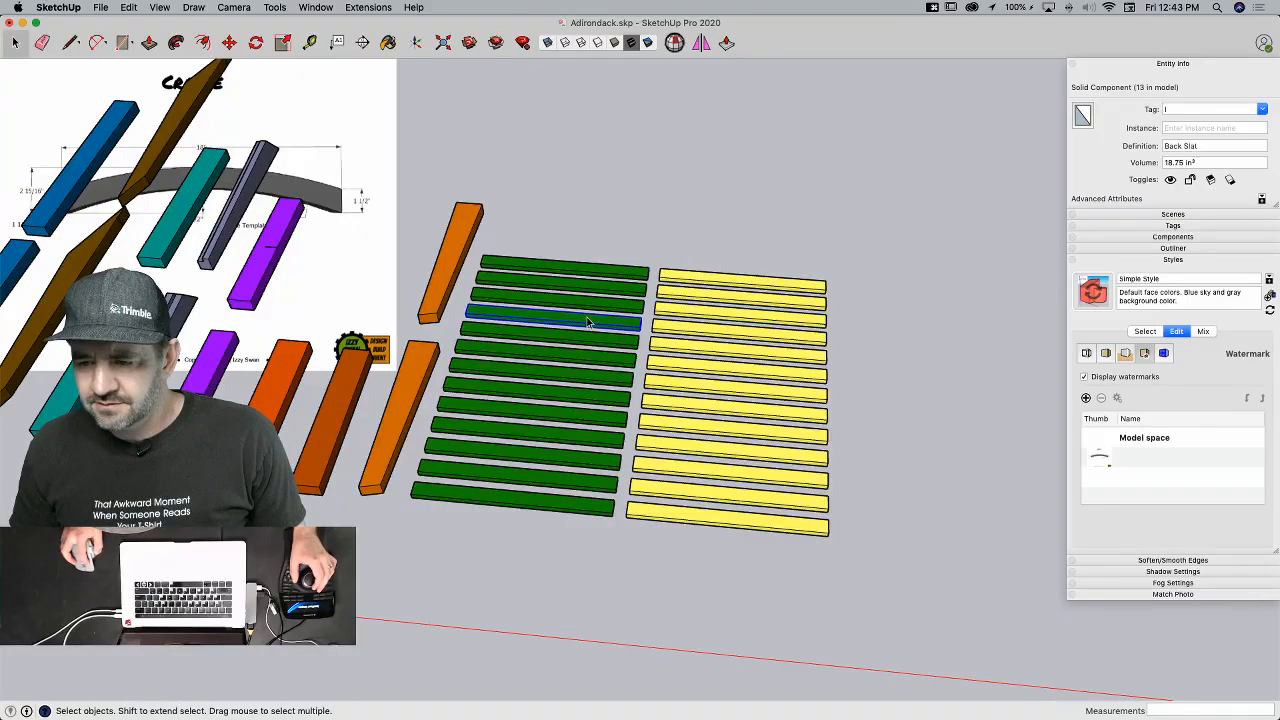
pyautogui.click(687, 352)
pyautogui.click(631, 346)
pyautogui.moveTo(622, 222); pyautogui.dragTo(550, 588)
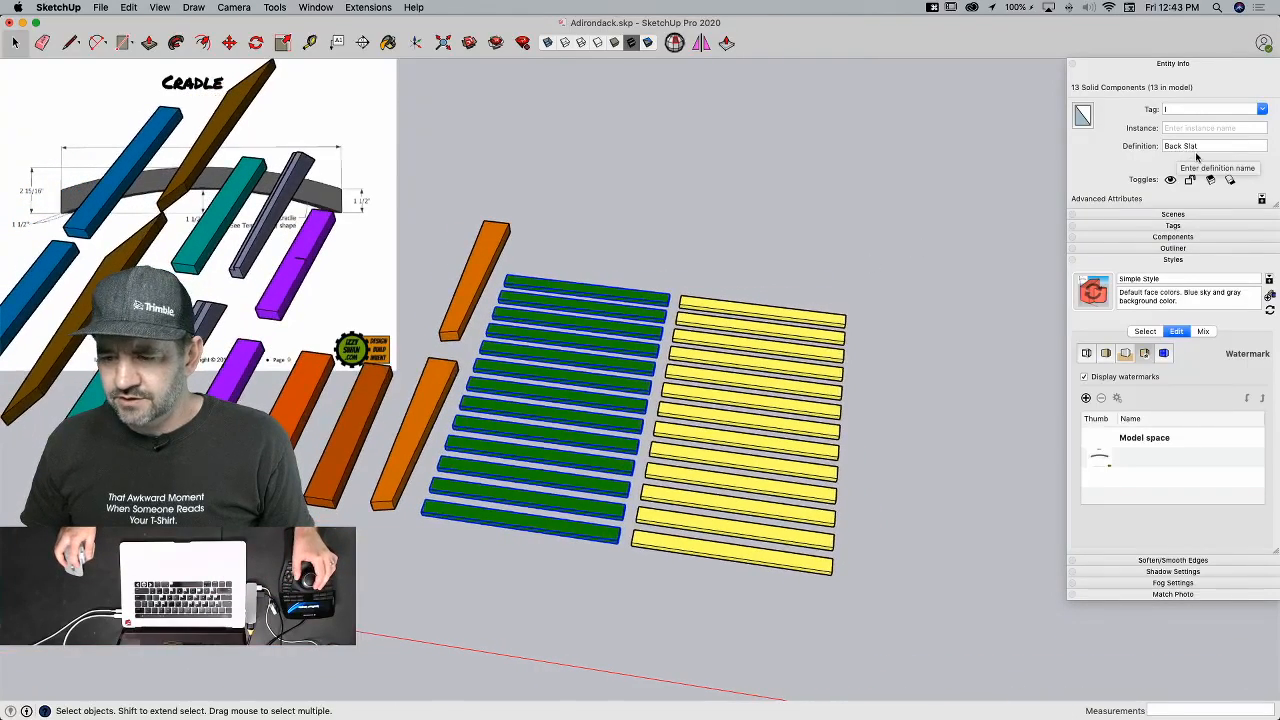
pyautogui.click(828, 218)
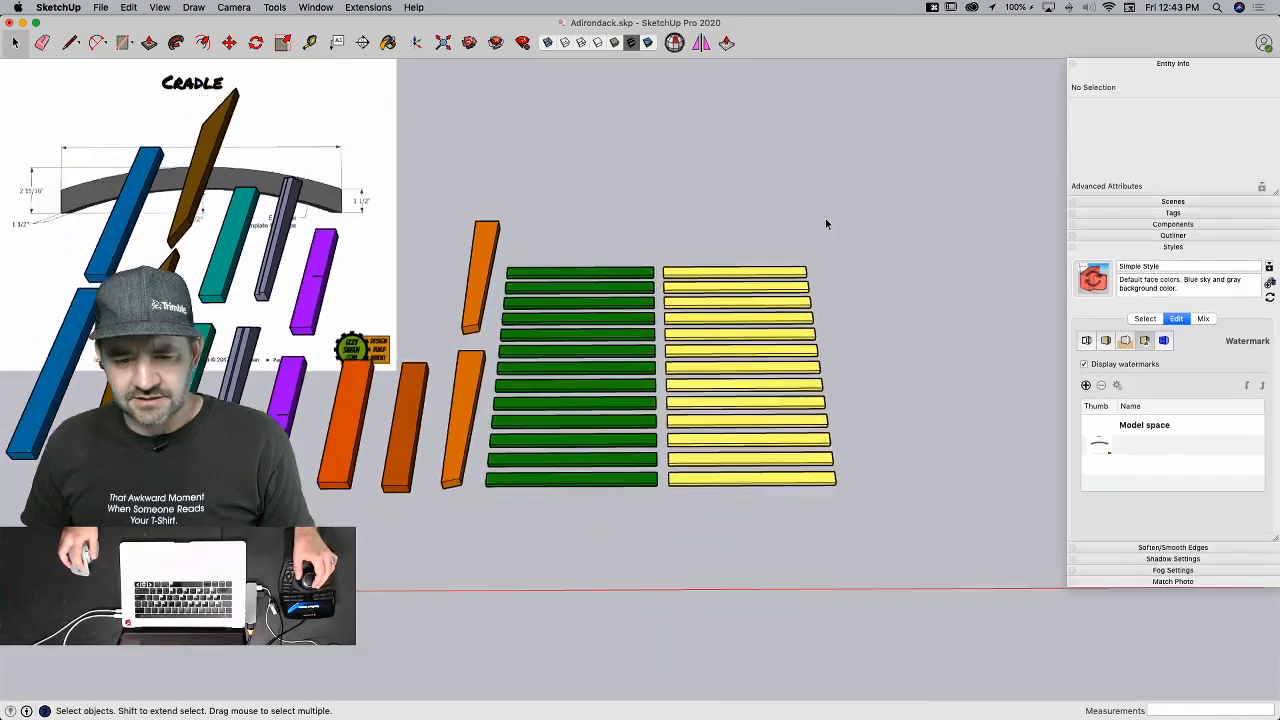
# Step: Switch to Acrobat, examine the Side Assembly and Exploded View pages of the chair PDF, and return to SketchUp
pyautogui.press('super+Tab')
pyautogui.press('super+Tab')
pyautogui.press('super+Tab')
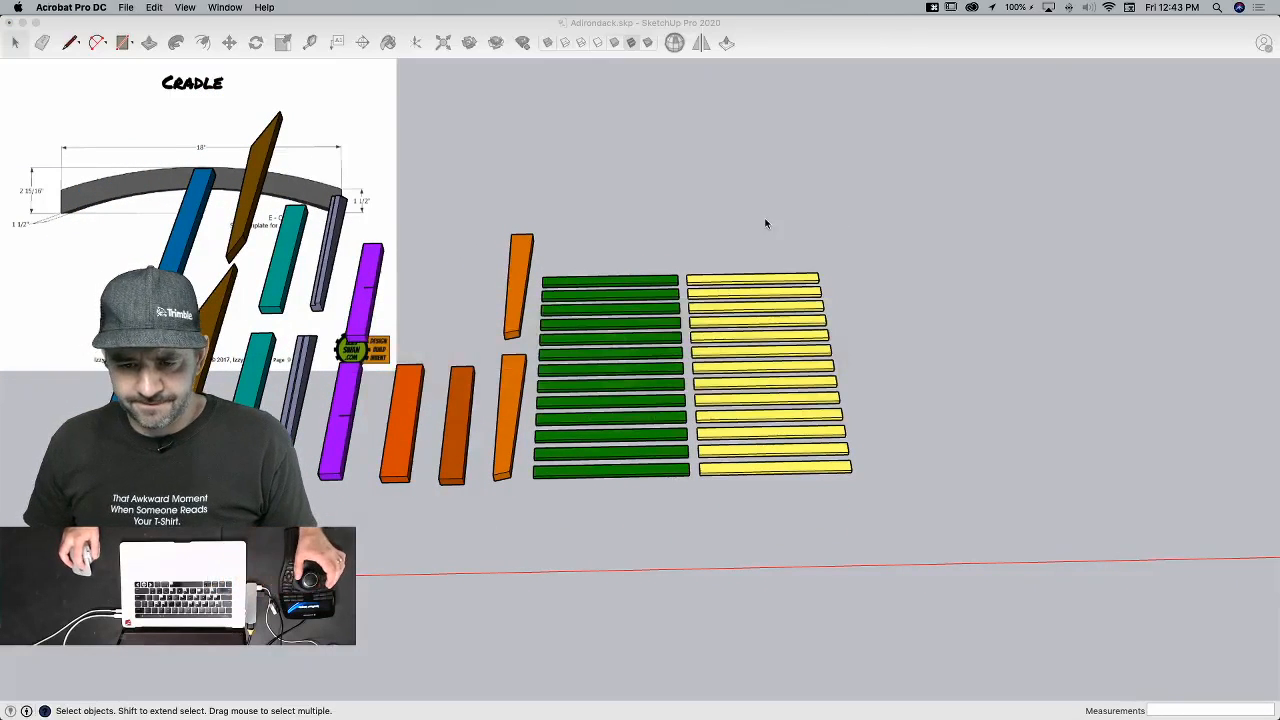
pyautogui.moveTo(4, 240)
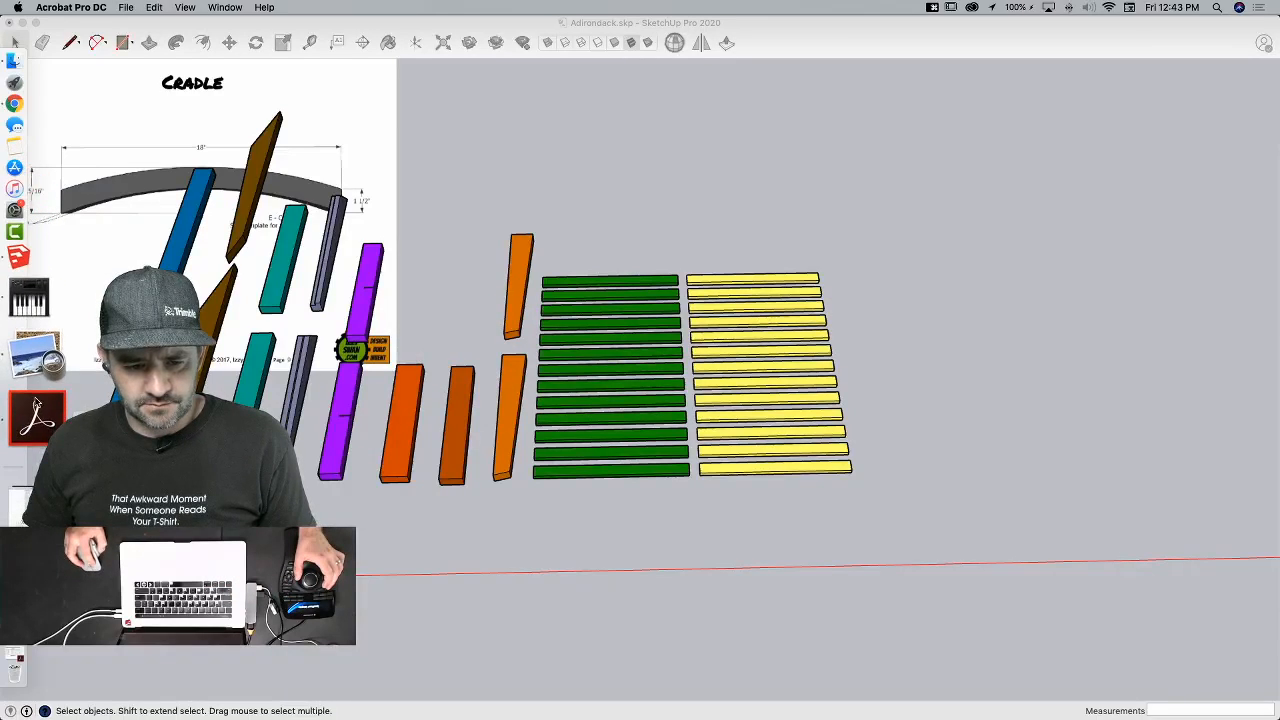
pyautogui.click(36, 405)
pyautogui.scroll(-2, 903, 300)
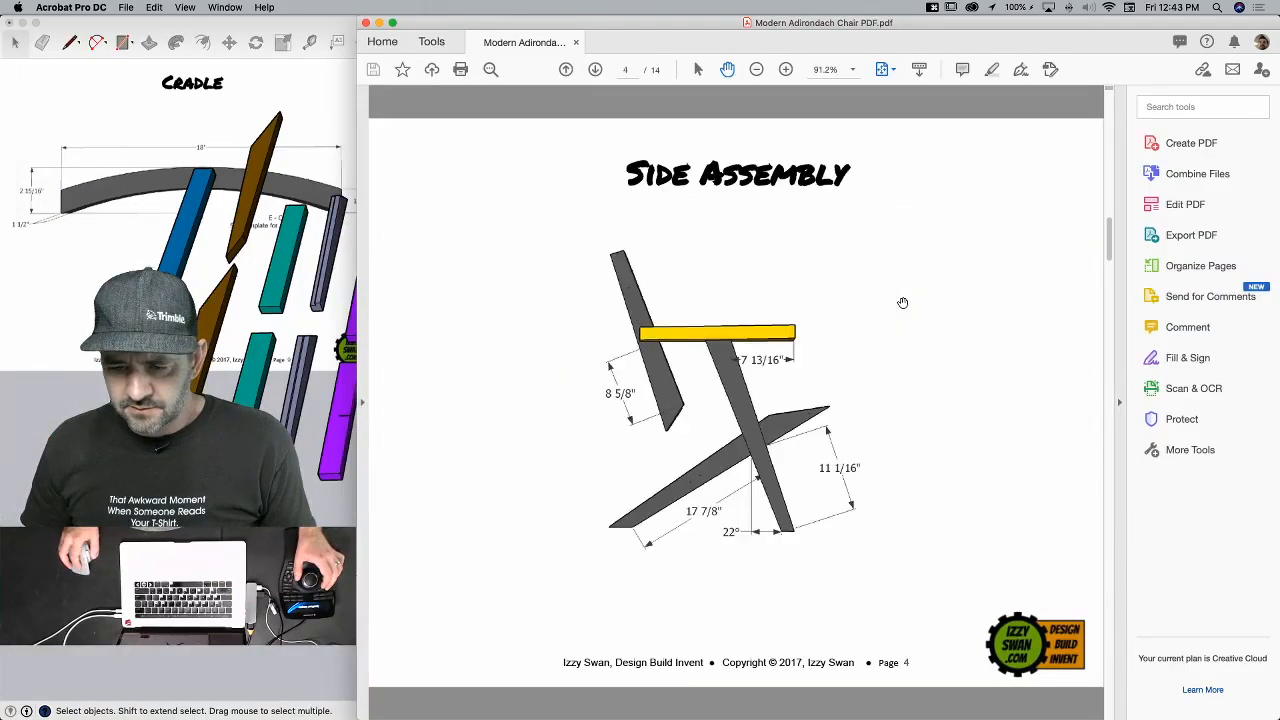
pyautogui.scroll(1, 902, 302)
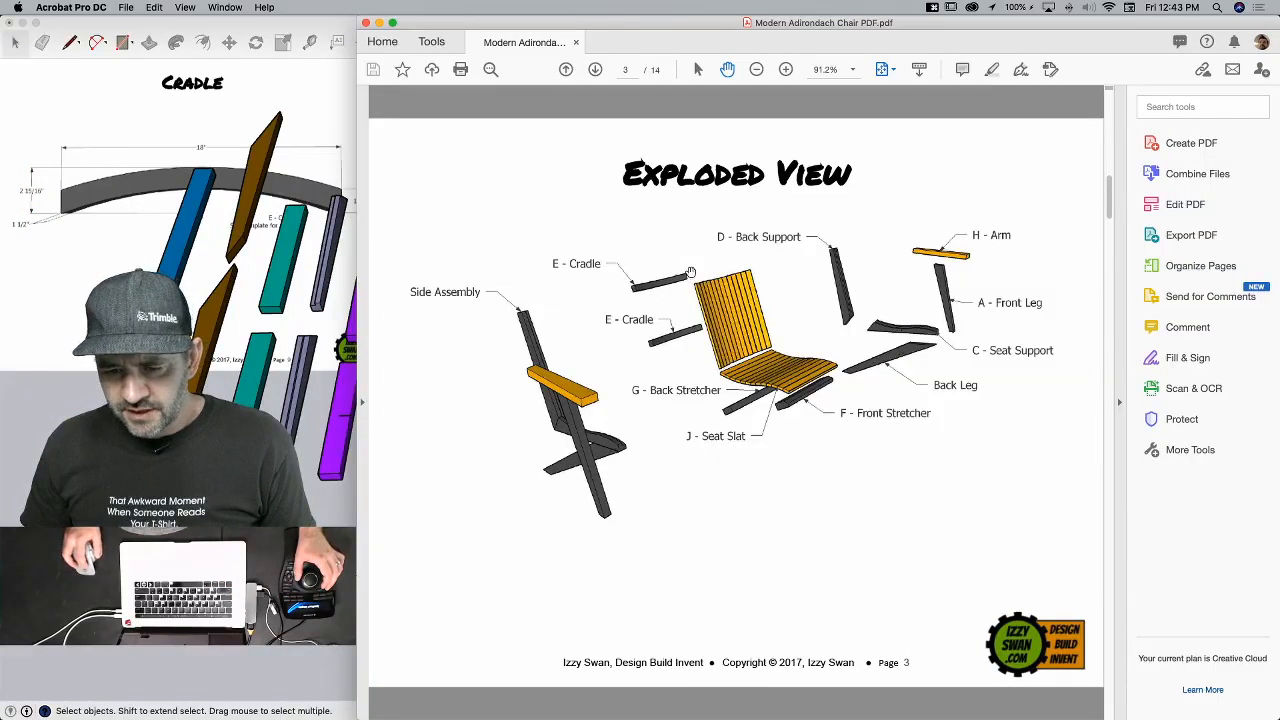
pyautogui.click(275, 22)
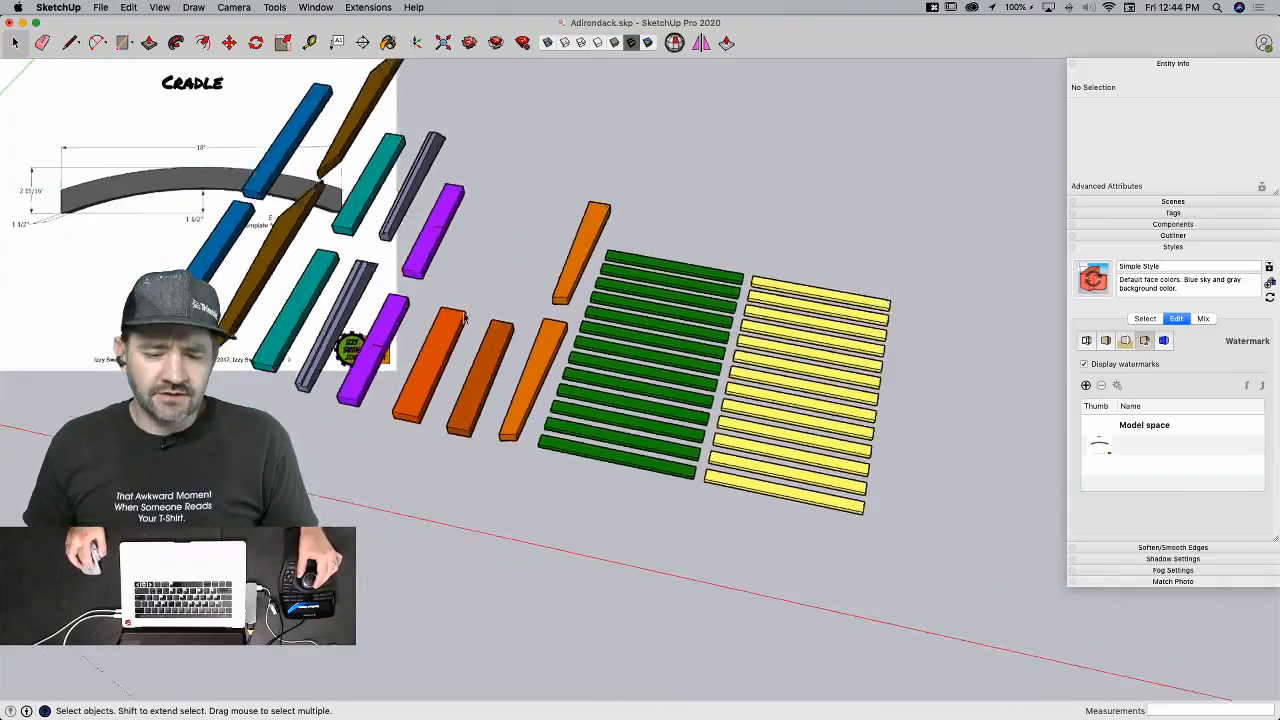
# Step: Reopen the cradle and draw an arc between its near corners, bulging to the end of the 1.5 inch line
pyautogui.click(460, 245)
pyautogui.doubleClick(460, 245)
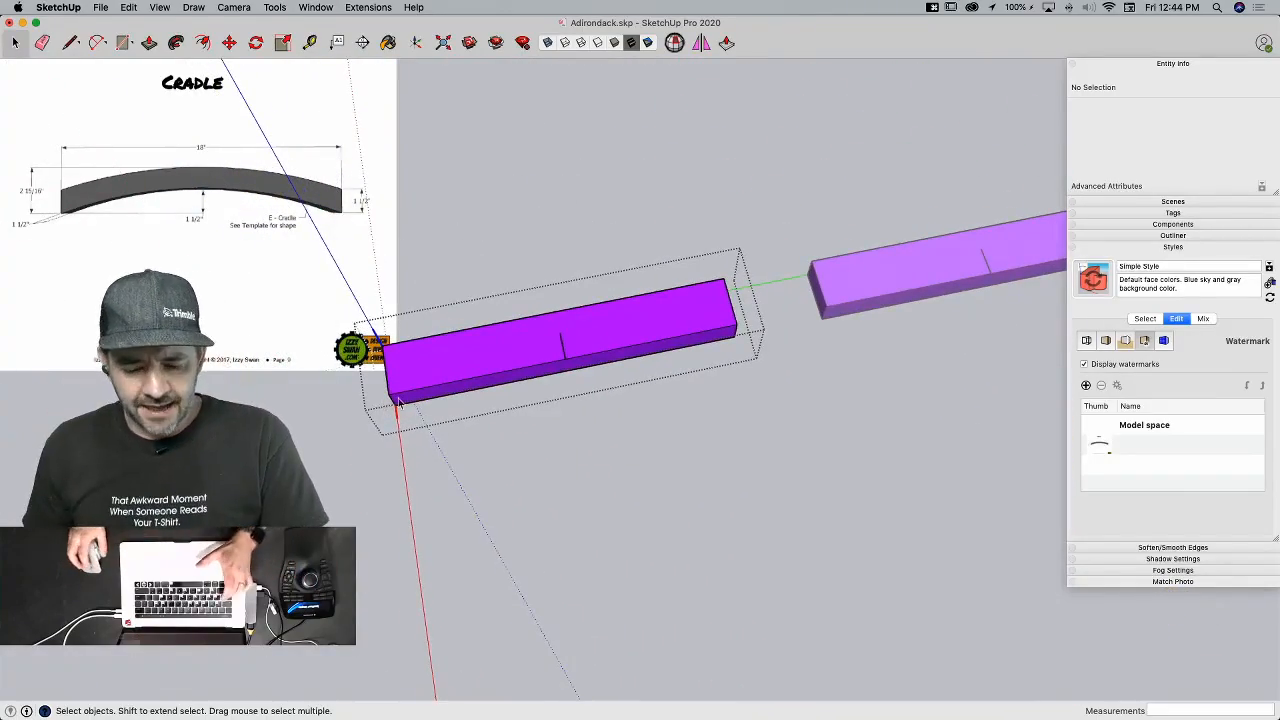
pyautogui.press('a')
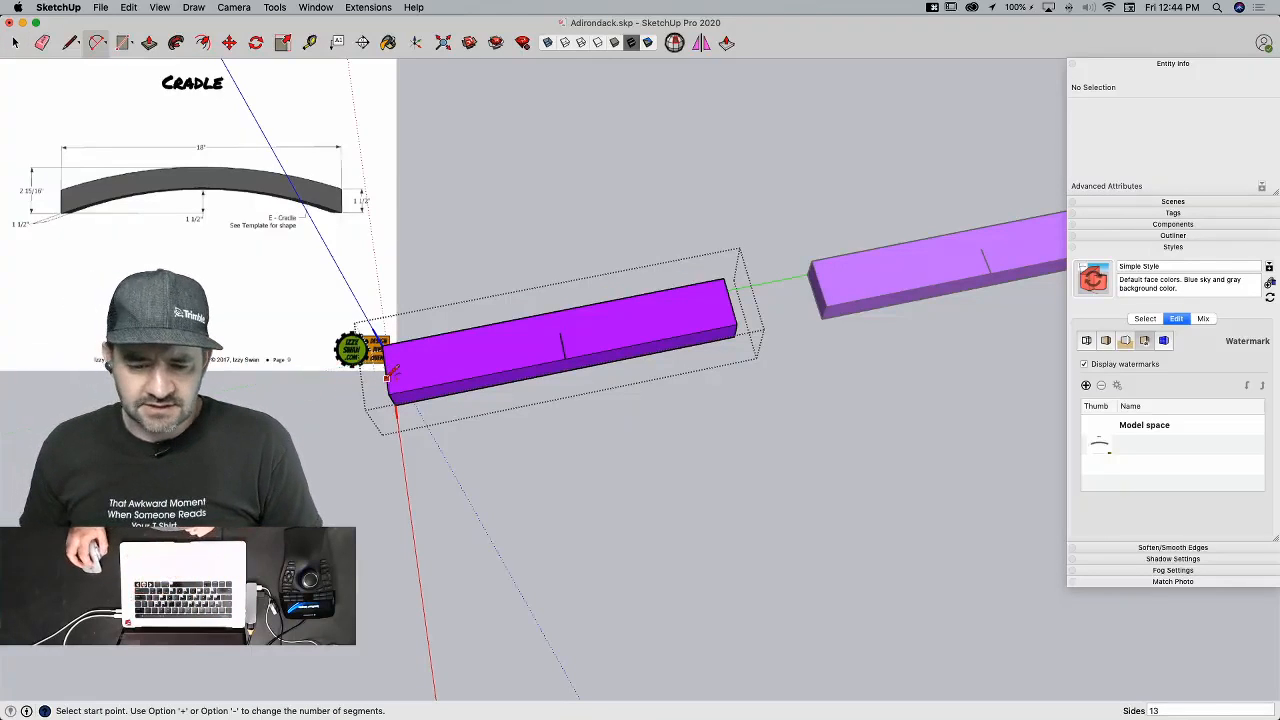
pyautogui.click(389, 394)
pyautogui.click(744, 322)
pyautogui.scroll(5, 556, 322)
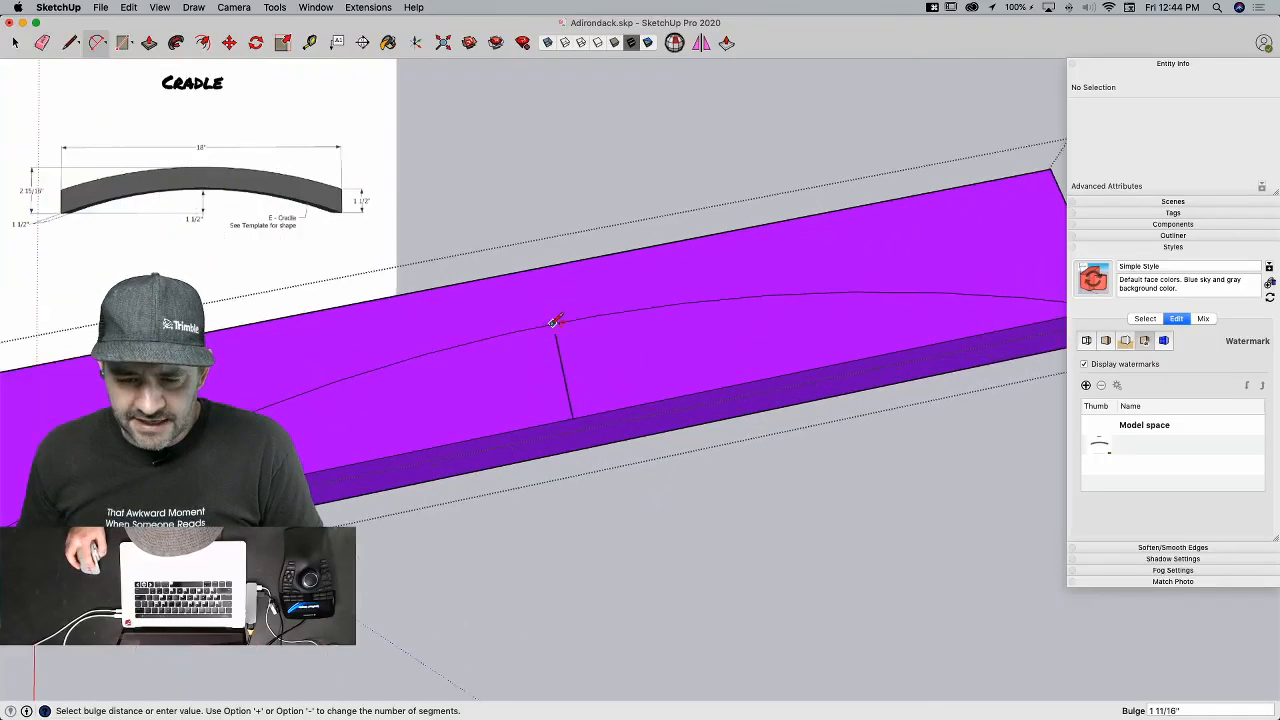
pyautogui.click(566, 329)
# Step: Erase the 1.5 inch centre line beneath the arc
pyautogui.press('space')
pyautogui.press('e')
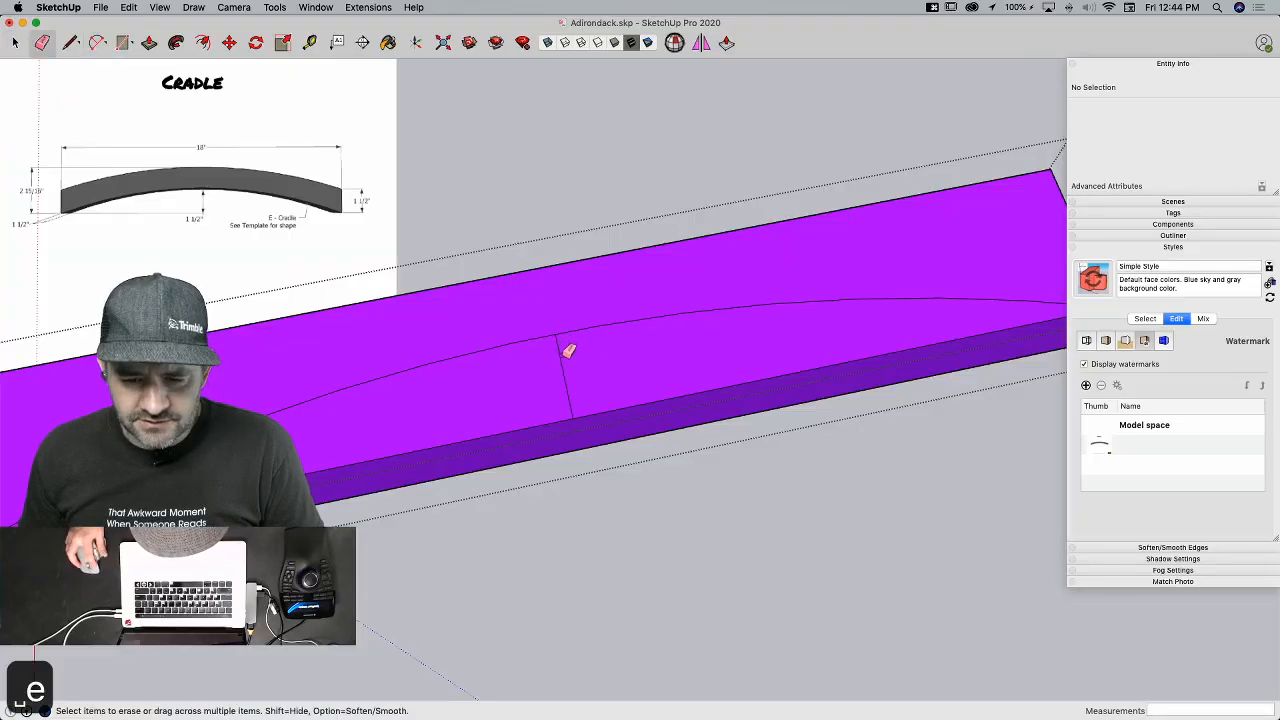
pyautogui.click(562, 355)
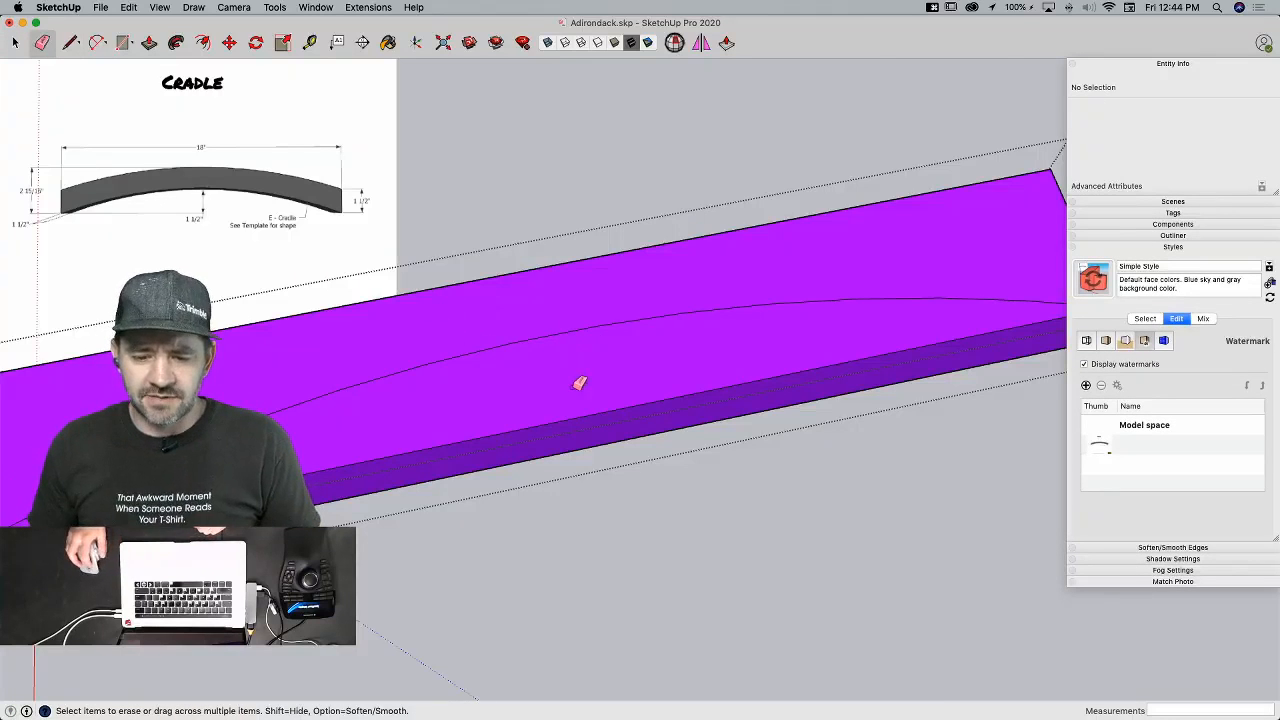
# Step: Draw a 2 15/16 inch line across the cradle's broad face from the midpoint of its near long edge
pyautogui.scroll(-5, 551, 363)
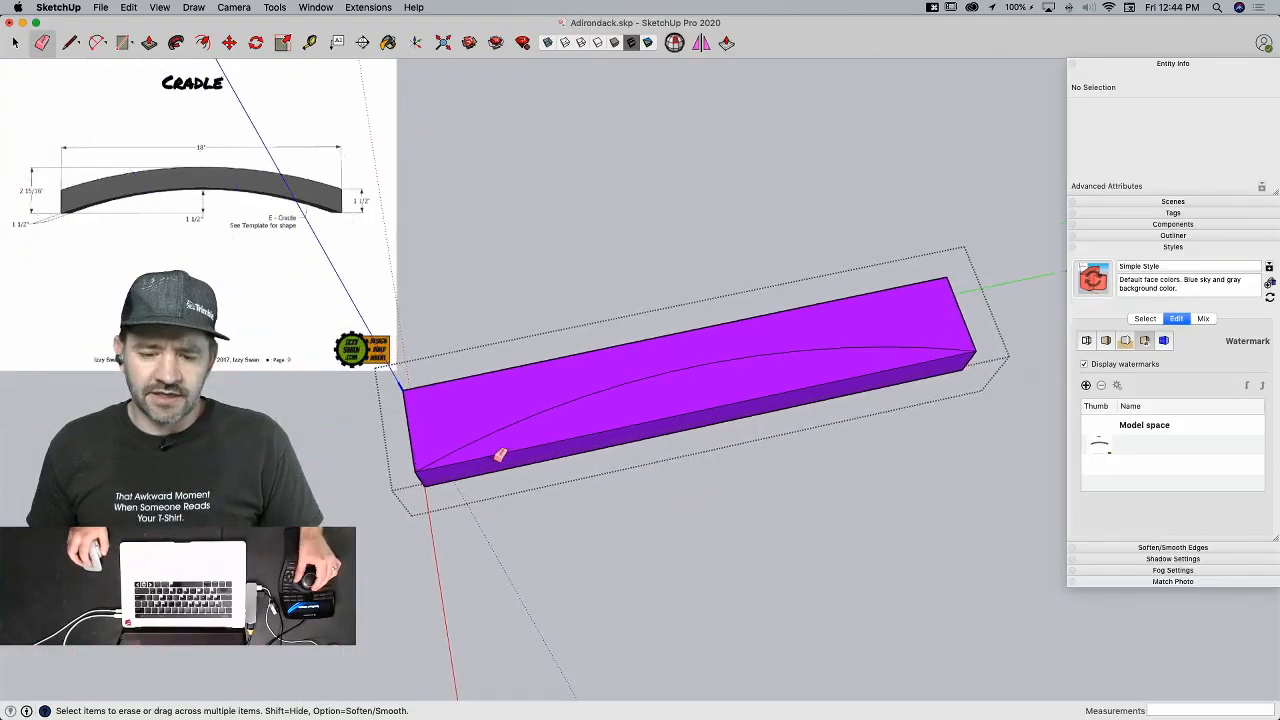
pyautogui.press('l')
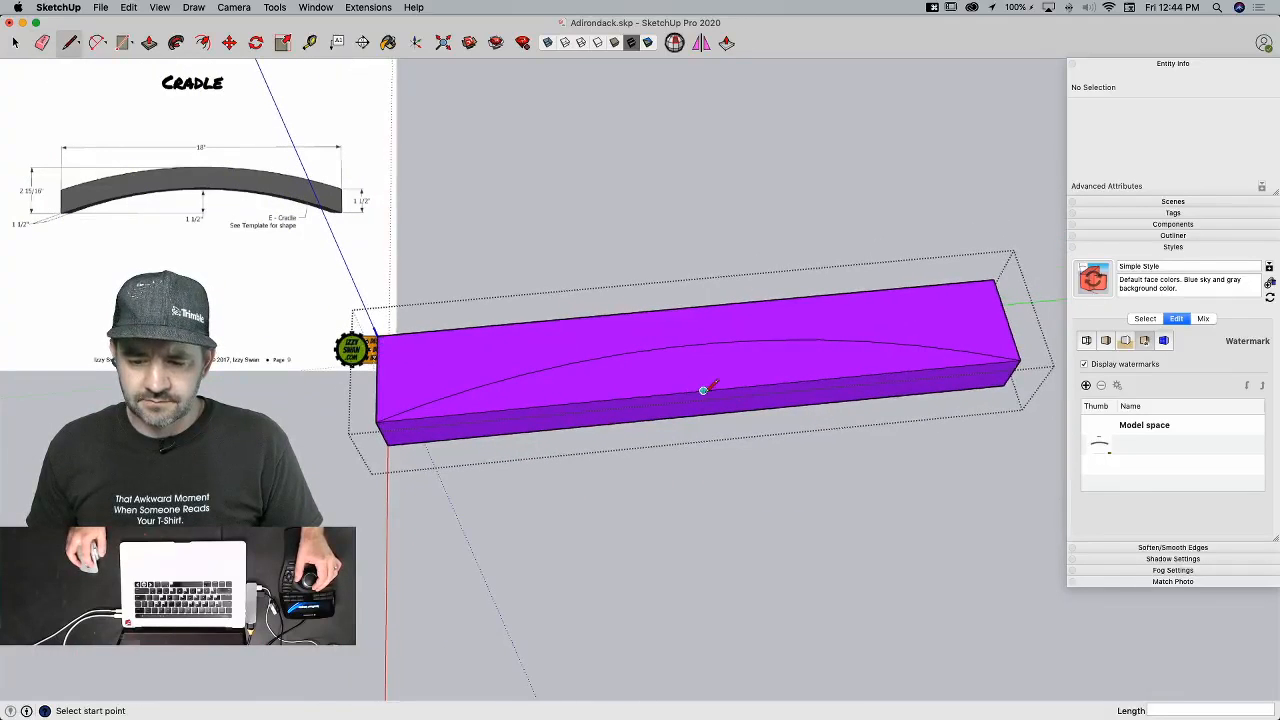
pyautogui.click(703, 389)
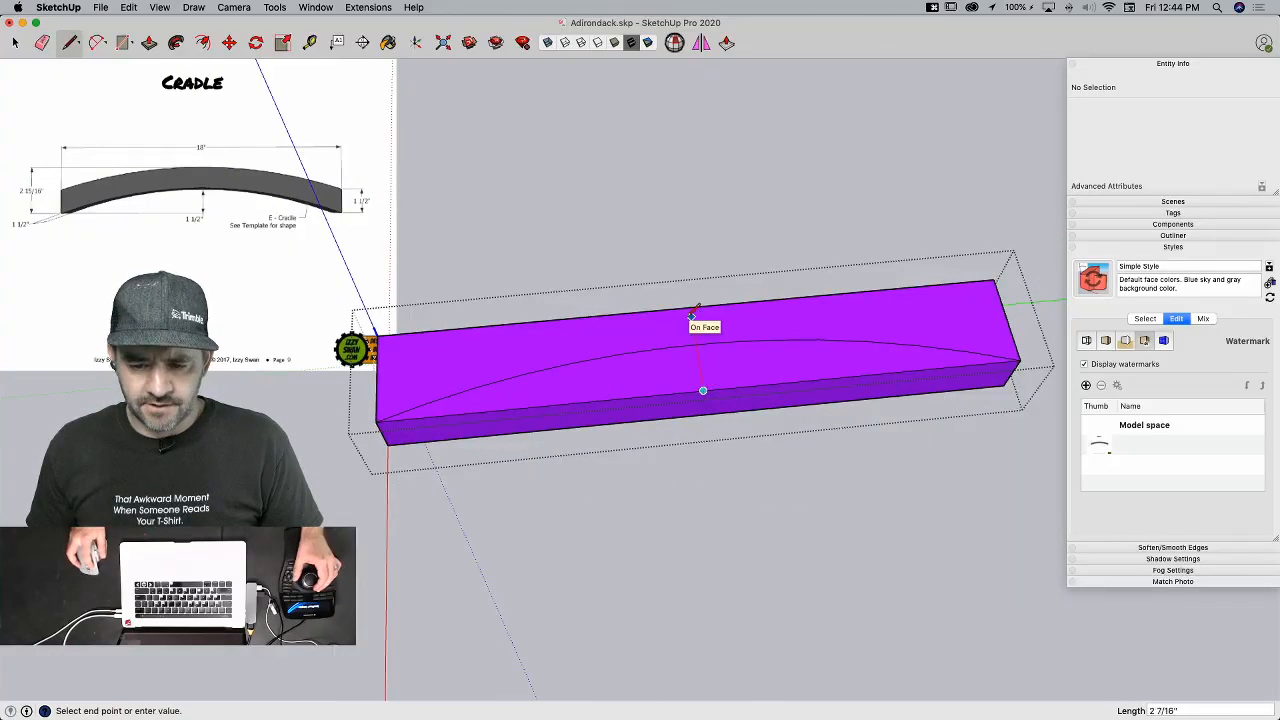
pyautogui.write('2')
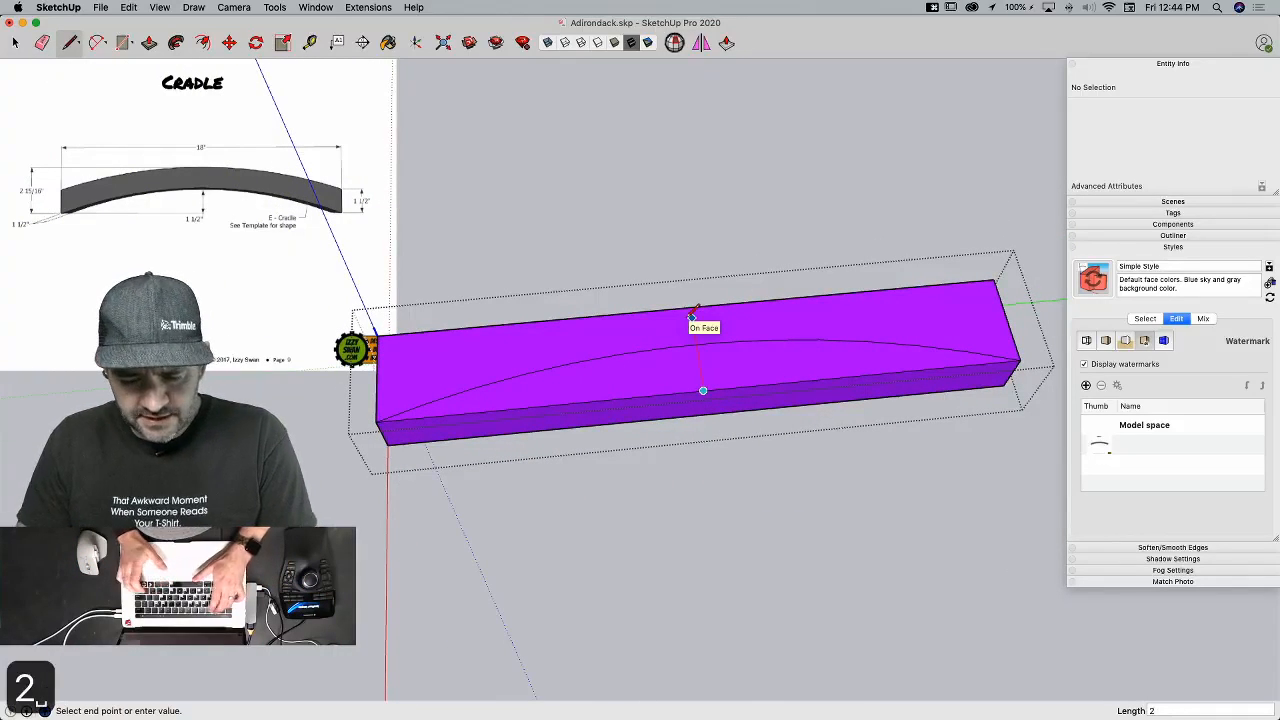
pyautogui.write(' 15/16')
pyautogui.press('Return')
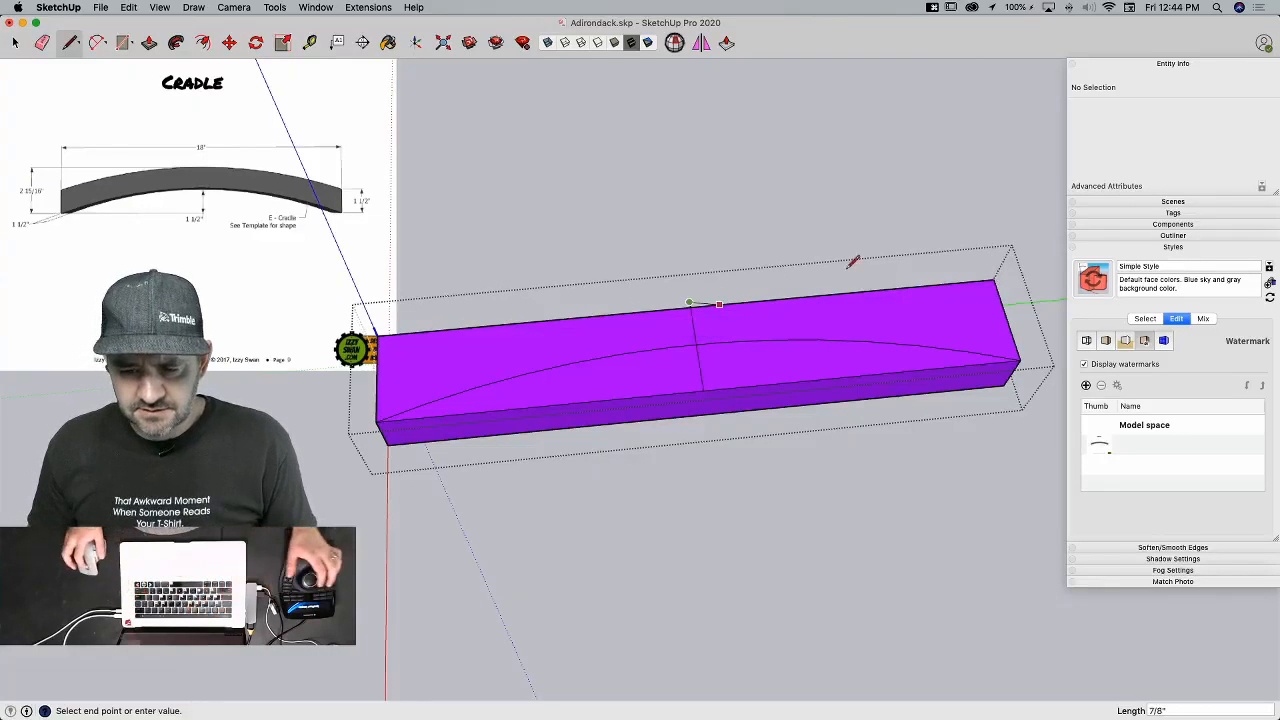
pyautogui.press('space')
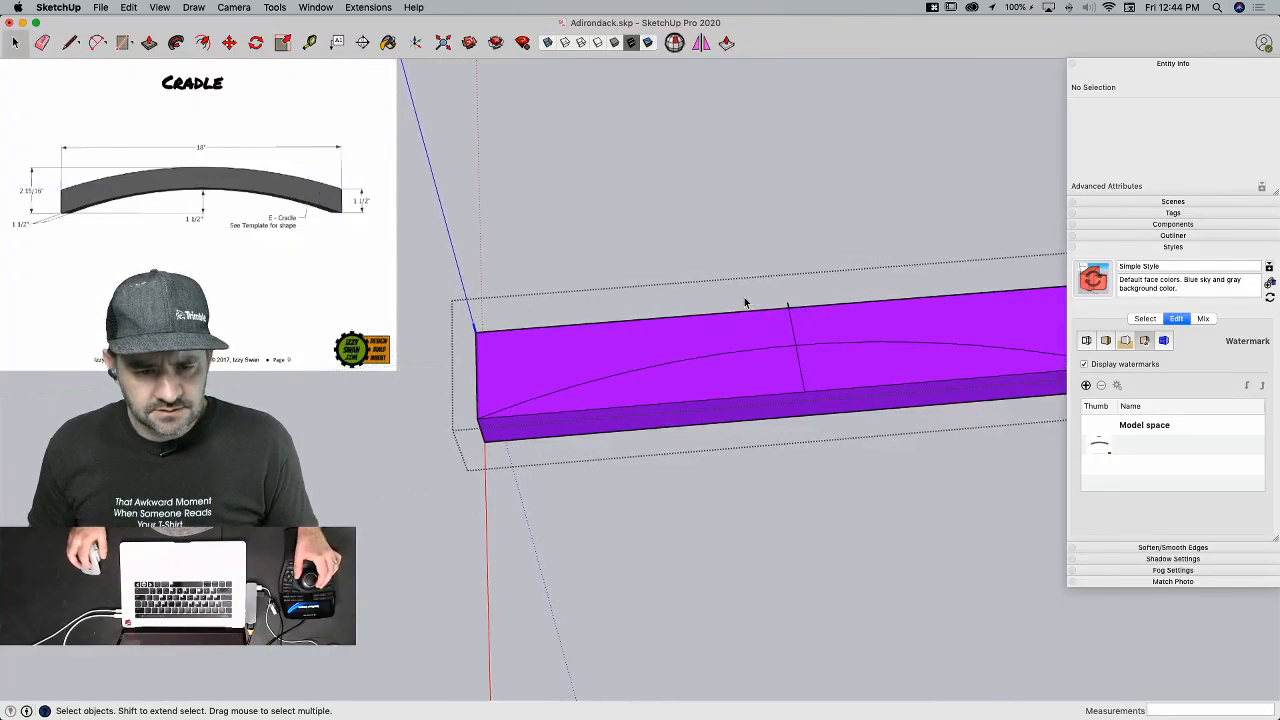
# Step: Draw a 1.5 inch line along the cradle's short end edge, starting from the arc's endpoint at the near corner
pyautogui.press('l')
pyautogui.click(477, 418)
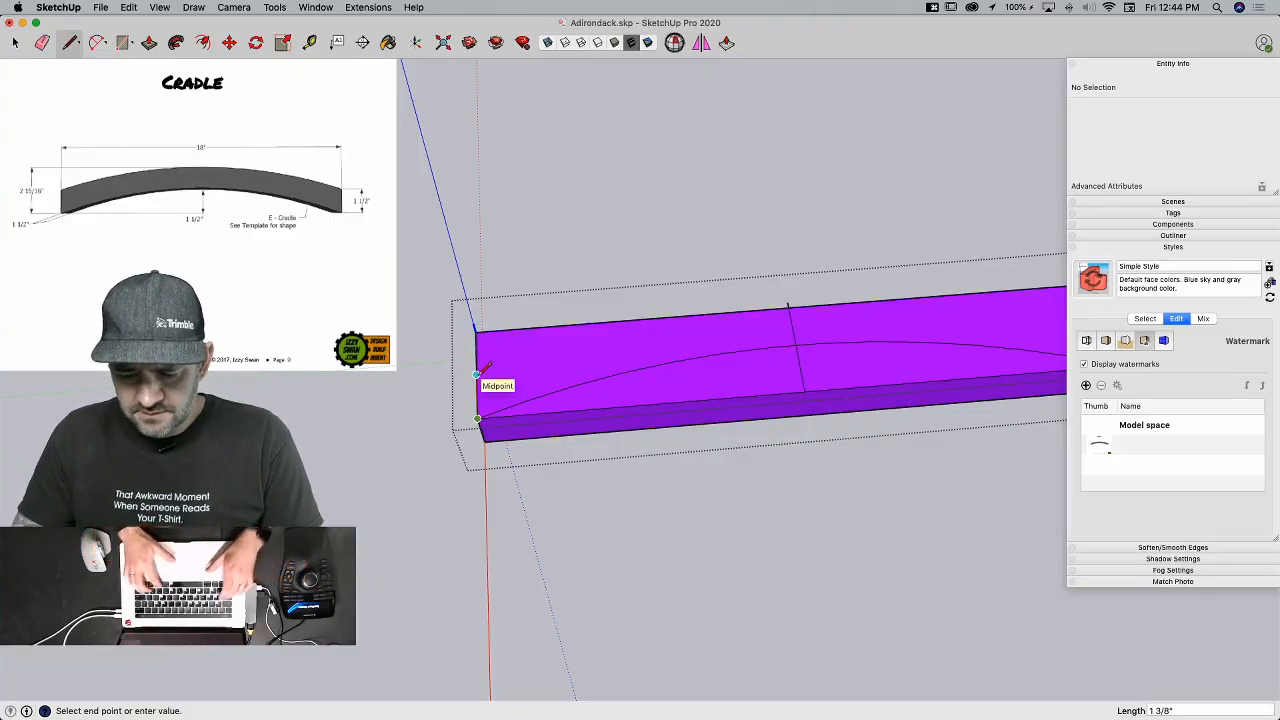
pyautogui.write('.5')
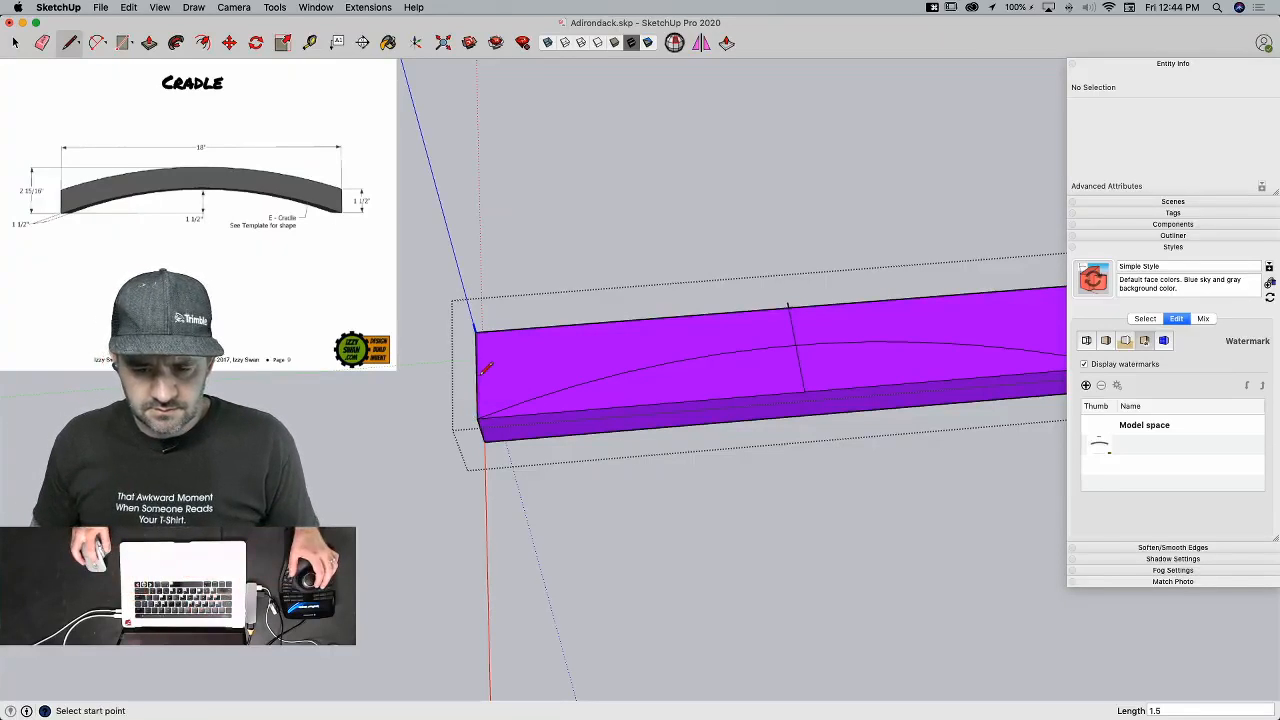
# Step: Draw a 1.5 inch line along the cradle's opposite short end edge, starting from the lower arc's other endpoint
pyautogui.click(896, 364)
pyautogui.write('1.')
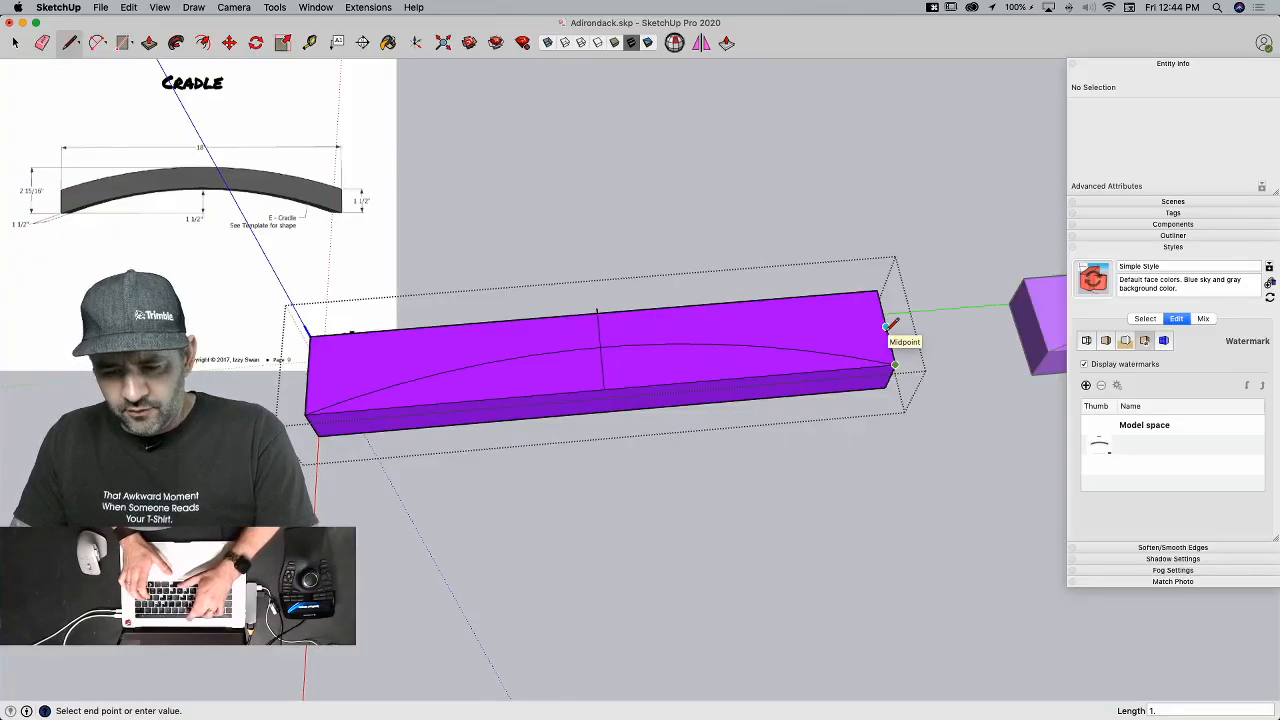
pyautogui.write('5')
pyautogui.press('Return')
# Step: Draw a second arc between the ends of the two 1.5 inch lines, bulging to the end of the 2 15/16 inch centre line
pyautogui.press('a')
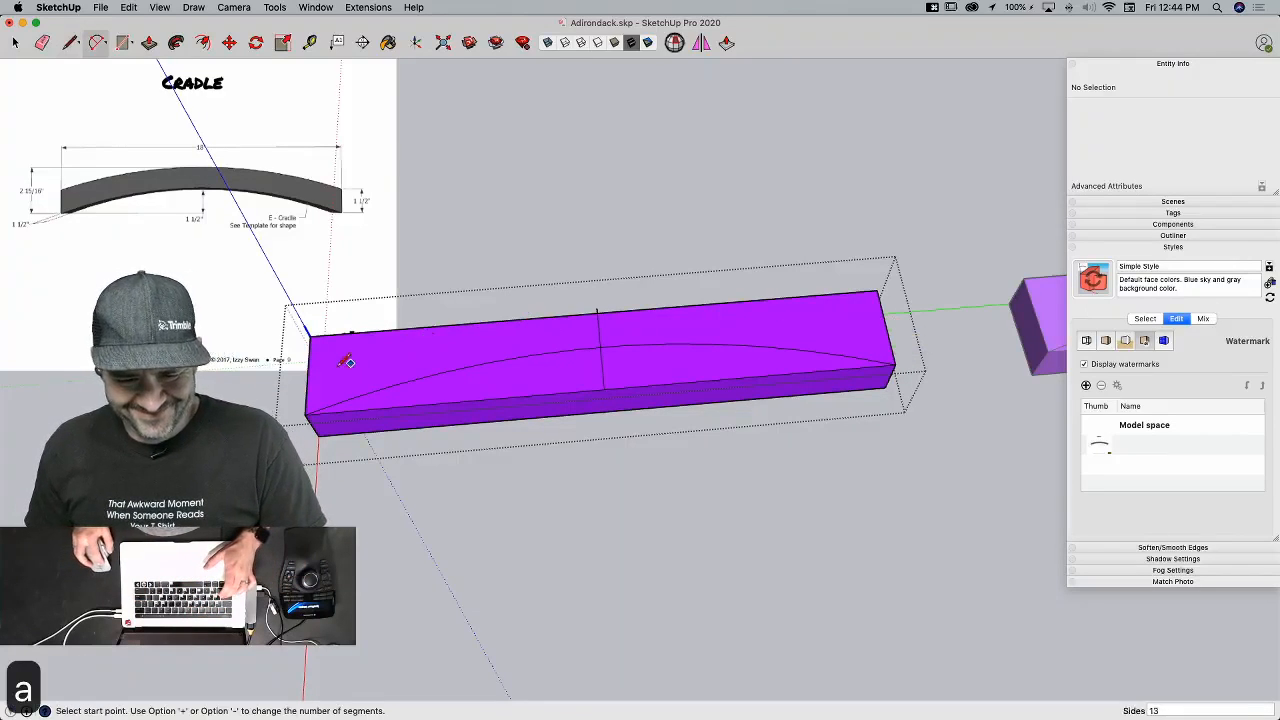
pyautogui.click(308, 370)
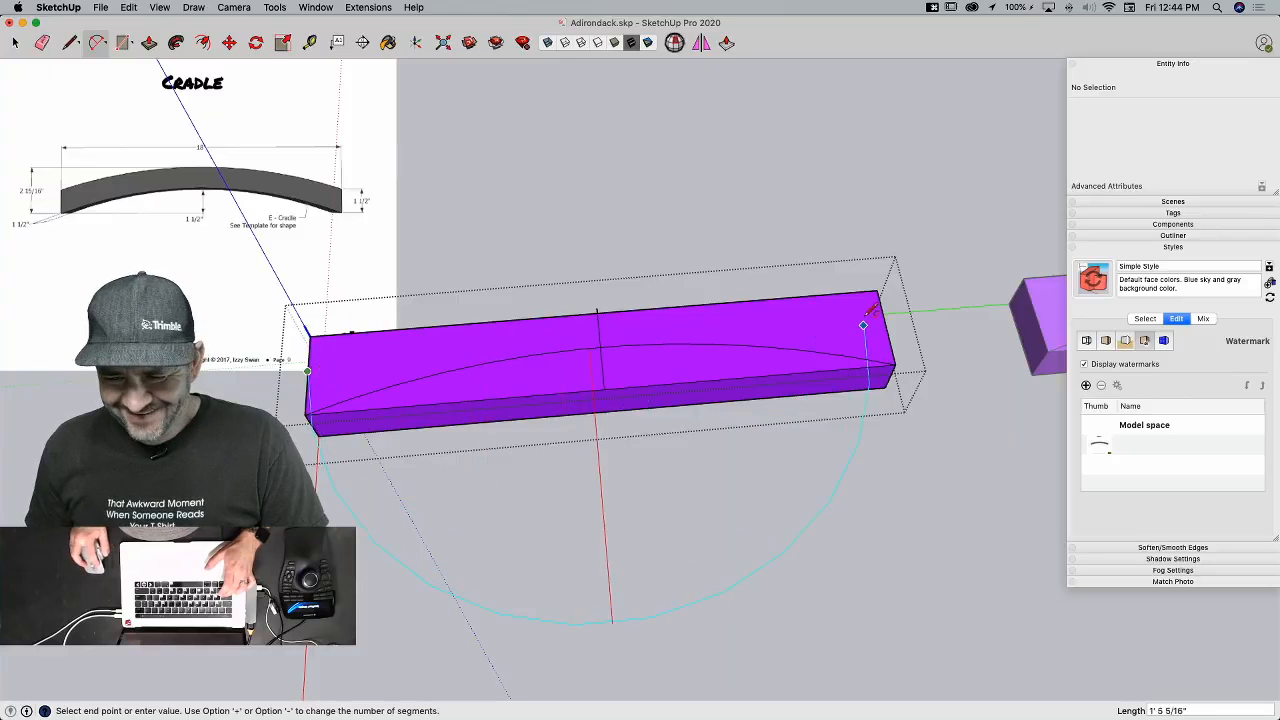
pyautogui.click(886, 322)
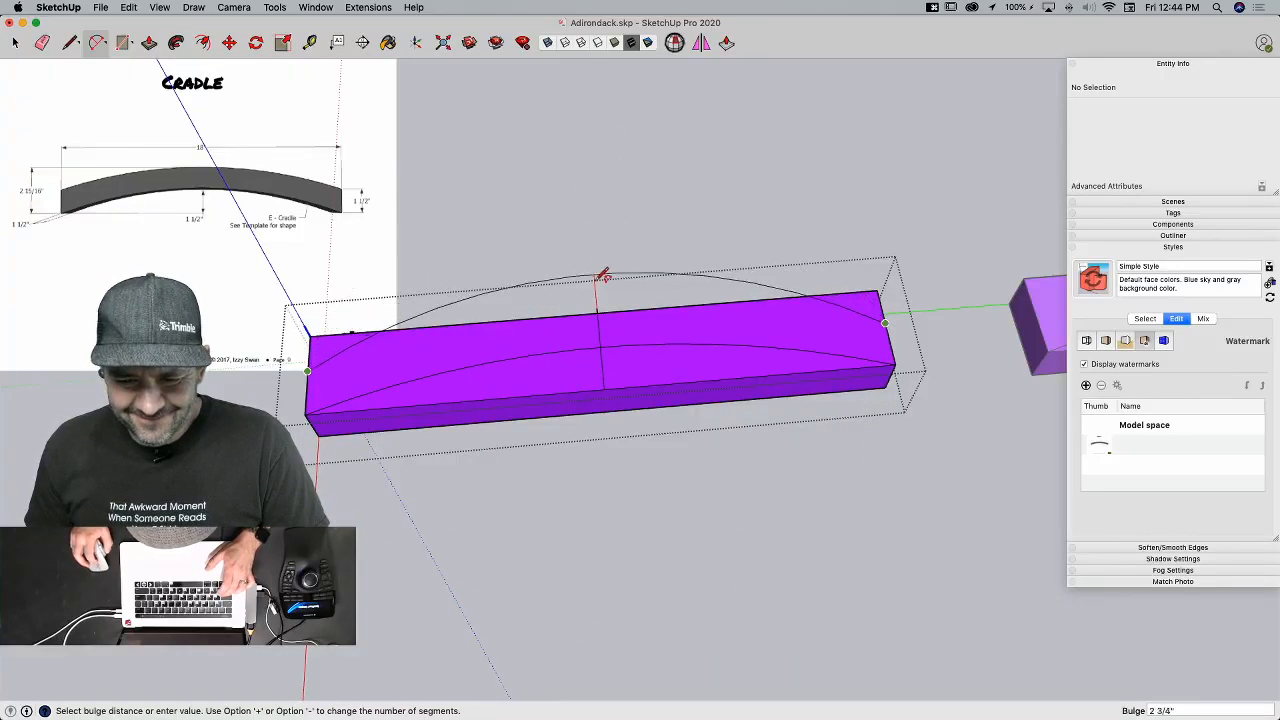
pyautogui.click(604, 300)
# Step: Erase the 2 15/16 inch centre line across the cradle's broad face
pyautogui.press('e')
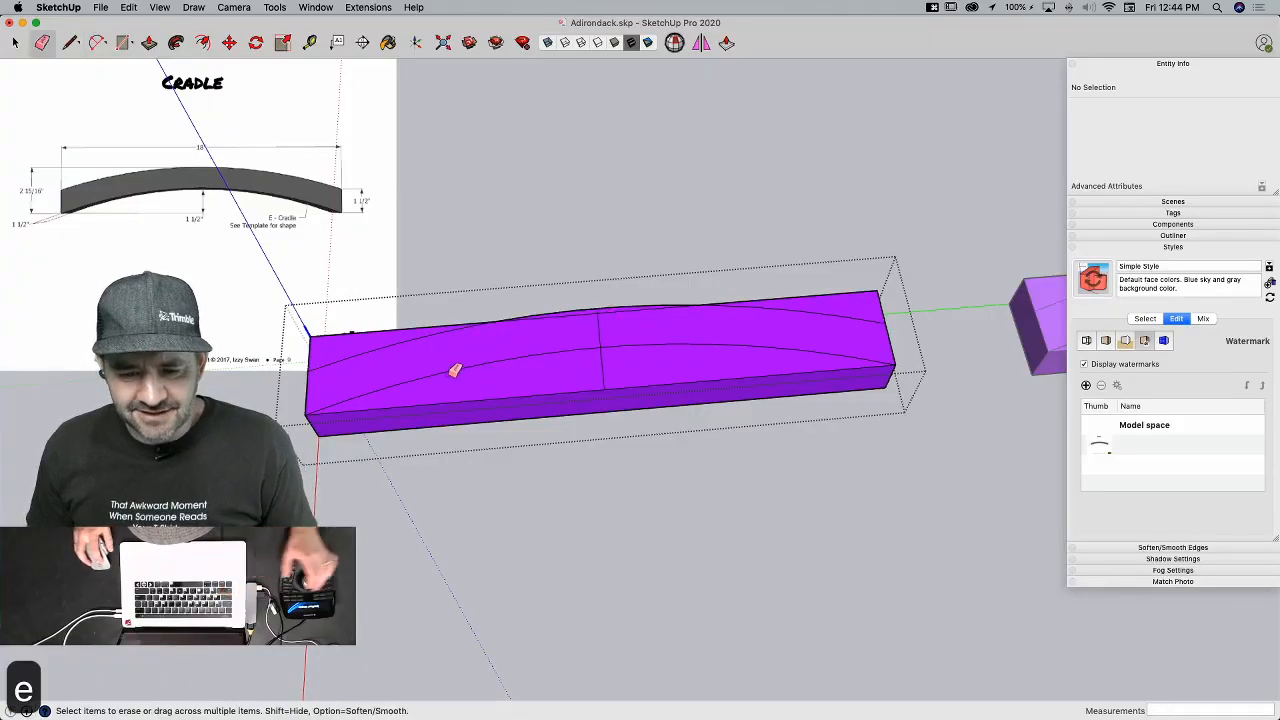
pyautogui.moveTo(460, 366)
pyautogui.mouseDown(button='middle')
pyautogui.moveTo(520, 334)
pyautogui.moveTo(634, 325)
pyautogui.mouseUp(button='middle')
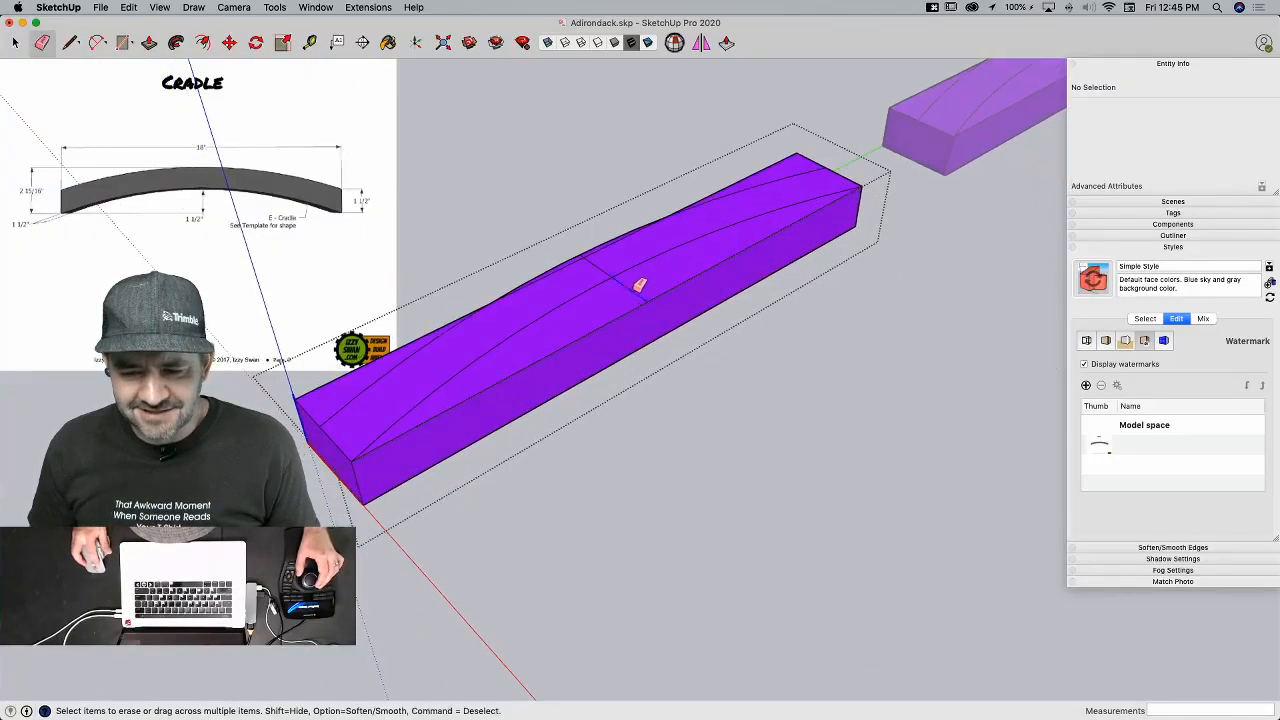
pyautogui.scroll(3, 580, 254)
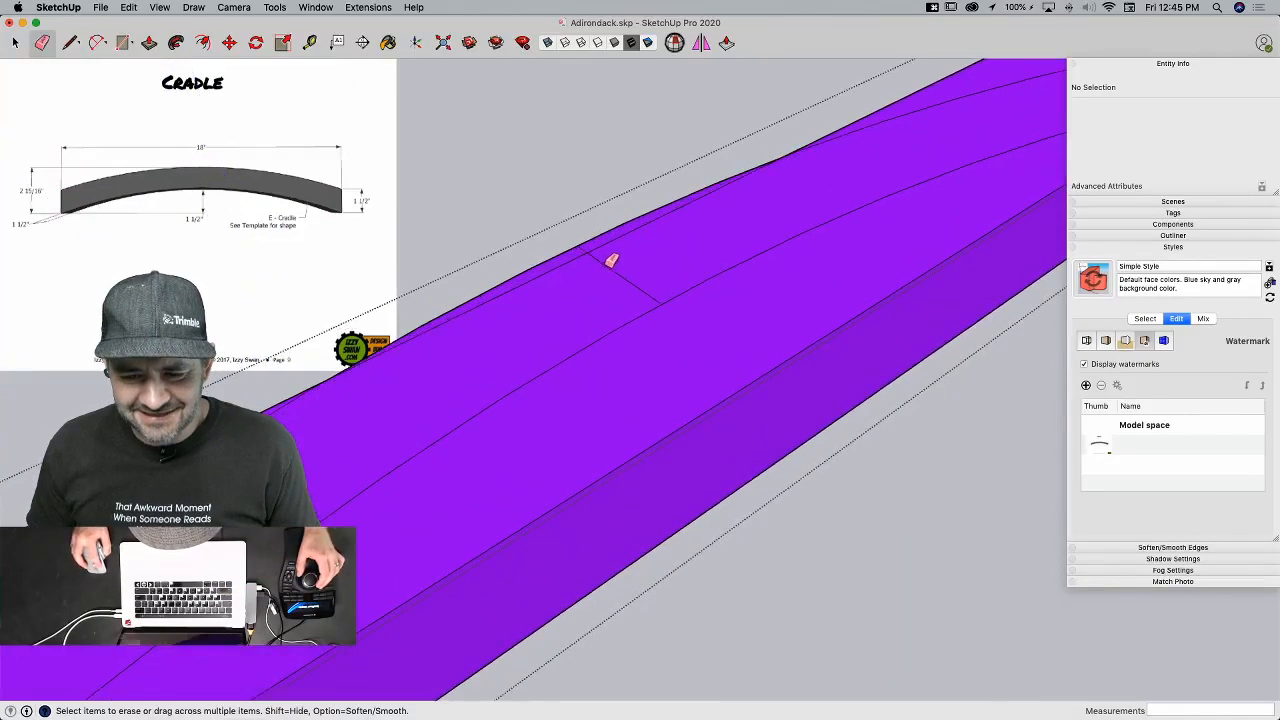
pyautogui.scroll(-5, 608, 241)
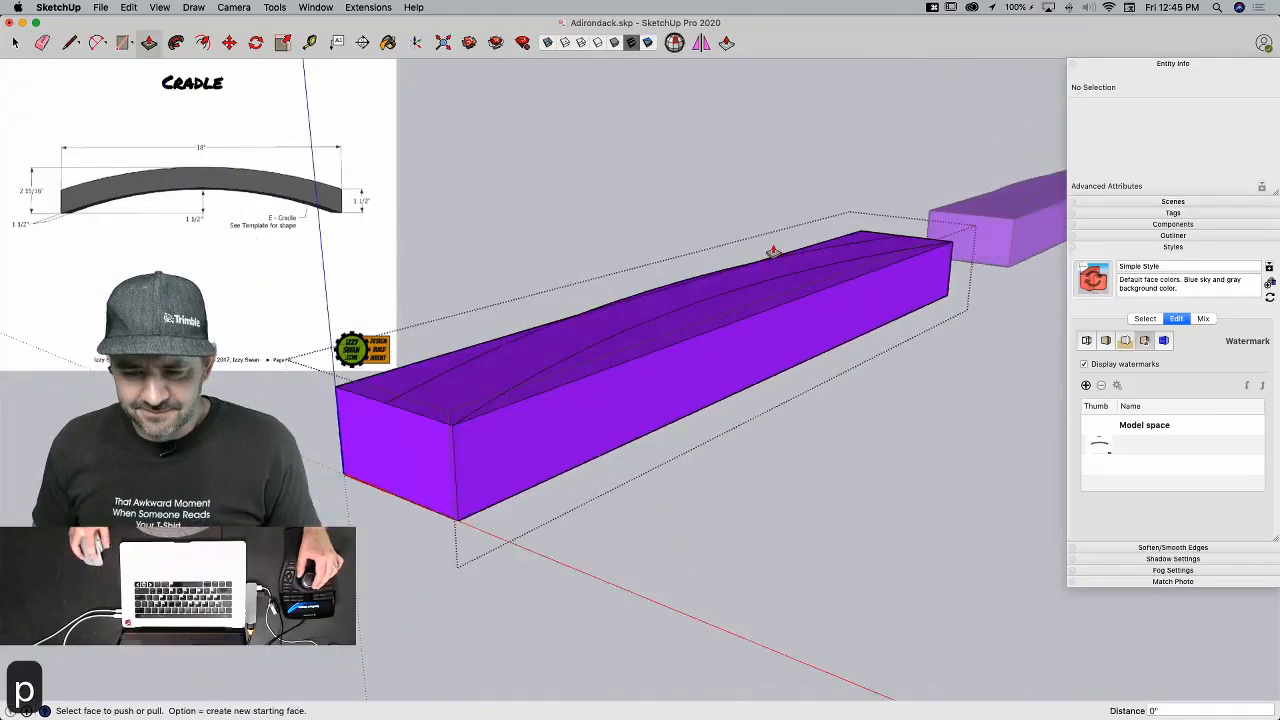
# Step: Push the waste below the lower arc and the corners outside the upper arc through the cradle's 1 1/2 inch thickness
pyautogui.press('p')
pyautogui.click(709, 303)
pyautogui.click(431, 529)
pyautogui.click(429, 691)
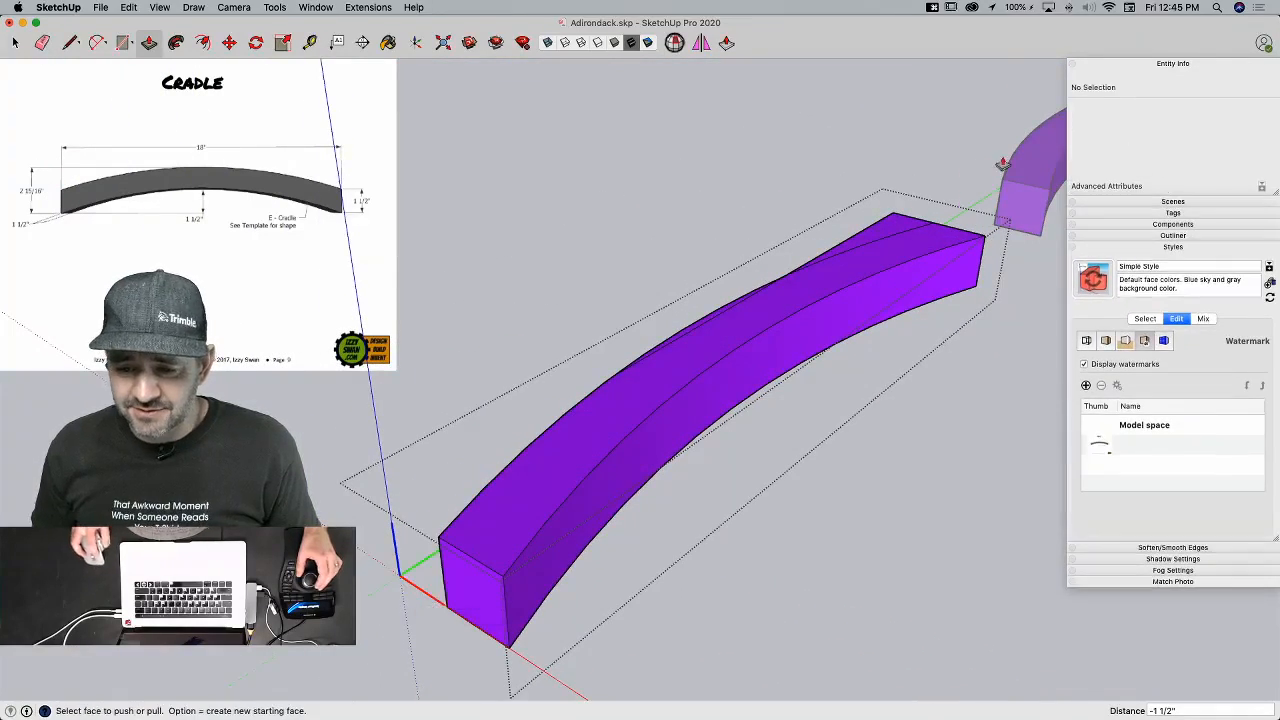
pyautogui.doubleClick(879, 243)
pyautogui.click(711, 347)
pyautogui.click(753, 489)
# Step: Draw a line along the old straight edge at the cradle's crest to close the sliver beneath the upper arc
pyautogui.press('e')
pyautogui.press('l')
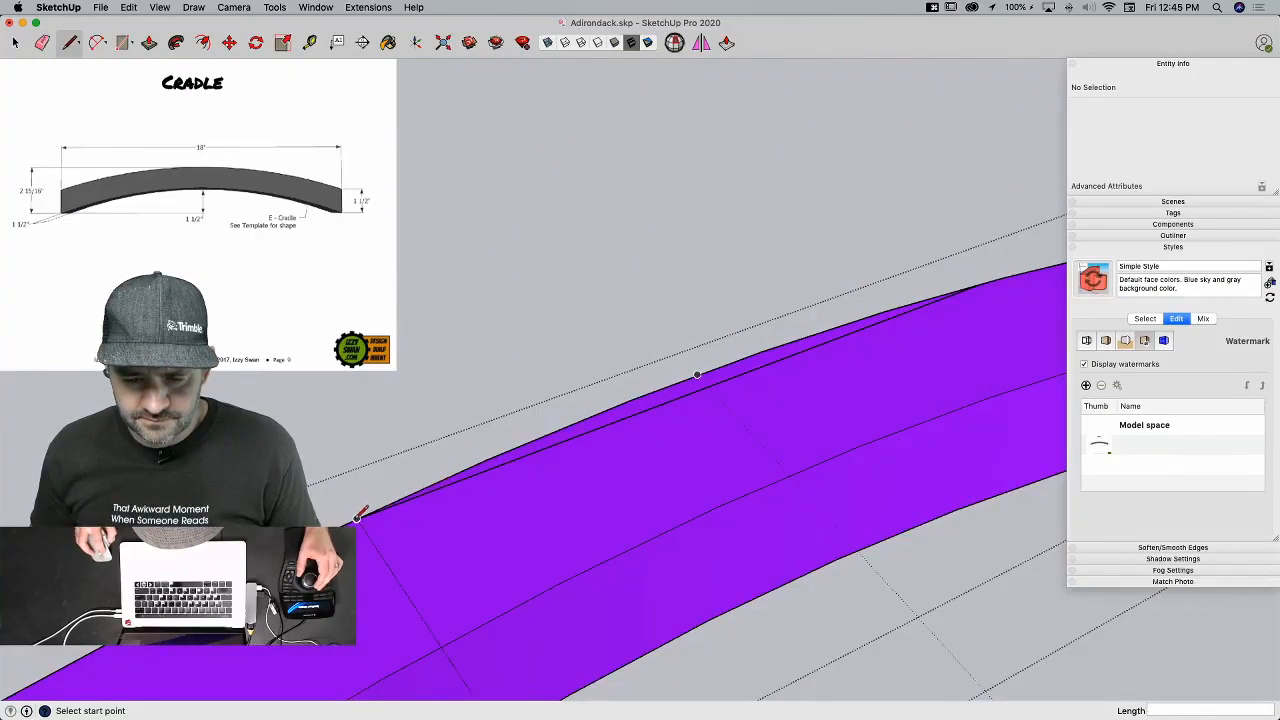
pyautogui.click(357, 517)
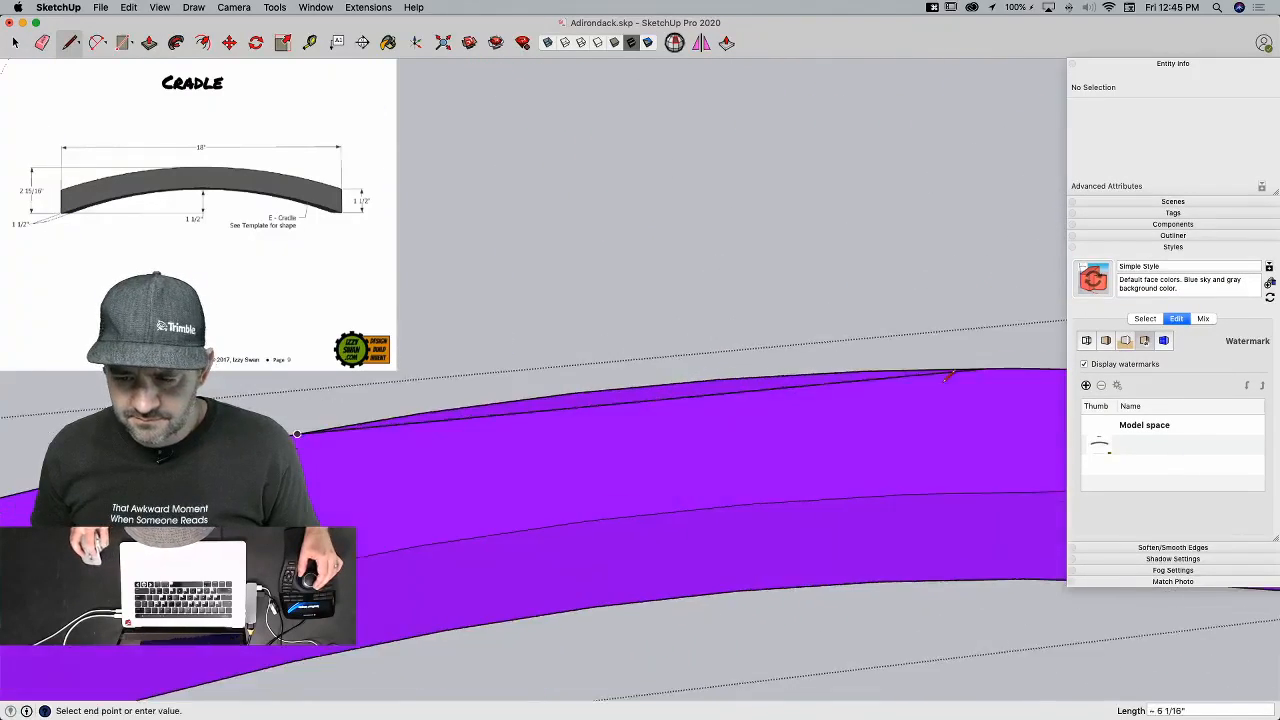
pyautogui.click(1036, 372)
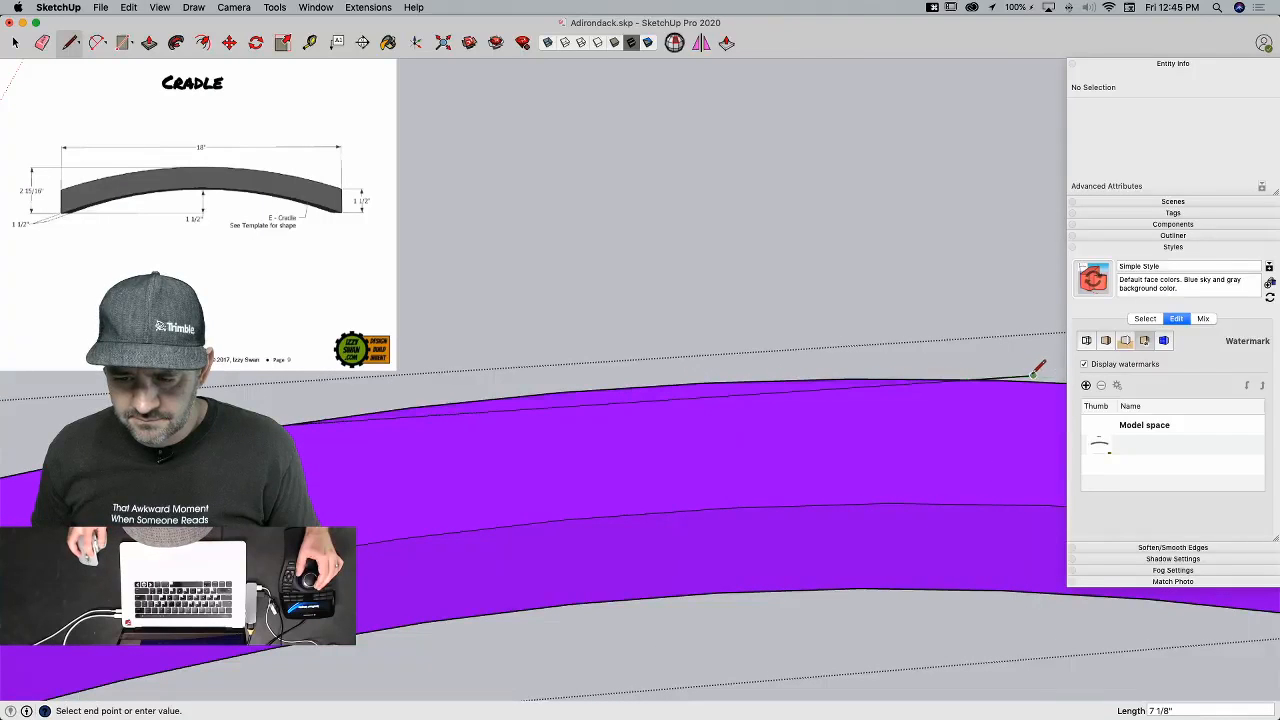
# Step: Erase the leftover straight edge at the crest and the stray edges across the cradle's curved outer face, and exit the cradle
pyautogui.press('e')
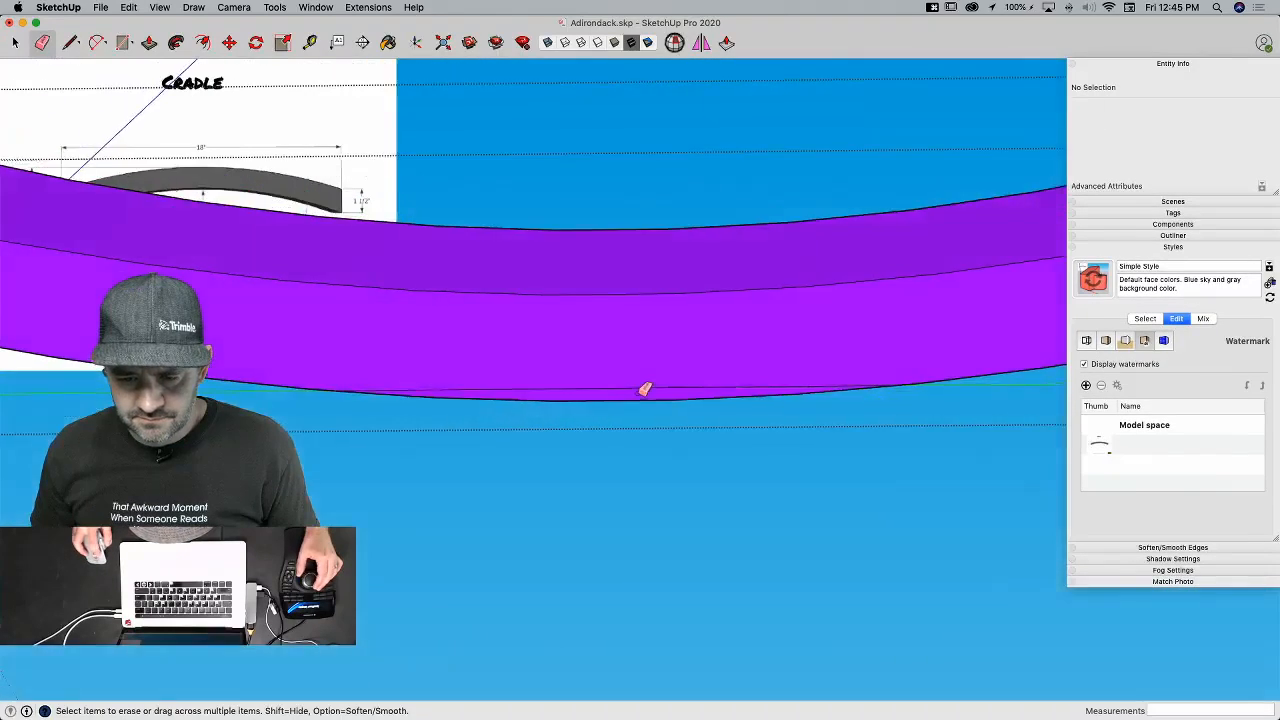
pyautogui.moveTo(639, 394); pyautogui.dragTo(637, 384)
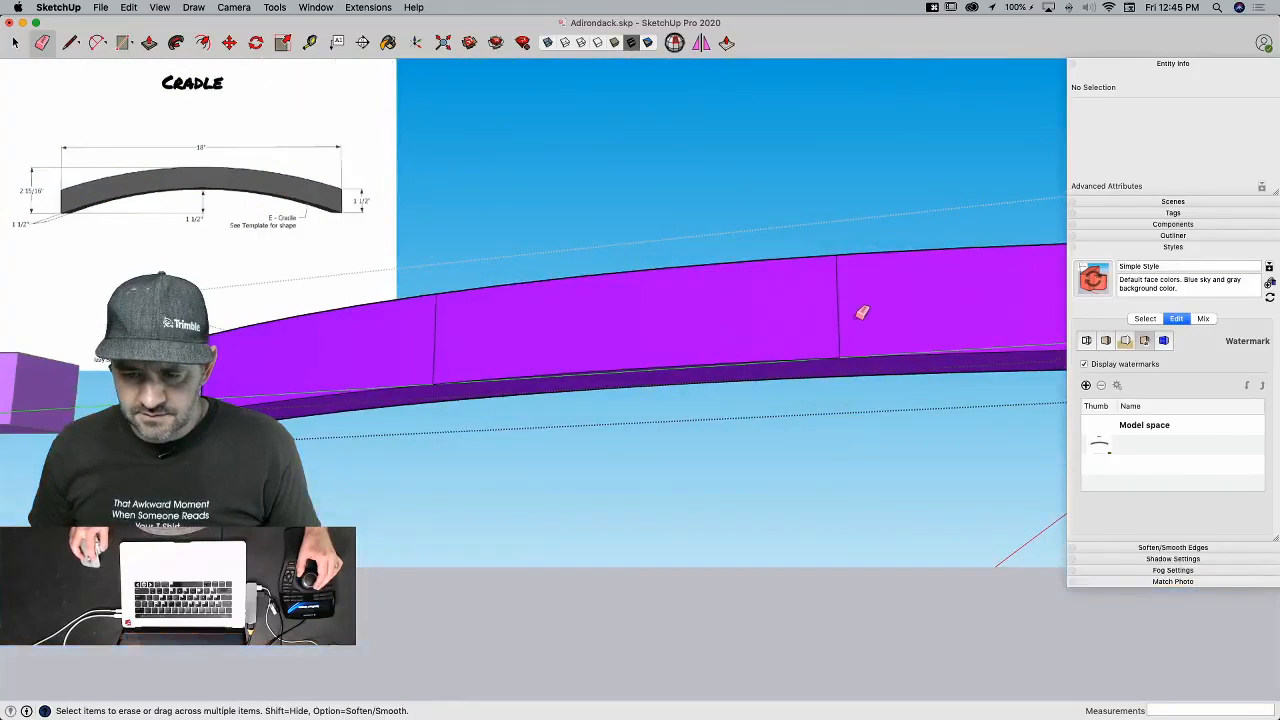
pyautogui.click(840, 312)
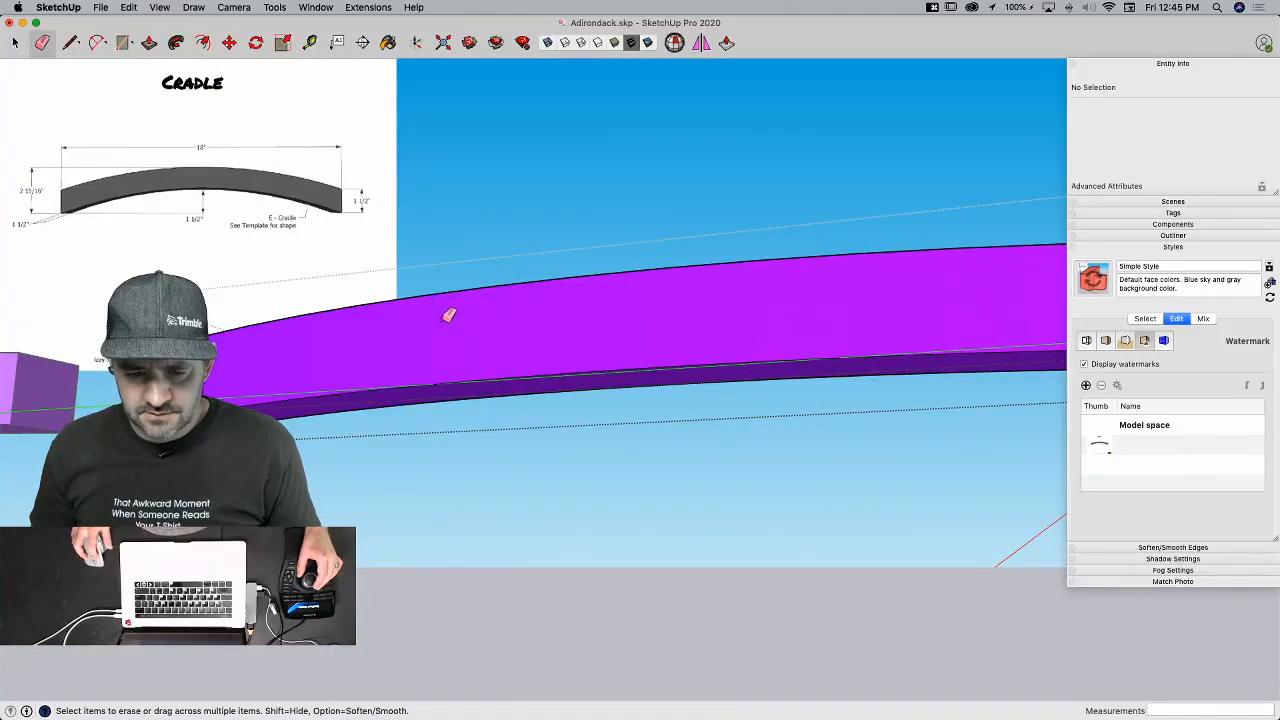
pyautogui.press('space')
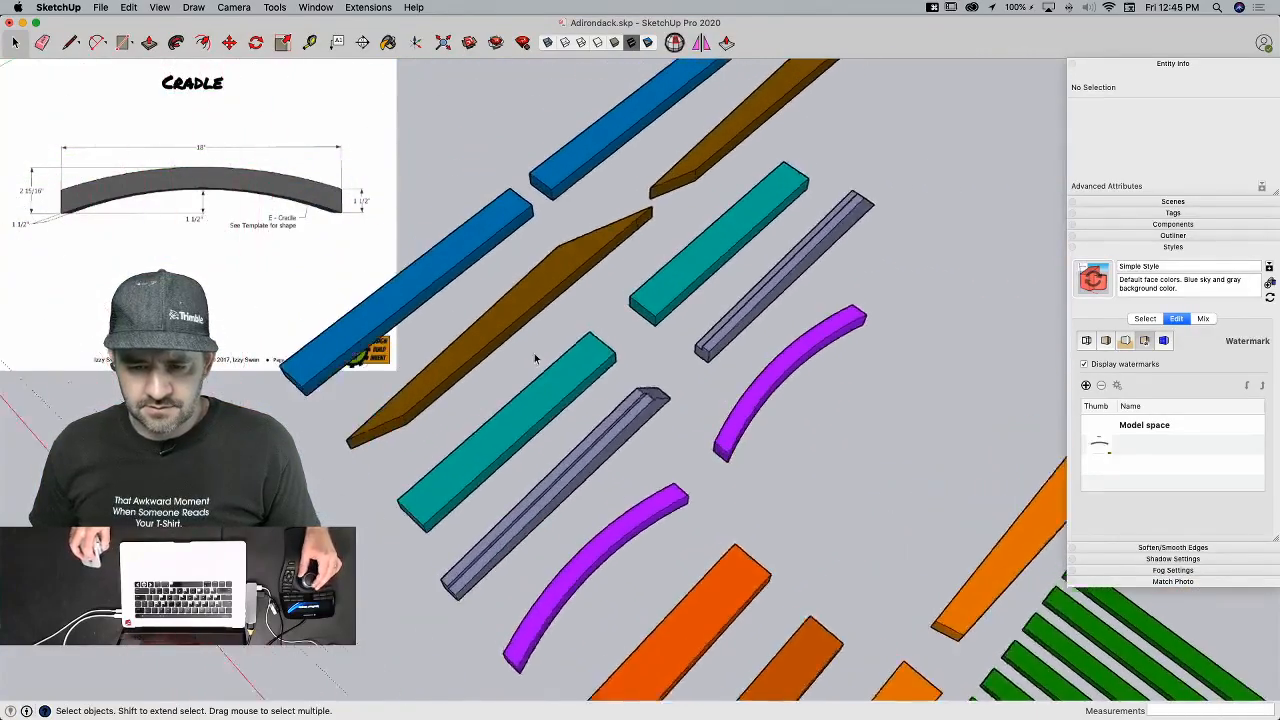
# Step: Open the brown back leg for editing and replace the reference watermark image with the Back Leg plan screenshot
pyautogui.click(535, 358)
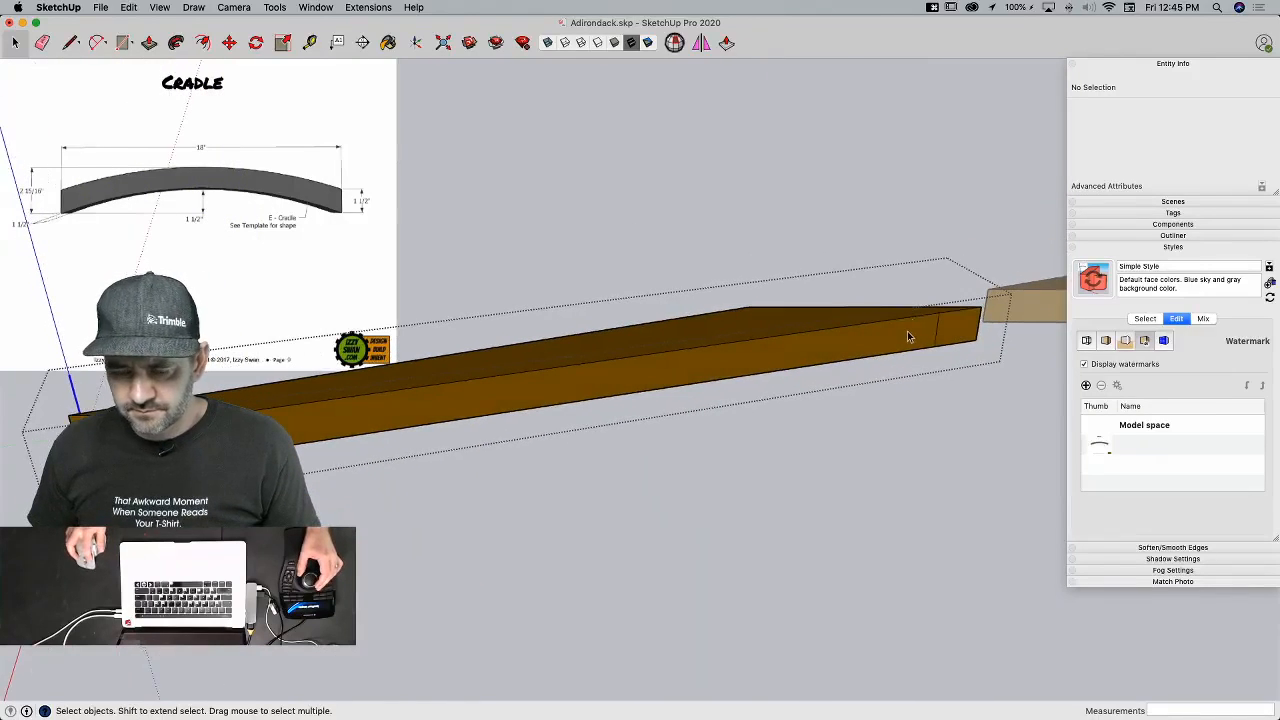
pyautogui.doubleClick(1099, 449)
pyautogui.click(702, 176)
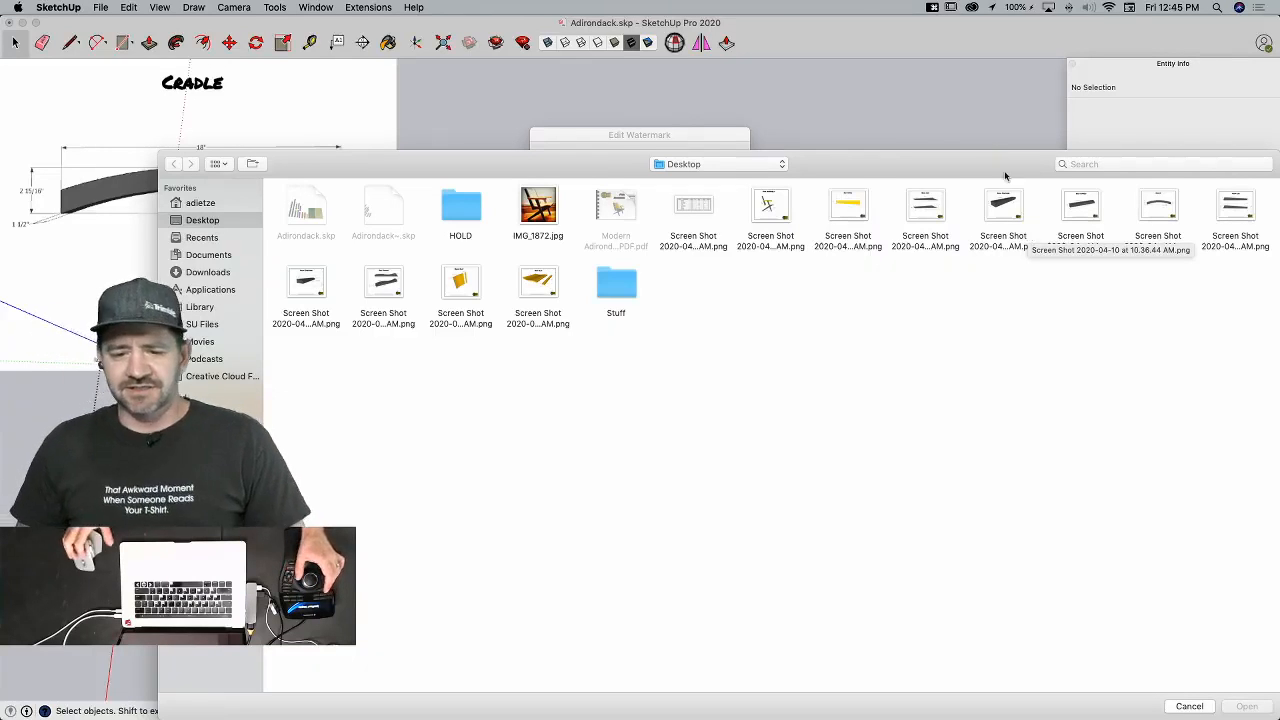
pyautogui.click(919, 211)
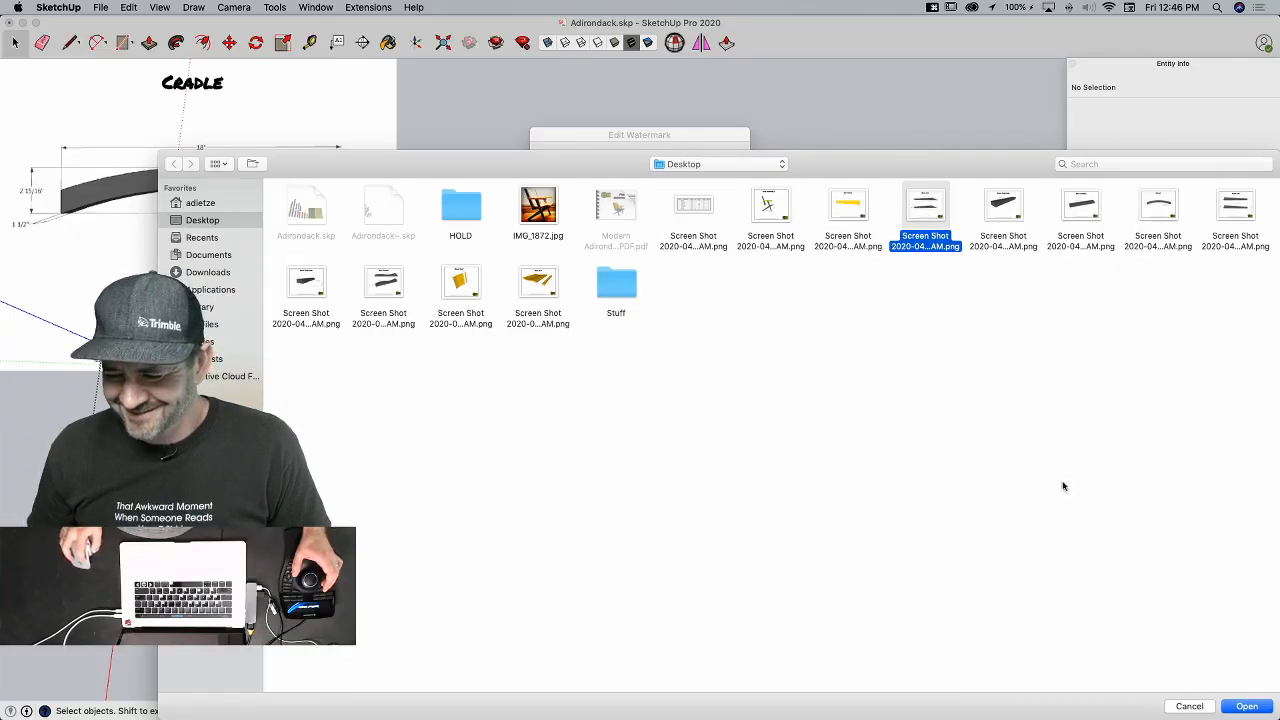
pyautogui.press('Return')
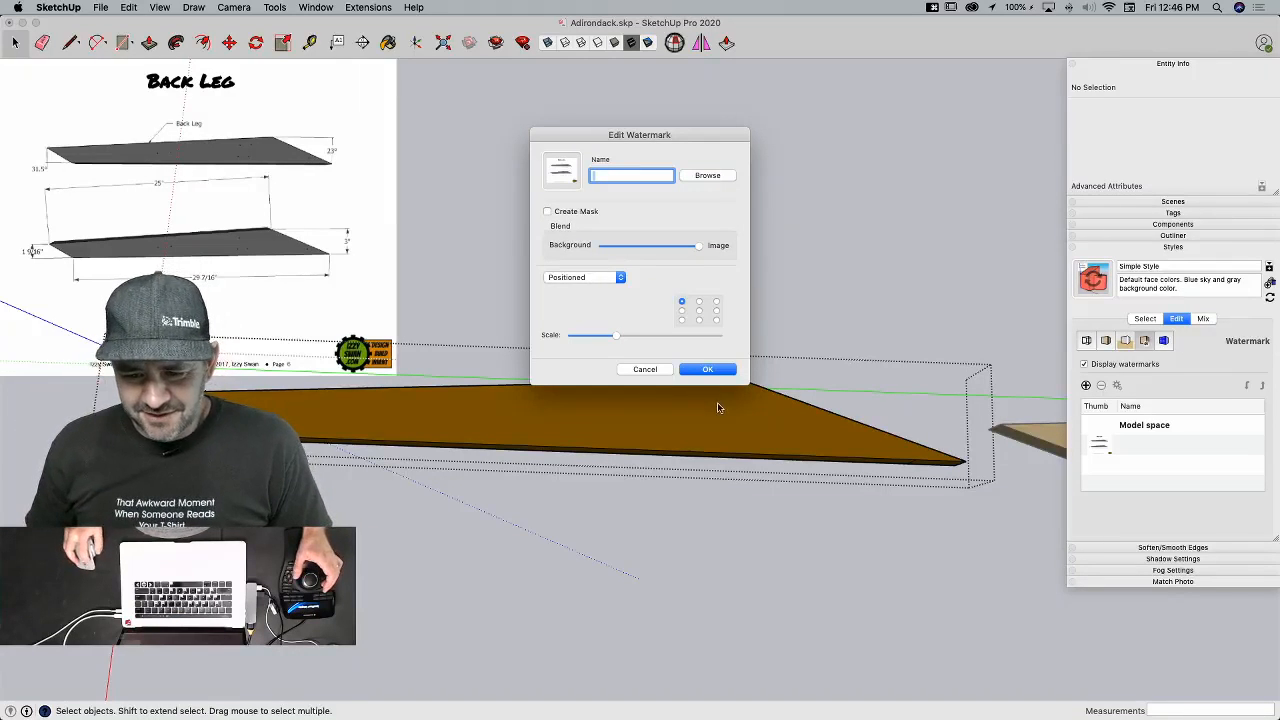
pyautogui.click(707, 369)
pyautogui.scroll(5, 850, 436)
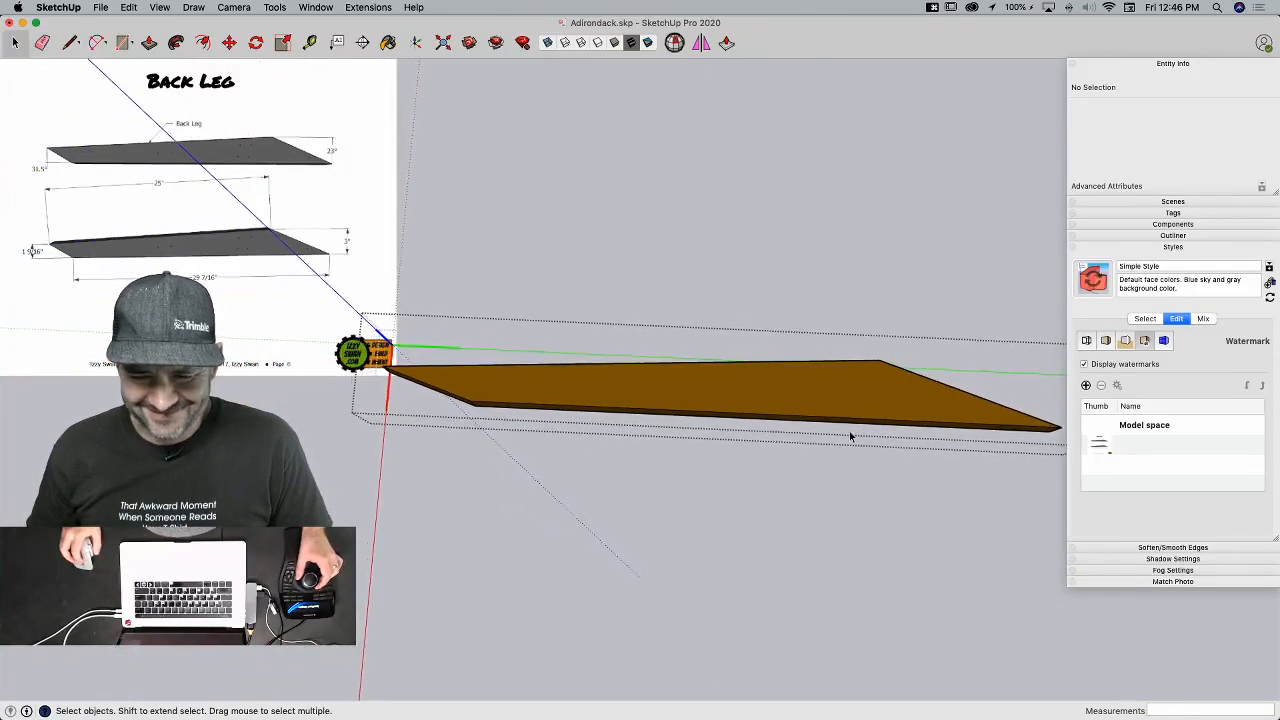
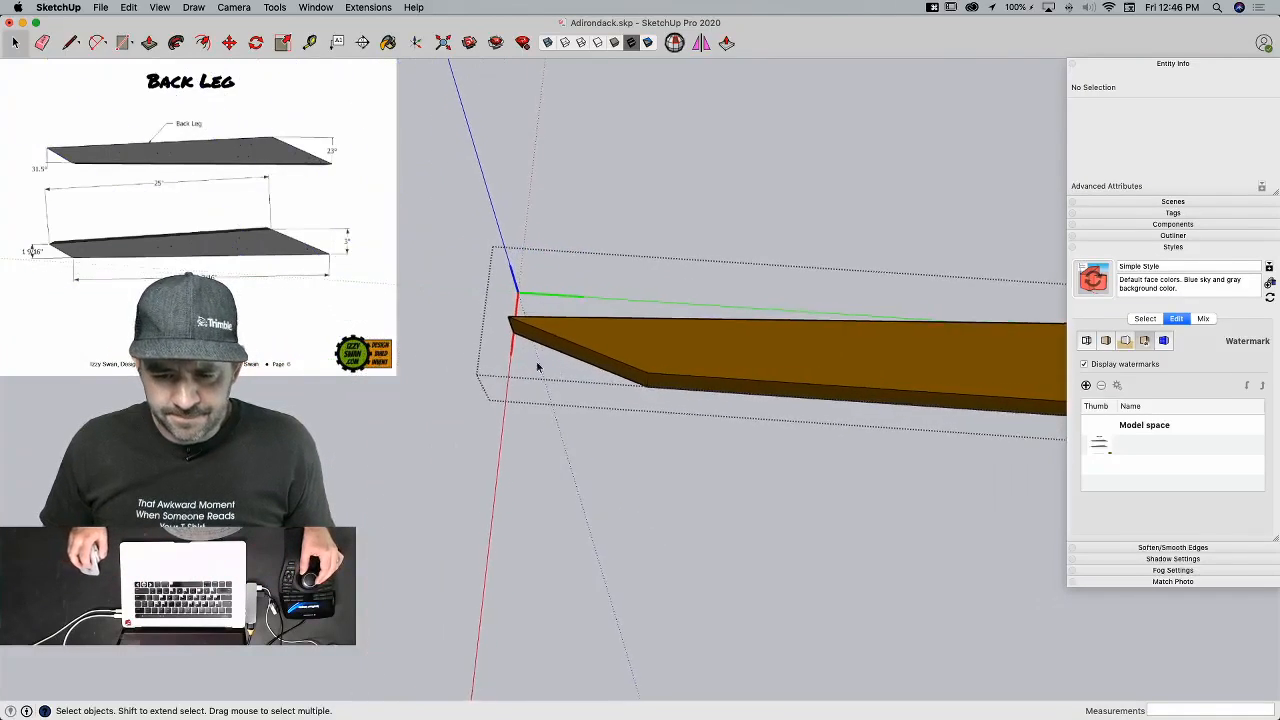
# Step: Try a 31.5-degree protractor guide at the back leg's narrow tip, measured from the red axis, and undo it
pyautogui.press('l')
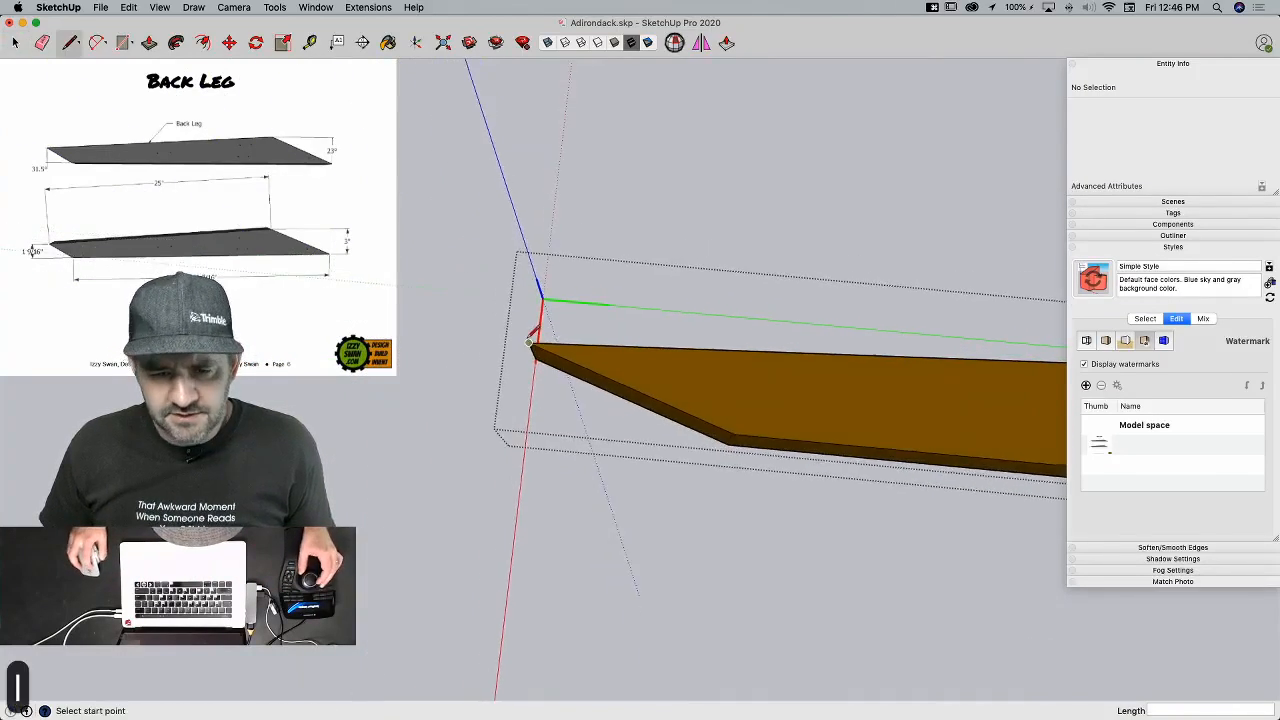
pyautogui.click(230, 6)
pyautogui.moveTo(275, 7)
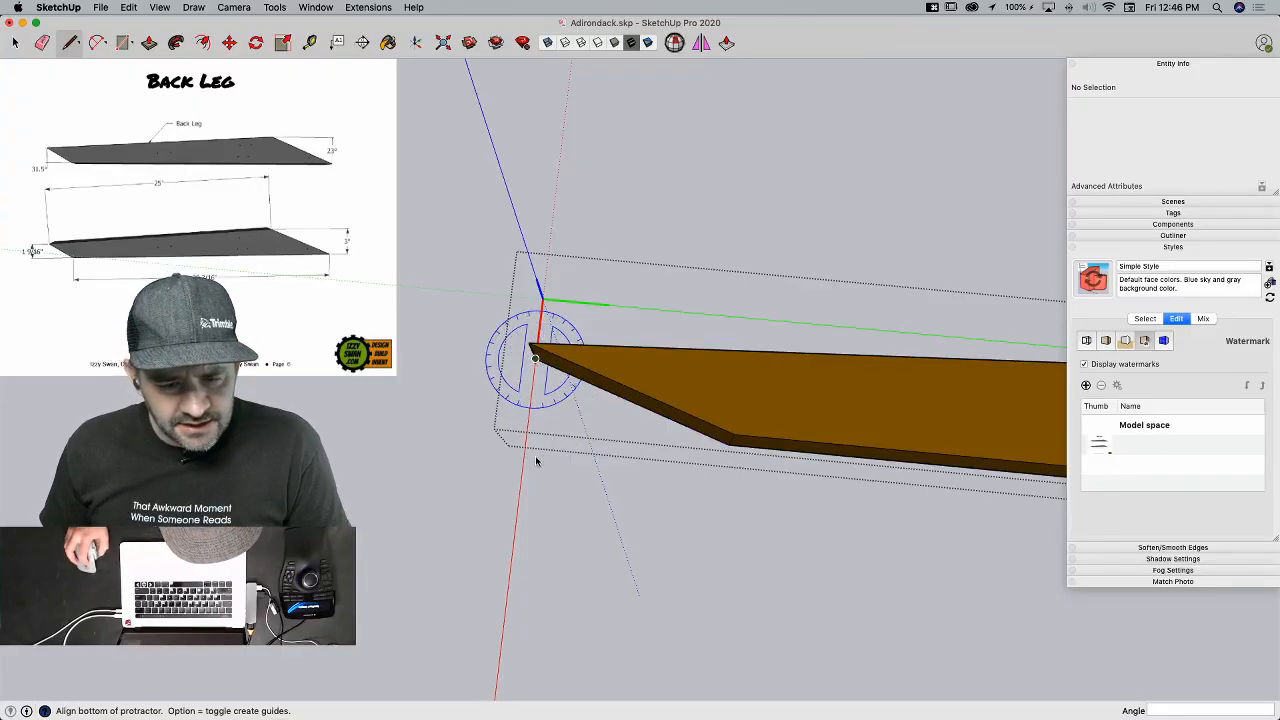
pyautogui.click(516, 500)
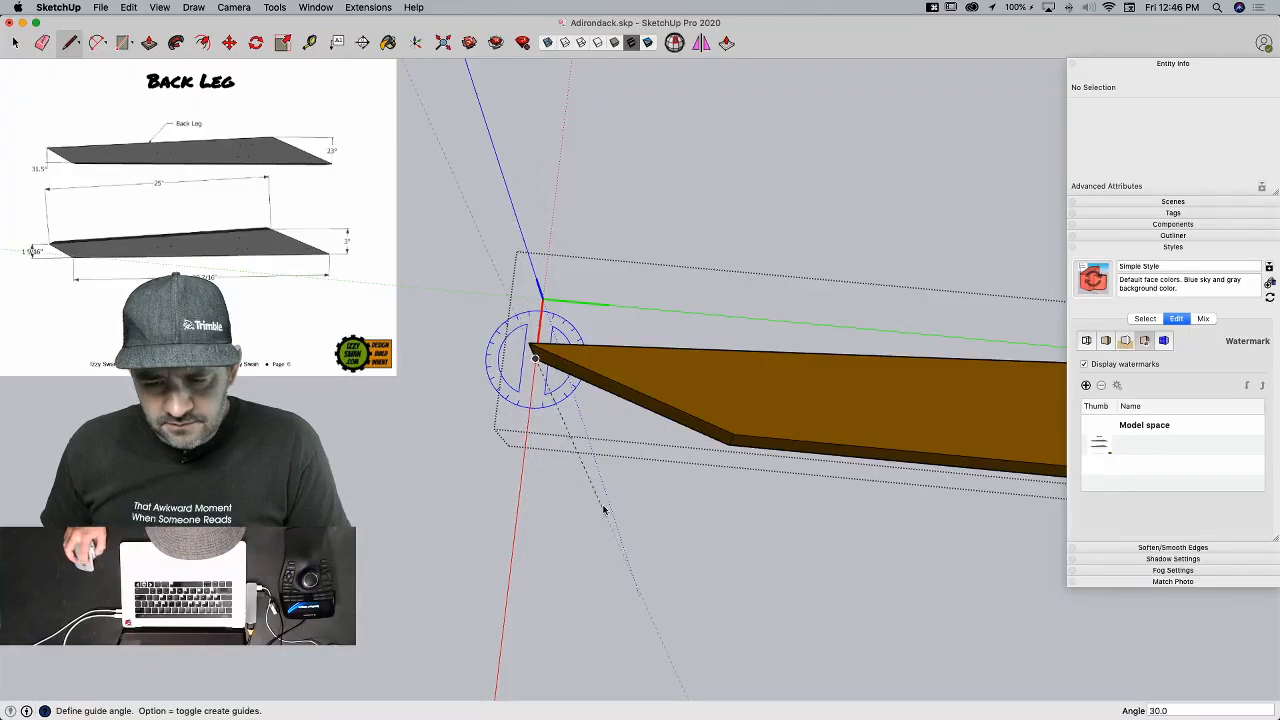
pyautogui.write('31')
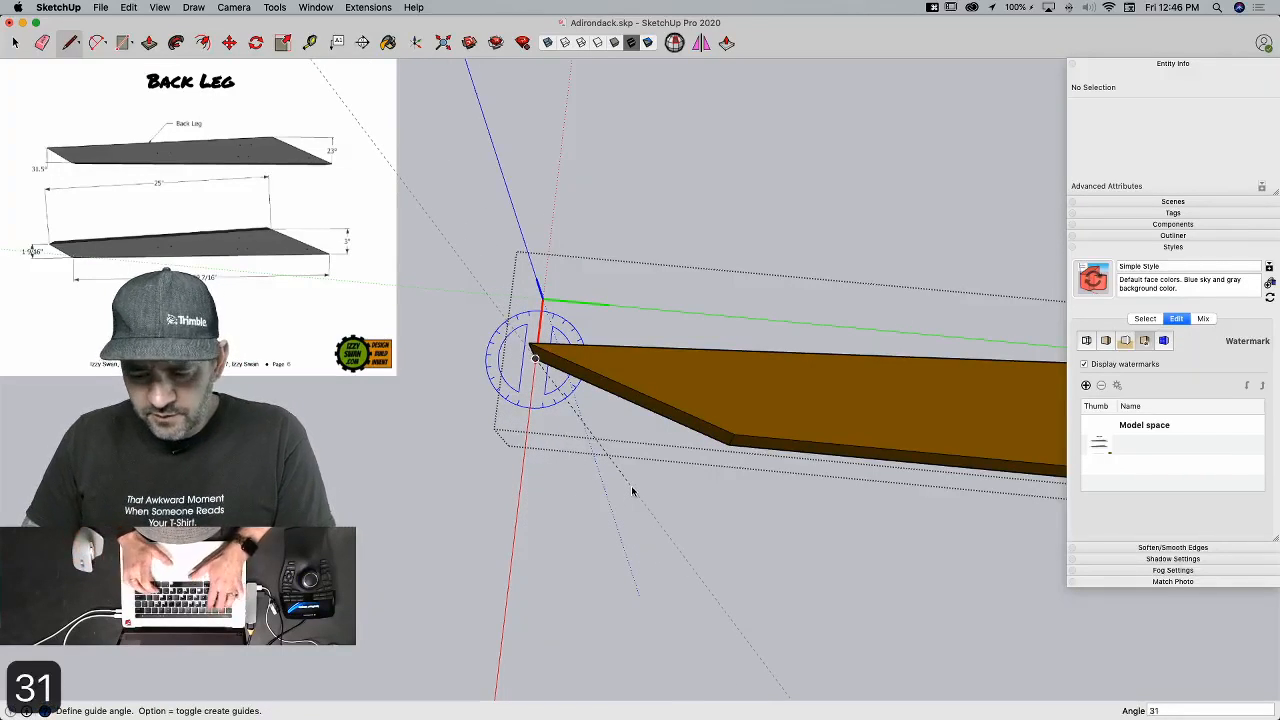
pyautogui.write('.5')
pyautogui.press('Return')
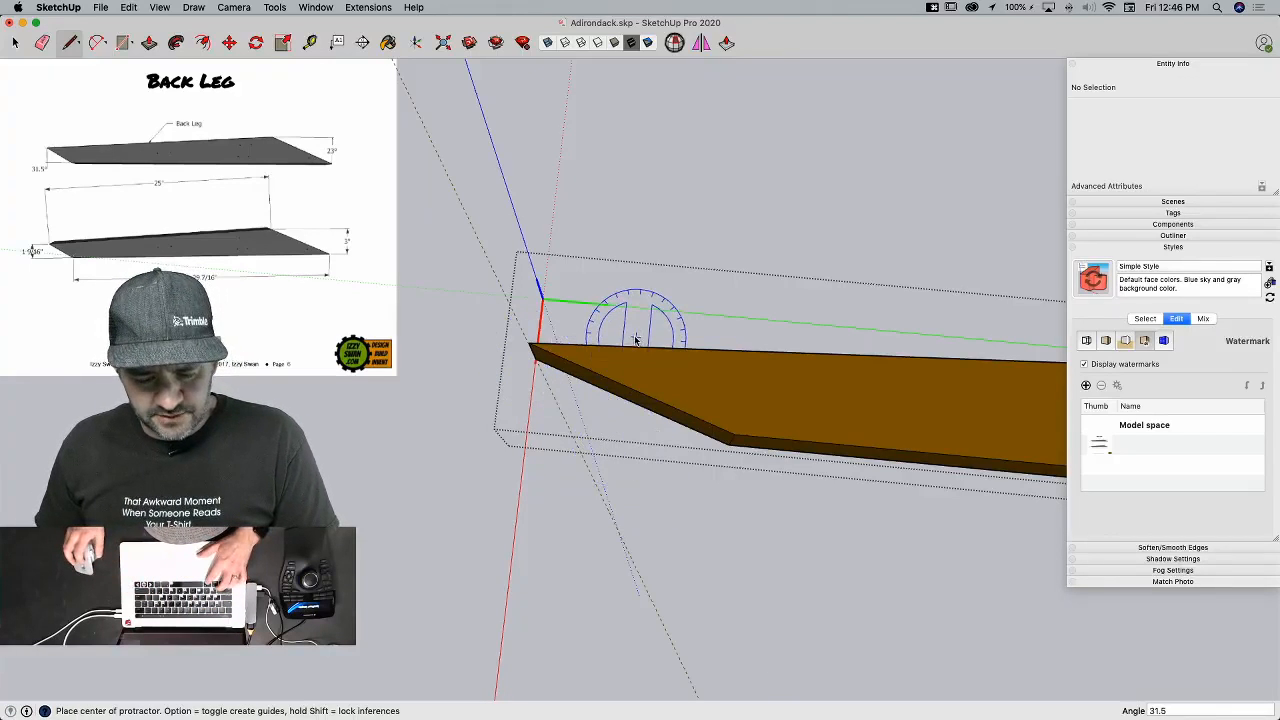
pyautogui.press('super+z')
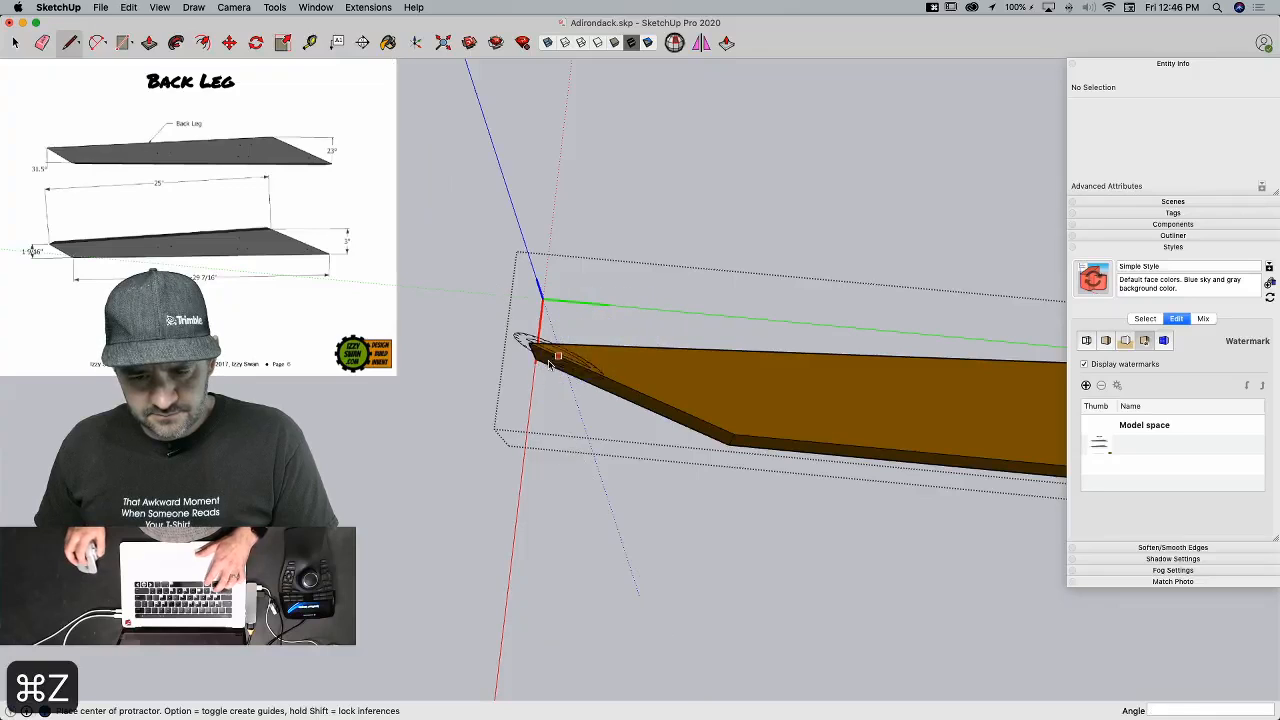
# Step: Create a 31.5-degree protractor guide through the back leg's narrow tip, measured from the leg's lengthwise direction
pyautogui.click(535, 358)
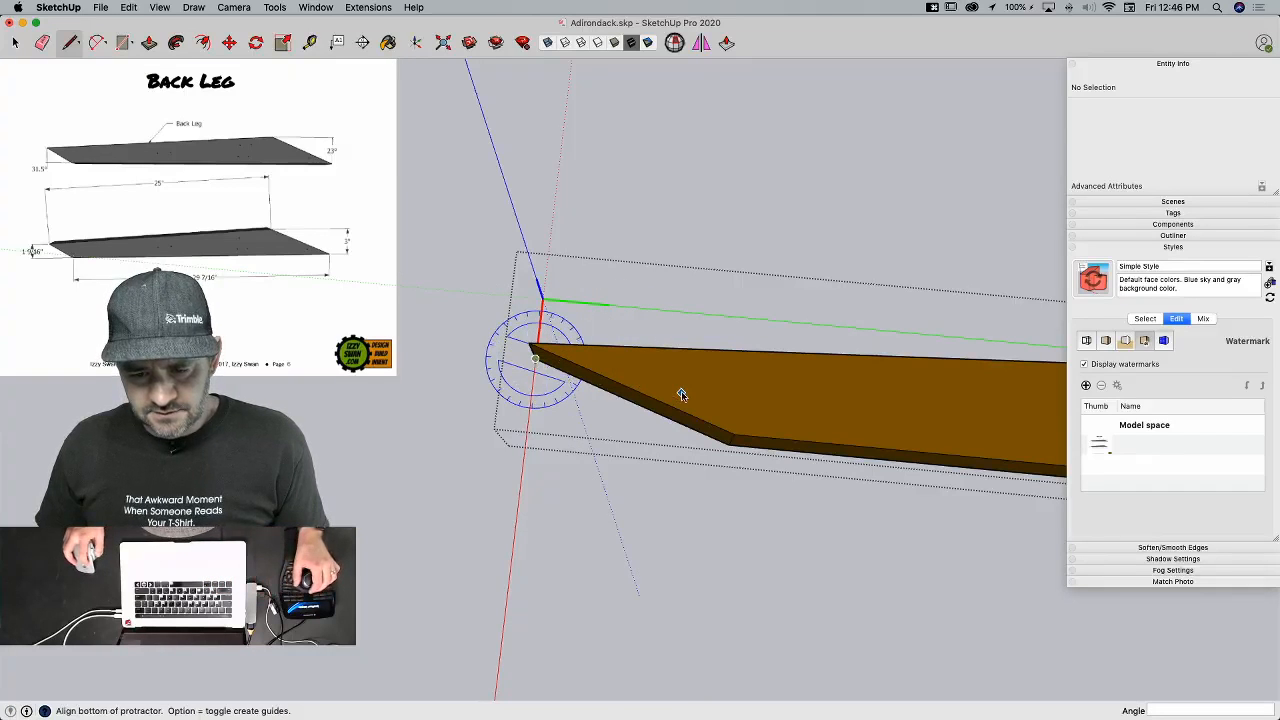
pyautogui.click(778, 386)
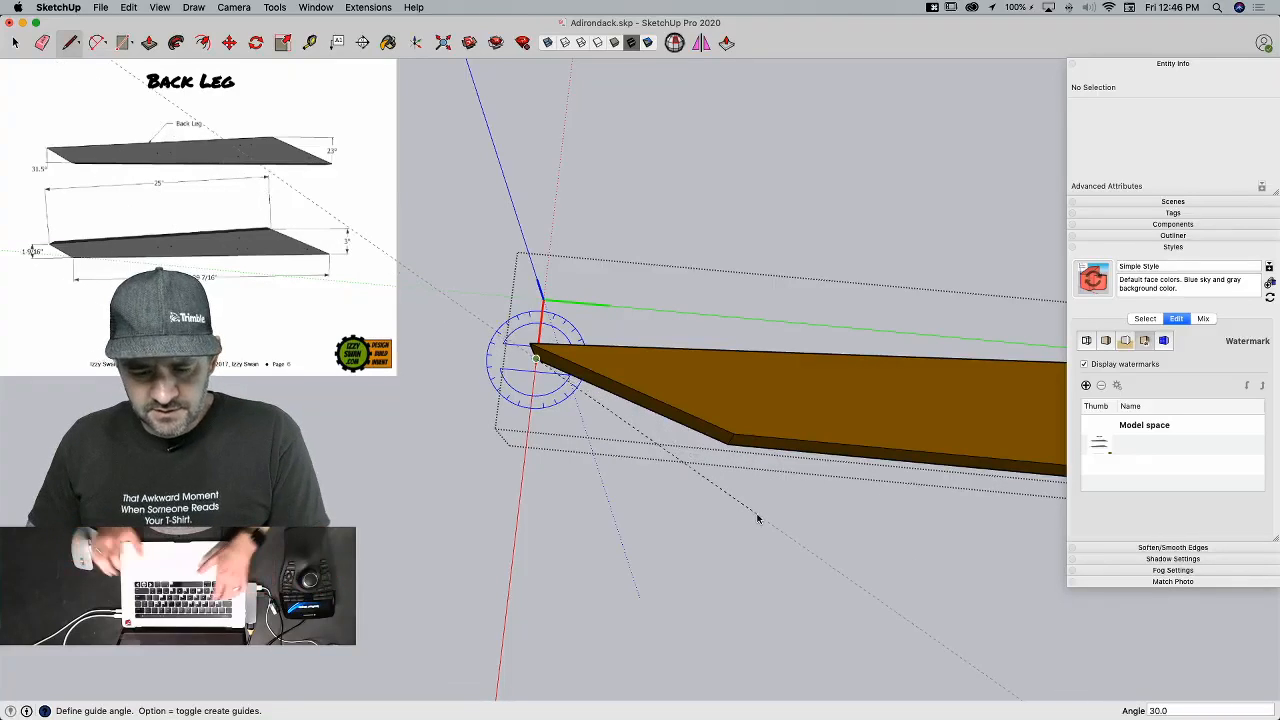
pyautogui.write('31.')
pyautogui.write('5')
pyautogui.press('Return')
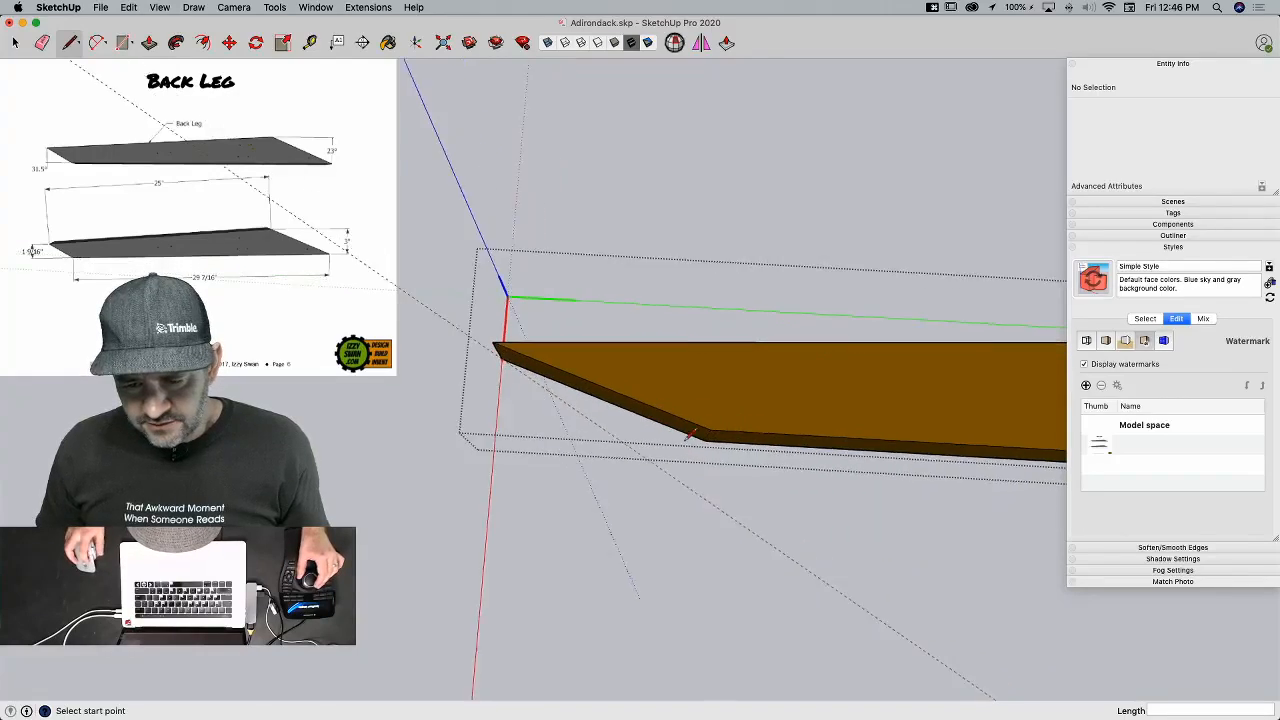
# Step: Select the back leg's long side face and switch the model display to monochrome faces, getting the Eraser ready
pyautogui.press('space')
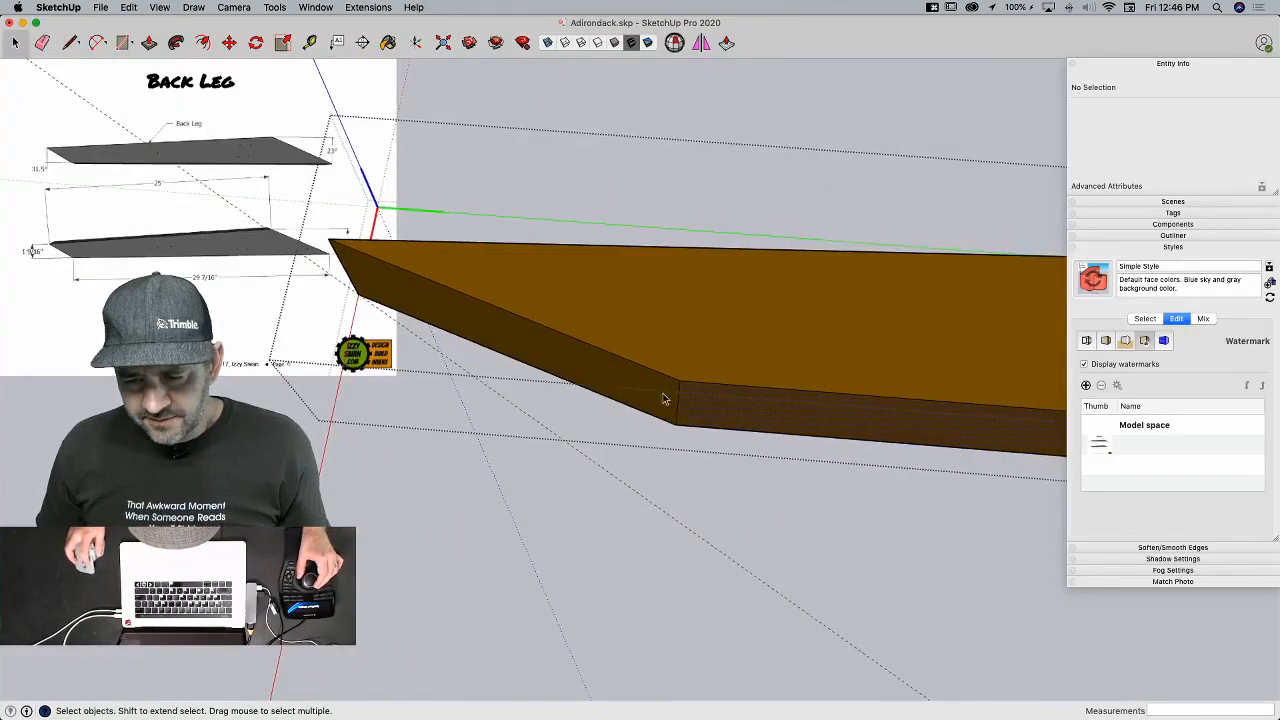
pyautogui.click(706, 383)
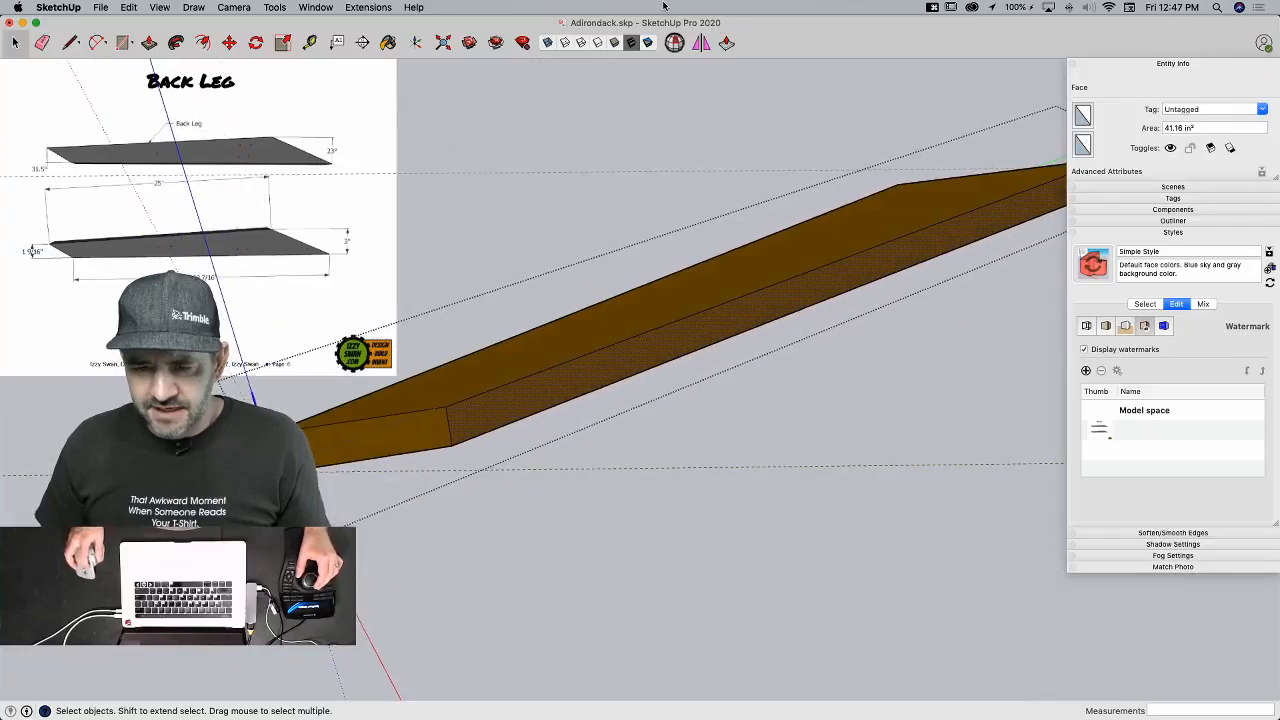
pyautogui.click(648, 43)
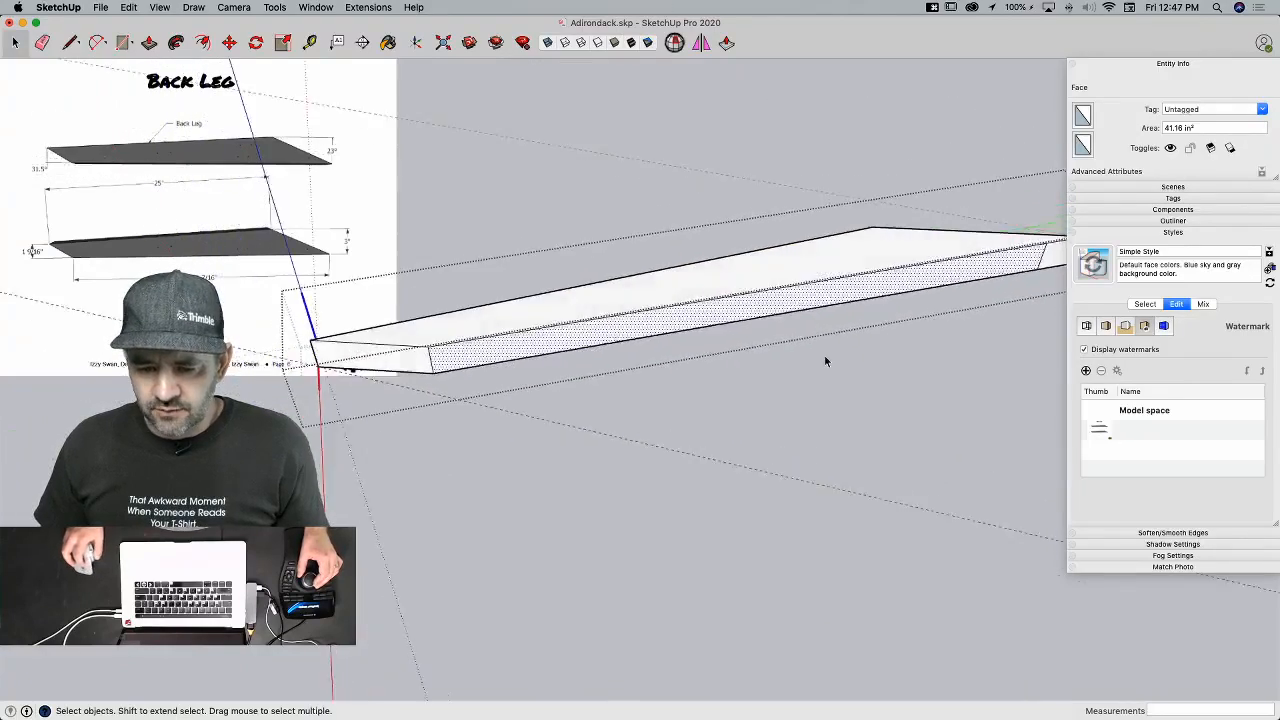
pyautogui.press('e')
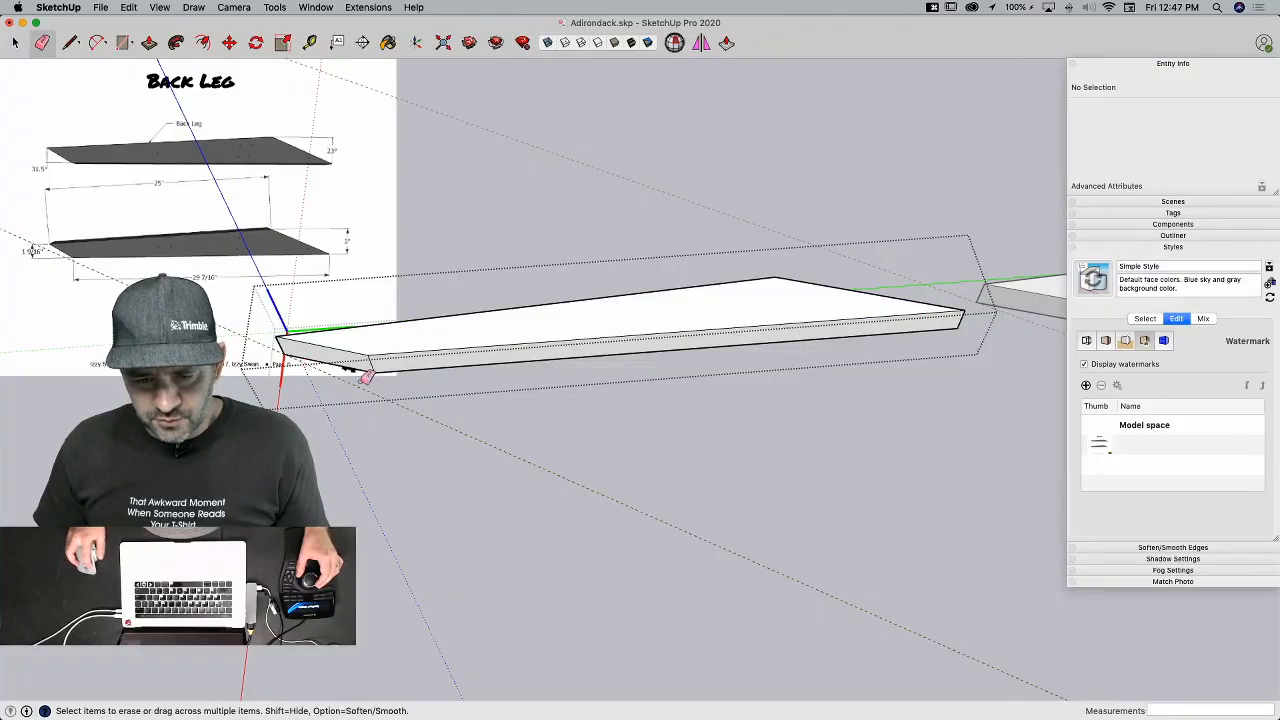
# Step: Move the back leg's long side face along its length until its lower corner meets the 31.5-degree guide, and erase that guide
pyautogui.press('space')
pyautogui.click(507, 368)
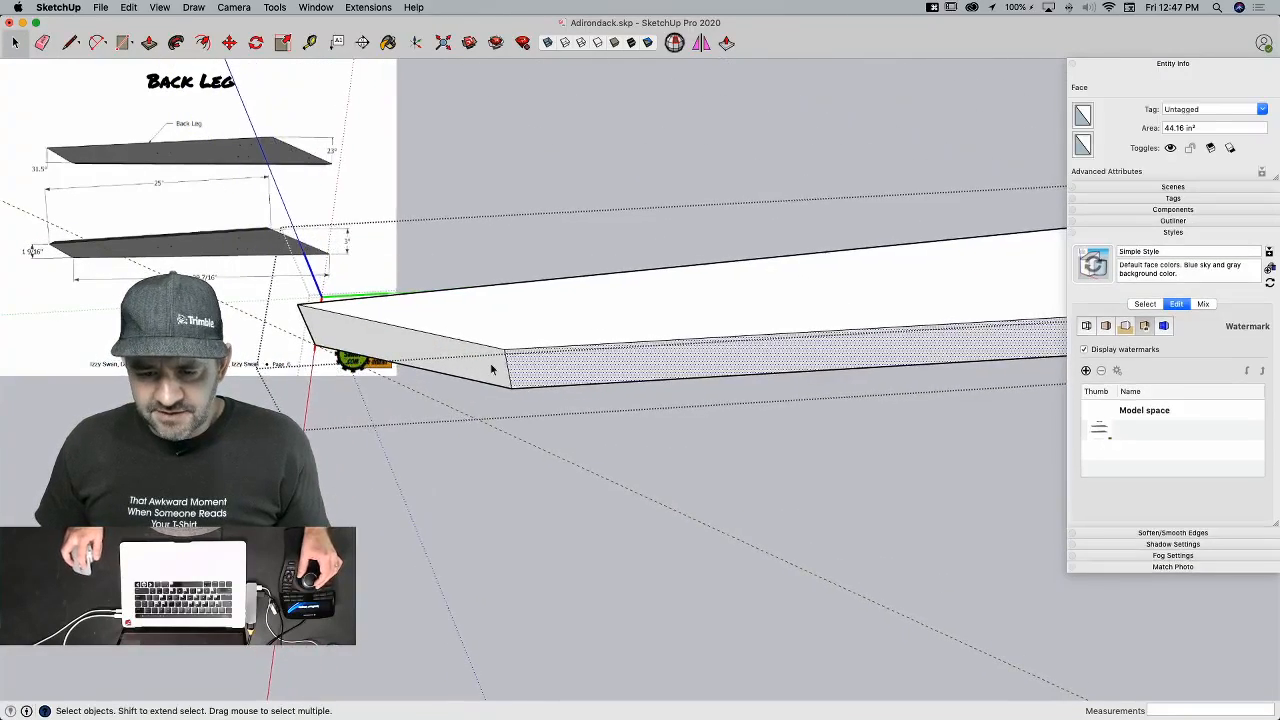
pyautogui.press('l')
pyautogui.click(561, 392)
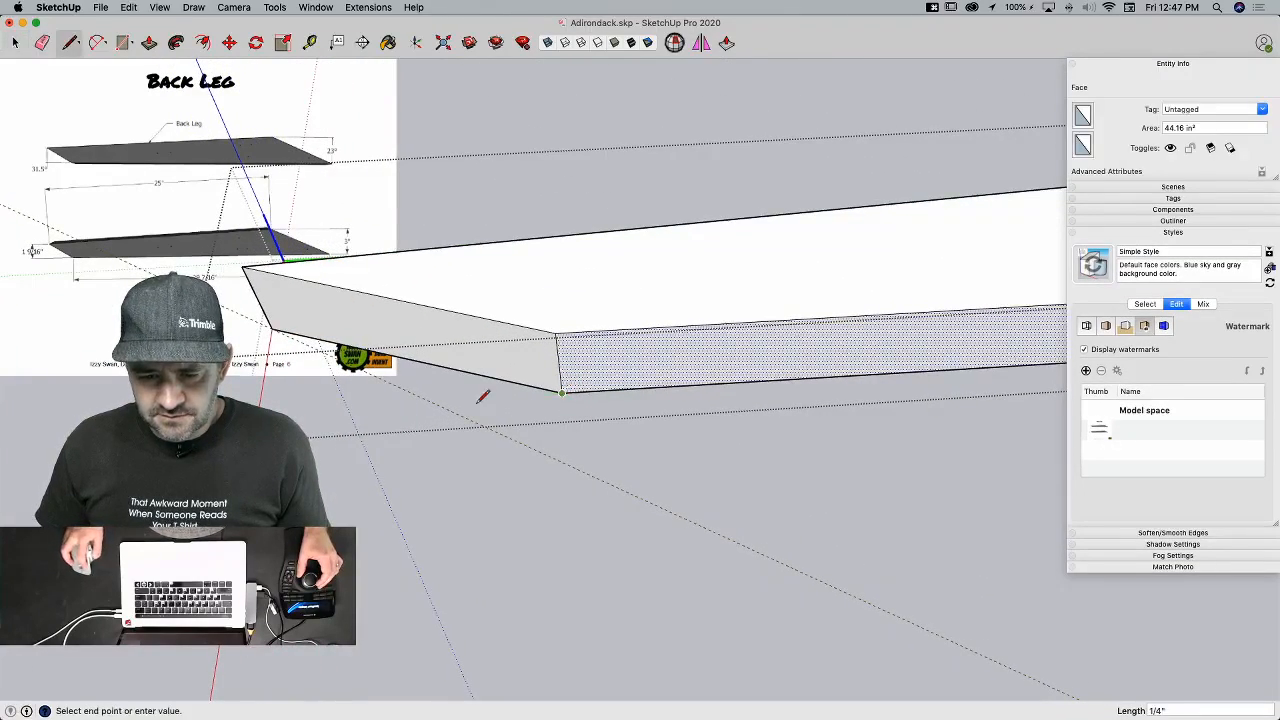
pyautogui.press('space')
pyautogui.press('m')
pyautogui.moveTo(555, 394); pyautogui.dragTo(437, 406)
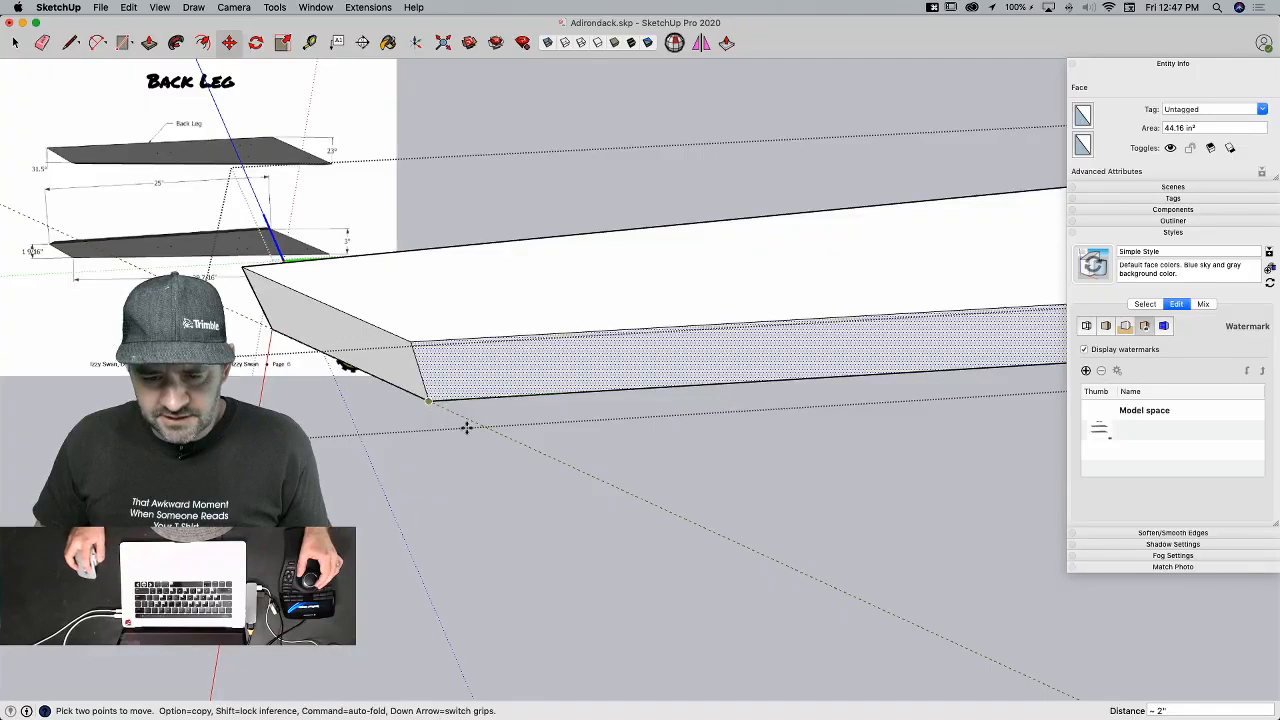
pyautogui.press('e')
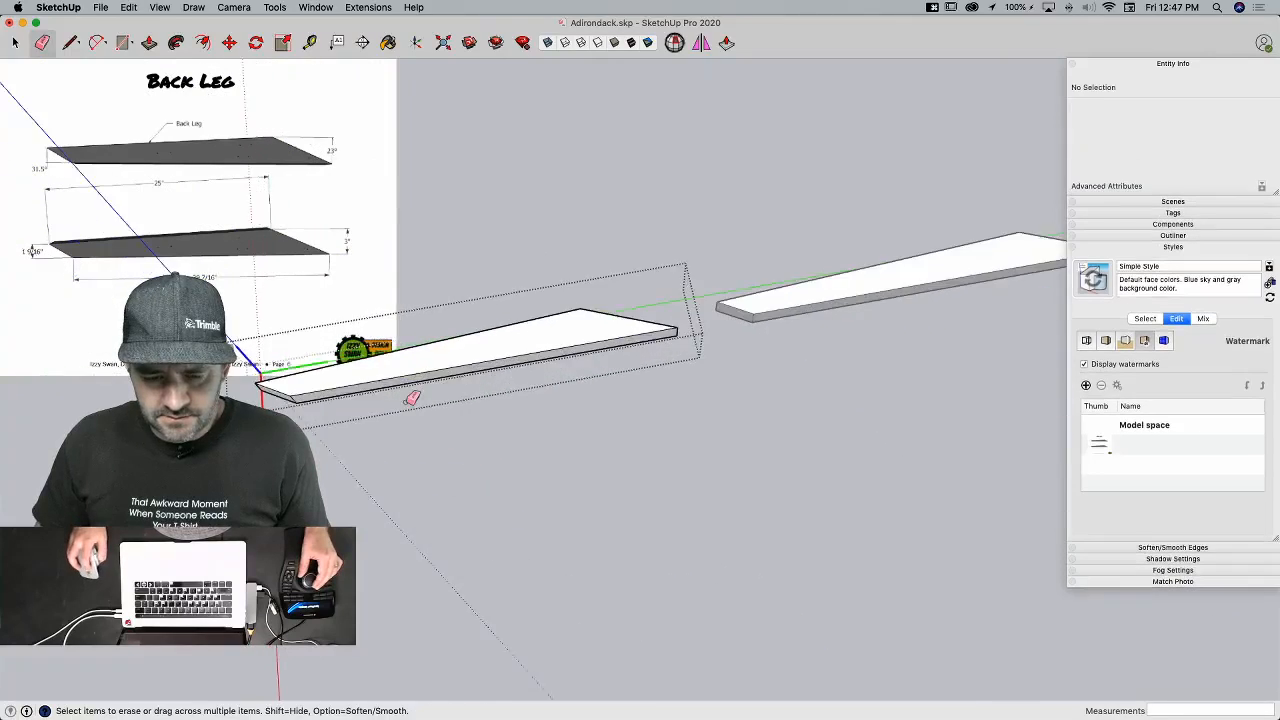
# Step: Measure the back leg's long and short lengthwise edges from endpoint to endpoint with the Line tool, without drawing anything
pyautogui.press('l')
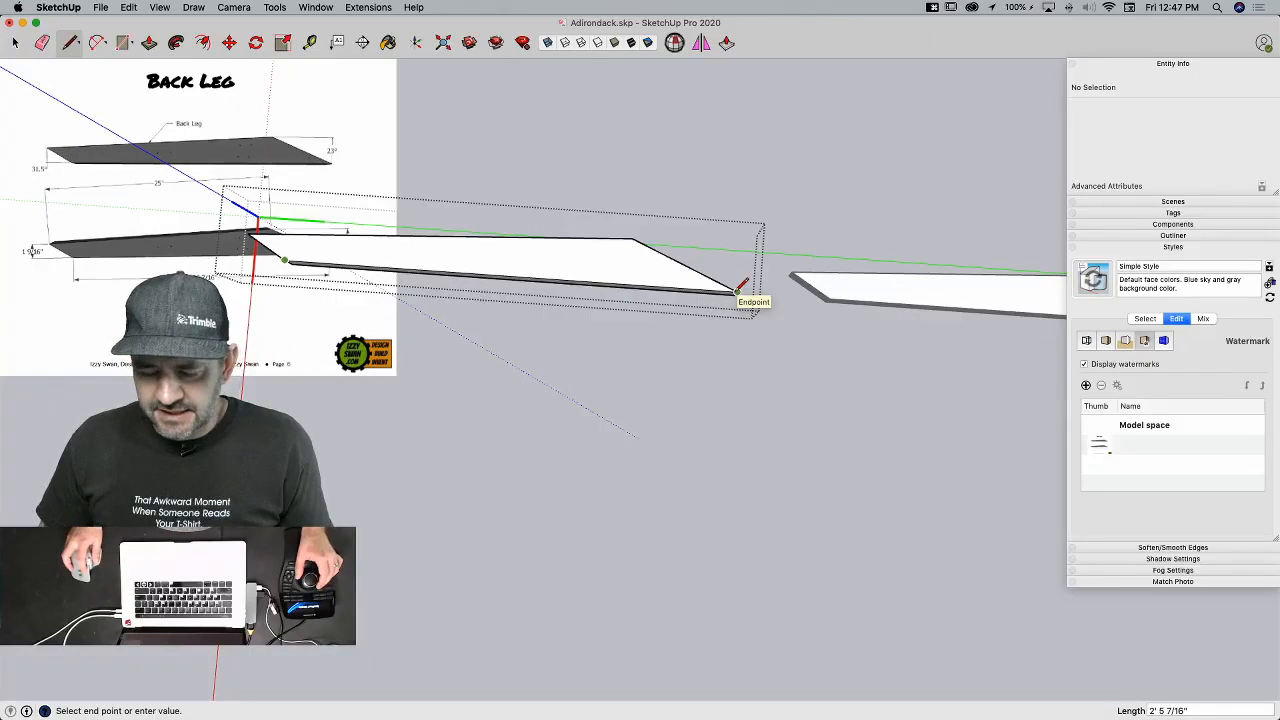
pyautogui.press('Escape')
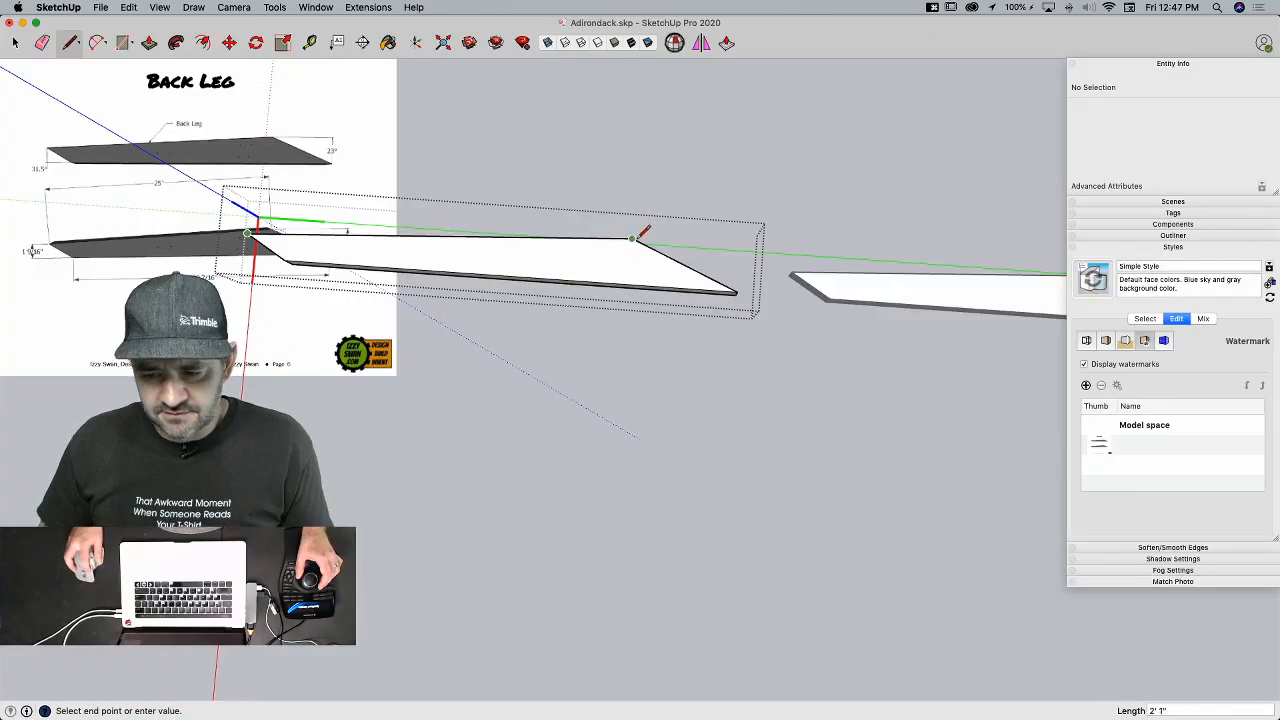
pyautogui.press('space')
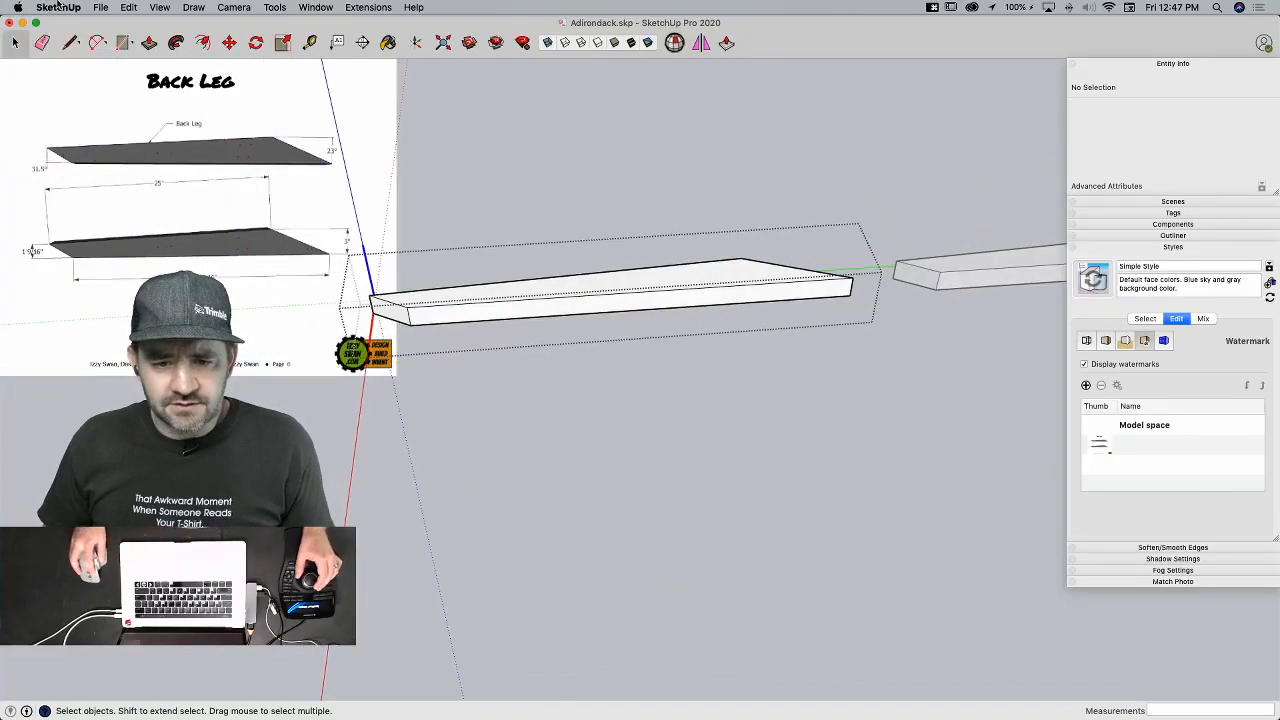
# Step: Measure the cut angle at the back leg's narrow tip with the Protractor, relative to its lengthwise direction
pyautogui.click(313, 7)
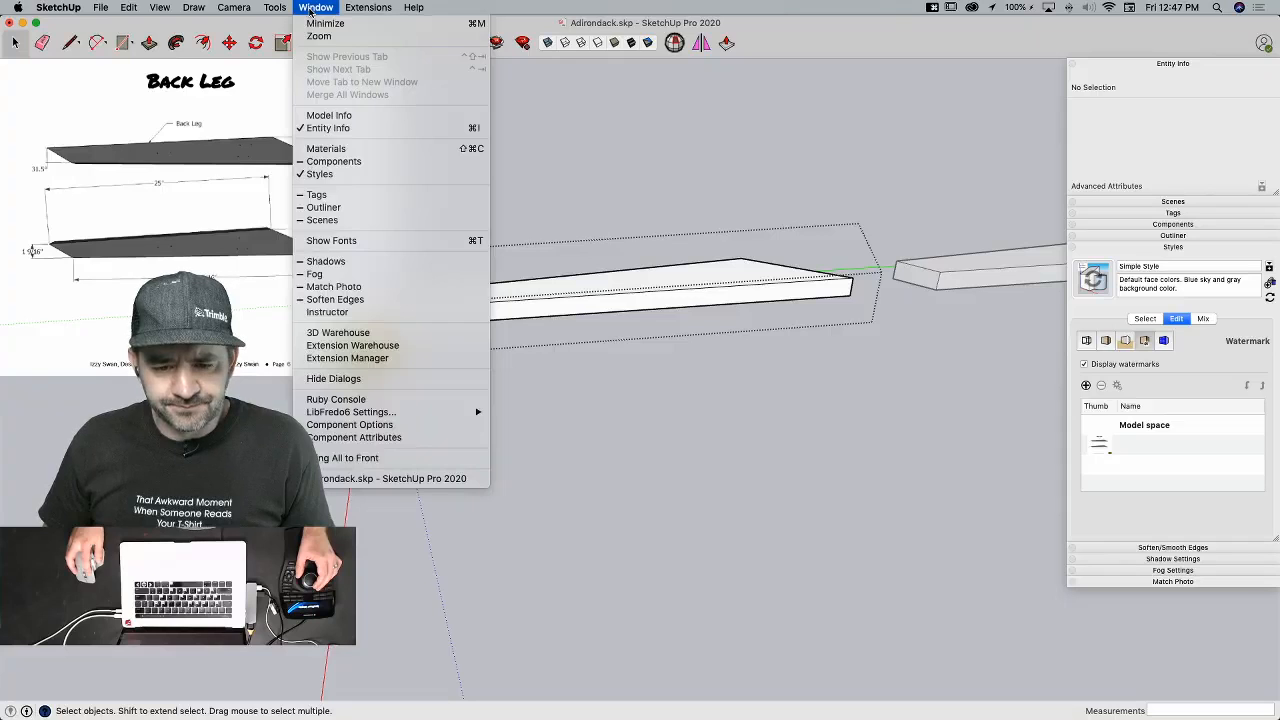
pyautogui.moveTo(275, 8)
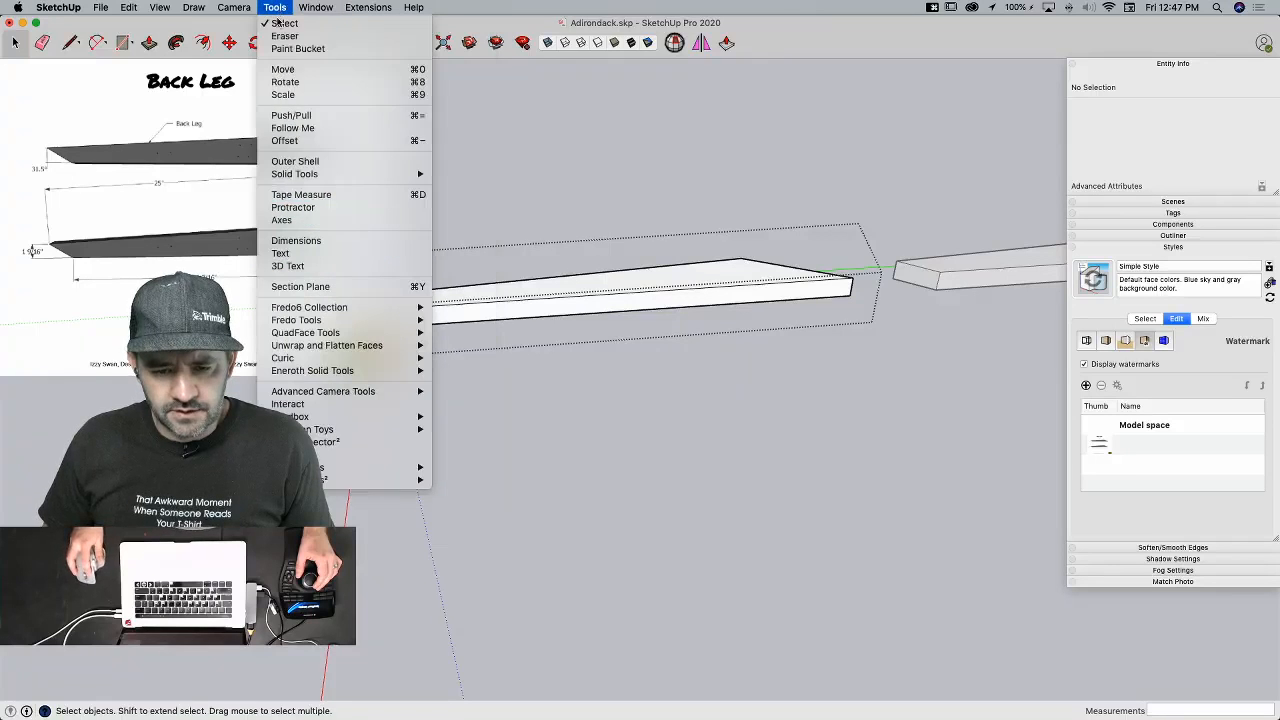
pyautogui.click(293, 207)
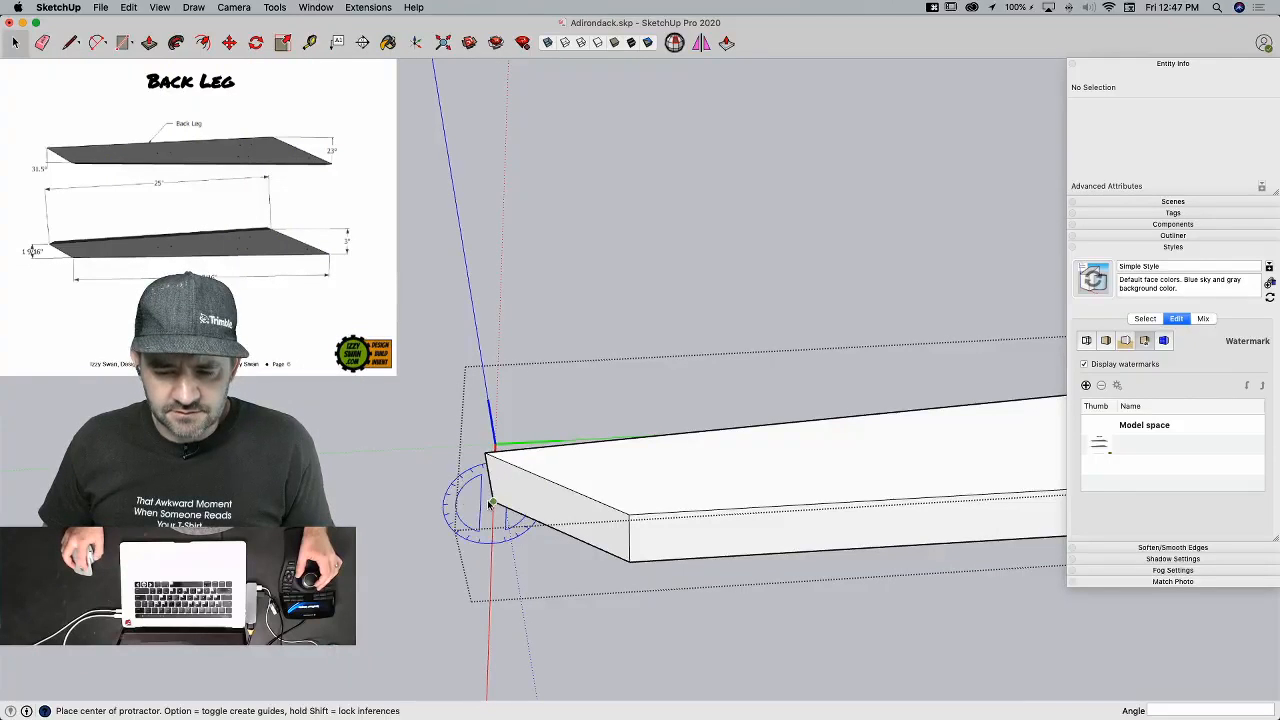
pyautogui.click(490, 503)
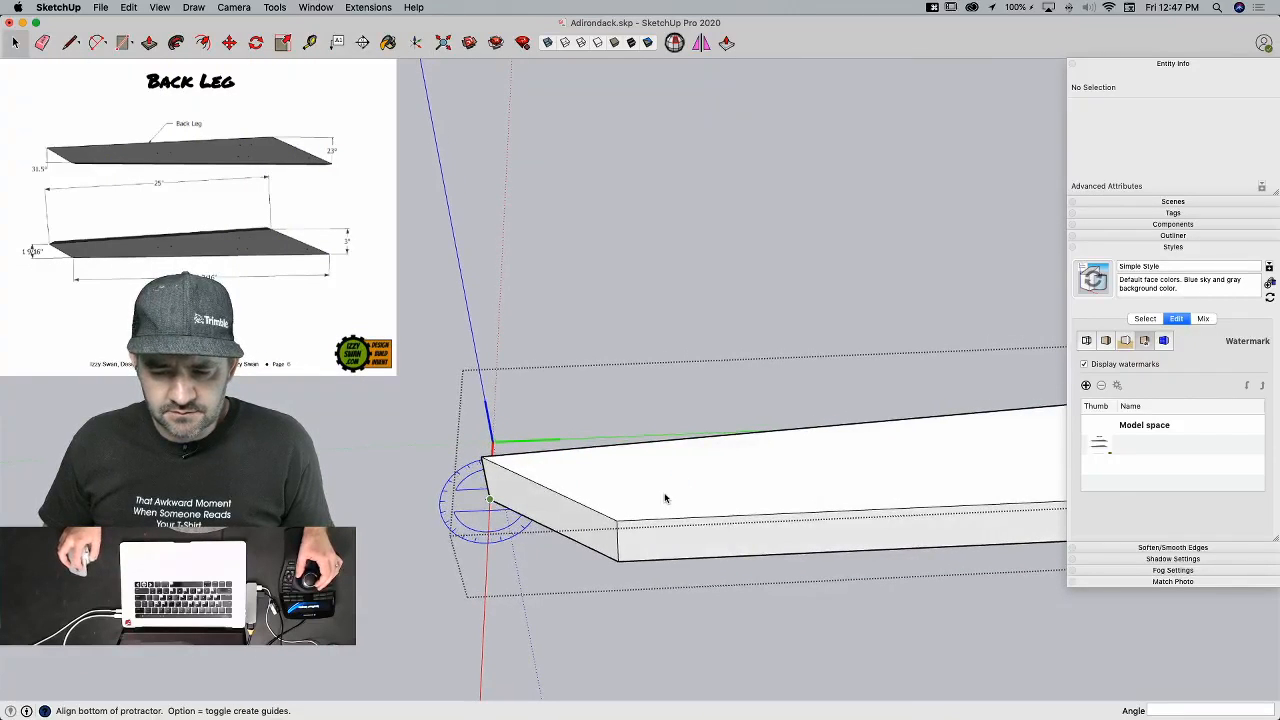
pyautogui.press('Escape')
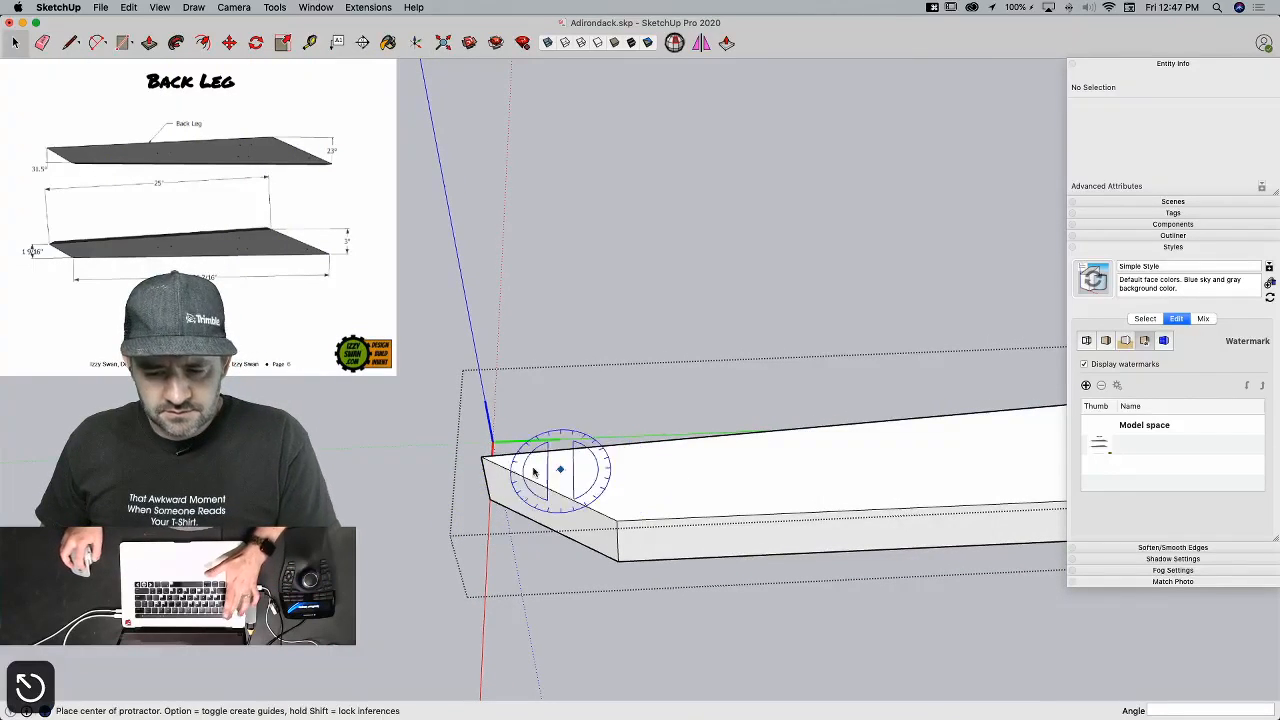
pyautogui.click(480, 457)
pyautogui.click(673, 461)
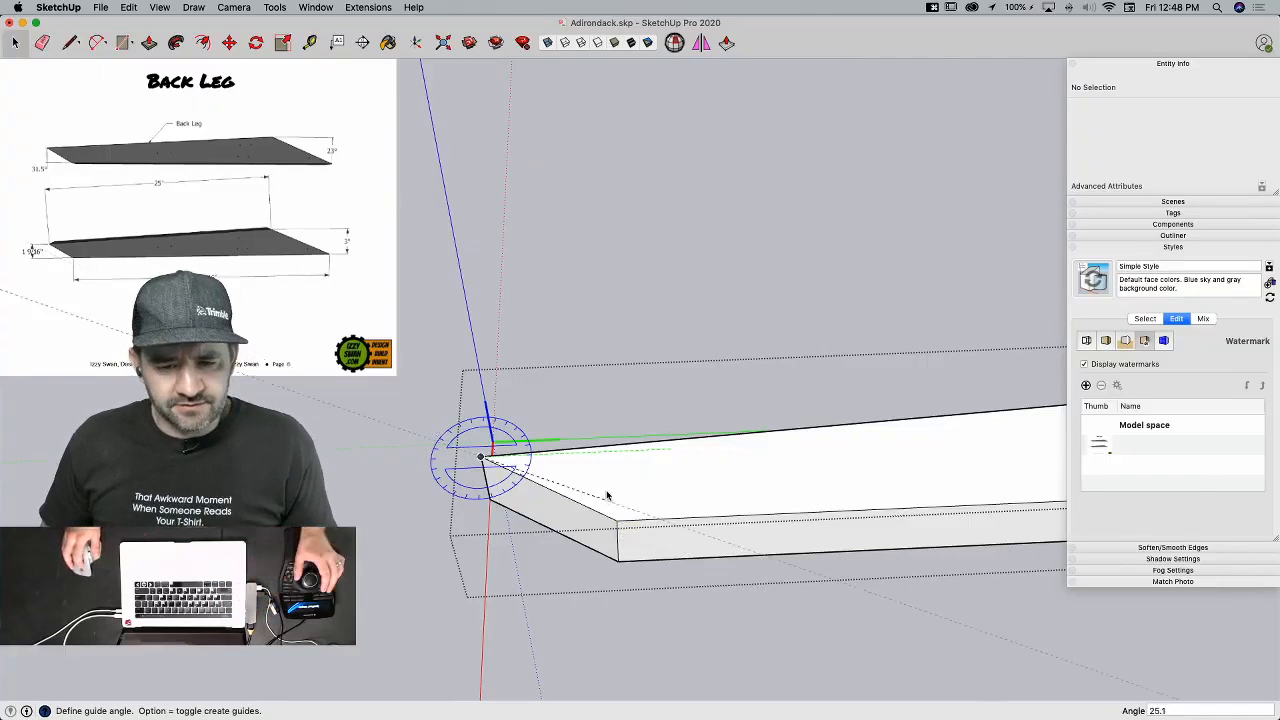
pyautogui.press('e')
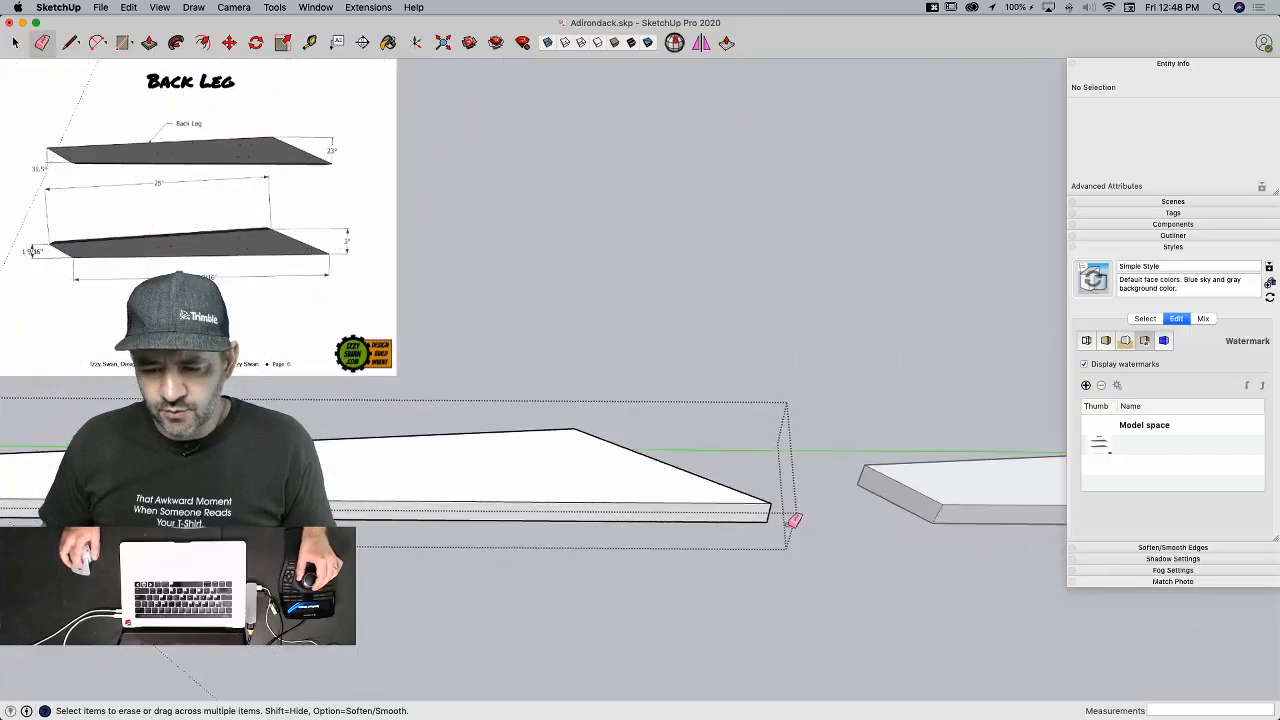
# Step: Measure the slanted cut's angle at the back leg's wide end with the Protractor, starting from its long edge
pyautogui.click(275, 7)
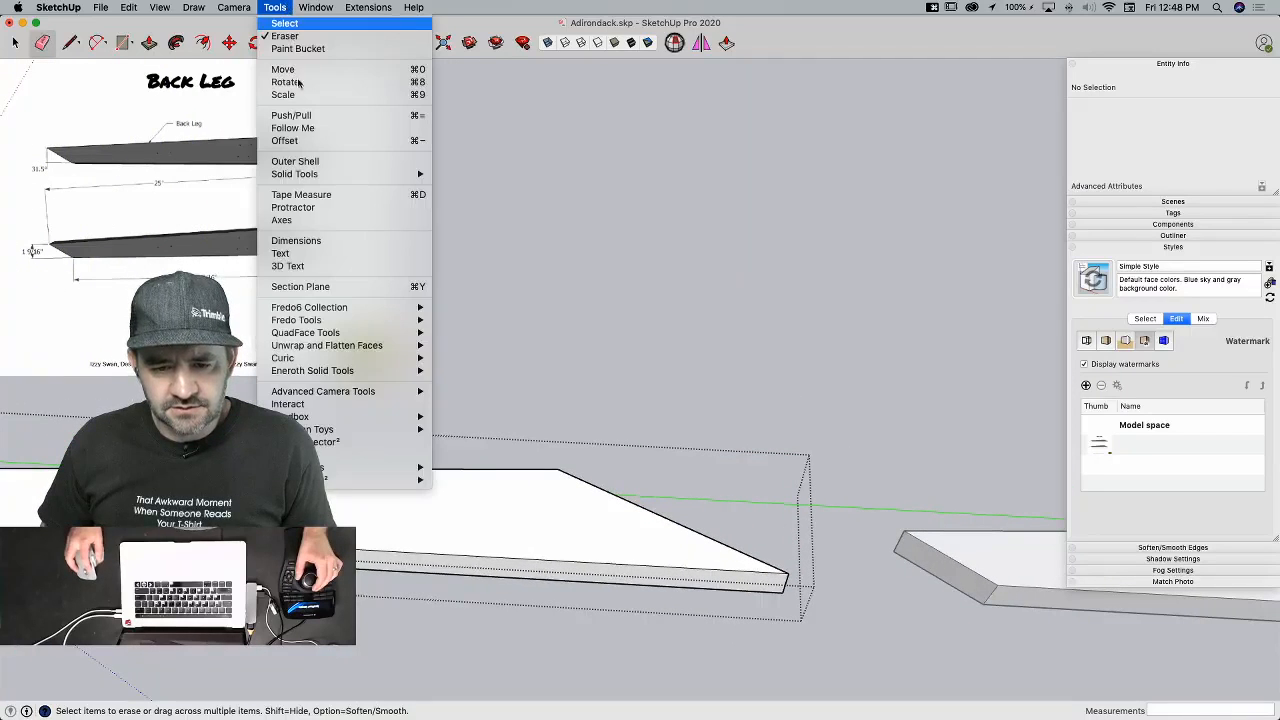
pyautogui.click(293, 207)
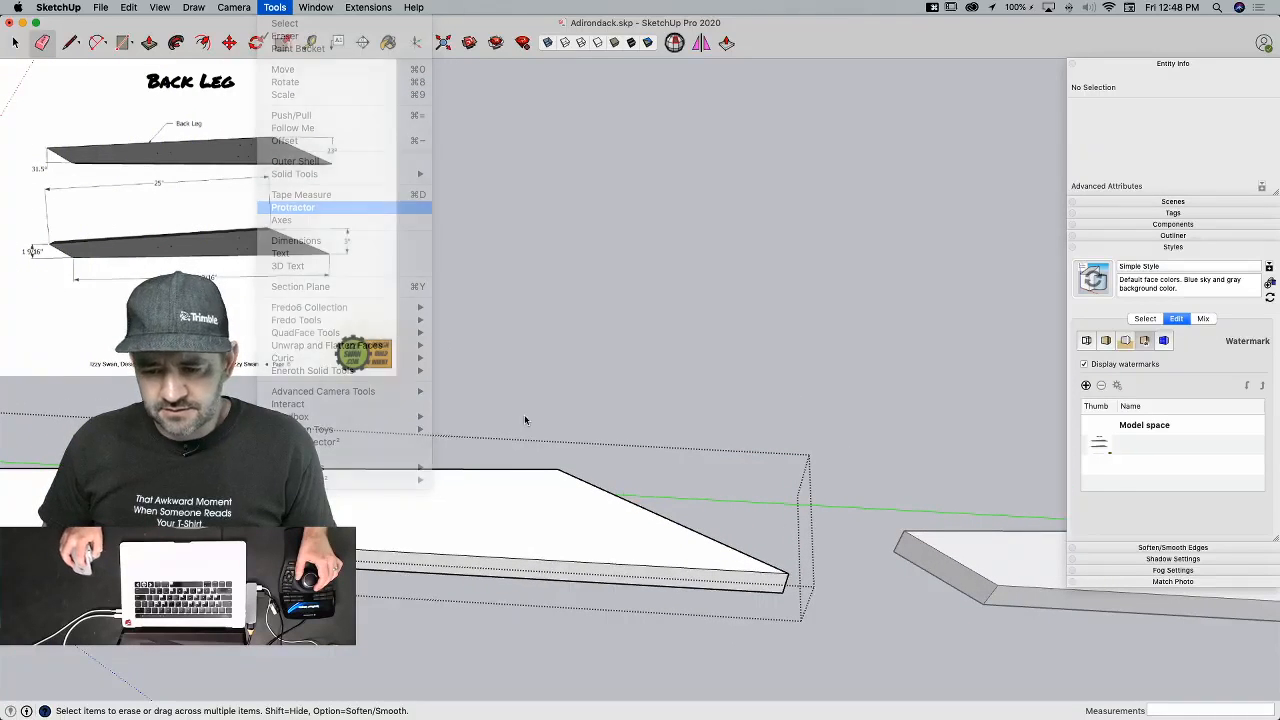
pyautogui.click(788, 577)
pyautogui.click(659, 567)
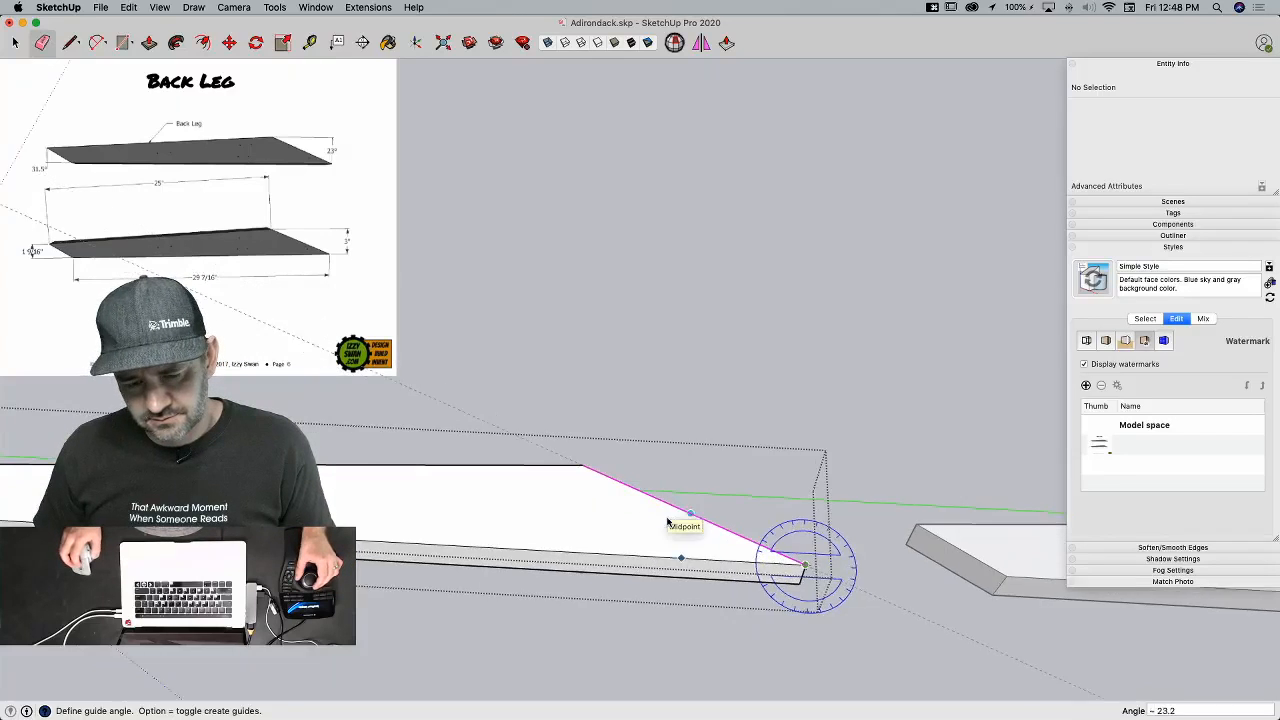
# Step: Check the distance between the back leg's narrow tip and its far pointed corner with the Line tool, and cancel the line
pyautogui.press('l')
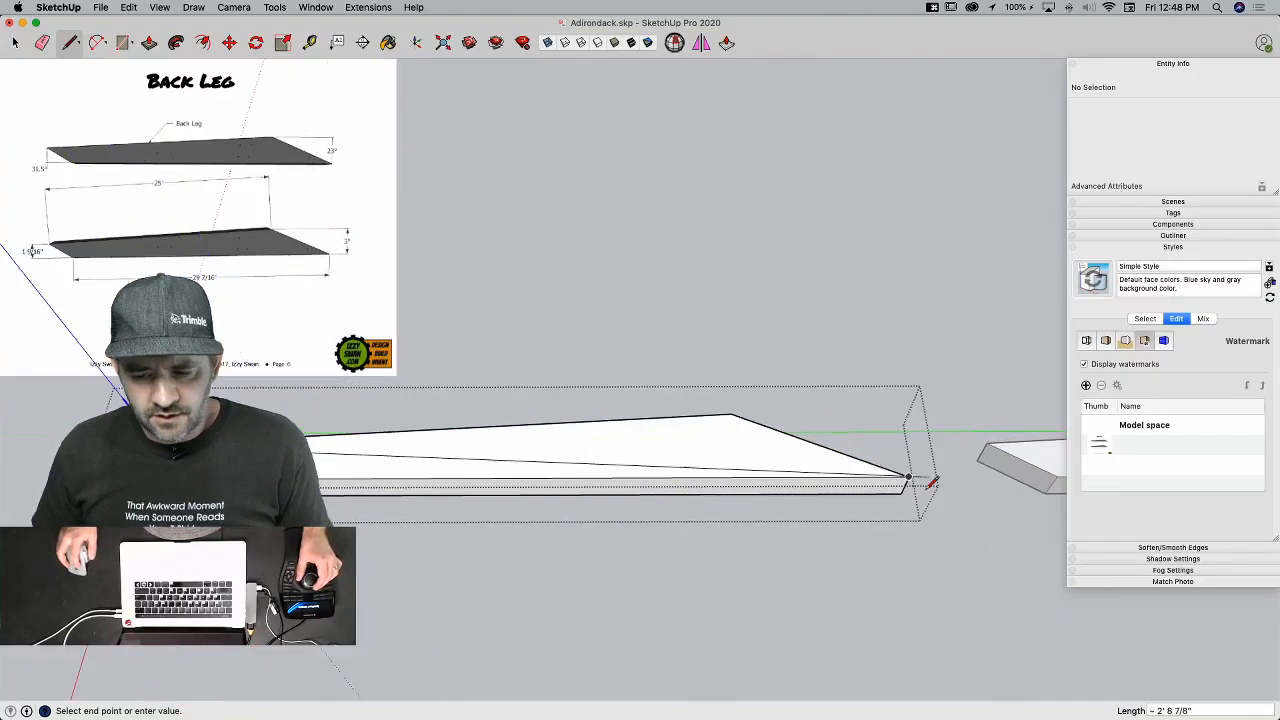
pyautogui.click(315, 7)
pyautogui.moveTo(275, 7)
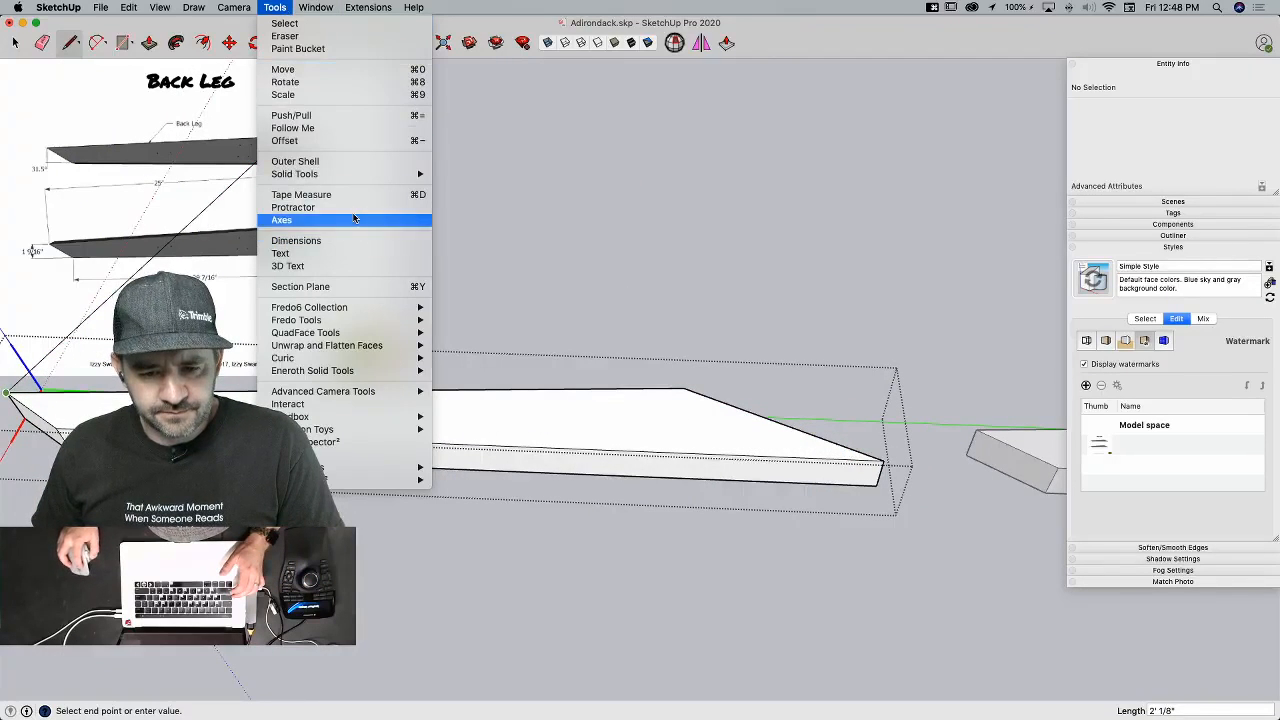
pyautogui.press('space')
pyautogui.press('space')
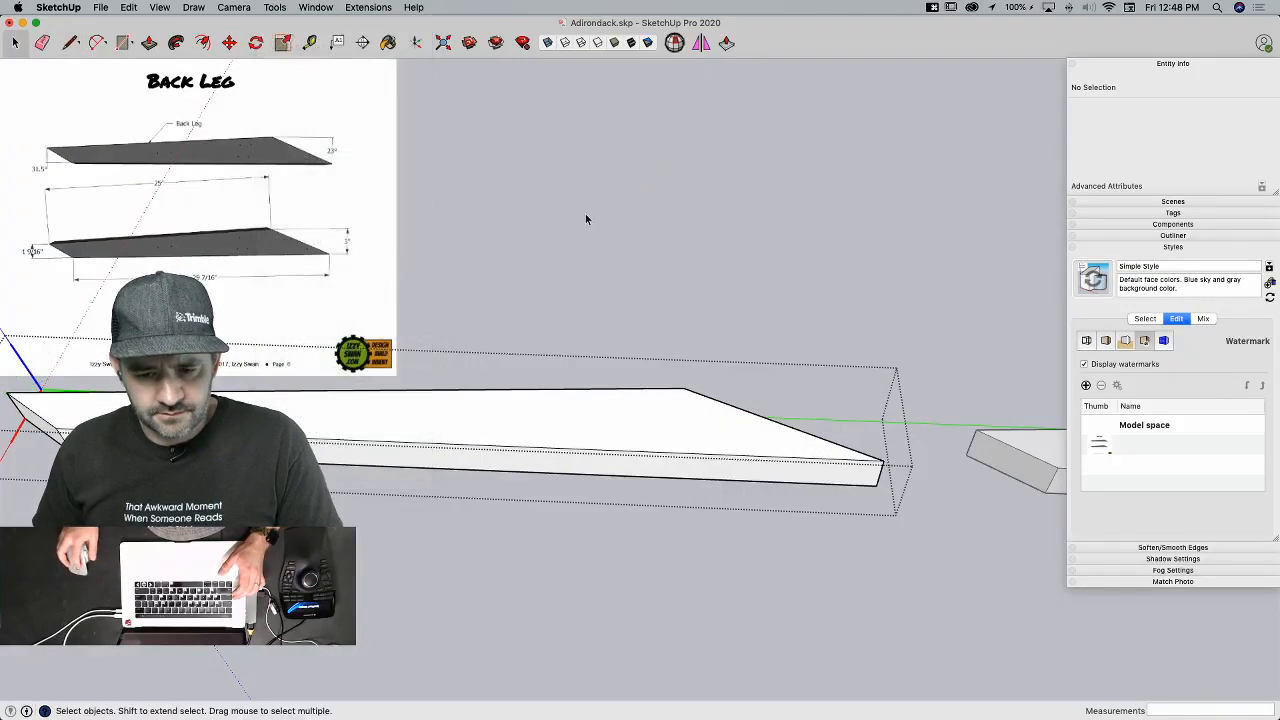
# Step: Create a 23-degree protractor guide through the pointed corner of the back leg's wide end, measured from the long edge
pyautogui.click(275, 7)
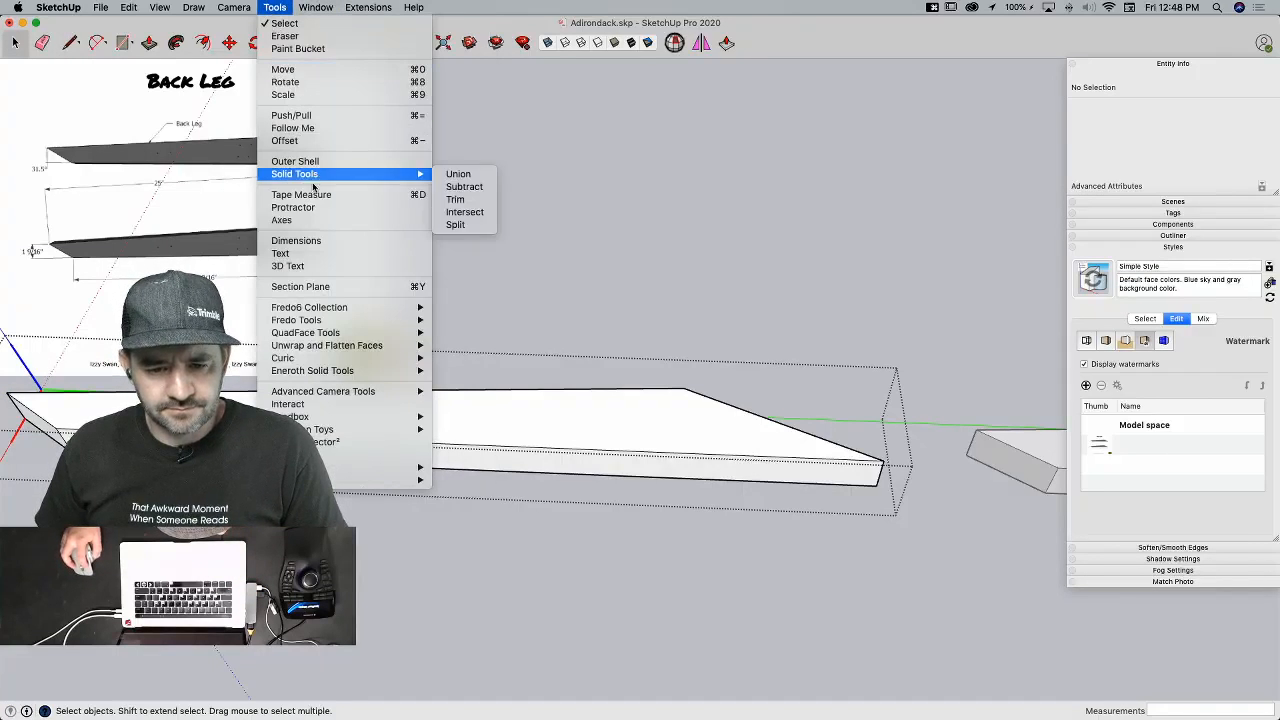
pyautogui.click(292, 207)
pyautogui.click(883, 462)
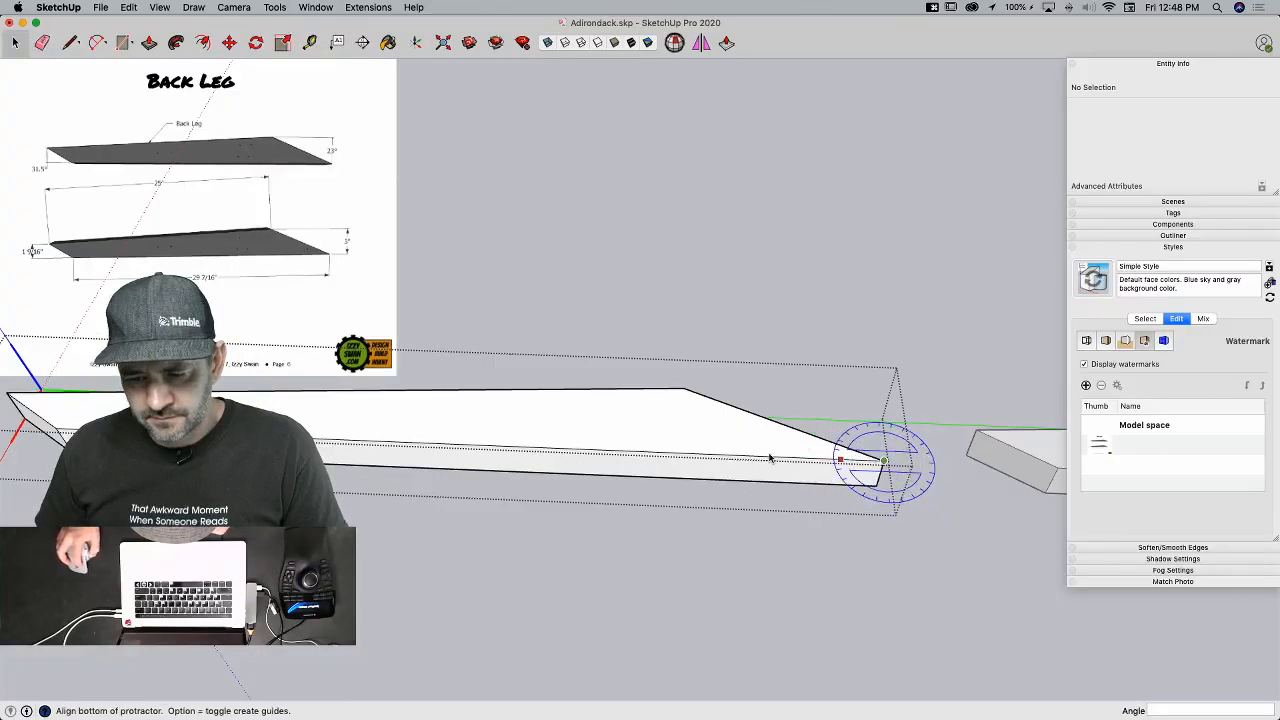
pyautogui.click(691, 453)
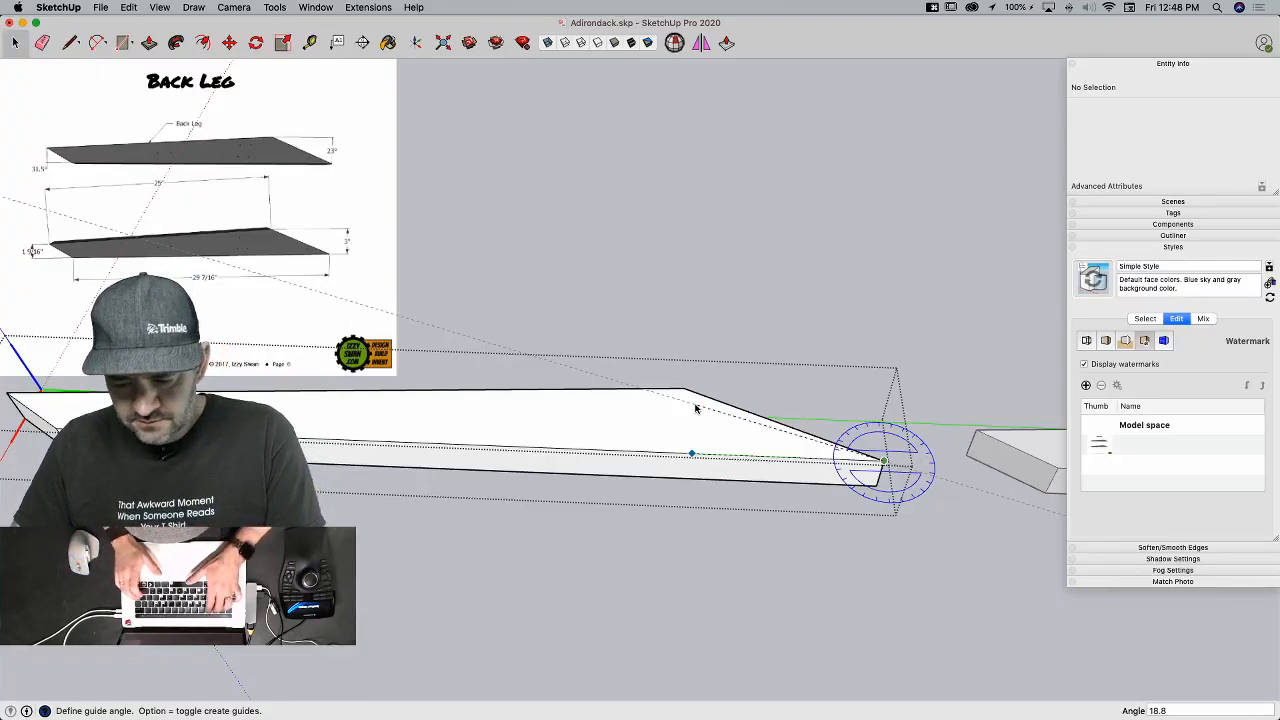
pyautogui.write('23')
pyautogui.press('Return')
pyautogui.scroll(3, 700, 380)
pyautogui.scroll(5, 608, 360)
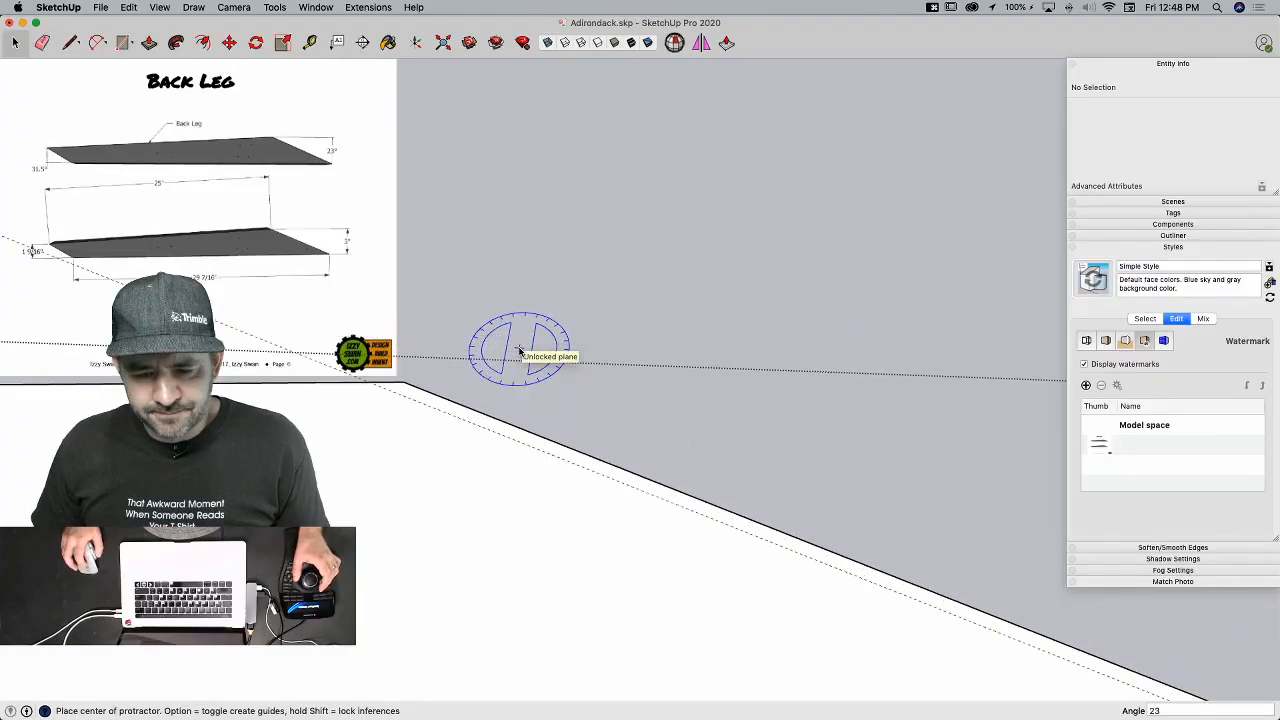
pyautogui.press('space')
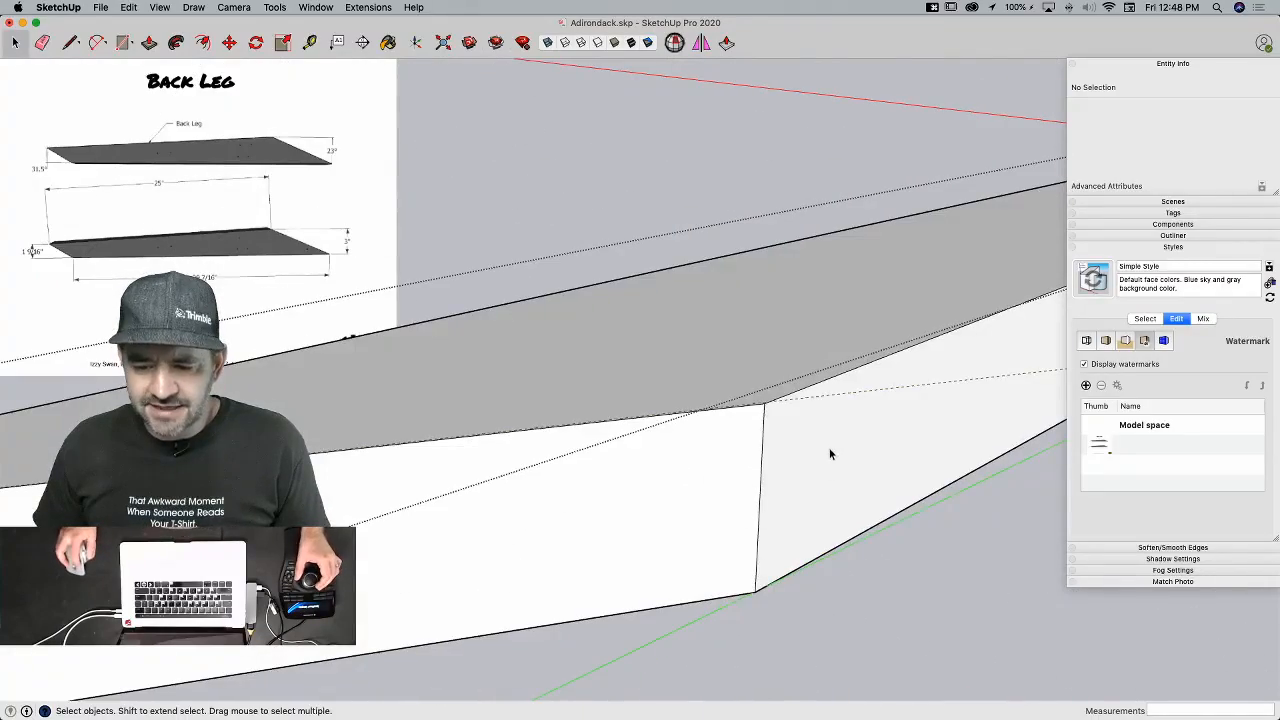
pyautogui.click(815, 440)
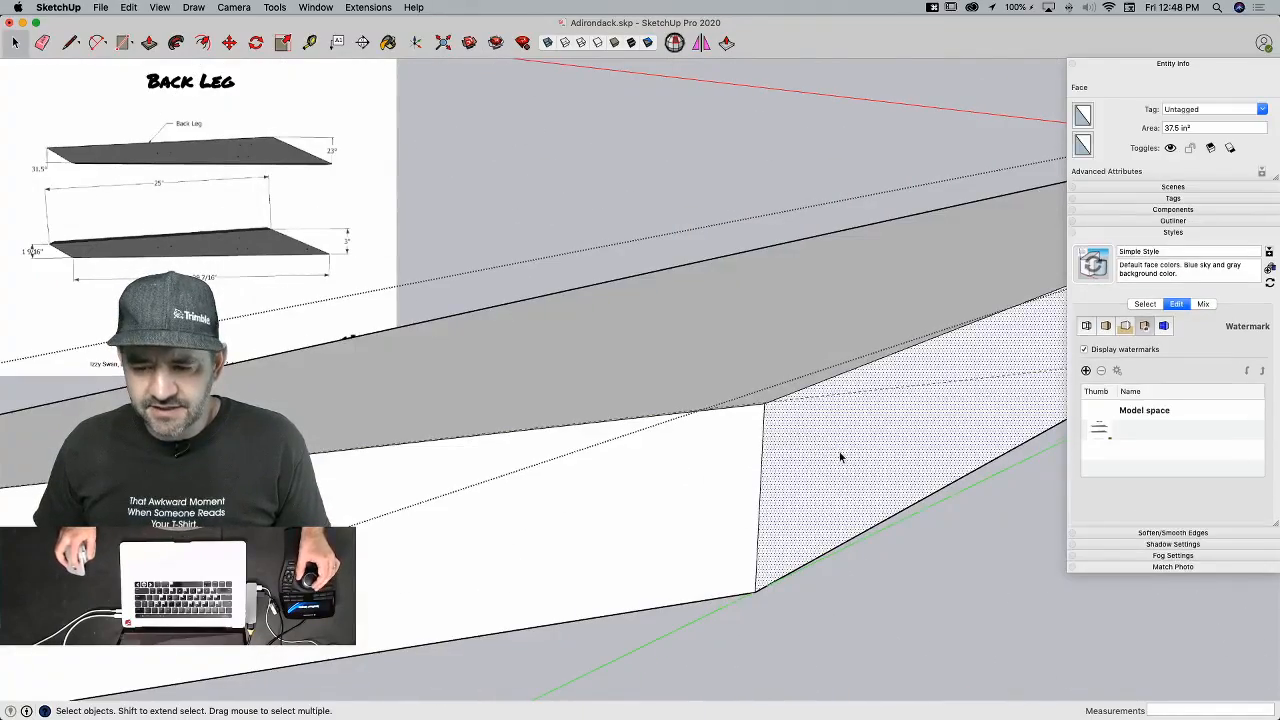
pyautogui.press('q')
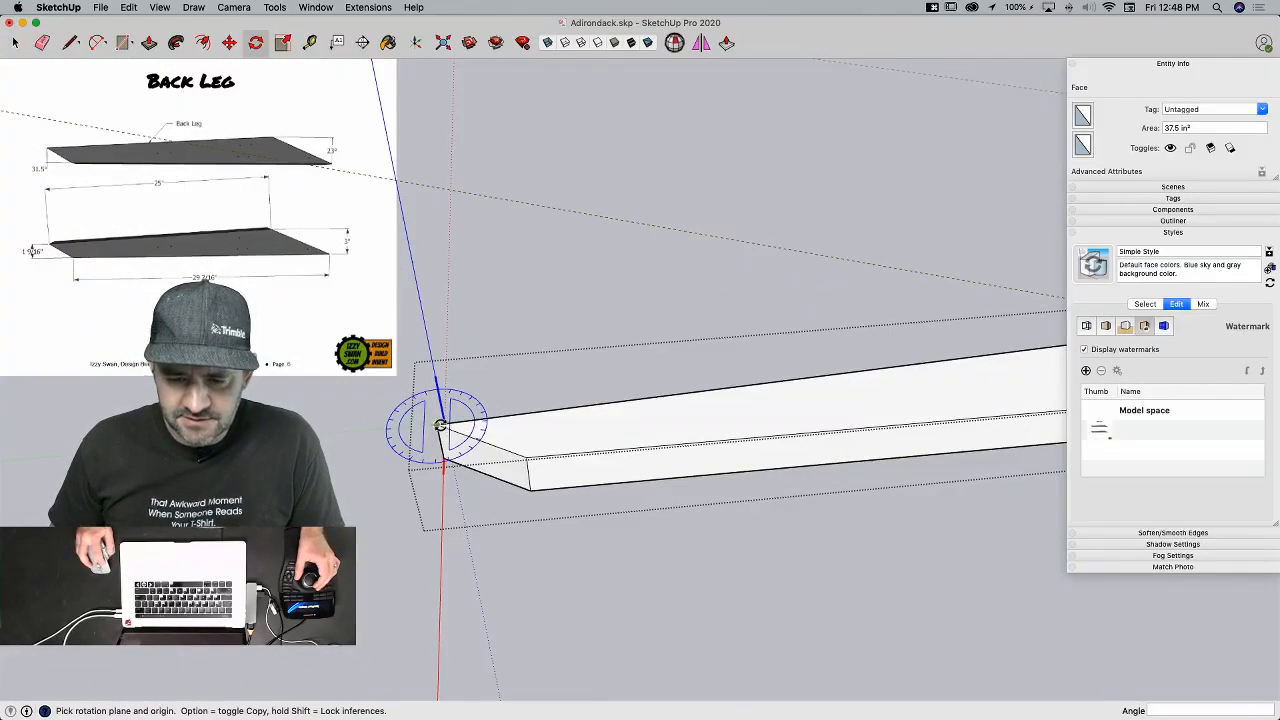
pyautogui.click(440, 425)
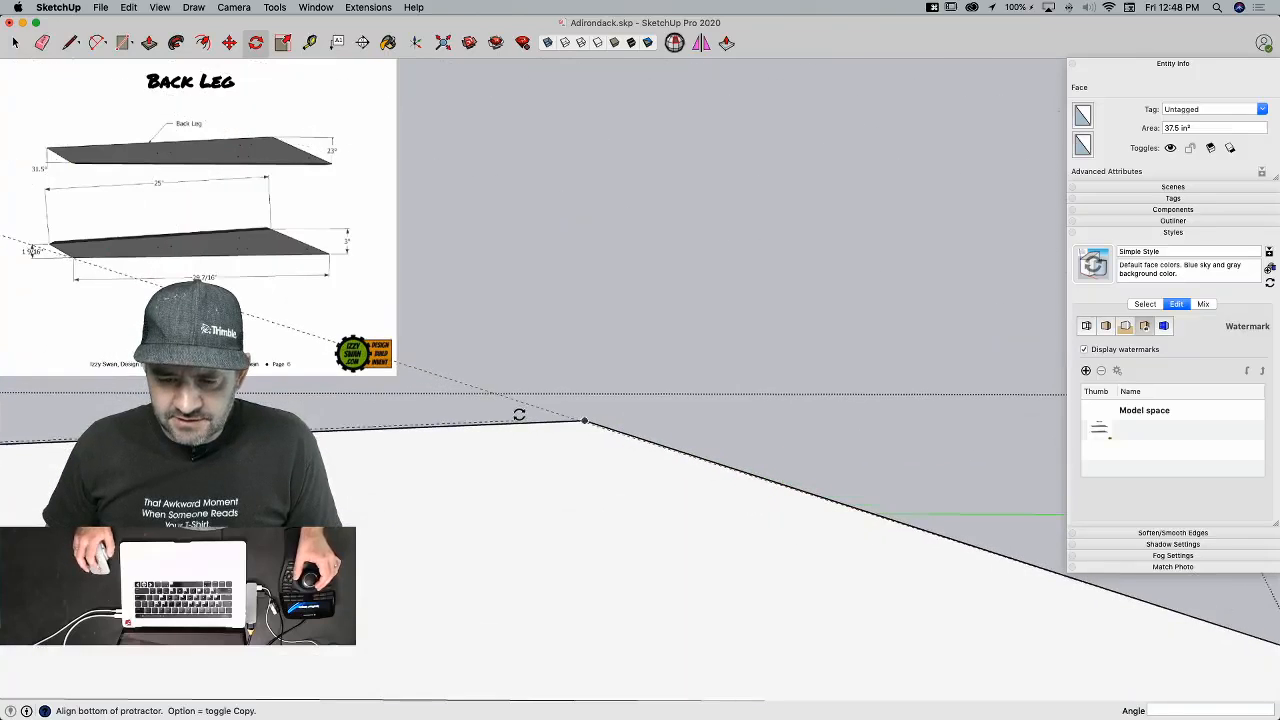
pyautogui.click(650, 434)
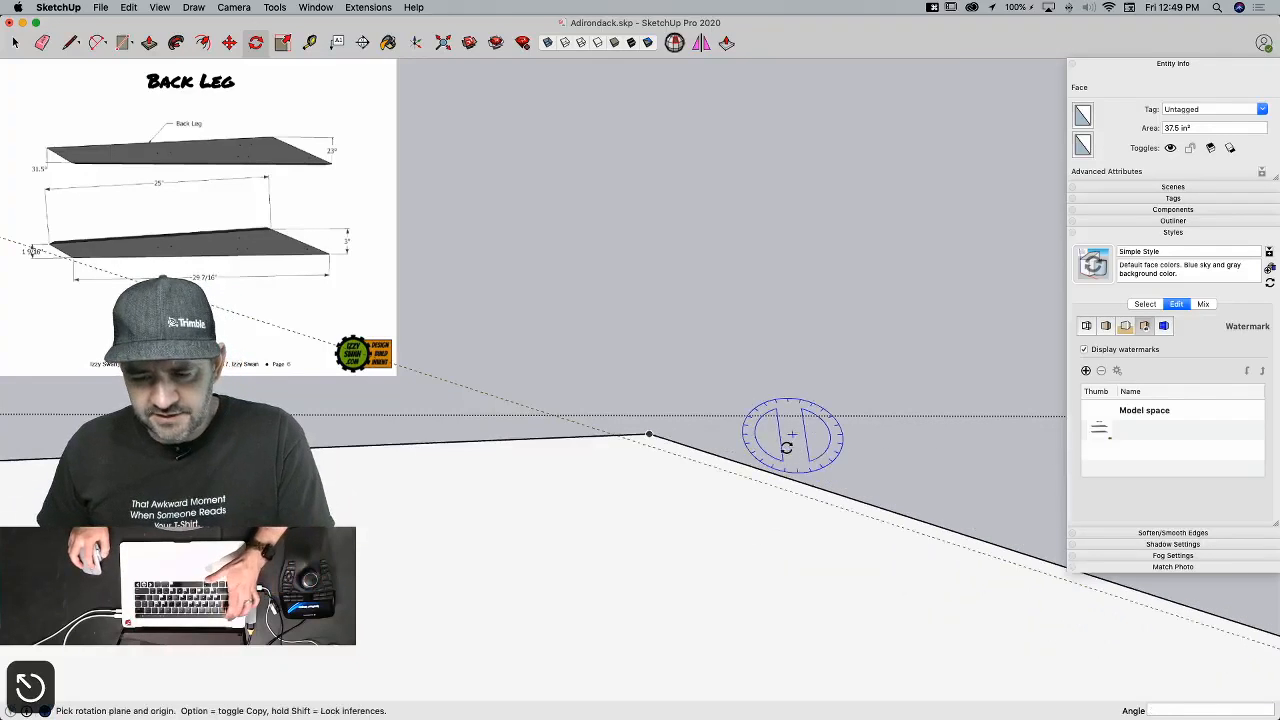
pyautogui.press('l')
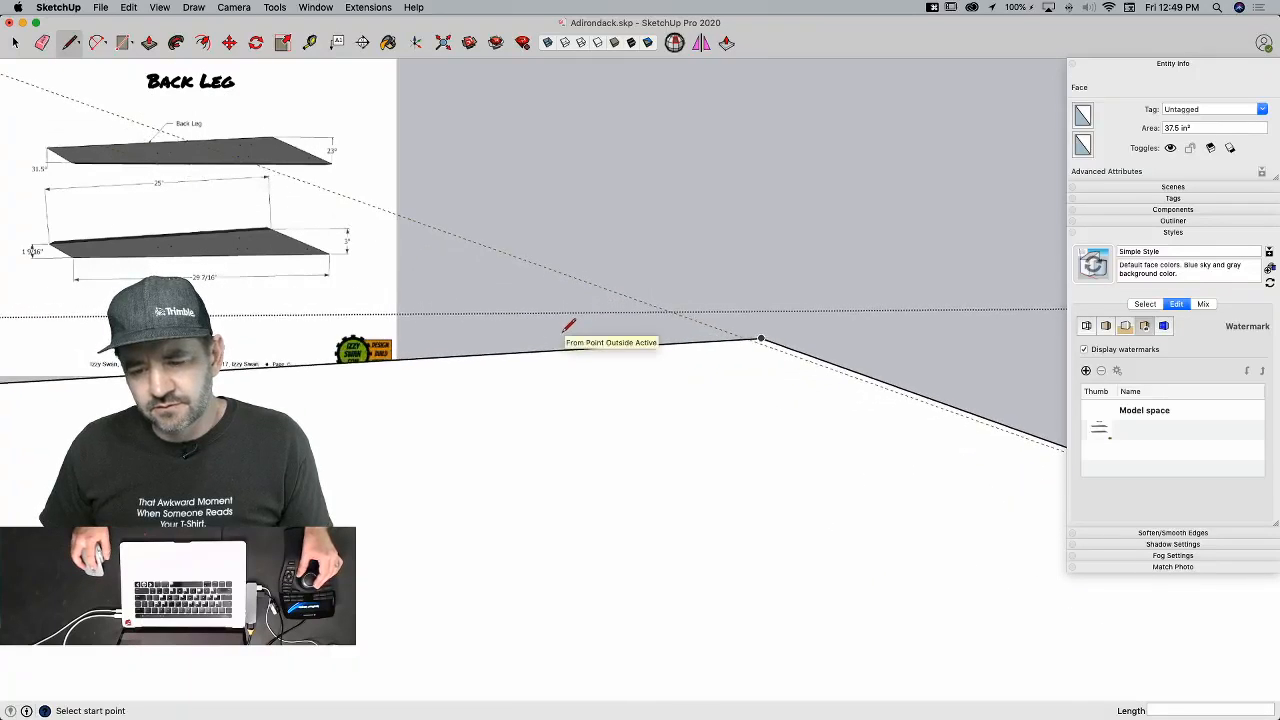
pyautogui.press('space')
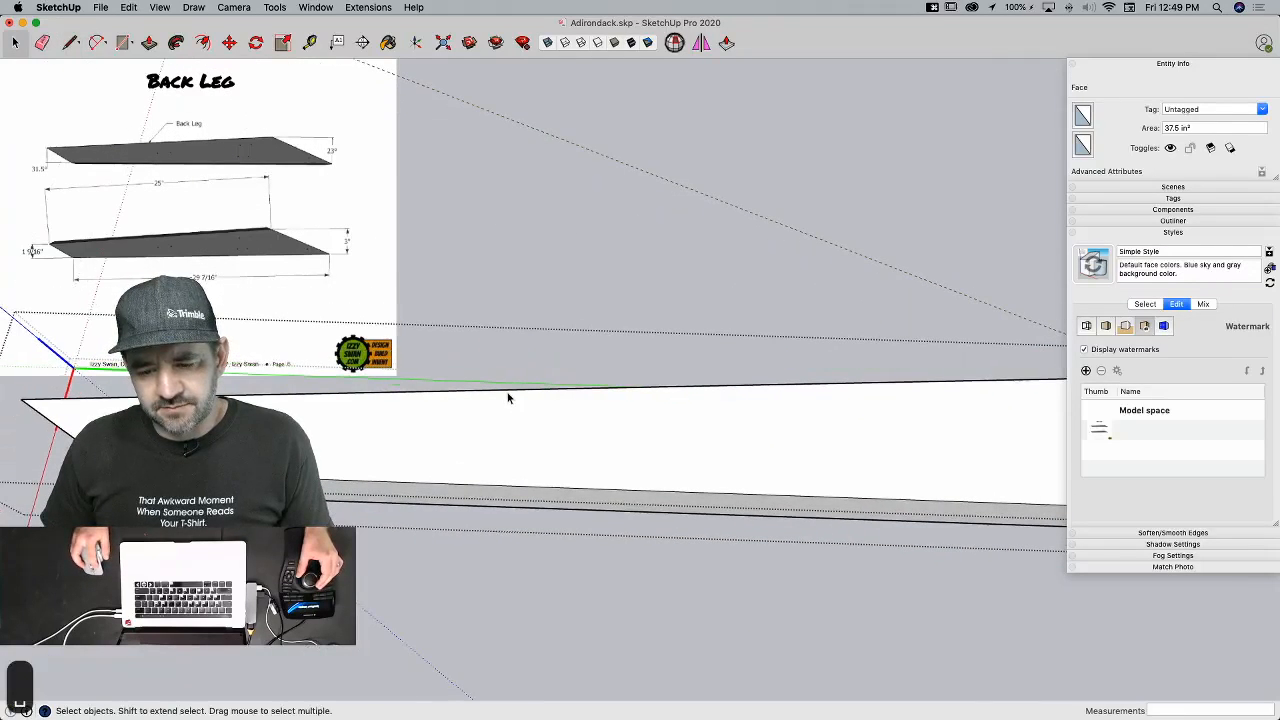
# Step: Rotate the back leg's shorter lengthwise edge about the narrow tip until its far corner meets the 23-degree guide
pyautogui.click(507, 395)
pyautogui.press('q')
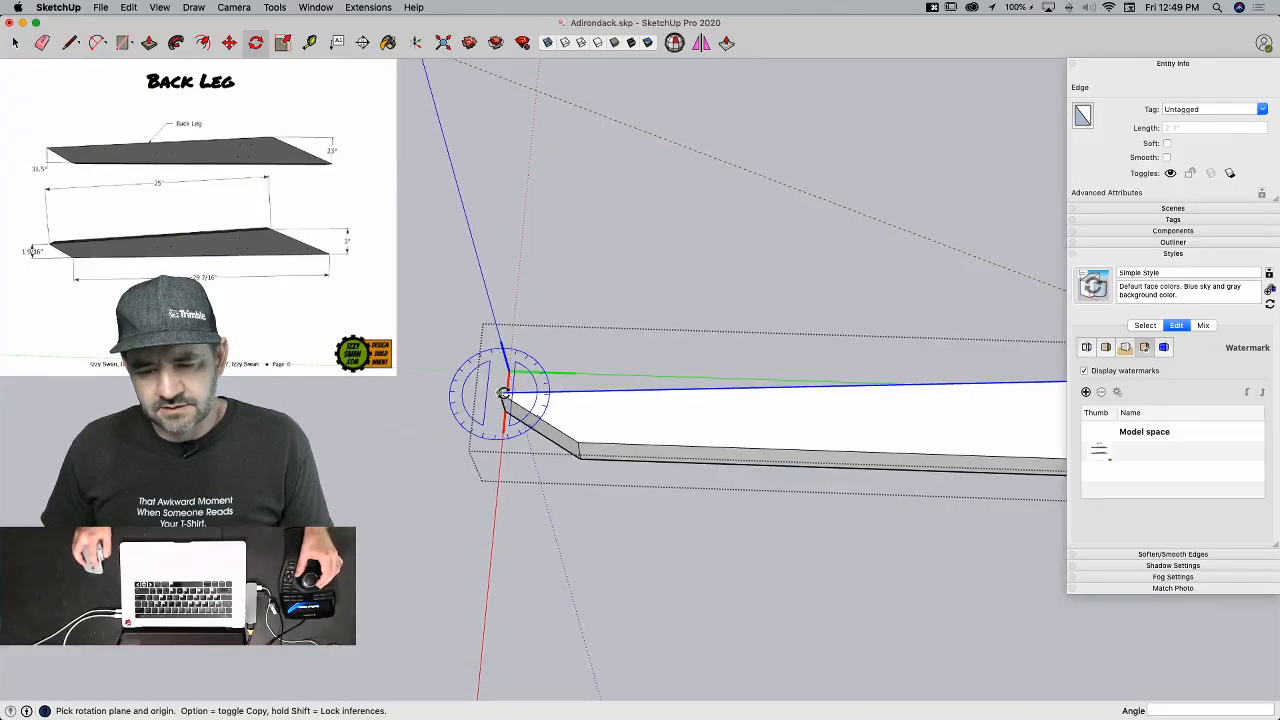
pyautogui.click(503, 393)
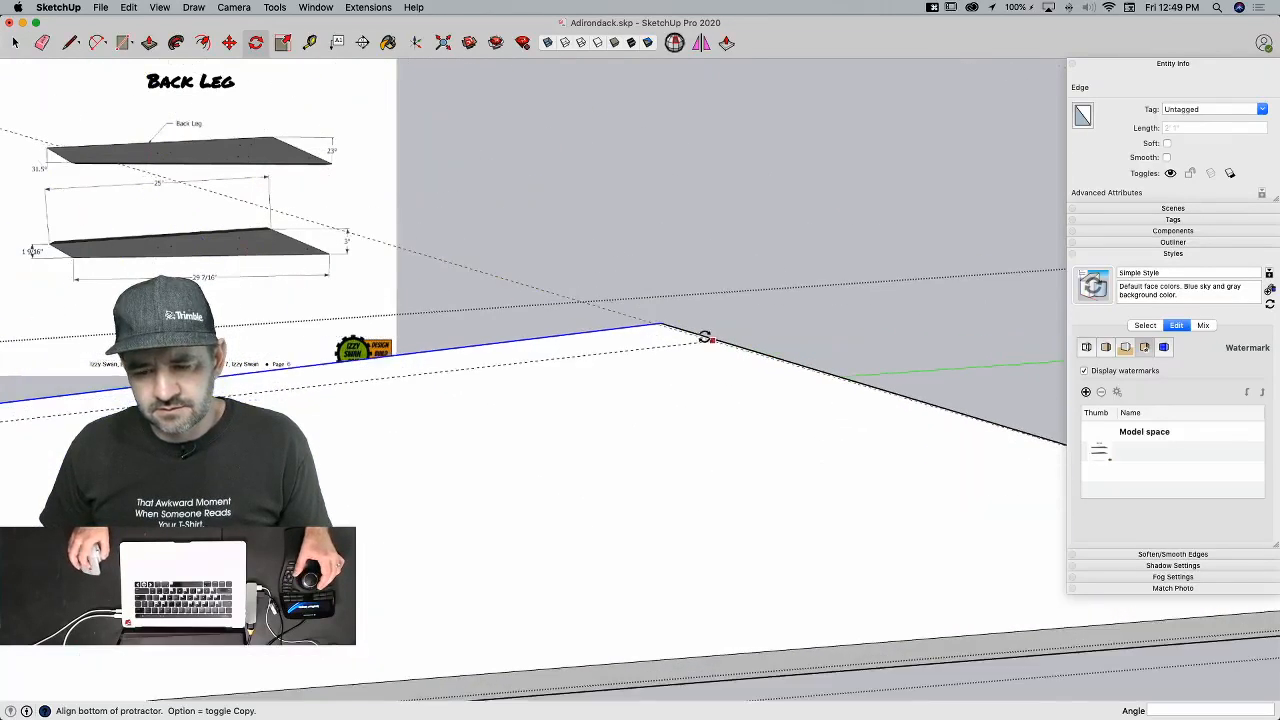
pyautogui.click(668, 334)
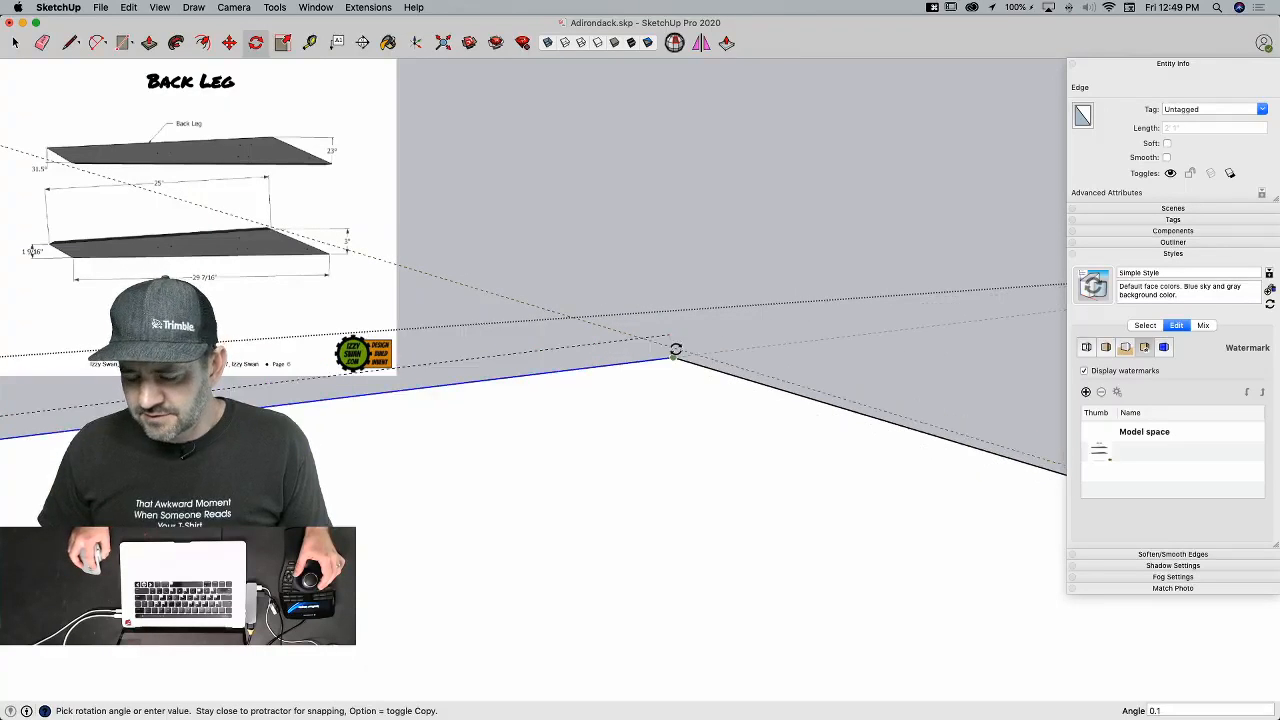
pyautogui.press('e')
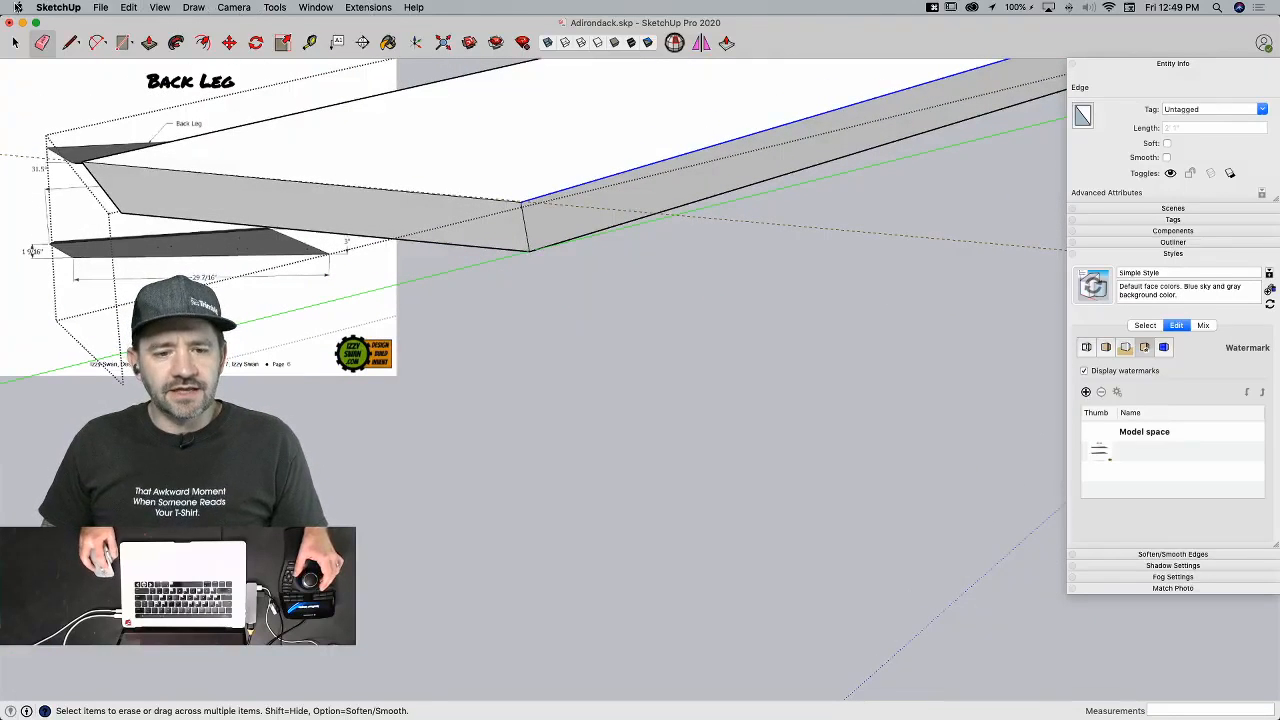
# Step: Check the model's length and angle unit precision and snapping settings
pyautogui.click(104, 8)
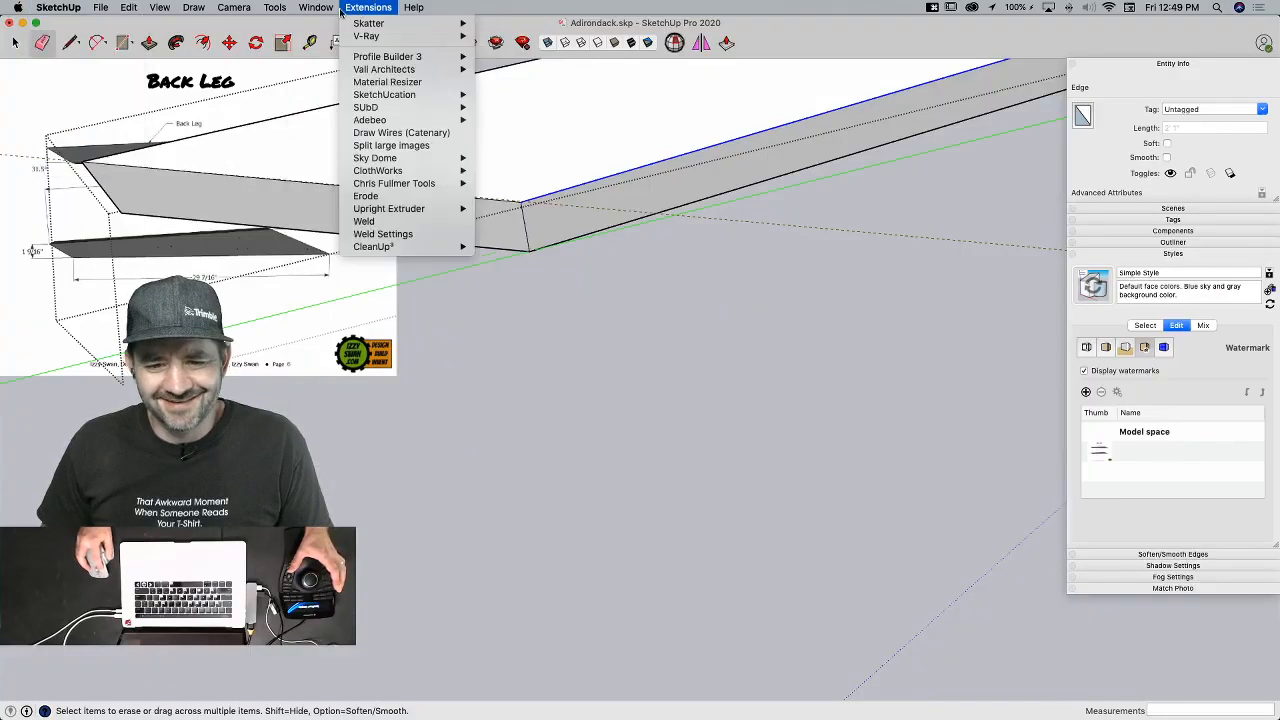
pyautogui.moveTo(304, 14)
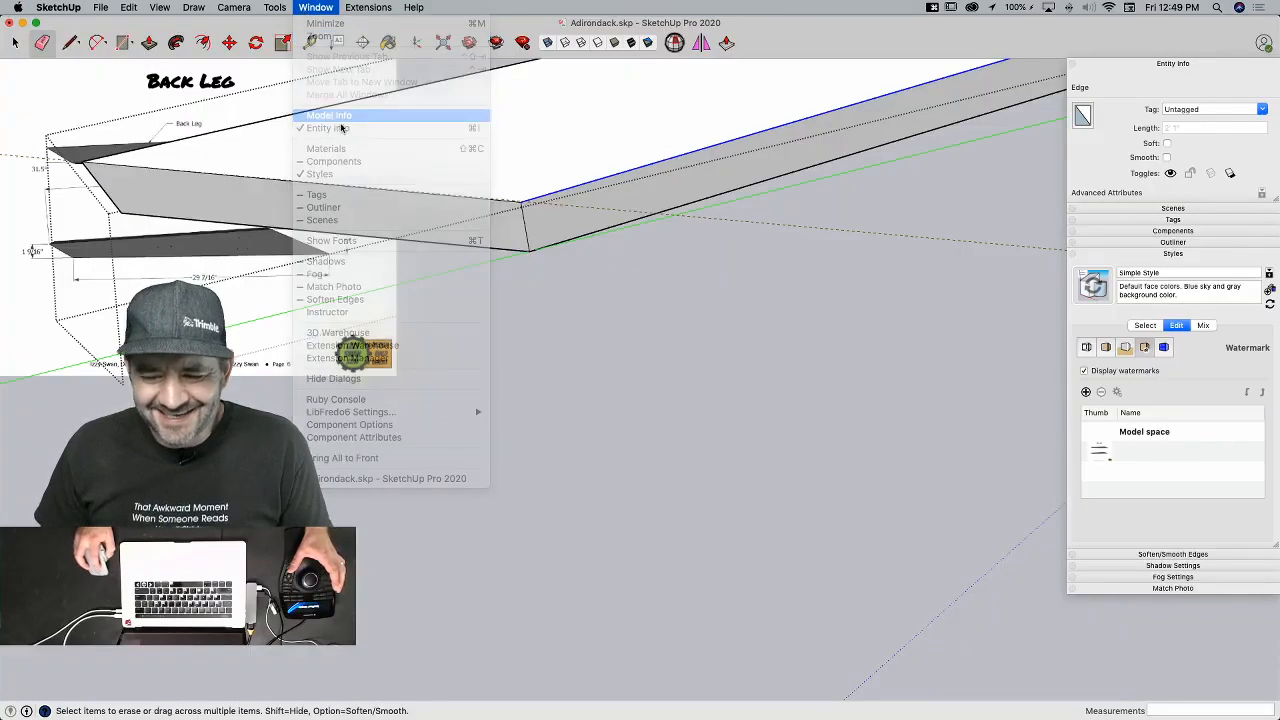
pyautogui.click(329, 115)
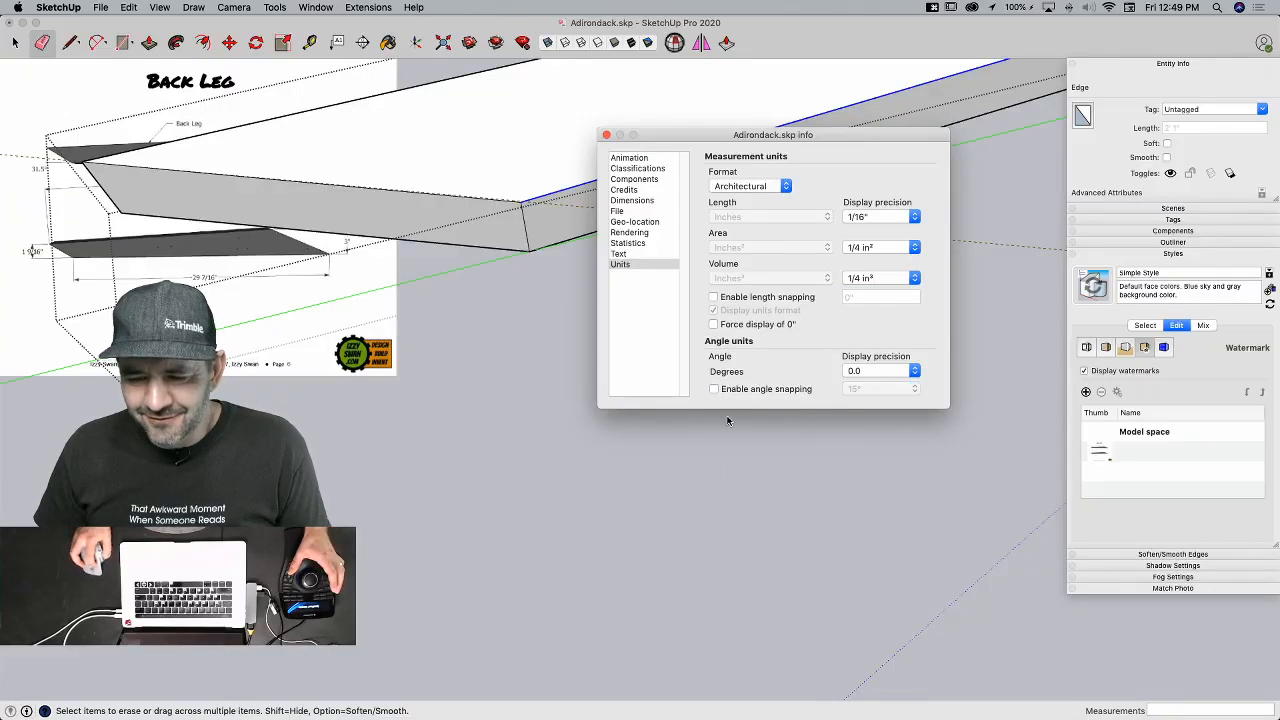
pyautogui.click(606, 136)
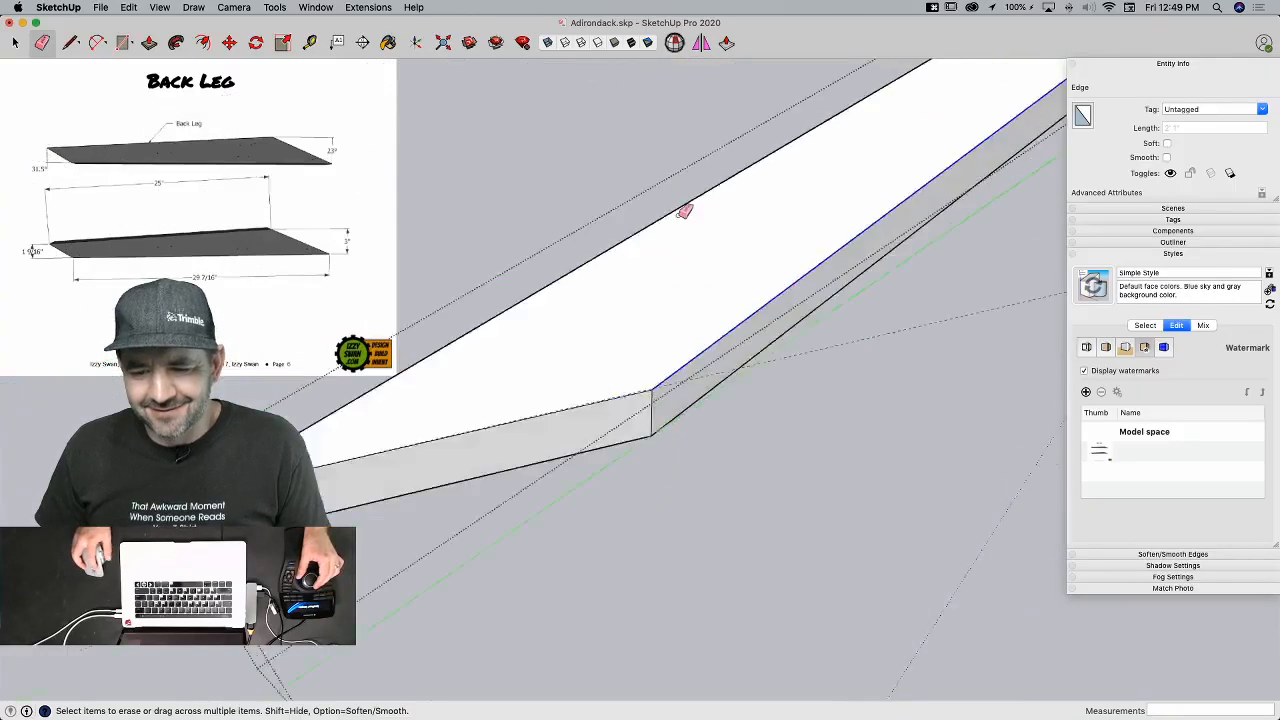
# Step: Rotate the back leg's shorter lengthwise edge by 0.005 degrees about the narrow tip
pyautogui.press('q')
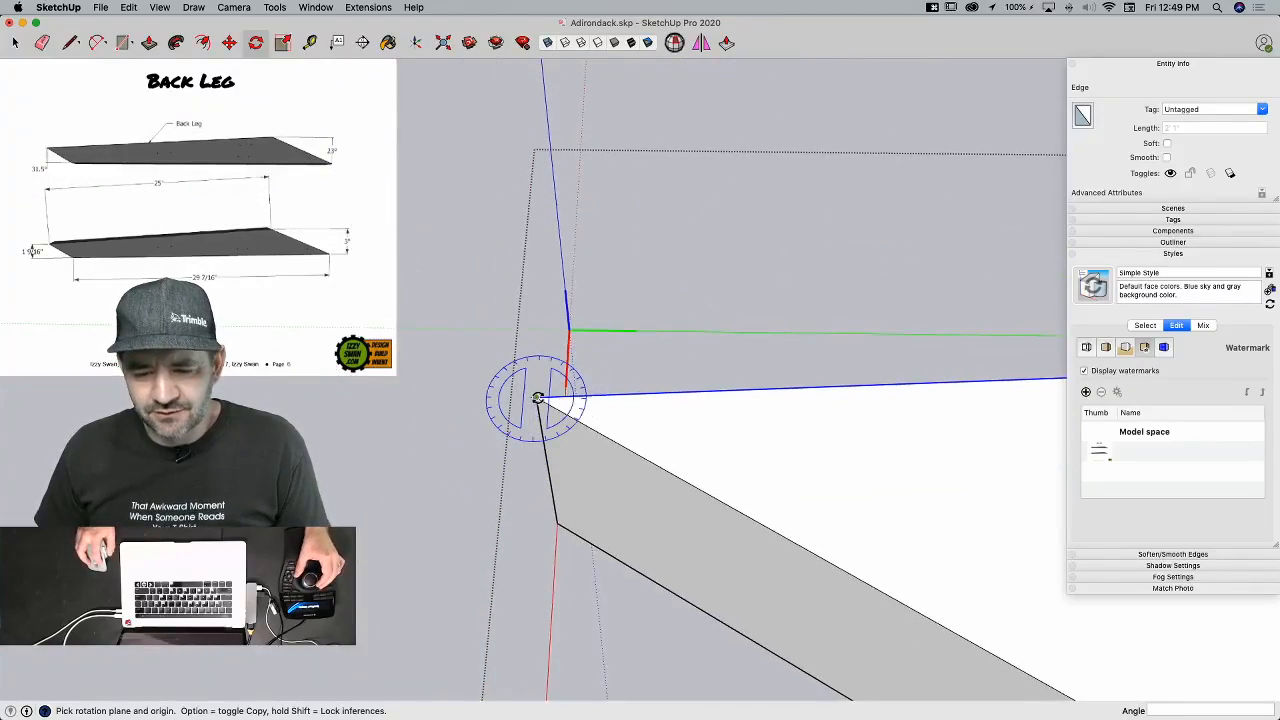
pyautogui.click(537, 397)
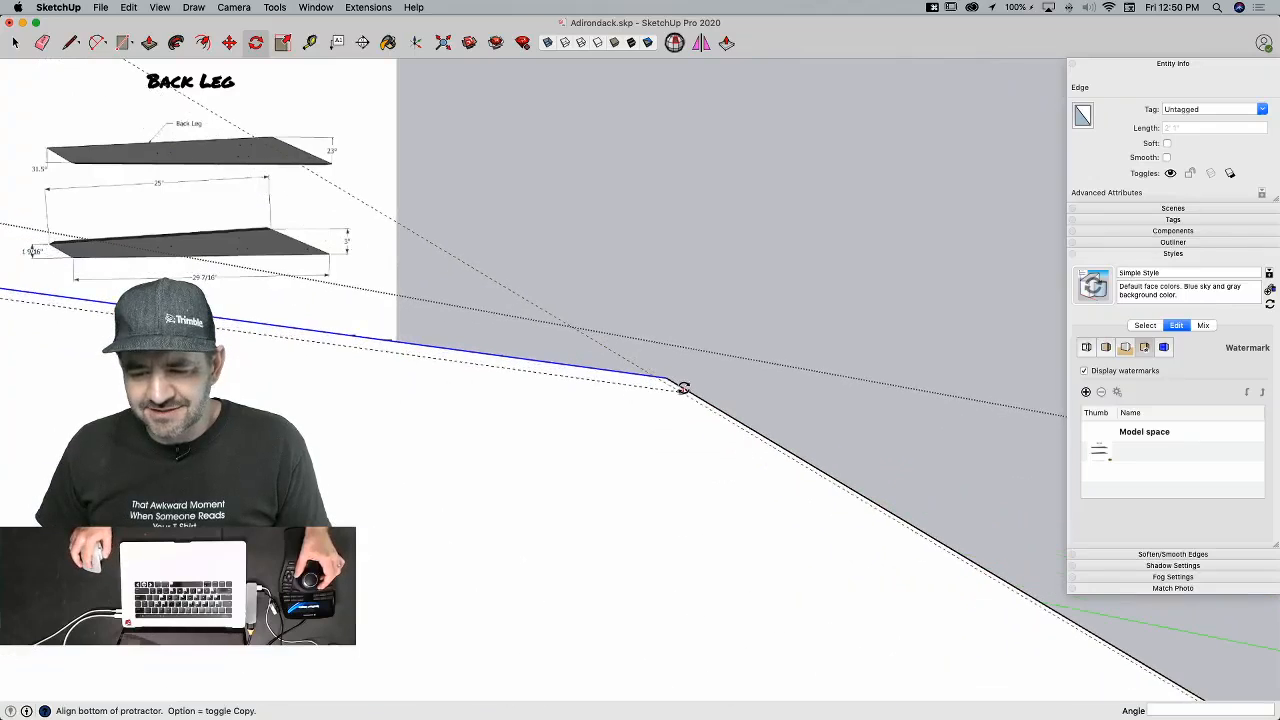
pyautogui.click(658, 369)
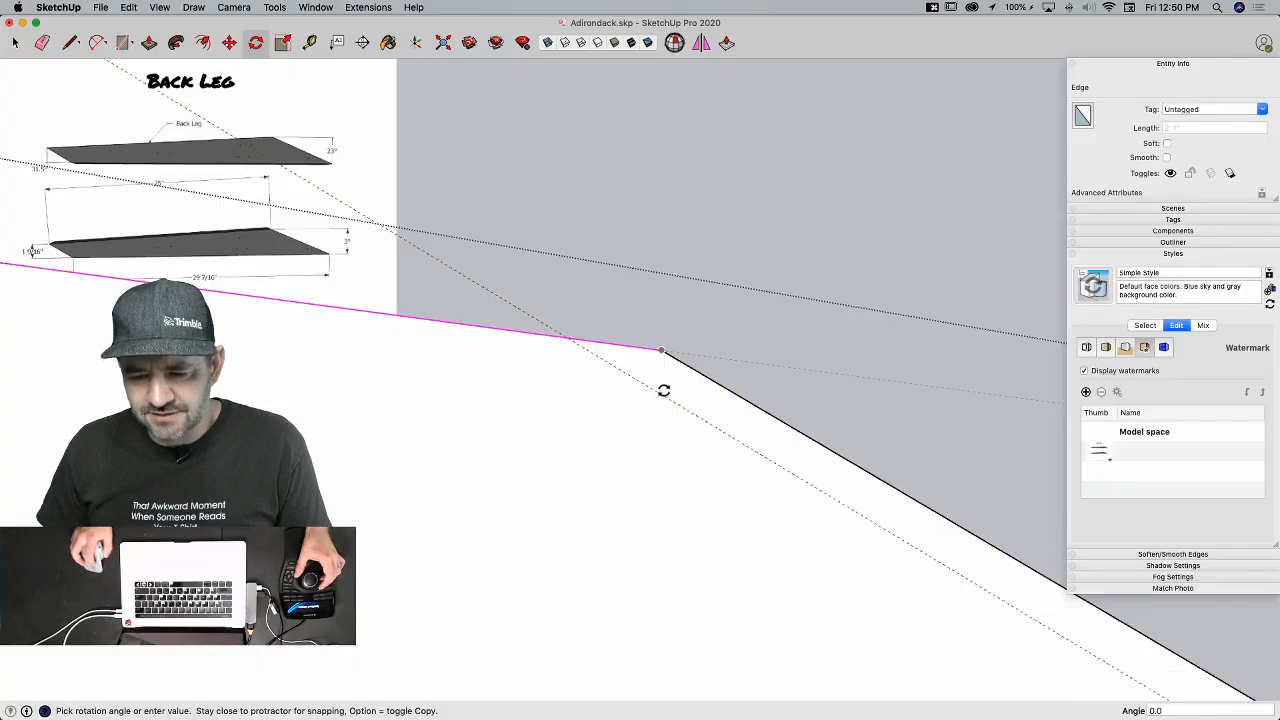
pyautogui.write('.005')
pyautogui.press('Return')
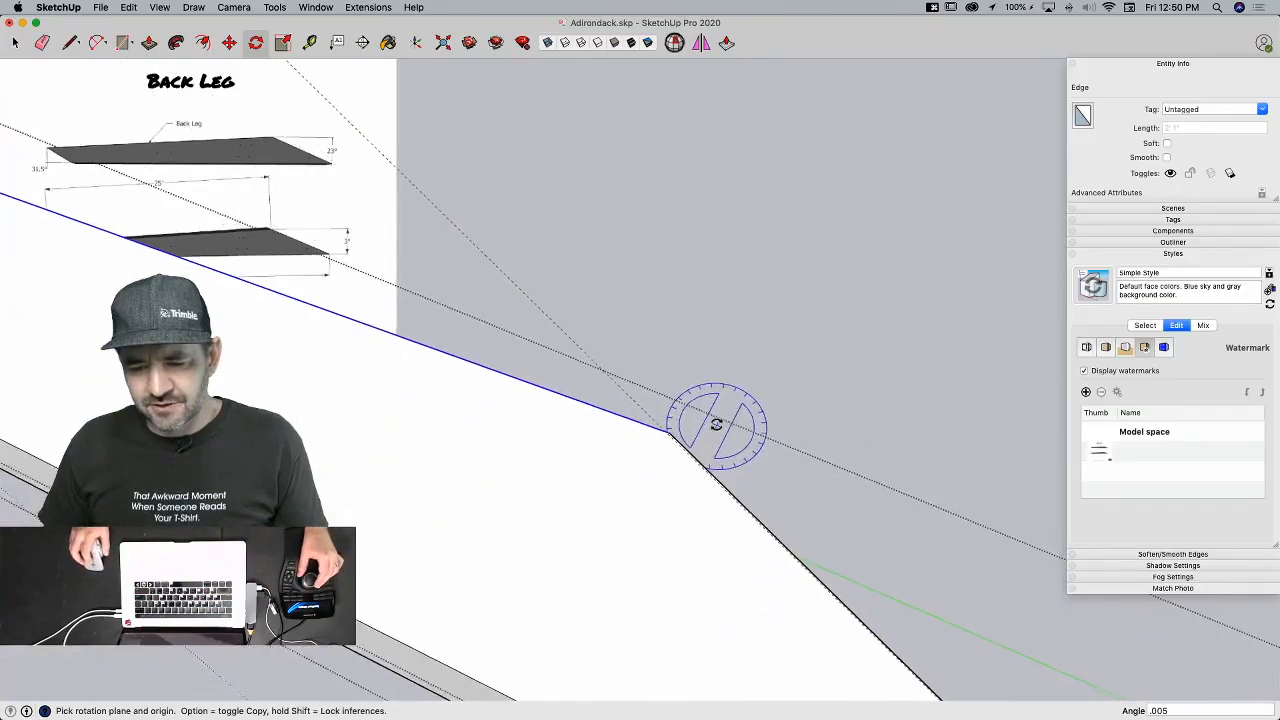
# Step: Erase the slanted edges and faces at the back leg's wide end, keeping the lengthwise edges and the narrow end
pyautogui.press('l')
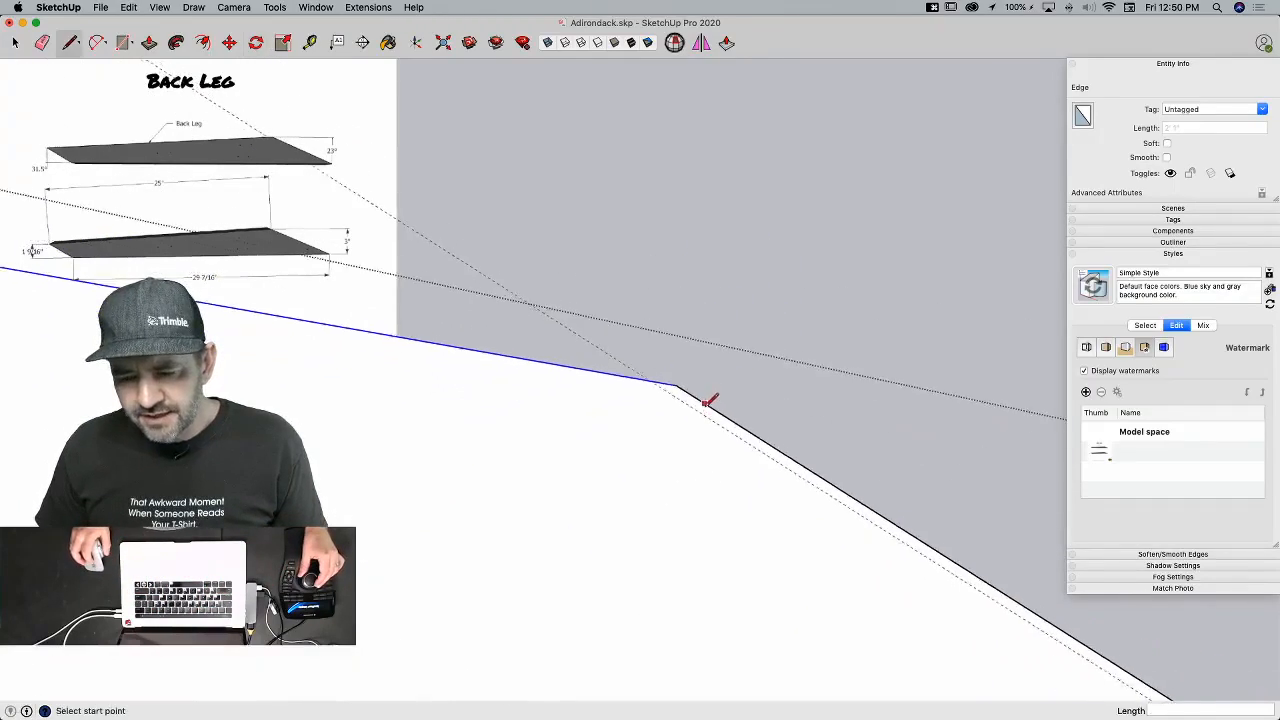
pyautogui.press('e')
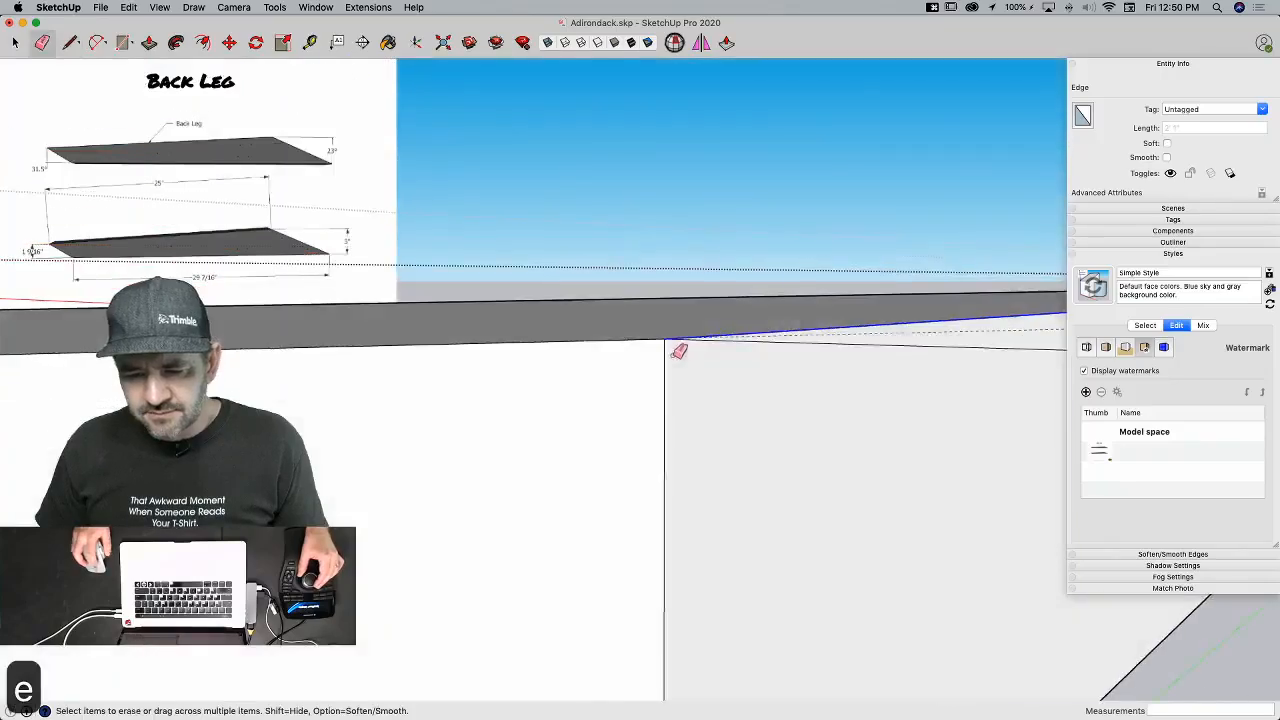
pyautogui.press('space')
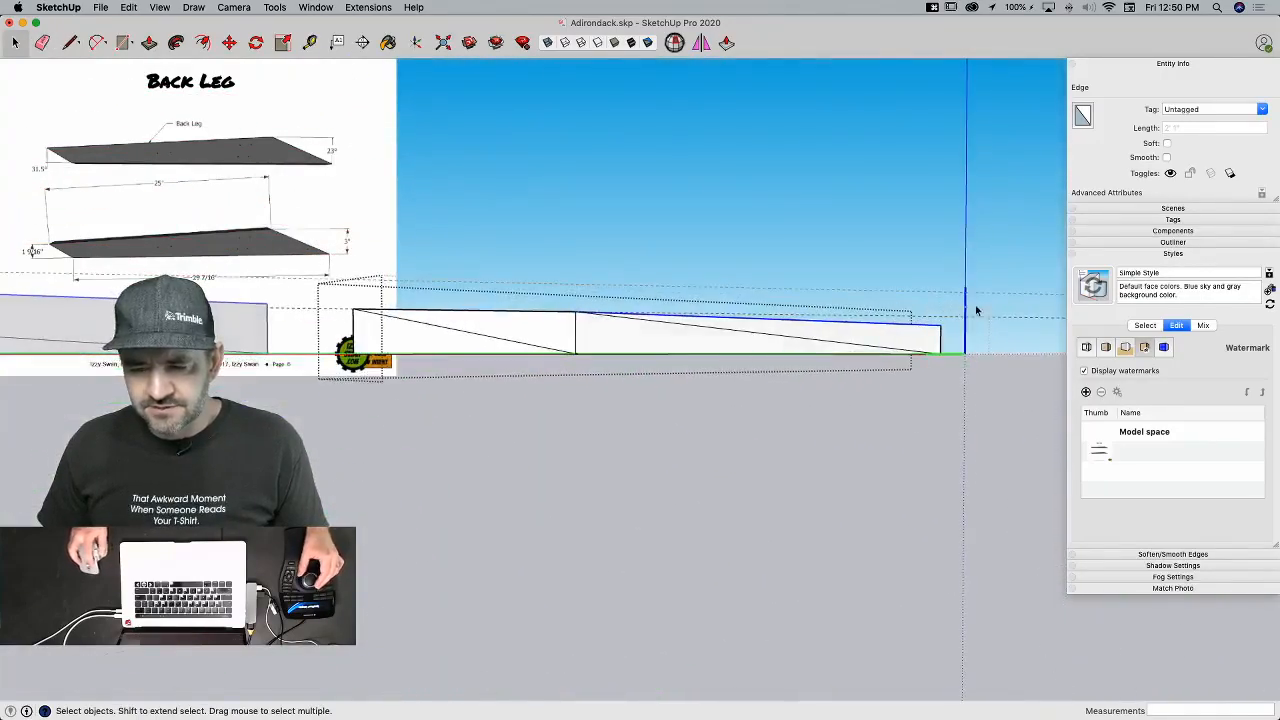
pyautogui.click(297, 323)
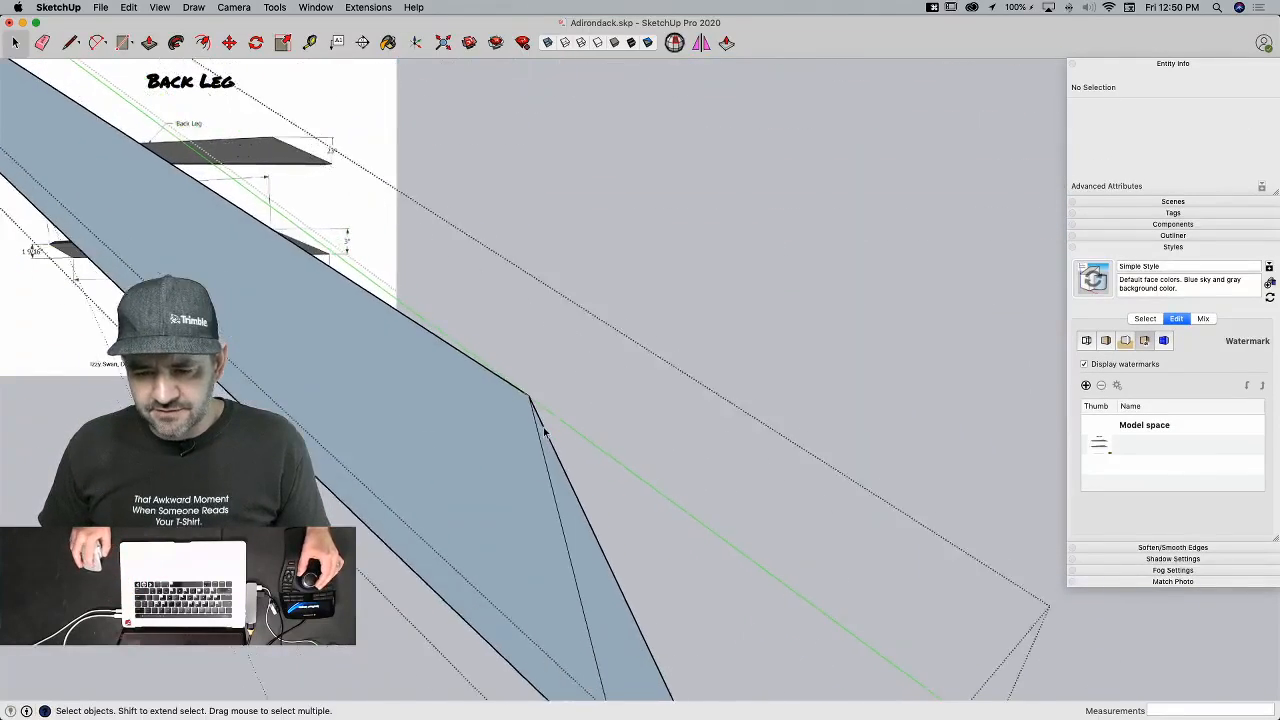
pyautogui.press('e')
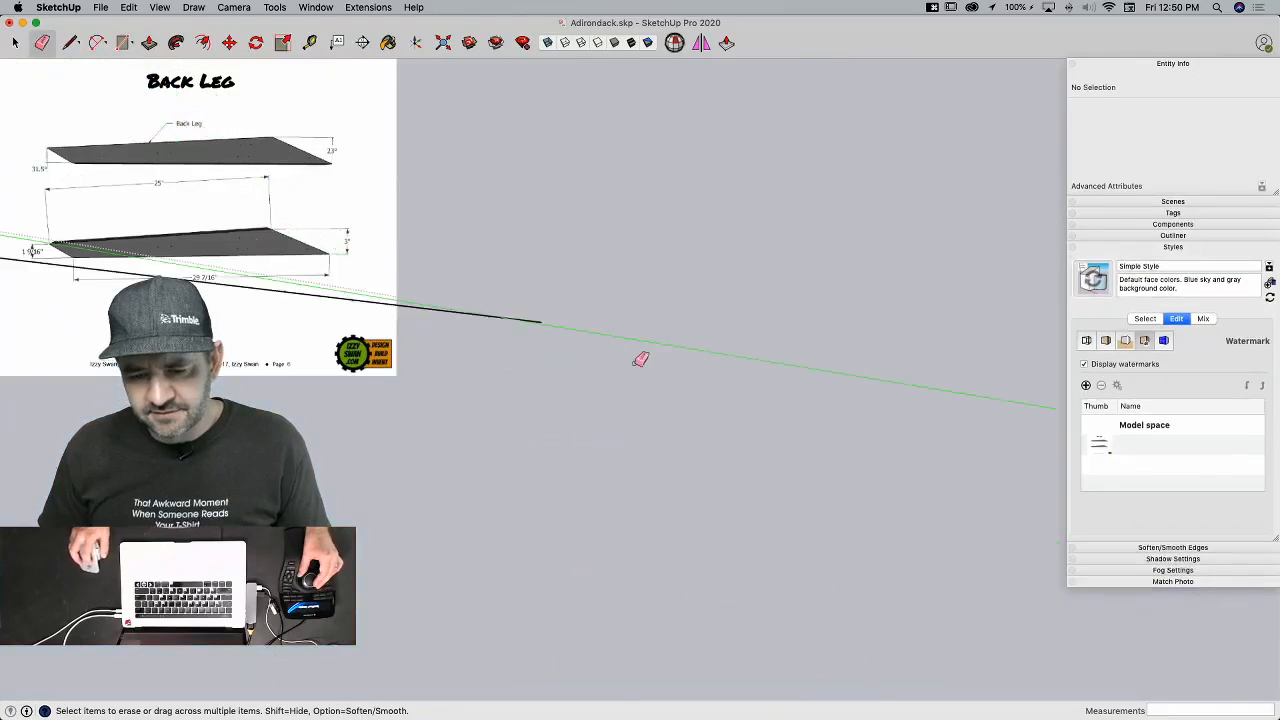
pyautogui.press('l')
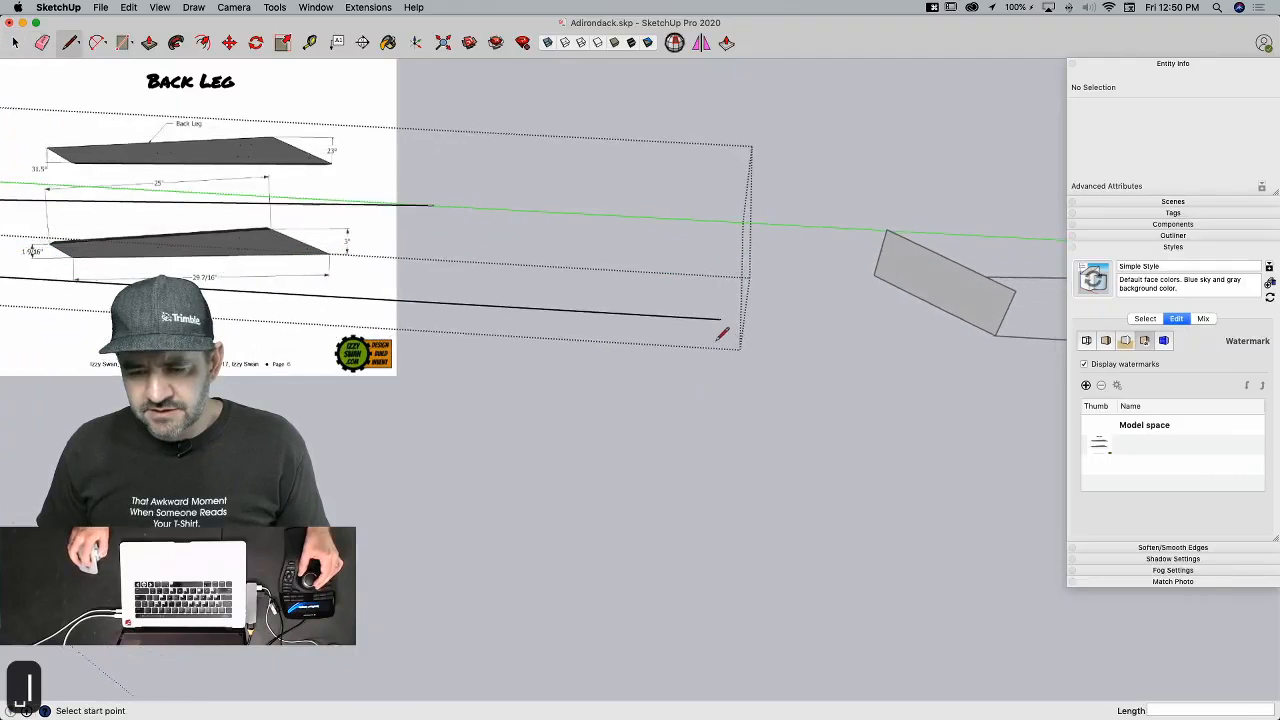
# Step: Create a copy of the back leg's long edge rotated 23 degrees about its wide-end corner, and erase the part beyond the shorter edge
pyautogui.press('space')
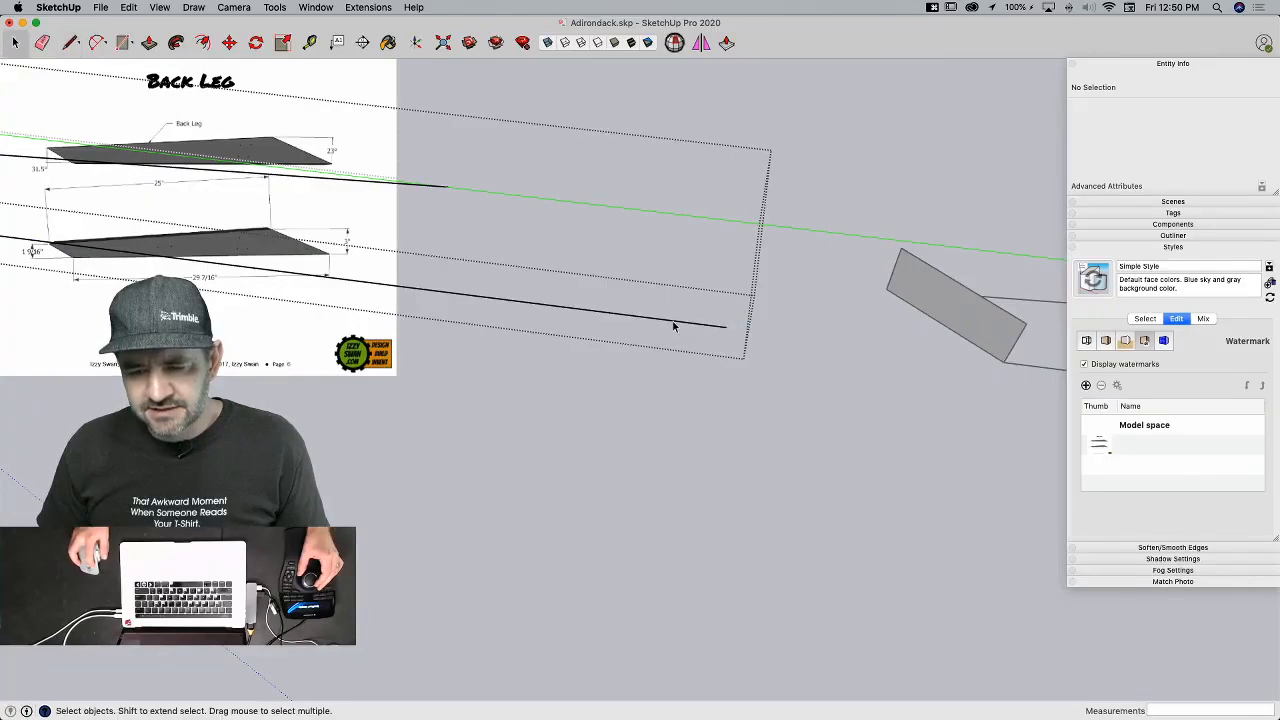
pyautogui.click(673, 326)
pyautogui.press('q')
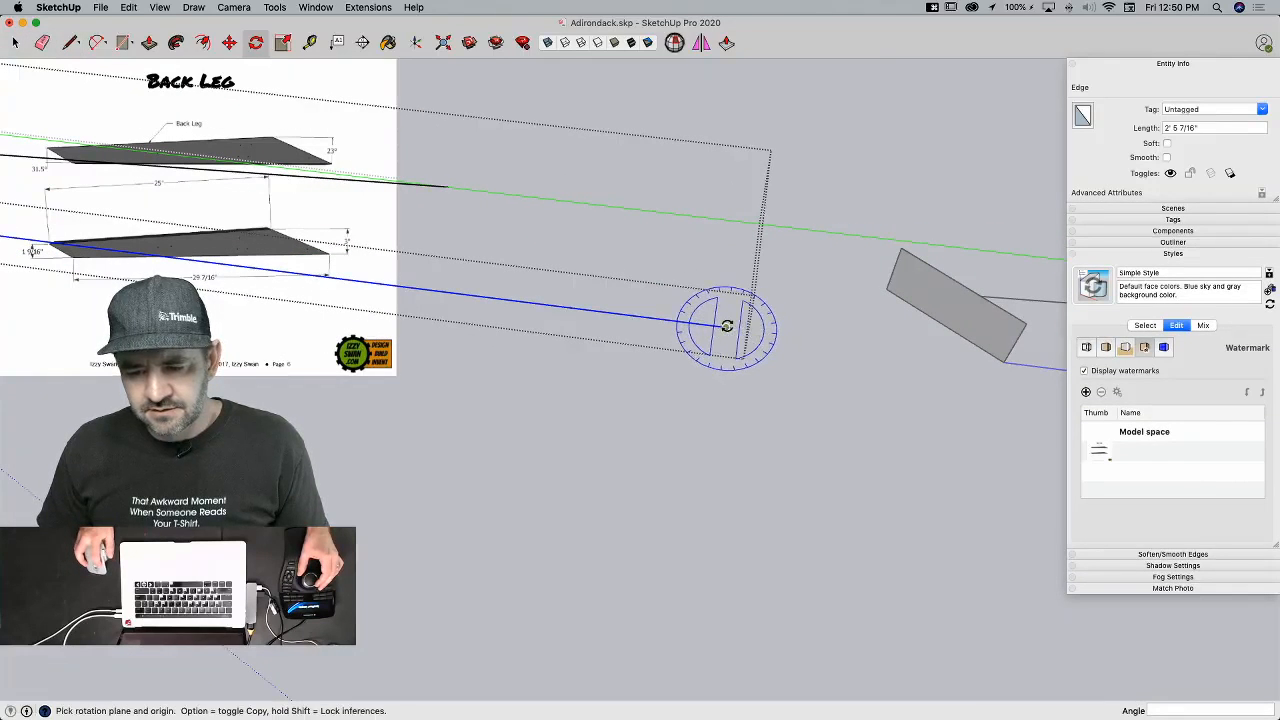
pyautogui.click(655, 318)
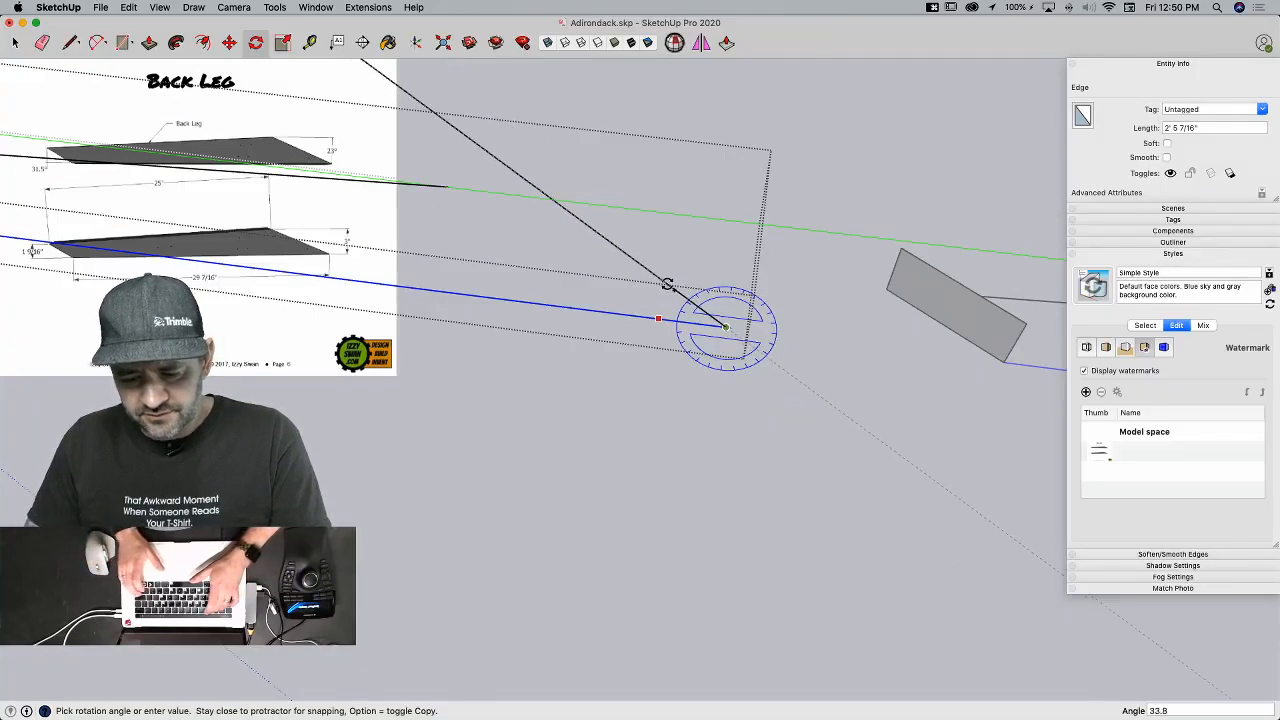
pyautogui.write('23')
pyautogui.press('Return')
pyautogui.scroll(6, 430, 171)
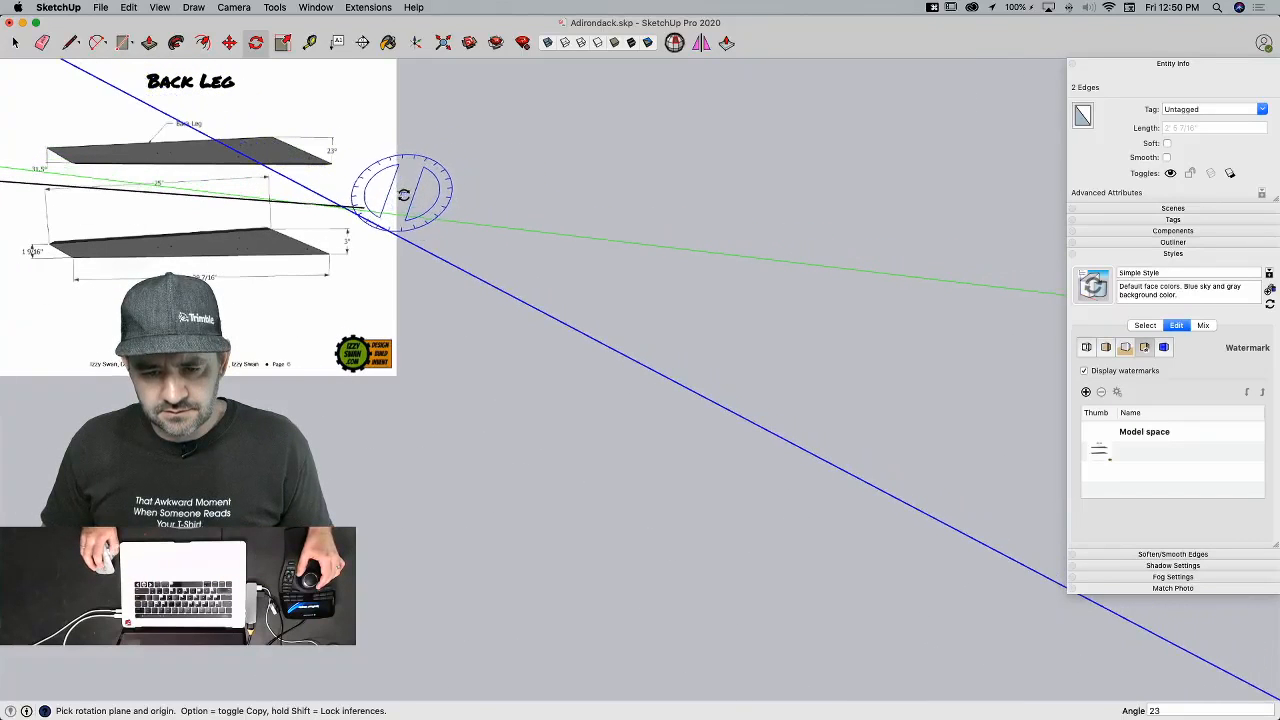
pyautogui.press('l')
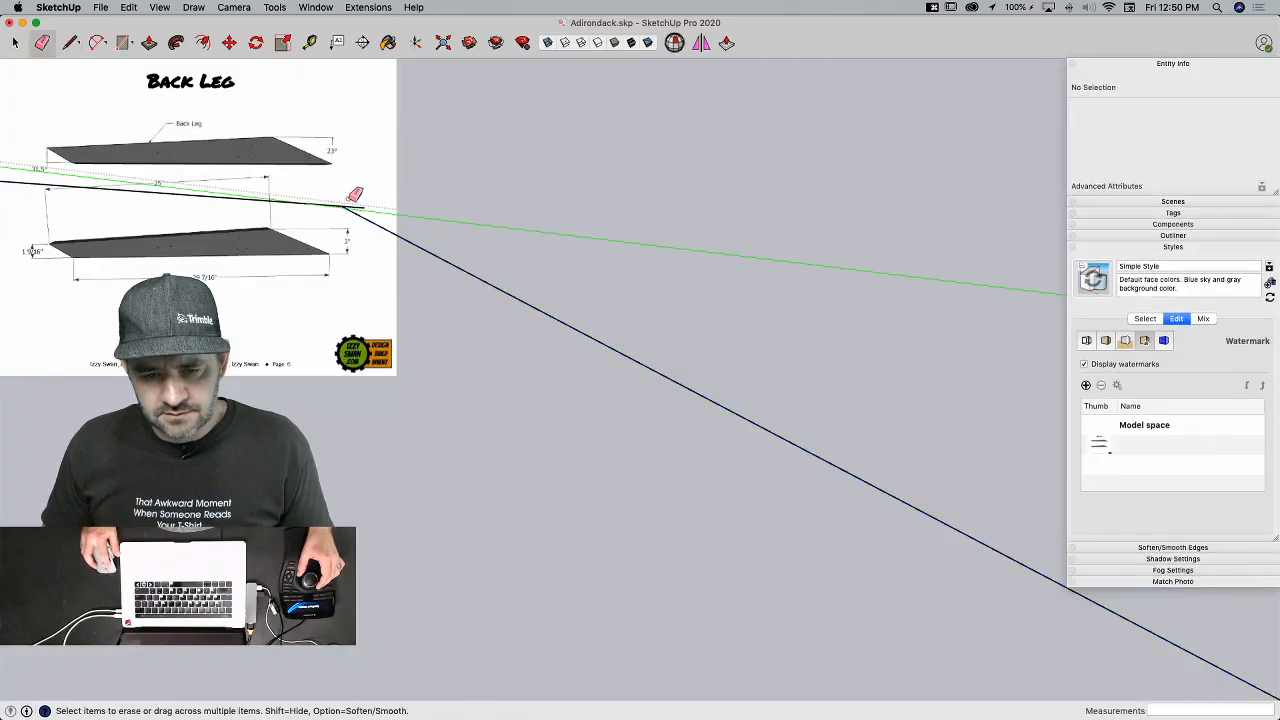
pyautogui.press('l')
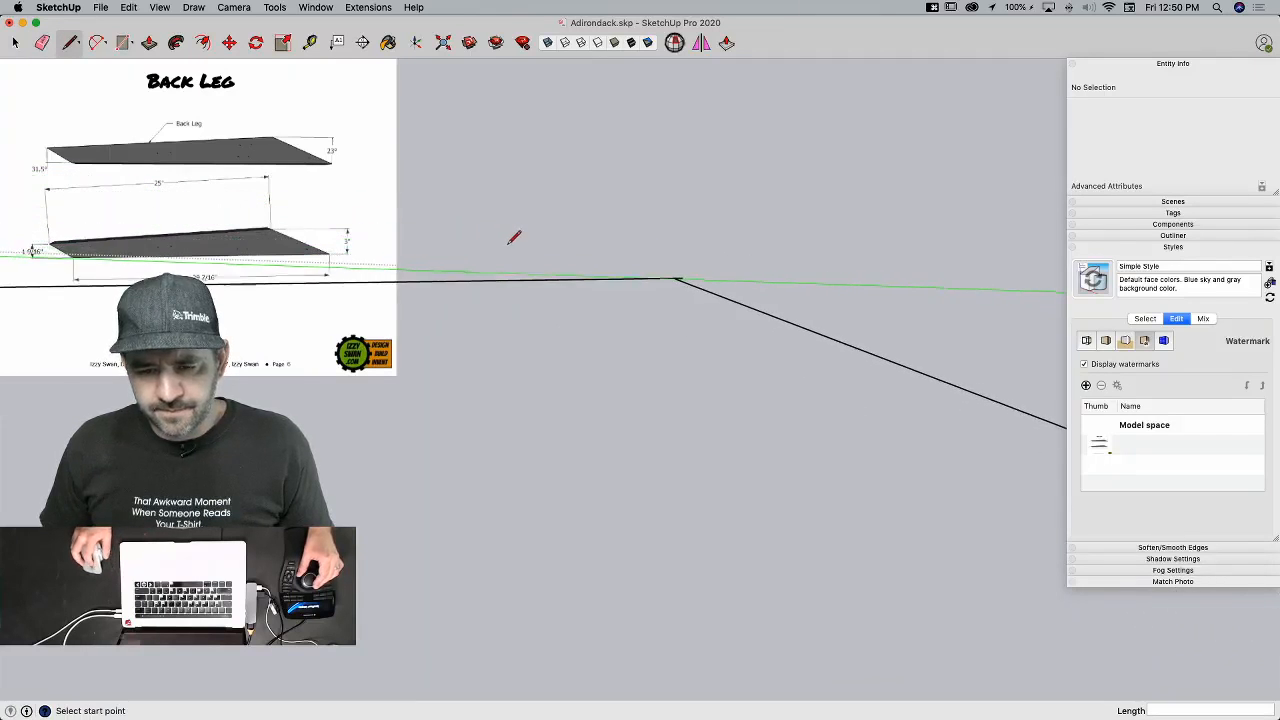
pyautogui.click(100, 44)
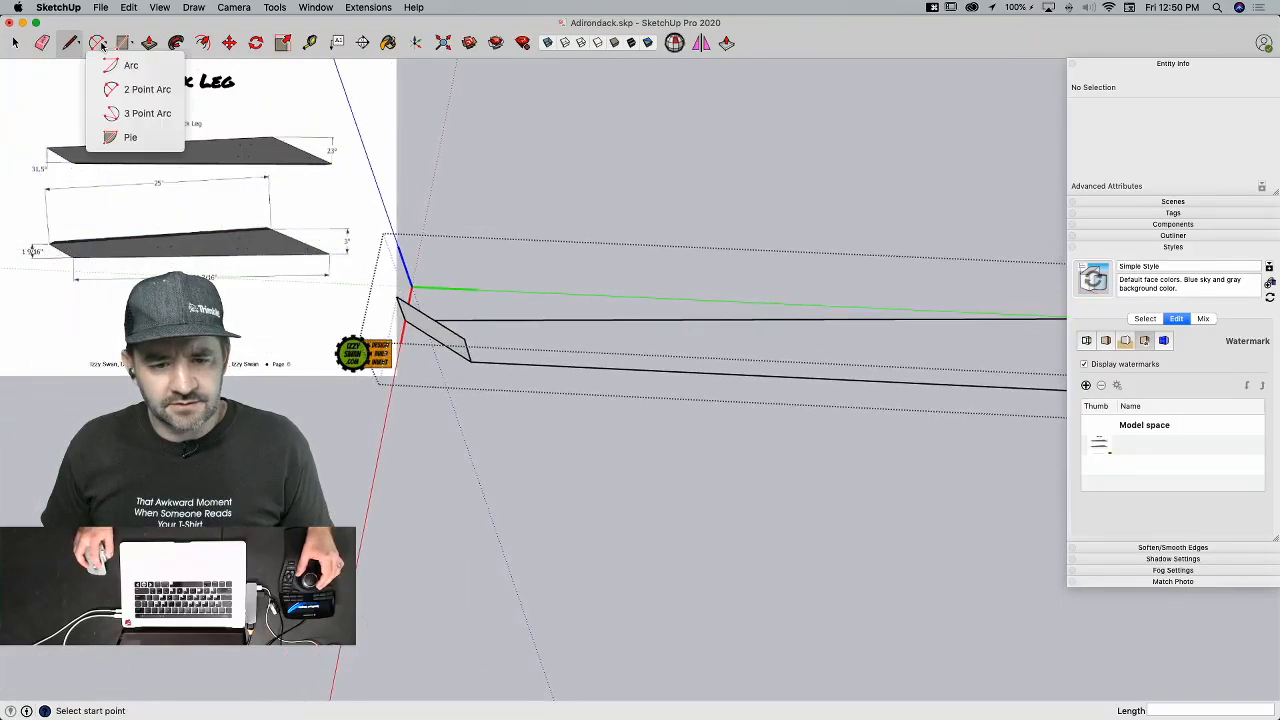
pyautogui.click(139, 90)
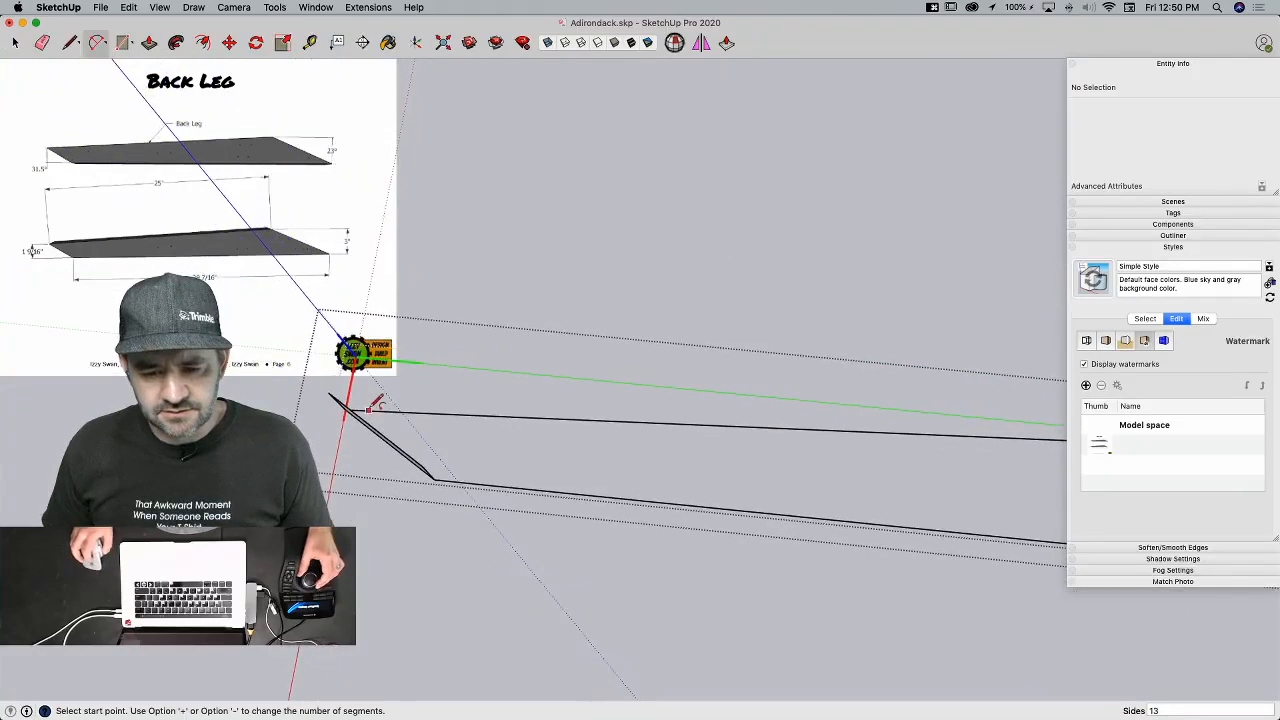
pyautogui.click(322, 363)
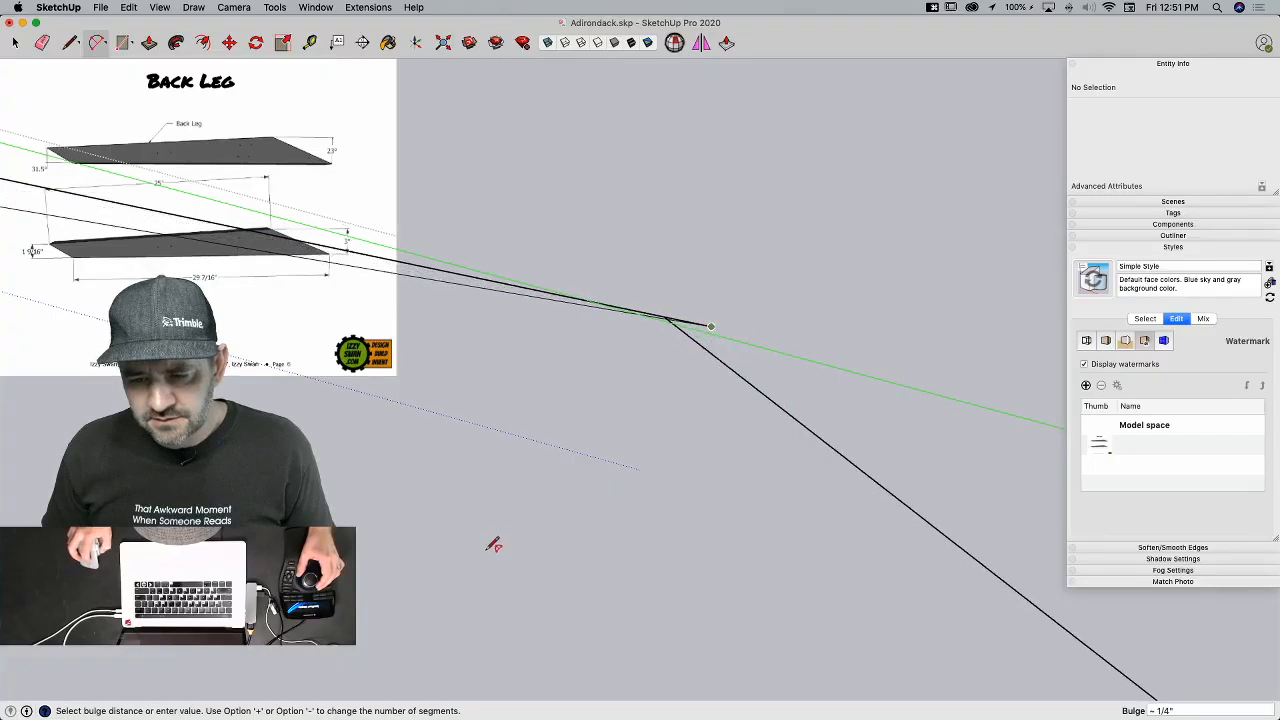
pyautogui.click(775, 483)
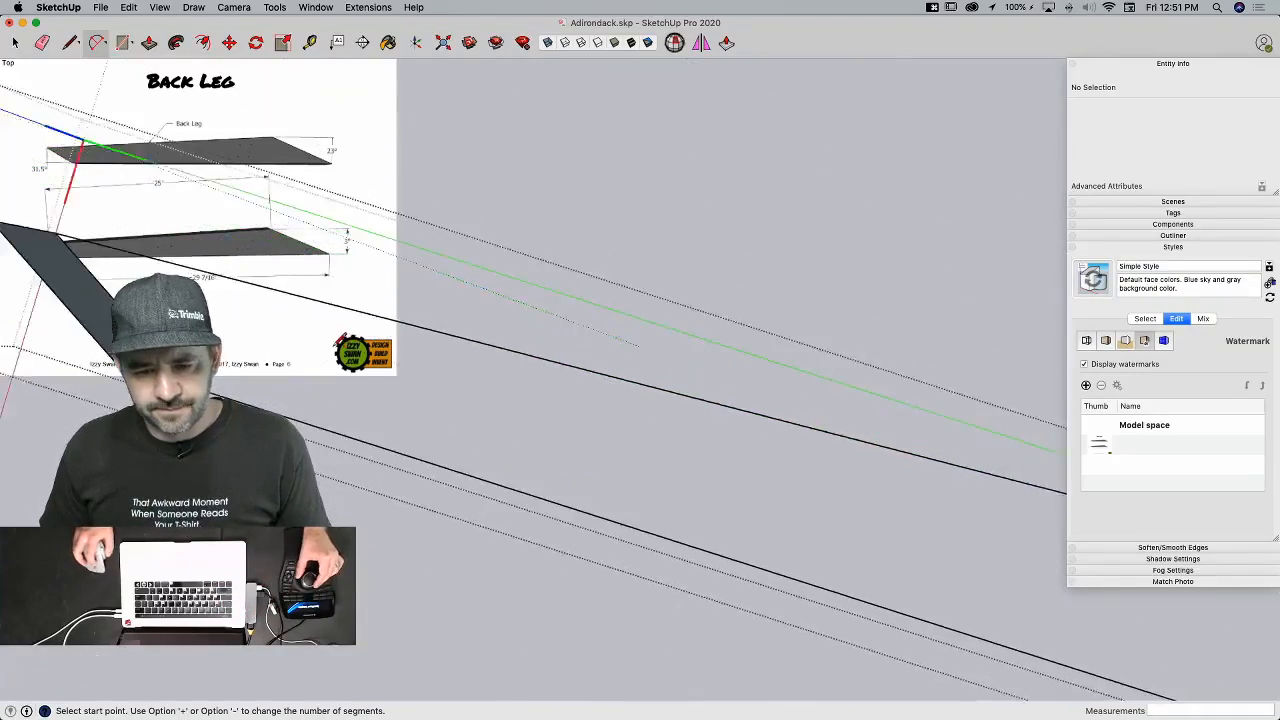
pyautogui.click(502, 437)
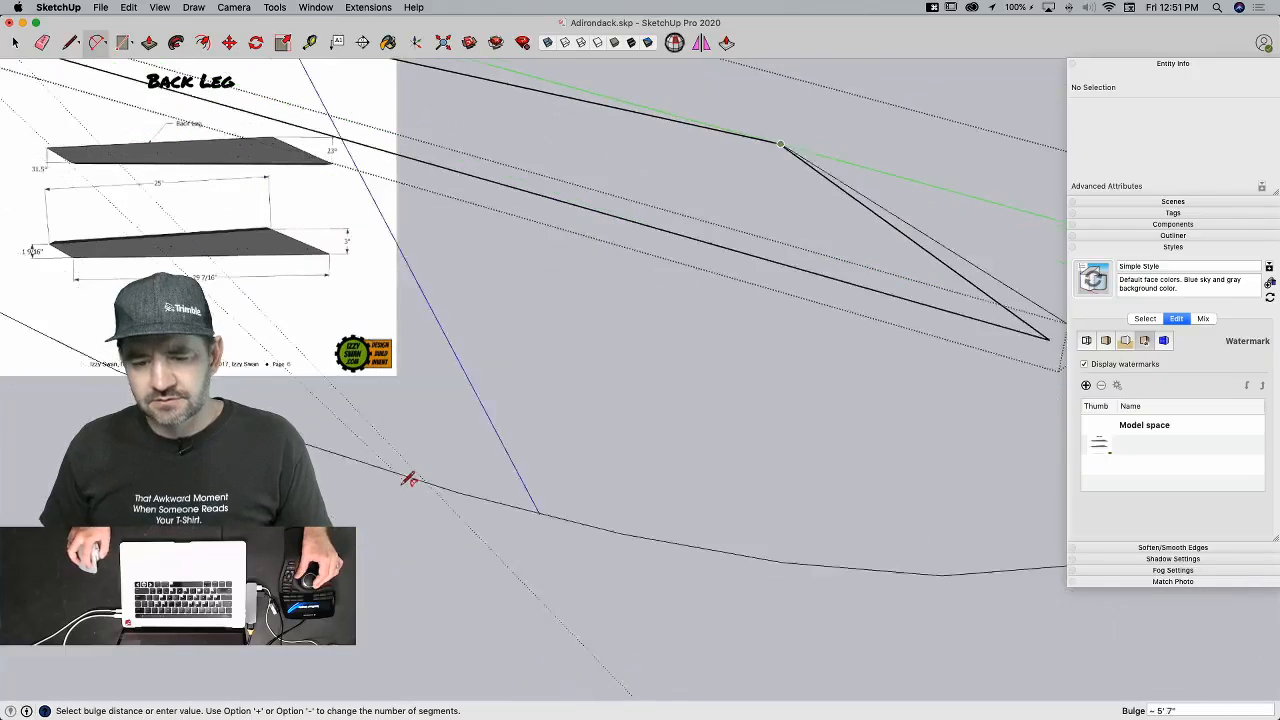
pyautogui.press('Escape')
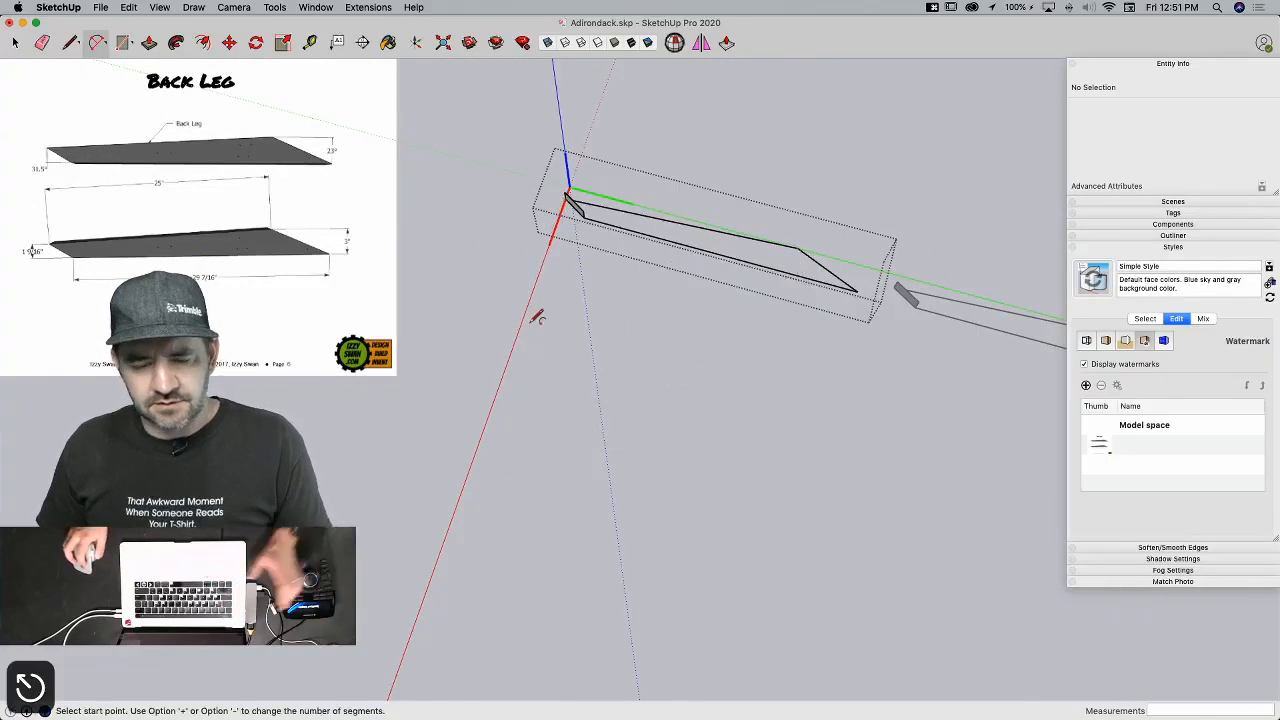
pyautogui.click(102, 7)
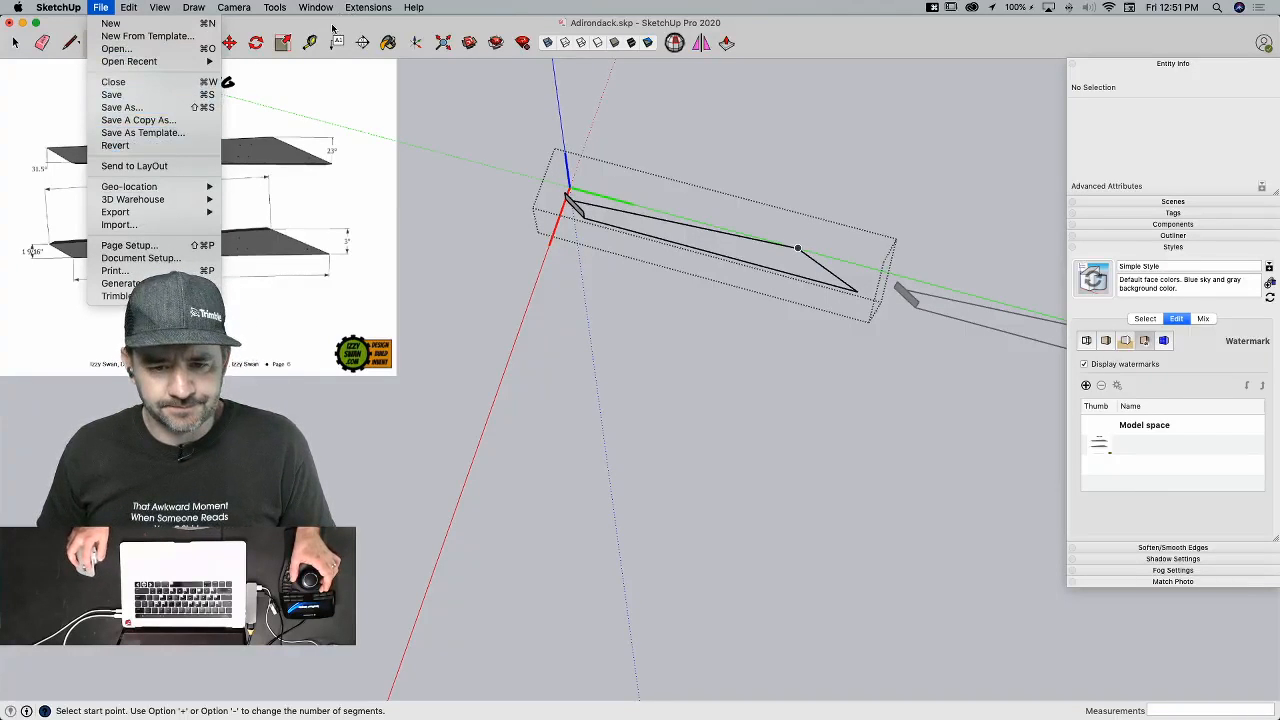
pyautogui.click(289, 31)
# Step: Try to draw an arc centred on the back leg's narrow tip, starting at the far end of the shorter lengthwise edge
pyautogui.click(105, 46)
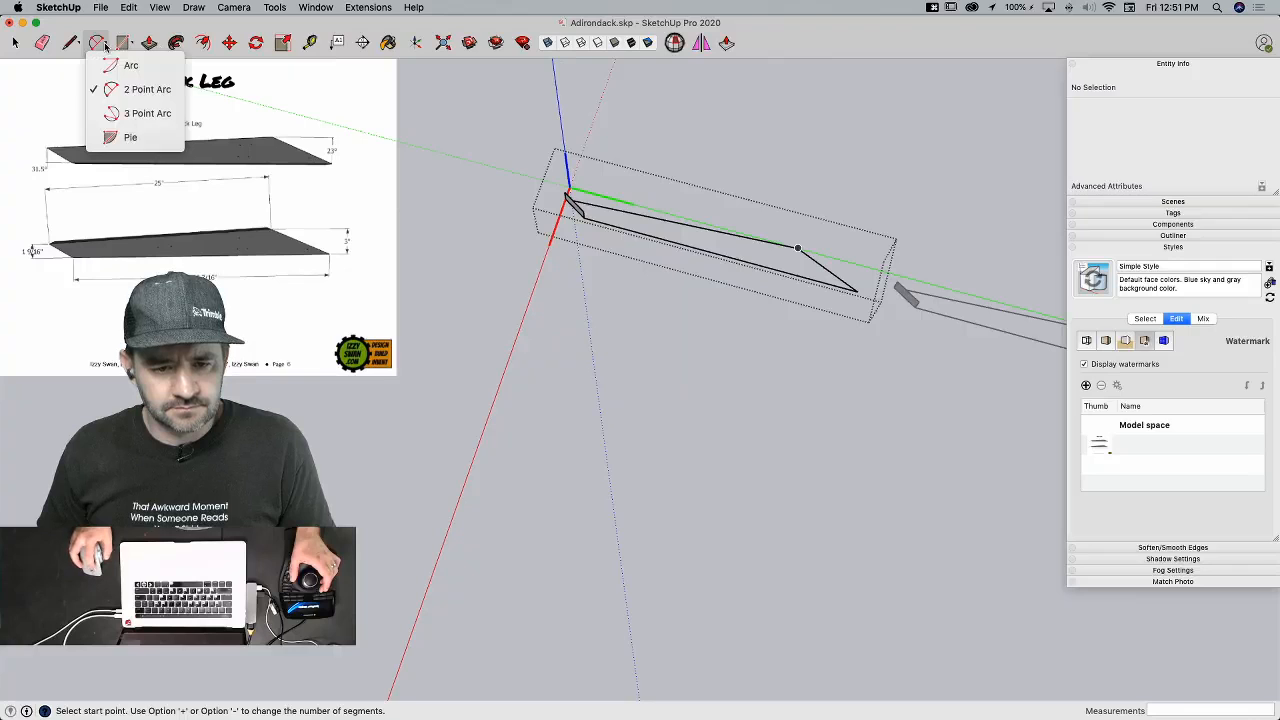
pyautogui.click(111, 66)
pyautogui.scroll(10, 600, 230)
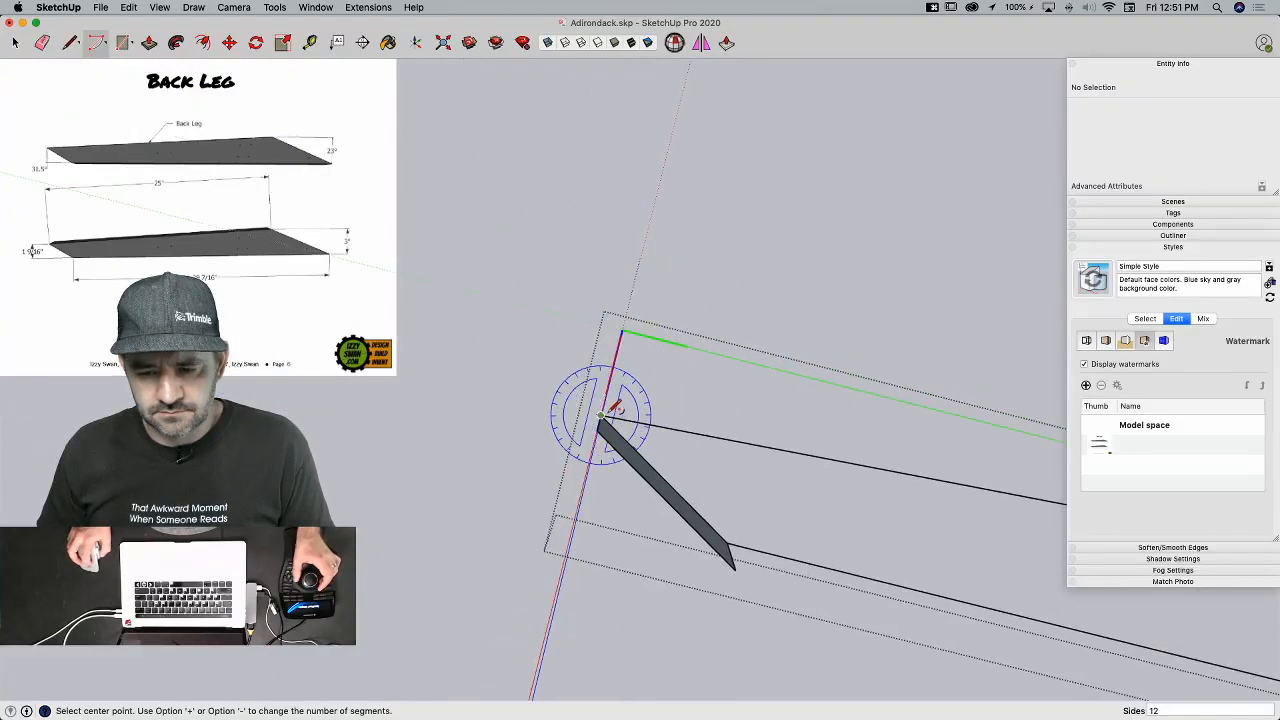
pyautogui.click(600, 412)
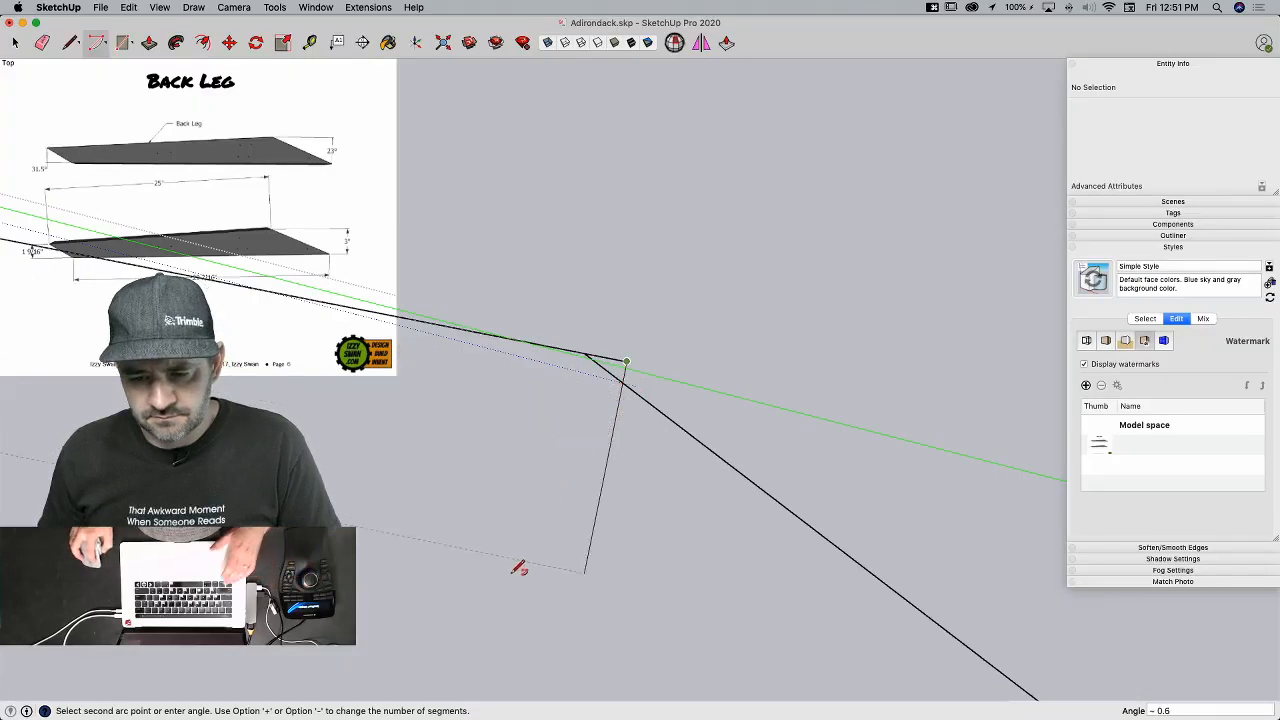
pyautogui.click(559, 506)
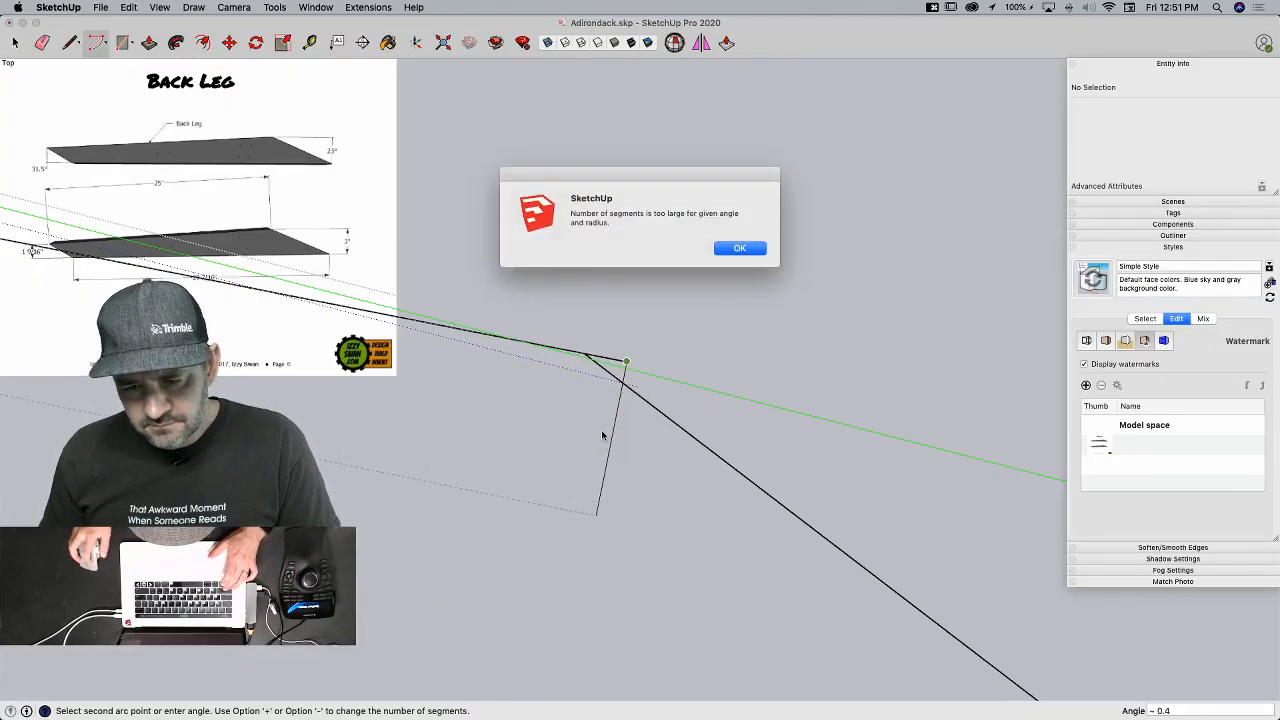
pyautogui.click(738, 248)
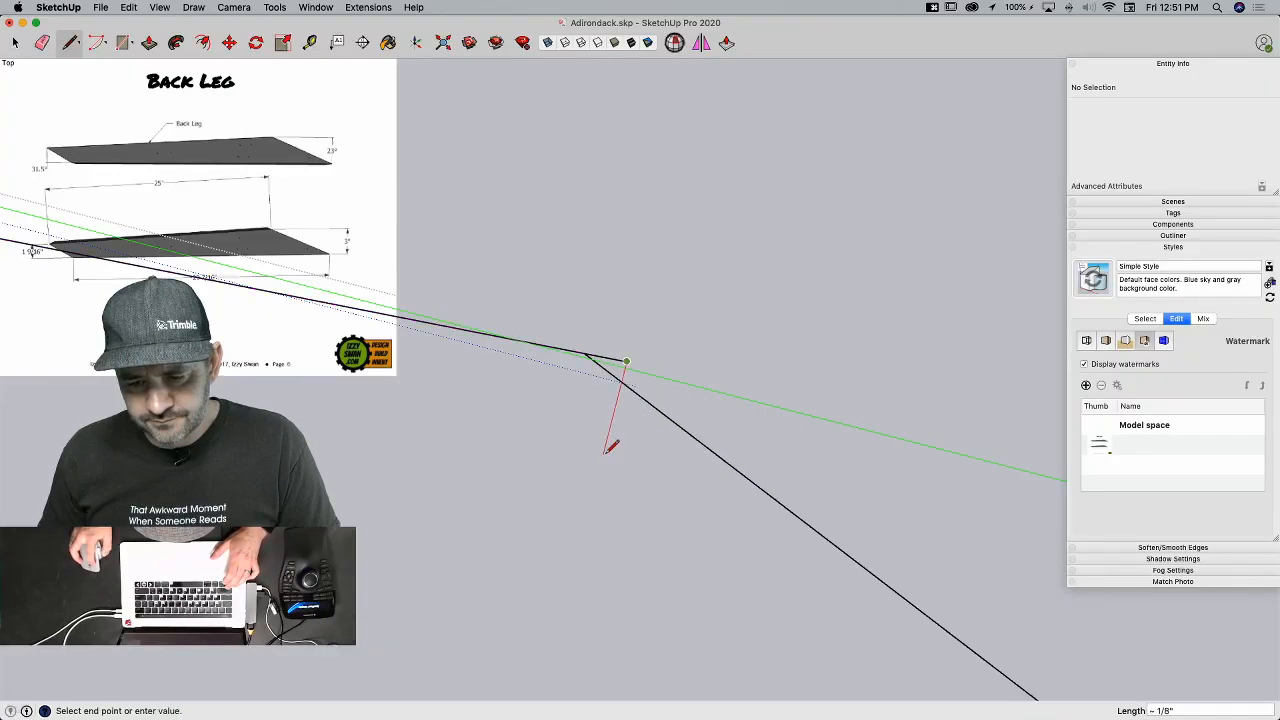
pyautogui.press('Escape')
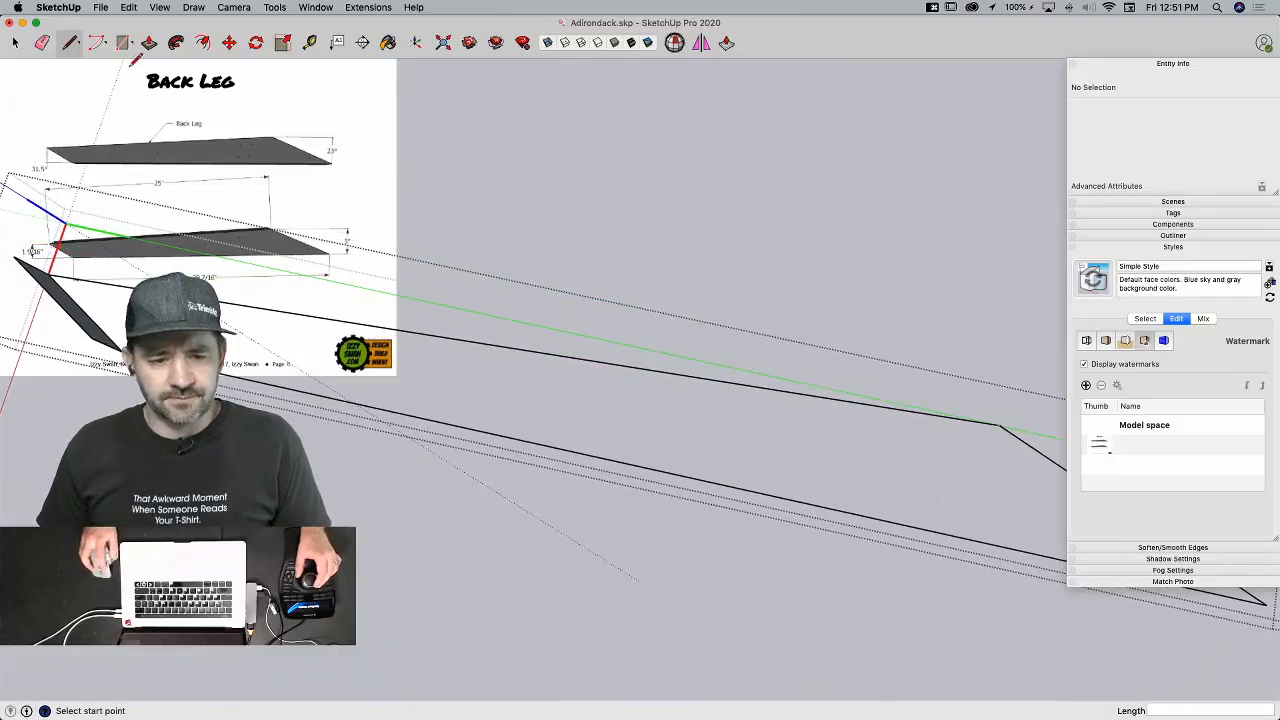
# Step: Erase the short stub of the shorter lengthwise edge that extends past the 23-degree line at the wide end
pyautogui.click(96, 43)
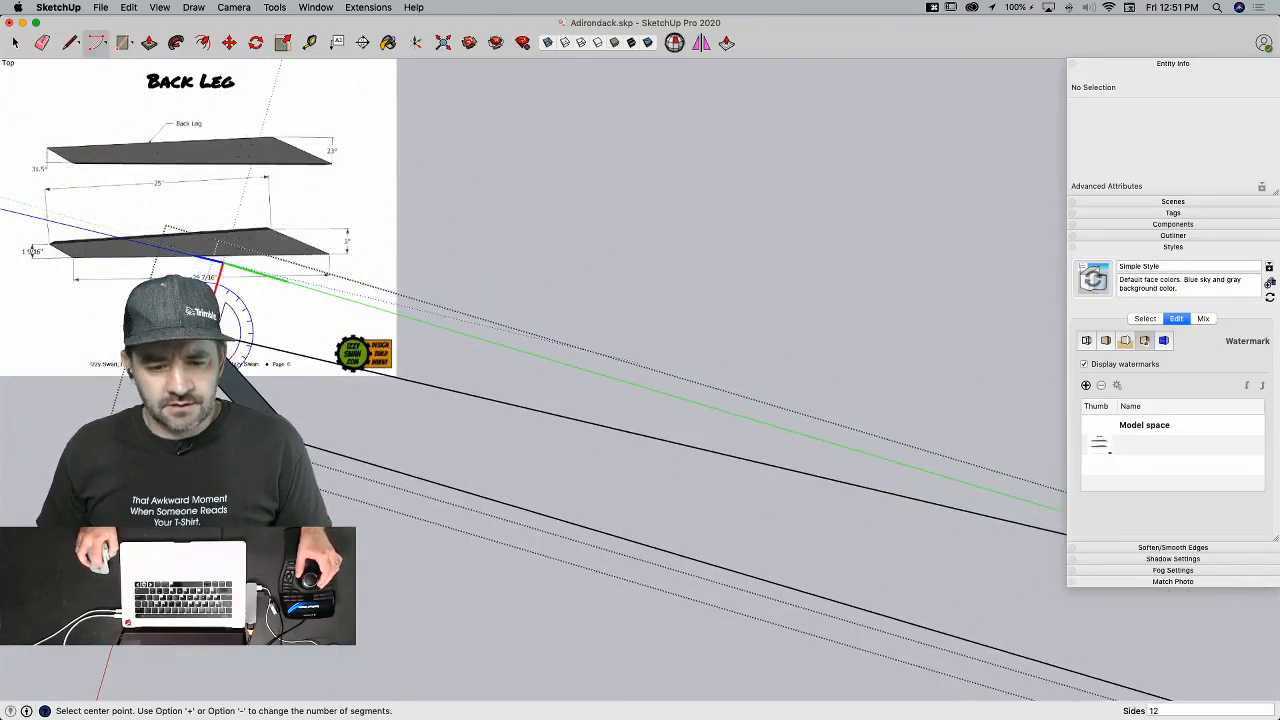
pyautogui.press('e')
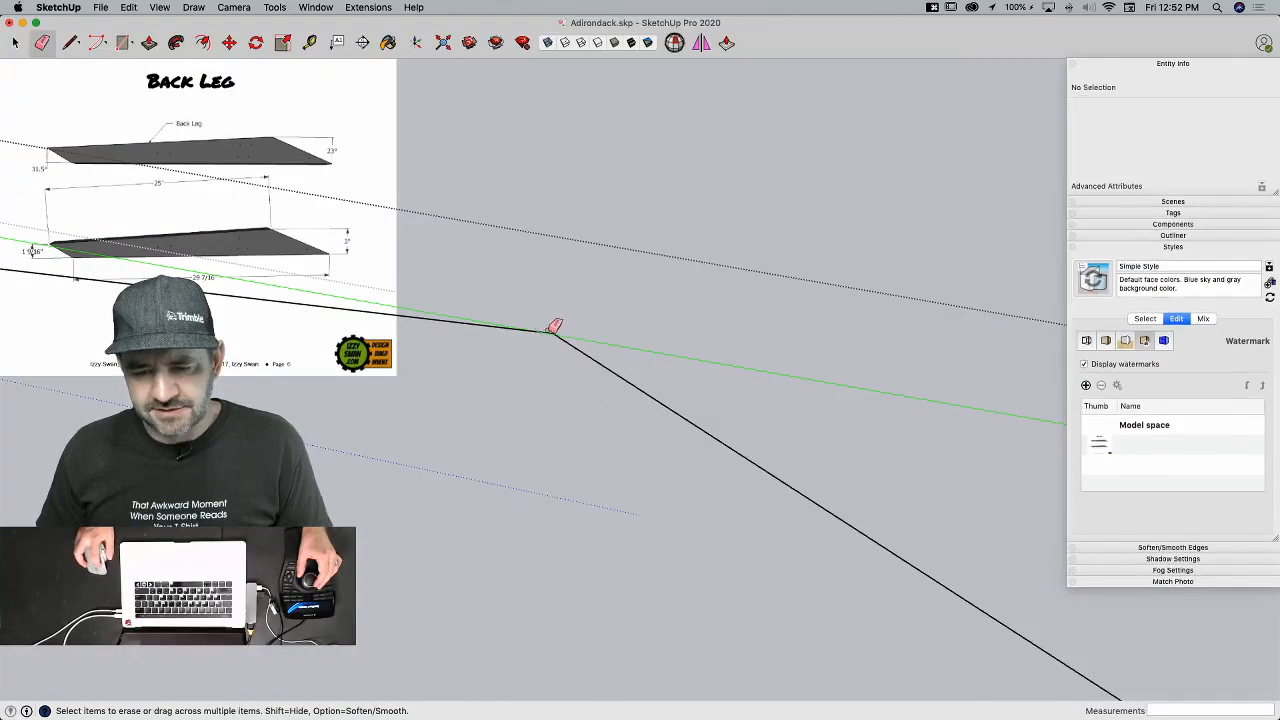
# Step: Draw a 2' 1" line along the red axis from the corner of the back leg's narrow end
pyautogui.press('l')
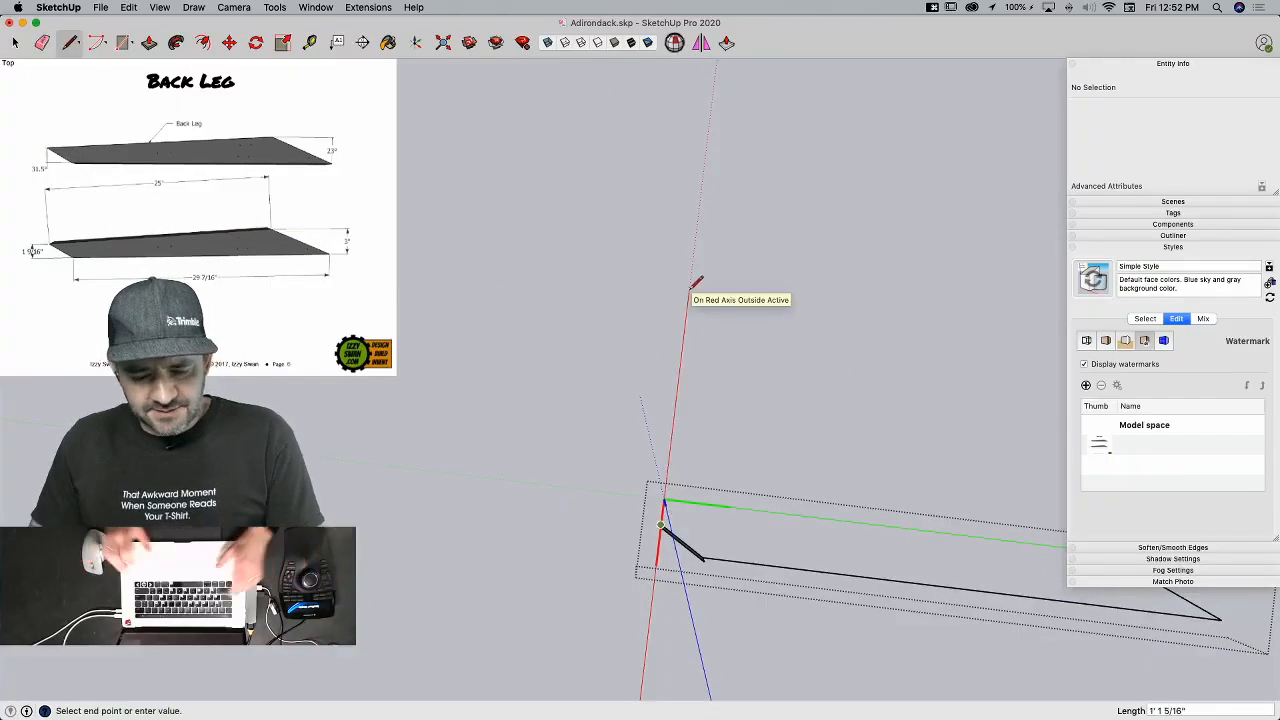
pyautogui.press('Return')
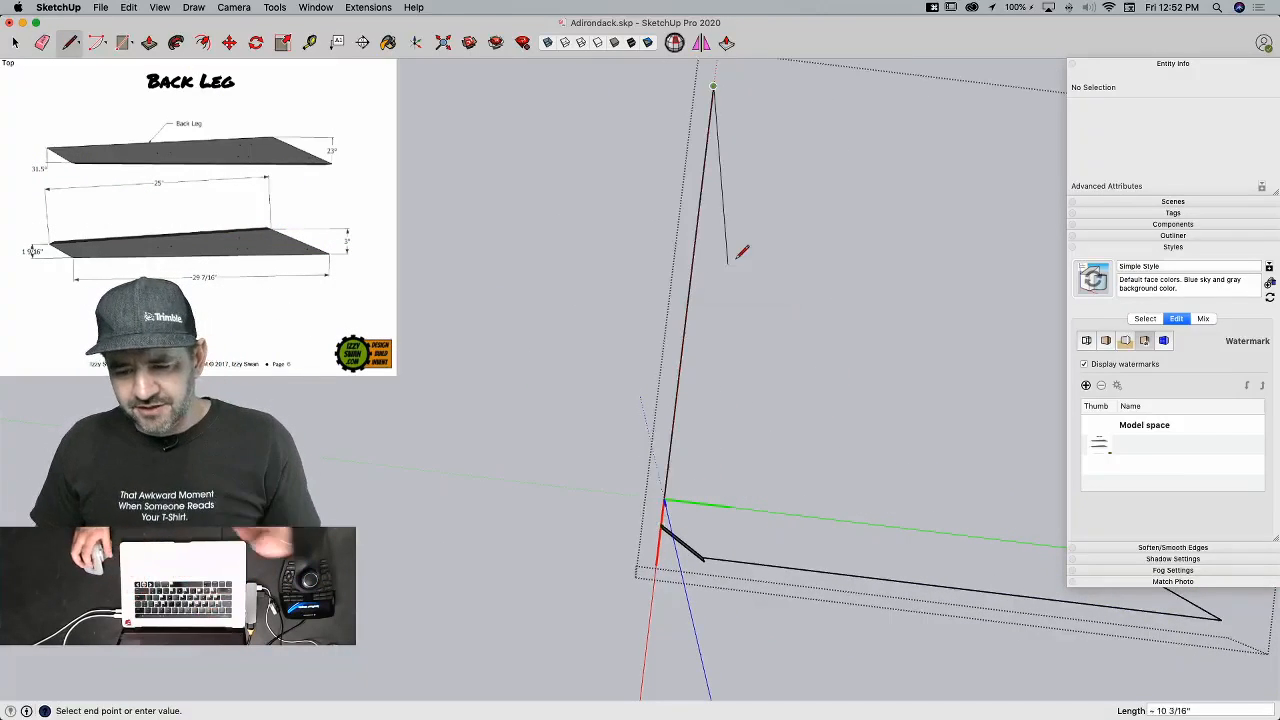
pyautogui.press('space')
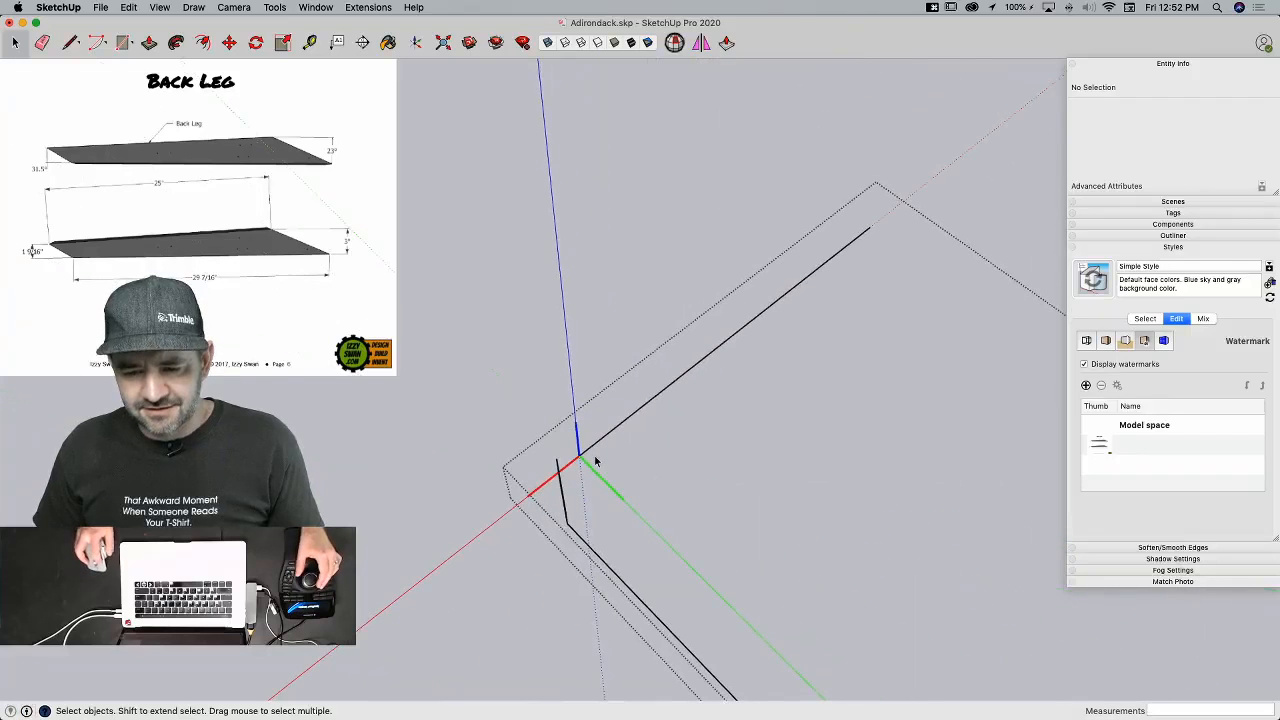
pyautogui.click(595, 449)
pyautogui.press('e')
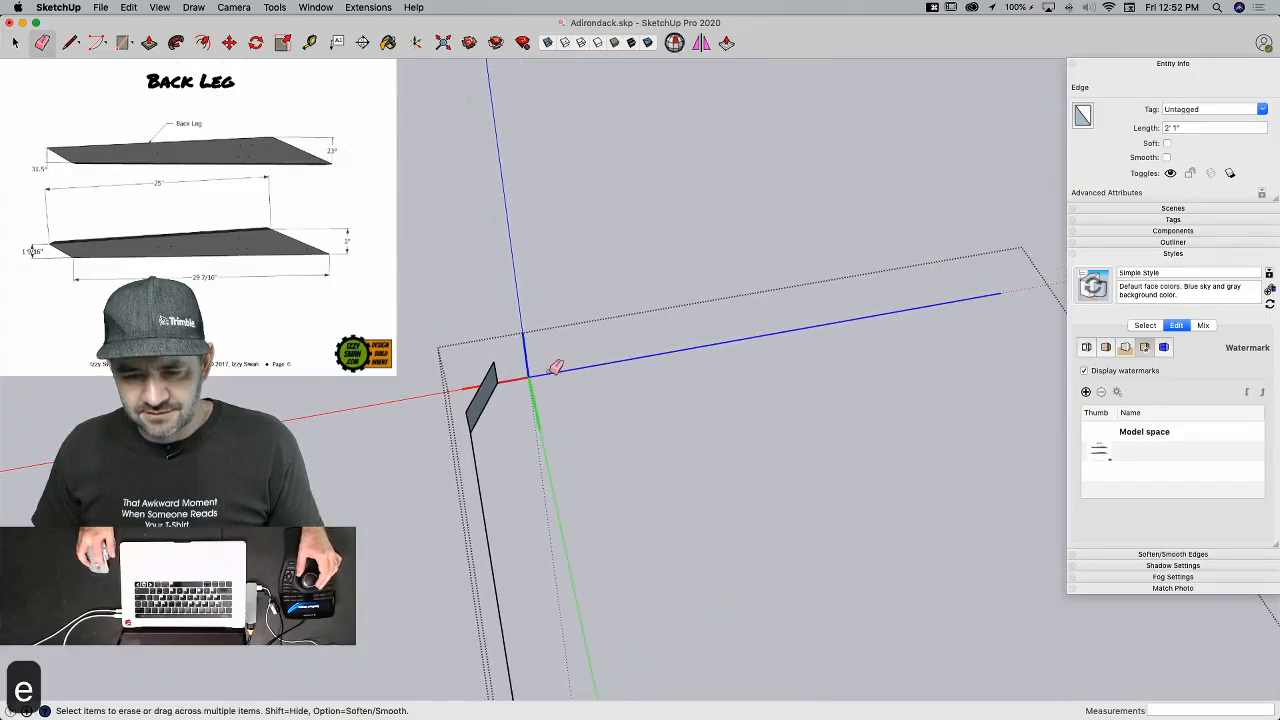
pyautogui.press('Escape')
pyautogui.press('q')
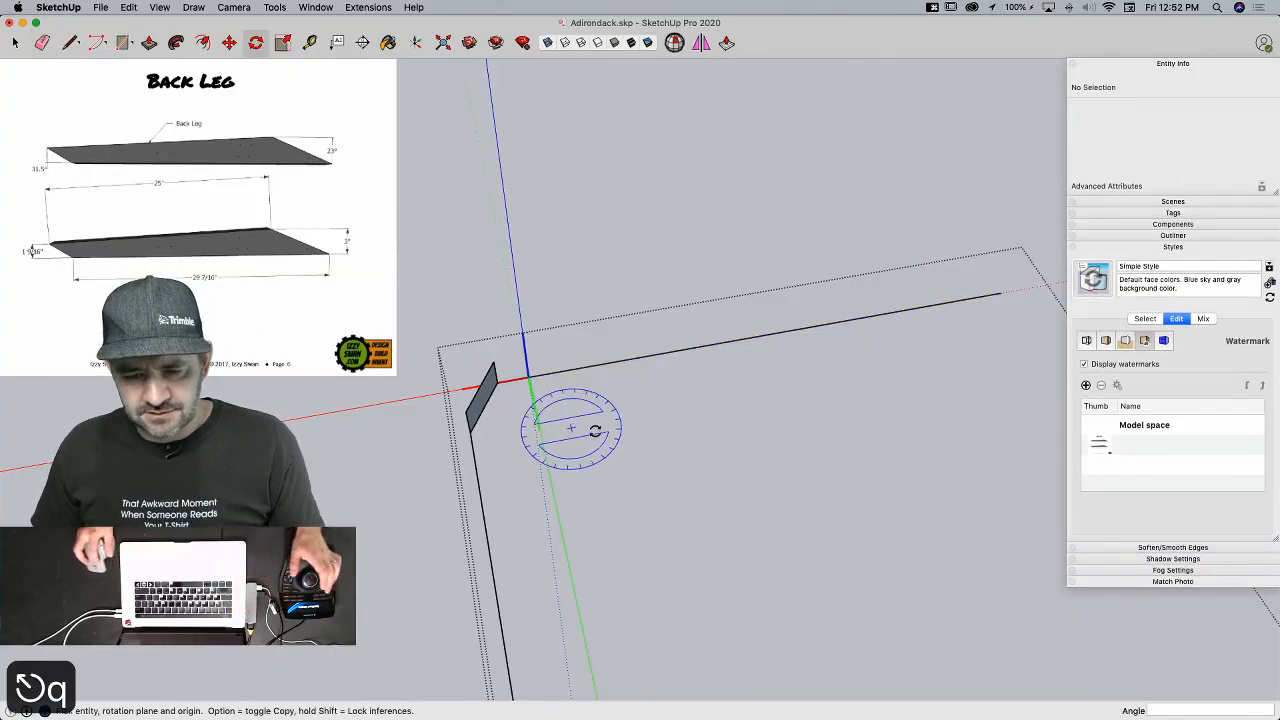
pyautogui.click(500, 383)
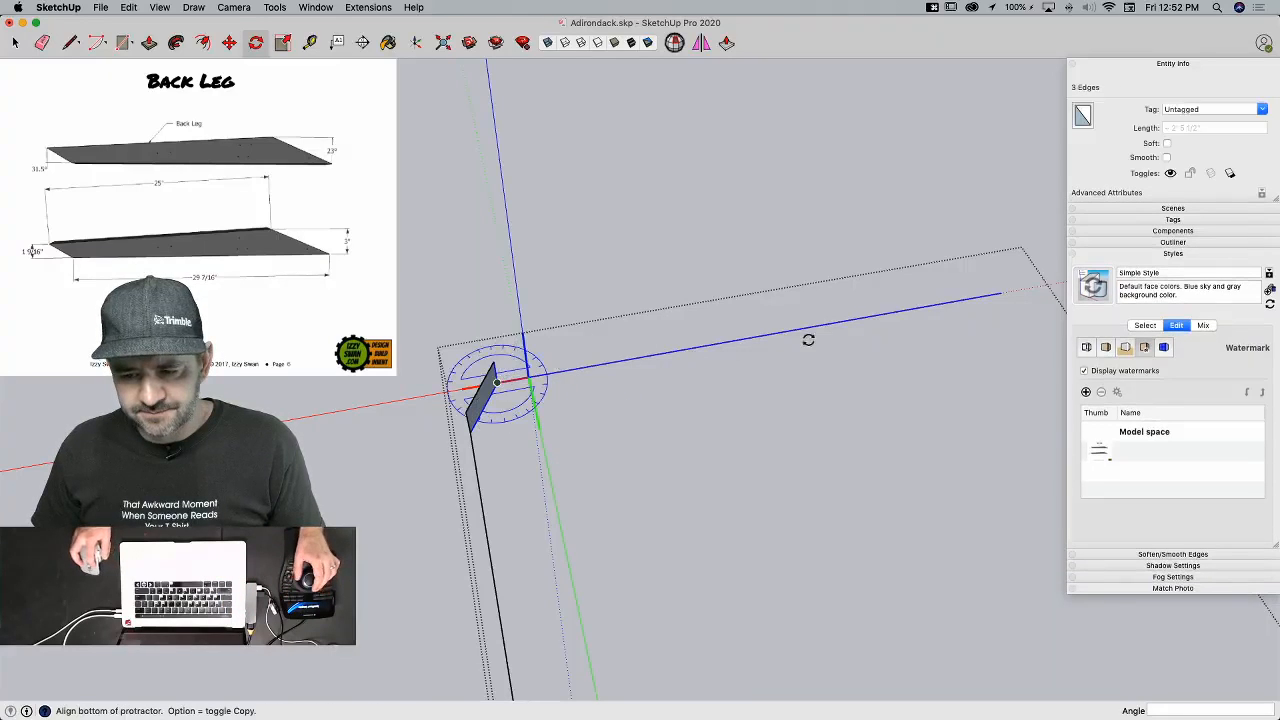
pyautogui.click(998, 291)
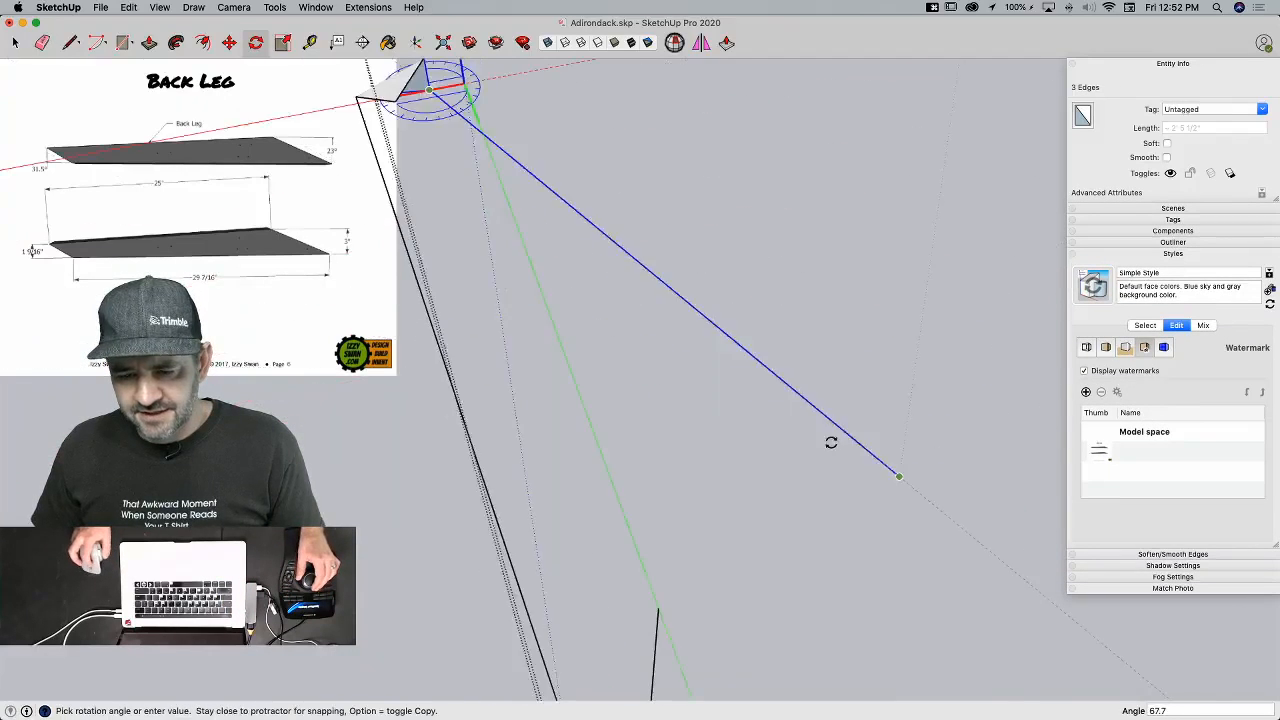
pyautogui.press('space')
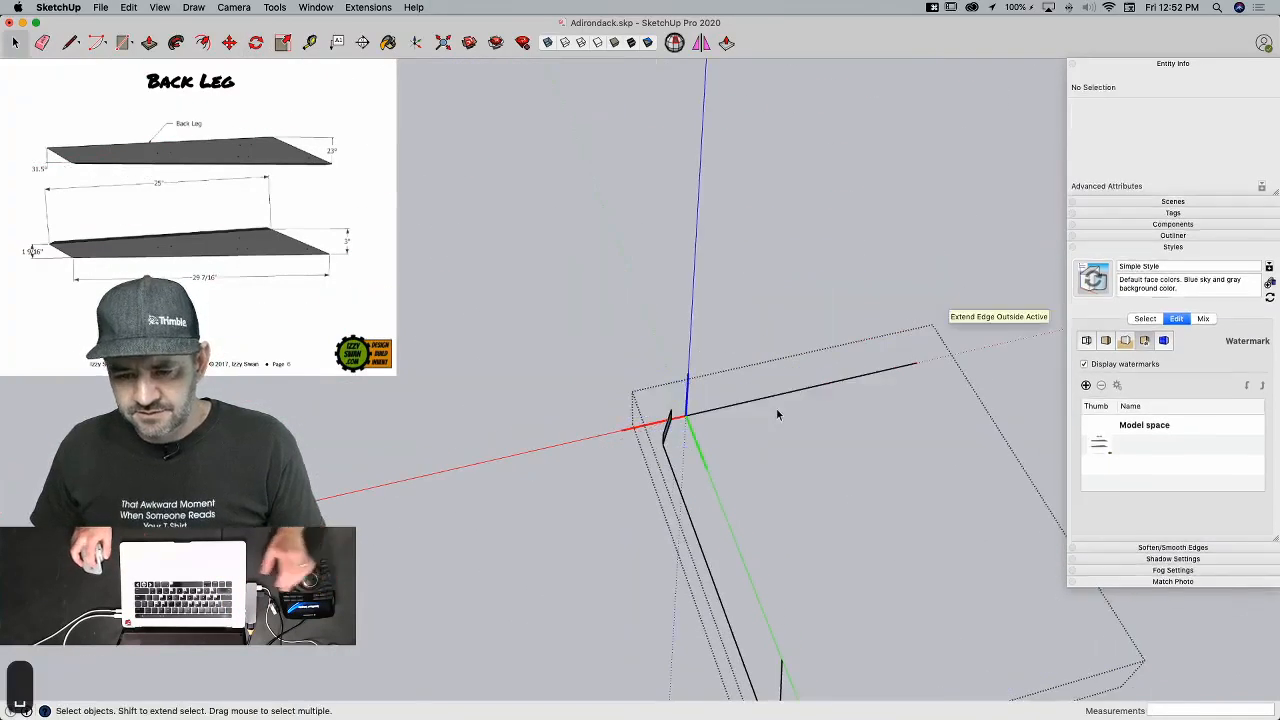
# Step: Rotate the 2' 1" edge about the narrow-end corner until its far end meets the 23-degree line
pyautogui.click(706, 414)
pyautogui.press('q')
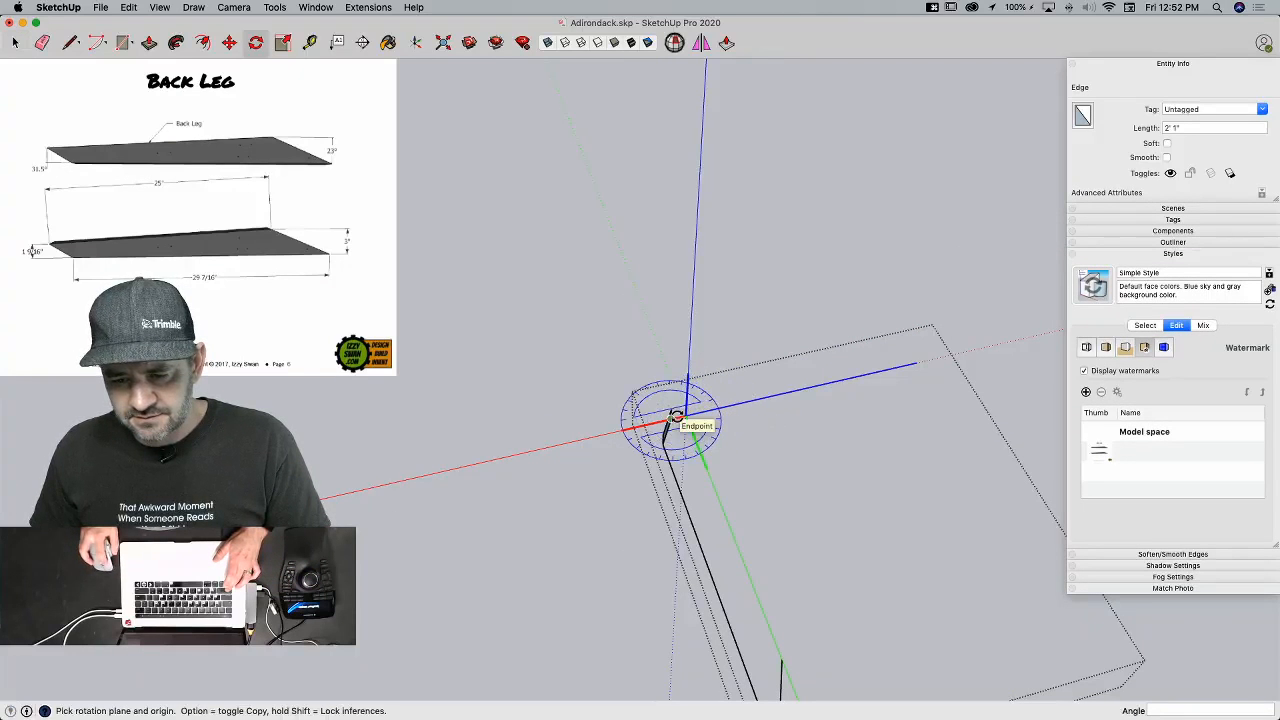
pyautogui.click(915, 363)
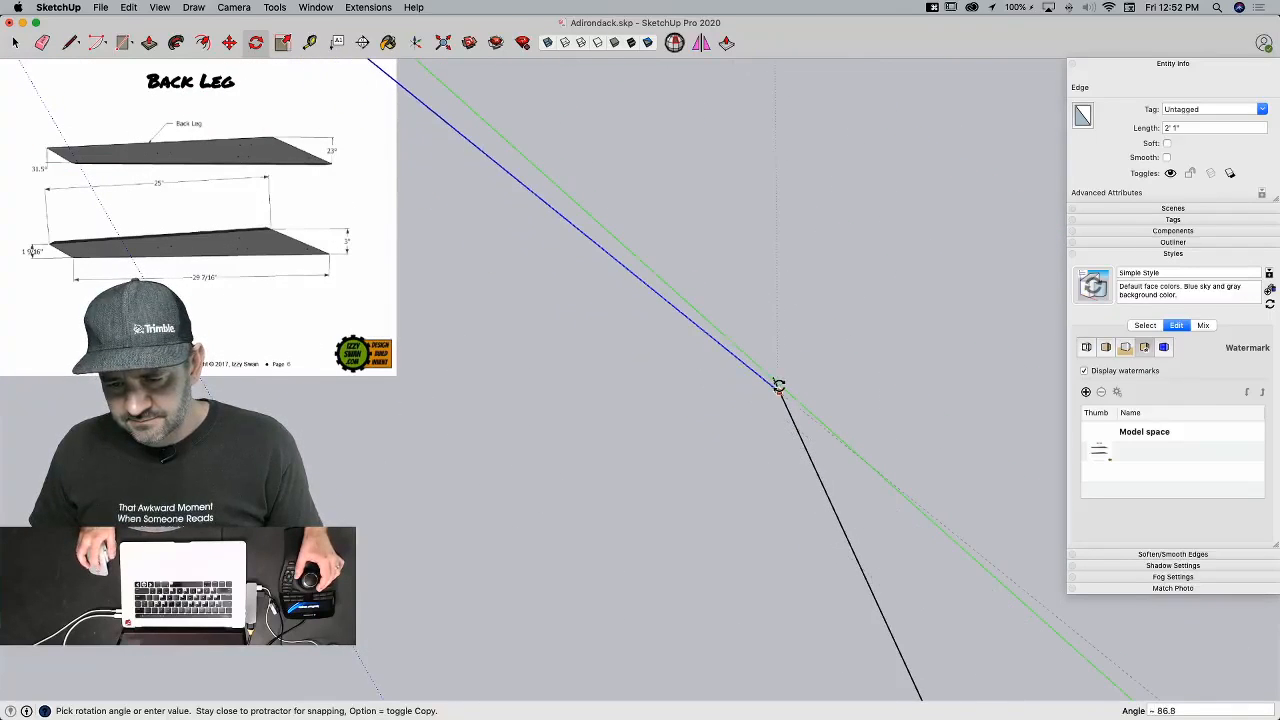
pyautogui.press('e')
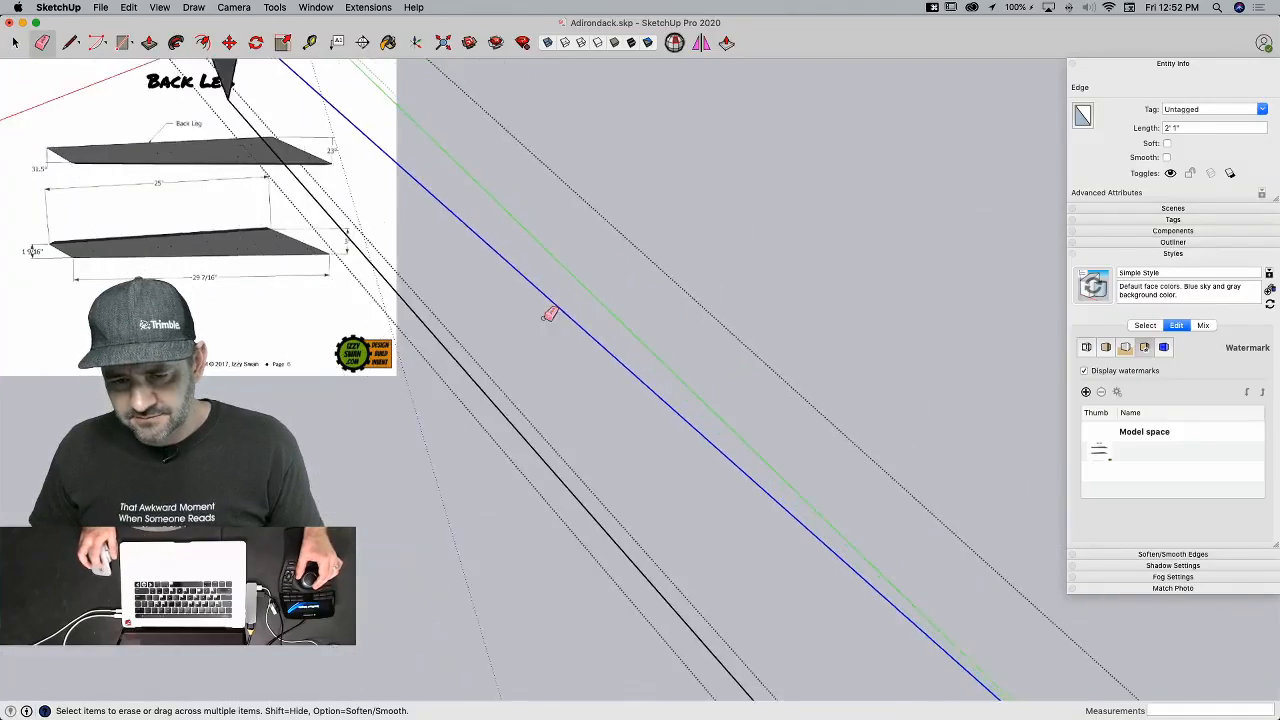
pyautogui.press('q')
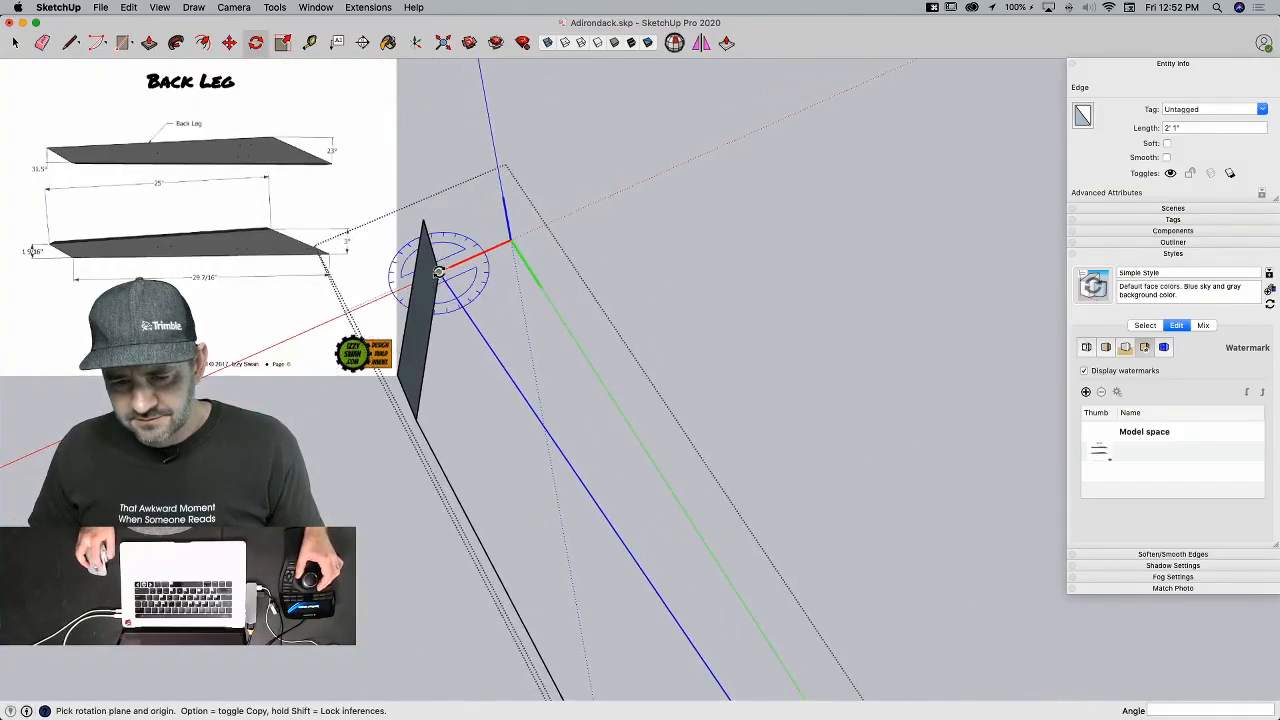
pyautogui.click(441, 272)
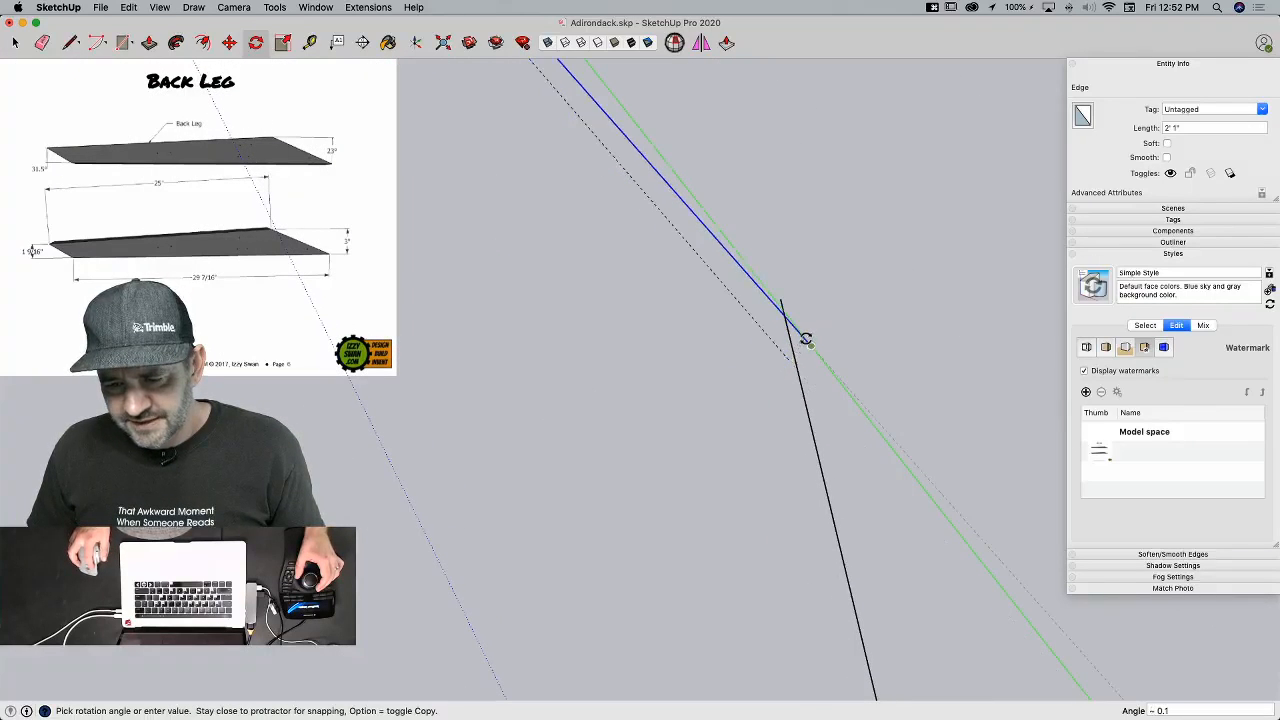
pyautogui.press('space')
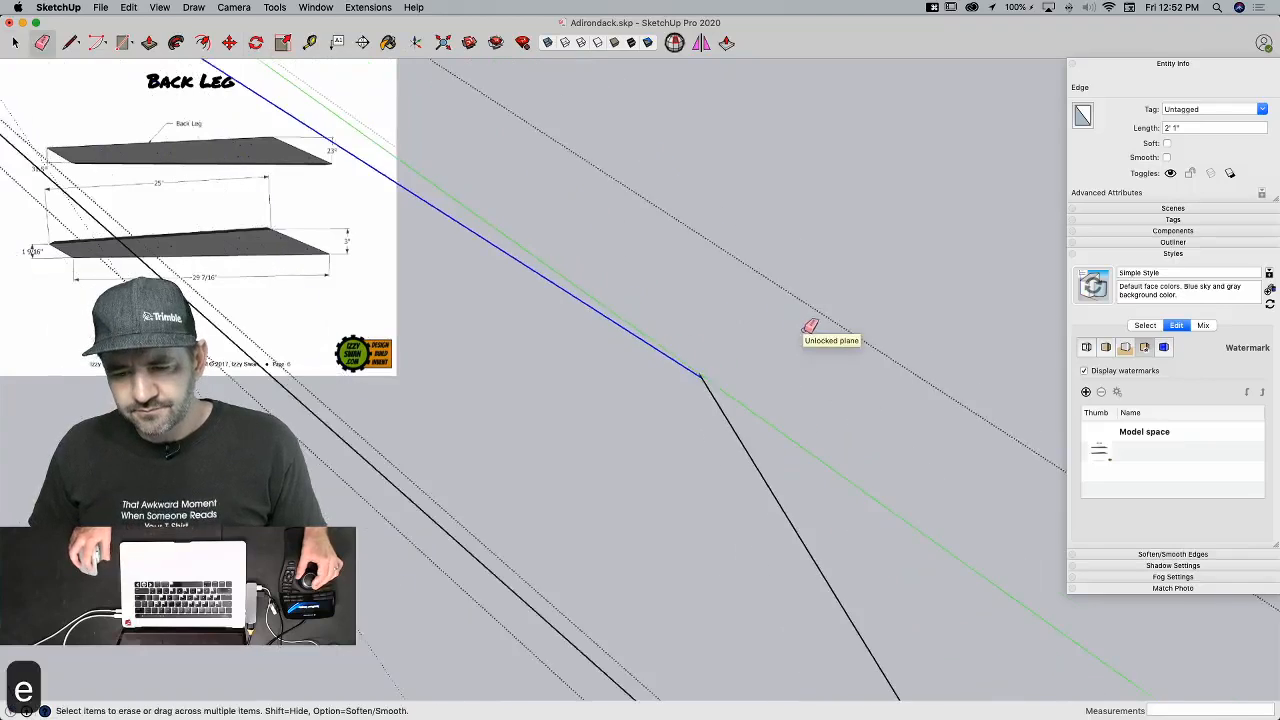
# Step: Scale all of the back leg's geometry by a factor of 100 and close the component
pyautogui.moveTo(183, 208); pyautogui.dragTo(183, 208)
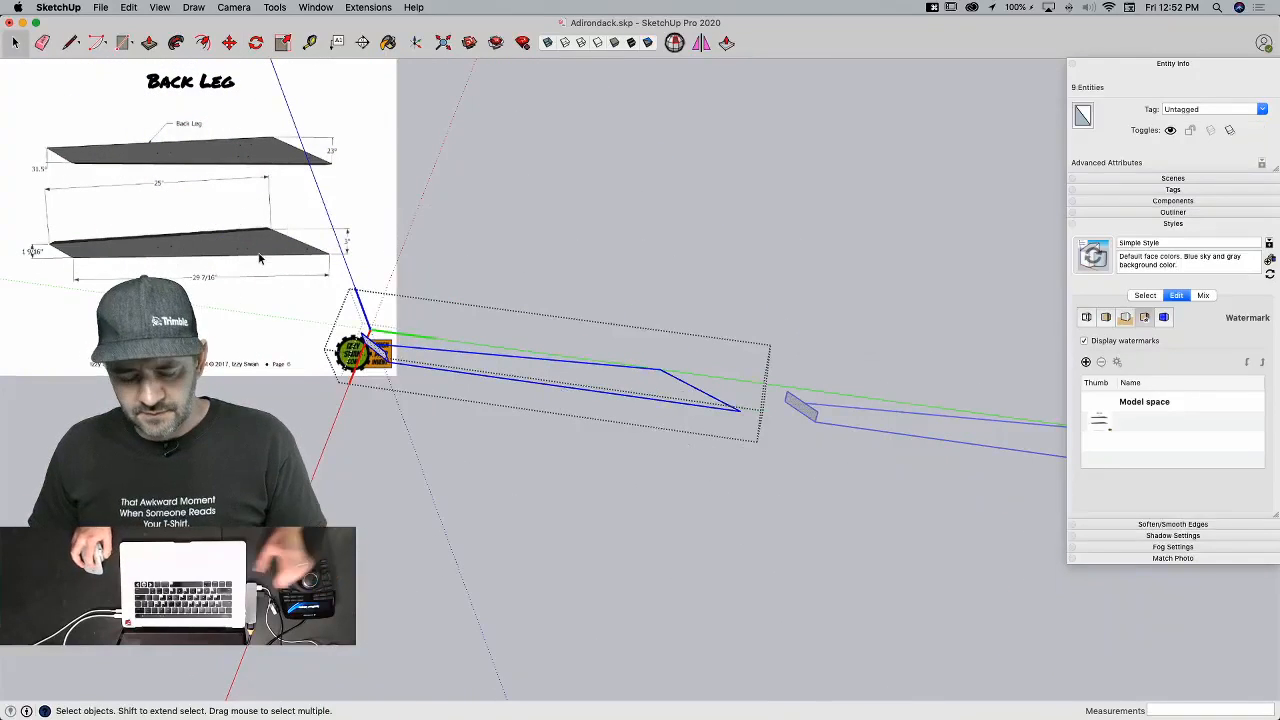
pyautogui.press('s')
pyautogui.moveTo(748, 371); pyautogui.dragTo(823, 345)
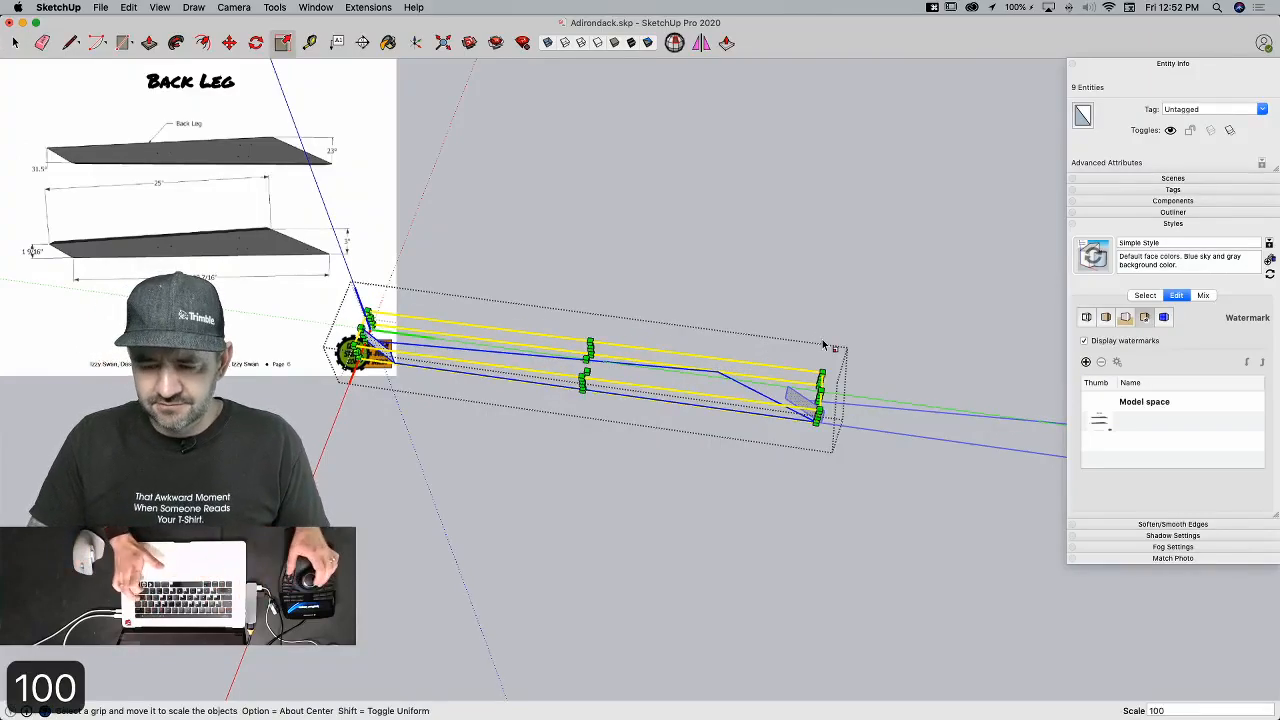
pyautogui.press('Return')
pyautogui.press('space')
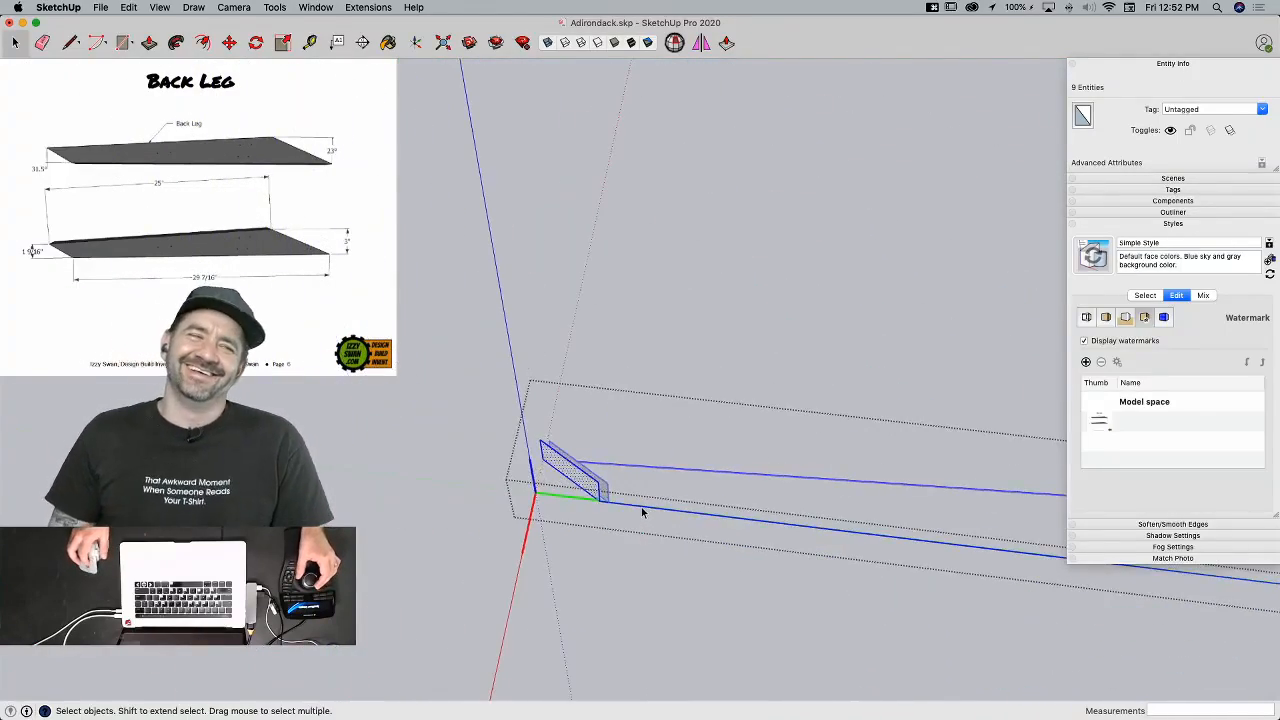
pyautogui.click(616, 574)
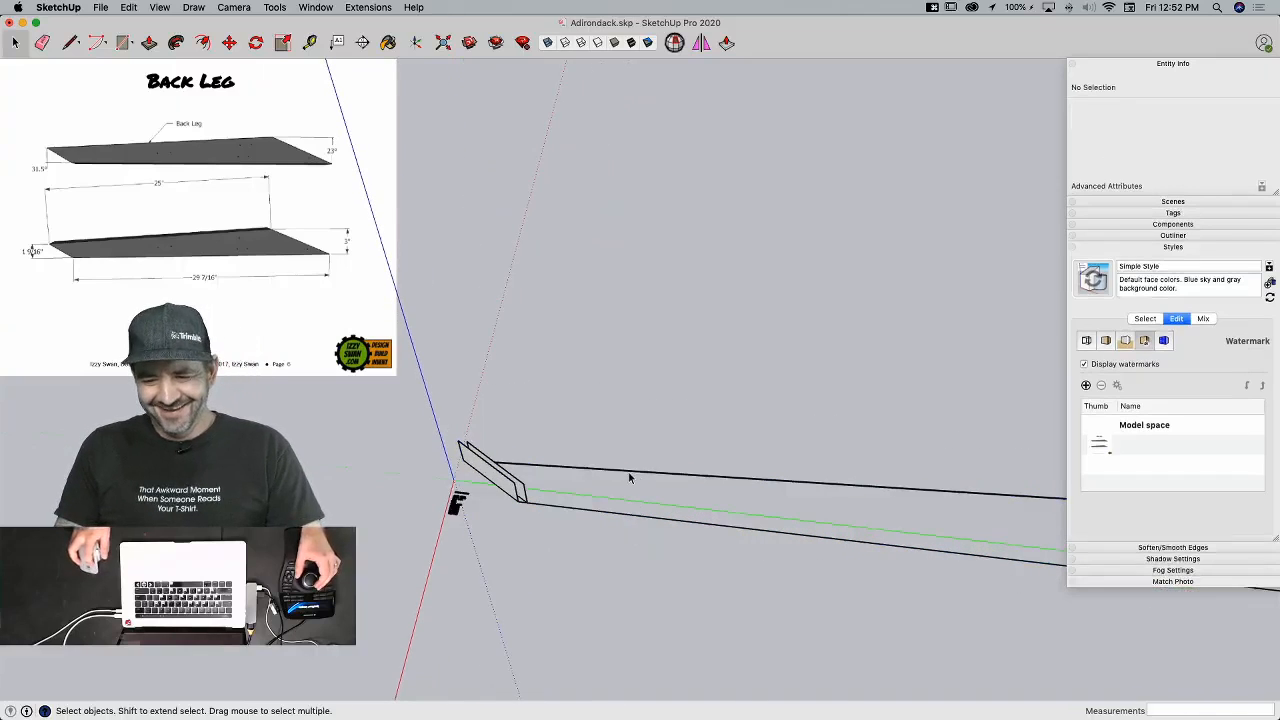
# Step: Reopen the enlarged back leg and rotate its 208' 4" edge about the narrow-end corner so its end meets the 23-degree line
pyautogui.doubleClick(514, 487)
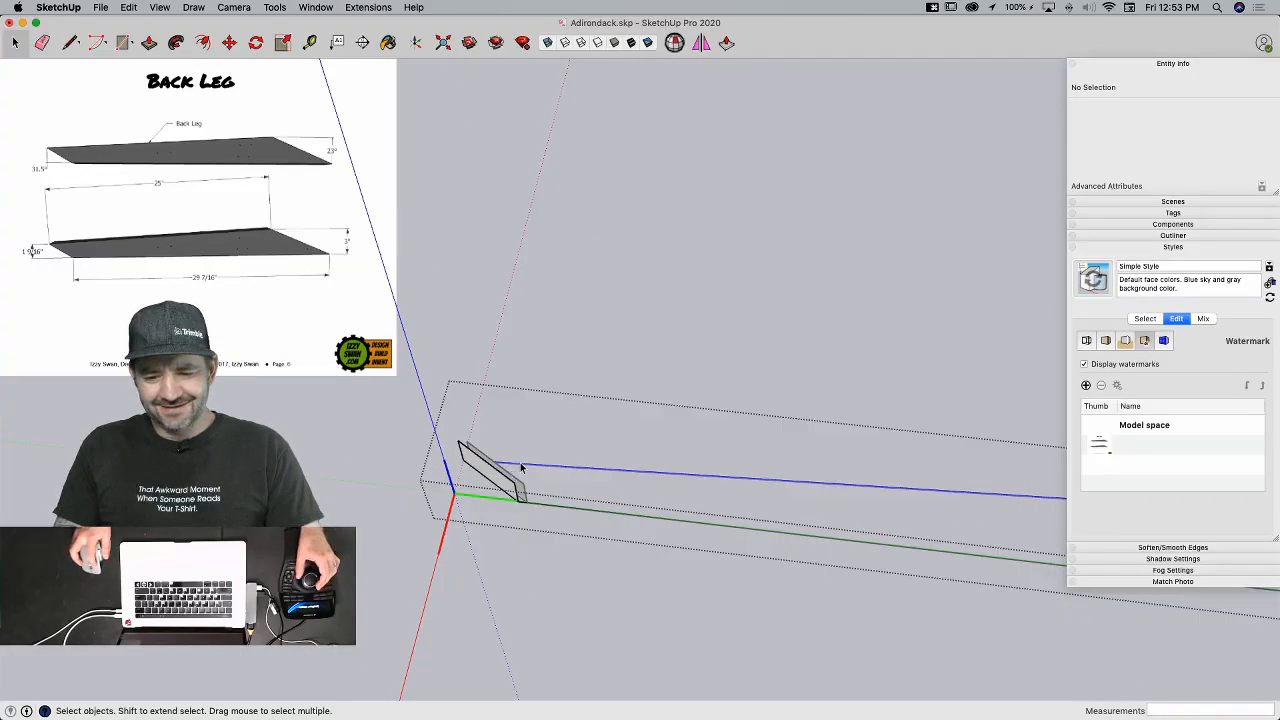
pyautogui.click(521, 467)
pyautogui.press('q')
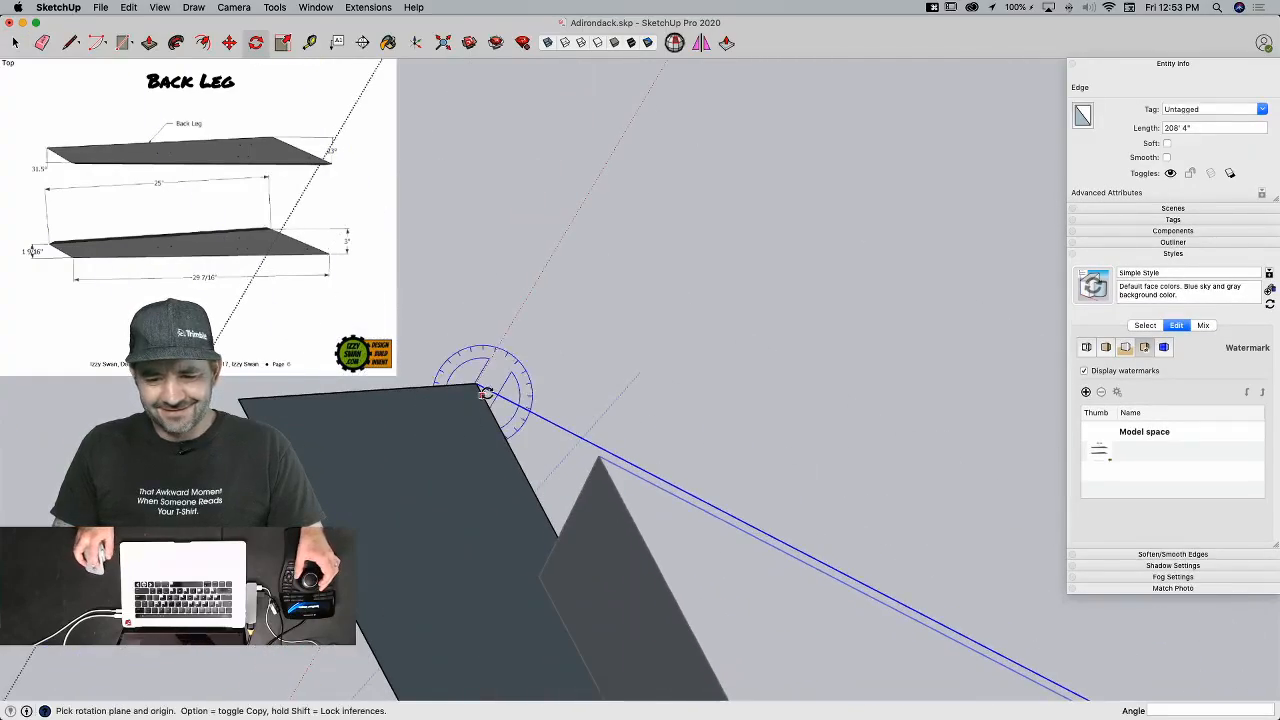
pyautogui.click(478, 383)
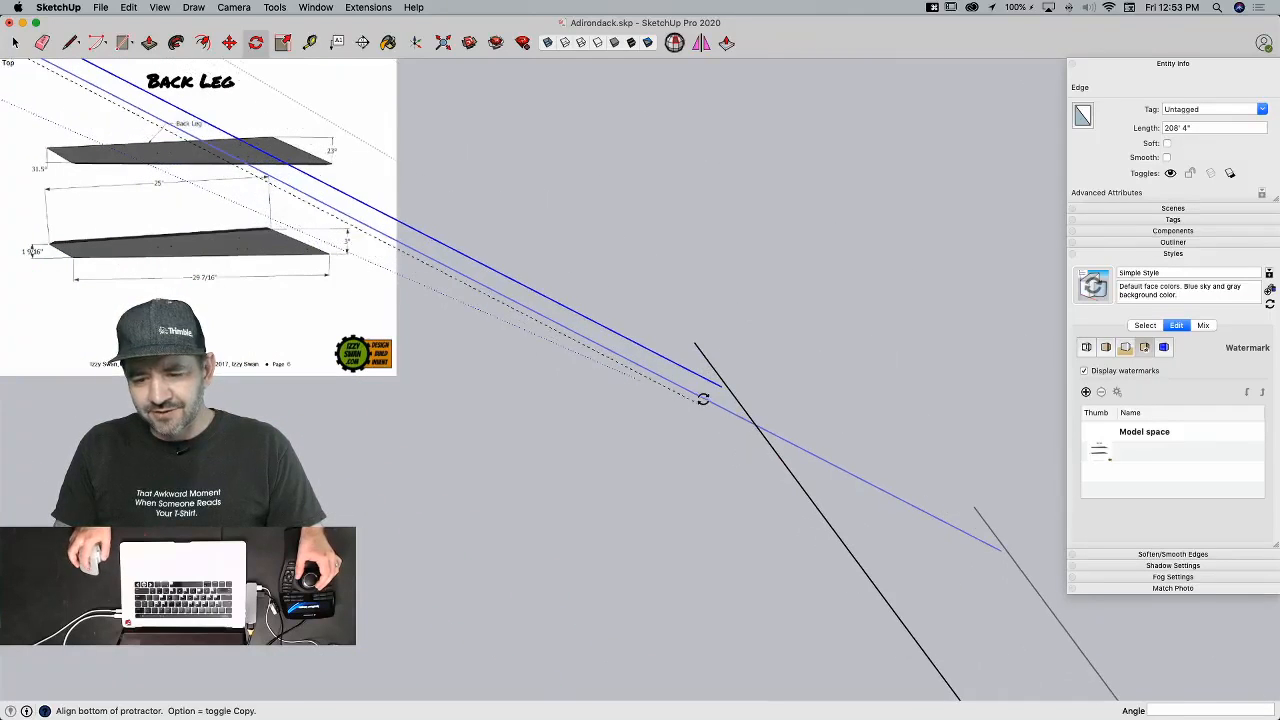
pyautogui.click(744, 373)
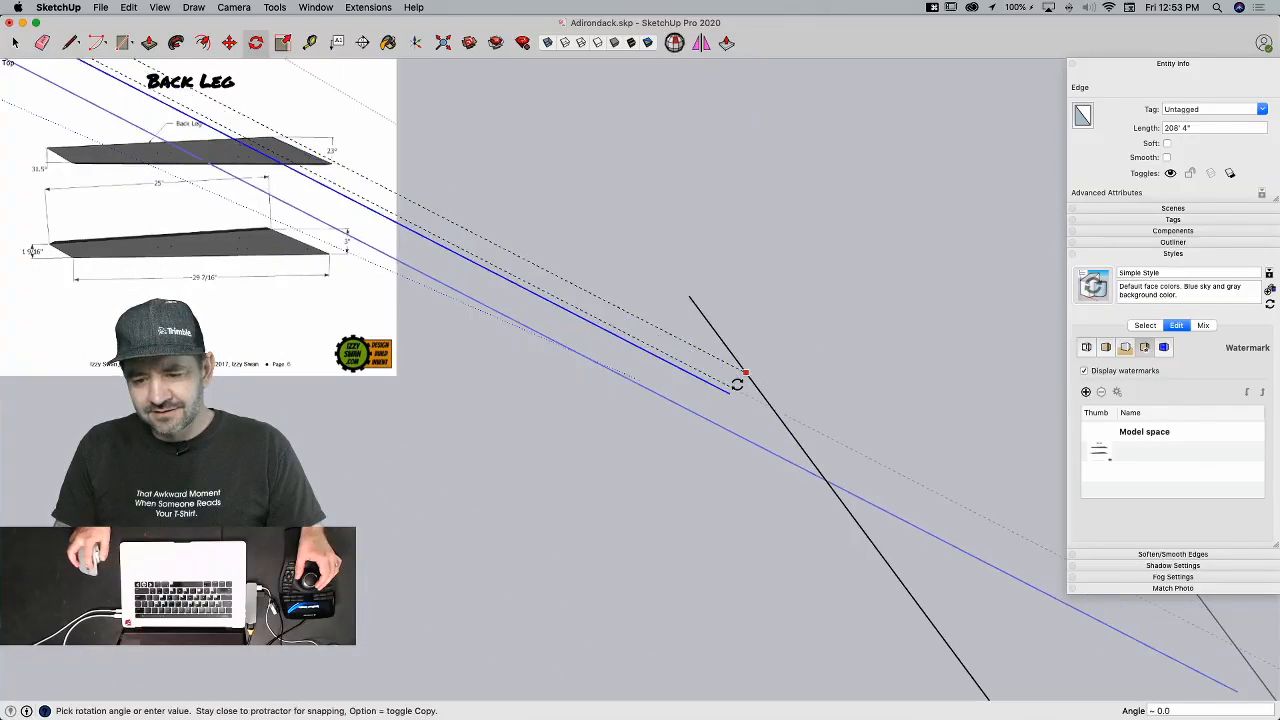
pyautogui.press('space')
pyautogui.press('q')
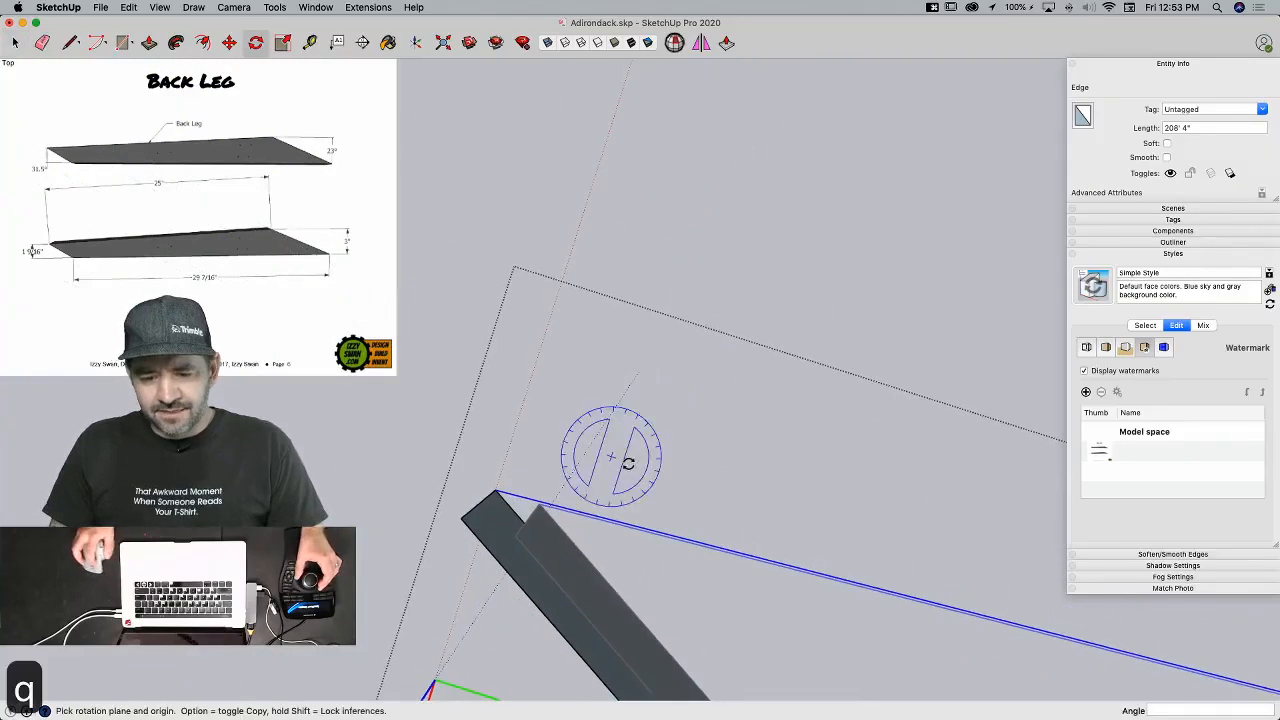
pyautogui.click(496, 490)
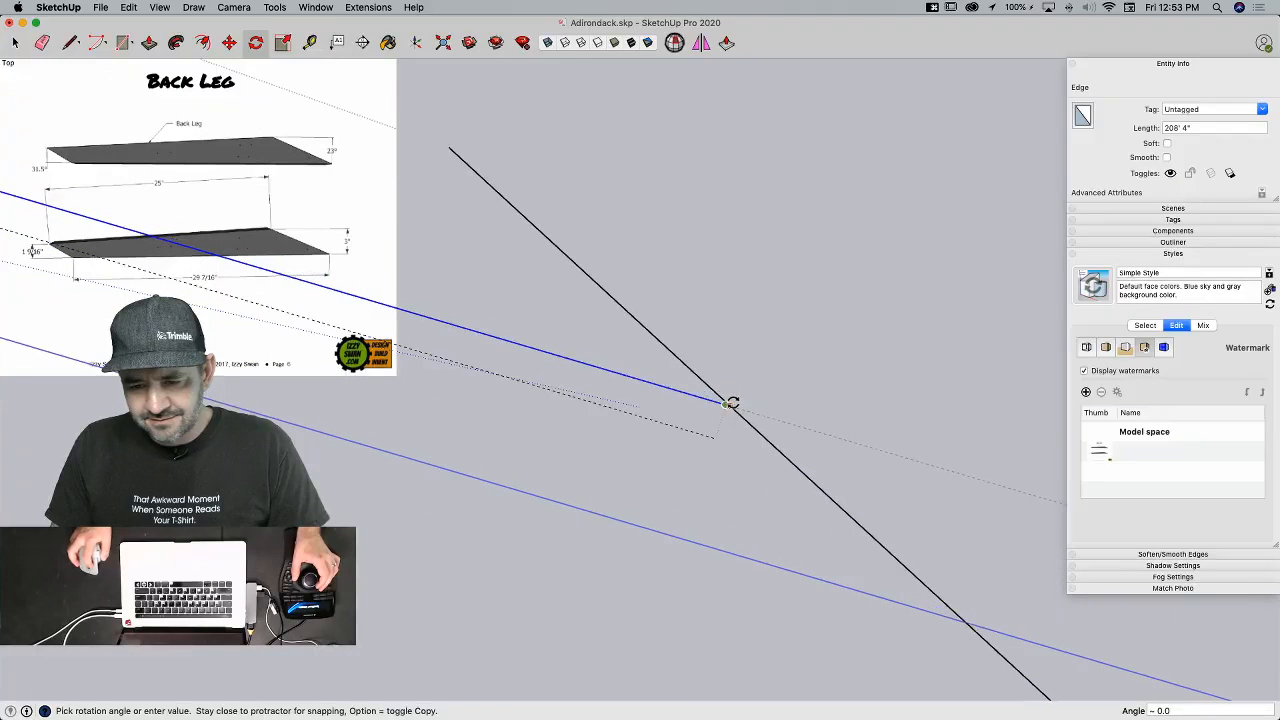
# Step: Erase the stub of the 23-degree line beyond the rotated edge and trace the slanted wide end to form the leg's side face
pyautogui.press('e')
pyautogui.click(716, 388)
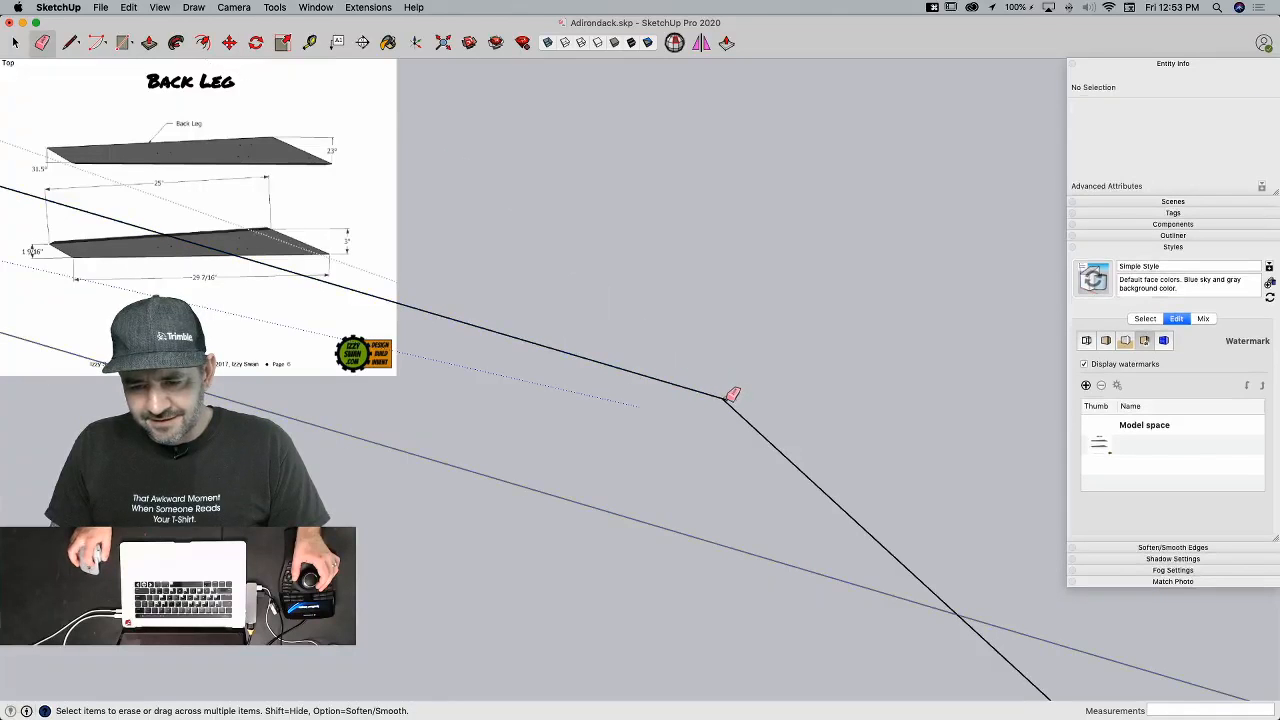
pyautogui.press('l')
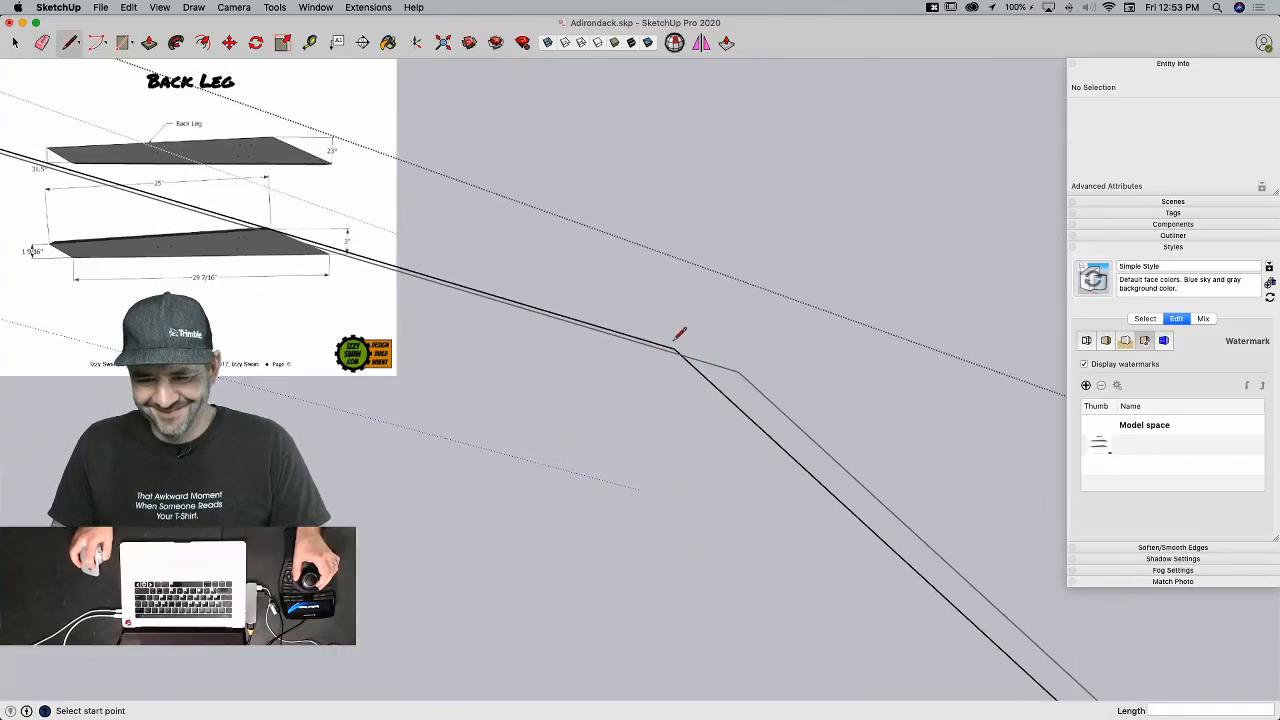
pyautogui.click(676, 347)
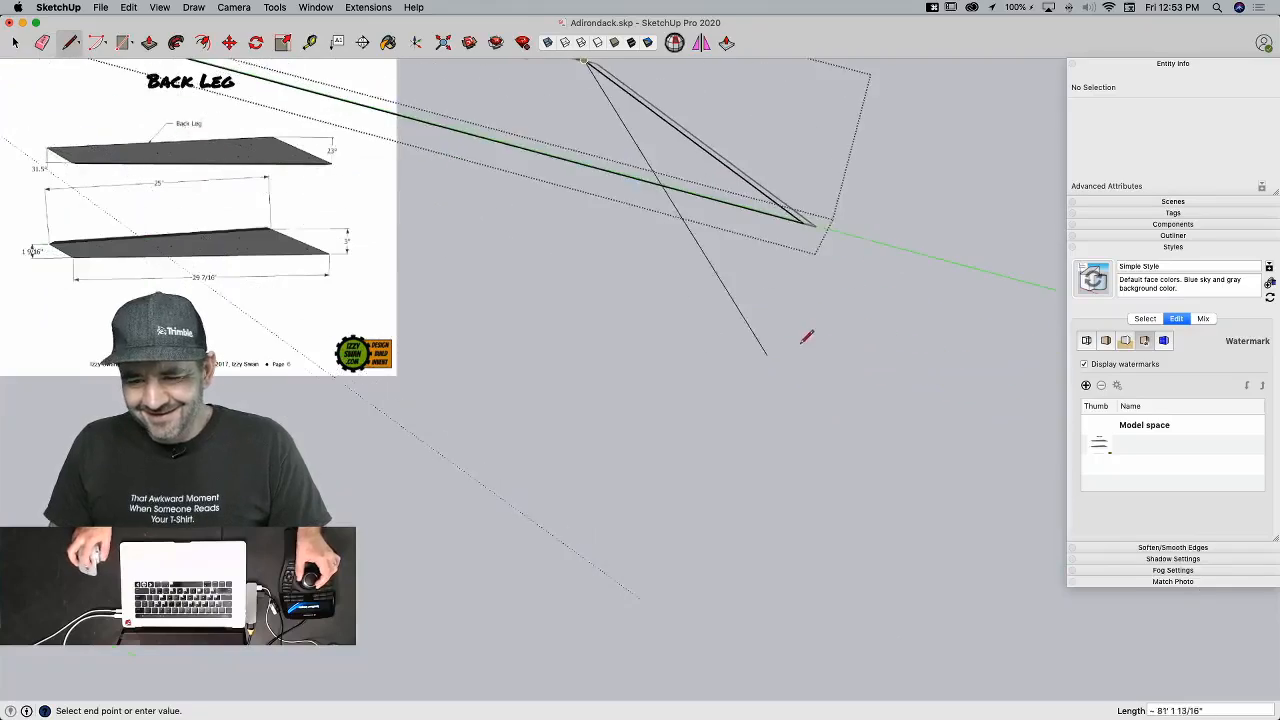
pyautogui.click(810, 267)
# Step: Try to push/pull the enlarged back leg's new side face to the thickness of the narrow end
pyautogui.press('p')
pyautogui.click(586, 294)
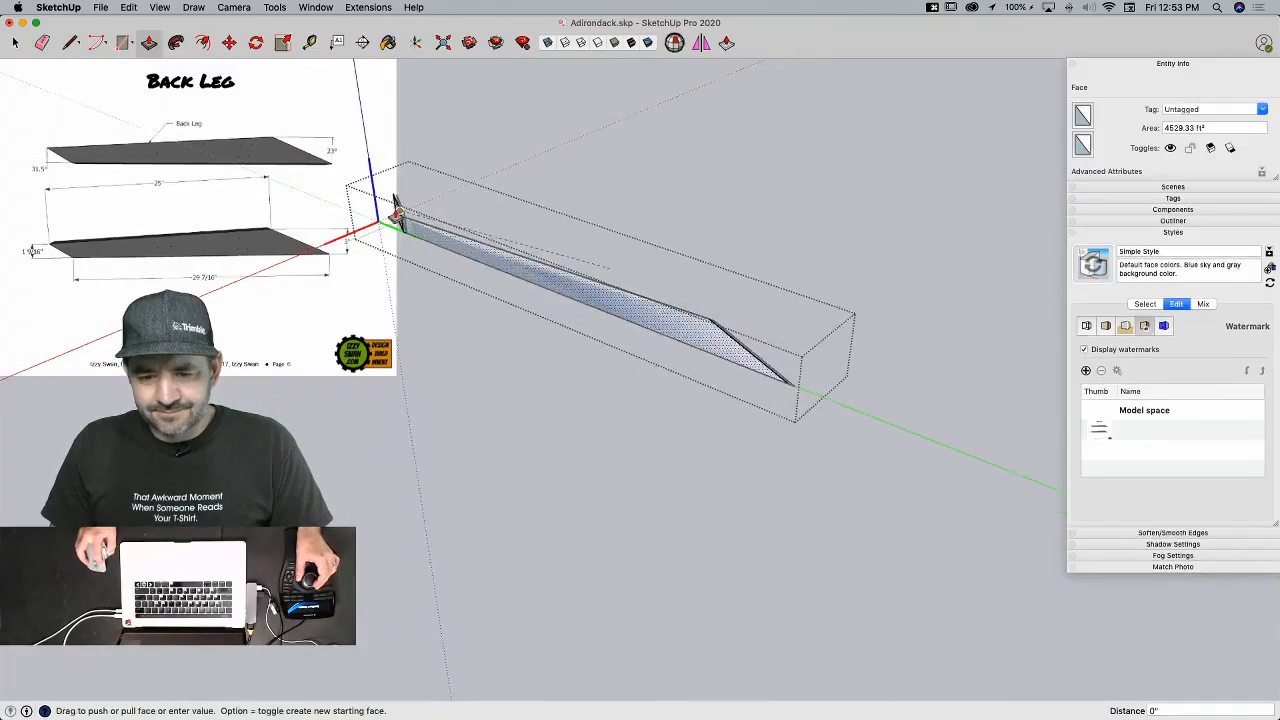
pyautogui.click(505, 280)
pyautogui.press('space')
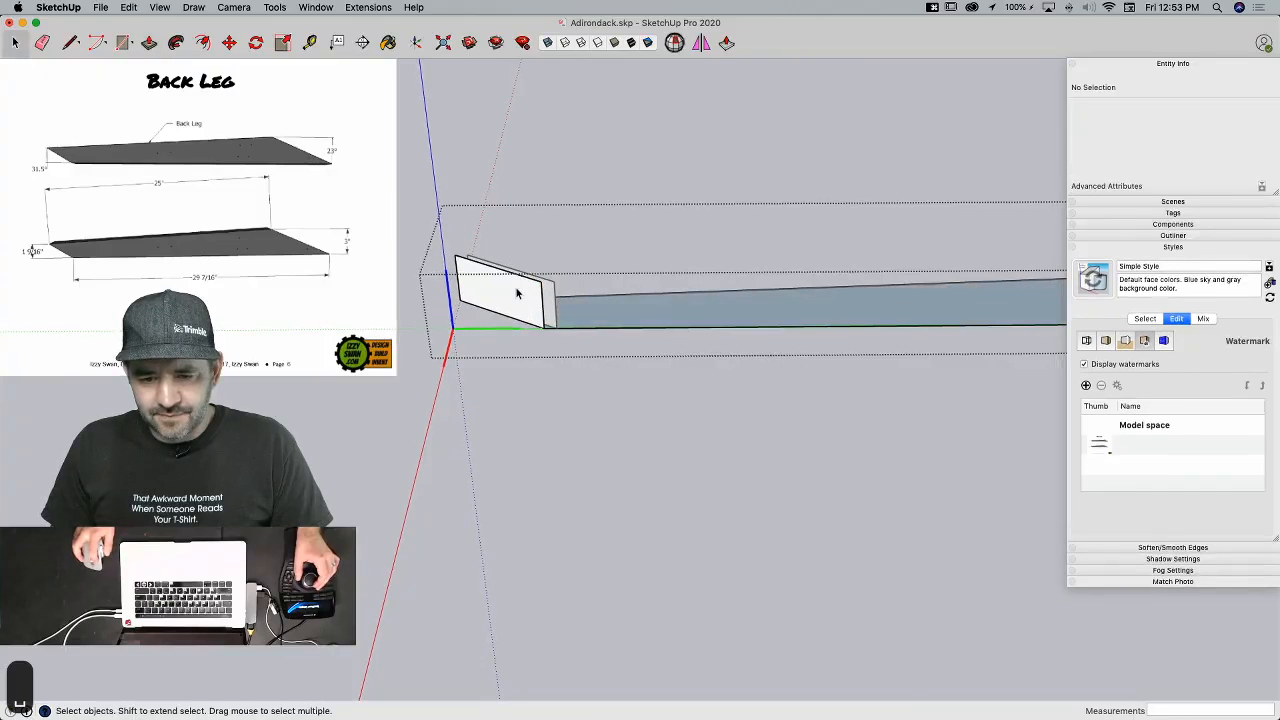
# Step: Scale all of the back leg's geometry by a factor of 0.01 and close the component
pyautogui.click(489, 326)
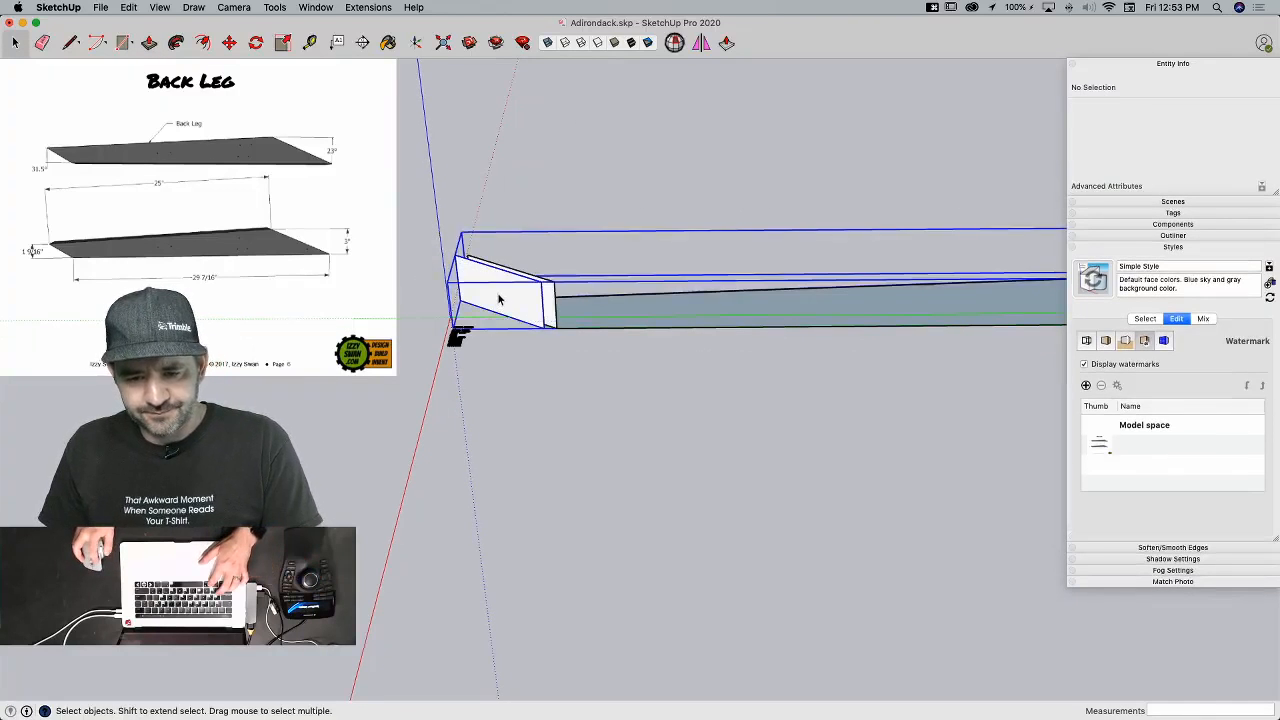
pyautogui.doubleClick(500, 298)
pyautogui.press('super+a')
pyautogui.press('s')
pyautogui.scroll(-5, 660, 310)
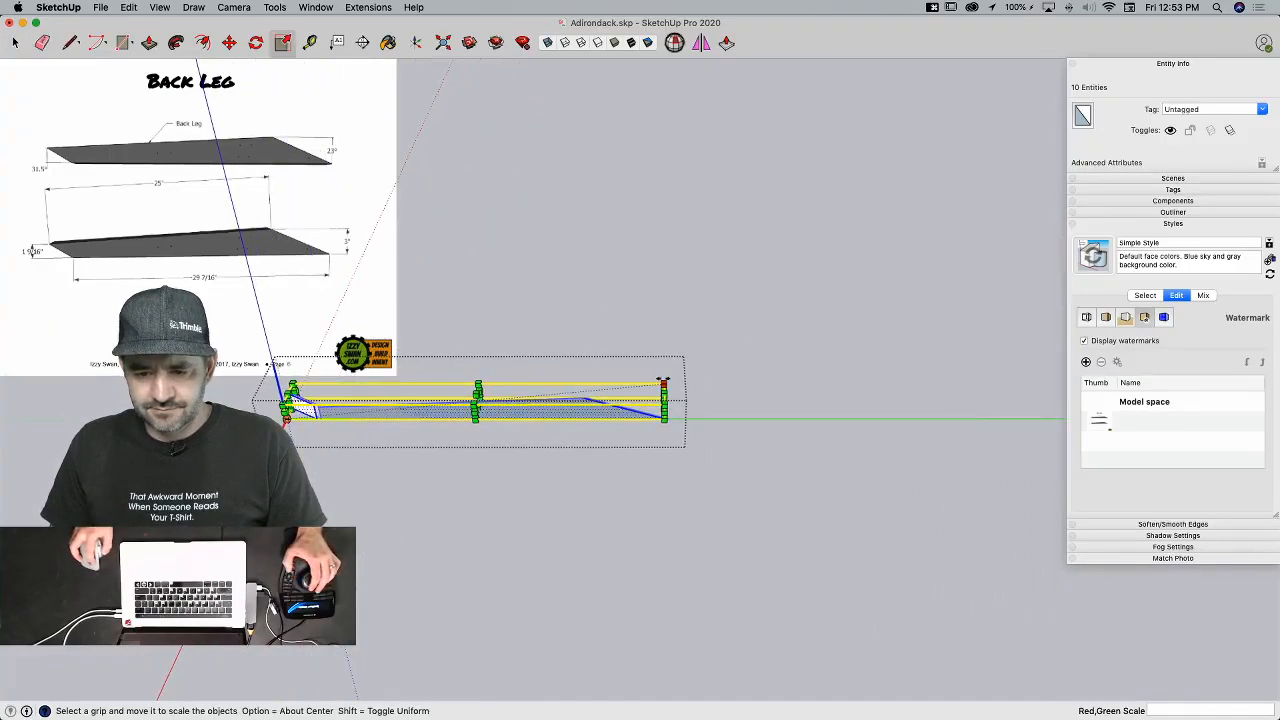
pyautogui.click(664, 388)
pyautogui.write('.0')
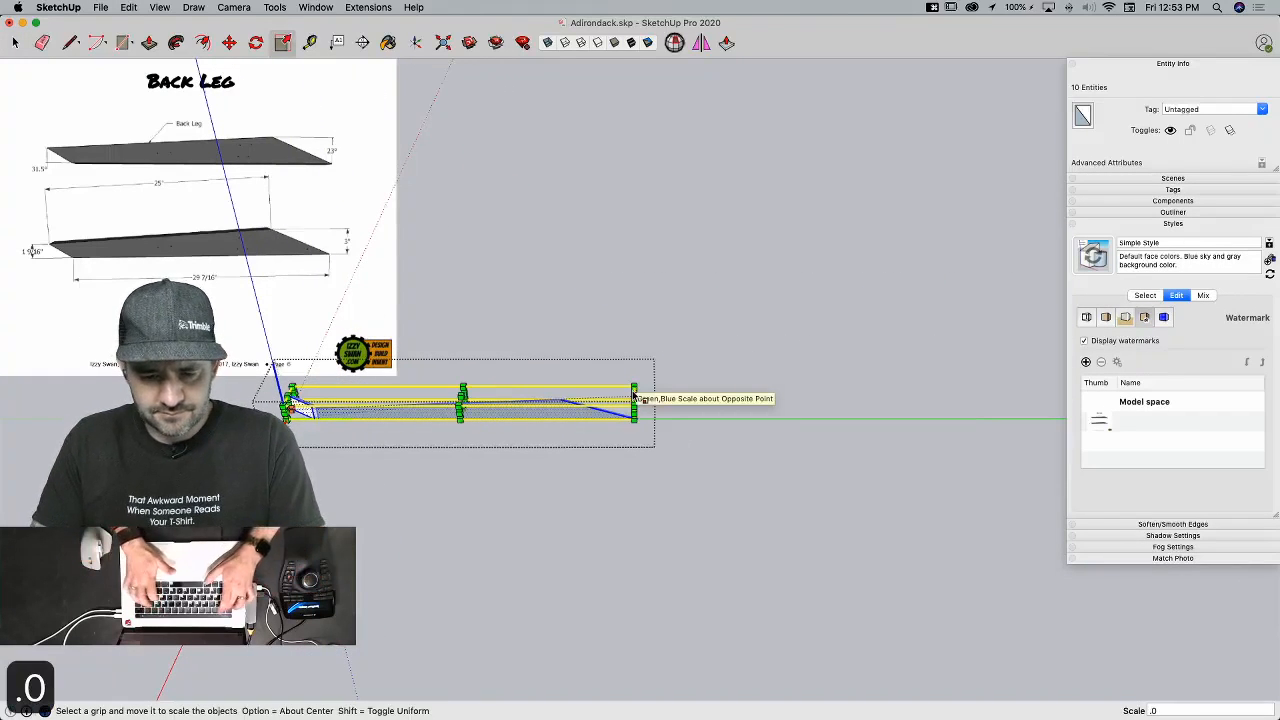
pyautogui.write('1')
pyautogui.press('Return')
pyautogui.press('space')
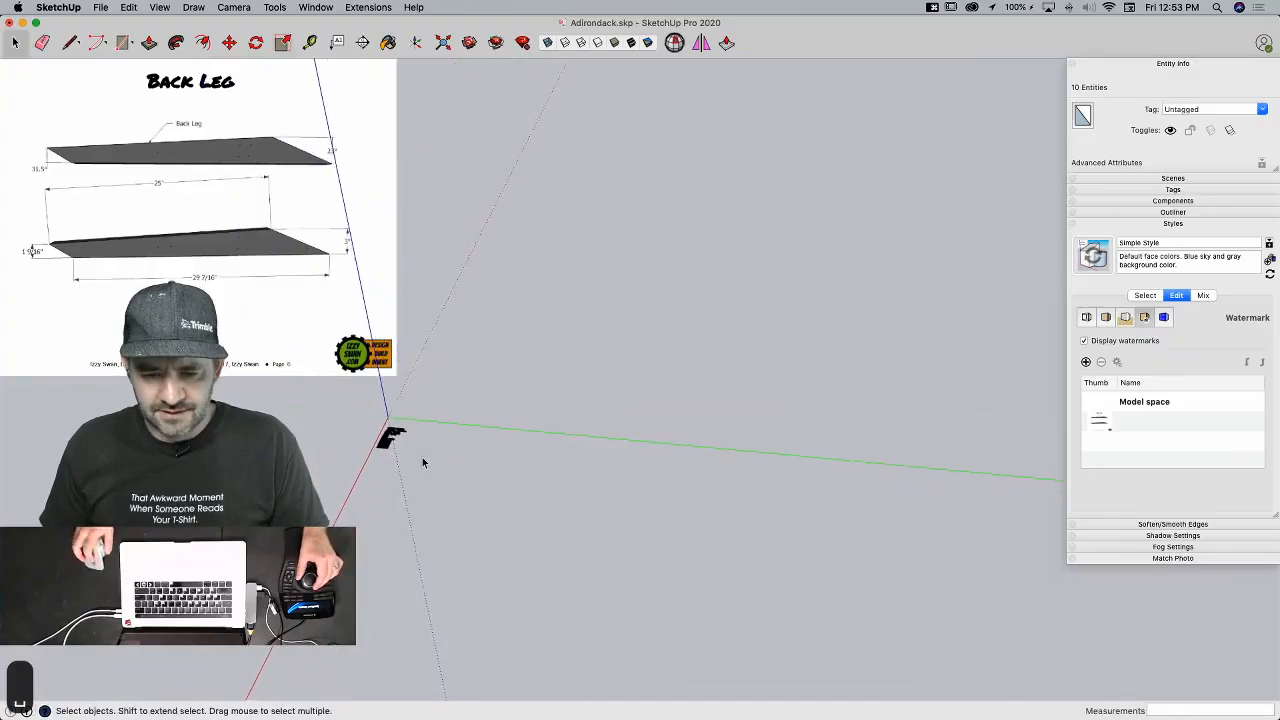
pyautogui.click(431, 473)
# Step: Reopen the full-size back leg, erase the leftover narrow-end edges and push/pull its side face to the narrow end's thickness
pyautogui.scroll(10, 433, 490)
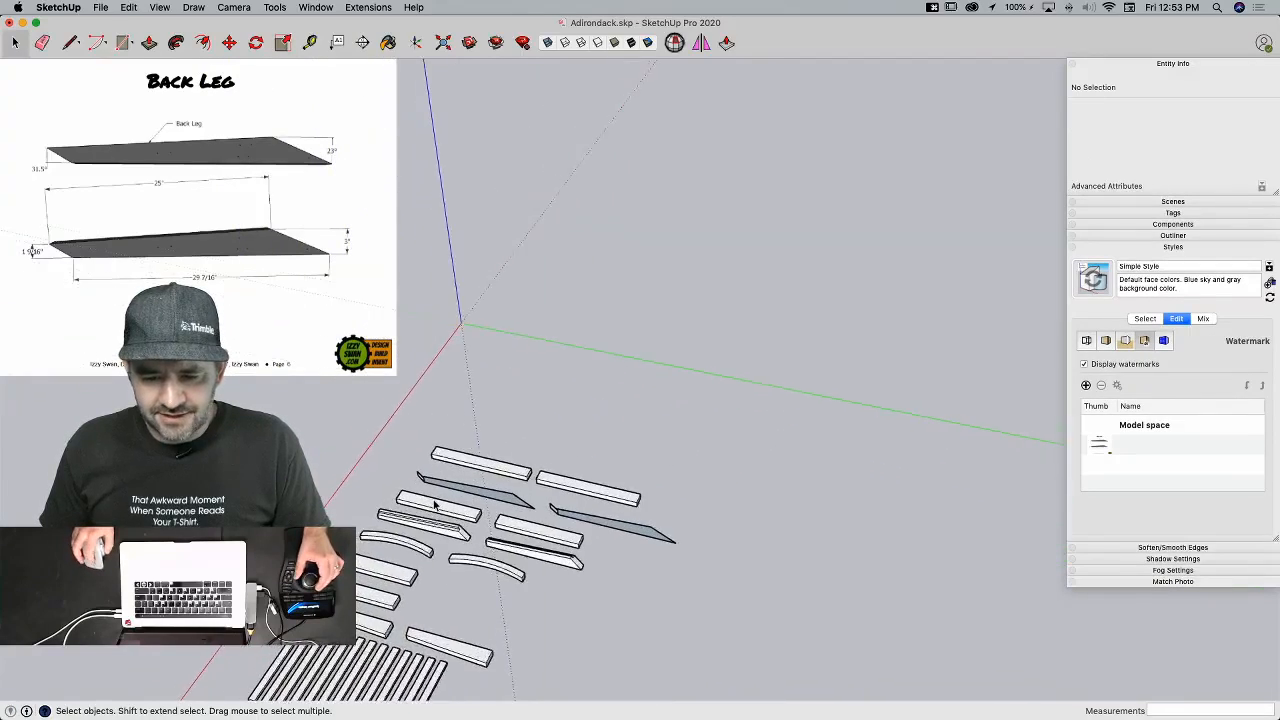
pyautogui.doubleClick(458, 481)
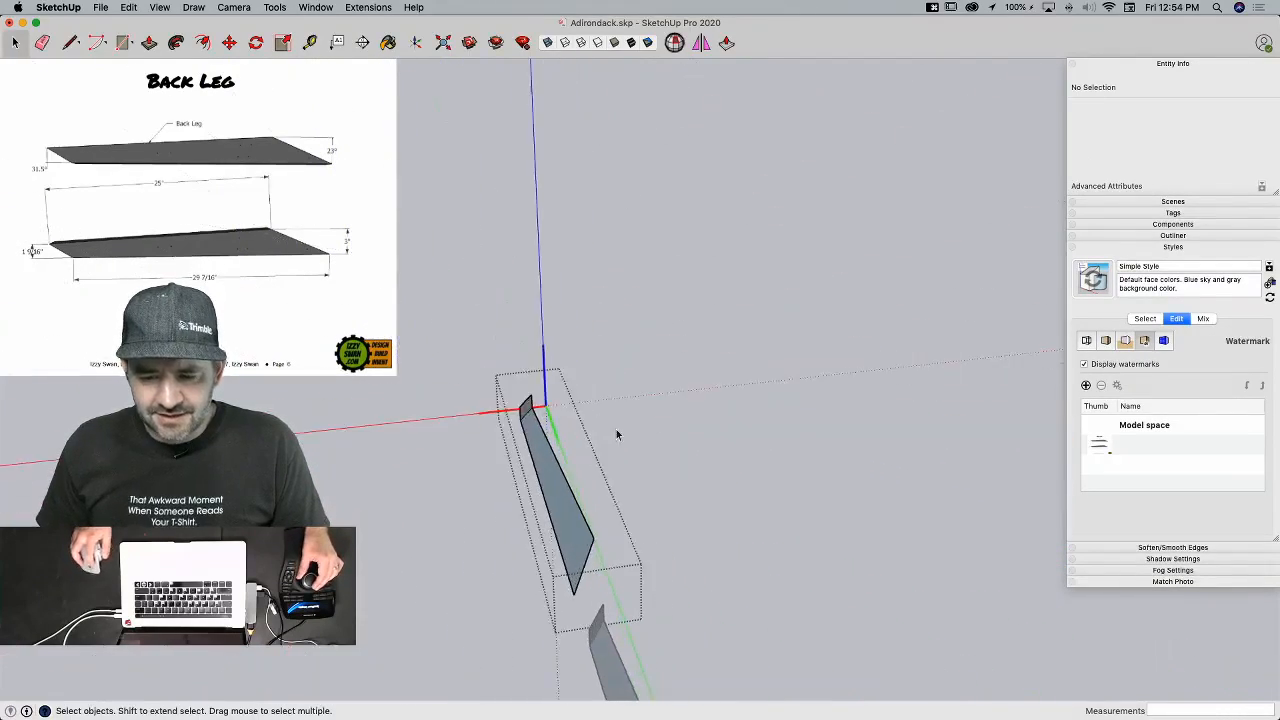
pyautogui.press('e')
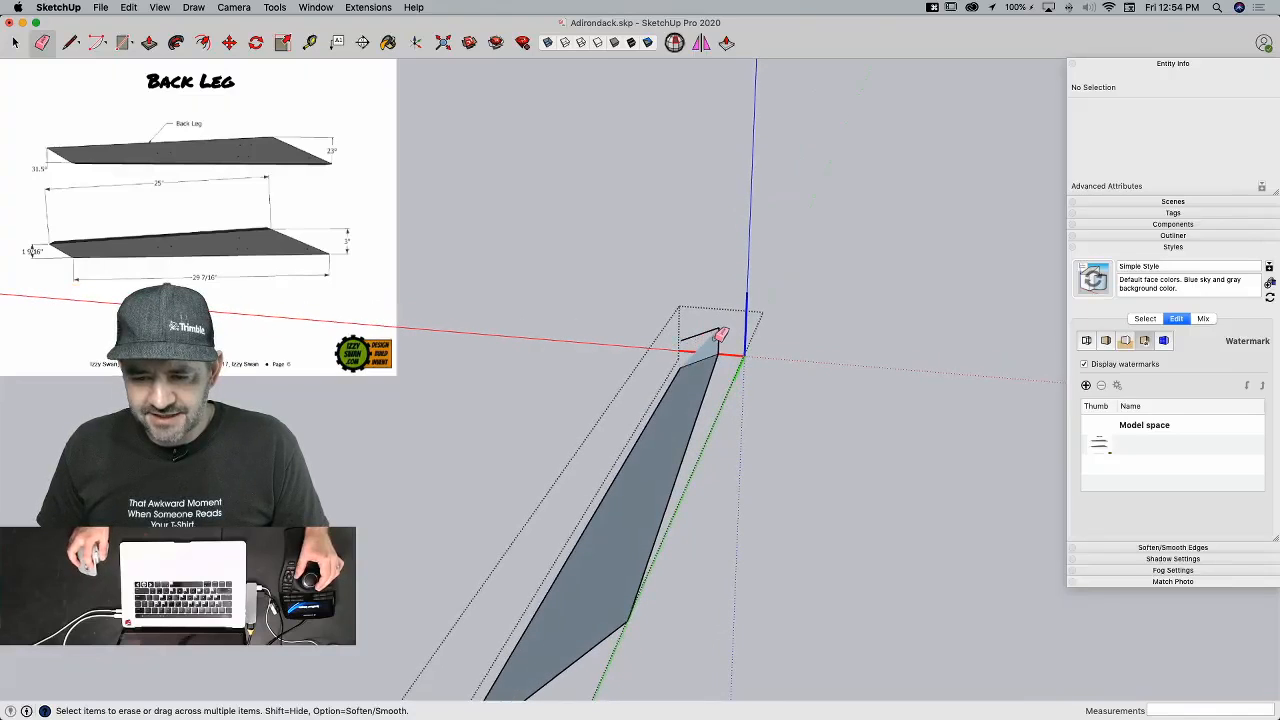
pyautogui.press('p')
pyautogui.click(697, 373)
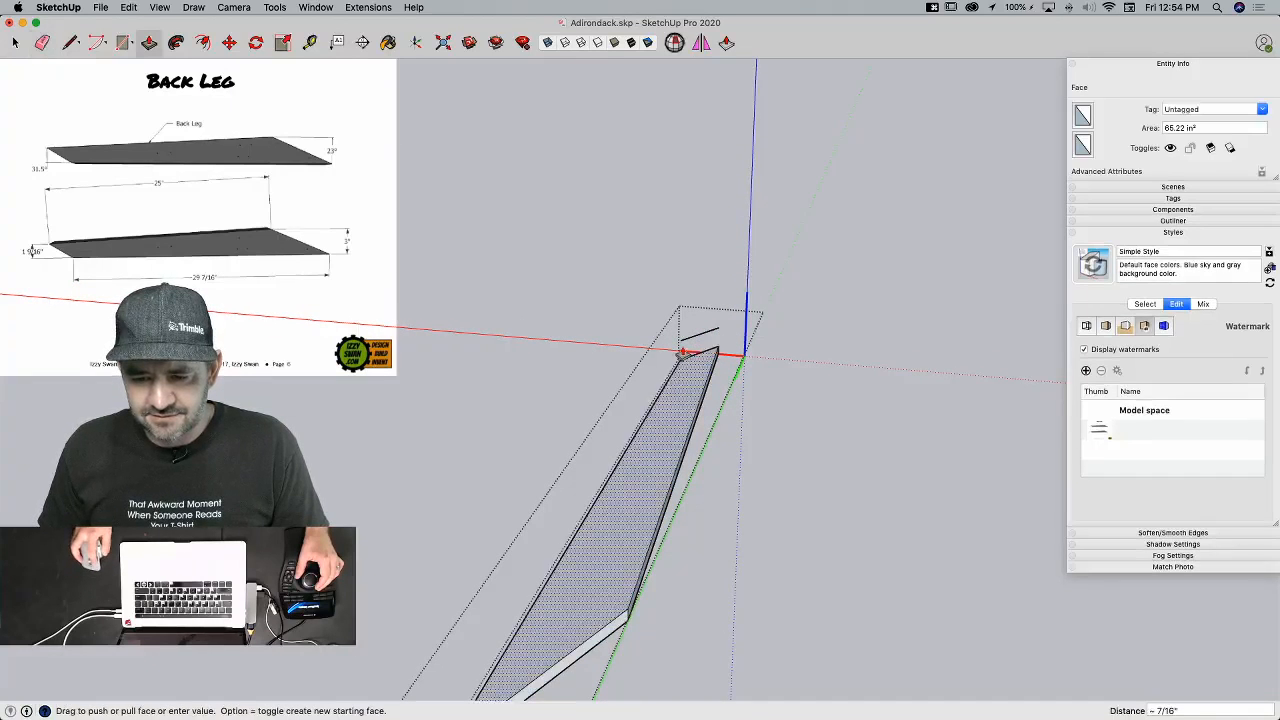
pyautogui.click(683, 343)
pyautogui.press('space')
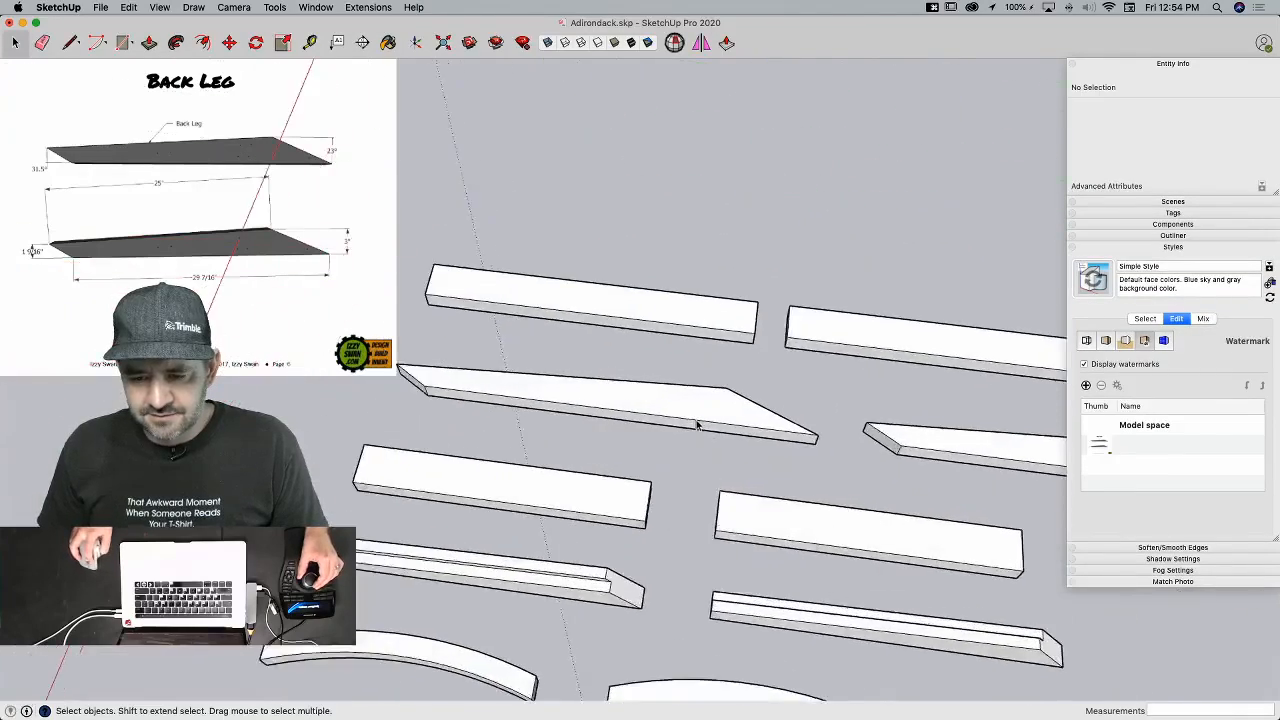
# Step: Check the back leg's edge lengths between its end corners with the Line tool
pyautogui.press('l')
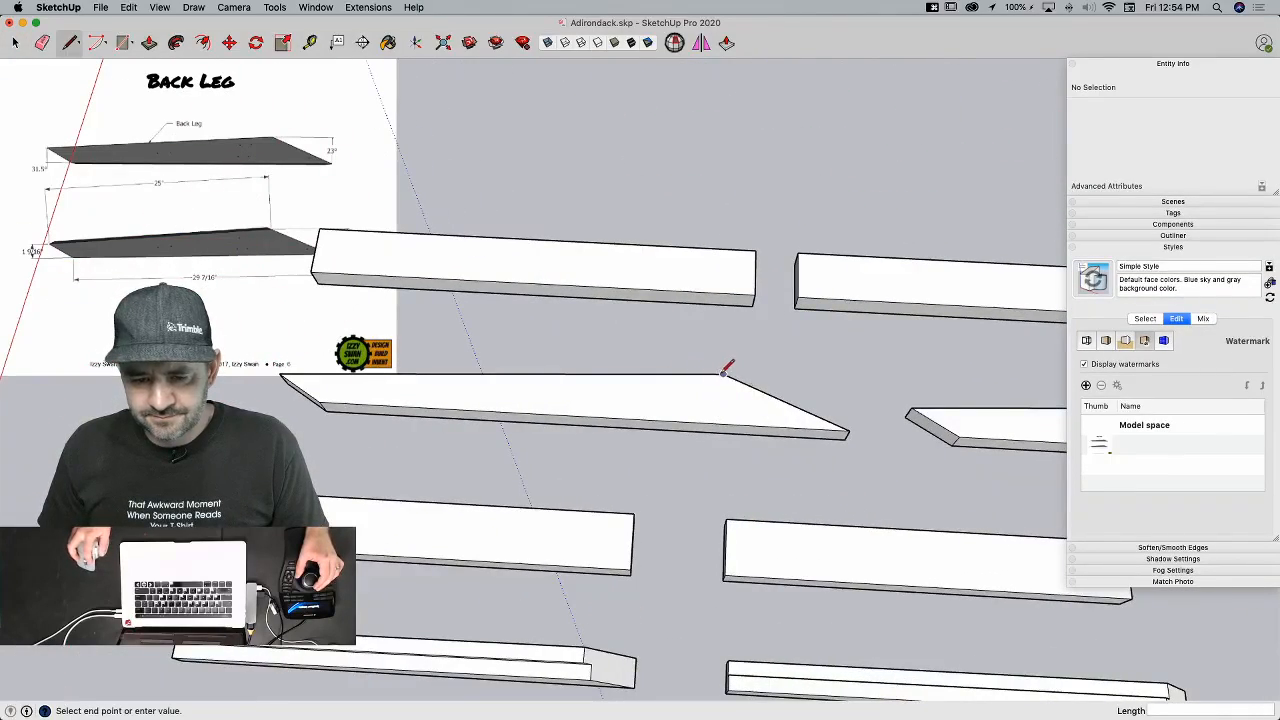
pyautogui.click(282, 374)
pyautogui.click(319, 403)
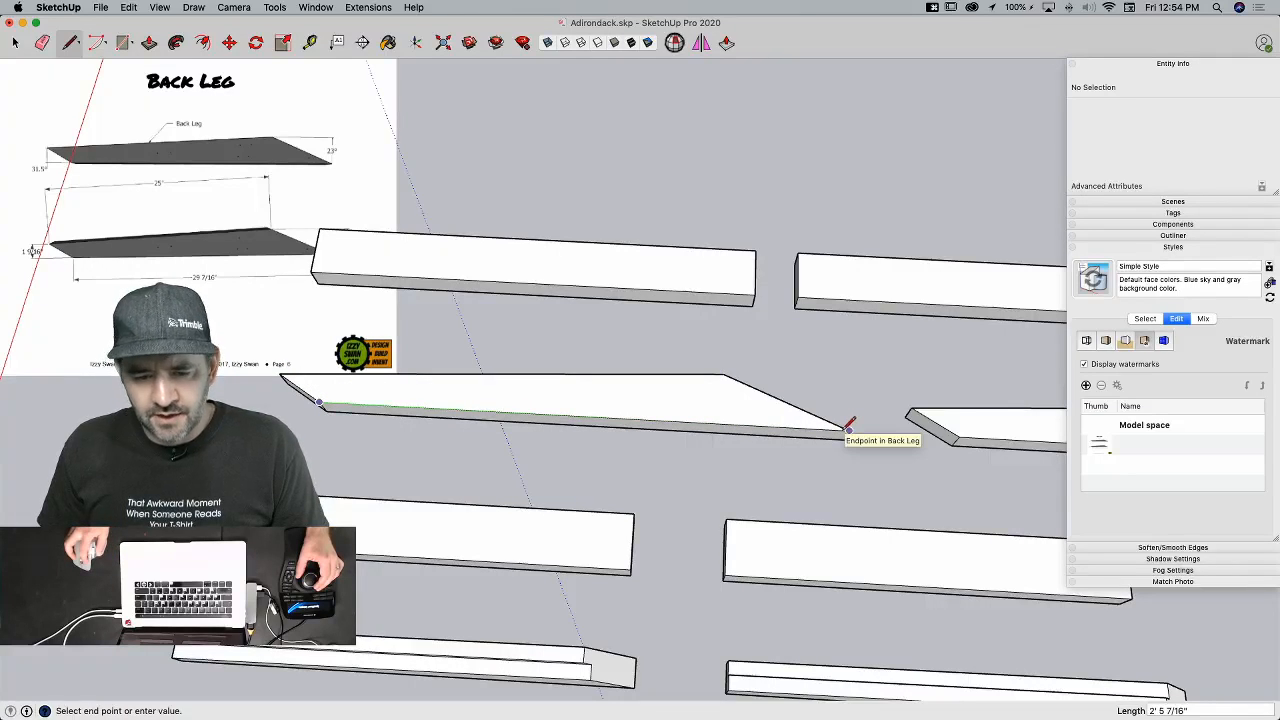
pyautogui.press('space')
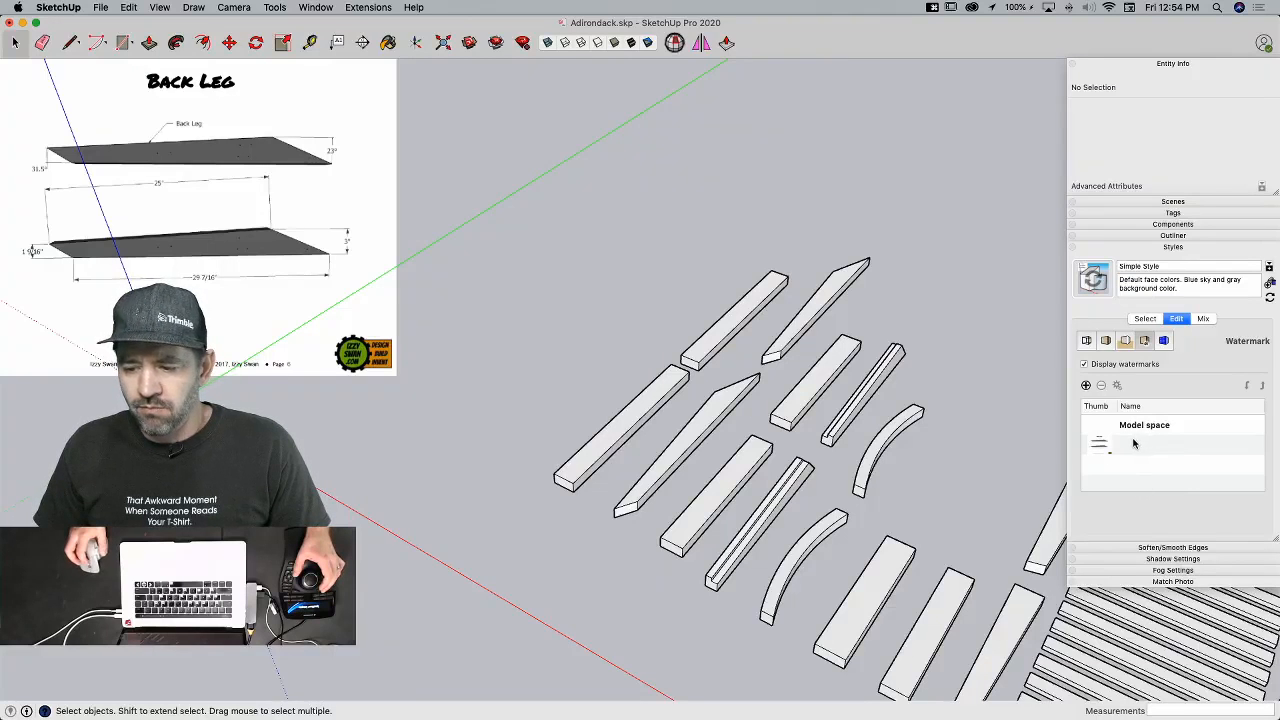
# Step: Replace the watermark image with the Front Leg plan screenshot from the Desktop
pyautogui.doubleClick(1122, 449)
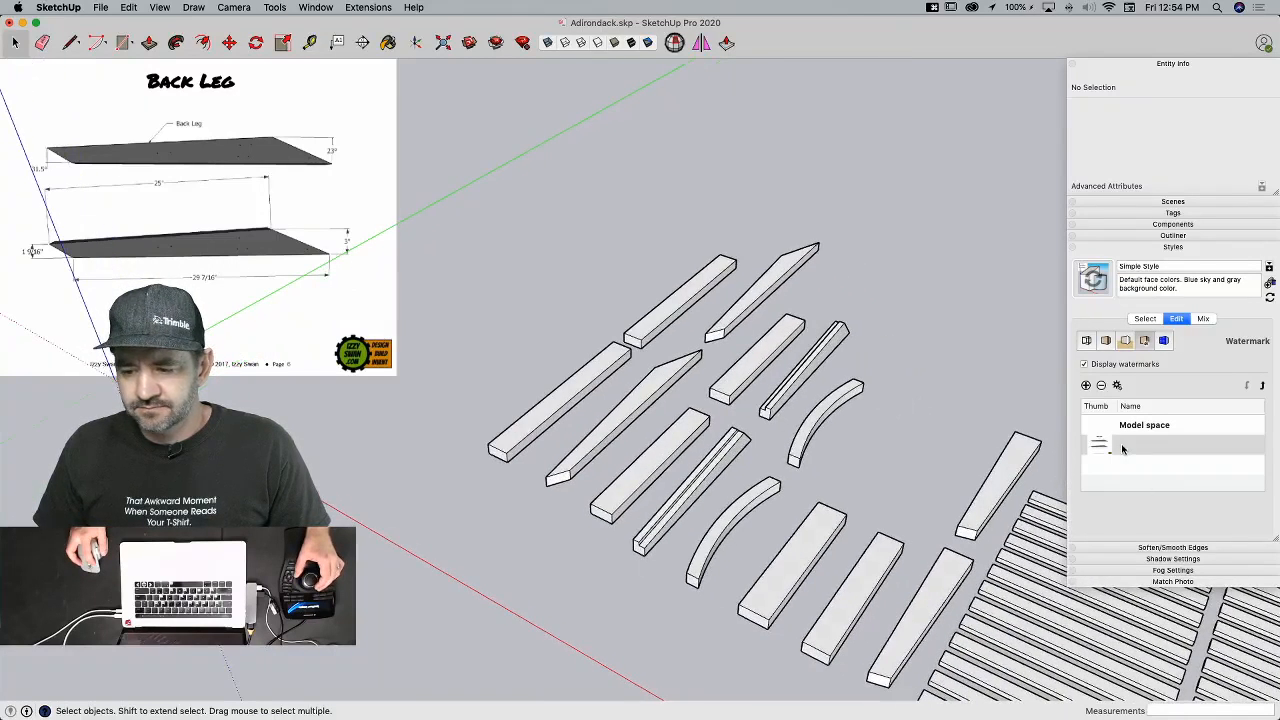
pyautogui.click(707, 176)
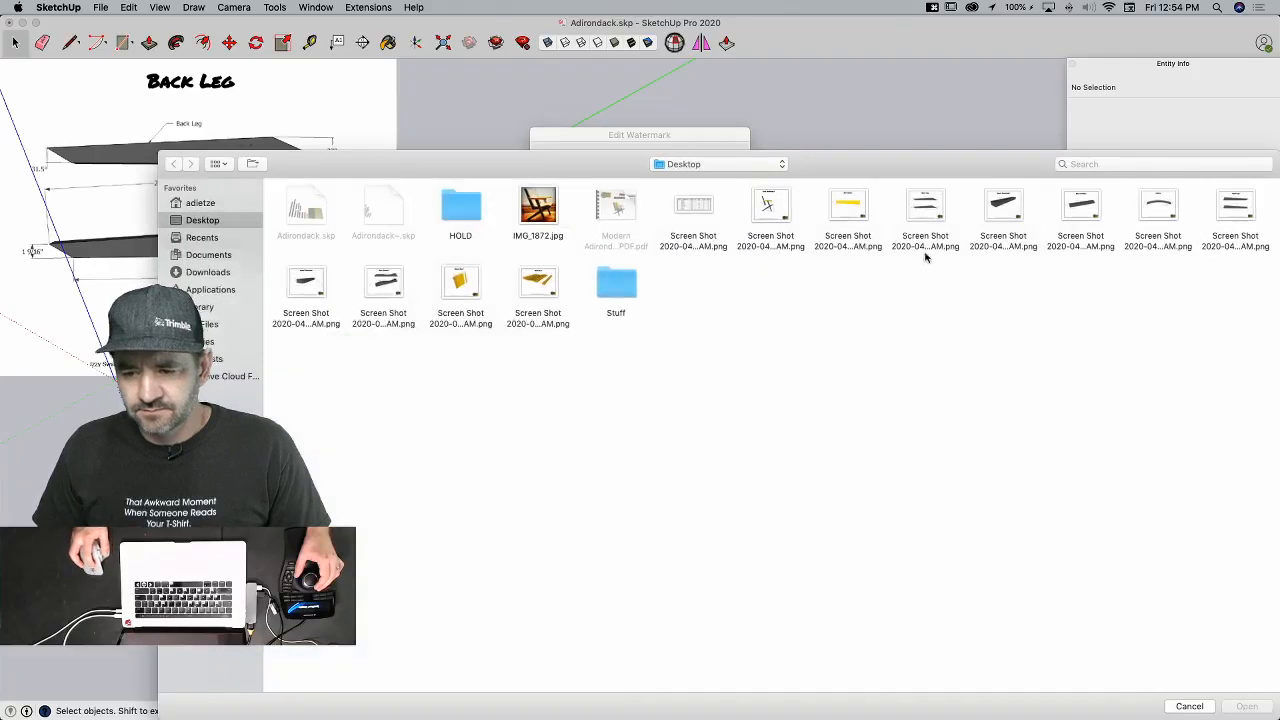
pyautogui.click(1225, 215)
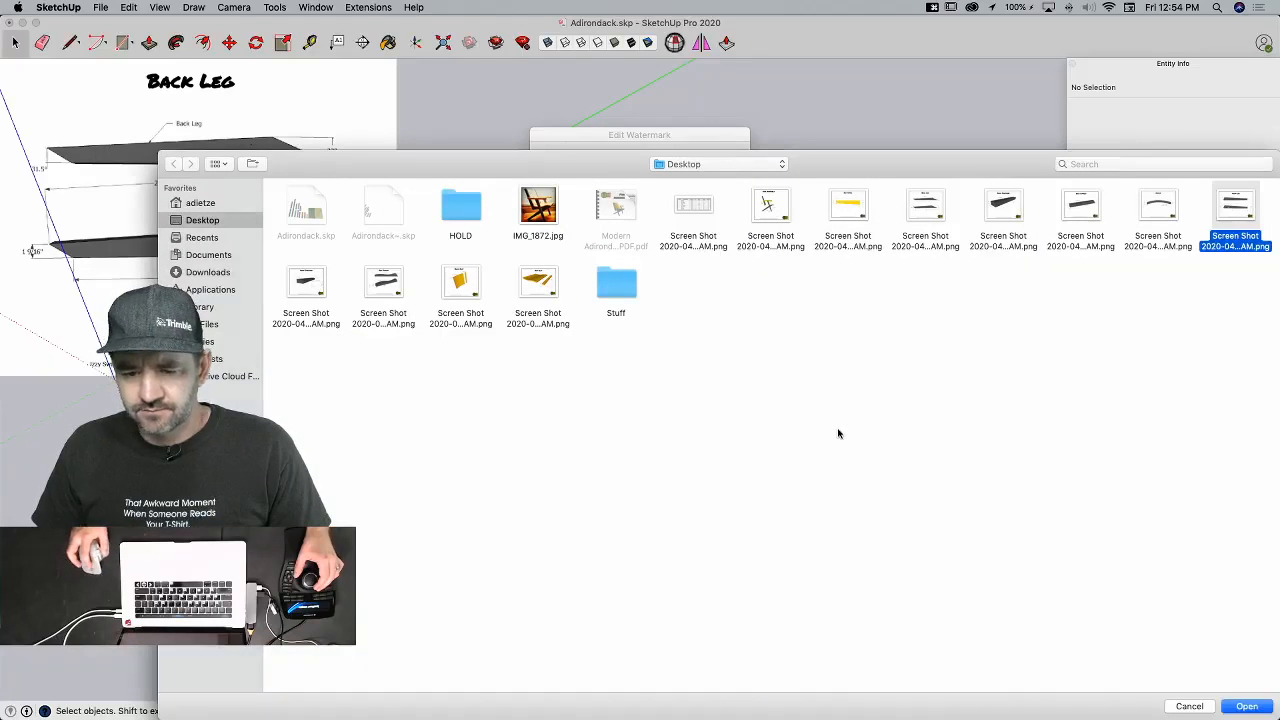
pyautogui.press('Return')
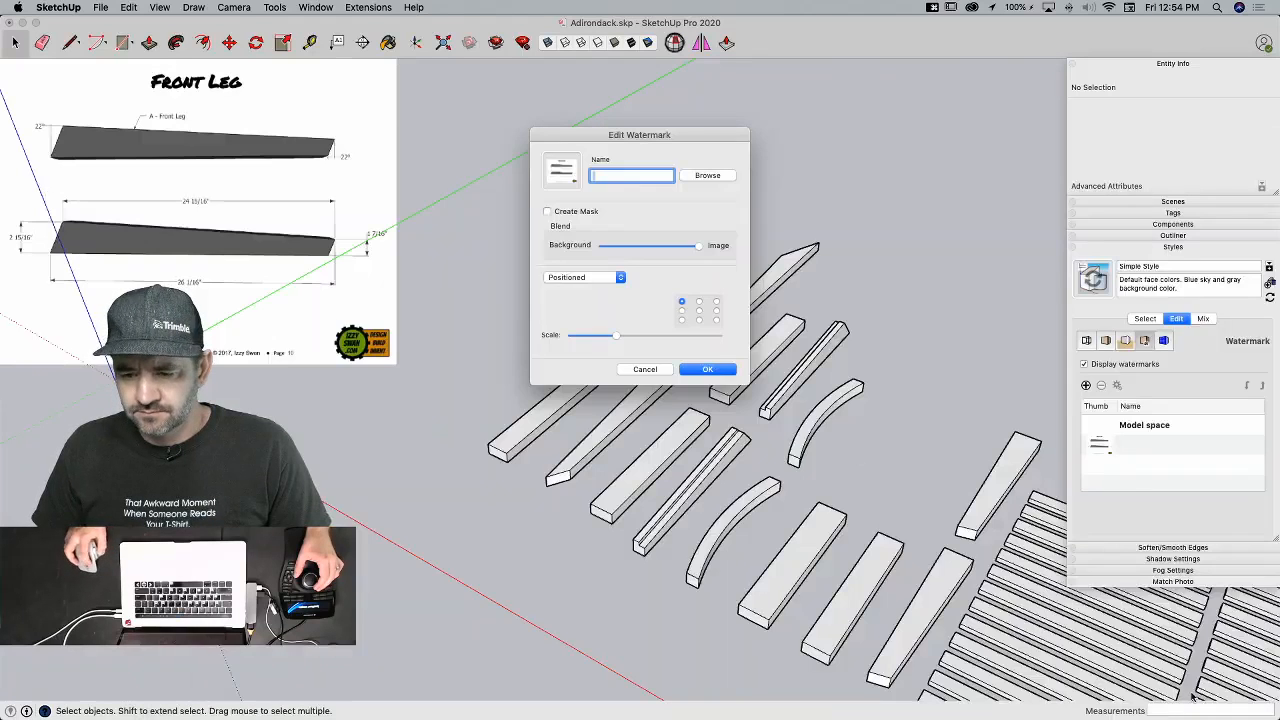
pyautogui.click(708, 370)
# Step: Open the front leg's blank board component for editing and check the width of its near end
pyautogui.scroll(5, 478, 203)
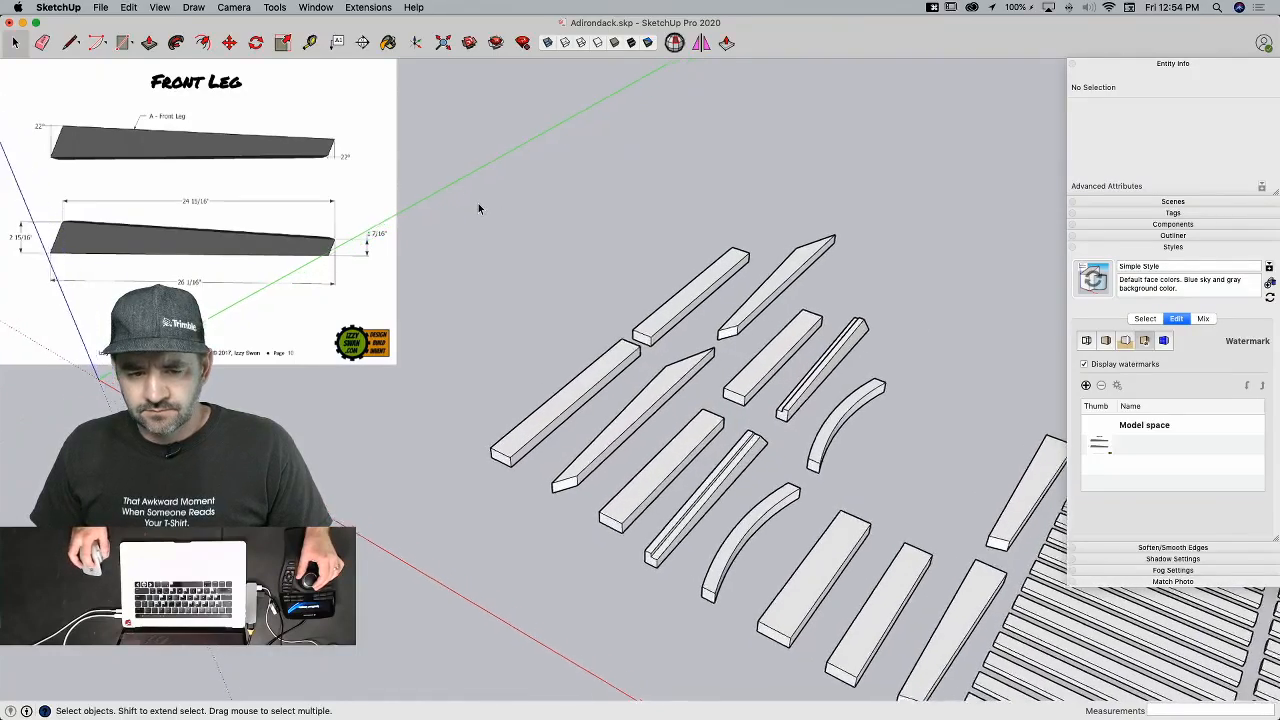
pyautogui.moveTo(511, 236); pyautogui.dragTo(591, 400, button='middle')
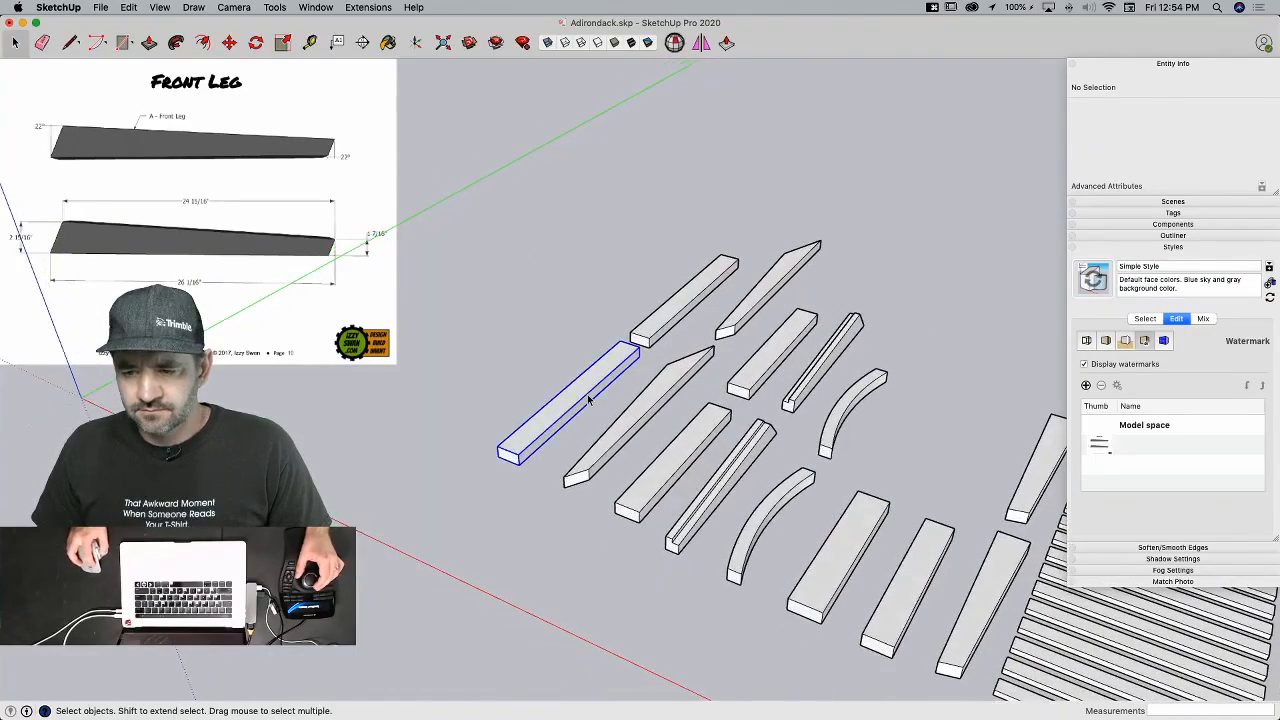
pyautogui.click(589, 399)
pyautogui.doubleClick(589, 399)
pyautogui.scroll(5, 545, 418)
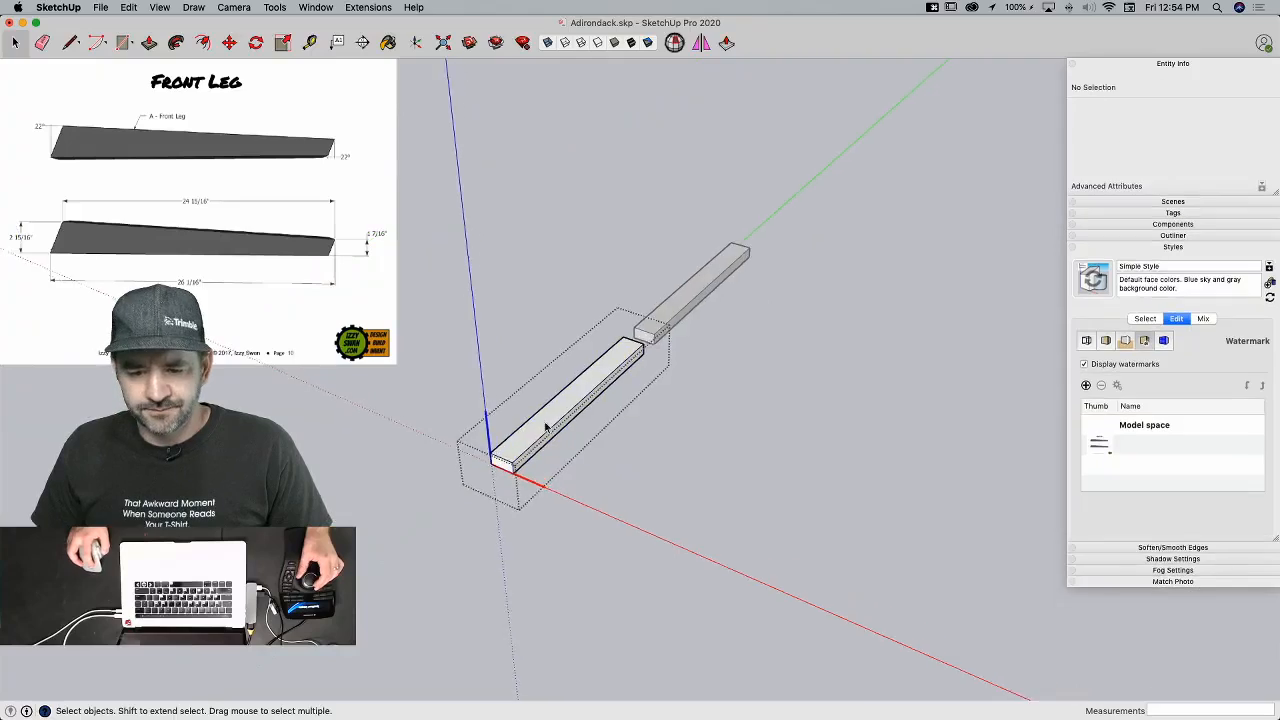
pyautogui.scroll(3, 545, 418)
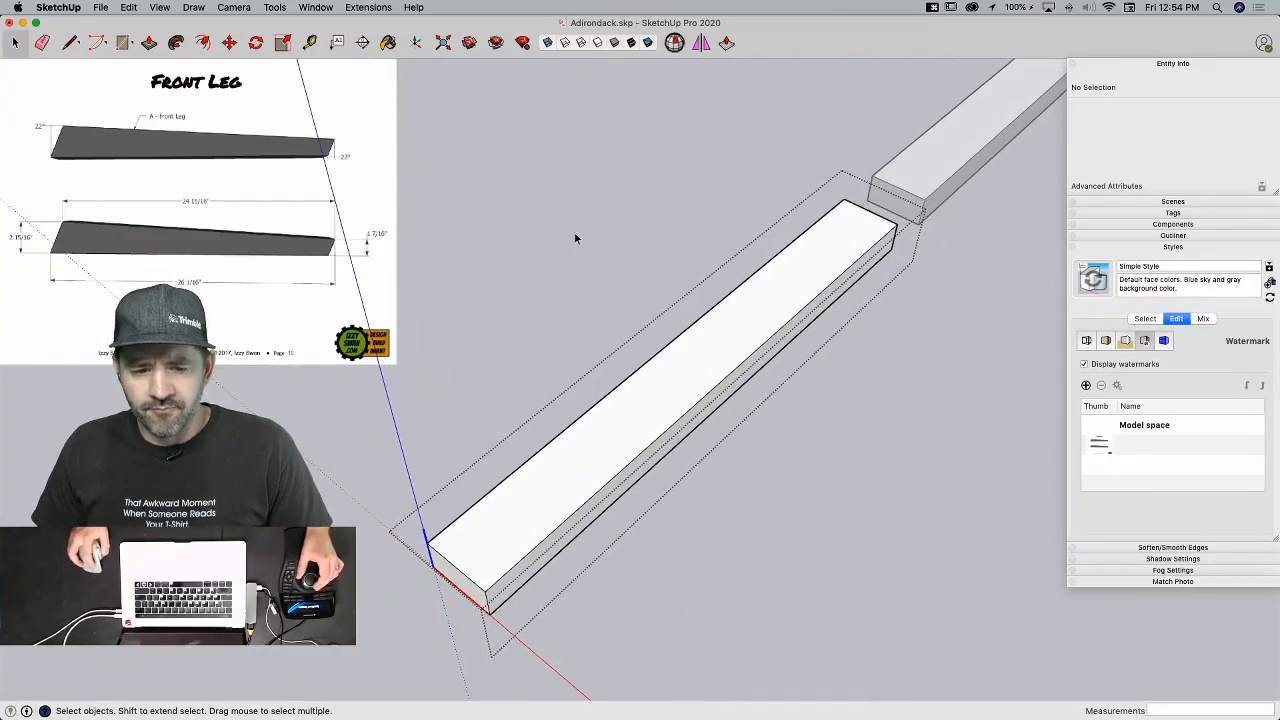
pyautogui.press('l')
pyautogui.click(462, 477)
pyautogui.click(503, 548)
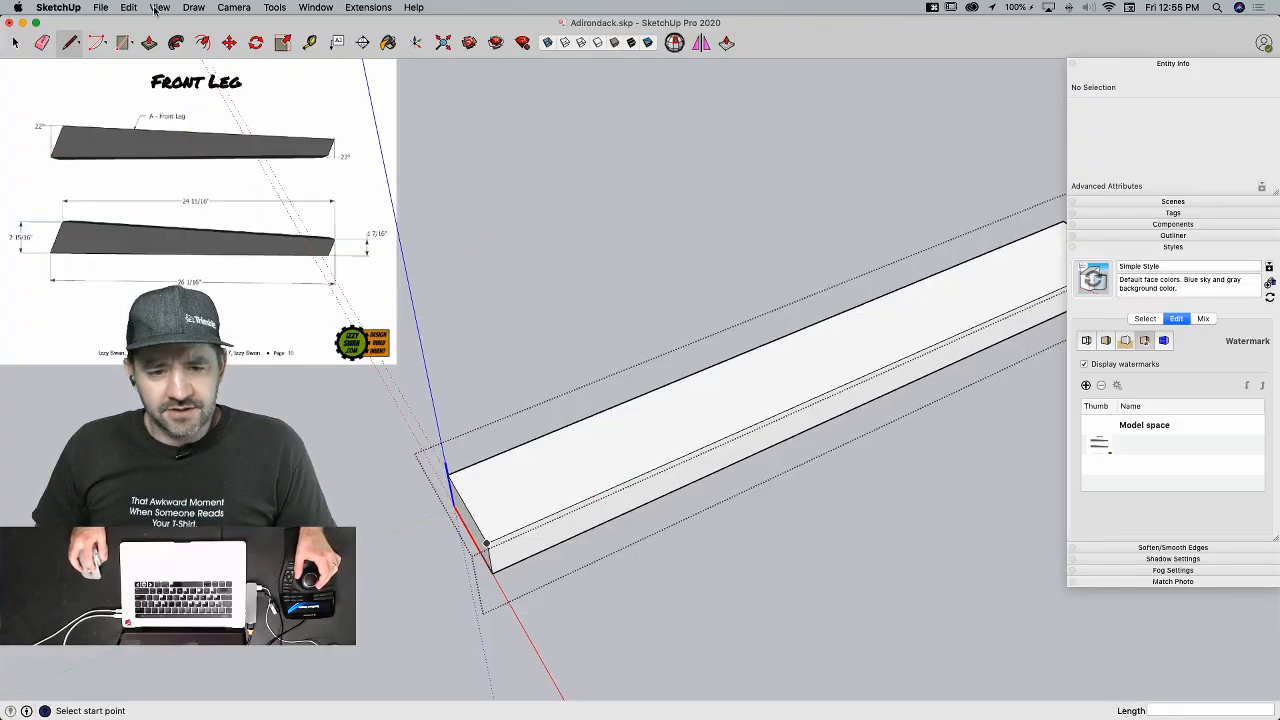
# Step: Place a 22-degree protractor guide at the near-end corner of the front leg board, measured from the end edge
pyautogui.click(238, 9)
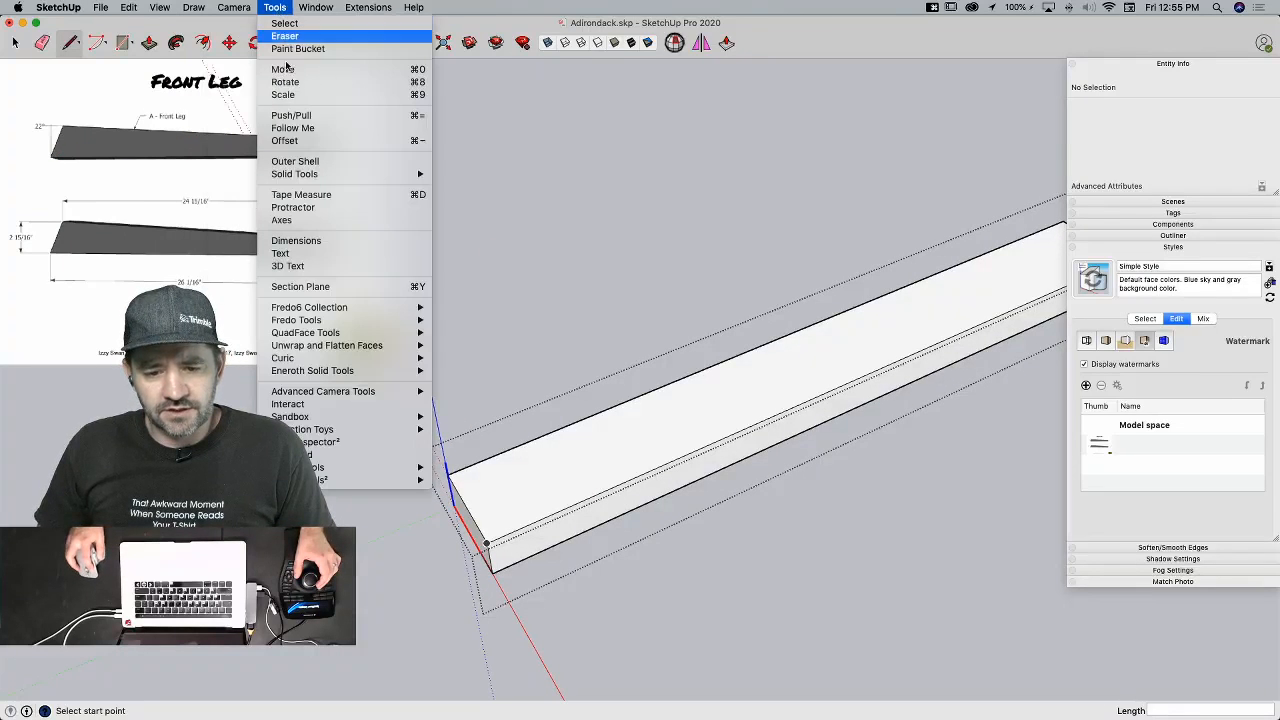
pyautogui.click(305, 207)
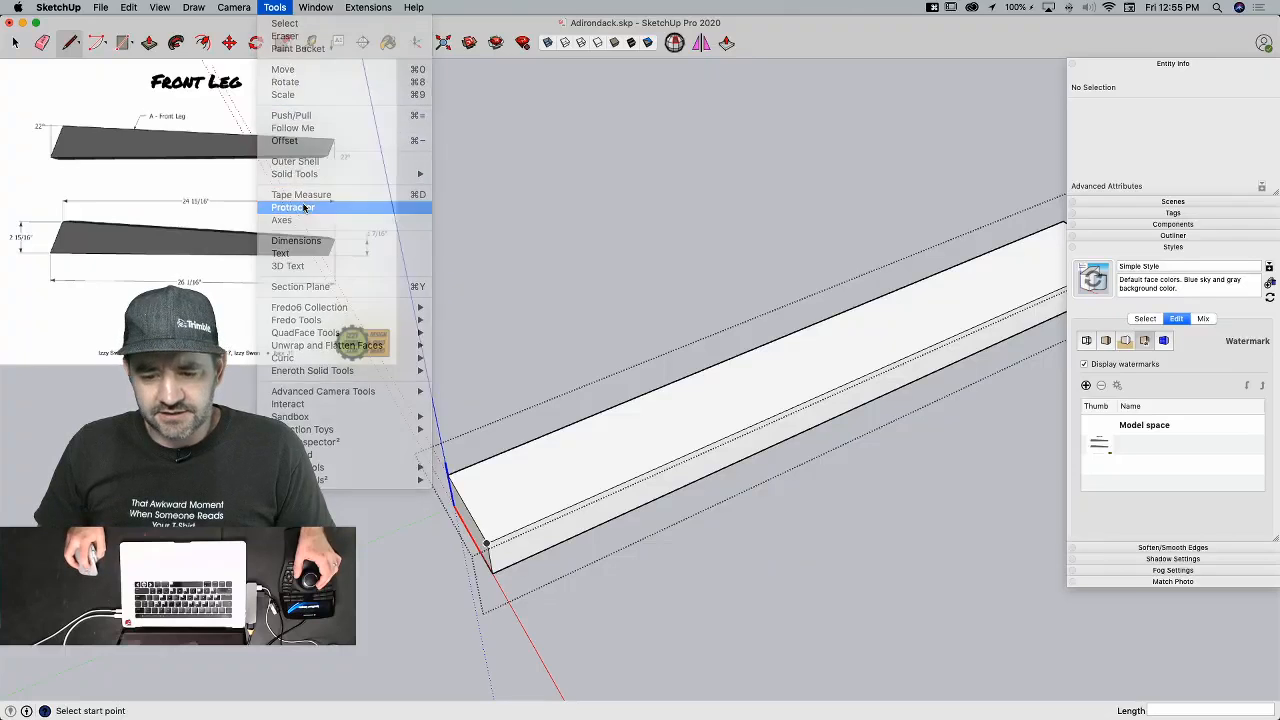
pyautogui.click(487, 543)
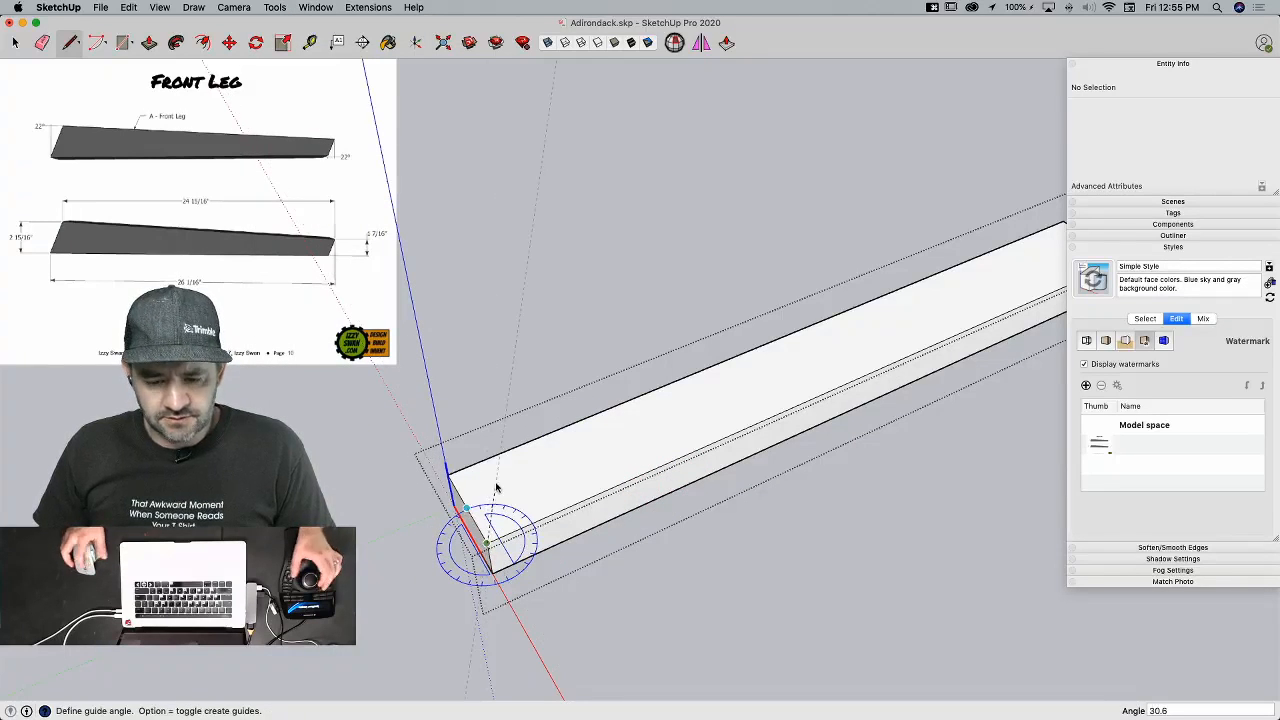
pyautogui.write('22')
pyautogui.press('Return')
# Step: Trace the 22-degree guide across the front leg's near end and cut away the corner wedge with Push/Pull
pyautogui.press('t')
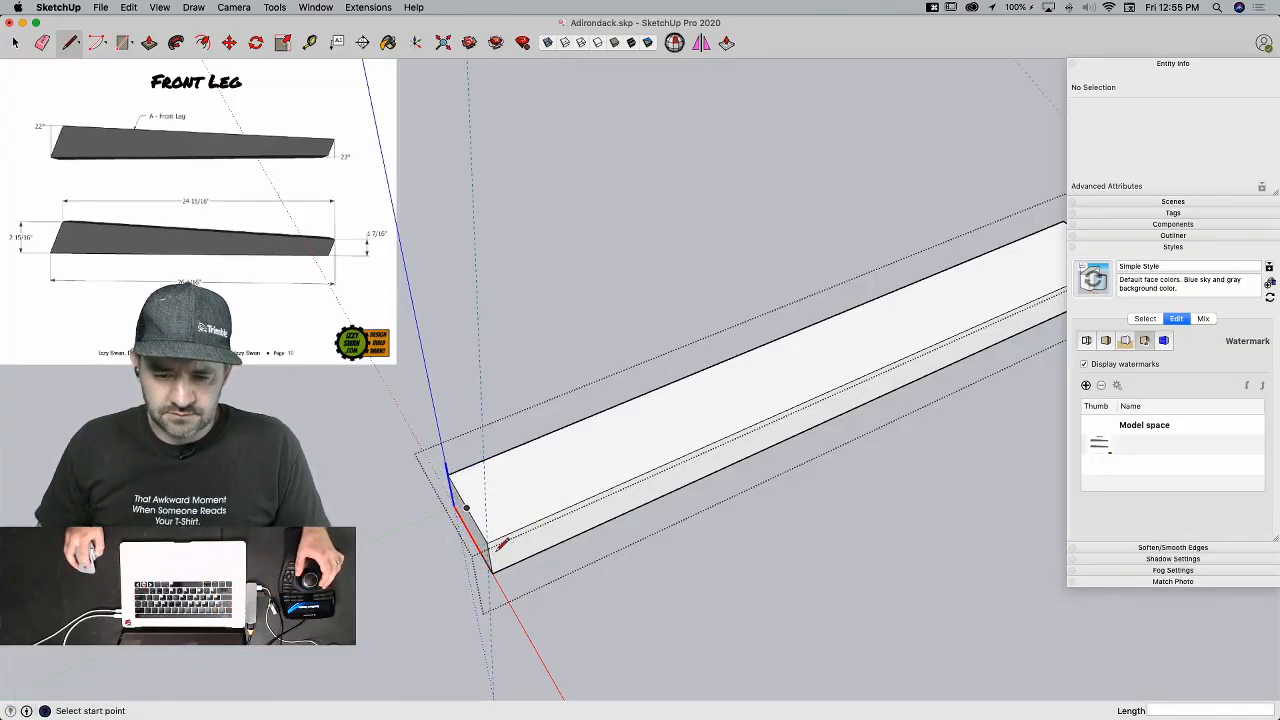
pyautogui.click(488, 541)
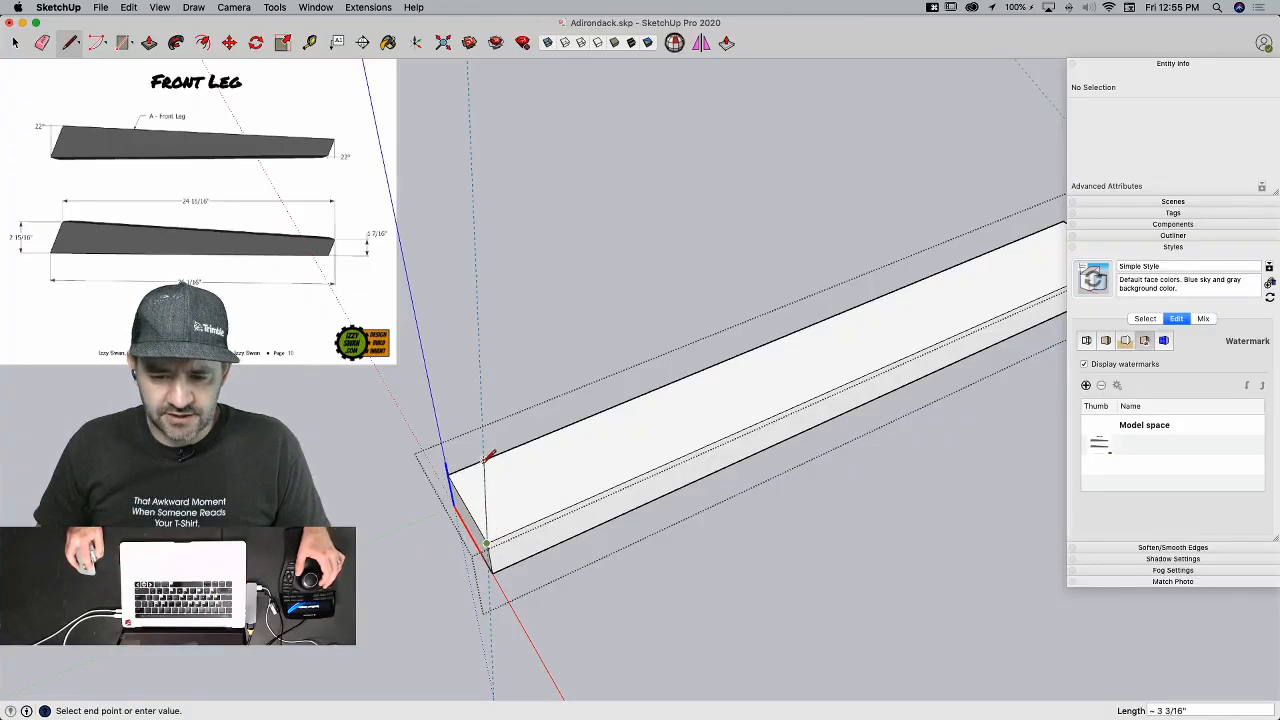
pyautogui.press('p')
pyautogui.press('e')
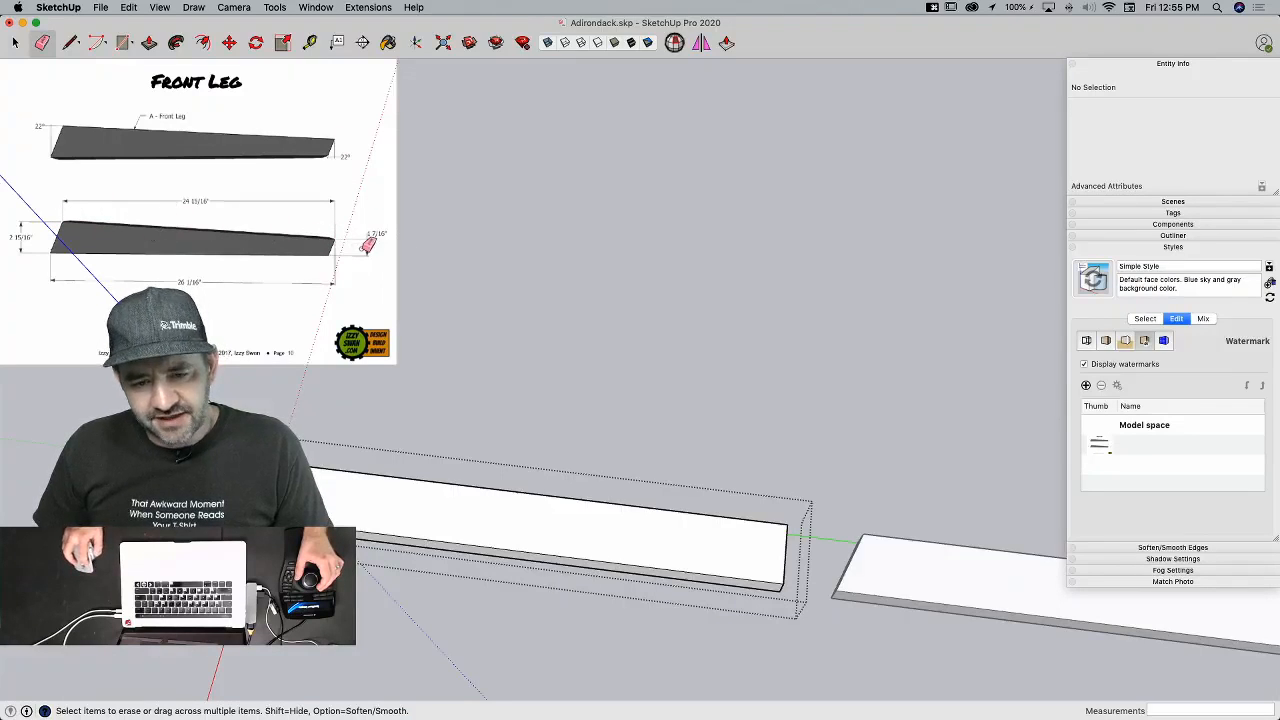
# Step: Mark 1 7/16" along the front leg's far end edge and draw the taper line from there to the angled end's upper corner
pyautogui.press('l')
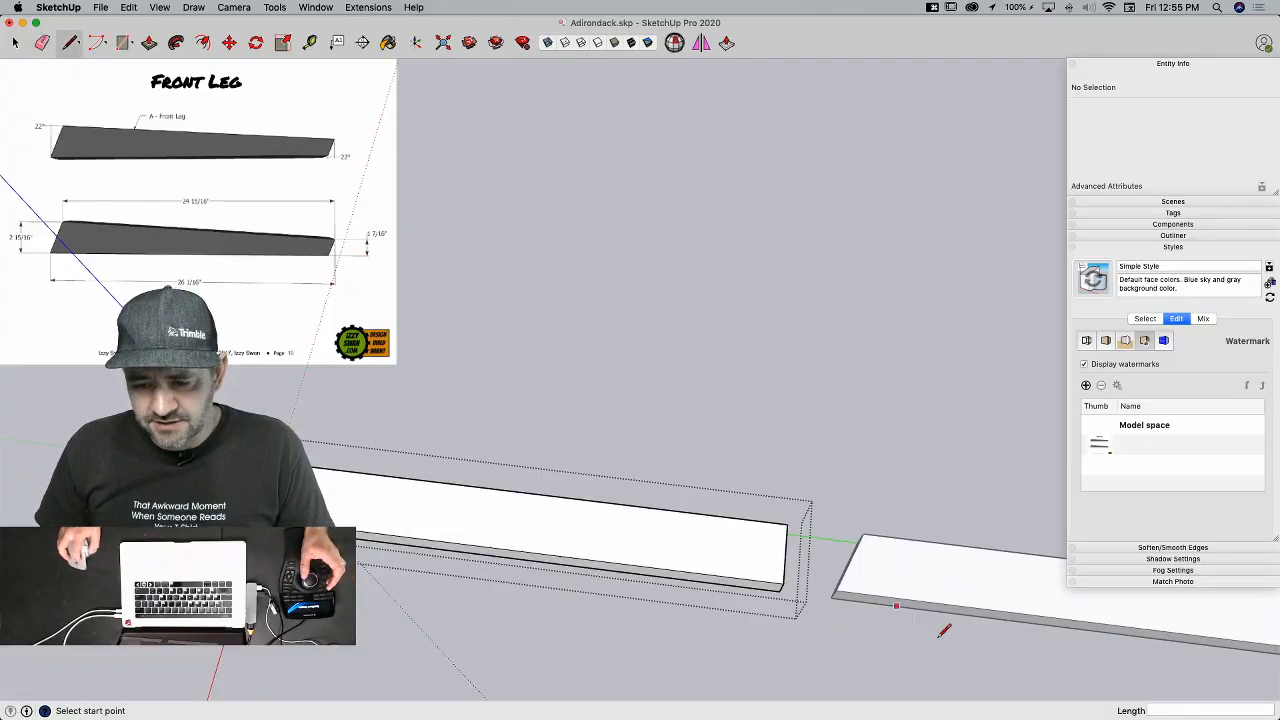
pyautogui.click(784, 580)
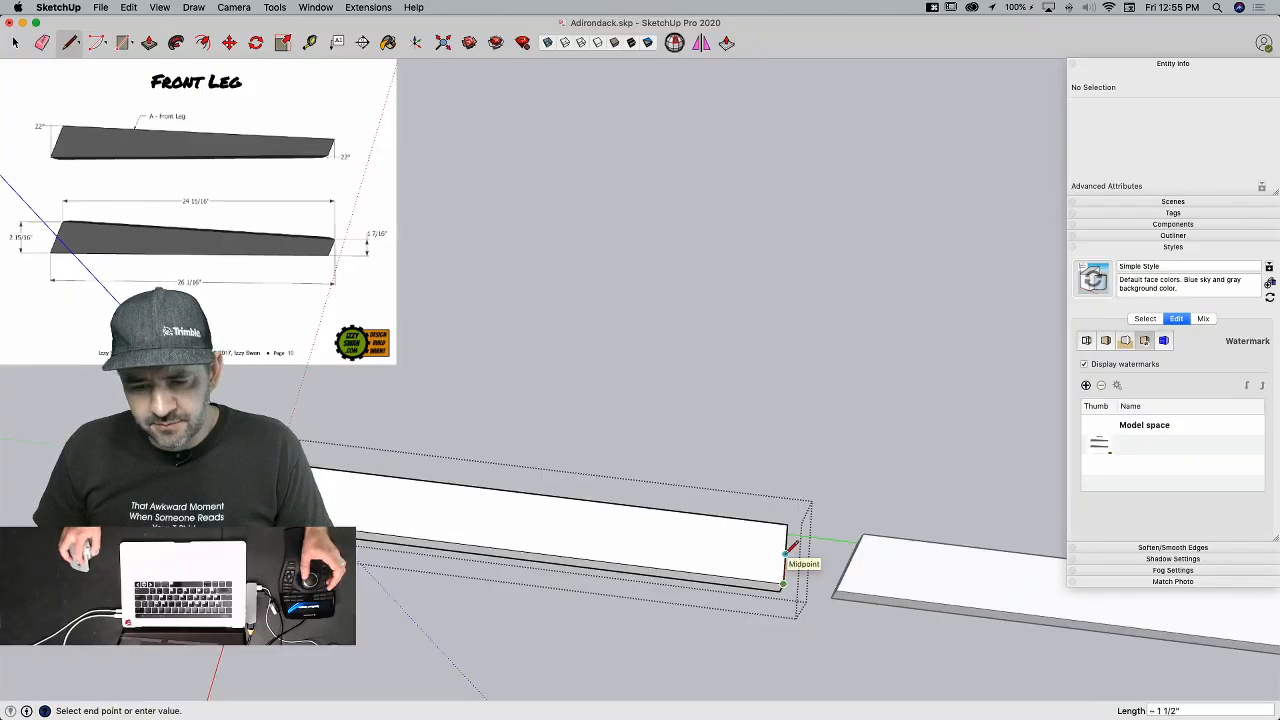
pyautogui.write('1')
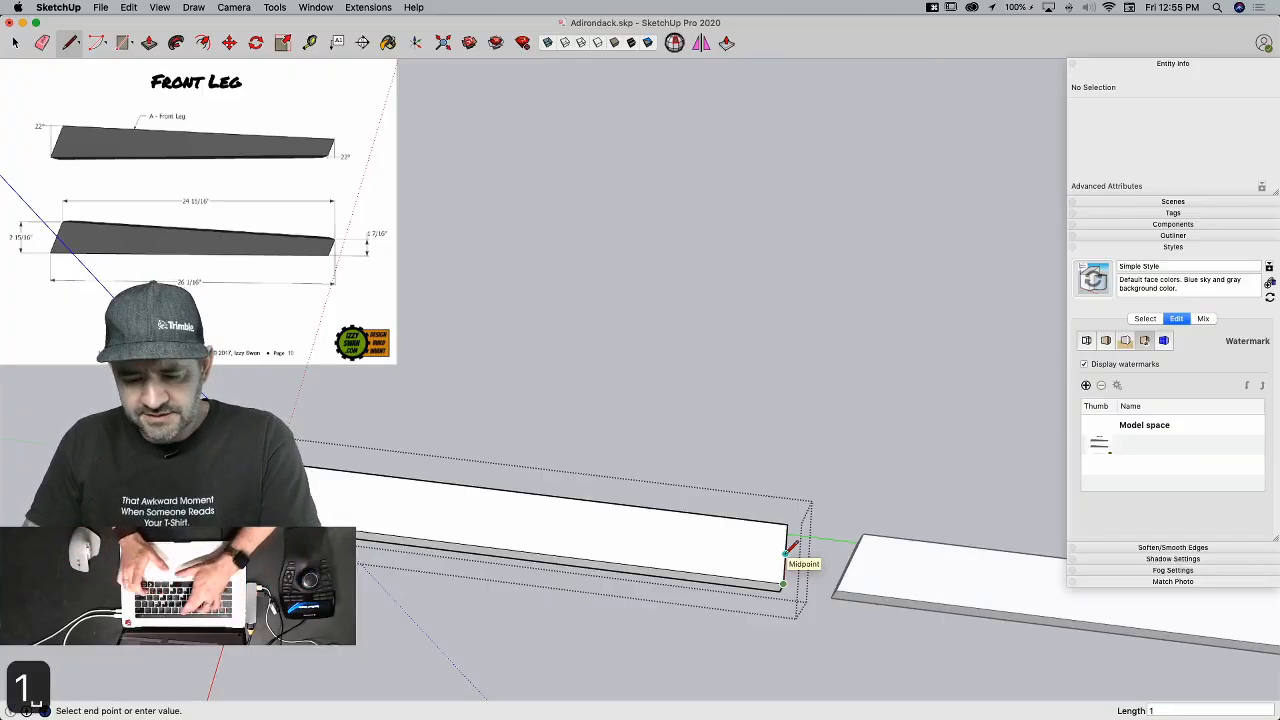
pyautogui.write(' 7/16')
pyautogui.press('Return')
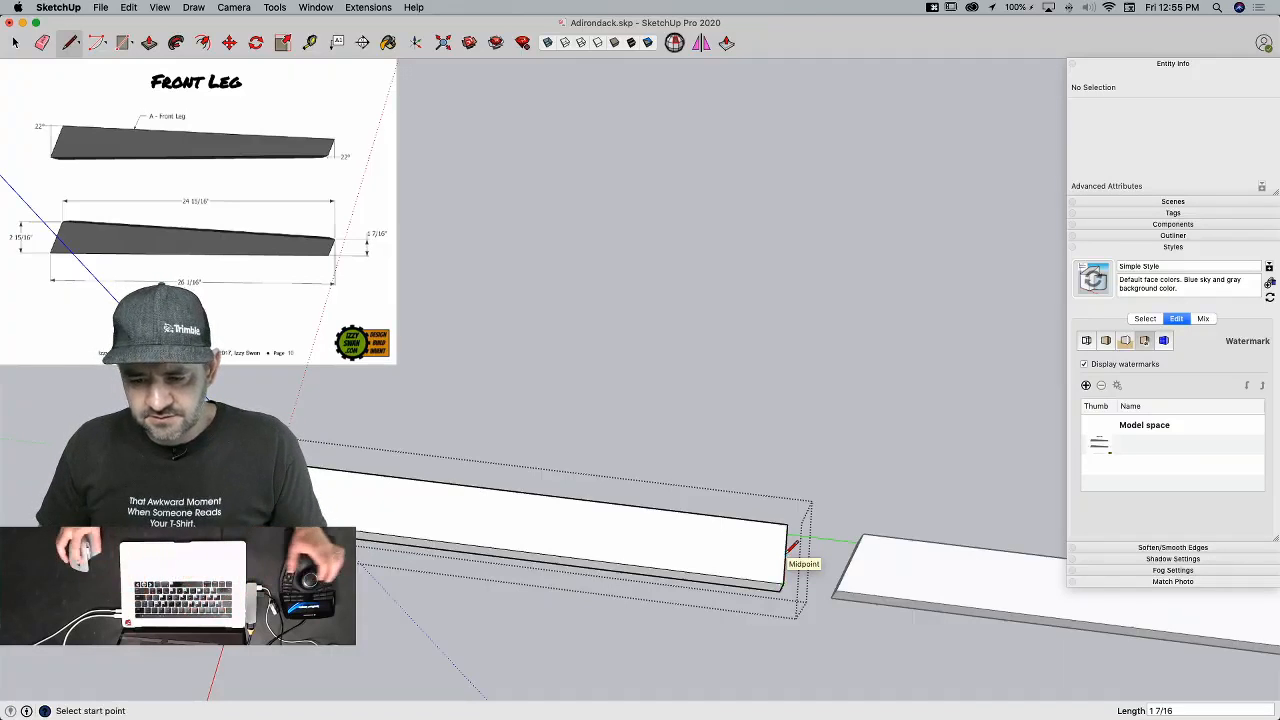
pyautogui.click(356, 467)
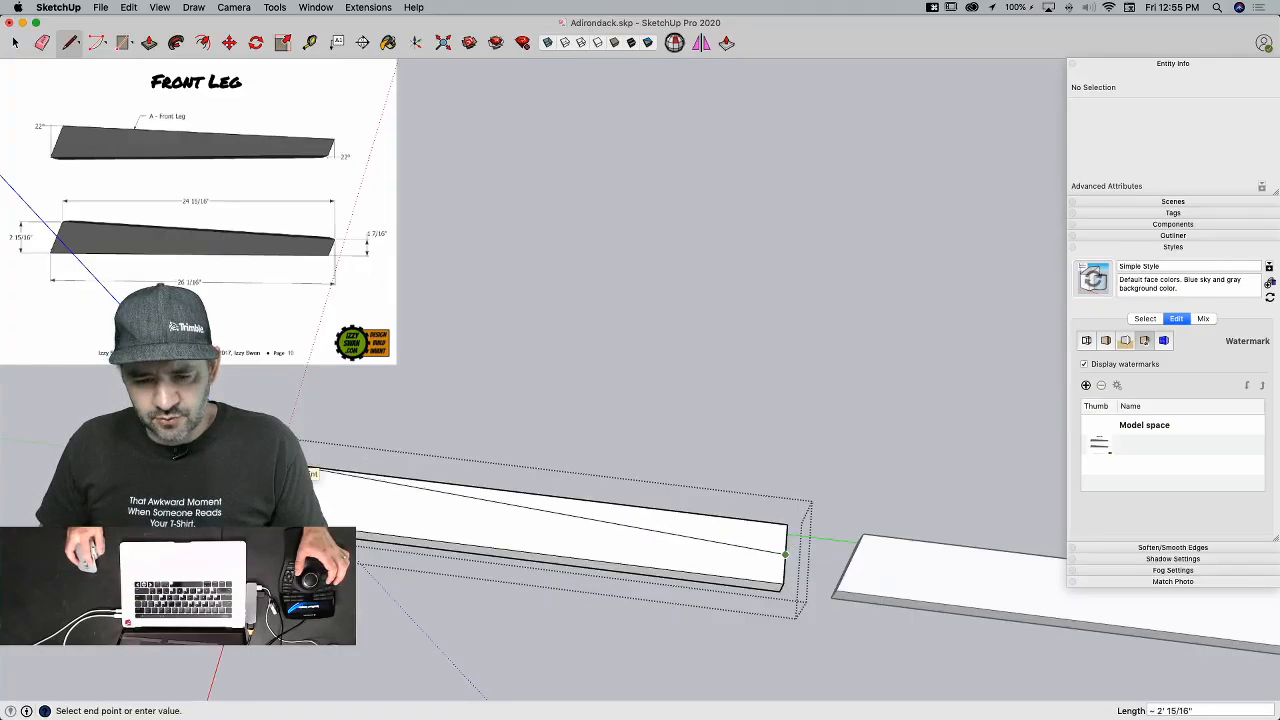
# Step: Push the waste strip beyond the taper line through the front leg's full 1 1/2" thickness
pyautogui.press('p')
pyautogui.click(618, 416)
pyautogui.click(630, 511)
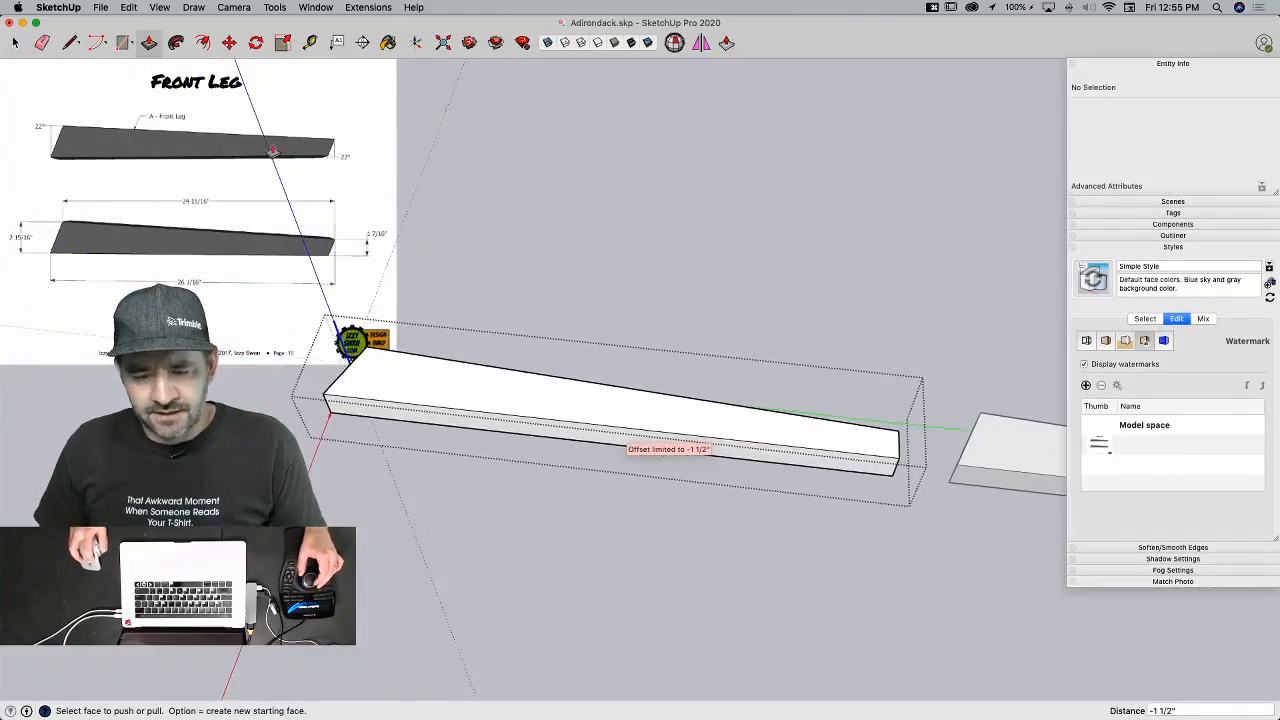
# Step: Place a 22-degree protractor guide at the upper corner of the front leg's narrow end, measured from the end edge
pyautogui.click(285, 8)
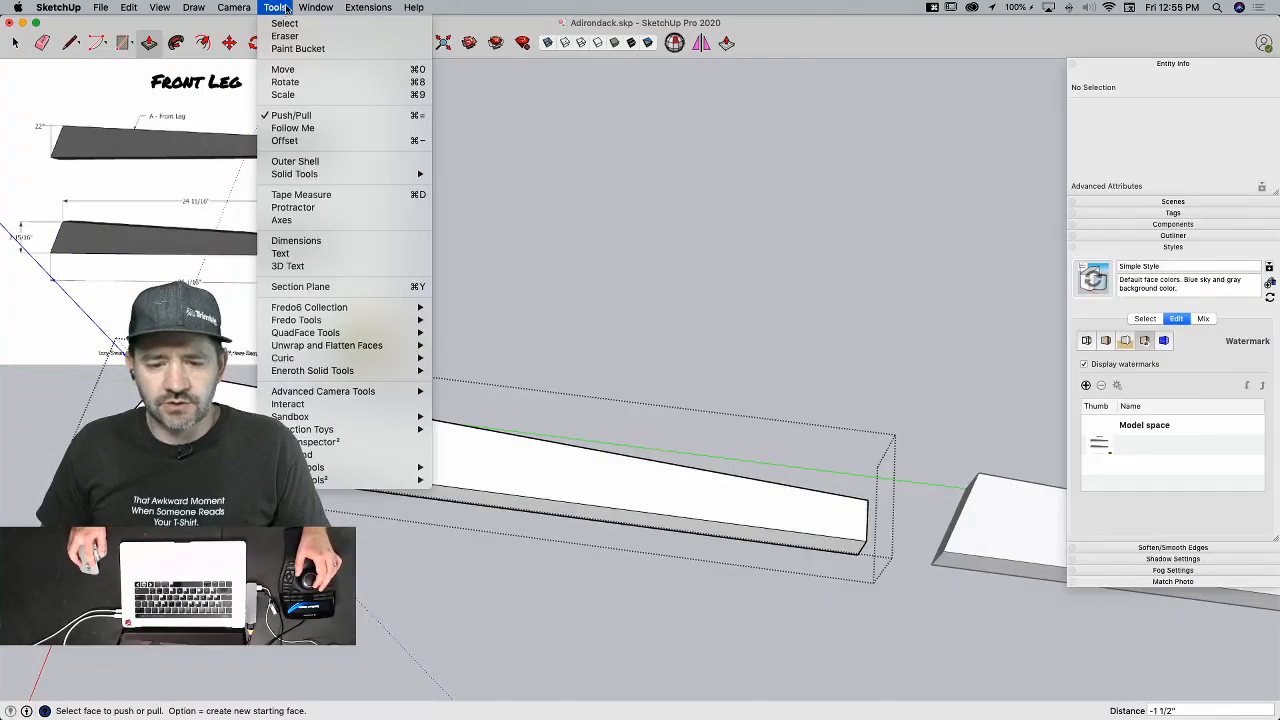
pyautogui.click(293, 207)
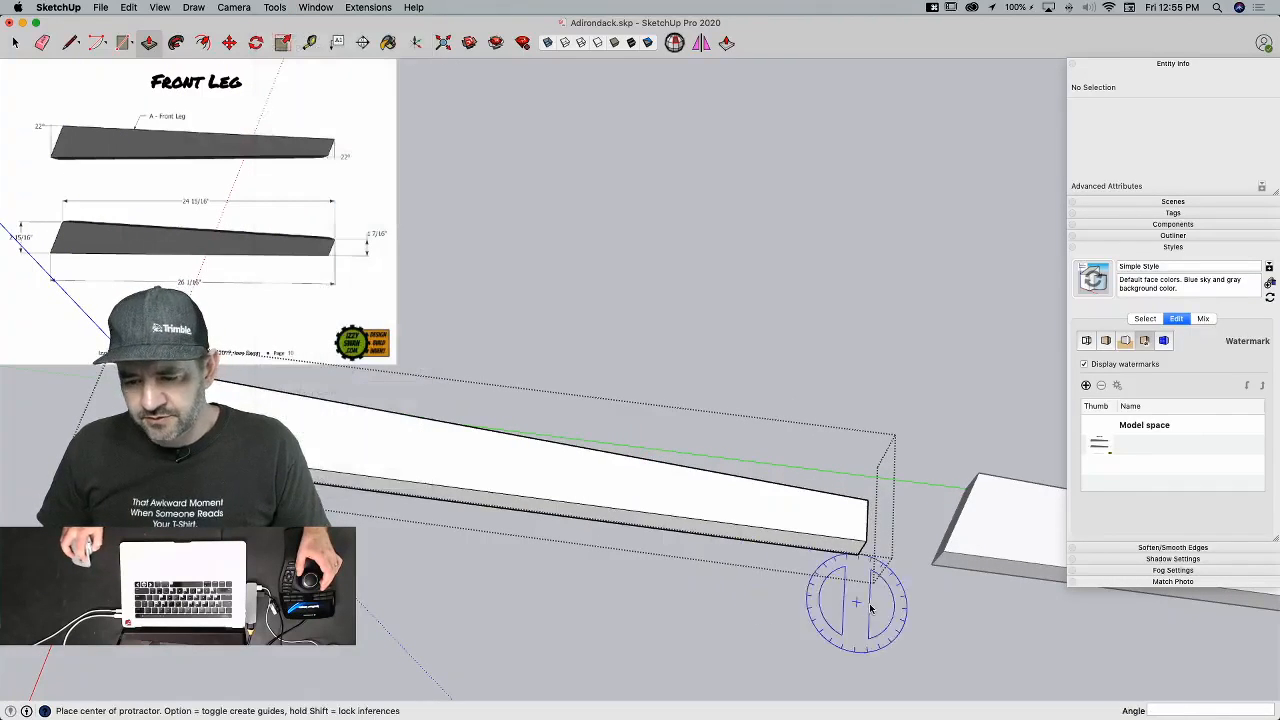
pyautogui.click(866, 501)
pyautogui.click(865, 541)
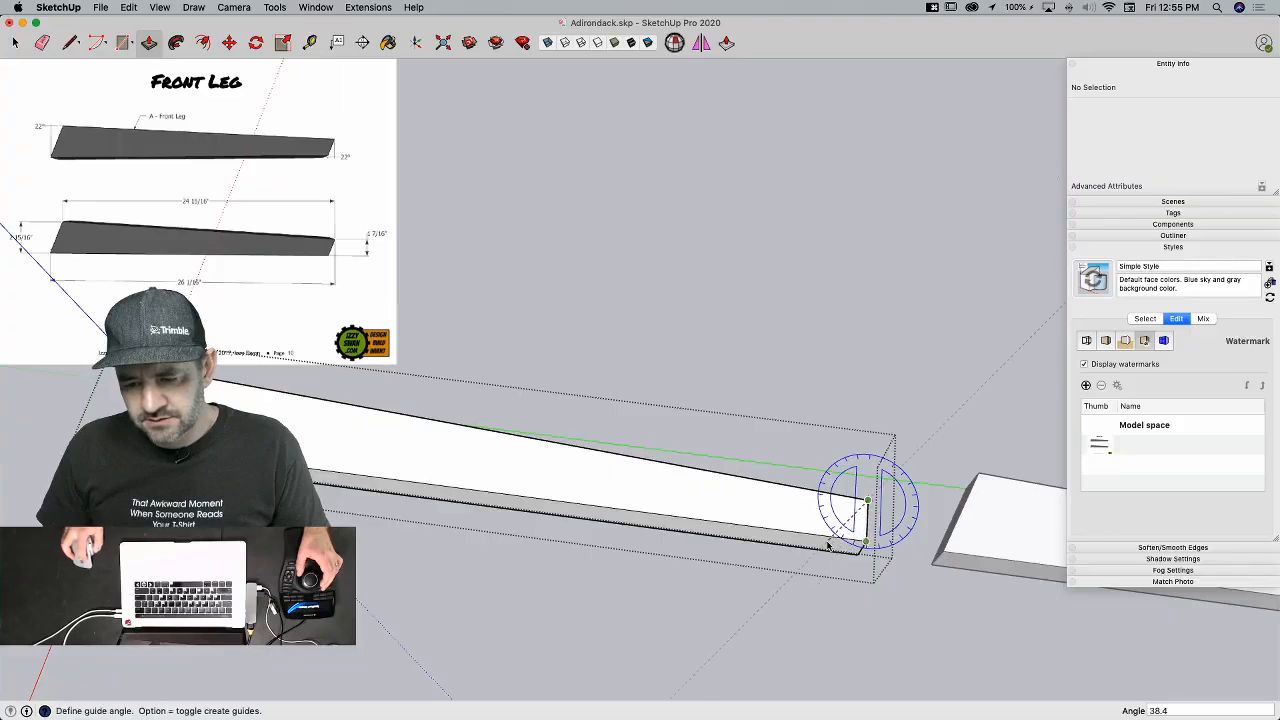
pyautogui.write('22')
pyautogui.press('Return')
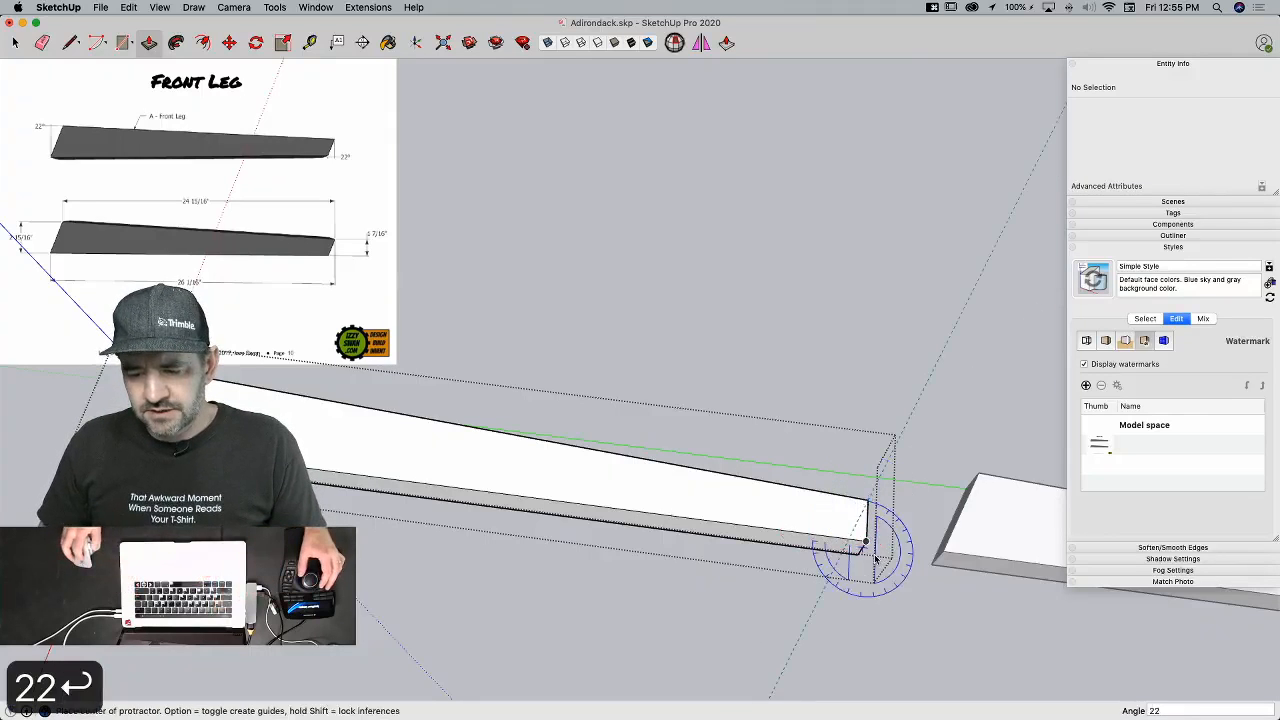
# Step: Draw a line along the narrow end's 22-degree guide and push the corner wedge through the front leg's thickness
pyautogui.press('l')
pyautogui.click(849, 539)
pyautogui.click(875, 494)
pyautogui.press('p')
pyautogui.click(860, 536)
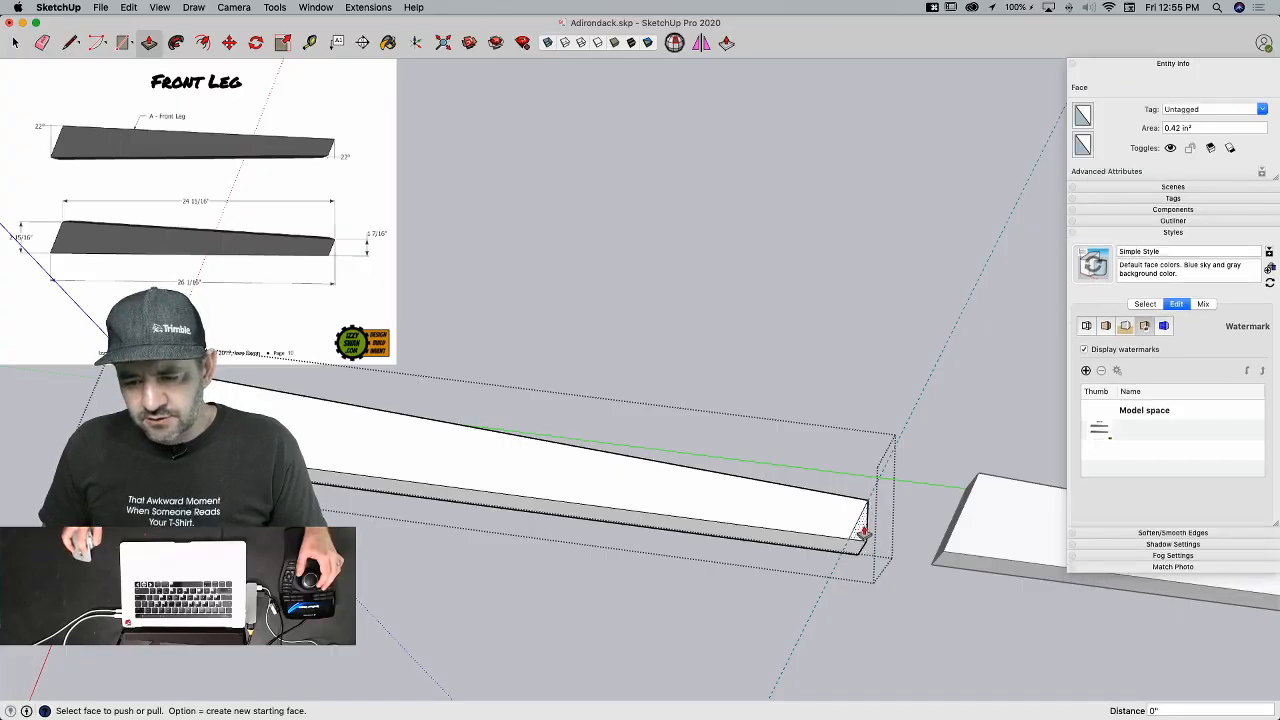
pyautogui.click(858, 603)
pyautogui.press('e')
pyautogui.press('l')
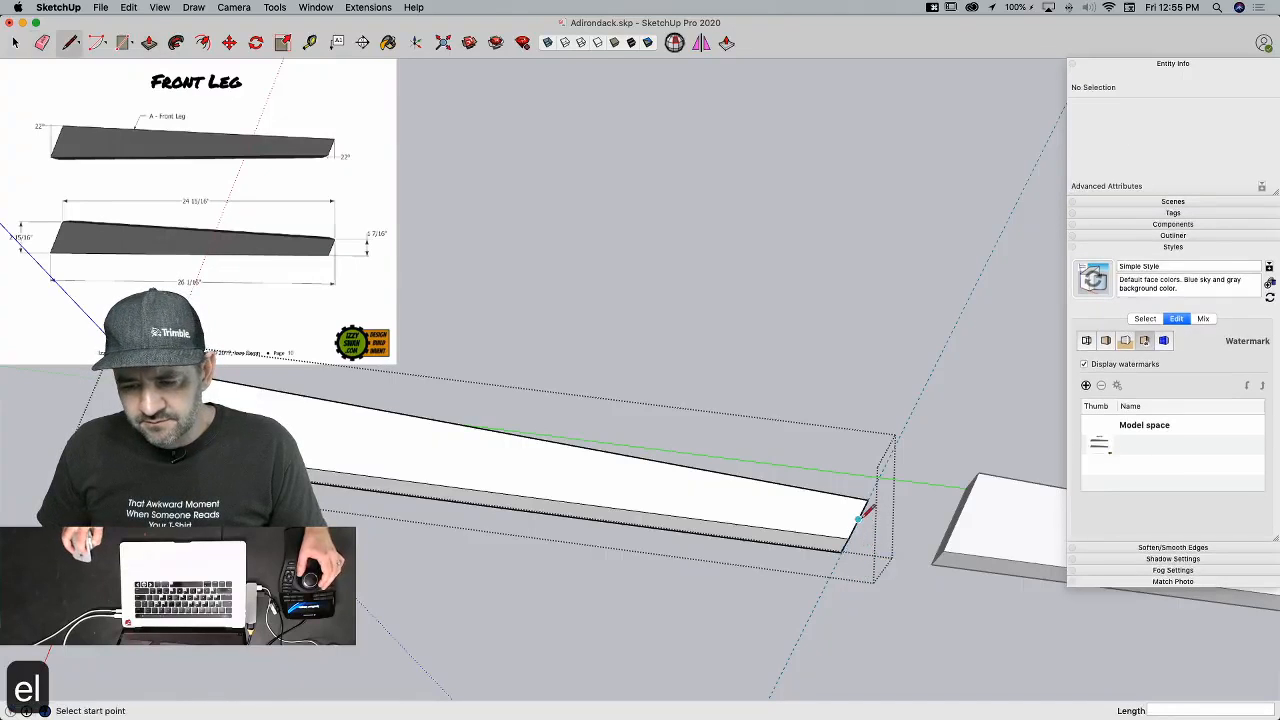
# Step: Check the front leg's overall length with a temporary line from the narrow end's upper corner
pyautogui.click(869, 500)
pyautogui.press('l')
pyautogui.click(868, 498)
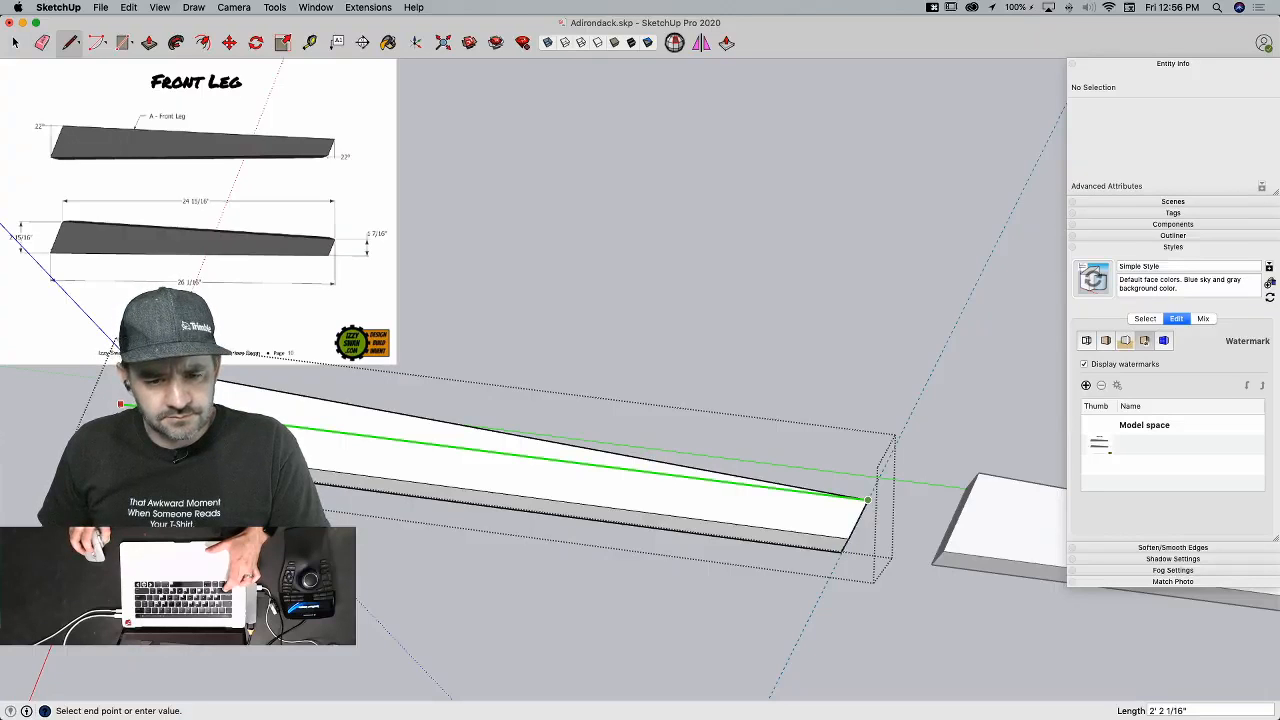
pyautogui.press('Escape')
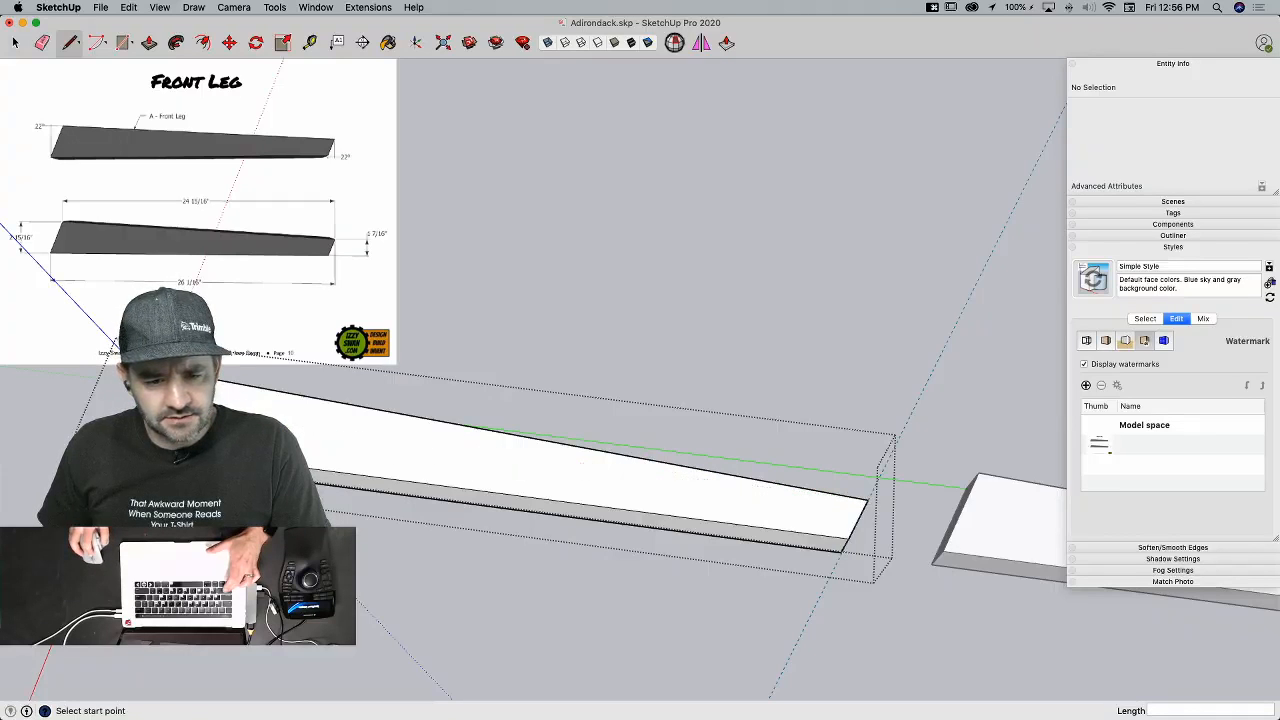
pyautogui.press('space')
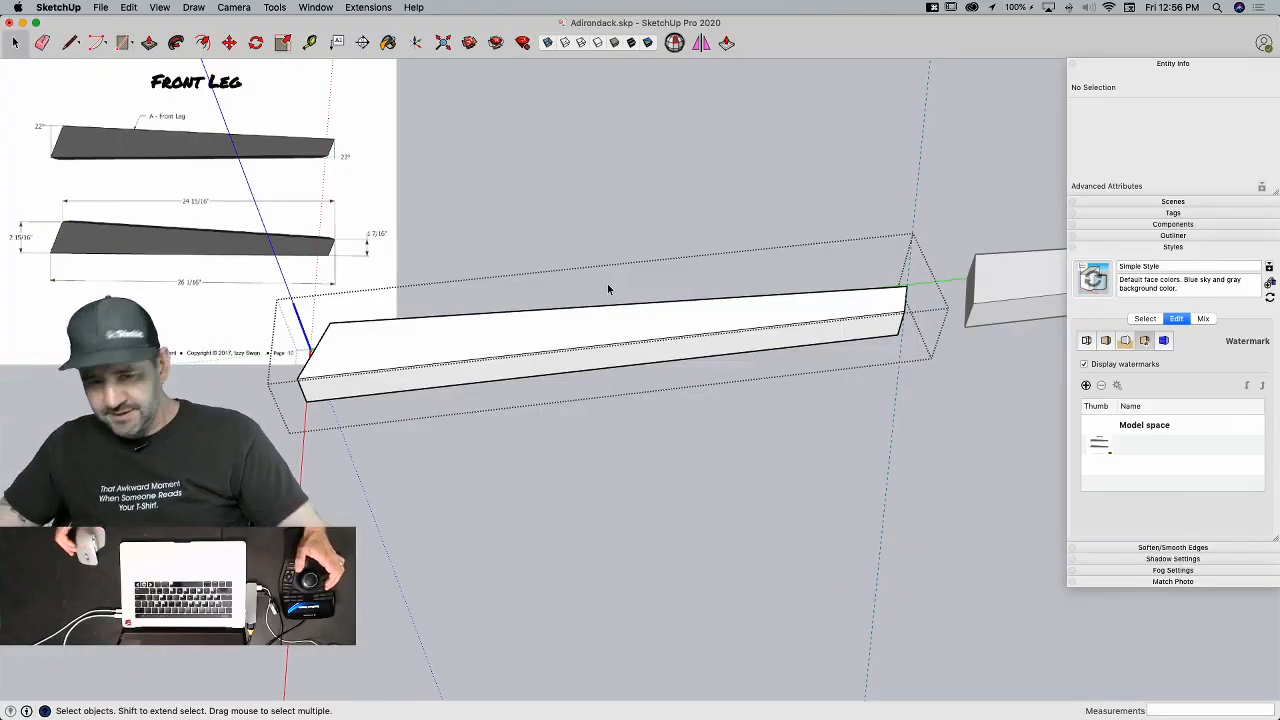
# Step: Erase the leftover construction guides inside the front leg component and close it
pyautogui.click(561, 454)
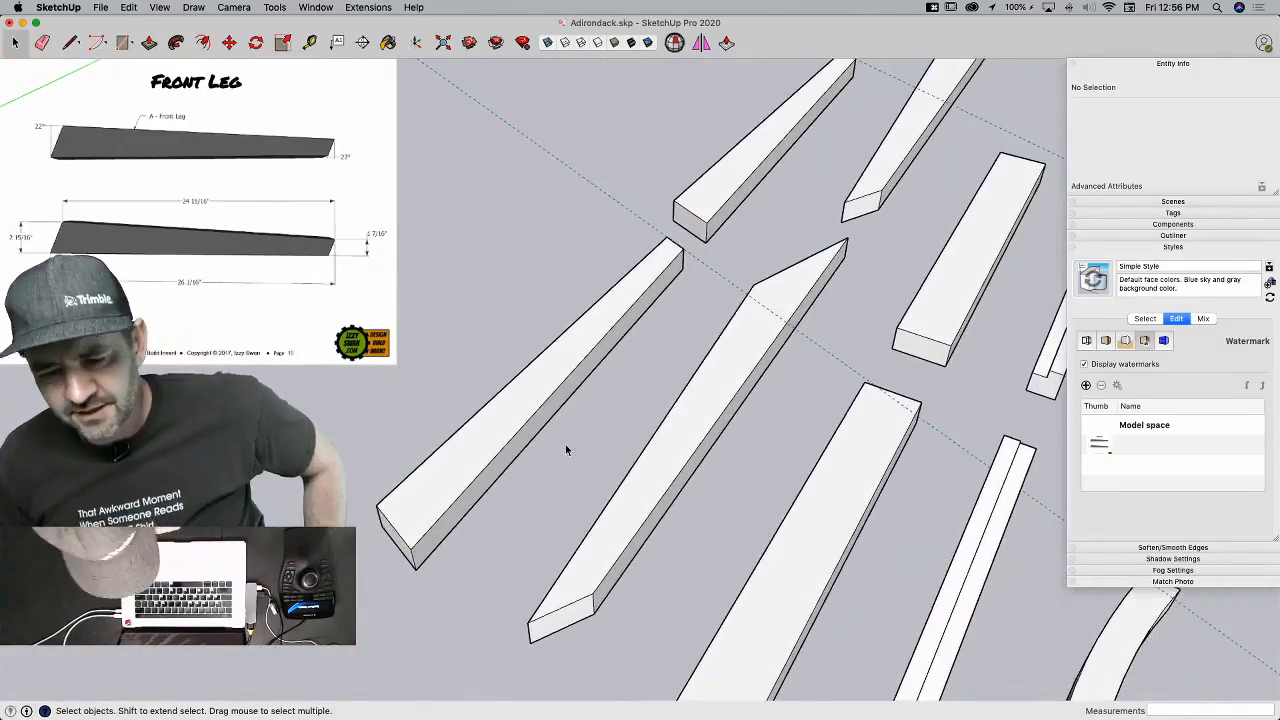
pyautogui.doubleClick(537, 357)
pyautogui.press('e')
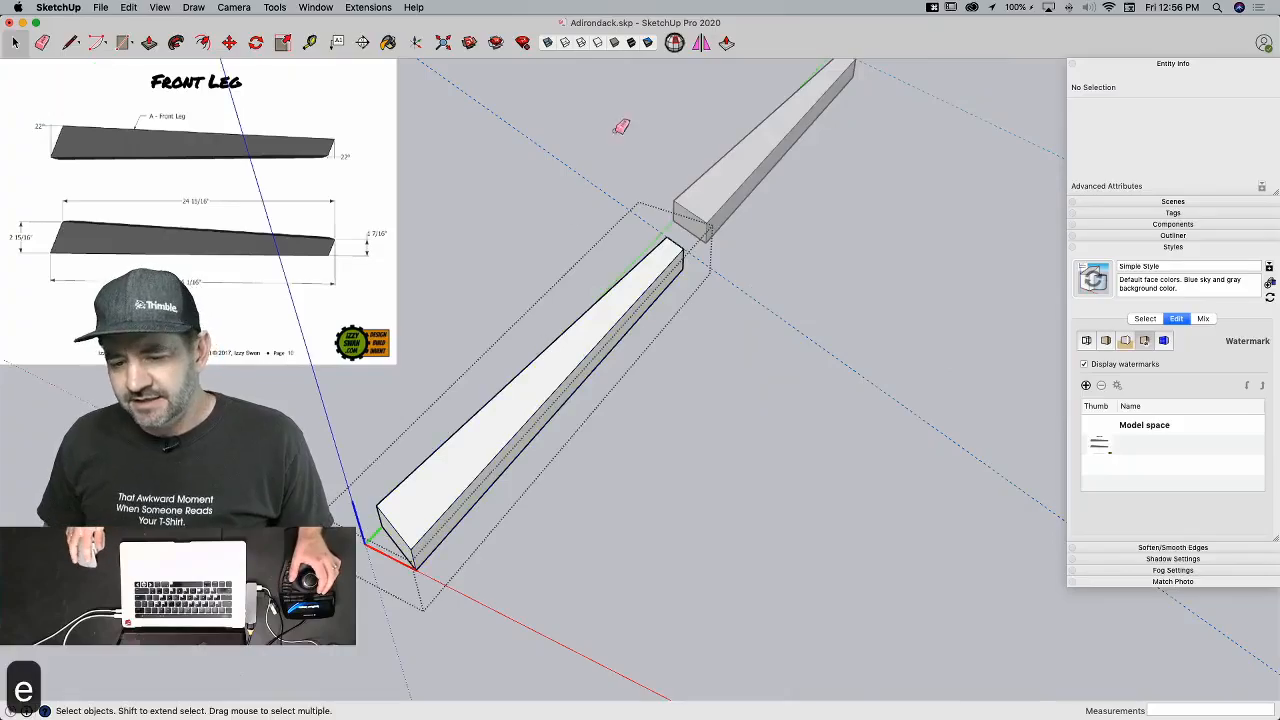
pyautogui.click(599, 191)
pyautogui.press('space')
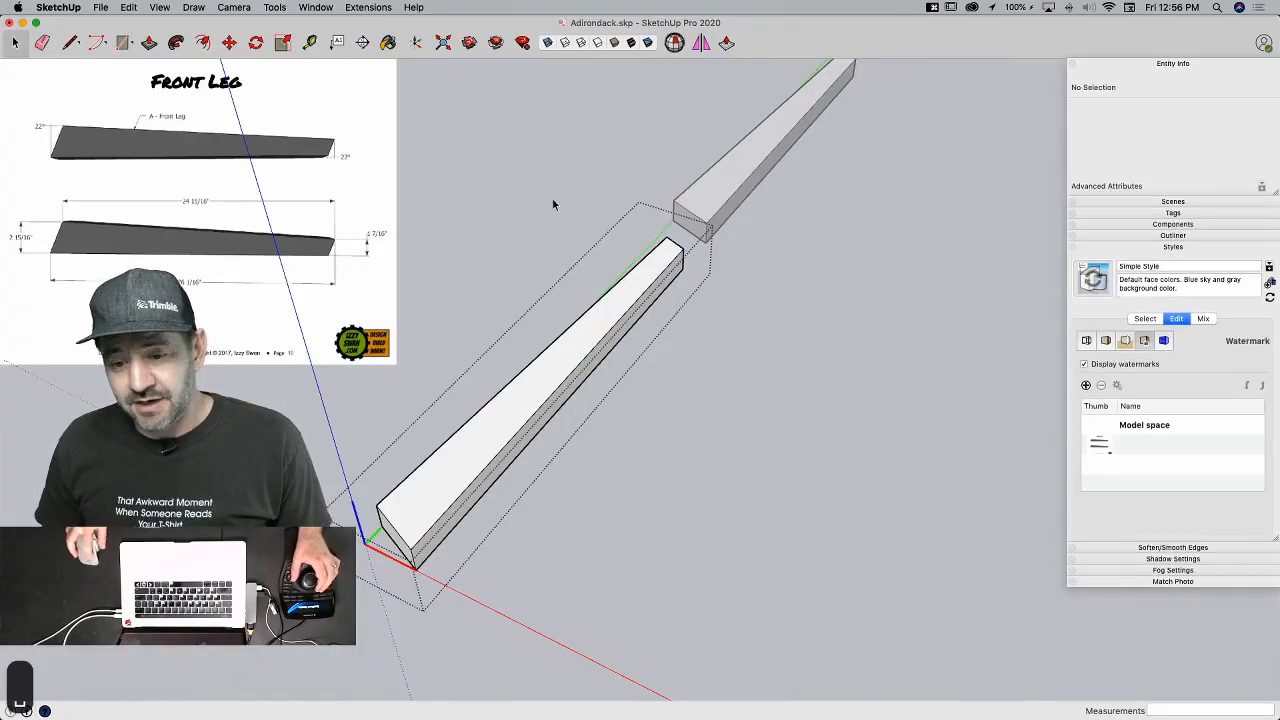
pyautogui.click(548, 222)
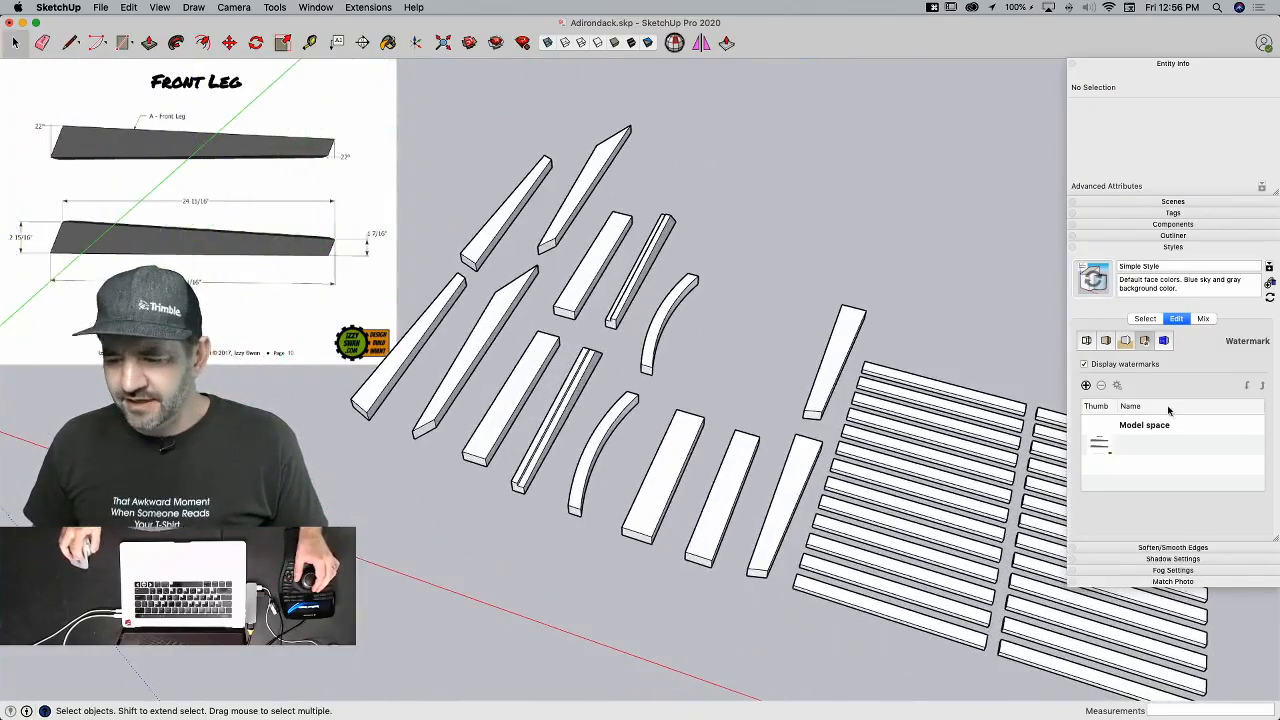
# Step: Replace the watermark image with the Front Stretcher plan screenshot
pyautogui.doubleClick(1100, 447)
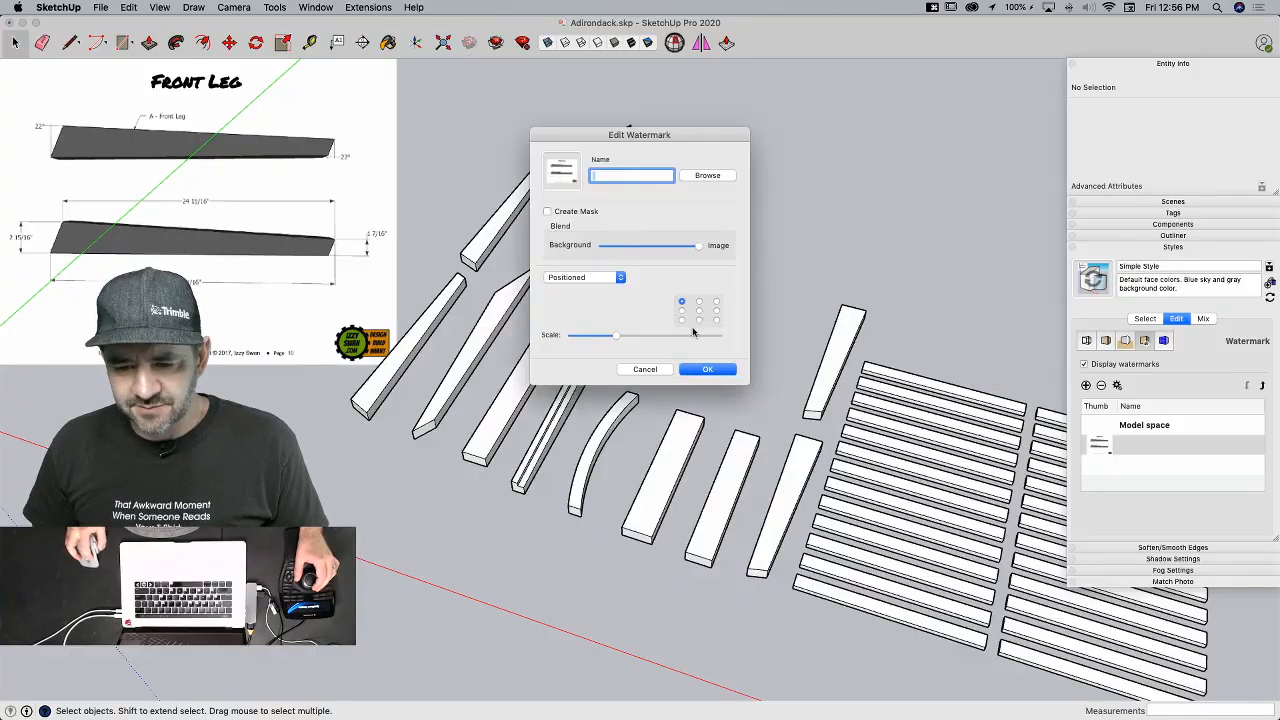
pyautogui.click(707, 176)
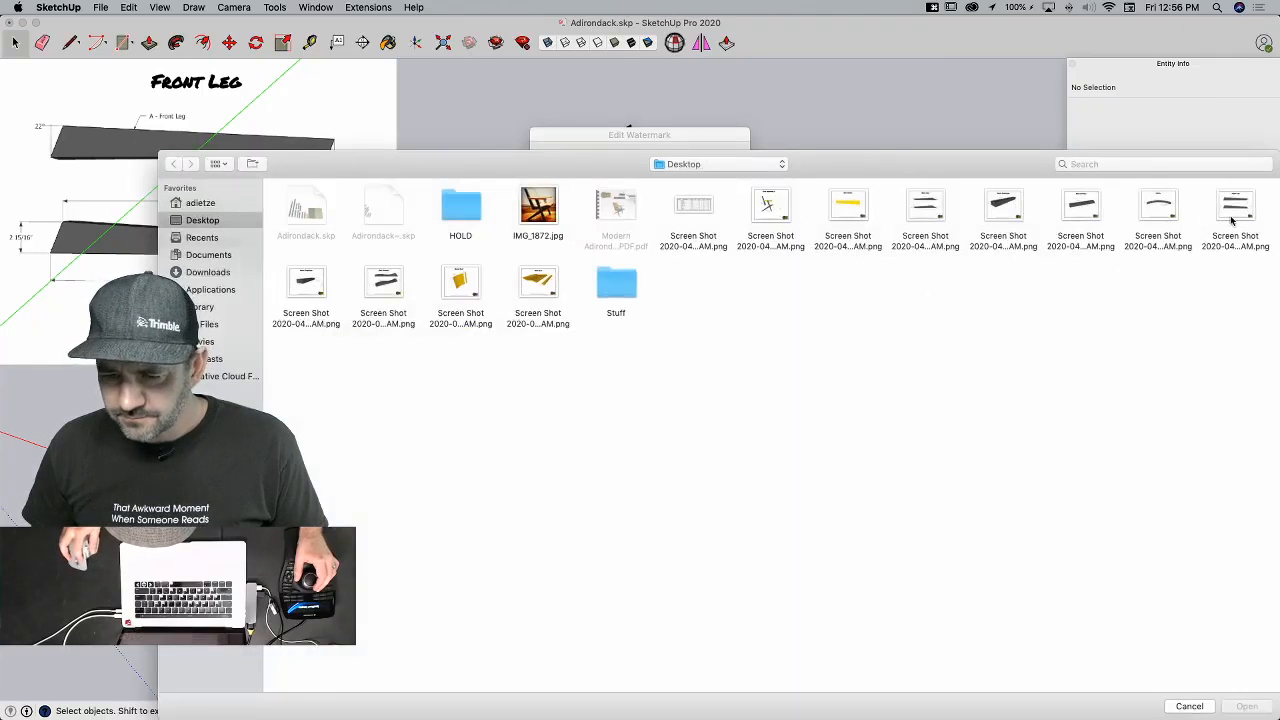
pyautogui.click(316, 290)
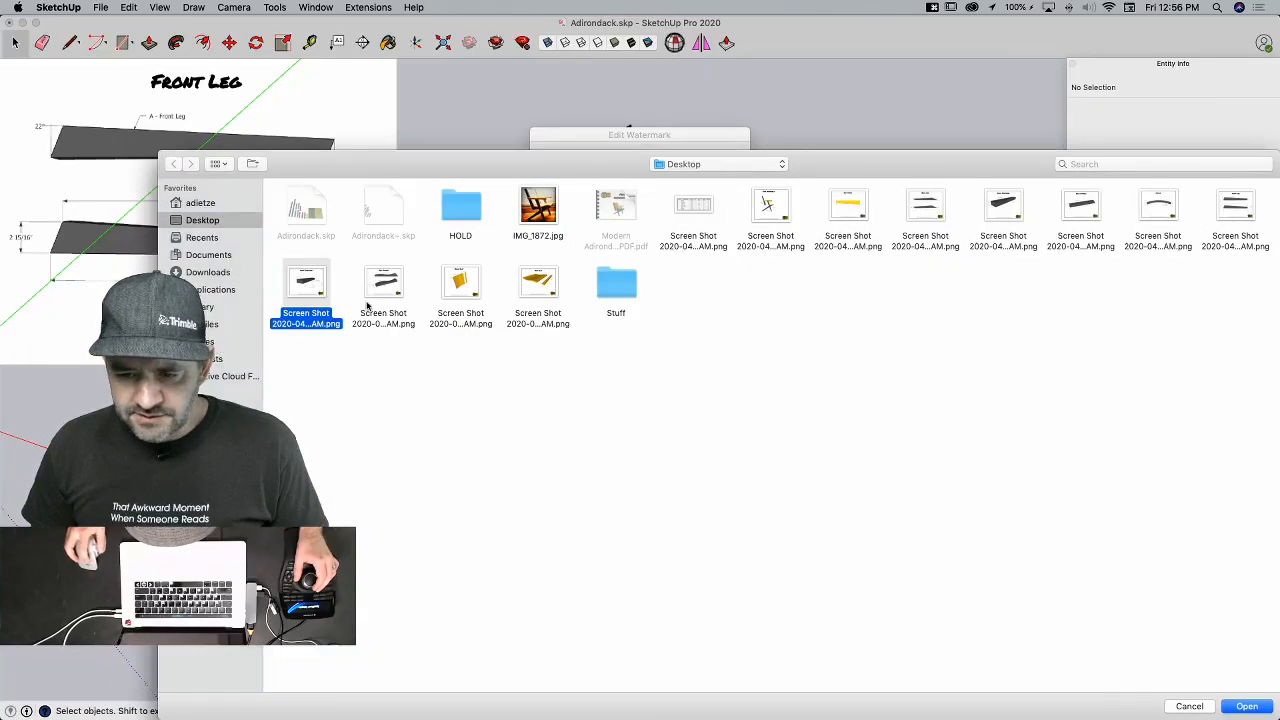
pyautogui.doubleClick(321, 294)
pyautogui.click(702, 368)
# Step: Open the Front Stretcher component and mark 13/16" down its end face's outer edge with a line about 1 1/16" long drawn inward
pyautogui.moveTo(700, 365); pyautogui.dragTo(523, 437, button='middle')
pyautogui.click(529, 443)
pyautogui.click(747, 504)
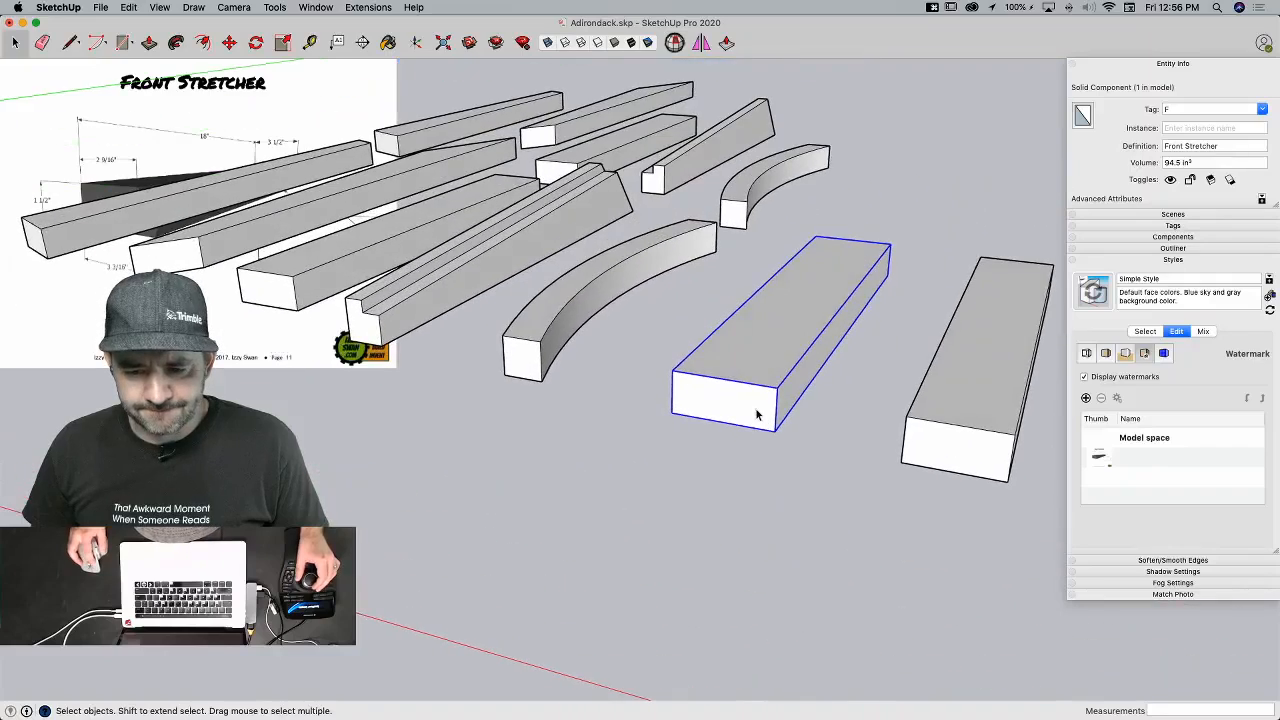
pyautogui.doubleClick(756, 414)
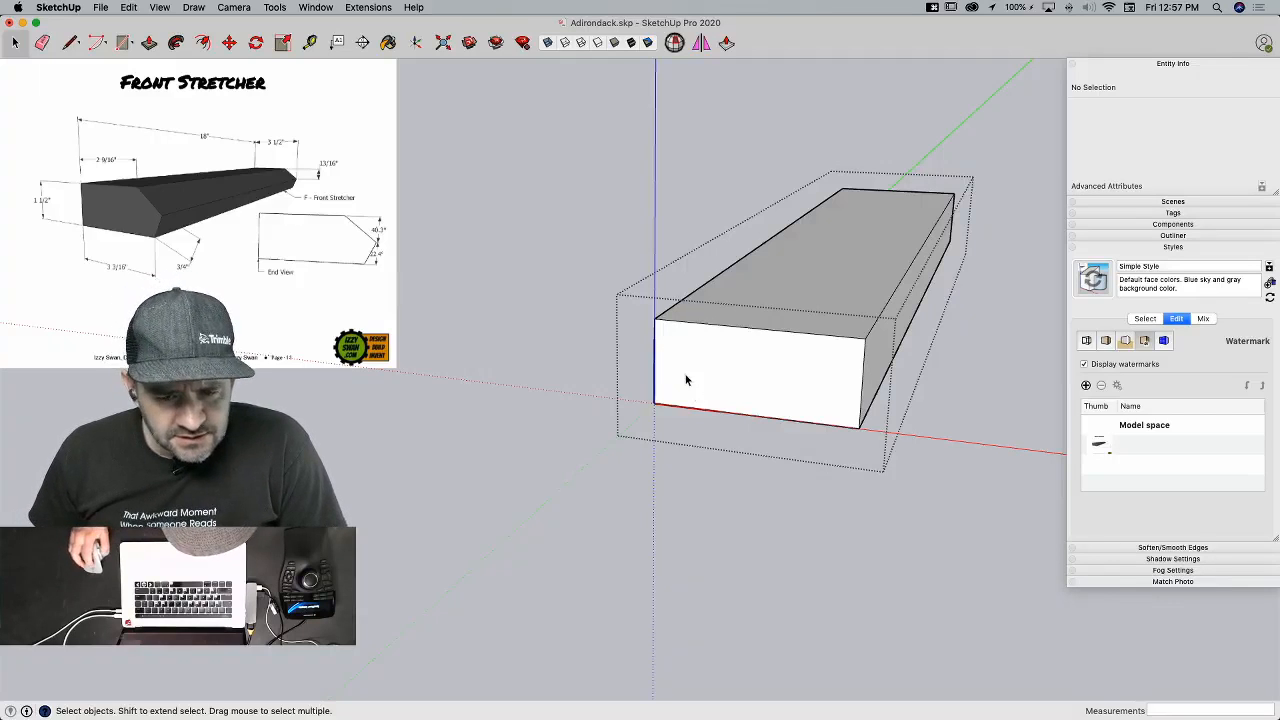
pyautogui.press('l')
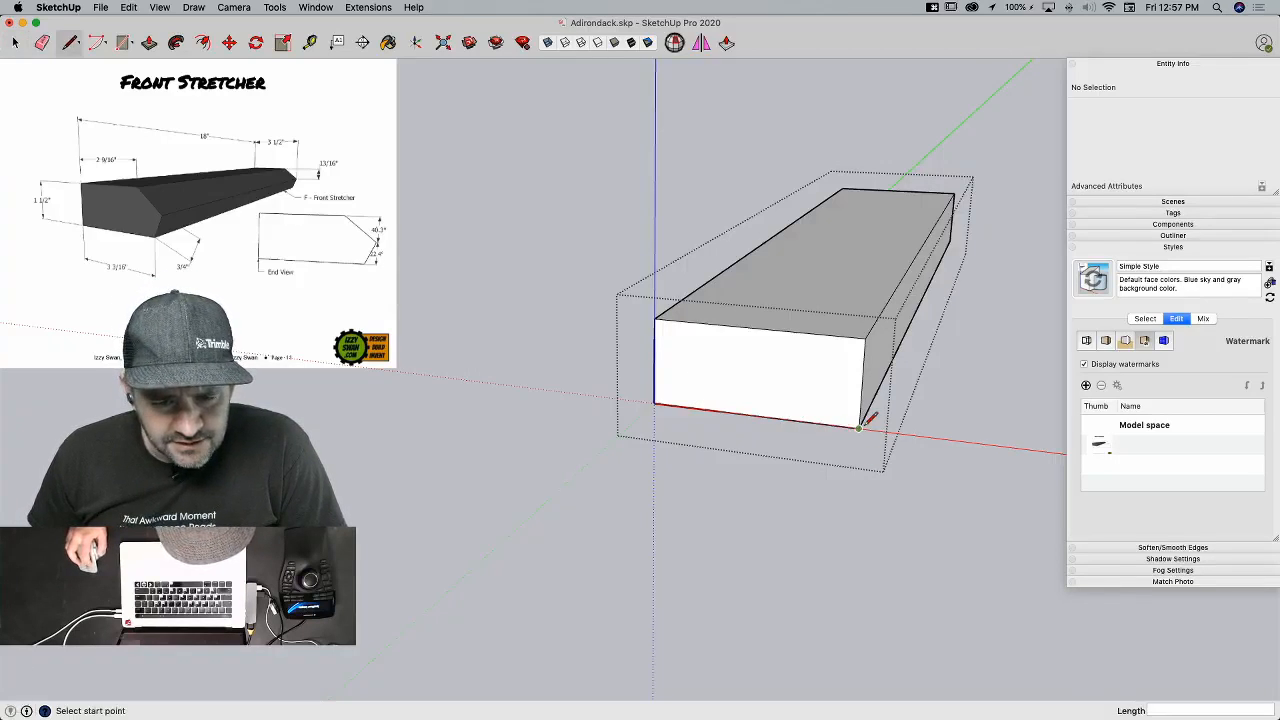
pyautogui.click(865, 338)
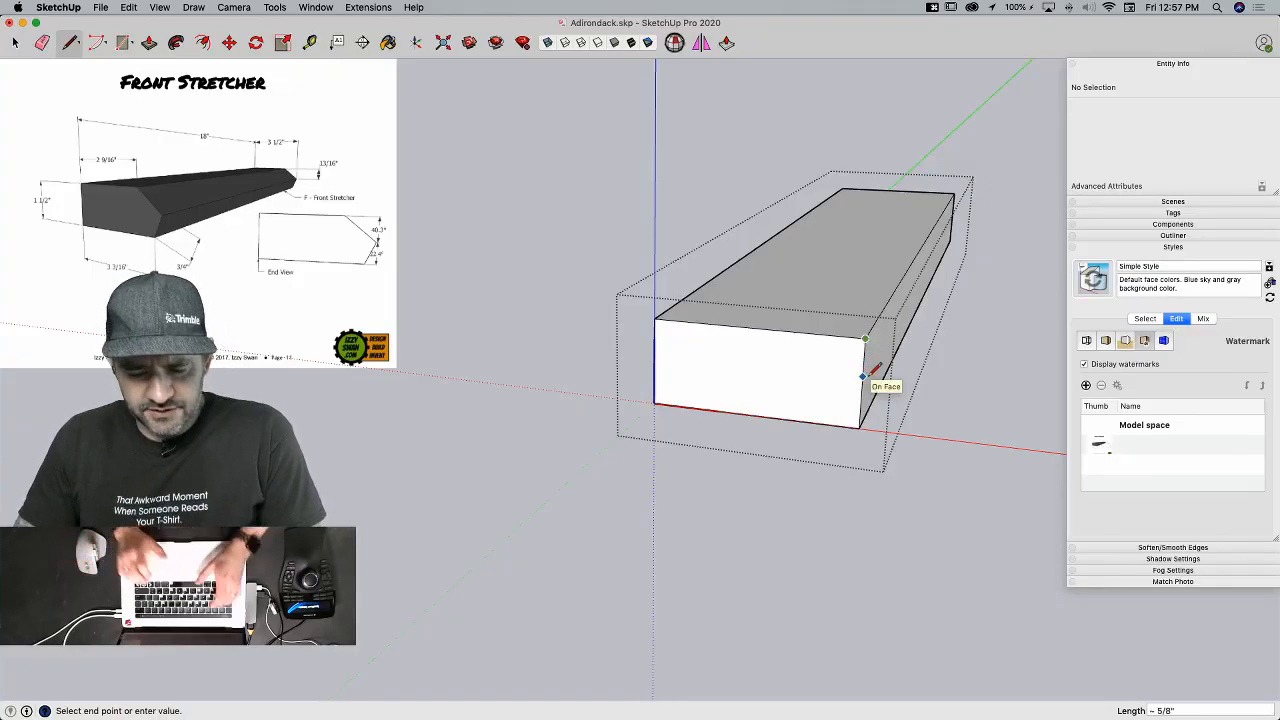
pyautogui.write('13/16')
pyautogui.press('Return')
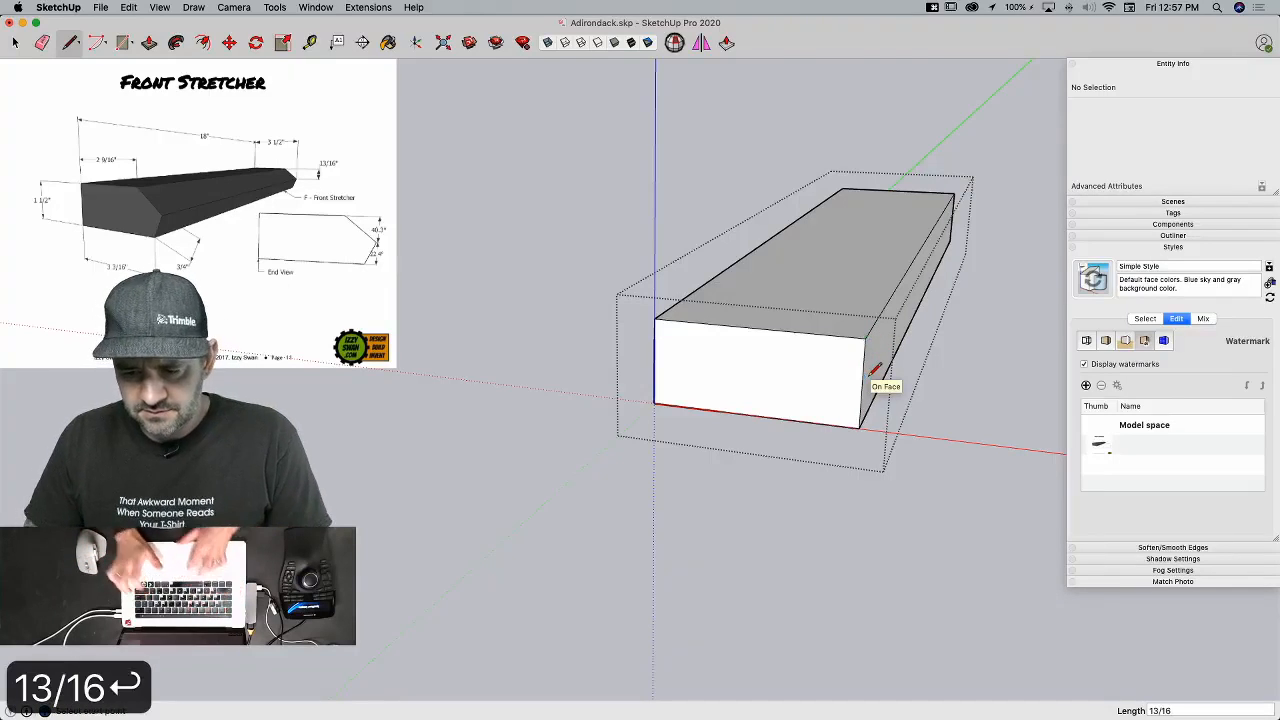
pyautogui.click(793, 381)
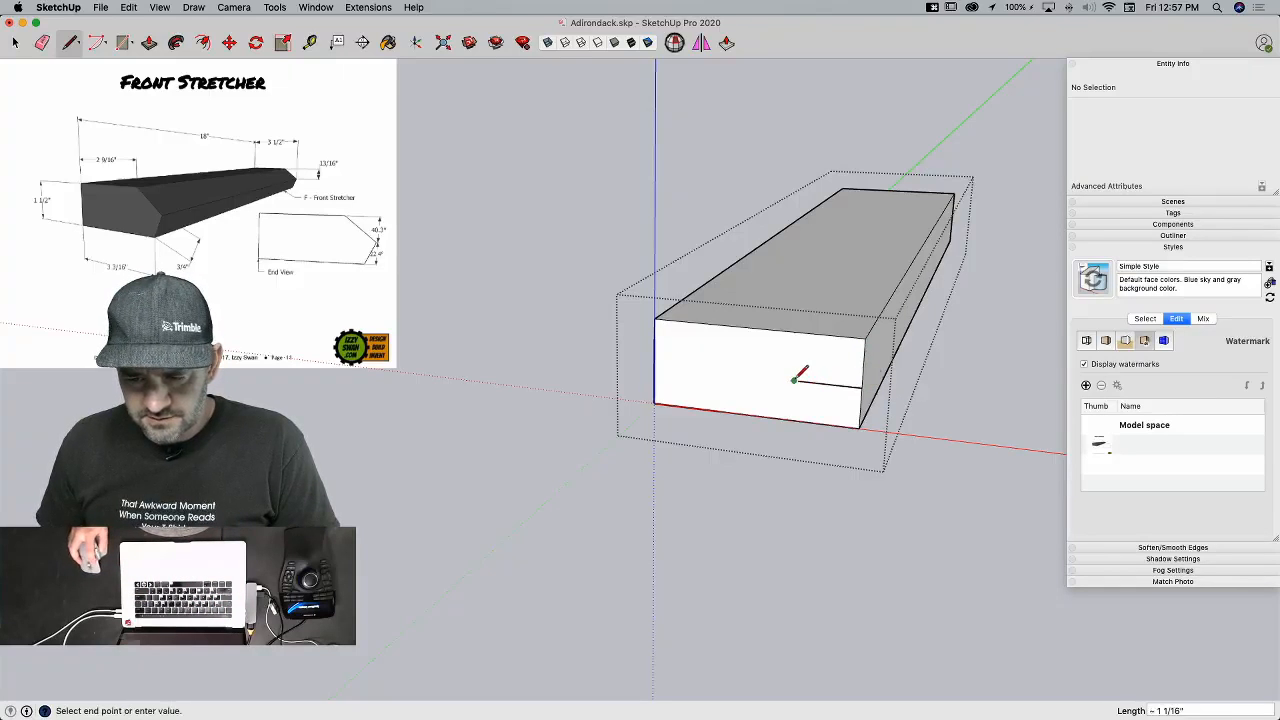
pyautogui.click(861, 383)
pyautogui.press('space')
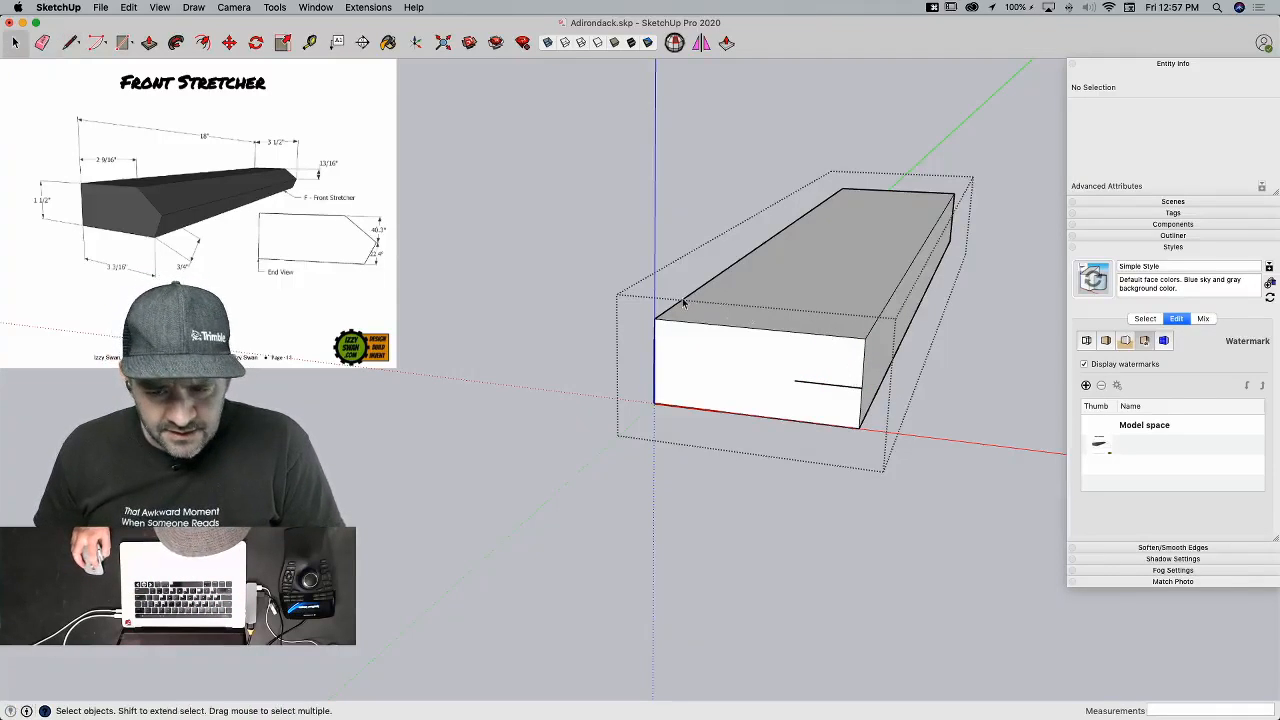
# Step: Mark 2 9/16" along the stretcher end face's upper edge and draw the upper bevel line to the 13/16" mark
pyautogui.press('l')
pyautogui.click(655, 319)
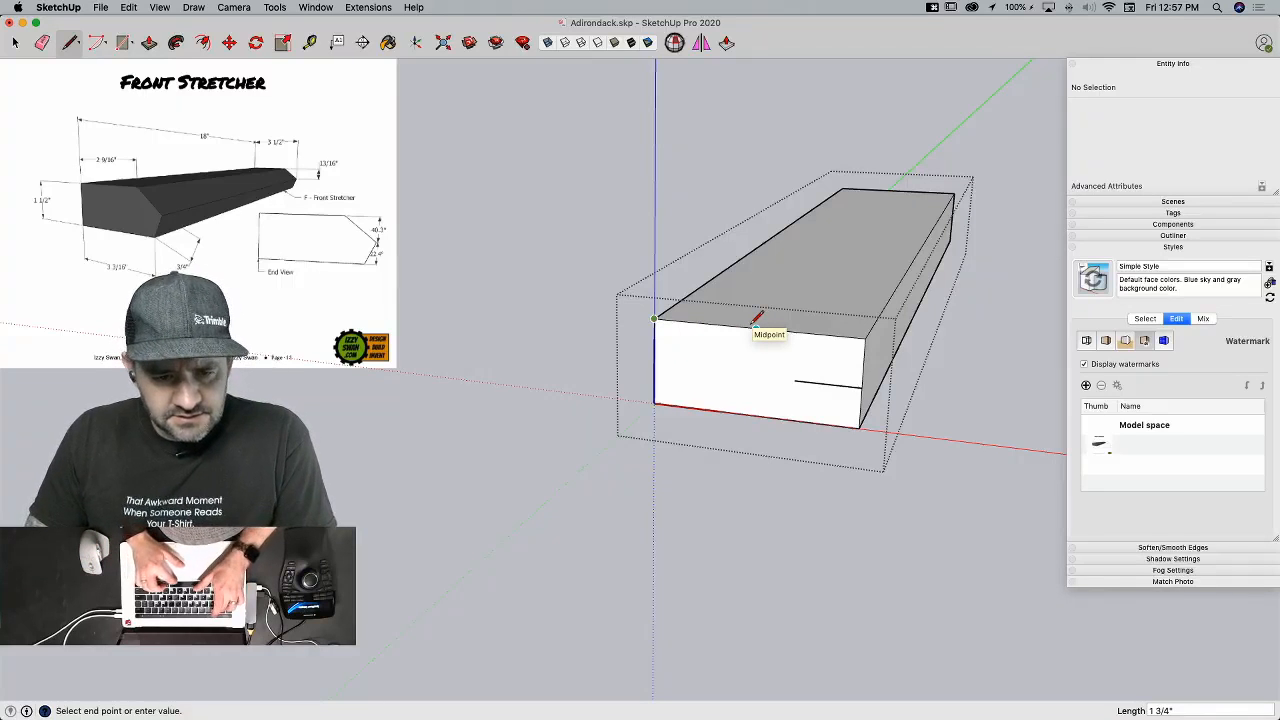
pyautogui.write('2 9/16')
pyautogui.press('Return')
pyautogui.click(805, 332)
pyautogui.click(859, 386)
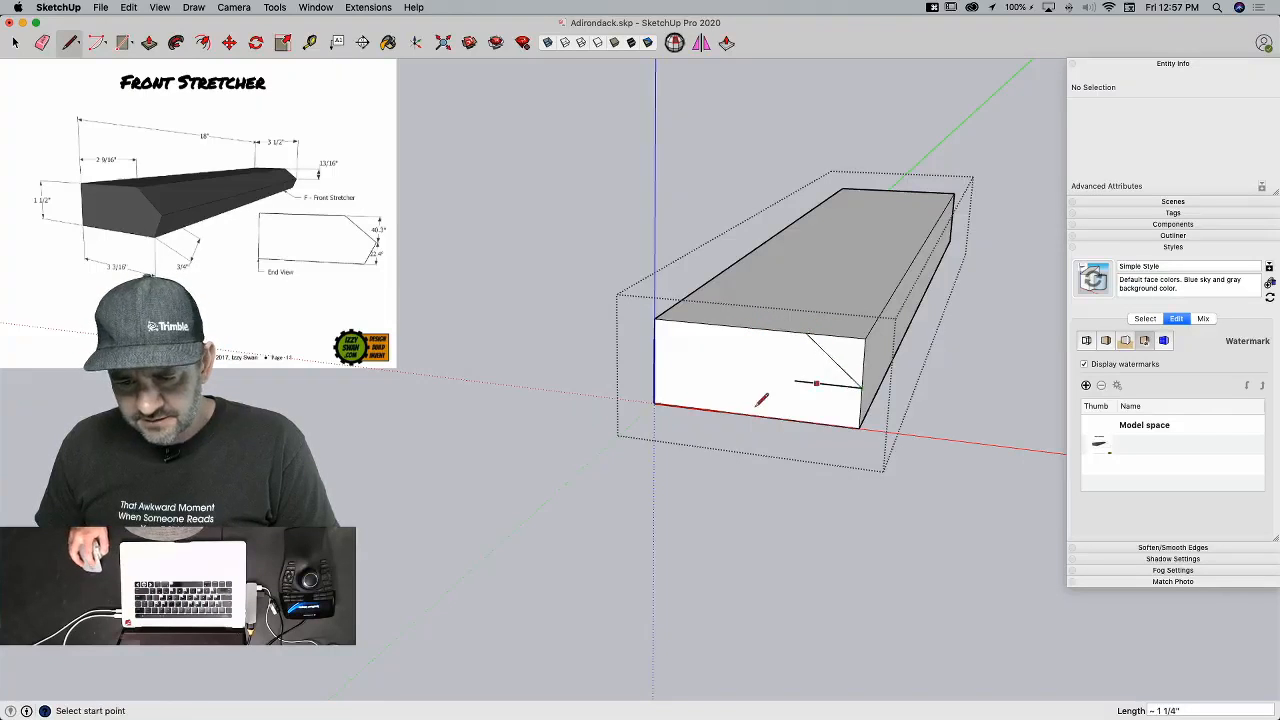
# Step: Mark 3 3/16" along the end face's lower edge, draw the lower bevel line to the 13/16" mark, and erase the short helper line
pyautogui.click(655, 402)
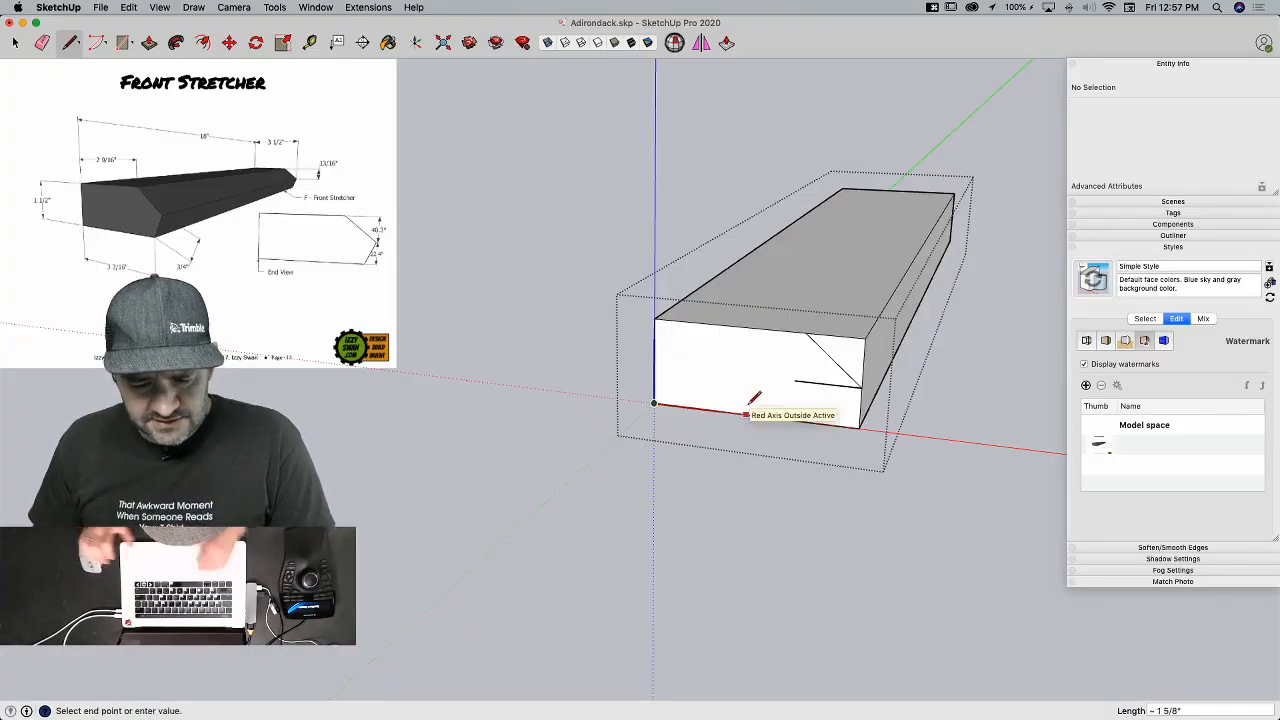
pyautogui.write('3 3/16')
pyautogui.press('Return')
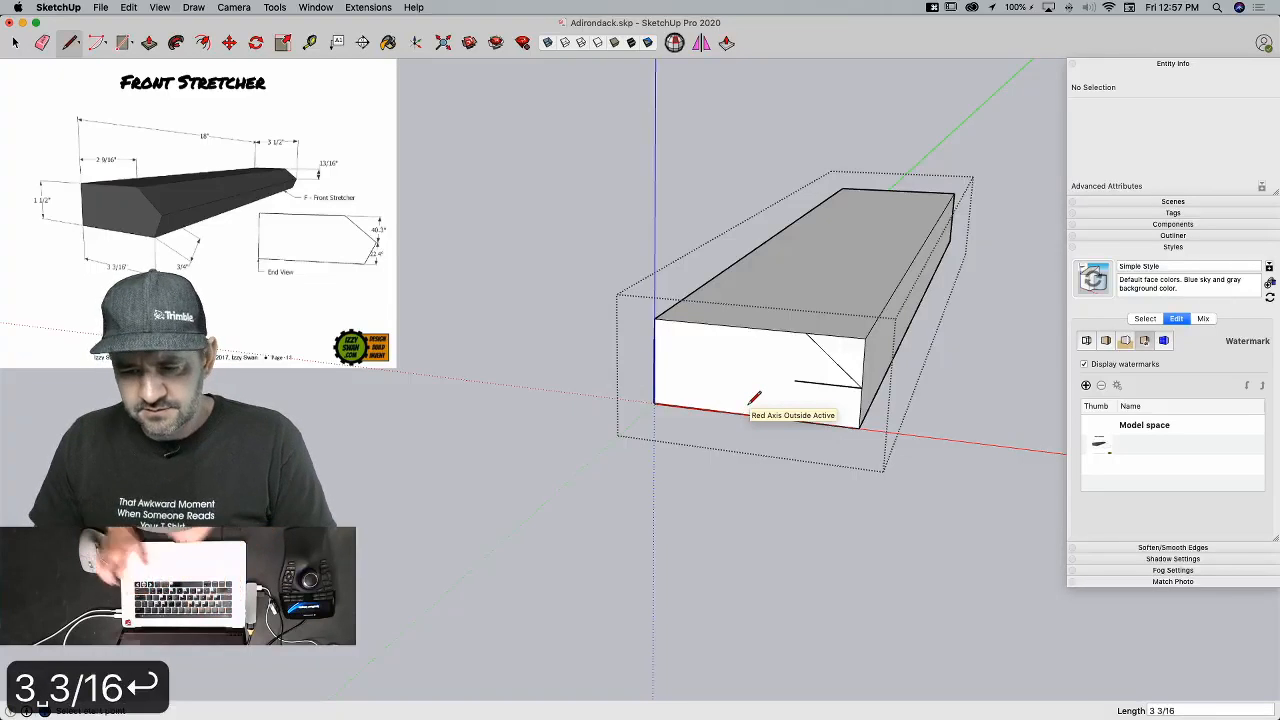
pyautogui.click(840, 425)
pyautogui.click(860, 385)
pyautogui.press('e')
pyautogui.click(828, 382)
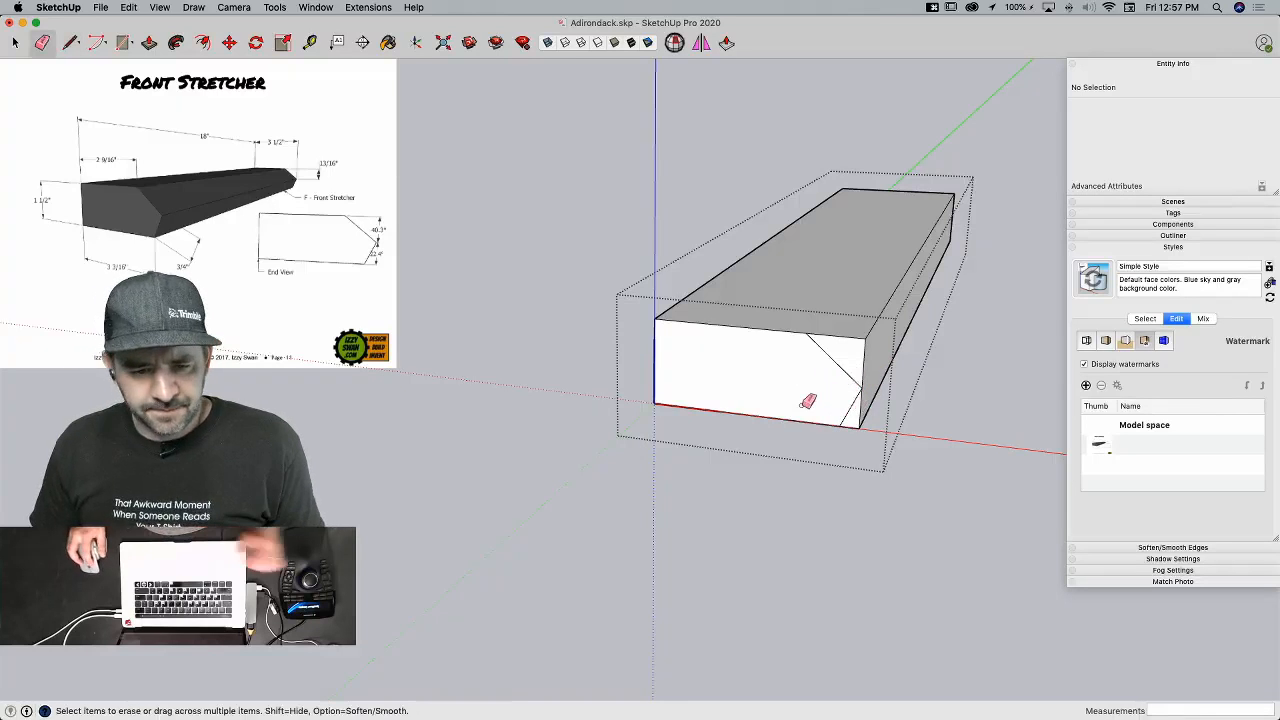
# Step: Push both bevel waste corners through the front stretcher's full length and close the component
pyautogui.press('p')
pyautogui.click(850, 414)
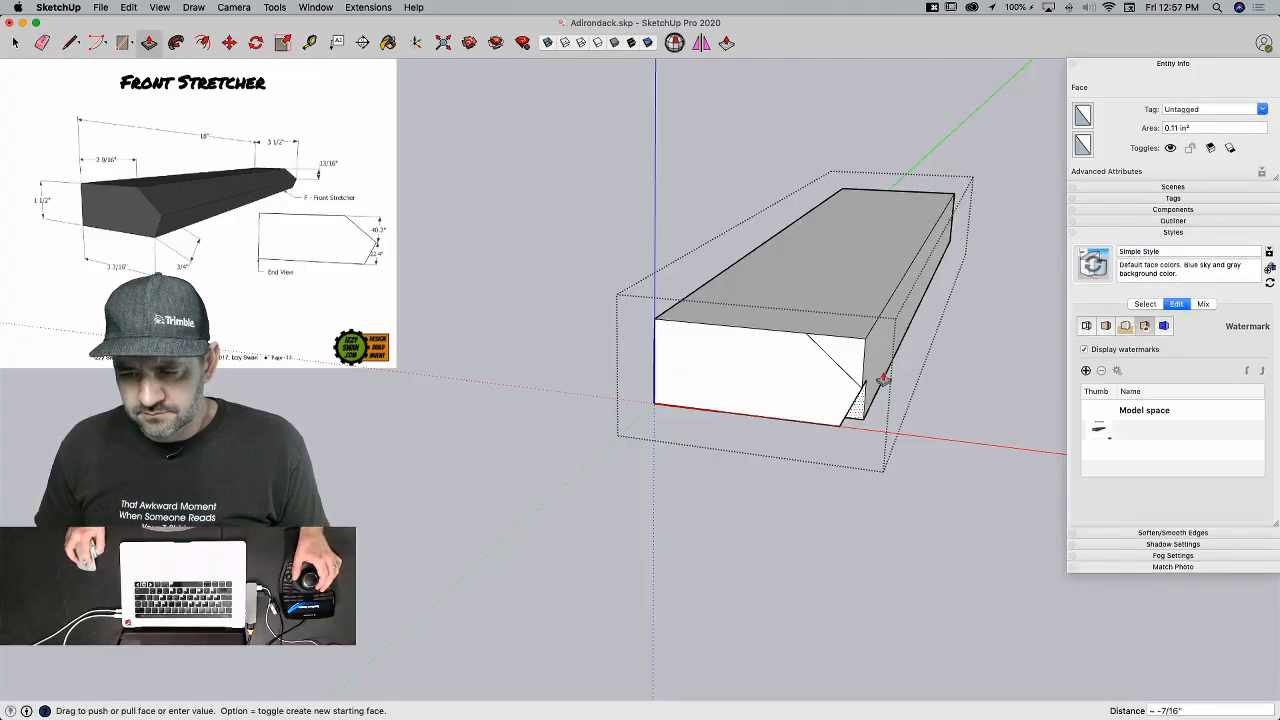
pyautogui.doubleClick(841, 364)
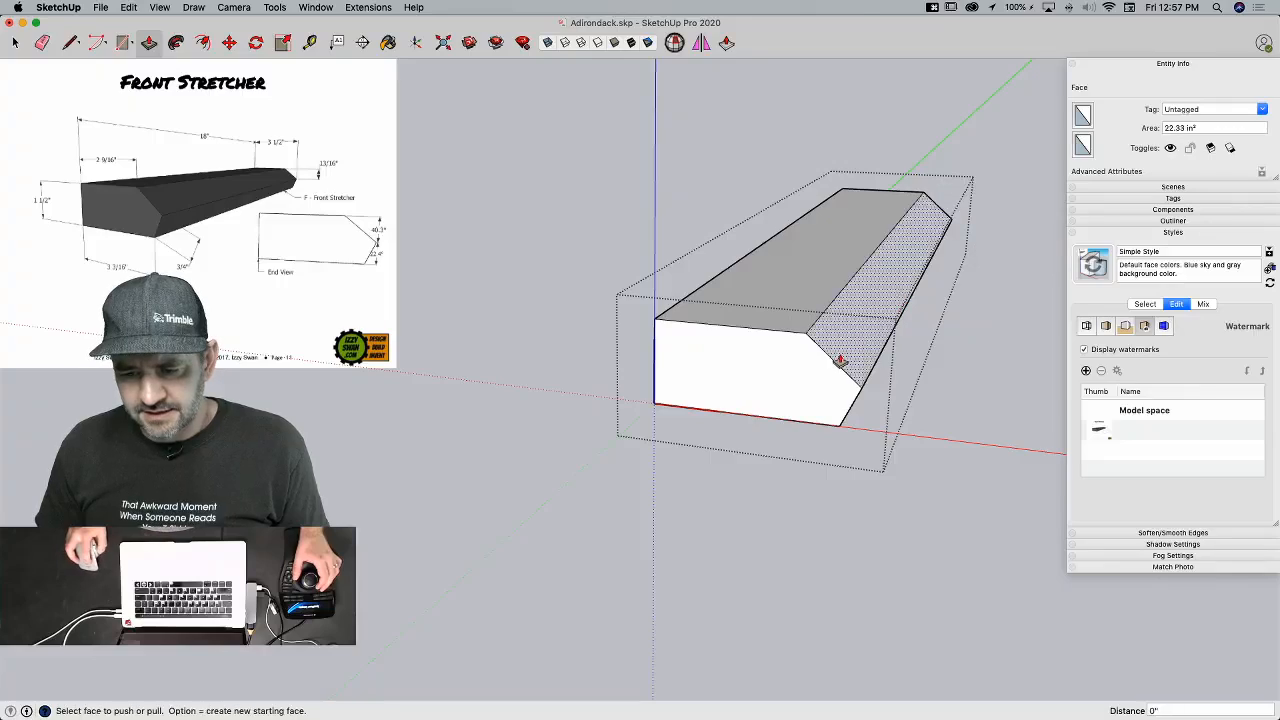
pyautogui.press('e')
pyautogui.press('space')
pyautogui.click(752, 425)
pyautogui.click(752, 425)
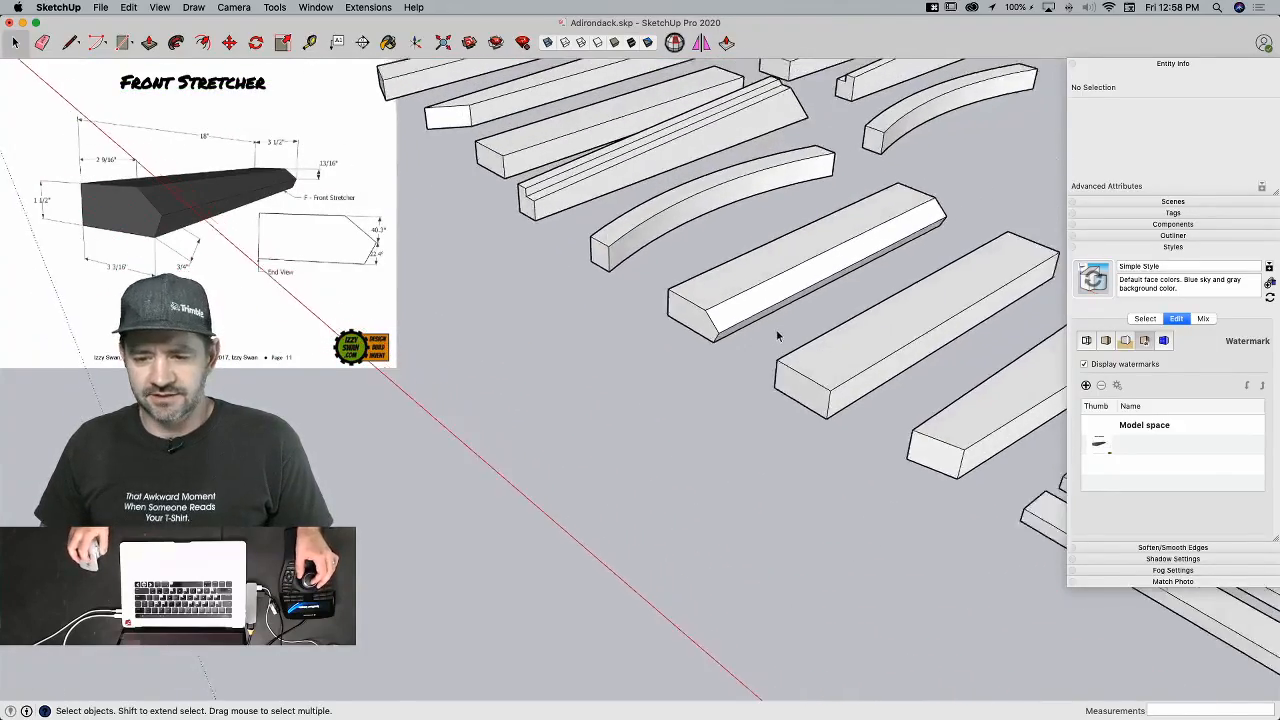
# Step: Replace the watermark image with the Seat Support plan screenshot
pyautogui.doubleClick(1107, 442)
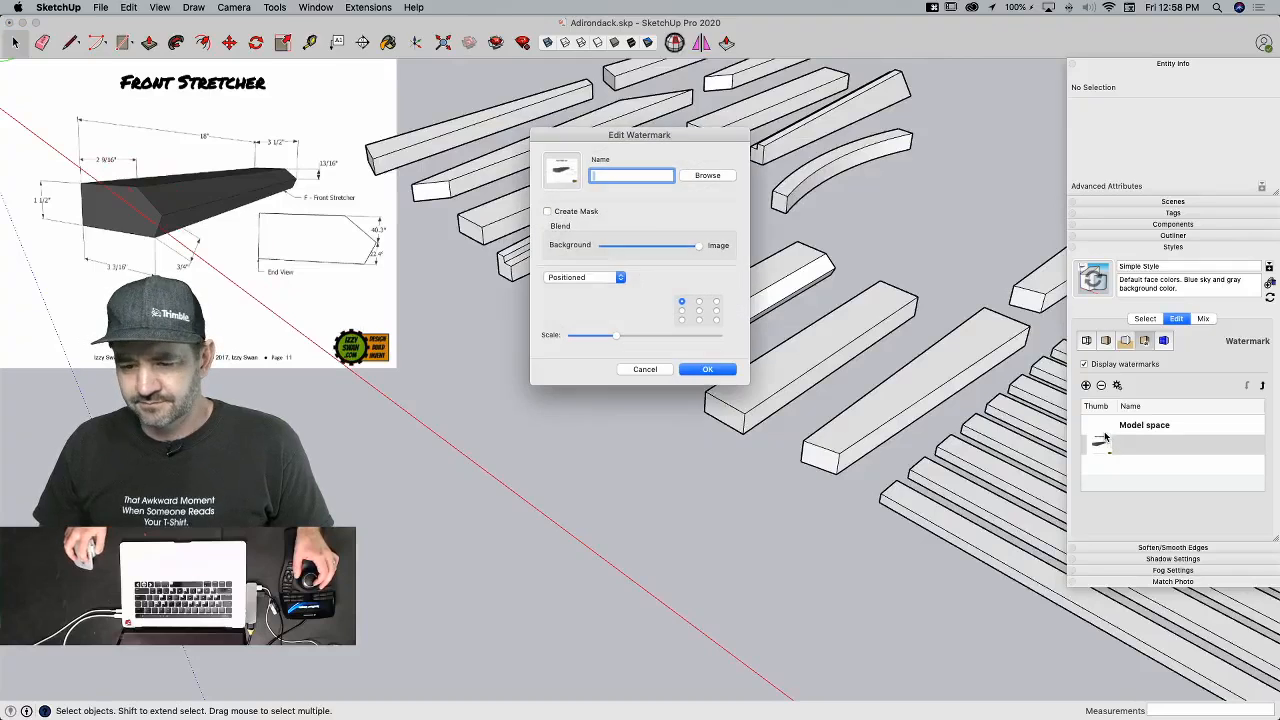
pyautogui.click(707, 175)
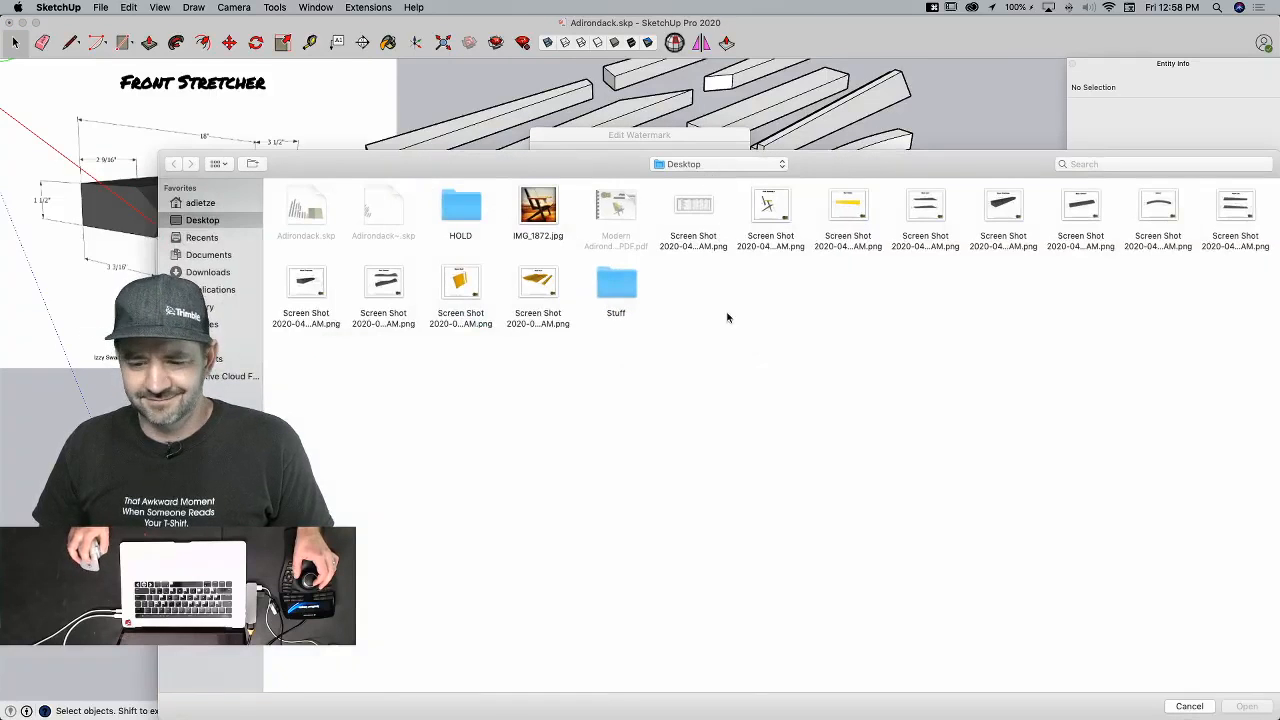
pyautogui.click(398, 288)
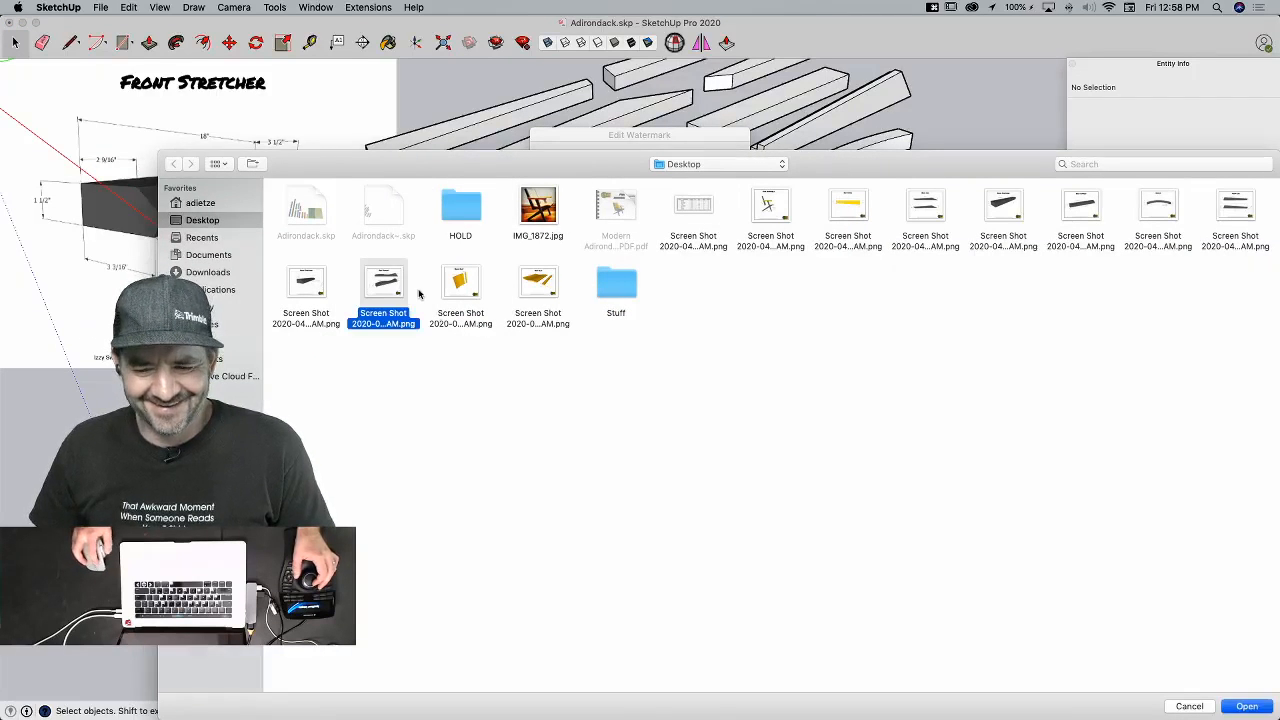
pyautogui.press('Return')
pyautogui.click(722, 372)
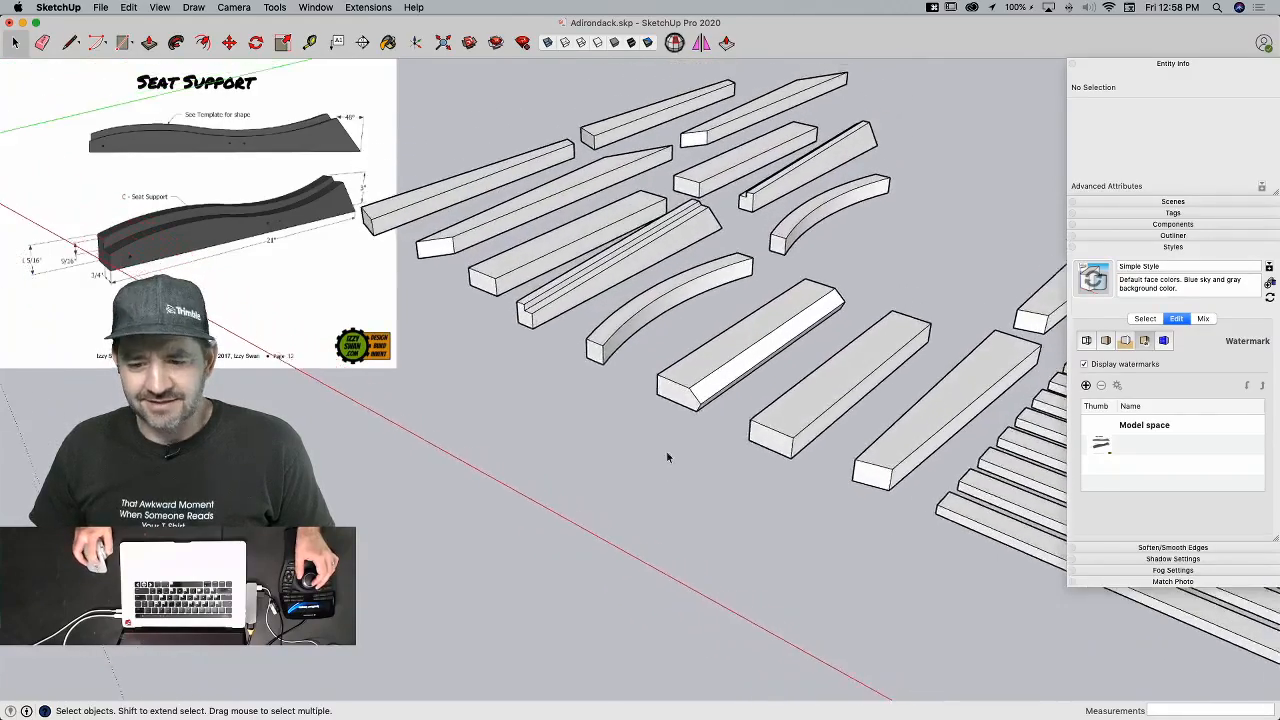
# Step: Open the seat support component and place a protractor guide 48° off its end edge, starting from the wide face's lower end corner
pyautogui.click(493, 285)
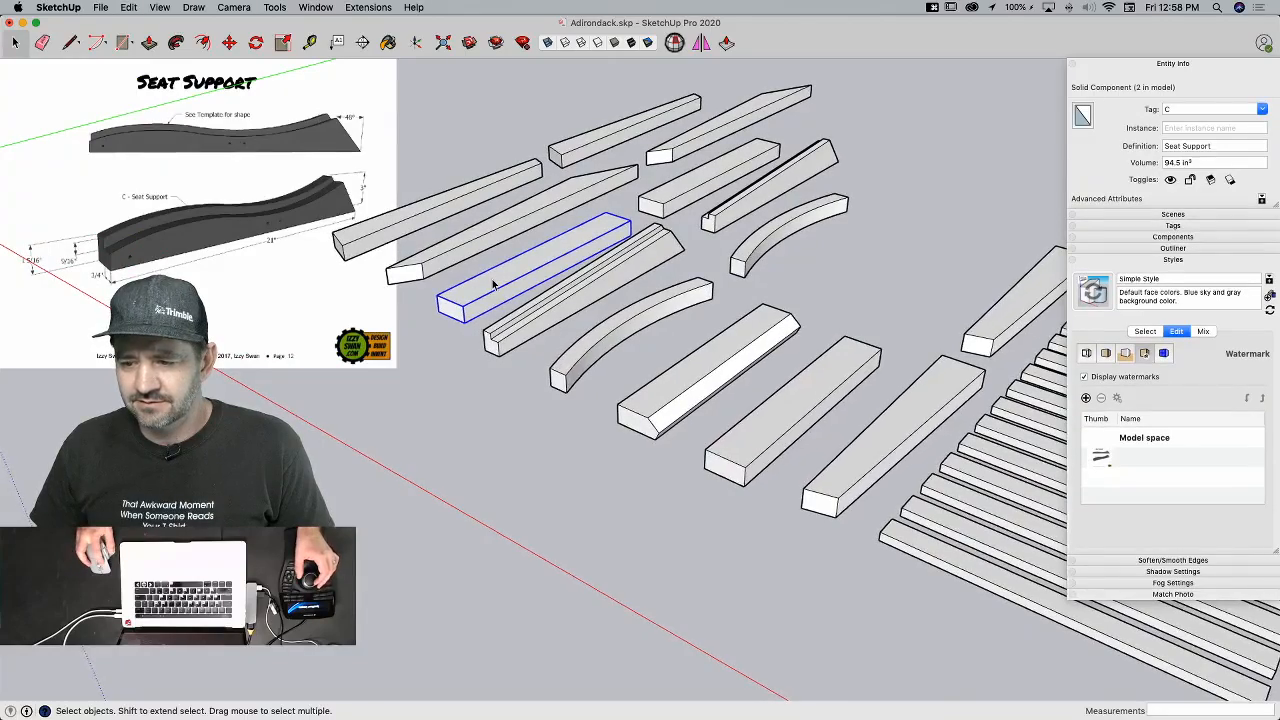
pyautogui.doubleClick(577, 297)
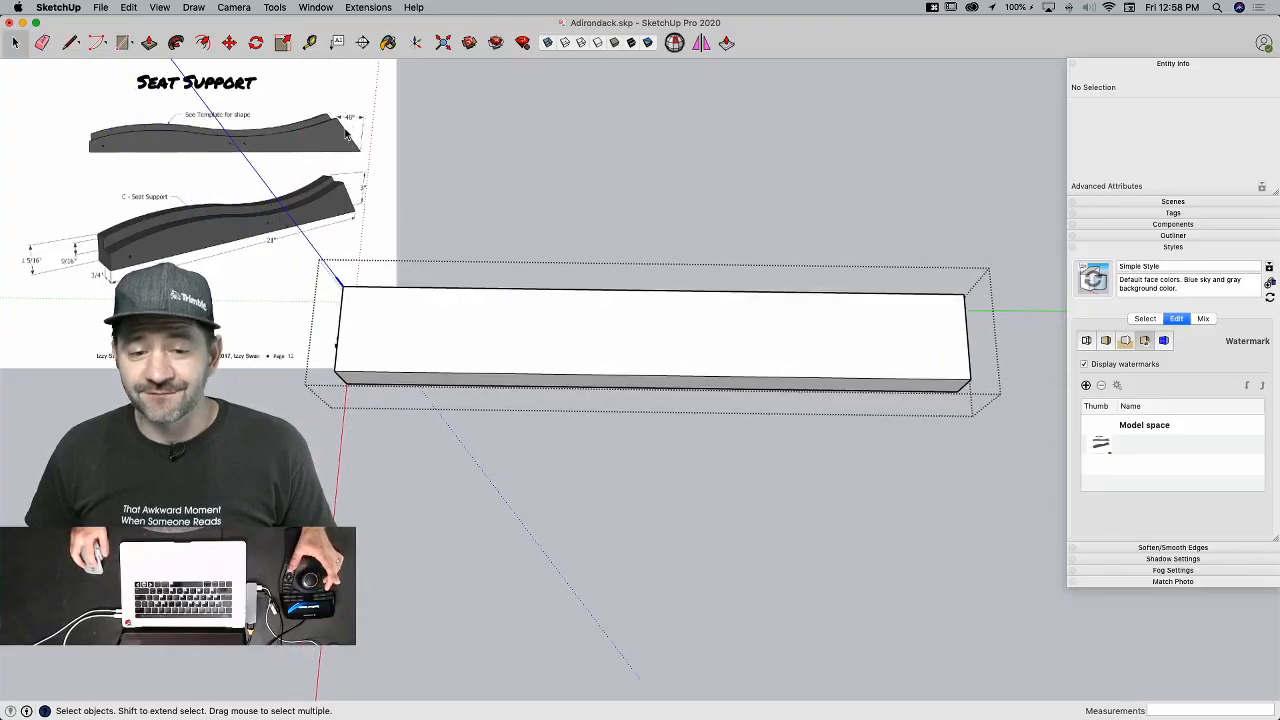
pyautogui.click(301, 8)
pyautogui.click(567, 20)
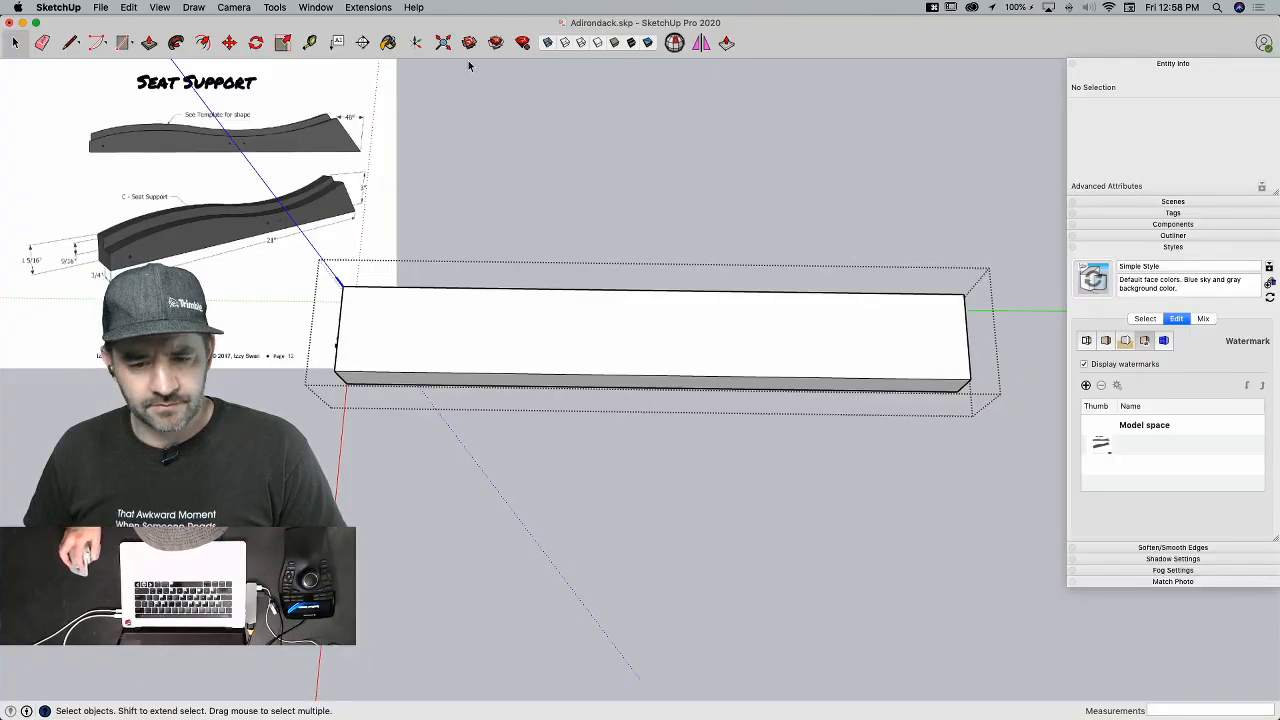
pyautogui.click(318, 8)
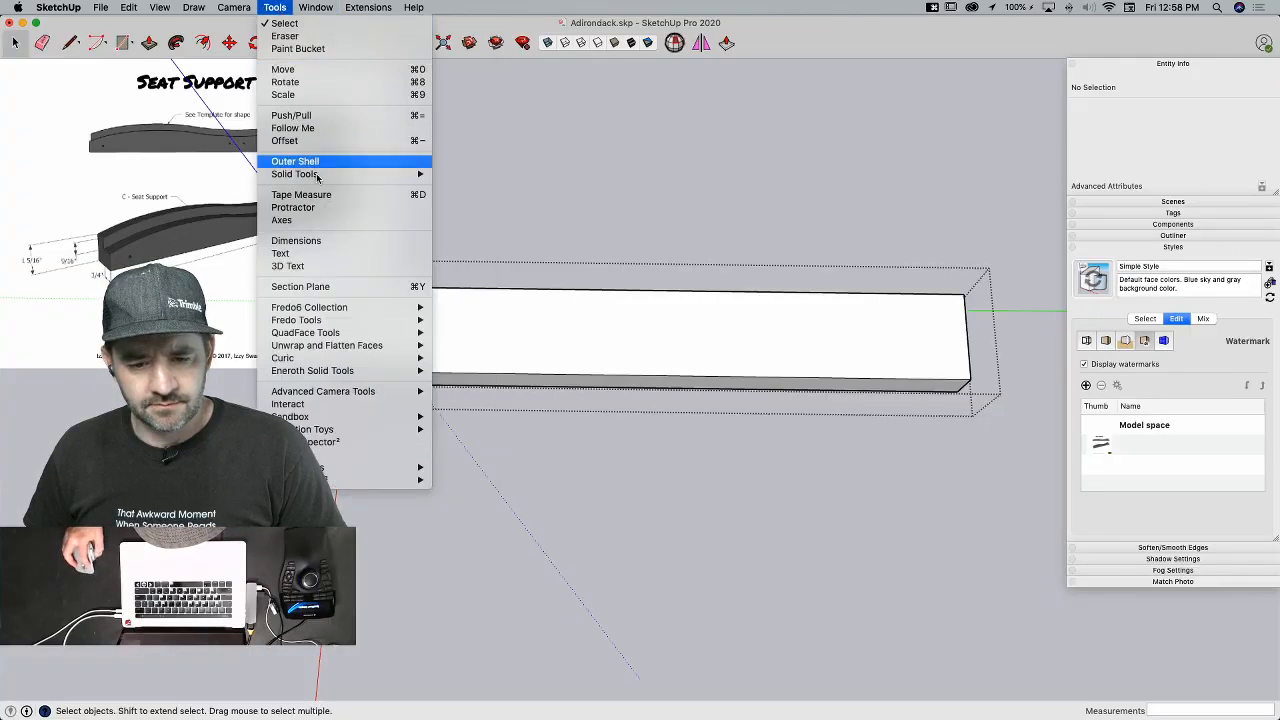
pyautogui.click(316, 208)
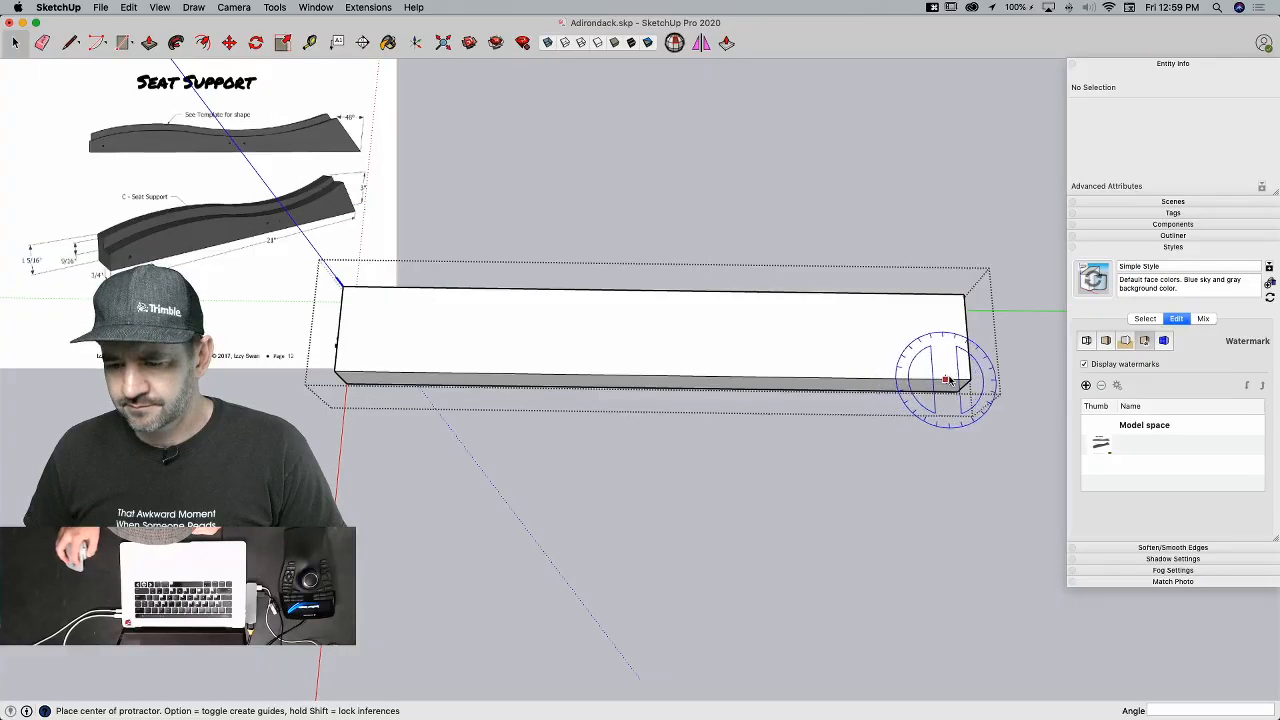
pyautogui.click(968, 382)
pyautogui.click(962, 296)
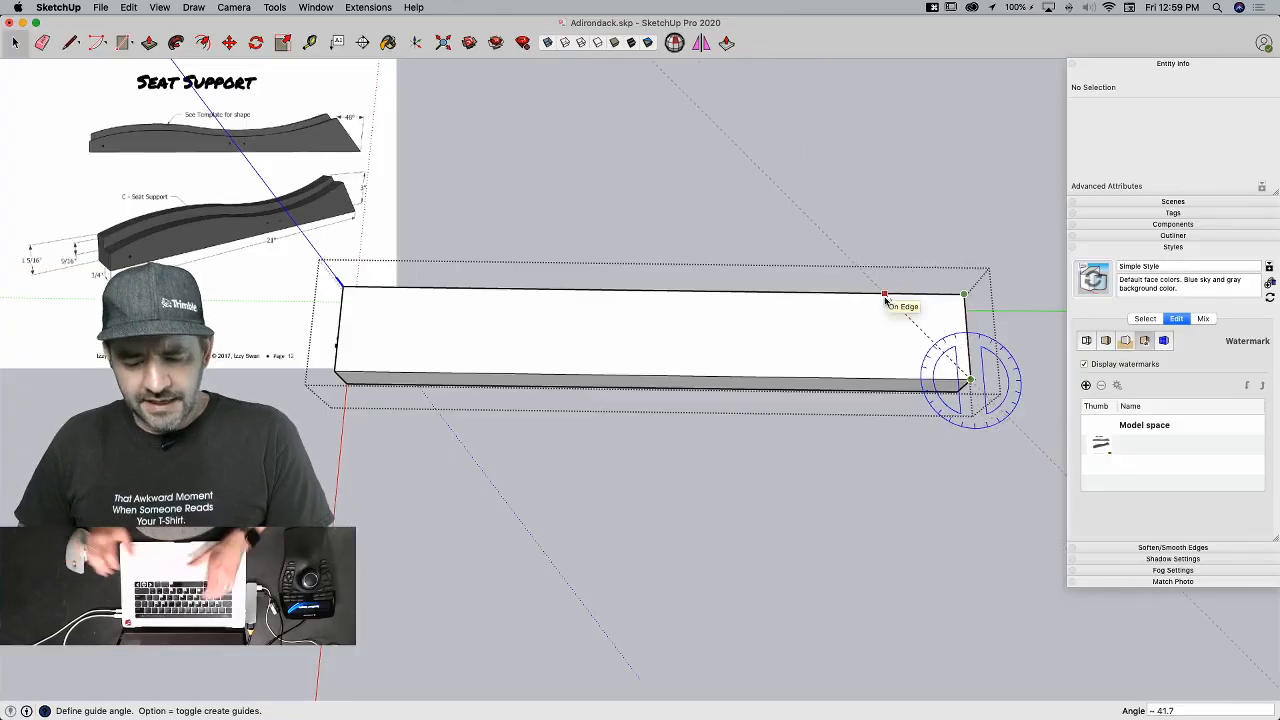
pyautogui.write('48')
pyautogui.press('Return')
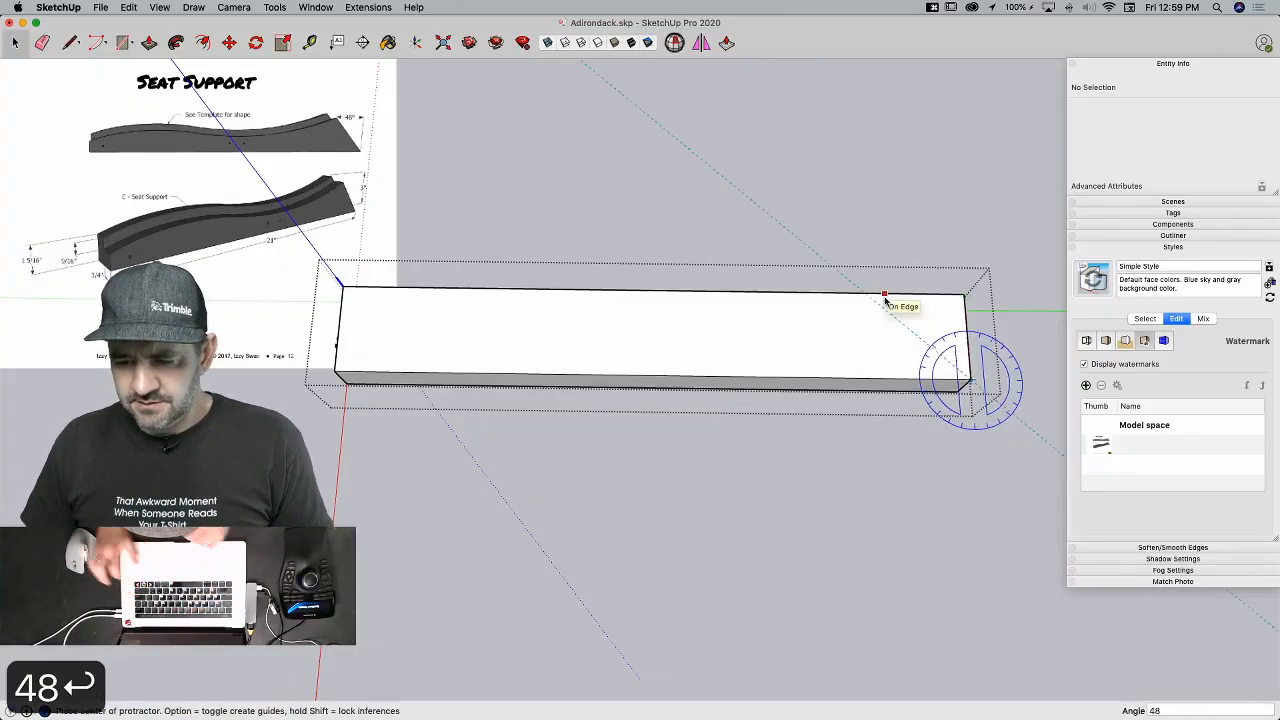
# Step: Draw the cut line along the 48° guide, push the waste corner through the board's thickness, erase the guide, and close the component
pyautogui.press('l')
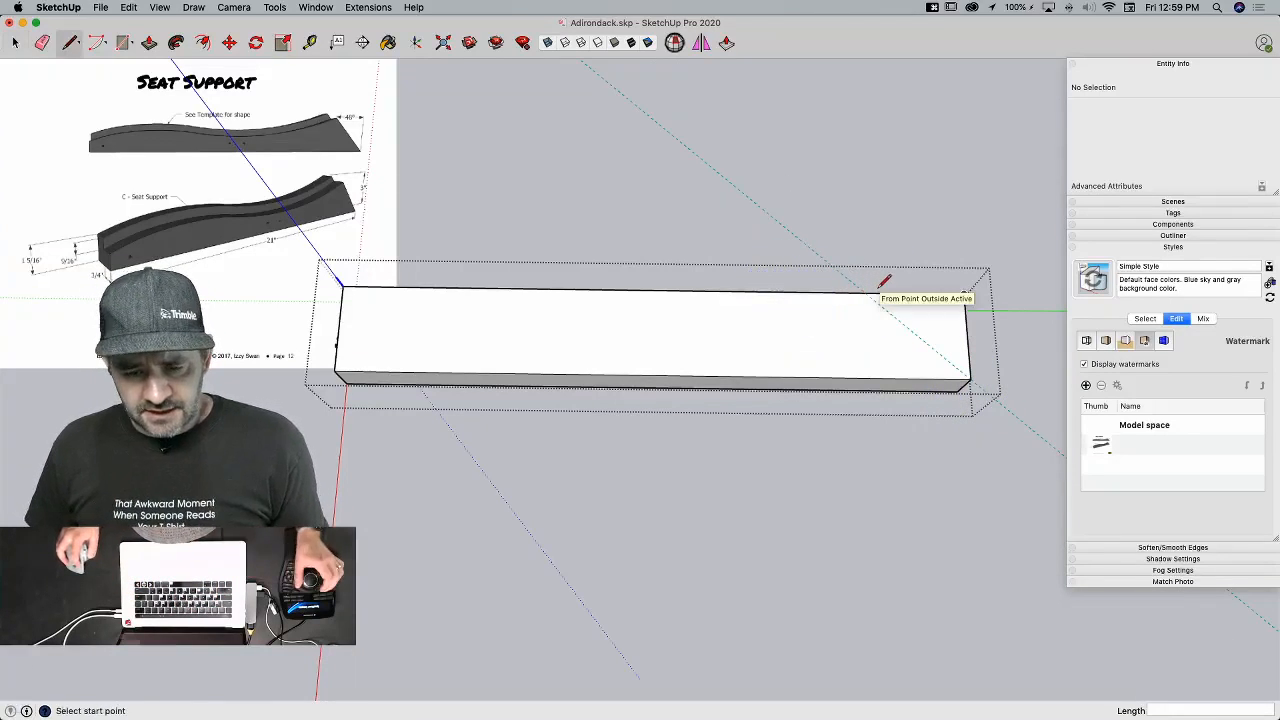
pyautogui.click(870, 292)
pyautogui.click(968, 378)
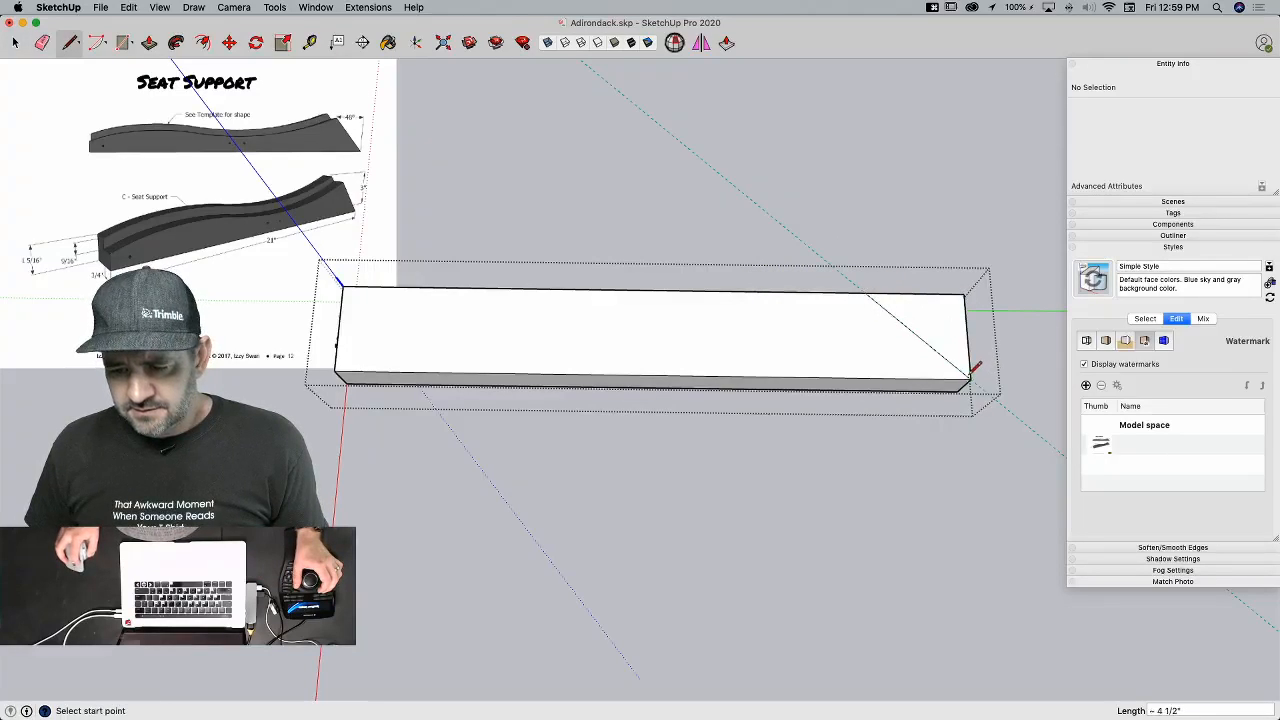
pyautogui.press('p')
pyautogui.click(917, 386)
pyautogui.click(888, 465)
pyautogui.press('e')
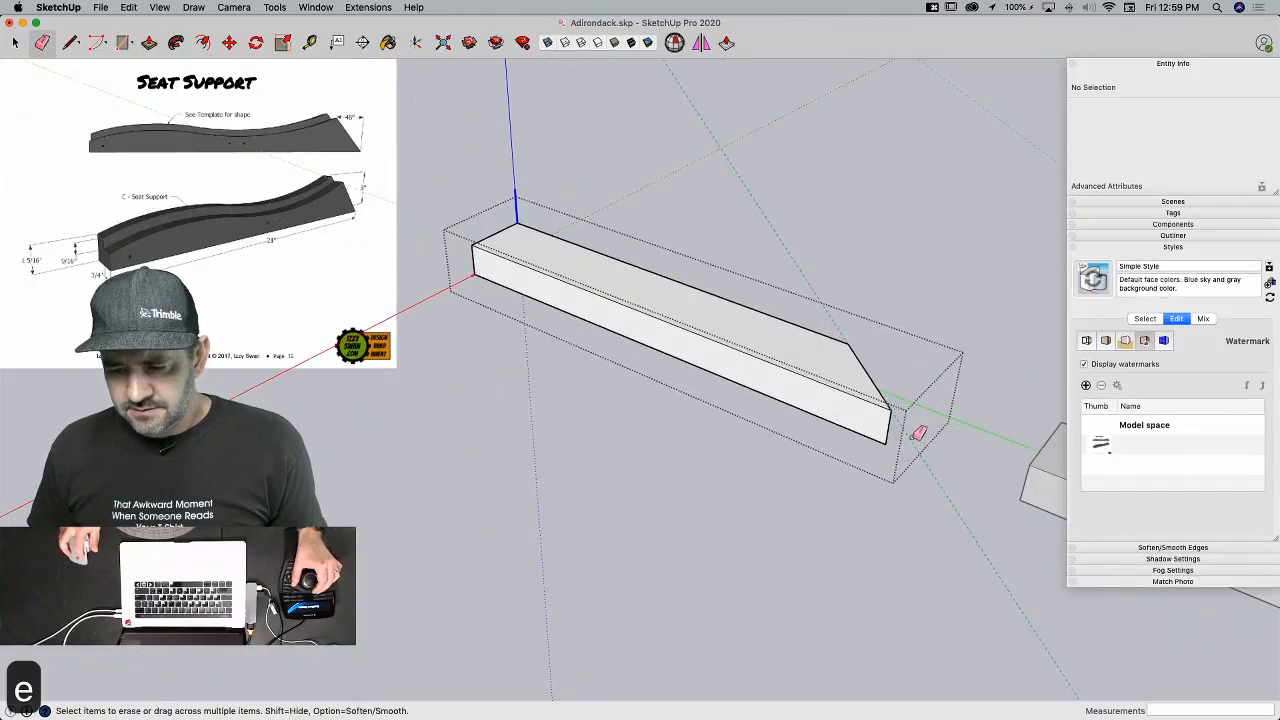
pyautogui.press('space')
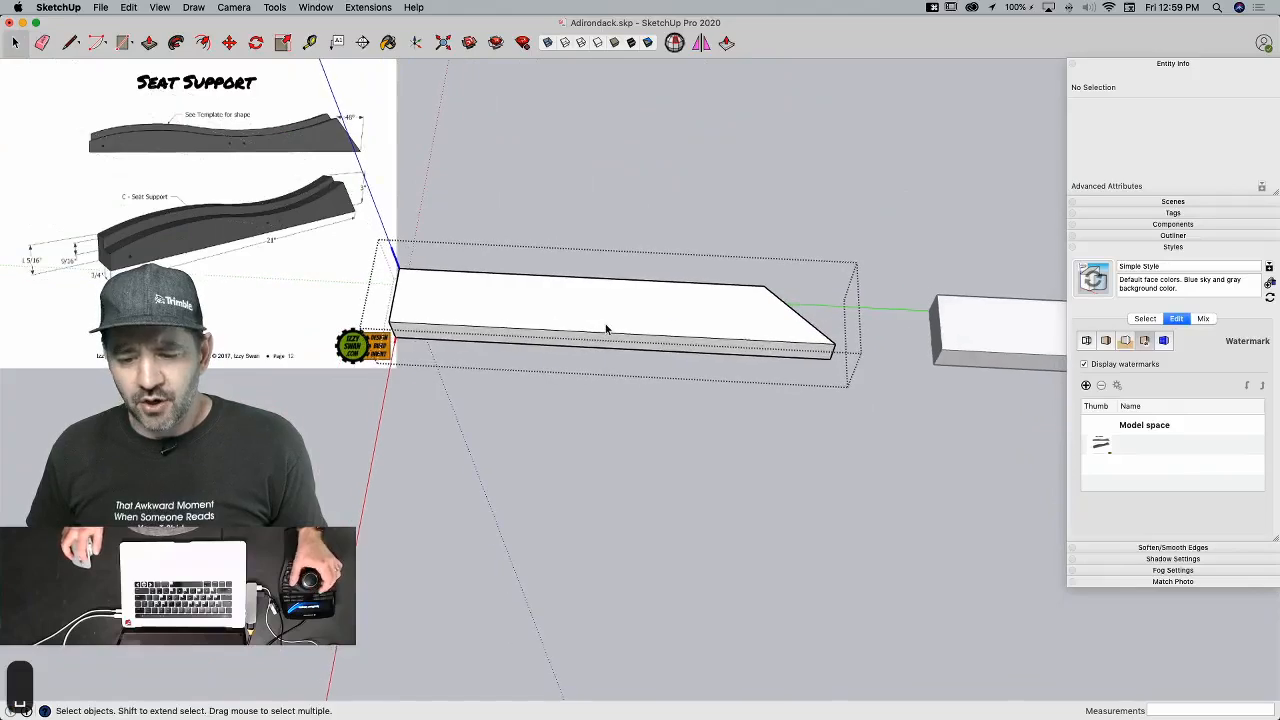
pyautogui.click(606, 328)
pyautogui.click(545, 172)
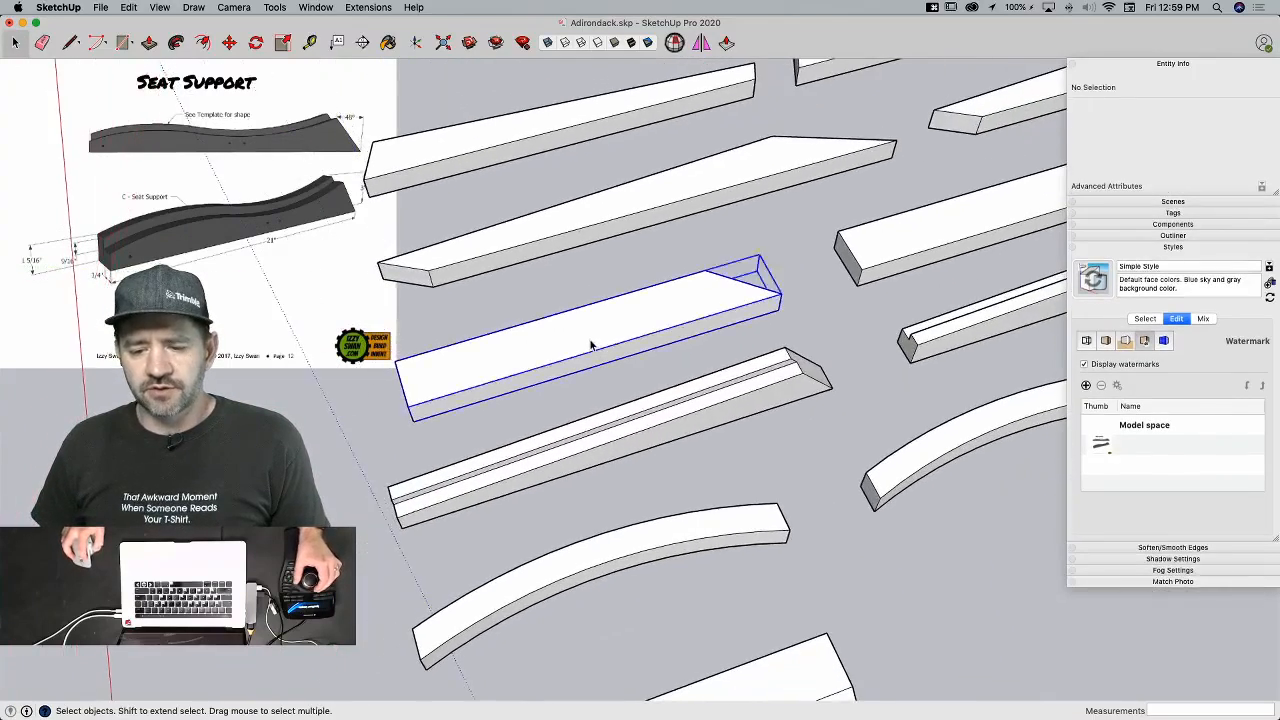
# Step: Reopen the seat support for editing and bring up the option for hiding the rest of the model during component edits
pyautogui.doubleClick(591, 346)
pyautogui.click(159, 7)
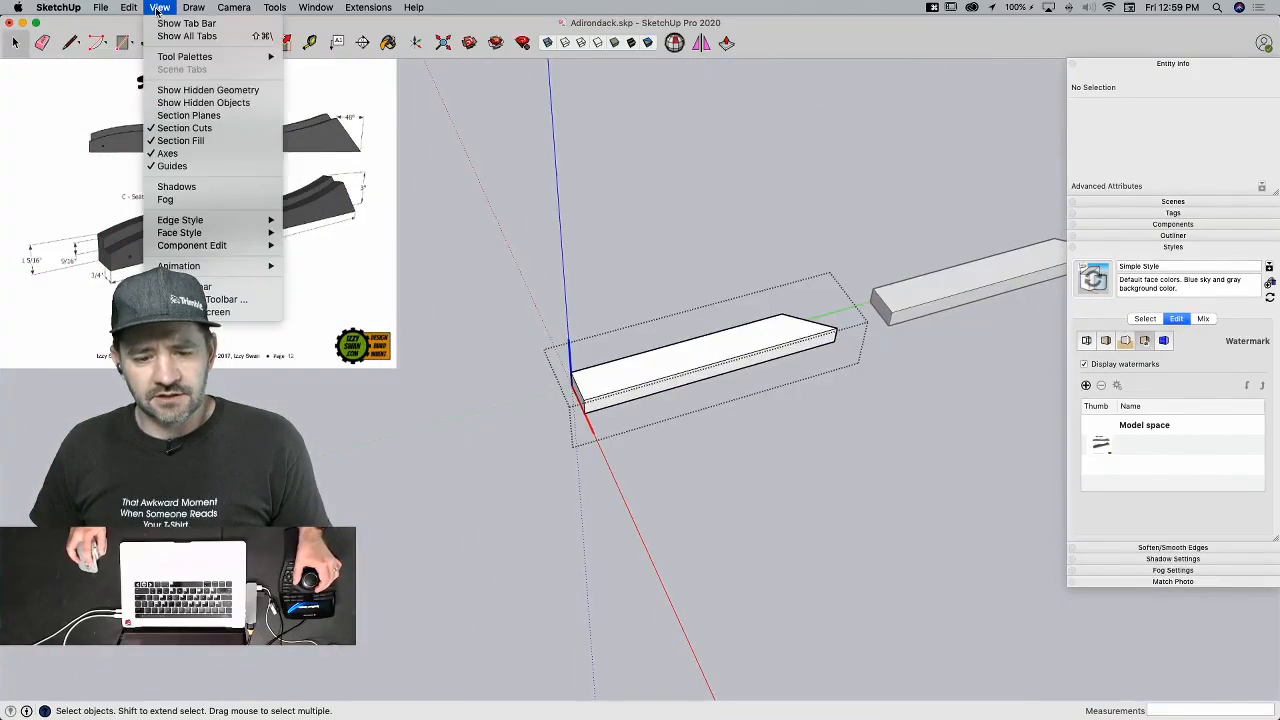
pyautogui.moveTo(230, 245)
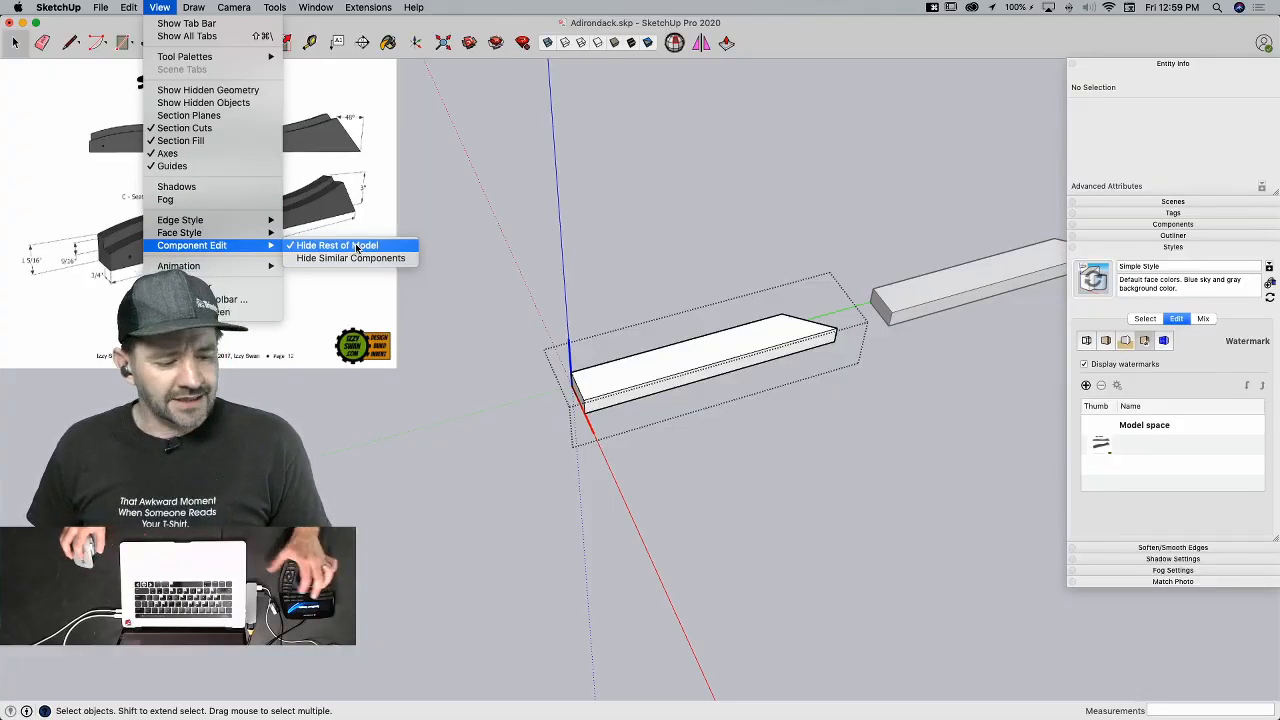
# Step: Toggle the Hide Rest of Model display on and off while editing the seat support component
pyautogui.click(589, 224)
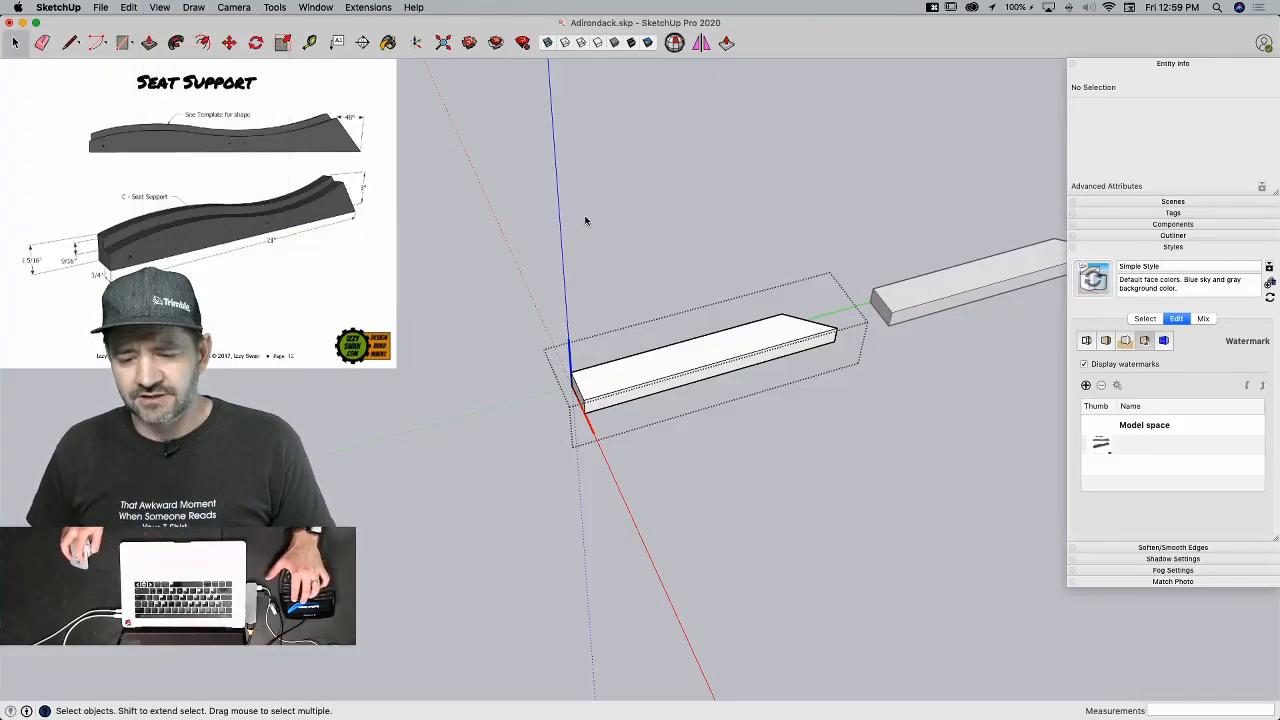
pyautogui.press('q')
pyautogui.press('q')
pyautogui.press('q')
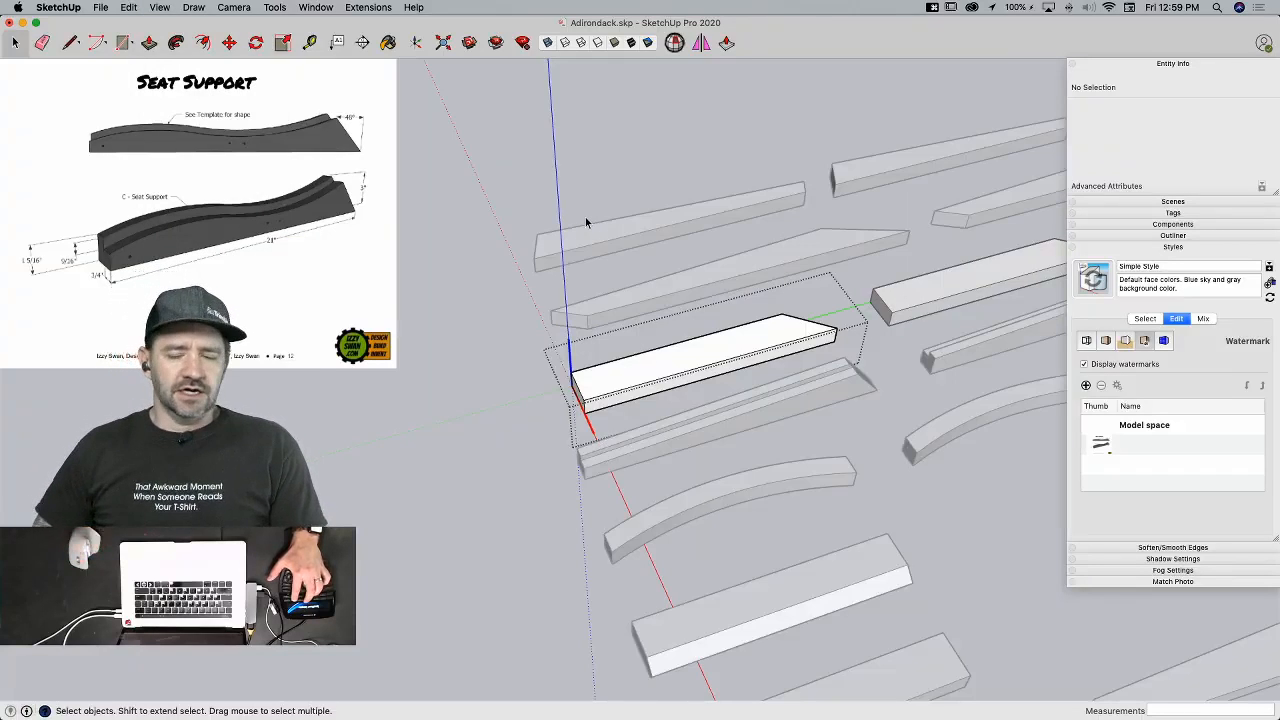
pyautogui.press('q')
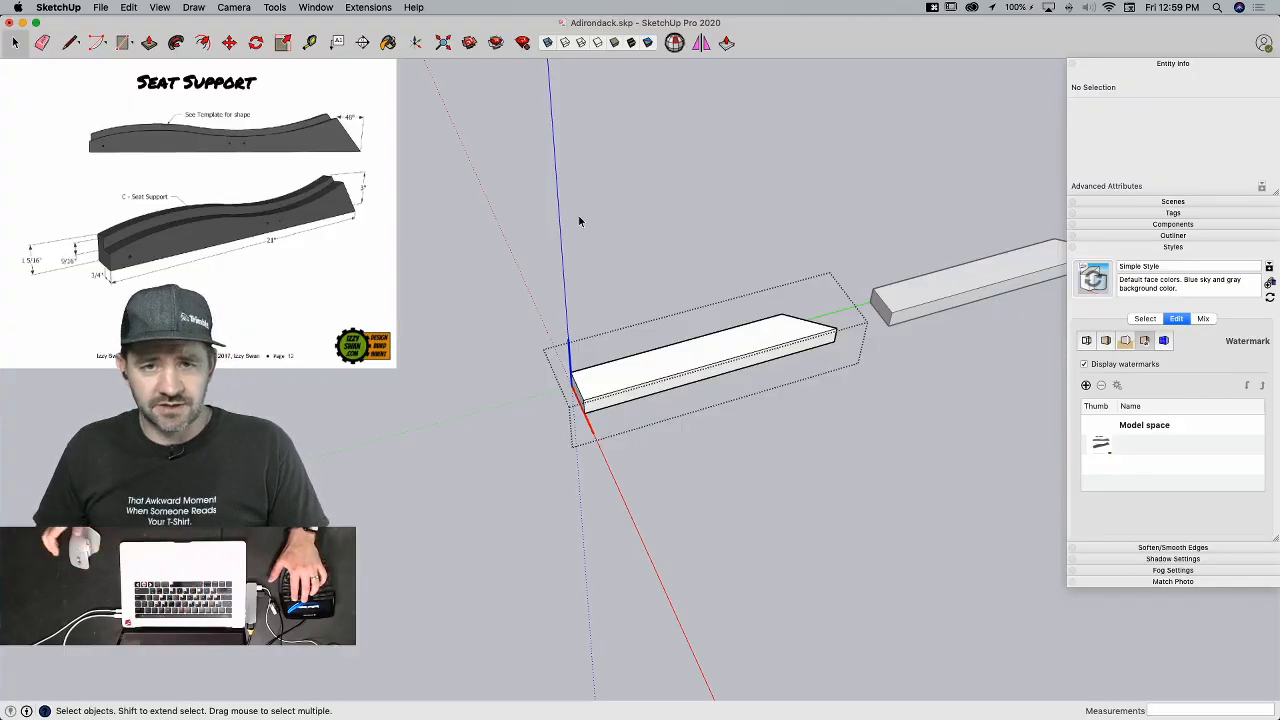
pyautogui.press('q')
pyautogui.press('q')
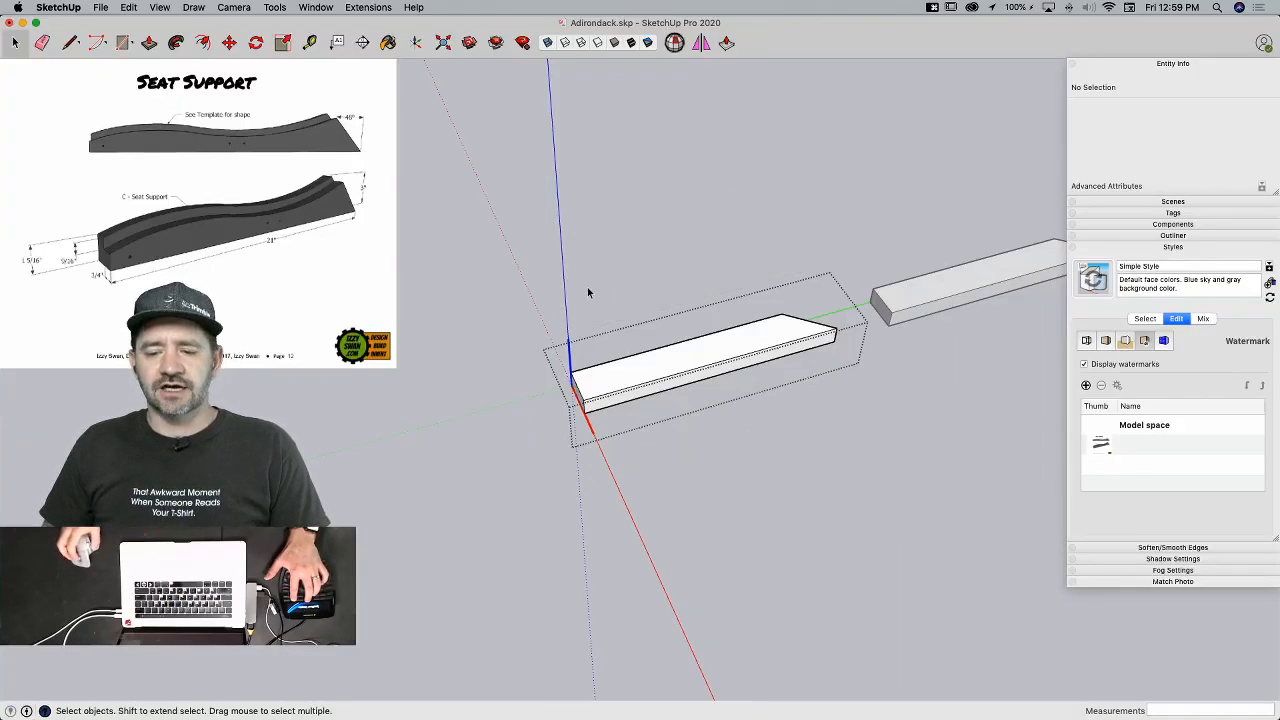
# Step: Undo the angled end cut and its cut line, back to the square-ended board with the diagonal guide
pyautogui.moveTo(698, 313); pyautogui.dragTo(626, 318, button='middle')
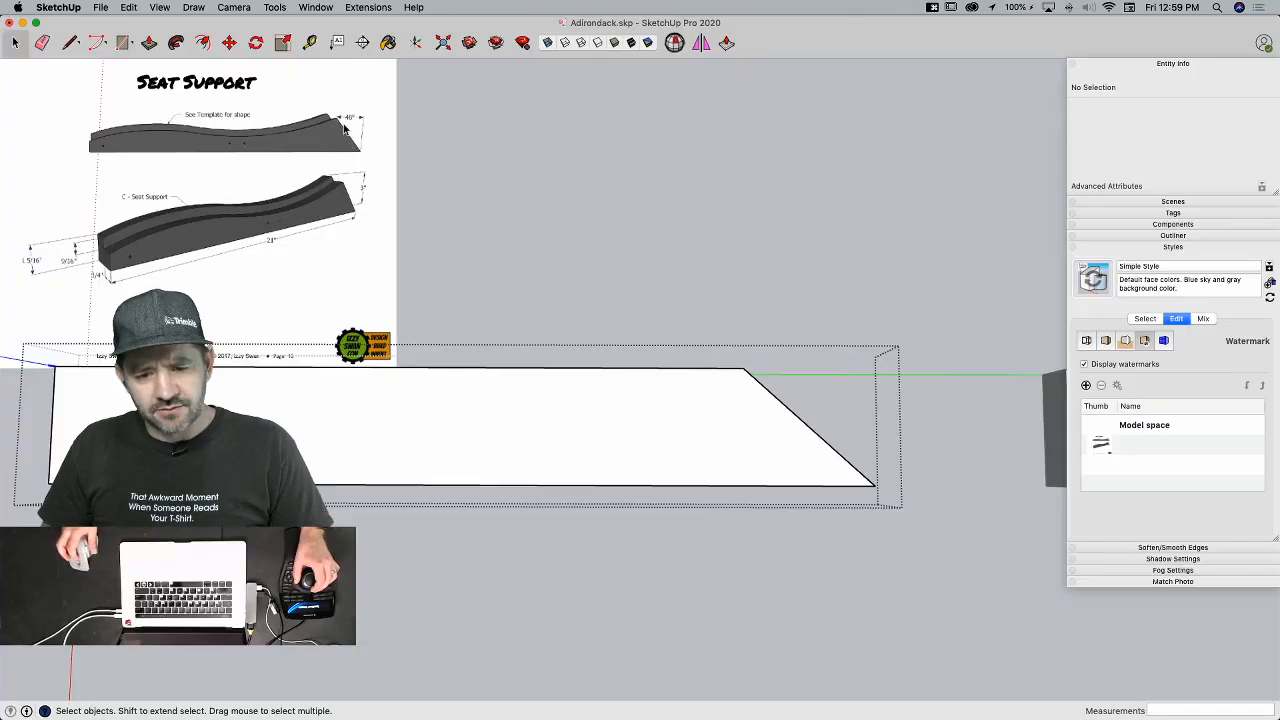
pyautogui.press('super+z')
pyautogui.press('super+z')
pyautogui.press('super+z')
pyautogui.press('super+z')
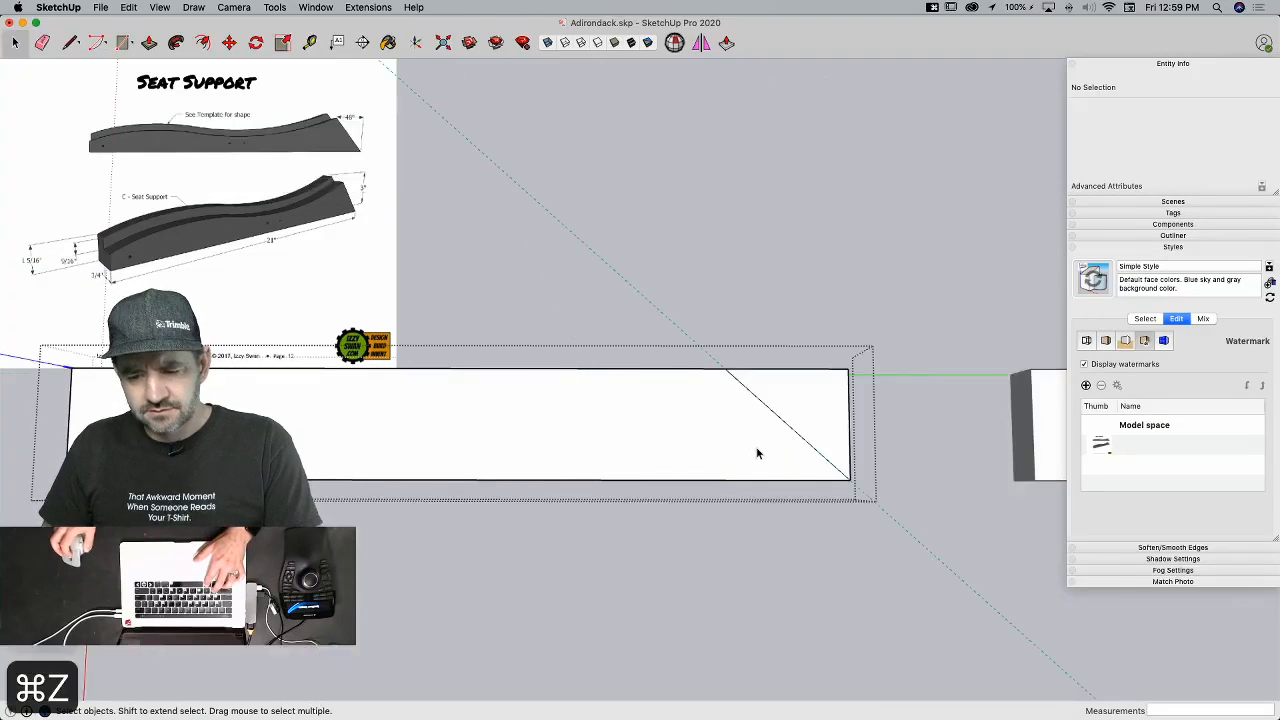
pyautogui.press('super+z')
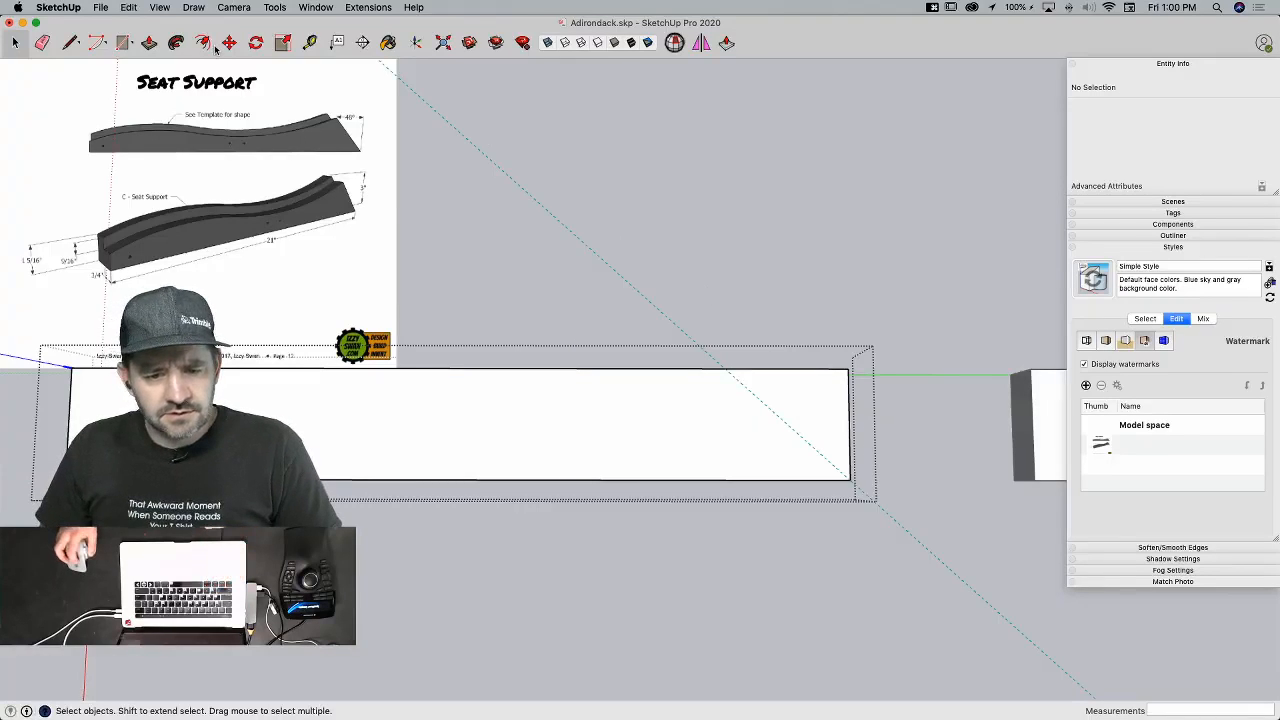
pyautogui.click(500, 173)
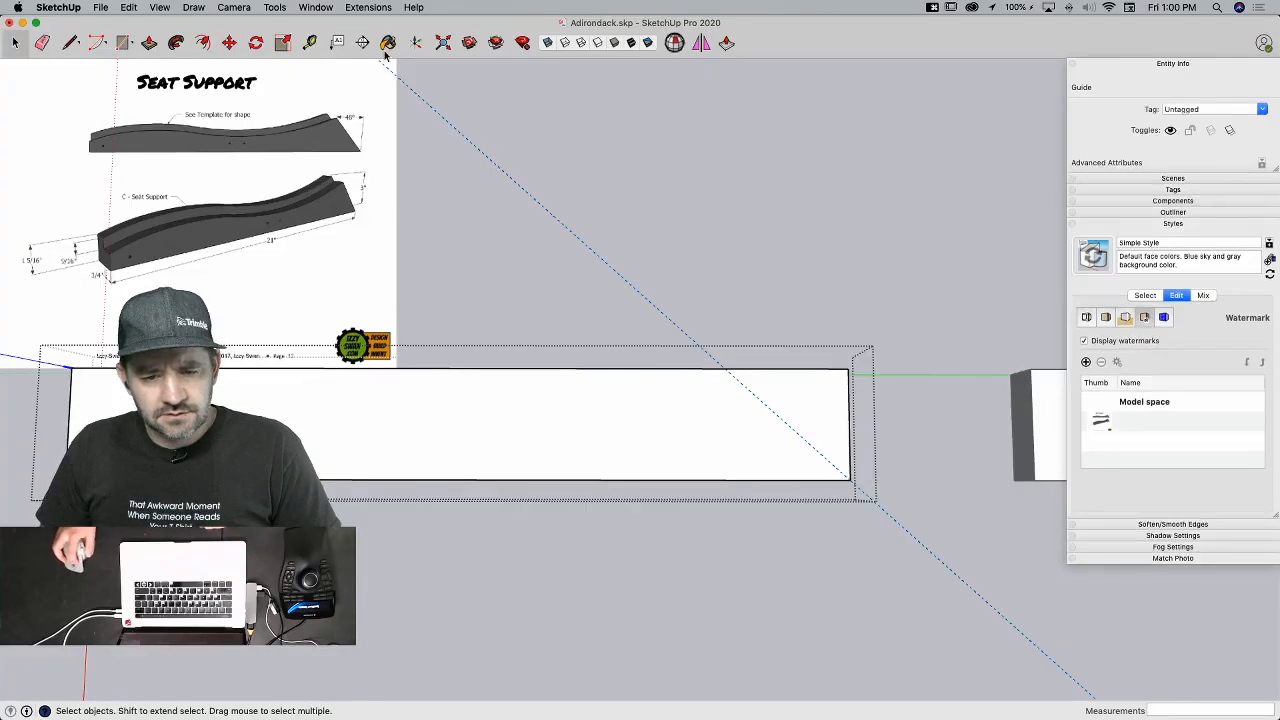
pyautogui.click(274, 7)
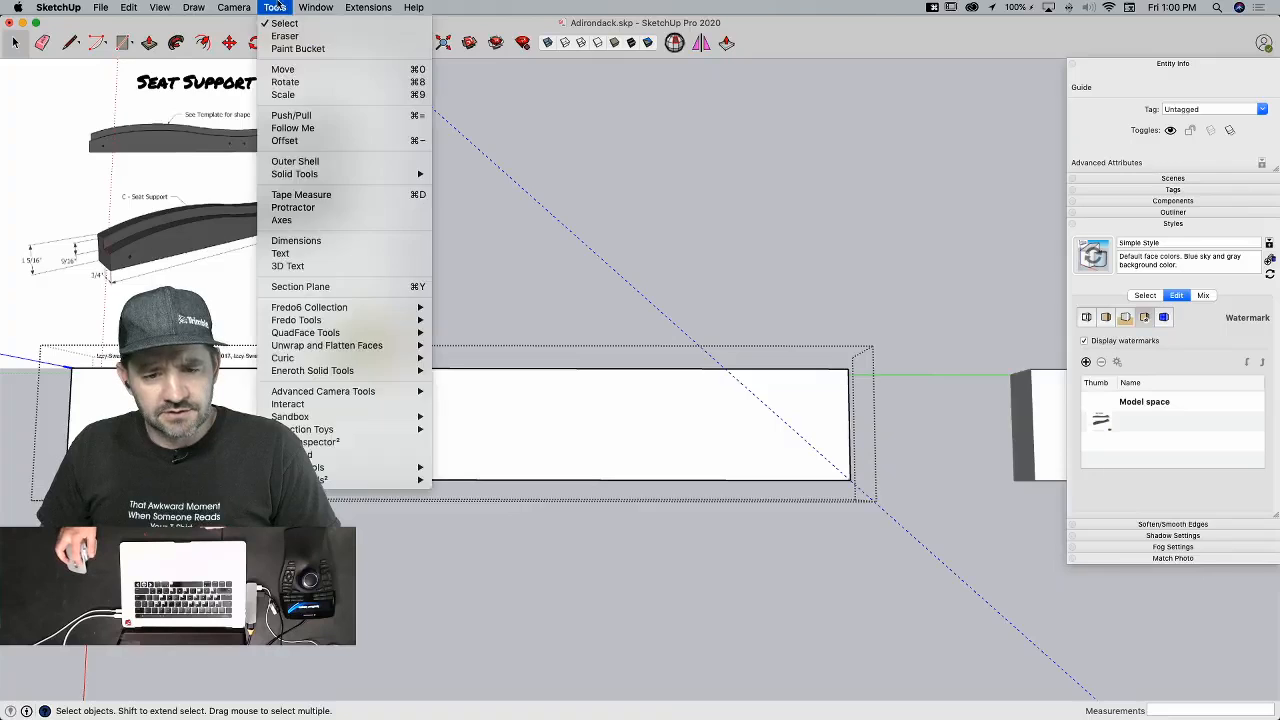
pyautogui.moveTo(313, 6)
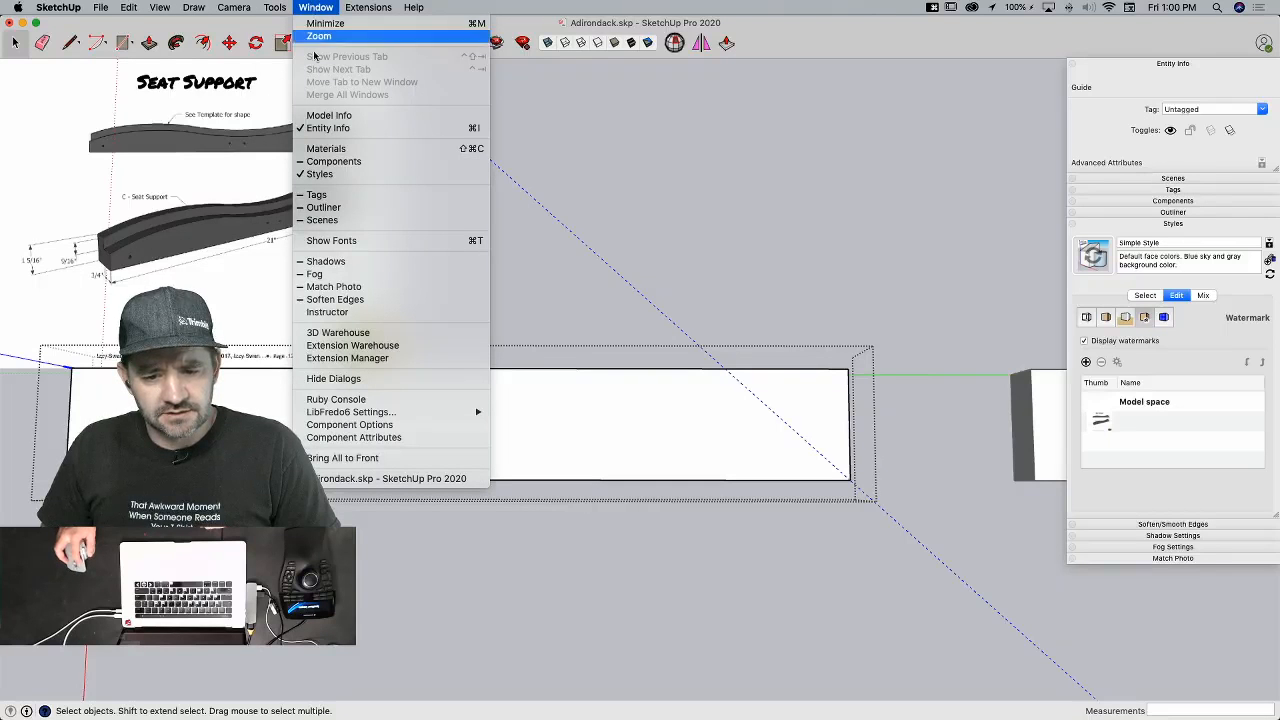
pyautogui.moveTo(352, 8)
pyautogui.moveTo(274, 7)
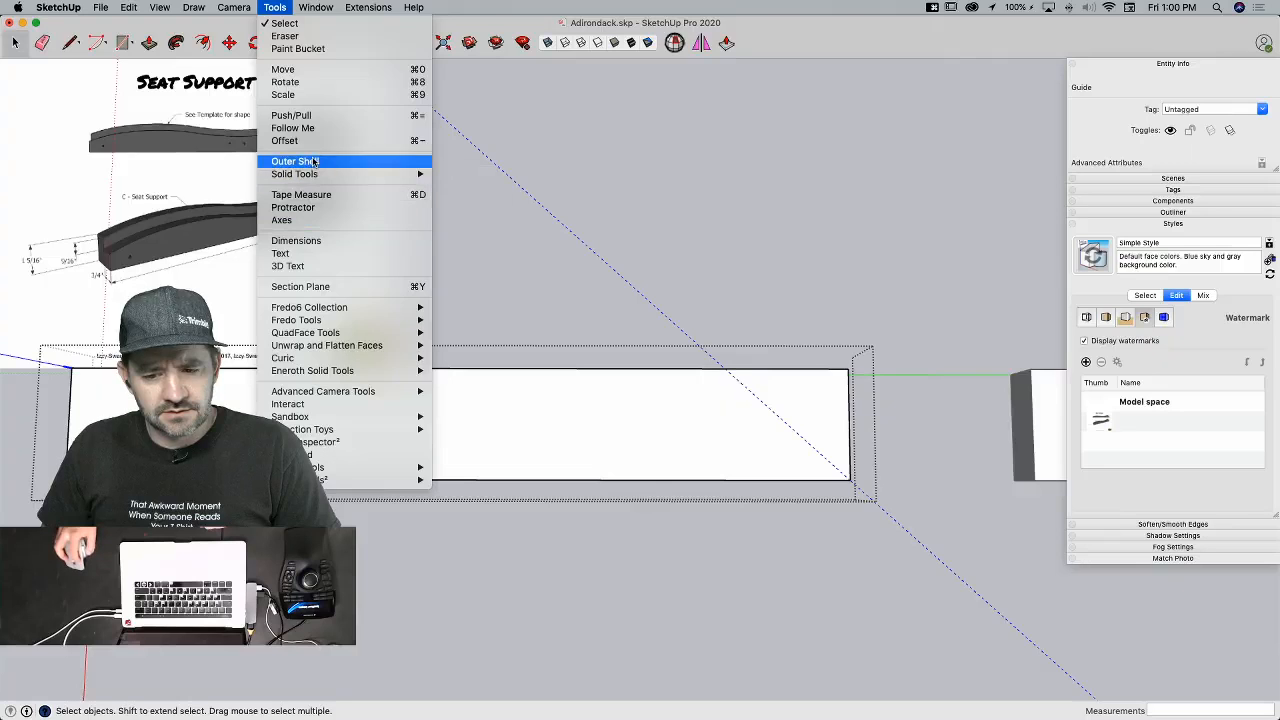
pyautogui.click(629, 170)
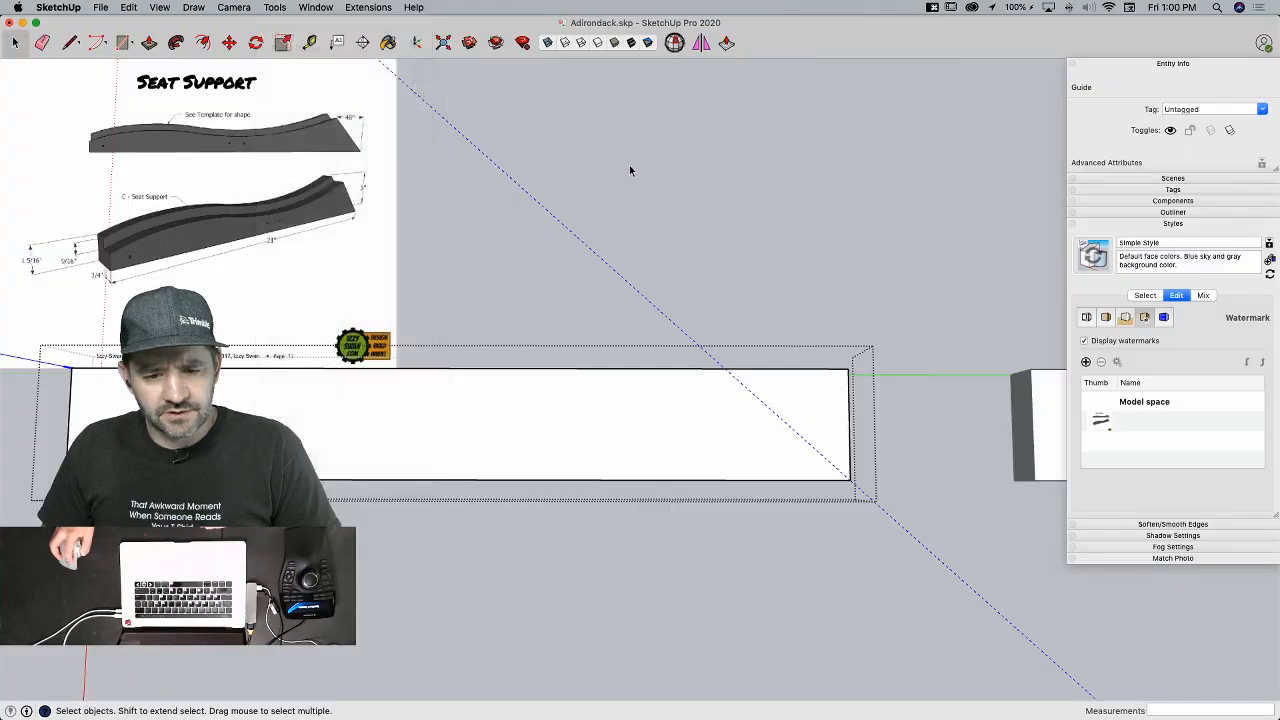
# Step: Create a 48° protractor guide from the upper corner of the board's far end, measured from the green axis
pyautogui.click(281, 8)
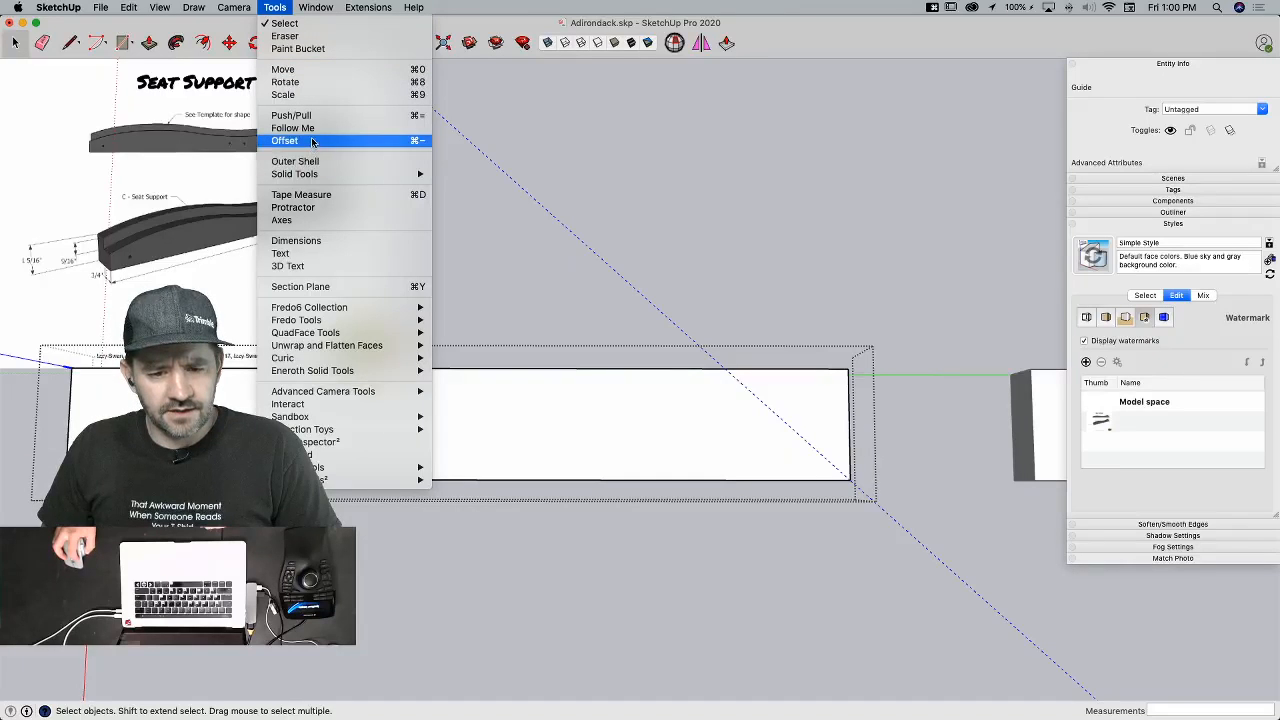
pyautogui.click(302, 208)
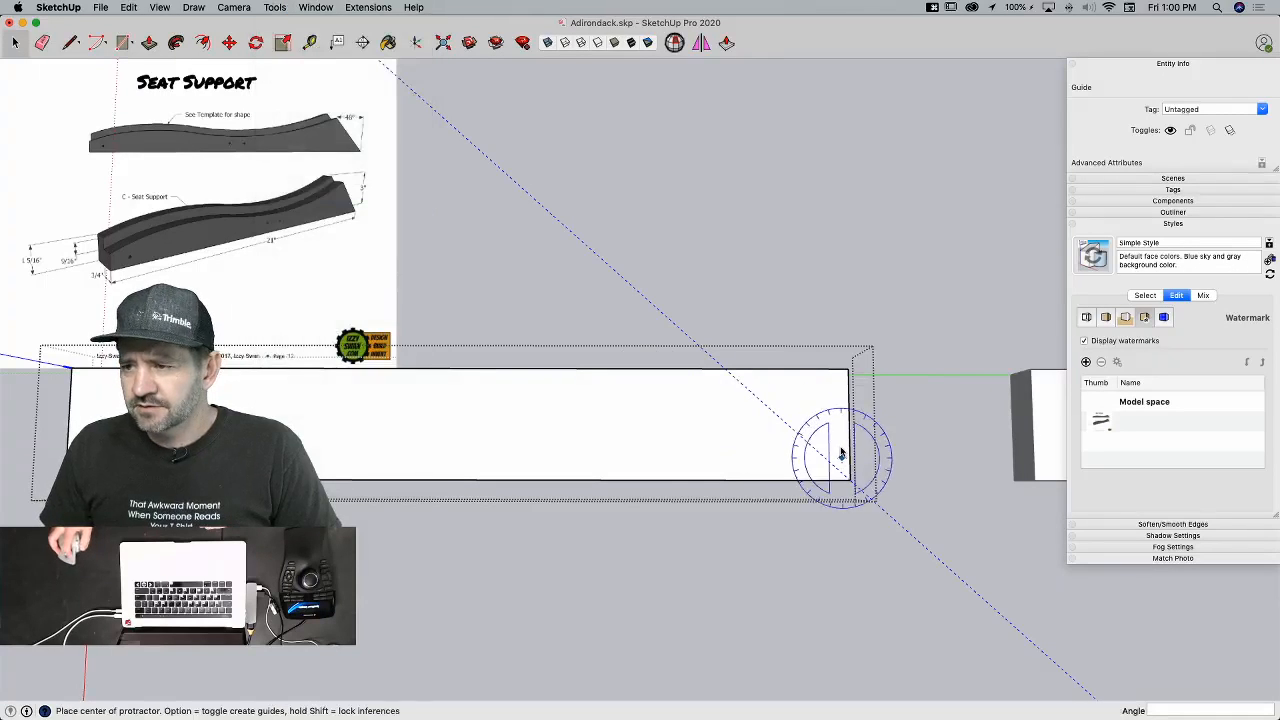
pyautogui.click(848, 370)
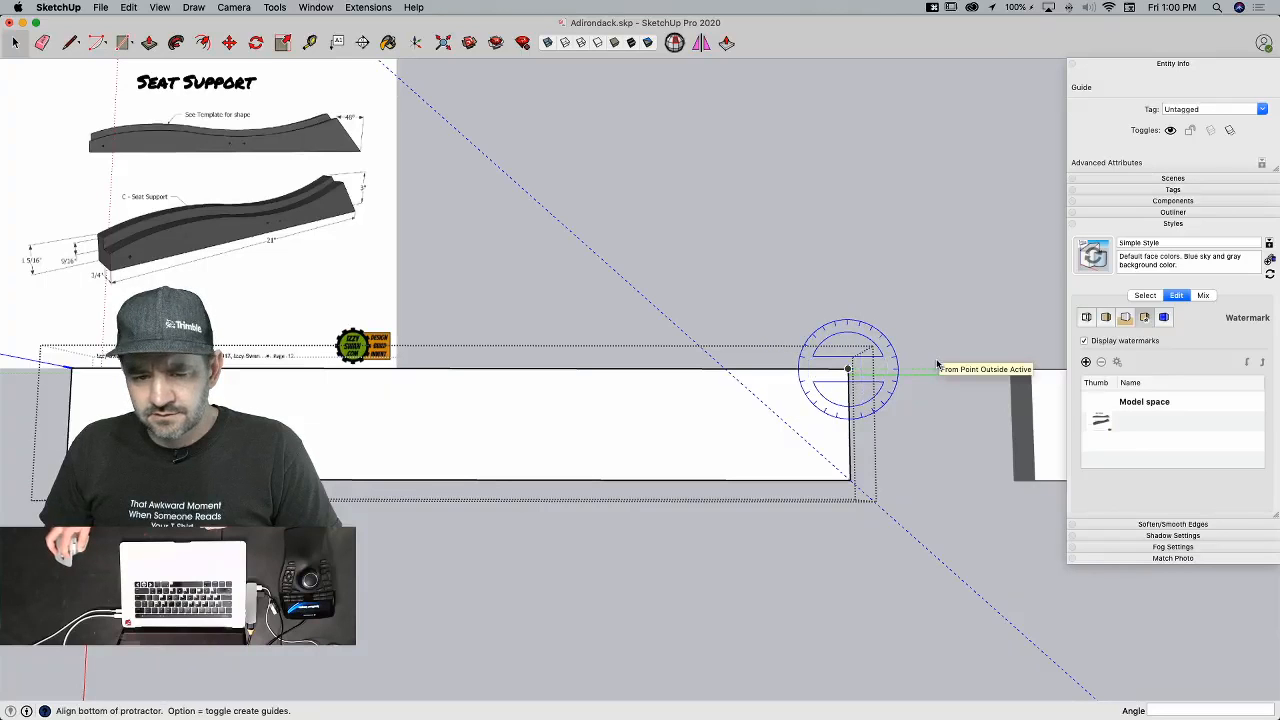
pyautogui.click(940, 364)
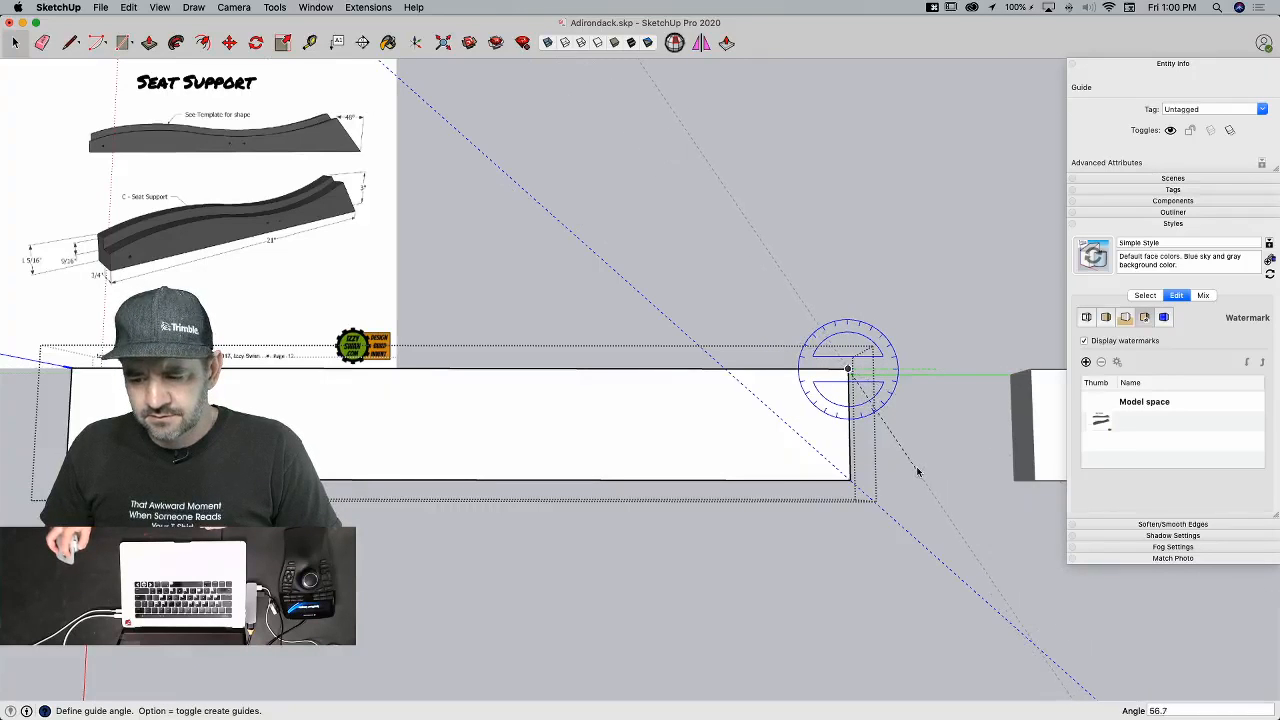
pyautogui.write('48')
pyautogui.press('Return')
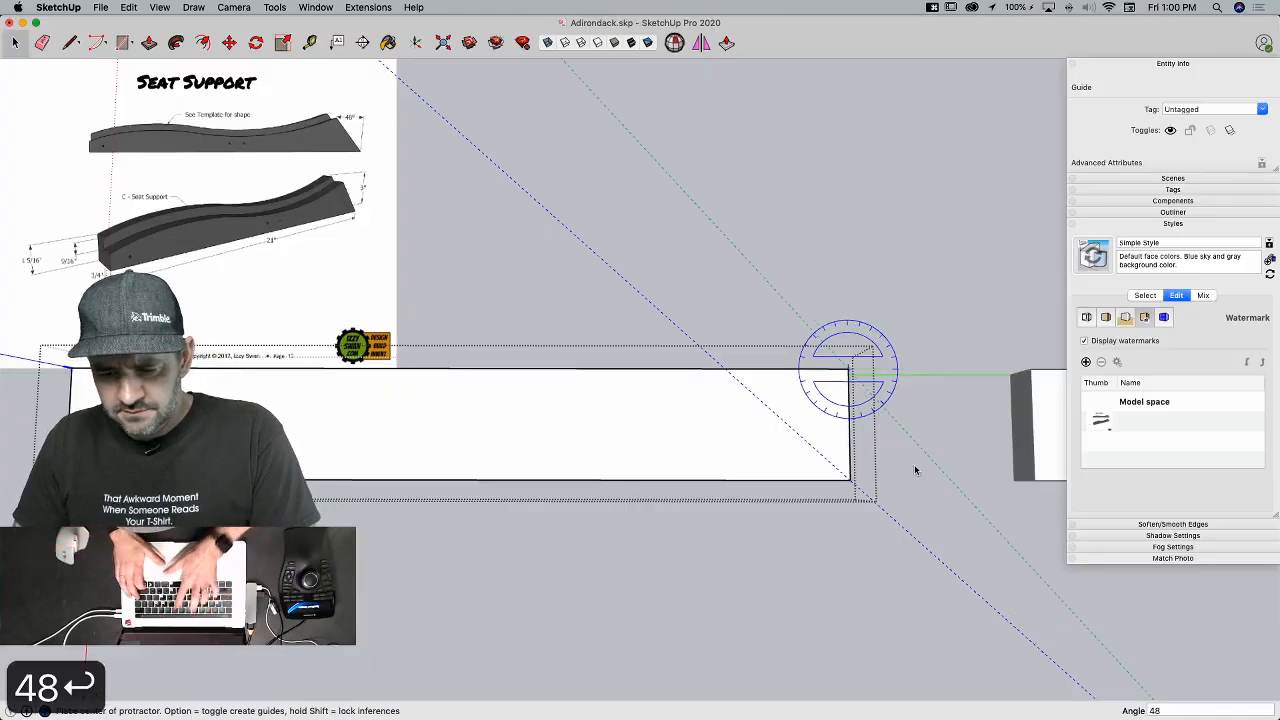
# Step: Move the 48° guide along the green axis to the lower corner of the board's far end
pyautogui.press('space')
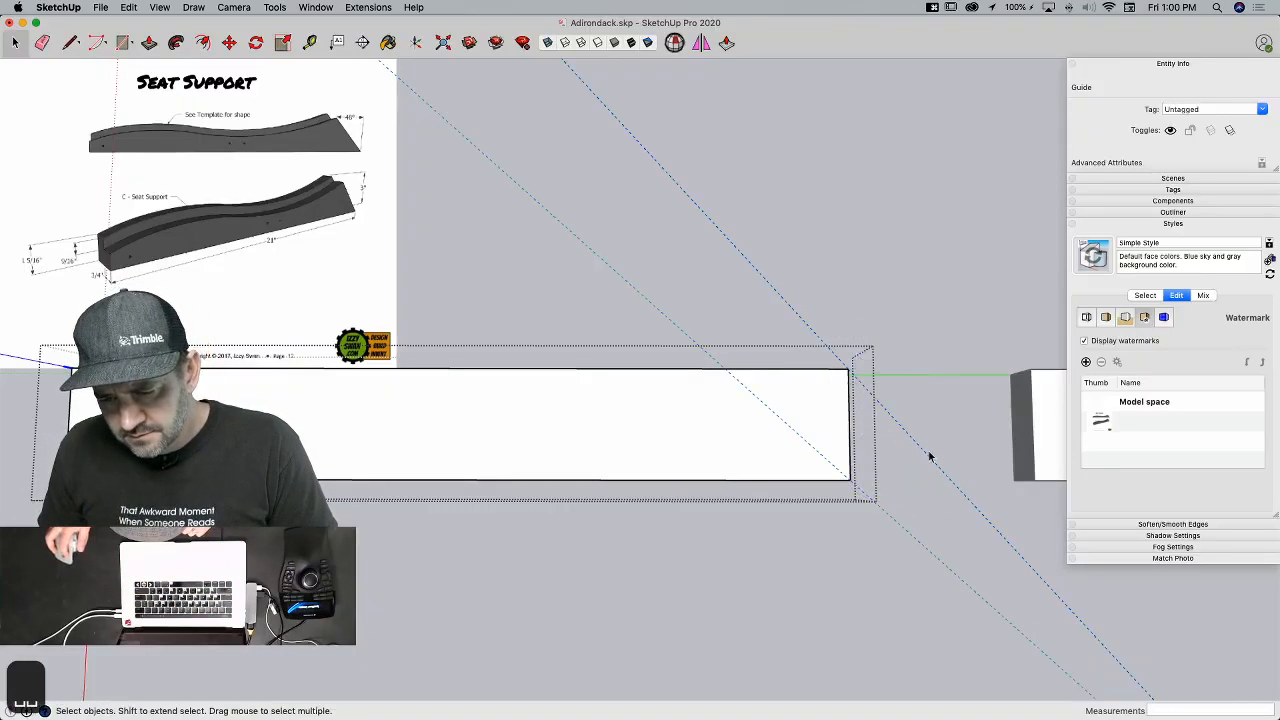
pyautogui.press('m')
pyautogui.click(931, 465)
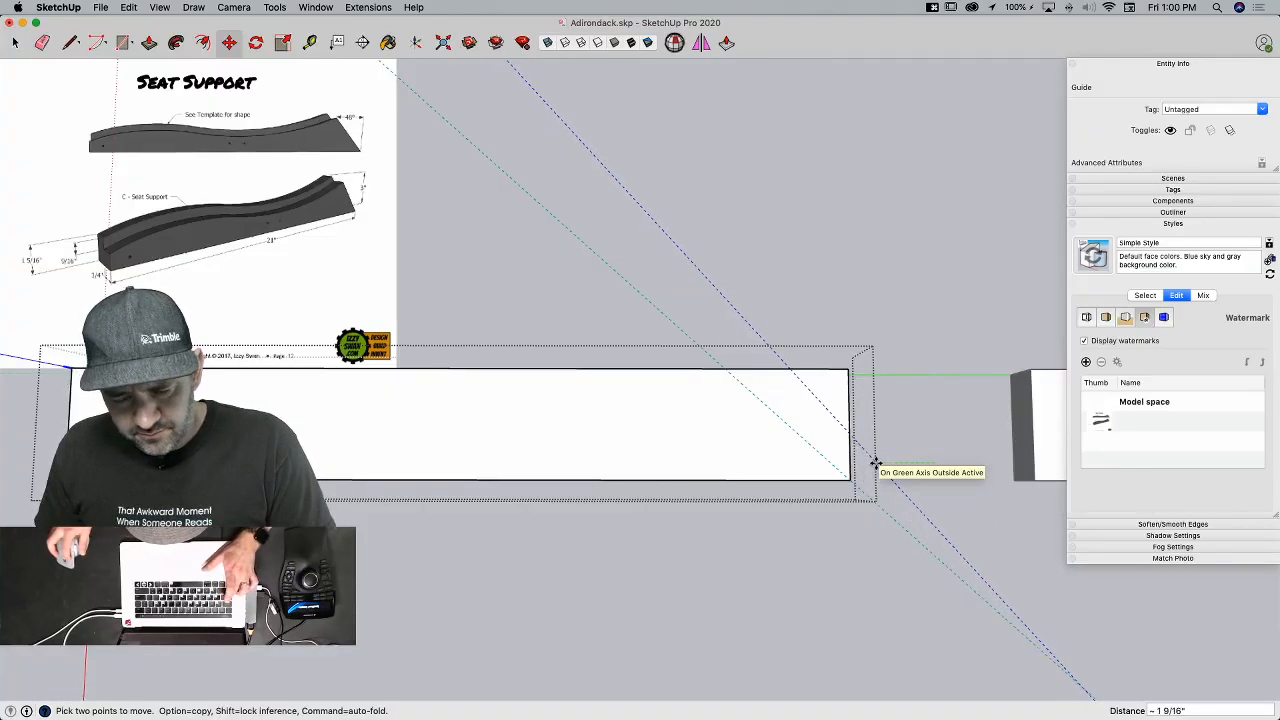
pyautogui.press('Tab')
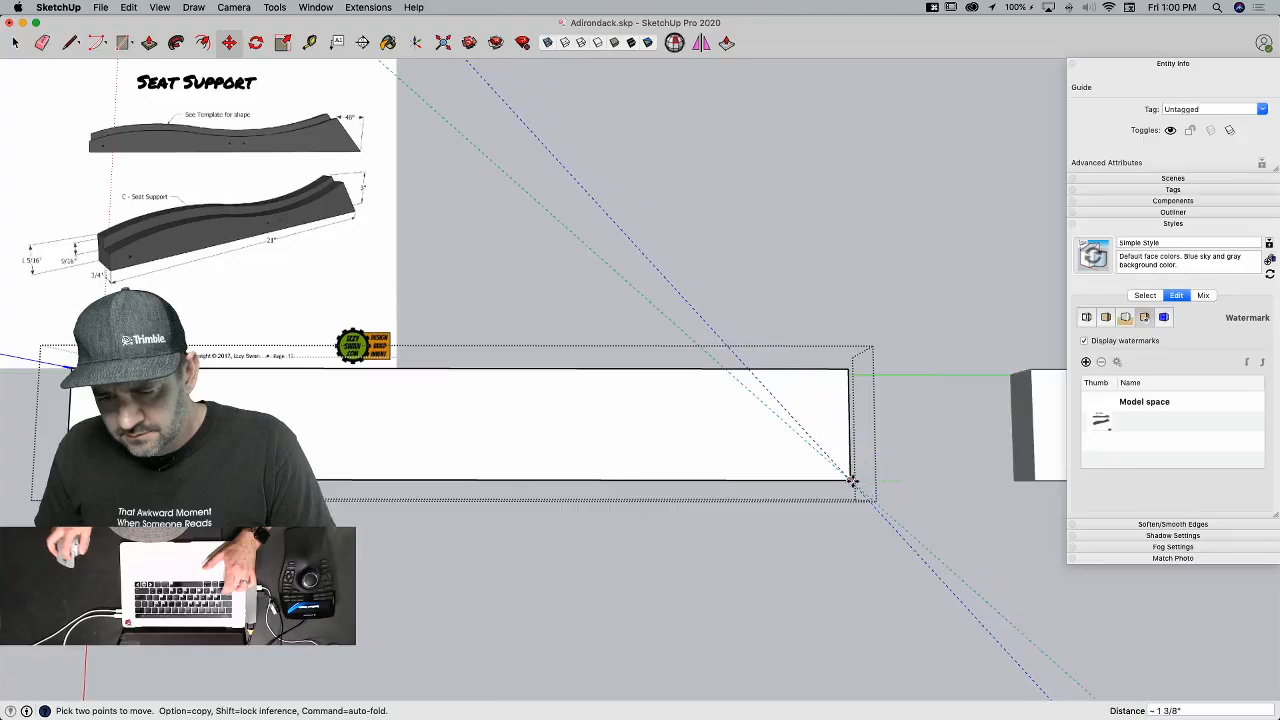
pyautogui.press('space')
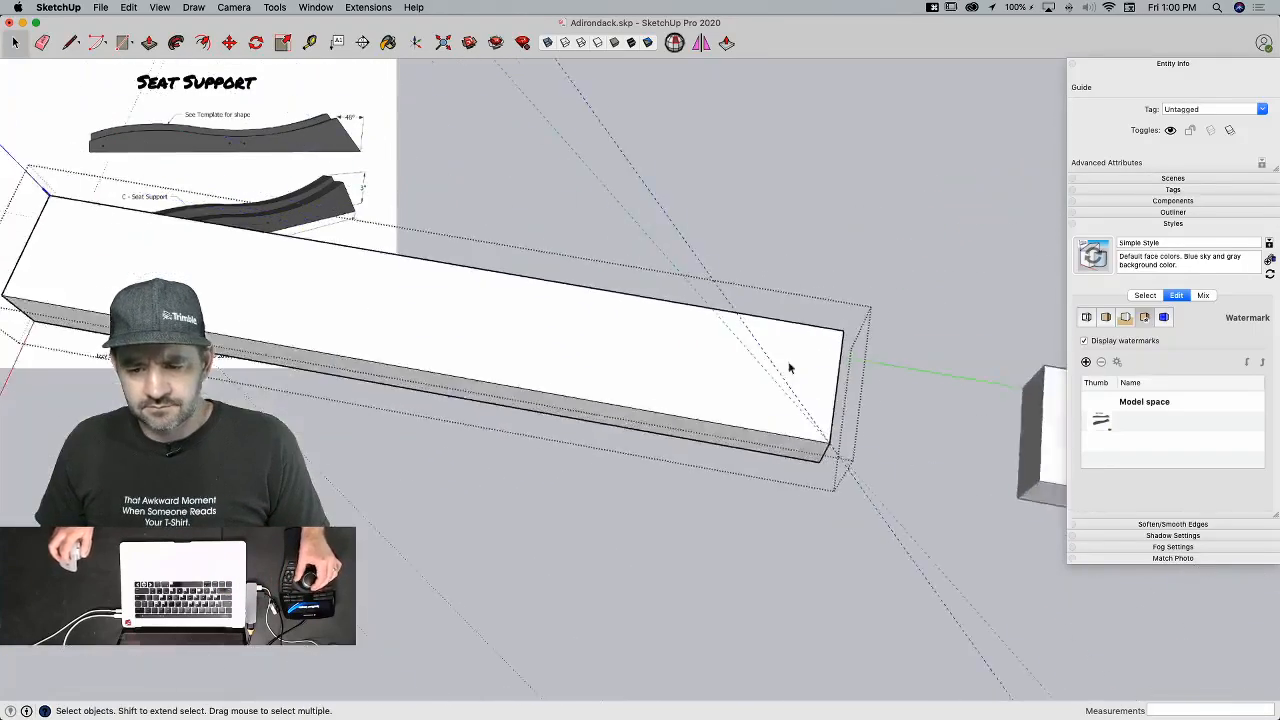
# Step: Draw a line along the shallower guide to the board's lower end corner and push the triangular waste away through the board's thickness
pyautogui.press('l')
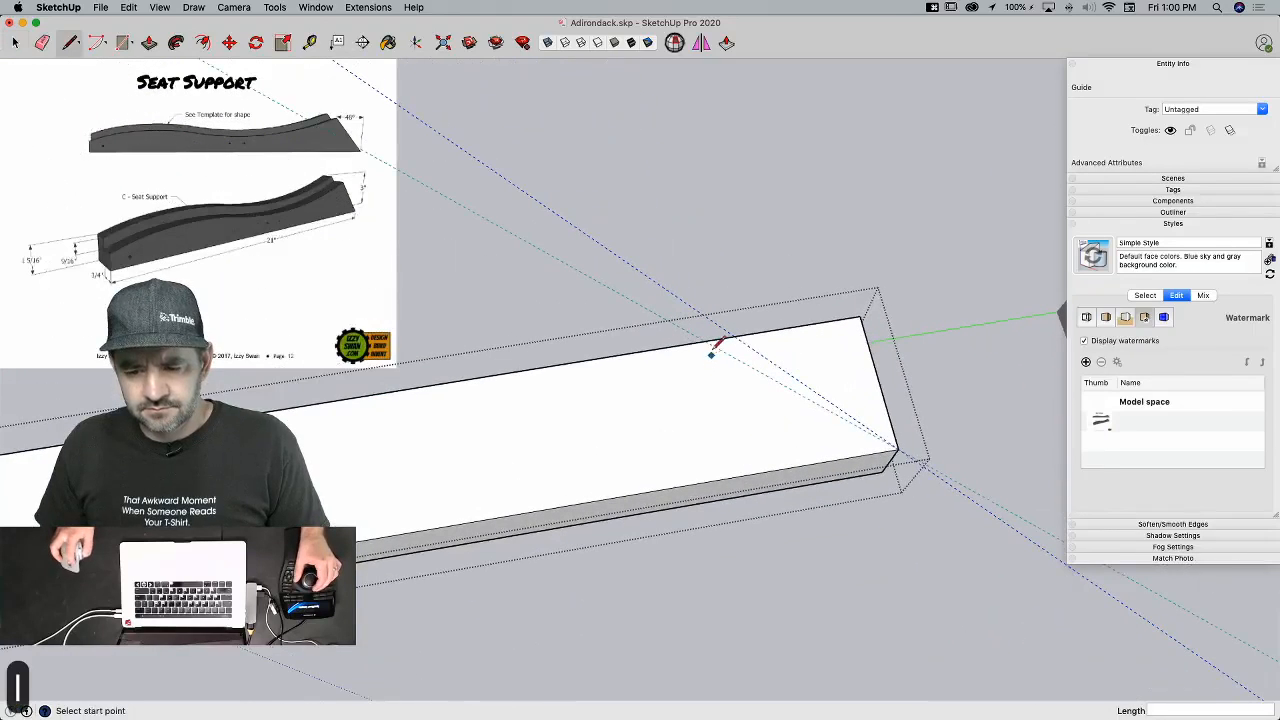
pyautogui.click(706, 339)
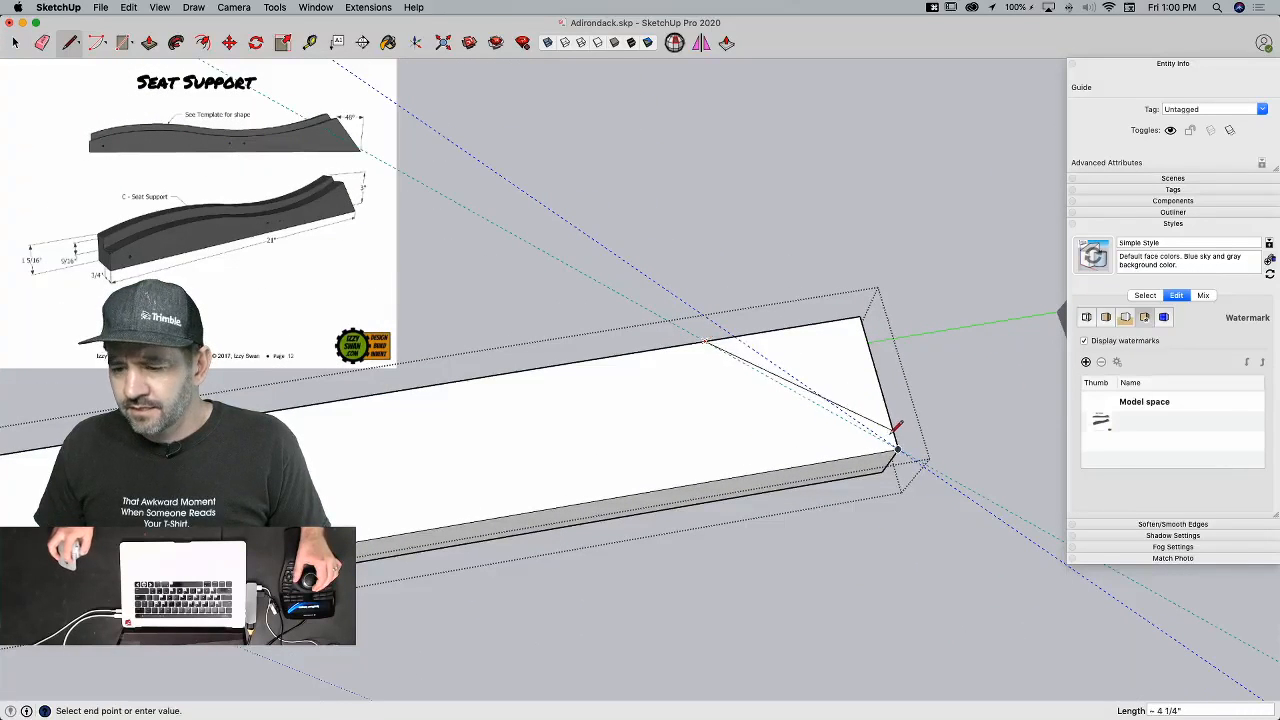
pyautogui.click(900, 447)
pyautogui.press('p')
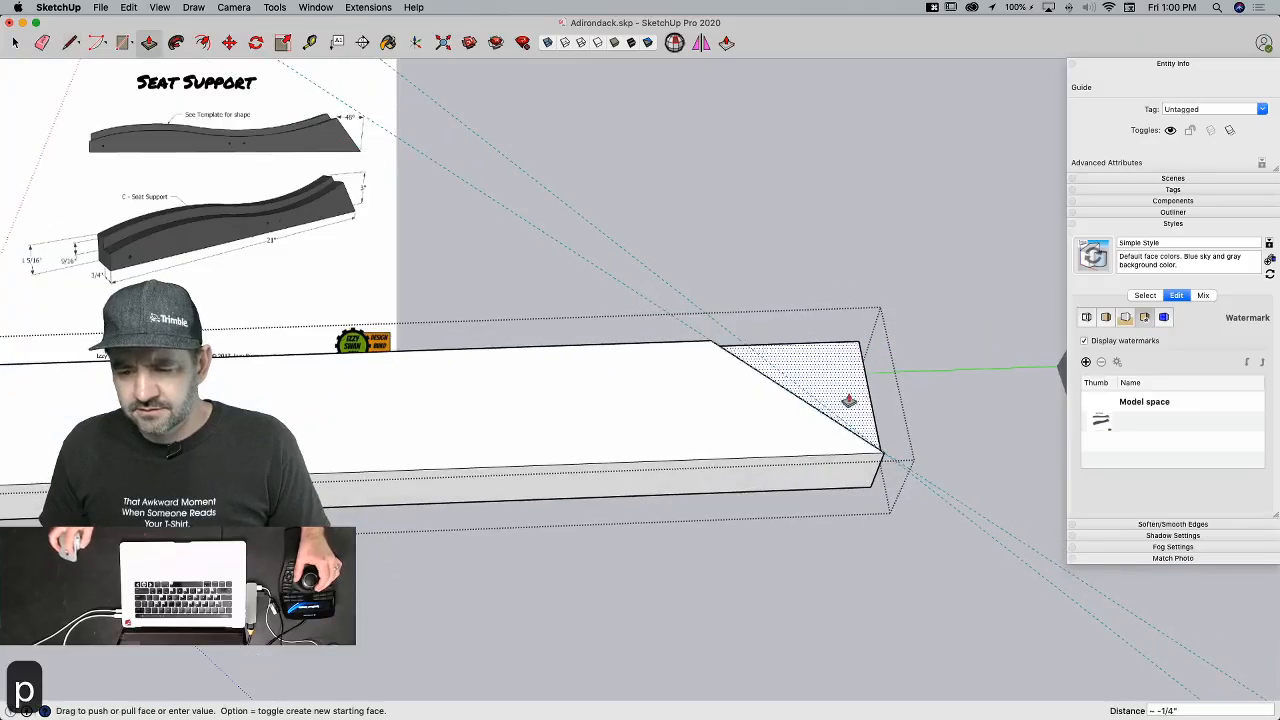
pyautogui.click(832, 374)
pyautogui.click(894, 494)
# Step: Erase the angled guides around the board's cut end
pyautogui.press('e')
pyautogui.moveTo(686, 304); pyautogui.dragTo(662, 314)
pyautogui.press('space')
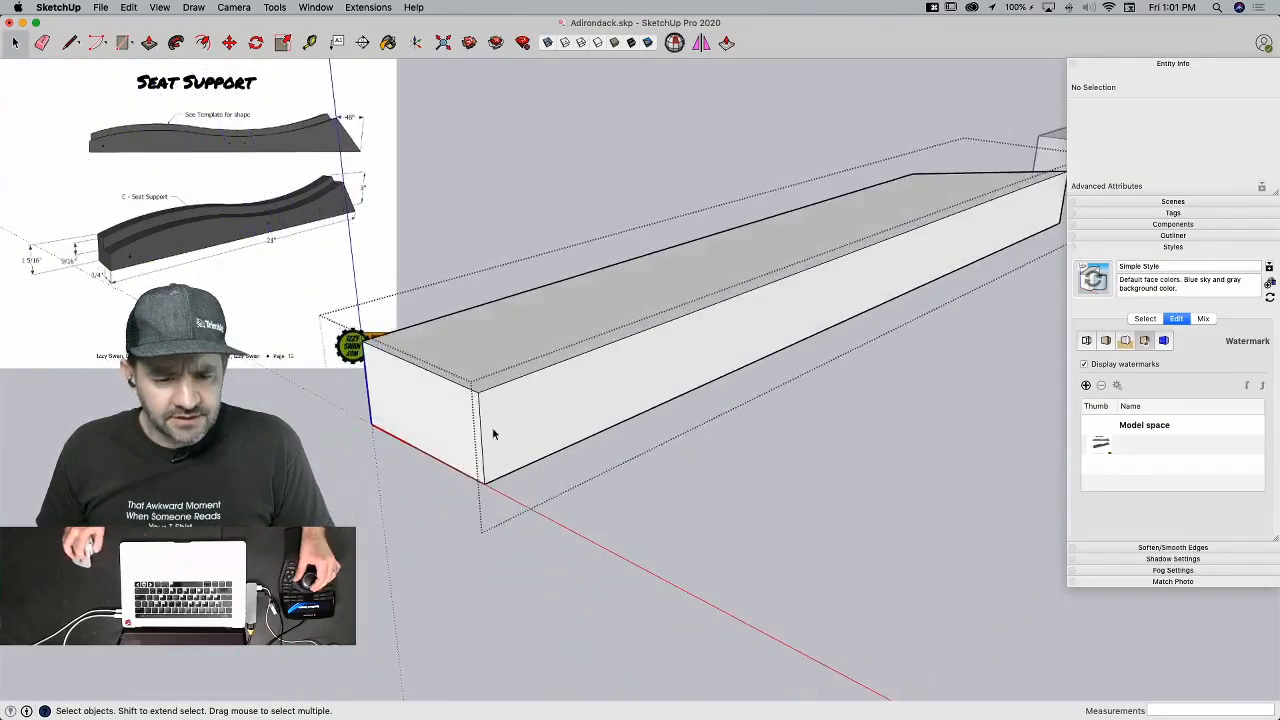
# Step: Mark 1 5/16" along the top edge of the square end, measured from the corner on the board's full-length side
pyautogui.press('l')
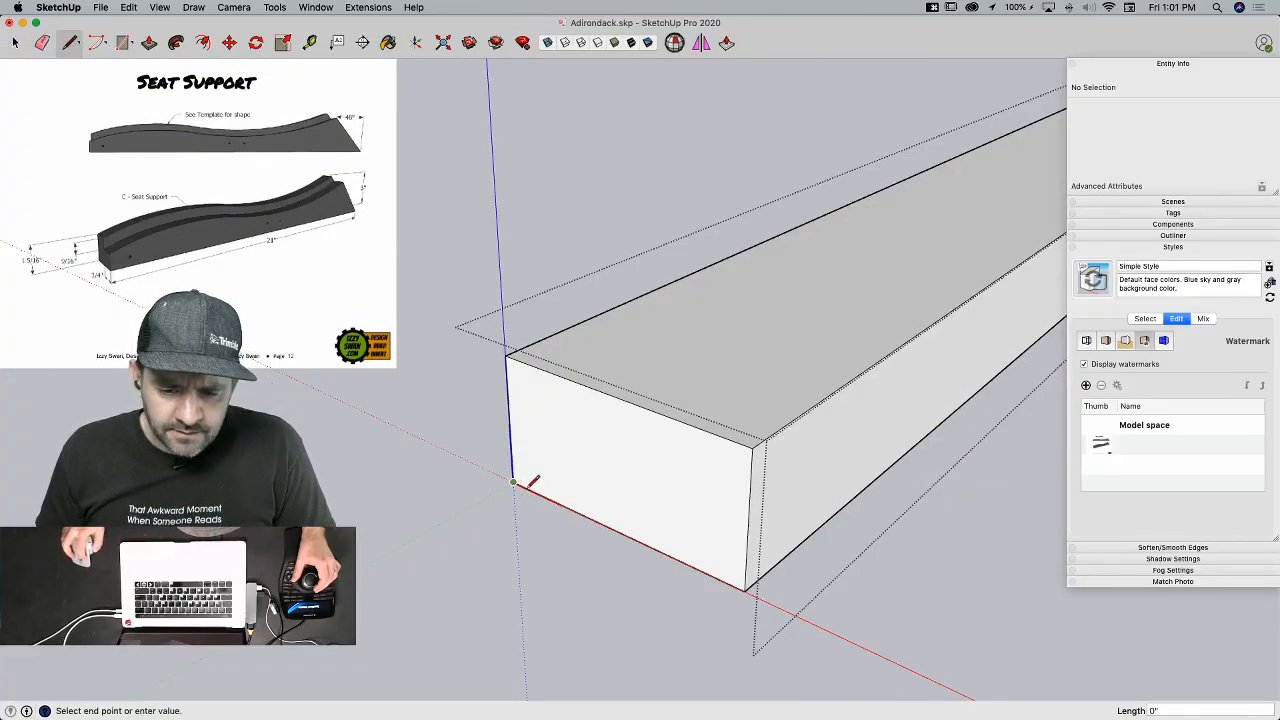
pyautogui.press('Escape')
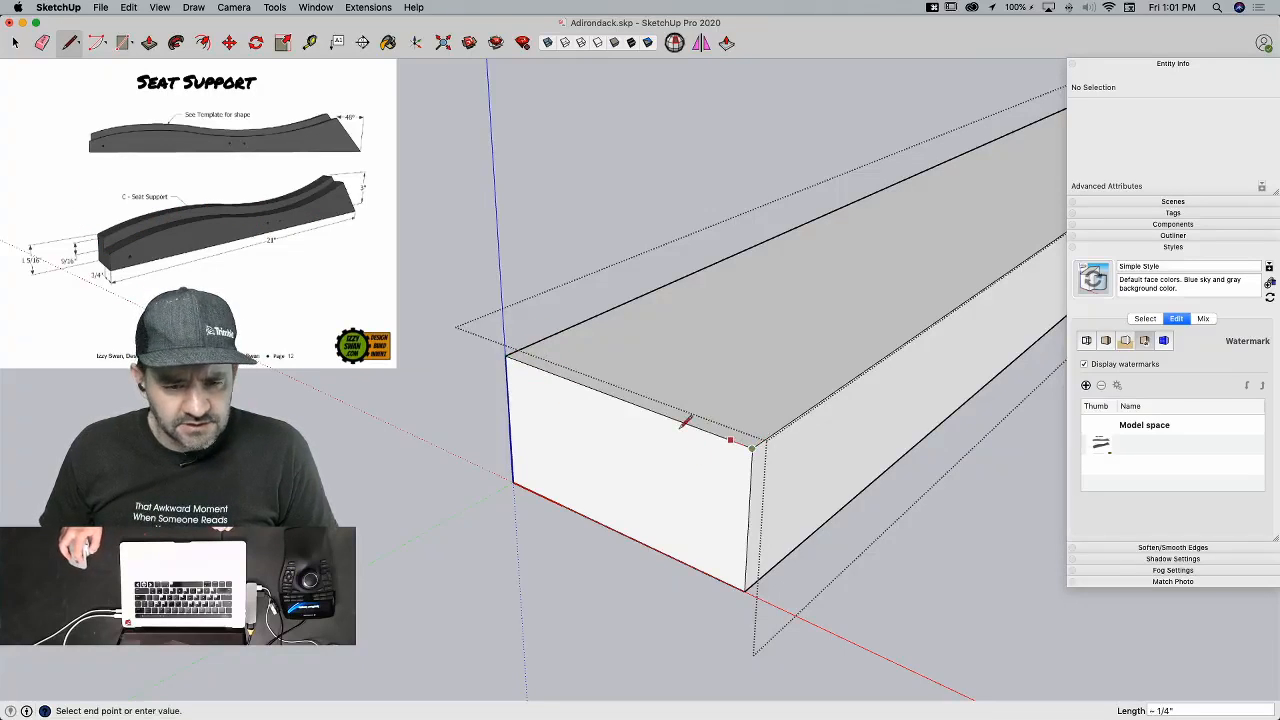
pyautogui.write('1')
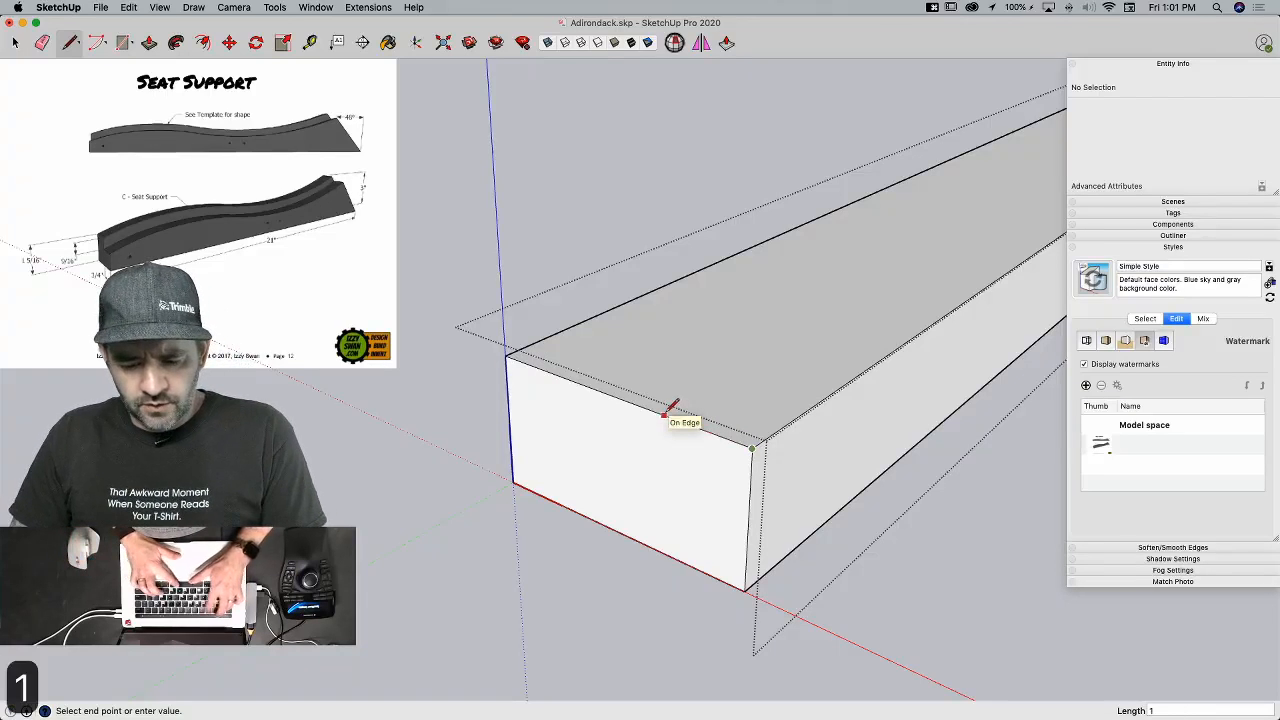
pyautogui.write(' 5/16')
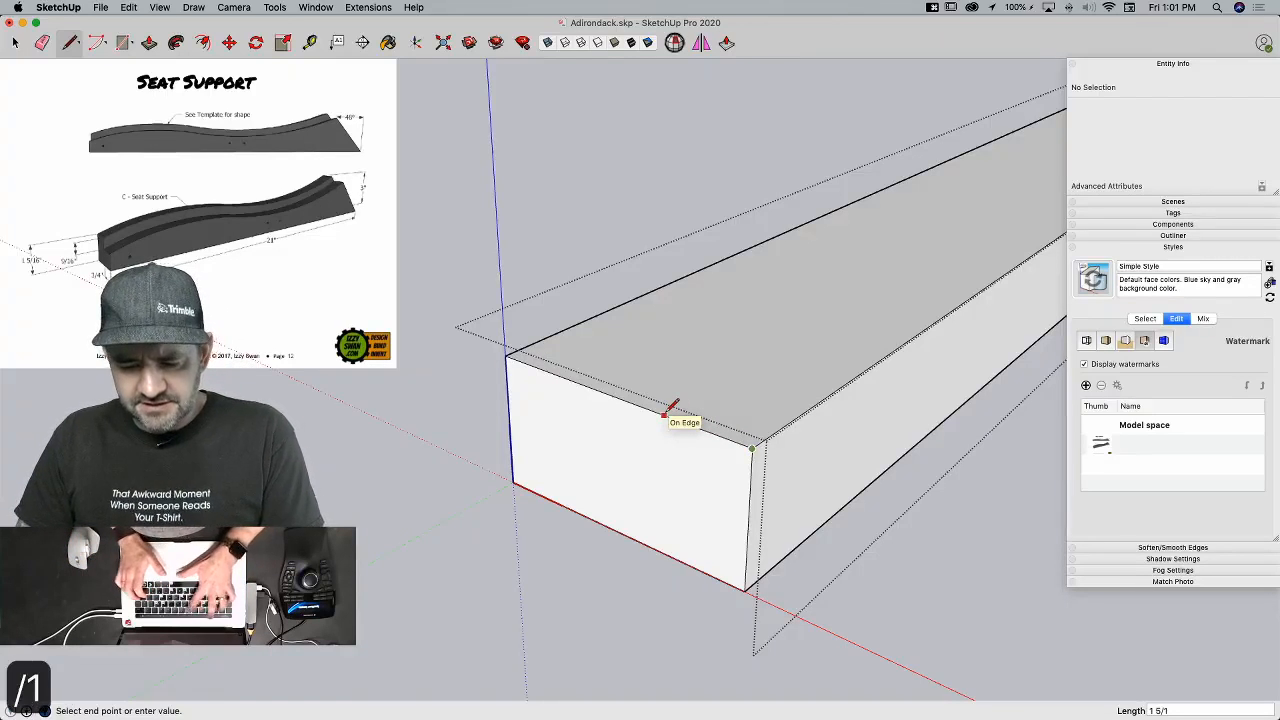
pyautogui.press('Return')
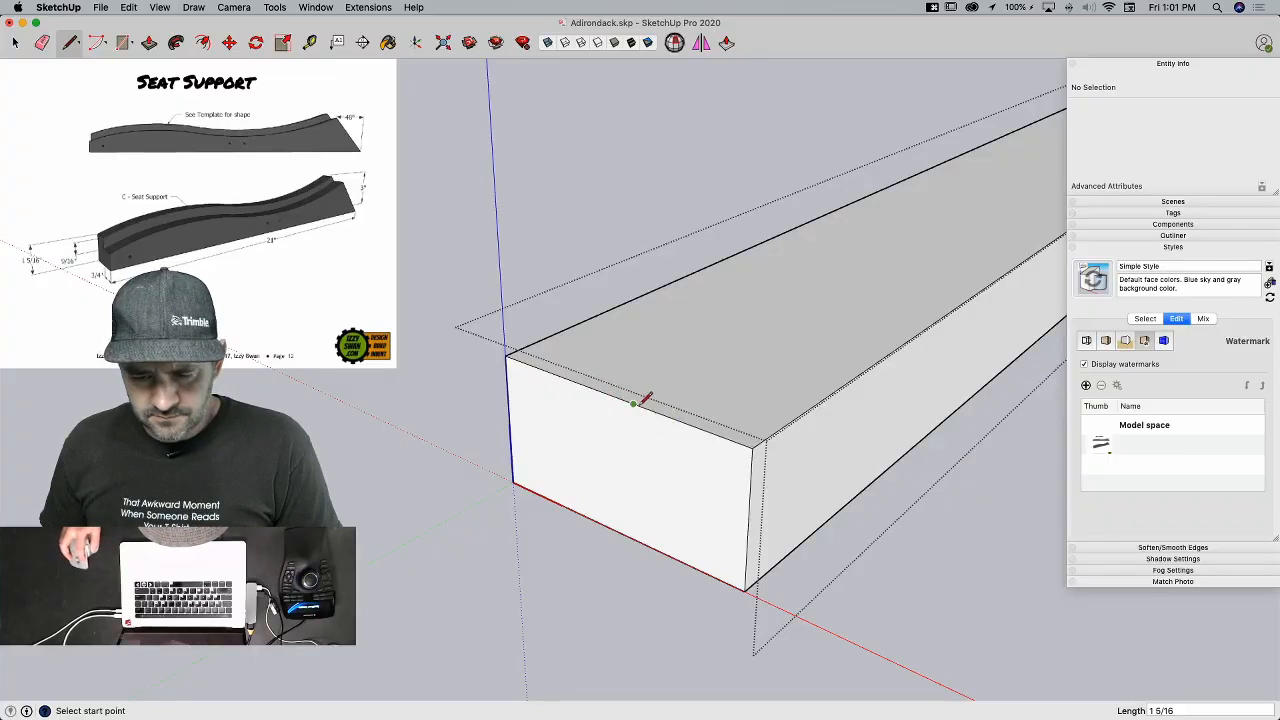
# Step: Draw a line across the end face at the 1 5/16" mark and another along the wide face to the angled cut's upper corner
pyautogui.click(634, 403)
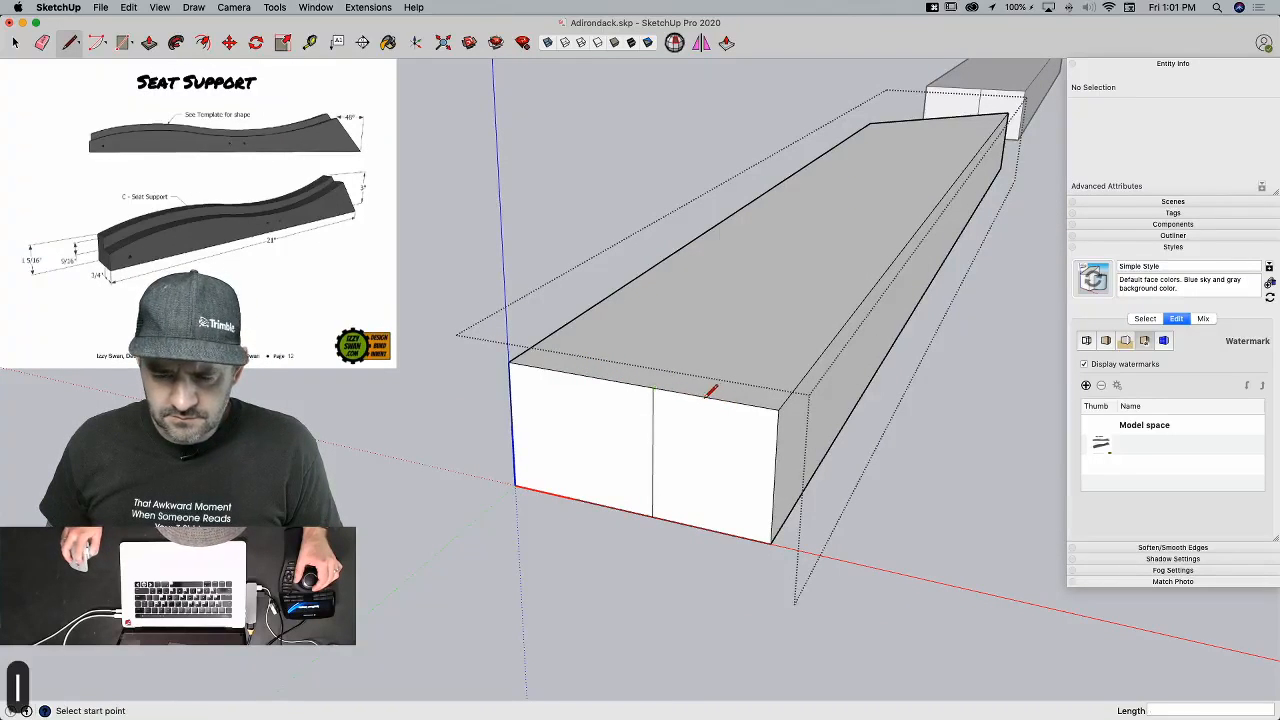
pyautogui.click(704, 397)
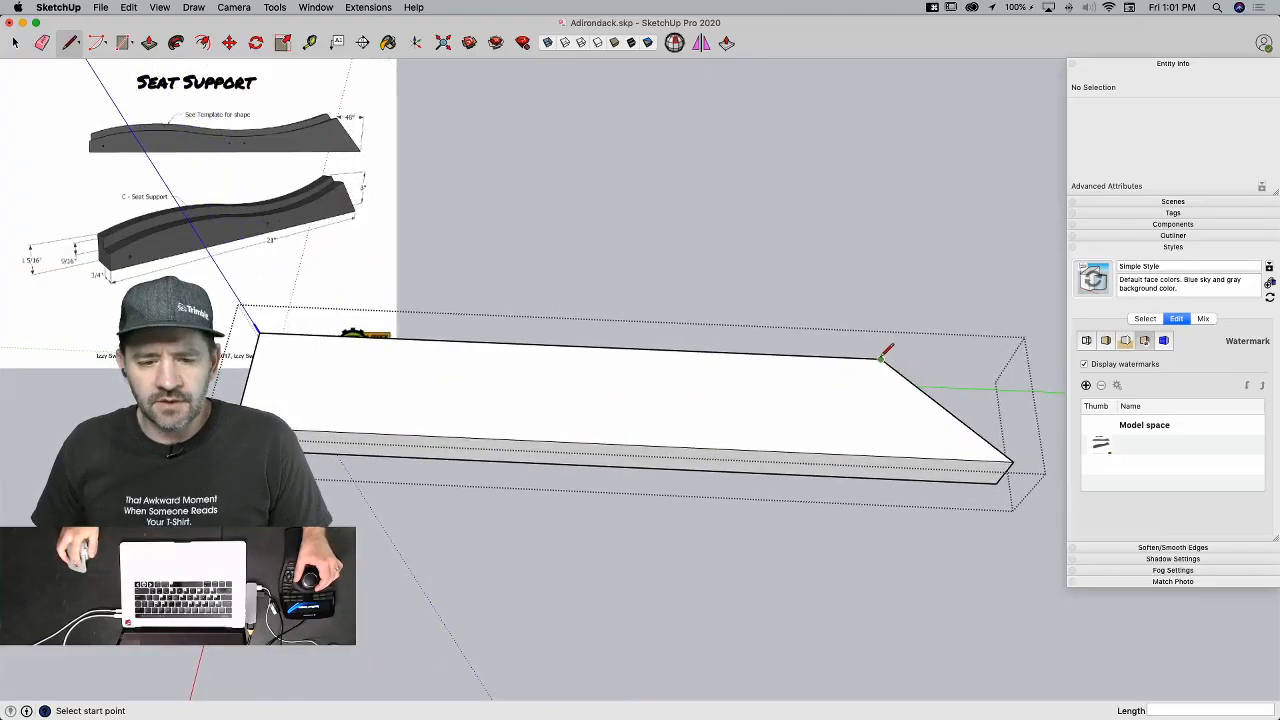
pyautogui.press('l')
pyautogui.click(273, 484)
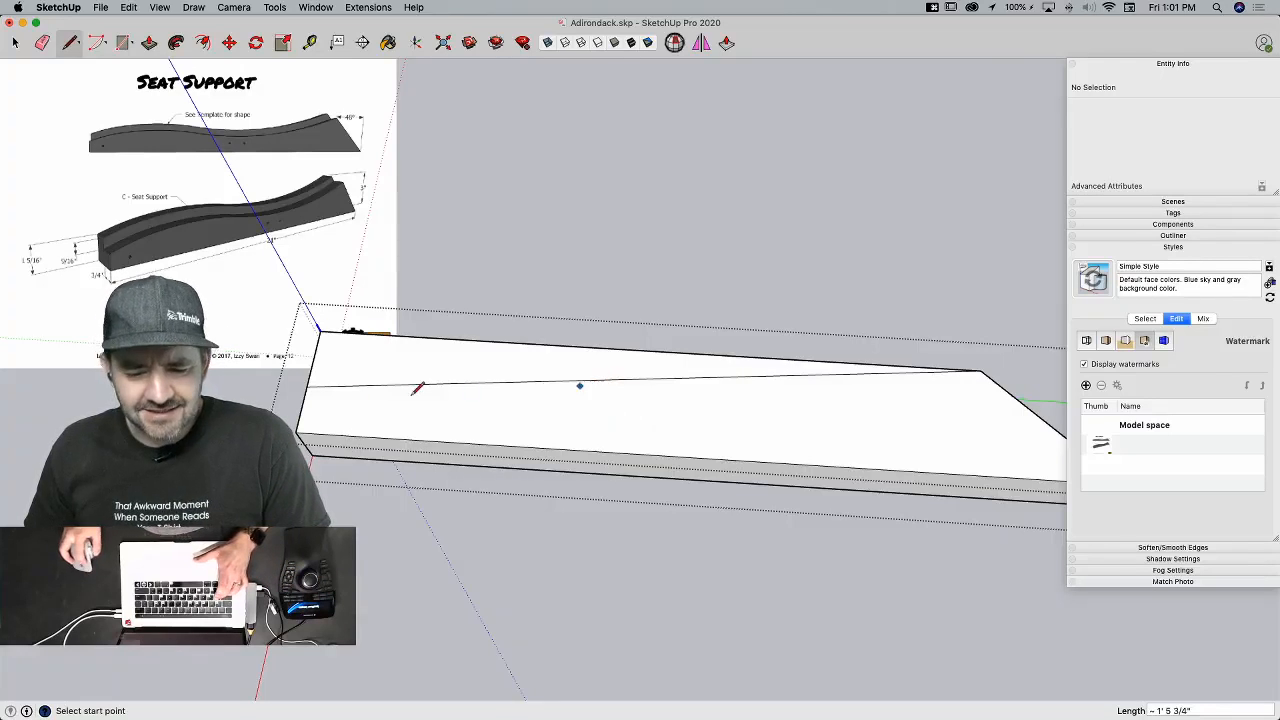
# Step: Draw a shallow S-curve along the diagonal from two opposing arcs meeting at its midpoint, each bulging about 1/4"
pyautogui.press('a')
pyautogui.click(307, 386)
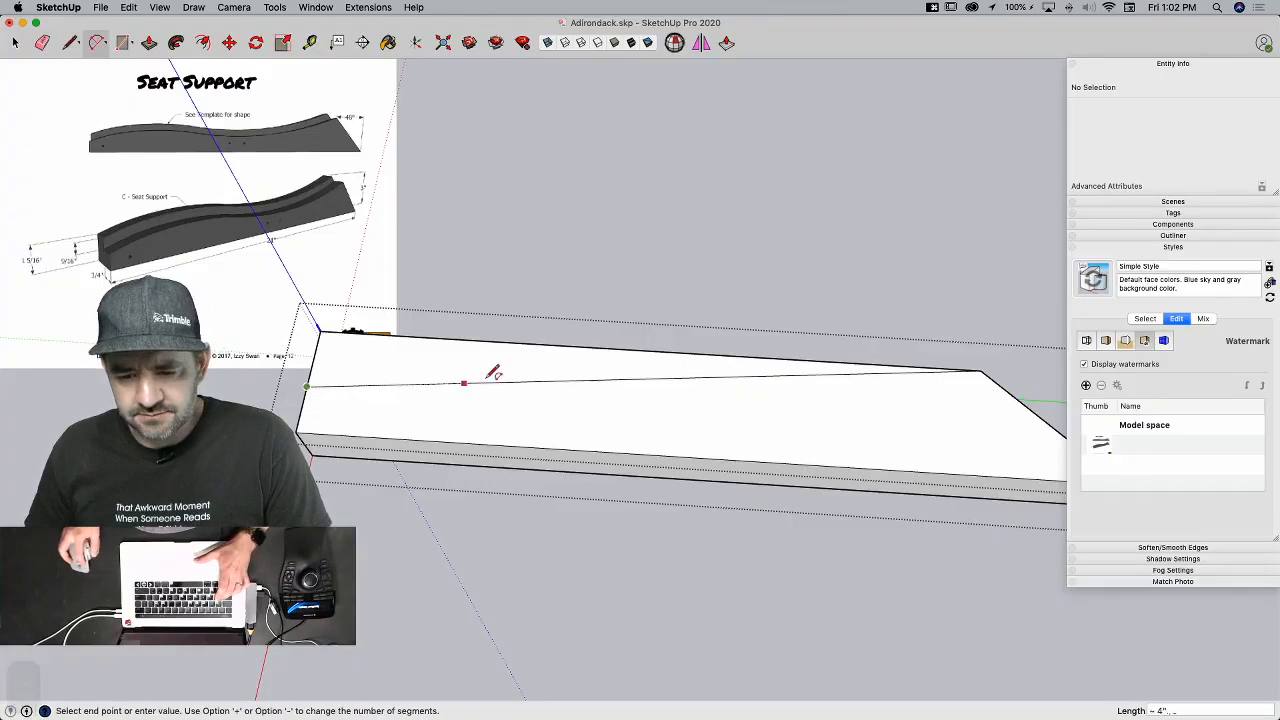
pyautogui.click(647, 378)
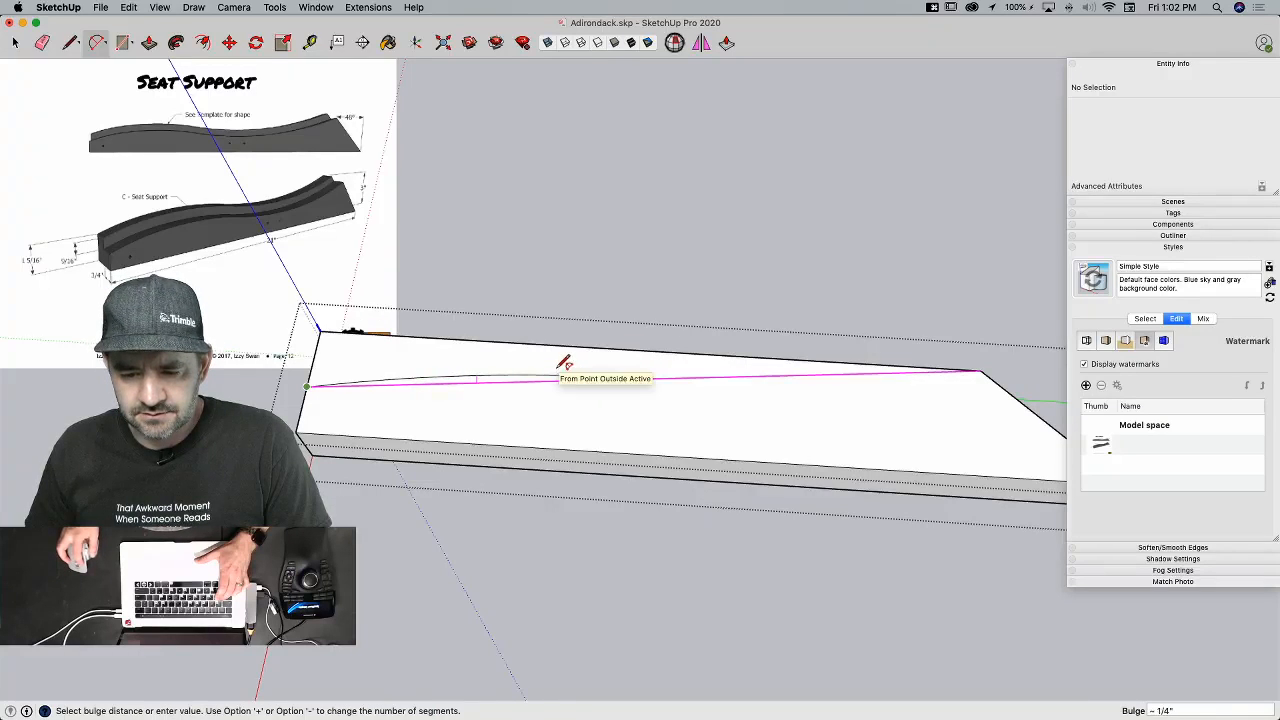
pyautogui.click(648, 377)
pyautogui.click(647, 377)
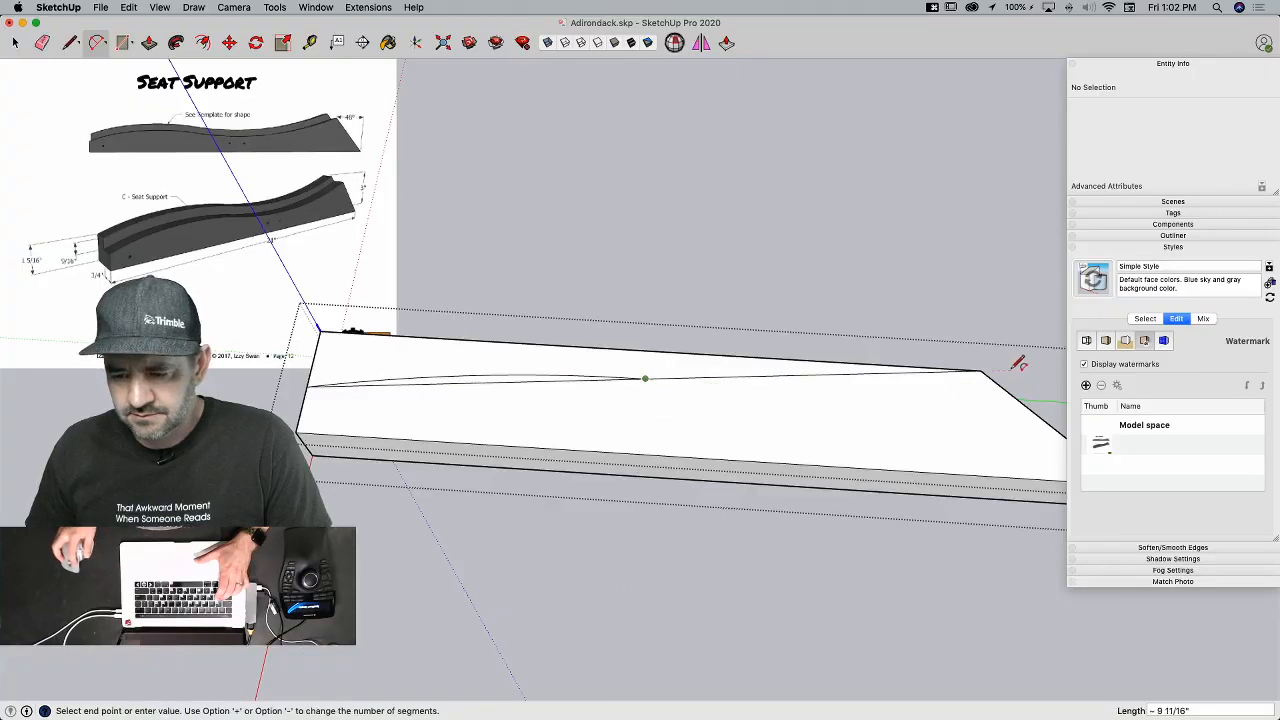
pyautogui.click(982, 371)
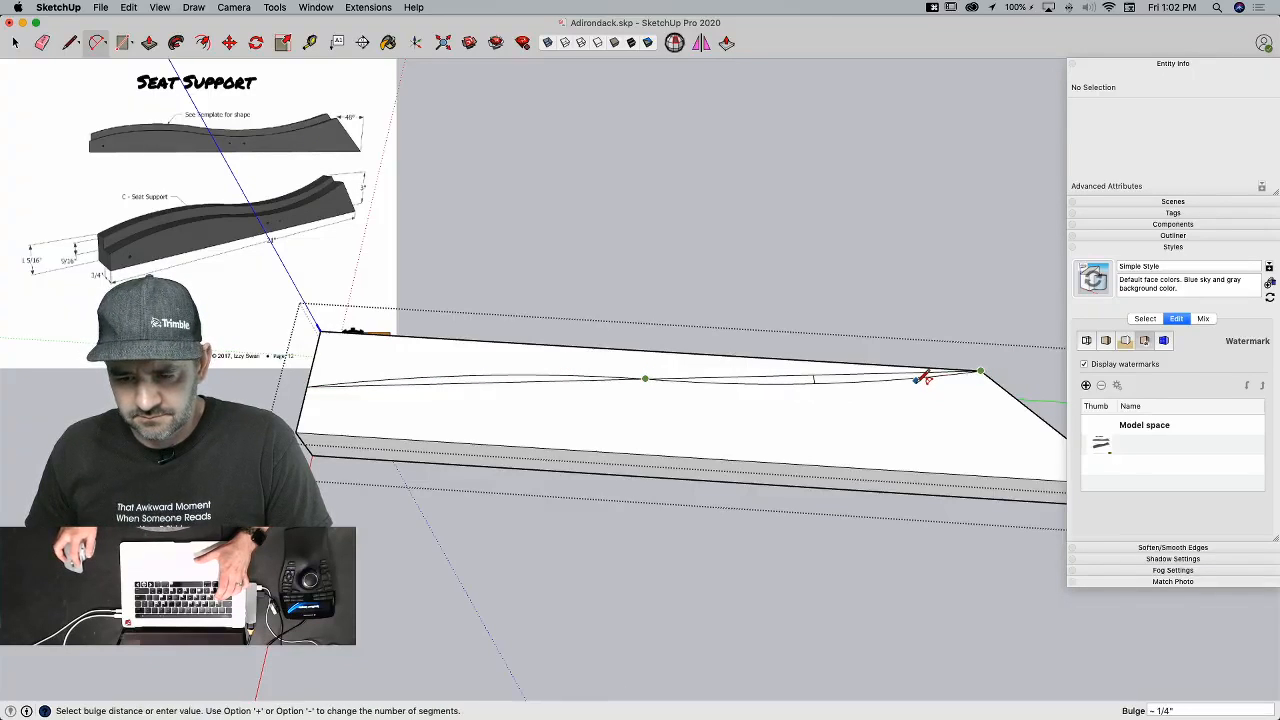
pyautogui.click(925, 378)
# Step: Erase the diagonal line and both shallow arcs from the board's wide face
pyautogui.press('e')
pyautogui.click(494, 377)
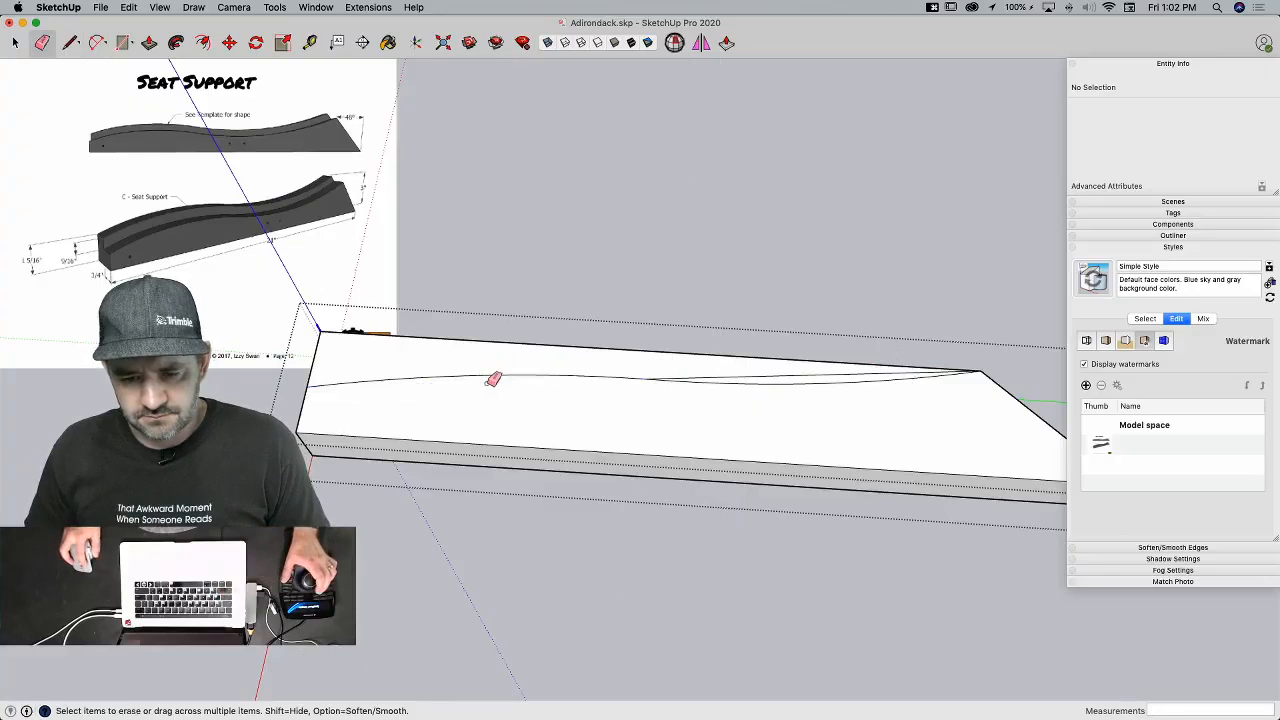
pyautogui.click(747, 377)
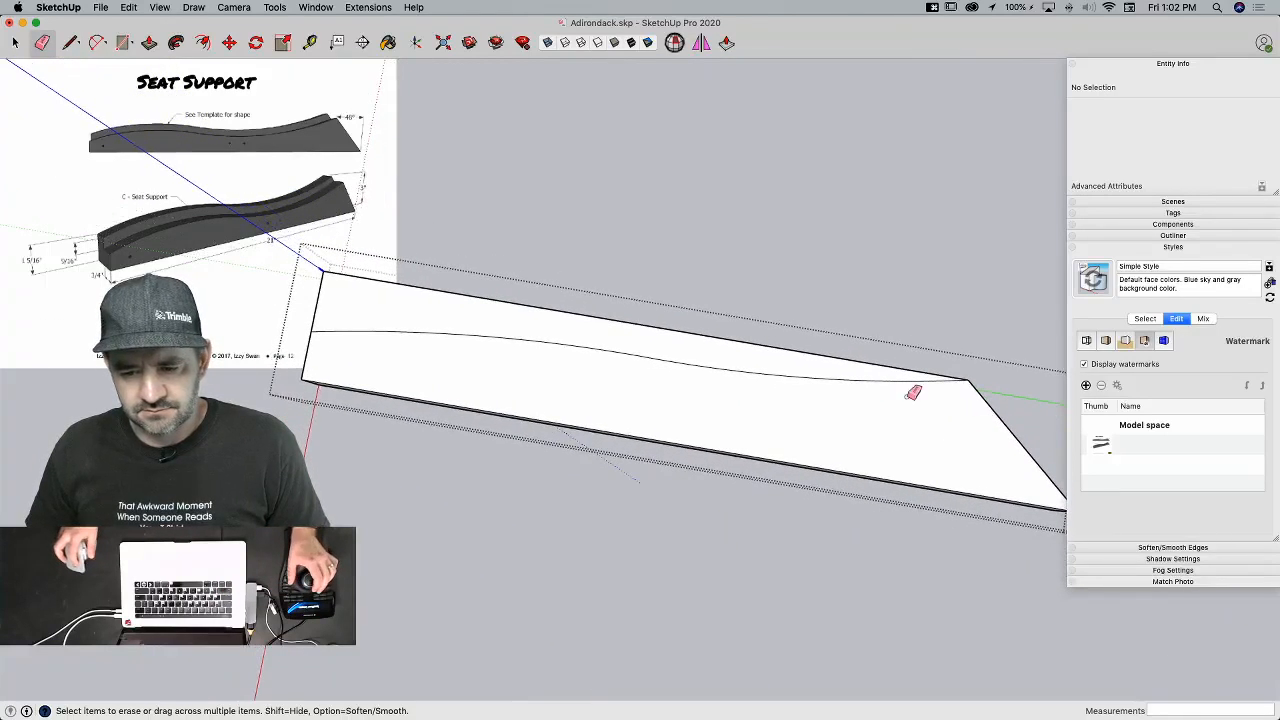
pyautogui.moveTo(757, 376); pyautogui.dragTo(626, 346)
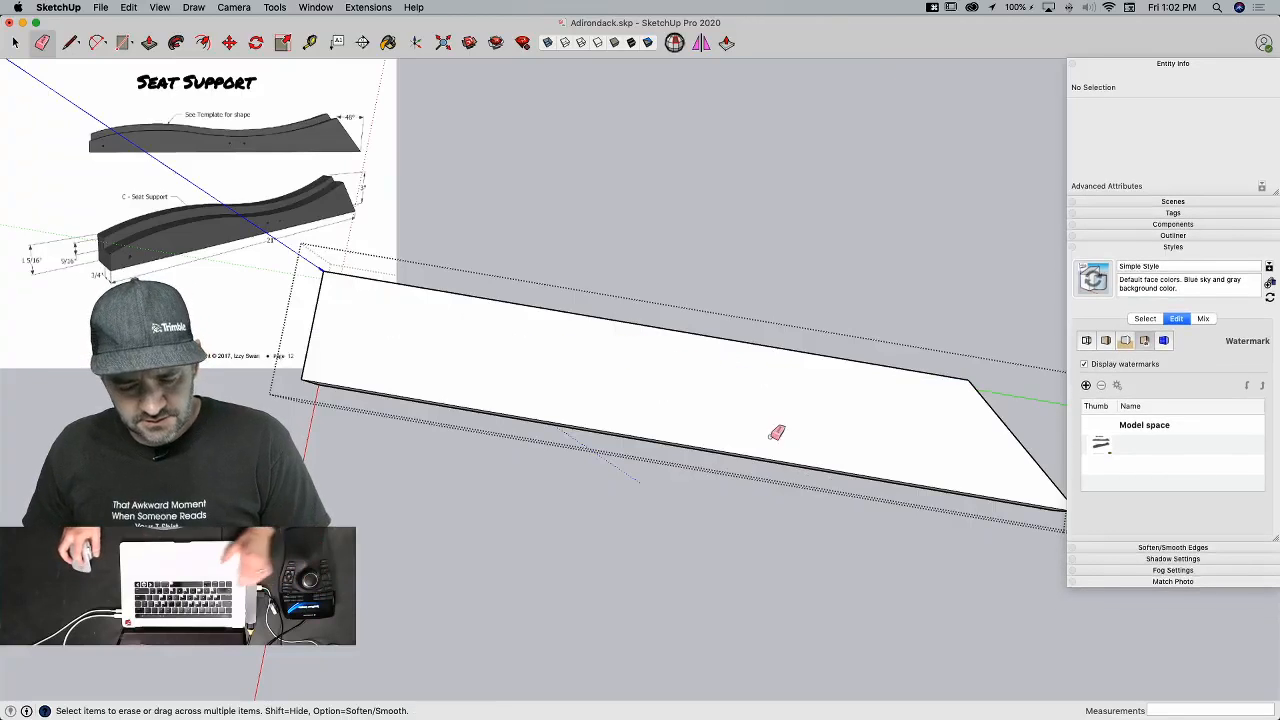
# Step: Redraw the diagonal across the wide face from the square end's 1 5/16" mark to the angled cut's upper corner
pyautogui.click(129, 7)
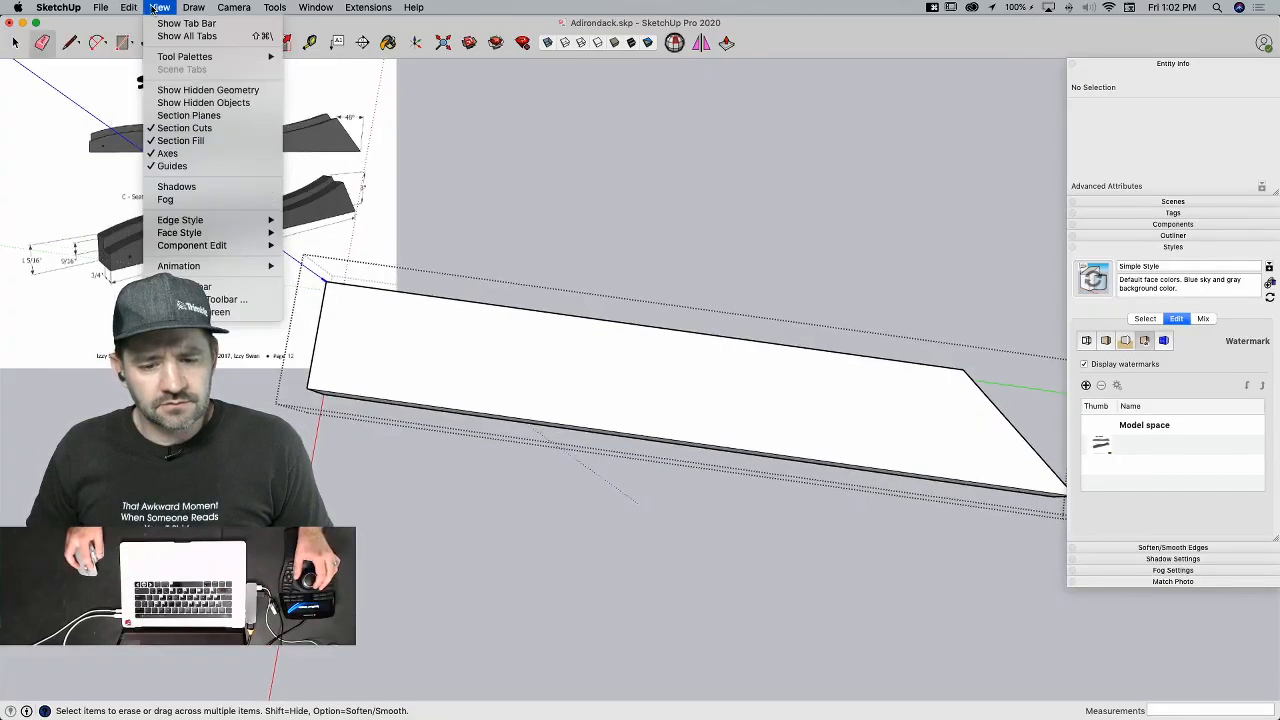
pyautogui.click(514, 368)
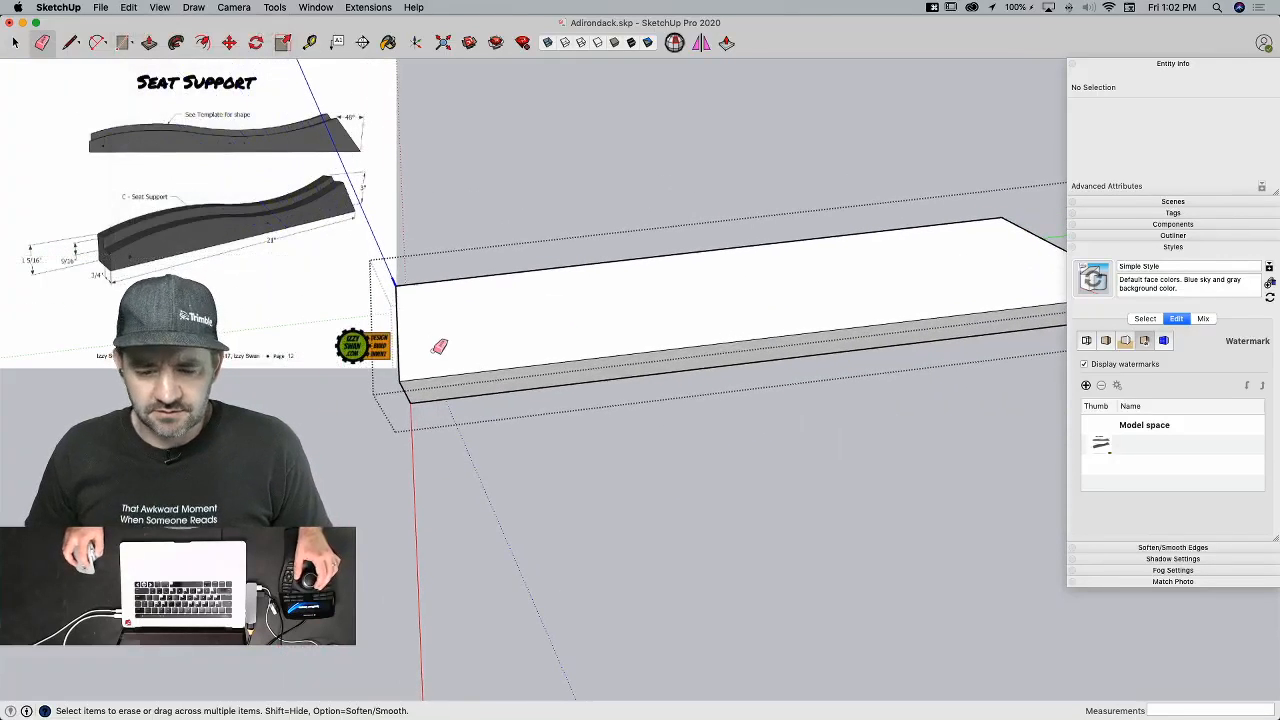
pyautogui.press('l')
pyautogui.click(398, 338)
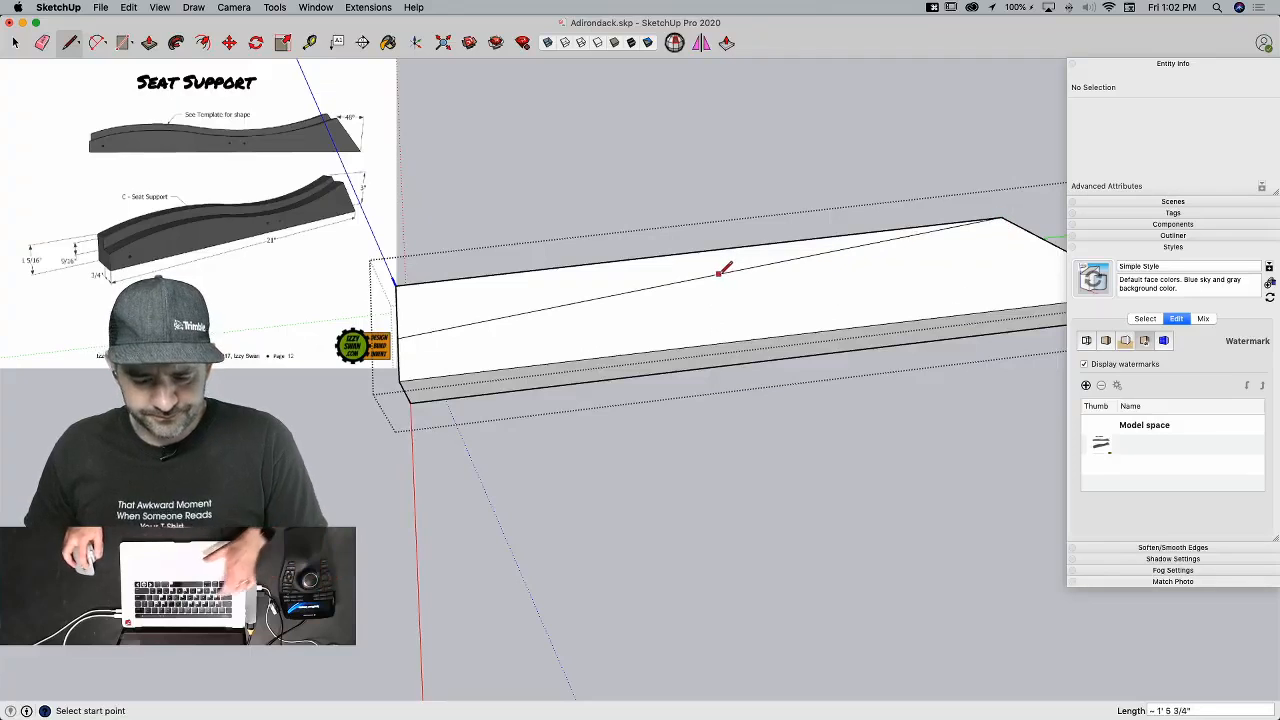
# Step: Try an arc bulging about 15/16" between the square end's mark and the diagonal's midpoint, and remove it
pyautogui.press('a')
pyautogui.click(404, 337)
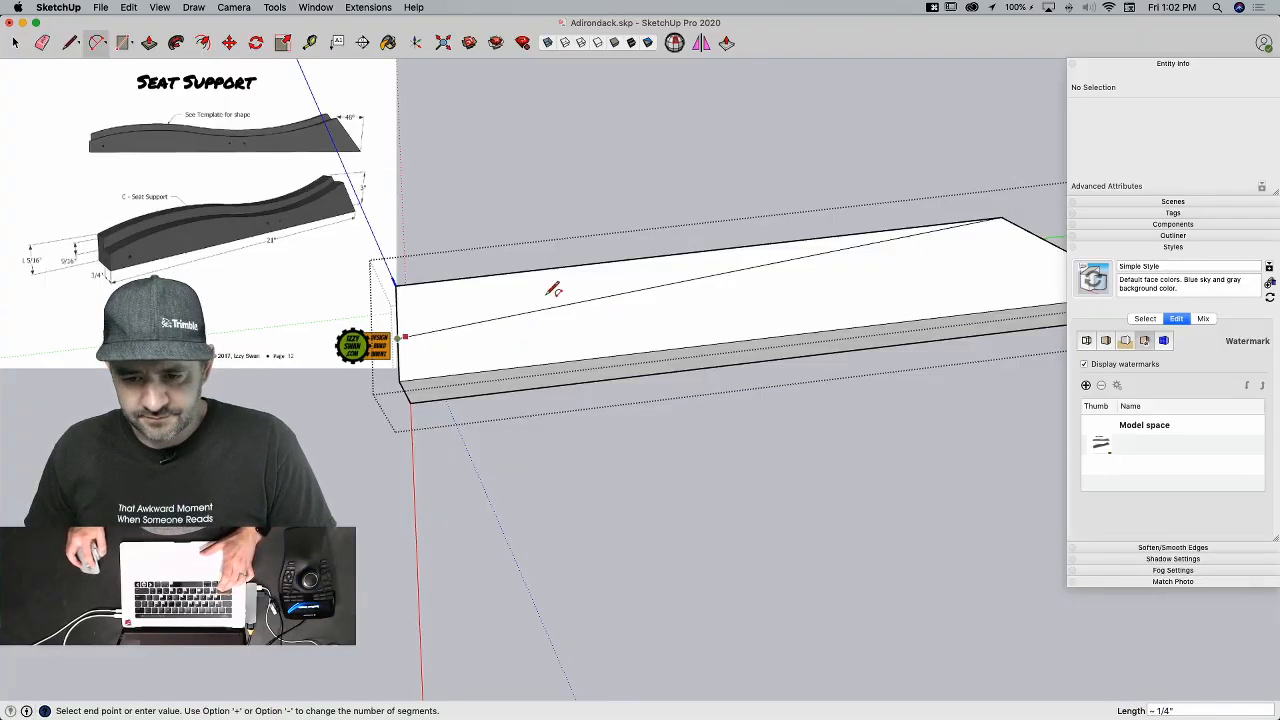
pyautogui.click(713, 275)
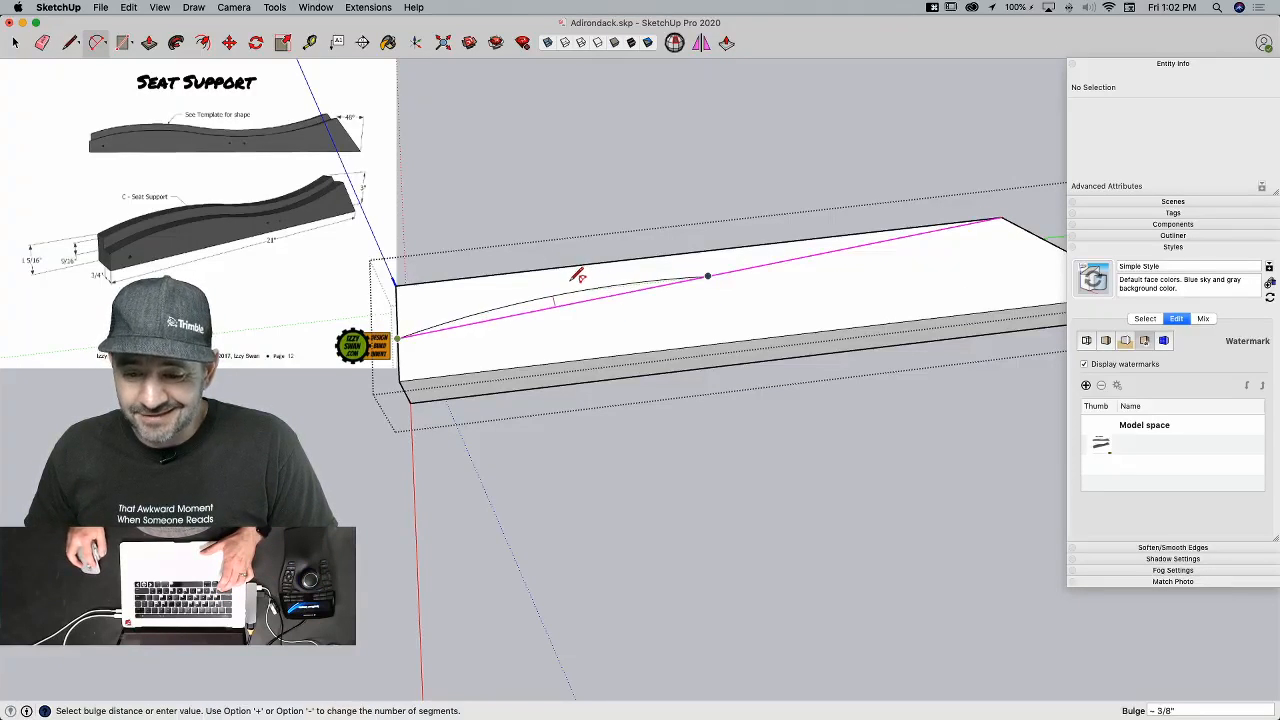
pyautogui.scroll(2, 566, 280)
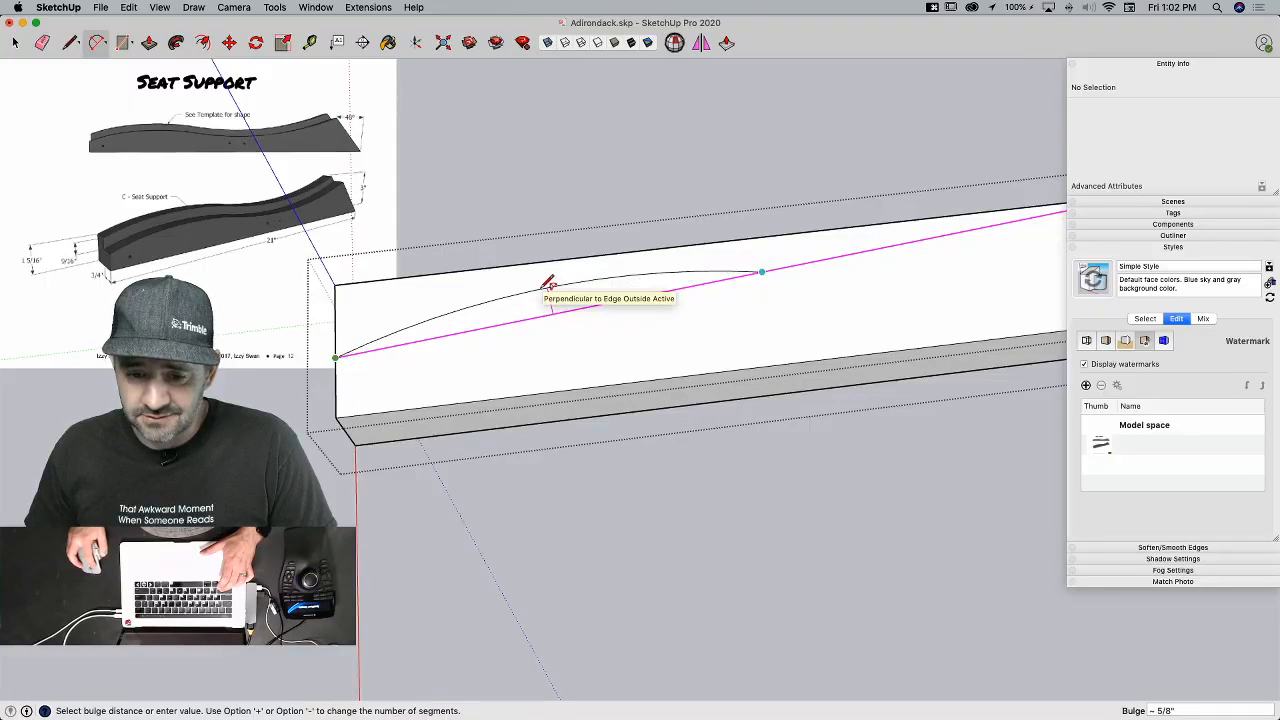
pyautogui.click(551, 287)
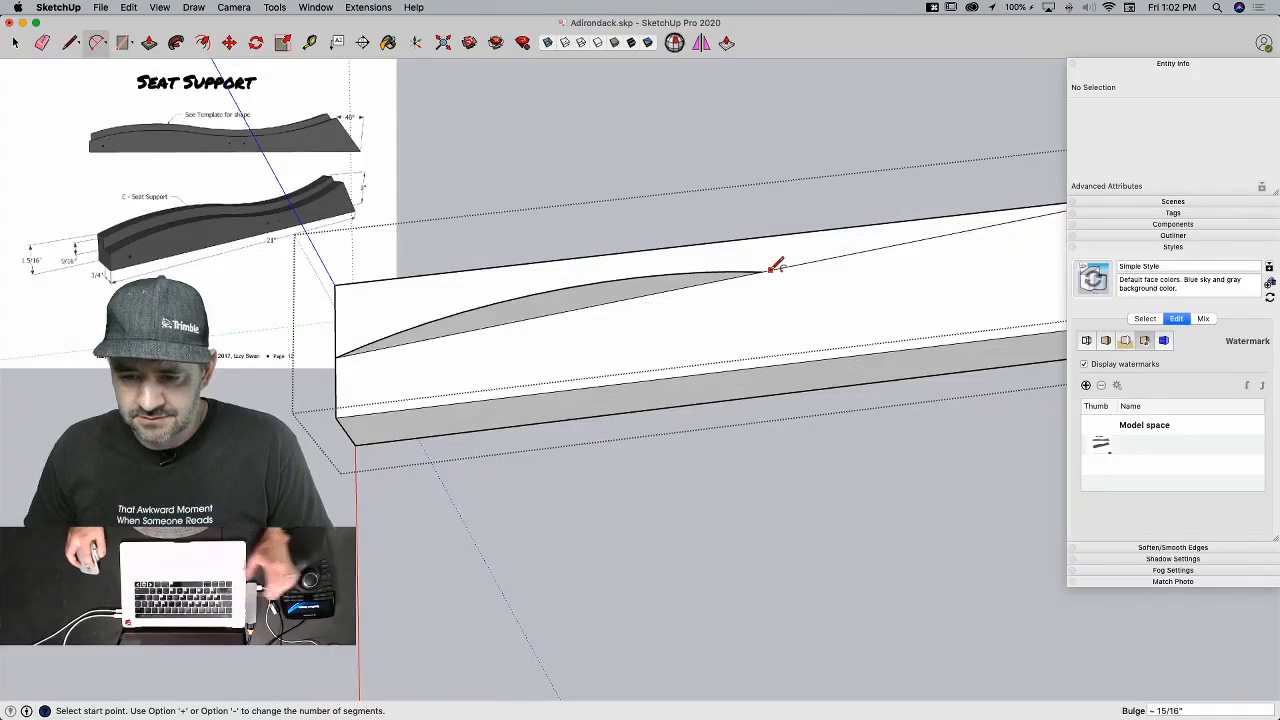
pyautogui.press('e')
pyautogui.moveTo(834, 271); pyautogui.dragTo(585, 295, button='middle')
pyautogui.moveTo(558, 343)
pyautogui.mouseDown(button='middle')
pyautogui.moveTo(557, 329)
pyautogui.moveTo(517, 363)
pyautogui.moveTo(627, 364)
pyautogui.moveTo(652, 391)
pyautogui.mouseUp(button='middle')
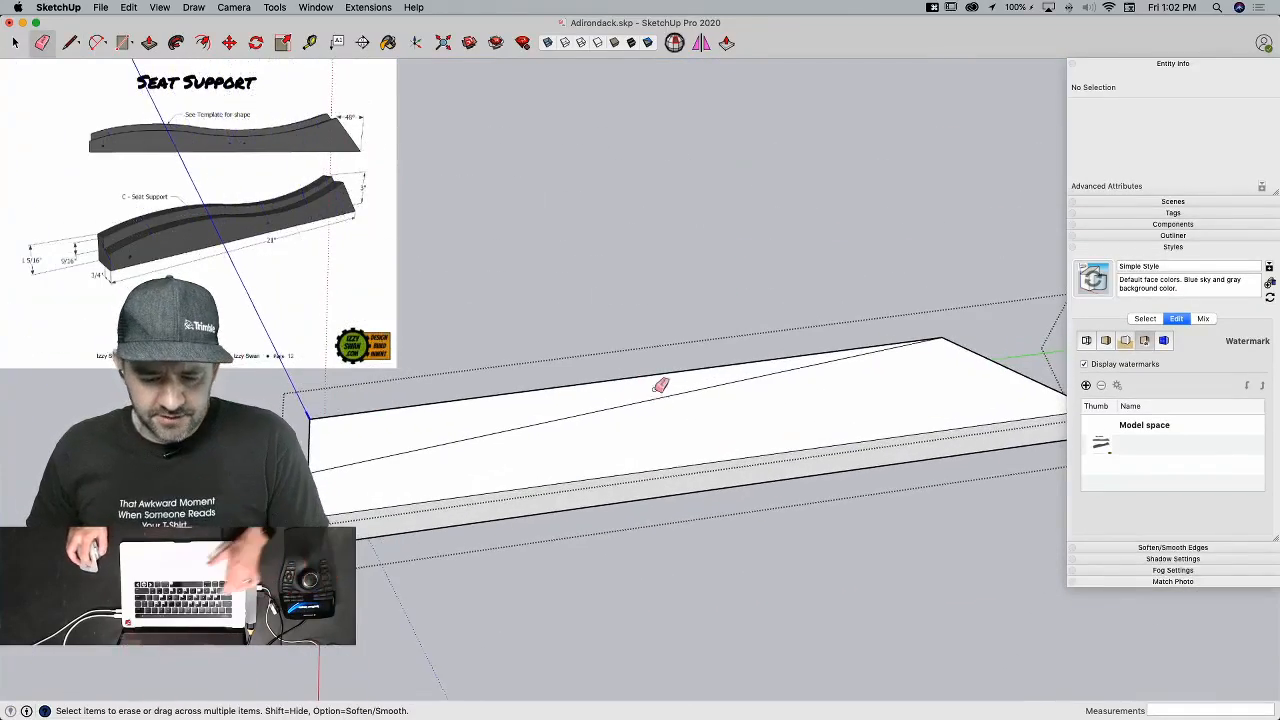
# Step: Draw an arc from the diagonal's midpoint to the end mark, bulging outward about 9/16", and an opposing arc to the angled cut's upper corner
pyautogui.press('a')
pyautogui.click(639, 401)
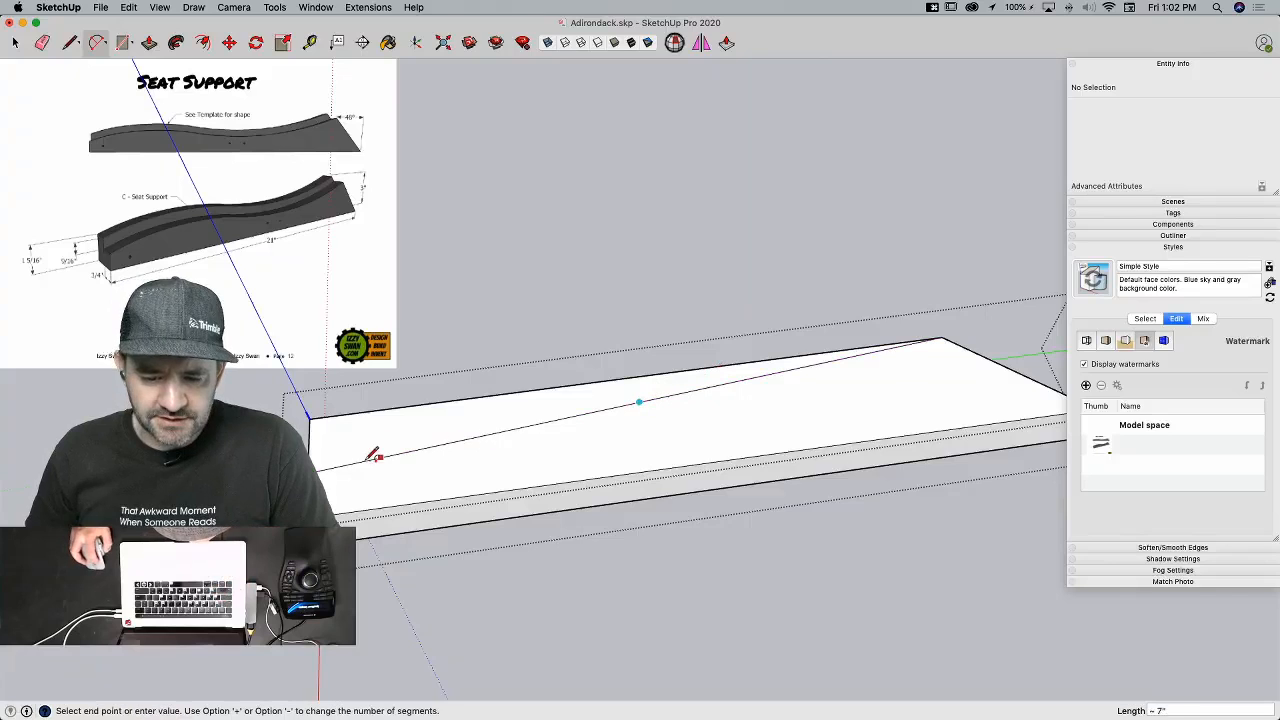
pyautogui.click(320, 466)
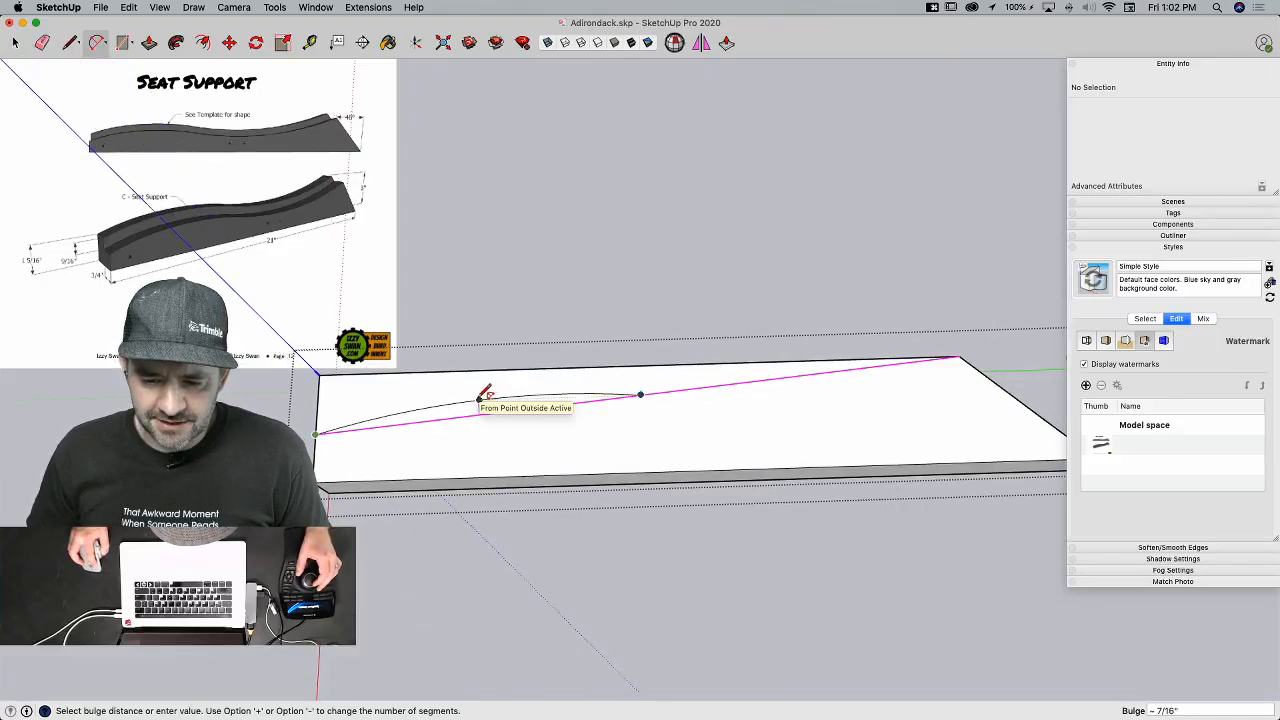
pyautogui.scroll(3, 484, 390)
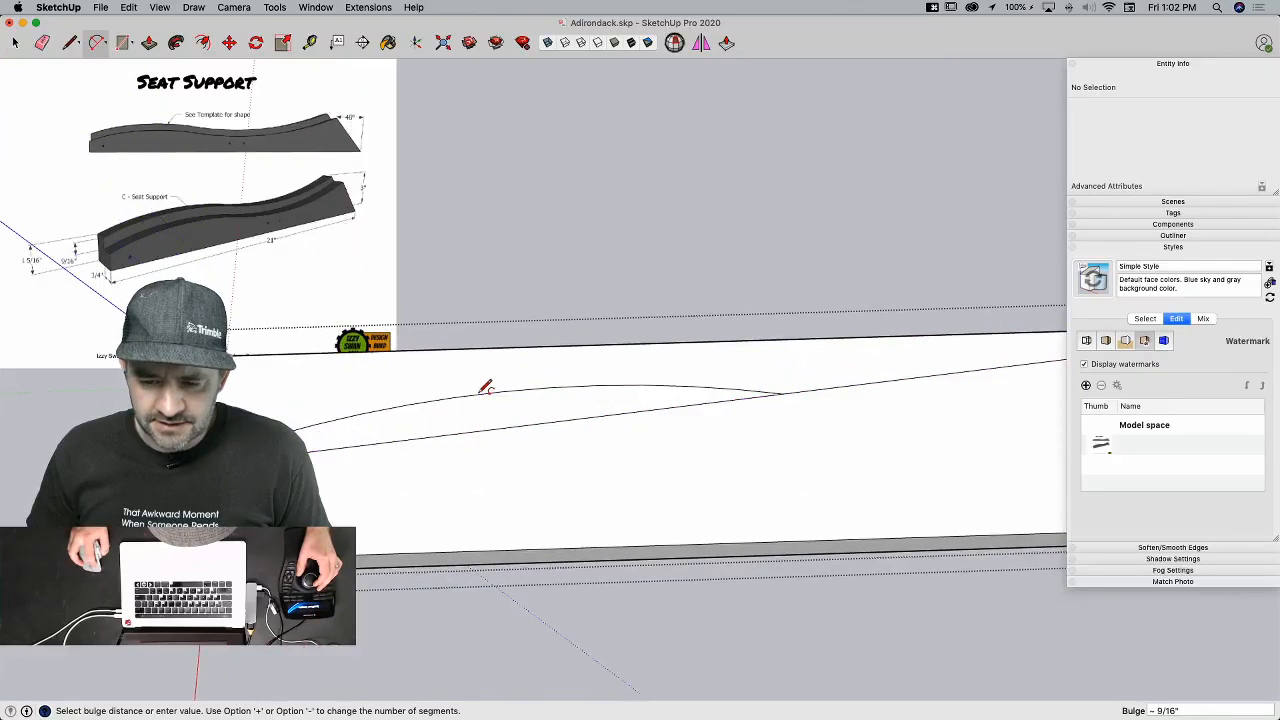
pyautogui.click(481, 392)
pyautogui.click(785, 392)
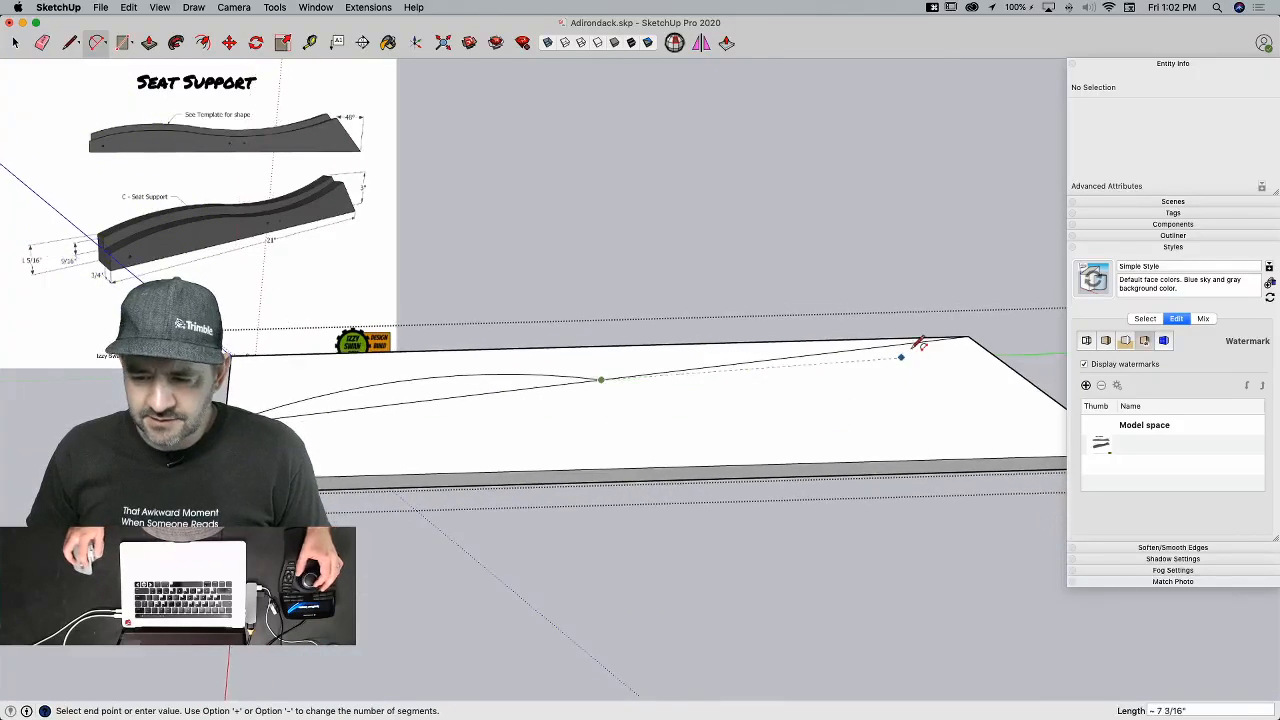
pyautogui.click(966, 336)
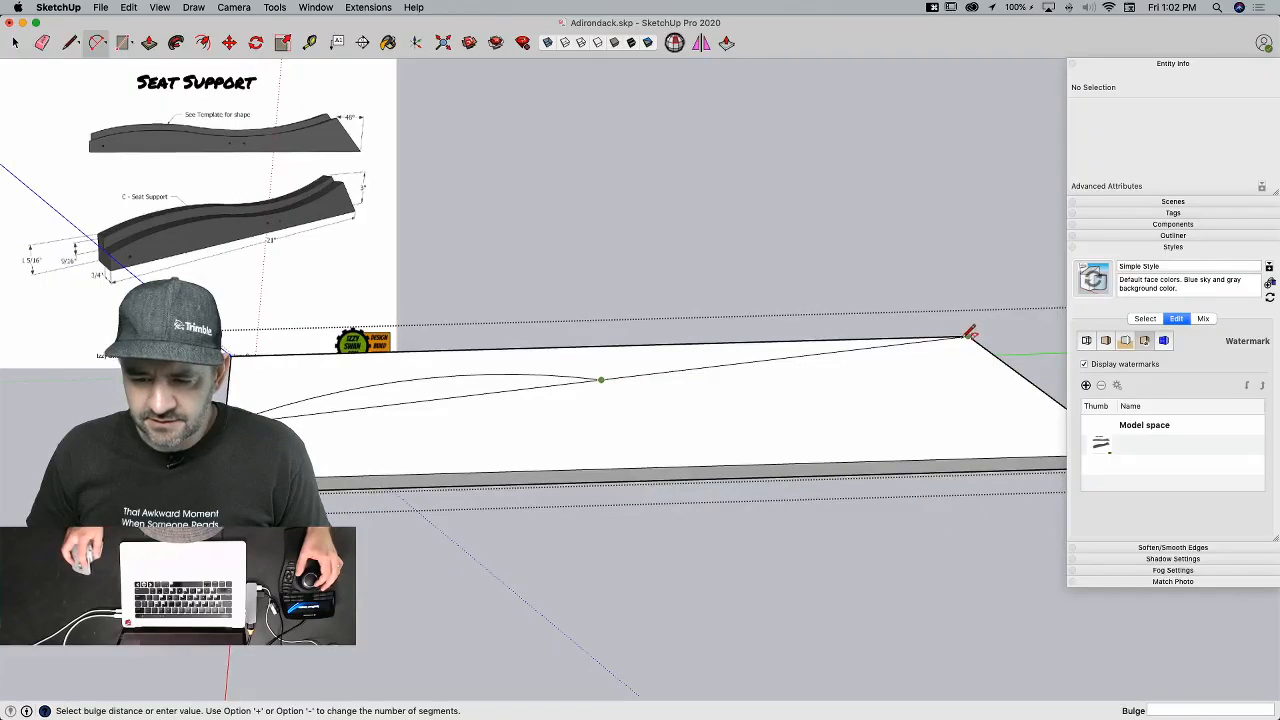
pyautogui.click(740, 388)
# Step: Erase the straight diagonal and push the waste beyond the S-curve away through the board's thickness
pyautogui.press('e')
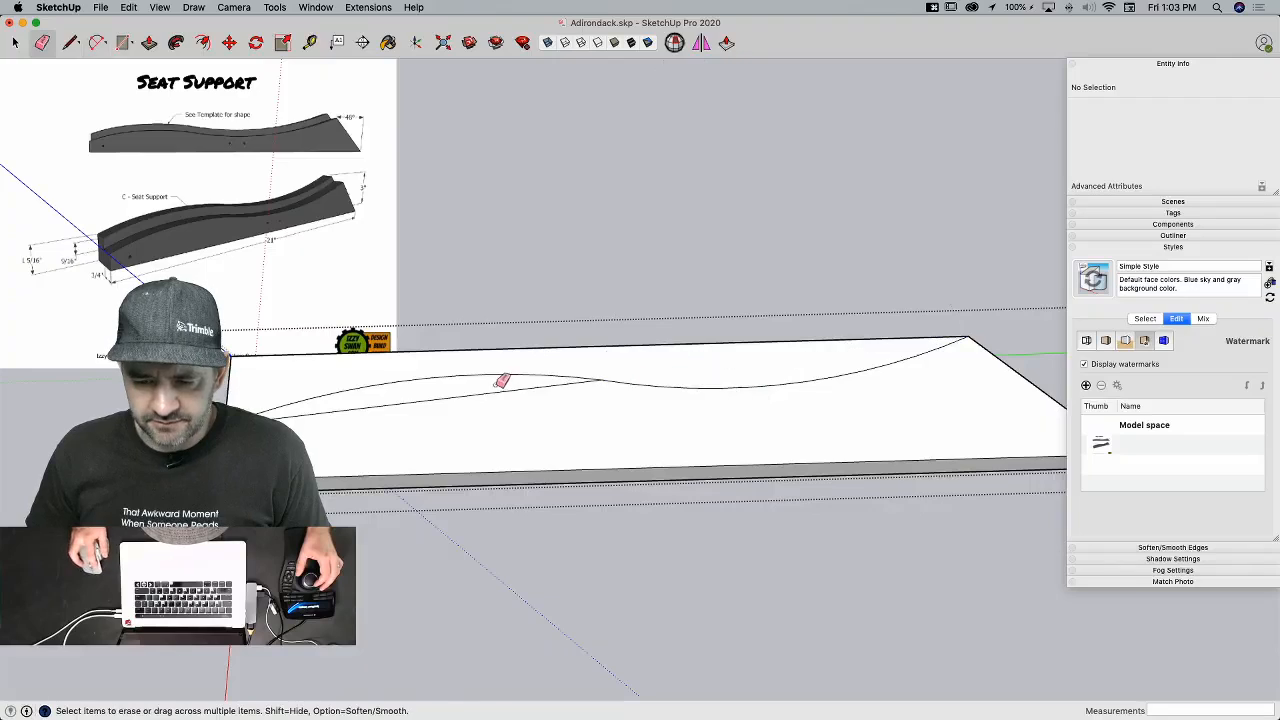
pyautogui.moveTo(491, 395)
pyautogui.mouseDown(button='middle')
pyautogui.moveTo(594, 414)
pyautogui.moveTo(623, 380)
pyautogui.moveTo(671, 400)
pyautogui.mouseUp(button='middle')
pyautogui.press('p')
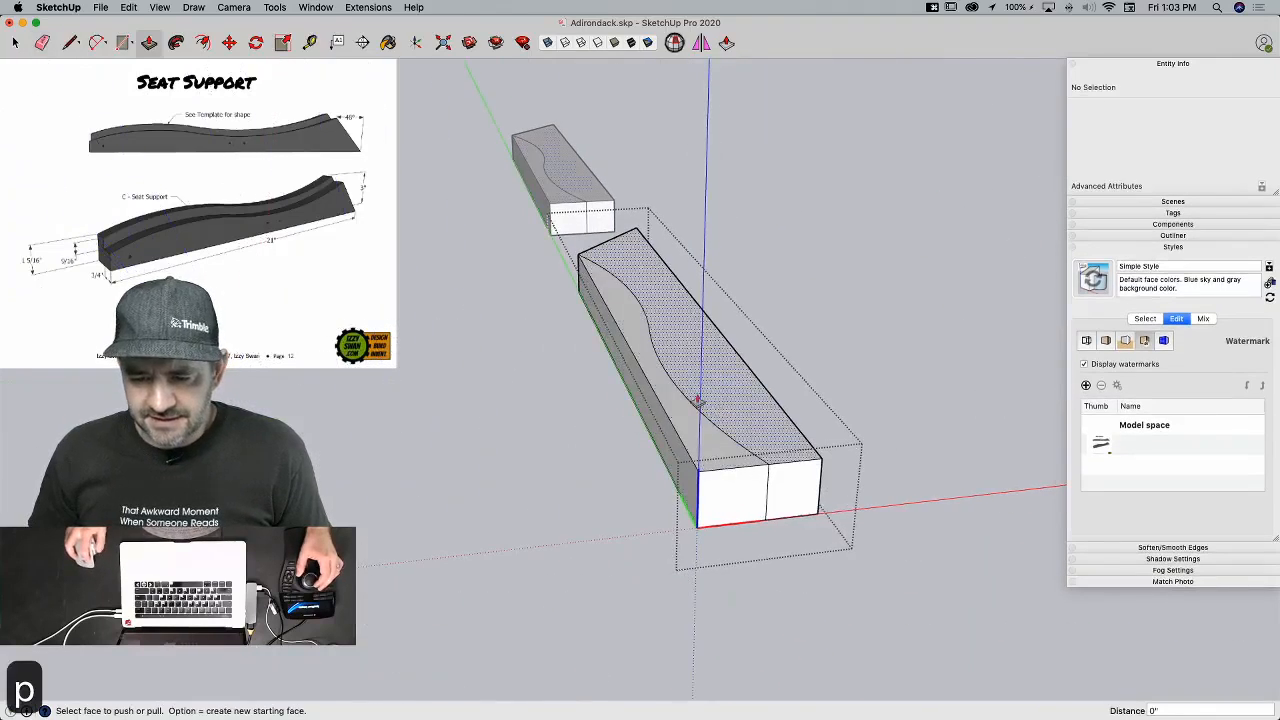
pyautogui.moveTo(710, 440); pyautogui.dragTo(709, 532)
# Step: Soften the seam edge across the curved surface where the two arcs meet
pyautogui.moveTo(663, 277)
pyautogui.mouseDown(button='middle')
pyautogui.moveTo(666, 314)
pyautogui.moveTo(705, 333)
pyautogui.mouseUp(button='middle')
pyautogui.press('e')
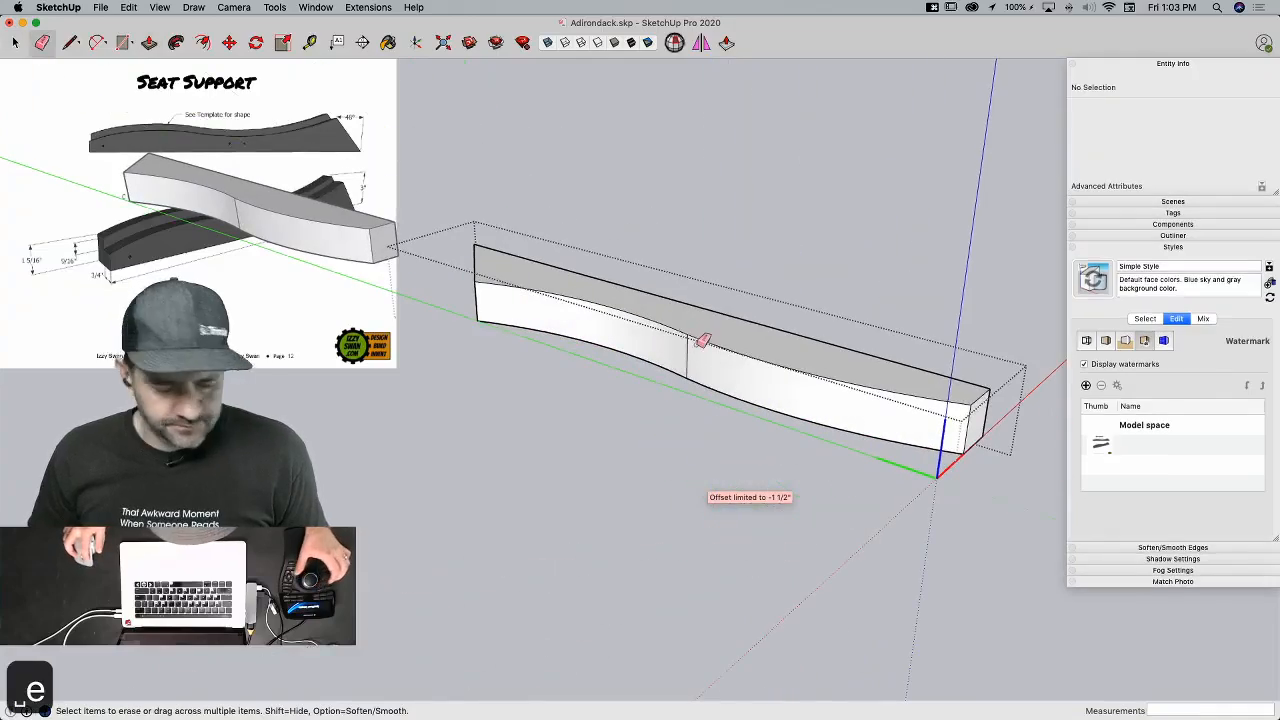
pyautogui.keyDown('alt'); pyautogui.click(687, 365); pyautogui.keyUp('alt')
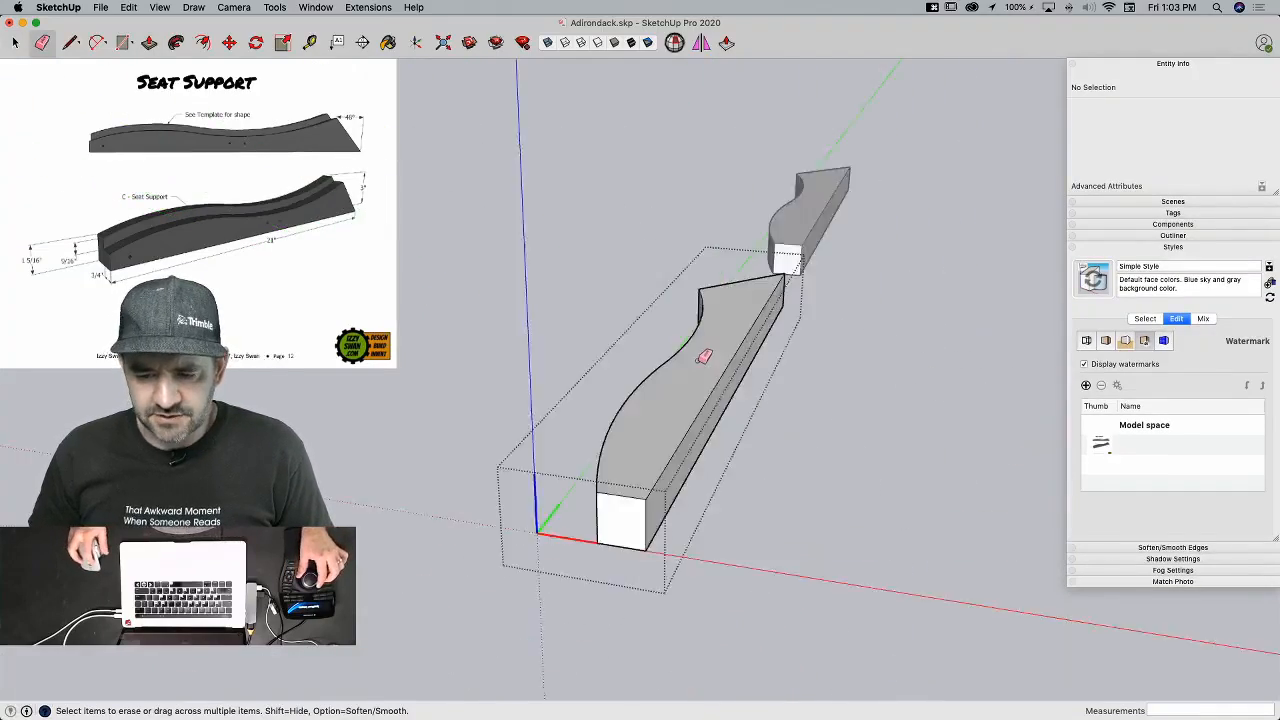
# Step: Copy the two curved profile edges 9/16" down the square end toward the board's straight full-length edge
pyautogui.press('space')
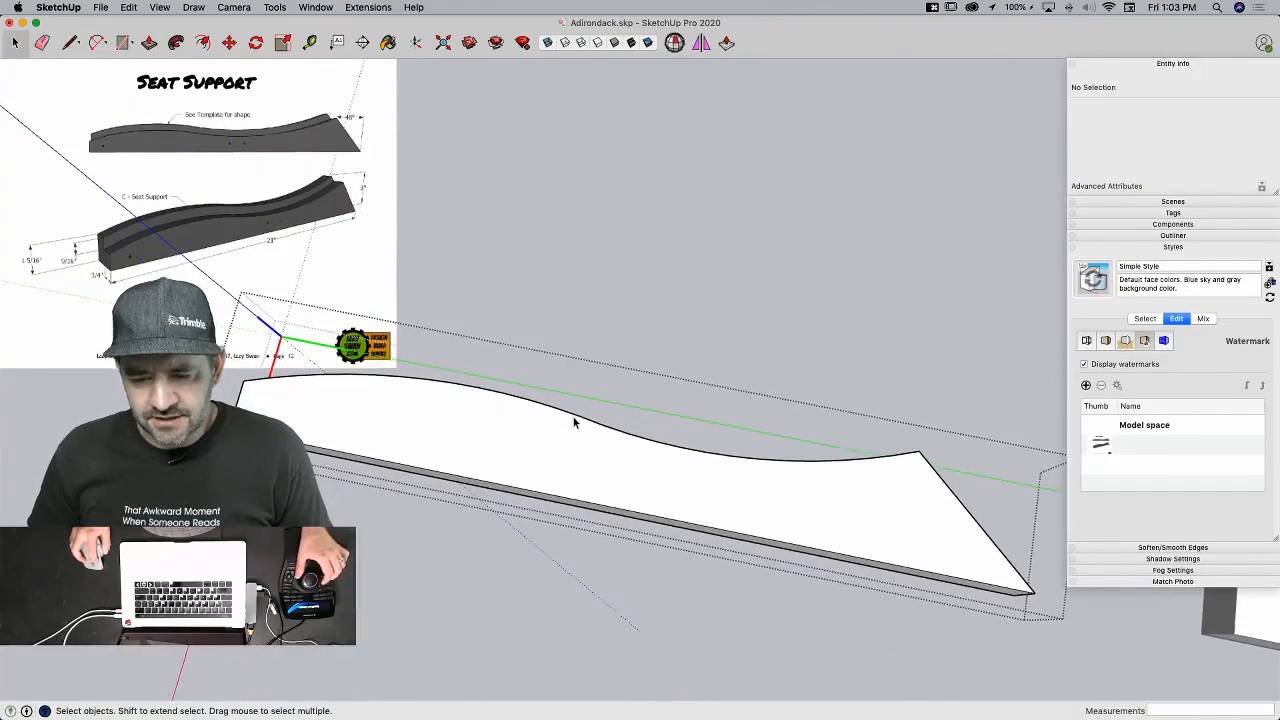
pyautogui.click(575, 422)
pyautogui.keyDown('shift'); pyautogui.click(650, 445); pyautogui.keyUp('shift')
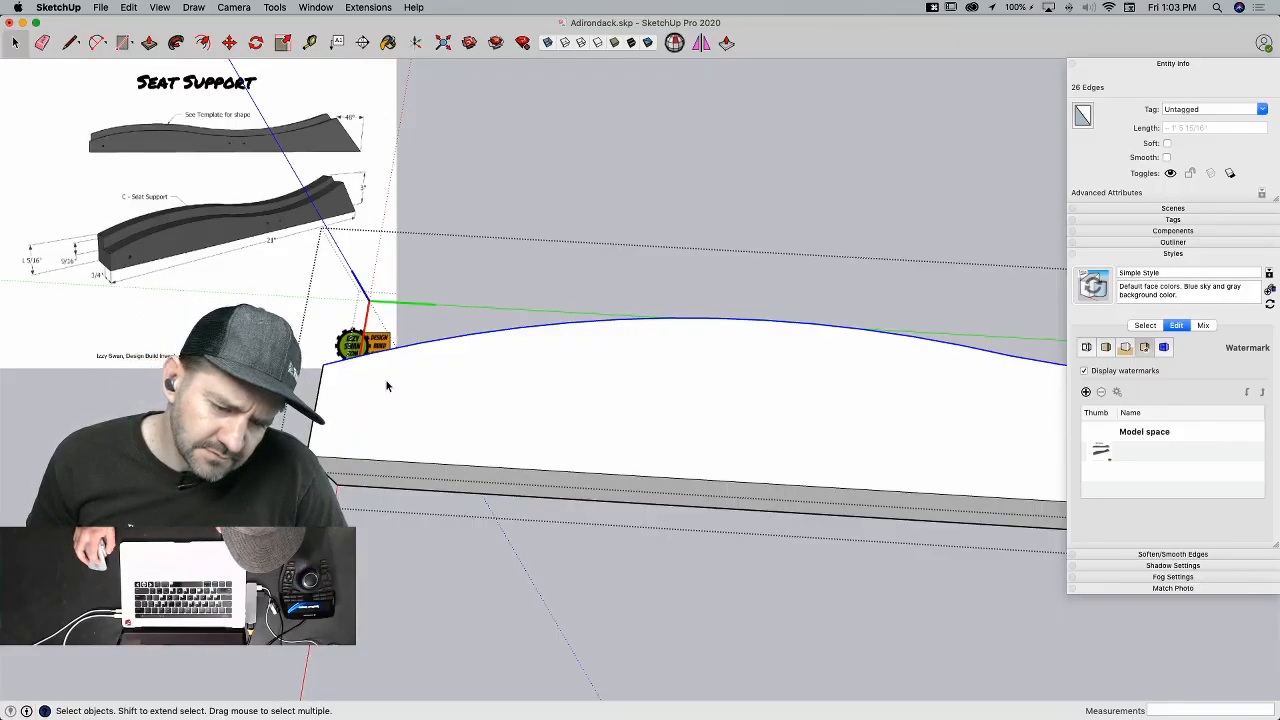
pyautogui.press('m')
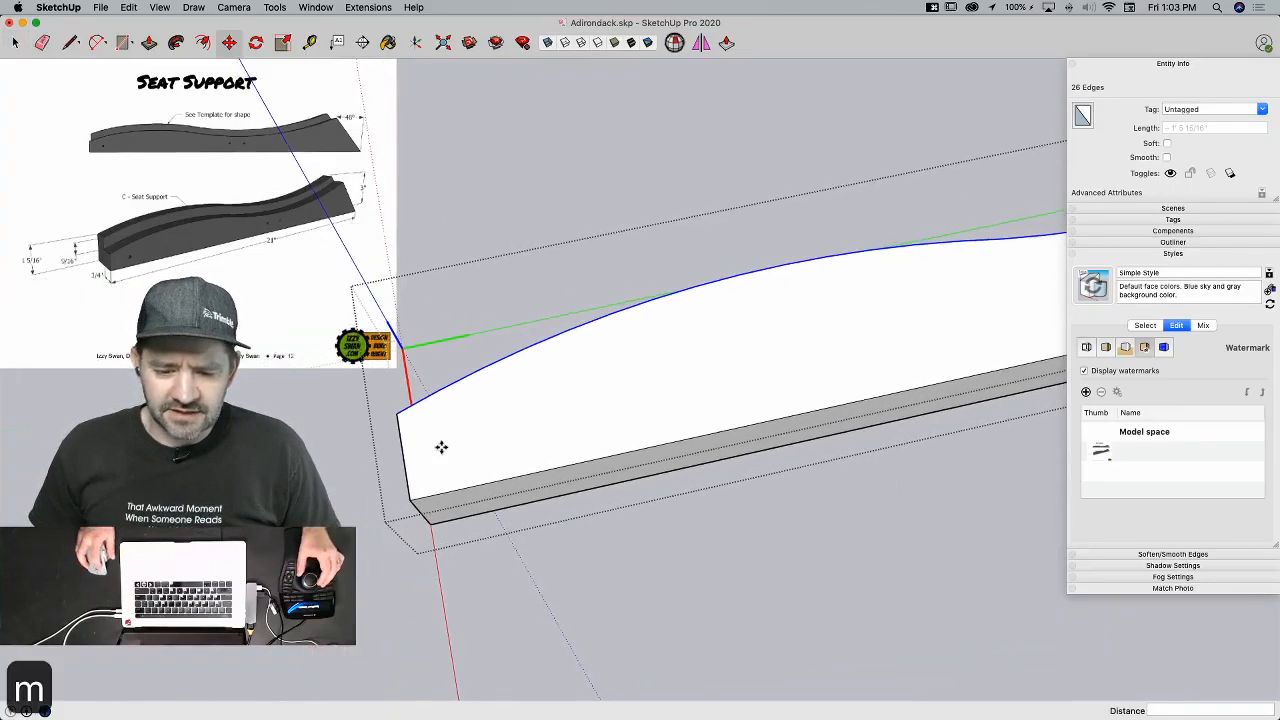
pyautogui.press('alt')
pyautogui.click(398, 412)
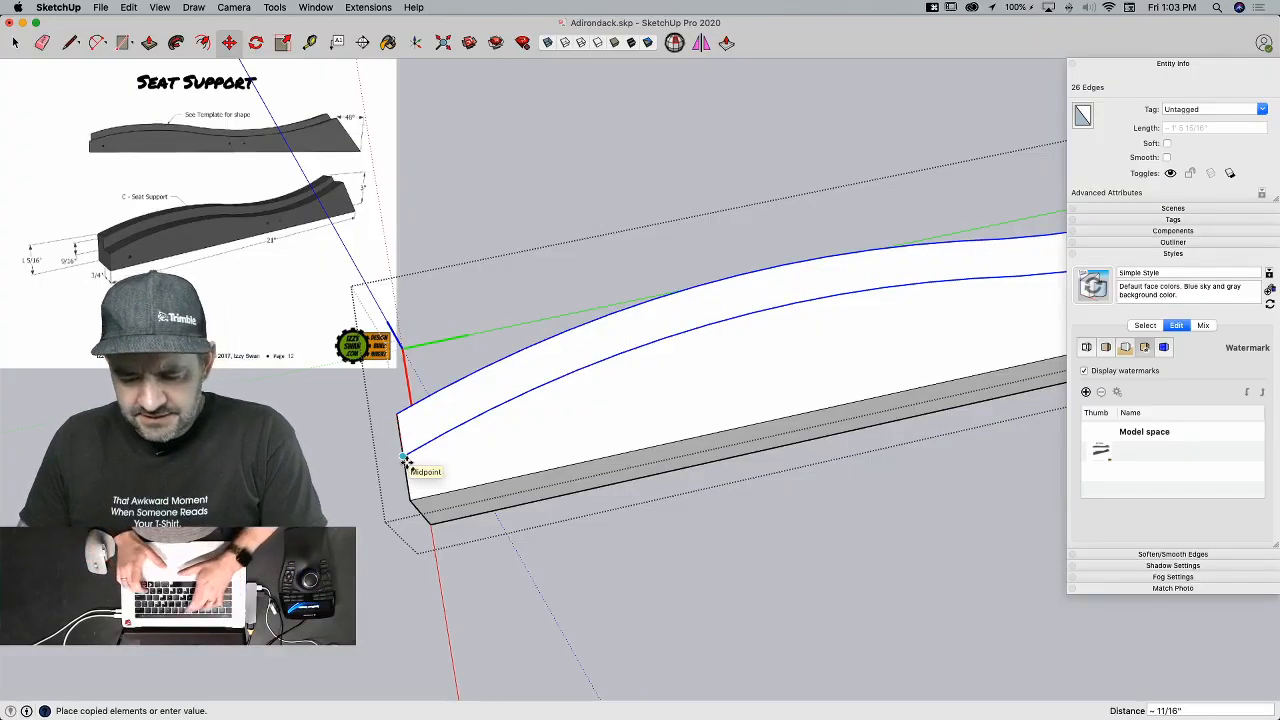
pyautogui.write('9/16')
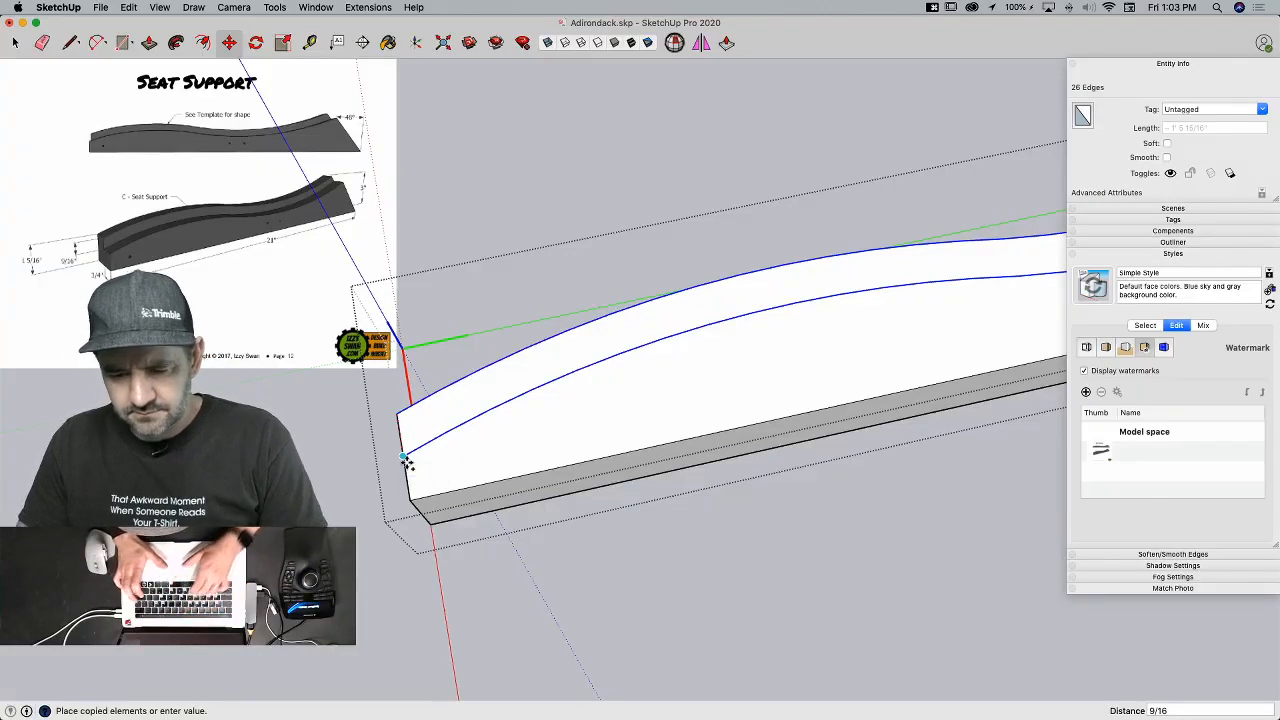
pyautogui.press('Return')
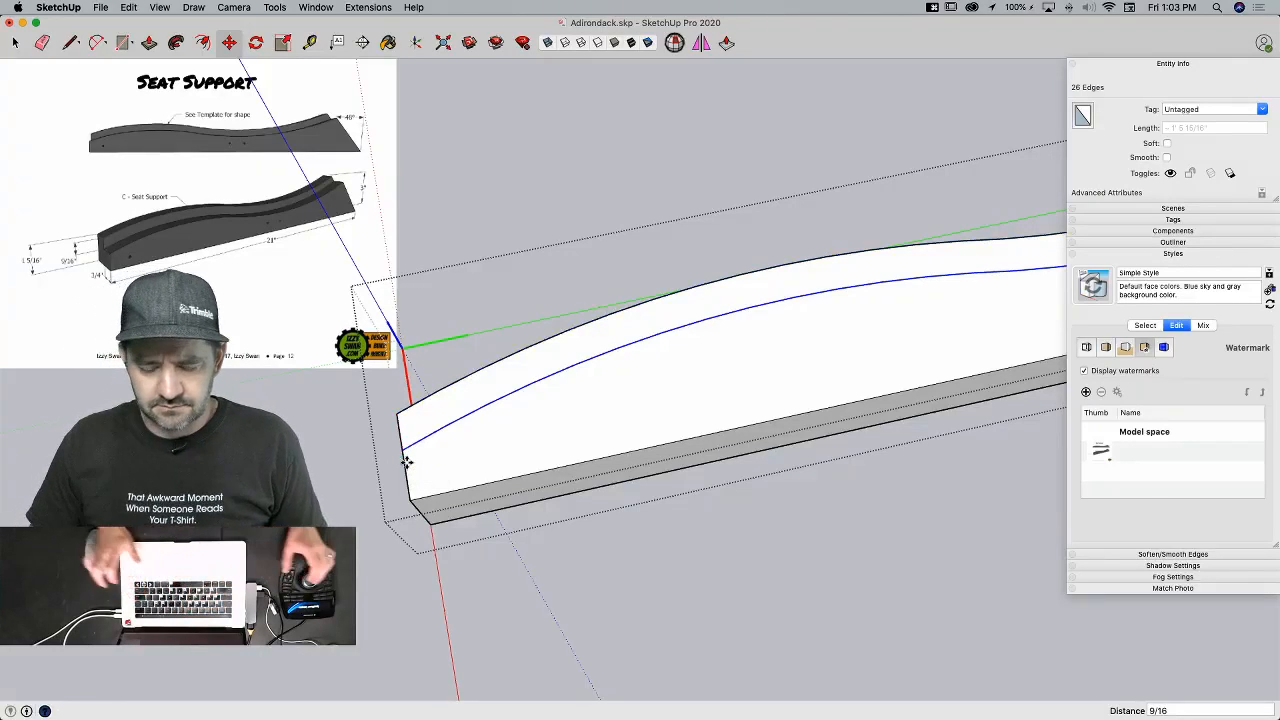
# Step: Extend the copied curve with a line past the angled end cut and erase the overhang beyond the board
pyautogui.moveTo(486, 540); pyautogui.dragTo(757, 454, button='middle')
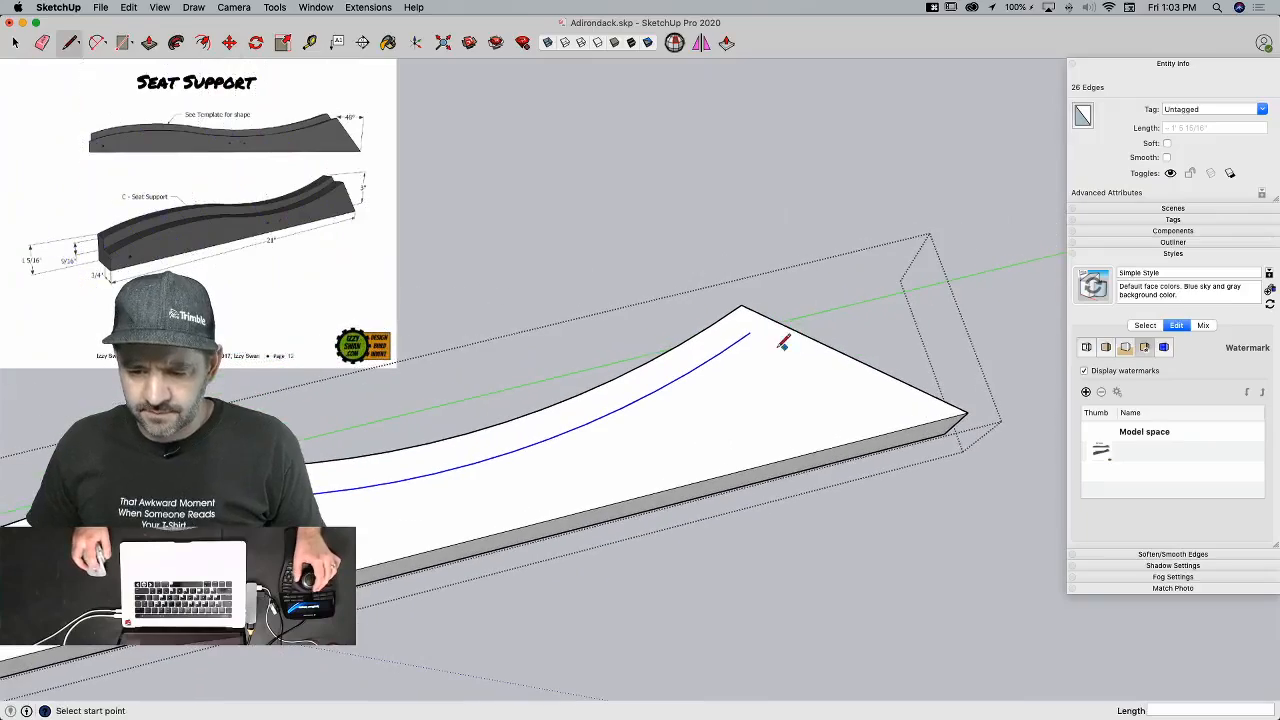
pyautogui.click(749, 331)
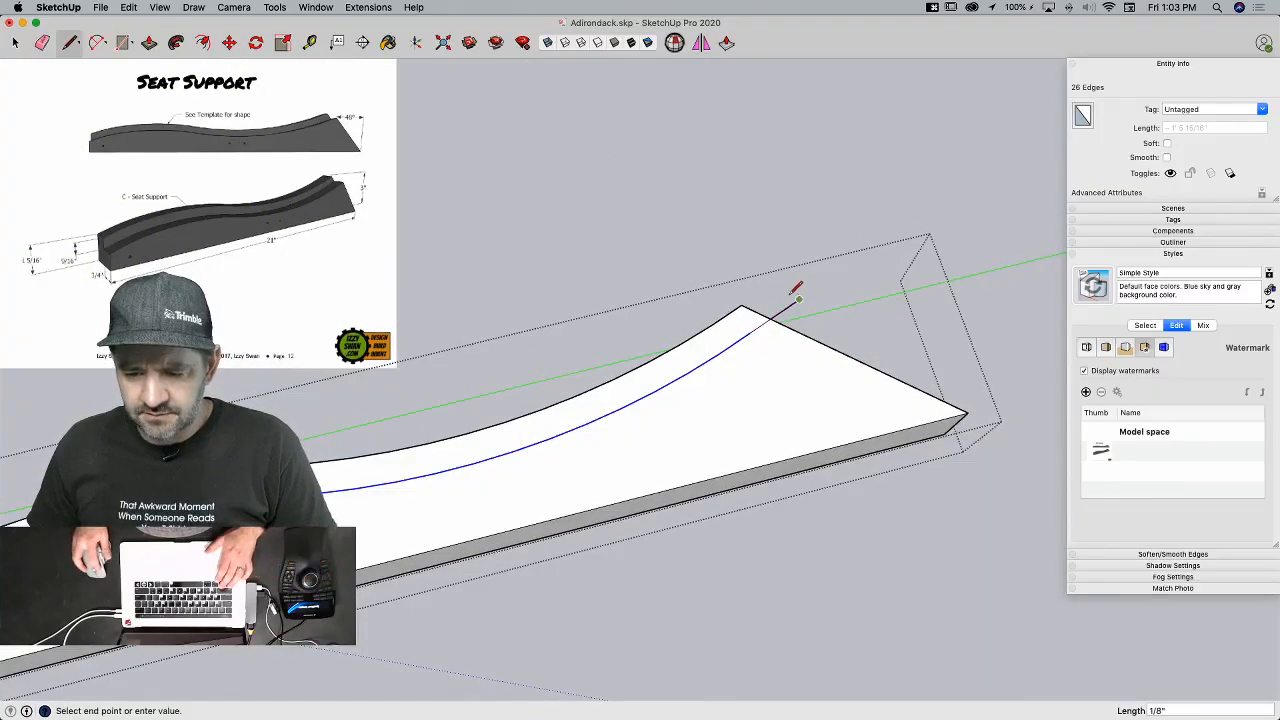
pyautogui.press('e')
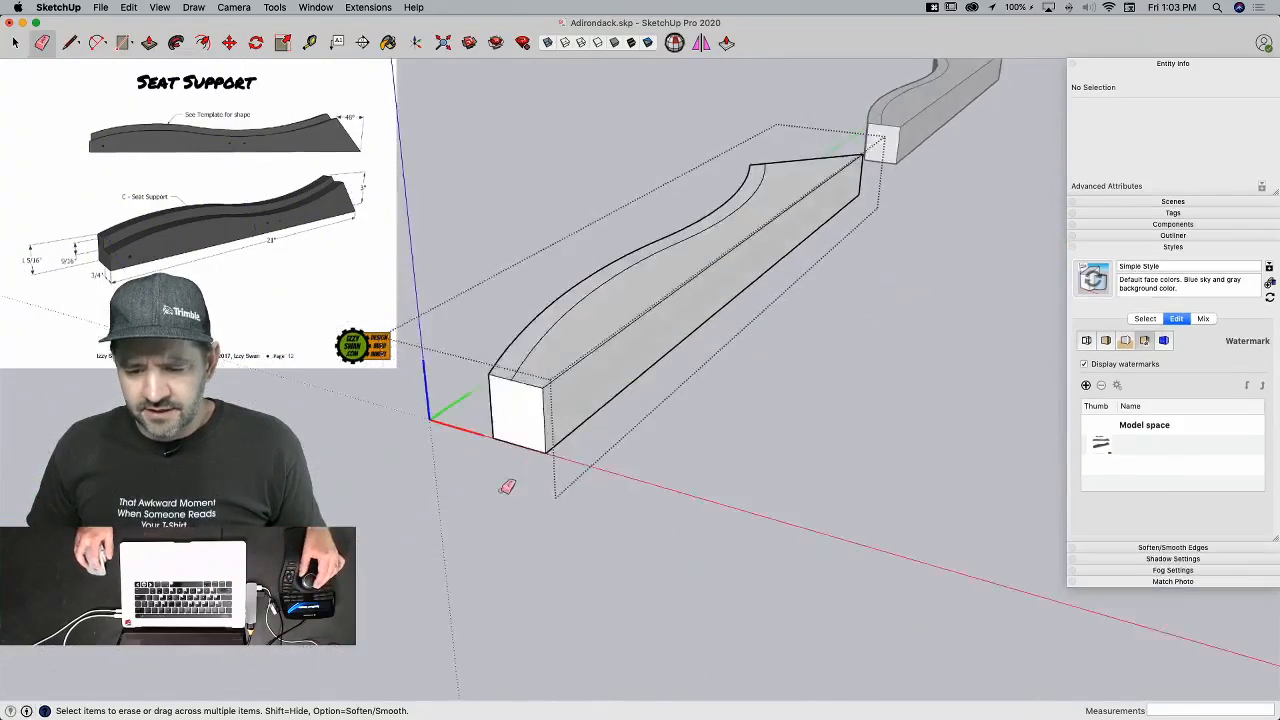
# Step: Push the strip between the two curved profile lines down 3/4" to cut the seat support's rabbet, and leave the component
pyautogui.press('p')
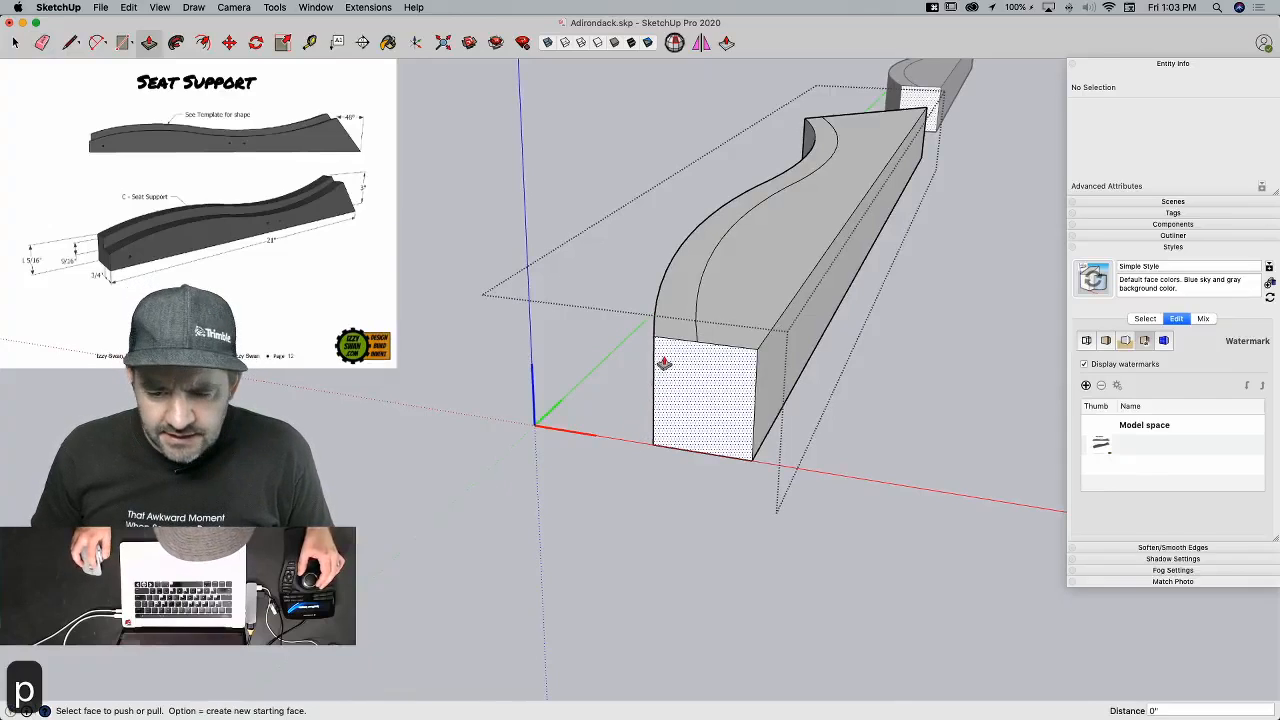
pyautogui.click(677, 336)
pyautogui.click(675, 358)
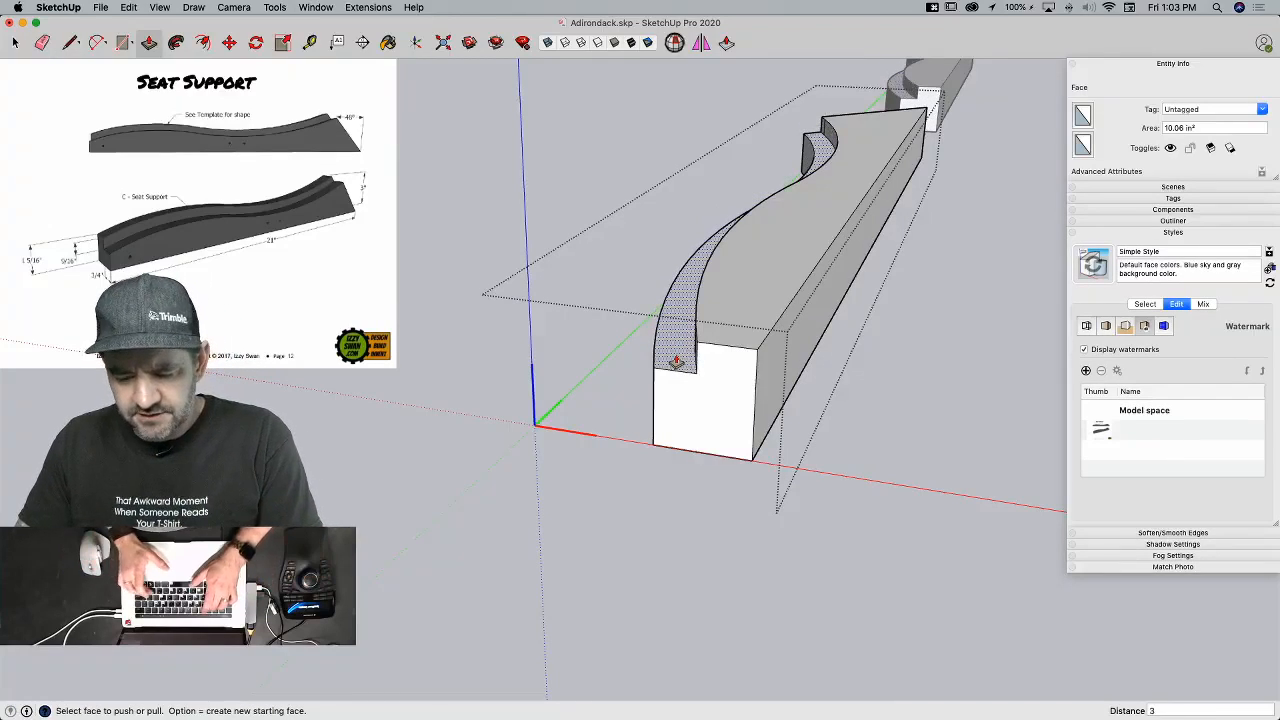
pyautogui.write('3/4')
pyautogui.press('Return')
pyautogui.press('space')
pyautogui.click(924, 524)
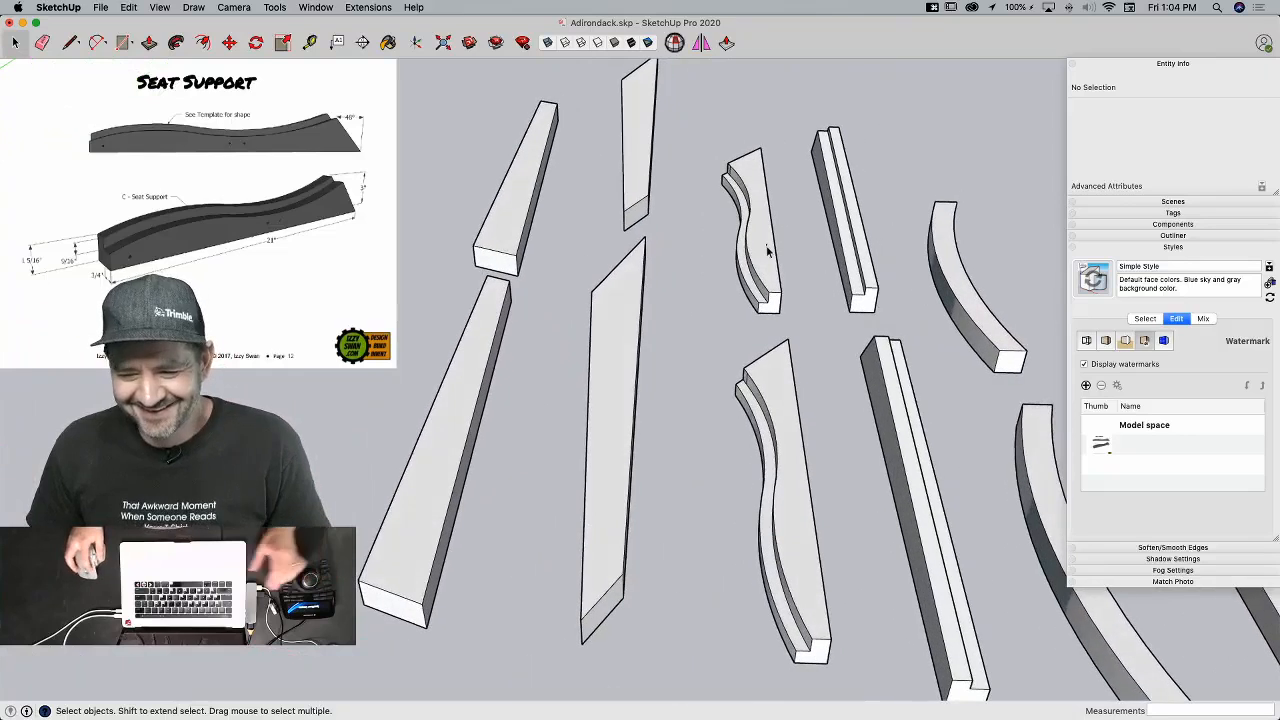
# Step: Mirror the second seat support along the blue axis with the Scale tool to make it the opposite-hand part
pyautogui.click(769, 251)
pyautogui.press('s')
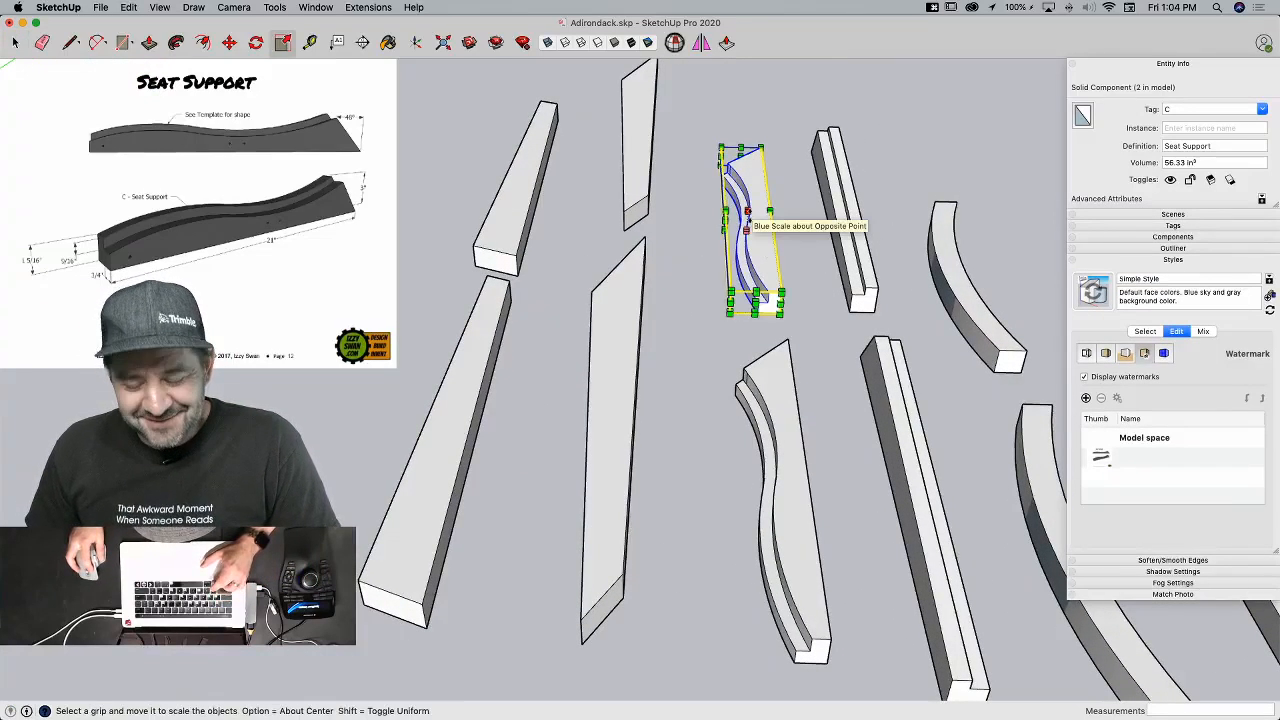
pyautogui.moveTo(747, 212); pyautogui.dragTo(746, 228)
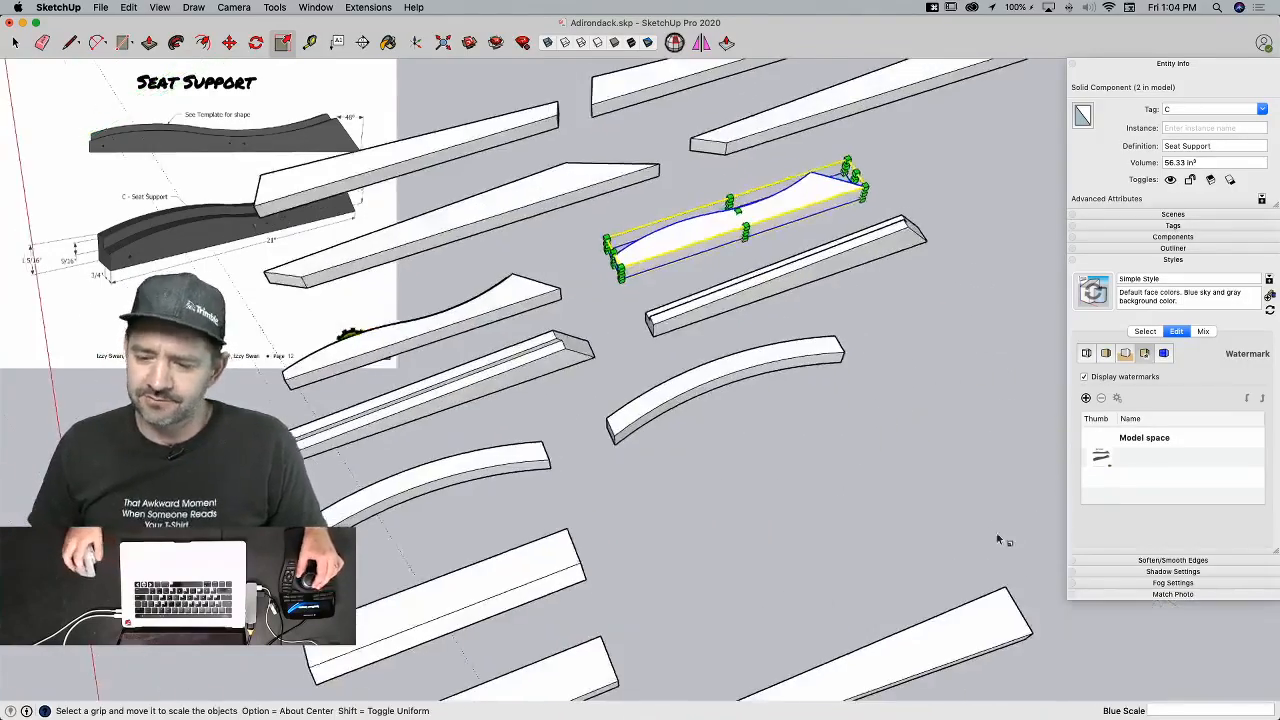
# Step: Replace the watermark's plan image with the Back Slat page screenshot from the Desktop
pyautogui.doubleClick(1103, 457)
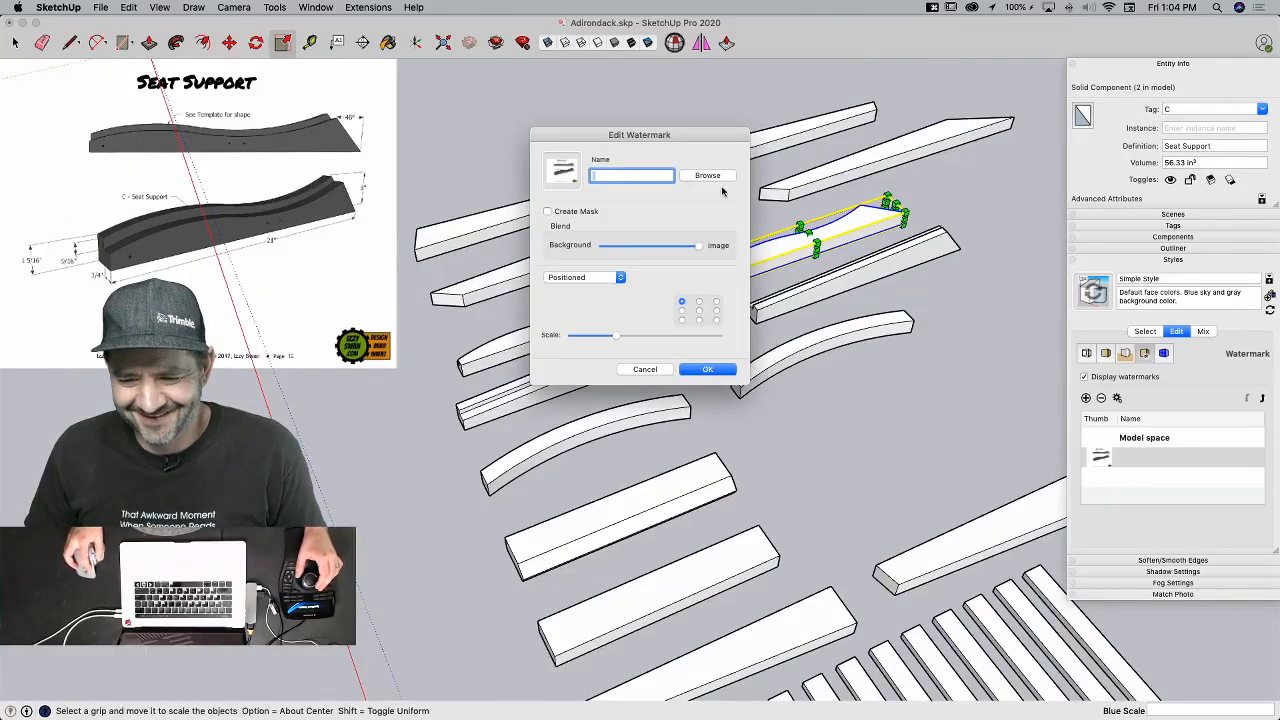
pyautogui.click(721, 175)
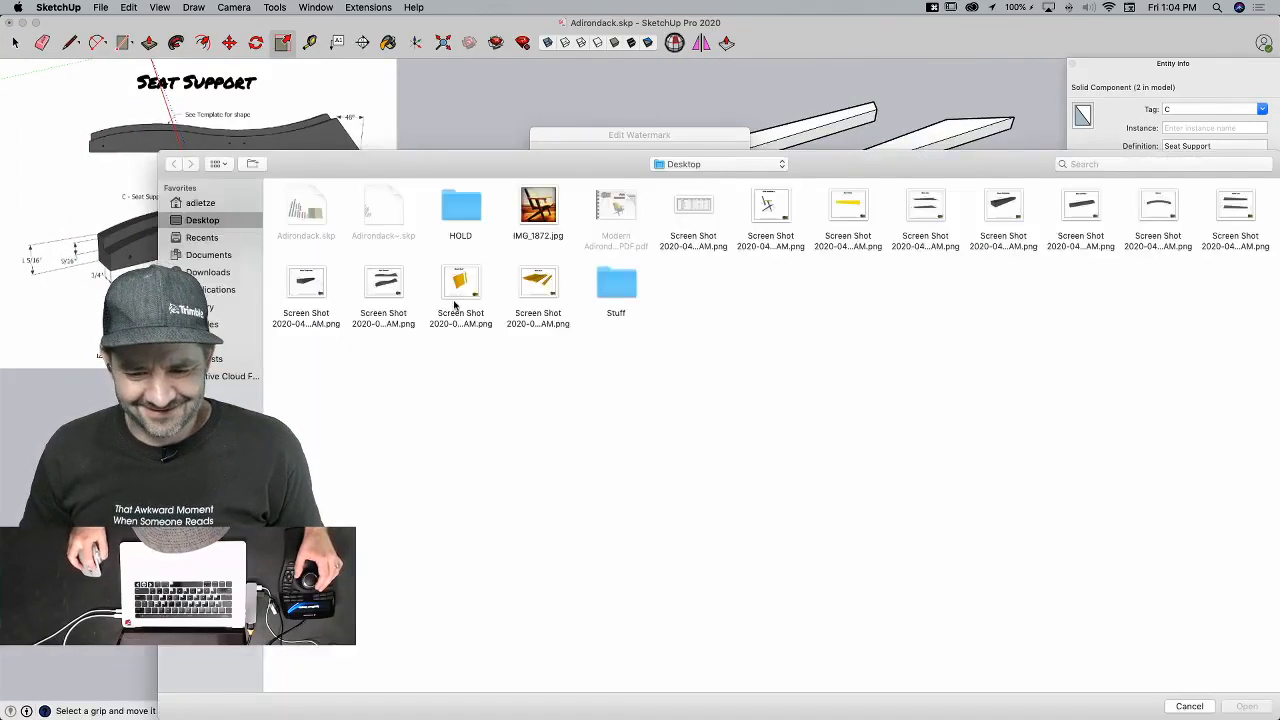
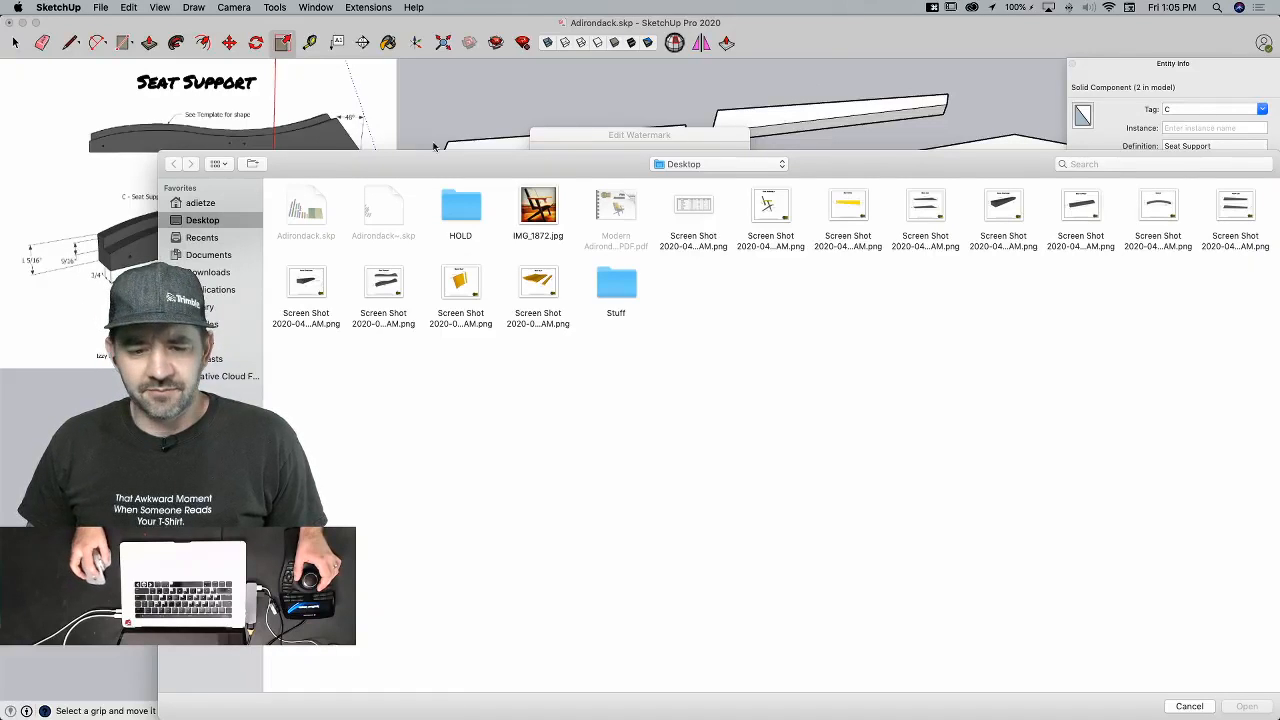
pyautogui.doubleClick(462, 285)
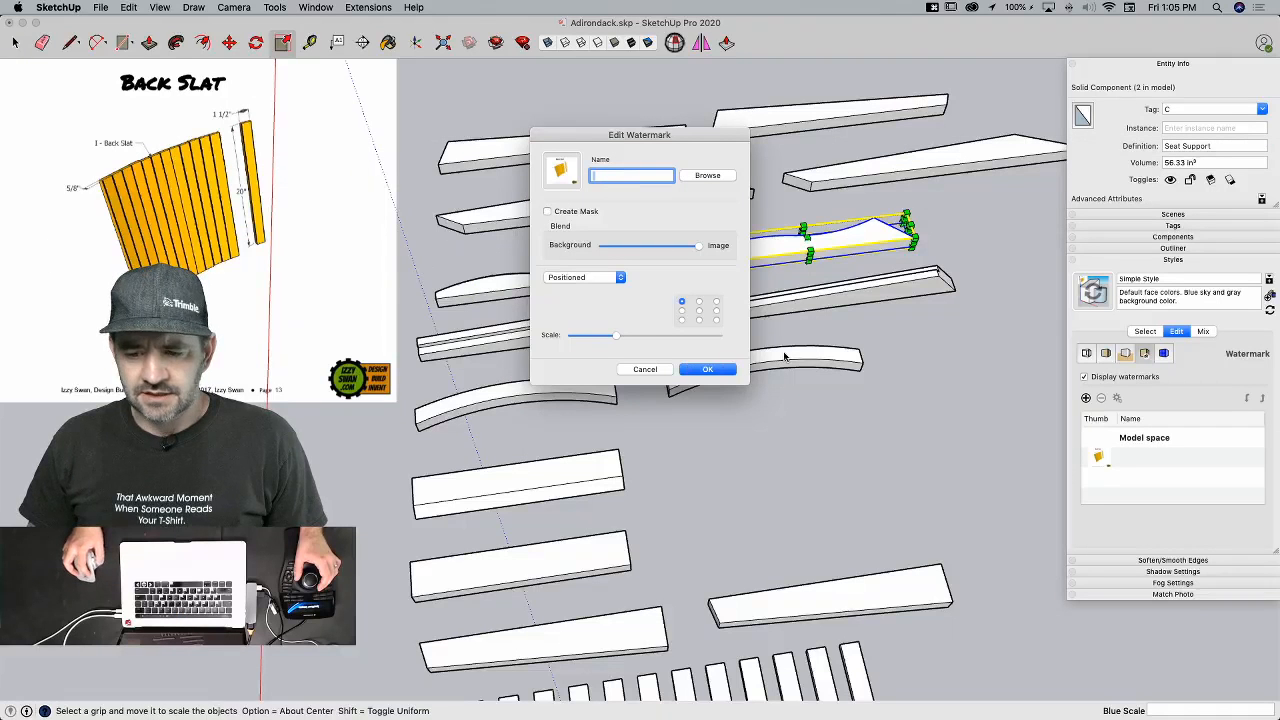
pyautogui.click(706, 370)
# Step: Open the first back slat for editing and check its length and width with the Line tool
pyautogui.moveTo(704, 372); pyautogui.dragTo(468, 352, button='middle')
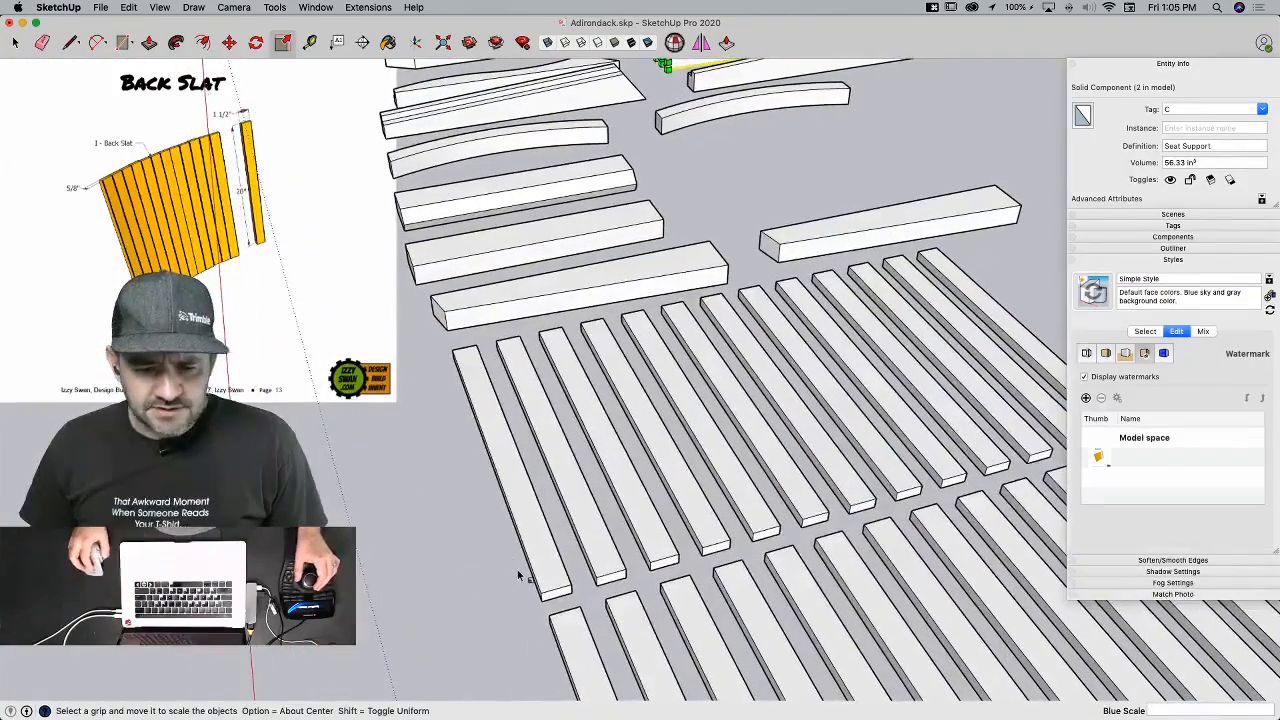
pyautogui.press('space')
pyautogui.click(549, 591)
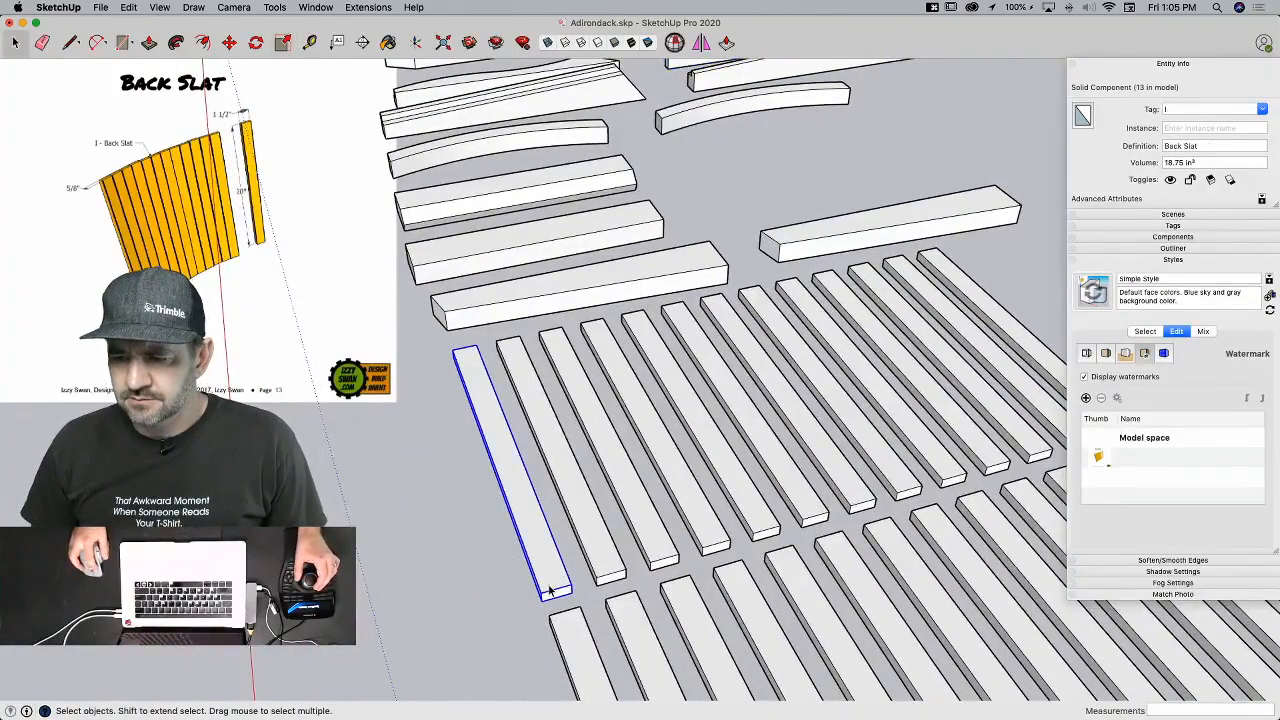
pyautogui.press('l')
pyautogui.click(543, 593)
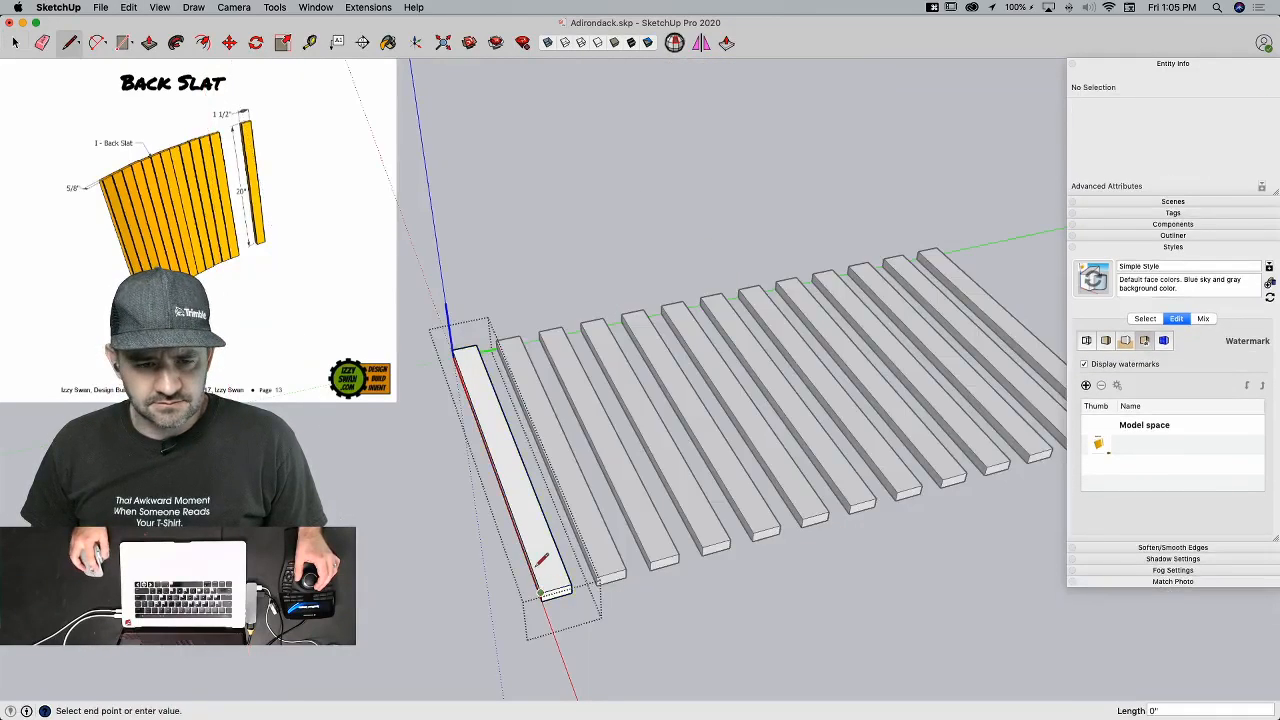
pyautogui.click(455, 349)
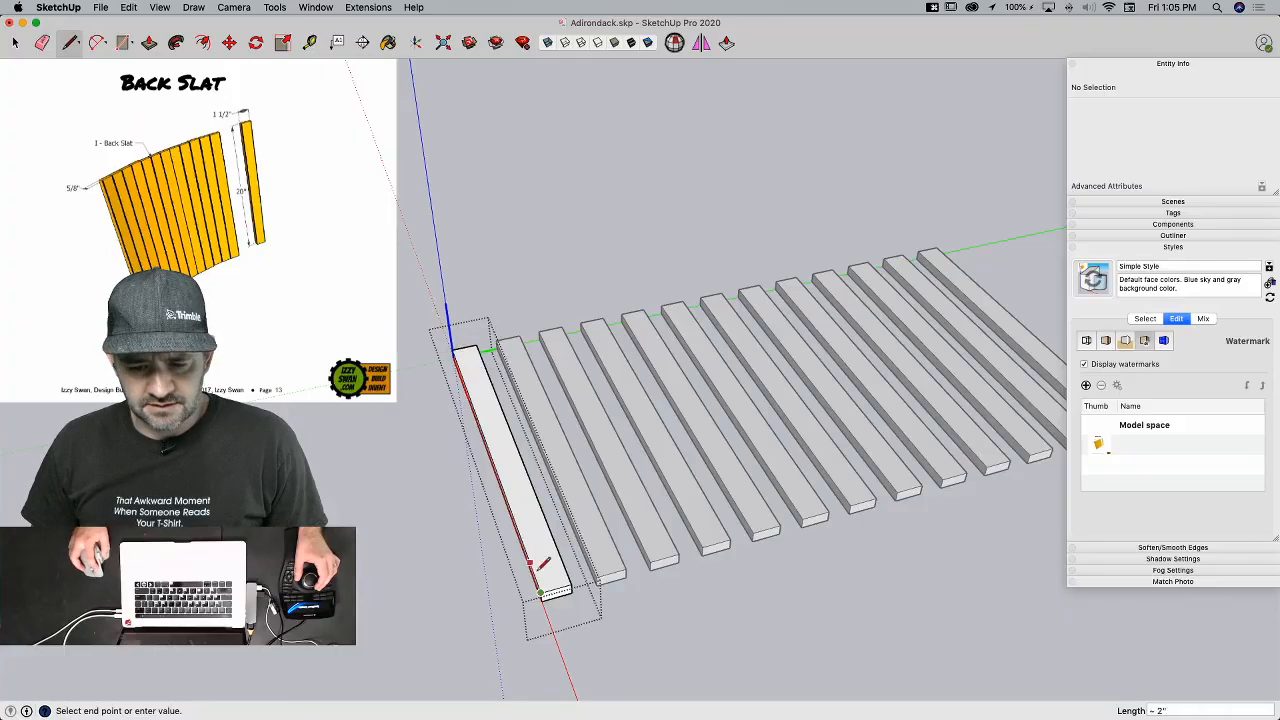
pyautogui.click(541, 597)
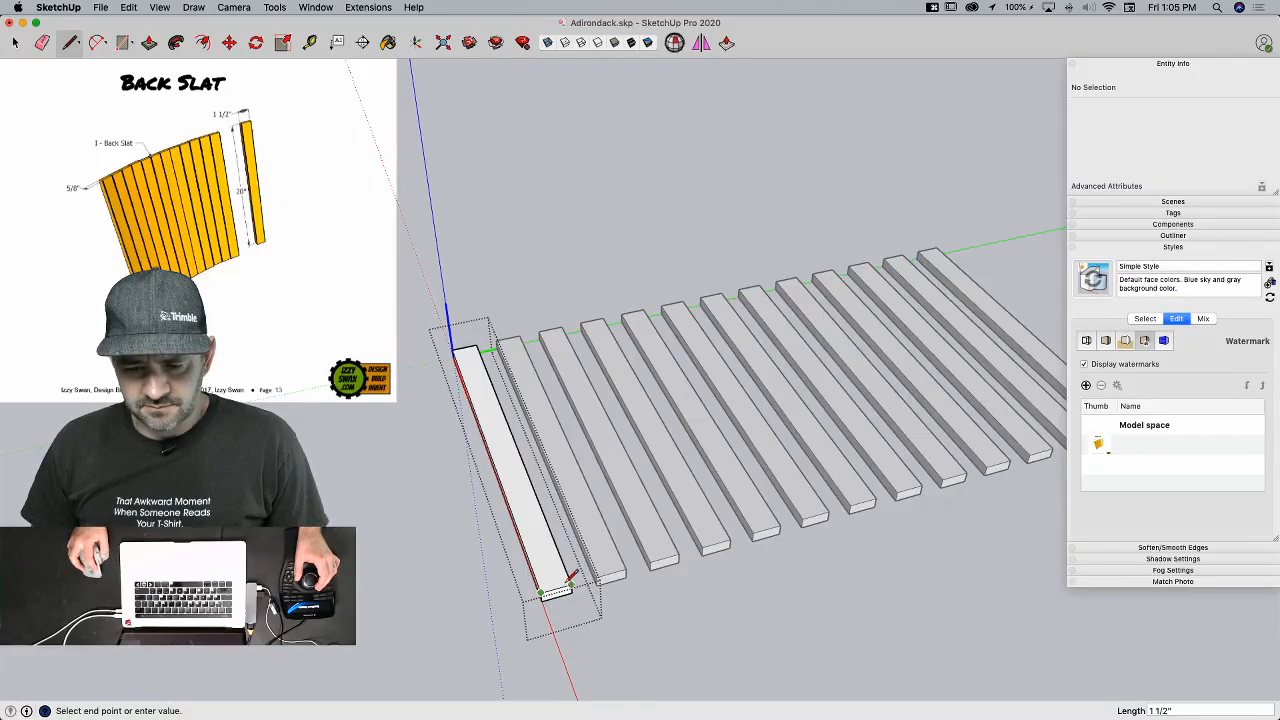
pyautogui.click(576, 581)
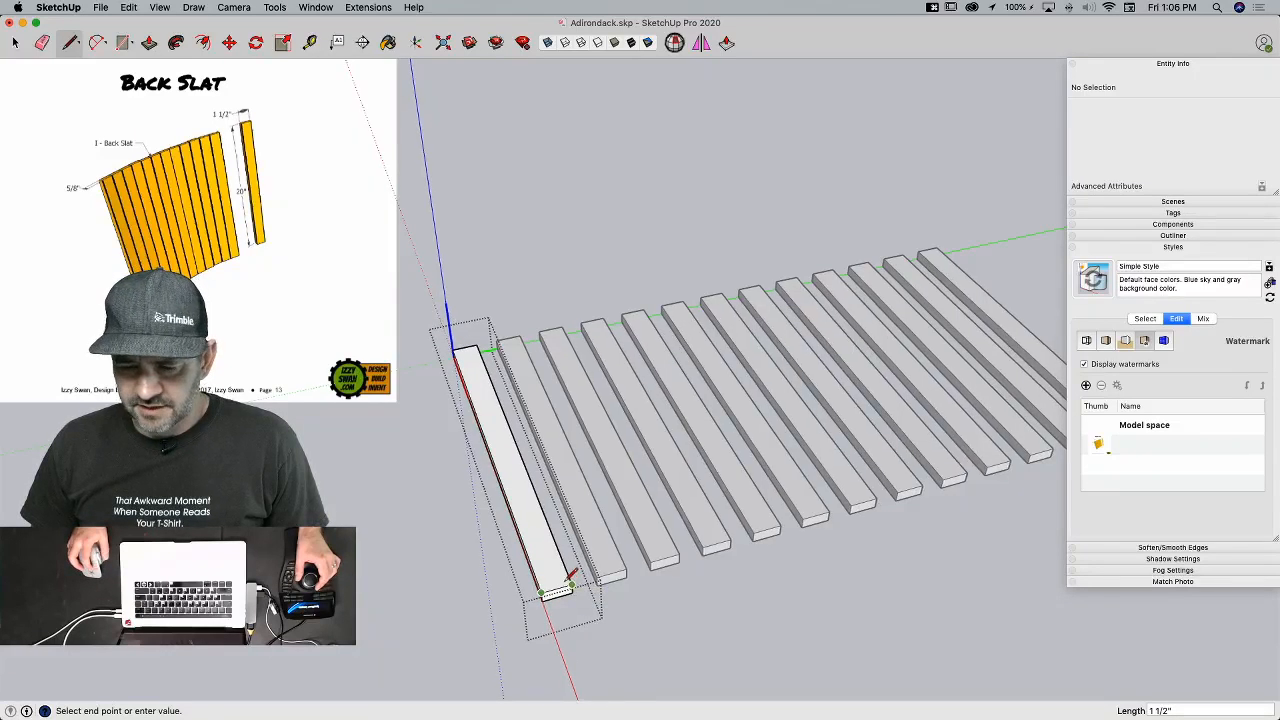
pyautogui.scroll(5, 560, 585)
pyautogui.scroll(2, 540, 560)
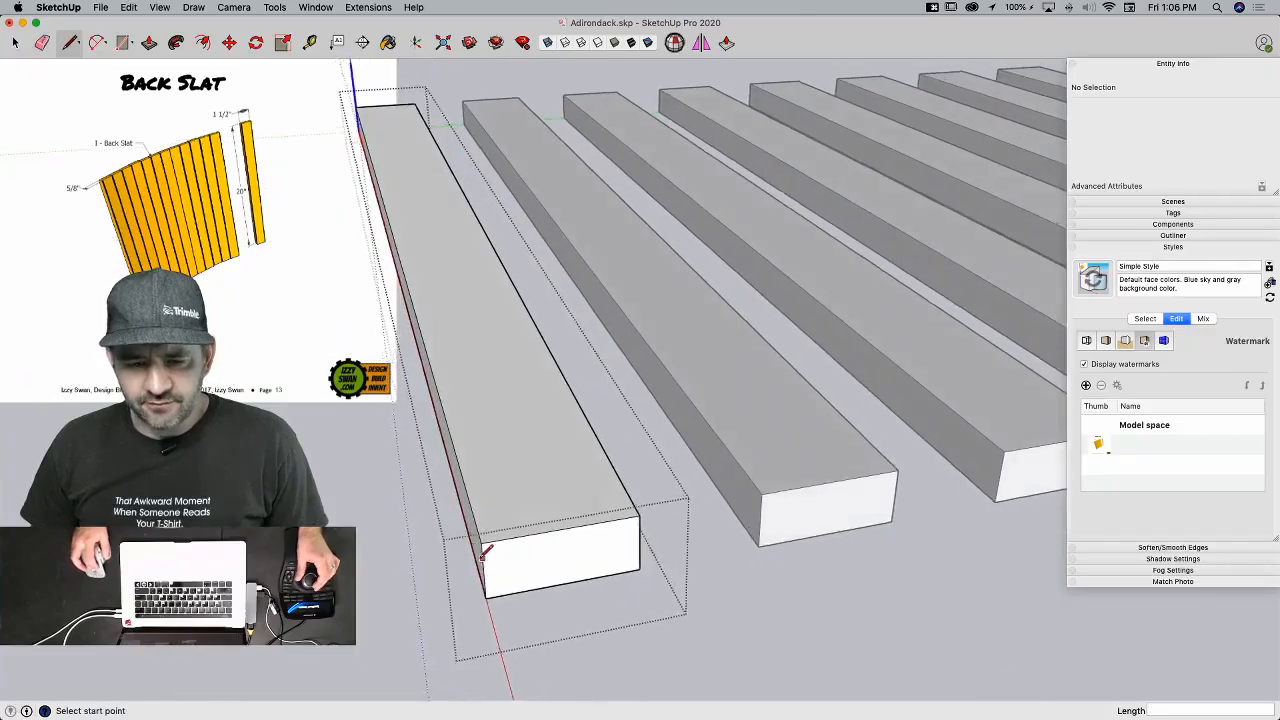
pyautogui.moveTo(556, 632)
pyautogui.mouseDown(button='middle')
pyautogui.moveTo(535, 592)
pyautogui.moveTo(572, 606)
pyautogui.mouseUp(button='middle')
pyautogui.press('a')
pyautogui.scroll(4, 514, 508)
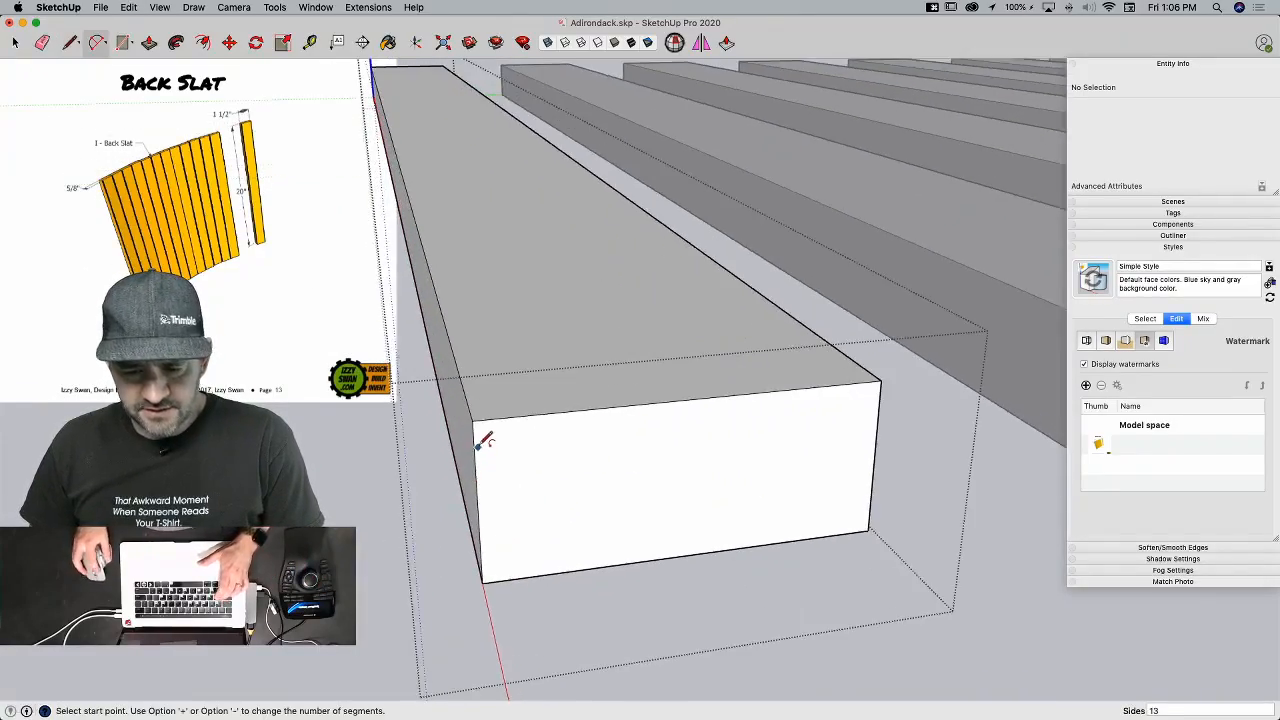
pyautogui.click(474, 452)
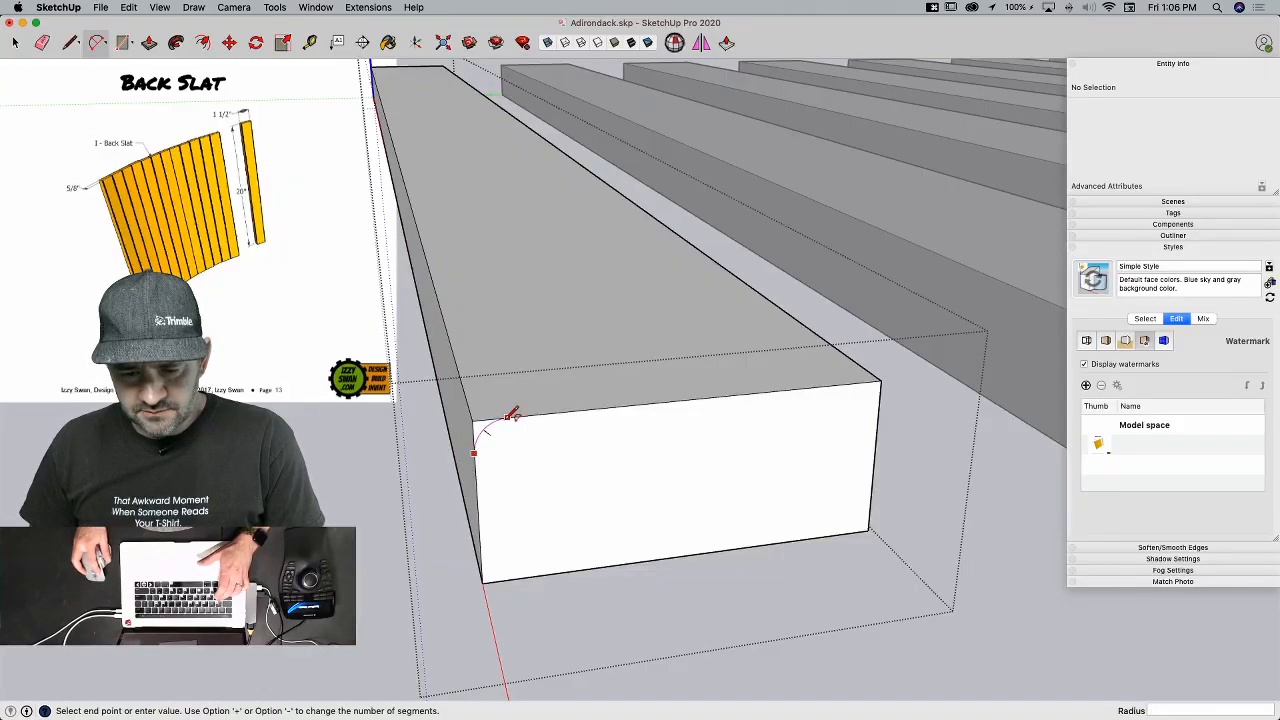
pyautogui.click(507, 418)
pyautogui.click(754, 255)
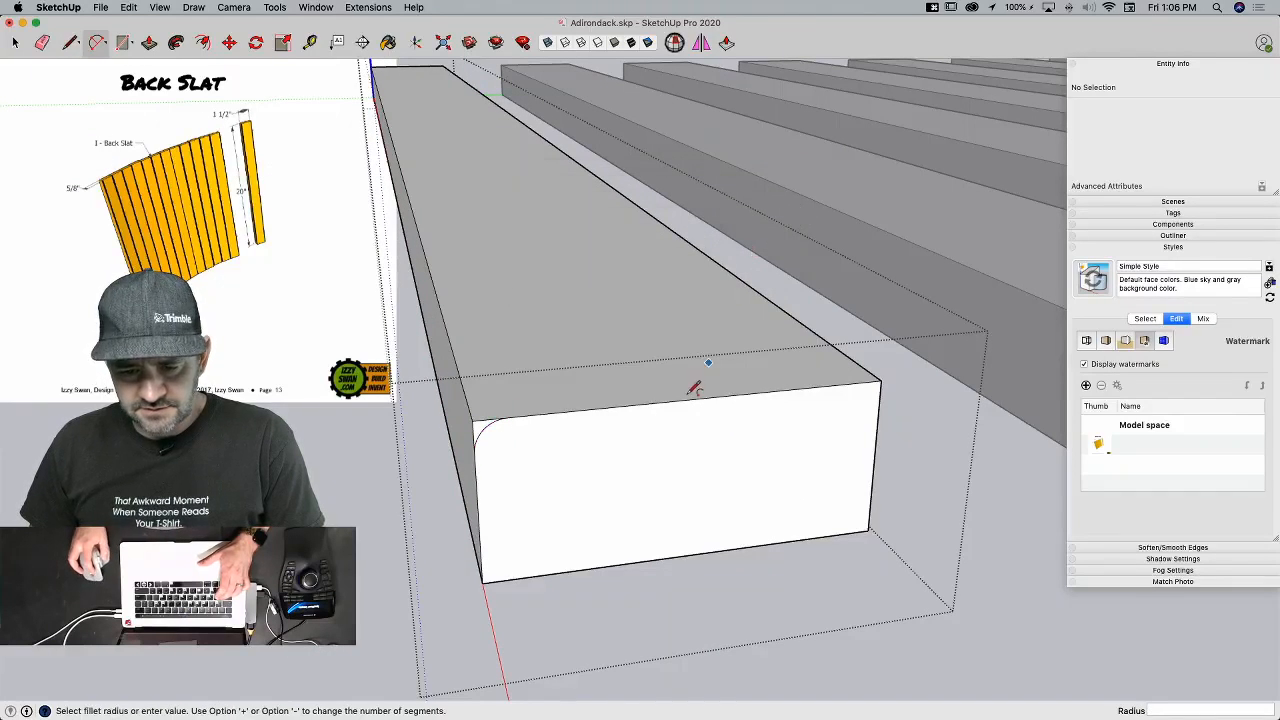
pyautogui.press('super+z')
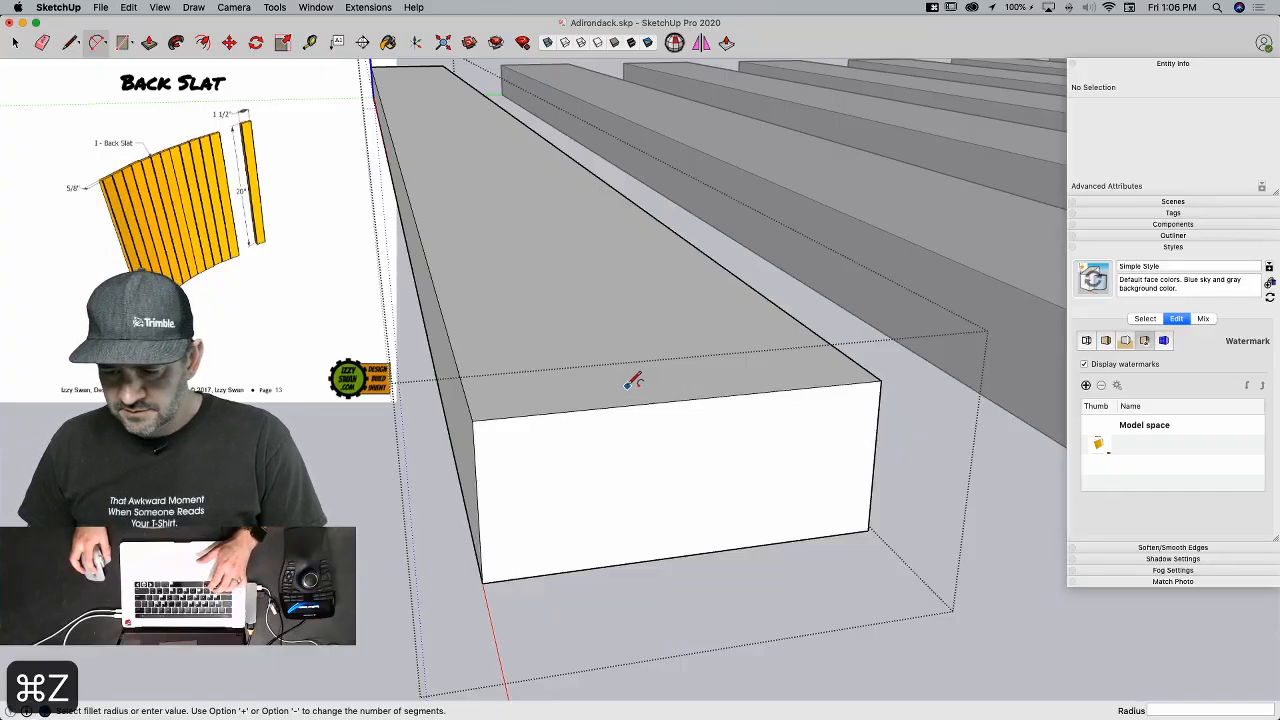
# Step: Set the arc to 6 segments and draw matching fillet arcs across both upper corners of the back slat's end face
pyautogui.press('s')
pyautogui.press('a')
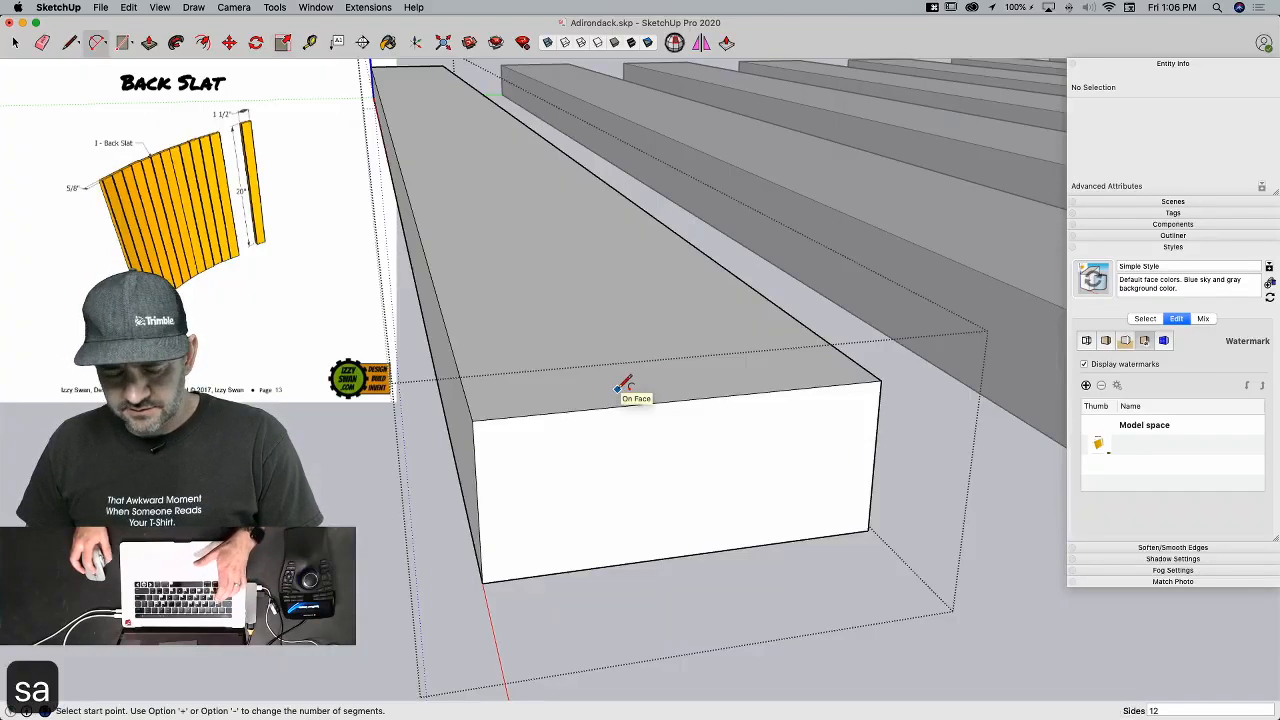
pyautogui.write('6')
pyautogui.press('Return')
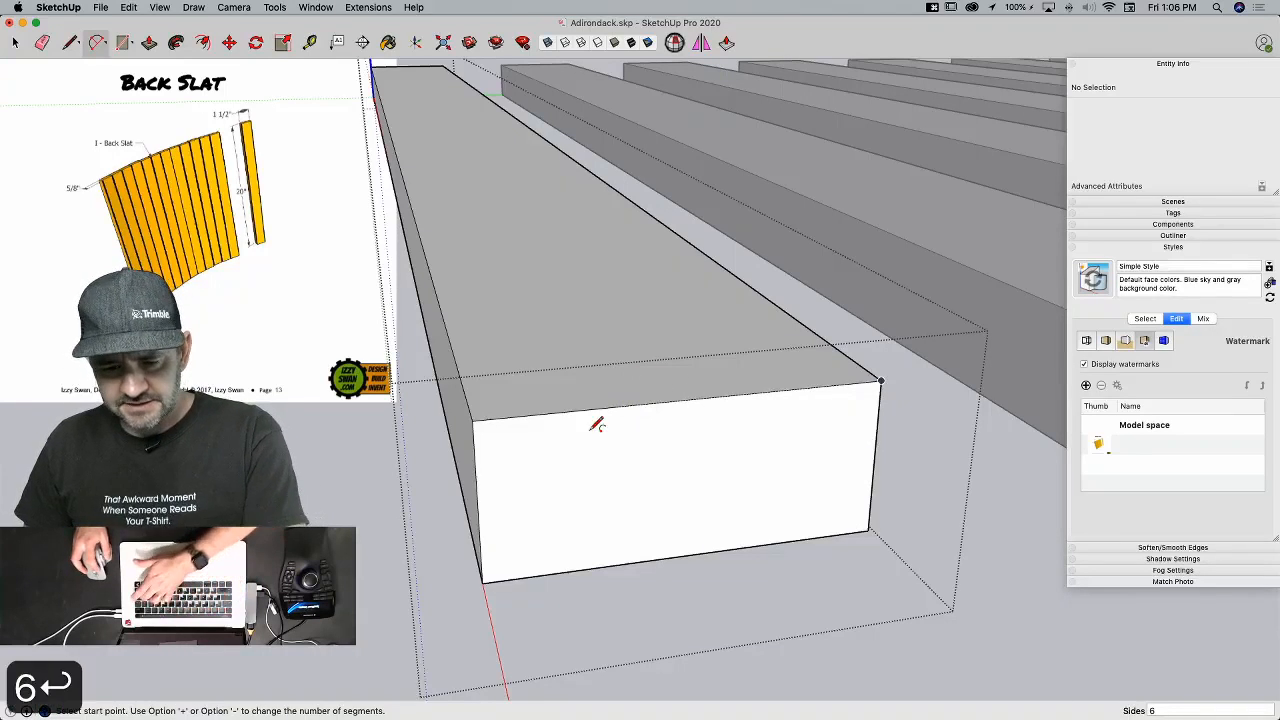
pyautogui.click(475, 458)
pyautogui.click(515, 414)
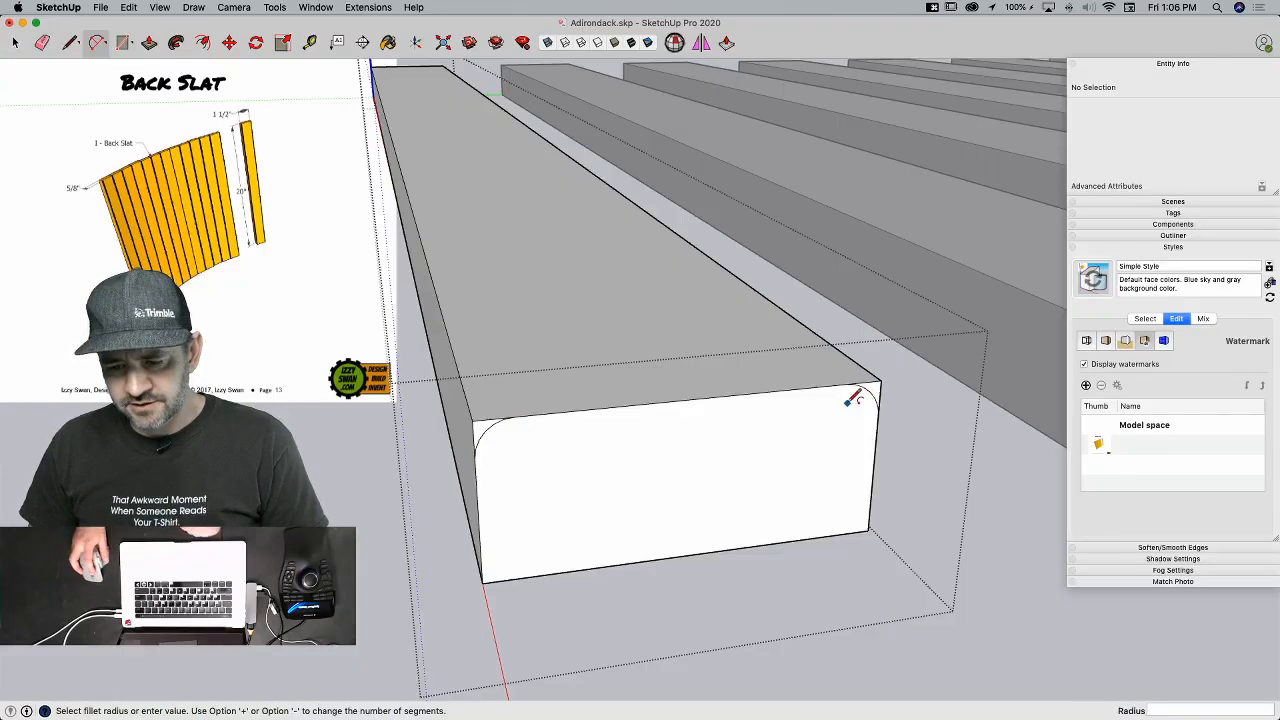
# Step: Push the waste outside the first fillet arc away along the full length of the back slat
pyautogui.press('p')
pyautogui.click(486, 429)
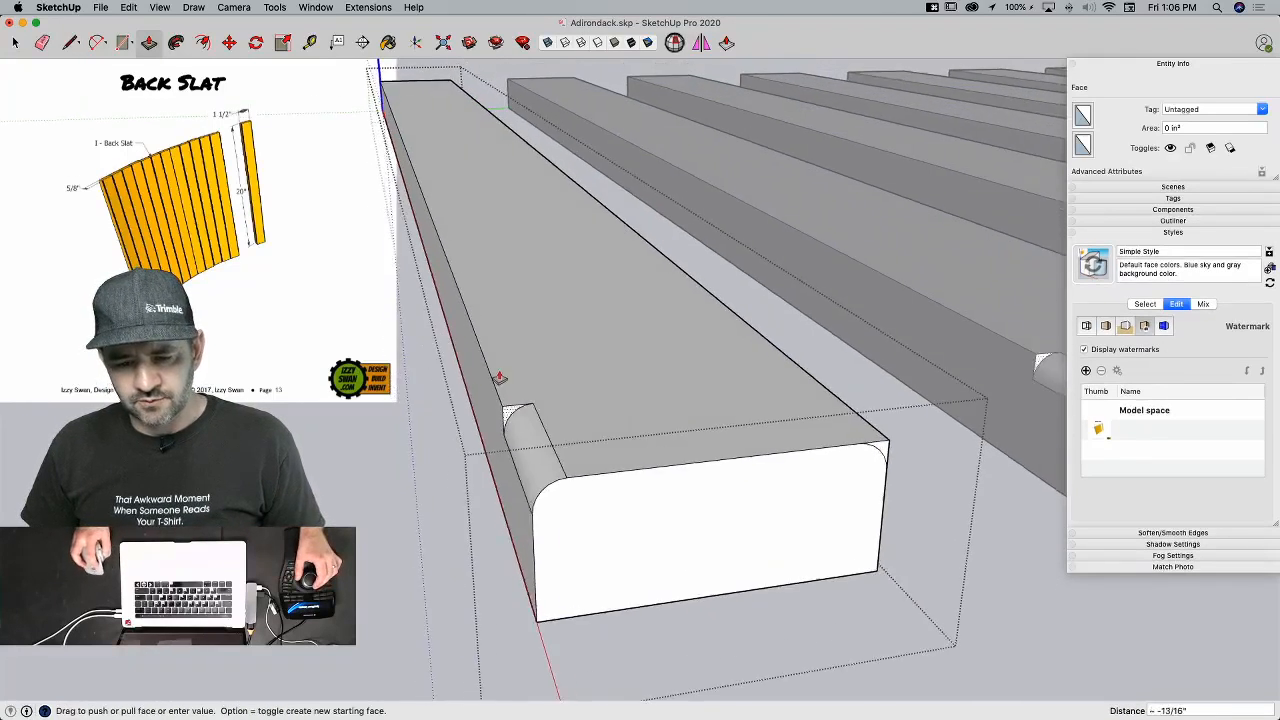
pyautogui.click(408, 103)
# Step: Copy the waste corner face outside the second fillet arc, and push the original away along the slat's full length
pyautogui.press('space')
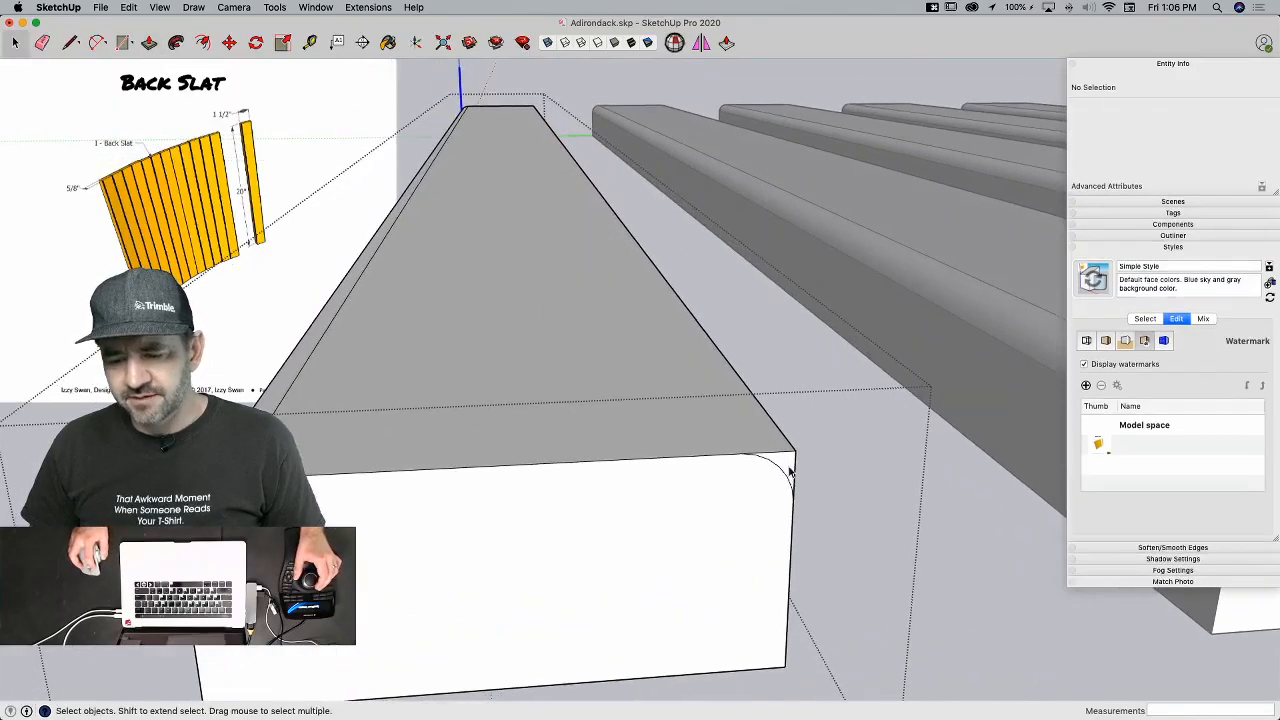
pyautogui.click(789, 468)
pyautogui.press('super+c')
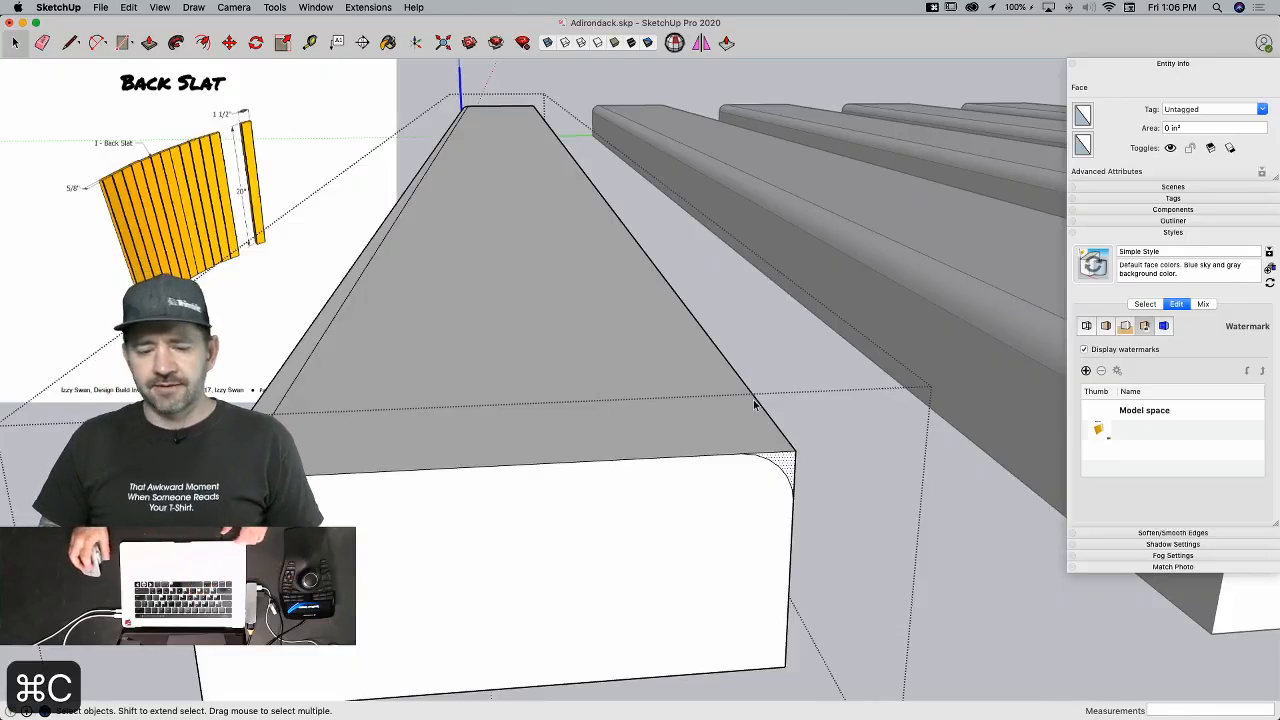
pyautogui.press('p')
pyautogui.click(789, 465)
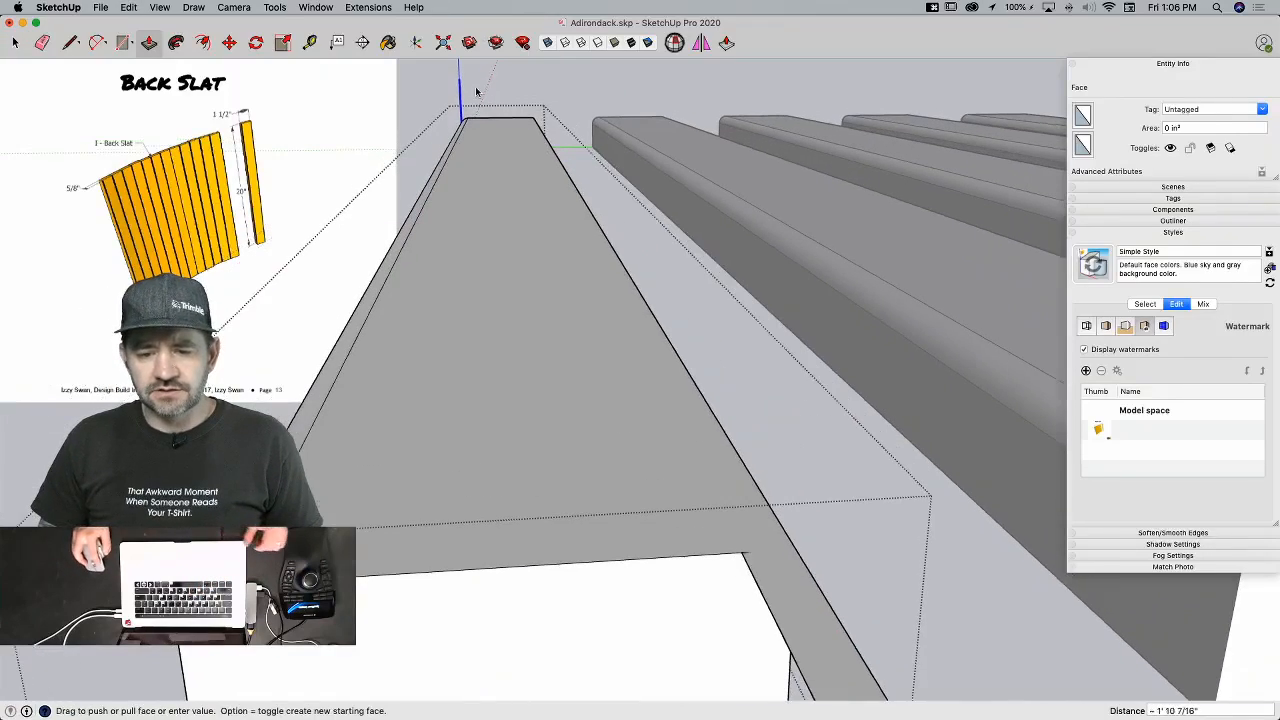
pyautogui.click(503, 120)
# Step: Soften the long edges where the rounded corners meet the back slat's flat faces, and leave the component
pyautogui.press('e')
pyautogui.keyDown('alt'); pyautogui.click(563, 268); pyautogui.keyUp('alt')
pyautogui.keyDown('alt'); pyautogui.click(582, 261); pyautogui.keyUp('alt')
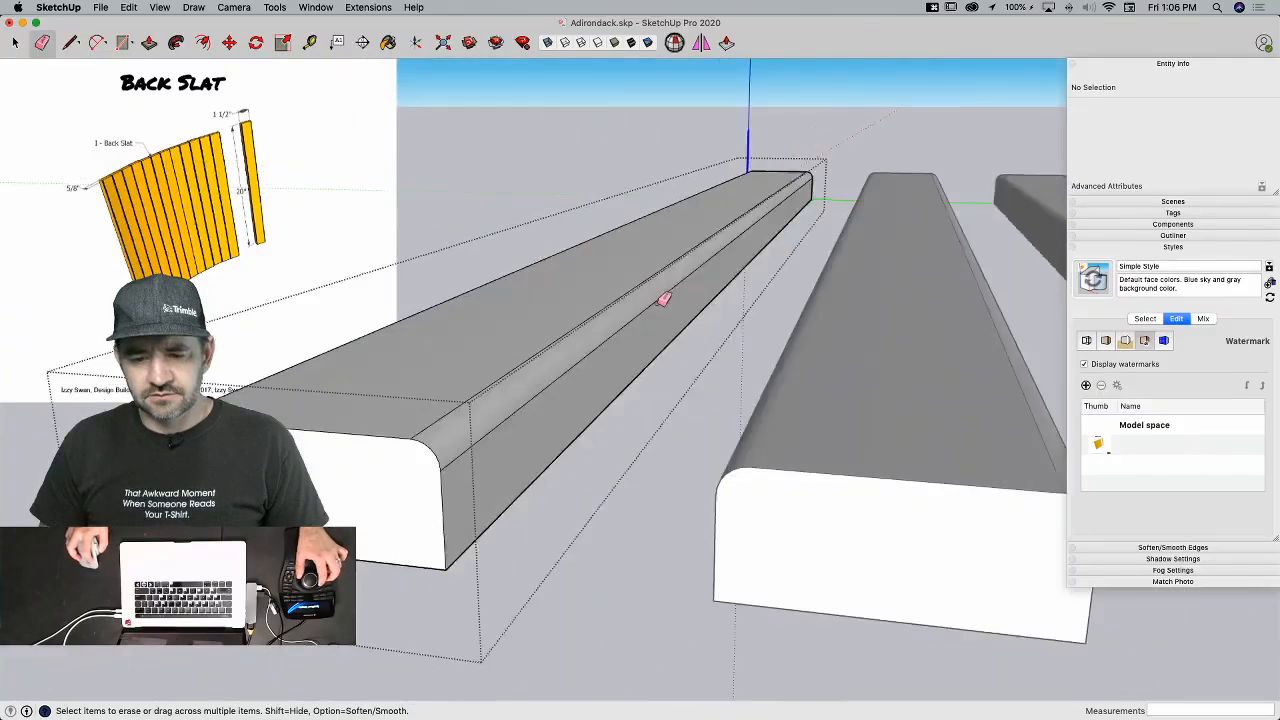
pyautogui.keyDown('alt'); pyautogui.moveTo(583, 337); pyautogui.dragTo(563, 302); pyautogui.keyUp('alt')
pyautogui.press('space')
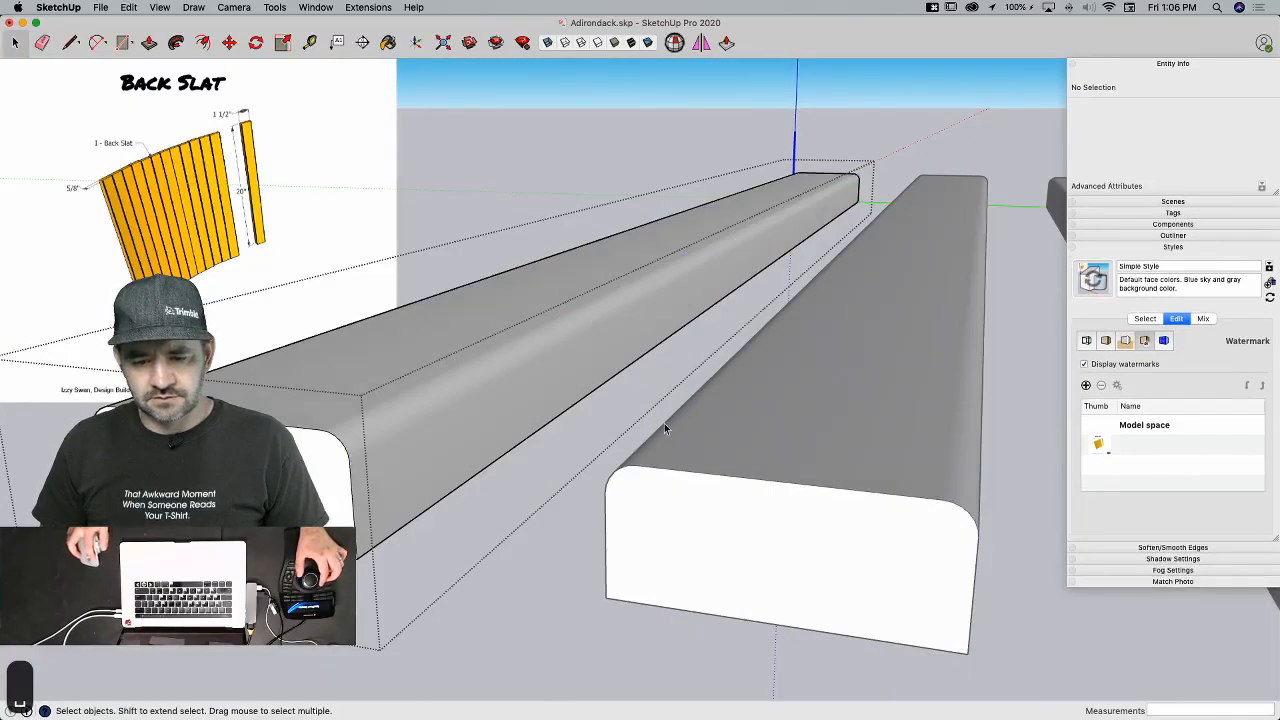
pyautogui.click(632, 548)
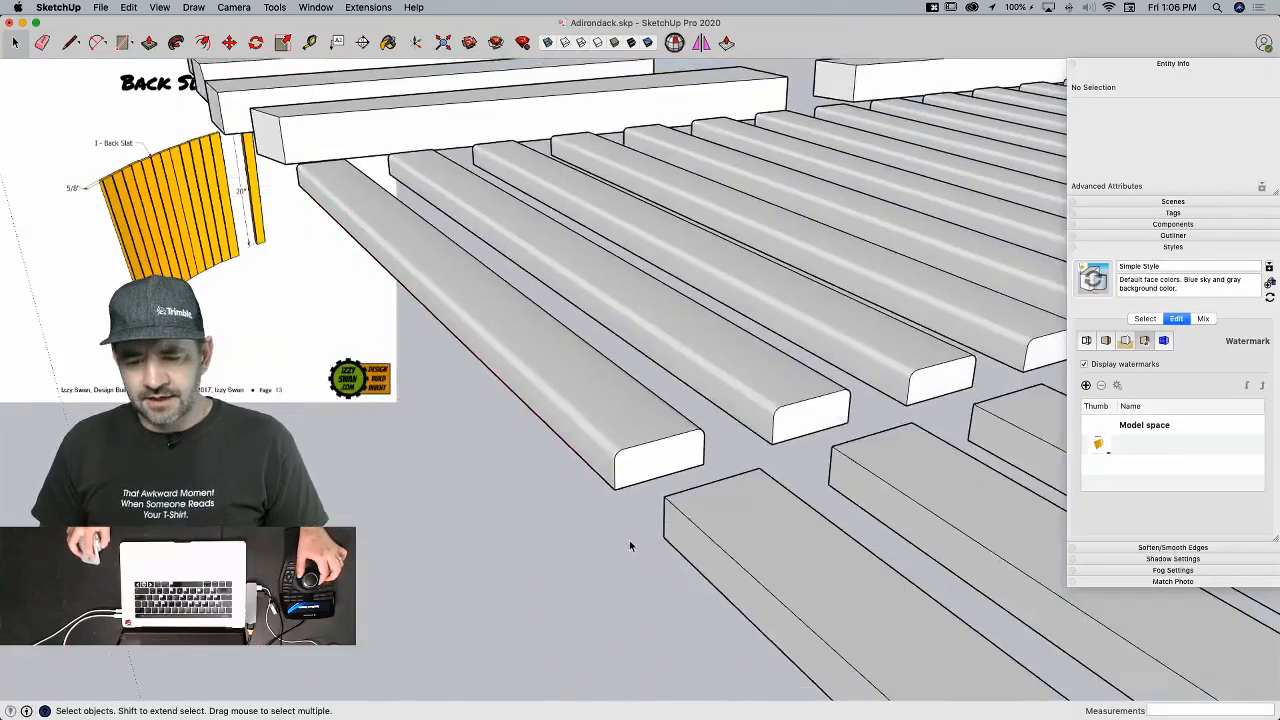
# Step: Open the first slat of the next row and paste the copied corner profile into the upper corner of its end face
pyautogui.doubleClick(670, 466)
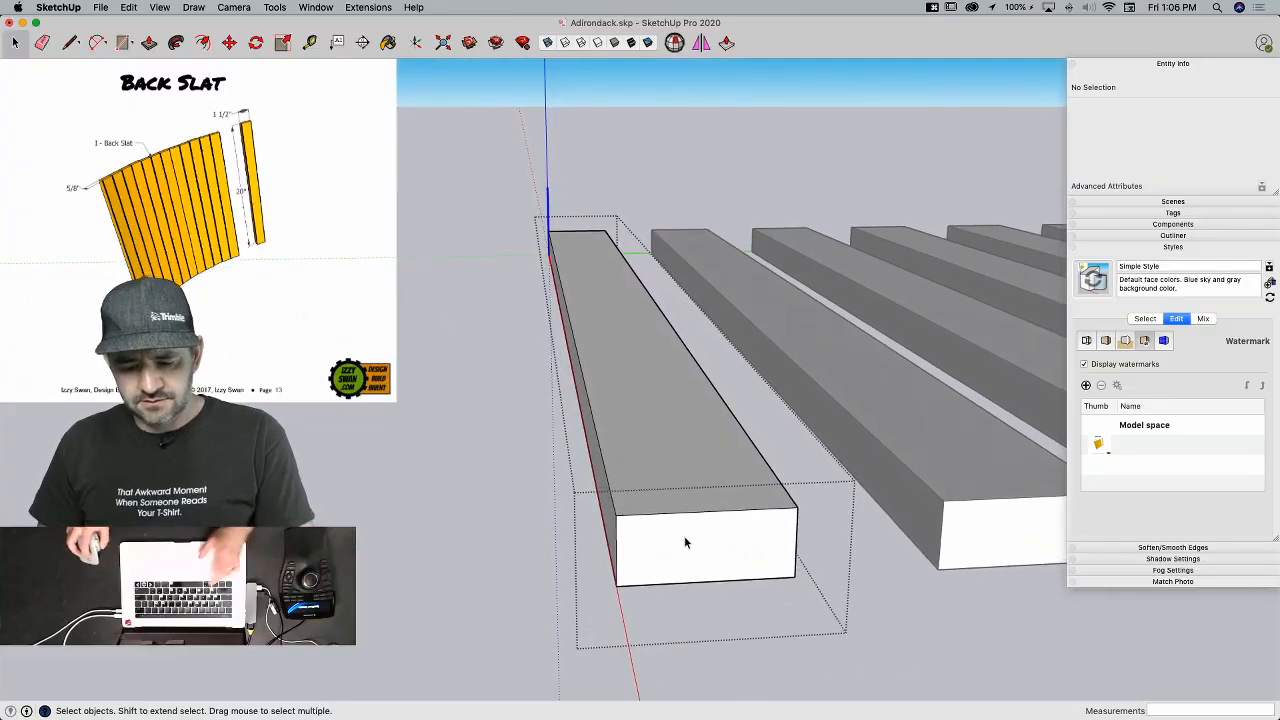
pyautogui.press('super+v')
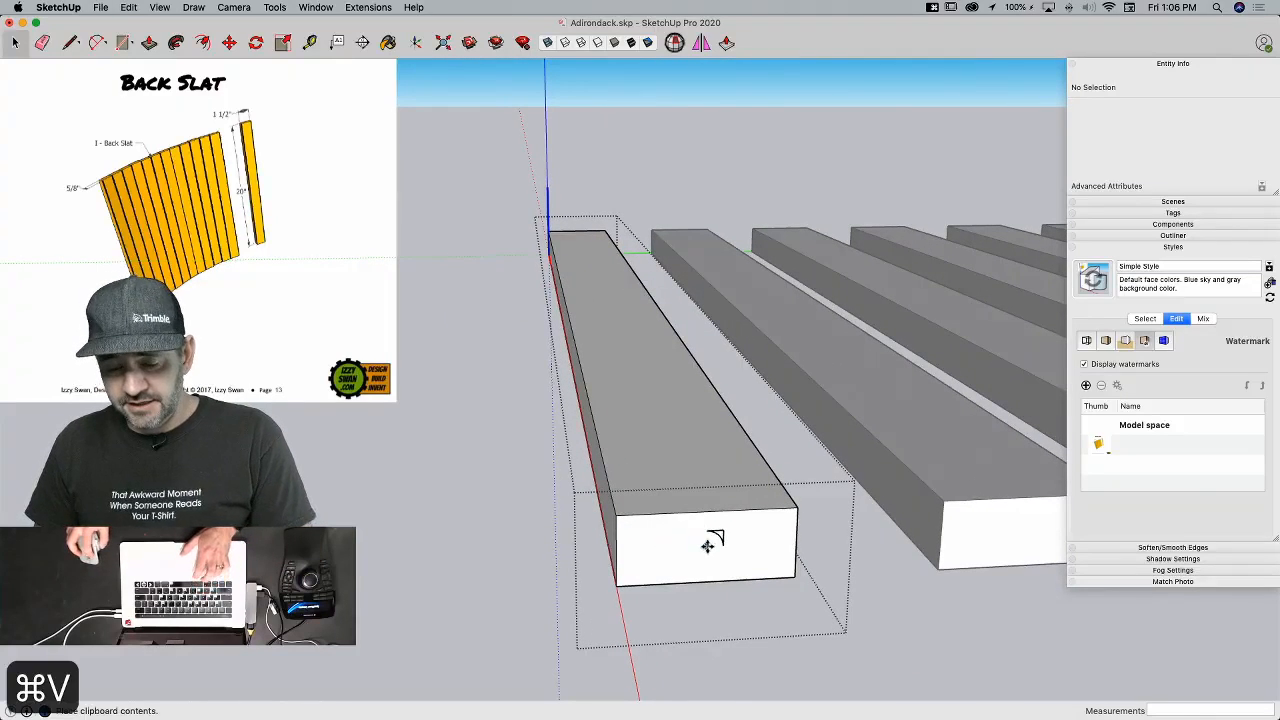
pyautogui.scroll(2, 728, 532)
pyautogui.click(705, 515)
pyautogui.click(893, 460)
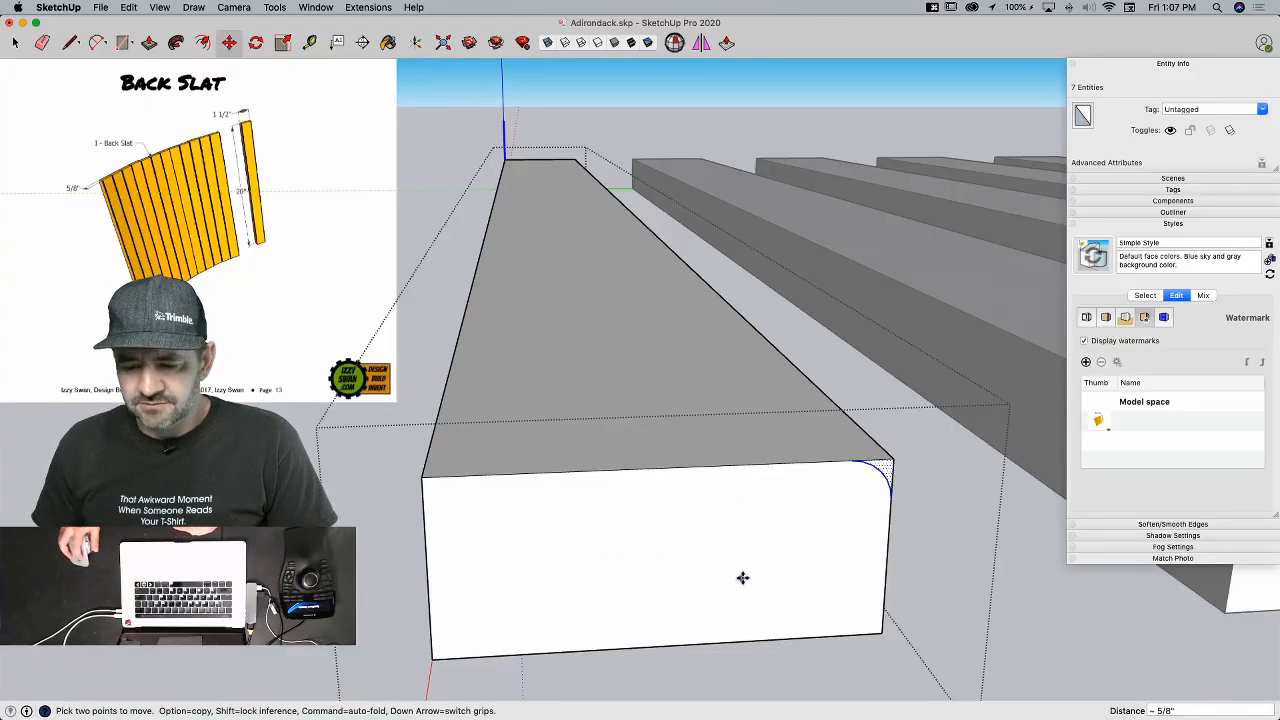
# Step: Rotate a copy of the corner profile 180 degrees about the end face's lower edge midpoint, into the opposite upper corner
pyautogui.press('q')
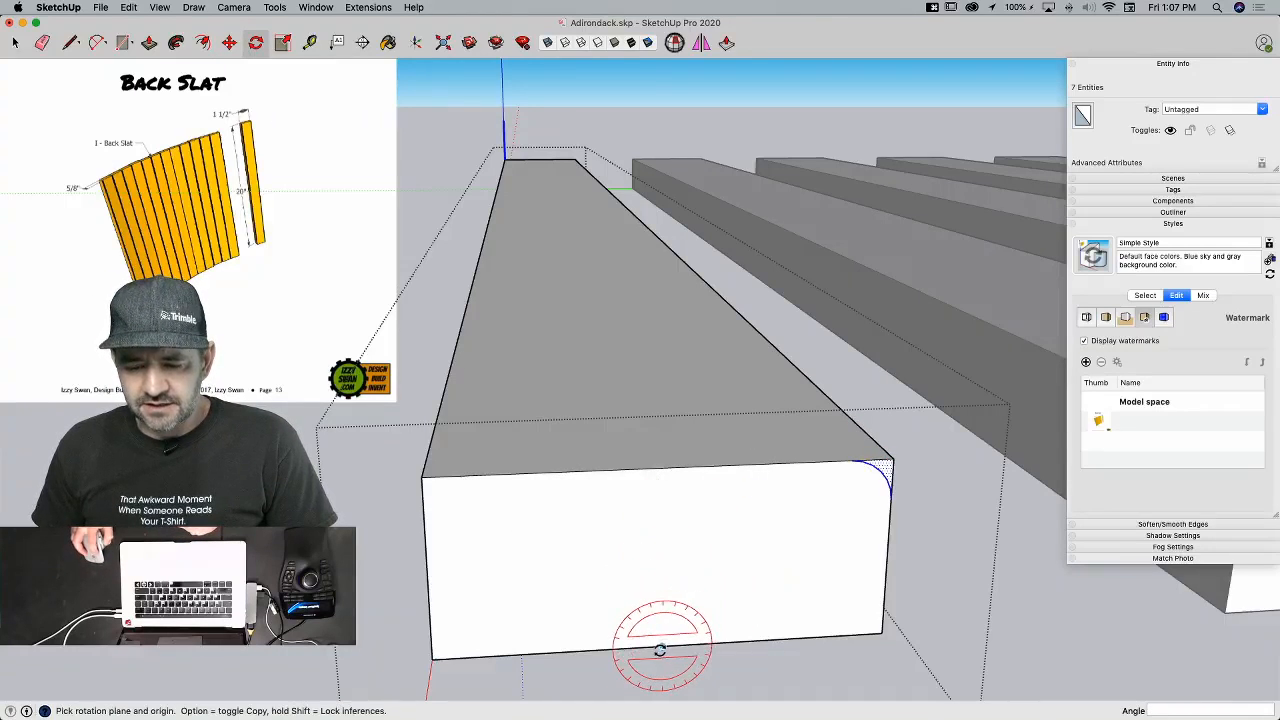
pyautogui.press('Up')
pyautogui.click(661, 648)
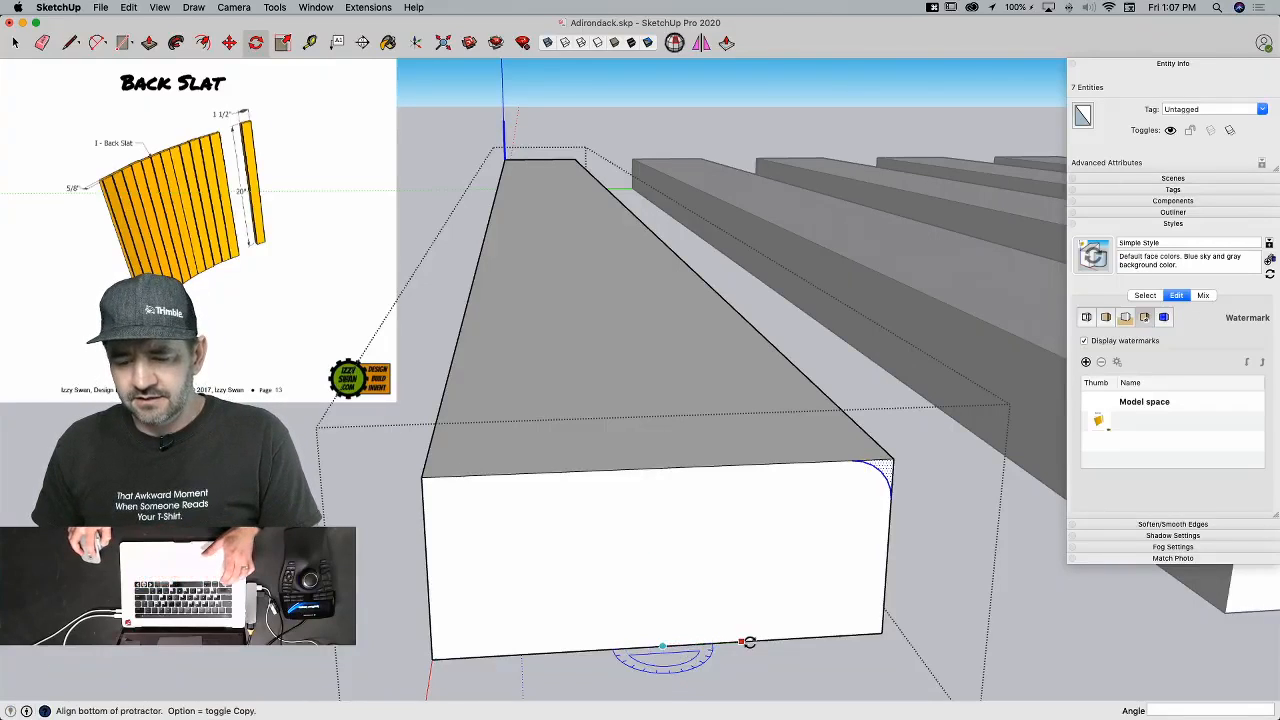
pyautogui.click(751, 645)
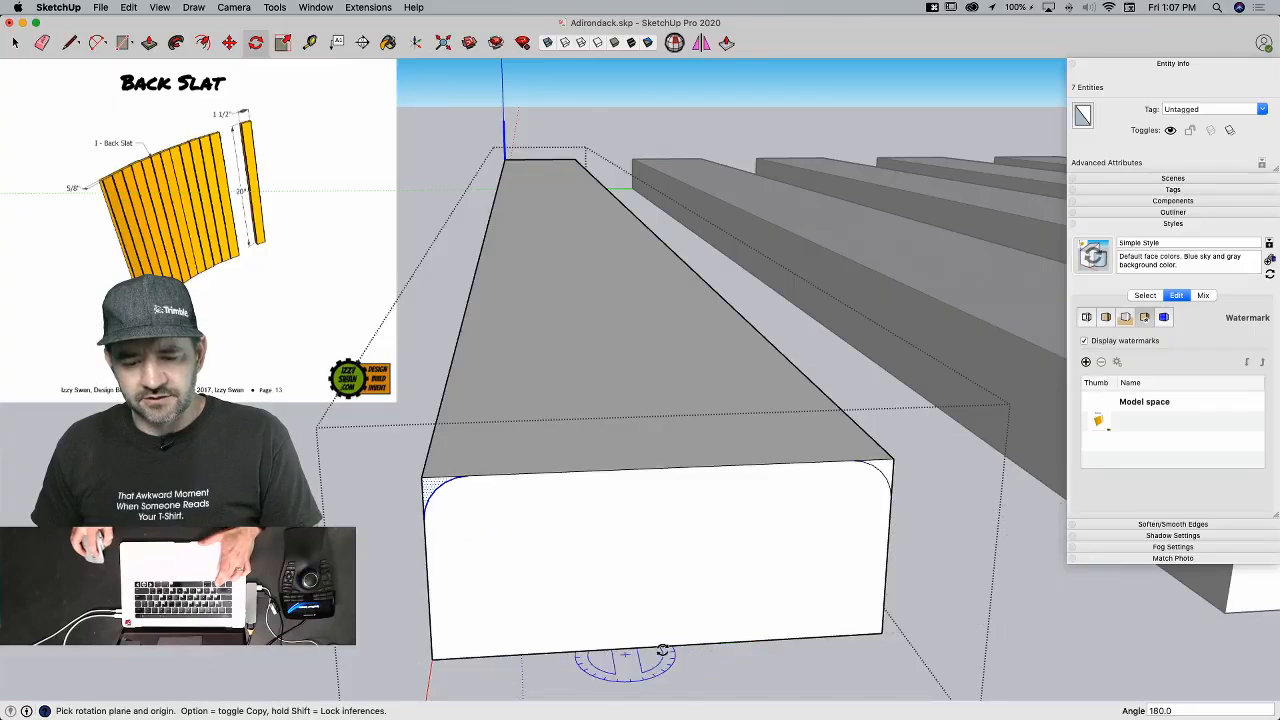
# Step: Push the waste outside both corner arcs away along the slat's full length, and save the model
pyautogui.press('p')
pyautogui.click(426, 485)
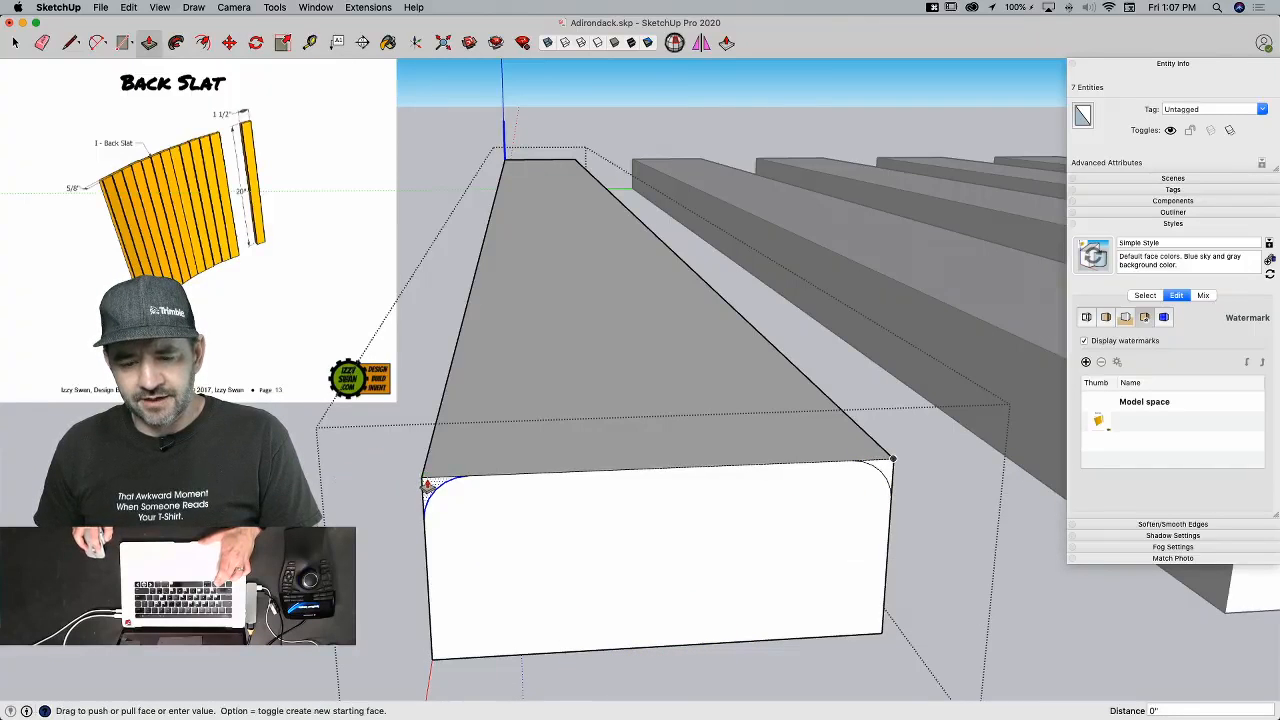
pyautogui.click(521, 161)
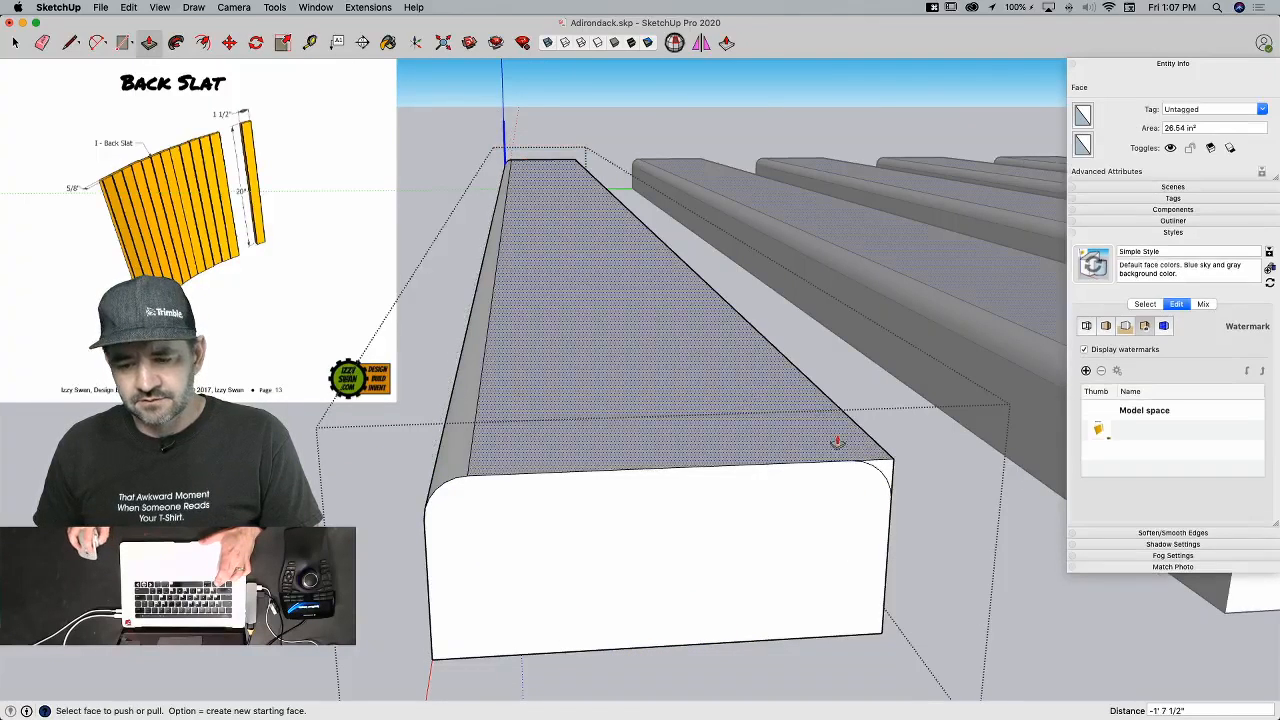
pyautogui.press('super+s')
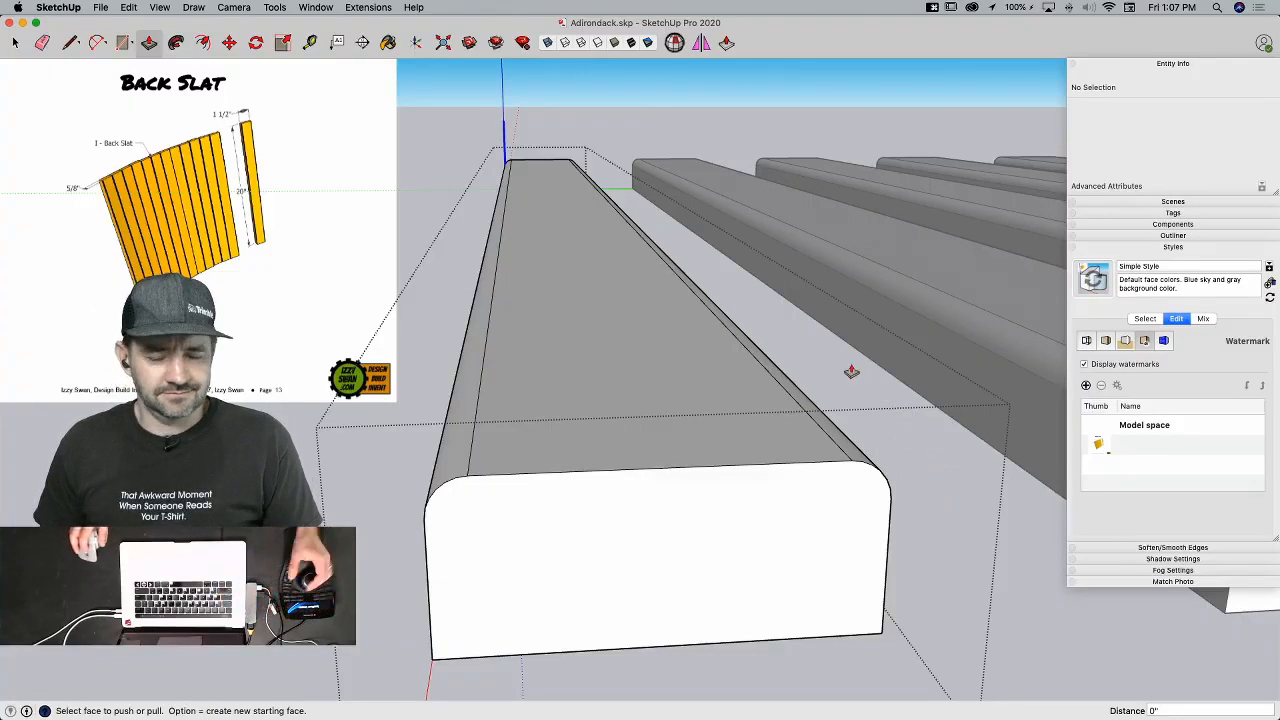
# Step: Soften the long edges where the slat's rounded corners meet its flat faces, and leave the component
pyautogui.press('e')
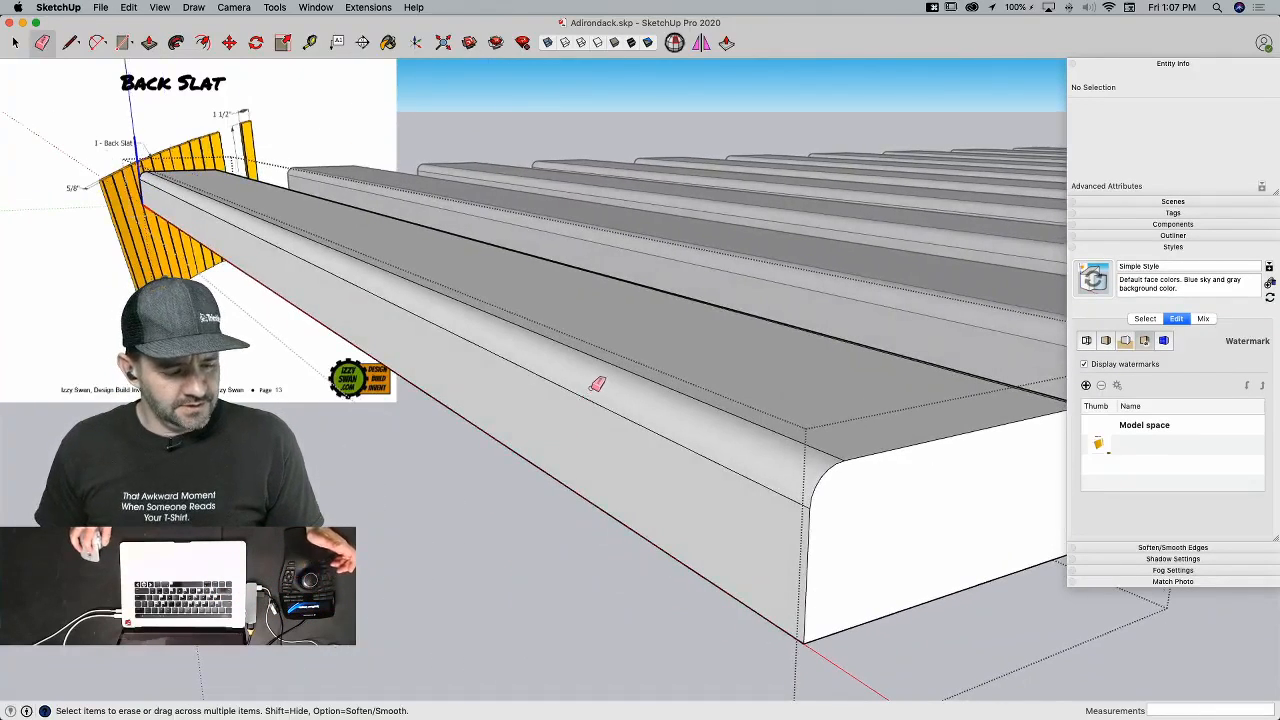
pyautogui.keyDown('alt'); pyautogui.click(576, 387); pyautogui.keyUp('alt')
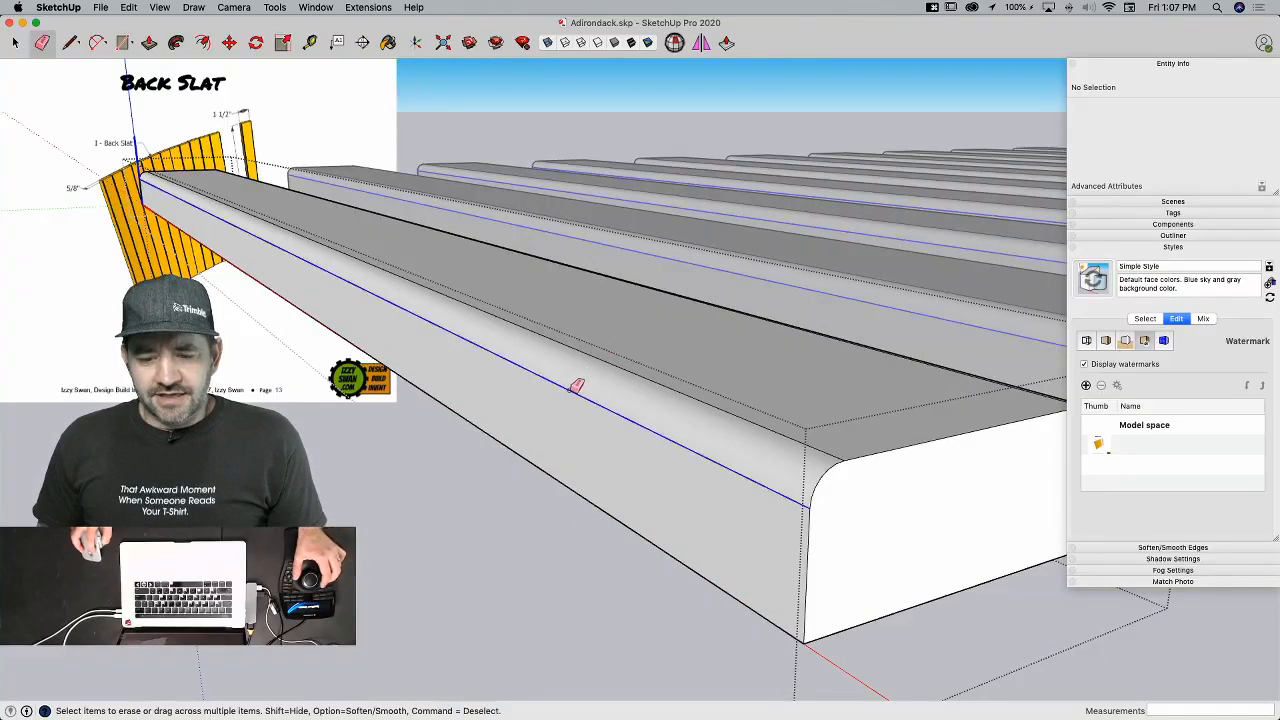
pyautogui.keyDown('alt'); pyautogui.click(600, 357); pyautogui.keyUp('alt')
pyautogui.keyDown('alt'); pyautogui.moveTo(690, 451); pyautogui.dragTo(645, 420); pyautogui.keyUp('alt')
pyautogui.press('space')
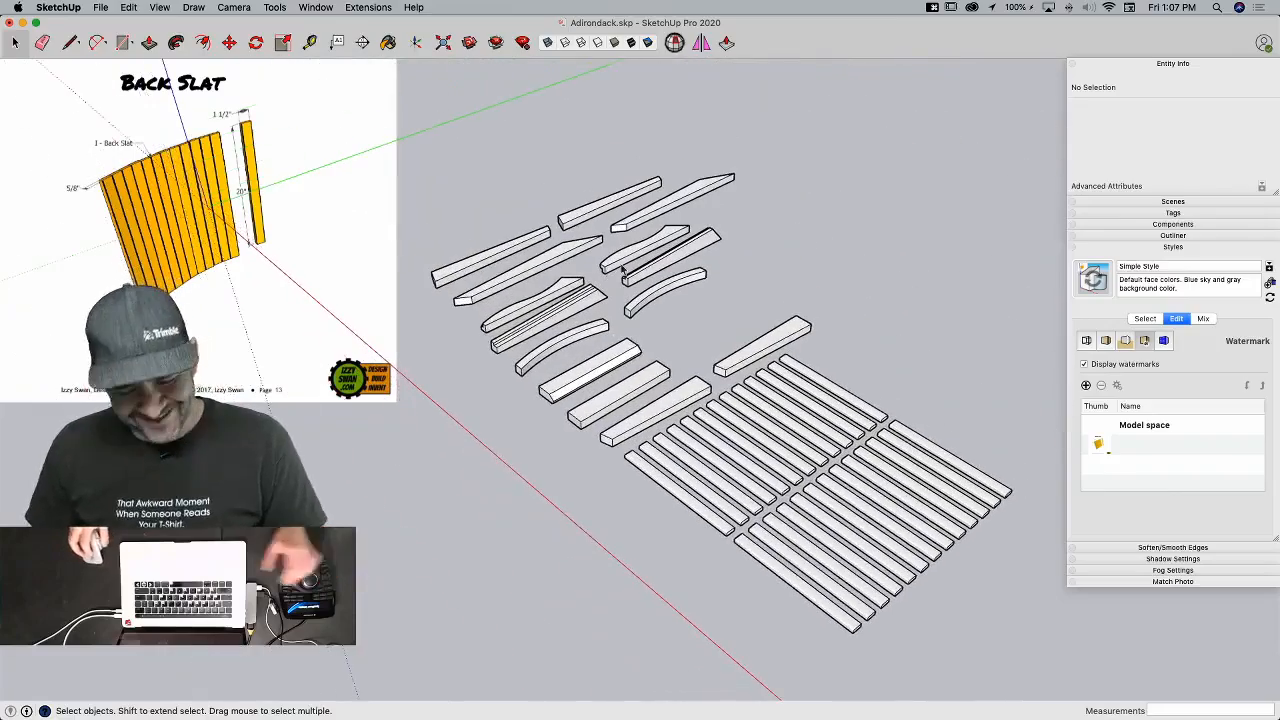
# Step: Replace the Back Slat watermark image with the Side Assembly plan screenshot from the Desktop
pyautogui.click(1100, 446)
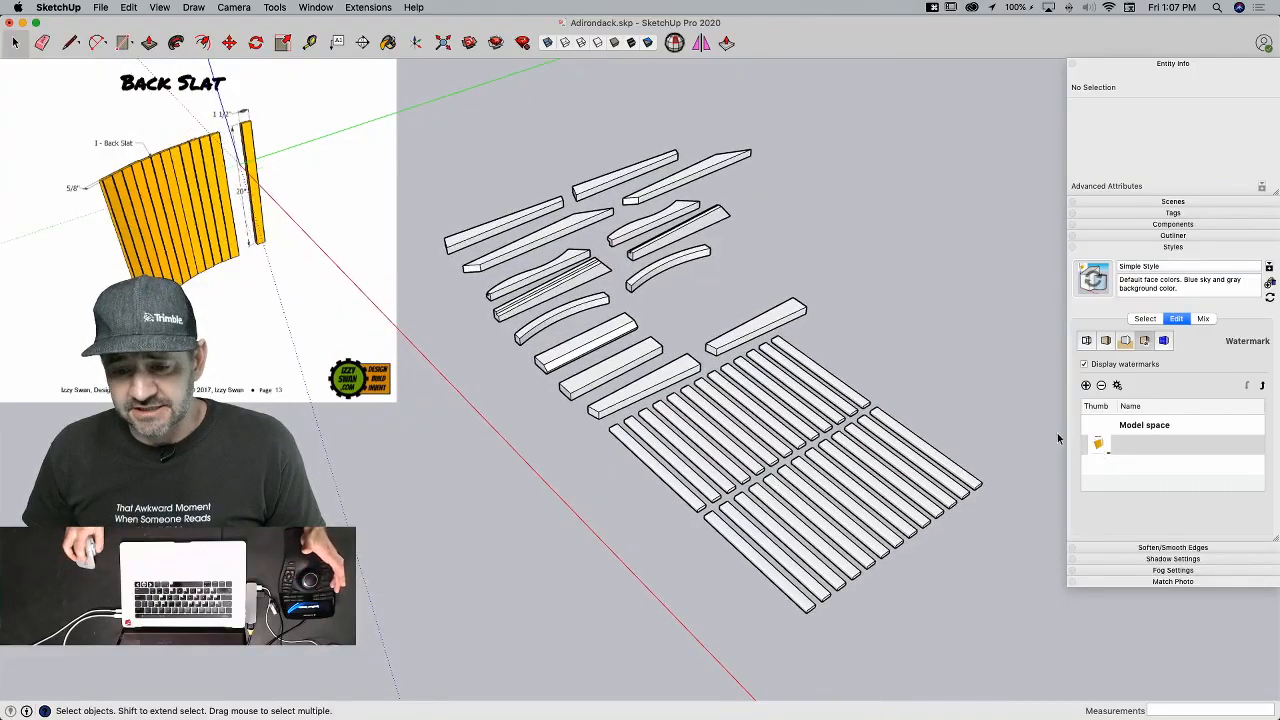
pyautogui.doubleClick(1099, 446)
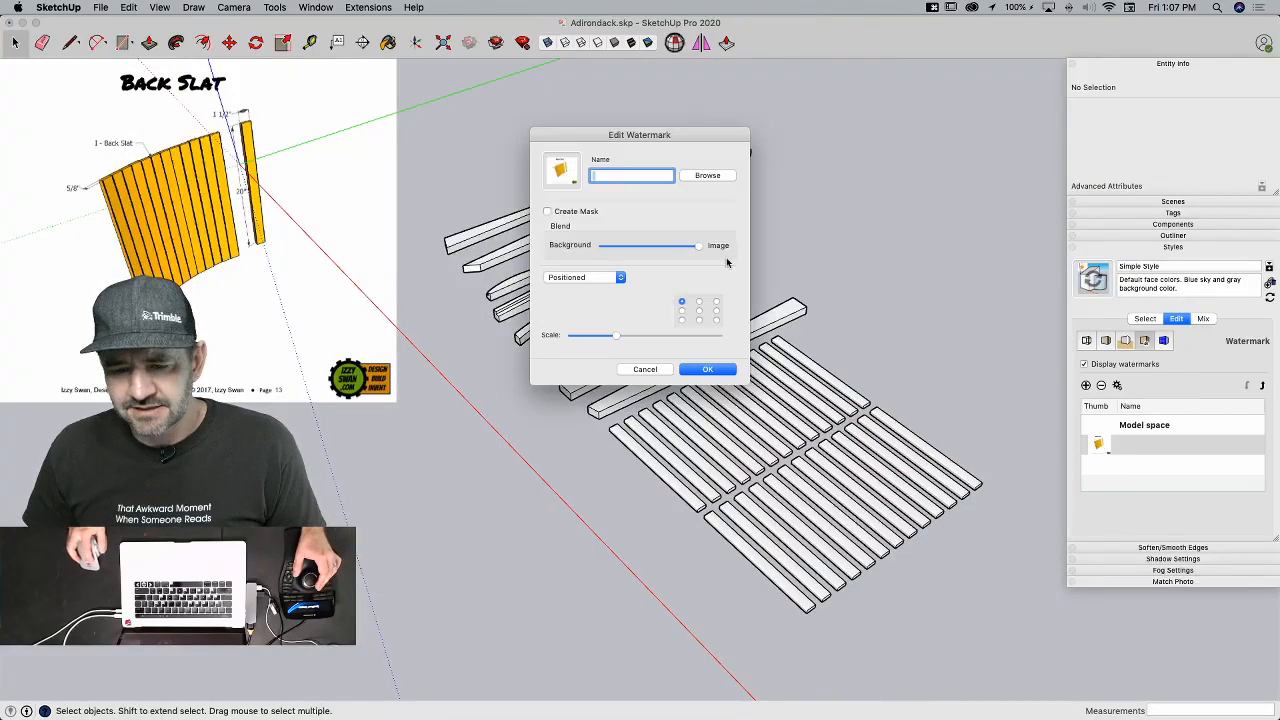
pyautogui.click(705, 176)
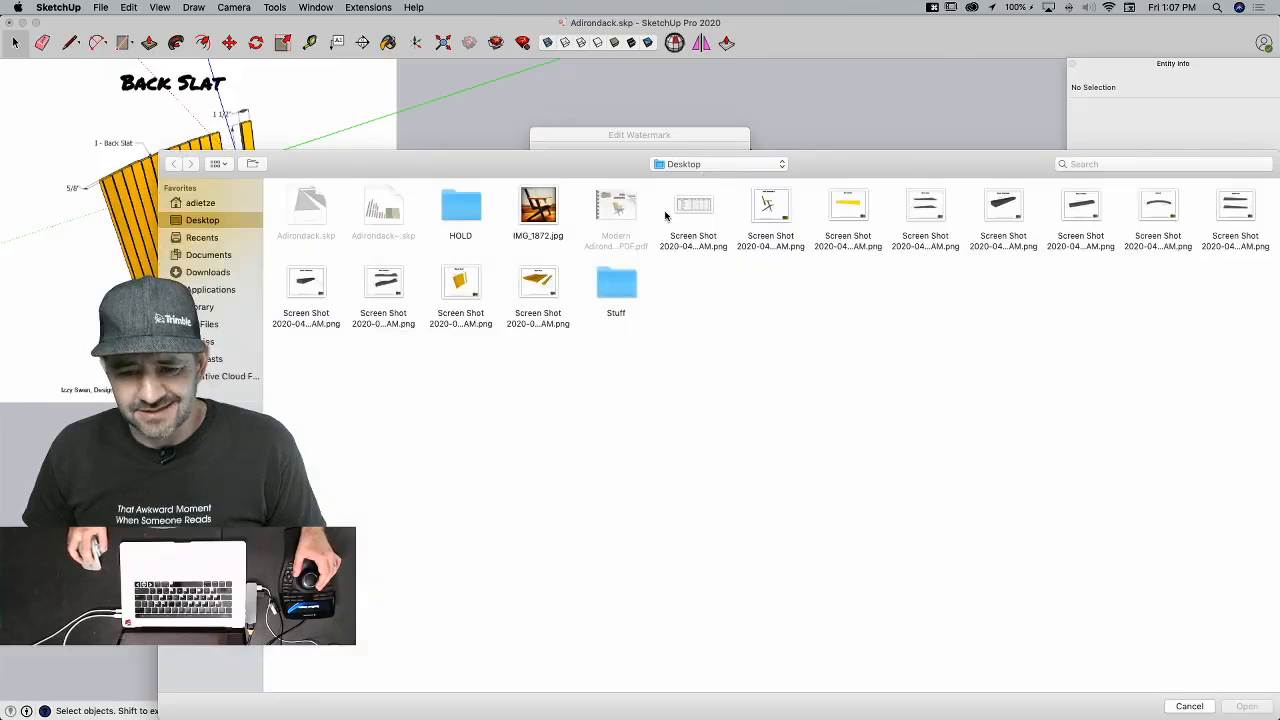
pyautogui.doubleClick(768, 206)
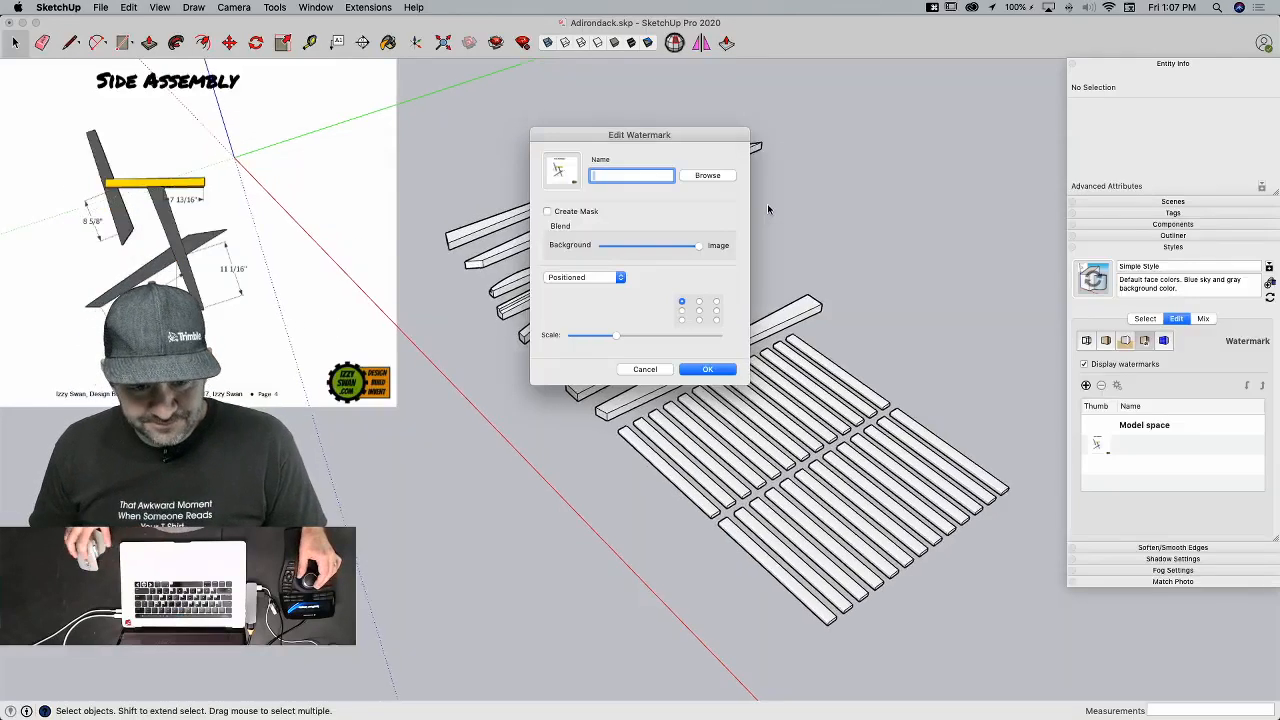
pyautogui.click(707, 369)
pyautogui.scroll(3, 846, 268)
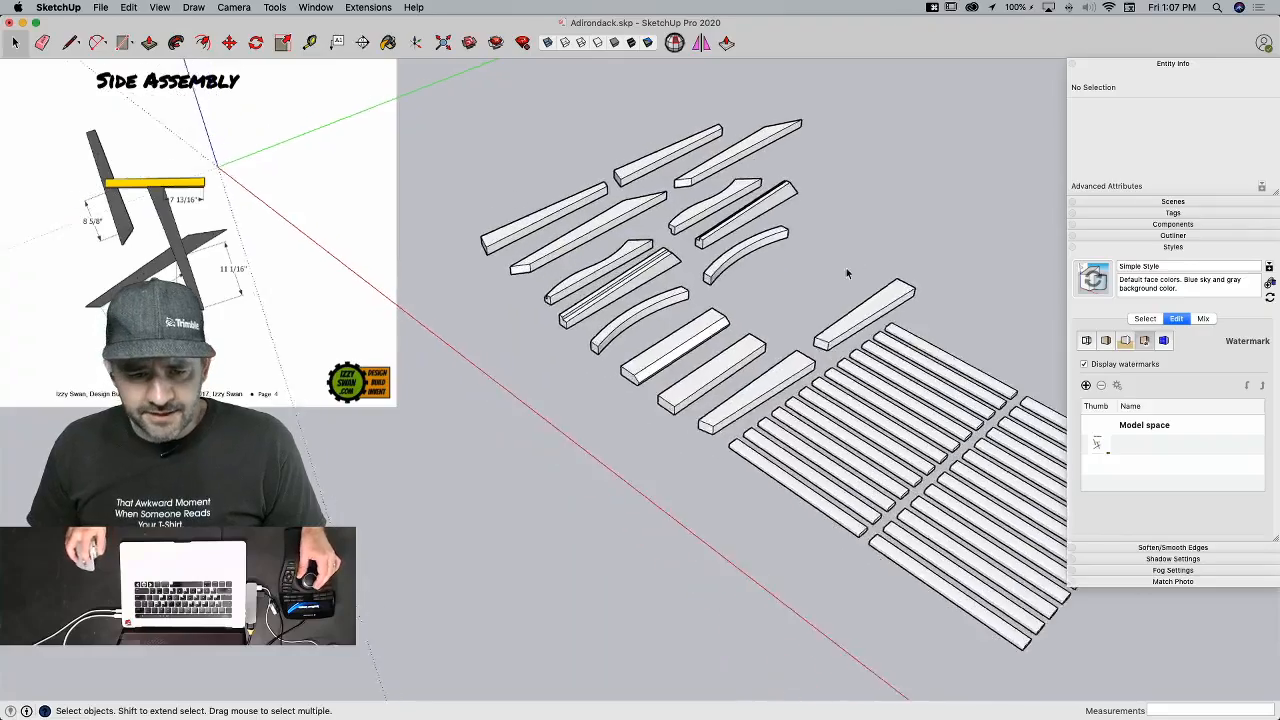
# Step: Move one Front Leg clear of the laid-out parts and rotate it 90 degrees so it stands upright
pyautogui.scroll(5, 846, 268)
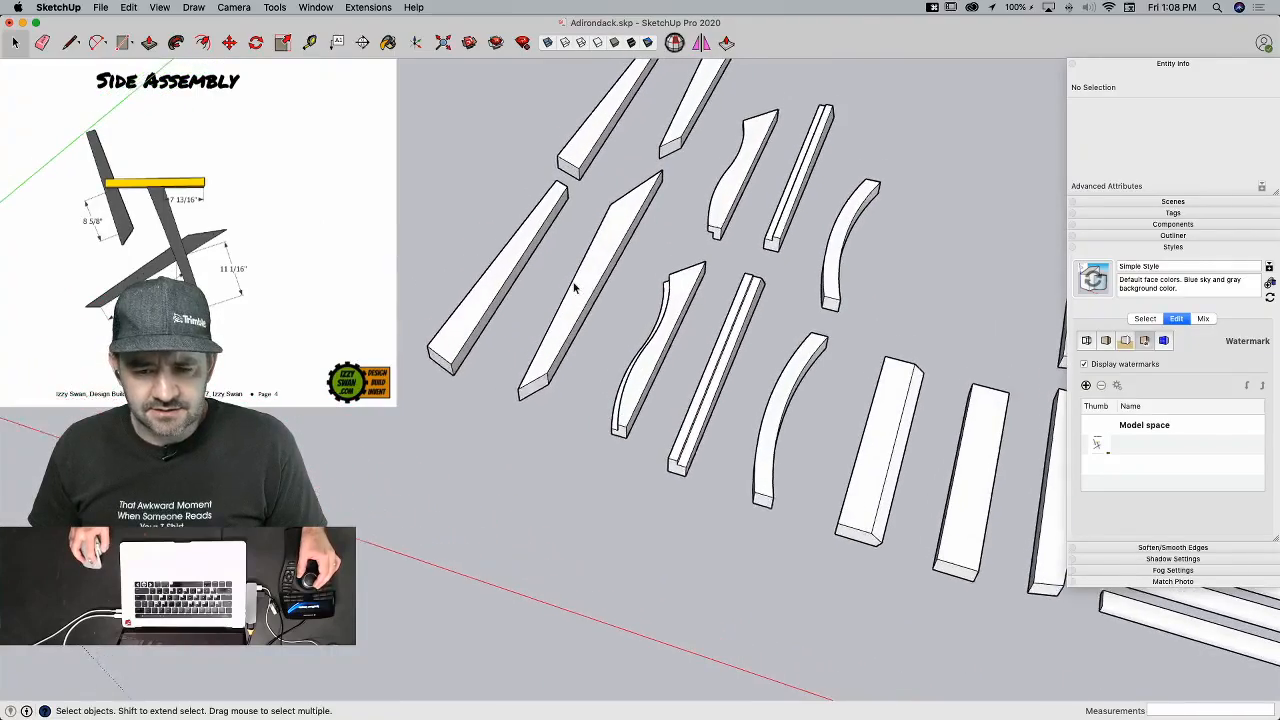
pyautogui.click(507, 290)
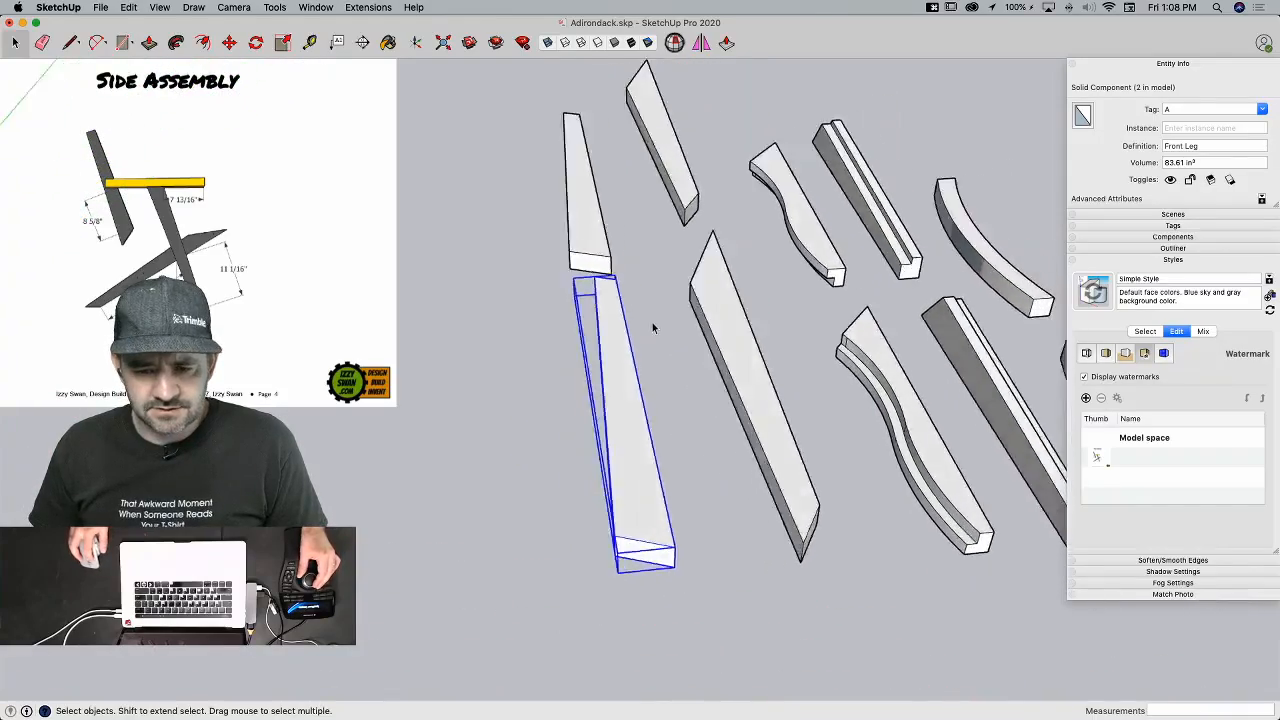
pyautogui.press('m')
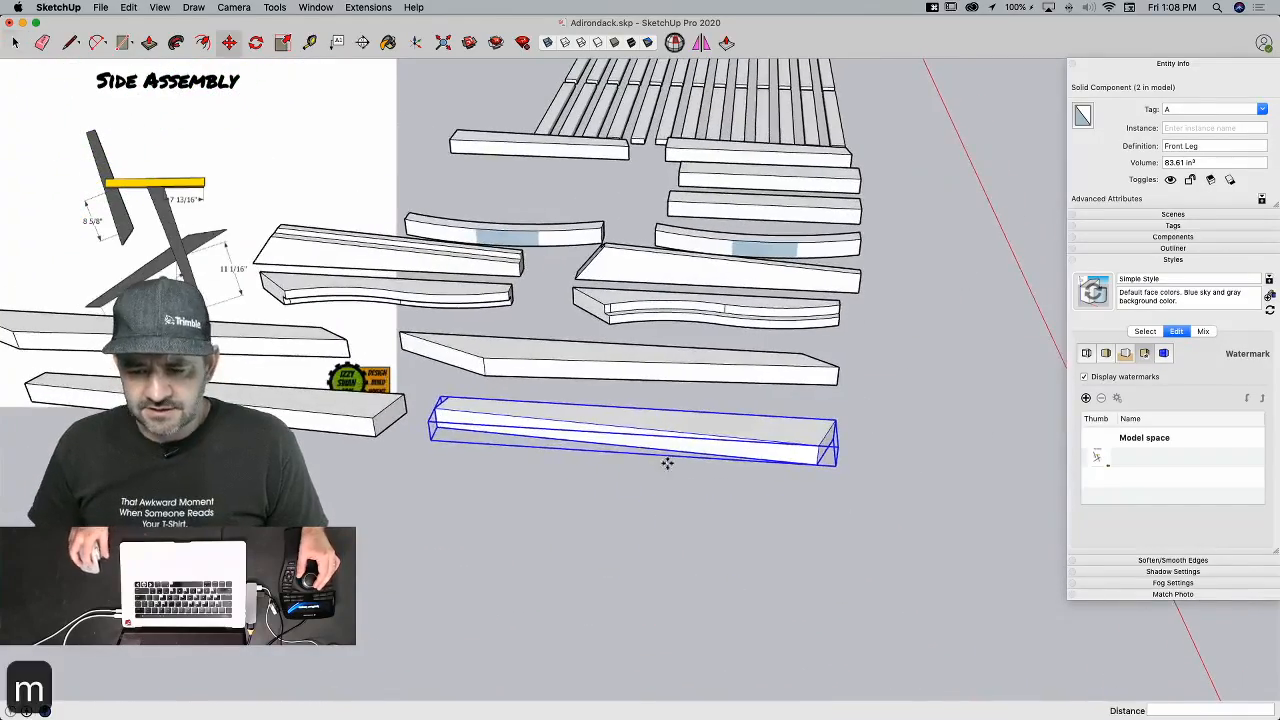
pyautogui.click(798, 456)
pyautogui.click(851, 493)
pyautogui.press('q')
pyautogui.click(847, 488)
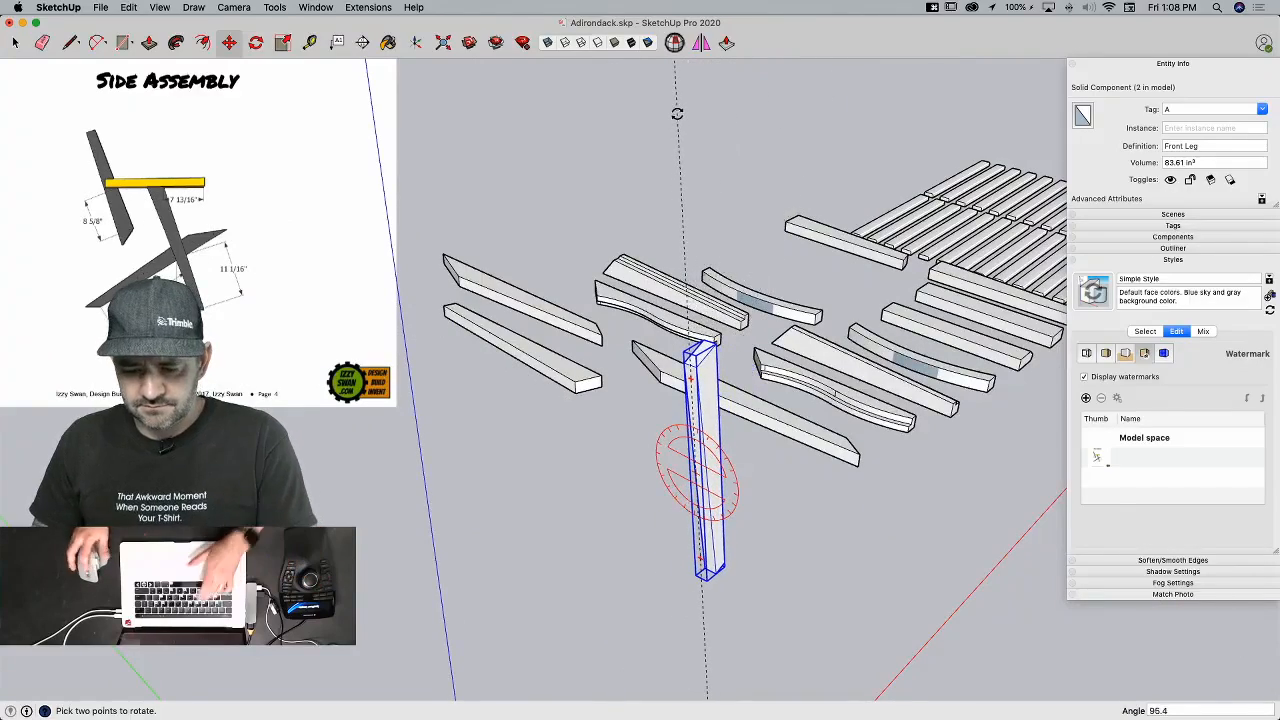
pyautogui.write('90')
pyautogui.press('Return')
pyautogui.press('m')
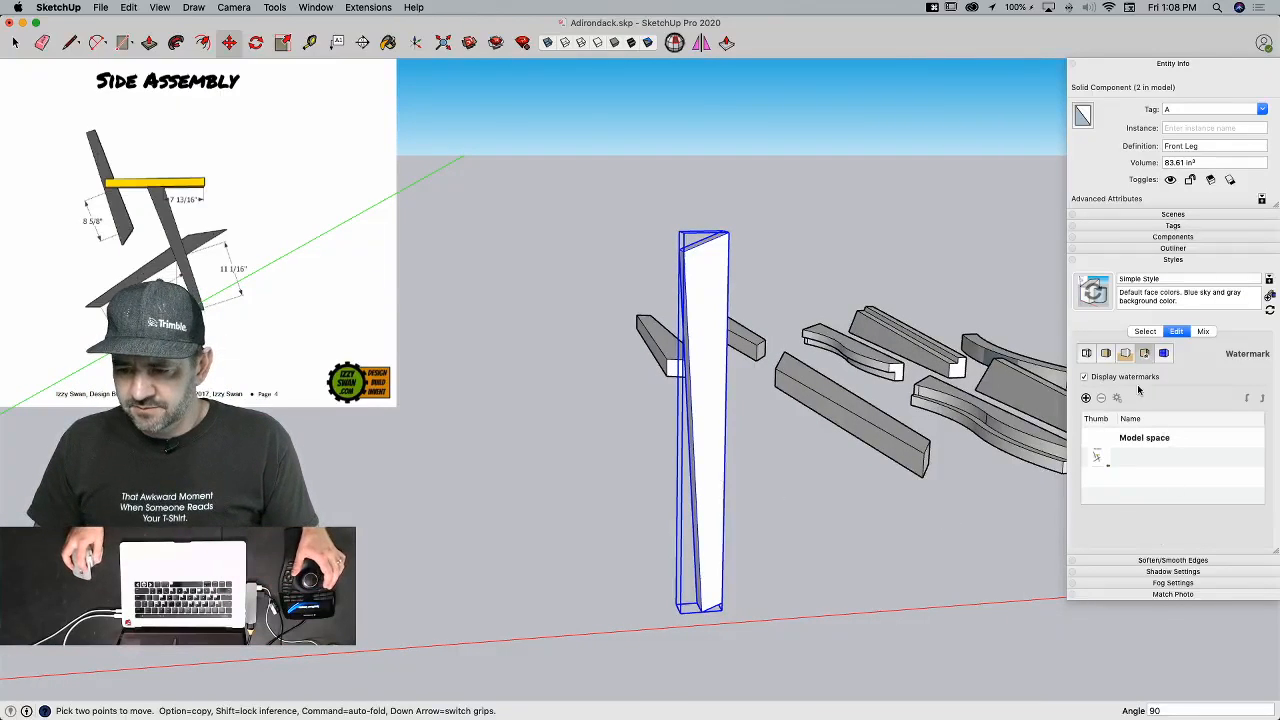
# Step: Scale the Side Assembly watermark down so the whole drawing and its dimensions can be read
pyautogui.doubleClick(1110, 456)
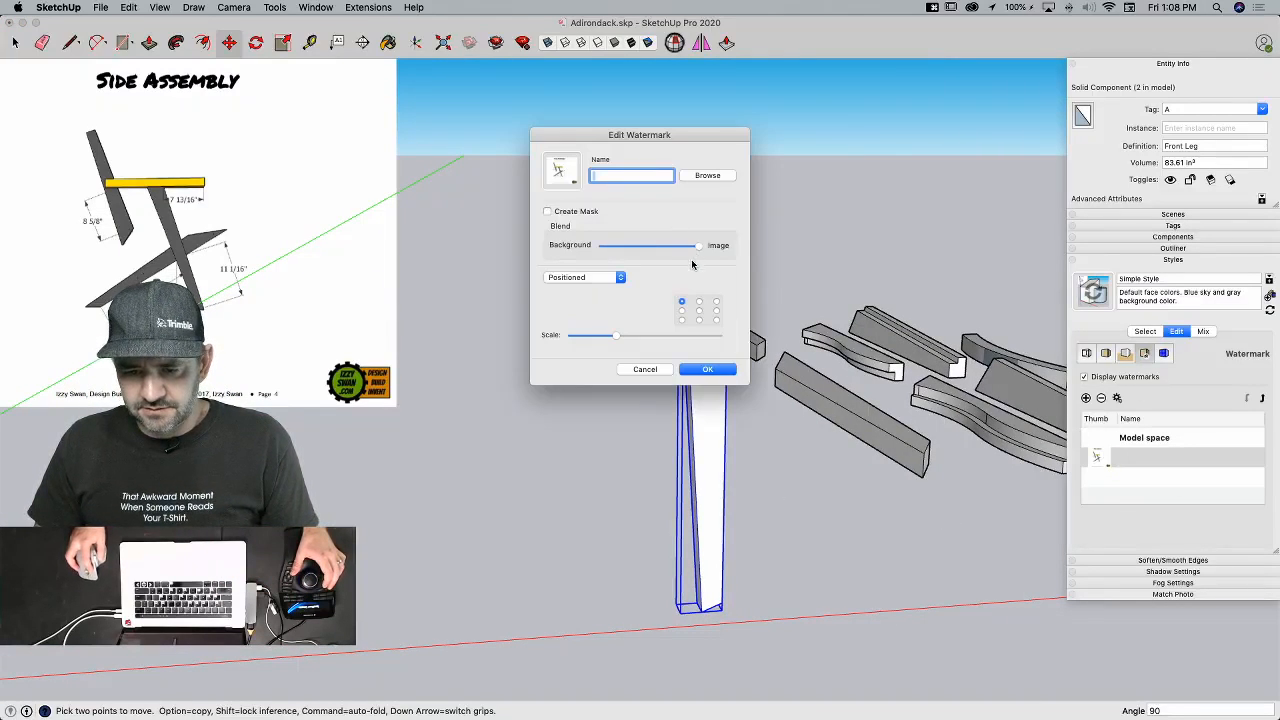
pyautogui.moveTo(617, 338); pyautogui.dragTo(605, 340)
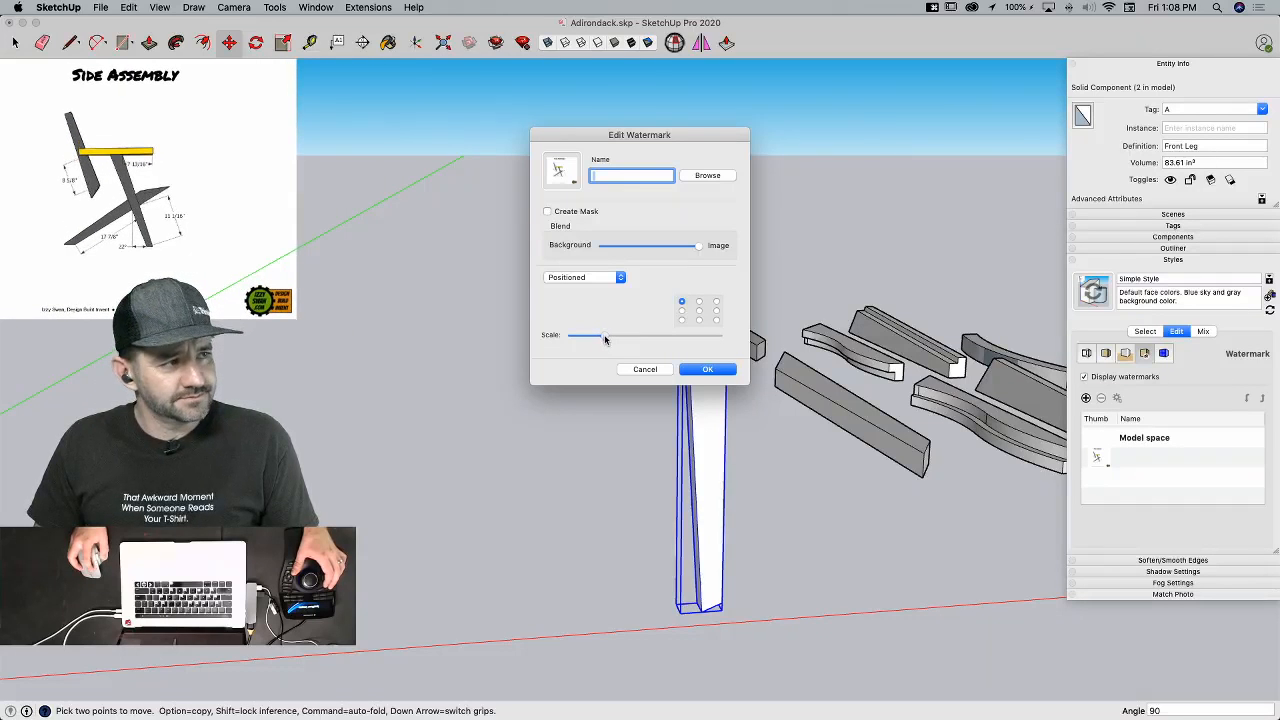
pyautogui.click(715, 371)
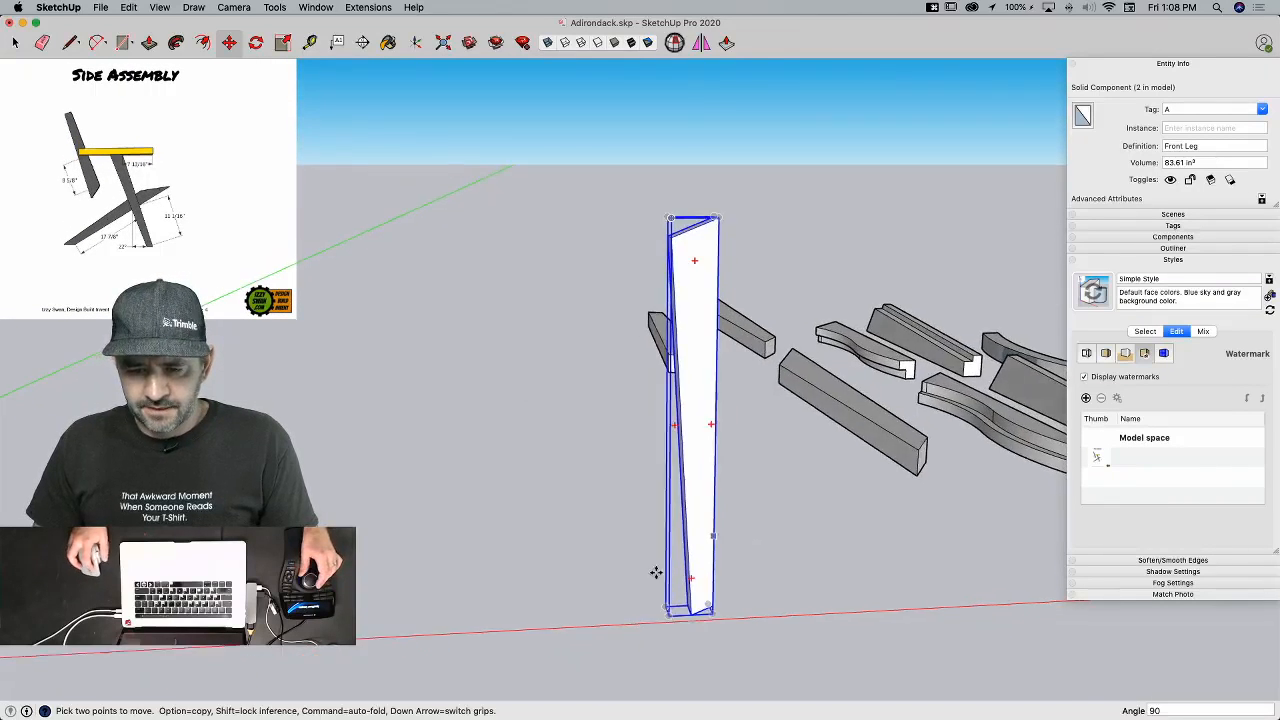
# Step: Move the upright front leg's foot to the origin, and rotate the leg 90 degrees about its vertical axis
pyautogui.press('m')
pyautogui.click(662, 592)
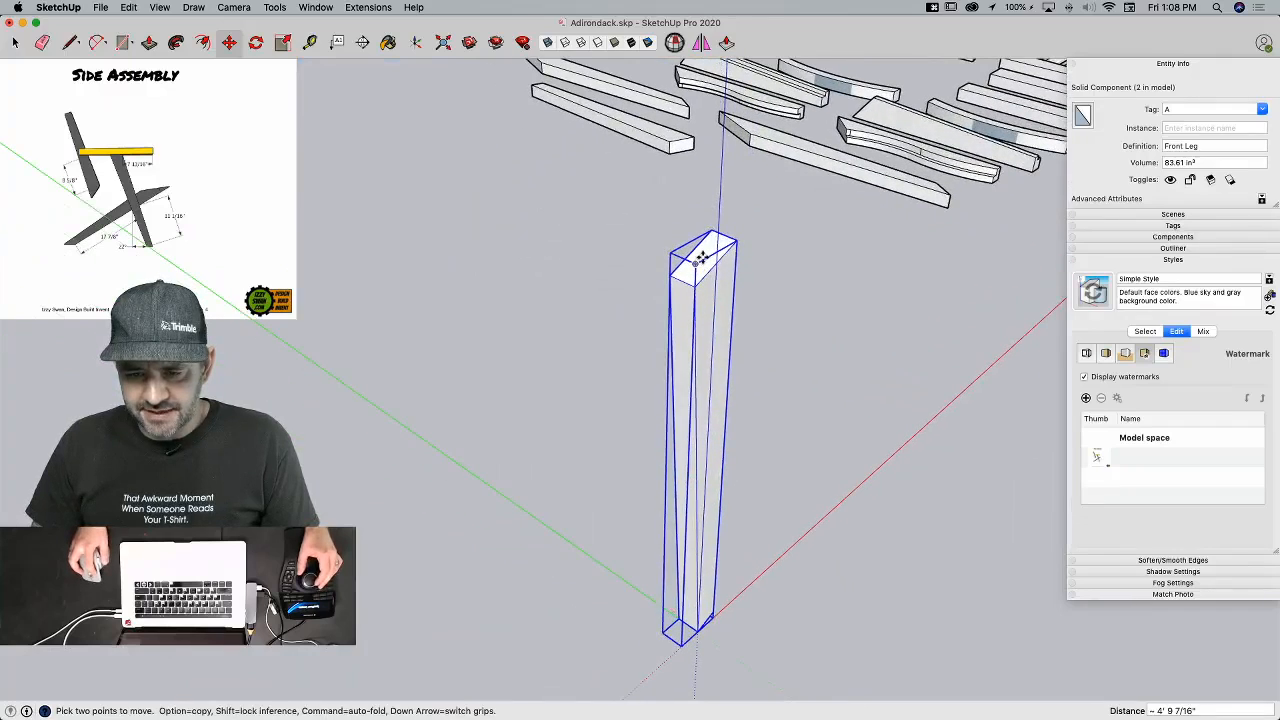
pyautogui.press('q')
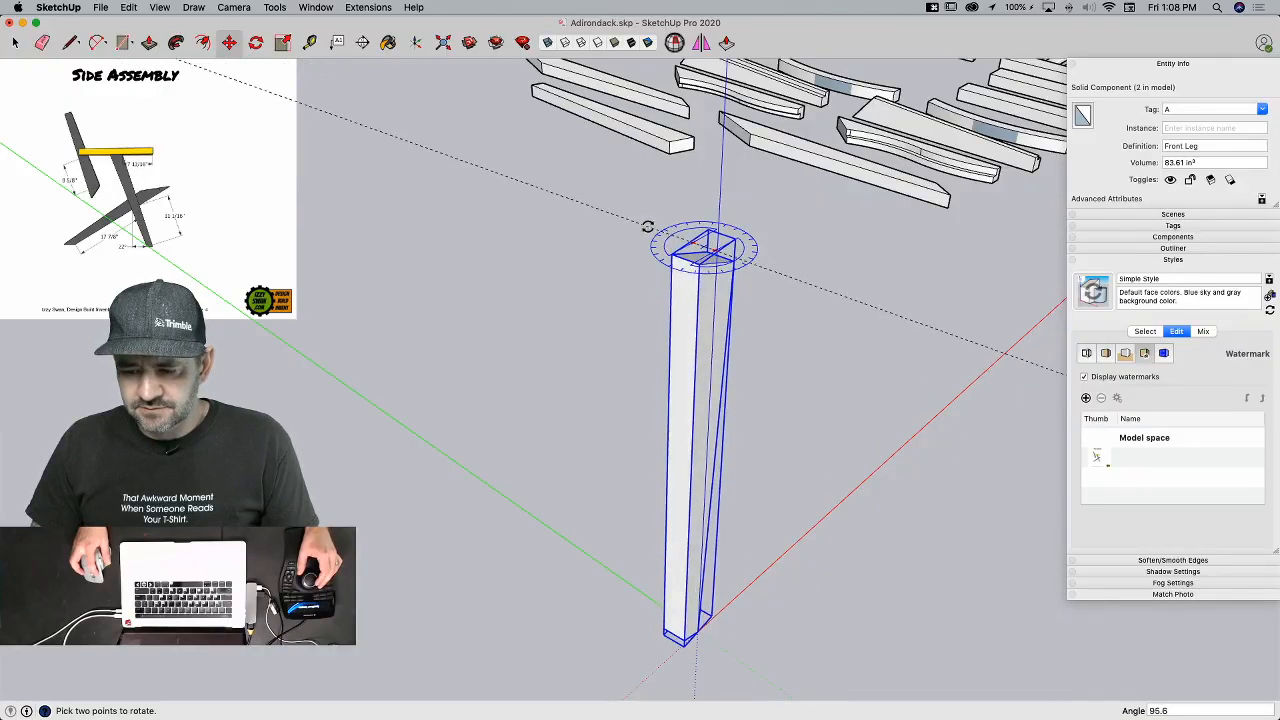
pyautogui.write('90')
pyautogui.press('Return')
pyautogui.press('m')
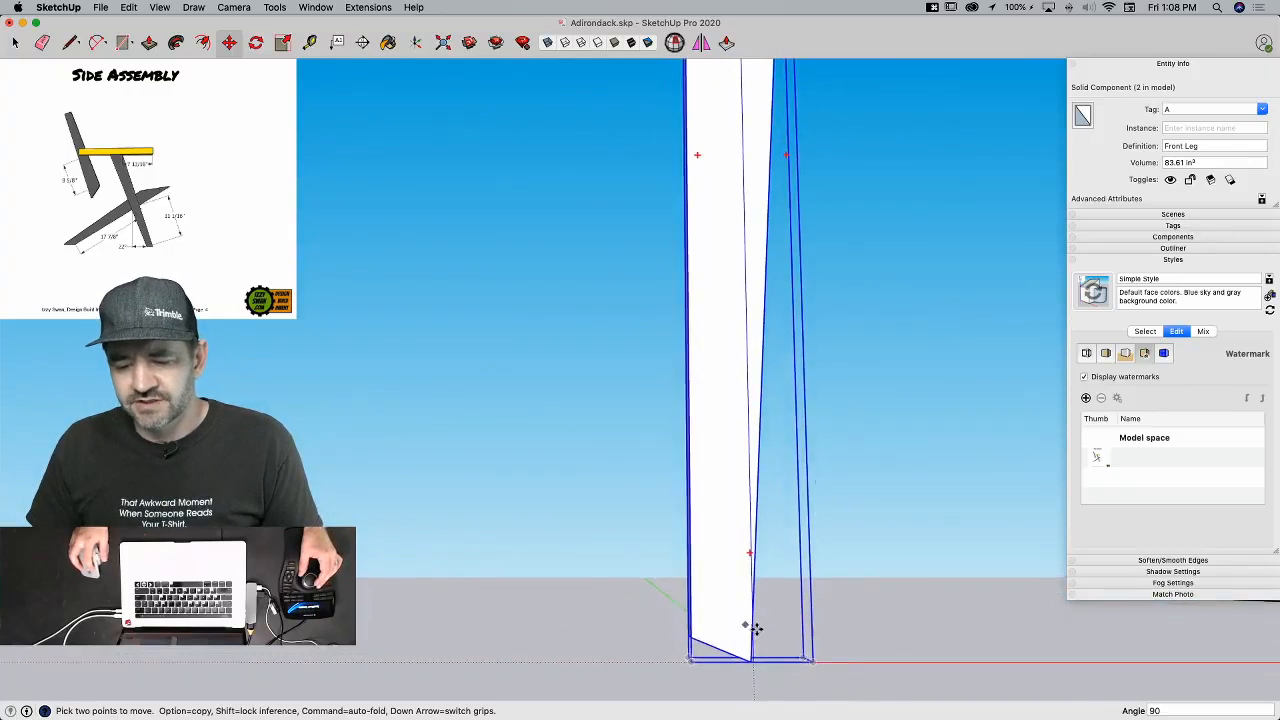
# Step: Tilt the front leg 22 degrees about its foot corner so the angled foot cut lies flat along the red axis
pyautogui.press('q')
pyautogui.moveTo(767, 650); pyautogui.dragTo(736, 632)
pyautogui.click(703, 624)
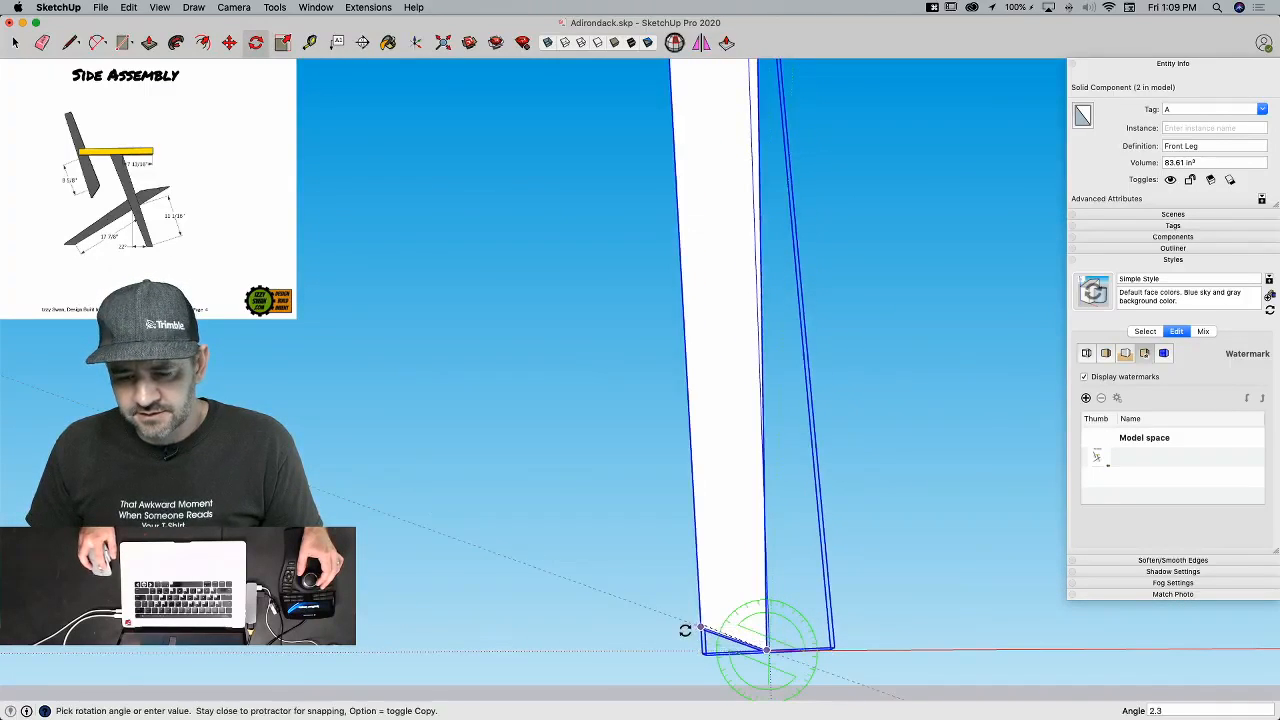
pyautogui.click(656, 651)
pyautogui.scroll(-5, 880, 655)
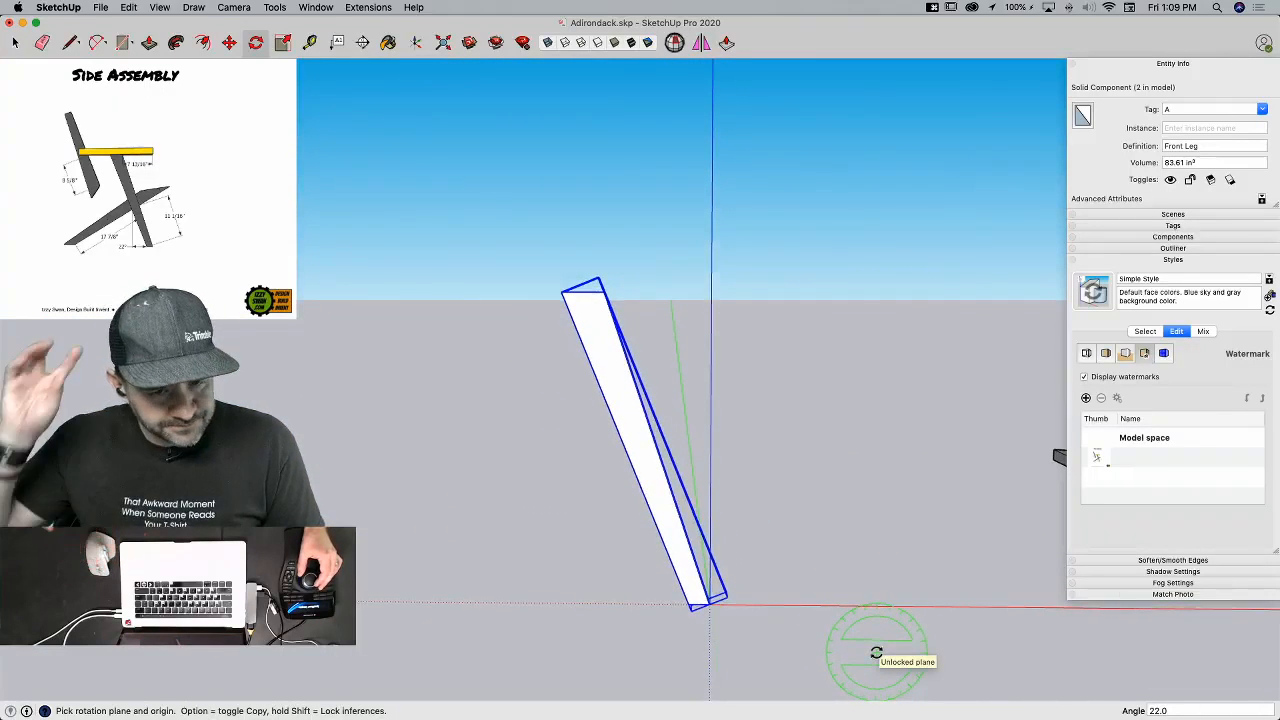
pyautogui.press('space')
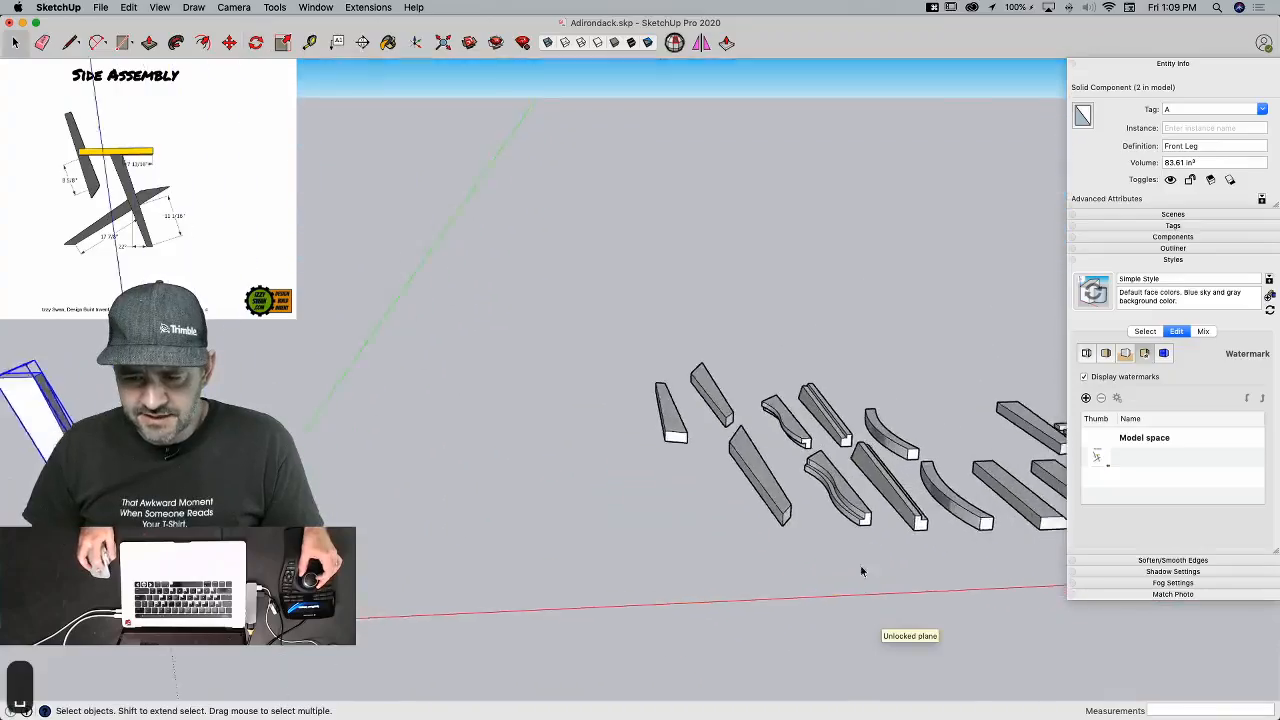
# Step: Stand one Back Leg upright from the laid-out parts by rotating it -90 degrees
pyautogui.click(730, 500)
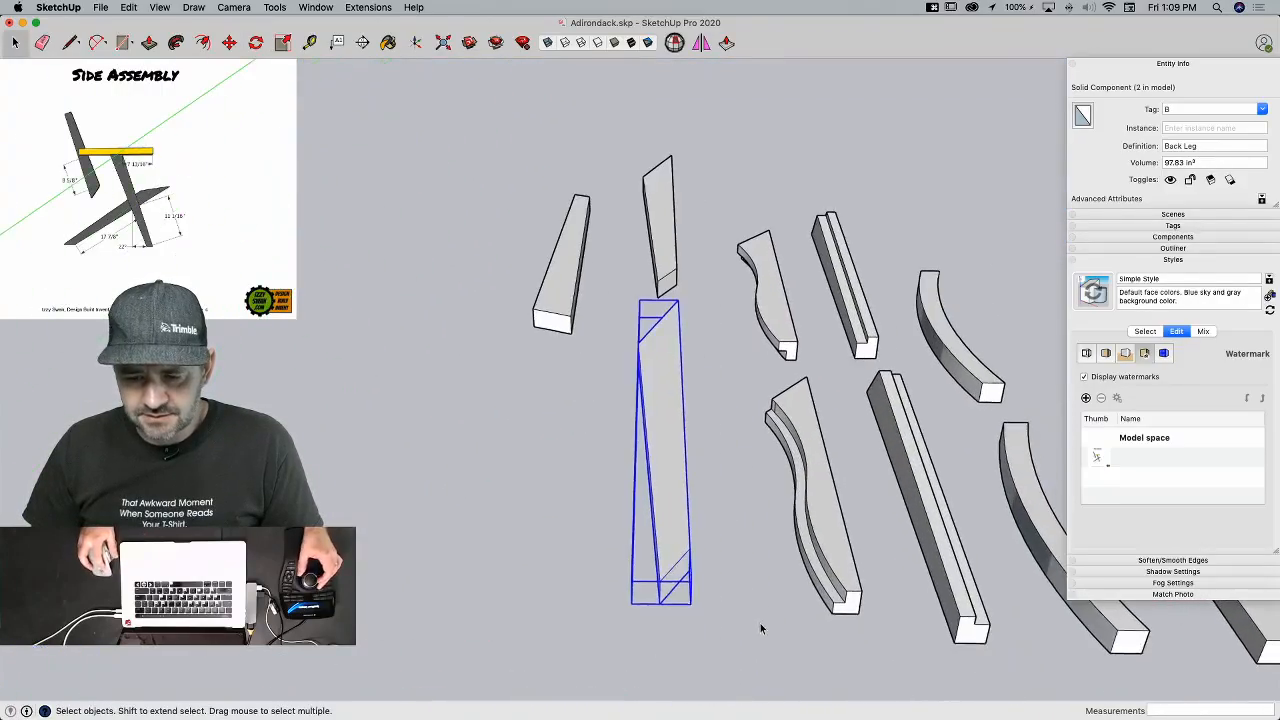
pyautogui.press('q')
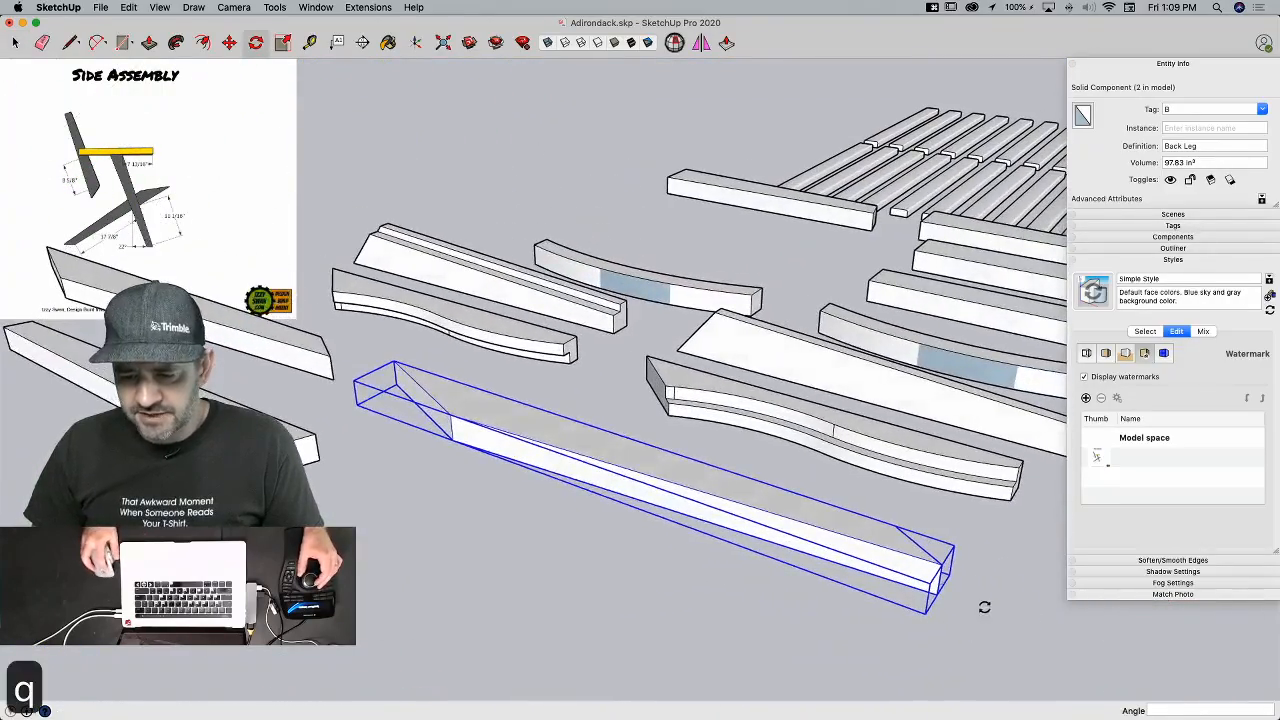
pyautogui.press('m')
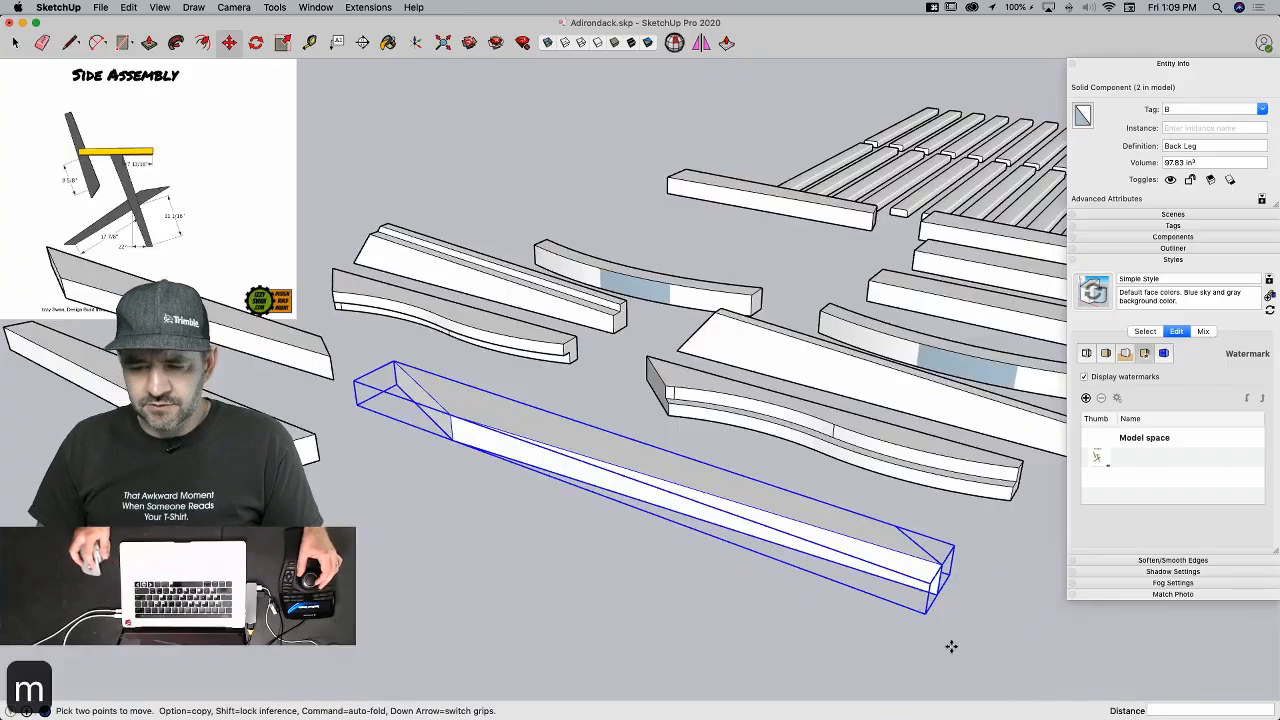
pyautogui.click(854, 571)
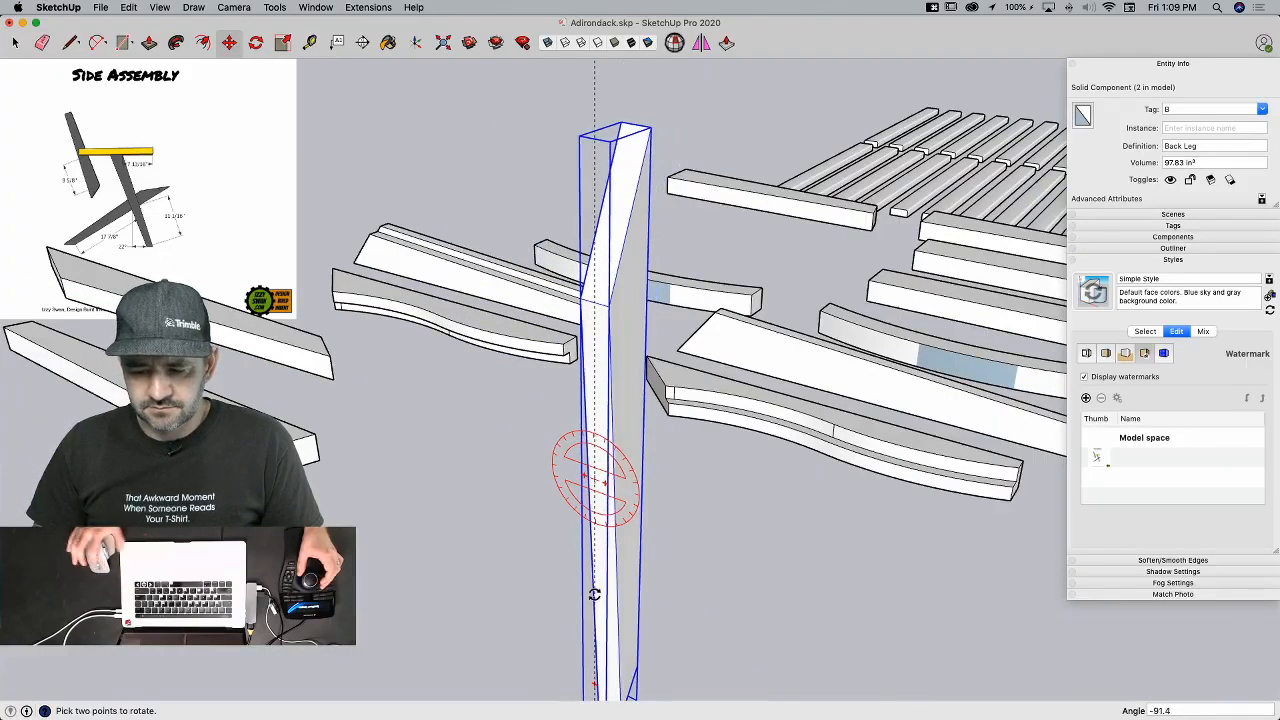
pyautogui.write('90')
pyautogui.press('Return')
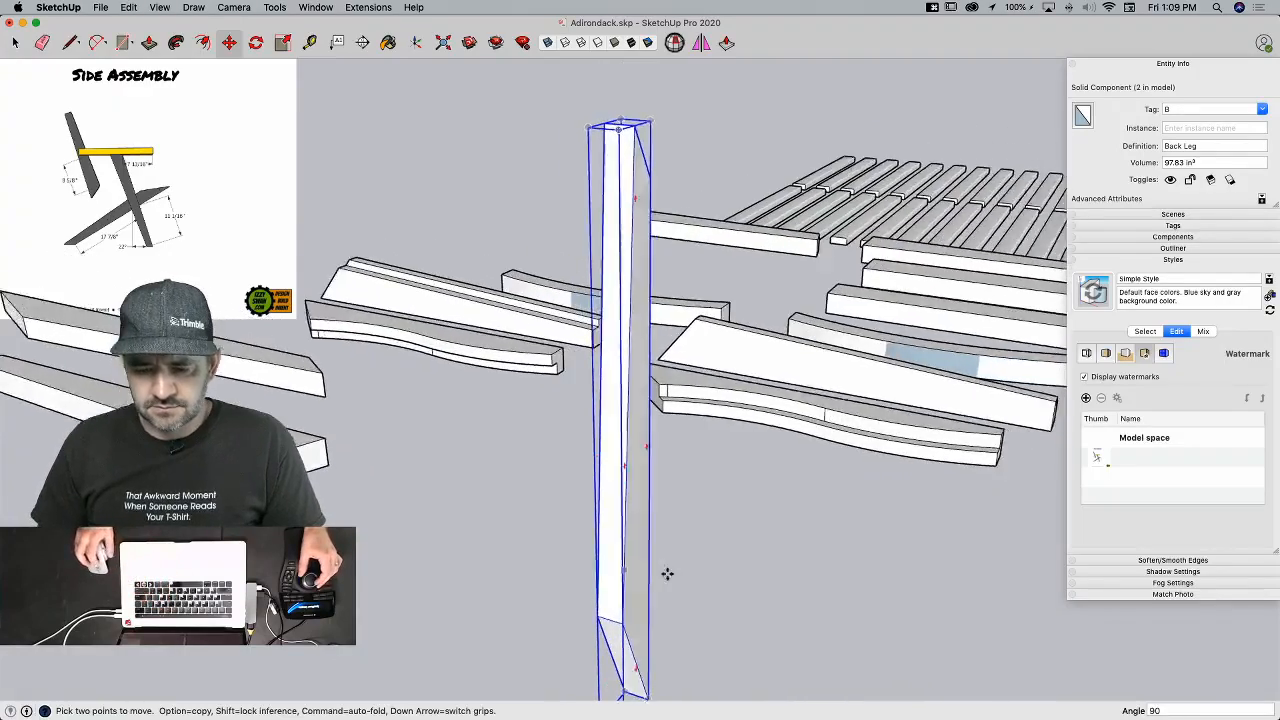
pyautogui.write('-90')
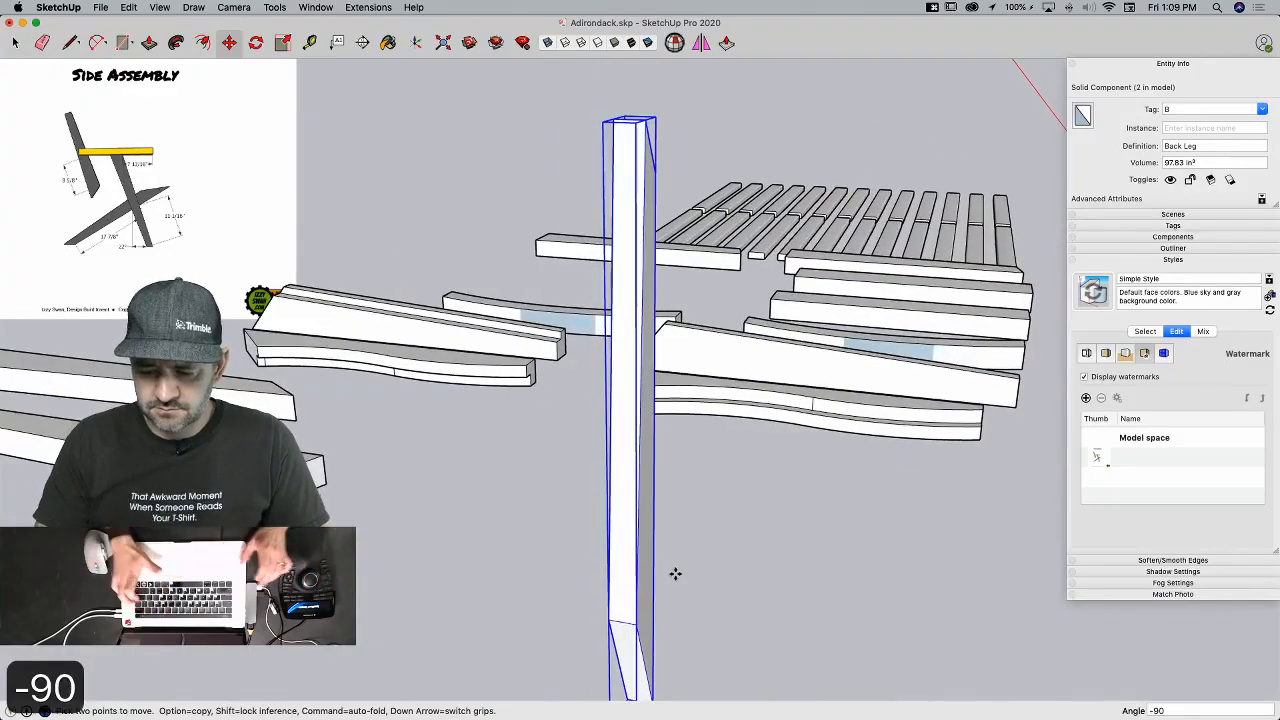
pyautogui.press('Return')
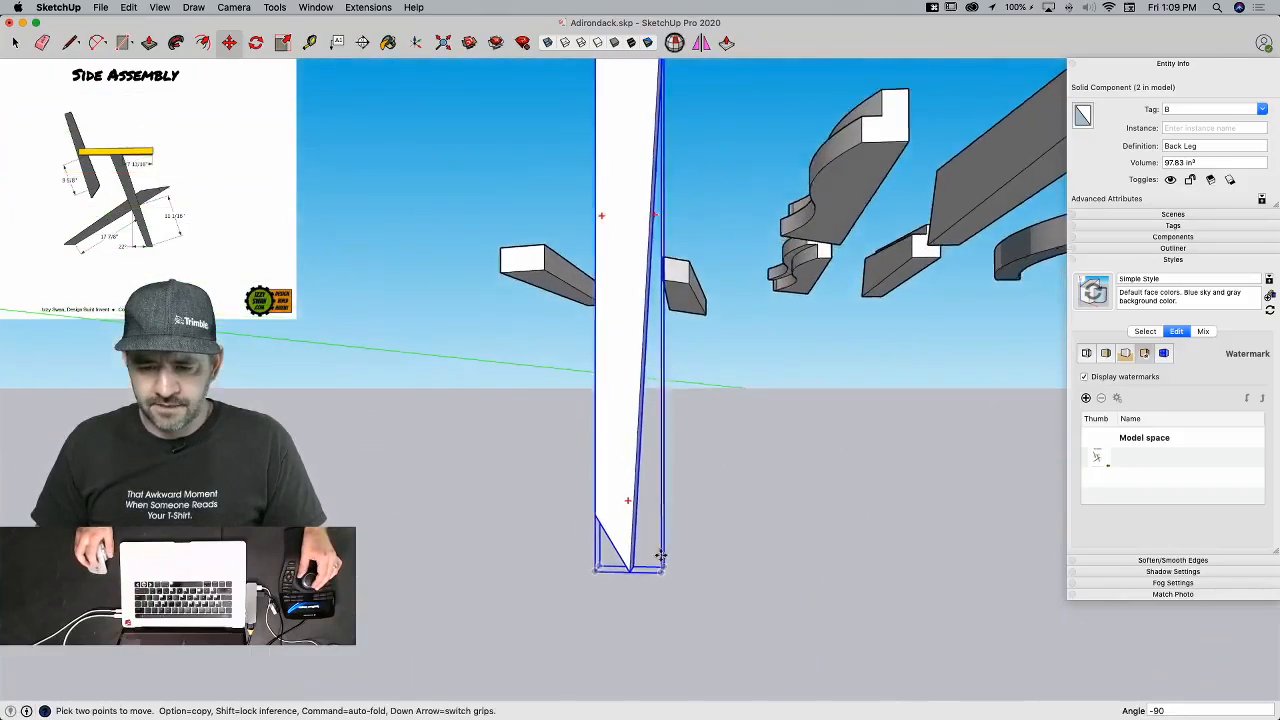
# Step: Rotate the upright Back Leg 180 degrees about its vertical axis
pyautogui.press('q')
pyautogui.press('m')
pyautogui.click(704, 374)
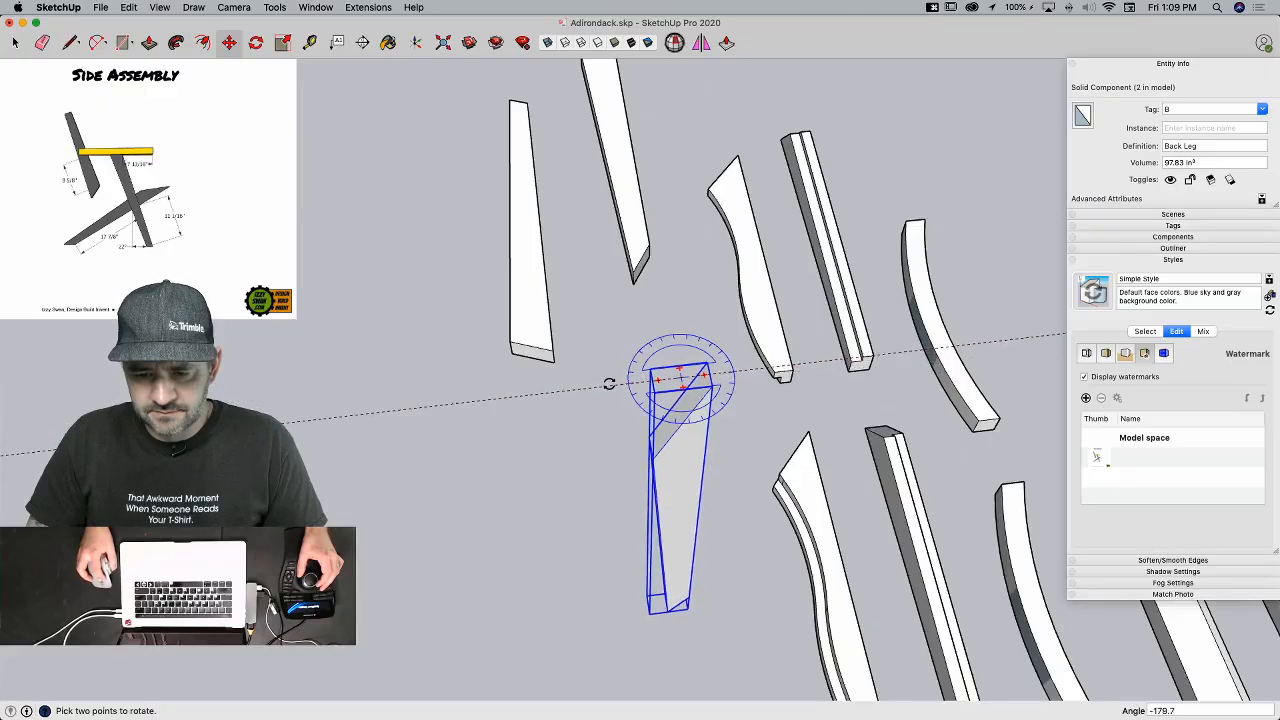
pyautogui.write('180')
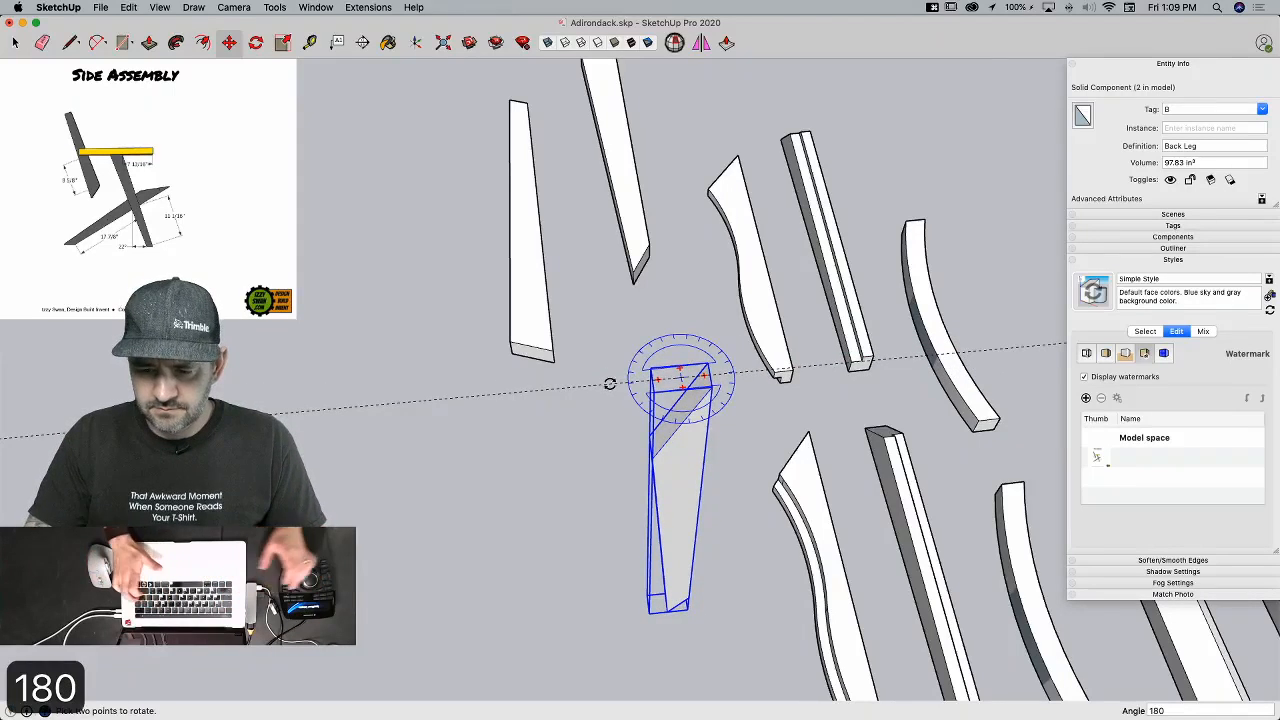
pyautogui.press('Return')
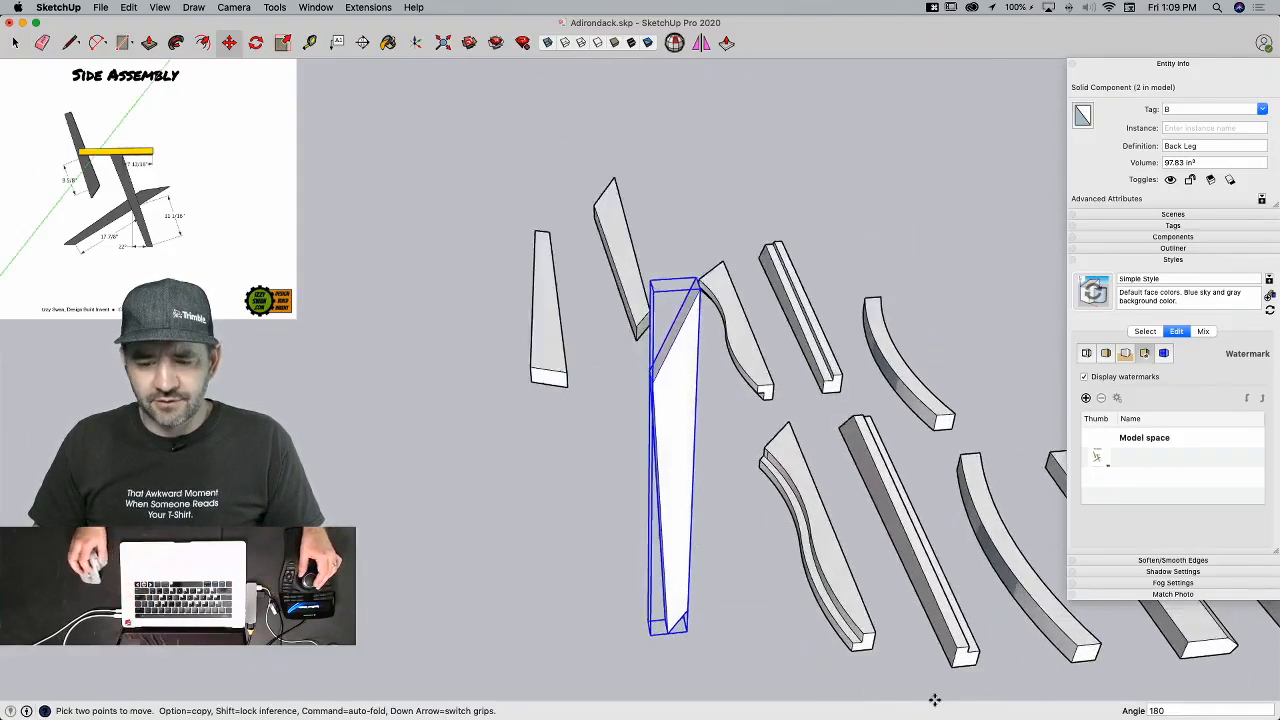
# Step: Check the angle snapping setting in the model's units options
pyautogui.click(367, 7)
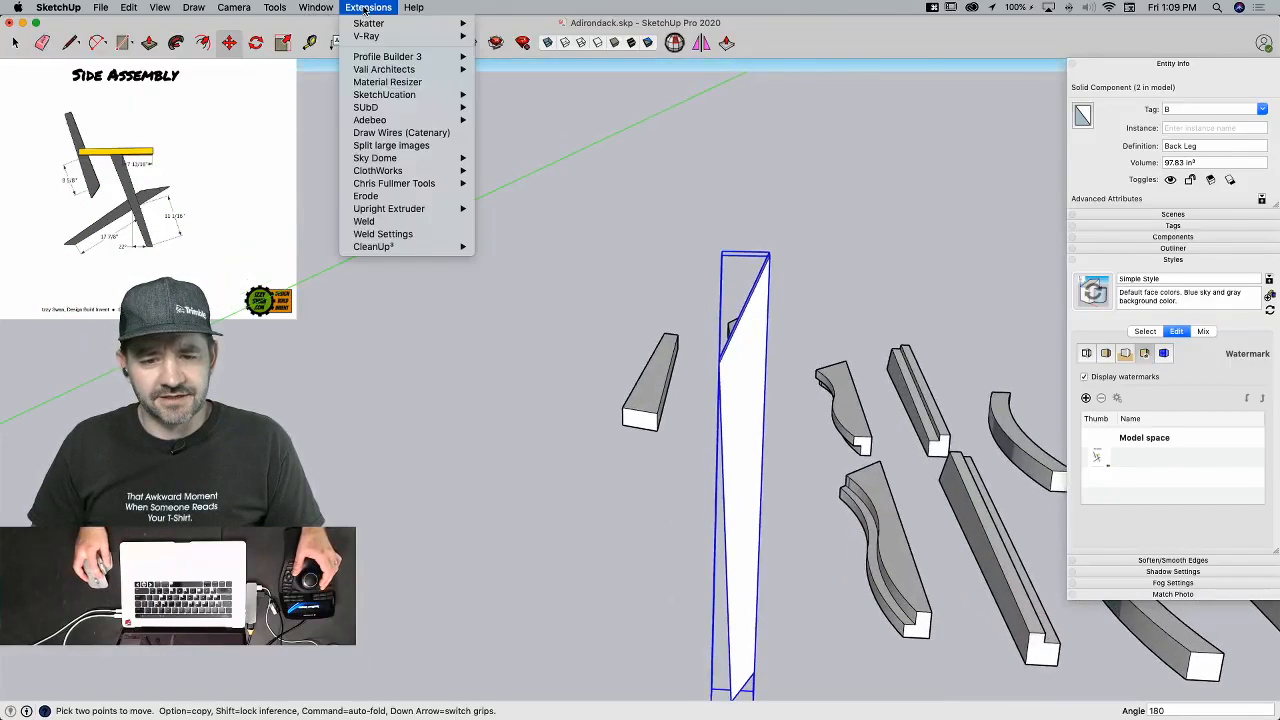
pyautogui.moveTo(274, 7)
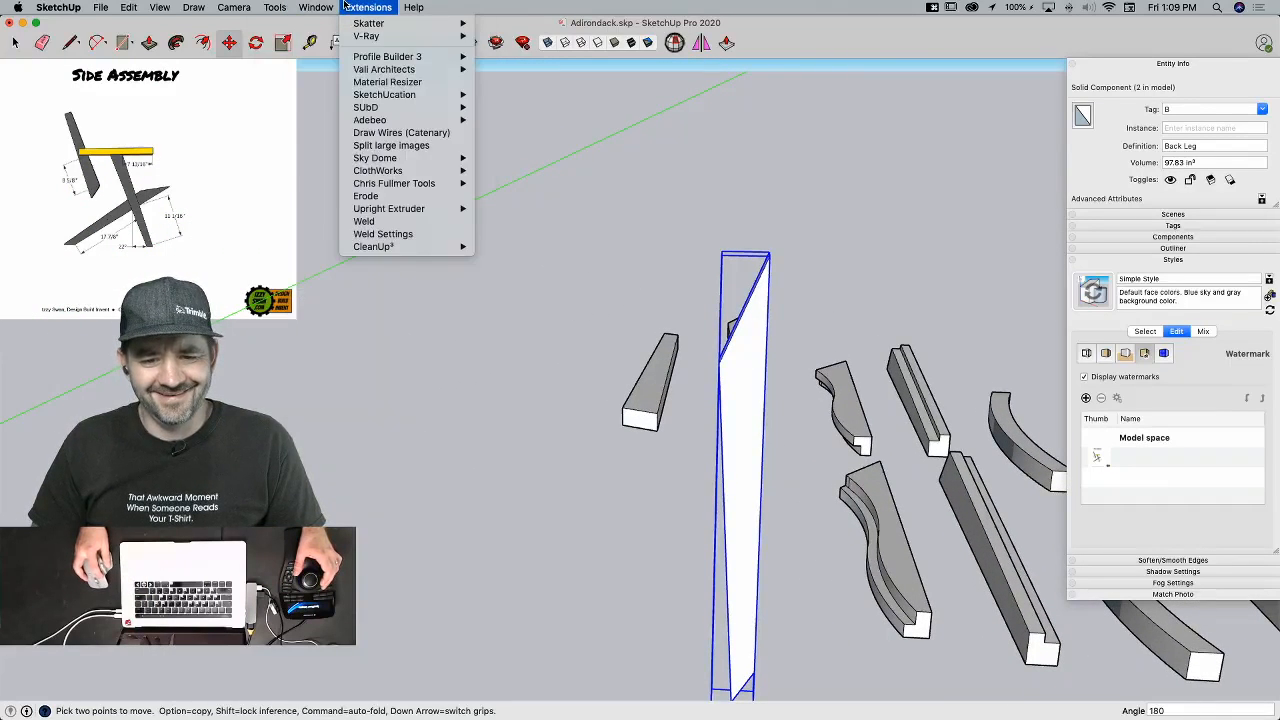
pyautogui.moveTo(313, 7)
pyautogui.click(318, 115)
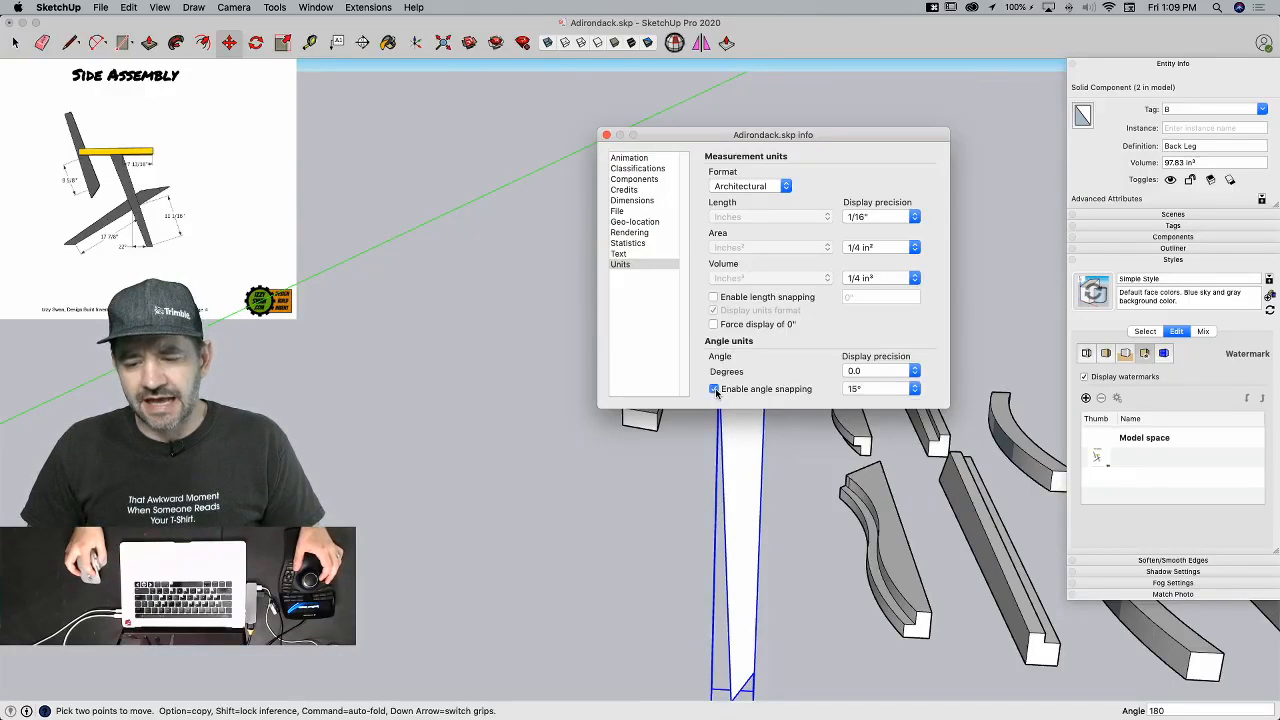
pyautogui.moveTo(809, 511); pyautogui.dragTo(760, 452, button='middle')
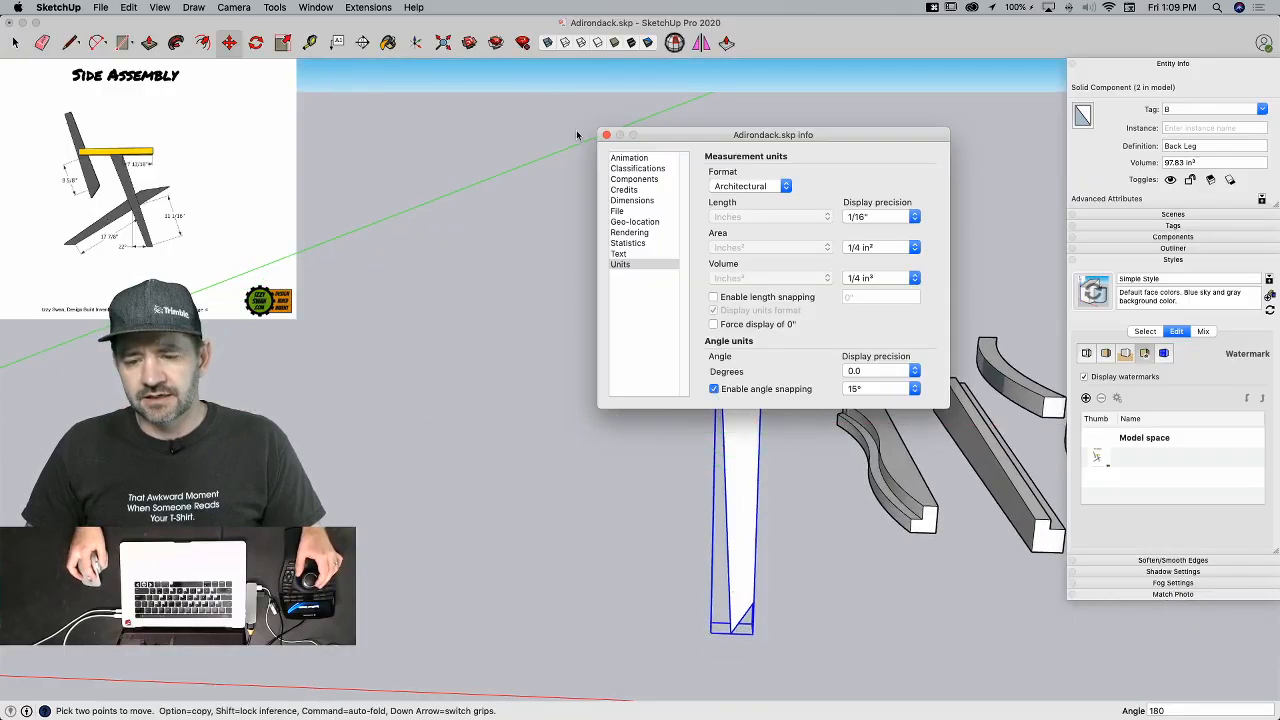
pyautogui.click(607, 136)
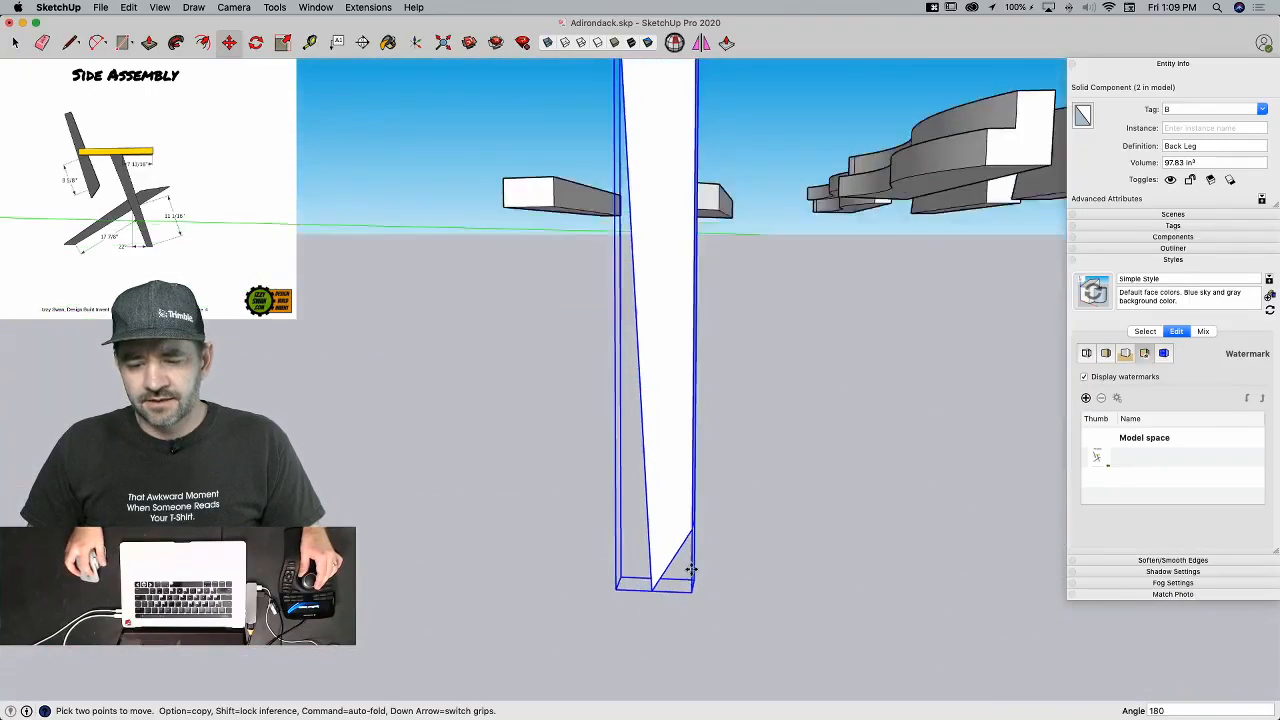
# Step: Tilt the back leg 58.5 degrees about its foot corner so the foot cut lies flat, and move it beside the front leg
pyautogui.press('q')
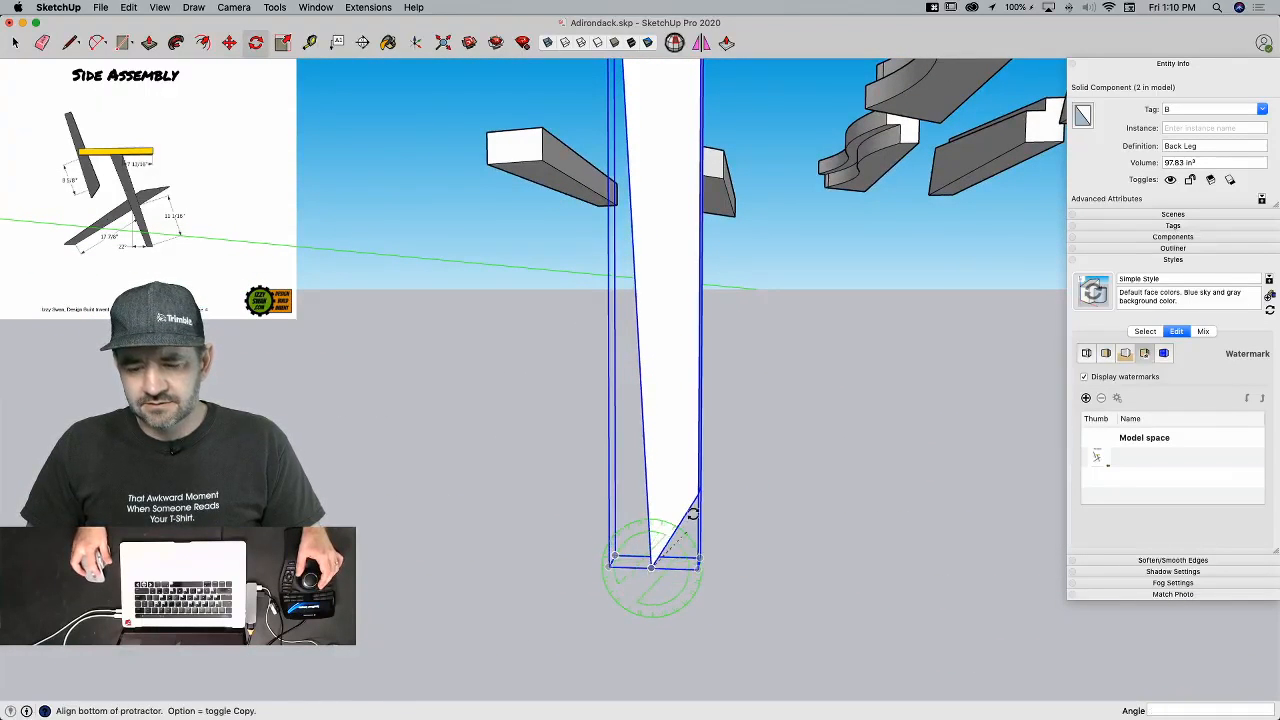
pyautogui.click(698, 491)
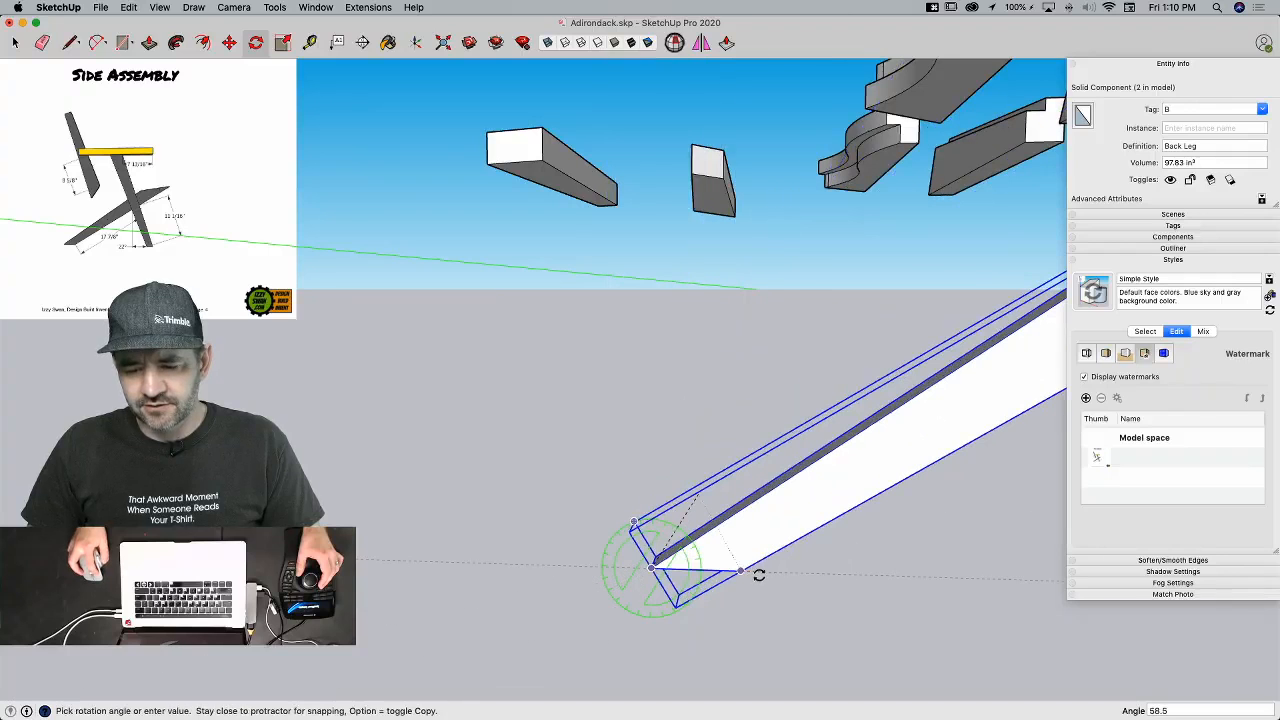
pyautogui.click(809, 578)
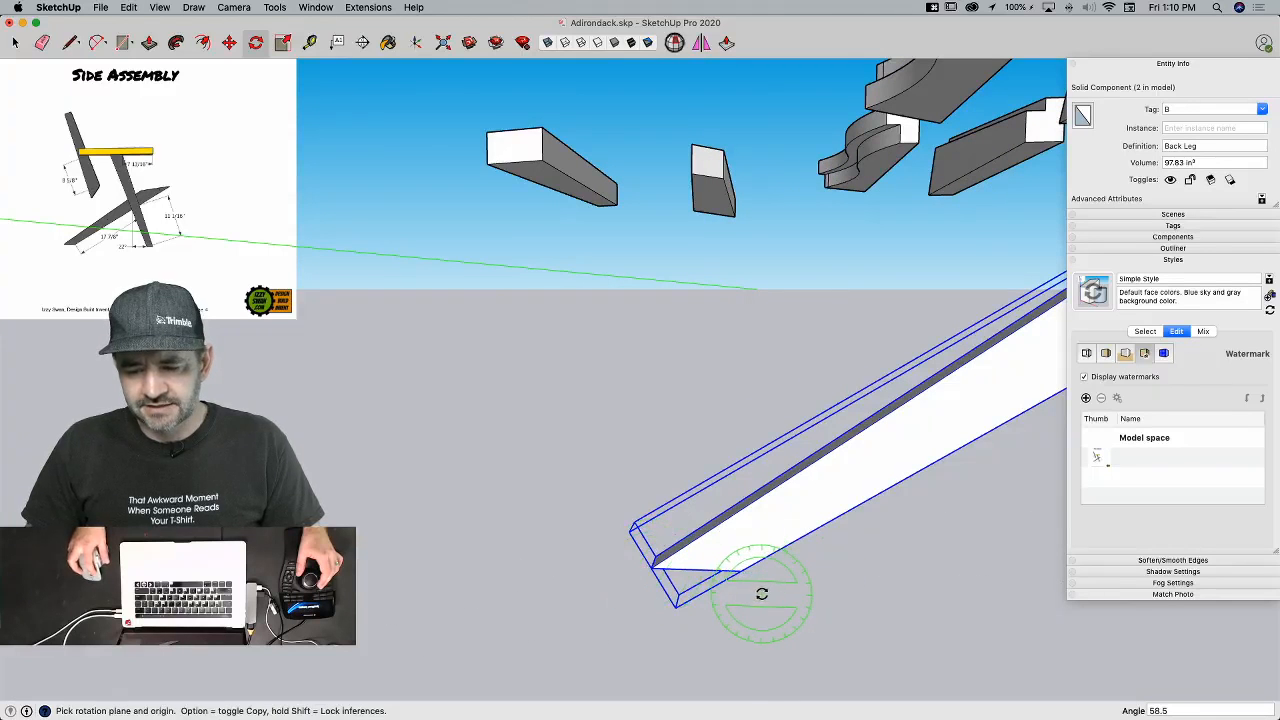
pyautogui.press('m')
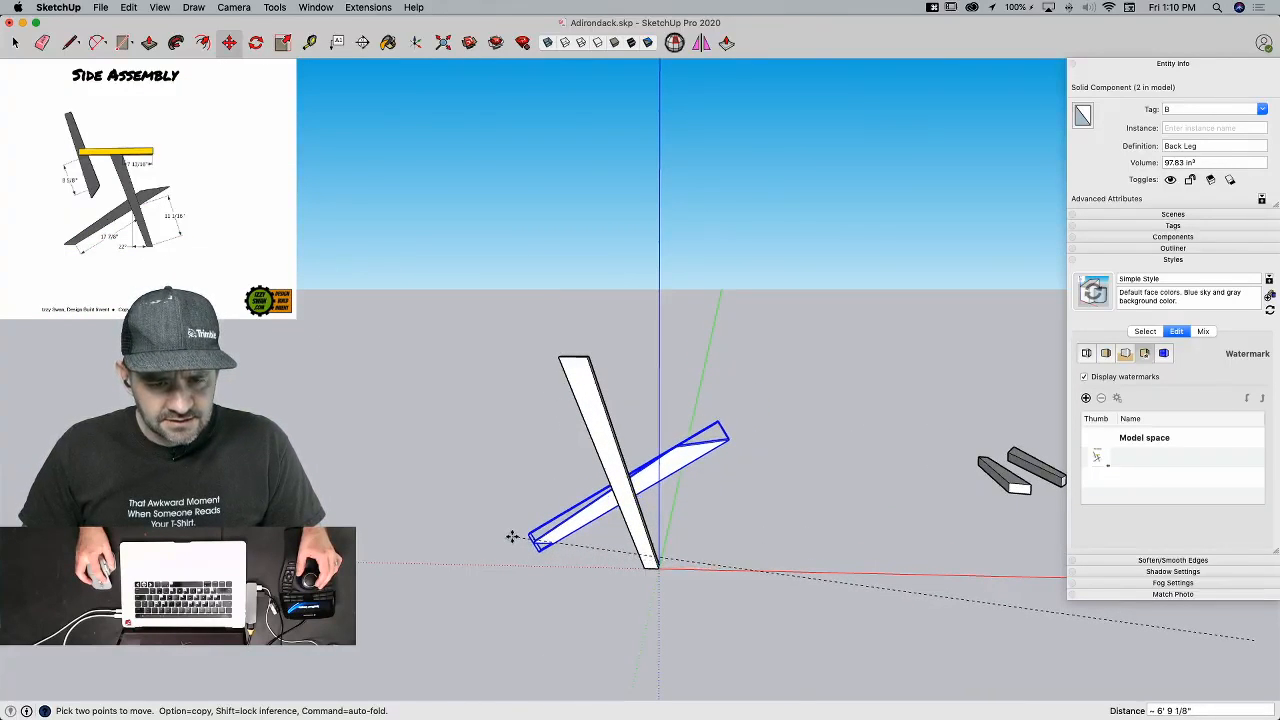
pyautogui.click(495, 560)
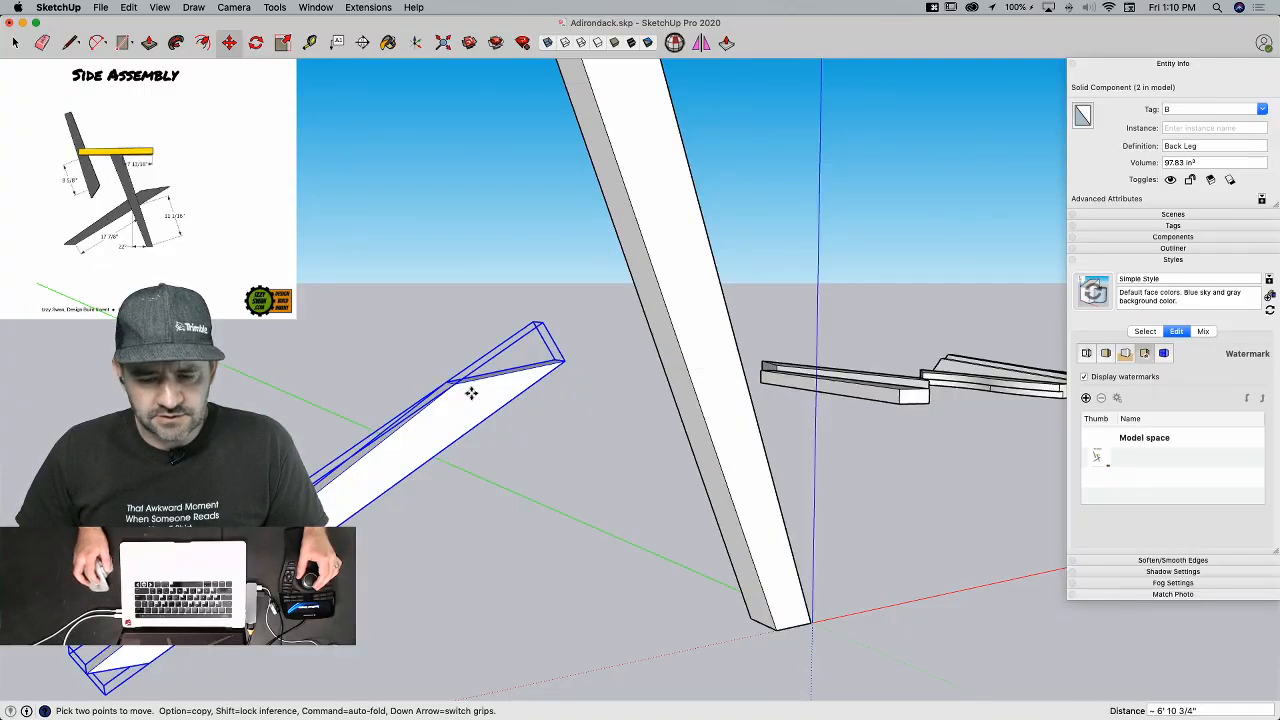
# Step: Try a 22-inch reference line along the red axis from the front leg's foot corner, and delete it
pyautogui.press('l')
pyautogui.click(780, 567)
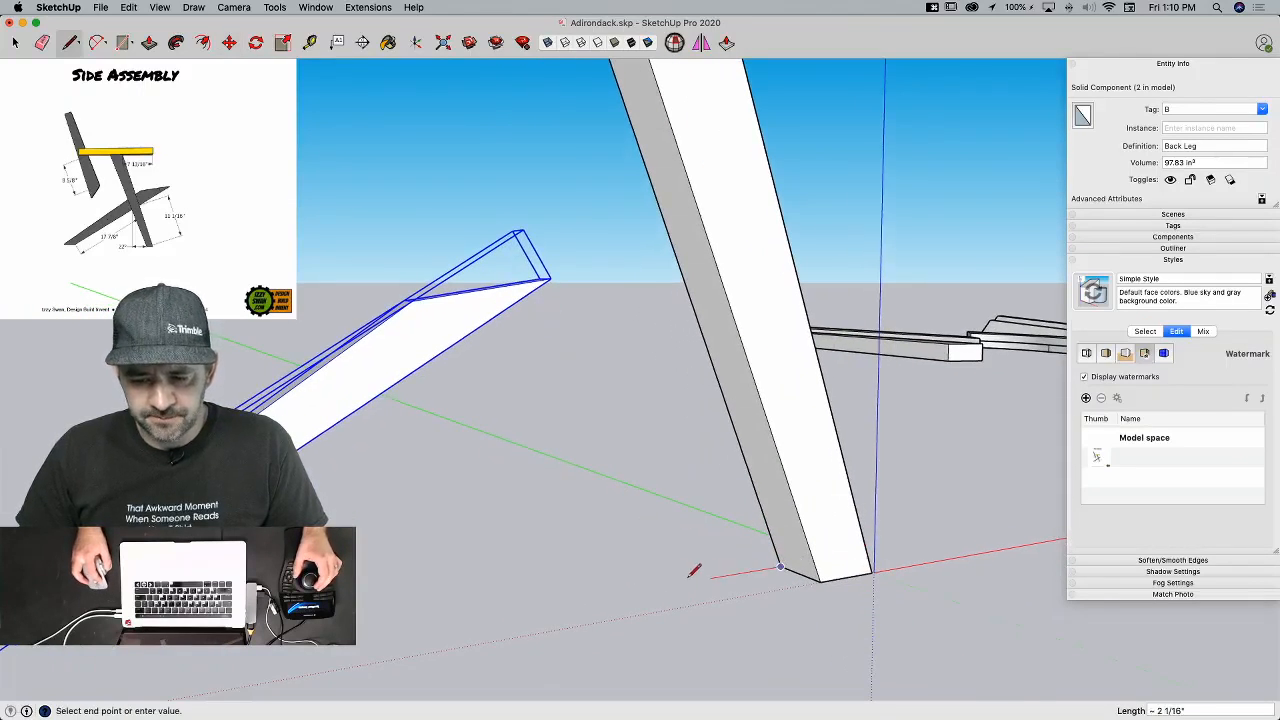
pyautogui.write('22')
pyautogui.press('Return')
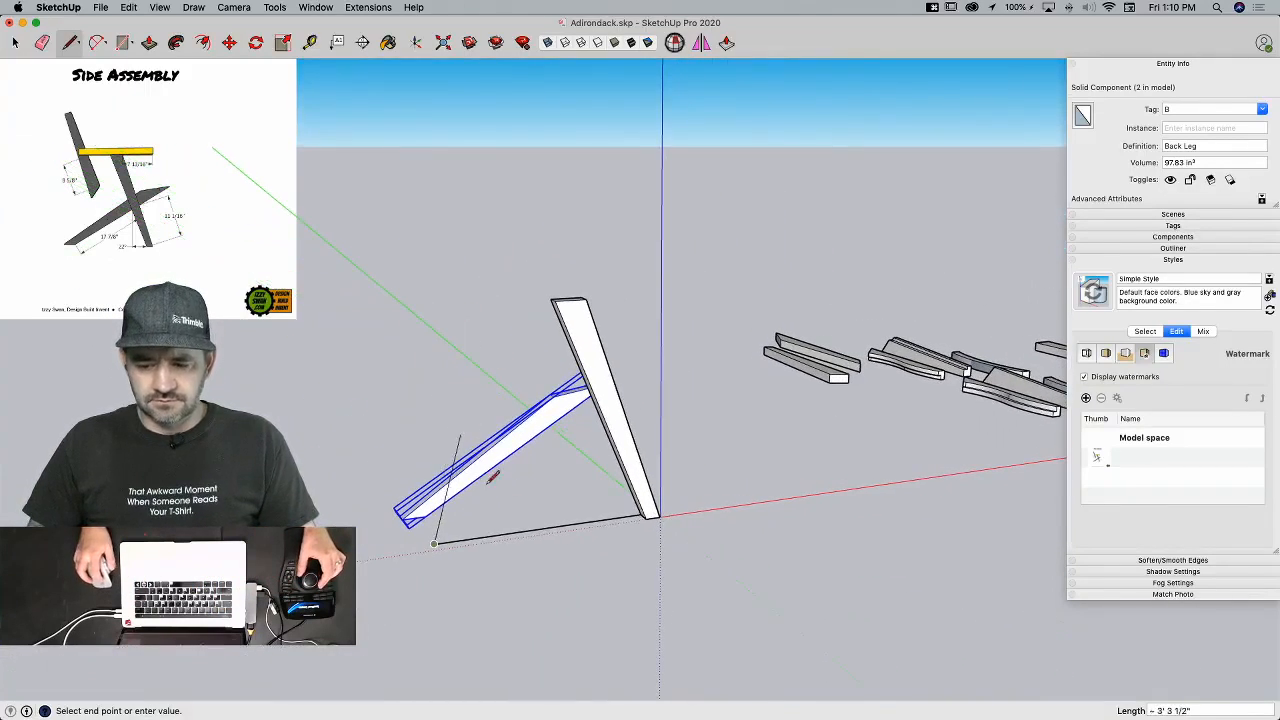
pyautogui.click(642, 513)
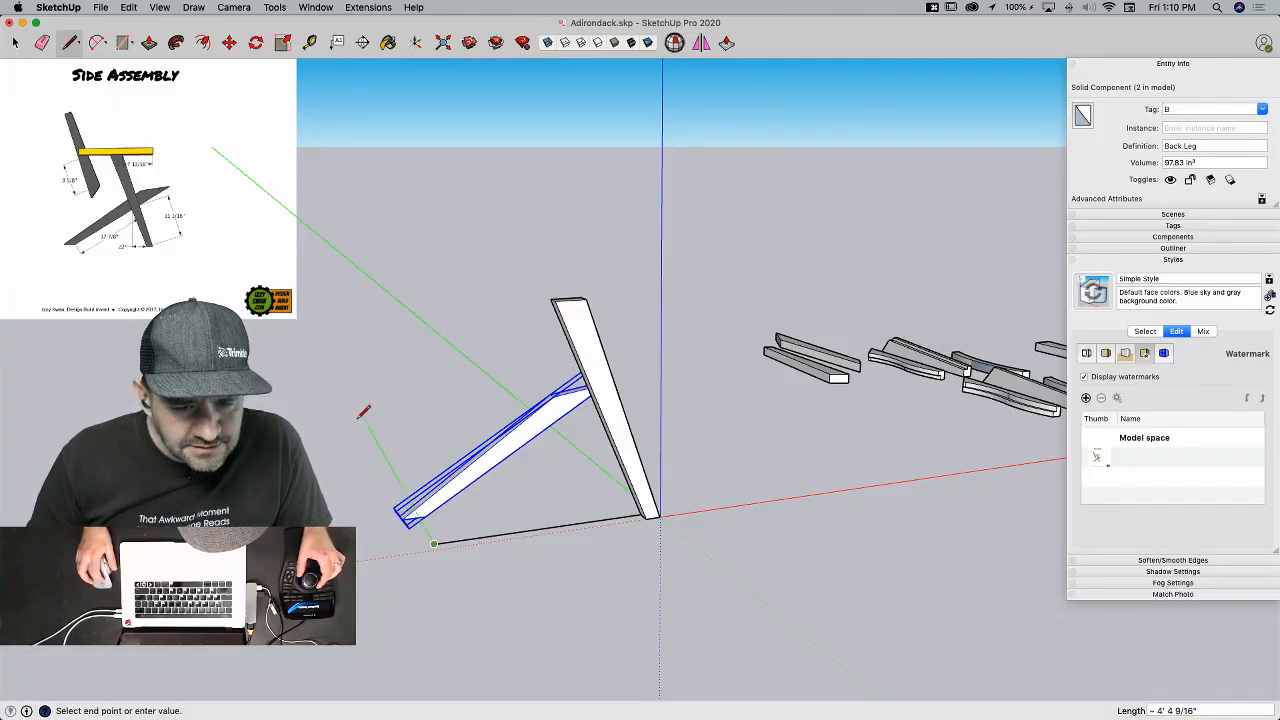
pyautogui.press('space')
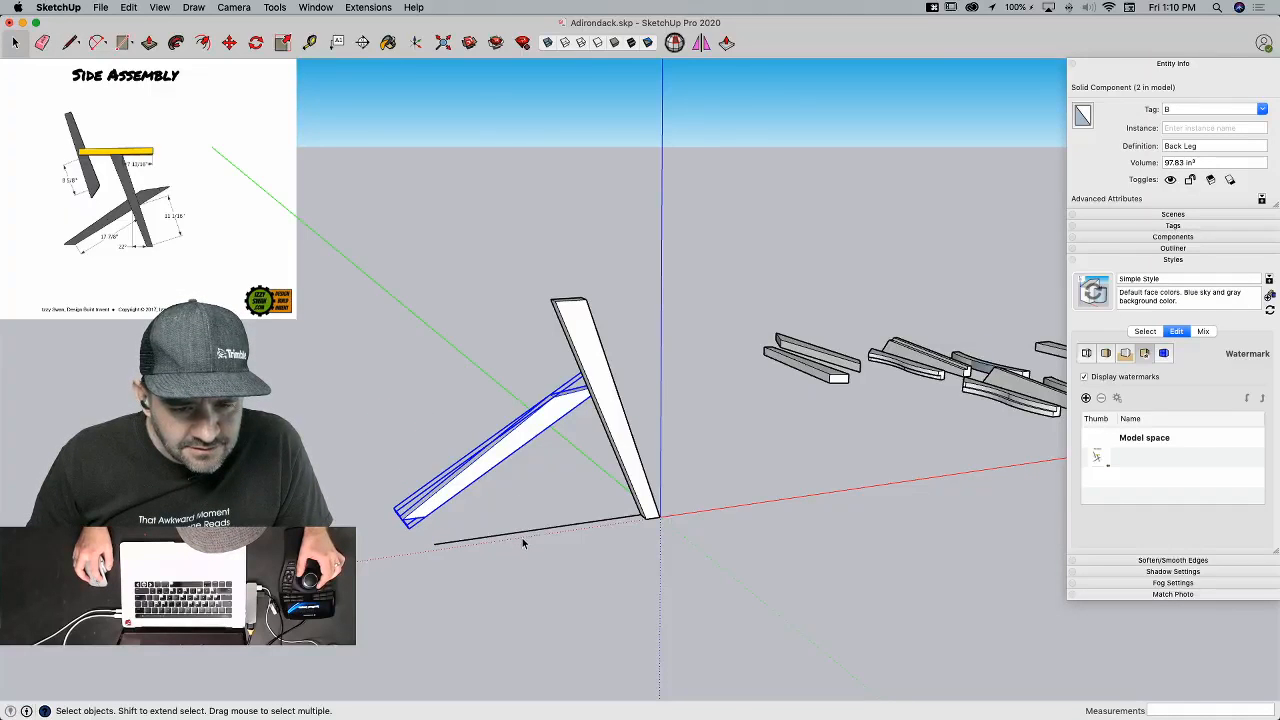
pyautogui.click(521, 537)
pyautogui.moveTo(580, 551); pyautogui.dragTo(586, 512, button='middle')
pyautogui.press('BackSpace')
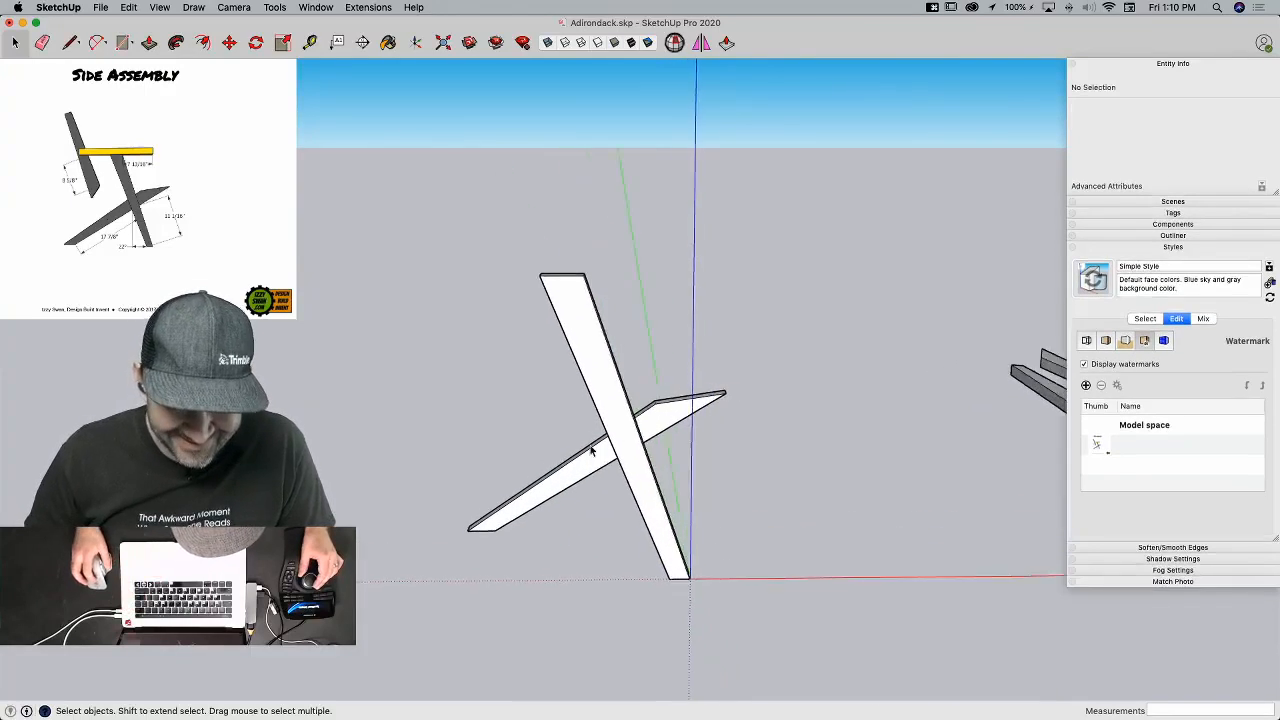
# Step: Move the back leg so its foot corner meets the rear inner corner of the front leg's foot
pyautogui.moveTo(626, 571); pyautogui.dragTo(763, 586, button='middle')
pyautogui.click(562, 370)
pyautogui.press('m')
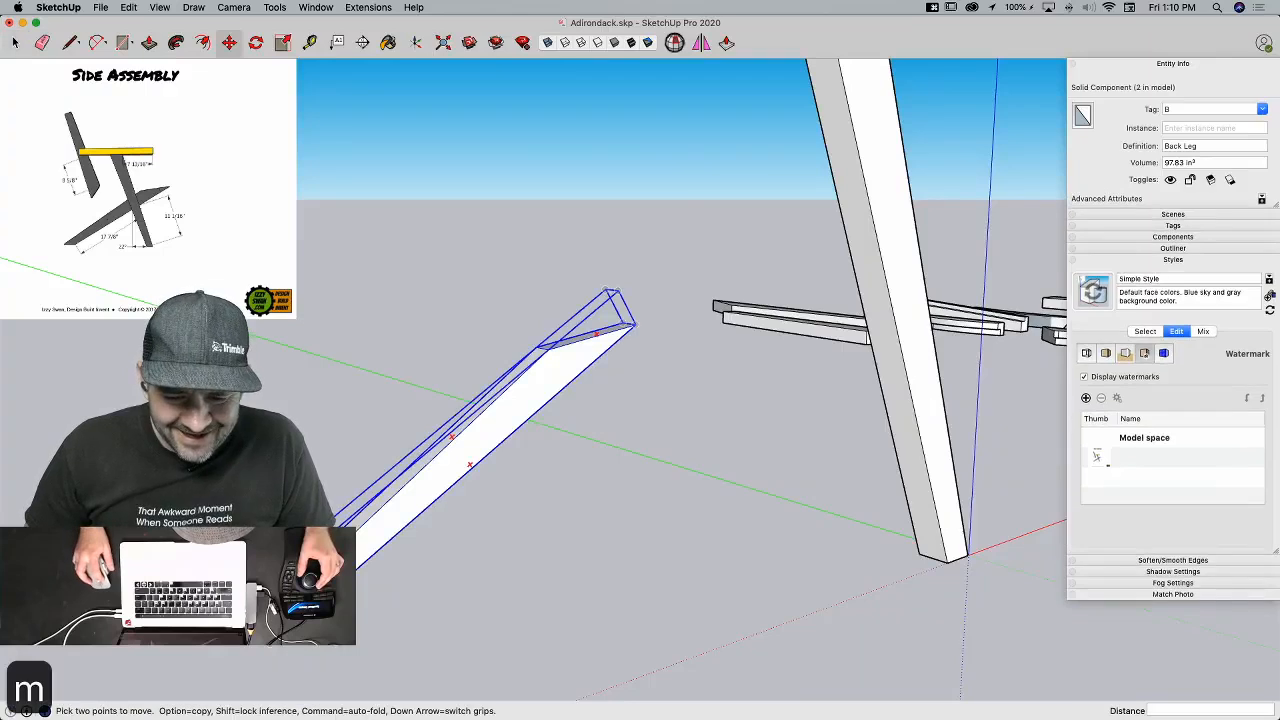
pyautogui.click(340, 585)
pyautogui.click(919, 551)
pyautogui.moveTo(939, 553); pyautogui.dragTo(944, 555, button='middle')
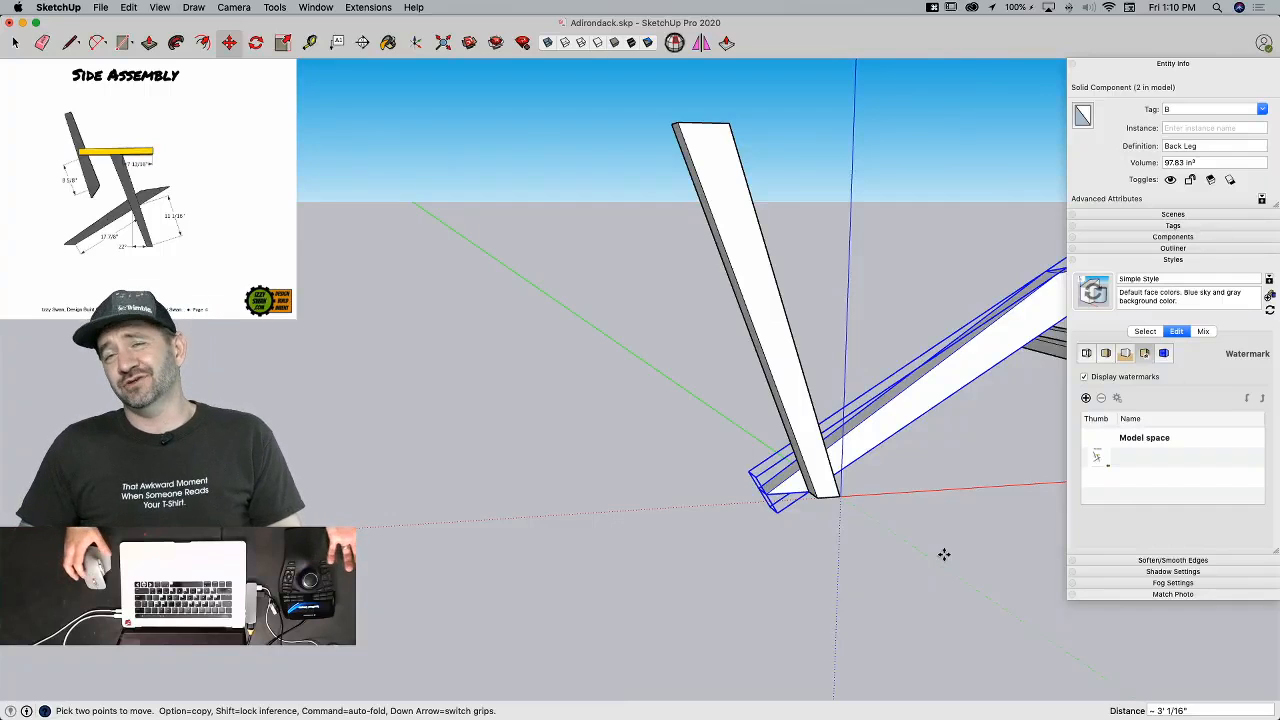
pyautogui.moveTo(825, 518); pyautogui.dragTo(996, 557, button='middle')
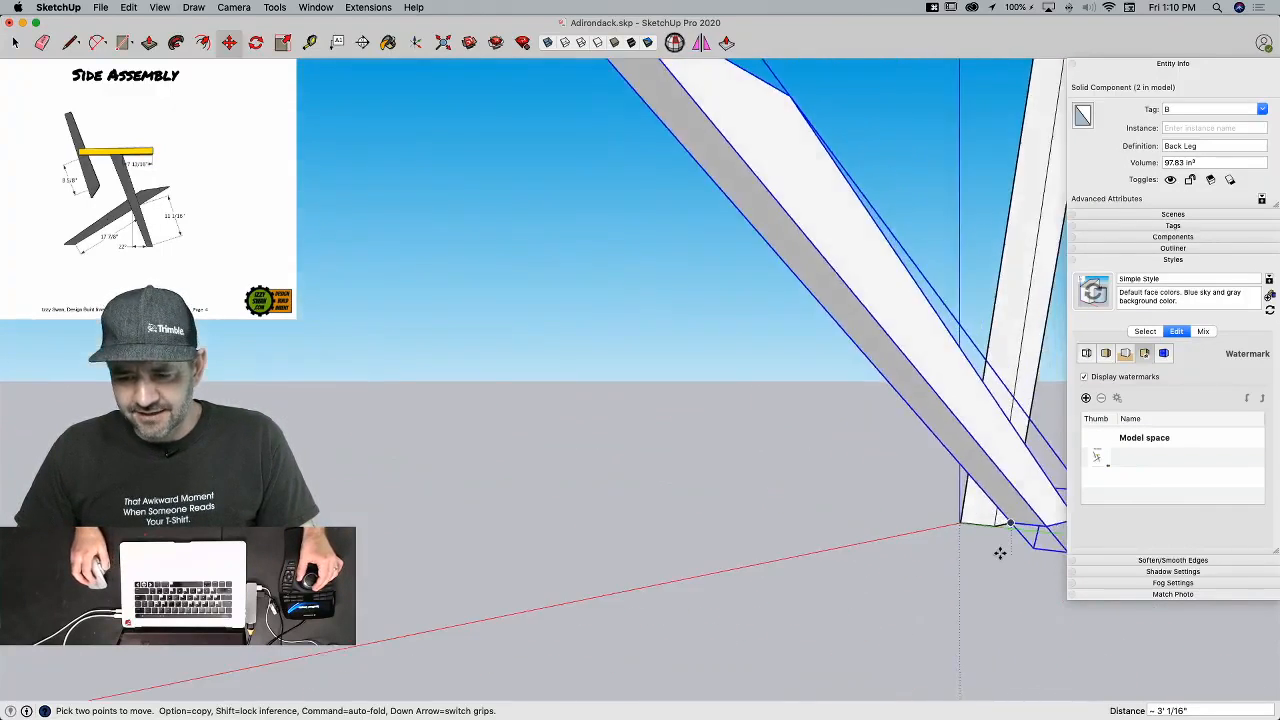
# Step: Draw a 17 7/8-inch reference line along the back leg's lower edge, starting at its foot corner
pyautogui.press('l')
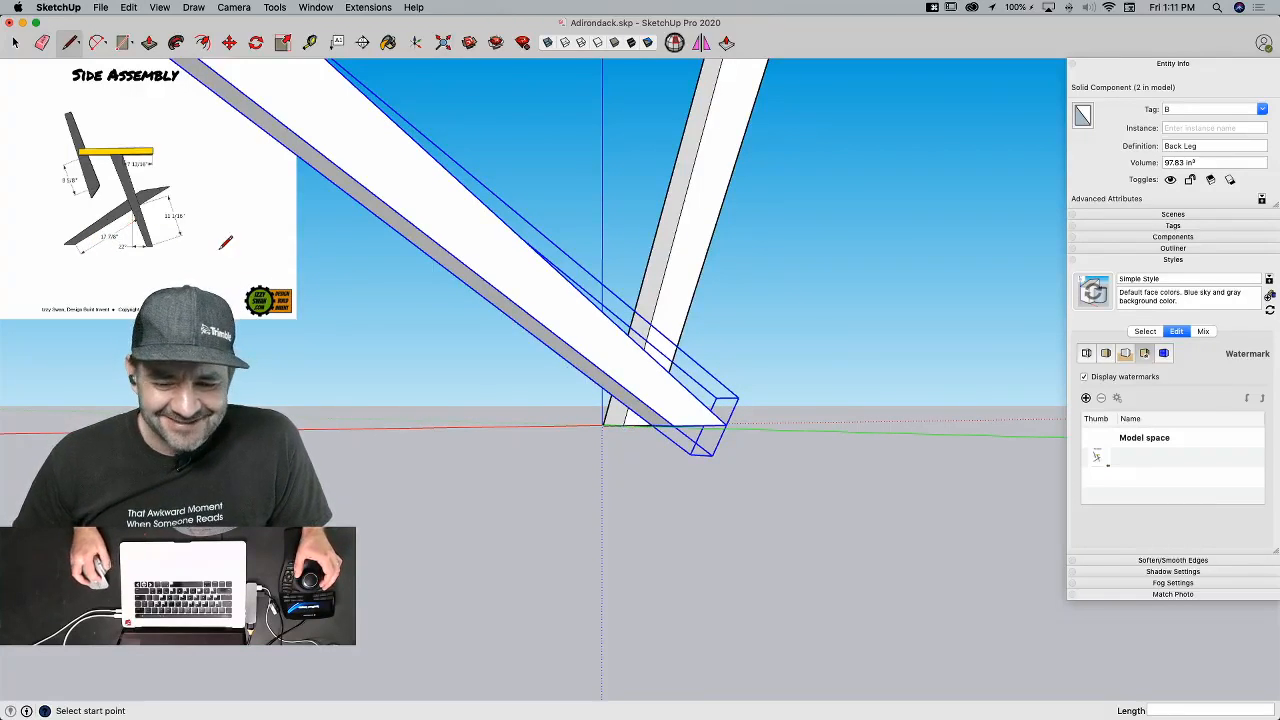
pyautogui.click(652, 425)
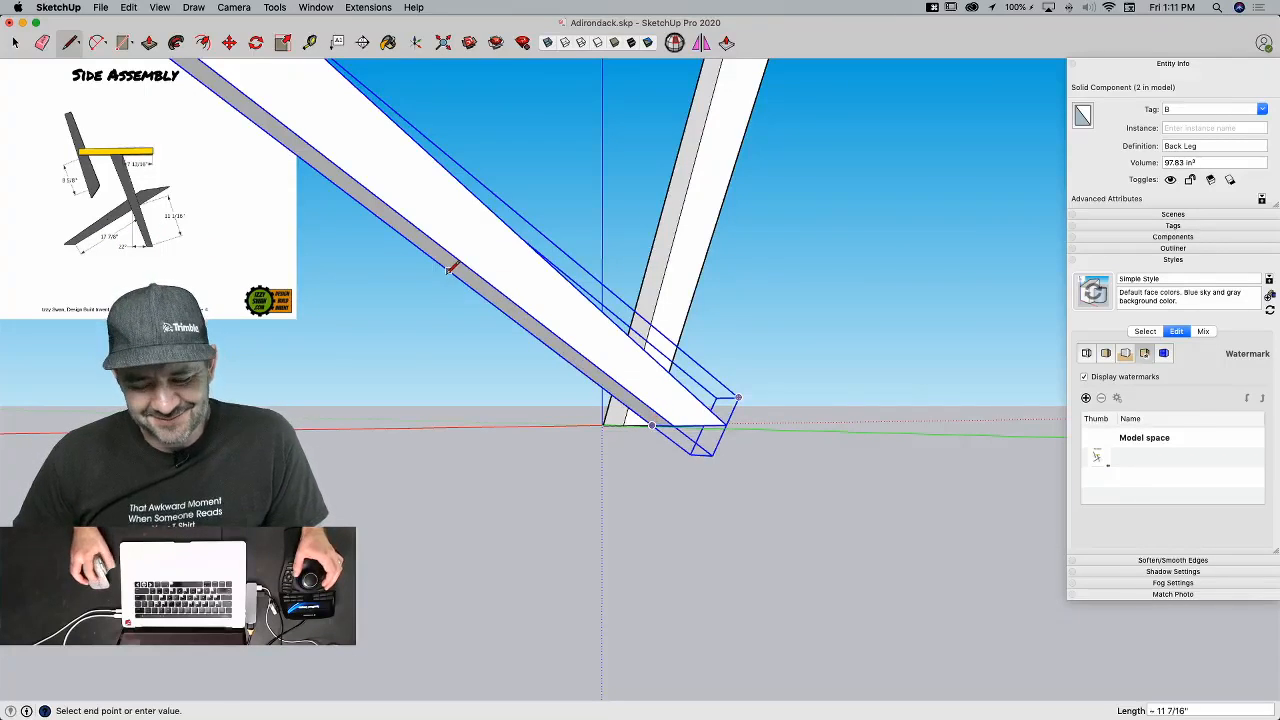
pyautogui.write('17 7/8')
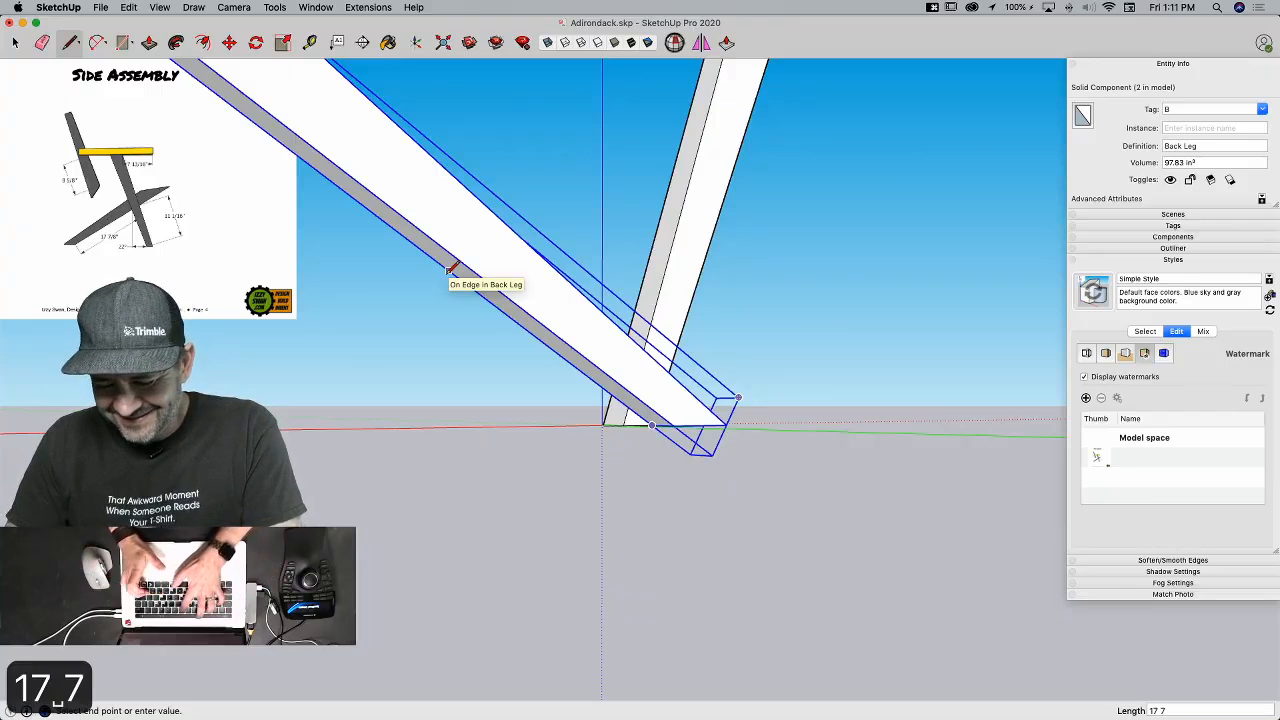
pyautogui.press('Return')
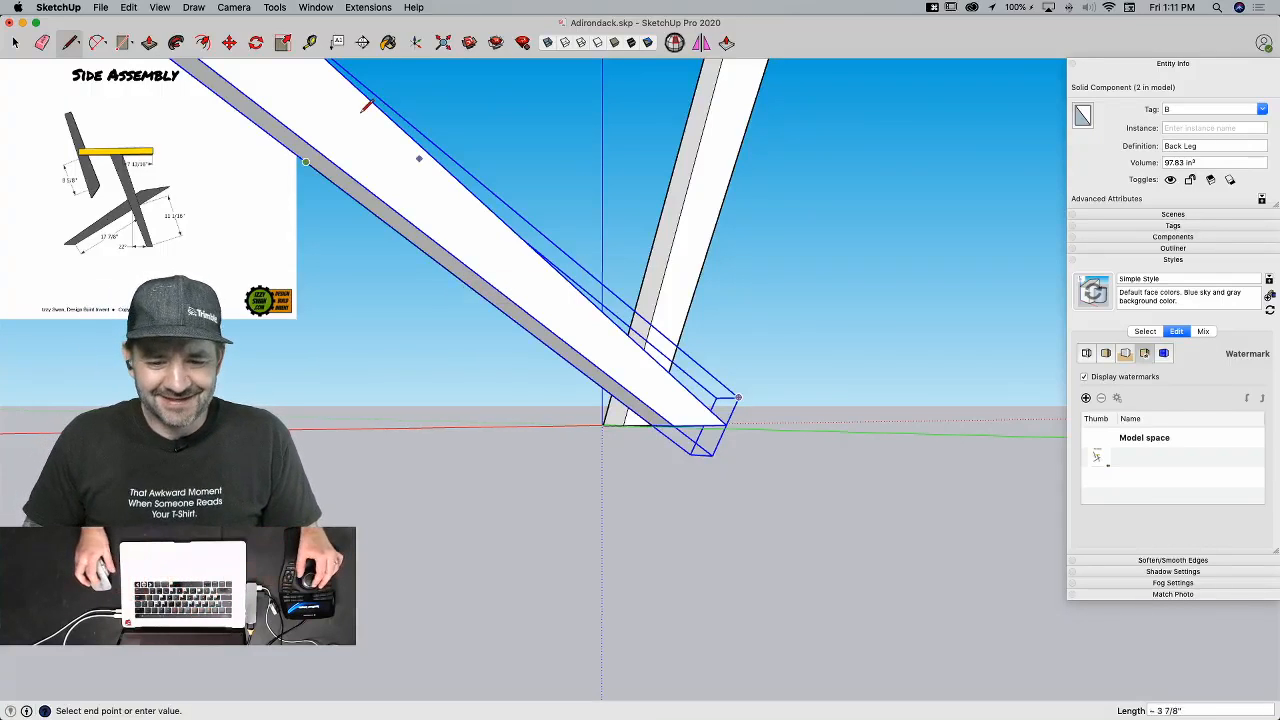
# Step: Move the back leg and its reference line along the red axis until the line's end meets the front leg's rear edge
pyautogui.press('space')
pyautogui.keyDown('shift'); pyautogui.click(327, 187); pyautogui.keyUp('shift')
pyautogui.press('m')
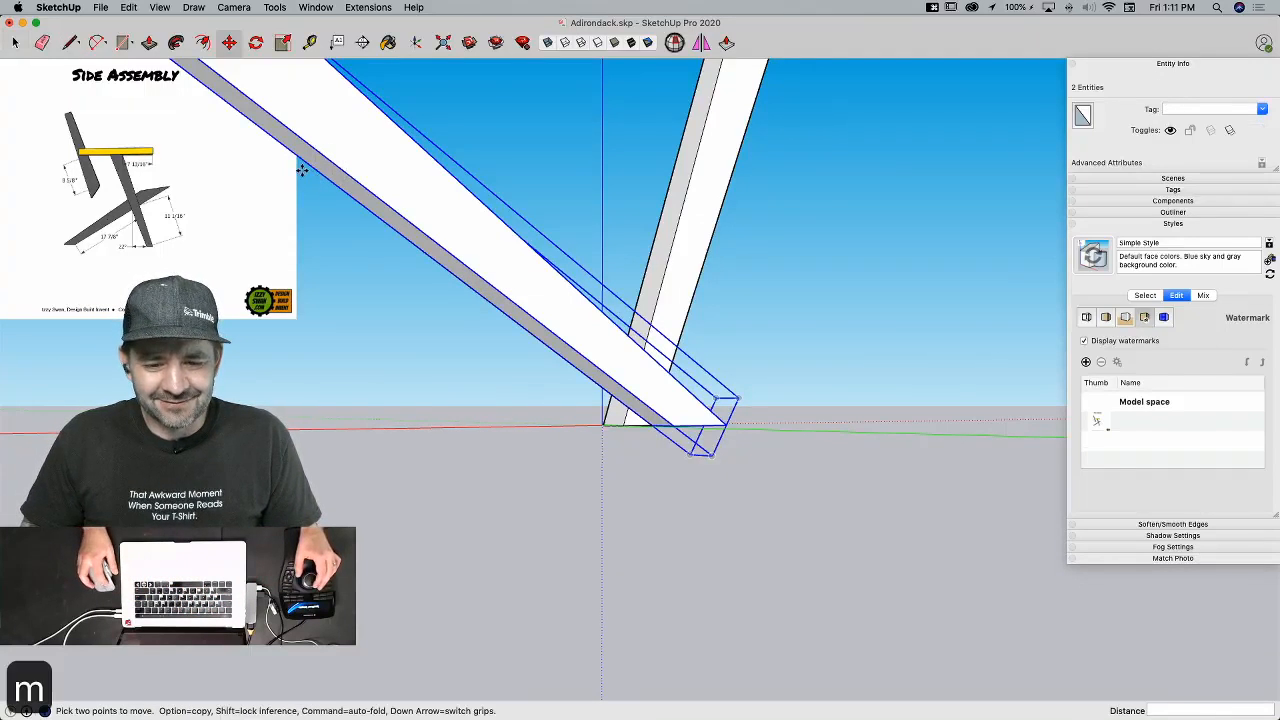
pyautogui.click(306, 162)
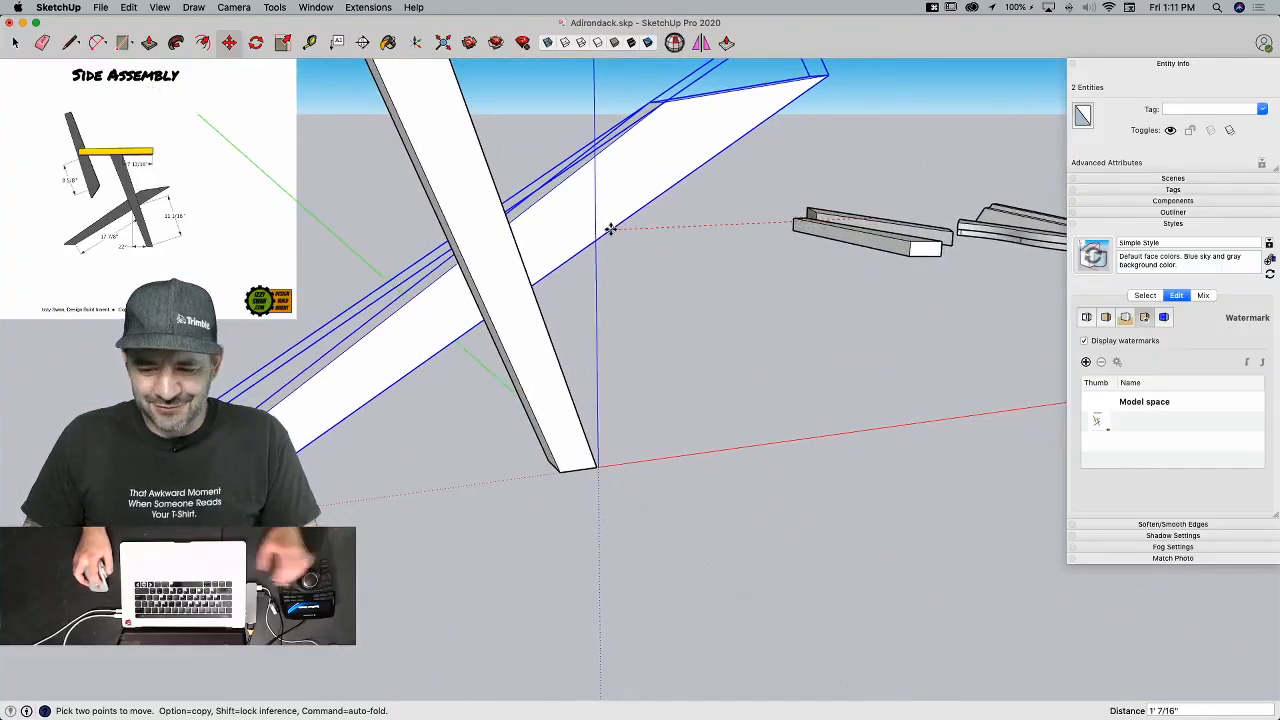
pyautogui.press('Right')
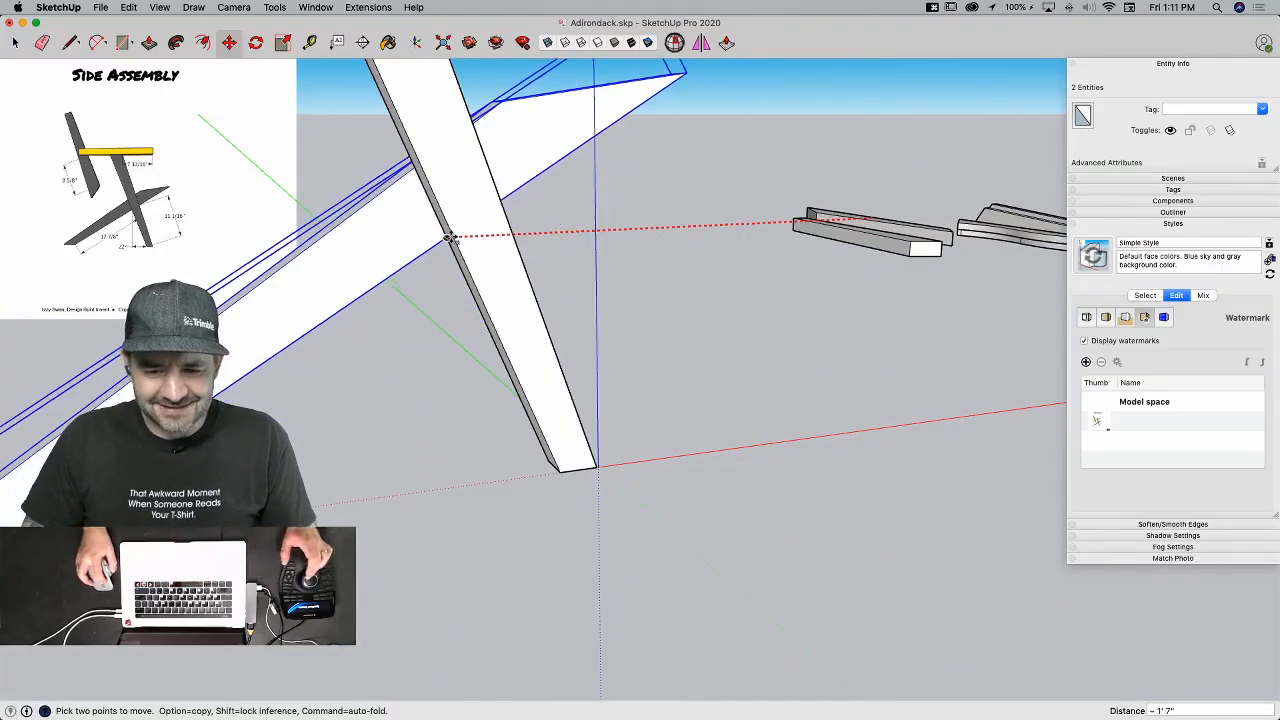
pyautogui.click(453, 239)
pyautogui.press('e')
pyautogui.press('space')
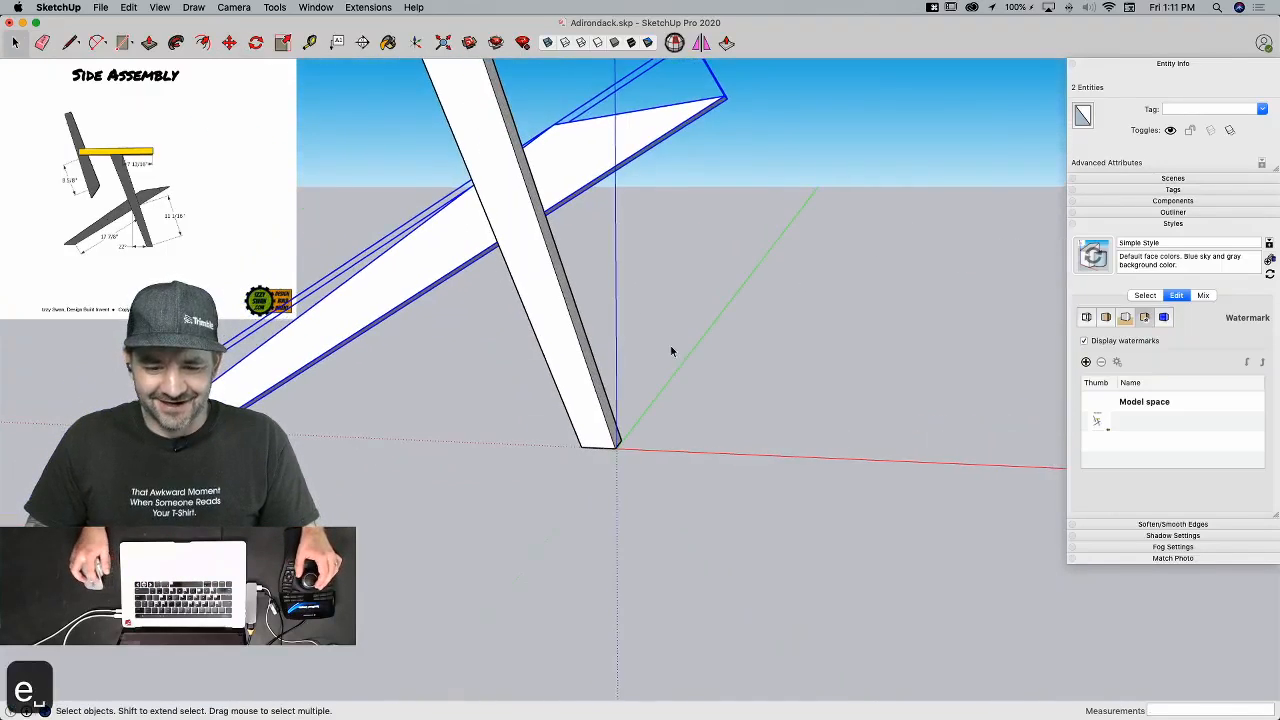
pyautogui.click(448, 290)
pyautogui.press('Escape')
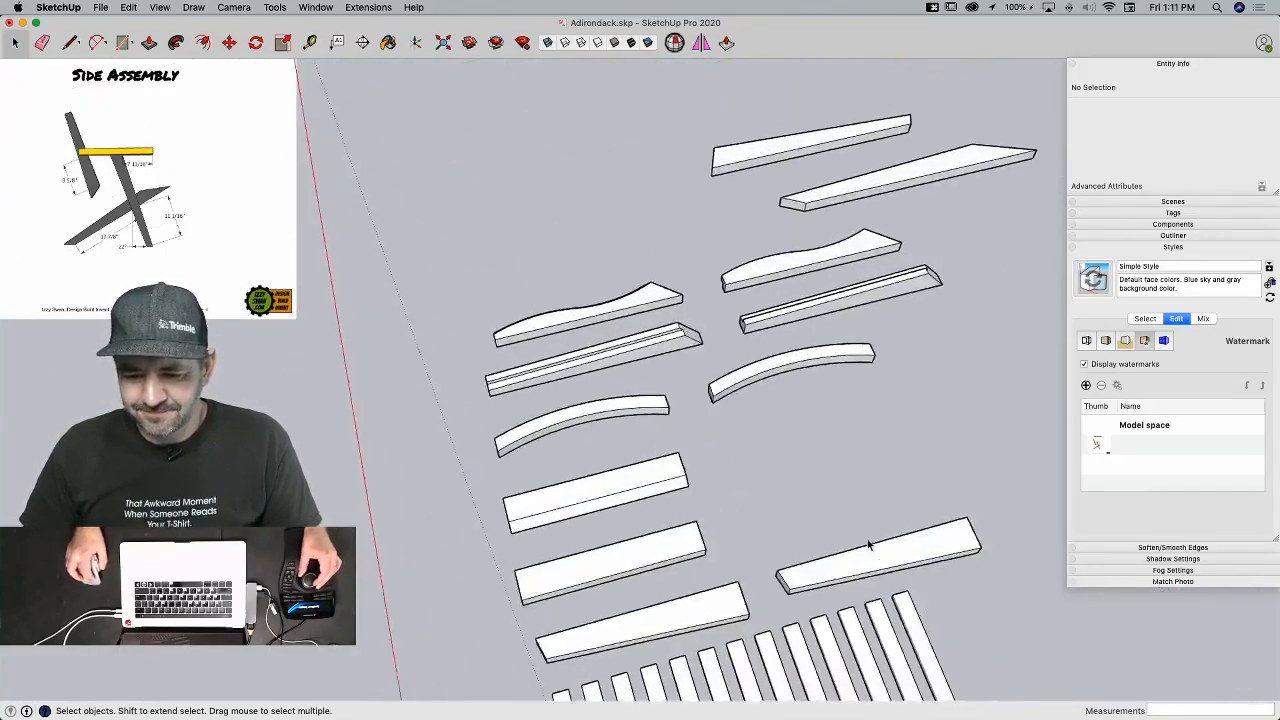
# Step: Move one Arm from the laid-out parts close to the legs and turn it to run along the red axis
pyautogui.click(856, 572)
pyautogui.click(625, 609)
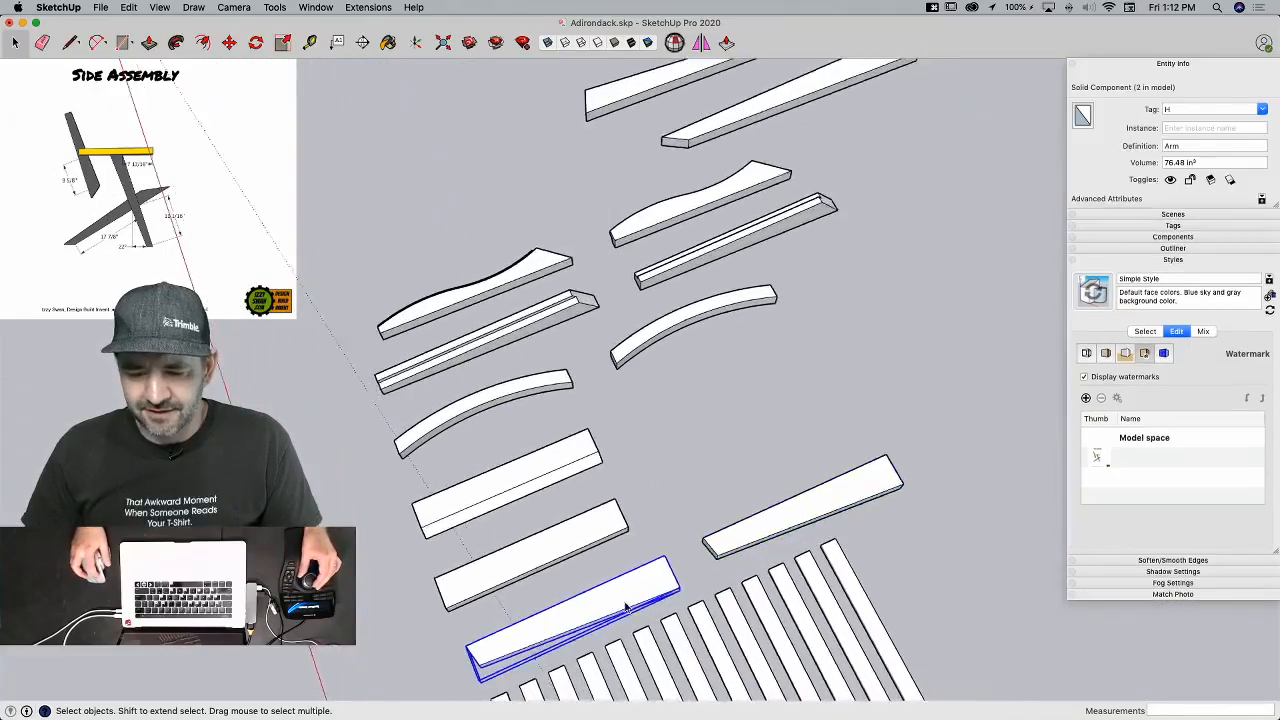
pyautogui.press('m')
pyautogui.click(623, 598)
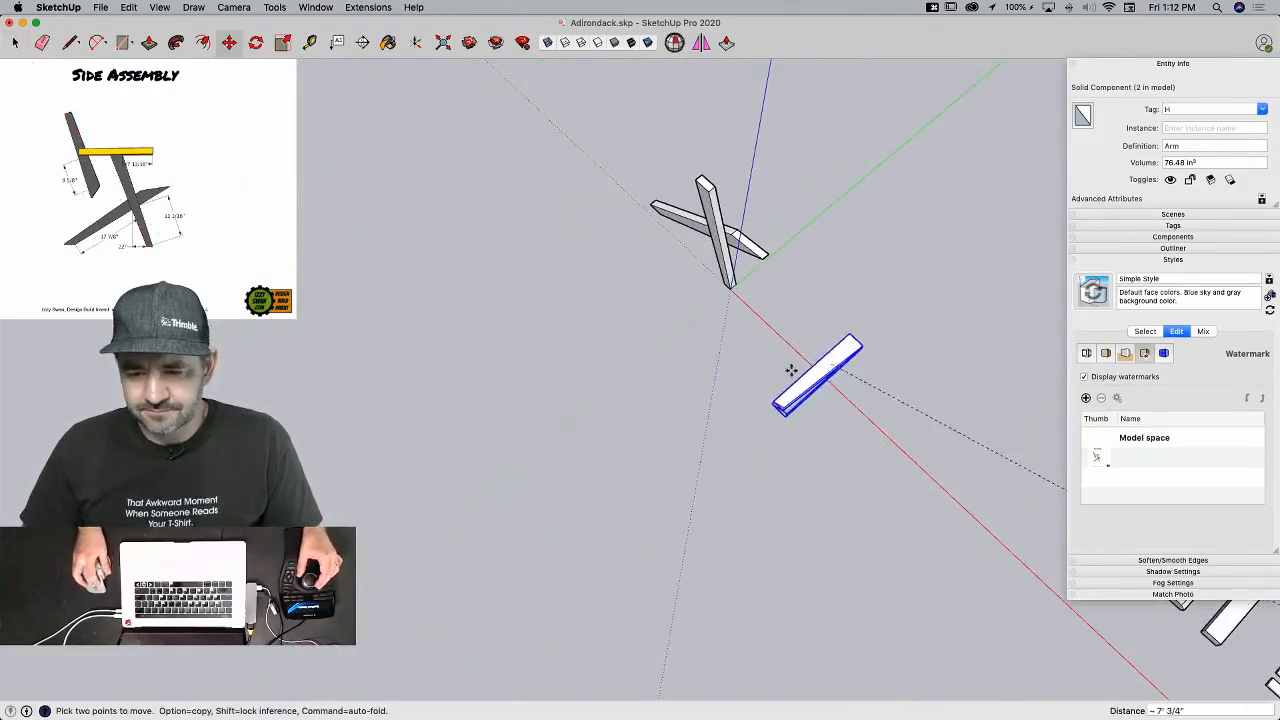
pyautogui.click(802, 350)
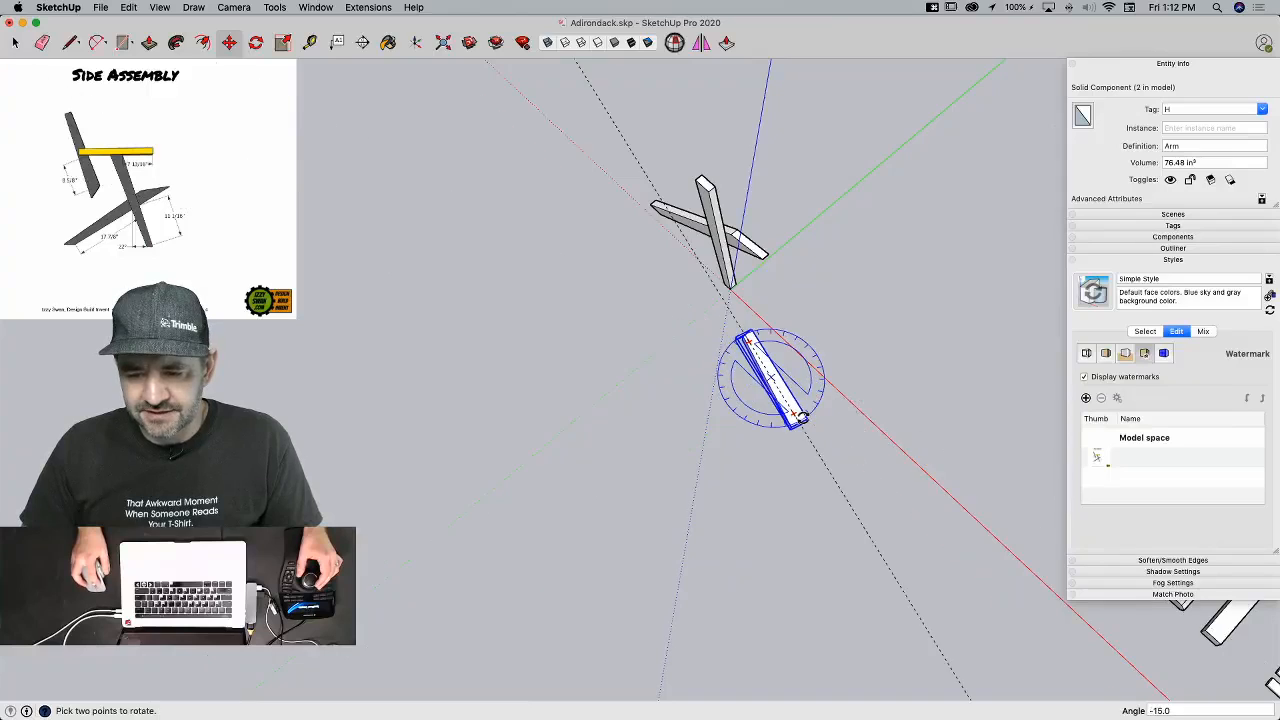
pyautogui.click(808, 414)
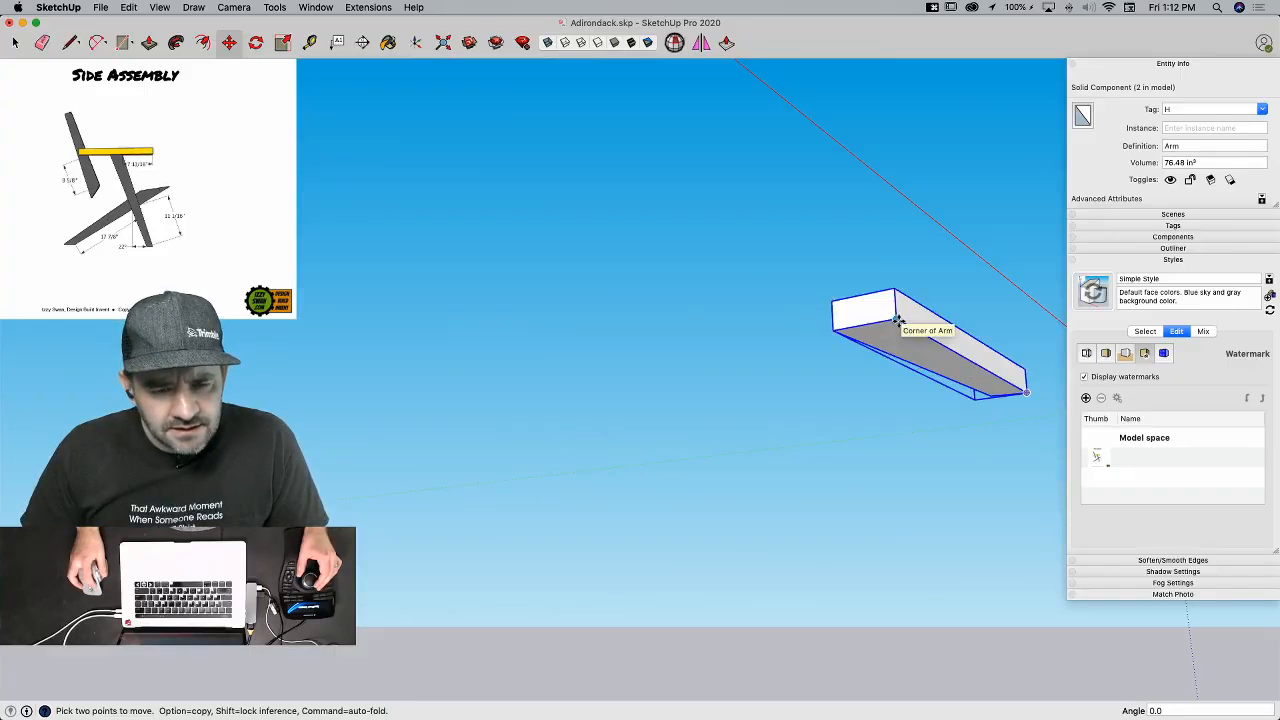
pyautogui.press('l')
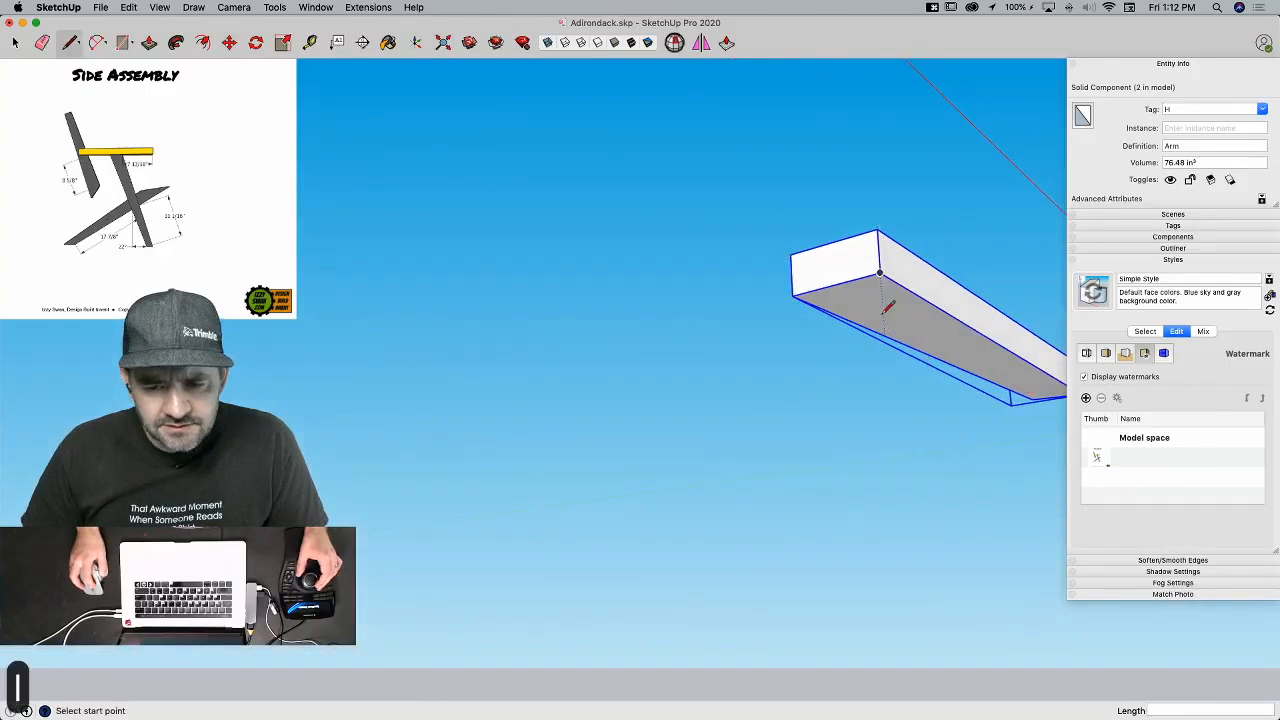
pyautogui.click(878, 272)
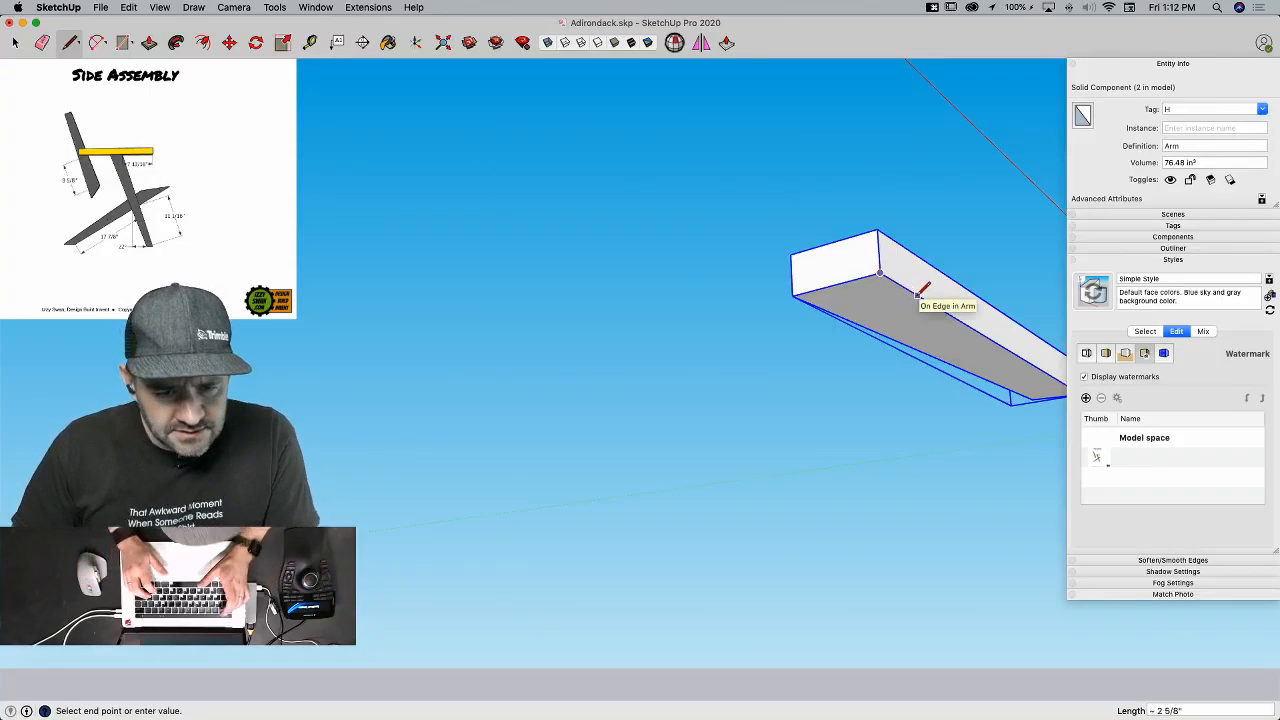
pyautogui.write('1')
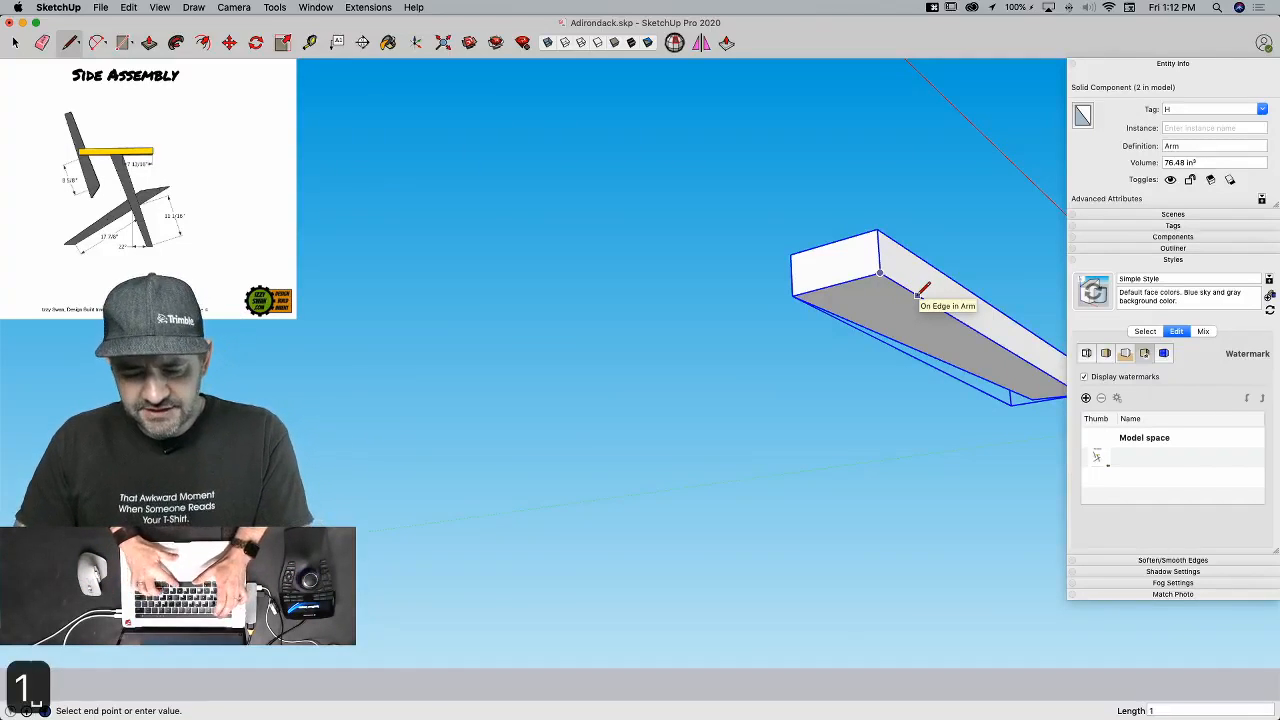
pyautogui.write(' 13/16')
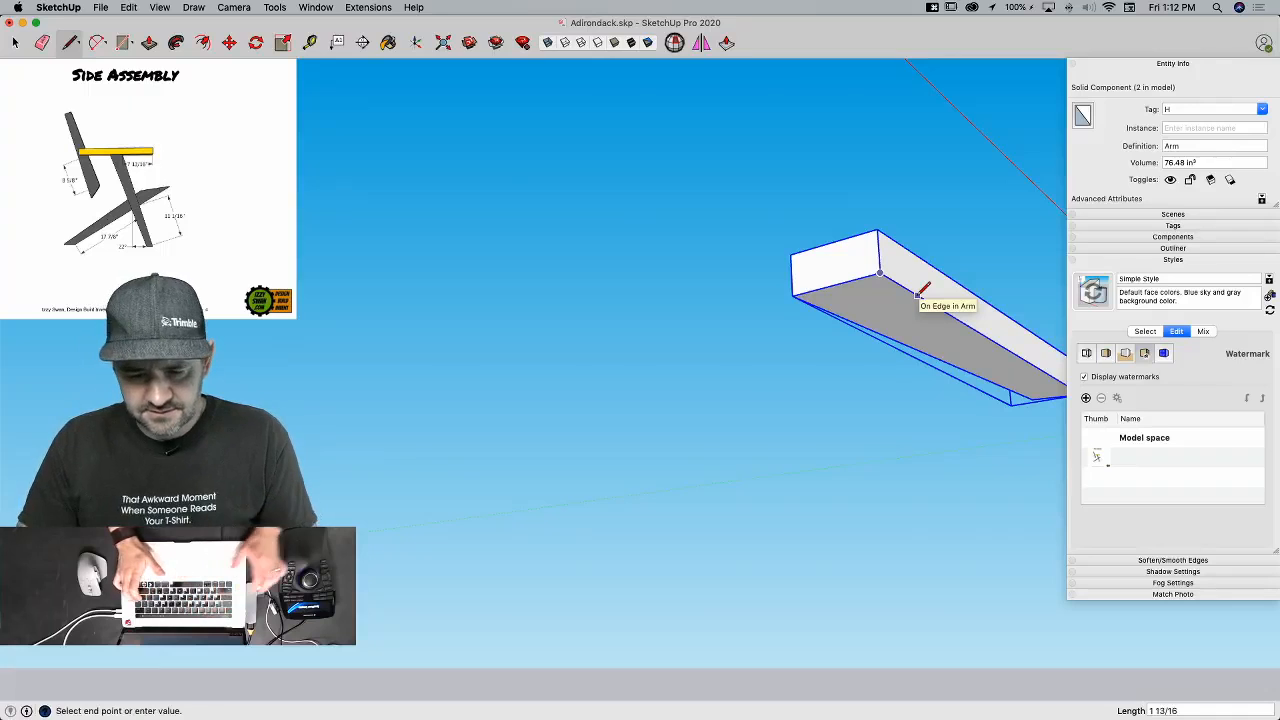
pyautogui.press('Return')
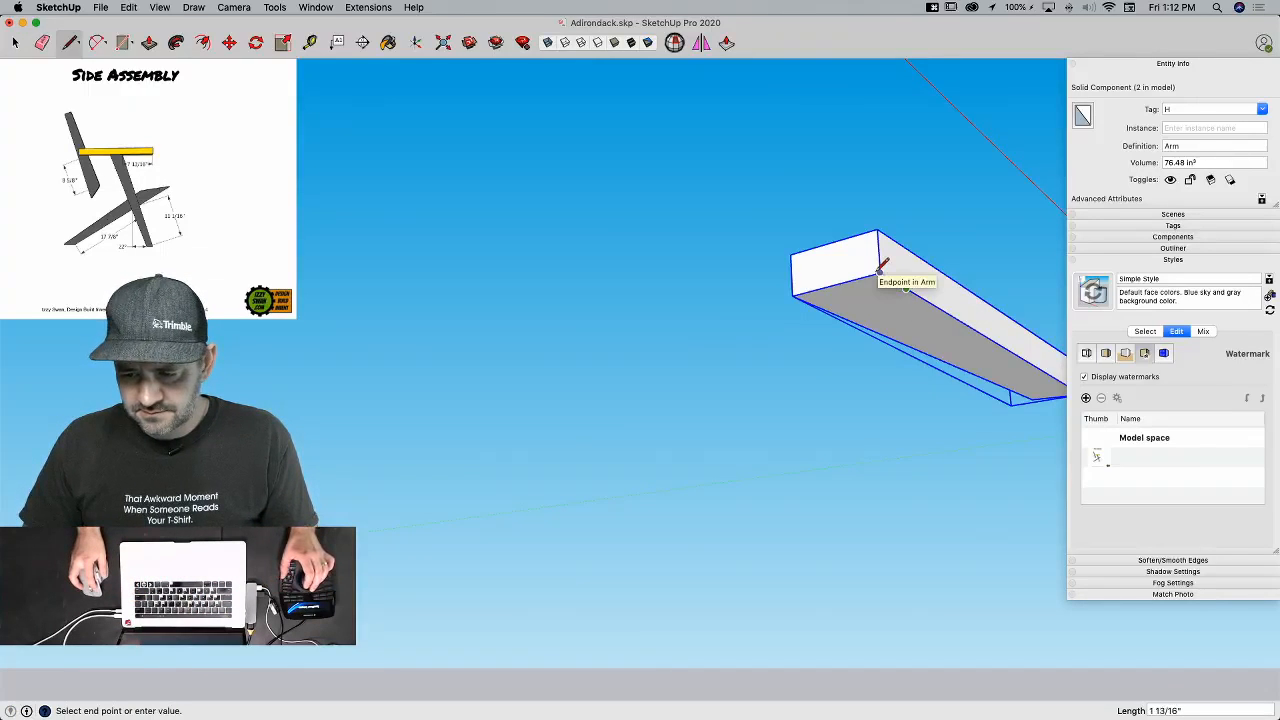
pyautogui.press('super+z')
# Step: Draw a 7 13/16-inch reference line along the Arm's lower edge, starting at the bottom corner of its wide end
pyautogui.click(881, 266)
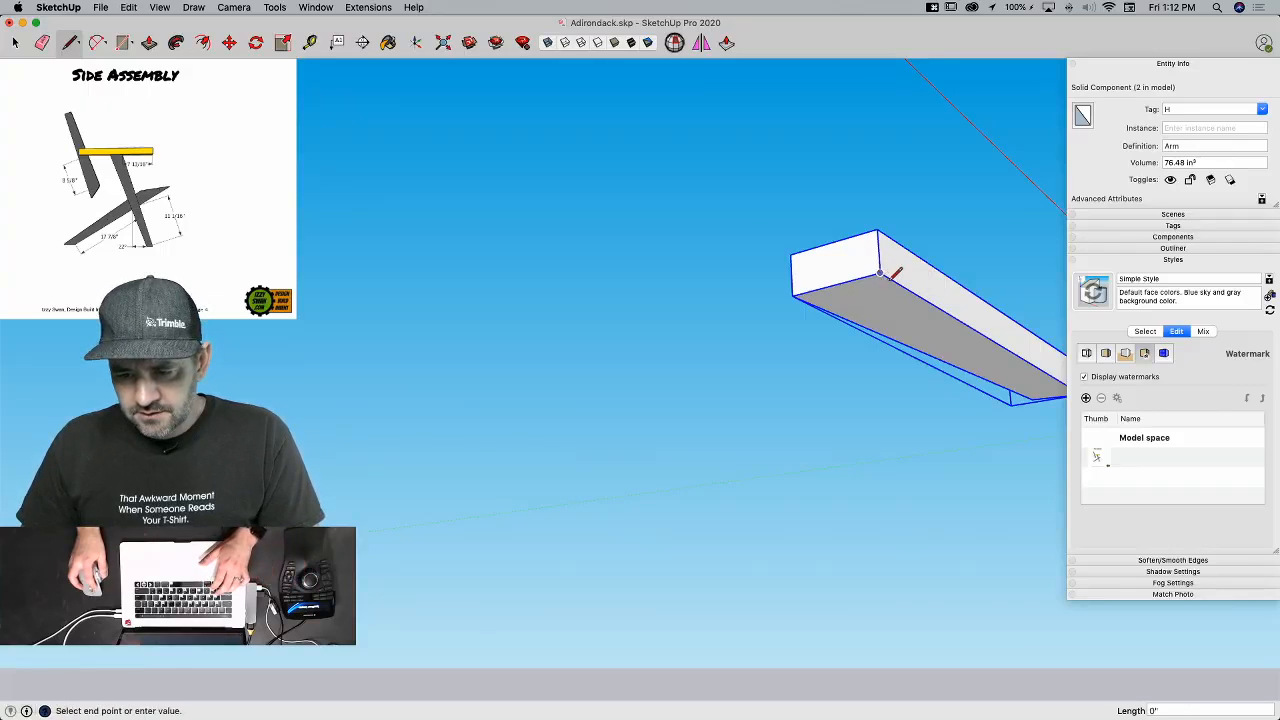
pyautogui.write('7 13/16')
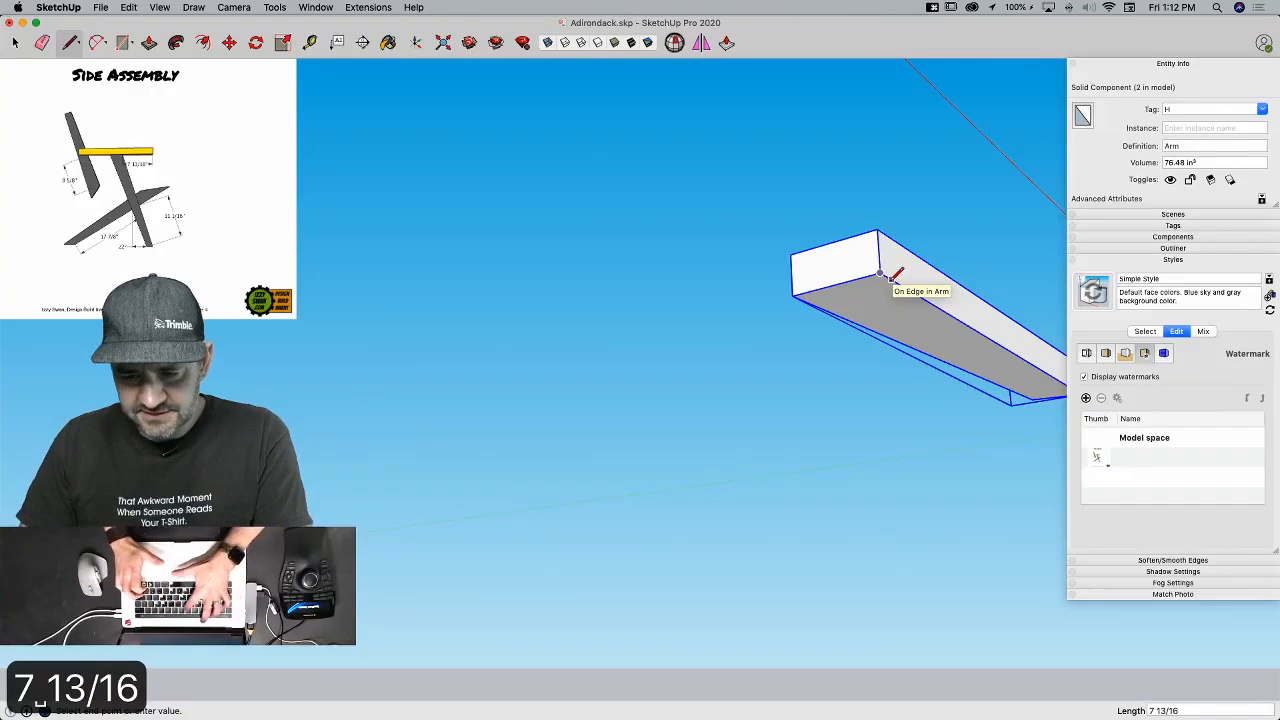
pyautogui.press('Return')
# Step: Move the Arm by the end of its reference line onto the upper front corner of the front leg
pyautogui.press('m')
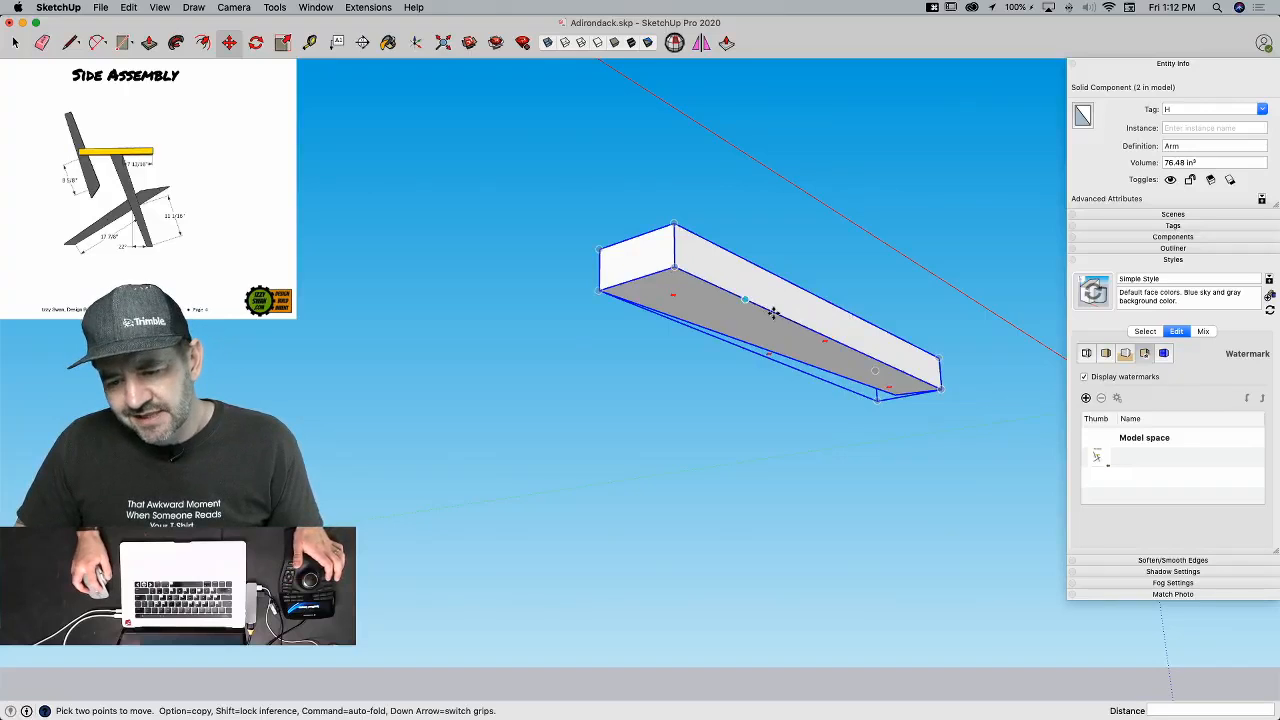
pyautogui.click(808, 328)
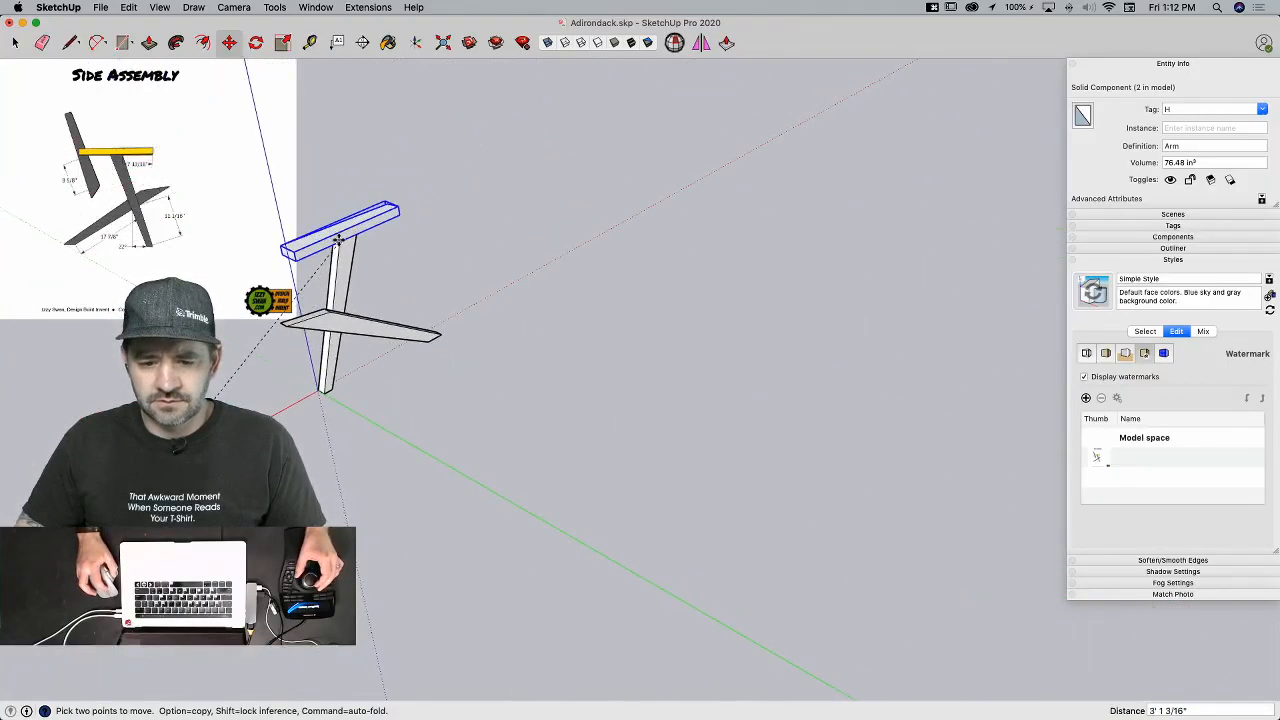
pyautogui.click(340, 240)
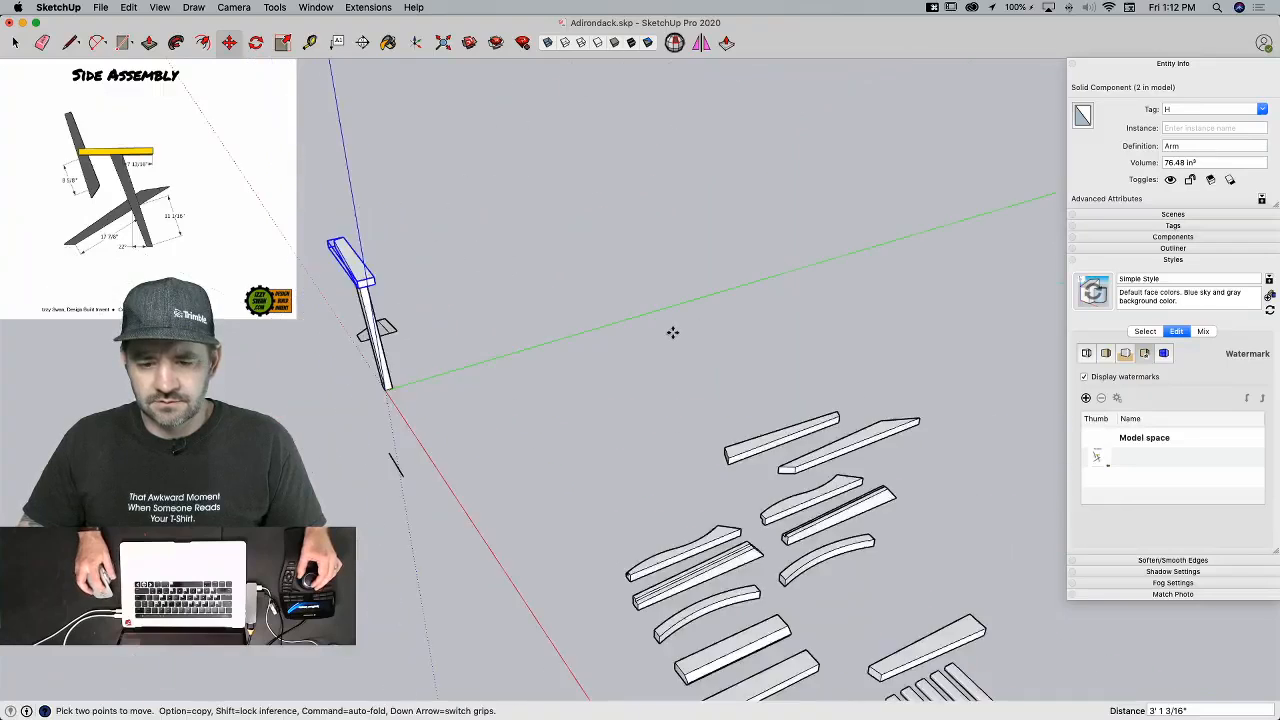
pyautogui.press('e')
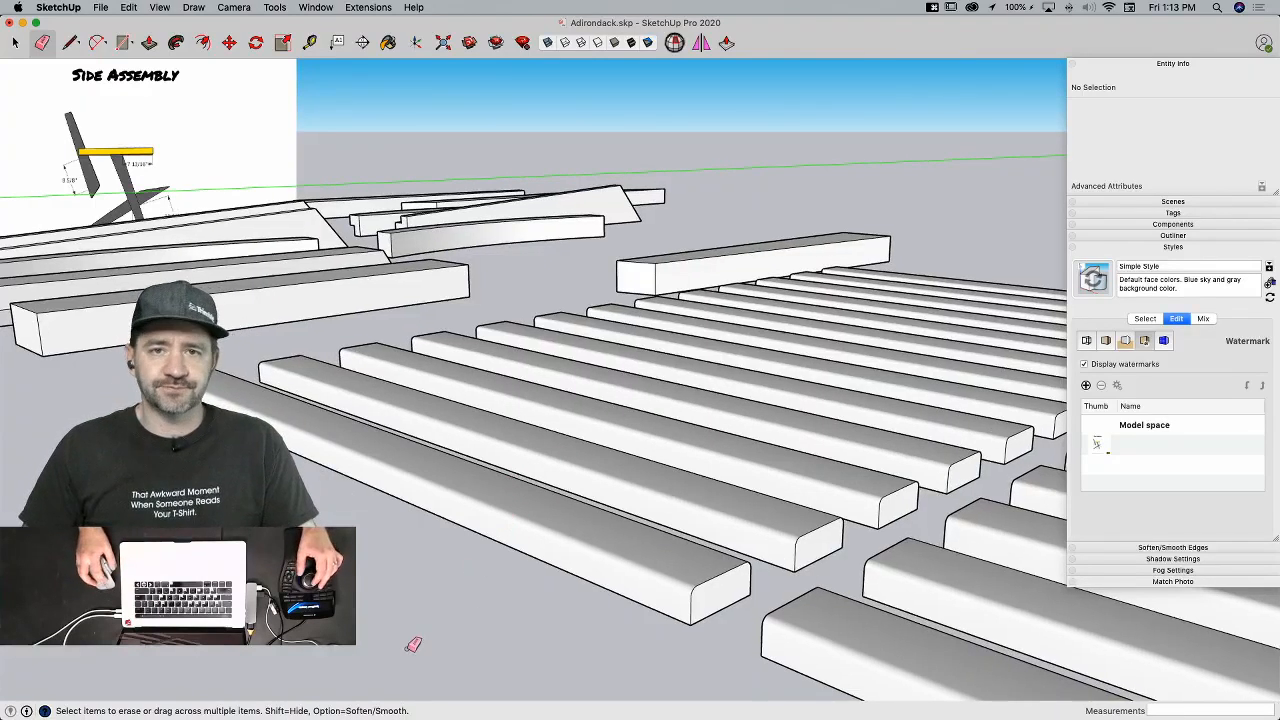
# Step: Move one Back Support from the laid-out parts to the back leg's foot and rotate it about 70 degrees to stand up
pyautogui.press('space')
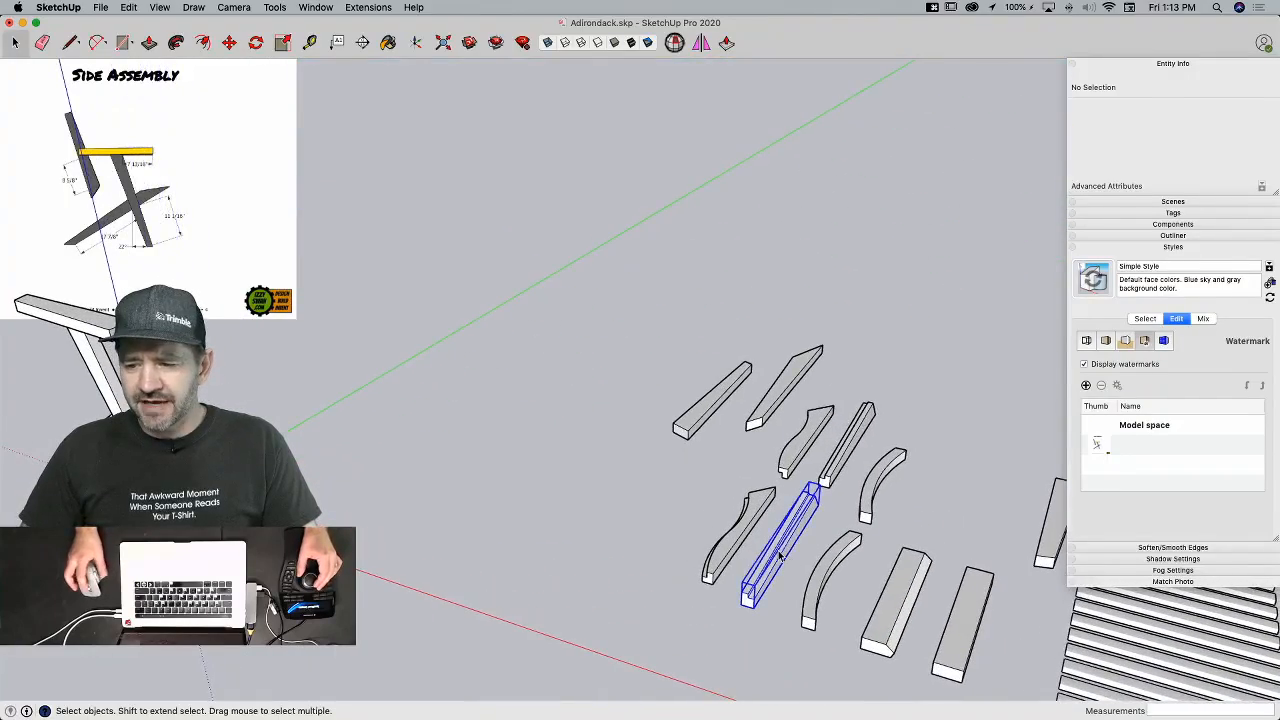
pyautogui.click(781, 557)
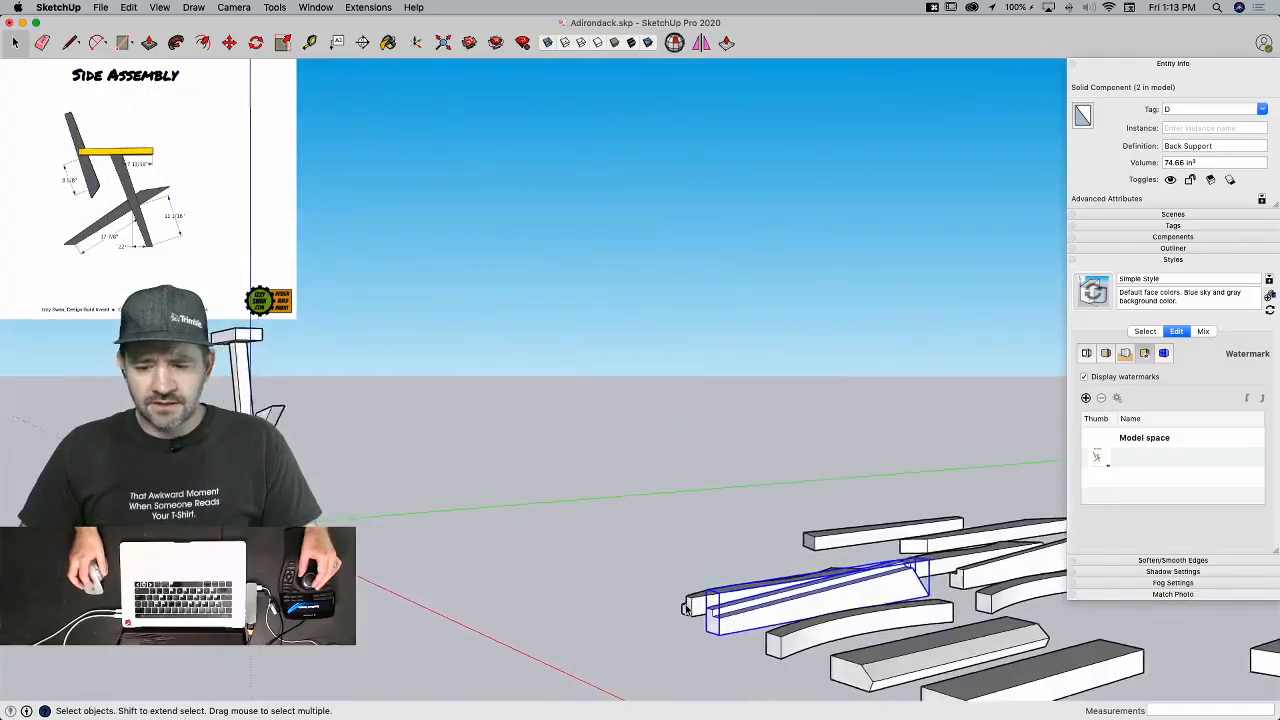
pyautogui.click(780, 583)
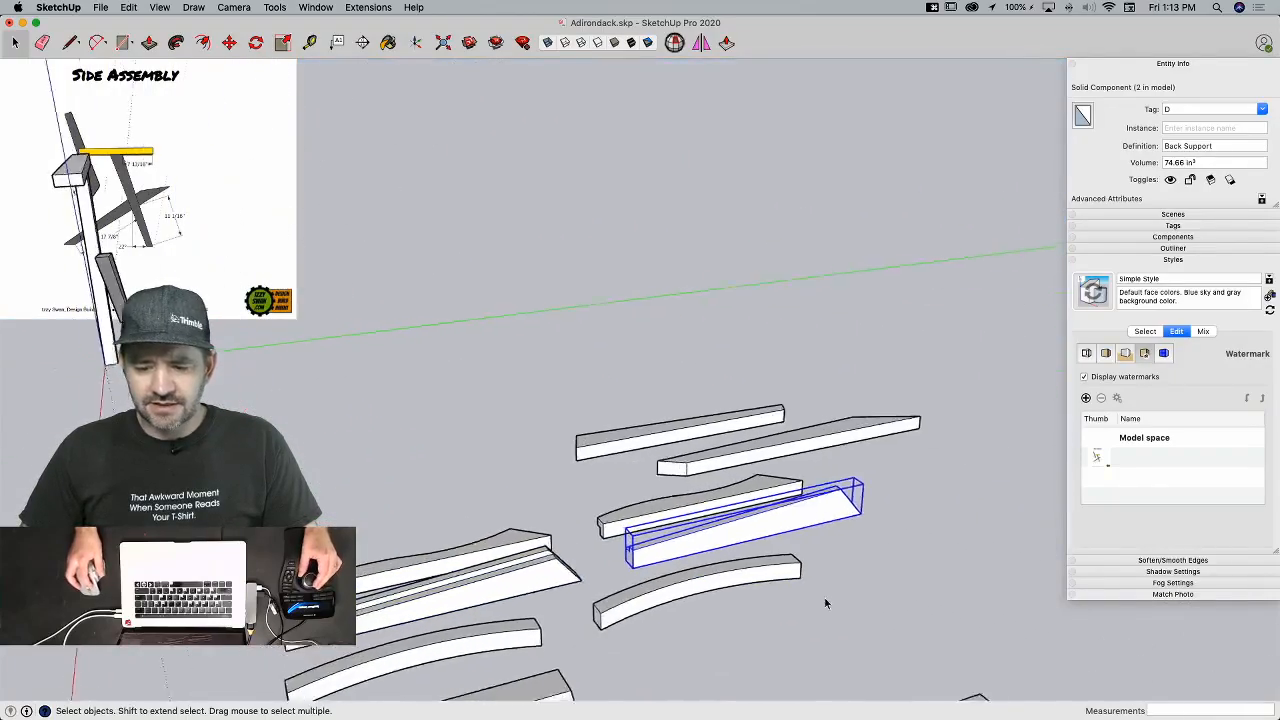
pyautogui.press('m')
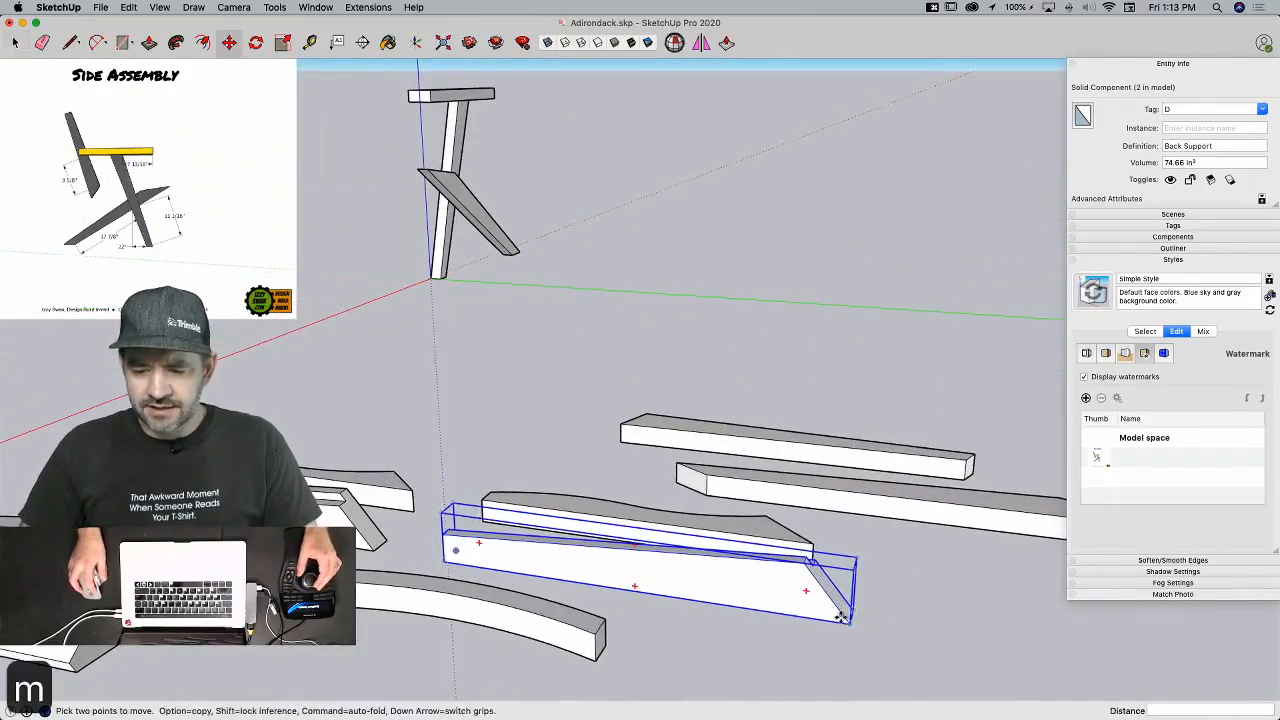
pyautogui.click(849, 621)
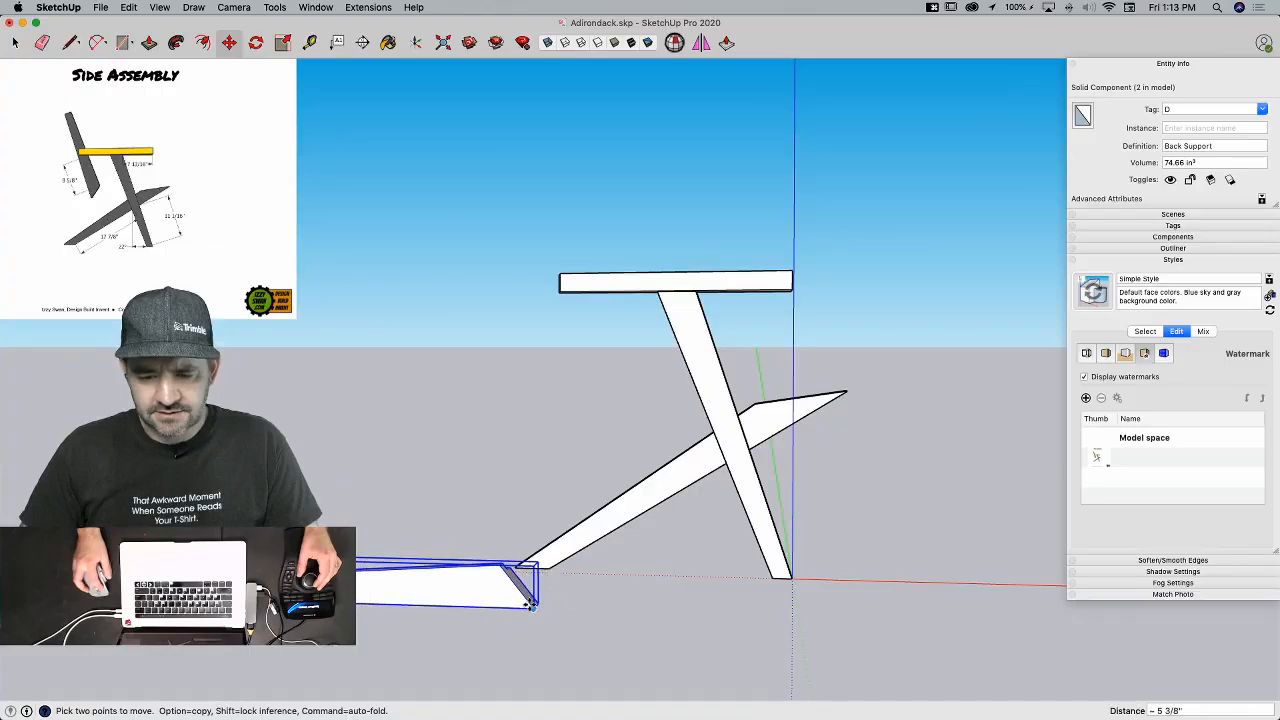
pyautogui.press('q')
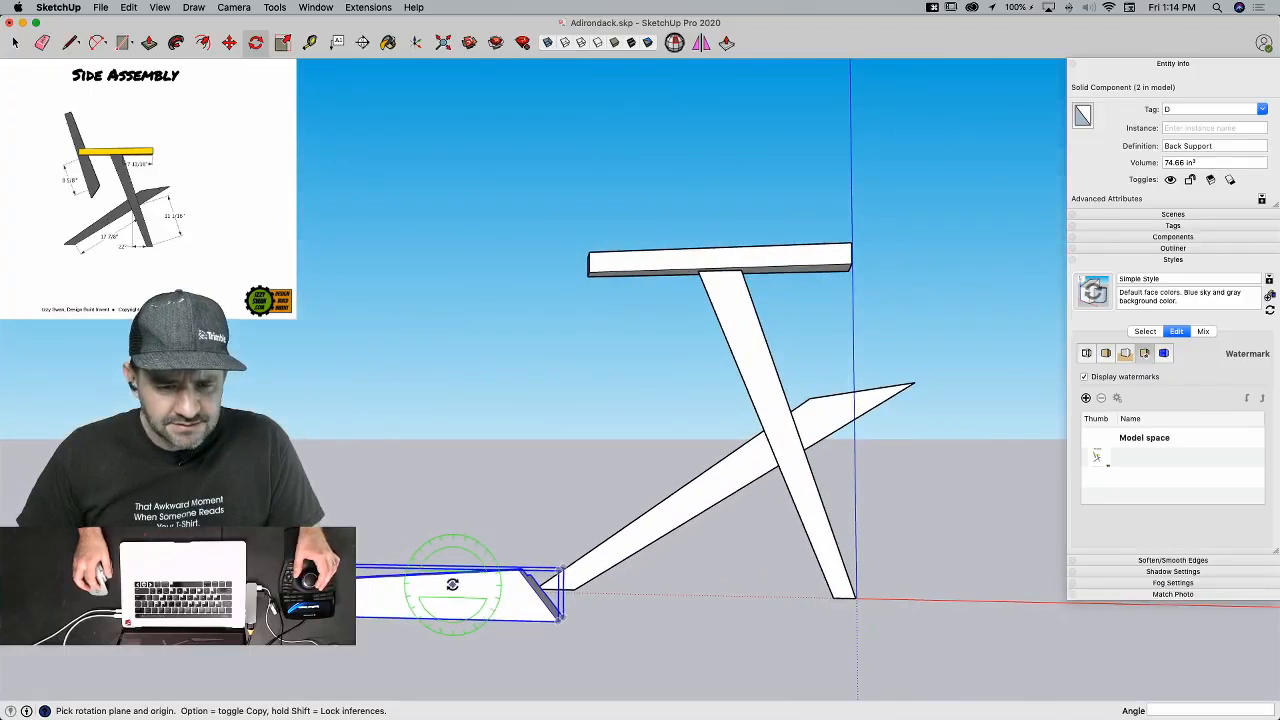
pyautogui.click(392, 606)
pyautogui.click(500, 456)
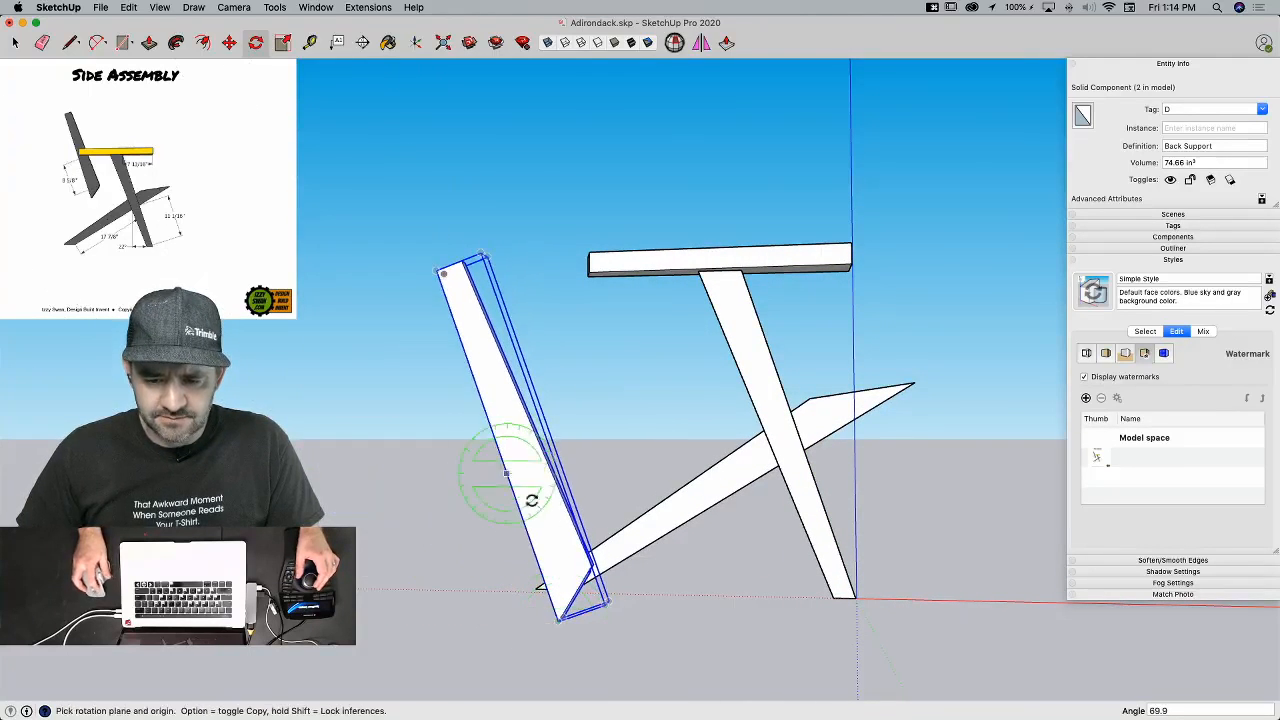
# Step: Move the tilted Back Support by a point on its front edge onto the Arm's lower edge near the rear end
pyautogui.press('m')
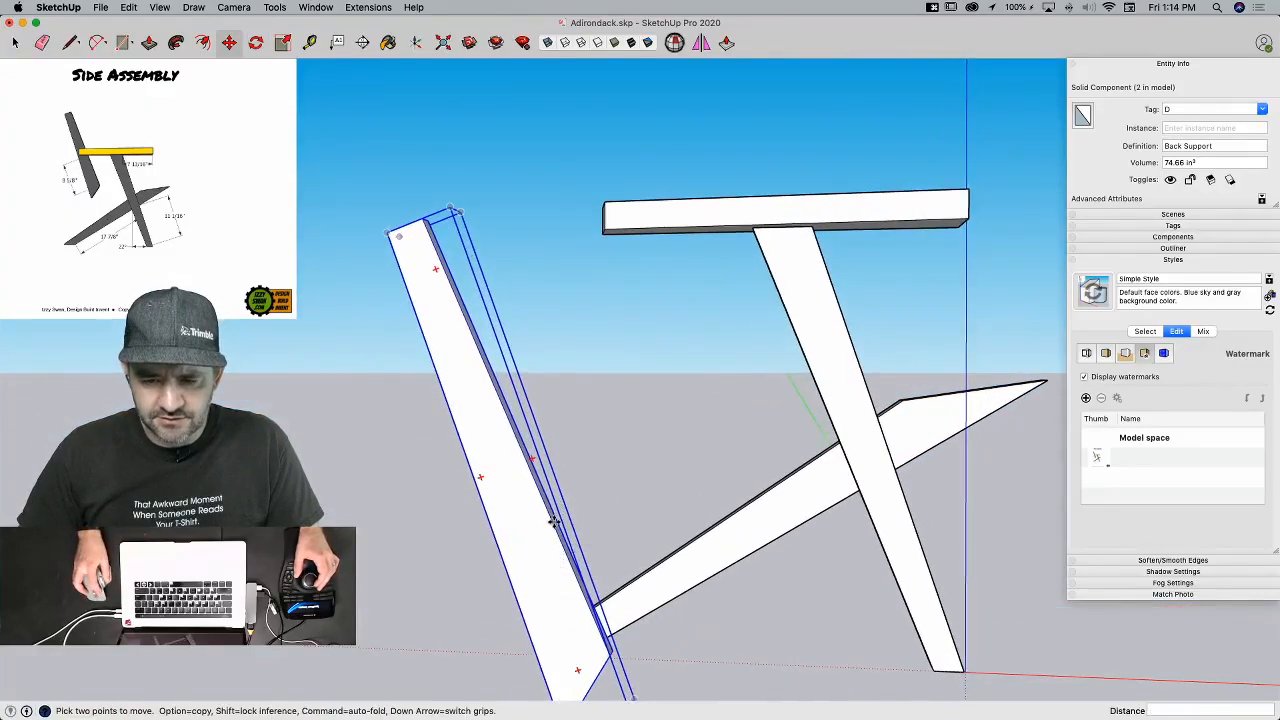
pyautogui.click(553, 521)
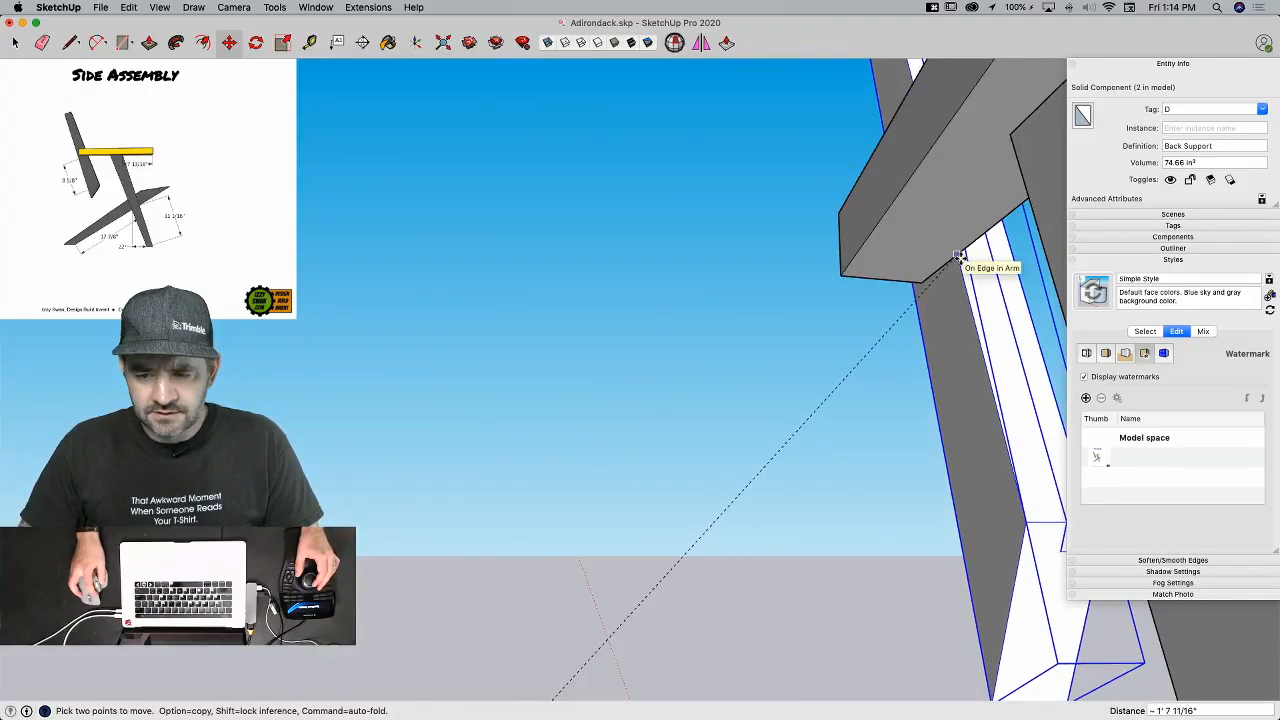
pyautogui.press('space')
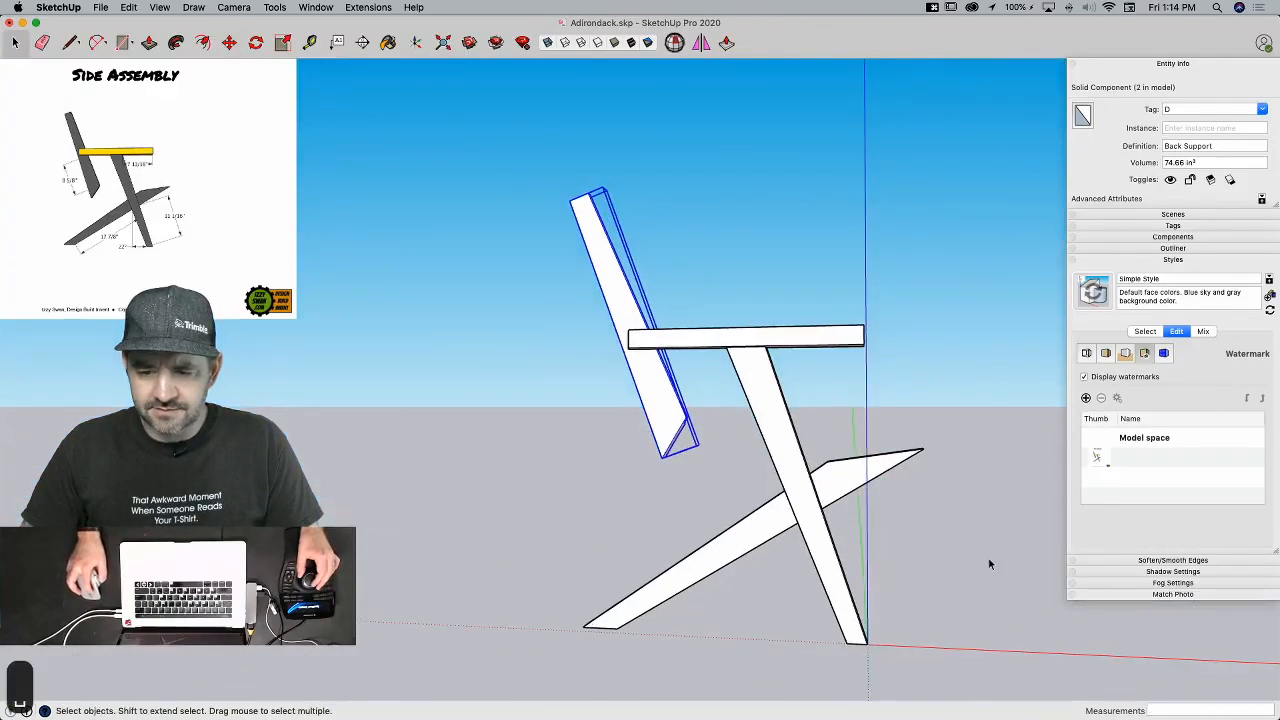
pyautogui.click(937, 570)
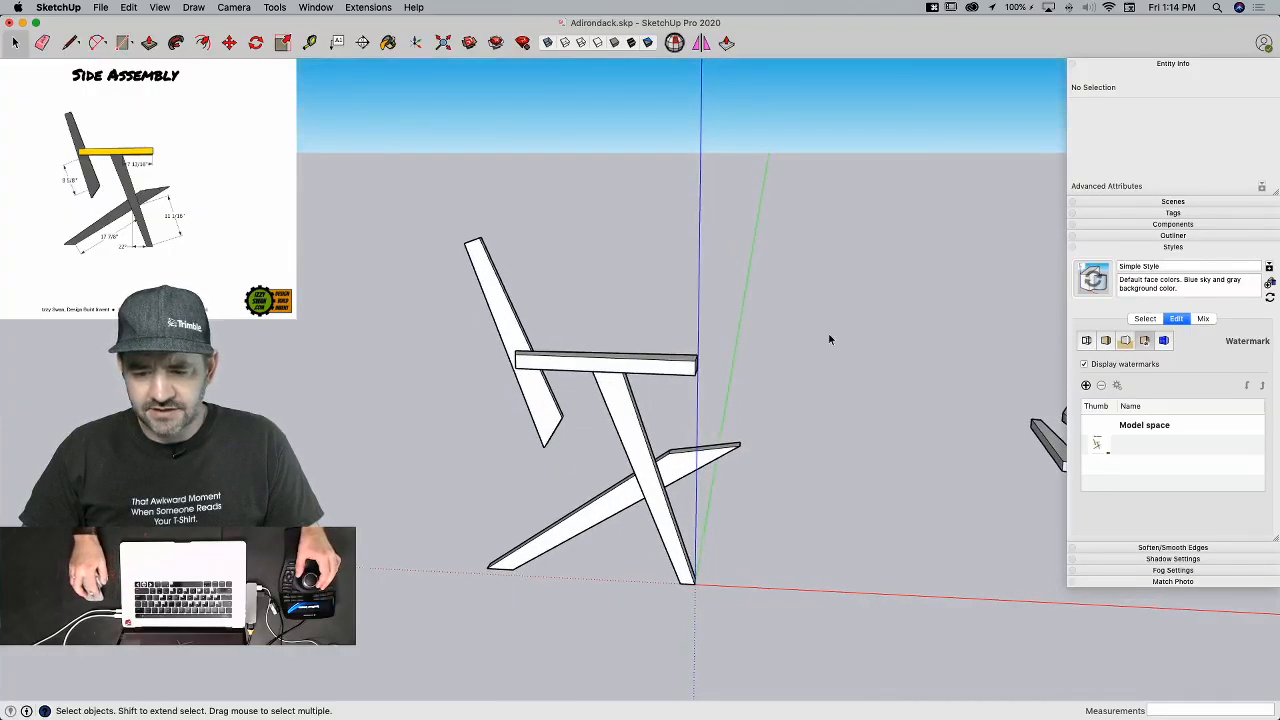
# Step: Group the Arm, front leg and back leg of the side assembly, leaving the Back Support out
pyautogui.moveTo(618, 582); pyautogui.dragTo(620, 580)
pyautogui.rightClick(665, 478)
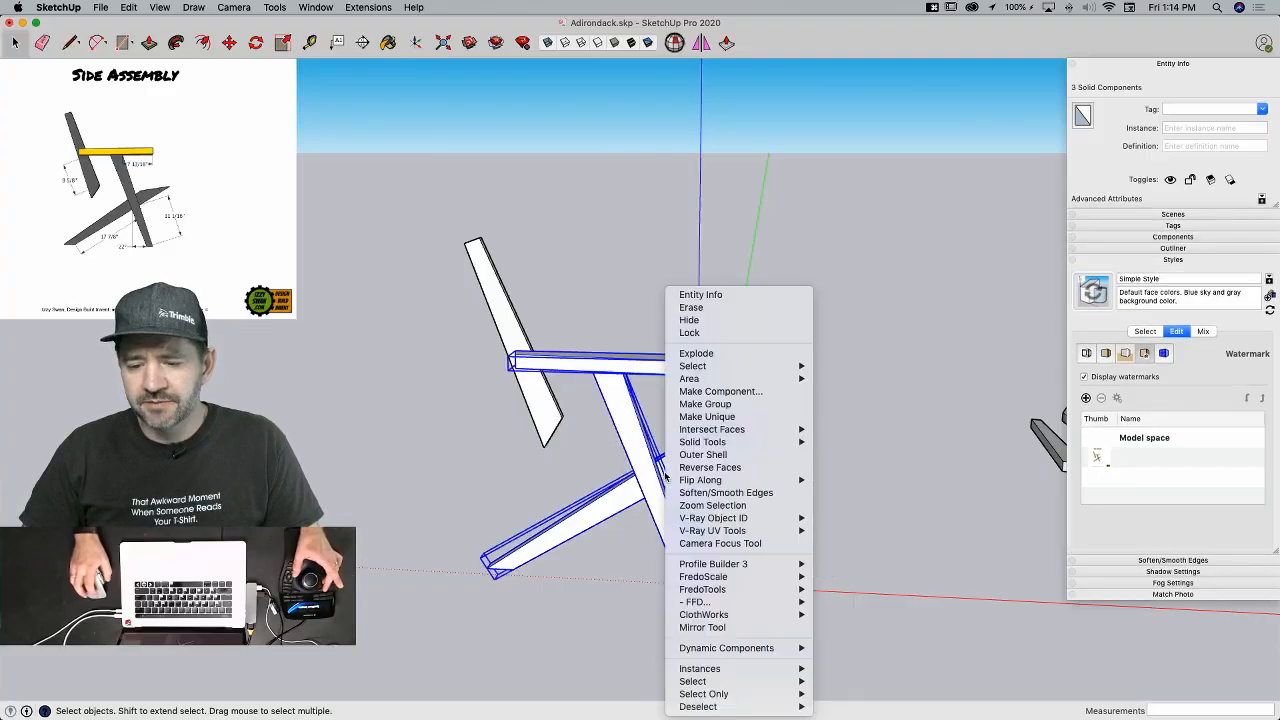
pyautogui.click(705, 404)
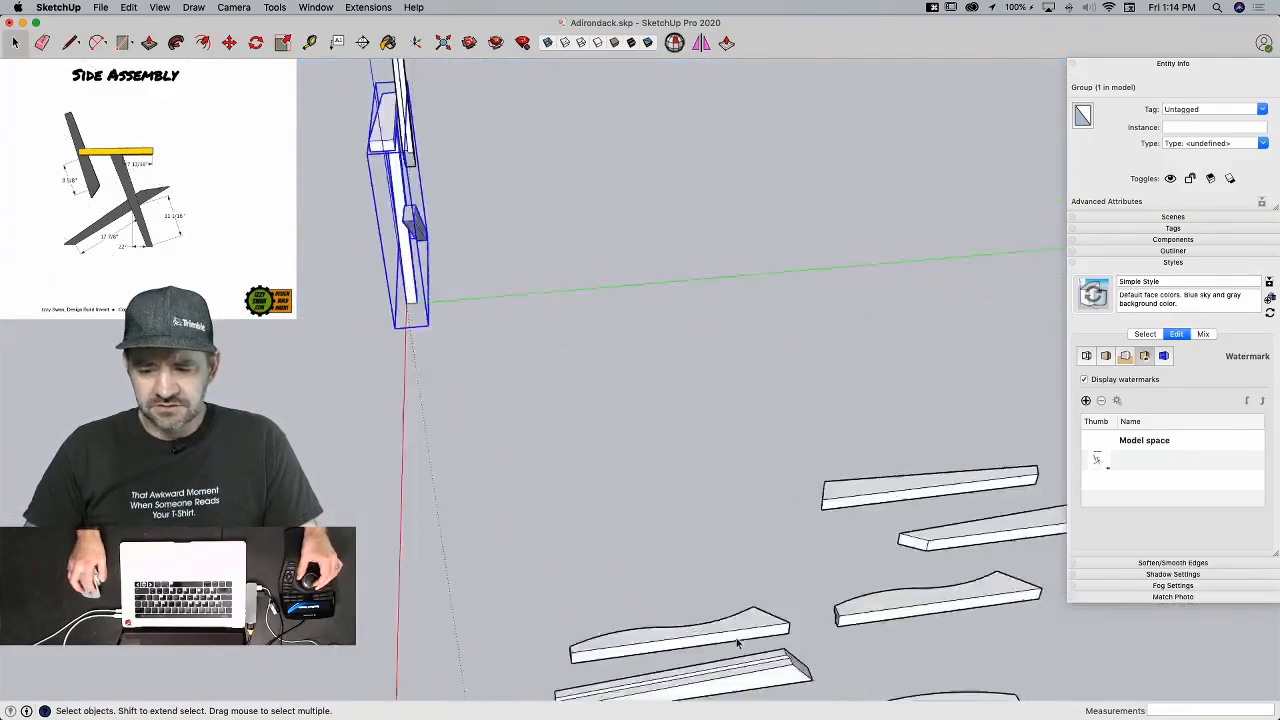
# Step: Erase the spare front leg, back leg, Back Support and Arm from the laid-out parts
pyautogui.click(633, 544)
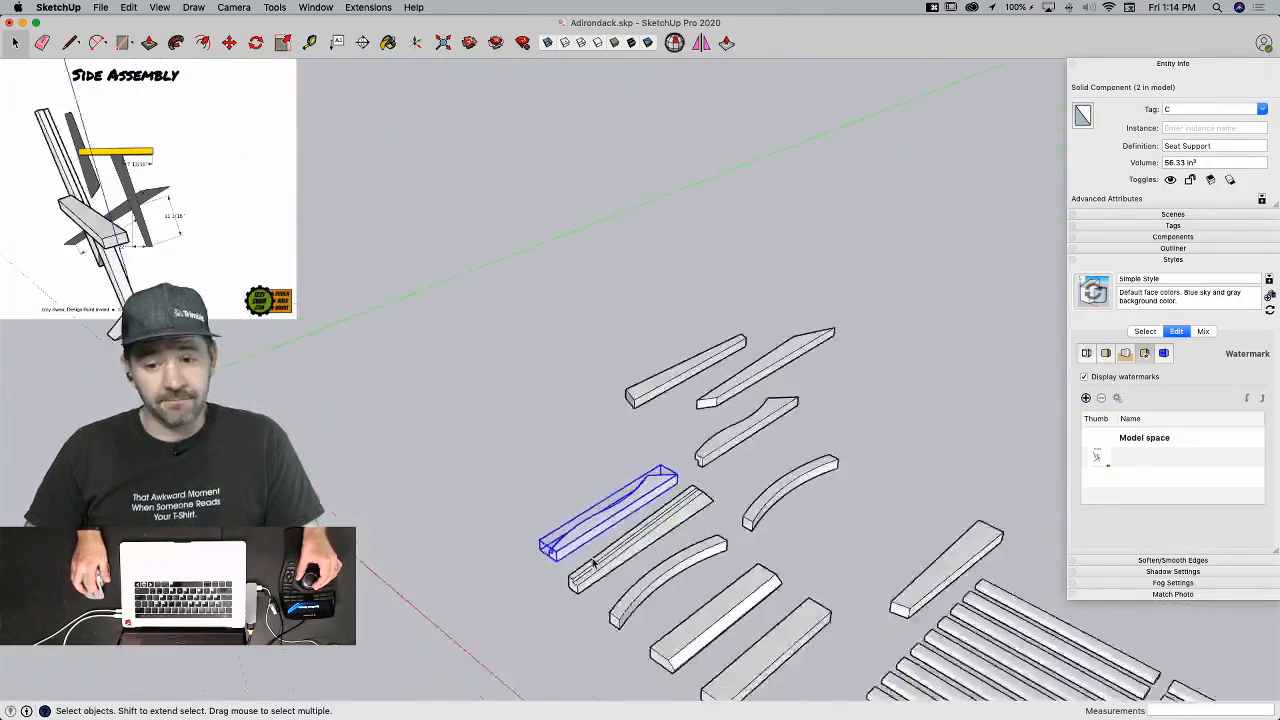
pyautogui.press('e')
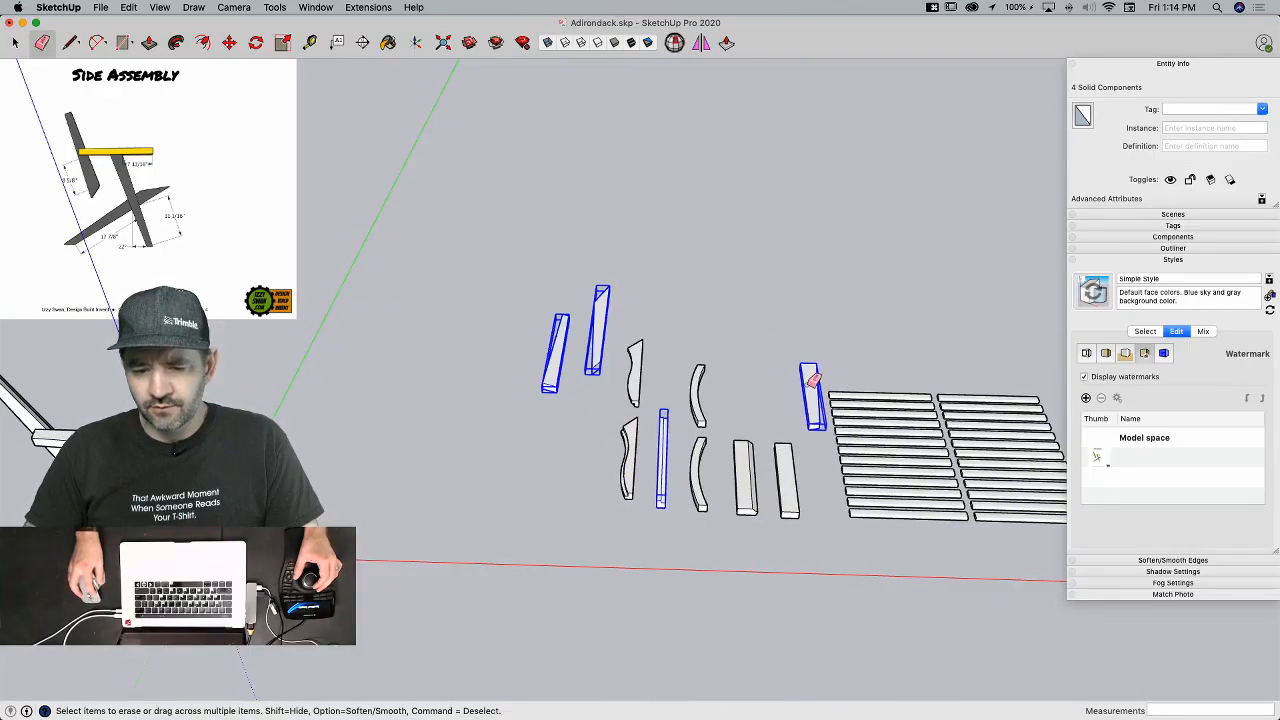
pyautogui.moveTo(810, 385); pyautogui.dragTo(814, 390)
pyautogui.press('space')
# Step: Move one Seat Support from the laid-out parts near the side assembly and turn it on edge along the red axis
pyautogui.moveTo(540, 449); pyautogui.dragTo(311, 656)
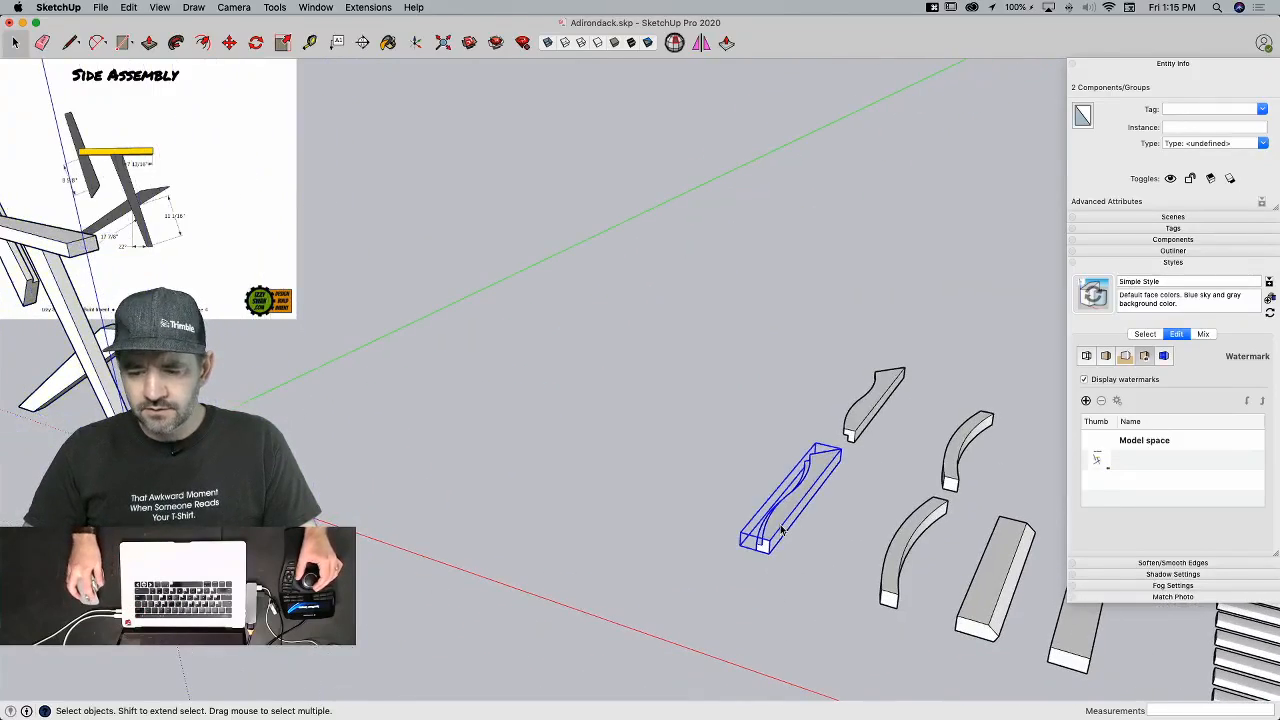
pyautogui.click(783, 531)
pyautogui.press('m')
pyautogui.click(791, 563)
pyautogui.click(314, 451)
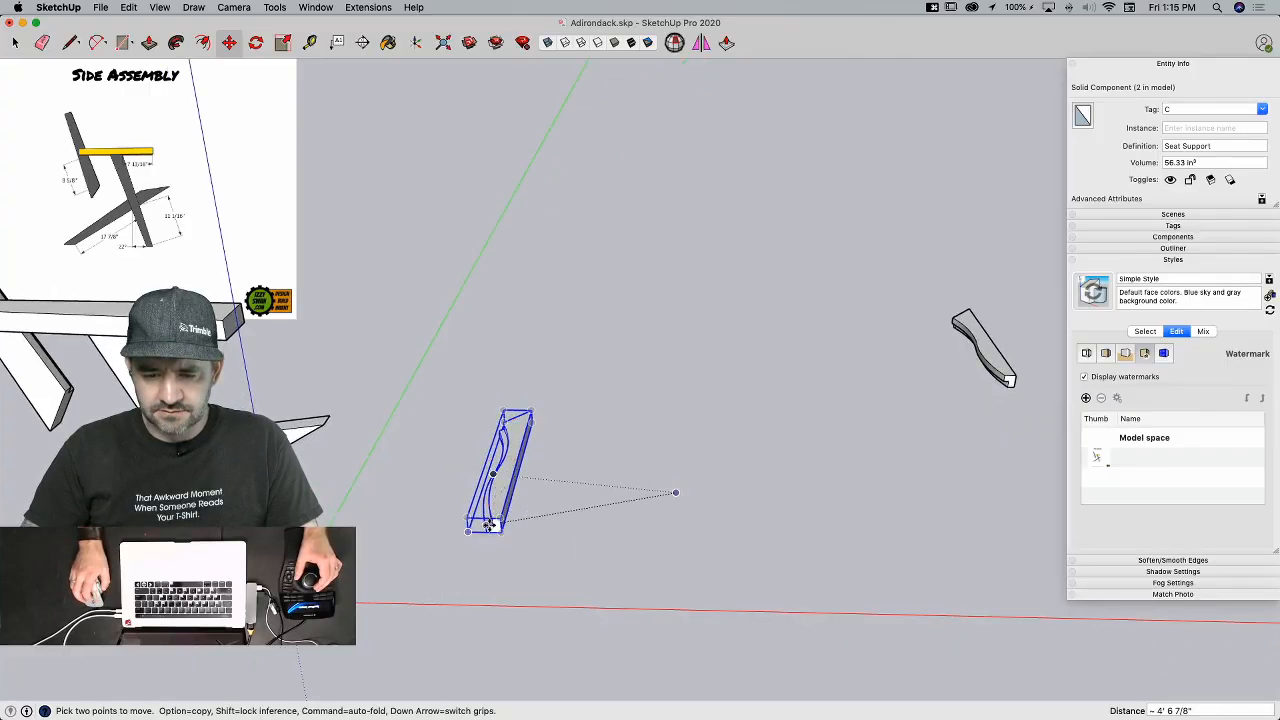
pyautogui.press('q')
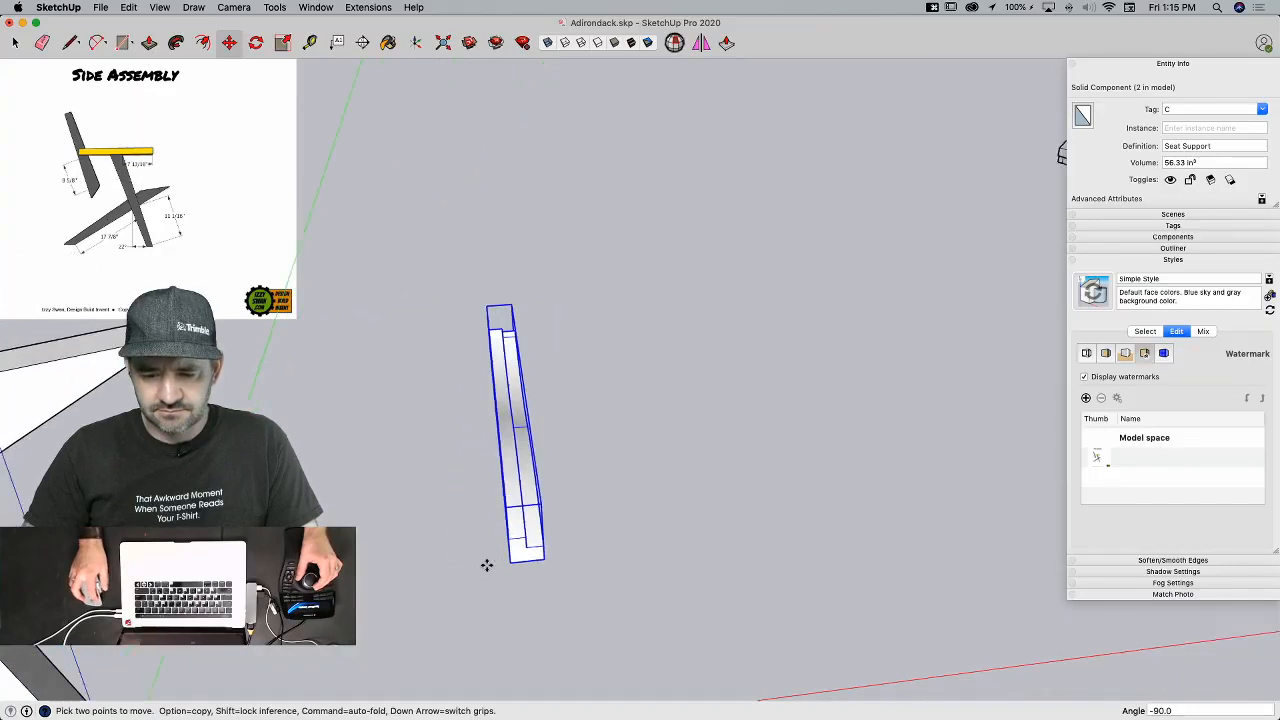
pyautogui.click(528, 477)
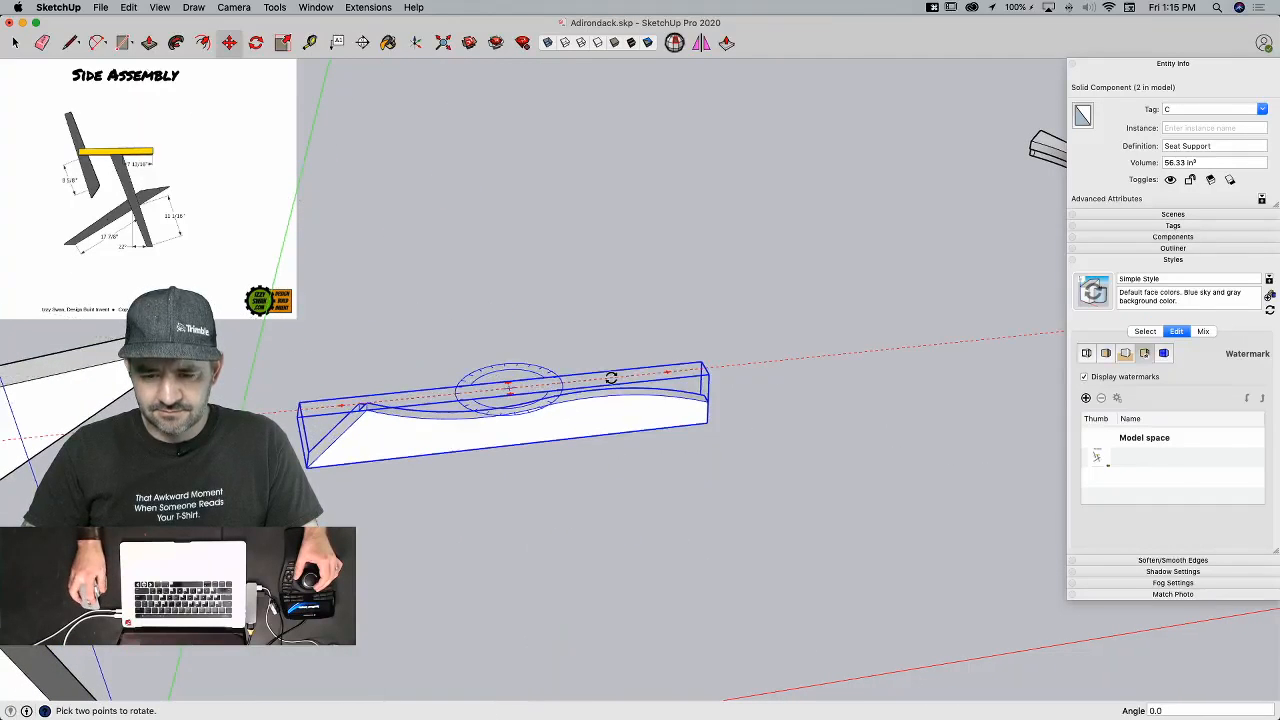
# Step: Move the Seat Support's front lower corner to the back leg's upper tip and tilt its rear end down about 8.5 degrees
pyautogui.press('m')
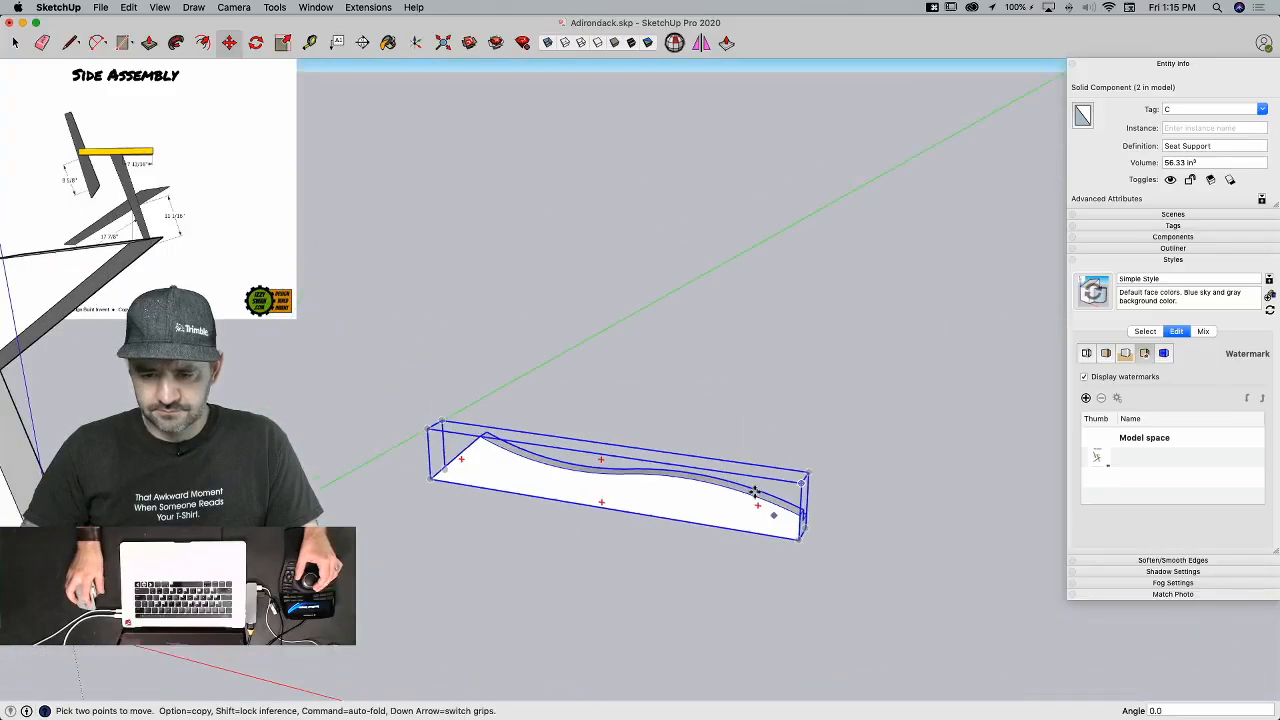
pyautogui.click(801, 548)
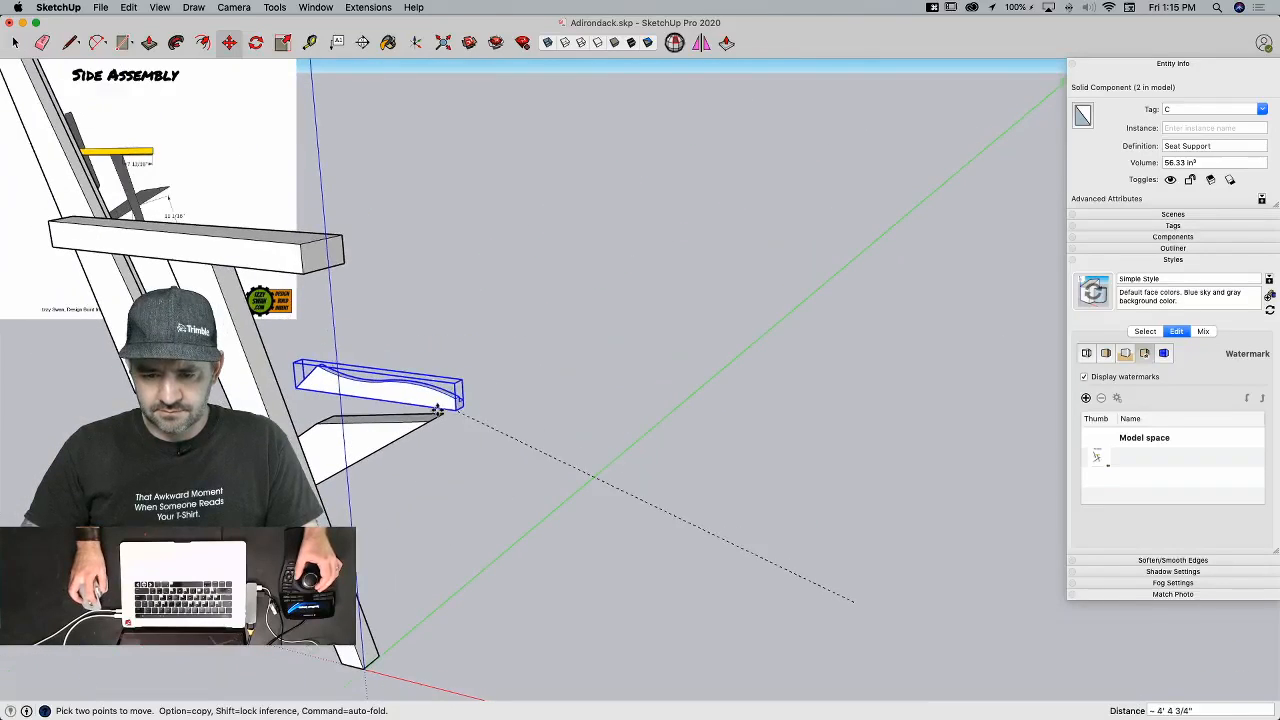
pyautogui.press('q')
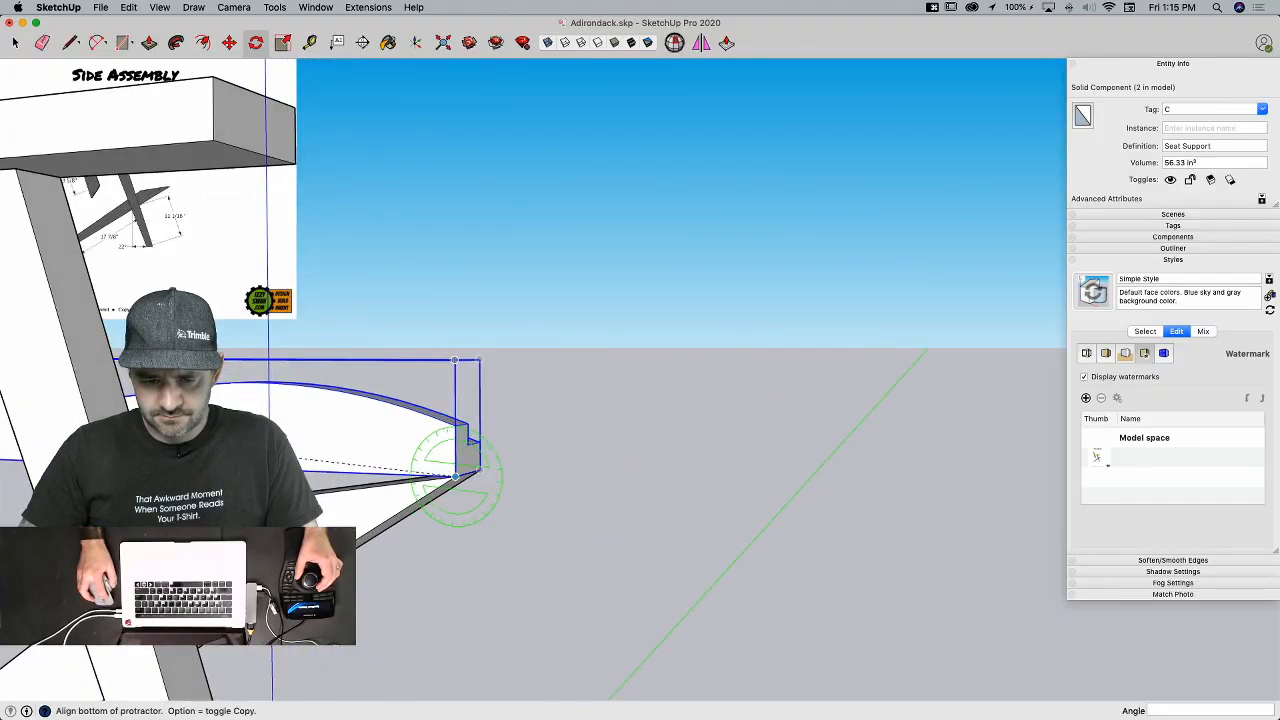
pyautogui.click(250, 469)
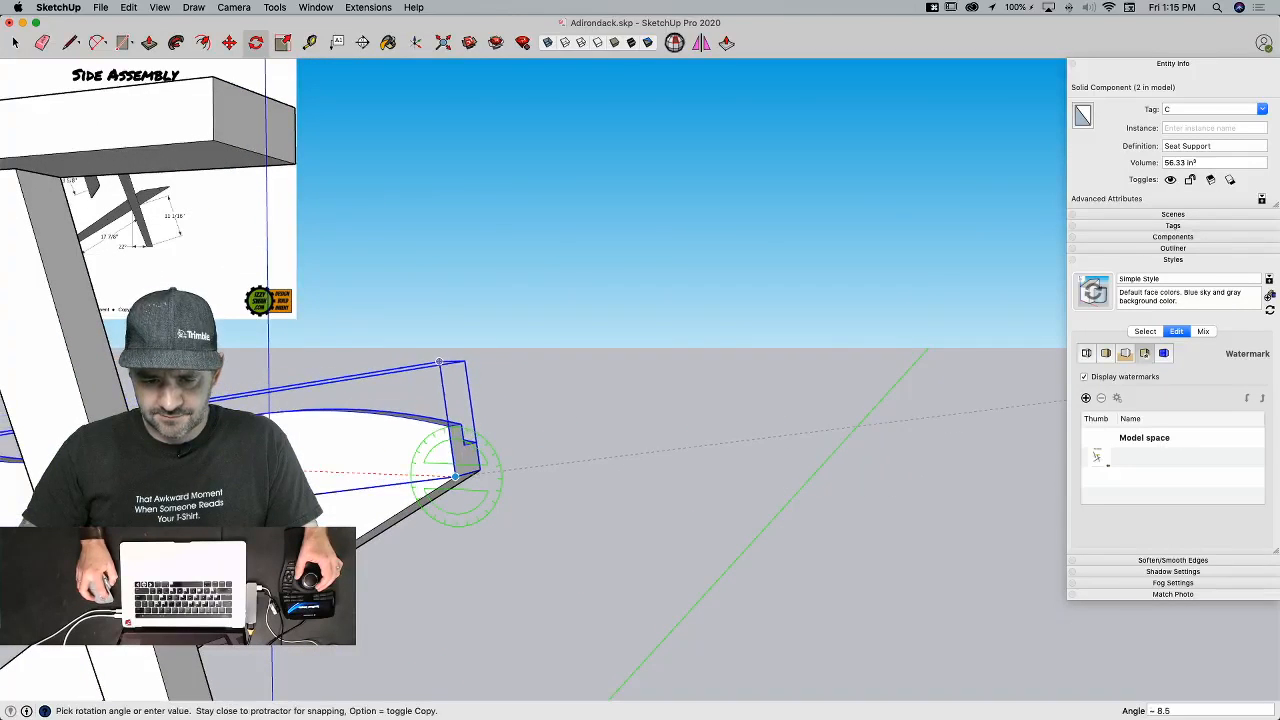
pyautogui.click(250, 502)
pyautogui.press('space')
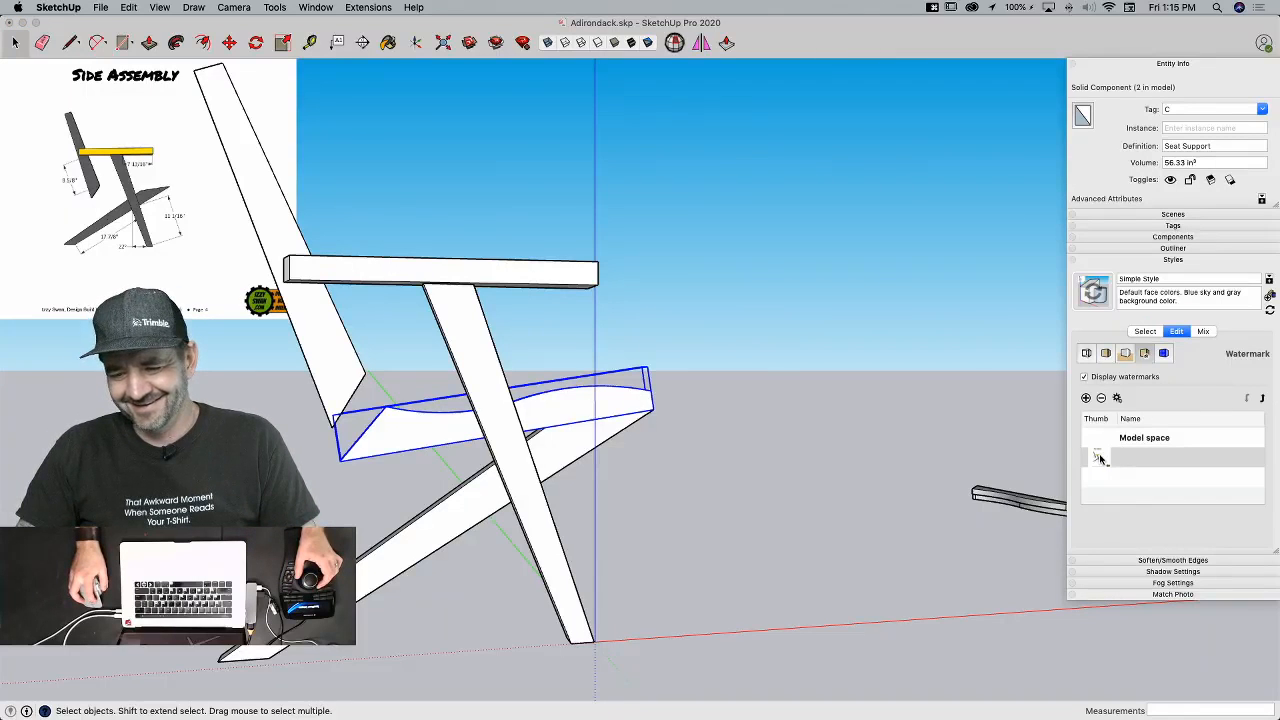
# Step: Replace the Side Assembly watermark image with the chair photo IMG_1872.jpg from the Desktop, keeping its position and scale
pyautogui.doubleClick(1099, 457)
pyautogui.click(708, 176)
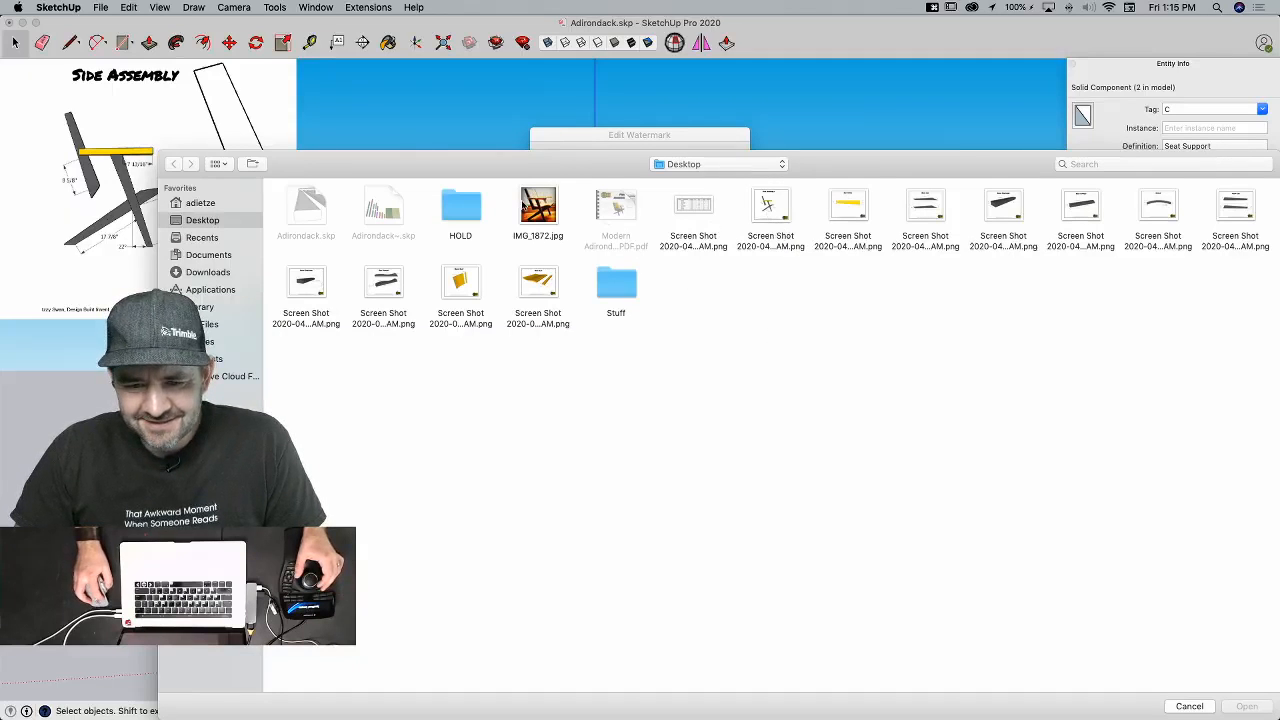
pyautogui.doubleClick(538, 207)
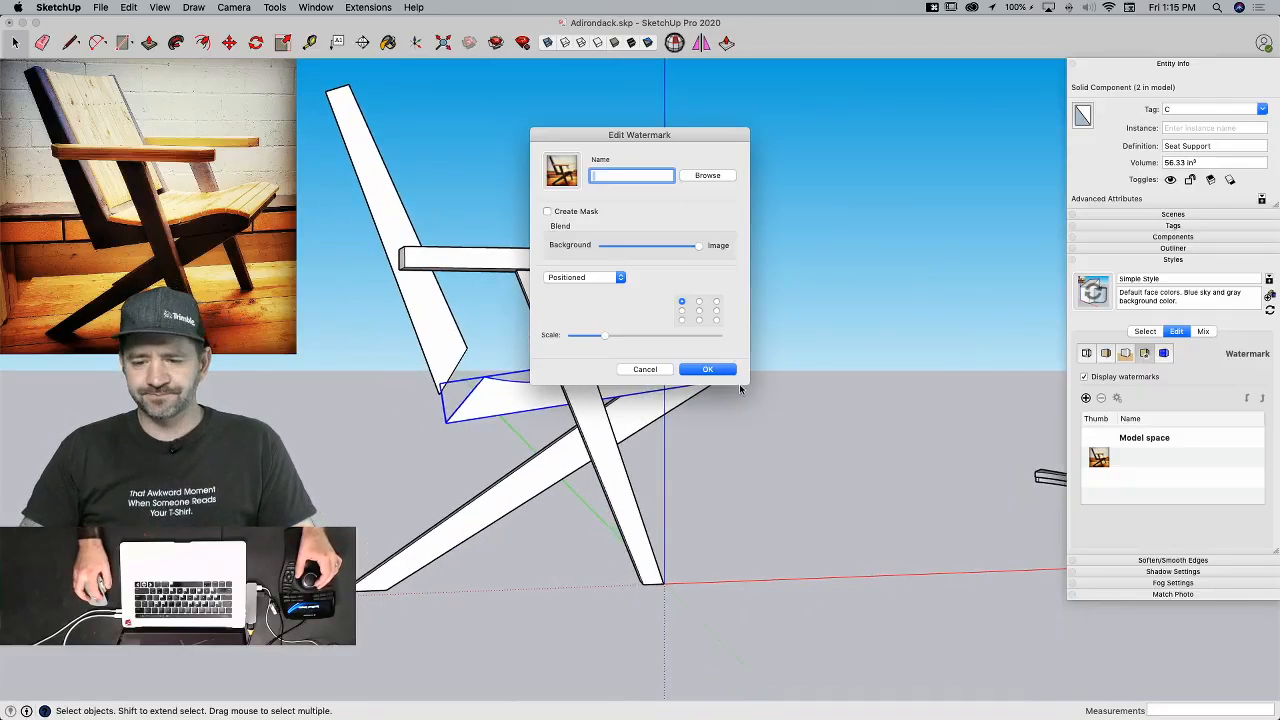
pyautogui.click(707, 370)
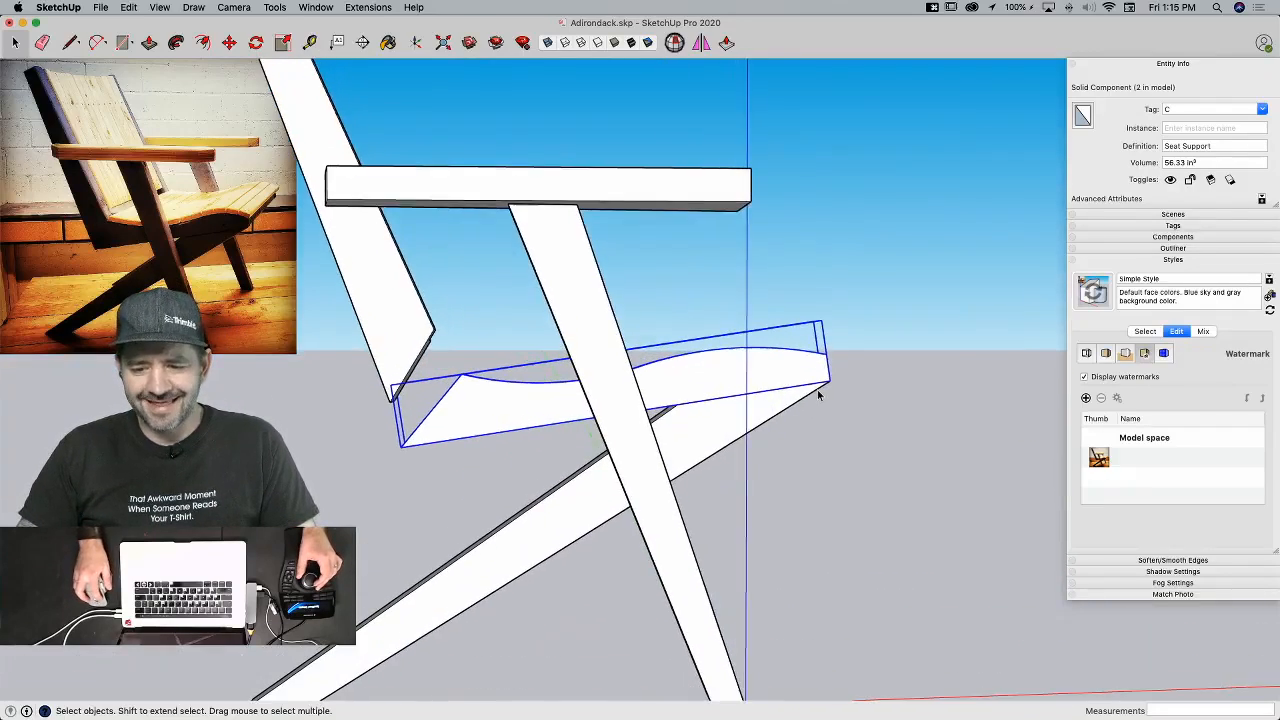
# Step: Move the Back Support's lower corner onto the Seat Support's rear lower corner and rotate it about 8.6 degrees against the Seat Support's angled end
pyautogui.click(480, 340)
pyautogui.press('m')
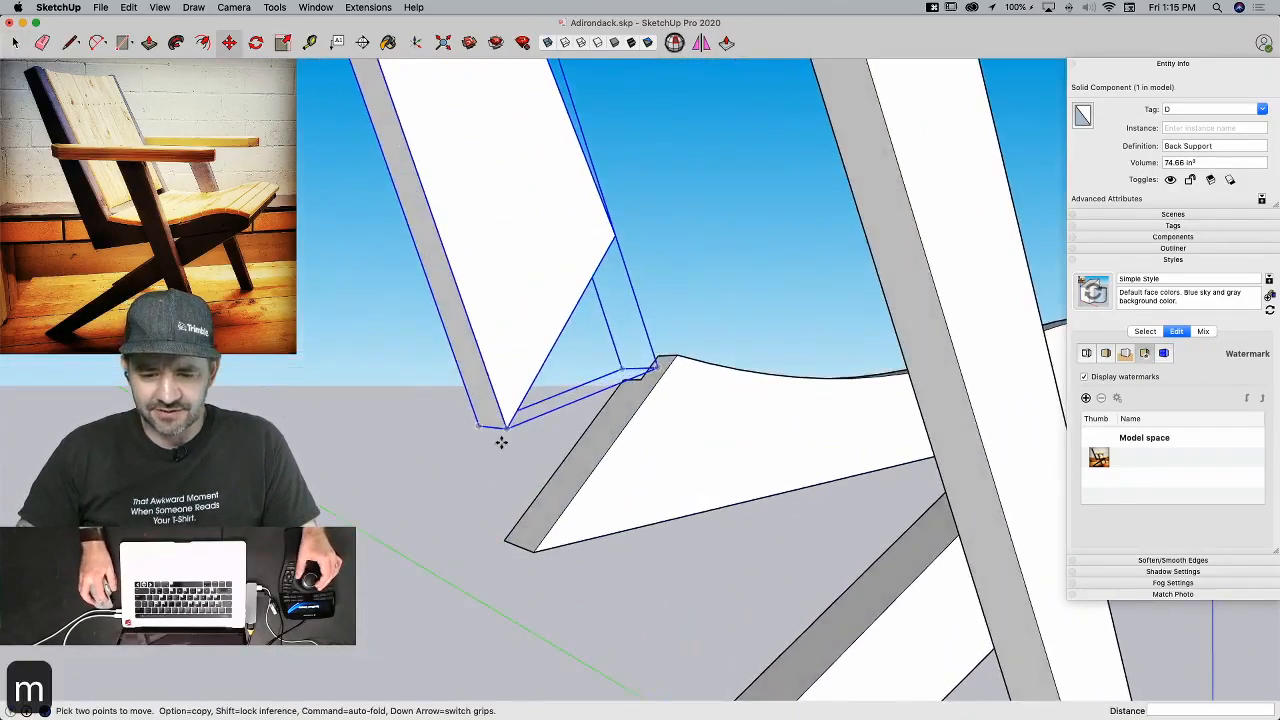
pyautogui.click(506, 428)
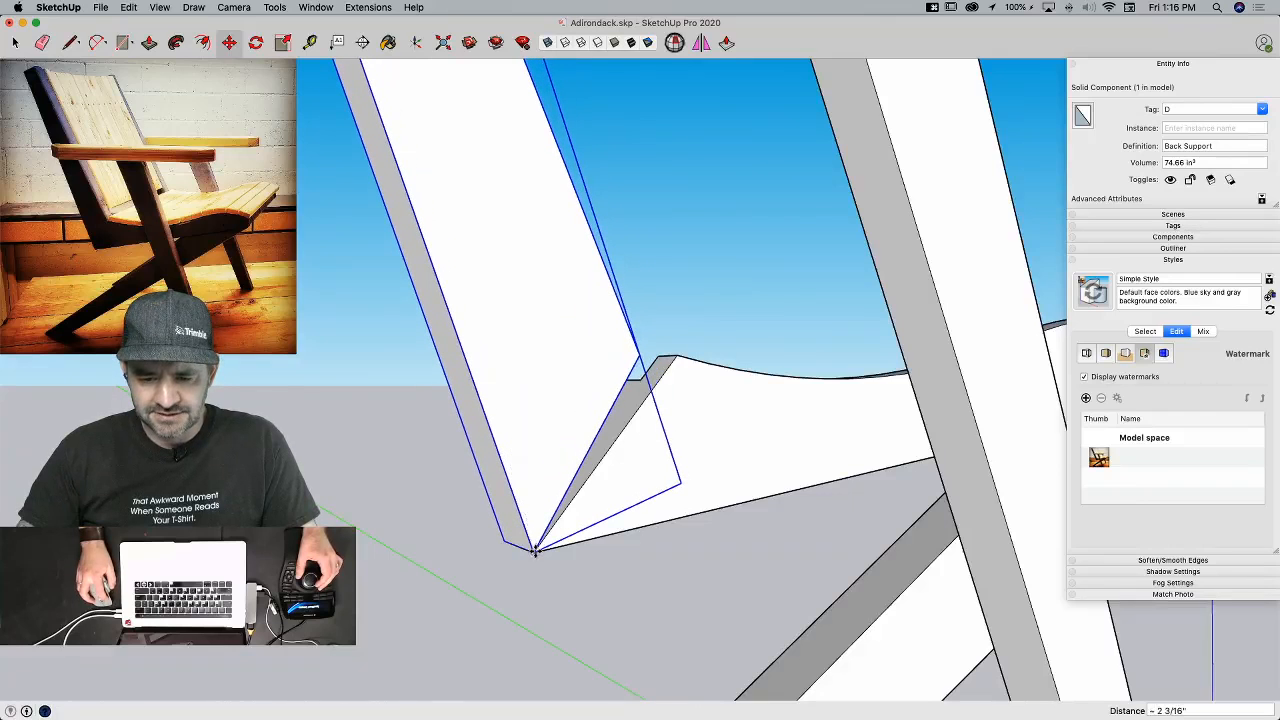
pyautogui.press('q')
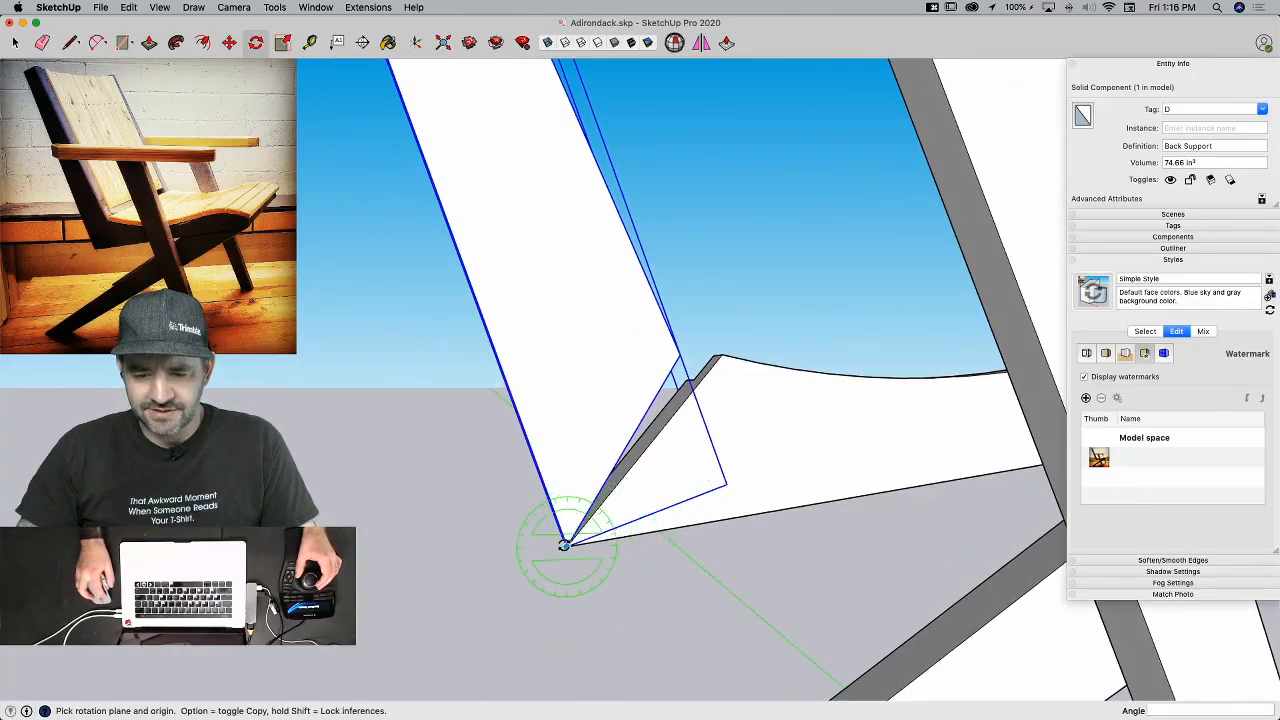
pyautogui.click(679, 354)
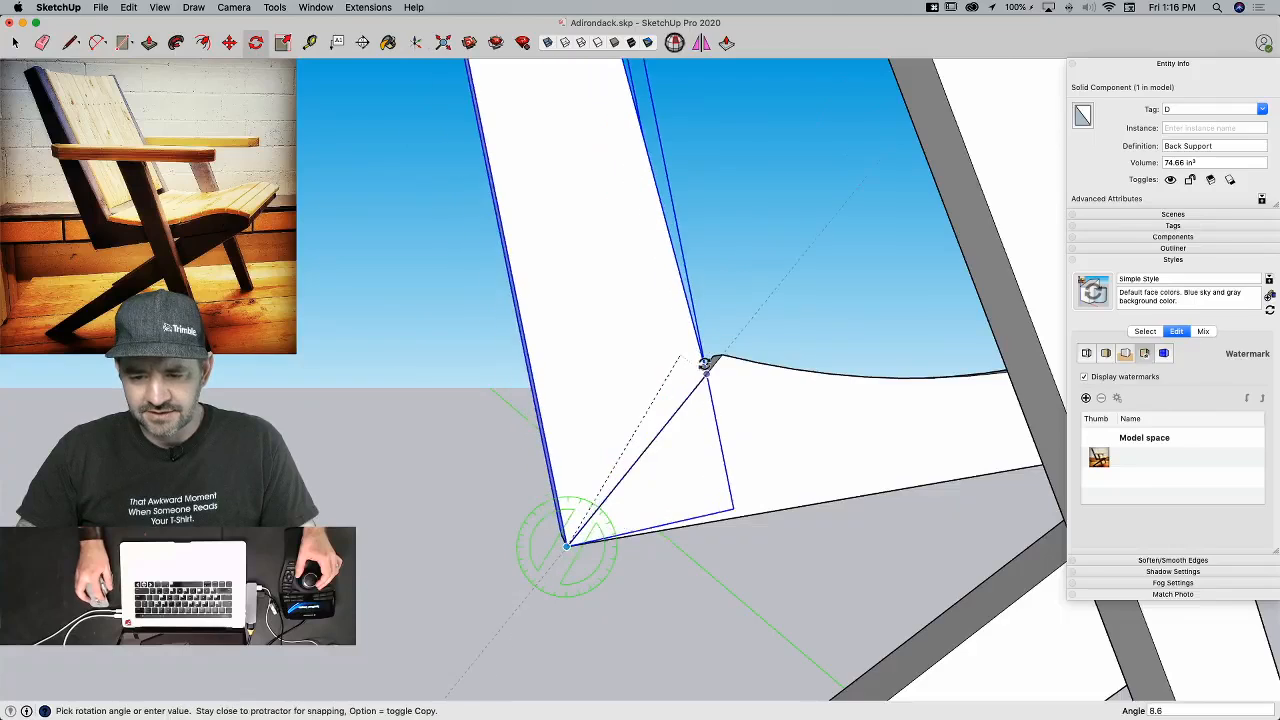
pyautogui.click(710, 368)
pyautogui.press('space')
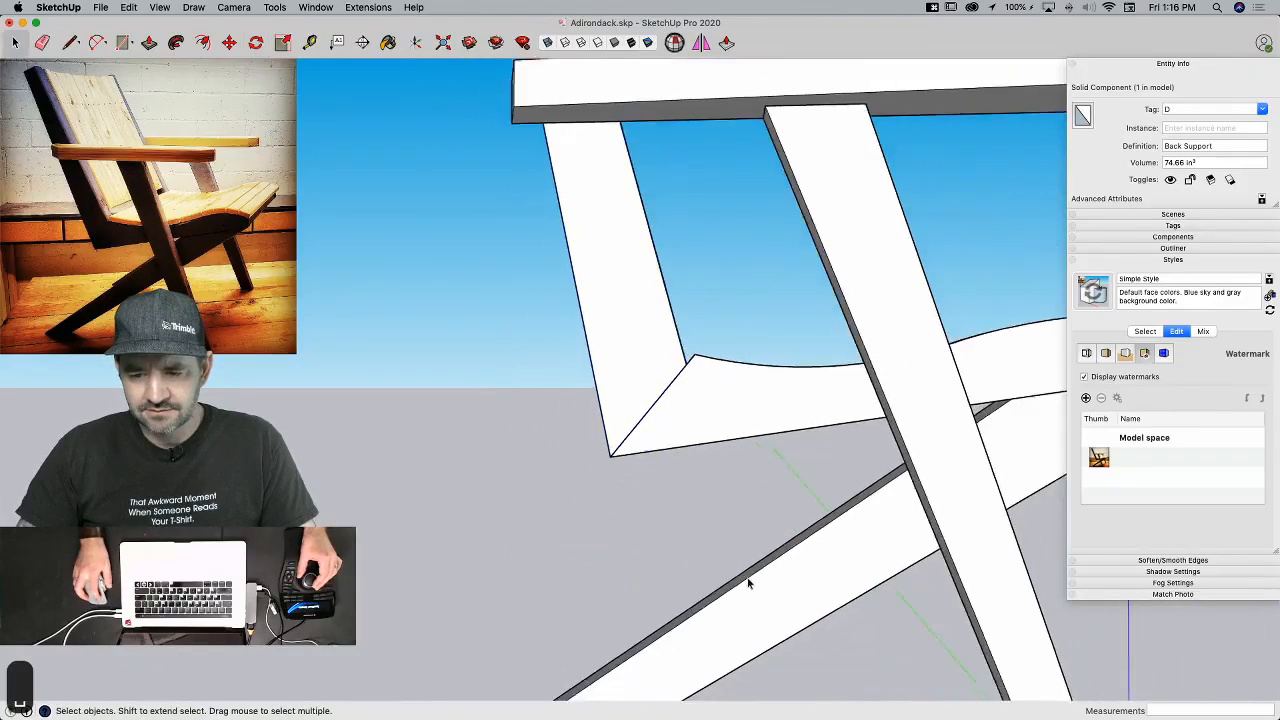
pyautogui.click(740, 569)
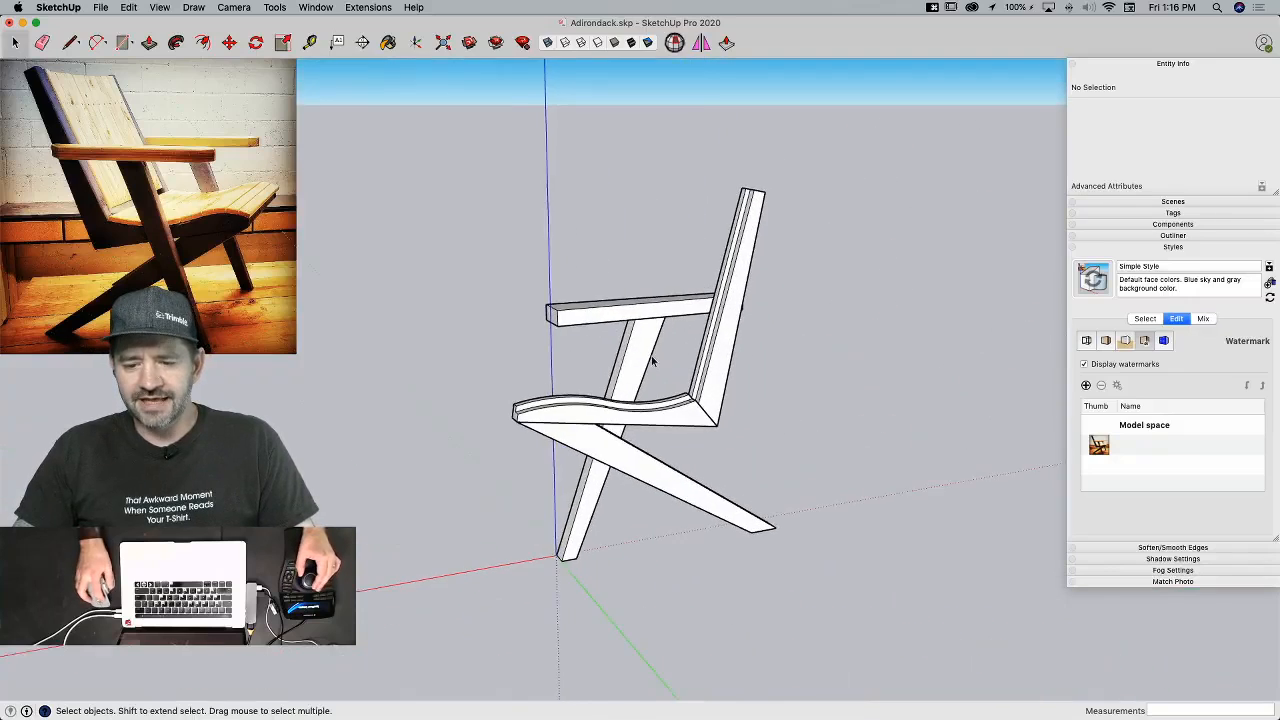
# Step: Explode the side assembly group and regroup its three parts together with the Back Support and Seat Support
pyautogui.click(627, 340)
pyautogui.rightClick(632, 345)
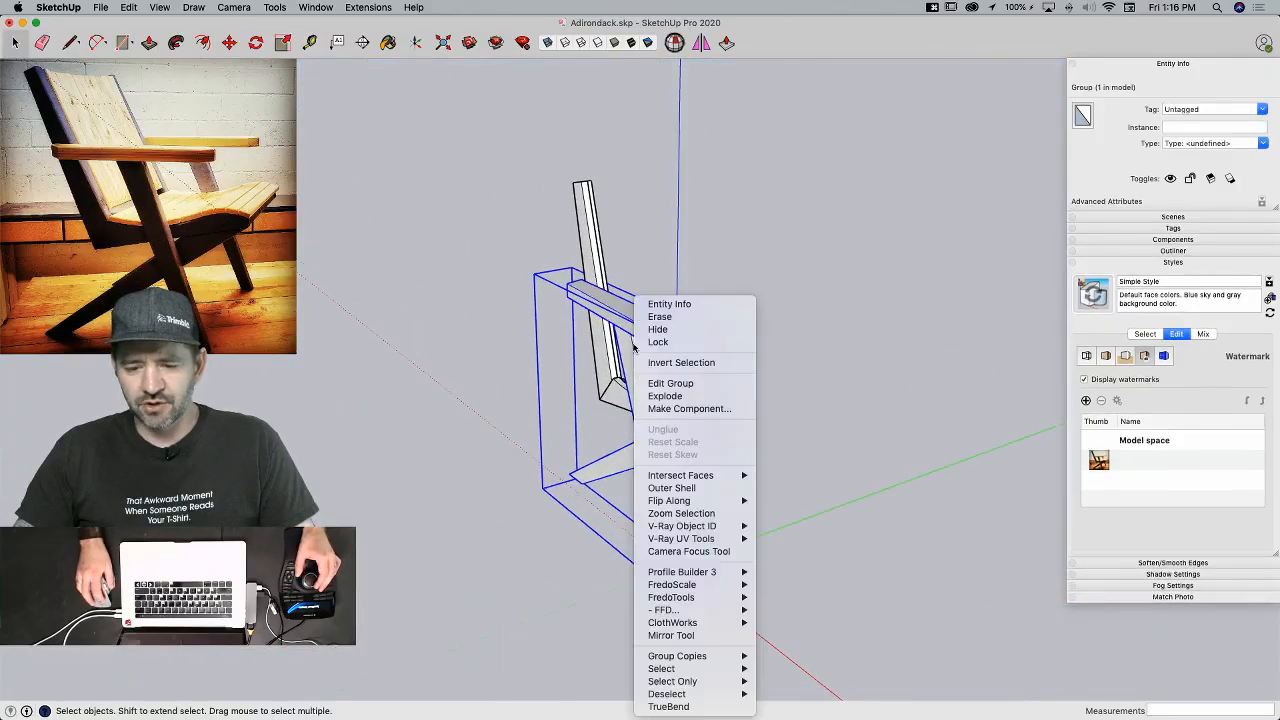
pyautogui.click(662, 396)
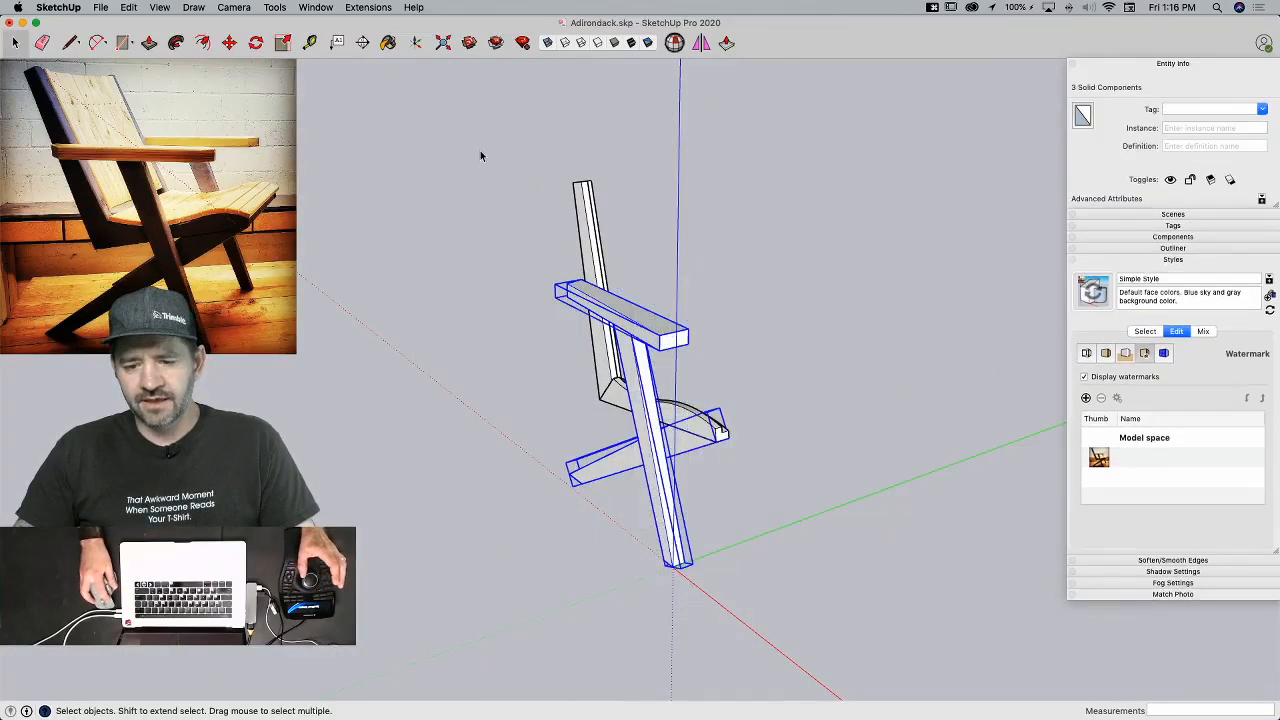
pyautogui.moveTo(790, 546); pyautogui.dragTo(788, 552)
pyautogui.rightClick(676, 418)
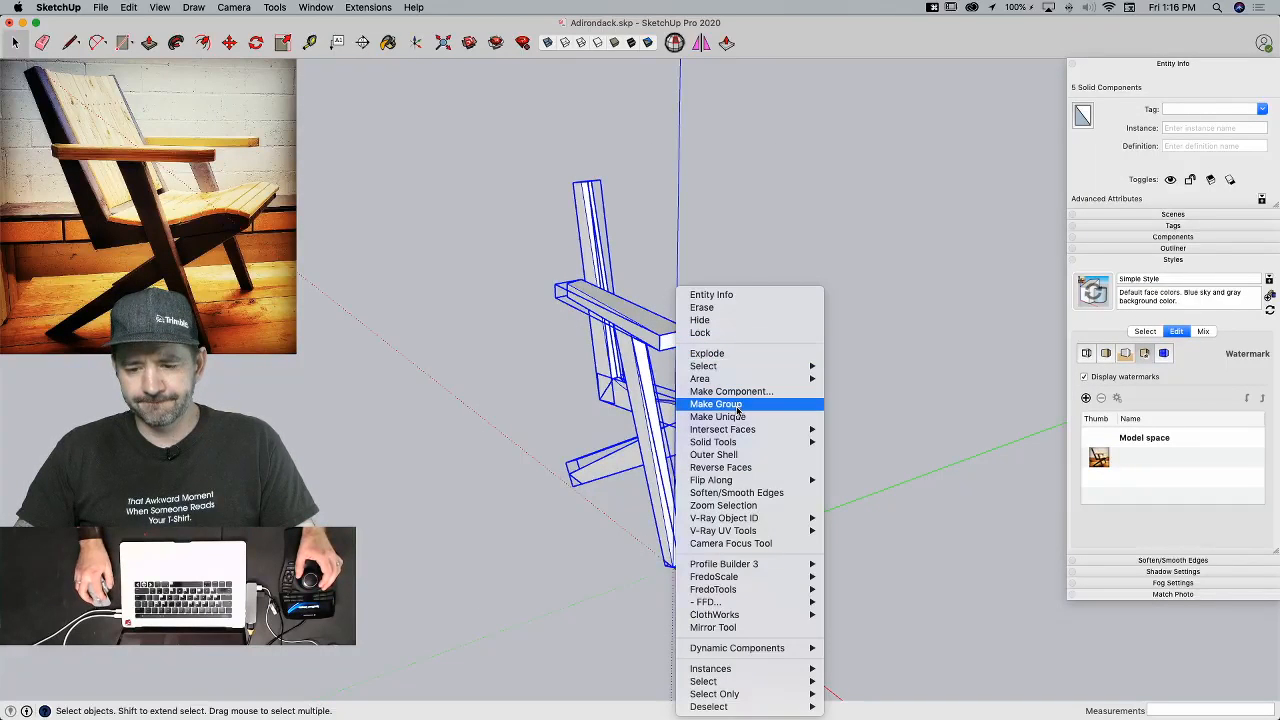
pyautogui.click(737, 408)
pyautogui.click(766, 359)
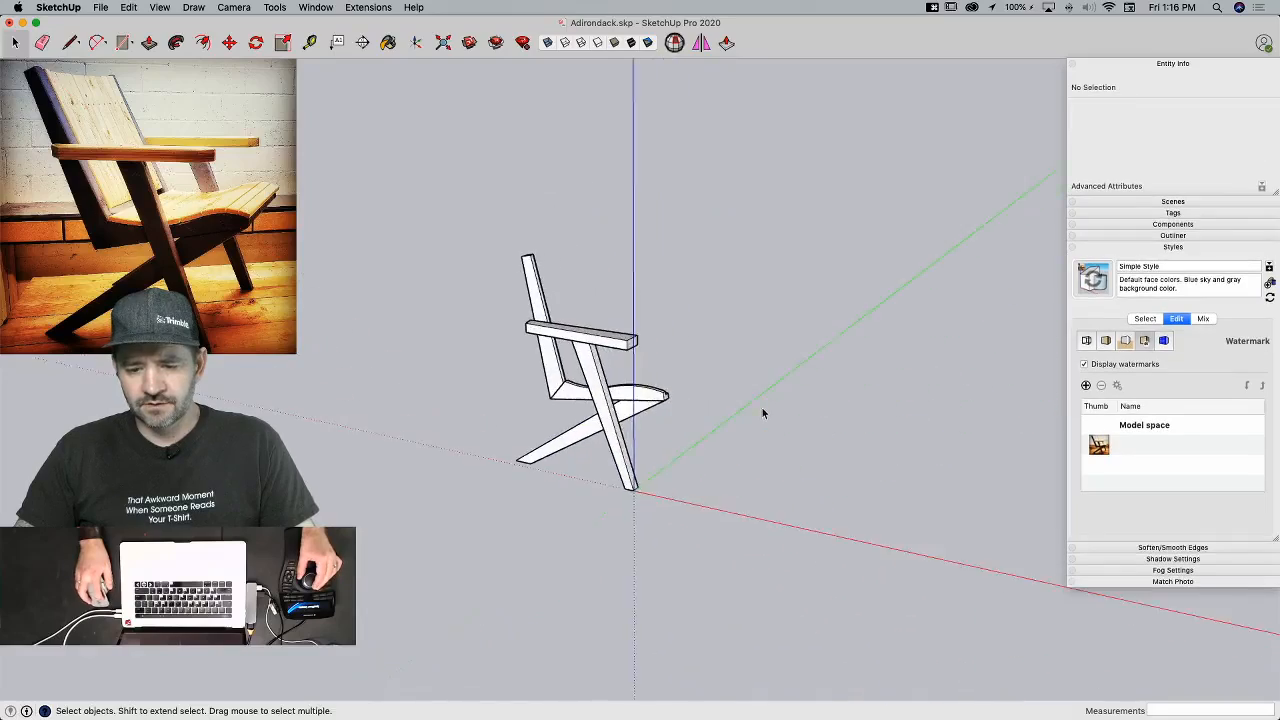
# Step: Erase the spare Seat Support from the laid-out parts
pyautogui.press('e')
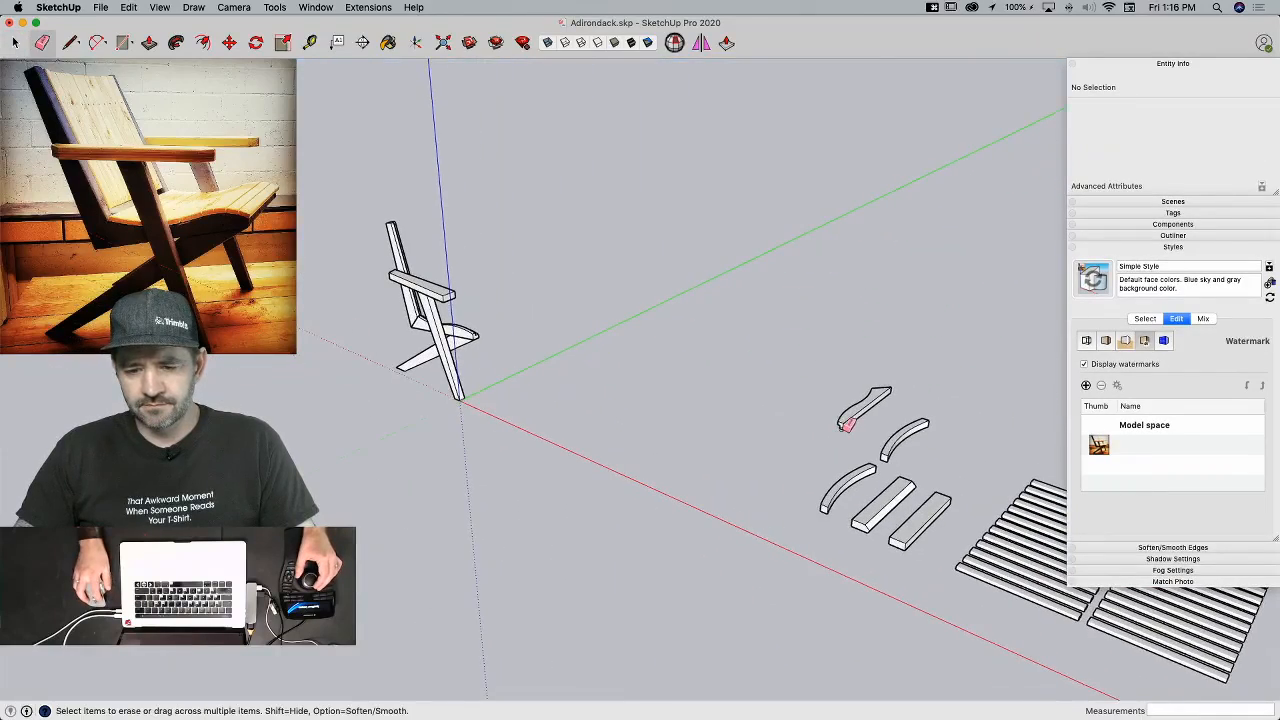
pyautogui.click(845, 424)
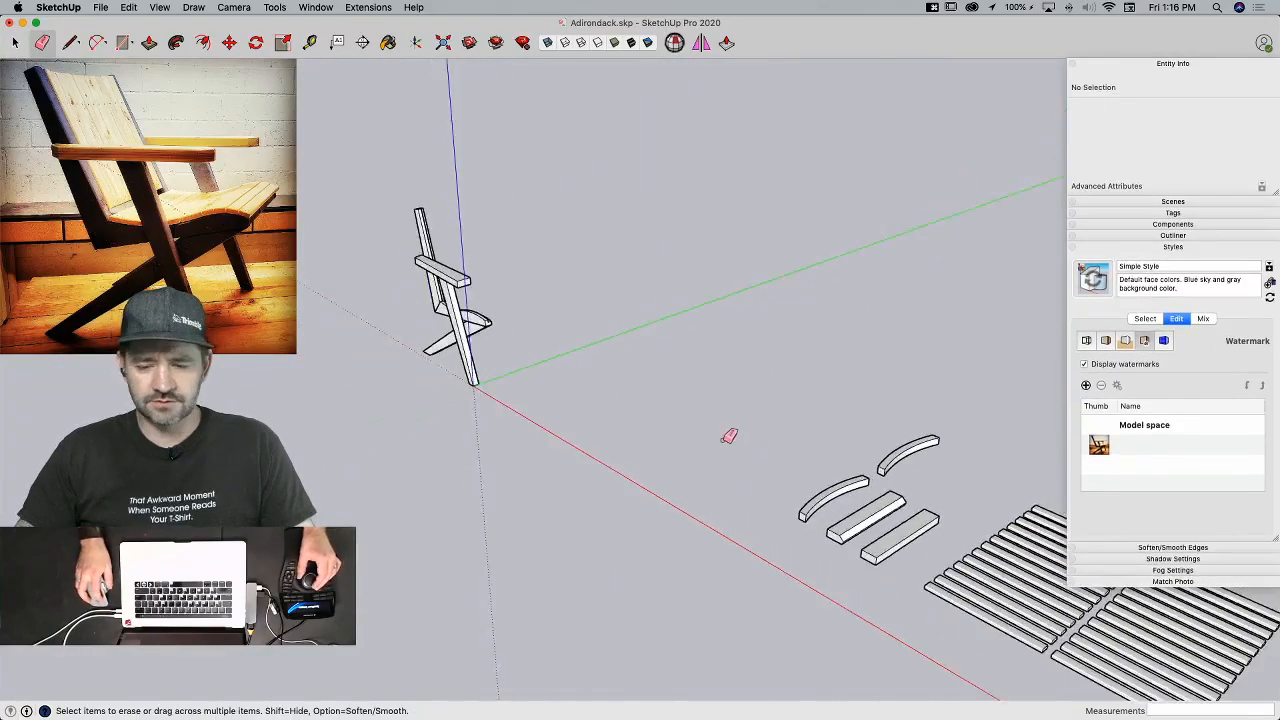
pyautogui.press('space')
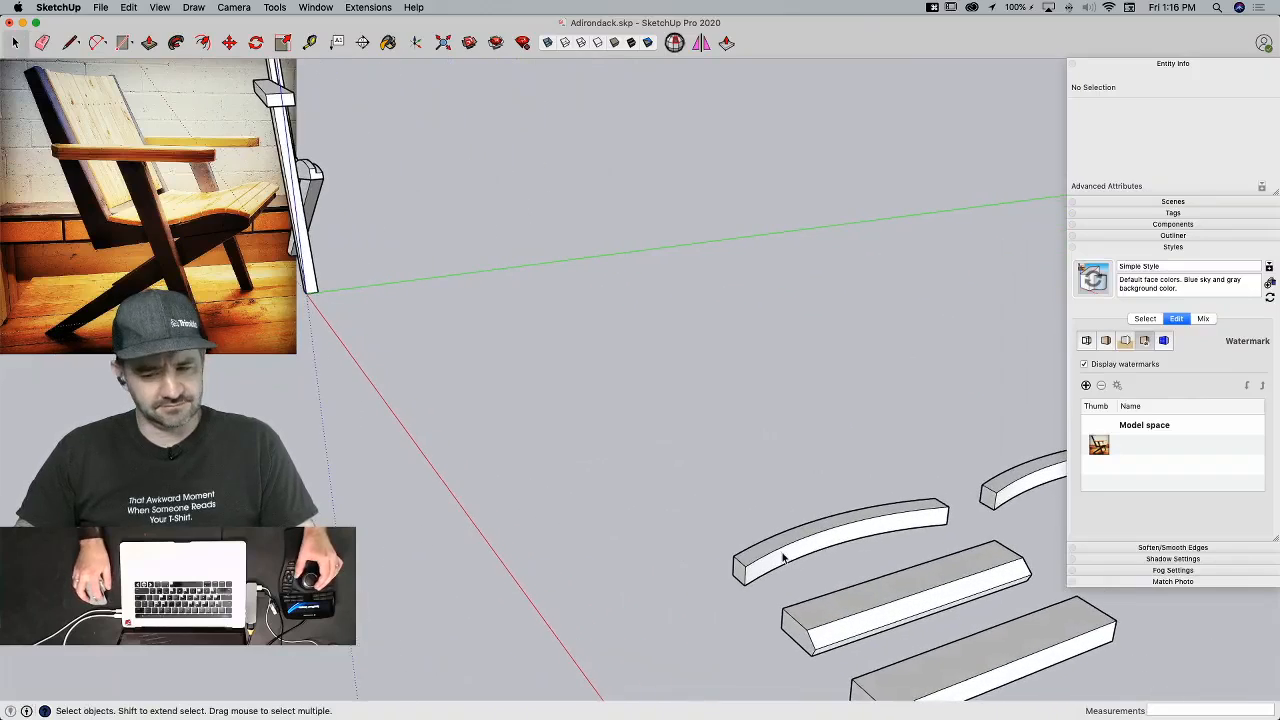
# Step: Move one Cradle from the laid-out parts so its end corner meets the corner beside the notch at the Back Support's upper end
pyautogui.press('m')
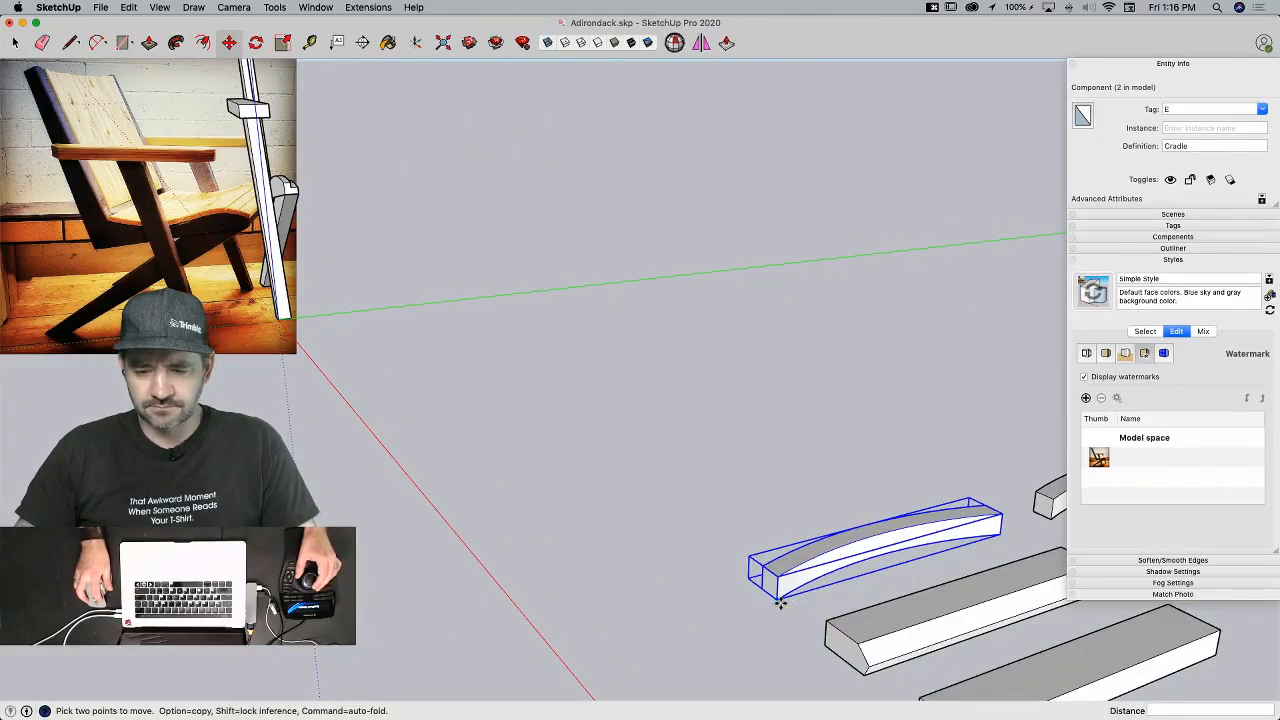
pyautogui.press('space')
pyautogui.press('m')
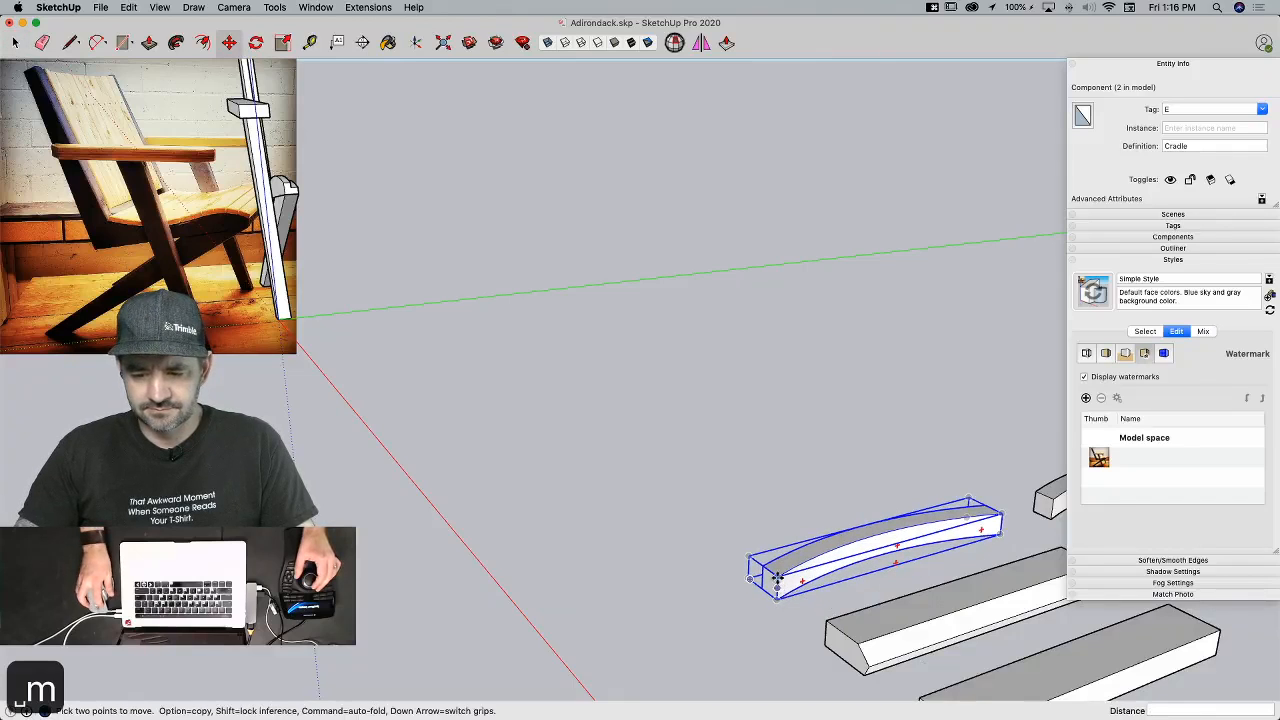
pyautogui.click(776, 572)
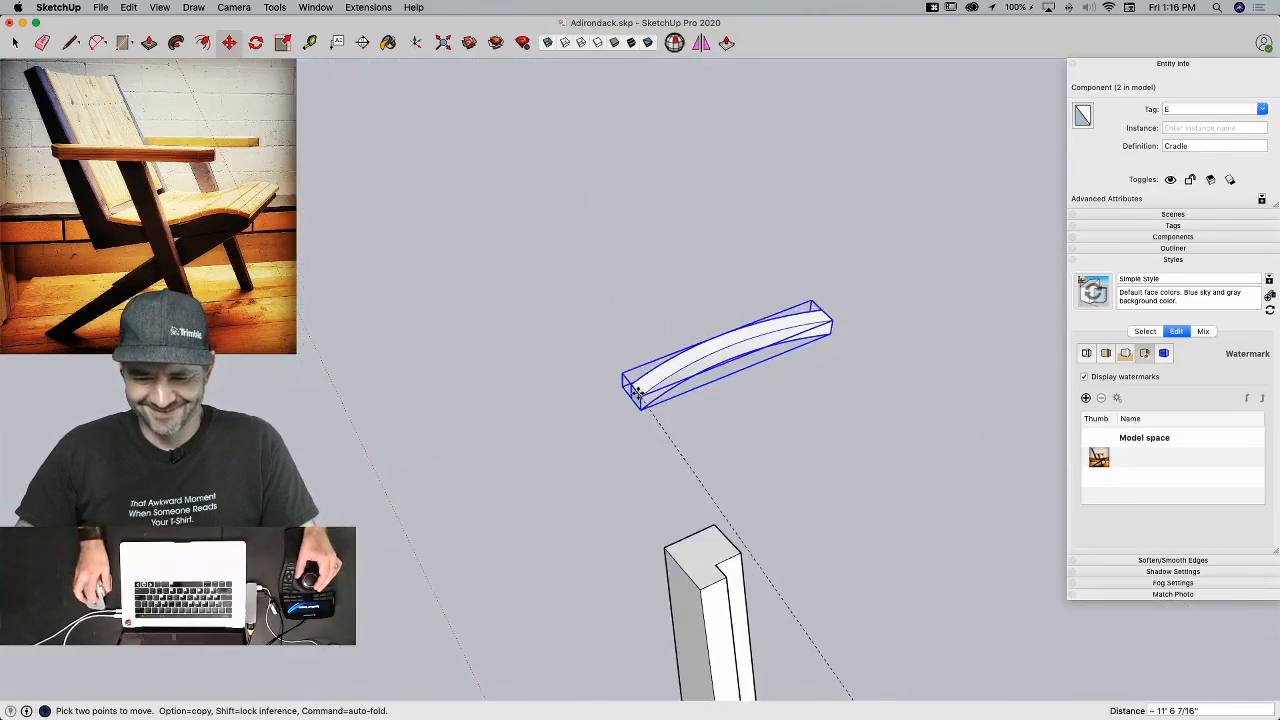
pyautogui.click(735, 566)
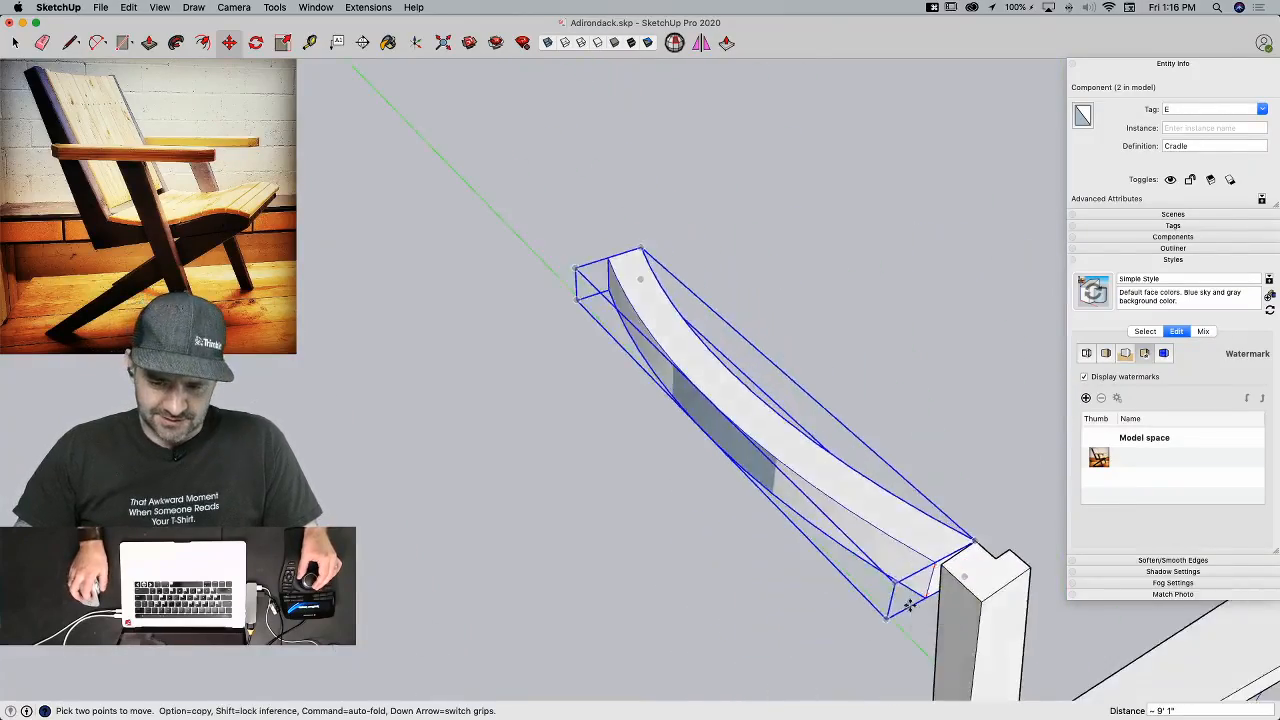
# Step: Edit the Cradle component and make the faces of its curved side consistently oriented with their front sides outward
pyautogui.press('space')
pyautogui.doubleClick(848, 531)
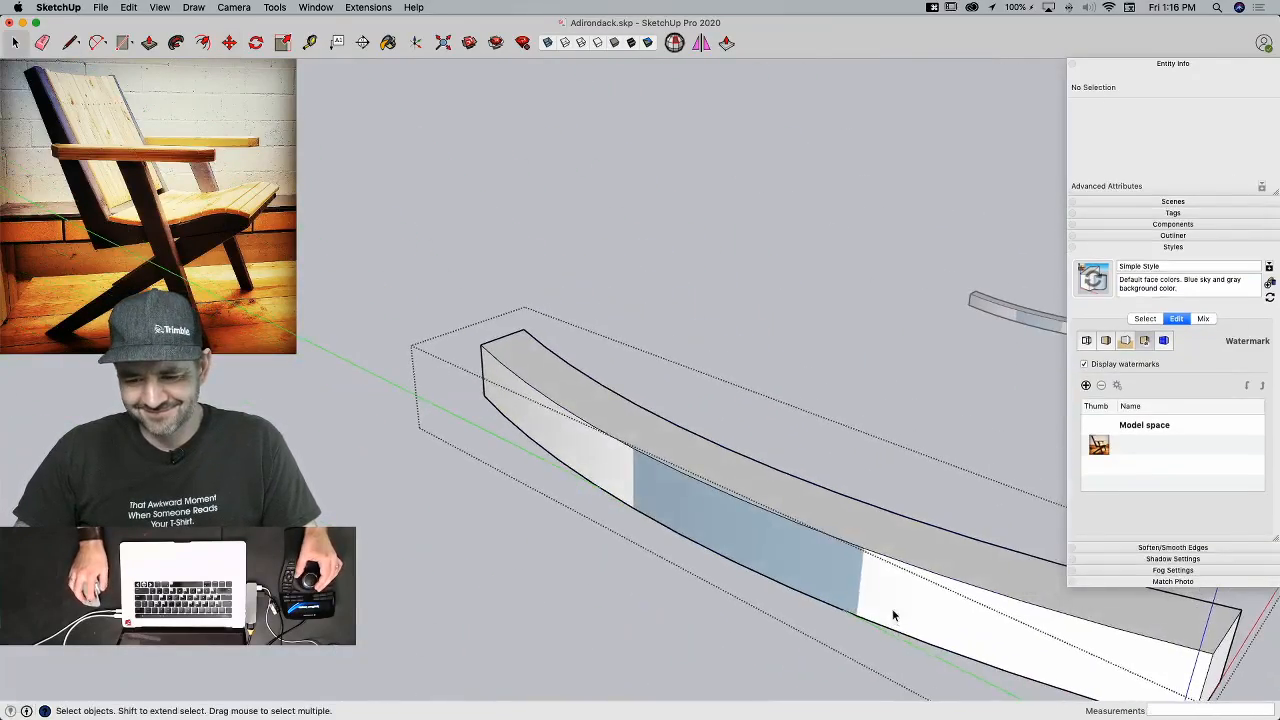
pyautogui.rightClick(893, 611)
pyautogui.click(950, 500)
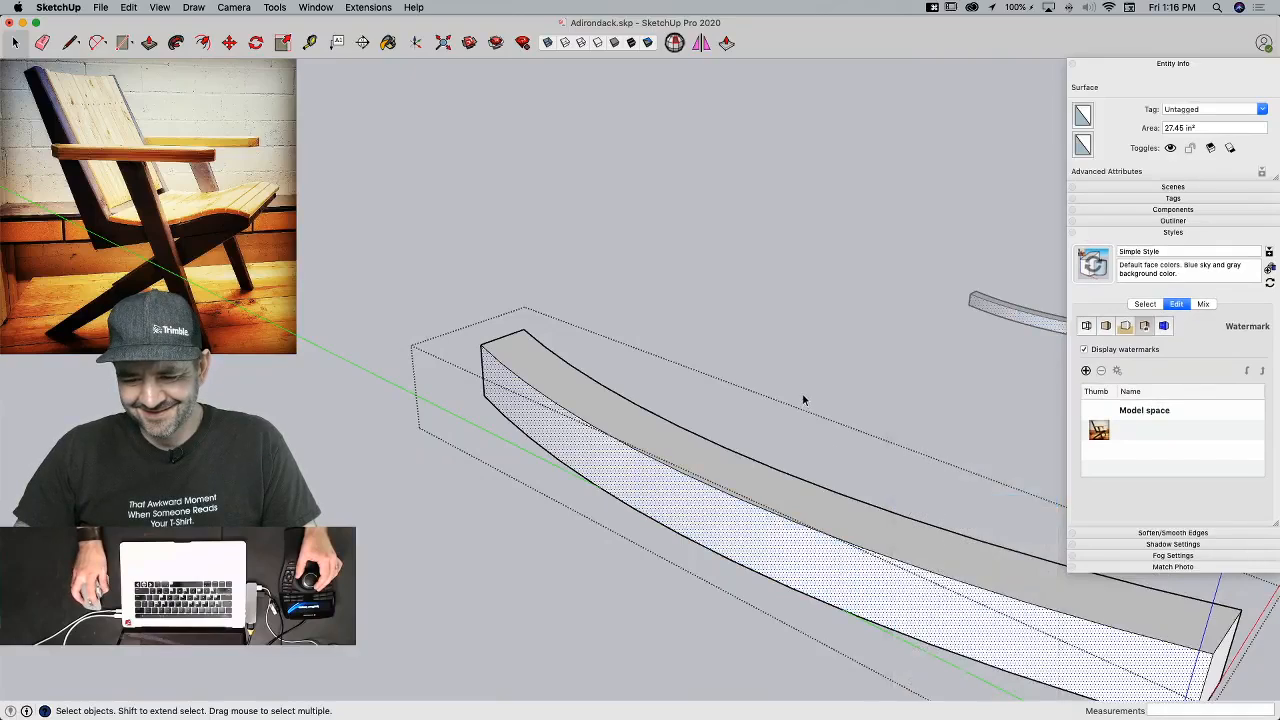
pyautogui.click(802, 394)
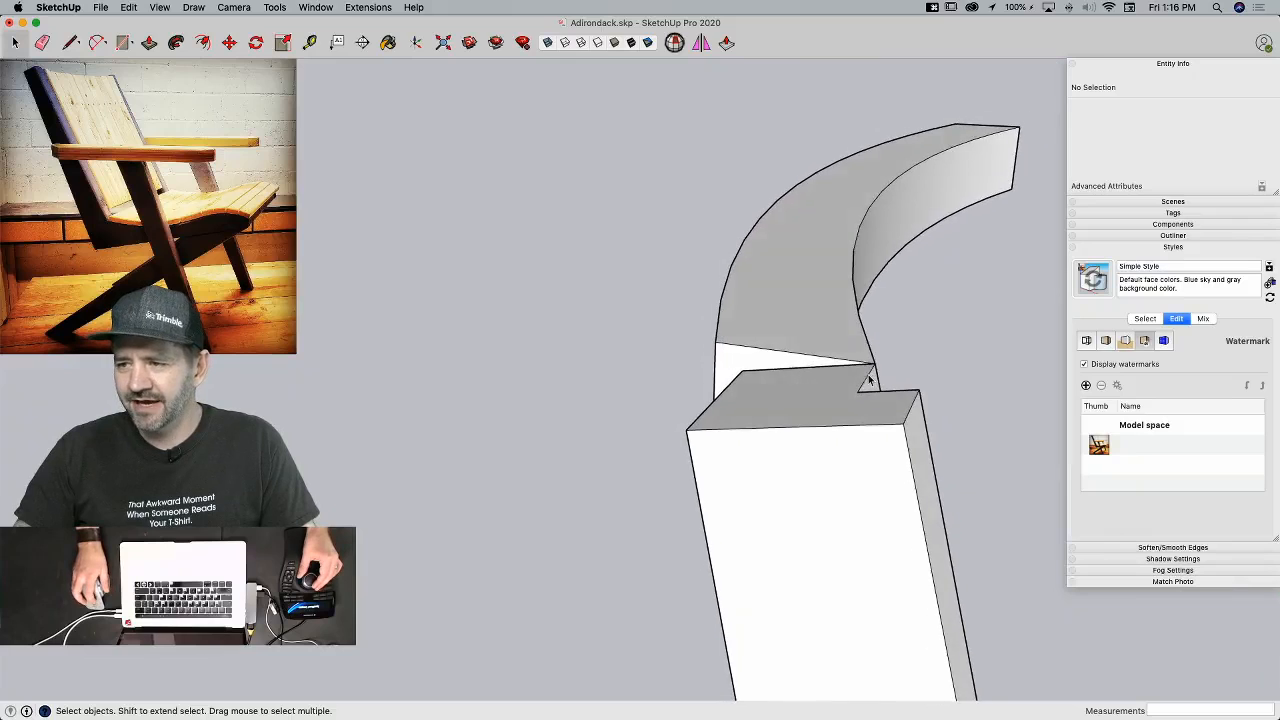
# Step: Rotate the Cradle about 11.5 degrees around its corner at the Back Support's top so it aligns with the support's top edge
pyautogui.press('q')
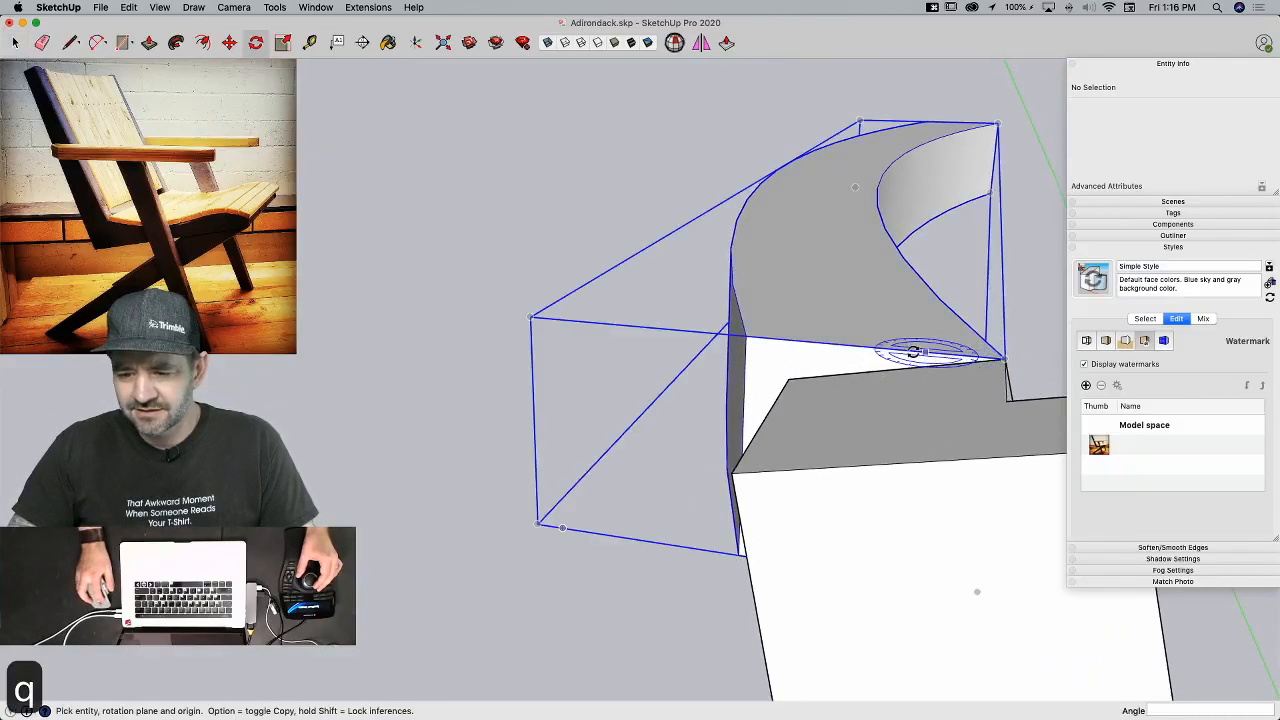
pyautogui.click(997, 359)
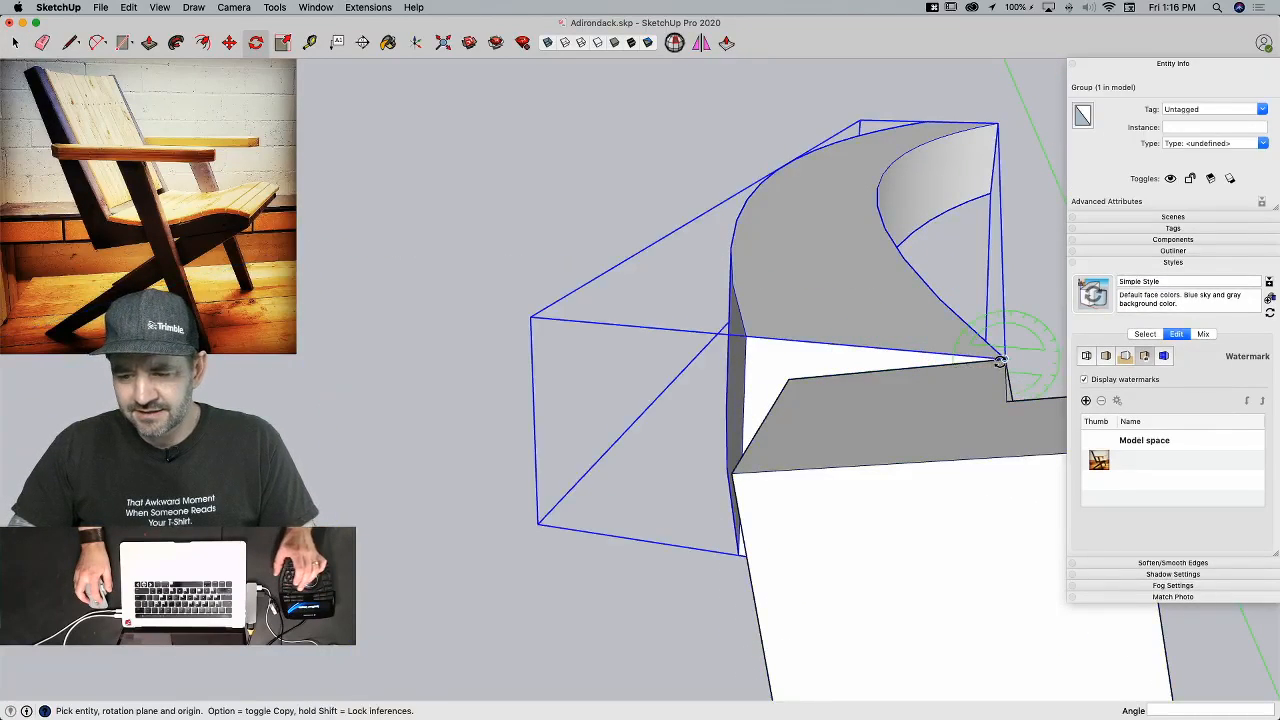
pyautogui.click(821, 342)
pyautogui.click(792, 381)
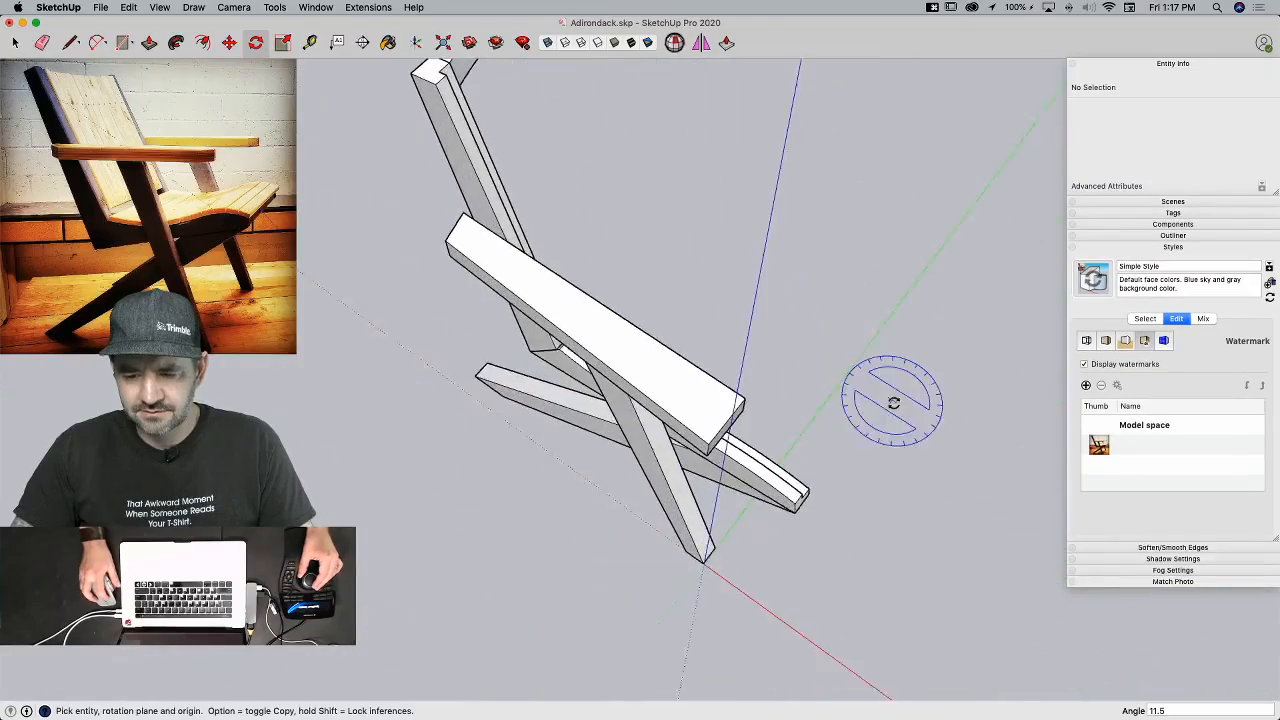
# Step: Open the Seat Support inside the side assembly group and erase the stray cross edges on its curved top surface
pyautogui.press('space')
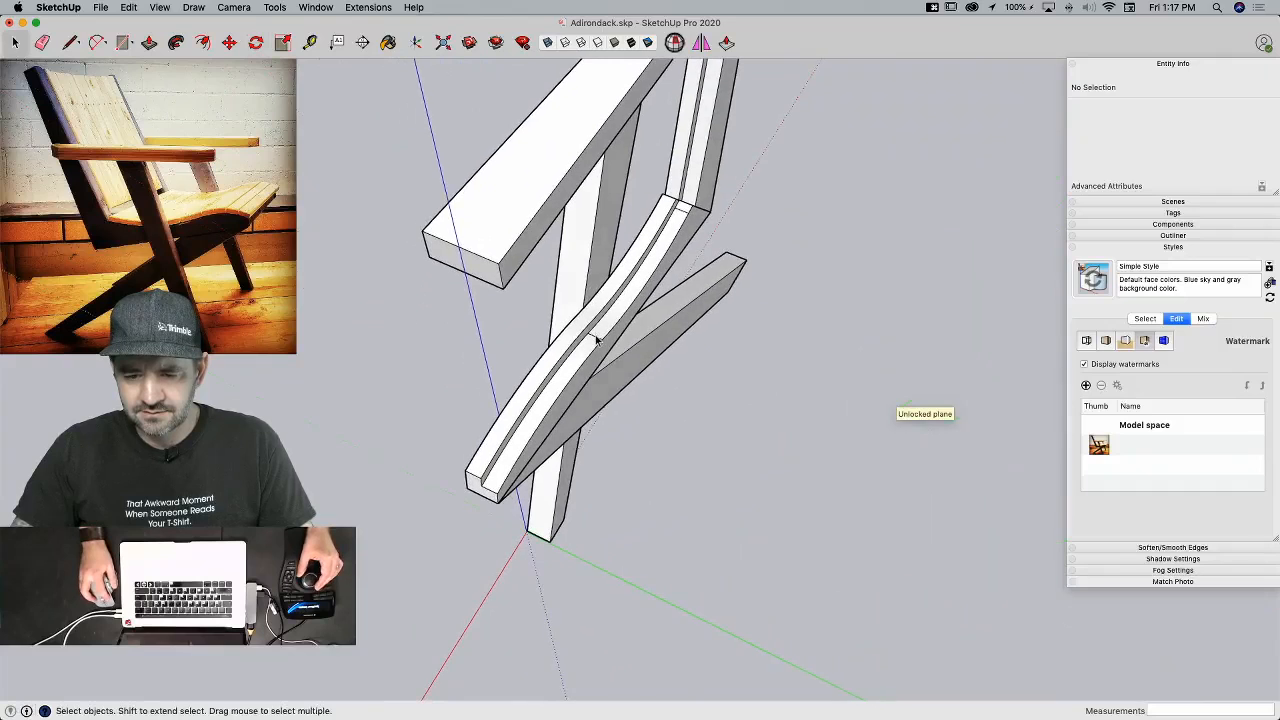
pyautogui.press('e')
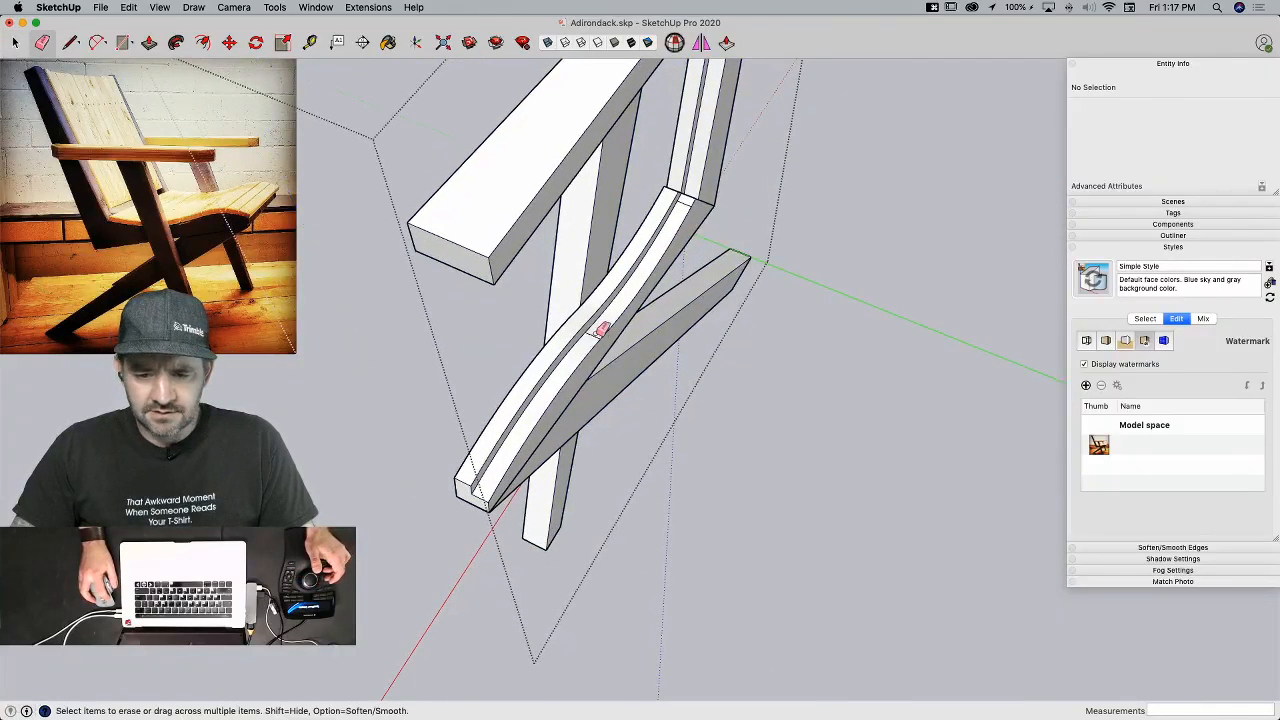
pyautogui.moveTo(600, 331); pyautogui.dragTo(680, 246)
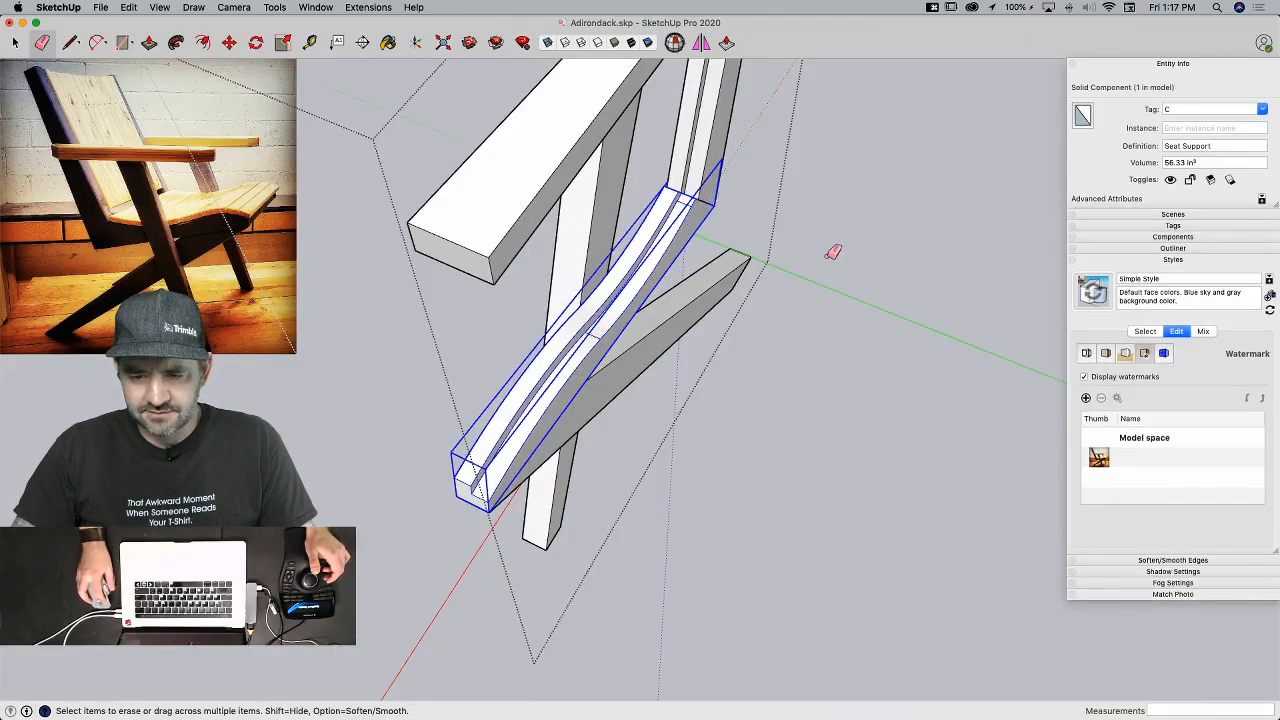
pyautogui.doubleClick(600, 350)
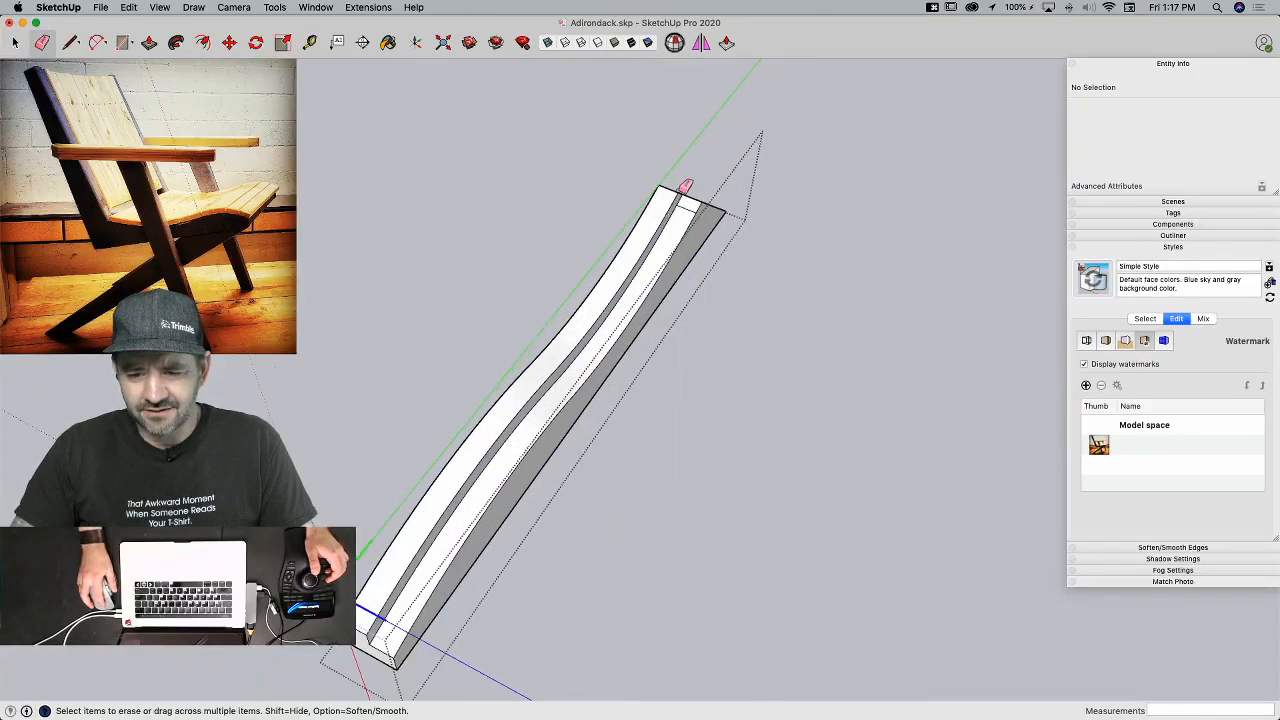
pyautogui.moveTo(681, 208); pyautogui.dragTo(694, 209)
pyautogui.press('space')
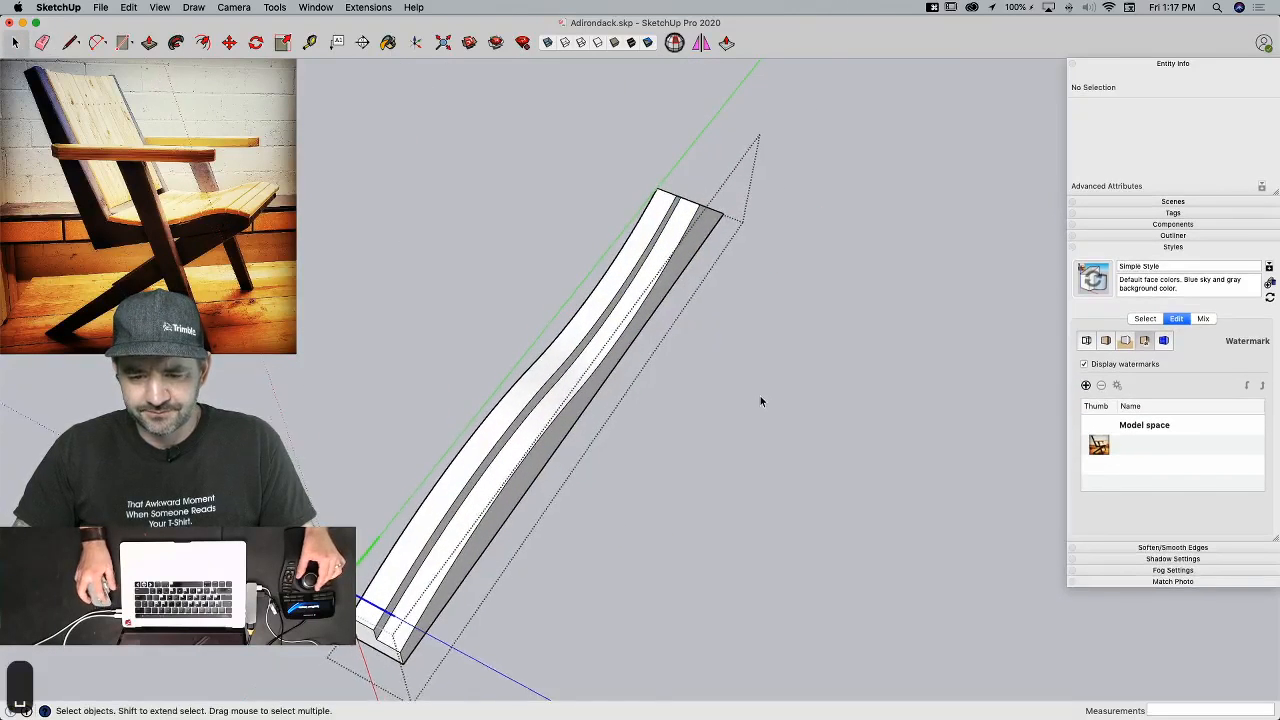
pyautogui.click(848, 321)
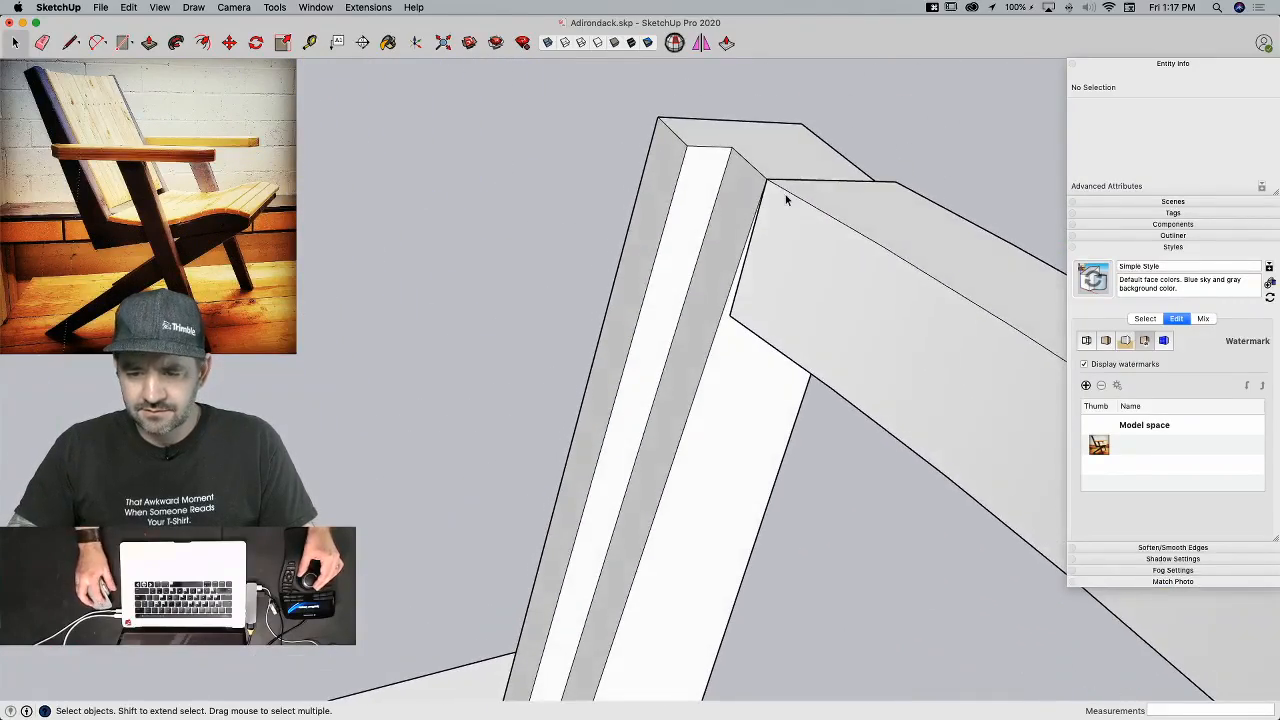
# Step: Rotate the Cradle about 0.8 degrees around its upper corner so its end edge lies flush along the Back Support
pyautogui.press('q')
pyautogui.press('Left')
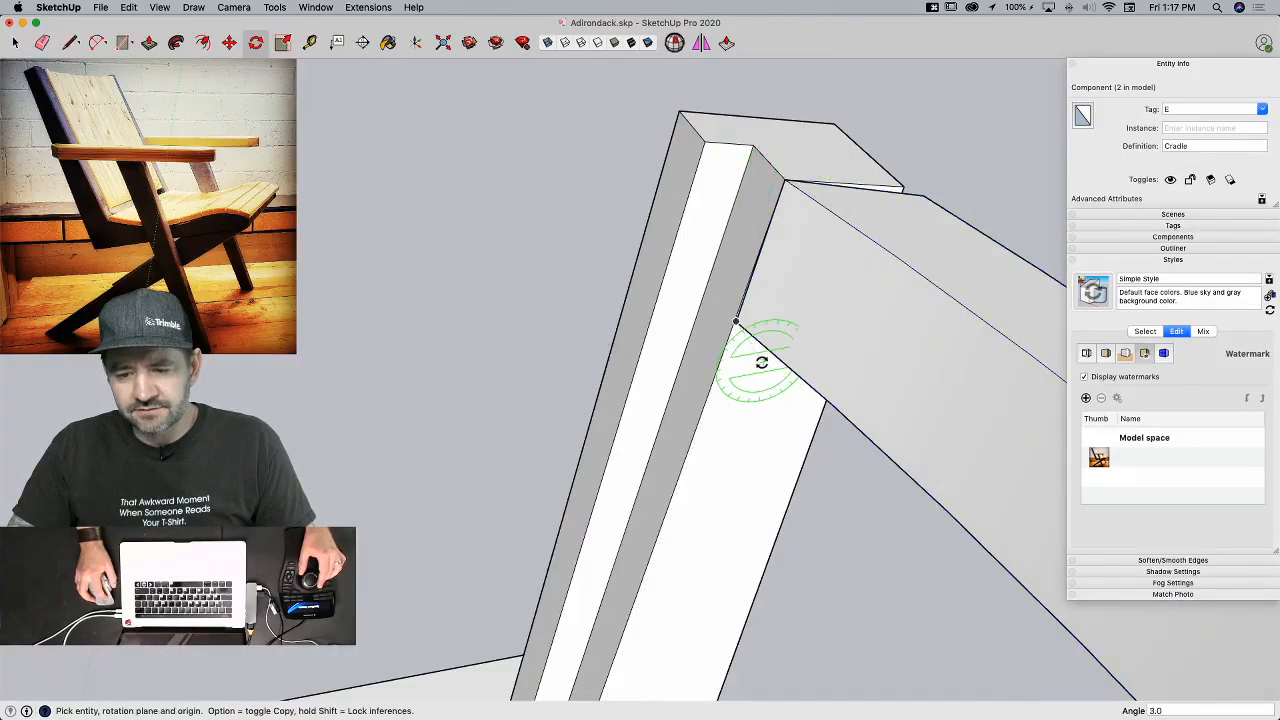
pyautogui.scroll(5, 851, 200)
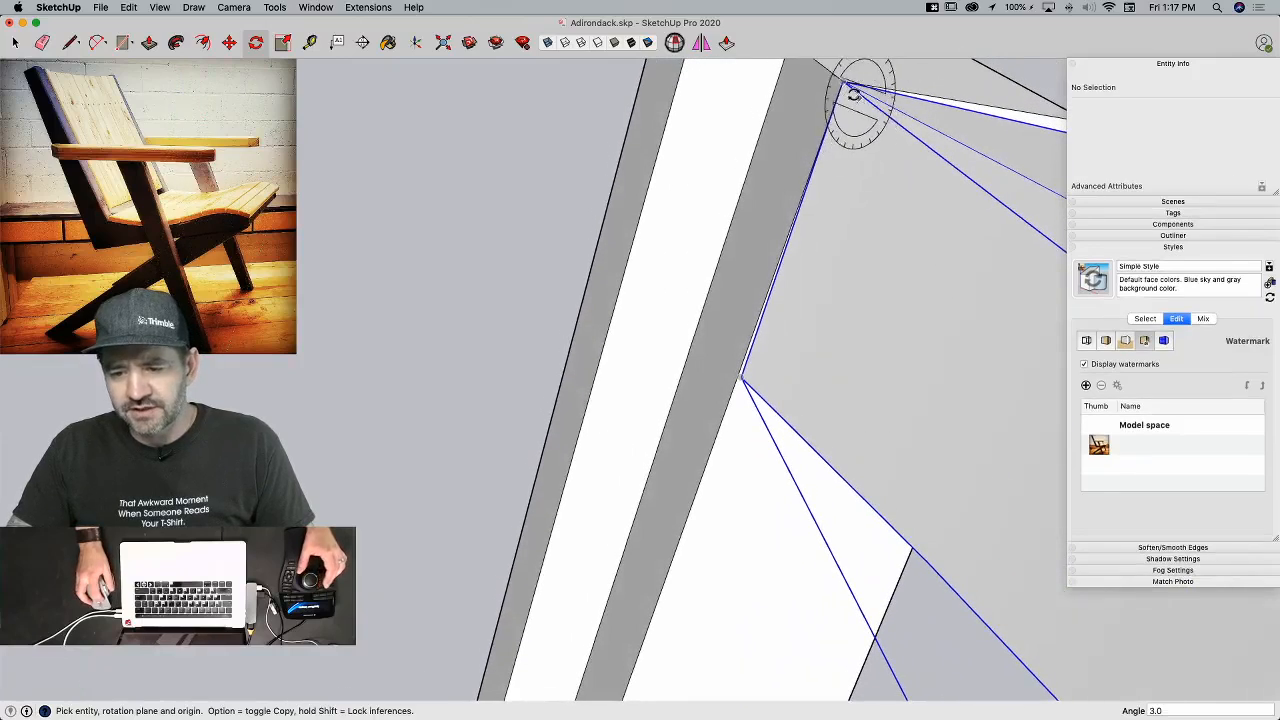
pyautogui.press('Left')
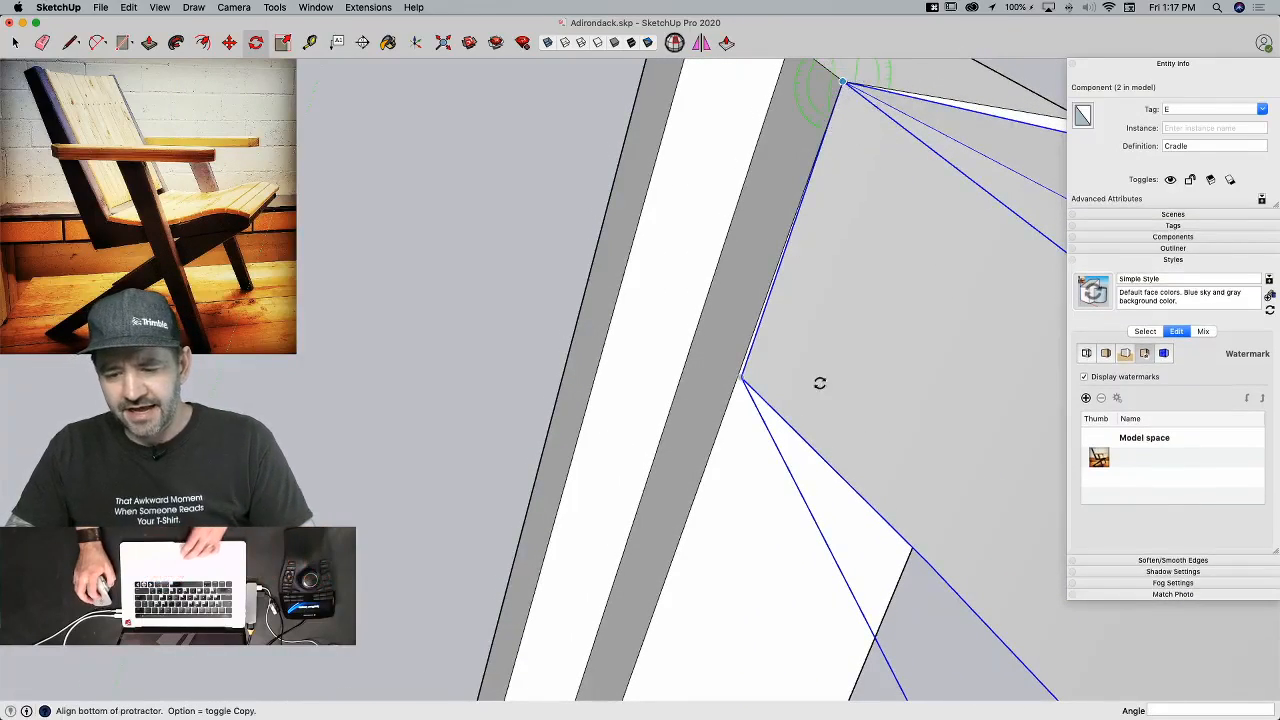
pyautogui.scroll(3, 730, 345)
pyautogui.click(712, 319)
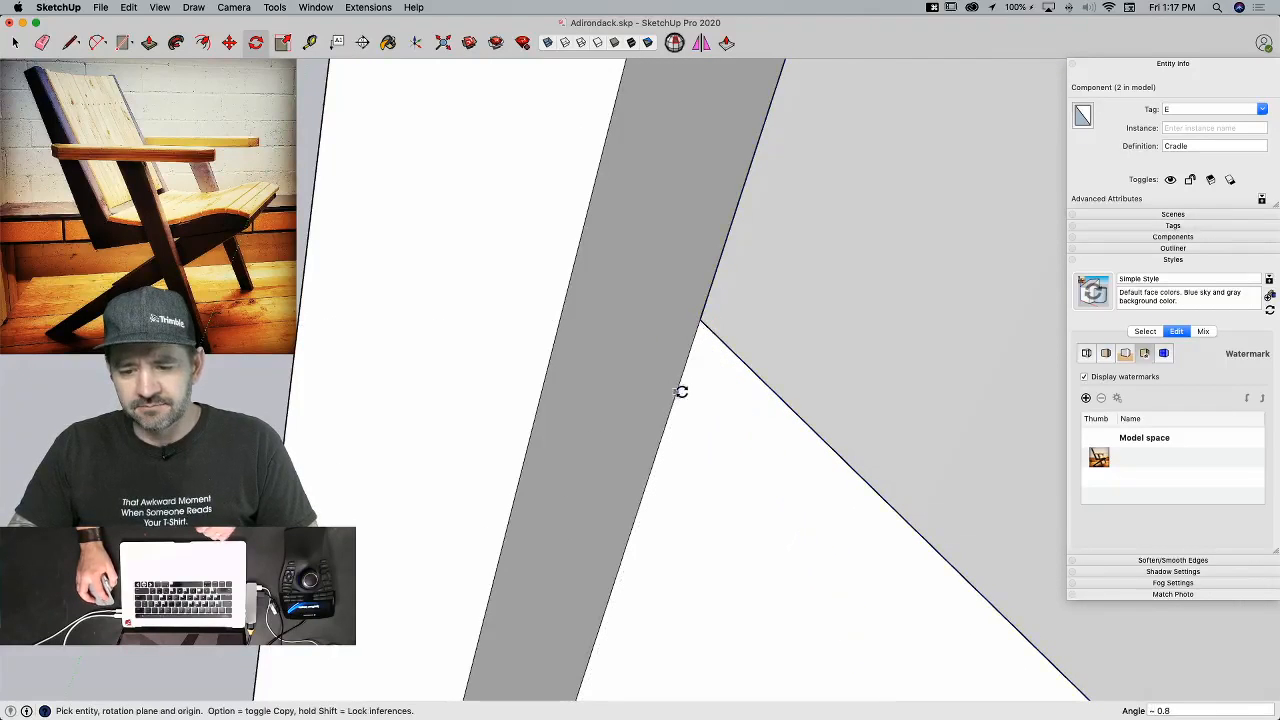
pyautogui.press('space')
# Step: Copy the Cradle from its lower end corner down the Back Support to the corner where it meets the Seat Support
pyautogui.press('m')
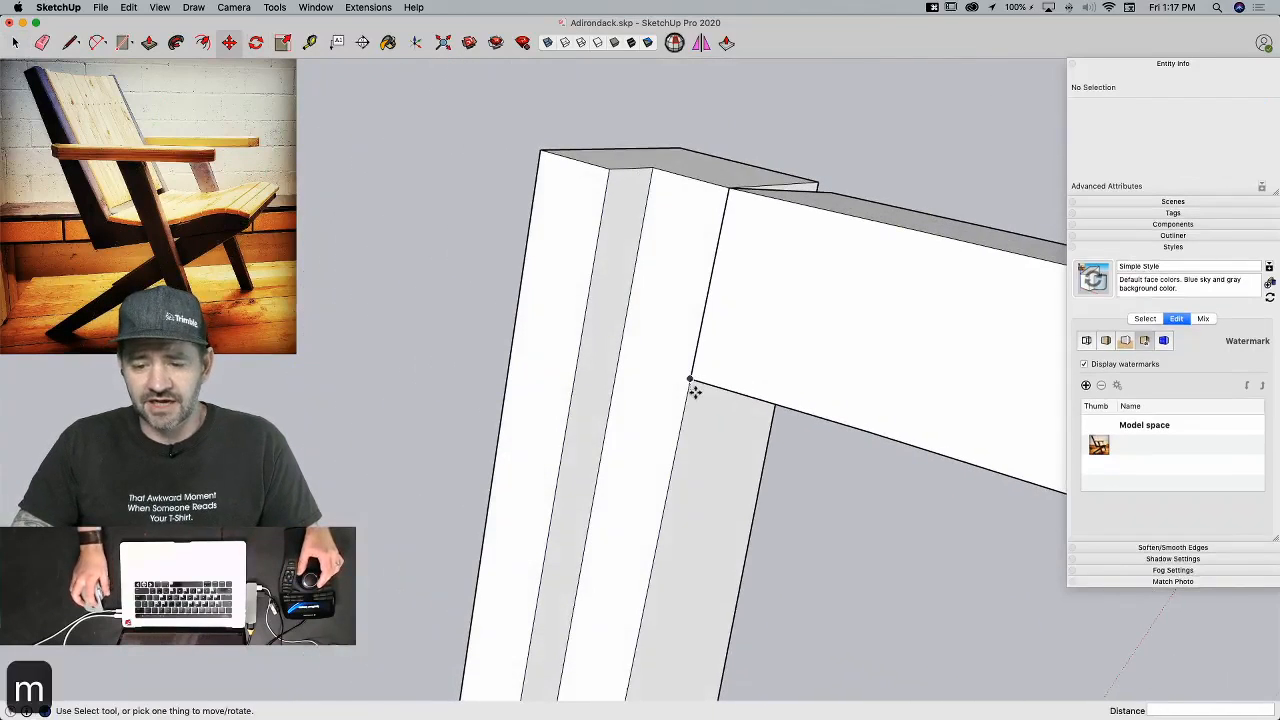
pyautogui.click(692, 383)
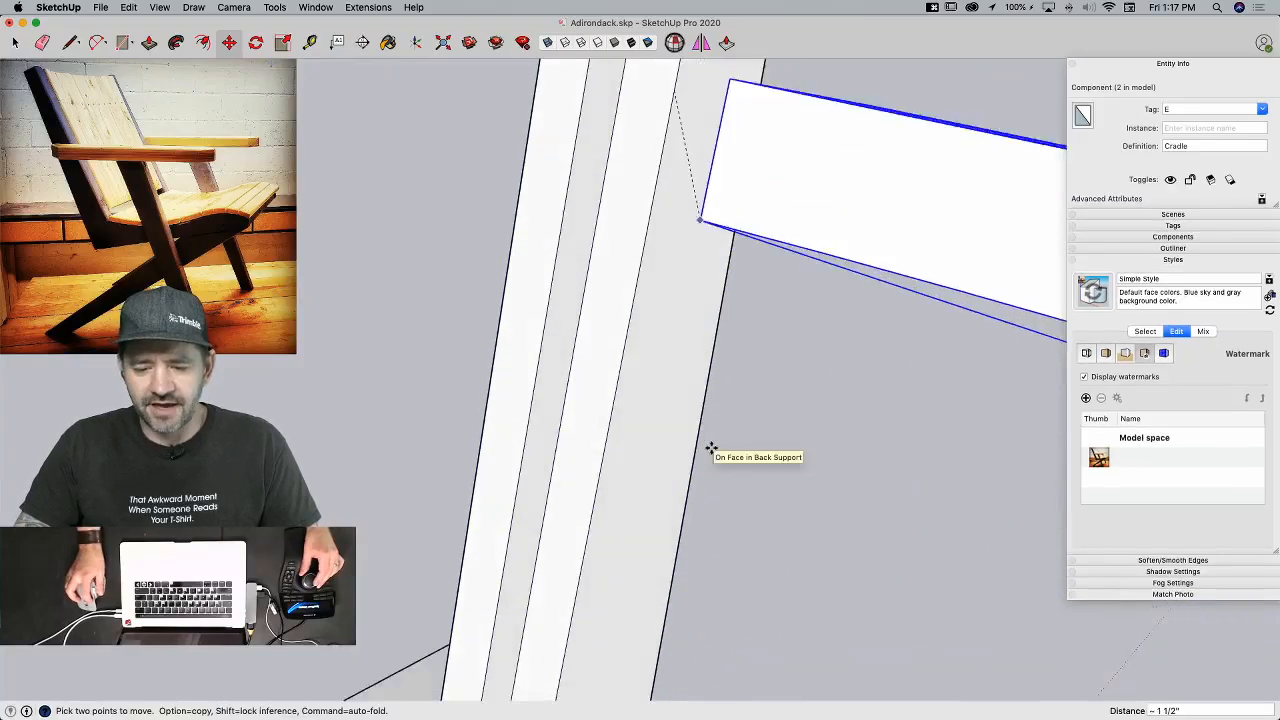
pyautogui.press('alt')
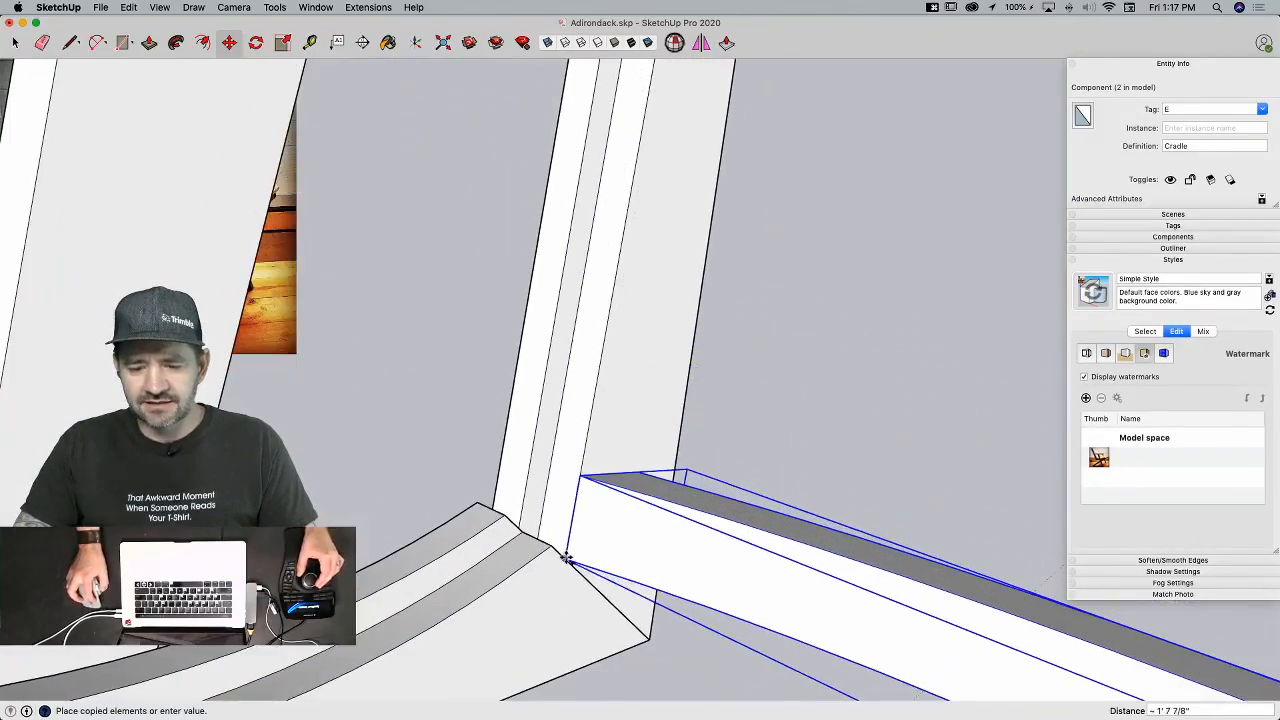
pyautogui.click(566, 558)
pyautogui.press('space')
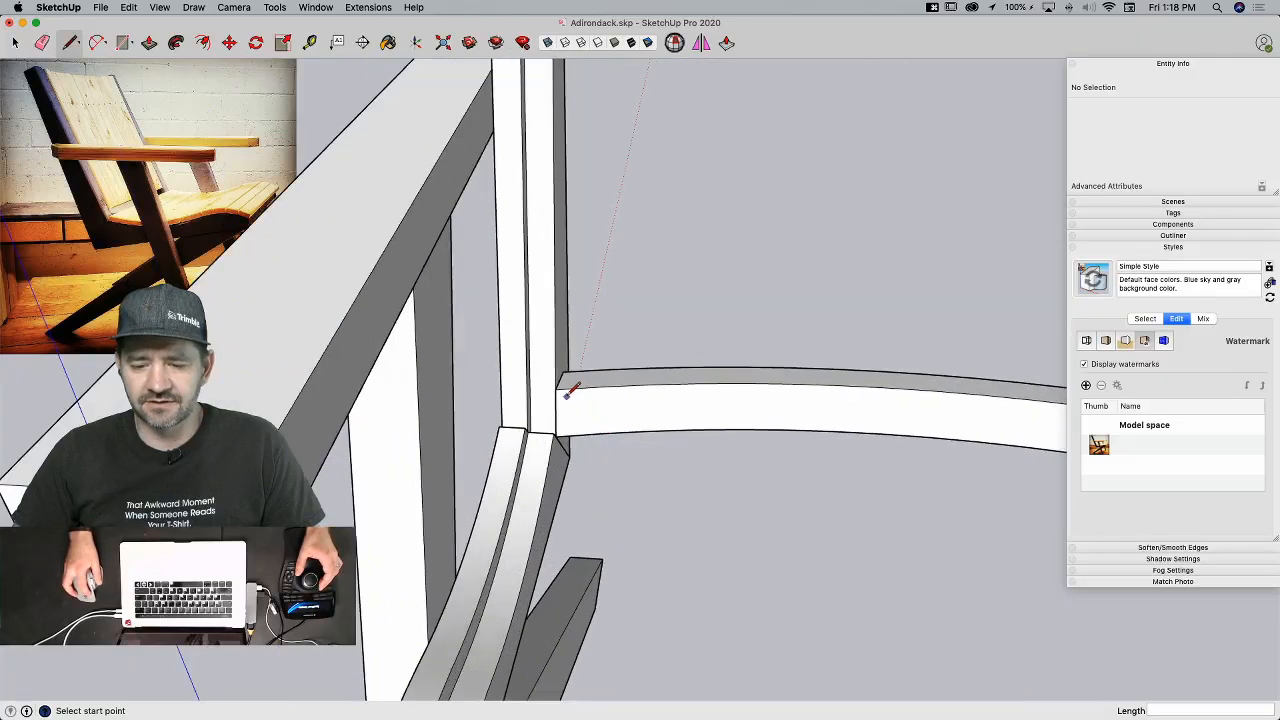
# Step: Draw a small guide face at the lower Cradle's middle and mirror a copy of the side assembly group across it
pyautogui.click(558, 387)
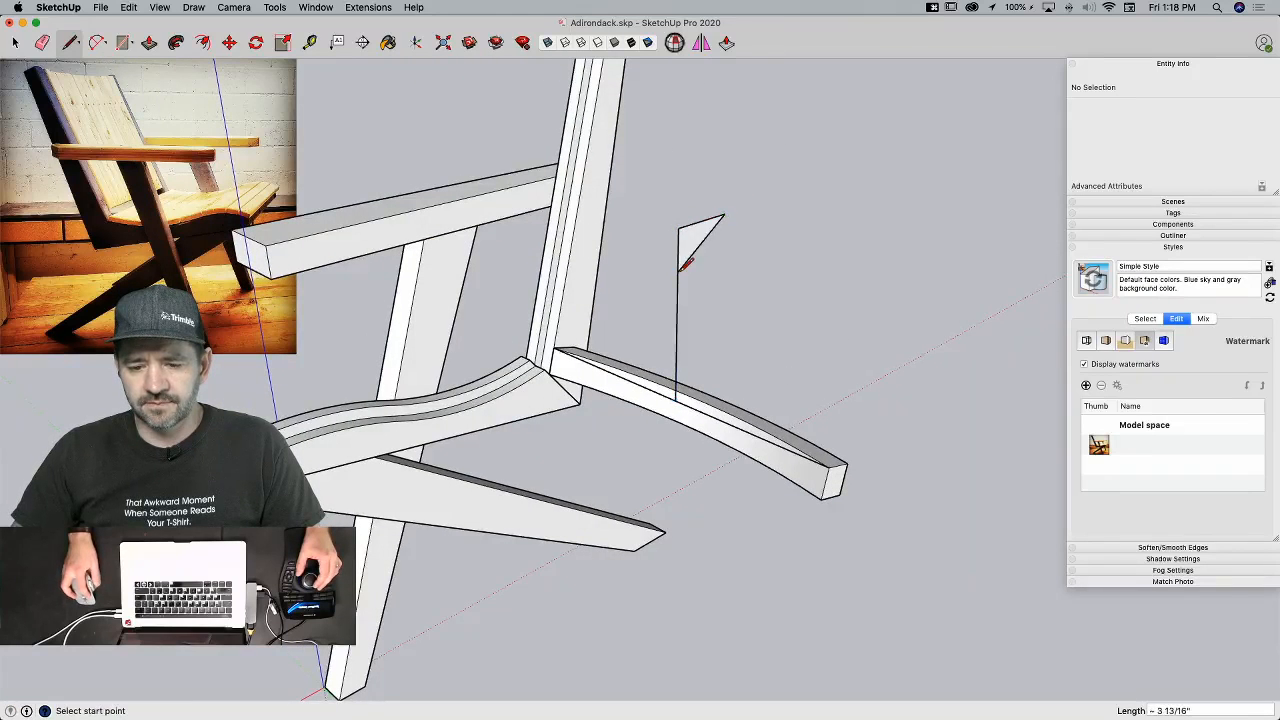
pyautogui.press('space')
pyautogui.click(456, 429)
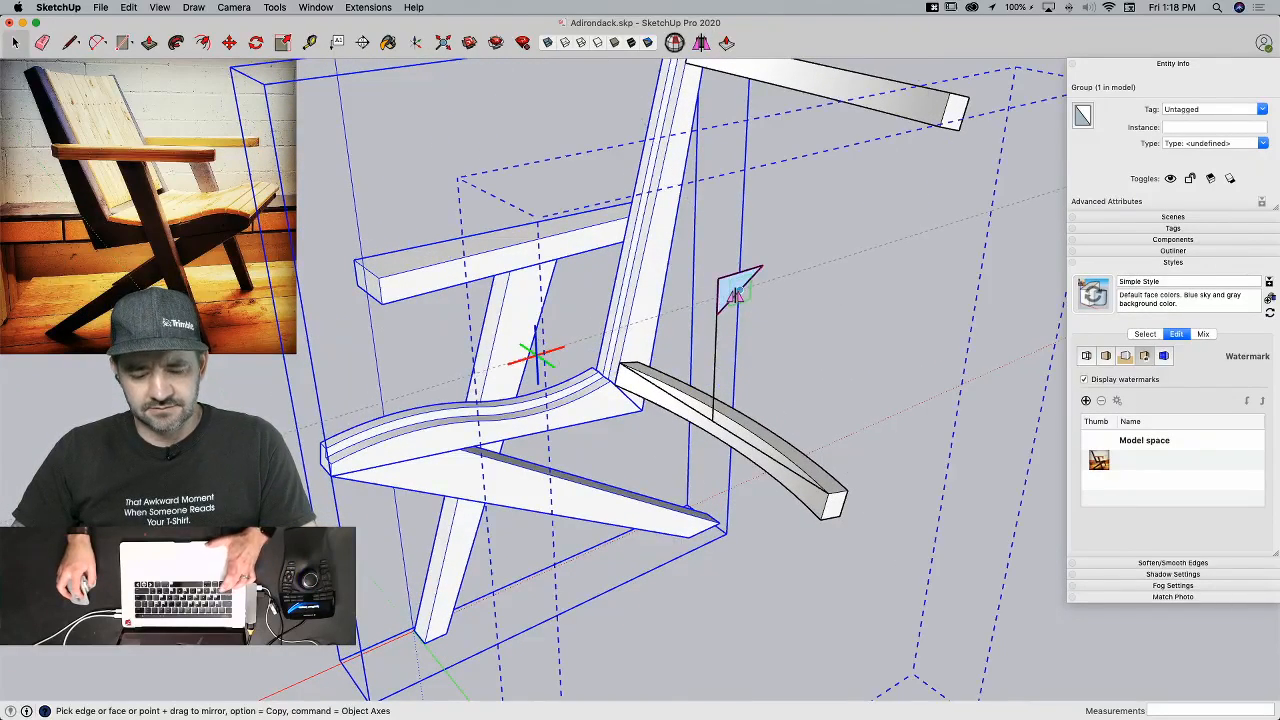
pyautogui.click(735, 292)
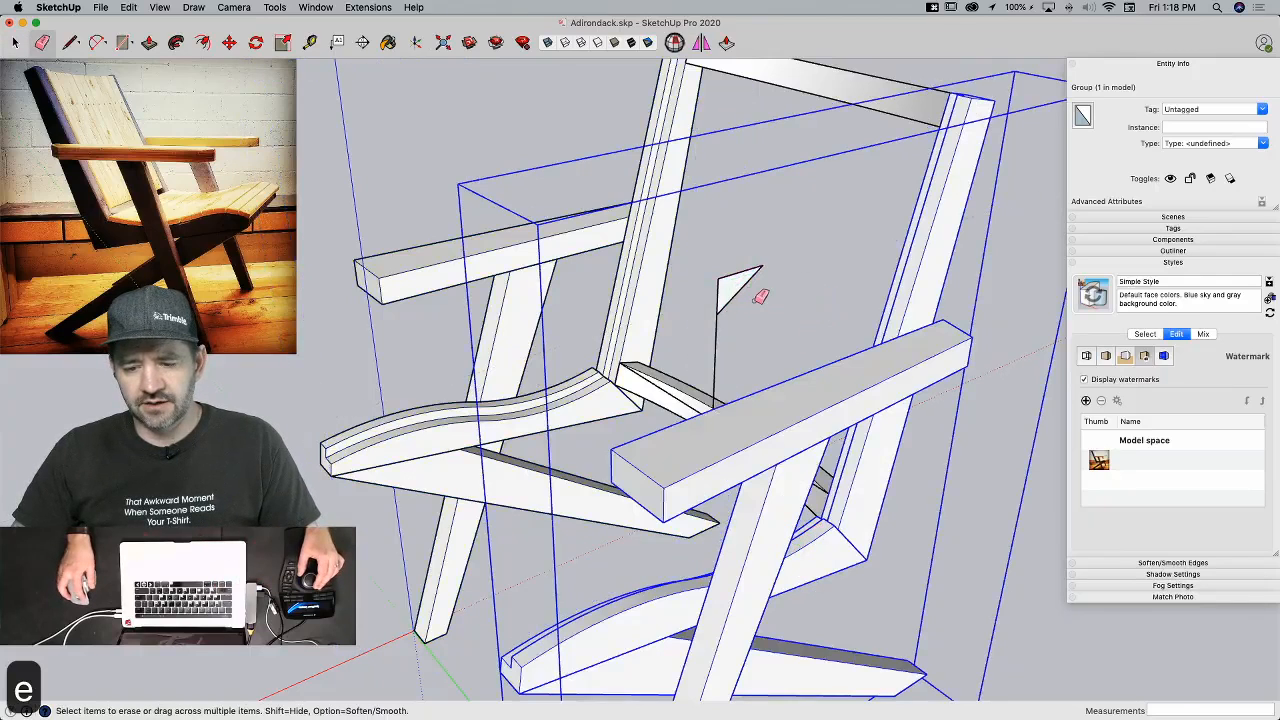
# Step: Delete the guide lines and face used for mirroring, and erase the leftover curved part beside the laid-out parts
pyautogui.moveTo(723, 324); pyautogui.dragTo(725, 322)
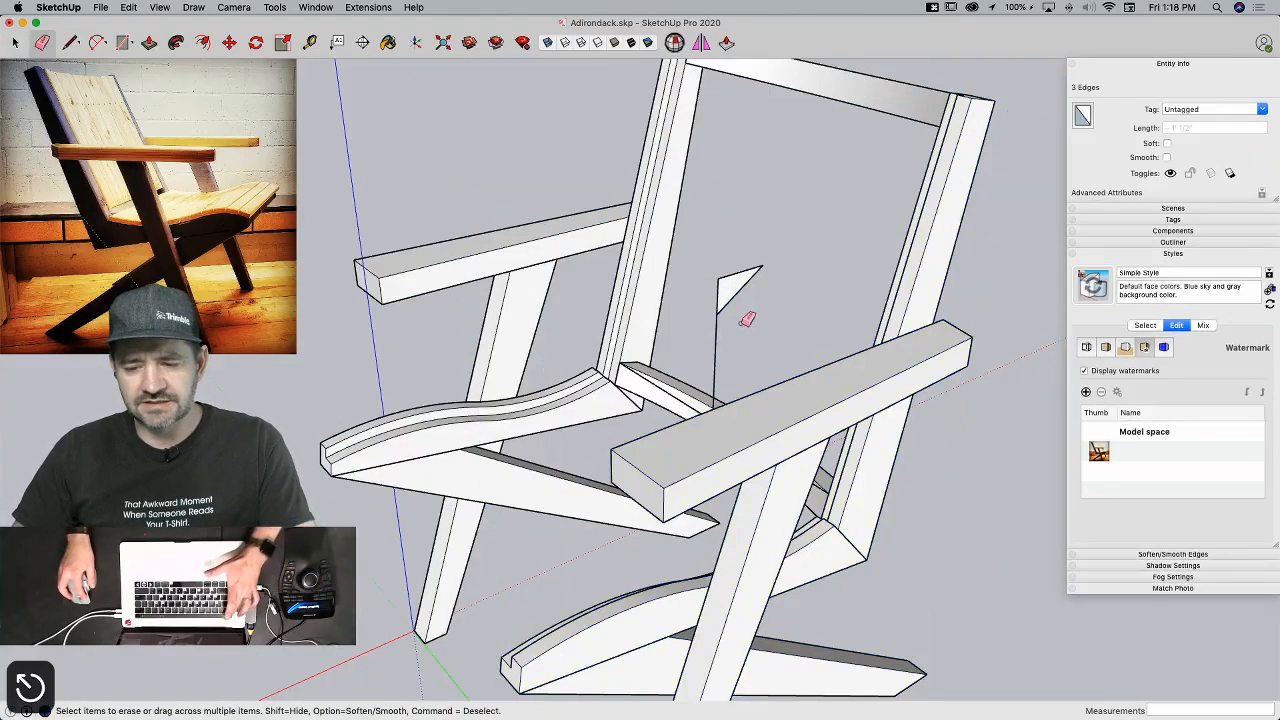
pyautogui.press('space')
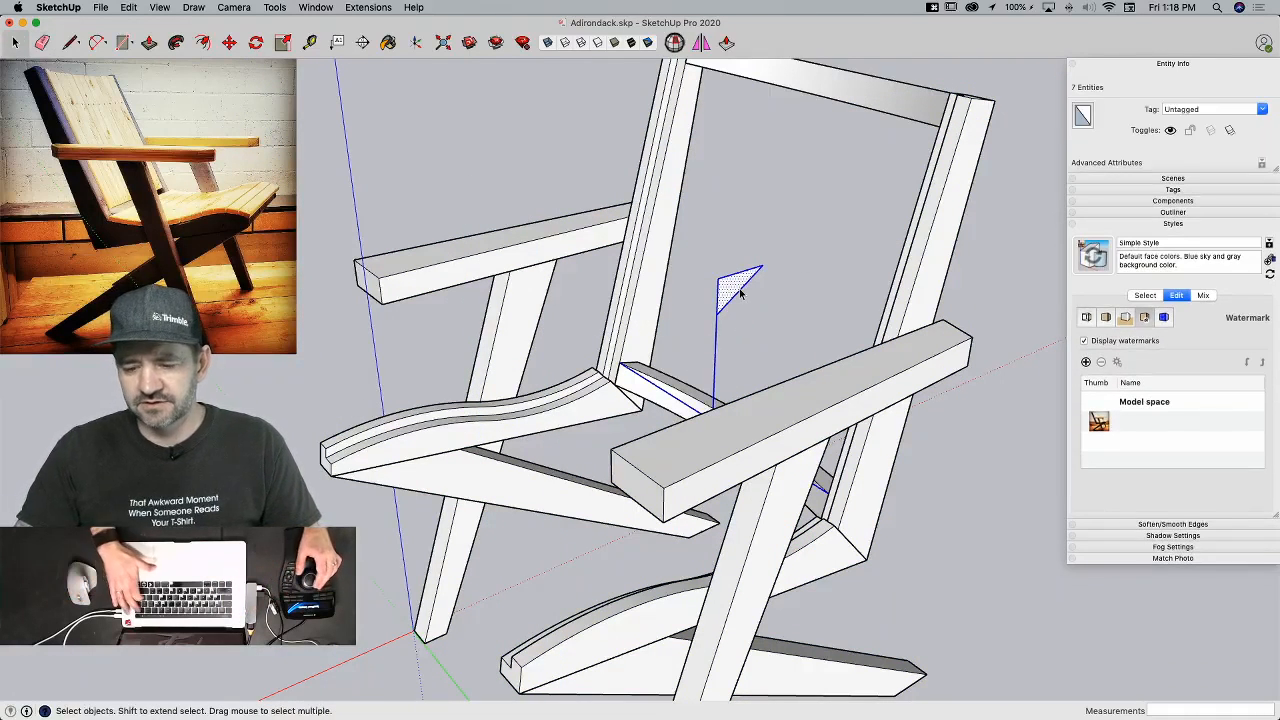
pyautogui.press('BackSpace')
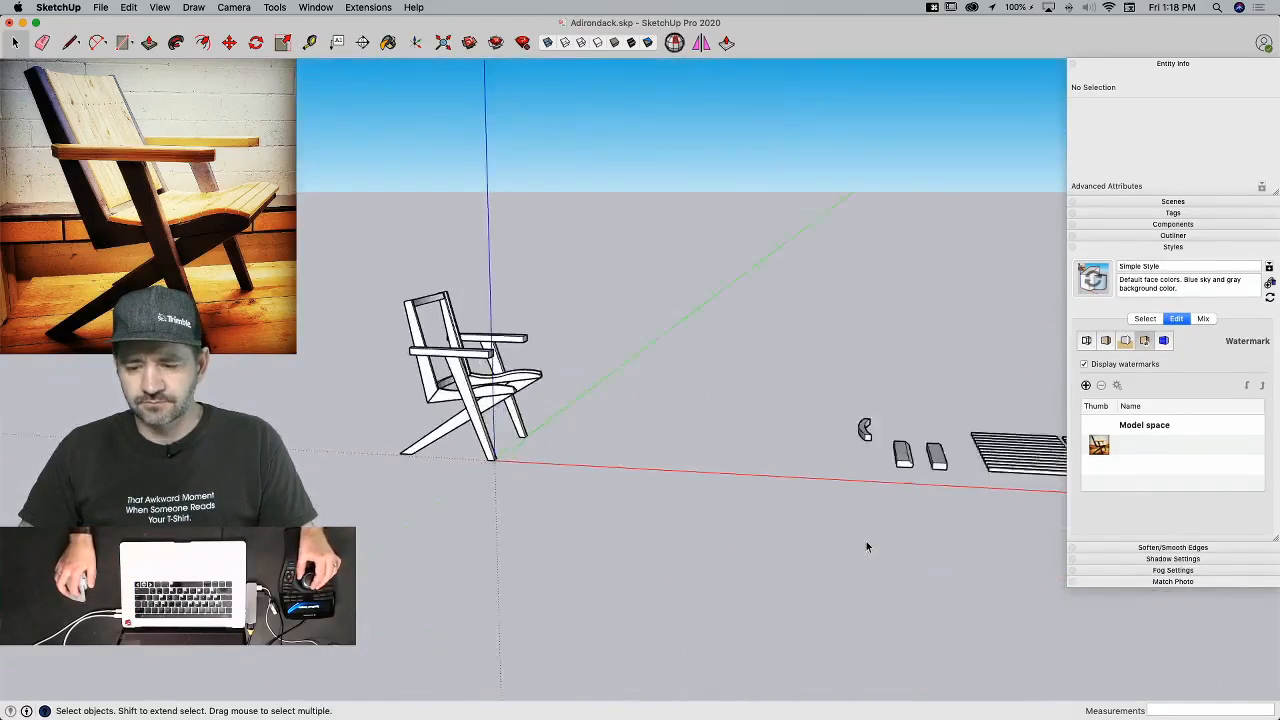
pyautogui.press('e')
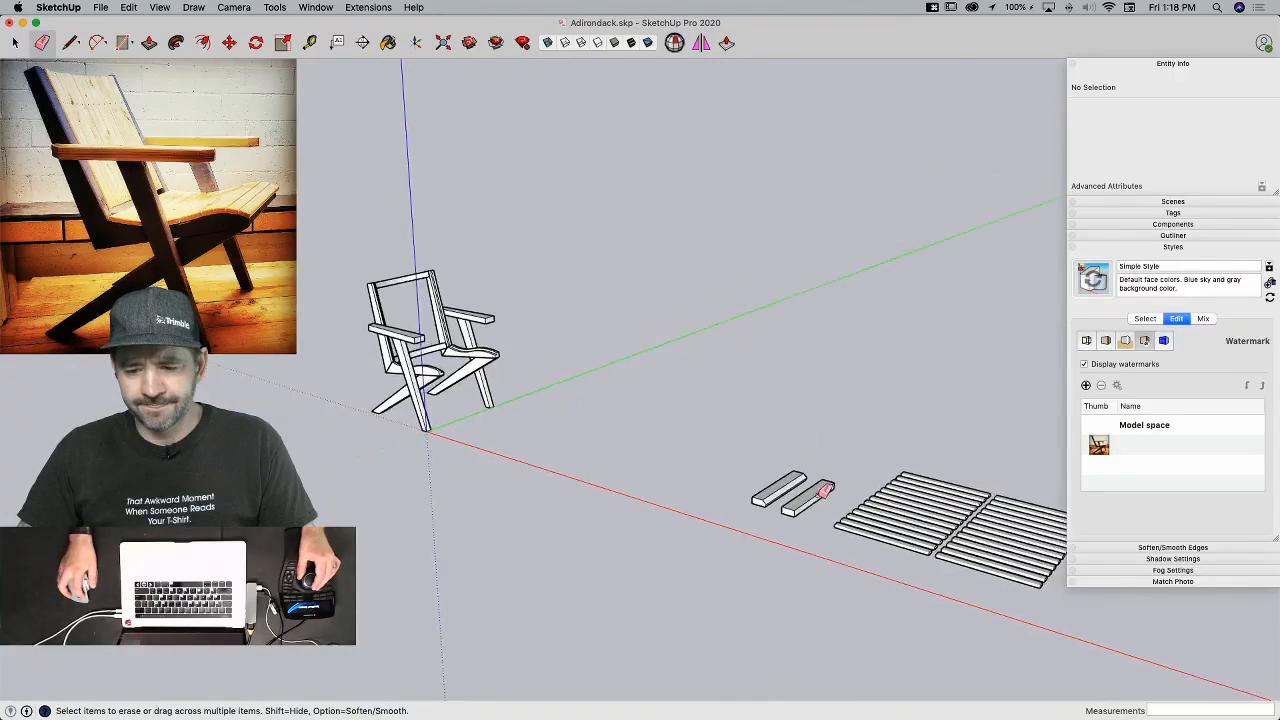
pyautogui.press('space')
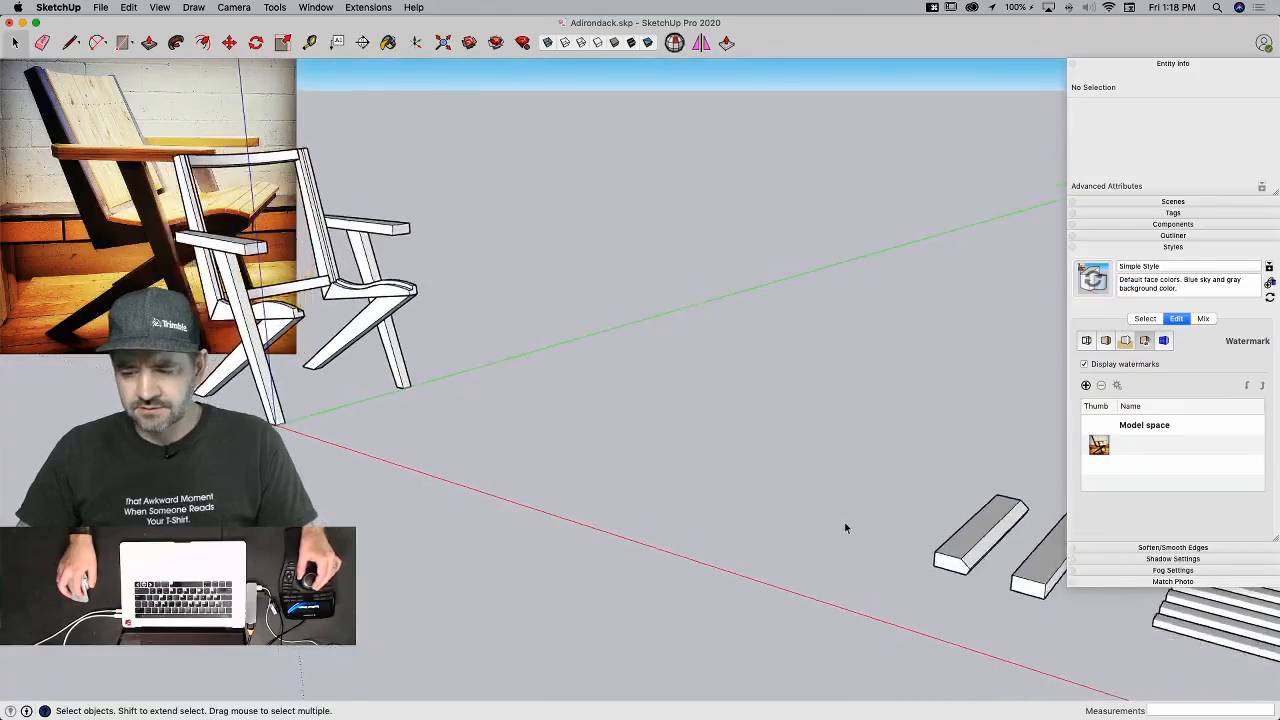
# Step: Move one Back Slat from the laid-out parts so the midpoint of its bottom end edge meets the upper Cradle's middle
pyautogui.click(770, 565)
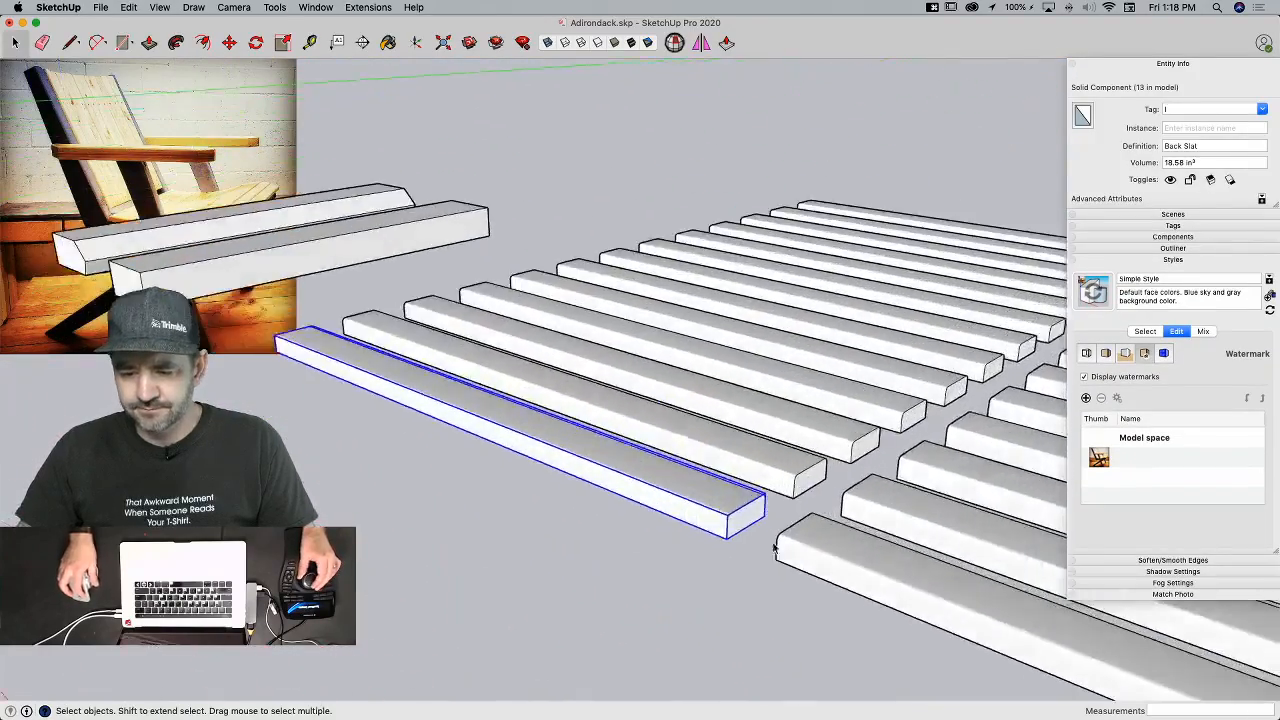
pyautogui.press('m')
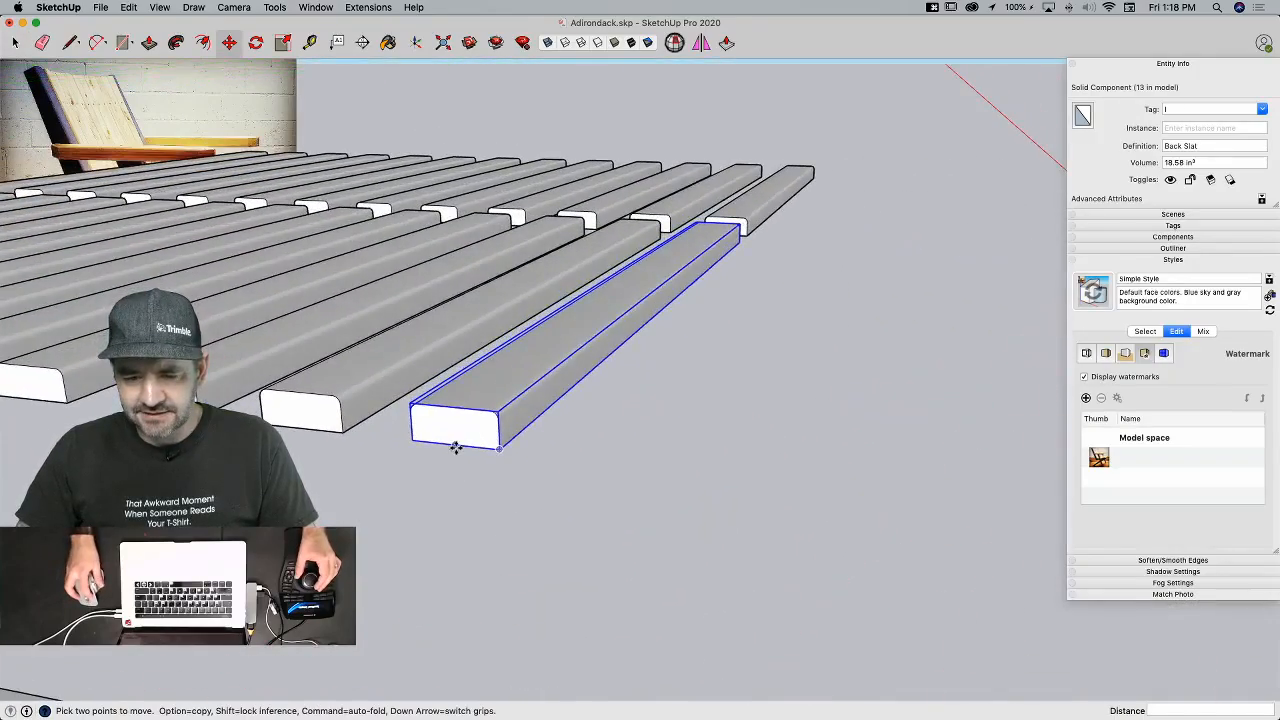
pyautogui.click(453, 445)
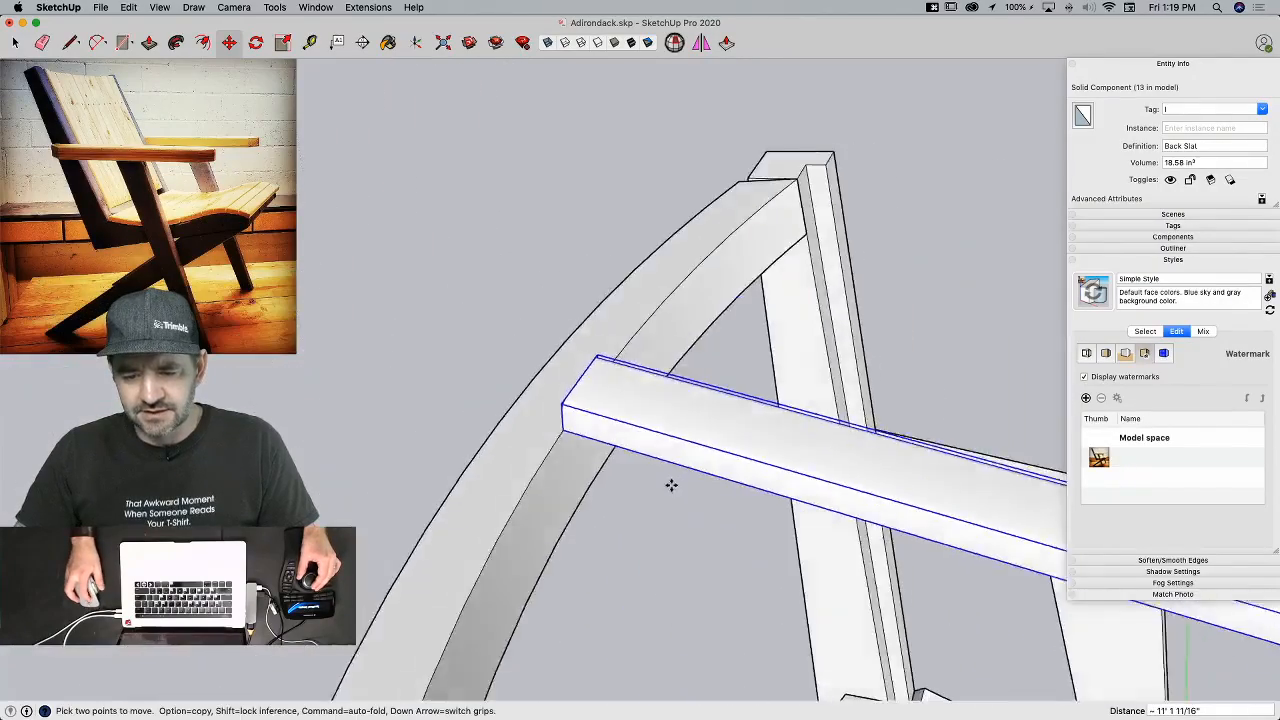
# Step: Rotate the Back Slat about 74.7 degrees around its end midpoint so it runs down the chair back toward the lower Cradle
pyautogui.press('q')
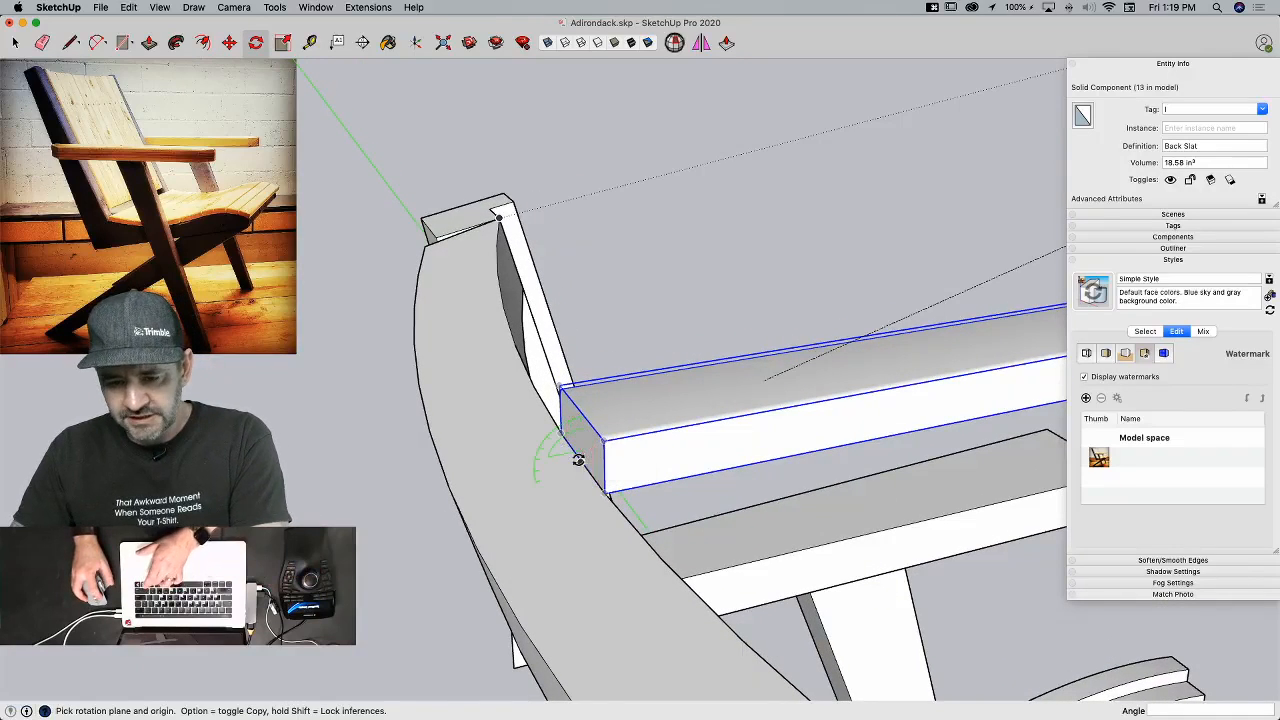
pyautogui.click(578, 460)
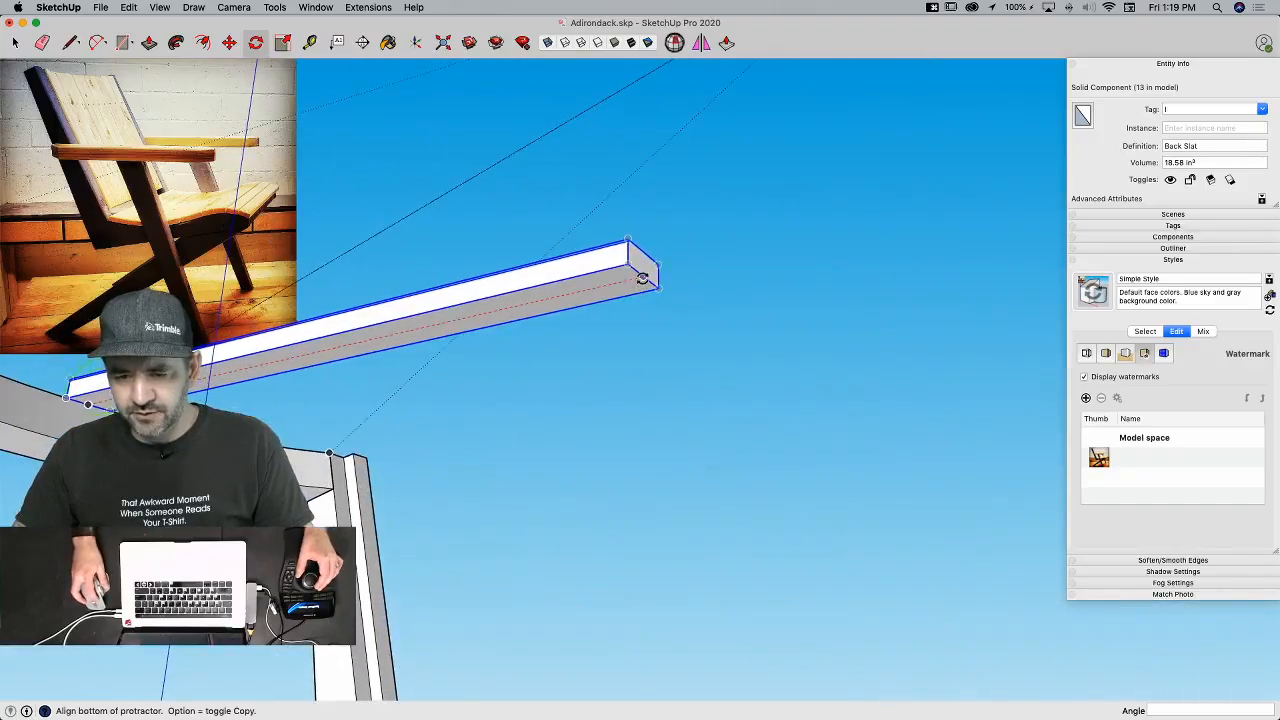
pyautogui.click(642, 277)
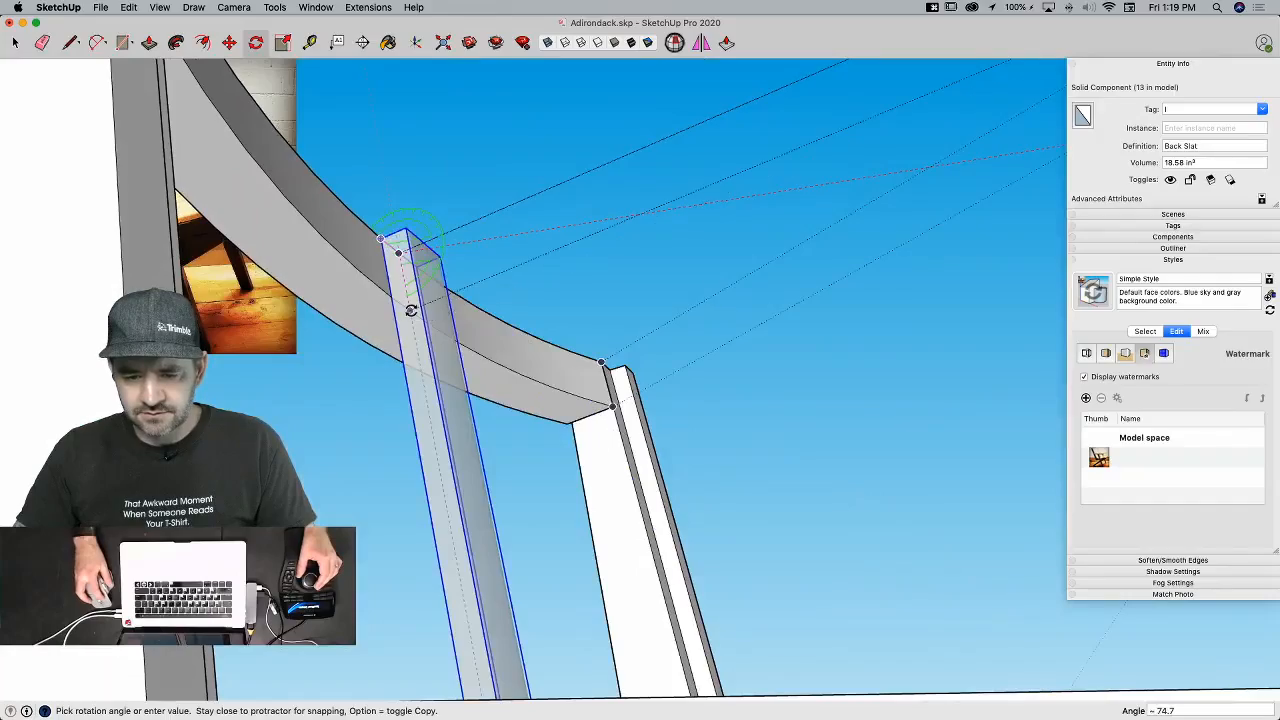
pyautogui.click(412, 311)
pyautogui.press('space')
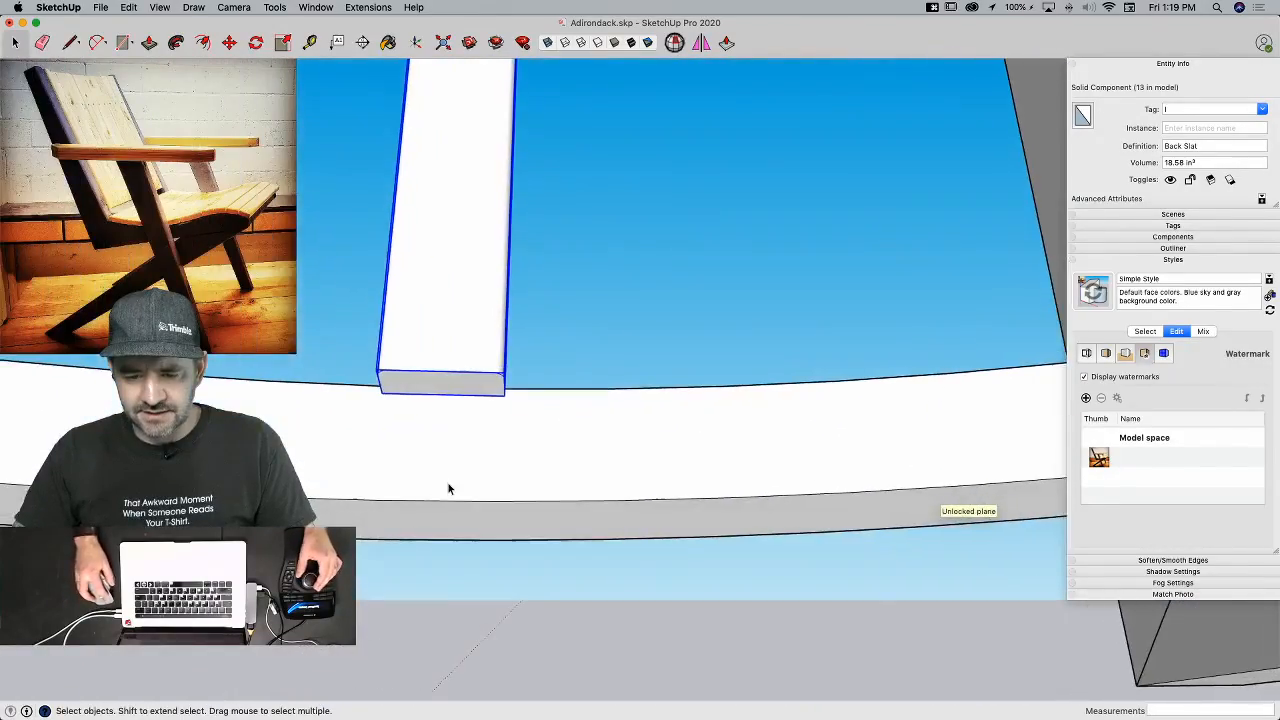
# Step: Move the lower Cradle about 1 3/8" so its curved edge meets the Back Slat's lower end, and turn off X-ray display
pyautogui.click(448, 487)
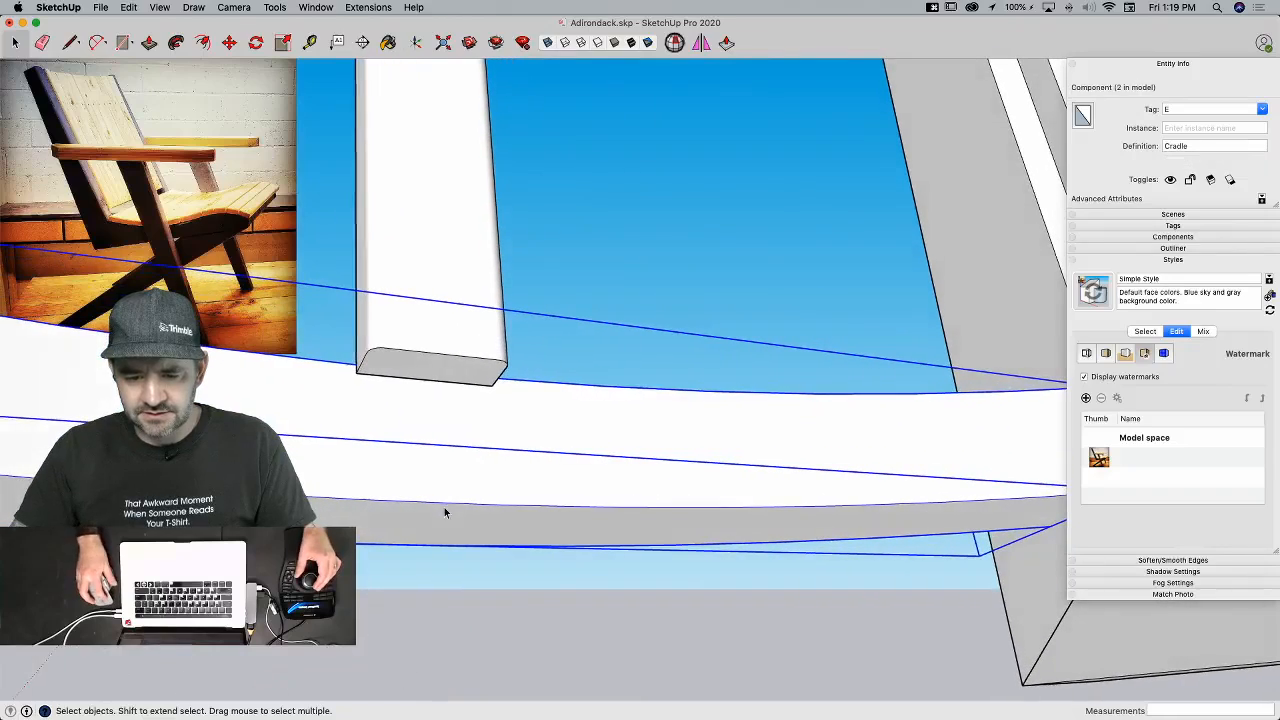
pyautogui.press('m')
pyautogui.click(435, 503)
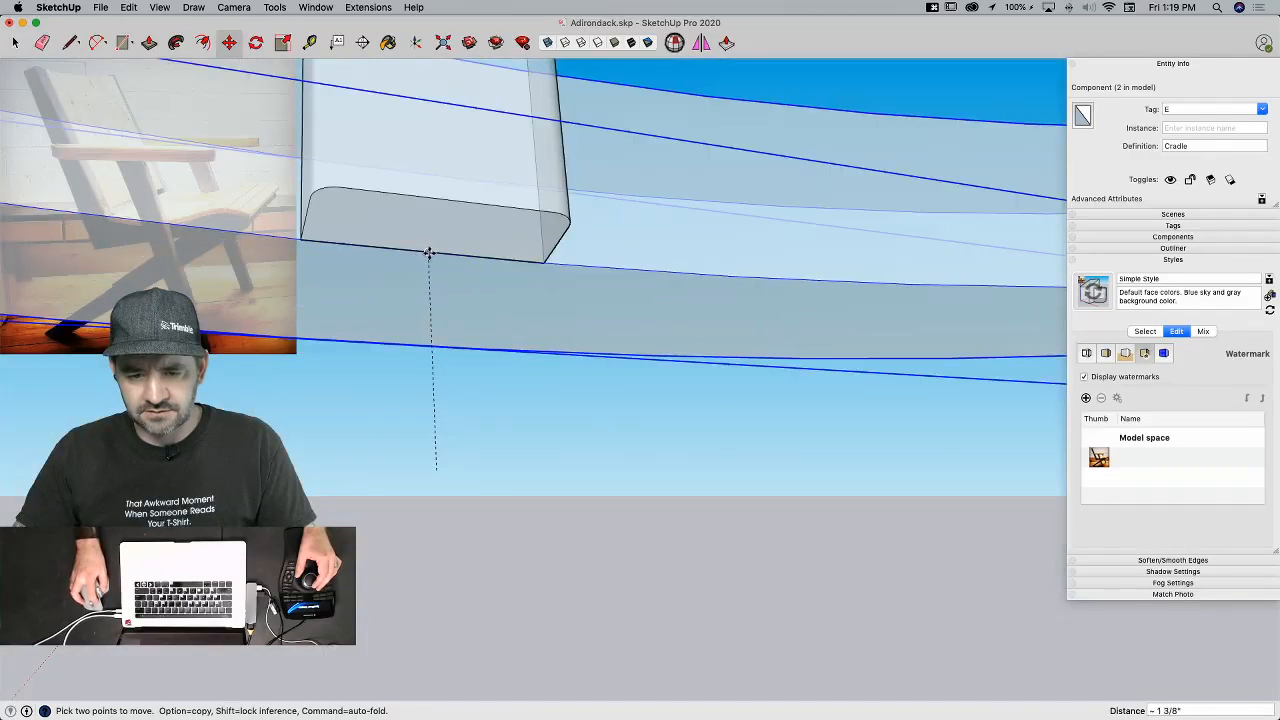
pyautogui.press('space')
pyautogui.click(456, 549)
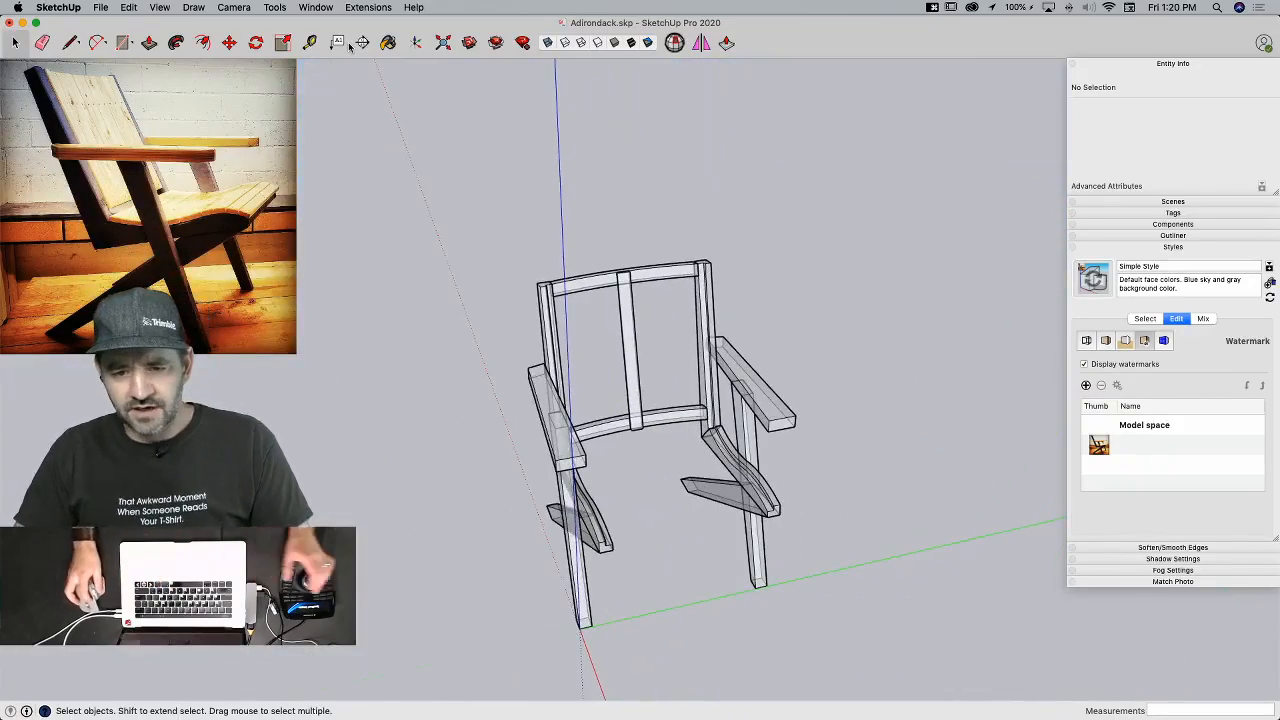
pyautogui.click(549, 43)
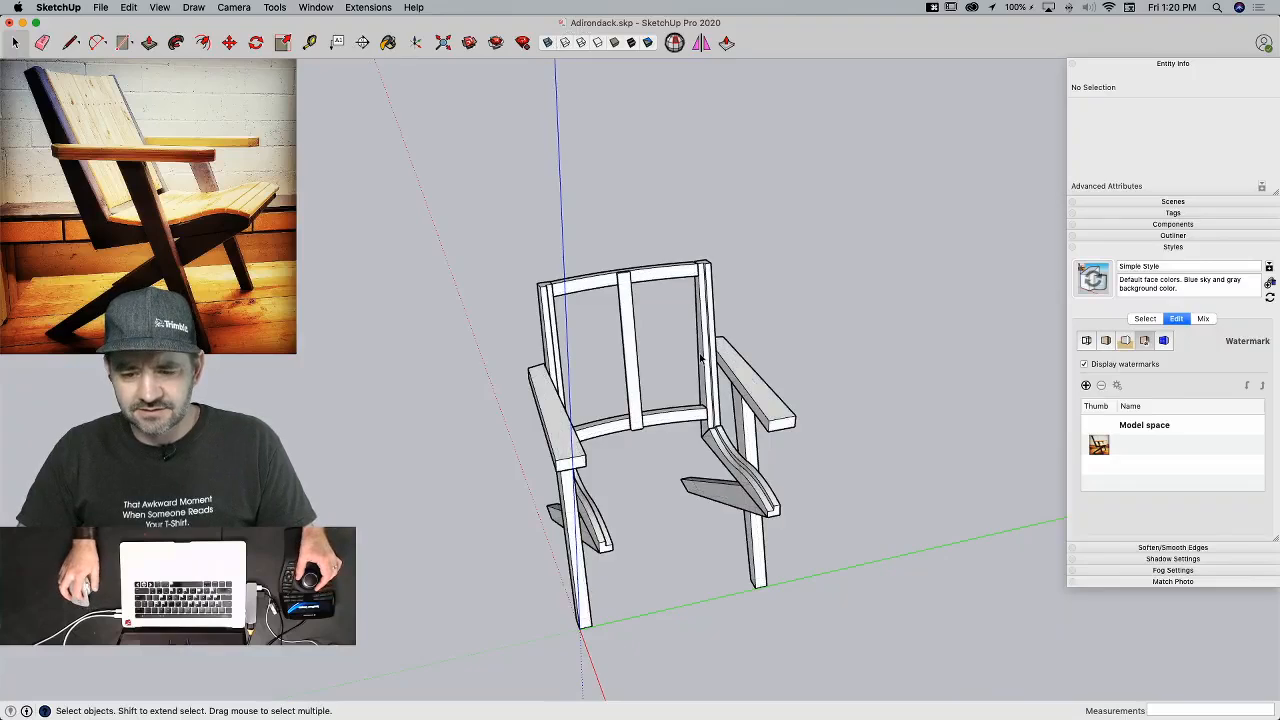
# Step: Open the Cradle component for editing and draw a vertical edge joining the centre points of its curved edges
pyautogui.scroll(5, 627, 435)
pyautogui.click(632, 424)
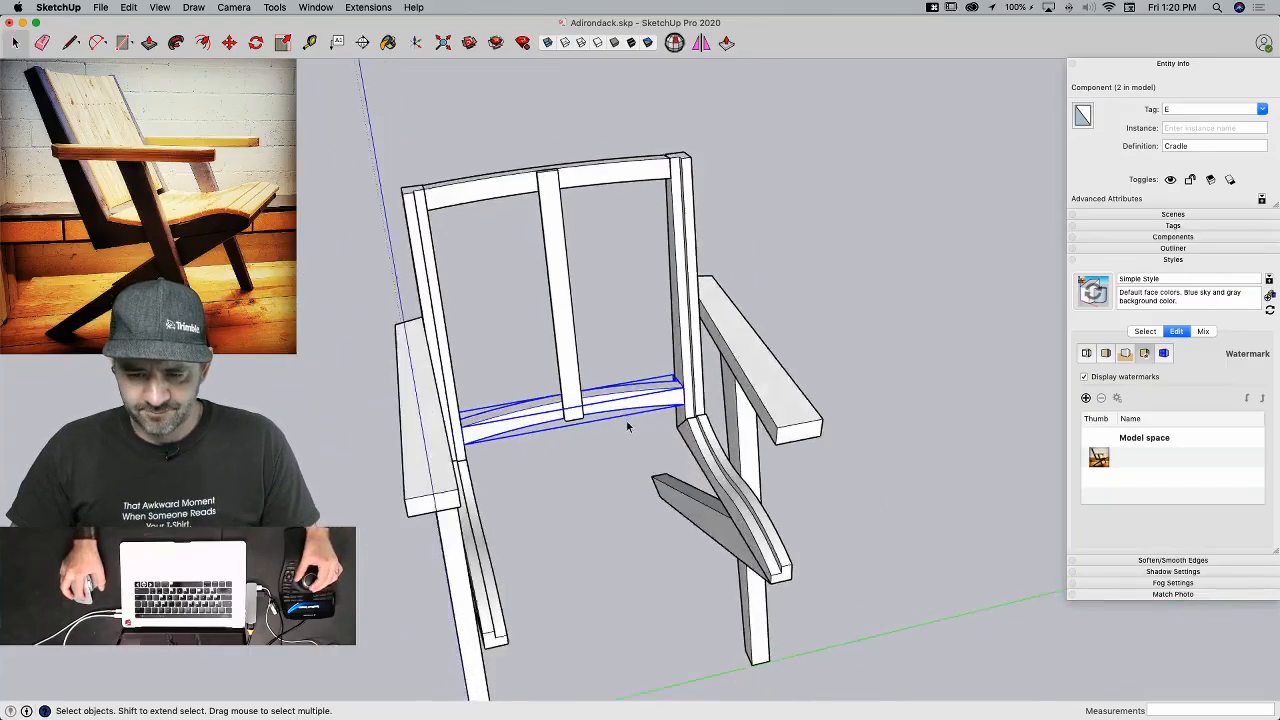
pyautogui.click(575, 584)
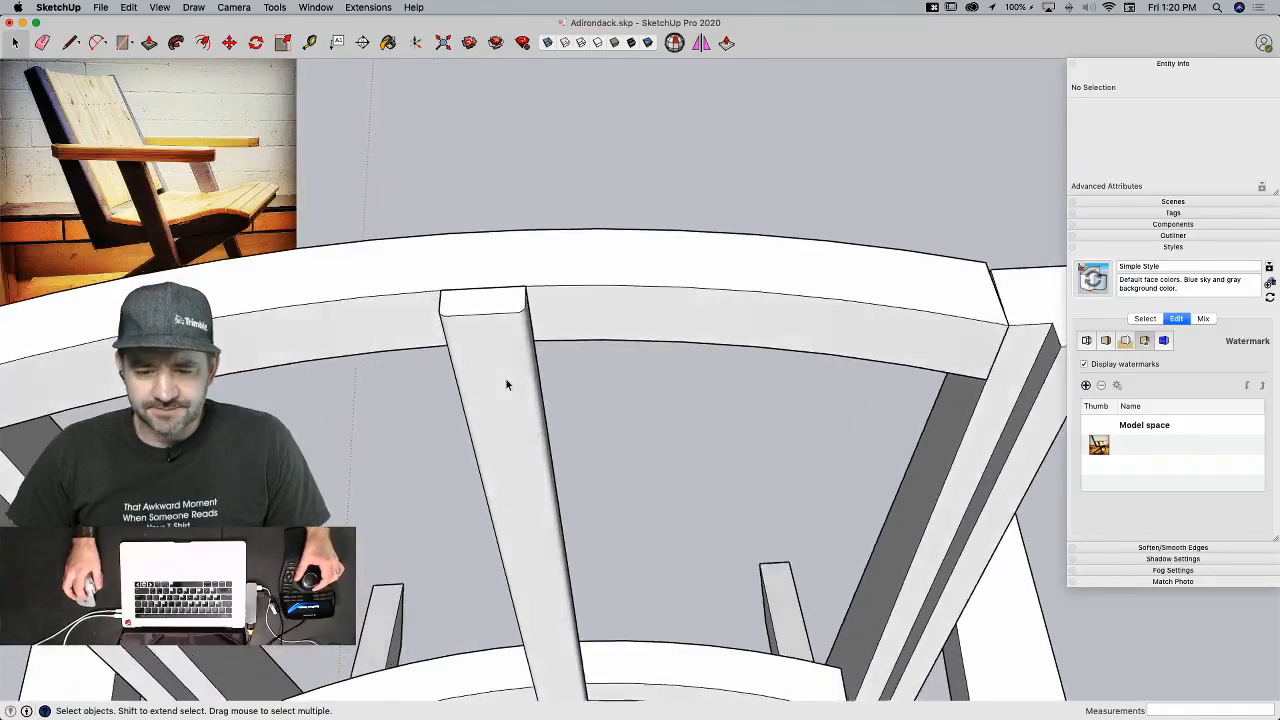
pyautogui.click(431, 391)
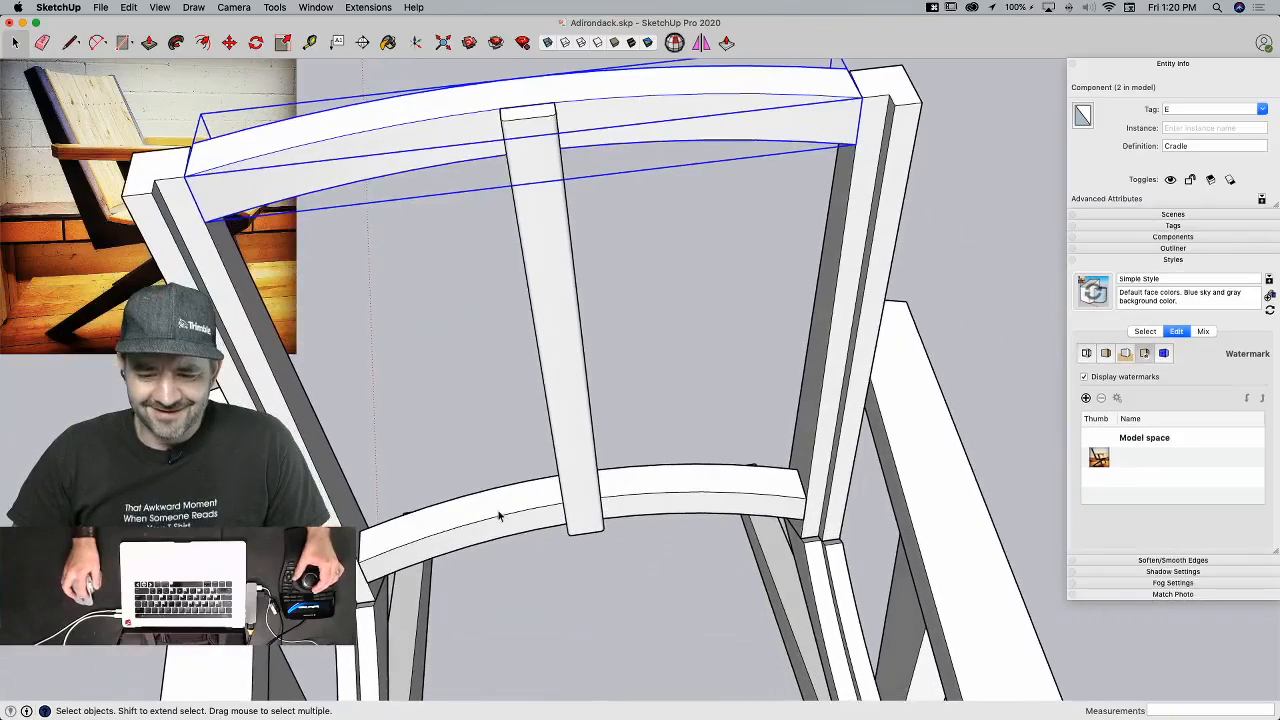
pyautogui.press('Return')
pyautogui.press('l')
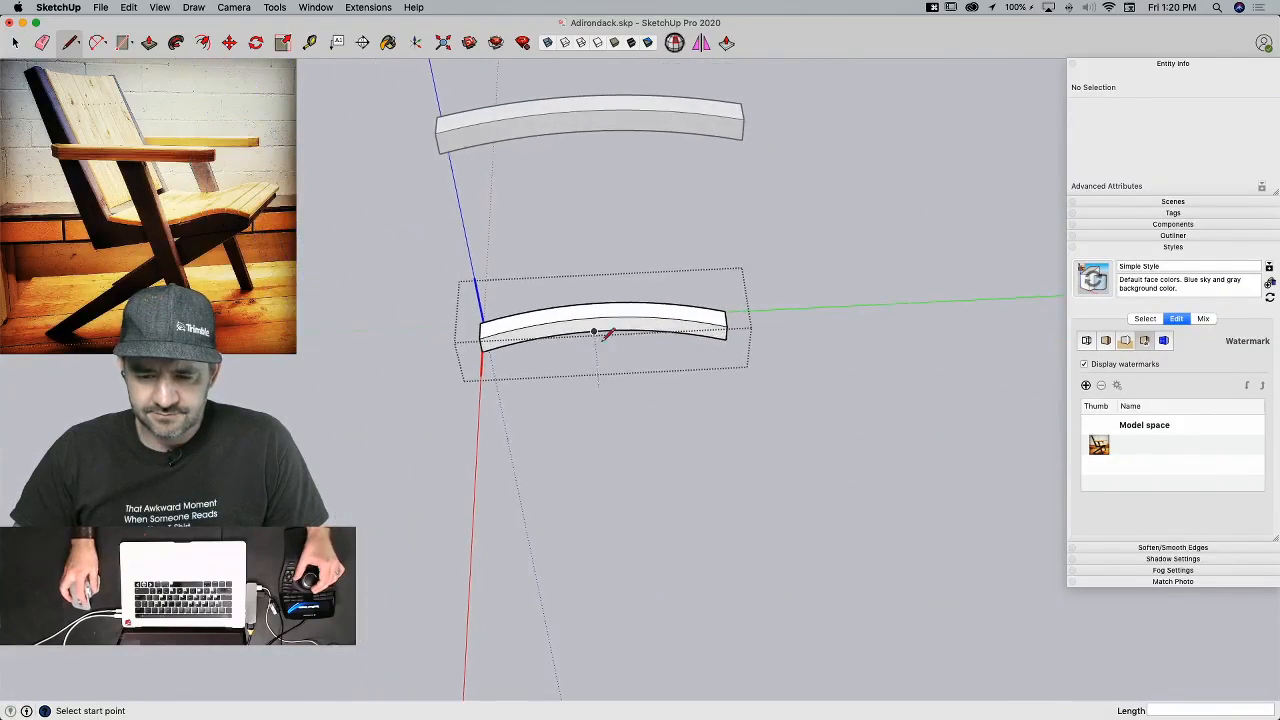
pyautogui.click(619, 691)
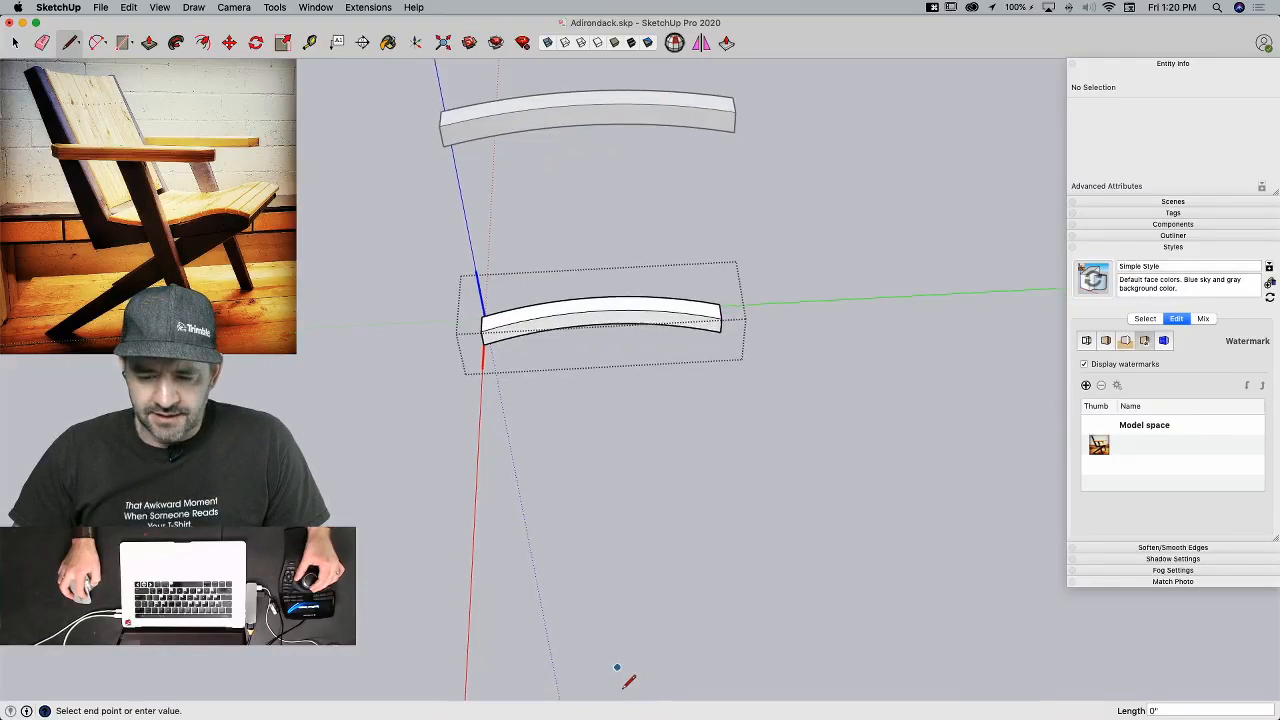
pyautogui.click(640, 535)
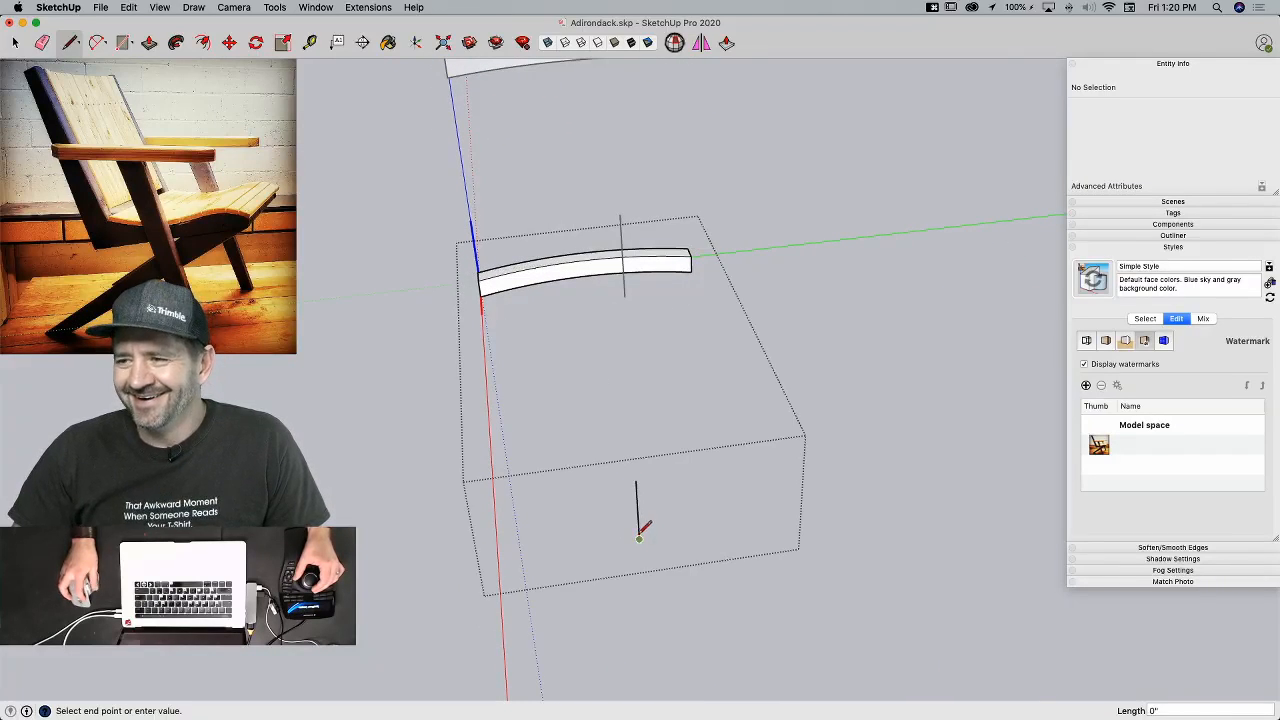
# Step: Save the model and leave the Cradle component
pyautogui.press('space')
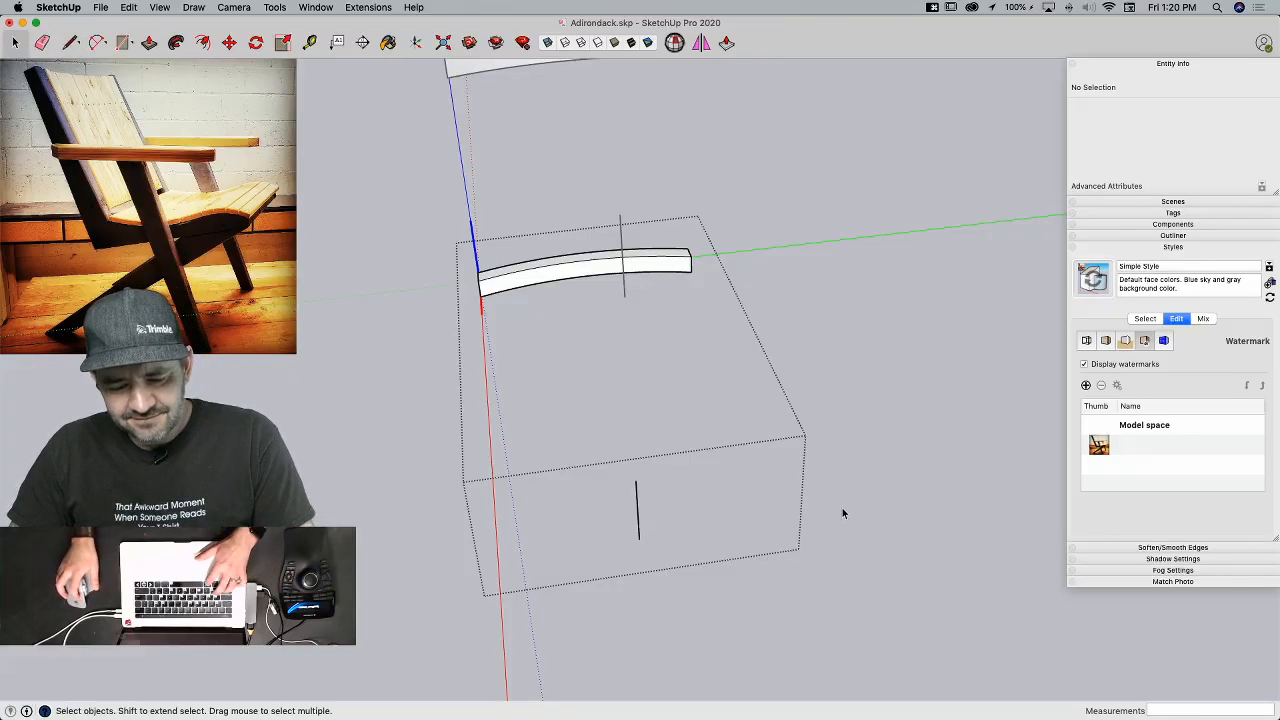
pyautogui.press('super+s')
pyautogui.click(843, 463)
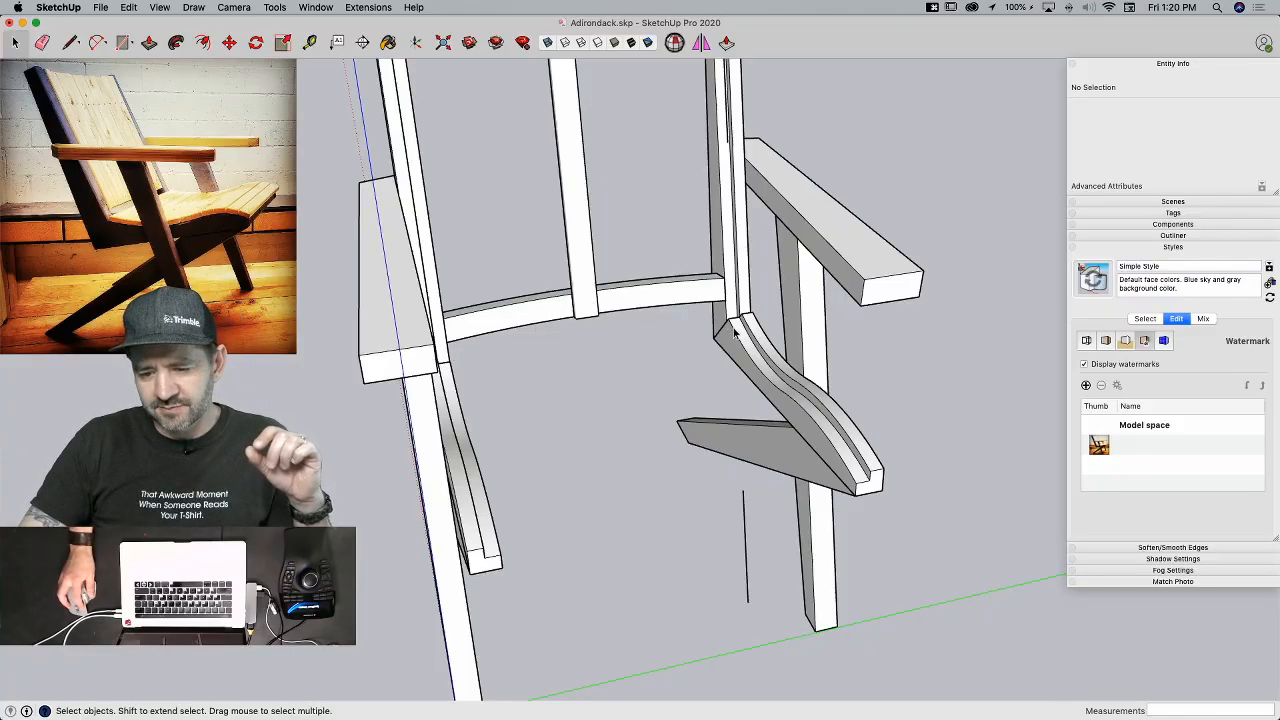
pyautogui.click(588, 309)
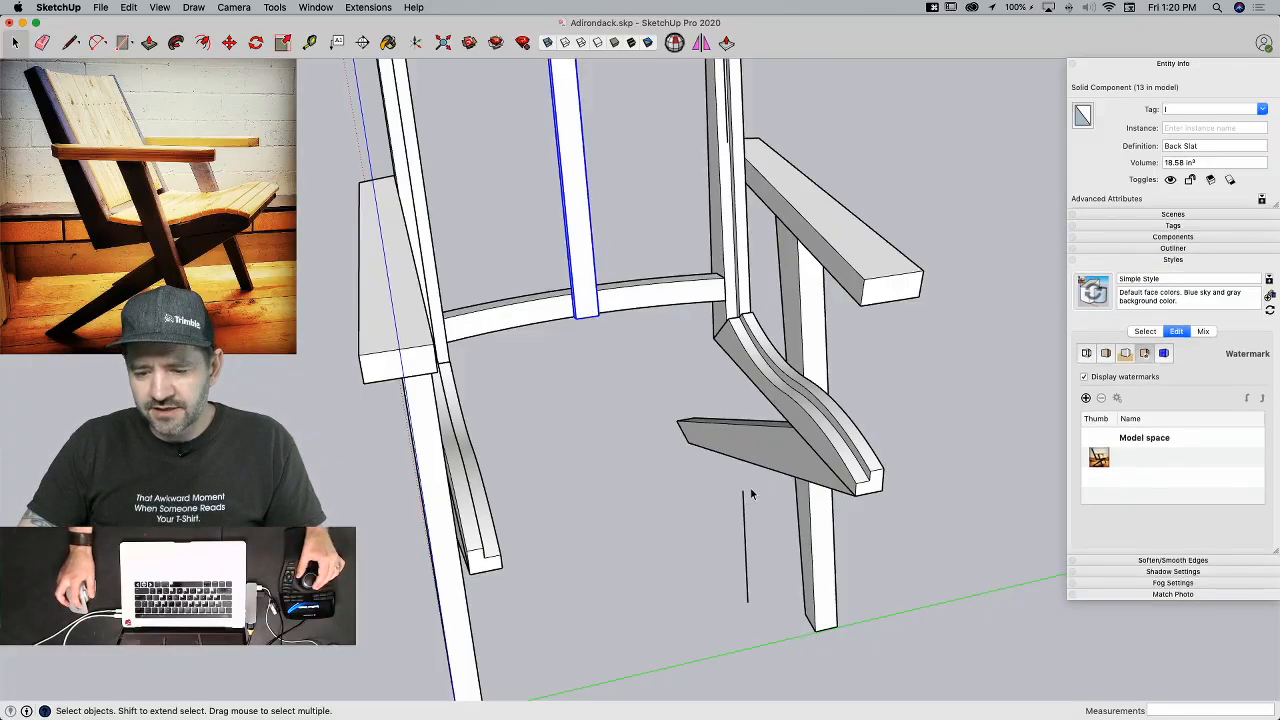
pyautogui.press('q')
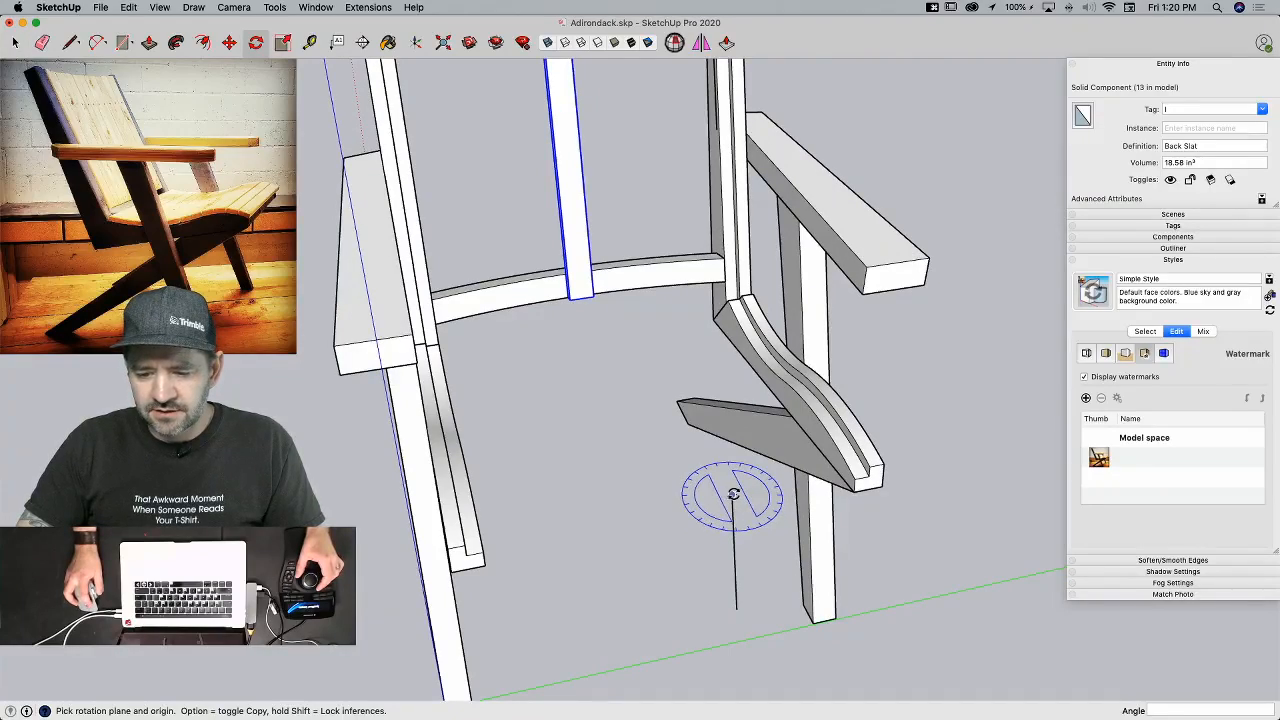
pyautogui.click(733, 495)
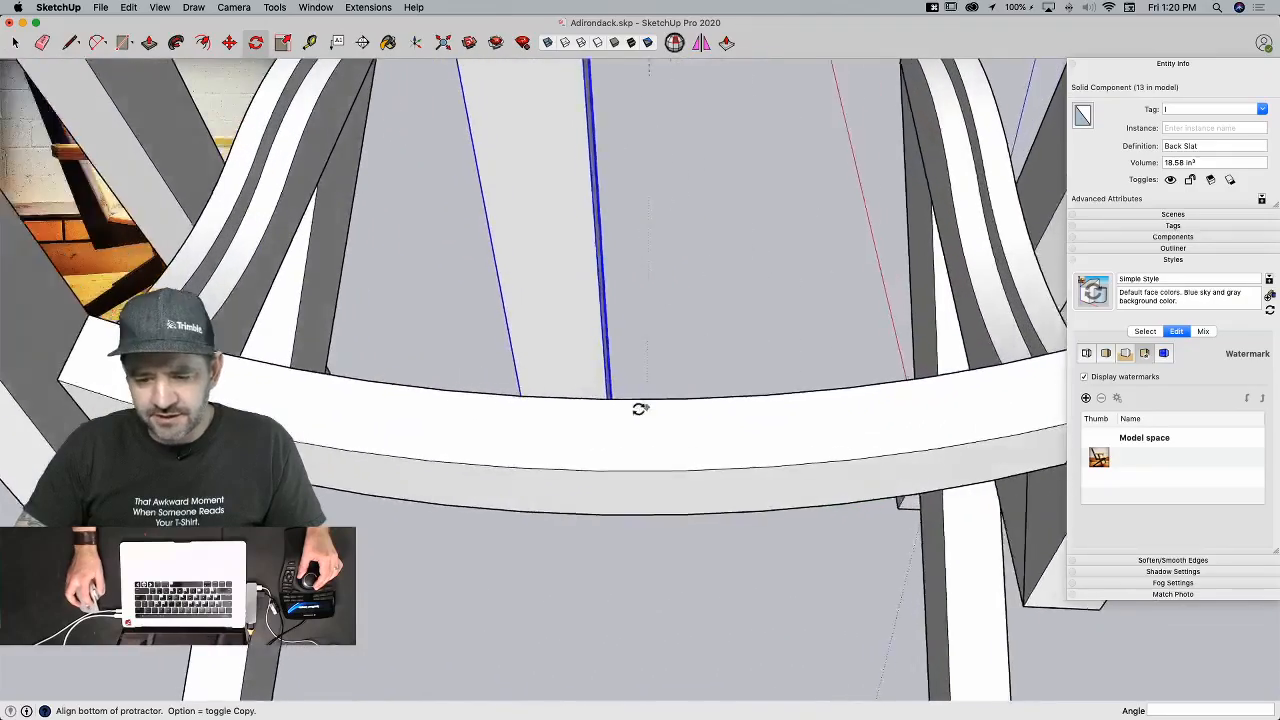
pyautogui.click(571, 403)
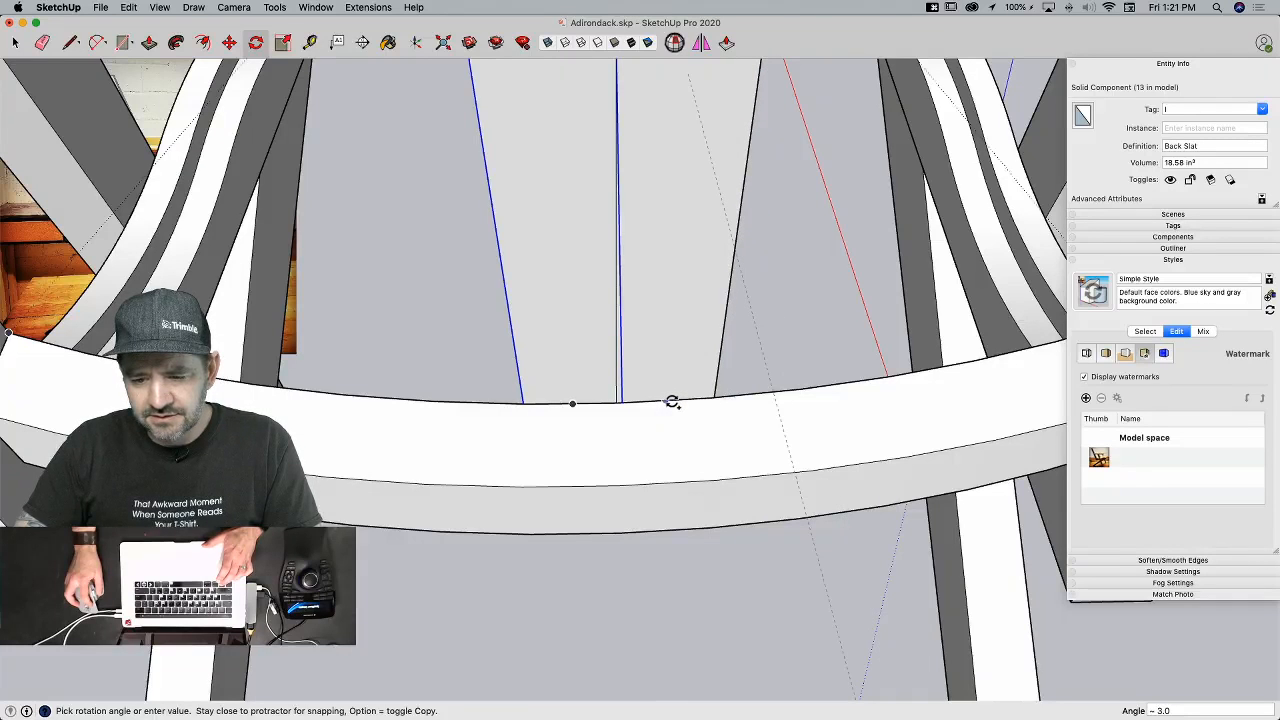
pyautogui.press('Escape')
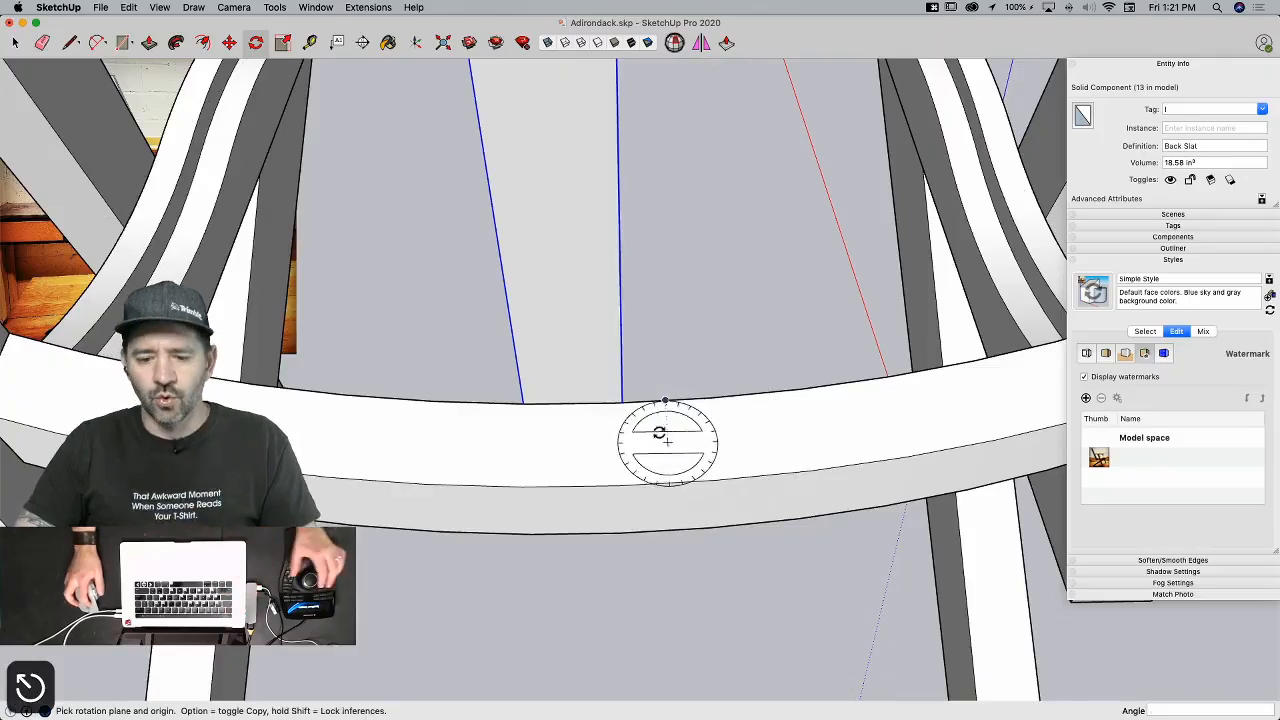
pyautogui.press('space')
pyautogui.scroll(-10, 655, 440)
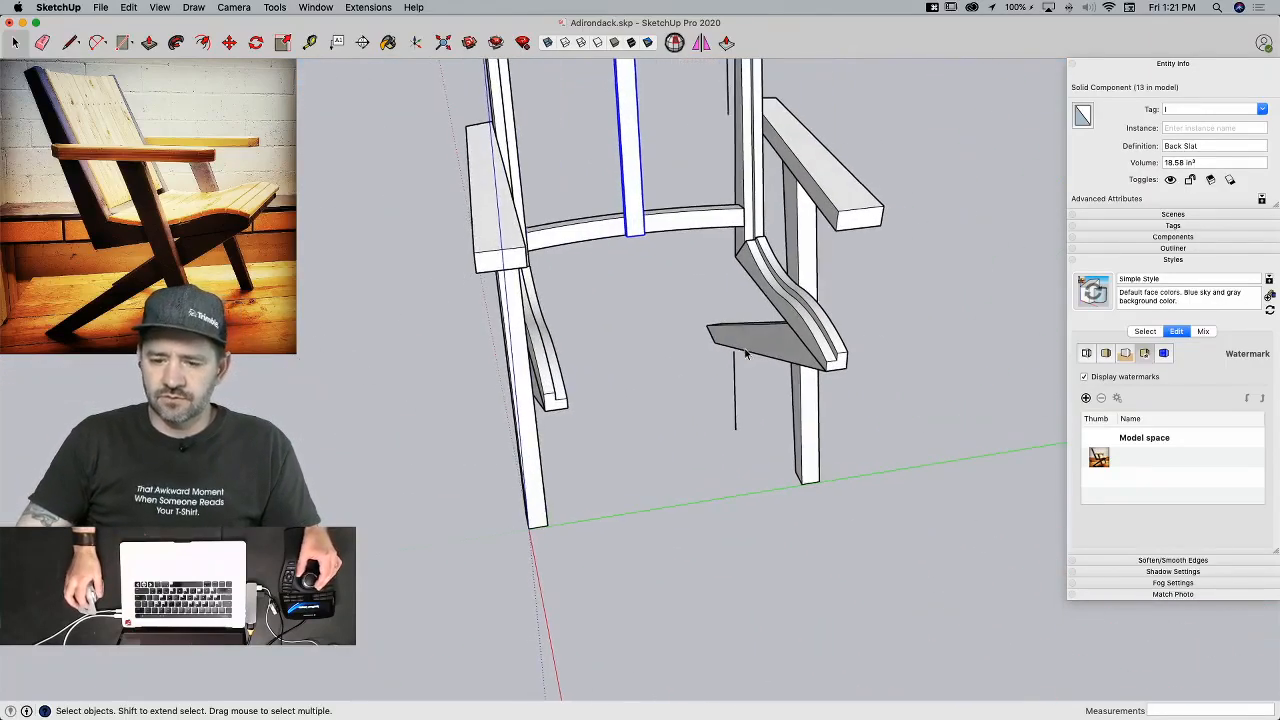
# Step: Try to rotate-copy the Back Slat about the Cradle's vertical centre edge and array six copies across half the chair back
pyautogui.press('q')
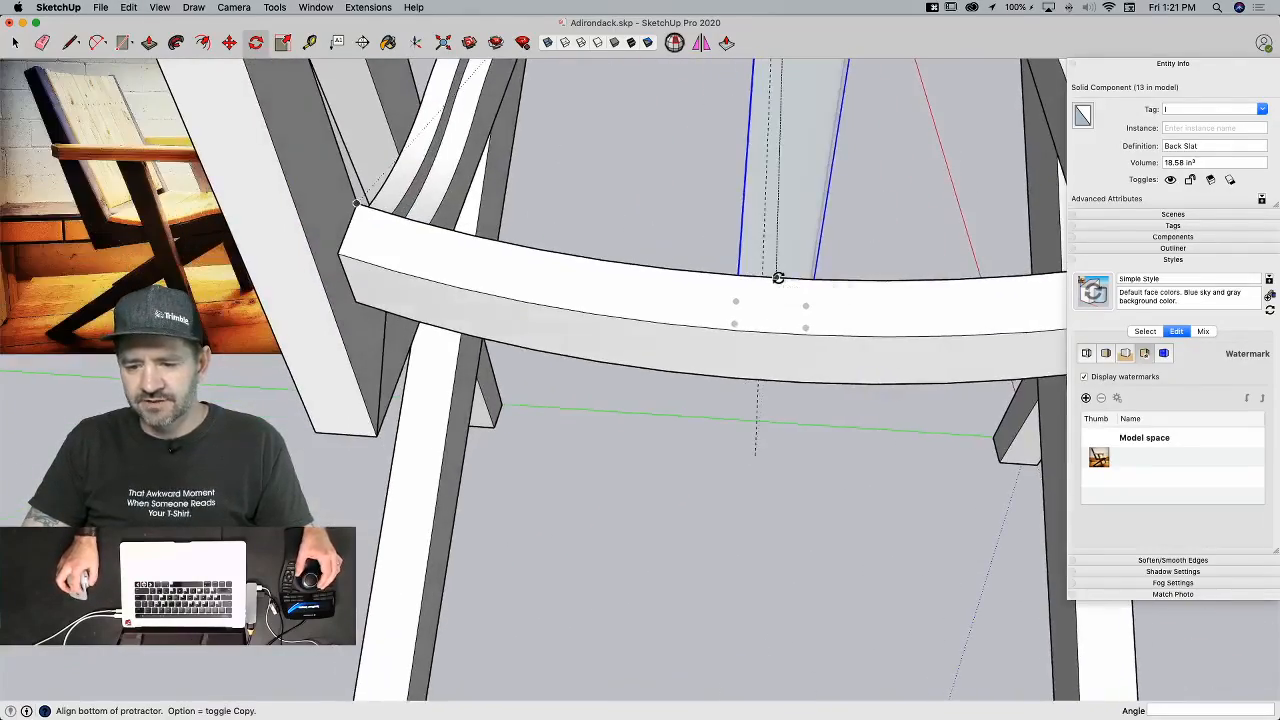
pyautogui.click(777, 278)
pyautogui.press('alt')
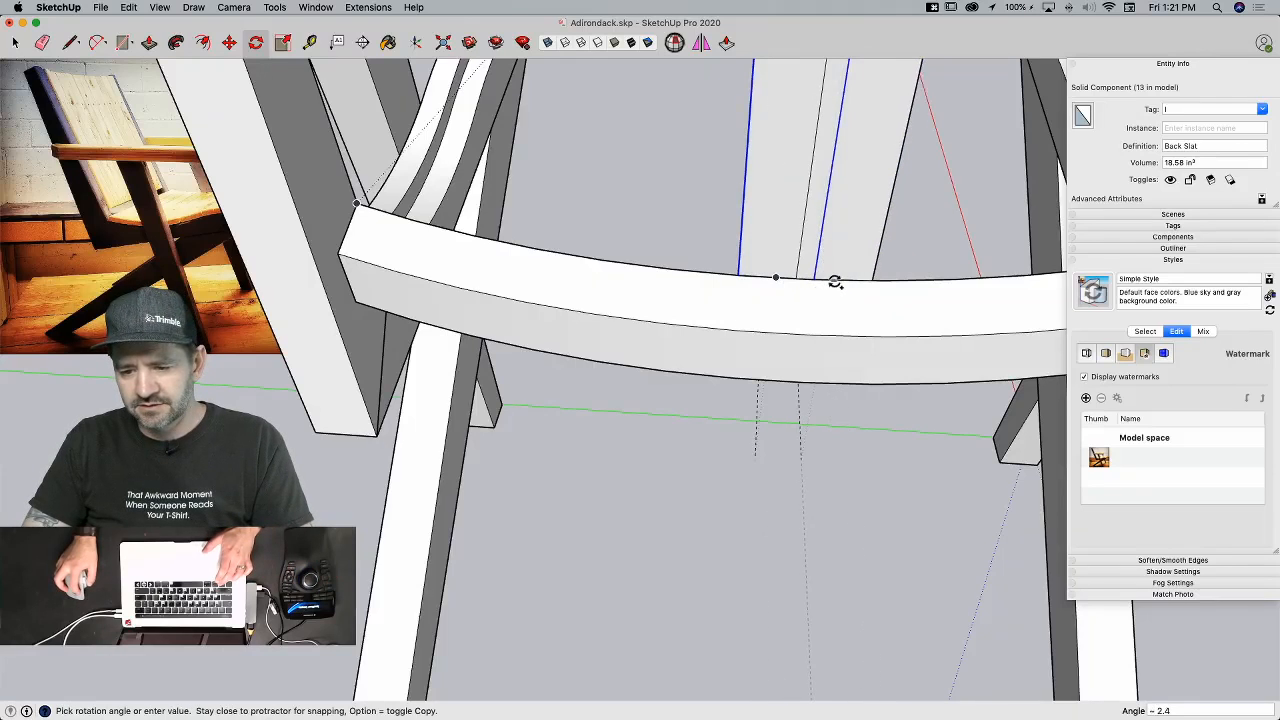
pyautogui.click(850, 280)
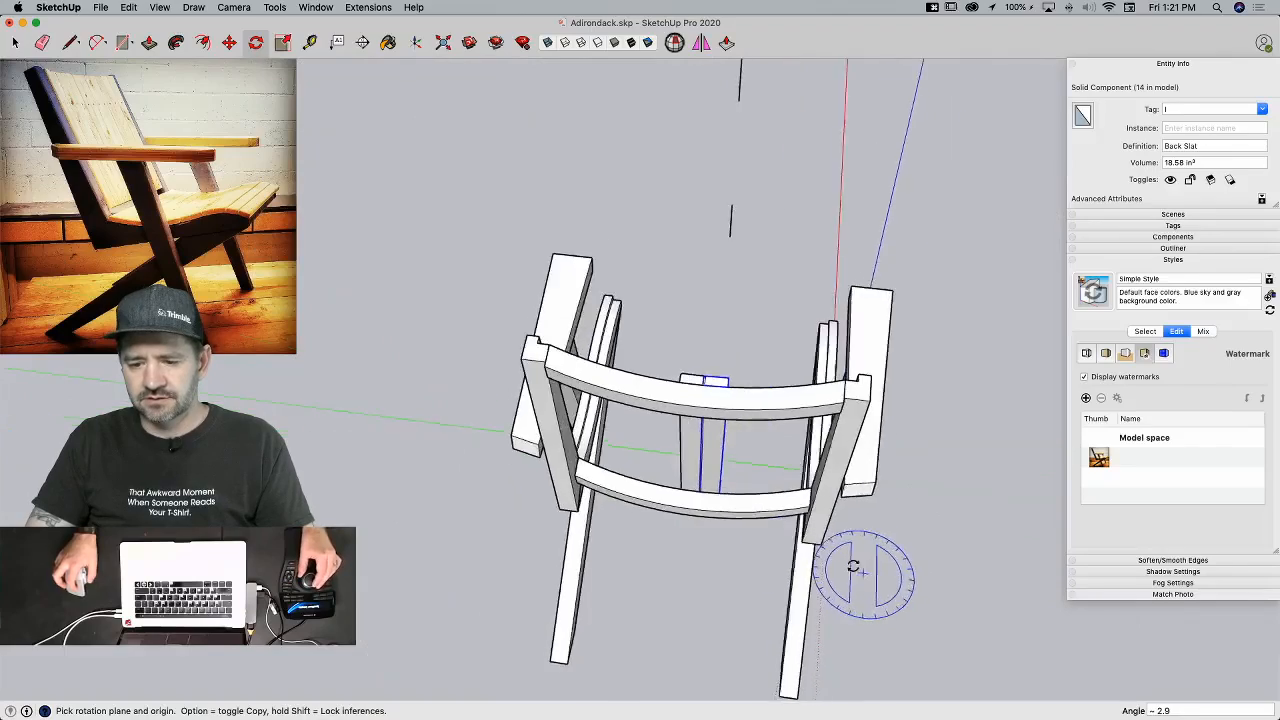
pyautogui.write('5')
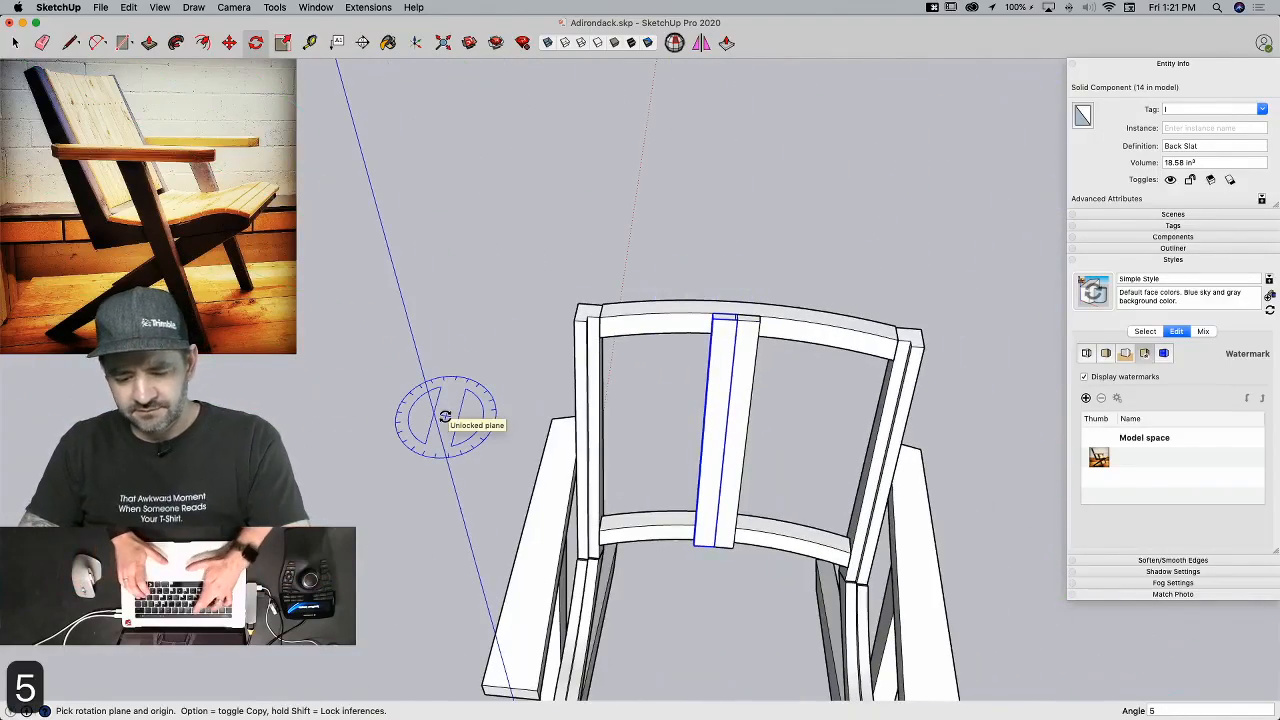
pyautogui.write('x')
pyautogui.press('Return')
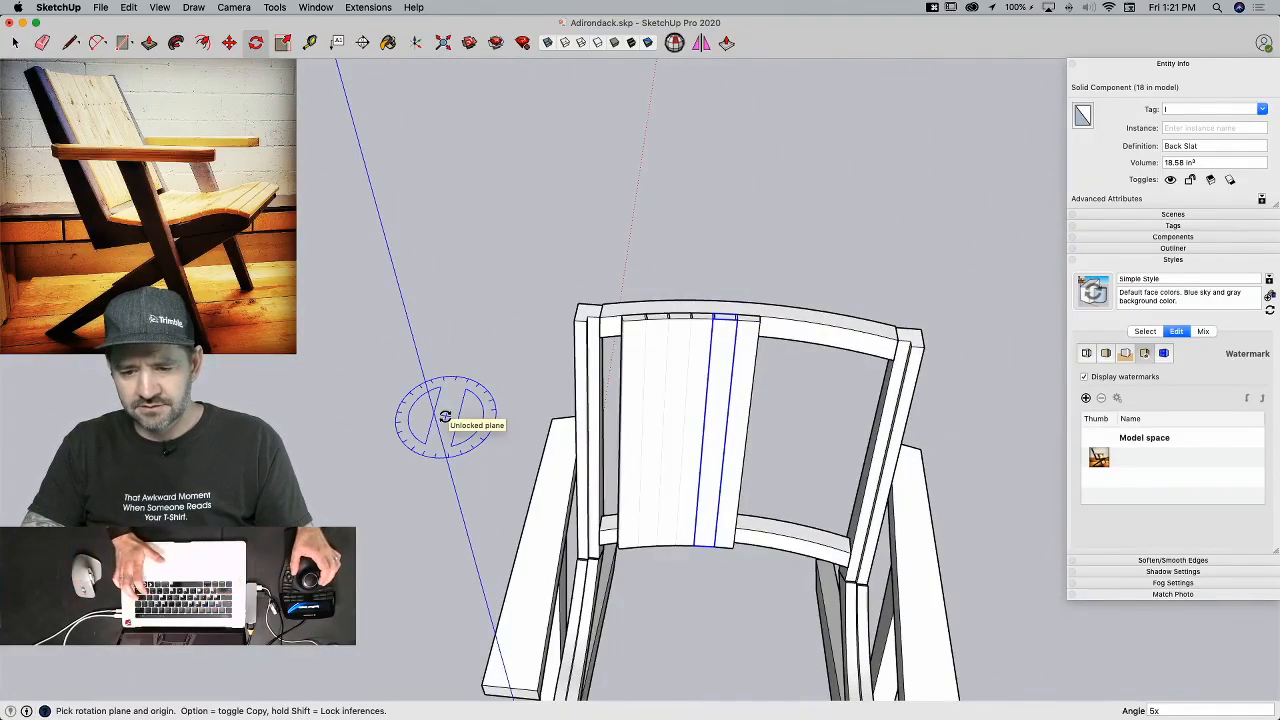
pyautogui.write('6x')
pyautogui.press('Return')
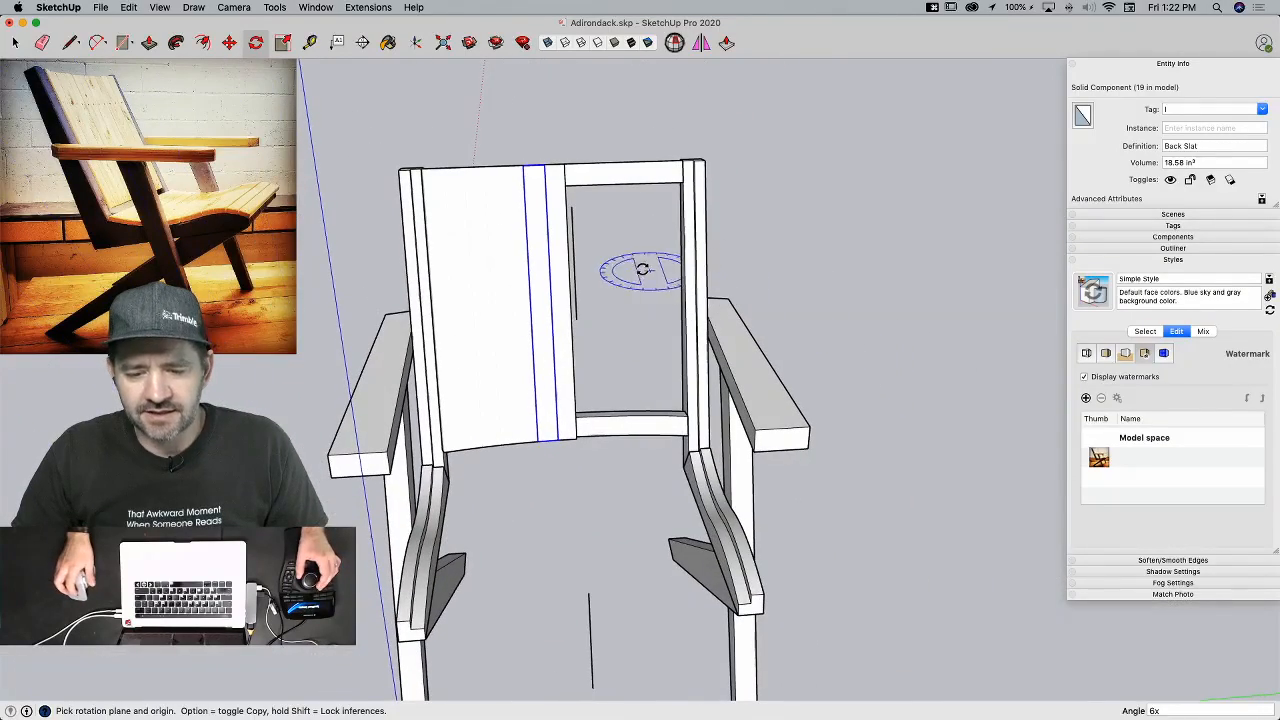
pyautogui.press('super+z')
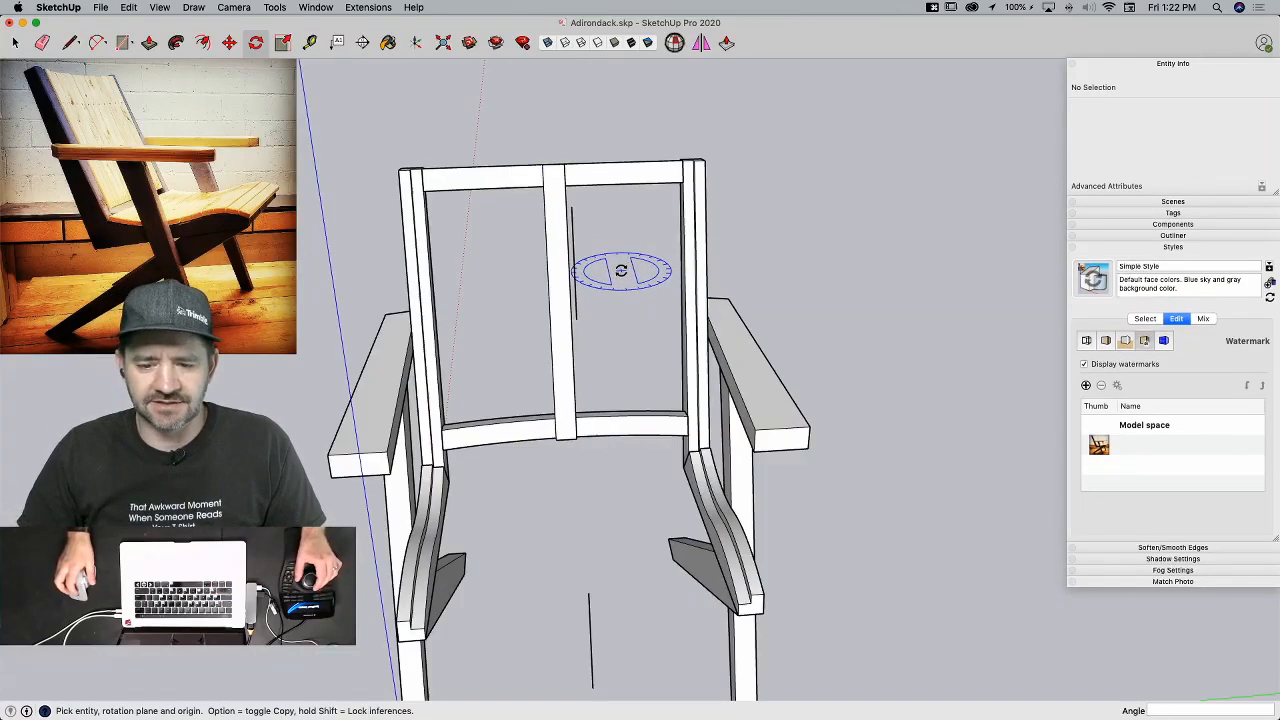
pyautogui.press('space')
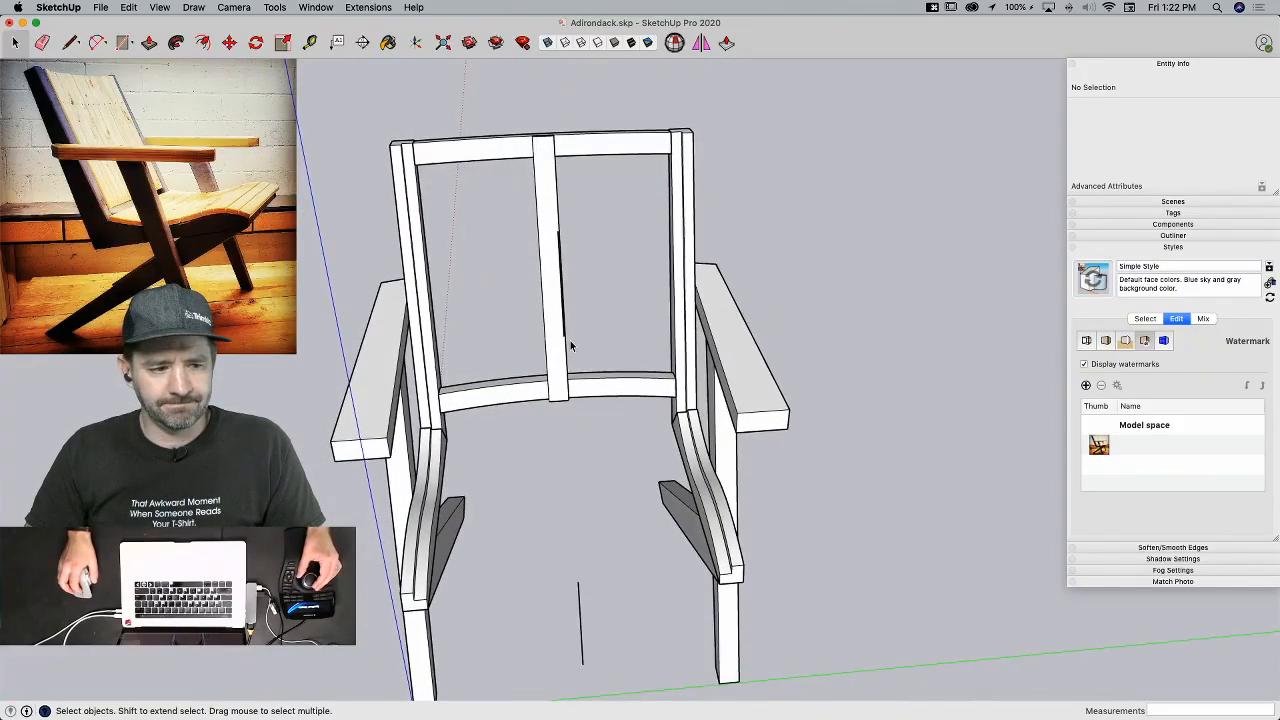
# Step: Measure the width of the side piece's ledge next to the lower Cradle's end
pyautogui.click(533, 297)
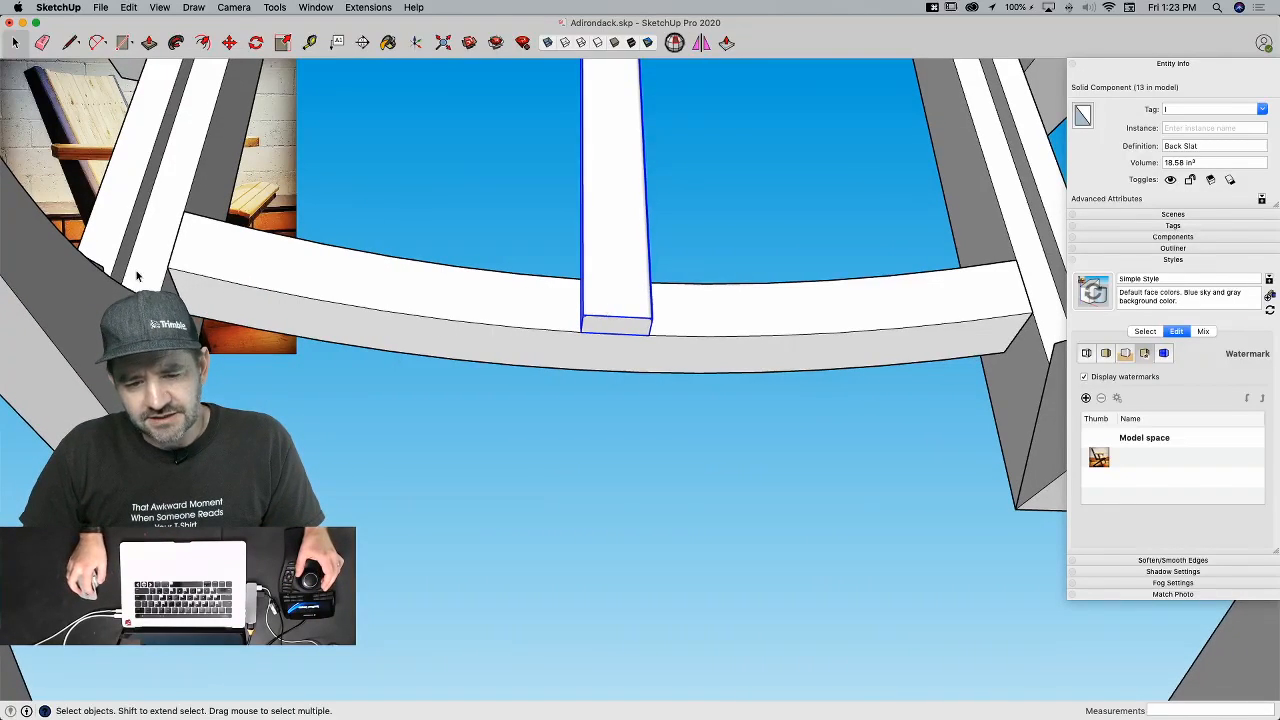
pyautogui.press('l')
pyautogui.click(168, 268)
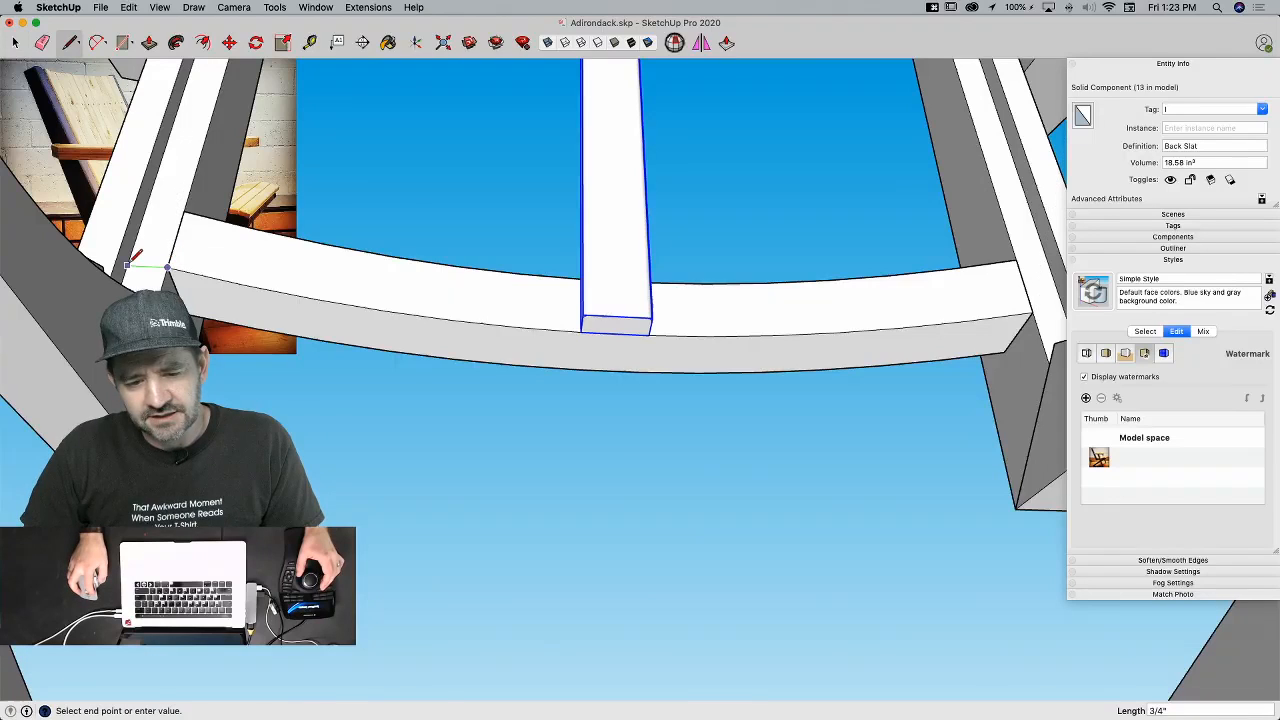
pyautogui.press('space')
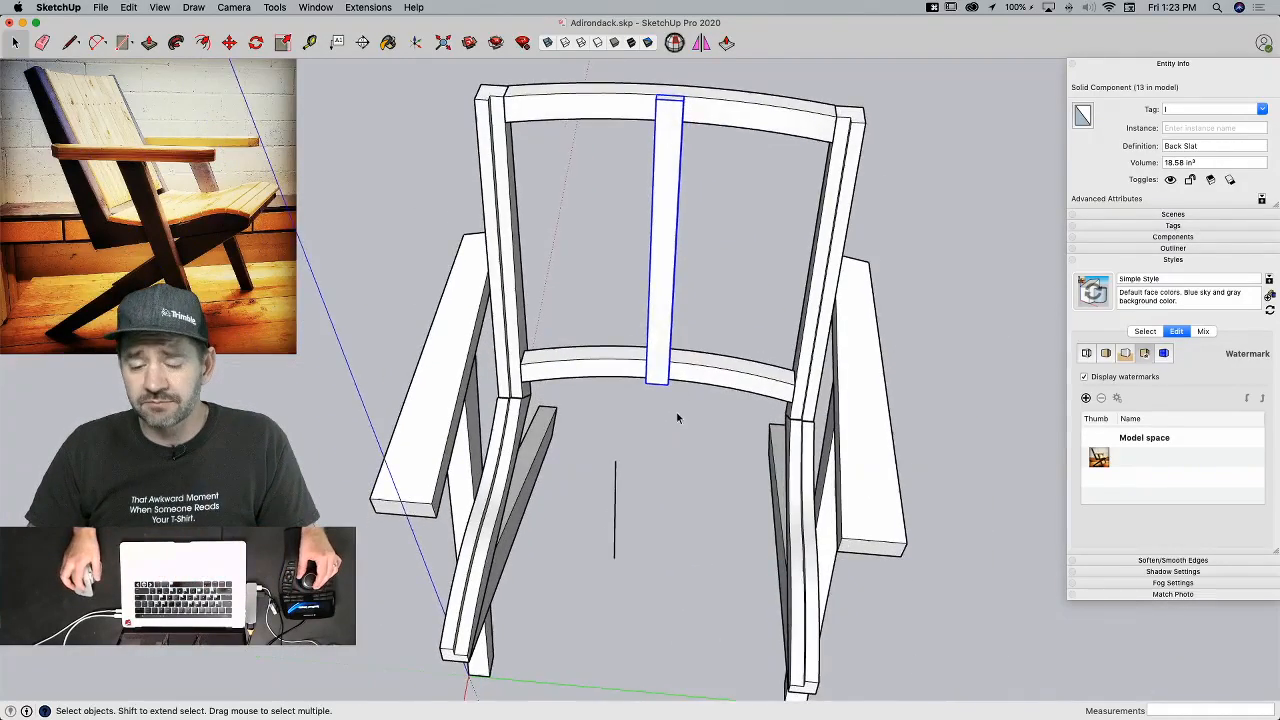
# Step: Rotate-copy the centre Back Slat edge to edge around the Cradle's vertical centre edge in X-ray display, arraying six copies toward one side
pyautogui.press('q')
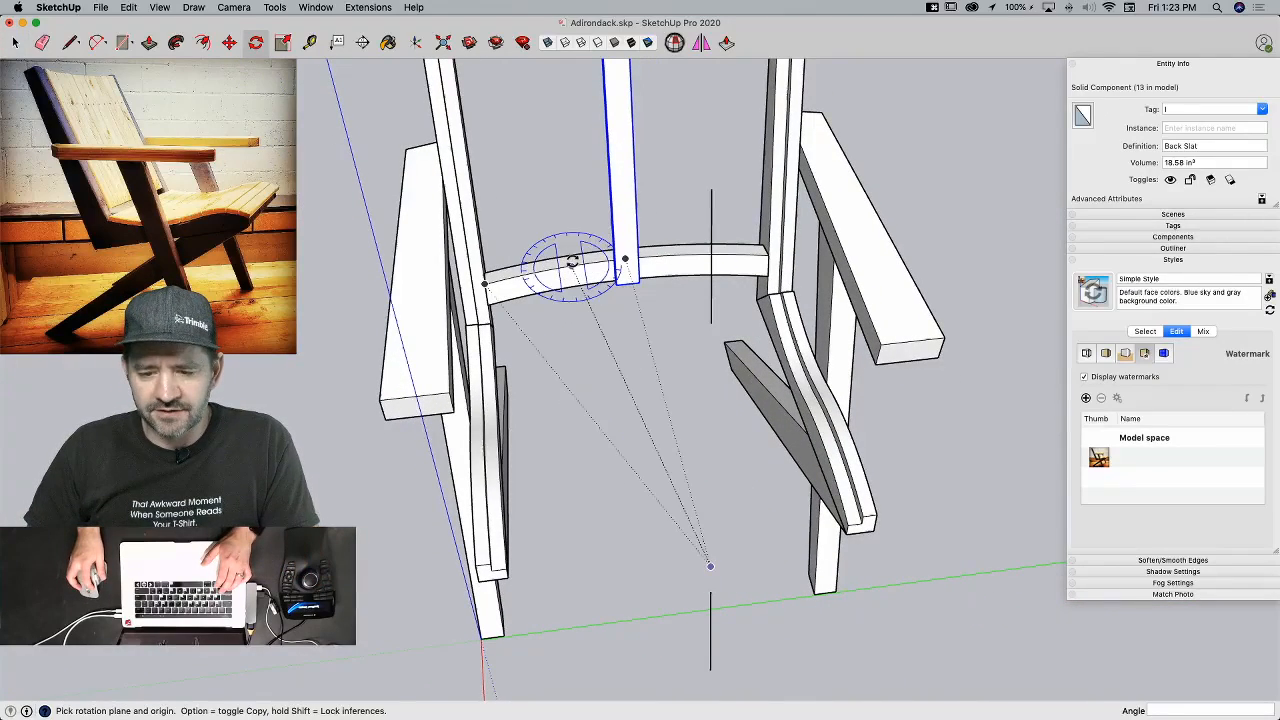
pyautogui.scroll(8, 567, 258)
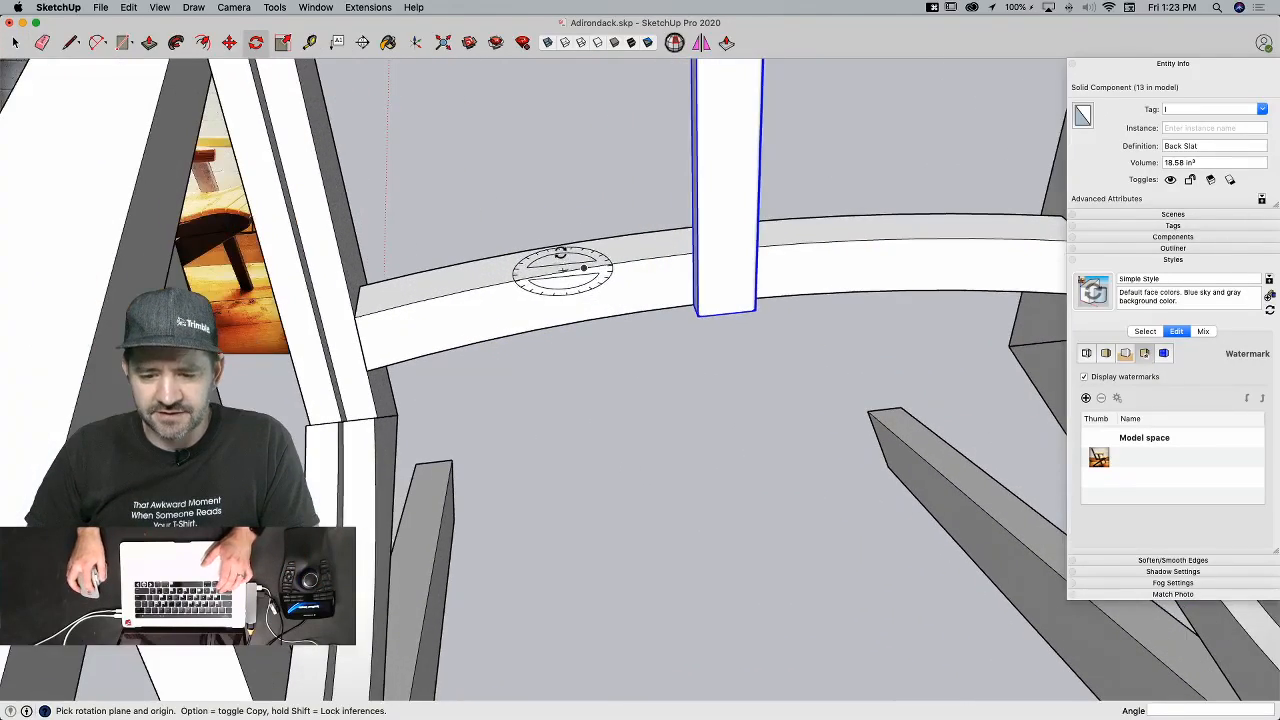
pyautogui.press('Down')
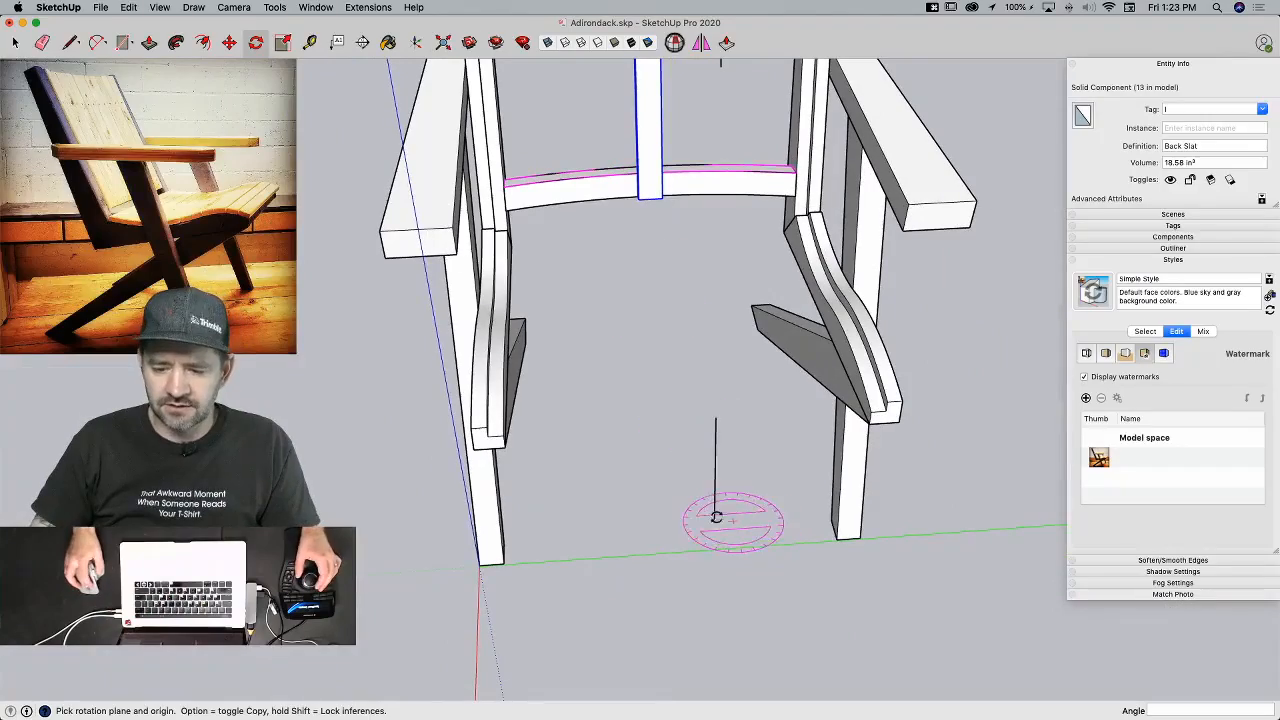
pyautogui.scroll(10, 672, 216)
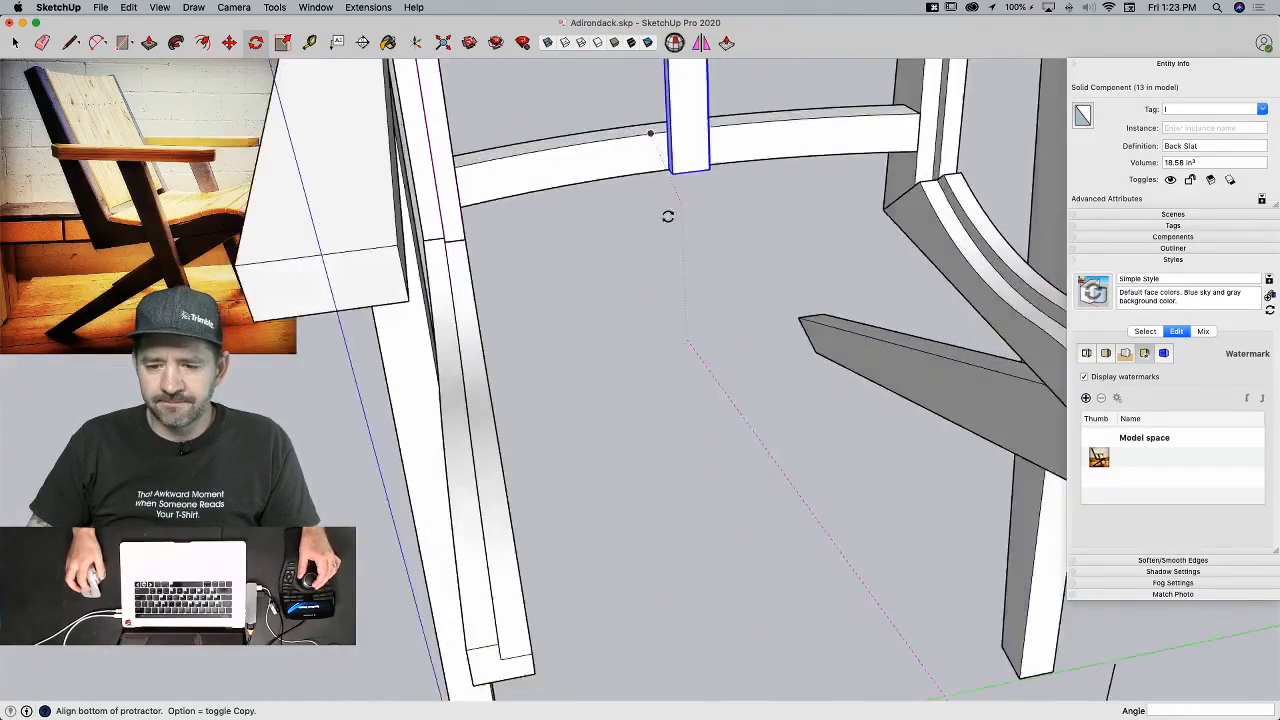
pyautogui.moveTo(739, 309); pyautogui.dragTo(759, 457, button='middle')
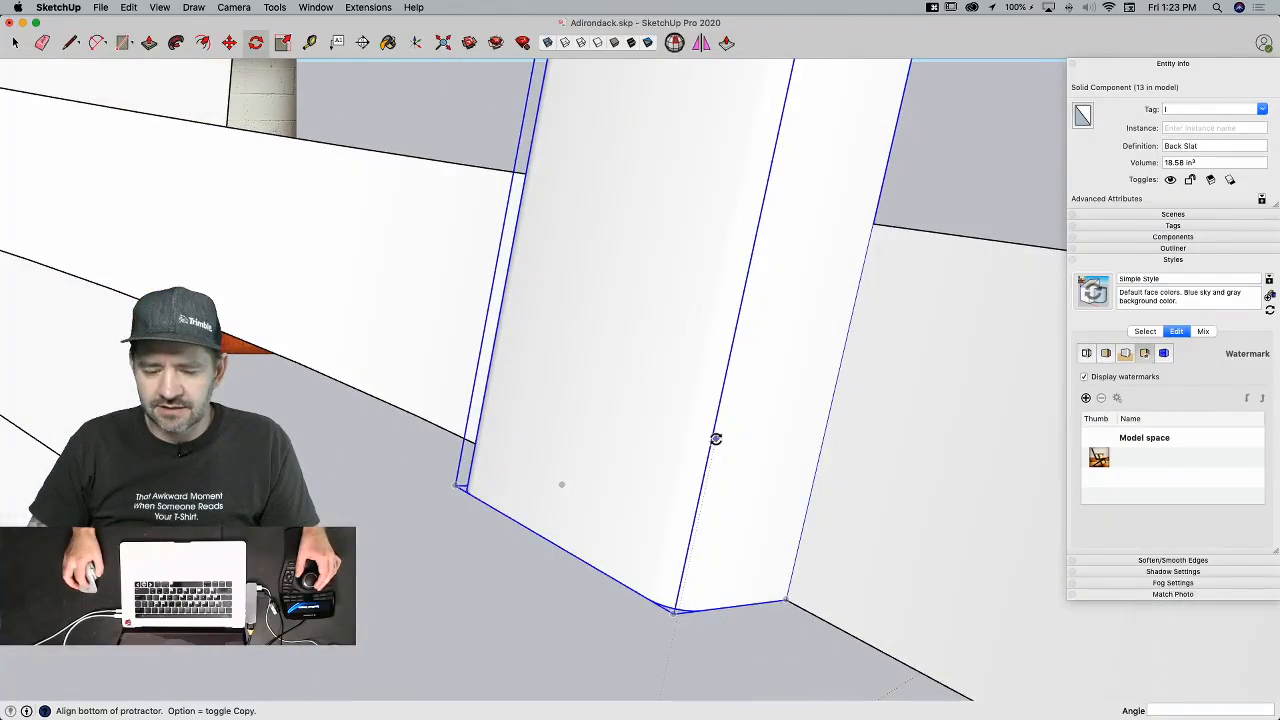
pyautogui.moveTo(732, 463); pyautogui.dragTo(688, 420, button='middle')
pyautogui.click(739, 454)
pyautogui.press('alt')
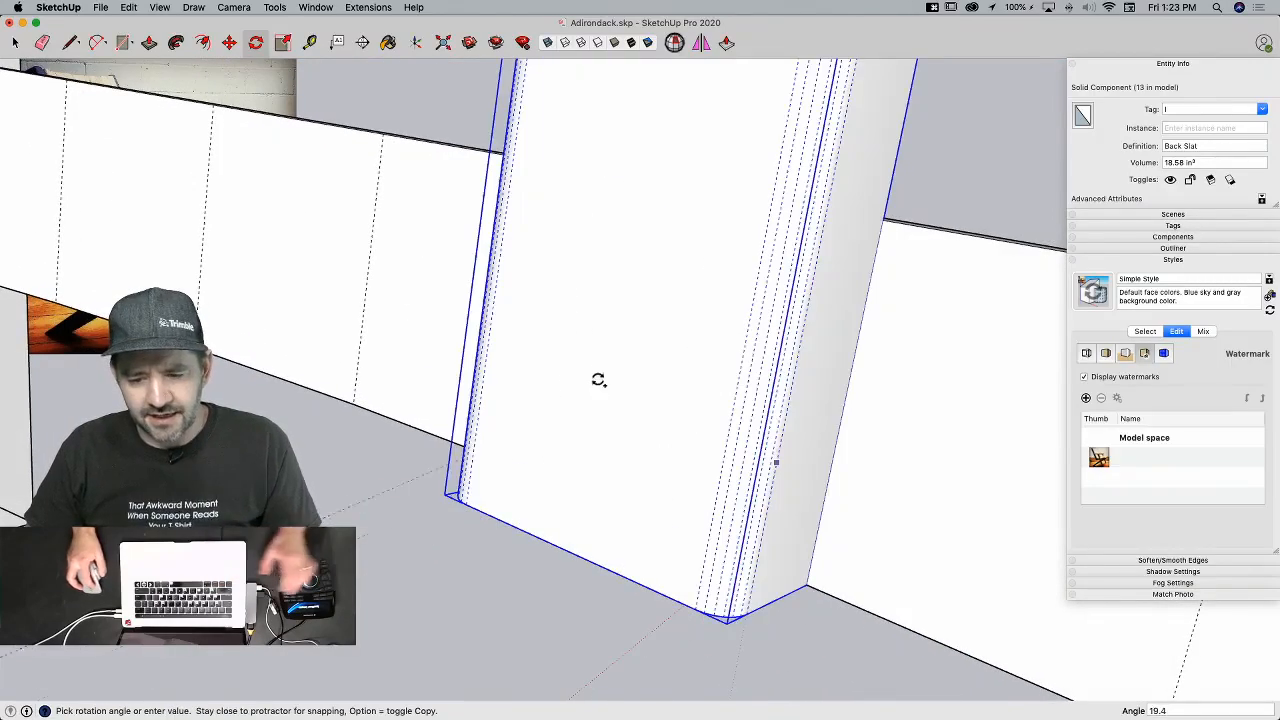
pyautogui.moveTo(506, 346); pyautogui.dragTo(553, 178, button='middle')
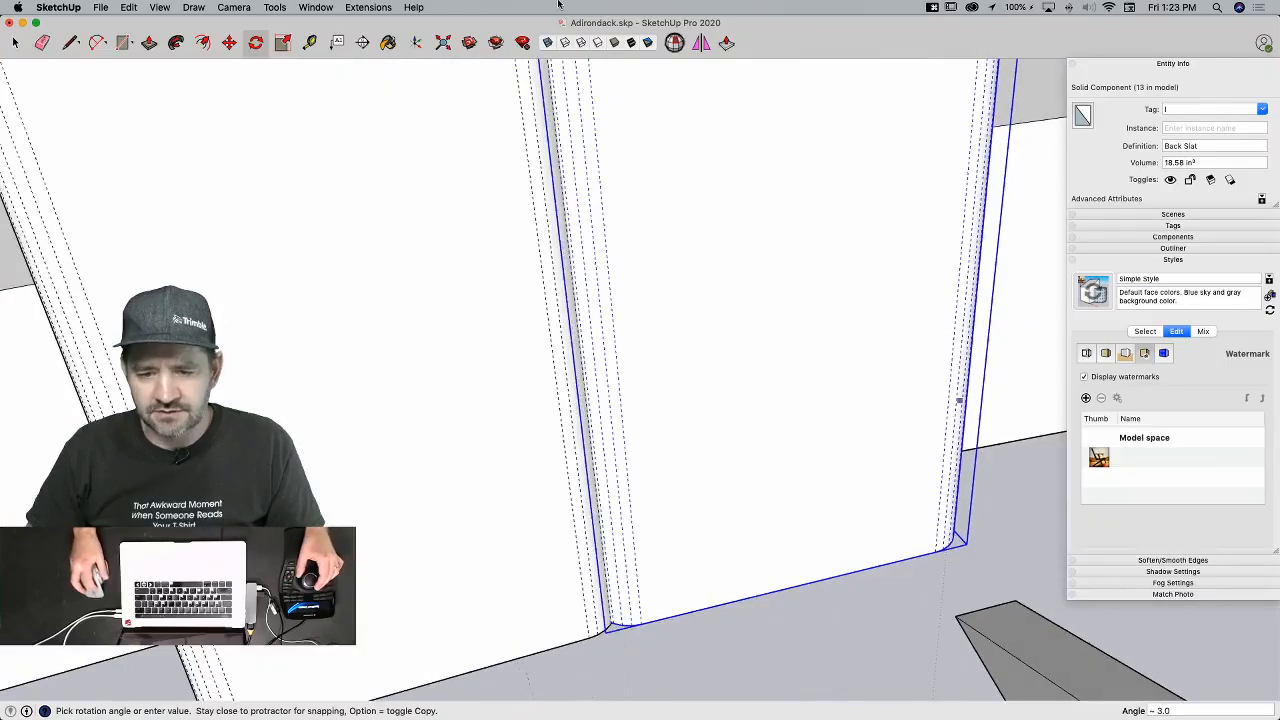
pyautogui.click(548, 43)
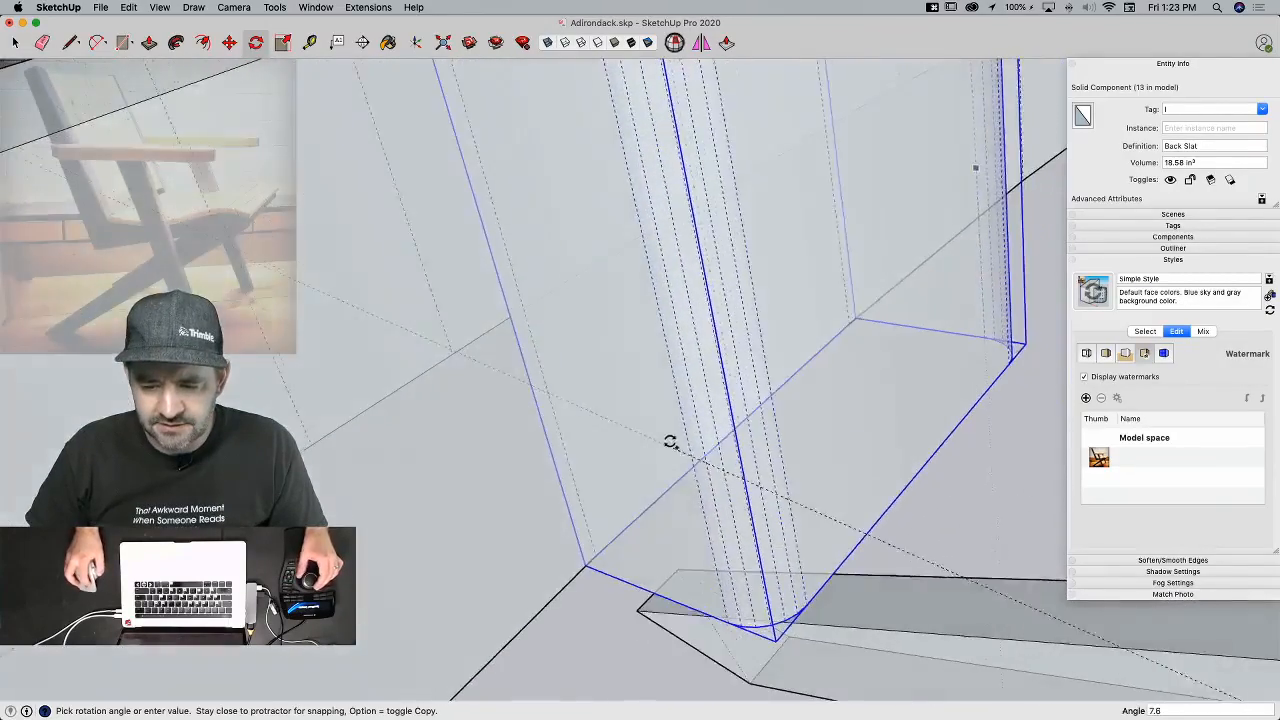
pyautogui.click(685, 422)
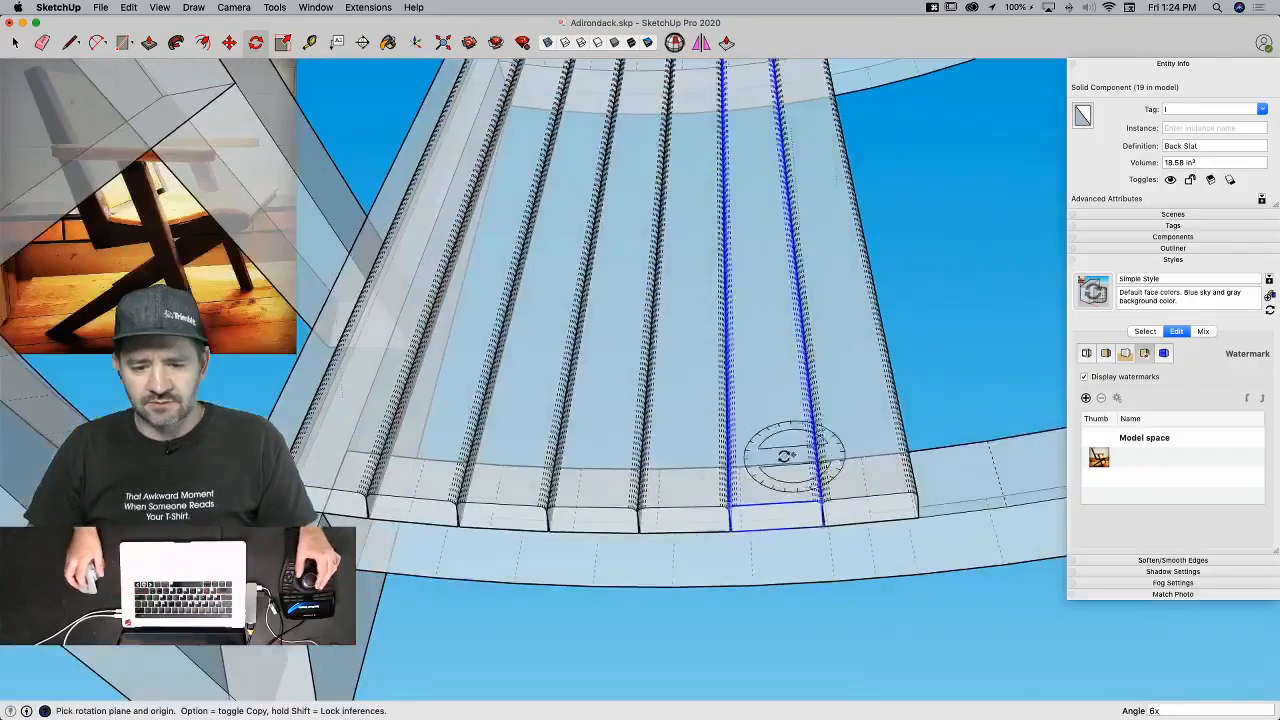
# Step: Rotate-copy the six arrayed Back Slats around the Cradle's centre edge to fill the other half of the chair back
pyautogui.press('space')
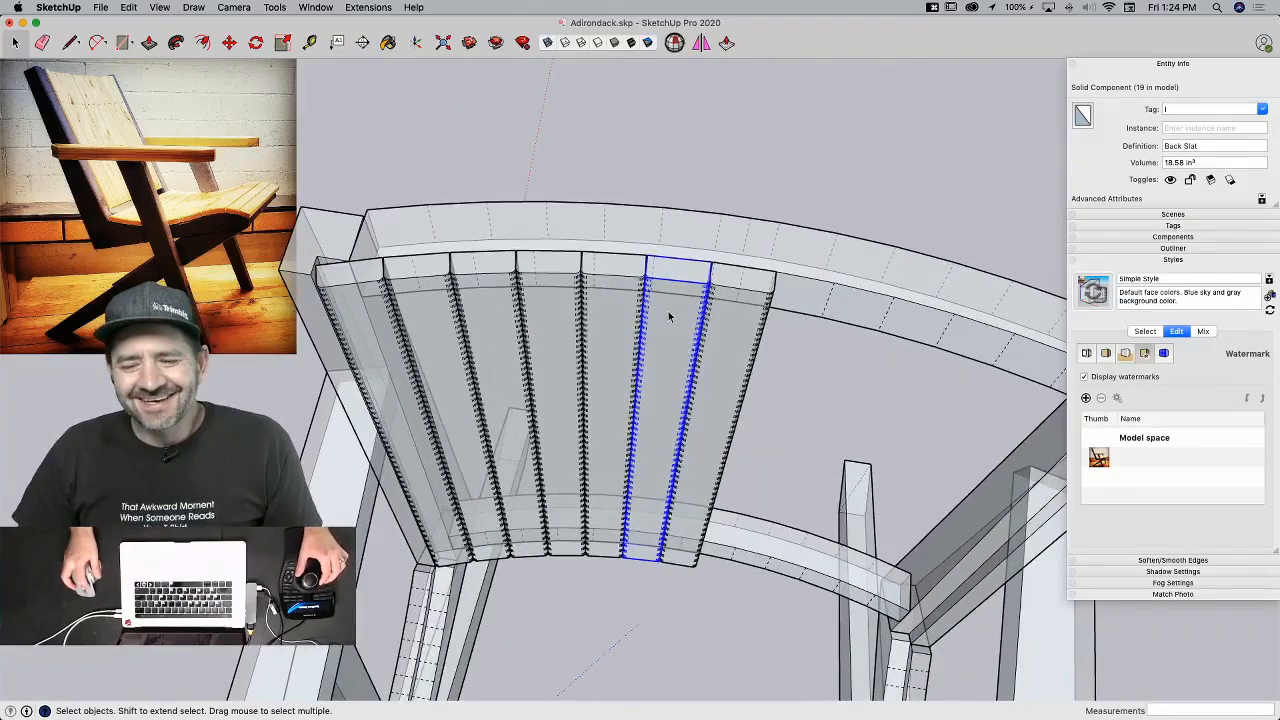
pyautogui.keyDown('shift'); pyautogui.click(552, 283); pyautogui.keyUp('shift')
pyautogui.keyDown('shift'); pyautogui.click(463, 281); pyautogui.keyUp('shift')
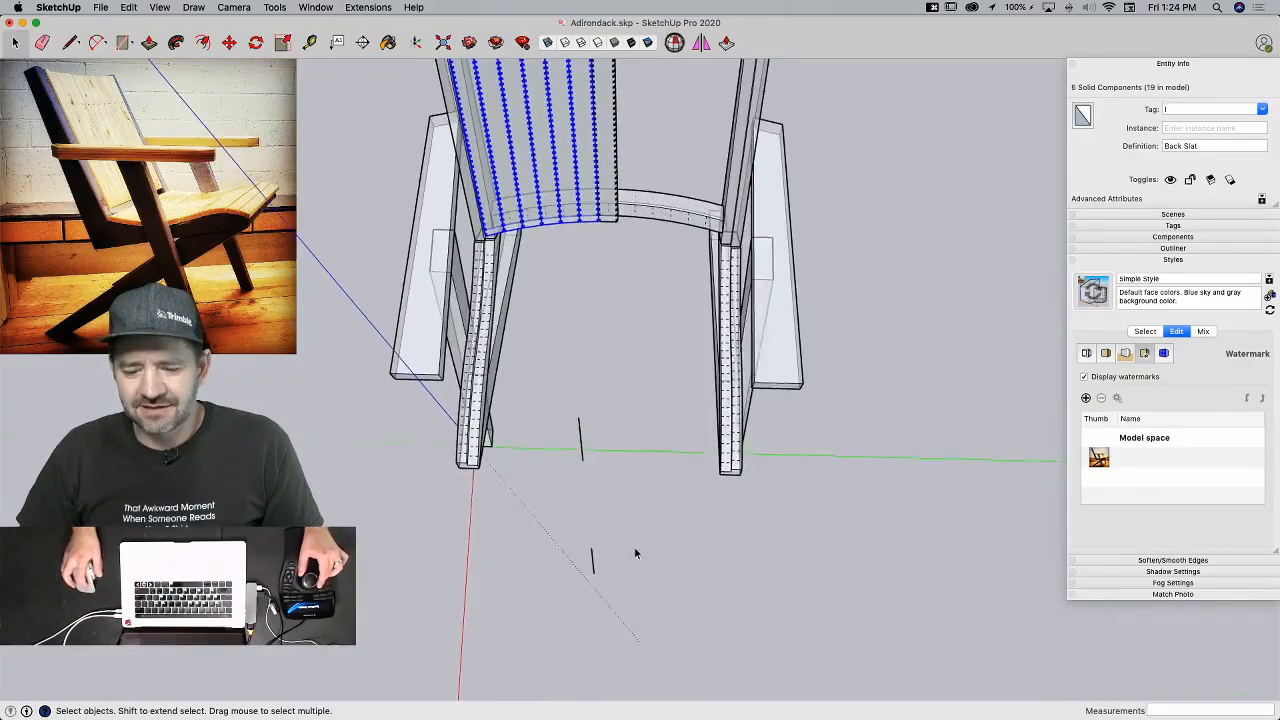
pyautogui.press('q')
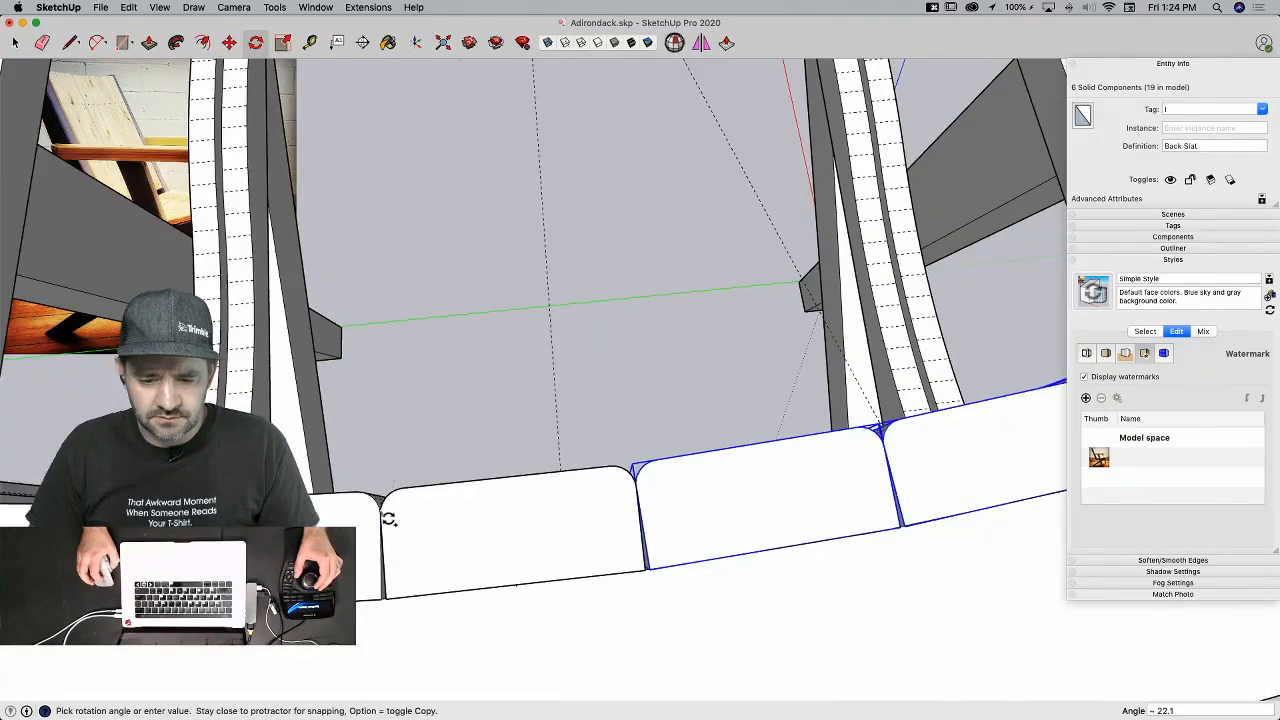
pyautogui.press('space')
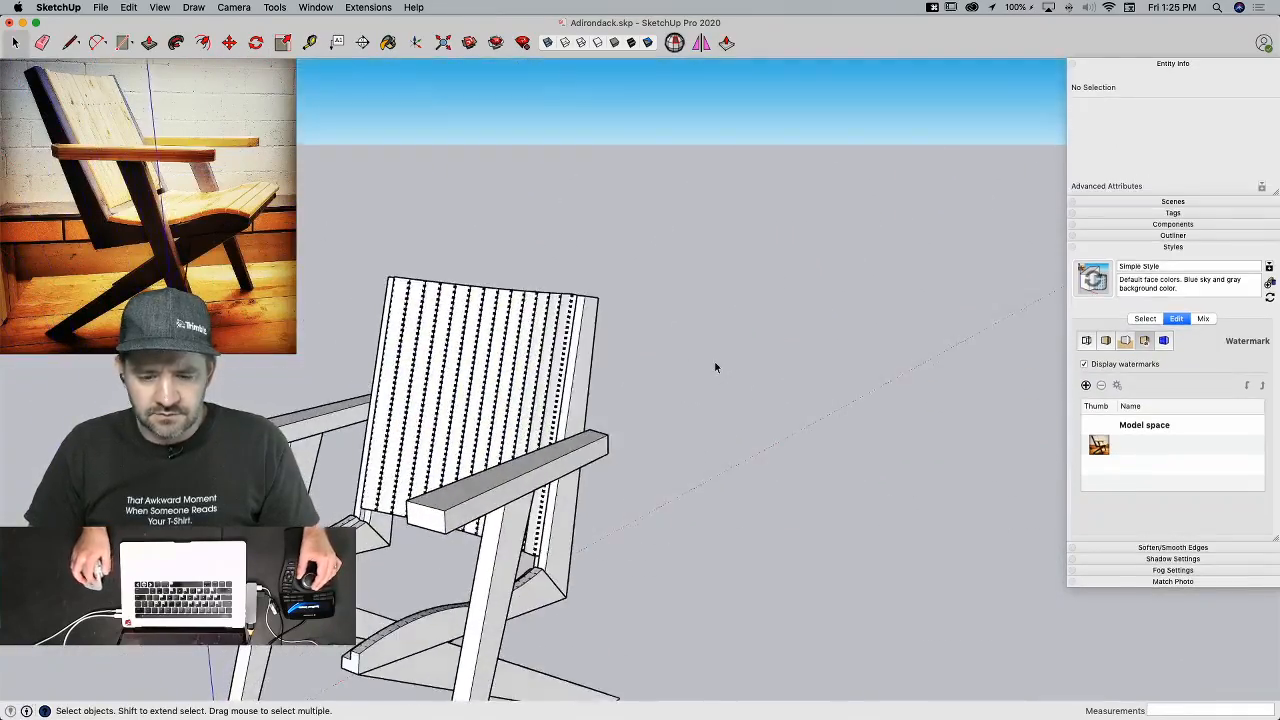
# Step: Open the Cradle component for editing and erase its vertical centre edge
pyautogui.press('e')
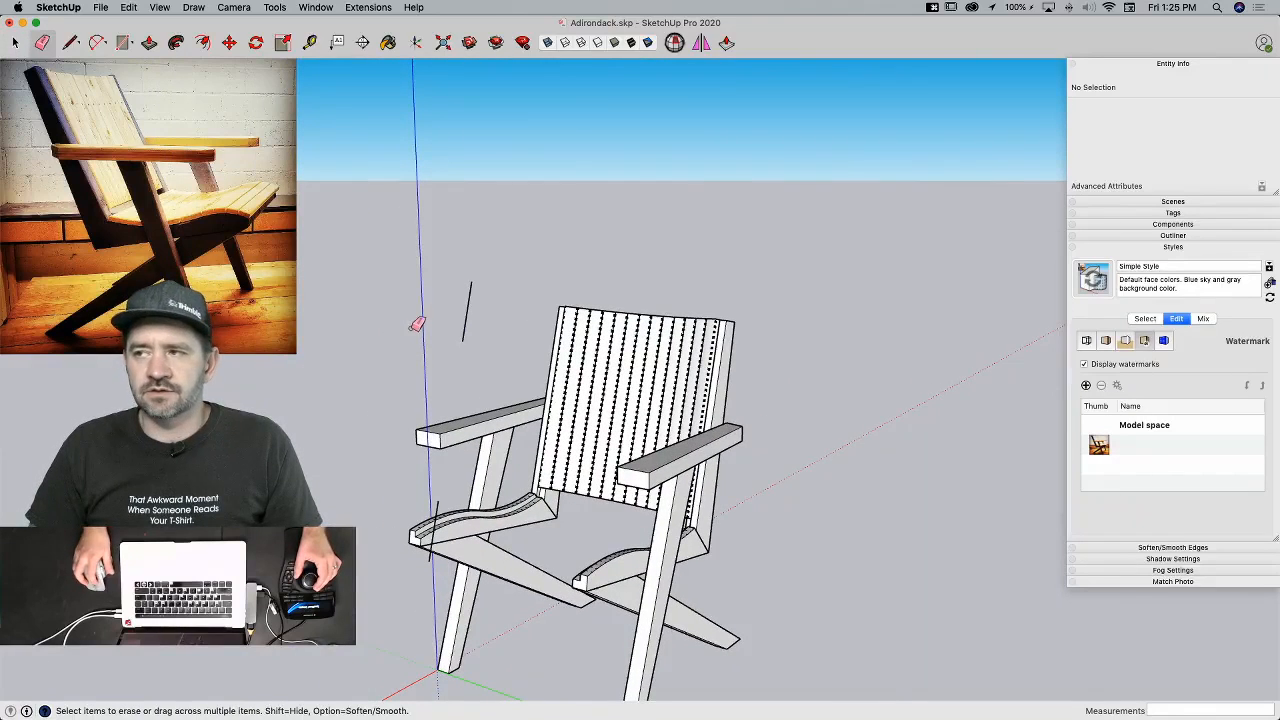
pyautogui.doubleClick(468, 313)
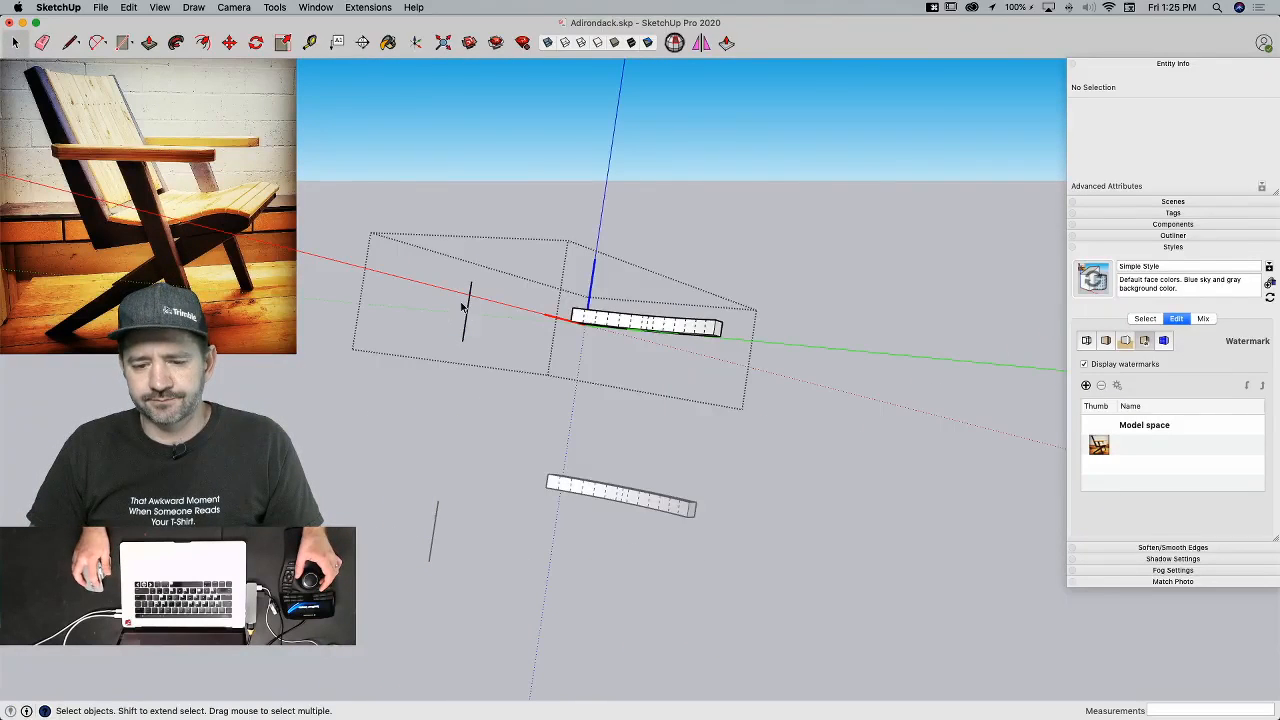
pyautogui.click(468, 311)
pyautogui.click(462, 323)
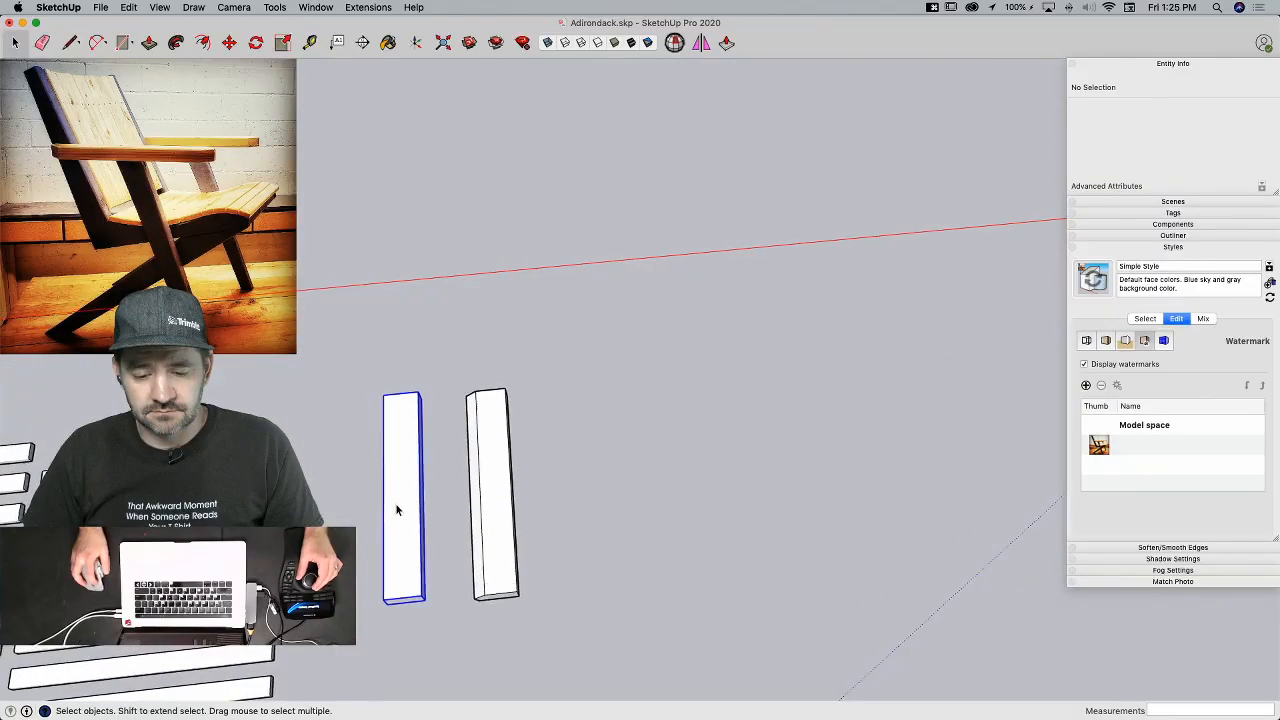
# Step: Move the Back Stretcher onto the chair at the lower rear corner and rotate it about its bottom edge to fit between the sides
pyautogui.click(396, 516)
pyautogui.press('m')
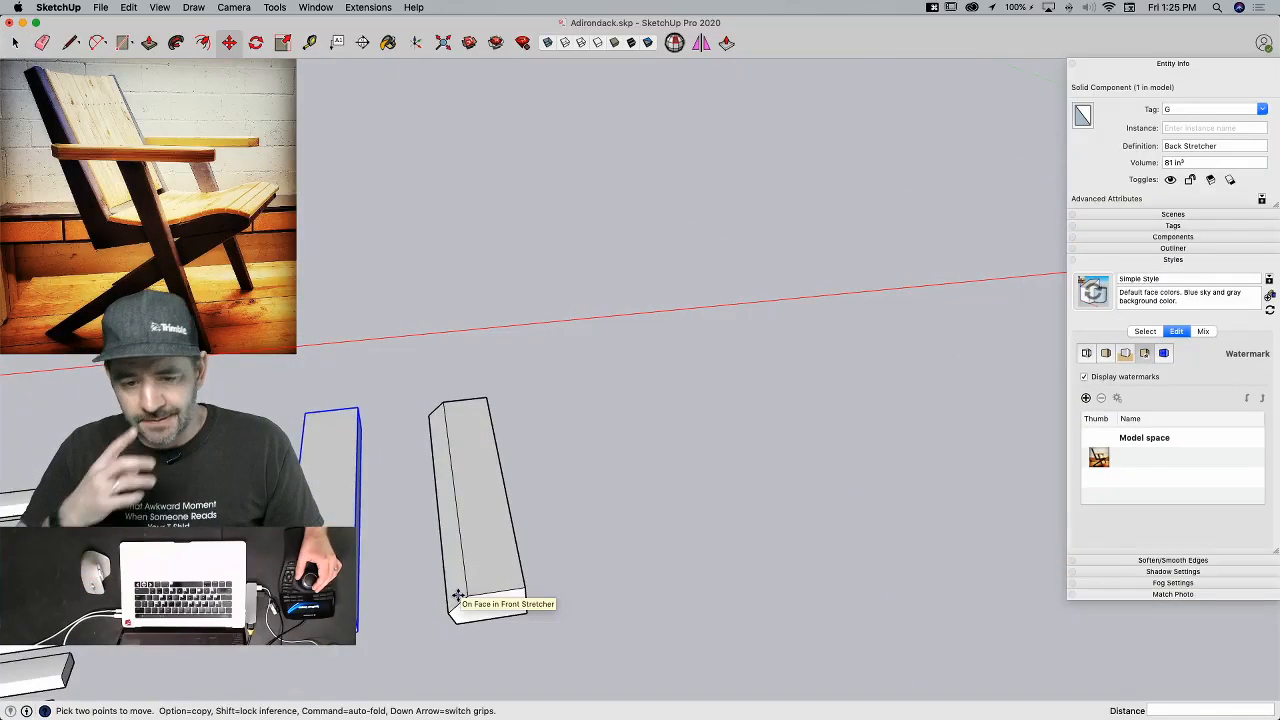
pyautogui.press('space')
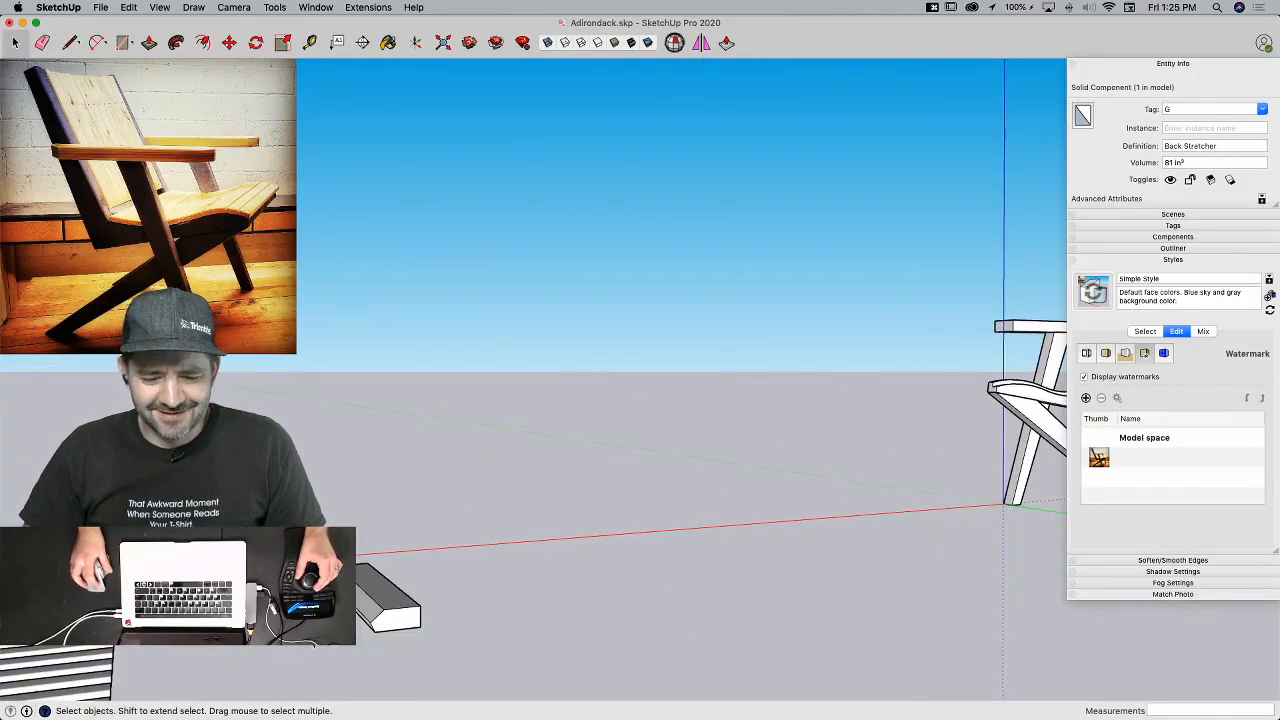
pyautogui.click(420, 628)
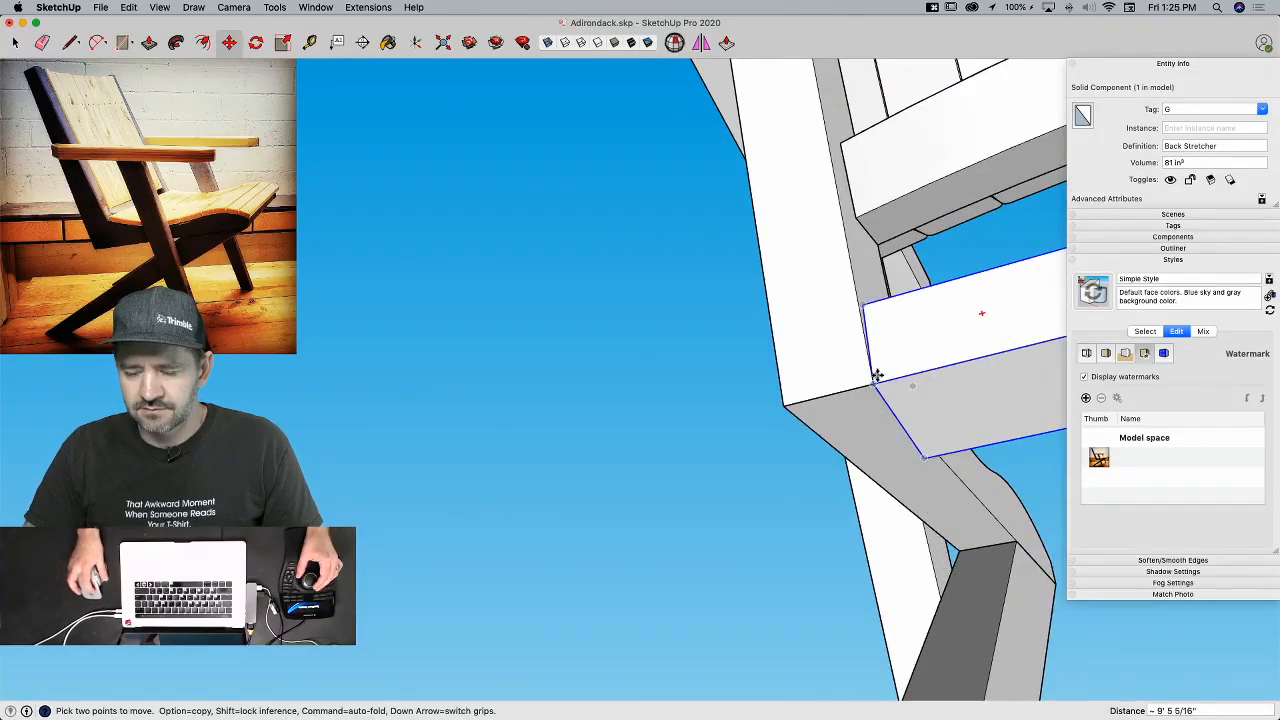
pyautogui.press('q')
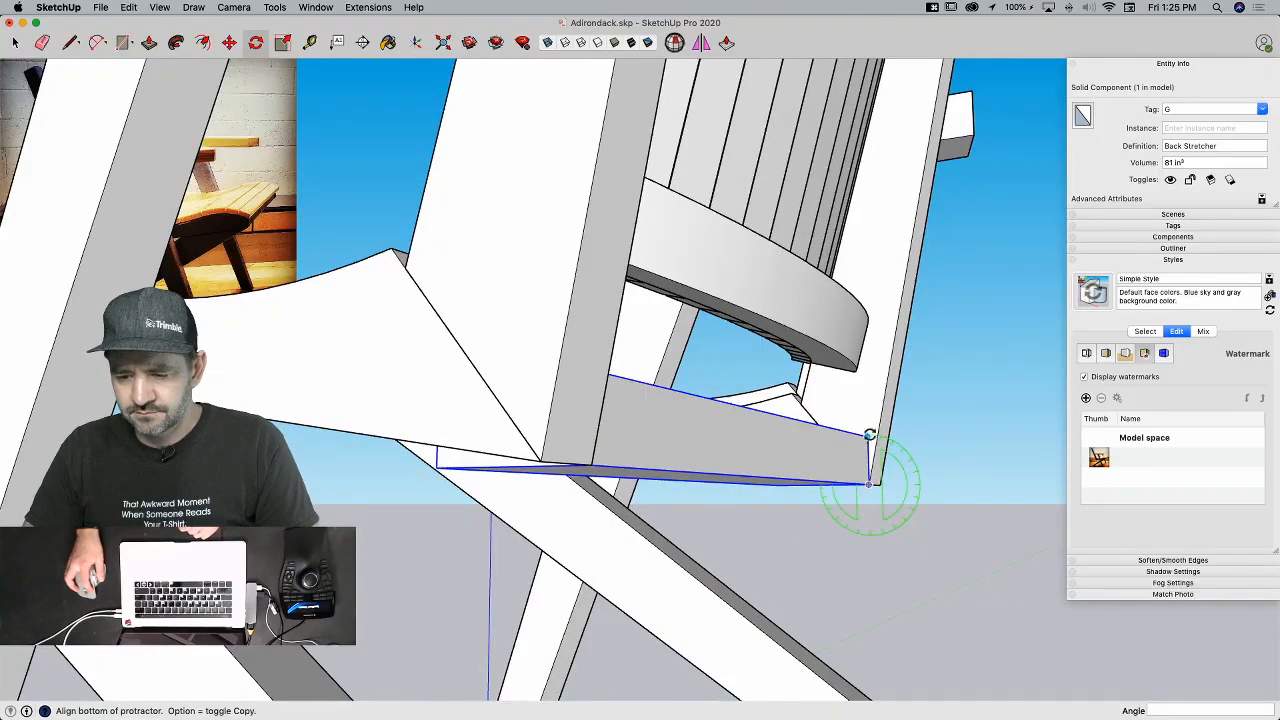
pyautogui.press('space')
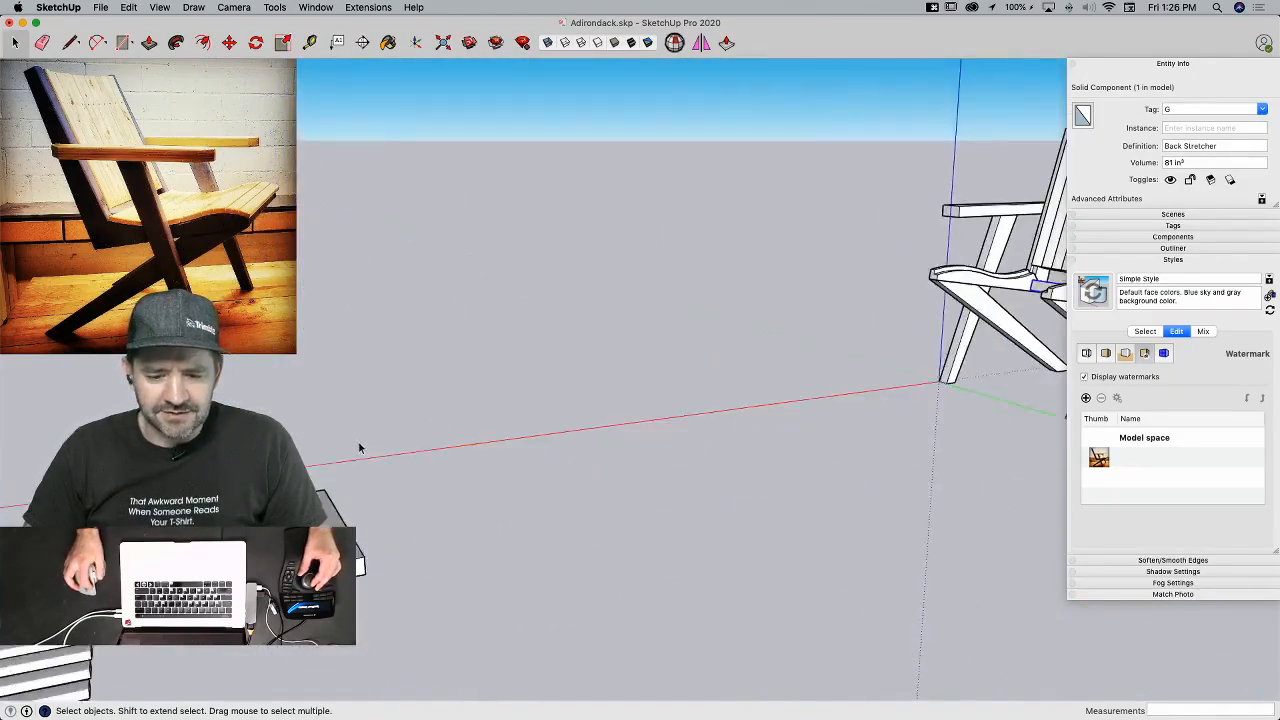
# Step: Move the Front Stretcher to the front end of the Seat Supports and rotate it about its lower corner to fit their notches
pyautogui.click(368, 468)
pyautogui.press('m')
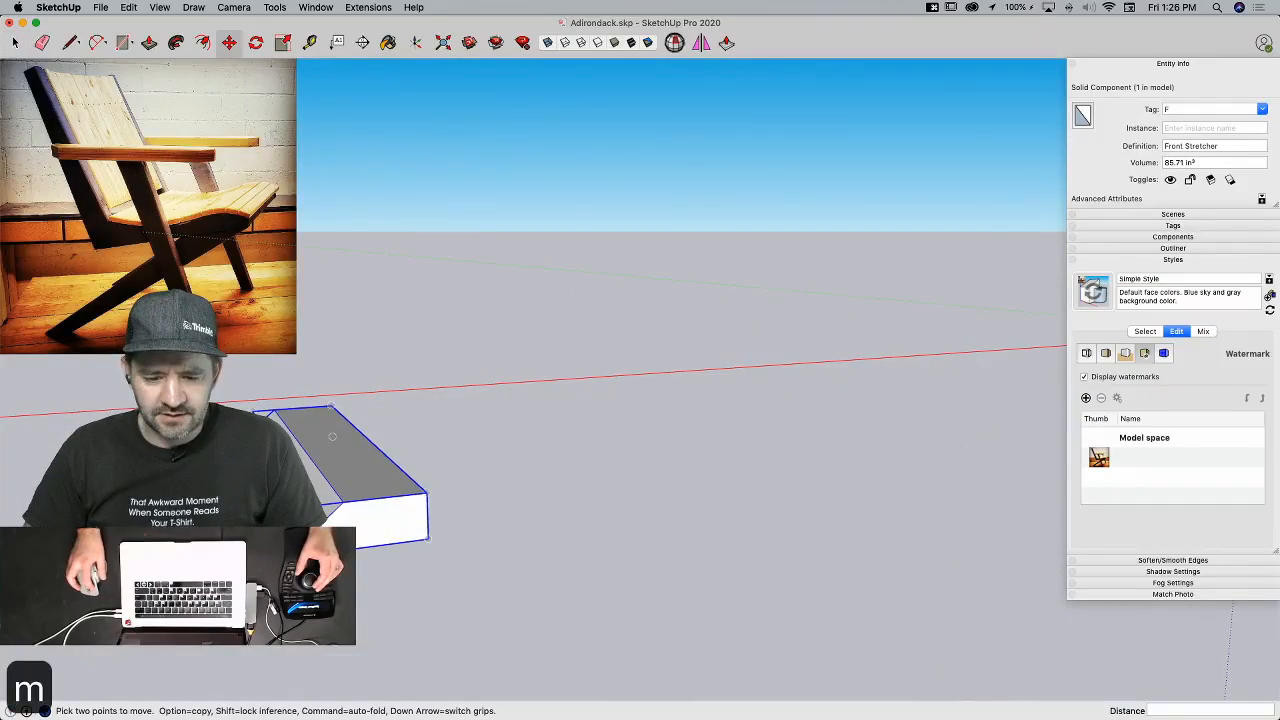
pyautogui.click(332, 436)
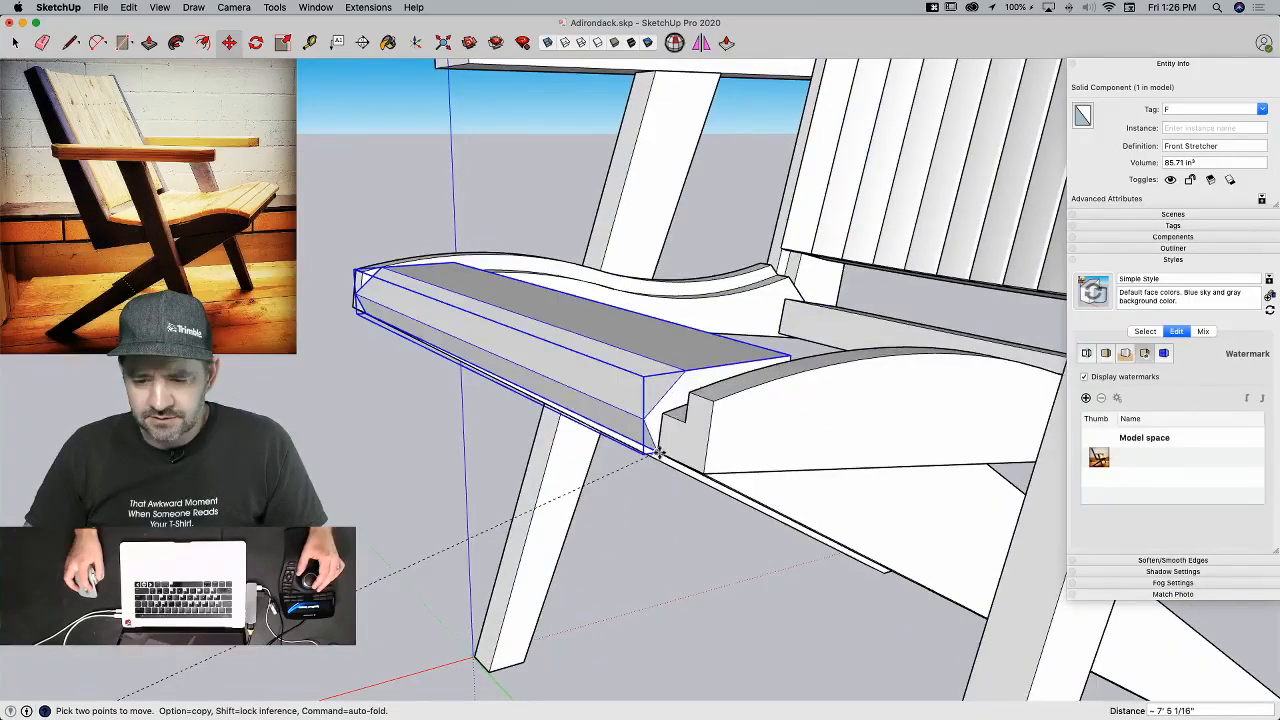
pyautogui.click(656, 455)
pyautogui.press('q')
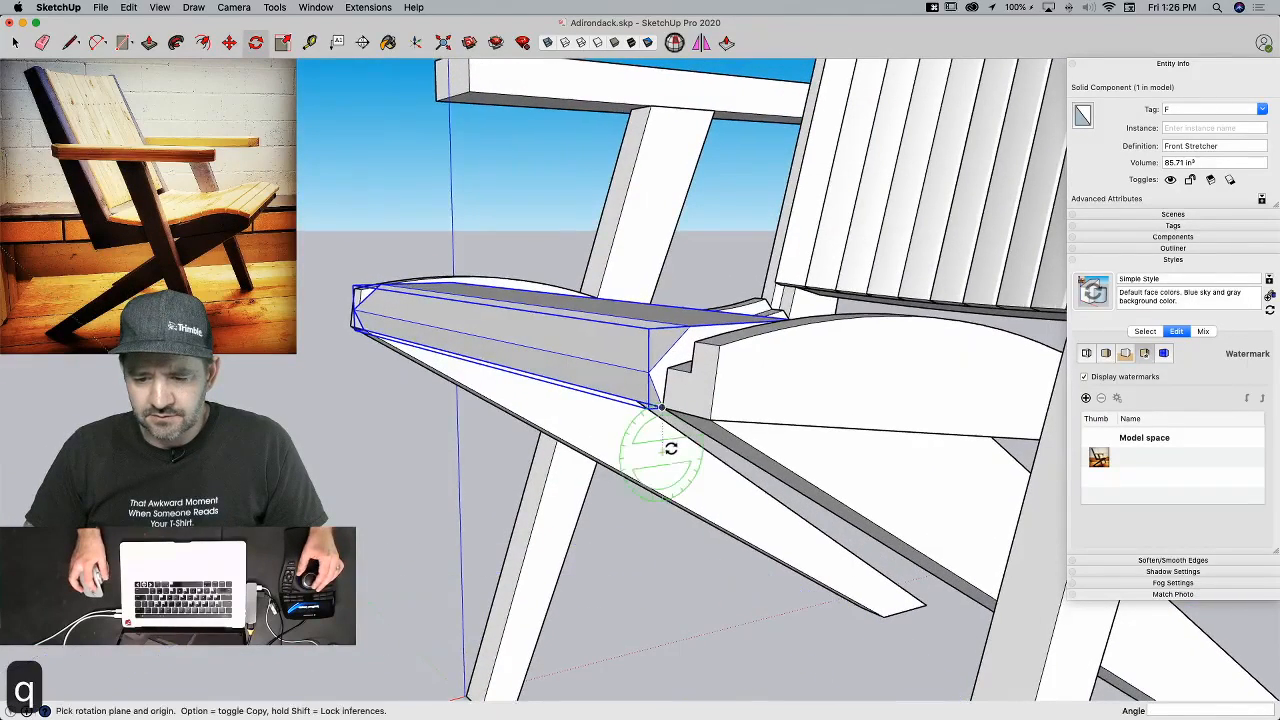
pyautogui.press('Left')
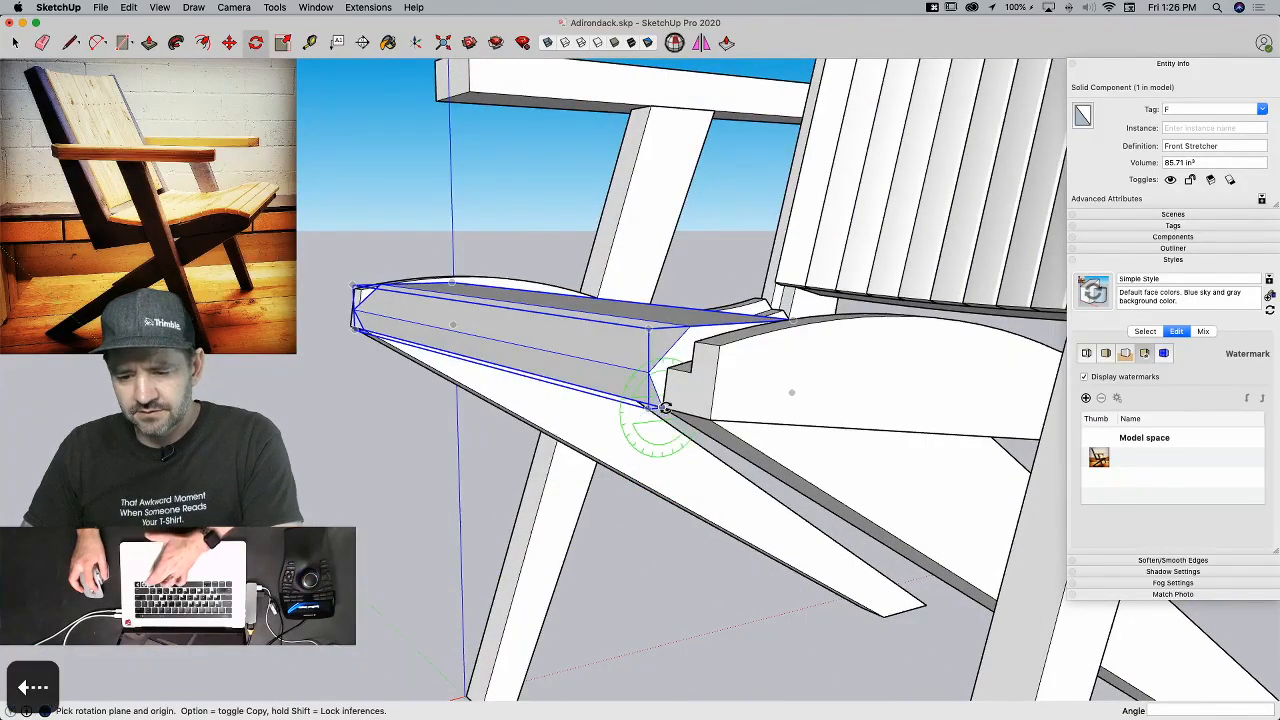
pyautogui.click(650, 377)
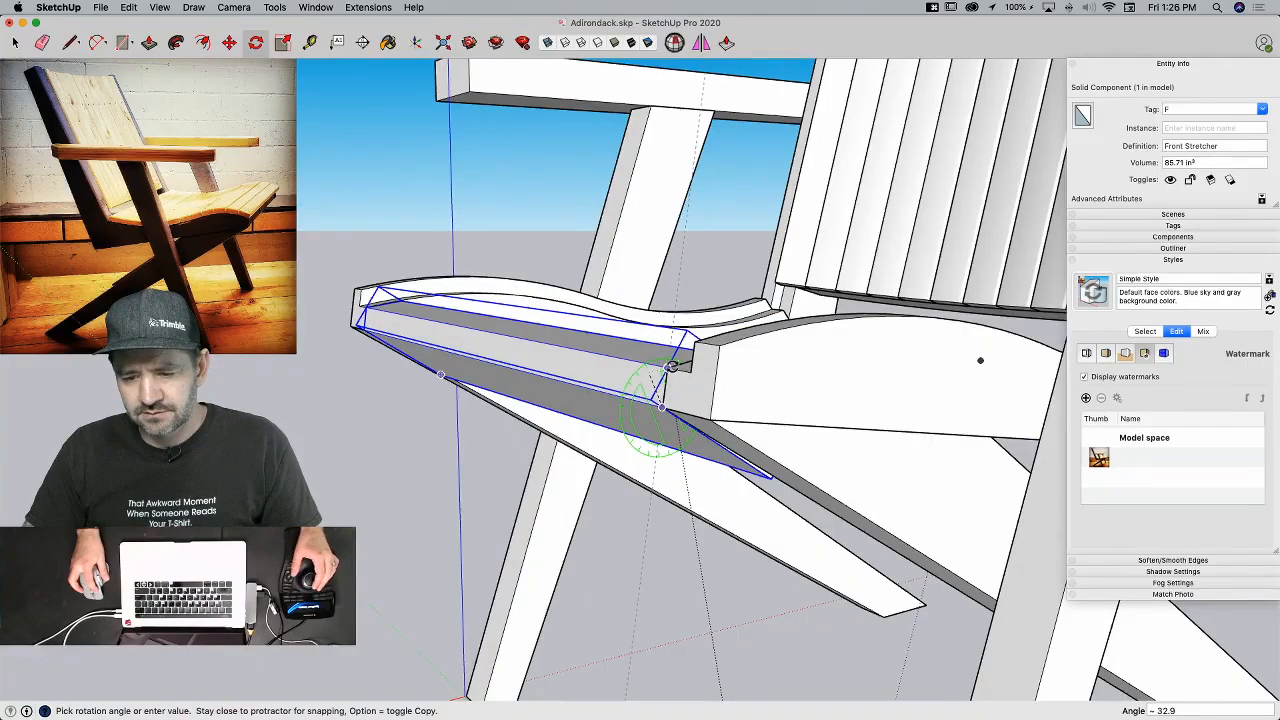
pyautogui.press('space')
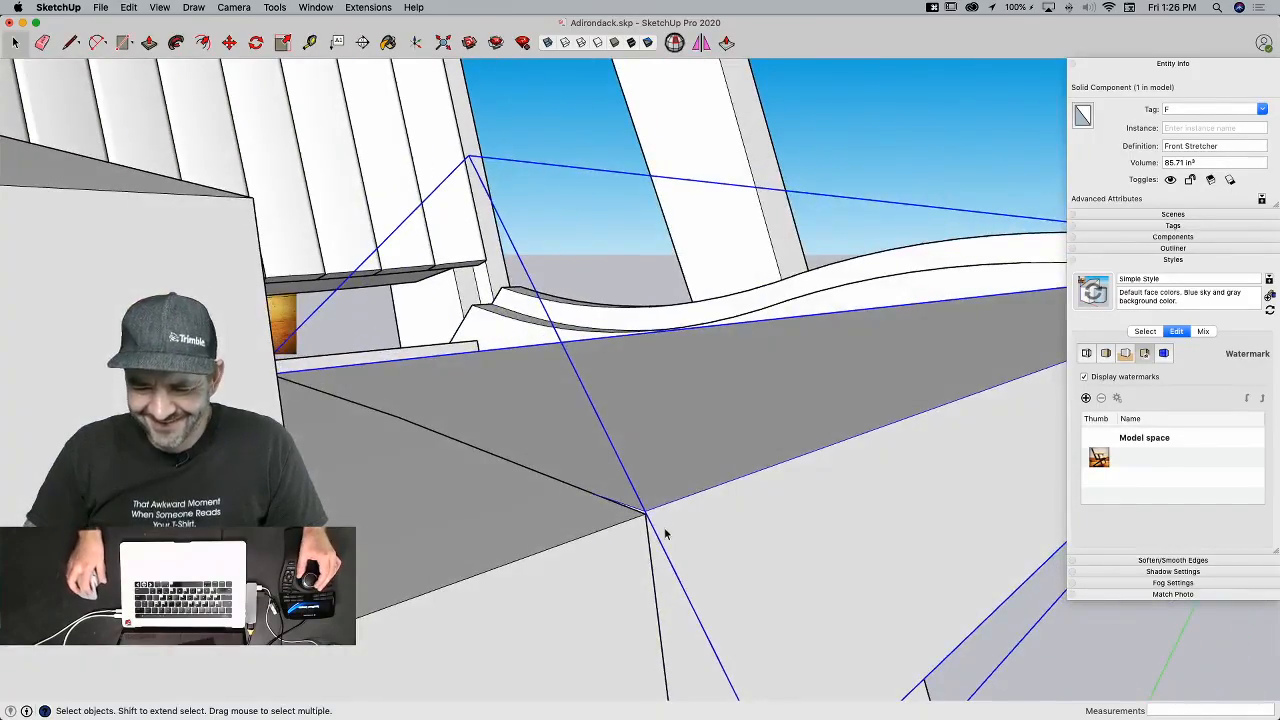
# Step: Rotate the Front Stretcher about 1.2 degrees around the Seat Support's endpoint to line it up with the notch edge
pyautogui.press('m')
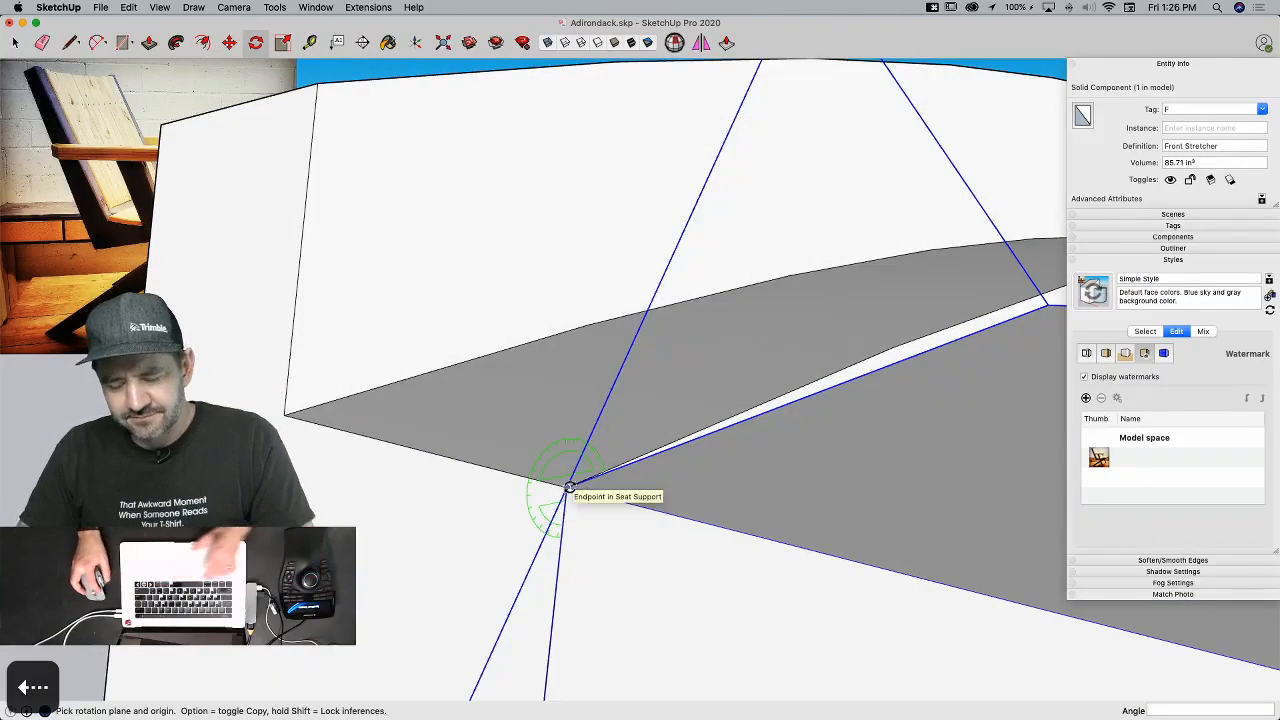
pyautogui.click(567, 488)
pyautogui.click(1050, 305)
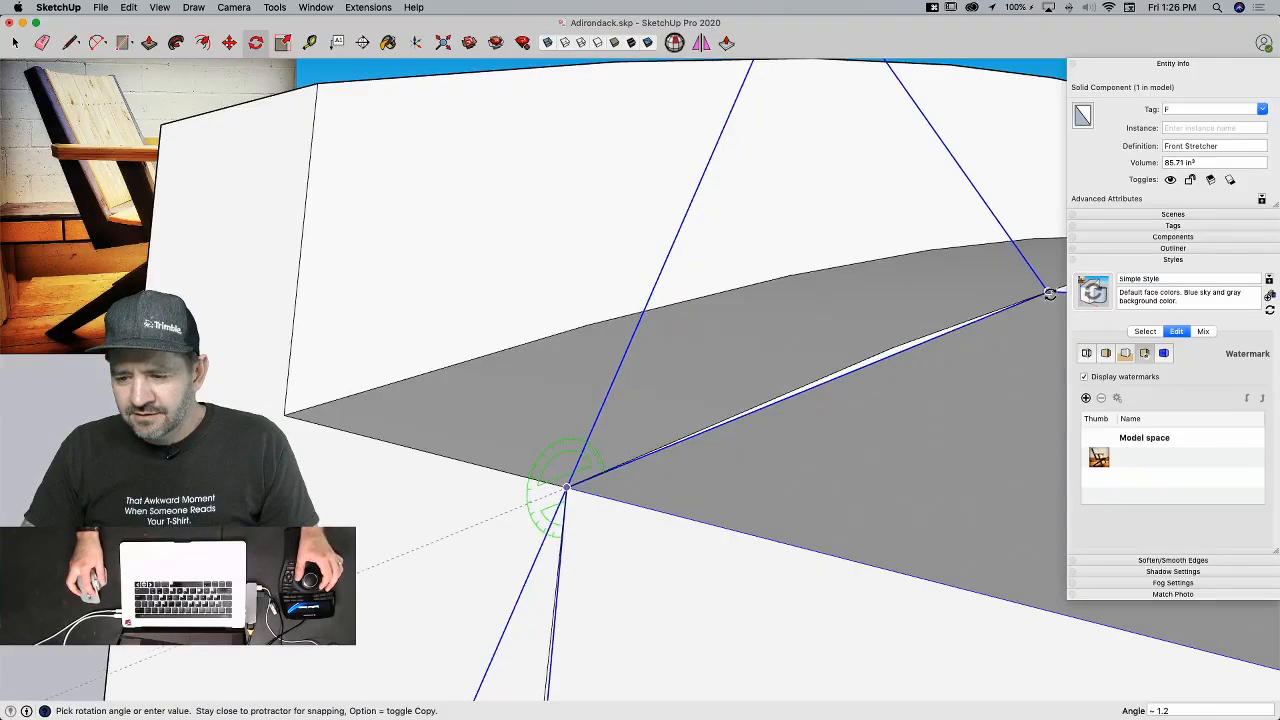
pyautogui.click(1051, 292)
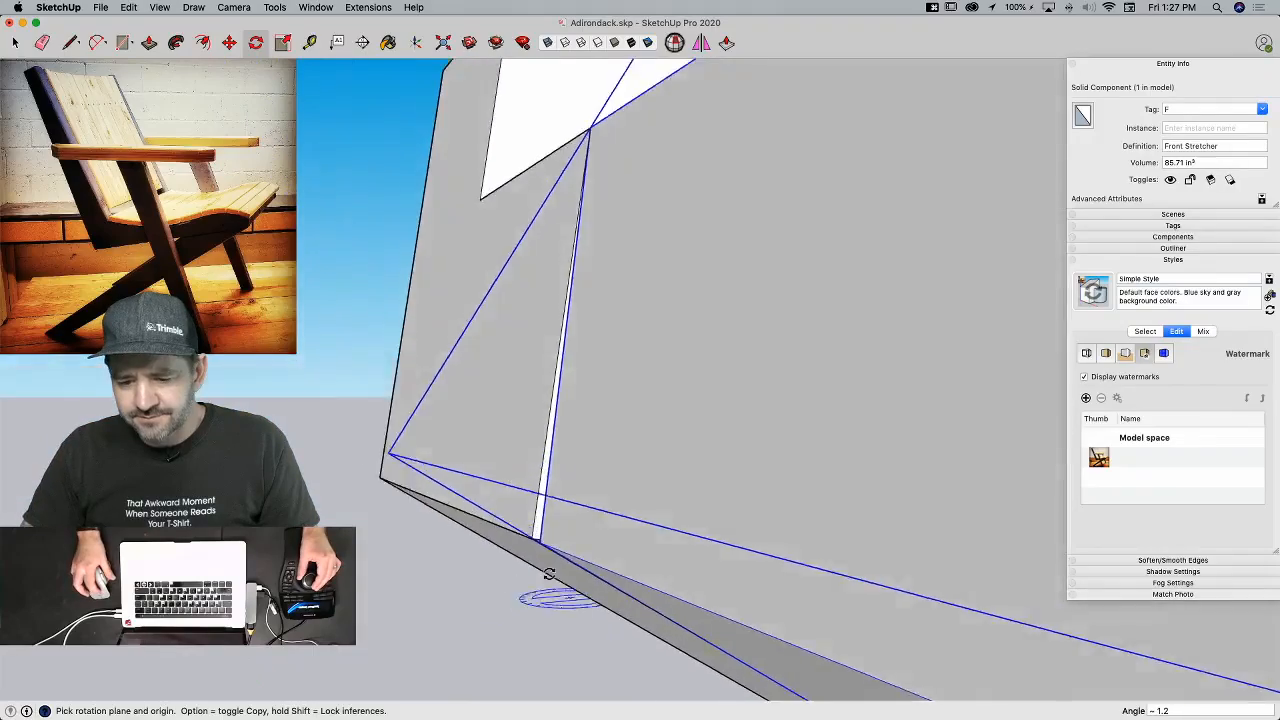
pyautogui.press('space')
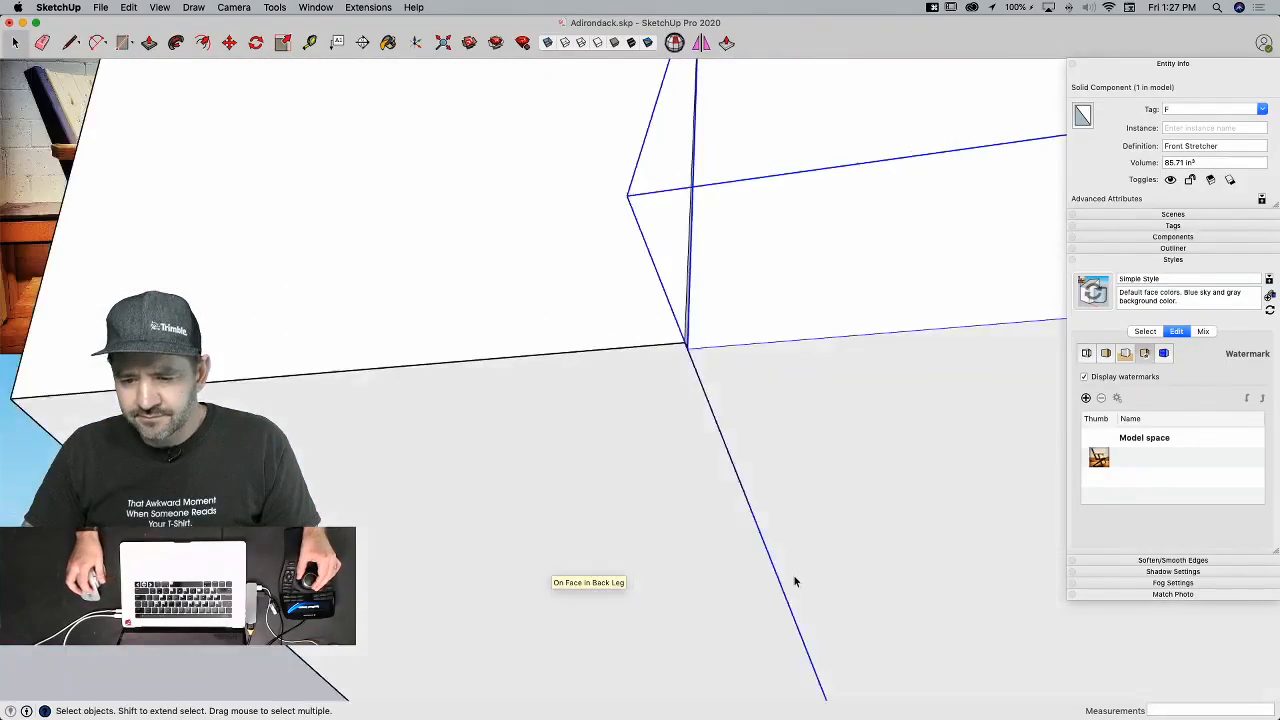
# Step: Move the Front Stretcher's corner onto the adjoining leg corner and rotate the stretcher about its lower corner to refine the fit
pyautogui.press('m')
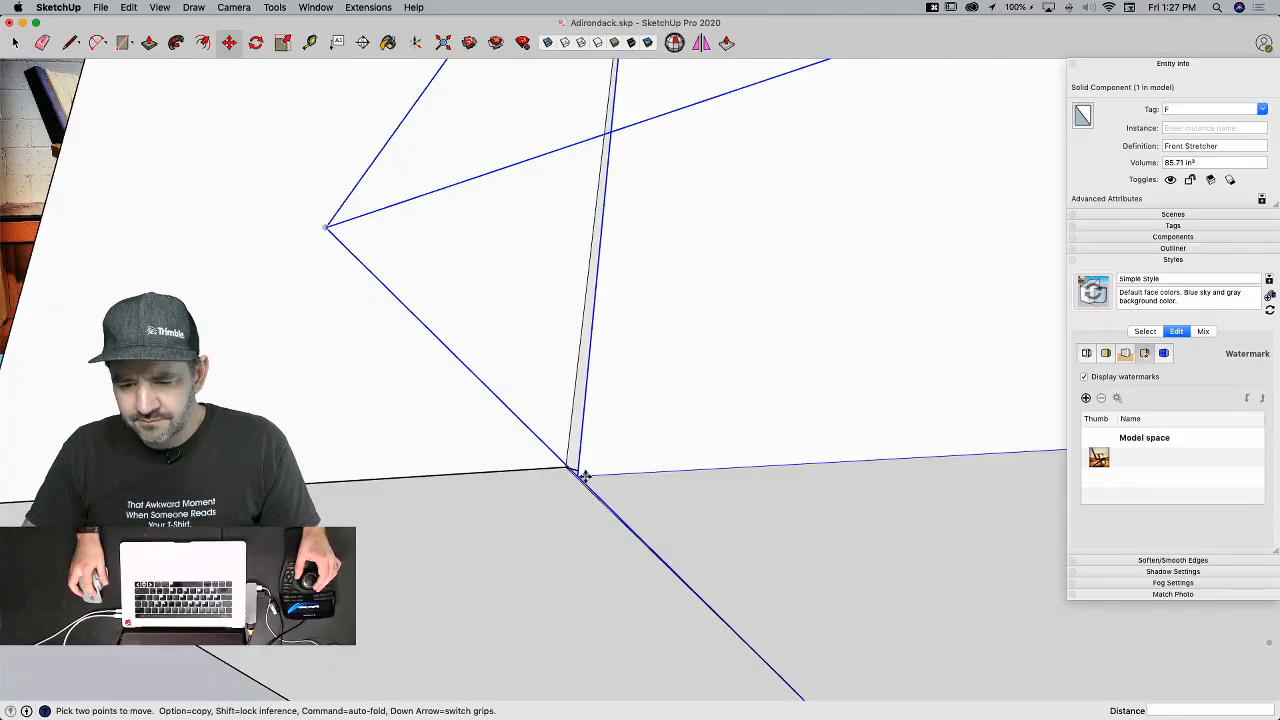
pyautogui.click(584, 474)
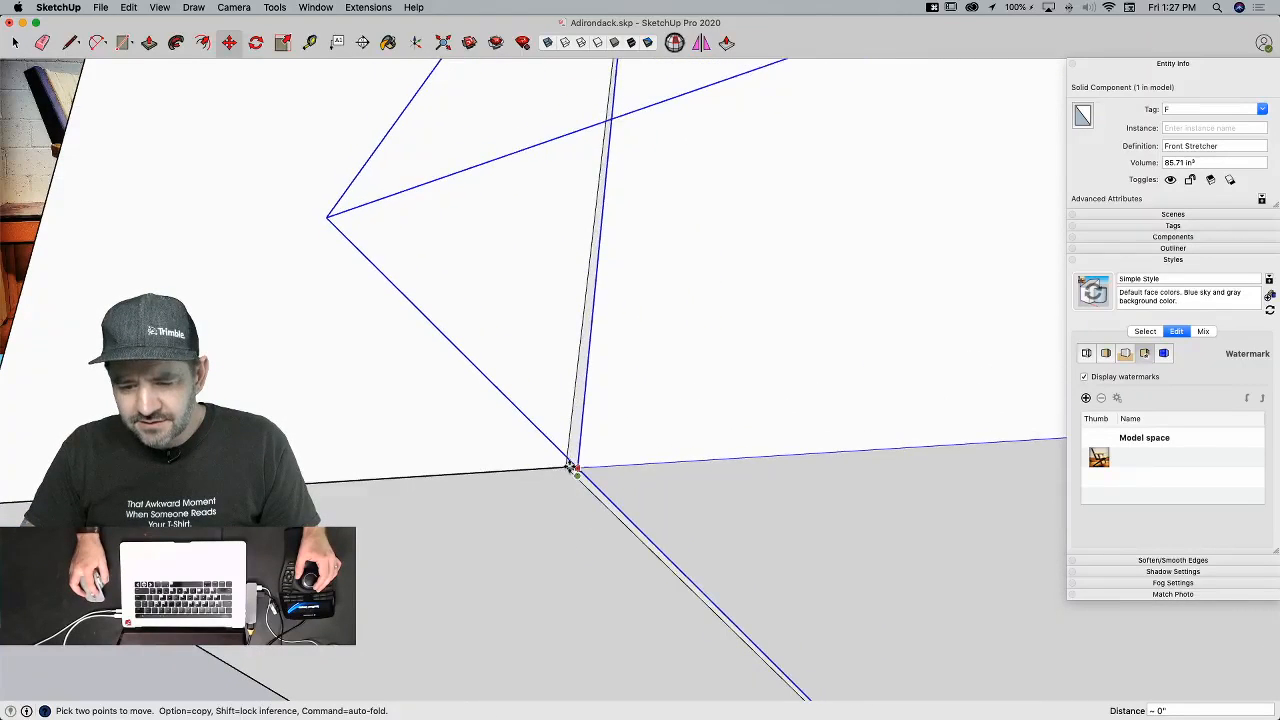
pyautogui.click(568, 467)
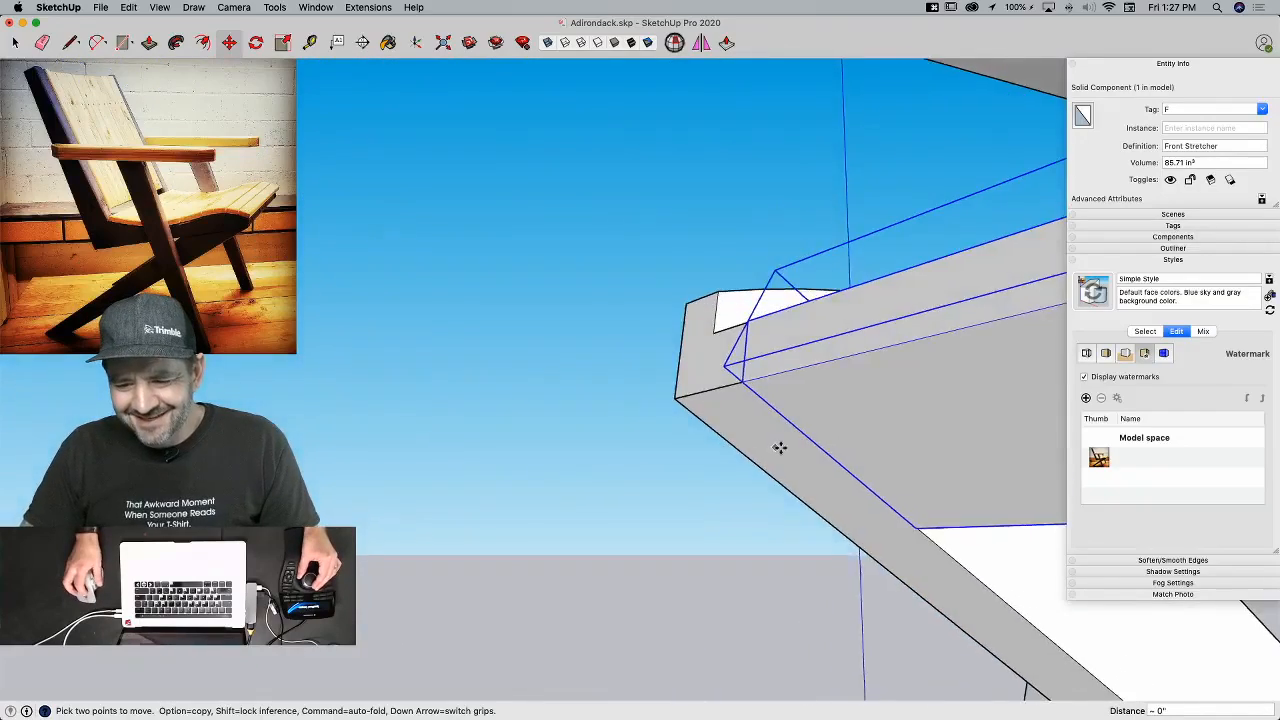
pyautogui.press('q')
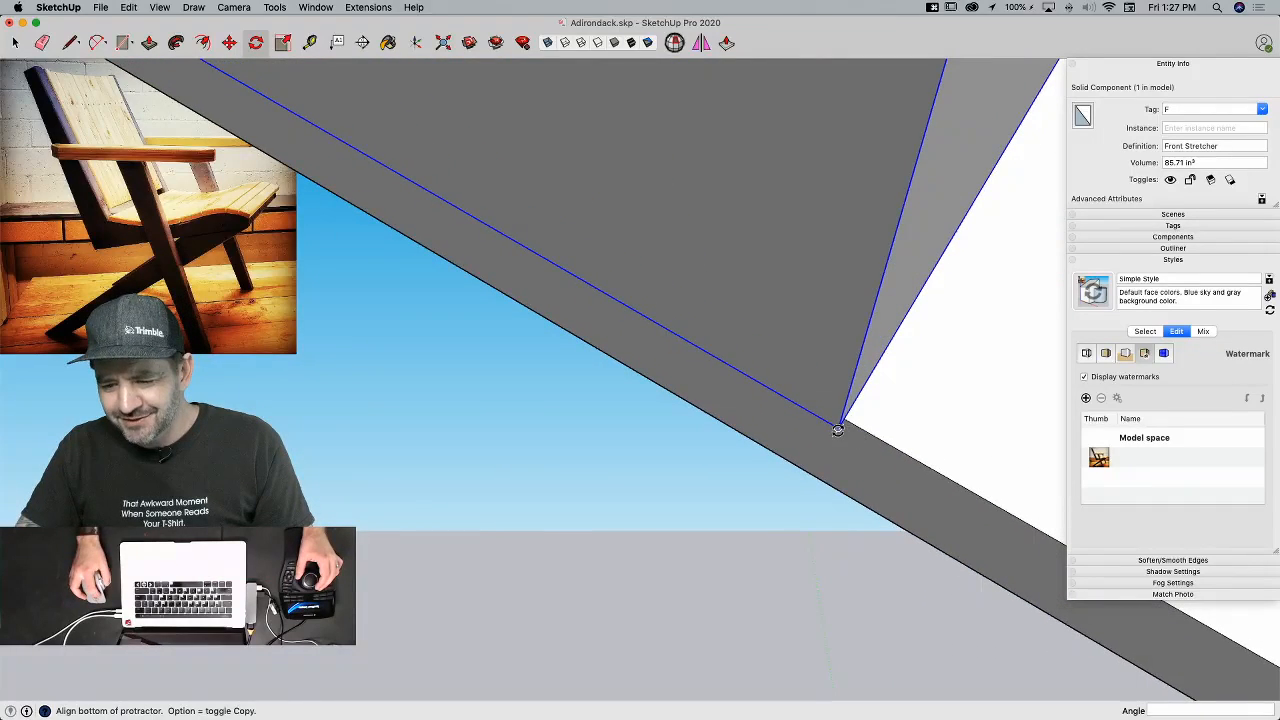
pyautogui.click(838, 430)
pyautogui.press('space')
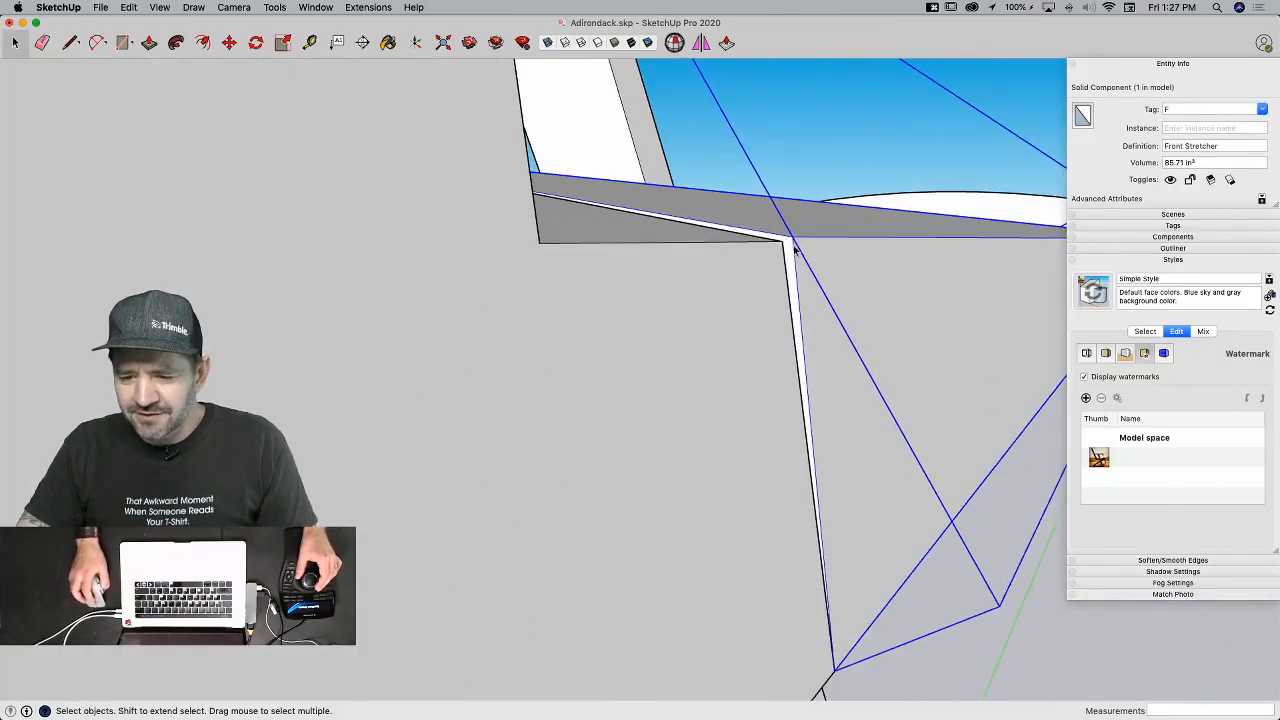
# Step: Inside the Front Stretcher component, outline the thin gap at its end and push that sliver 1' 6" along the full stretcher
pyautogui.press('l')
pyautogui.click(789, 239)
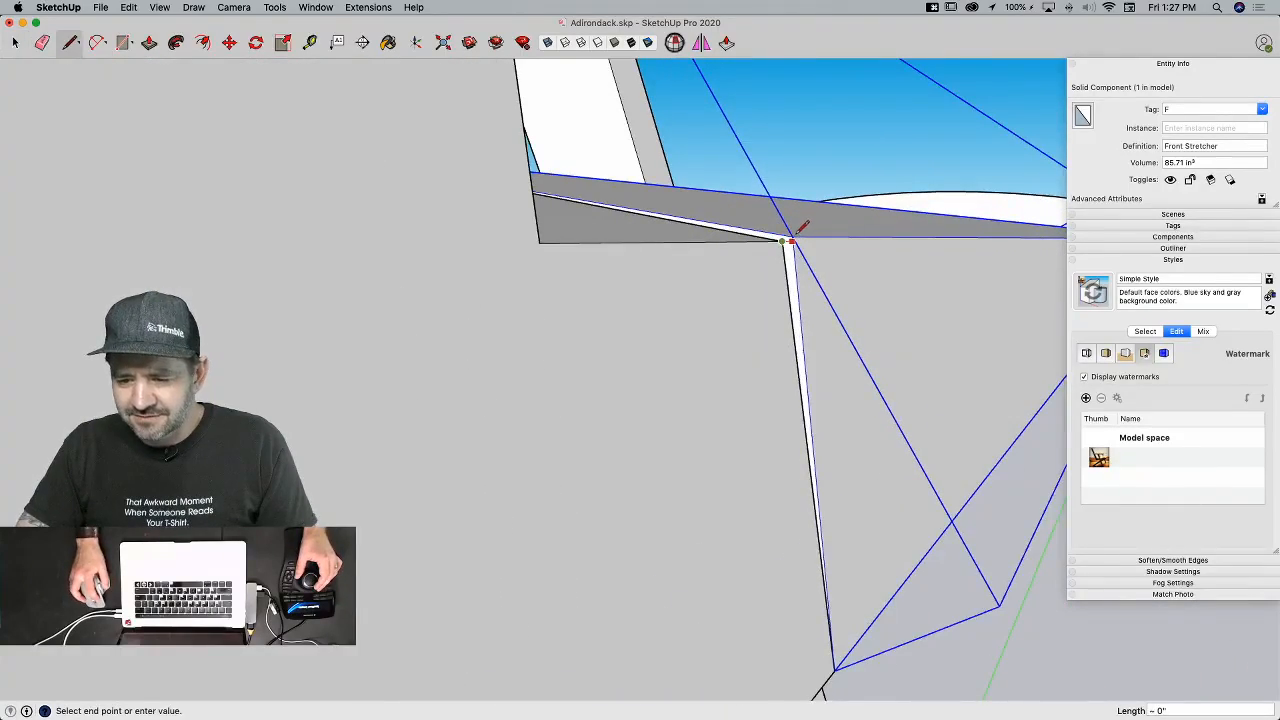
pyautogui.press('space')
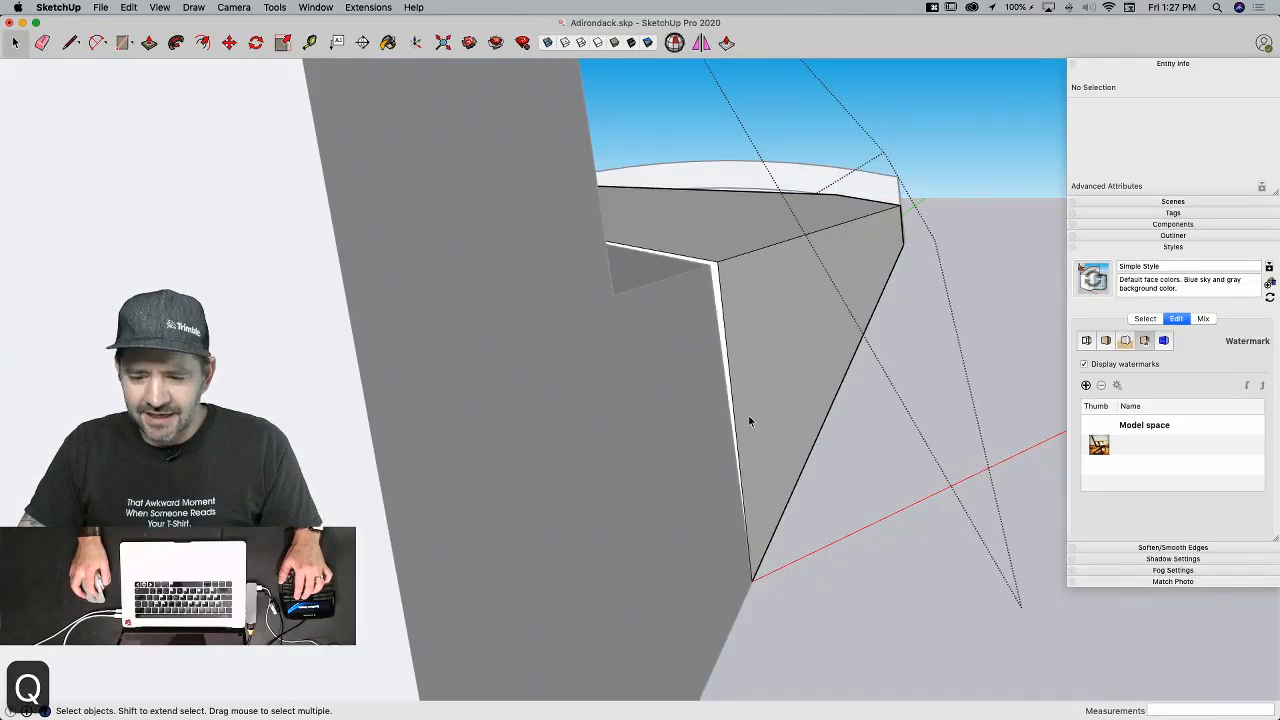
pyautogui.press('l')
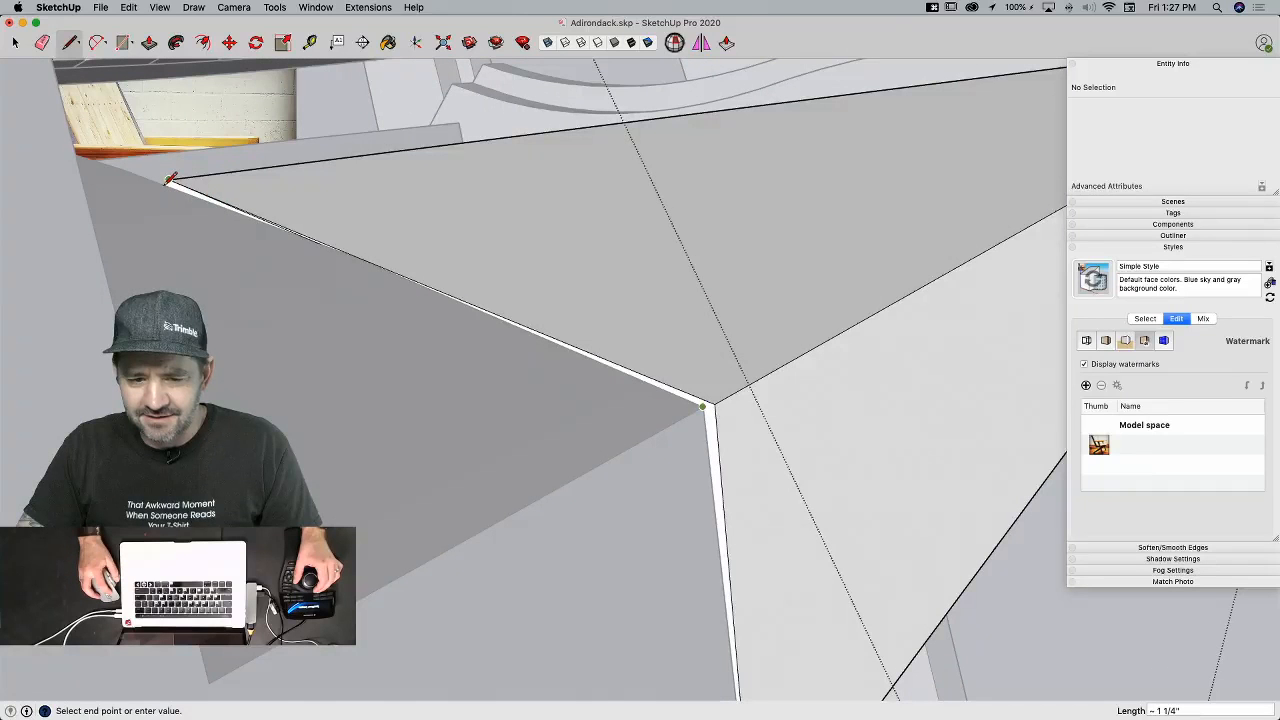
pyautogui.press('p')
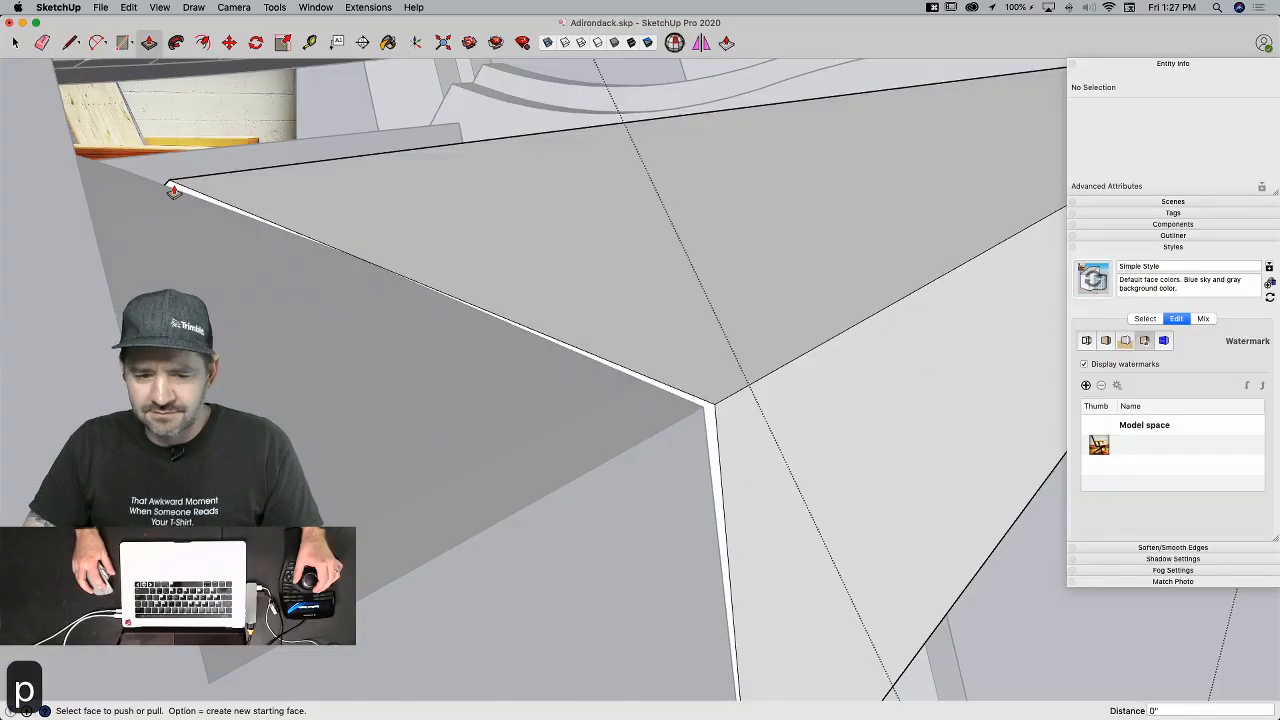
pyautogui.click(171, 193)
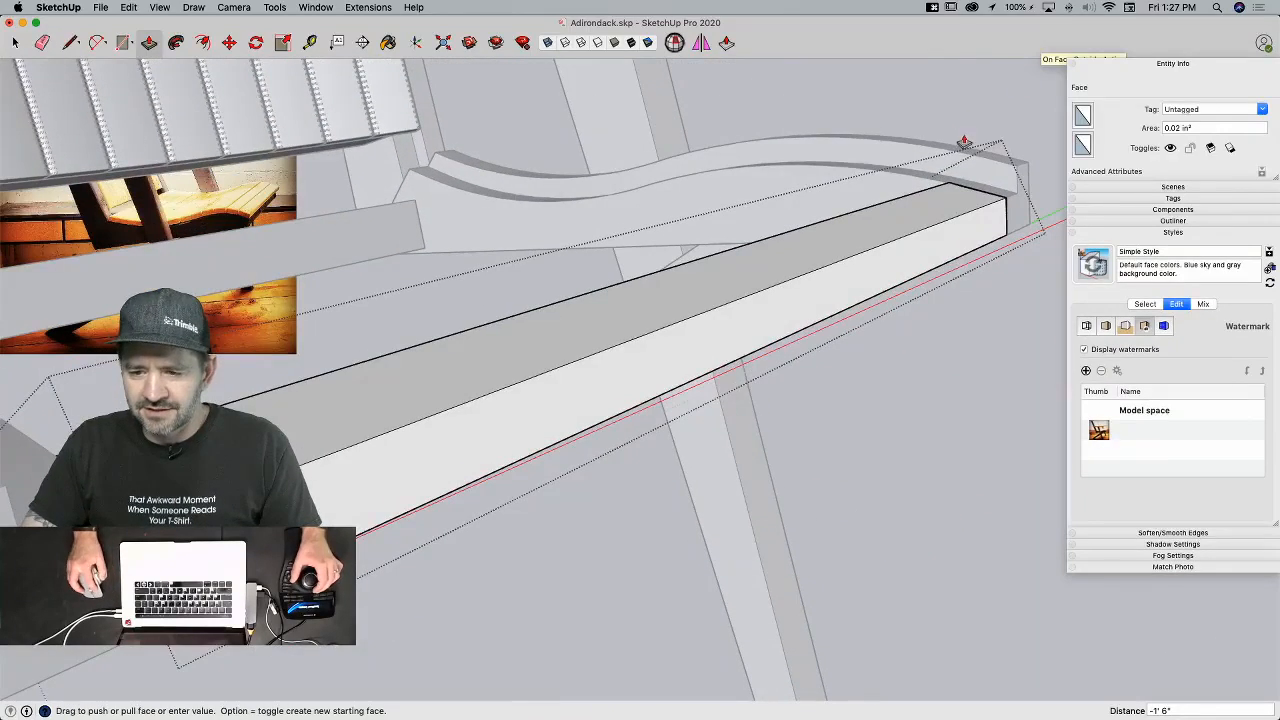
pyautogui.click(998, 143)
pyautogui.press('space')
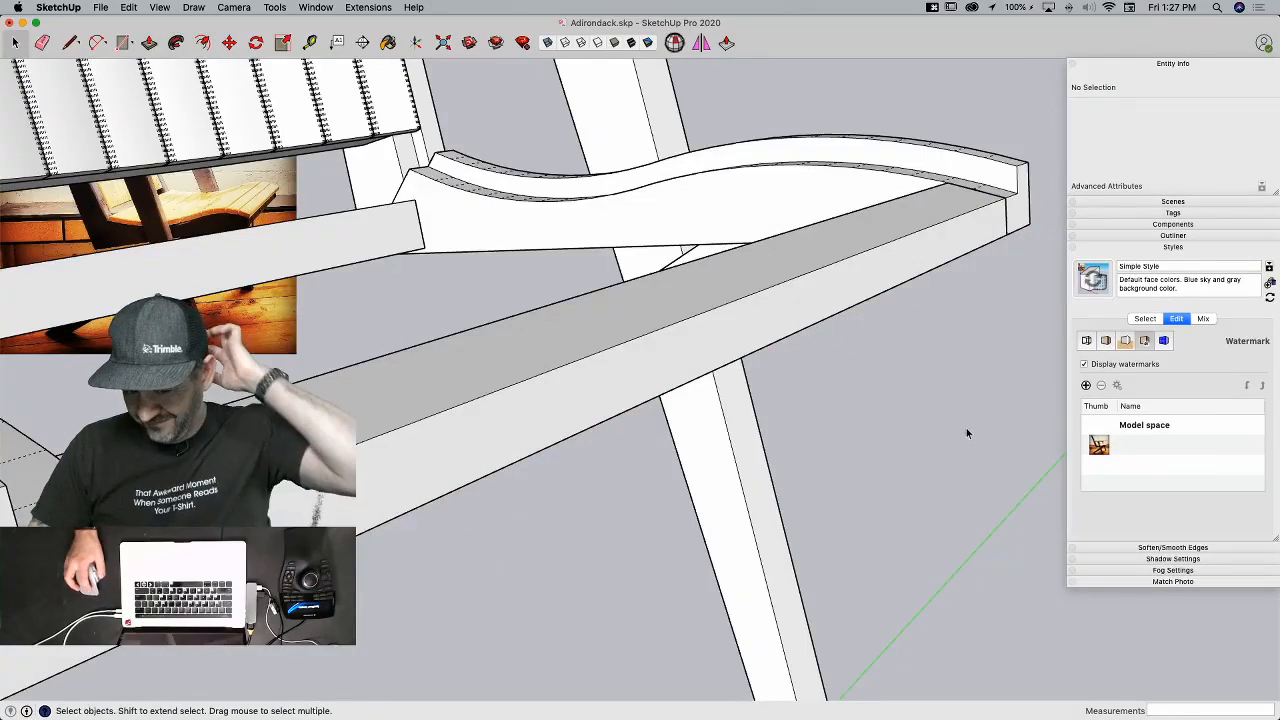
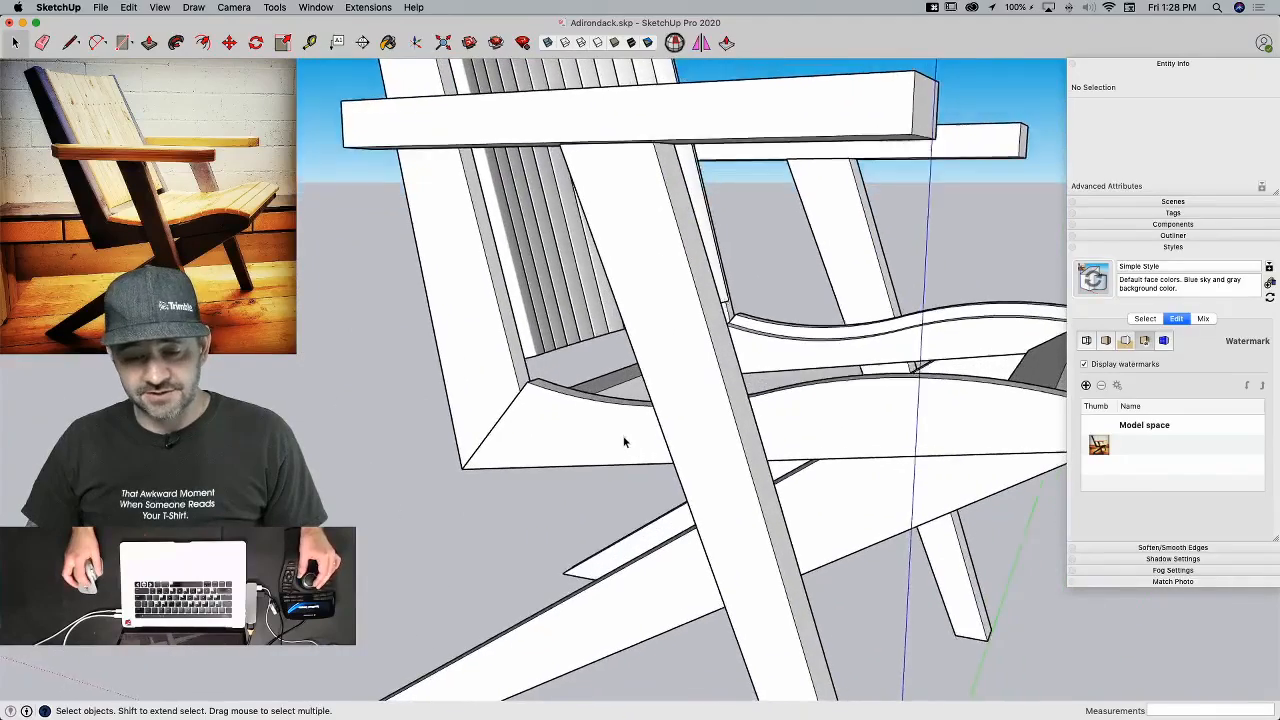
# Step: Open the Seat Support for editing and draw a straight line about 1' 5 3/4" long across the rear dip of its top curve
pyautogui.click(620, 445)
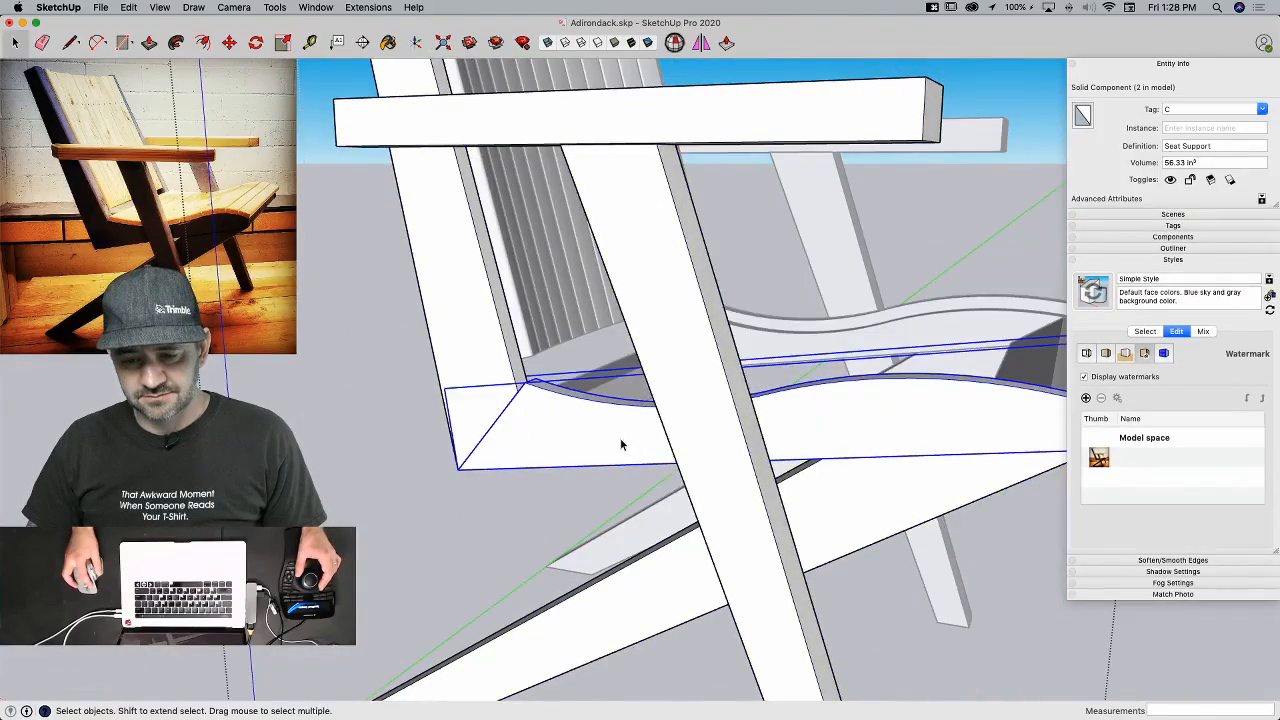
pyautogui.doubleClick(620, 439)
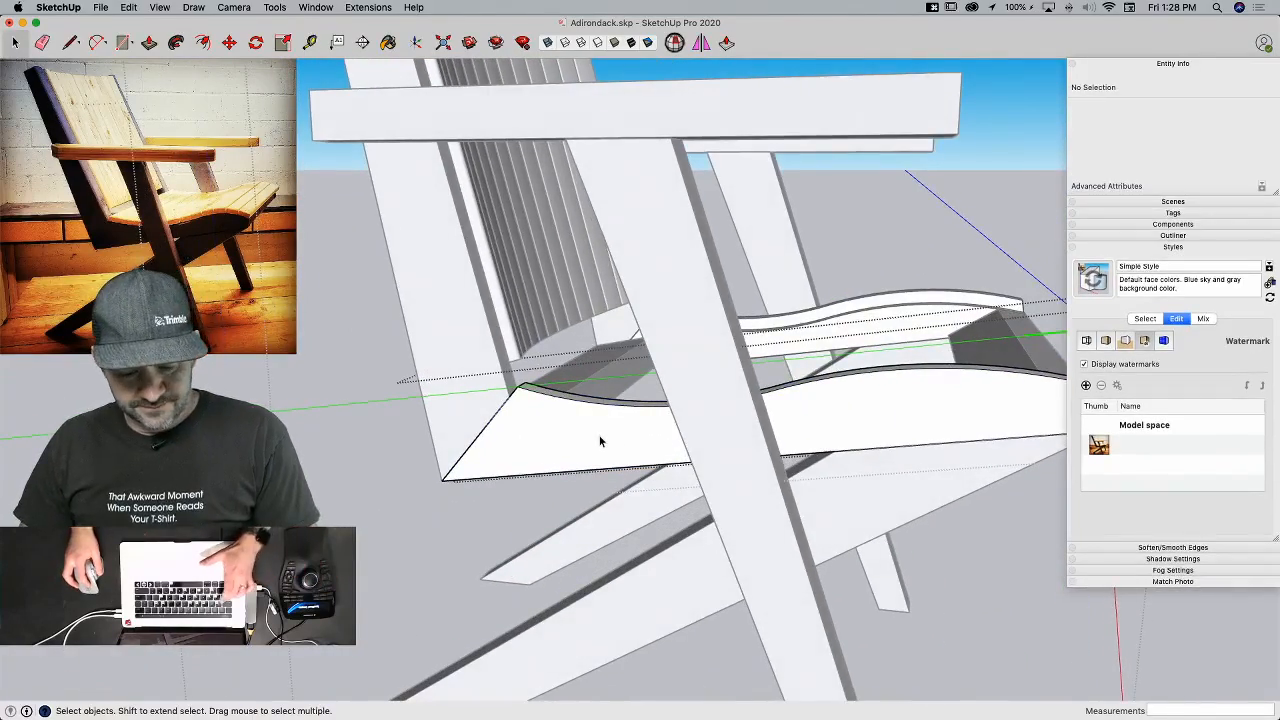
pyautogui.press('a')
pyautogui.click(518, 394)
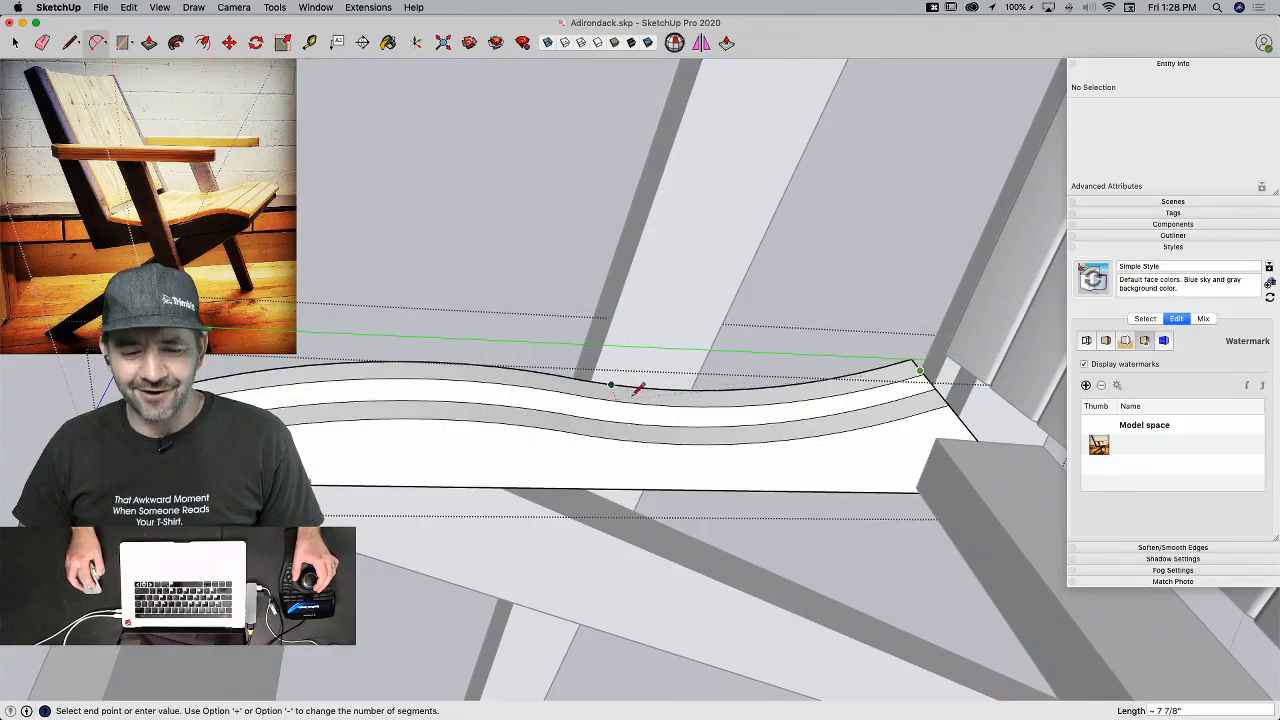
pyautogui.press('l')
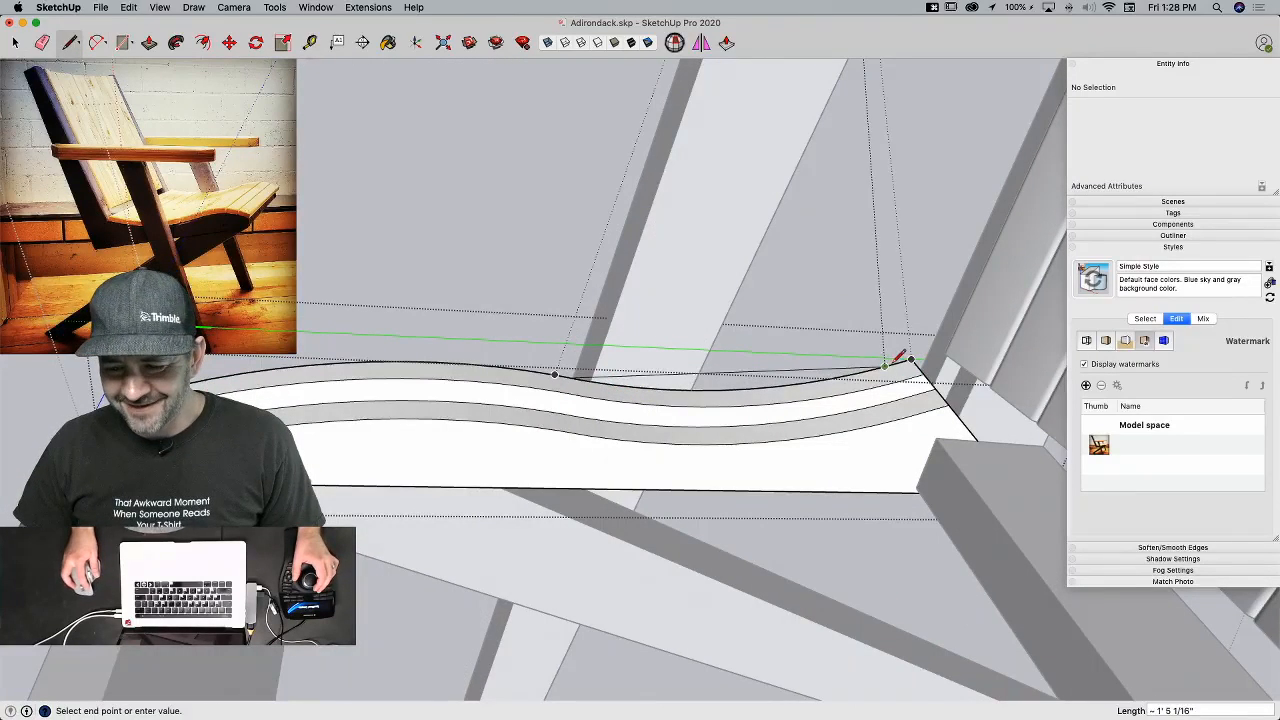
pyautogui.click(910, 358)
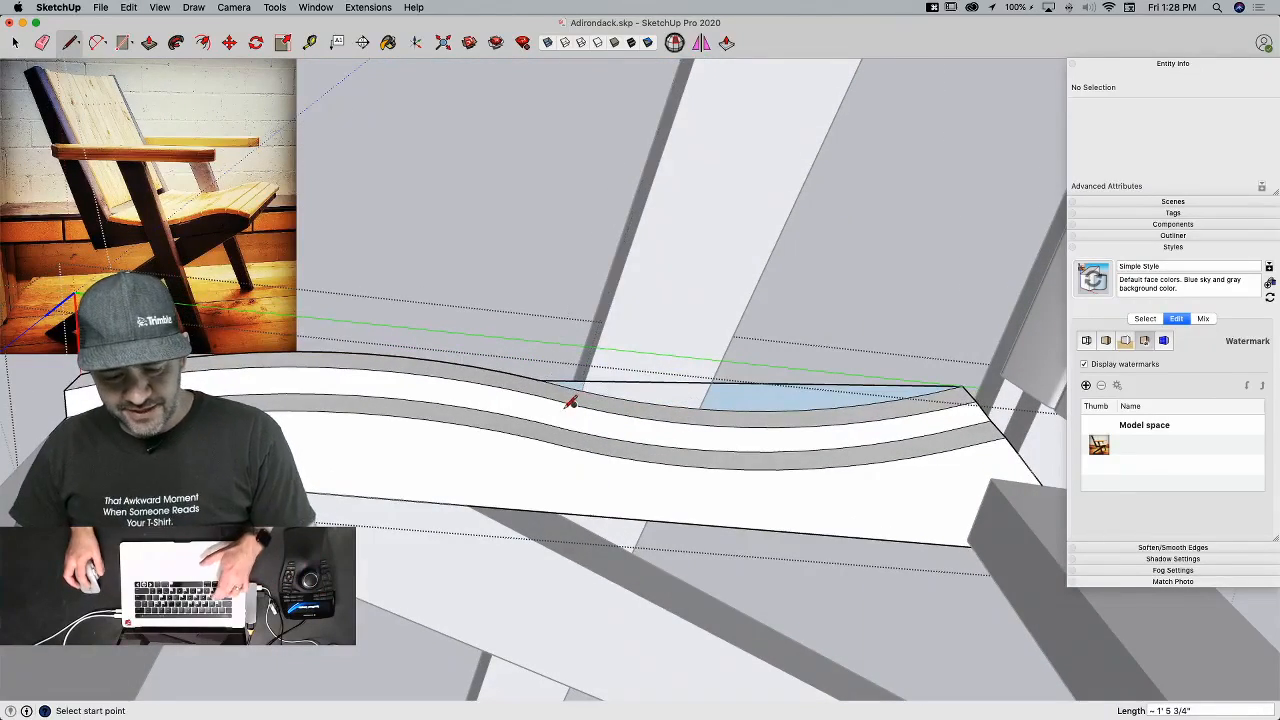
# Step: Draw an arc with a bulge of about 3/4" on the Seat Support's face, just below the rear dip of its top curve
pyautogui.press('a')
pyautogui.click(541, 379)
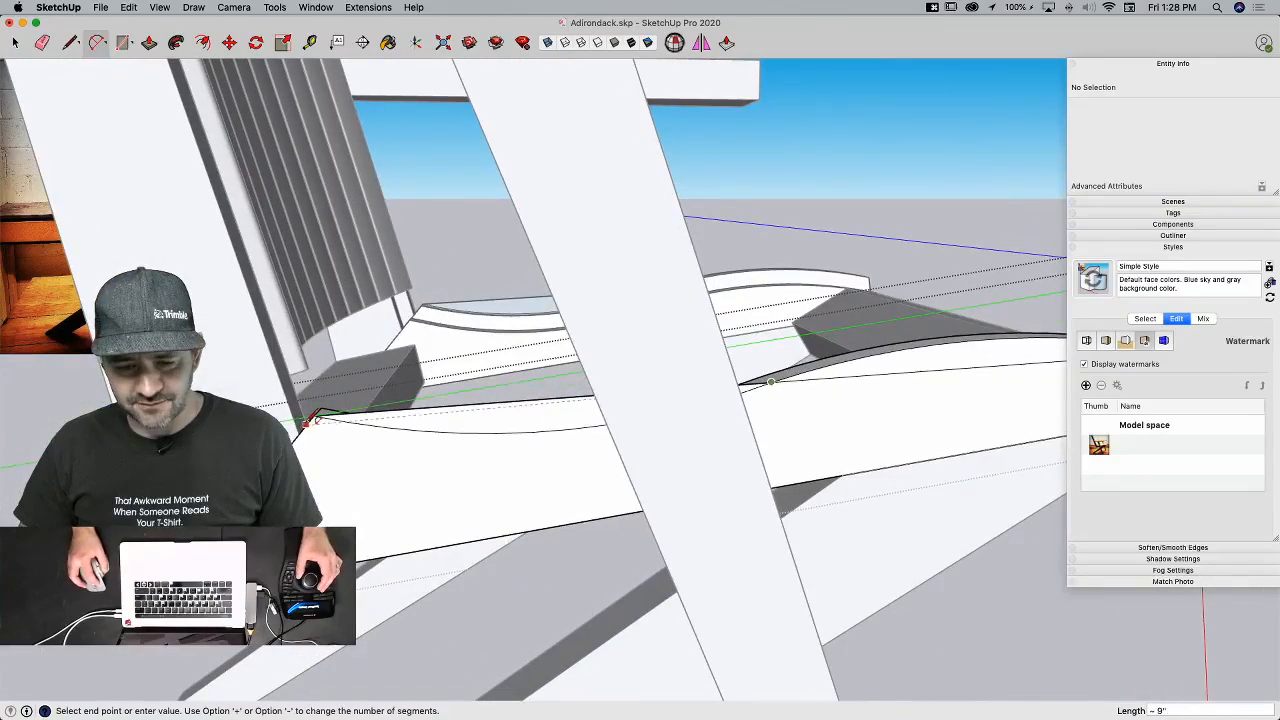
pyautogui.click(302, 432)
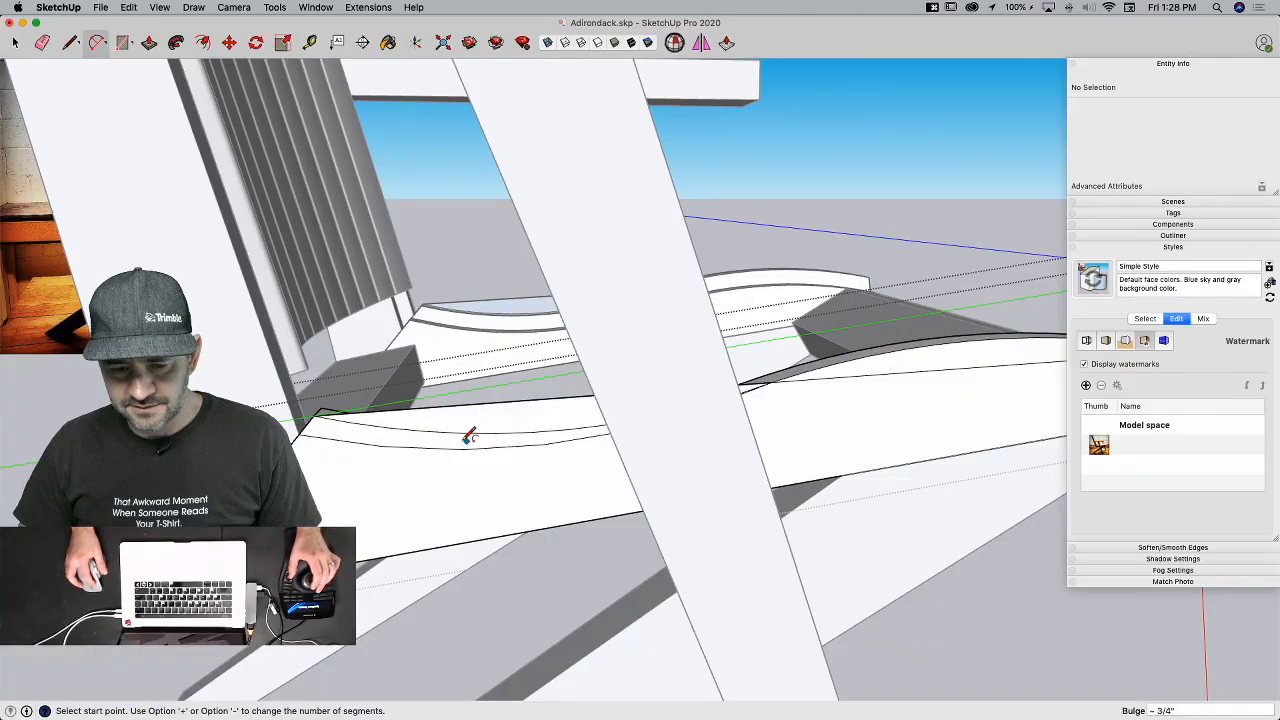
# Step: Erase the straight line across the Seat Support's rear dip and push the thin strip above the new arc in by 3/4"
pyautogui.press('e')
pyautogui.click(472, 402)
pyautogui.press('p')
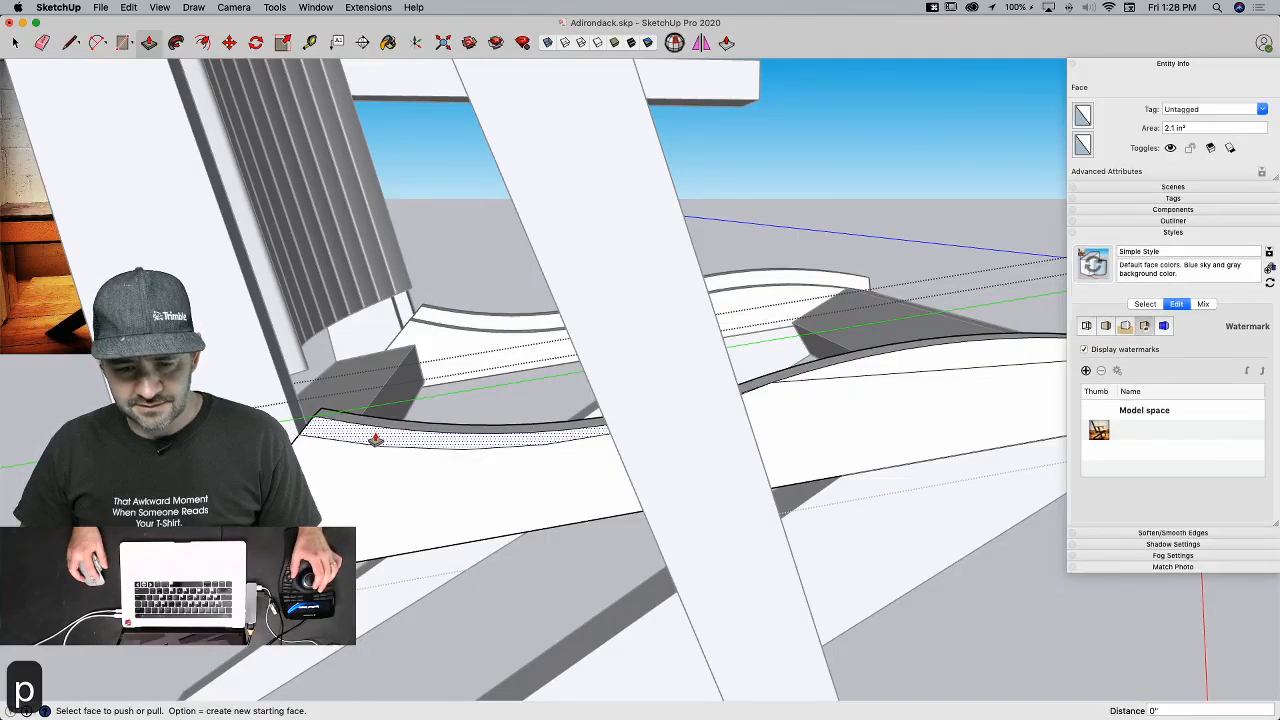
pyautogui.click(379, 436)
pyautogui.click(437, 418)
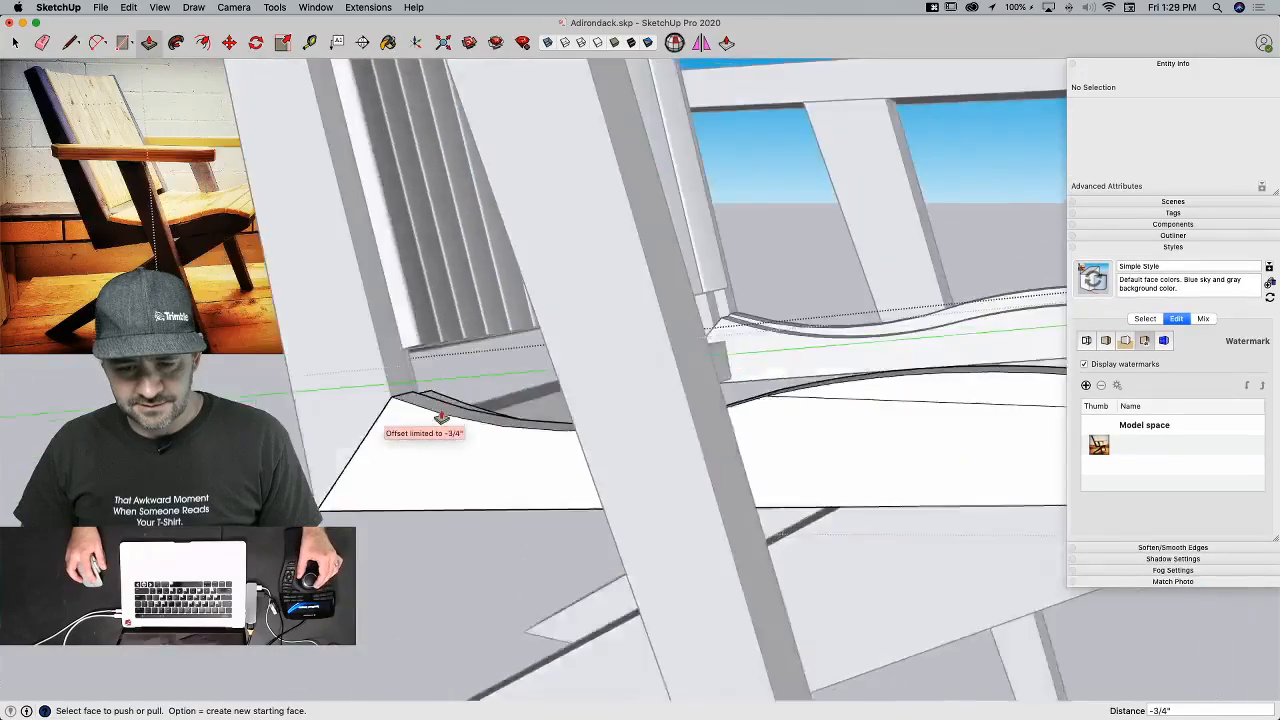
# Step: Copy the rear arc along the top of the Seat Support's recessed face 9/16" downward
pyautogui.press('e')
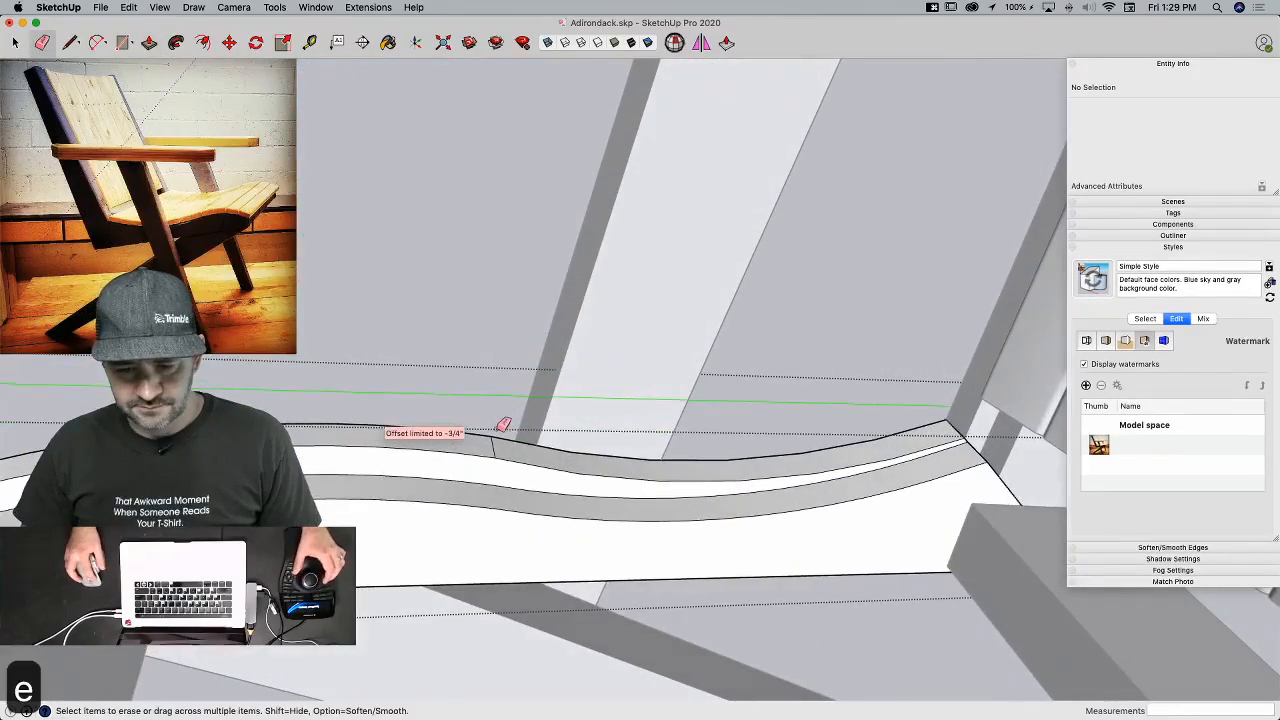
pyautogui.press('space')
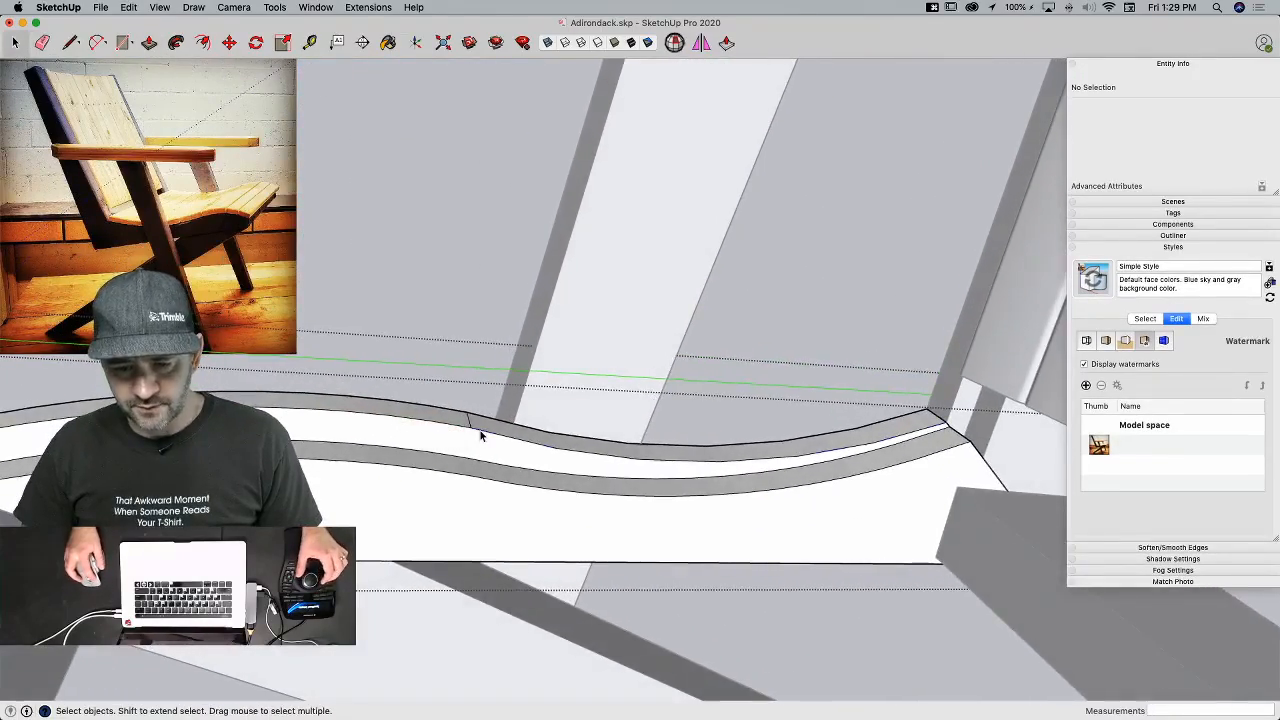
pyautogui.click(478, 434)
pyautogui.press('m')
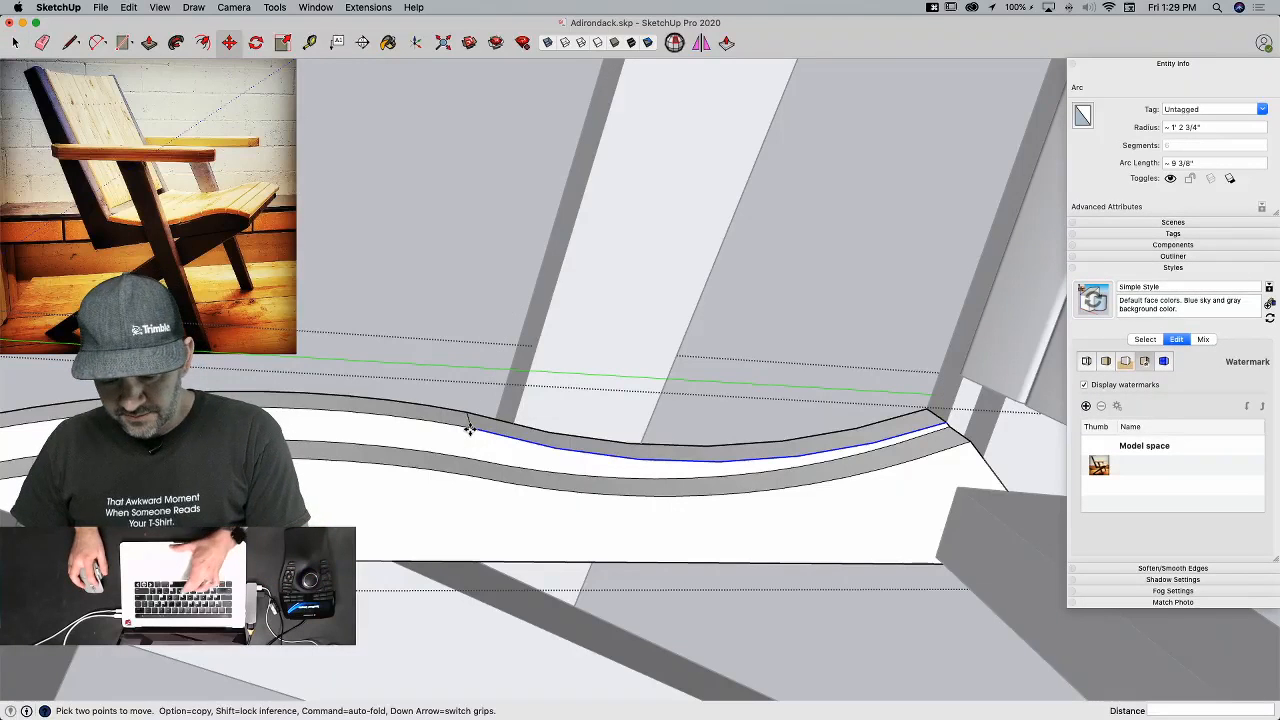
pyautogui.click(469, 428)
pyautogui.press('alt')
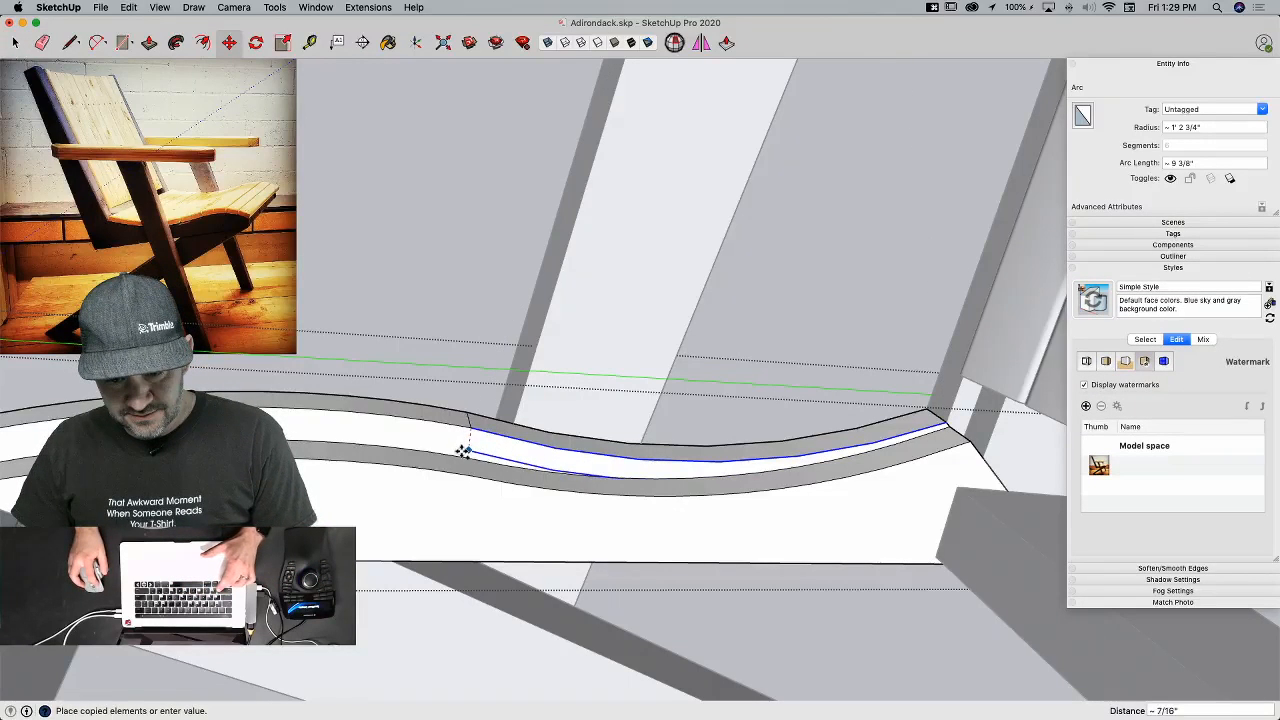
pyautogui.click(464, 456)
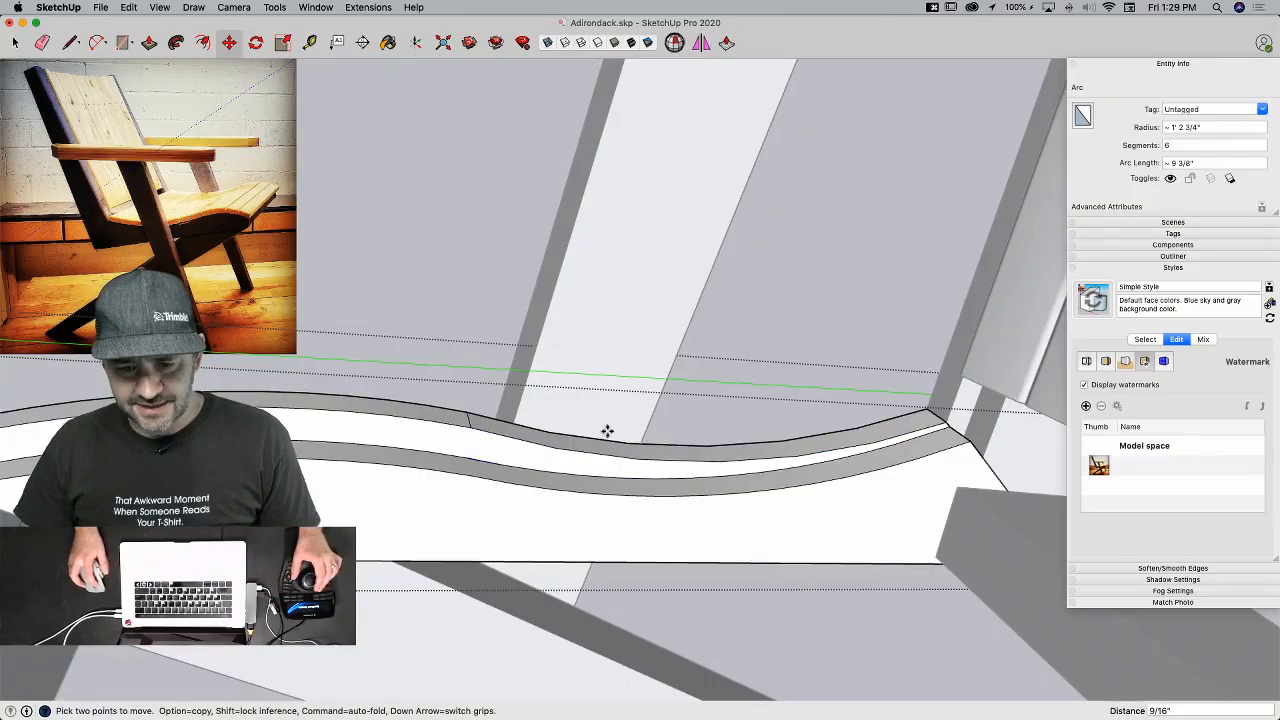
# Step: Turn on X-ray display and draw a line about 1 3/8" long extending the copied arc's end past the Seat Support's rear edge
pyautogui.press('e')
pyautogui.moveTo(511, 426)
pyautogui.mouseDown(button='middle')
pyautogui.moveTo(723, 480)
pyautogui.moveTo(603, 426)
pyautogui.moveTo(681, 421)
pyautogui.mouseUp(button='middle')
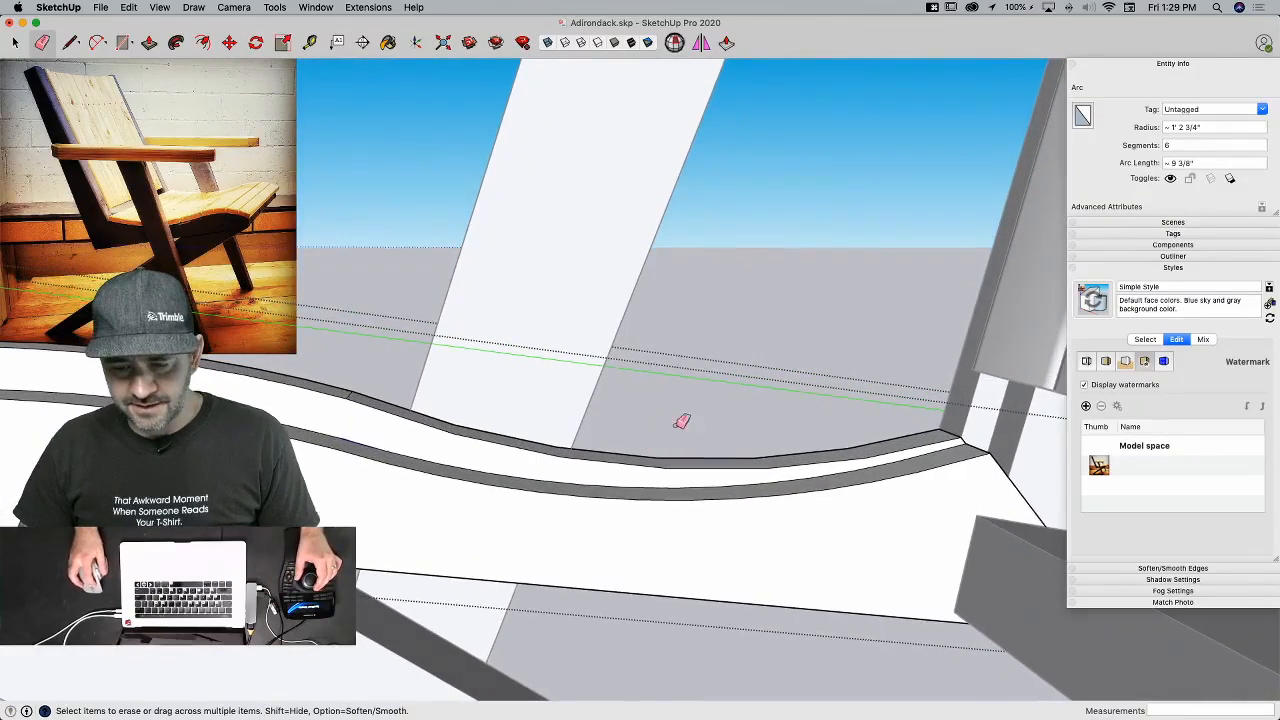
pyautogui.click(546, 44)
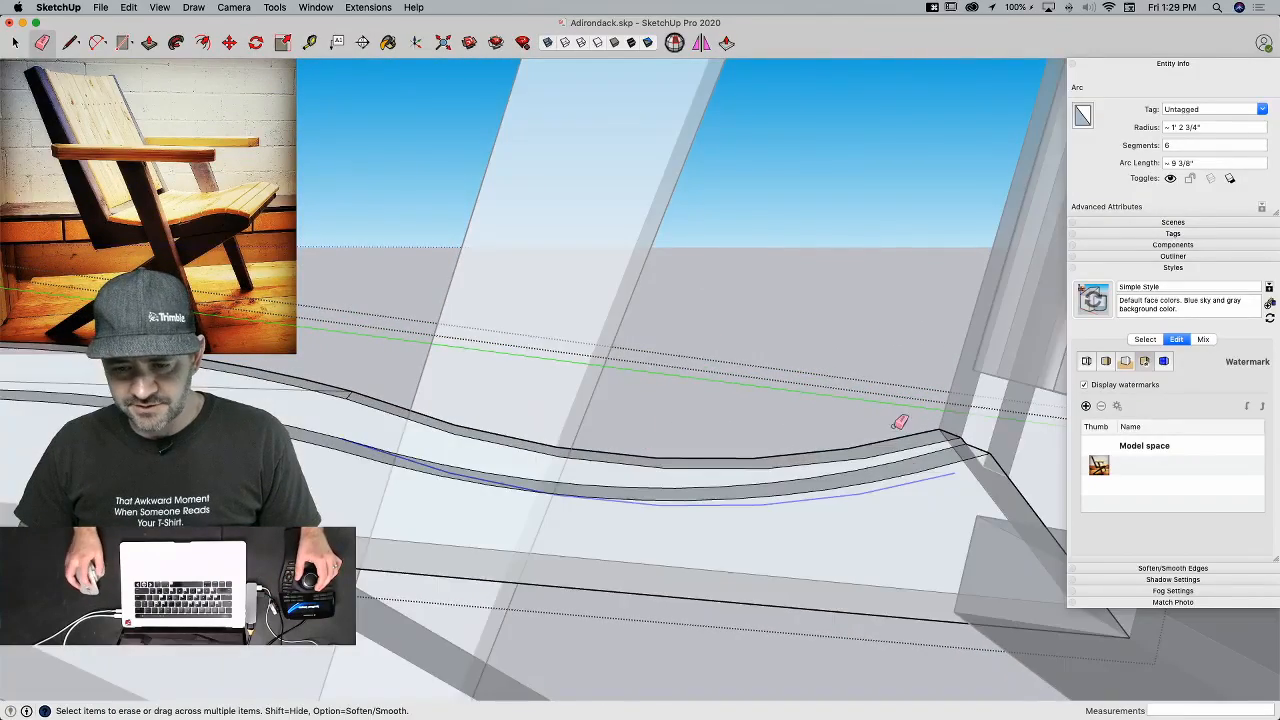
pyautogui.press('l')
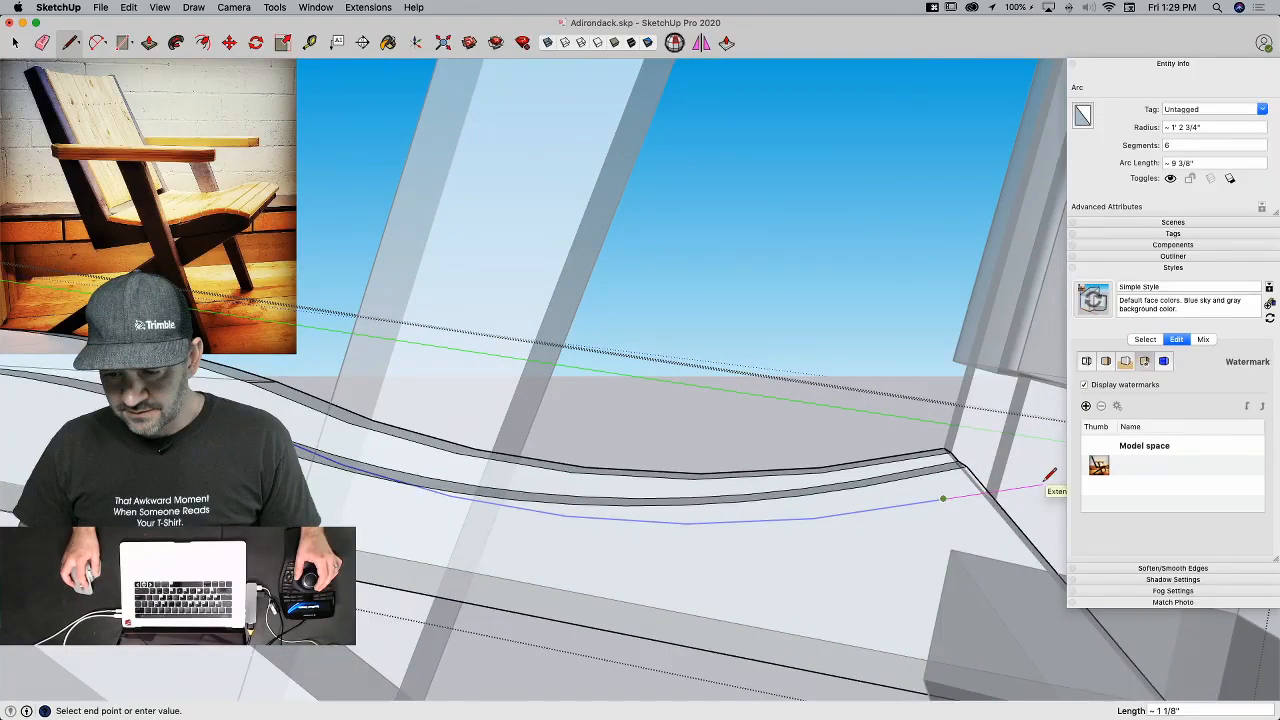
pyautogui.press('e')
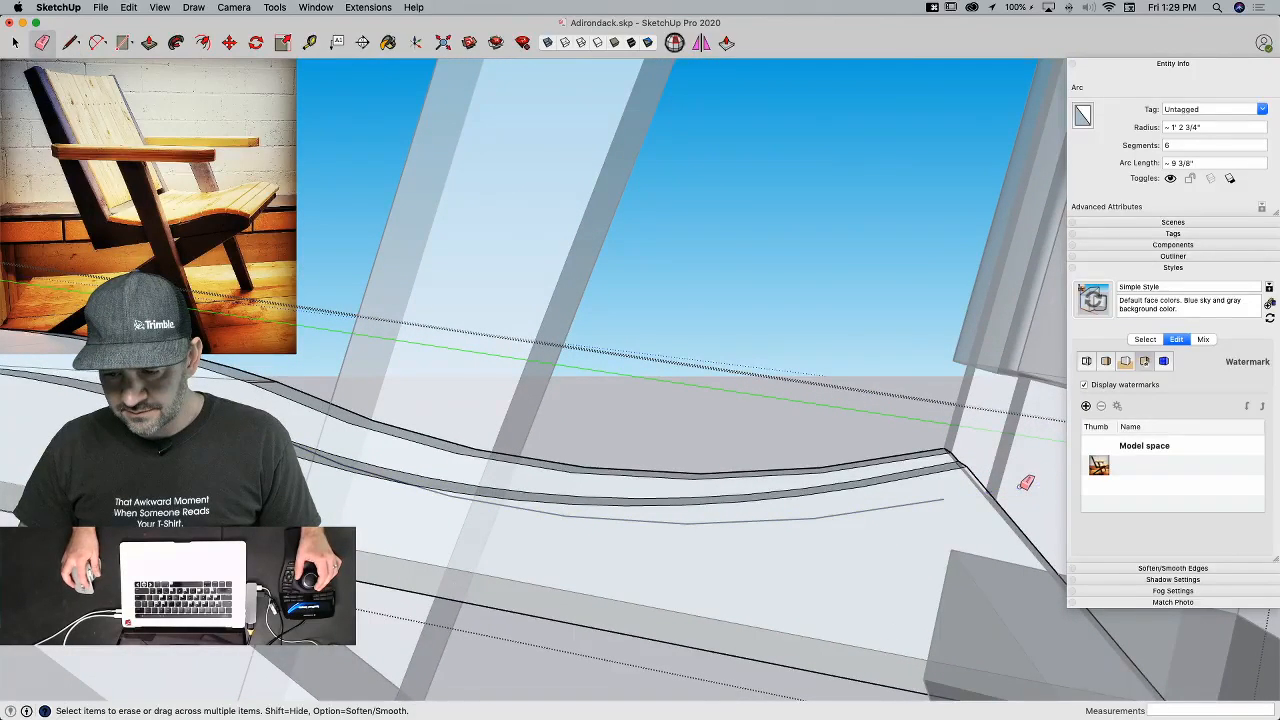
pyautogui.press('space')
pyautogui.press('l')
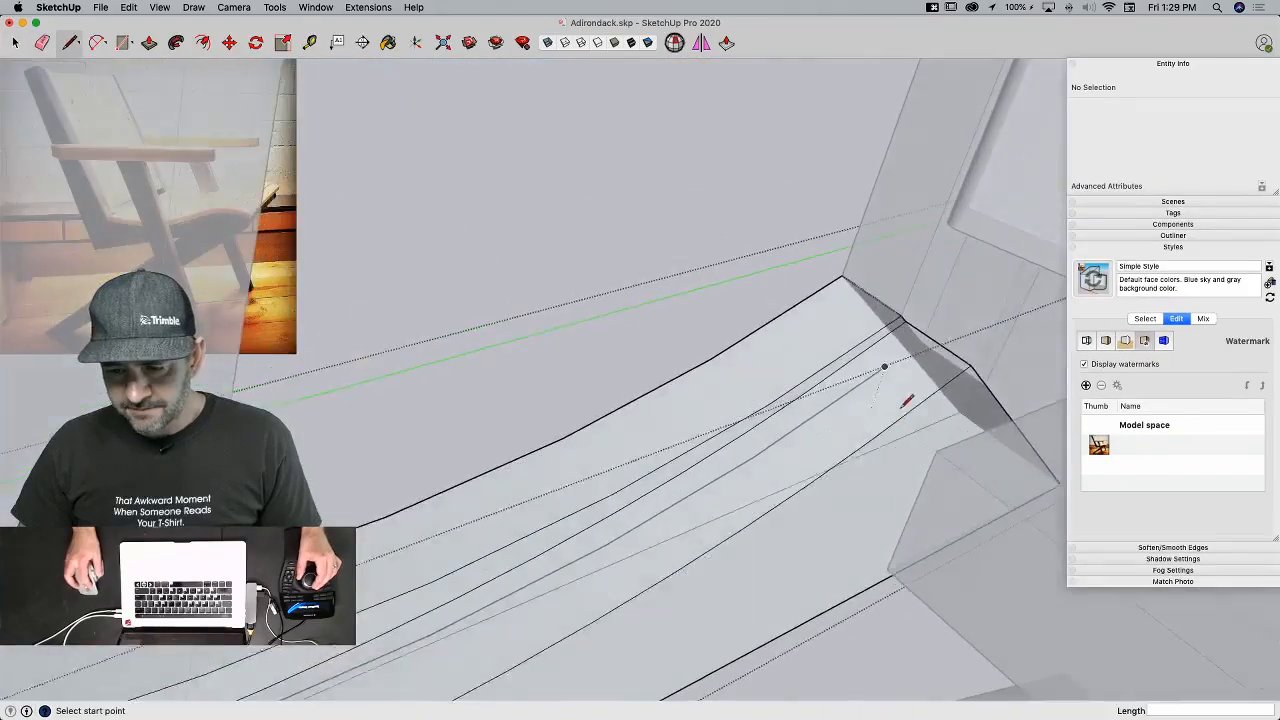
pyautogui.click(899, 349)
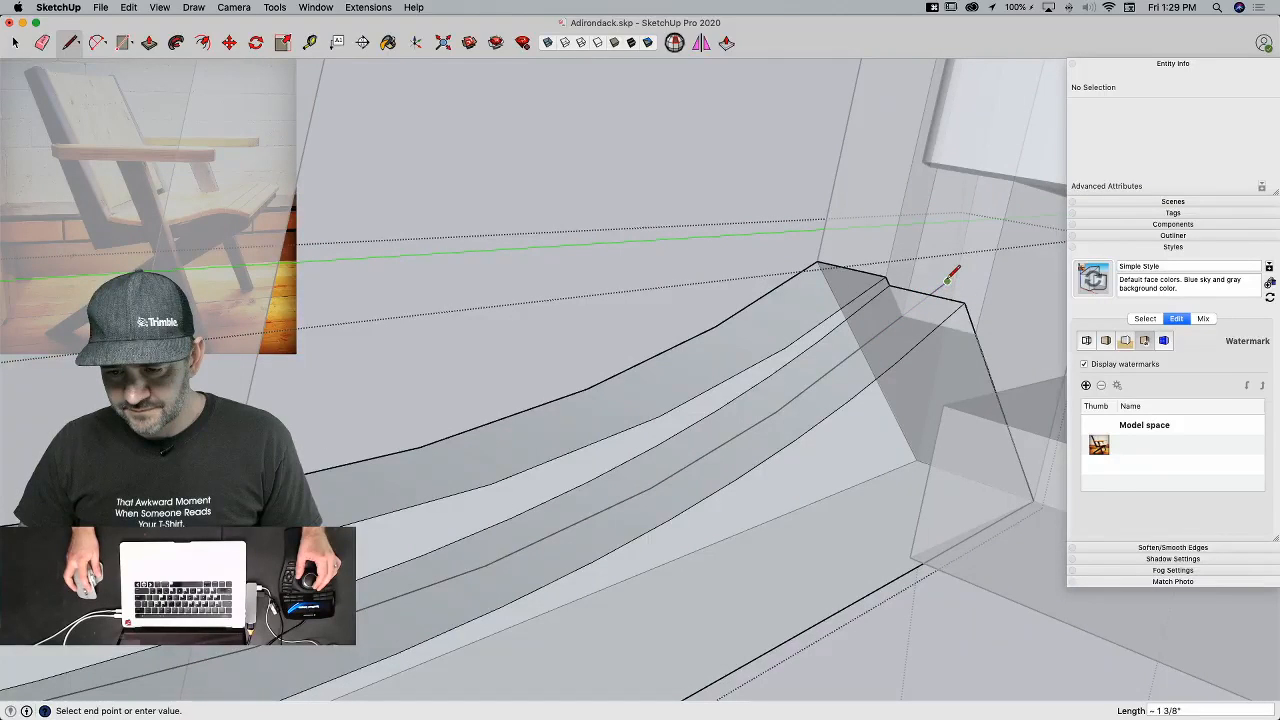
# Step: Trim the part of the extension line that overhangs the Seat Support's rear edge
pyautogui.press('e')
pyautogui.moveTo(948, 285); pyautogui.dragTo(930, 300)
pyautogui.press('l')
pyautogui.press('e')
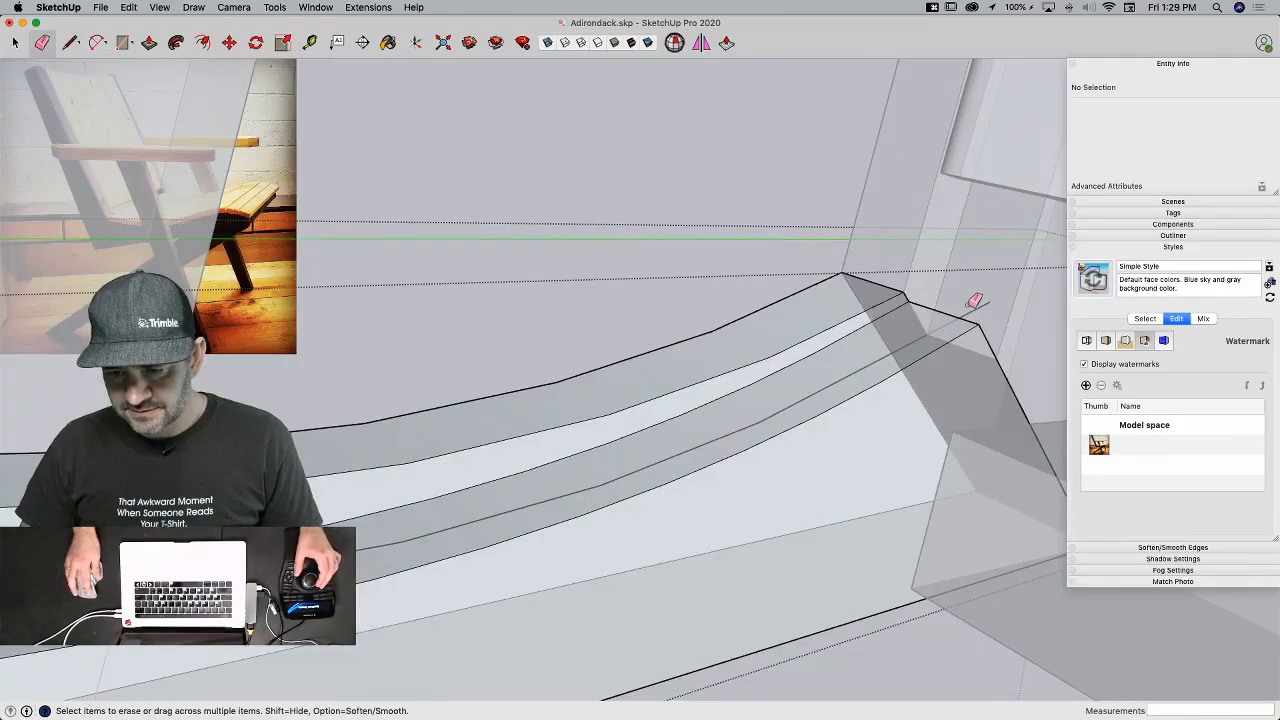
# Step: Draw a 3/4" line at the notched upper end of the seat rail and move the curved ledge edges 3/4" to the rail's outer corner
pyautogui.press('l')
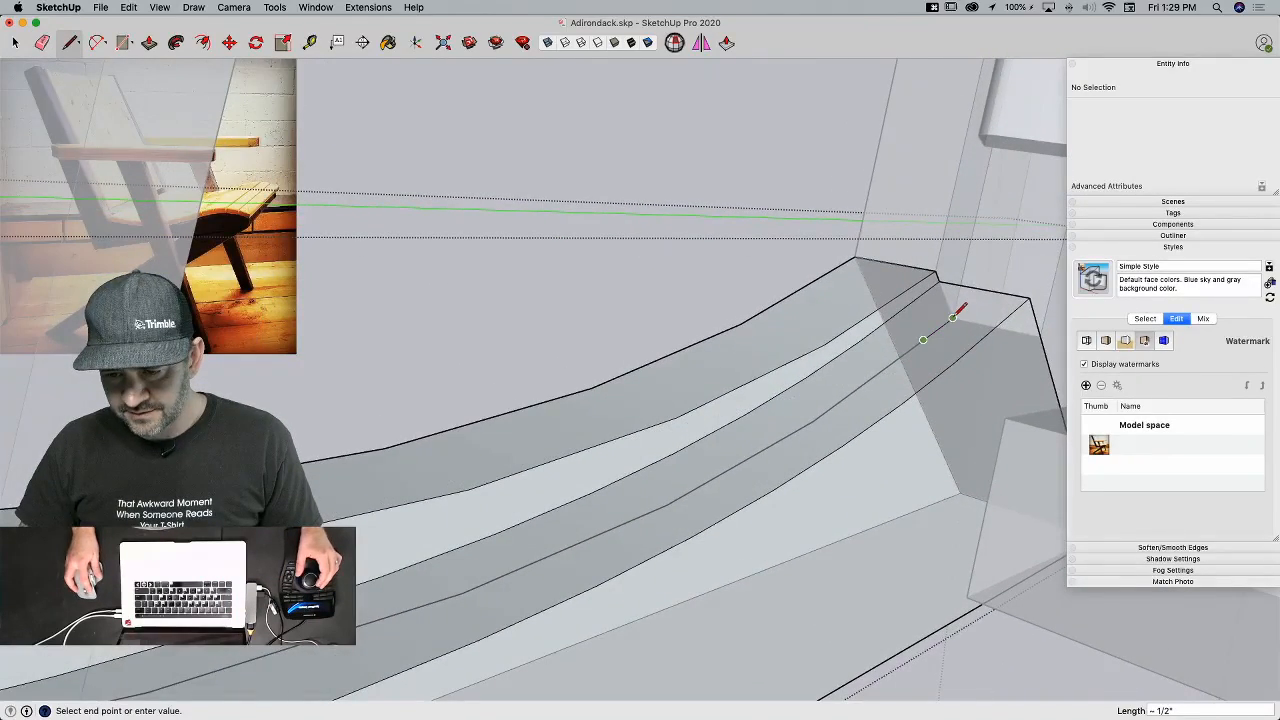
pyautogui.click(940, 281)
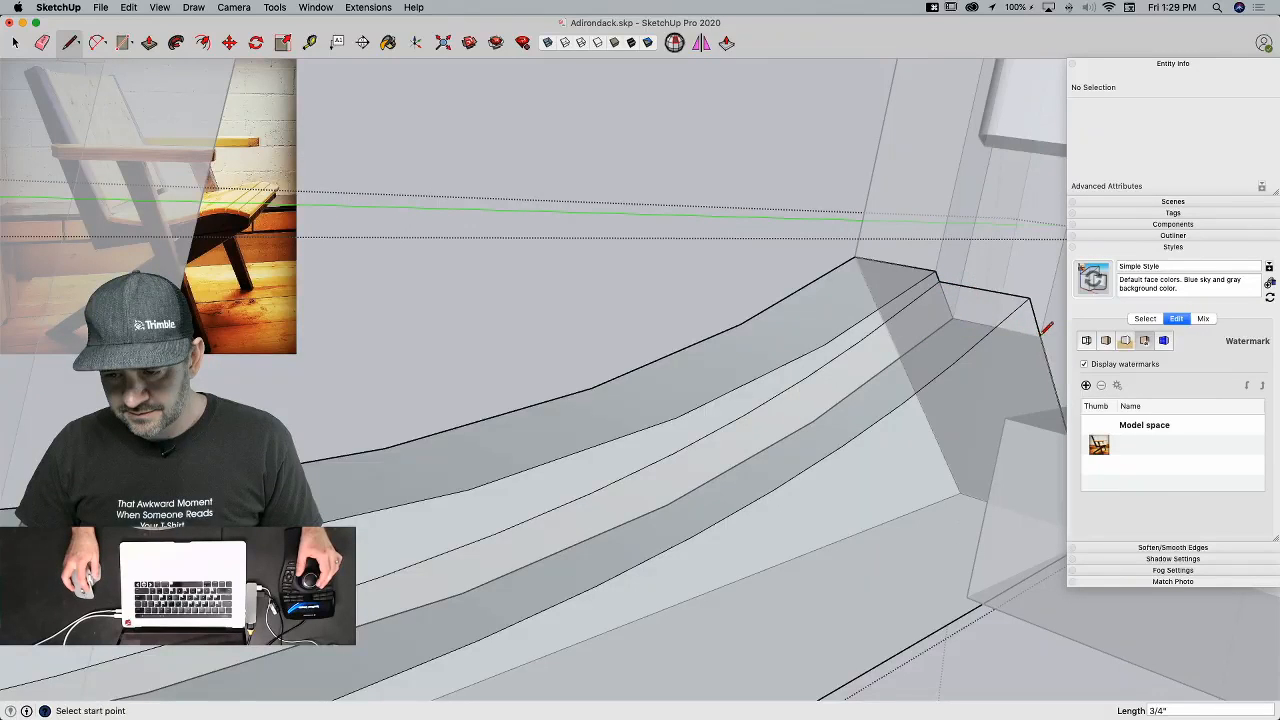
pyautogui.press('space')
pyautogui.click(931, 338)
pyautogui.keyDown('shift'); pyautogui.click(902, 358); pyautogui.keyUp('shift')
pyautogui.press('m')
pyautogui.click(956, 316)
pyautogui.click(1040, 337)
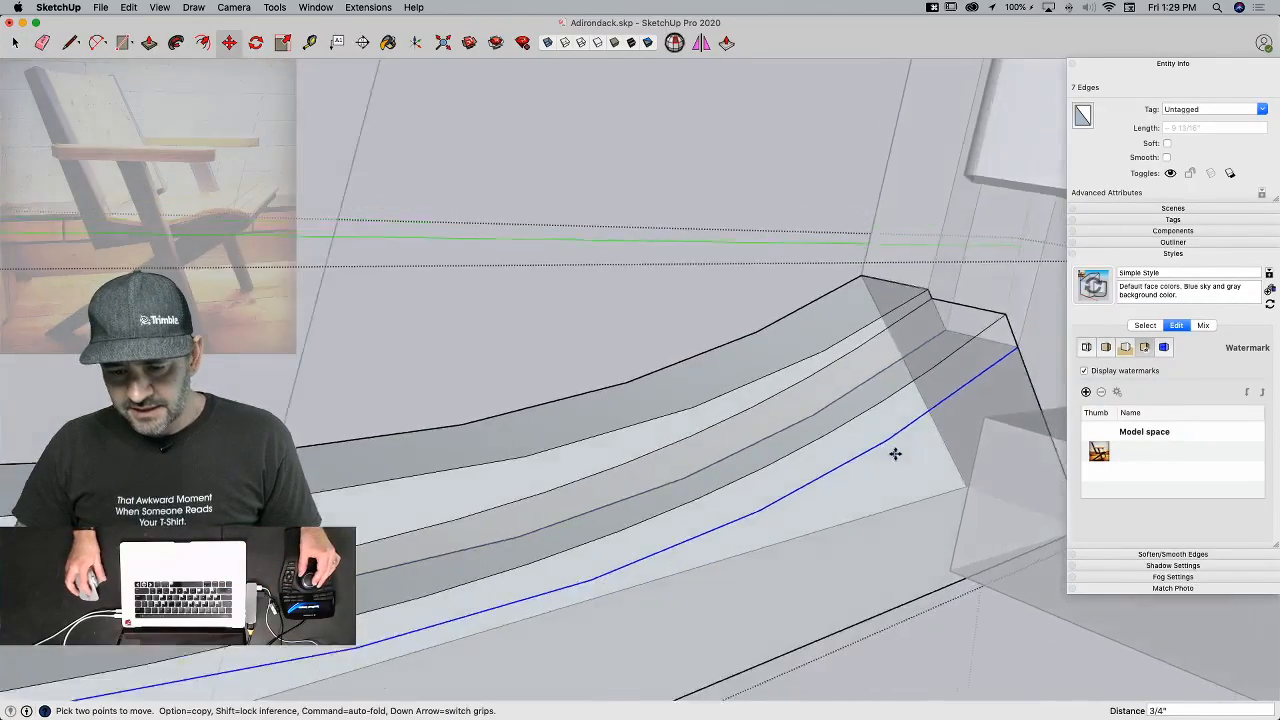
# Step: Erase the leftover curved and short crossing edges on the seat rail's ledge
pyautogui.press('space')
pyautogui.press('e')
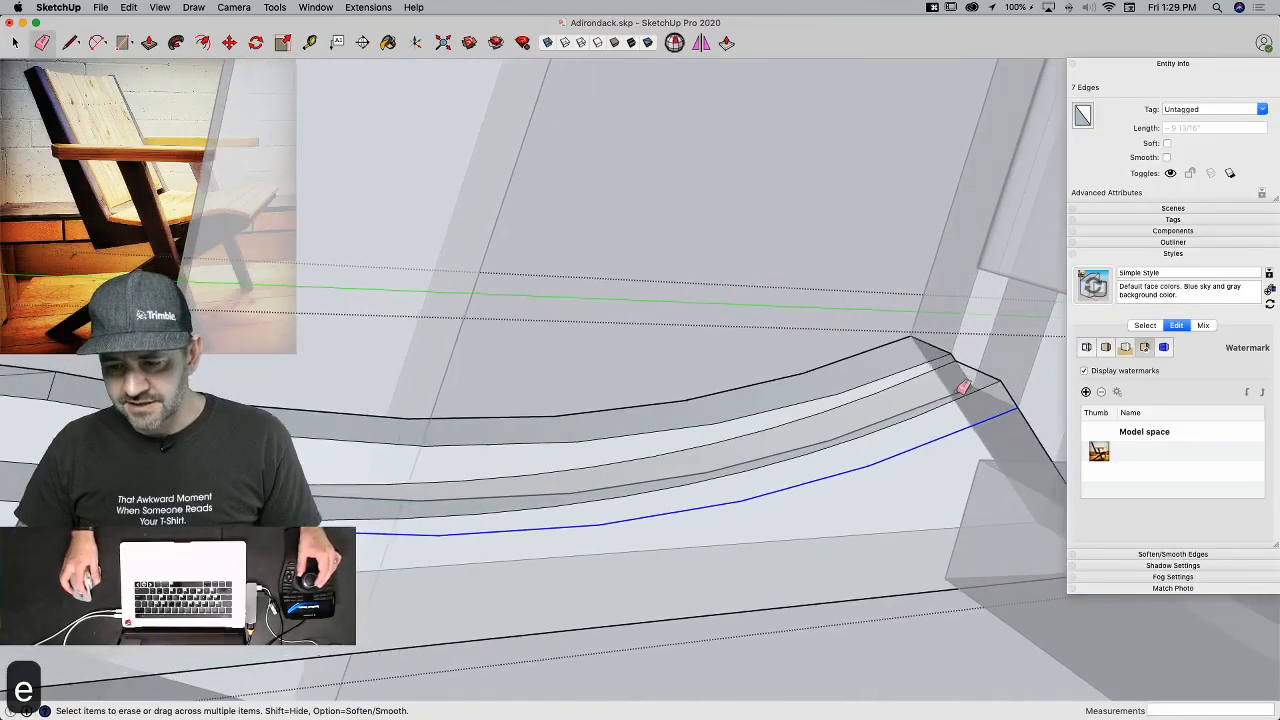
pyautogui.click(1006, 380)
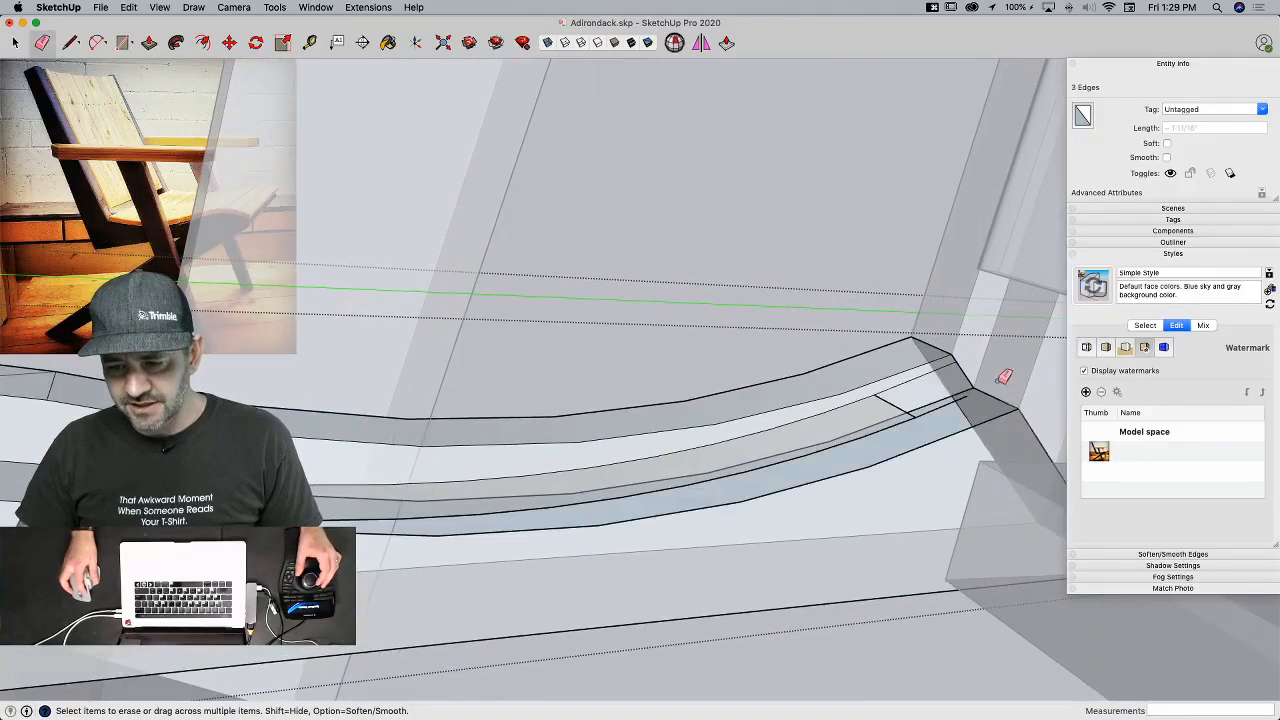
pyautogui.click(882, 394)
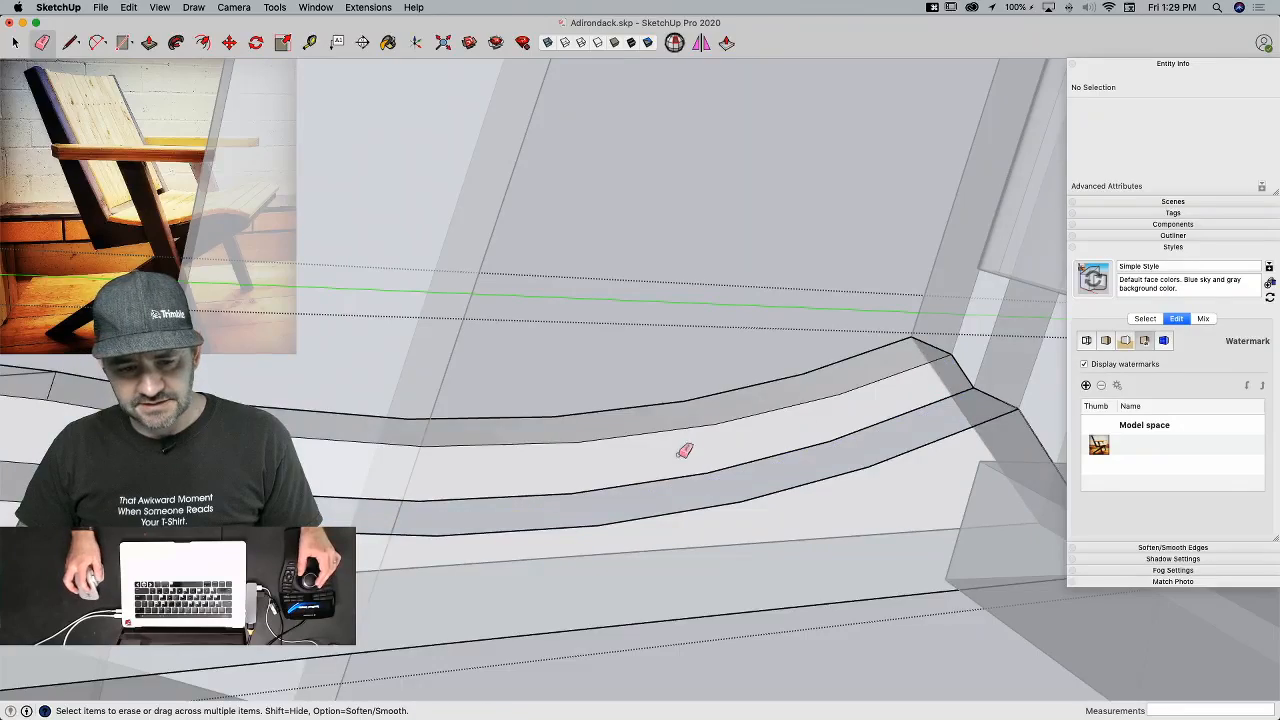
pyautogui.press('l')
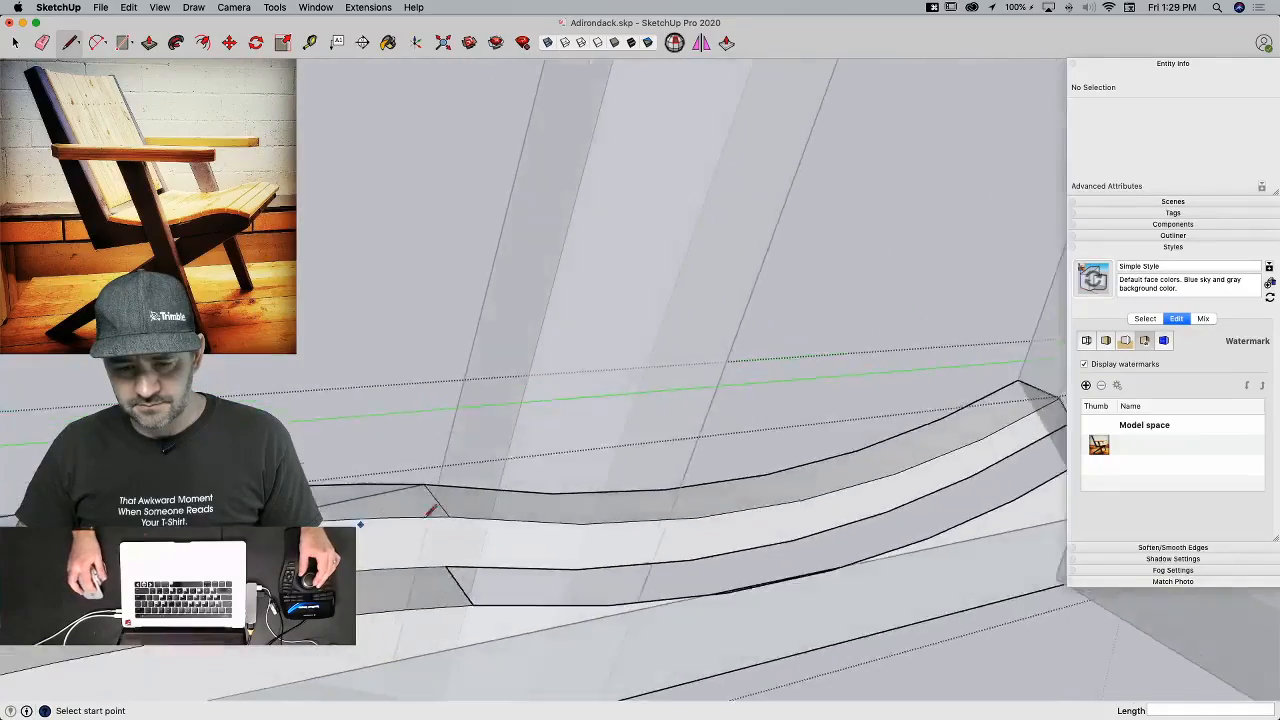
pyautogui.press('e')
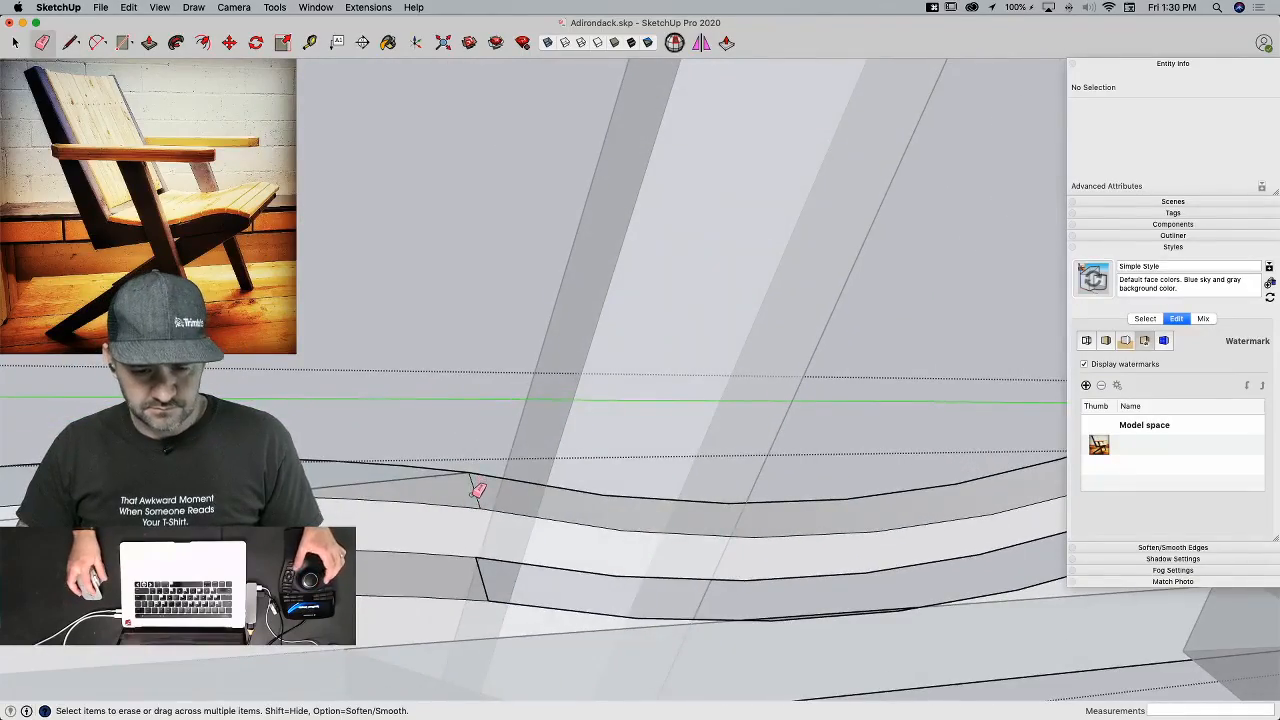
pyautogui.press('space')
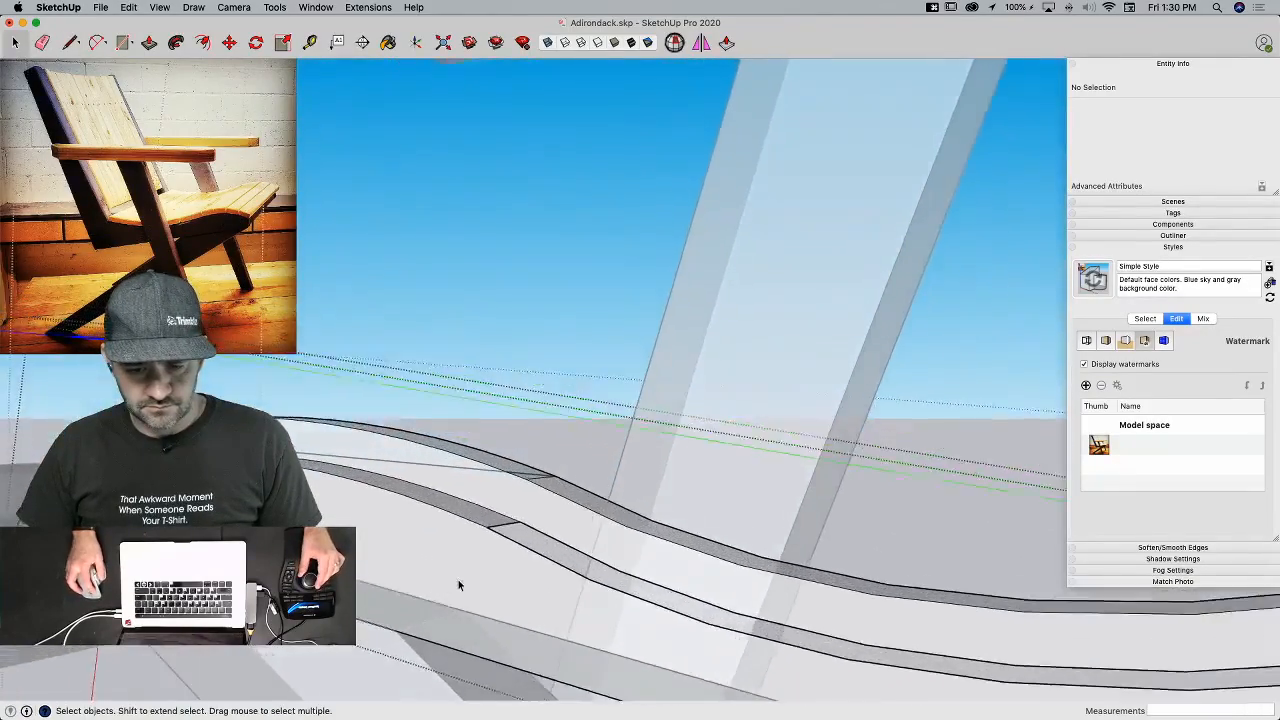
pyautogui.press('e')
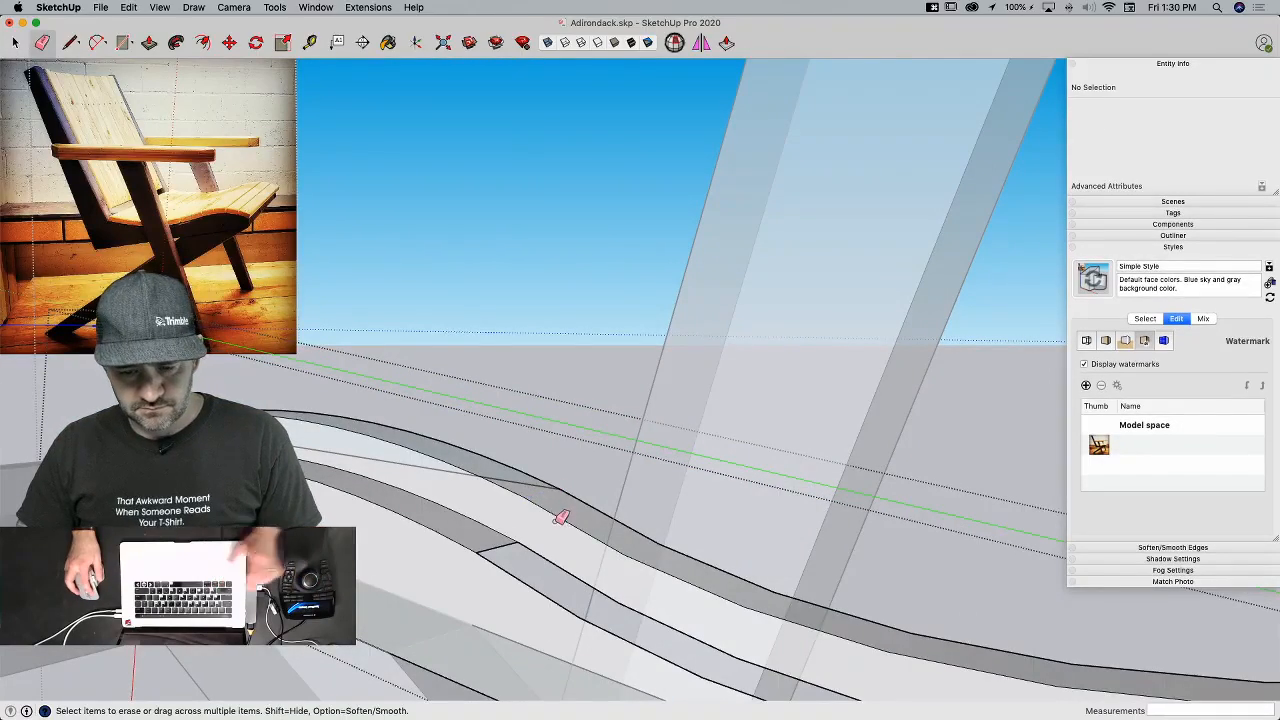
pyautogui.press('space')
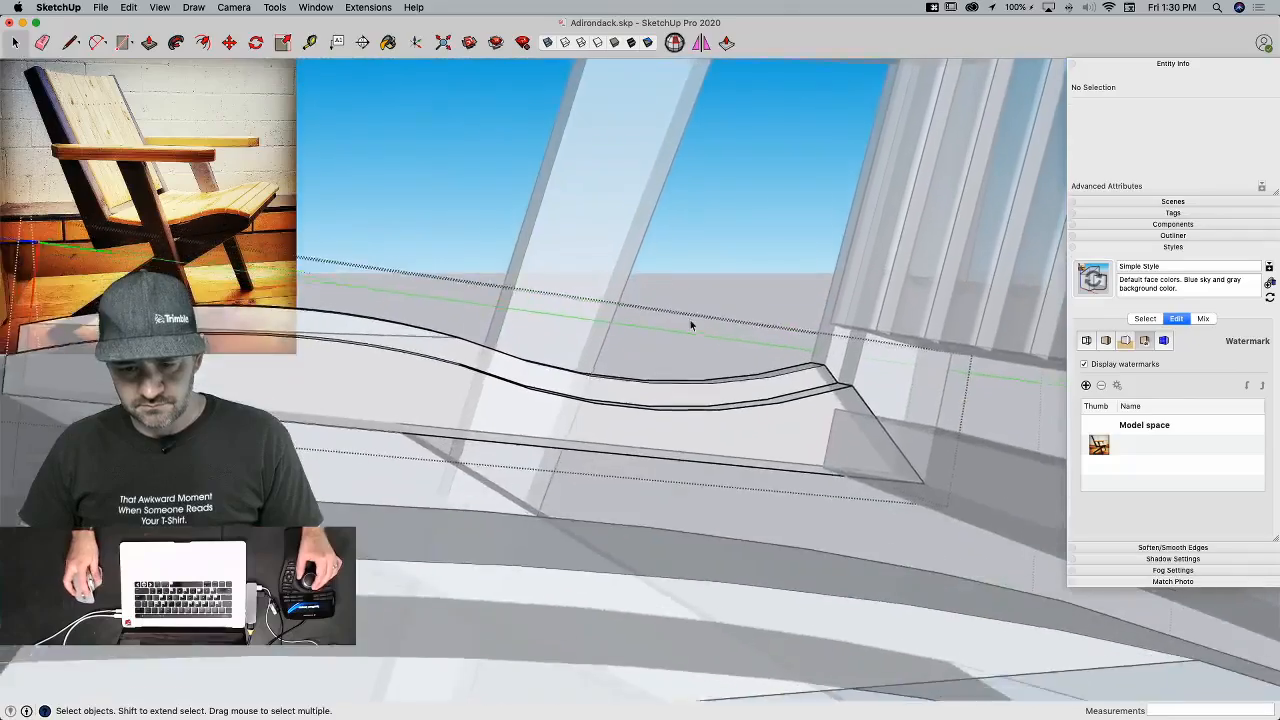
pyautogui.click(694, 324)
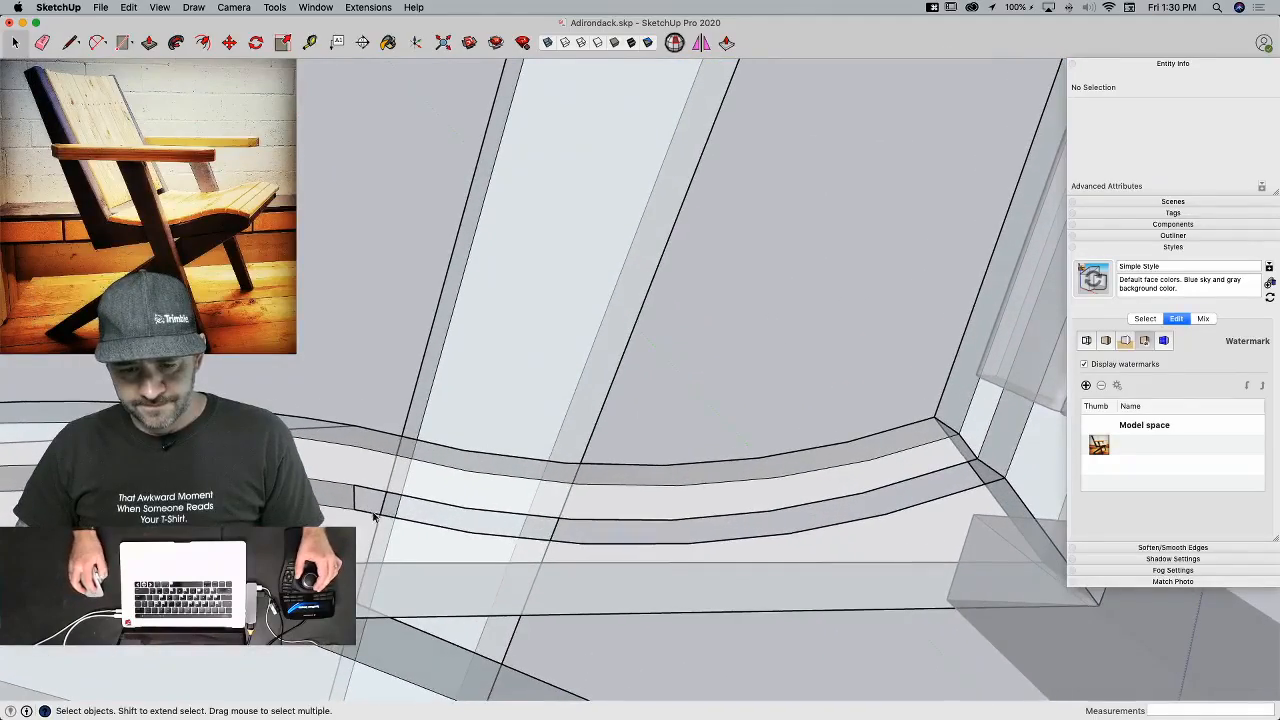
# Step: Extrude the ledge's inner arc edge 3/4" across to the outer curve to rebuild the missing ledge surface
pyautogui.press('l')
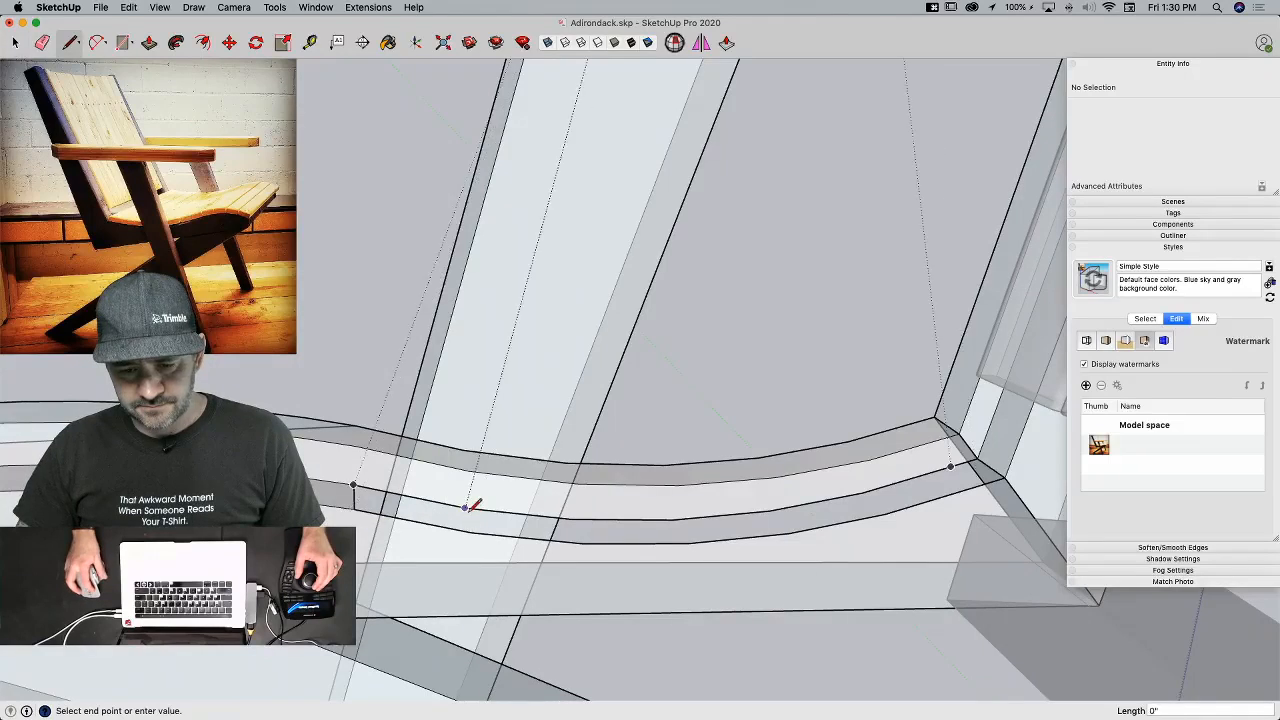
pyautogui.press('space')
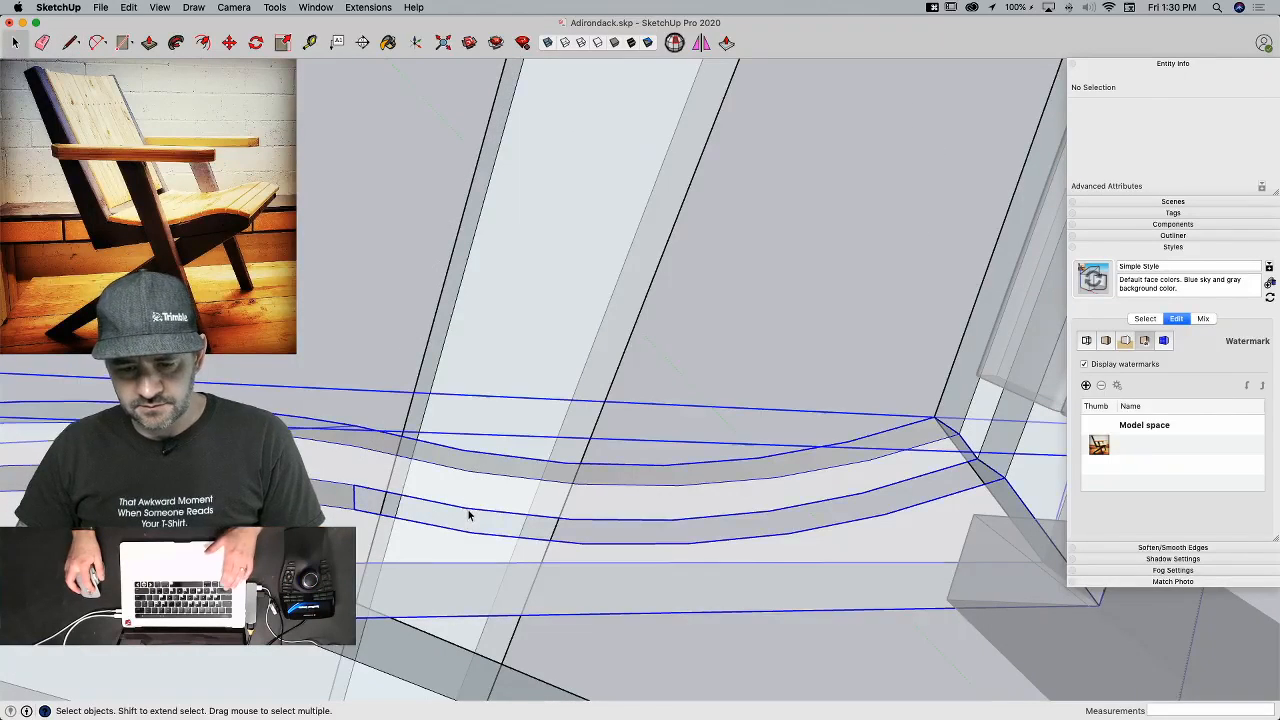
pyautogui.doubleClick(487, 515)
pyautogui.tripleClick(467, 511)
pyautogui.click(464, 510)
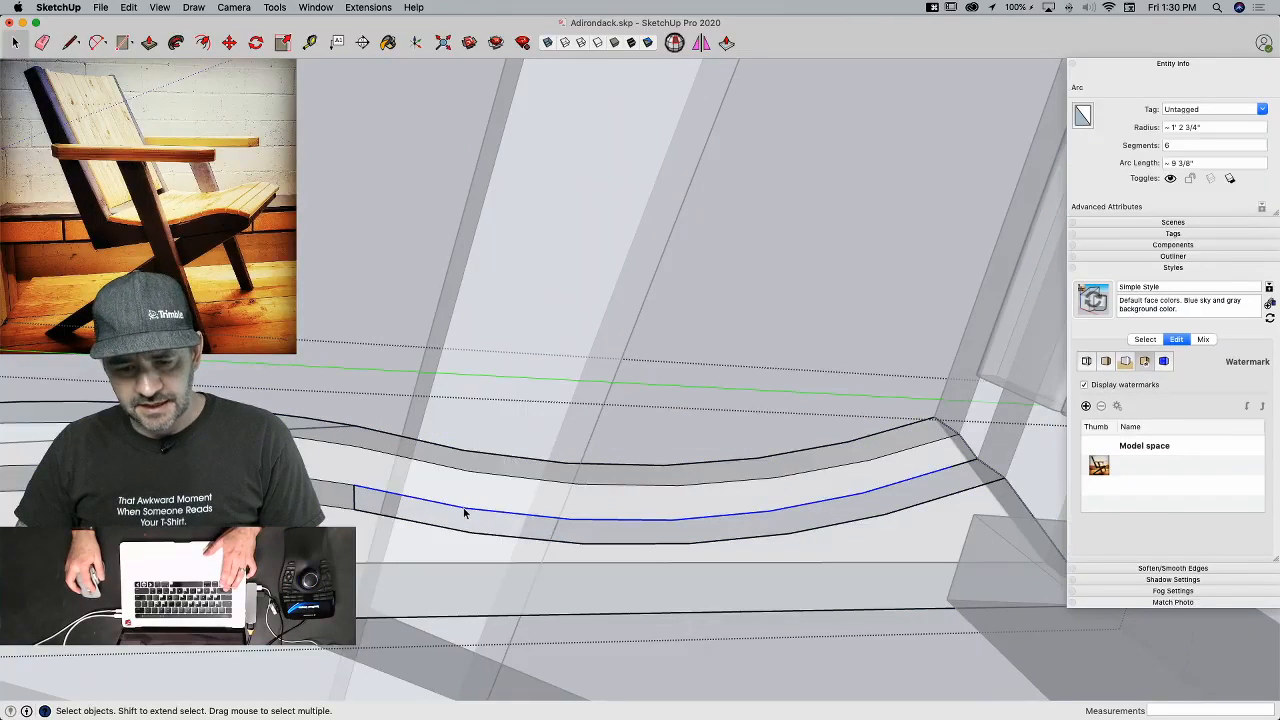
pyautogui.click(727, 43)
pyautogui.click(352, 488)
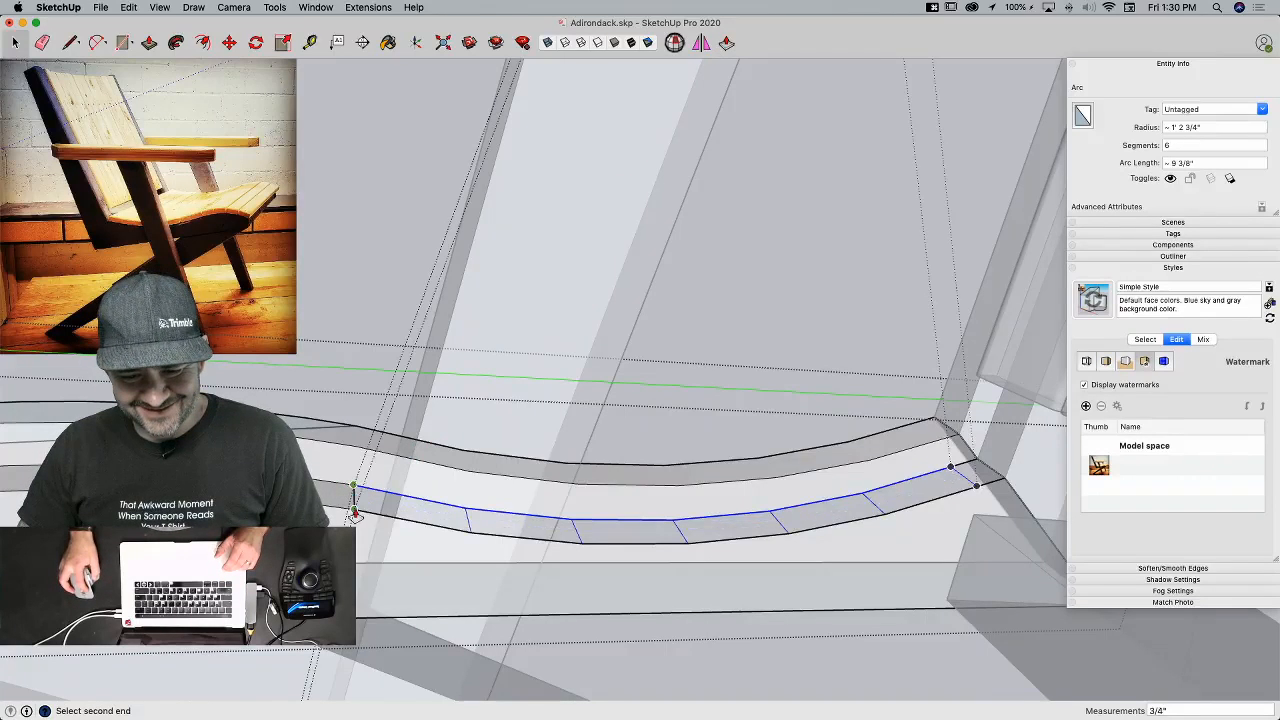
pyautogui.click(354, 510)
# Step: Clean up the rebuilt ledge's edges, draw a line at its upper end, and erase the diagonal line across the rail's side
pyautogui.press('e')
pyautogui.press('e')
pyautogui.press('l')
pyautogui.click(950, 467)
pyautogui.press('e')
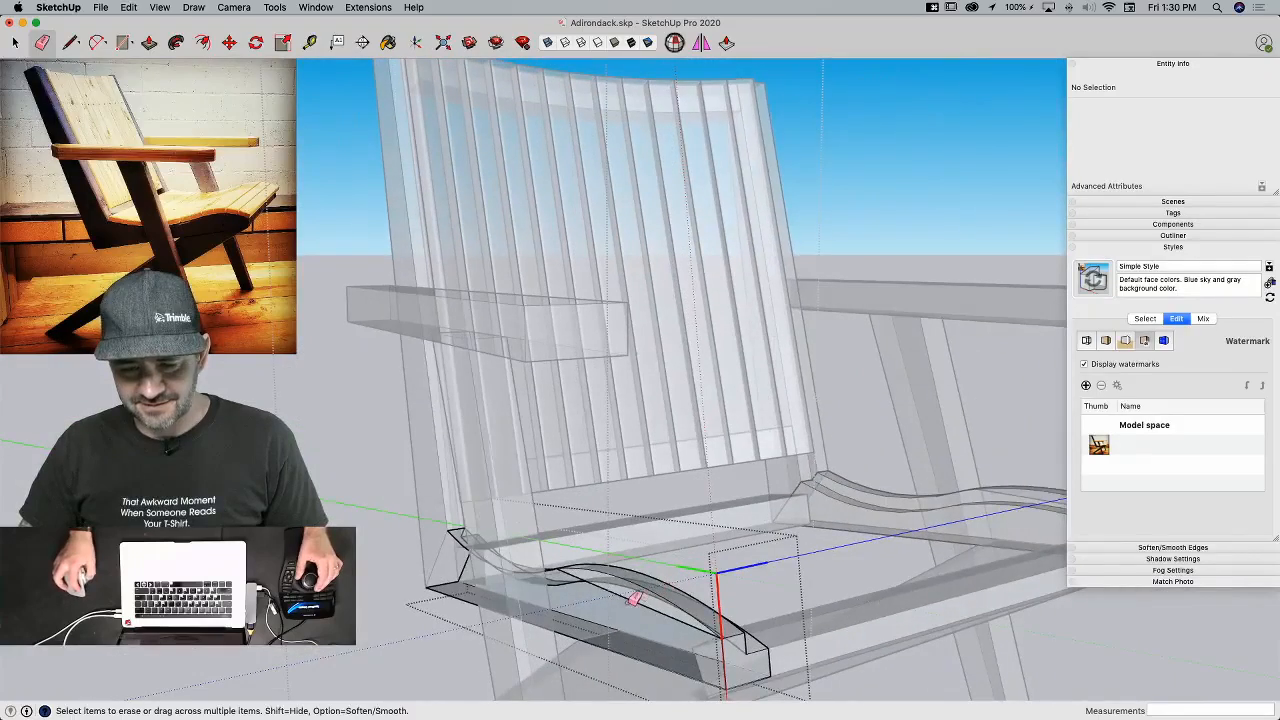
pyautogui.click(638, 598)
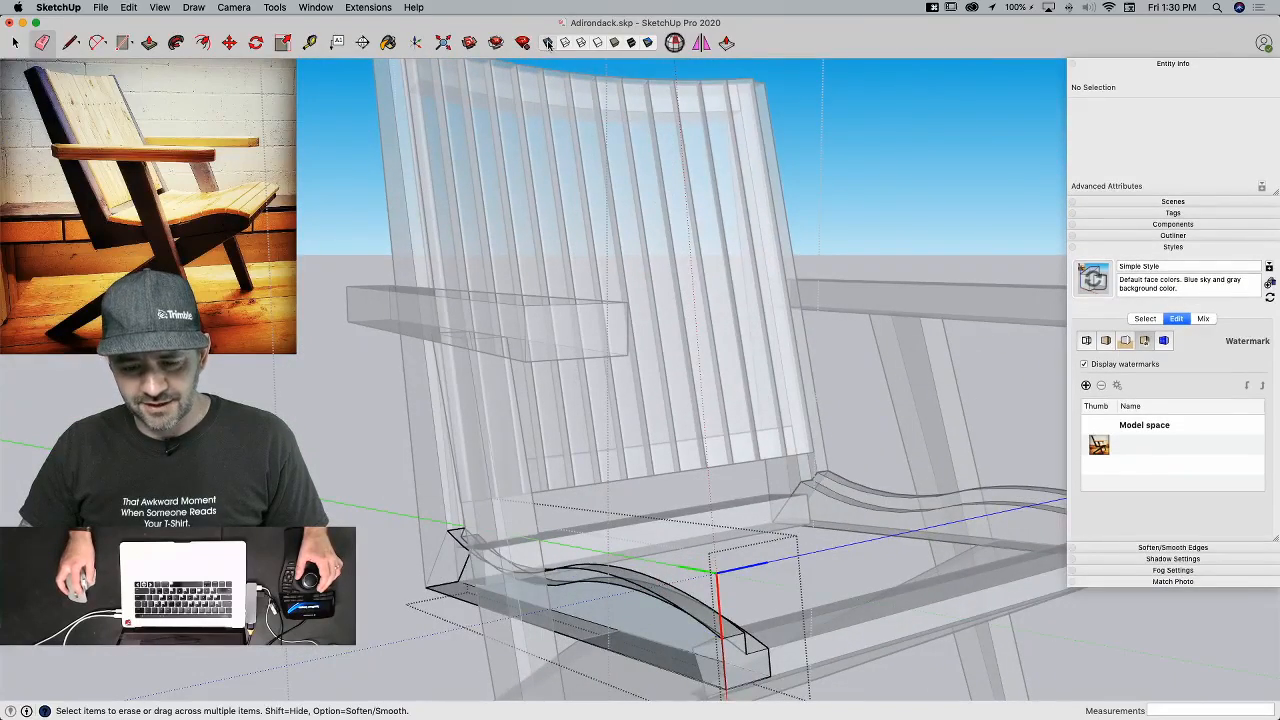
# Step: Turn off X-ray and close the rail's side with lines 1 5/16" at the front end, about 11 7/8" to the curve and about 3 15/16" at the back
pyautogui.click(548, 43)
pyautogui.press('l')
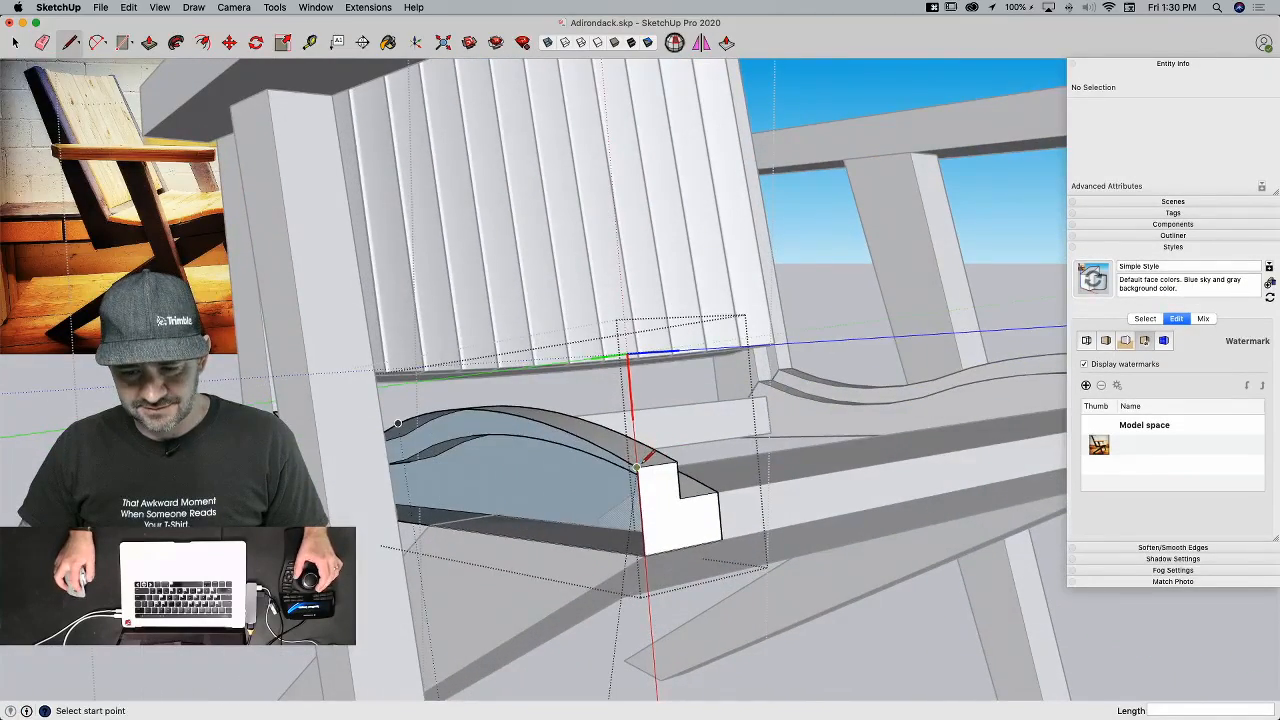
pyautogui.click(645, 554)
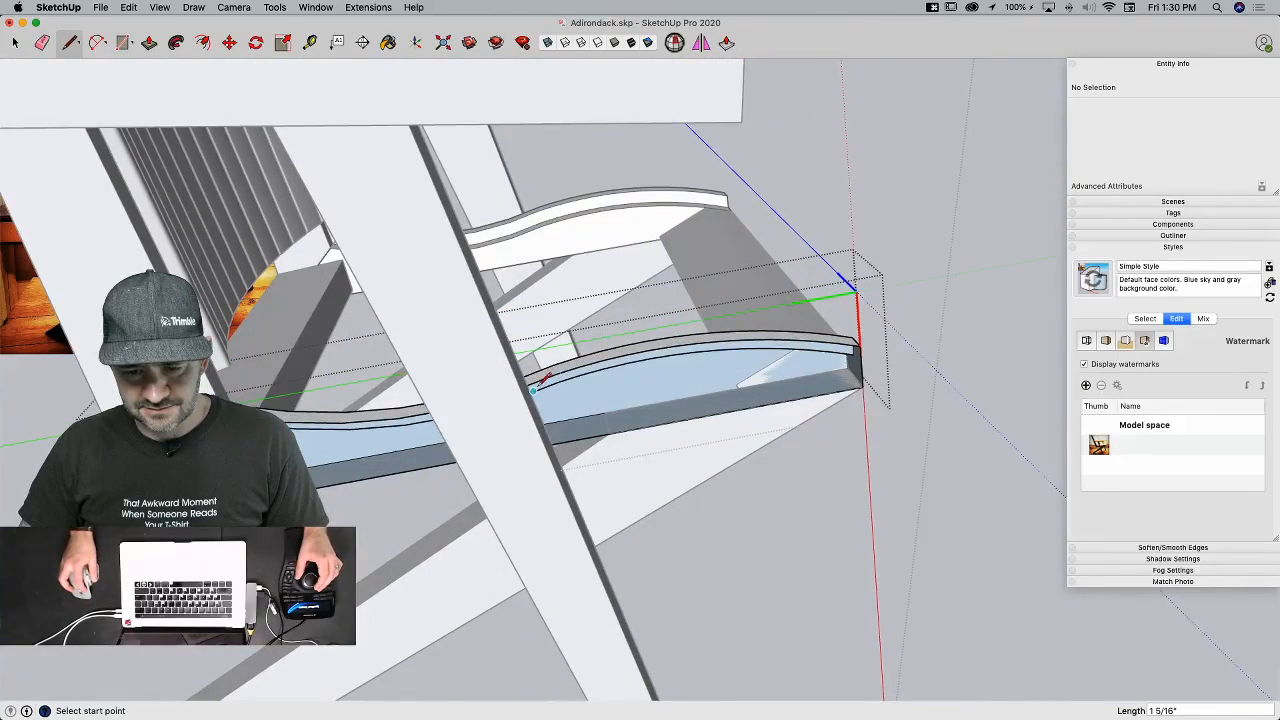
pyautogui.click(863, 384)
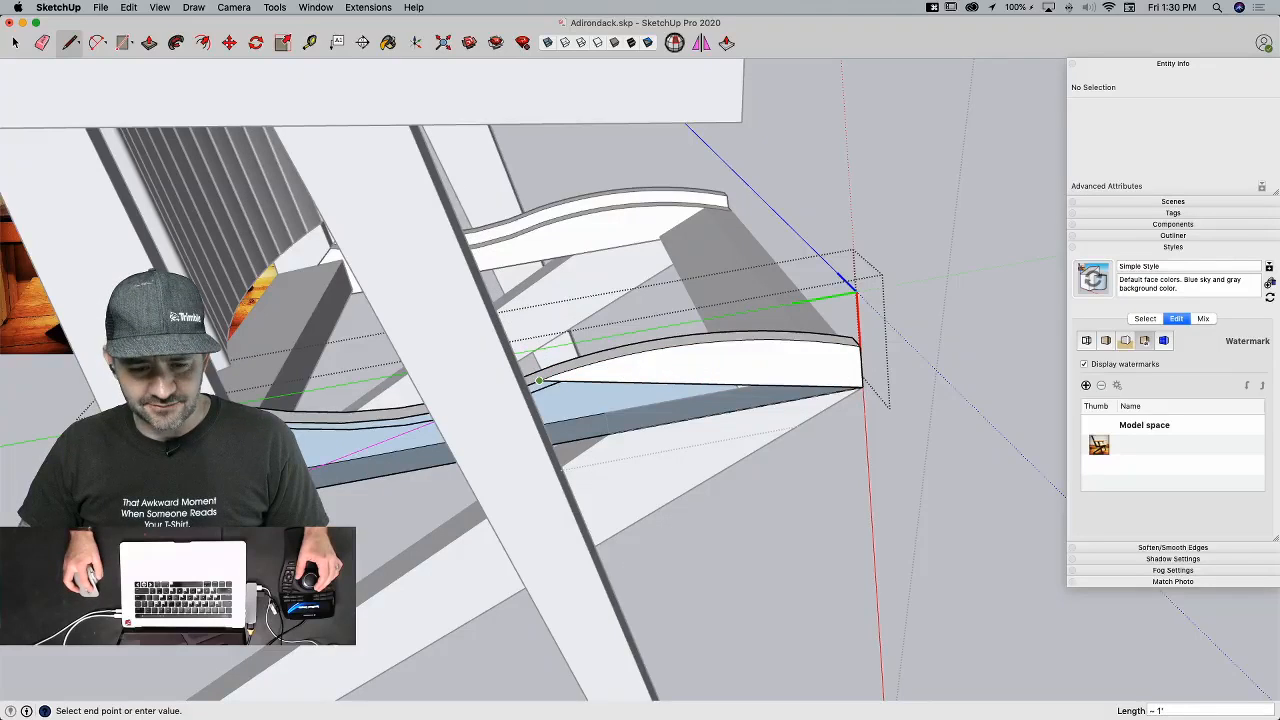
pyautogui.click(539, 381)
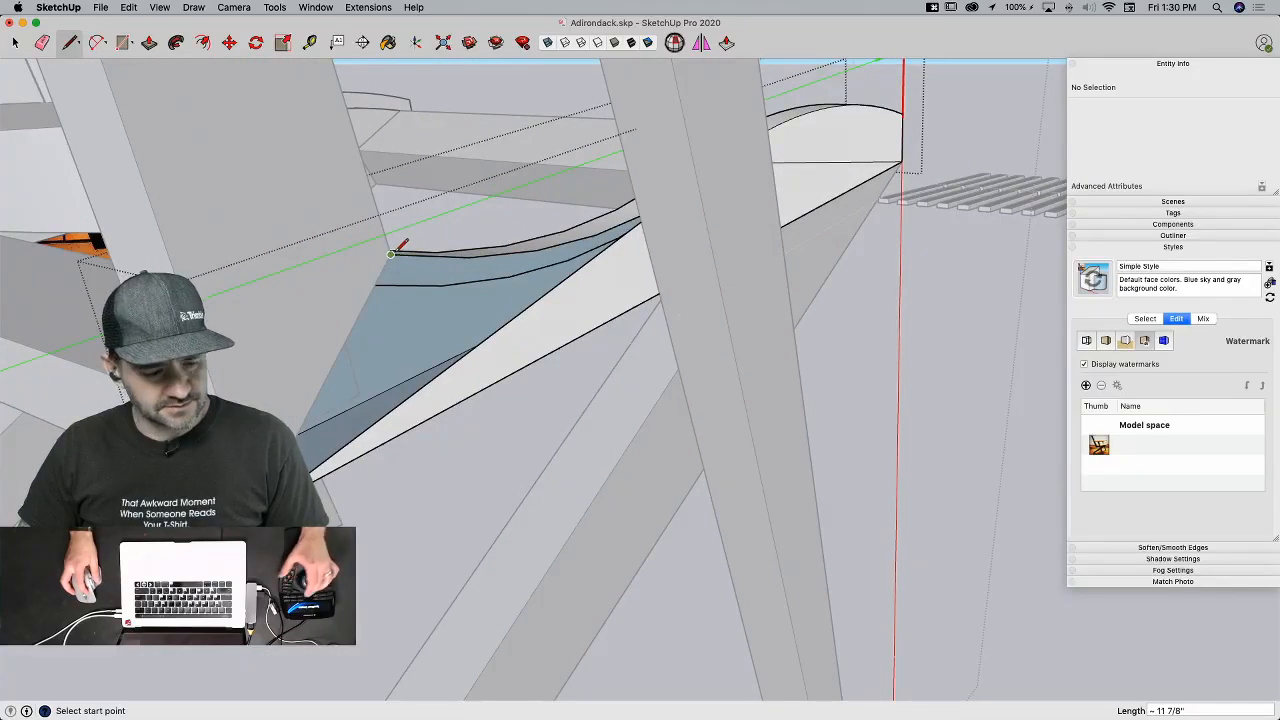
pyautogui.press('q')
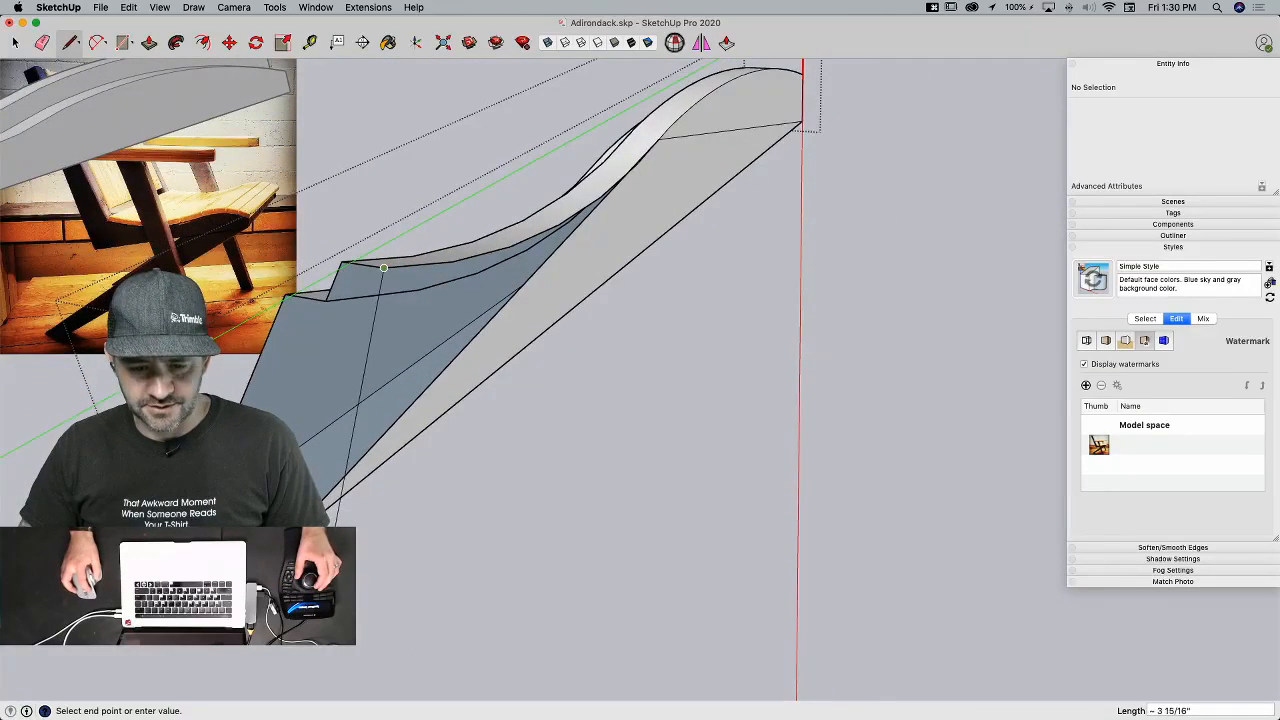
pyautogui.click(383, 267)
# Step: Erase the diagonal edges across the rail's side face and undo the last two changes
pyautogui.press('e')
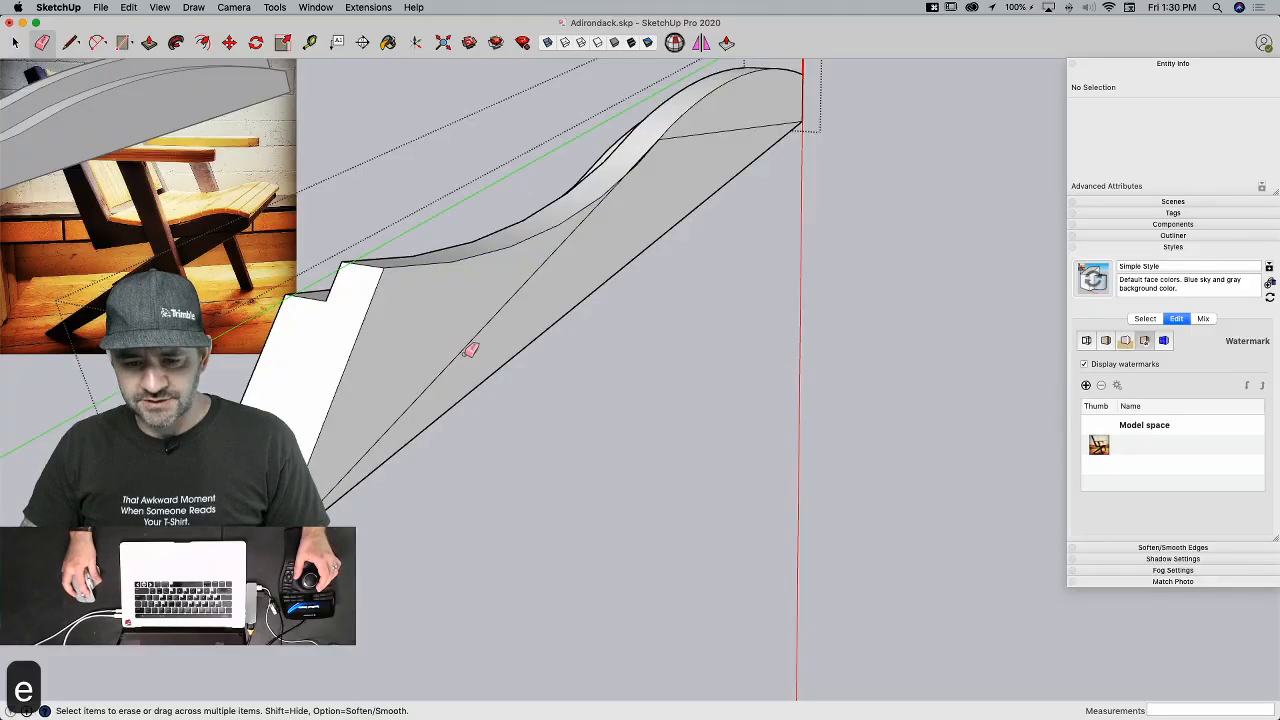
pyautogui.moveTo(463, 350); pyautogui.dragTo(645, 200)
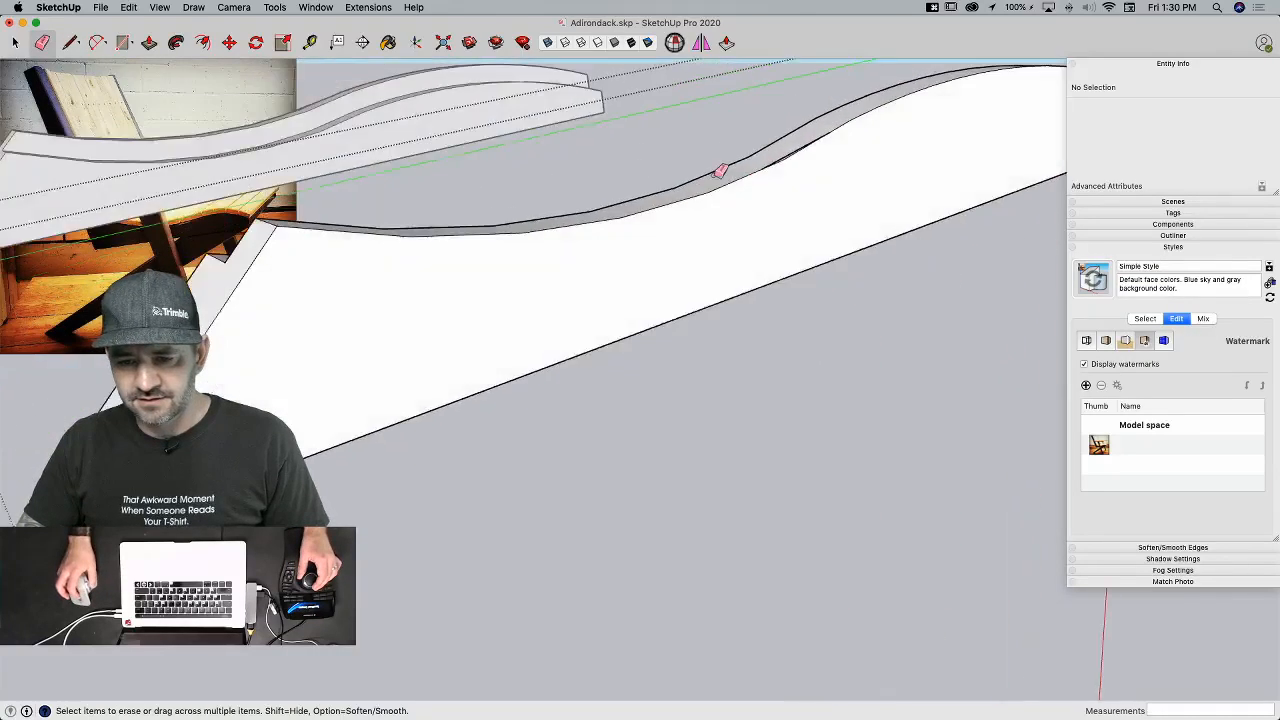
pyautogui.press('super+z')
pyautogui.press('super+z')
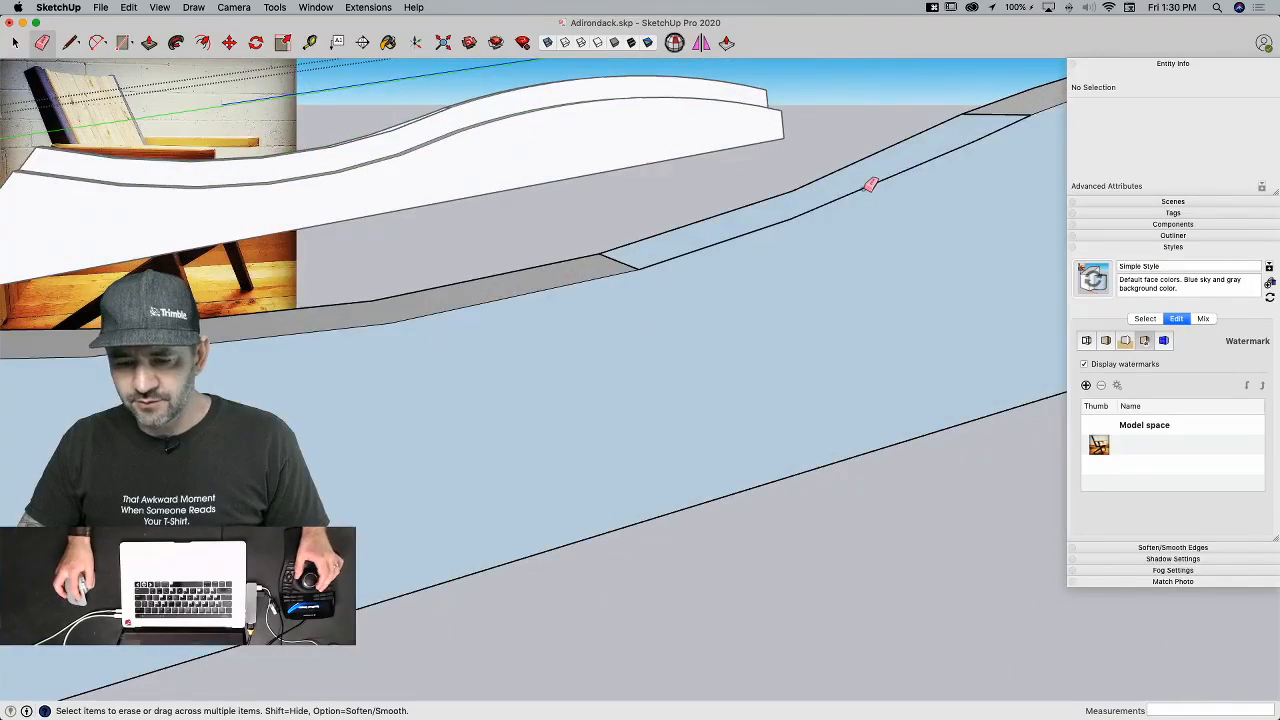
# Step: Delete the twelve loose back slats and move the nearest seat slat about 9' 2 7/16" toward the chair
pyautogui.press('space')
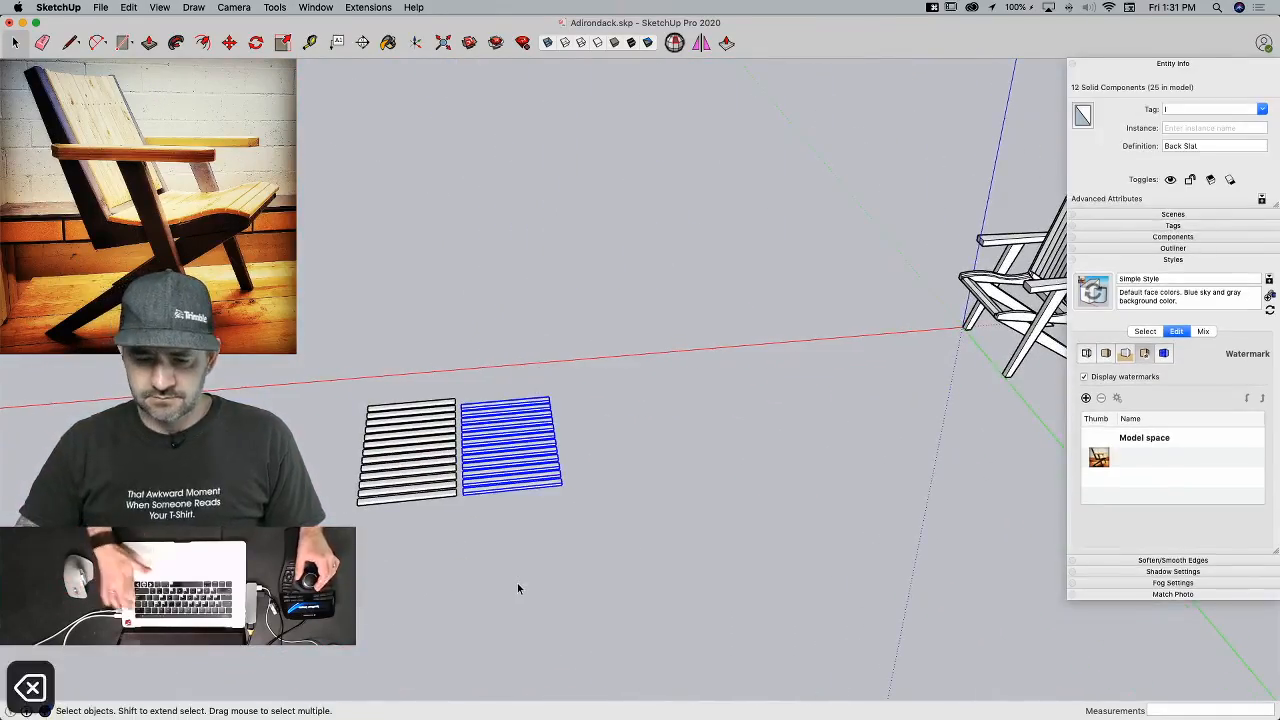
pyautogui.press('BackSpace')
pyautogui.click(531, 549)
pyautogui.press('m')
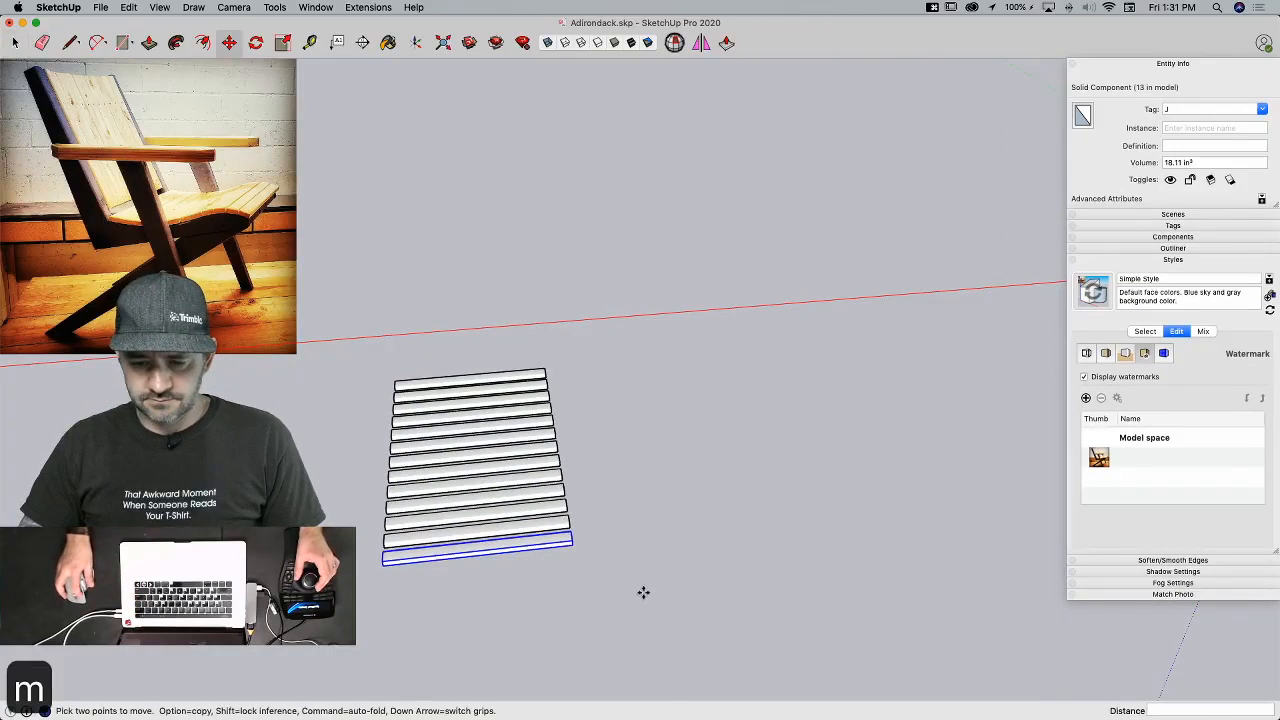
pyautogui.click(651, 591)
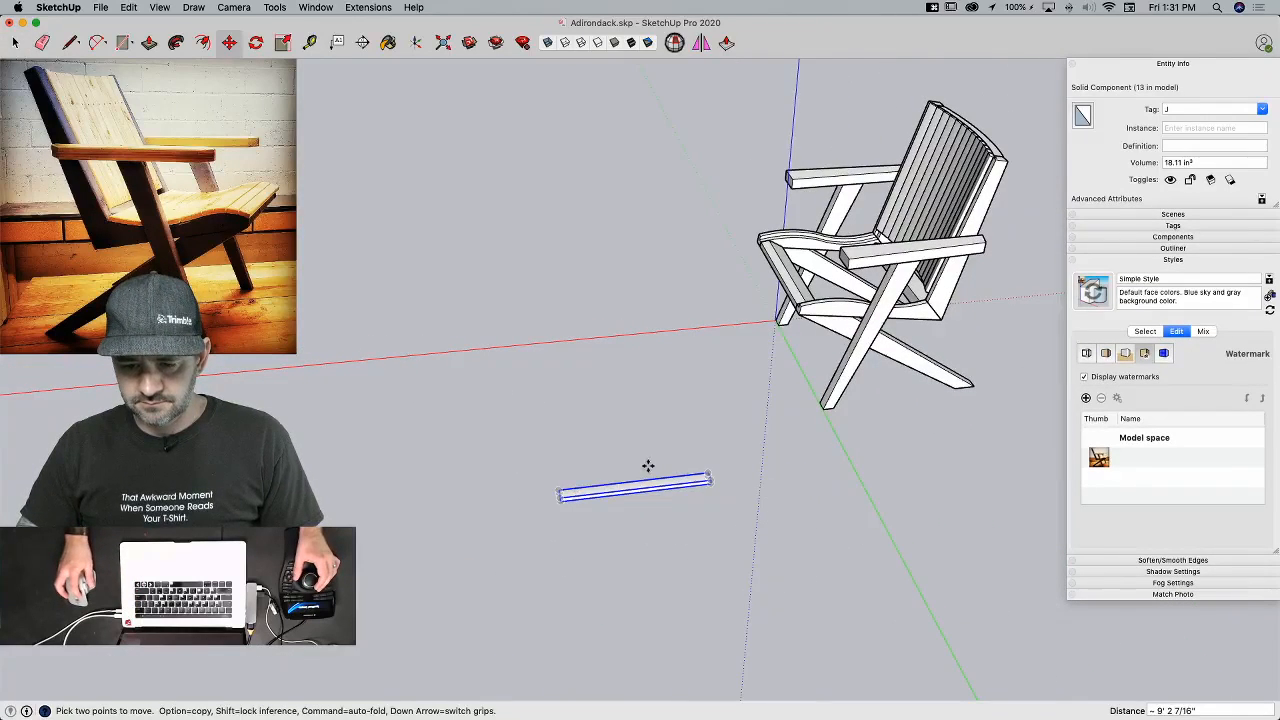
# Step: Rotate the seat slat parallel to the green axis and move it by its corner onto the front end of the seat rails
pyautogui.click(695, 479)
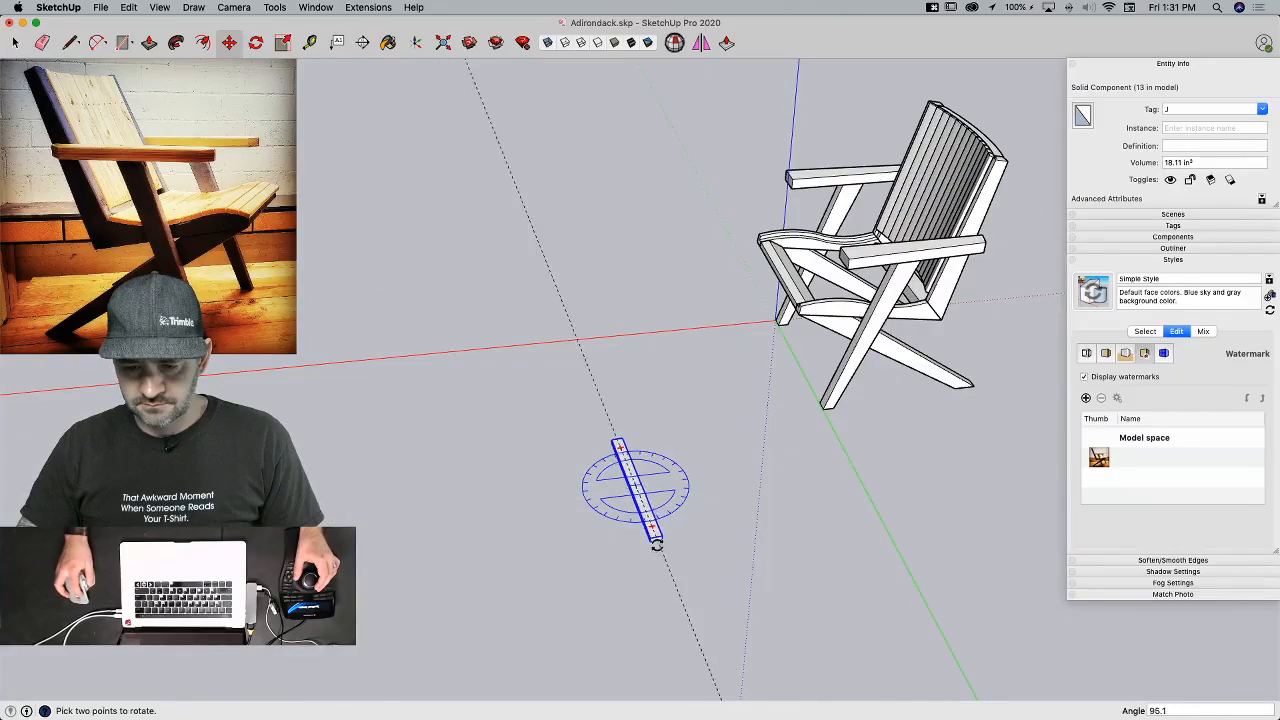
pyautogui.click(648, 545)
pyautogui.press('m')
pyautogui.click(638, 568)
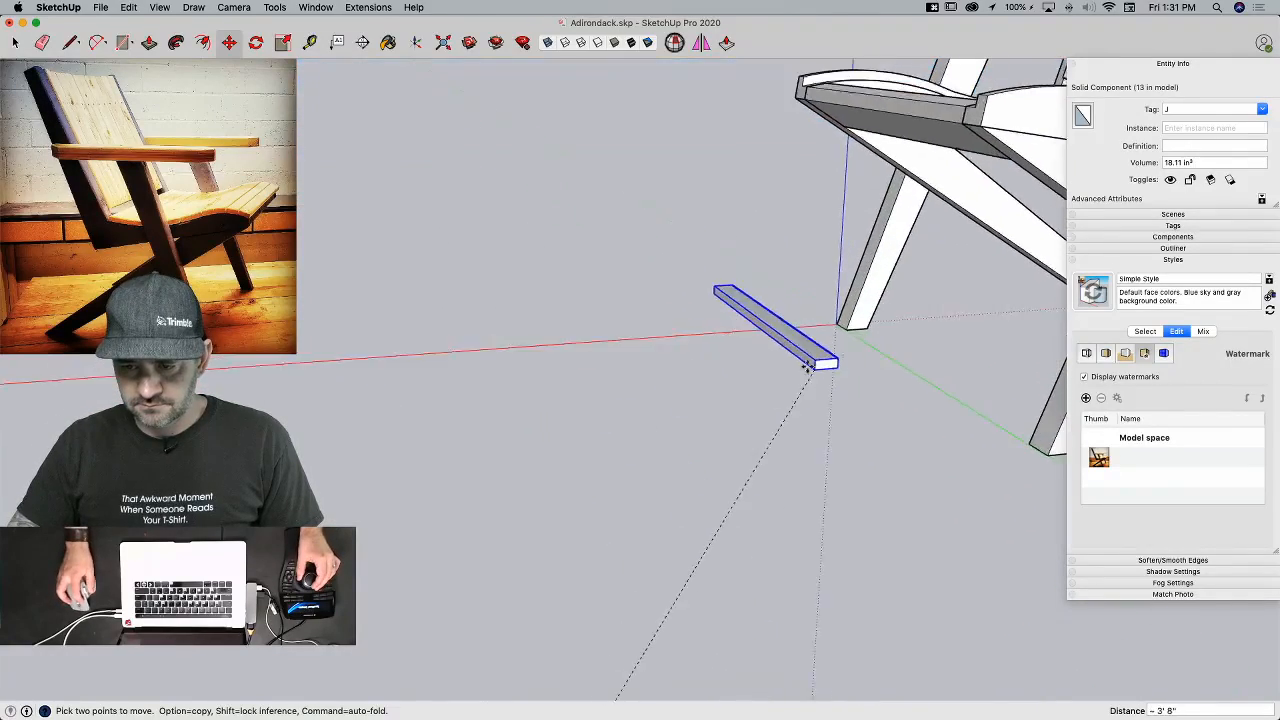
pyautogui.click(837, 371)
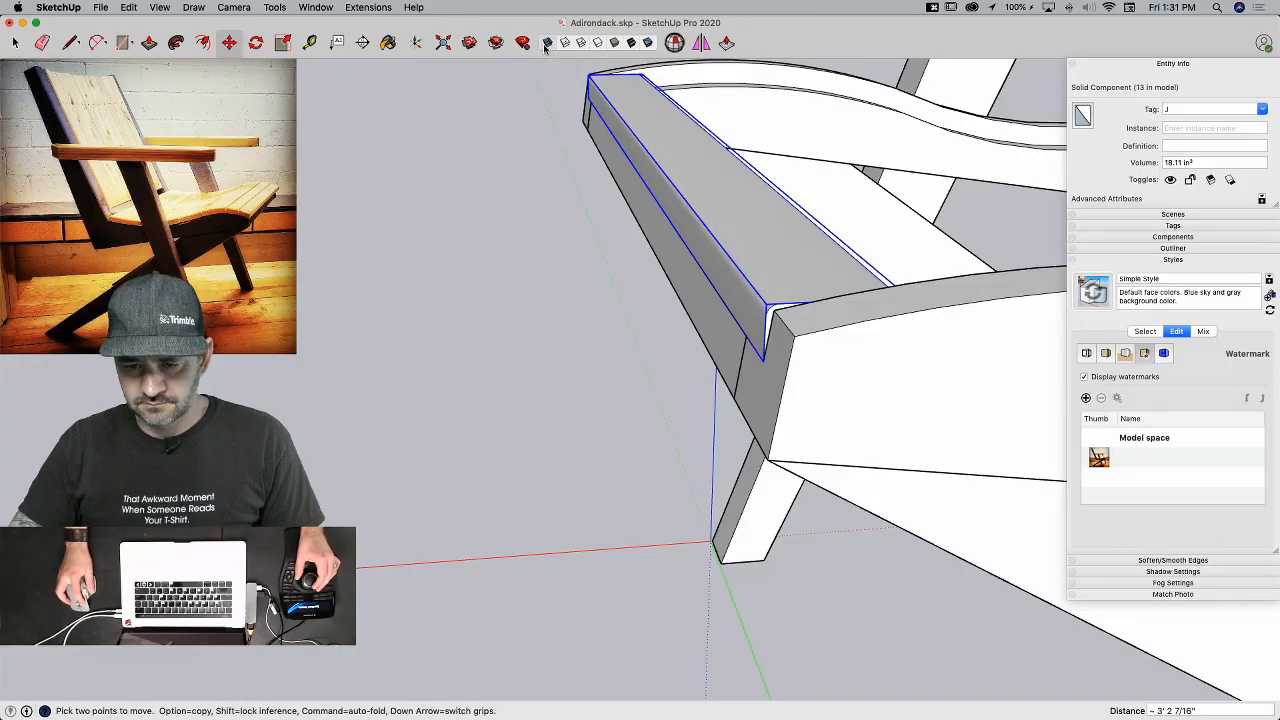
# Step: Rotate the front seat slat about 8.8° around its lower front corner to match the slope of the seat rails
pyautogui.press('q')
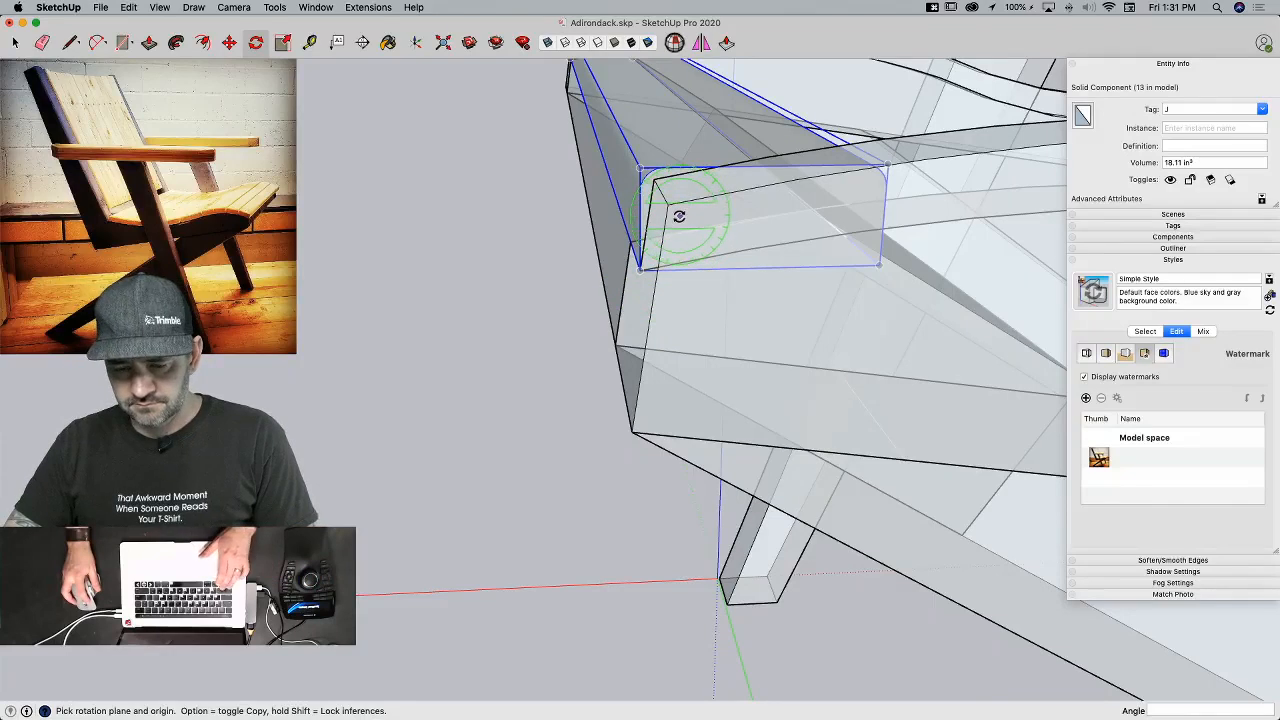
pyautogui.press('Left')
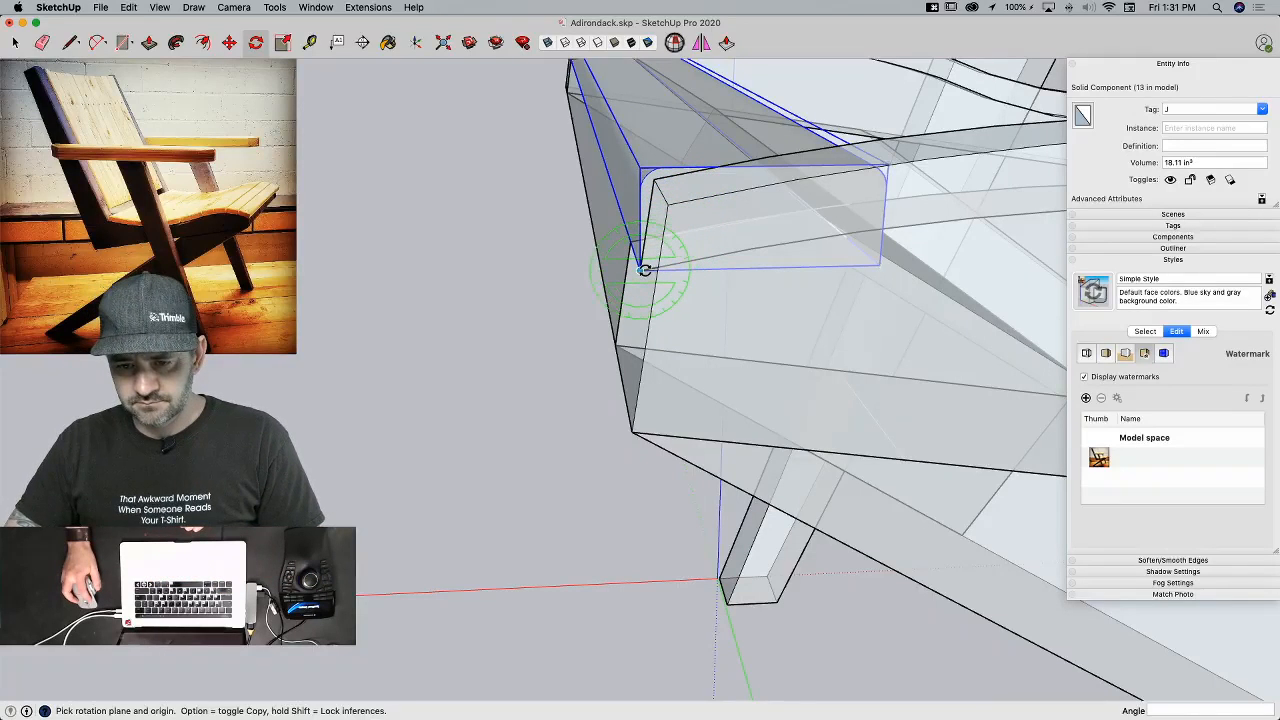
pyautogui.click(643, 270)
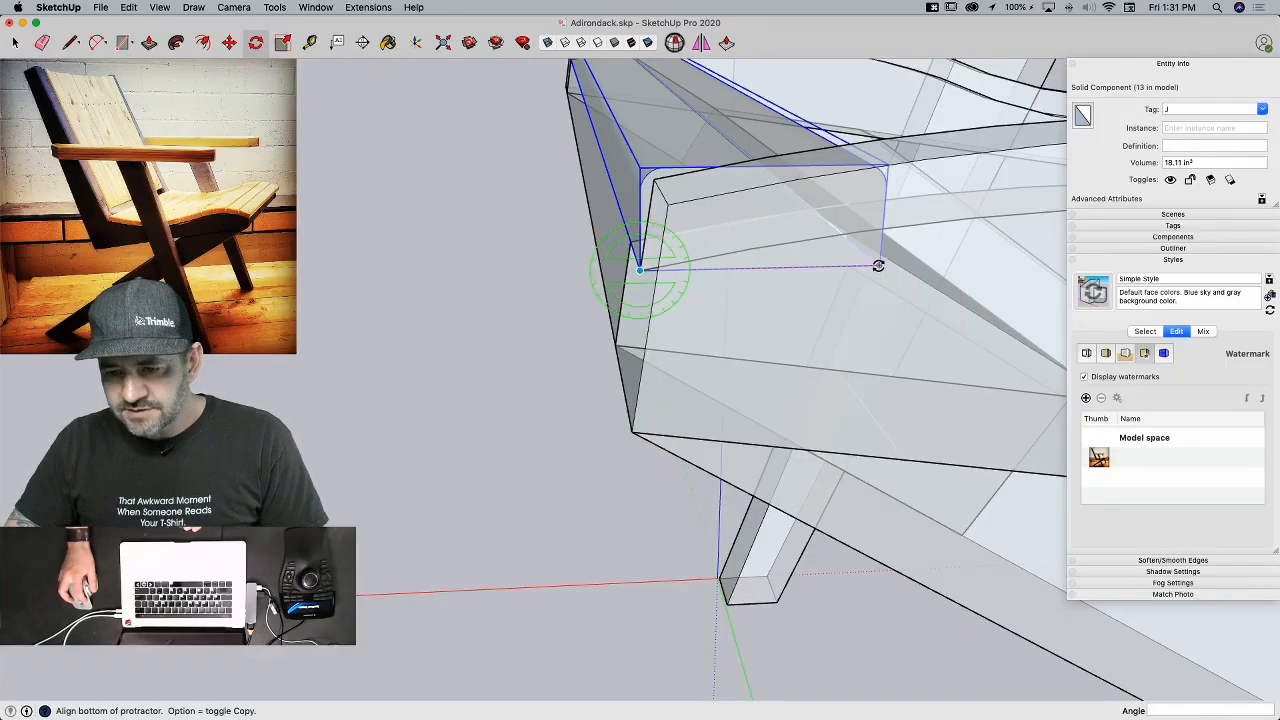
pyautogui.click(879, 266)
pyautogui.click(881, 226)
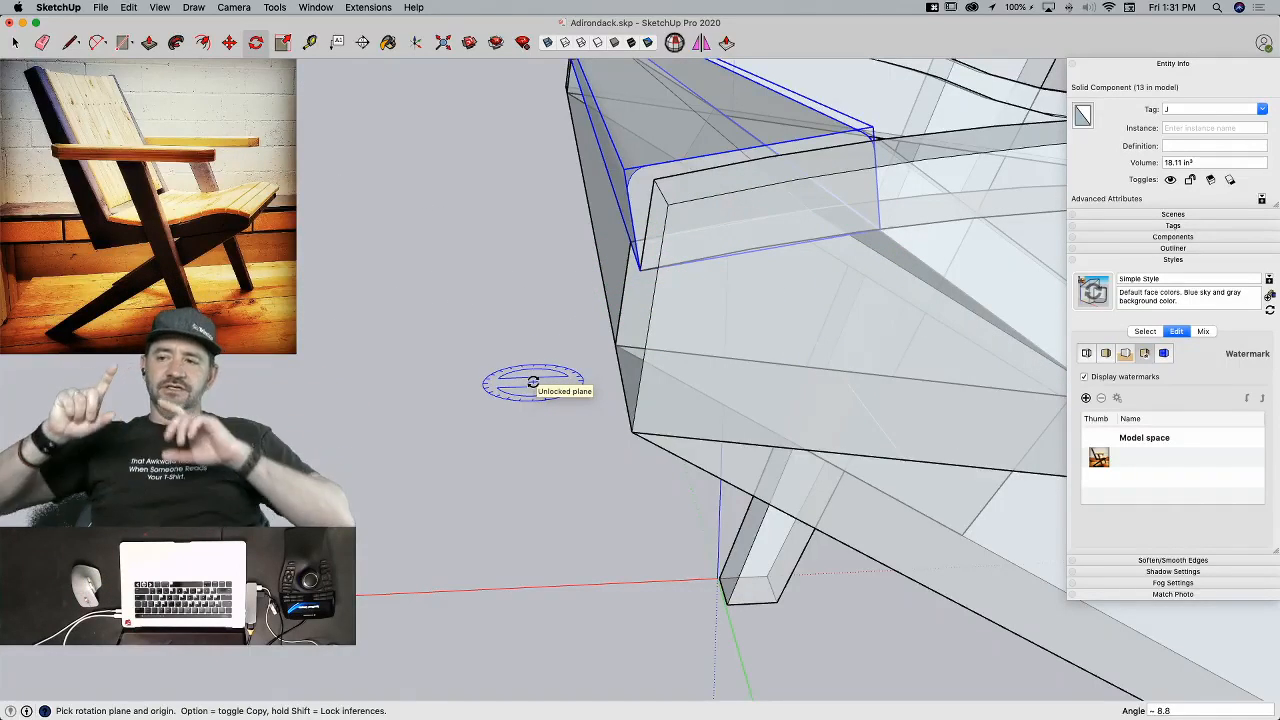
pyautogui.press('space')
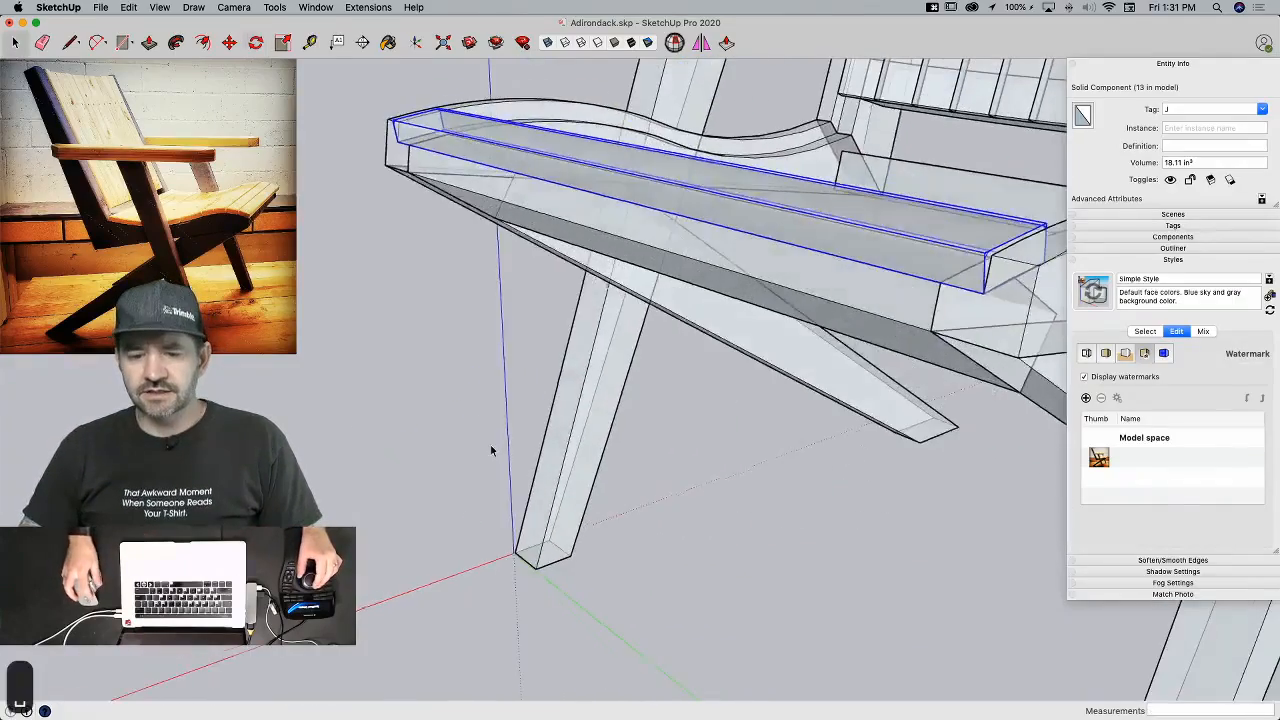
pyautogui.click(491, 449)
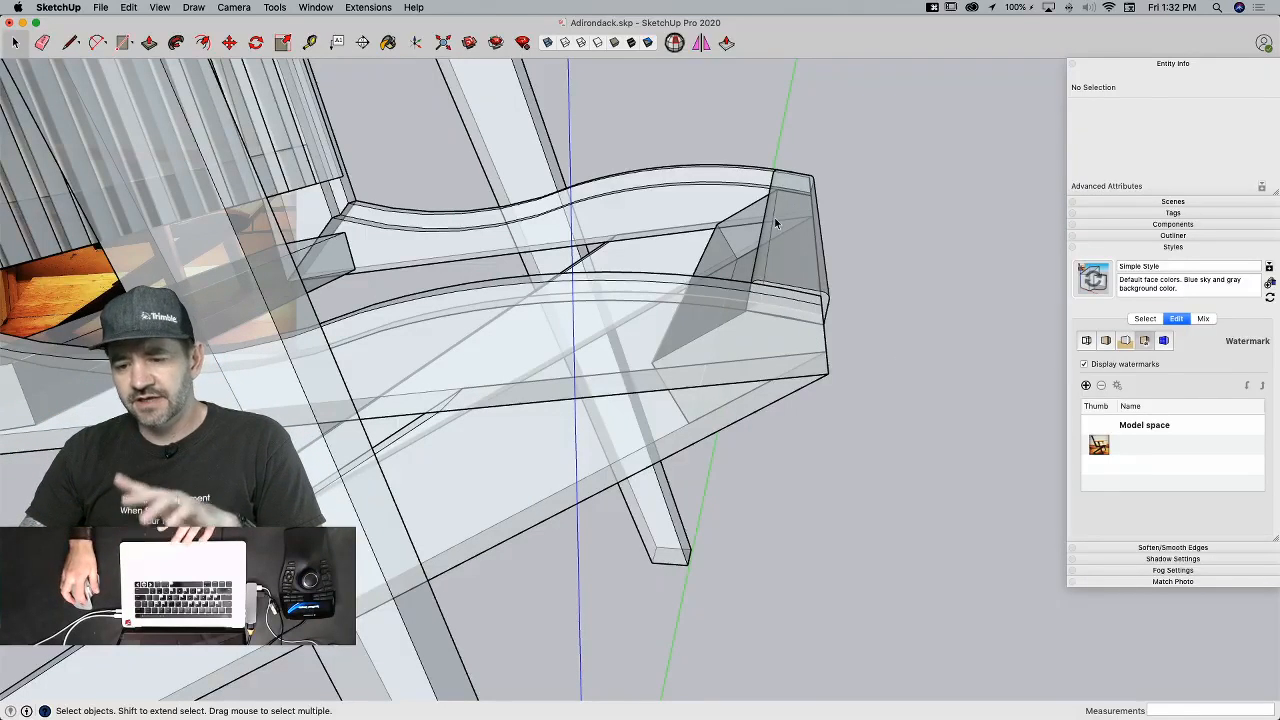
# Step: Copy the front seat slat around the centre of the rail's front curve at about 4.9° spacing, making 7 copies edge to edge
pyautogui.click(782, 254)
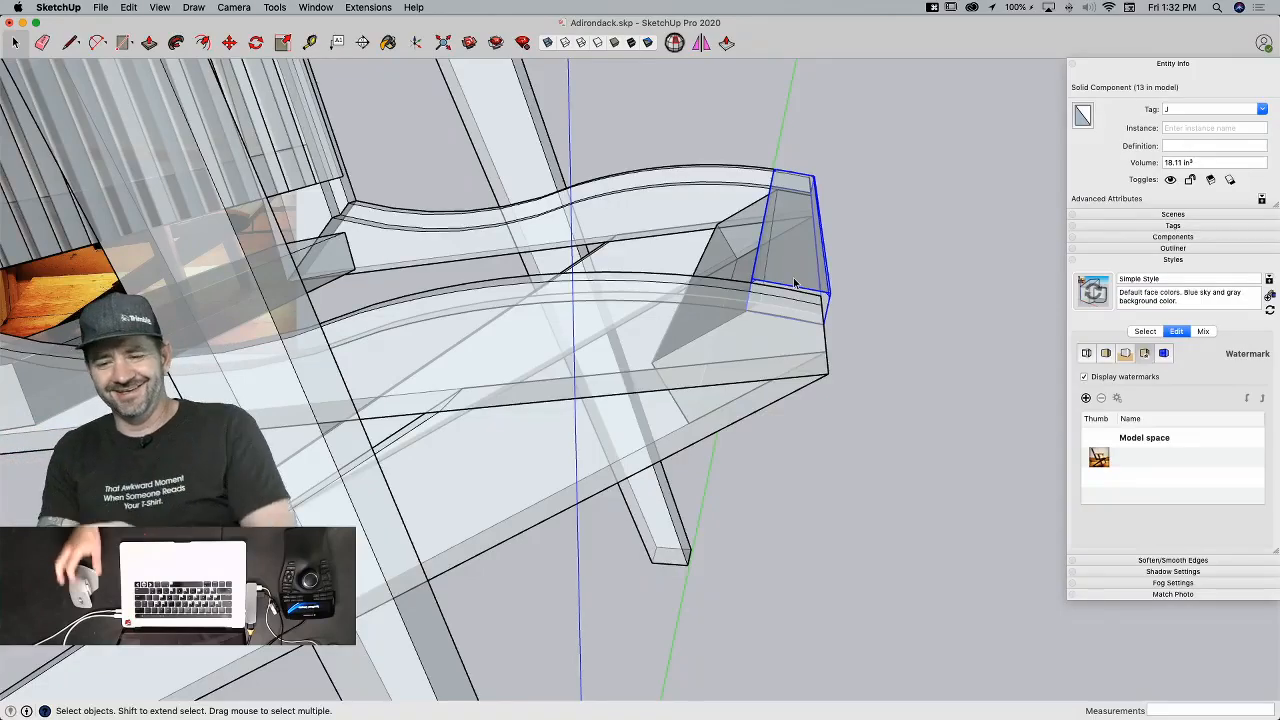
pyautogui.moveTo(769, 343); pyautogui.dragTo(821, 288, button='middle')
pyautogui.moveTo(723, 259); pyautogui.dragTo(830, 268, button='middle')
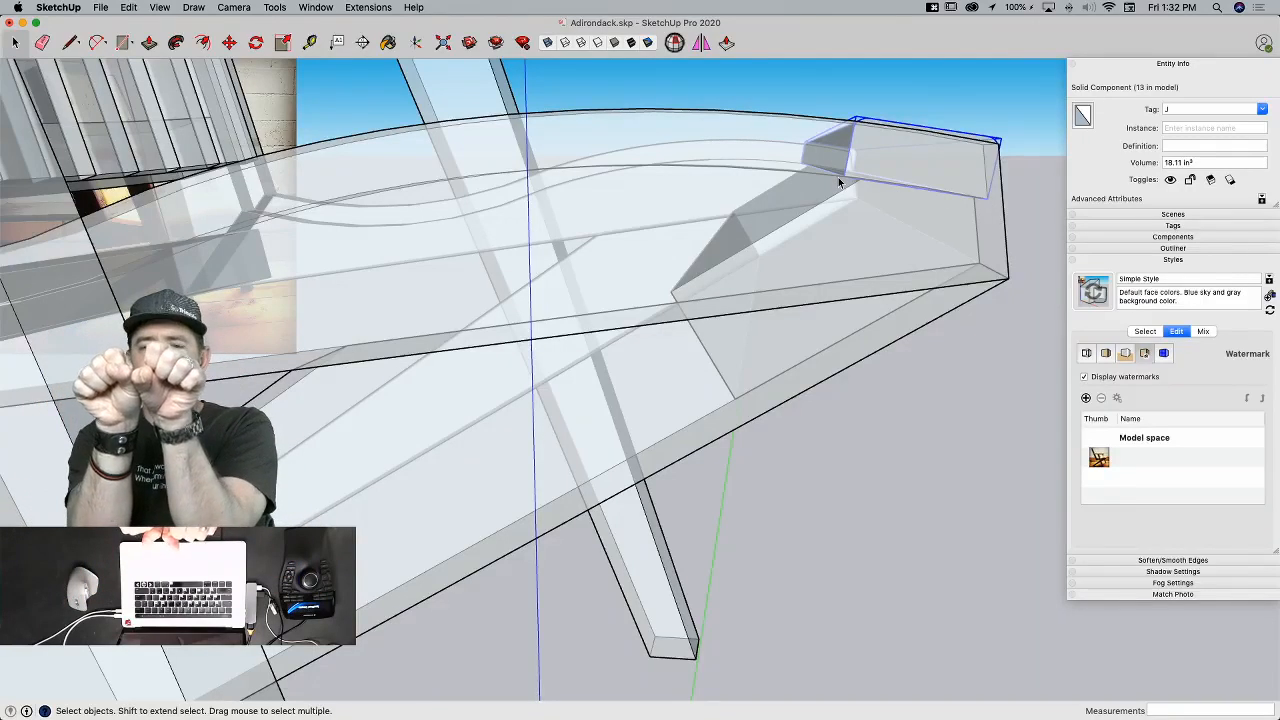
pyautogui.moveTo(839, 183); pyautogui.dragTo(490, 320, button='middle')
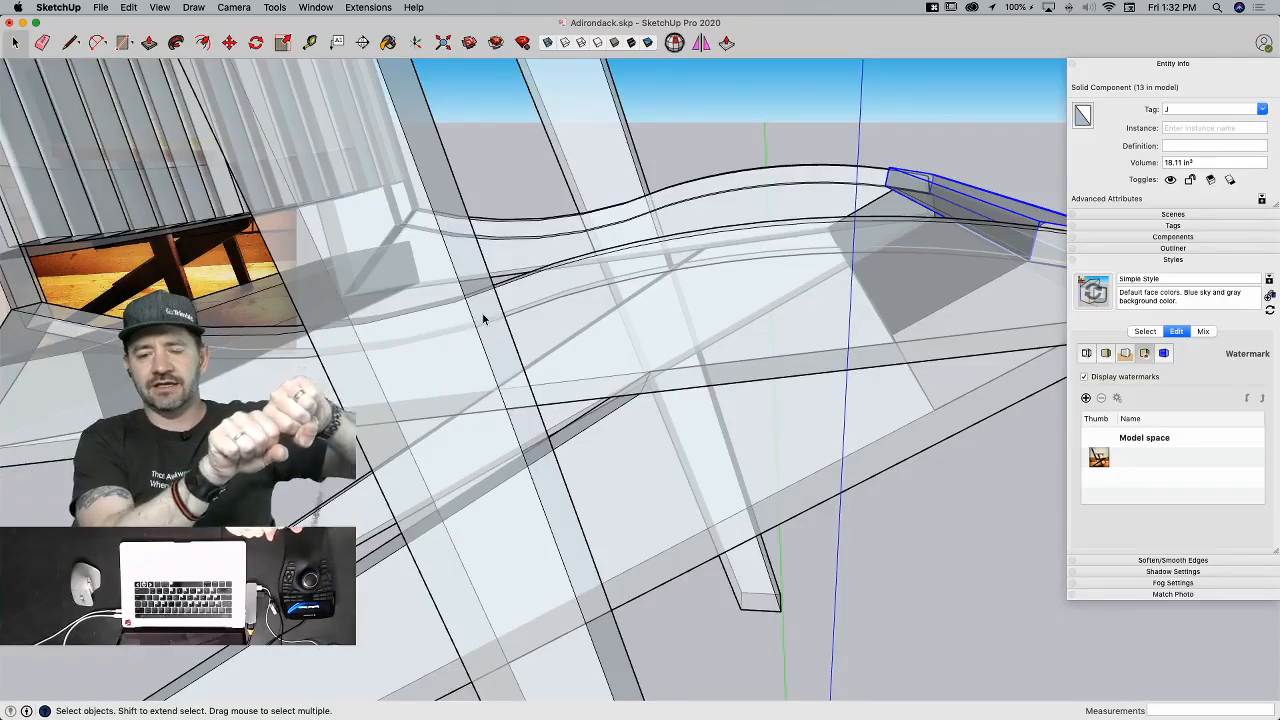
pyautogui.moveTo(483, 318); pyautogui.dragTo(595, 370, button='middle')
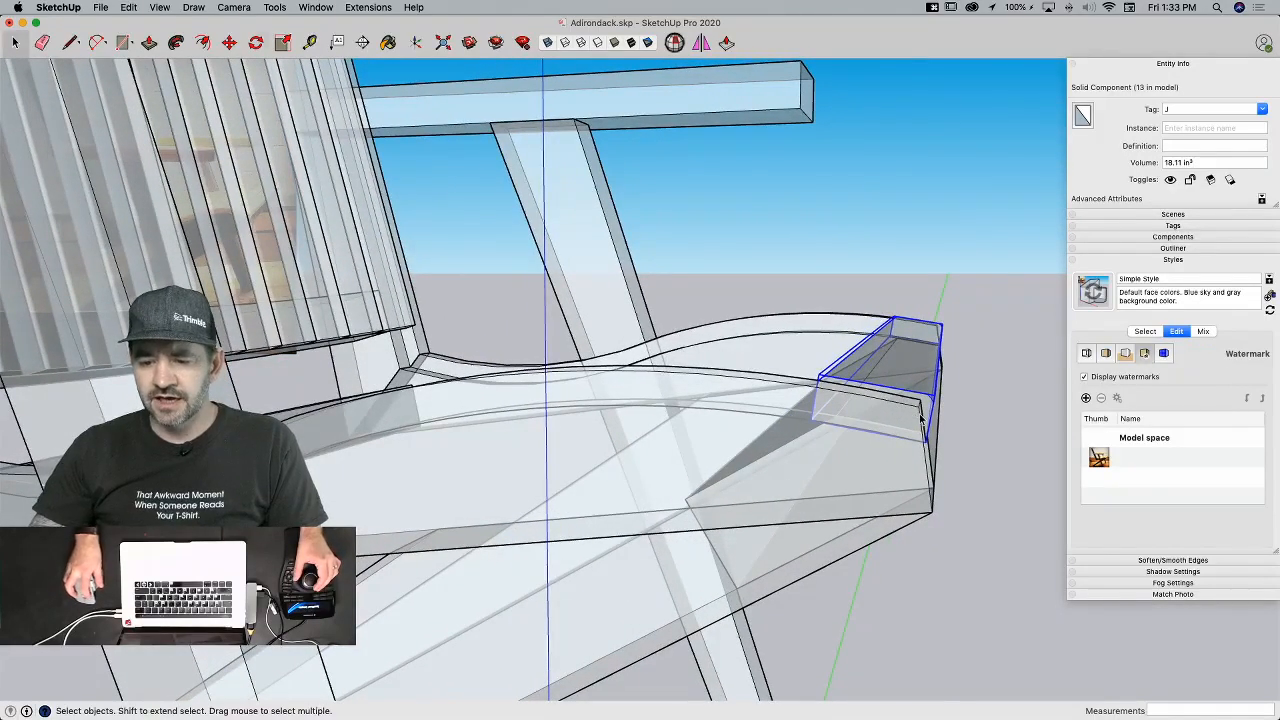
pyautogui.press('q')
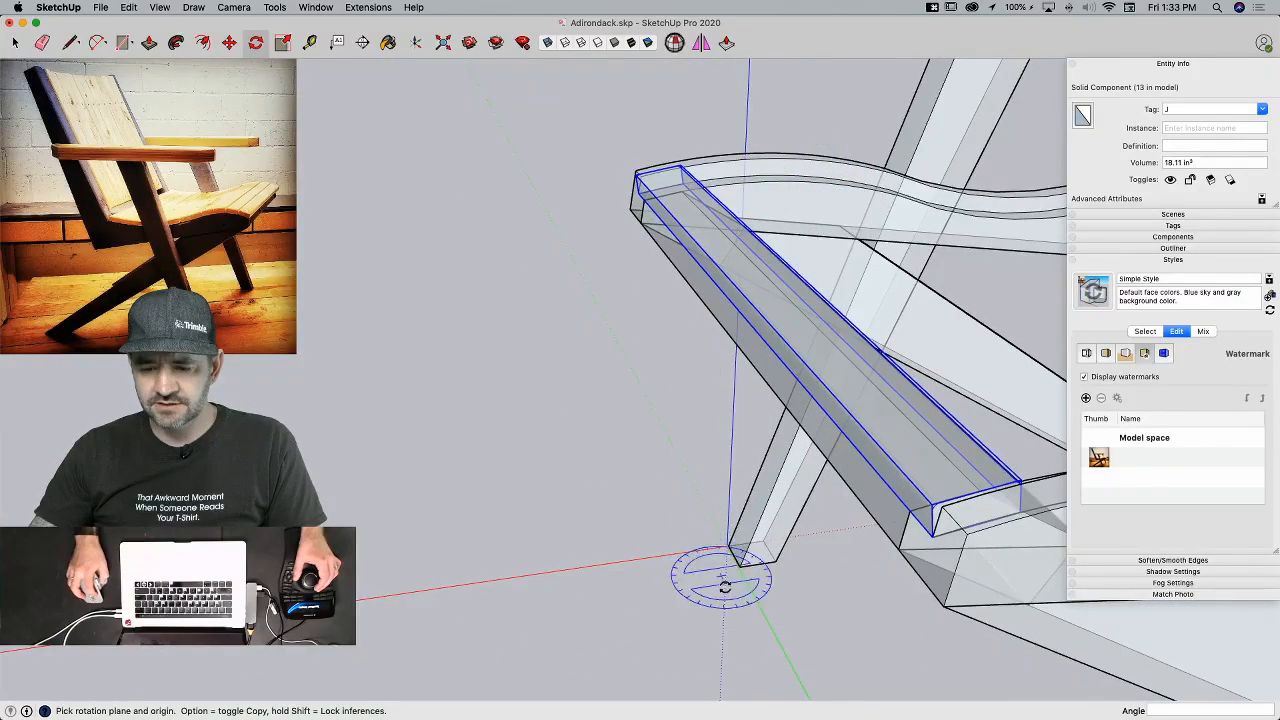
pyautogui.press('Left')
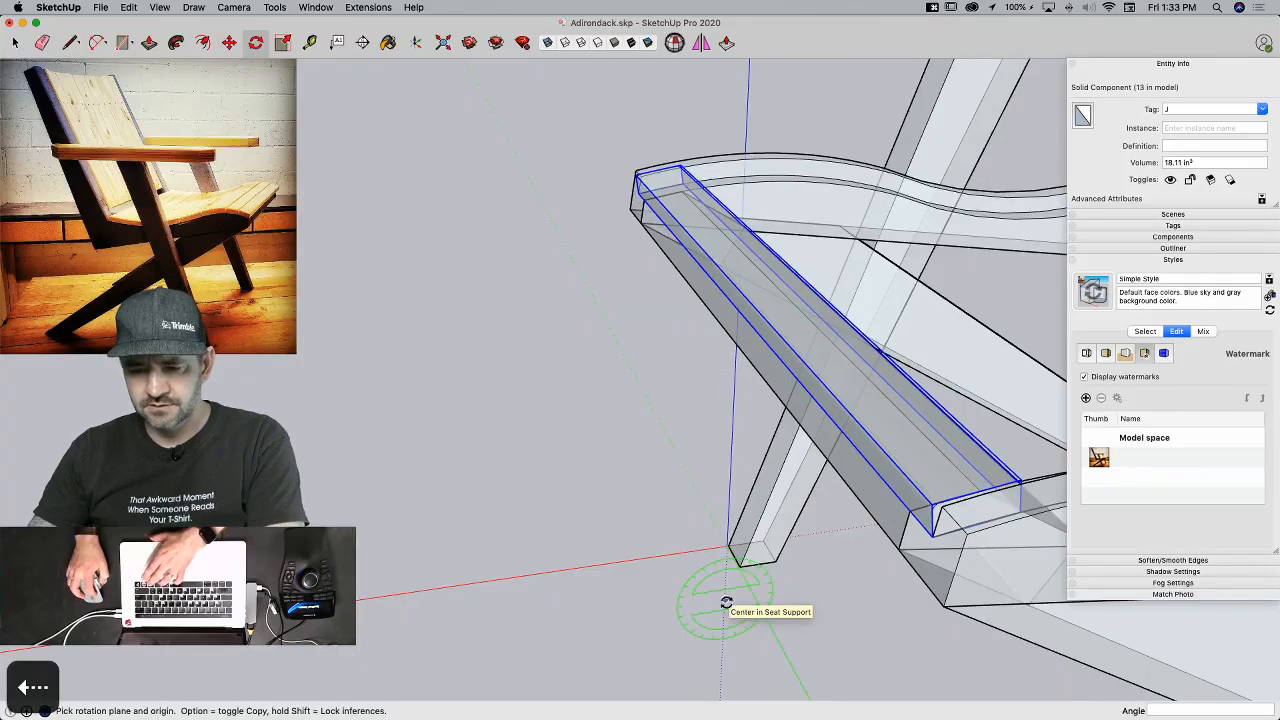
pyautogui.click(726, 604)
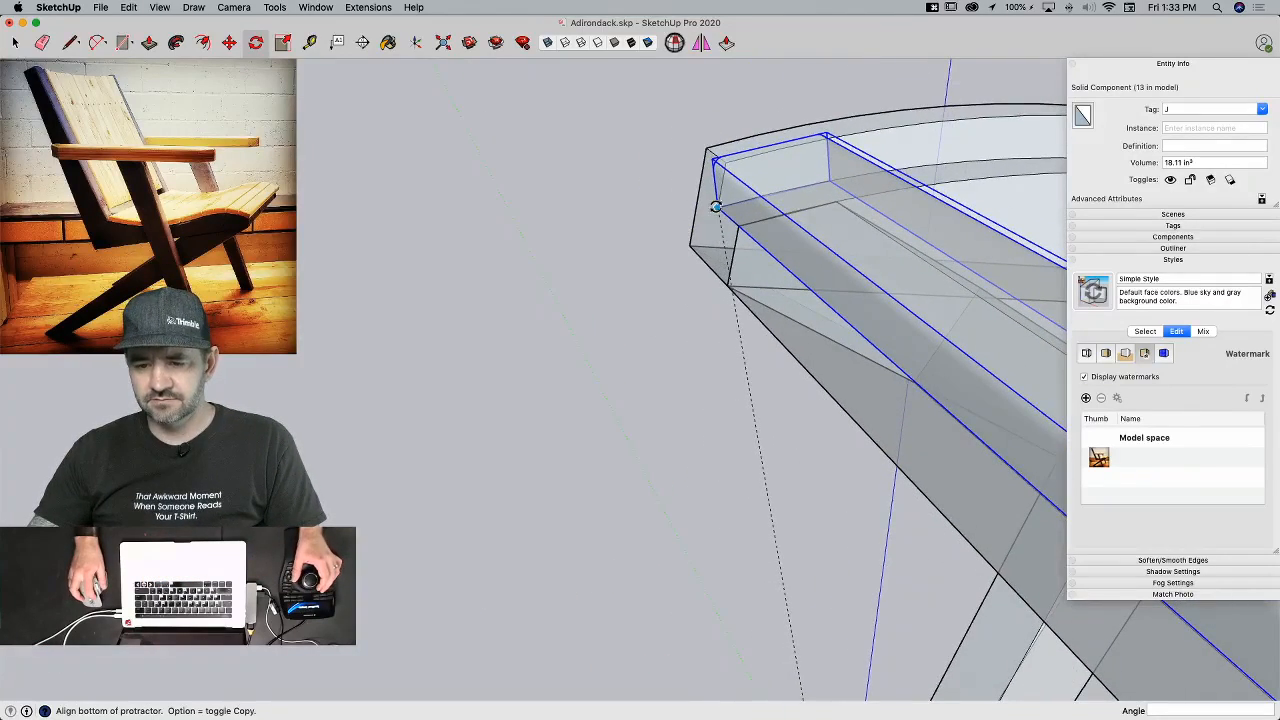
pyautogui.click(716, 207)
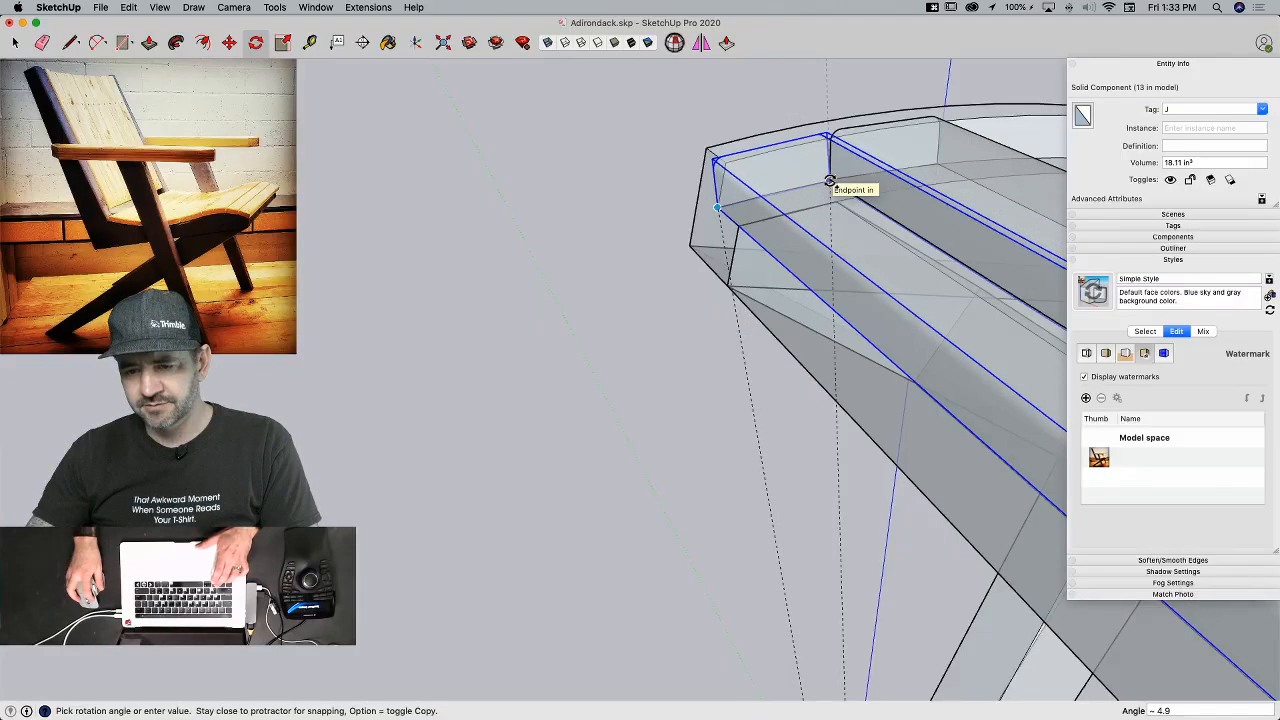
pyautogui.click(830, 181)
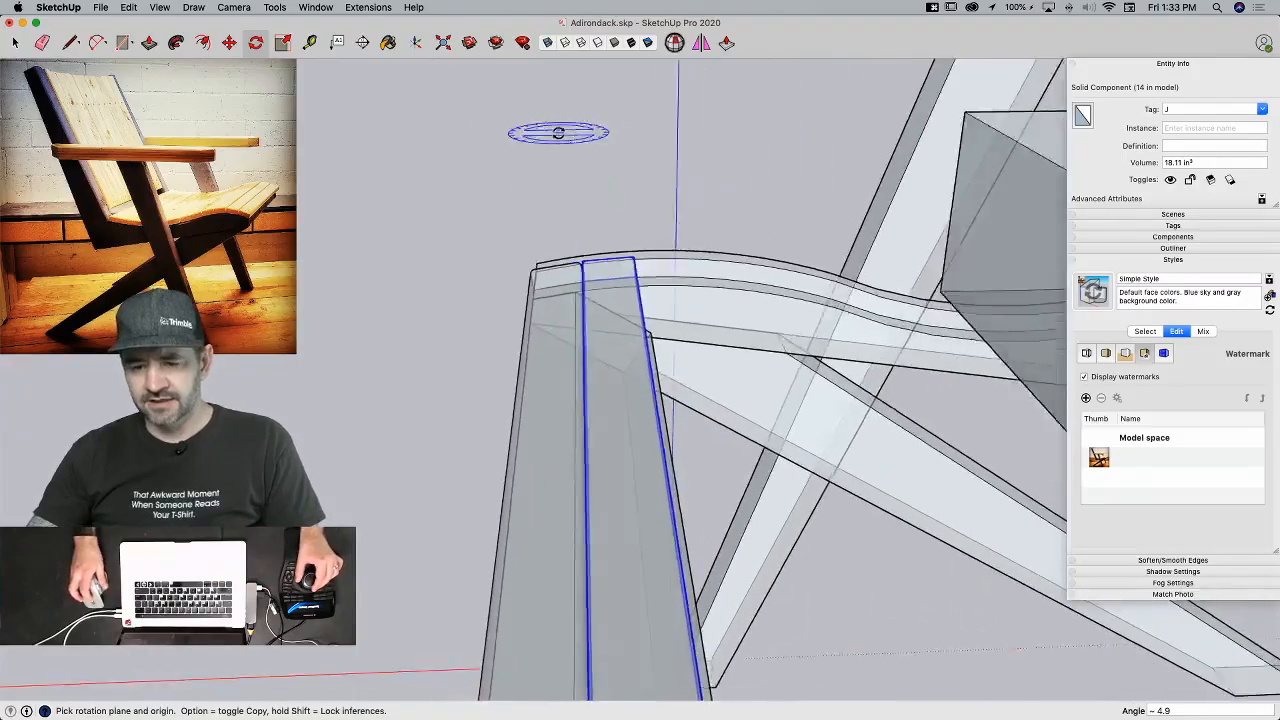
pyautogui.write('7')
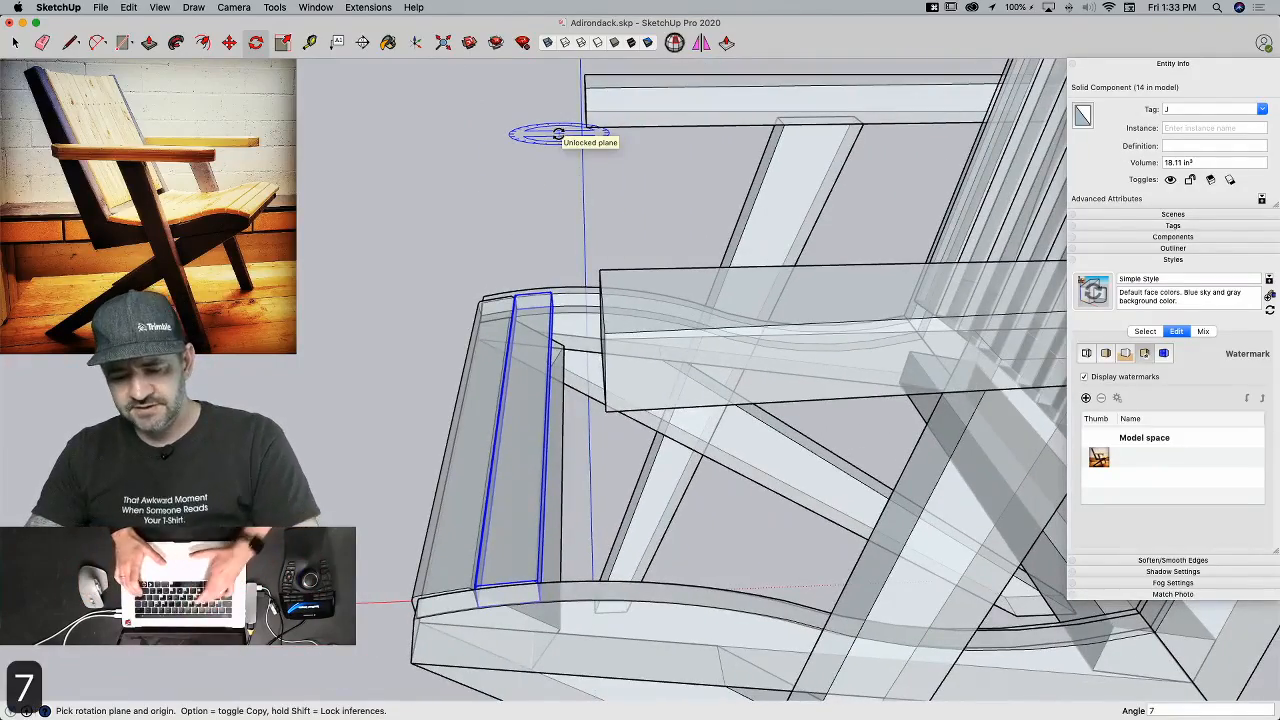
pyautogui.write('x')
pyautogui.press('Return')
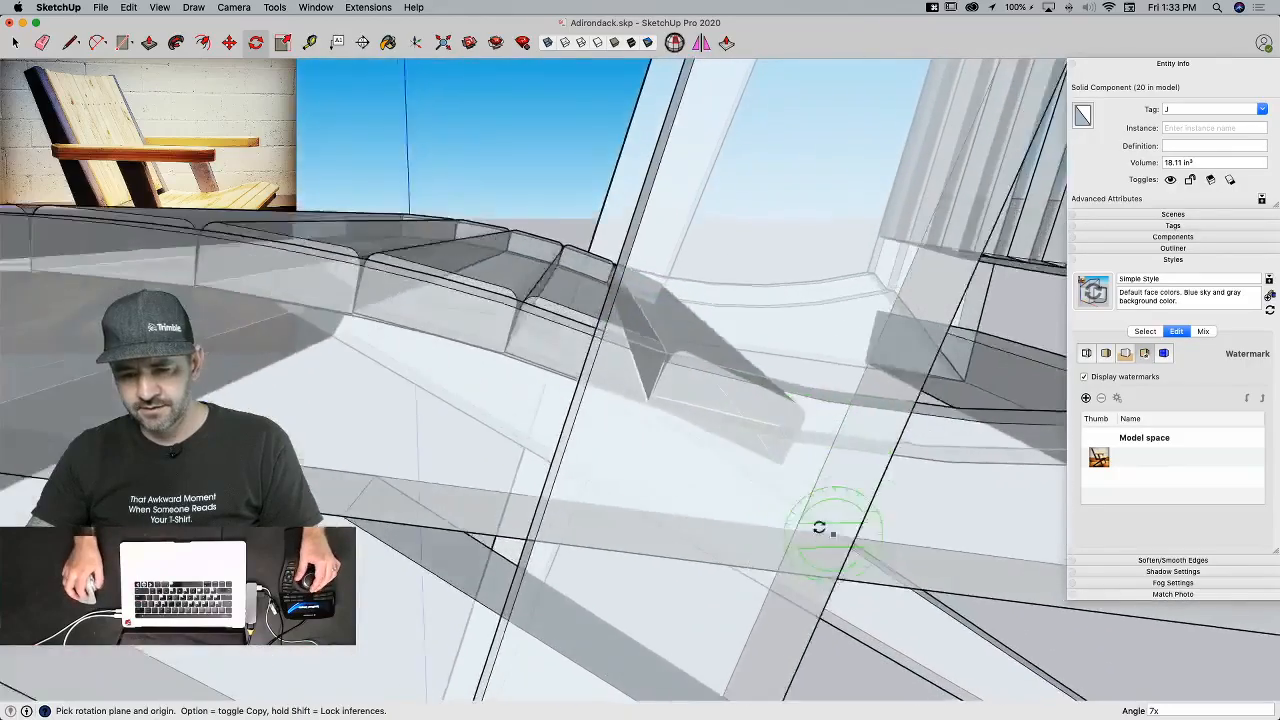
# Step: Rotate the rearmost copied slat against its neighbour's side and about 5.4° around its upper corner to seat it on the rail
pyautogui.press('space')
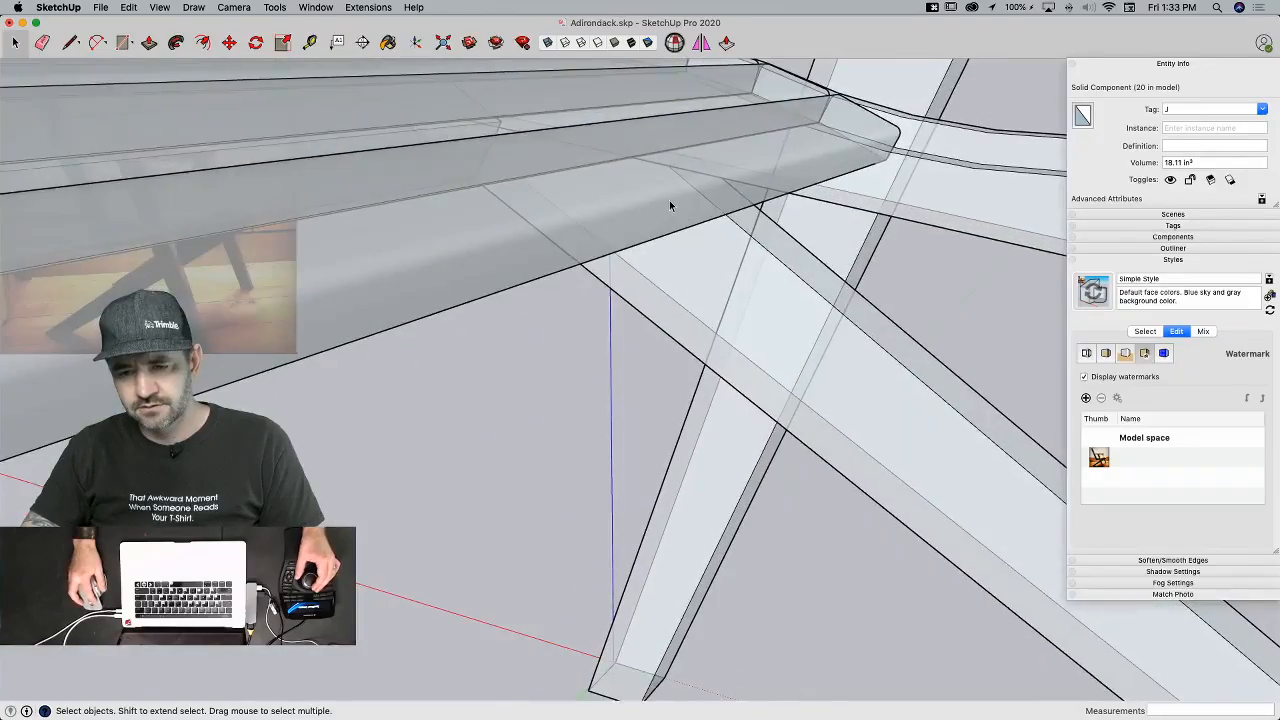
pyautogui.click(670, 201)
pyautogui.press('q')
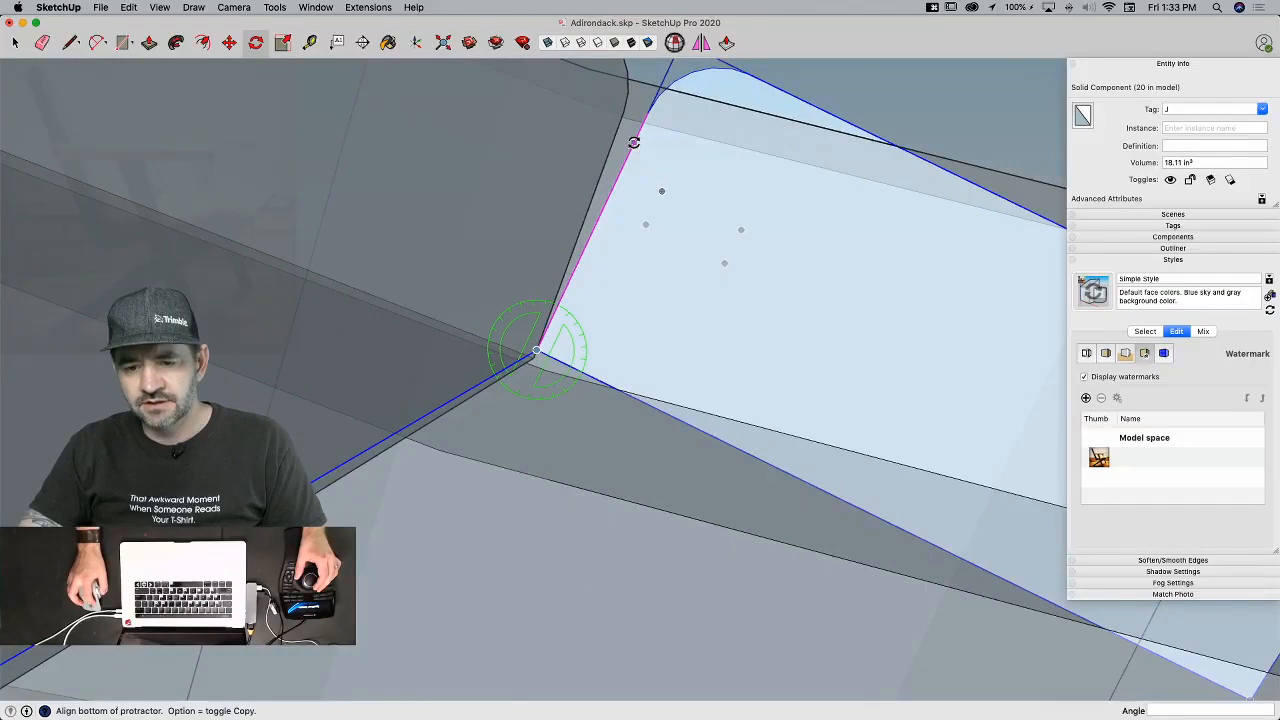
pyautogui.click(633, 142)
pyautogui.click(615, 131)
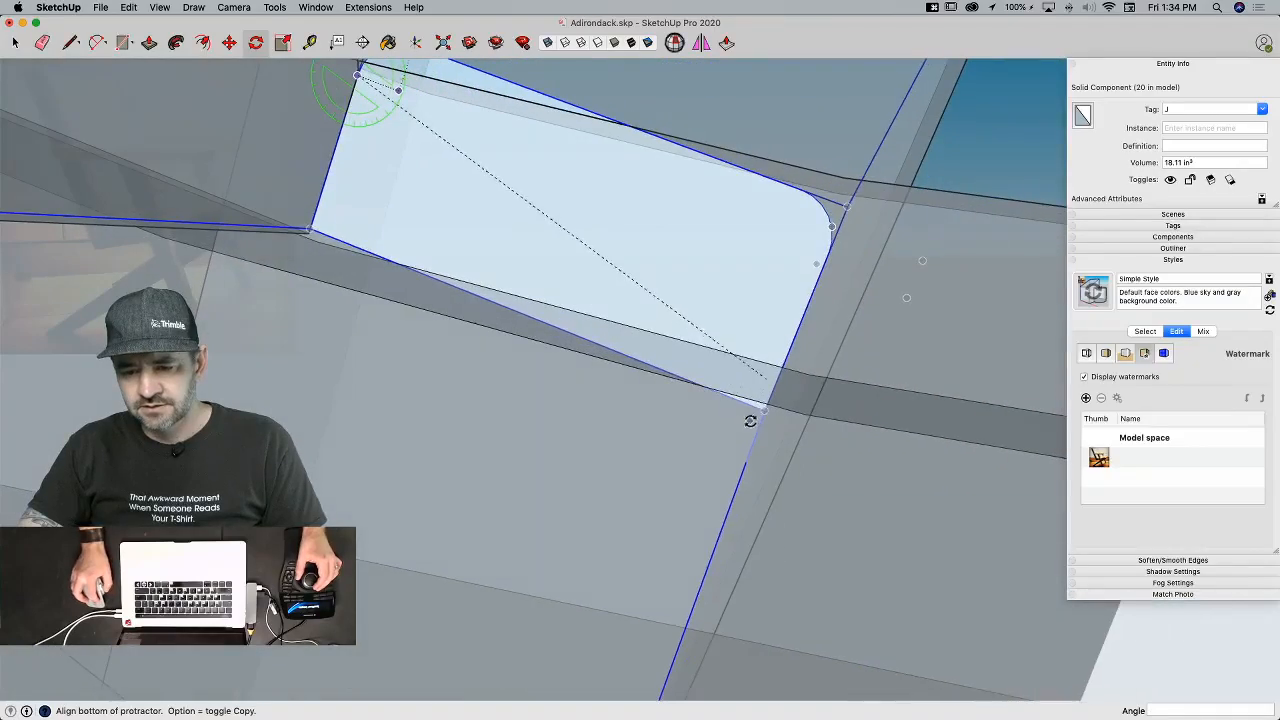
pyautogui.click(764, 409)
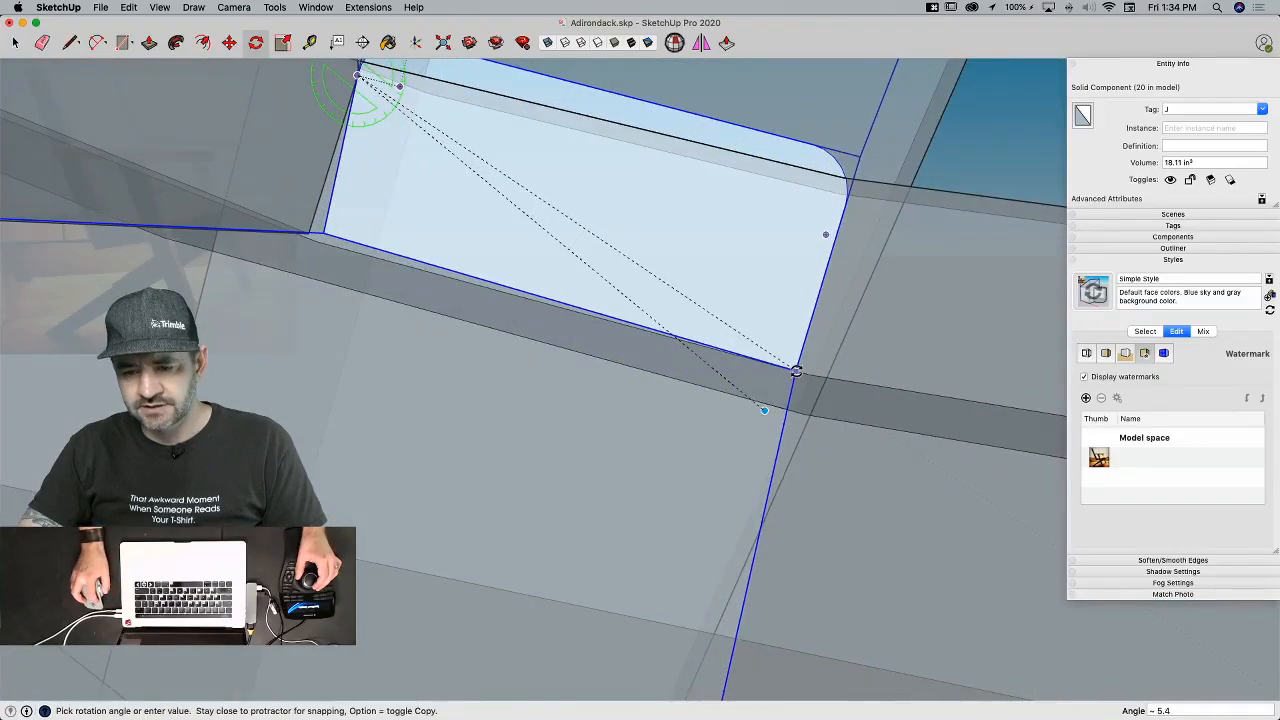
pyautogui.click(796, 370)
pyautogui.press('space')
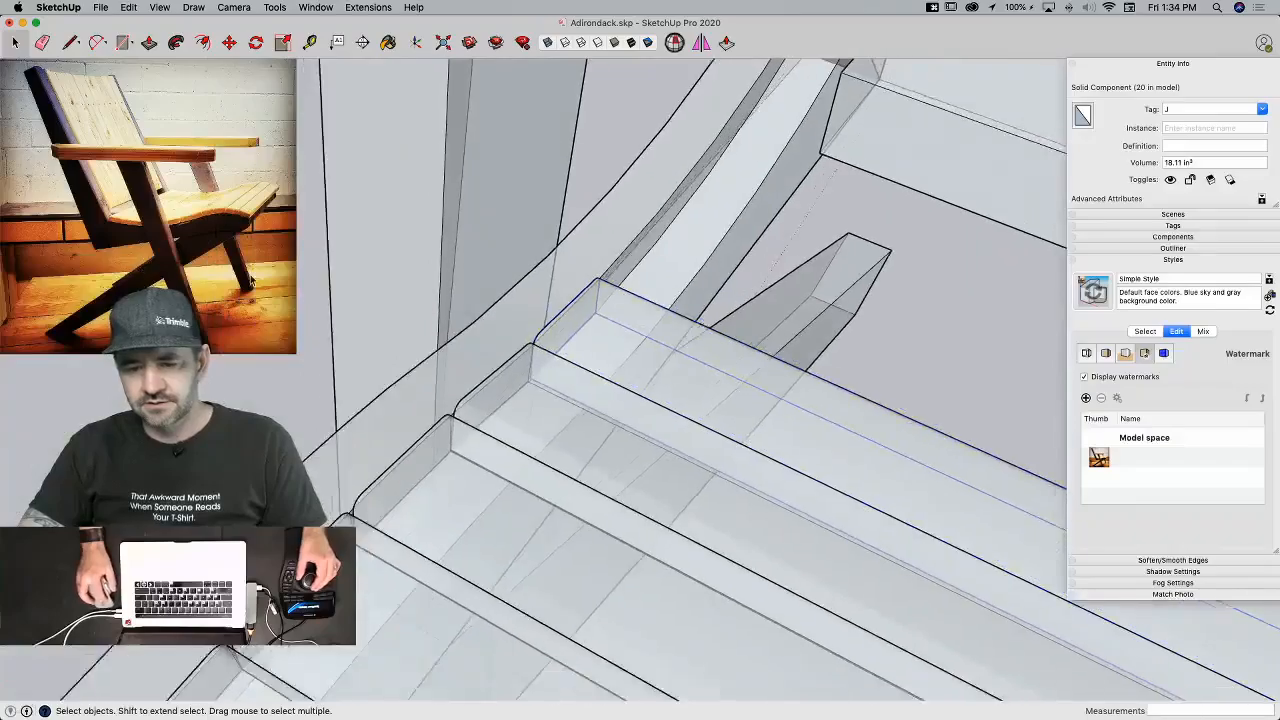
pyautogui.click(251, 281)
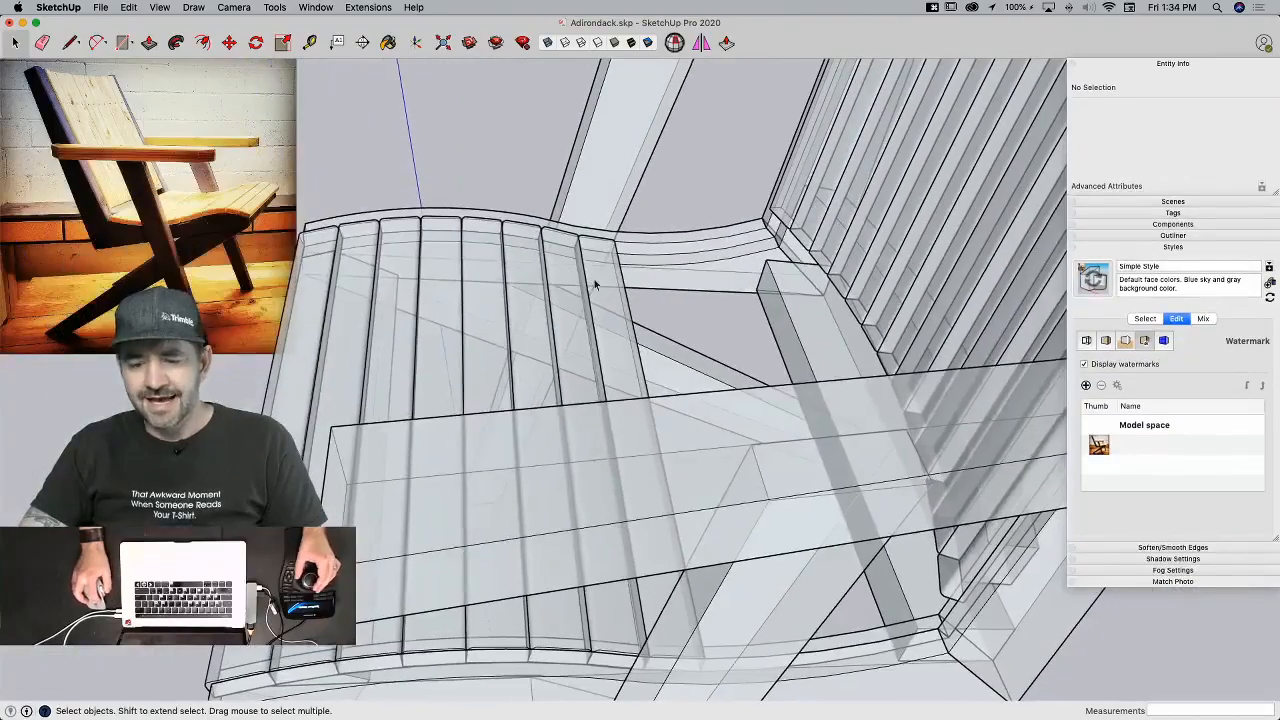
# Step: Copy the rearmost seat slat around the centre of the rail's rear curve at about 5.8° spacing, making 6 copies toward the backrest
pyautogui.click(608, 290)
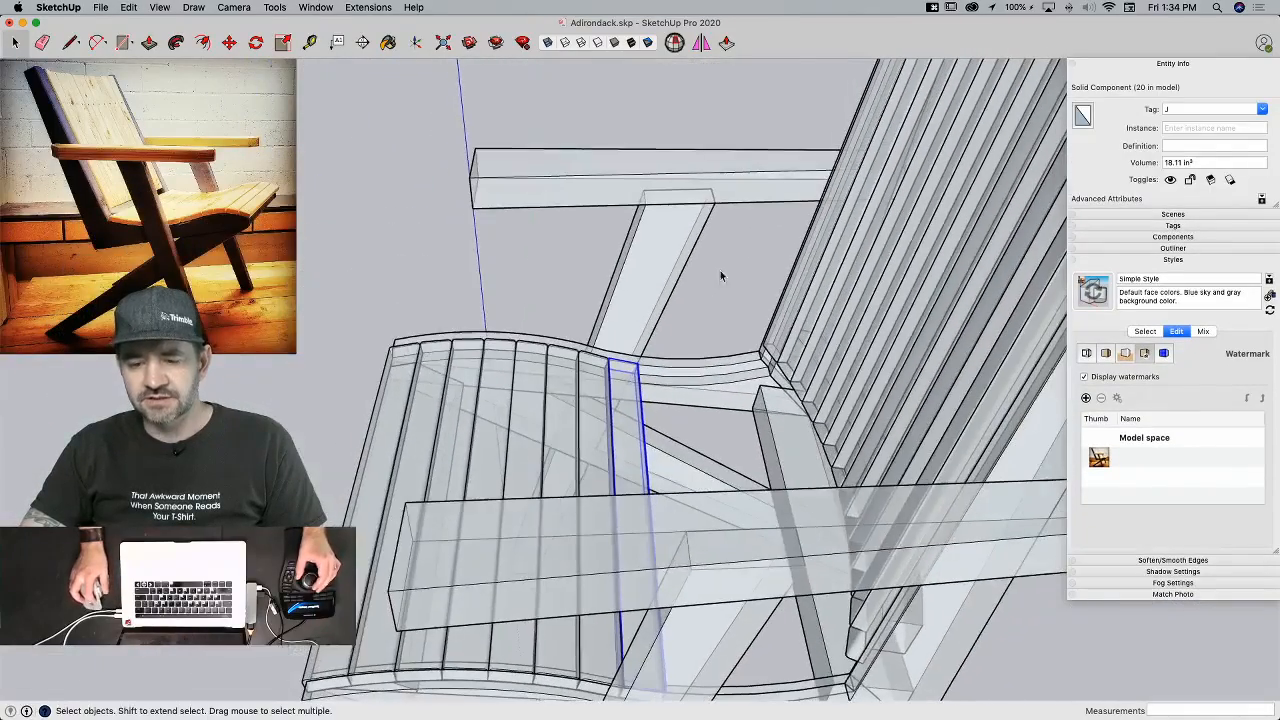
pyautogui.press('q')
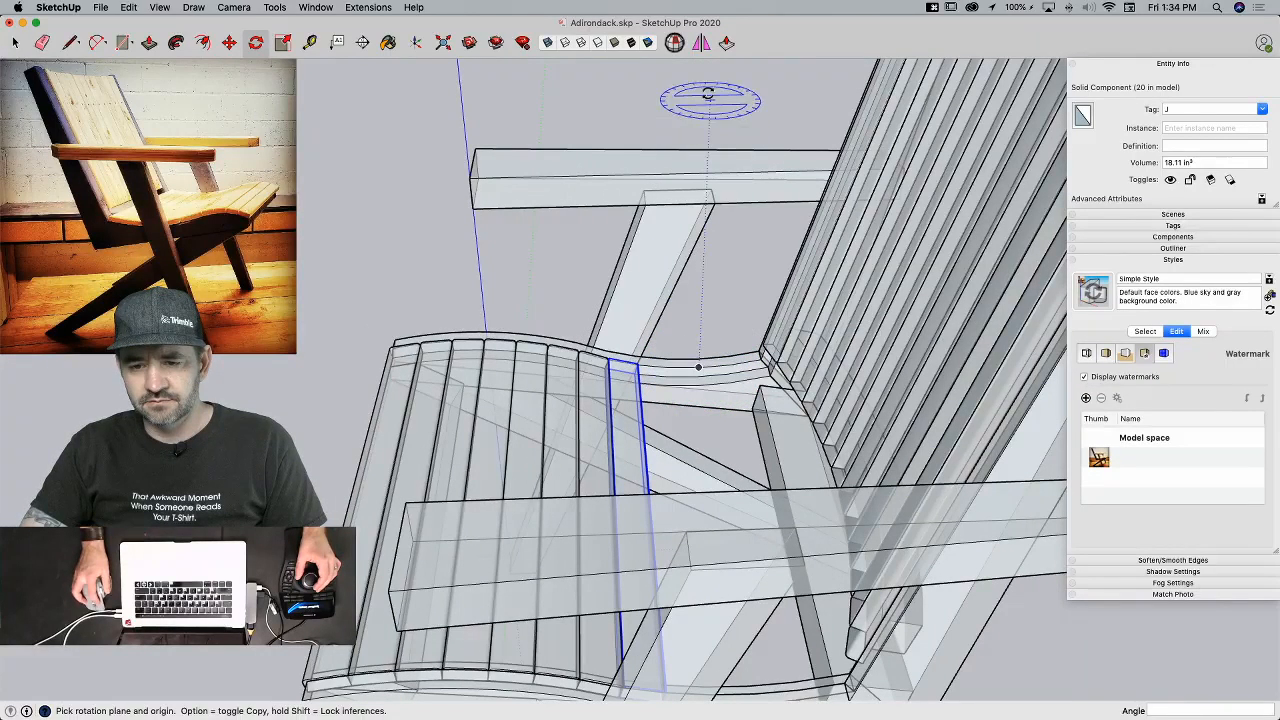
pyautogui.moveTo(706, 78); pyautogui.dragTo(664, 366)
pyautogui.scroll(8, 664, 366)
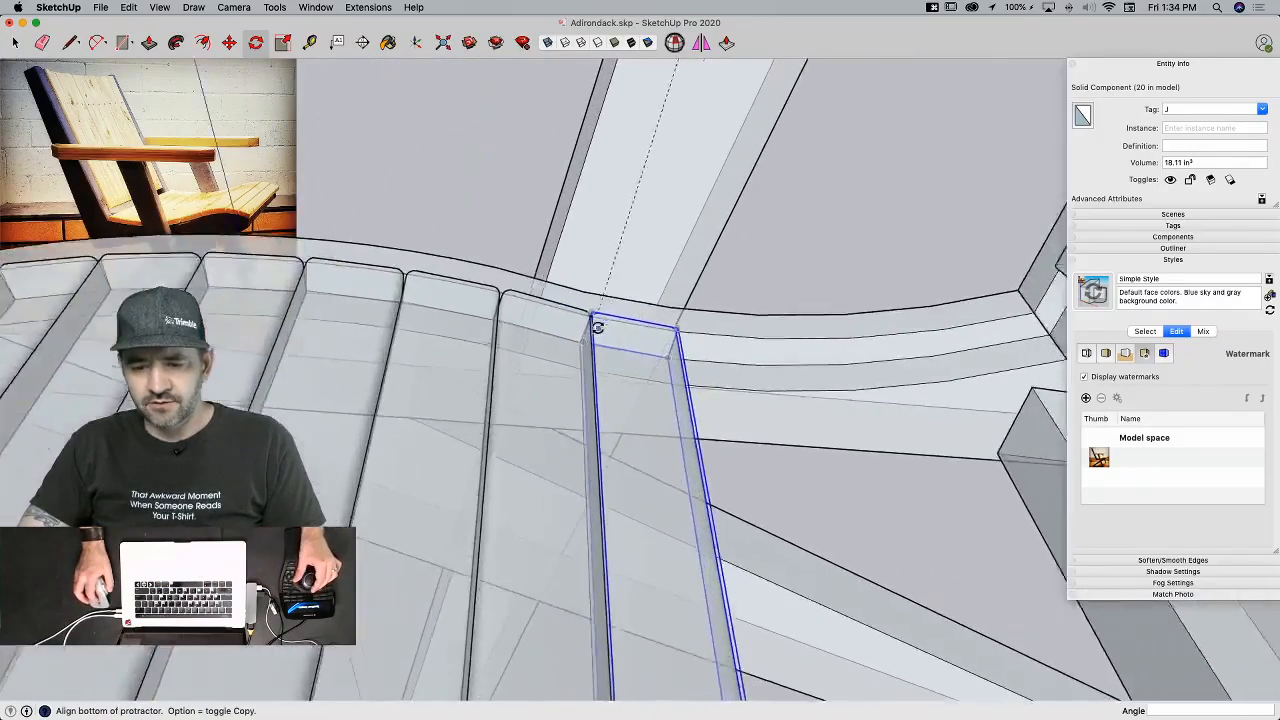
pyautogui.scroll(8, 609, 298)
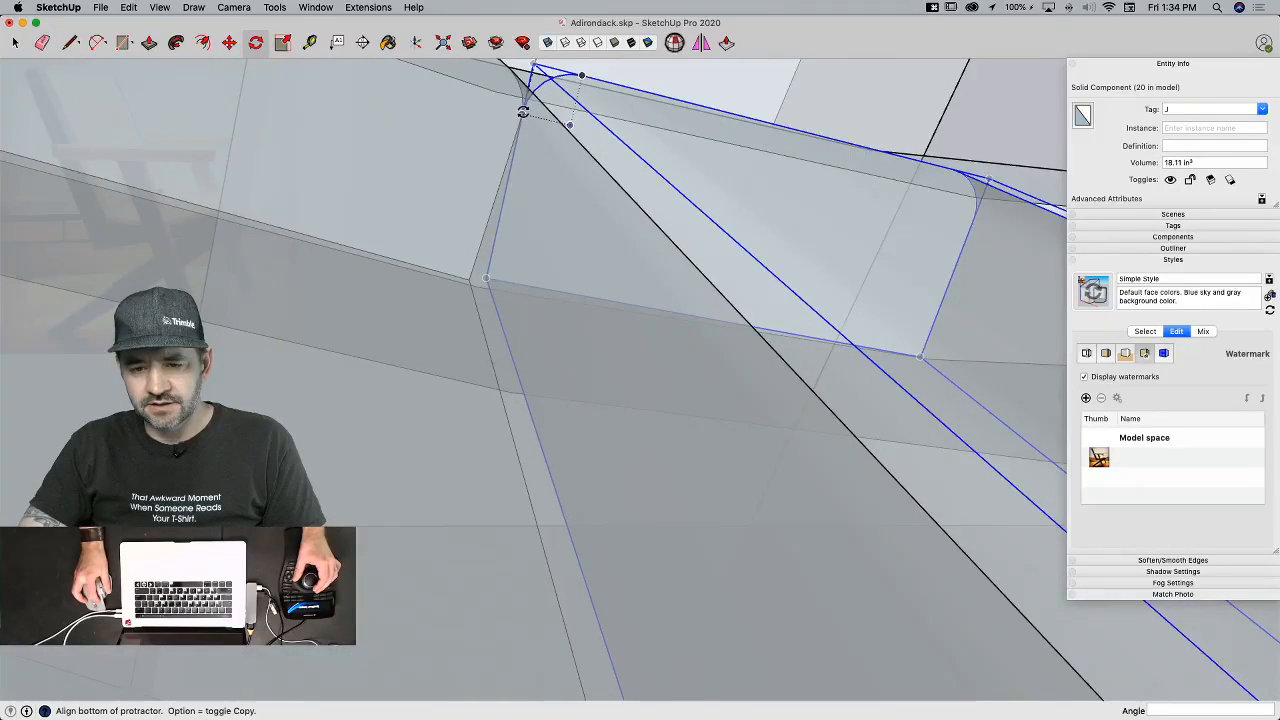
pyautogui.click(522, 111)
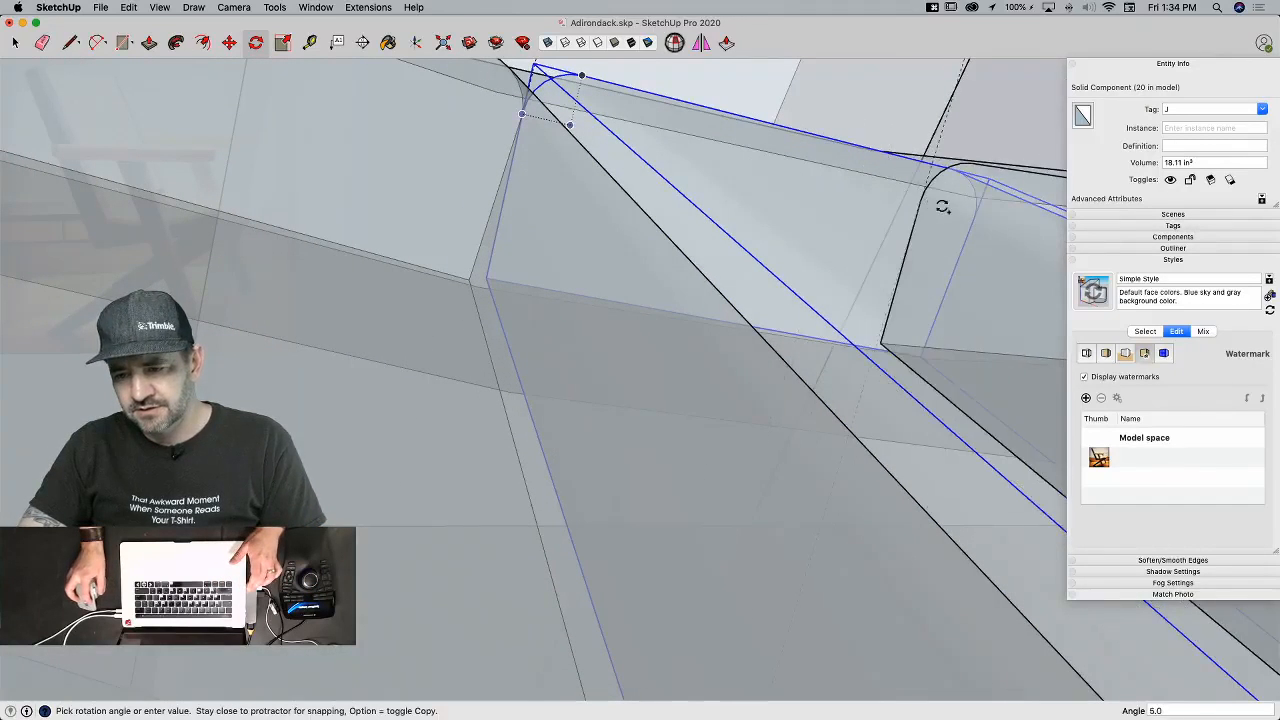
pyautogui.click(977, 212)
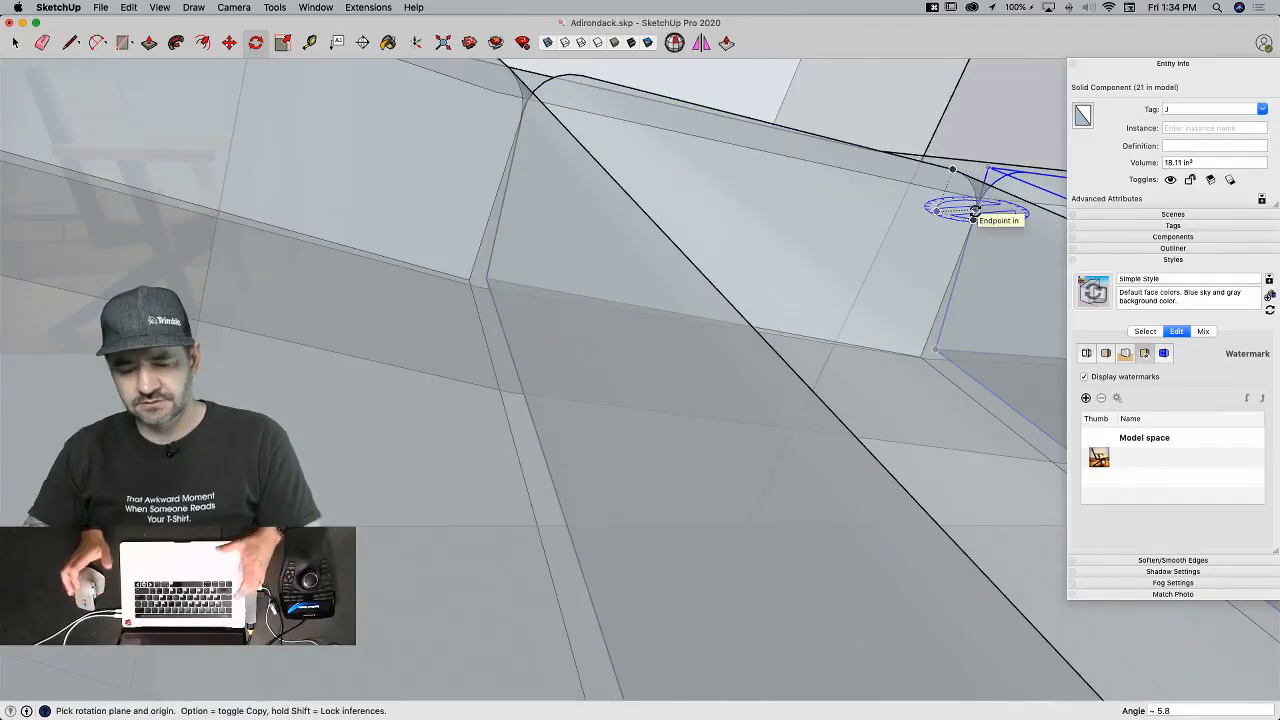
pyautogui.write('6x')
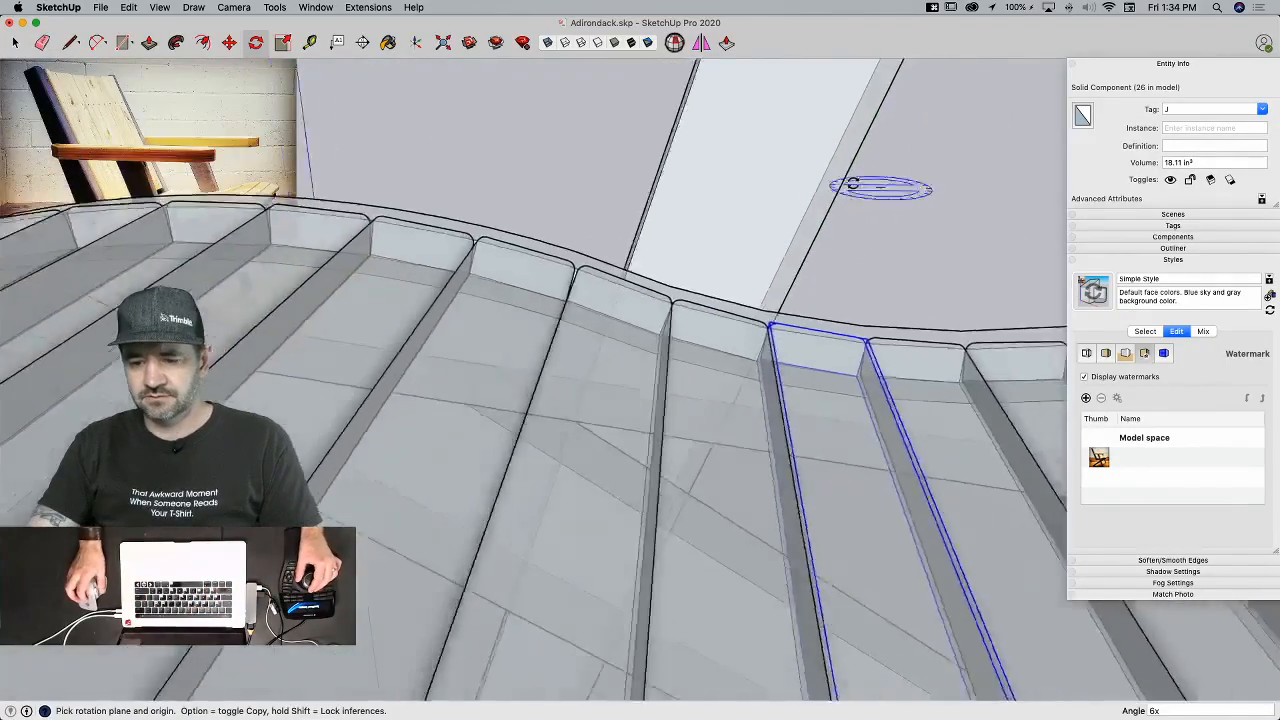
# Step: Delete the last seat slat where it runs into the base of the backrest
pyautogui.press('space')
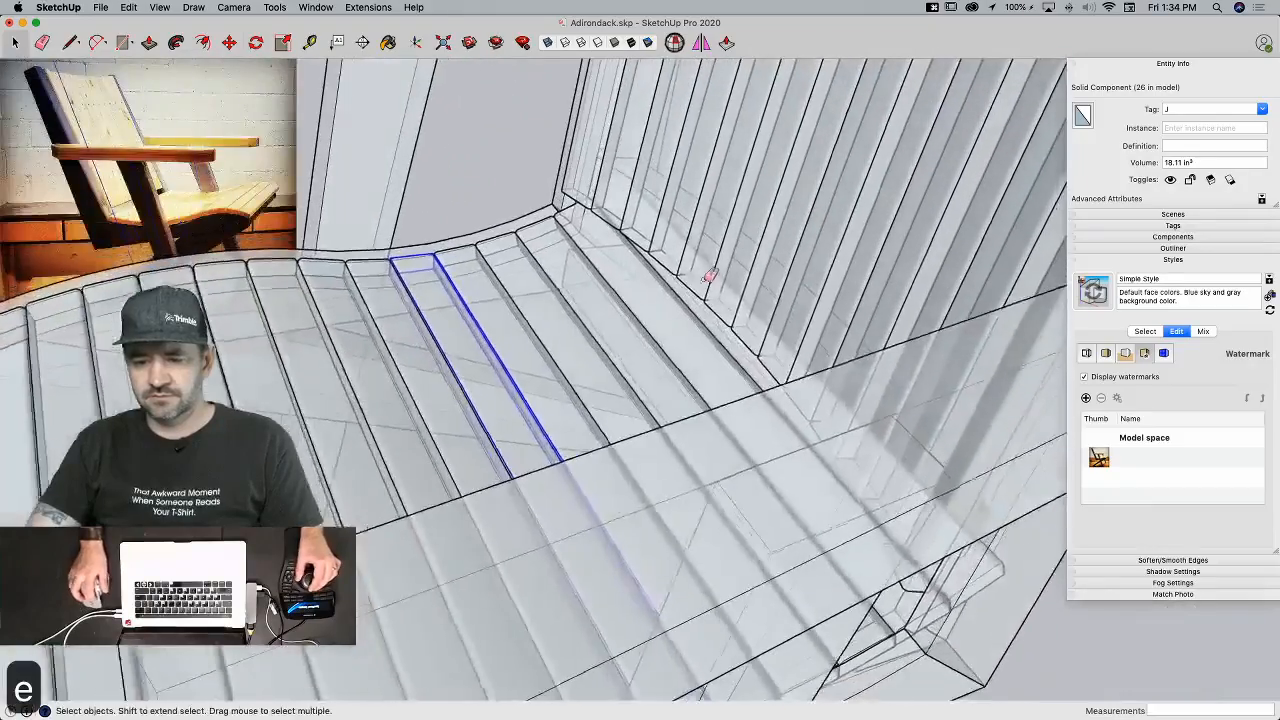
pyautogui.press('e')
pyautogui.press('space')
pyautogui.click(673, 318)
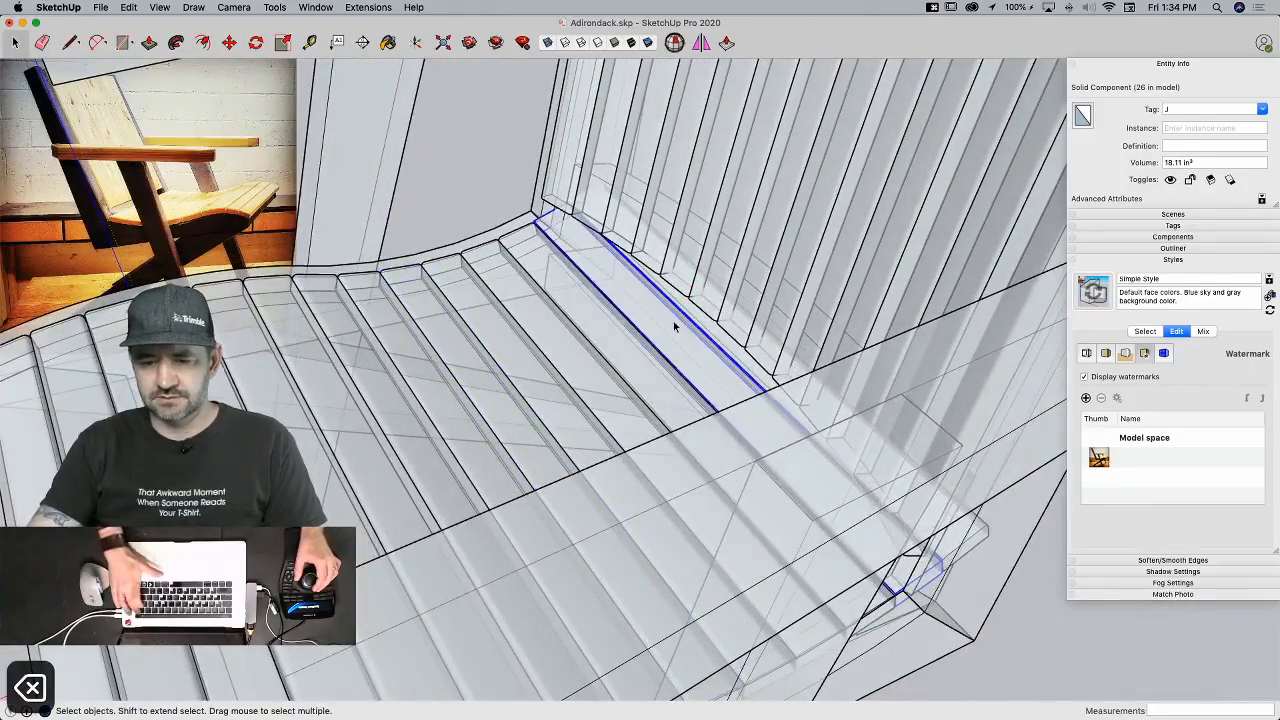
pyautogui.press('BackSpace')
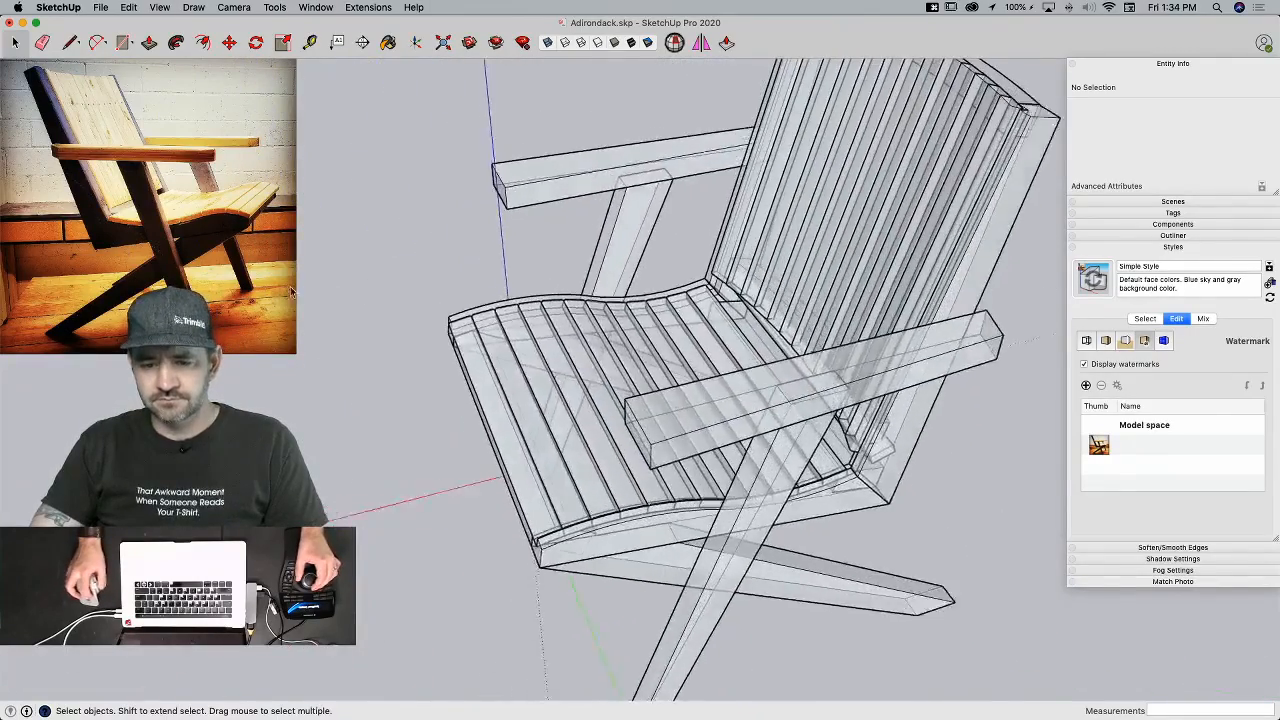
# Step: Turn off X-ray and delete the curved cross brace behind the base of the backrest
pyautogui.click(547, 43)
pyautogui.click(729, 391)
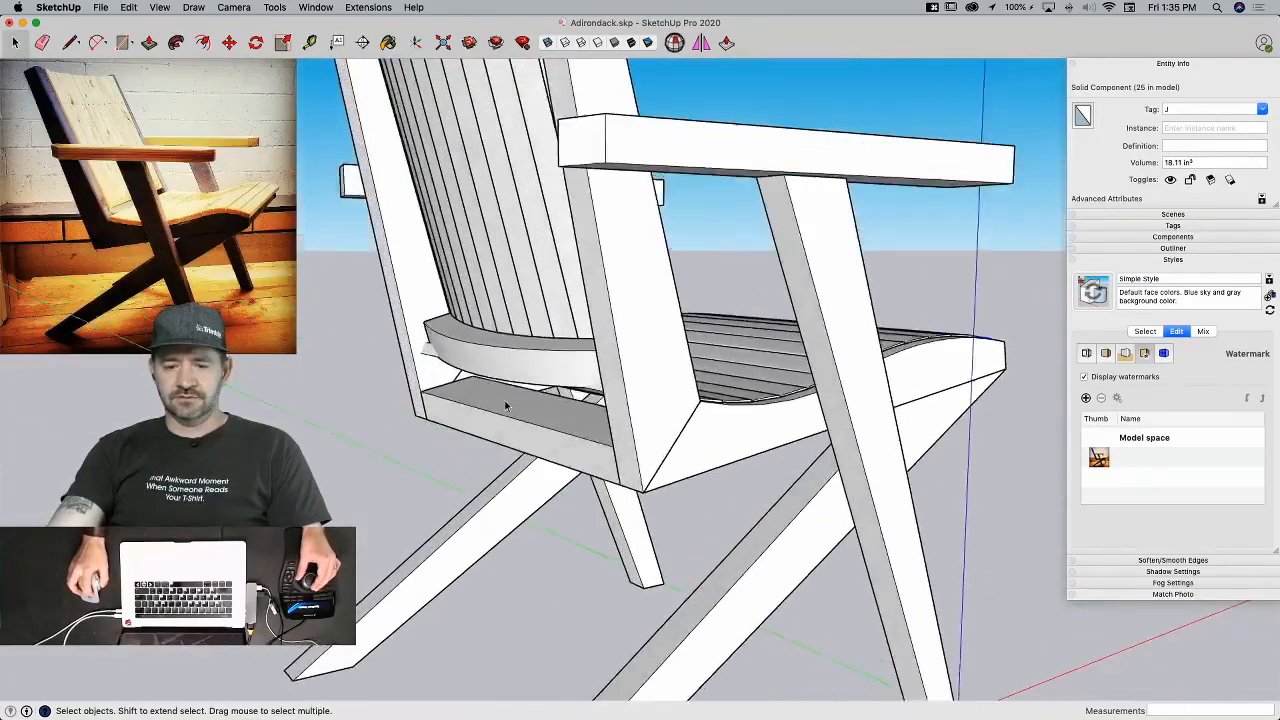
pyautogui.click(437, 338)
pyautogui.press('BackSpace')
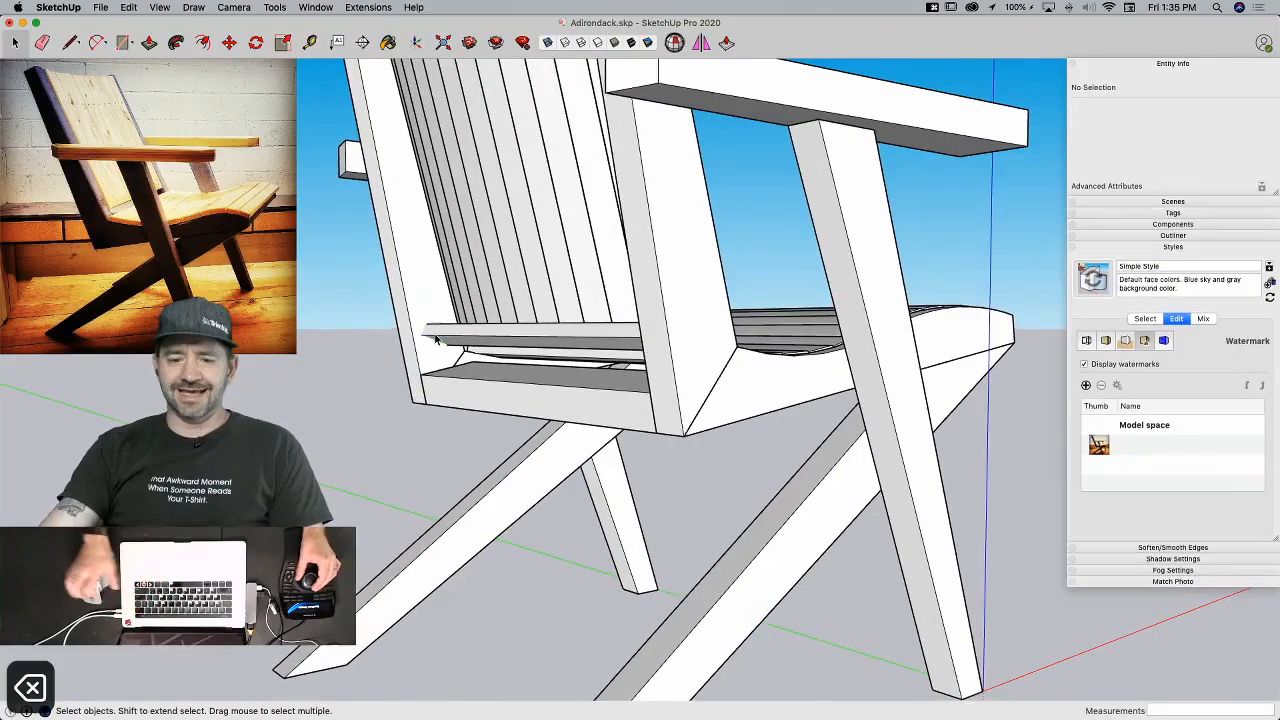
# Step: Restore the deleted curved cross brace and delete the stray seat slat running just behind the base of the backrest instead
pyautogui.press('super+z')
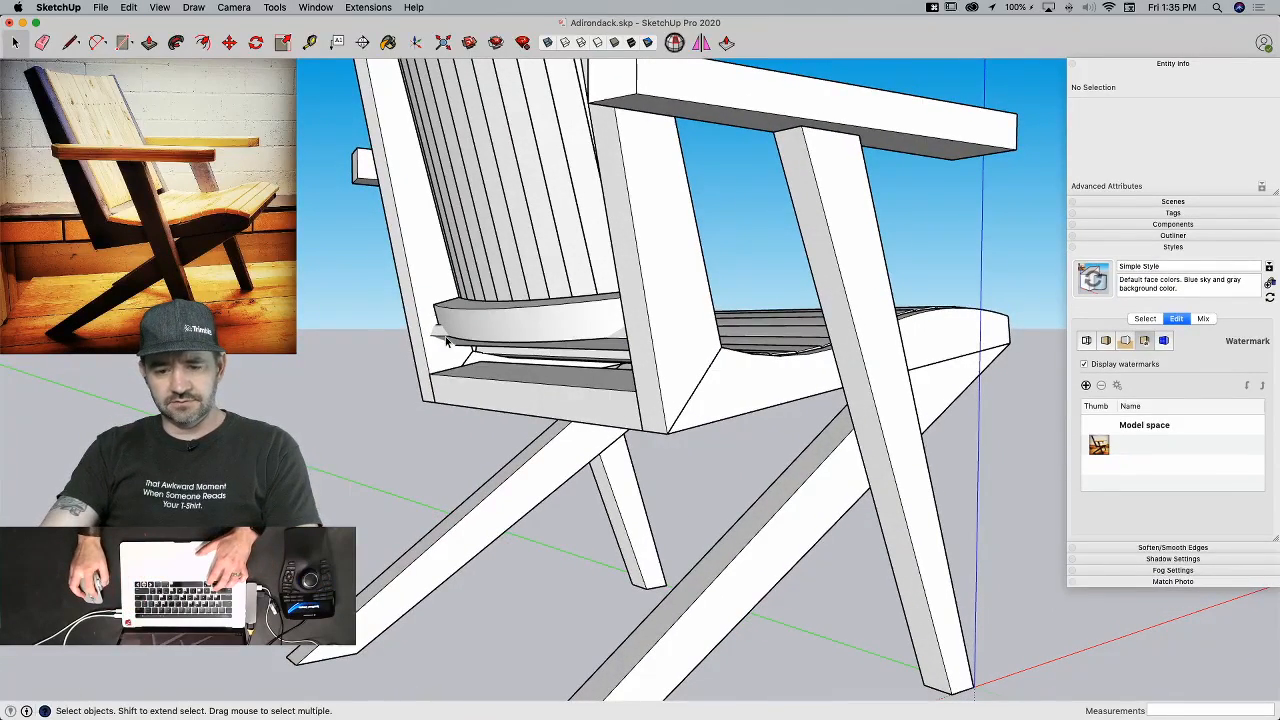
pyautogui.click(447, 340)
pyautogui.press('BackSpace')
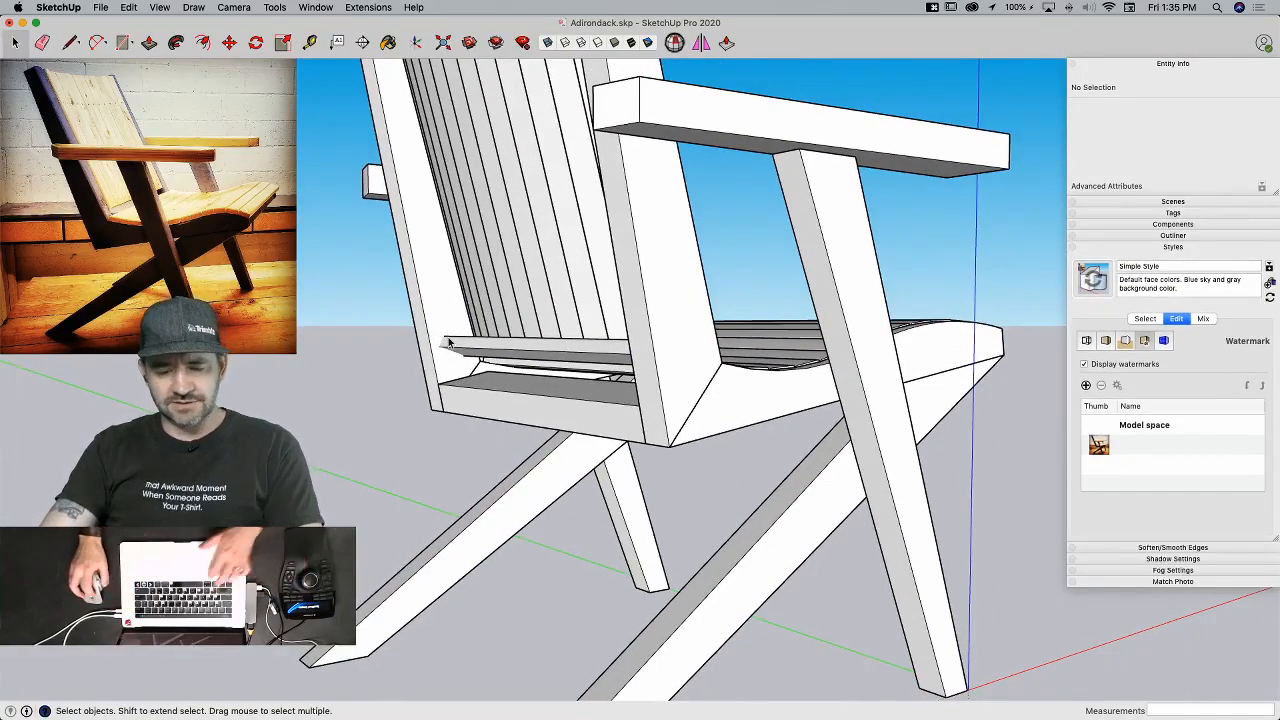
pyautogui.press('super+z')
pyautogui.scroll(5, 447, 345)
pyautogui.click(444, 355)
pyautogui.press('BackSpace')
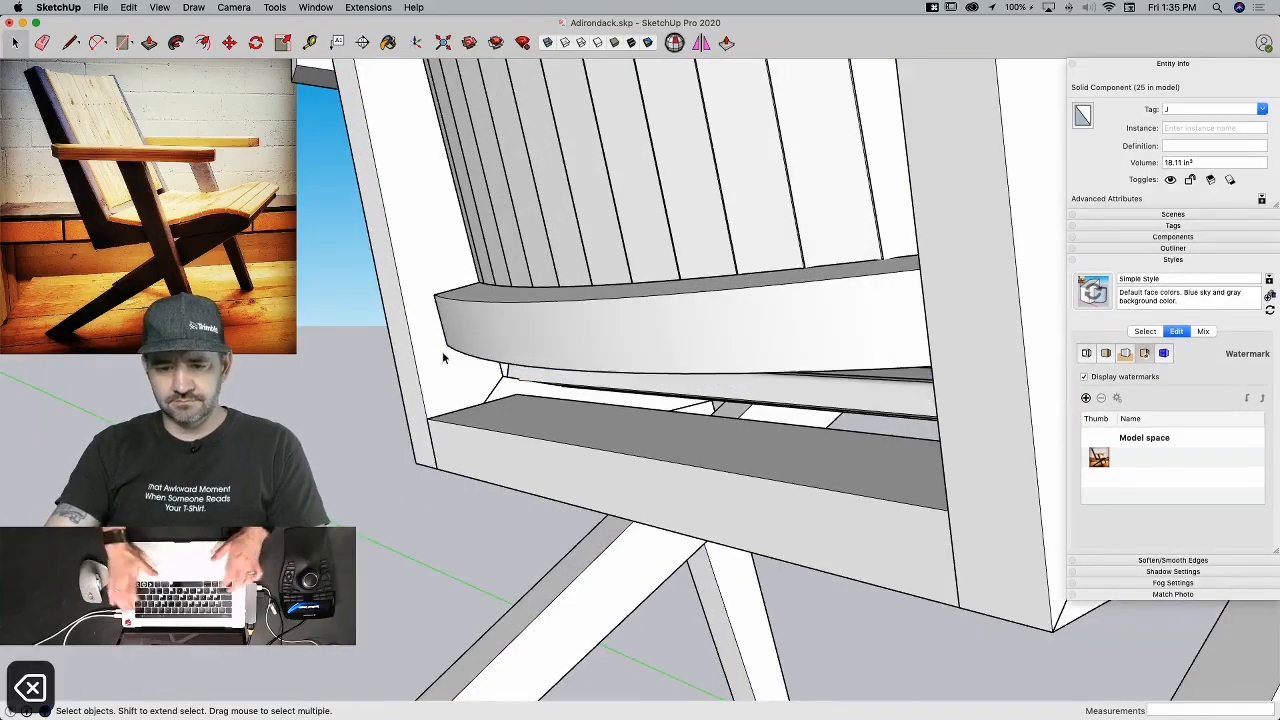
pyautogui.scroll(-10, 514, 365)
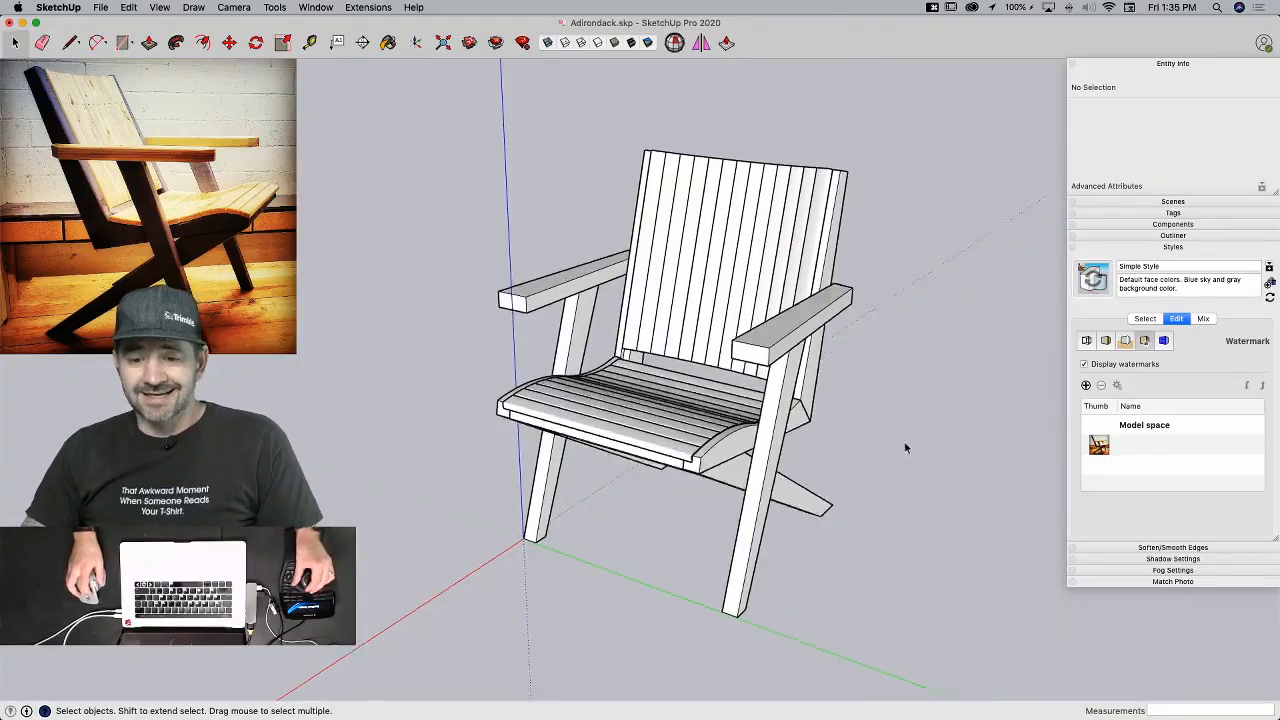
# Step: Save the model and erase the leftover row of loose slats lying away from the chair
pyautogui.press('super+s')
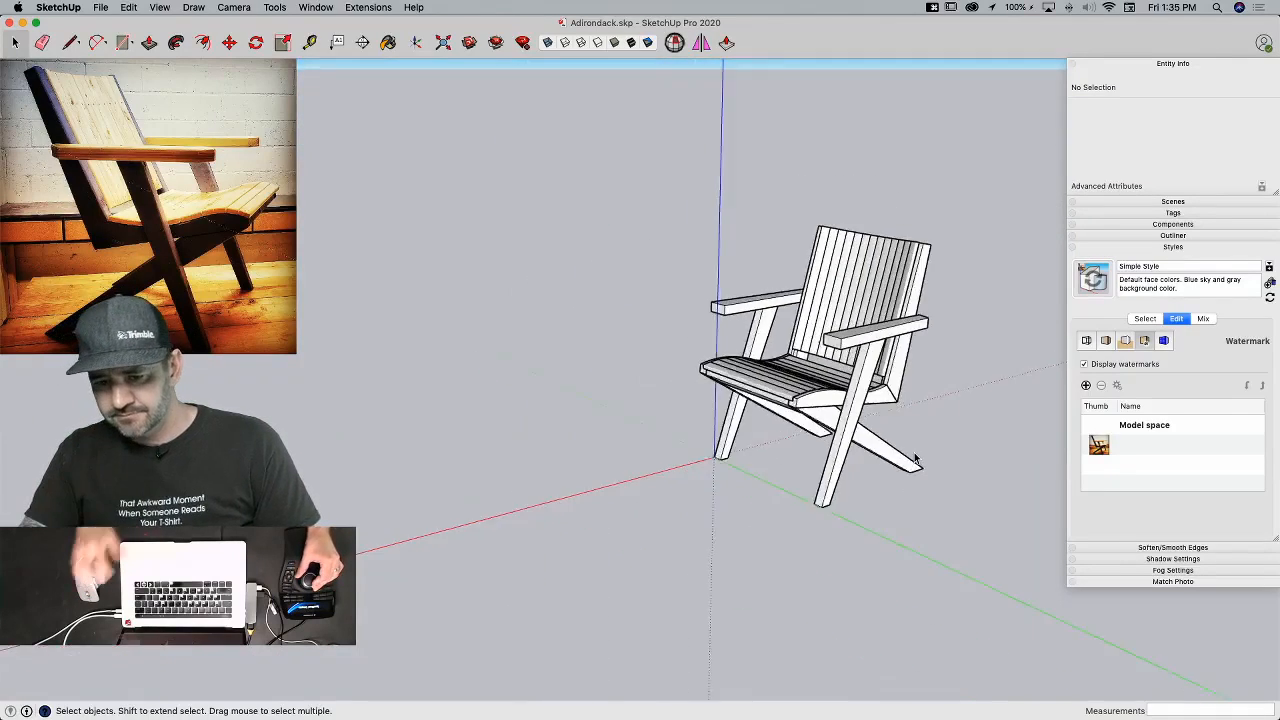
pyautogui.press('e')
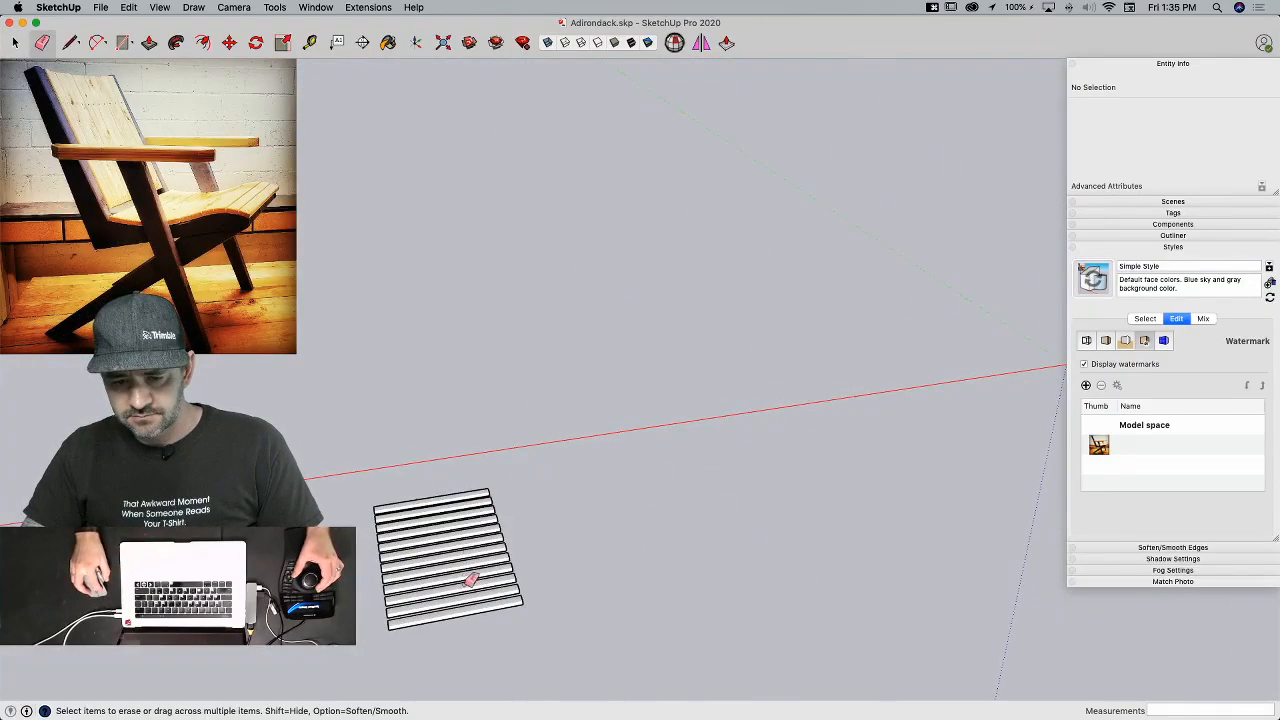
pyautogui.moveTo(515, 566)
pyautogui.mouseDown()
pyautogui.moveTo(508, 527)
pyautogui.moveTo(523, 557)
pyautogui.mouseUp()
pyautogui.press('space')
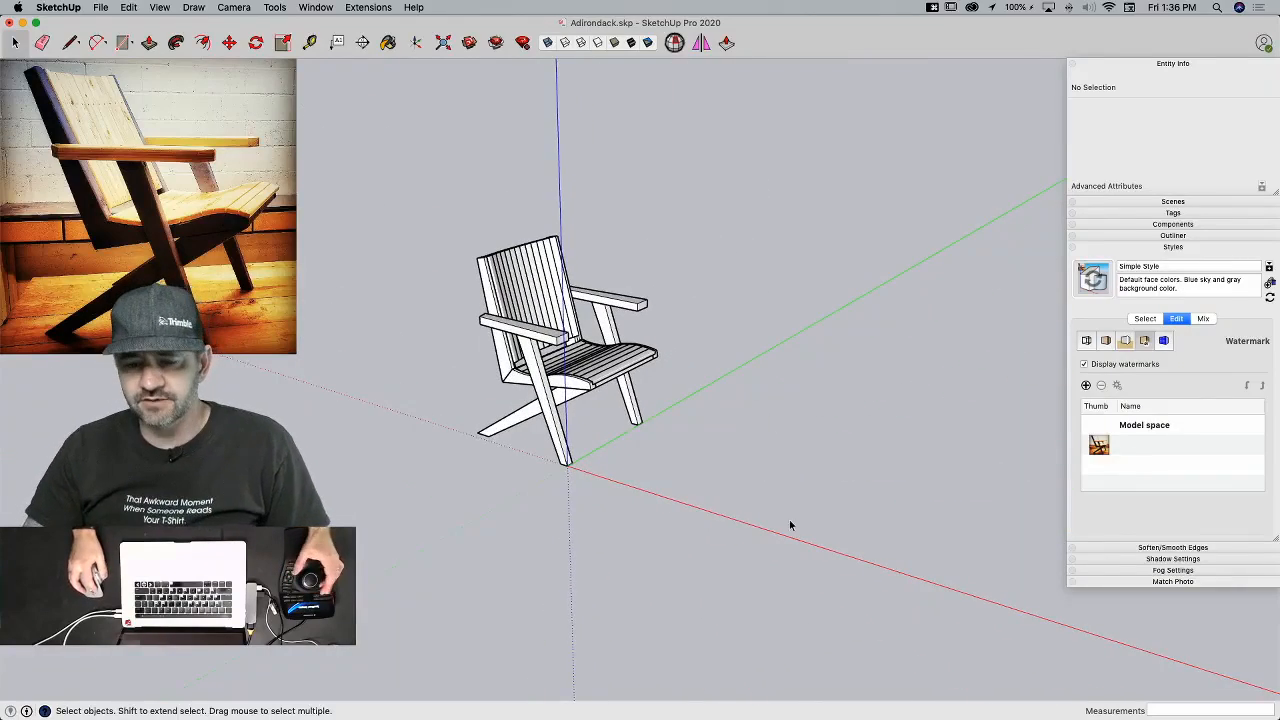
pyautogui.moveTo(968, 609); pyautogui.dragTo(968, 608)
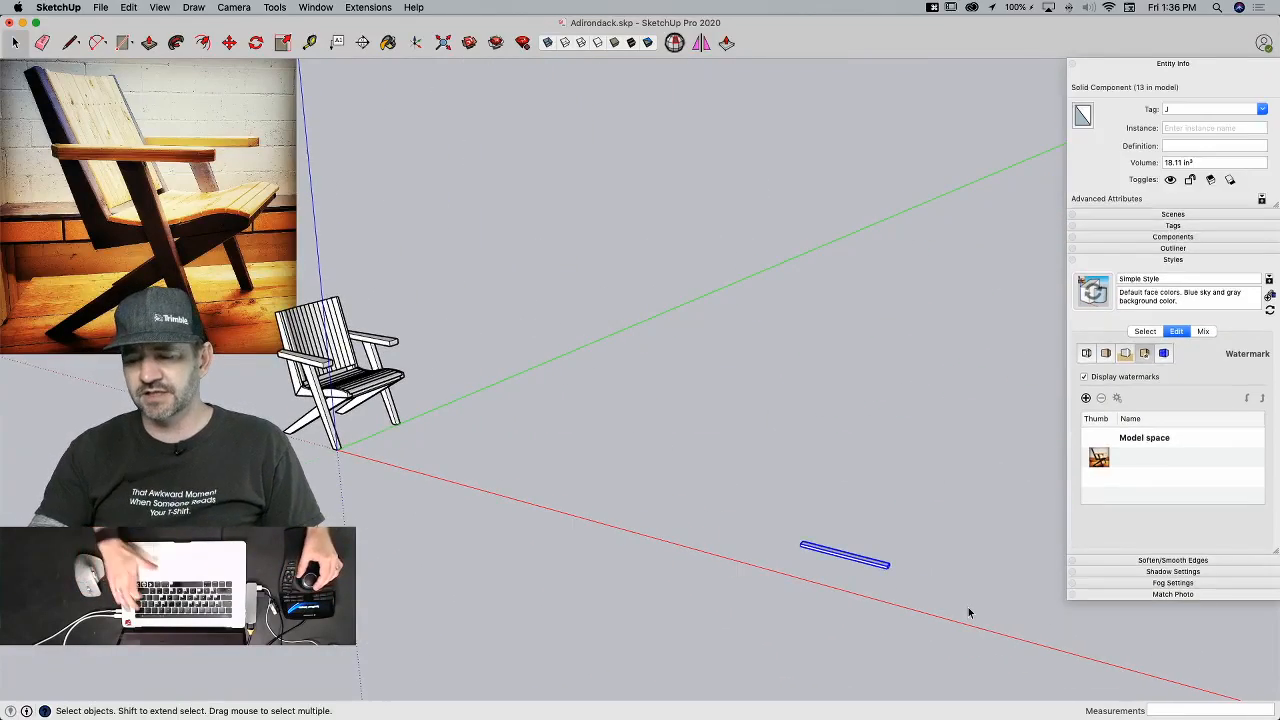
pyautogui.press('BackSpace')
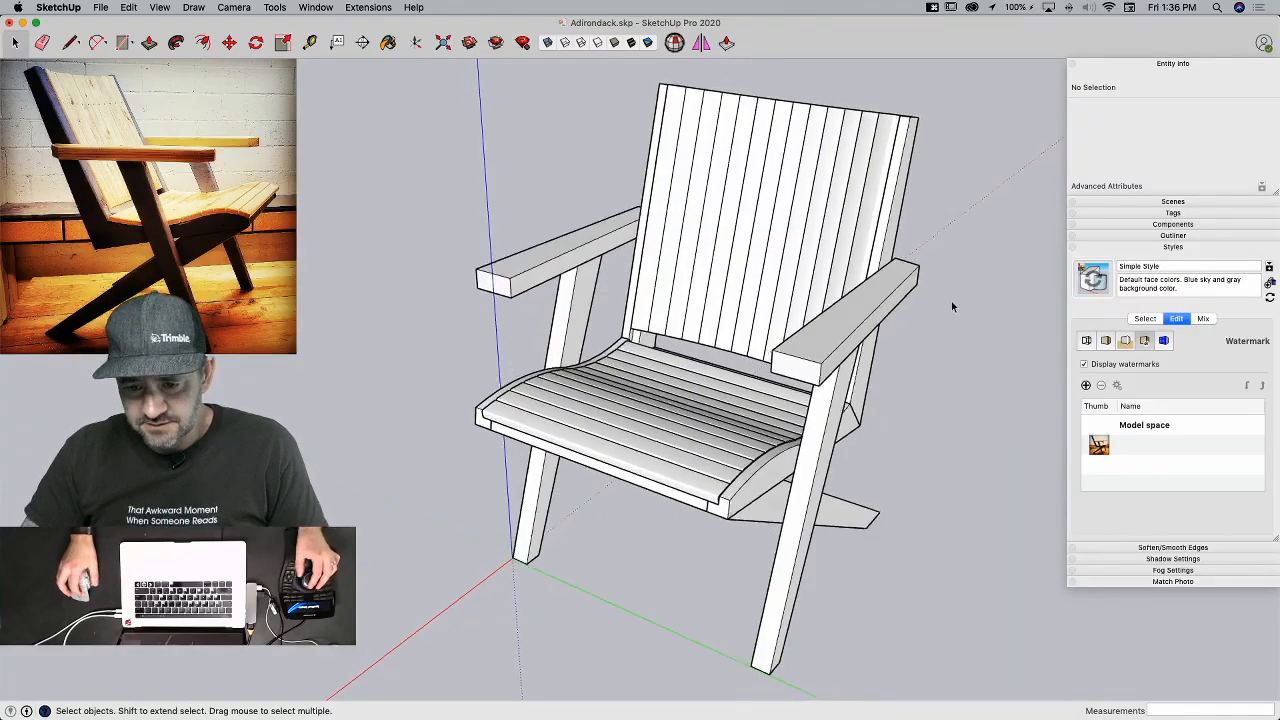
# Step: Group all the backrest slats together with their curved cross braces
pyautogui.click(780, 245)
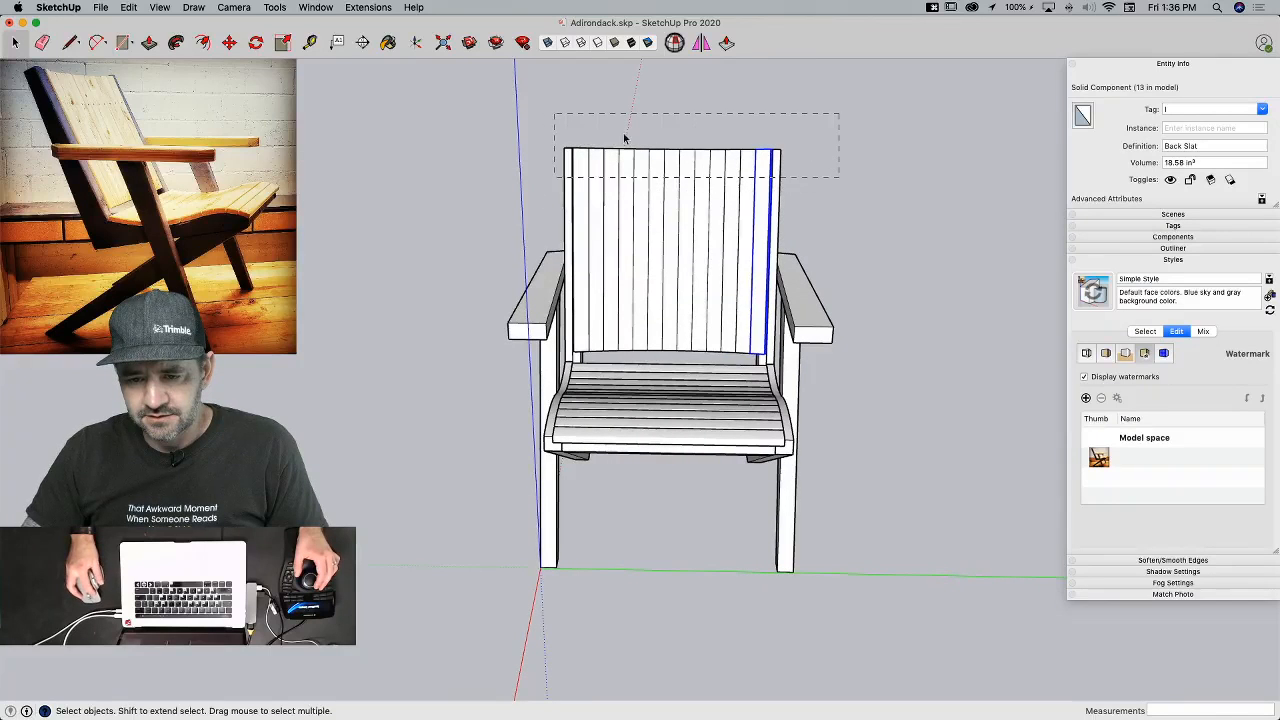
pyautogui.click(790, 118)
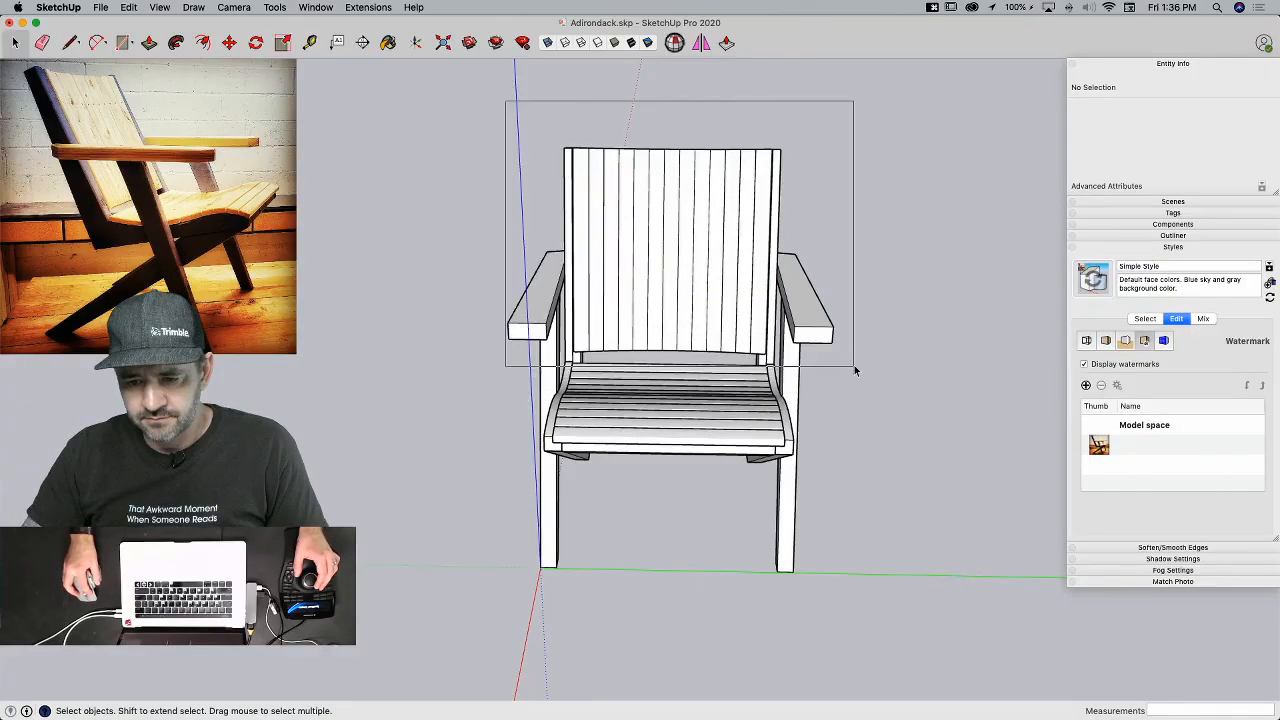
pyautogui.rightClick(648, 222)
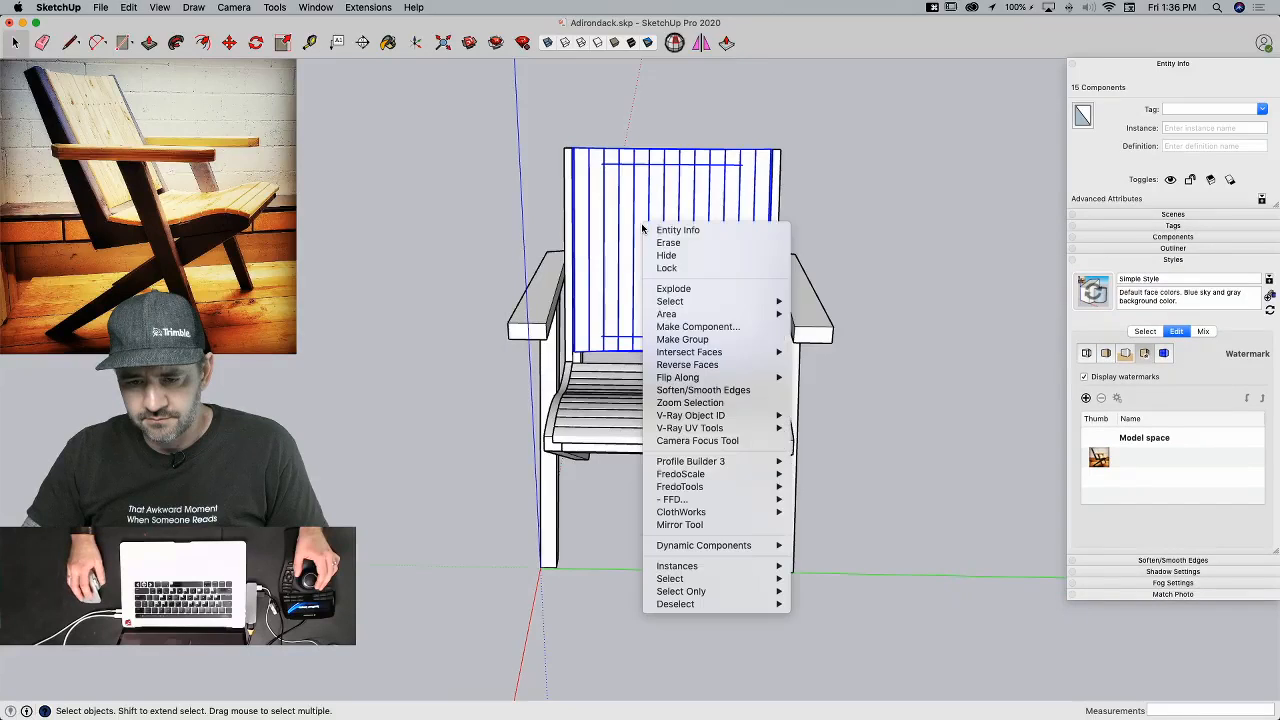
pyautogui.click(685, 340)
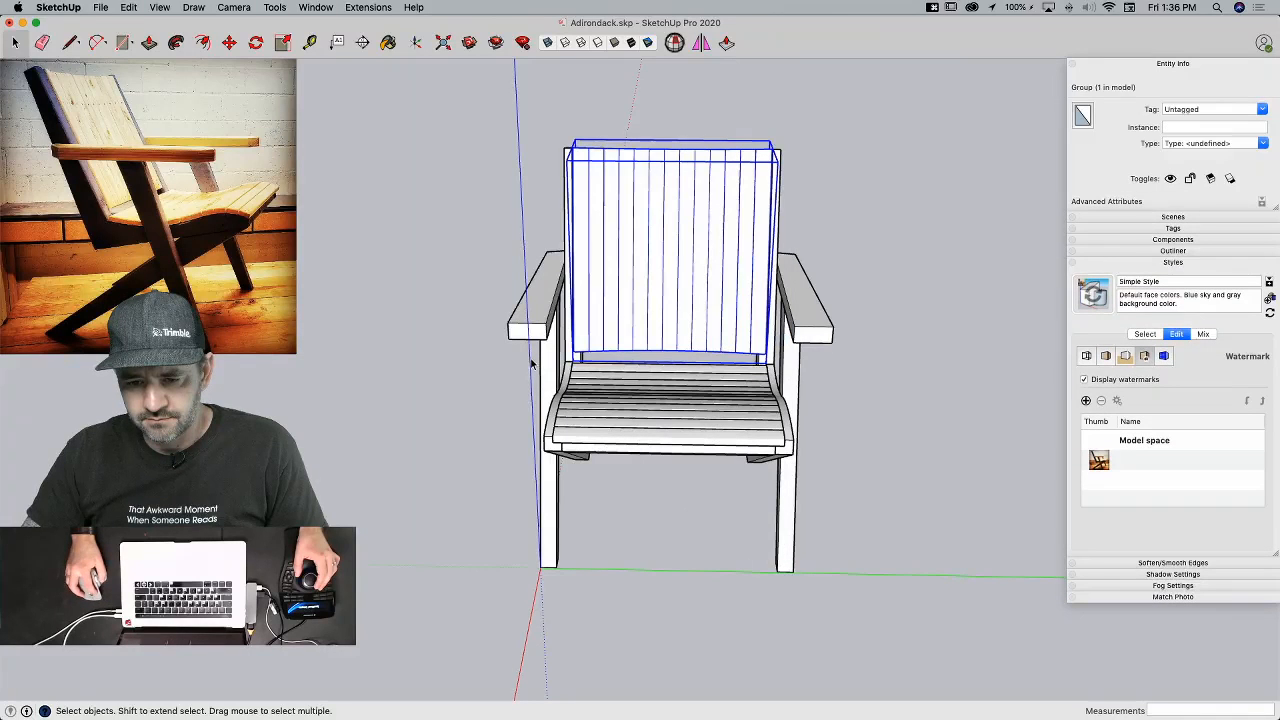
# Step: Combine the seat slats and the seat's cross pieces into a single group
pyautogui.moveTo(873, 511); pyautogui.dragTo(871, 509)
pyautogui.moveTo(871, 509); pyautogui.dragTo(628, 445, button='middle')
pyautogui.rightClick(626, 445)
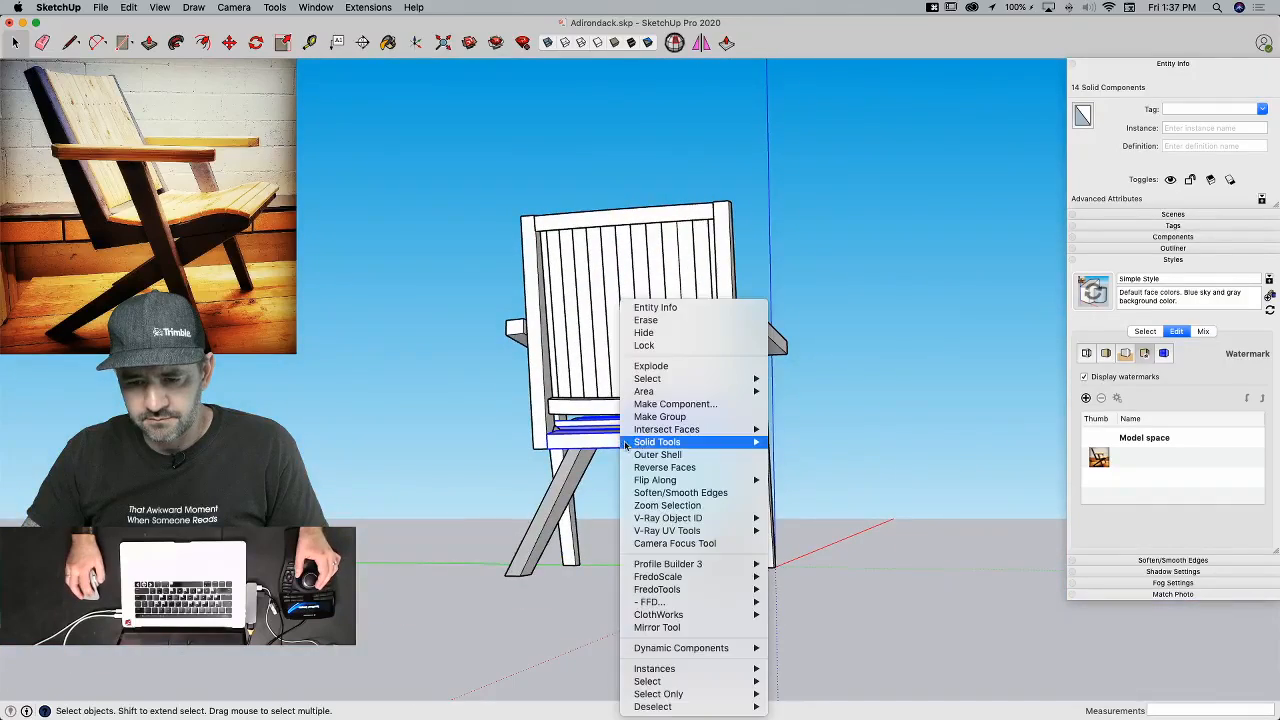
pyautogui.click(672, 417)
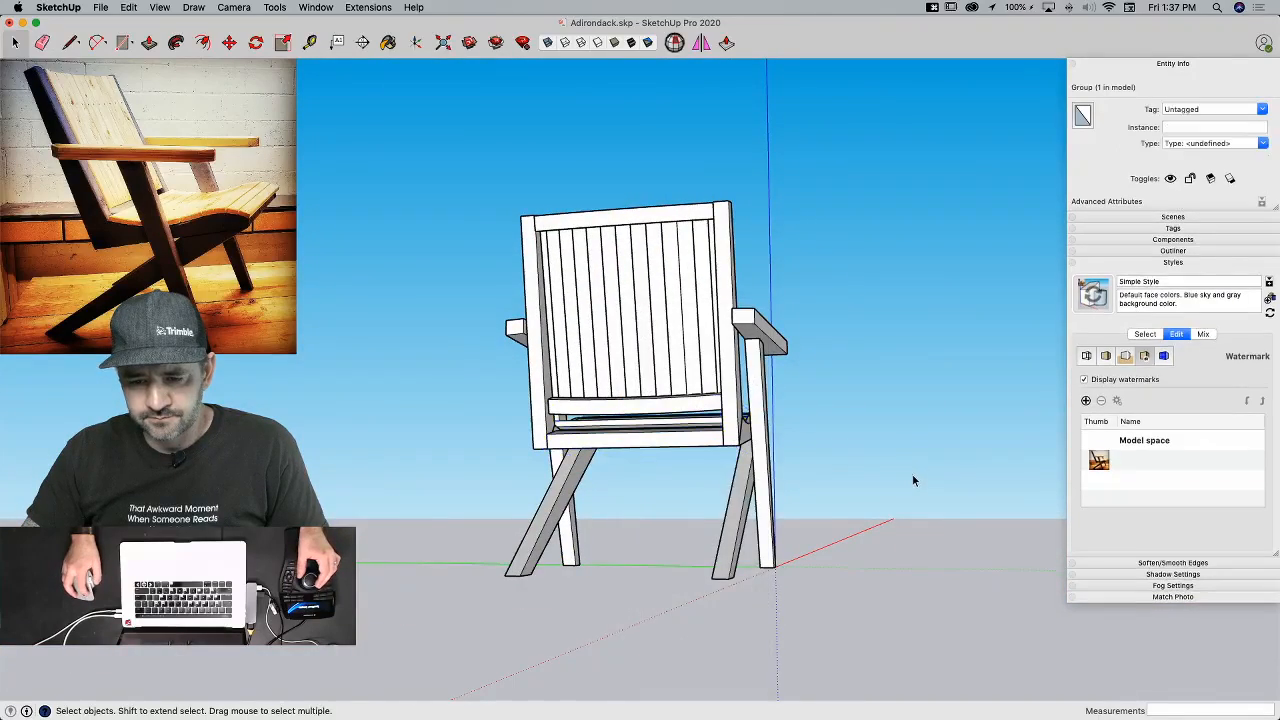
pyautogui.click(912, 474)
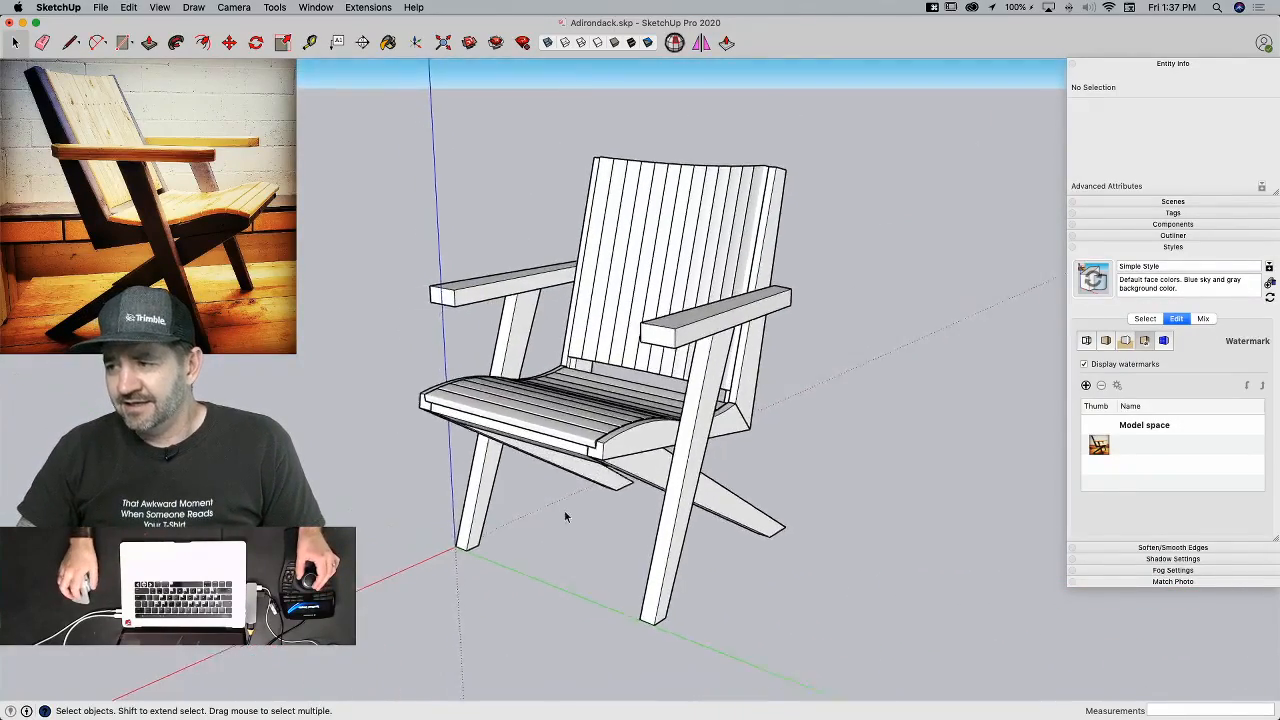
# Step: Rotate the whole chair about 90° around the origin at its front leg's base so its front runs along the red axis
pyautogui.moveTo(413, 148); pyautogui.dragTo(798, 583)
pyautogui.press('q')
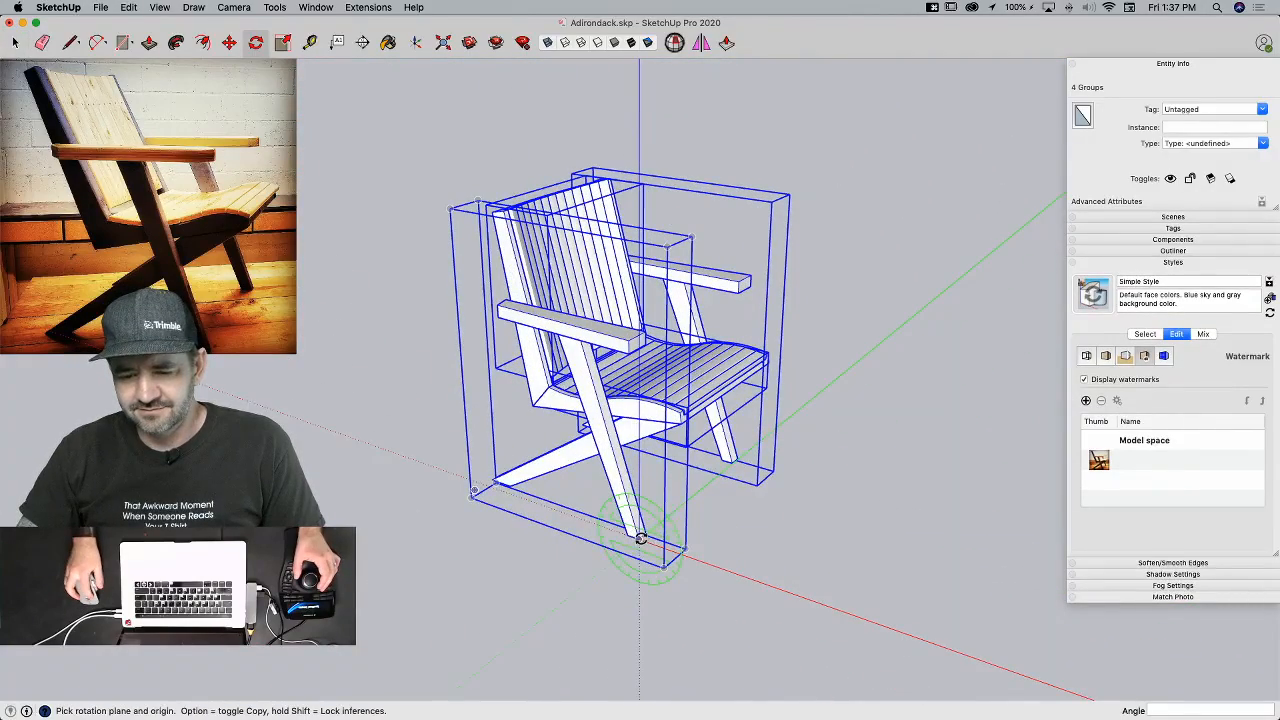
pyautogui.click(641, 535)
pyautogui.click(675, 514)
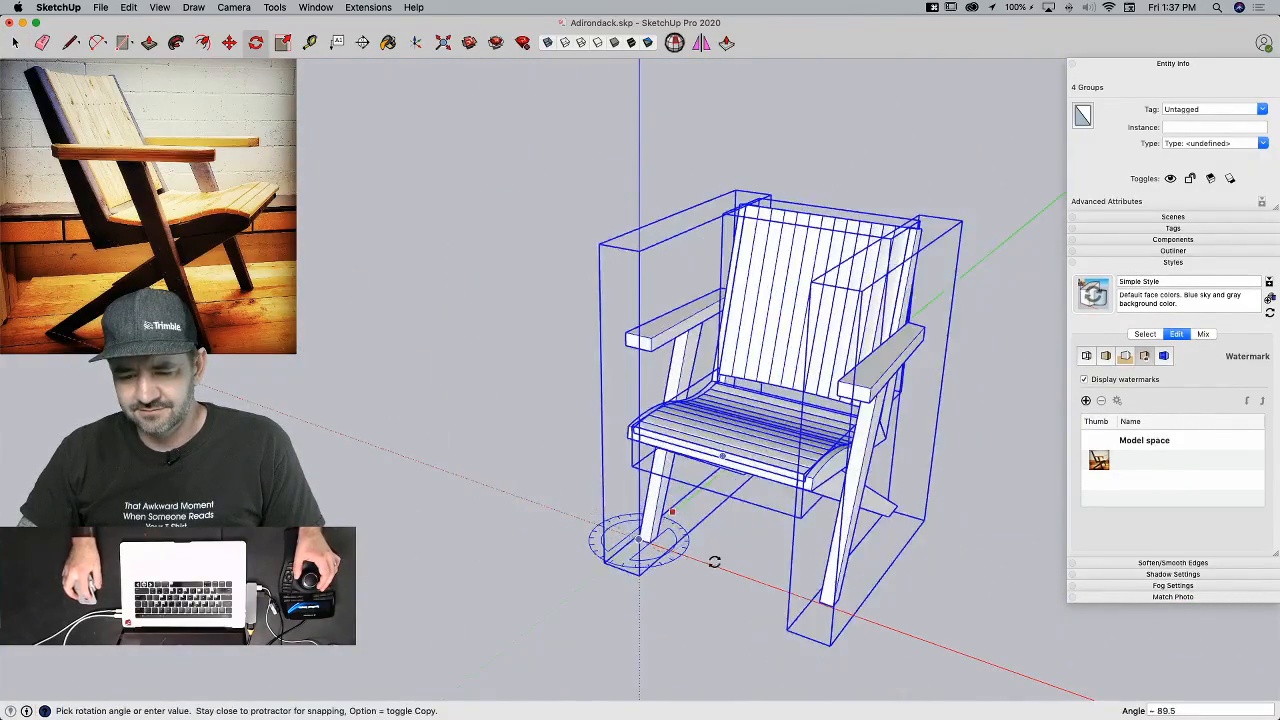
pyautogui.click(715, 562)
pyautogui.press('space')
pyautogui.click(664, 629)
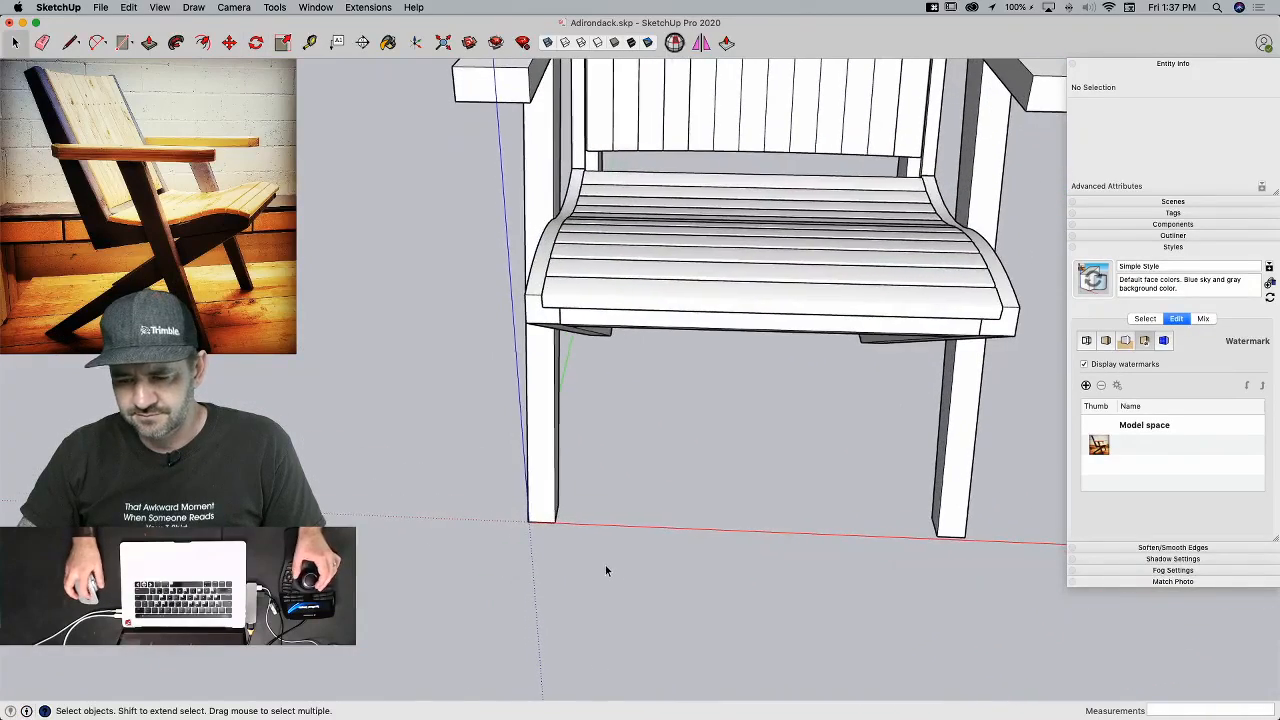
pyautogui.write('90')
pyautogui.press('Return')
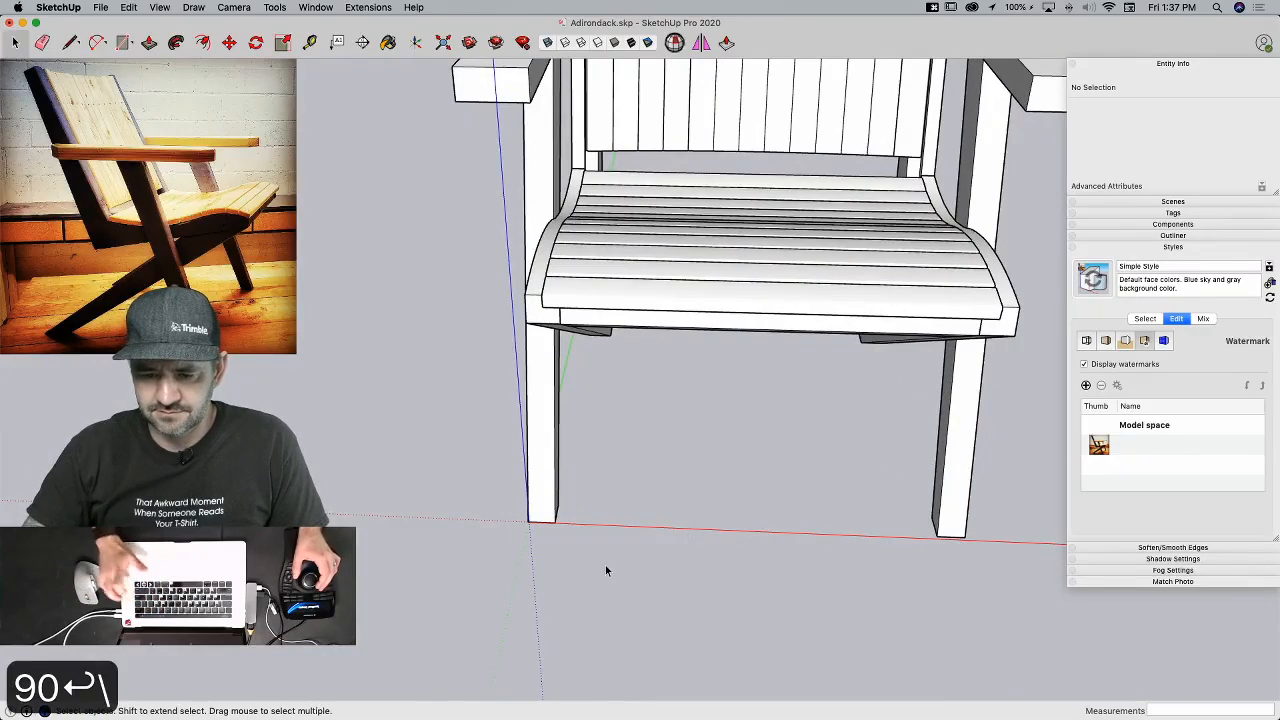
pyautogui.press('space')
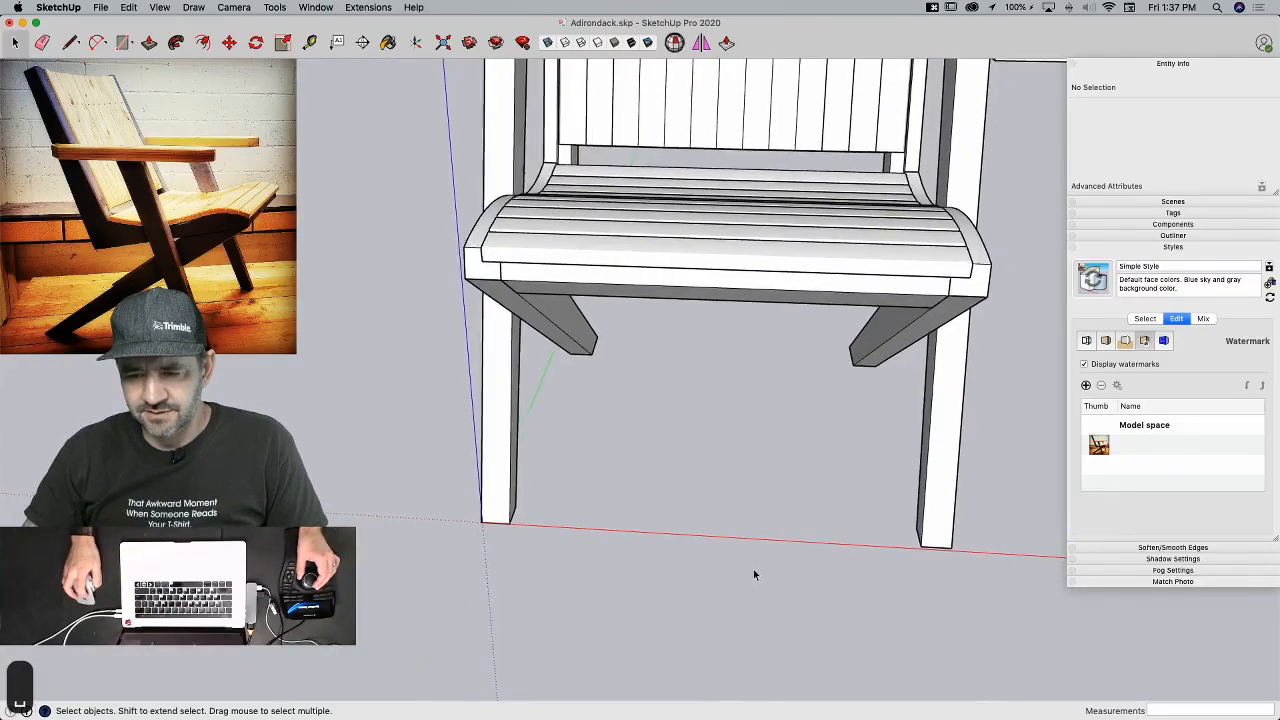
# Step: Check the front legs' alignment with the red axis by stretching a trial line from the origin
pyautogui.press('l')
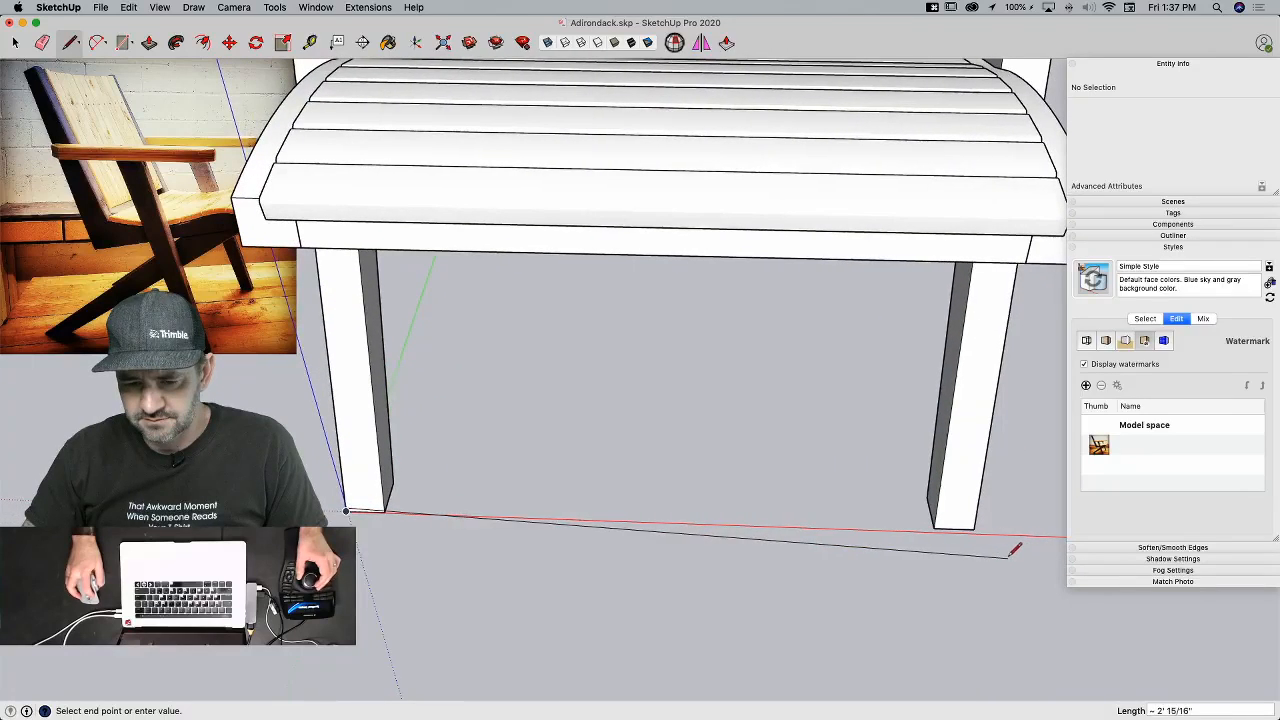
pyautogui.press('Escape')
pyautogui.click(347, 509)
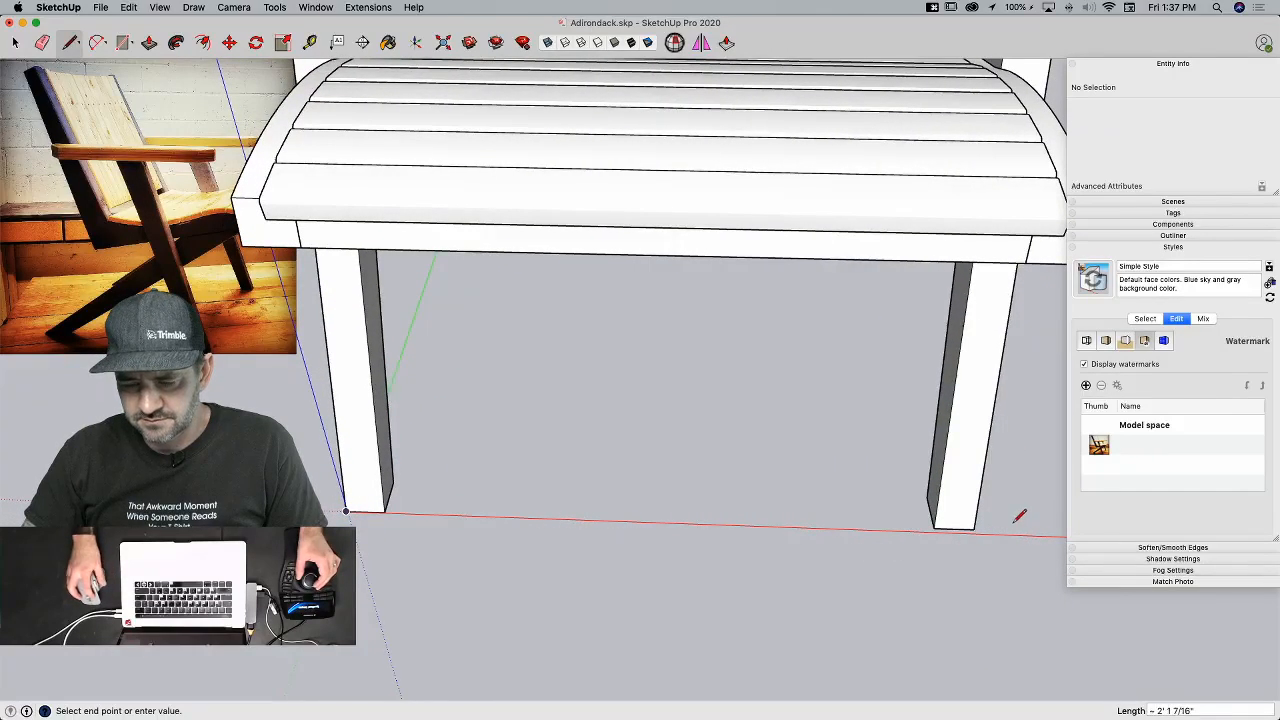
pyautogui.press('space')
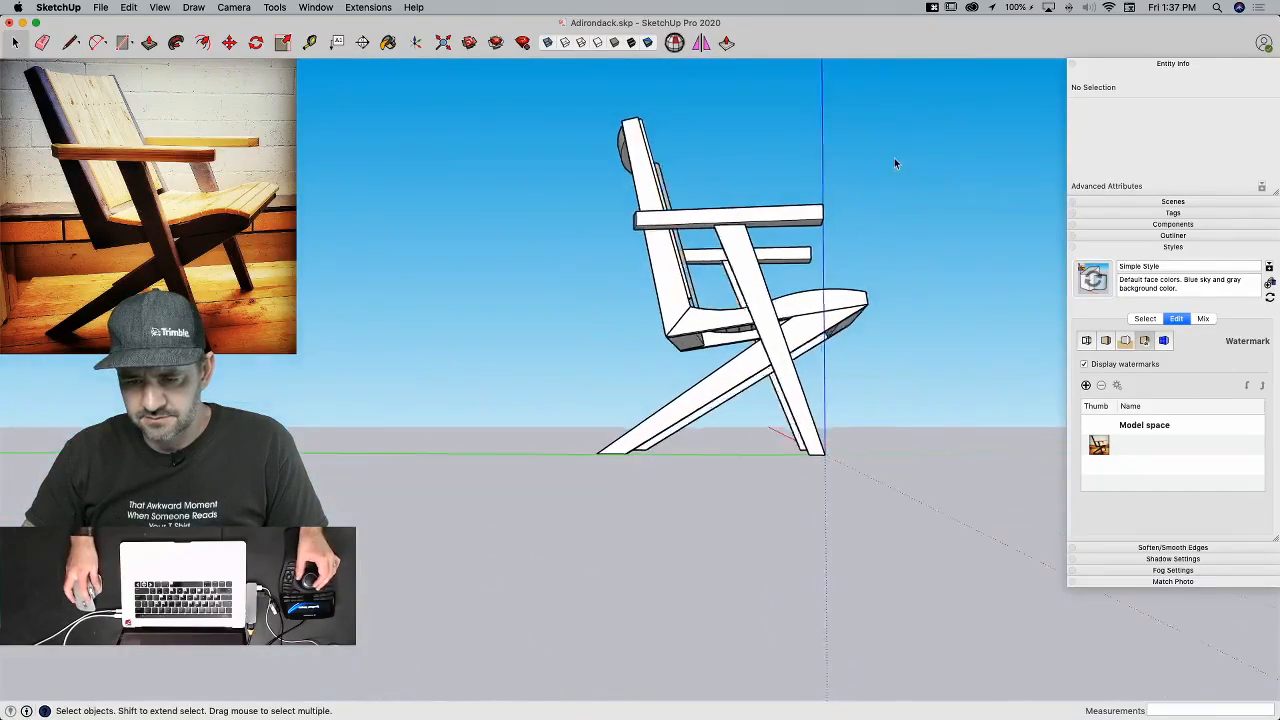
# Step: Fine-tune the whole chair's rotation around the front leg's base corner to line the front legs up with the red axis
pyautogui.moveTo(894, 160); pyautogui.dragTo(515, 590)
pyautogui.press('q')
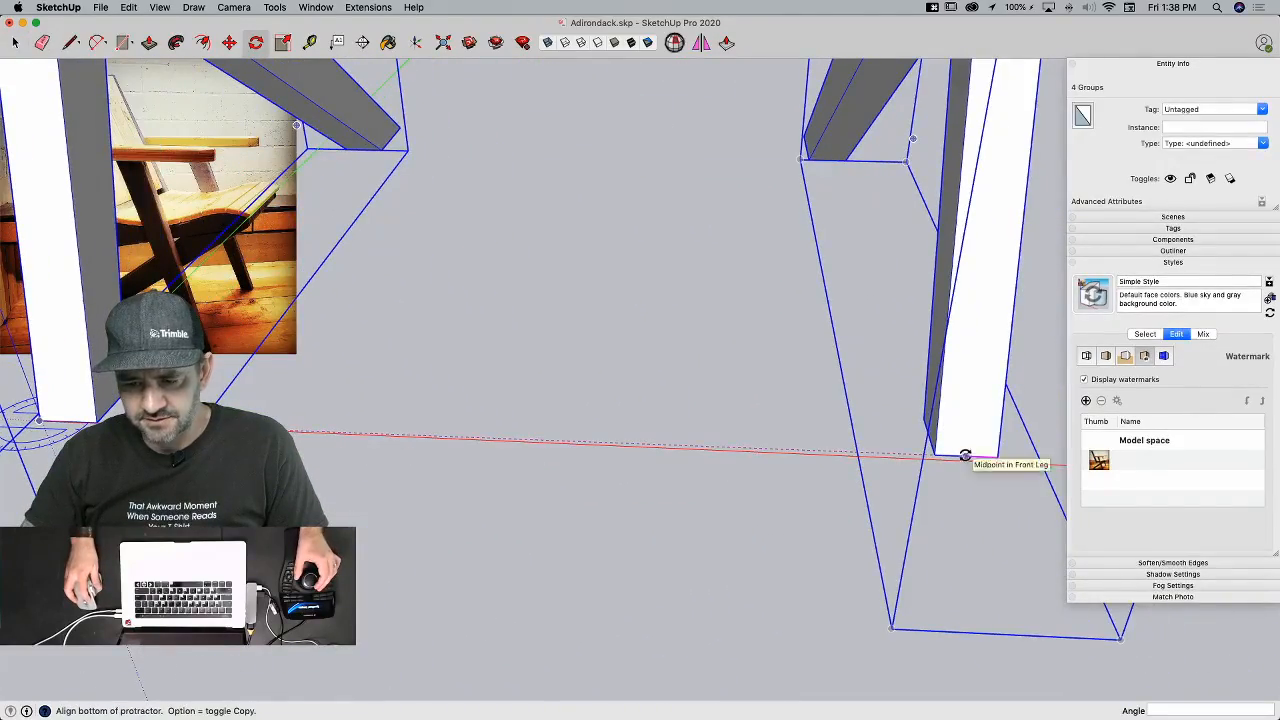
pyautogui.moveTo(938, 455); pyautogui.dragTo(946, 453)
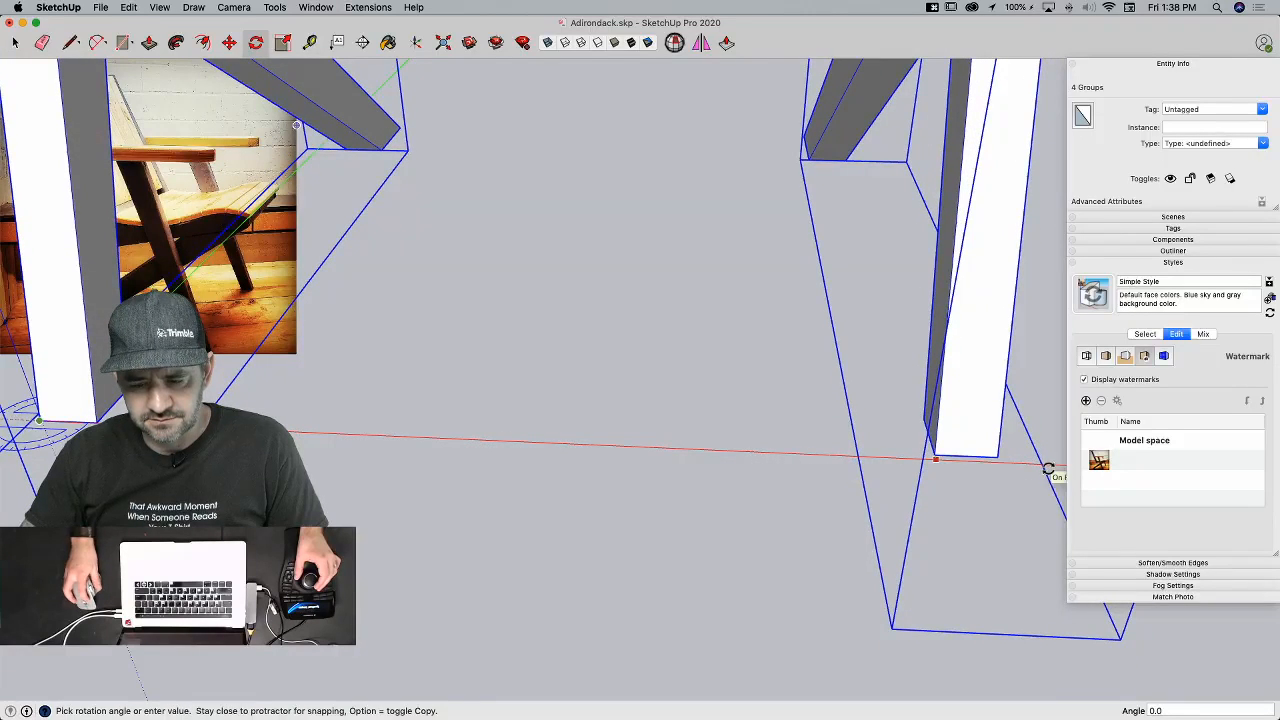
pyautogui.press('space')
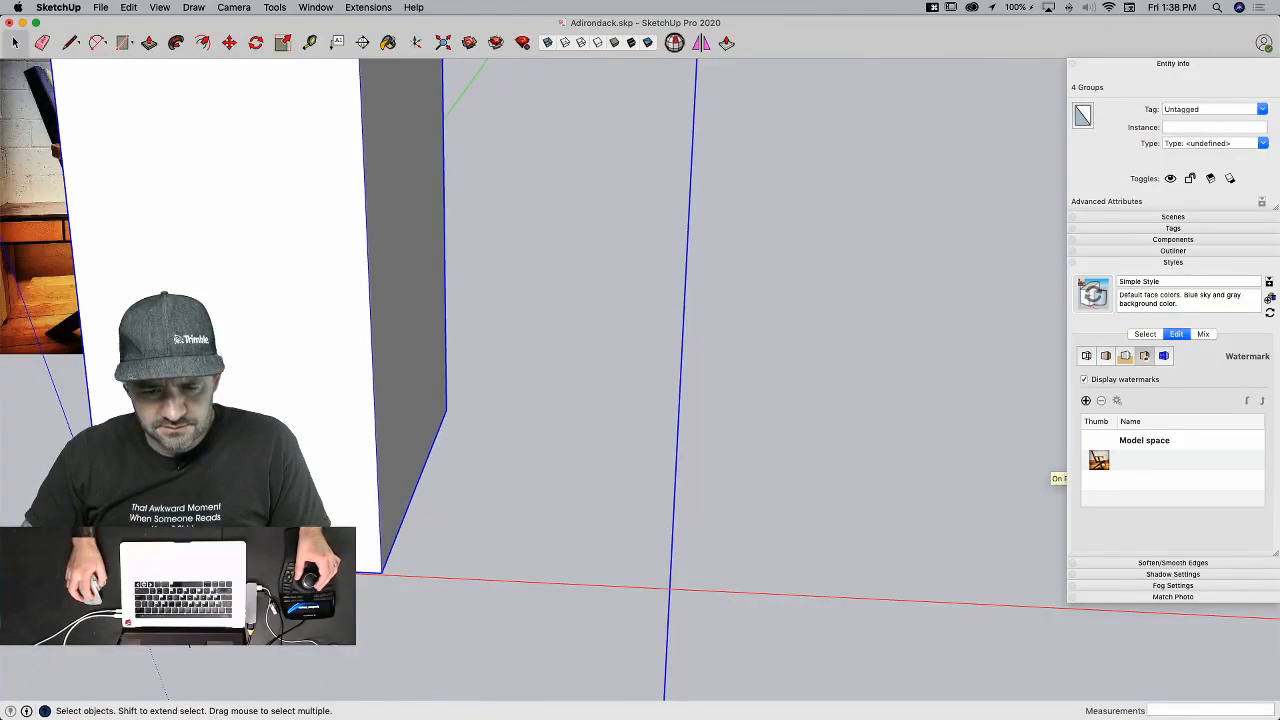
pyautogui.press('q')
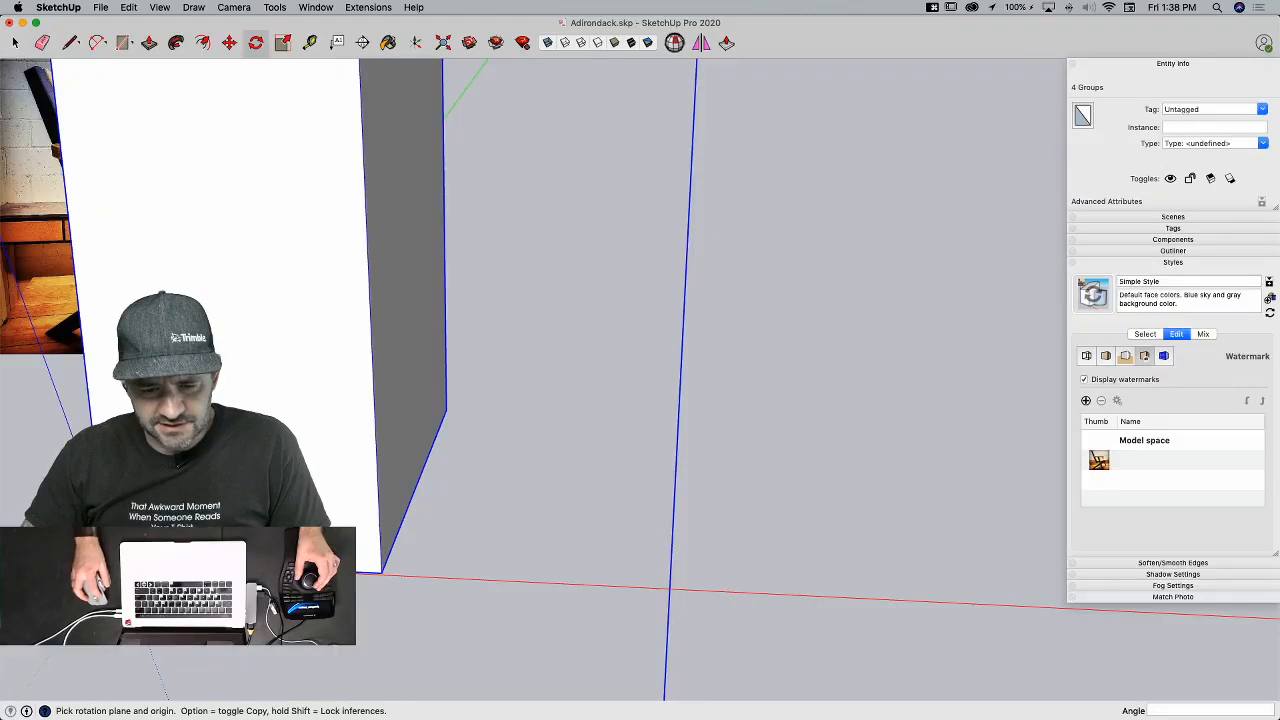
pyautogui.click(383, 572)
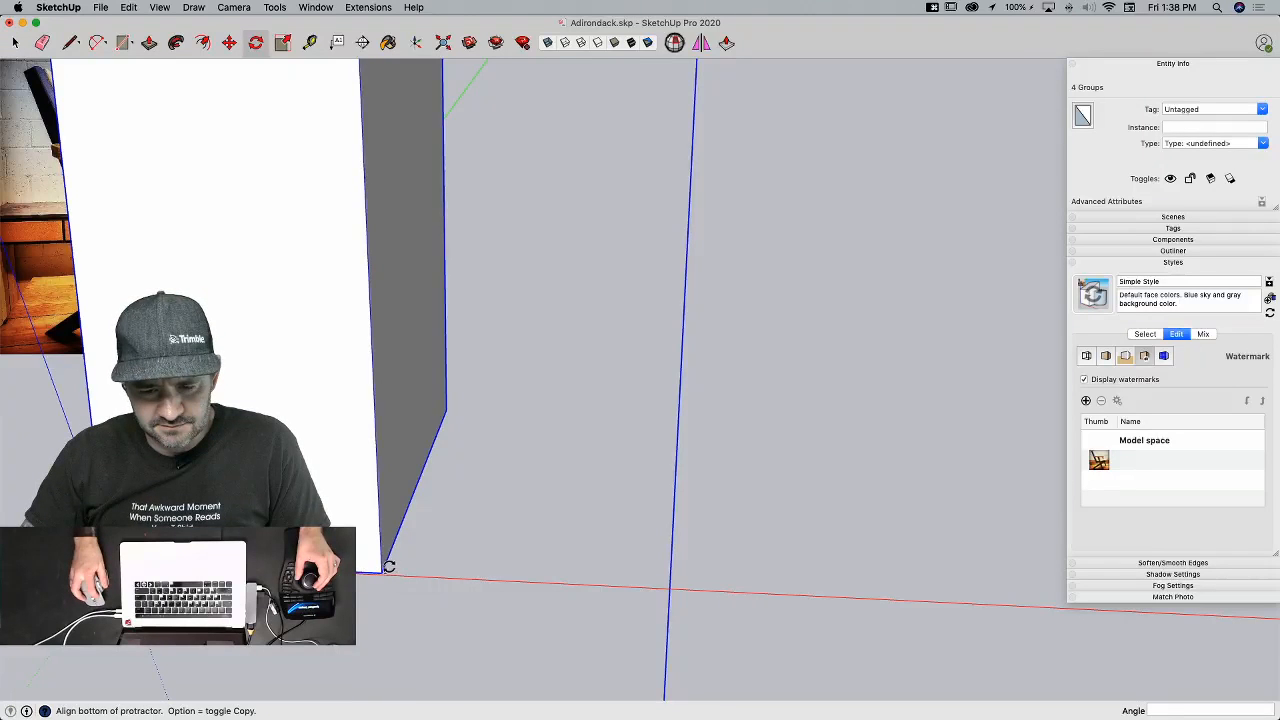
pyautogui.click(390, 568)
pyautogui.click(400, 570)
pyautogui.press('space')
pyautogui.click(573, 595)
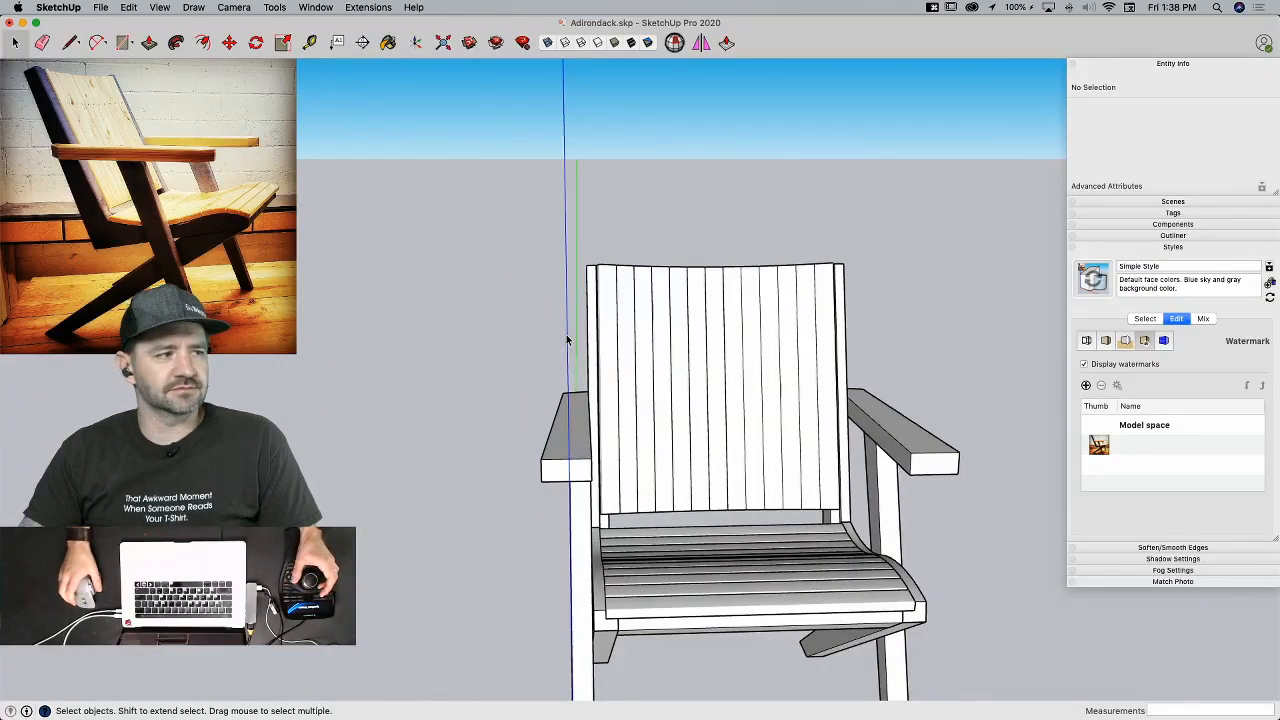
# Step: Save the model and place a copy of the whole chair 4' 2 1/2" away along the negative red axis
pyautogui.press('super+s')
pyautogui.moveTo(449, 190); pyautogui.dragTo(880, 628)
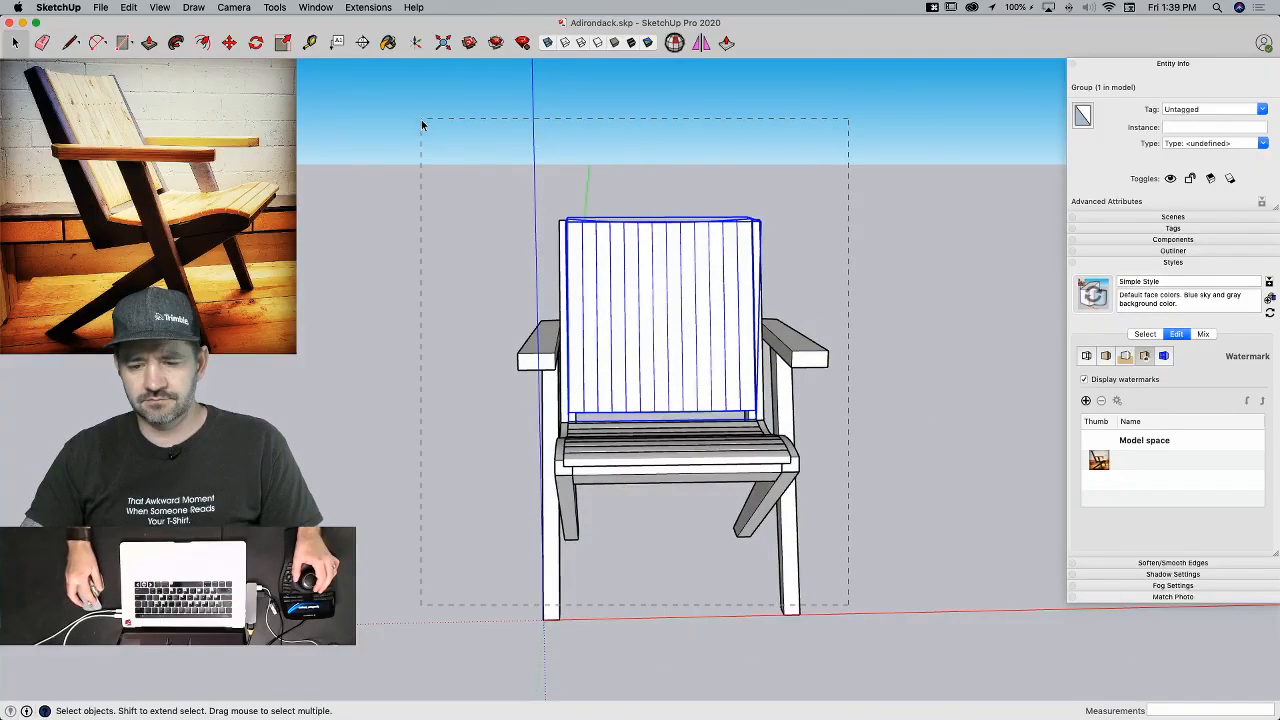
pyautogui.moveTo(421, 122); pyautogui.dragTo(421, 122)
pyautogui.press('m')
pyautogui.moveTo(729, 320); pyautogui.dragTo(737, 531, button='middle')
pyautogui.click(682, 527)
pyautogui.press('alt')
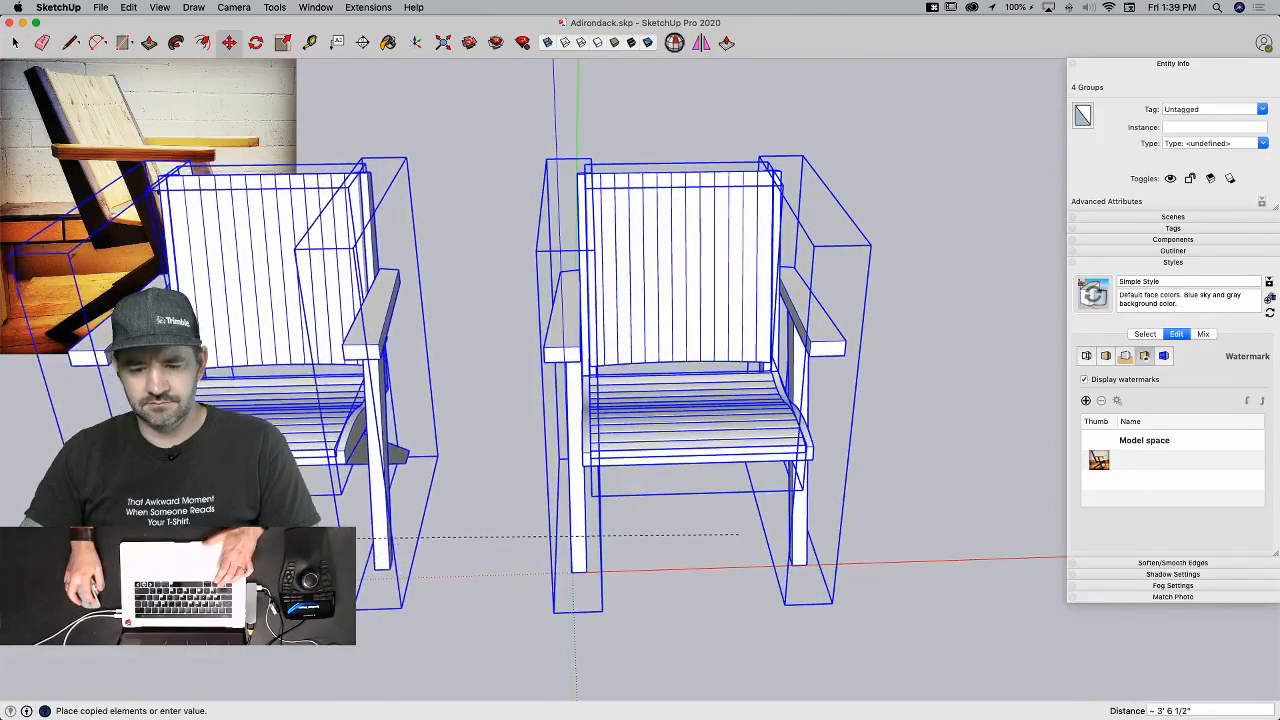
pyautogui.click(256, 549)
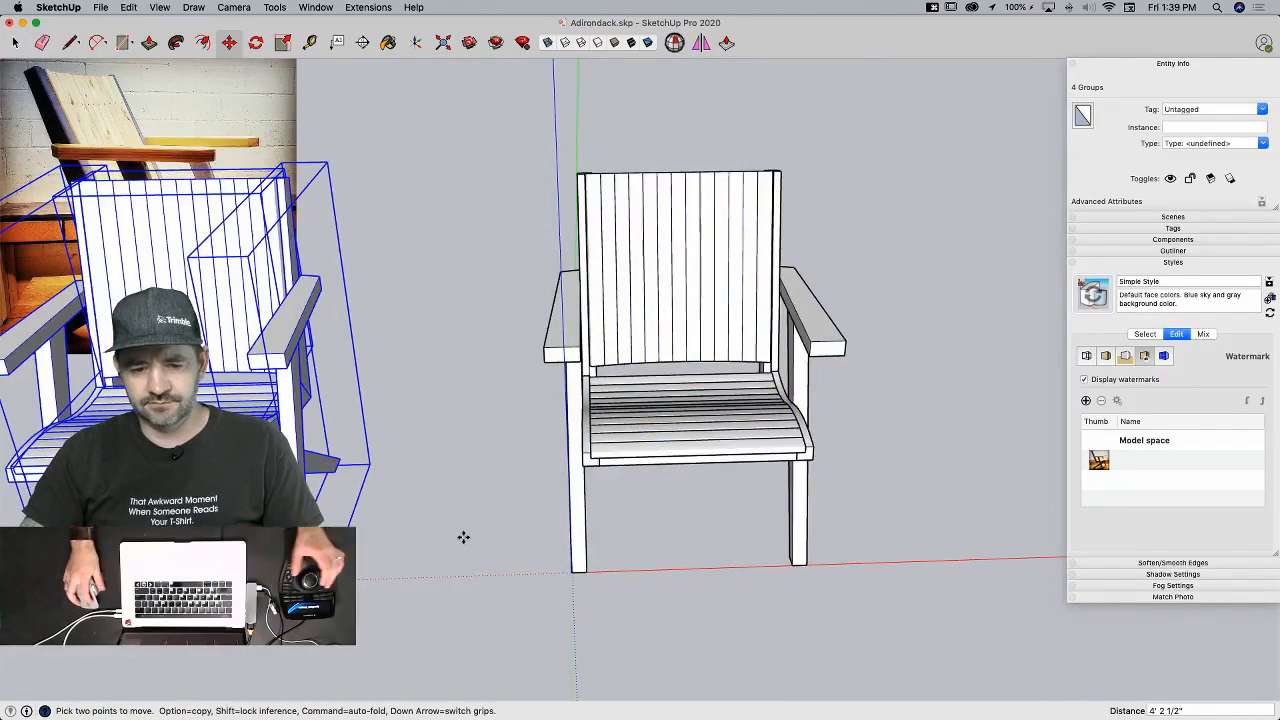
pyautogui.press('space')
# Step: Move the copied chair farther away from the original on its negative red axis side
pyautogui.click(468, 453)
pyautogui.moveTo(425, 163); pyautogui.dragTo(780, 597)
pyautogui.moveTo(780, 597)
pyautogui.mouseDown(button='middle')
pyautogui.moveTo(637, 390)
pyautogui.moveTo(729, 494)
pyautogui.moveTo(867, 440)
pyautogui.moveTo(600, 380)
pyautogui.moveTo(420, 310)
pyautogui.mouseUp(button='middle')
pyautogui.scroll(-5, 867, 440)
pyautogui.moveTo(397, 295); pyautogui.dragTo(665, 562)
pyautogui.press('m')
pyautogui.moveTo(665, 562); pyautogui.dragTo(689, 643, button='middle')
pyautogui.click(708, 647)
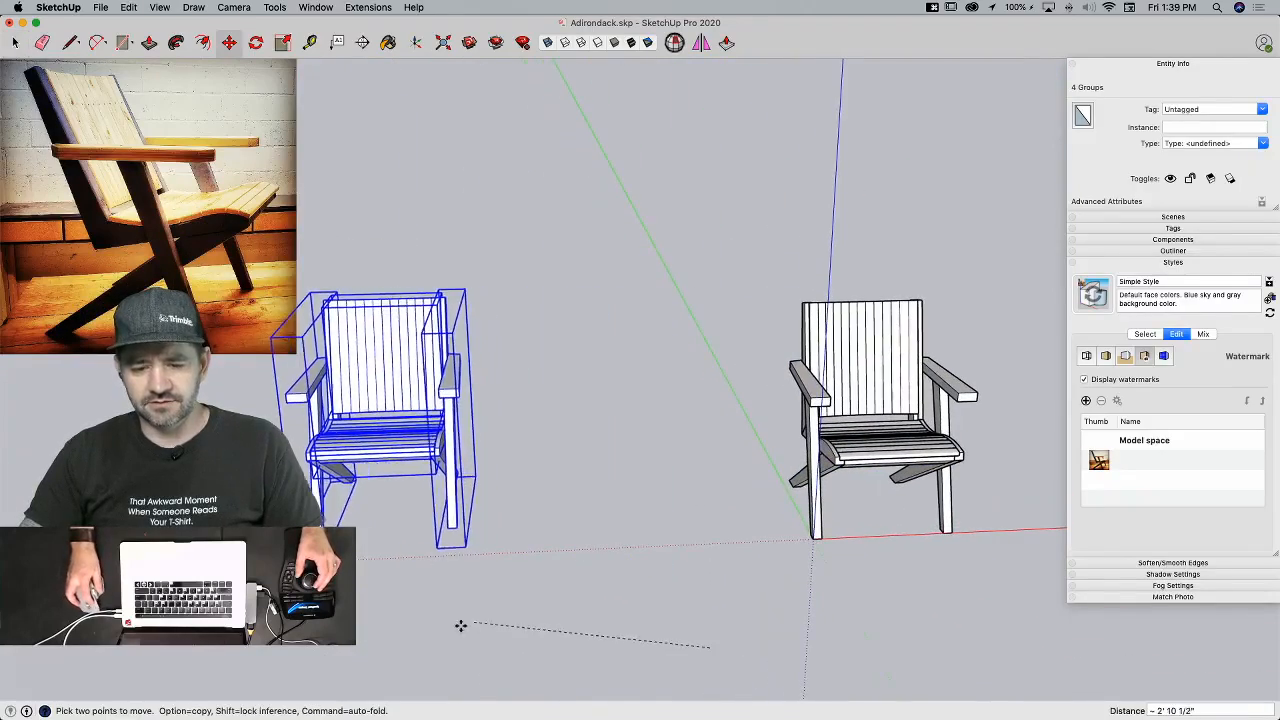
pyautogui.click(315, 666)
pyautogui.press('space')
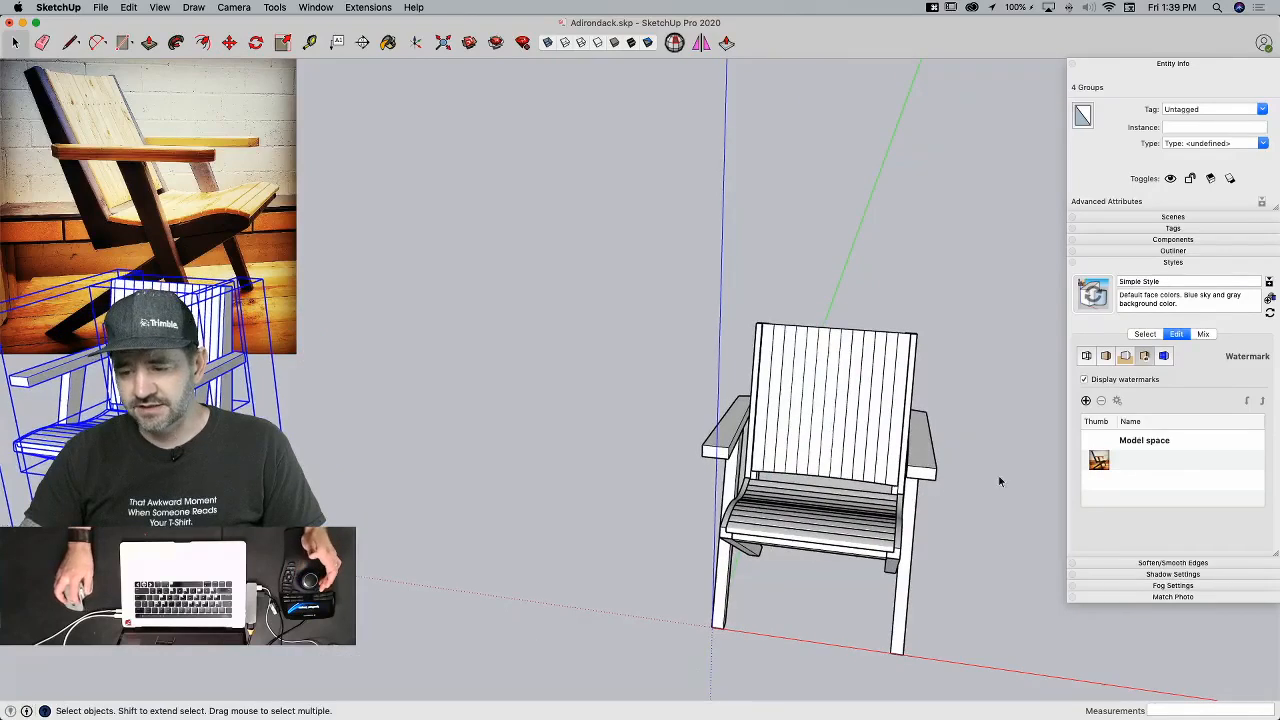
# Step: Permanently remove the chair photo watermark from the model's style and clear the selection of the copied chair
pyautogui.click(1097, 462)
pyautogui.click(1101, 400)
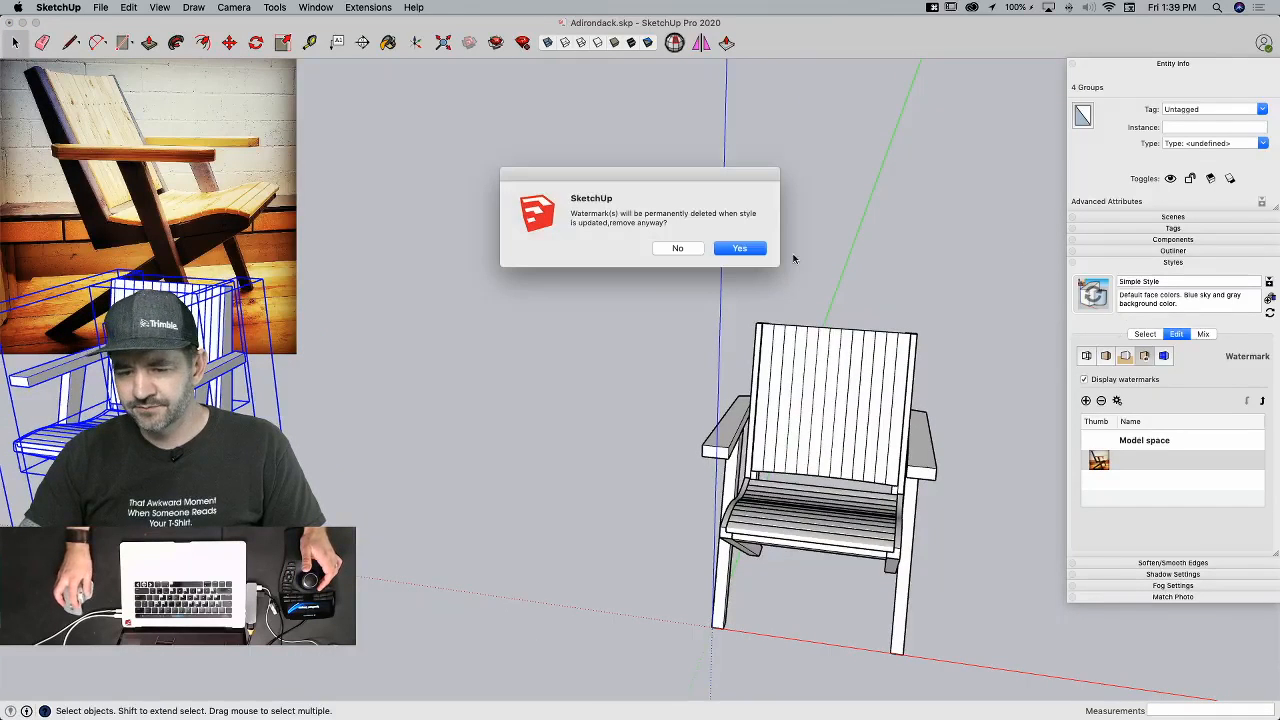
pyautogui.click(726, 250)
pyautogui.click(1197, 261)
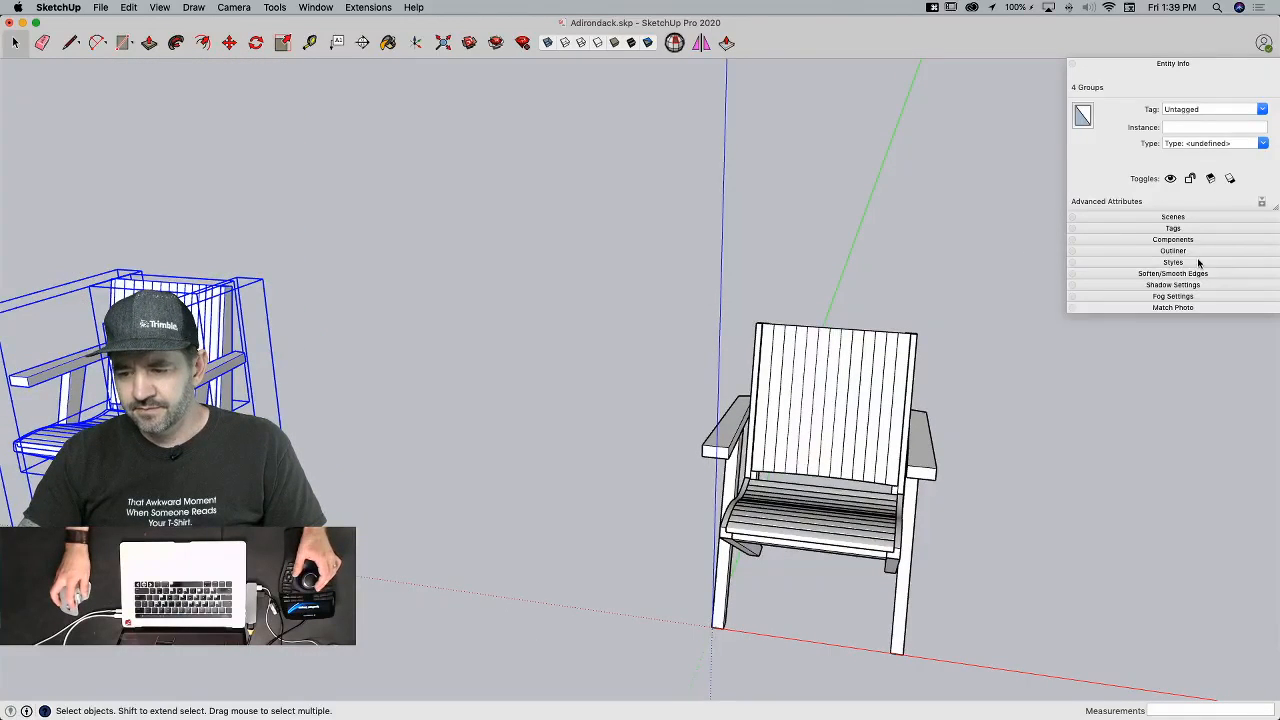
pyautogui.click(886, 456)
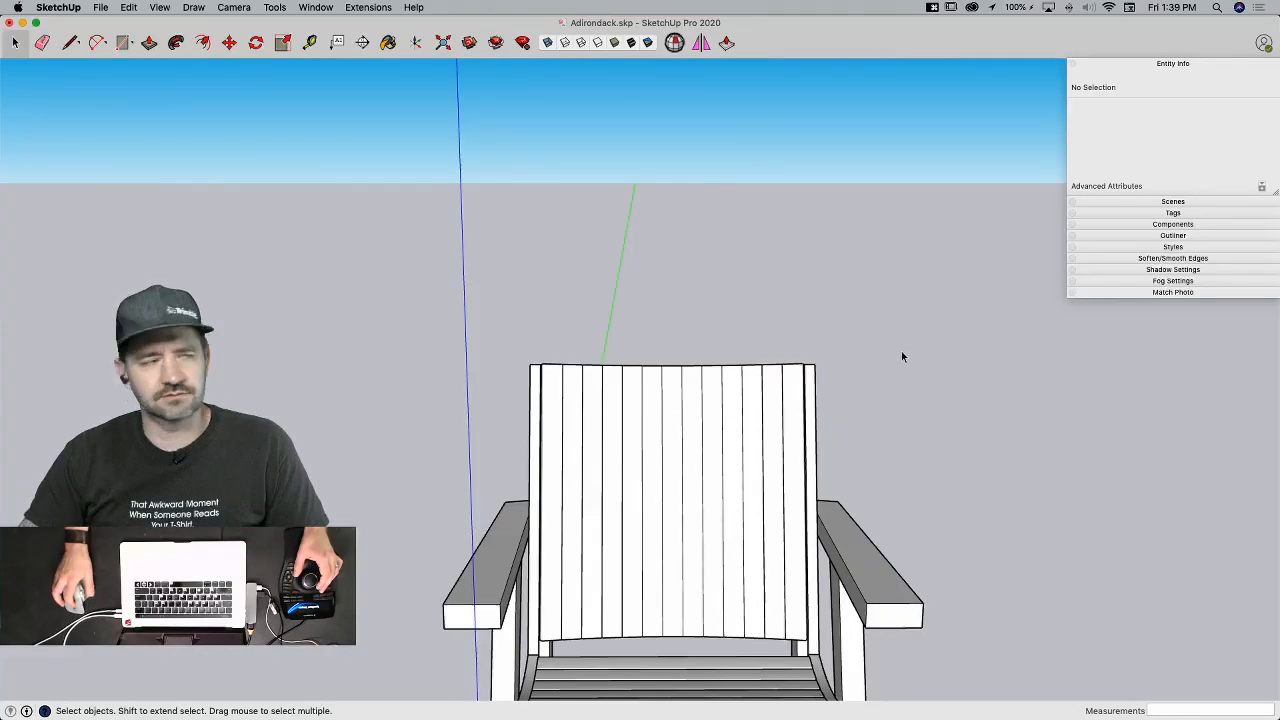
pyautogui.moveTo(900, 355)
pyautogui.mouseDown(button='middle')
pyautogui.moveTo(831, 374)
pyautogui.moveTo(533, 388)
pyautogui.moveTo(434, 343)
pyautogui.moveTo(528, 357)
pyautogui.moveTo(1014, 309)
pyautogui.moveTo(466, 294)
pyautogui.moveTo(400, 342)
pyautogui.moveTo(482, 249)
pyautogui.moveTo(363, 306)
pyautogui.moveTo(437, 363)
pyautogui.mouseUp(button='middle')
pyautogui.press('l')
pyautogui.click(437, 385)
pyautogui.click(1002, 331)
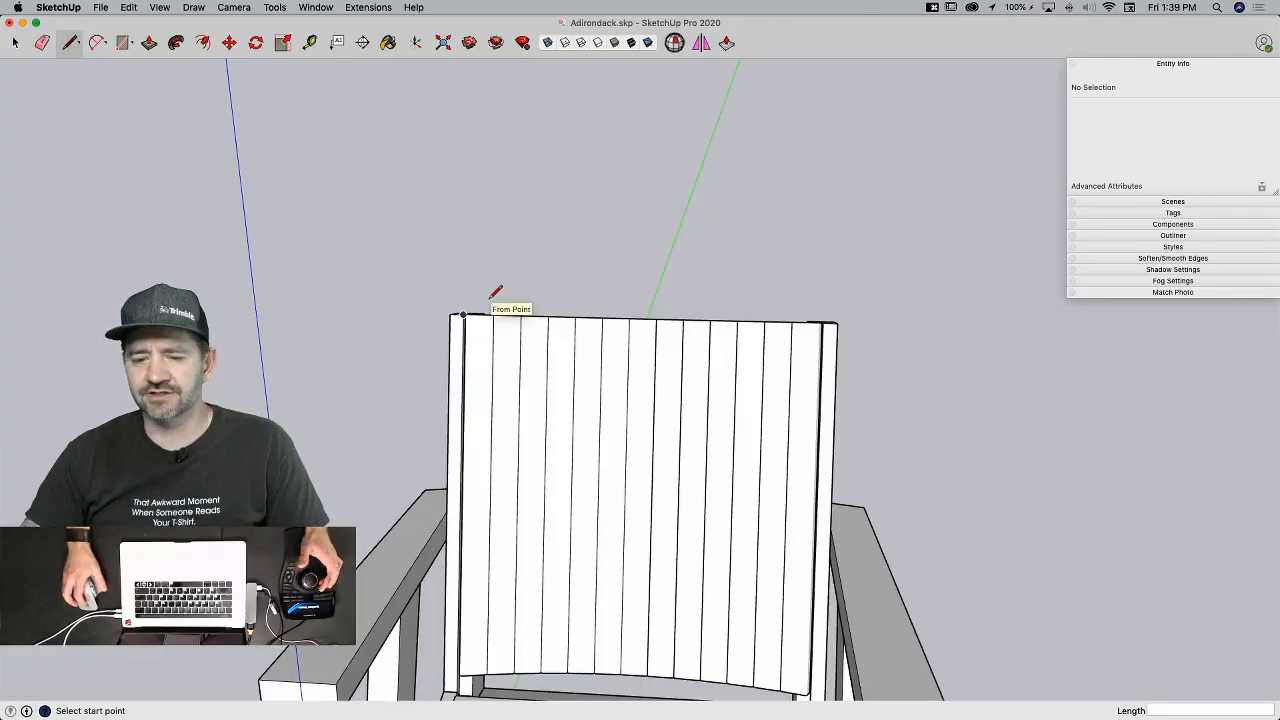
pyautogui.moveTo(489, 300); pyautogui.dragTo(505, 438, button='middle')
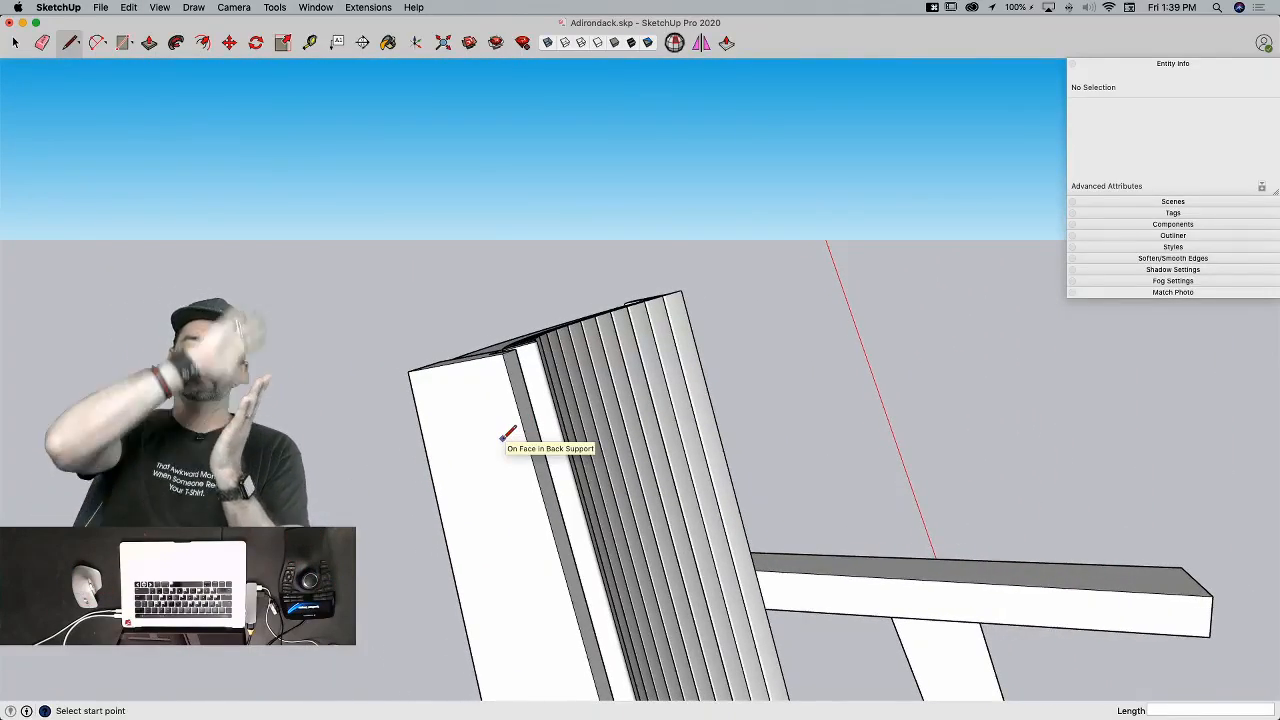
pyautogui.moveTo(503, 438); pyautogui.dragTo(568, 358, button='middle')
pyautogui.moveTo(550, 430); pyautogui.dragTo(494, 514, button='middle')
pyautogui.press('r')
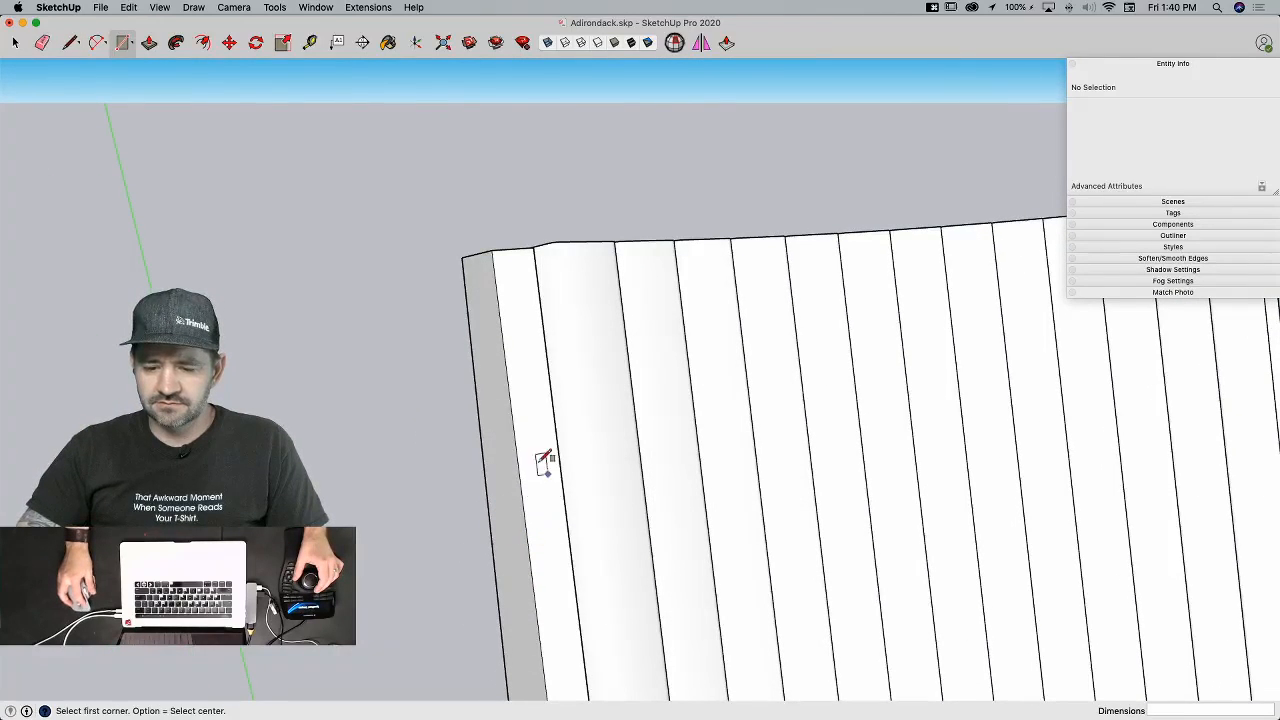
pyautogui.moveTo(525, 519); pyautogui.dragTo(863, 443, button='middle')
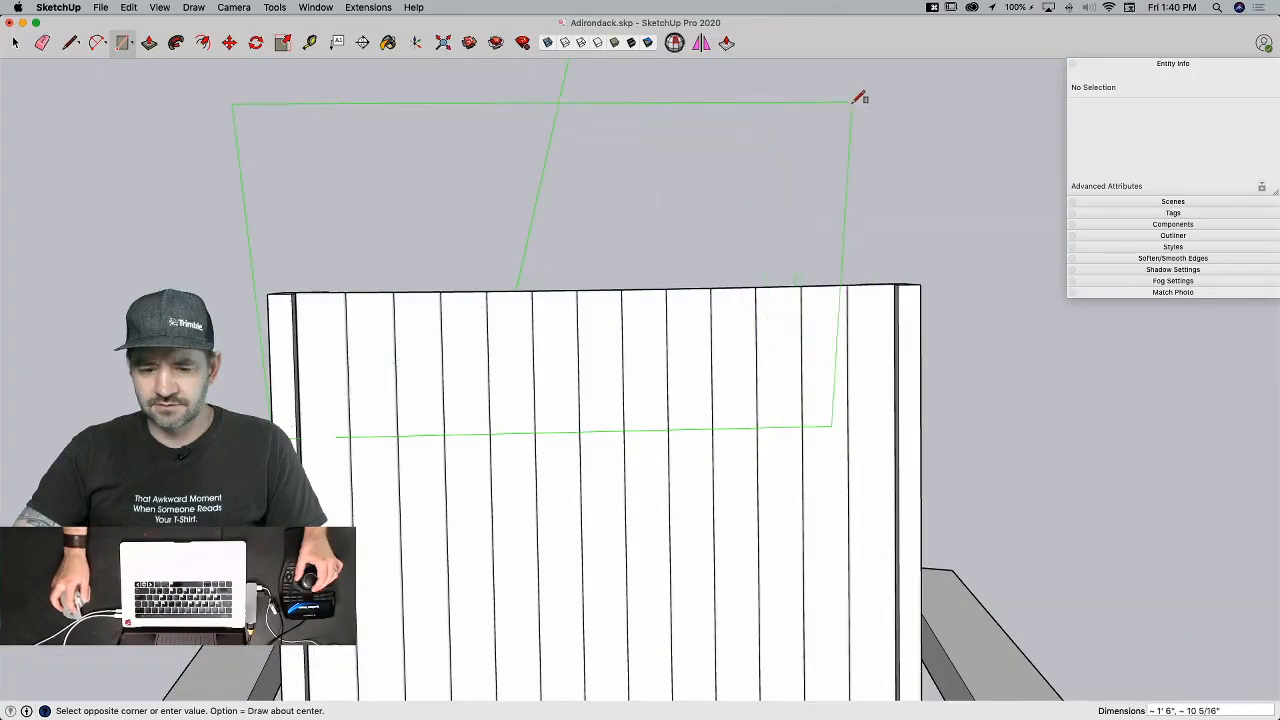
# Step: Draw a rectangular face about 1' 9" wide in the backrest's plane, from partway down the slats to well above the backrest's top edge
pyautogui.press('l')
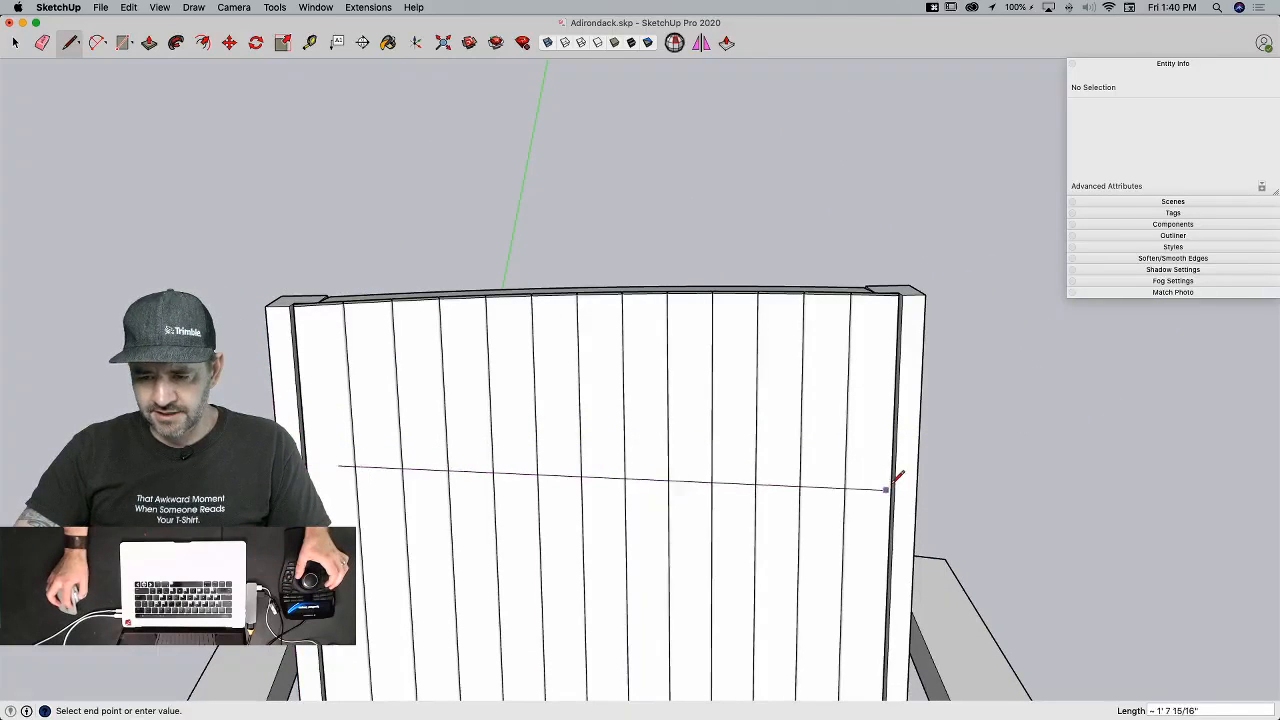
pyautogui.click(919, 446)
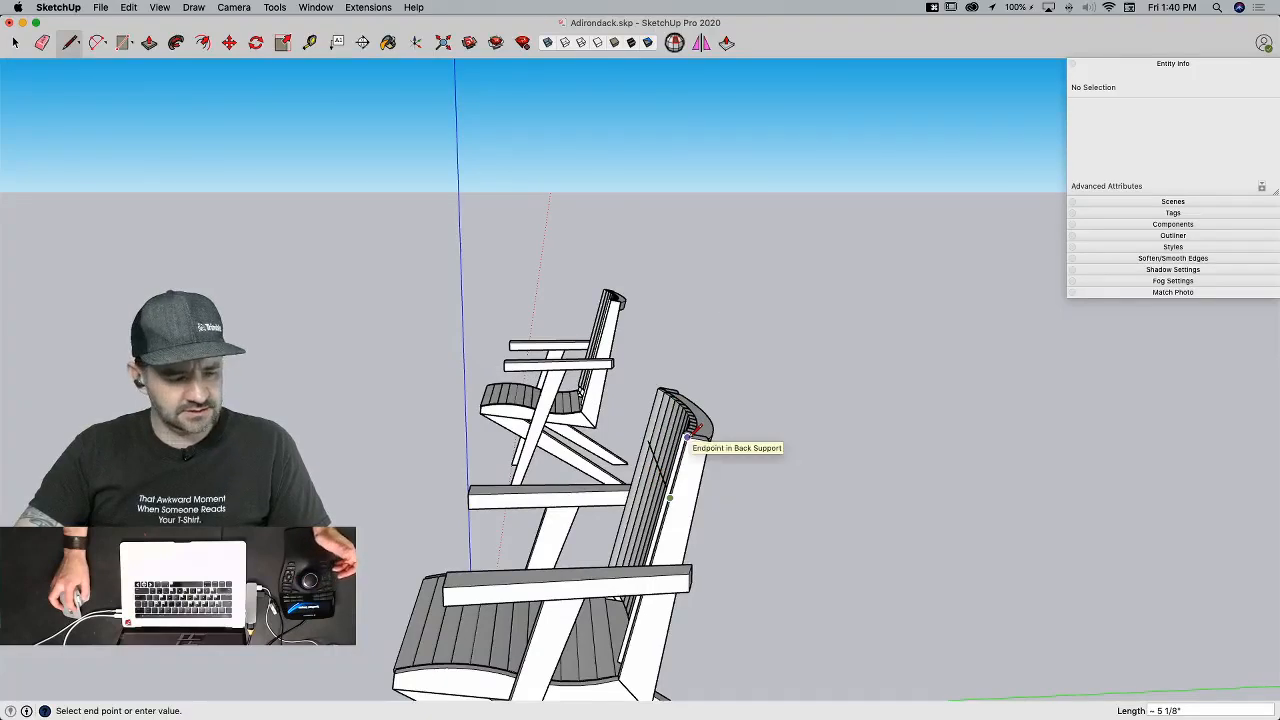
pyautogui.click(750, 233)
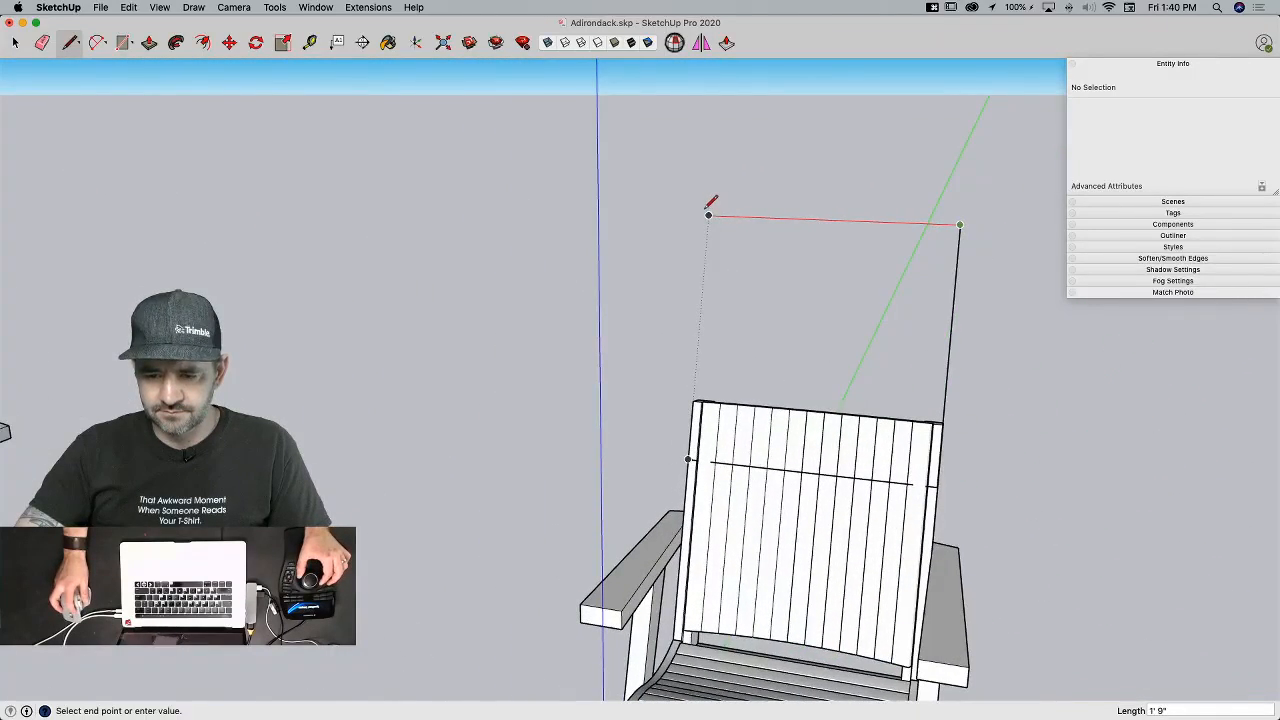
pyautogui.click(689, 458)
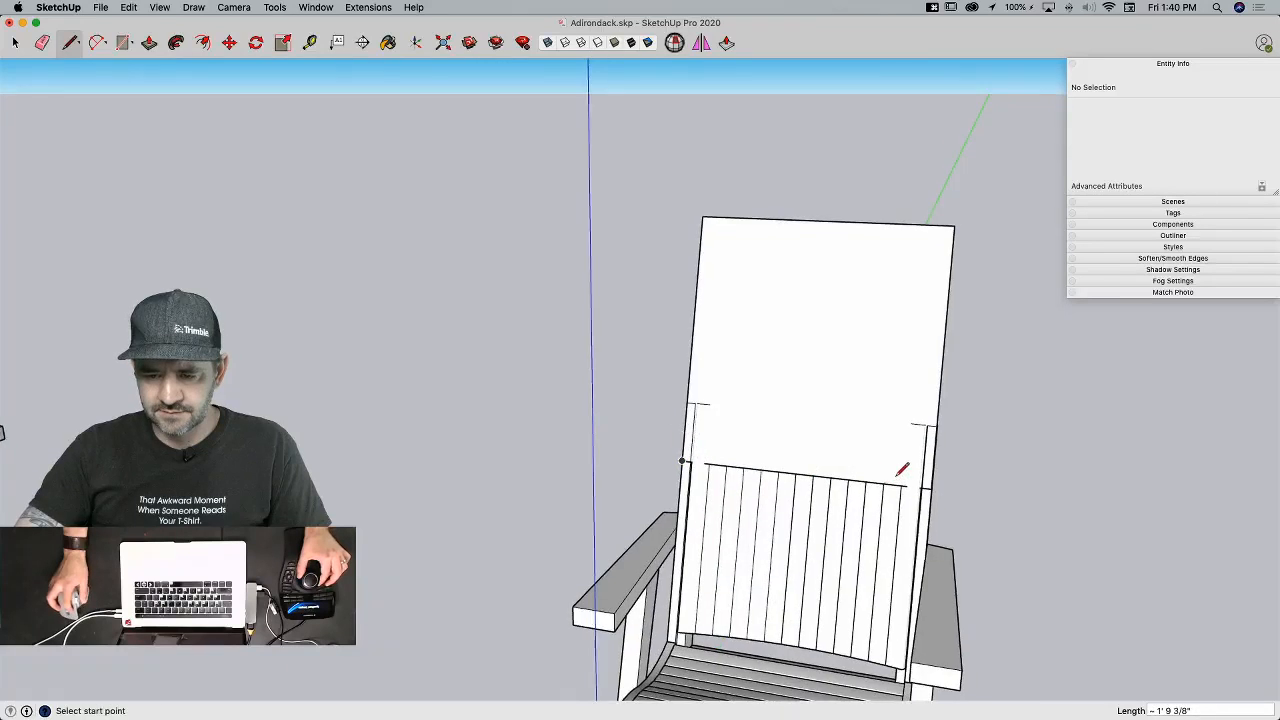
pyautogui.press('space')
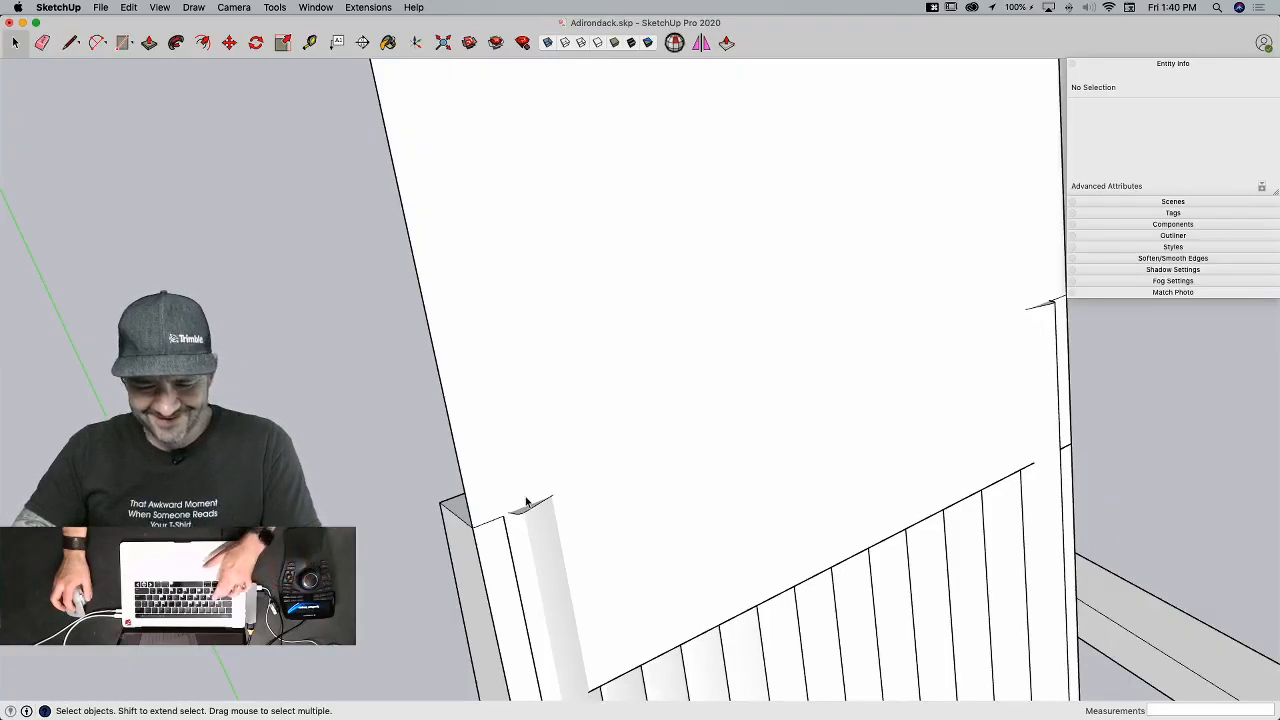
pyautogui.press('a')
pyautogui.scroll(3, 513, 511)
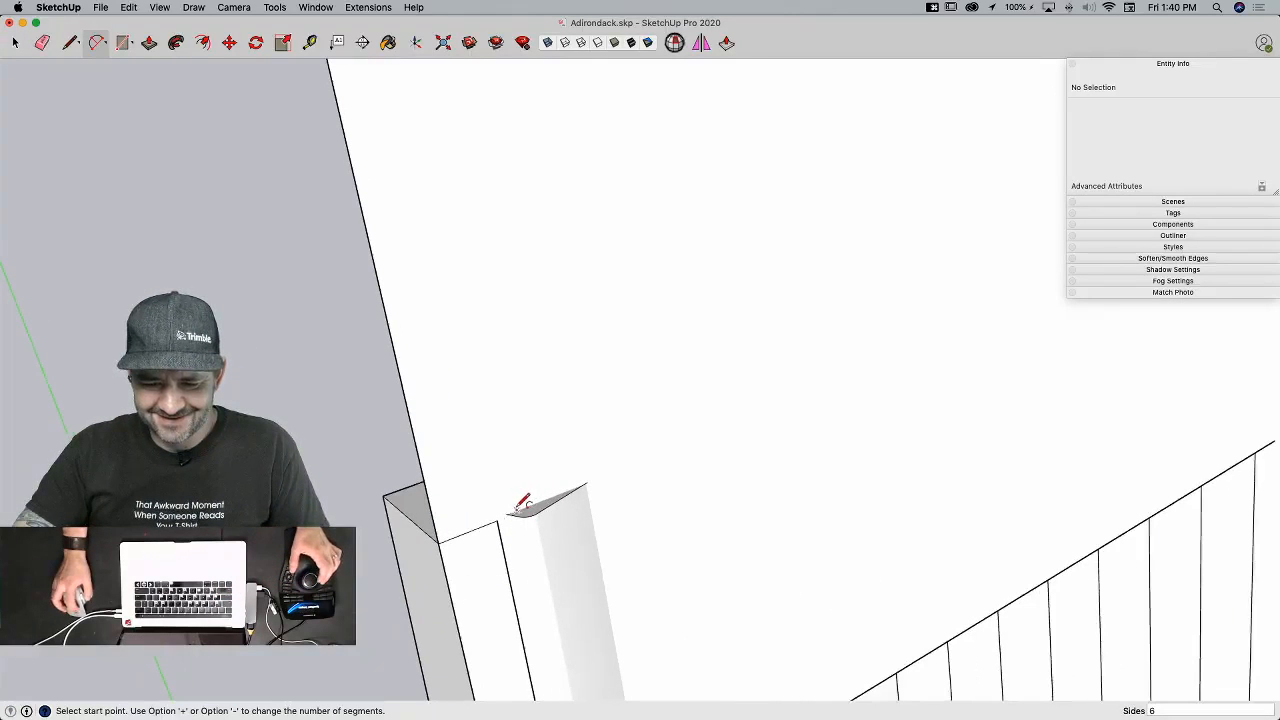
pyautogui.click(507, 511)
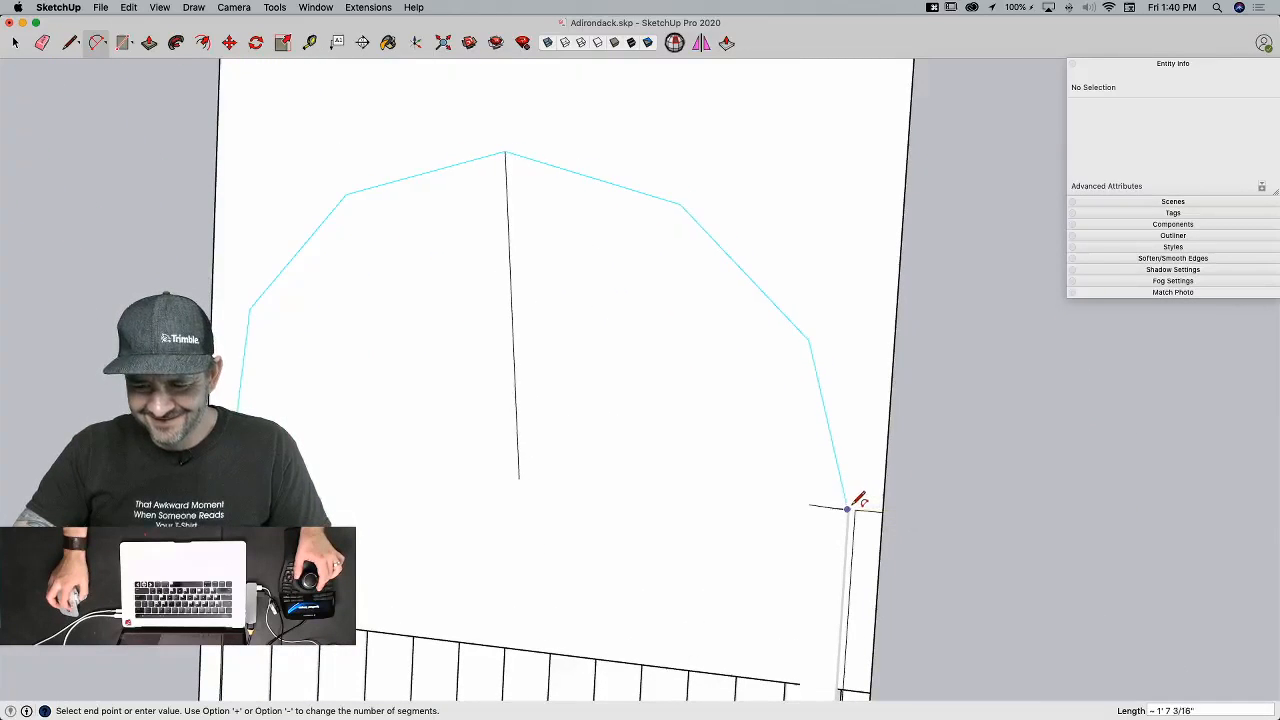
pyautogui.scroll(4, 852, 505)
pyautogui.scroll(-2, 843, 664)
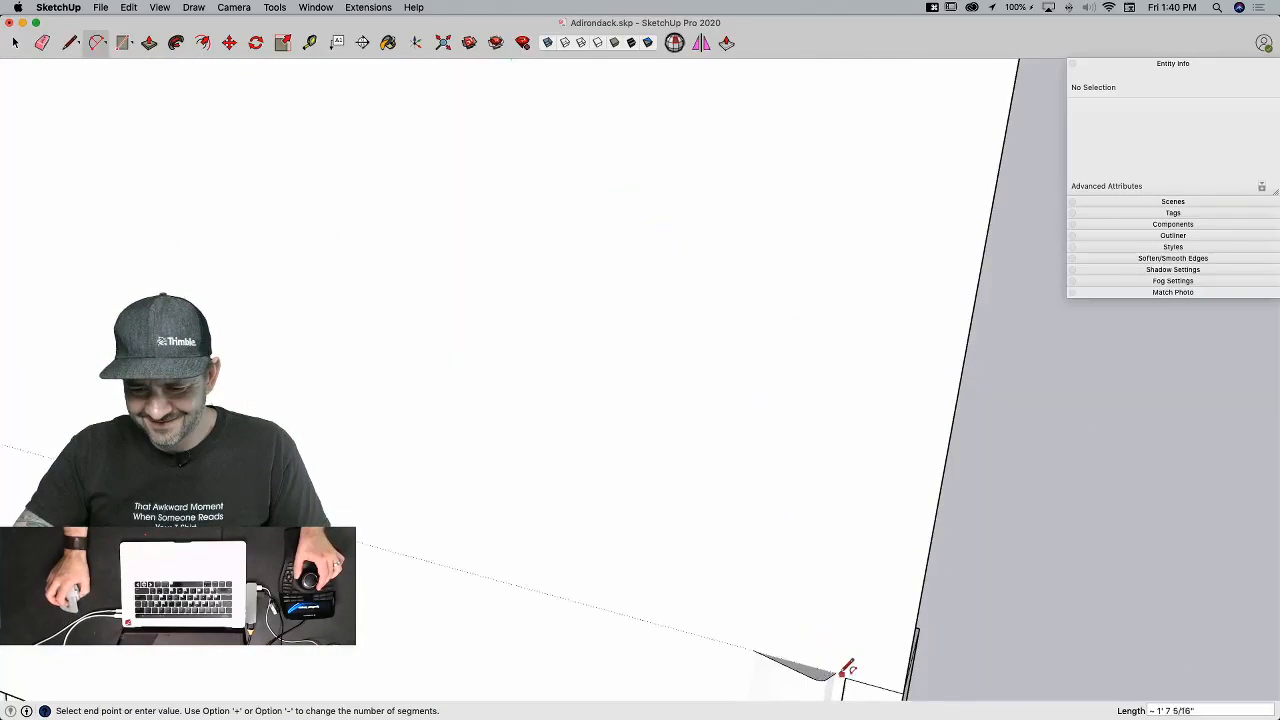
pyautogui.scroll(-4, 836, 668)
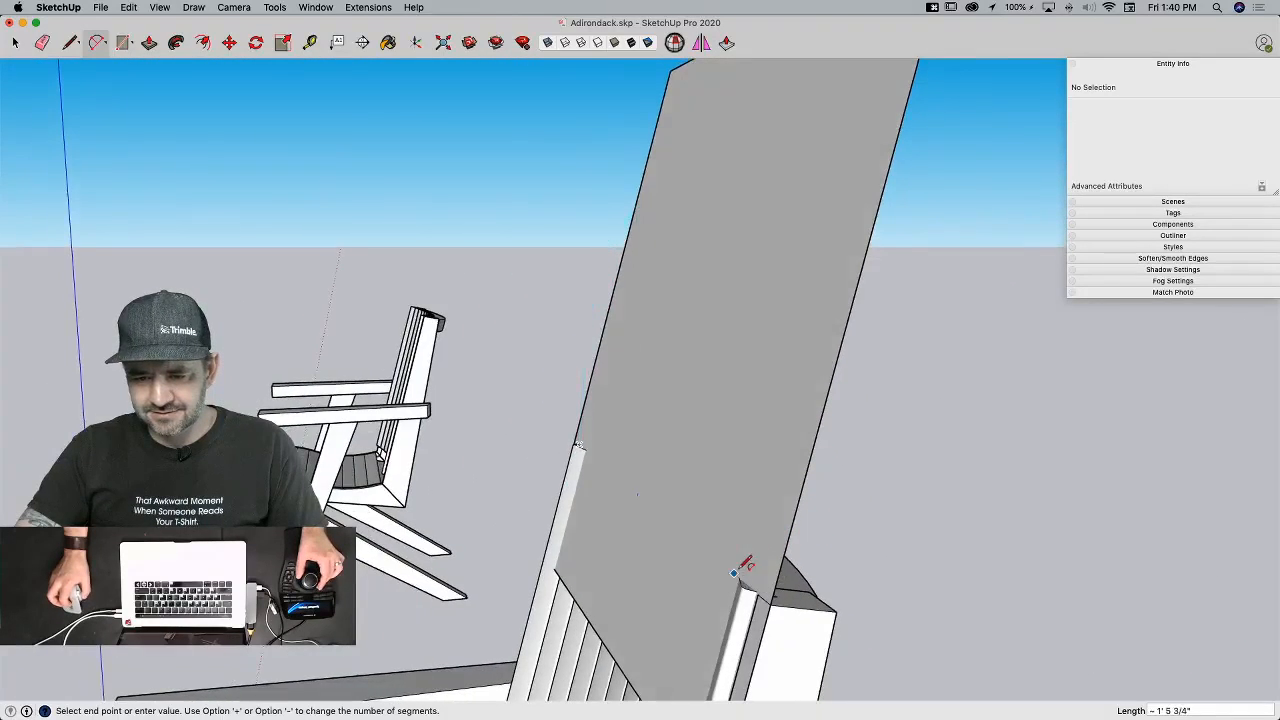
pyautogui.press('space')
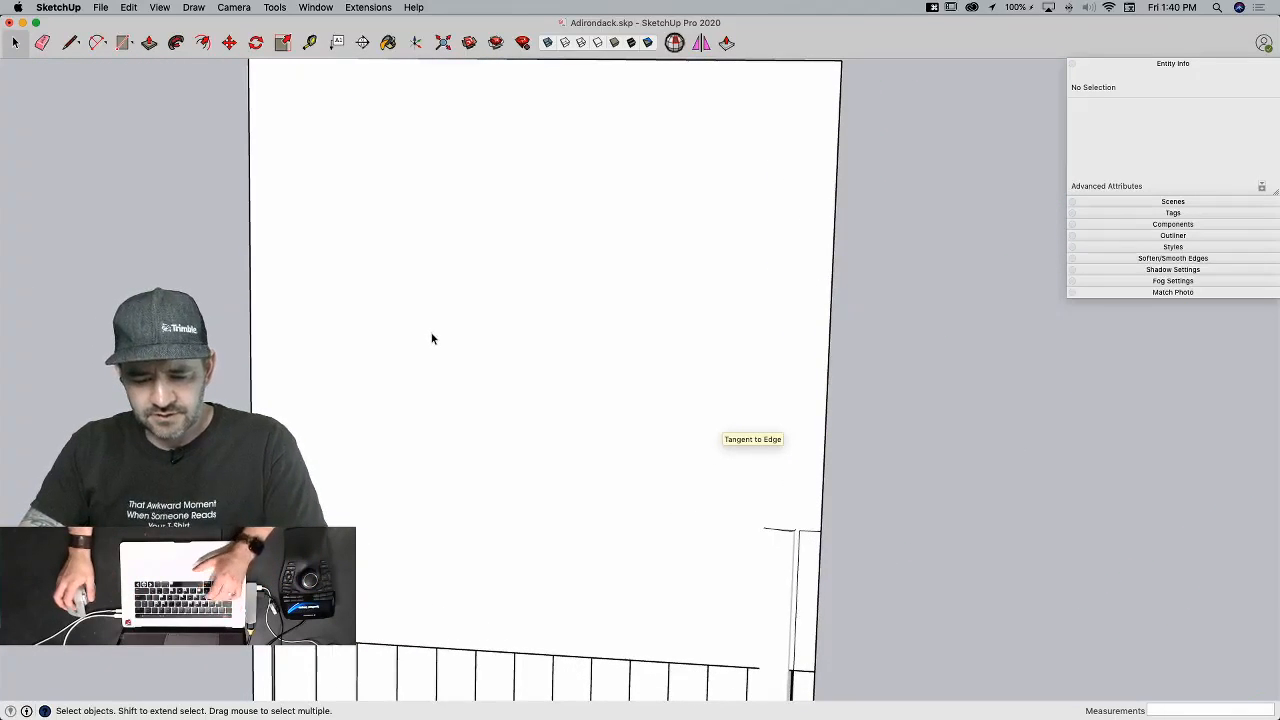
# Step: Draw a 24-segment arc on the new face between the backrest's top outer corners, with a 9 3/4" upward bulge
pyautogui.press('a')
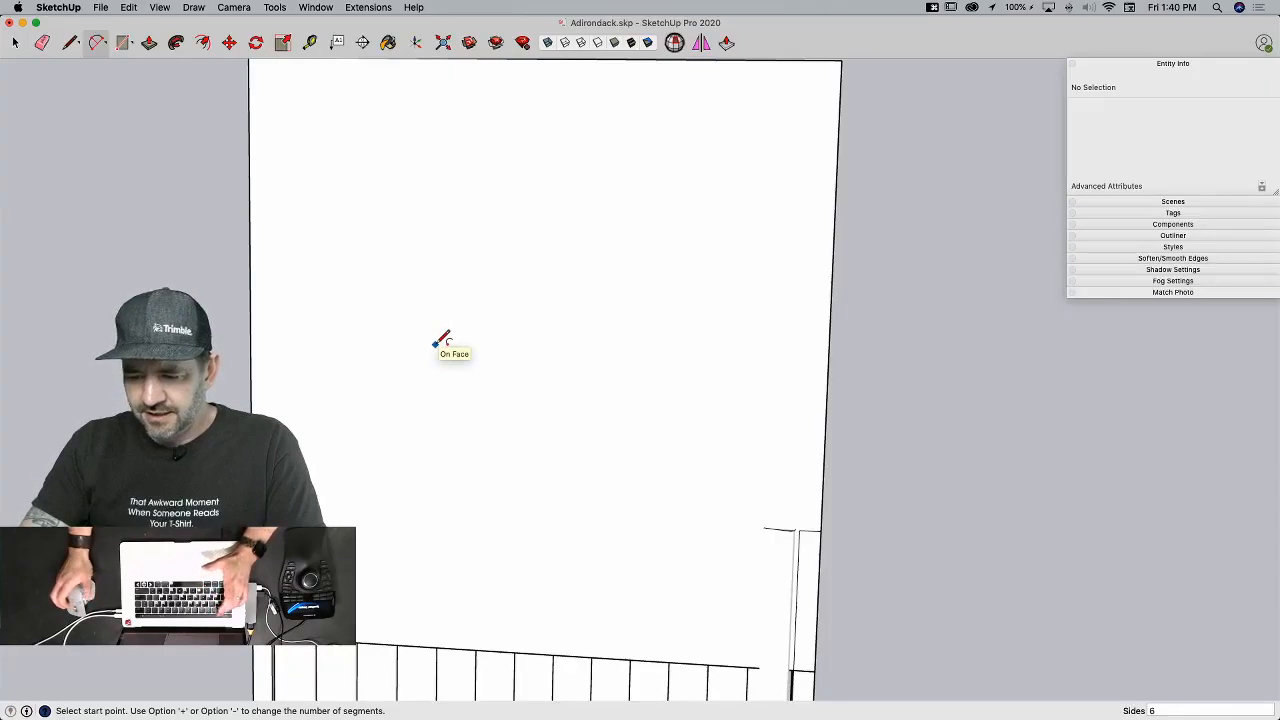
pyautogui.write('24')
pyautogui.press('Return')
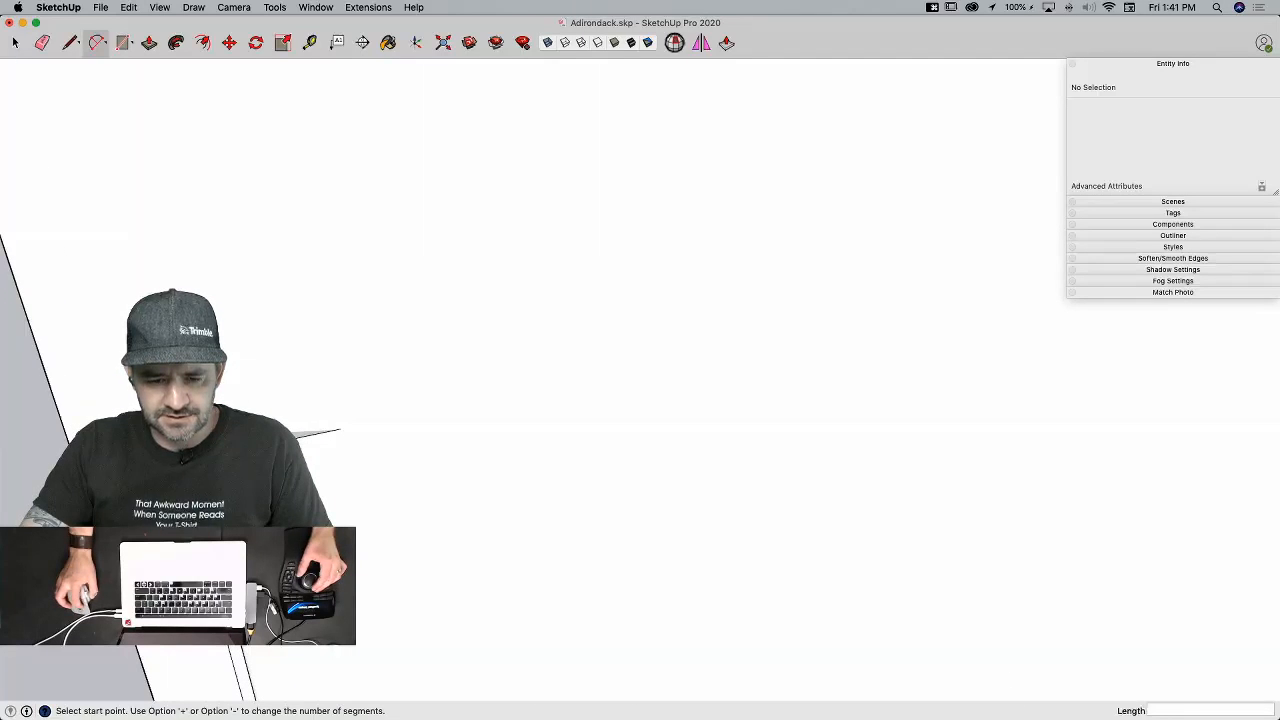
pyautogui.click(208, 448)
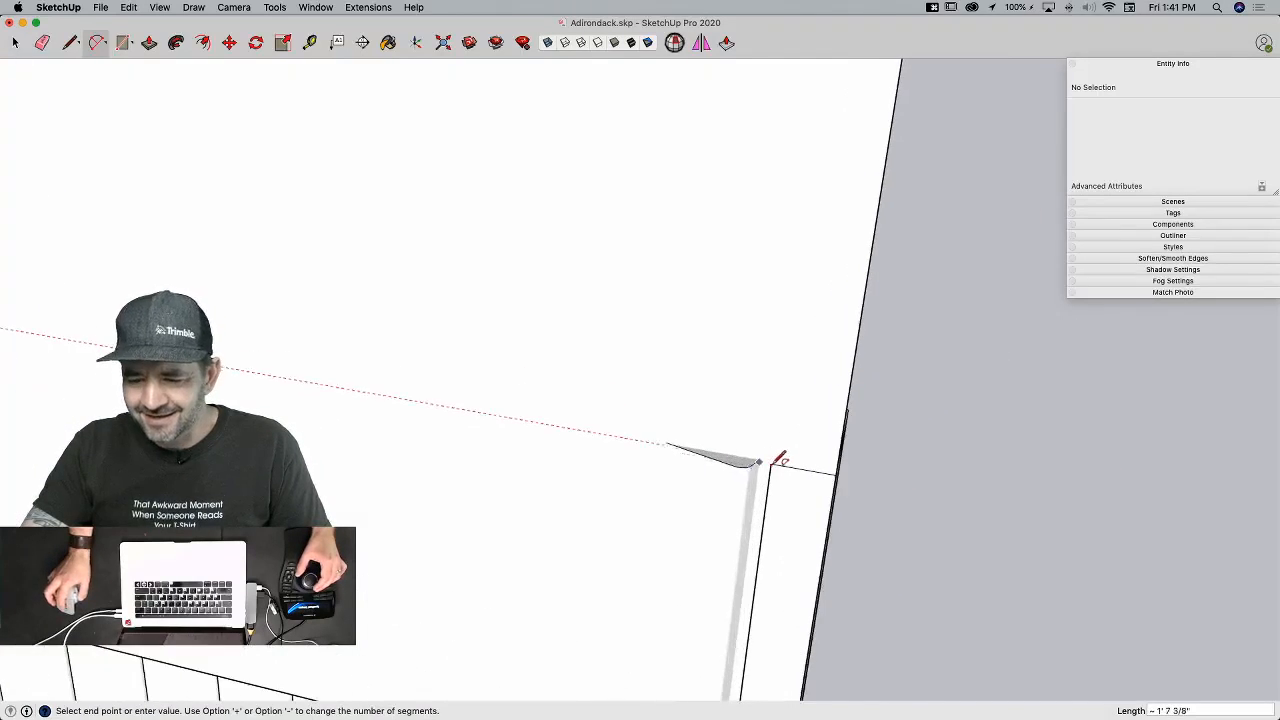
pyautogui.click(771, 462)
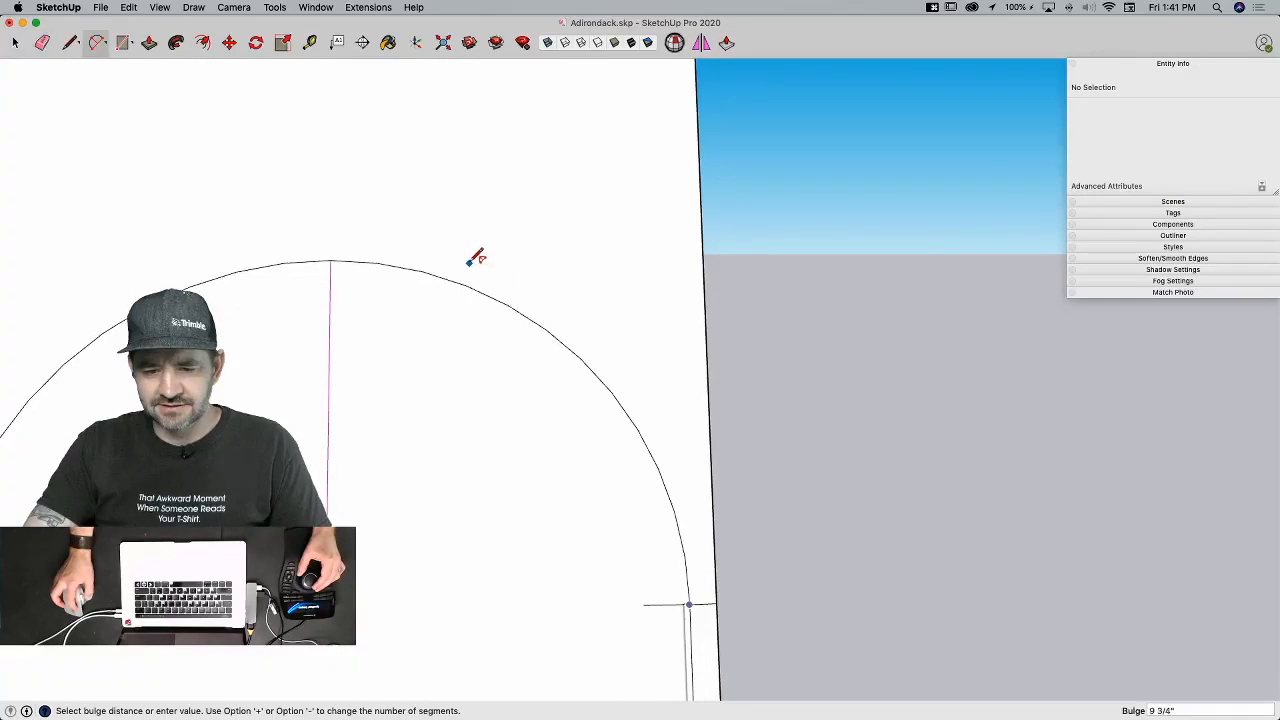
pyautogui.click(479, 254)
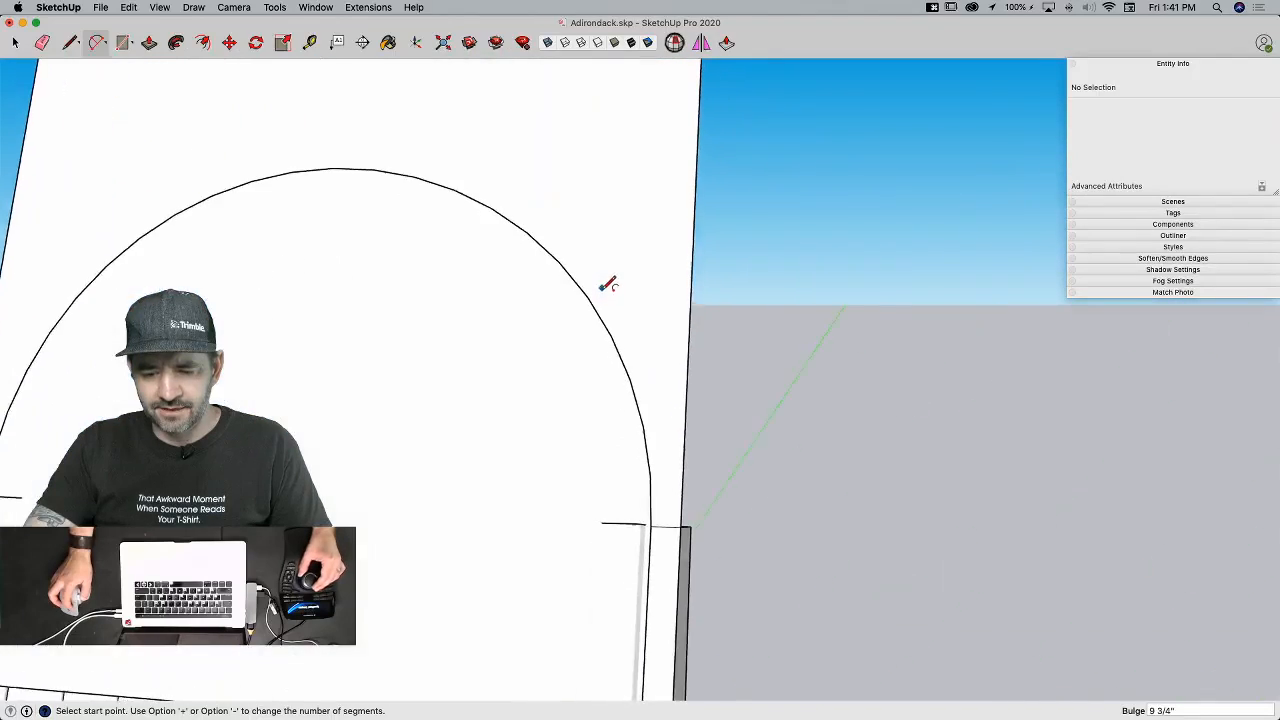
# Step: Group the rectangular face together with its edges and the arc drawn on it
pyautogui.press('space')
pyautogui.doubleClick(613, 295)
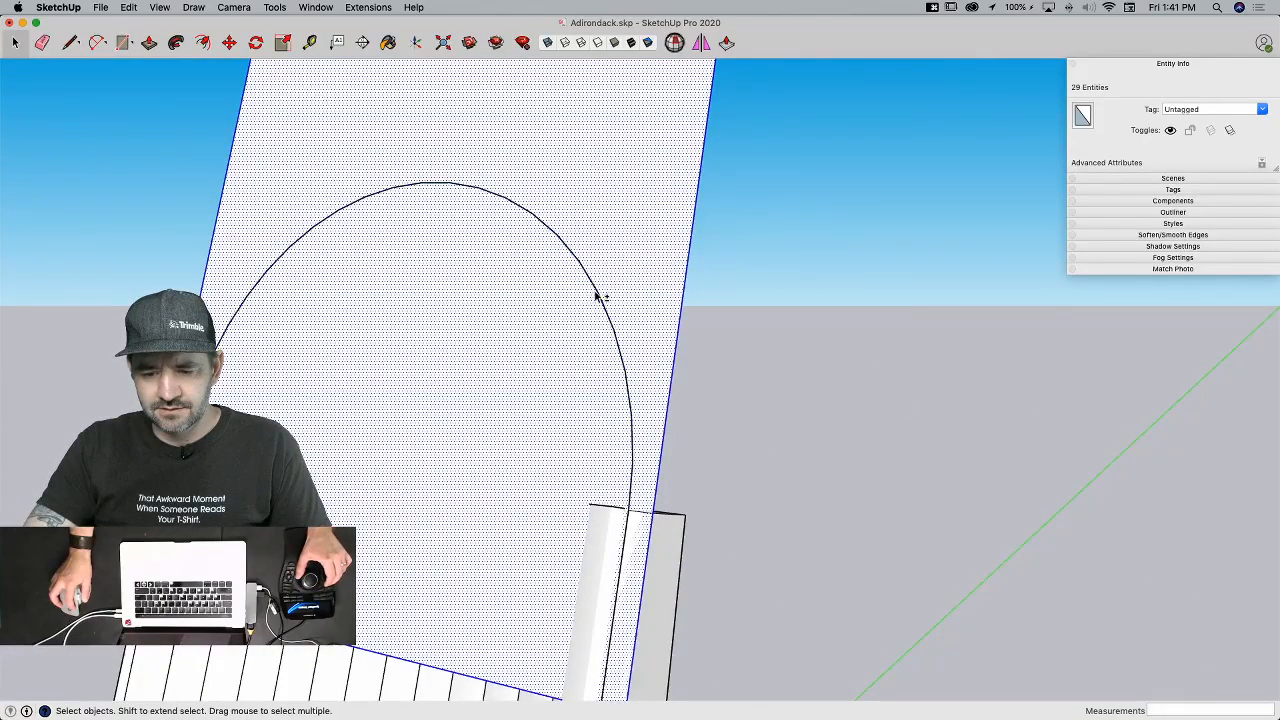
pyautogui.rightClick(601, 295)
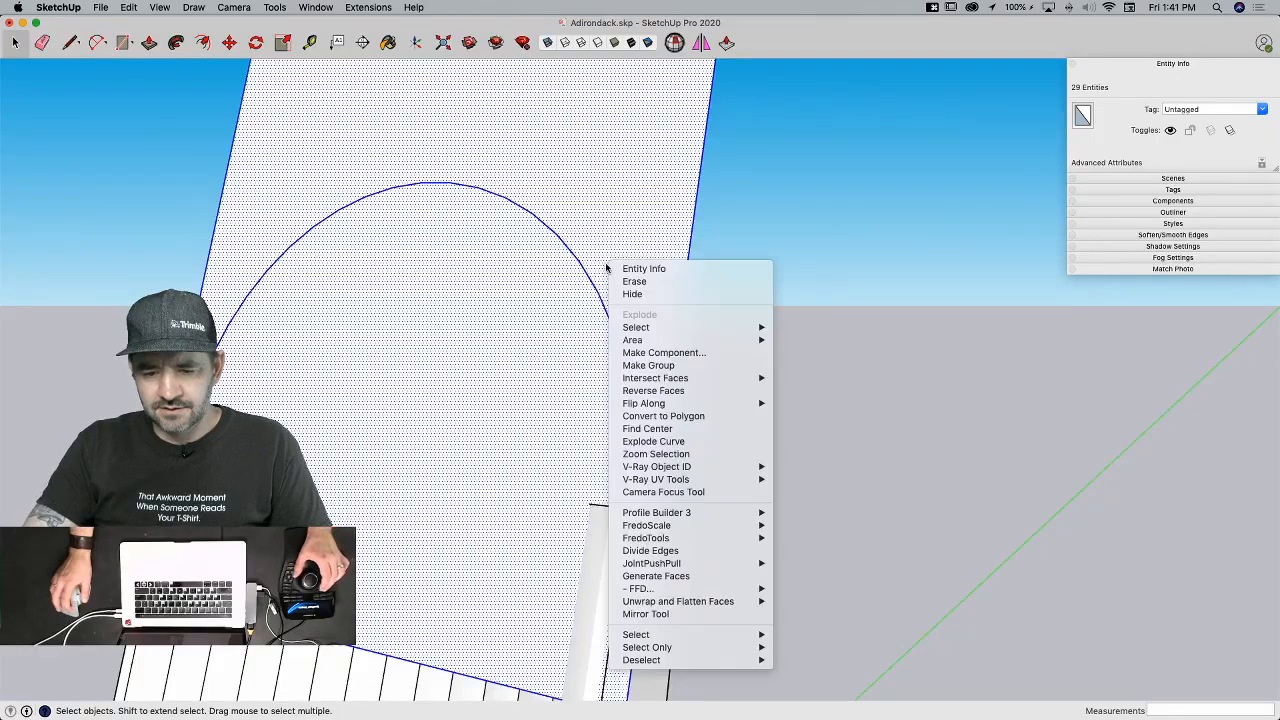
pyautogui.click(649, 366)
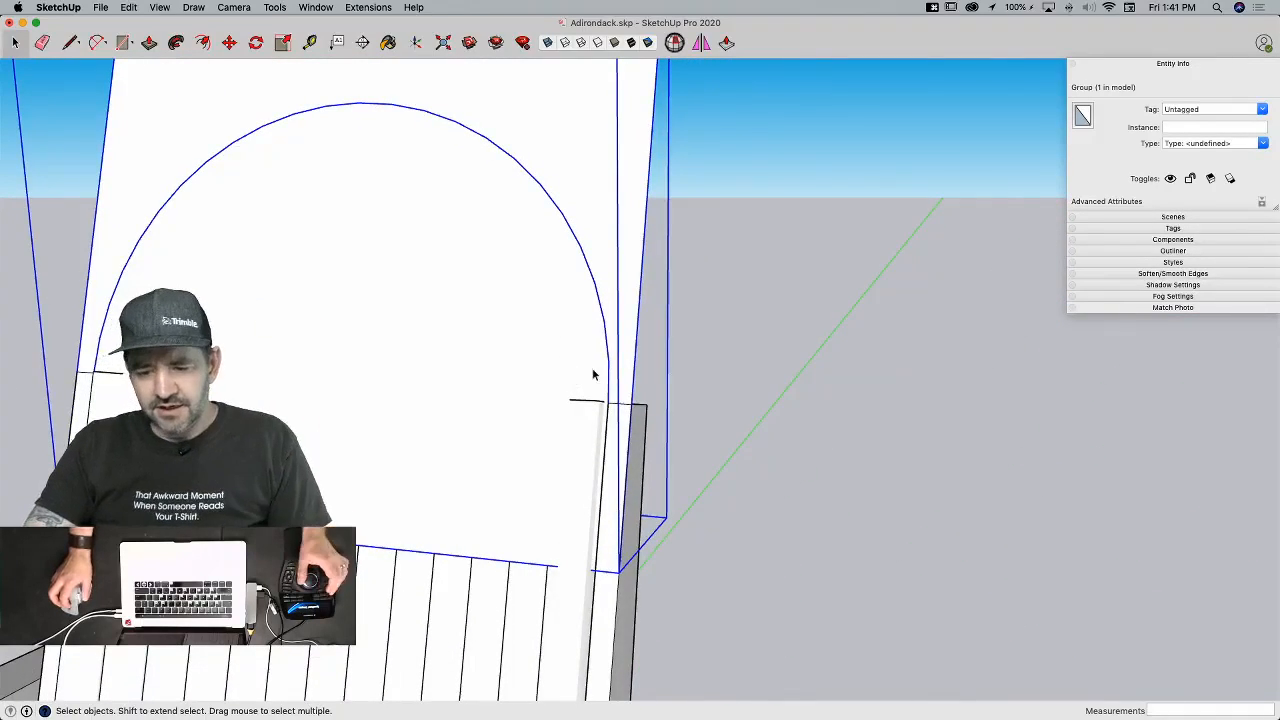
# Step: Inside the new group, connect the arc's ends to the face's lower edge with lines and erase the stray edge beside one line
pyautogui.doubleClick(630, 335)
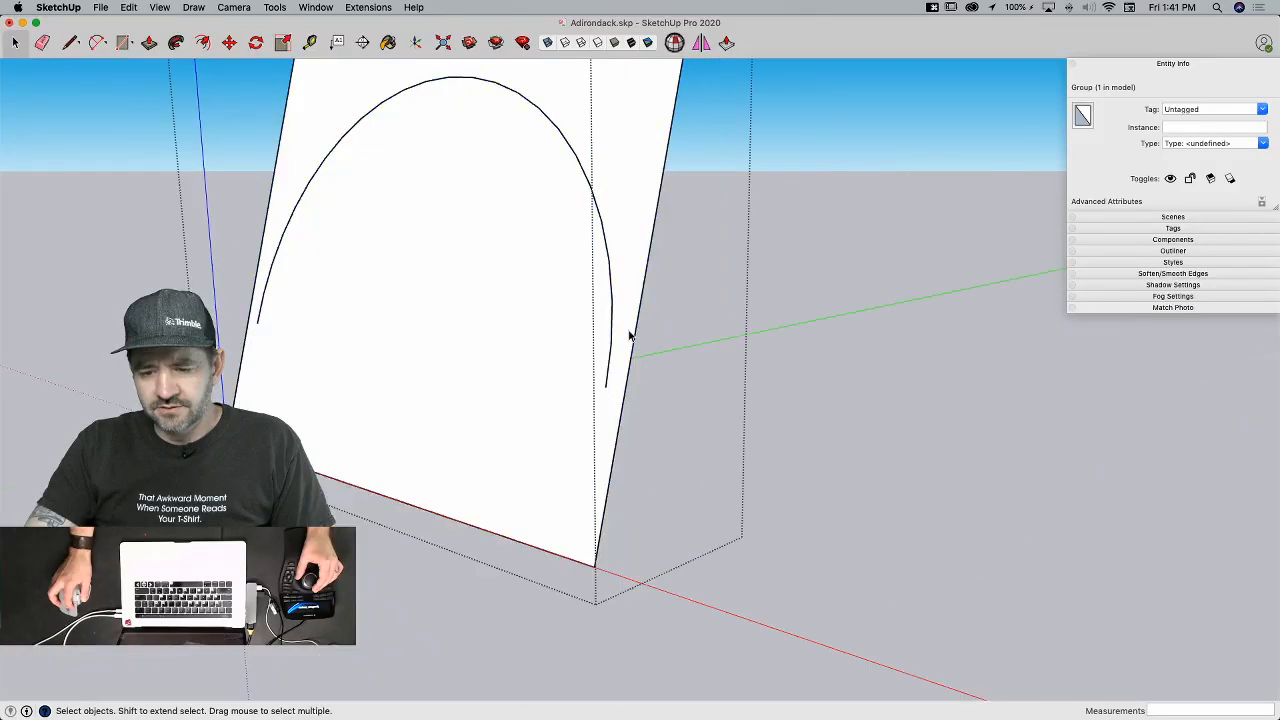
pyautogui.press('l')
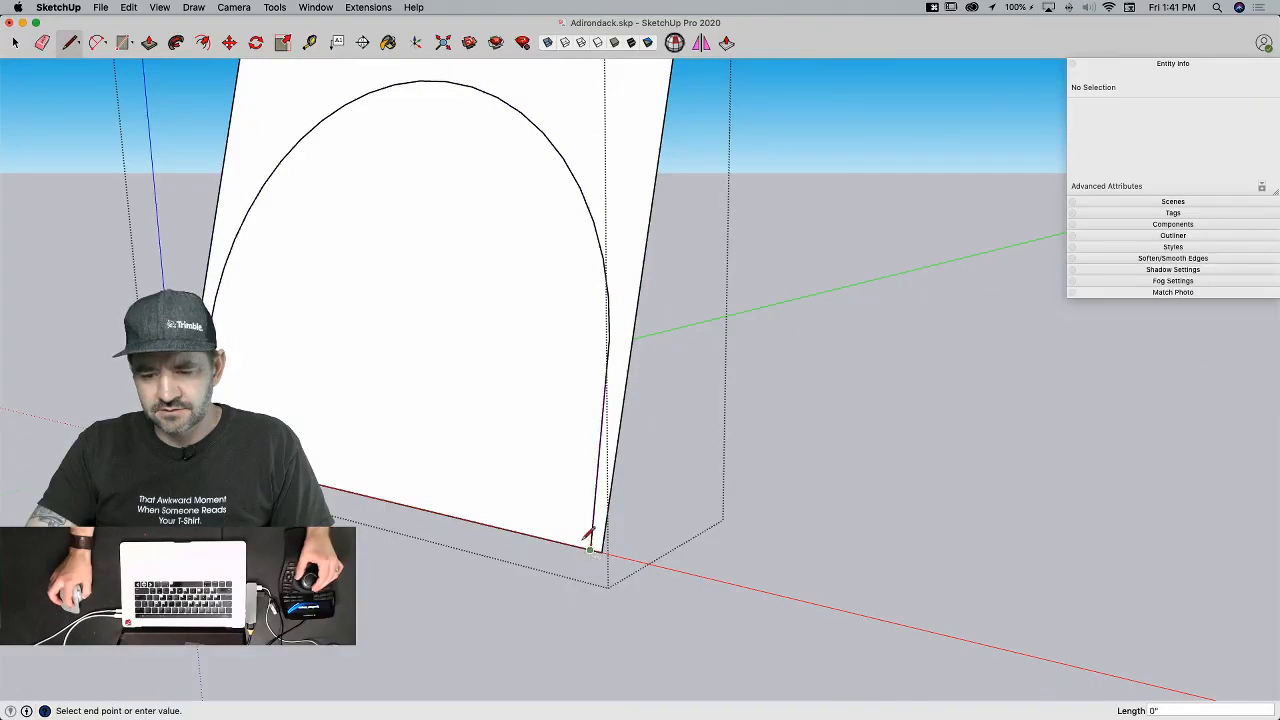
pyautogui.press('Escape')
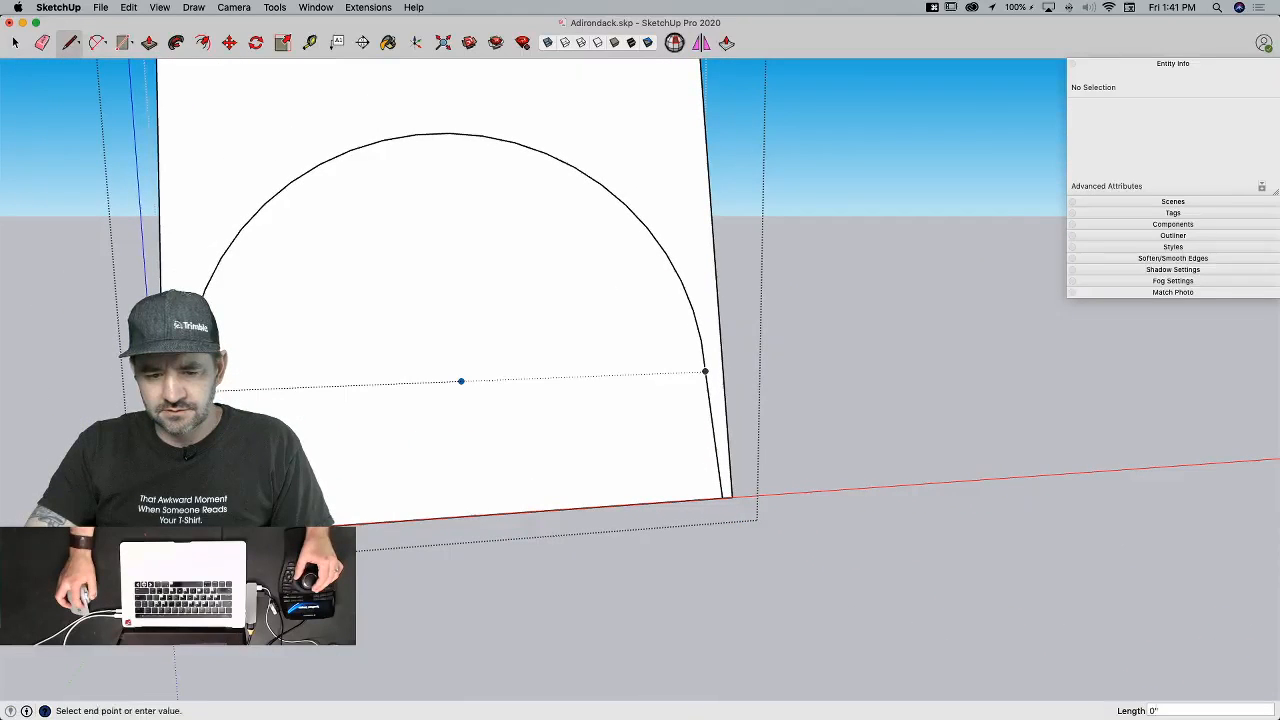
pyautogui.press('Escape')
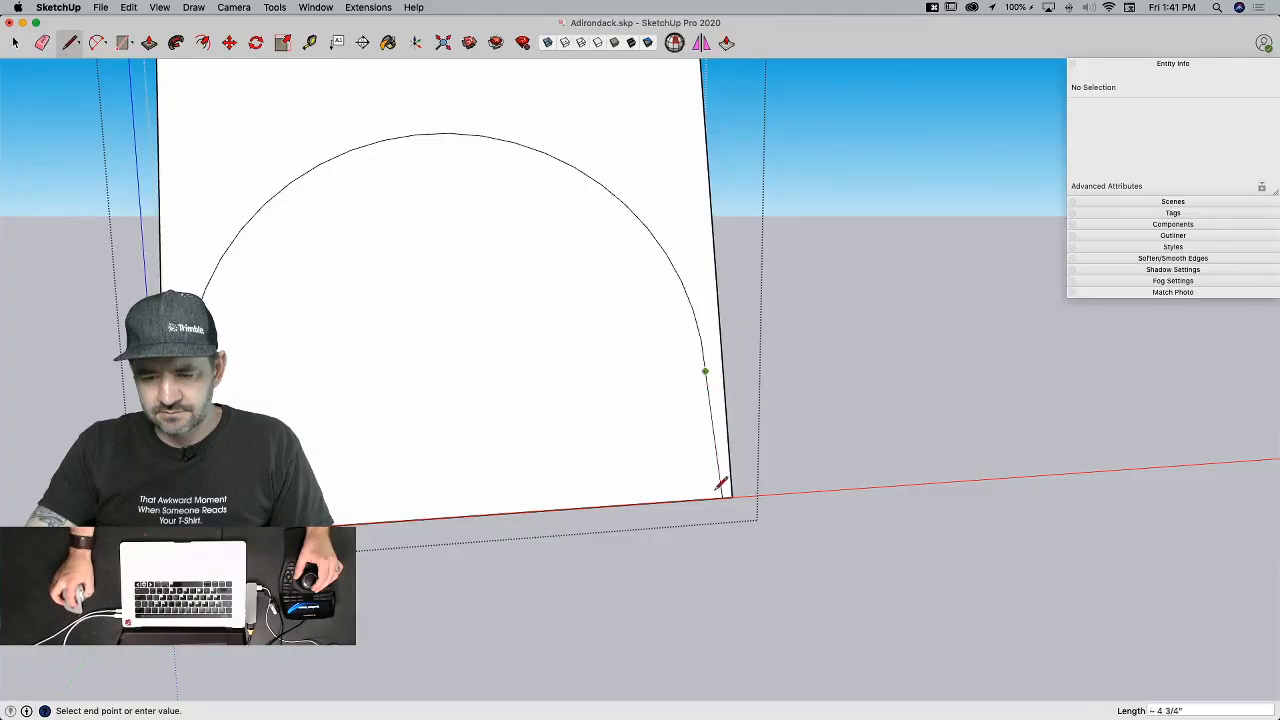
pyautogui.press('e')
pyautogui.click(722, 456)
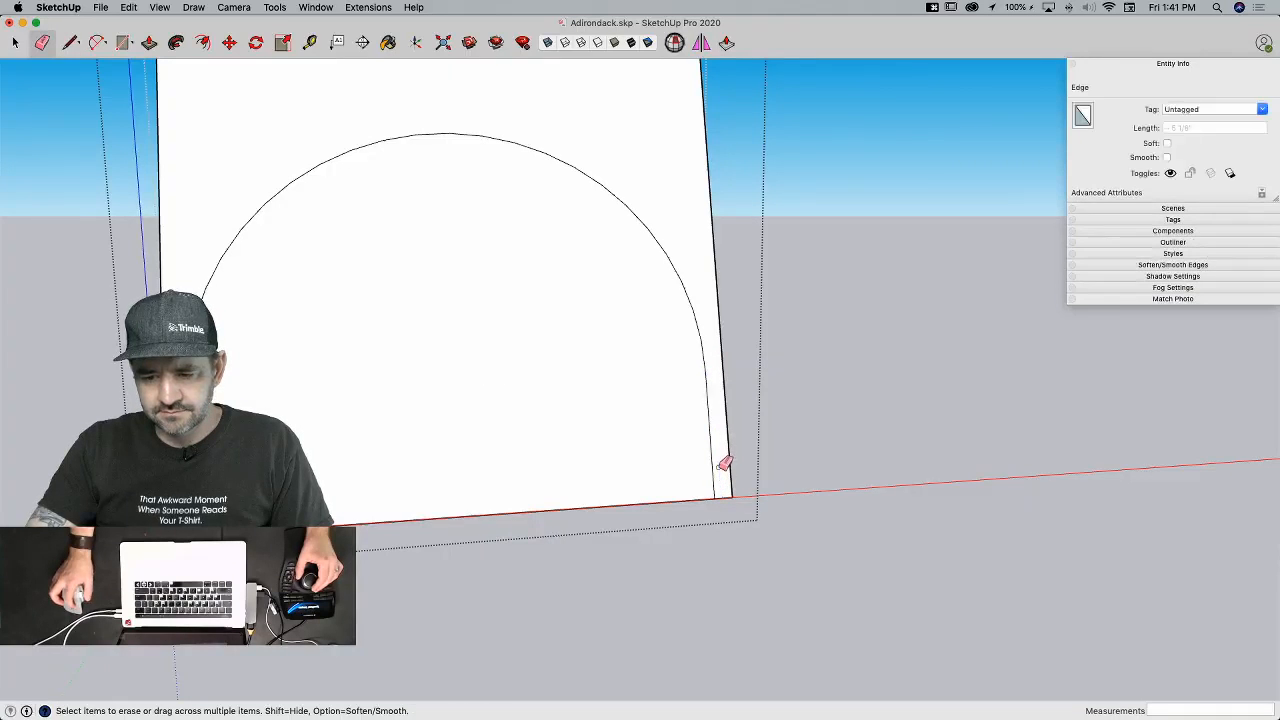
# Step: Push/Pull the face area outside the arch about 2' 5 15/16" to one side and about 6 3/8" to the other side
pyautogui.press('p')
pyautogui.moveTo(609, 200); pyautogui.dragTo(320, 345)
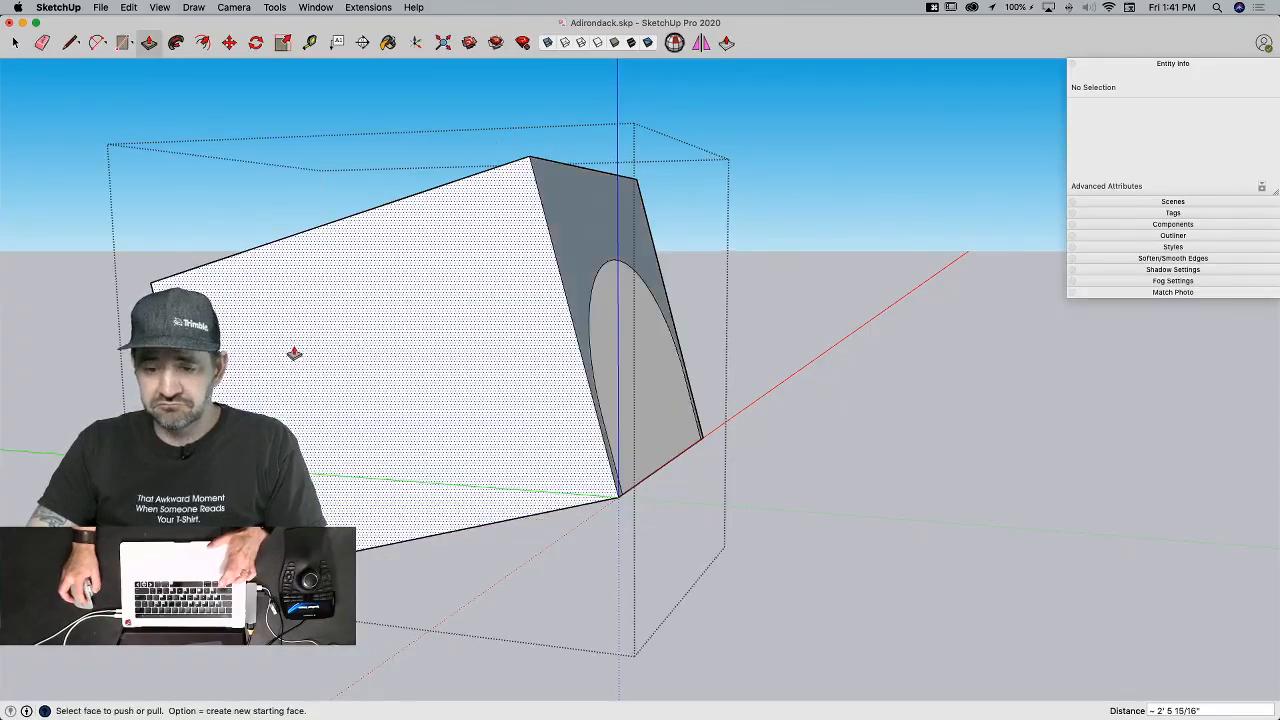
pyautogui.moveTo(566, 209)
pyautogui.mouseDown()
pyautogui.moveTo(614, 187)
pyautogui.moveTo(663, 189)
pyautogui.mouseUp()
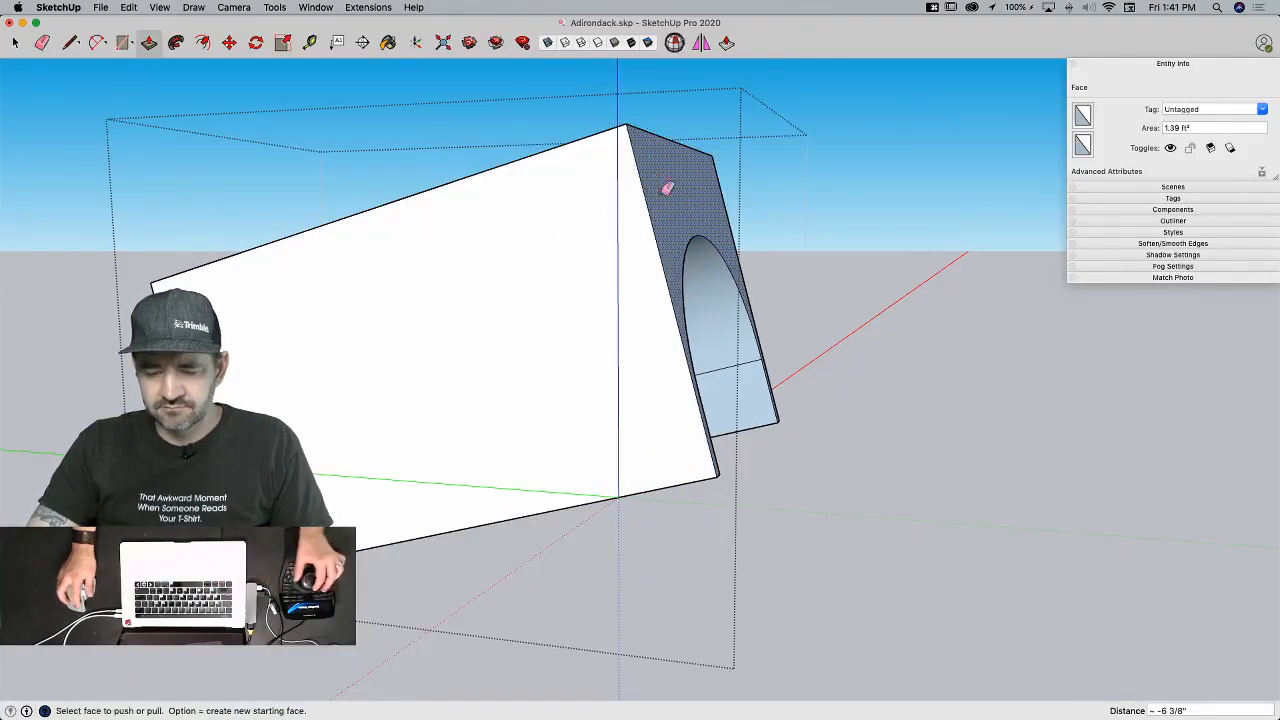
# Step: Erase the leftover face filling the arch opening and the seam edges around the inside of the extruded arch
pyautogui.press('e')
pyautogui.click(718, 449)
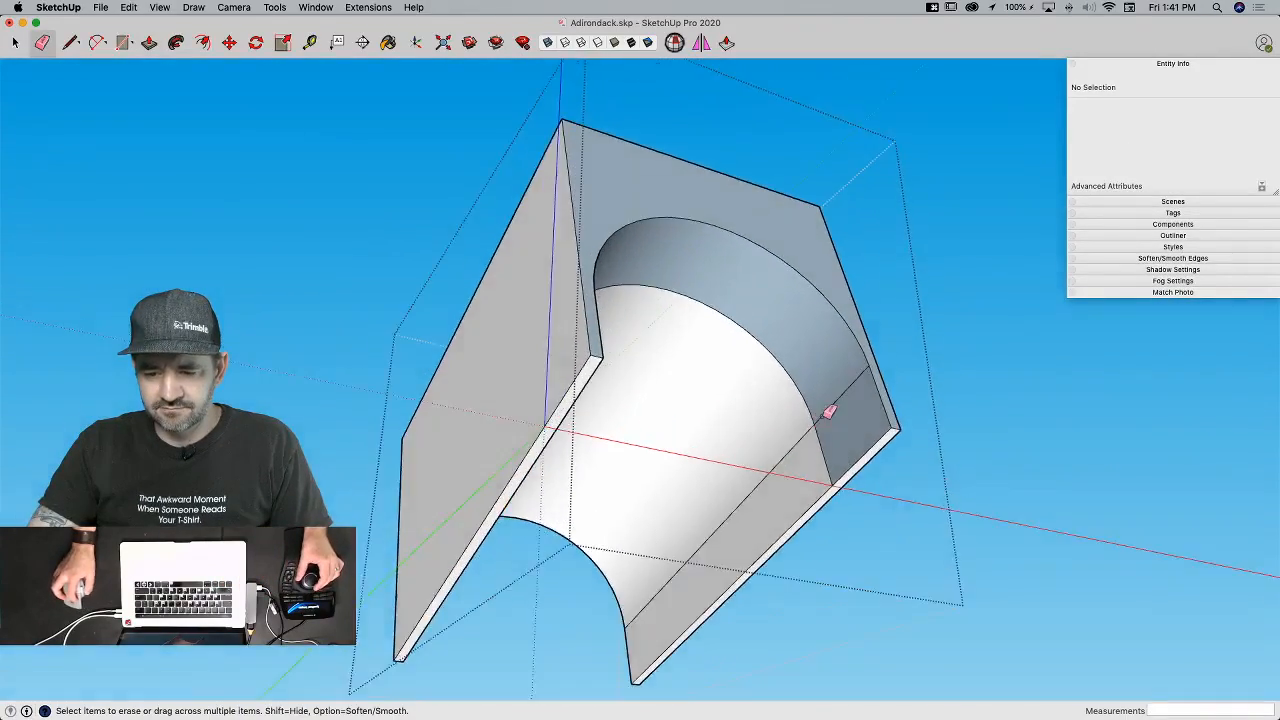
pyautogui.click(815, 427)
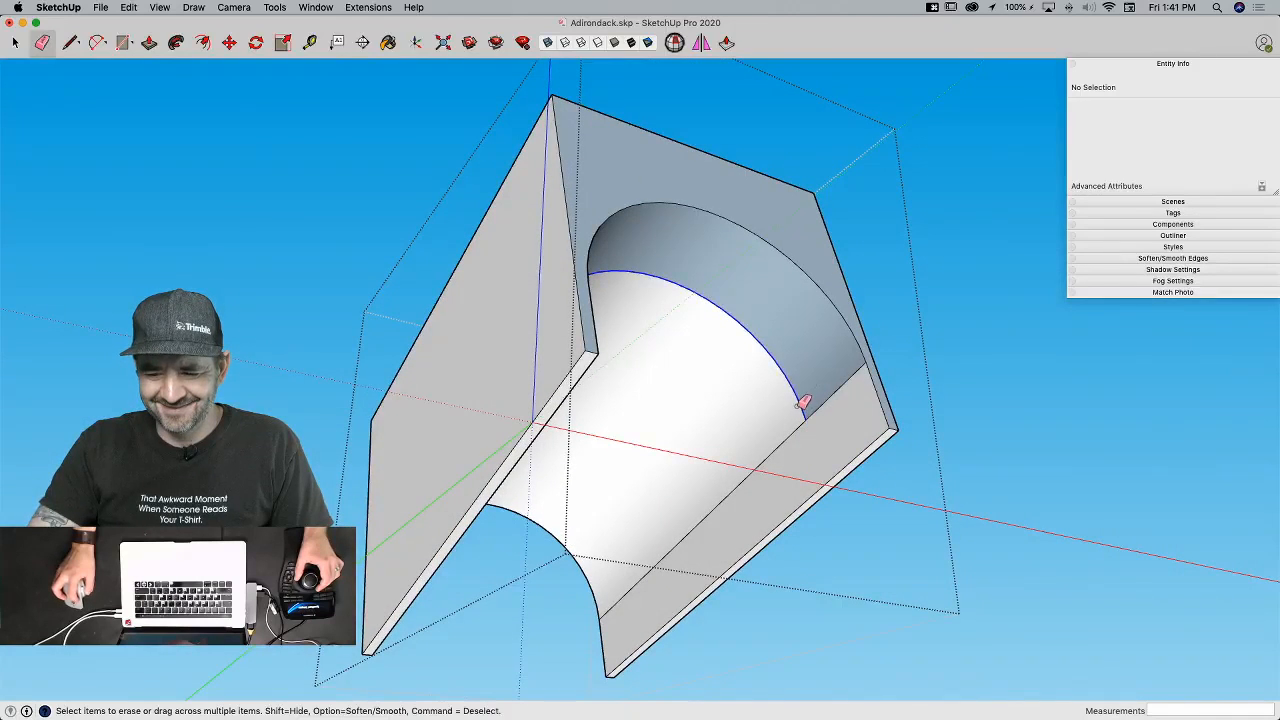
pyautogui.click(800, 406)
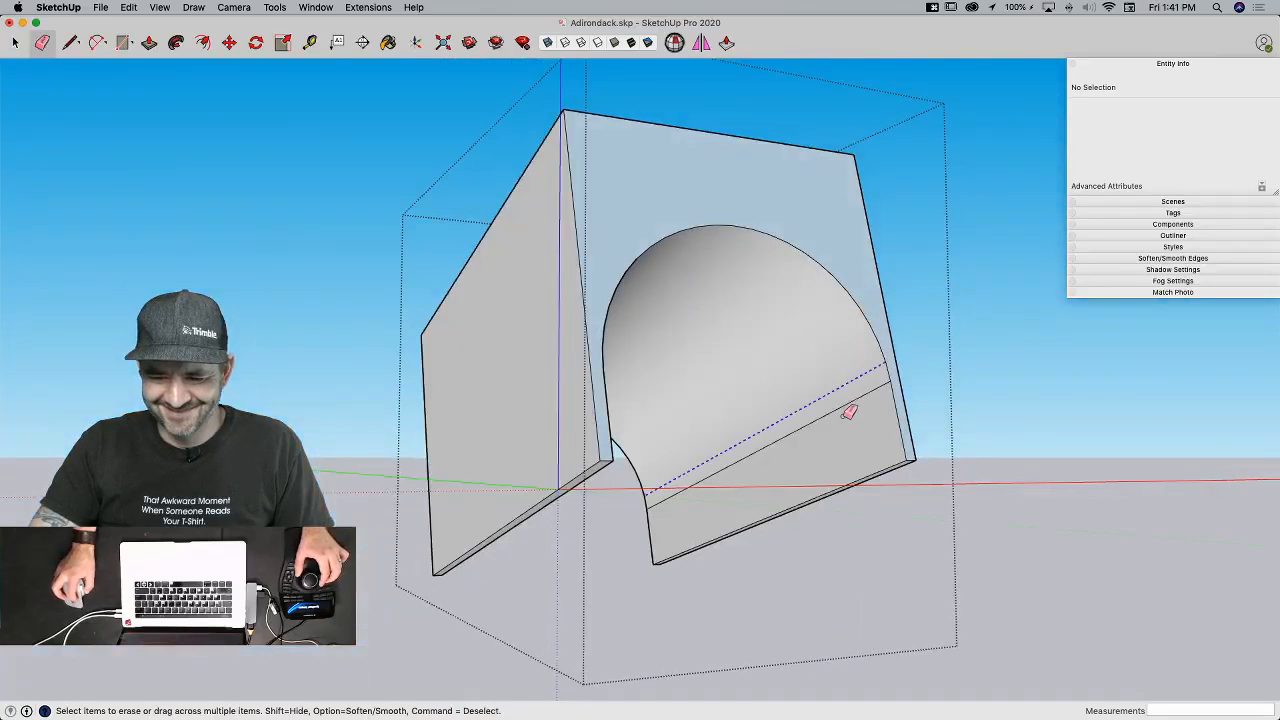
# Step: Soften the remaining seam edge inside the arch, reverse the arch solid's front face, and close the group
pyautogui.keyDown('alt'); pyautogui.click(849, 411); pyautogui.keyUp('alt')
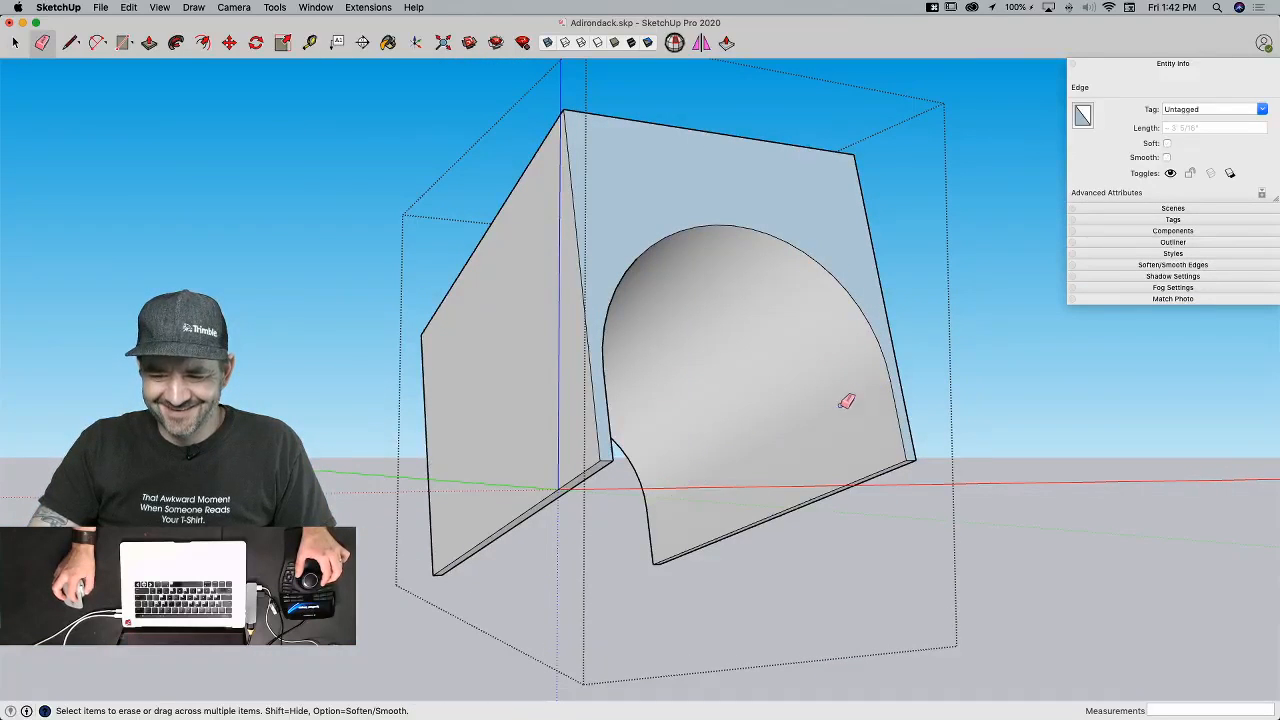
pyautogui.rightClick(671, 167)
pyautogui.moveTo(797, 247)
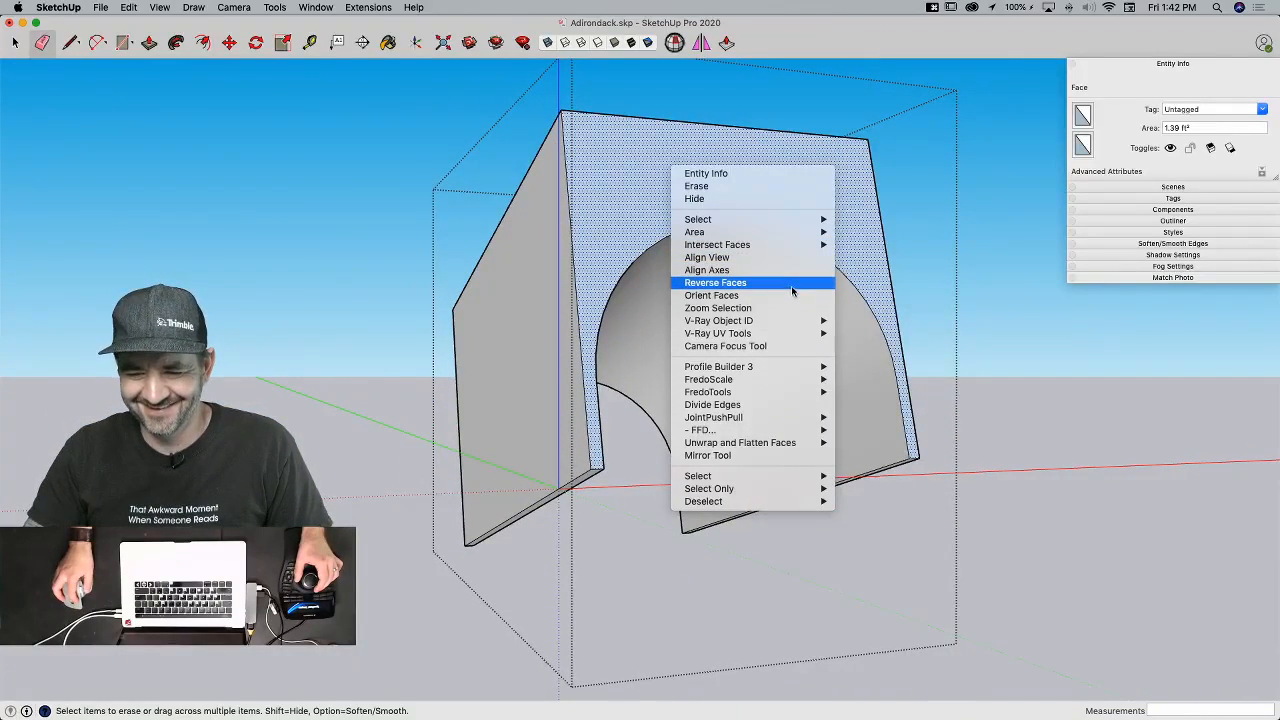
pyautogui.click(792, 286)
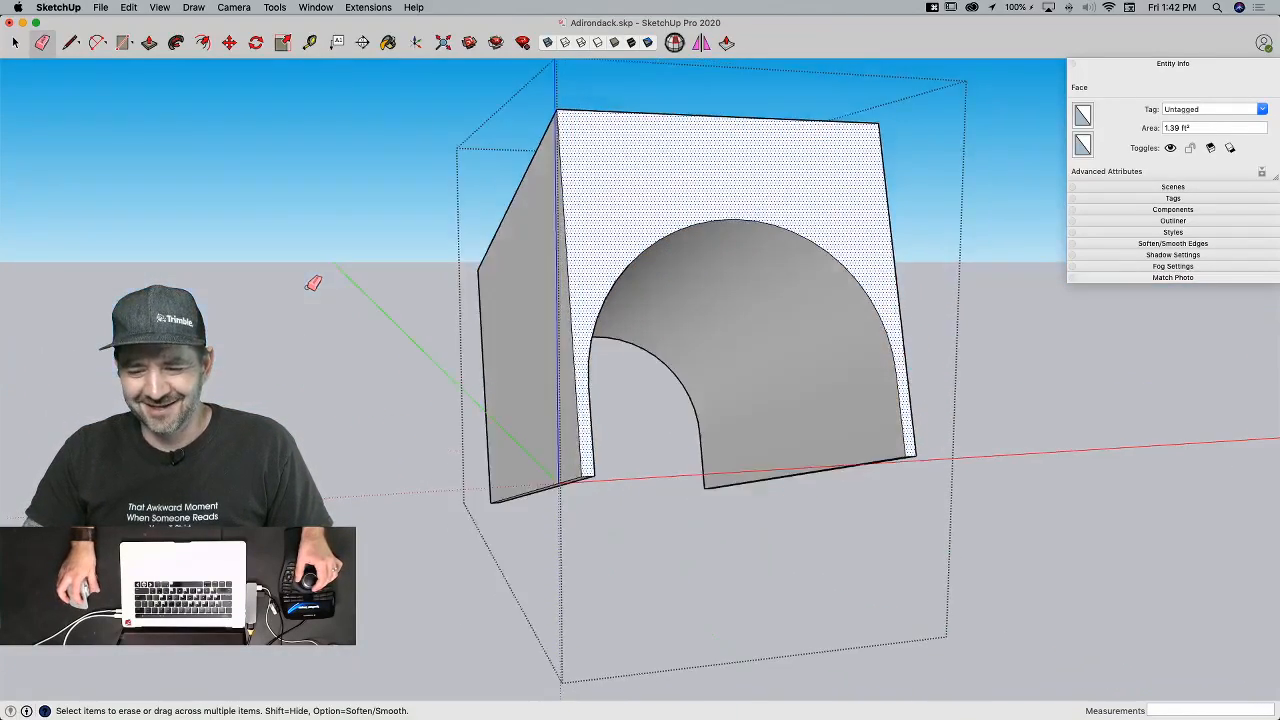
pyautogui.press('space')
pyautogui.click(304, 293)
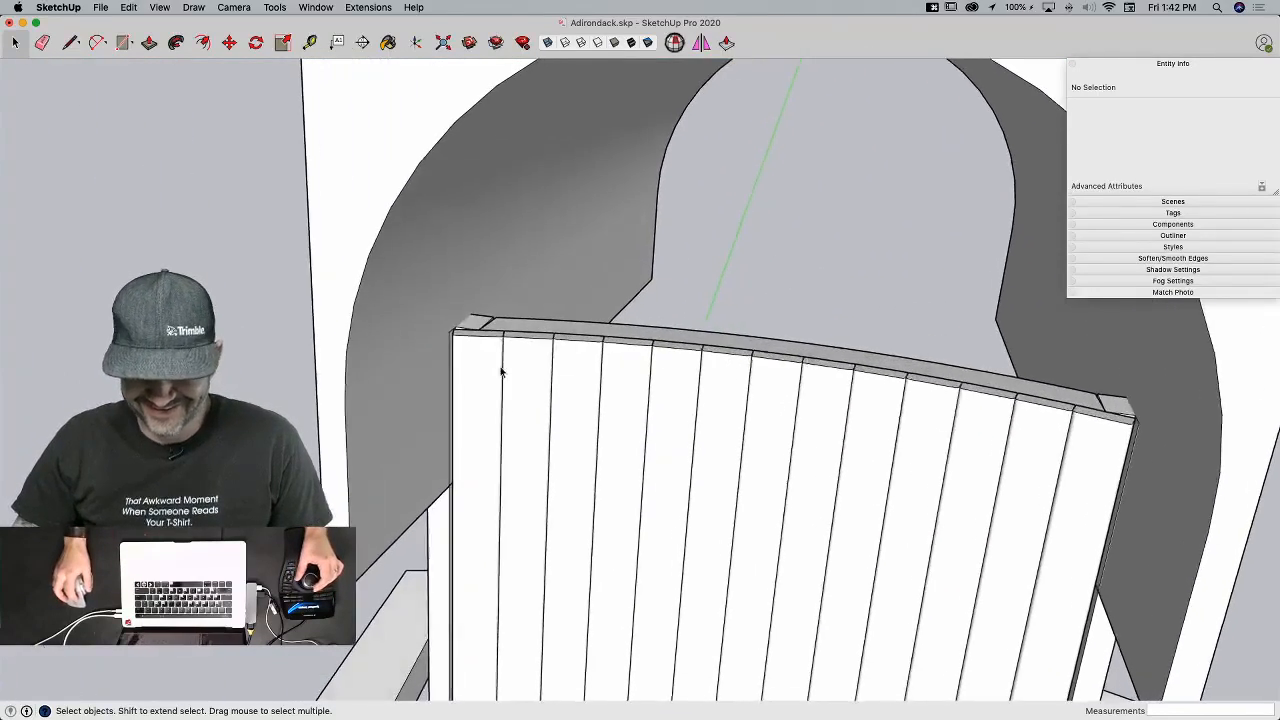
# Step: Explode the backrest group of the chair standing under the arch solid
pyautogui.click(472, 347)
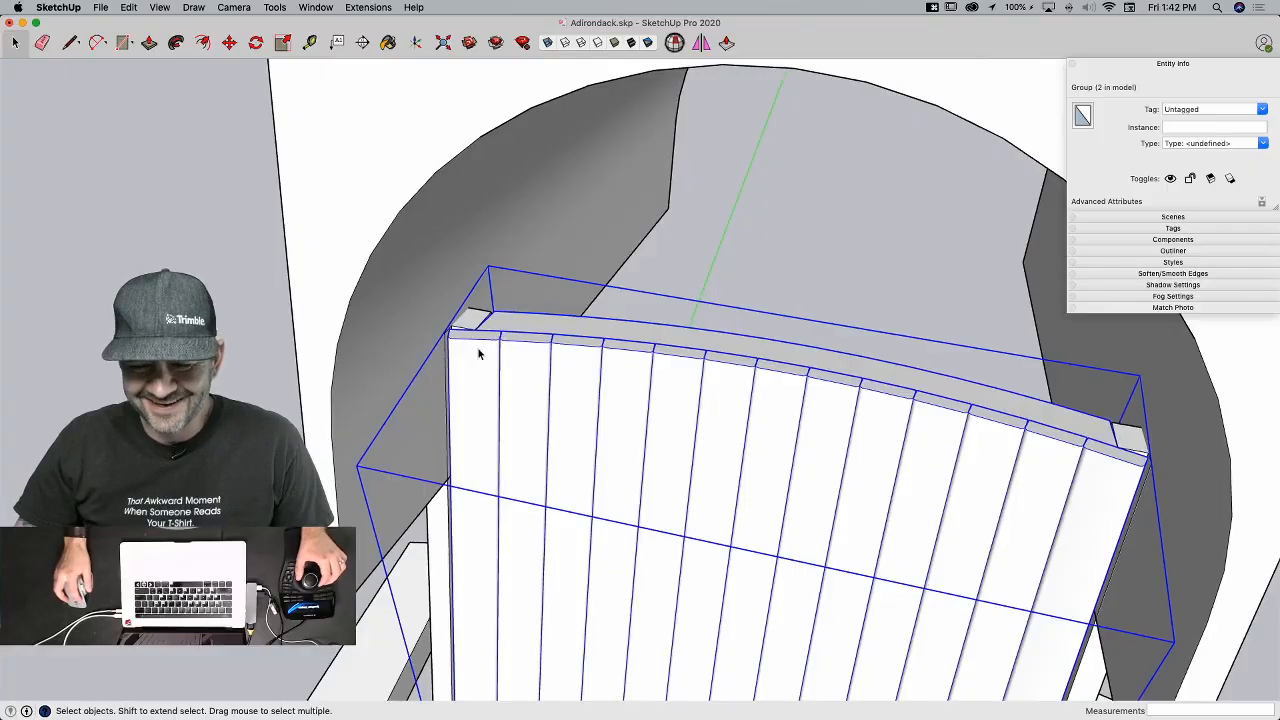
pyautogui.rightClick(481, 355)
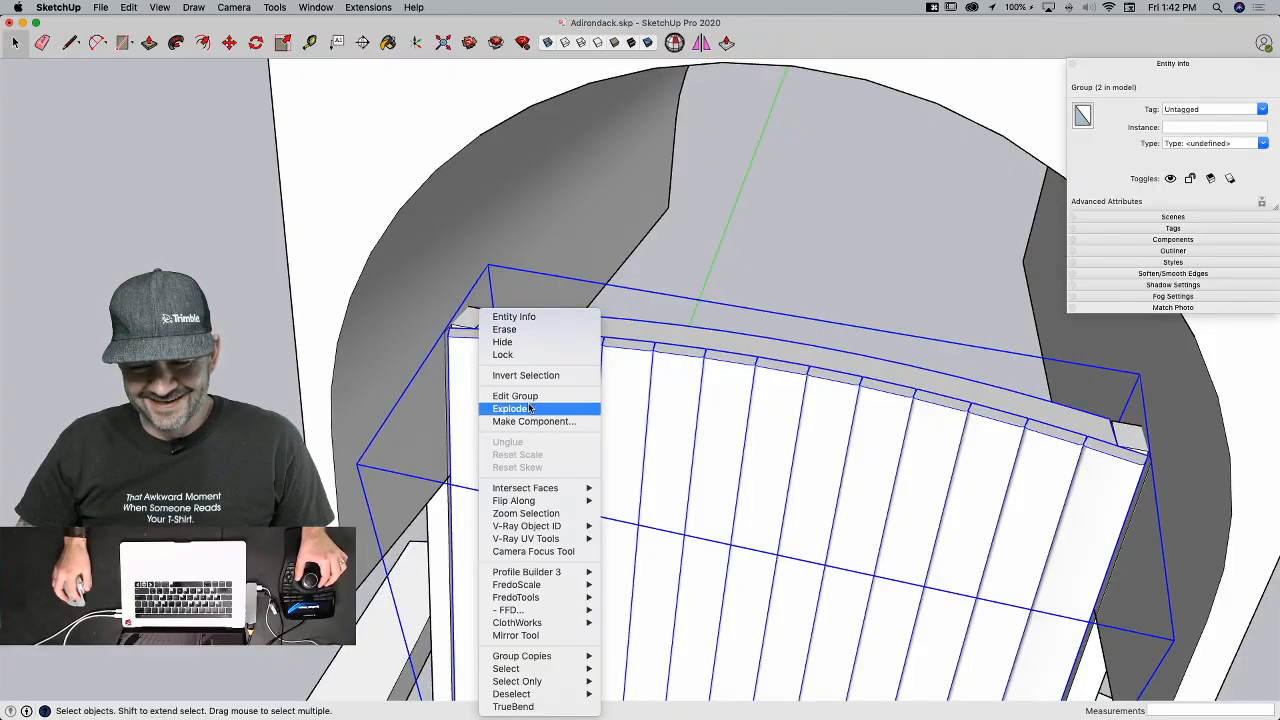
pyautogui.click(509, 408)
# Step: Select all 13 Back Slat components of that chair and make them unique from the other chair's slats
pyautogui.click(490, 398)
pyautogui.click(525, 372)
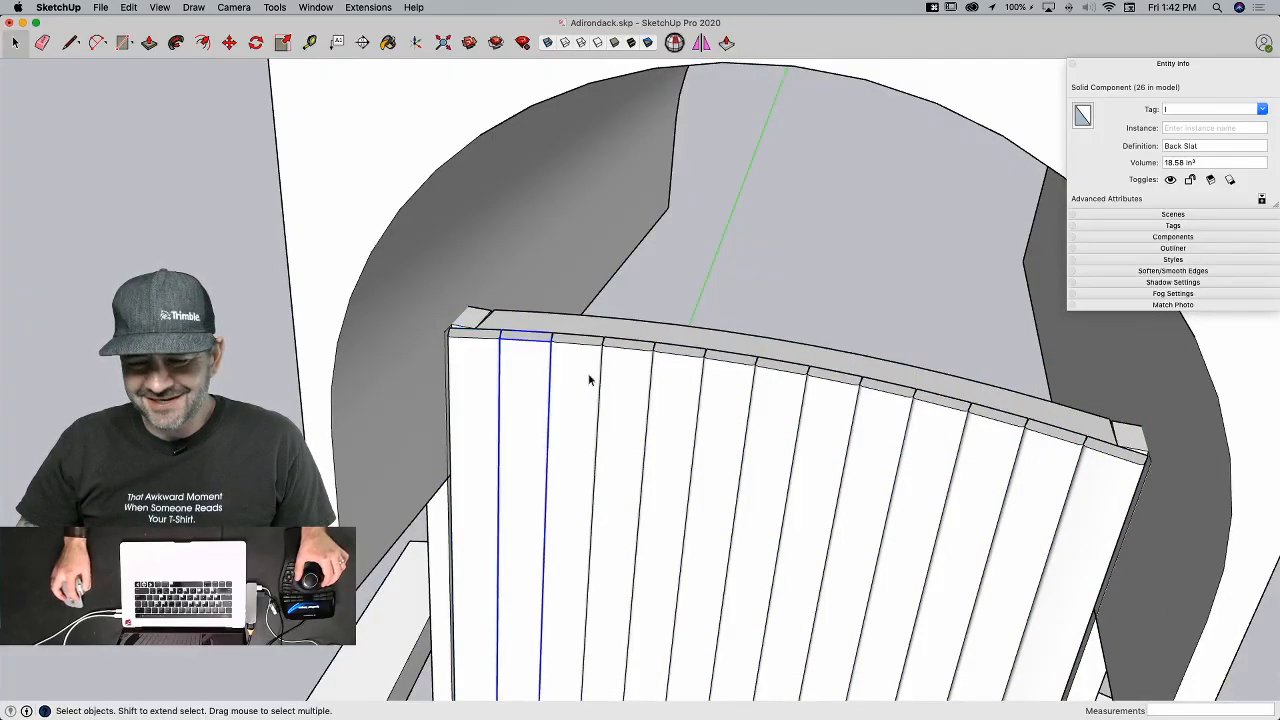
pyautogui.keyDown('shift'); pyautogui.click(645, 390); pyautogui.keyUp('shift')
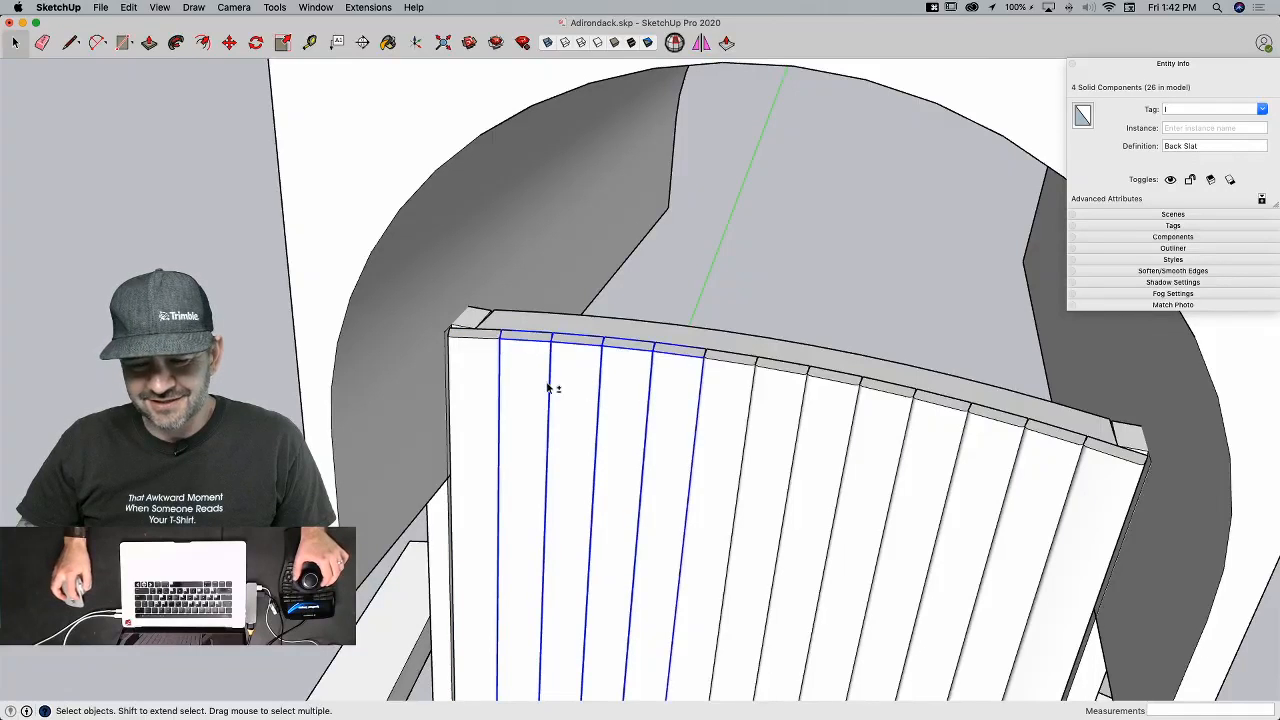
pyautogui.keyDown('shift'); pyautogui.click(490, 381); pyautogui.keyUp('shift')
pyautogui.scroll(-5, 623, 375)
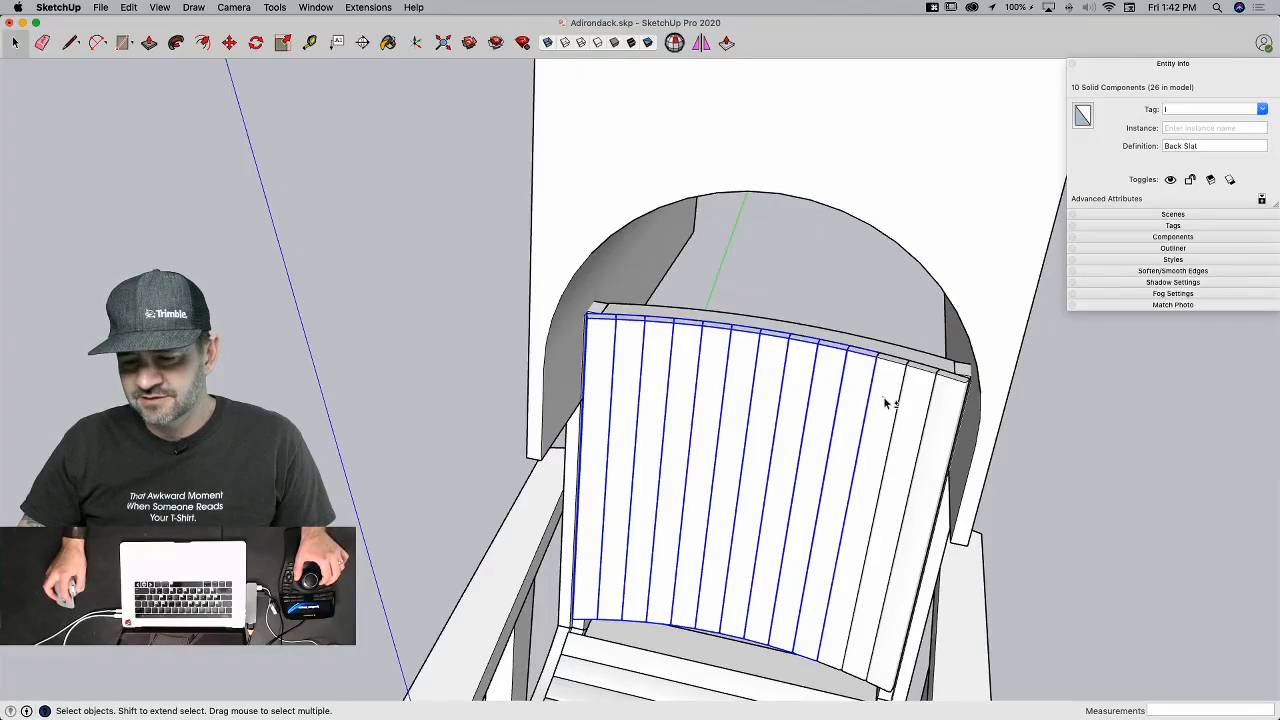
pyautogui.keyDown('shift'); pyautogui.click(957, 421); pyautogui.keyUp('shift')
pyautogui.scroll(-5, 957, 421)
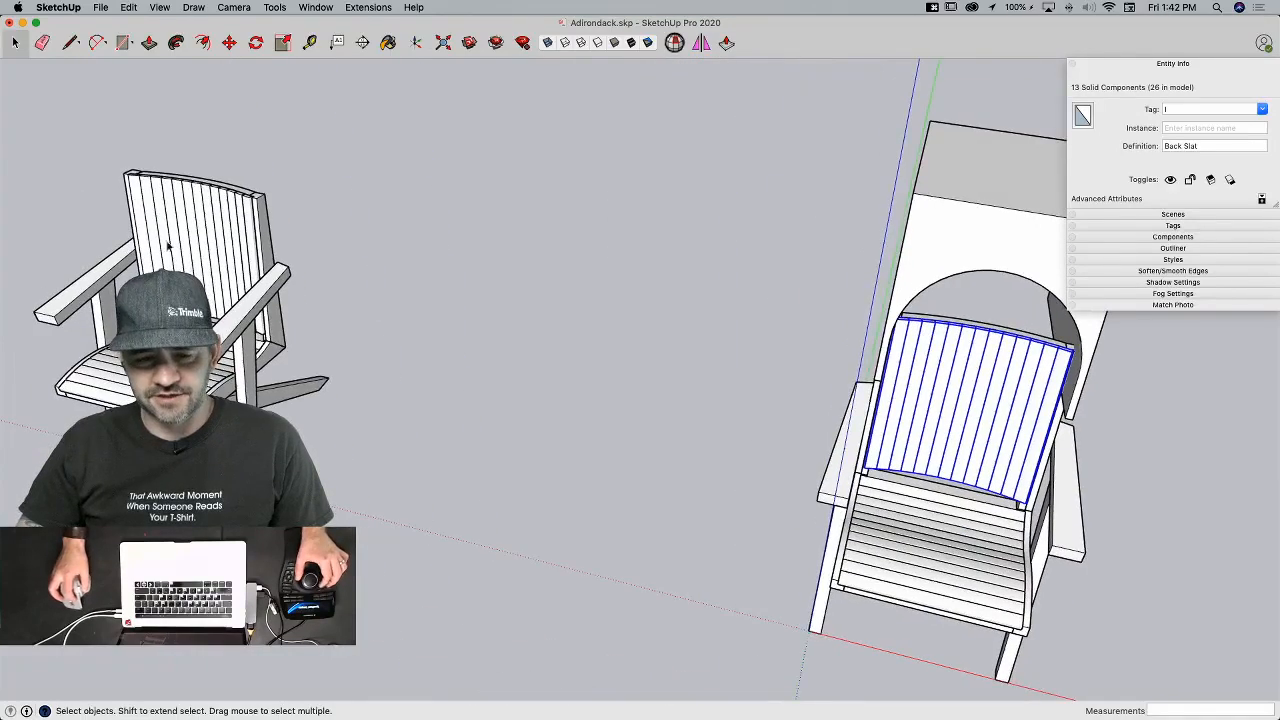
pyautogui.moveTo(763, 366); pyautogui.dragTo(794, 394, button='middle')
pyautogui.scroll(5, 767, 340)
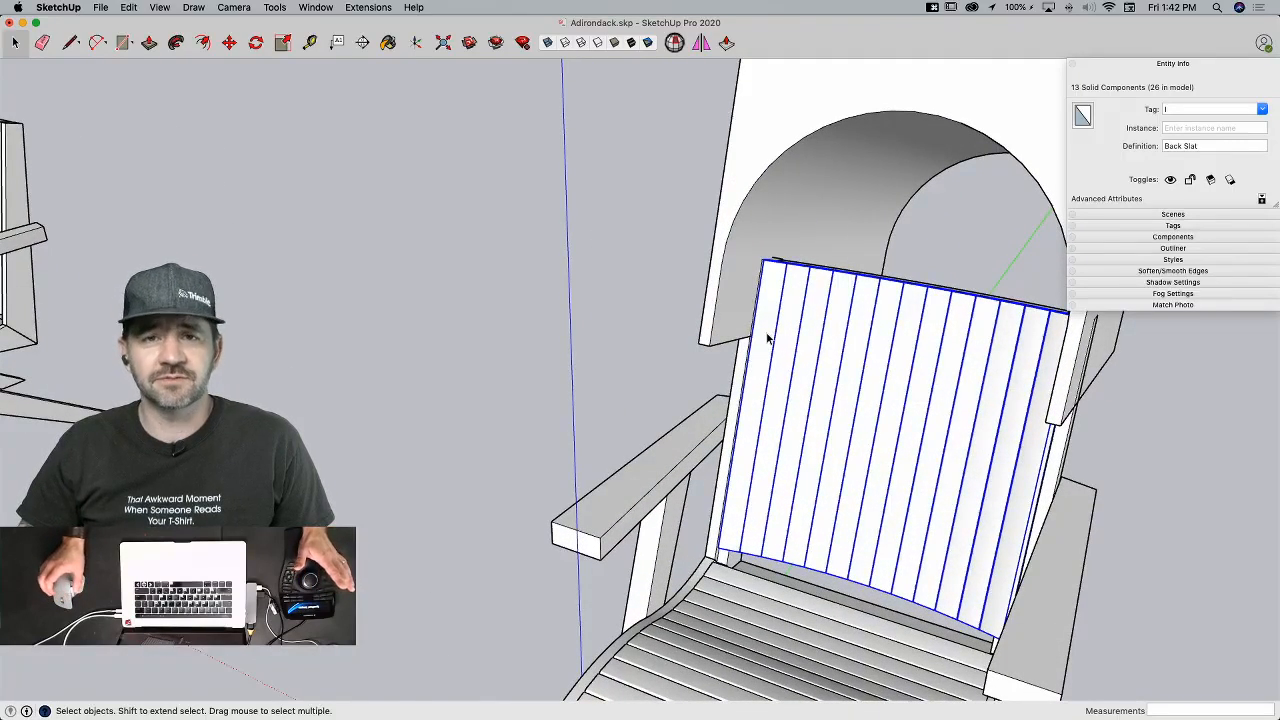
pyautogui.rightClick(806, 345)
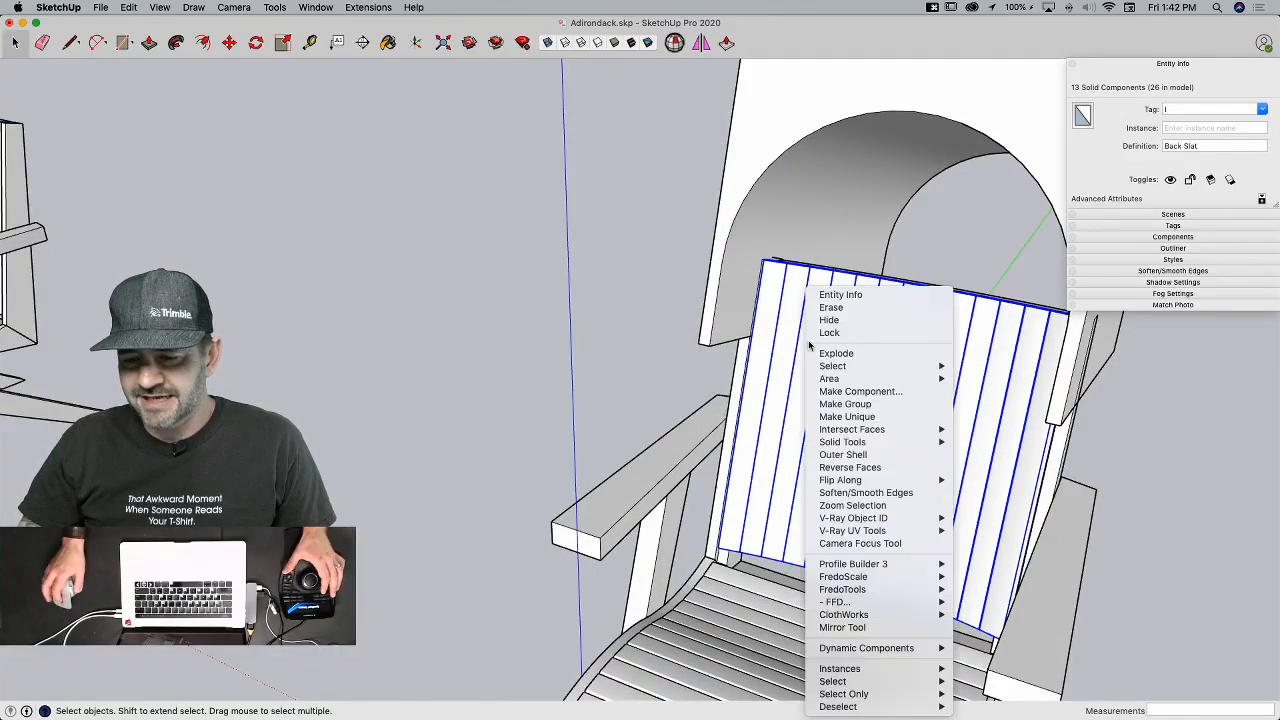
pyautogui.click(870, 416)
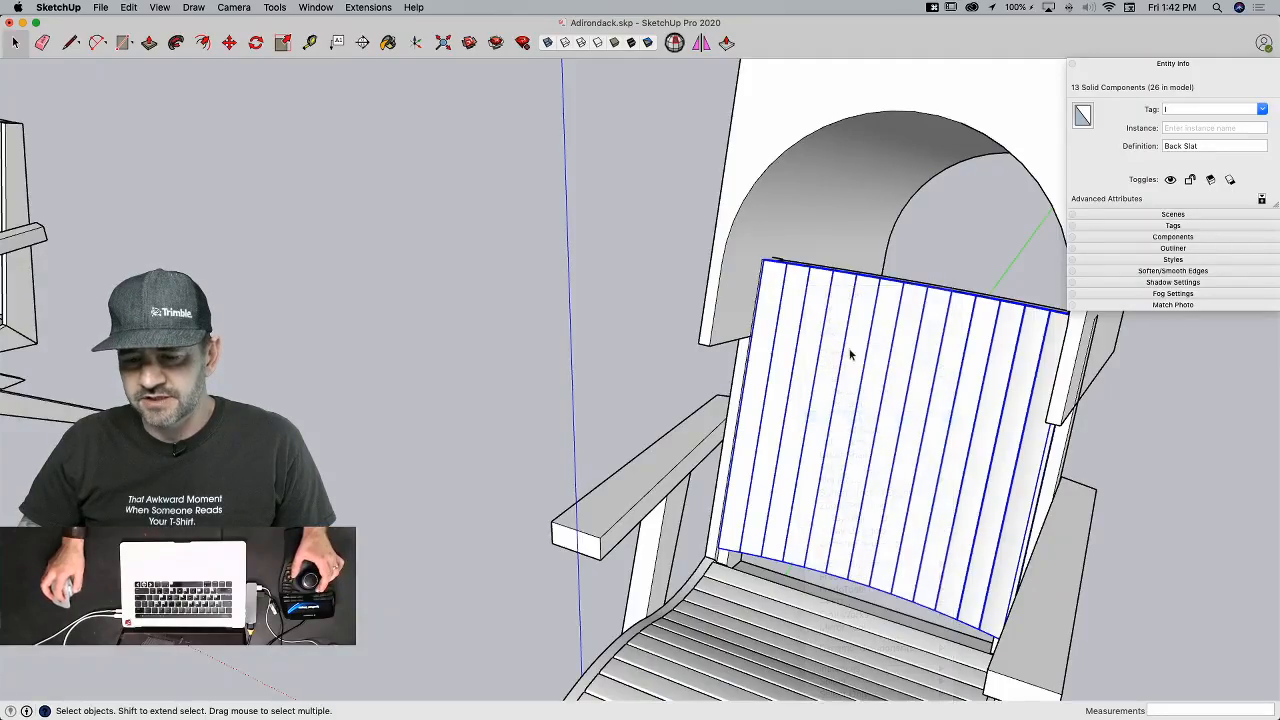
pyautogui.scroll(-6, 800, 302)
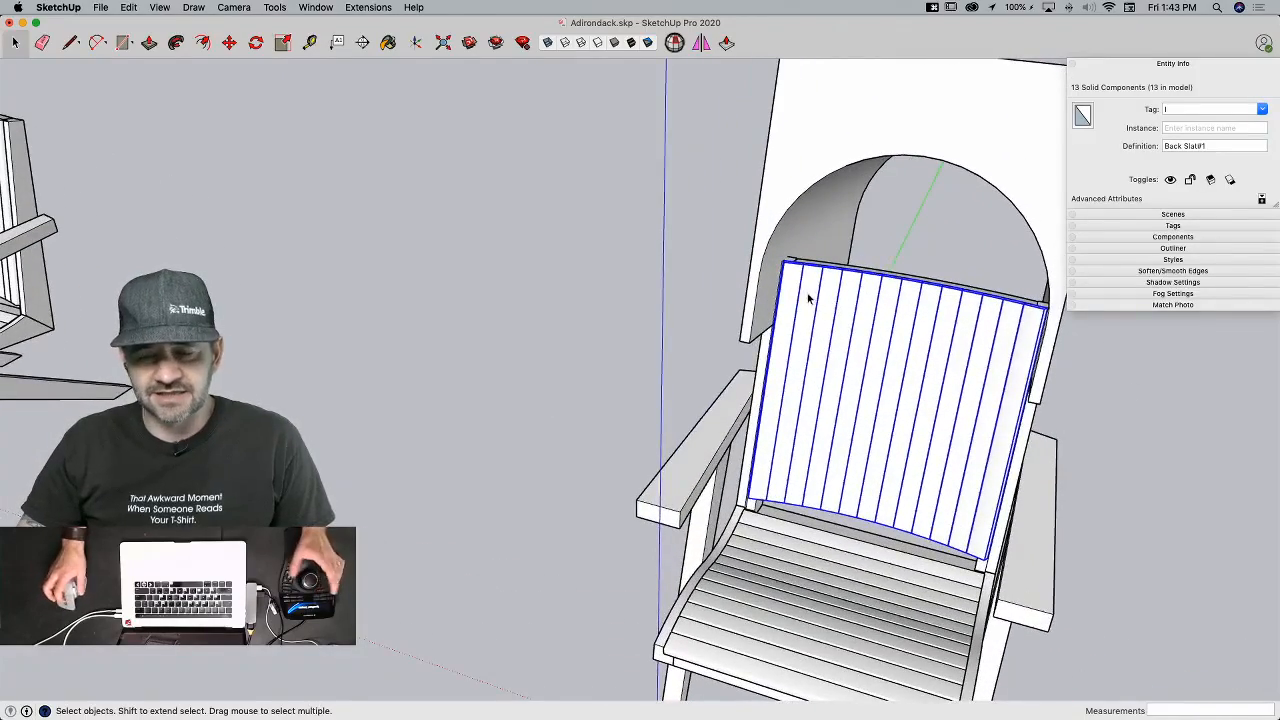
# Step: Inside one back slat, Push/Pull its upper end face about 1' 10" upward to extend all the slats
pyautogui.doubleClick(815, 270)
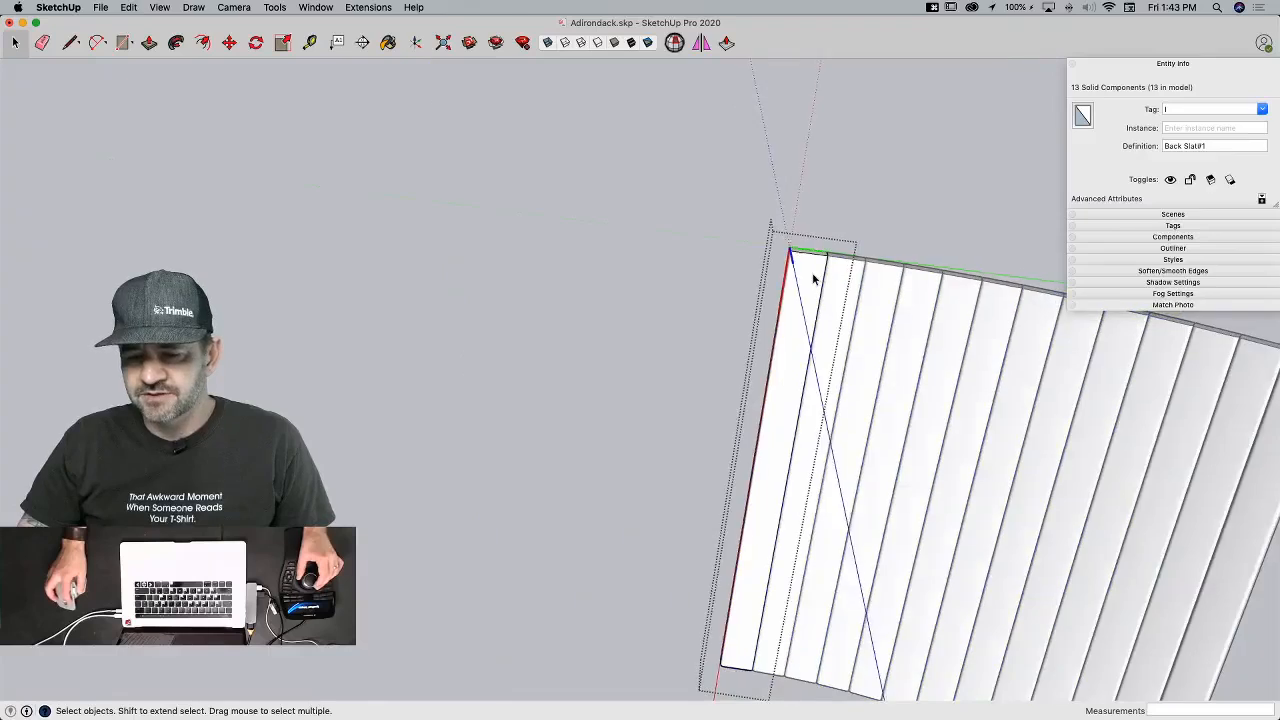
pyautogui.press('p')
pyautogui.click(811, 261)
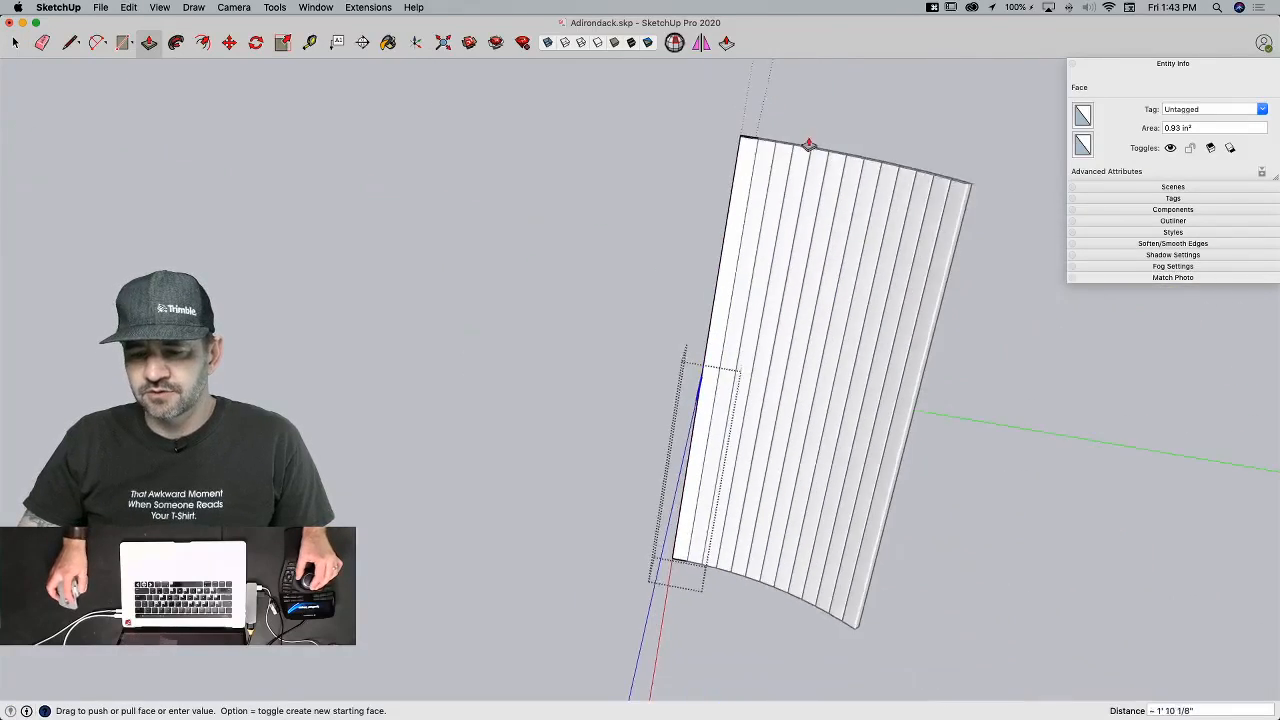
pyautogui.click(826, 243)
pyautogui.press('space')
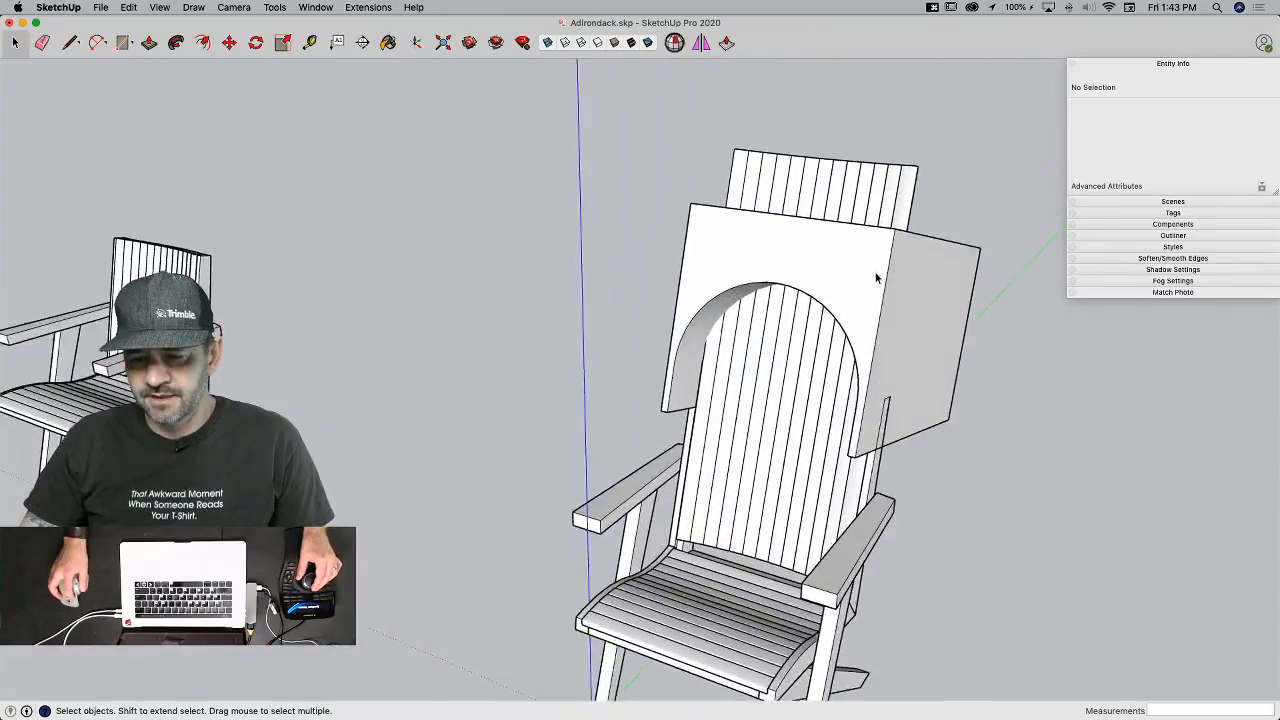
# Step: Inside the arch group, Push/Pull its top face upward until the solid fully encloses the extended slat tops
pyautogui.click(879, 232)
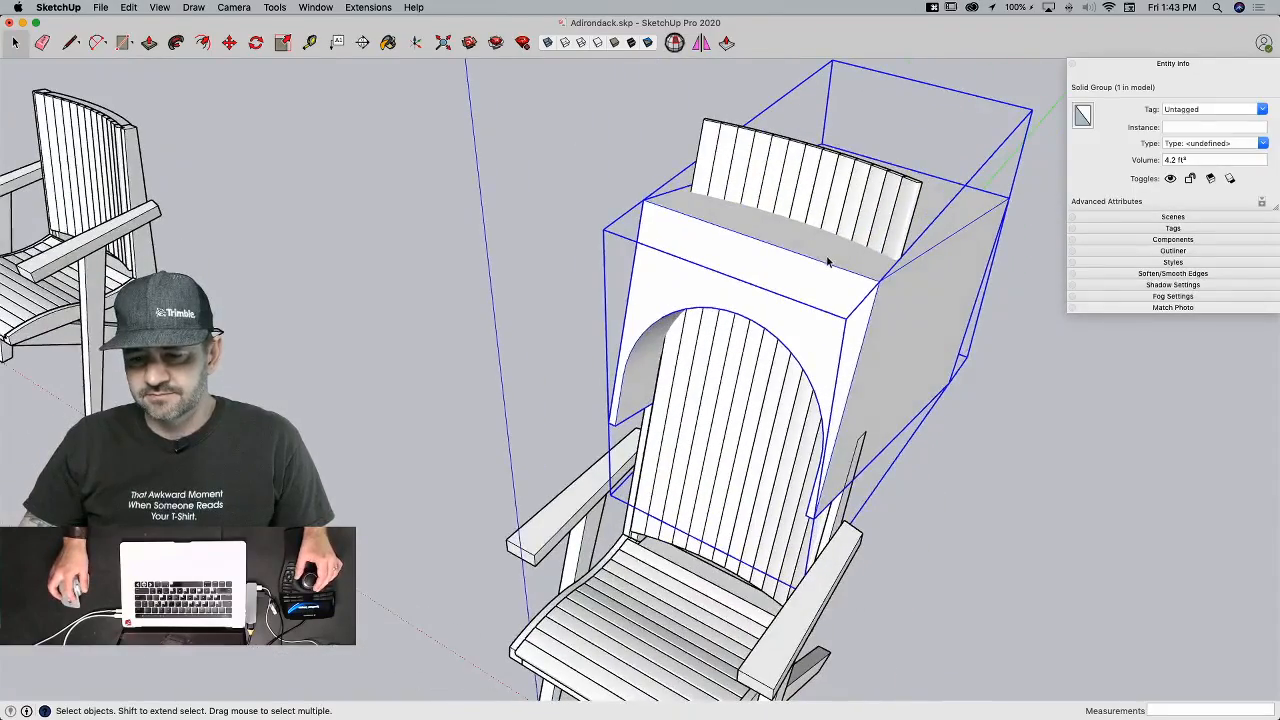
pyautogui.doubleClick(828, 244)
pyautogui.press('p')
pyautogui.click(857, 180)
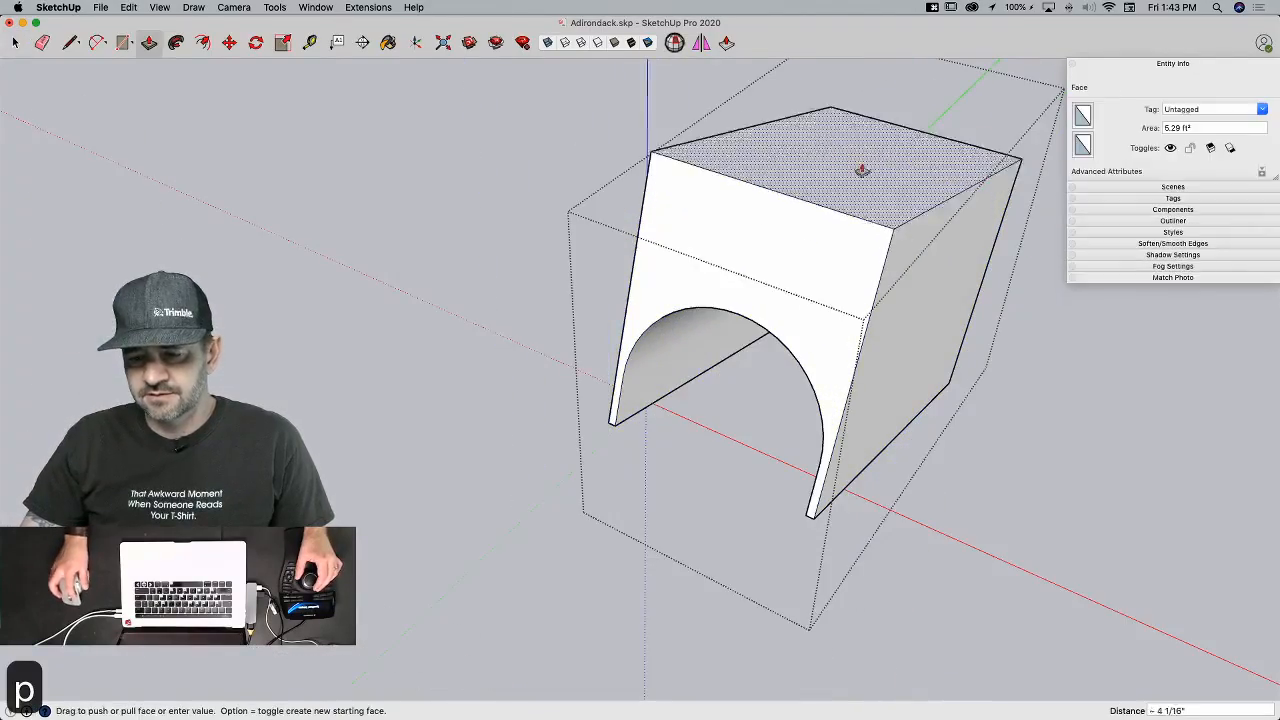
pyautogui.click(883, 122)
pyautogui.press('space')
pyautogui.click(978, 492)
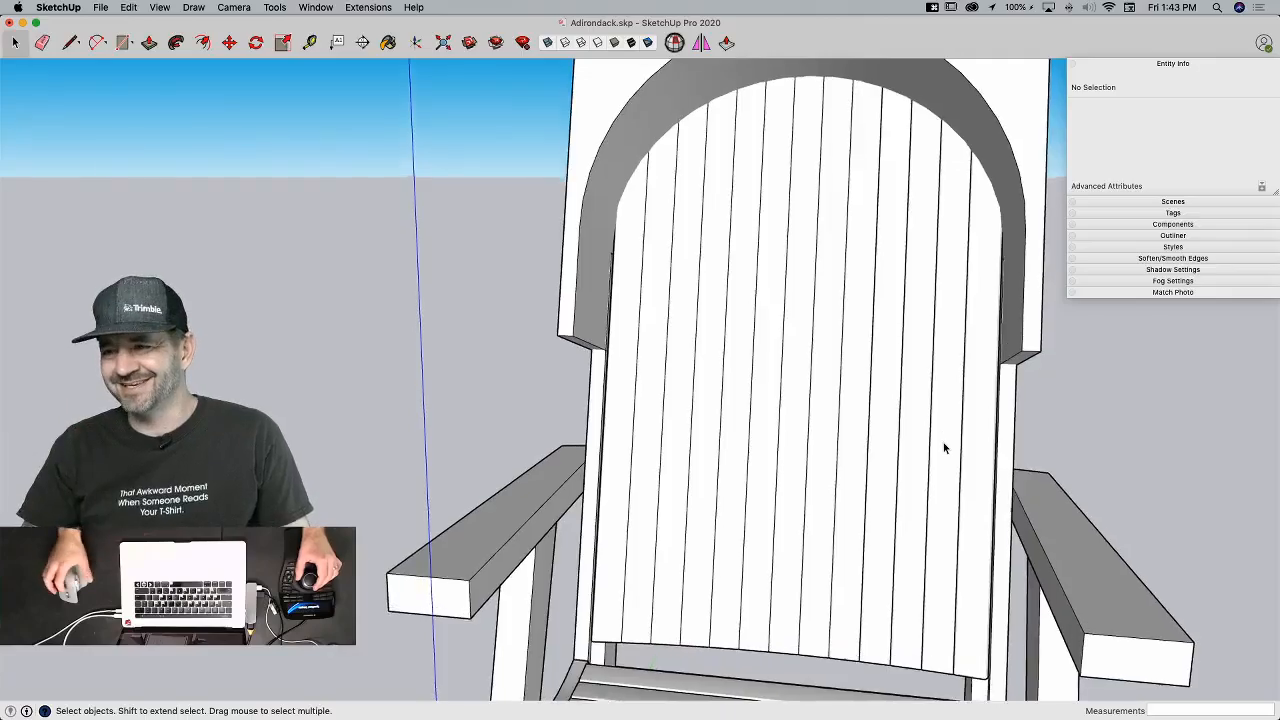
# Step: Select the arch solid, save the model, and display the Solid Tools palette
pyautogui.click(1000, 160)
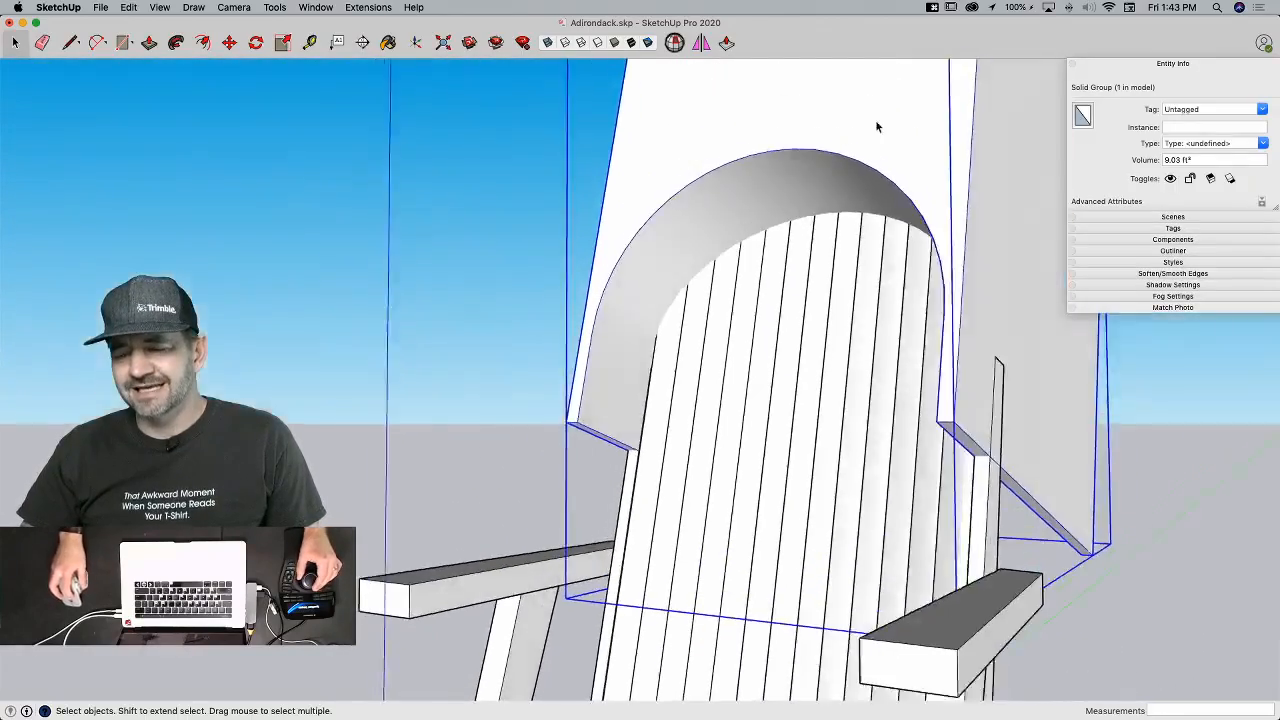
pyautogui.press('super+s')
pyautogui.click(152, 9)
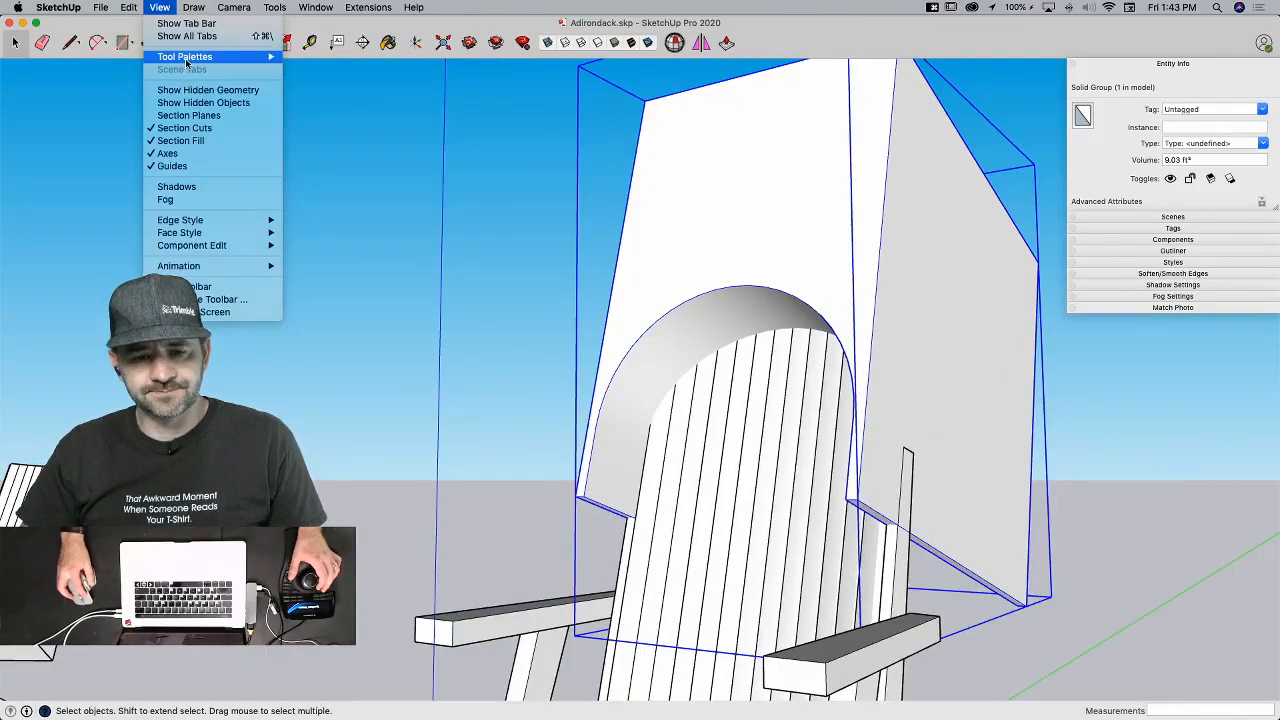
pyautogui.moveTo(186, 58)
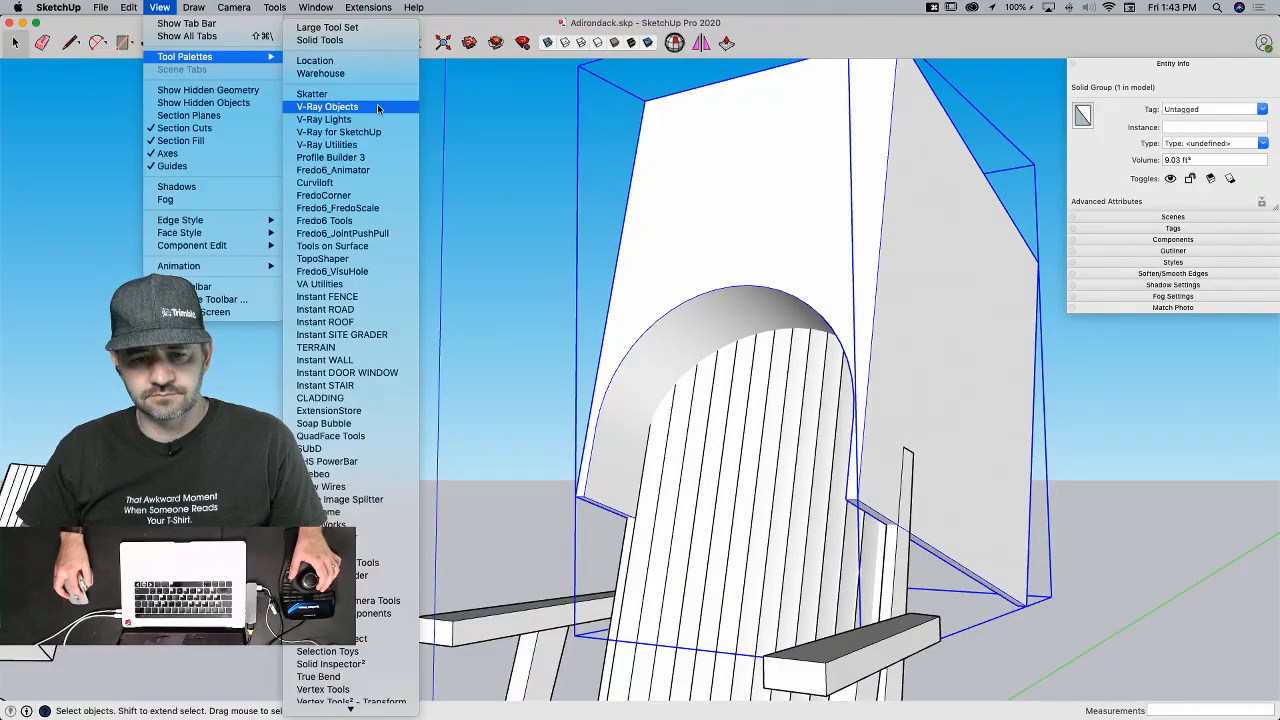
pyautogui.click(320, 40)
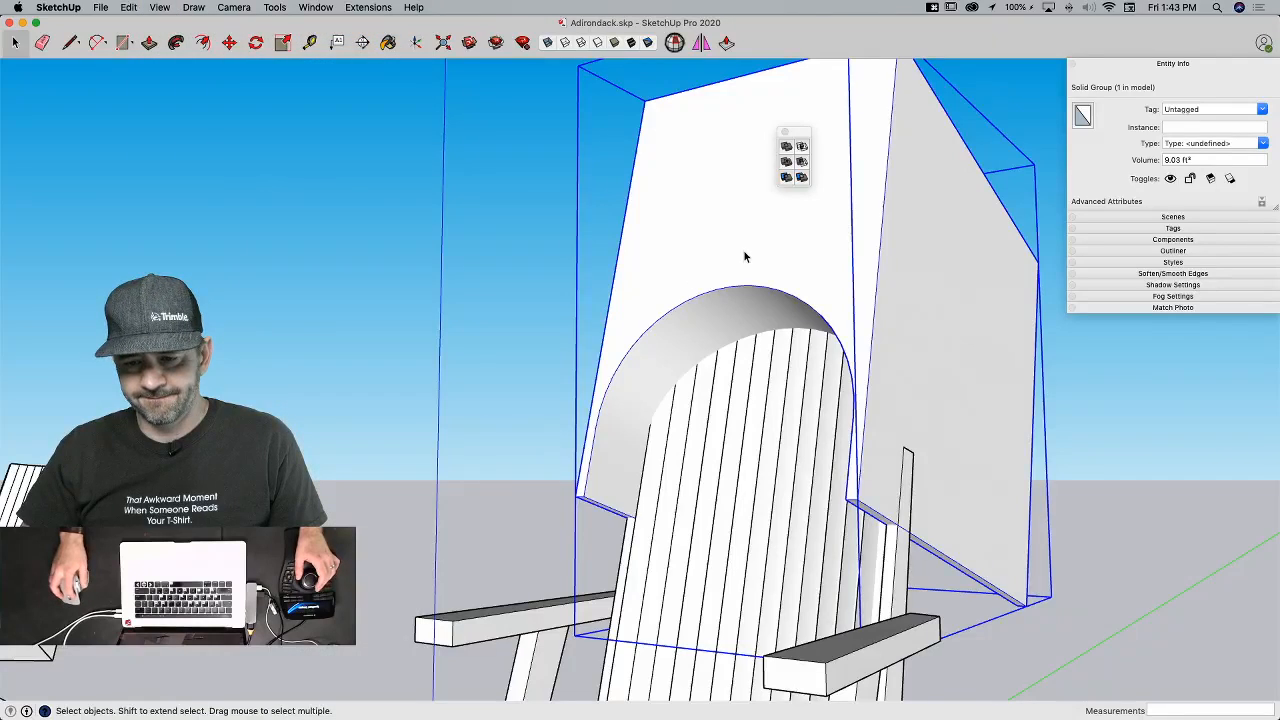
# Step: Use the arch solid to Trim each of the back slats to the rounded profile
pyautogui.scroll(6, 744, 257)
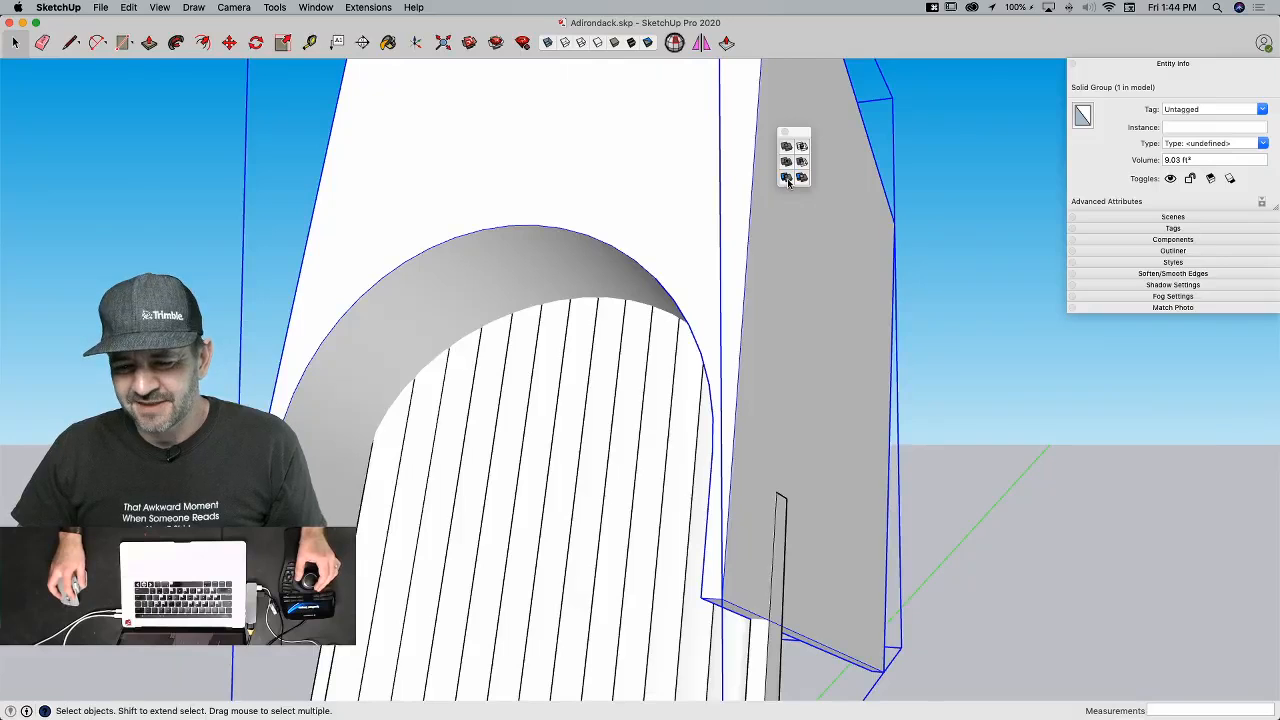
pyautogui.click(787, 178)
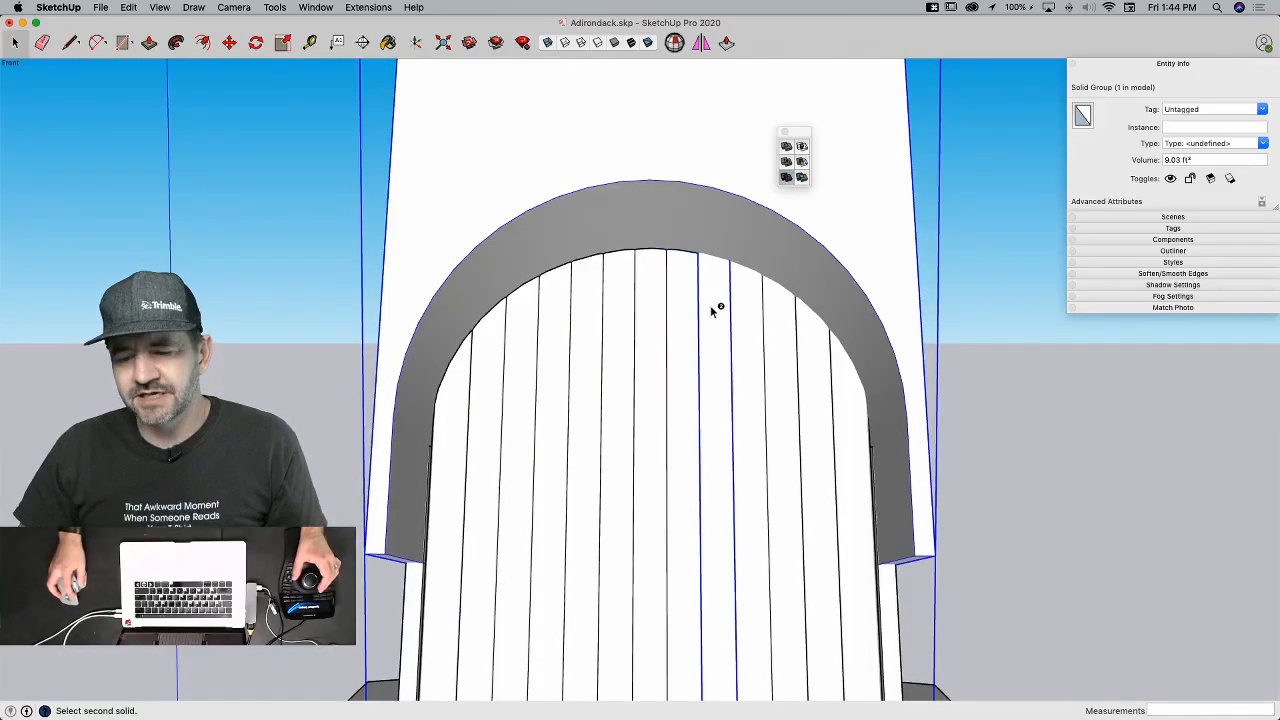
pyautogui.click(850, 380)
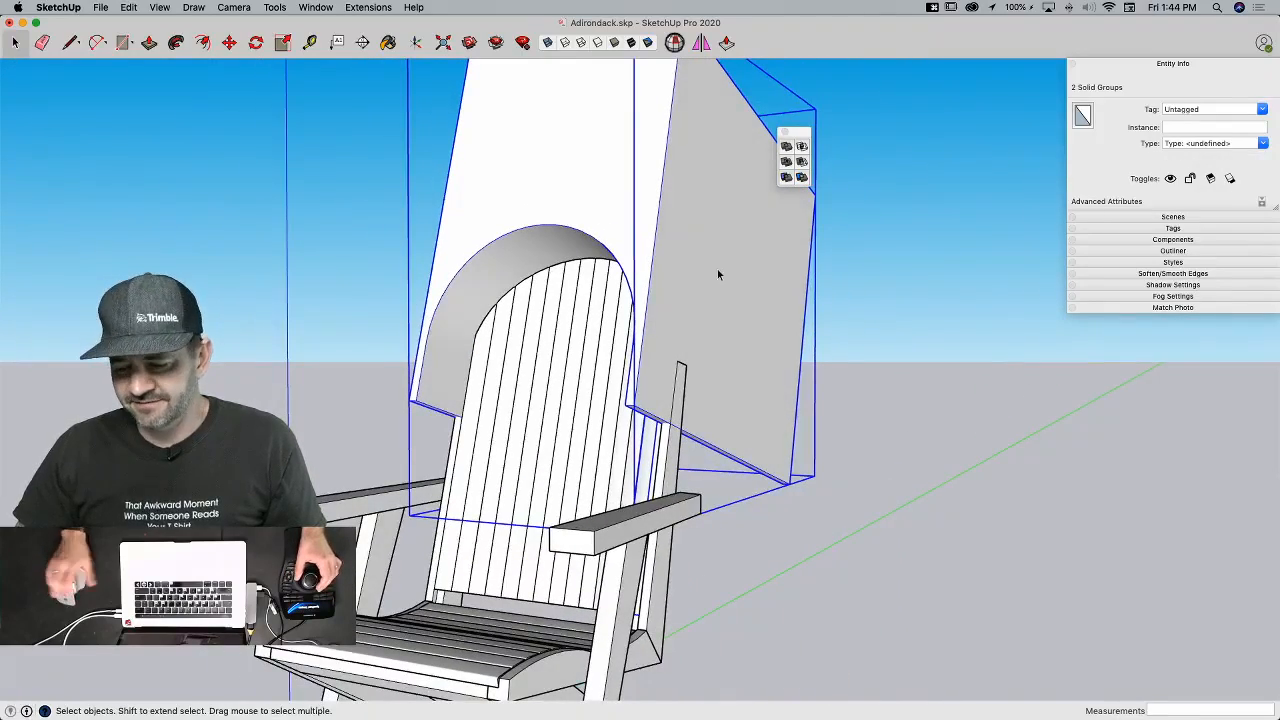
# Step: Delete only the arch-shaped cutting solid, undoing a deletion that also removes the outermost slat
pyautogui.press('Delete')
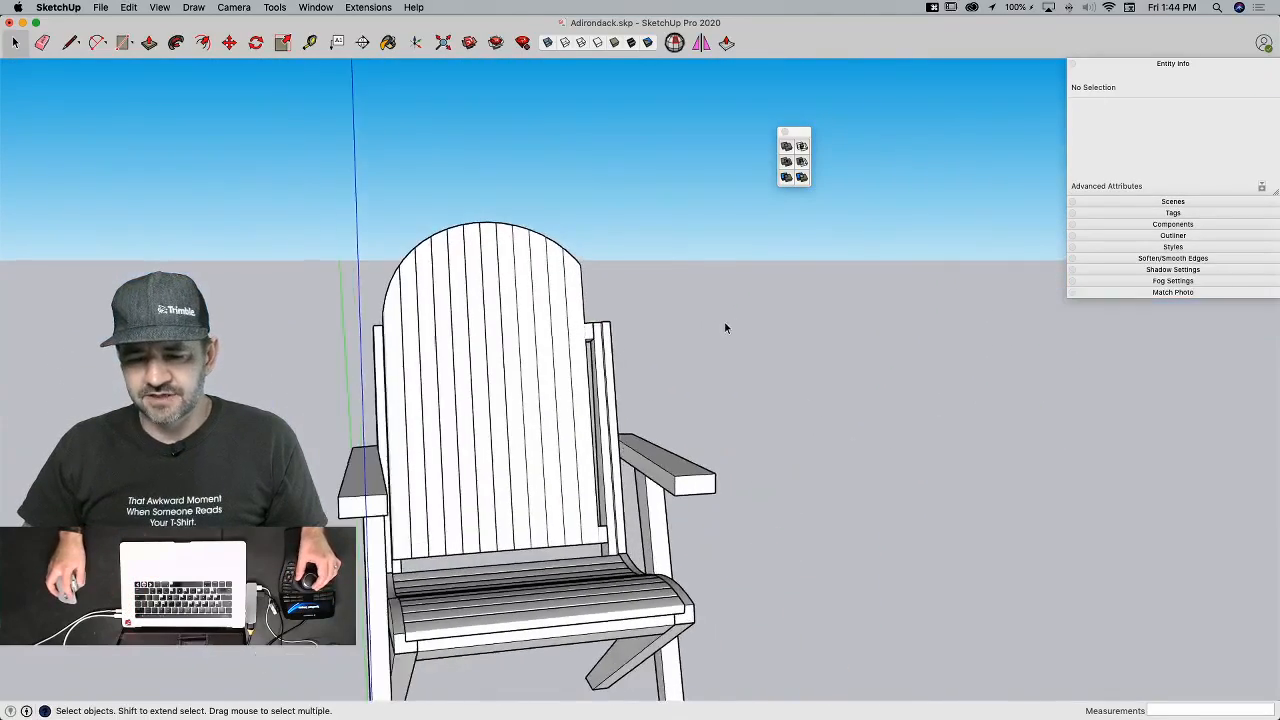
pyautogui.press('super+z')
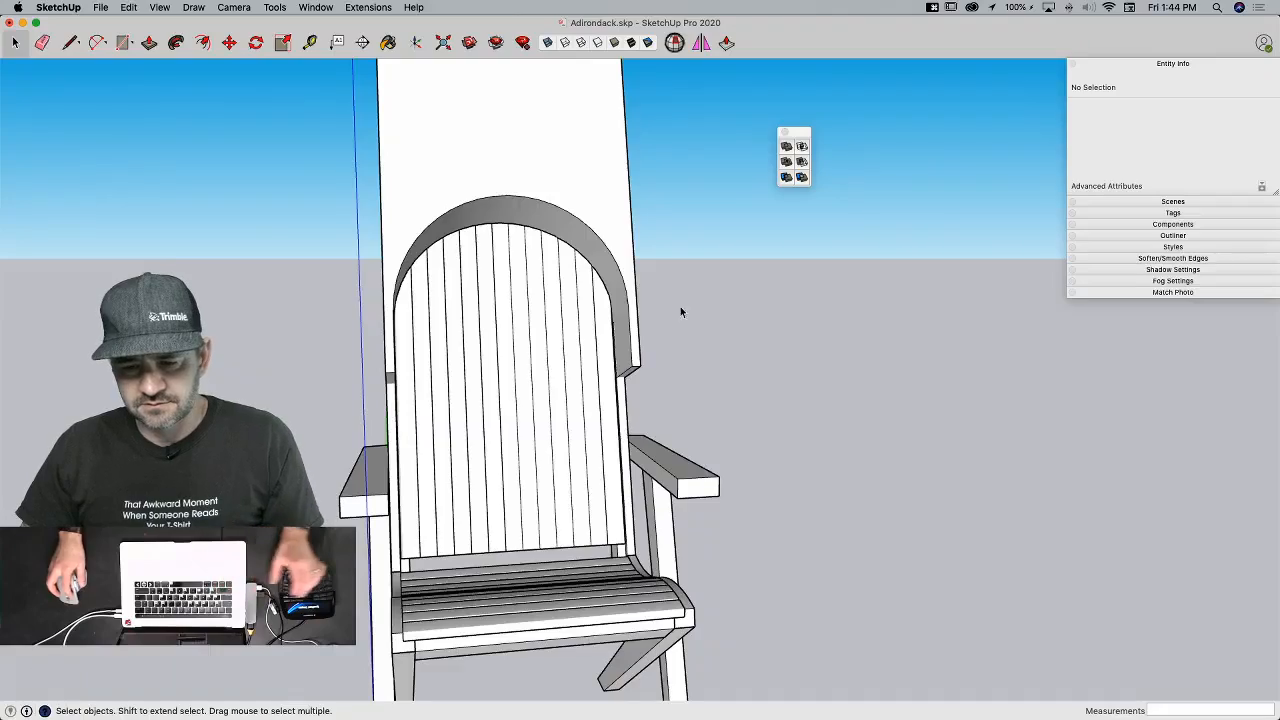
pyautogui.scroll(5, 623, 304)
pyautogui.click(600, 280)
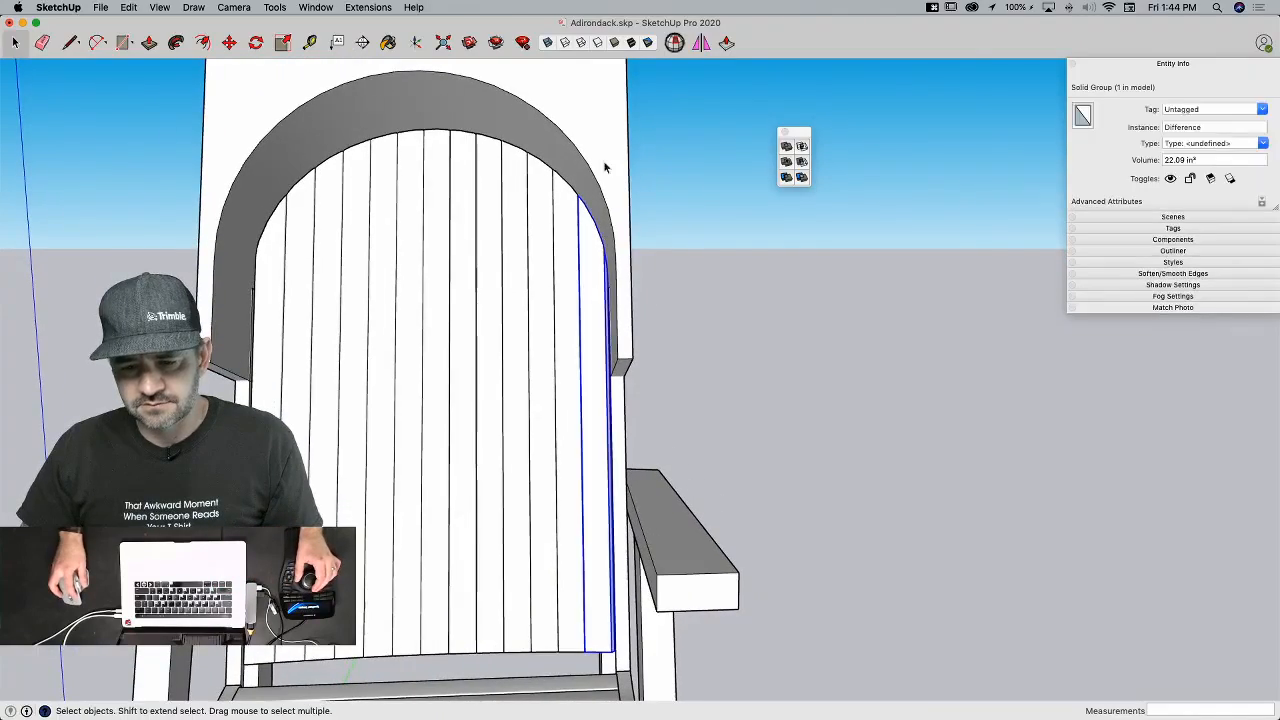
pyautogui.press('BackSpace')
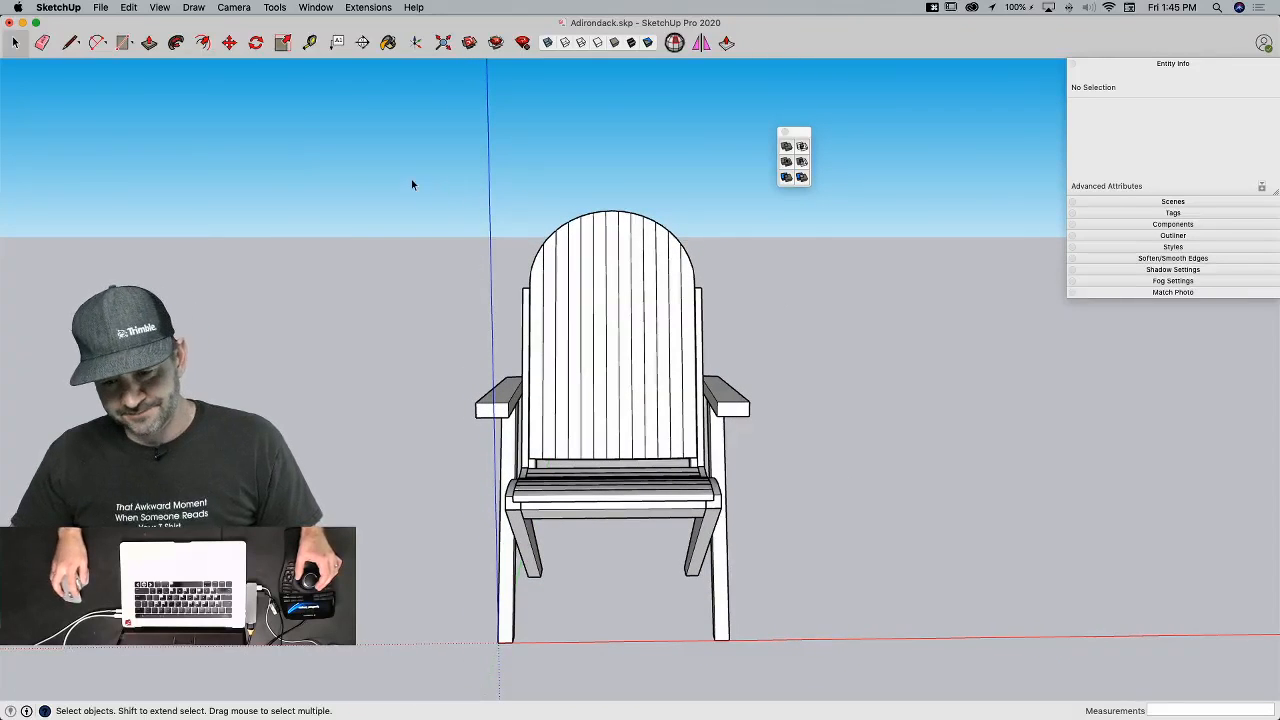
# Step: Copy the entire round-backed chair about 2' 5 3/4" sideways along the red axis
pyautogui.moveTo(367, 157); pyautogui.dragTo(769, 703)
pyautogui.press('m')
pyautogui.click(620, 681)
pyautogui.press('alt')
pyautogui.click(916, 682)
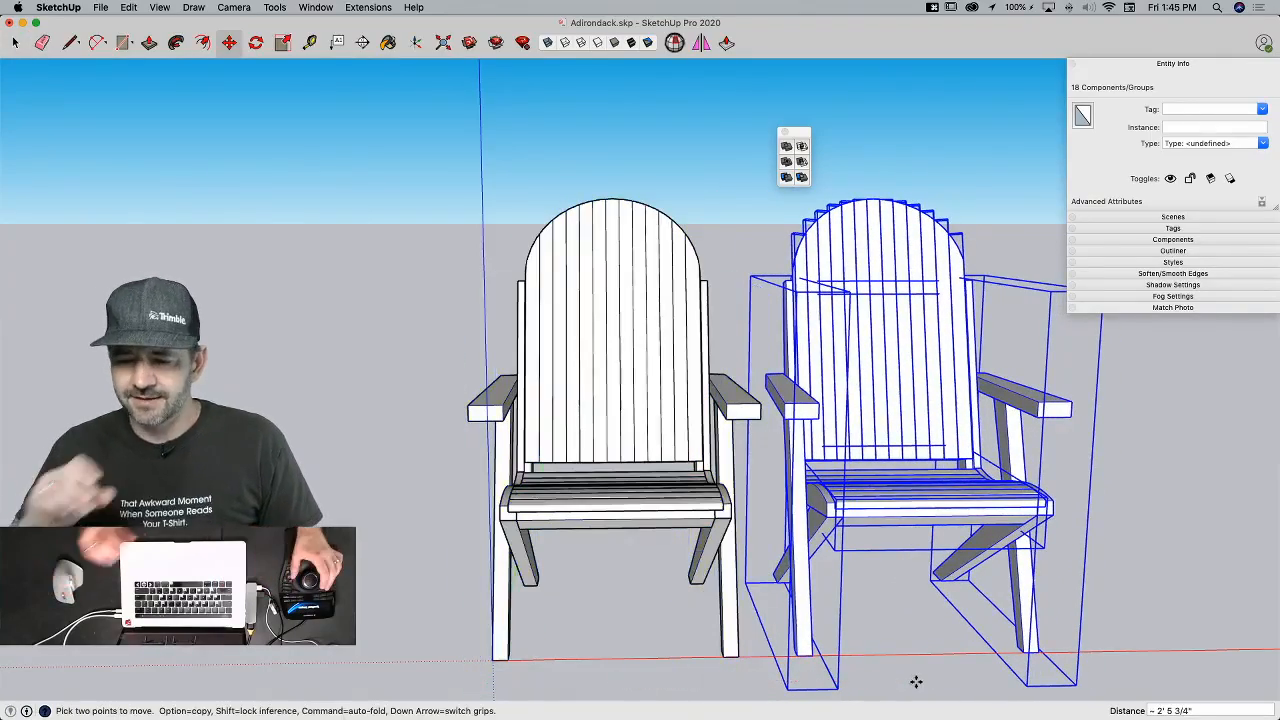
pyautogui.moveTo(914, 680); pyautogui.dragTo(716, 469, button='middle')
# Step: Copy the first round-backed chair about 5' 10 5/8" along the red axis toward the square-backed chair
pyautogui.press('space')
pyautogui.moveTo(541, 197); pyautogui.dragTo(796, 592)
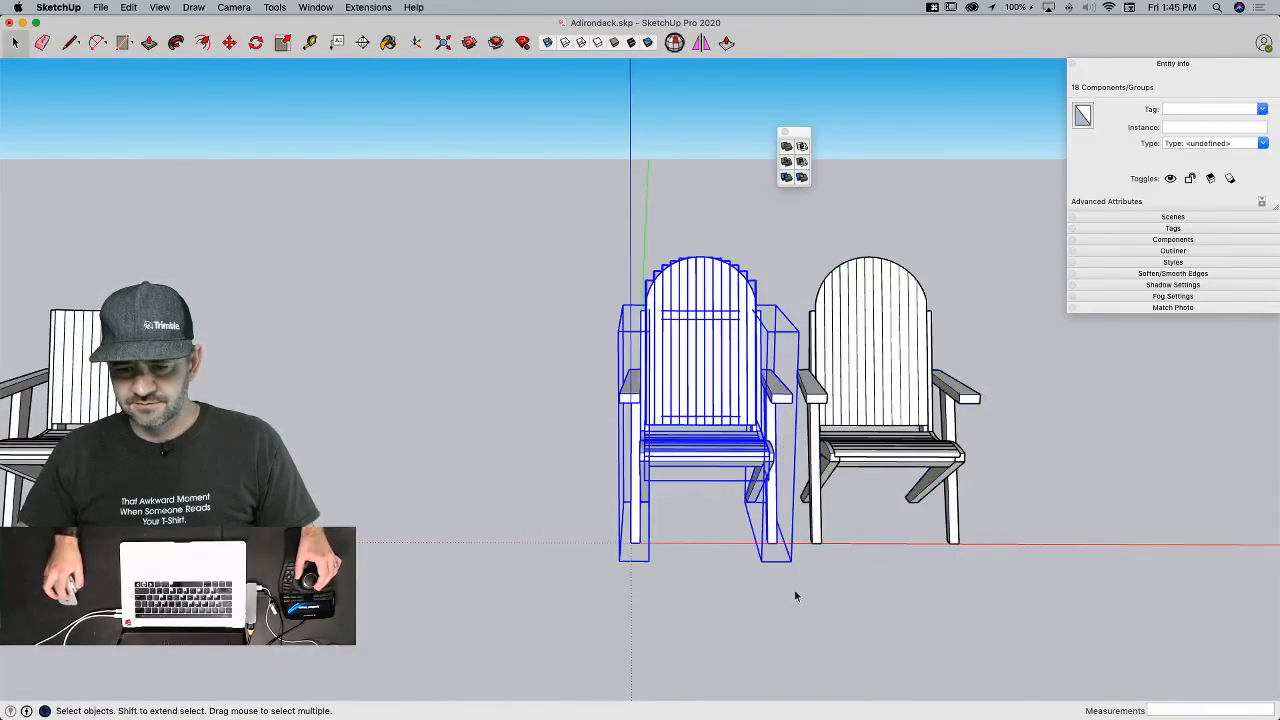
pyautogui.press('m')
pyautogui.click(794, 592)
pyautogui.press('alt')
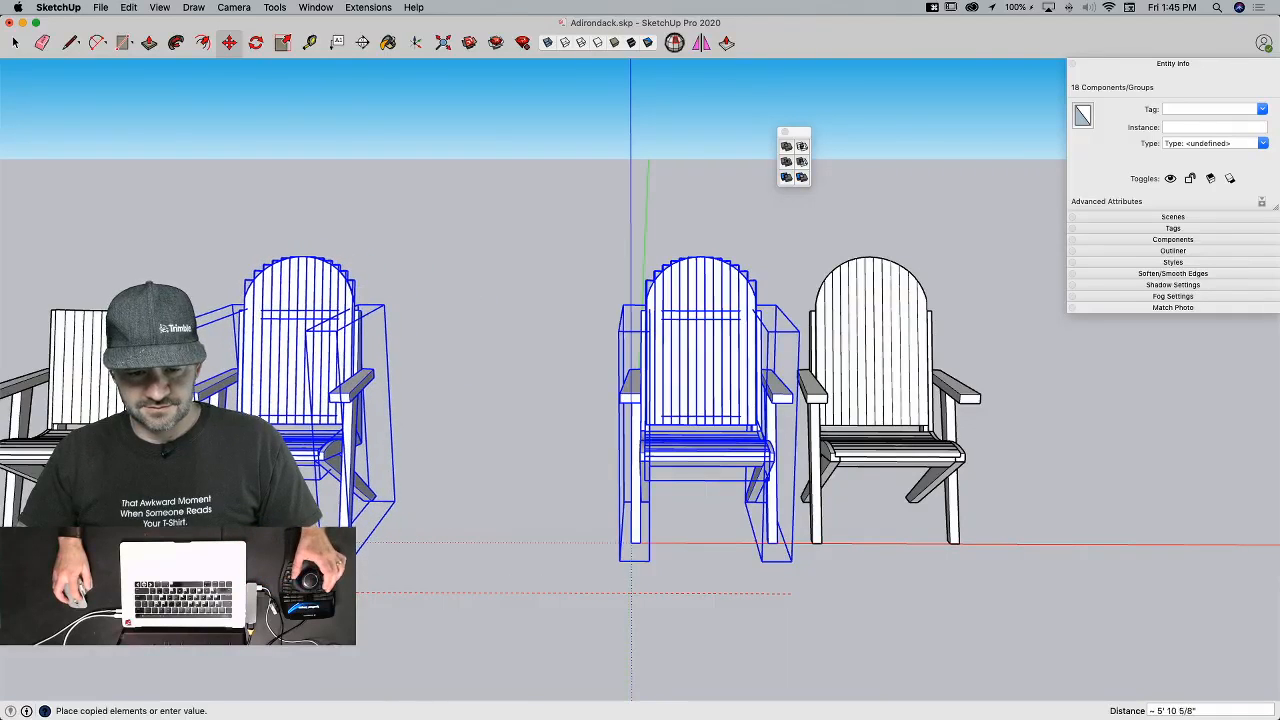
pyautogui.click(362, 626)
pyautogui.press('space')
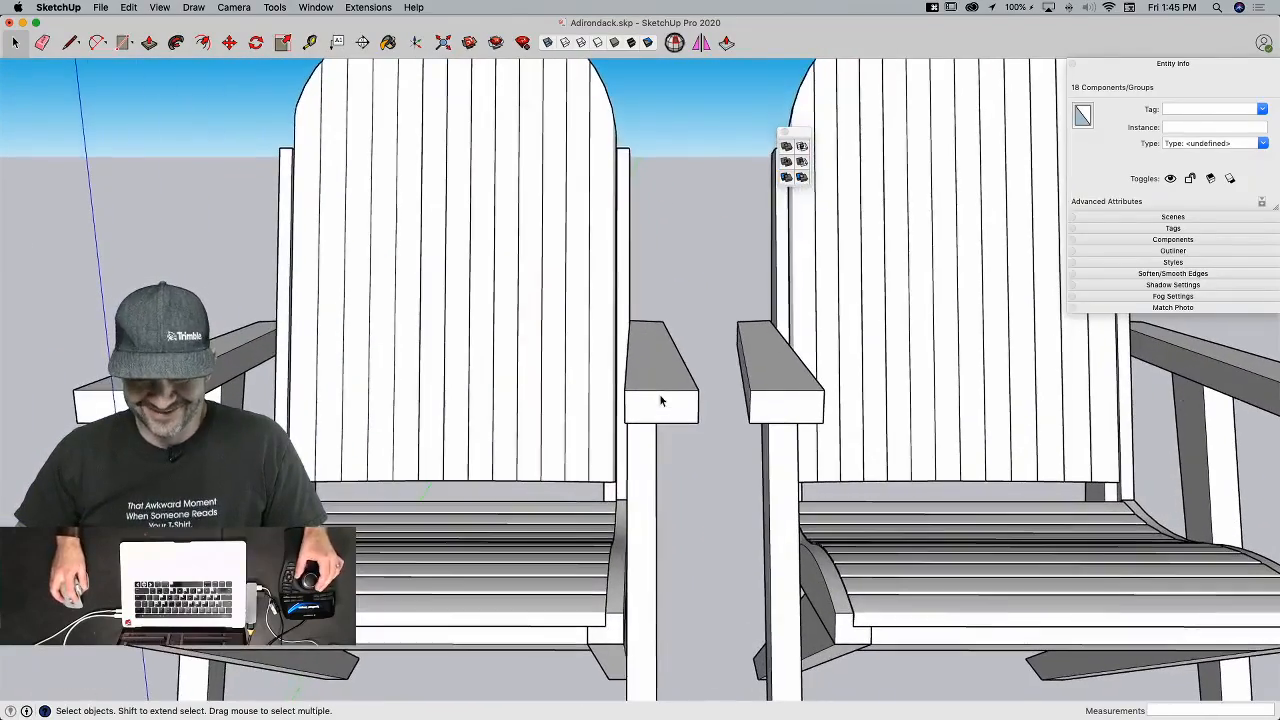
pyautogui.click(660, 400)
pyautogui.doubleClick(672, 410)
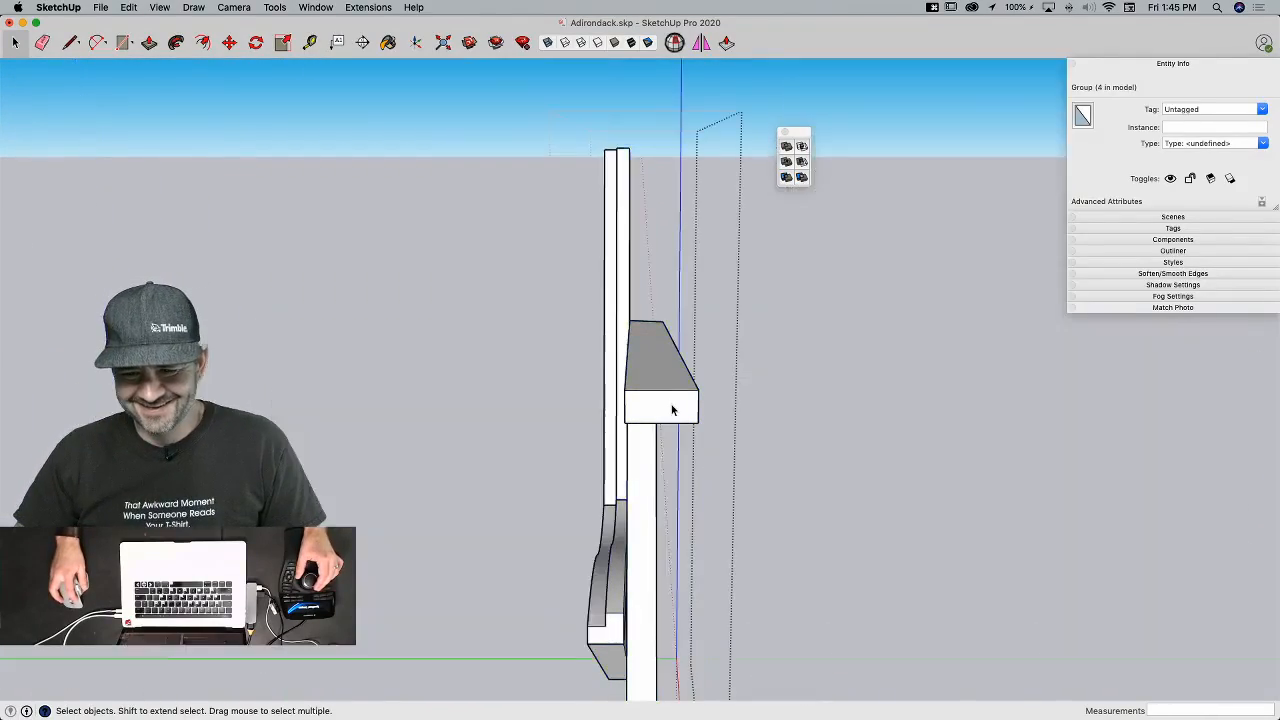
pyautogui.click(672, 409)
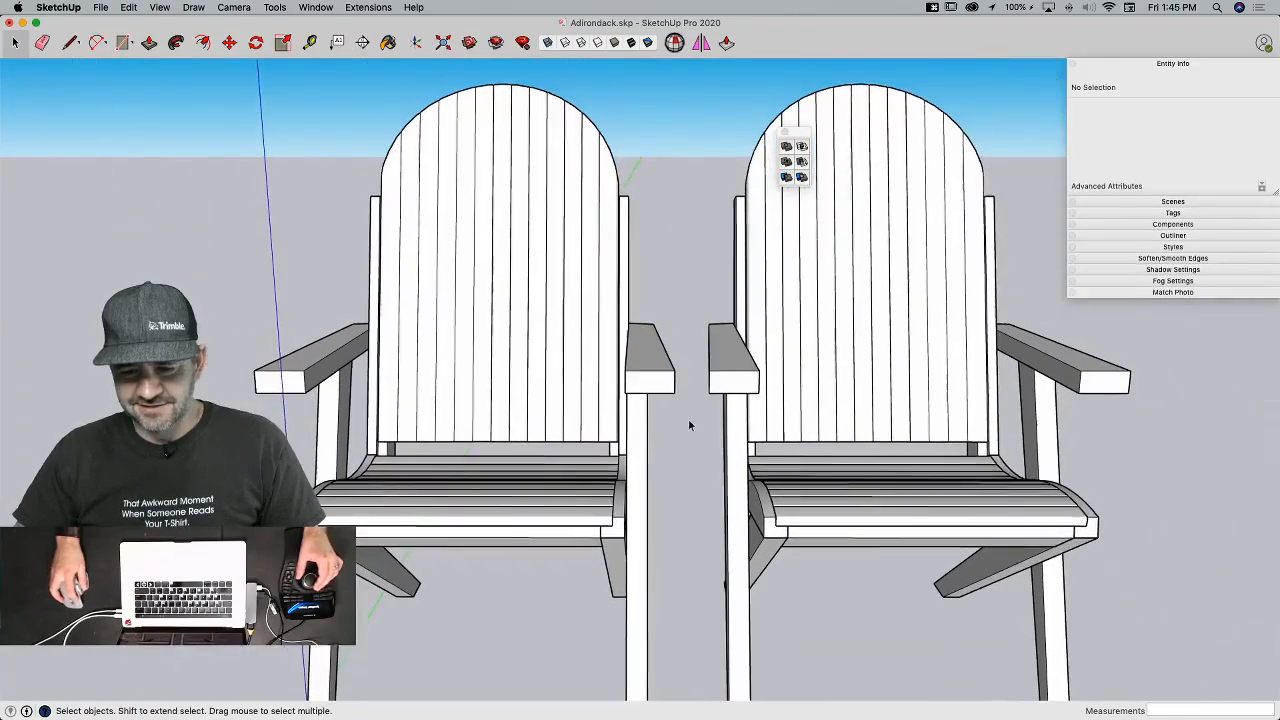
# Step: Explode the two facing side groups between the adjacent round-backed chairs
pyautogui.click(658, 380)
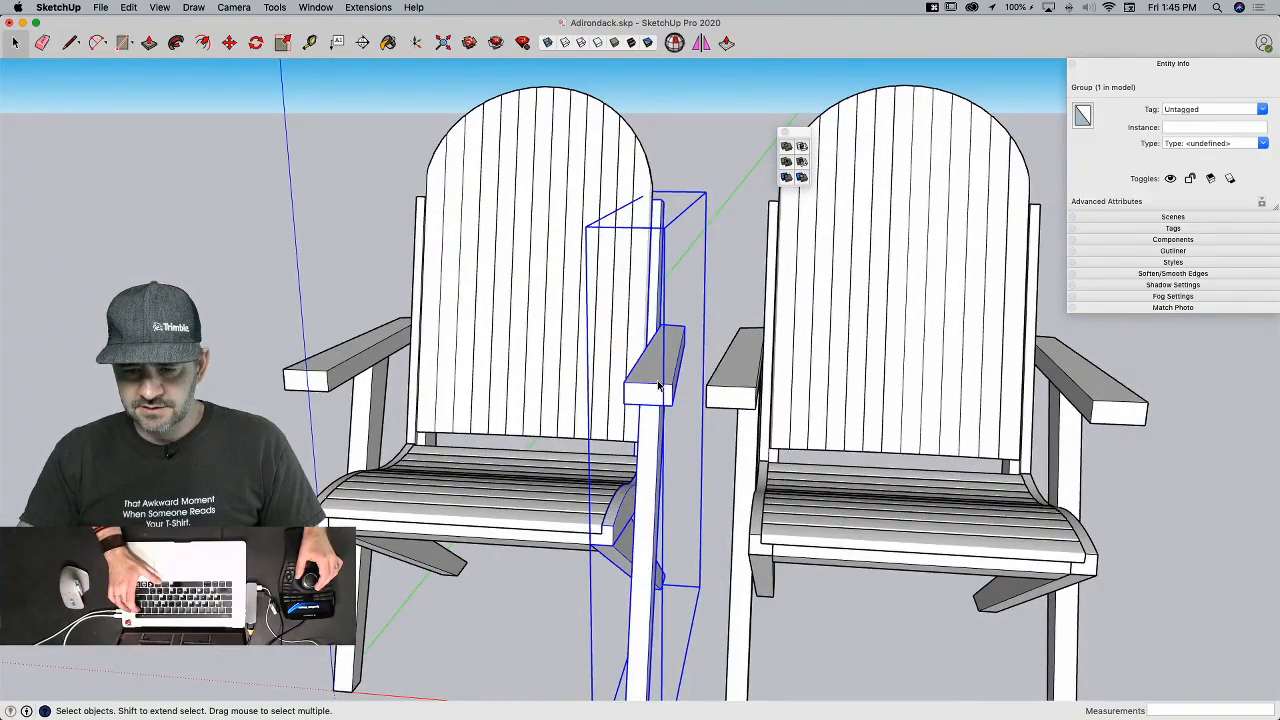
pyautogui.click(731, 385)
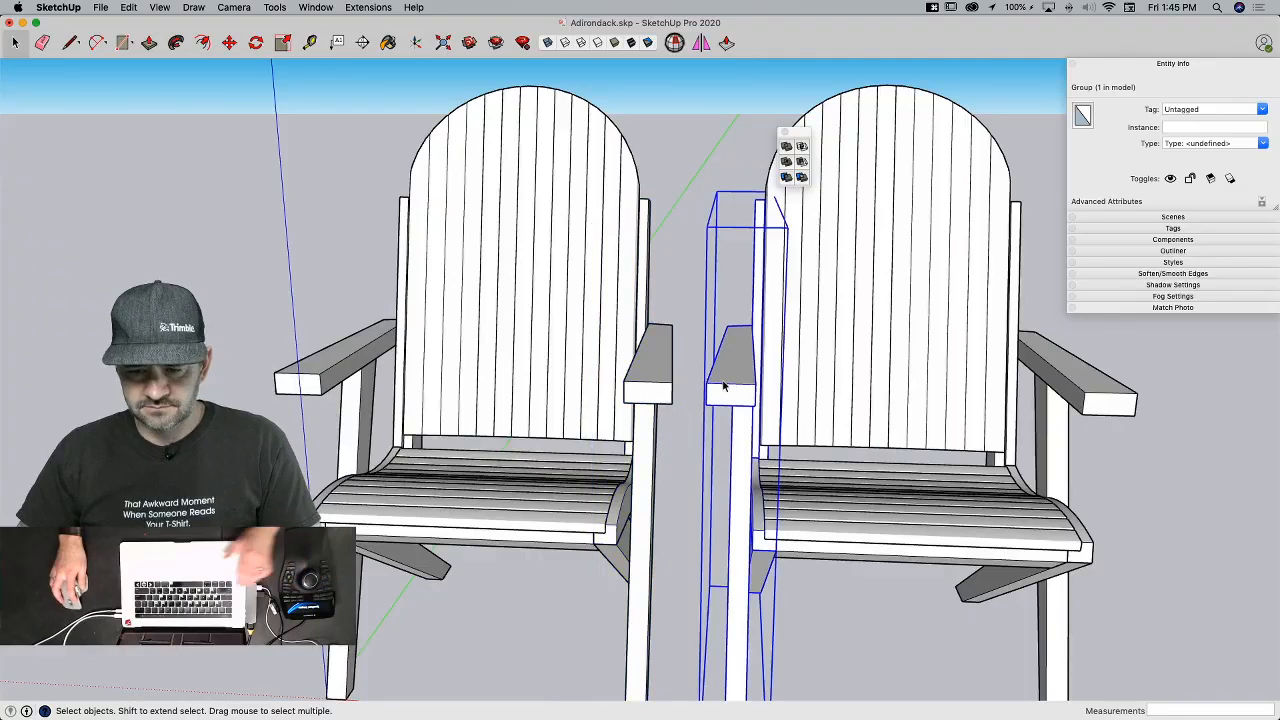
pyautogui.keyDown('shift'); pyautogui.click(652, 392); pyautogui.keyUp('shift')
pyautogui.rightClick(650, 384)
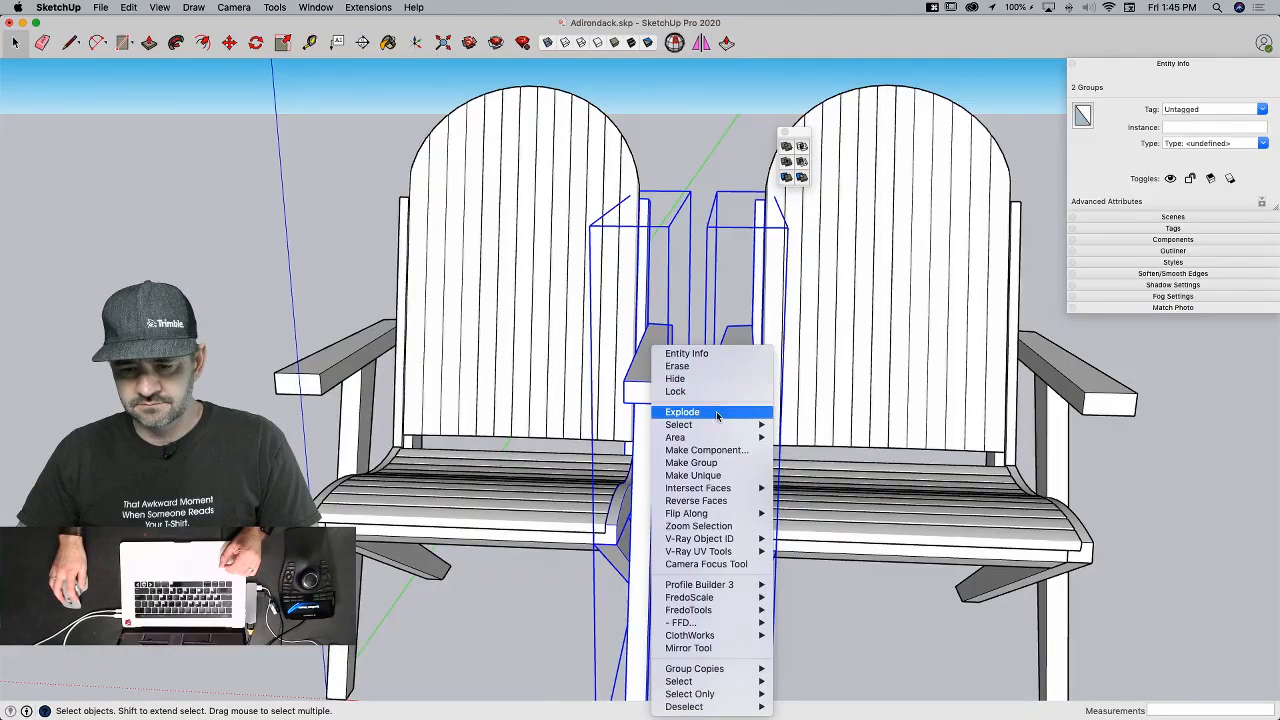
pyautogui.click(717, 413)
# Step: Delete the two inner arms that face each other between the adjacent round-backed chairs
pyautogui.click(682, 249)
pyautogui.click(660, 362)
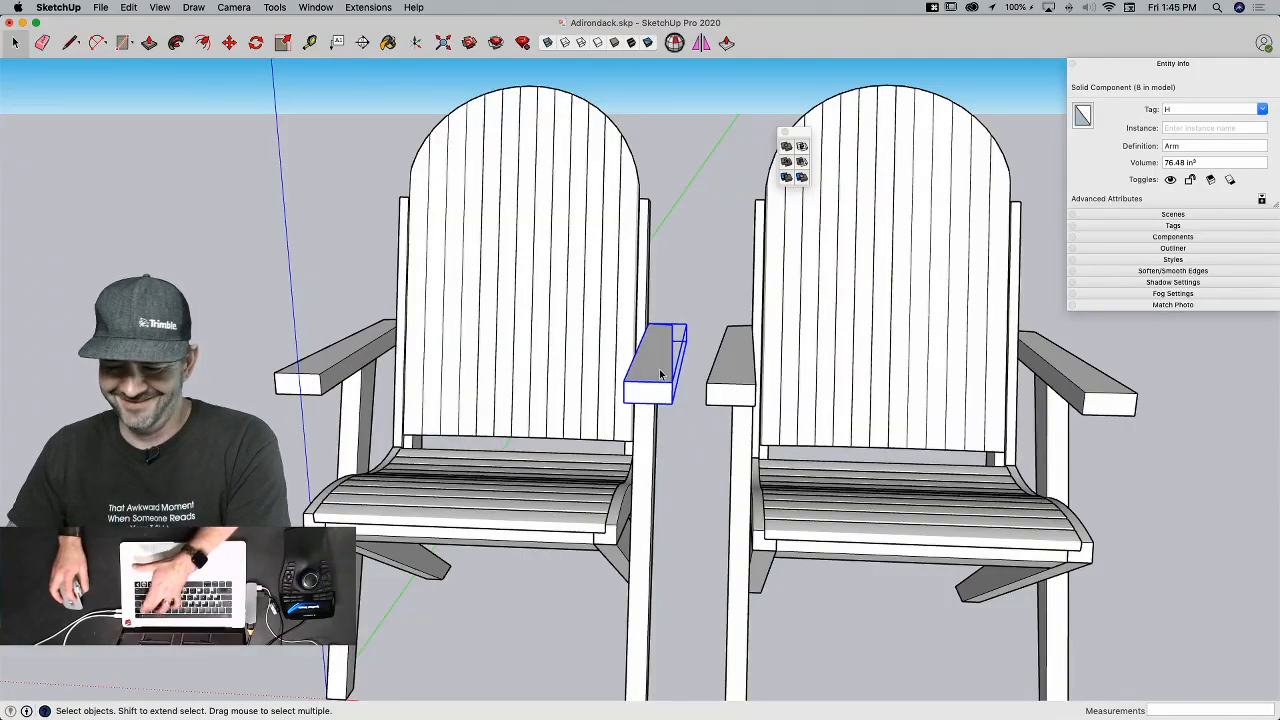
pyautogui.press('BackSpace')
pyautogui.click(731, 380)
pyautogui.press('BackSpace')
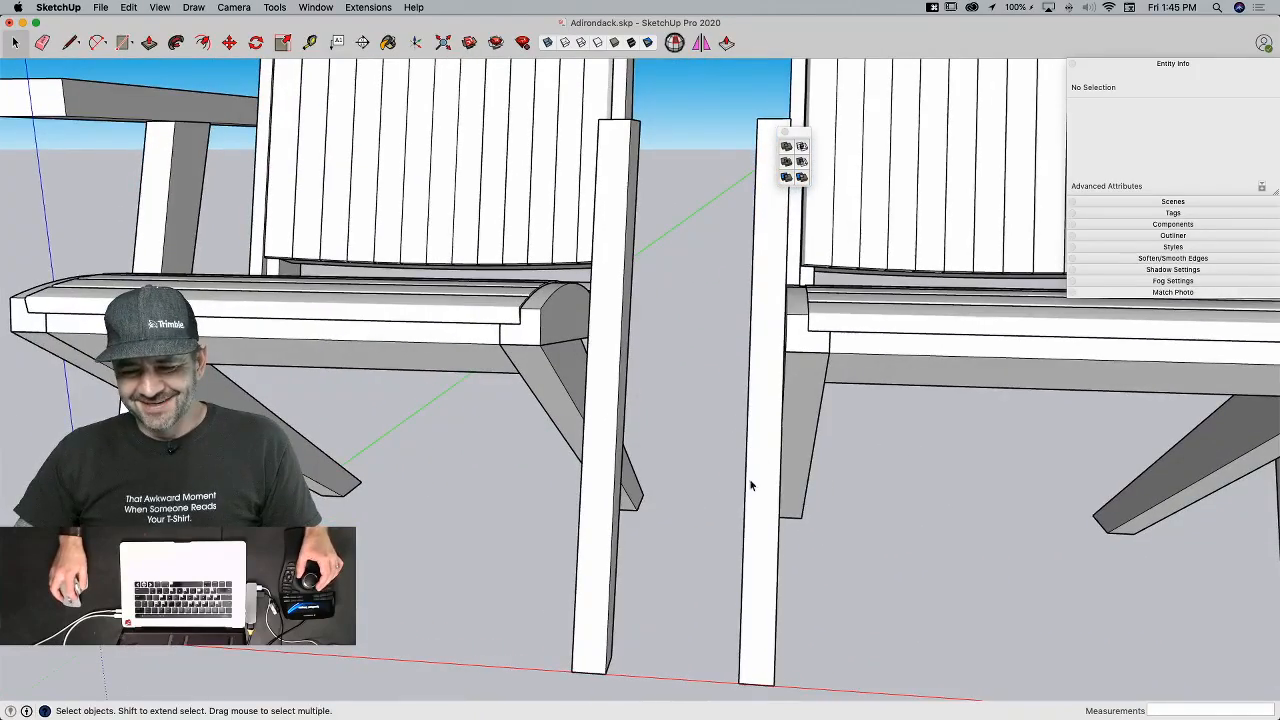
# Step: Delete the inner front leg and inner back leg of the second round-backed chair
pyautogui.click(751, 485)
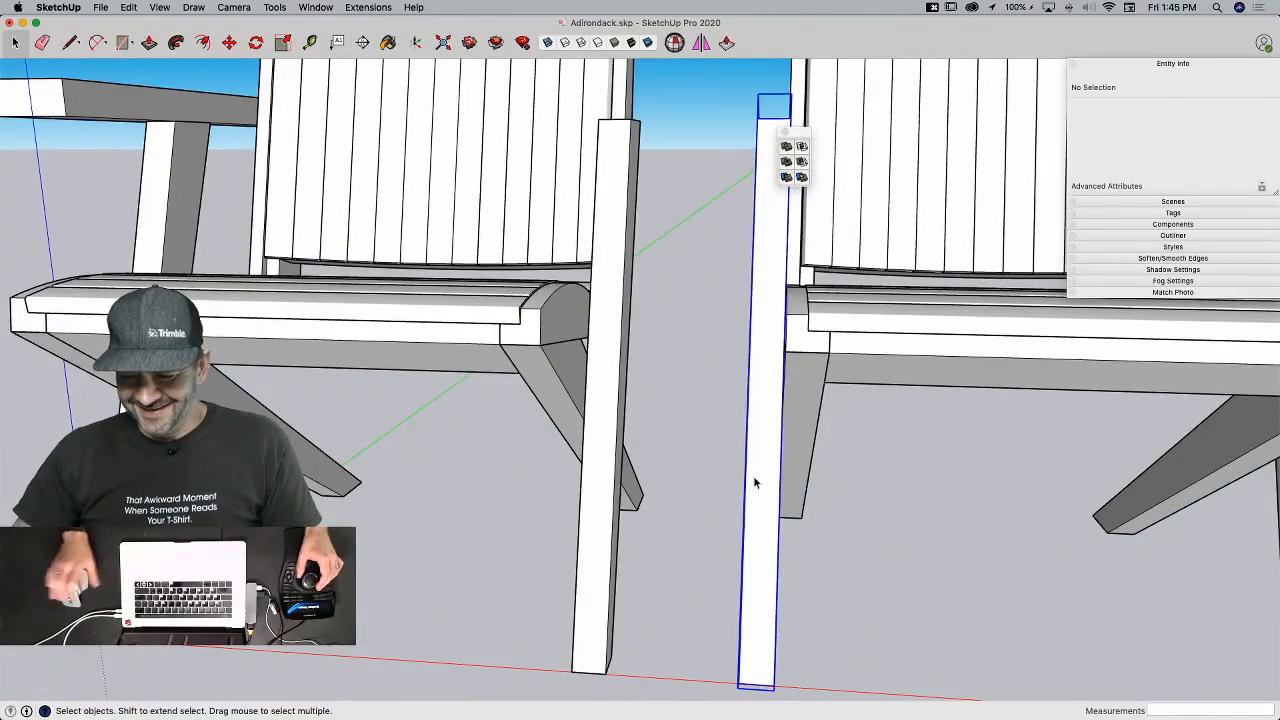
pyautogui.press('BackSpace')
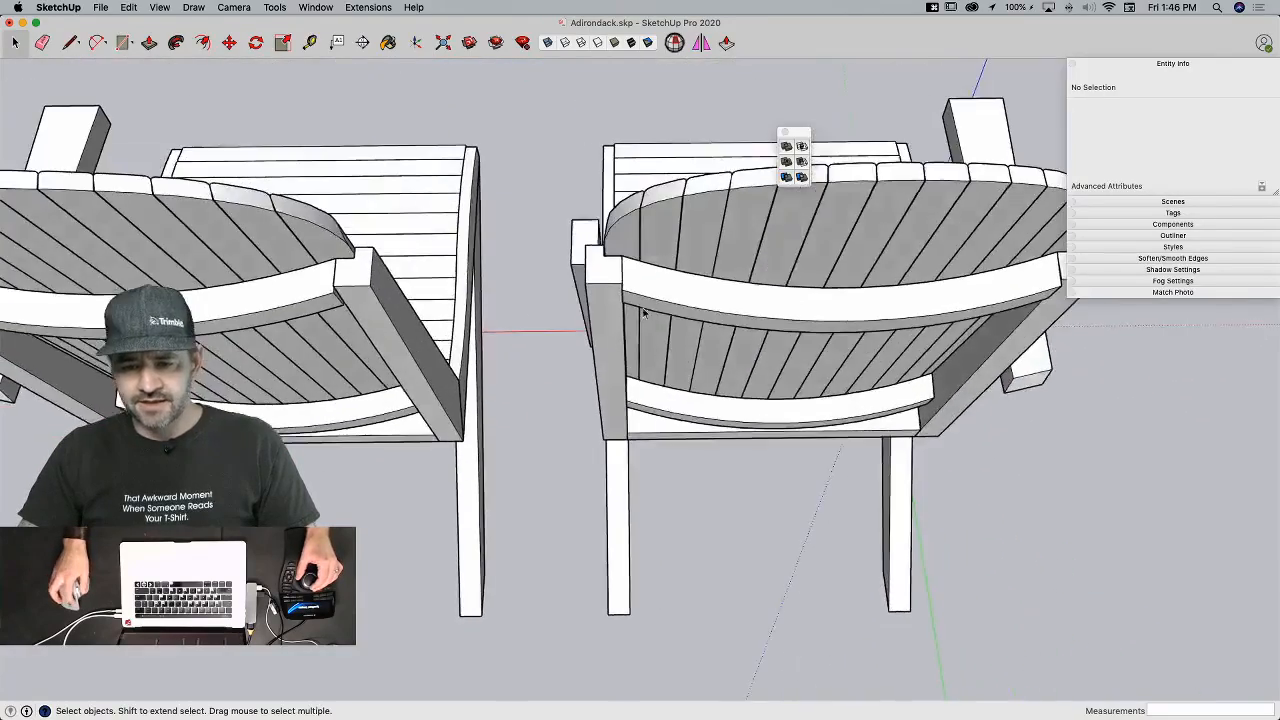
pyautogui.click(470, 394)
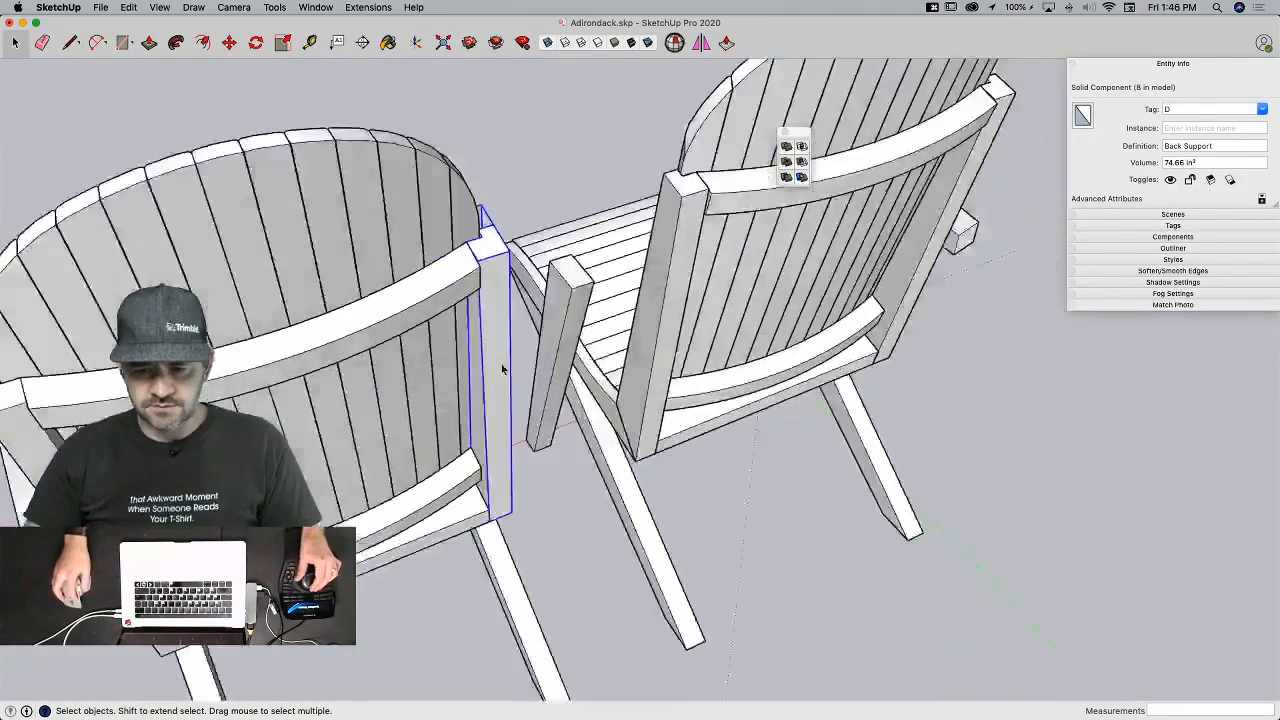
pyautogui.press('e')
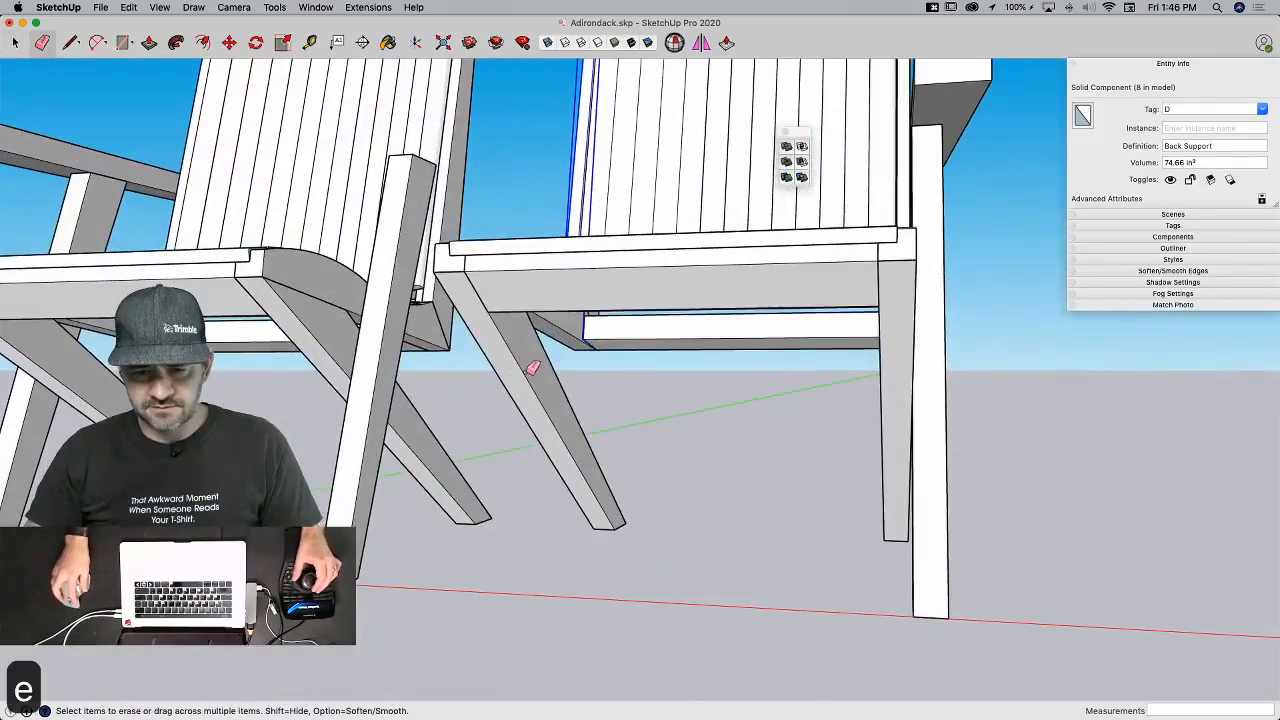
pyautogui.press('space')
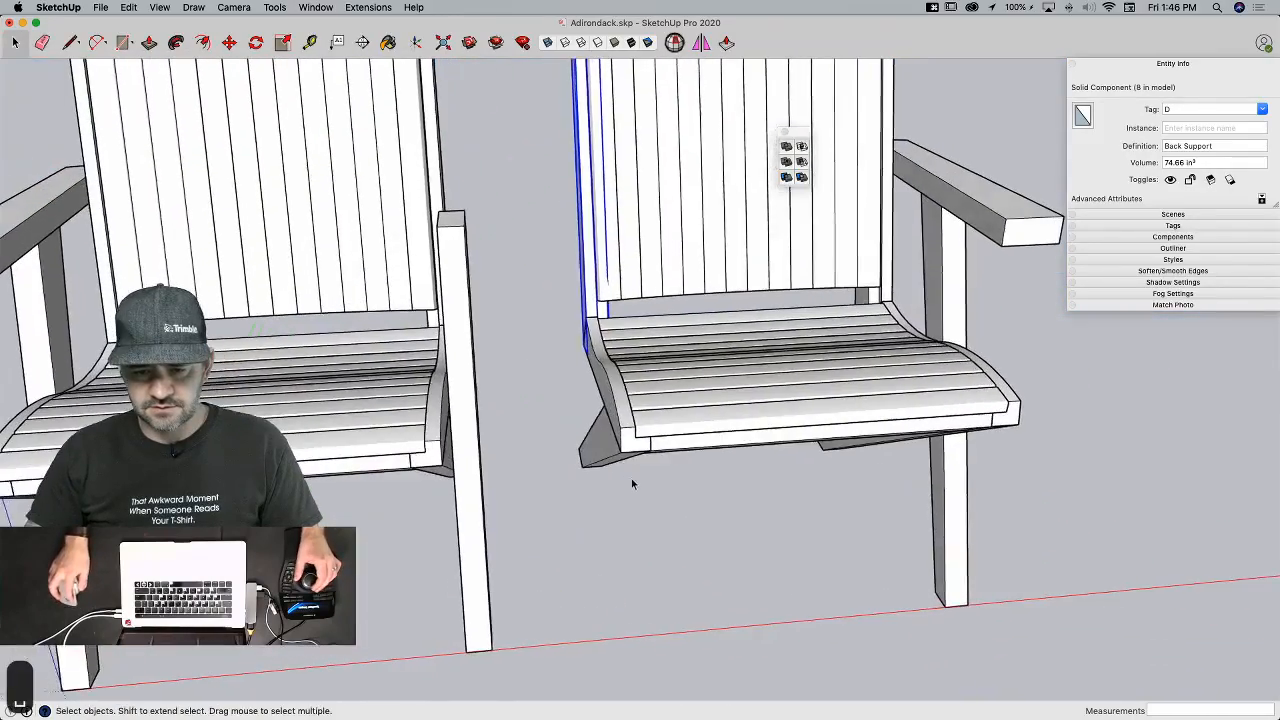
pyautogui.press('e')
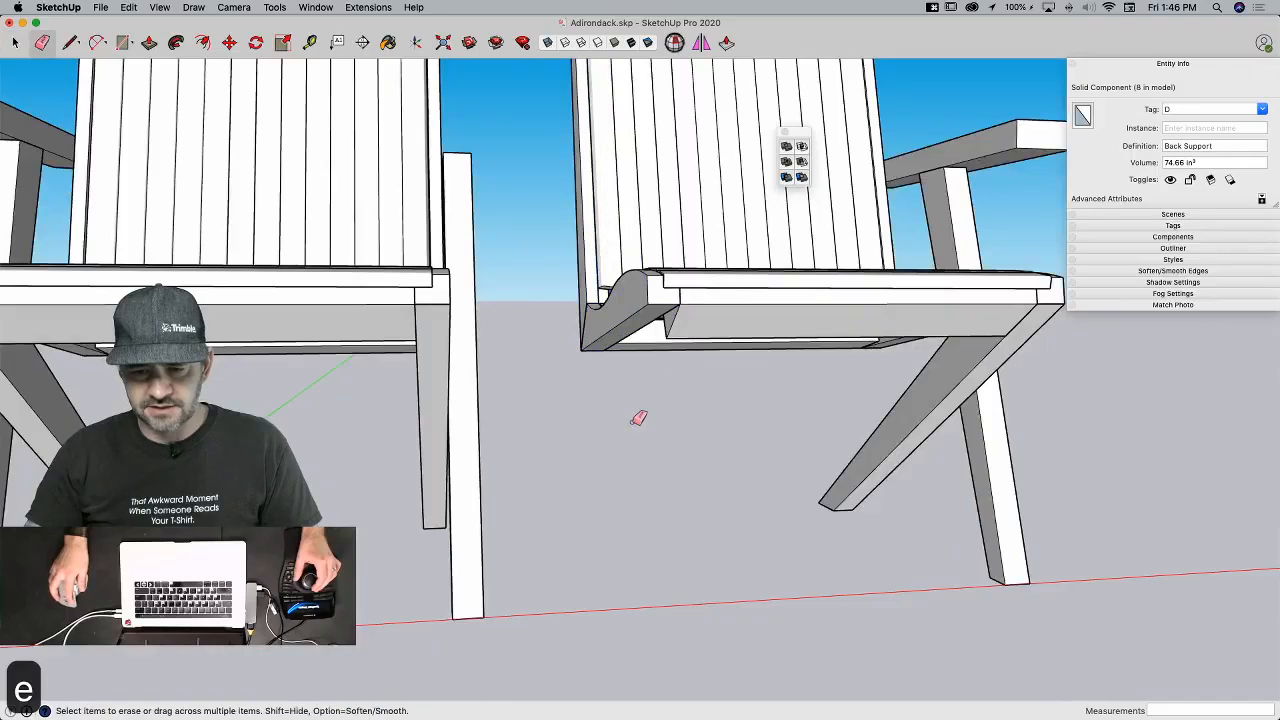
pyautogui.press('space')
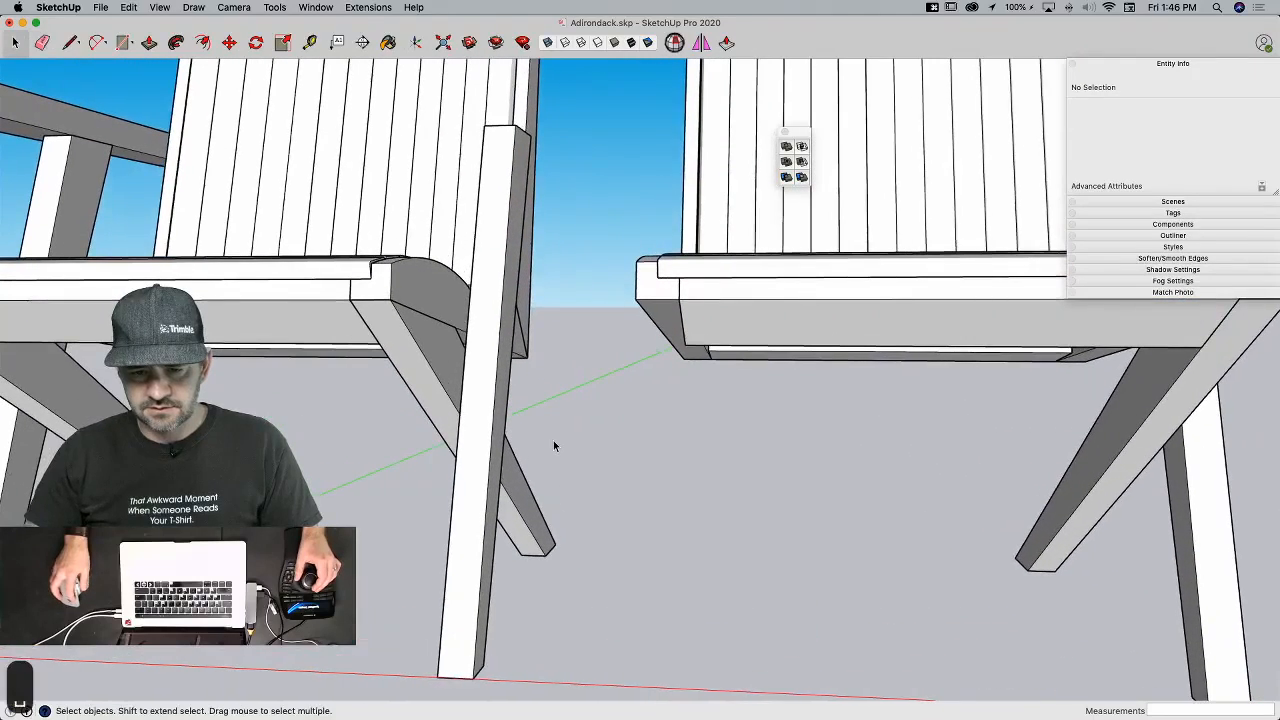
# Step: Make the first chair's inner front leg unique, split it where it meets the back leg, and push the upper part away by 1 1/2"
pyautogui.click(508, 416)
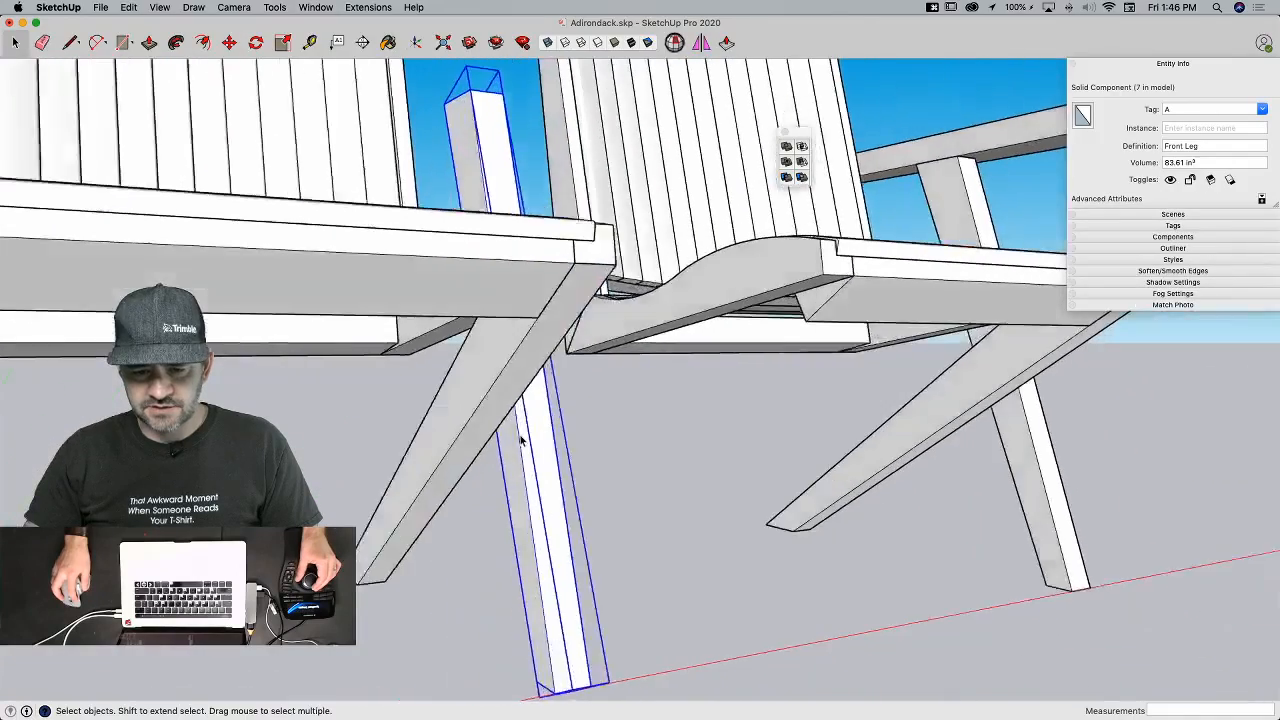
pyautogui.rightClick(538, 443)
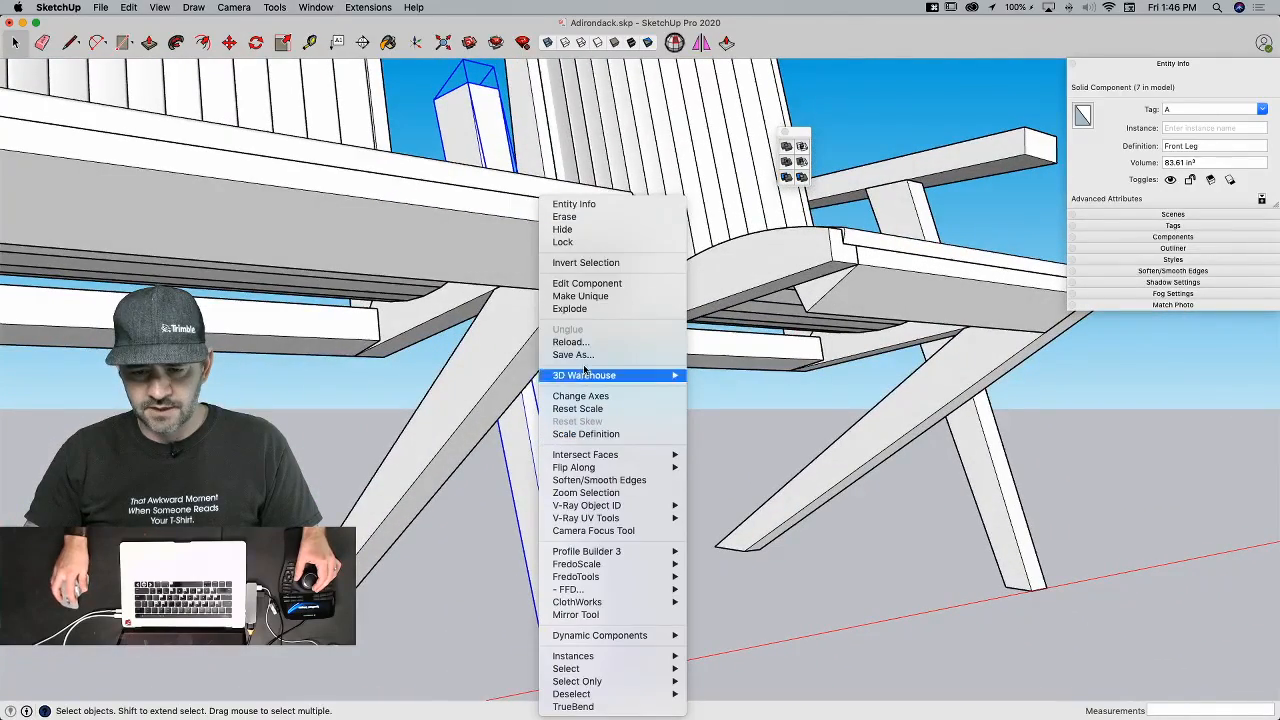
pyautogui.click(580, 296)
pyautogui.doubleClick(530, 428)
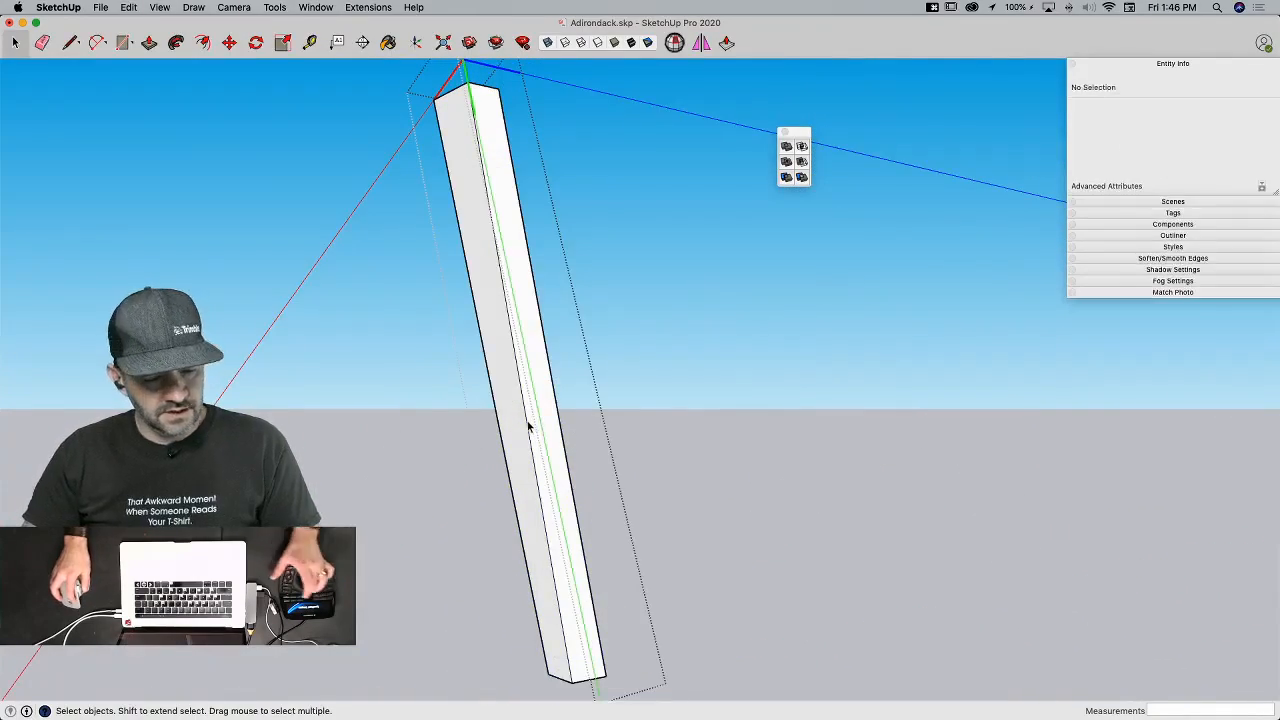
pyautogui.press('l')
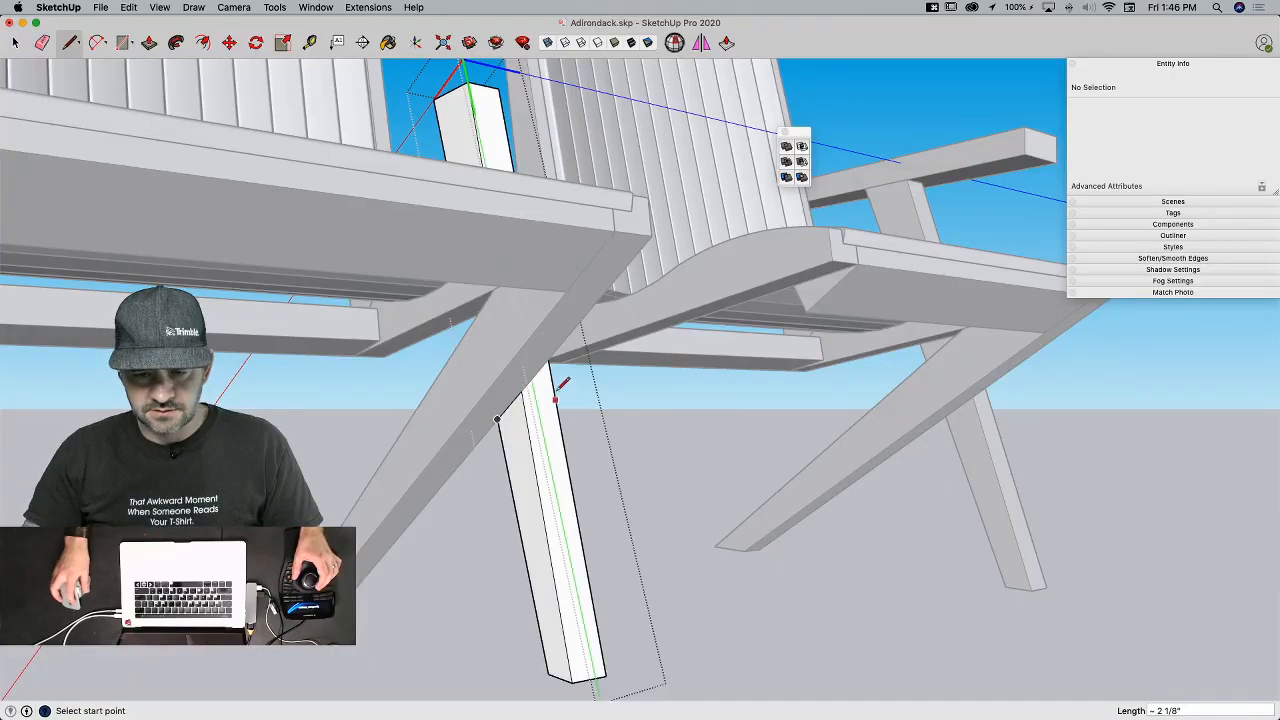
pyautogui.press('p')
pyautogui.click(451, 122)
pyautogui.click(495, 115)
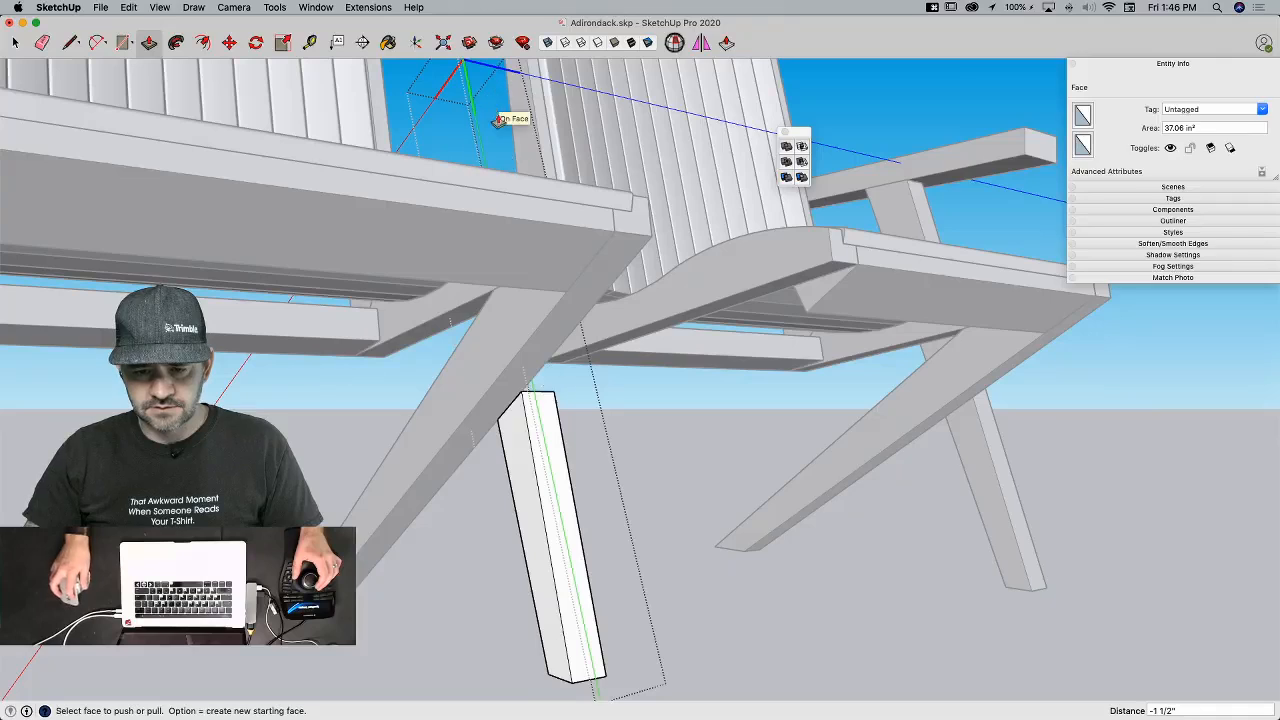
pyautogui.press('space')
pyautogui.click(536, 420)
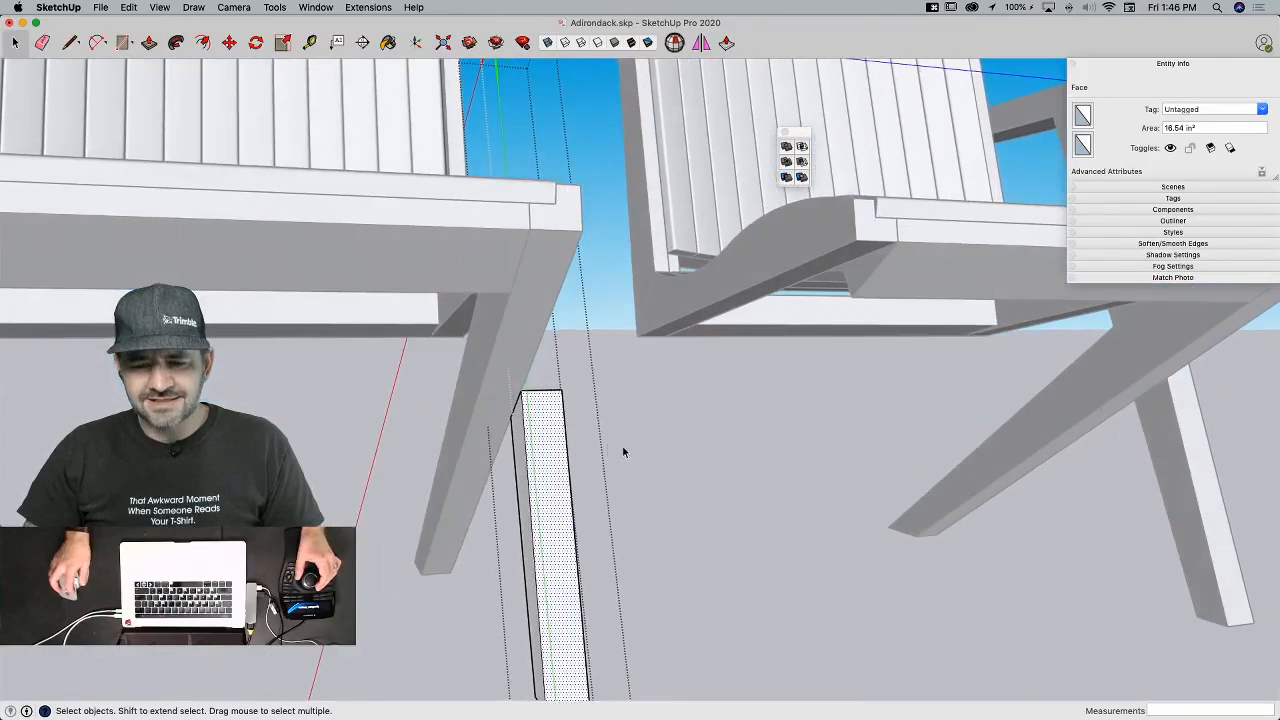
pyautogui.click(609, 449)
# Step: Move the shortened front leg 1 1/2" sideways so it sits directly under the first chair's back leg
pyautogui.click(542, 414)
pyautogui.press('m')
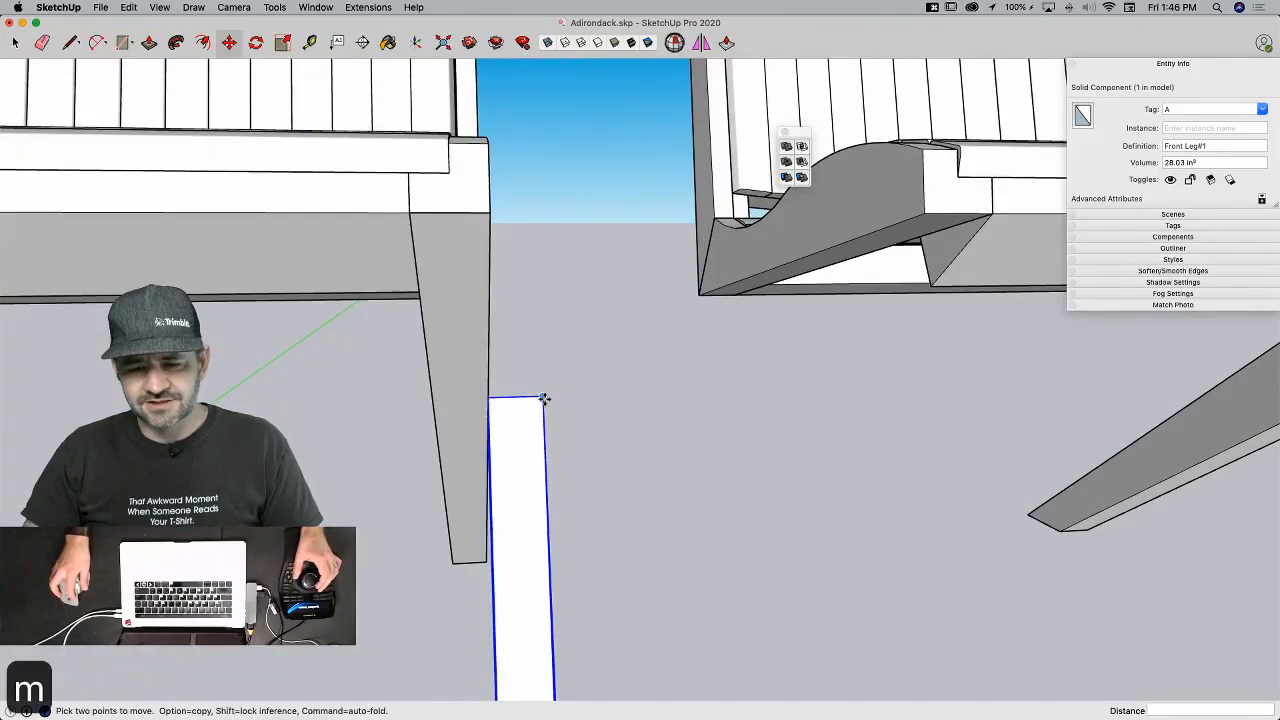
pyautogui.click(543, 398)
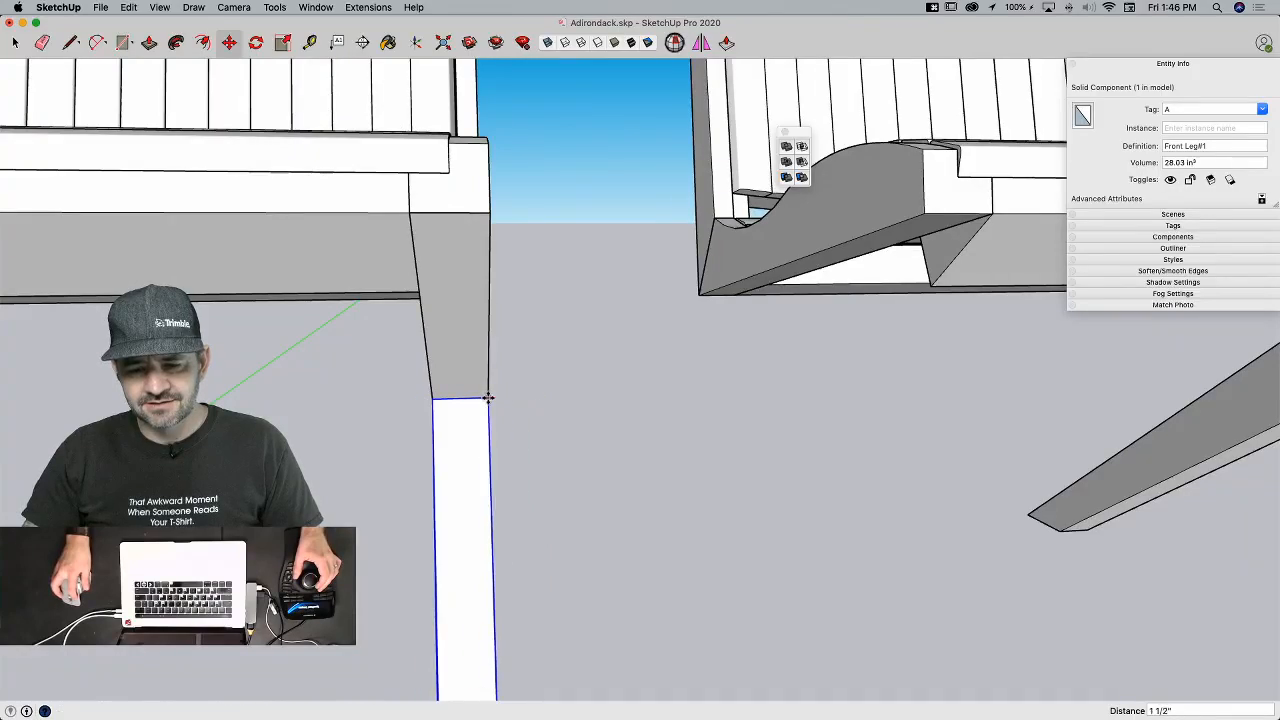
pyautogui.press('space')
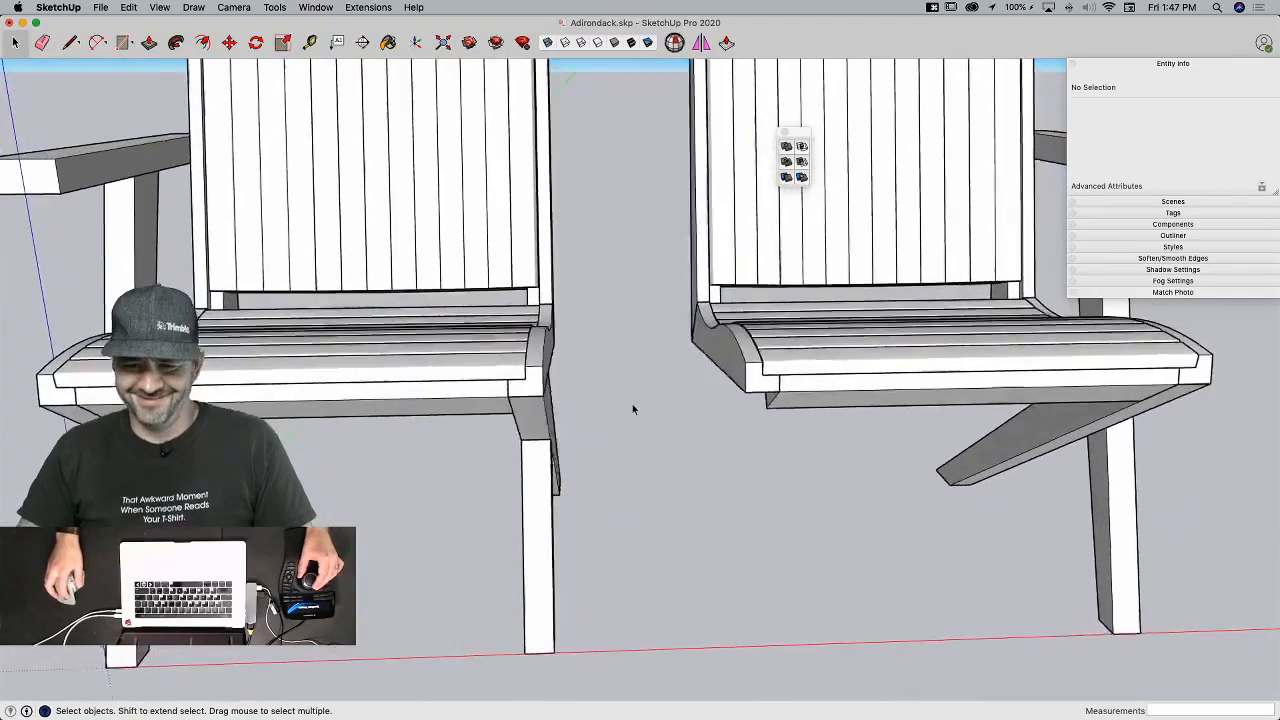
# Step: Move the whole second chair about 9 1/2" along the red axis, snapping its inner seat support to the first chair's seat support
pyautogui.moveTo(627, 94); pyautogui.dragTo(976, 708)
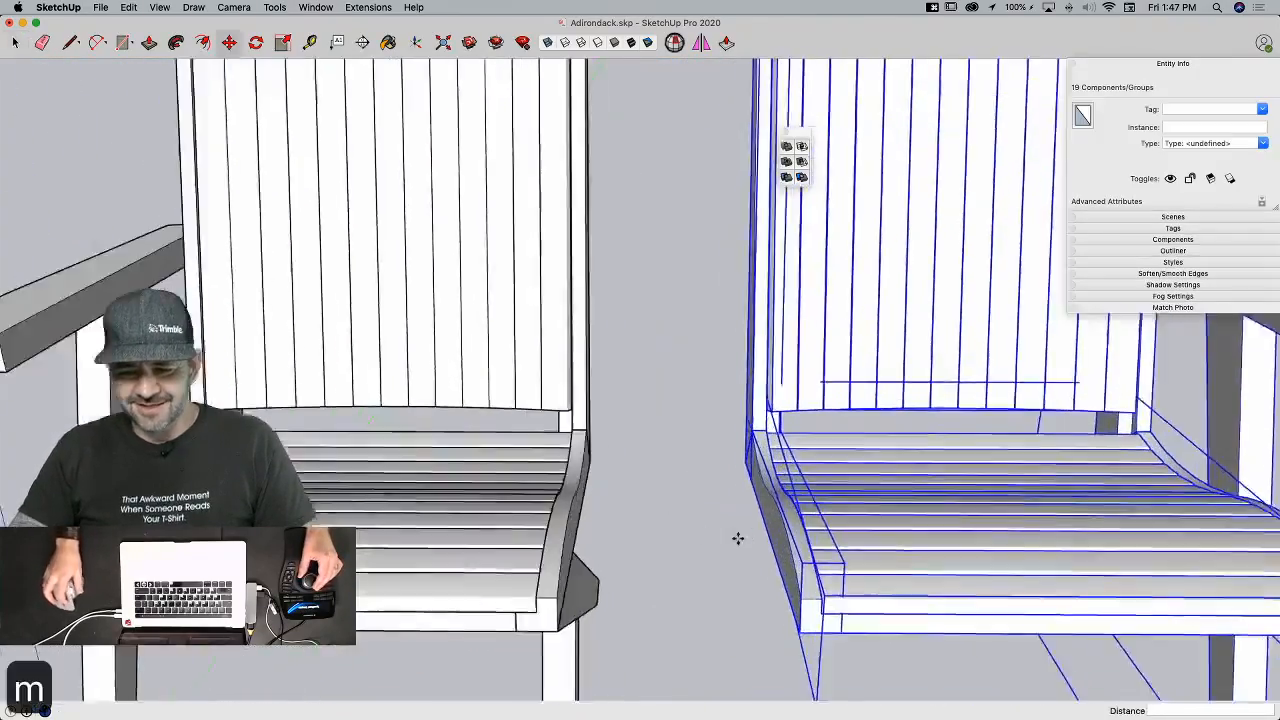
pyautogui.press('m')
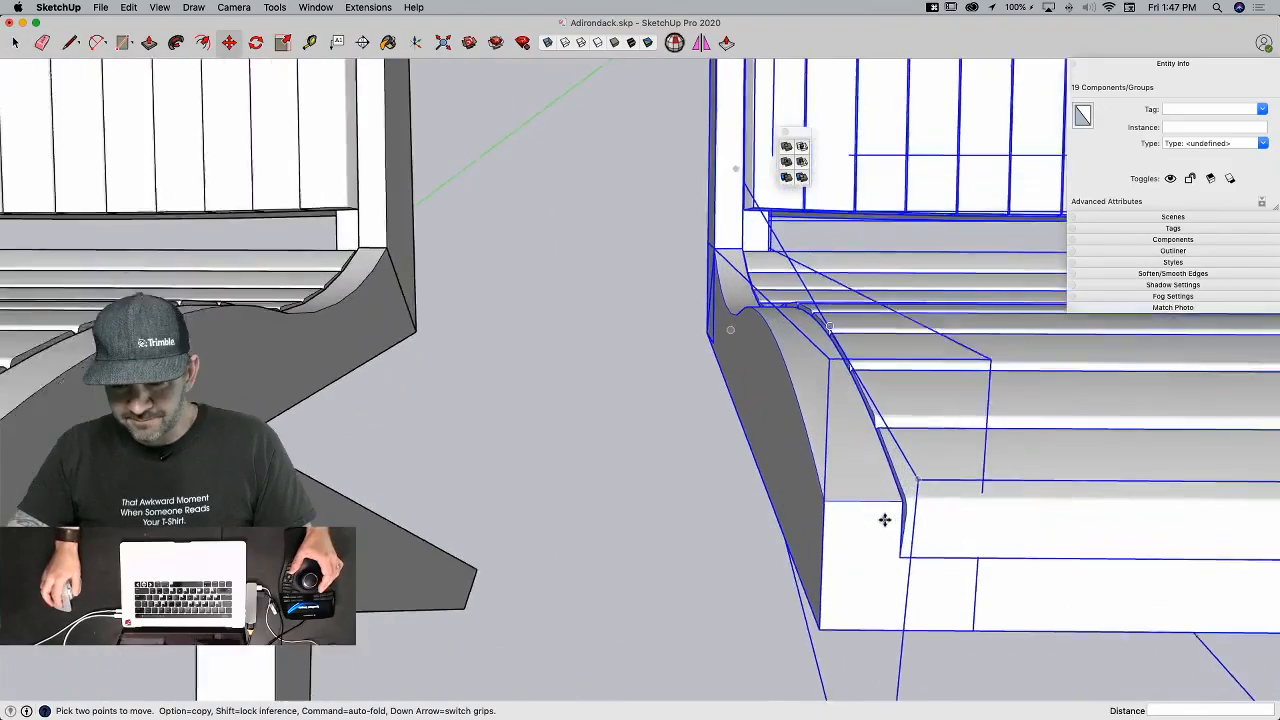
pyautogui.click(882, 516)
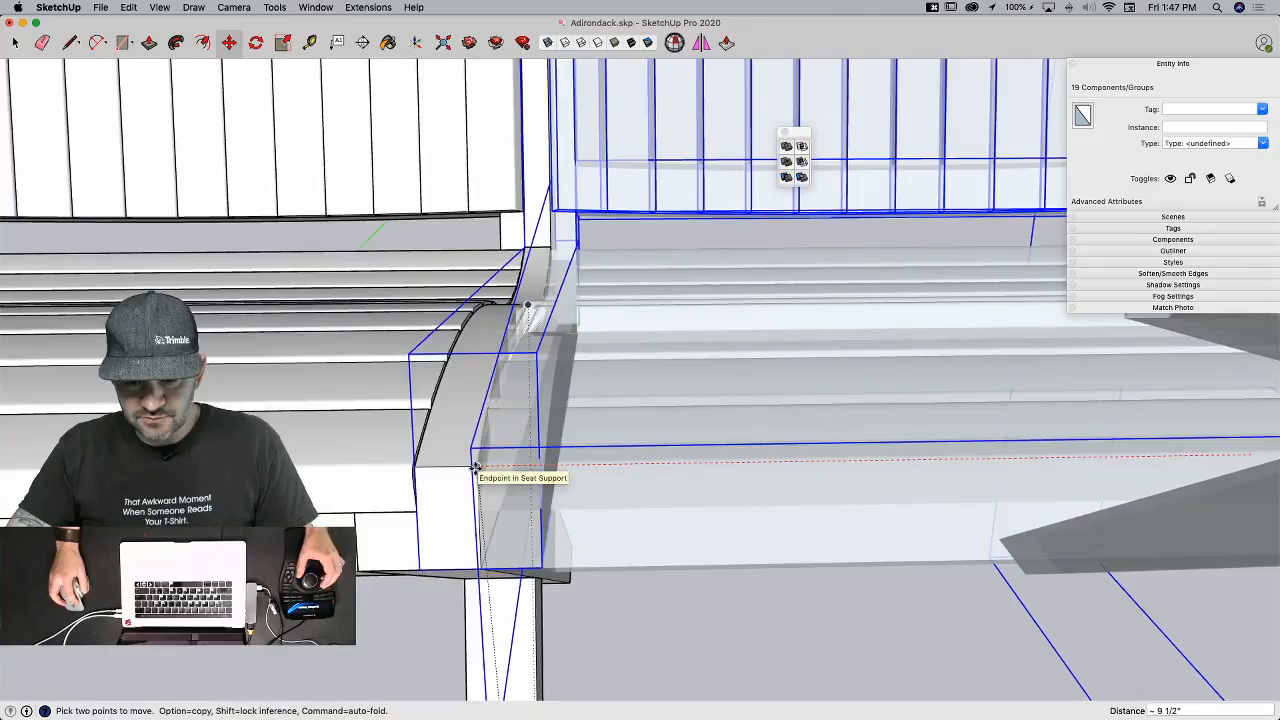
pyautogui.click(476, 466)
pyautogui.press('space')
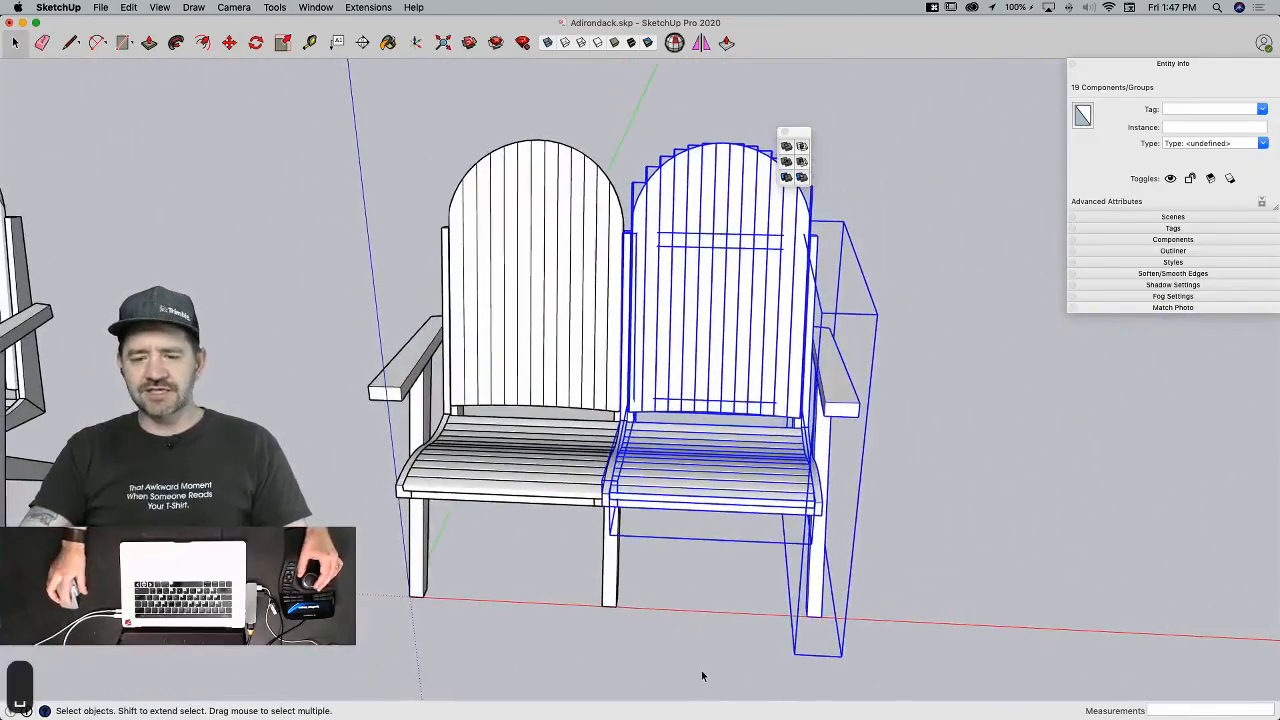
pyautogui.click(980, 602)
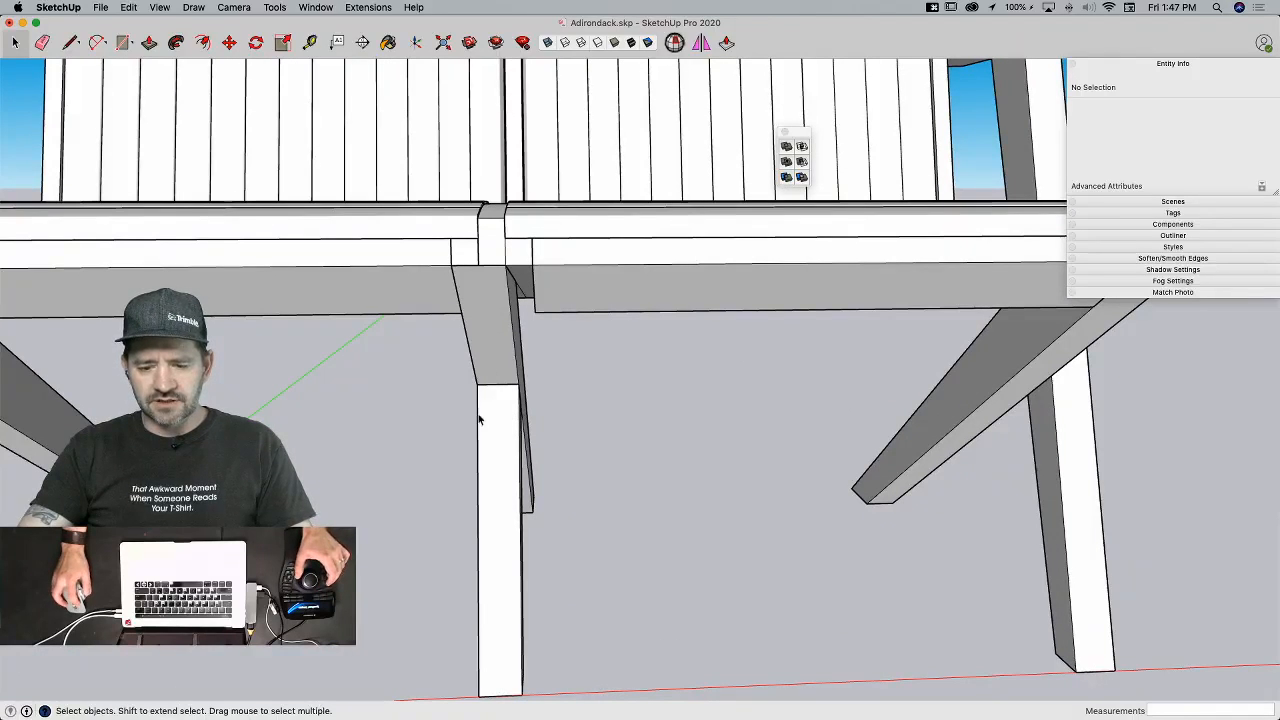
pyautogui.click(496, 413)
pyautogui.keyDown('shift'); pyautogui.click(499, 338); pyautogui.keyUp('shift')
pyautogui.press('m')
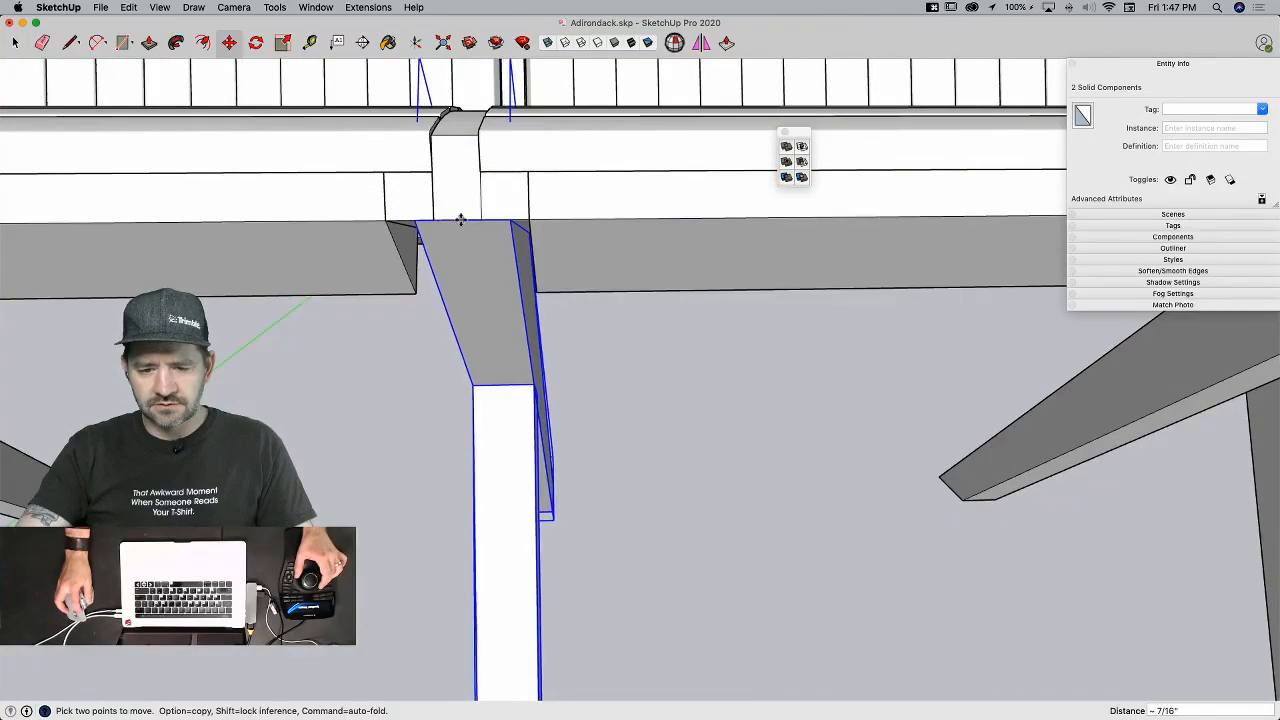
pyautogui.press('space')
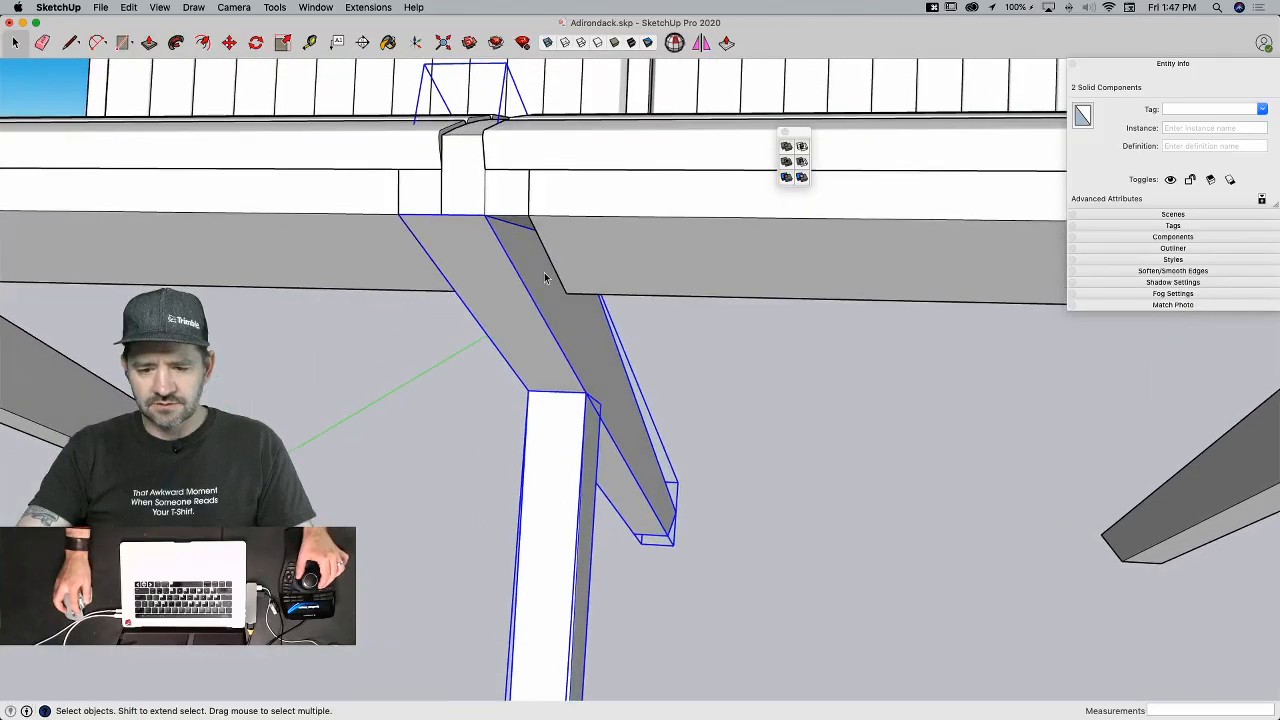
# Step: Make the shared middle back leg unique and thicken it with Push/Pull out to the far edge of the joint between the seats
pyautogui.click(550, 290)
pyautogui.rightClick(551, 292)
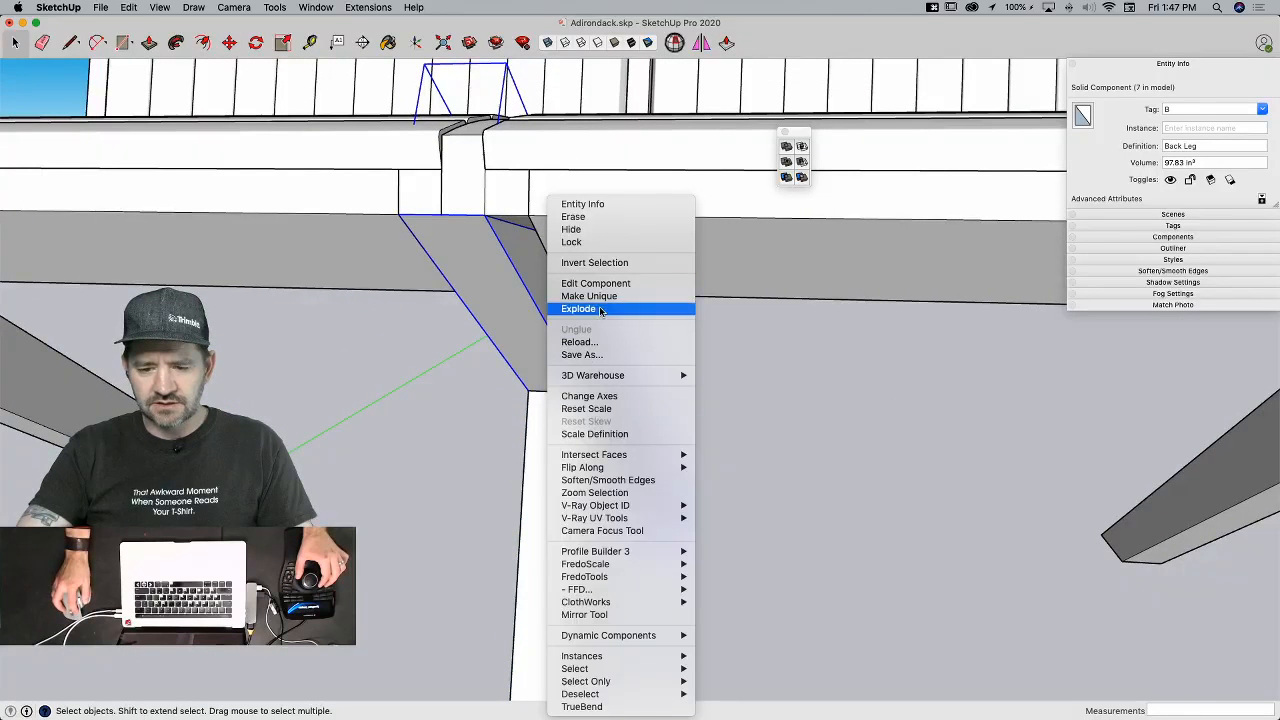
pyautogui.click(578, 296)
pyautogui.doubleClick(660, 478)
pyautogui.press('p')
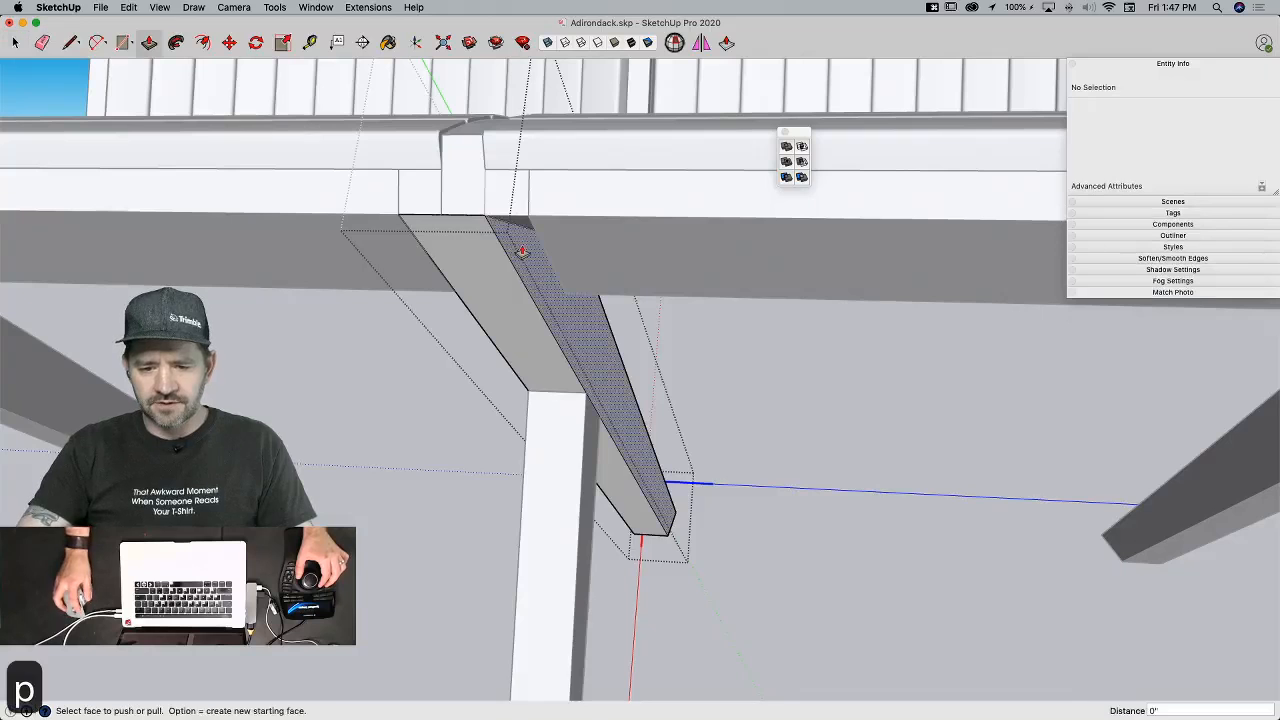
pyautogui.click(666, 480)
pyautogui.click(531, 218)
pyautogui.press('space')
# Step: Thicken the shortened middle front leg with Push/Pull to match the width of the back leg above it
pyautogui.doubleClick(568, 452)
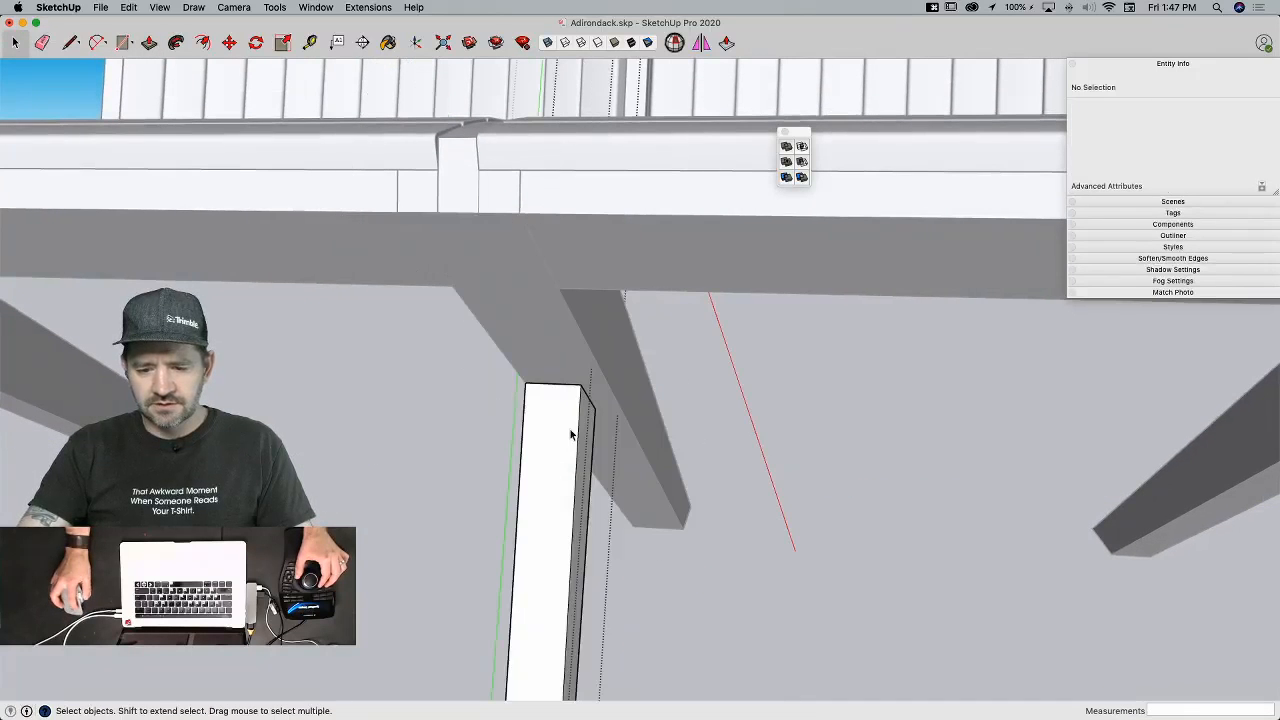
pyautogui.press('p')
pyautogui.click(583, 407)
pyautogui.click(589, 350)
pyautogui.press('space')
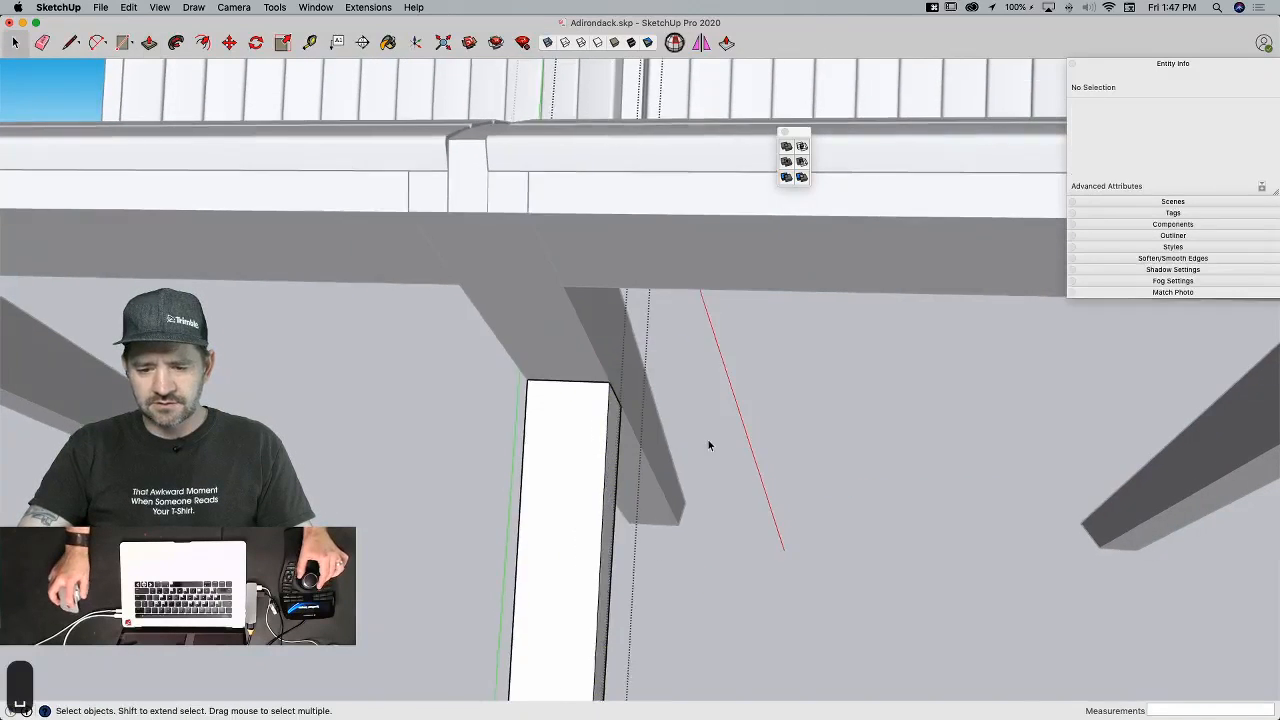
pyautogui.click(747, 478)
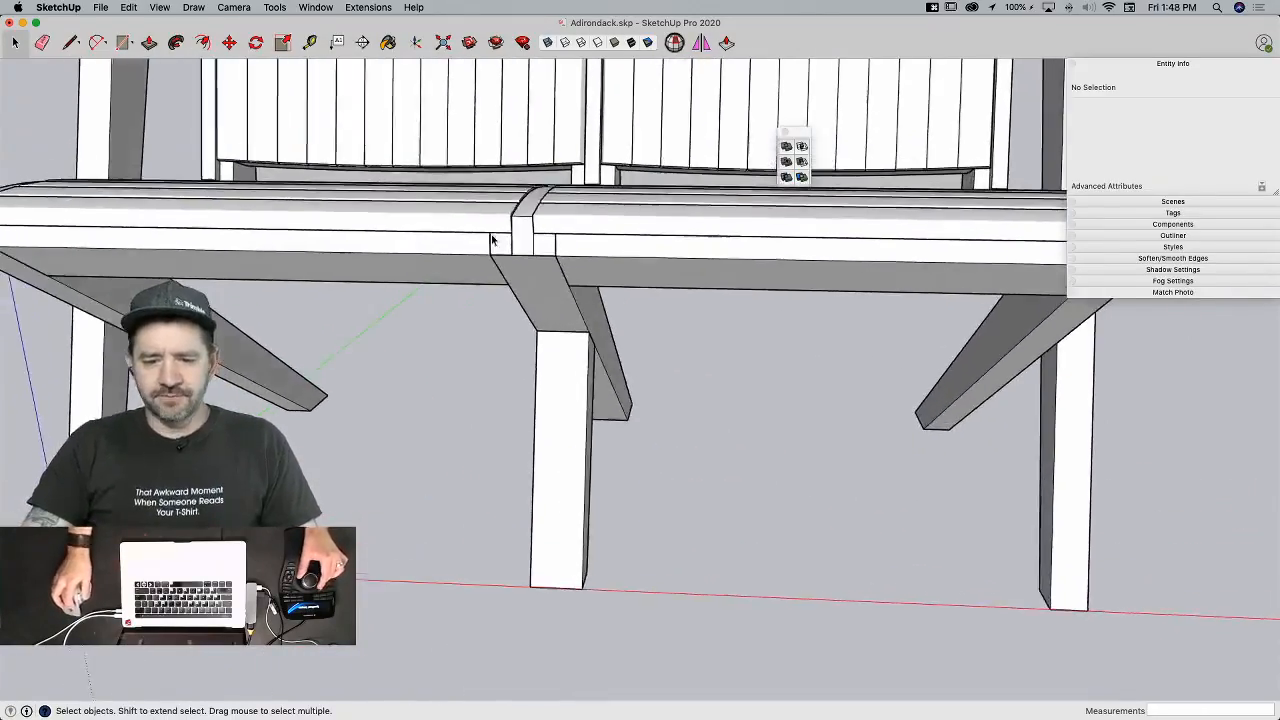
# Step: Group the two adjoining middle seat supports where the bench's two seats meet
pyautogui.click(524, 250)
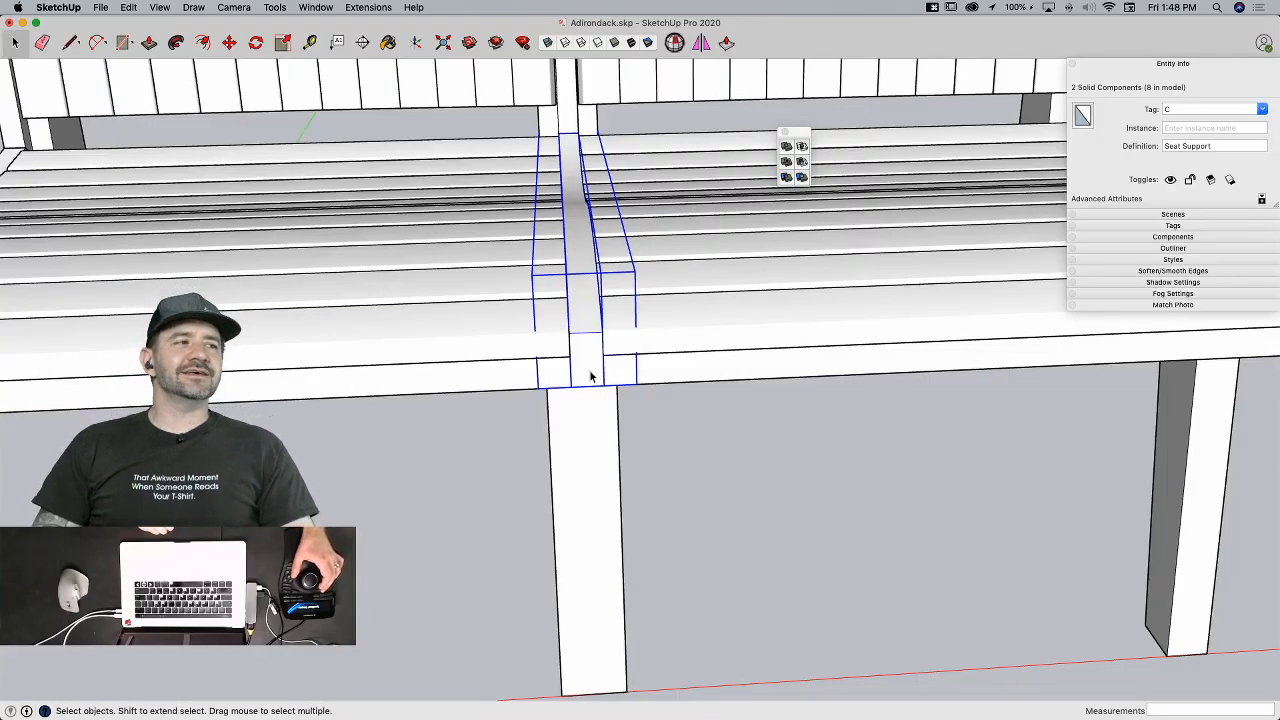
pyautogui.moveTo(602, 301); pyautogui.dragTo(576, 296, button='middle')
pyautogui.rightClick(576, 295)
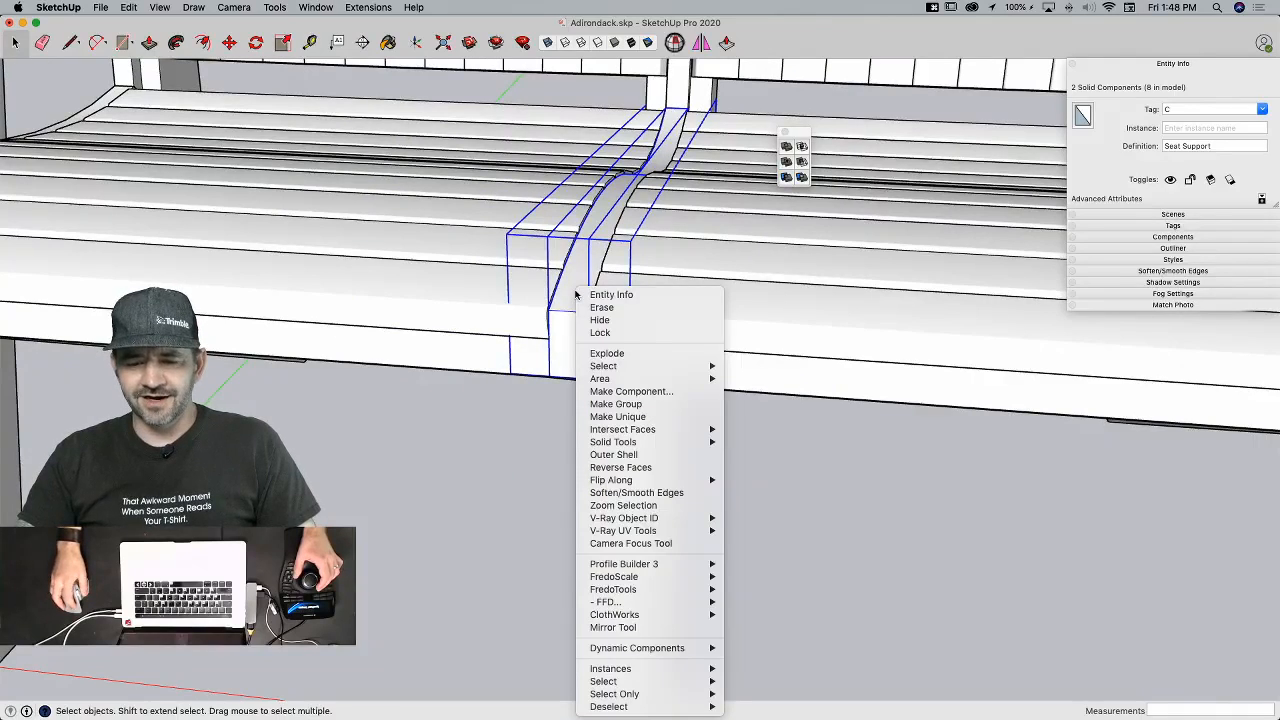
pyautogui.click(512, 503)
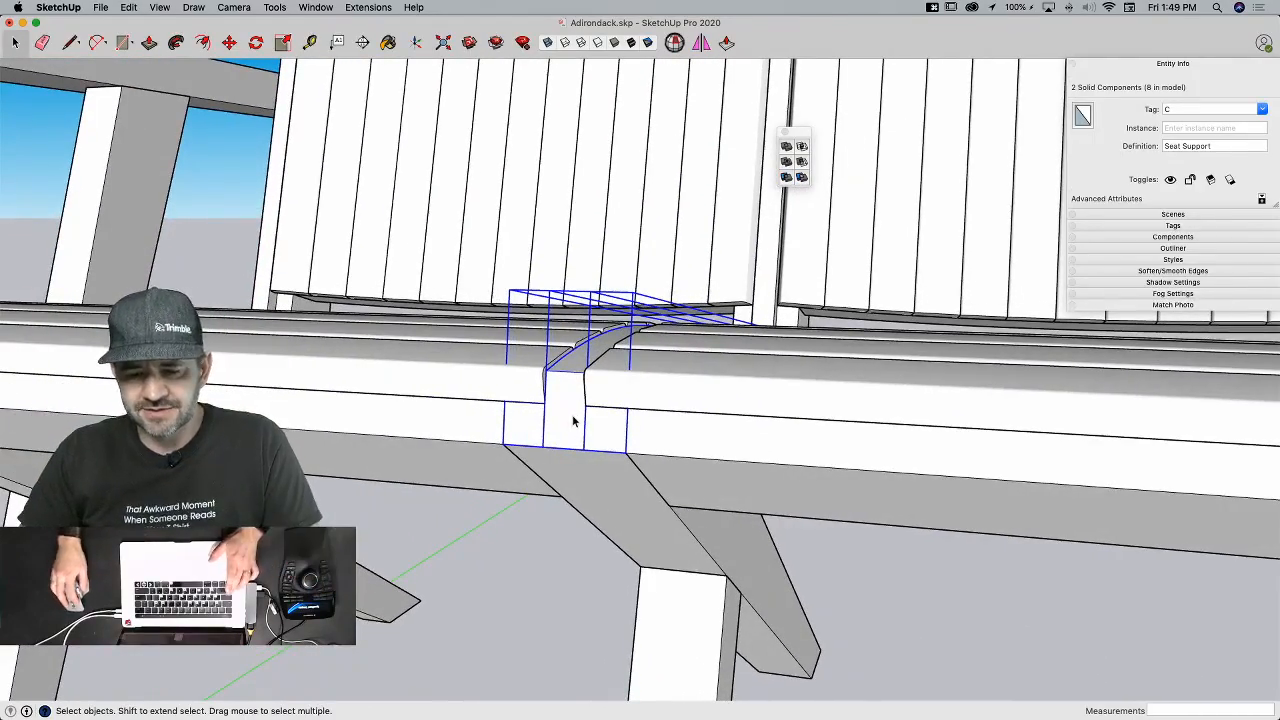
pyautogui.rightClick(601, 428)
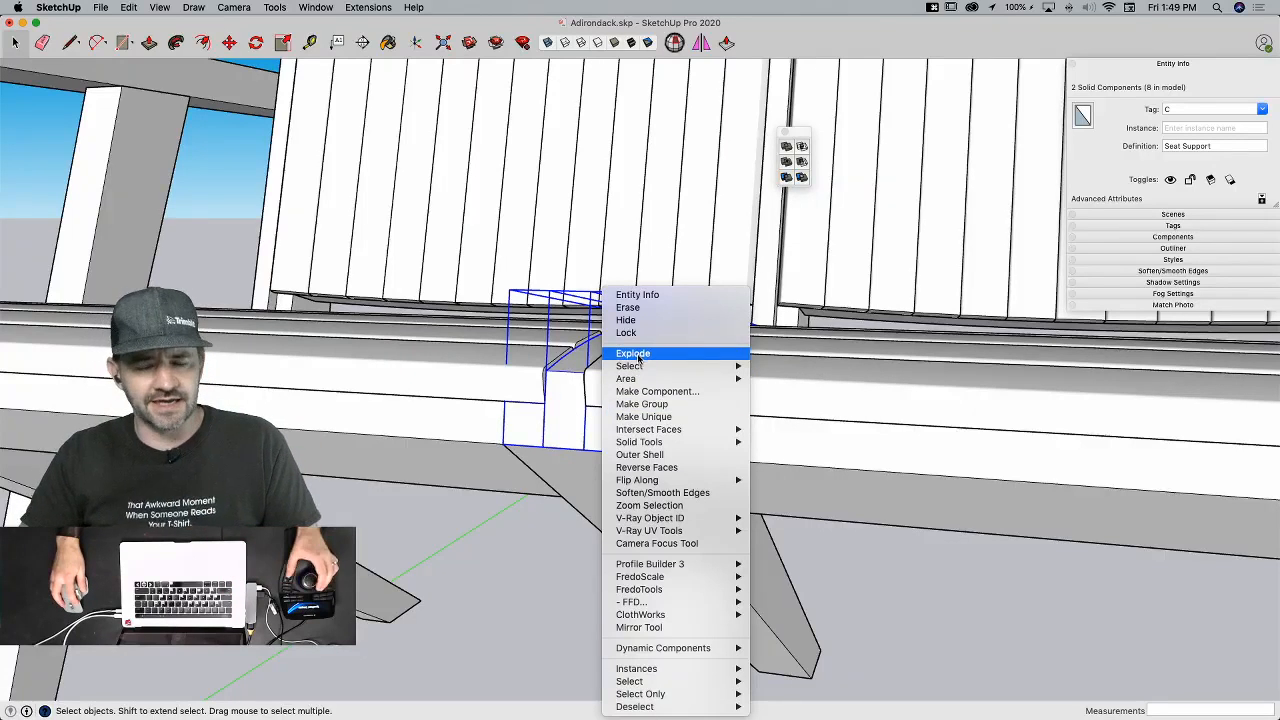
pyautogui.click(641, 404)
# Step: Inside the new group, make both middle seat supports unique and merge them into one solid with Outer Shell
pyautogui.doubleClick(602, 430)
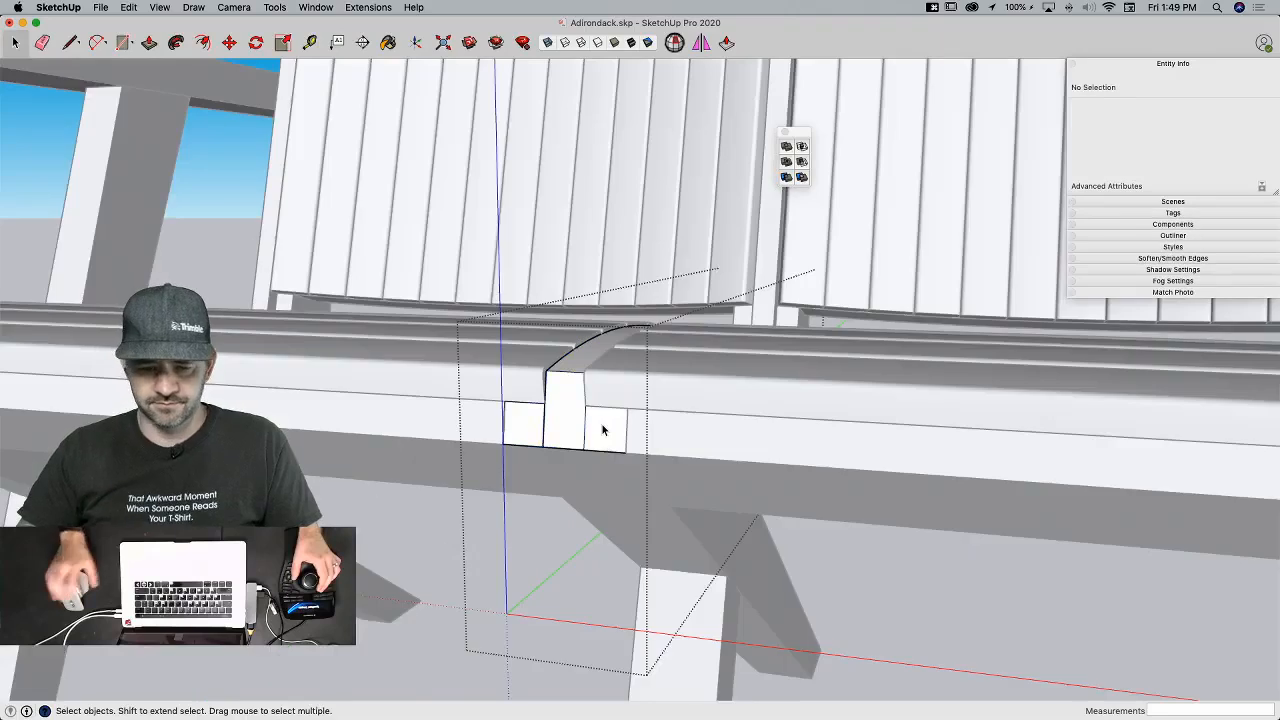
pyautogui.press('q')
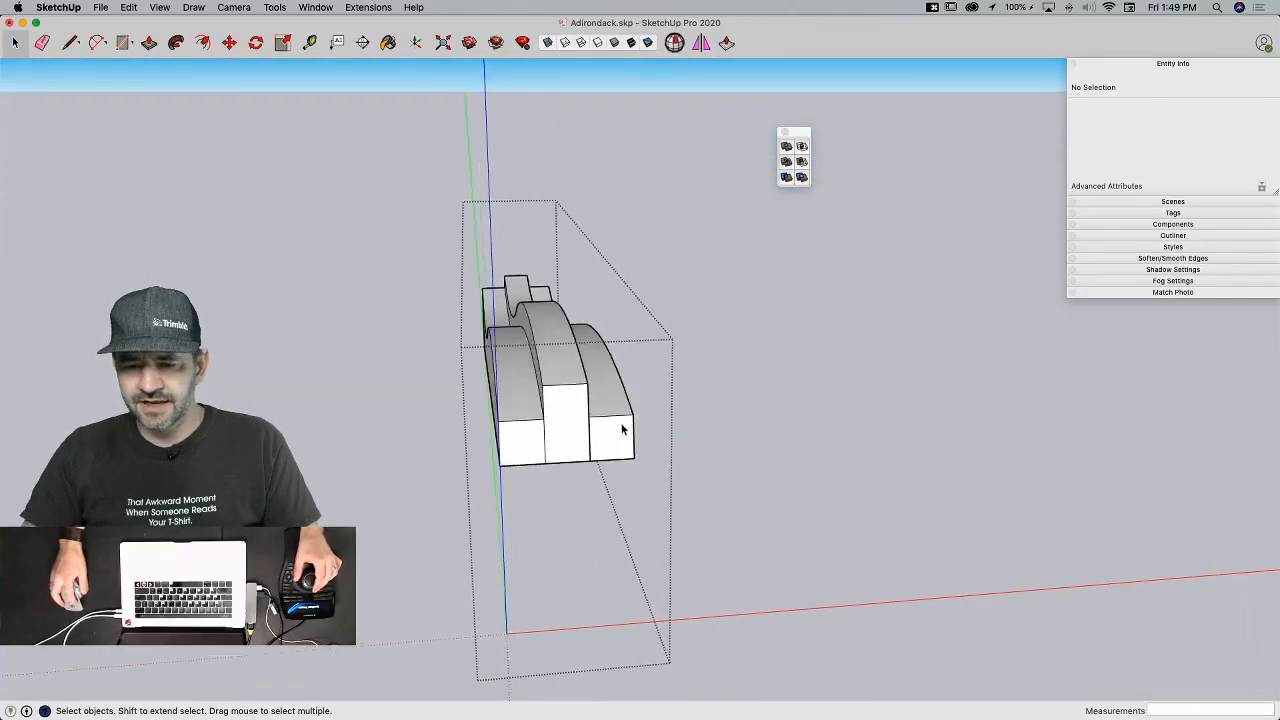
pyautogui.click(614, 434)
pyautogui.click(540, 443)
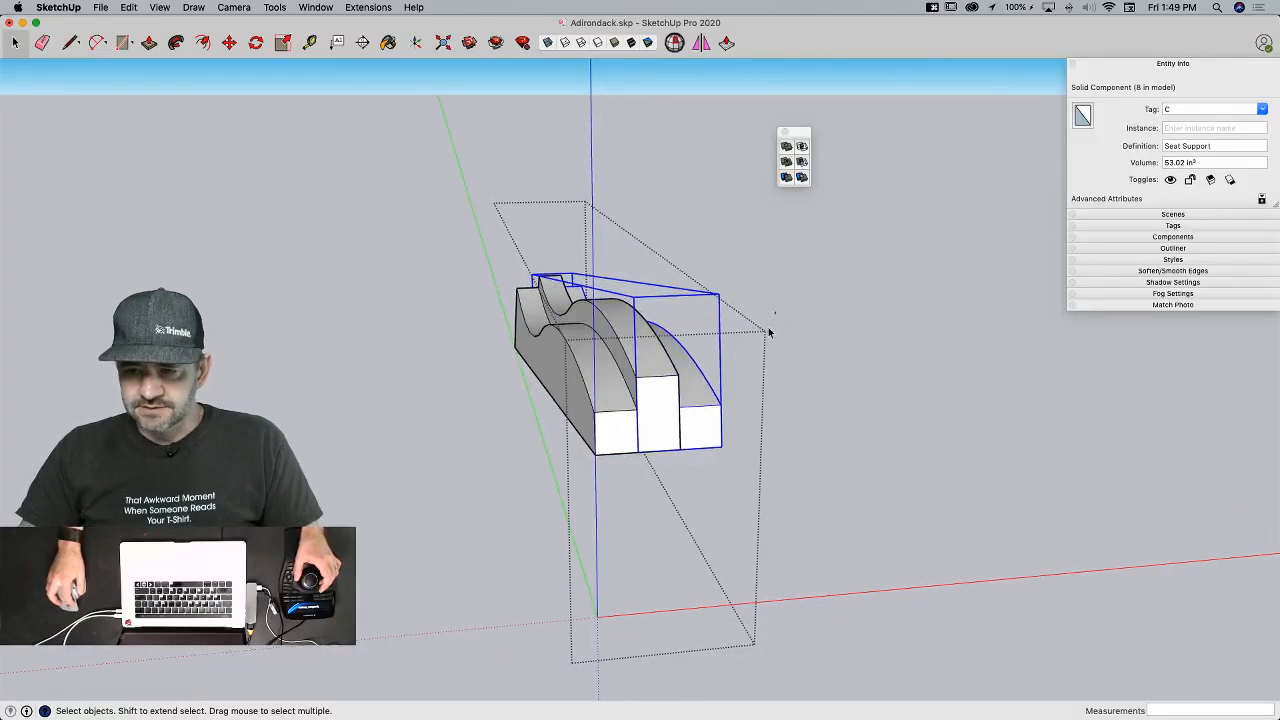
pyautogui.moveTo(602, 489); pyautogui.dragTo(580, 497)
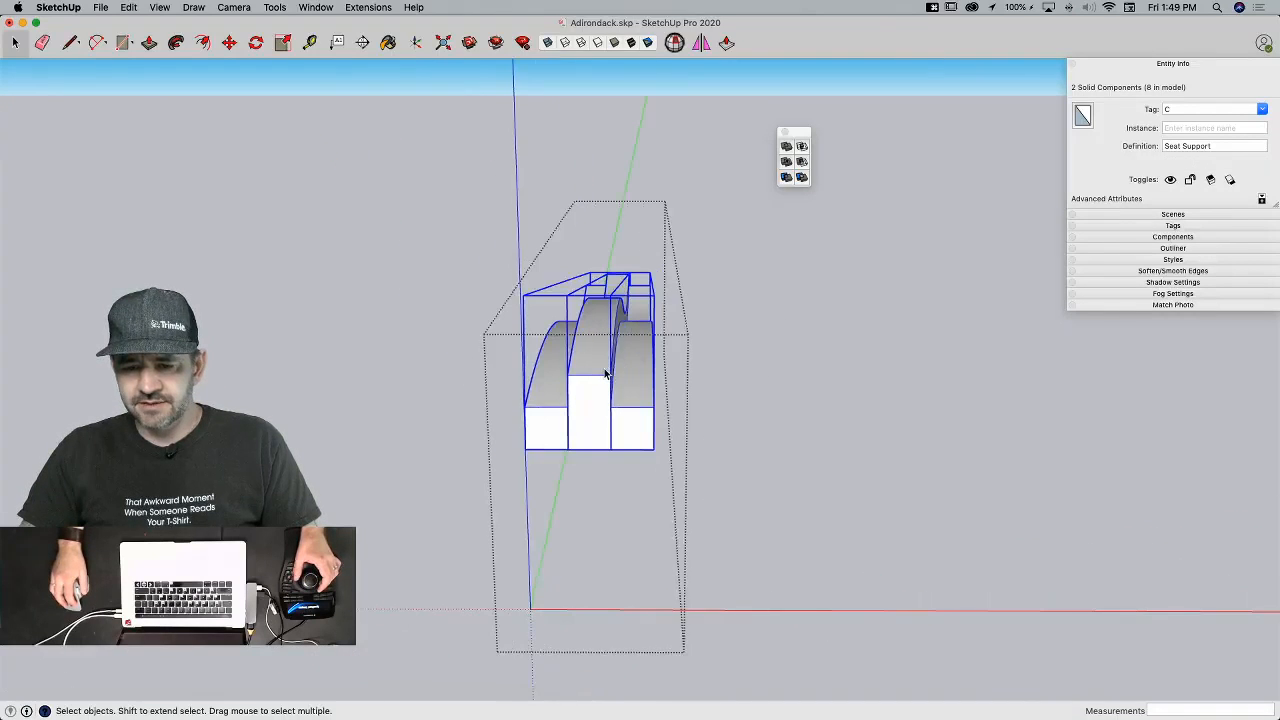
pyautogui.rightClick(604, 370)
pyautogui.click(658, 430)
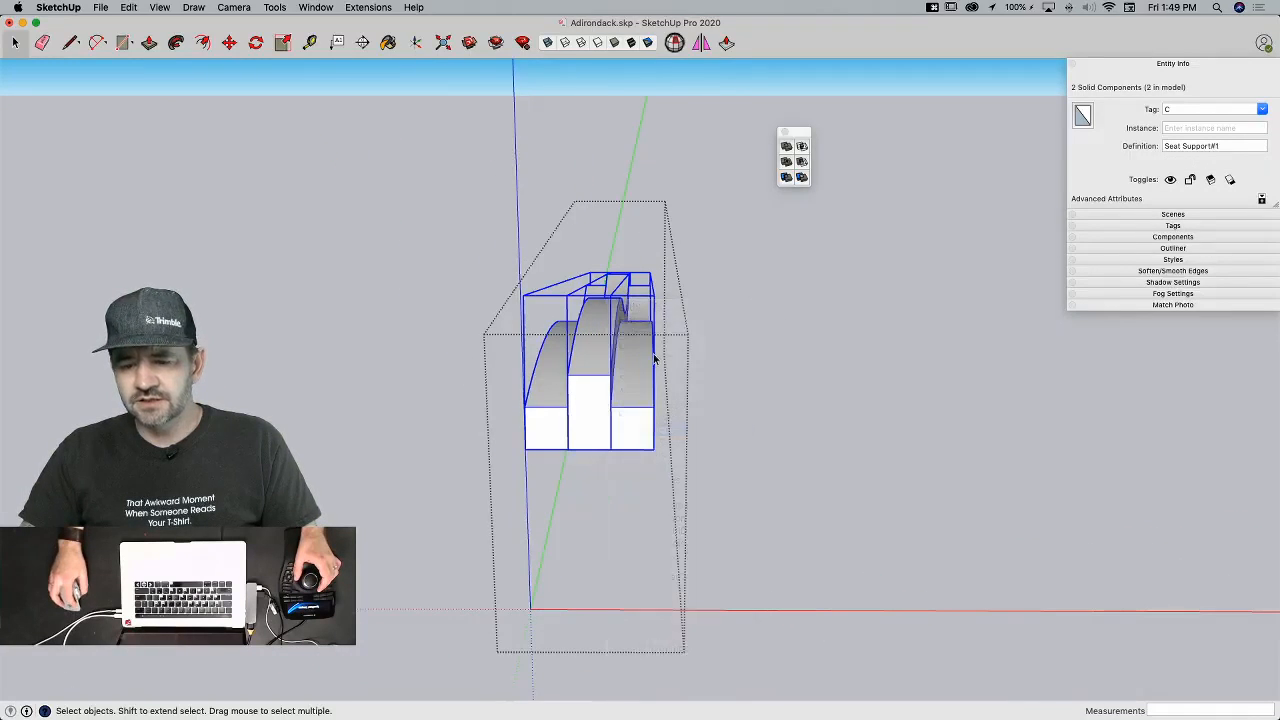
pyautogui.click(786, 147)
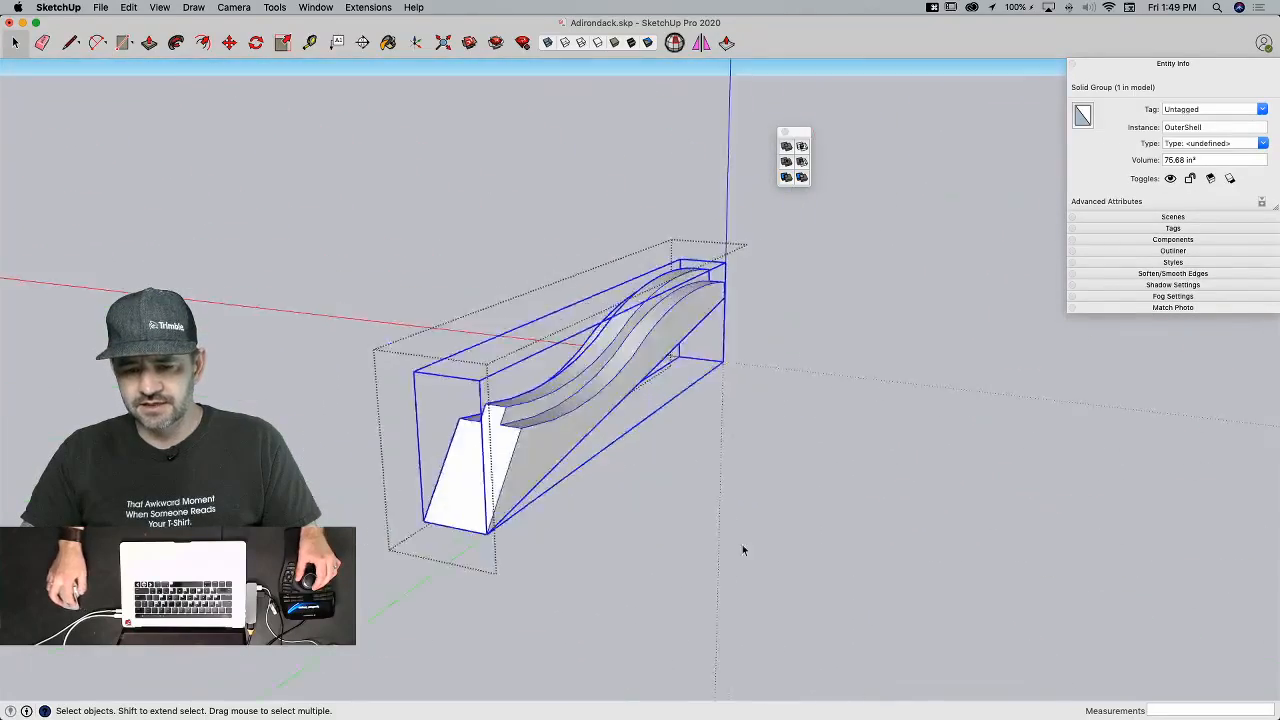
pyautogui.click(832, 587)
pyautogui.click(830, 580)
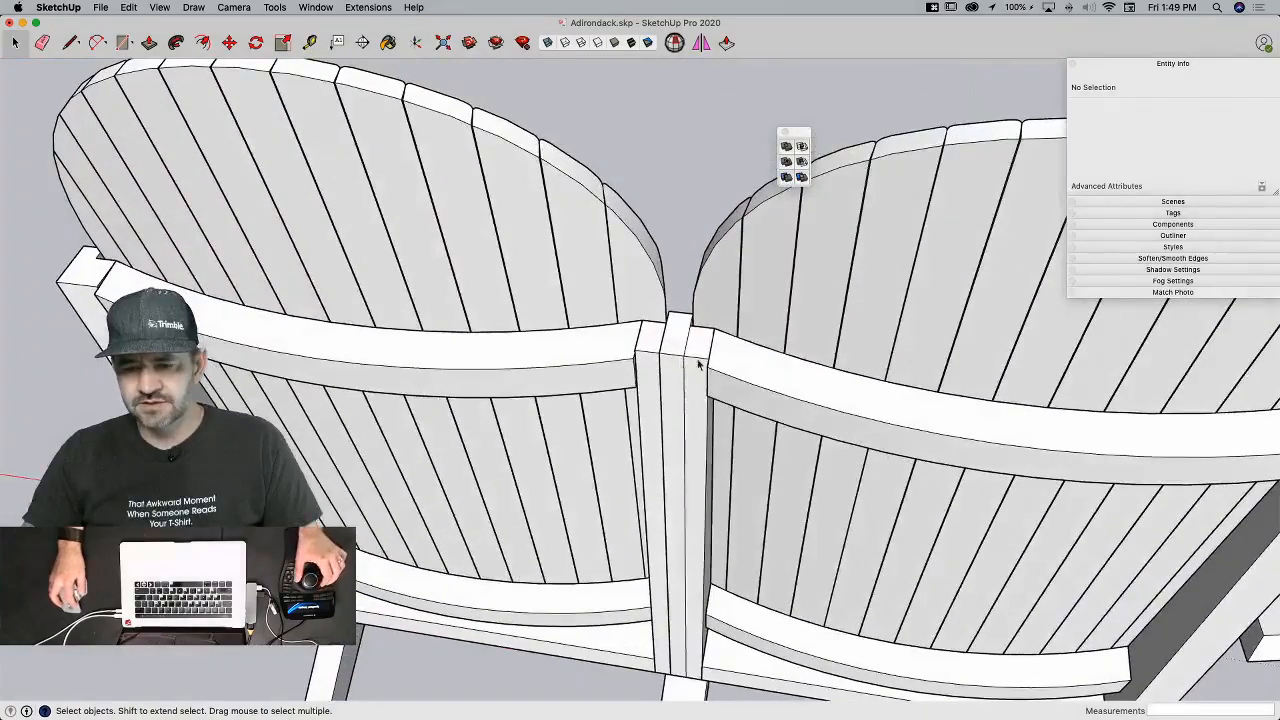
# Step: Group the two adjoining middle back supports between the bench's two rounded backs
pyautogui.click(698, 365)
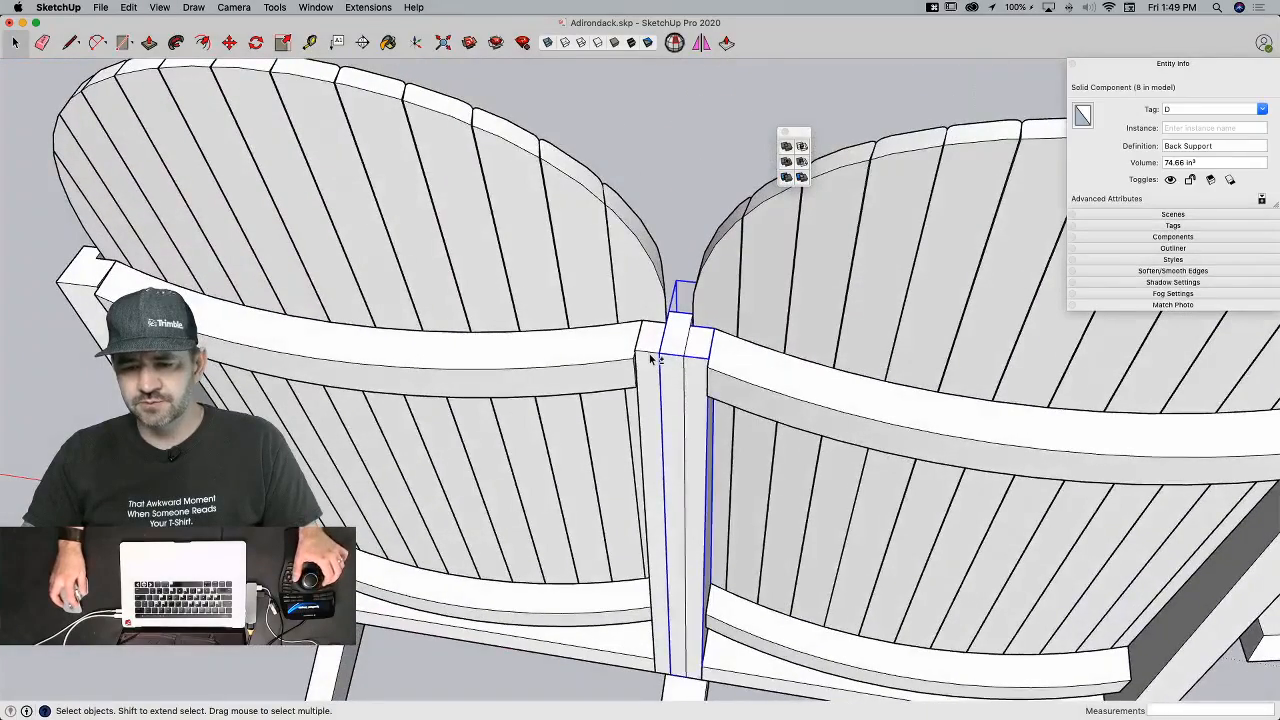
pyautogui.rightClick(650, 357)
pyautogui.click(723, 405)
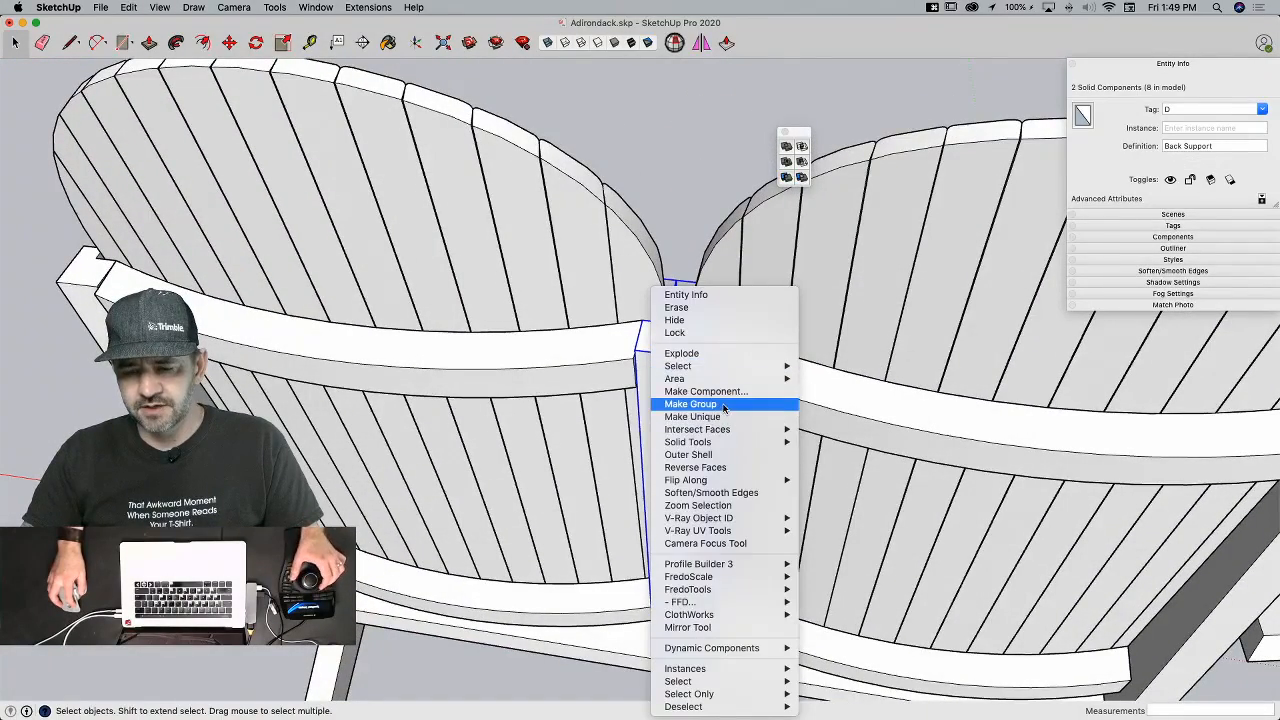
# Step: Inside the new group, make both middle back supports unique and merge them into one solid with Outer Shell
pyautogui.doubleClick(689, 368)
pyautogui.press('super+a')
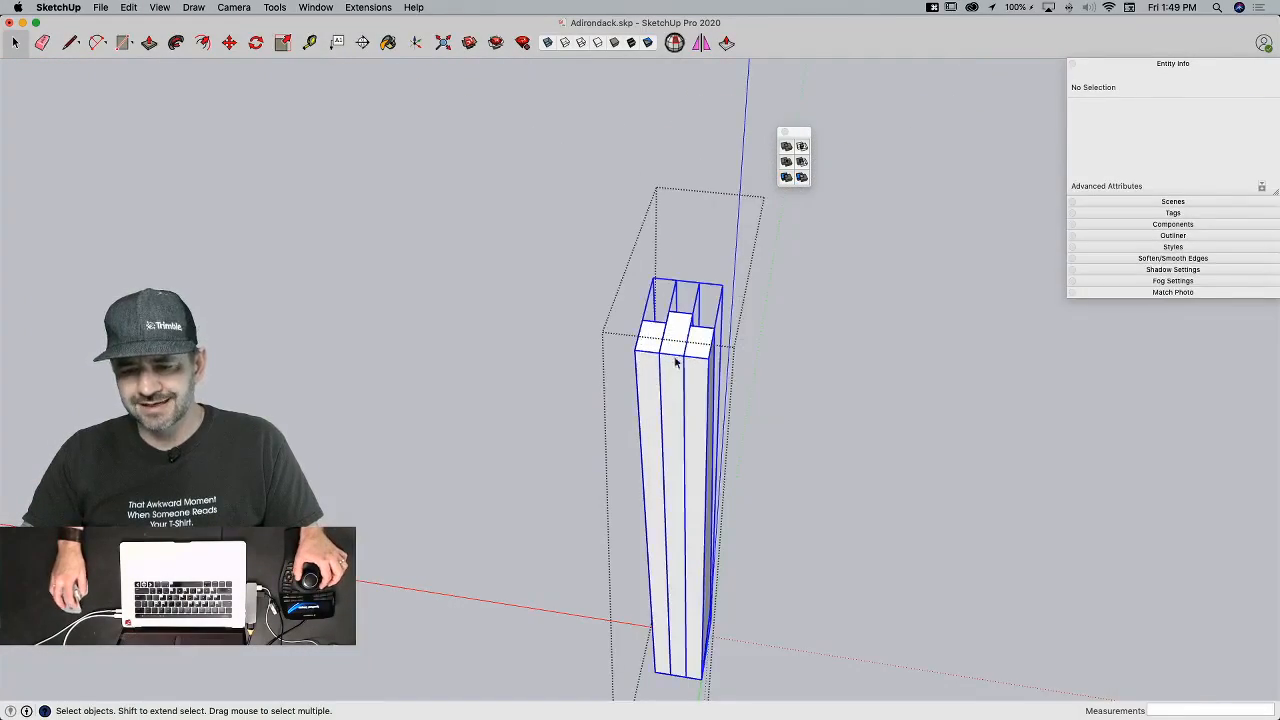
pyautogui.rightClick(678, 356)
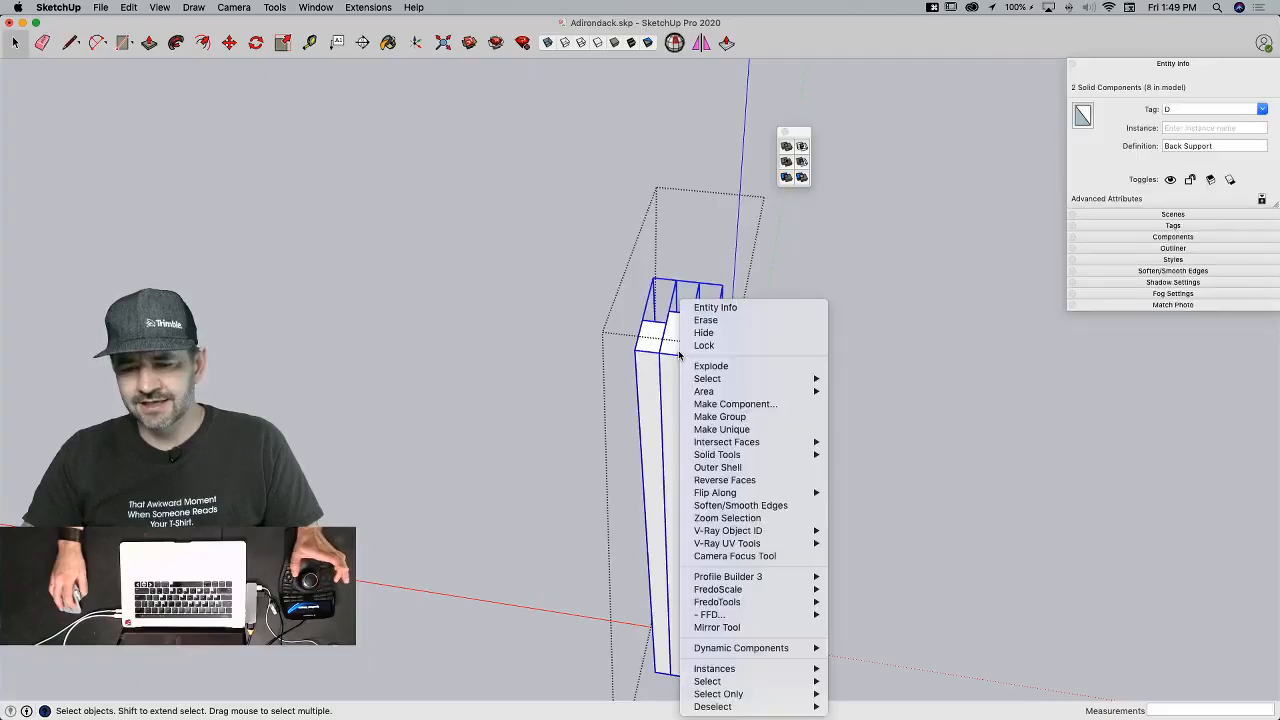
pyautogui.click(721, 429)
pyautogui.click(783, 148)
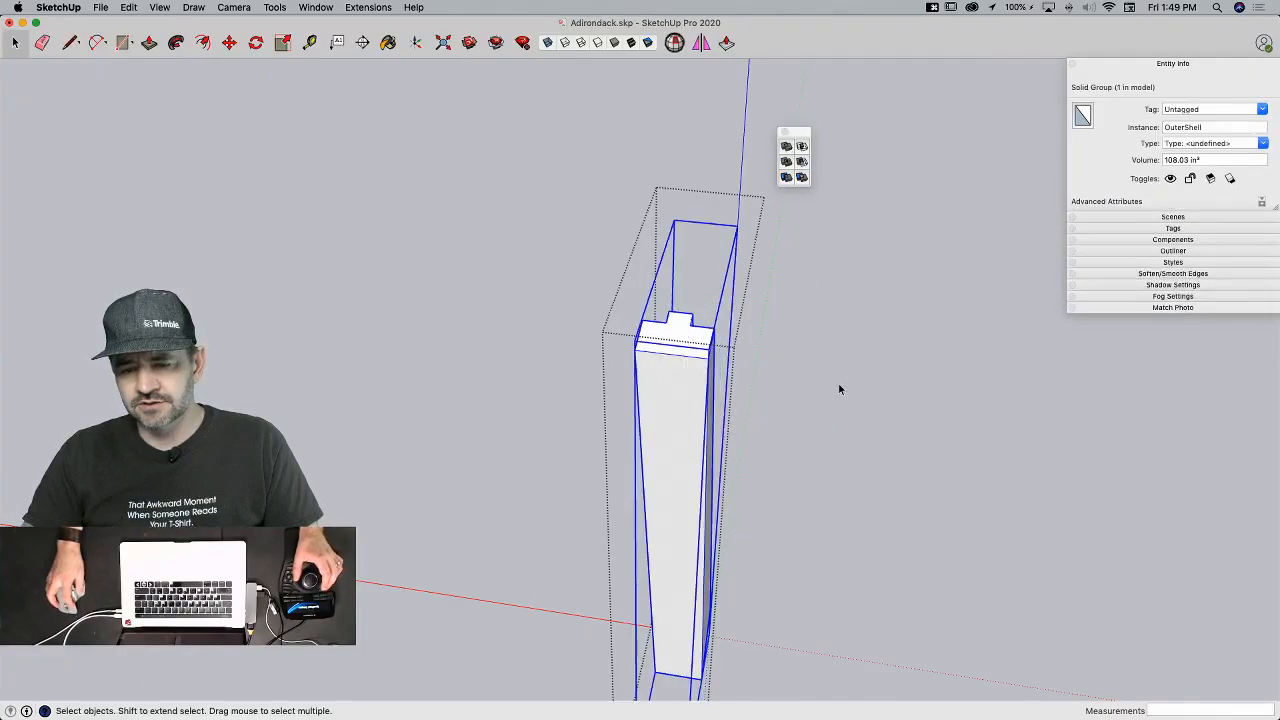
pyautogui.click(838, 383)
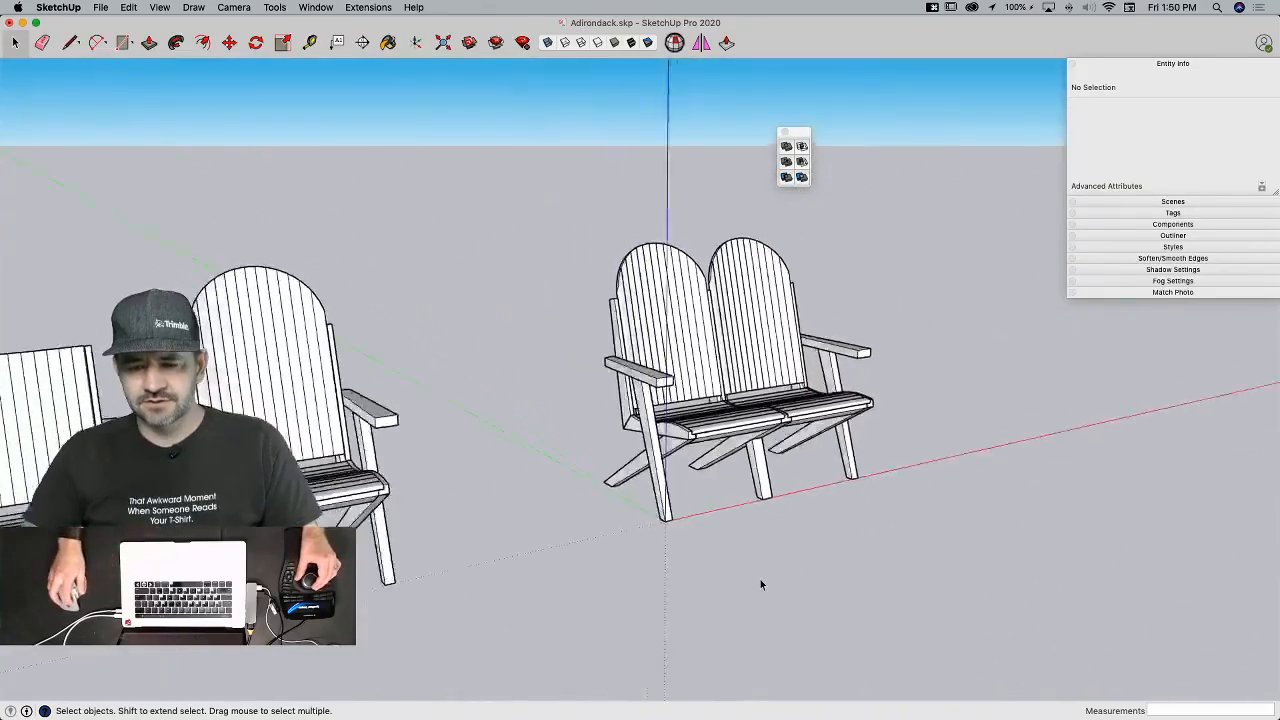
# Step: Measure the bottom widths of the middle front leg and middle back leg with the Line tool
pyautogui.press('l')
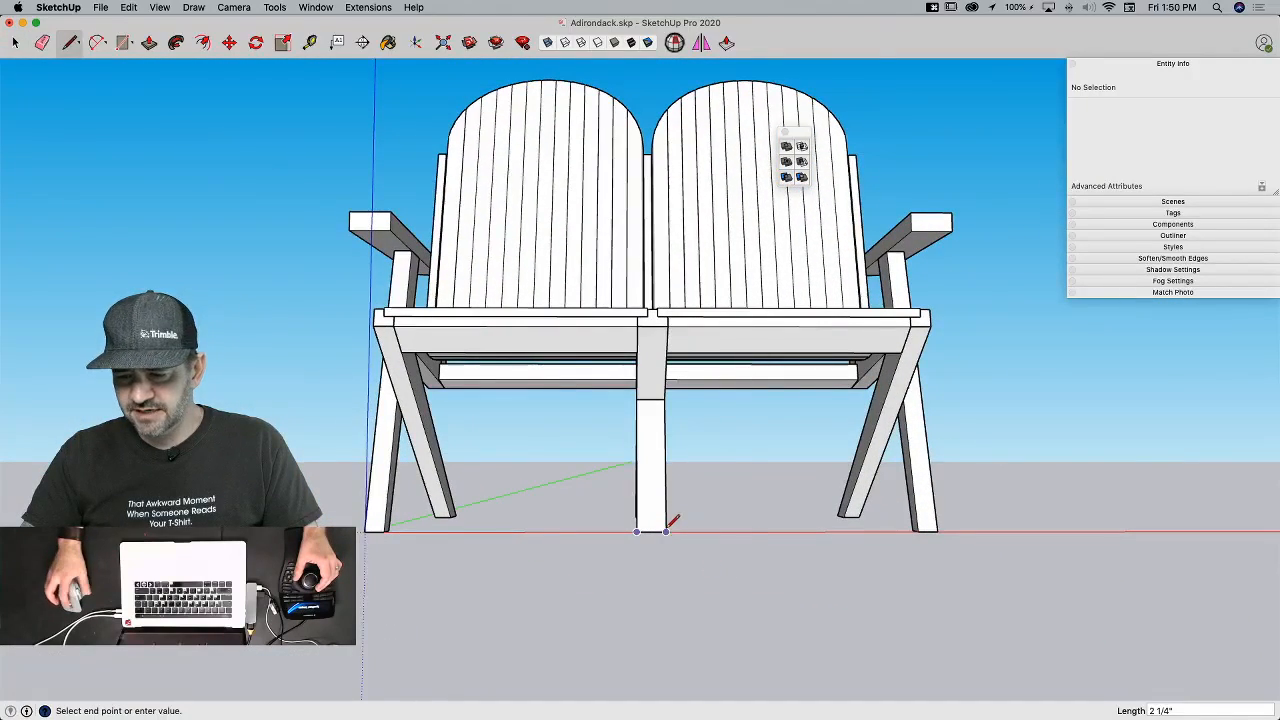
pyautogui.press('Escape')
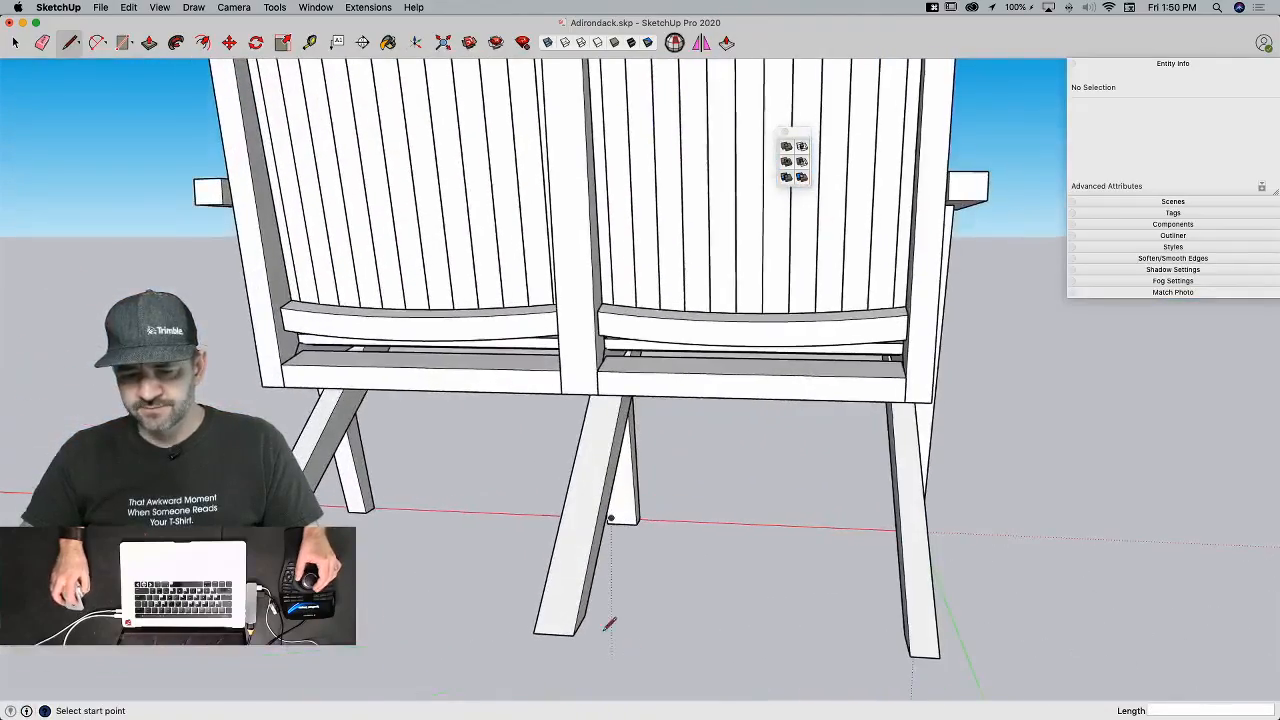
pyautogui.click(574, 634)
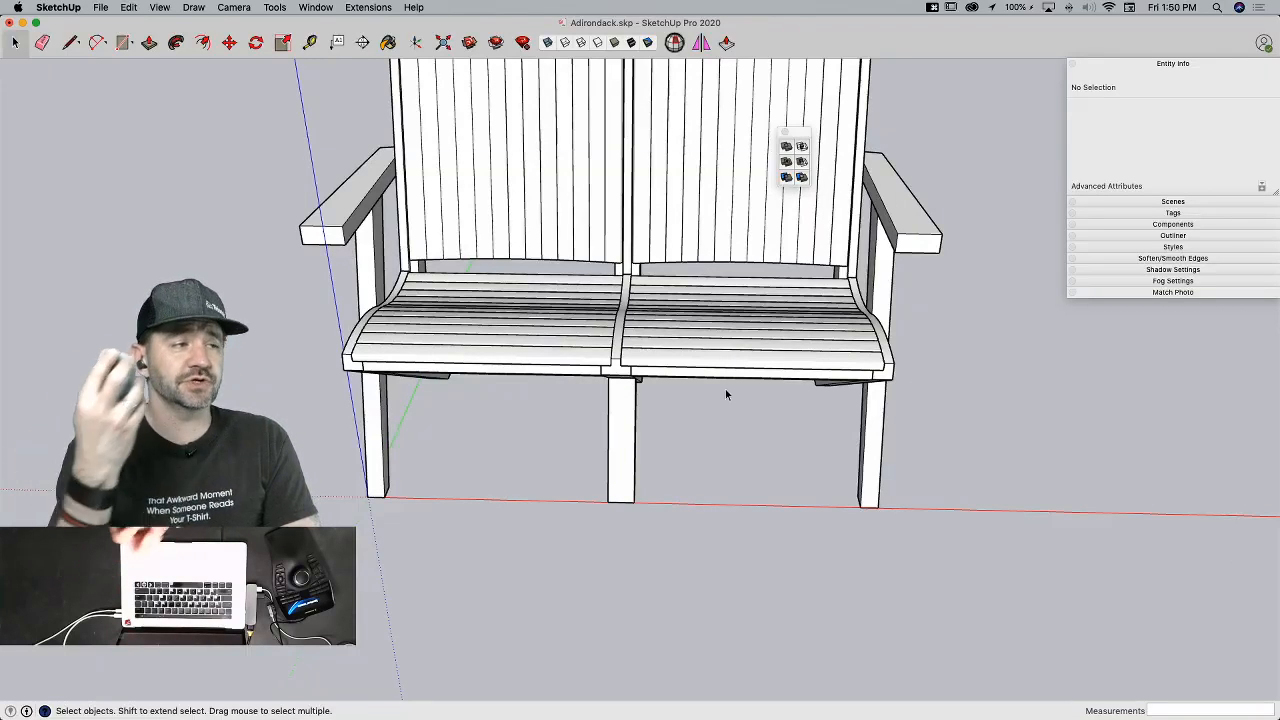
# Step: Examine the joined two-seat bench from several sides, including the shared middle leg, seat joint and gap between the backs
pyautogui.scroll(-3, 727, 394)
pyautogui.scroll(6, 727, 394)
pyautogui.scroll(-3, 727, 394)
pyautogui.scroll(-2, 726, 394)
pyautogui.moveTo(779, 391)
pyautogui.mouseDown(button='middle')
pyautogui.moveTo(771, 380)
pyautogui.moveTo(514, 429)
pyautogui.moveTo(851, 414)
pyautogui.moveTo(617, 400)
pyautogui.moveTo(569, 251)
pyautogui.moveTo(589, 183)
pyautogui.moveTo(606, 256)
pyautogui.mouseUp(button='middle')
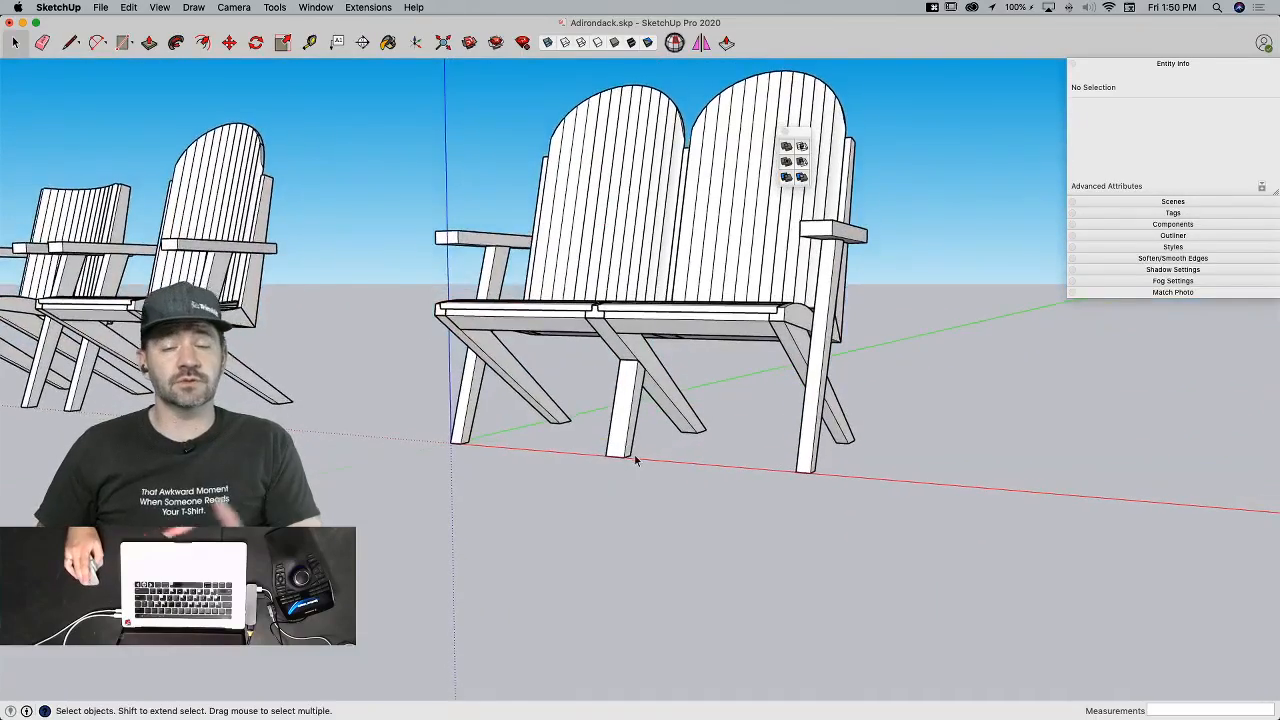
pyautogui.scroll(-3, 634, 462)
pyautogui.scroll(3, 600, 252)
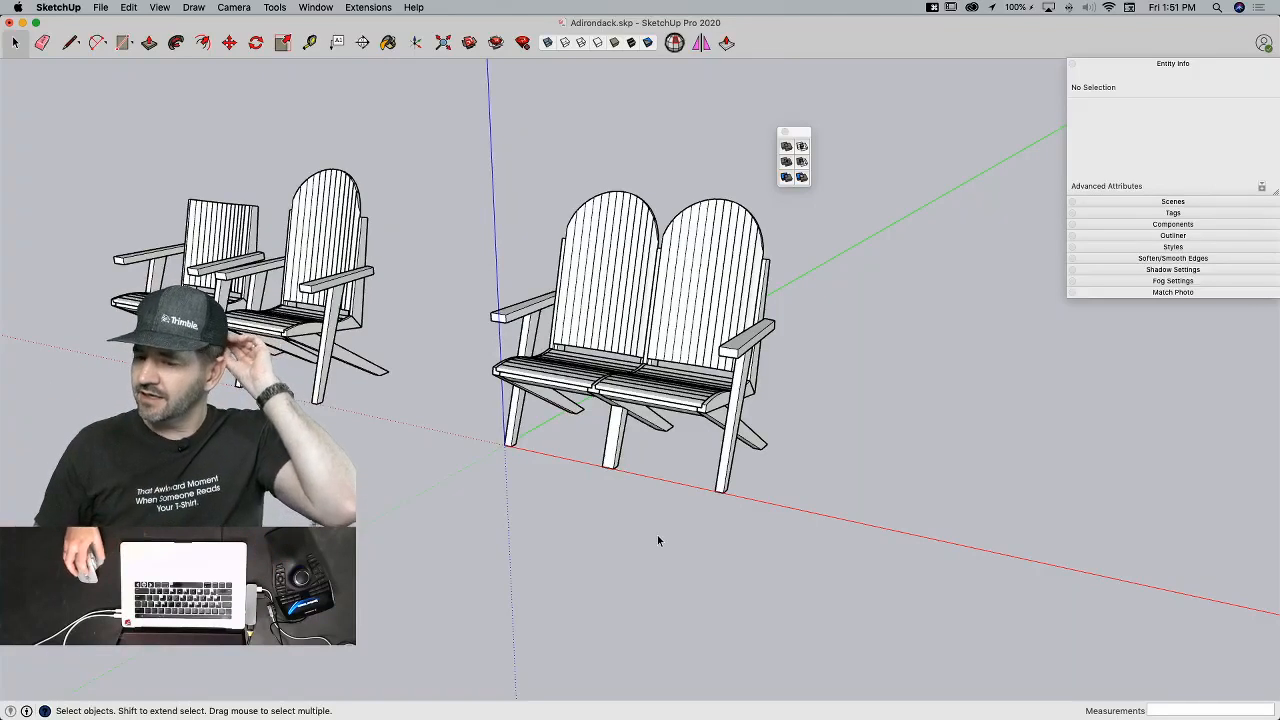
pyautogui.moveTo(655, 298)
pyautogui.mouseDown(button='middle')
pyautogui.moveTo(277, 338)
pyautogui.moveTo(653, 351)
pyautogui.mouseUp(button='middle')
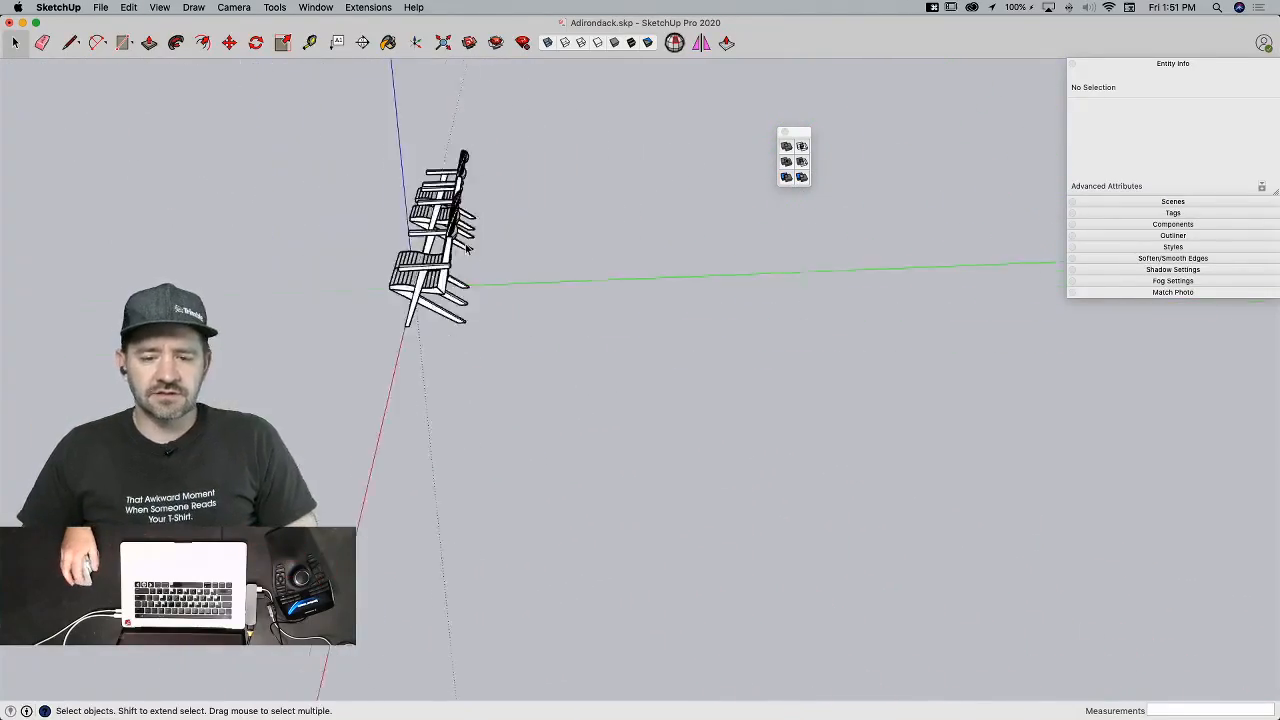
pyautogui.moveTo(477, 237); pyautogui.dragTo(748, 286, button='middle')
pyautogui.scroll(10, 488, 348)
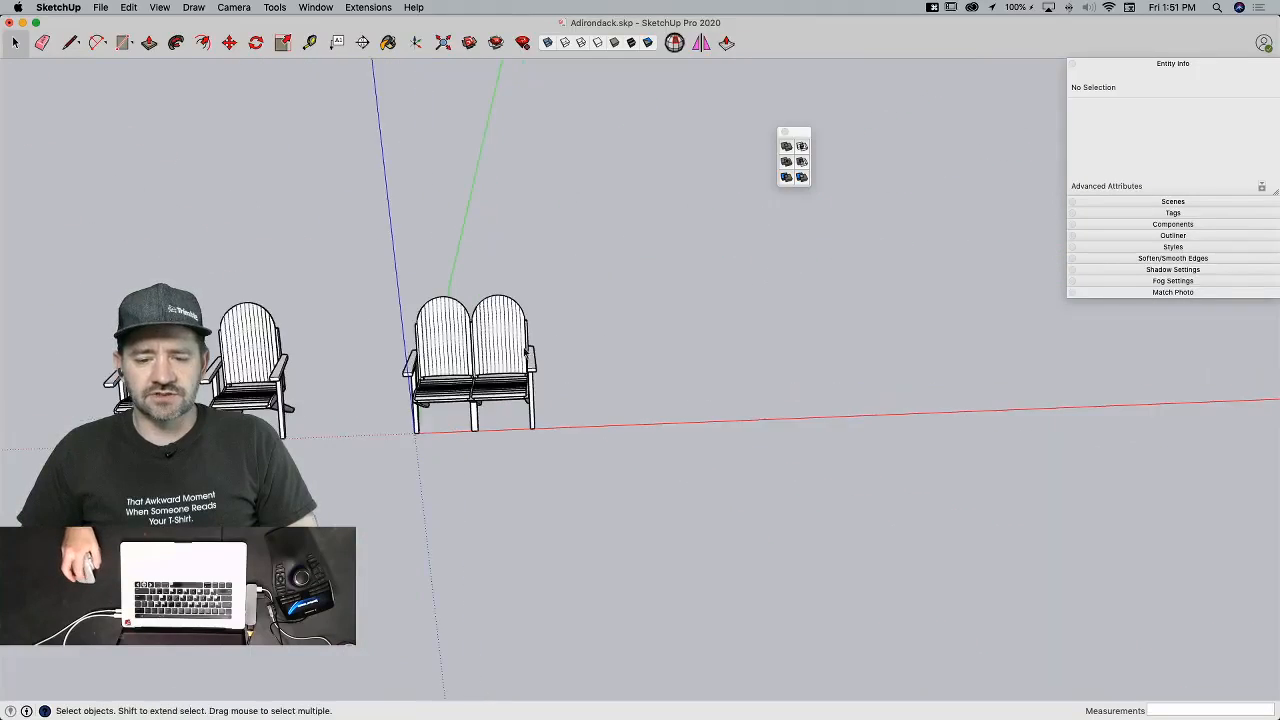
pyautogui.moveTo(483, 349)
pyautogui.mouseDown(button='middle')
pyautogui.moveTo(477, 306)
pyautogui.moveTo(346, 323)
pyautogui.moveTo(403, 478)
pyautogui.mouseUp(button='middle')
pyautogui.scroll(5, 405, 490)
pyautogui.scroll(-8, 482, 174)
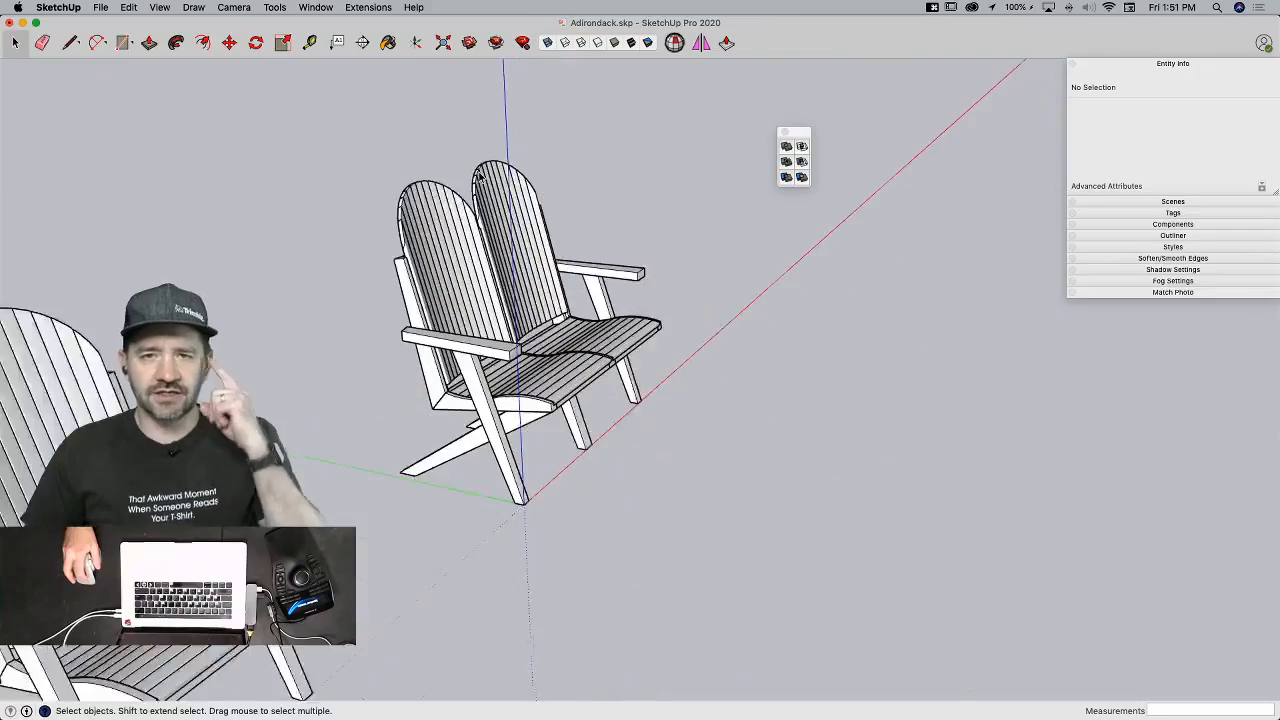
pyautogui.scroll(-4, 453, 322)
pyautogui.moveTo(453, 322)
pyautogui.mouseDown(button='middle')
pyautogui.moveTo(408, 371)
pyautogui.moveTo(349, 331)
pyautogui.moveTo(235, 315)
pyautogui.mouseUp(button='middle')
pyautogui.moveTo(539, 323); pyautogui.dragTo(450, 322, button='middle')
pyautogui.scroll(4, 711, 282)
pyautogui.scroll(4, 711, 282)
pyautogui.scroll(-5, 518, 536)
pyautogui.scroll(6, 733, 317)
pyautogui.moveTo(650, 384)
pyautogui.mouseDown(button='middle')
pyautogui.moveTo(737, 237)
pyautogui.moveTo(594, 286)
pyautogui.moveTo(604, 294)
pyautogui.mouseUp(button='middle')
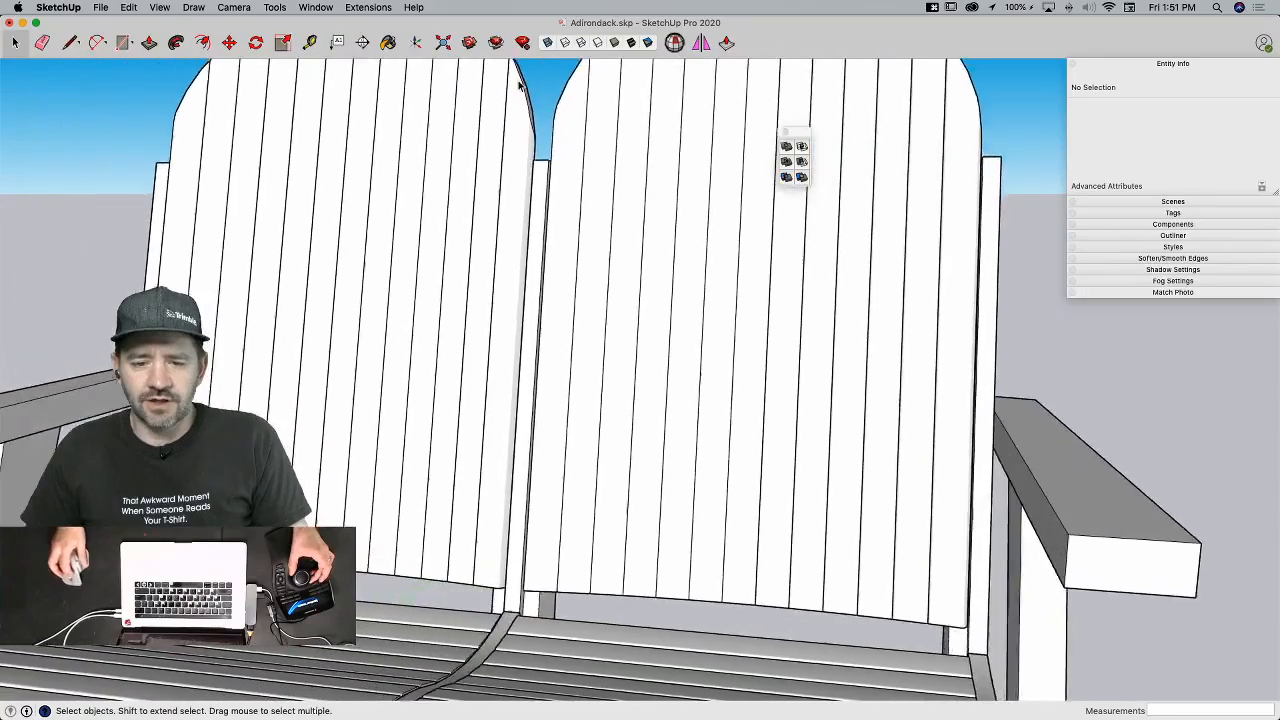
pyautogui.press('b')
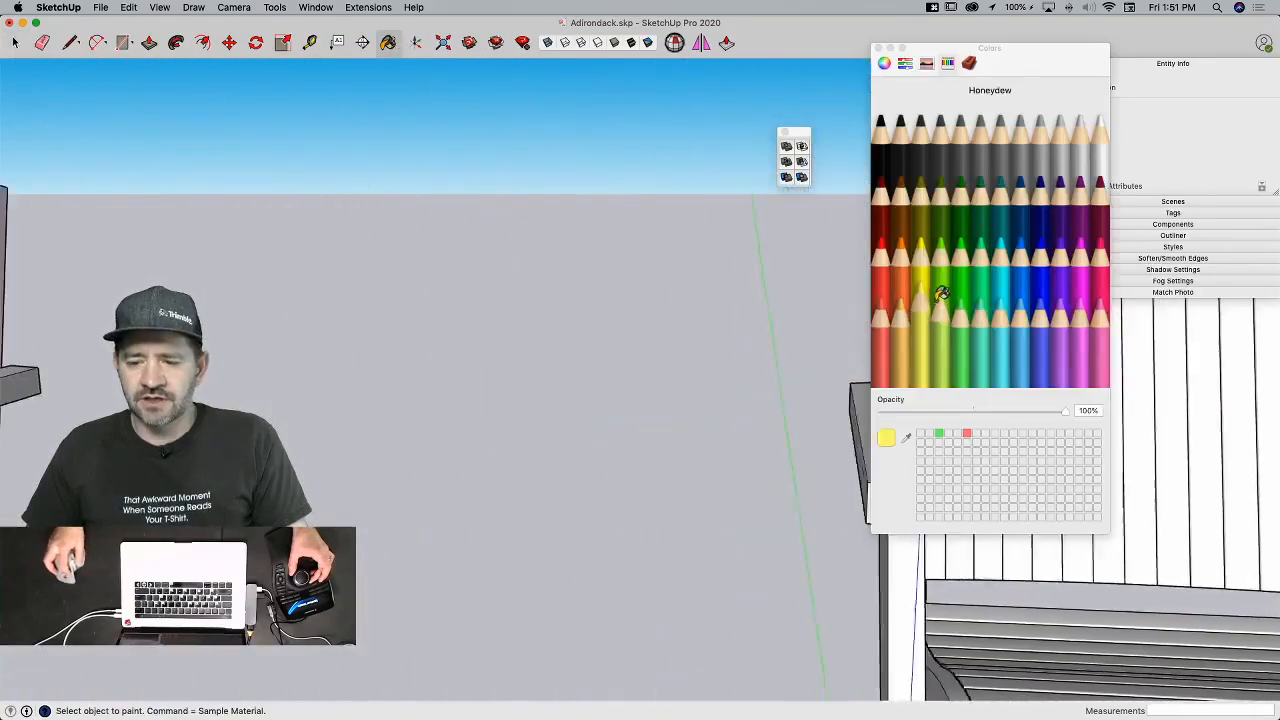
pyautogui.click(950, 275)
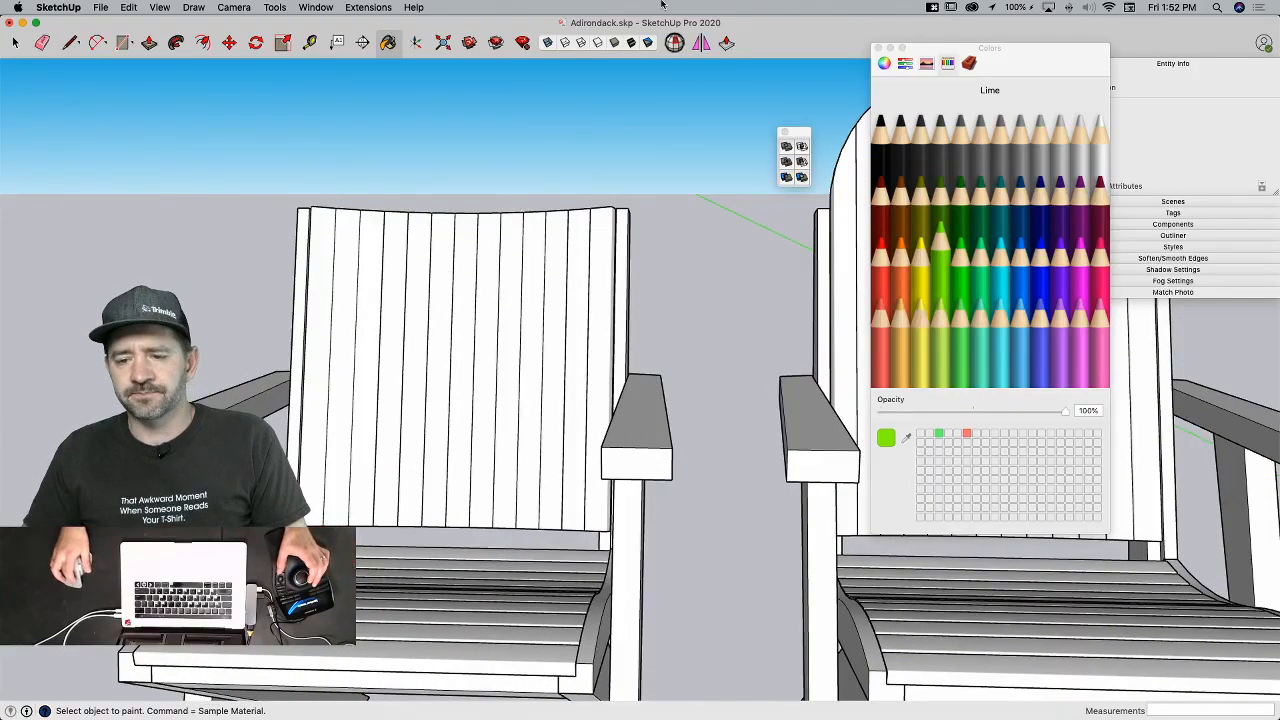
pyautogui.click(879, 48)
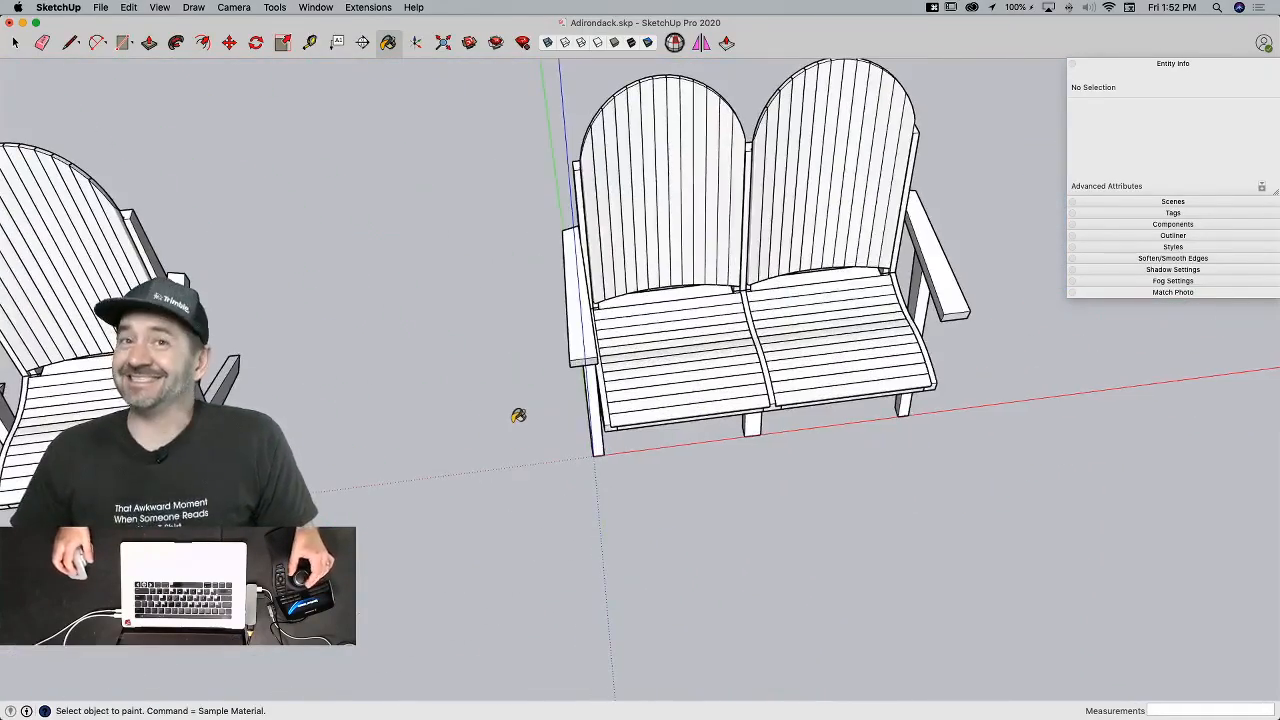
pyautogui.press('space')
# Step: Explode the two outer side groups of the bench that contain the arms and legs
pyautogui.click(472, 338)
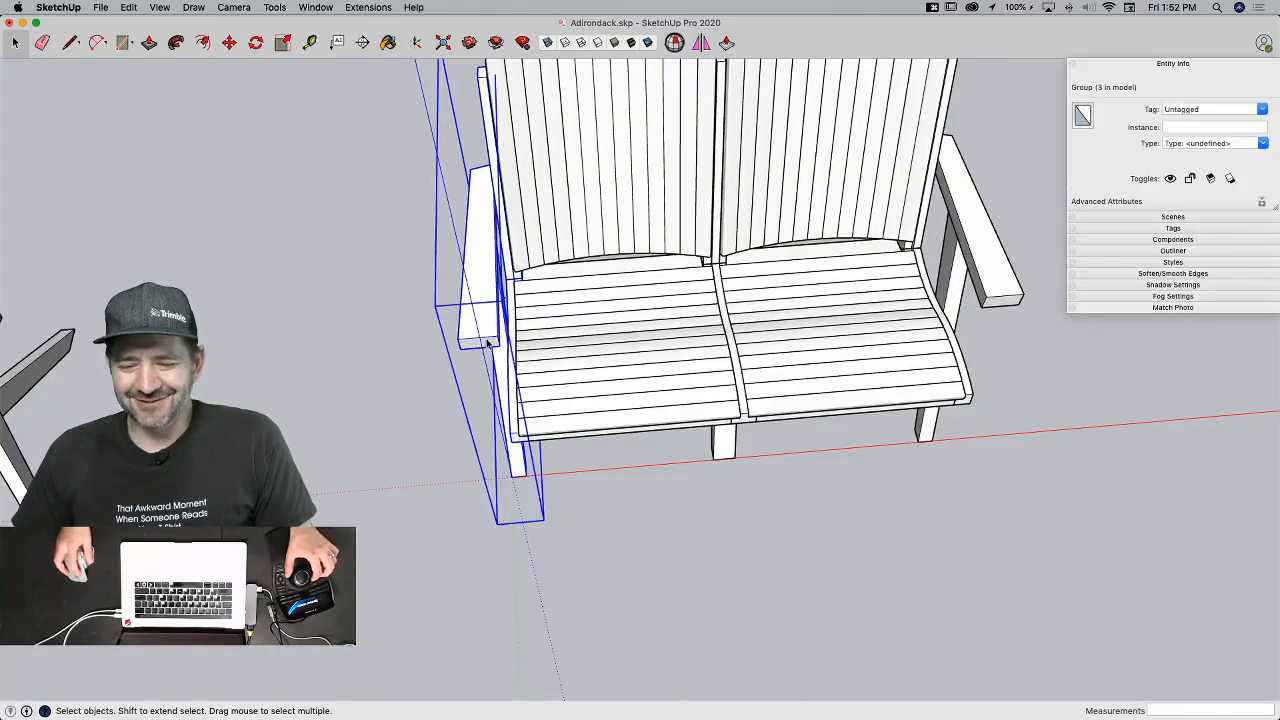
pyautogui.keyDown('shift'); pyautogui.click(997, 300); pyautogui.keyUp('shift')
pyautogui.rightClick(999, 301)
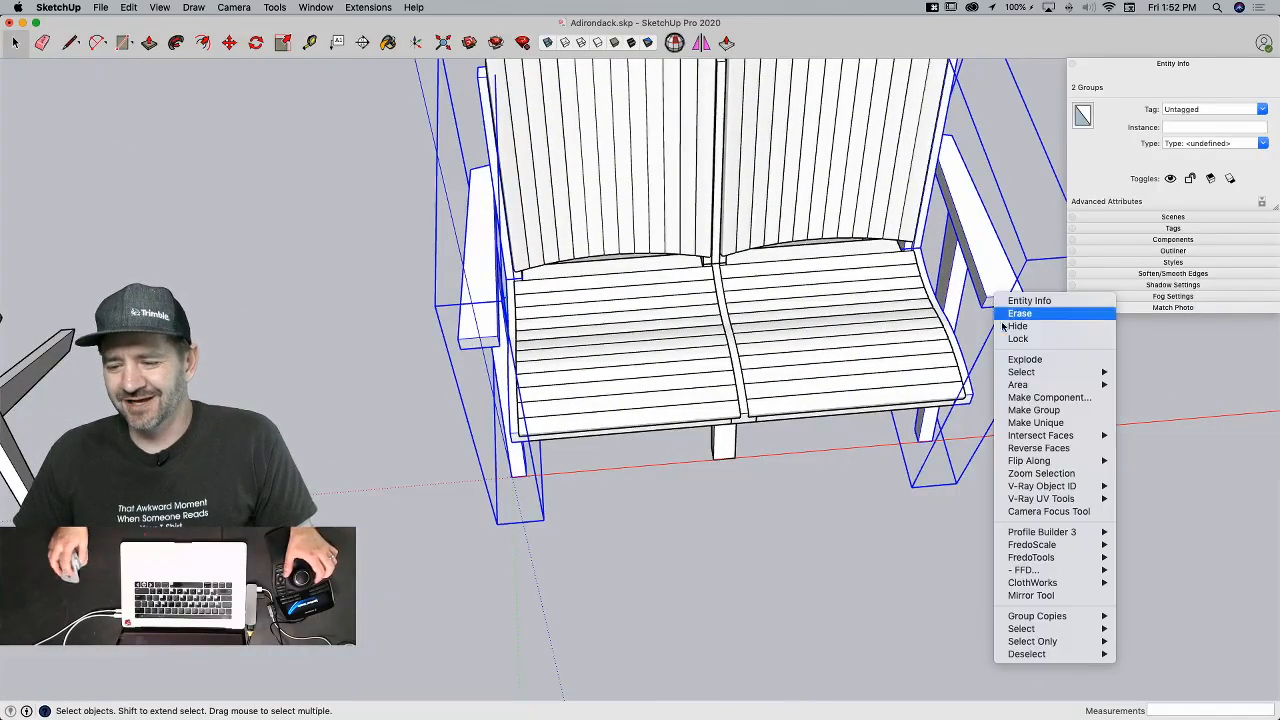
pyautogui.click(1031, 360)
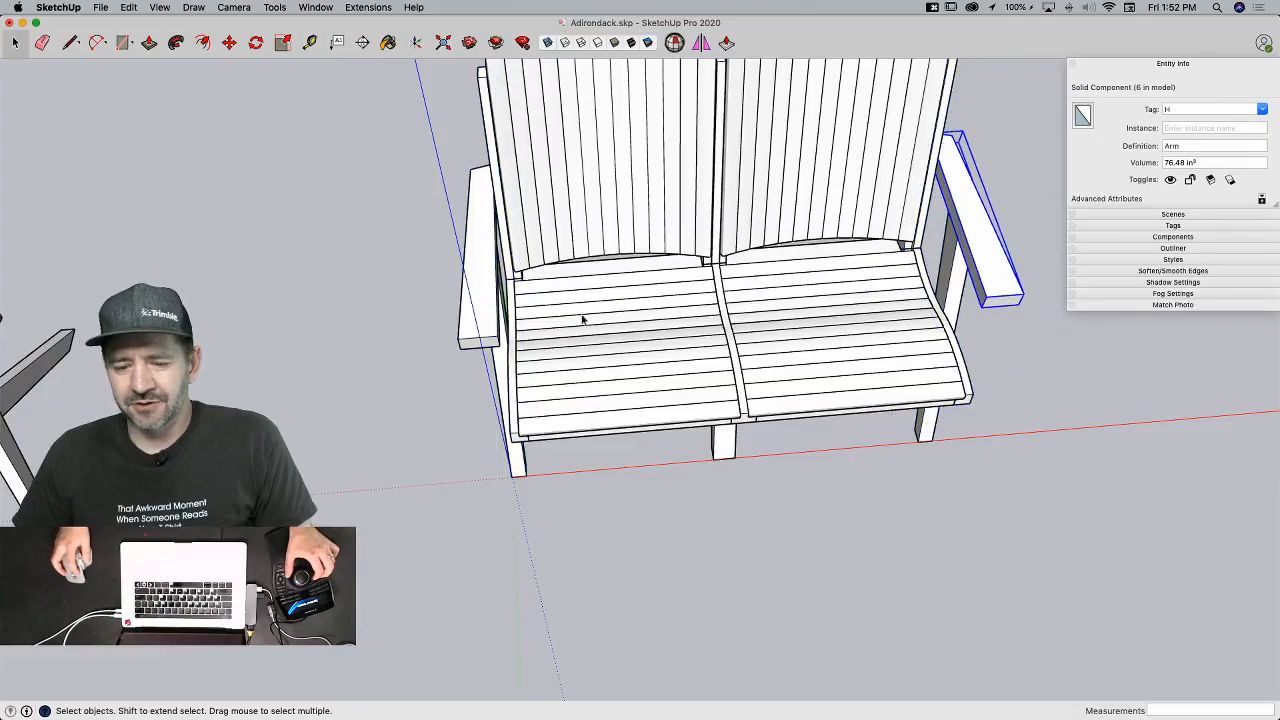
# Step: Select both outer arms of the bench and open the near one for editing
pyautogui.keyDown('shift'); pyautogui.click(476, 326); pyautogui.keyUp('shift')
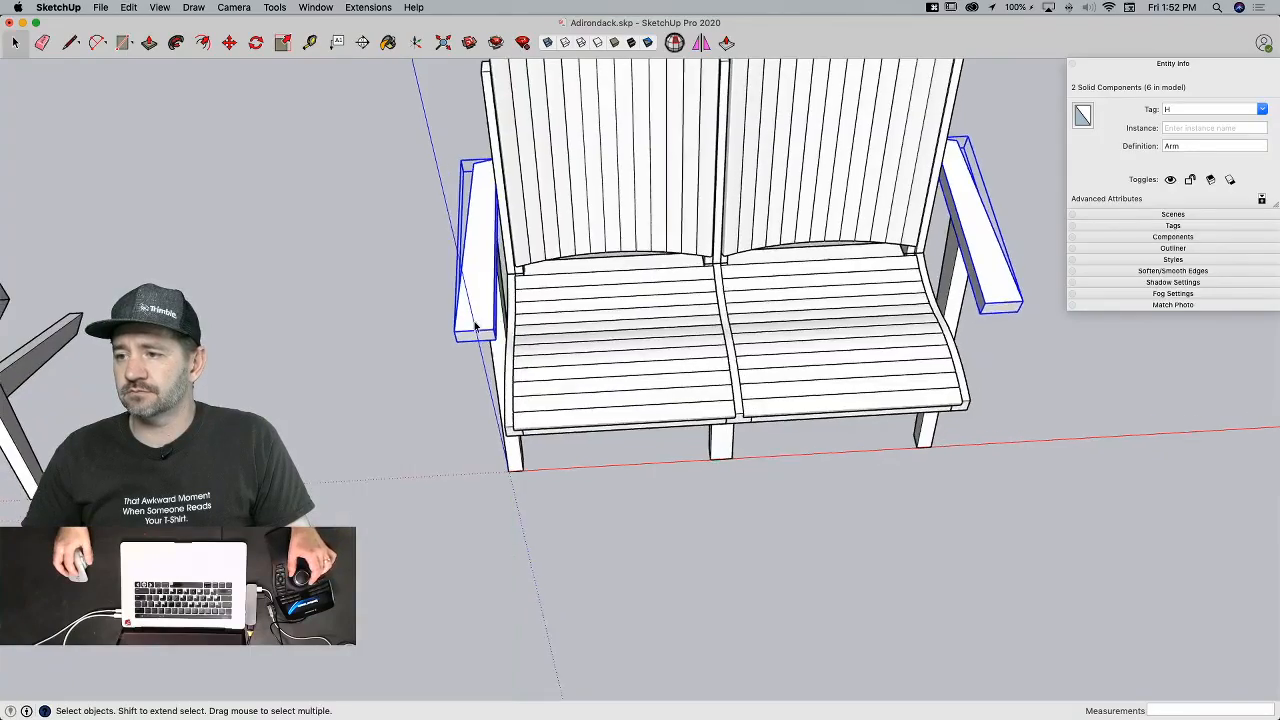
pyautogui.moveTo(424, 398); pyautogui.dragTo(785, 4, button='middle')
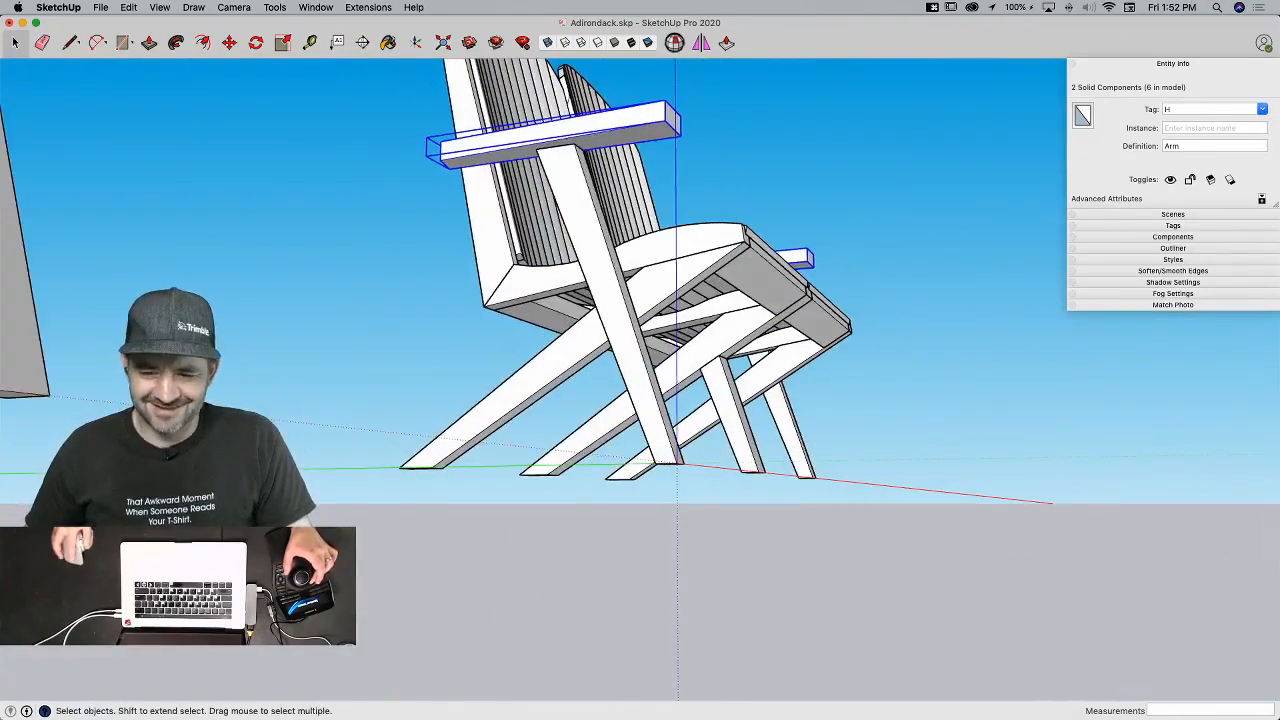
pyautogui.moveTo(850, 340); pyautogui.dragTo(430, 396, button='middle')
pyautogui.moveTo(986, 471); pyautogui.dragTo(480, 500, button='middle')
pyautogui.moveTo(700, 450); pyautogui.dragTo(560, 490, button='middle')
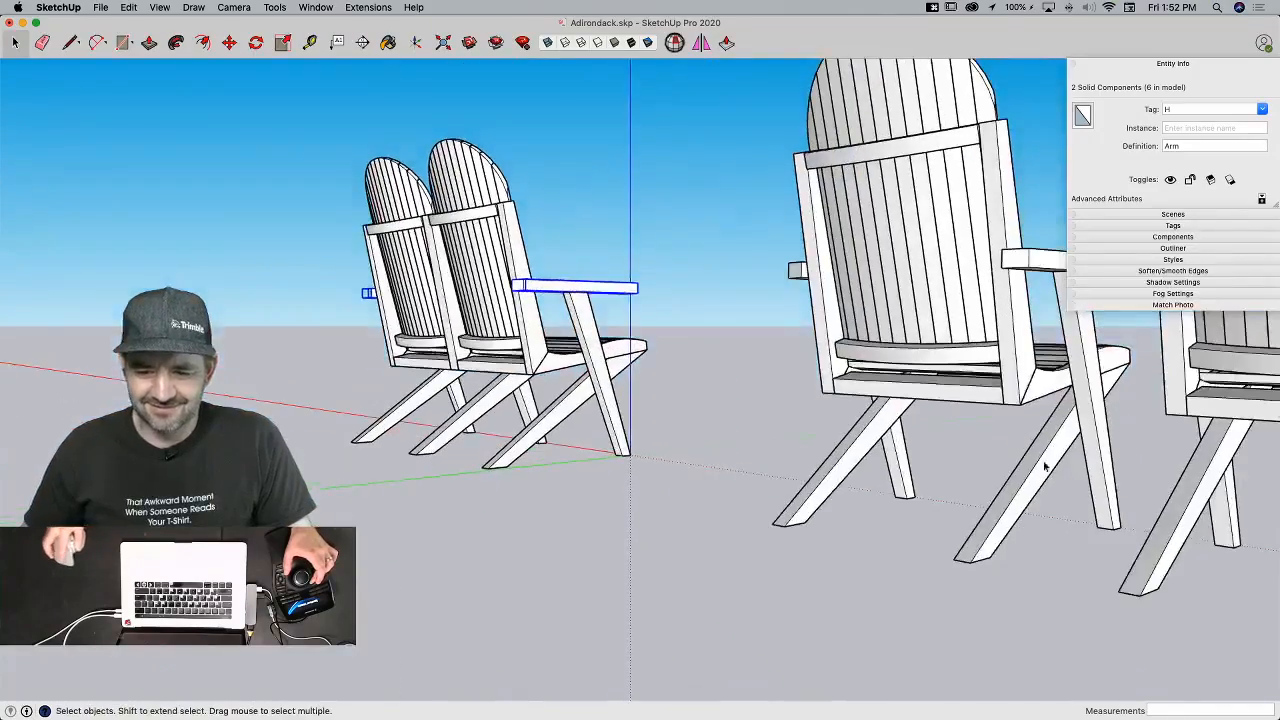
pyautogui.moveTo(1045, 466); pyautogui.dragTo(398, 528, button='middle')
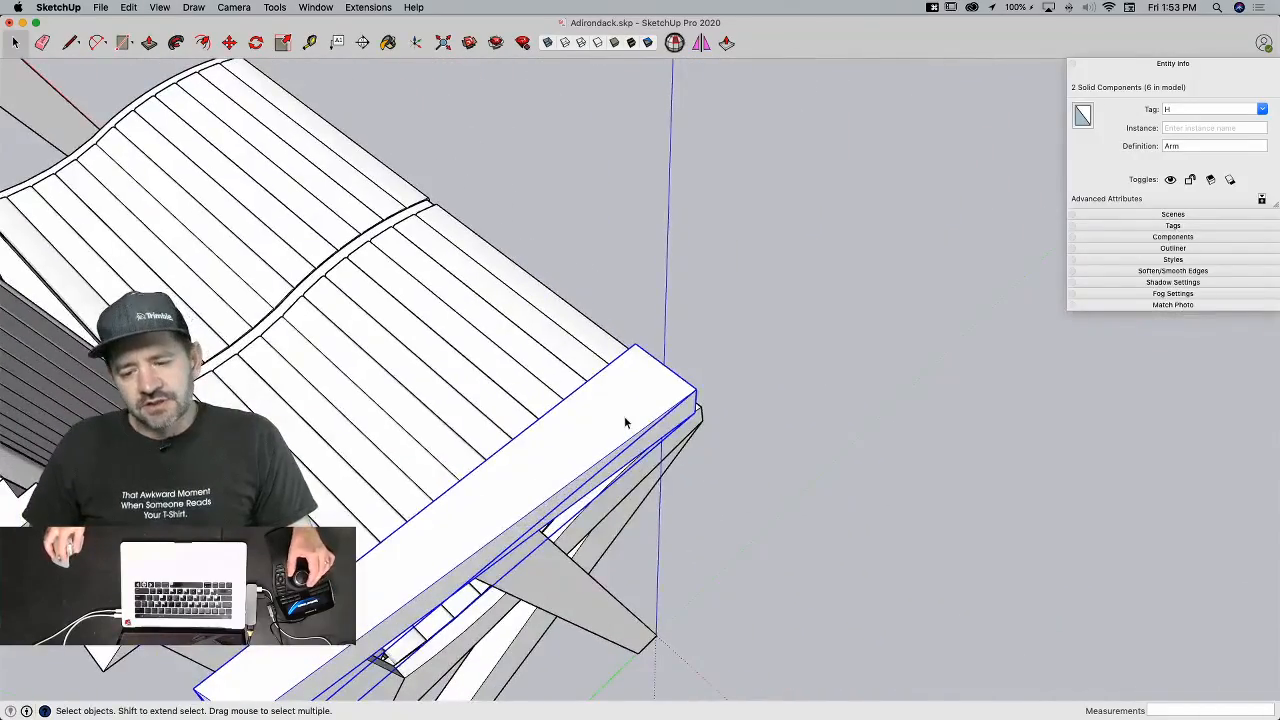
pyautogui.doubleClick(624, 421)
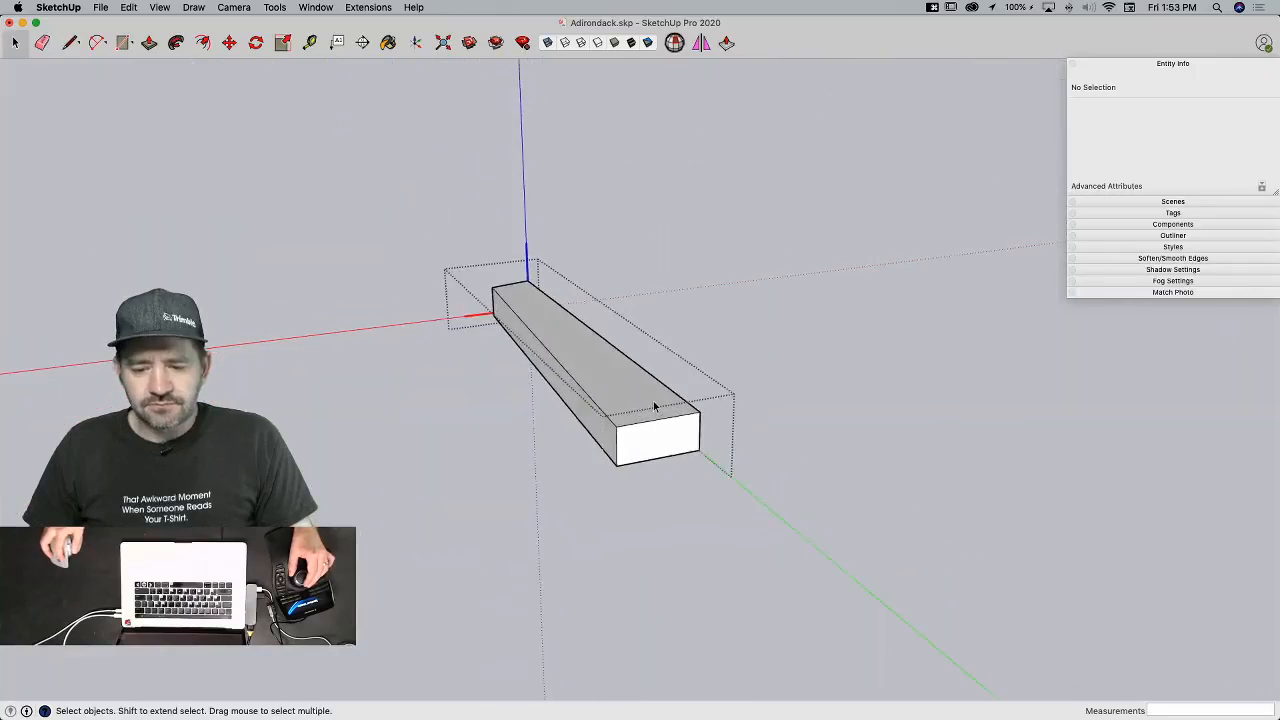
# Step: Try to flatten the arm by pushing its top face down 1 1/2" with Push/Pull
pyautogui.press('l')
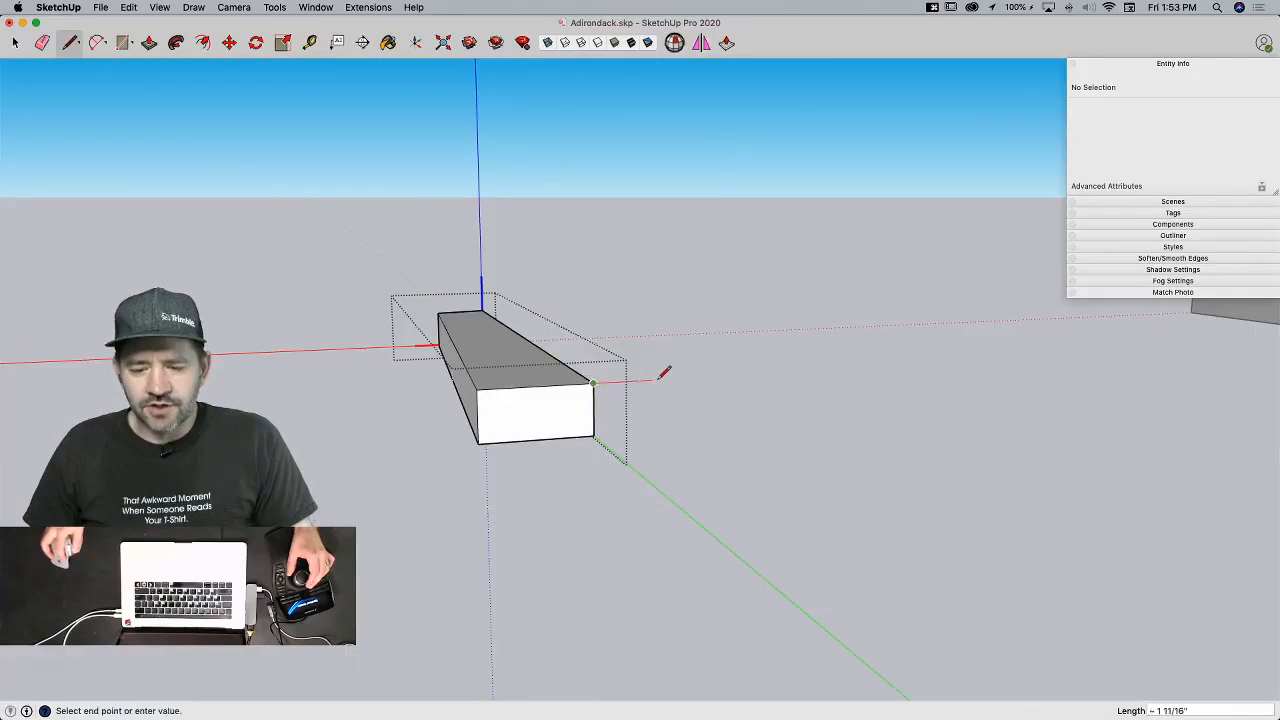
pyautogui.press('p')
pyautogui.click(540, 388)
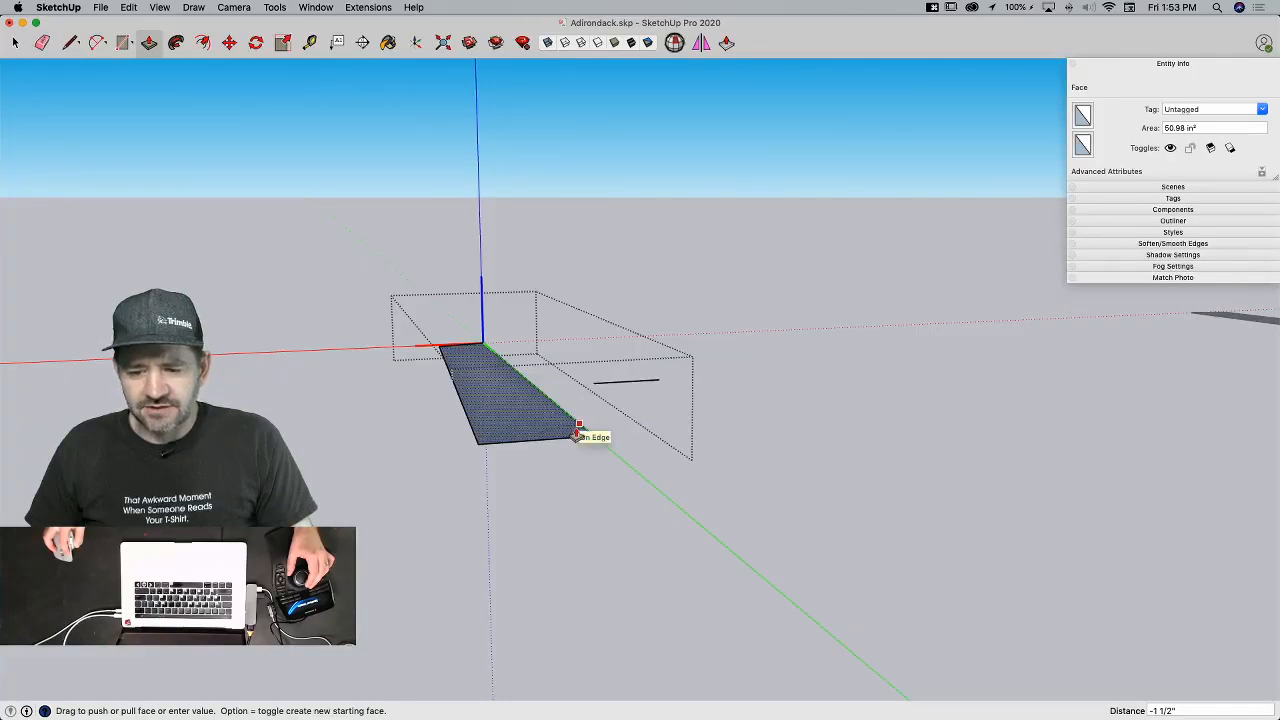
pyautogui.click(578, 430)
pyautogui.press('super+z')
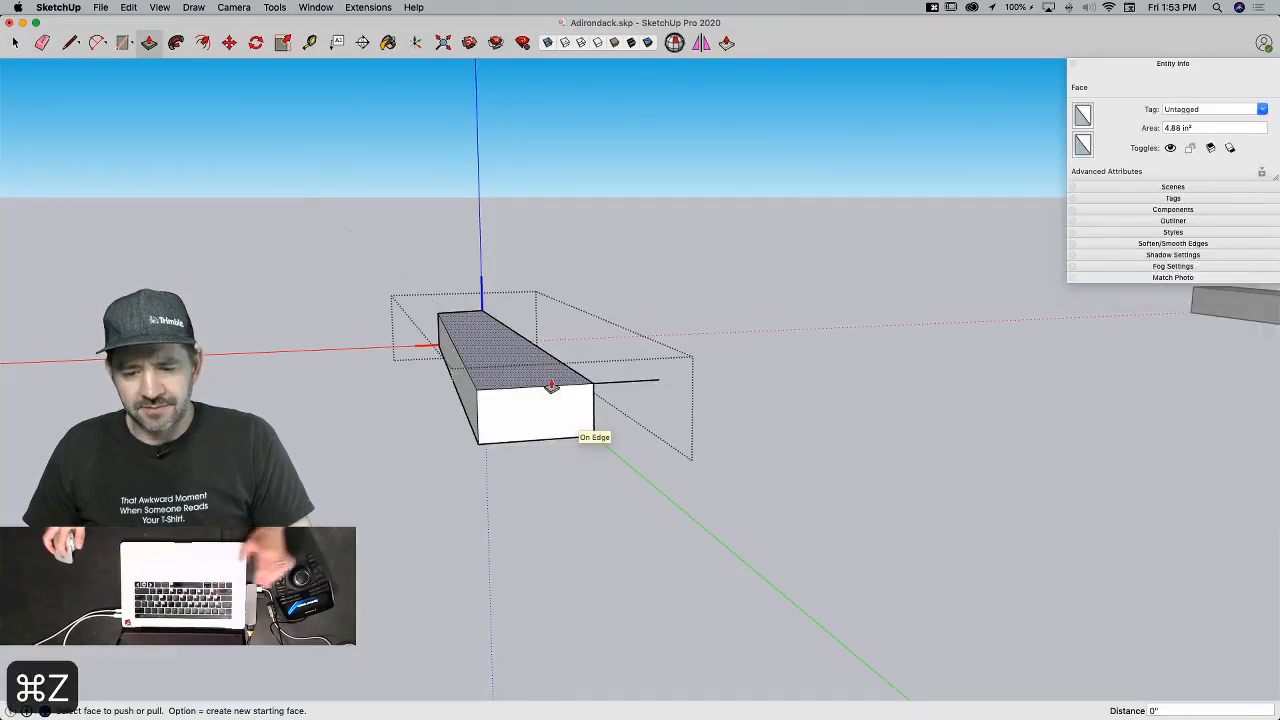
# Step: Erase the arm's upper and vertical edges, keeping its flat bottom face as the profile
pyautogui.press('e')
pyautogui.click(590, 384)
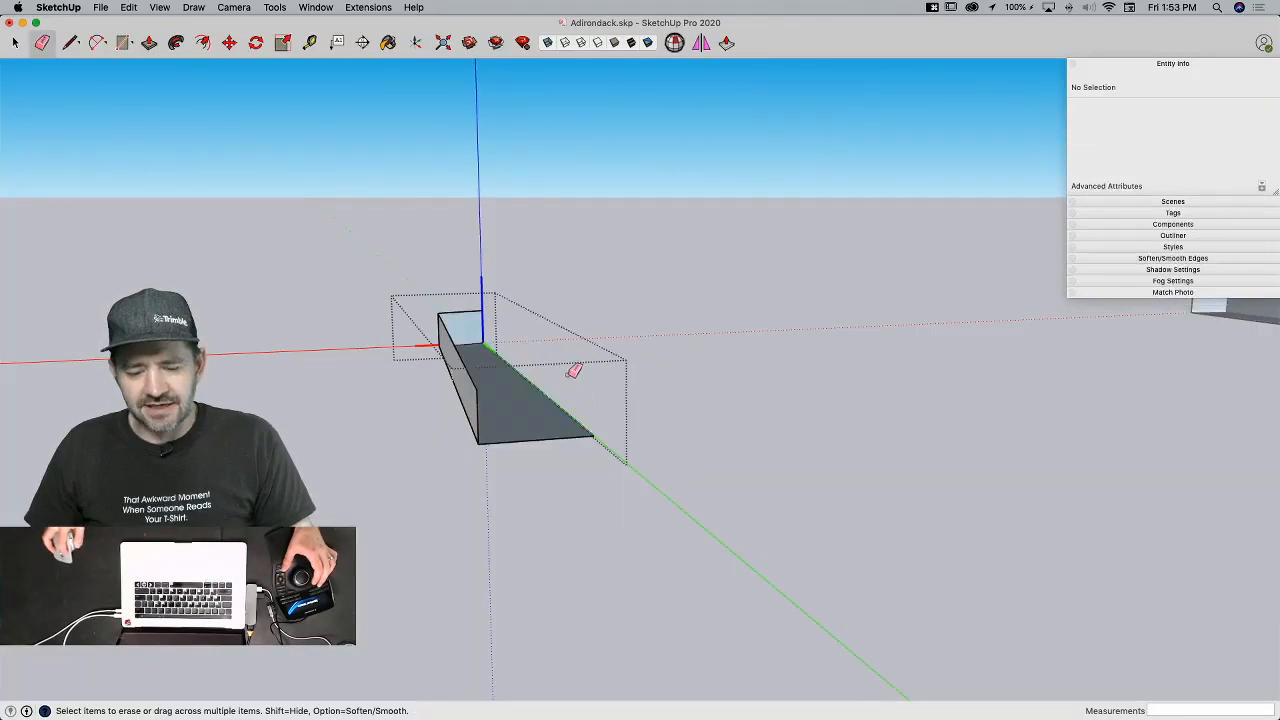
pyautogui.press('super+z')
pyautogui.press('e')
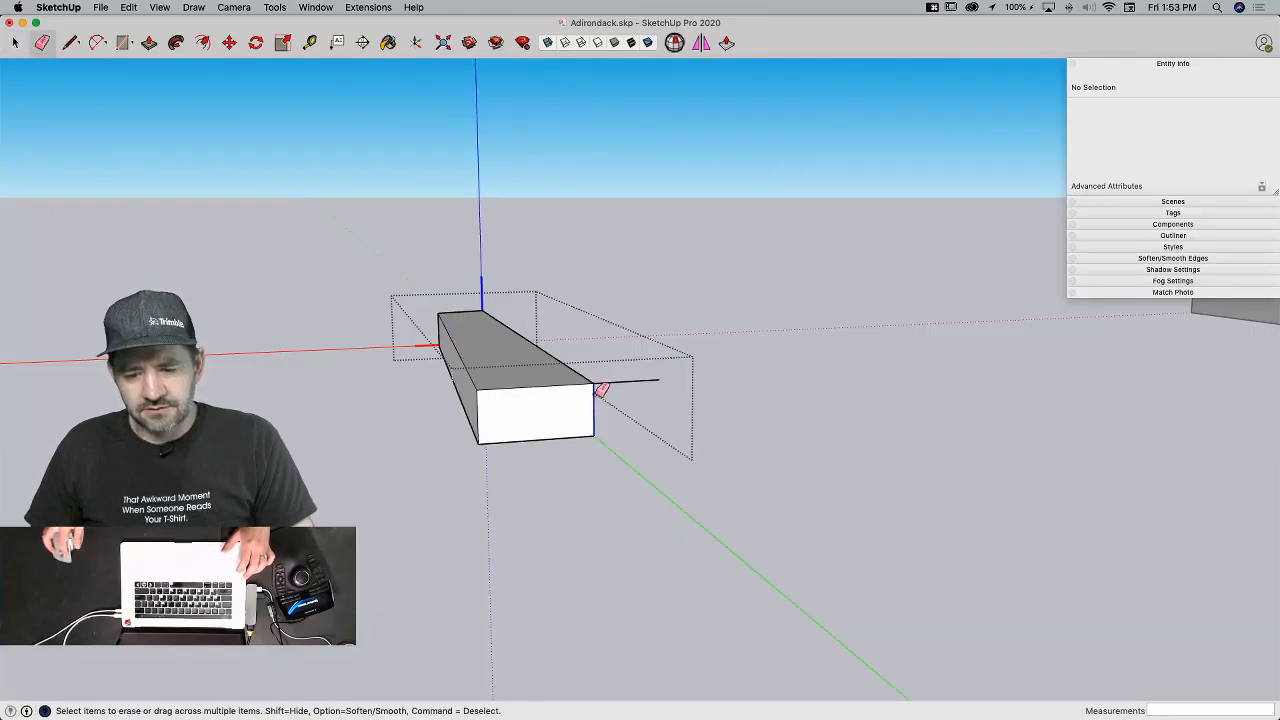
pyautogui.click(591, 382)
pyautogui.click(586, 383)
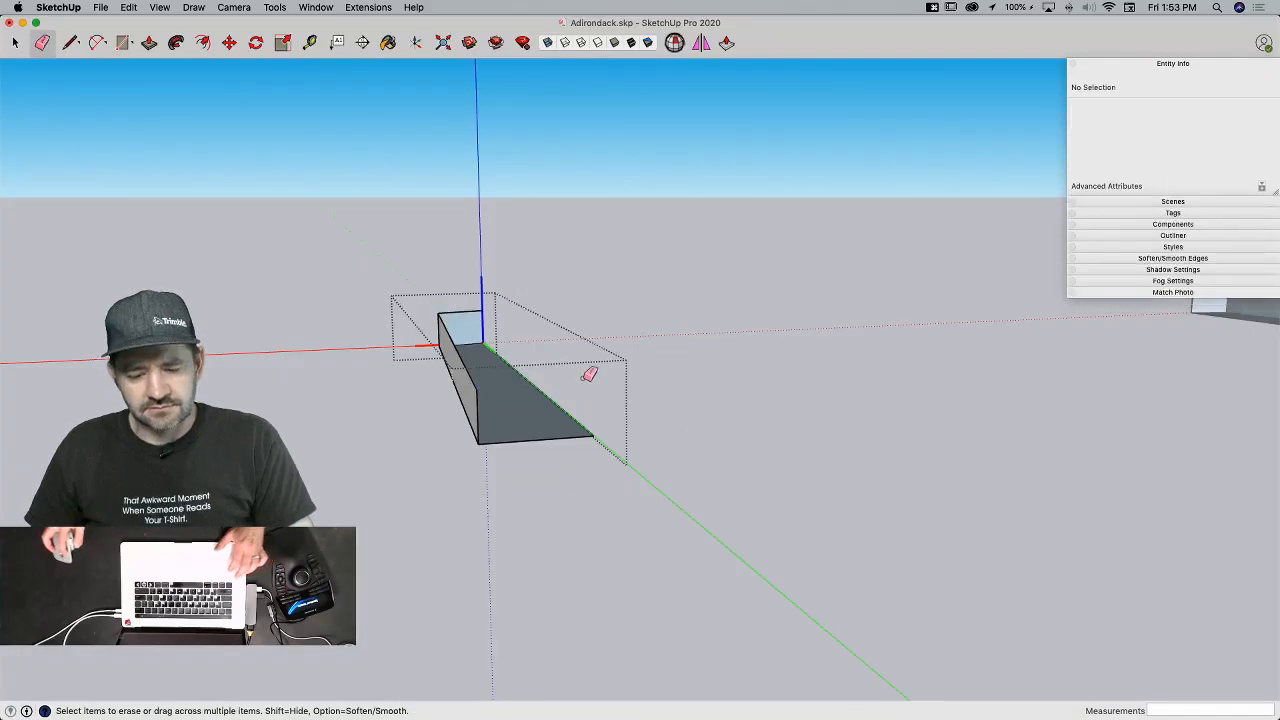
pyautogui.moveTo(439, 326); pyautogui.dragTo(487, 328)
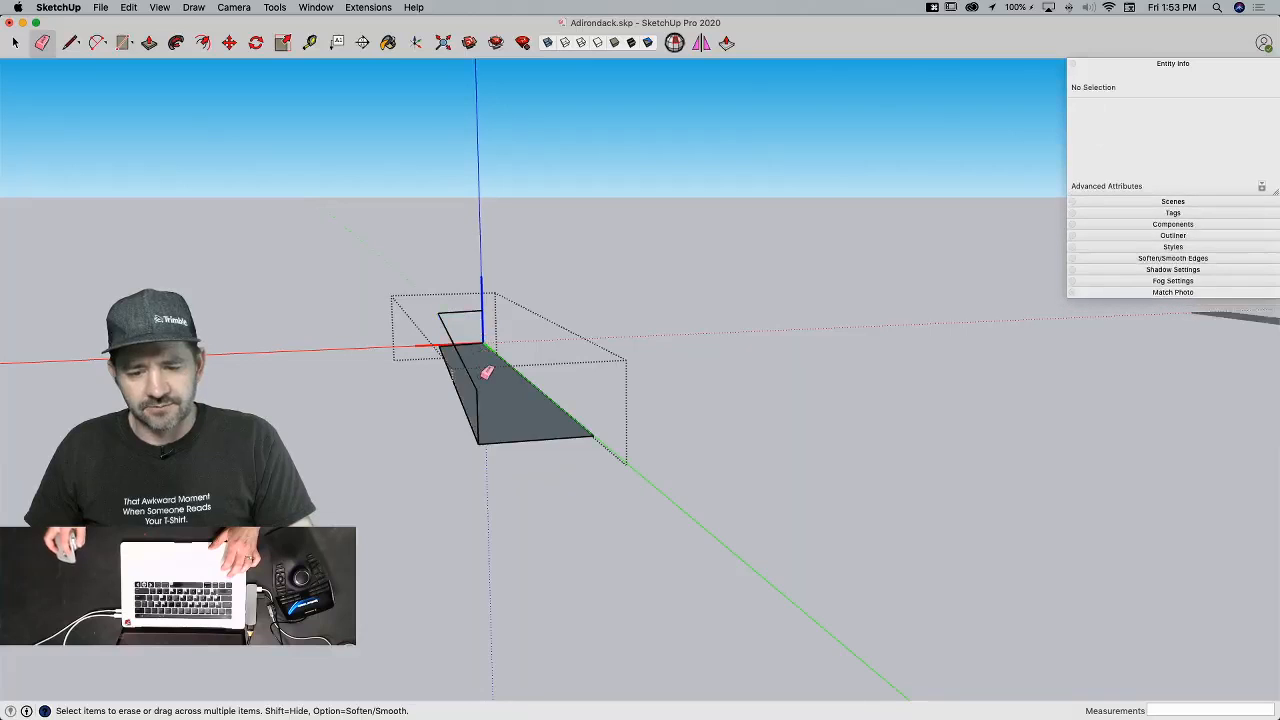
pyautogui.moveTo(476, 390); pyautogui.dragTo(472, 384)
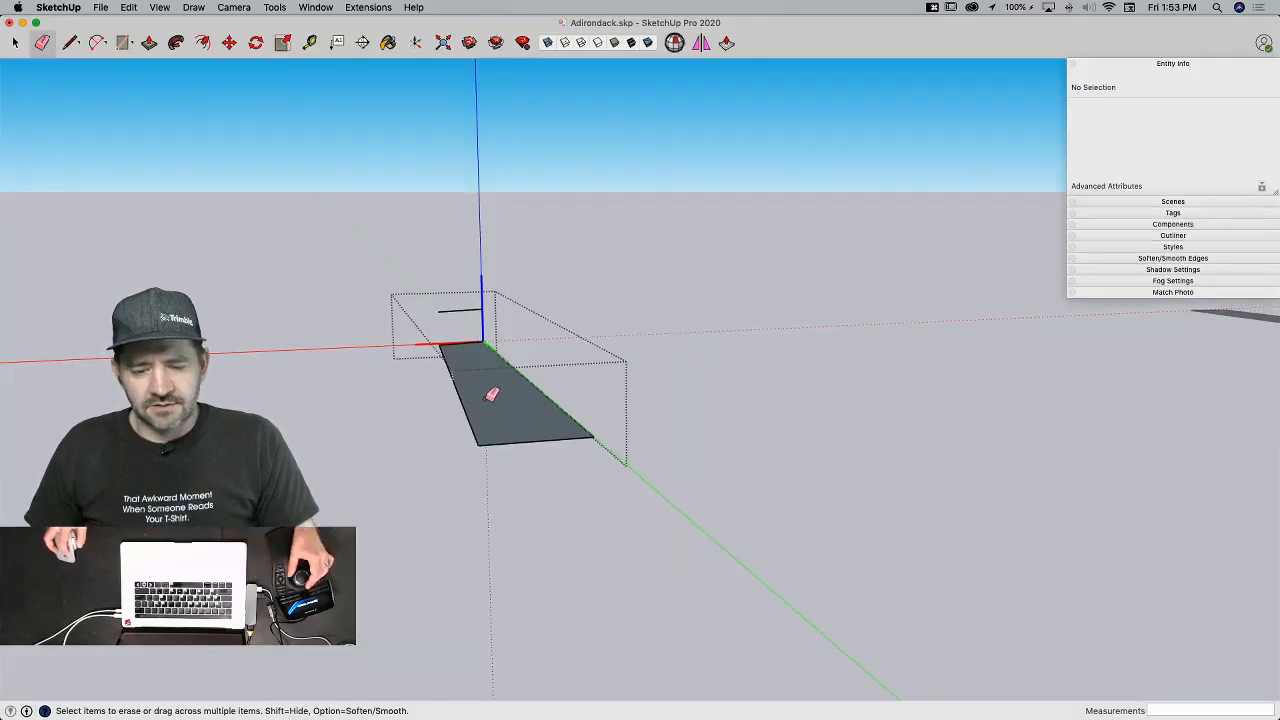
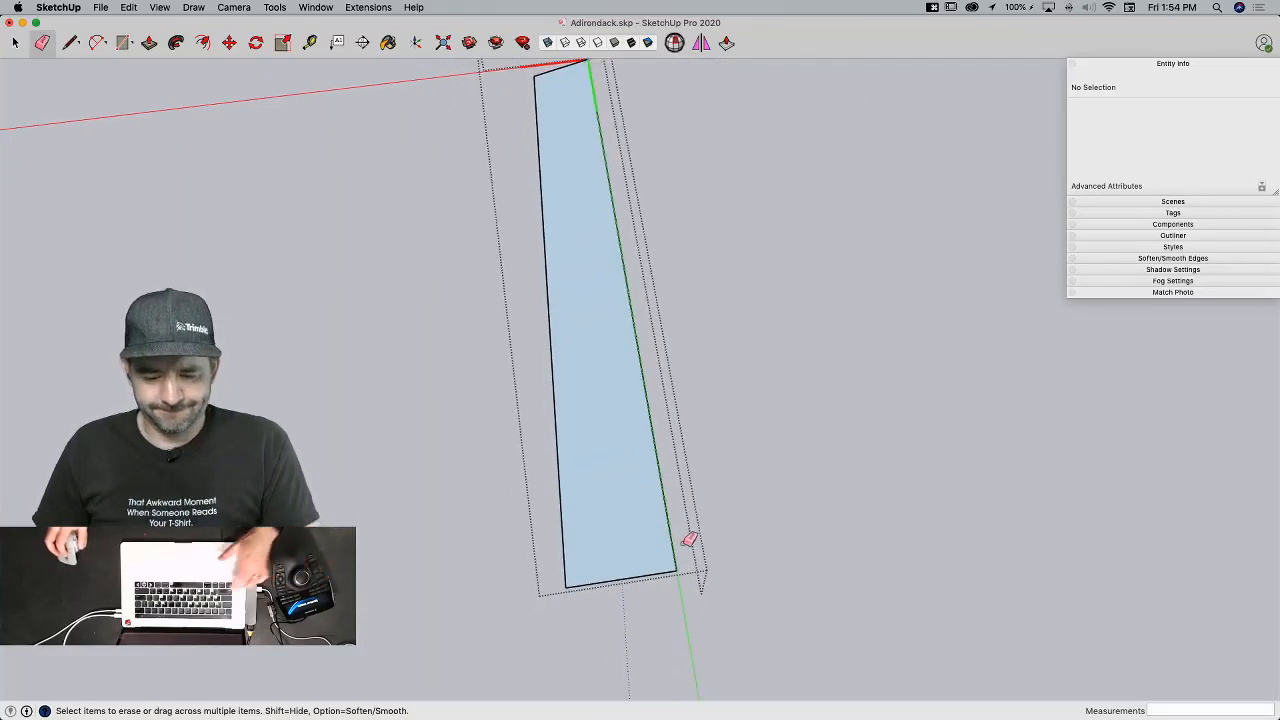
# Step: Draw an arc around the arm's wide end from its corner to the opposite long edge, with a bulge of about 2 3/8"
pyautogui.press('a')
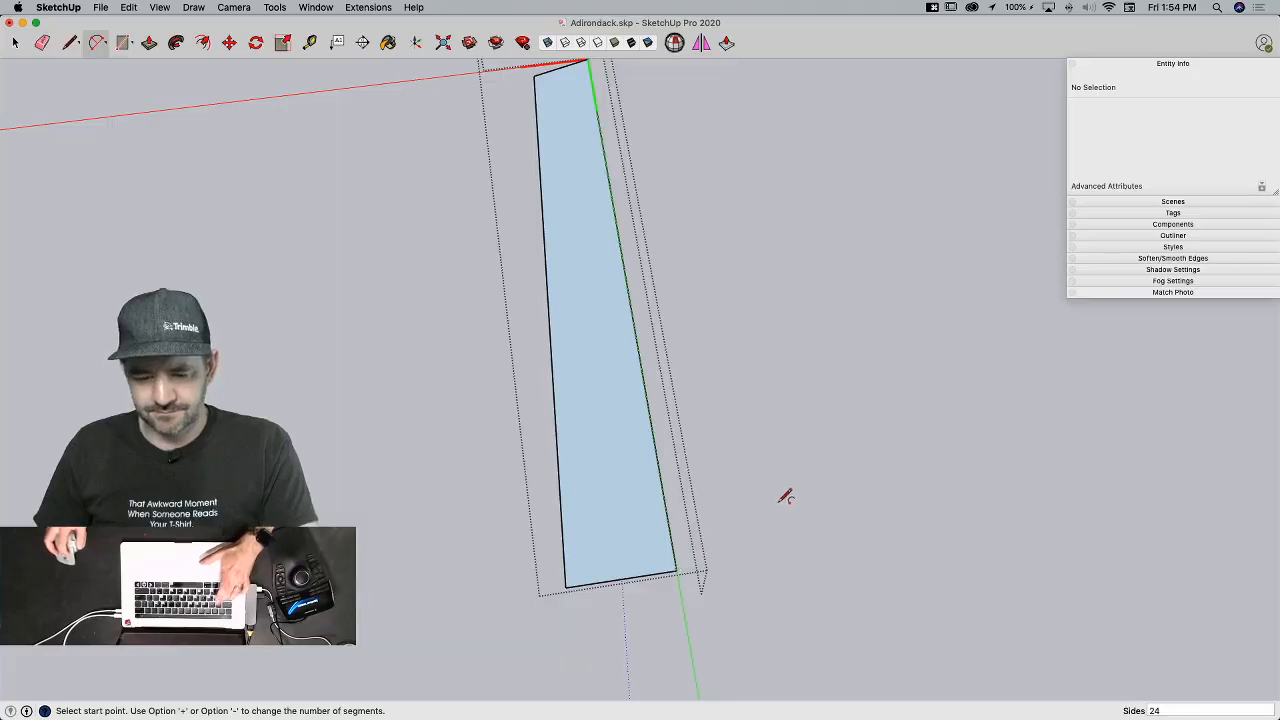
pyautogui.click(677, 569)
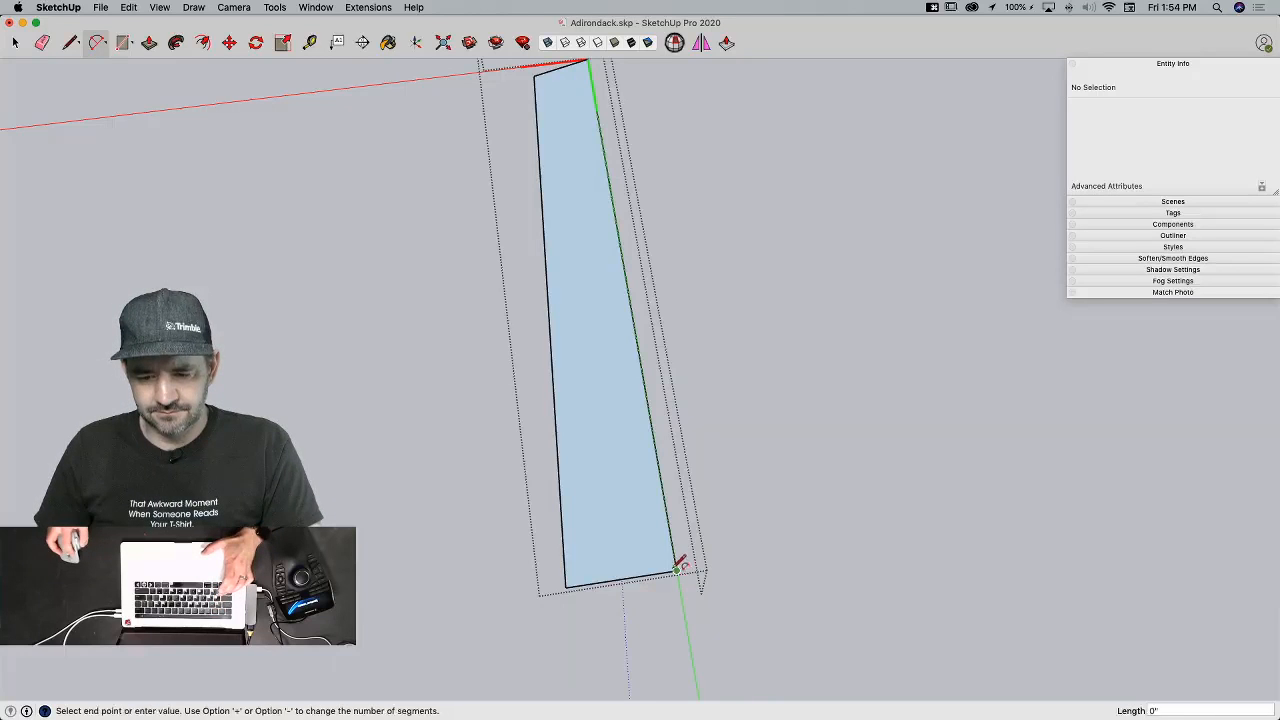
pyautogui.click(558, 479)
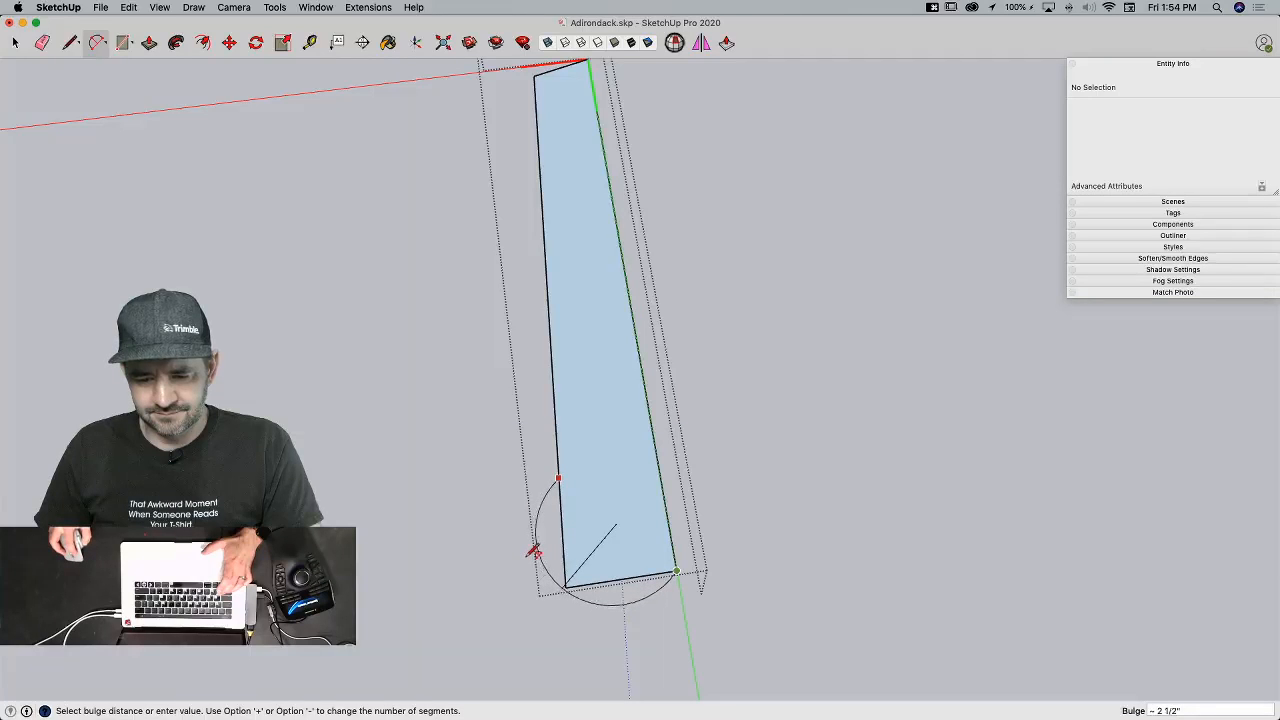
pyautogui.click(572, 580)
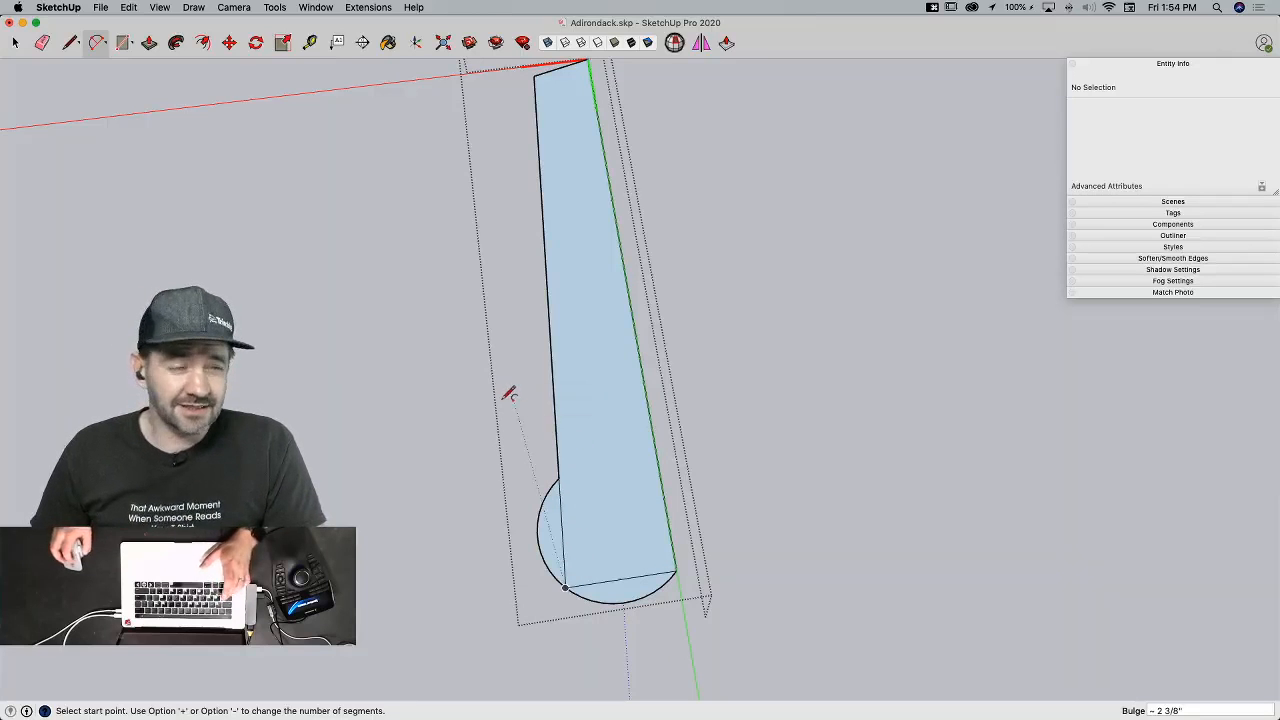
# Step: Blend the rounded end into the arm's long edge with a tangent arc and erase the leftover inner edges
pyautogui.scroll(1, 546, 488)
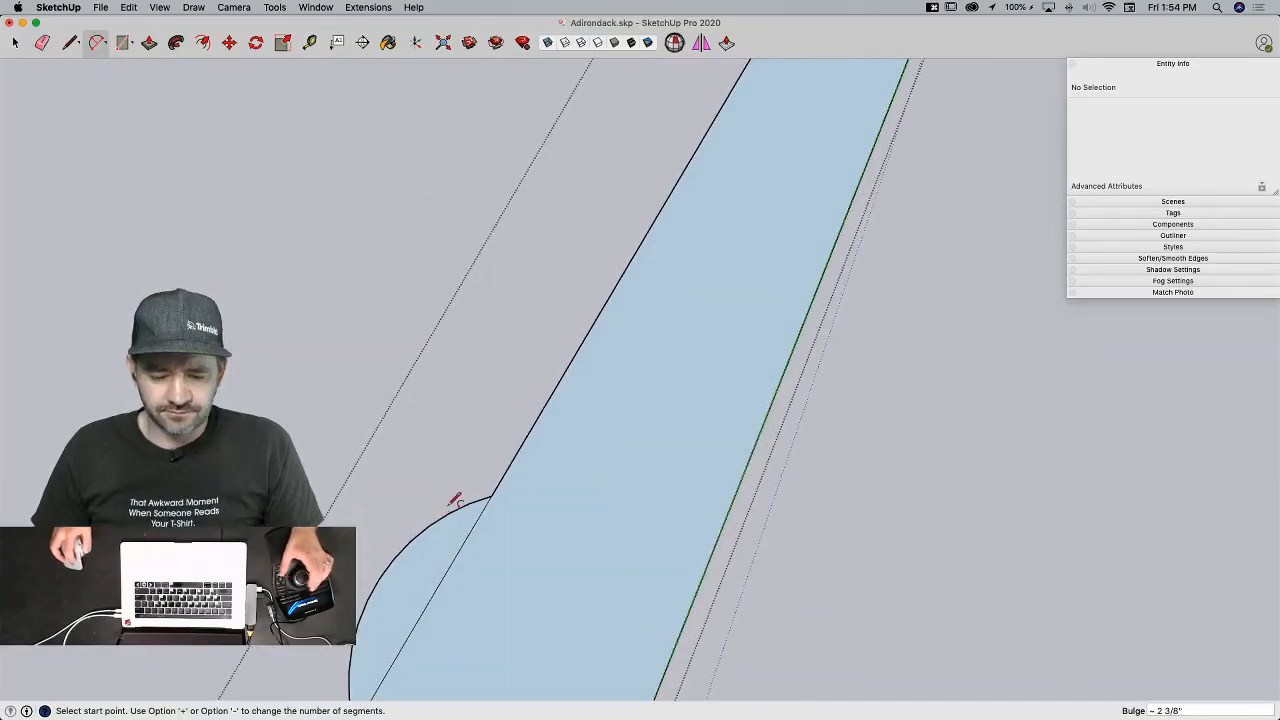
pyautogui.press('a')
pyautogui.click(449, 512)
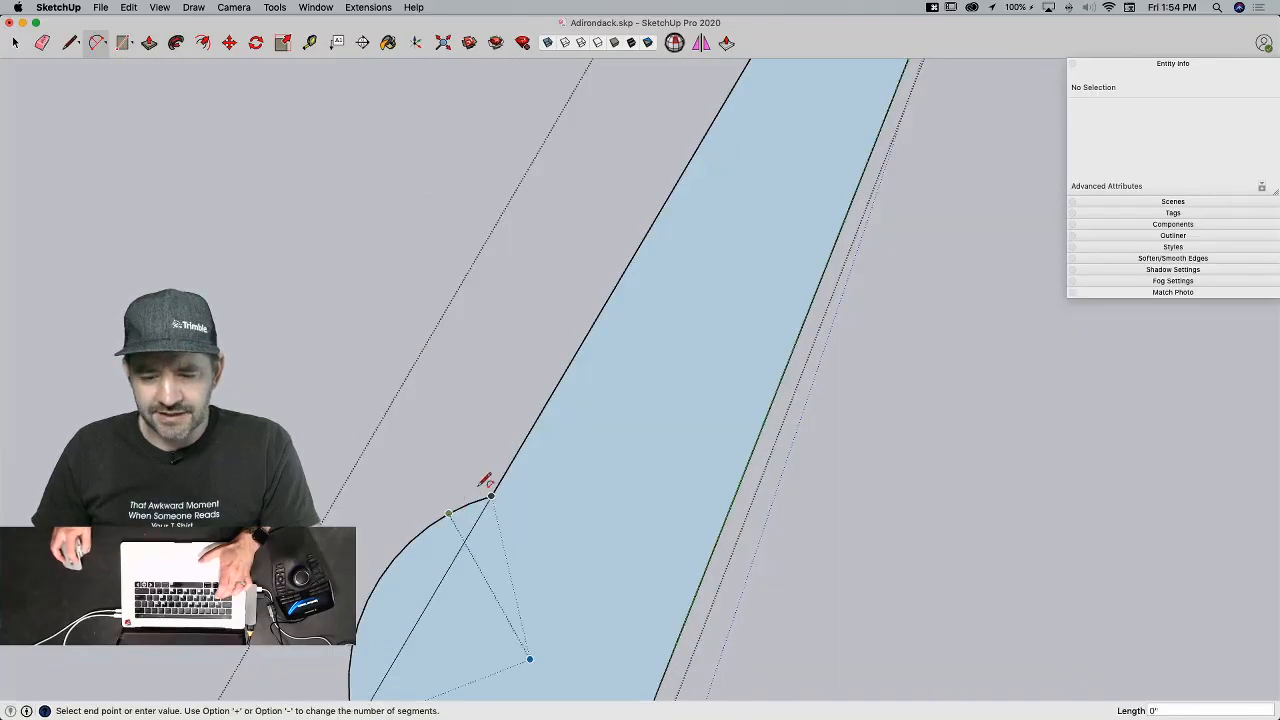
pyautogui.click(523, 441)
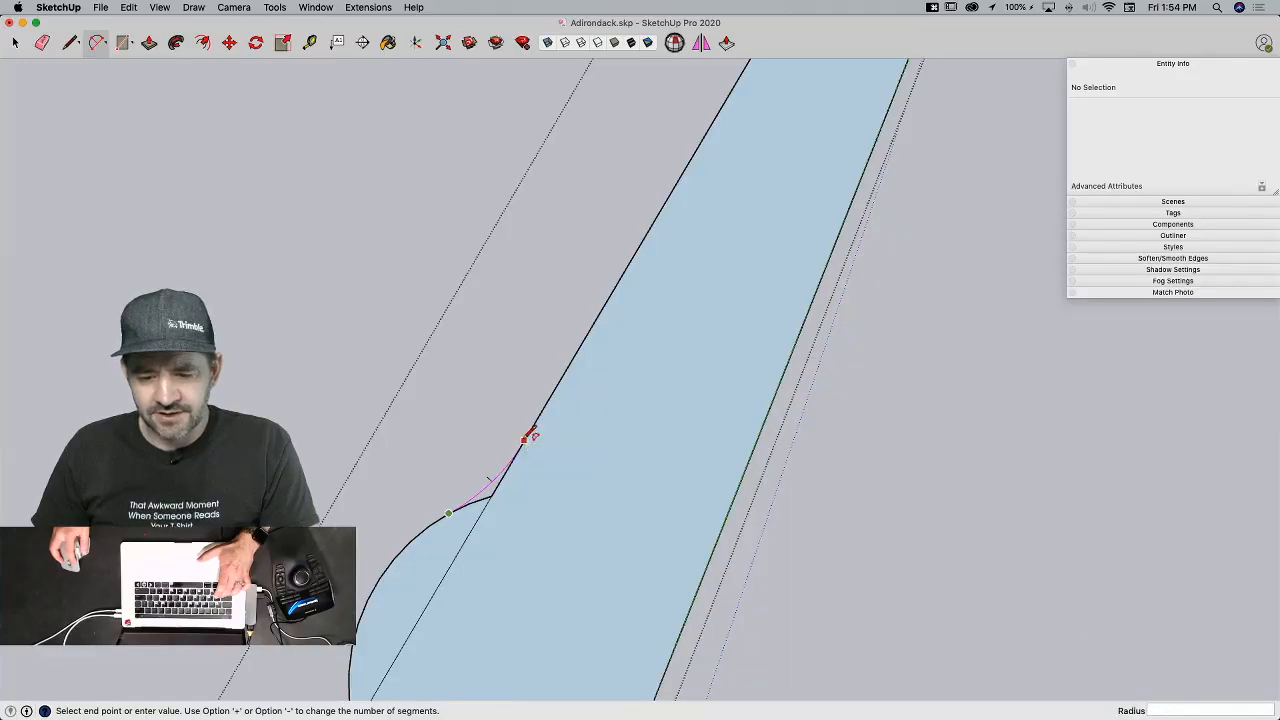
pyautogui.click(740, 248)
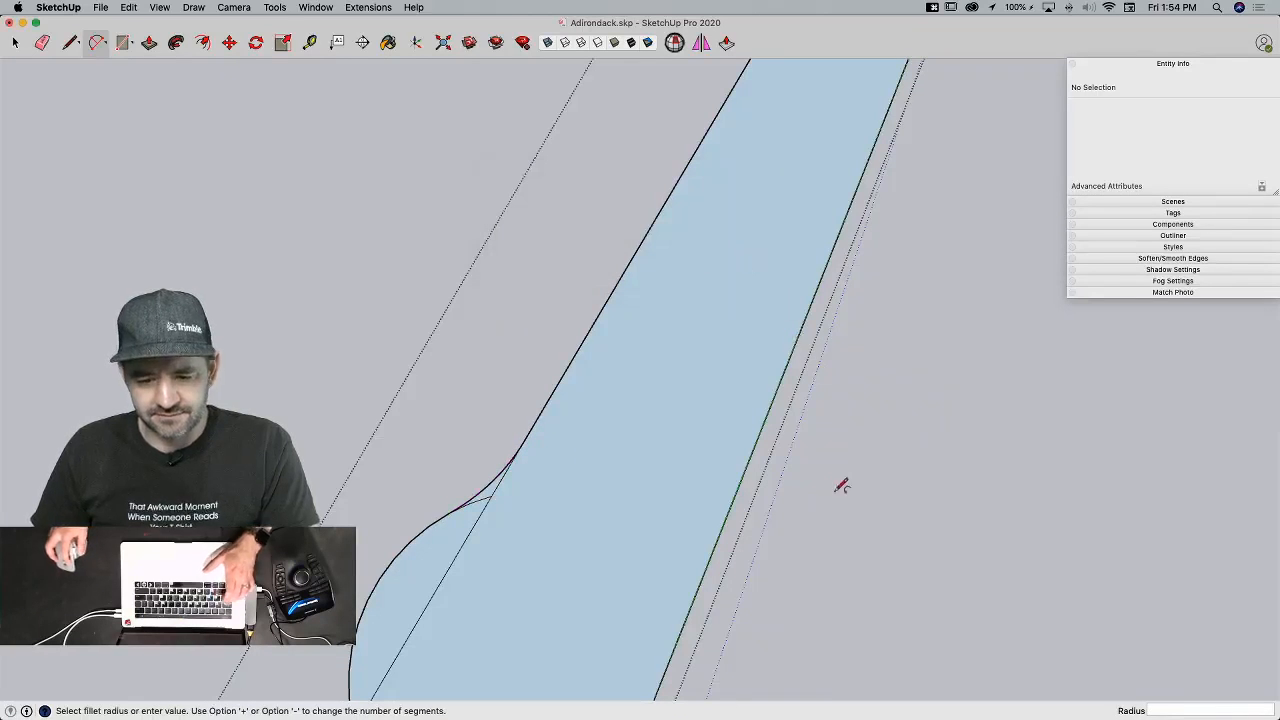
pyautogui.press('e')
pyautogui.moveTo(500, 492); pyautogui.dragTo(501, 488)
pyautogui.click(599, 498)
pyautogui.moveTo(604, 497); pyautogui.dragTo(603, 498)
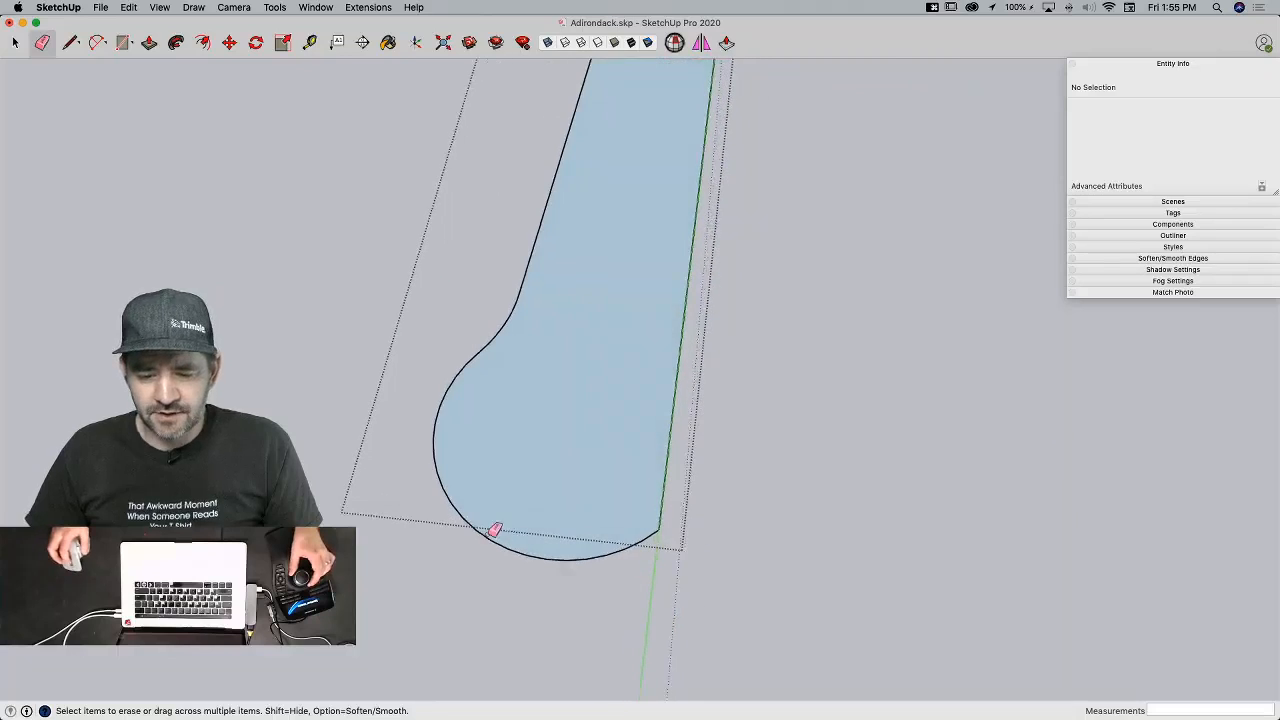
# Step: Try a circle with a 1.5" radius inside the arm's rounded end and undo it
pyautogui.press('space')
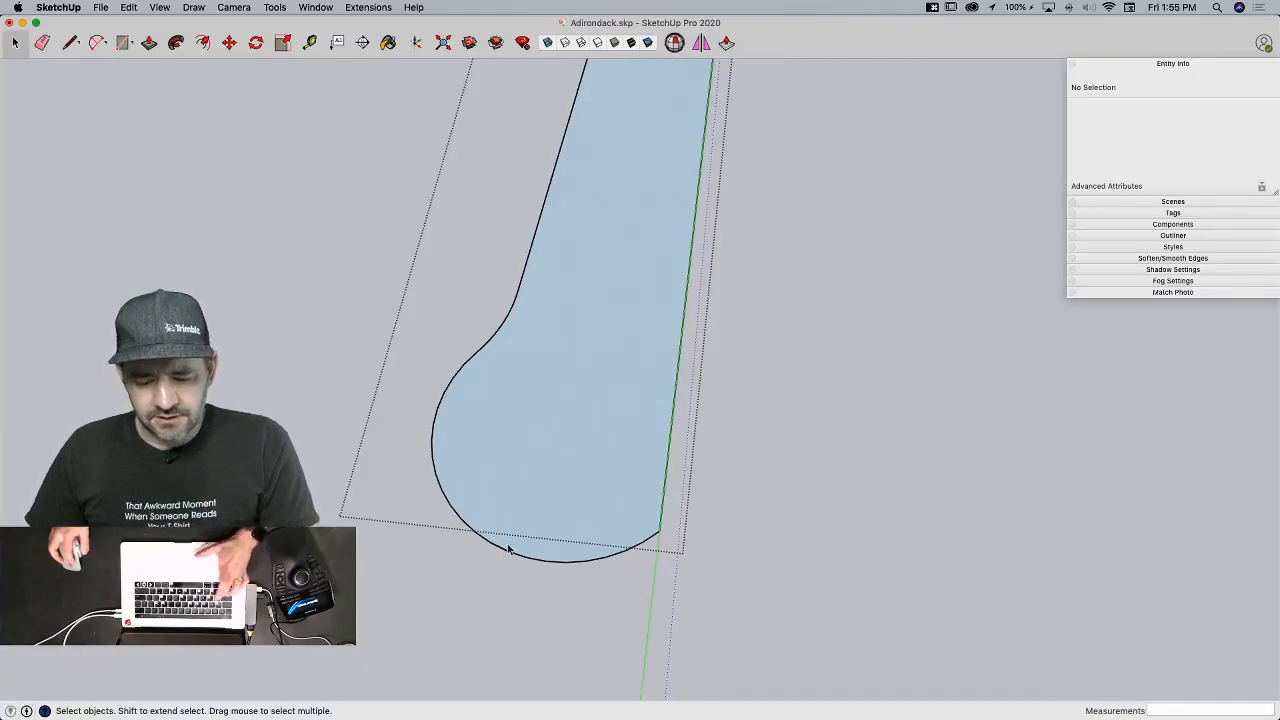
pyautogui.press('c')
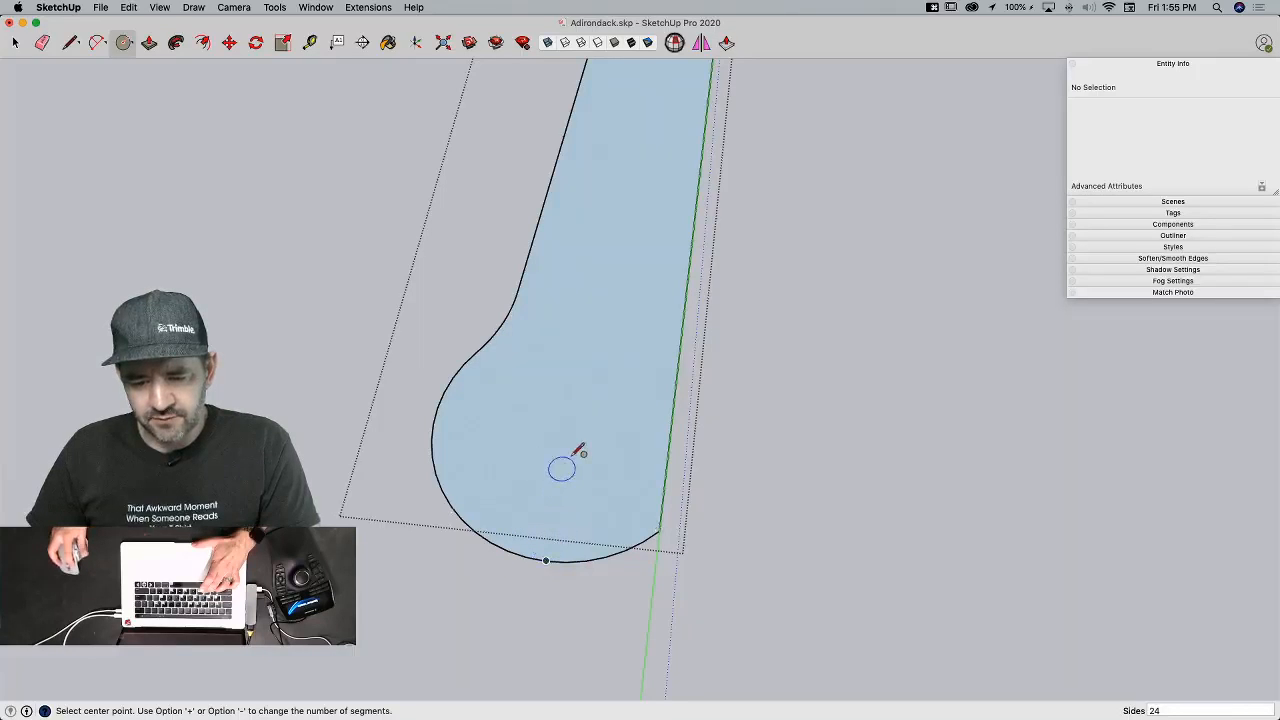
pyautogui.click(570, 430)
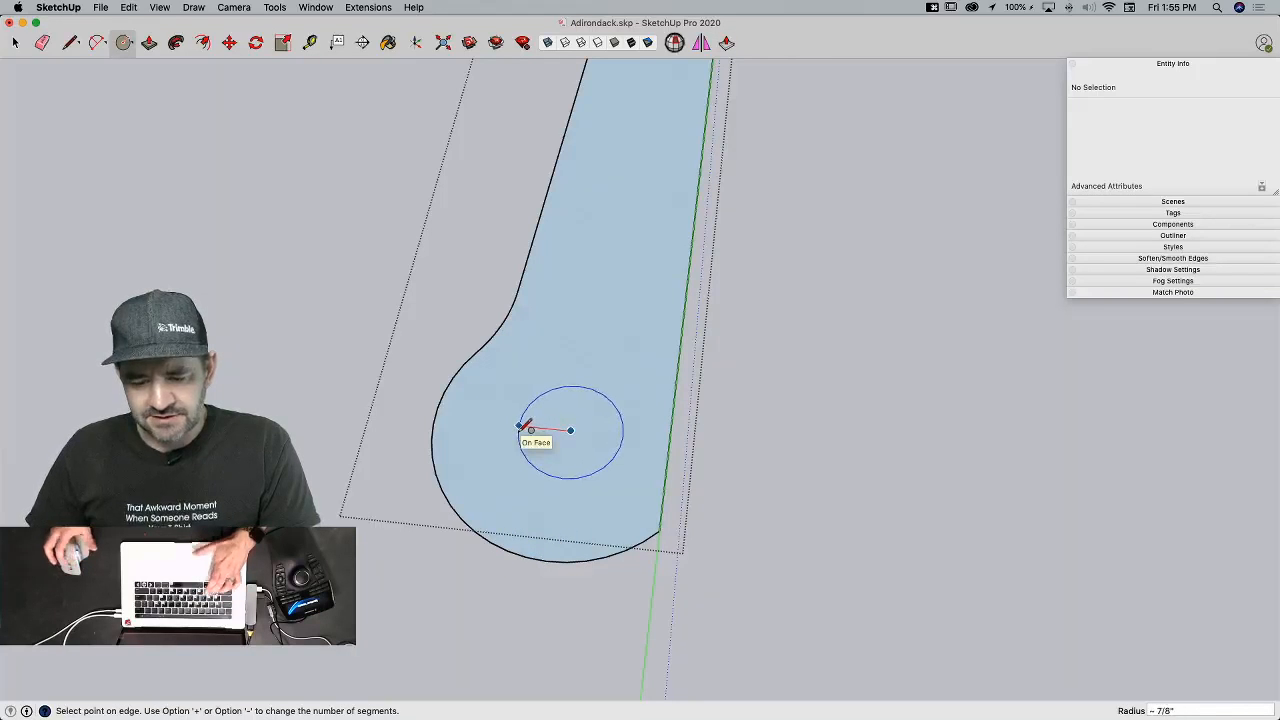
pyautogui.write('1.5')
pyautogui.press('Return')
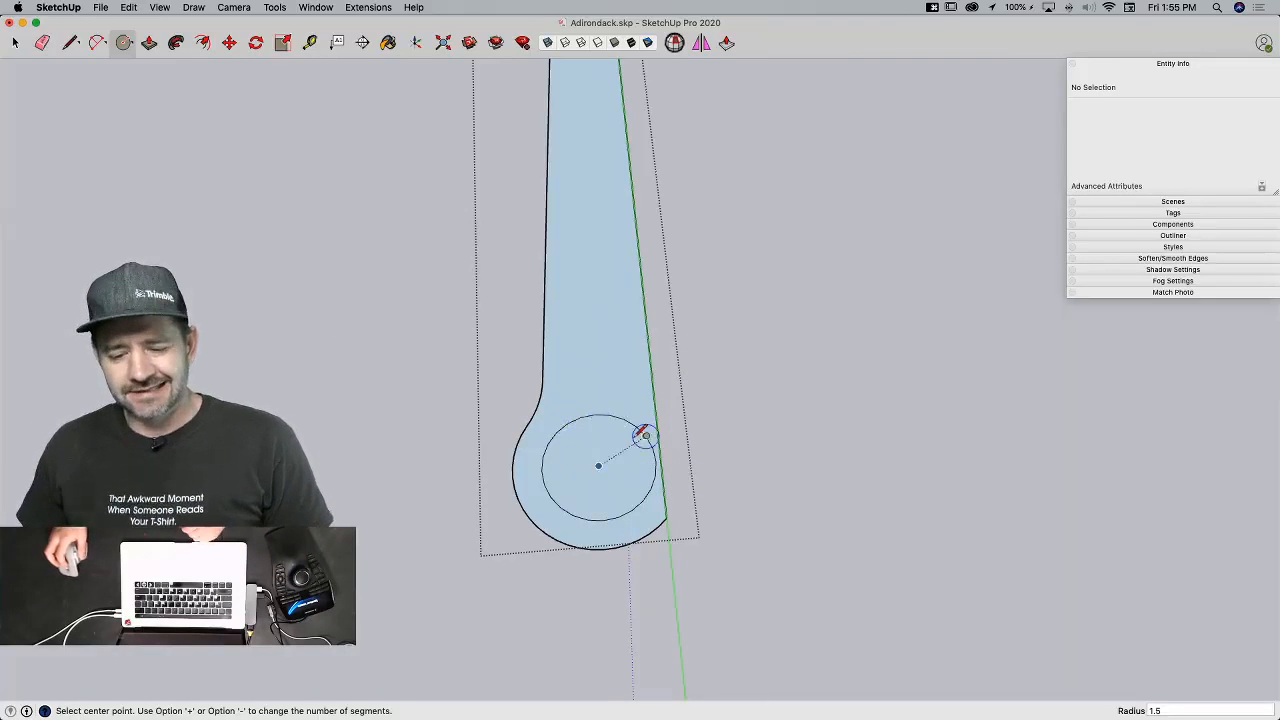
pyautogui.press('super+z')
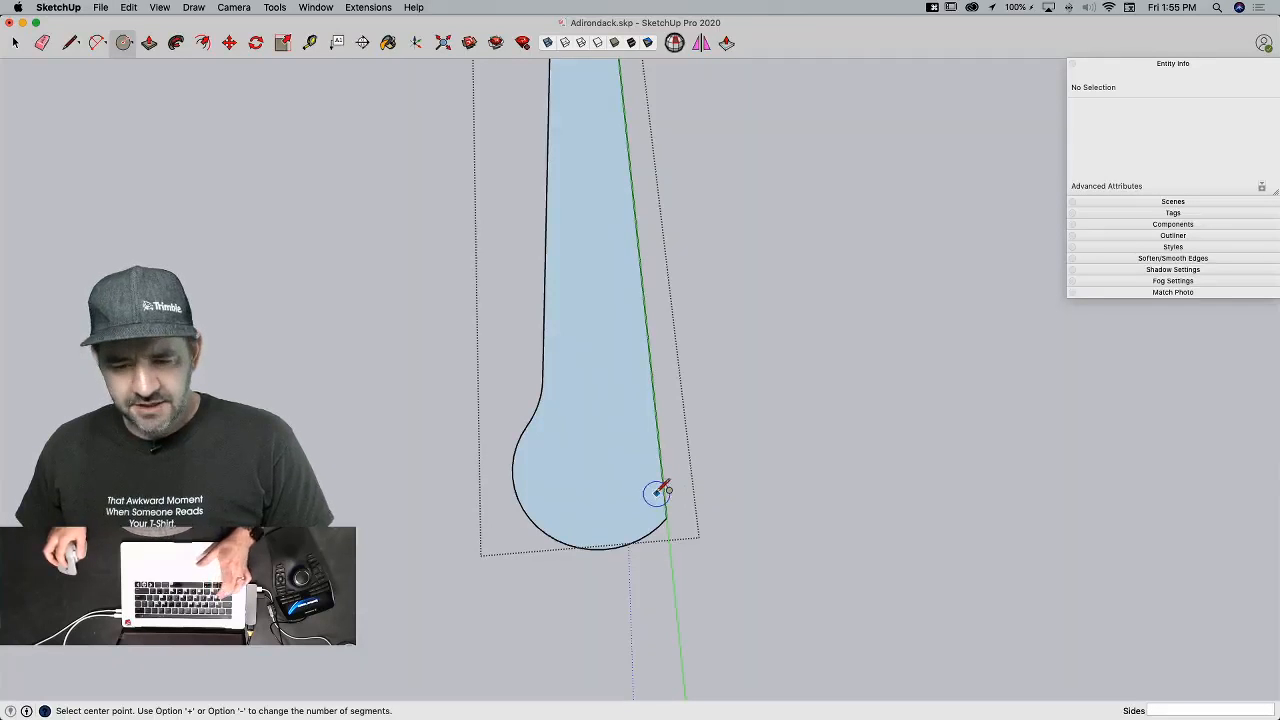
# Step: Try to outline a wider arm with a line from the narrow end and an arc to the wide end's corner
pyautogui.press('l')
pyautogui.click(615, 261)
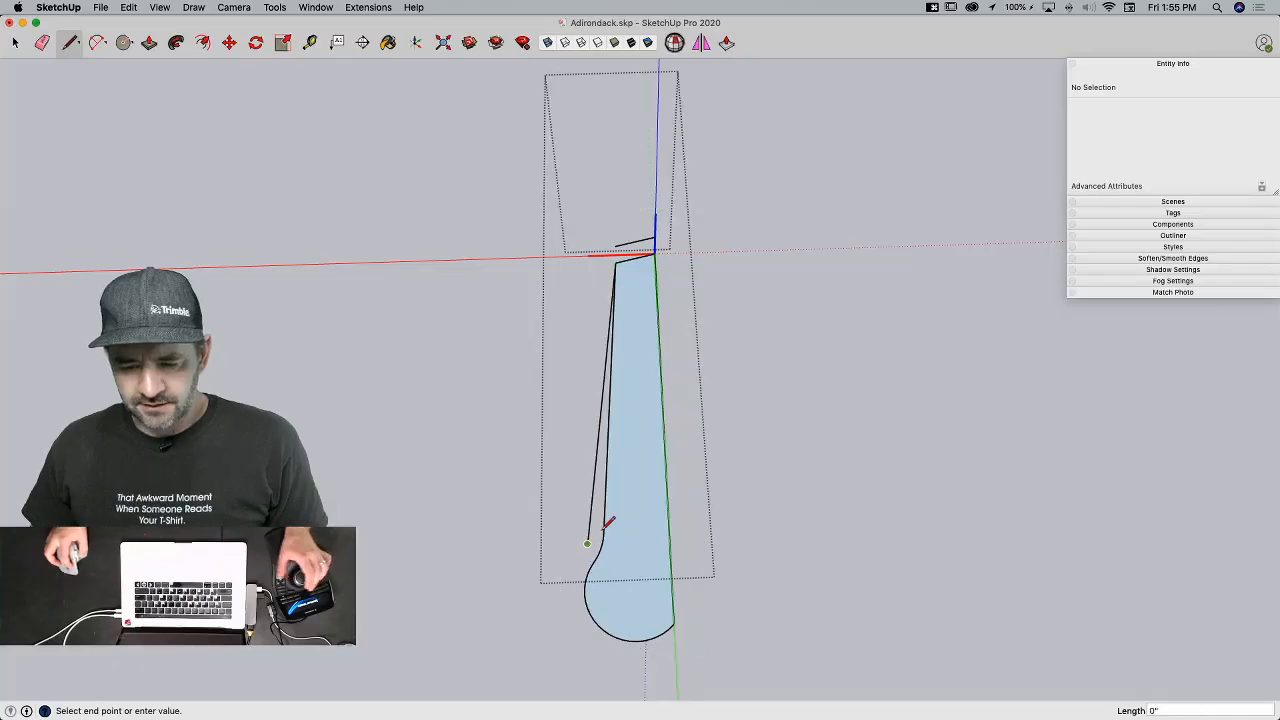
pyautogui.press('a')
pyautogui.click(587, 543)
pyautogui.click(673, 624)
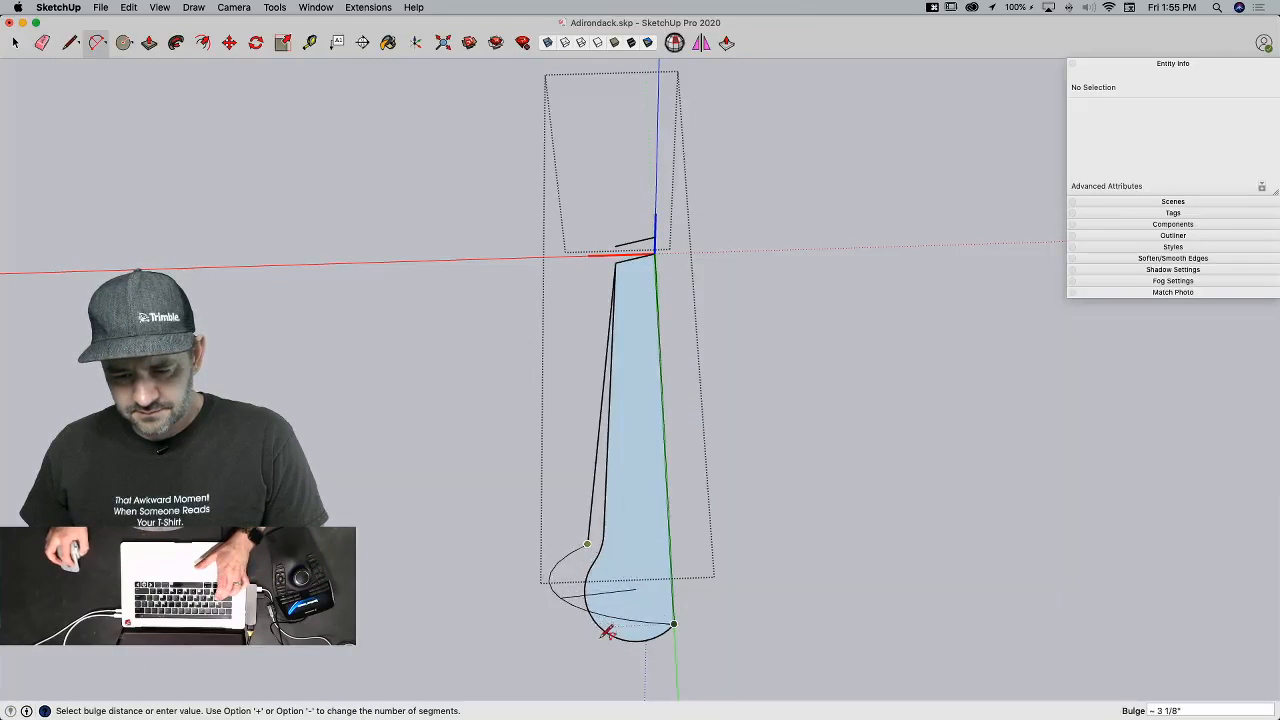
pyautogui.moveTo(612, 634); pyautogui.dragTo(620, 403, button='middle')
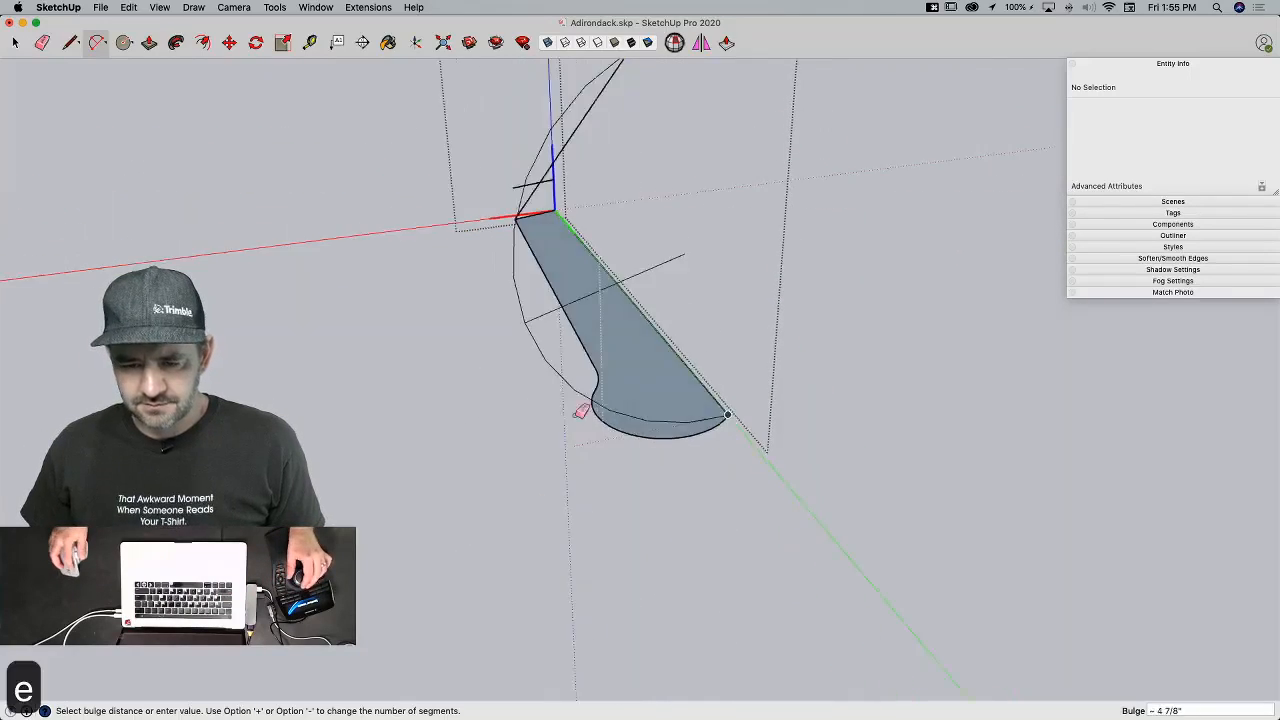
pyautogui.press('e')
pyautogui.click(623, 132)
# Step: Draw a wider side line about 1' 2 13/16" long from the narrow end's corner to a point outside the arm's rounded end
pyautogui.press('l')
pyautogui.moveTo(670, 297); pyautogui.dragTo(660, 134, button='middle')
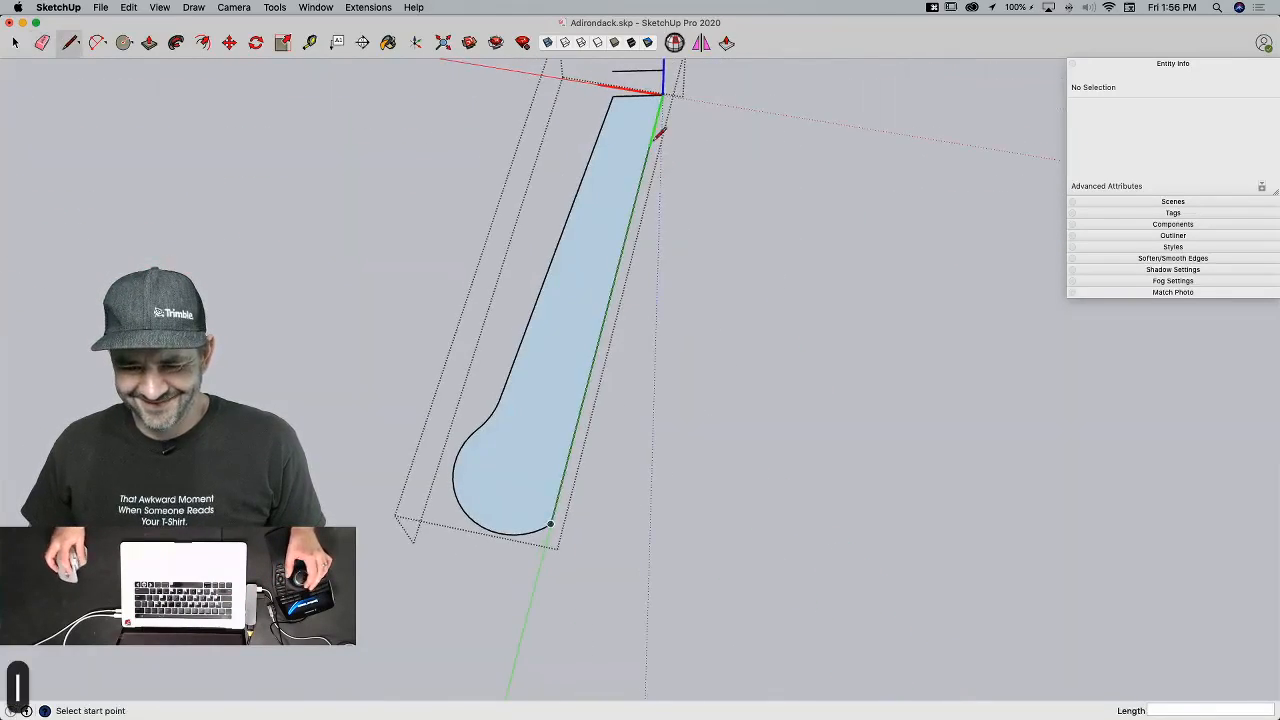
pyautogui.click(612, 95)
pyautogui.moveTo(489, 380)
pyautogui.mouseDown(button='middle')
pyautogui.moveTo(513, 453)
pyautogui.moveTo(558, 511)
pyautogui.moveTo(586, 514)
pyautogui.moveTo(608, 537)
pyautogui.moveTo(700, 531)
pyautogui.mouseUp(button='middle')
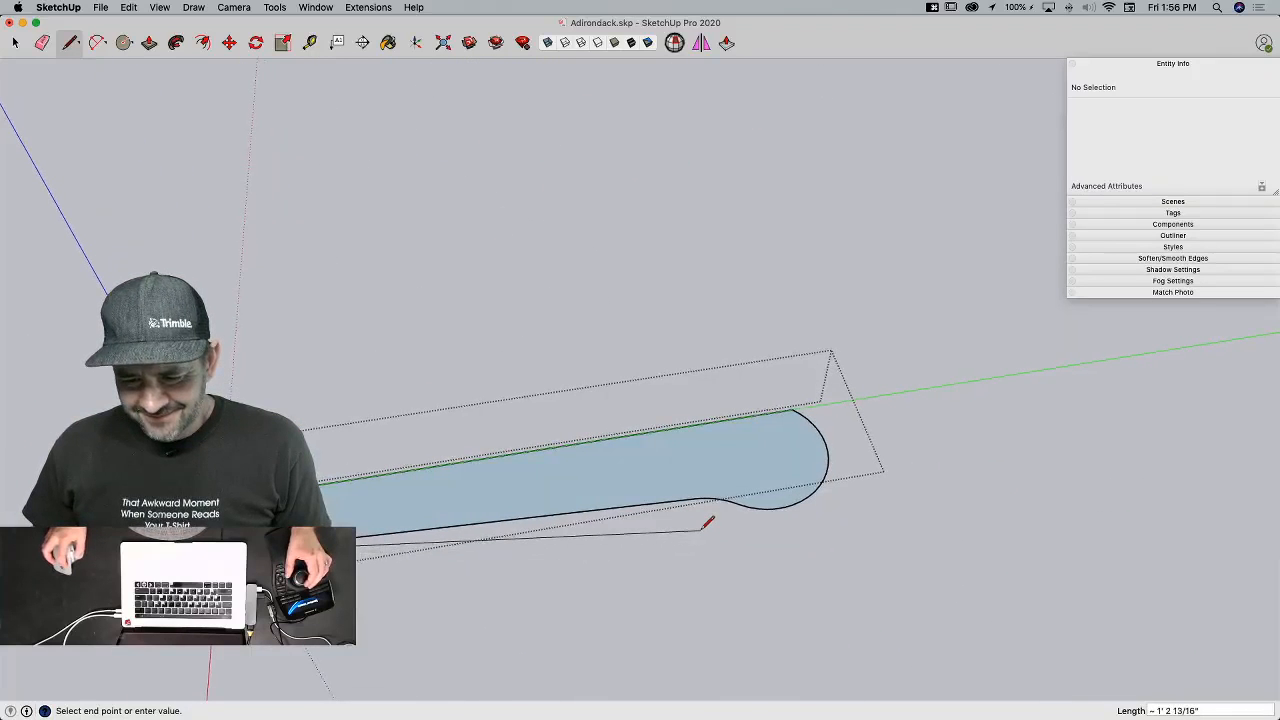
pyautogui.click(703, 527)
pyautogui.press('a')
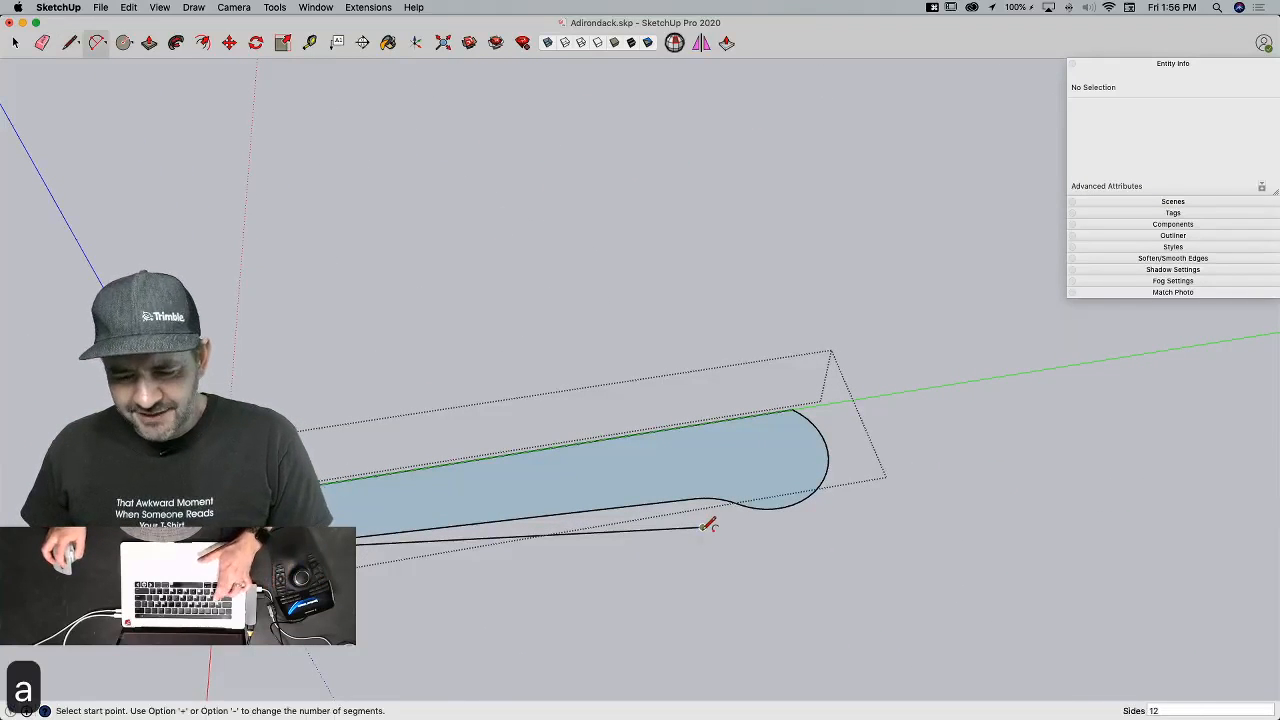
pyautogui.click(703, 527)
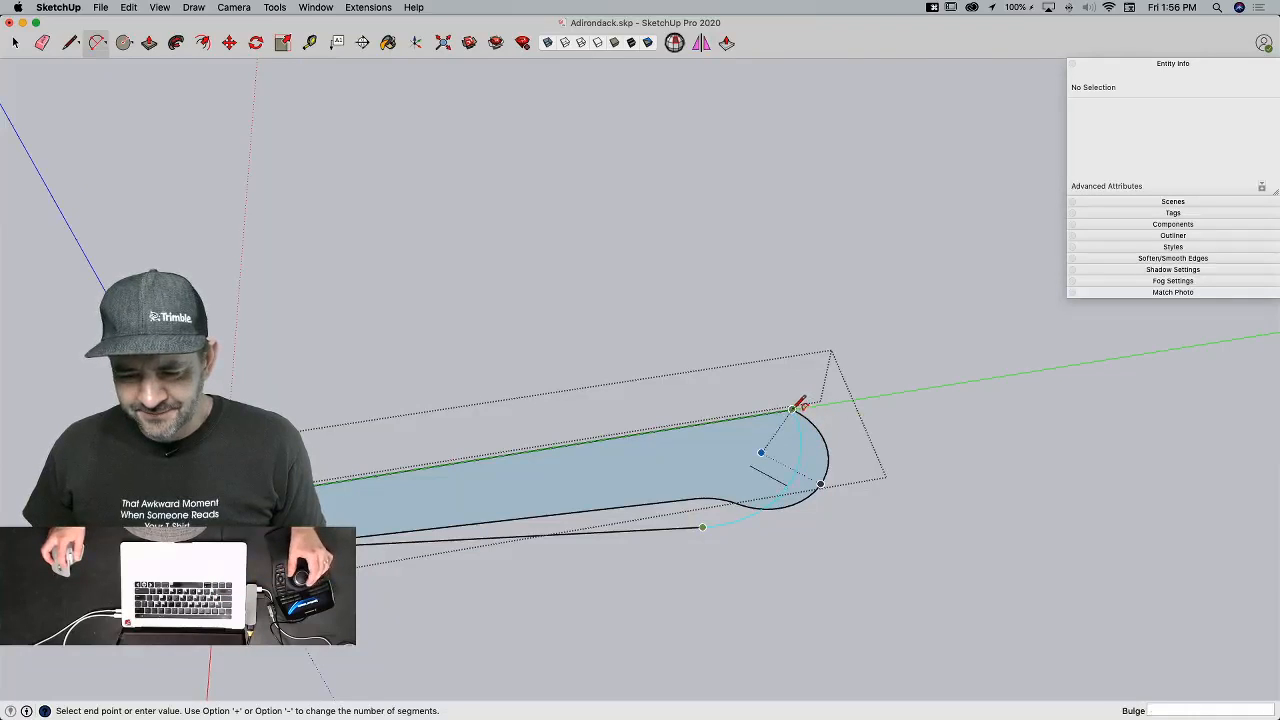
pyautogui.click(793, 408)
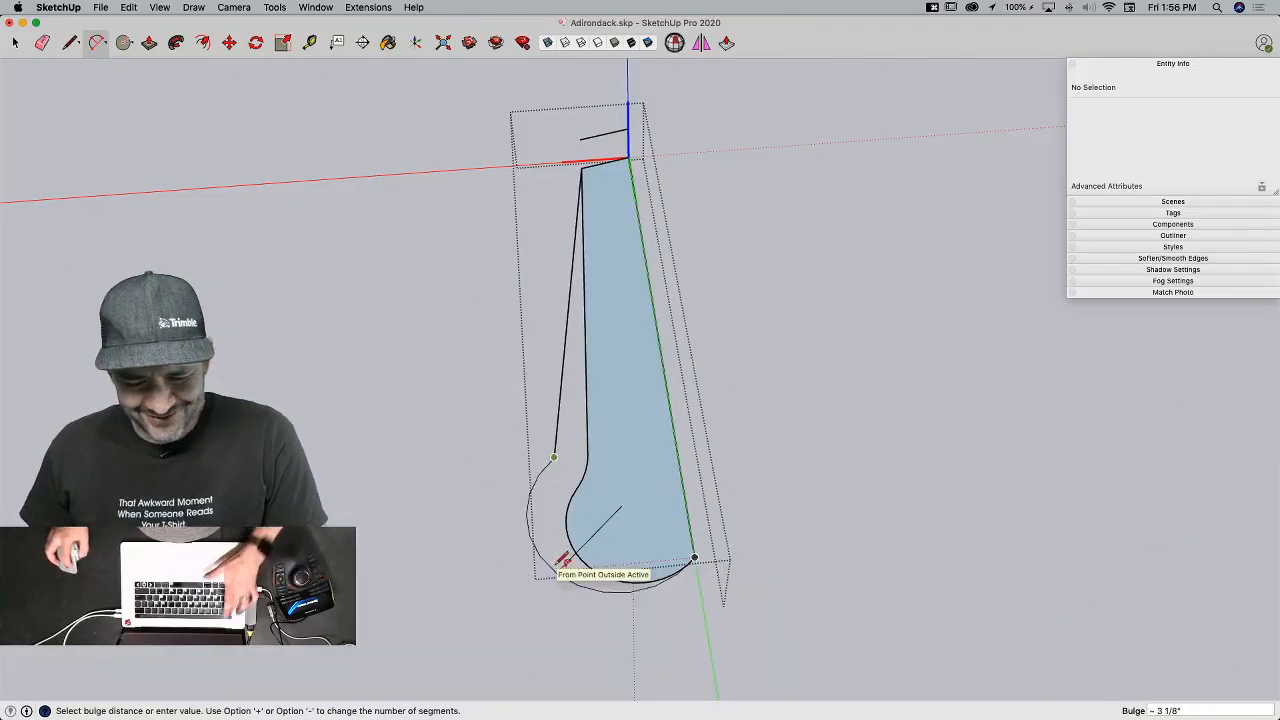
pyautogui.click(562, 558)
pyautogui.press('3')
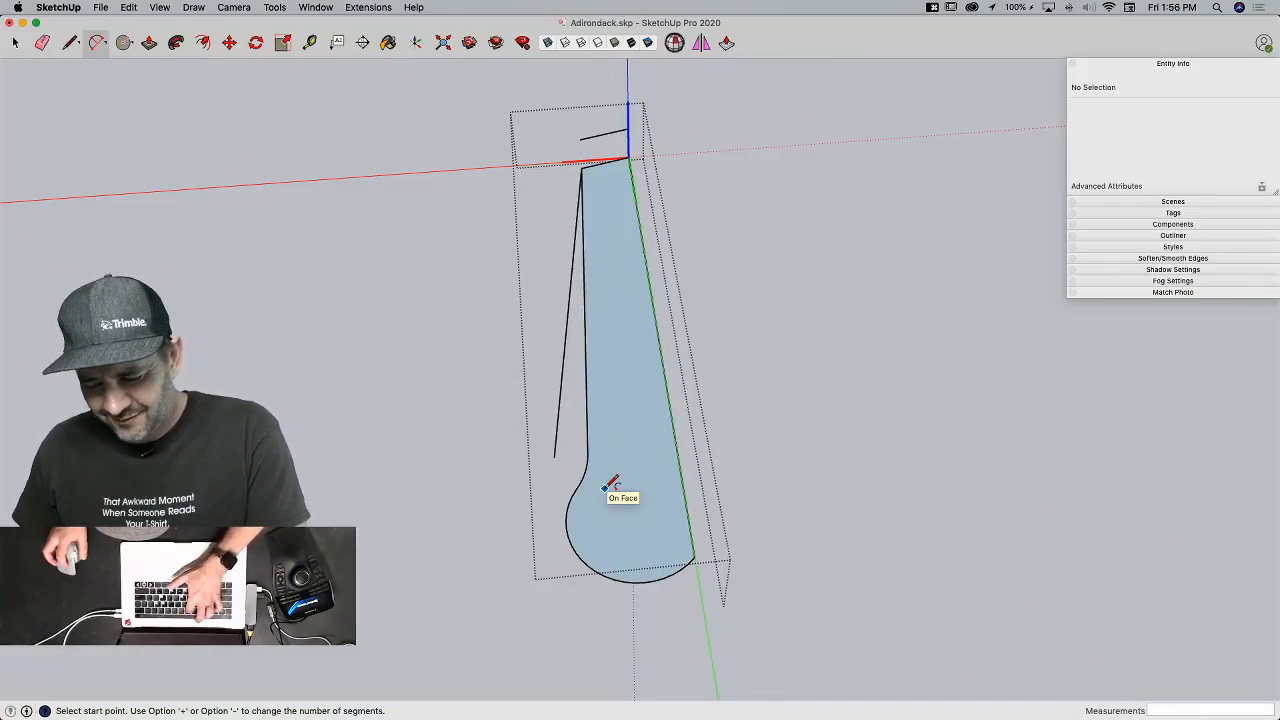
pyautogui.click(554, 457)
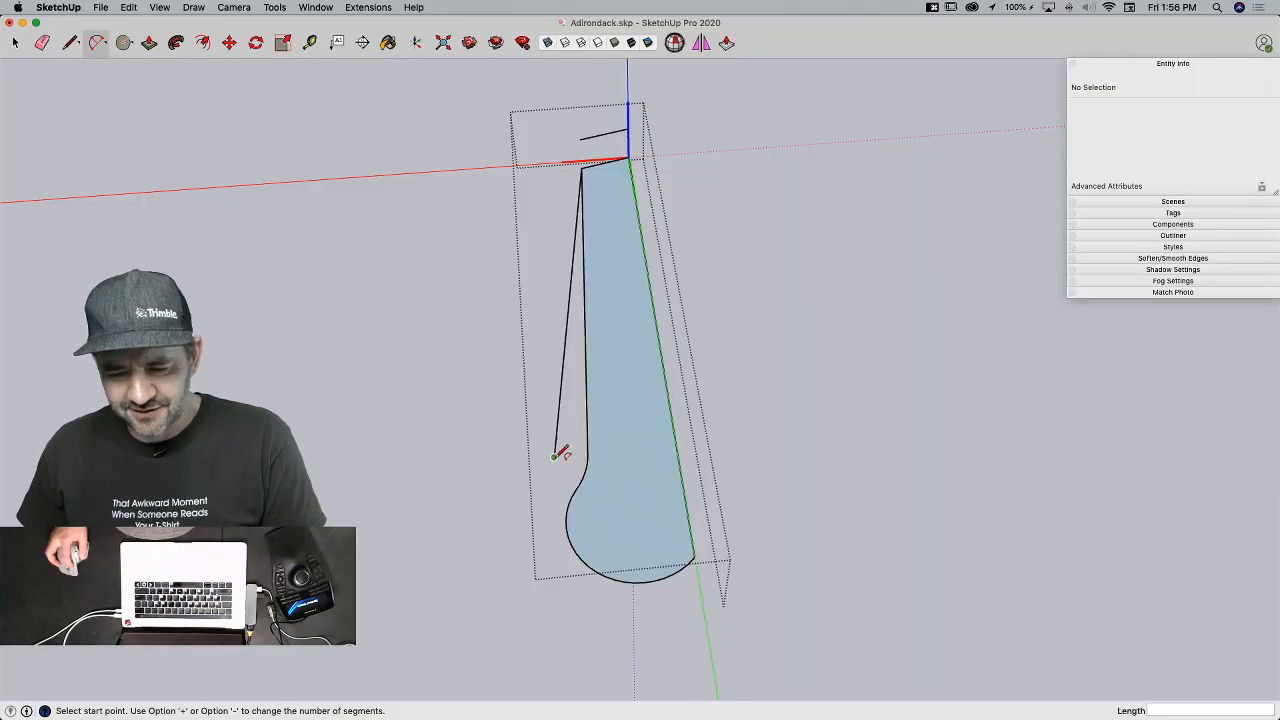
pyautogui.click(694, 557)
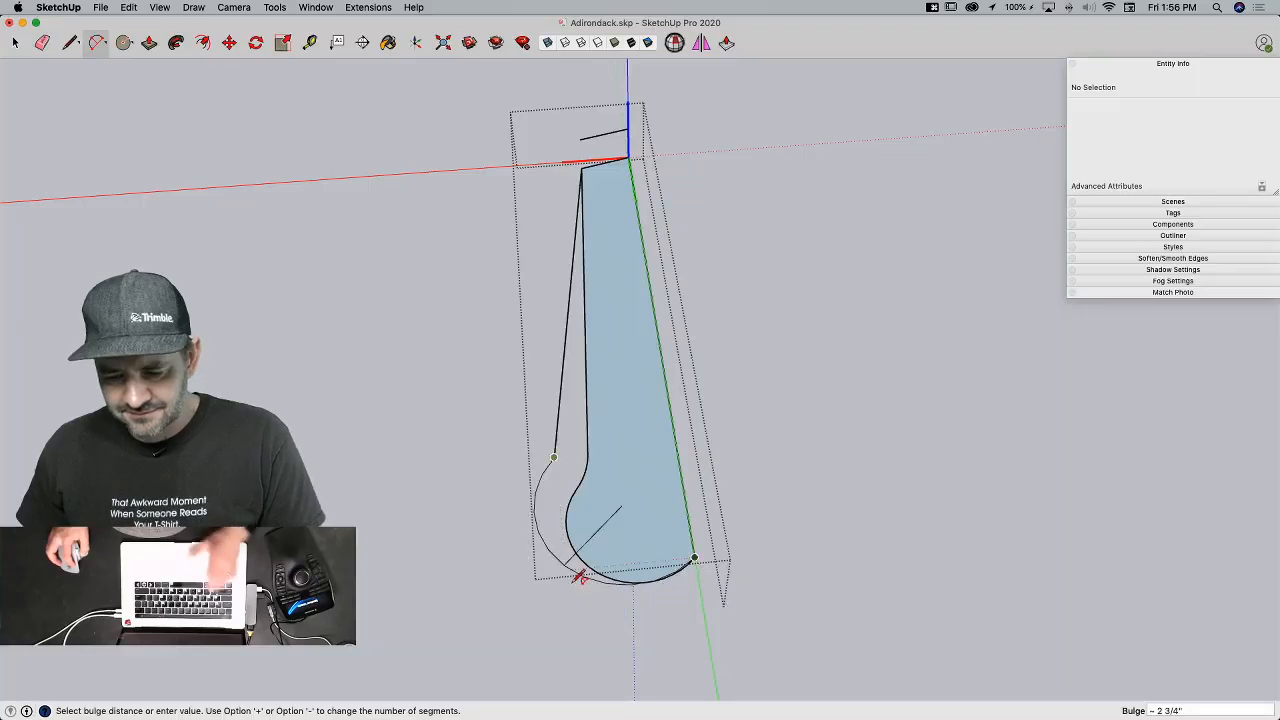
pyautogui.press('Escape')
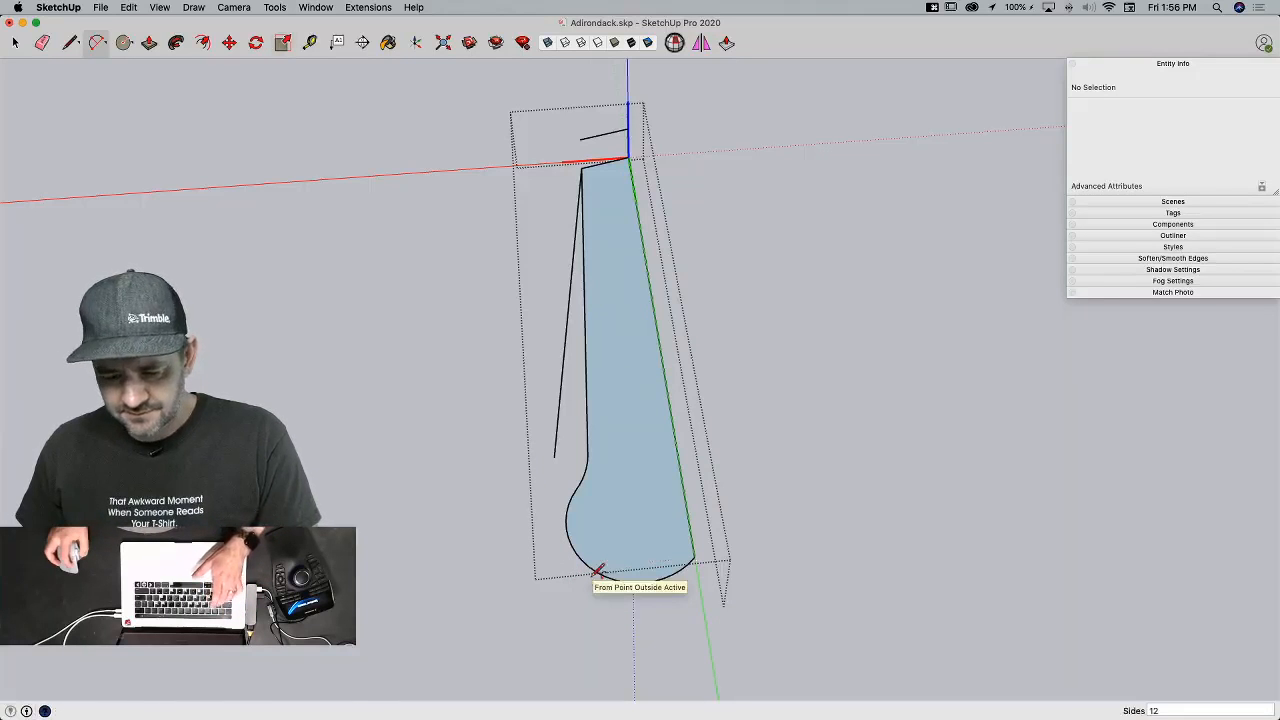
# Step: Try a 36-segment arc from the long edge's corner to the outer line's free end, with a bulge of about 3 1/16"
pyautogui.write('36')
pyautogui.press('Return')
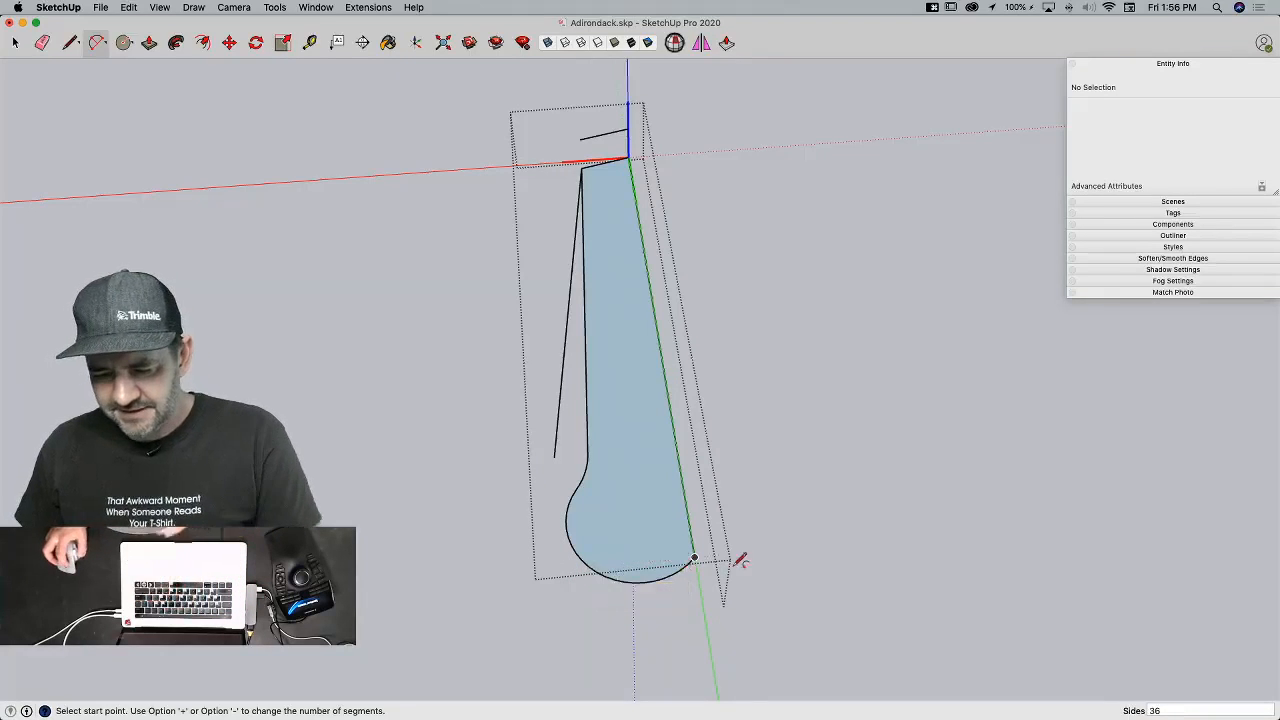
pyautogui.click(694, 557)
pyautogui.click(554, 457)
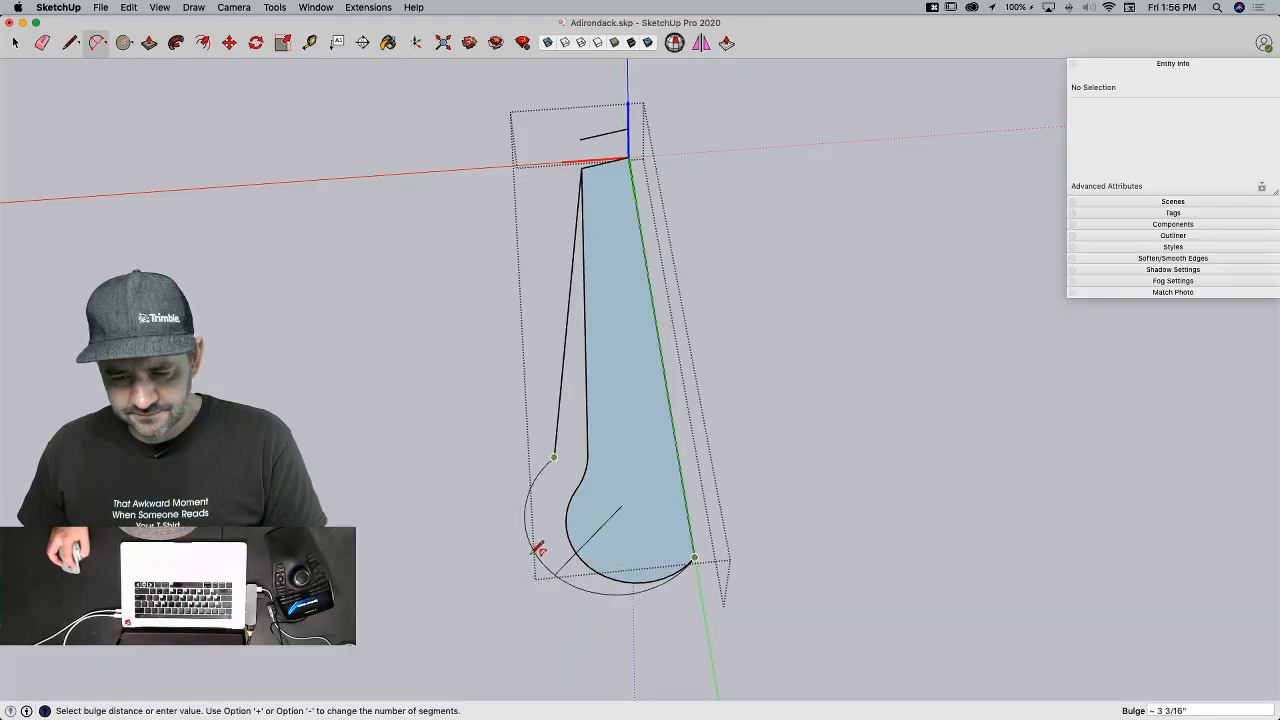
pyautogui.click(540, 547)
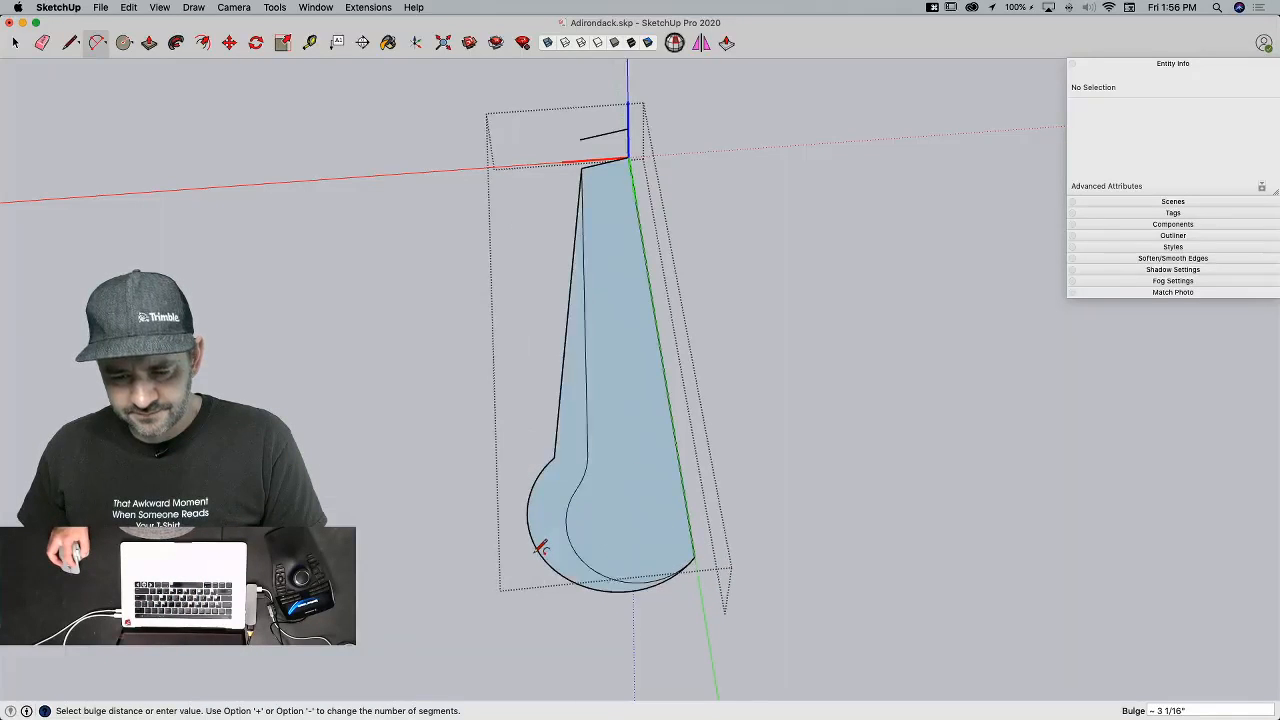
# Step: Try to set up a six-segment blend arc, undo the large end arc and outer line, and redo the line
pyautogui.scroll(1, 546, 437)
pyautogui.press('a')
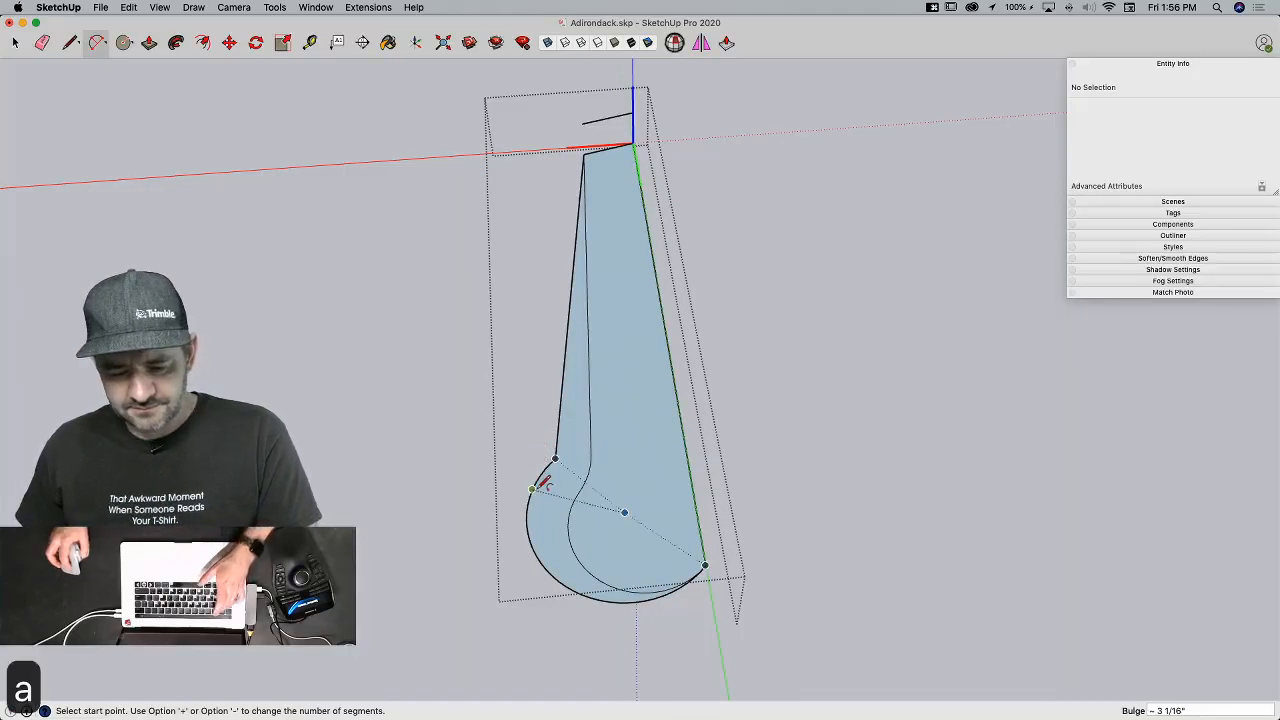
pyautogui.write('6')
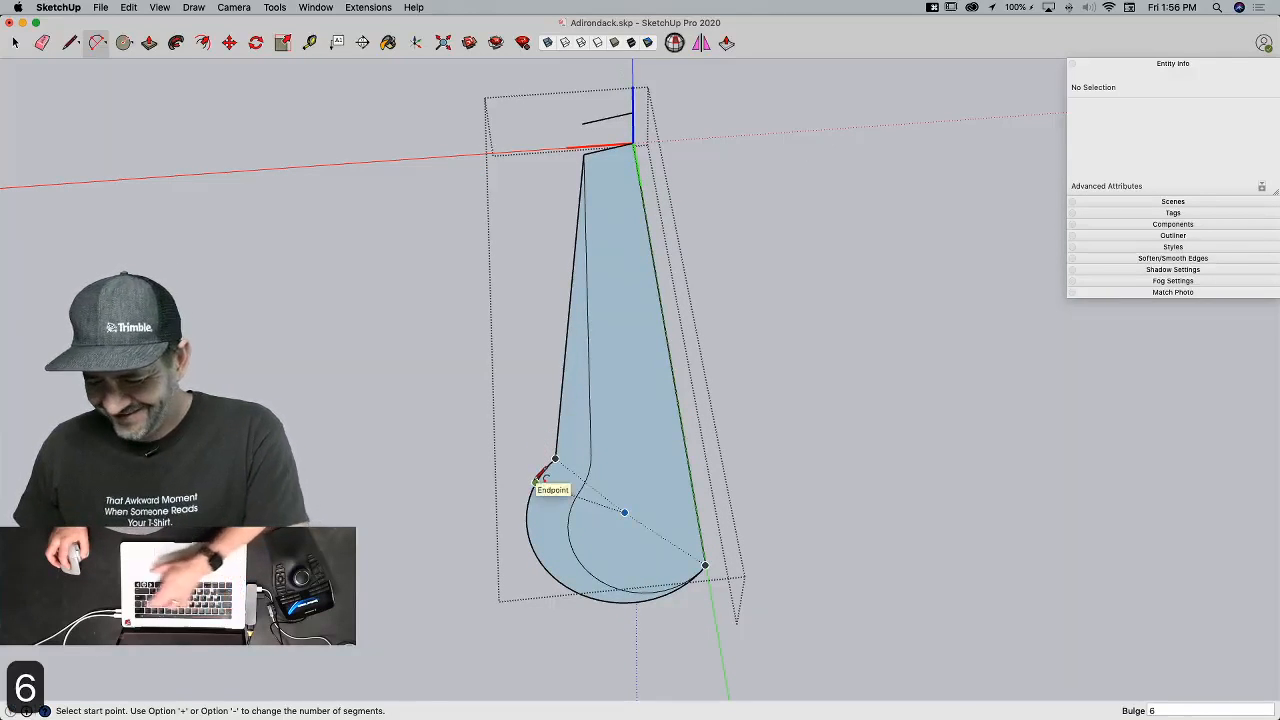
pyautogui.press('Return')
pyautogui.click(739, 249)
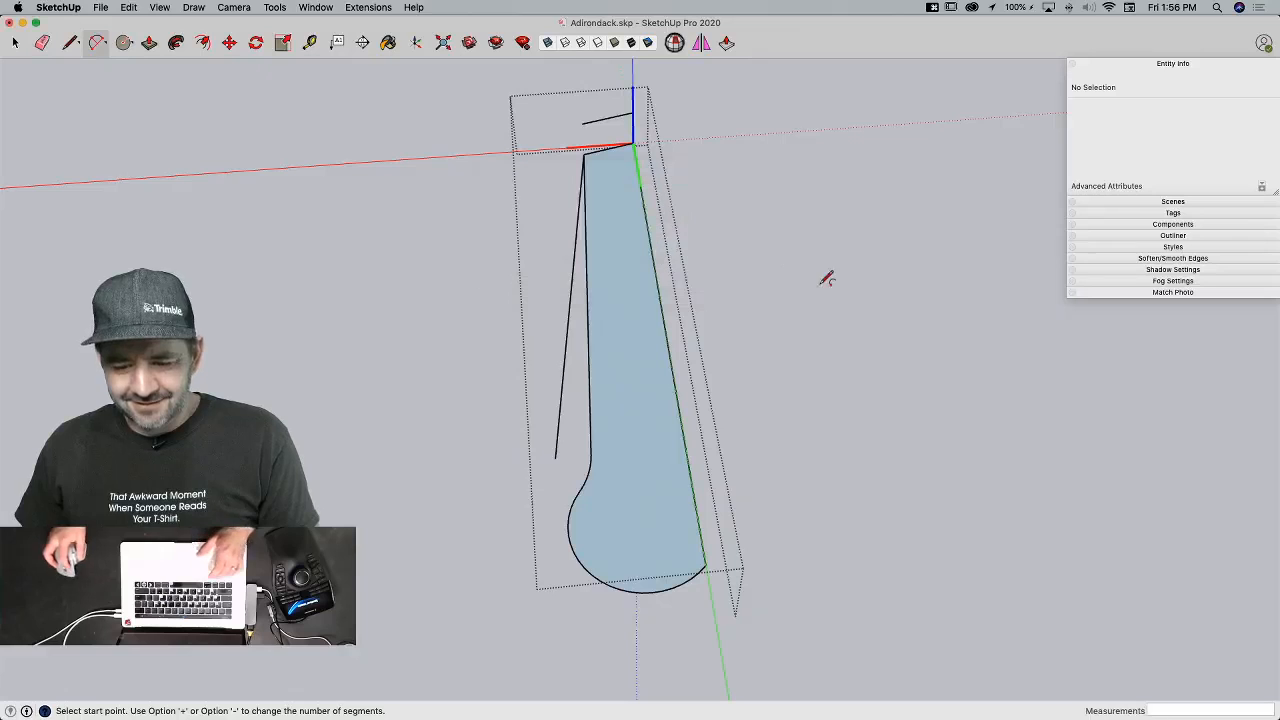
pyautogui.press('super+z')
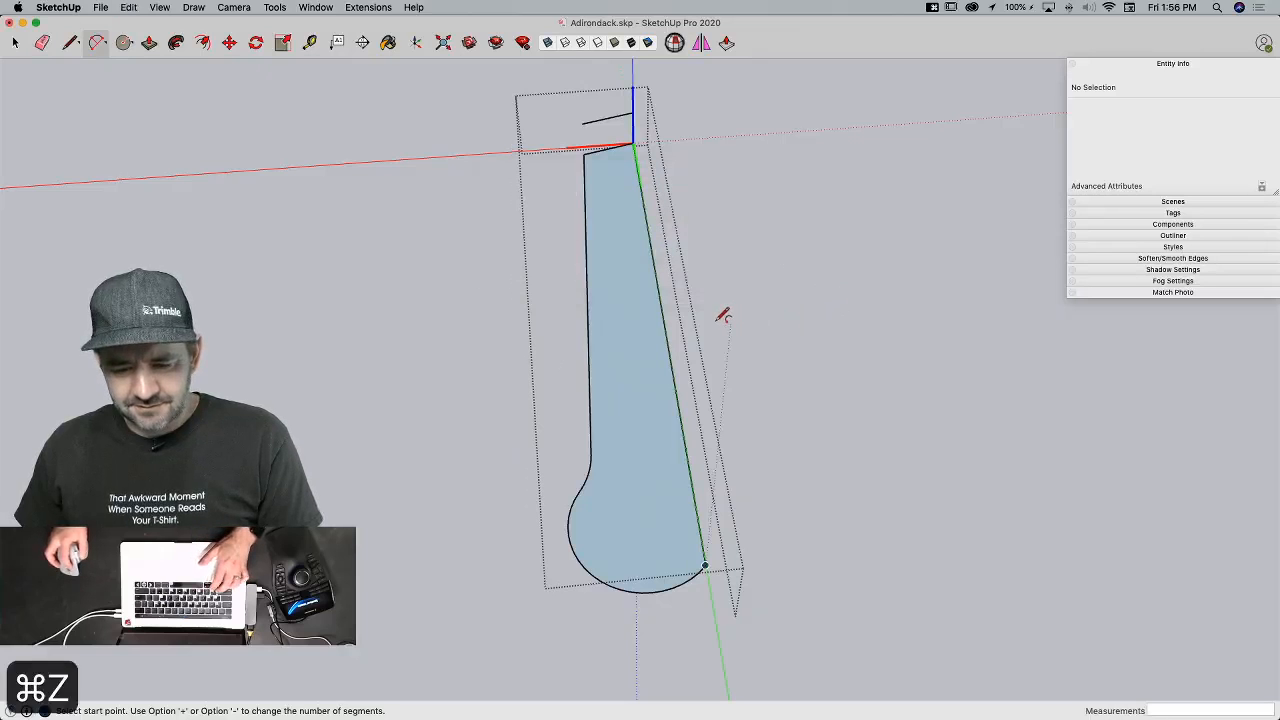
pyautogui.click(128, 7)
pyautogui.click(139, 36)
pyautogui.click(129, 8)
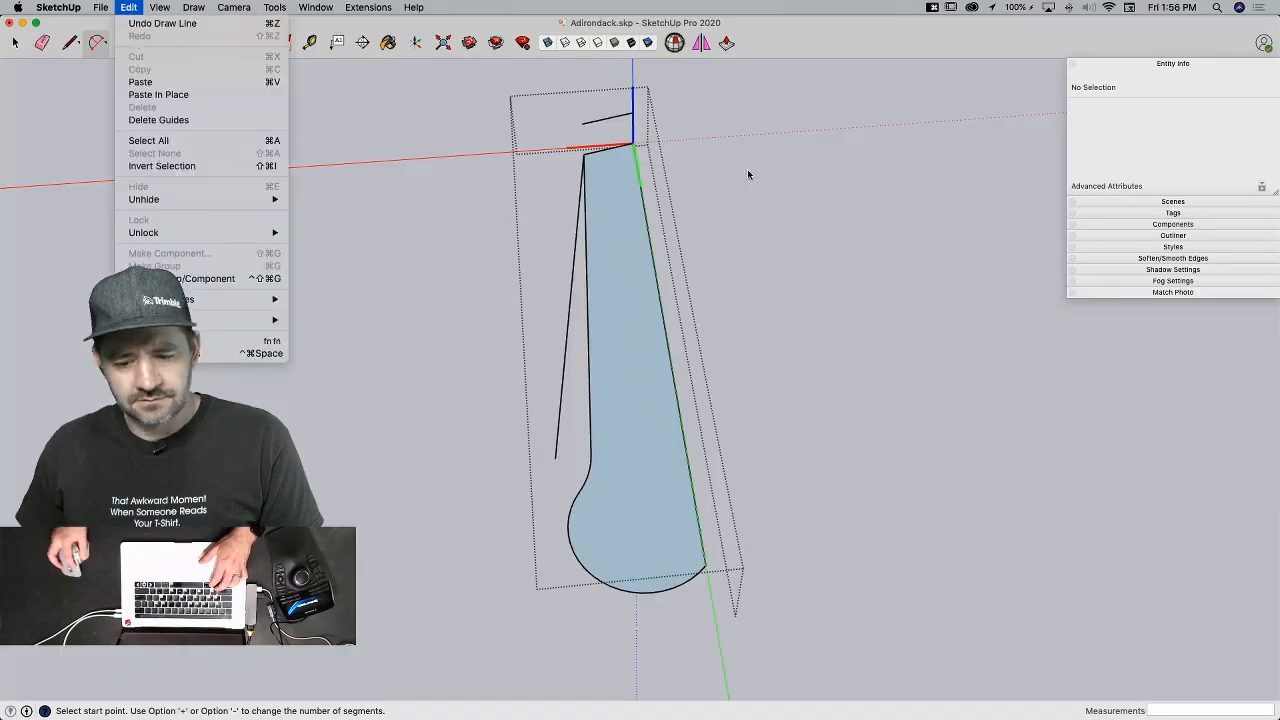
pyautogui.click(829, 339)
# Step: Save the model and try to start a 36-segment arc from the outer line's free end to the long edge's corner
pyautogui.press('a')
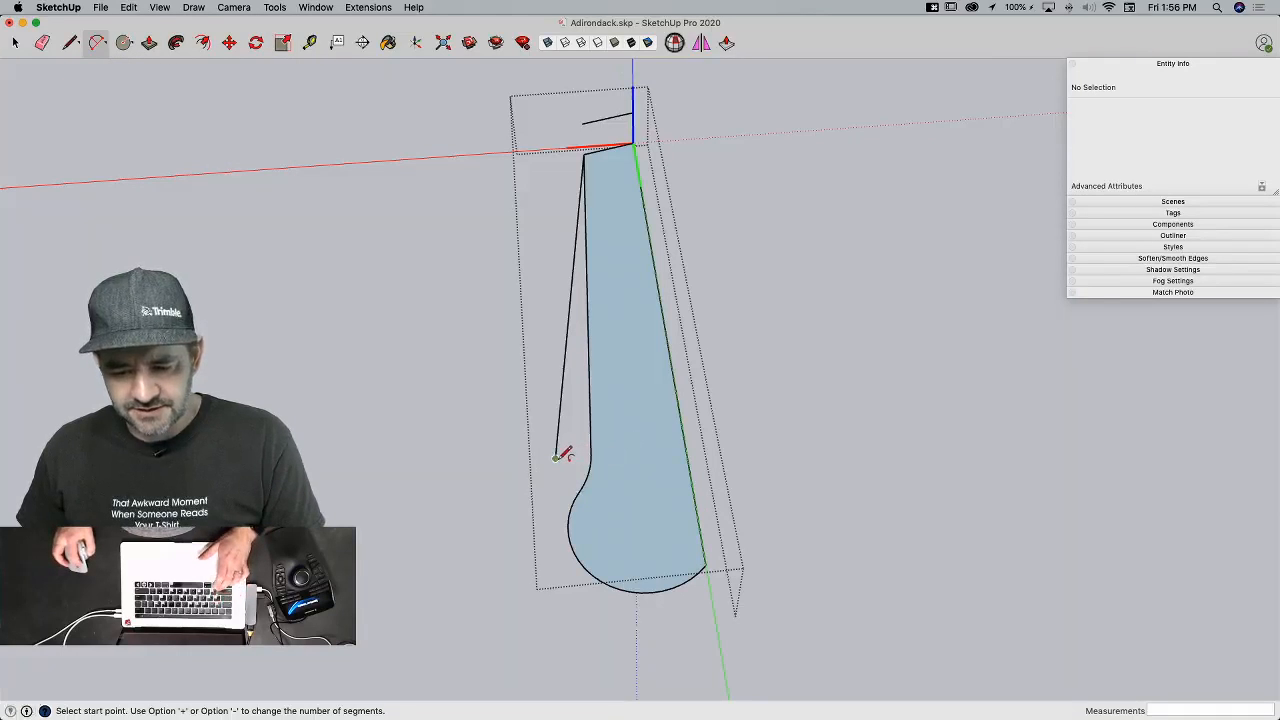
pyautogui.press('space')
pyautogui.press('s')
pyautogui.press('a')
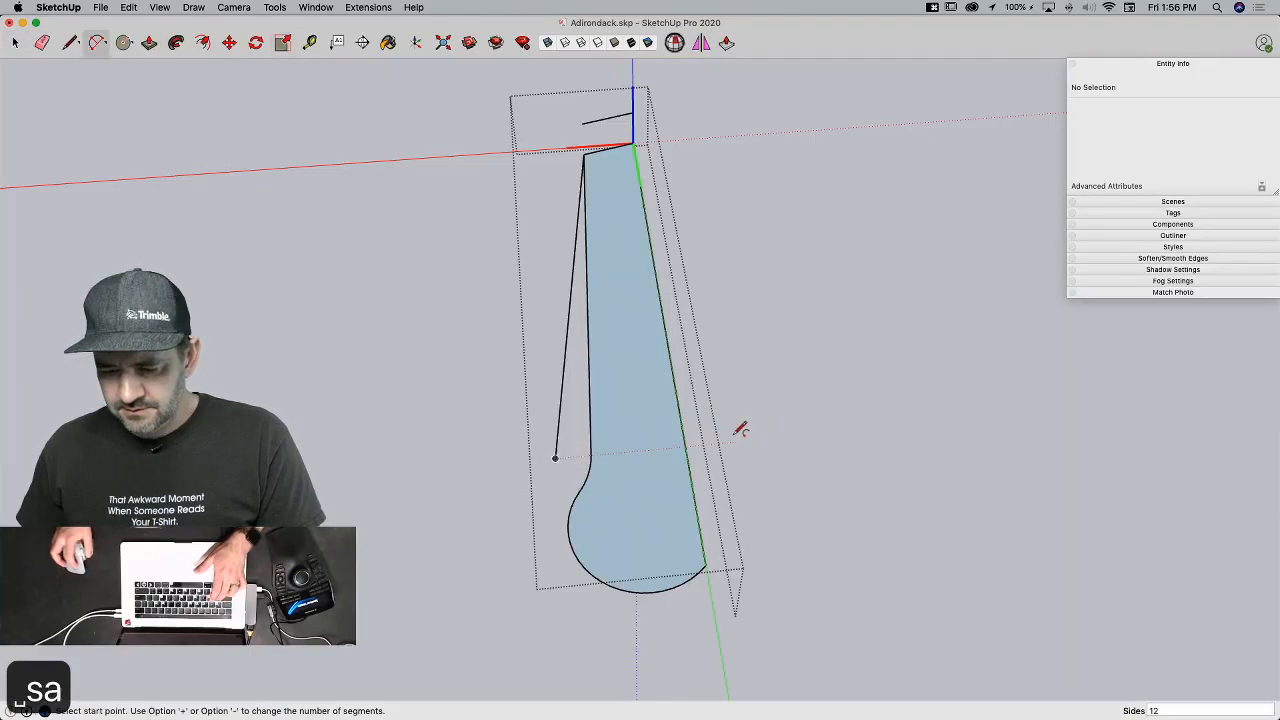
pyautogui.press('super+s')
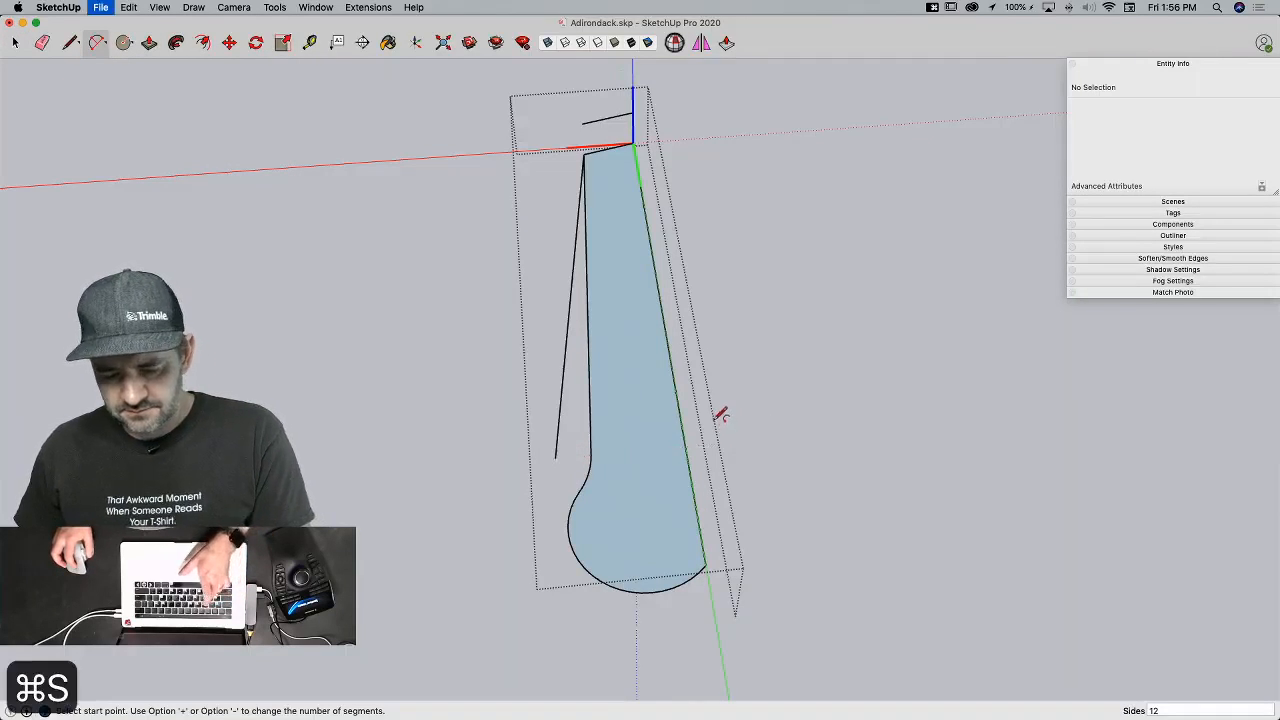
pyautogui.write('36')
pyautogui.click(556, 457)
pyautogui.click(705, 566)
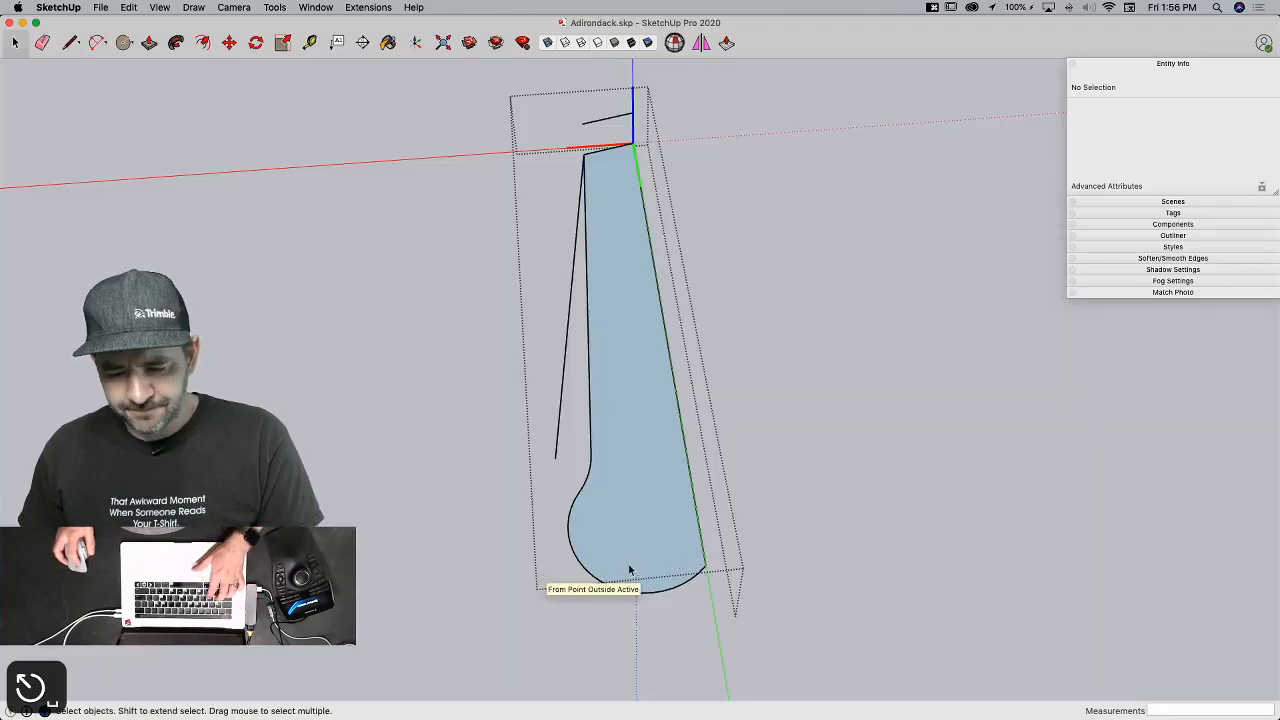
# Step: Draw a 36-segment arc from the outer line's free end to the long edge's corner, with a bulge of about 3 1/16"
pyautogui.write('sa36')
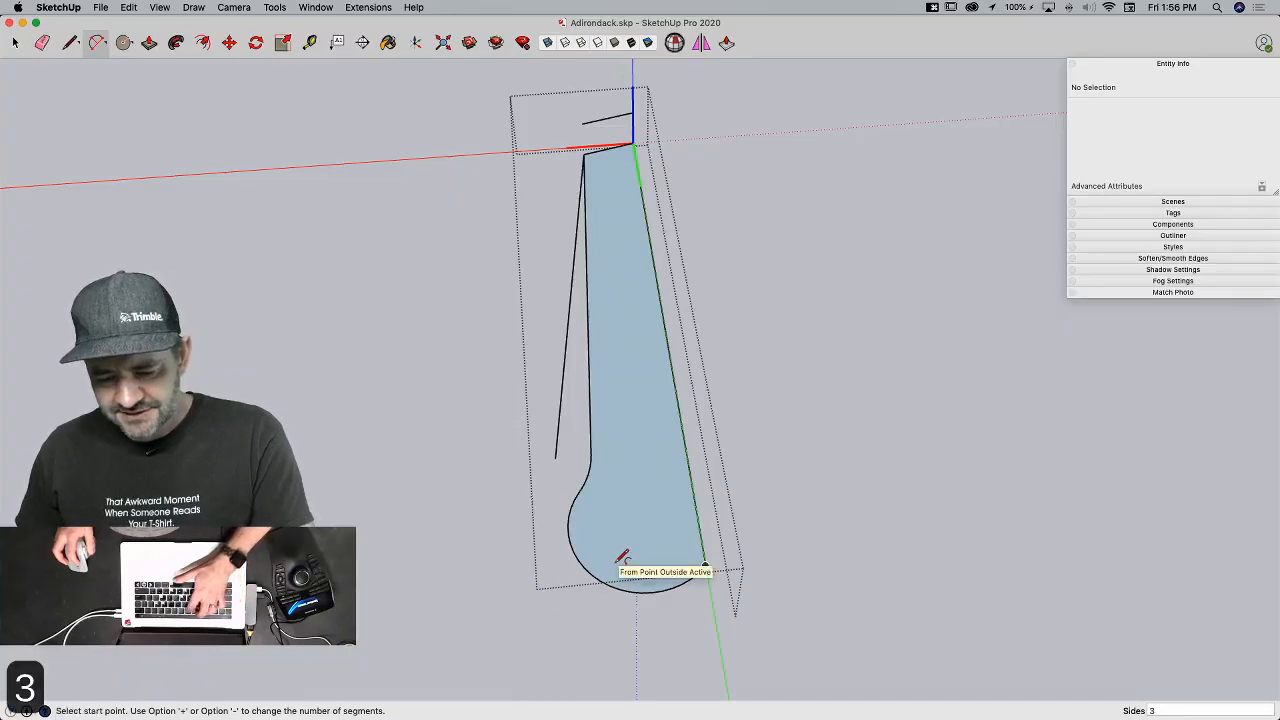
pyautogui.click(556, 458)
pyautogui.click(707, 565)
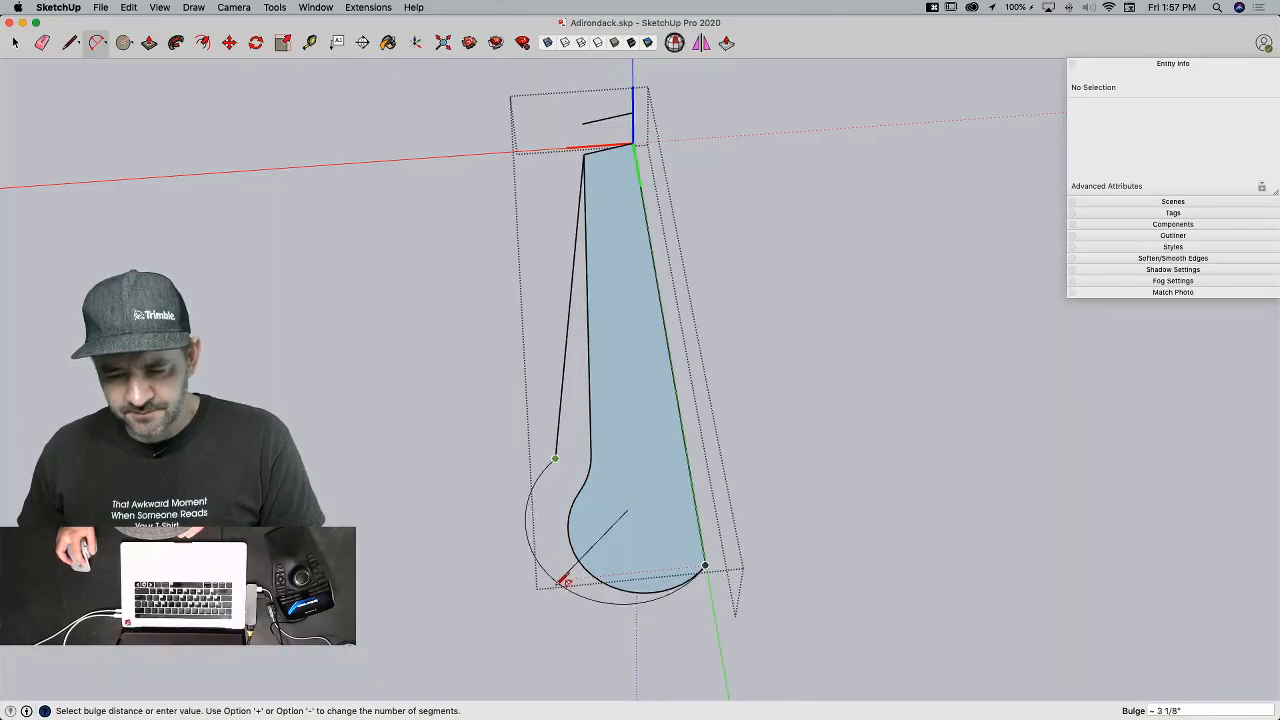
pyautogui.click(567, 581)
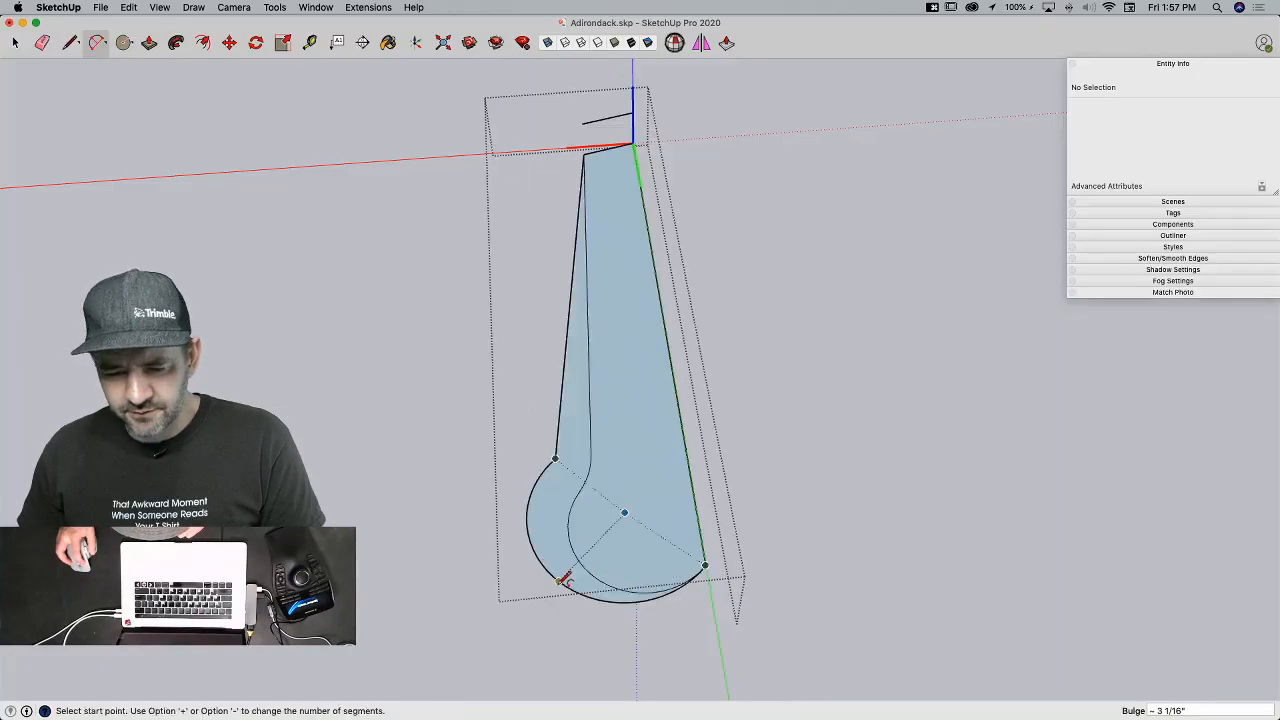
# Step: Blend the rounded end into the outer side line with a six-segment tangent arc
pyautogui.press('a')
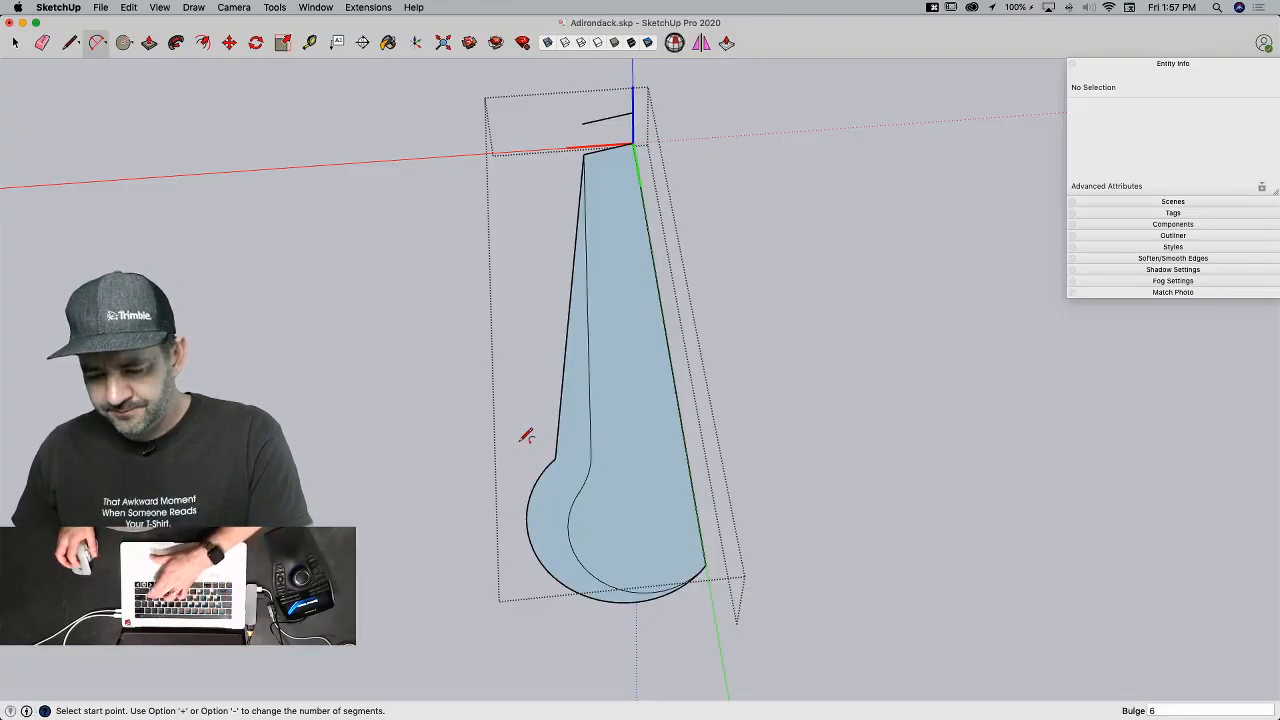
pyautogui.click(531, 437)
pyautogui.write('sa')
pyautogui.write('6')
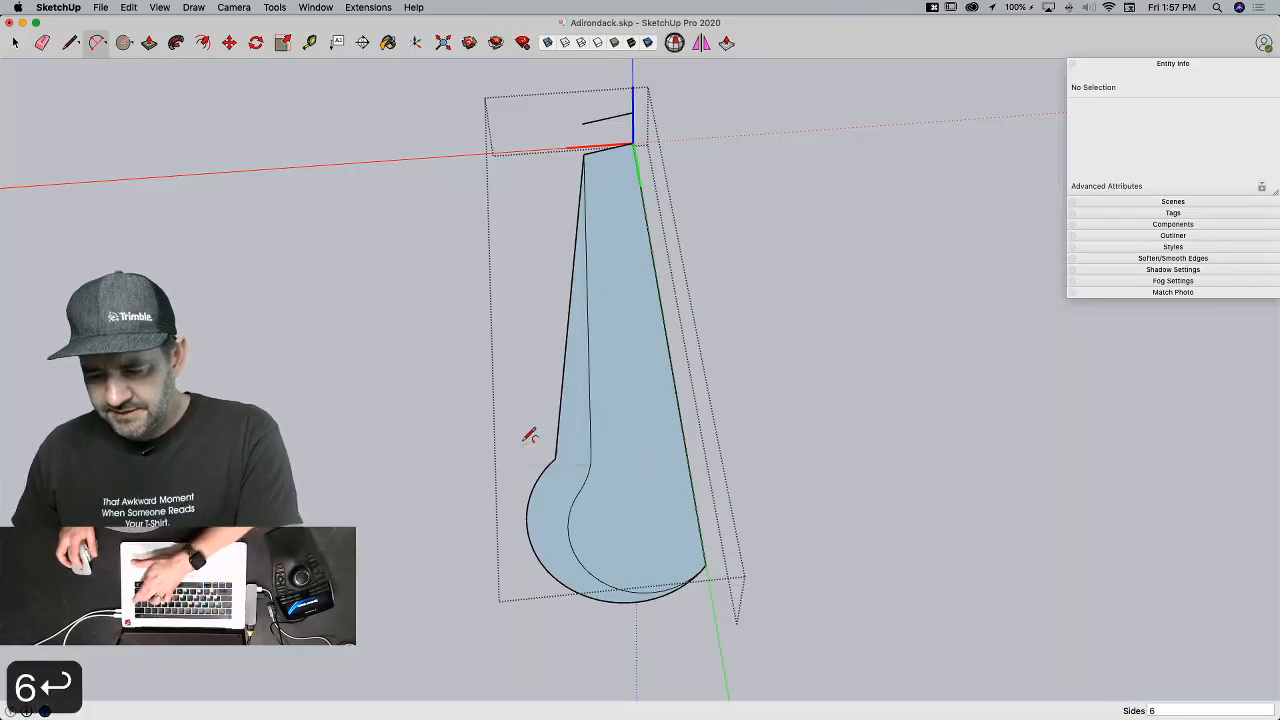
pyautogui.press('Return')
pyautogui.scroll(3, 536, 452)
pyautogui.click(546, 482)
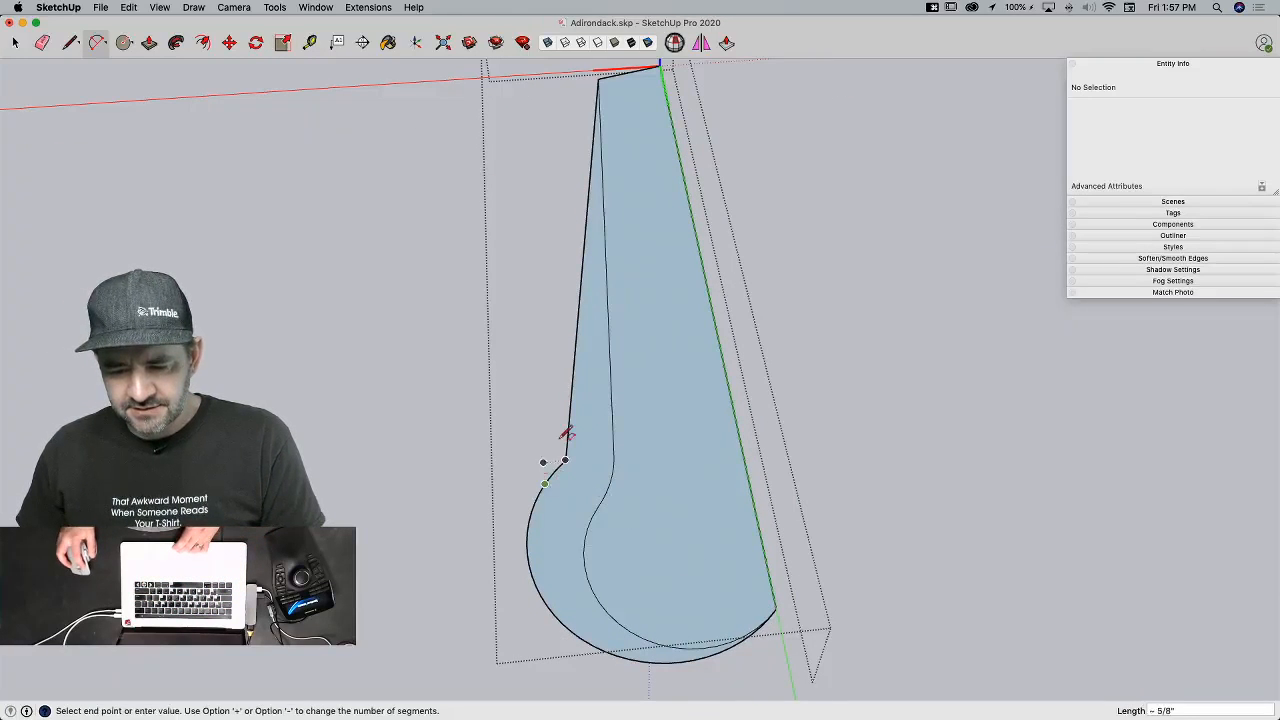
pyautogui.click(572, 414)
# Step: Erase the leftover corner edges and the old inner outline from the arm, and save the model
pyautogui.press('e')
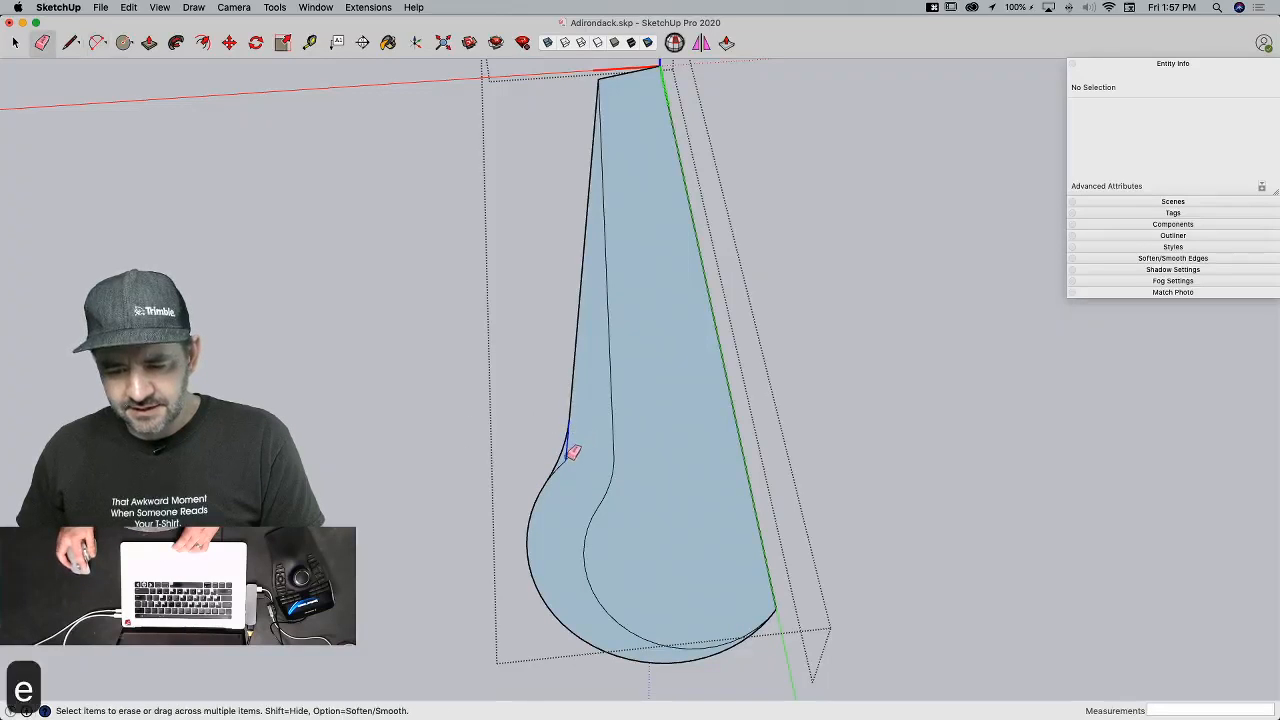
pyautogui.moveTo(620, 452); pyautogui.dragTo(608, 498)
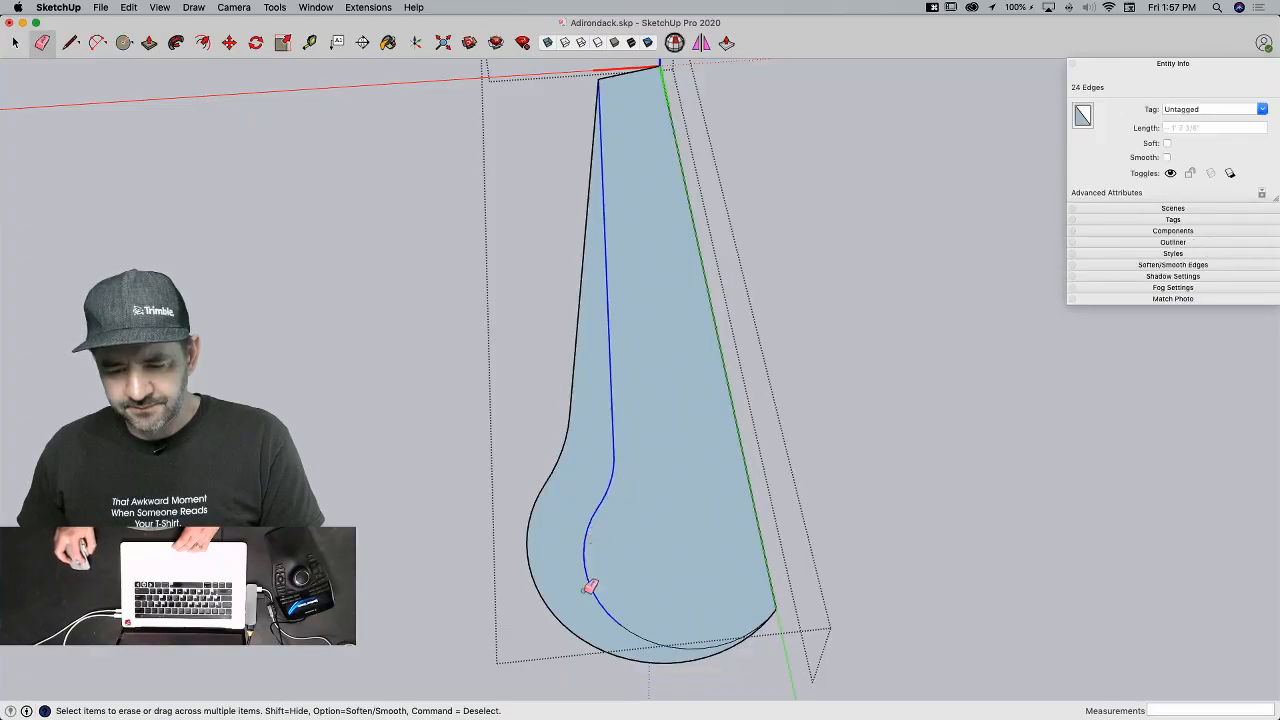
pyautogui.moveTo(658, 641); pyautogui.dragTo(668, 637)
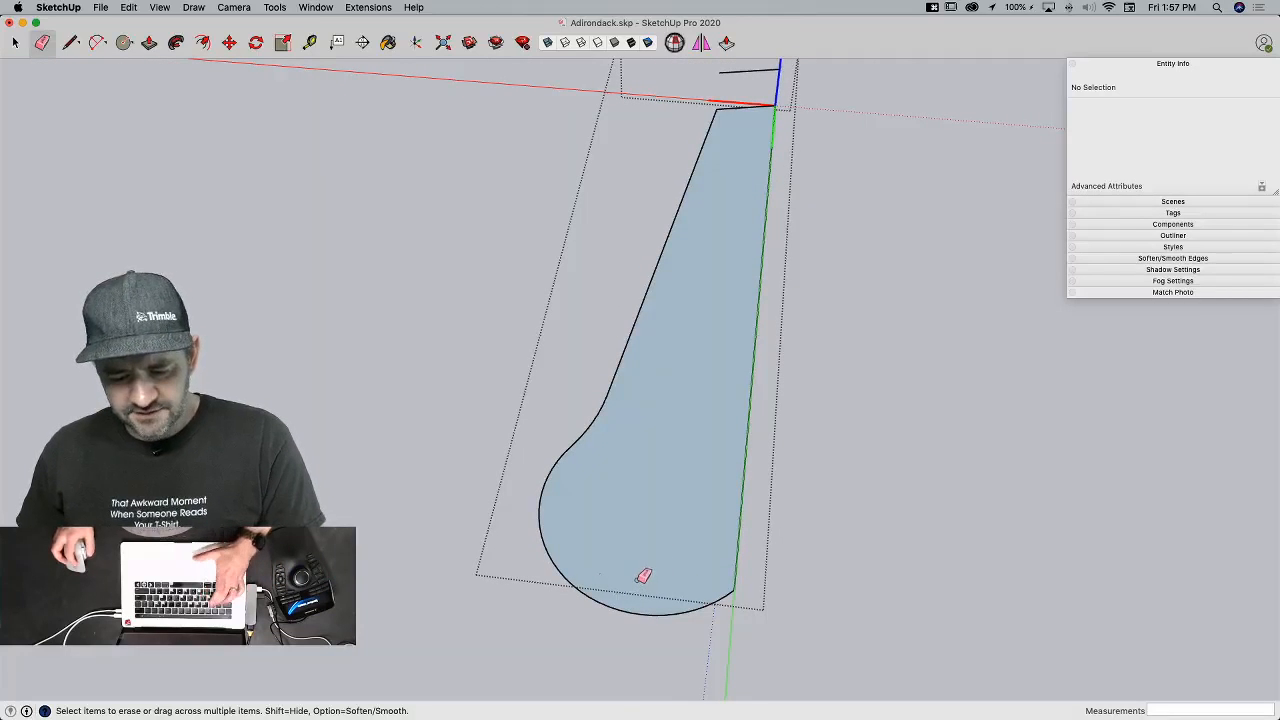
pyautogui.press('3')
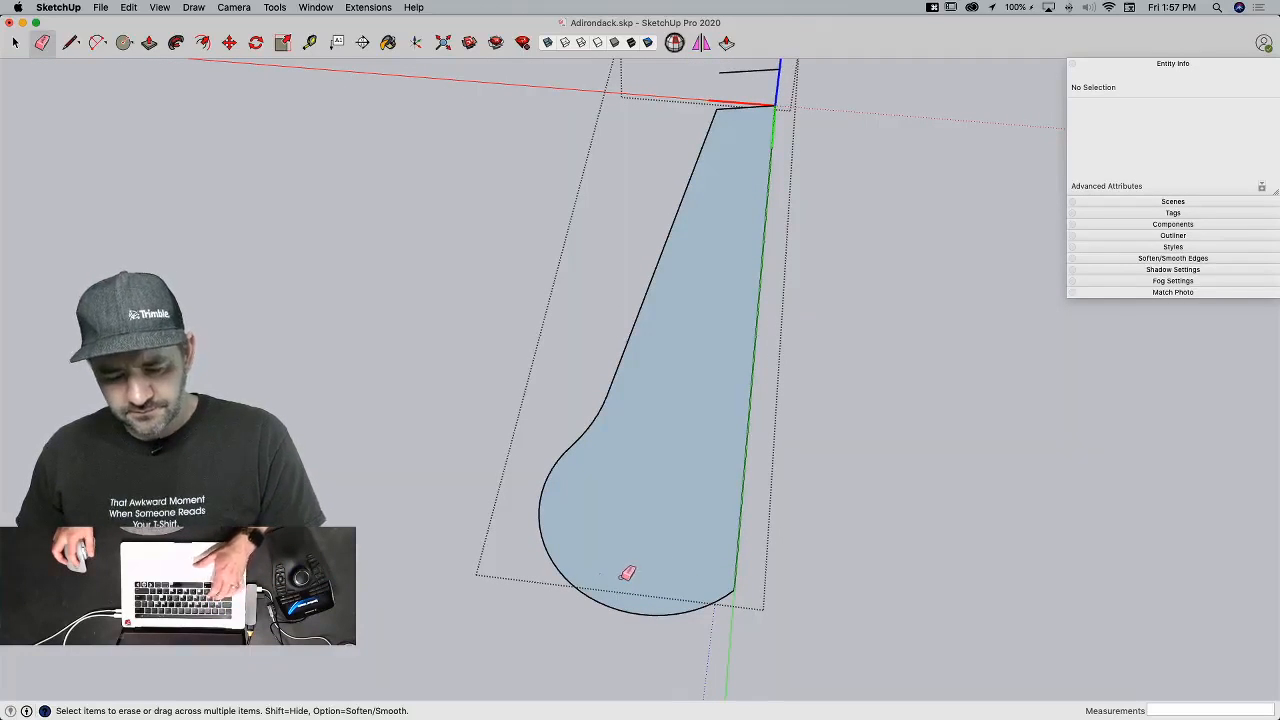
pyautogui.press('super+s')
# Step: Draw a circle with a 1.5" radius inside the arm's rounded end and delete its face to leave a hole
pyautogui.press('c')
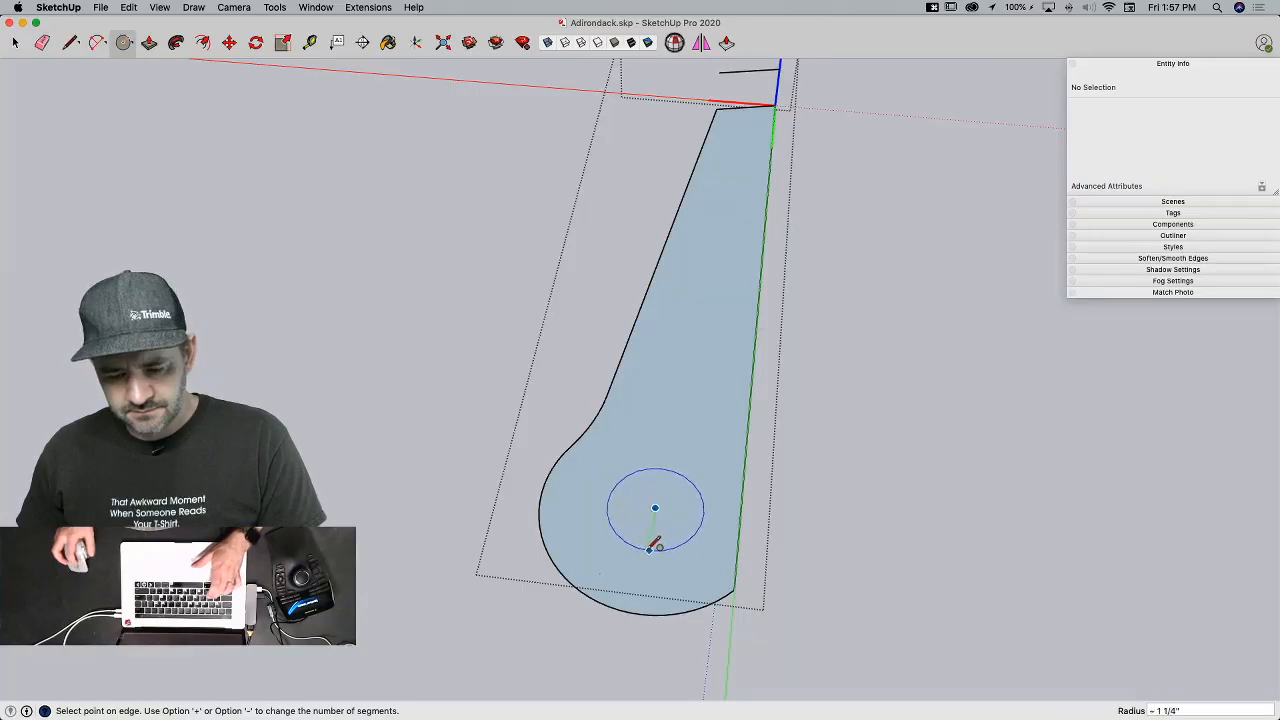
pyautogui.write('1.5')
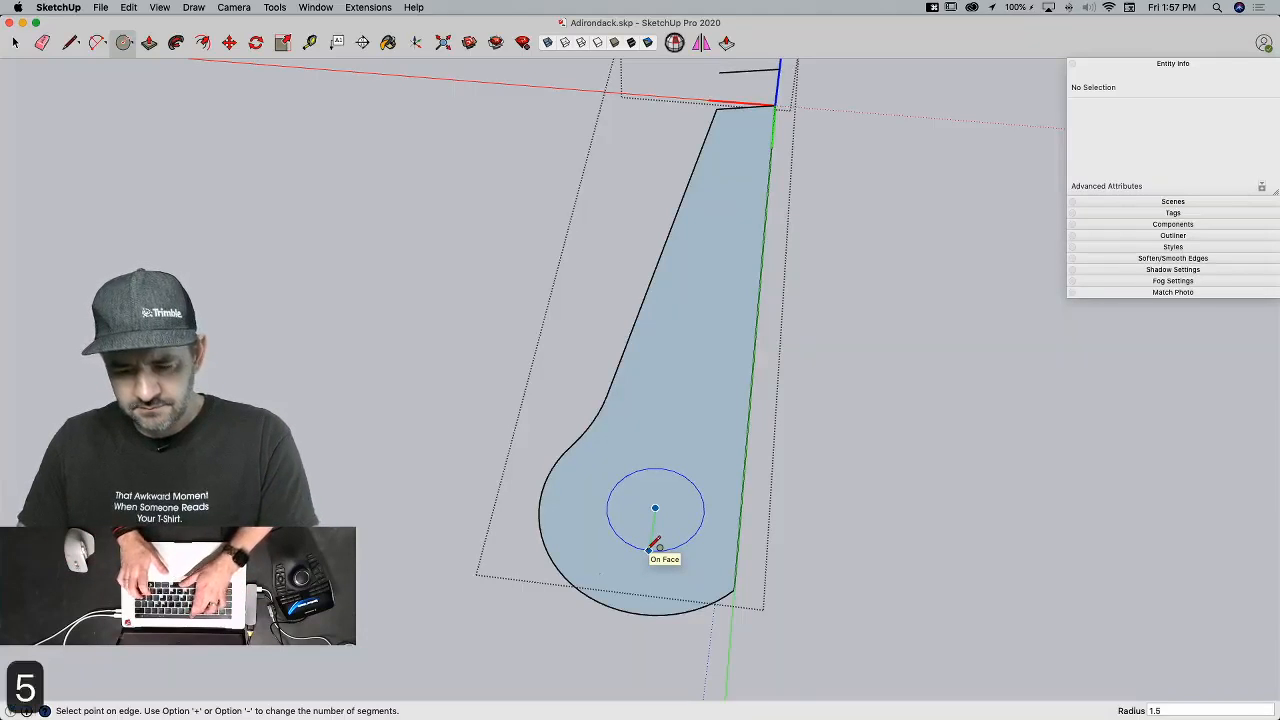
pyautogui.press('Return')
pyautogui.press('space')
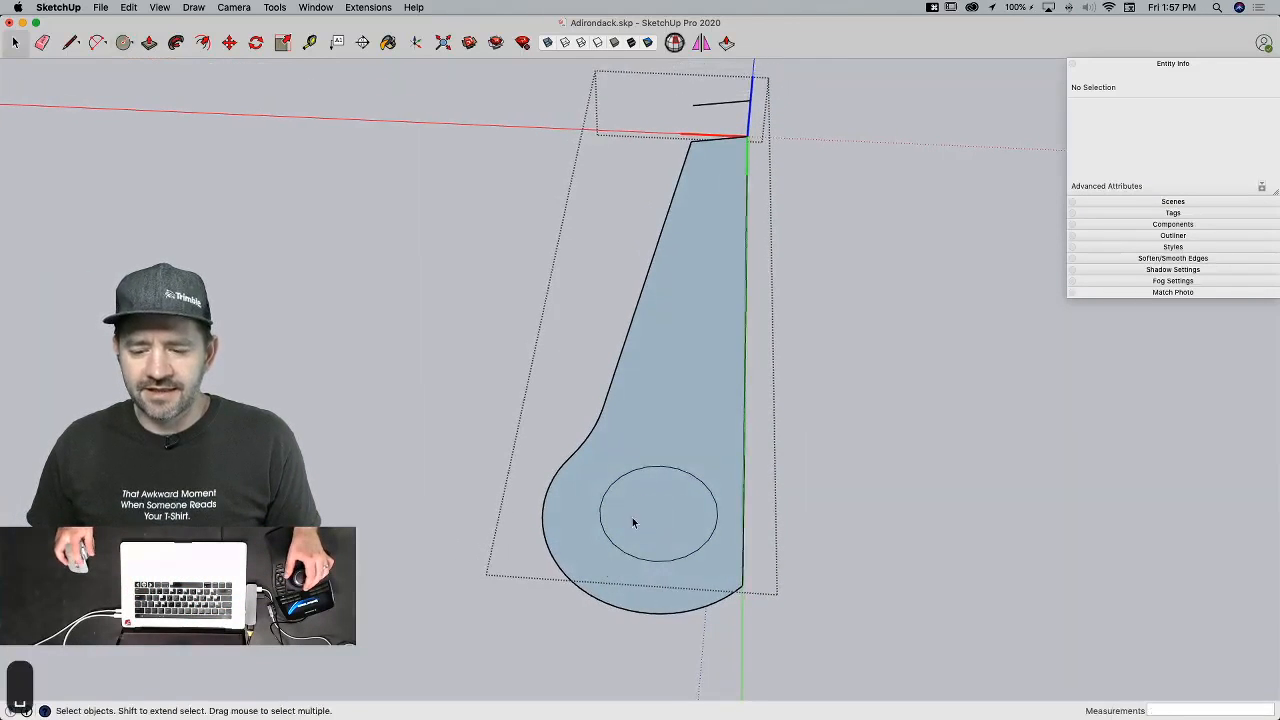
pyautogui.click(628, 512)
pyautogui.press('Delete')
pyautogui.moveTo(629, 509); pyautogui.dragTo(686, 352, button='middle')
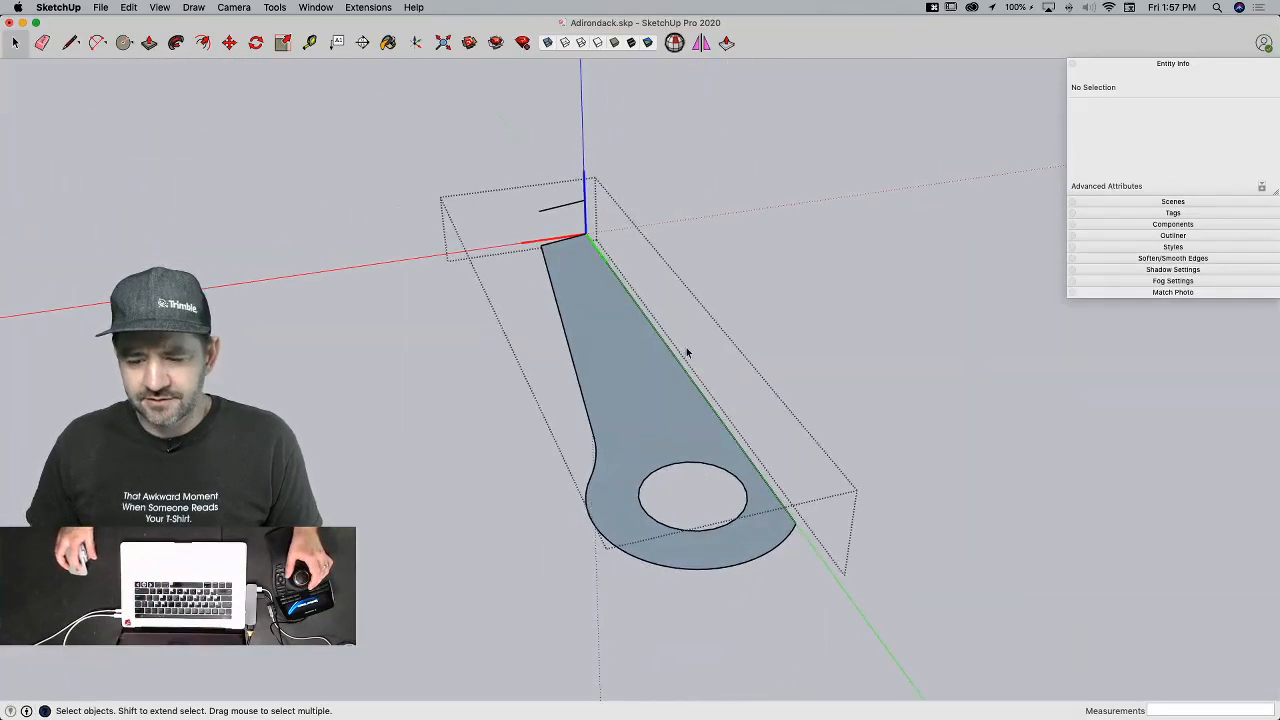
# Step: Extrude the arm's flat profile 1 1/2" upward and leave the arm component
pyautogui.press('p')
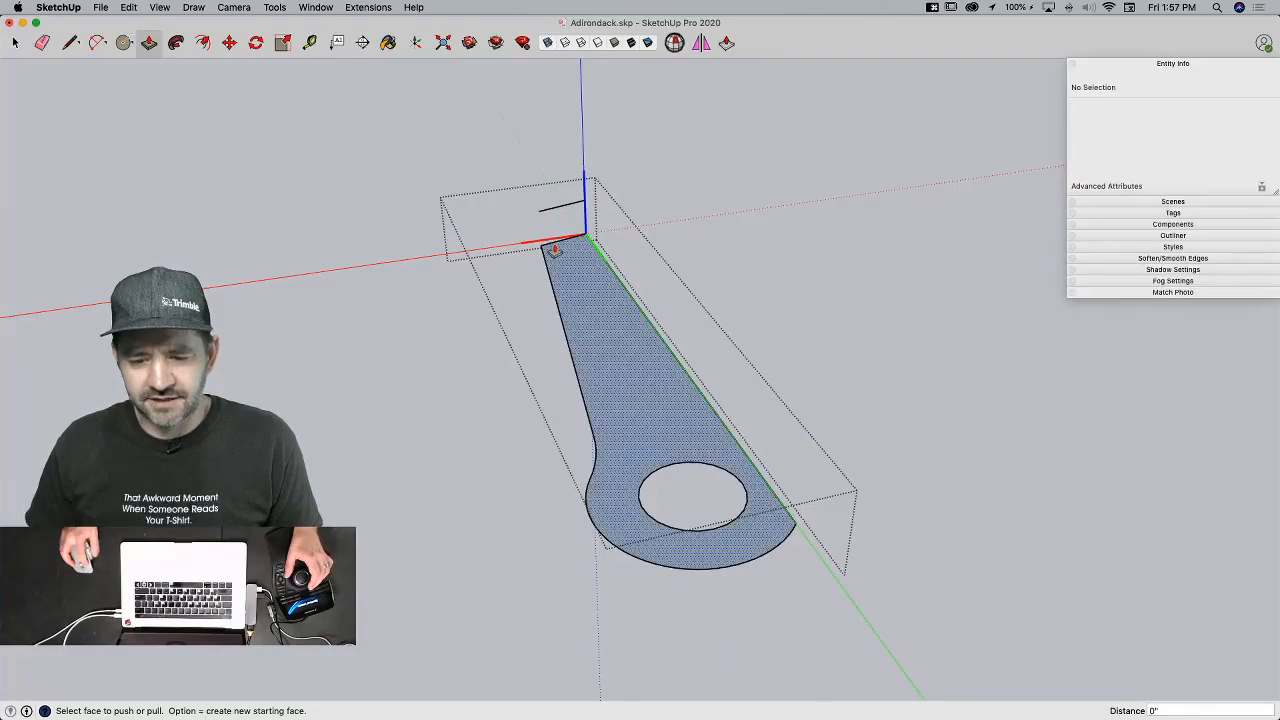
pyautogui.click(555, 250)
pyautogui.click(538, 214)
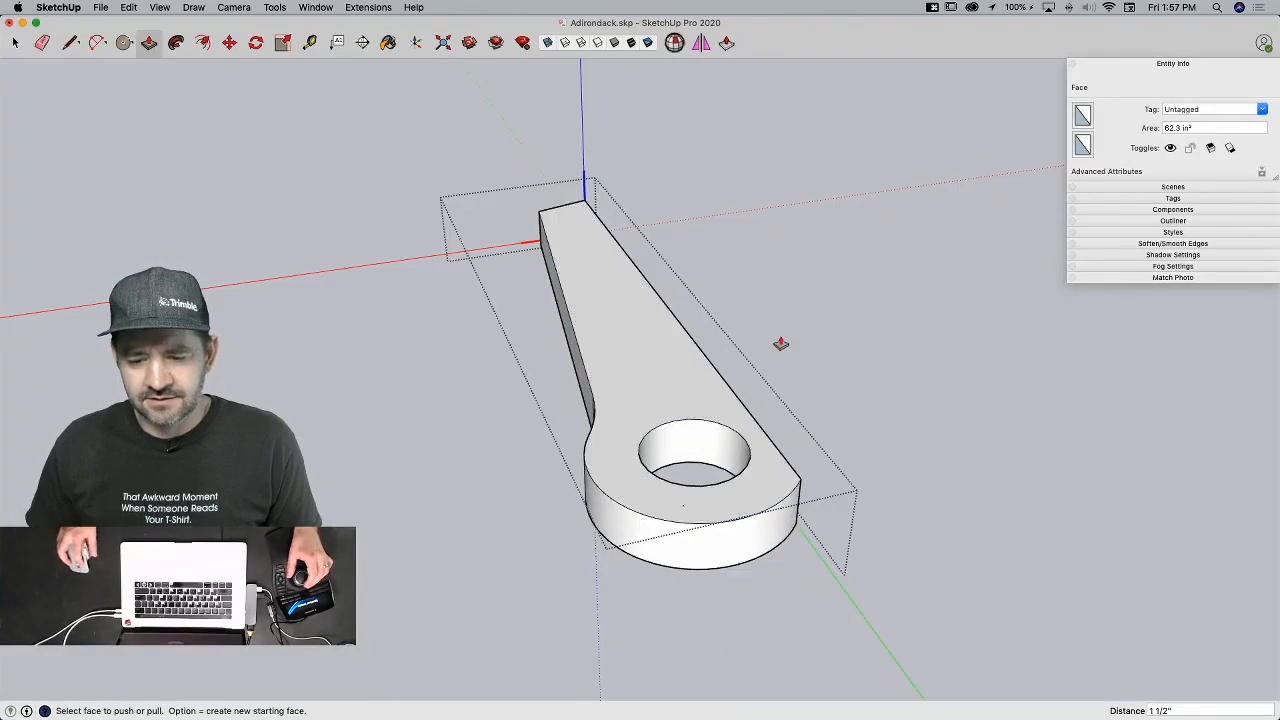
pyautogui.press('space')
pyautogui.click(819, 427)
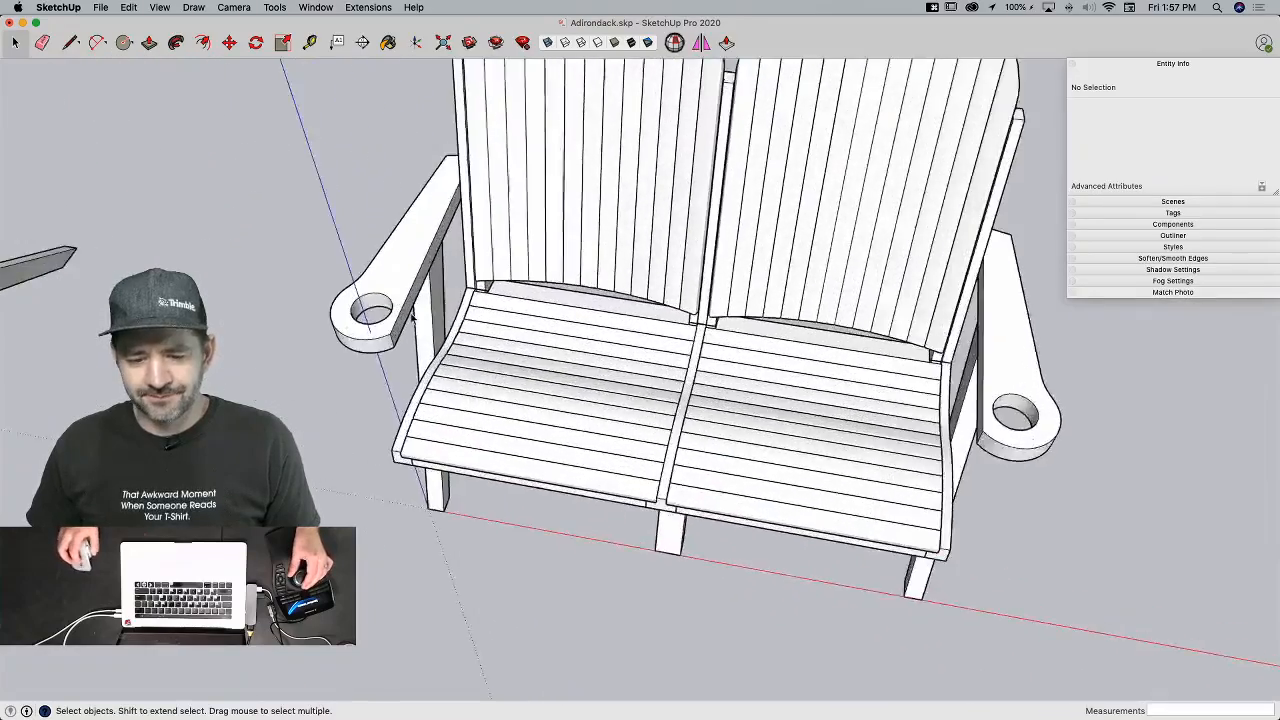
# Step: Soften the vertical seam edges where the blend arc meets the arm's rounded end and its straight outer side
pyautogui.press('e')
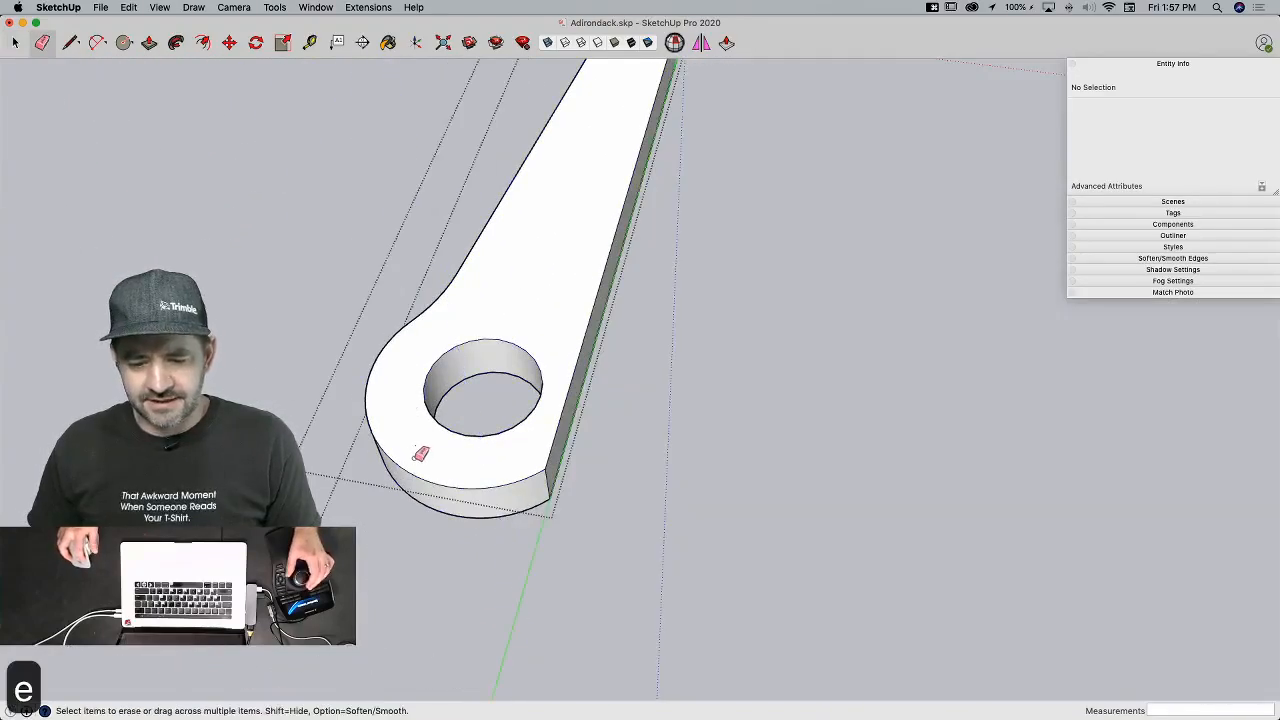
pyautogui.moveTo(419, 442); pyautogui.dragTo(449, 446)
pyautogui.press('space')
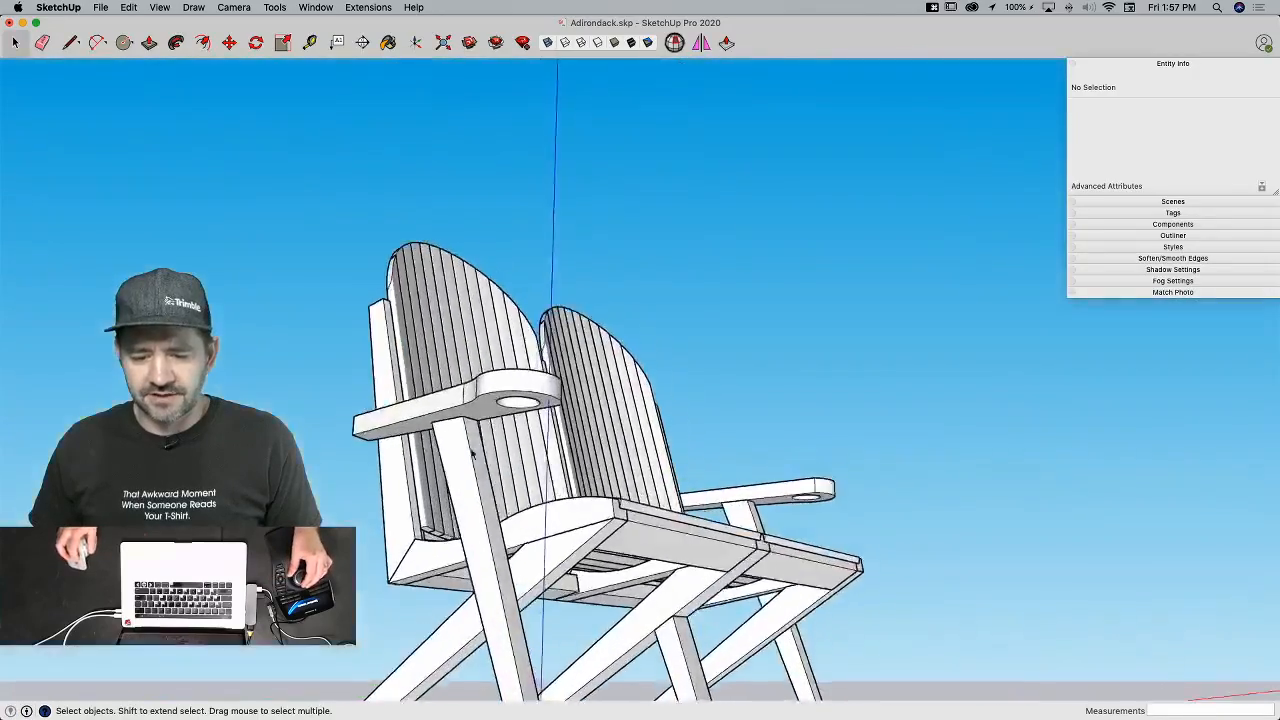
pyautogui.press('e')
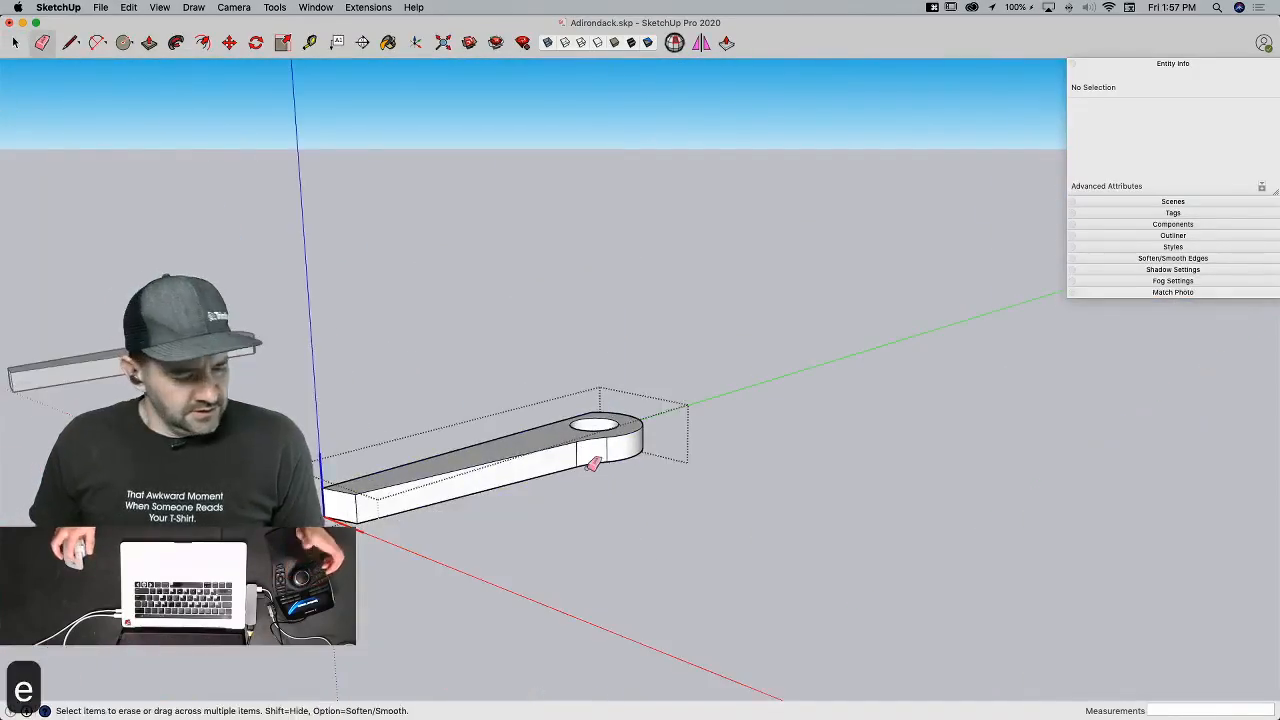
pyautogui.moveTo(575, 459); pyautogui.dragTo(612, 450)
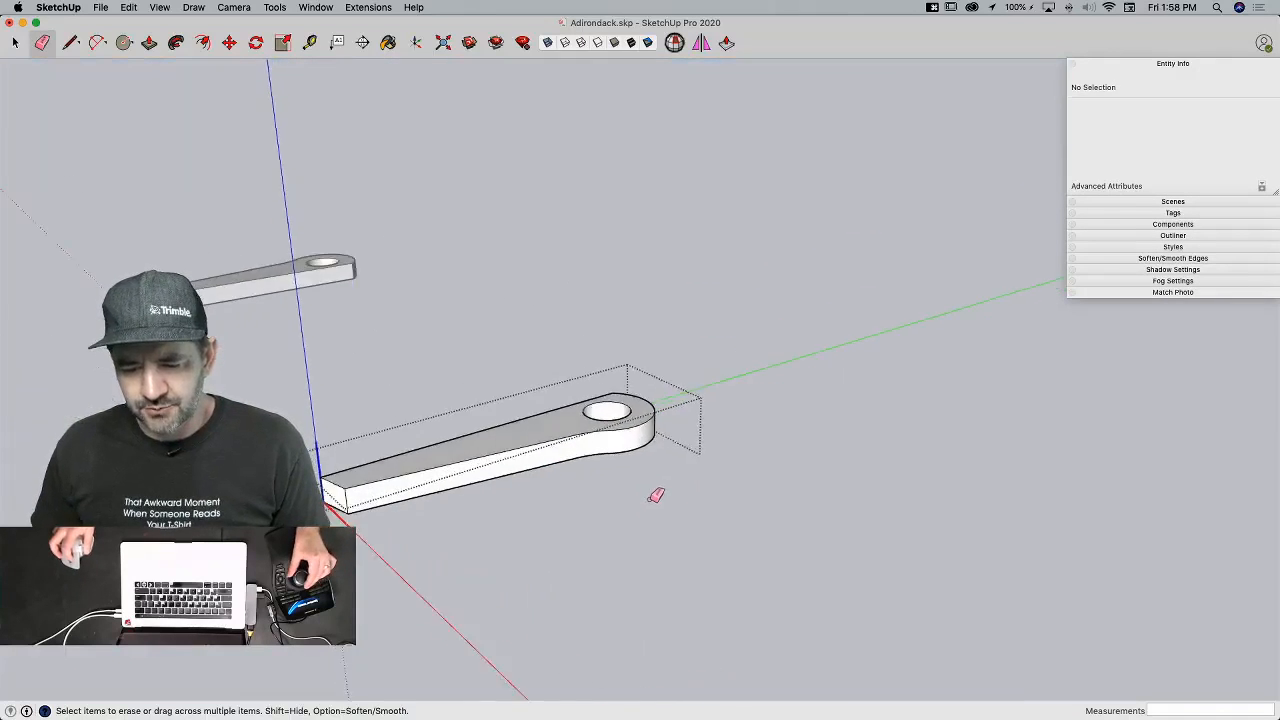
pyautogui.press('space')
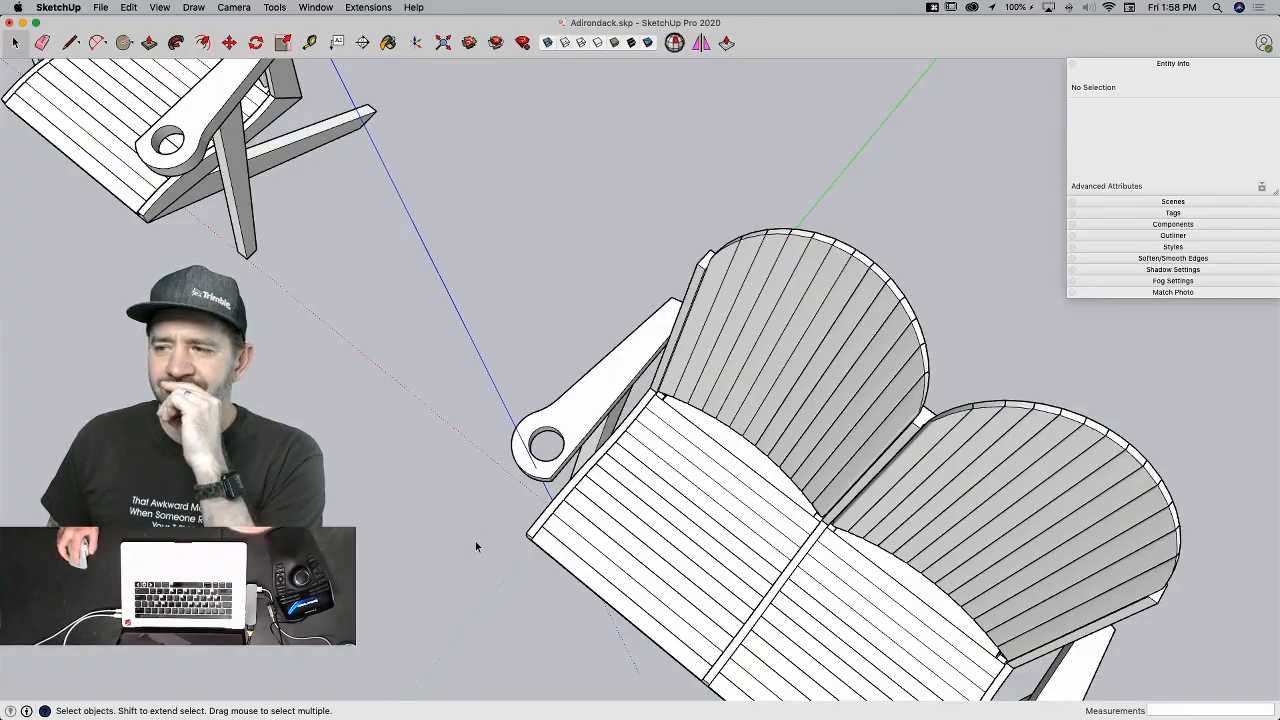
# Step: Reopen the arm component and undo the edge softening and the extrusion, back to the flat profile with the hole
pyautogui.moveTo(474, 546); pyautogui.dragTo(427, 334, button='middle')
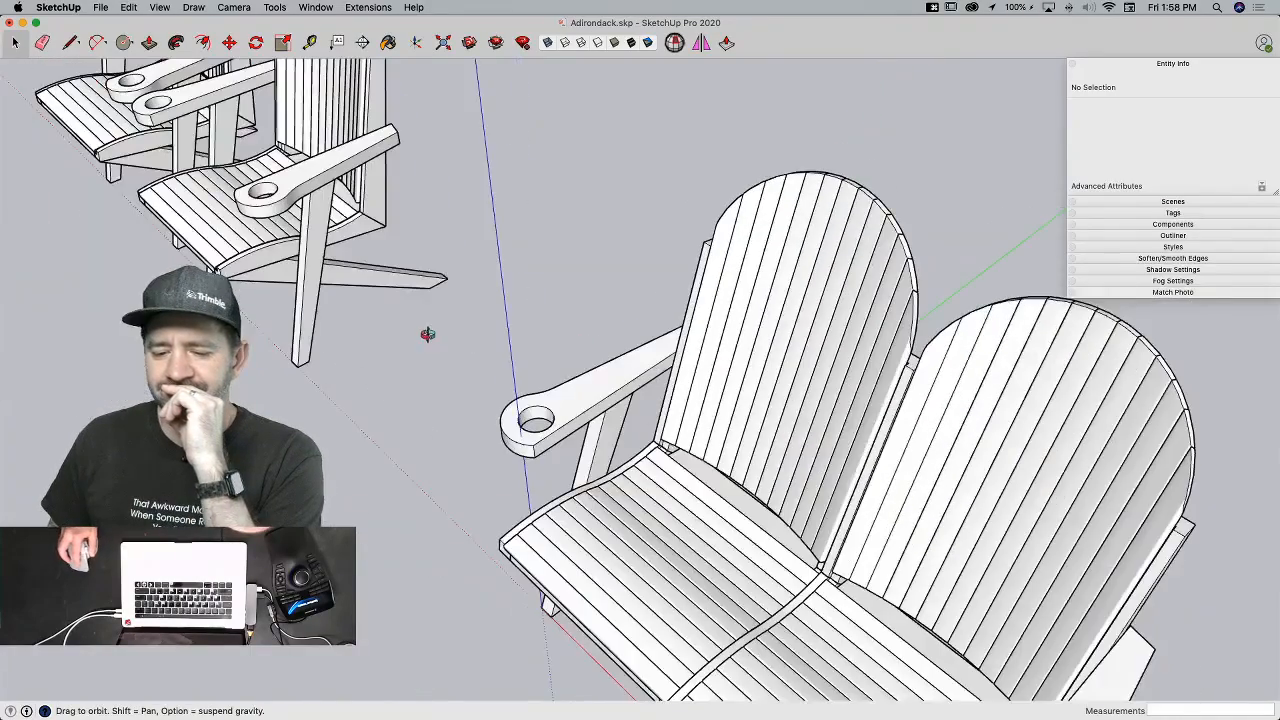
pyautogui.scroll(3, 471, 383)
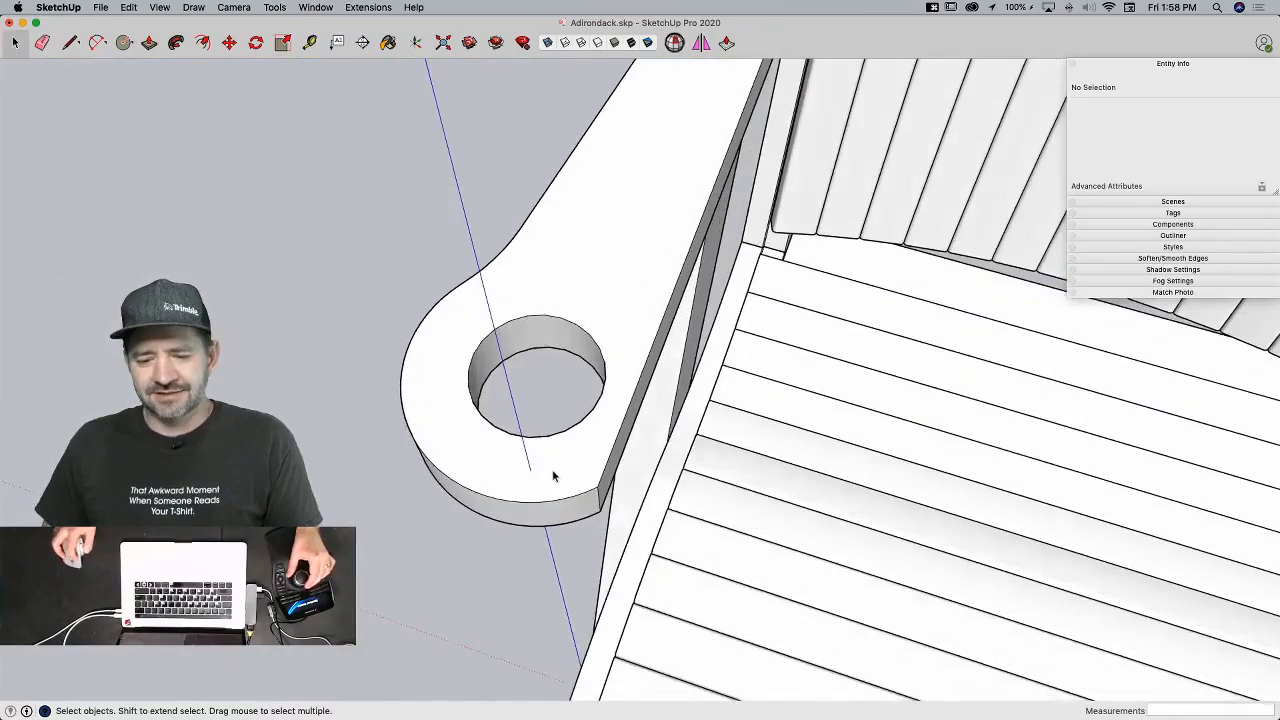
pyautogui.doubleClick(553, 476)
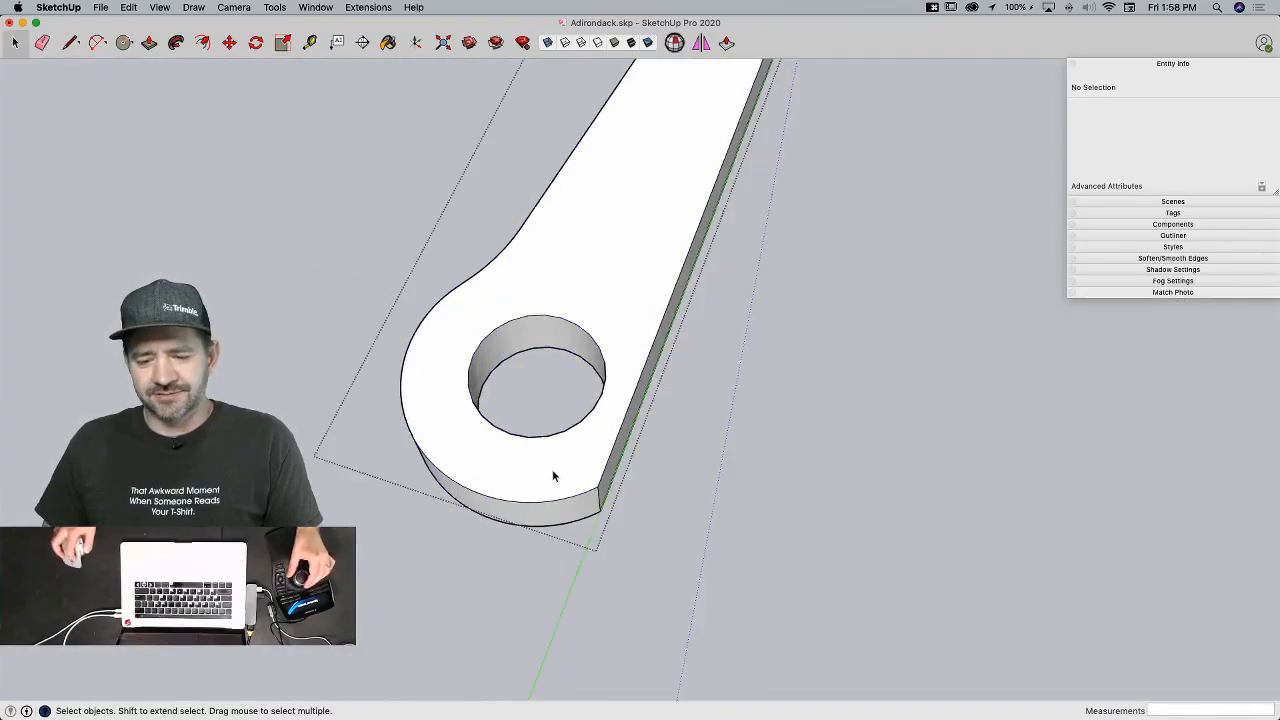
pyautogui.press('super+z')
pyautogui.press('super+z')
pyautogui.press('super+z')
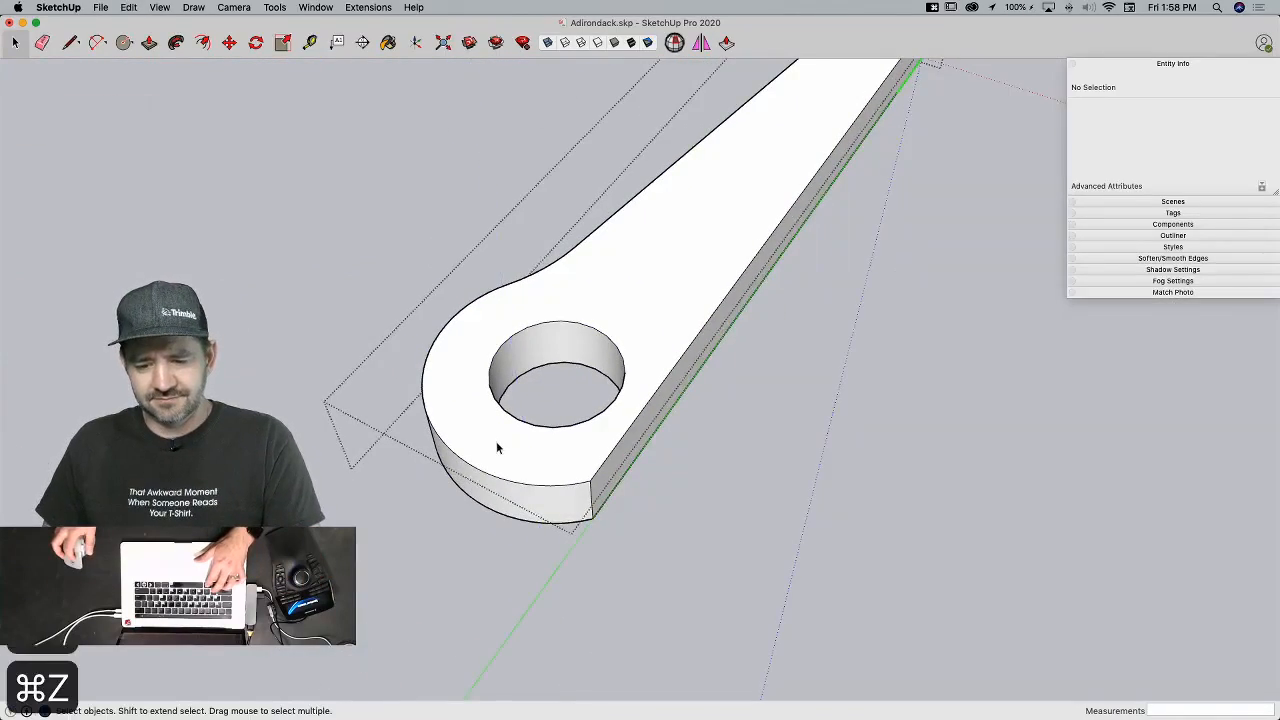
pyautogui.press('super+z')
pyautogui.press('super+z')
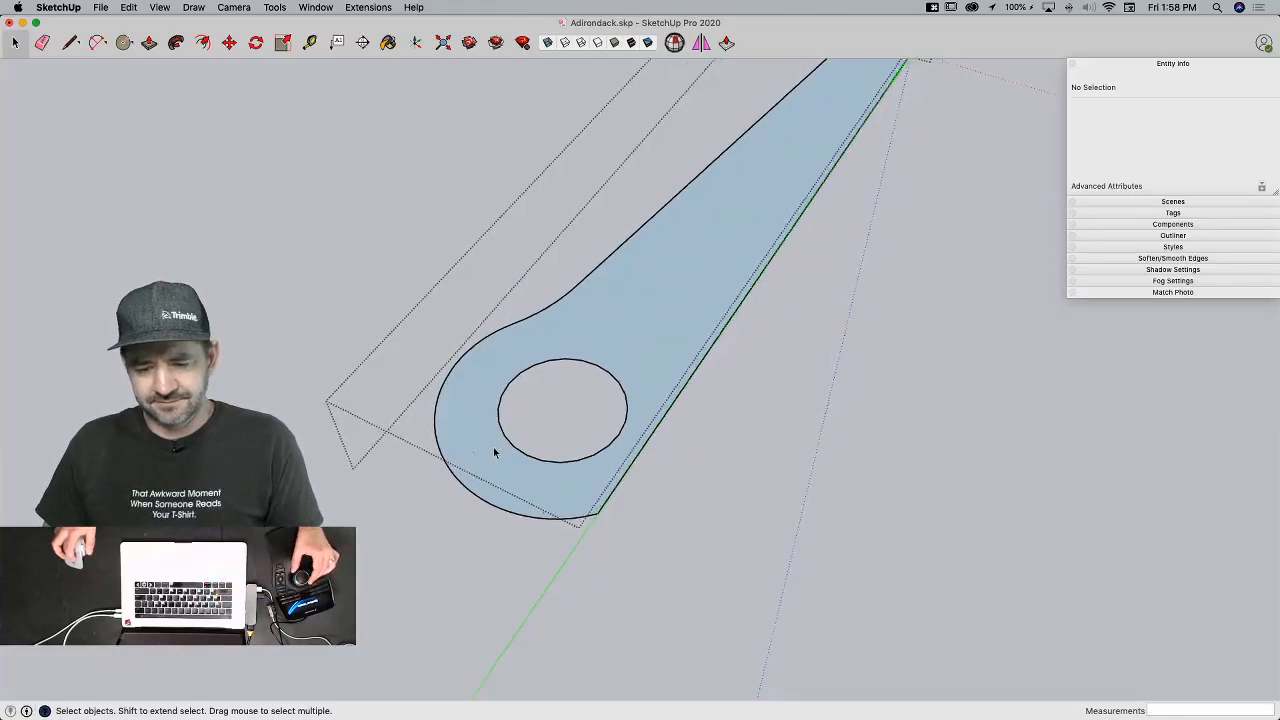
# Step: Replace the hole's circle with a 48-sided circle of 1 1/2" radius, centred on the rounded end's arc
pyautogui.click(461, 503)
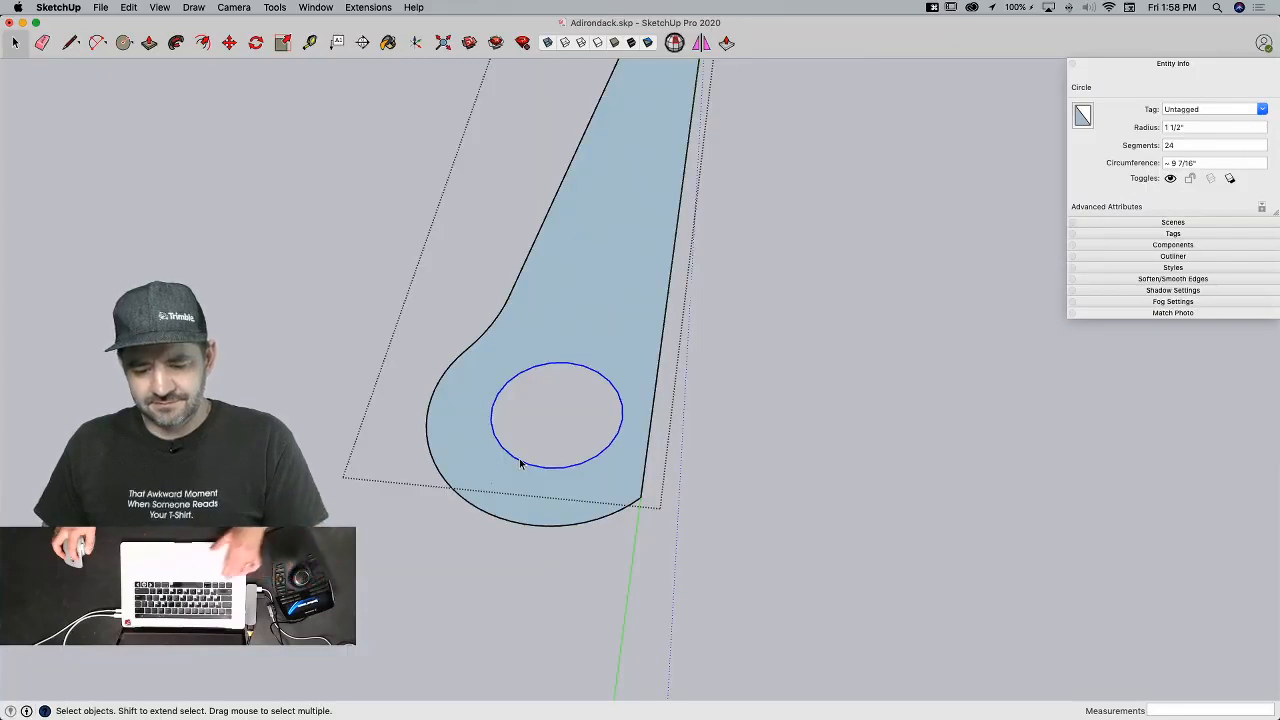
pyautogui.press('c')
pyautogui.press('e')
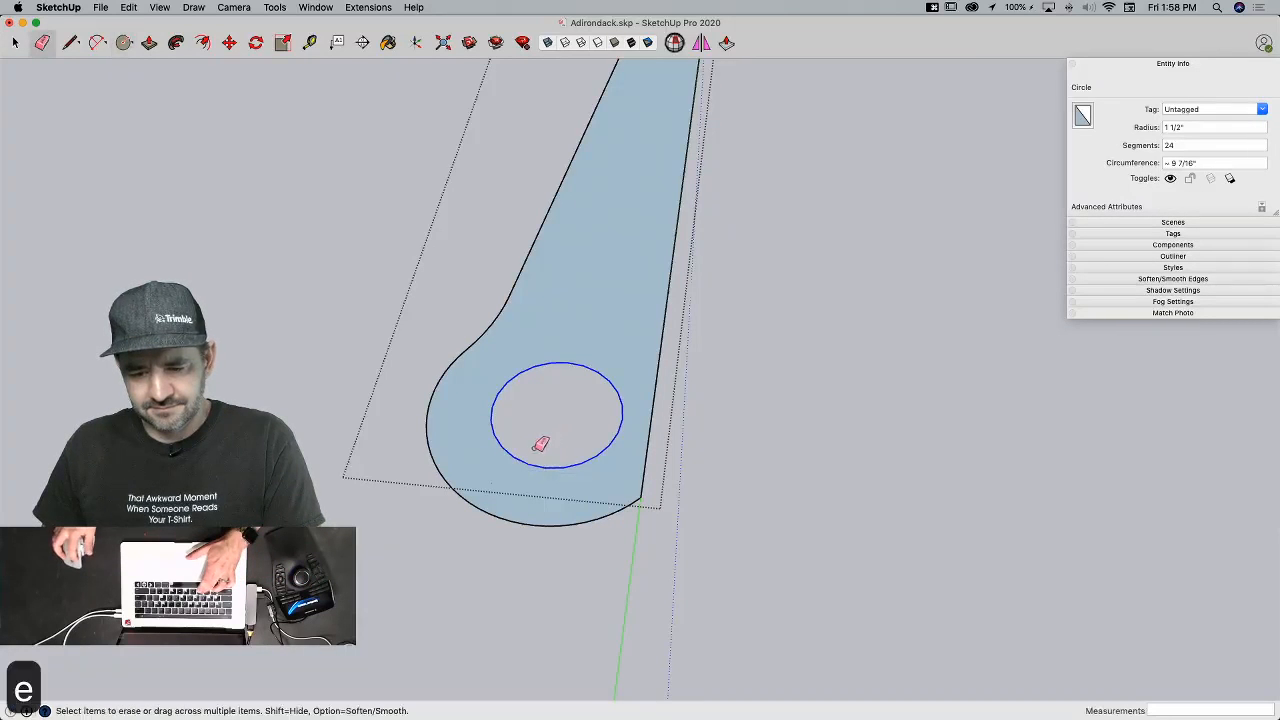
pyautogui.click(546, 463)
pyautogui.press('c')
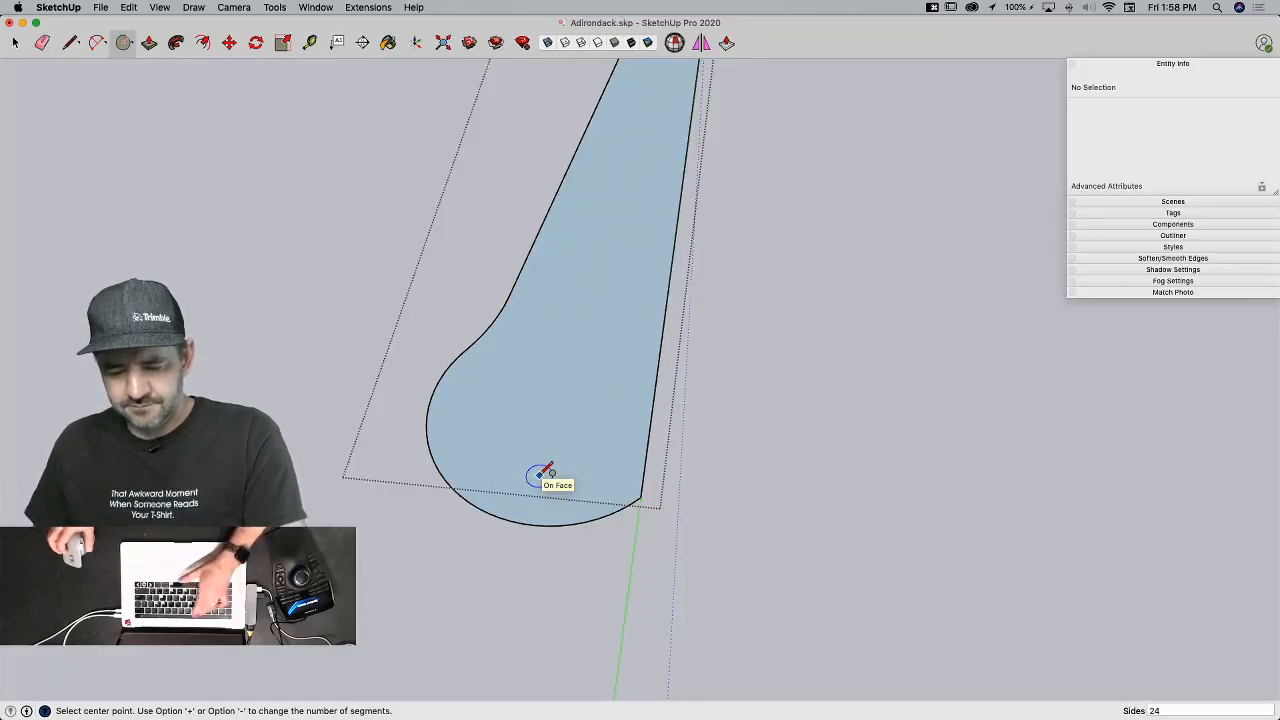
pyautogui.write('48')
pyautogui.press('Return')
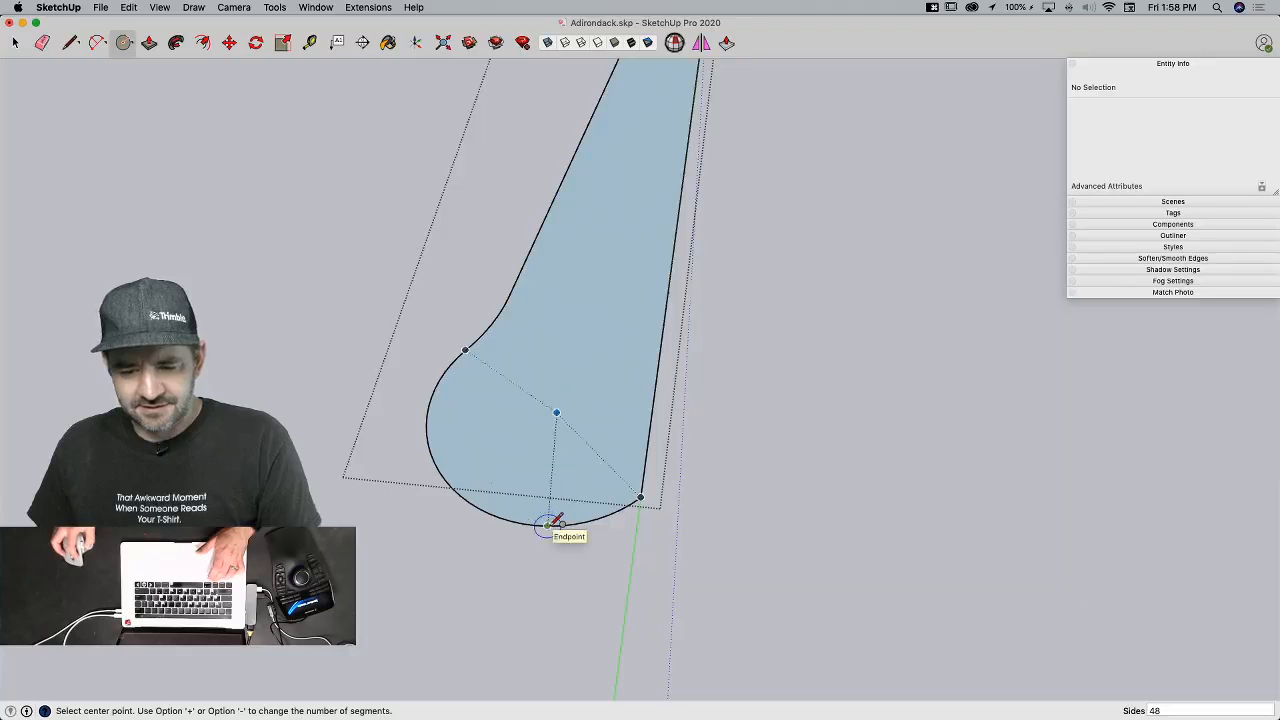
pyautogui.press('Return')
pyautogui.press('space')
# Step: Offset the hole's circle outward by about 1 7/16" to meet the arc of the rounded end
pyautogui.click(552, 469)
pyautogui.press('s')
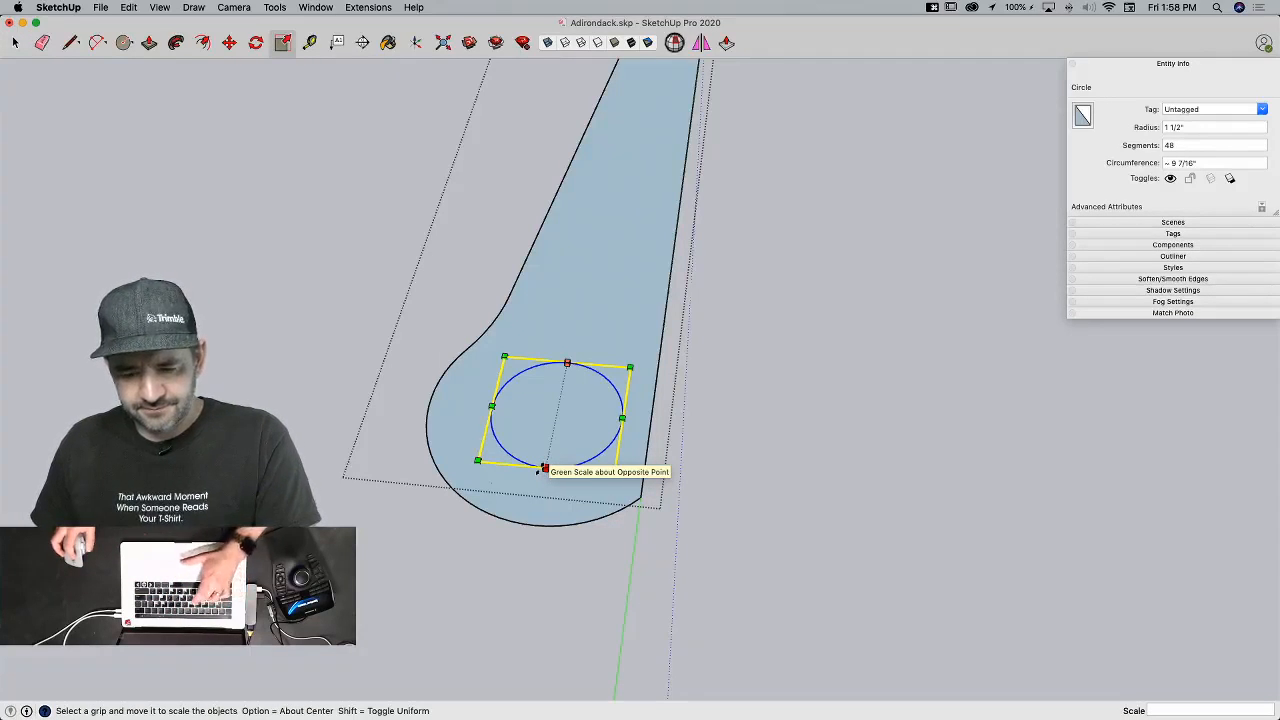
pyautogui.press('f')
pyautogui.click(546, 470)
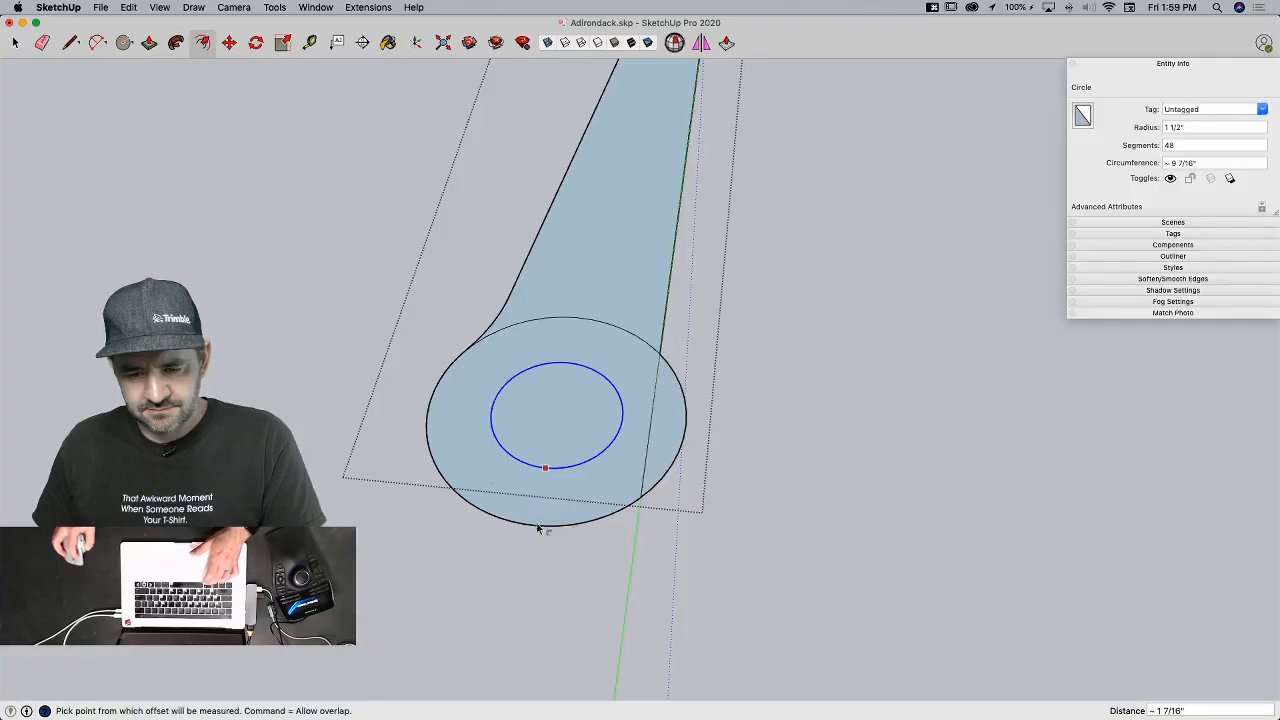
# Step: Blend the outer circle into the arm's long inner edge with a tangent arc and erase the leftover lines inside the outline
pyautogui.press('l')
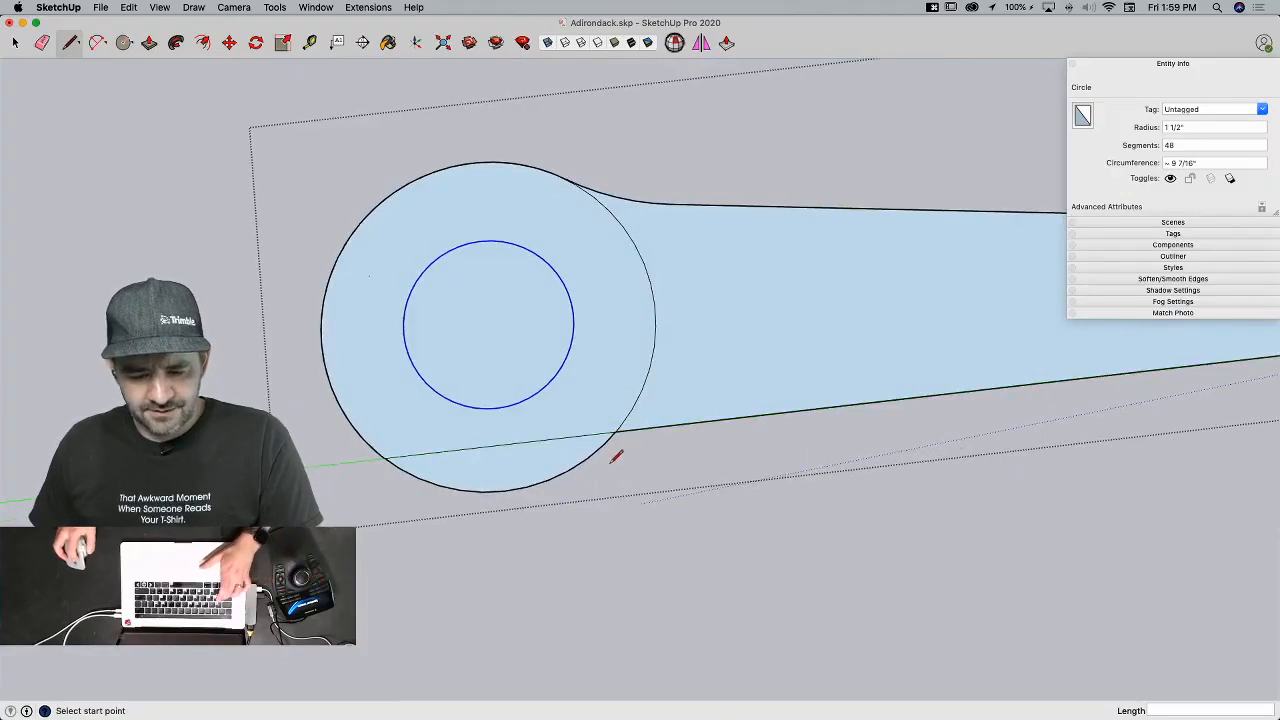
pyautogui.press('a')
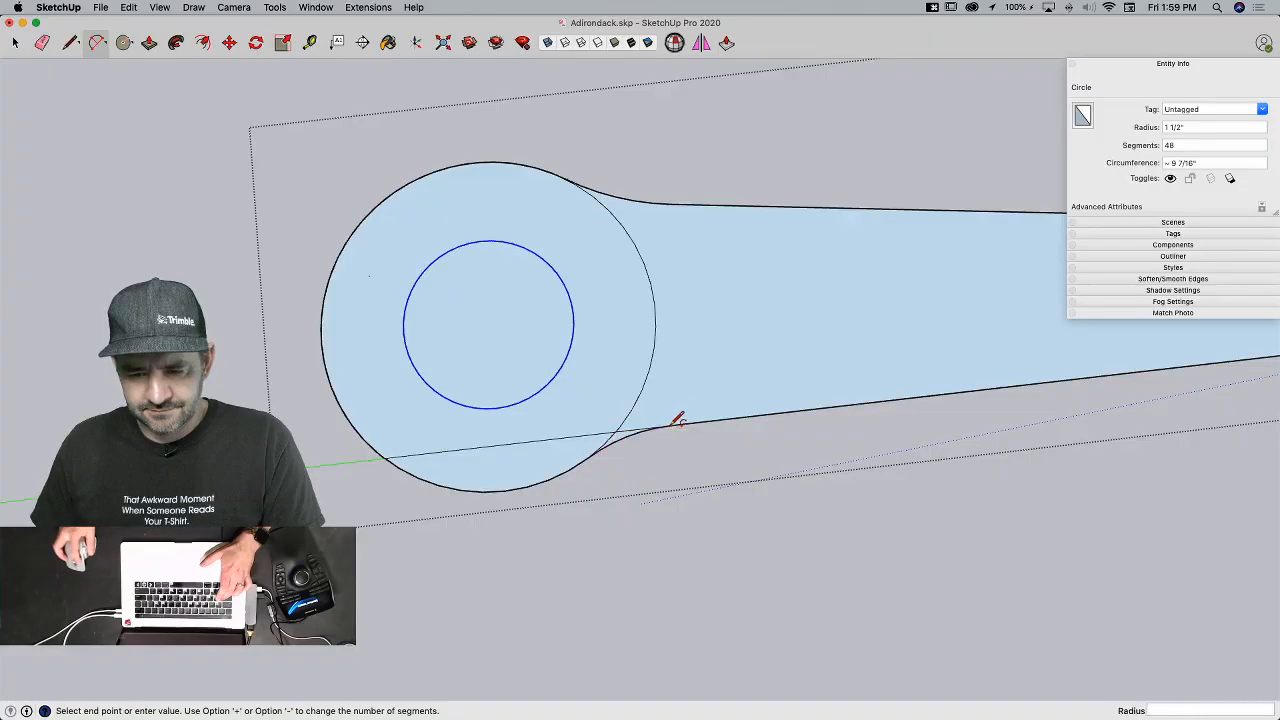
pyautogui.press('e')
pyautogui.moveTo(645, 426); pyautogui.dragTo(629, 429)
# Step: Delete the face inside the inner circle to reopen the round hole
pyautogui.moveTo(665, 417)
pyautogui.mouseDown(button='middle')
pyautogui.moveTo(474, 381)
pyautogui.moveTo(534, 406)
pyautogui.mouseUp(button='middle')
pyautogui.press('space')
pyautogui.click(474, 382)
pyautogui.press('BackSpace')
# Step: Extrude the reshaped arm profile 1 1/2" upward and leave the arm component
pyautogui.press('p')
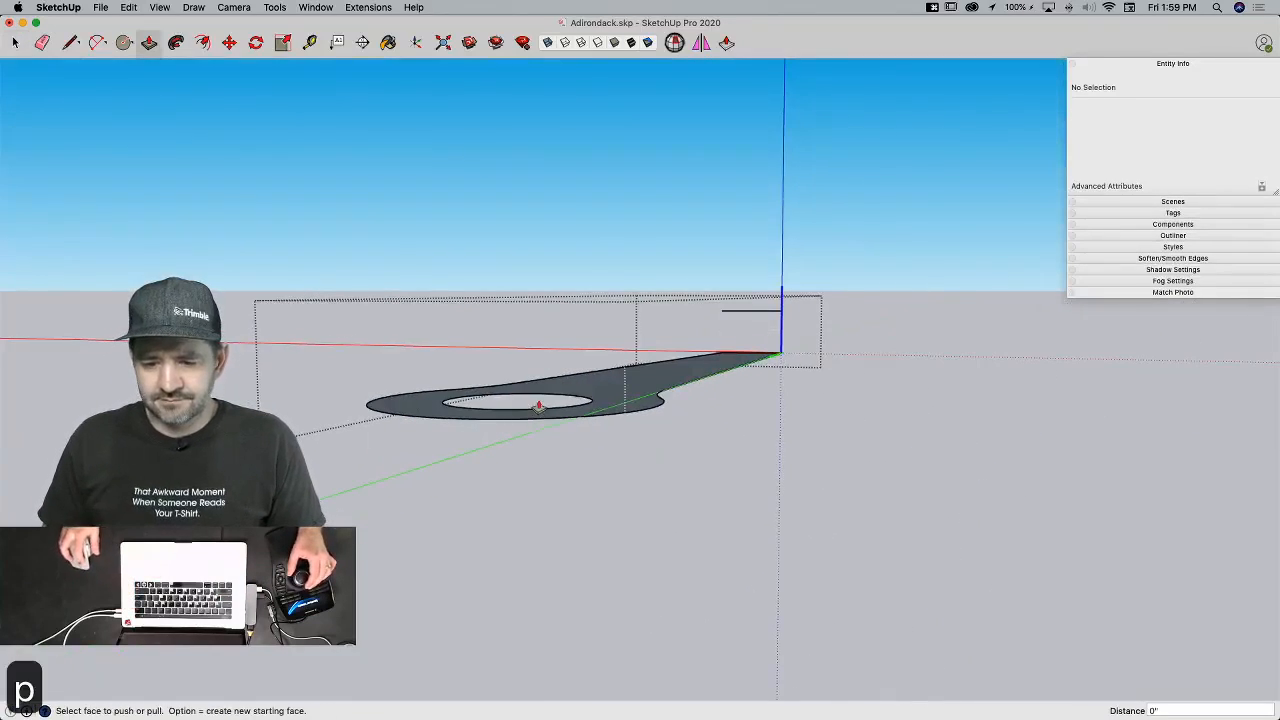
pyautogui.click(609, 409)
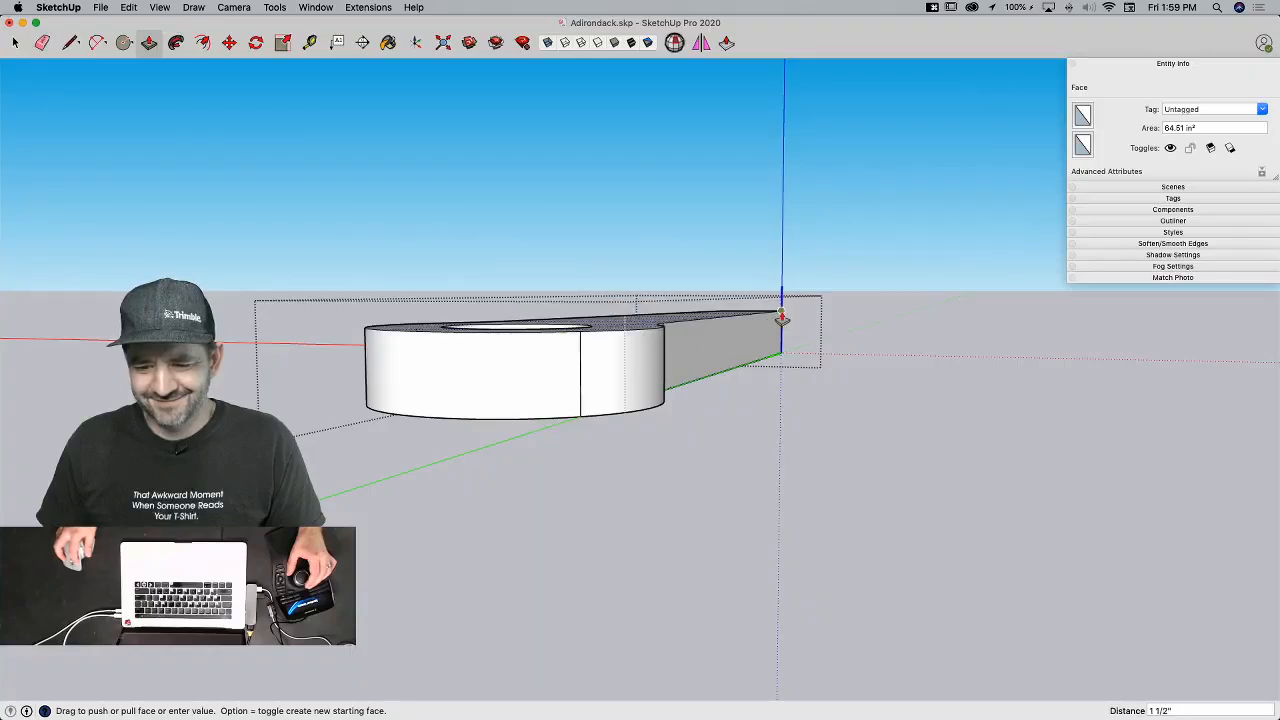
pyautogui.press('space')
pyautogui.click(736, 476)
pyautogui.click(736, 476)
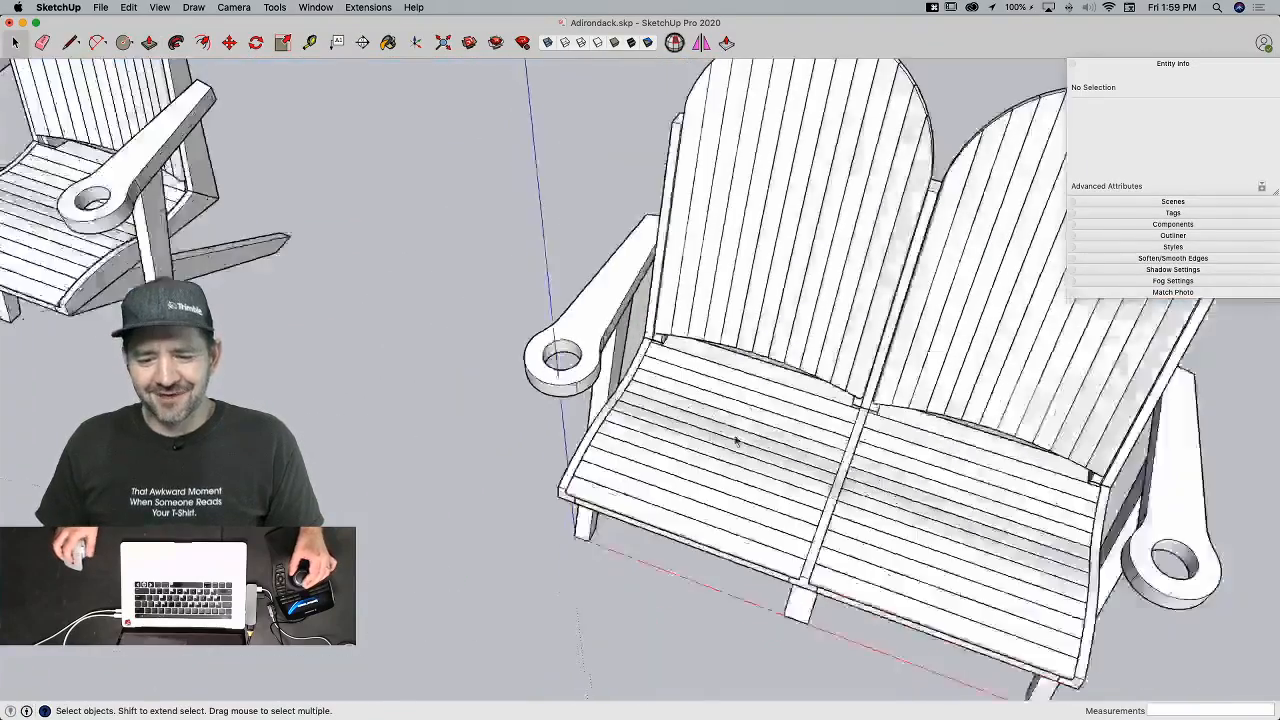
# Step: Reopen the arm and soften the vertical seams on the side of its rounded end
pyautogui.press('e')
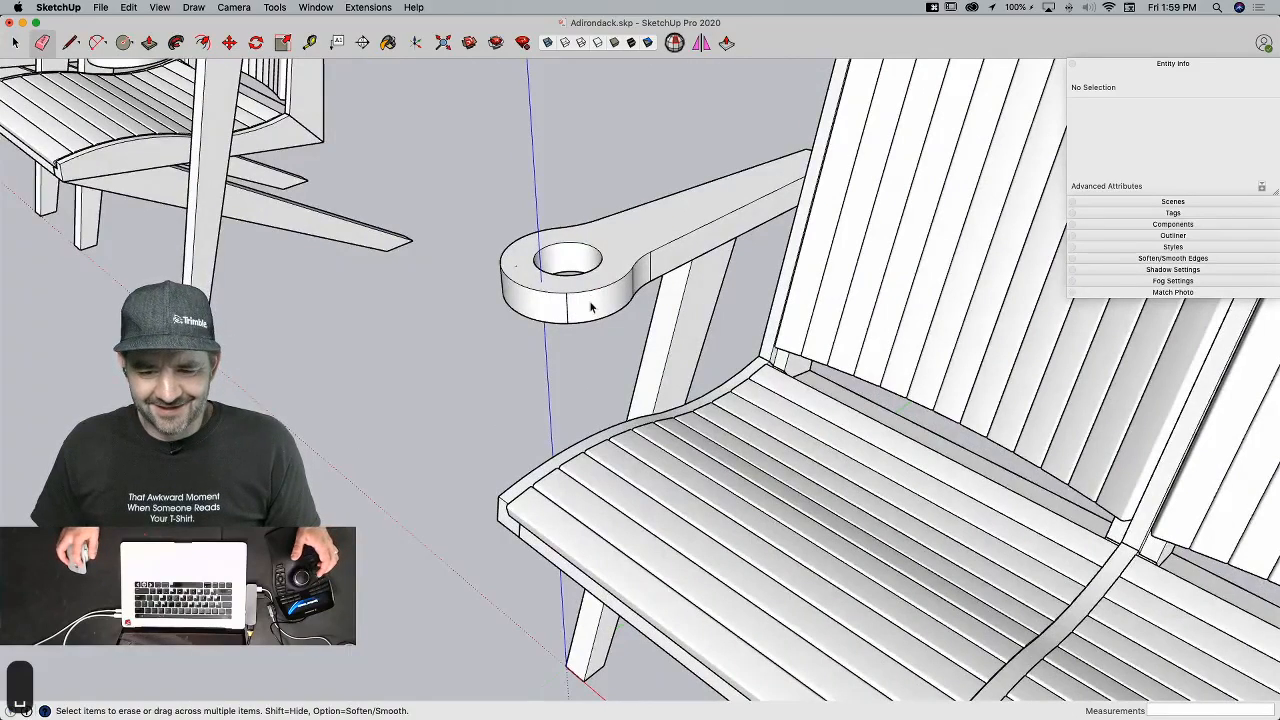
pyautogui.press('space')
pyautogui.doubleClick(588, 307)
pyautogui.press('e')
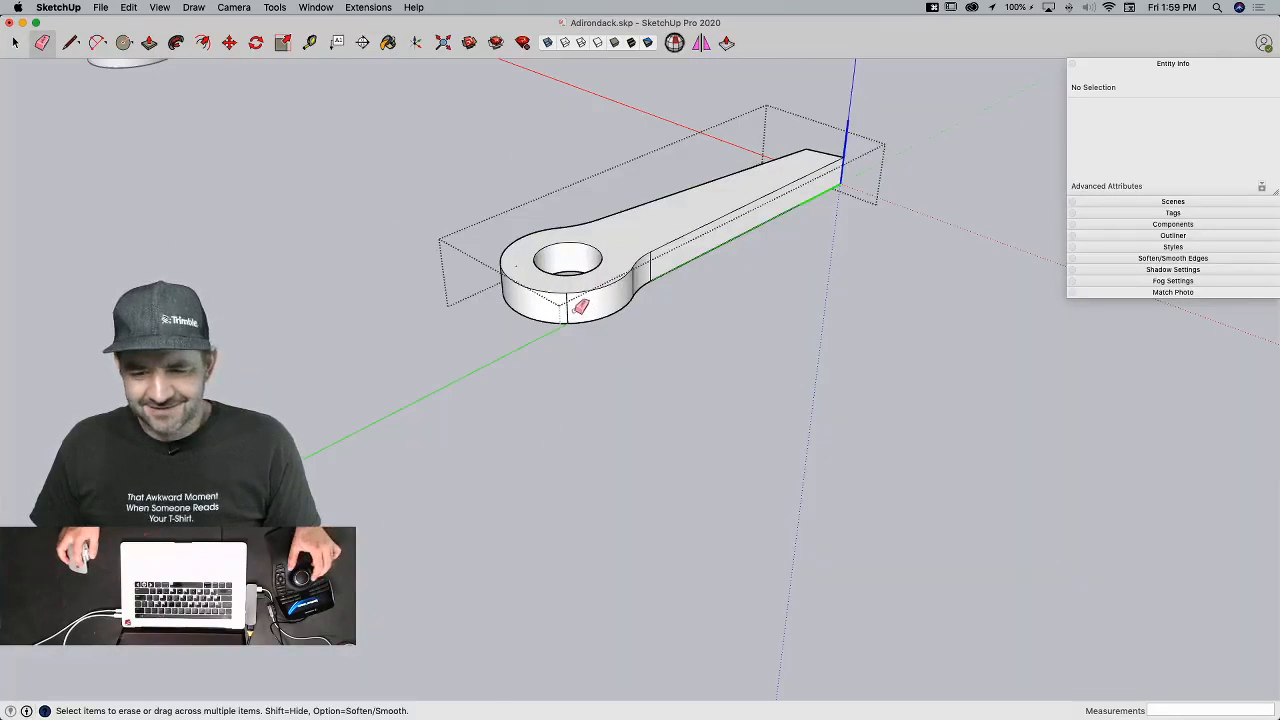
pyautogui.keyDown('alt'); pyautogui.click(567, 313); pyautogui.keyUp('alt')
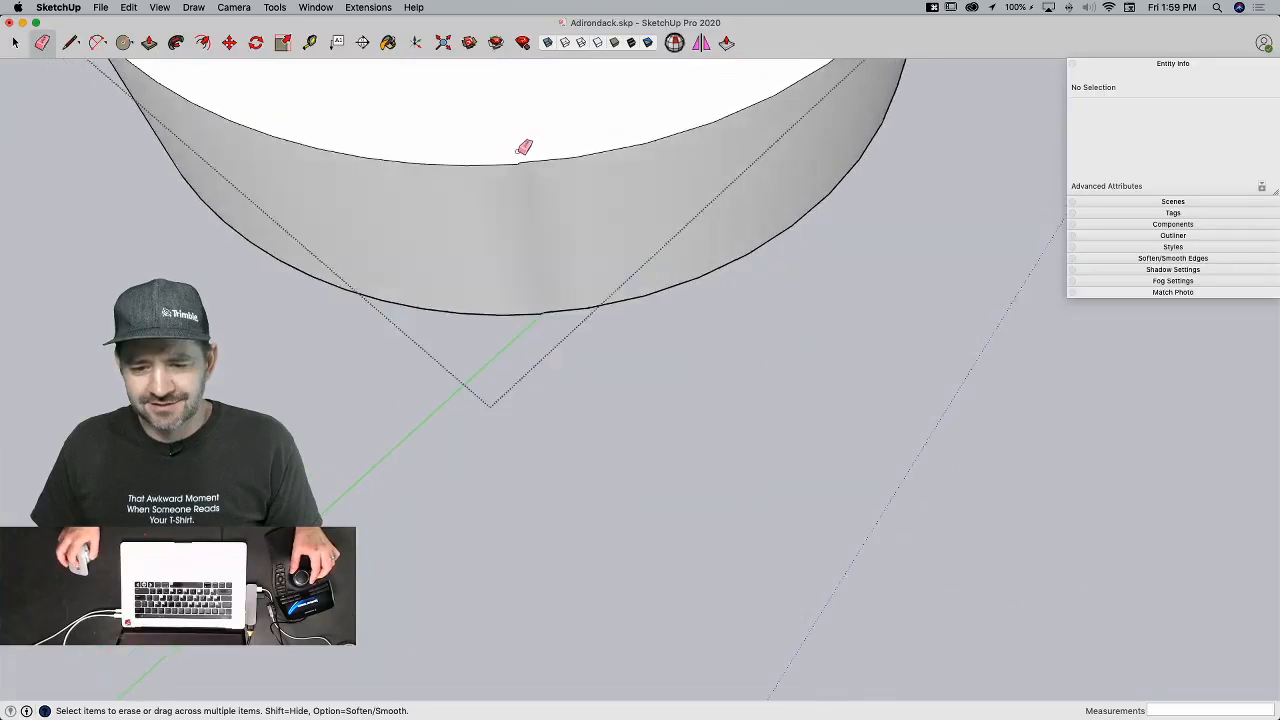
# Step: Close the tiny notch in the rounded end's lower outline with a line and extrude the sliver face up to the top
pyautogui.press('l')
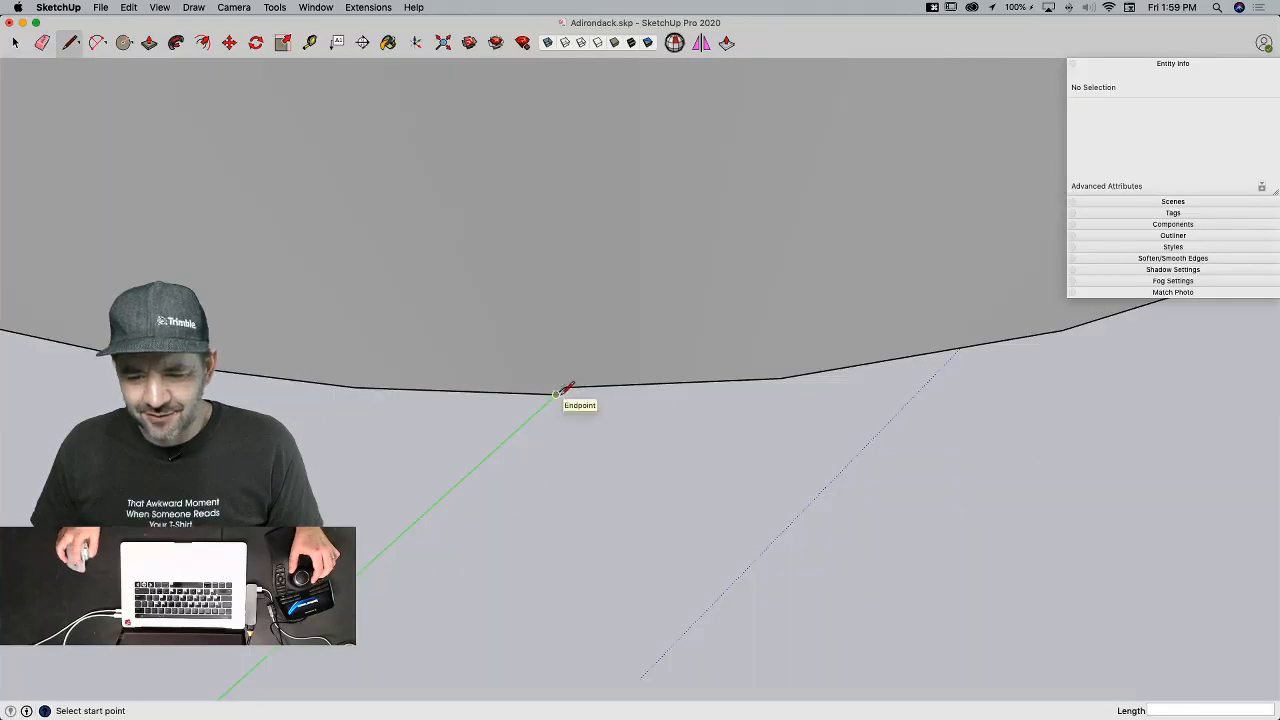
pyautogui.press('p')
pyautogui.click(575, 391)
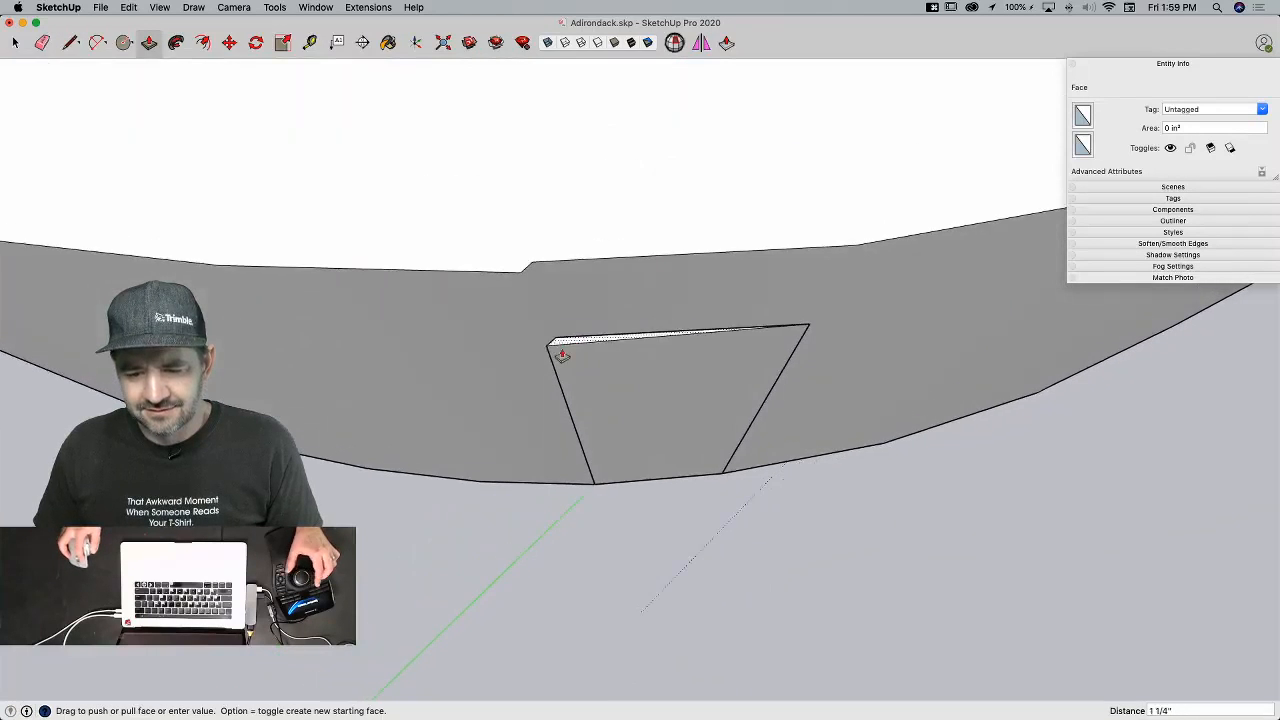
pyautogui.click(489, 286)
# Step: Erase the notch's leftover top edge and soften the two vertical edges beside the filled sliver
pyautogui.press('e')
pyautogui.click(538, 270)
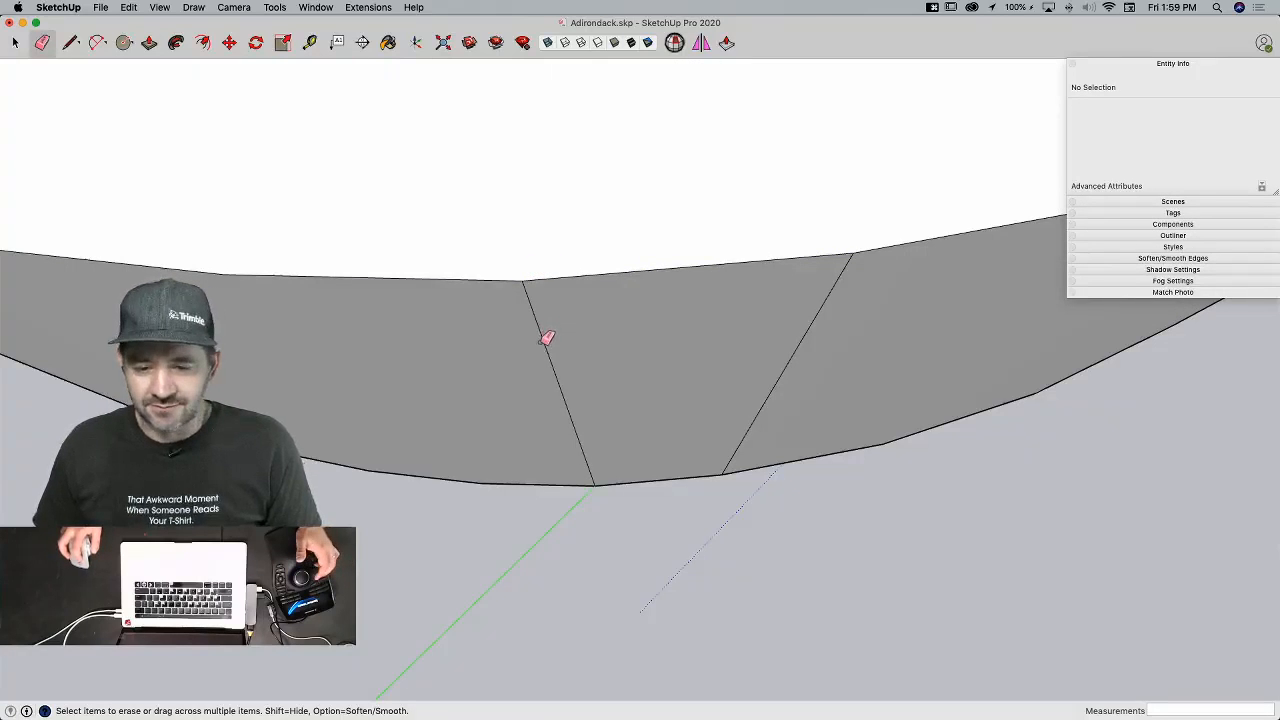
pyautogui.click(835, 287)
pyautogui.scroll(-10, 791, 351)
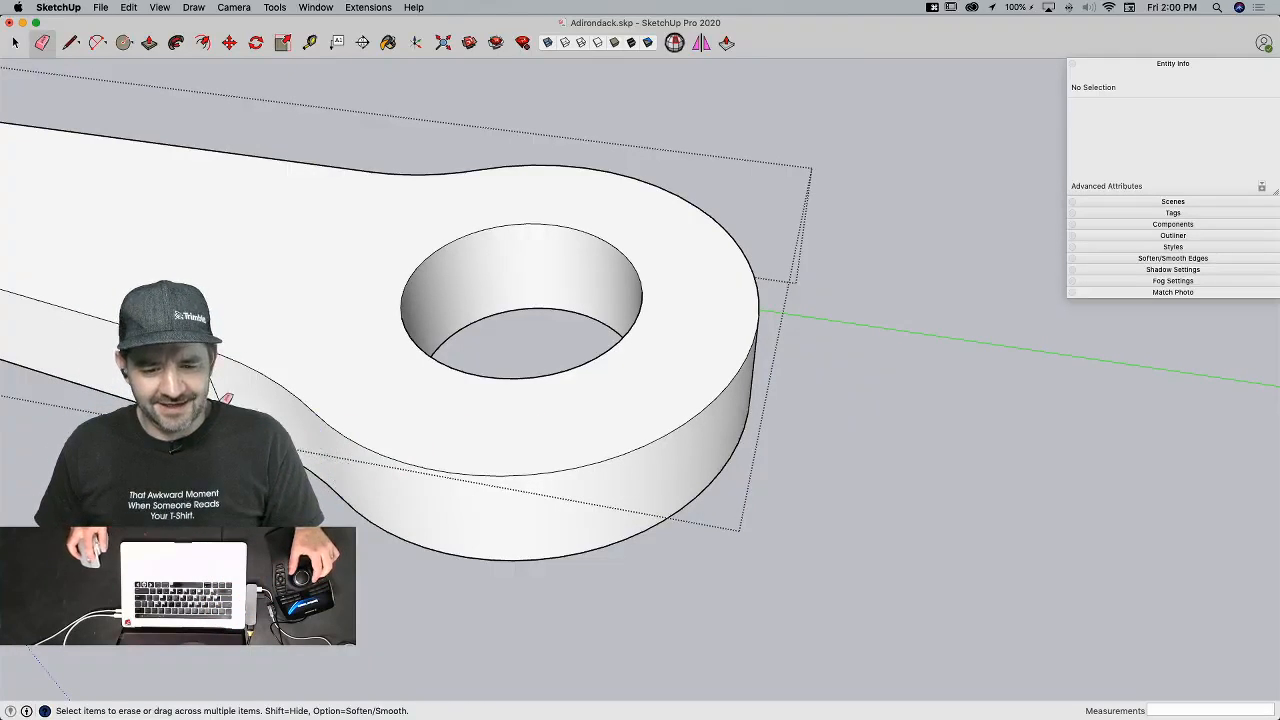
pyautogui.press('space')
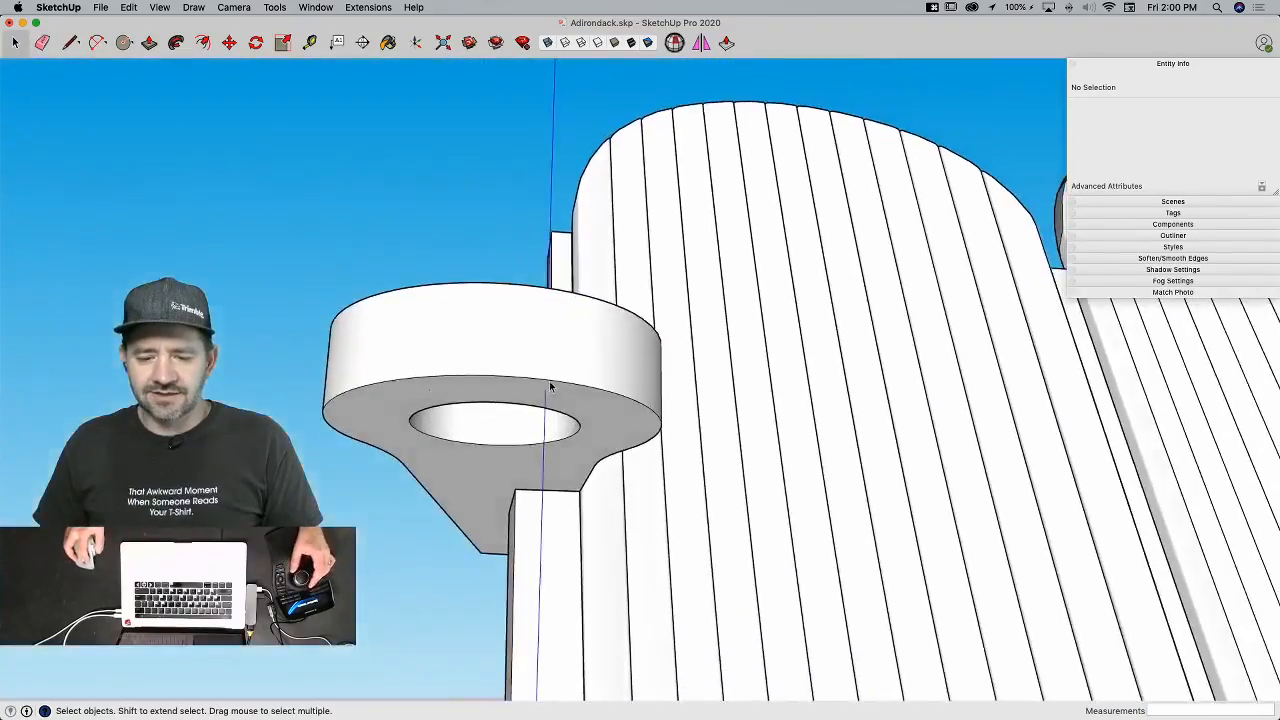
pyautogui.click(549, 380)
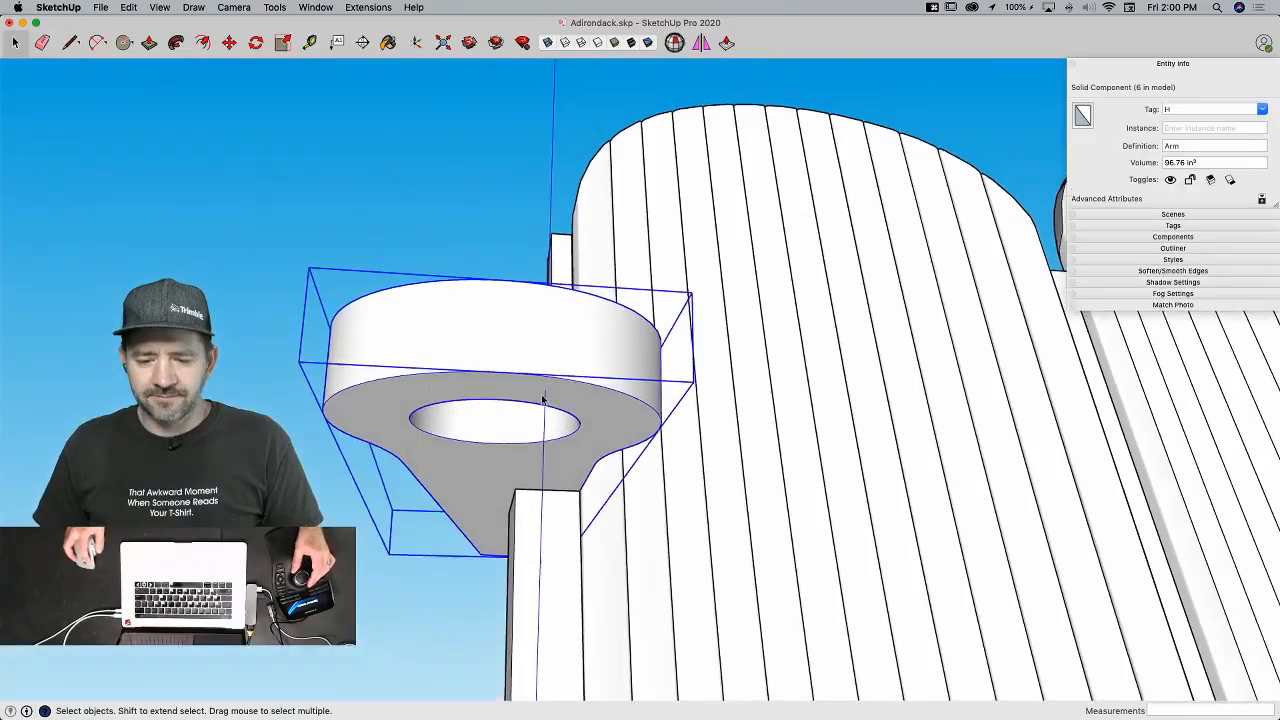
pyautogui.doubleClick(544, 353)
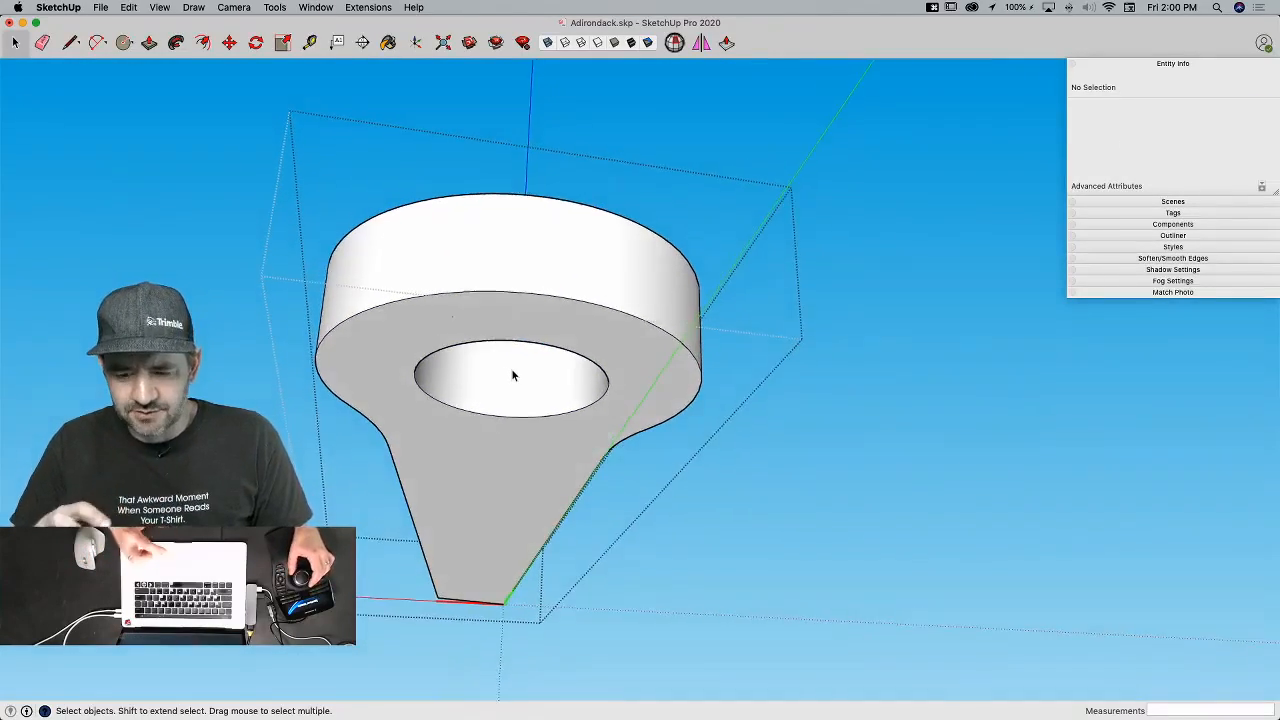
pyautogui.press('l')
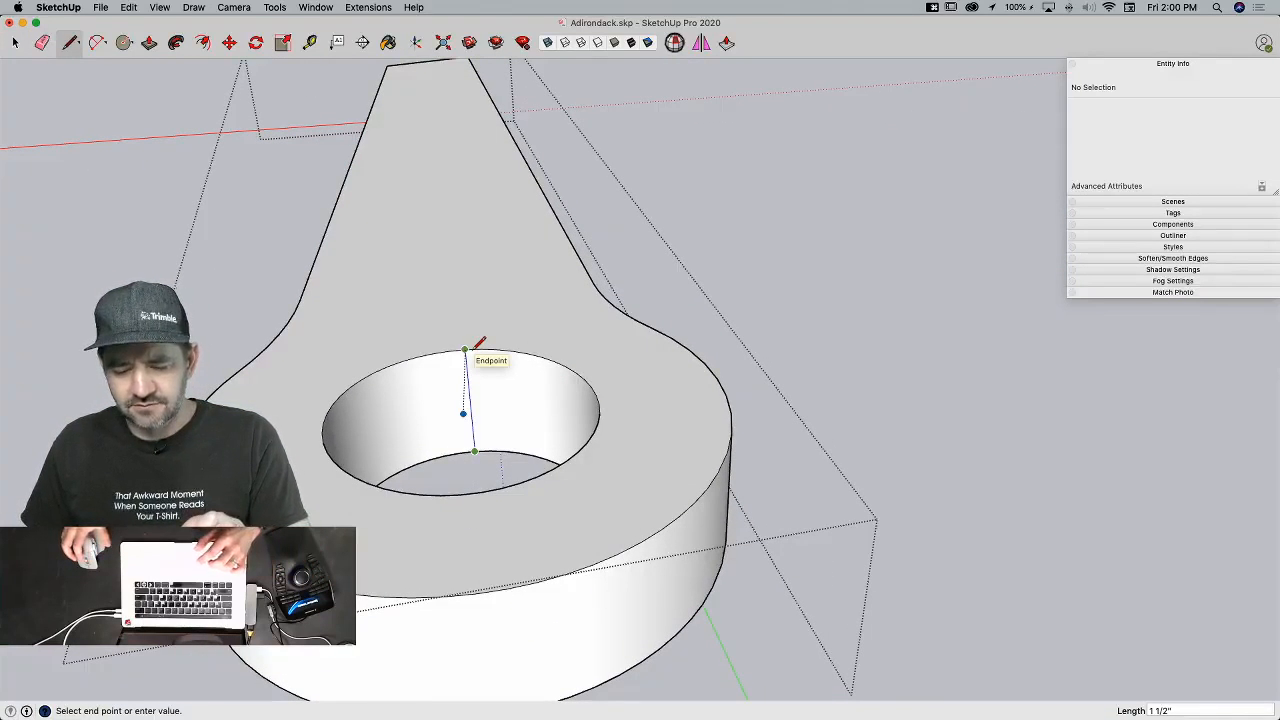
pyautogui.press('space')
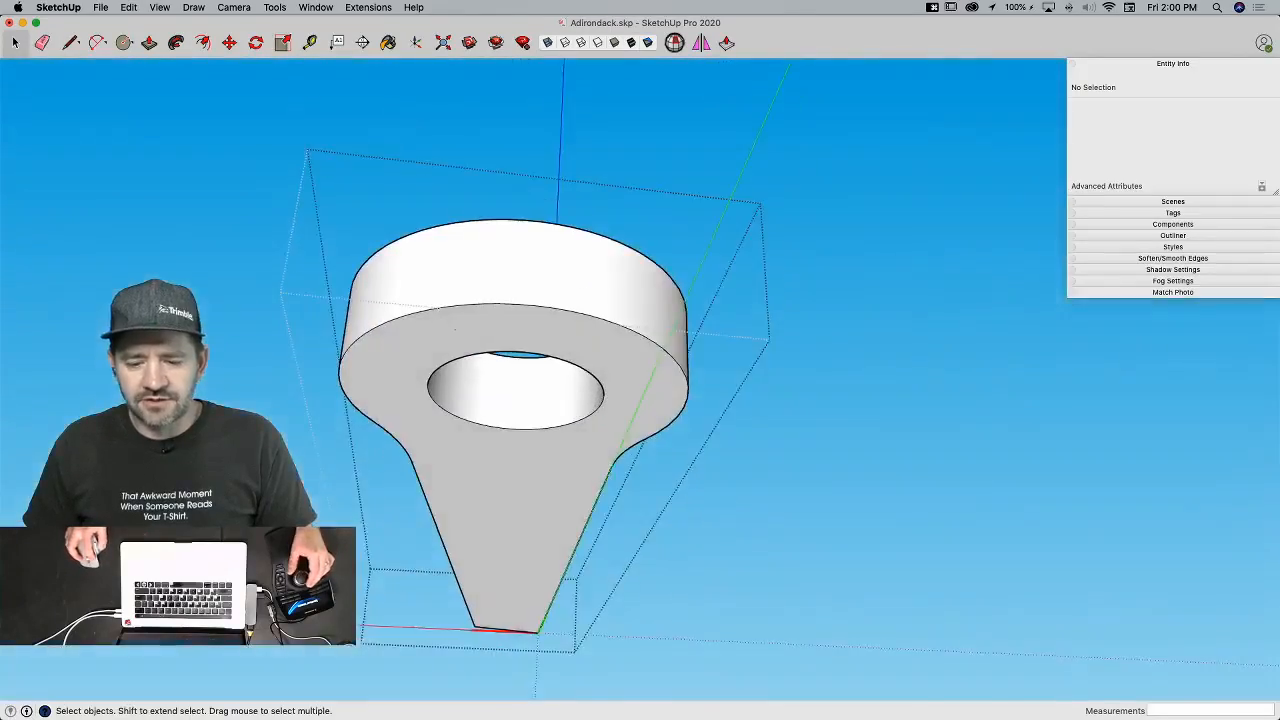
pyautogui.press('Escape')
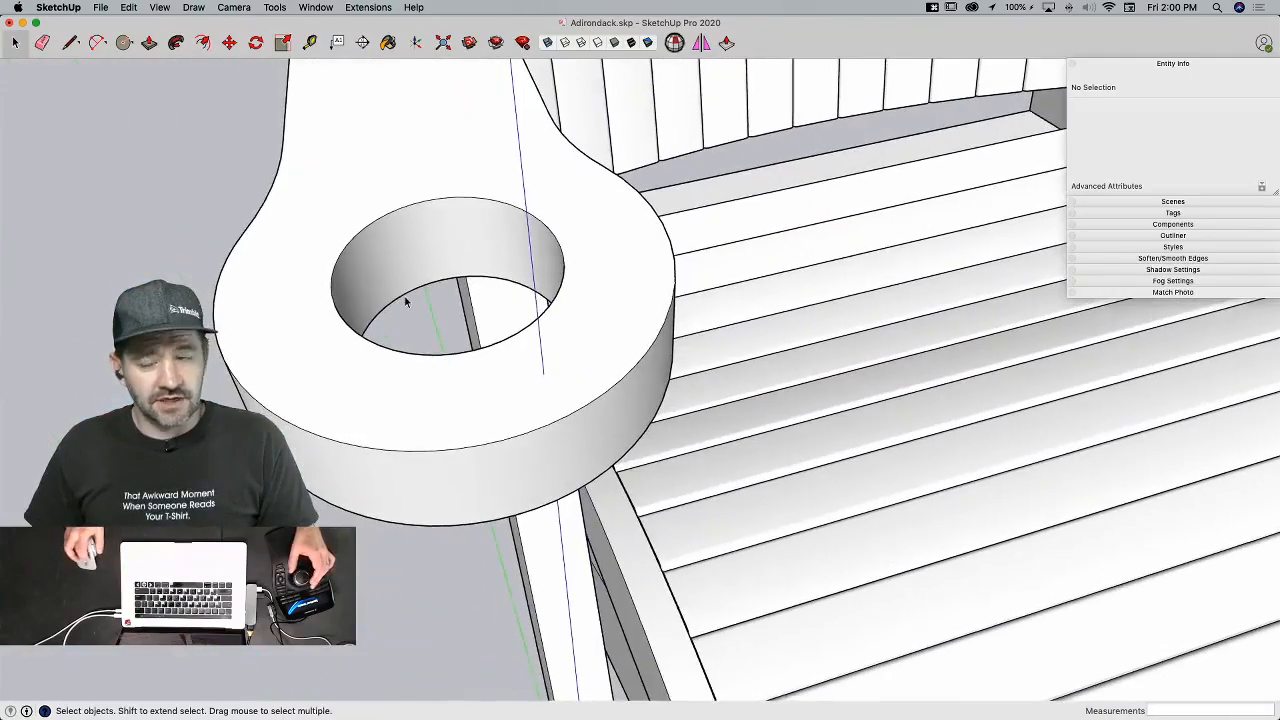
pyautogui.doubleClick(405, 298)
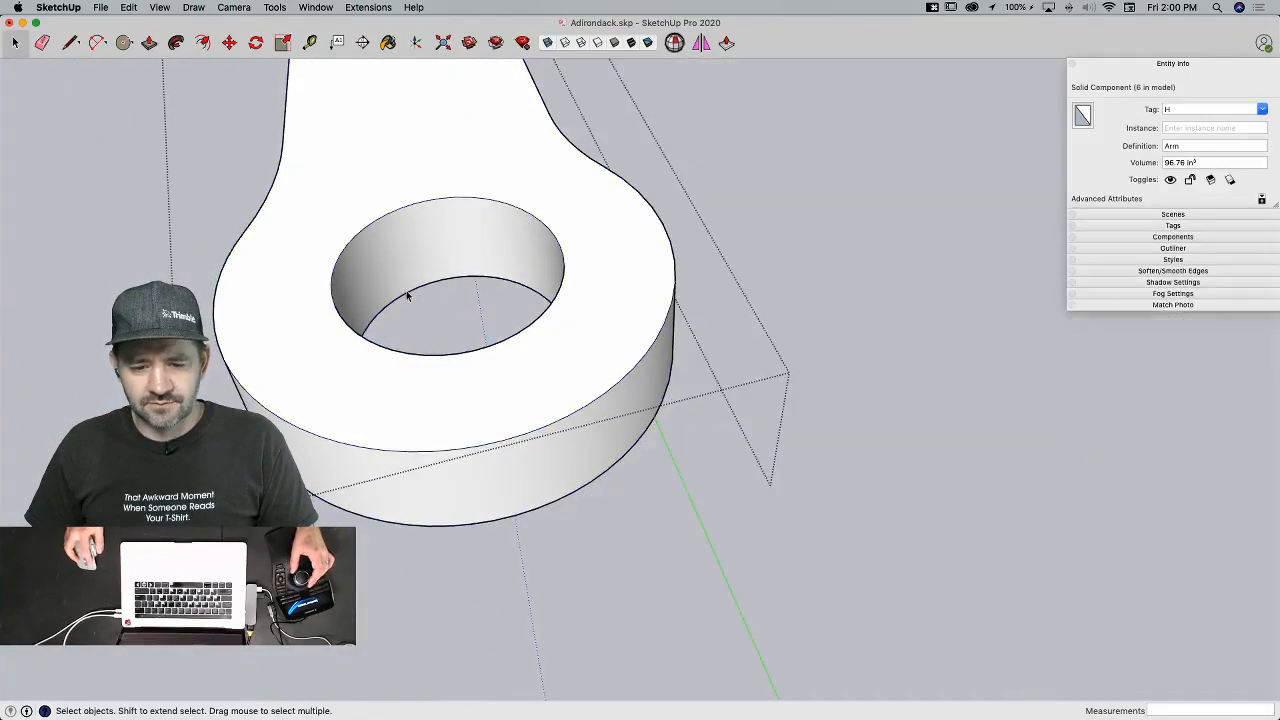
pyautogui.click(406, 291)
pyautogui.click(407, 291)
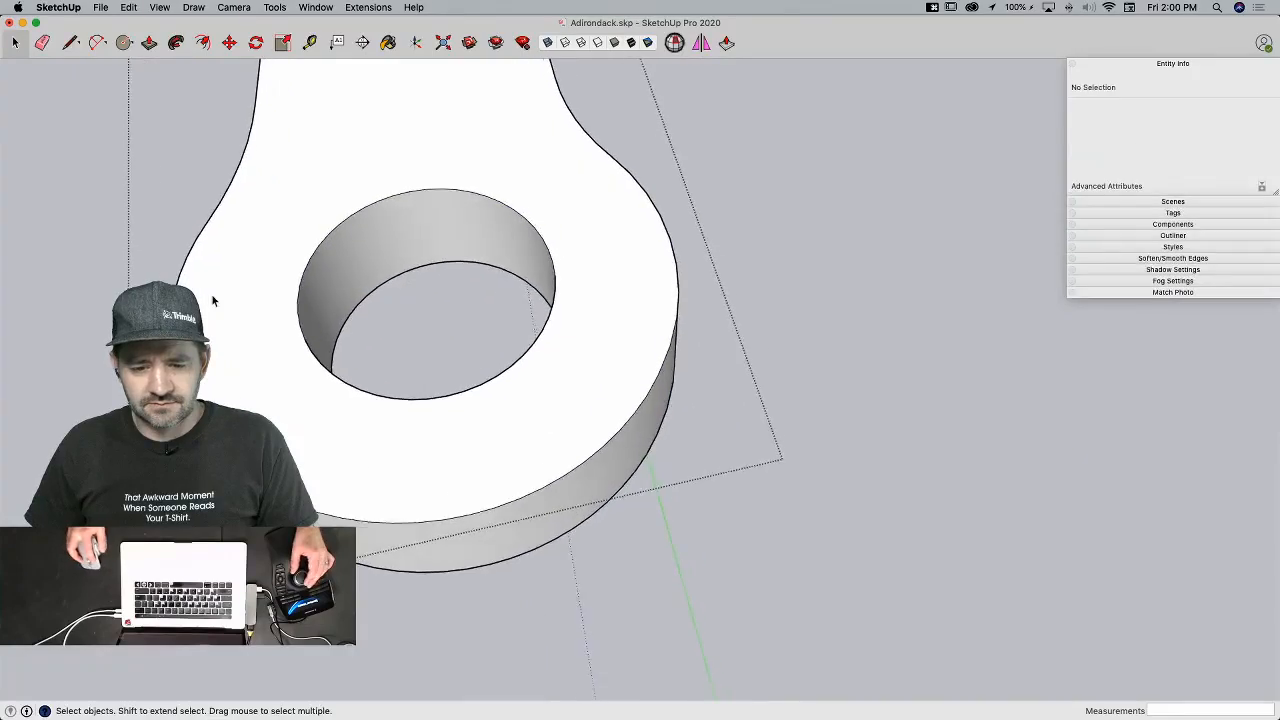
pyautogui.click(202, 300)
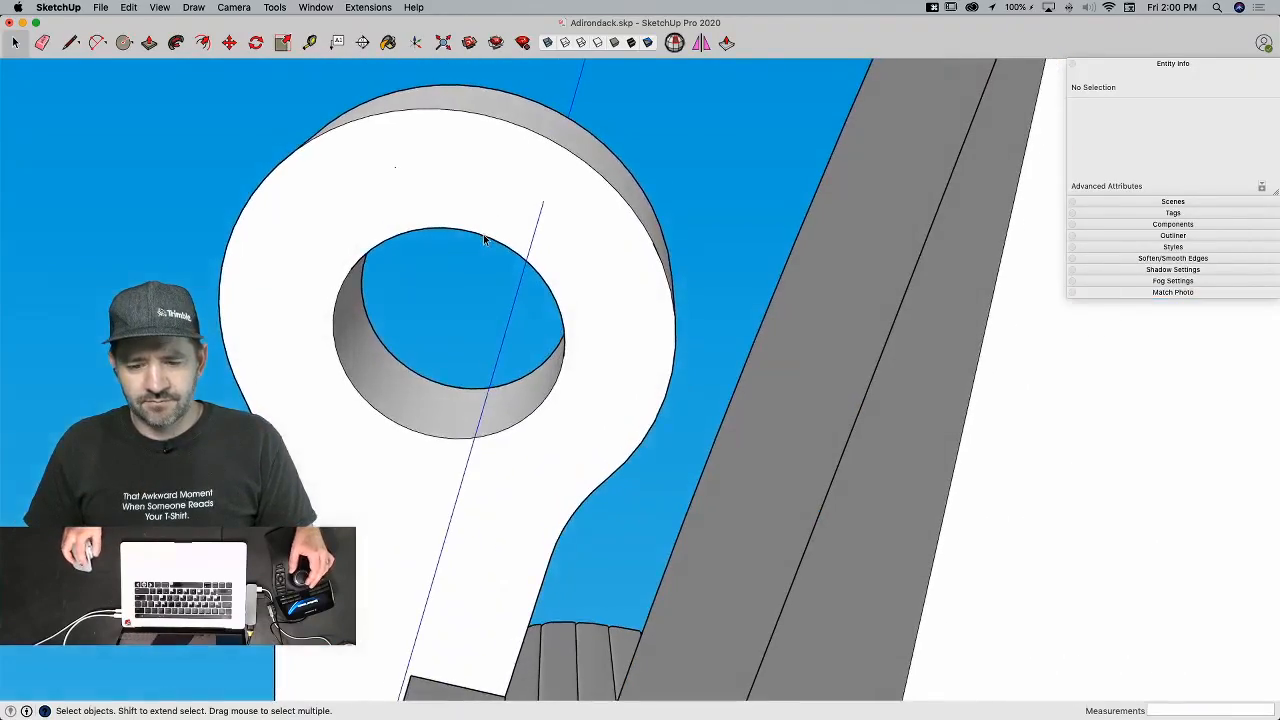
# Step: Copy the hole's underside edge circle, paste it in place outside the arm component, and retrace one of its segments to fill it with a face
pyautogui.doubleClick(483, 234)
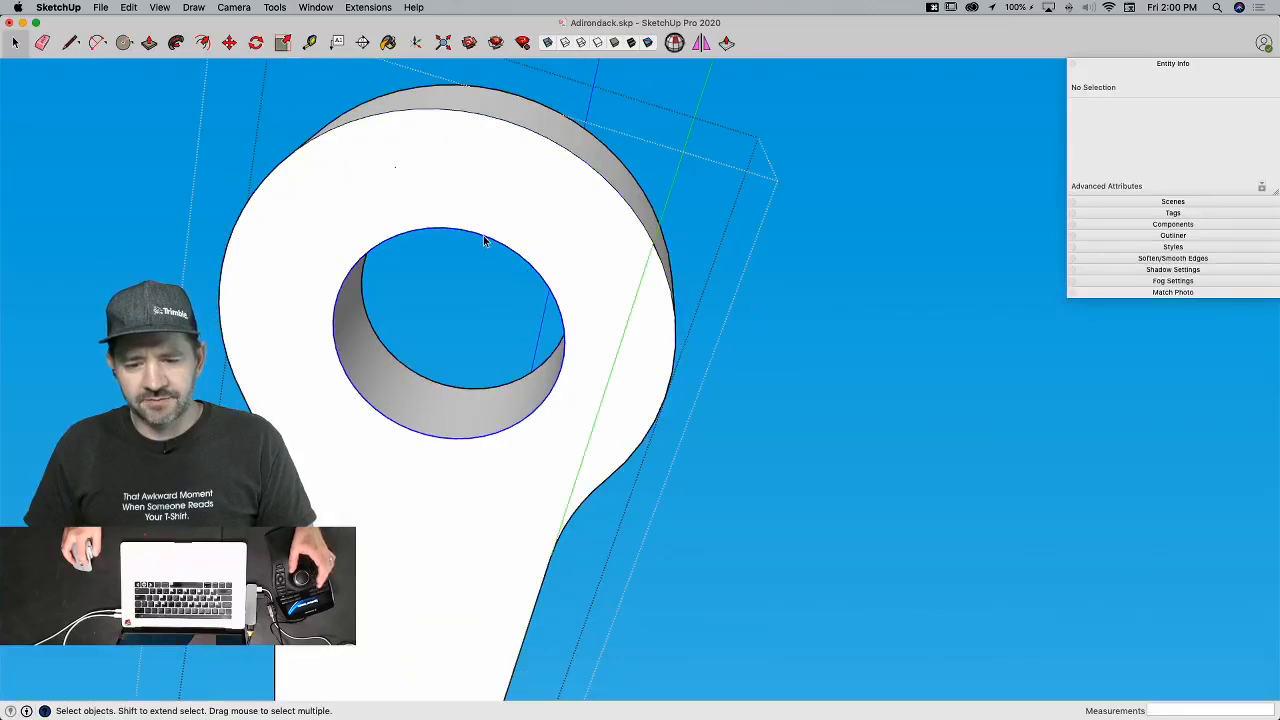
pyautogui.click(483, 235)
pyautogui.press('super+c')
pyautogui.click(741, 292)
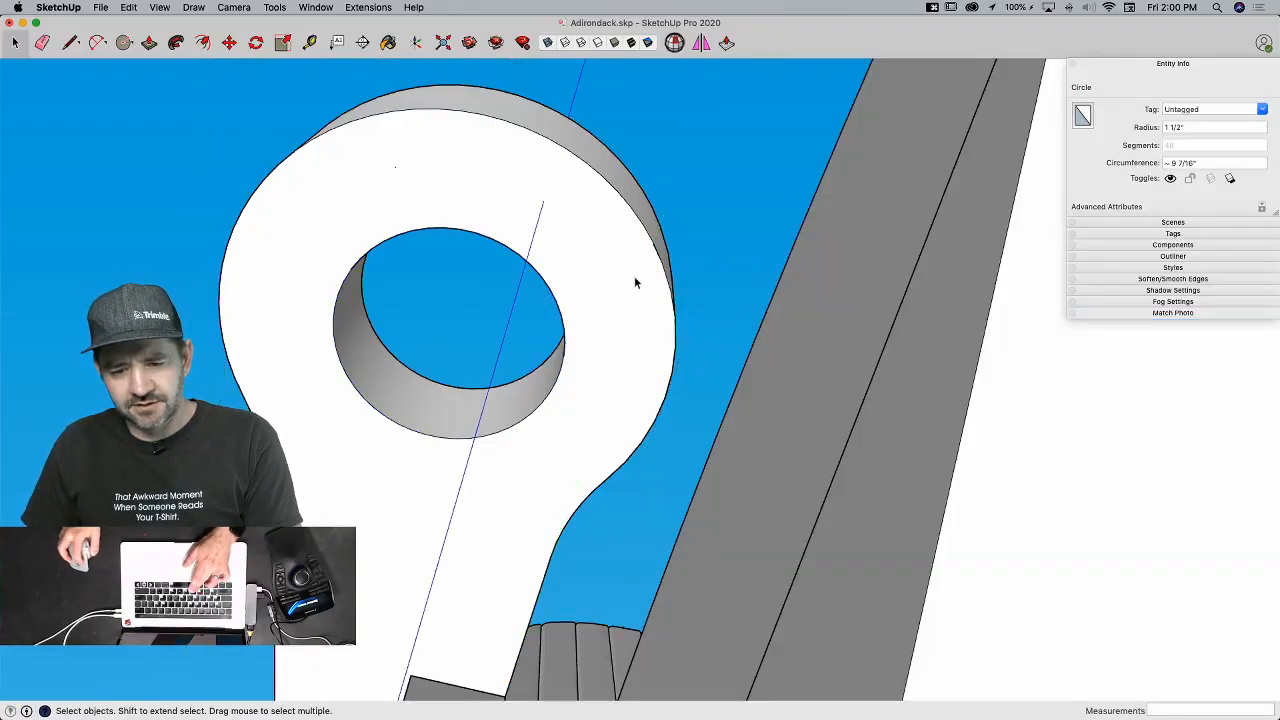
pyautogui.click(130, 8)
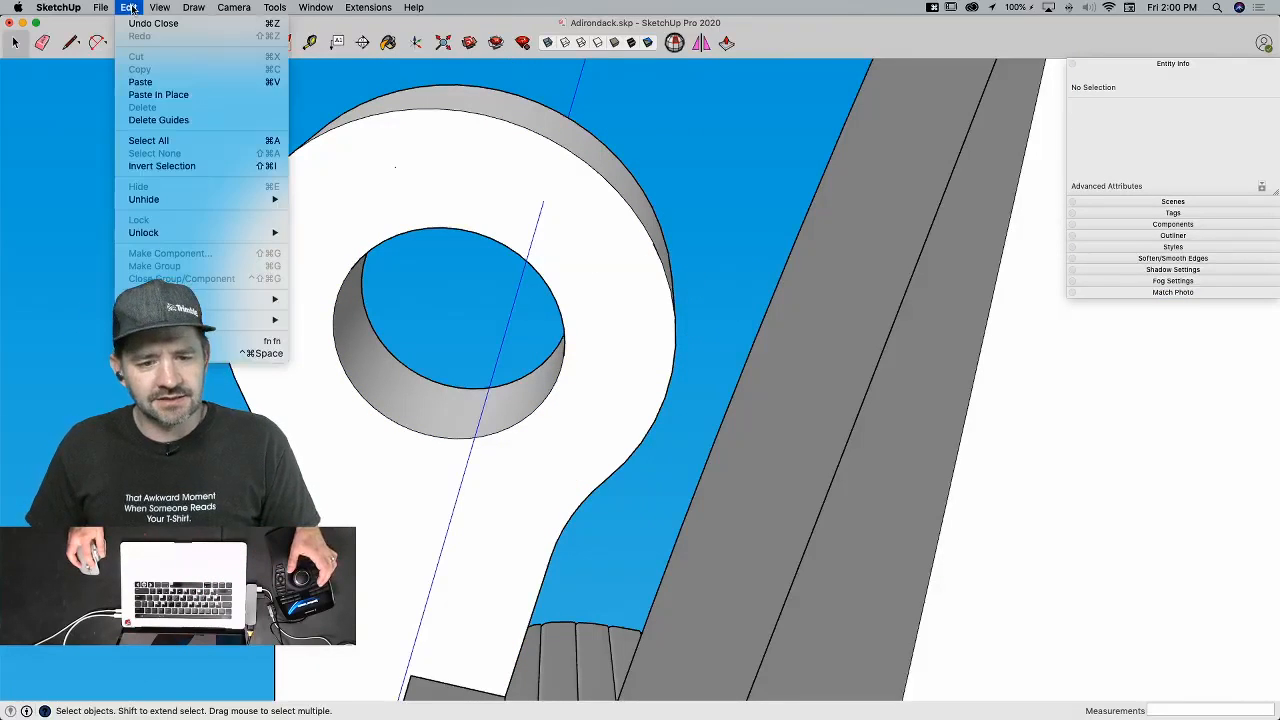
pyautogui.click(150, 94)
pyautogui.press('l')
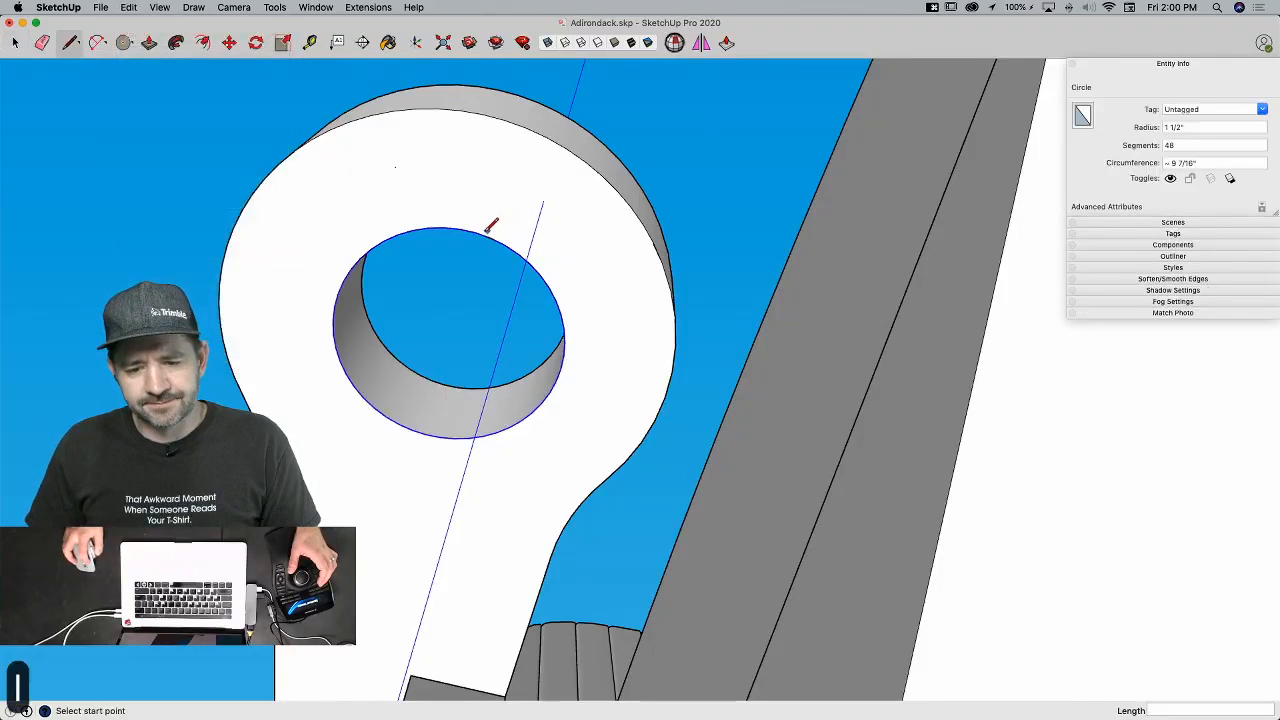
pyautogui.click(490, 237)
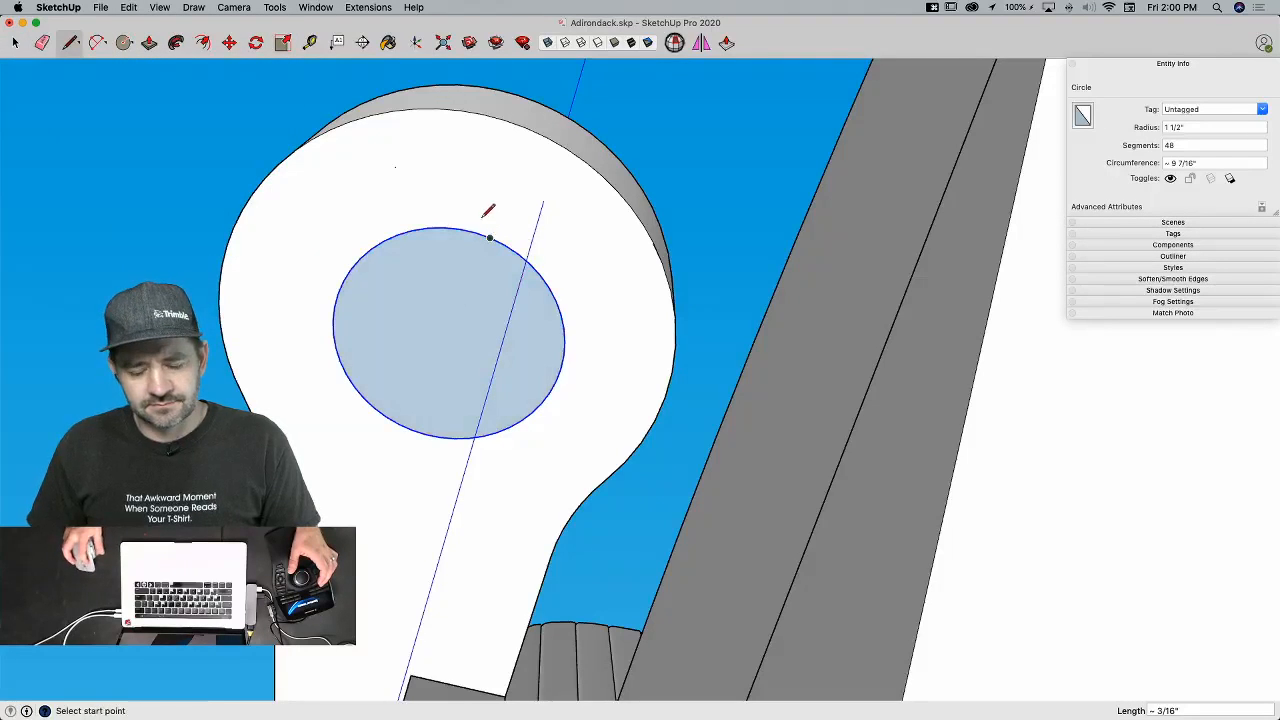
# Step: Offset the 1 1/2" radius circle on the armrest's underside outward by 1"
pyautogui.press('space')
pyautogui.press('f')
pyautogui.click(478, 288)
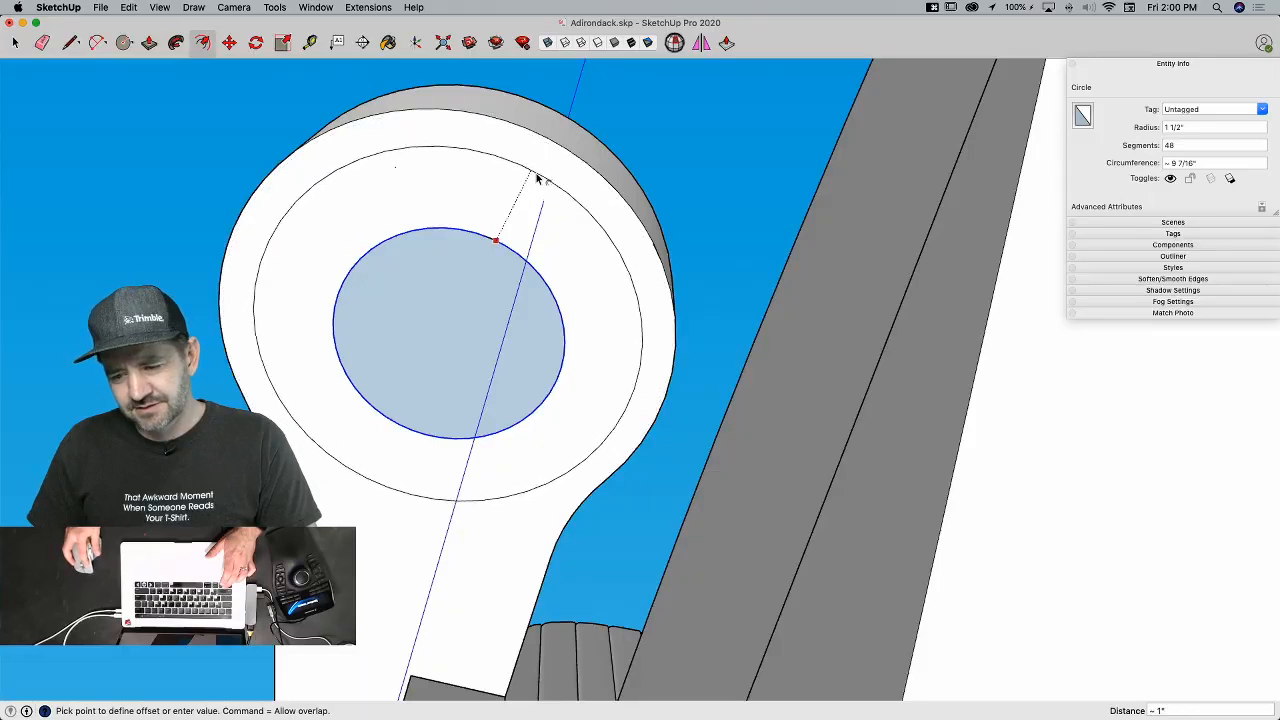
pyautogui.write('1')
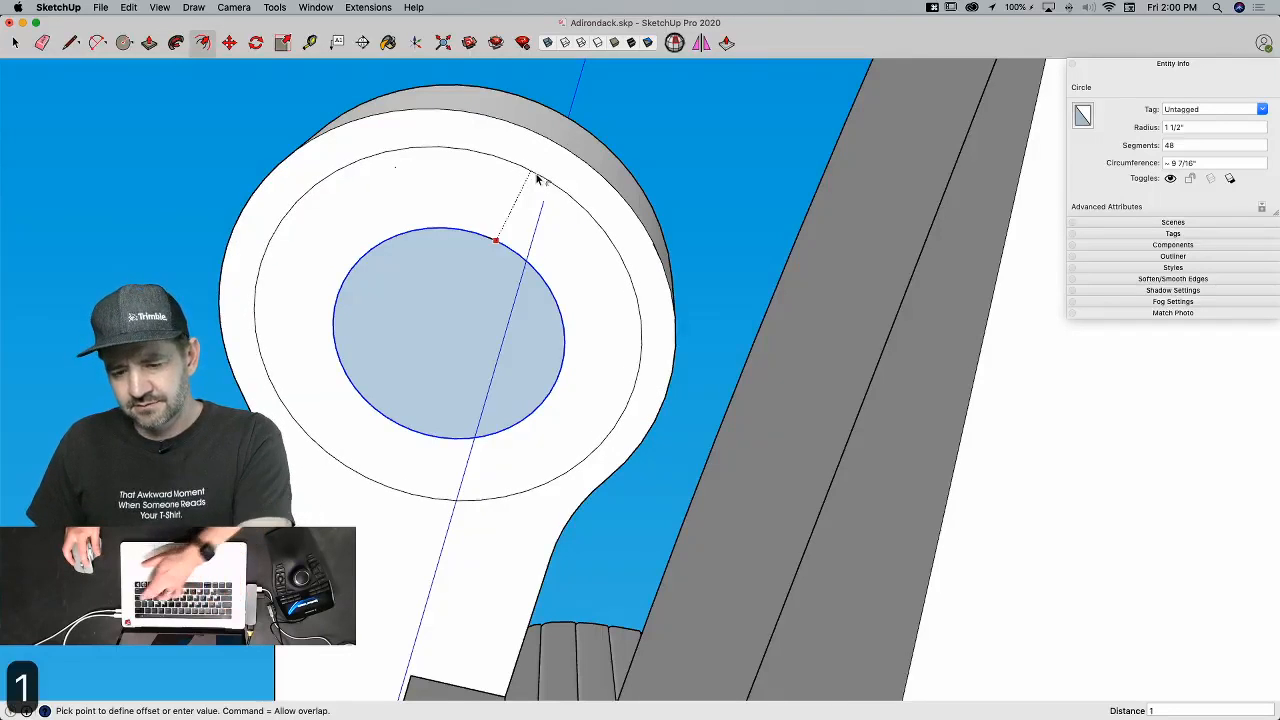
pyautogui.press('Return')
# Step: Push/Pull the ring around the hole out 3/4" below the armrest, and extend the inner circle flush with it
pyautogui.press('p')
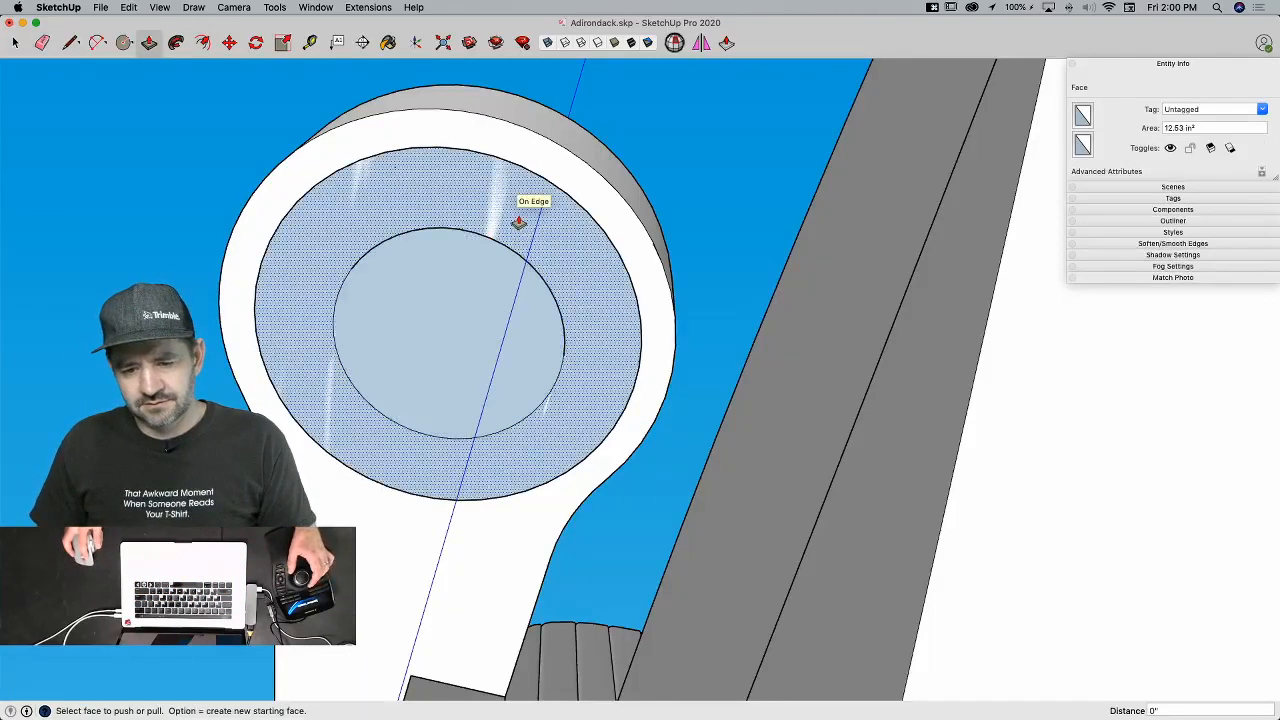
pyautogui.moveTo(522, 213); pyautogui.dragTo(522, 253)
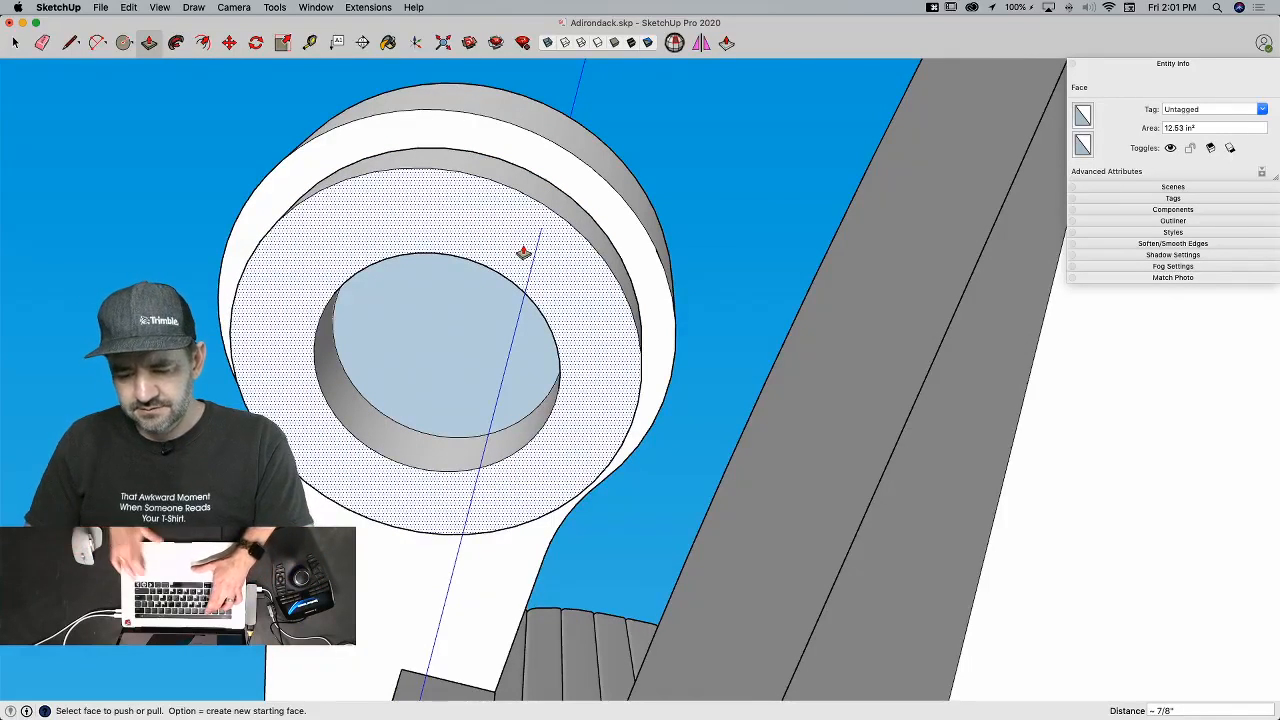
pyautogui.write('3/4')
pyautogui.press('Return')
pyautogui.click(449, 317)
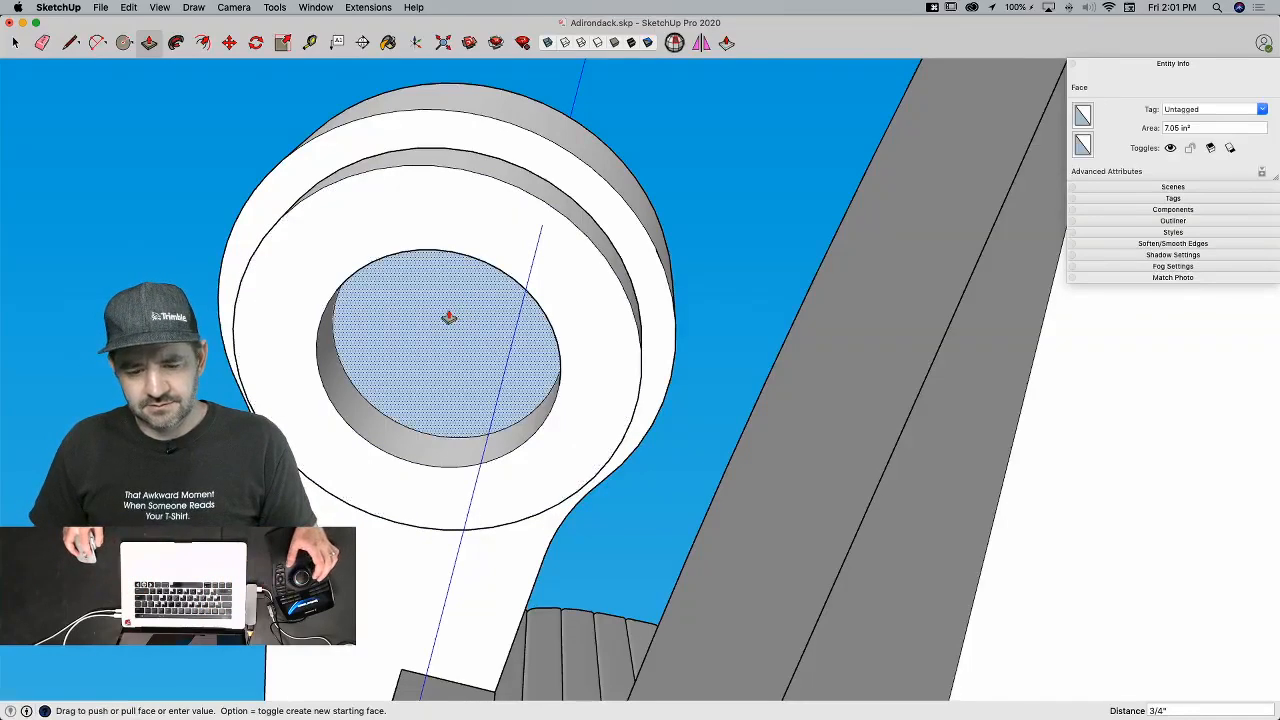
pyautogui.click(332, 268)
# Step: Open the armrest component and erase the stray edge on the underside rim of its rounded end
pyautogui.press('e')
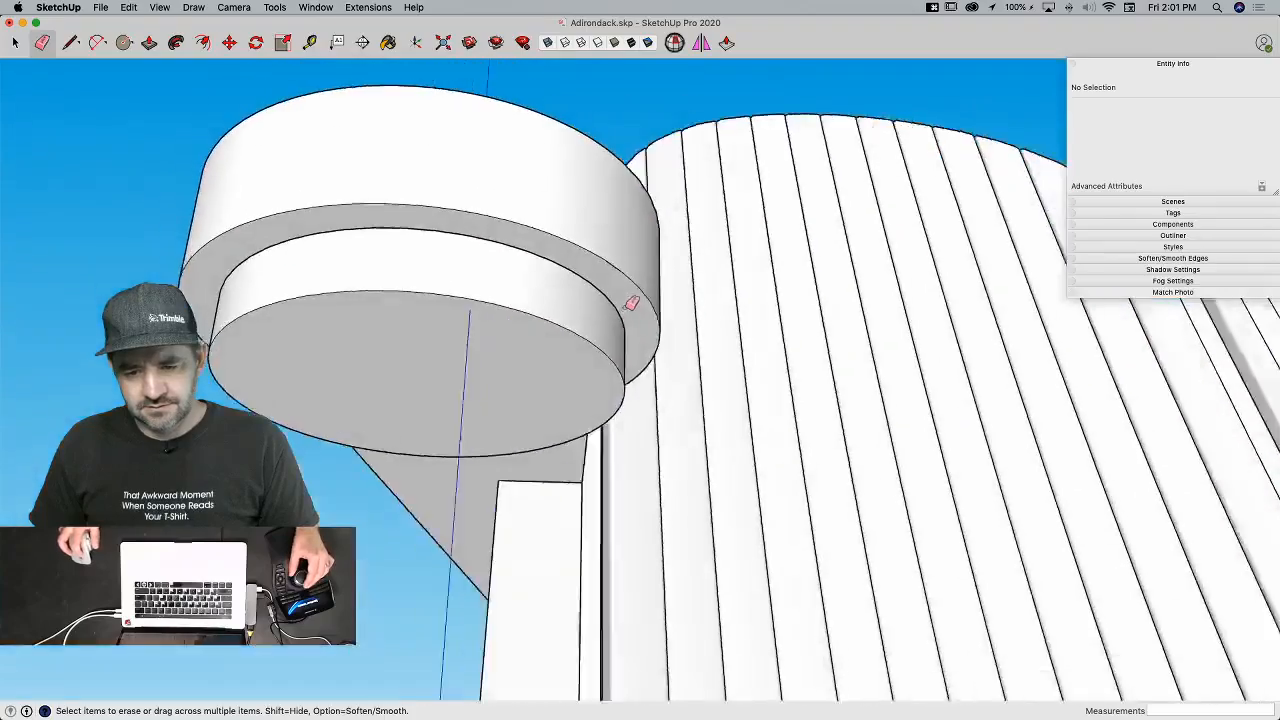
pyautogui.press('space')
pyautogui.press('e')
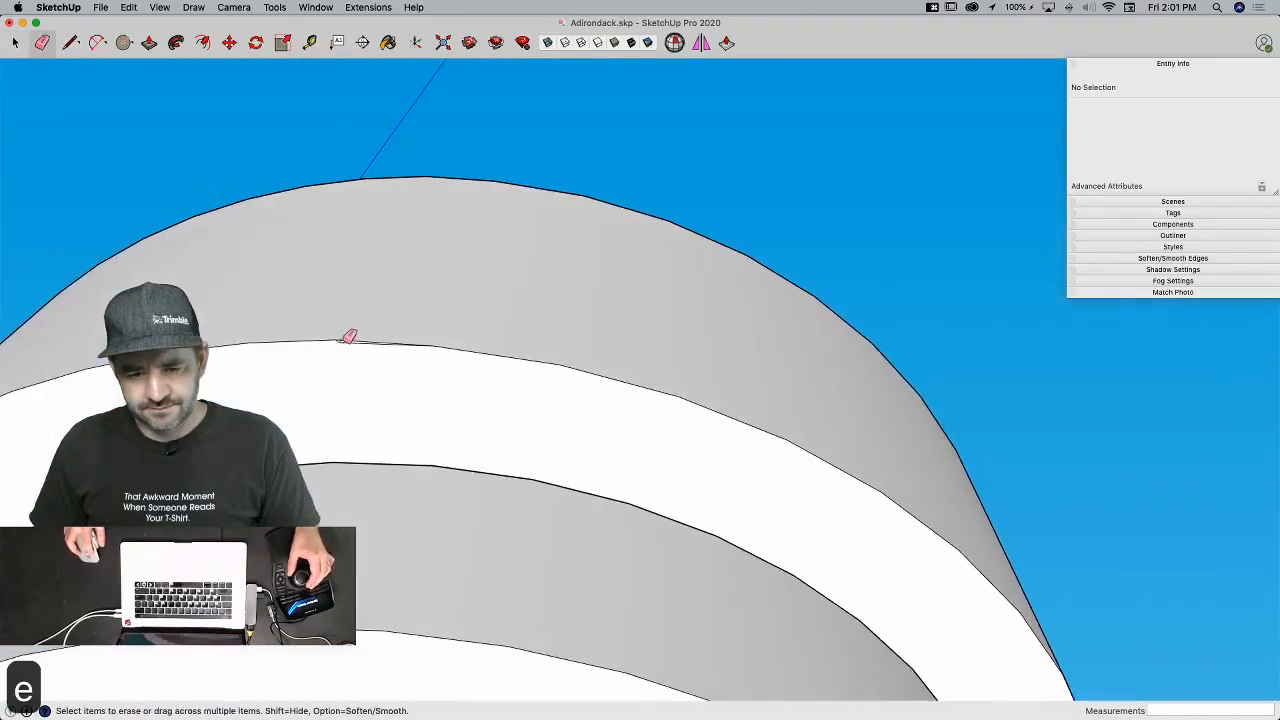
pyautogui.click(344, 339)
pyautogui.press('super+z')
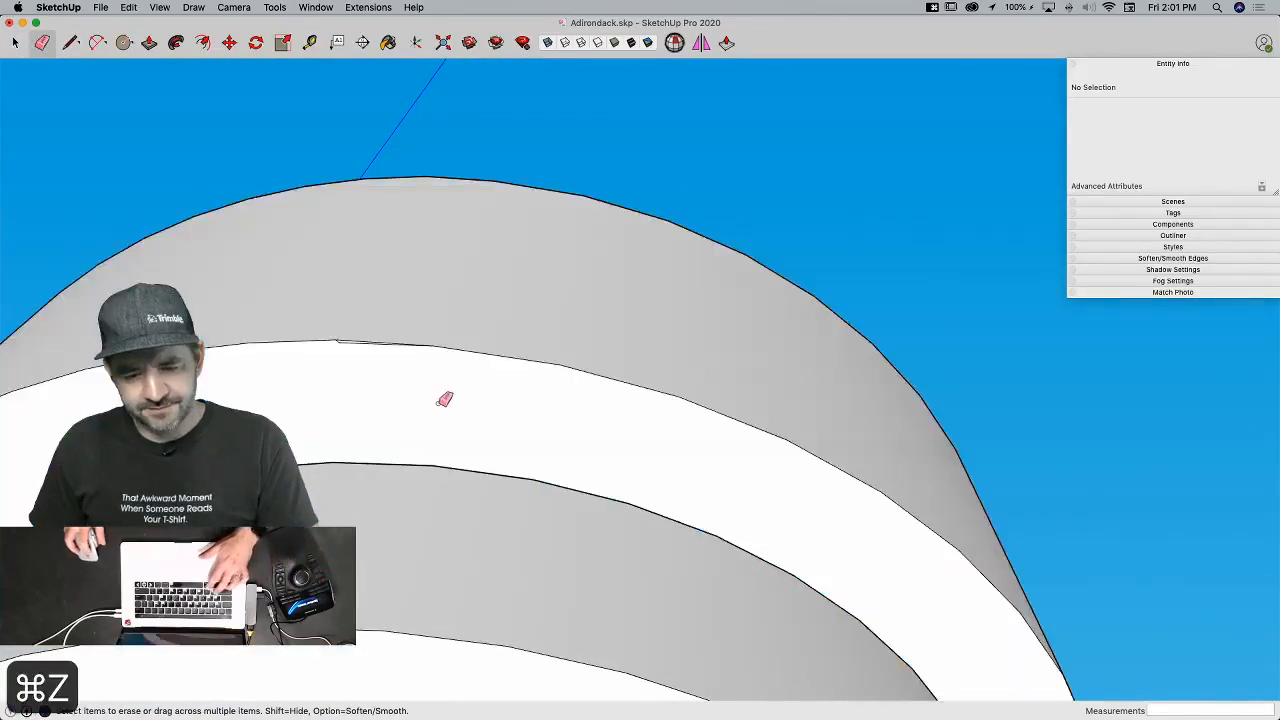
pyautogui.press('e')
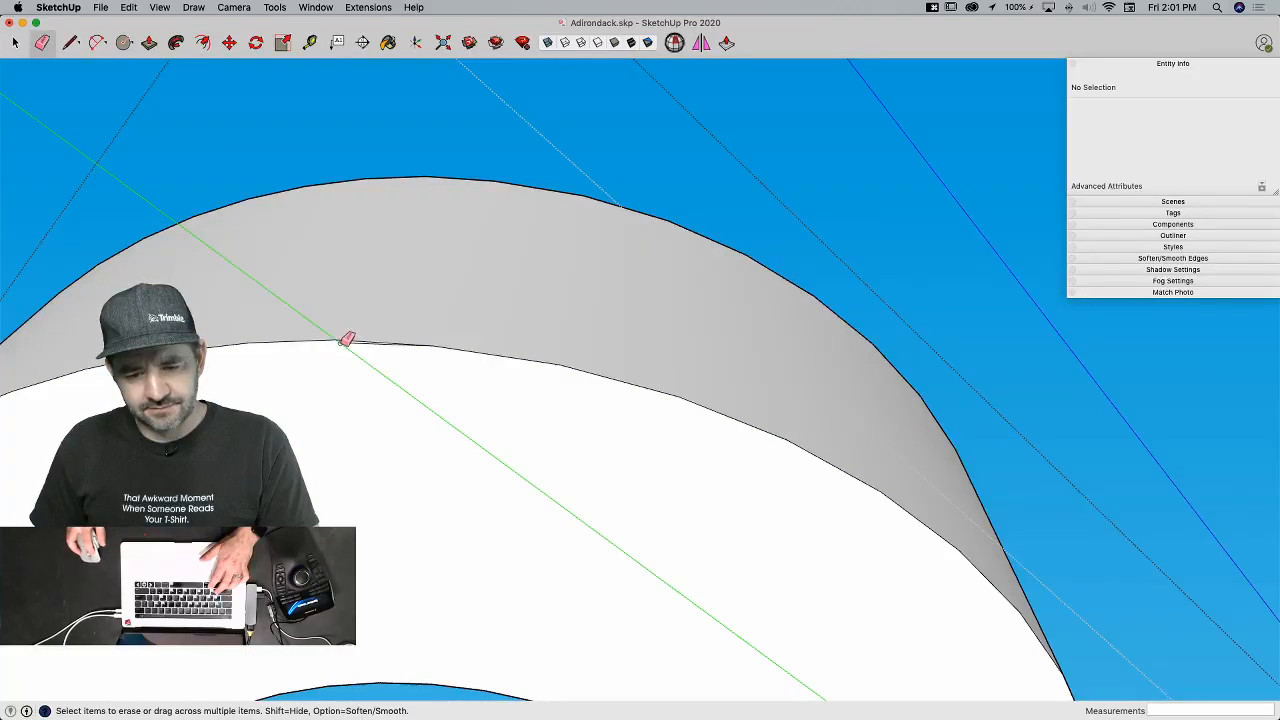
pyautogui.press('space')
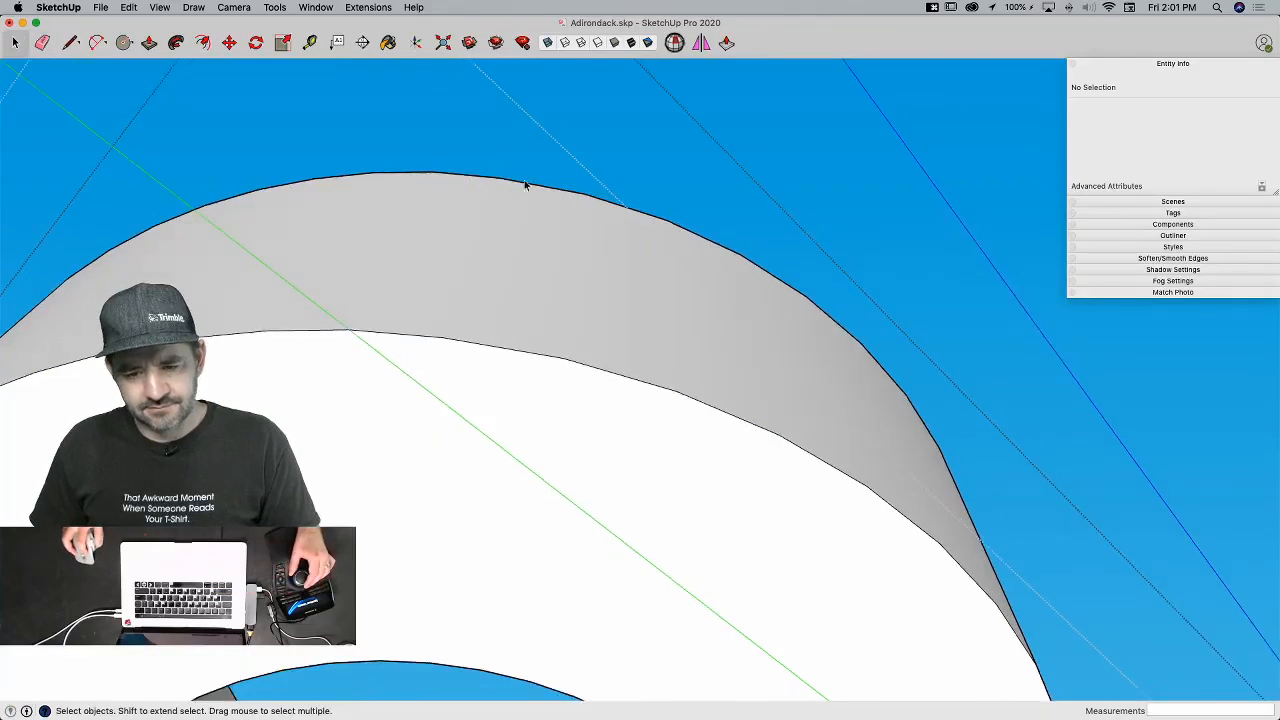
pyautogui.press('space')
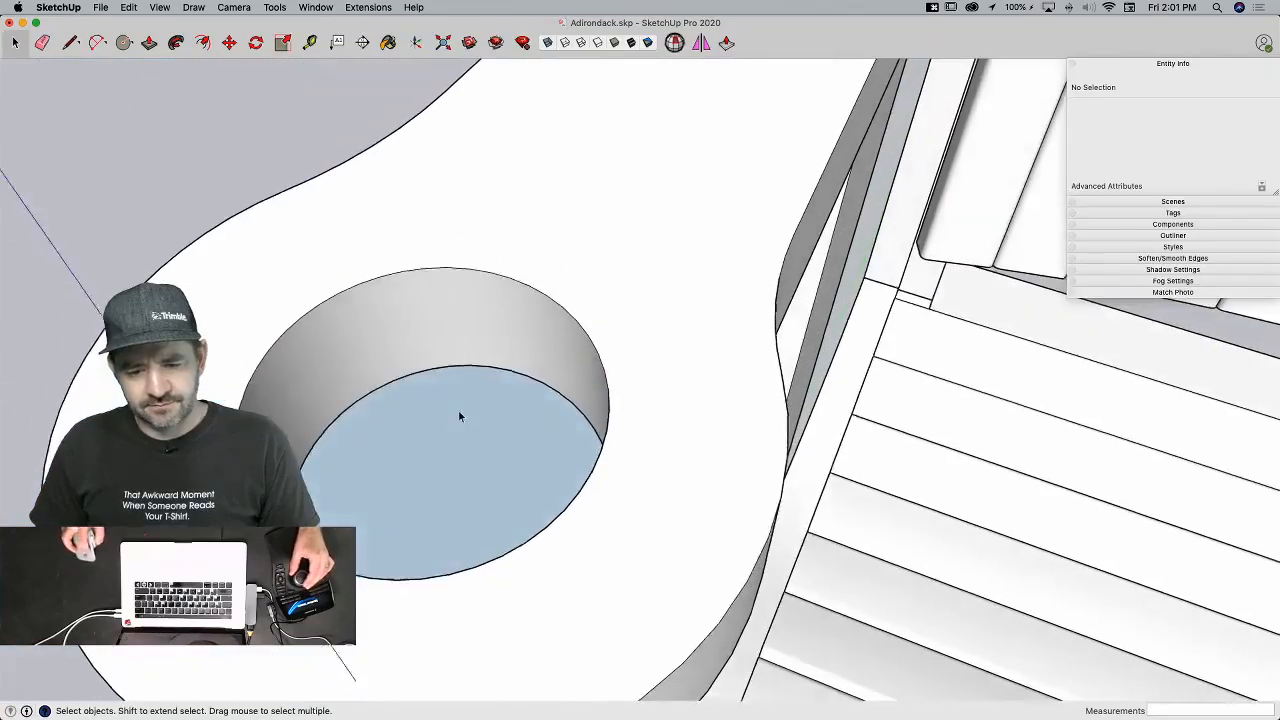
# Step: Select the connected disc geometry under the armrest and reverse the face closing the cup holder hole
pyautogui.doubleClick(463, 421)
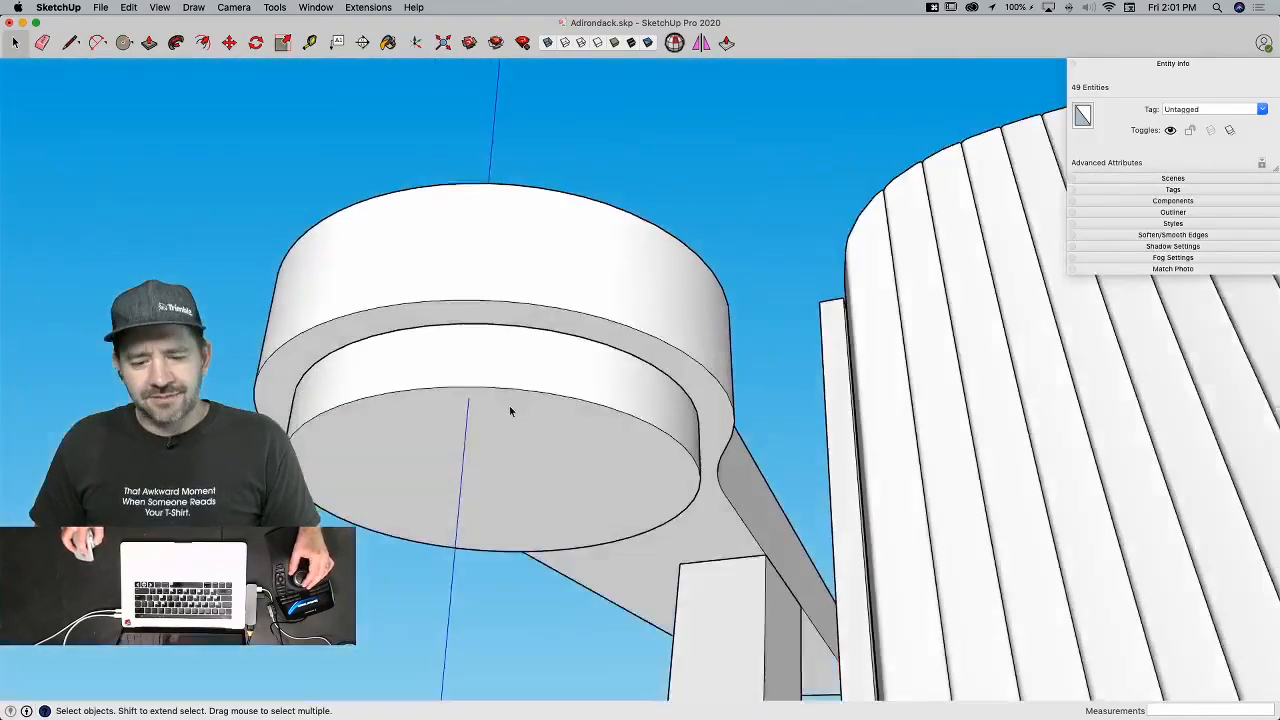
pyautogui.tripleClick(500, 395)
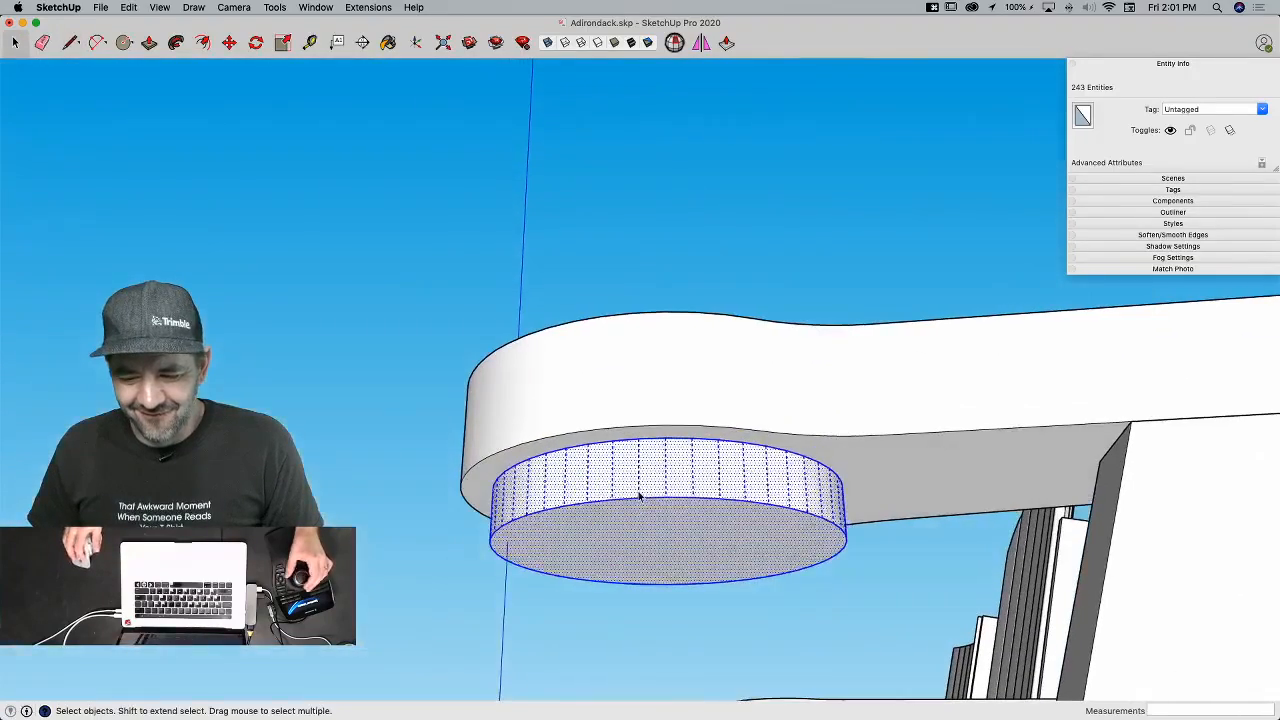
pyautogui.rightClick(650, 546)
pyautogui.click(399, 529)
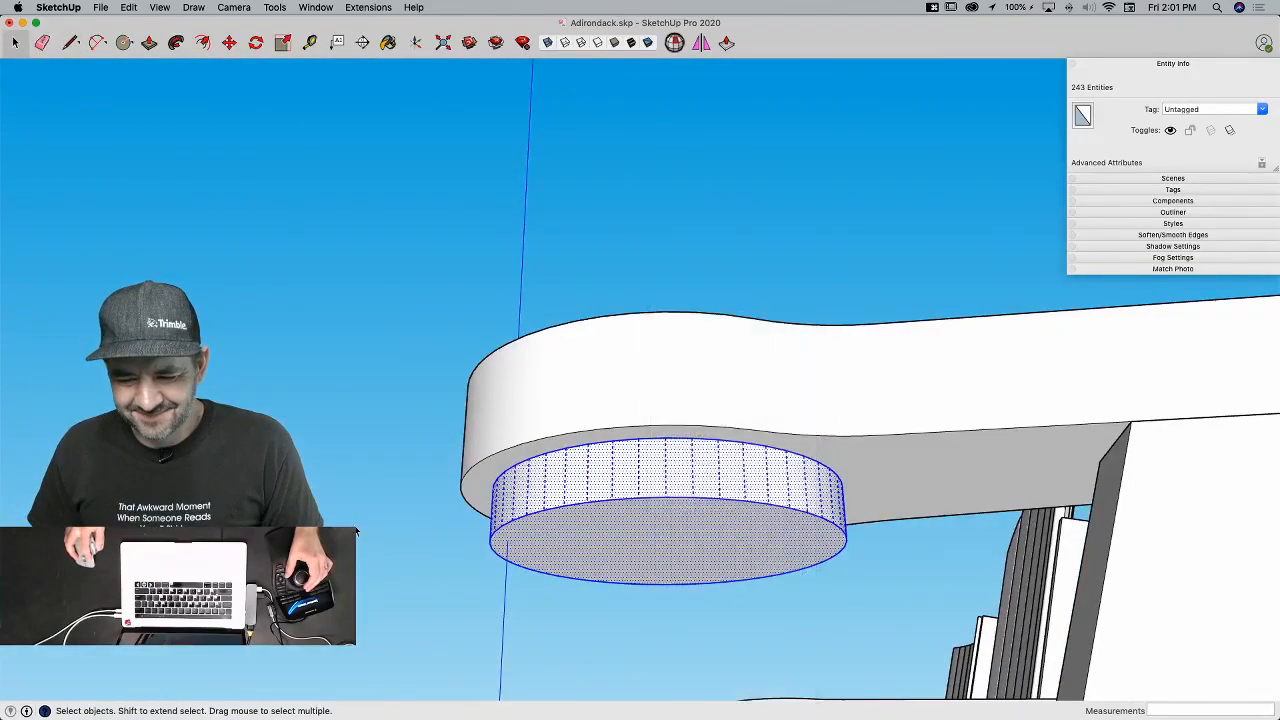
pyautogui.click(564, 555)
pyautogui.rightClick(583, 552)
pyautogui.click(663, 489)
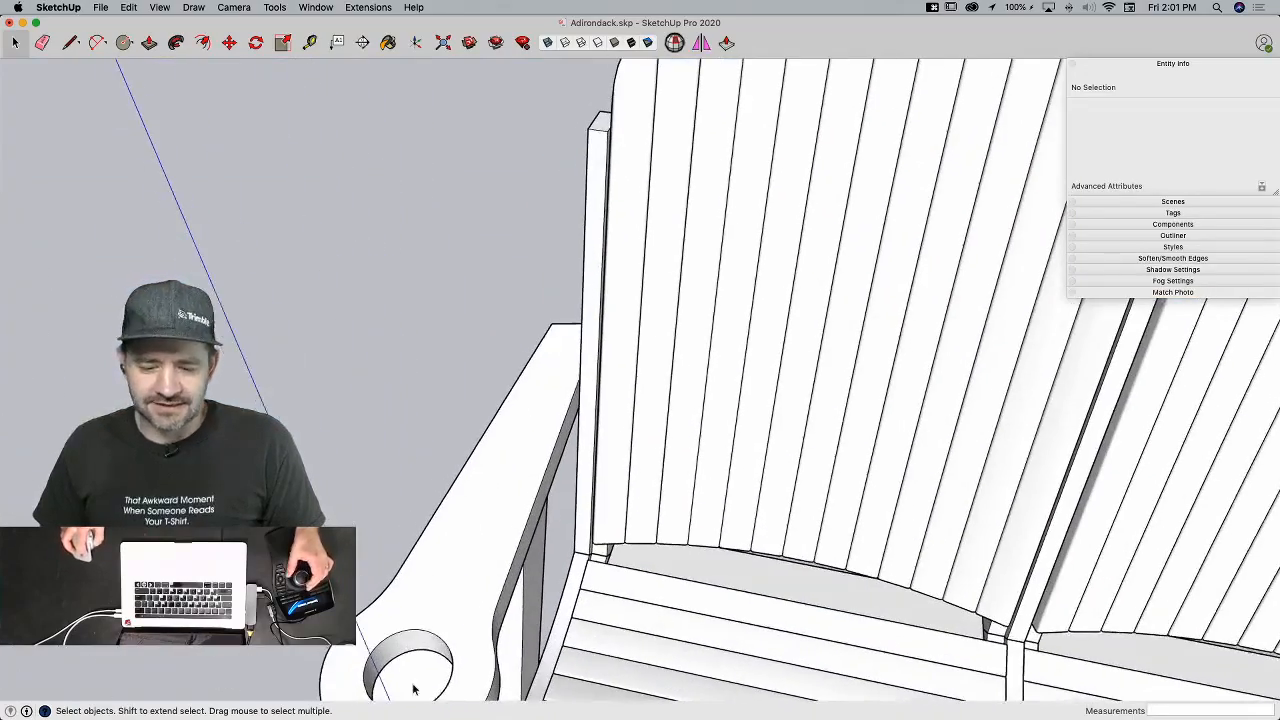
pyautogui.tripleClick(470, 568)
pyautogui.rightClick(470, 568)
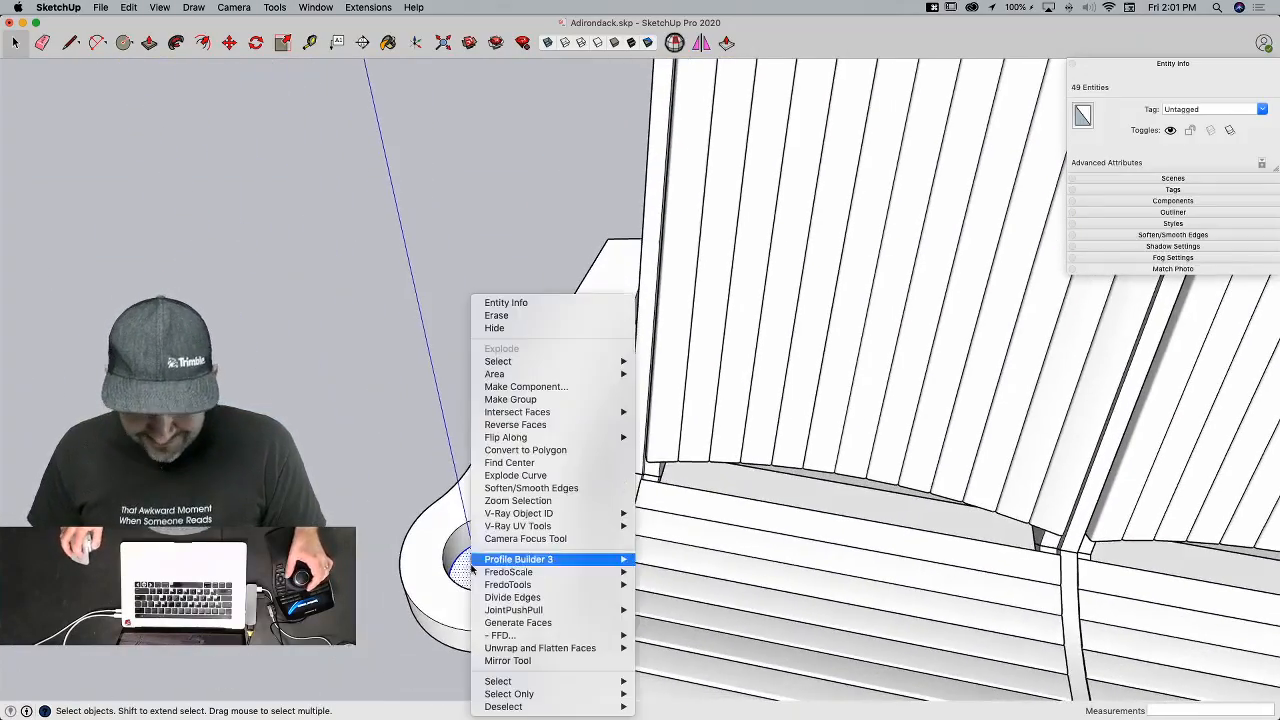
pyautogui.click(545, 387)
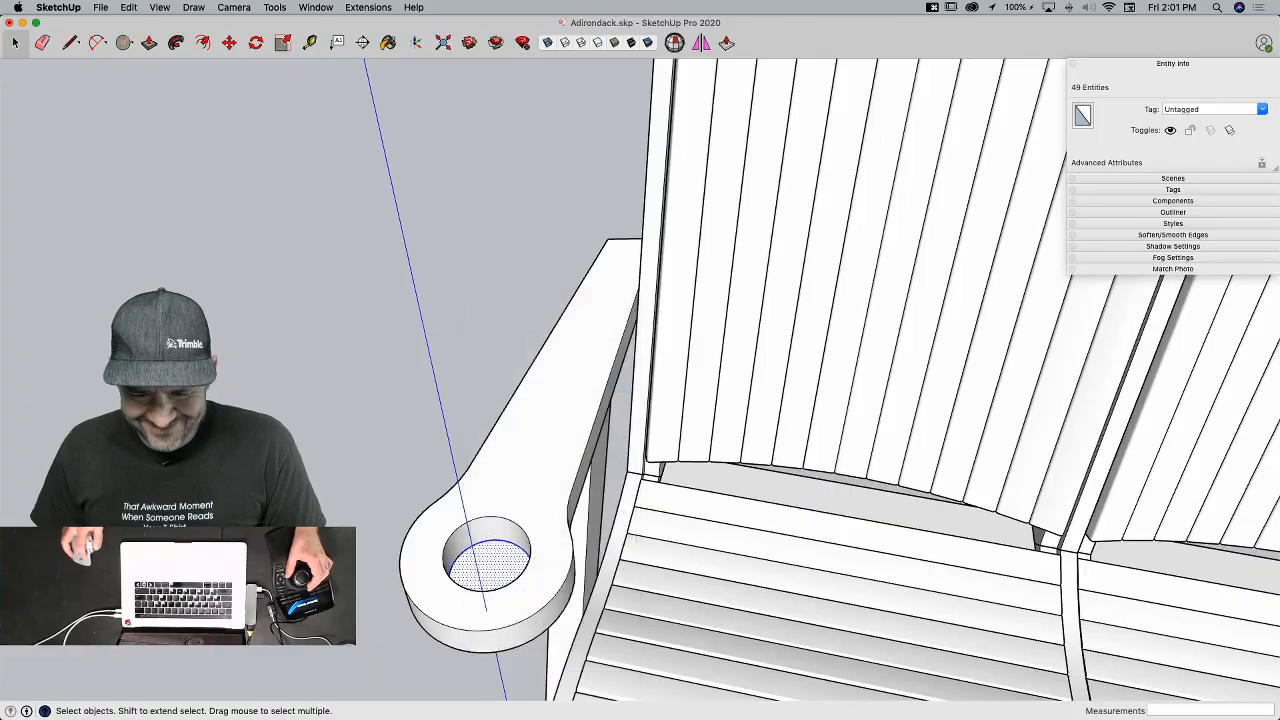
pyautogui.click(683, 382)
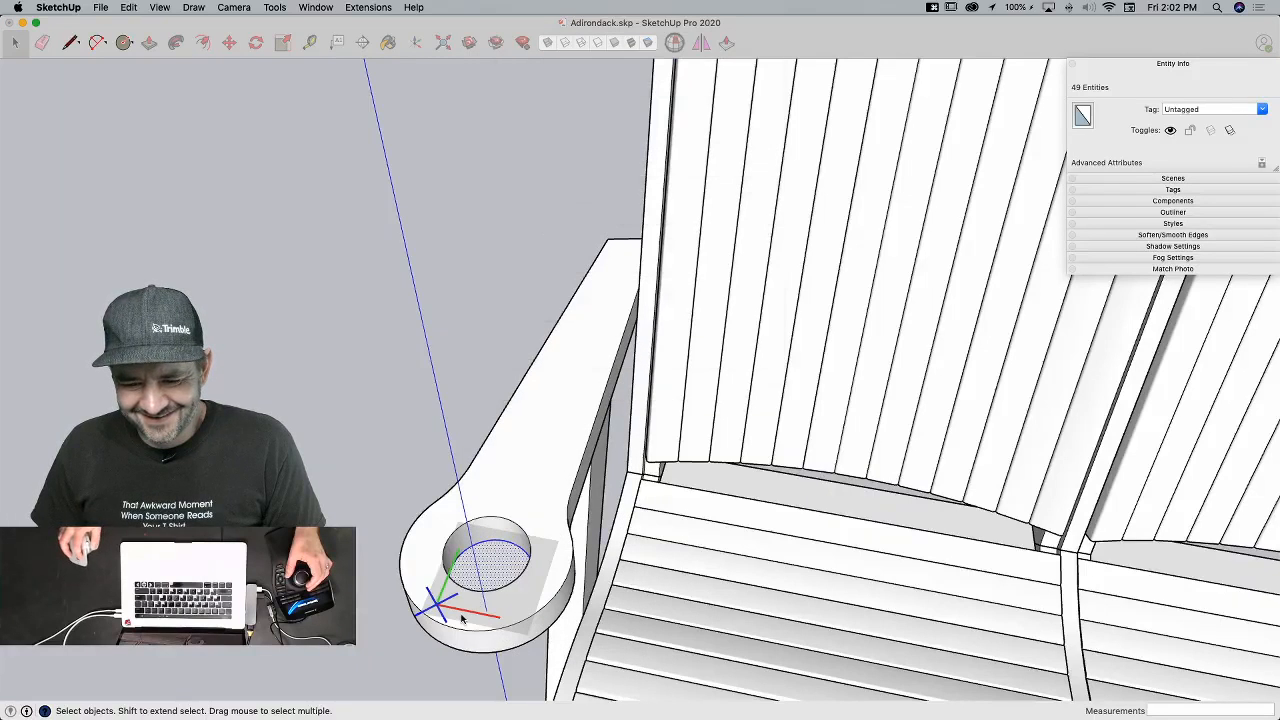
# Step: Delete the circular face inside the hole and the disc geometry beneath the armrest
pyautogui.click(470, 568)
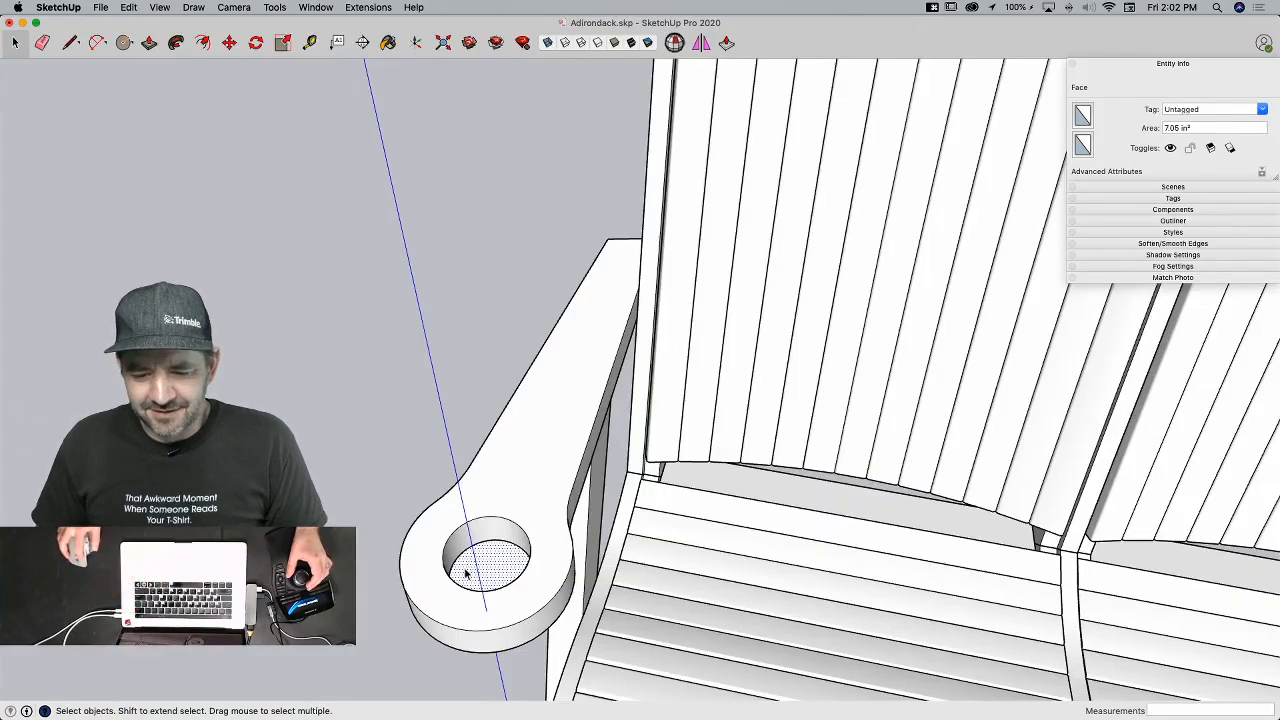
pyautogui.doubleClick(464, 573)
pyautogui.press('BackSpace')
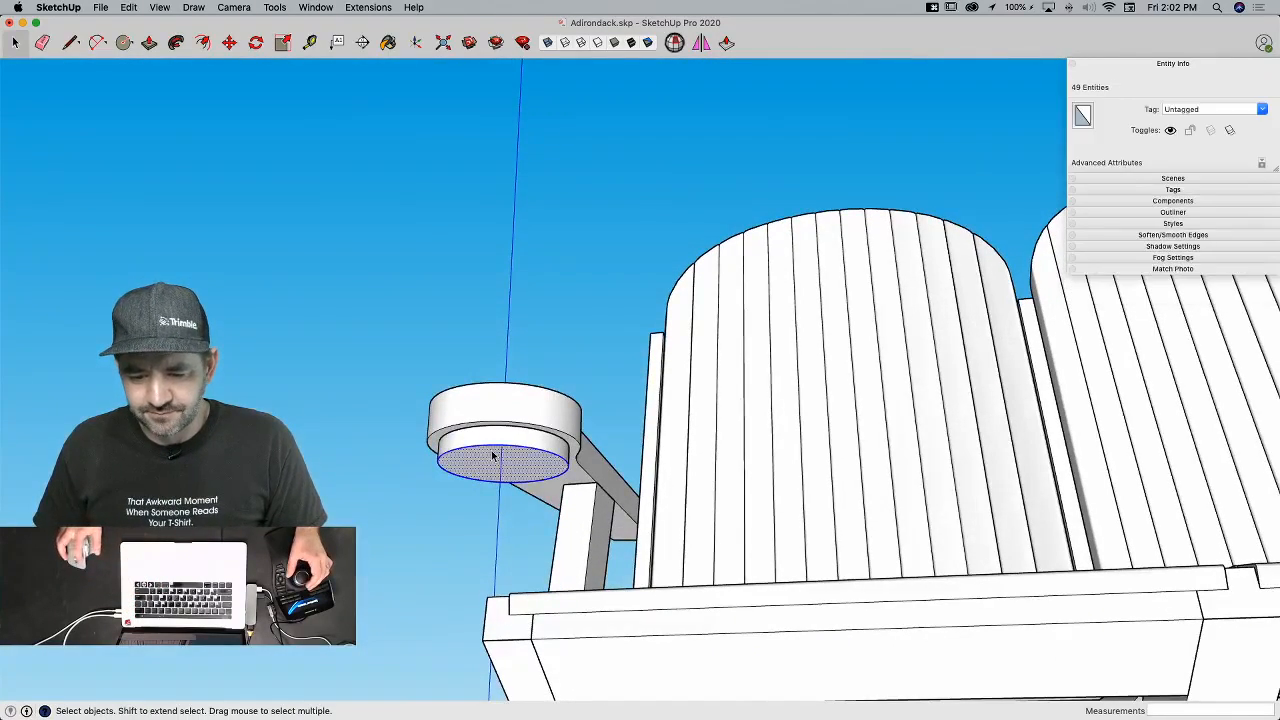
pyautogui.press('BackSpace')
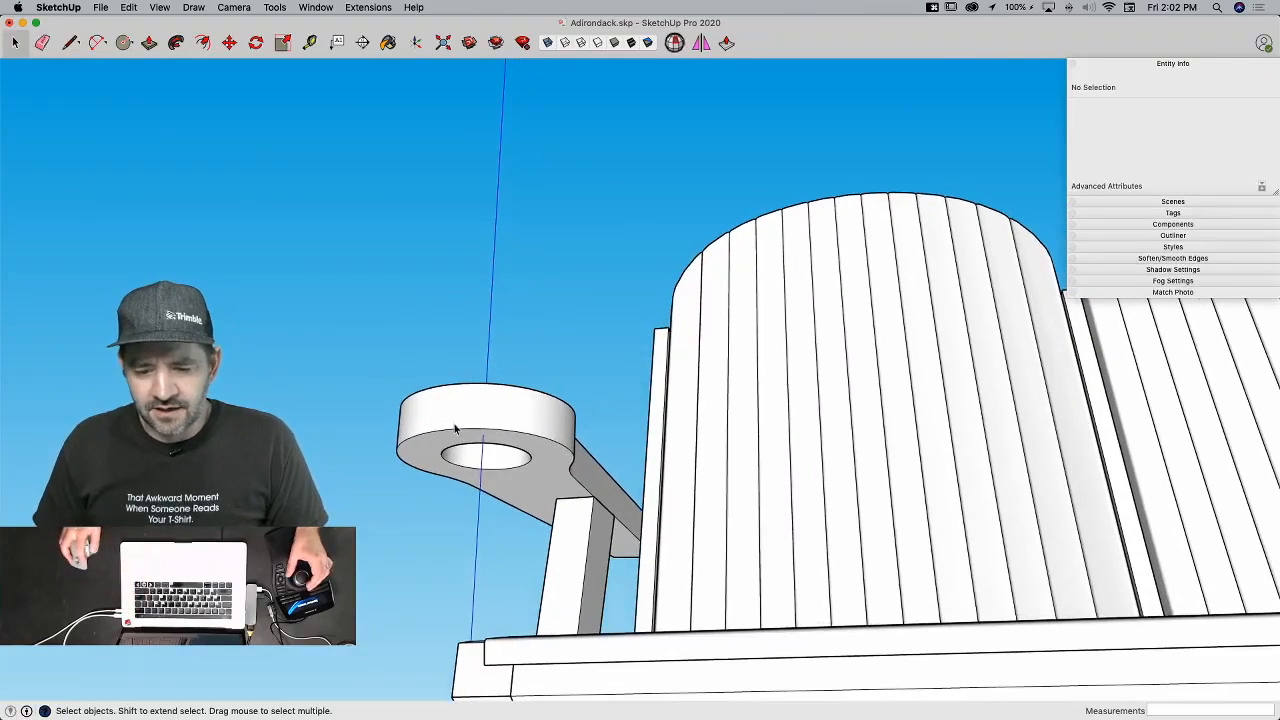
# Step: Open the armrest component and trace a segment of the hole's underside rim with the Line tool to close it with a face
pyautogui.doubleClick(463, 443)
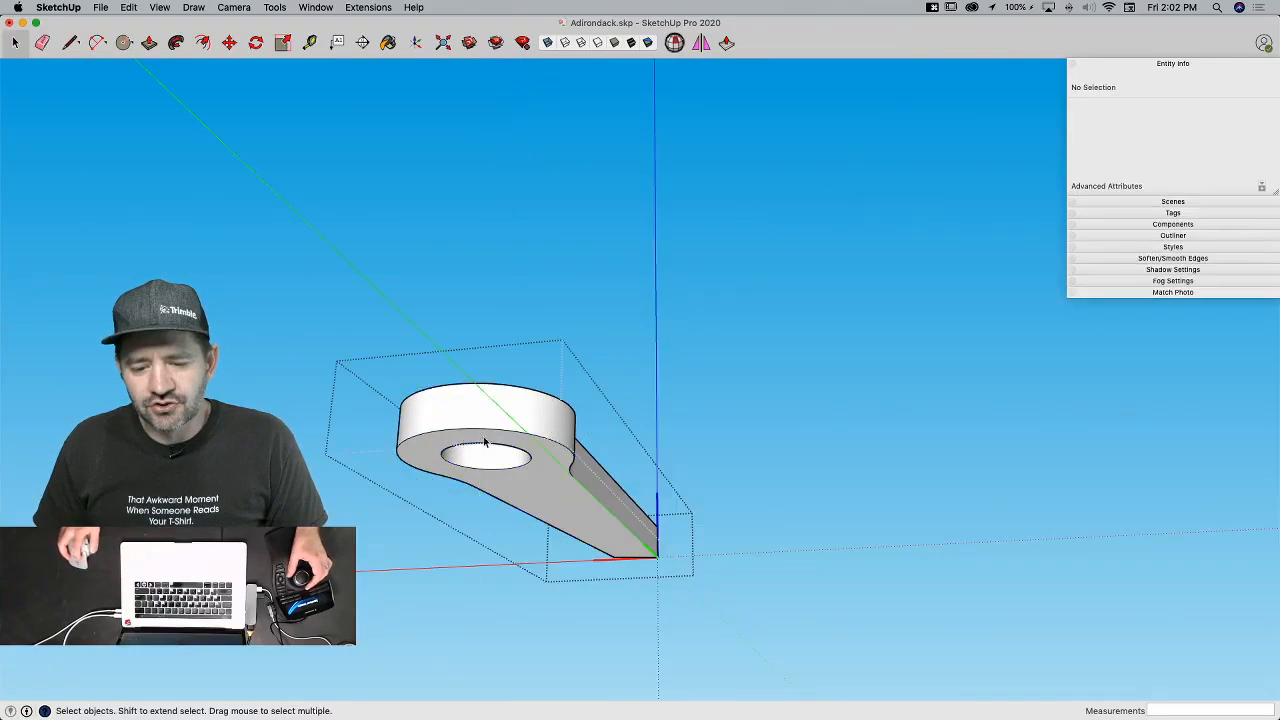
pyautogui.press('l')
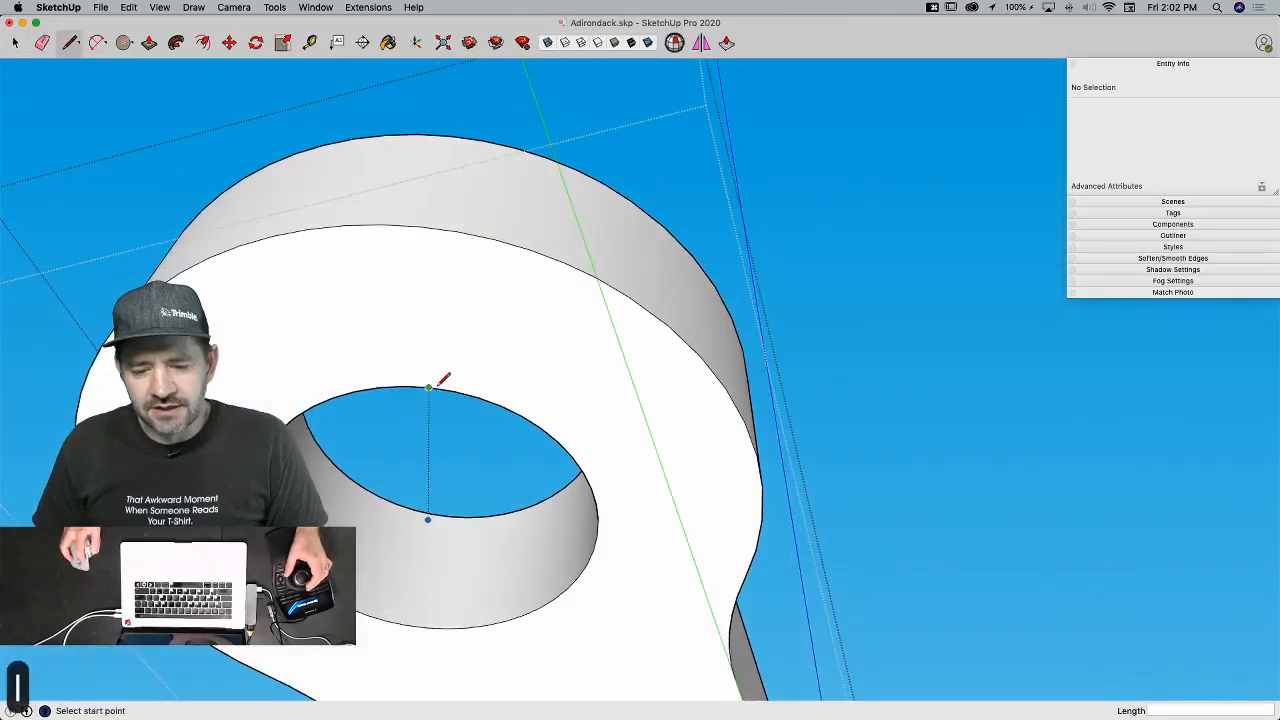
pyautogui.click(452, 386)
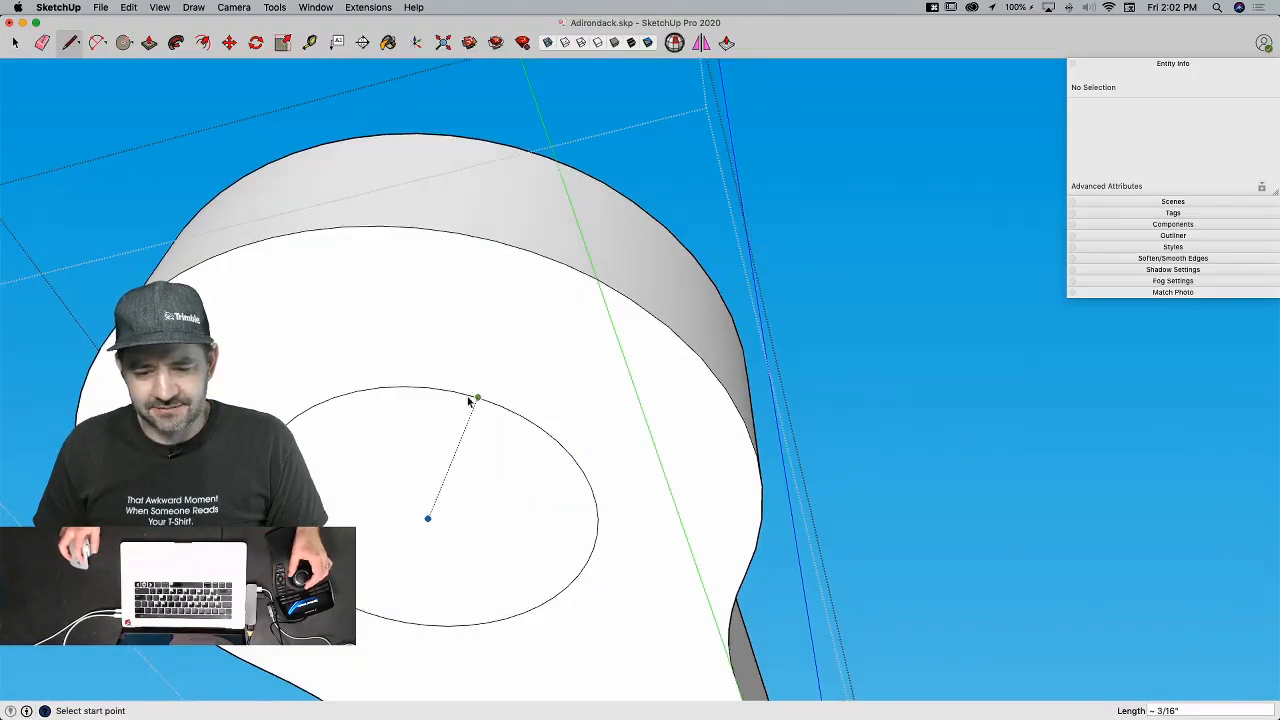
pyautogui.press('space')
# Step: Push/Pull the face at the bottom of the armrest hole 0.5" upward into the hole
pyautogui.press('p')
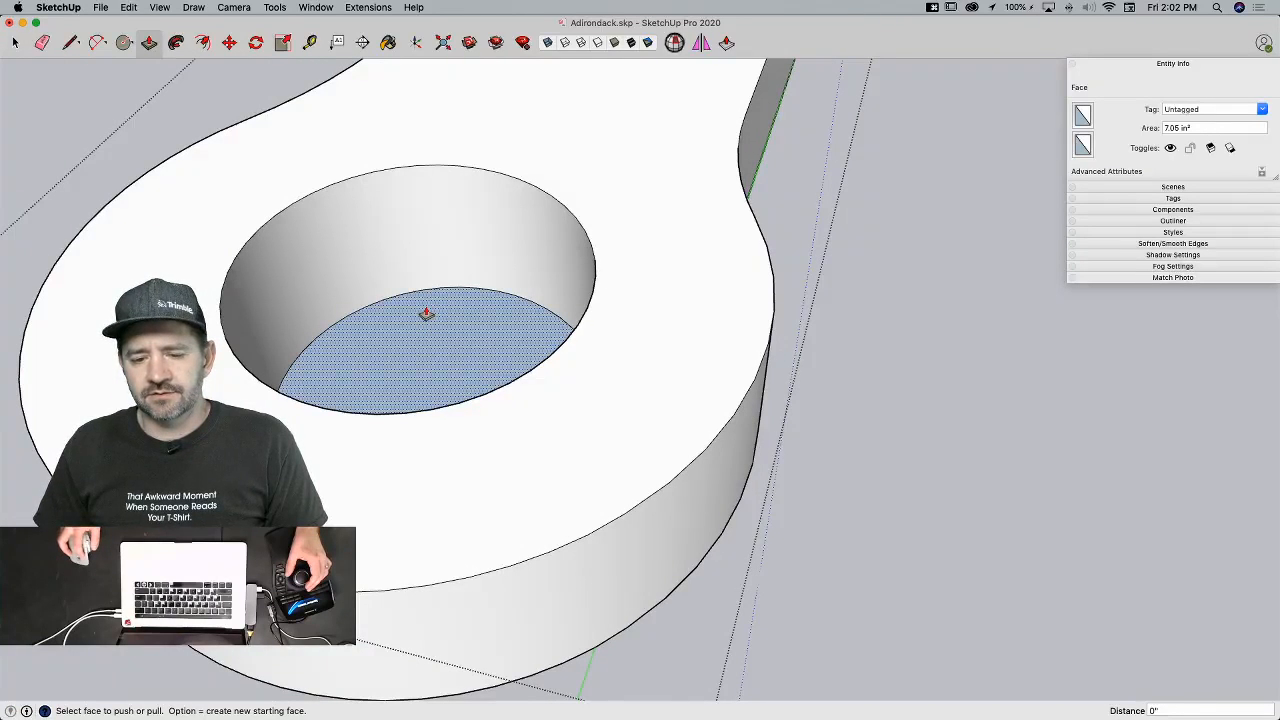
pyautogui.click(426, 313)
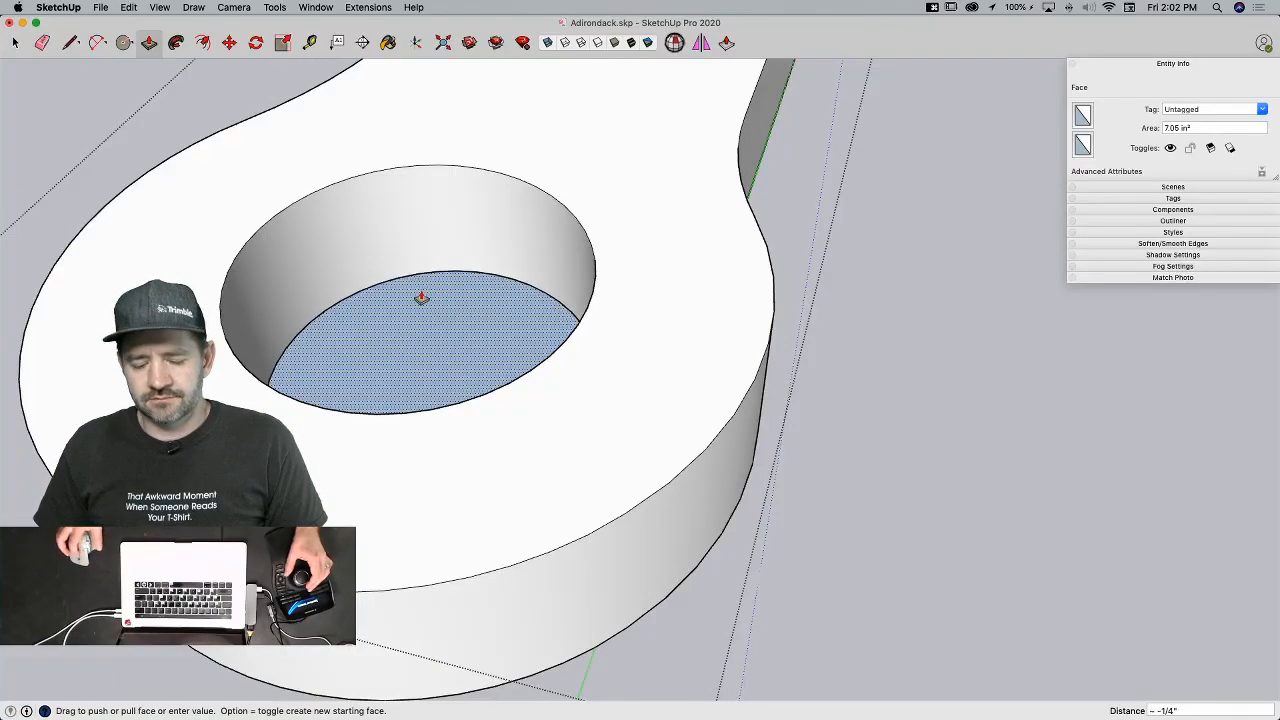
pyautogui.write('.5')
pyautogui.press('Return')
# Step: Trace a segment of the underside hole rim to cap the recess with a face, and erase the leftover edge
pyautogui.press('l')
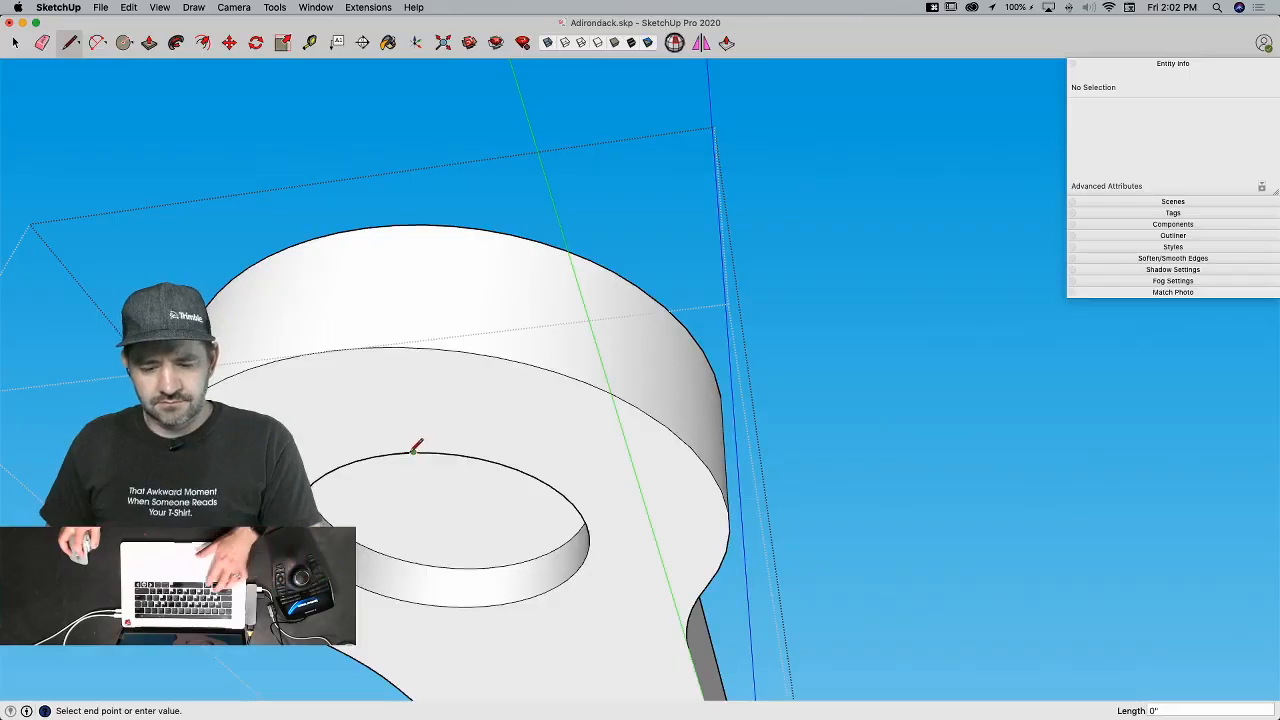
pyautogui.press('super+z')
pyautogui.click(393, 454)
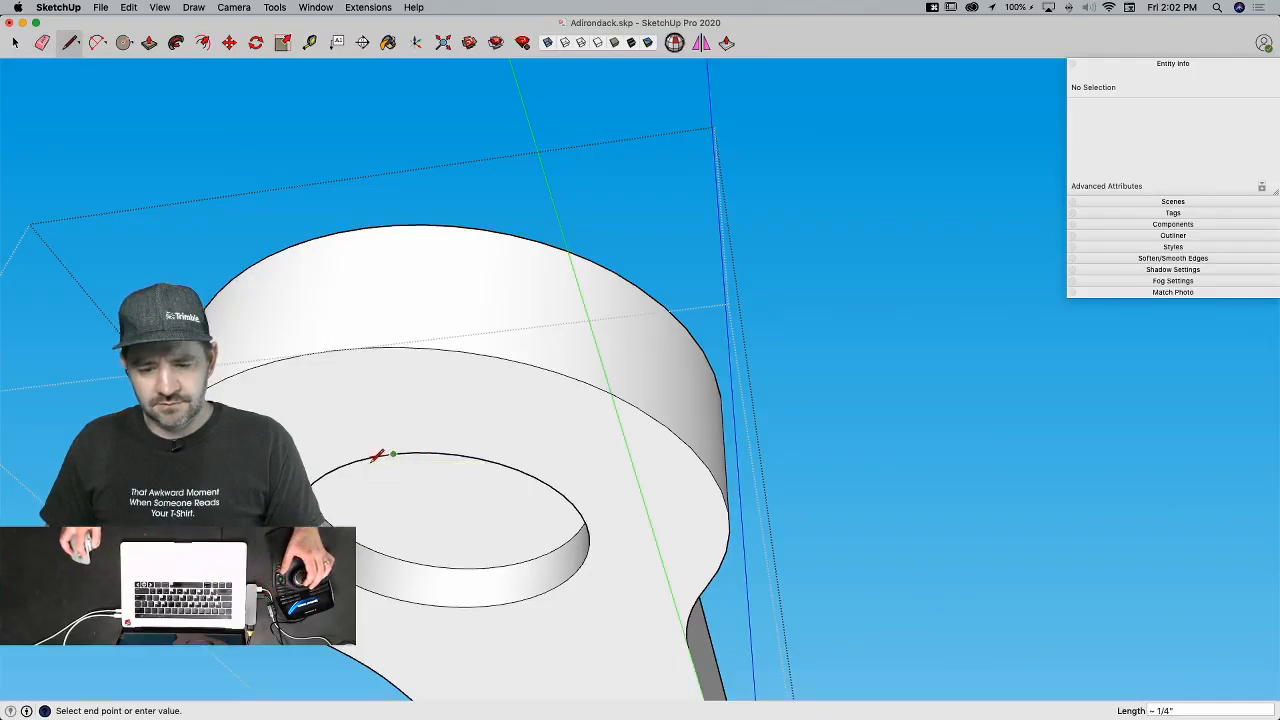
pyautogui.scroll(6, 399, 453)
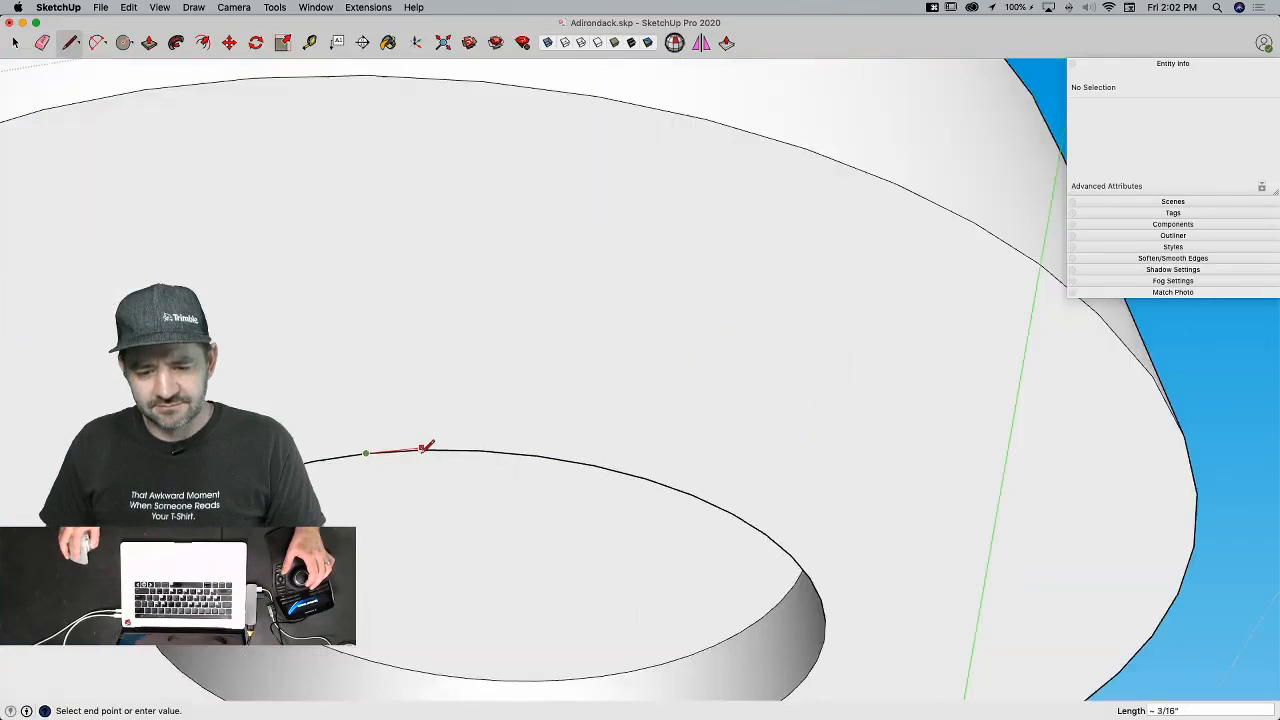
pyautogui.scroll(3, 423, 453)
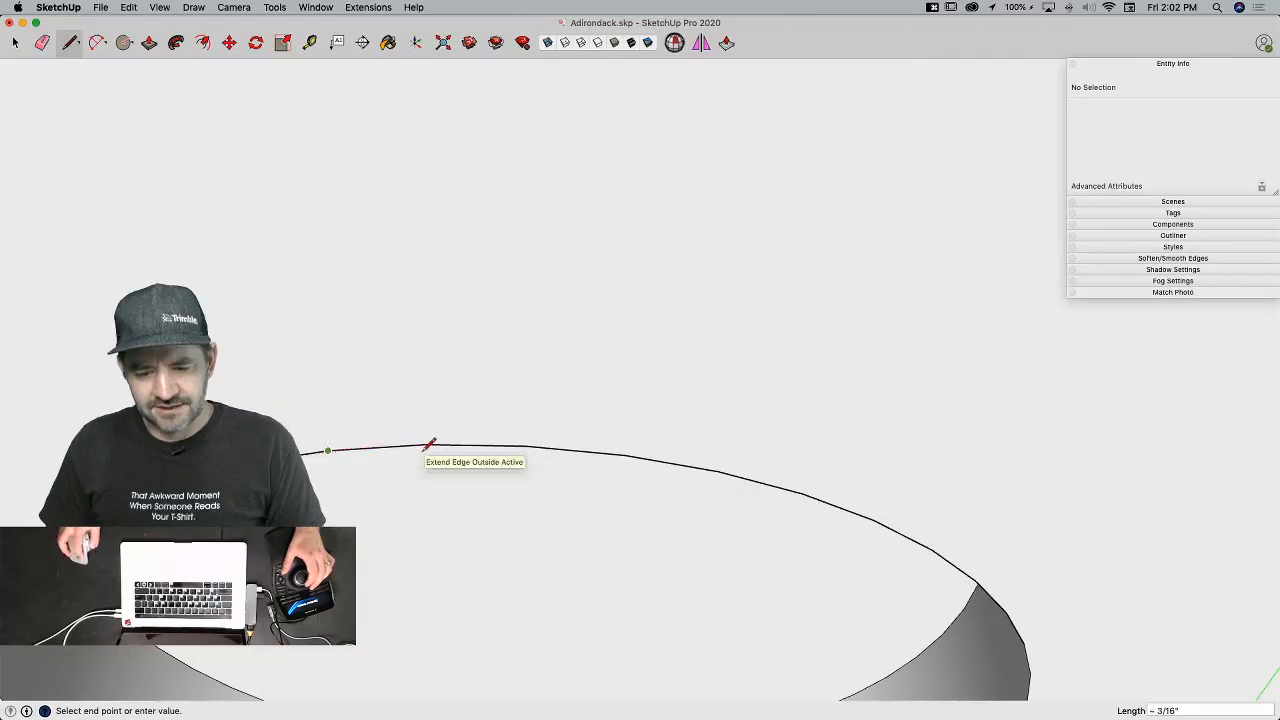
pyautogui.press('Escape')
pyautogui.scroll(-5, 430, 420)
pyautogui.press('space')
pyautogui.press('e')
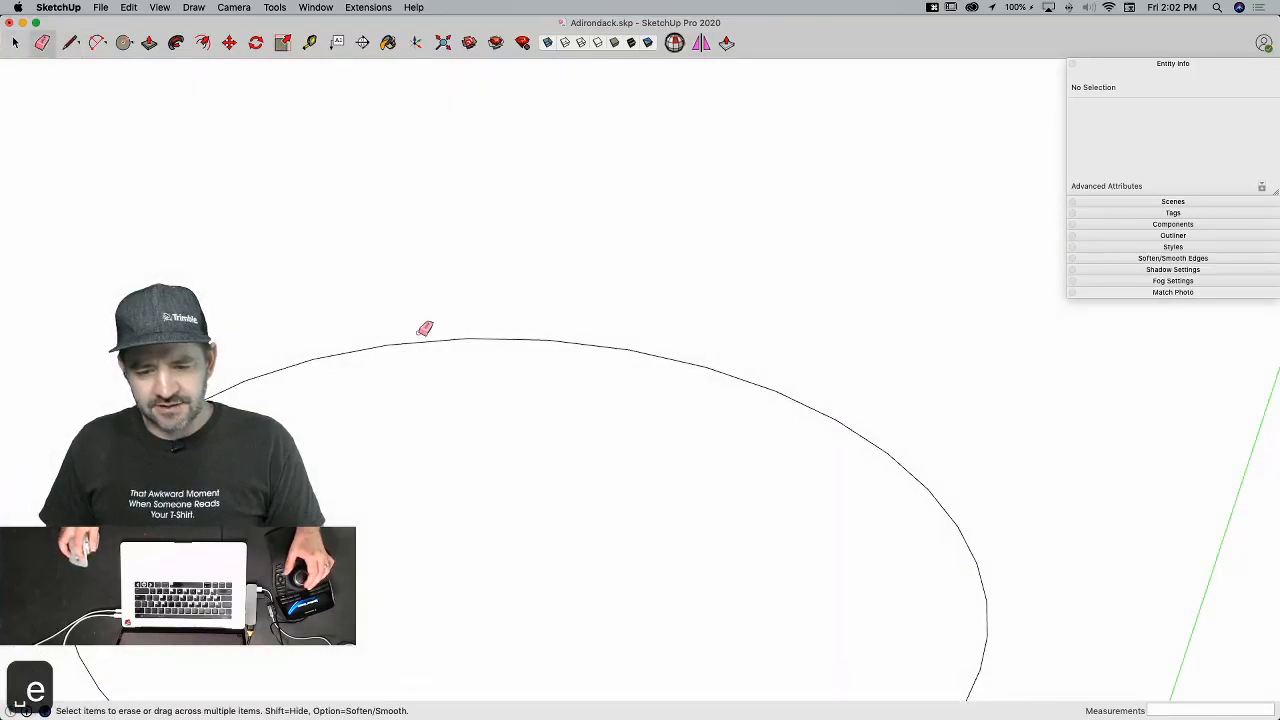
pyautogui.click(426, 340)
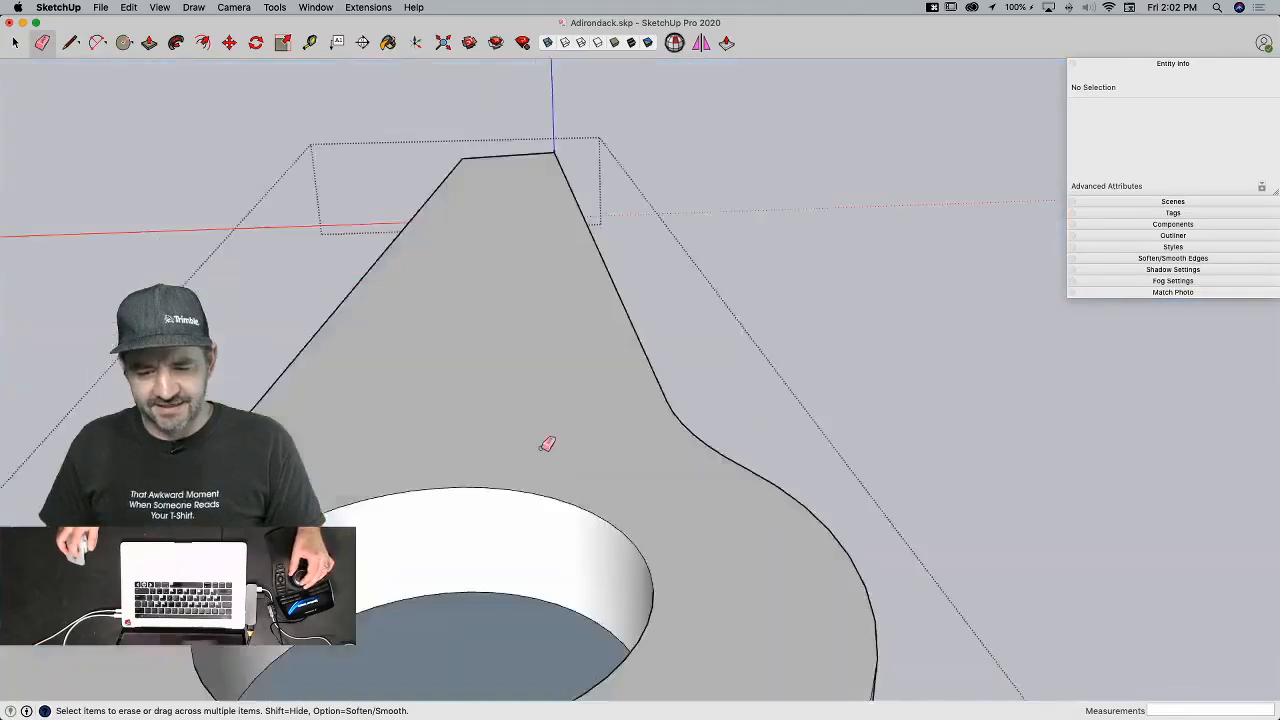
# Step: Reverse the circular floor face inside the armrest's cup holder recess
pyautogui.press('space')
pyautogui.rightClick(478, 545)
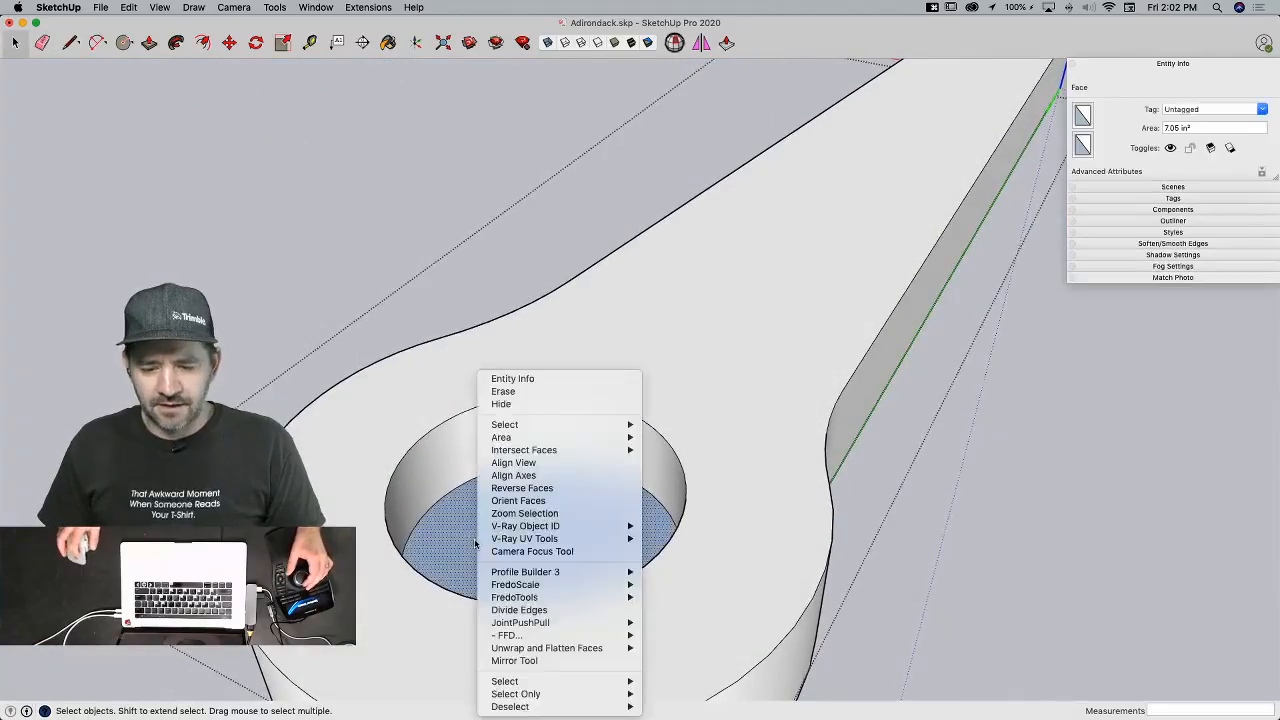
pyautogui.click(557, 490)
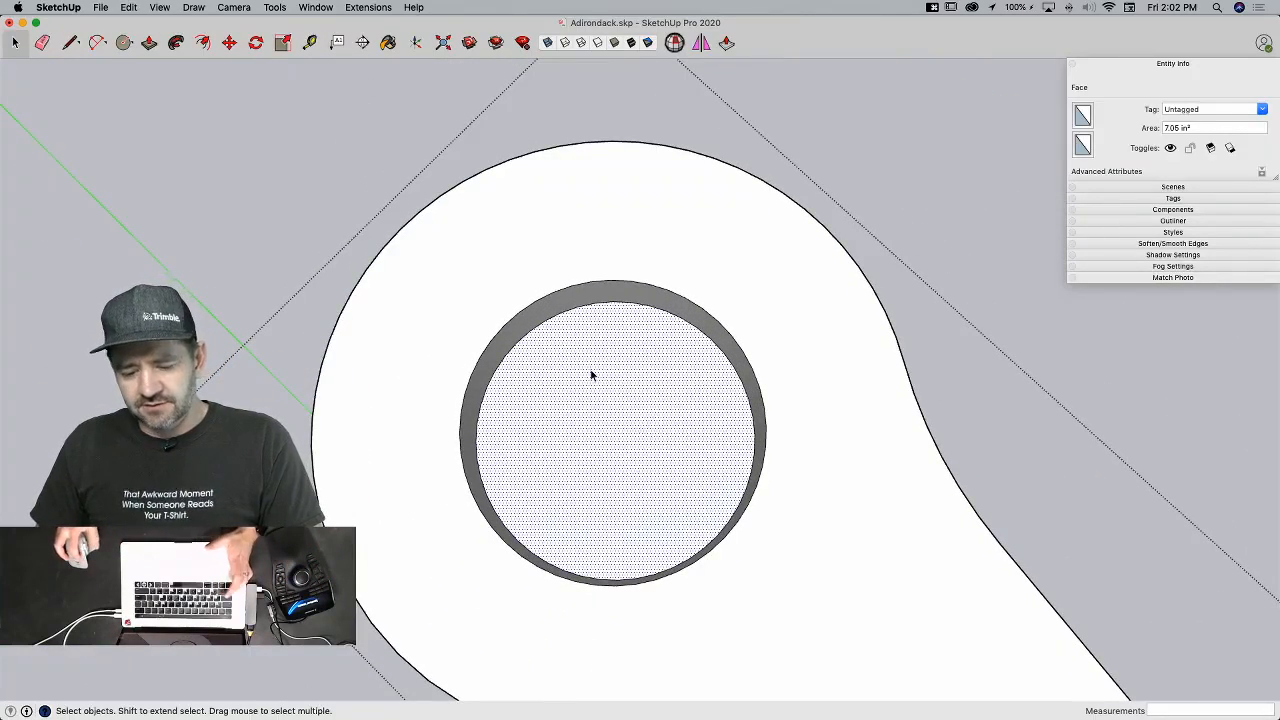
# Step: Scale the cup holder recess's circular floor face uniformly about its centre by 0.85 and leave the arm component
pyautogui.press('s')
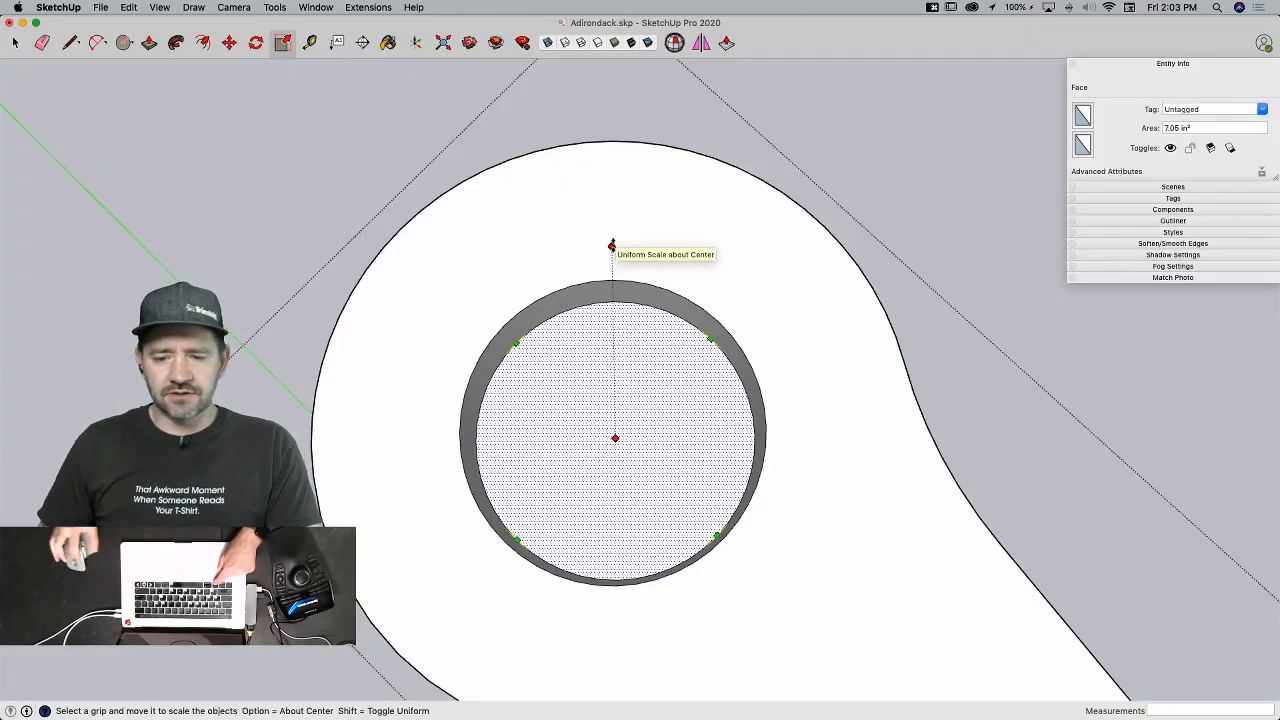
pyautogui.moveTo(612, 245)
pyautogui.mouseDown()
pyautogui.moveTo(600, 263)
pyautogui.moveTo(615, 272)
pyautogui.moveTo(609, 294)
pyautogui.moveTo(611, 246)
pyautogui.moveTo(612, 265)
pyautogui.mouseUp()
pyautogui.write('.8')
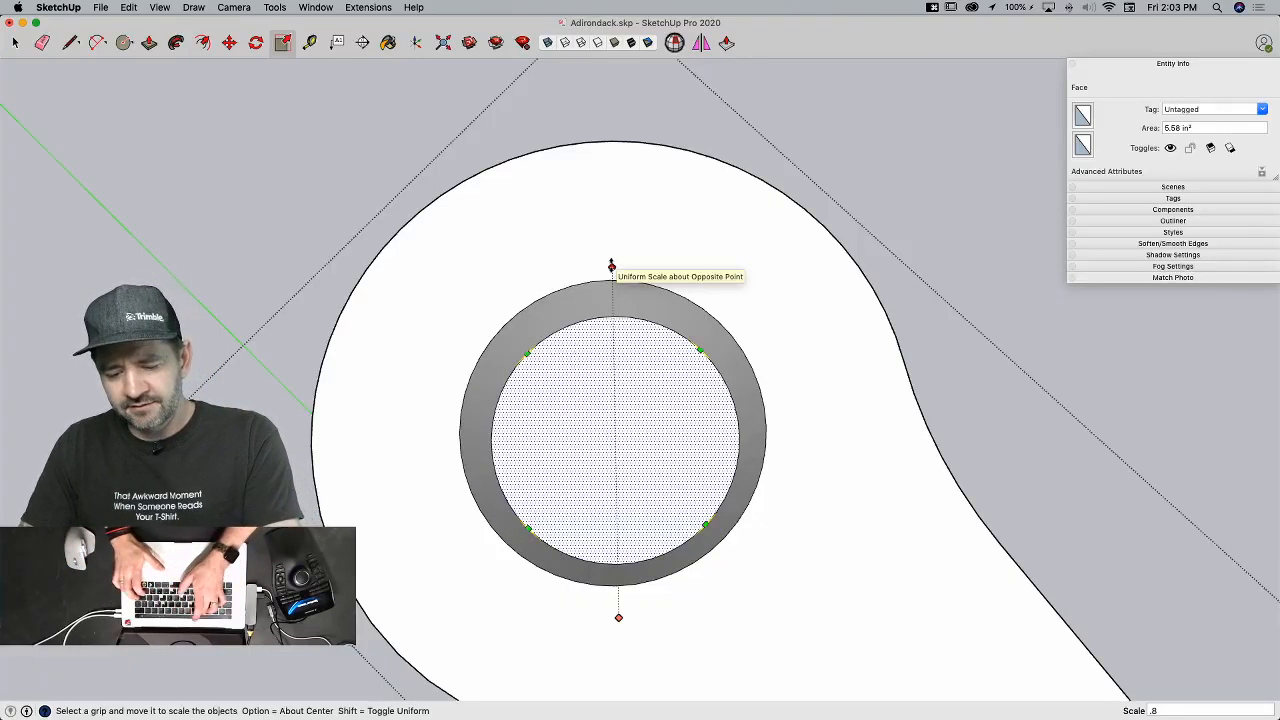
pyautogui.write('5')
pyautogui.press('Return')
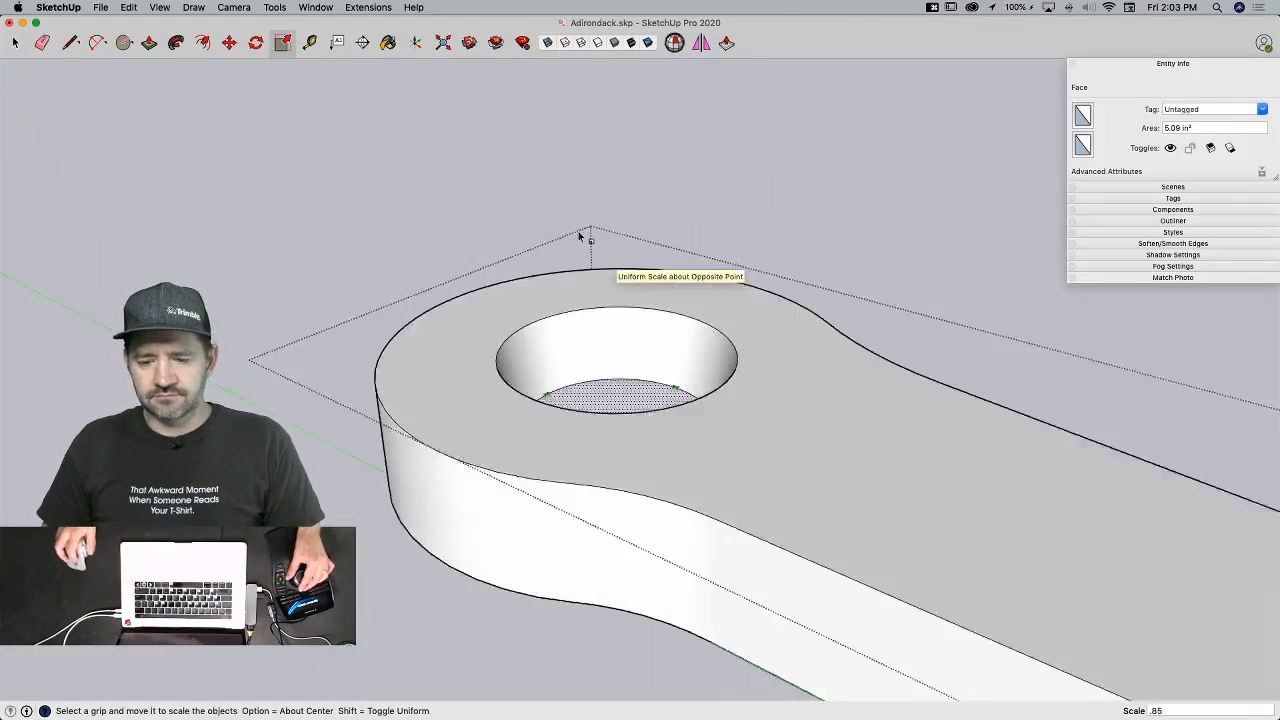
pyautogui.press('space')
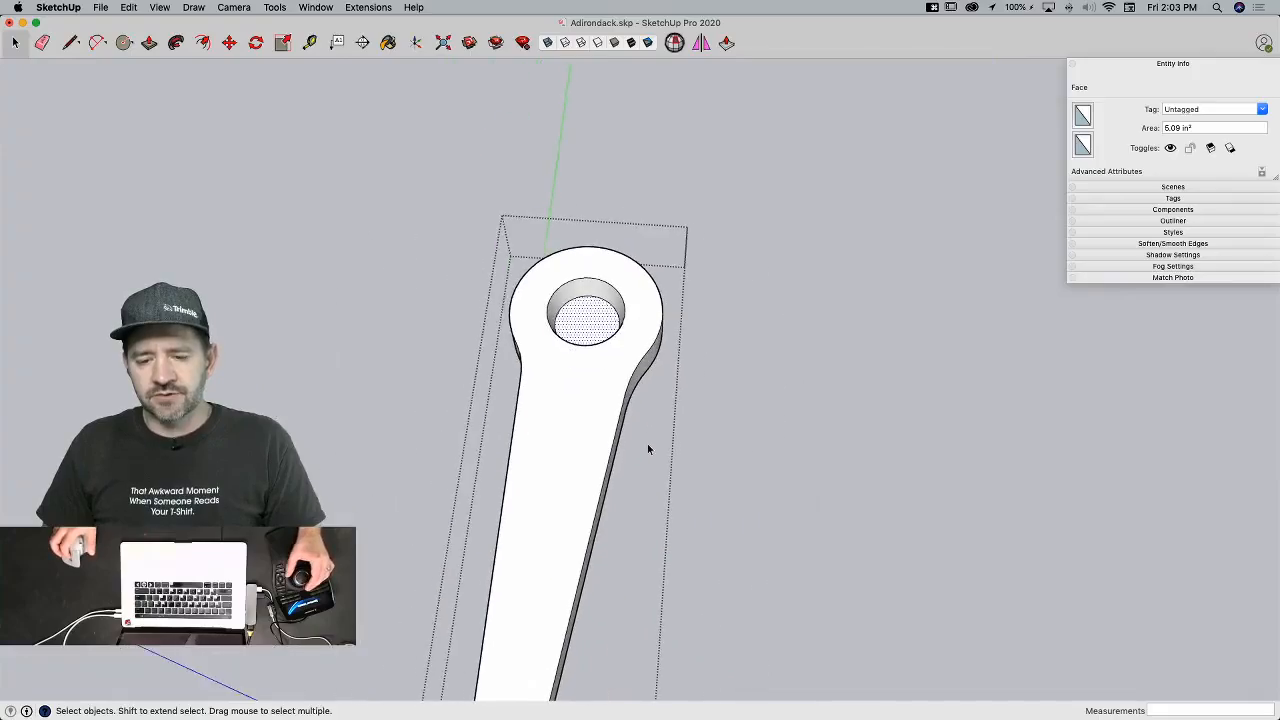
pyautogui.click(705, 426)
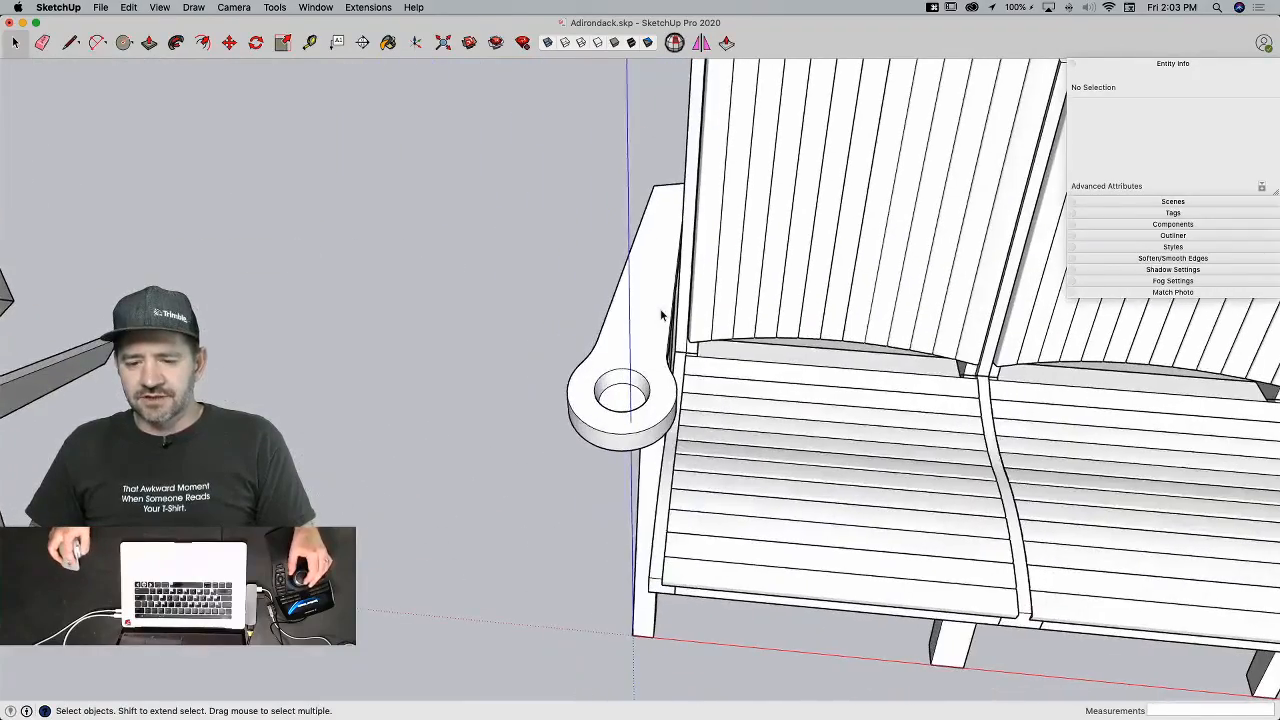
# Step: Copy the double chair's cup-holder arm to the clipboard, and undo the earlier edits back to plain rectangular armrests on all chairs
pyautogui.click(664, 305)
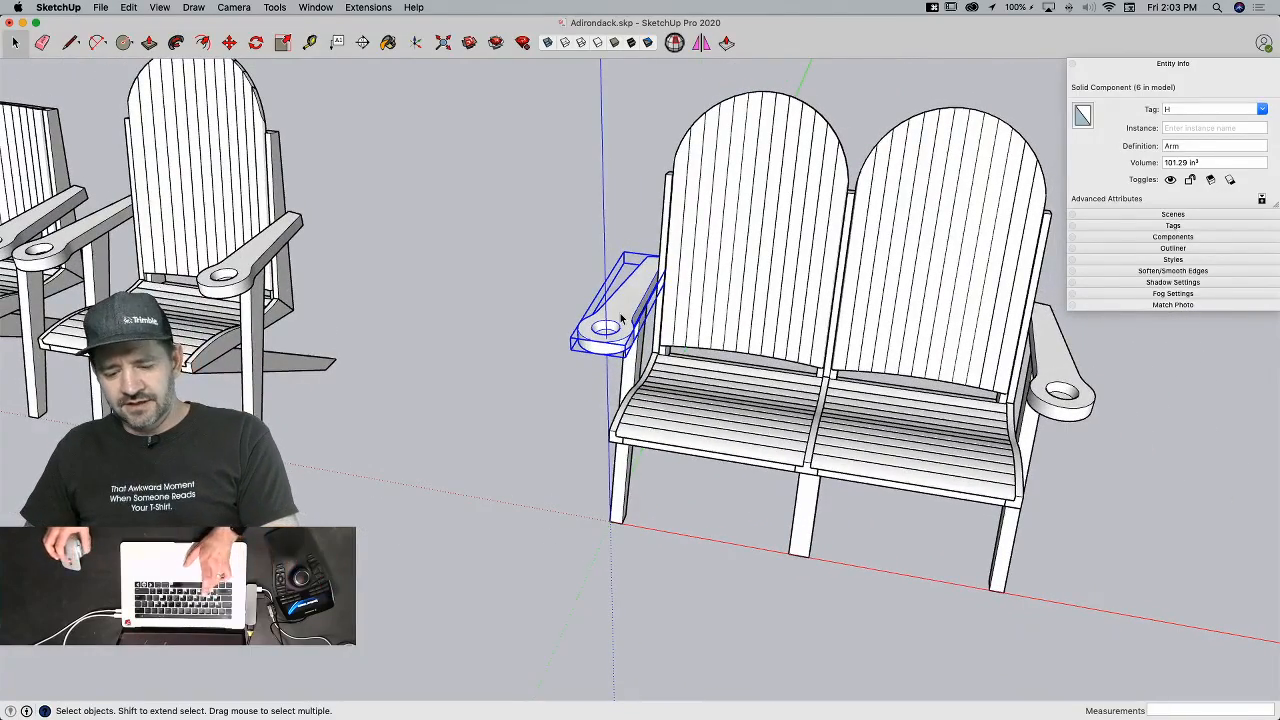
pyautogui.press('super+c')
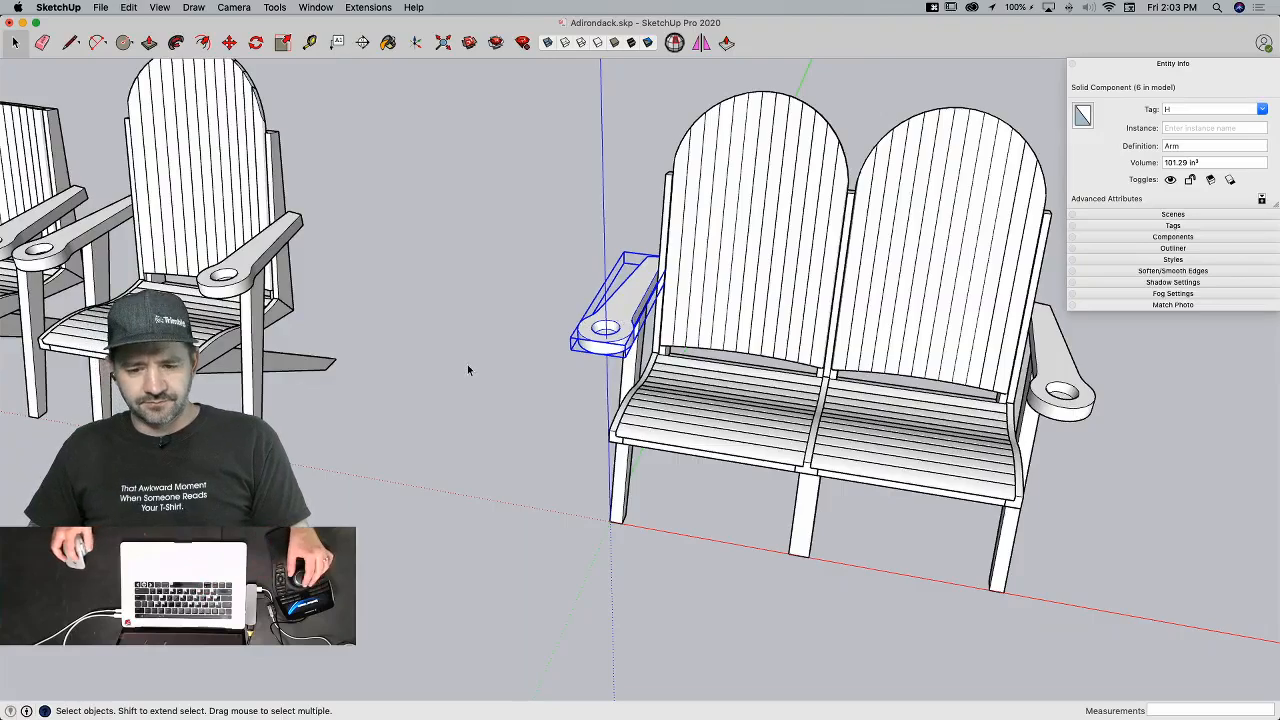
pyautogui.press('super+z')
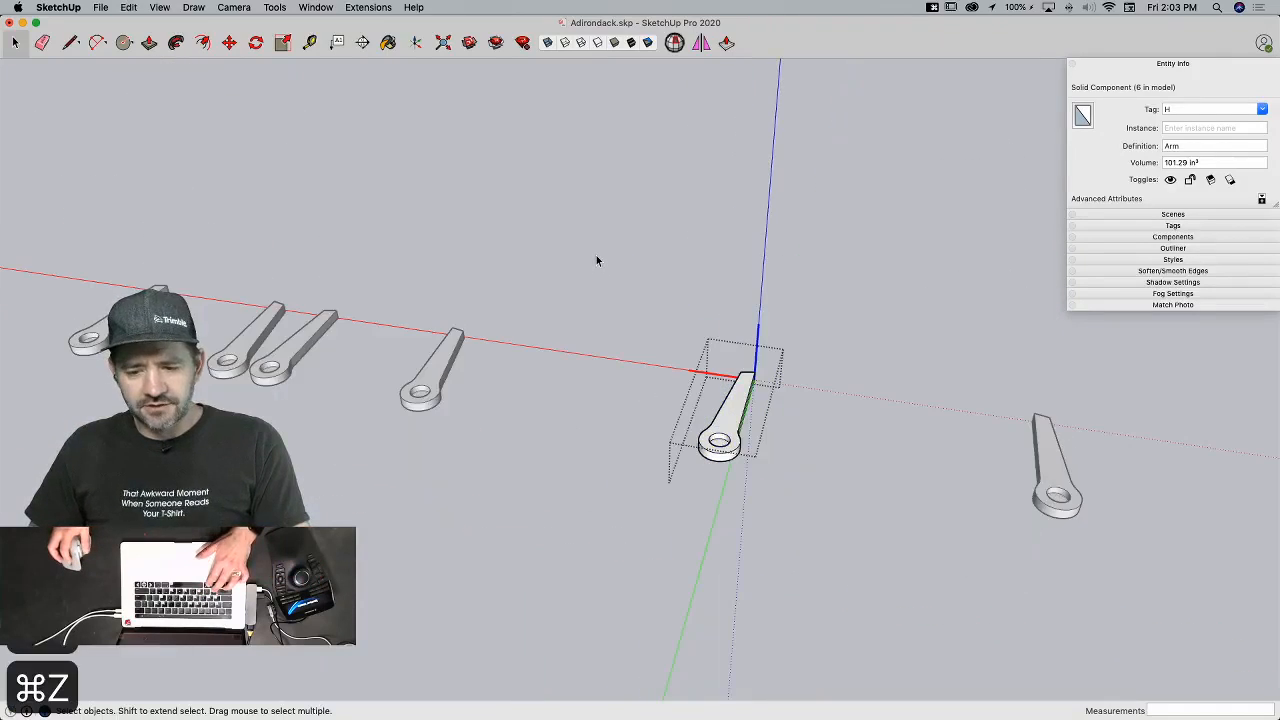
pyautogui.press('super+z')
pyautogui.press('super+z')
pyautogui.press('super+z')
pyautogui.press('super+z')
pyautogui.press('super+z')
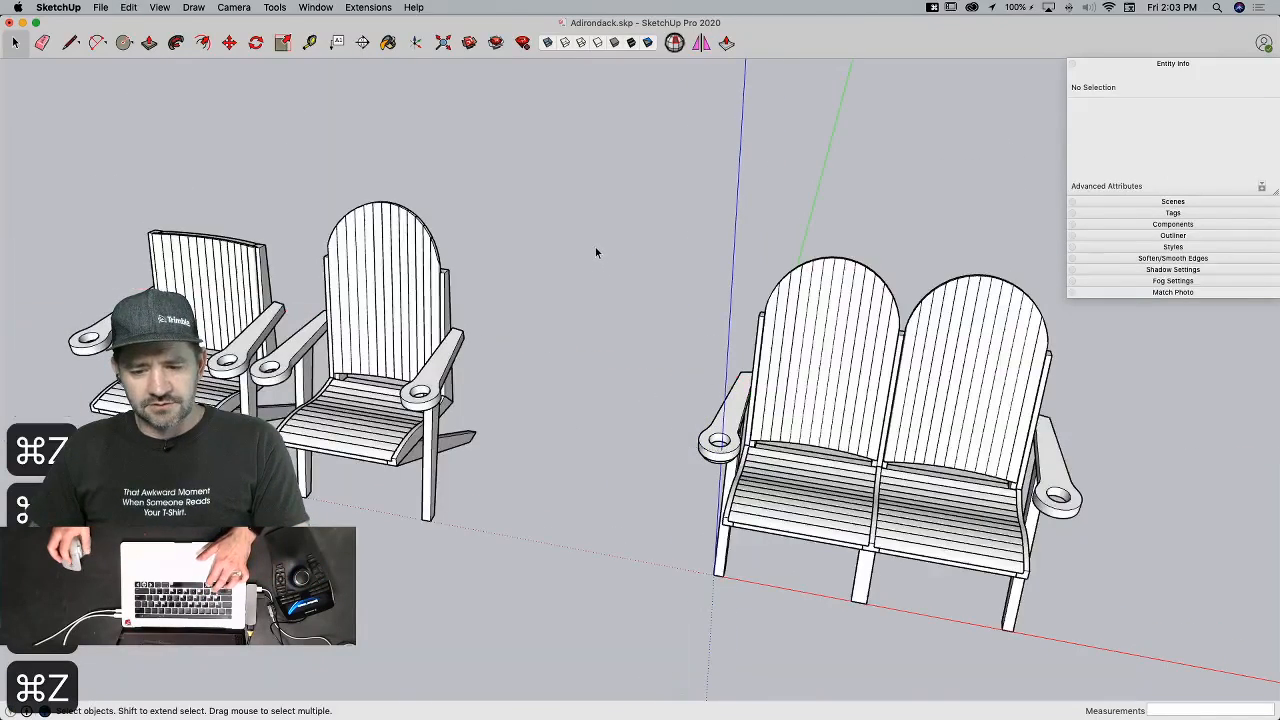
pyautogui.press('super+z')
pyautogui.press('super+z')
pyautogui.press('super+z')
pyautogui.press('super+z')
pyautogui.press('super+z')
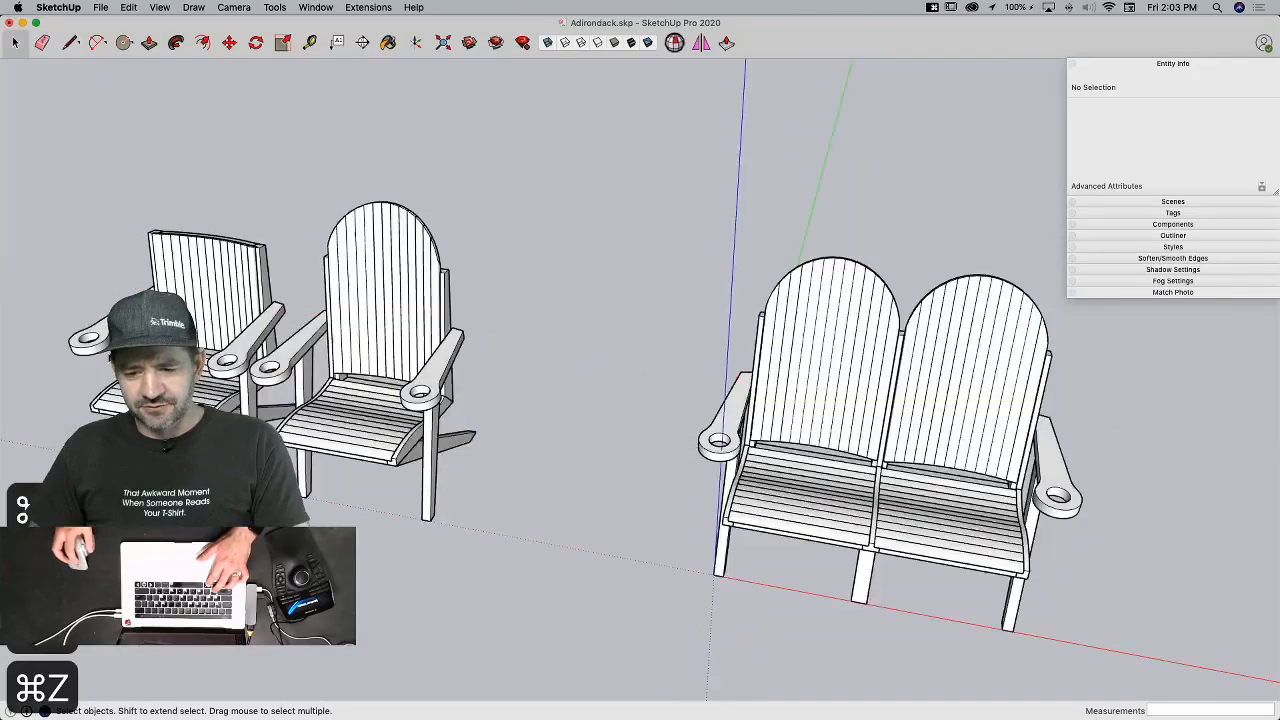
pyautogui.press('super+z')
pyautogui.press('super+z')
pyautogui.press('super+z')
pyautogui.press('super+z')
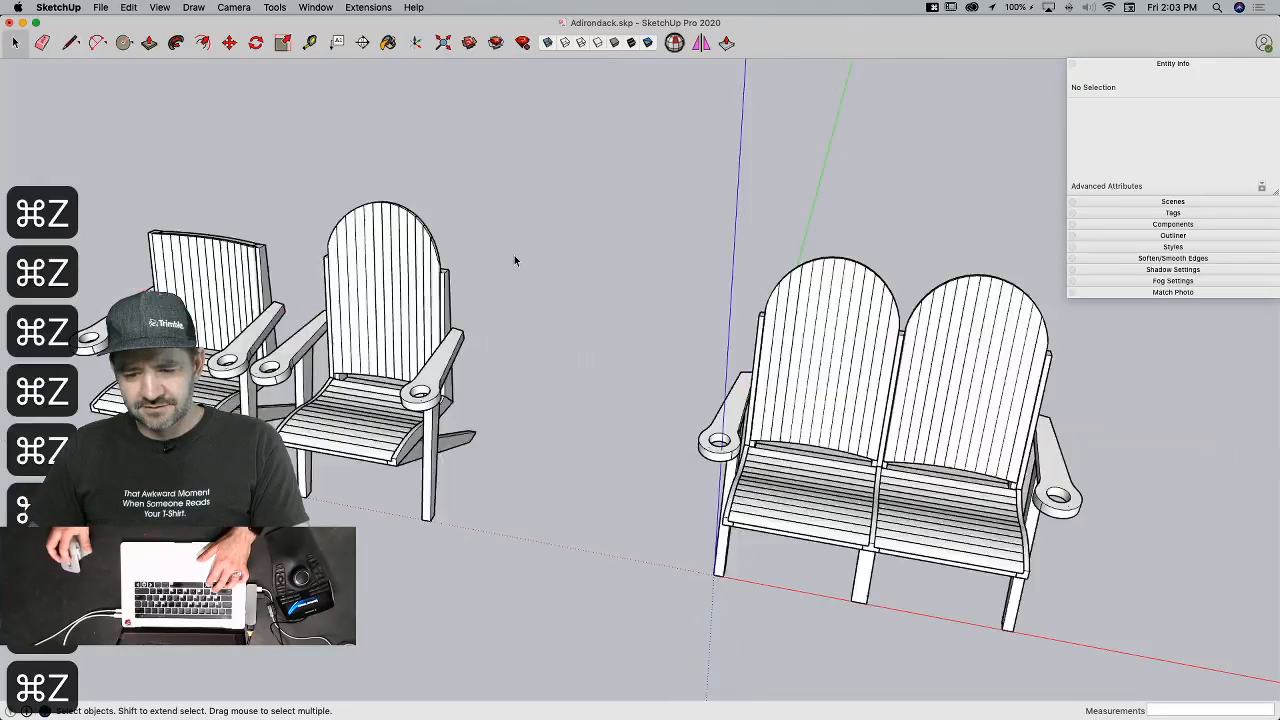
pyautogui.press('super+z')
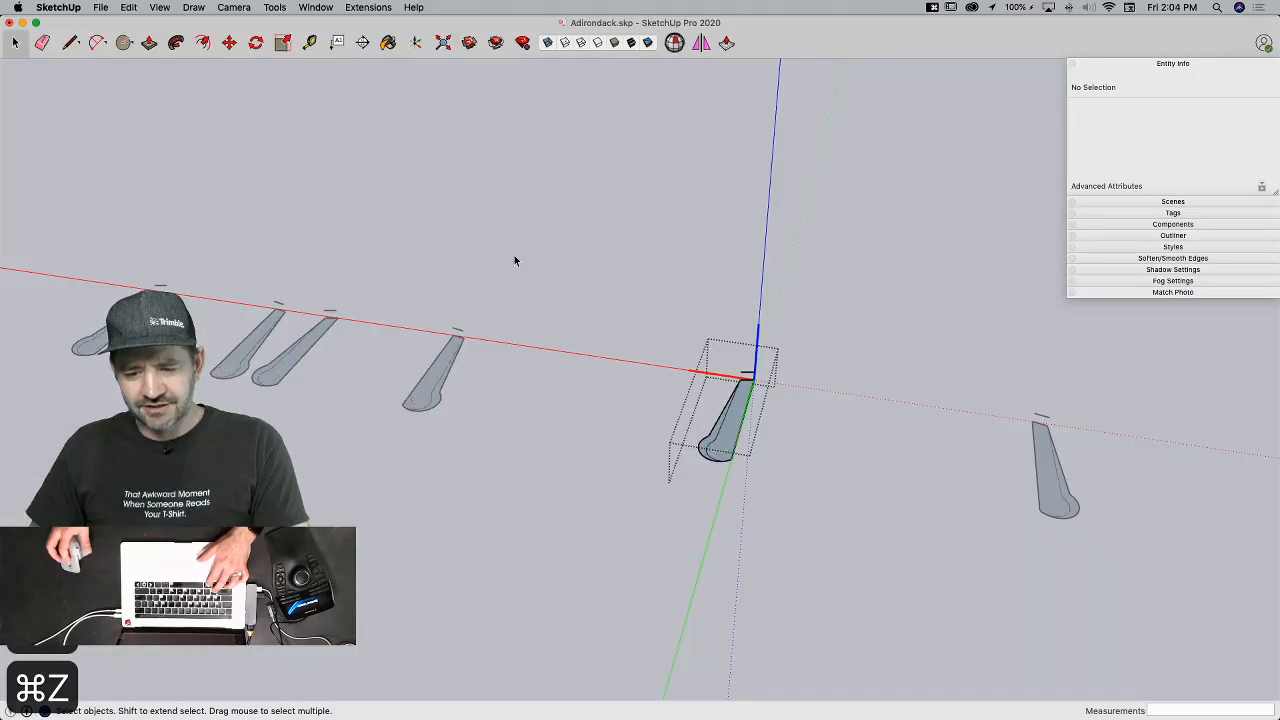
pyautogui.press('super+z')
pyautogui.press('super+z')
pyautogui.press('super+z')
pyautogui.press('super+z')
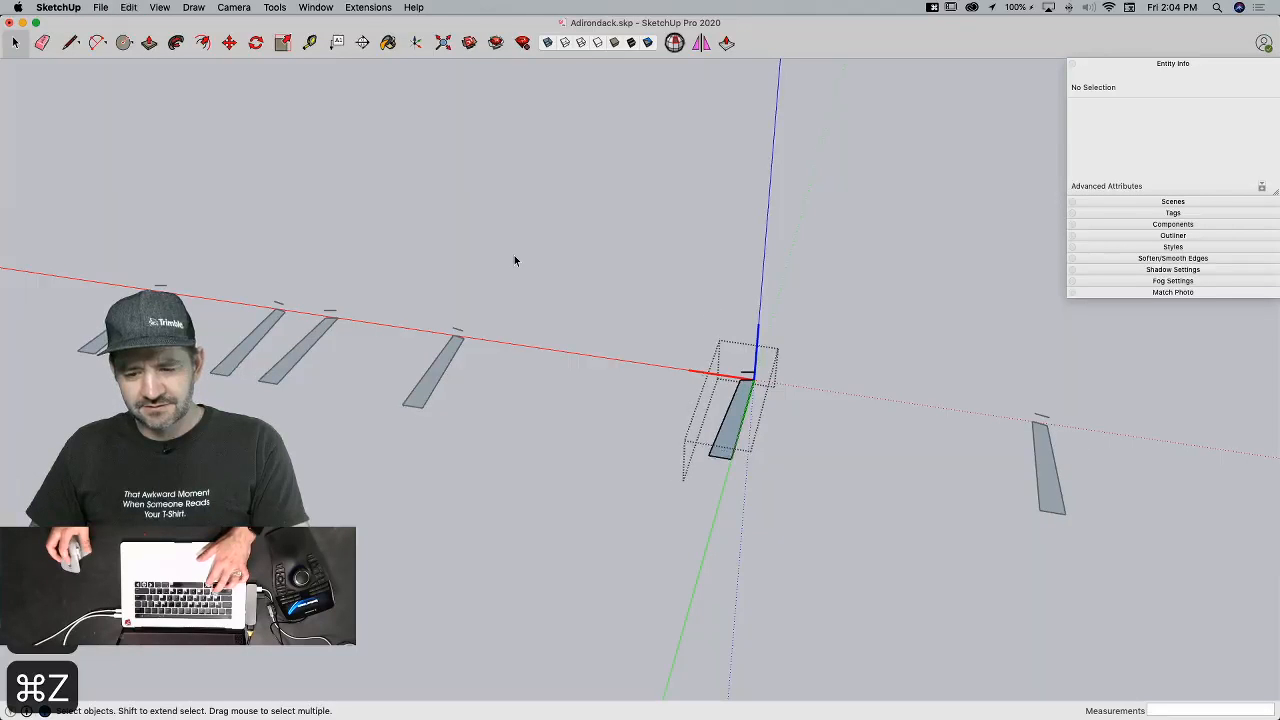
pyautogui.press('super+z')
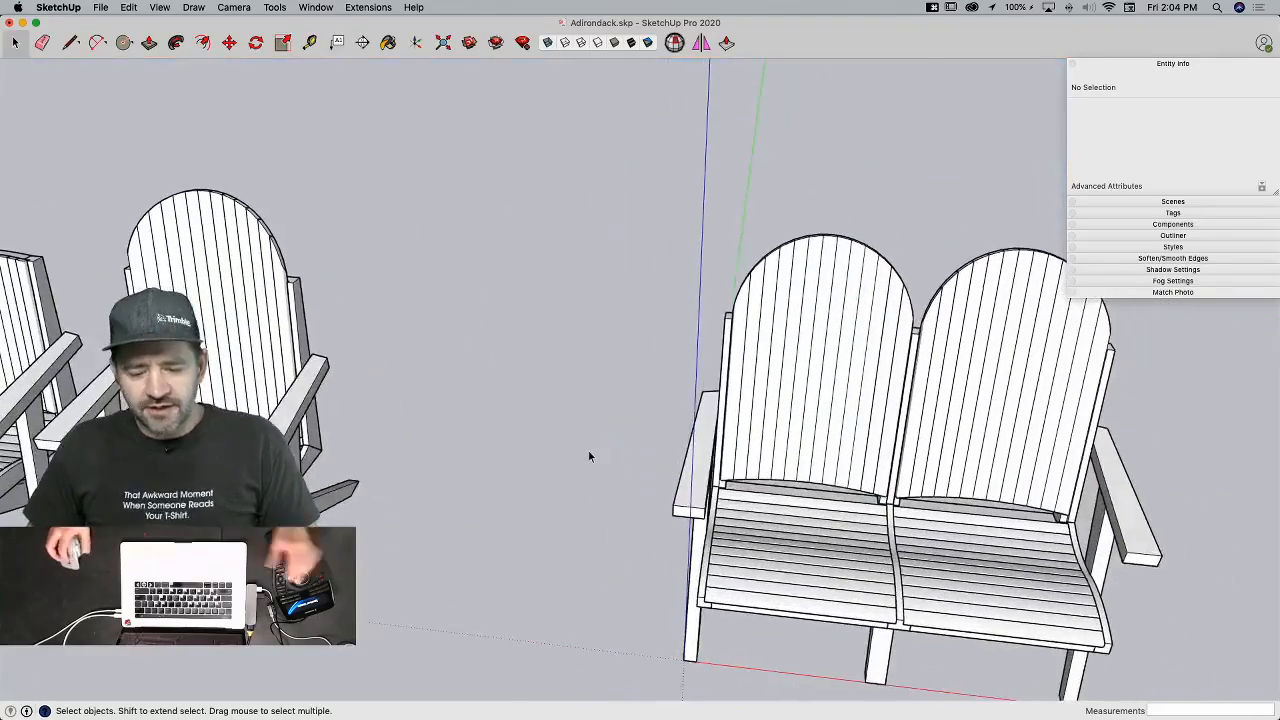
pyautogui.press('super+v')
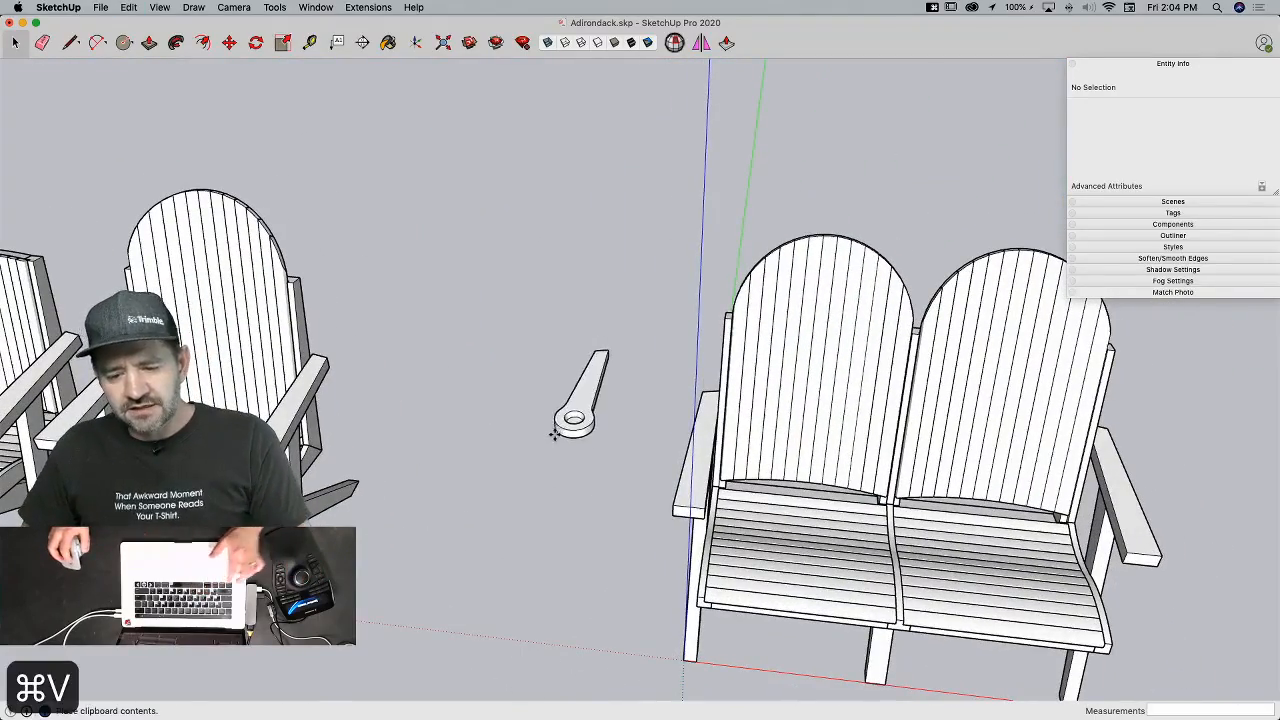
pyautogui.click(598, 515)
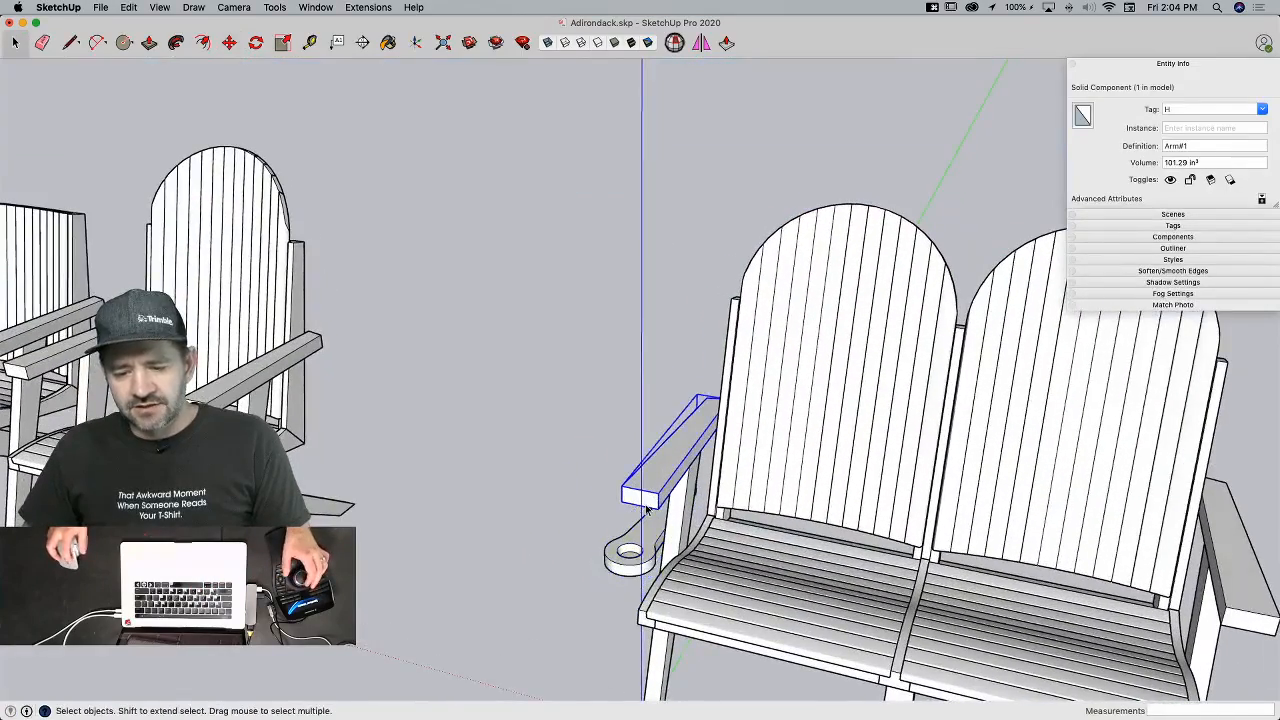
pyautogui.press('BackSpace')
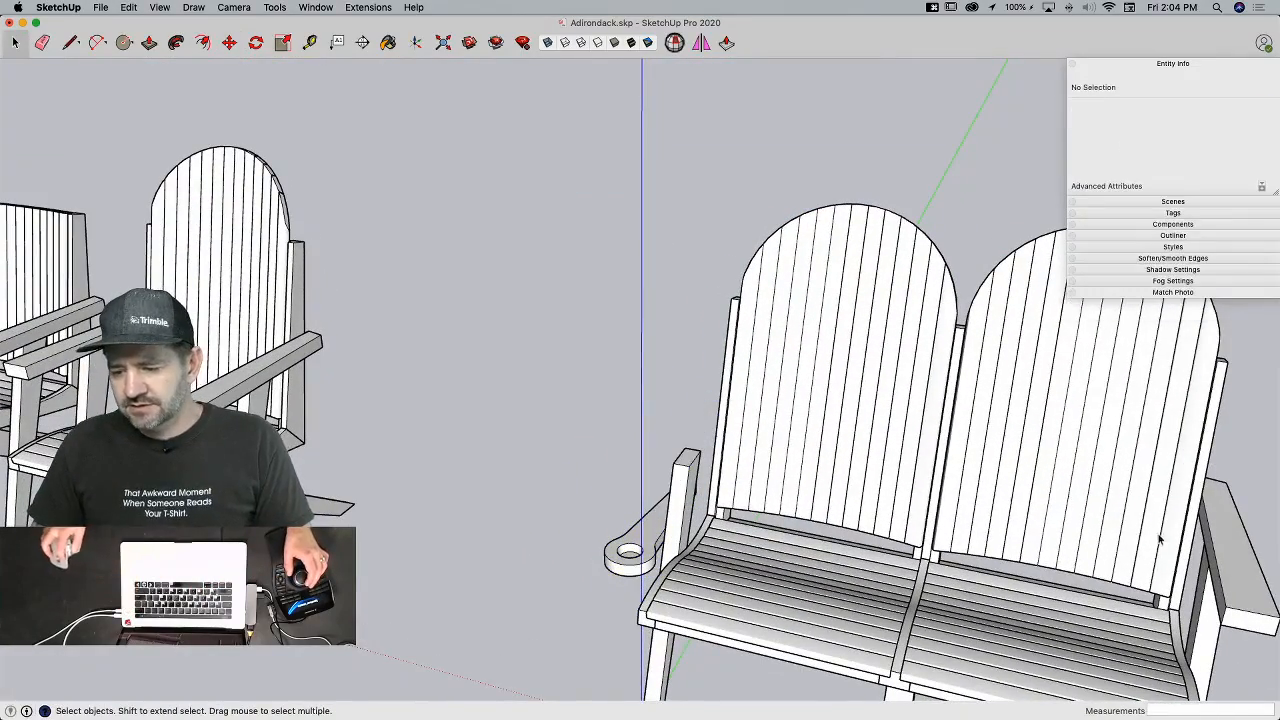
pyautogui.click(1218, 550)
pyautogui.press('BackSpace')
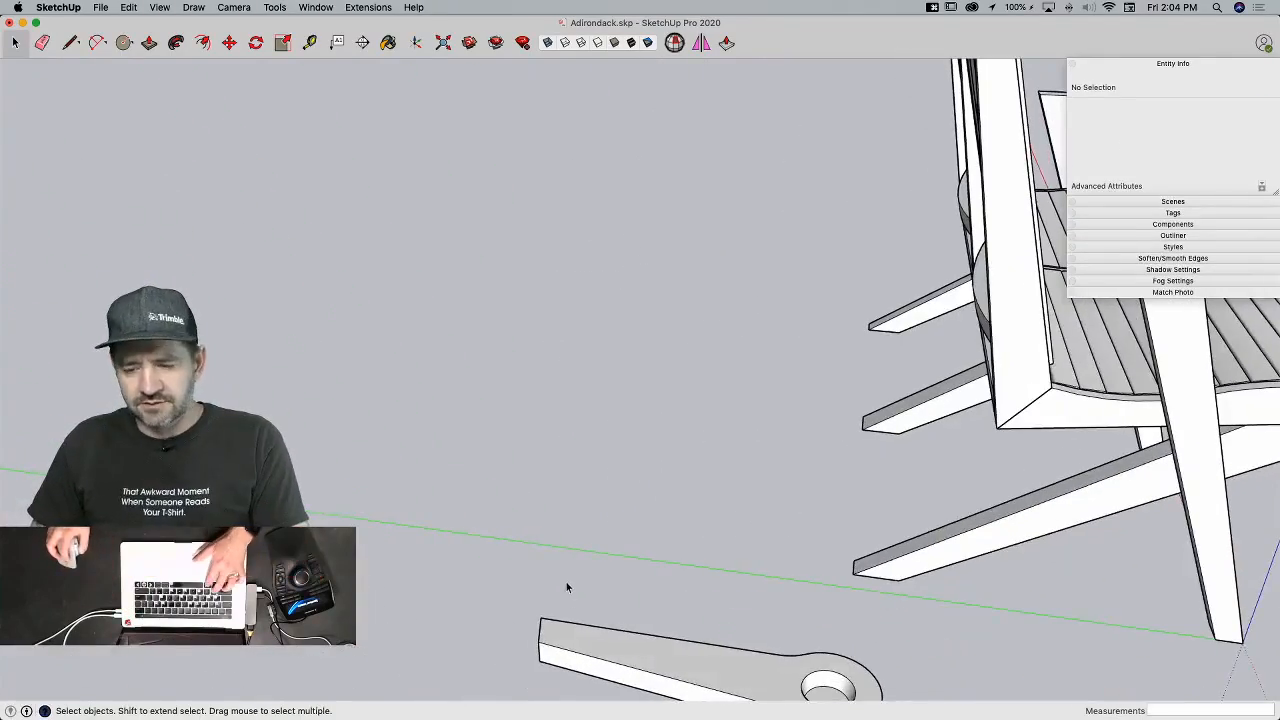
pyautogui.press('cmd+z')
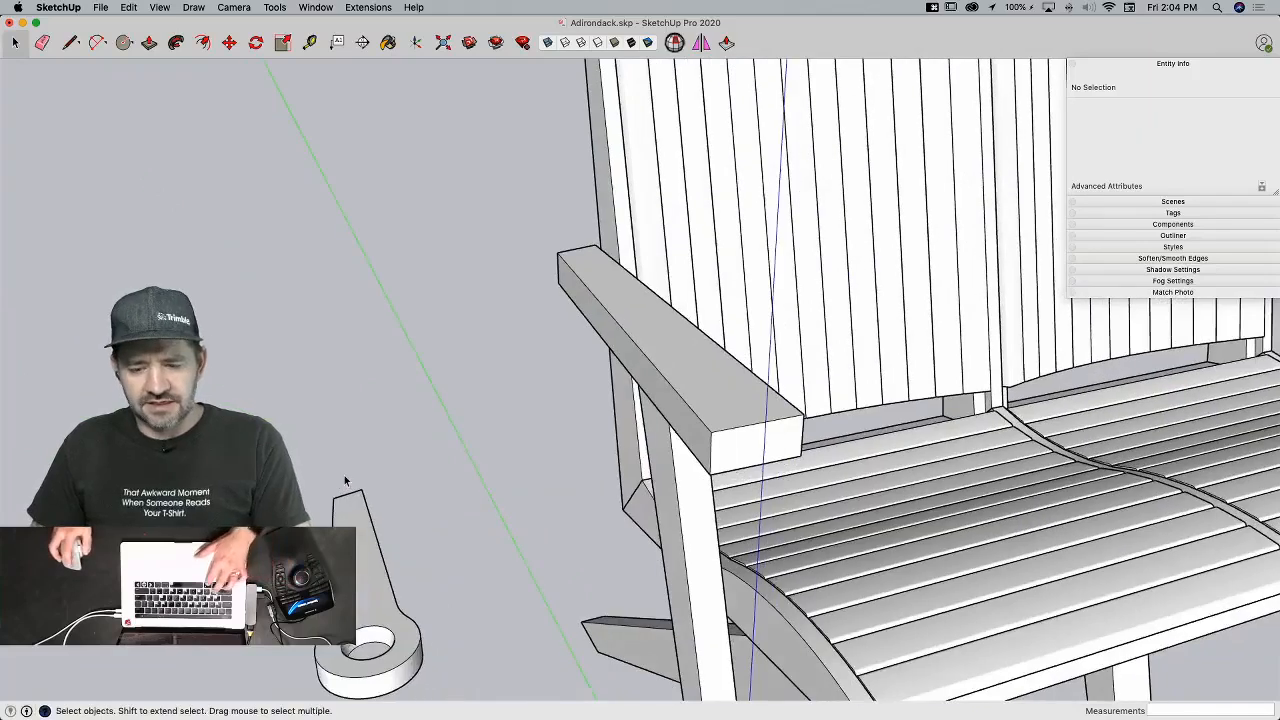
pyautogui.press('super+z')
# Step: Paste the copied cup-holder arm in place on the double chair and delete the plain arm it overlaps
pyautogui.click(128, 8)
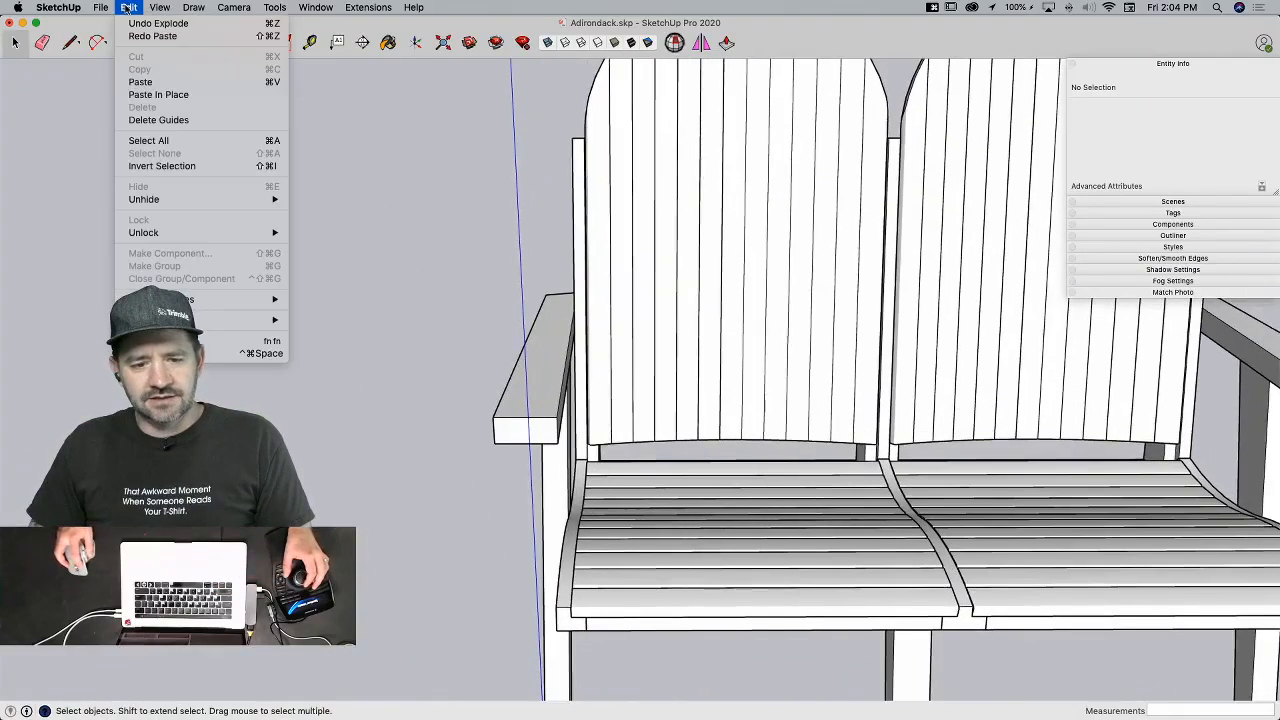
pyautogui.click(168, 95)
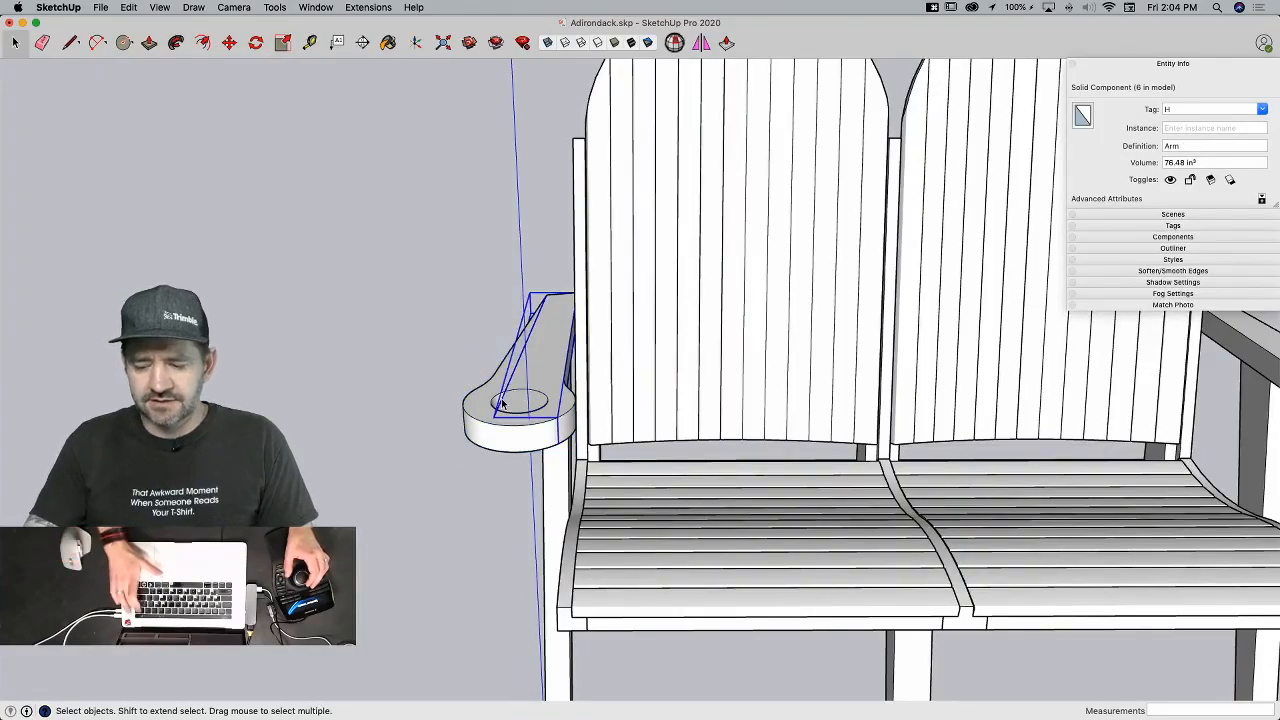
pyautogui.press('BackSpace')
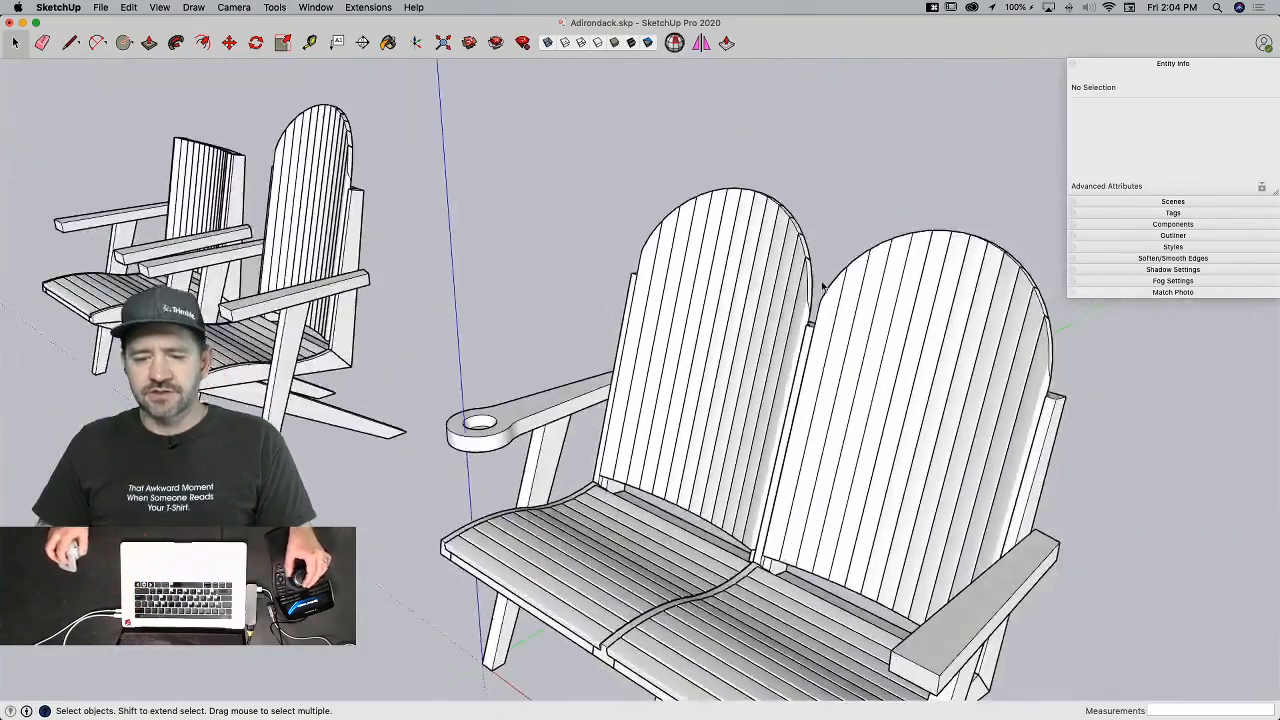
# Step: Draw a vertical line up from the midpoint of the post between the two seat backs, ending in a triangular reference face
pyautogui.press('l')
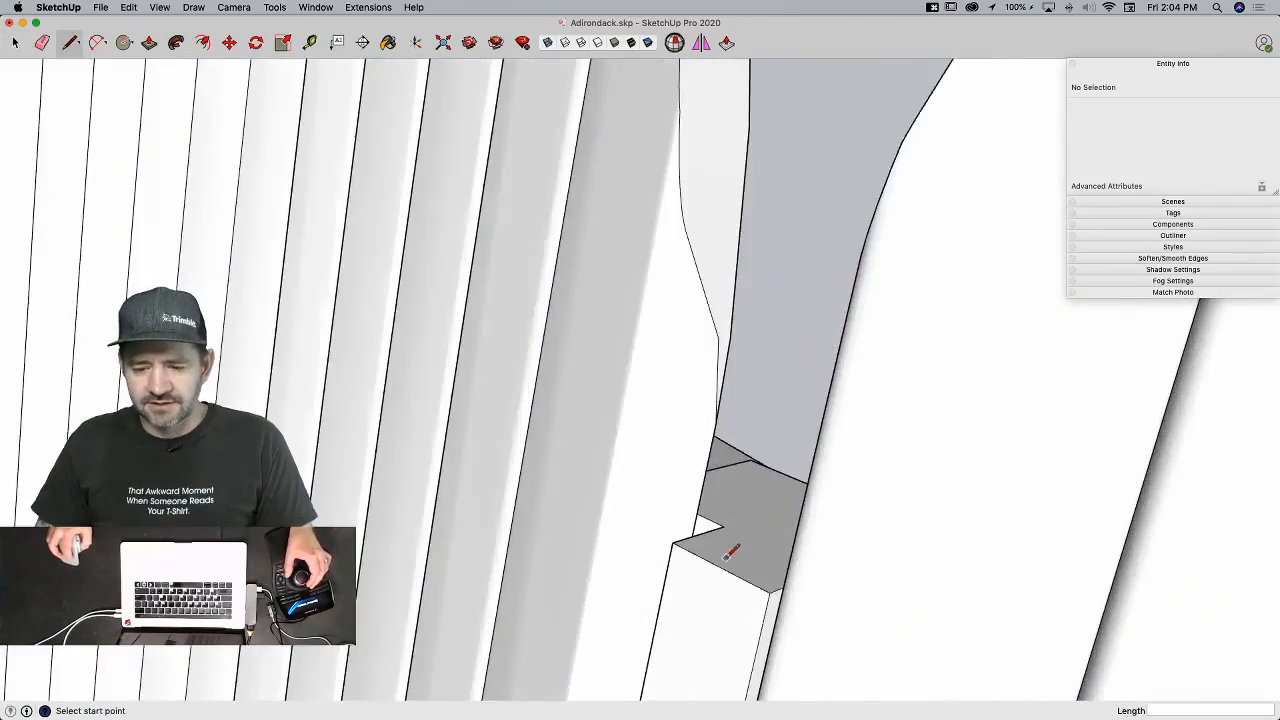
pyautogui.click(720, 566)
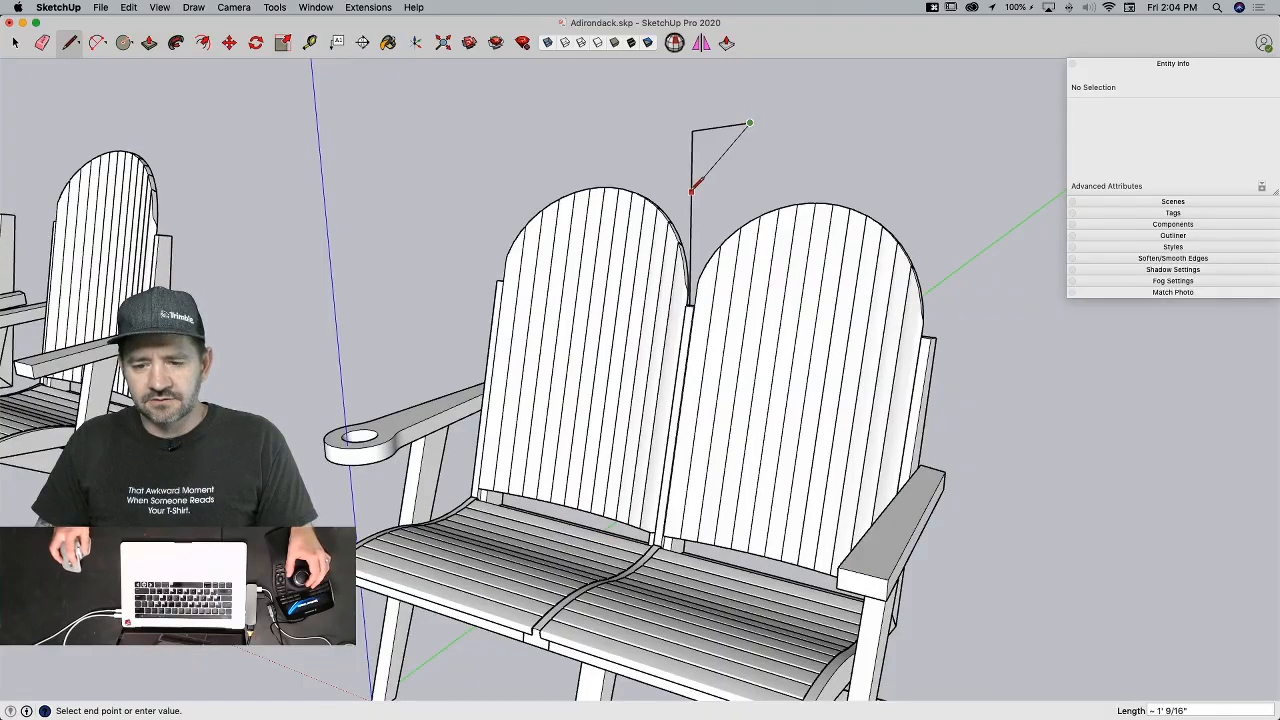
pyautogui.press('space')
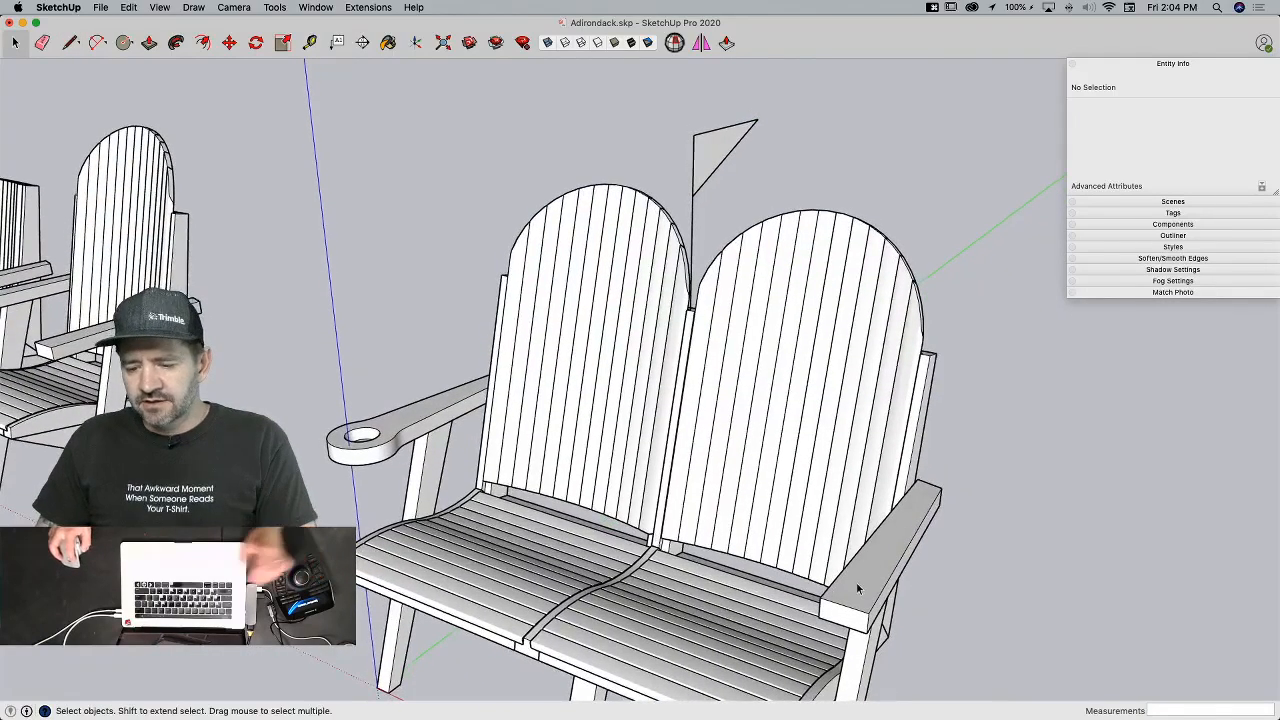
# Step: Delete the plain arm on the double chair's other side and mirror a copy of the cup-holder arm across the triangular face
pyautogui.click(857, 589)
pyautogui.press('BackSpace')
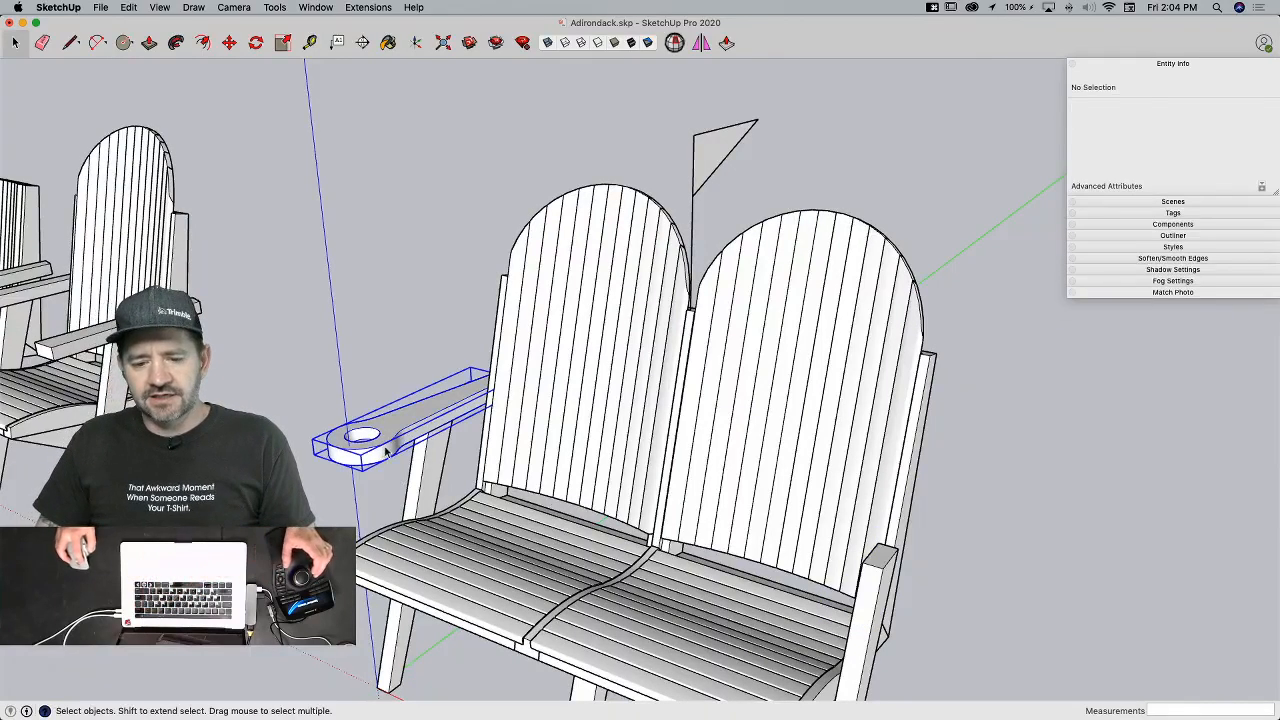
pyautogui.click(702, 44)
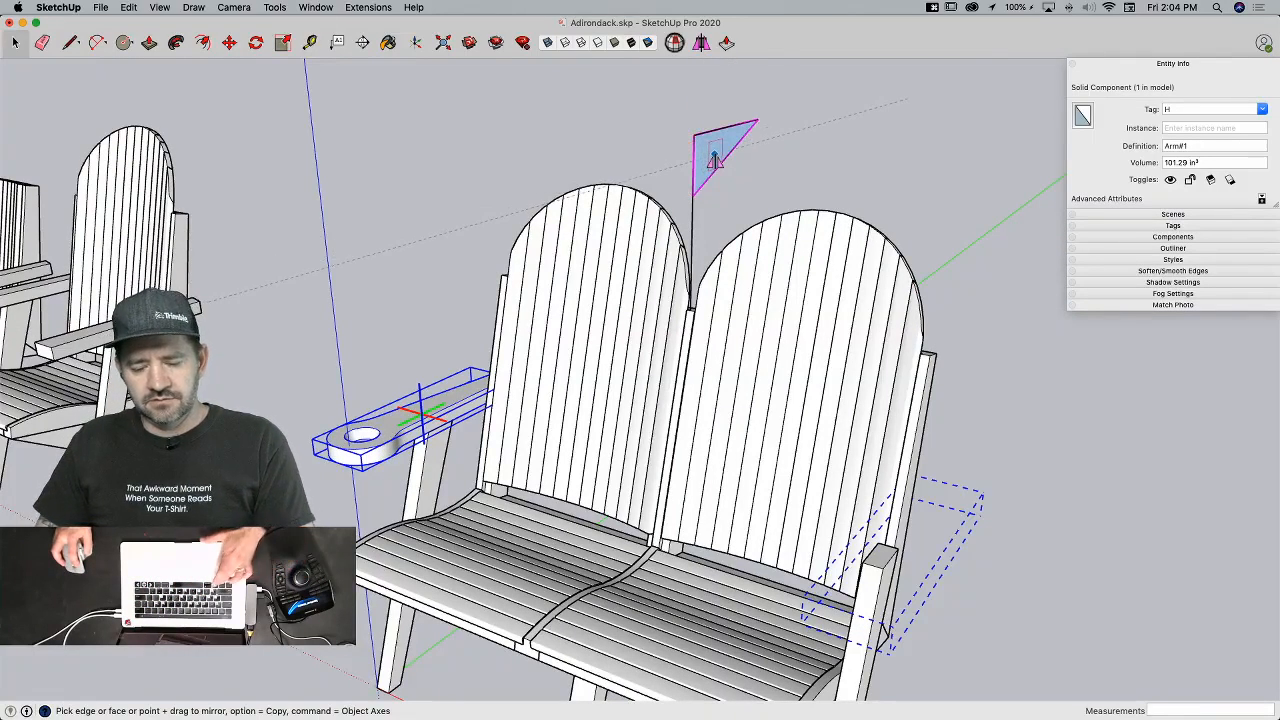
pyautogui.click(716, 160)
# Step: Erase the triangular reference face and its vertical line above the double chair
pyautogui.press('e')
pyautogui.moveTo(699, 172)
pyautogui.mouseDown()
pyautogui.moveTo(728, 158)
pyautogui.moveTo(742, 172)
pyautogui.mouseUp()
pyautogui.press('space')
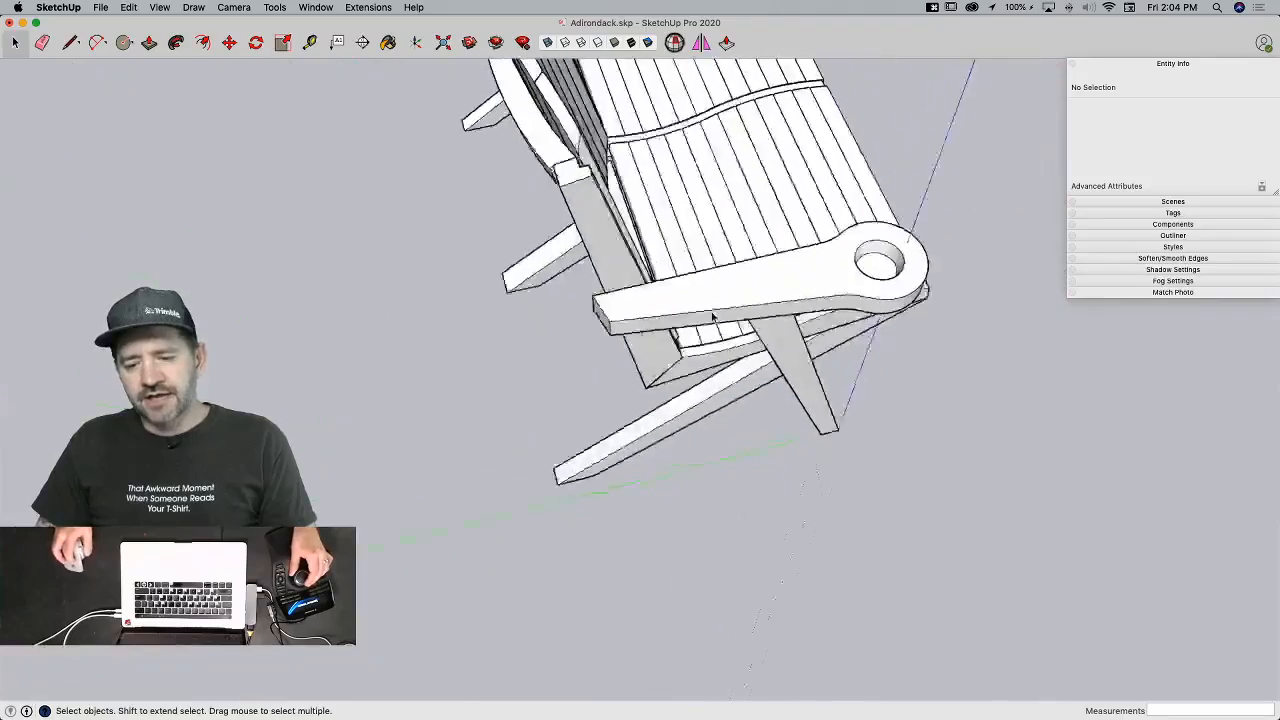
# Step: Open the cup-holder arm component and draw straight bottom lines along both sides from the rounded end to the back corners
pyautogui.doubleClick(842, 258)
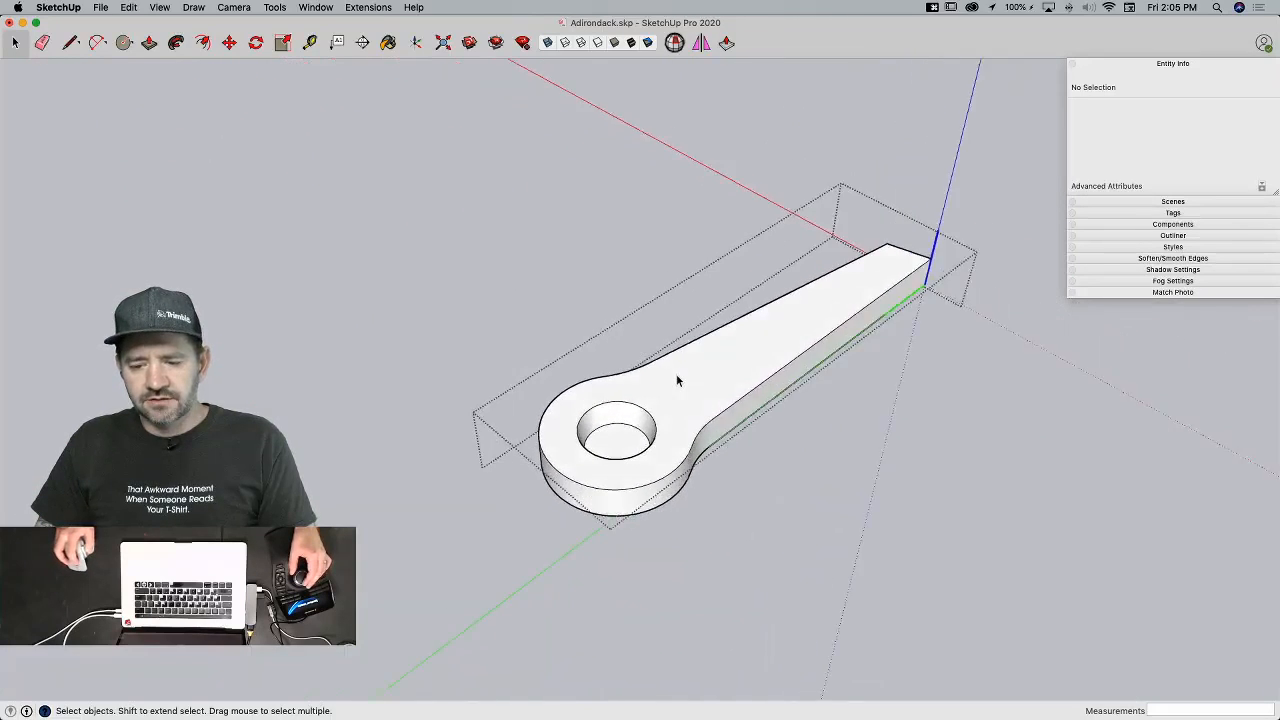
pyautogui.press('l')
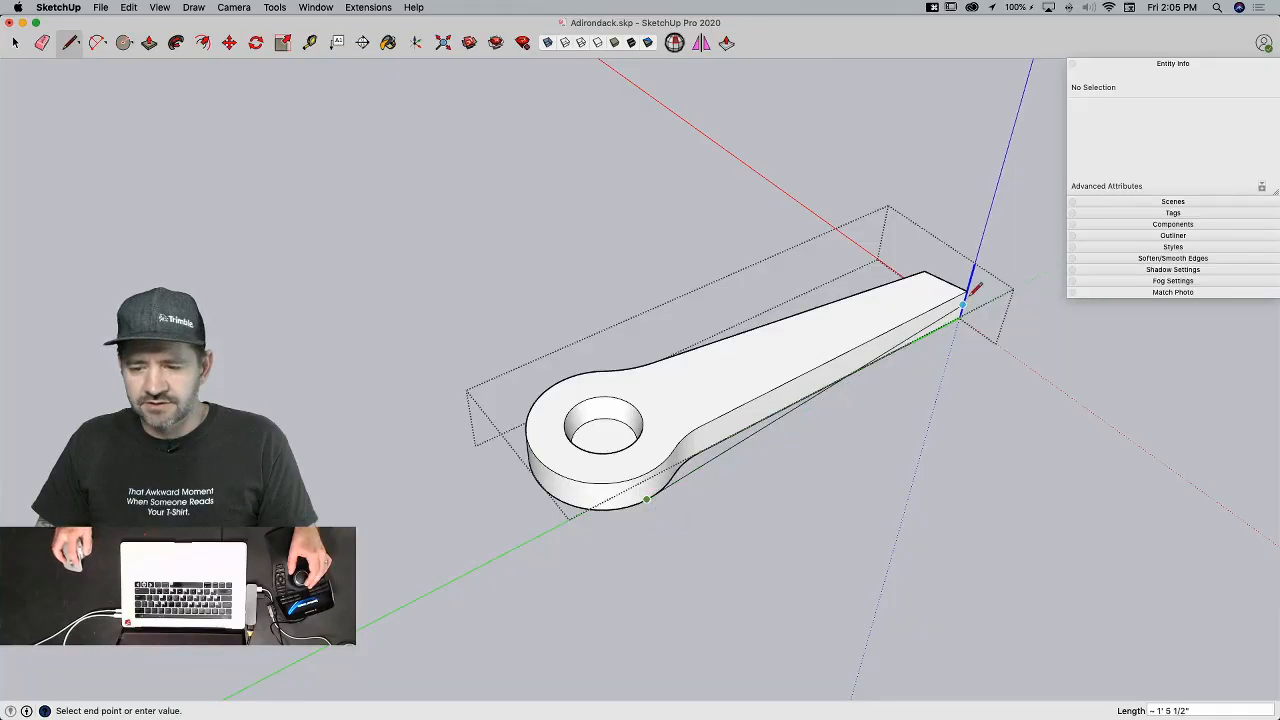
pyautogui.click(959, 317)
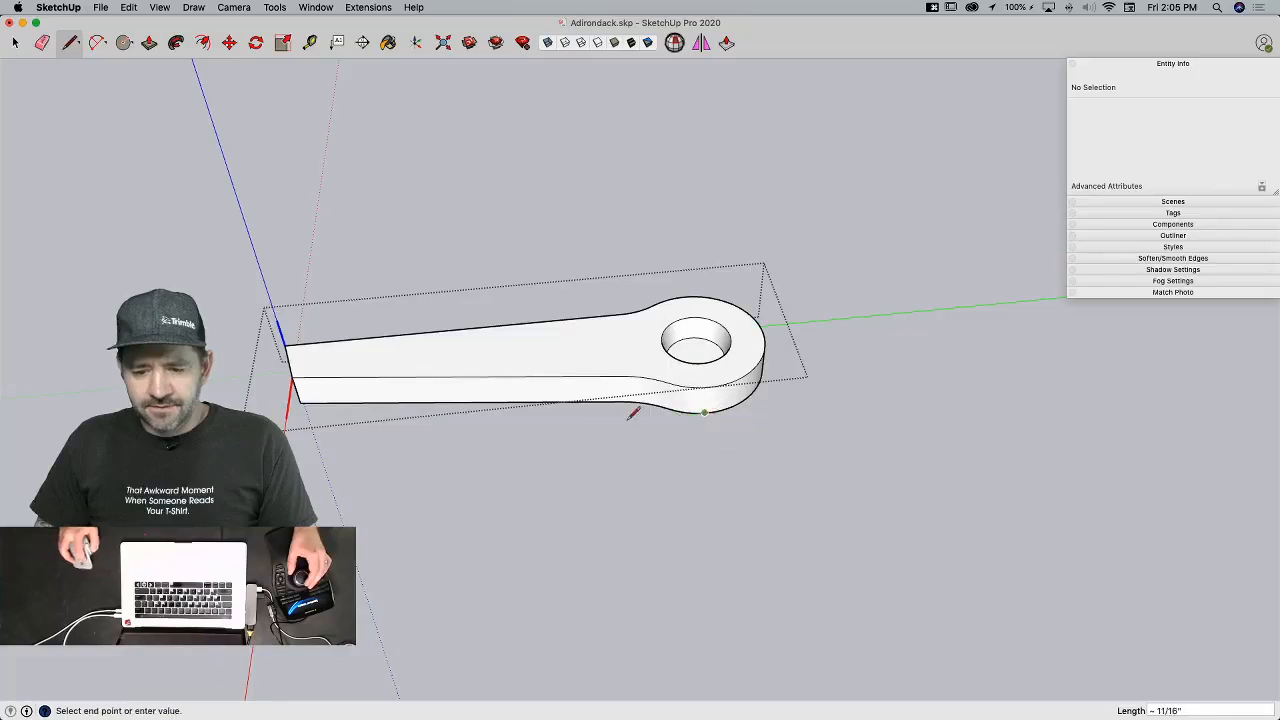
pyautogui.press('Escape')
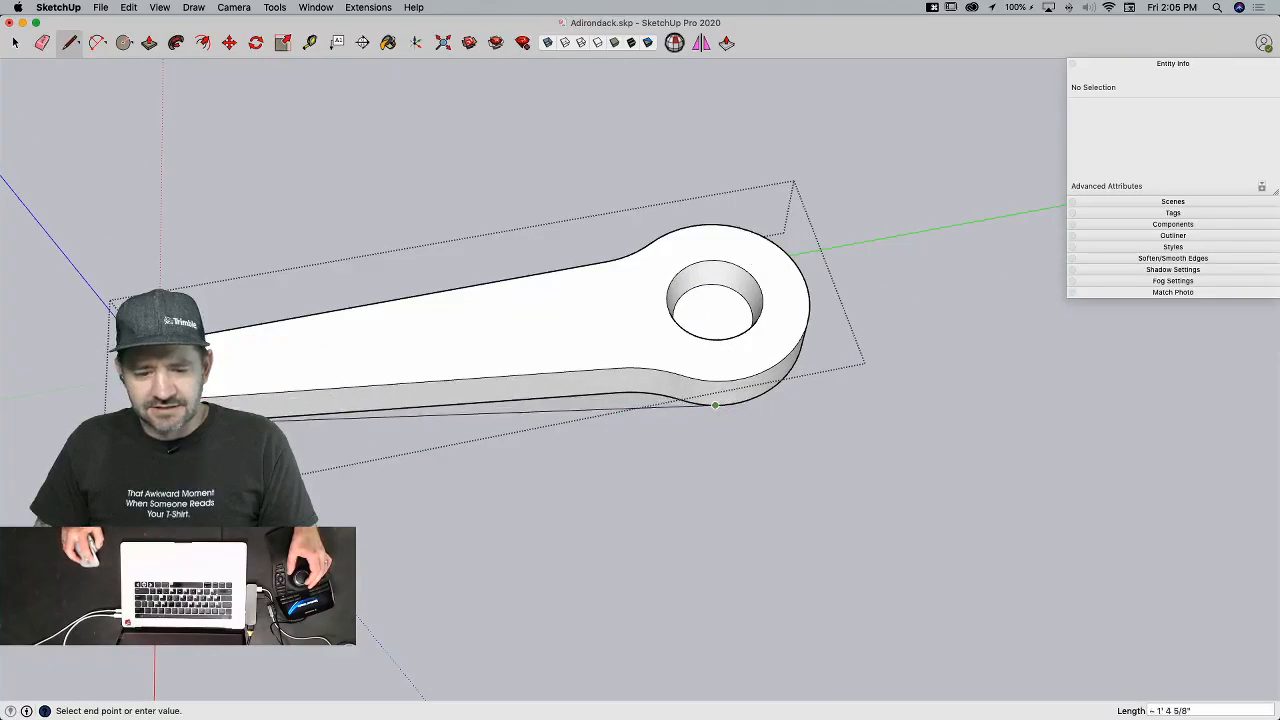
# Step: Push/Pull the thin filler face along the arm's outer side up 1 1/2" to the top surface and erase the leftover edges
pyautogui.press('p')
pyautogui.click(646, 408)
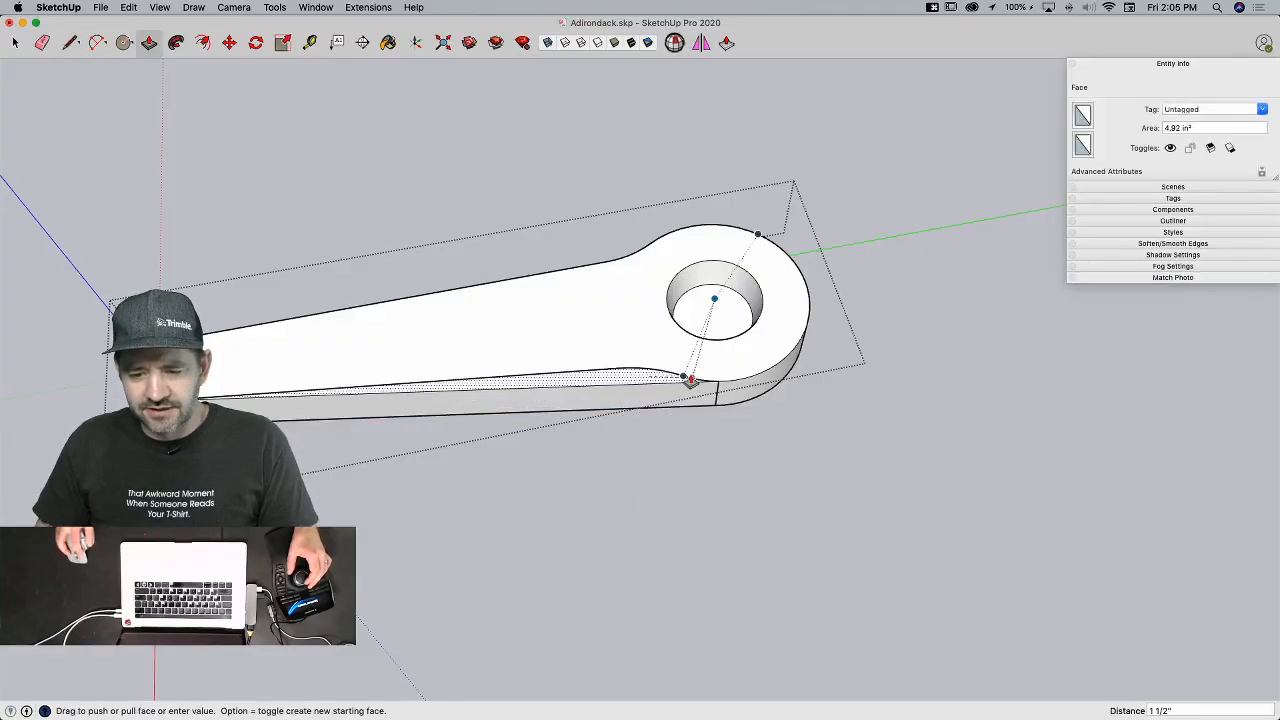
pyautogui.click(690, 381)
pyautogui.press('e')
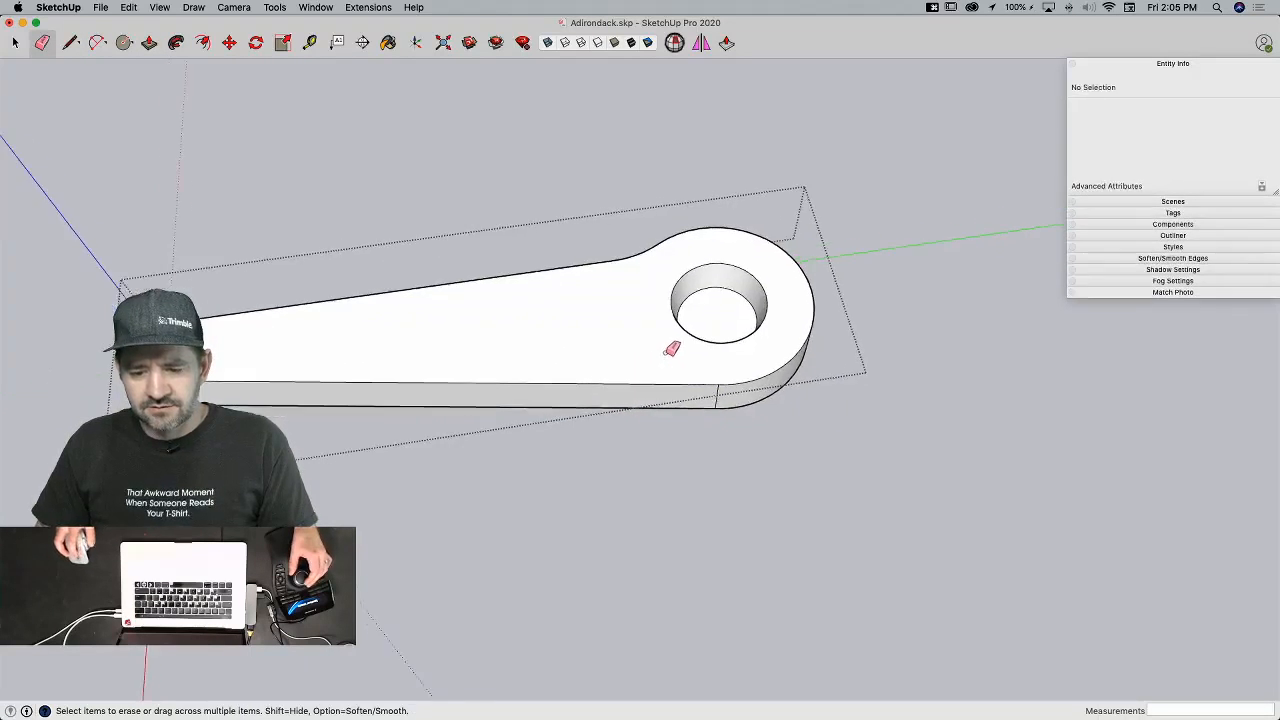
# Step: Push/Pull the filler face along the arm's inner side up to the top surface, erase the leftover edges and close the component
pyautogui.press('p')
pyautogui.click(785, 414)
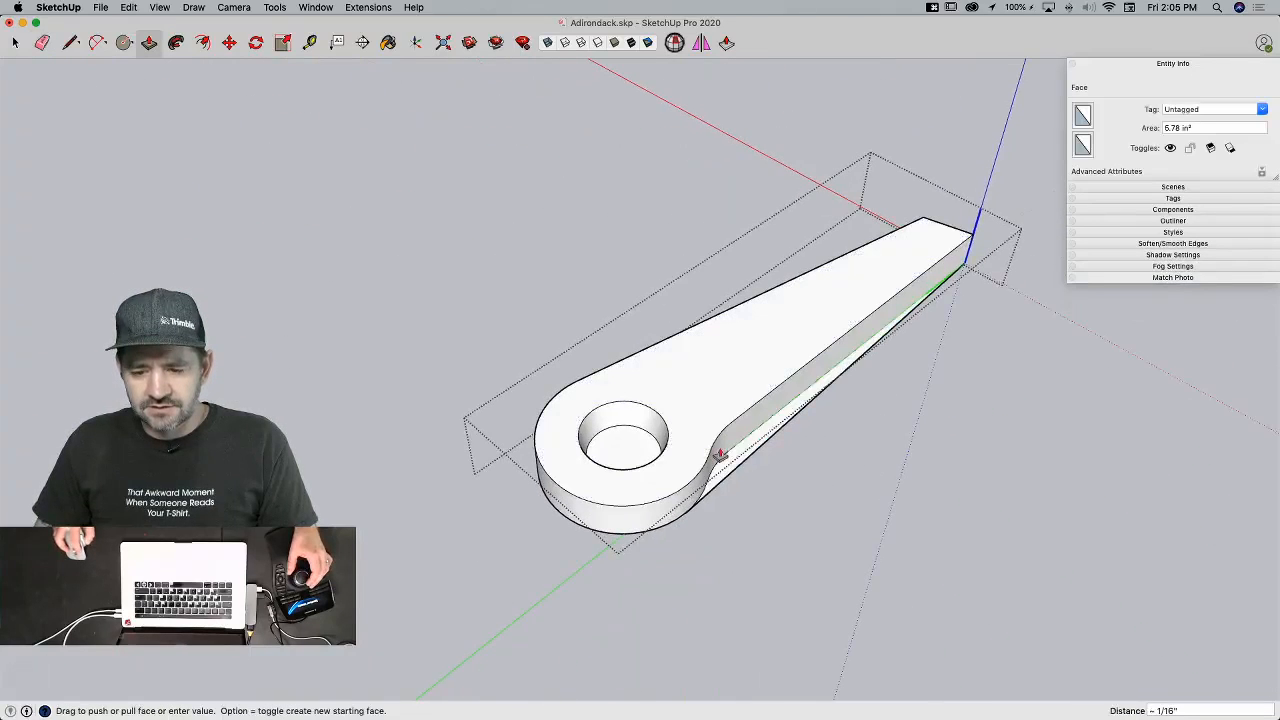
pyautogui.click(706, 459)
pyautogui.press('e')
pyautogui.moveTo(714, 446); pyautogui.dragTo(752, 414)
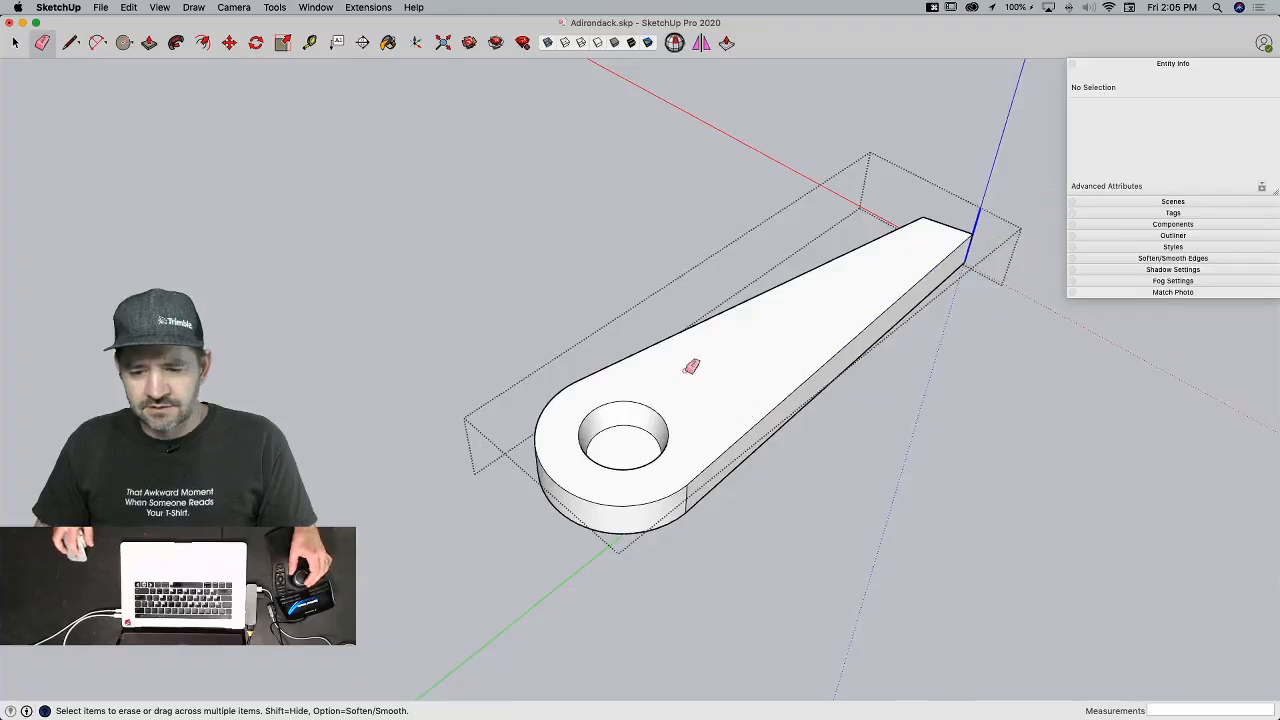
pyautogui.press('space')
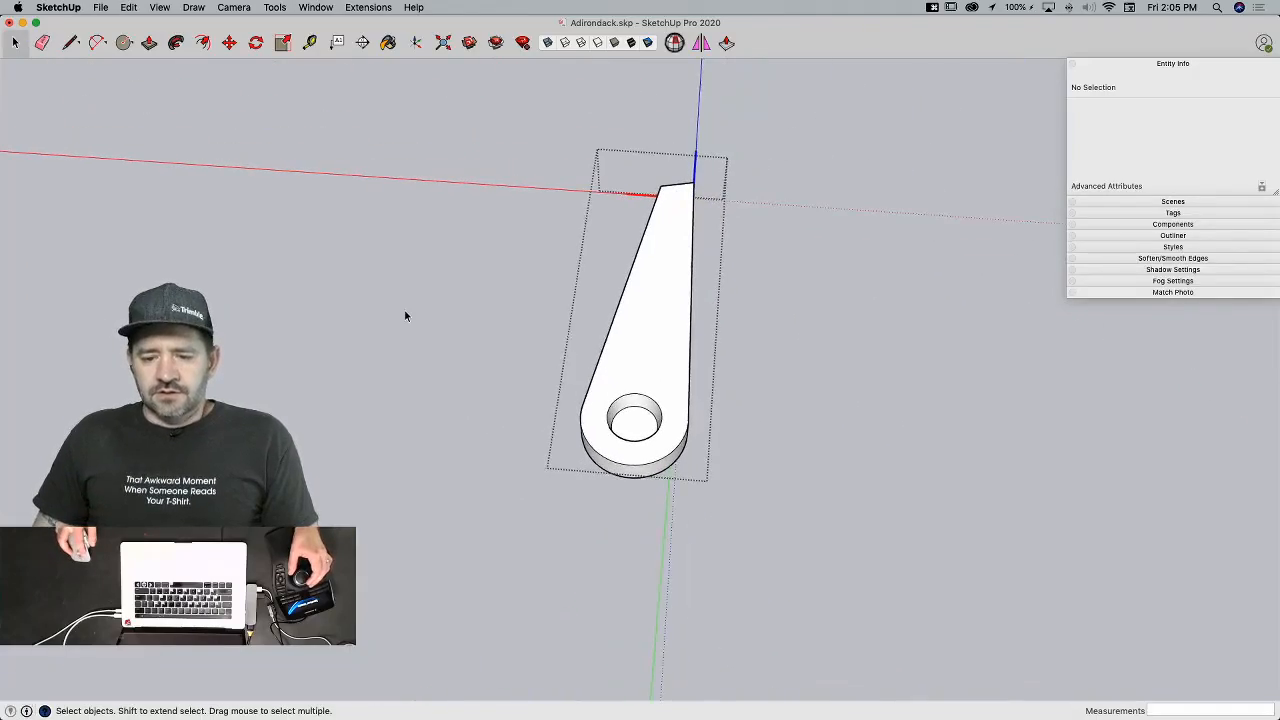
pyautogui.click(405, 312)
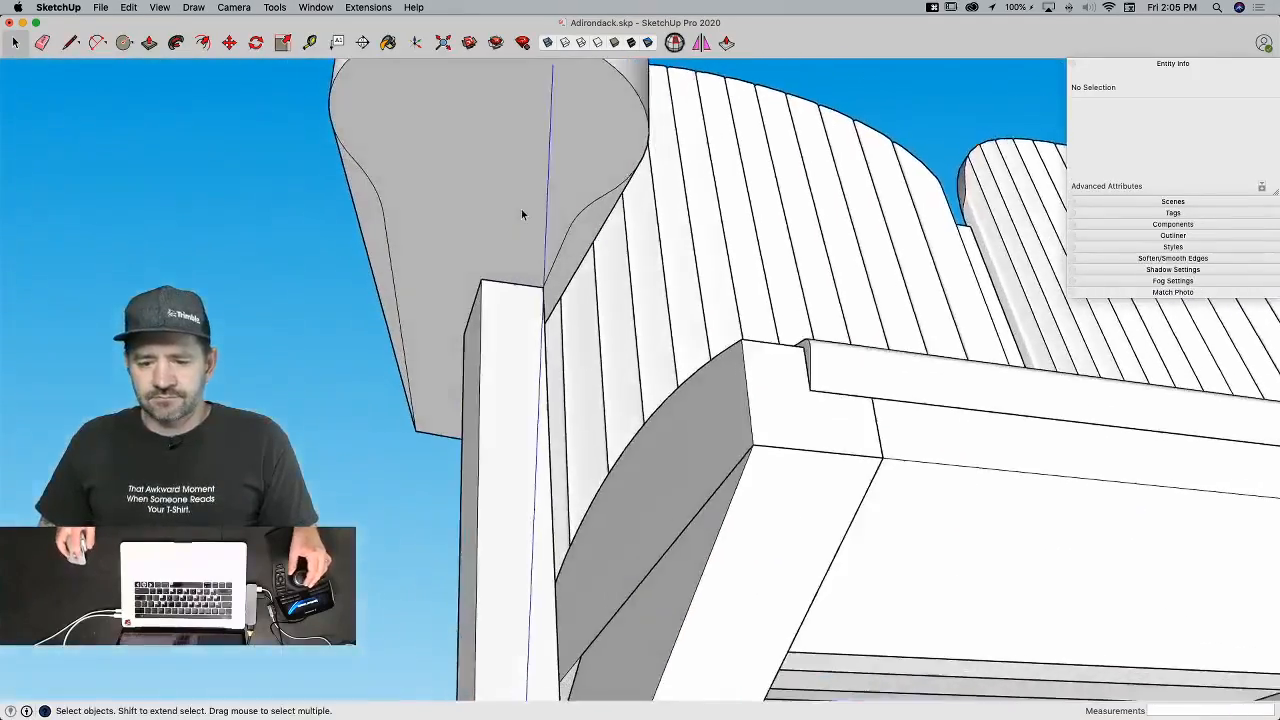
# Step: Reopen the cup-holder arm and erase the old curved edges along both sides of its underside
pyautogui.doubleClick(521, 213)
pyautogui.press('e')
pyautogui.click(602, 199)
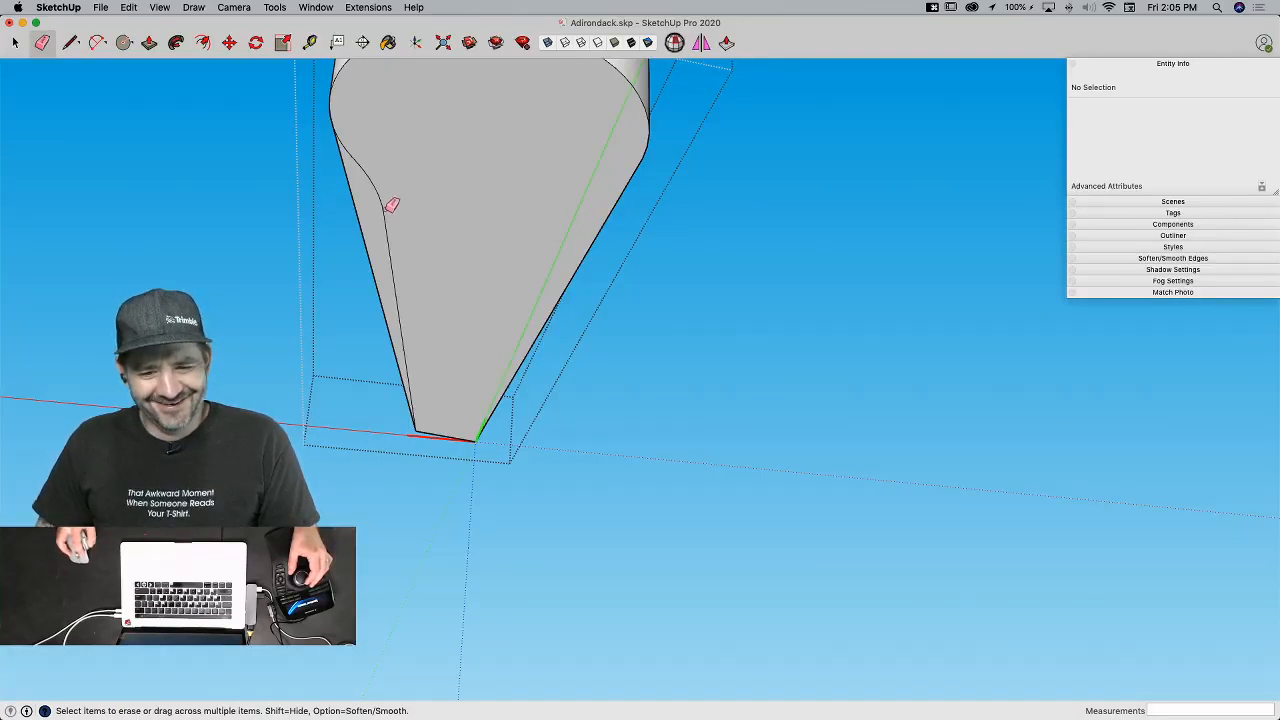
pyautogui.click(353, 156)
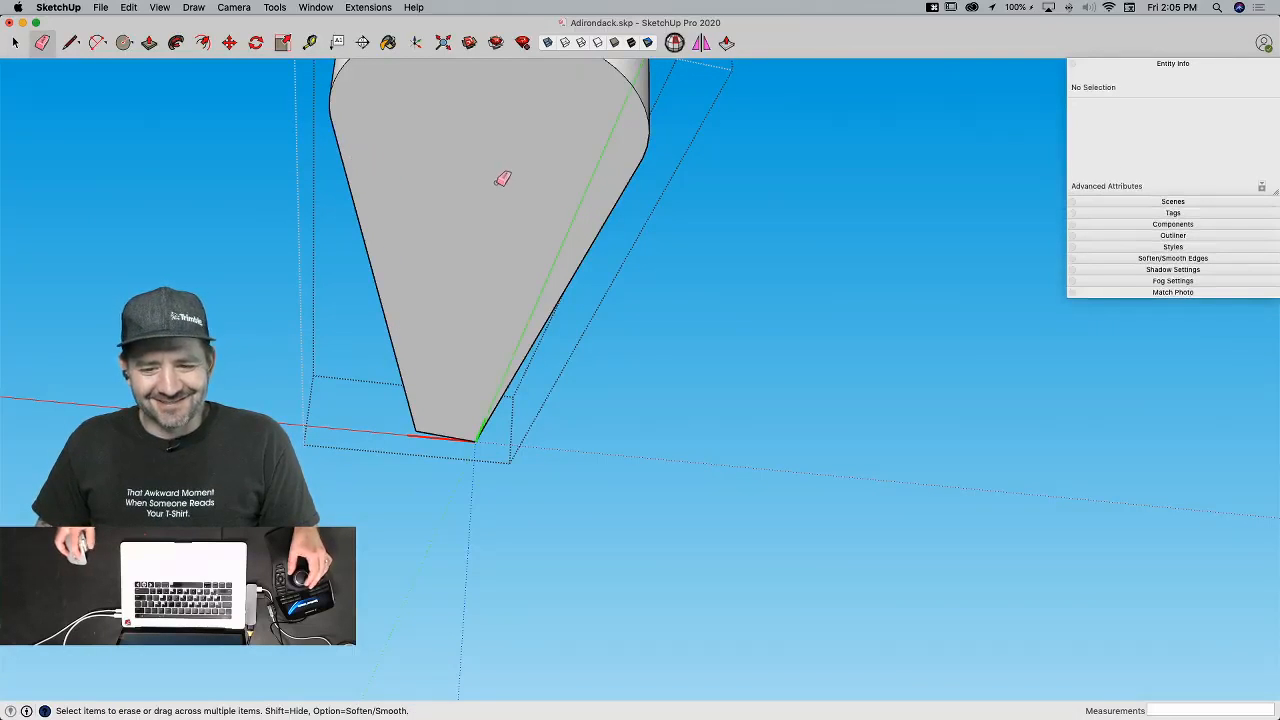
pyautogui.press('space')
pyautogui.click(537, 476)
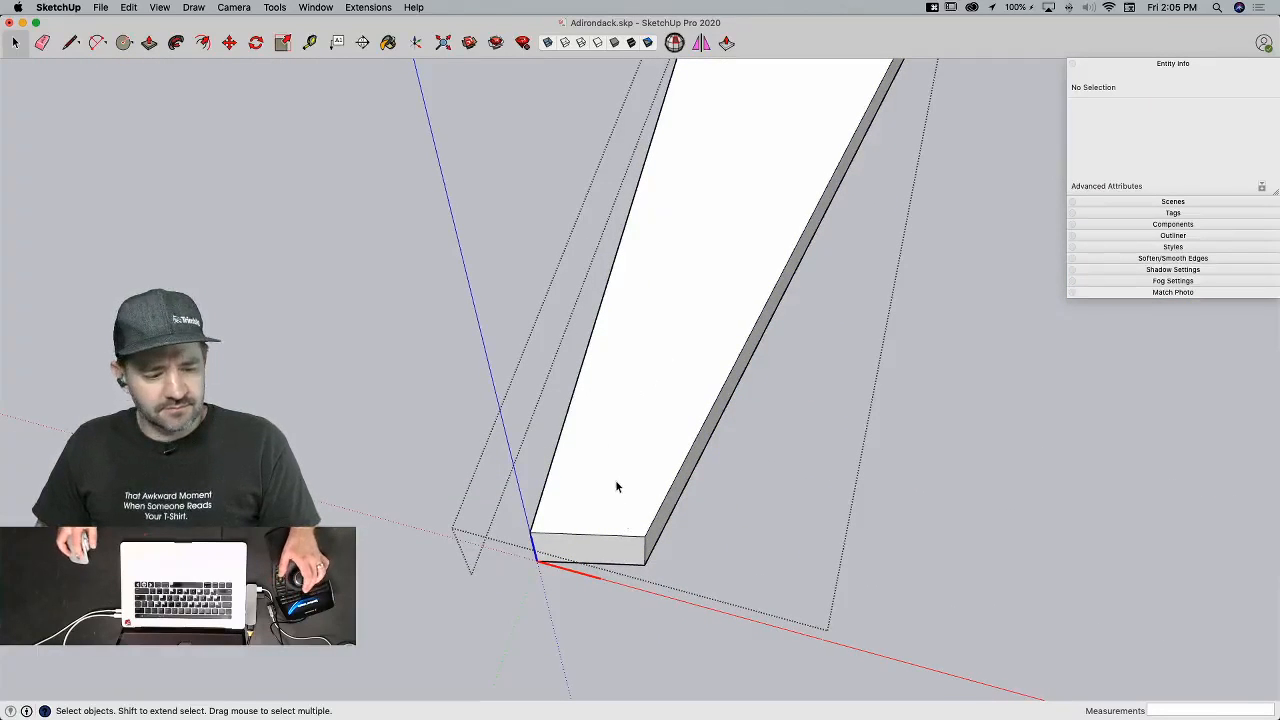
# Step: Try to rotate only the arm's inner edge about the chair post's corner, then undo the rotation
pyautogui.press('q')
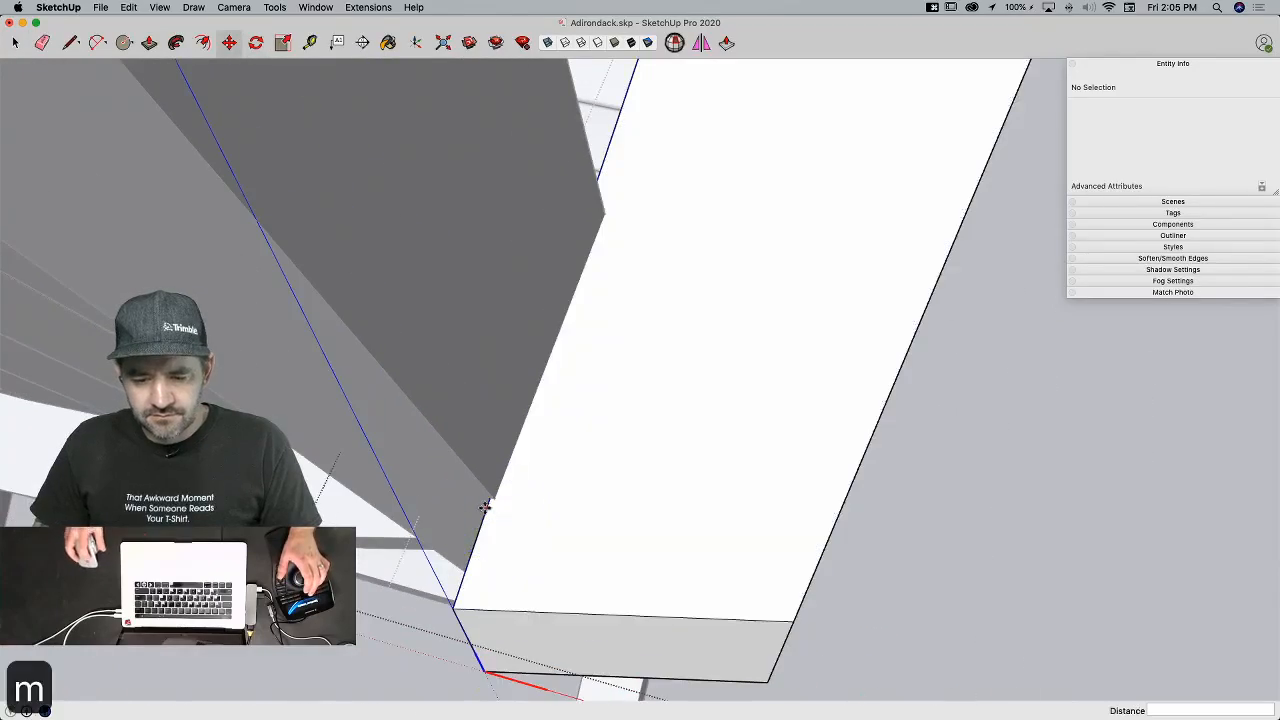
pyautogui.press('m')
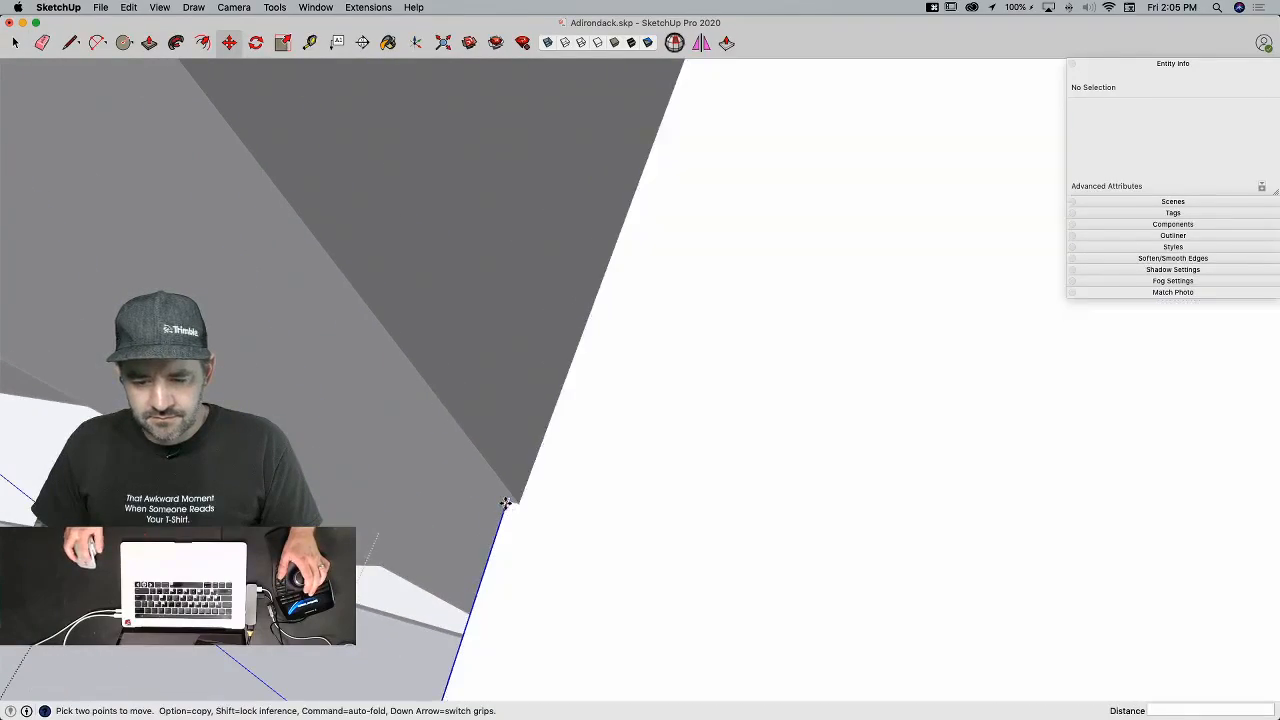
pyautogui.click(506, 502)
pyautogui.press('q')
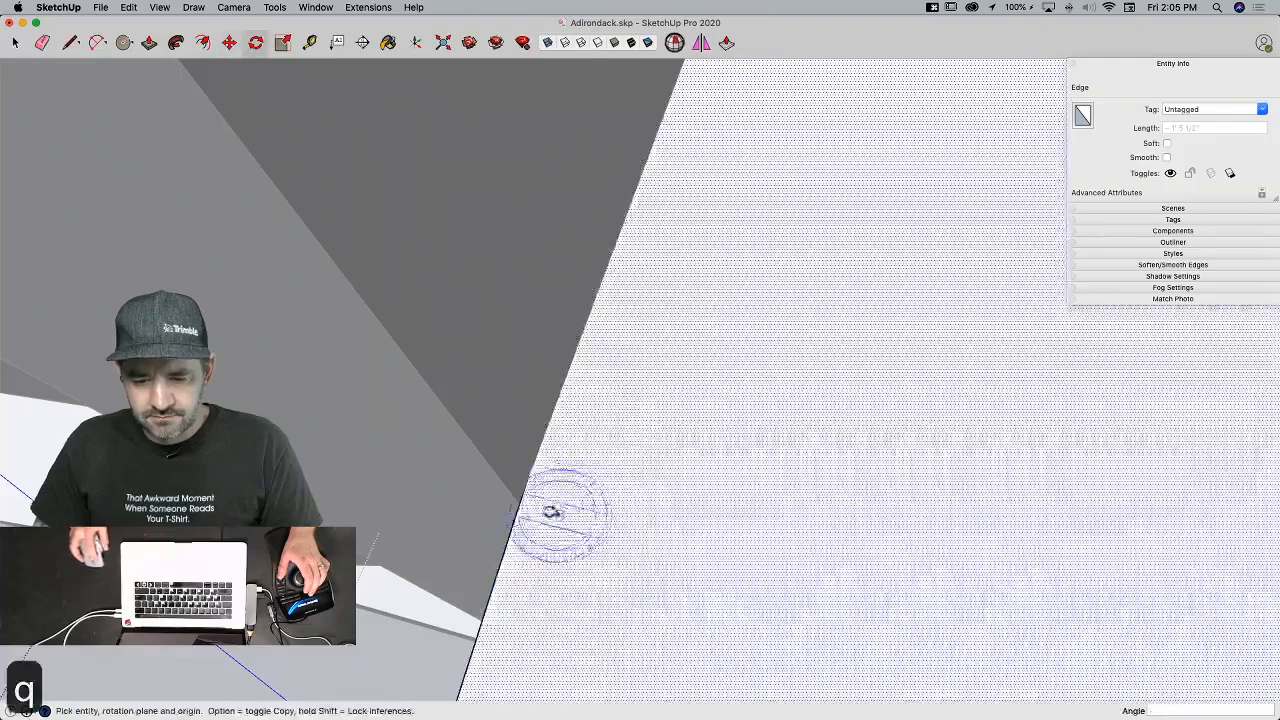
pyautogui.click(522, 502)
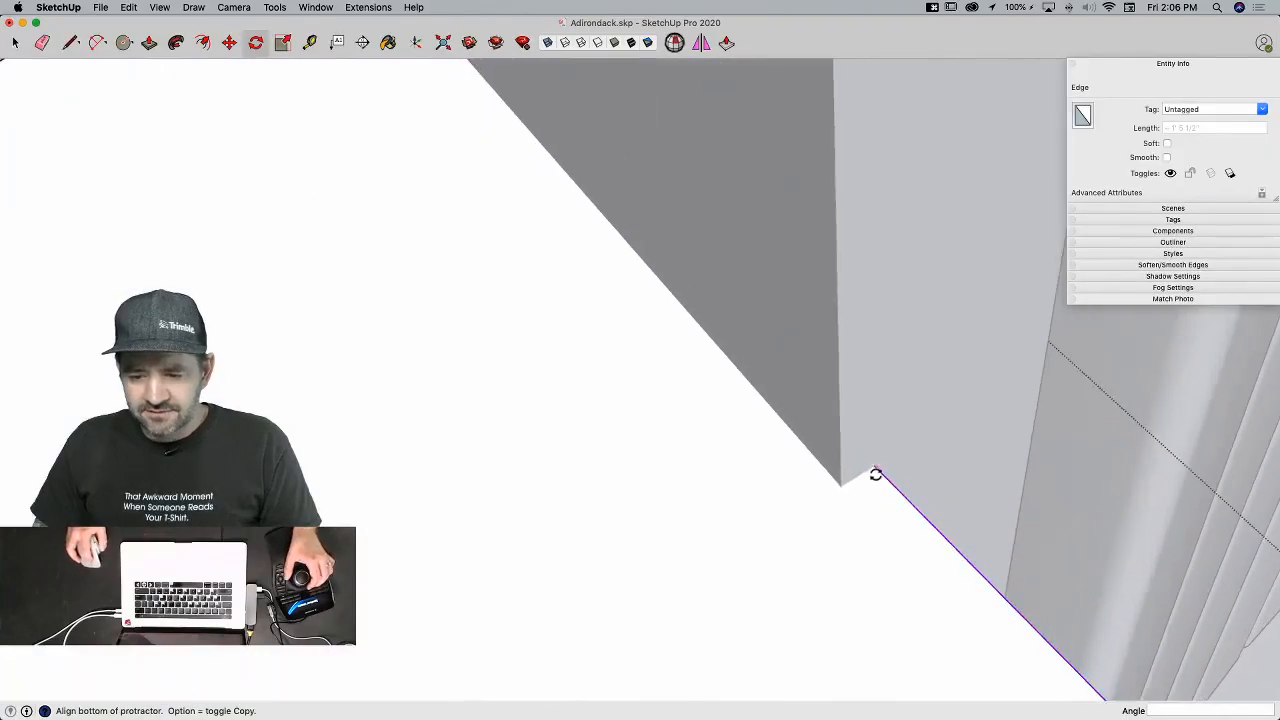
pyautogui.click(874, 467)
pyautogui.click(874, 467)
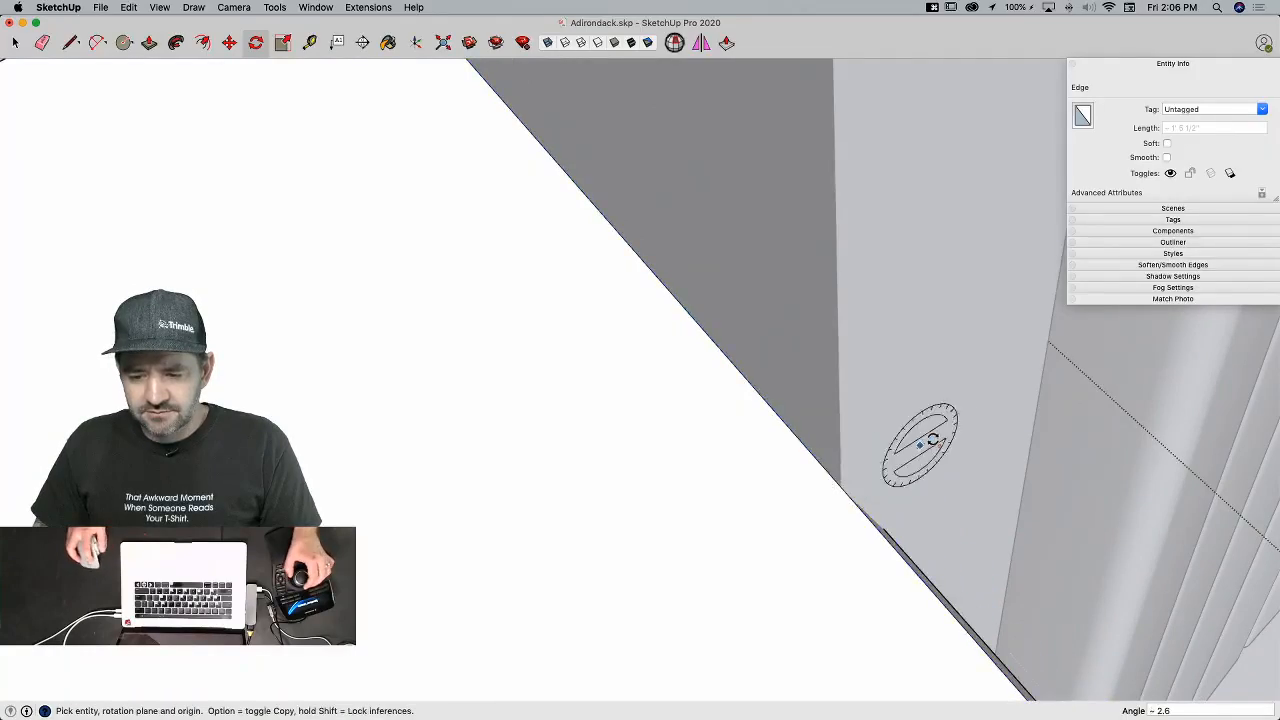
pyautogui.press('super+z')
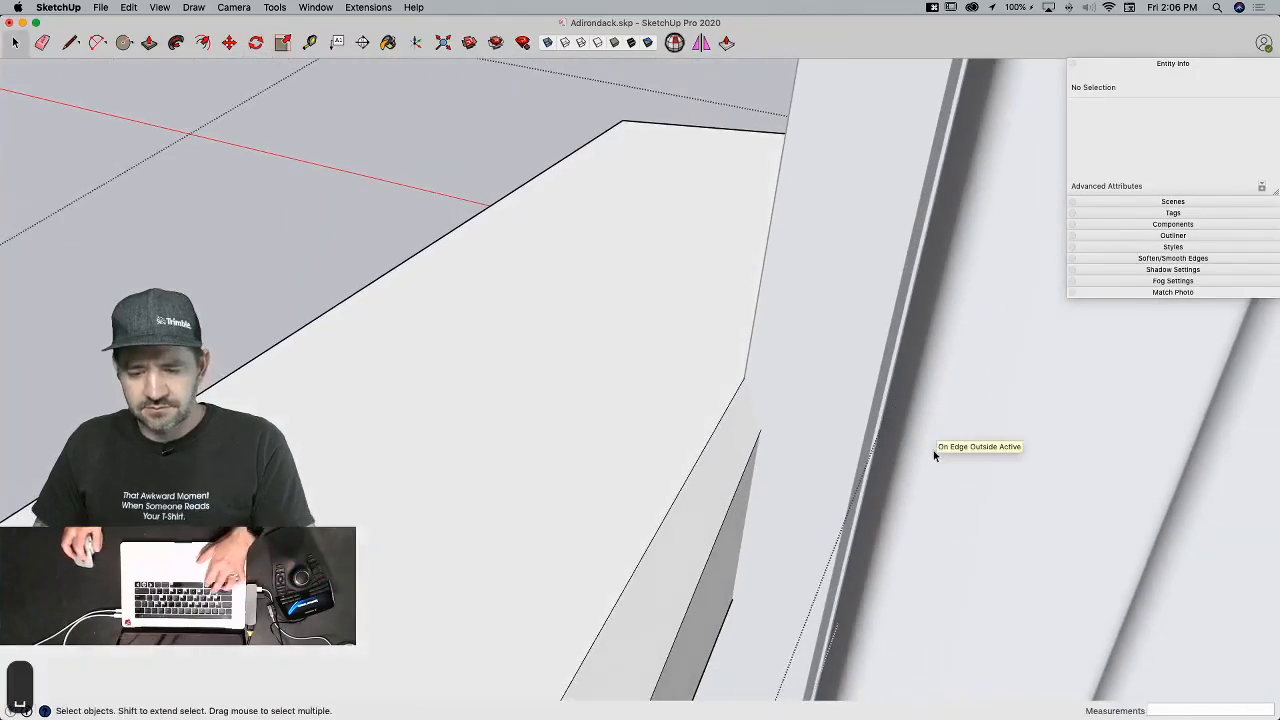
# Step: Rotate the entire arm geometry about 2.6 degrees around the post's corner so its inner side lies flush with the post
pyautogui.tripleClick(716, 409)
pyautogui.press('q')
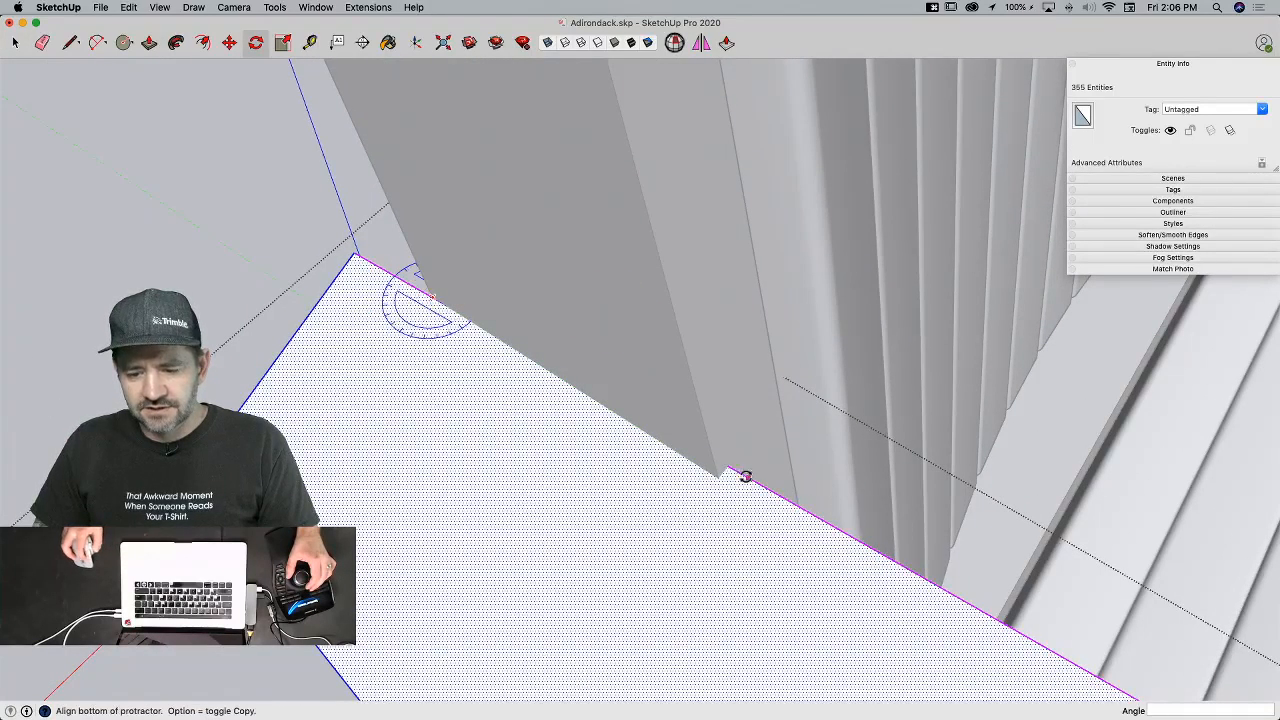
pyautogui.press('Escape')
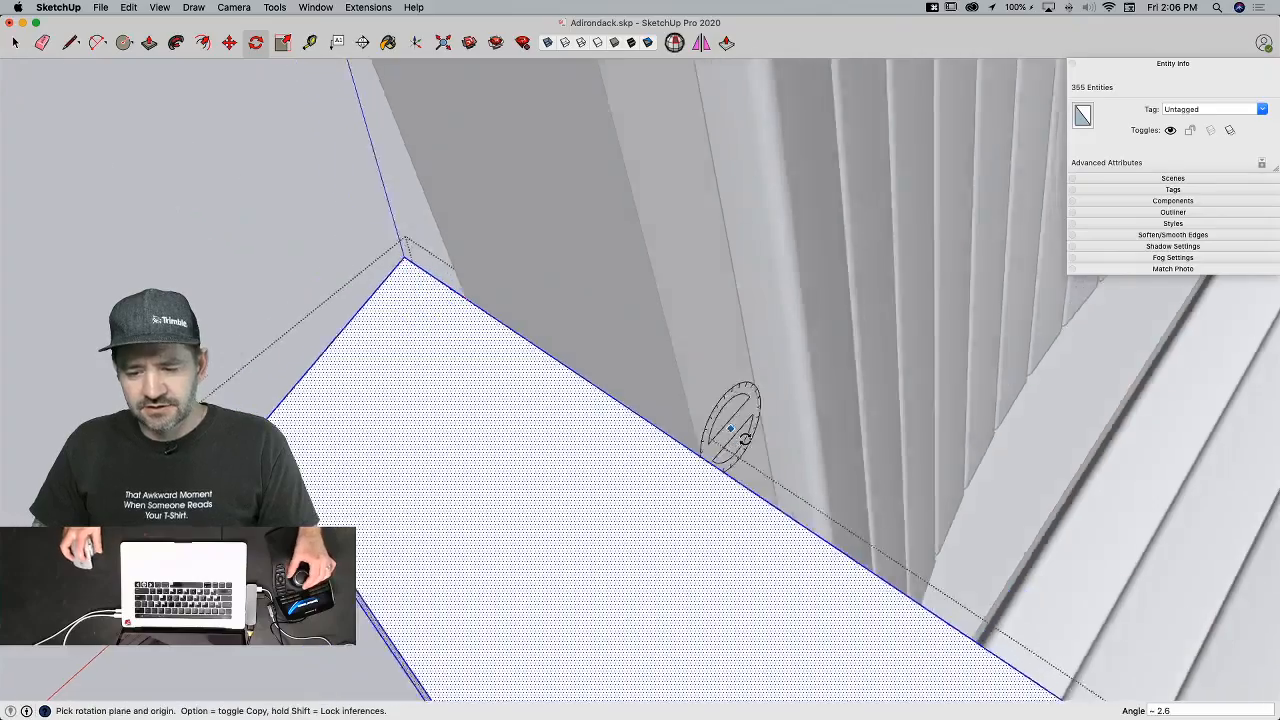
pyautogui.press('space')
pyautogui.click(631, 527)
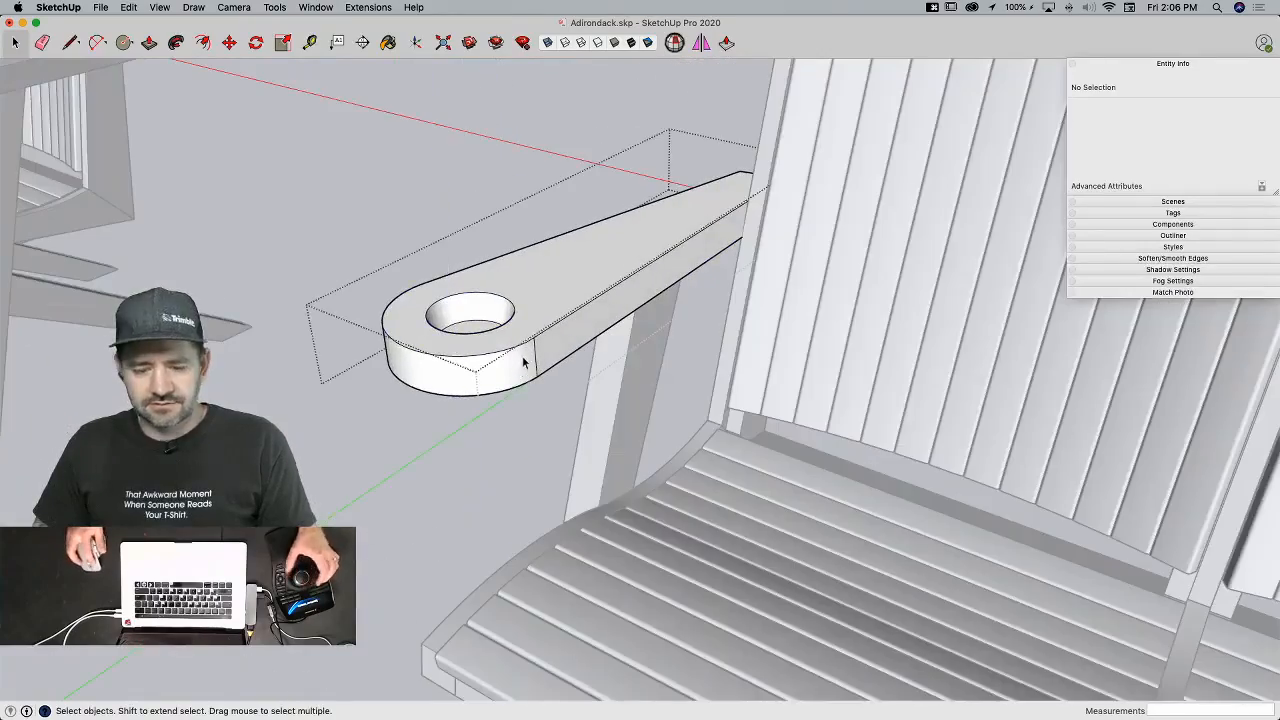
# Step: Soften the vertical edge where the arm's straight outer side meets the rounded end
pyautogui.press('e')
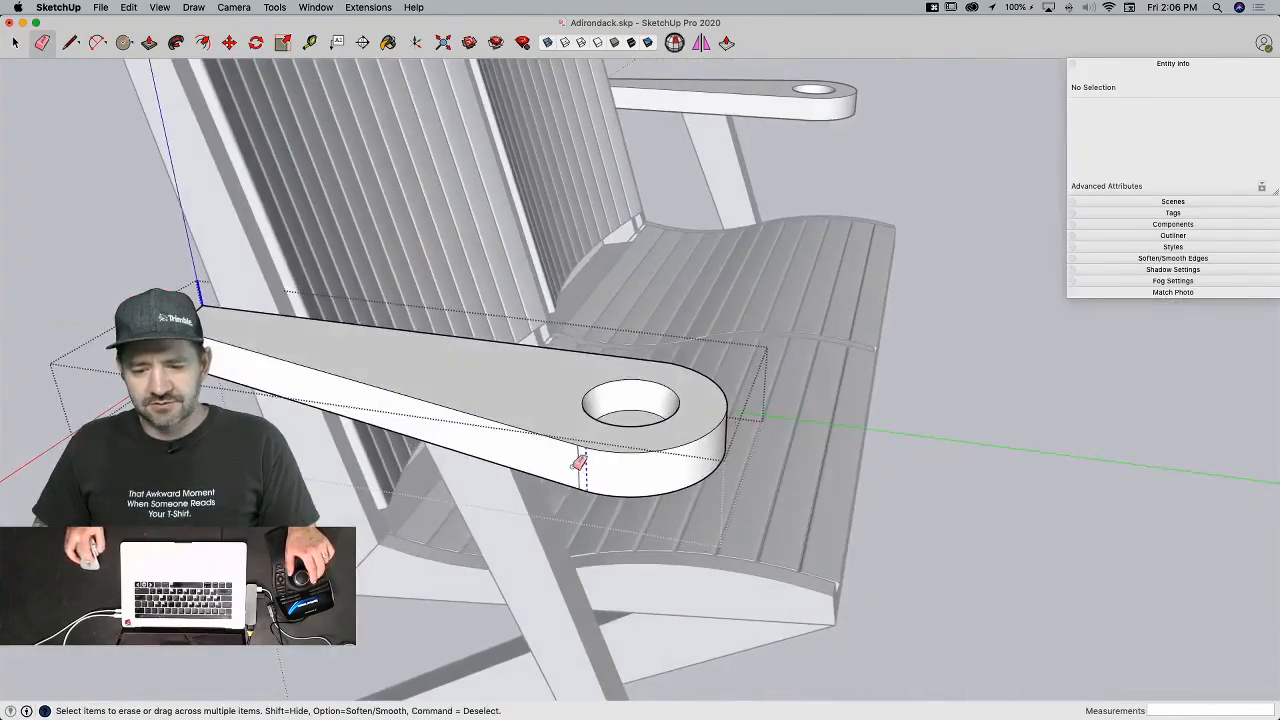
pyautogui.keyDown('alt'); pyautogui.click(579, 464); pyautogui.keyUp('alt')
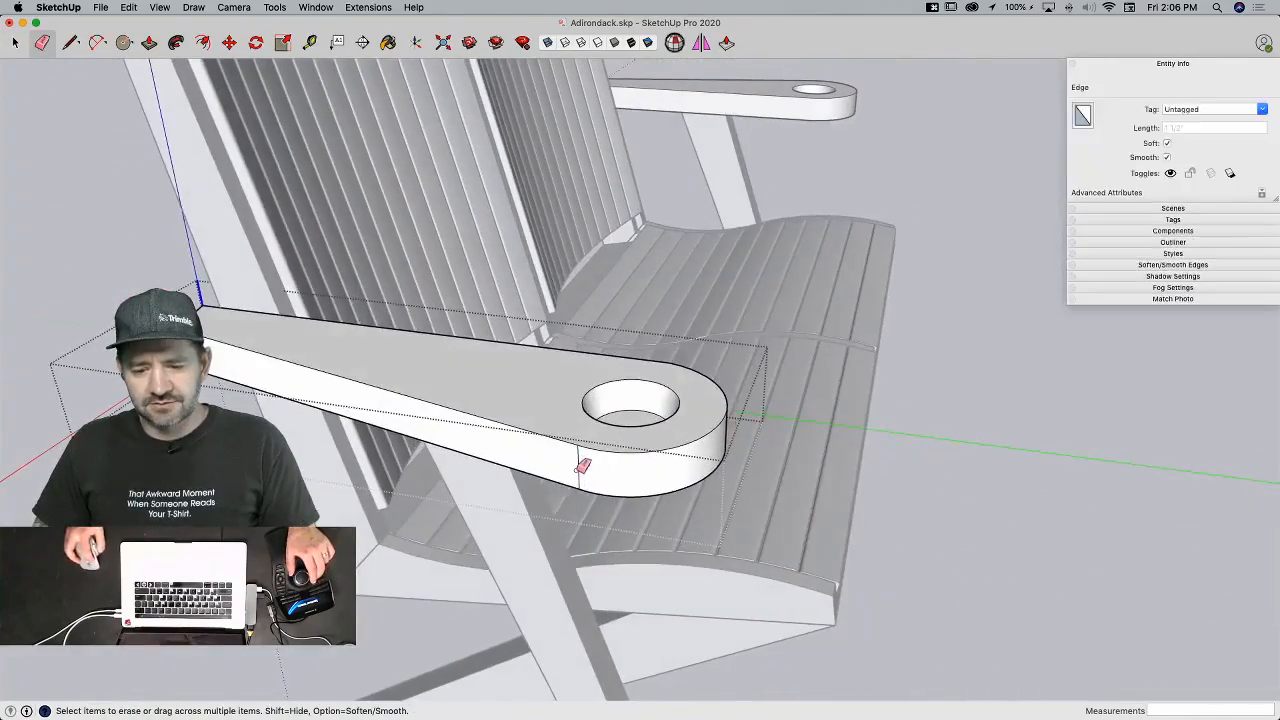
pyautogui.press('space')
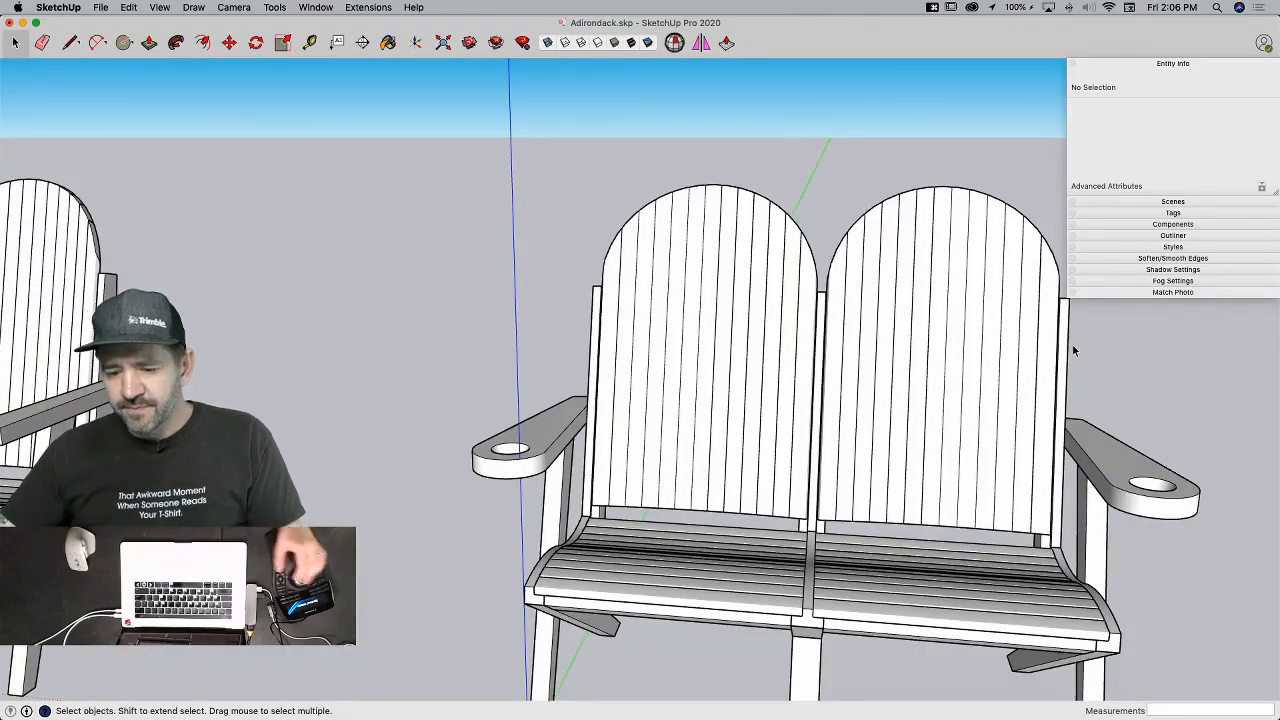
# Step: Reopen the cup-holder arm and restore its open back end face with a diagonal line about 2 5/8" long between opposite corners
pyautogui.press('space')
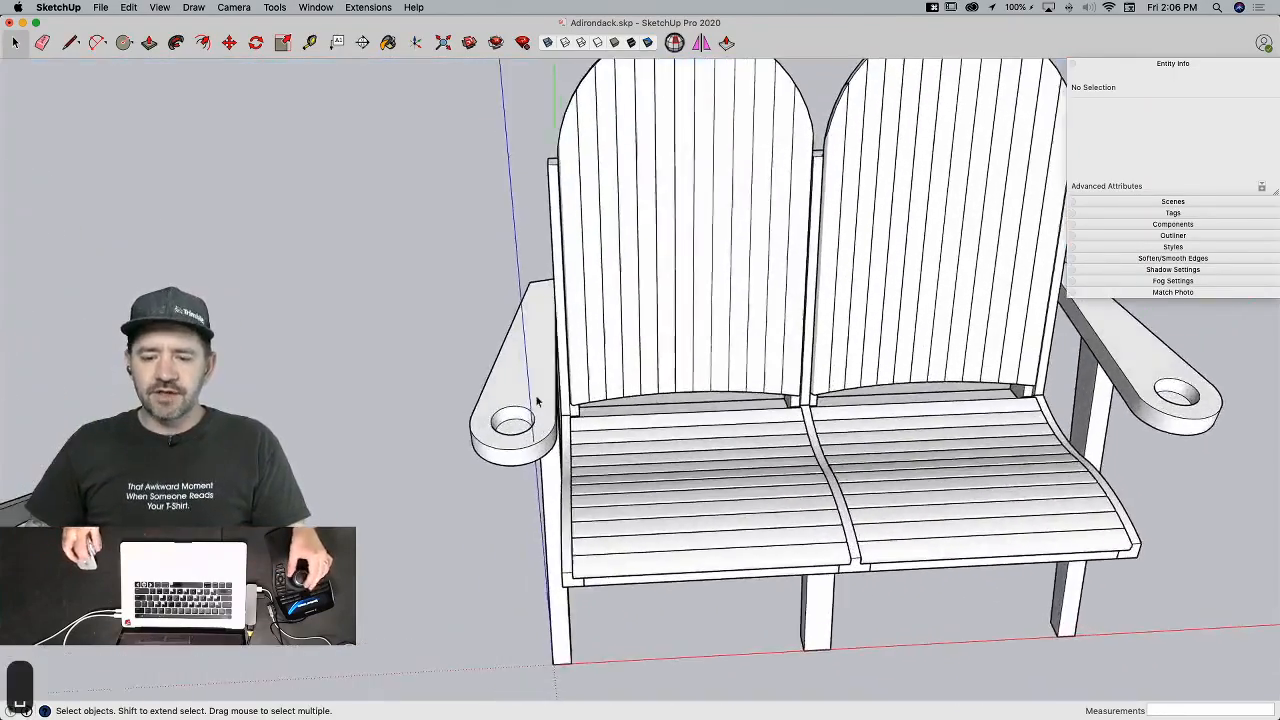
pyautogui.doubleClick(530, 416)
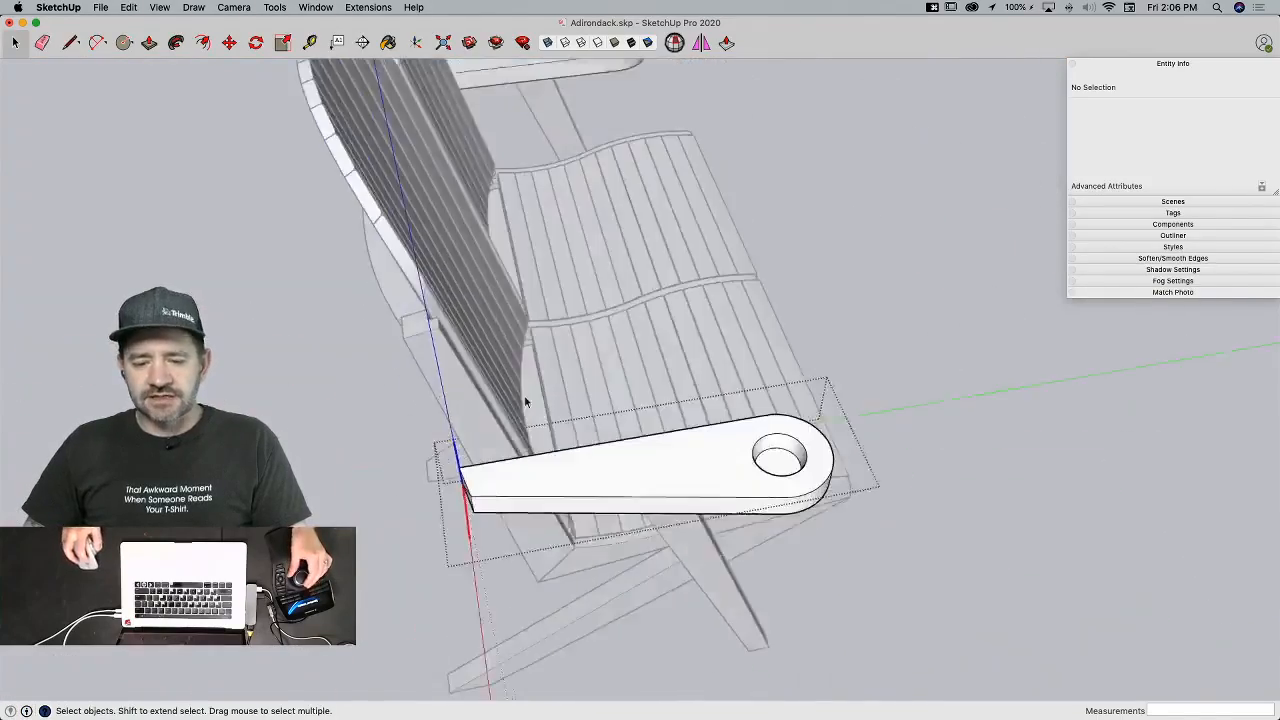
pyautogui.press('l')
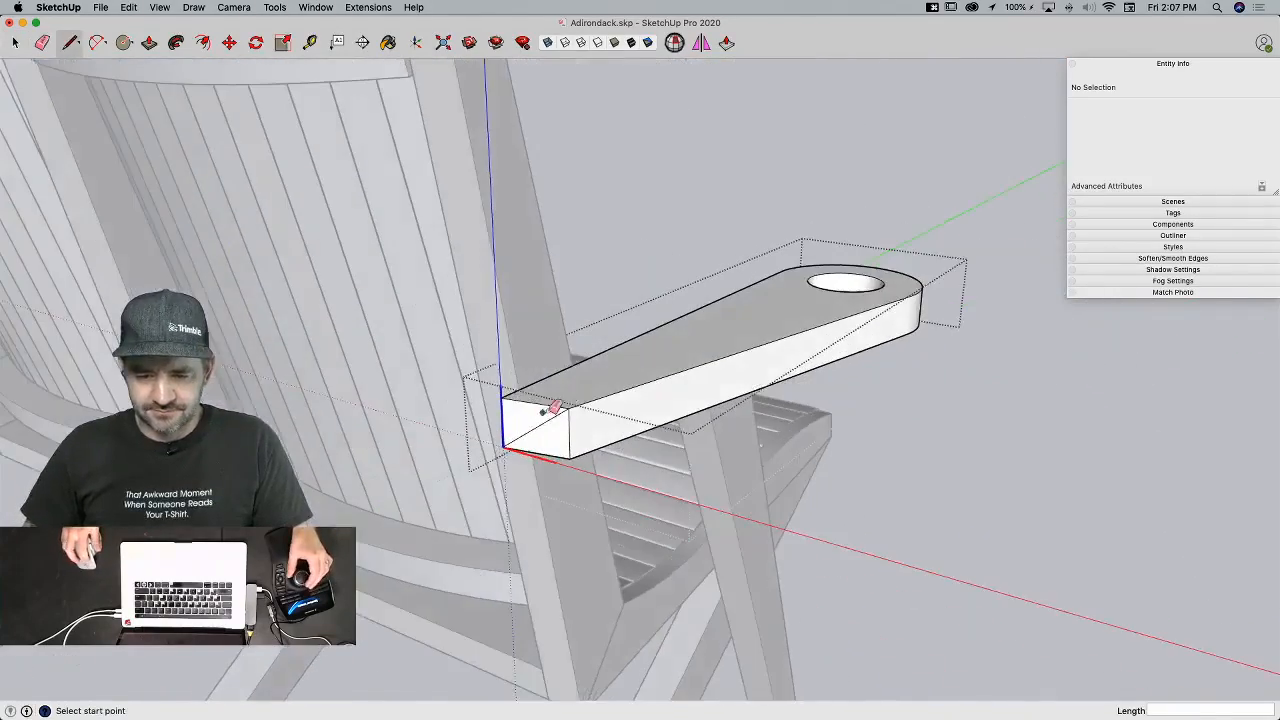
pyautogui.press('e')
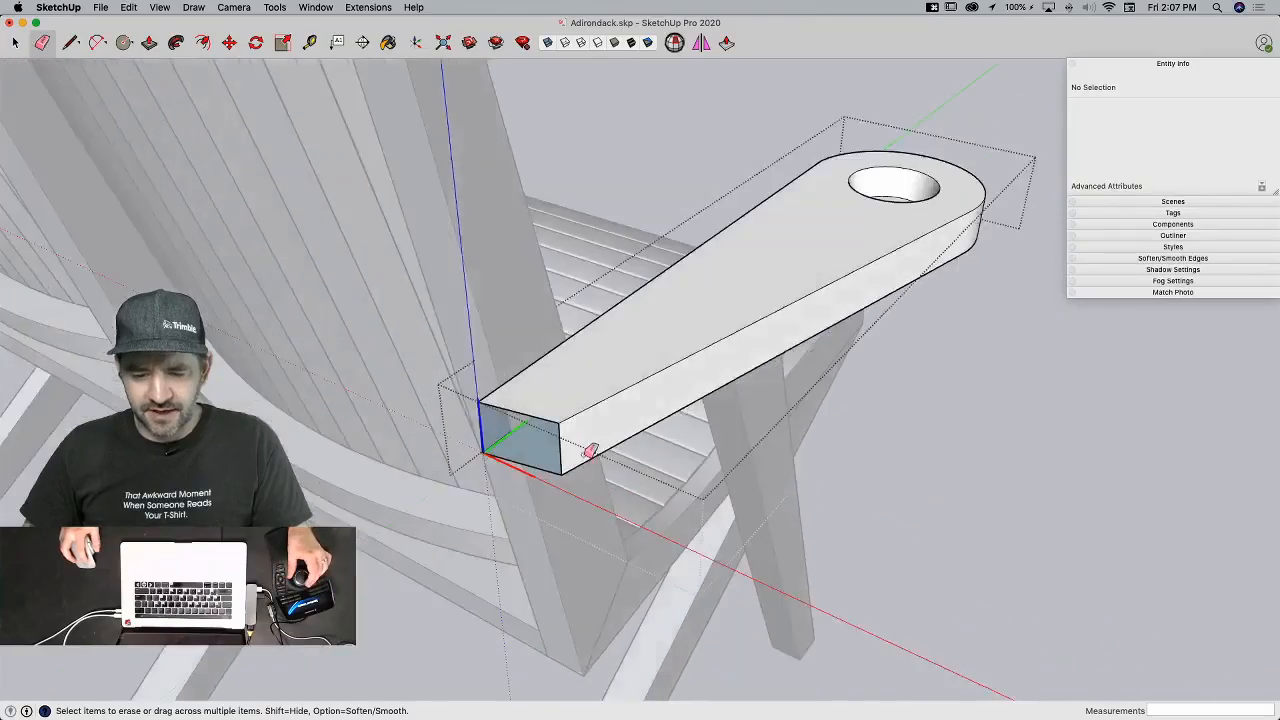
pyautogui.press('l')
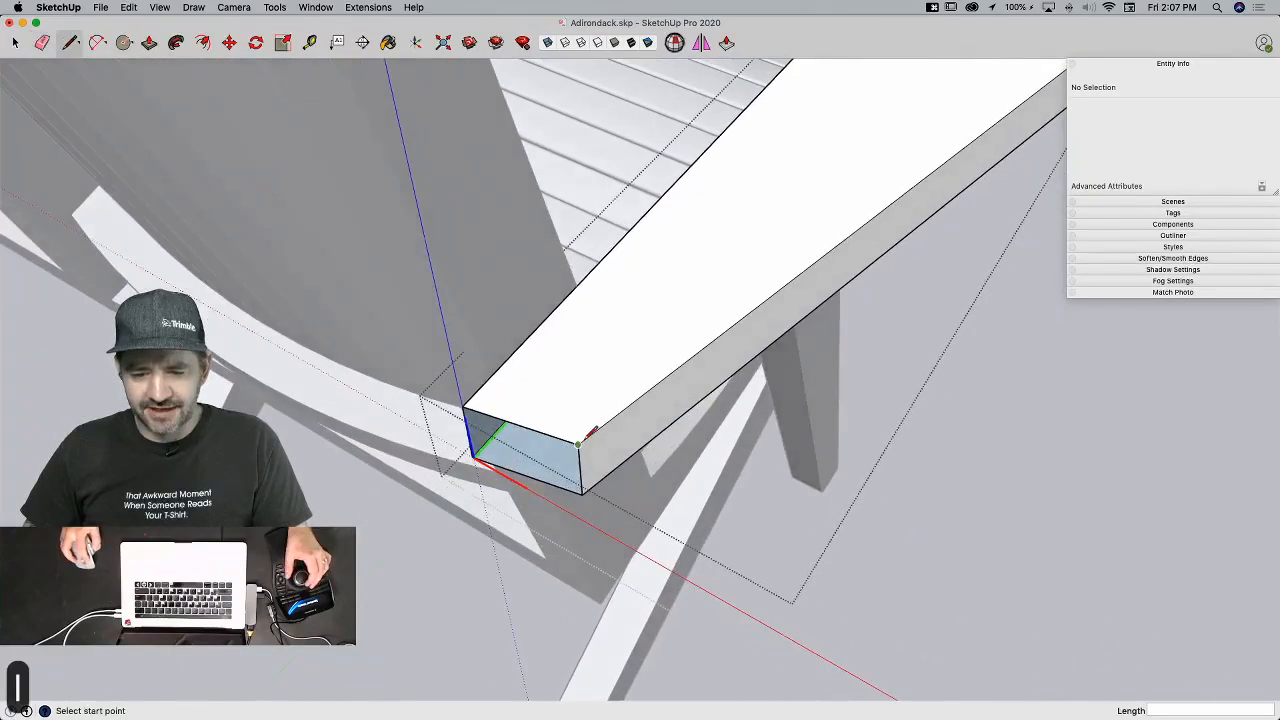
pyautogui.click(578, 443)
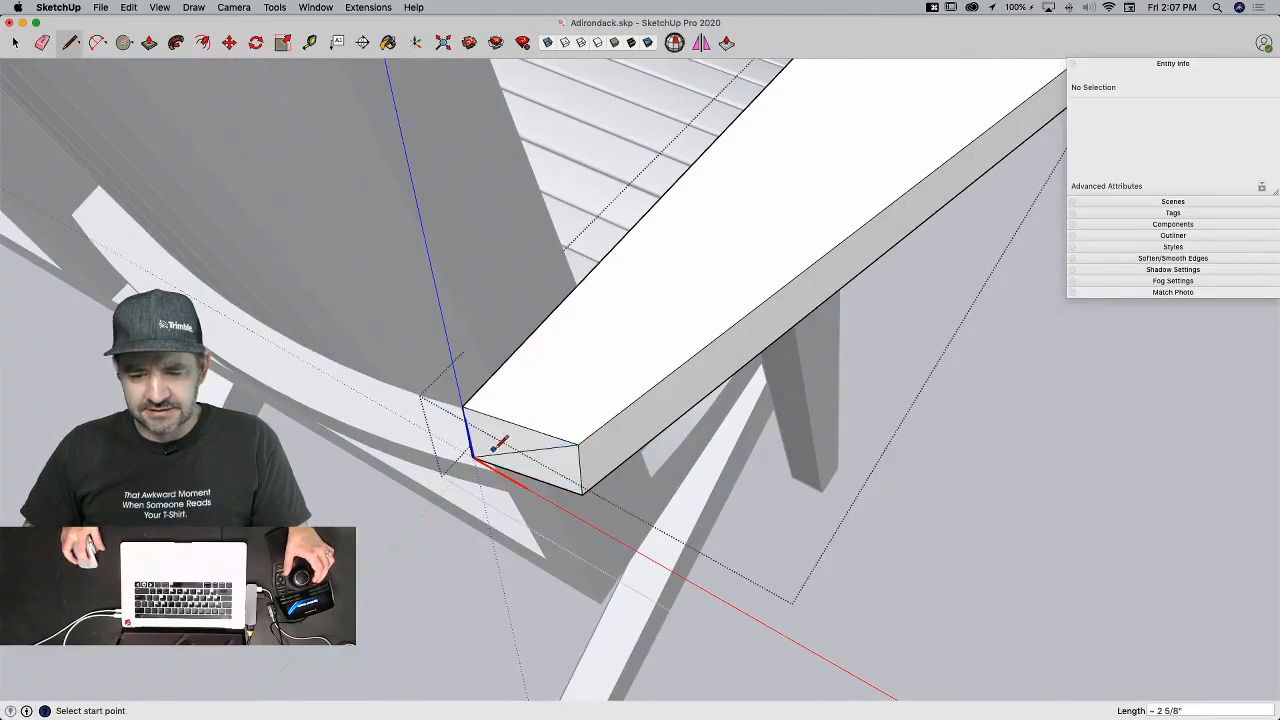
pyautogui.press('e')
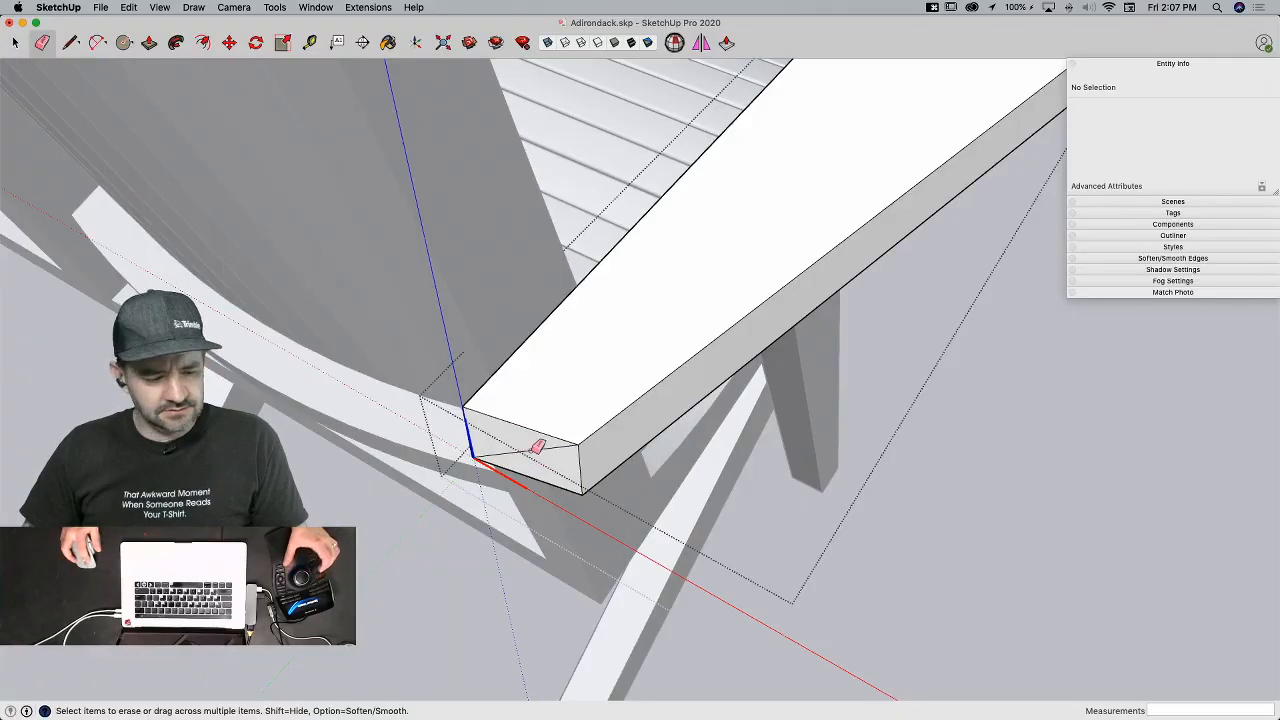
pyautogui.press('space')
# Step: Offset the cup hole's top circle outward by 1/2" on the arm's top face
pyautogui.press('l')
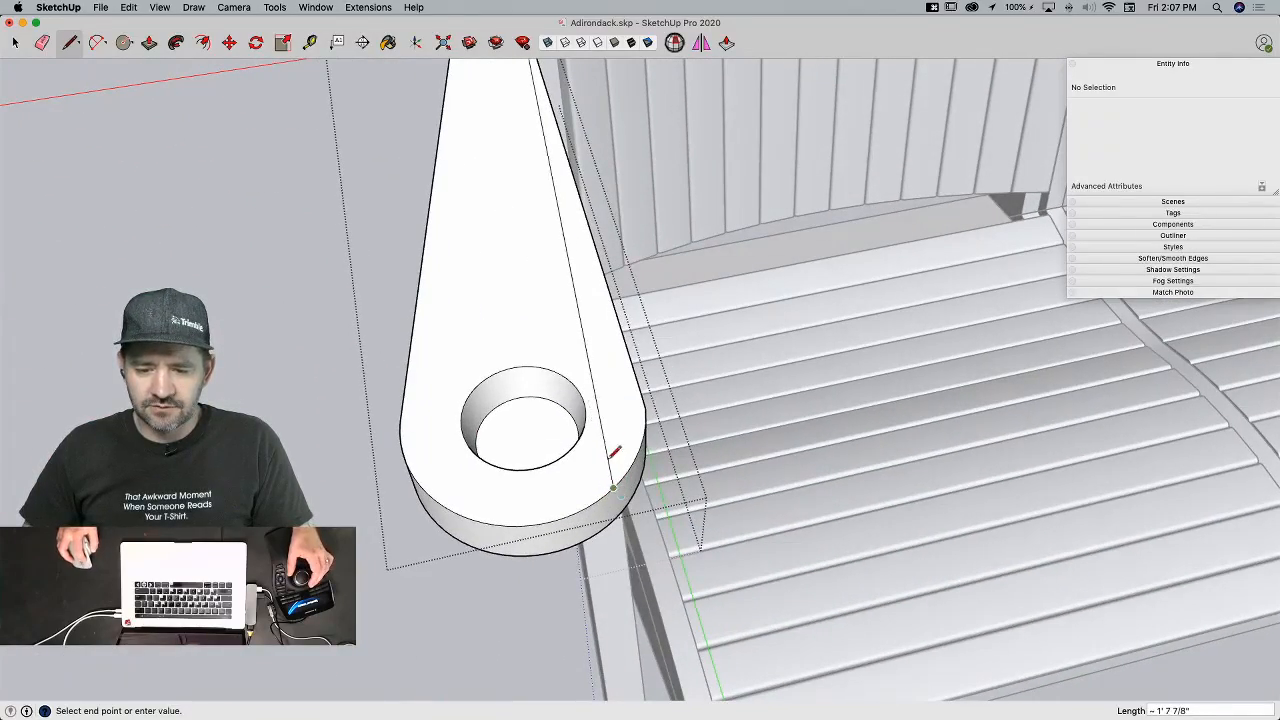
pyautogui.press('space')
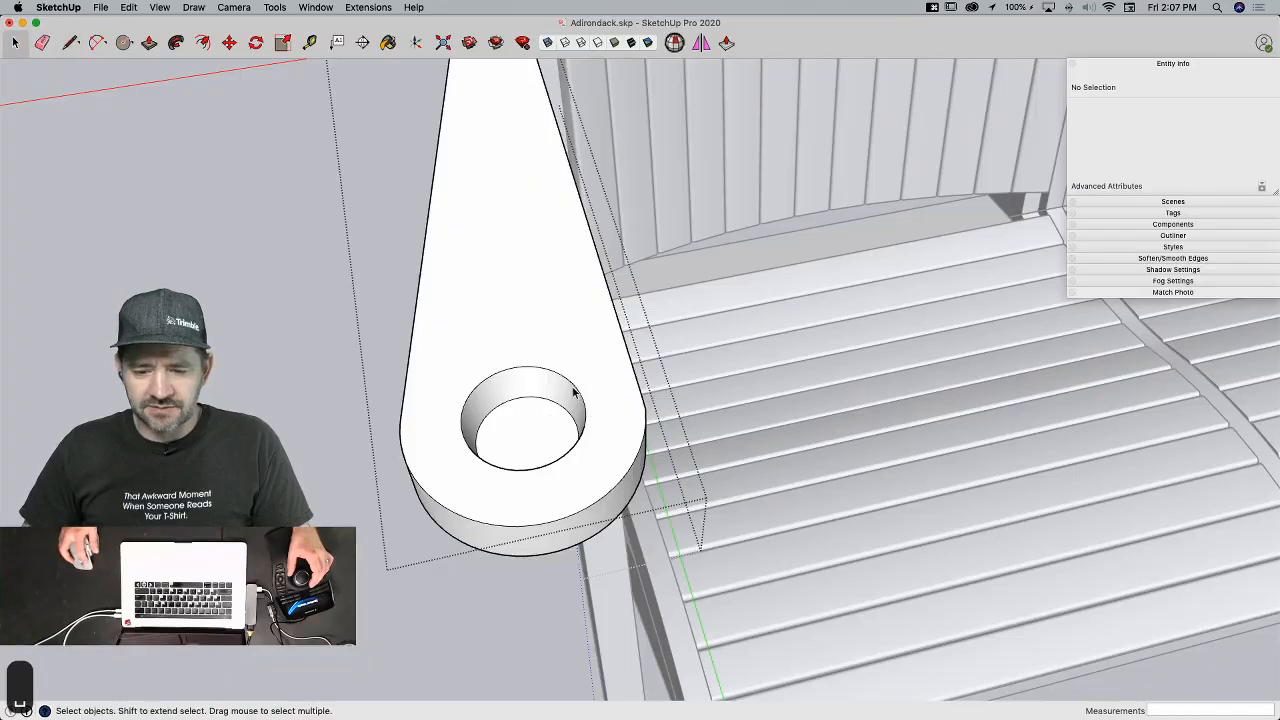
pyautogui.press('c')
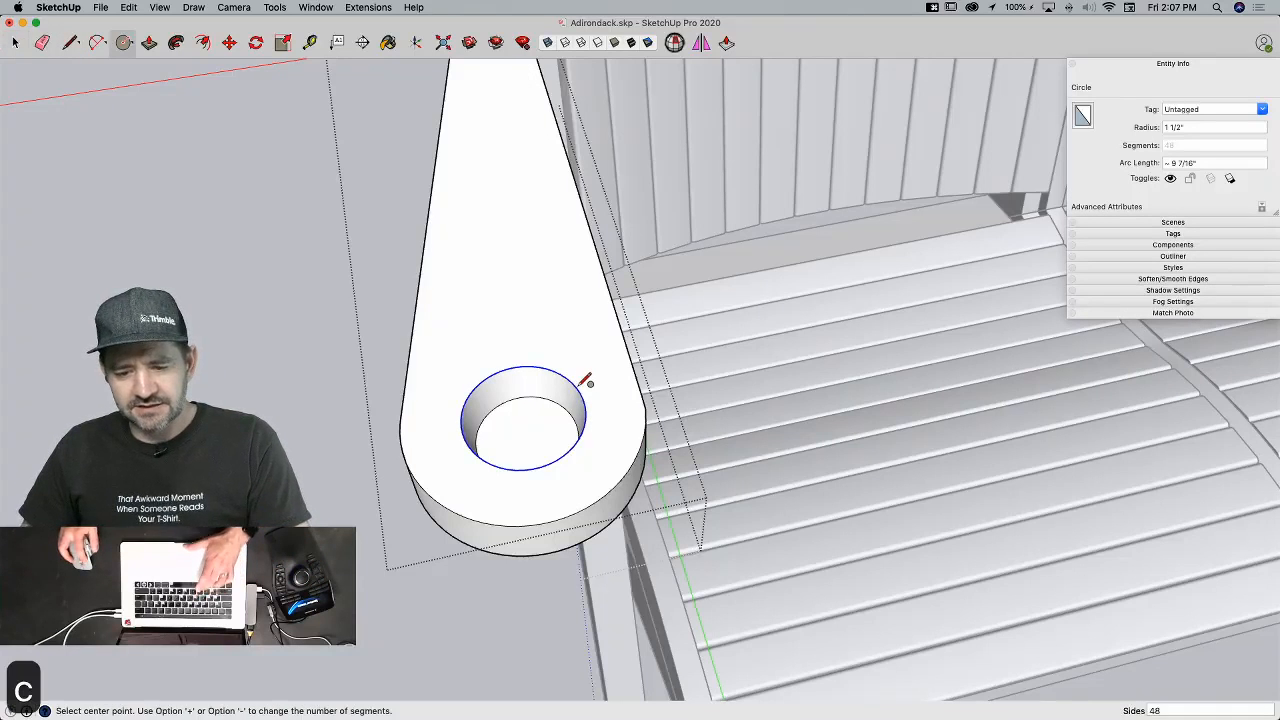
pyautogui.press('f')
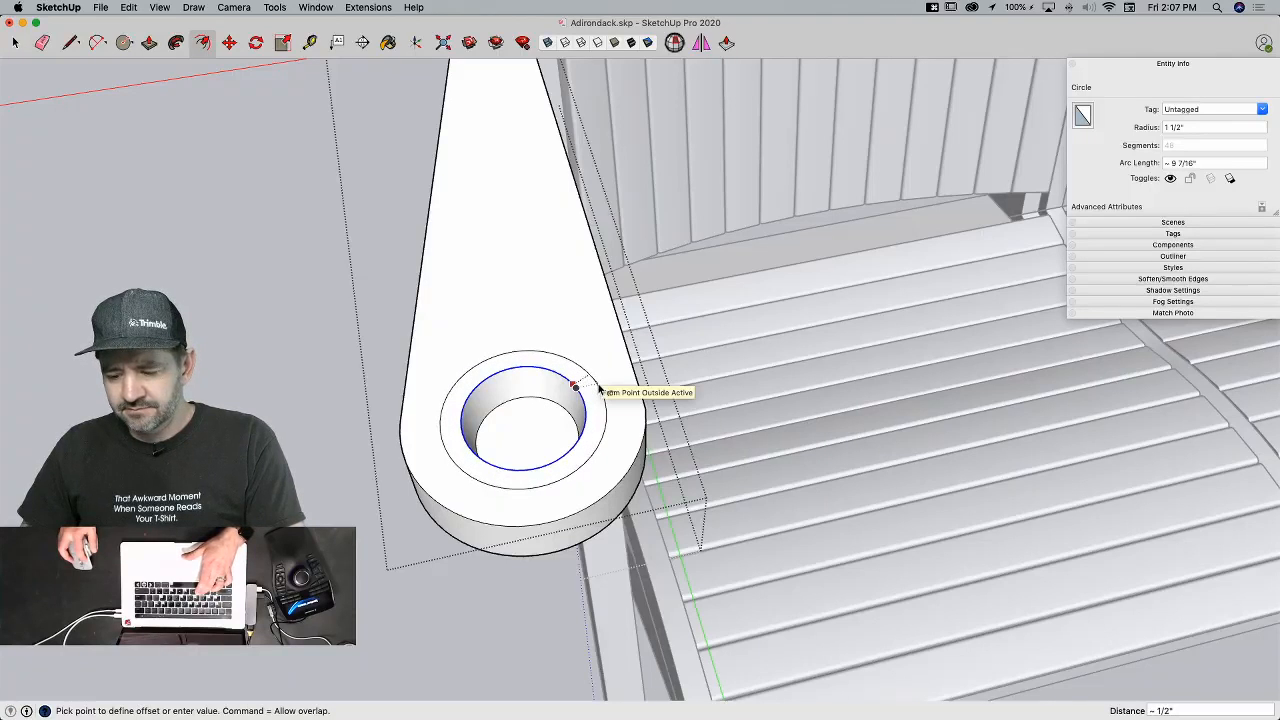
pyautogui.press('Escape')
pyautogui.write('.5')
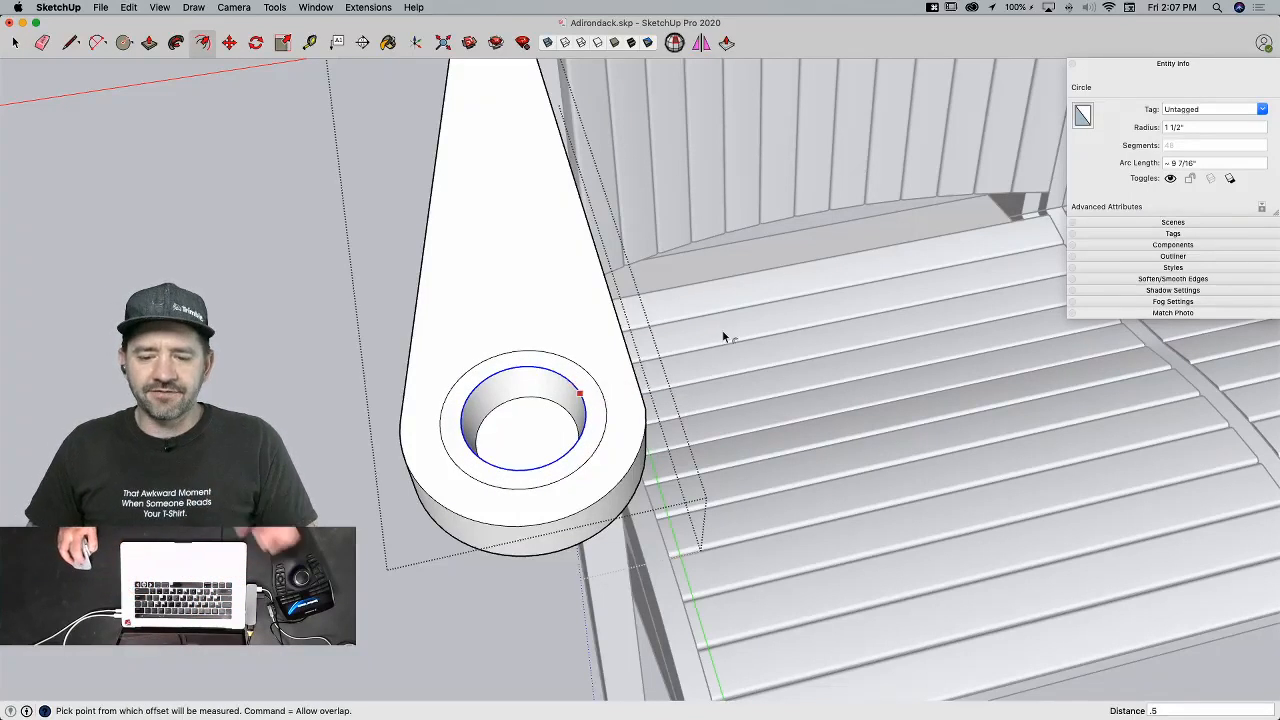
# Step: Draw straight lines on the arm's top face from both sides of the offset circle to the narrow back end
pyautogui.write('l')
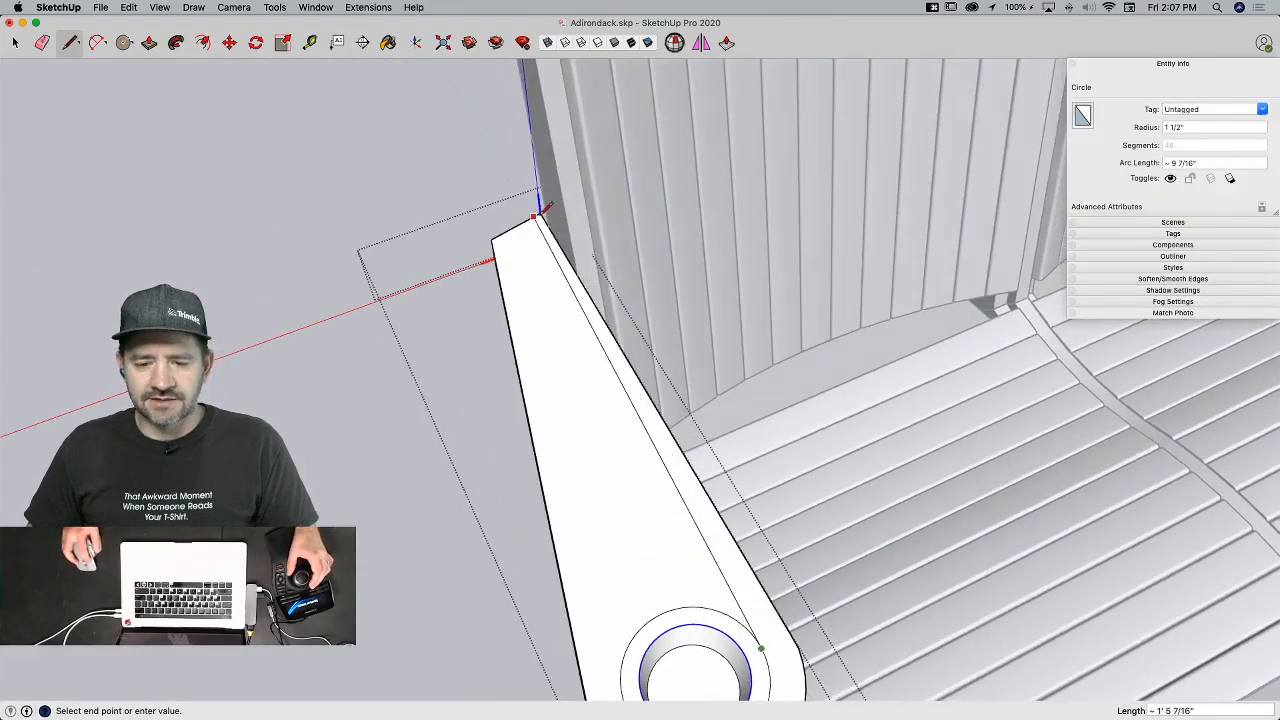
pyautogui.click(540, 213)
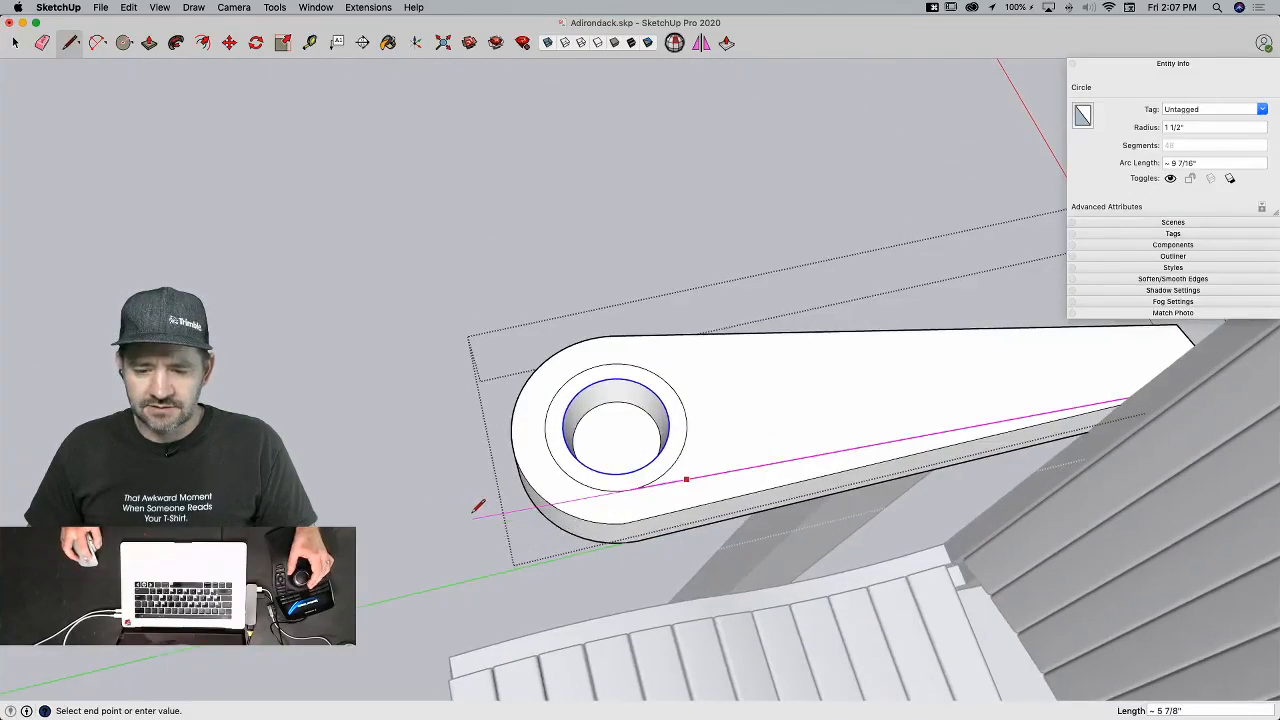
pyautogui.click(472, 505)
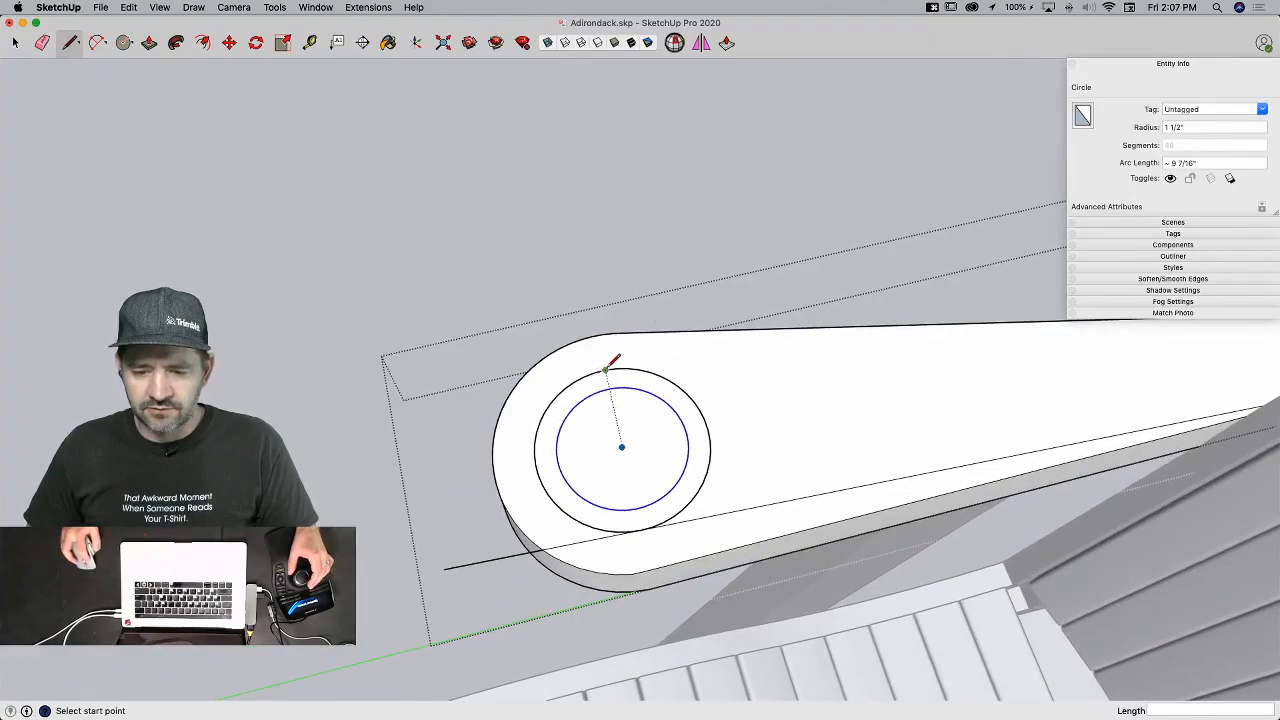
pyautogui.click(616, 367)
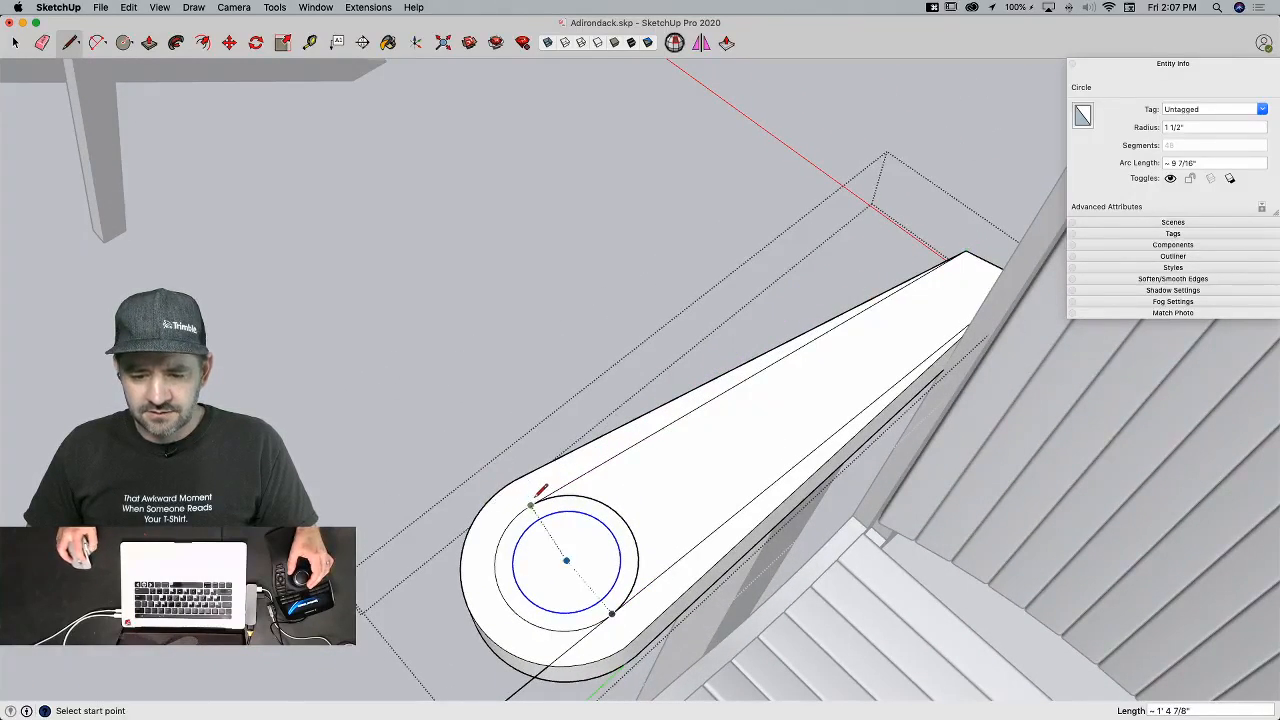
# Step: Extend a straight line from the offset circle past the arm's rounded end and erase the circle's arc facing the narrow back end
pyautogui.click(368, 614)
pyautogui.press('e')
pyautogui.click(592, 500)
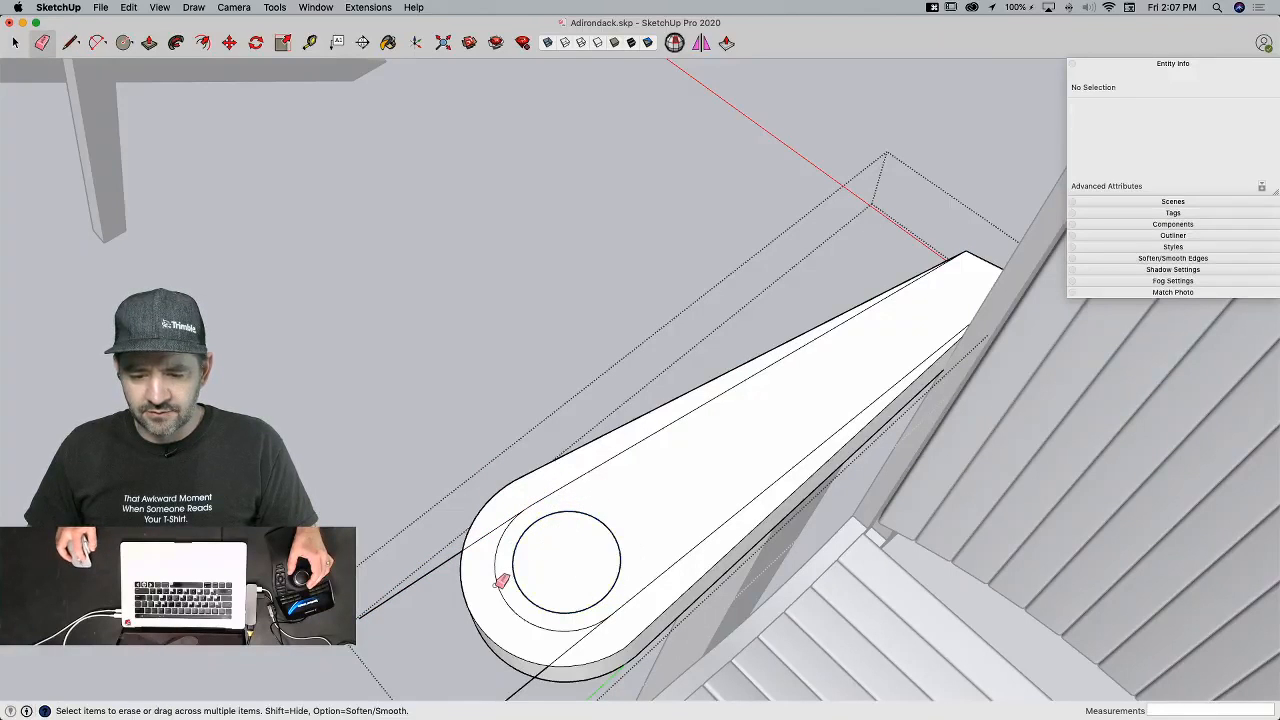
# Step: Delete the face covering the cup hole in the arm
pyautogui.press('l')
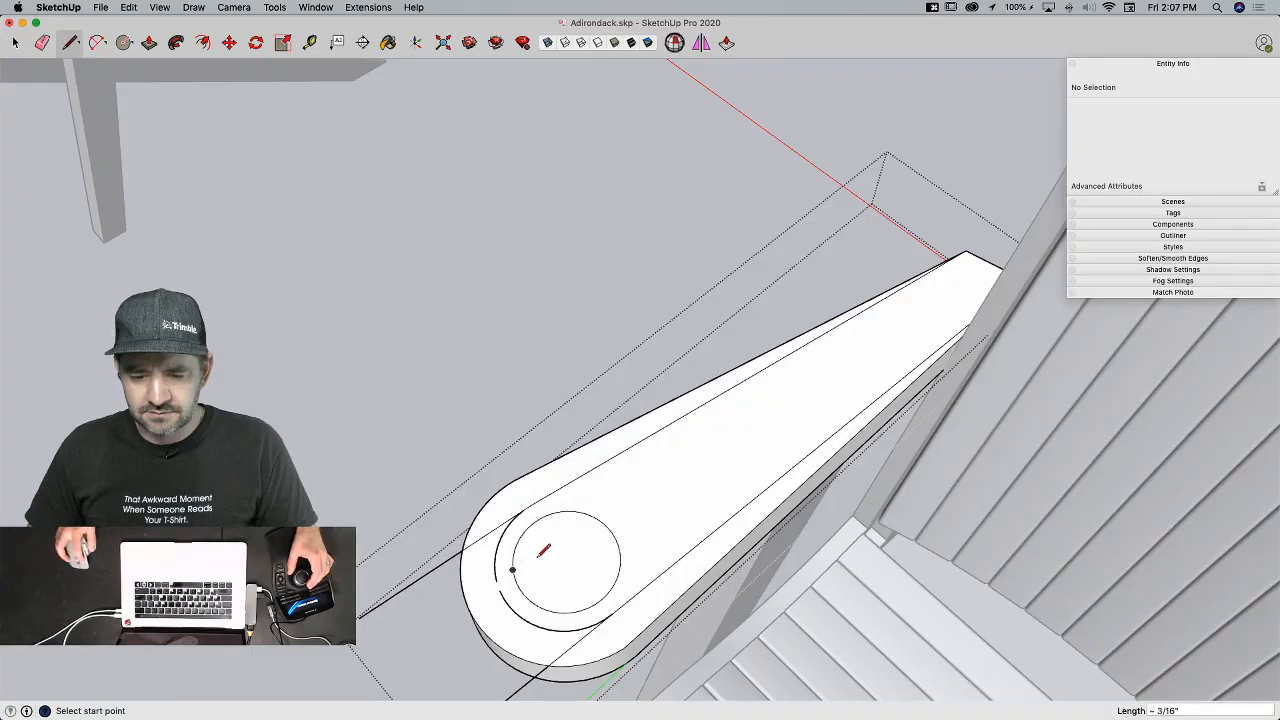
pyautogui.press('space')
pyautogui.click(541, 558)
pyautogui.press('Delete')
# Step: Draw a line about 4 1/8" long across the arm's rounded end where the two extended side lines cross its edge
pyautogui.moveTo(537, 562); pyautogui.dragTo(457, 480, button='middle')
pyautogui.scroll(3, 466, 486)
pyautogui.press('l')
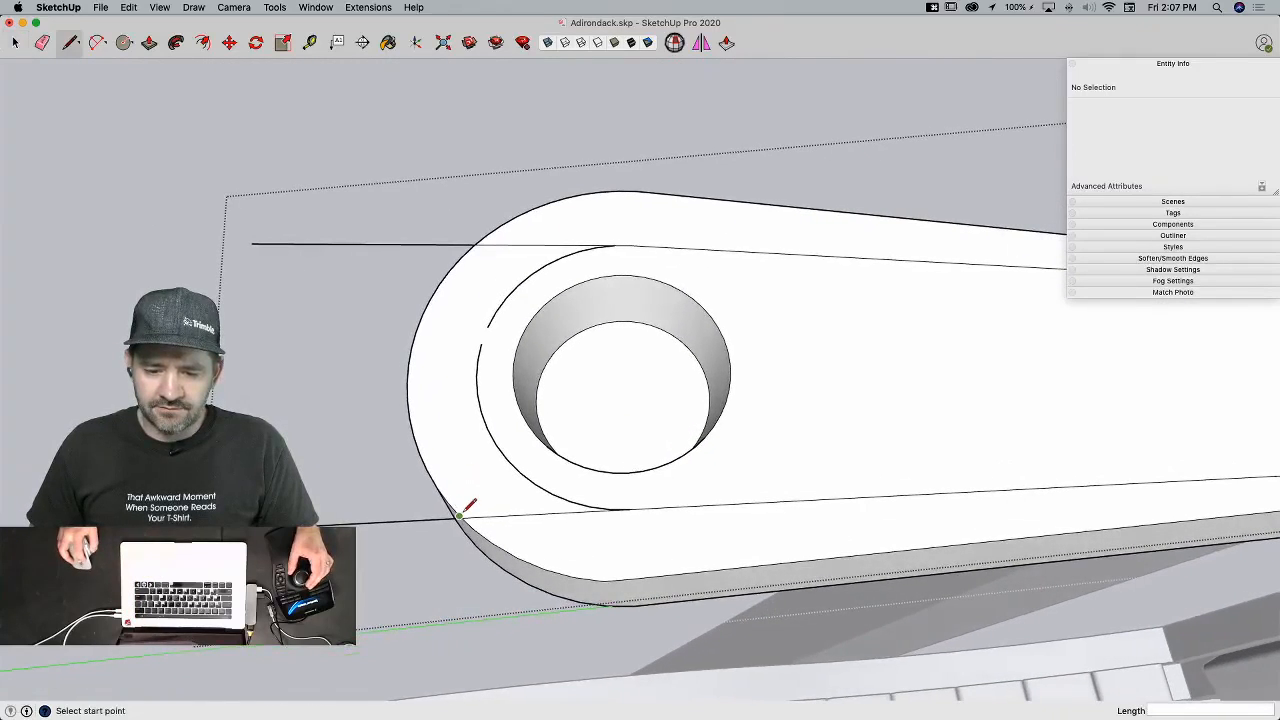
pyautogui.scroll(3, 459, 515)
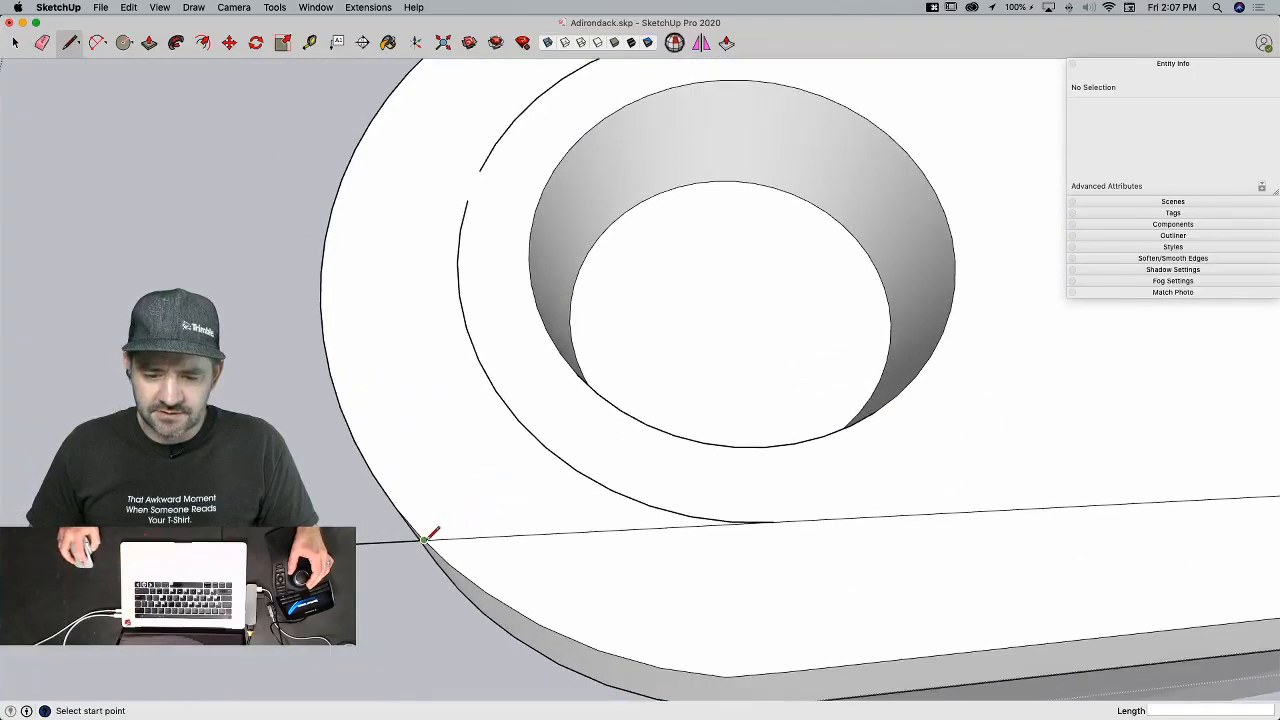
pyautogui.click(424, 540)
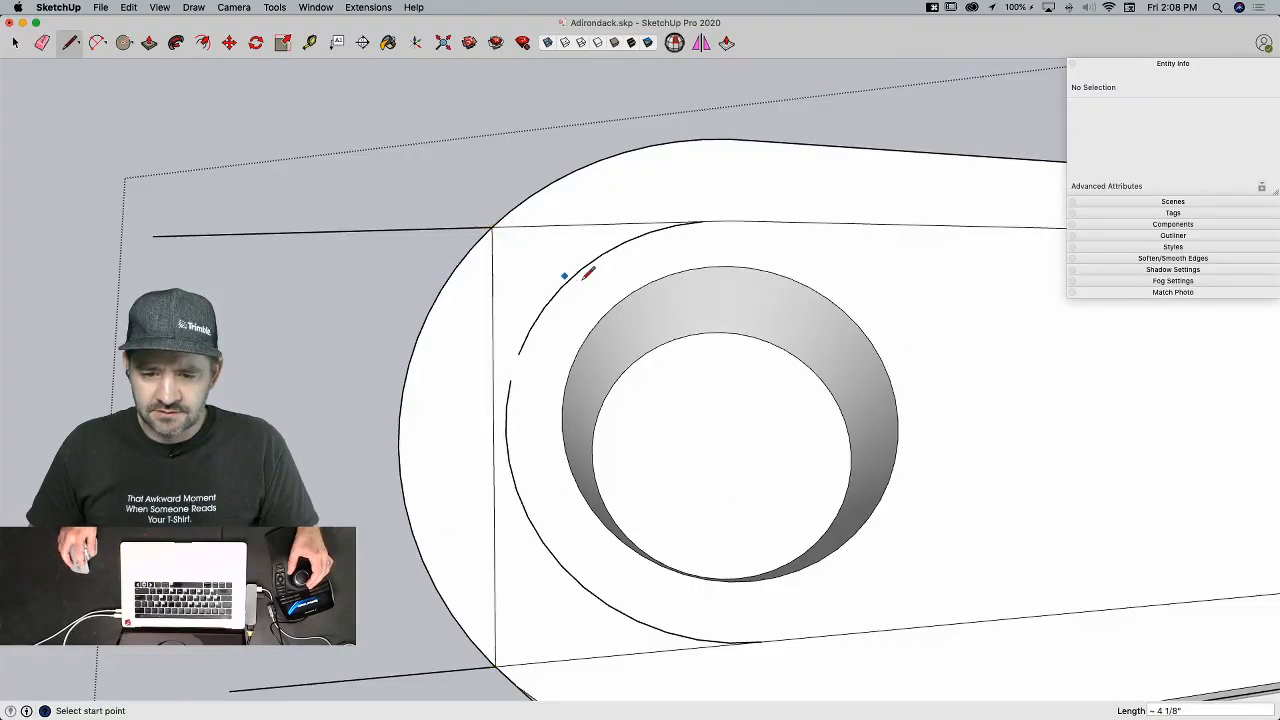
# Step: Erase the remaining offset arc around the cup hole and the line ends overhanging the arm's rounded end
pyautogui.press('e')
pyautogui.scroll(2, 688, 224)
pyautogui.moveTo(691, 217); pyautogui.dragTo(676, 222)
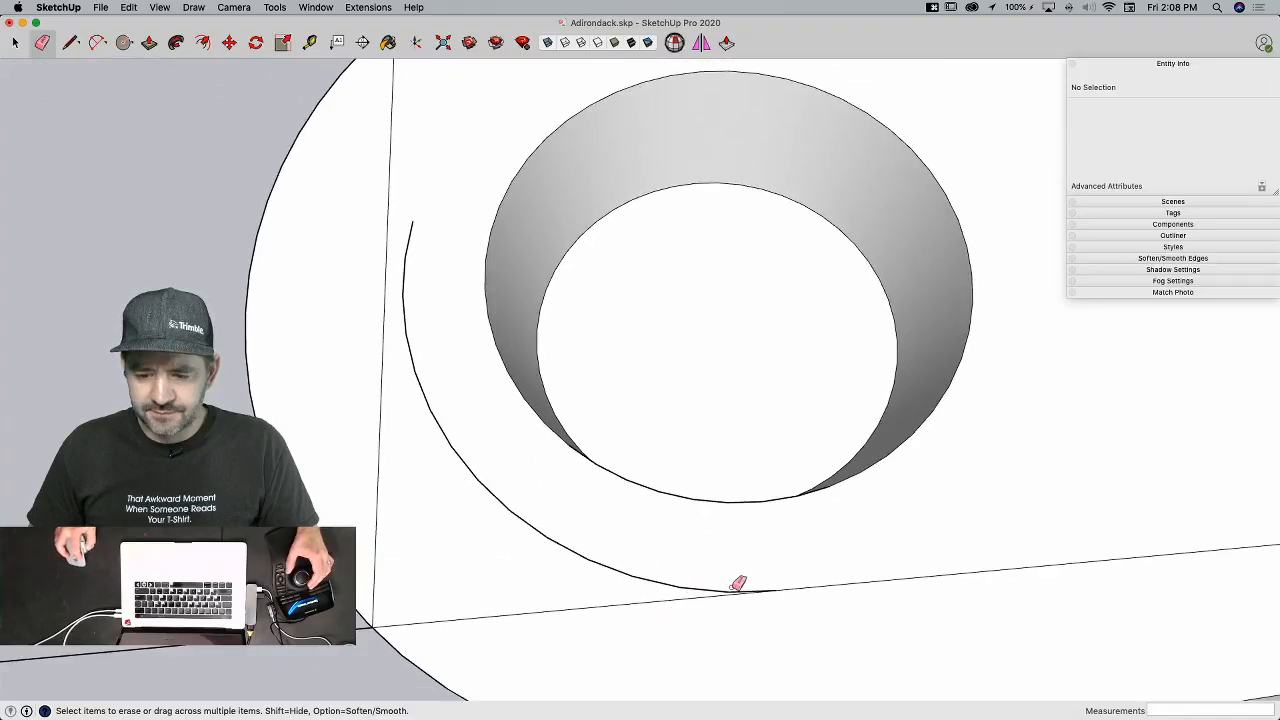
pyautogui.moveTo(740, 586); pyautogui.dragTo(714, 586)
pyautogui.moveTo(406, 286); pyautogui.dragTo(411, 343)
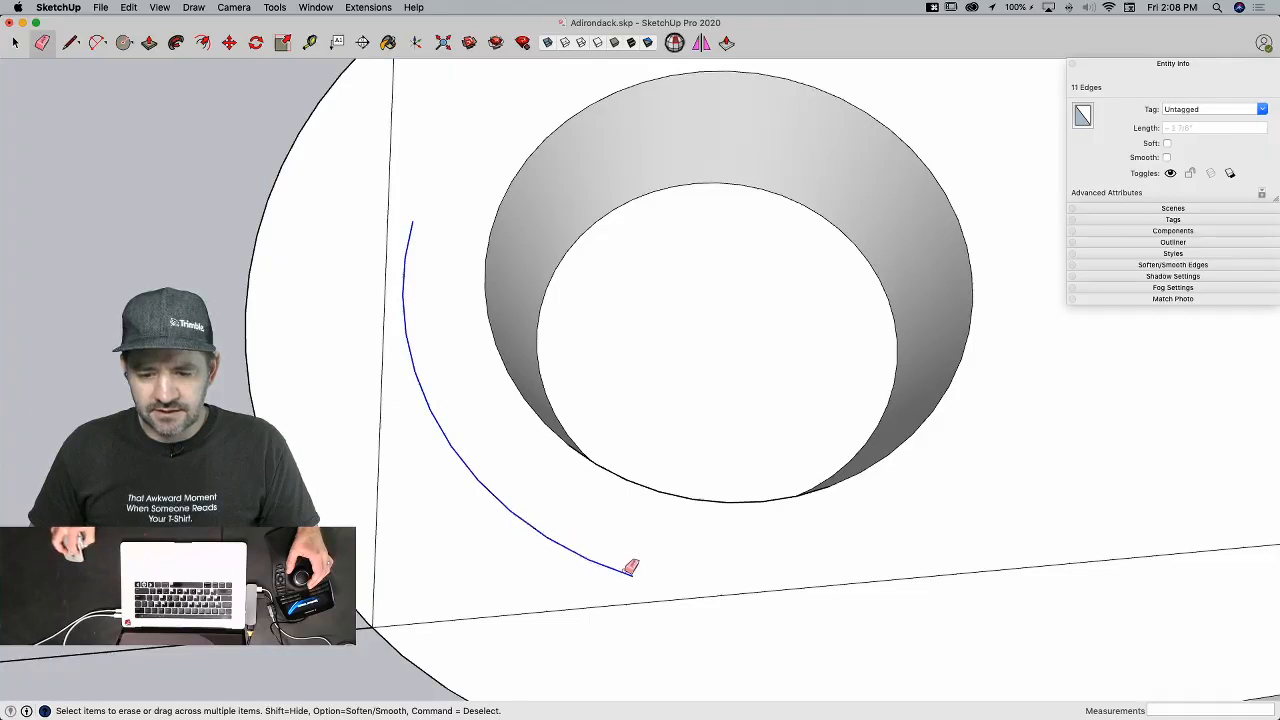
pyautogui.moveTo(630, 567); pyautogui.dragTo(640, 560)
pyautogui.scroll(-6, 640, 560)
pyautogui.press('e')
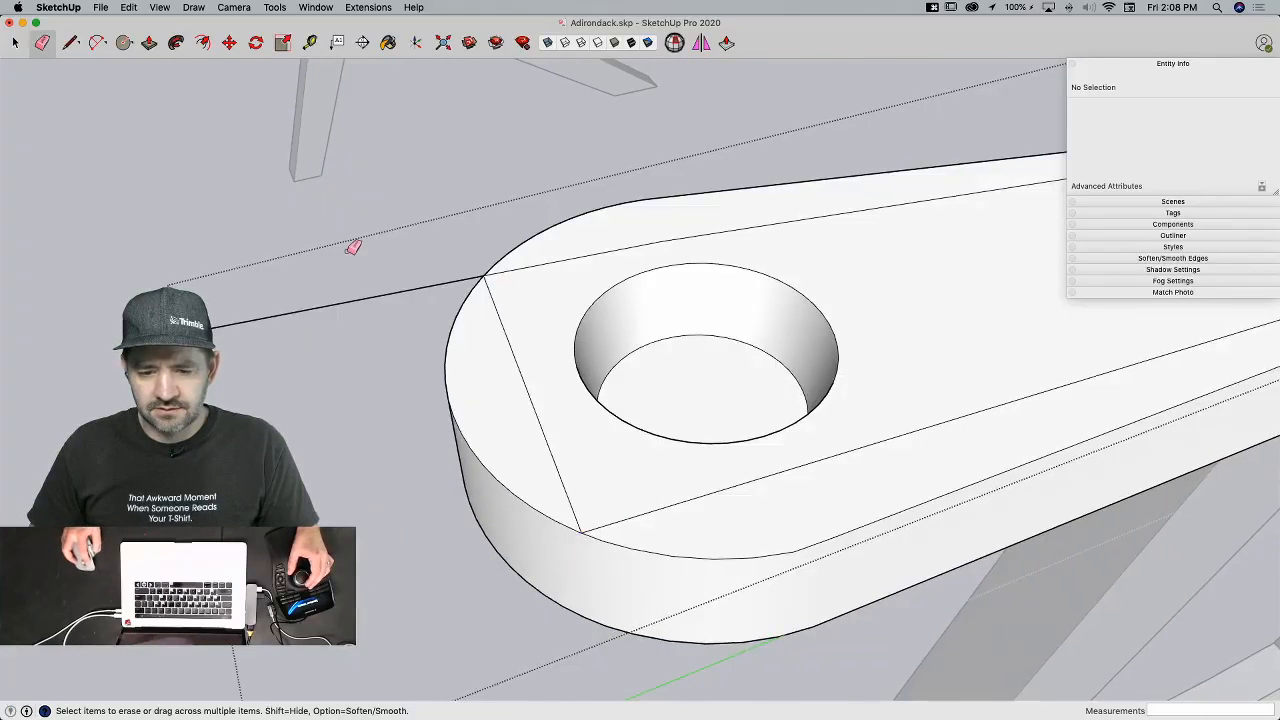
pyautogui.moveTo(347, 320); pyautogui.dragTo(350, 318)
# Step: Push the waste faces at the rounded end and along both sides down through the arm's 1 1/2" thickness
pyautogui.press('p')
pyautogui.click(509, 537)
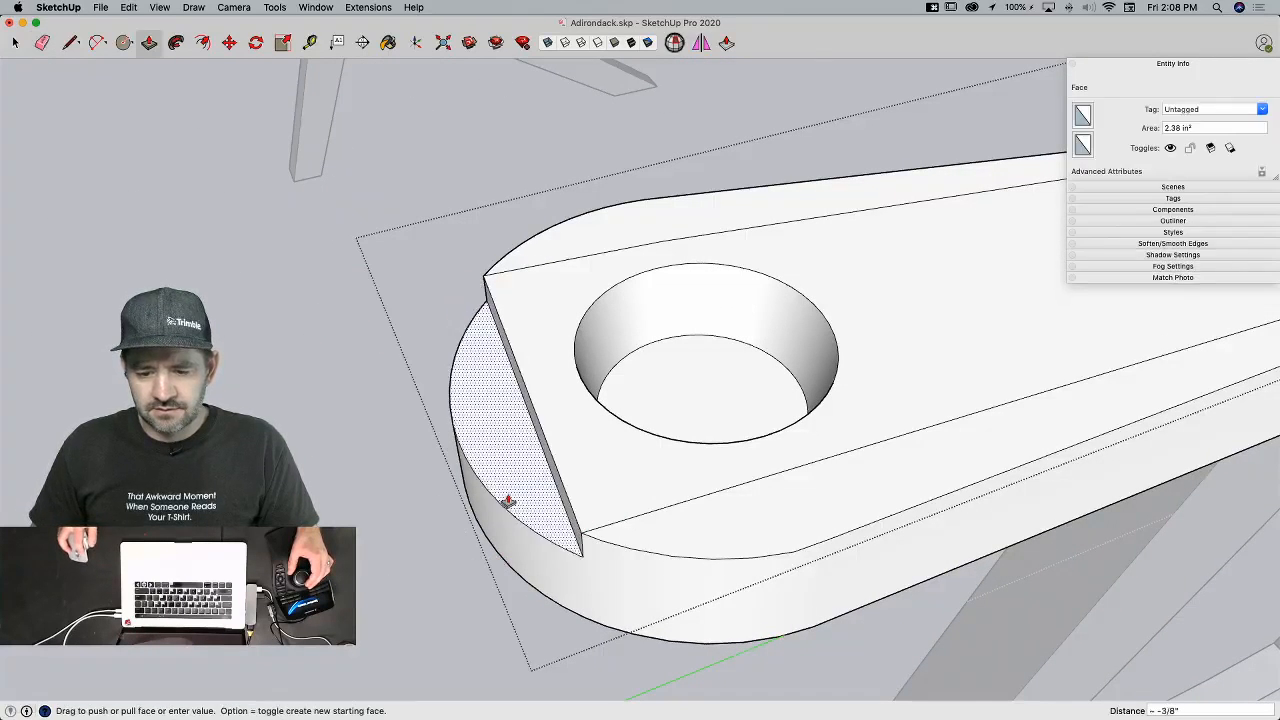
pyautogui.click(530, 583)
pyautogui.click(743, 540)
pyautogui.click(729, 660)
pyautogui.doubleClick(557, 234)
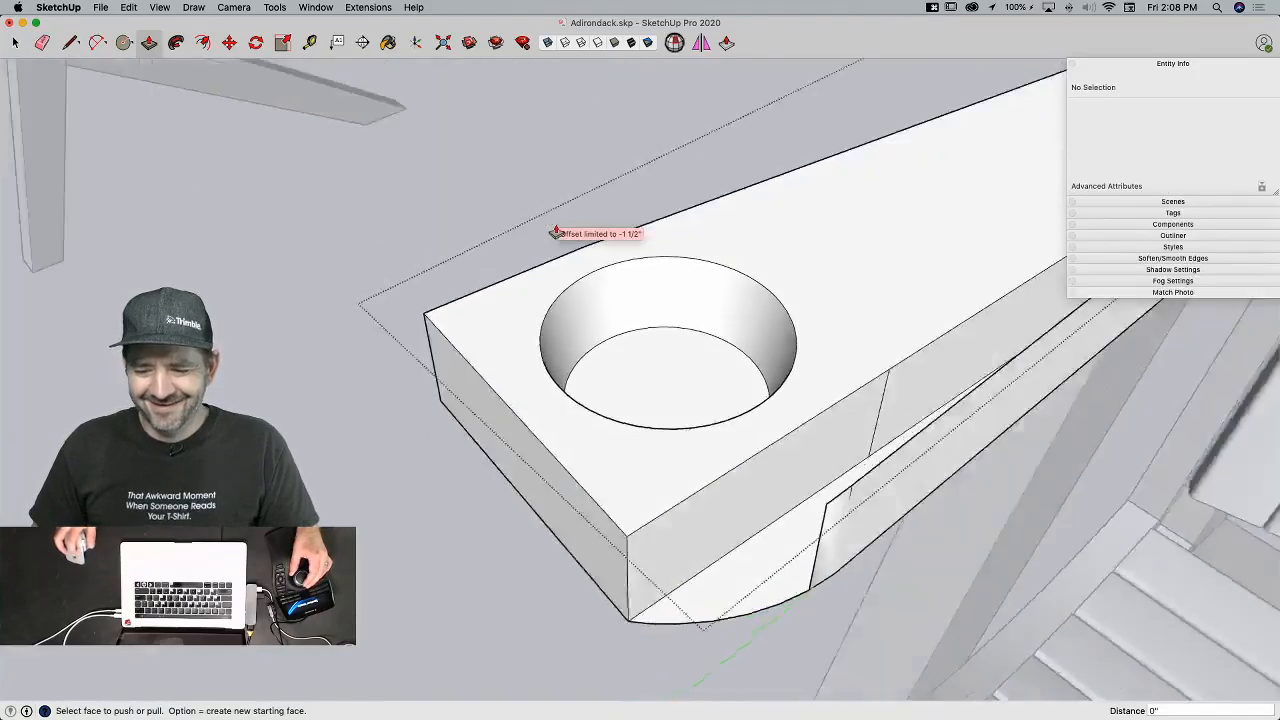
# Step: Erase the leftover edges of the old rounded outline on the arm's underside
pyautogui.press('e')
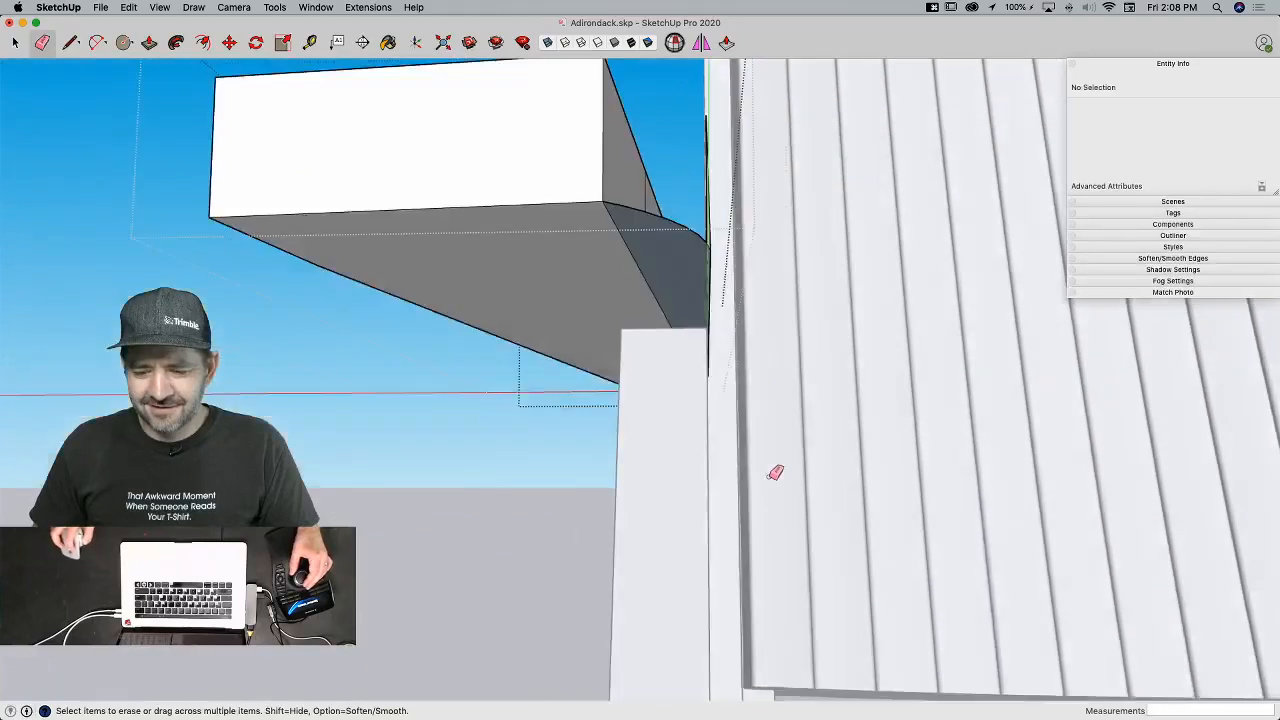
pyautogui.press('space')
pyautogui.press('e')
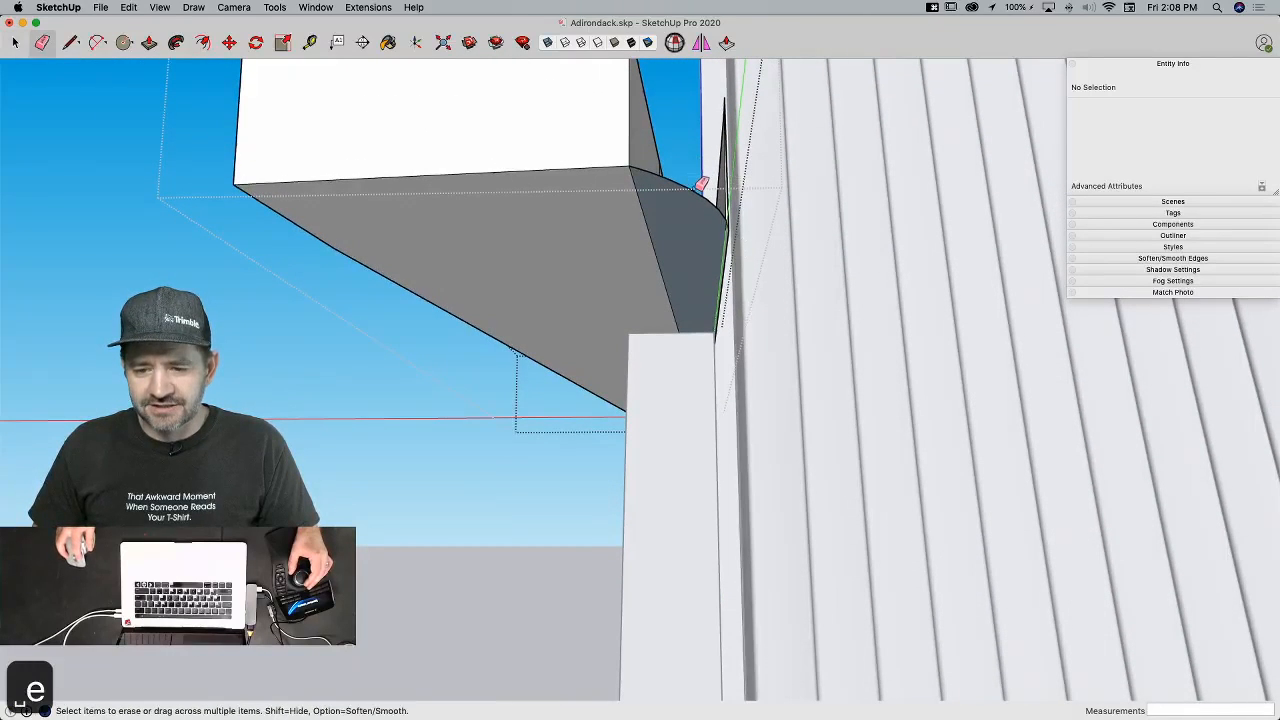
pyautogui.click(700, 188)
pyautogui.moveTo(636, 158); pyautogui.dragTo(650, 175)
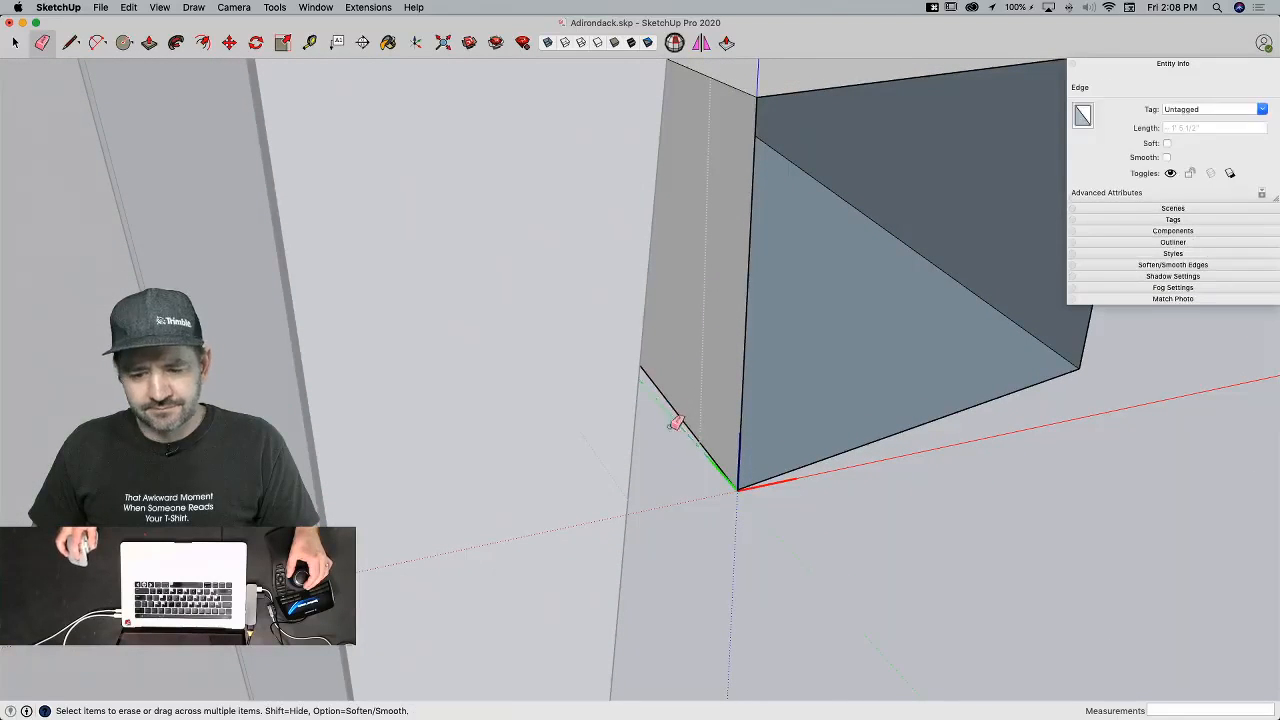
# Step: Redraw the corner and top edges of the arm's open back end with lines about 2 7/16" and 2 5/8" long
pyautogui.press('l')
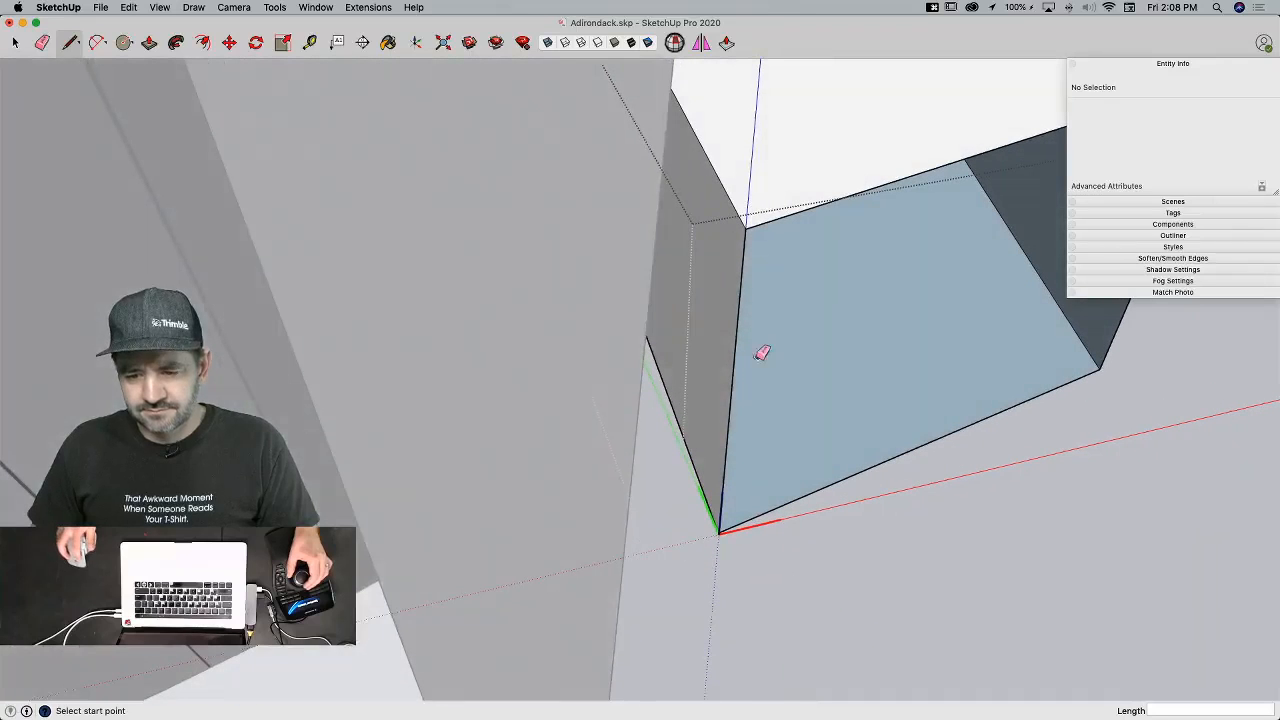
pyautogui.press('e')
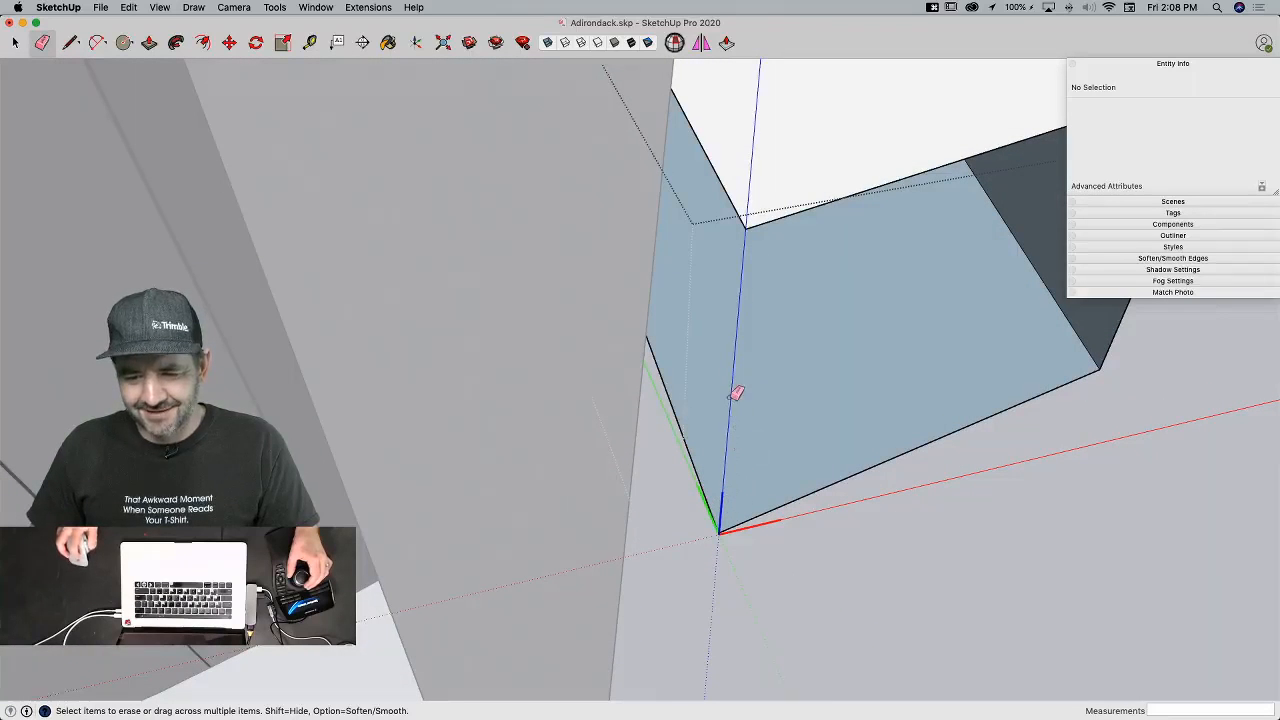
pyautogui.press('l')
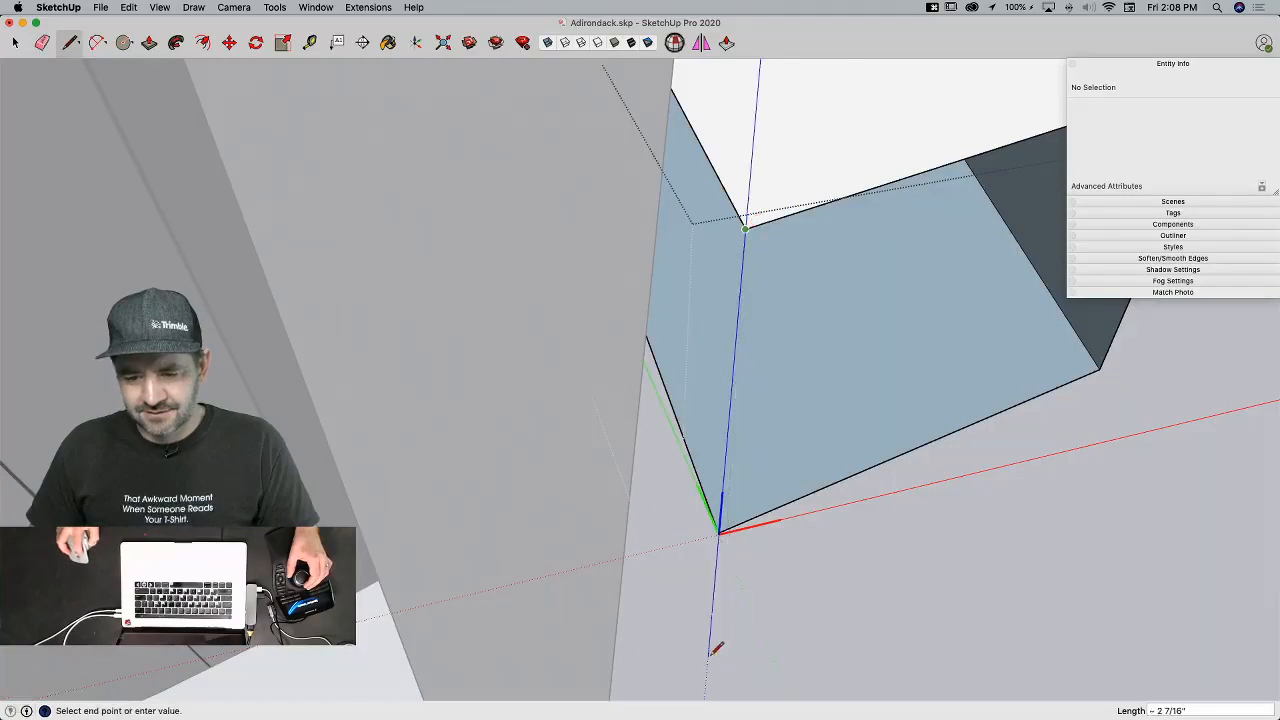
pyautogui.press('e')
pyautogui.press('l')
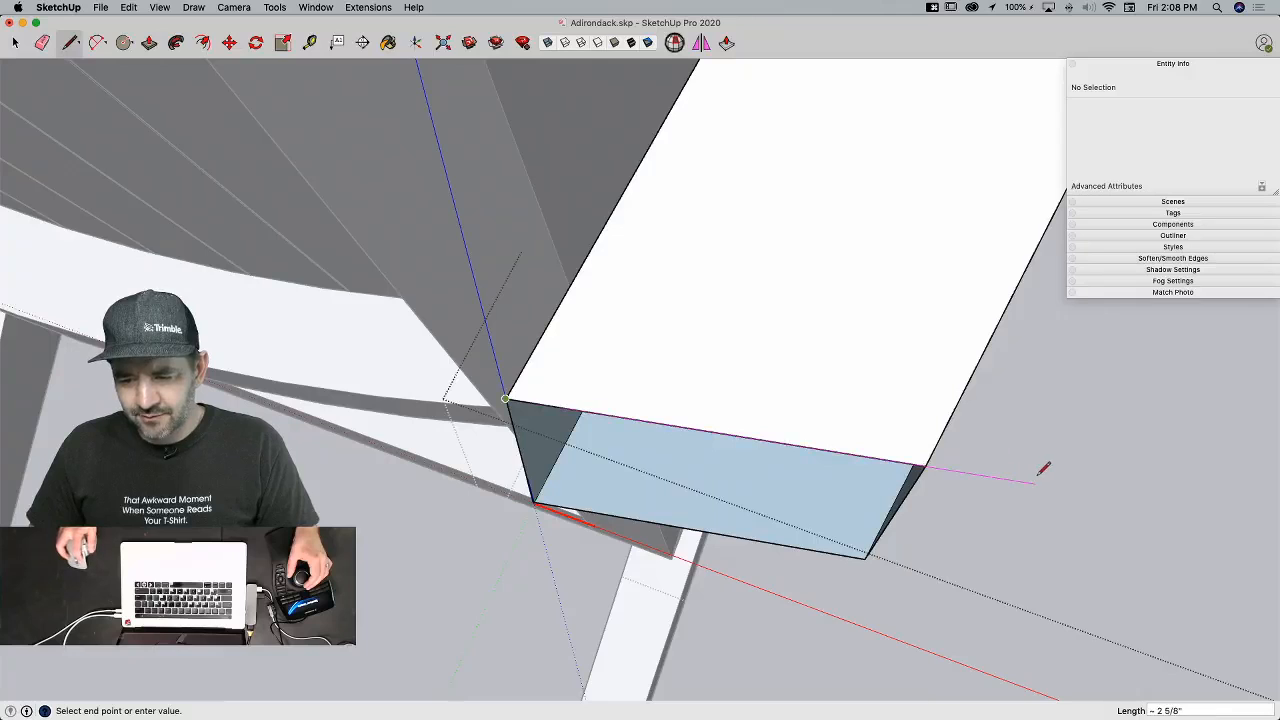
# Step: Delete the bottom edge of the arm's open back end and replace it with a copy of the top edge
pyautogui.press('space')
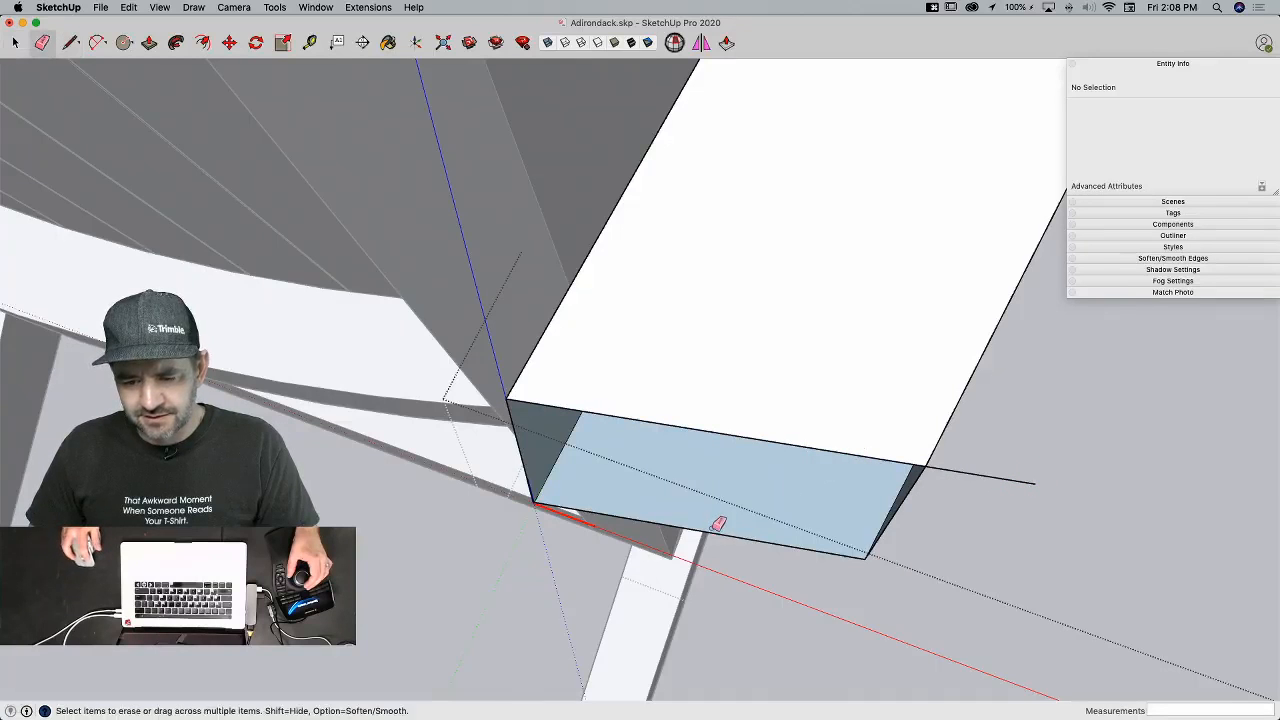
pyautogui.click(716, 529)
pyautogui.press('Delete')
pyautogui.click(539, 403)
pyautogui.press('m')
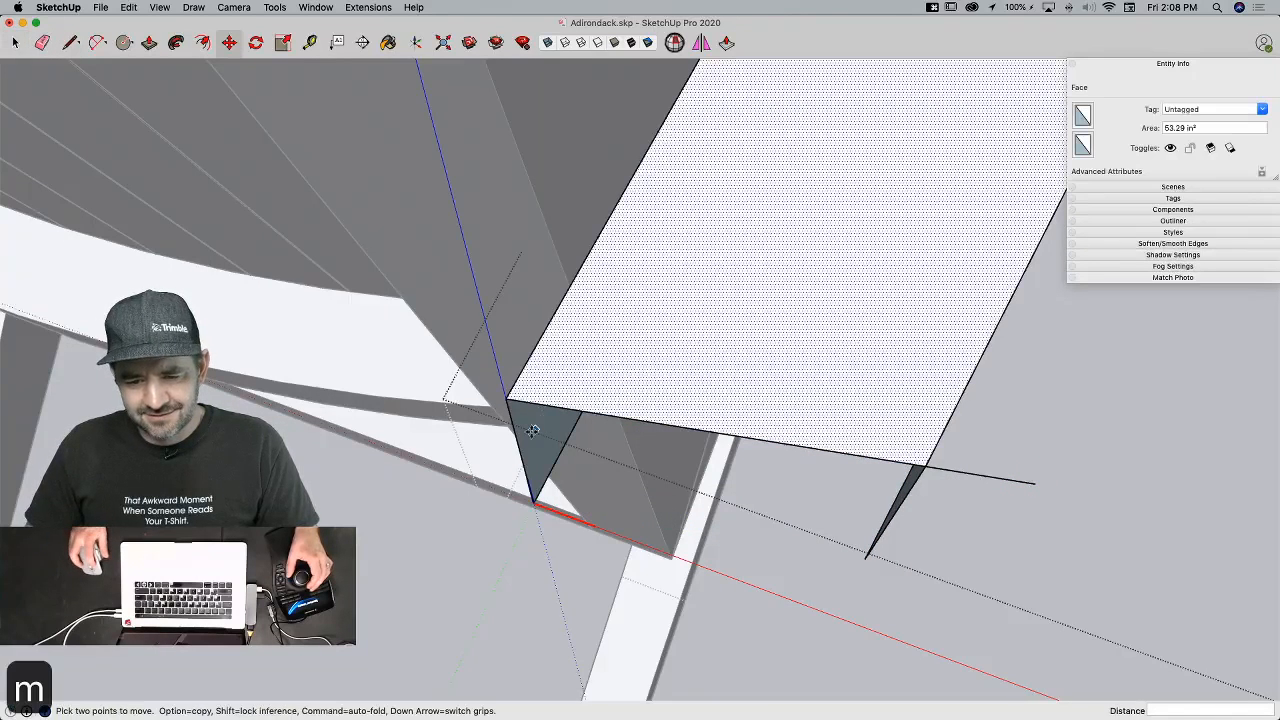
pyautogui.click(521, 402)
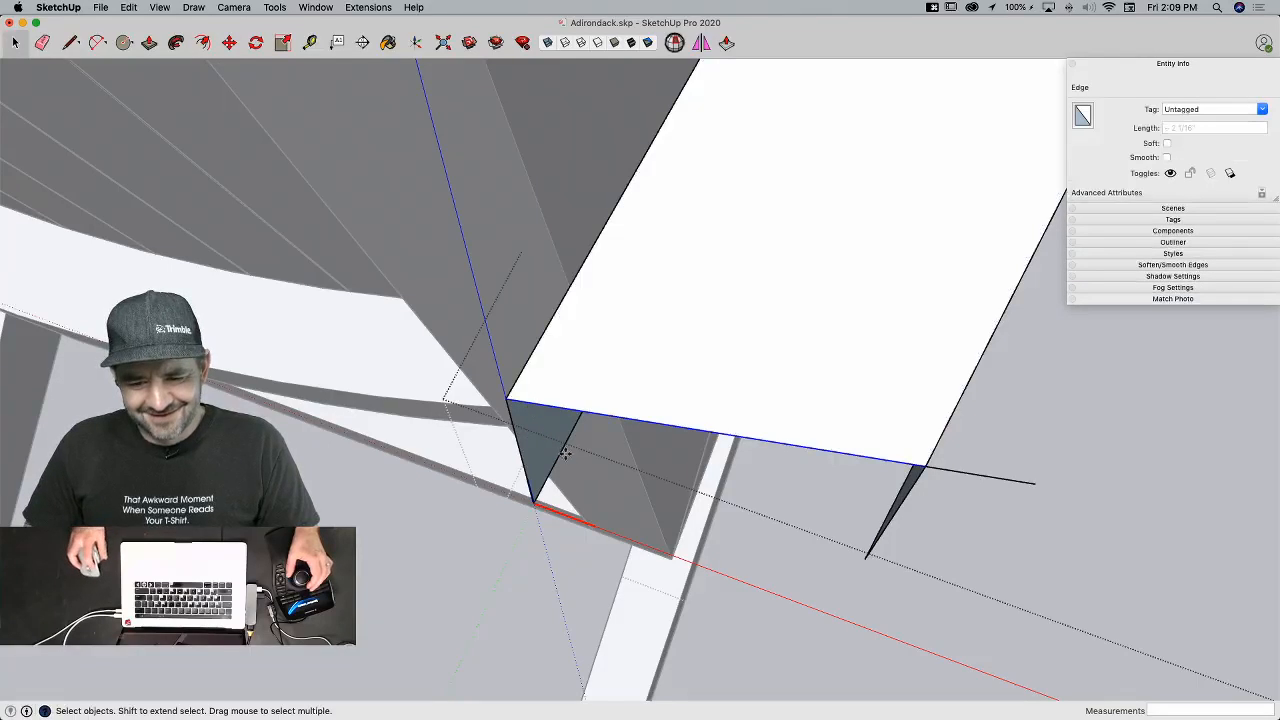
pyautogui.press('m')
pyautogui.click(510, 398)
pyautogui.press('alt')
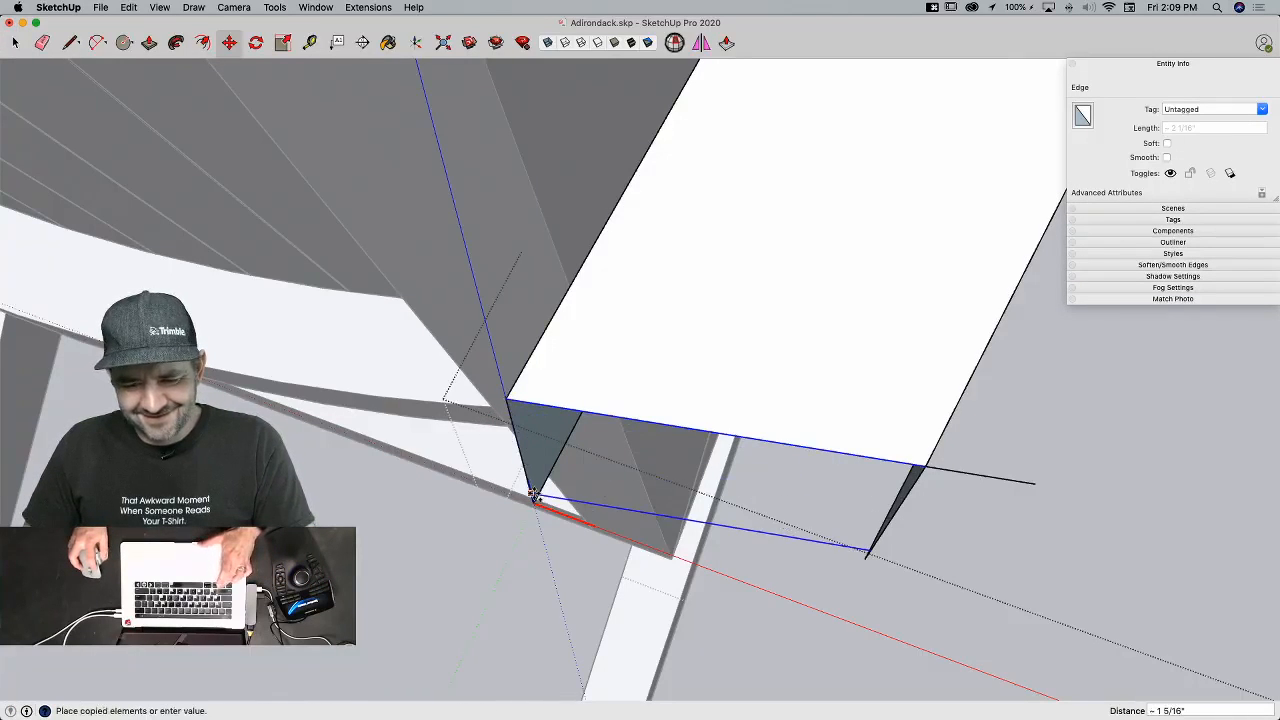
# Step: Close the back end and underside with a line traced along the bottom edge, and erase the overhanging line ends
pyautogui.press('l')
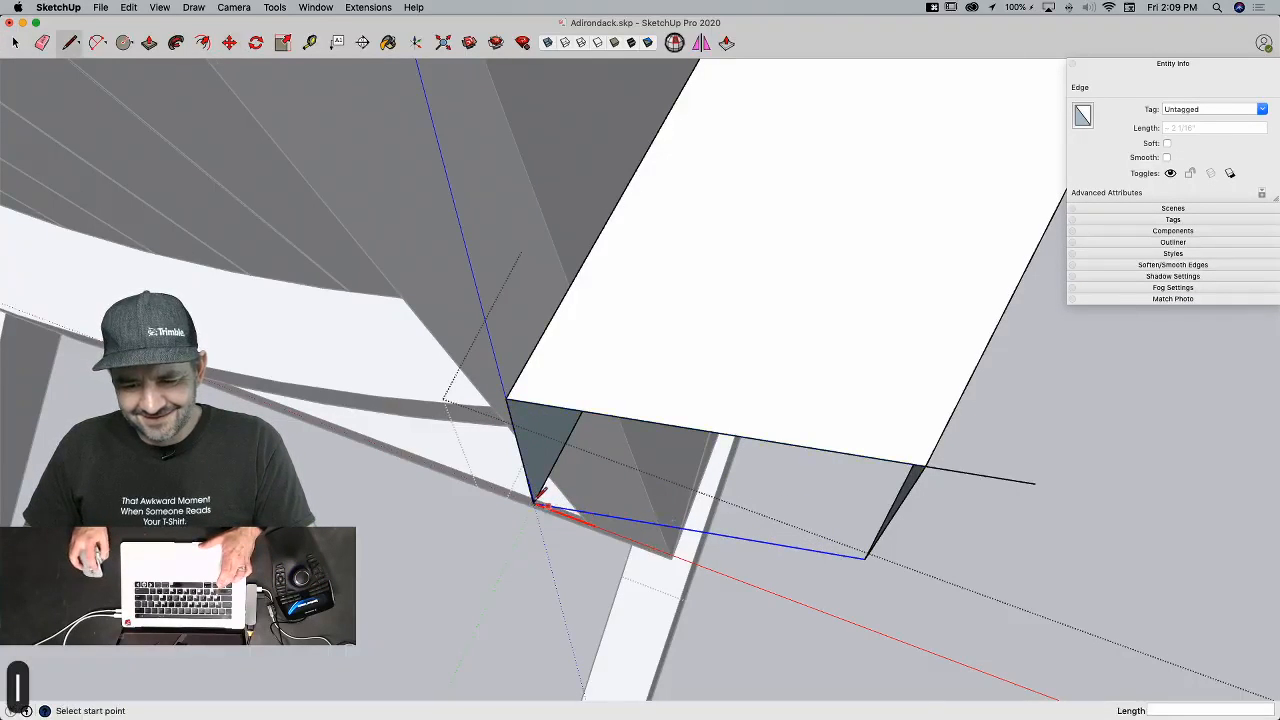
pyautogui.click(897, 562)
pyautogui.press('e')
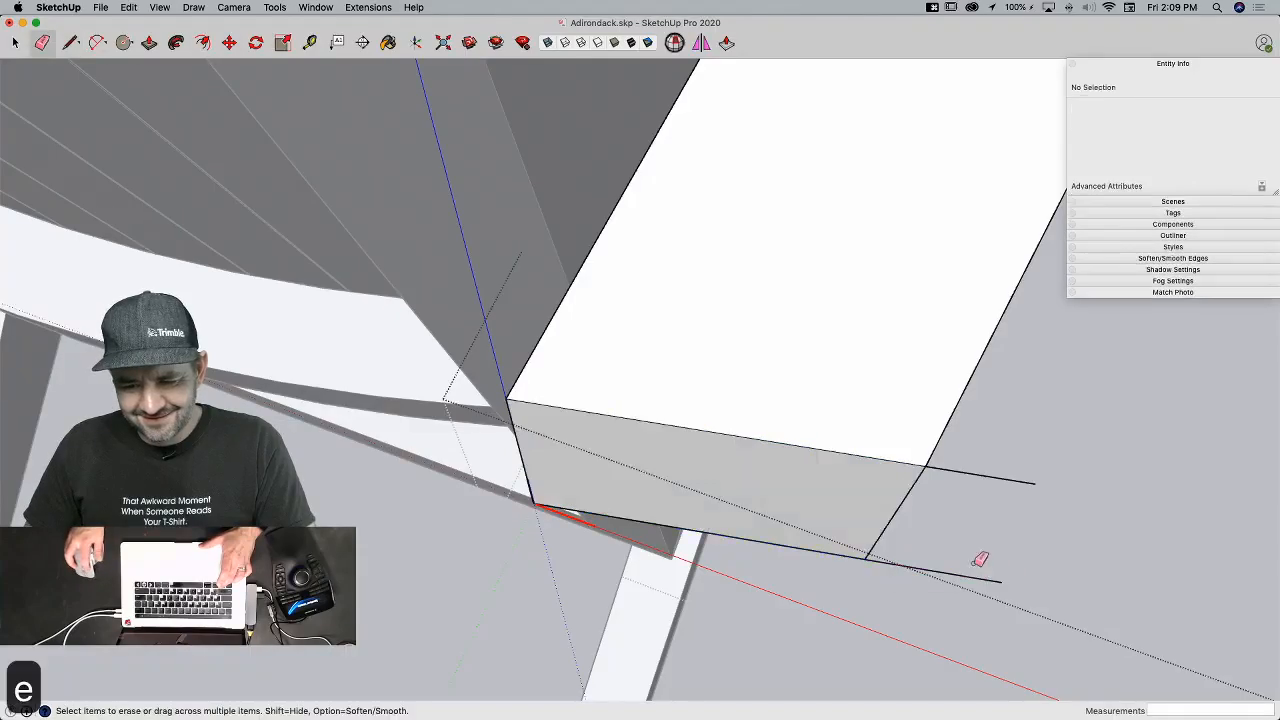
pyautogui.click(985, 476)
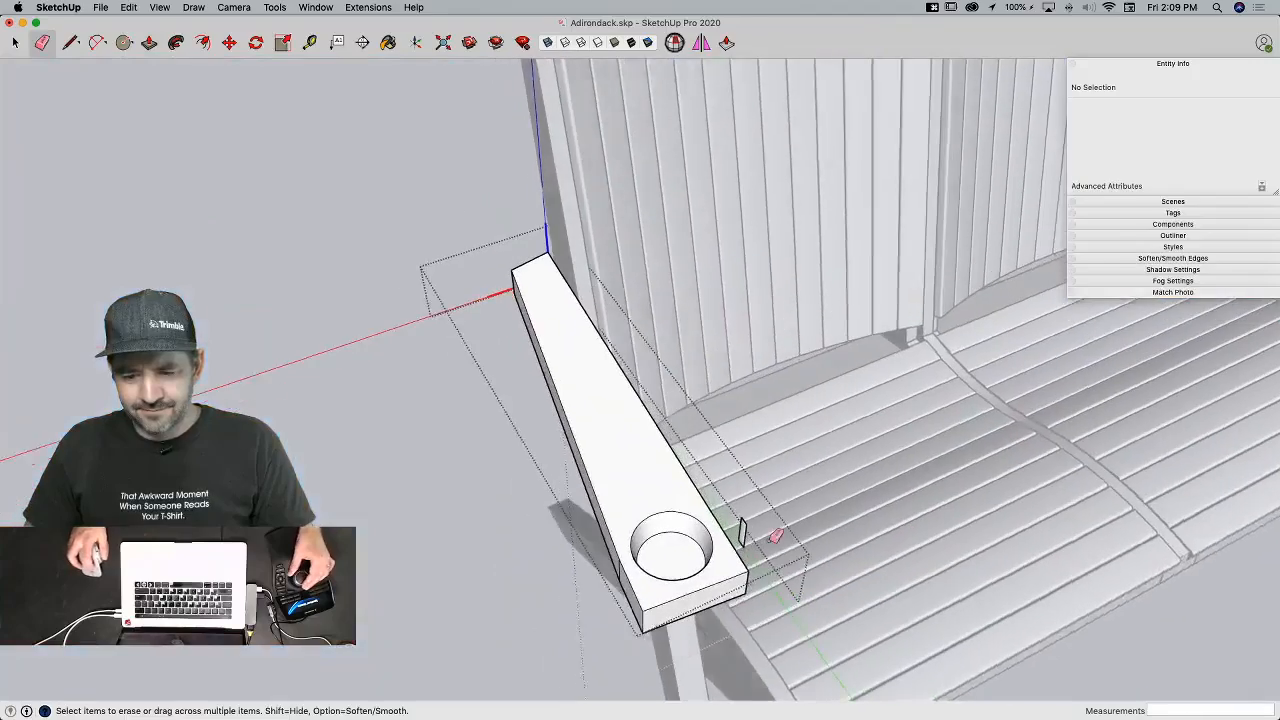
# Step: Delete the leftover sliver of geometry floating beside the cup-holder end of the arm
pyautogui.press('space')
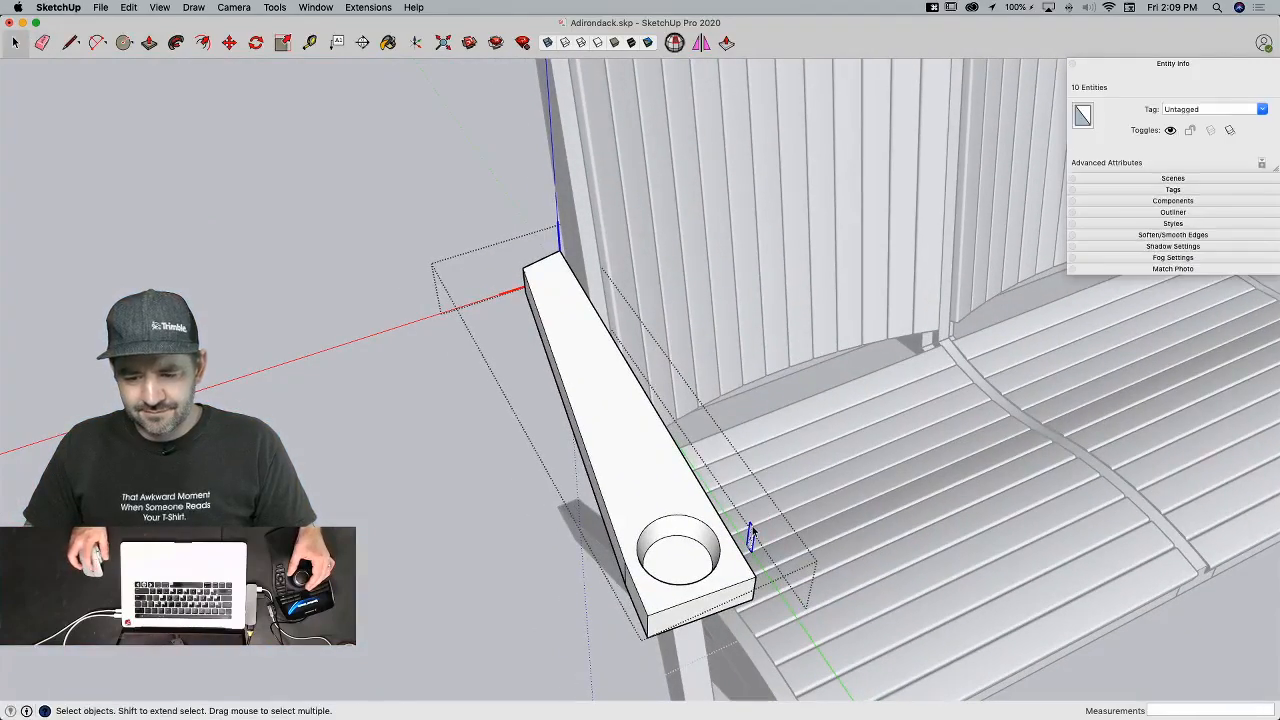
pyautogui.click(751, 537)
pyautogui.press('BackSpace')
# Step: Try to erase the vertical seam on the arm's outer side near the cup hole
pyautogui.press('e')
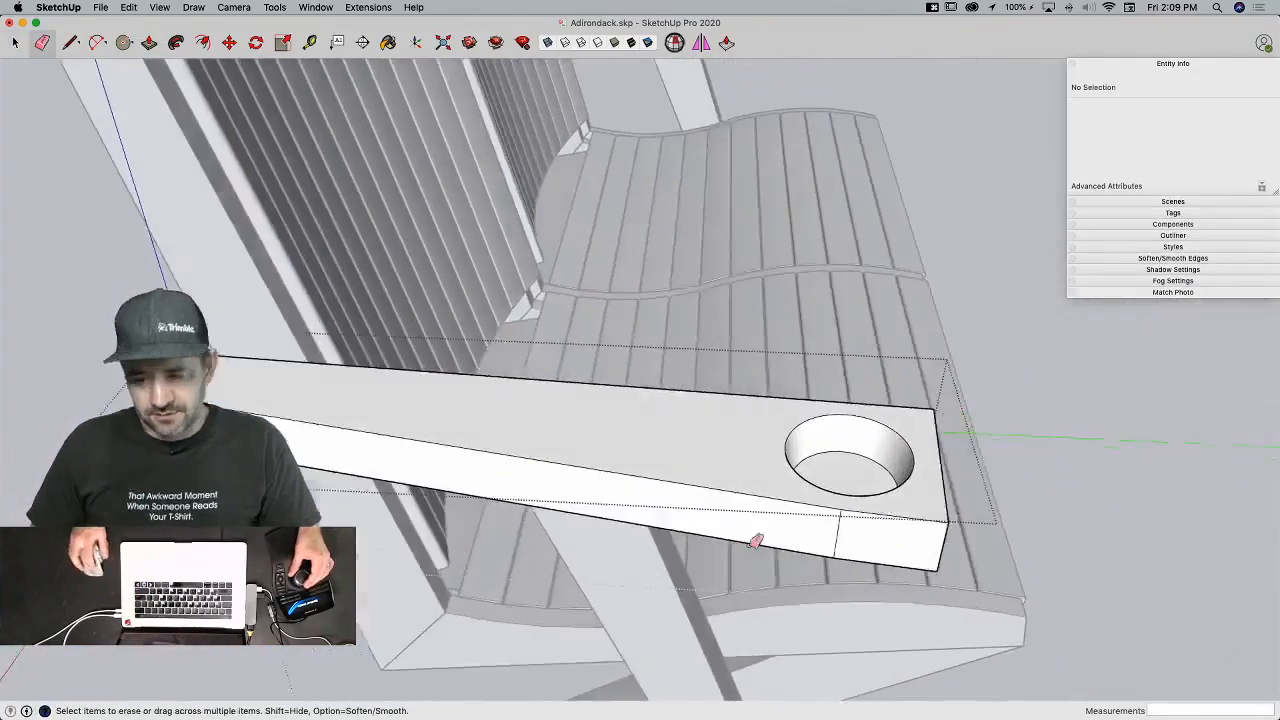
pyautogui.click(849, 540)
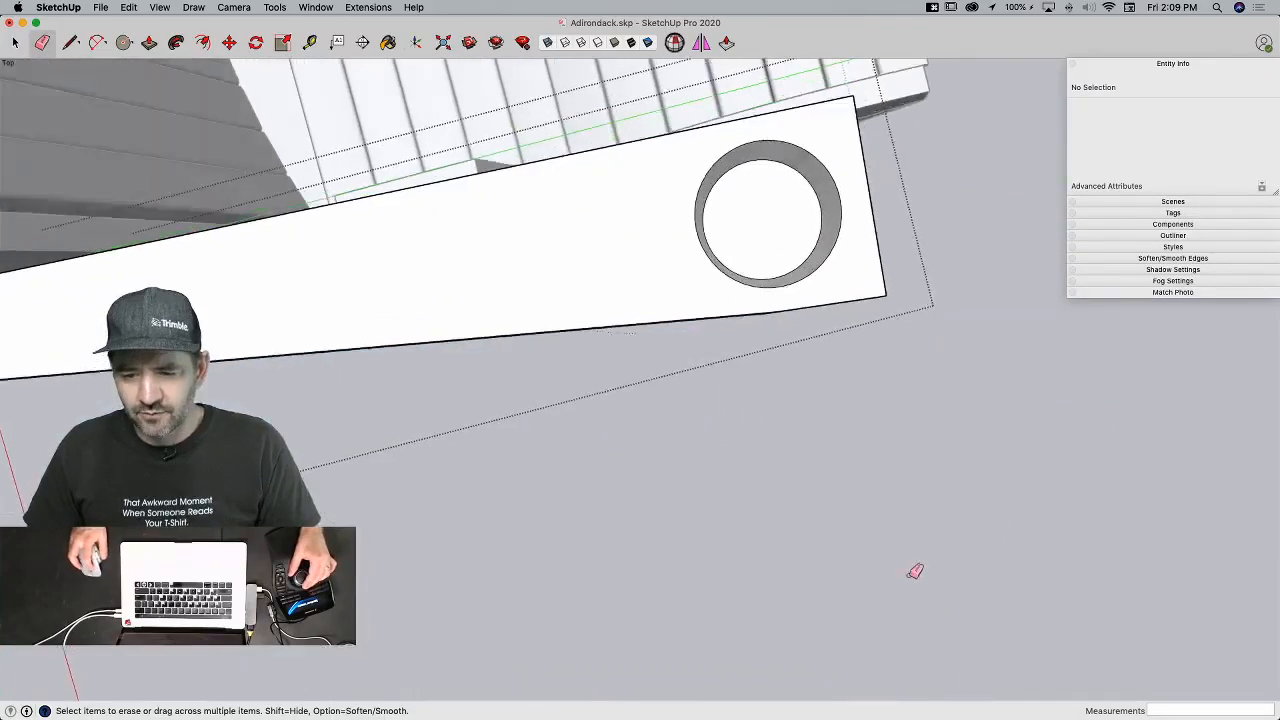
pyautogui.press('super+z')
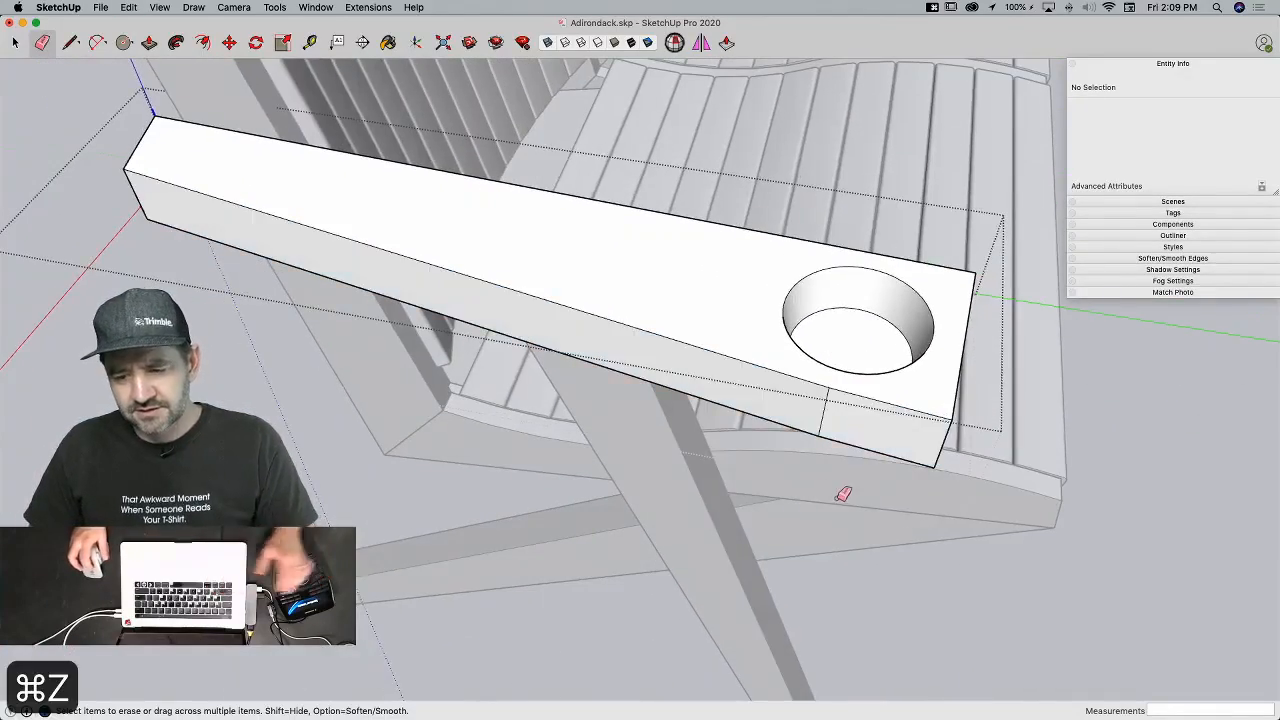
# Step: Close the arm component and move the arm about 1/16" to bring its inner edge to the back support's corner
pyautogui.press('space')
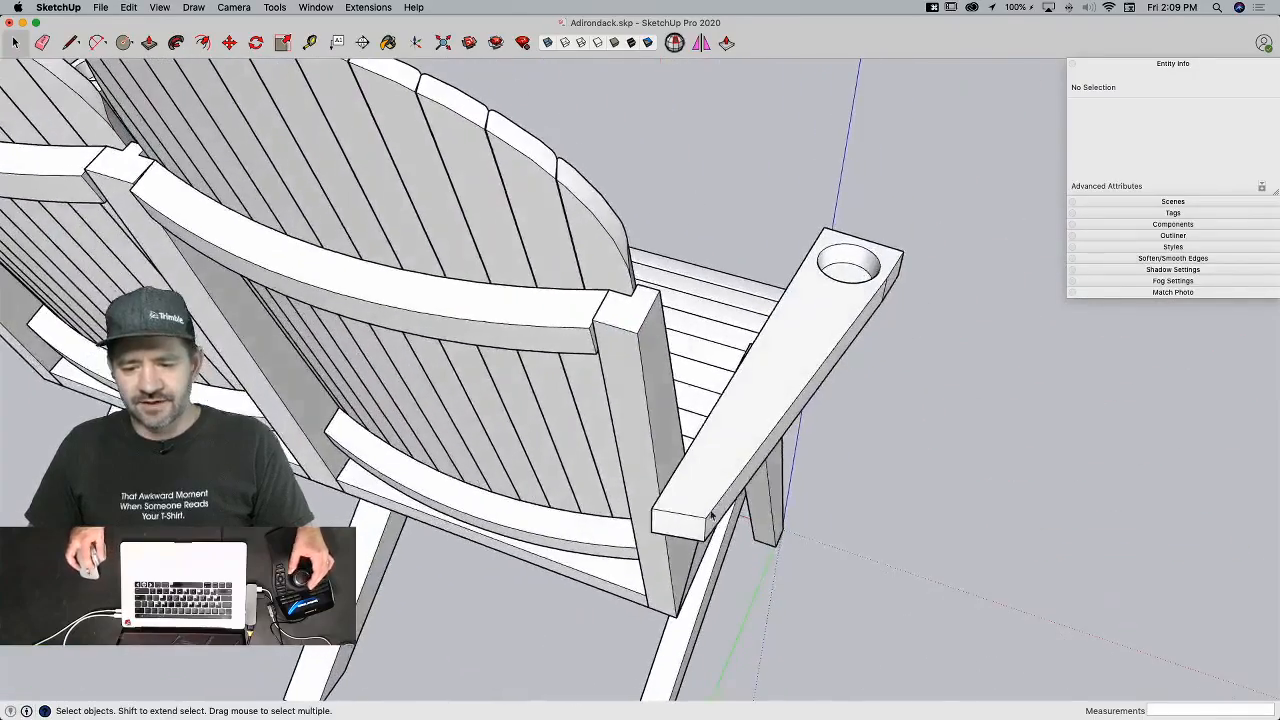
pyautogui.click(697, 510)
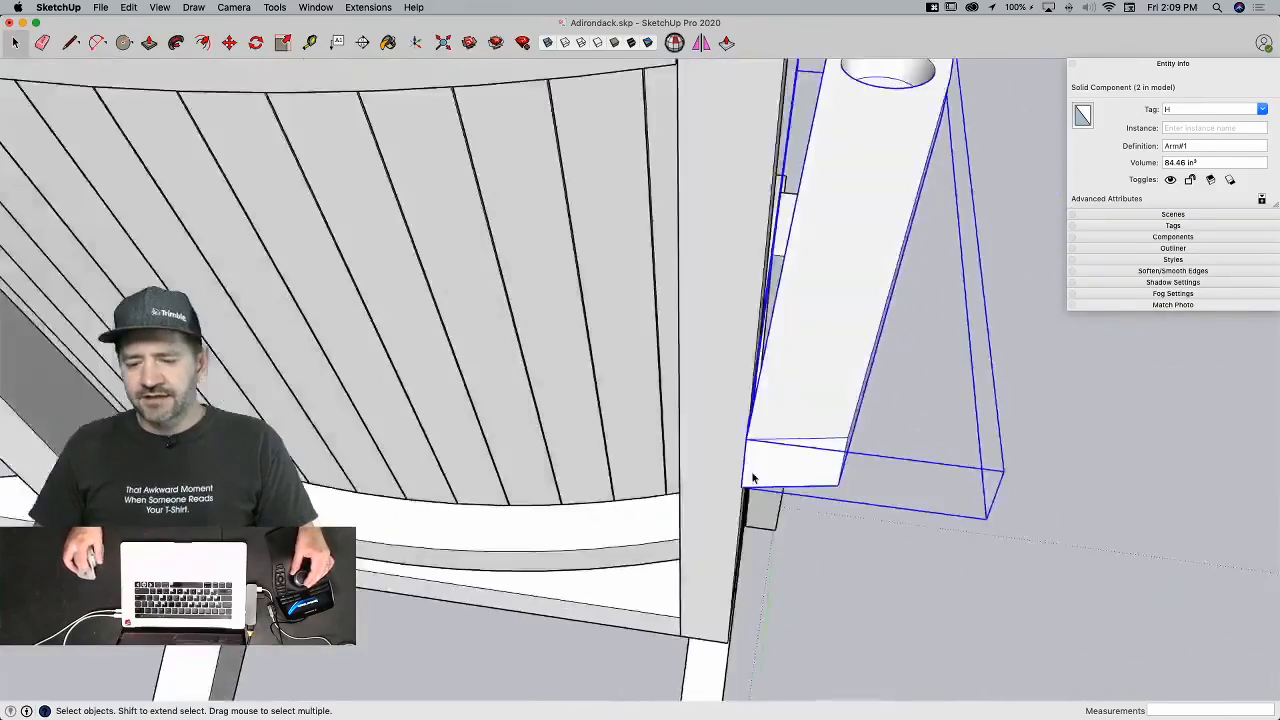
pyautogui.press('m')
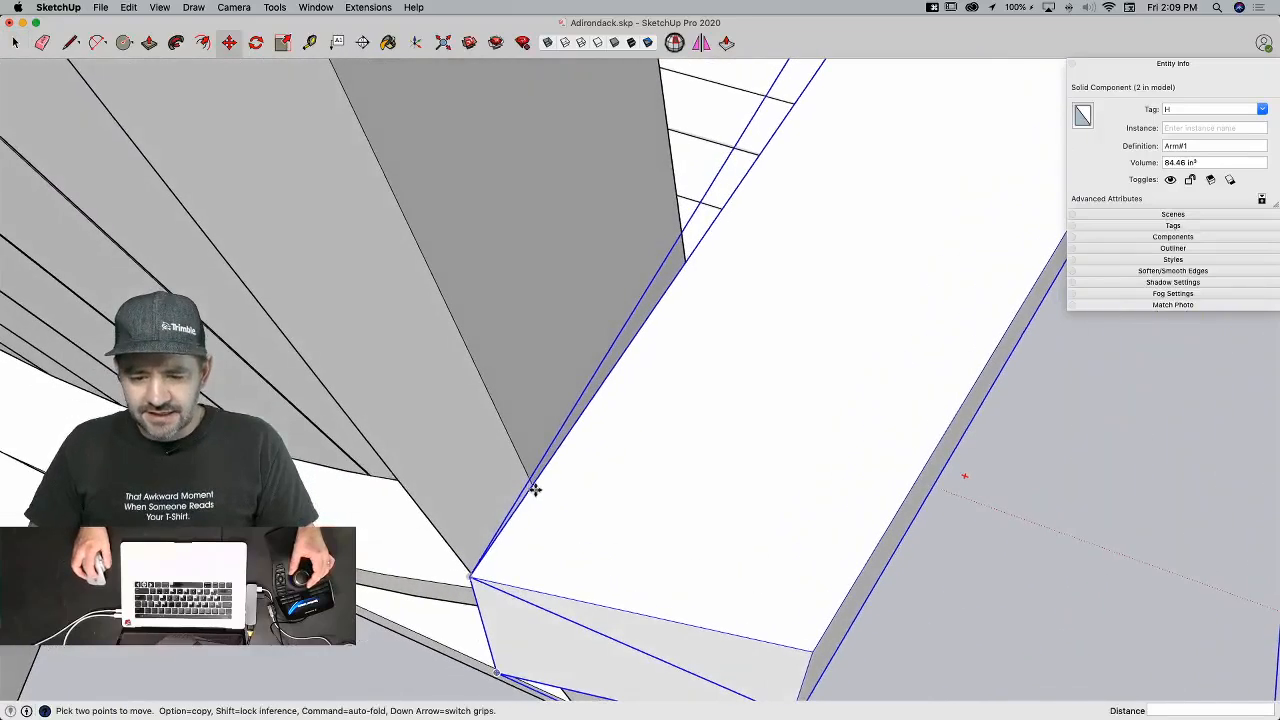
pyautogui.click(536, 484)
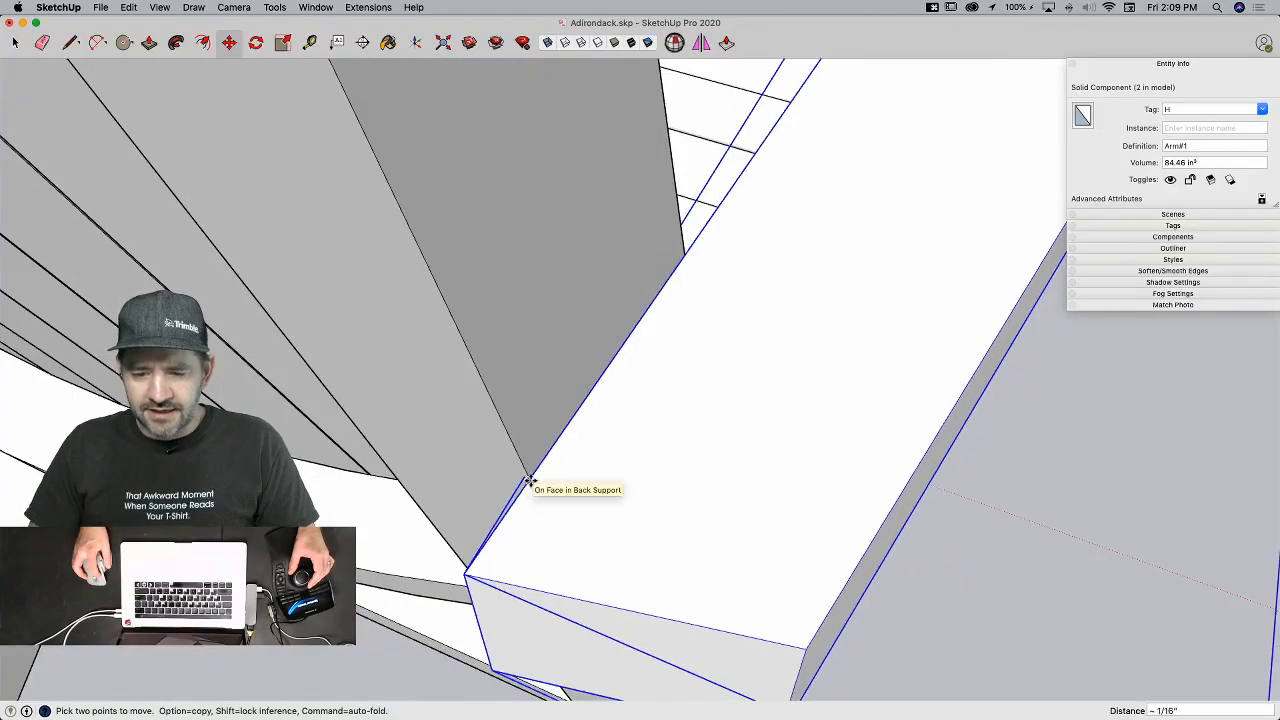
# Step: Rotate the arm about 3 degrees around the point where it meets the back support's corner
pyautogui.press('q')
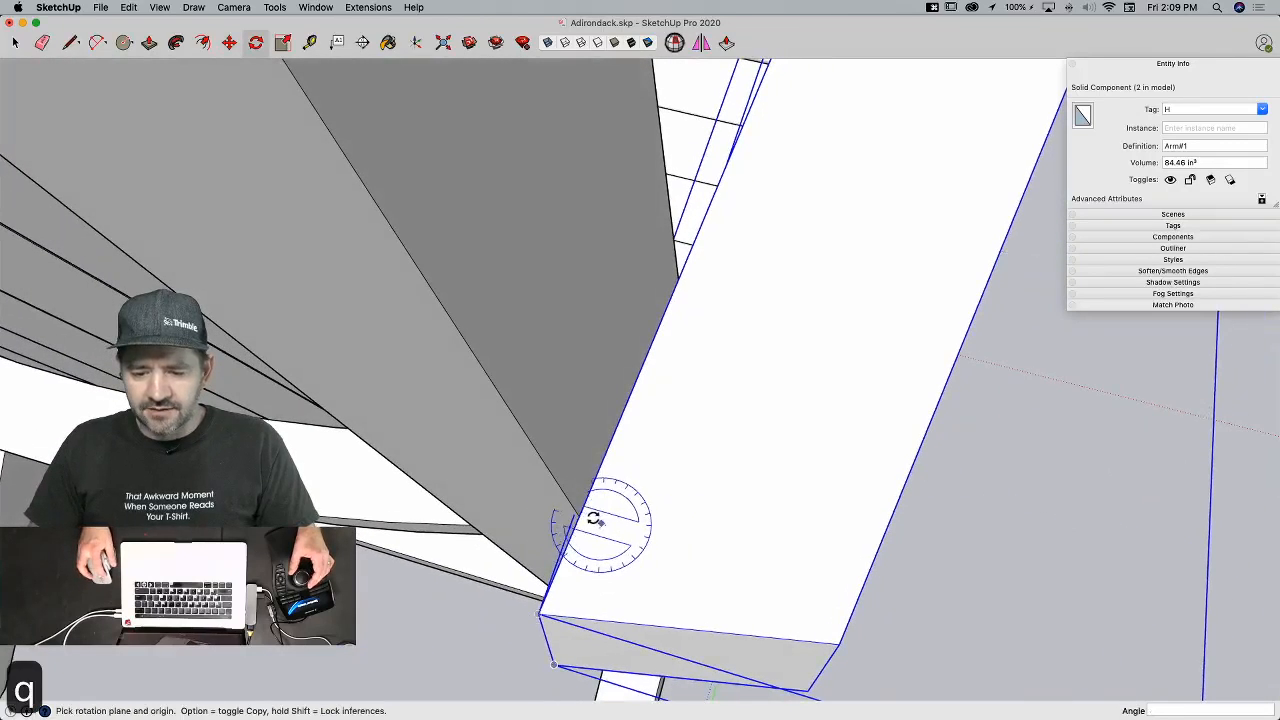
pyautogui.click(580, 516)
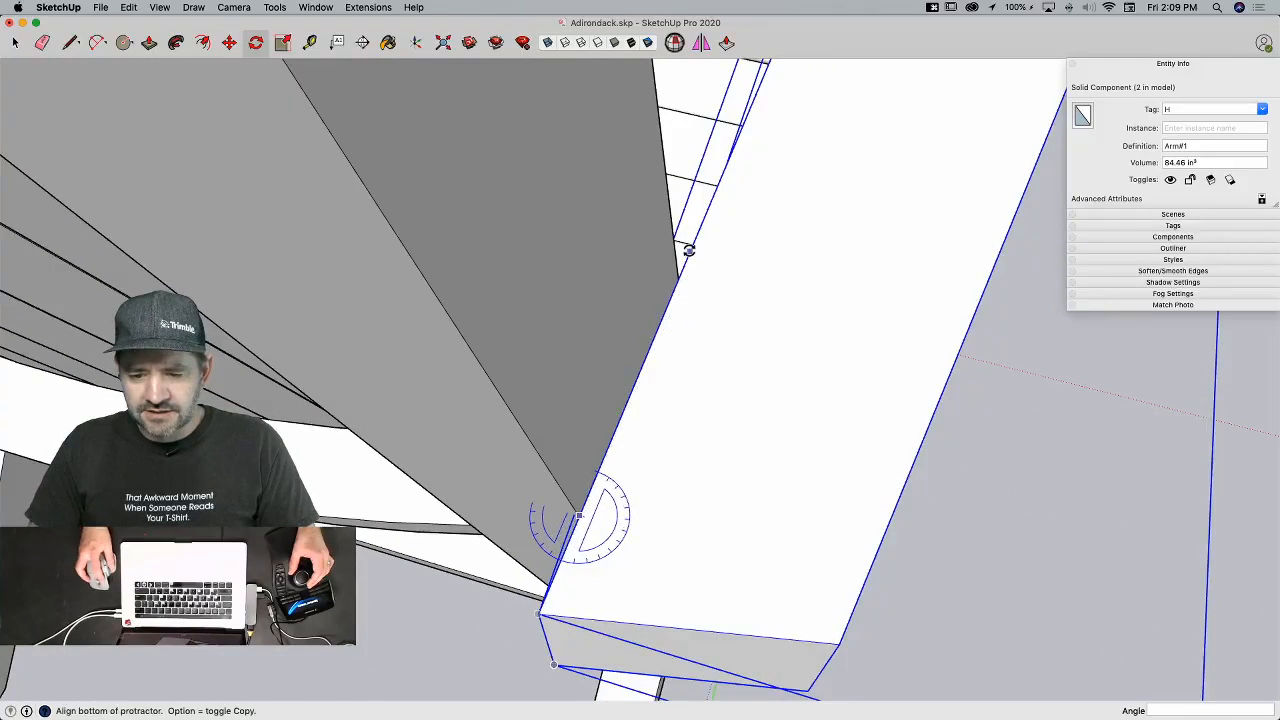
pyautogui.click(672, 236)
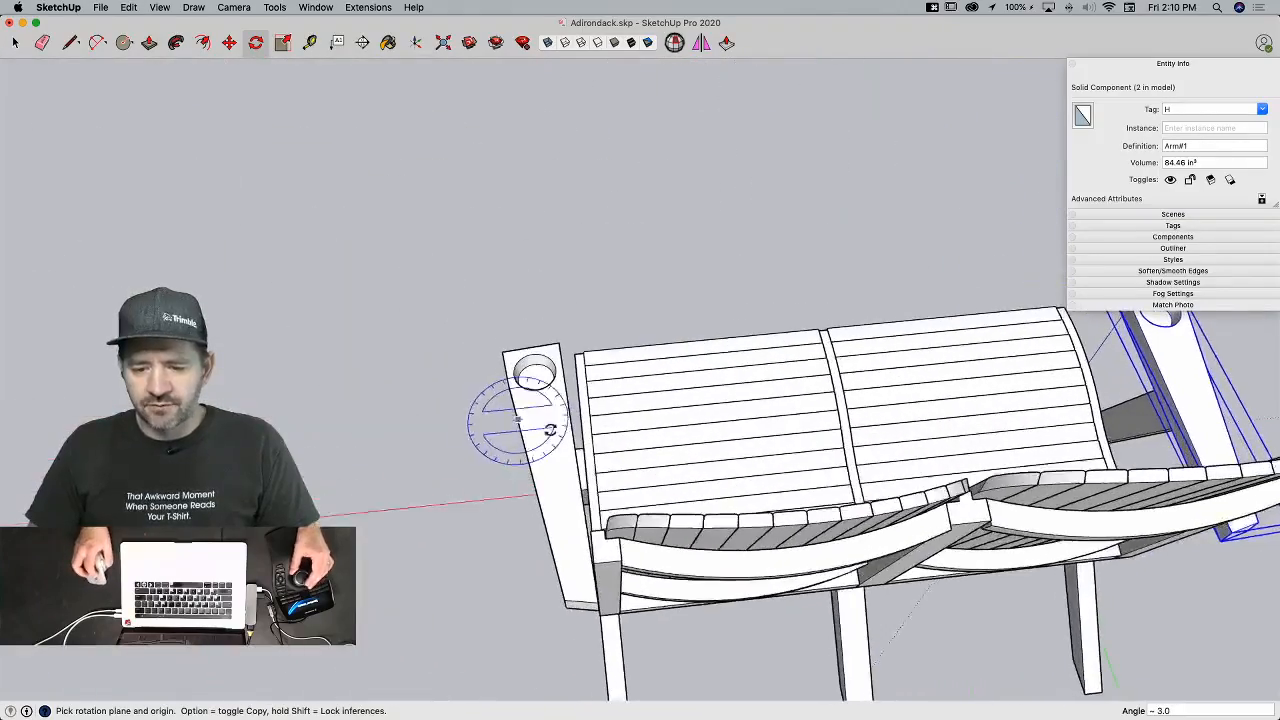
# Step: Undo the arm component's rotation, and move all geometry inside the open arm about 1/16" to the back support's corner
pyautogui.press('space')
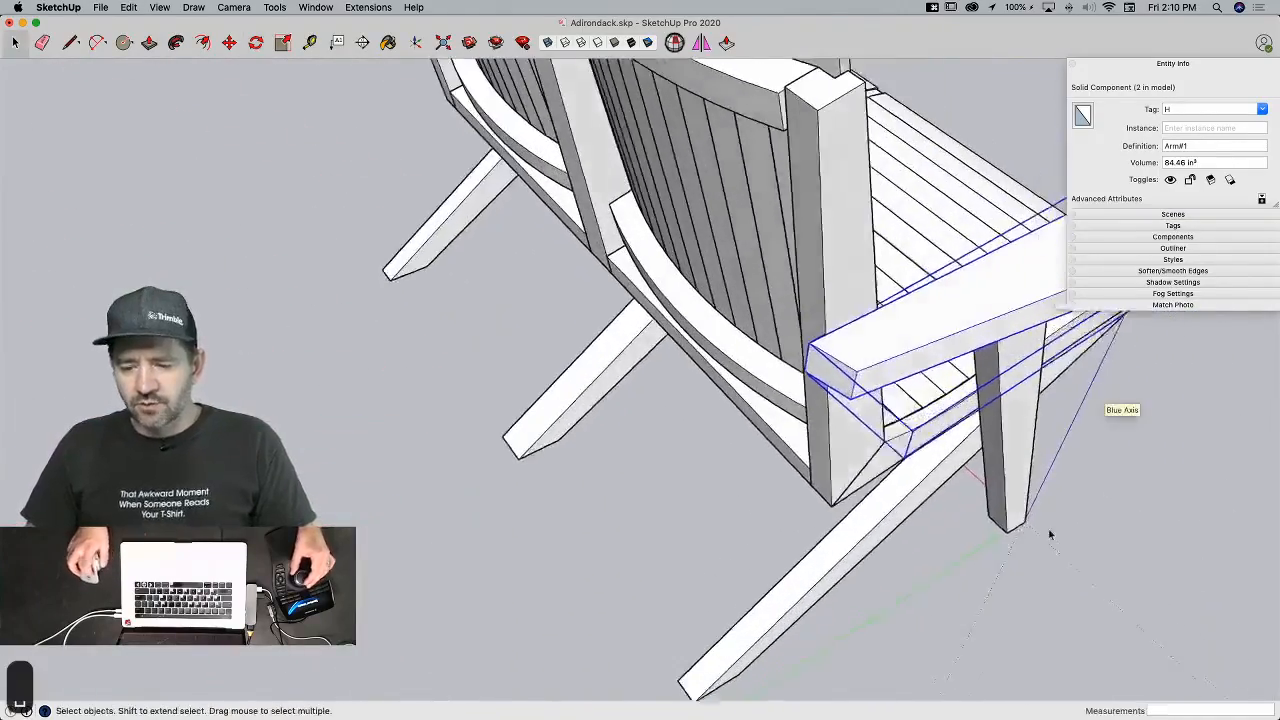
pyautogui.press('super+z')
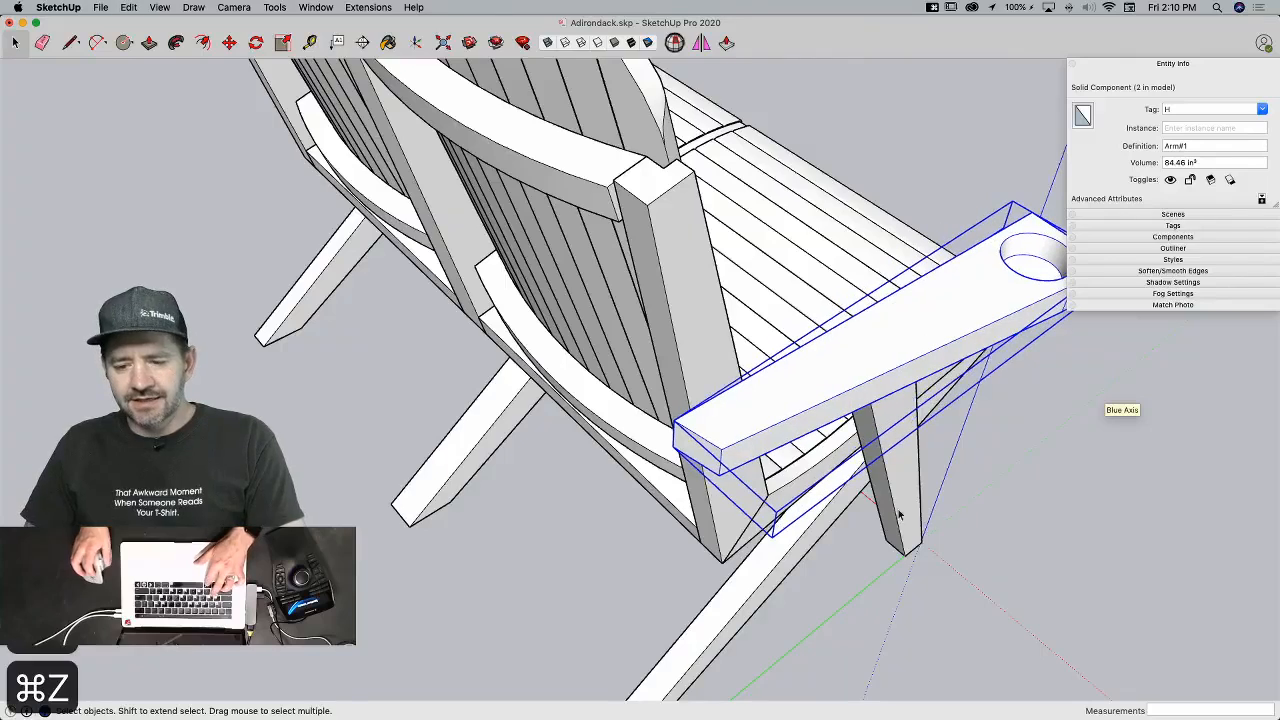
pyautogui.doubleClick(775, 413)
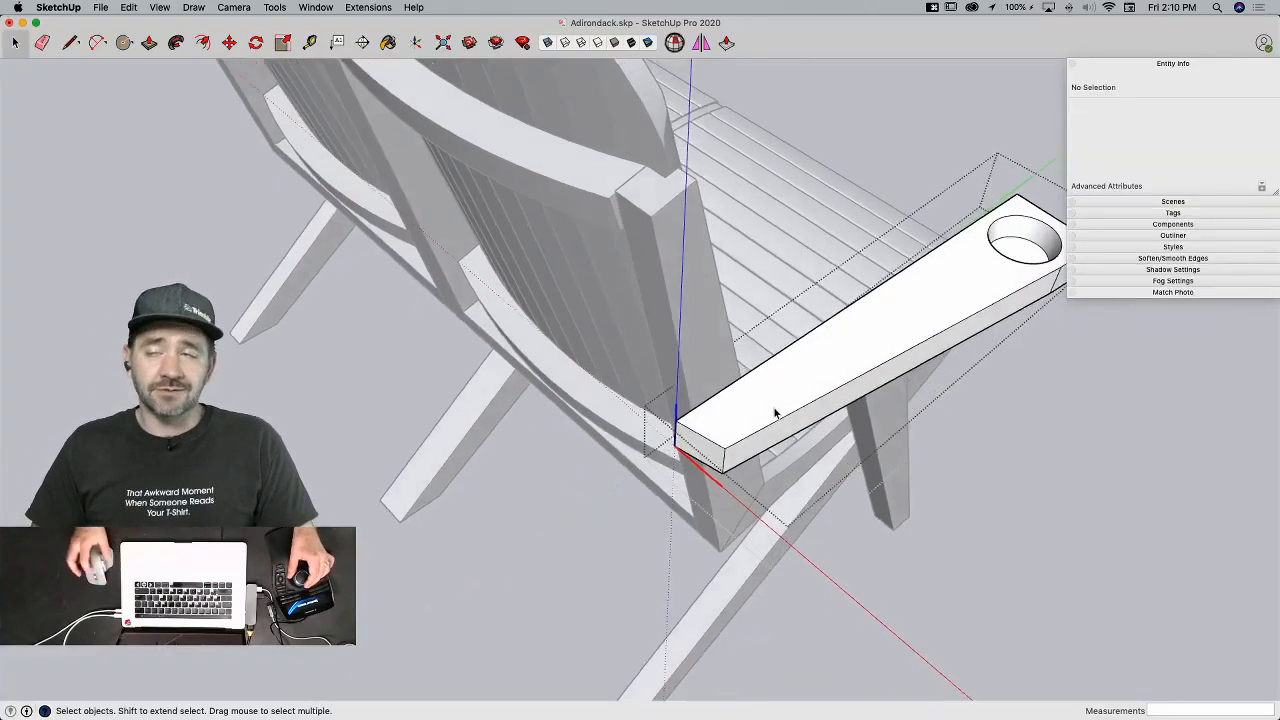
pyautogui.tripleClick(770, 428)
pyautogui.press('m')
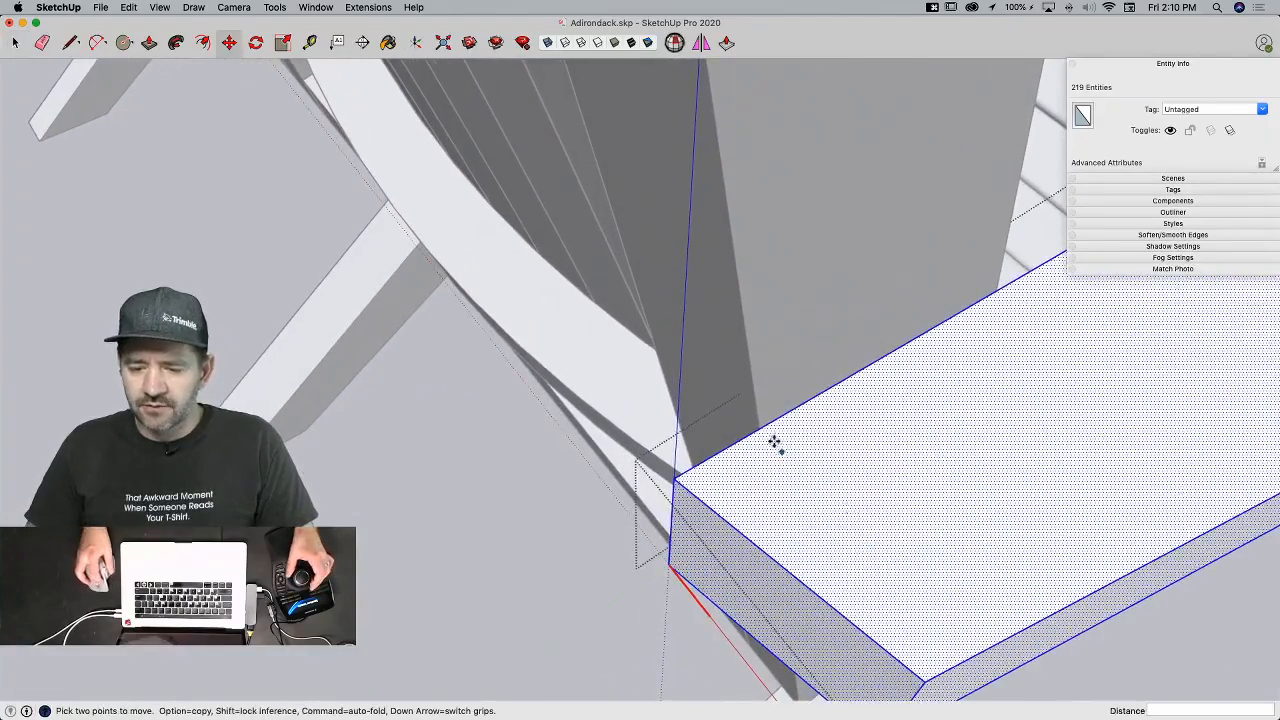
pyautogui.click(767, 428)
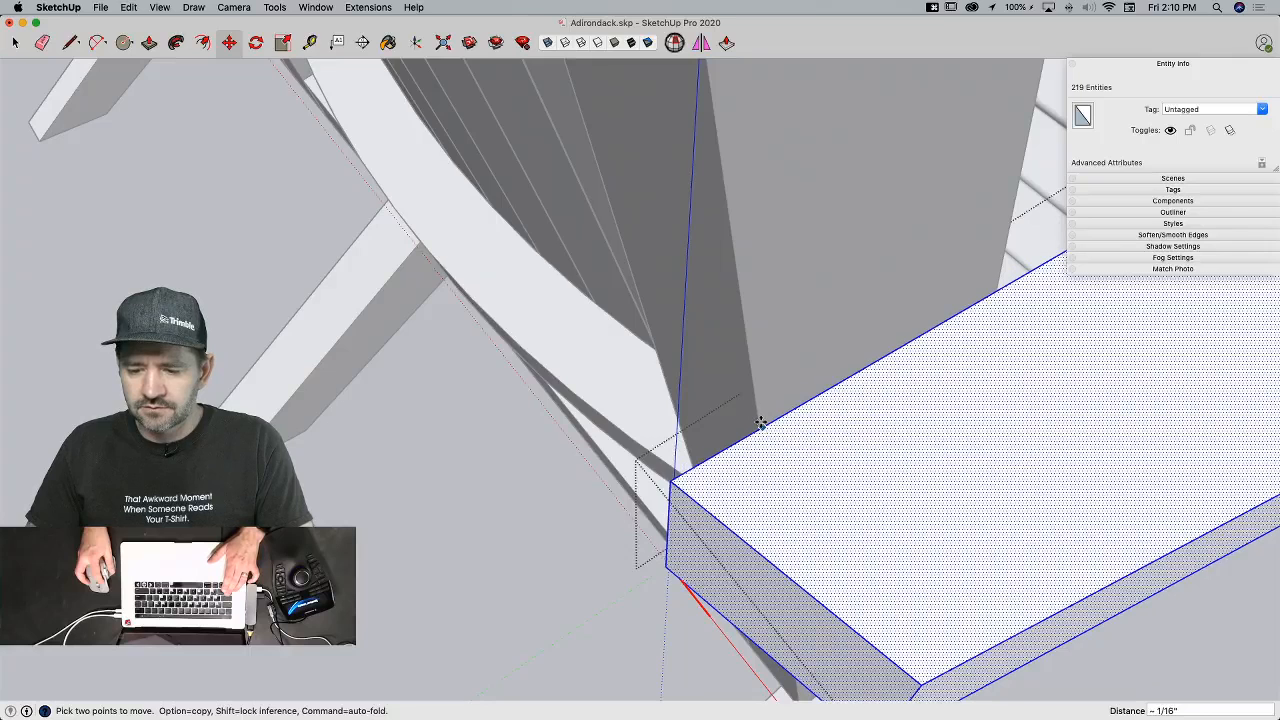
pyautogui.press('q')
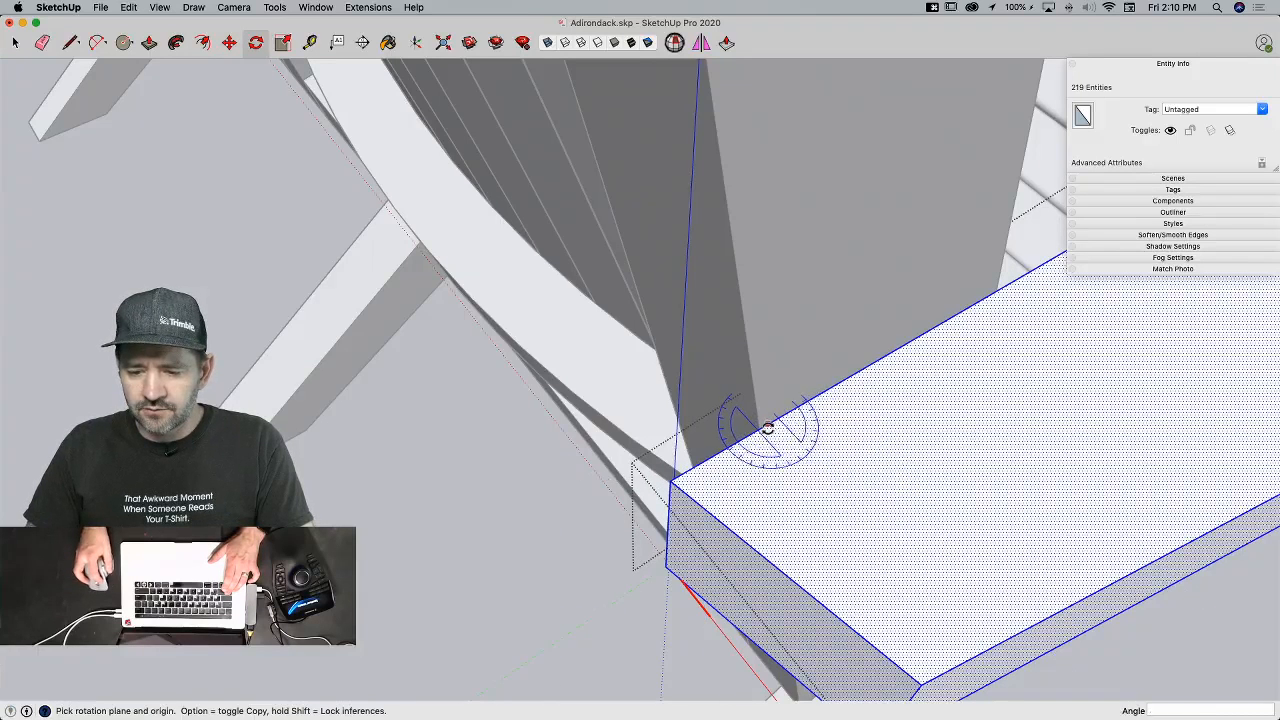
pyautogui.press('m')
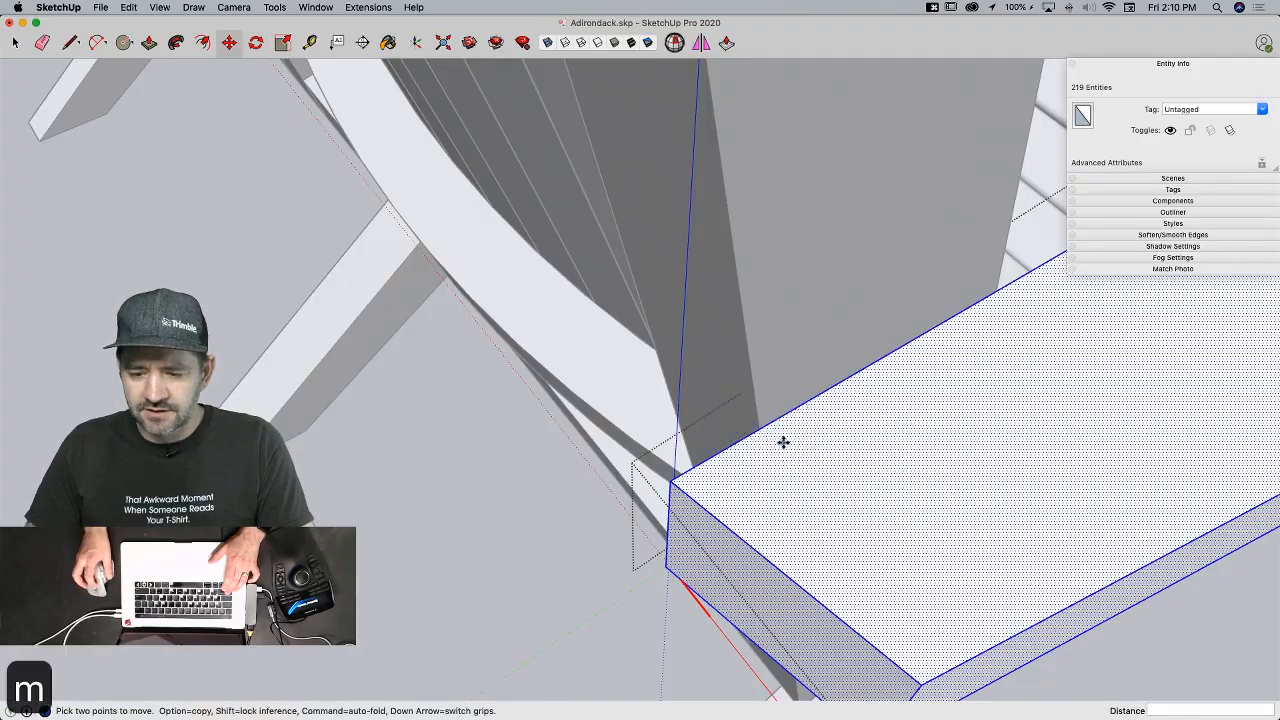
pyautogui.scroll(5, 756, 432)
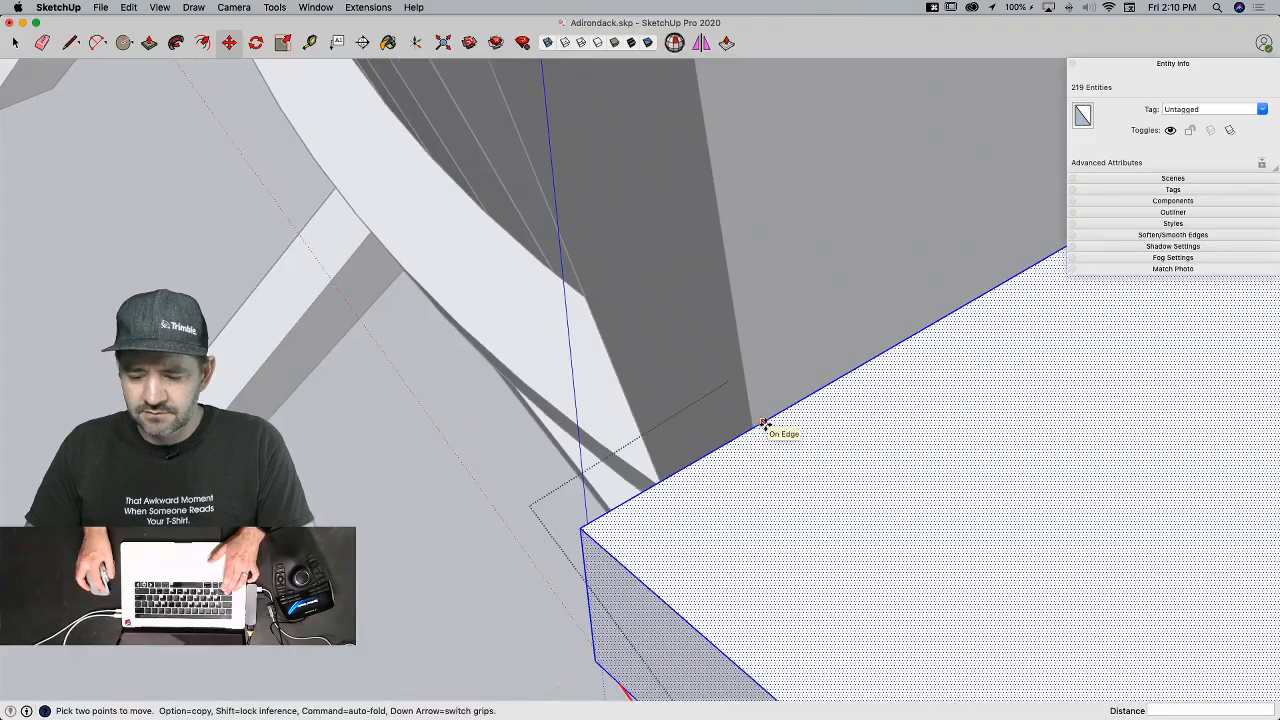
pyautogui.click(762, 423)
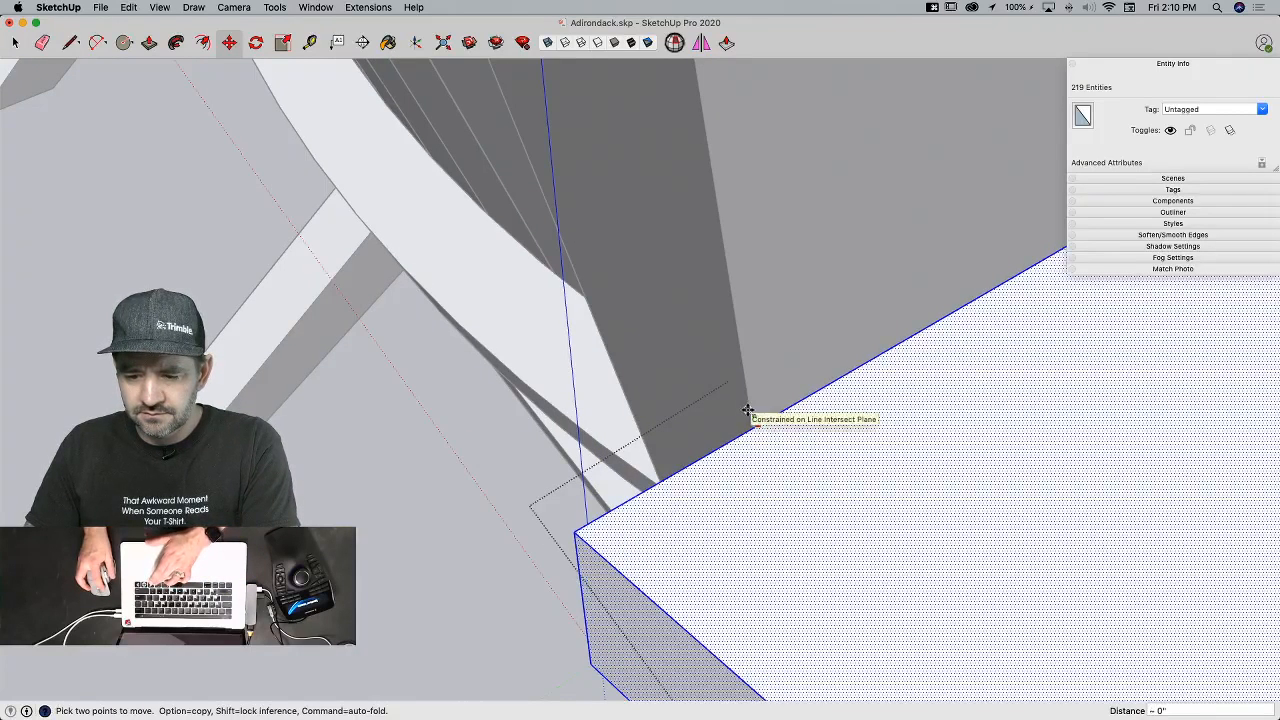
pyautogui.press('Right')
pyautogui.press('Escape')
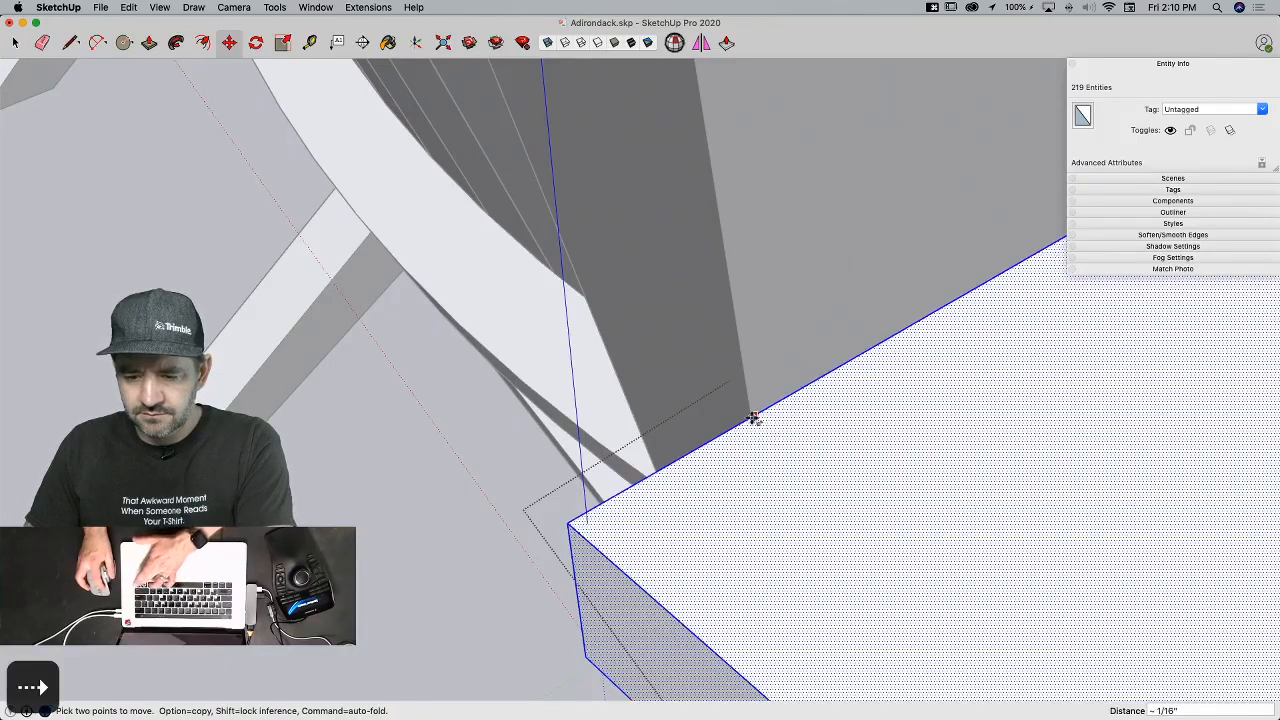
# Step: Rotate the arm's inner geometry about 3 degrees around its contact point with the back support's corner, and close the component
pyautogui.press('q')
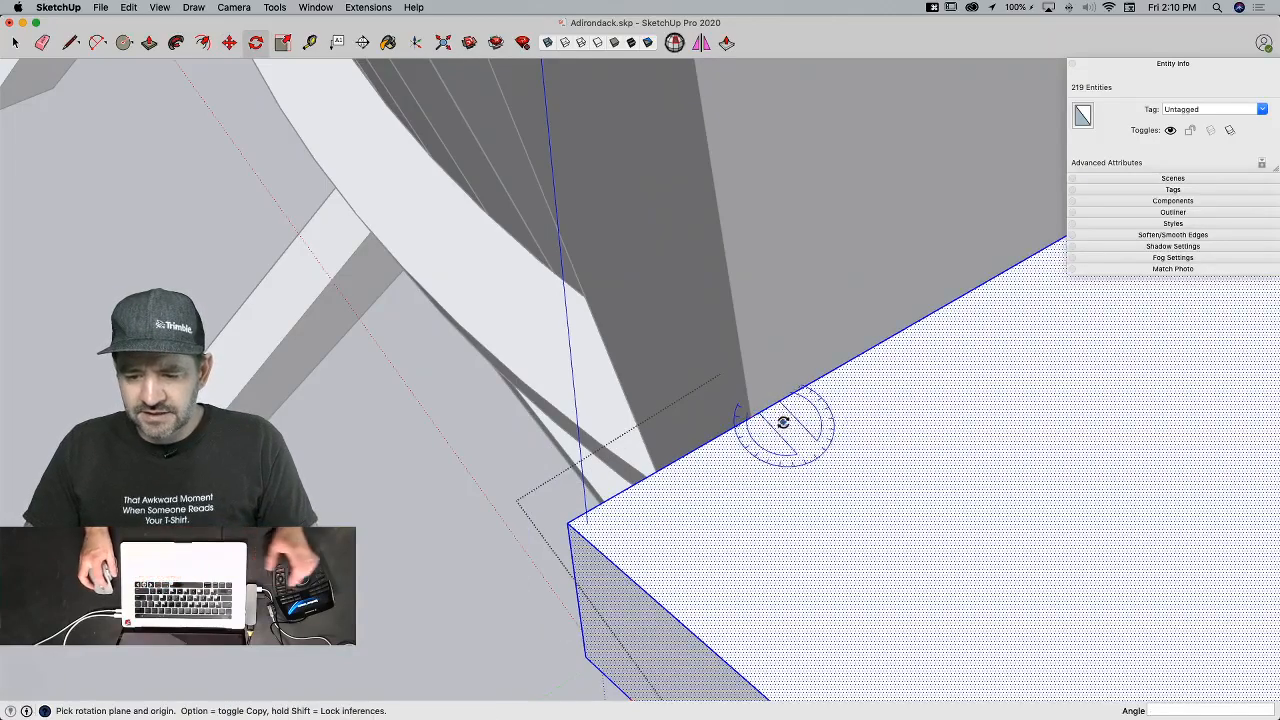
pyautogui.click(758, 428)
pyautogui.moveTo(758, 428); pyautogui.dragTo(878, 438, button='middle')
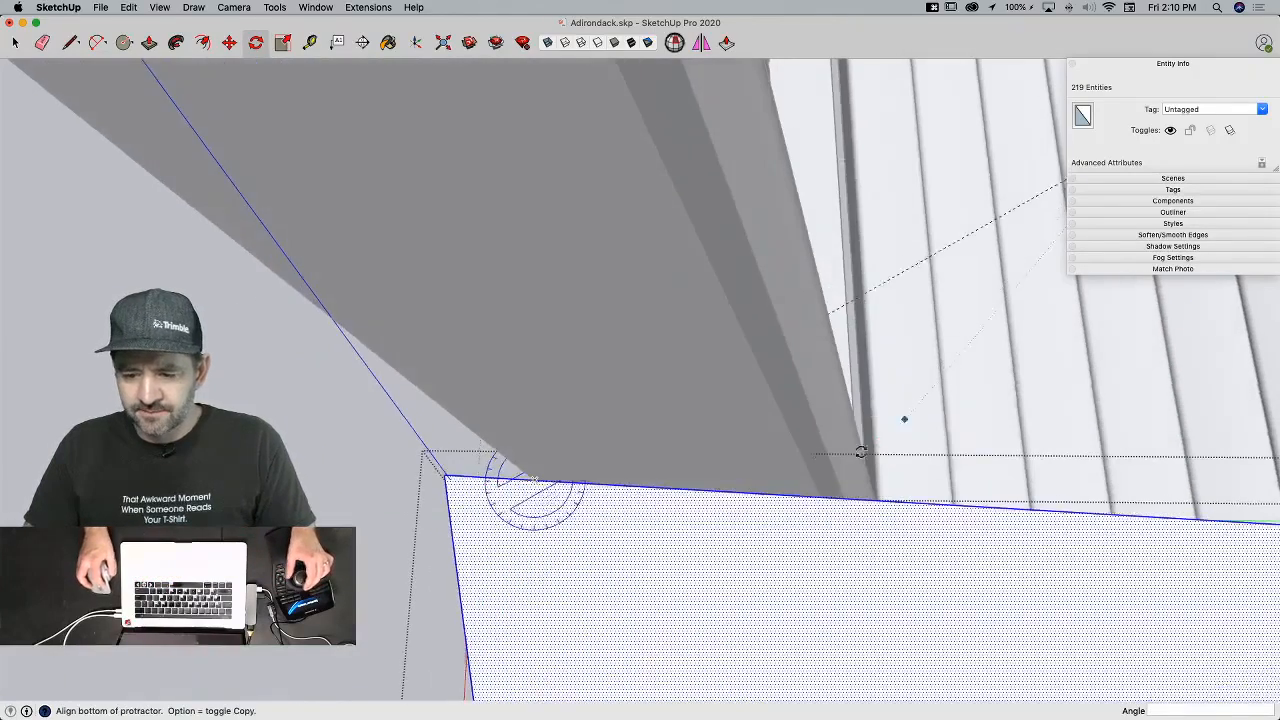
pyautogui.moveTo(829, 494); pyautogui.dragTo(731, 523, button='middle')
pyautogui.click(730, 528)
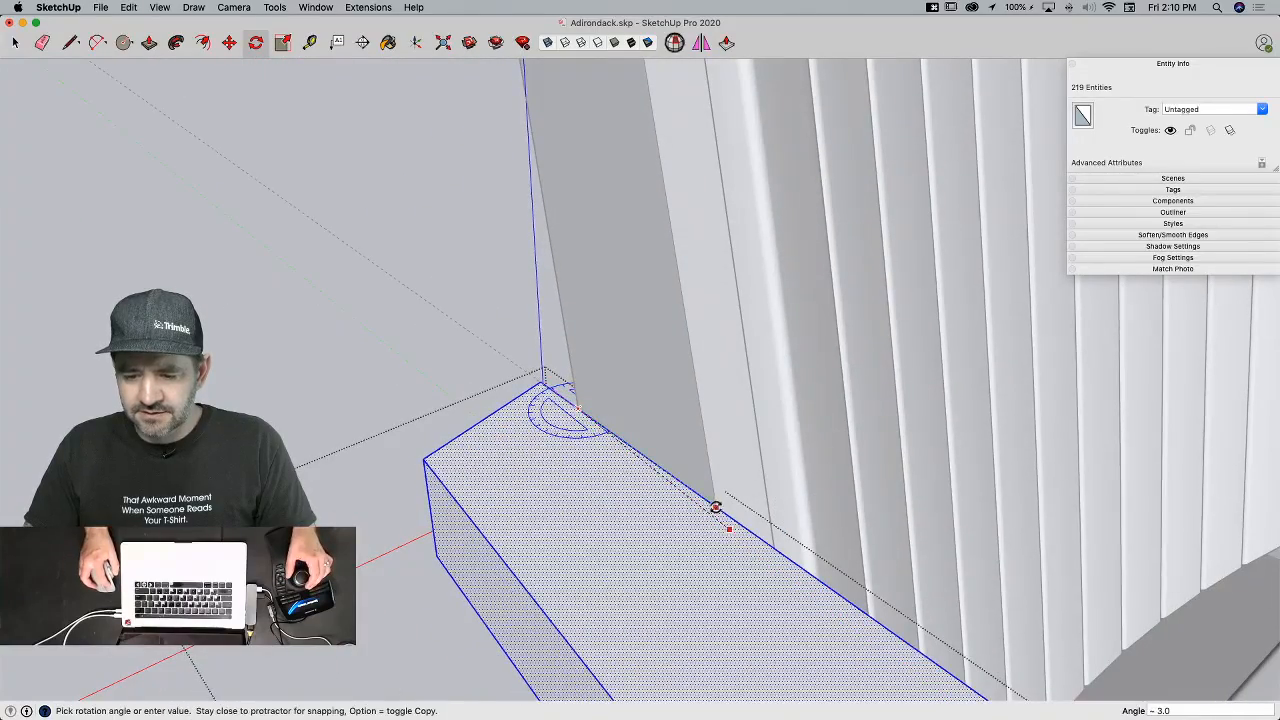
pyautogui.click(716, 506)
pyautogui.press('space')
pyautogui.press('space')
pyautogui.click(546, 480)
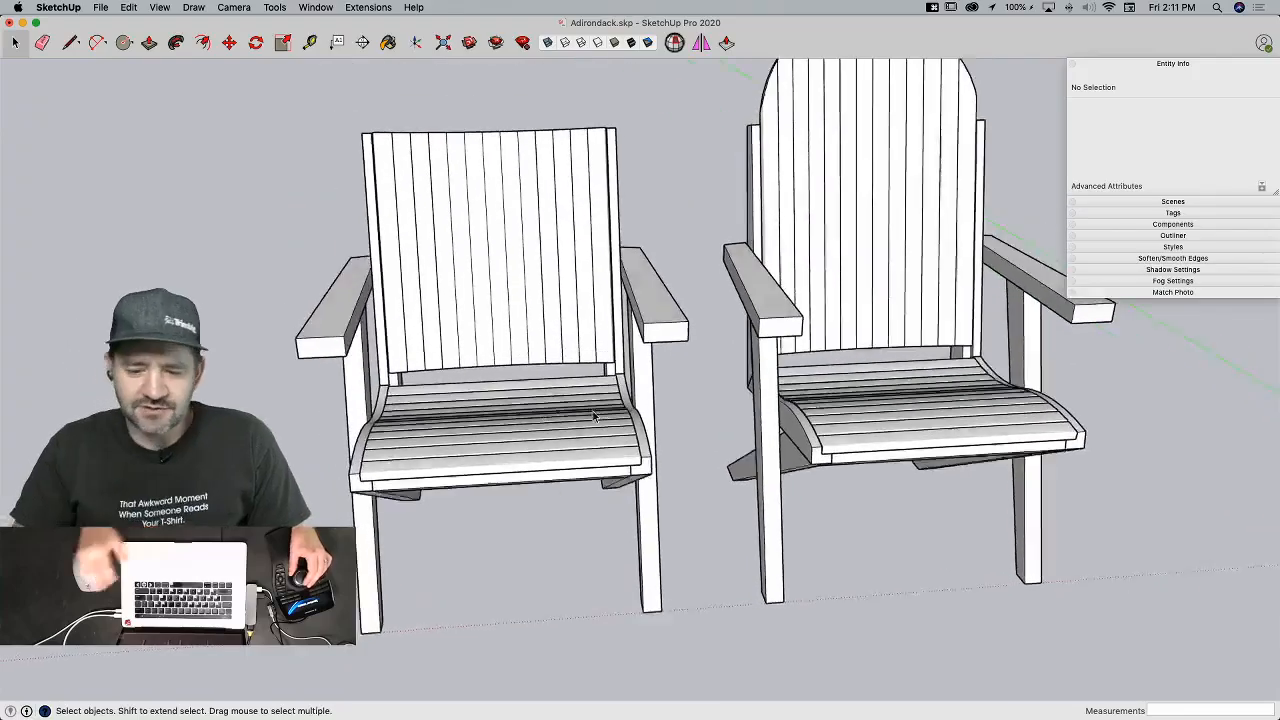
pyautogui.press('l')
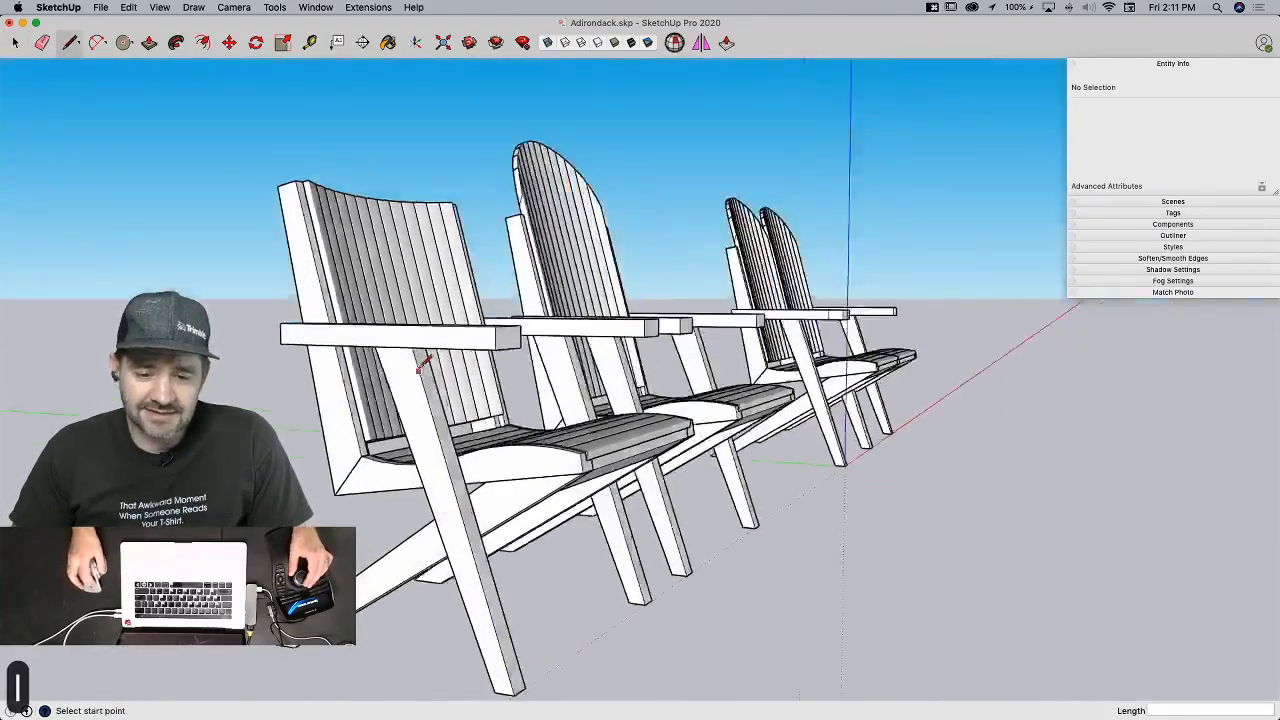
pyautogui.click(423, 336)
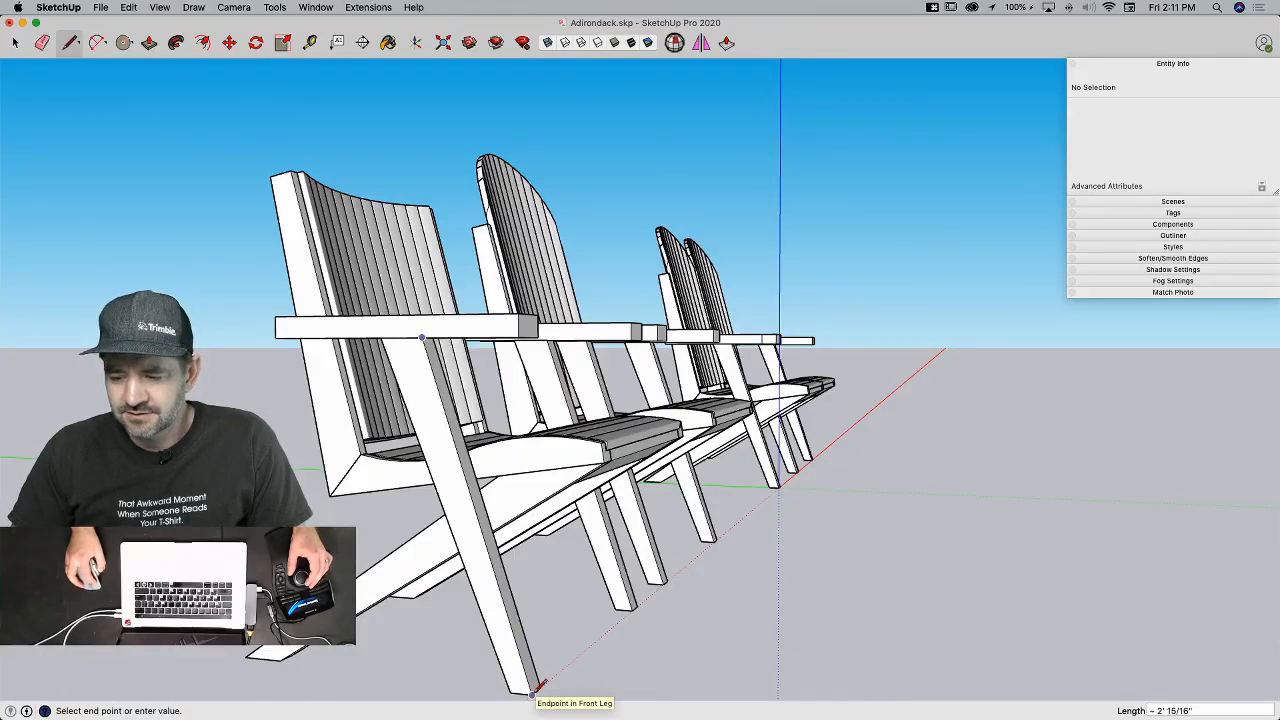
pyautogui.press('Escape')
pyautogui.click(280, 657)
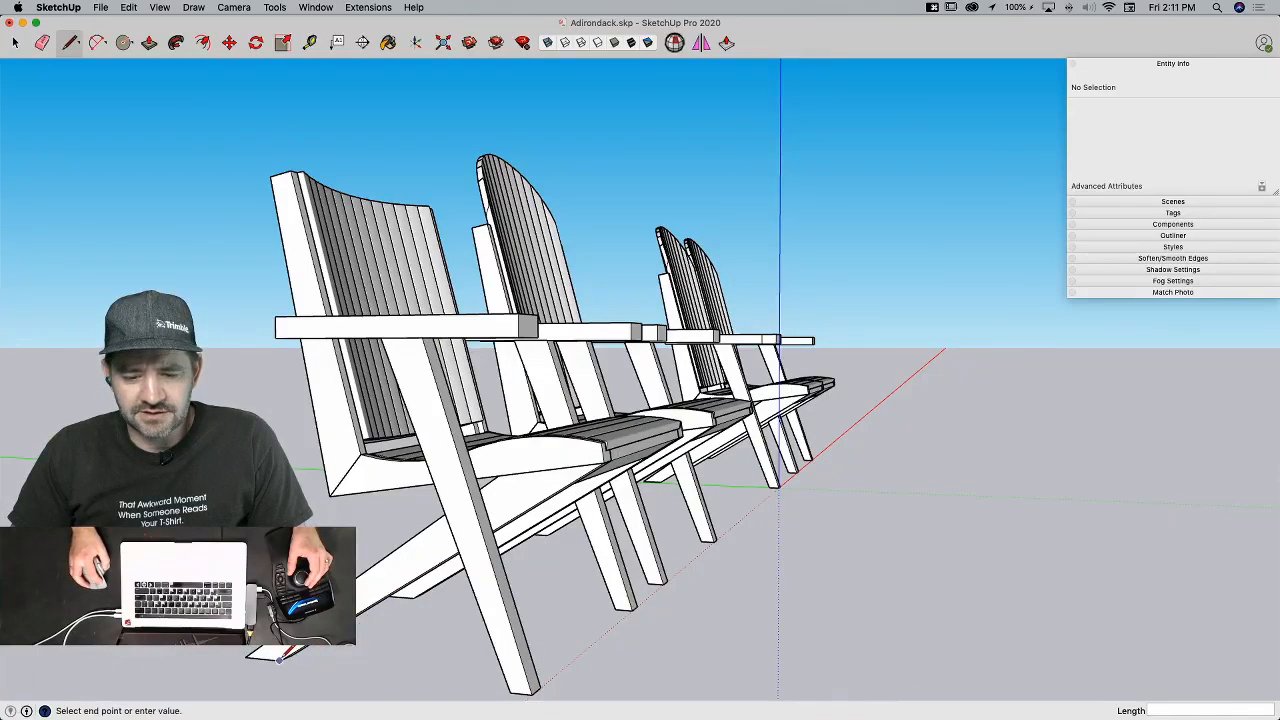
pyautogui.press('space')
# Step: Move the two single chairs together along the row to bring them closer to the double chair
pyautogui.moveTo(606, 458); pyautogui.dragTo(528, 445, button='middle')
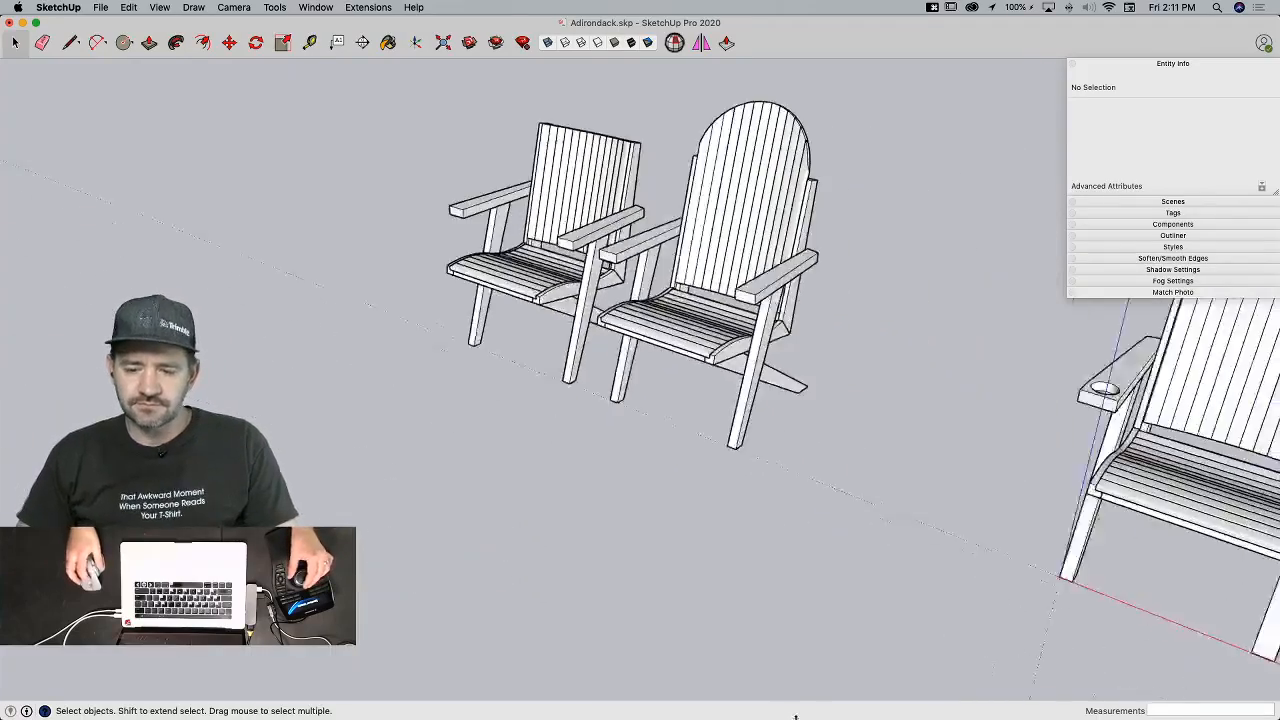
pyautogui.moveTo(402, 258); pyautogui.dragTo(748, 654)
pyautogui.press('m')
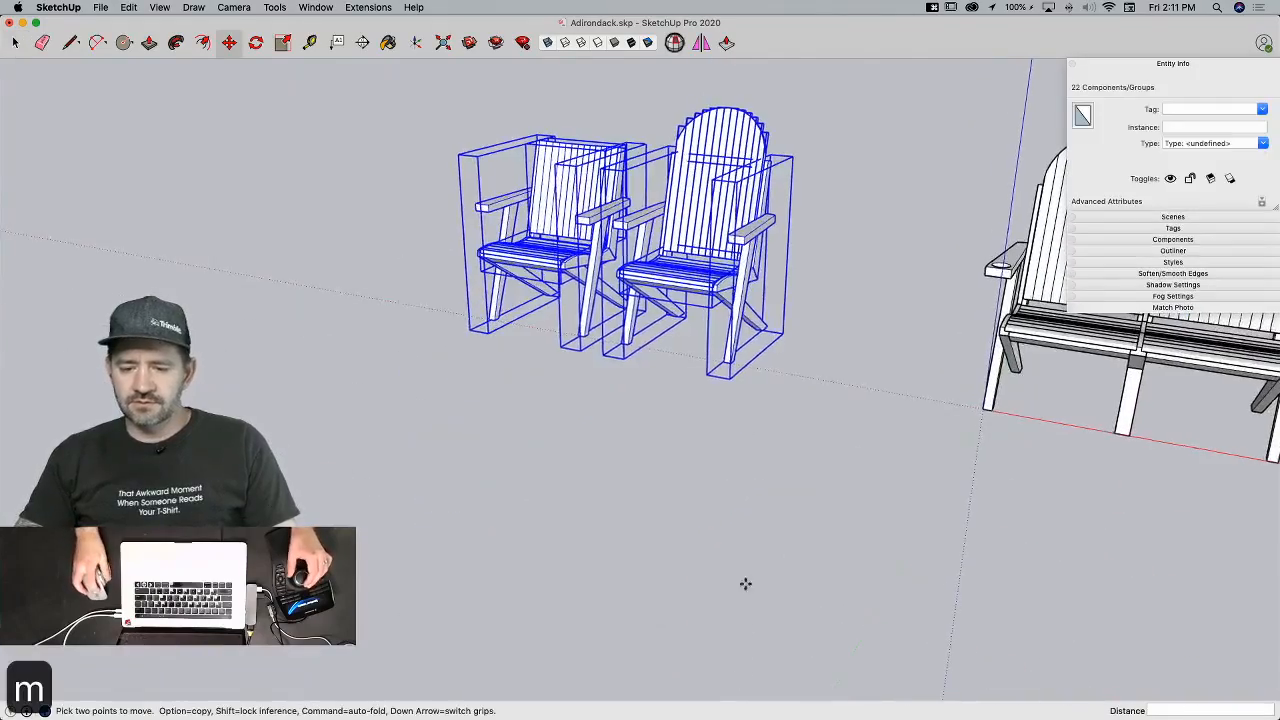
pyautogui.click(726, 430)
pyautogui.click(963, 477)
pyautogui.press('space')
pyautogui.click(835, 470)
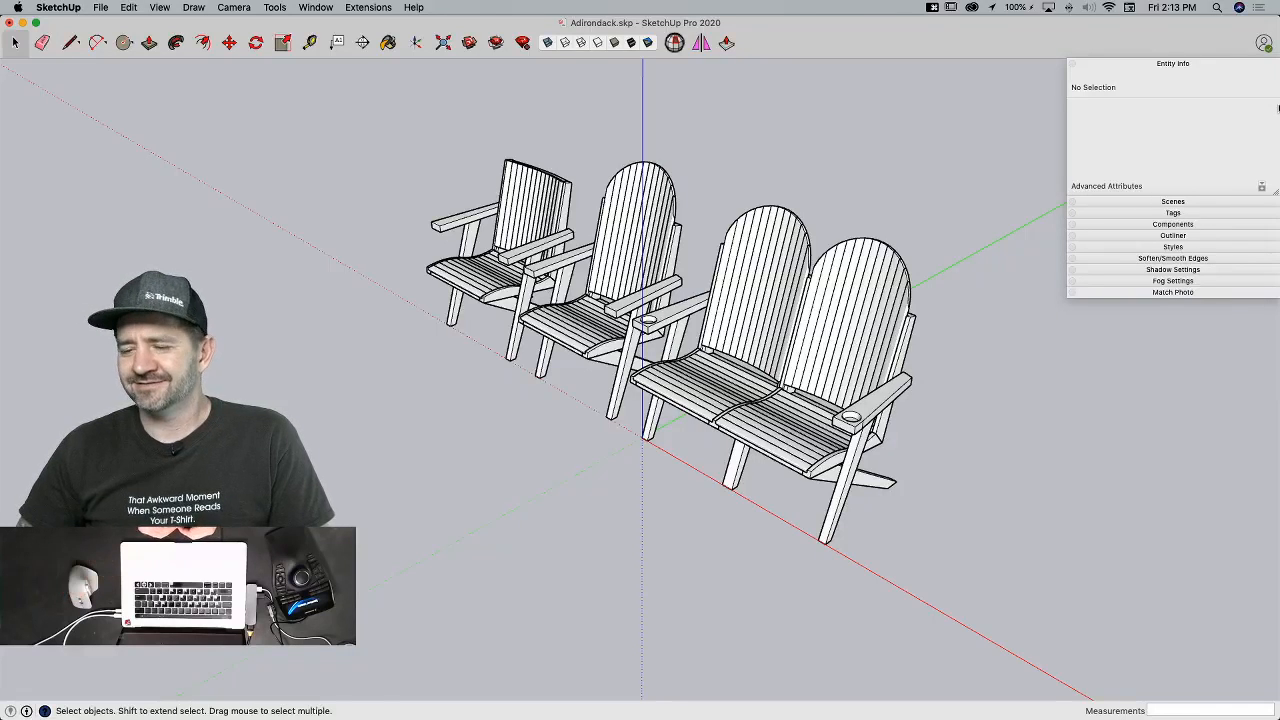
# Step: Collapse the Entity Info details and save the model
pyautogui.click(1162, 62)
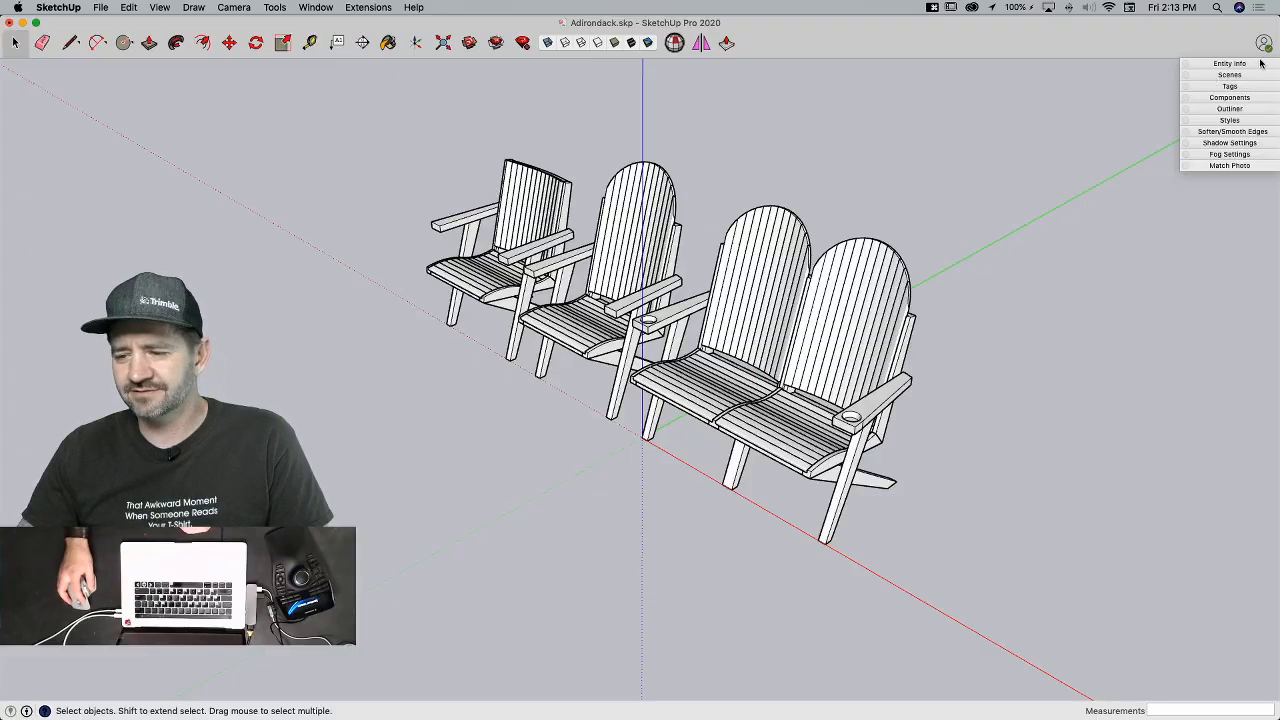
pyautogui.moveTo(1256, 64)
pyautogui.mouseDown()
pyautogui.moveTo(1233, 63)
pyautogui.moveTo(1243, 66)
pyautogui.mouseUp()
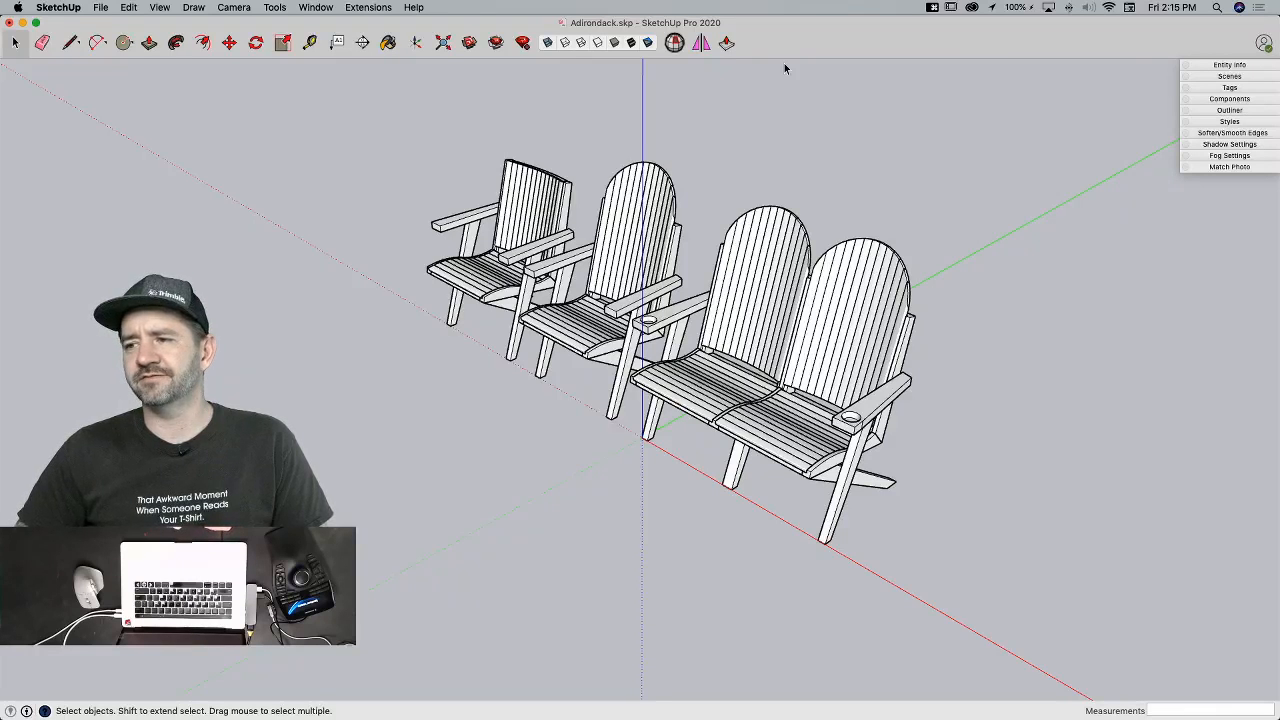
pyautogui.moveTo(780, 66); pyautogui.dragTo(577, 149, button='middle')
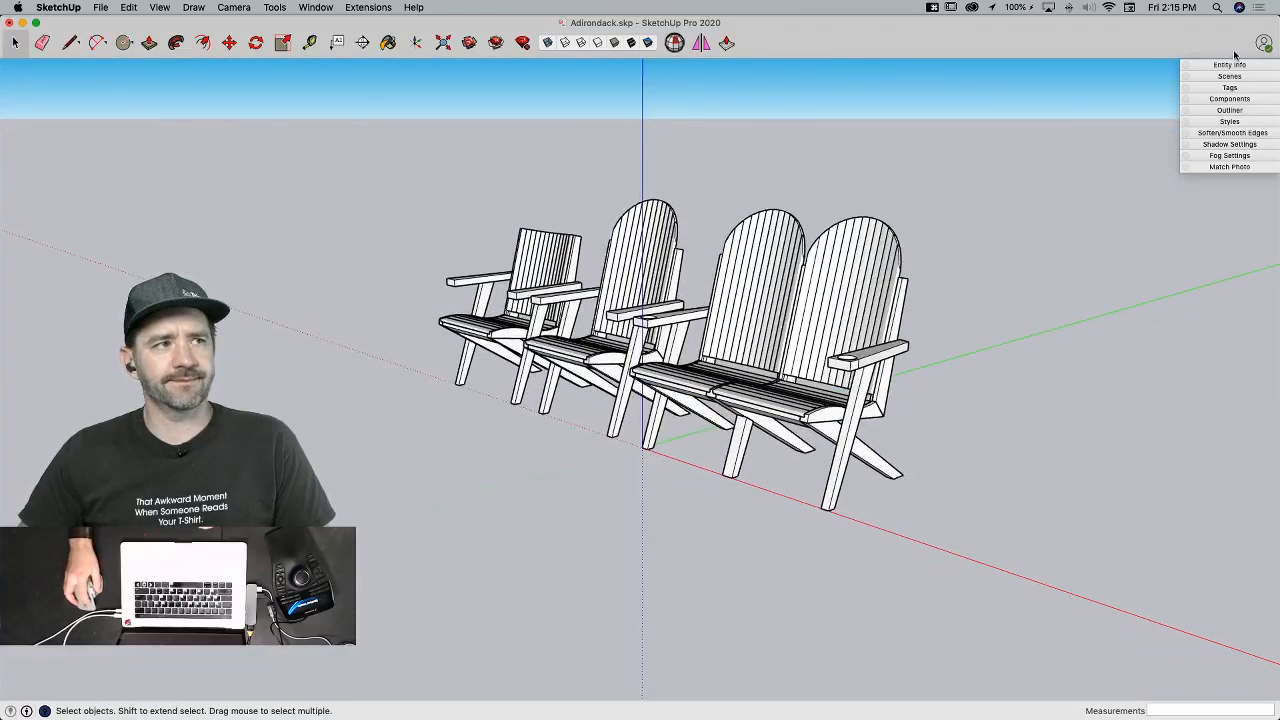
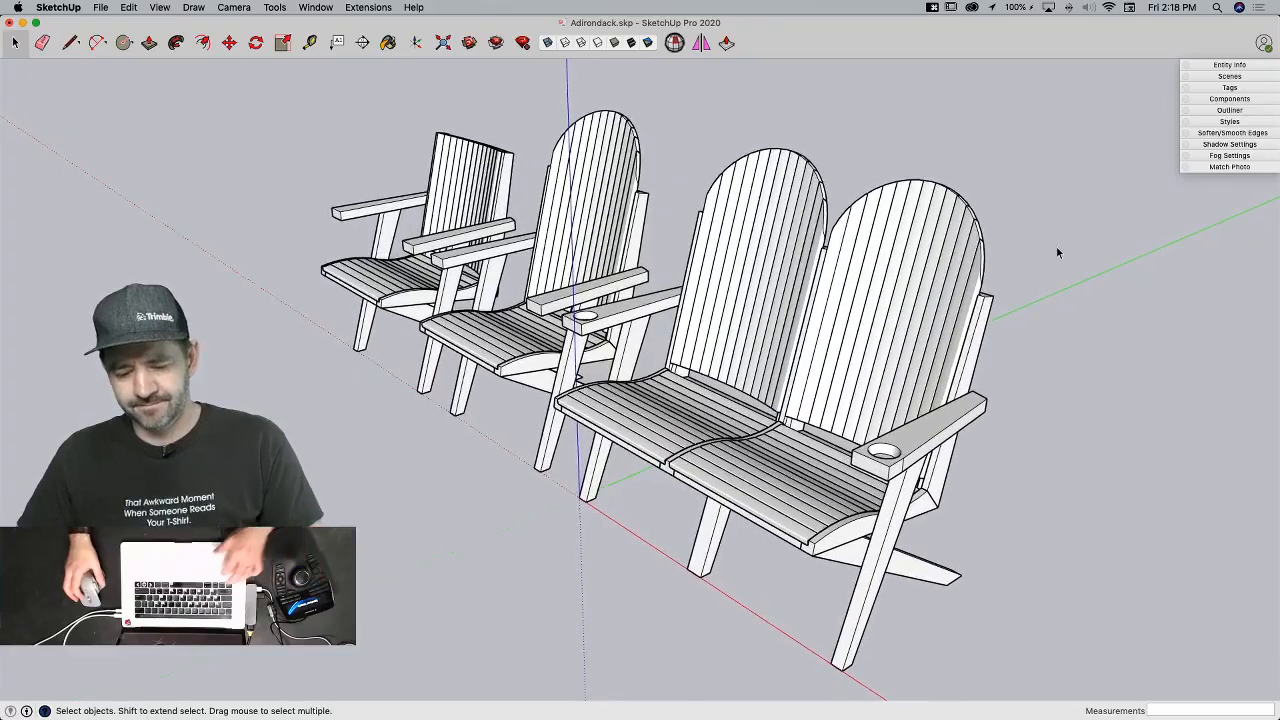
pyautogui.press('super+s')
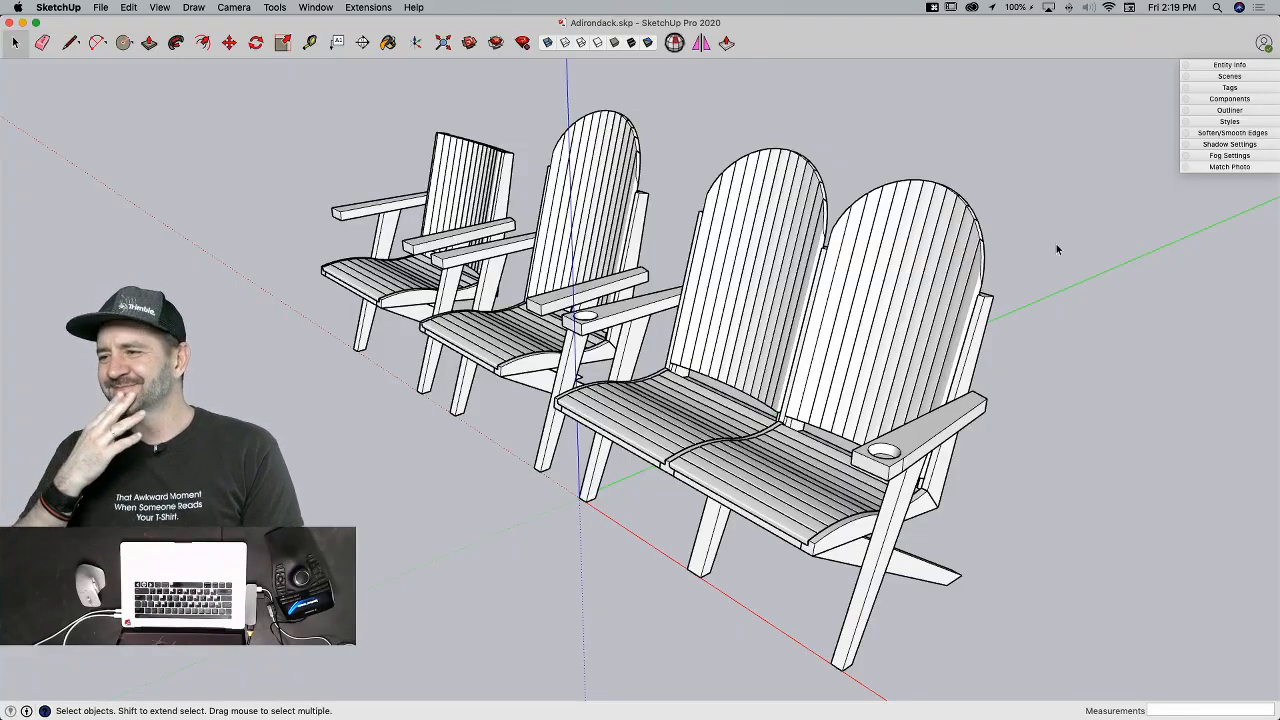
# Step: Copy the double chair's outer curved seat support, rear leg and front leg to the open space in front of the chair
pyautogui.moveTo(1056, 244)
pyautogui.mouseDown(button='middle')
pyautogui.moveTo(1052, 349)
pyautogui.moveTo(900, 410)
pyautogui.moveTo(724, 441)
pyautogui.moveTo(728, 411)
pyautogui.moveTo(753, 479)
pyautogui.moveTo(741, 477)
pyautogui.moveTo(700, 340)
pyautogui.moveTo(655, 287)
pyautogui.moveTo(648, 302)
pyautogui.moveTo(520, 282)
pyautogui.moveTo(545, 265)
pyautogui.mouseUp(button='middle')
pyautogui.click(655, 287)
pyautogui.click(547, 263)
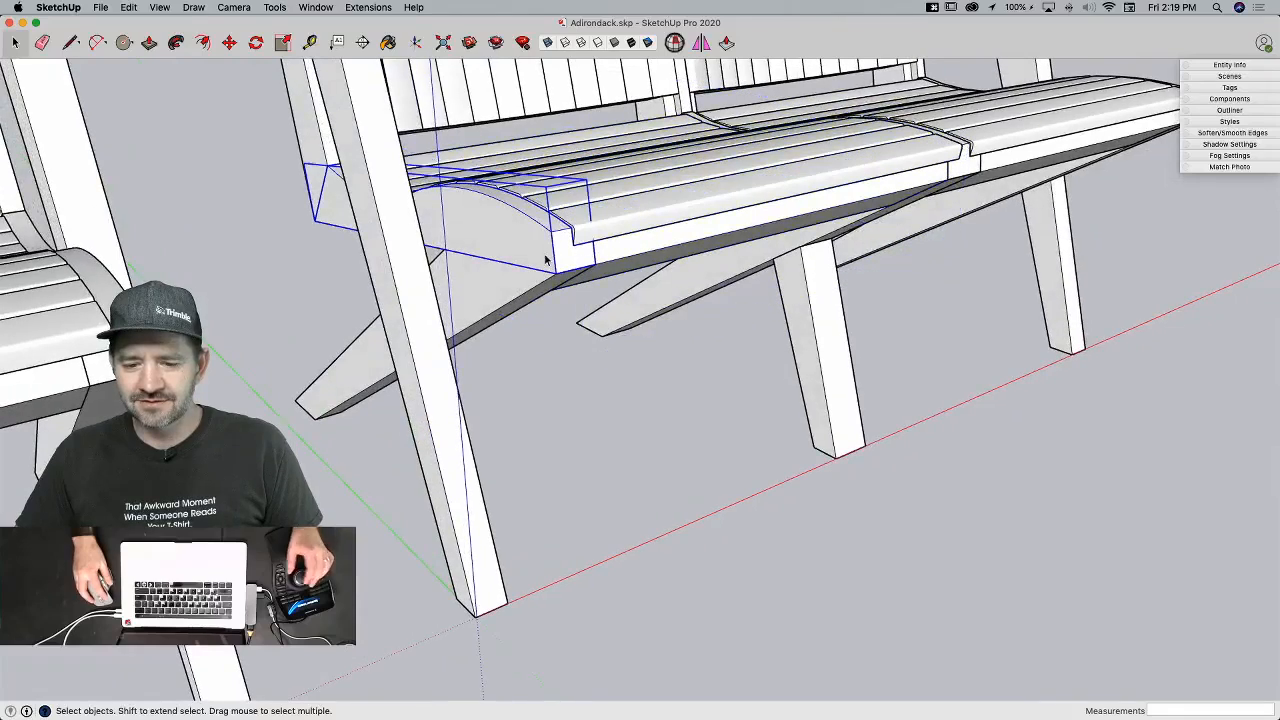
pyautogui.keyDown('shift'); pyautogui.click(533, 291); pyautogui.keyUp('shift')
pyautogui.press('m')
pyautogui.press('alt')
pyautogui.click(545, 396)
pyautogui.press('space')
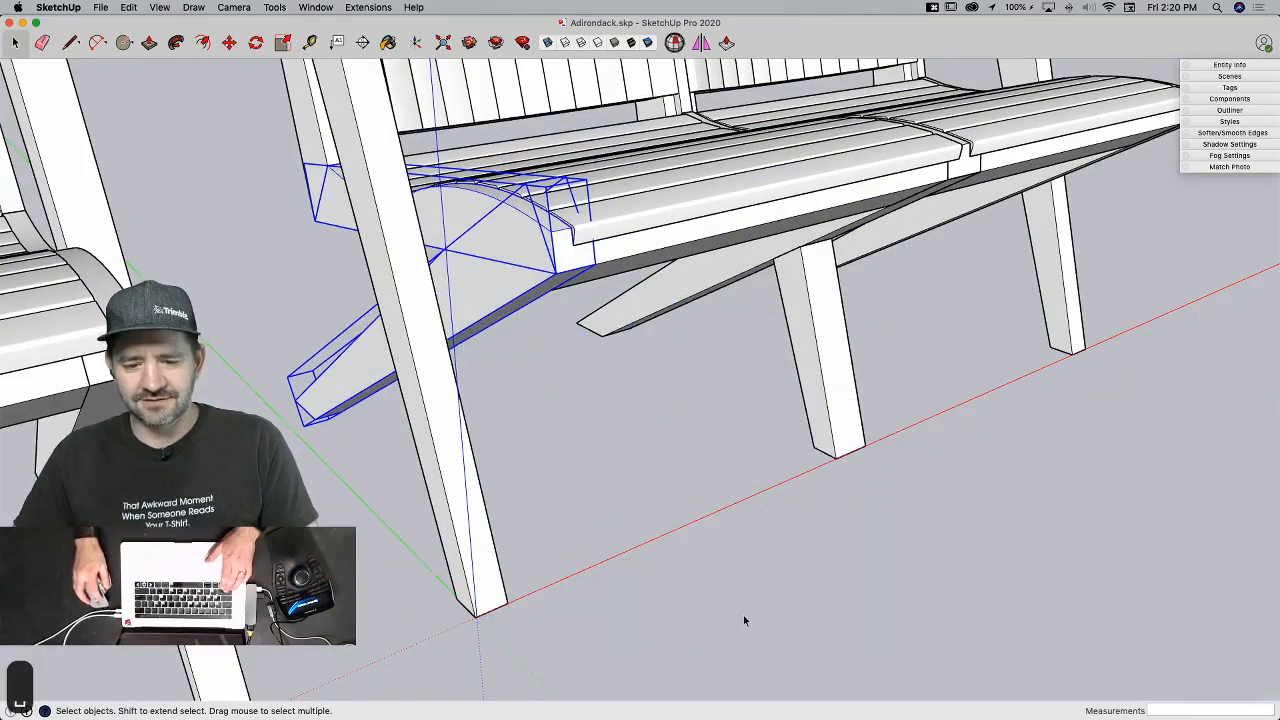
pyautogui.keyDown('shift'); pyautogui.click(429, 286); pyautogui.keyUp('shift')
pyautogui.press('m')
pyautogui.press('alt')
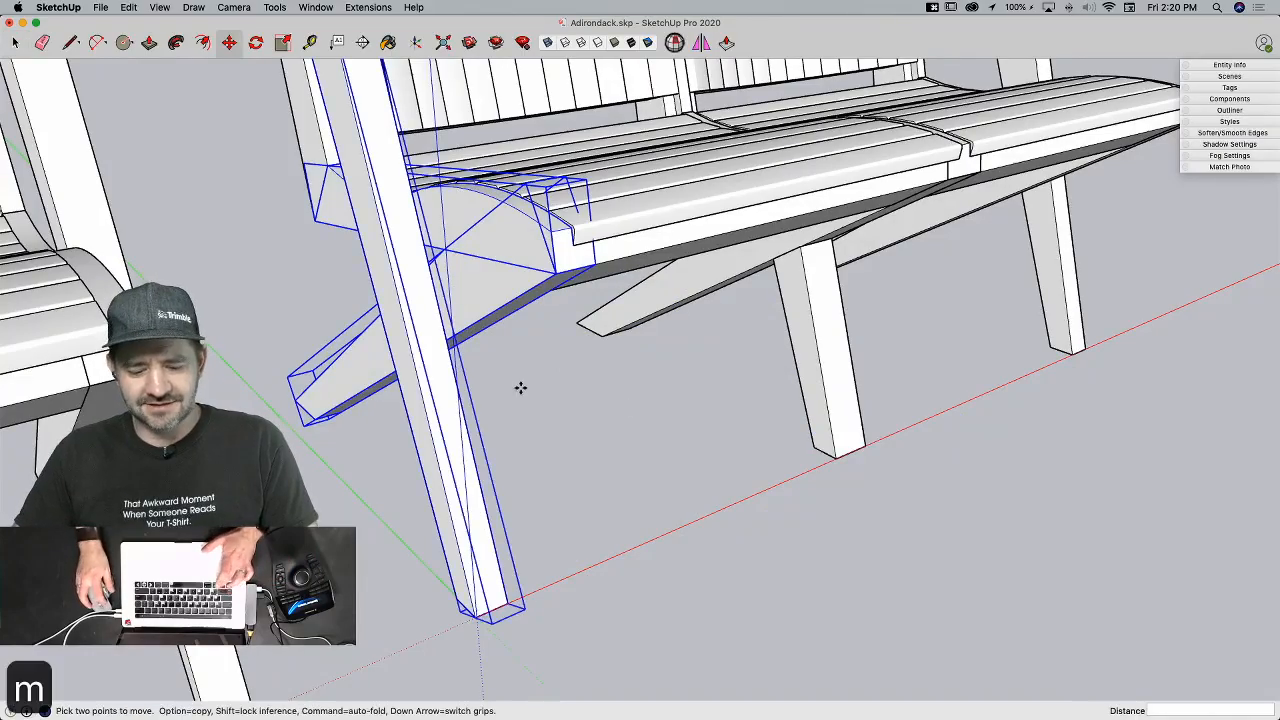
pyautogui.click(520, 386)
pyautogui.scroll(-10, 783, 568)
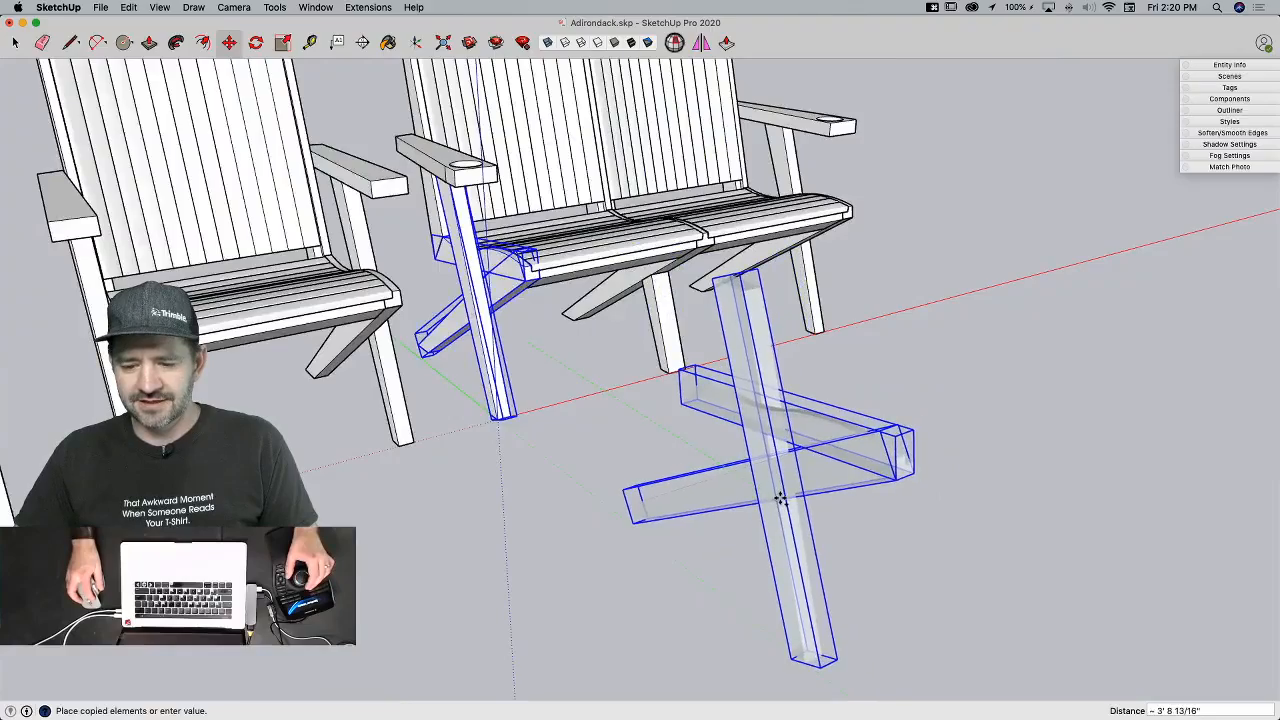
pyautogui.click(806, 532)
pyautogui.press('space')
pyautogui.click(924, 603)
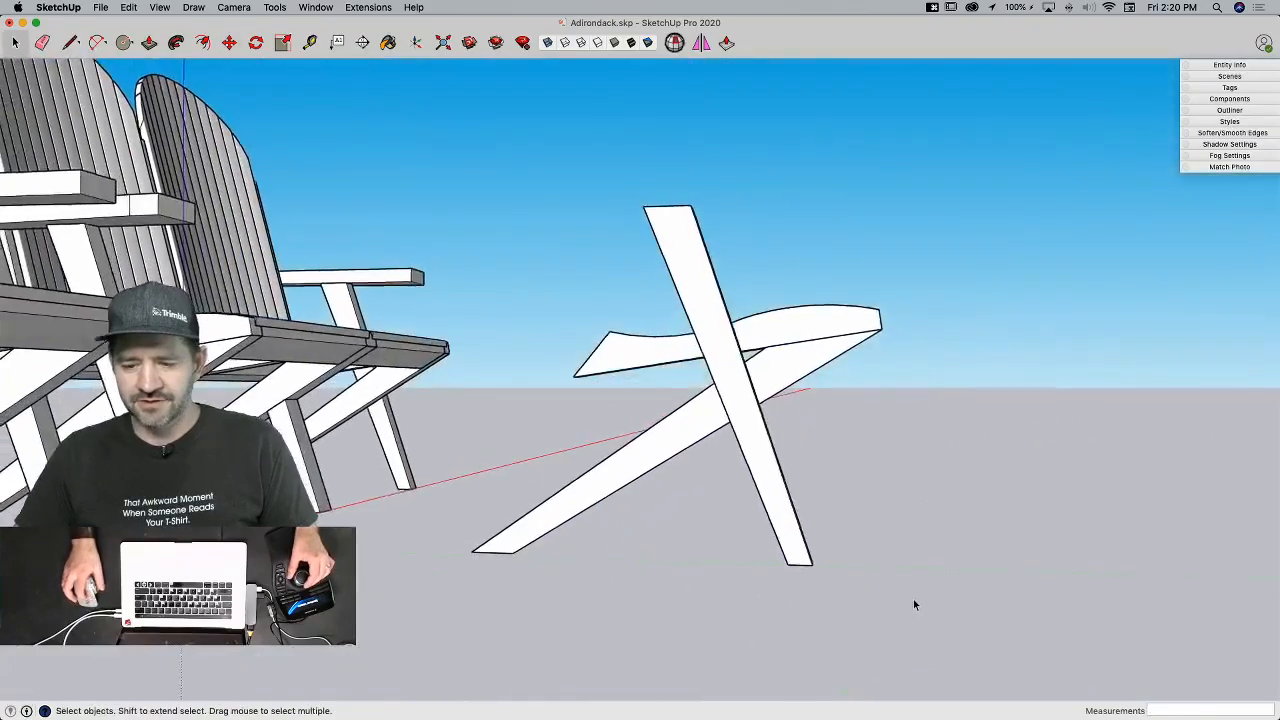
# Step: Push the rear part of the copied seat support's inner face in 3/4" from a line about 1 1/8" long, and extend the split upward 9/16"
pyautogui.scroll(1, 913, 604)
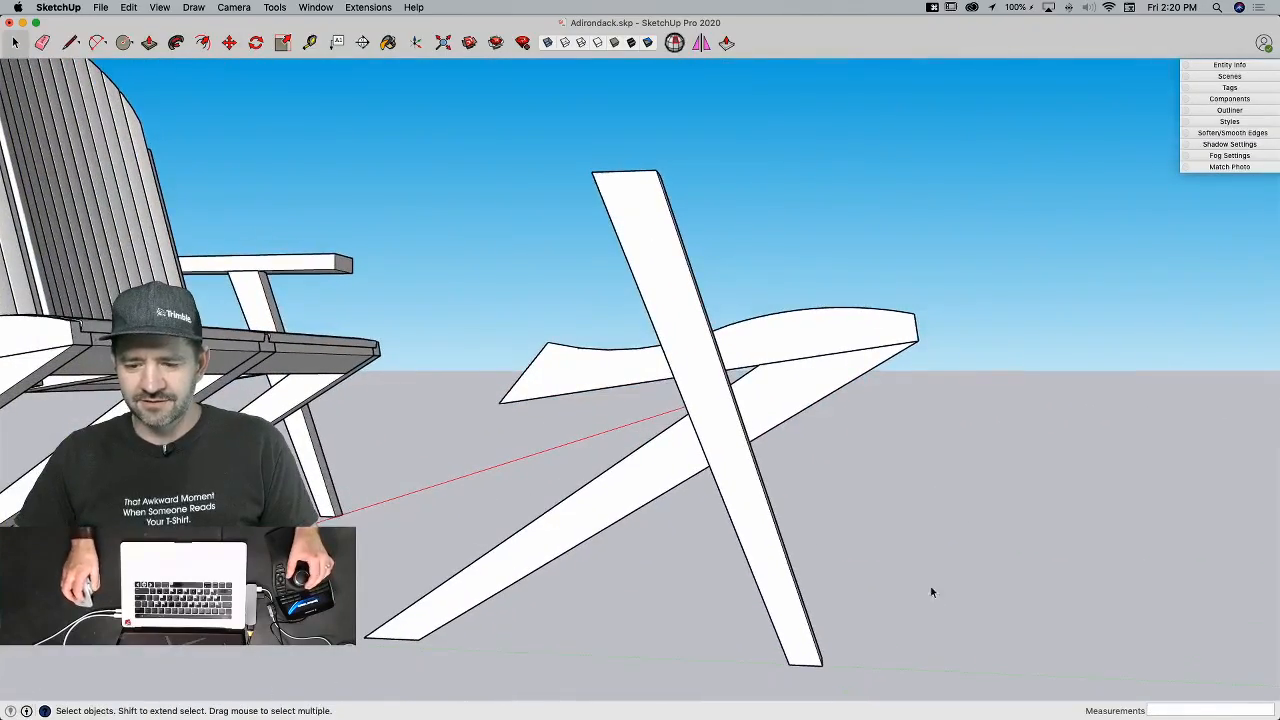
pyautogui.moveTo(800, 351); pyautogui.dragTo(597, 385, button='middle')
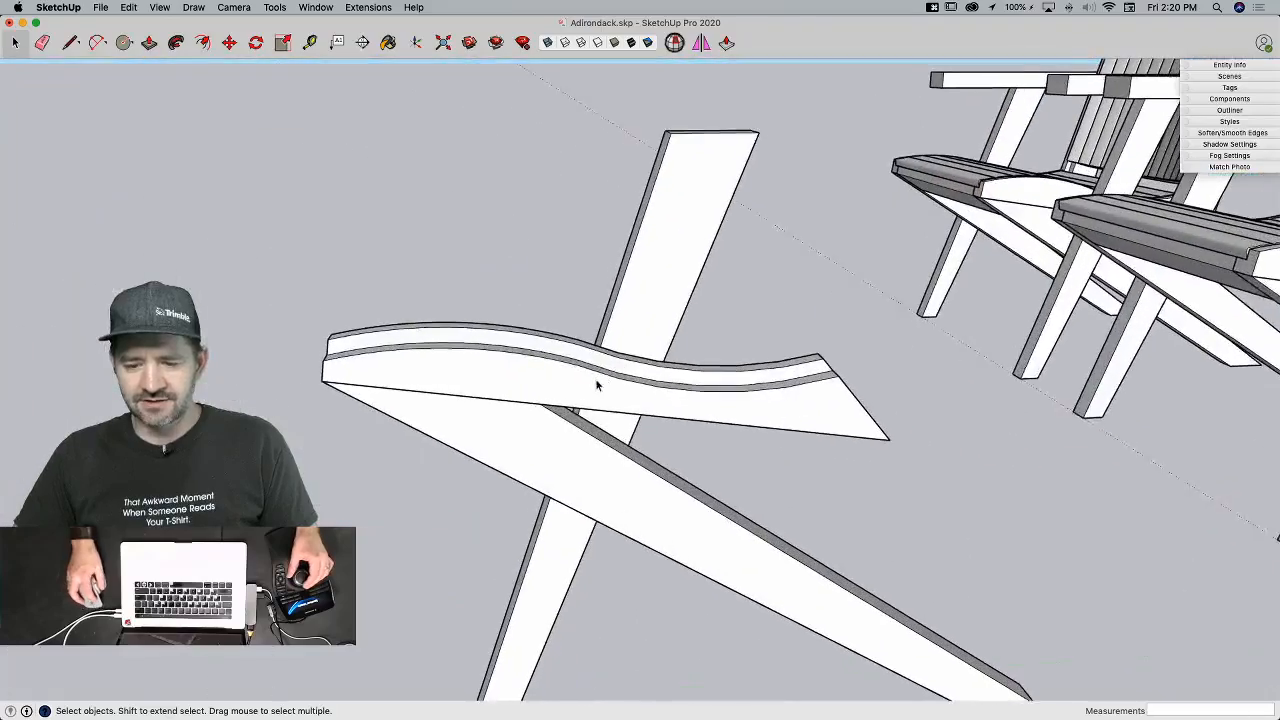
pyautogui.scroll(3, 597, 385)
pyautogui.press('l')
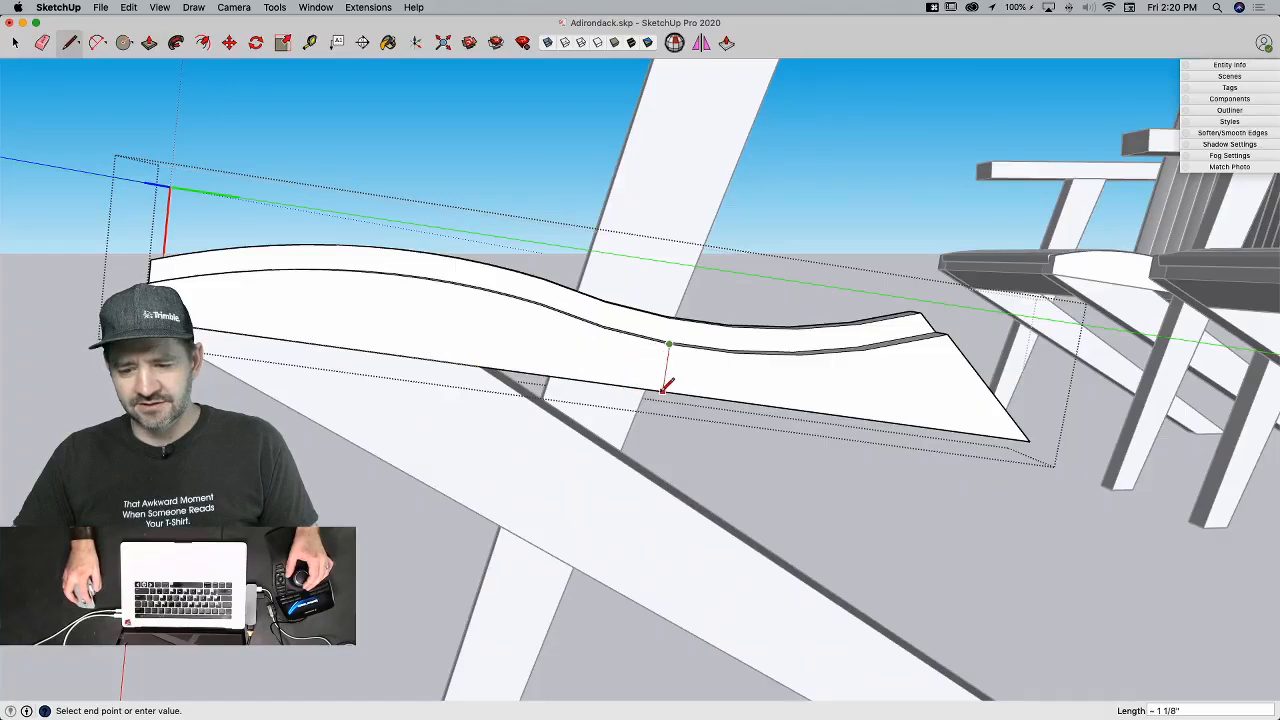
pyautogui.press('p')
pyautogui.click(717, 388)
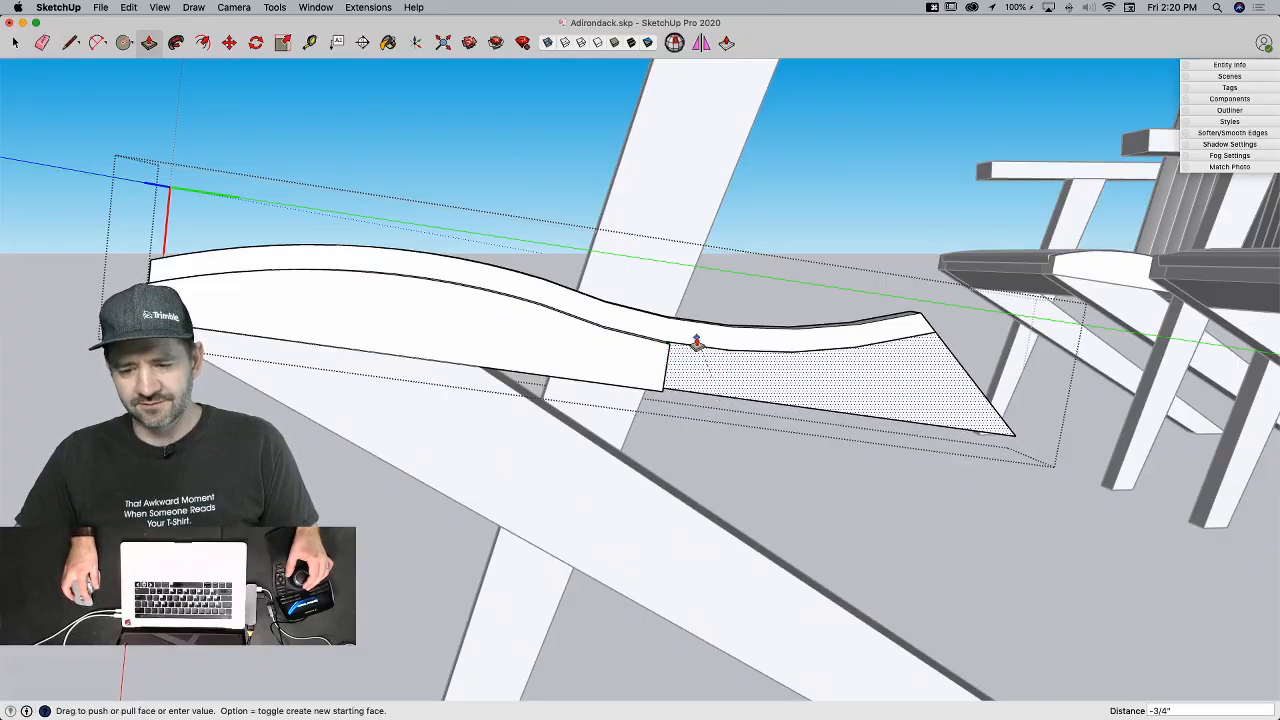
pyautogui.click(697, 343)
pyautogui.press('l')
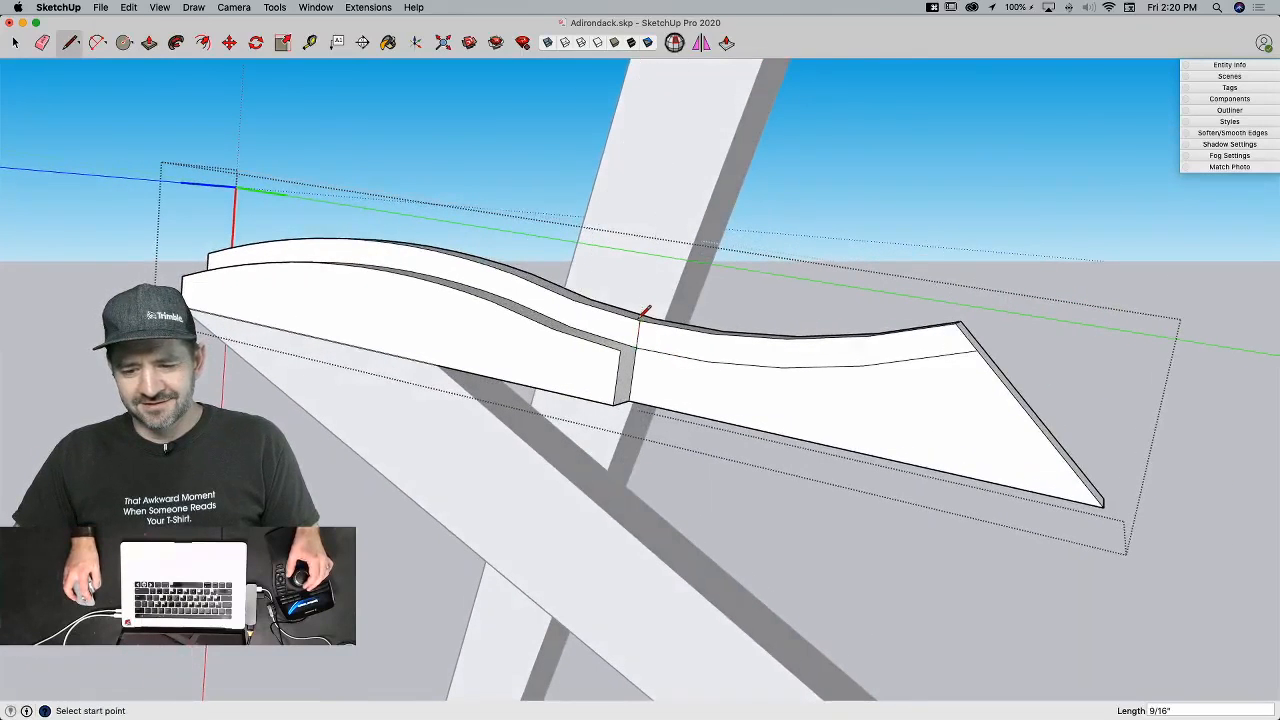
# Step: Cut away the rear portion of the copied seat support behind the split, keeping only its front section
pyautogui.press('e')
pyautogui.click(720, 360)
pyautogui.press('p')
pyautogui.click(838, 401)
pyautogui.click(858, 367)
pyautogui.press('e')
pyautogui.click(964, 351)
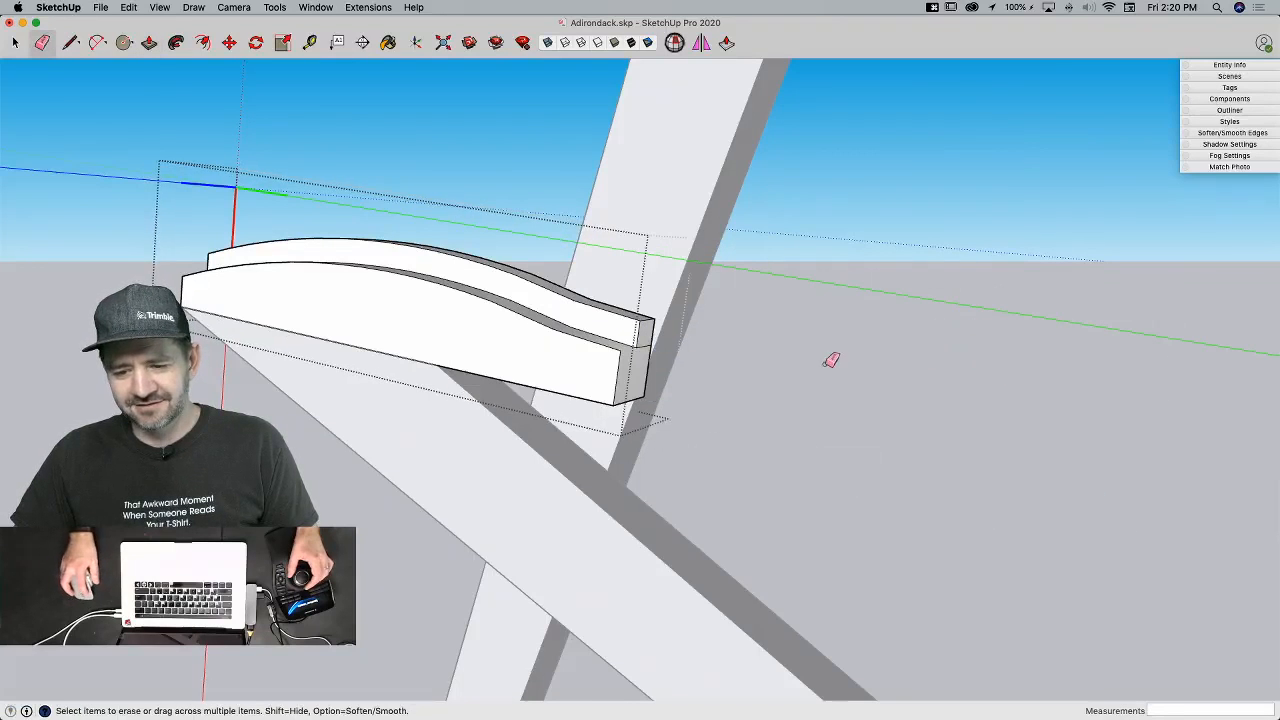
pyautogui.press('l')
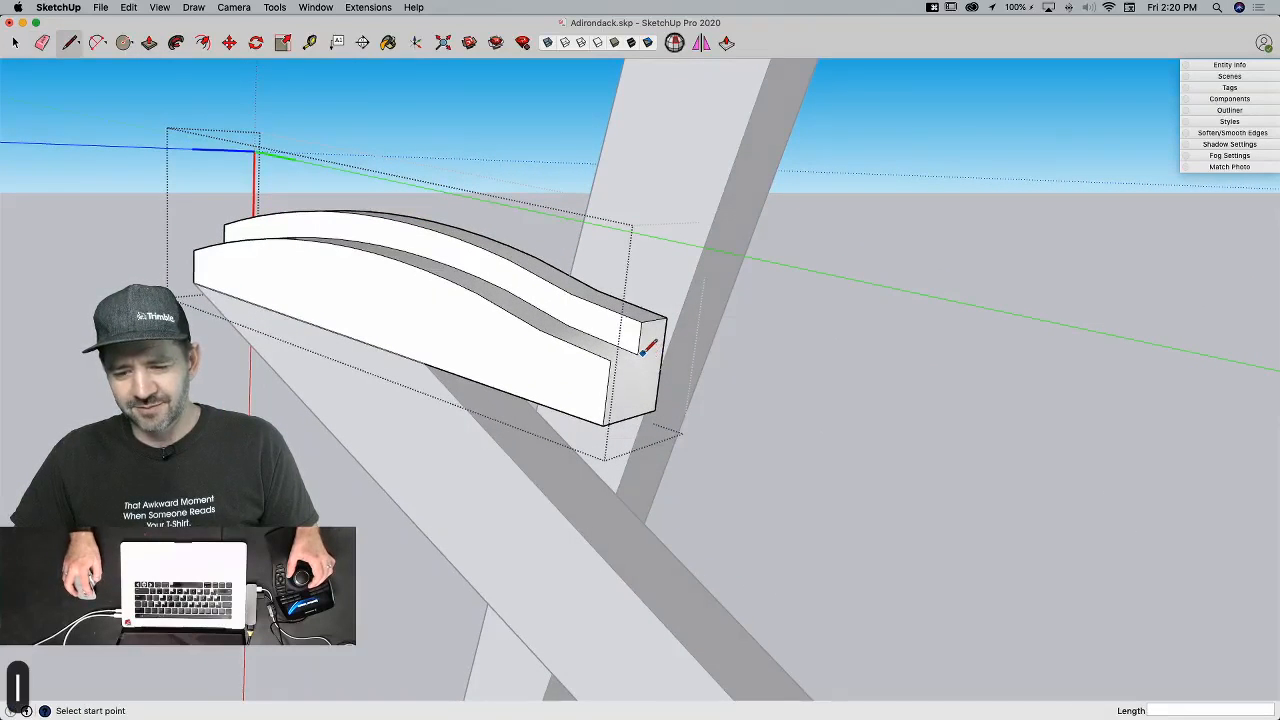
pyautogui.click(612, 360)
pyautogui.press('space')
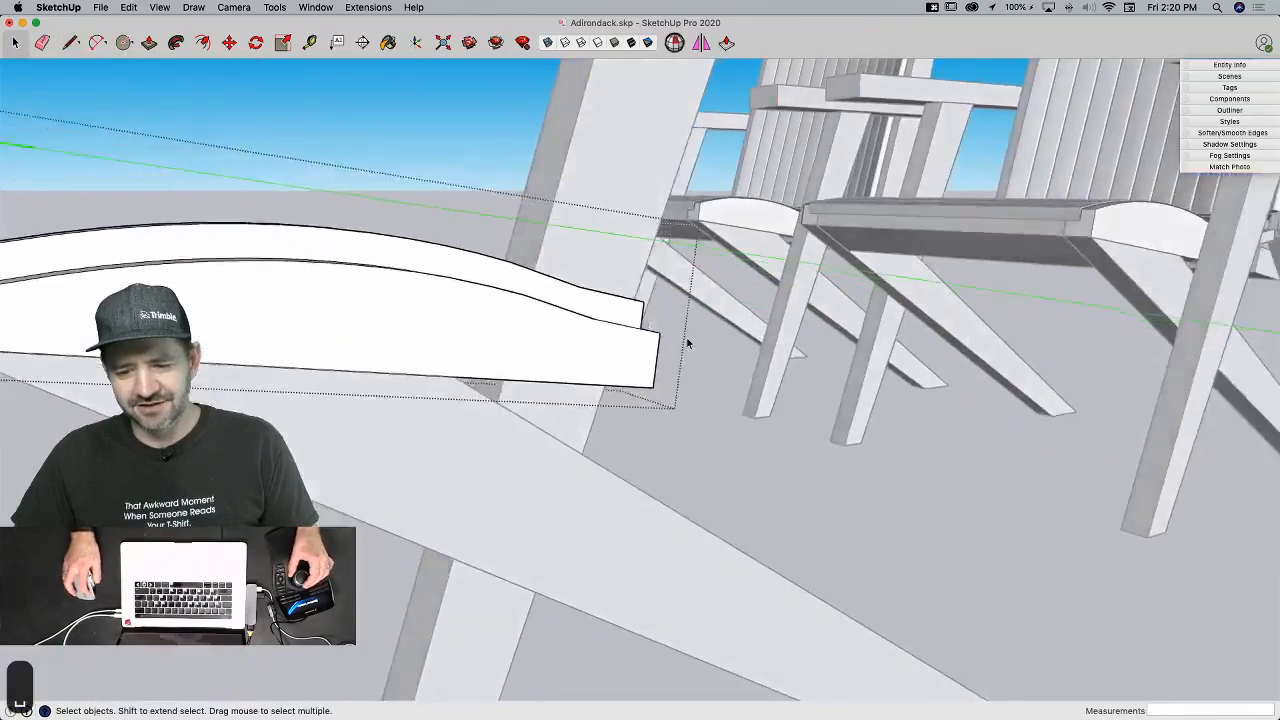
pyautogui.press('l')
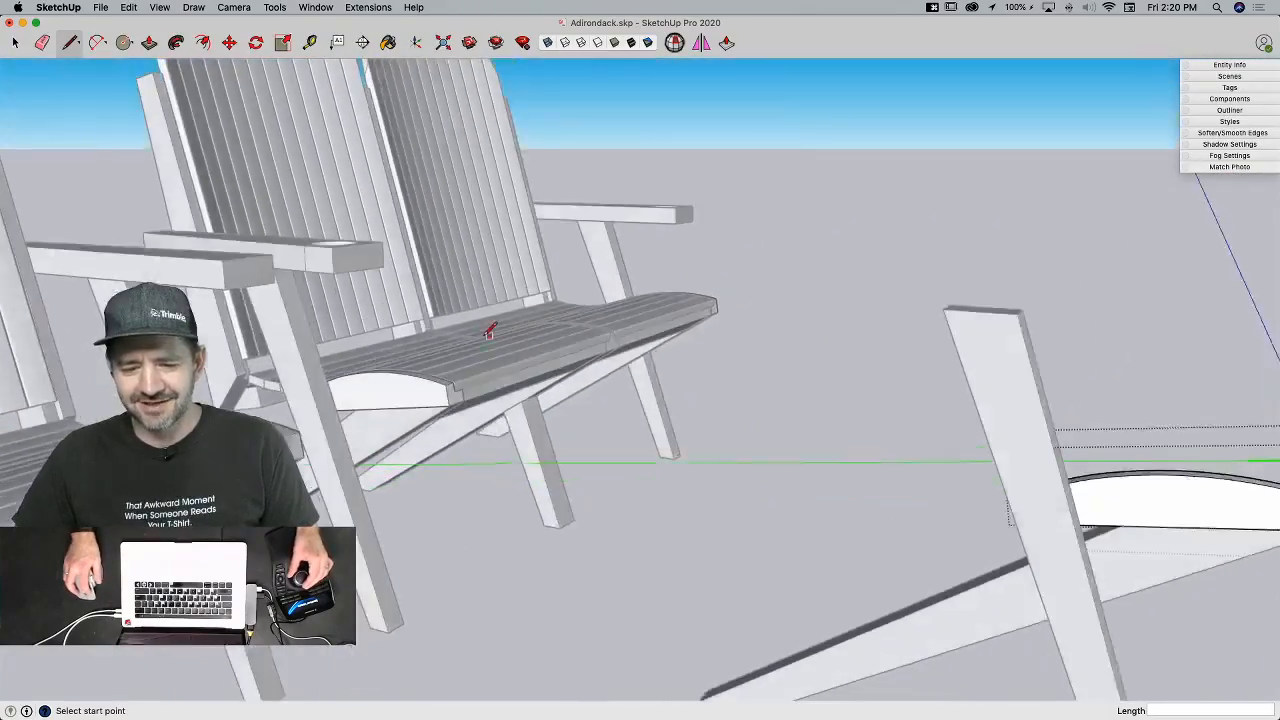
# Step: Undo the edits to the copied seat support and make the three copied frame parts unique components
pyautogui.press('super+z')
pyautogui.press('super+z')
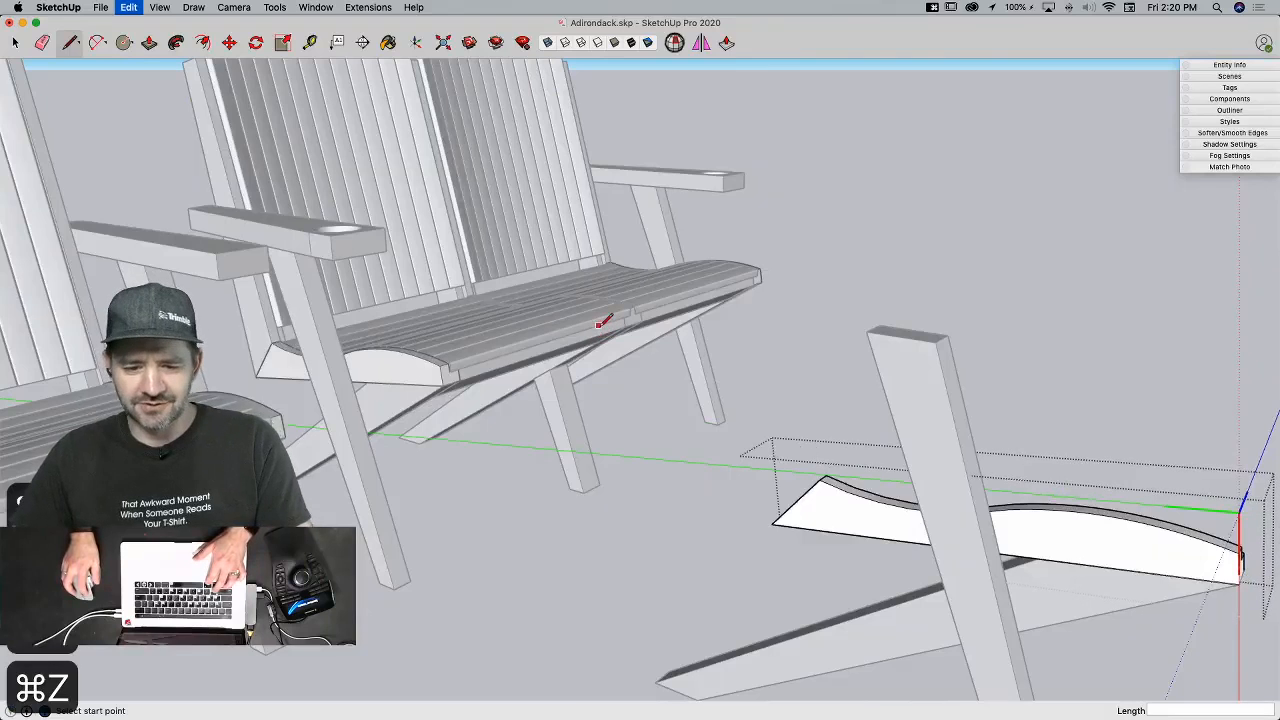
pyautogui.press('super+z')
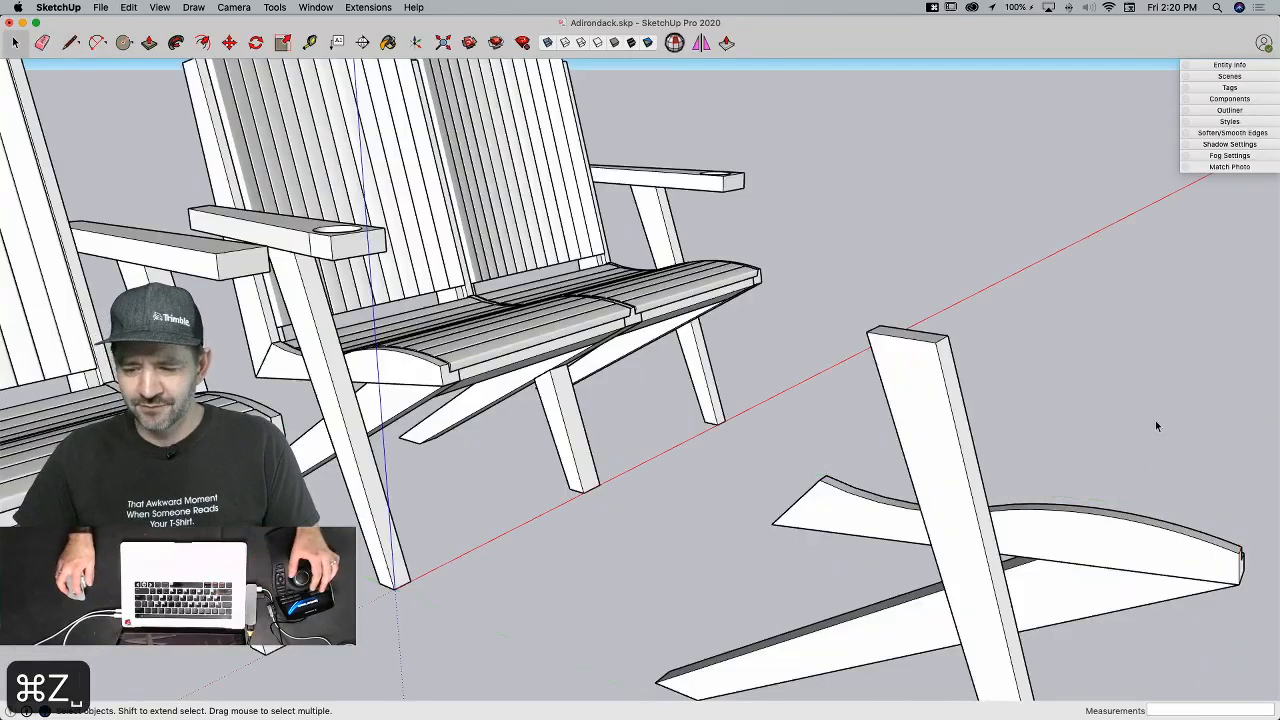
pyautogui.rightClick(962, 650)
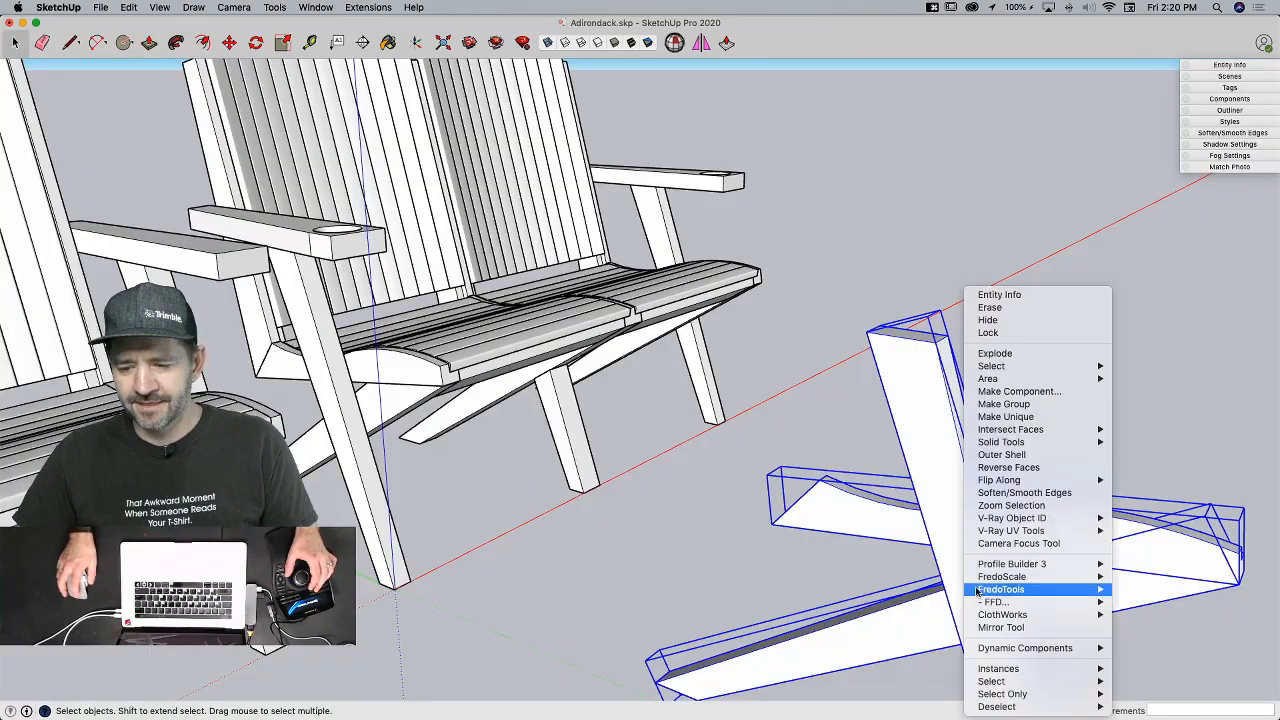
pyautogui.click(1024, 416)
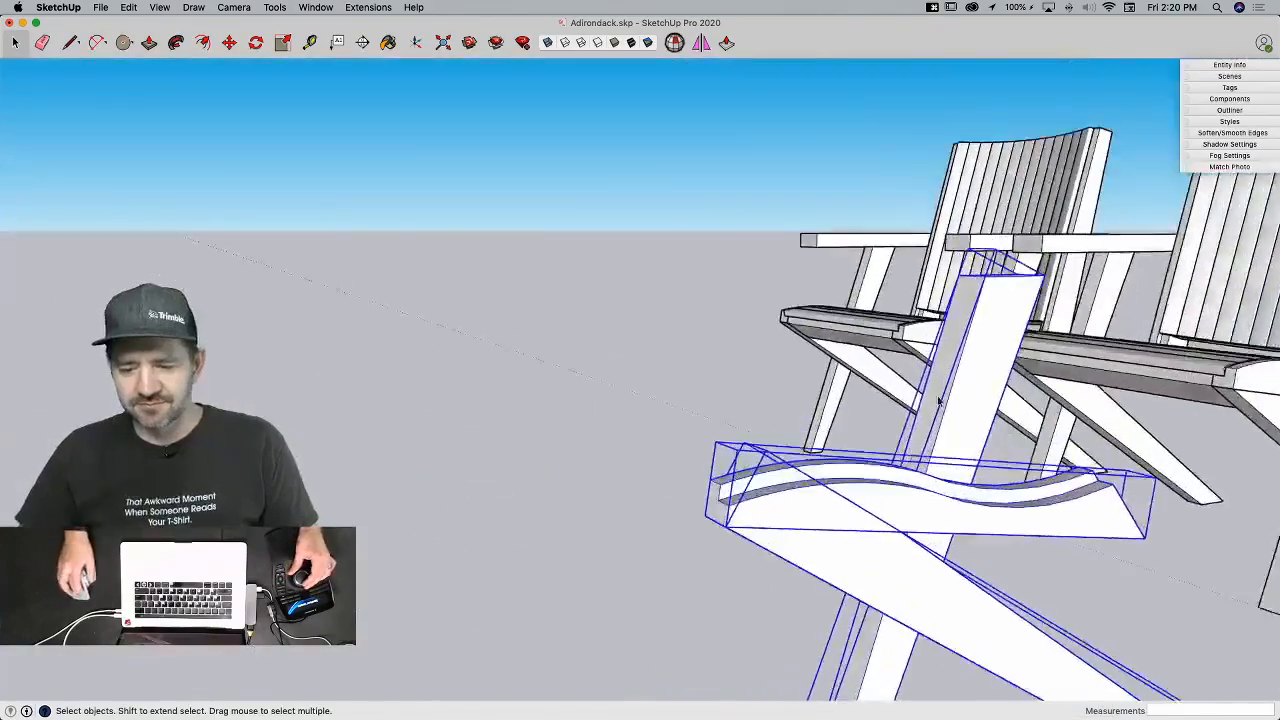
# Step: Split the copied seat support's lower inner face with a line about 1 13/16" long, push the rear part flush with the upper step, and erase part of the dividing edge
pyautogui.press('l')
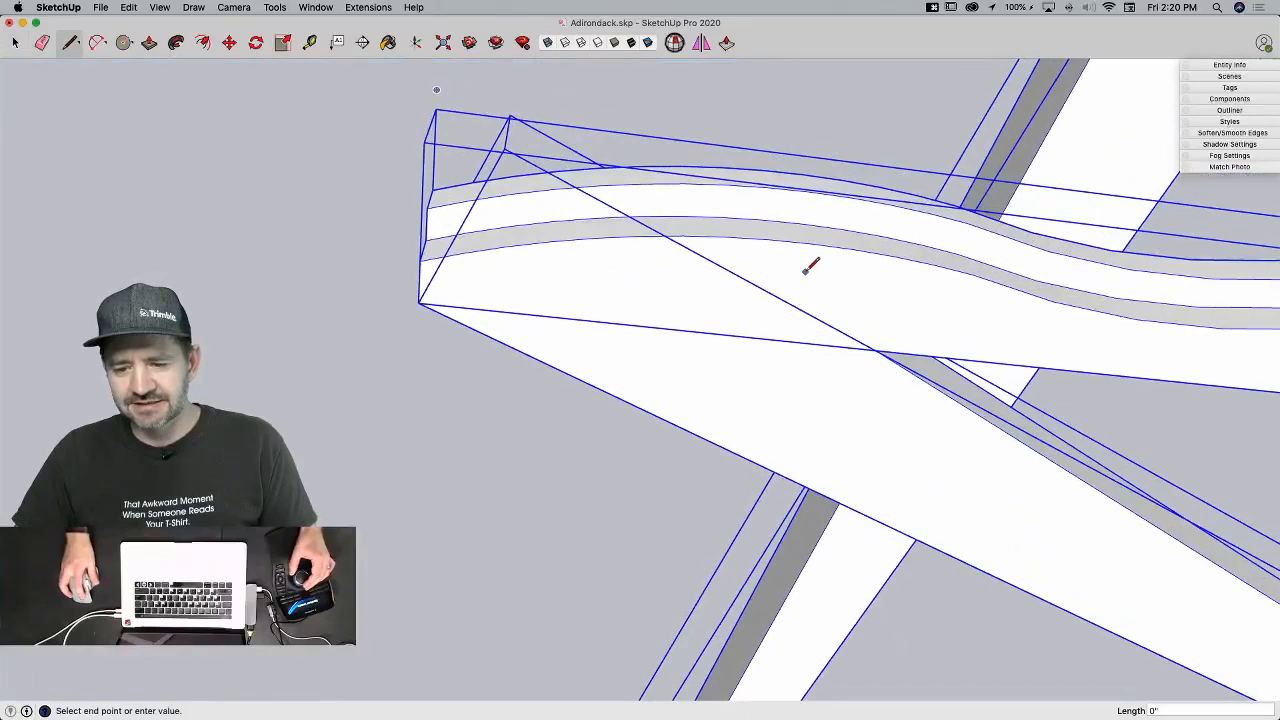
pyautogui.press('space')
pyautogui.doubleClick(812, 283)
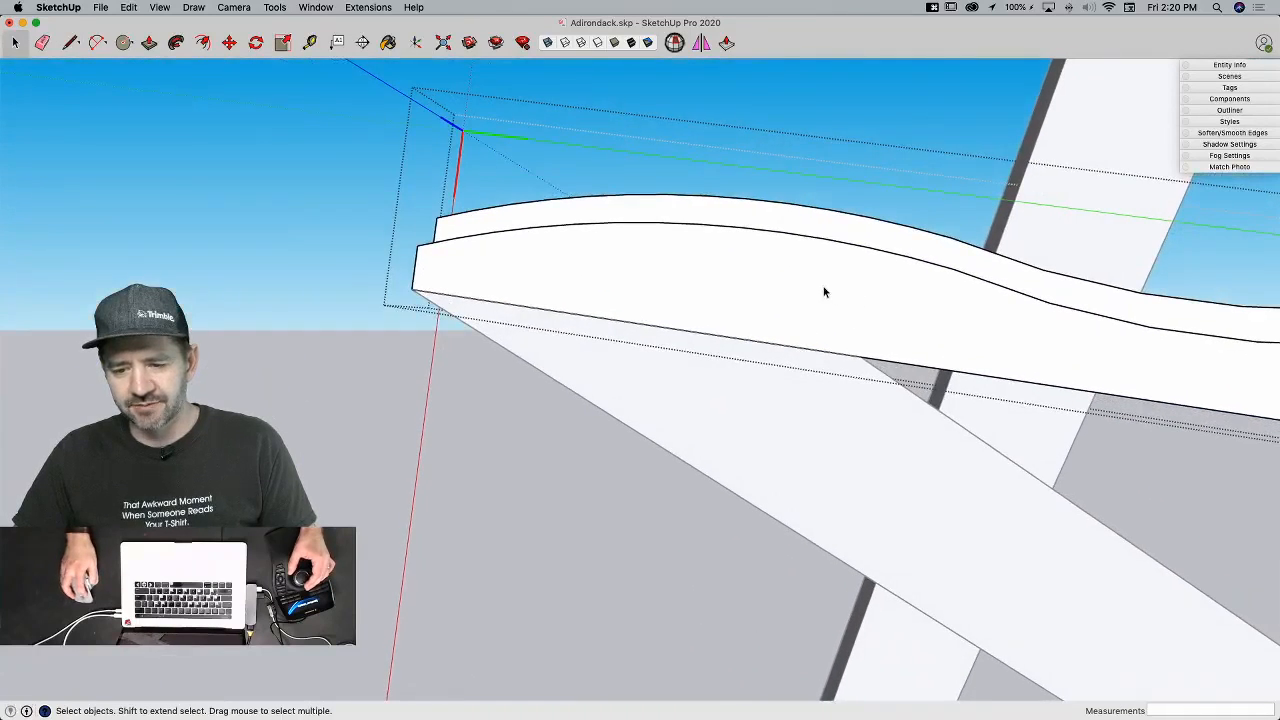
pyautogui.press('l')
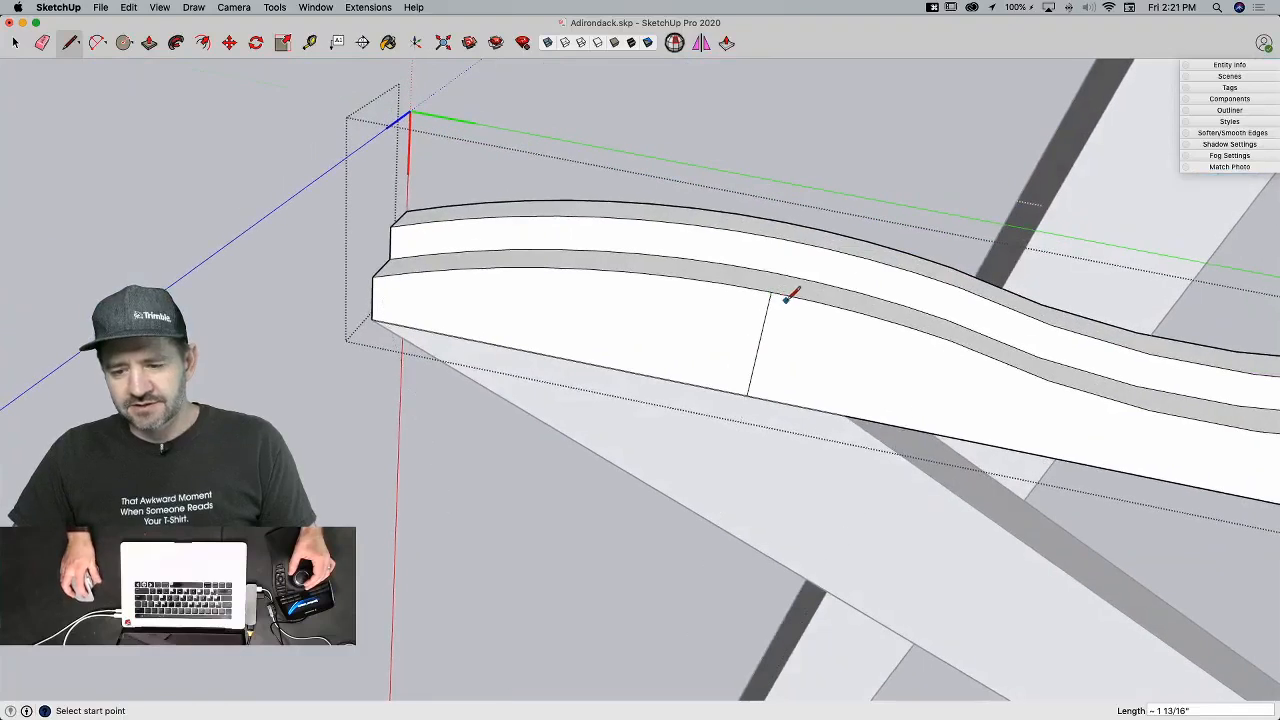
pyautogui.press('p')
pyautogui.click(791, 297)
pyautogui.press('e')
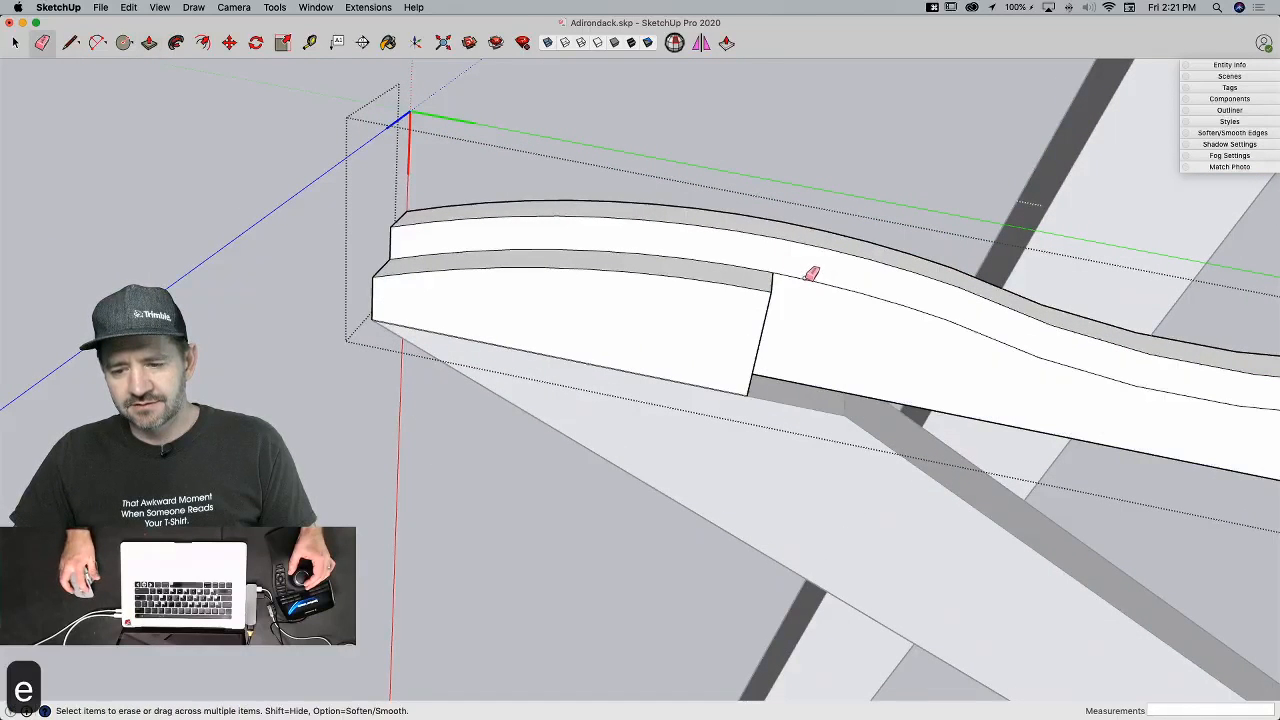
# Step: Try pushing the merged inner face 3/4" through the thickness of the seat support
pyautogui.press('p')
pyautogui.click(810, 281)
pyautogui.click(817, 234)
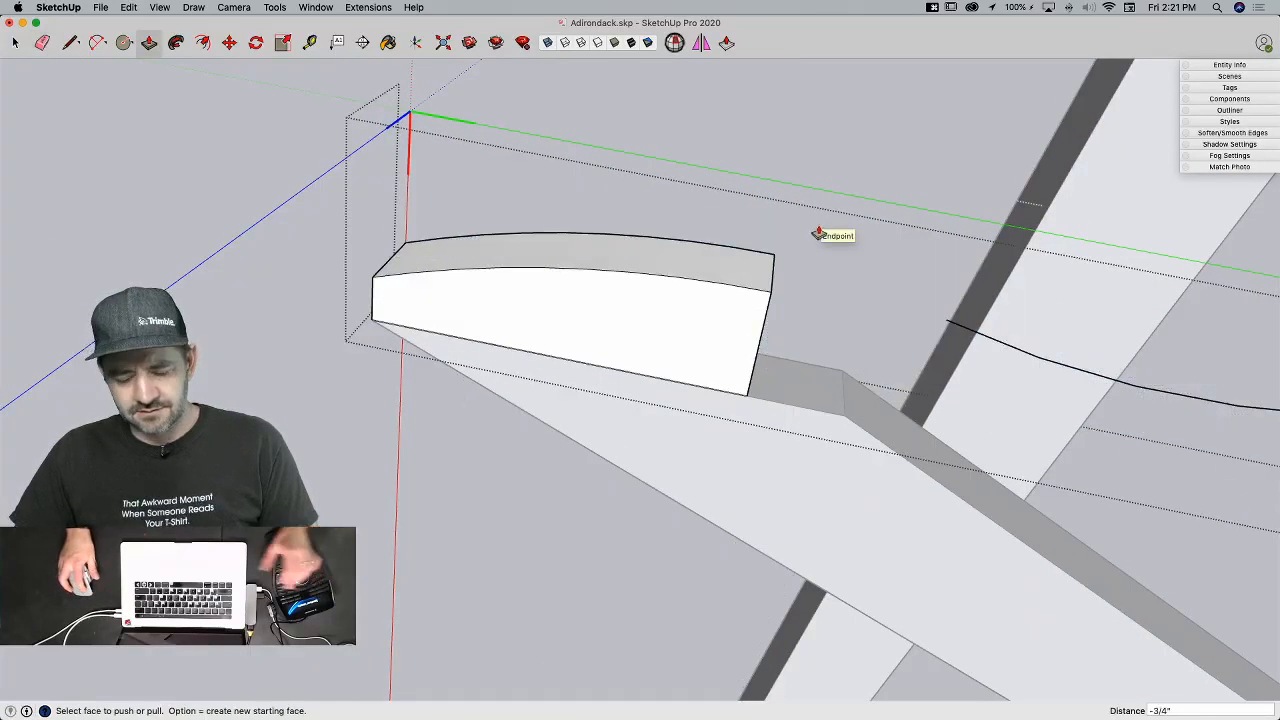
pyautogui.press('super+z')
# Step: Extend the split line to the seat support's top edge and cut away everything behind it, including the leftover curve
pyautogui.press('l')
pyautogui.click(773, 267)
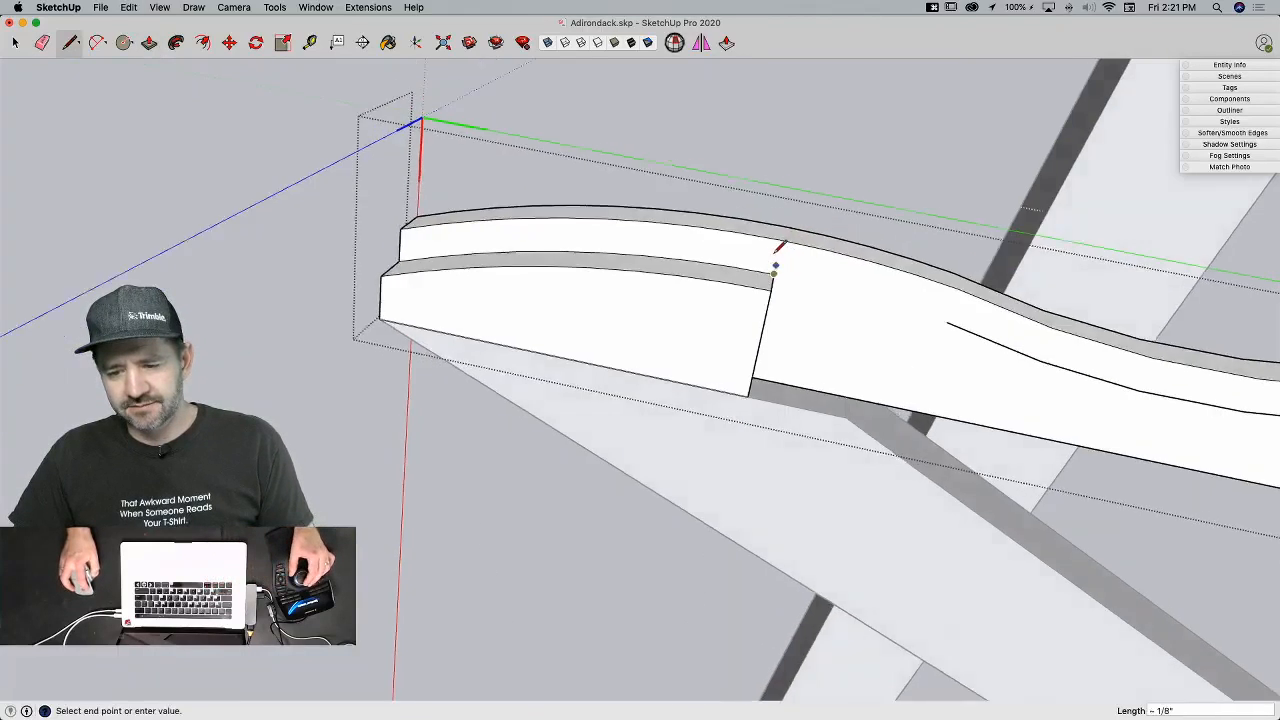
pyautogui.press('p')
pyautogui.click(812, 268)
pyautogui.click(955, 303)
pyautogui.press('e')
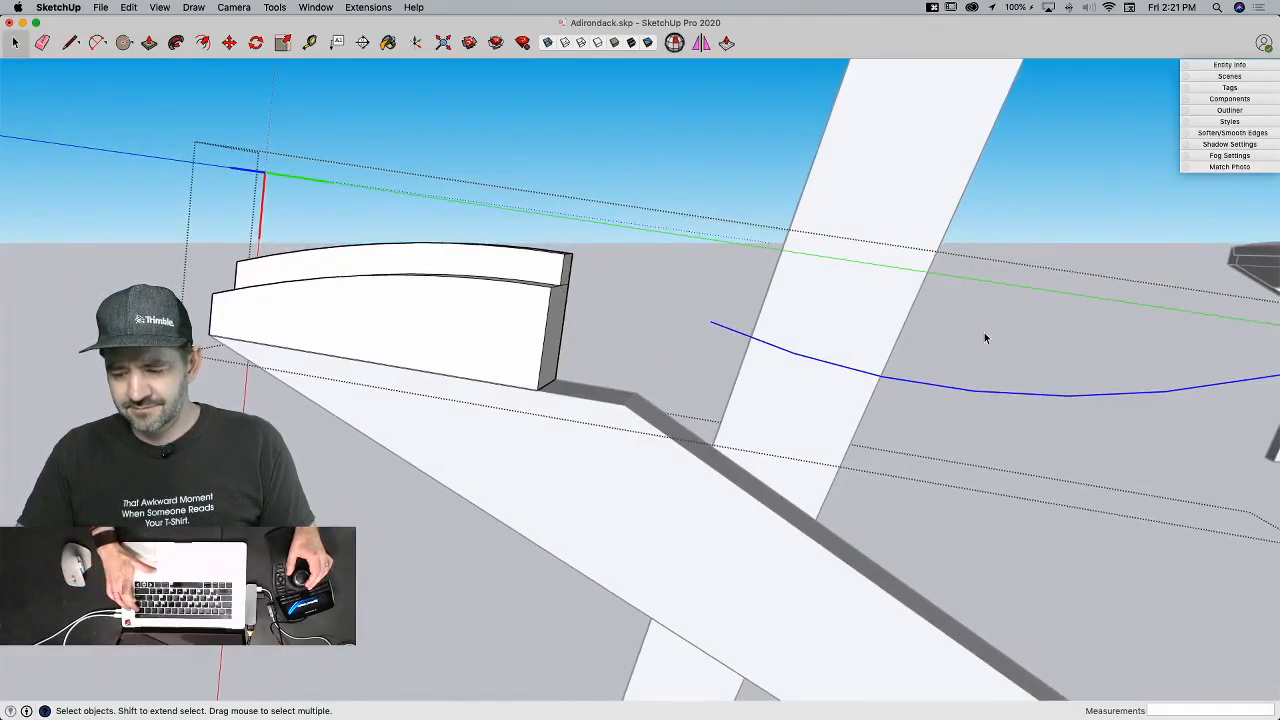
pyautogui.press('BackSpace')
pyautogui.press('e')
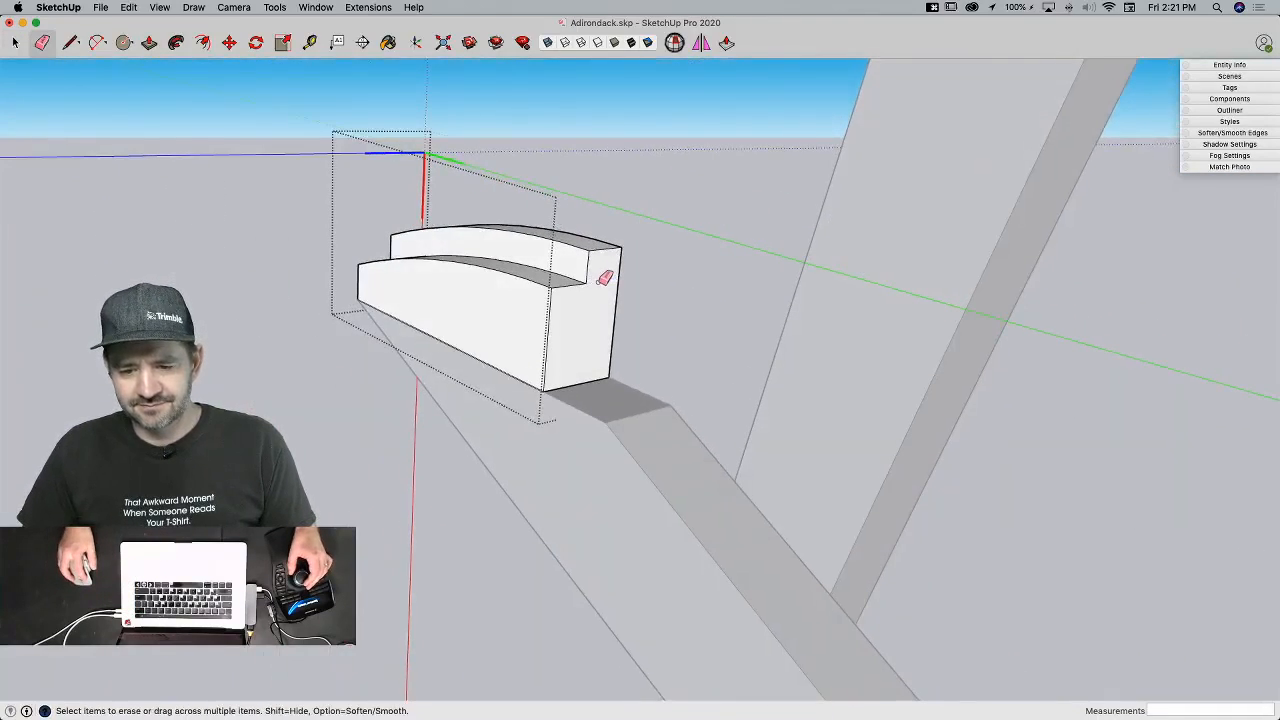
# Step: Copy all the geometry of the remaining front half of the seat support about 10 15/16" away inside the component
pyautogui.press('space')
pyautogui.press('m')
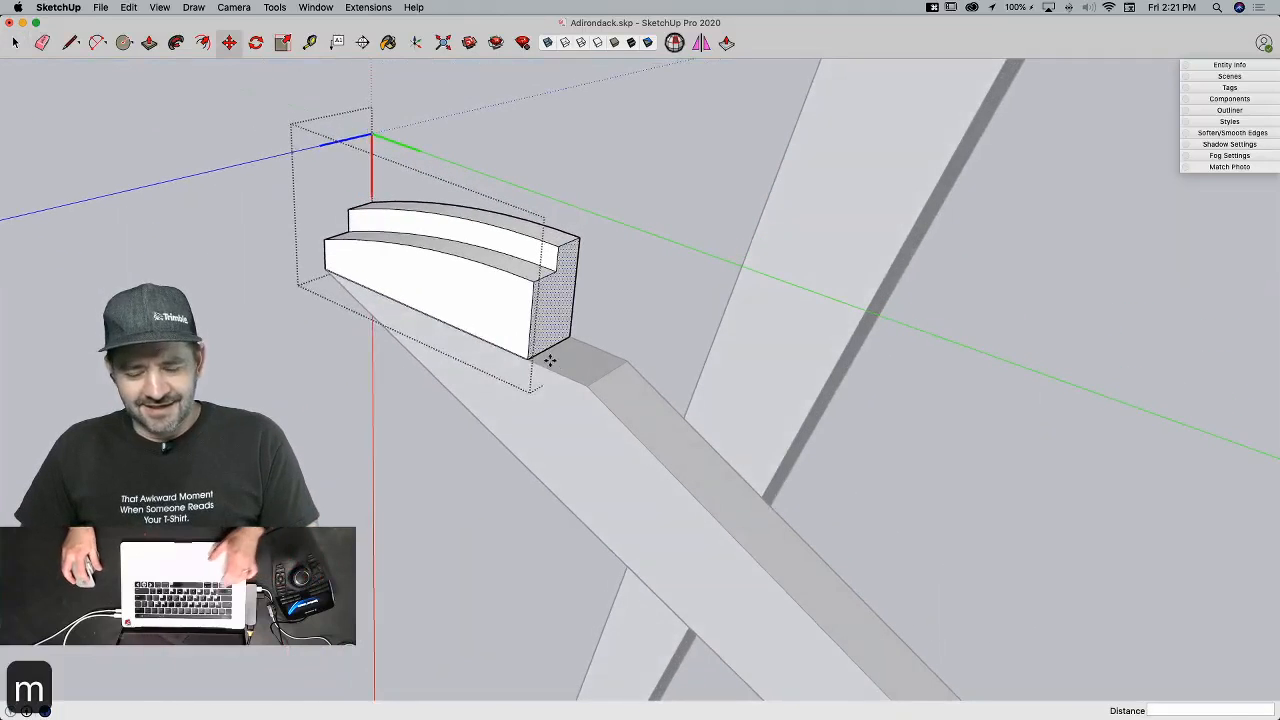
pyautogui.press('space')
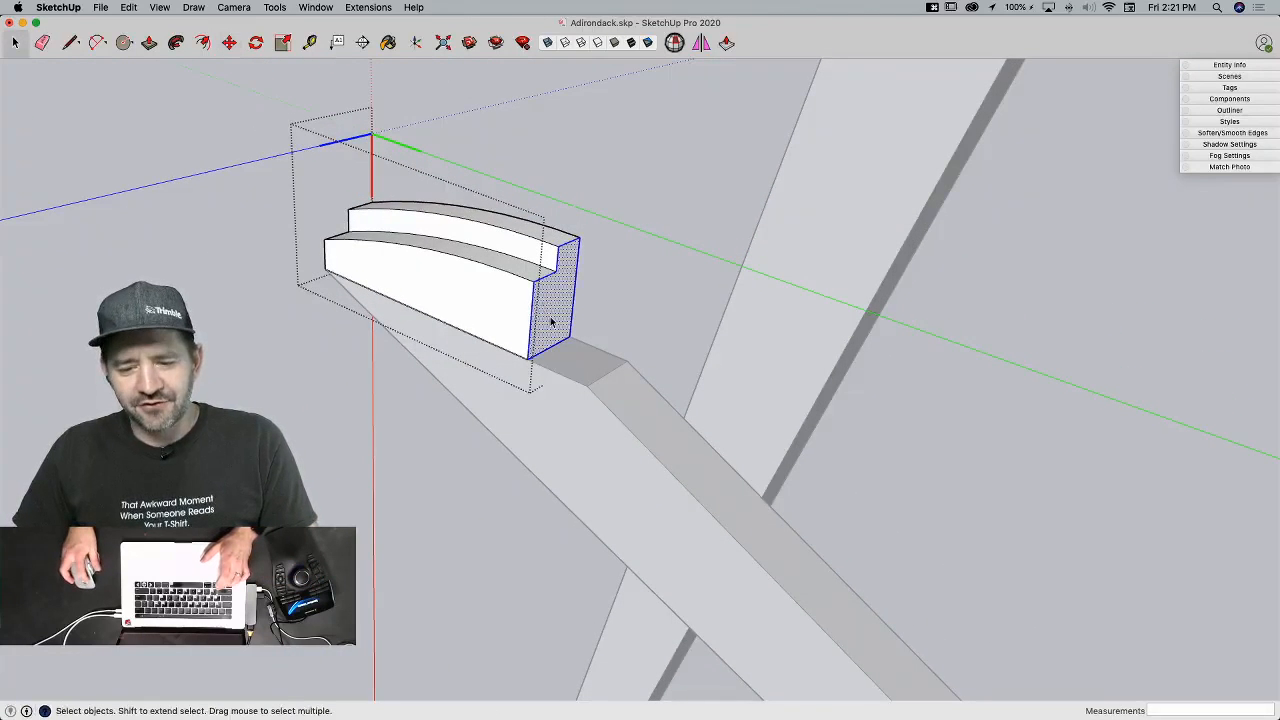
pyautogui.tripleClick(551, 321)
pyautogui.press('m')
pyautogui.click(551, 337)
pyautogui.press('alt')
pyautogui.click(1058, 562)
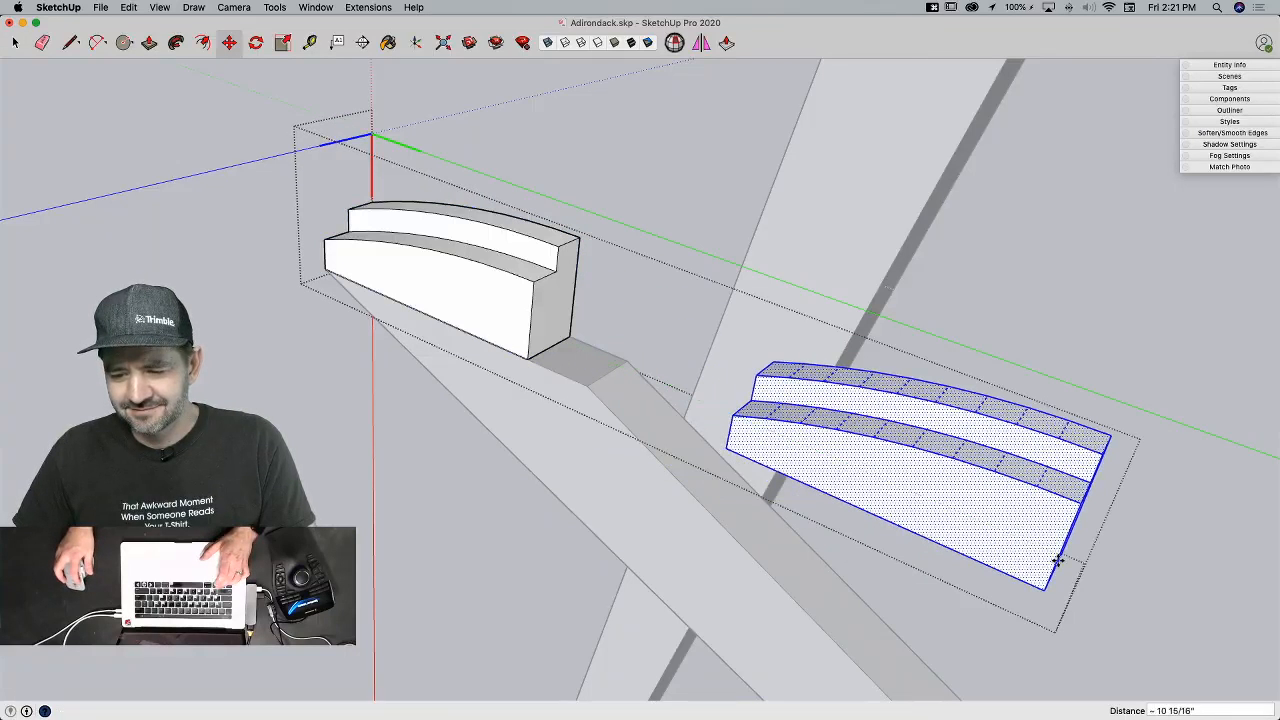
# Step: Mirror the copied half along its length, join it to the original half's cut end, and erase the seam edges
pyautogui.press('s')
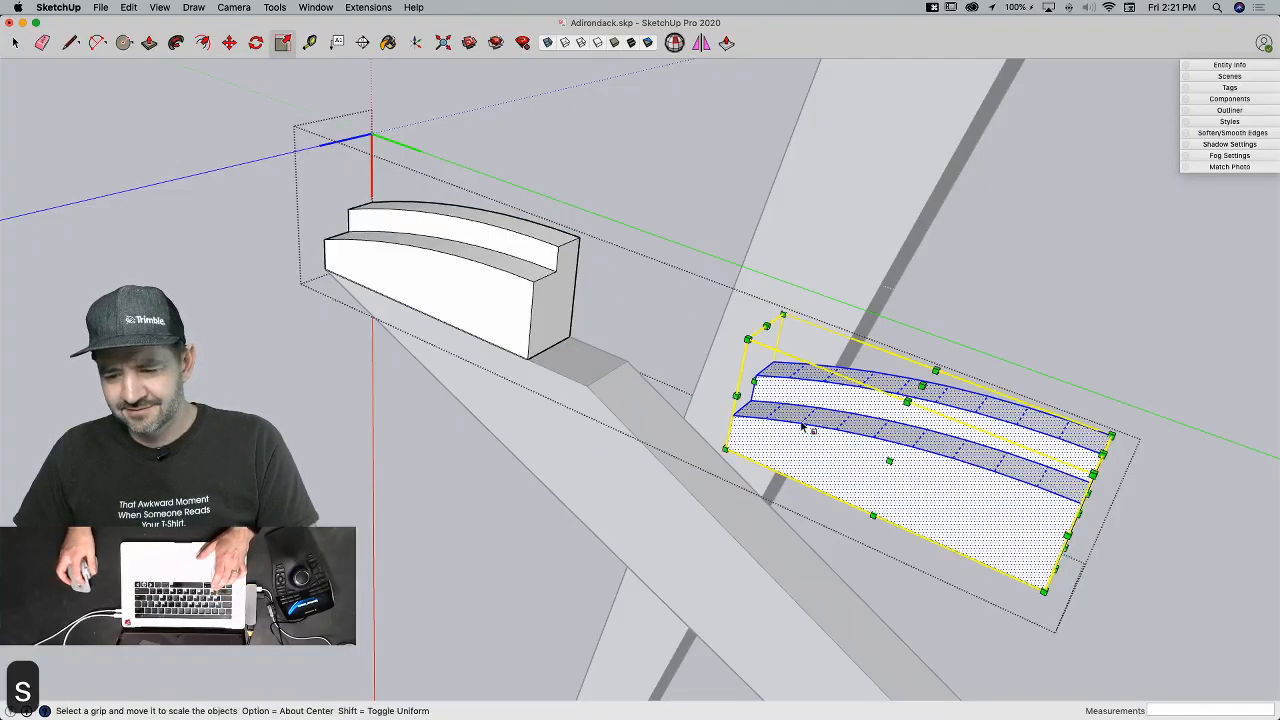
pyautogui.moveTo(755, 382); pyautogui.dragTo(1063, 520)
pyautogui.press('m')
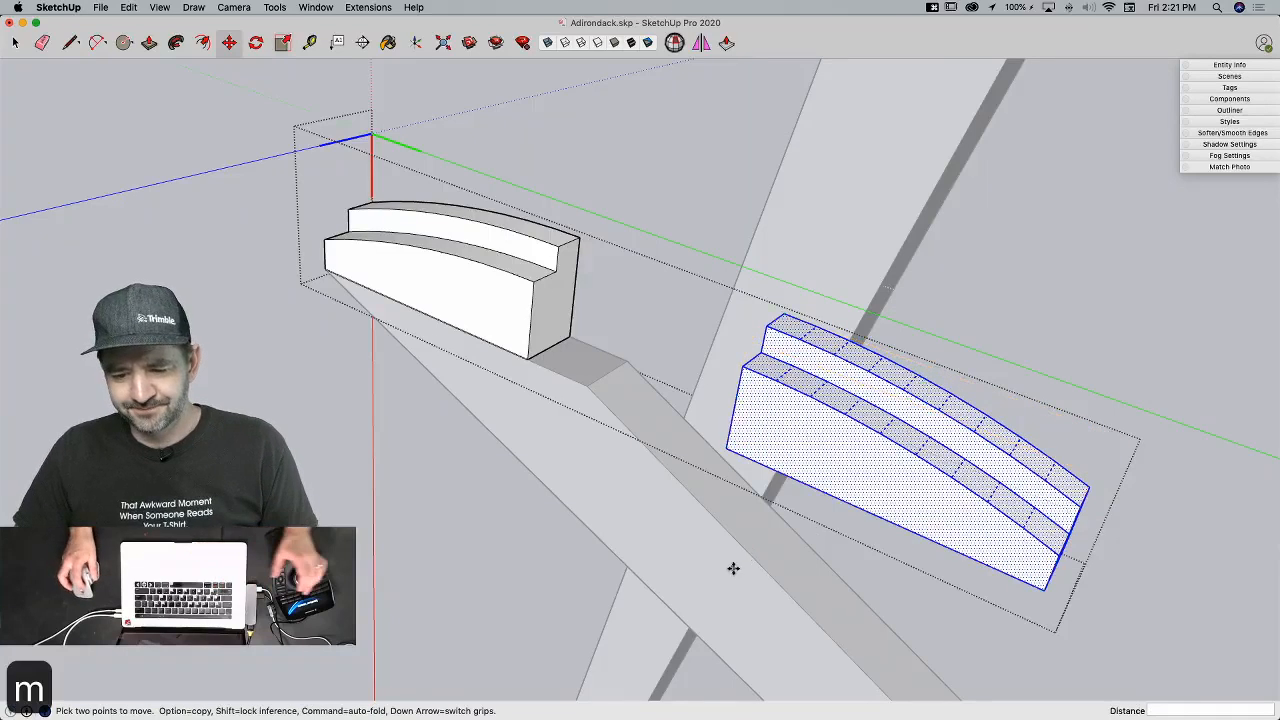
pyautogui.click(731, 451)
pyautogui.click(527, 356)
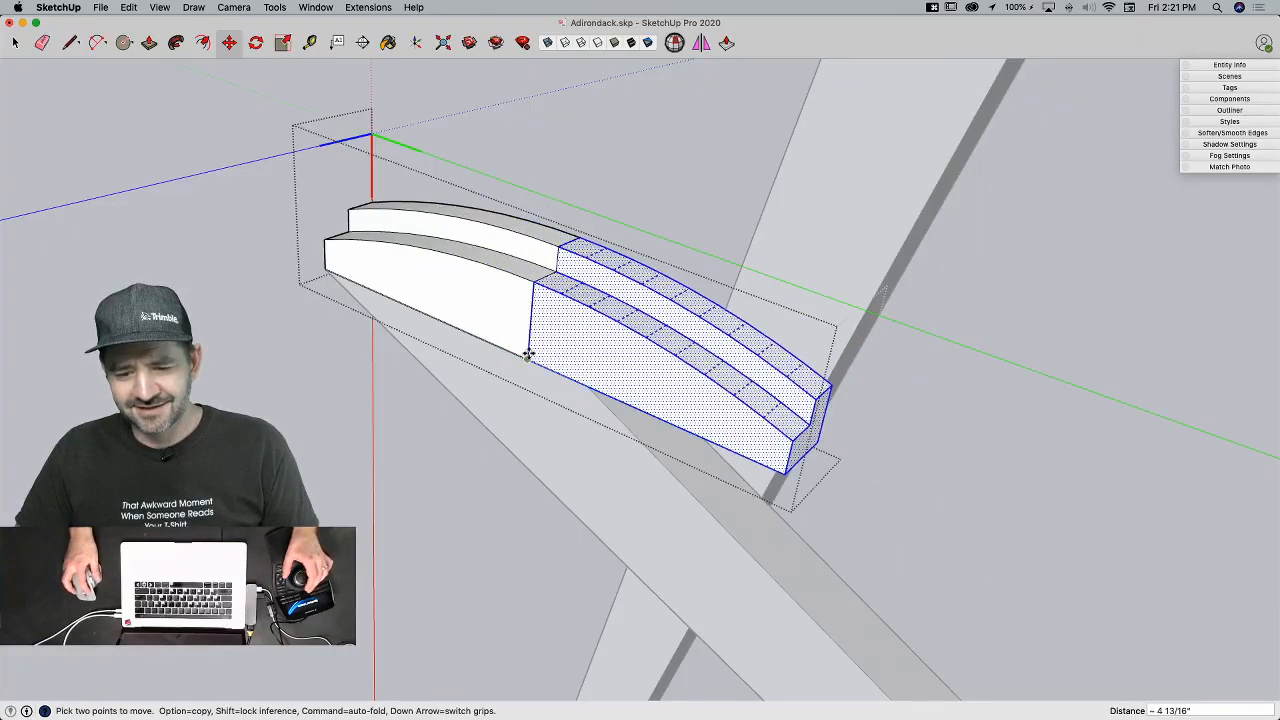
pyautogui.press('e')
pyautogui.moveTo(530, 311); pyautogui.dragTo(548, 264)
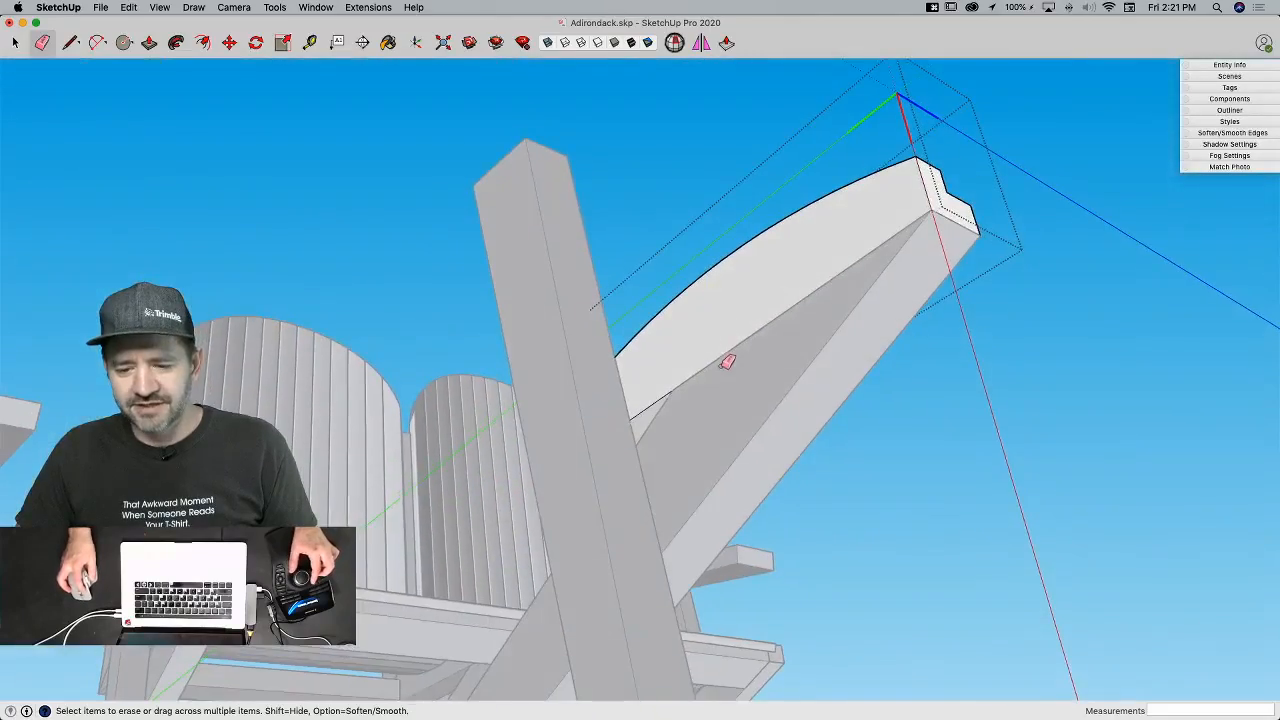
# Step: Rotate the seat support and both legs together 8.5 degrees about the support's lower front corner to level the support
pyautogui.press('space')
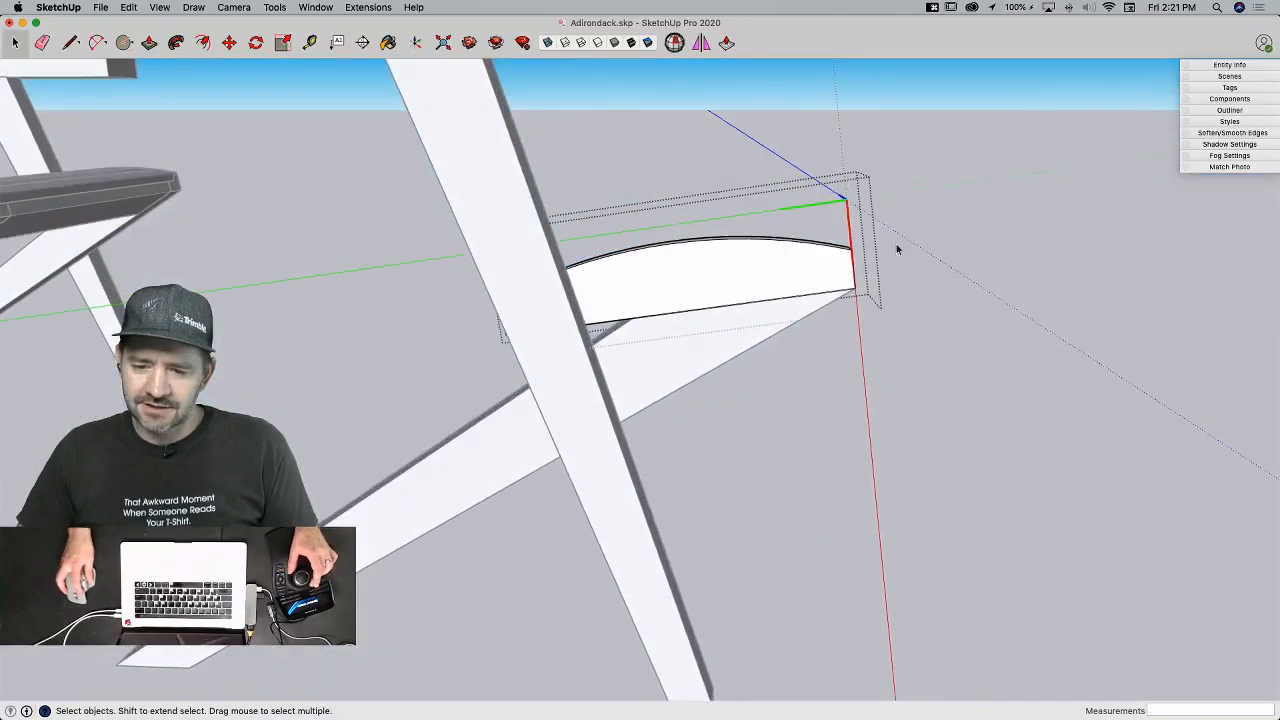
pyautogui.moveTo(918, 194); pyautogui.dragTo(463, 430)
pyautogui.press('q')
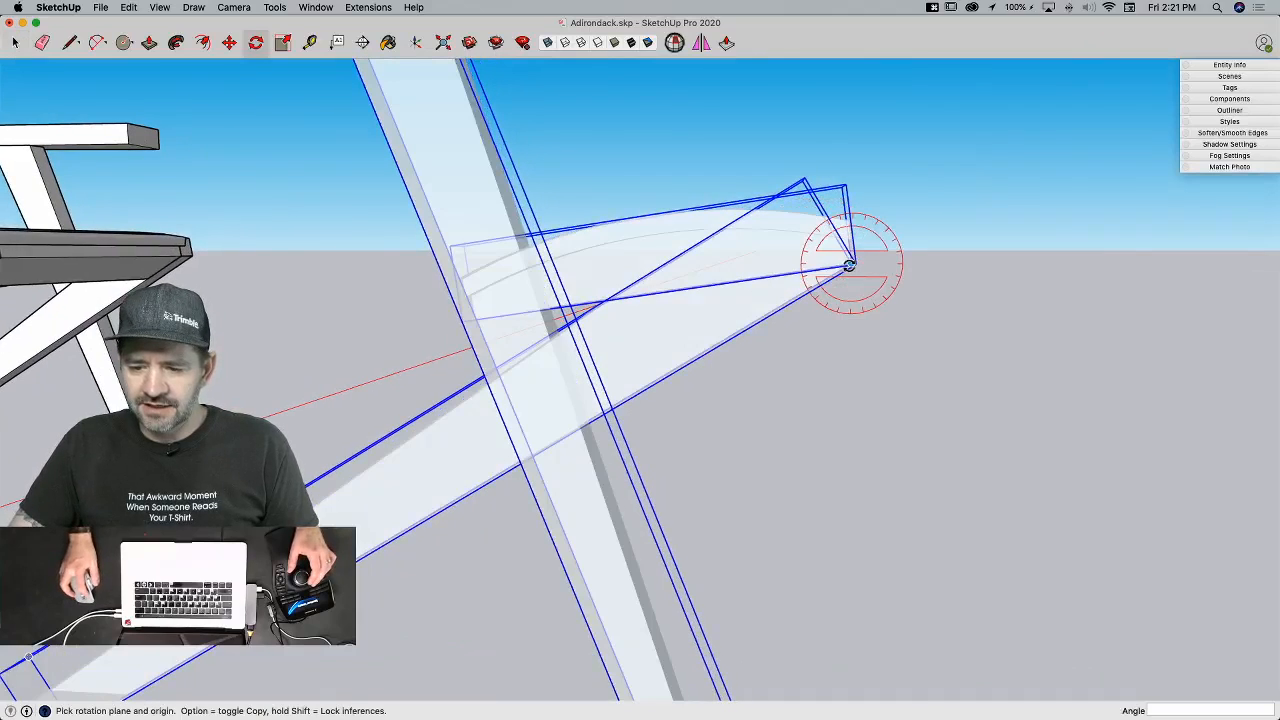
pyautogui.click(724, 282)
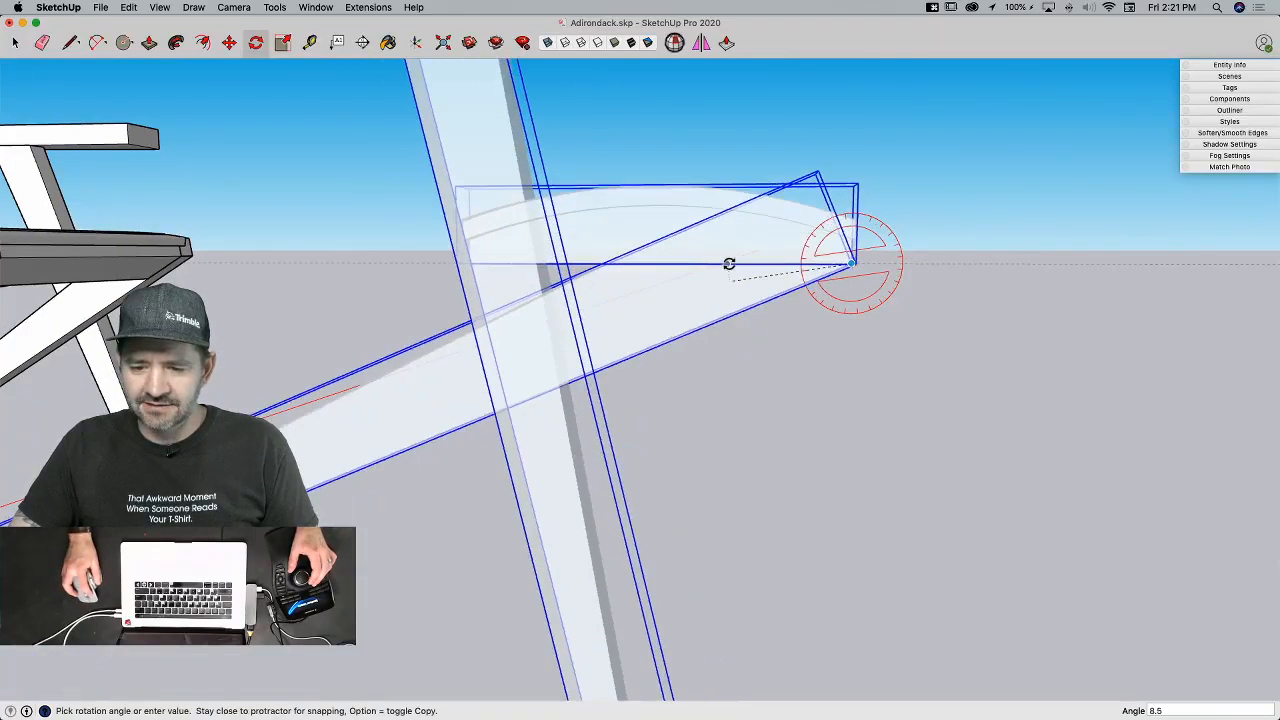
pyautogui.click(729, 263)
pyautogui.press('space')
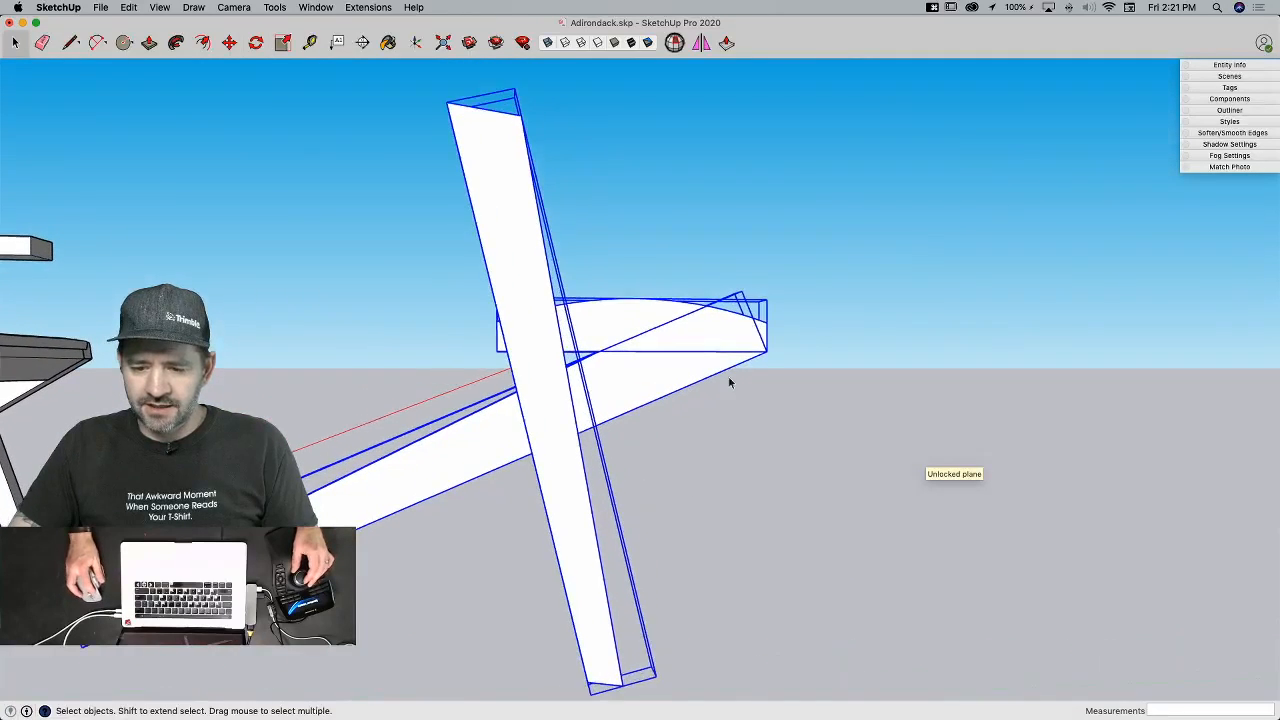
pyautogui.click(737, 362)
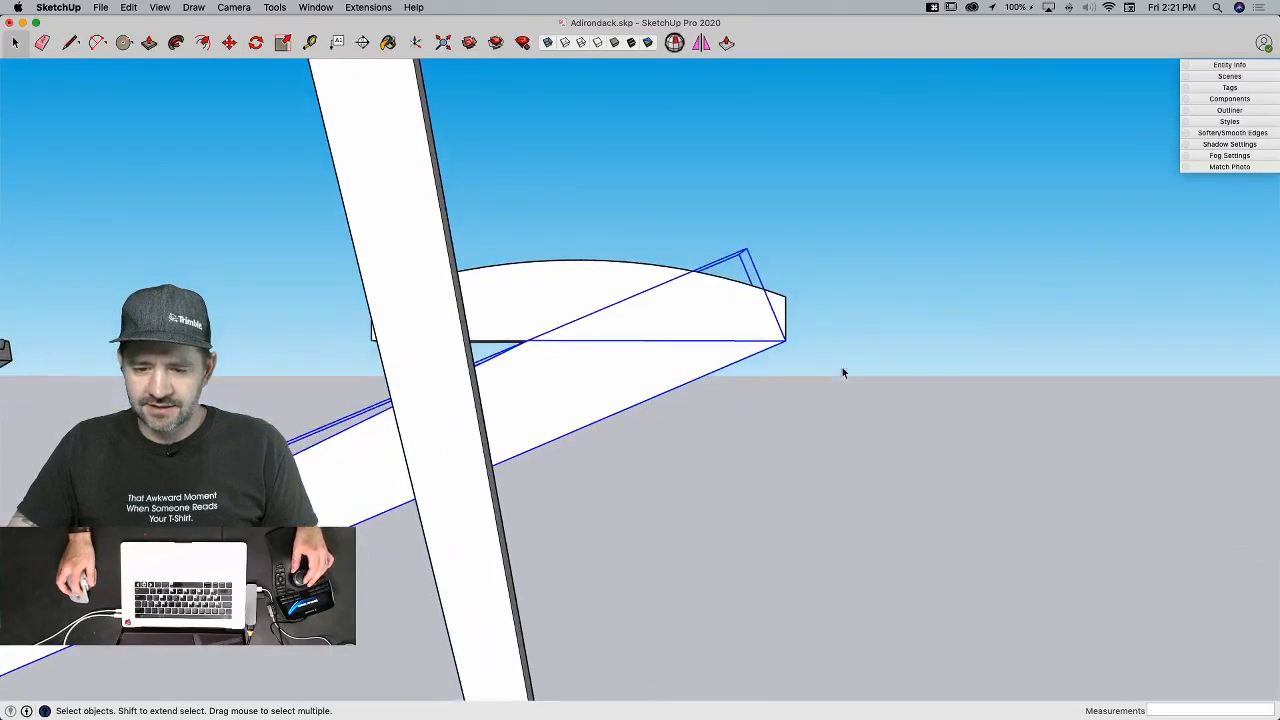
pyautogui.press('e')
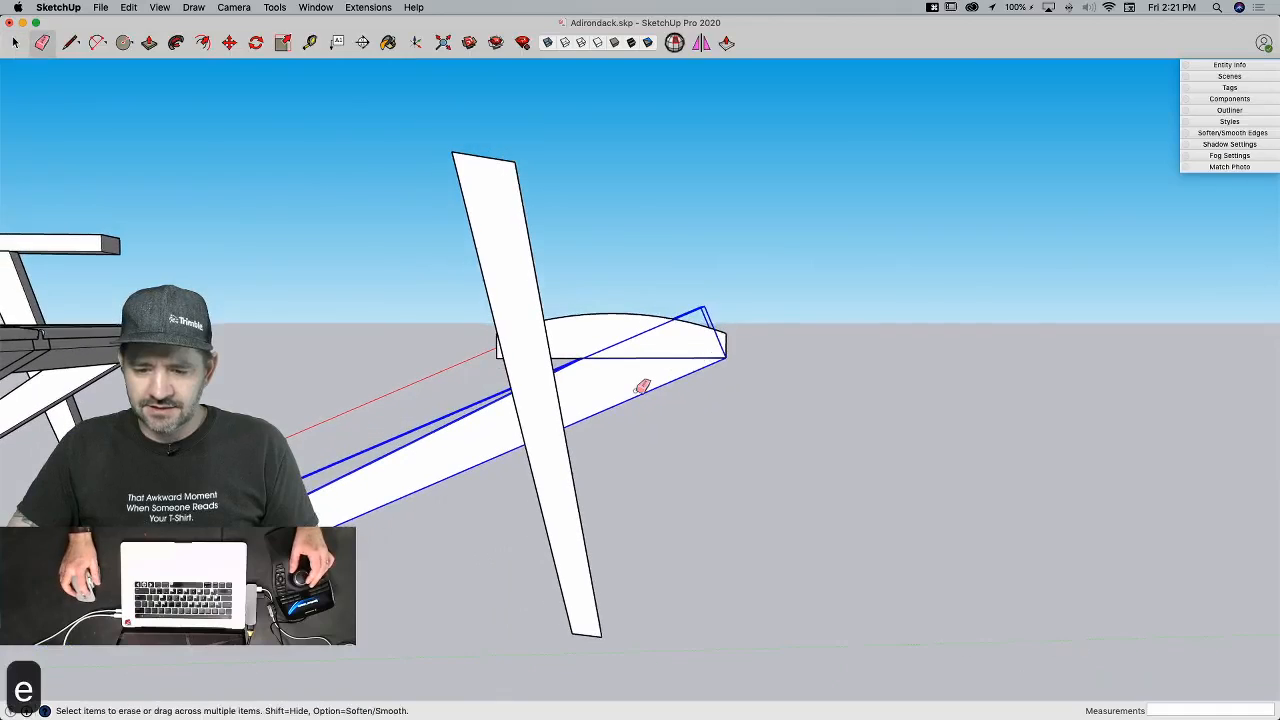
pyautogui.press('Escape')
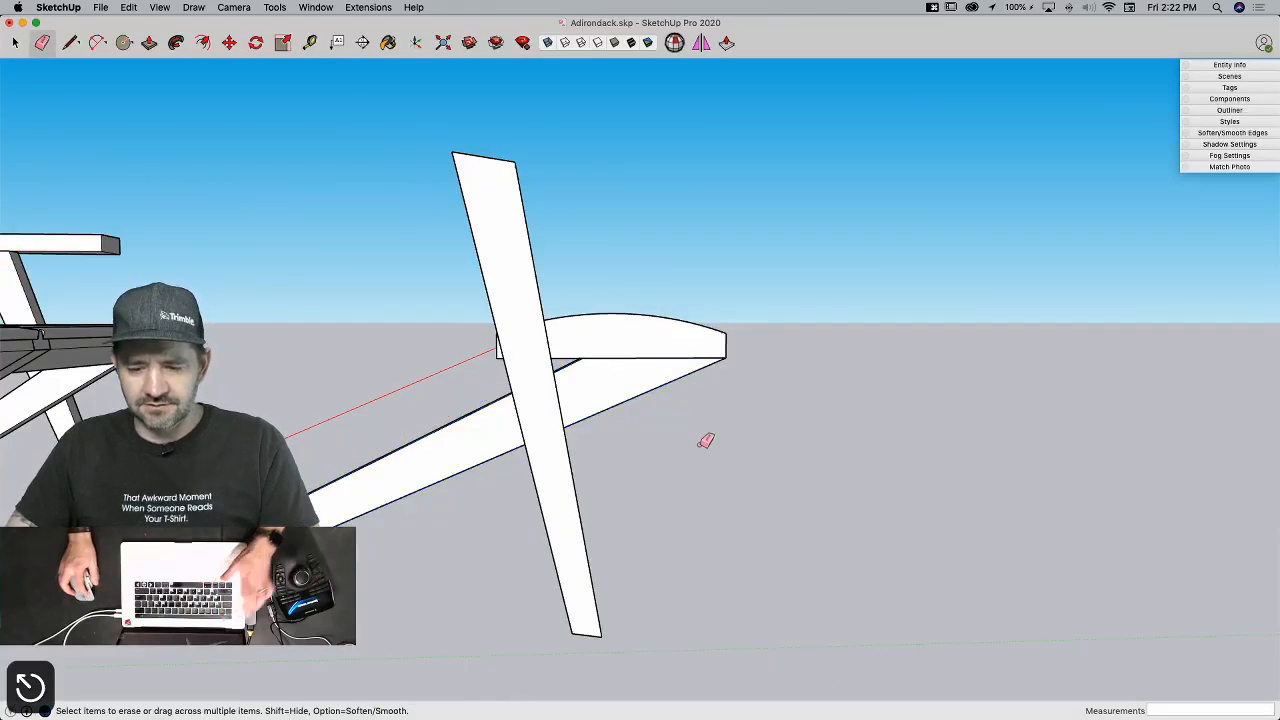
pyautogui.press('l')
pyautogui.press('space')
# Step: Move the leveled seat support and both legs together straight down toward the ground
pyautogui.moveTo(456, 284); pyautogui.dragTo(820, 586)
pyautogui.press('m')
pyautogui.press('space')
pyautogui.moveTo(858, 272); pyautogui.dragTo(578, 498)
pyautogui.press('m')
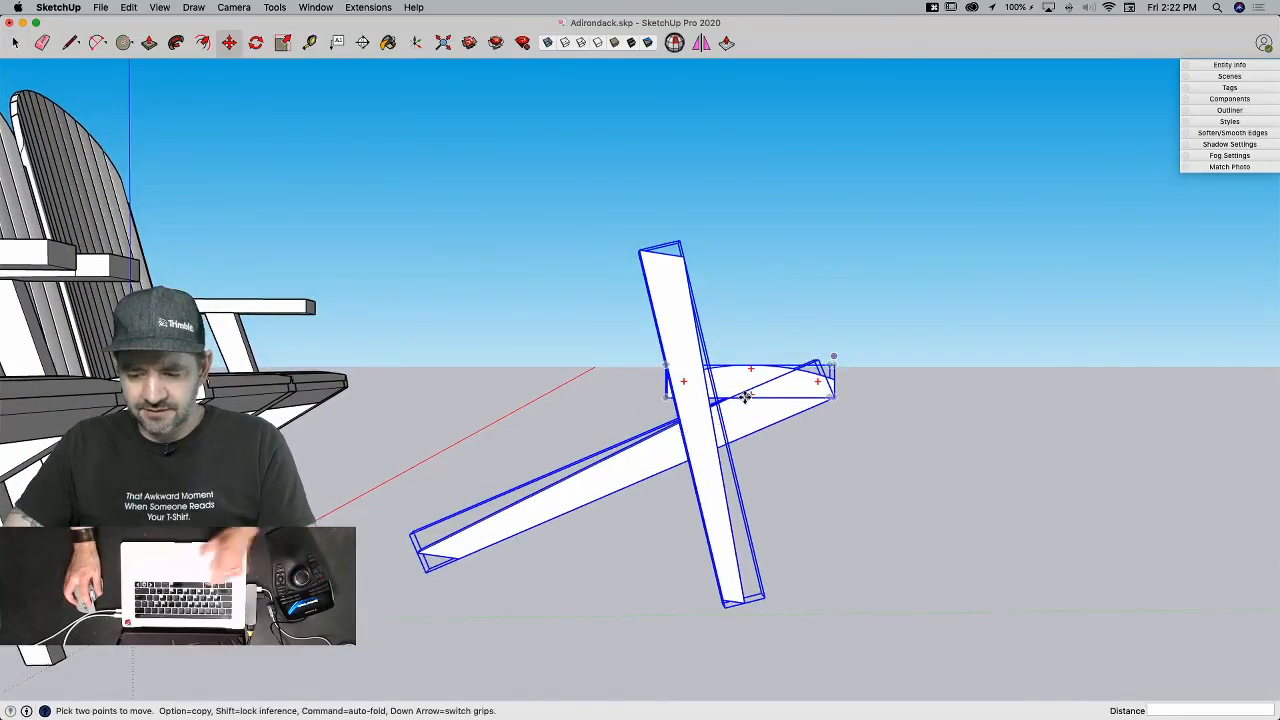
pyautogui.click(744, 397)
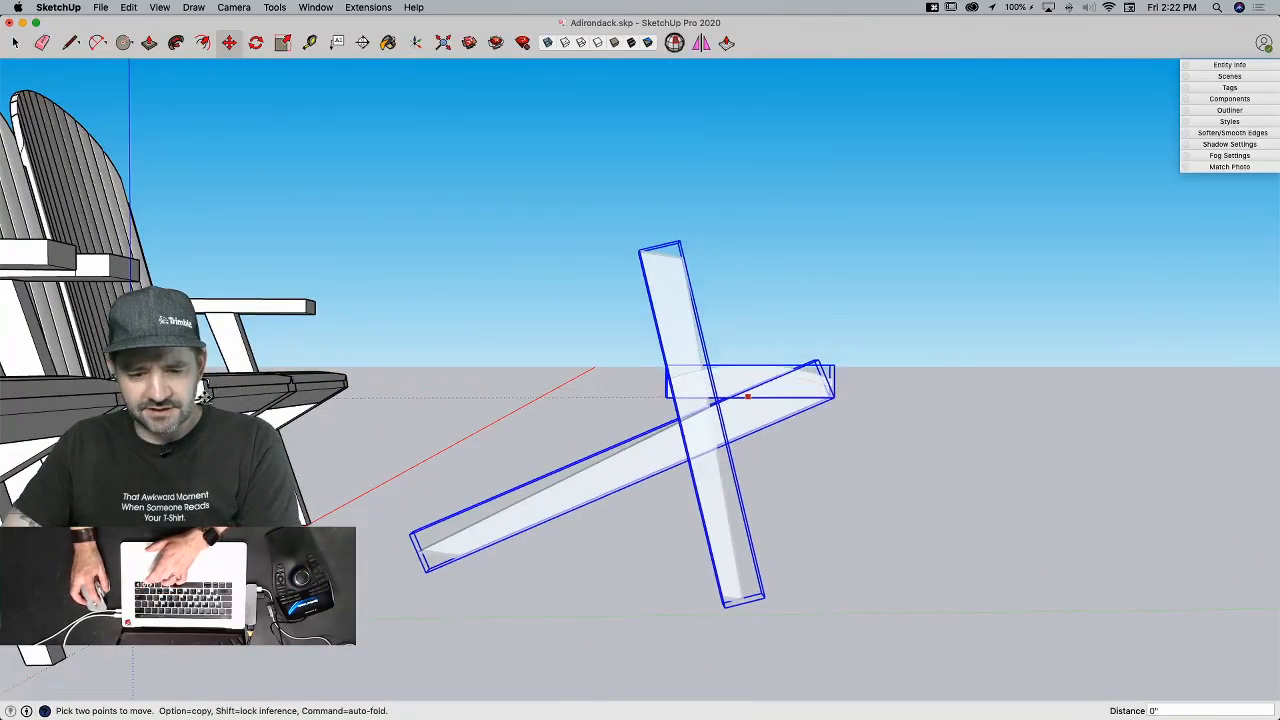
pyautogui.click(374, 436)
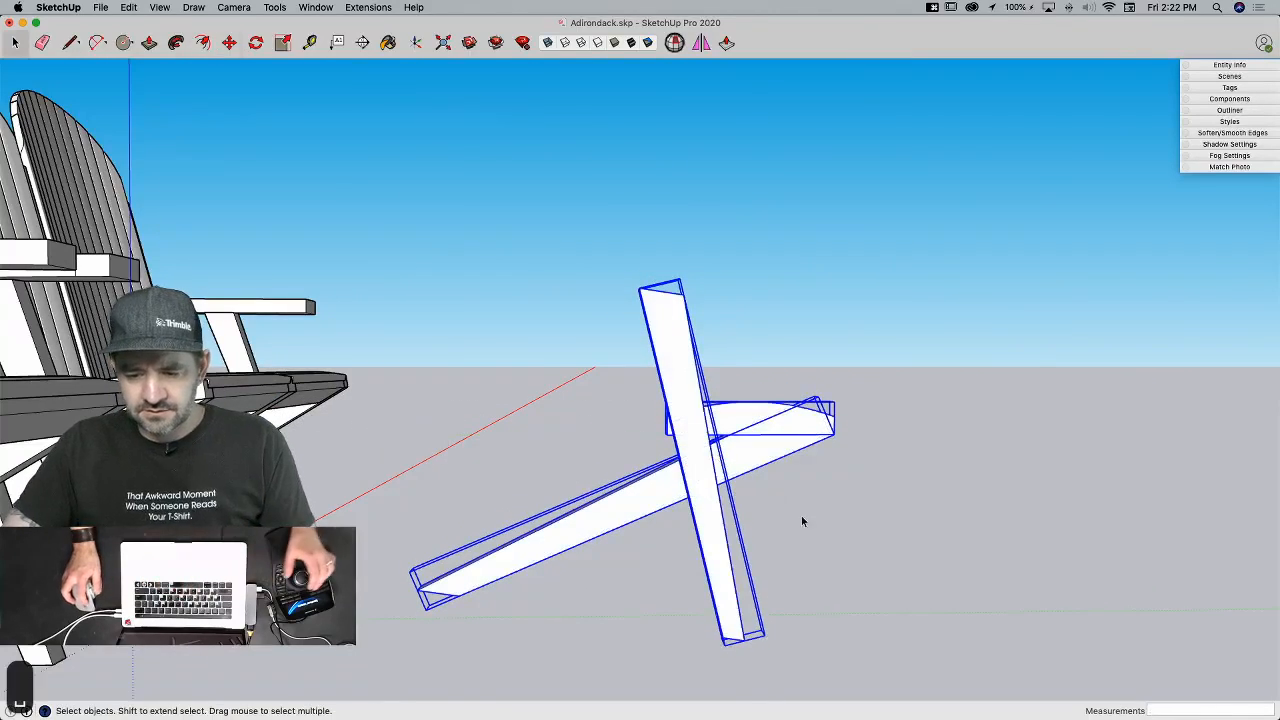
pyautogui.press('space')
# Step: Draw a large rectangle on the ground beneath the copied legs
pyautogui.press('l')
pyautogui.press('r')
pyautogui.click(497, 485)
pyautogui.click(845, 690)
pyautogui.press('space')
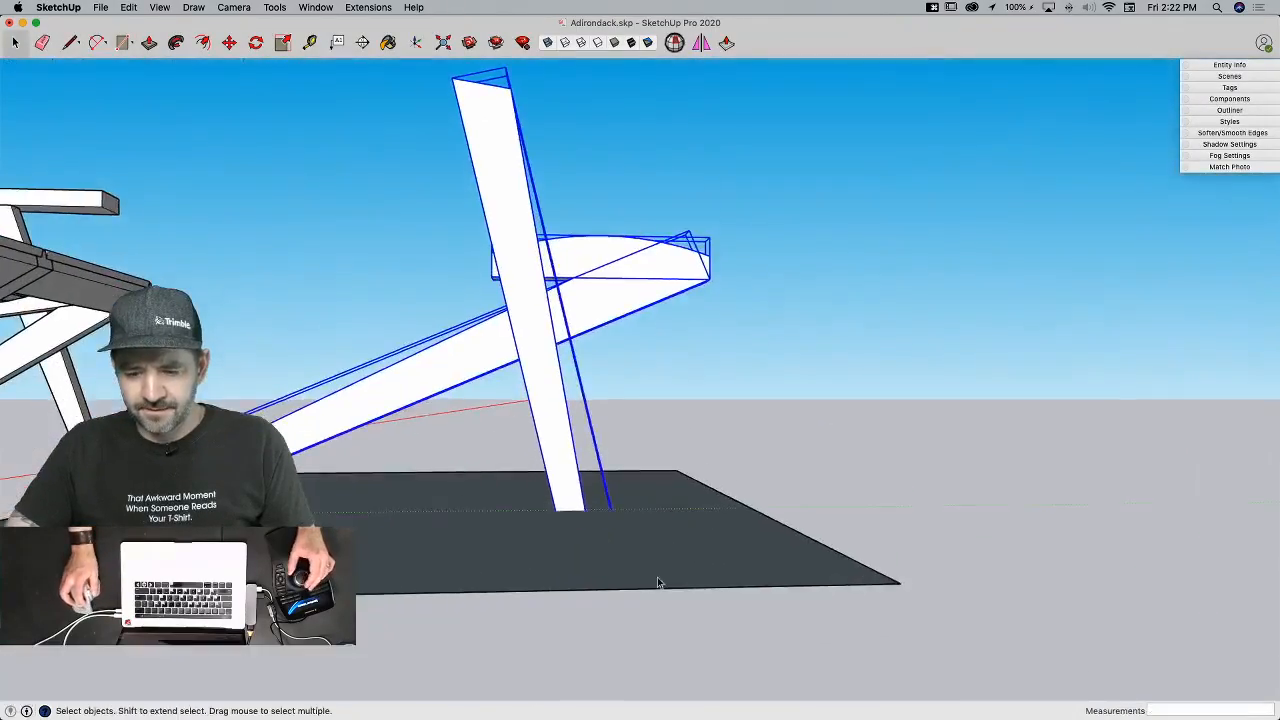
# Step: Rotate the long sloping leg 26.4 degrees about the point where its edge meets the underside of the seat support
pyautogui.doubleClick(623, 380)
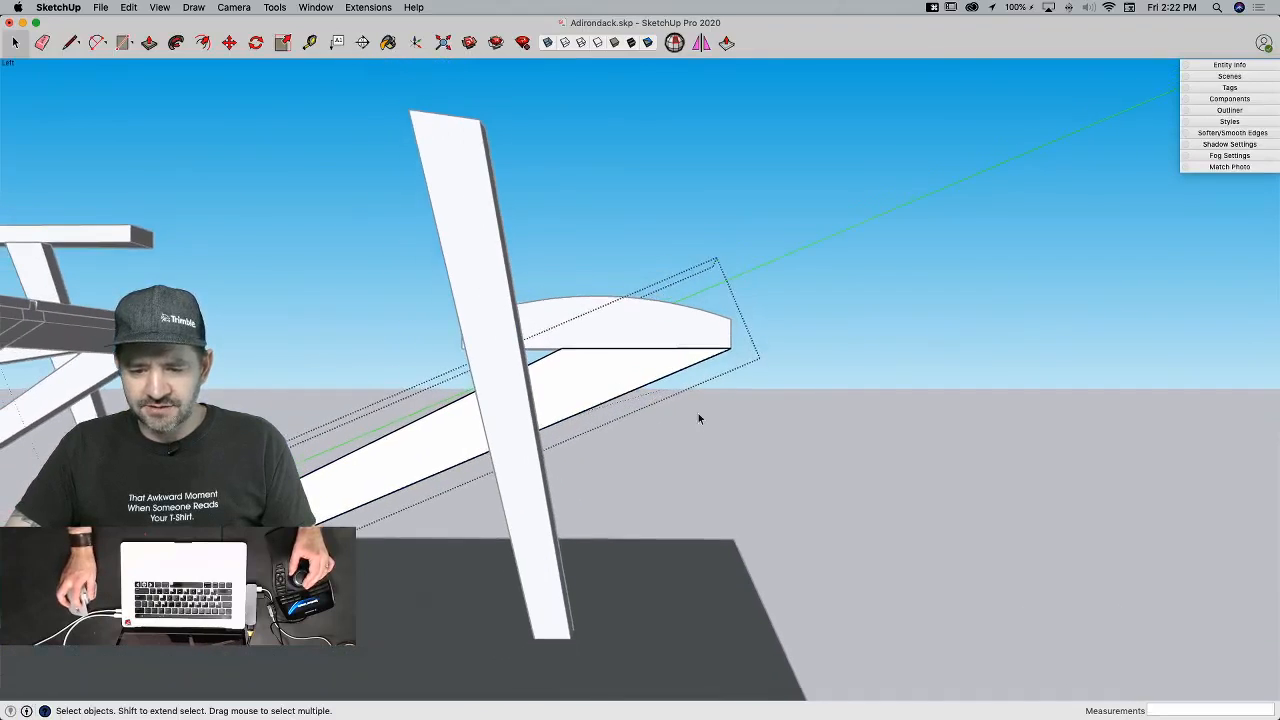
pyautogui.press('q')
pyautogui.press('space')
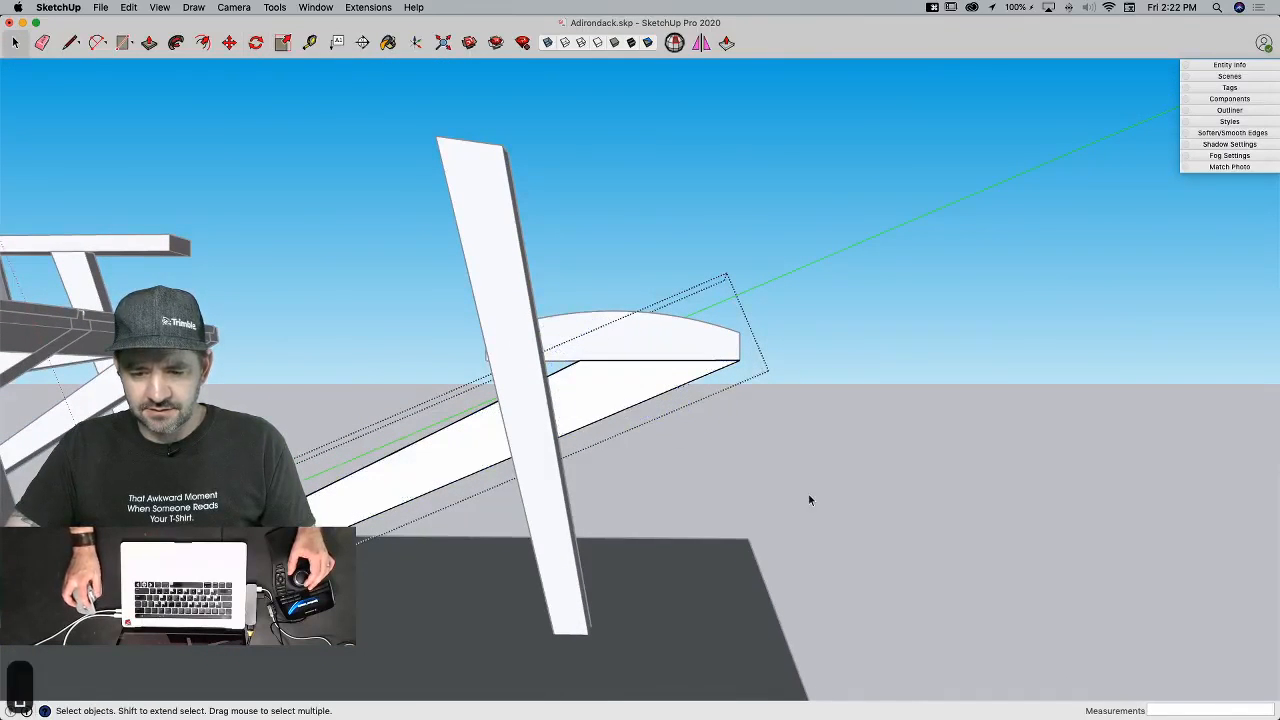
pyautogui.click(848, 523)
pyautogui.press('q')
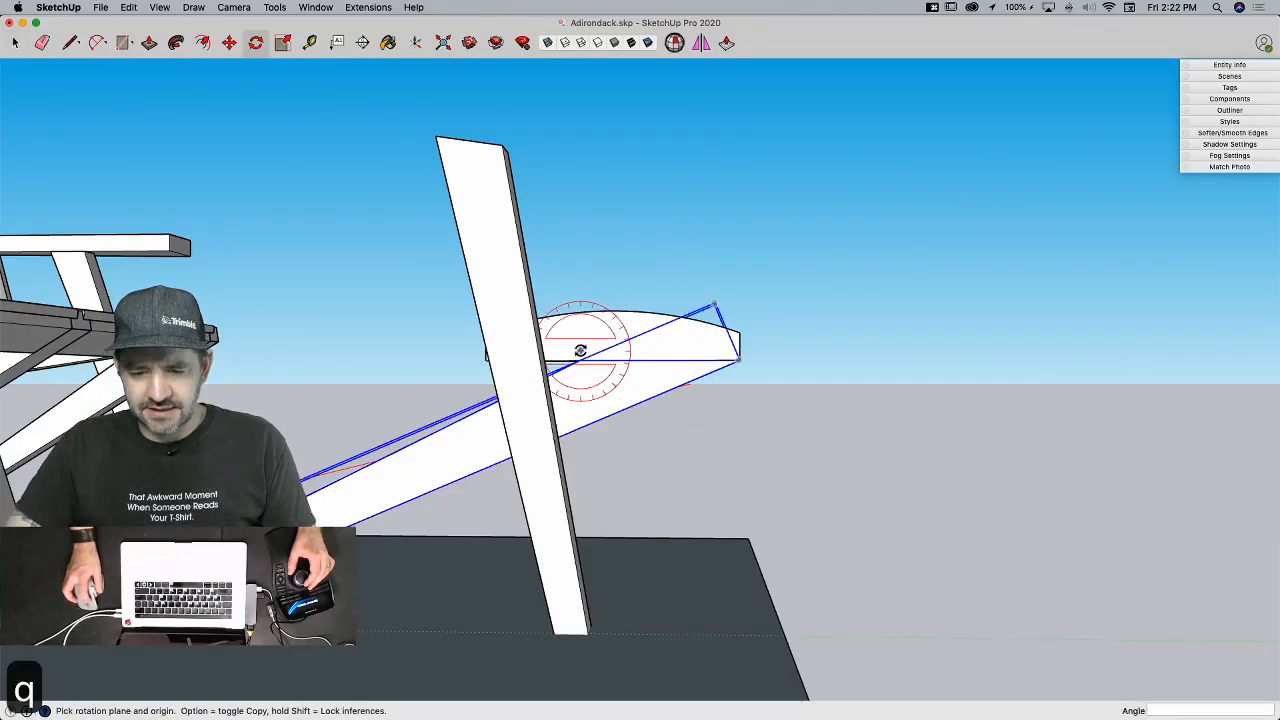
pyautogui.click(583, 359)
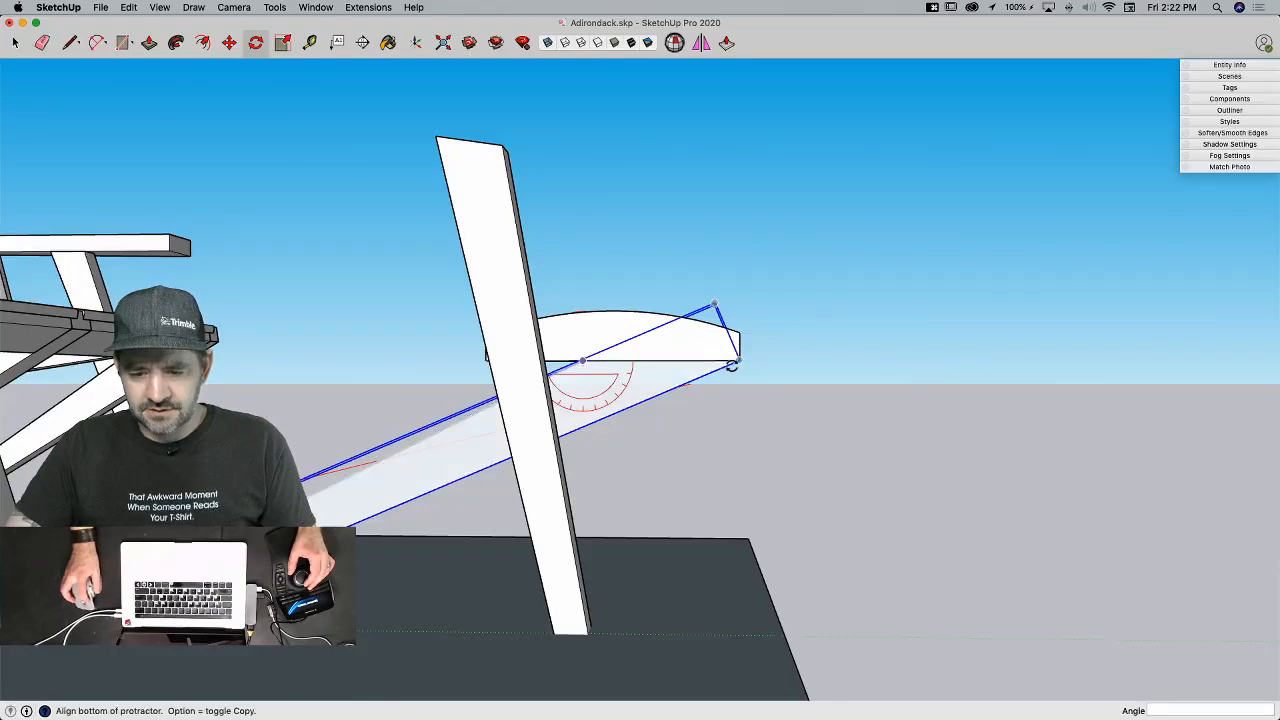
pyautogui.click(852, 372)
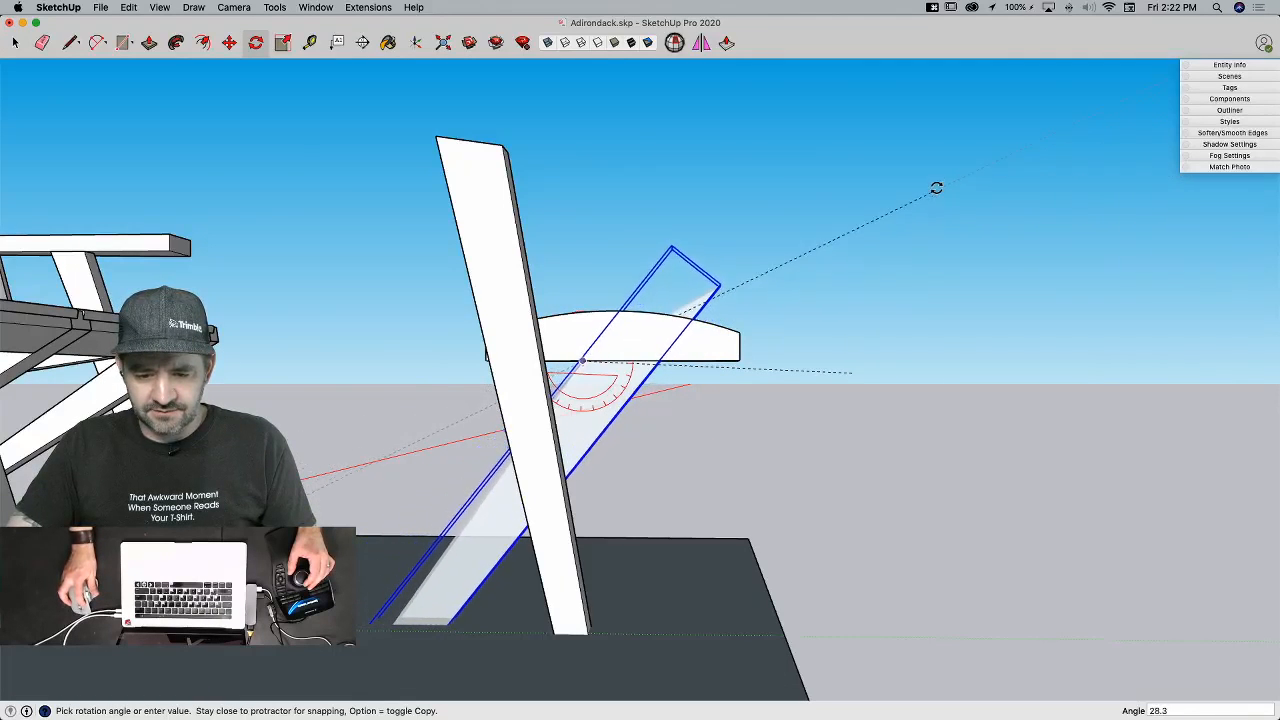
pyautogui.click(926, 209)
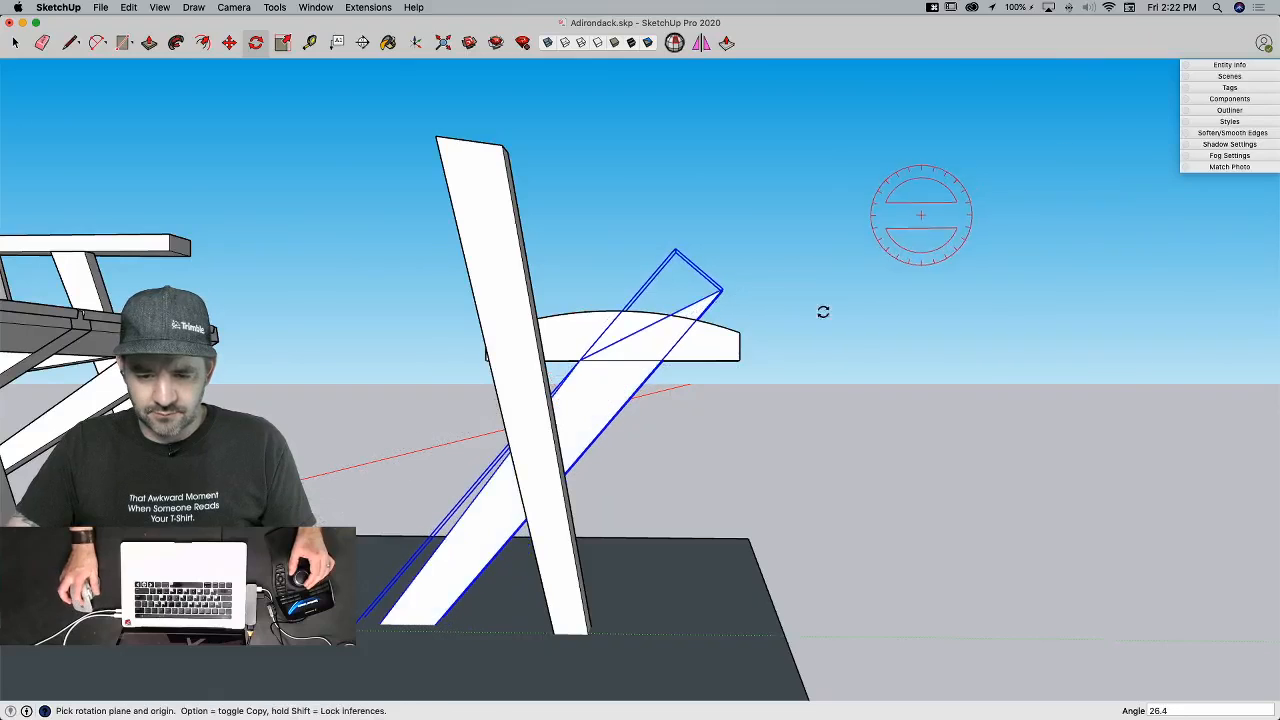
# Step: Move the sloping leg about 3 11/16" to the support's lower outer corner and fine-tune its rotation about that corner
pyautogui.press('m')
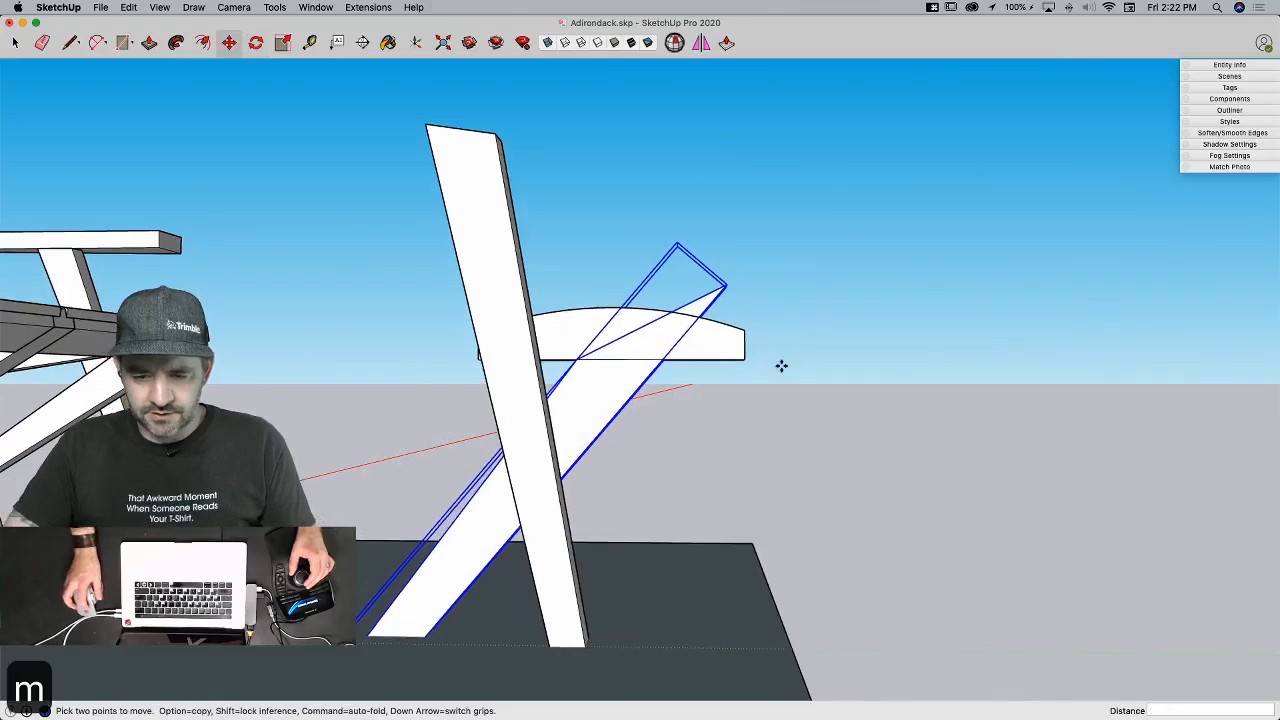
pyautogui.click(663, 361)
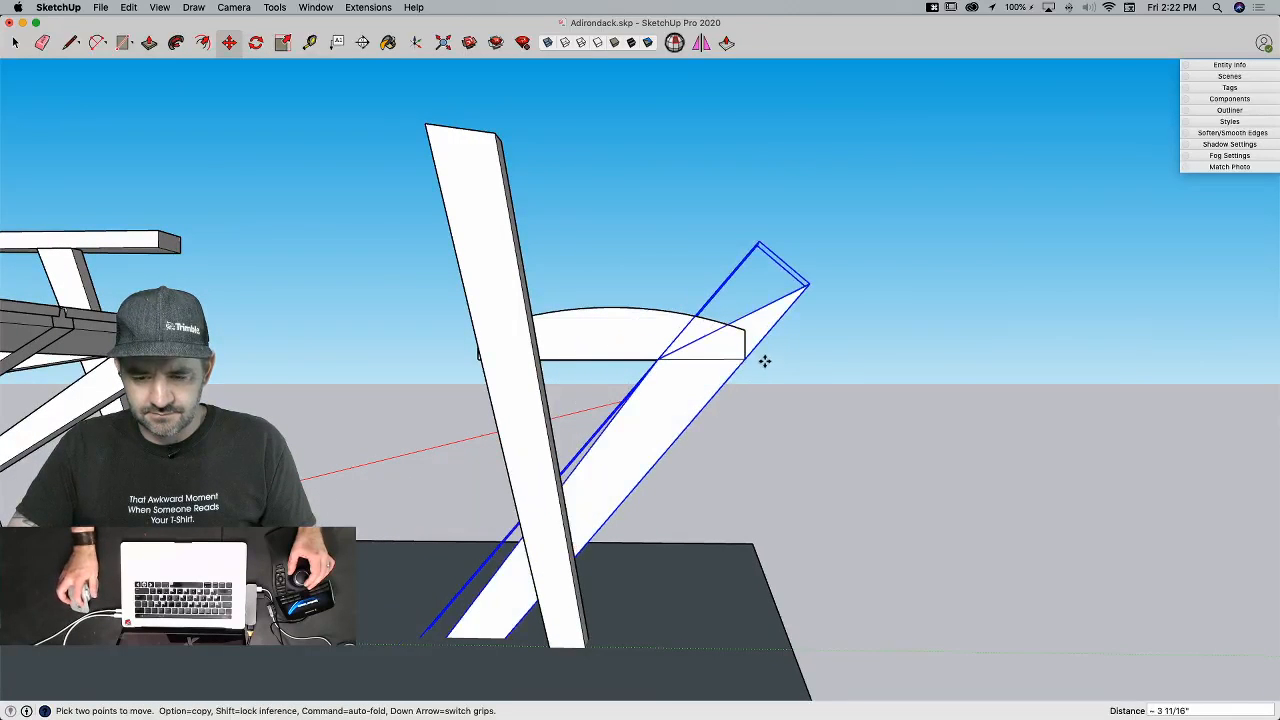
pyautogui.press('q')
pyautogui.click(746, 358)
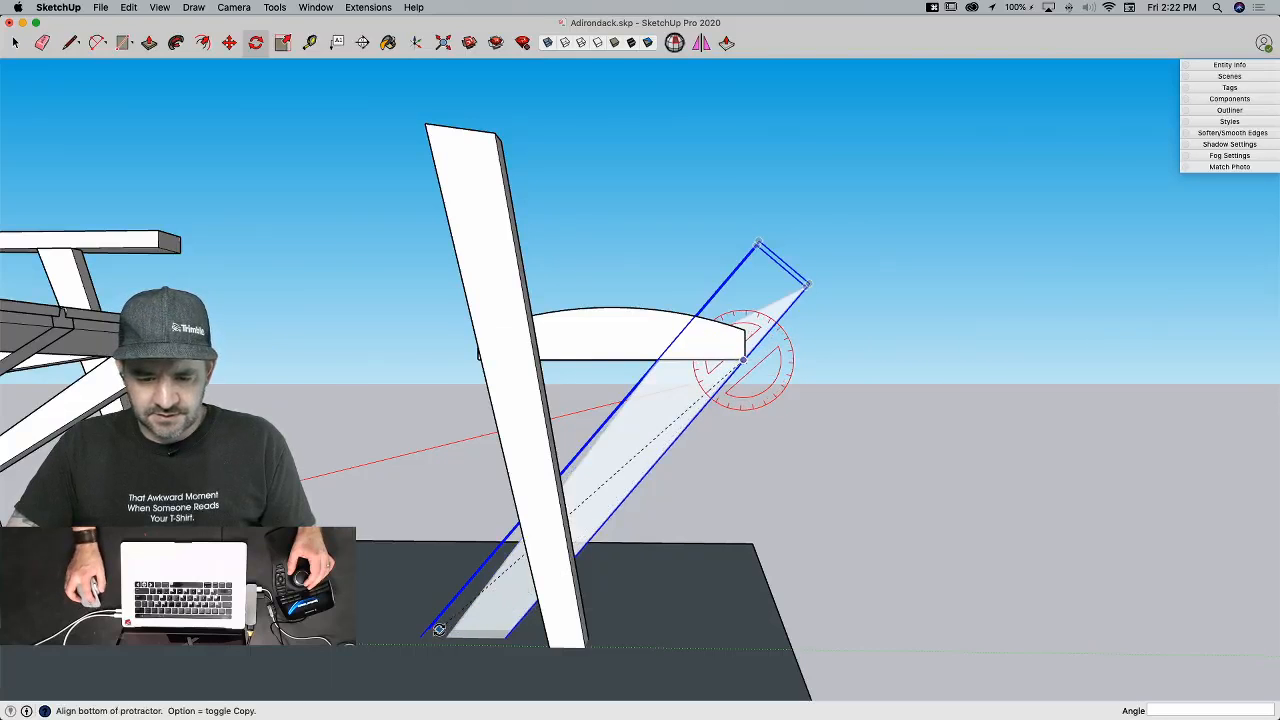
pyautogui.click(446, 634)
pyautogui.click(436, 636)
# Step: Move the other leg about 7/16" so its outer edge meets the opposite end of the support's underside
pyautogui.press('space')
pyautogui.click(530, 428)
pyautogui.press('m')
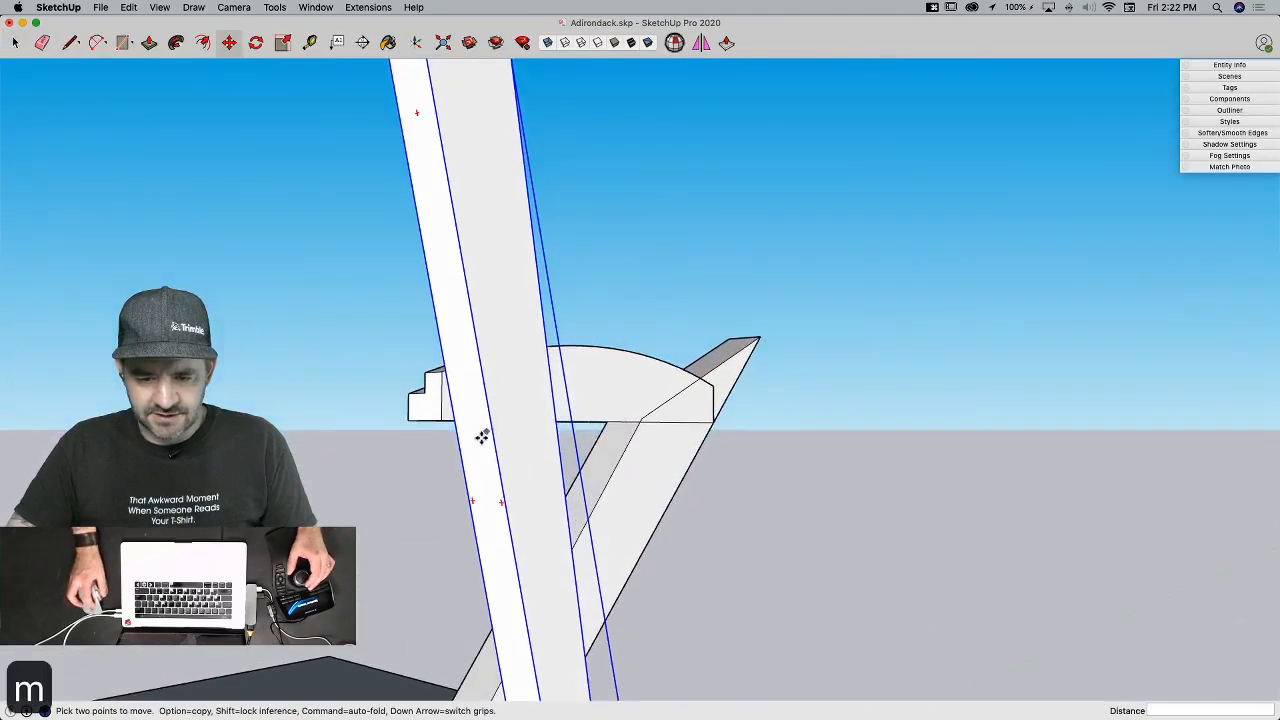
pyautogui.click(453, 420)
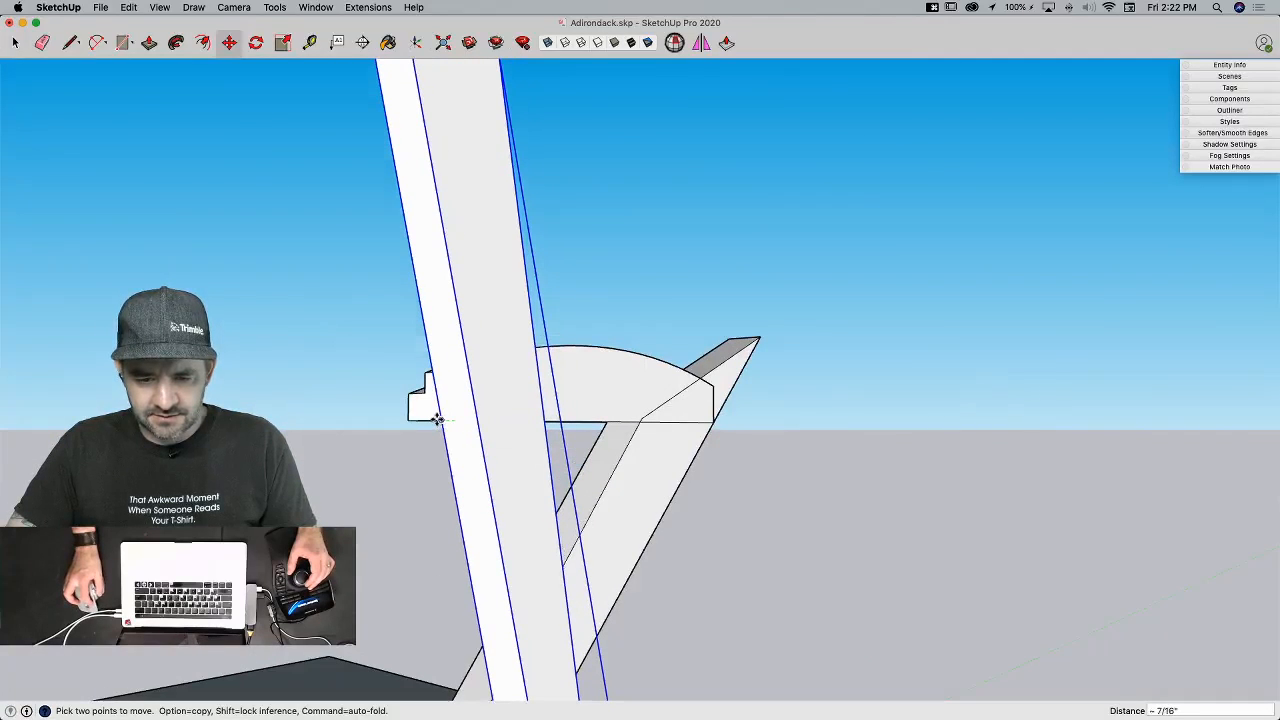
# Step: Rotate this leg 26.6 degrees about its contact point with the support so the two legs cross in an X
pyautogui.press('q')
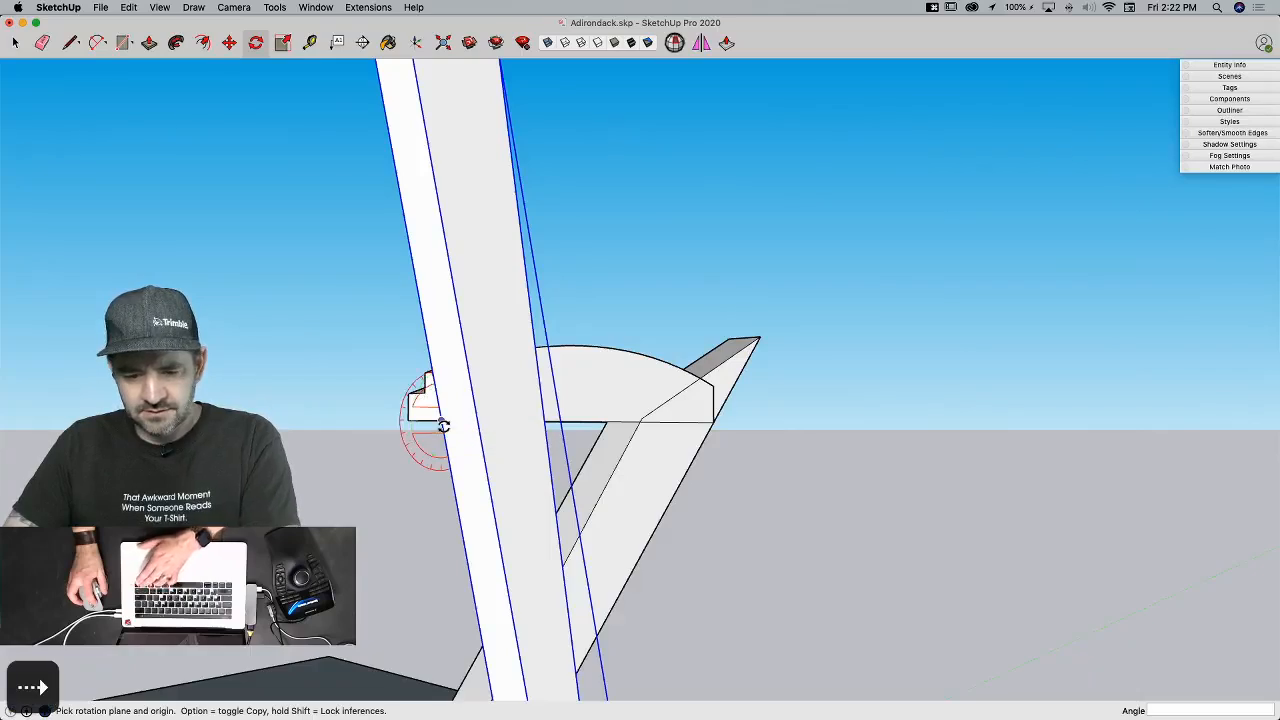
pyautogui.click(442, 423)
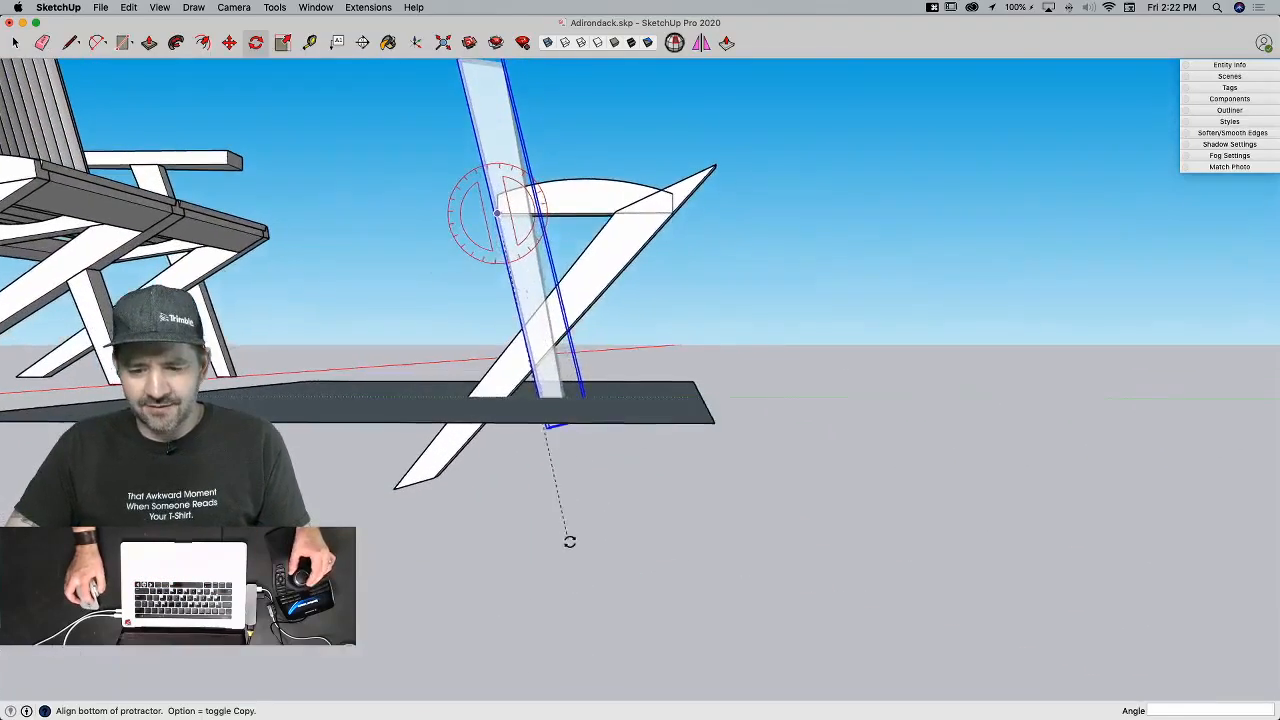
pyautogui.click(571, 540)
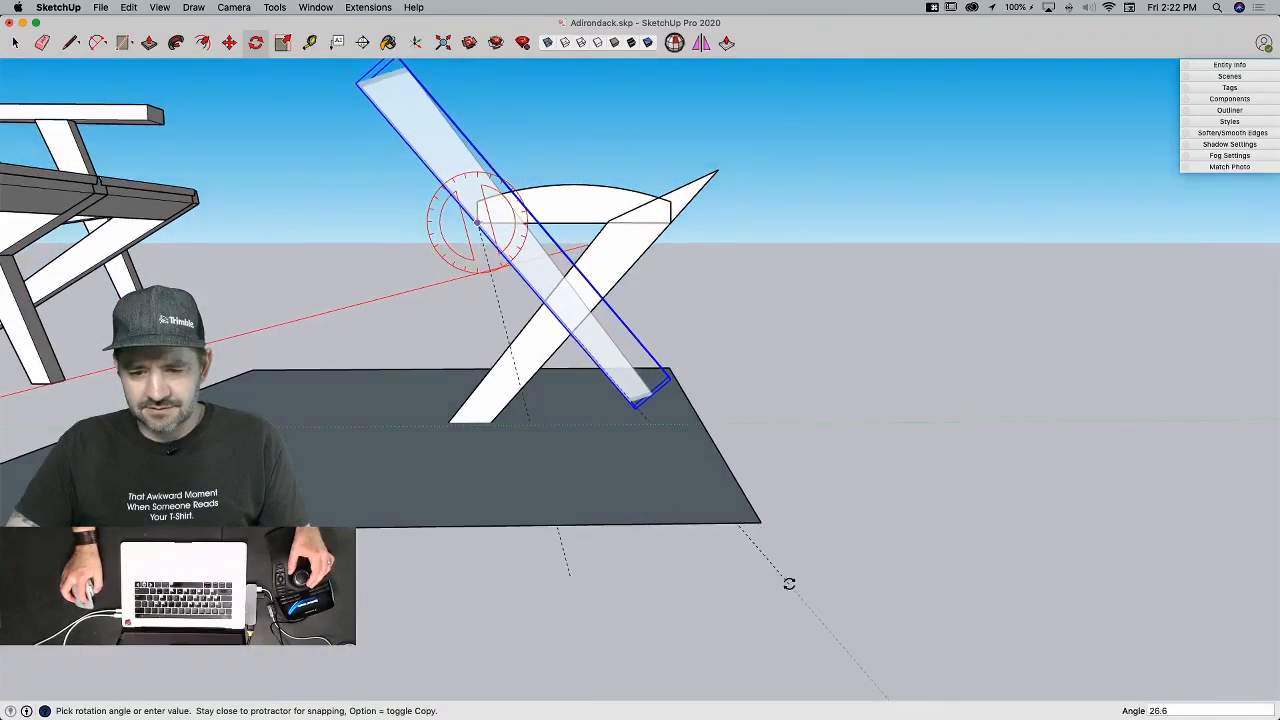
pyautogui.click(789, 585)
pyautogui.press('e')
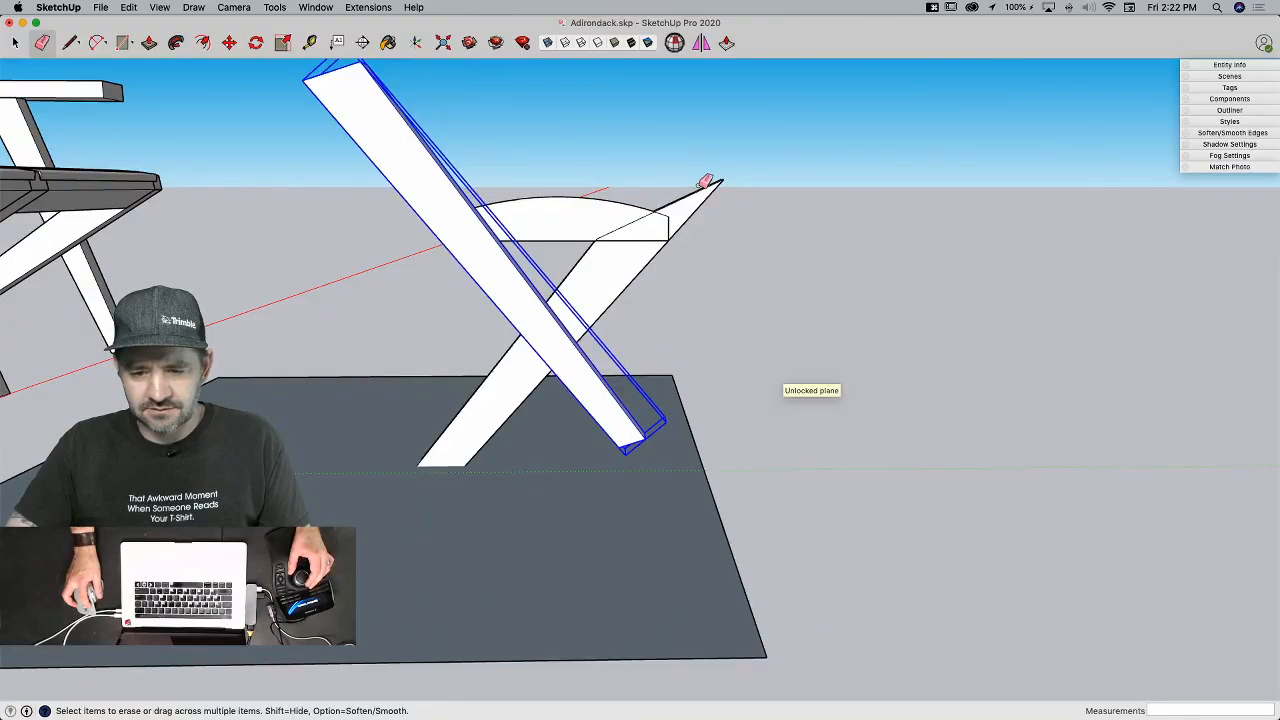
pyautogui.moveTo(705, 182); pyautogui.dragTo(707, 192)
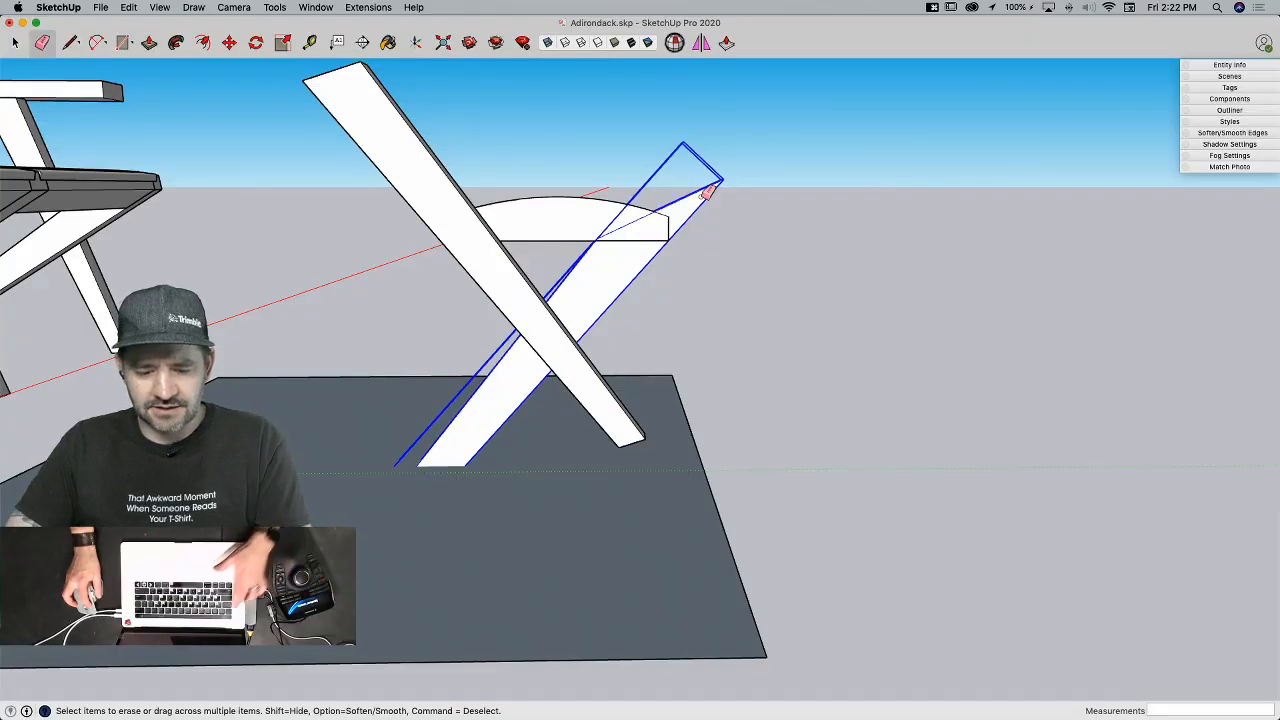
pyautogui.press('Escape')
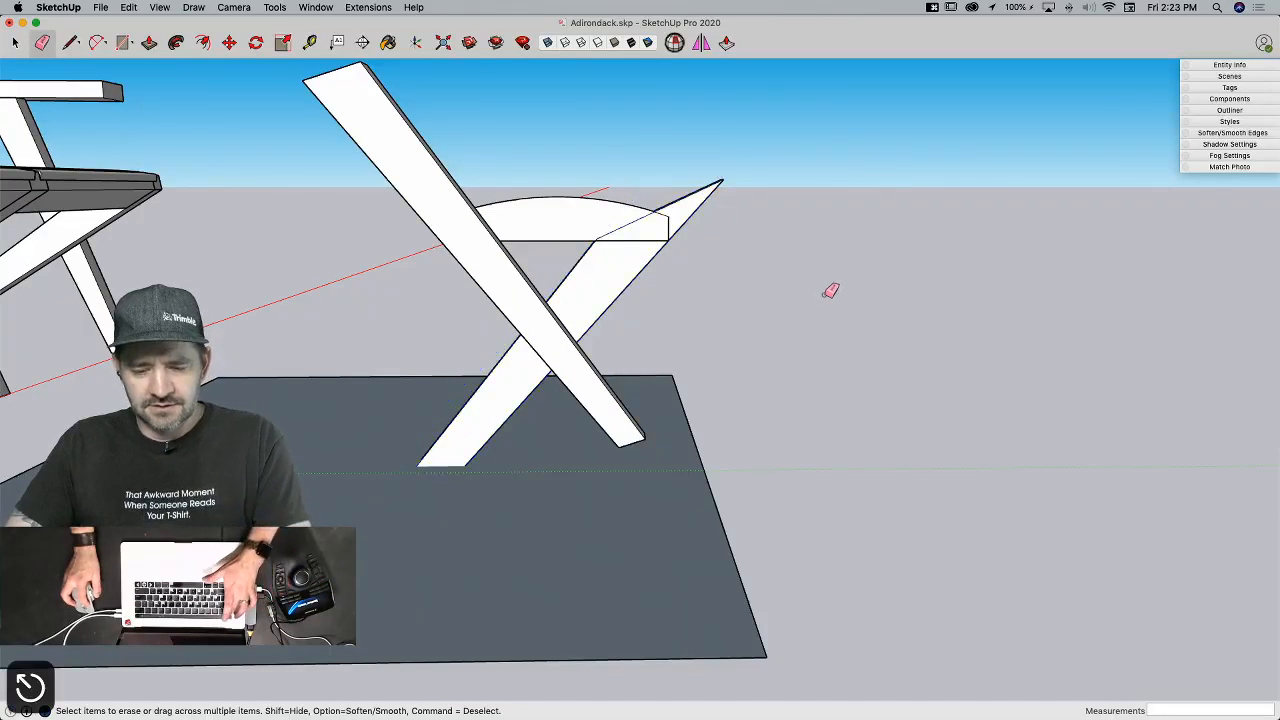
# Step: Move the second crossing leg about 3 1/16" along its length down to the support's bottom edge, toward the ground
pyautogui.press('space')
pyautogui.press('m')
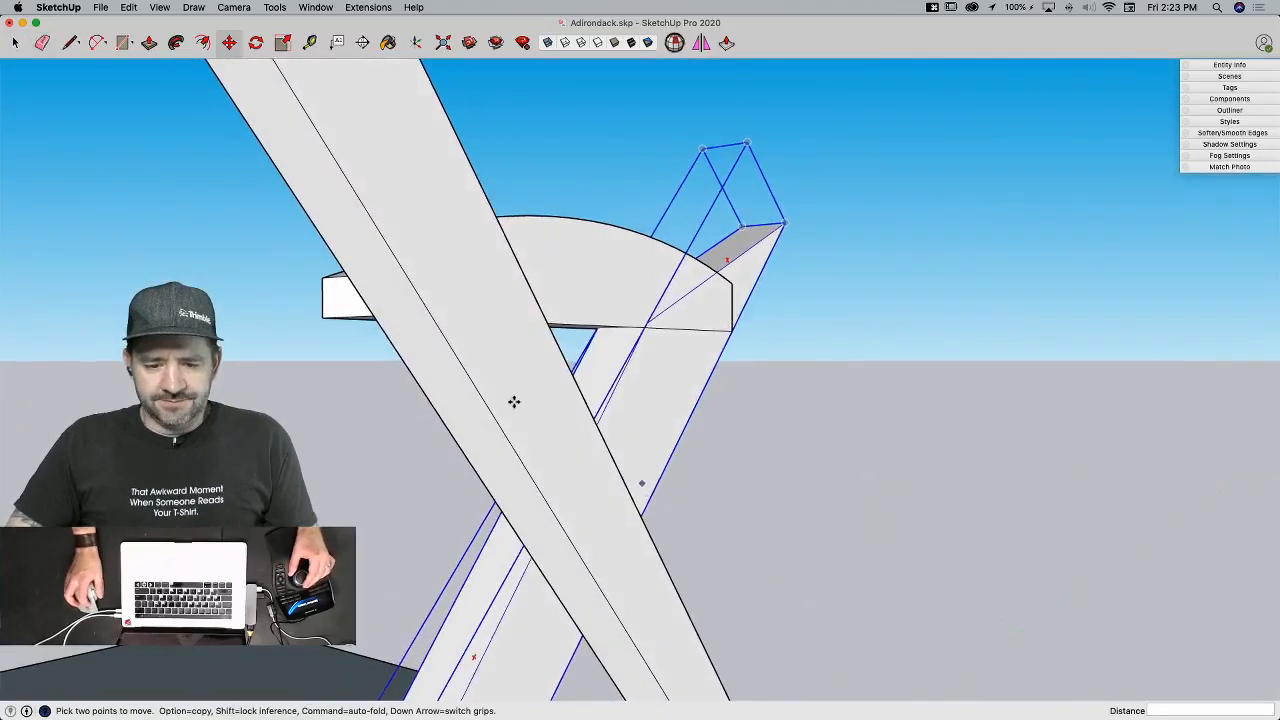
pyautogui.click(359, 234)
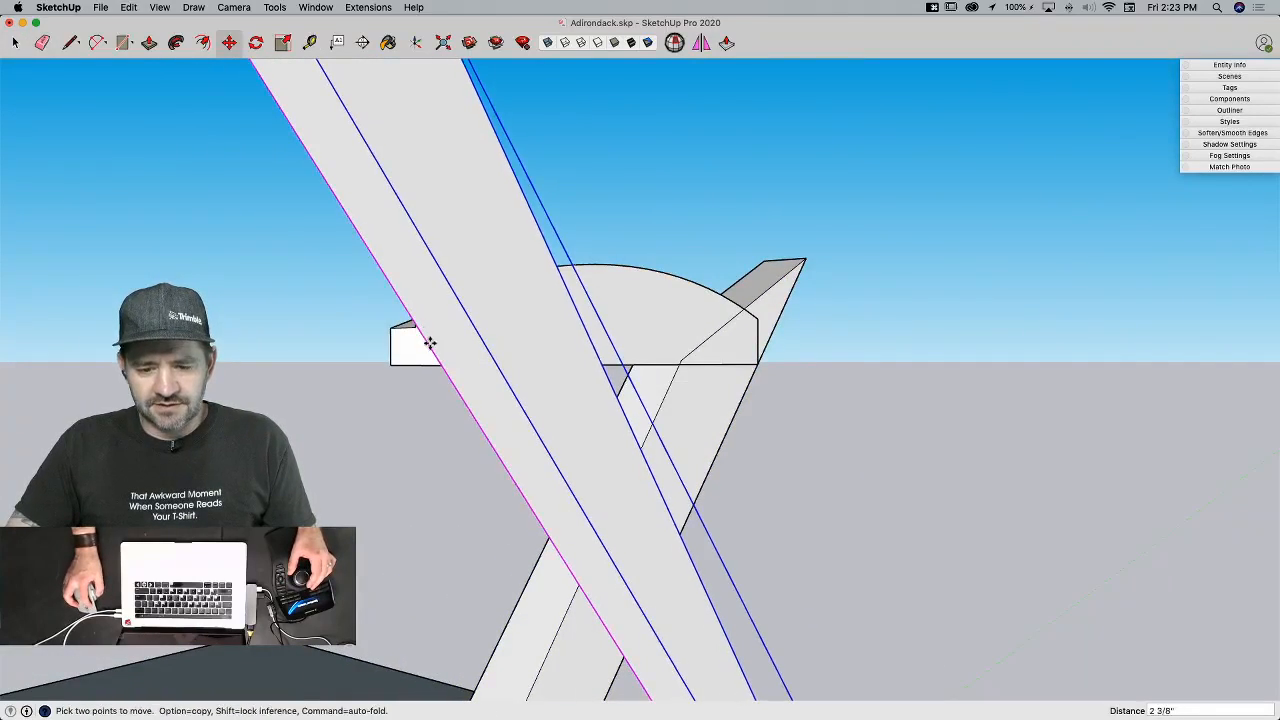
pyautogui.click(440, 365)
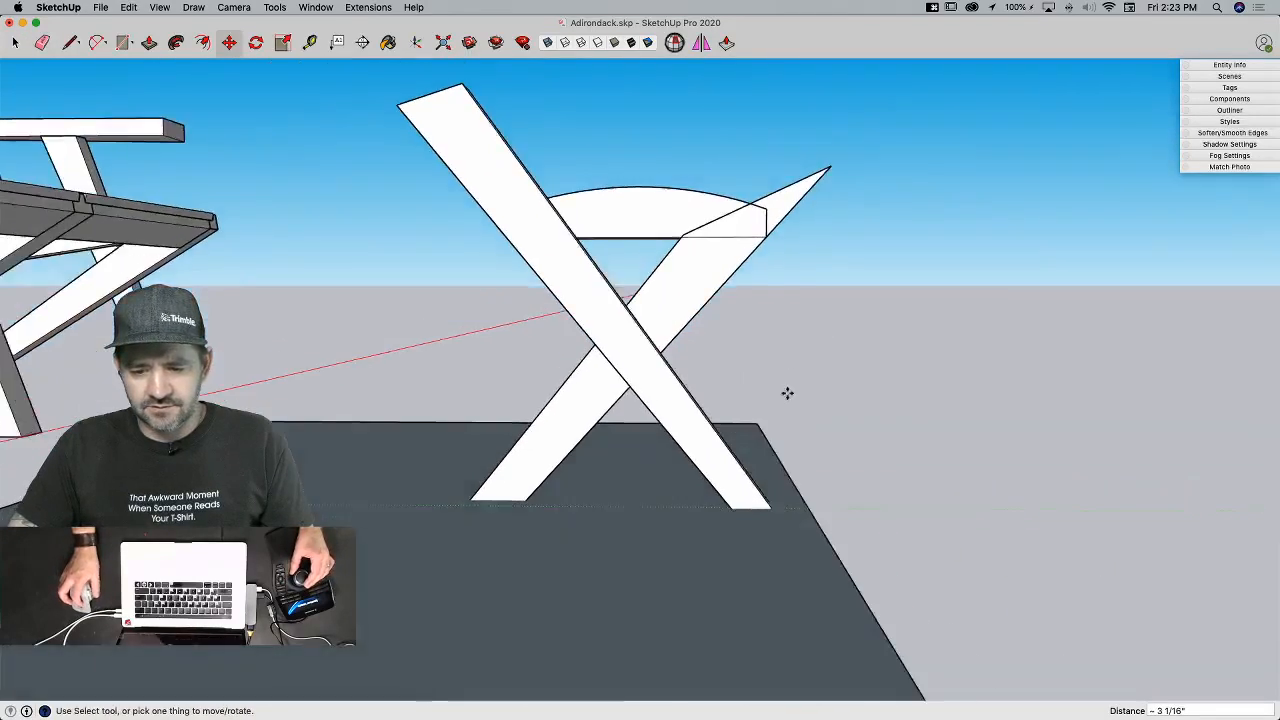
# Step: Trim the first leg's pointed top along the support's bottom edge by drawing a cut line and pushing the waste through 1 1/2"
pyautogui.press('space')
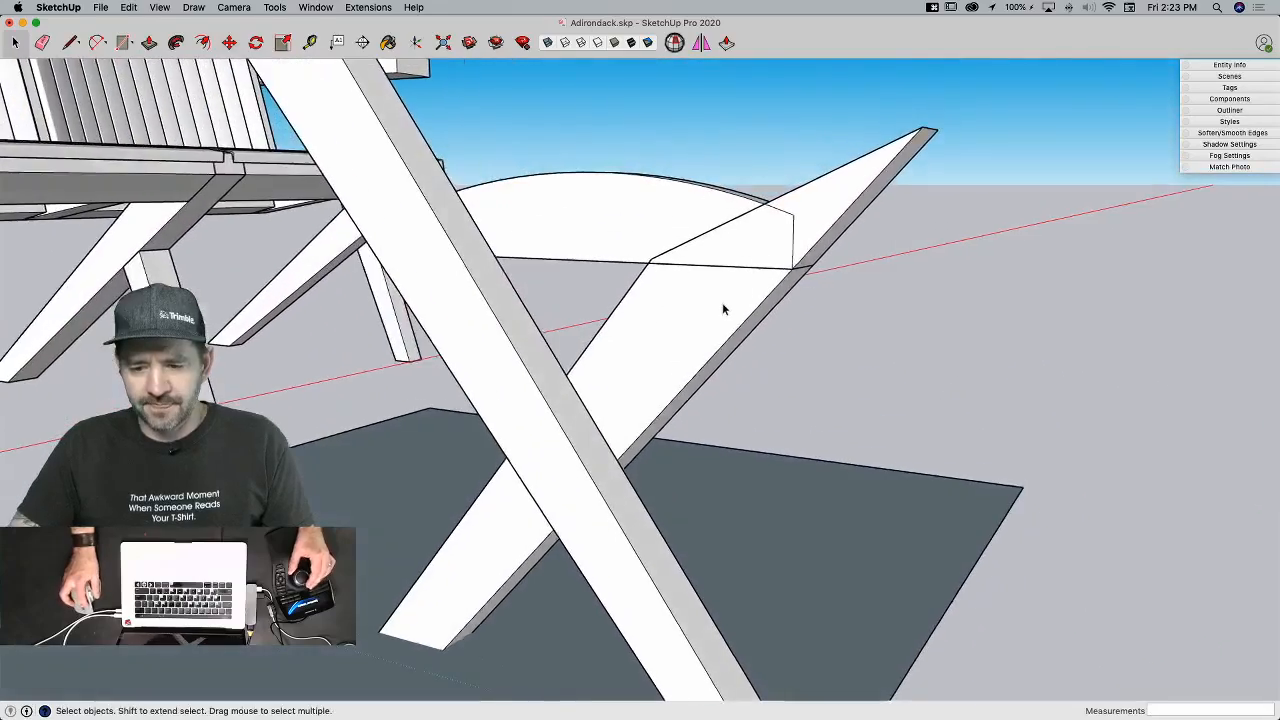
pyautogui.click(722, 305)
pyautogui.press('l')
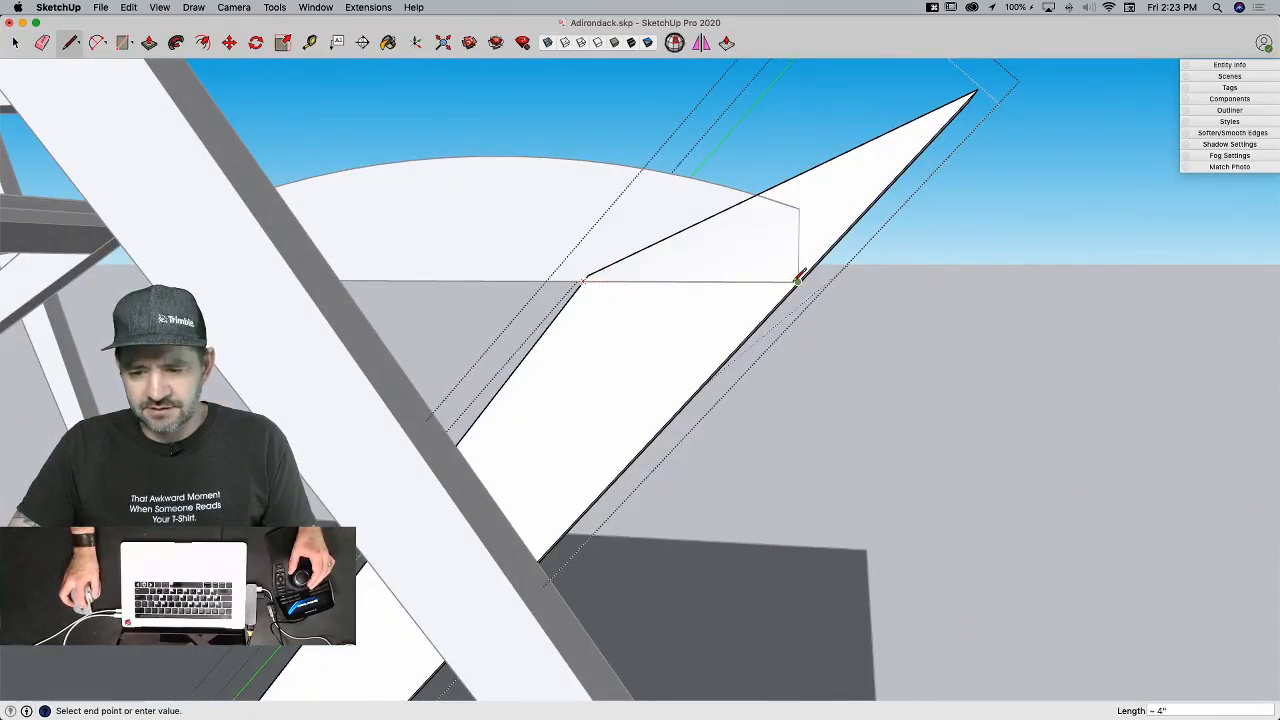
pyautogui.press('p')
pyautogui.click(808, 263)
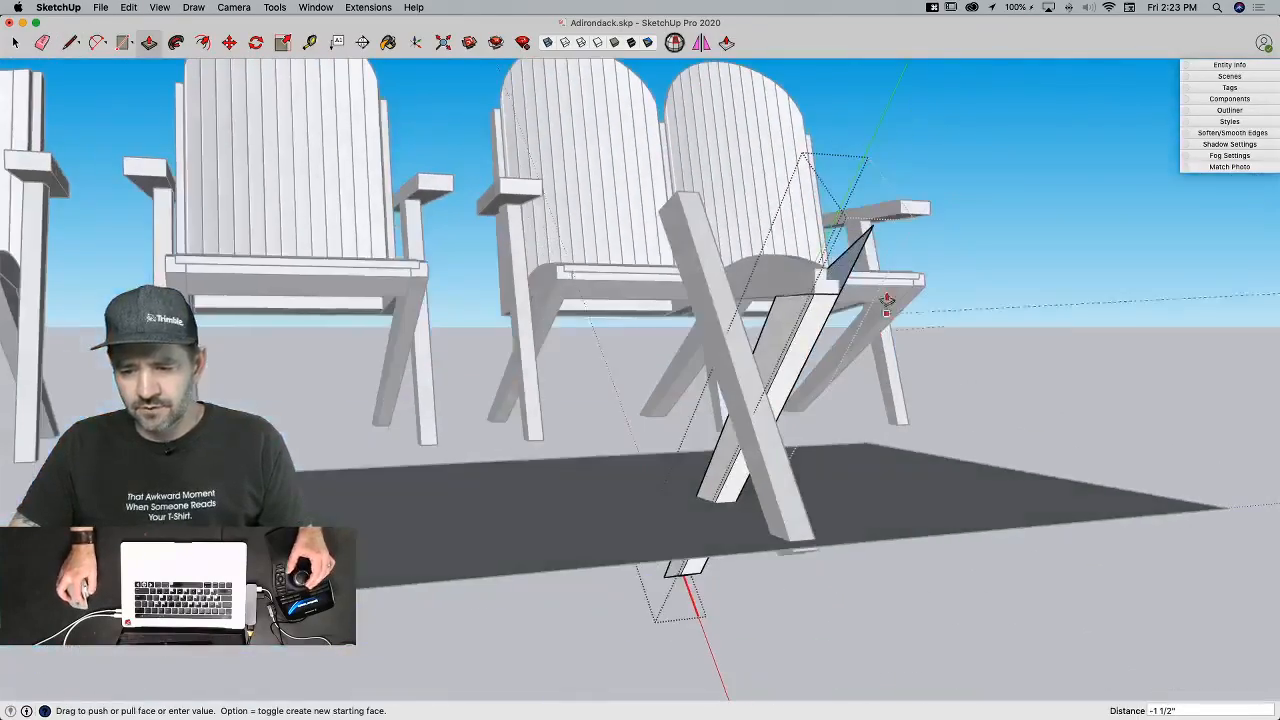
pyautogui.click(849, 270)
# Step: Cut the second leg off at the support's curved top with a line and push the upper waste through 1 1/2"
pyautogui.press('space')
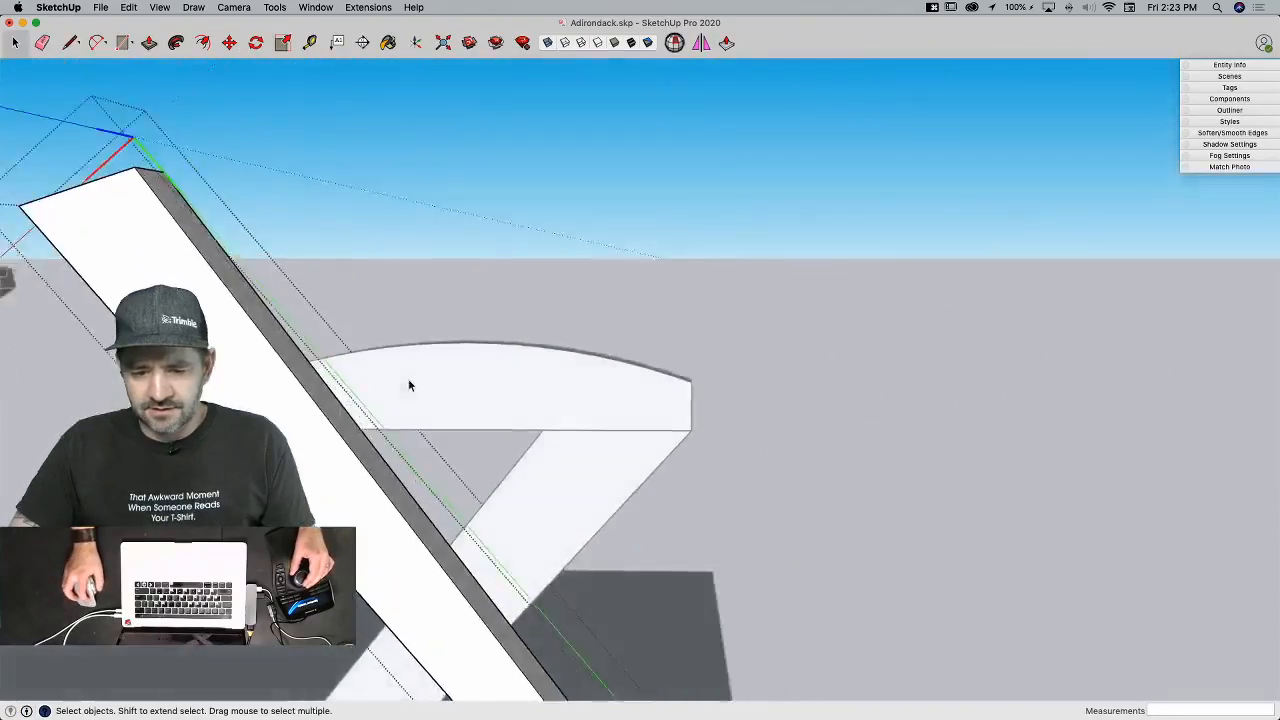
pyautogui.press('l')
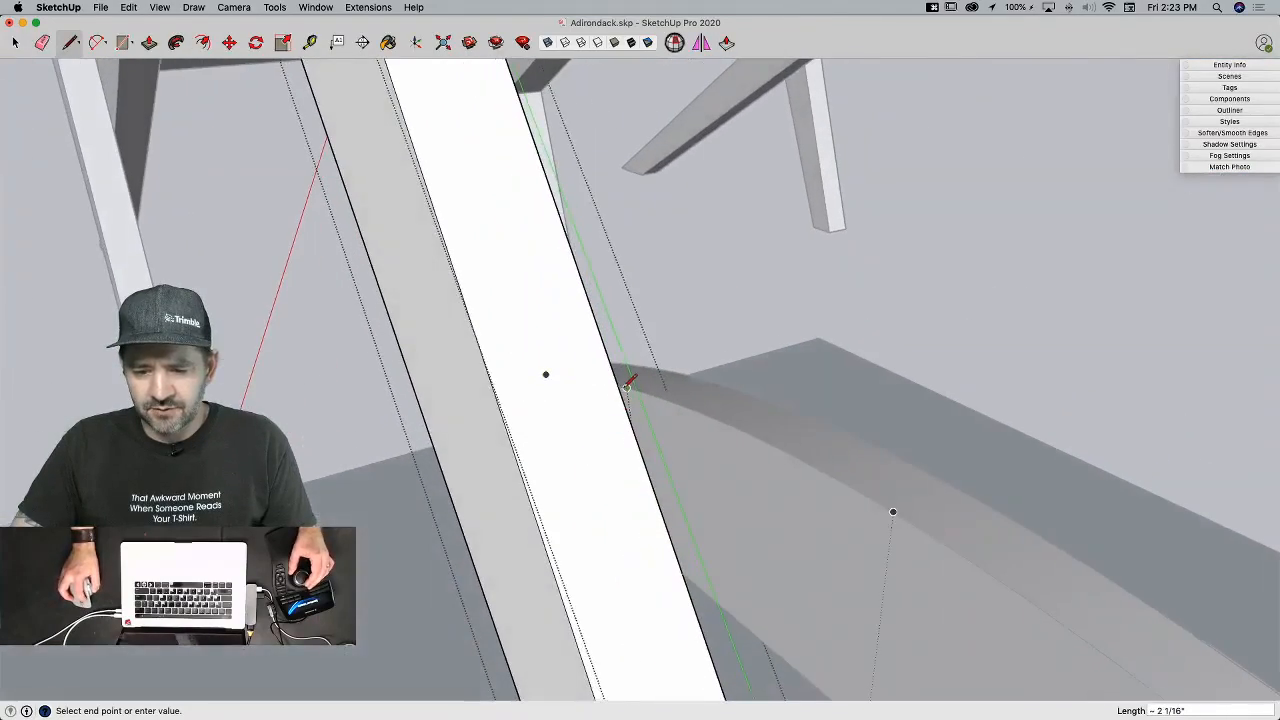
pyautogui.press('p')
pyautogui.click(754, 331)
pyautogui.click(631, 251)
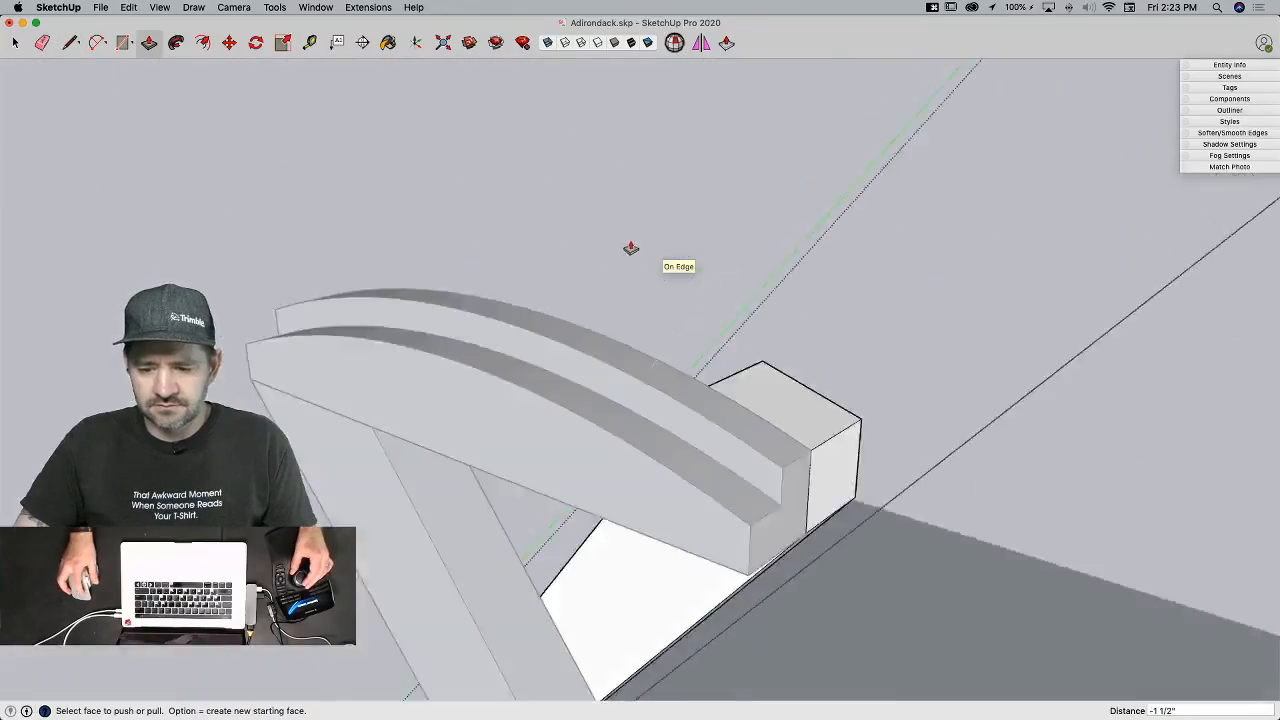
# Step: Copy the front seat slats from inside the double chair's seat onto the end corner of the new seat support
pyautogui.press('space')
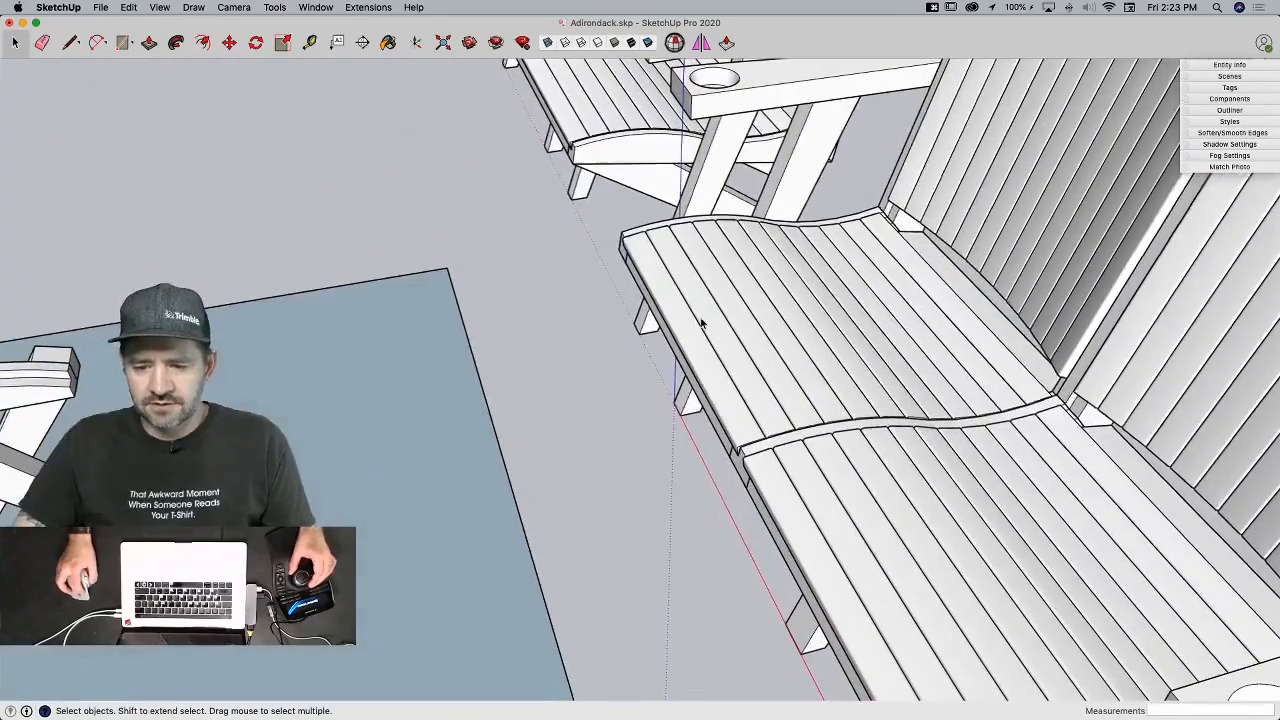
pyautogui.click(700, 324)
pyautogui.doubleClick(680, 318)
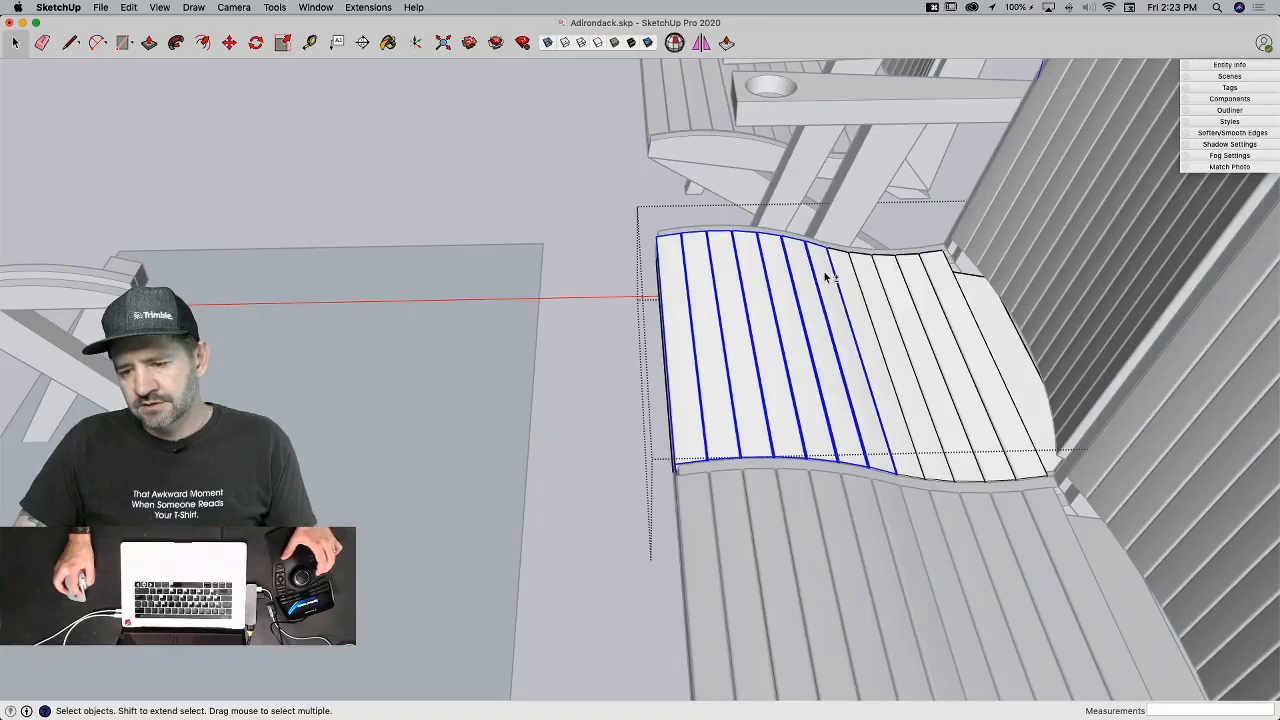
pyautogui.press('m')
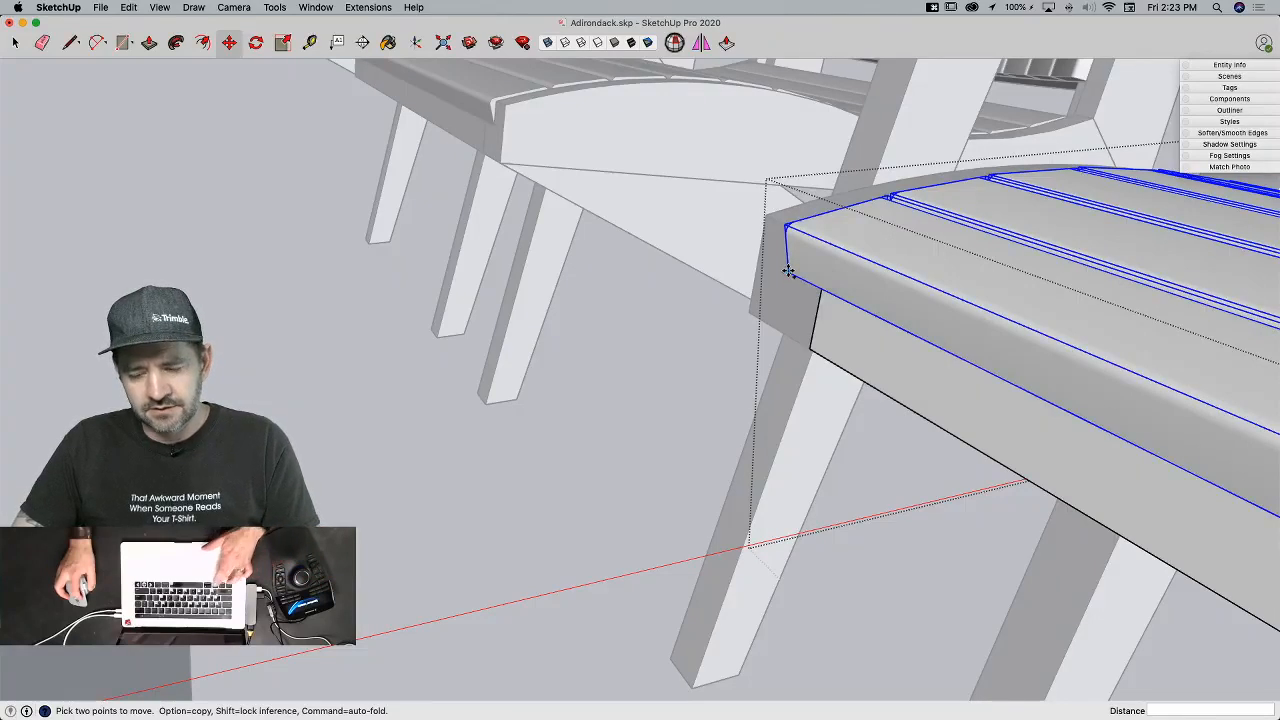
pyautogui.click(788, 270)
pyautogui.press('alt')
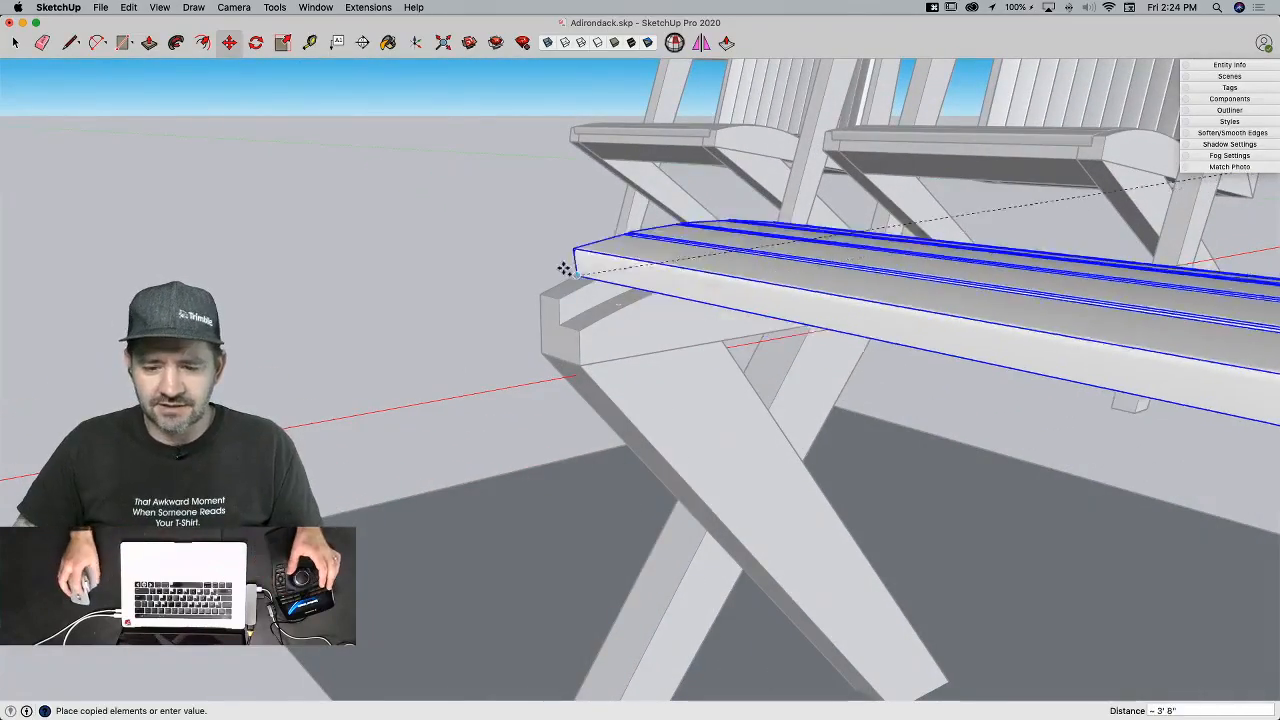
pyautogui.click(563, 326)
# Step: Turn on X-ray view and rotate the copied slats about 8.8 degrees about the support's end corner to follow its curve
pyautogui.press('q')
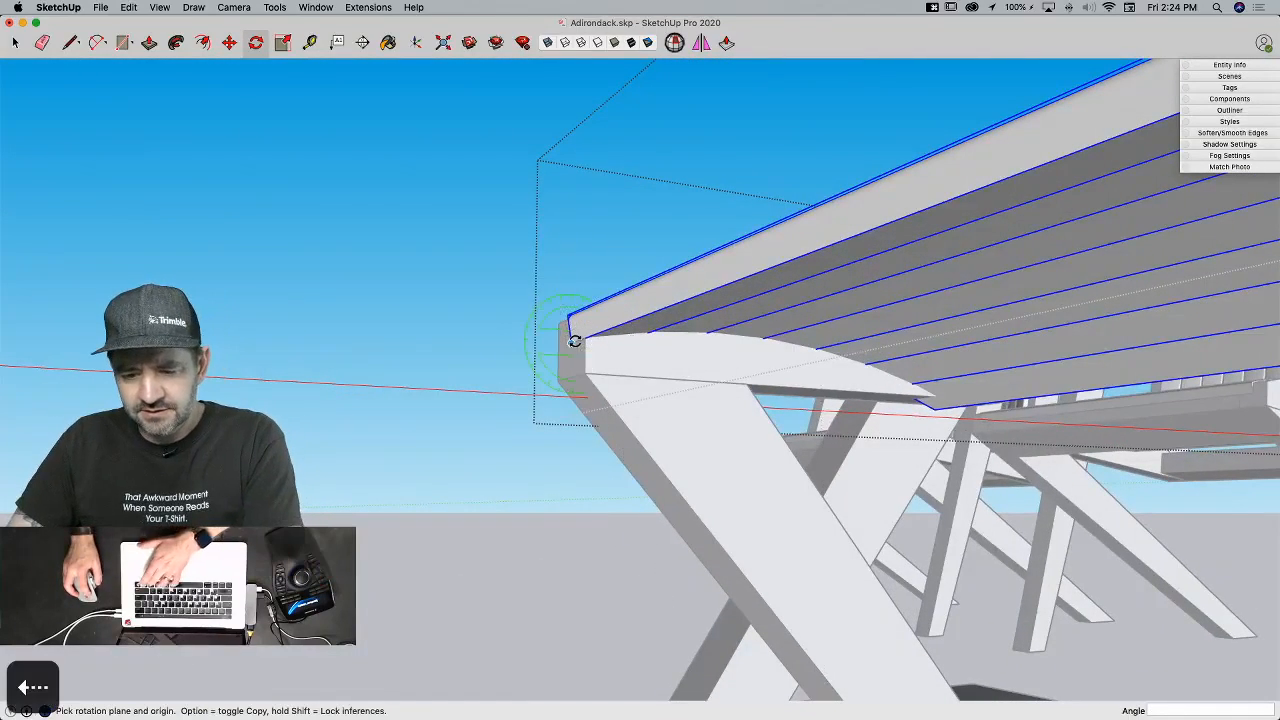
pyautogui.moveTo(573, 342); pyautogui.dragTo(632, 320)
pyautogui.click(548, 44)
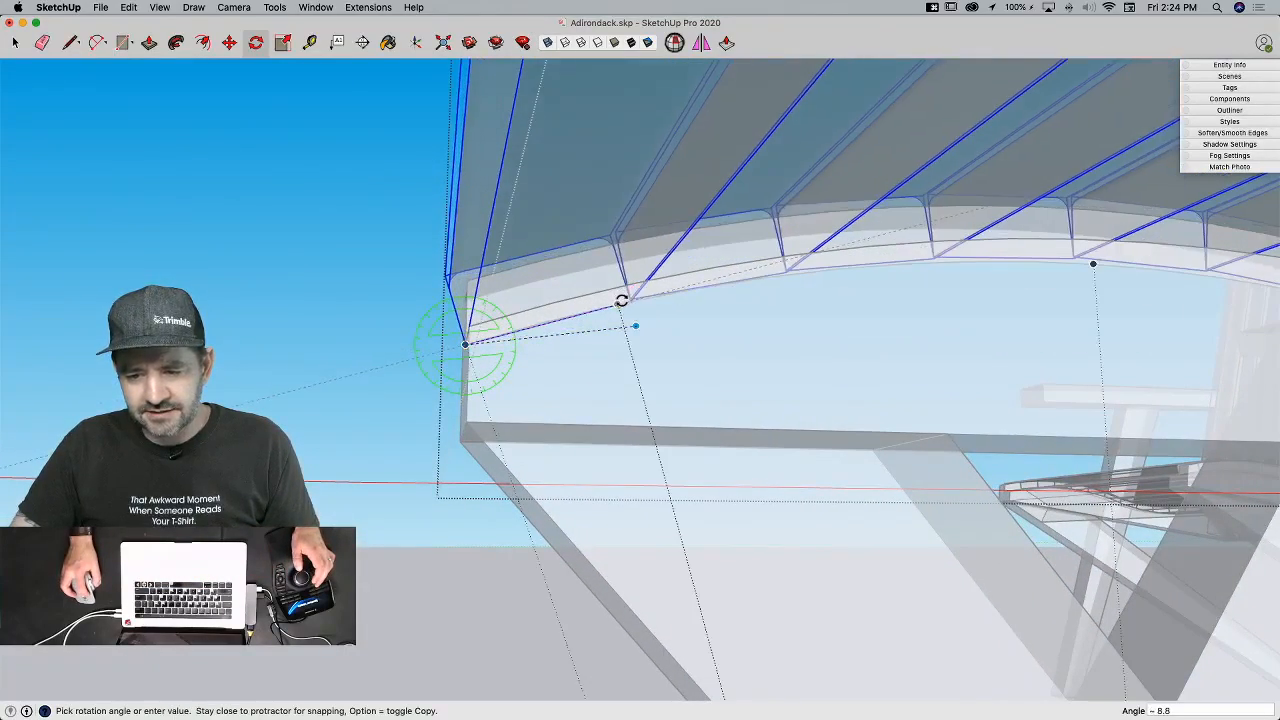
pyautogui.click(634, 302)
pyautogui.press('space')
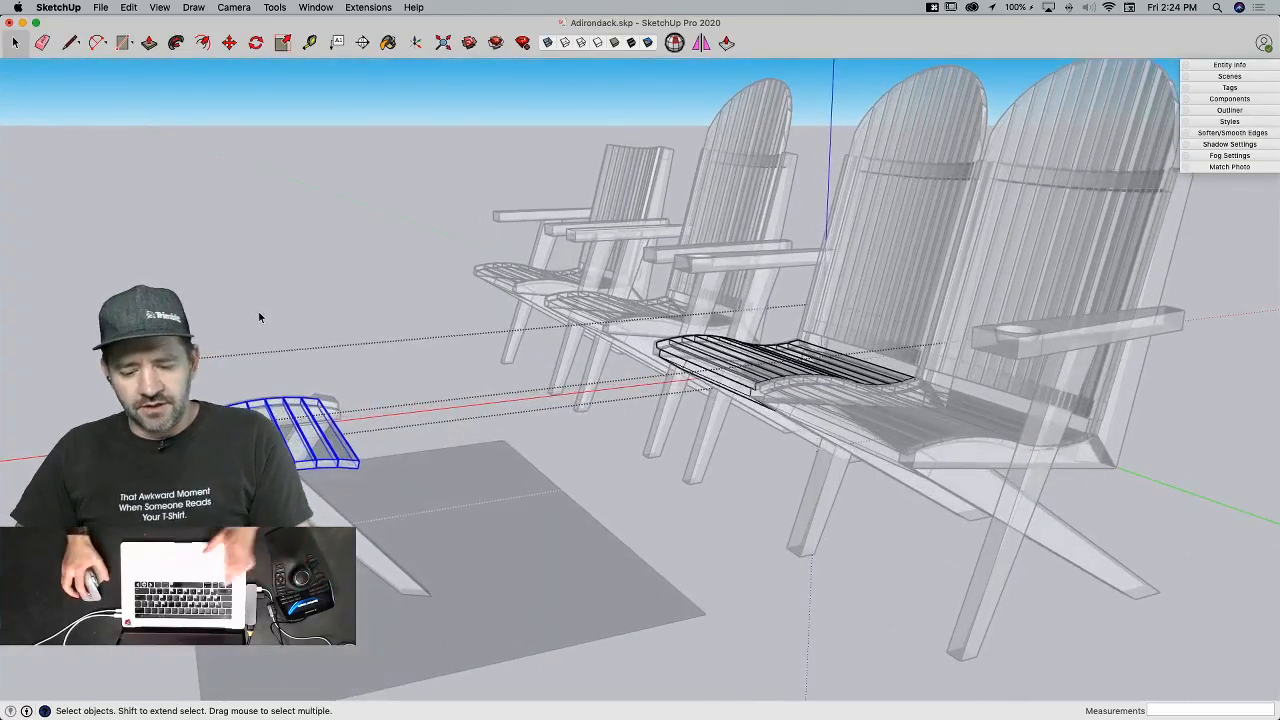
# Step: Cut the copied slats out of the chair seat group, close the group, and turn off X-ray view
pyautogui.press('super+x')
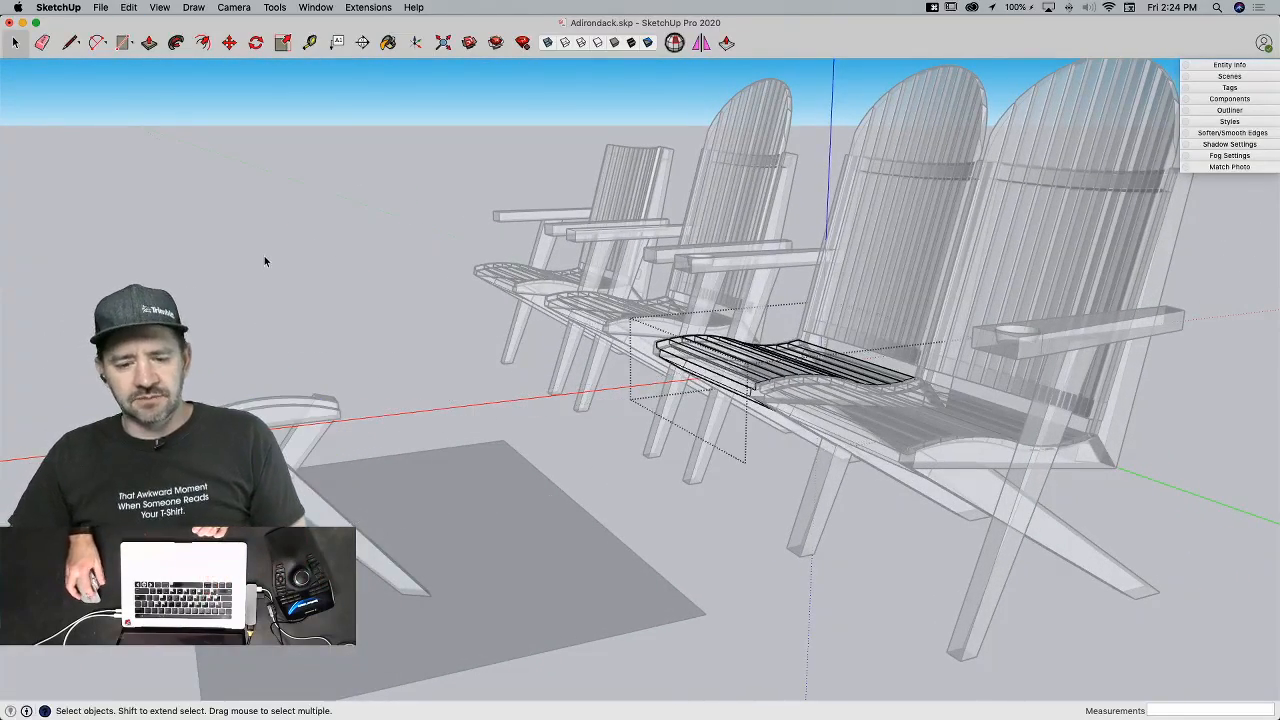
pyautogui.click(265, 258)
pyautogui.click(547, 43)
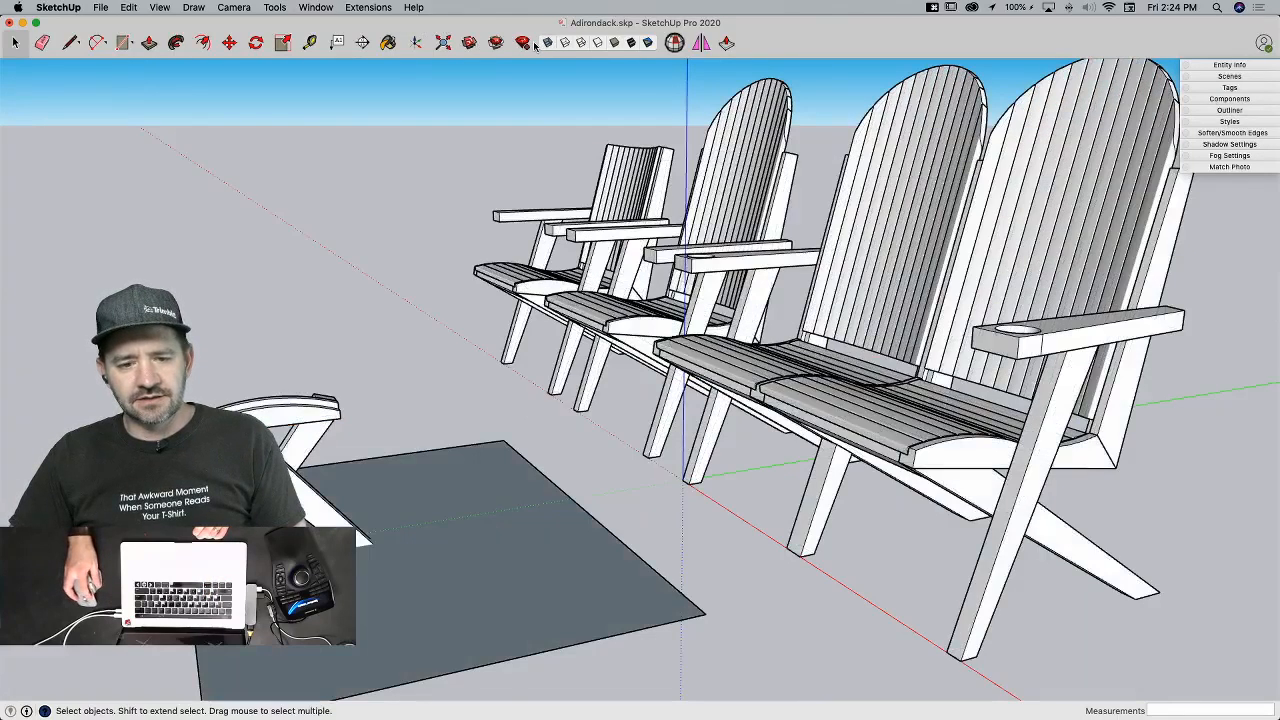
# Step: Paste the cut slats in place, turn on X-ray view, and copy the endmost slat about 1 1/2" to the adjoining slat's bottom corner
pyautogui.click(129, 7)
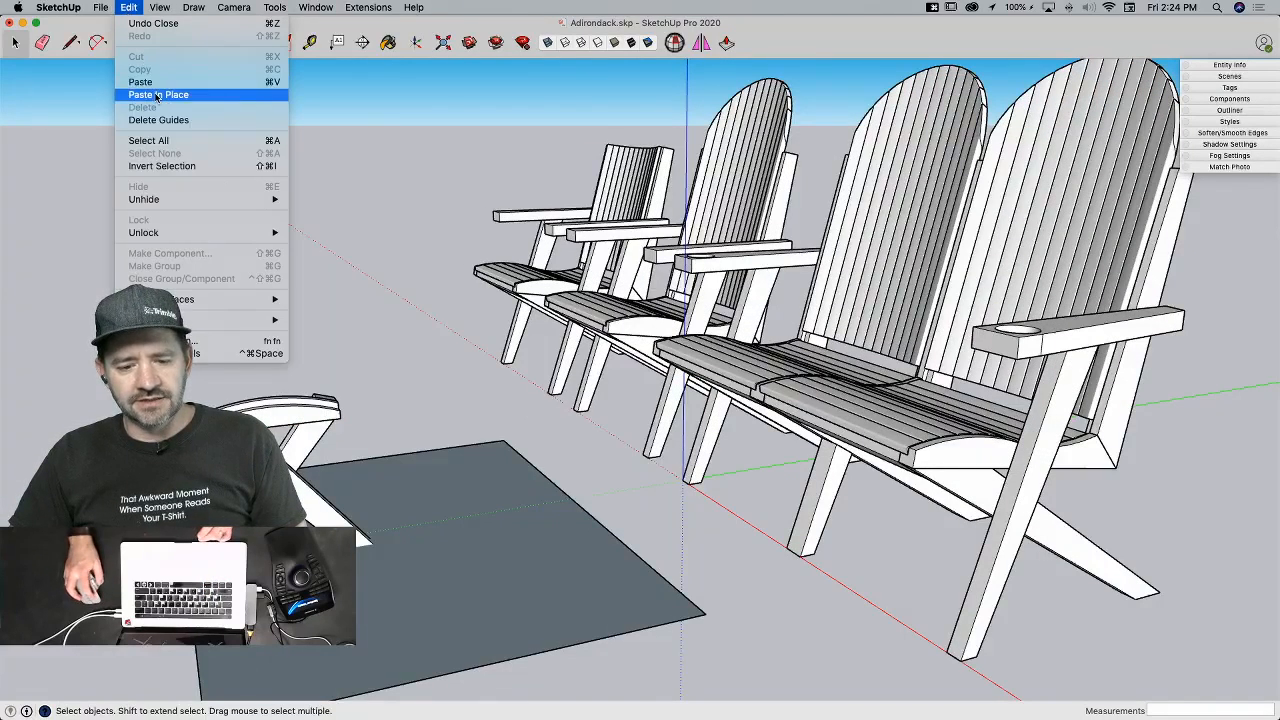
pyautogui.click(158, 94)
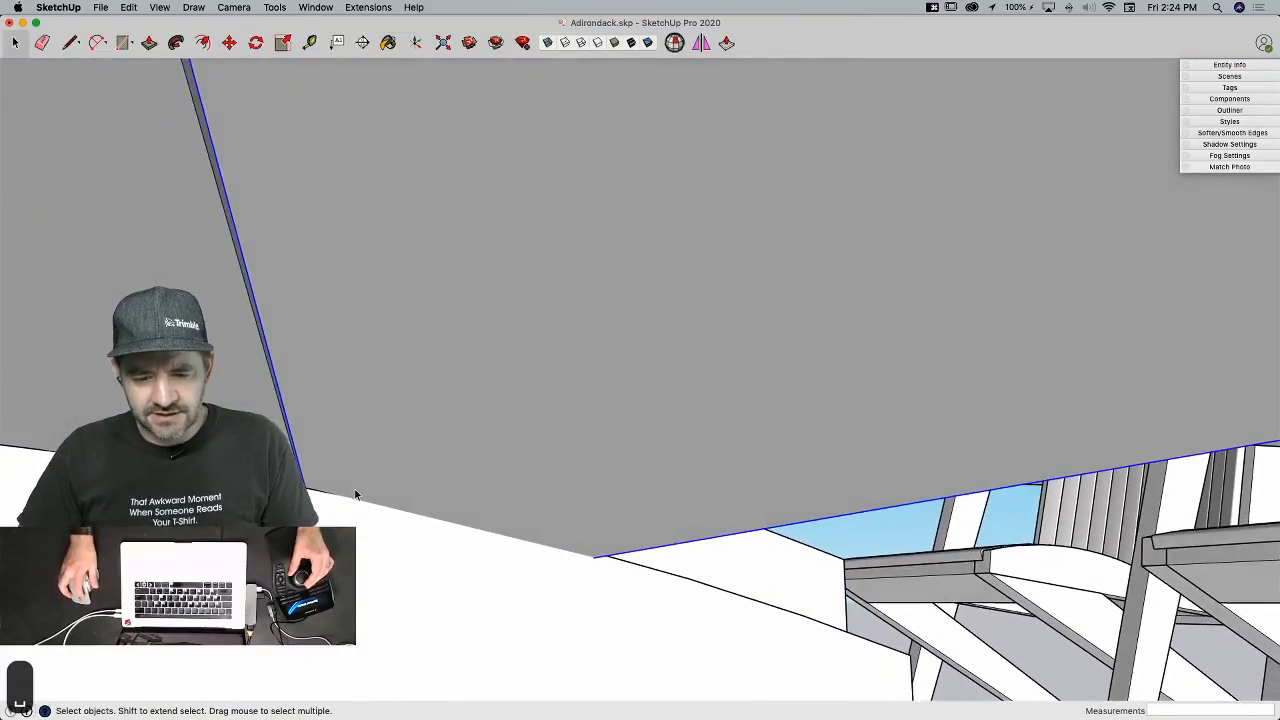
pyautogui.press('m')
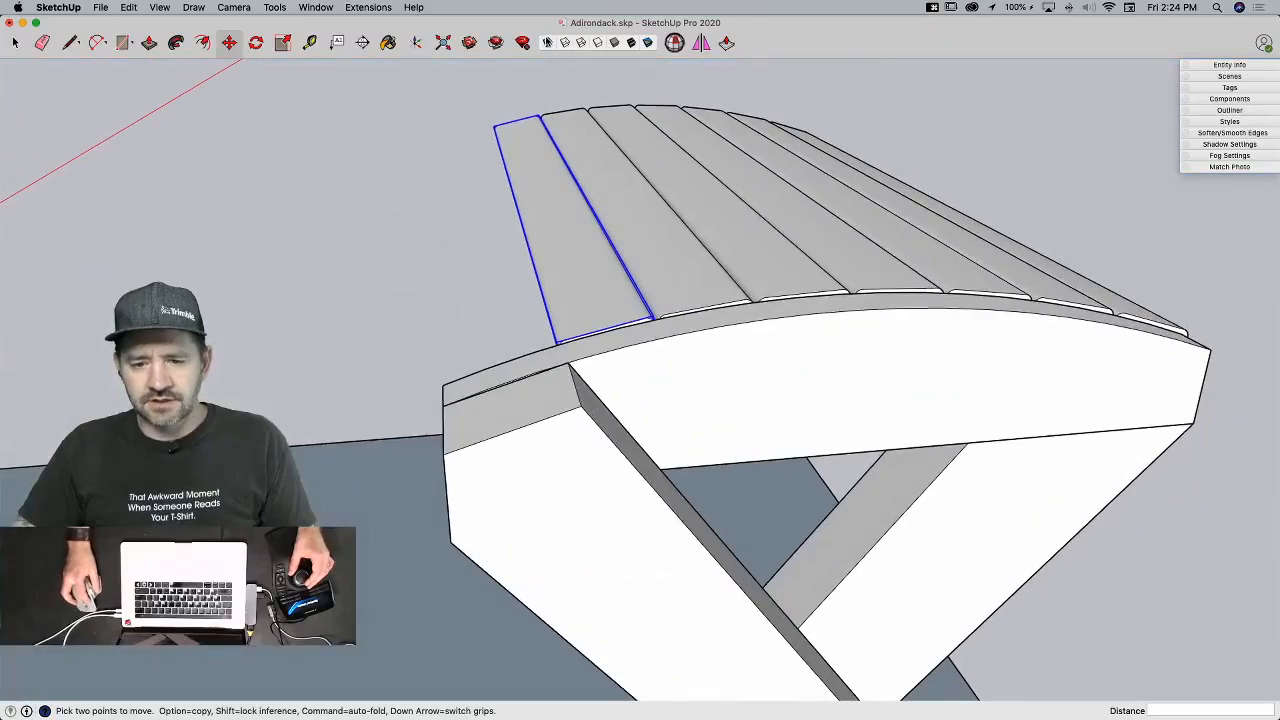
pyautogui.click(547, 42)
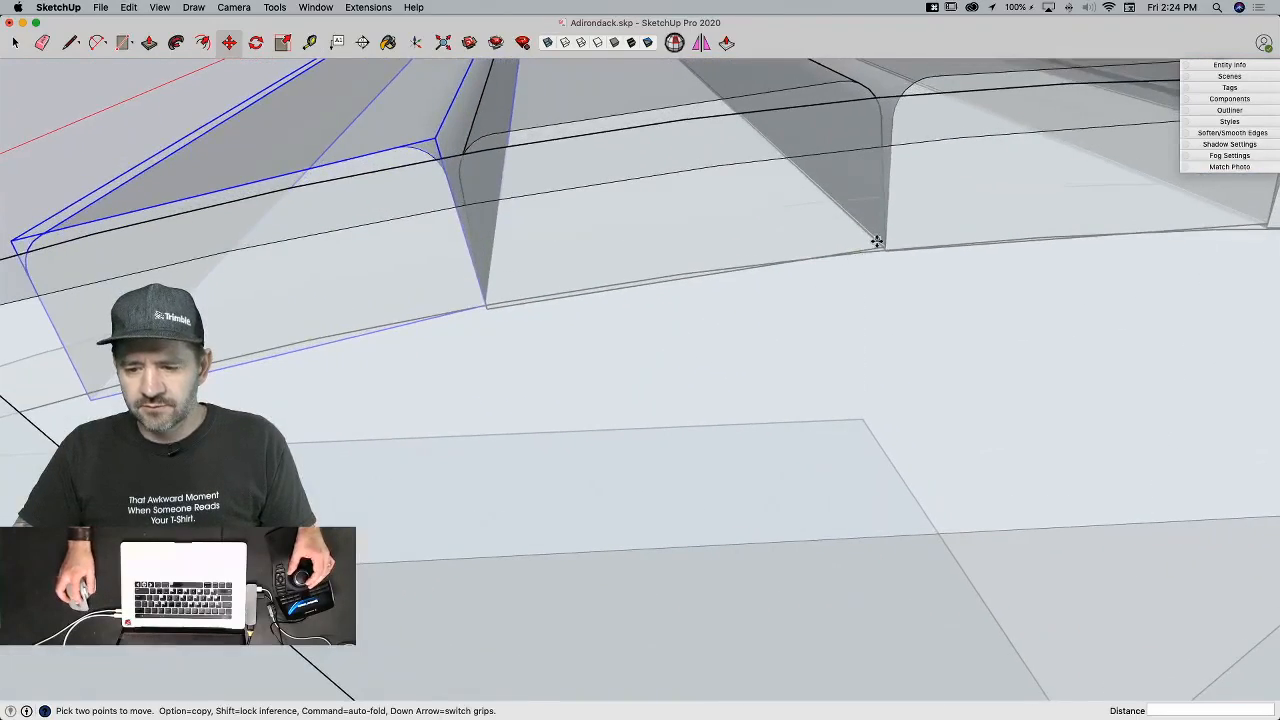
pyautogui.click(881, 243)
pyautogui.press('alt')
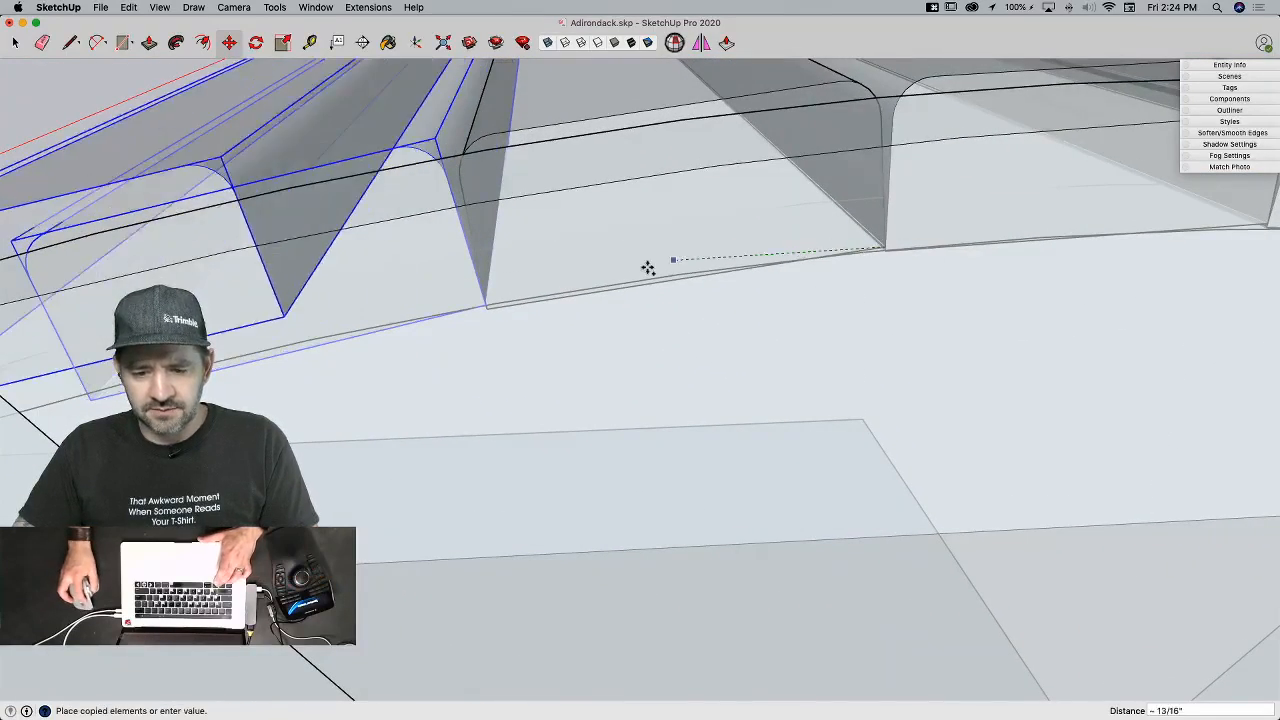
pyautogui.click(489, 311)
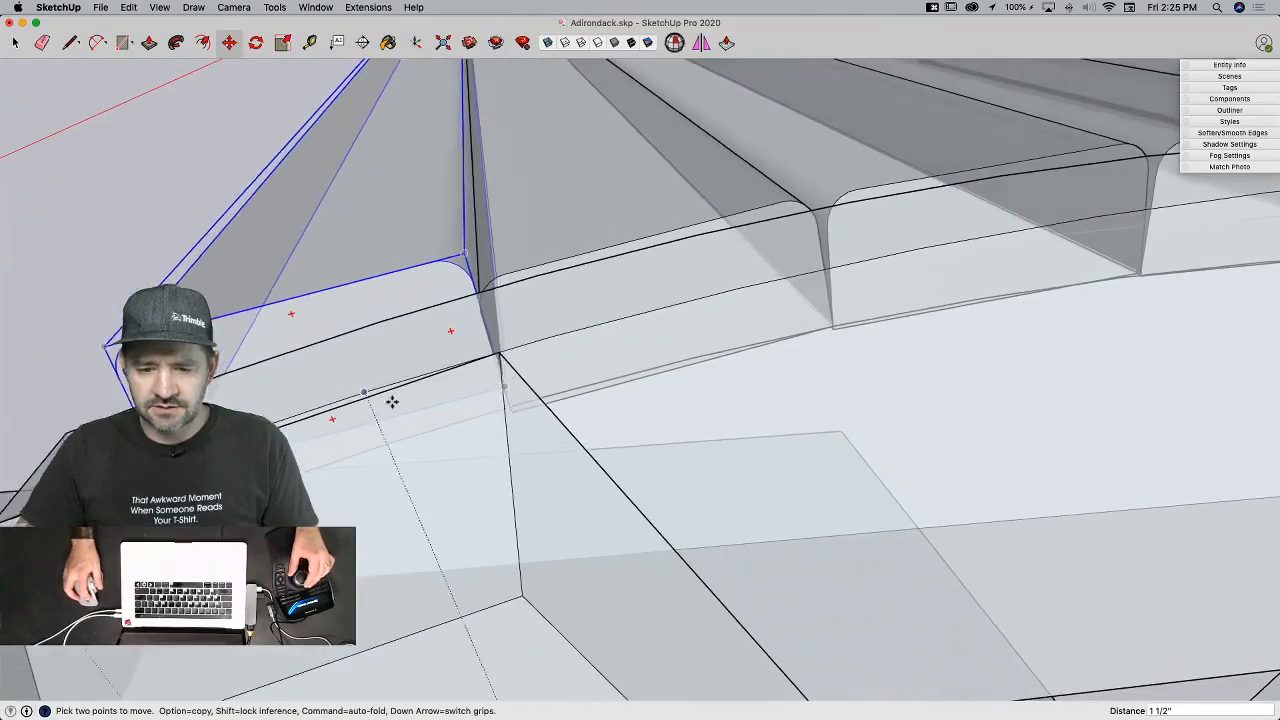
# Step: Move the copied slat about 1/8" onto its neighbour's bottom corner and rotate it about 1.8 degrees to follow the curved support
pyautogui.press('m')
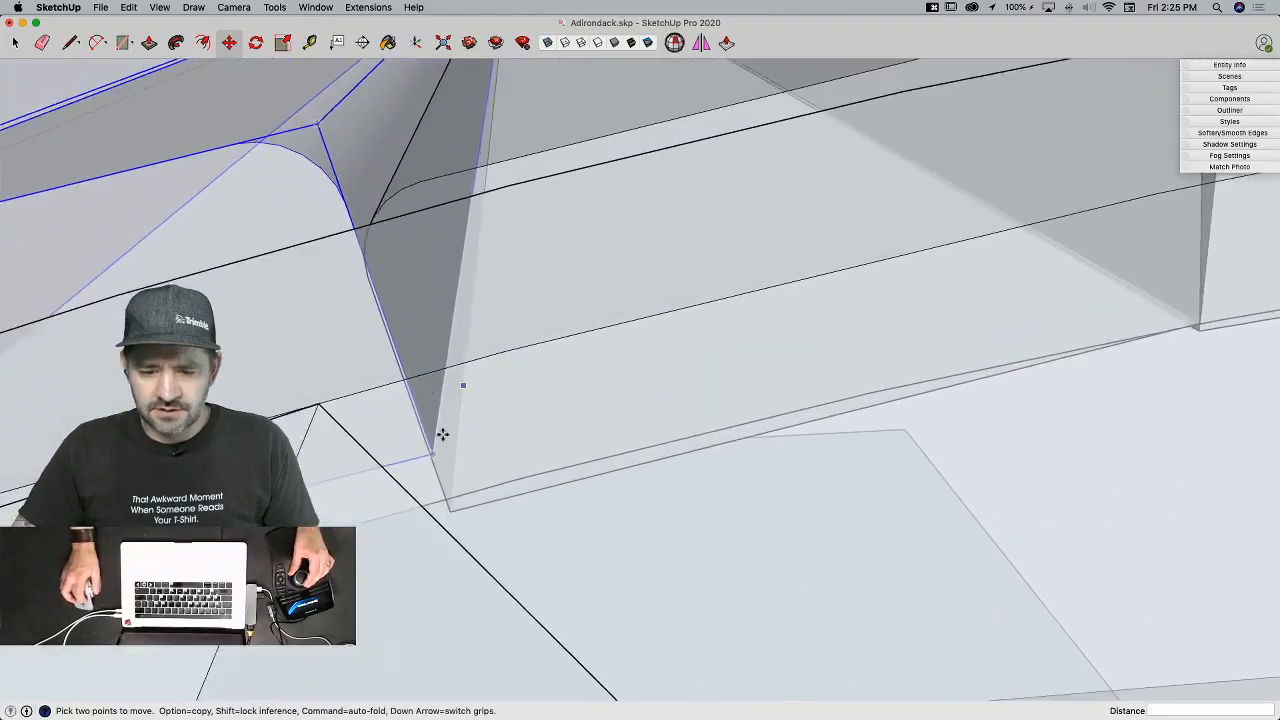
pyautogui.click(428, 466)
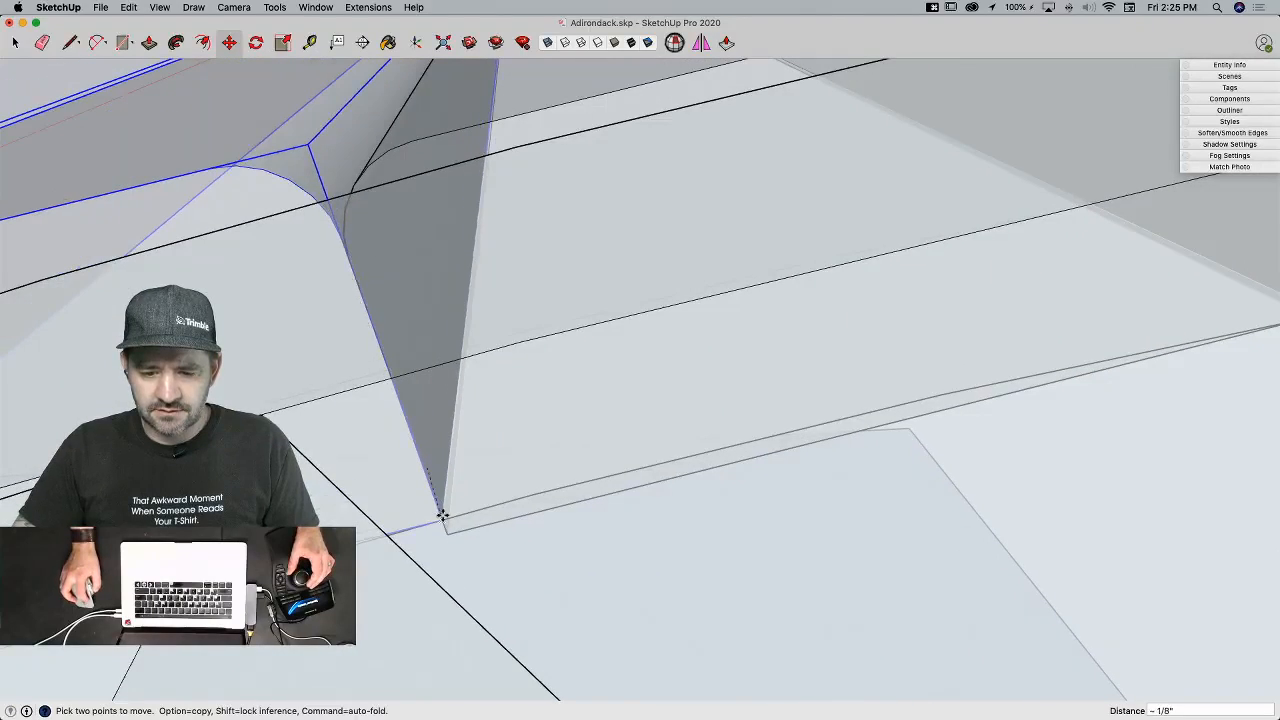
pyautogui.press('q')
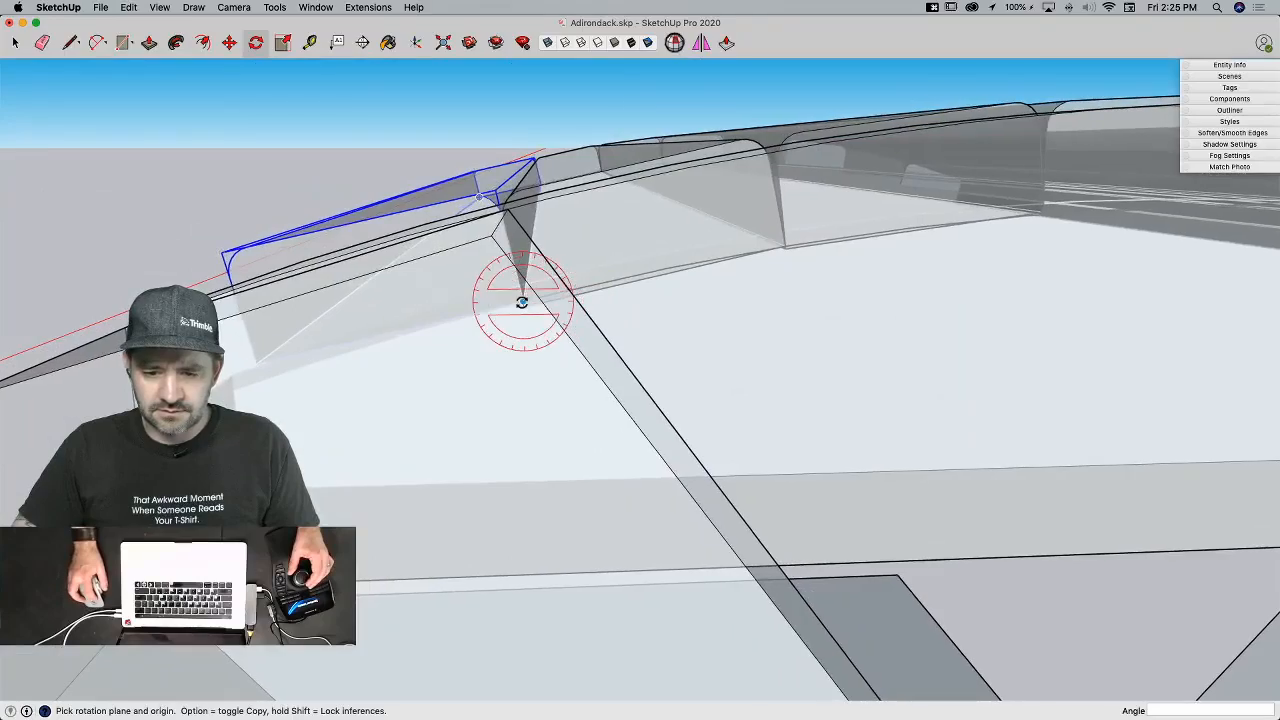
pyautogui.click(255, 363)
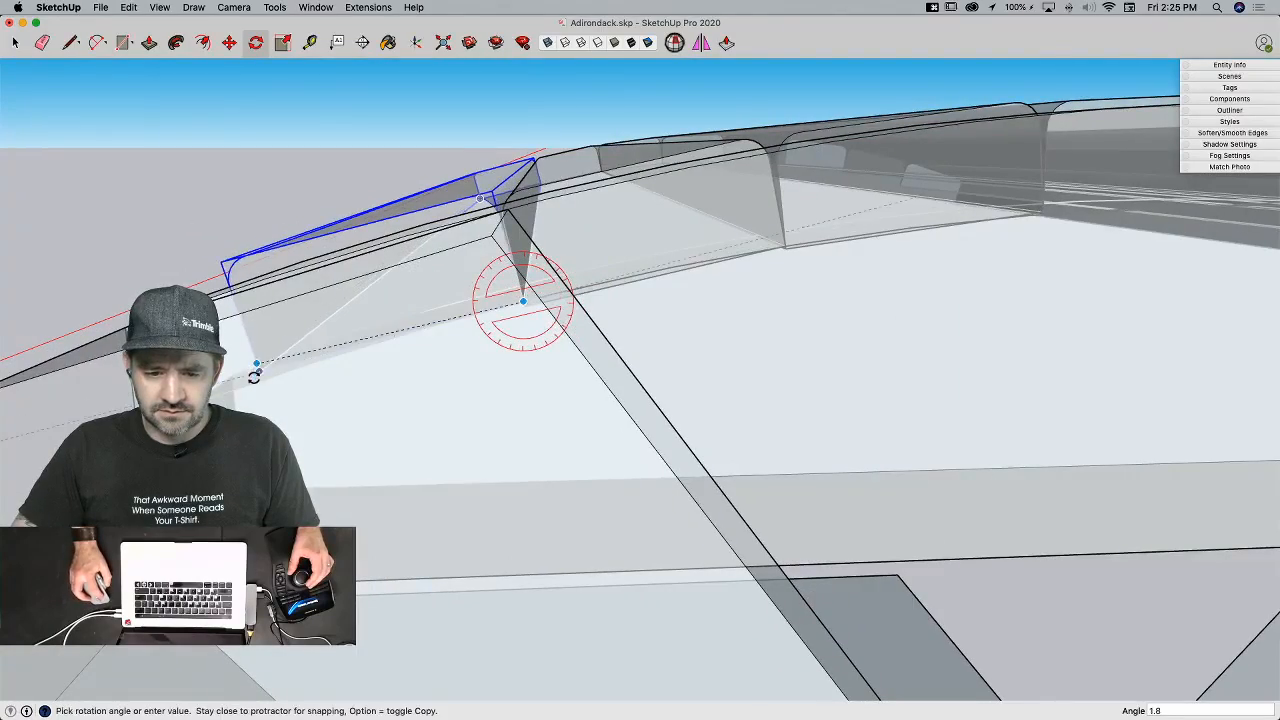
pyautogui.press('space')
pyautogui.click(172, 247)
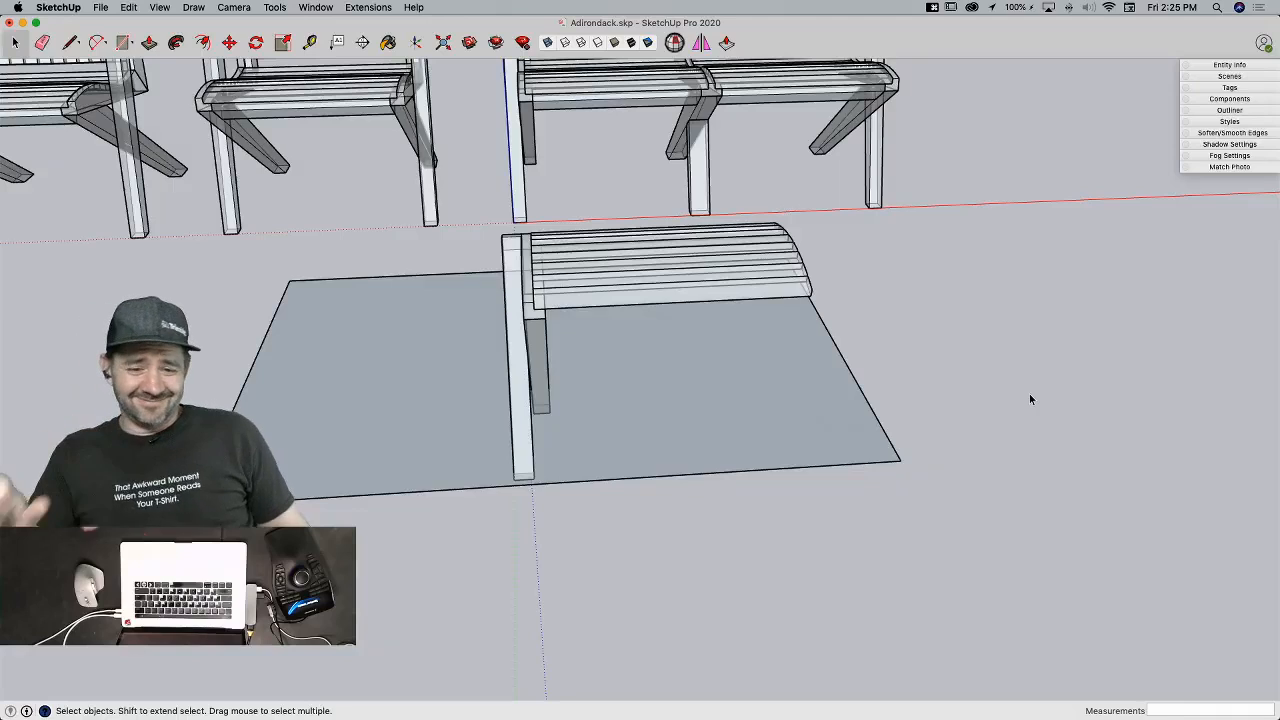
# Step: Draw a vertical line up from the midpoint of the edge slat with a triangular flag face on top, and turn off X-ray view
pyautogui.press('l')
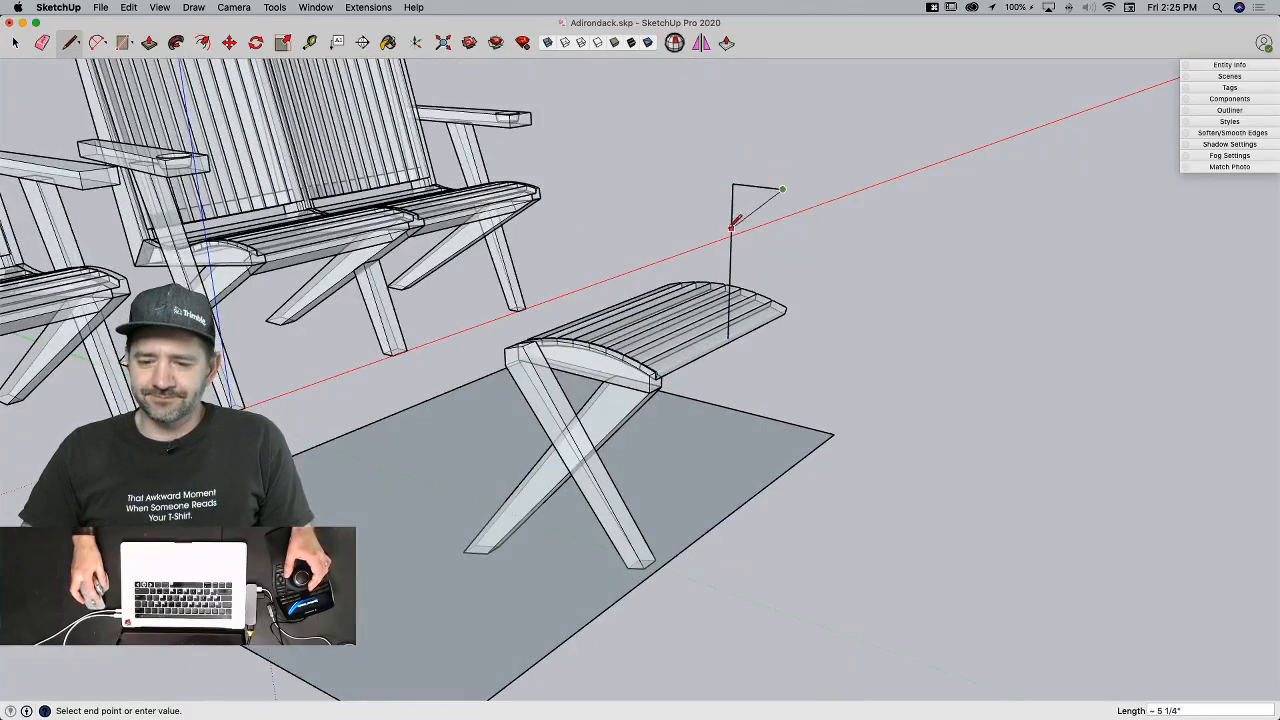
pyautogui.press('space')
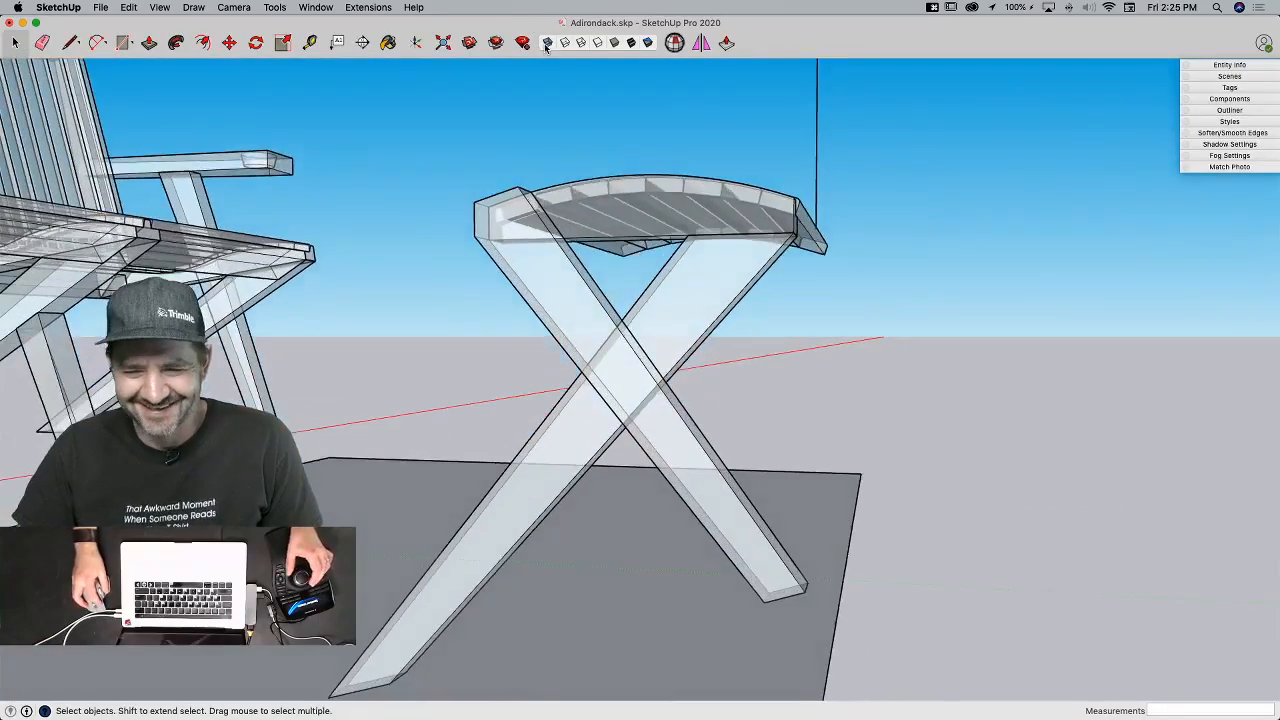
pyautogui.click(548, 43)
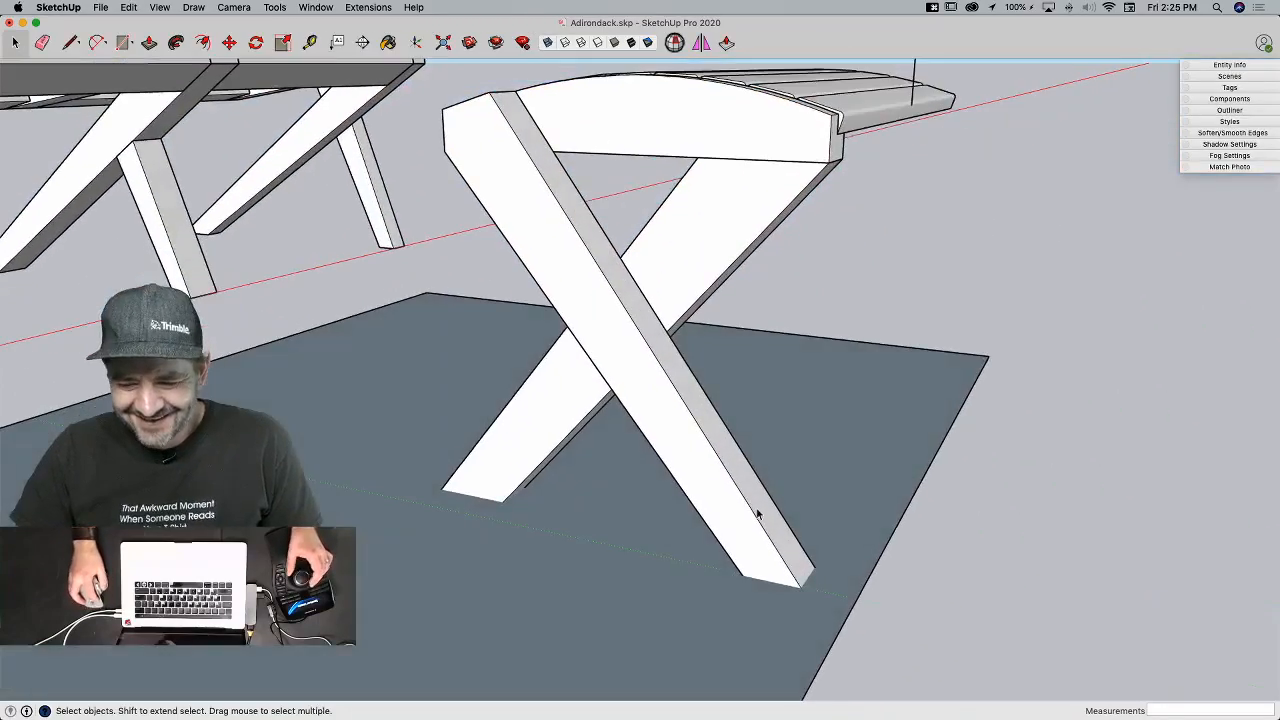
# Step: Draw a rectangle across the outer leg at ground level and delete the leg's waste below it
pyautogui.press('r')
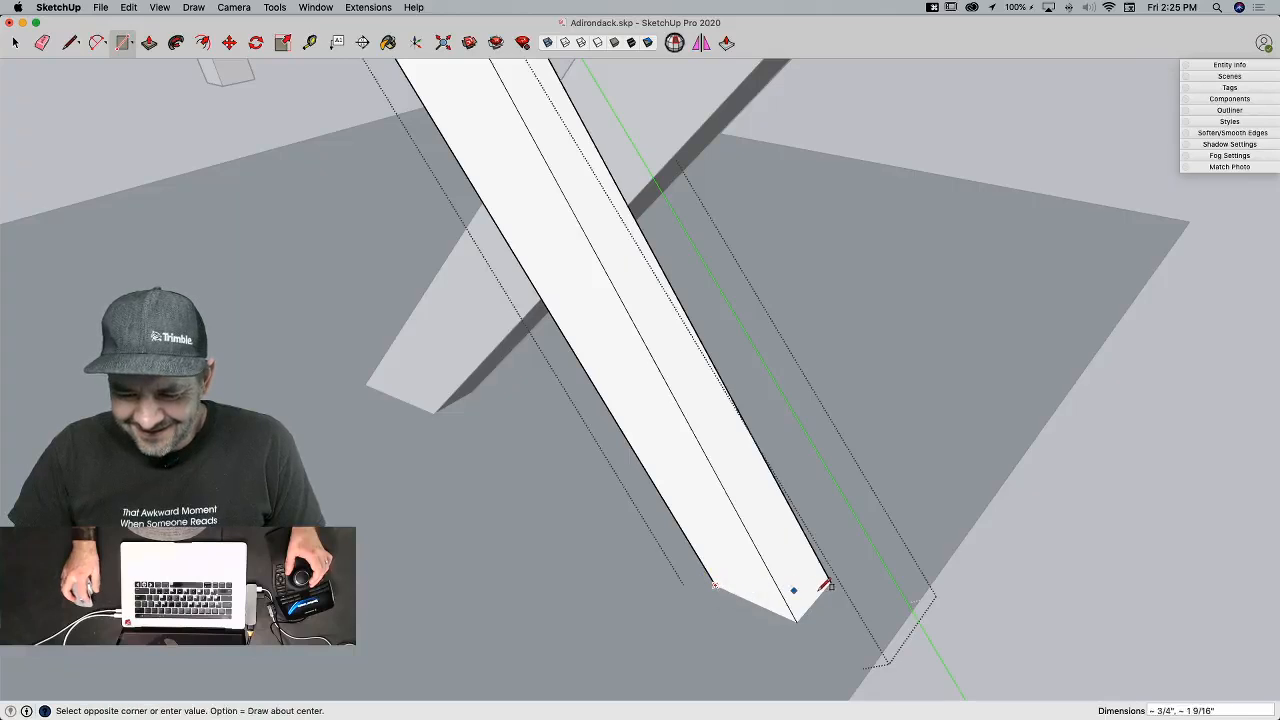
pyautogui.press('space')
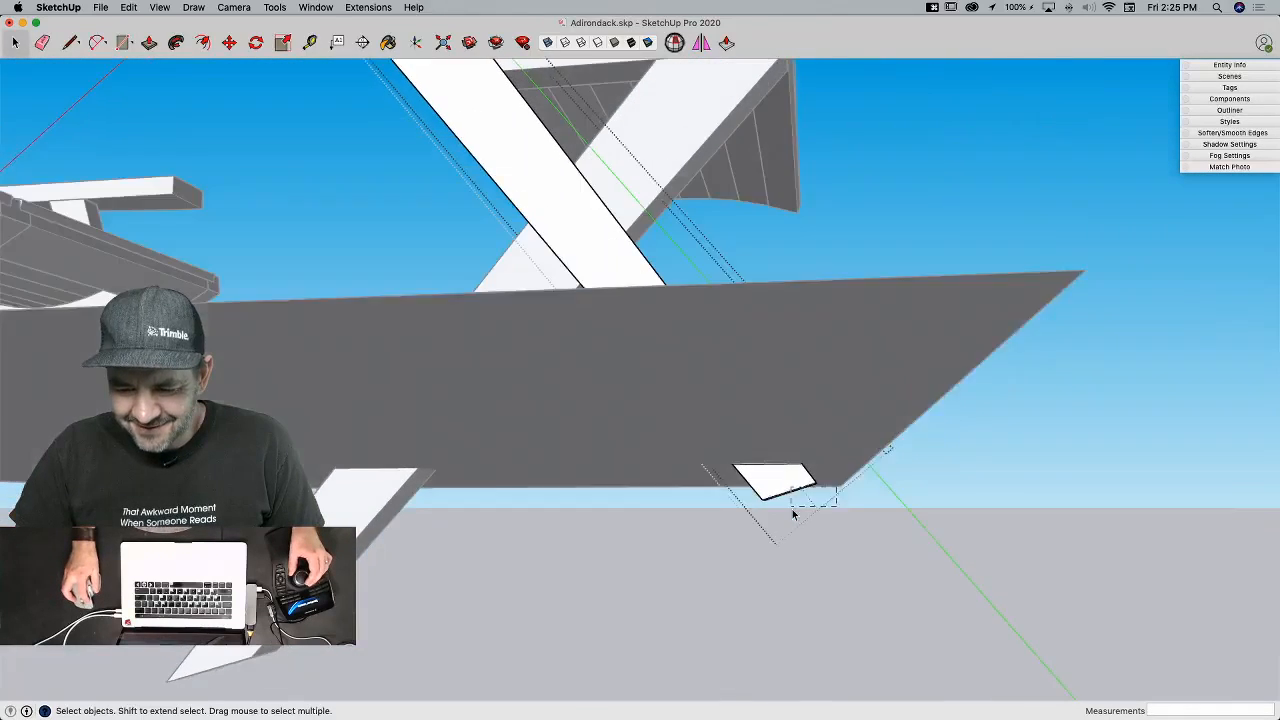
pyautogui.moveTo(792, 511); pyautogui.dragTo(727, 520)
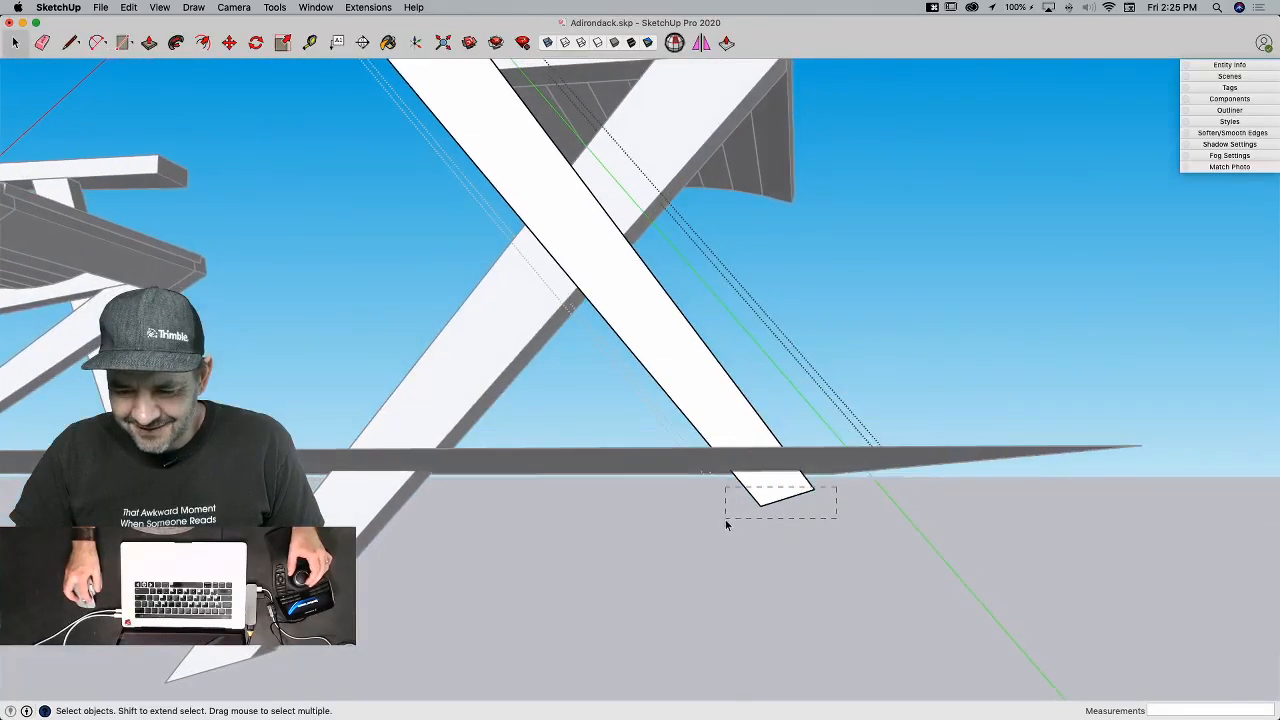
pyautogui.press('BackSpace')
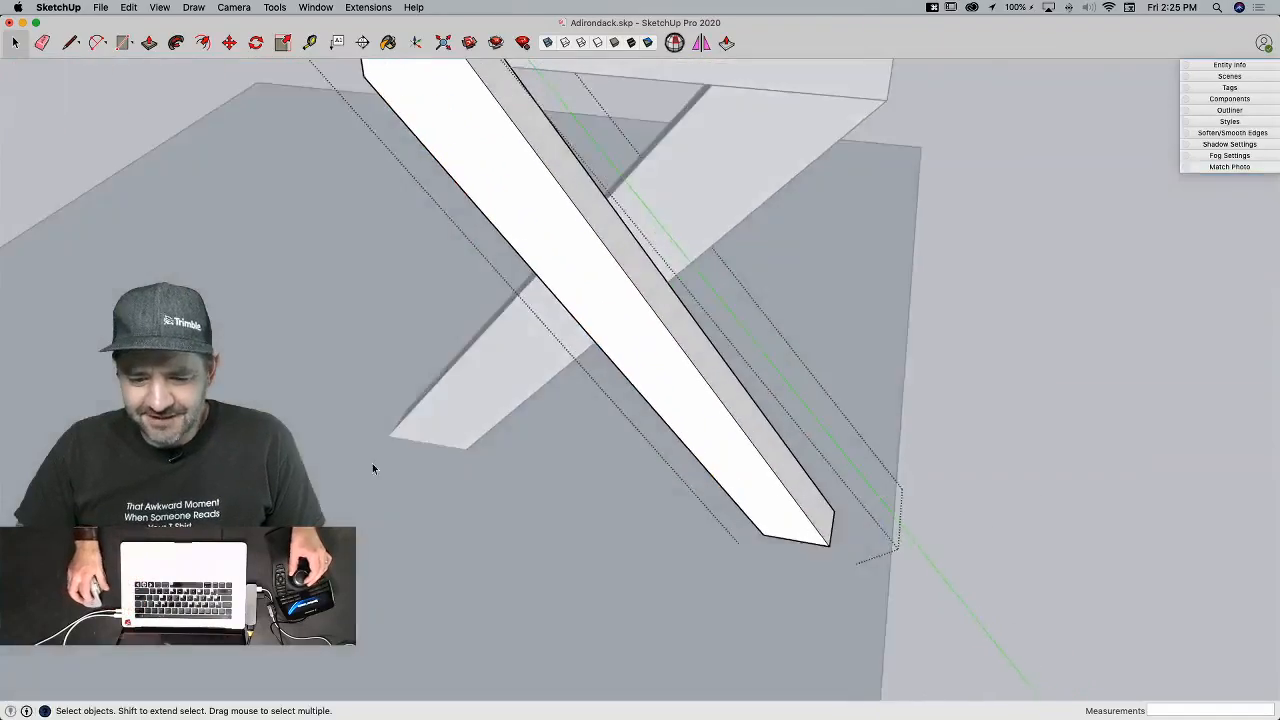
# Step: Cut the inner crossing leg with a ground-level rectangle, delete the waste below it, and close the leg for editing
pyautogui.press('r')
pyautogui.doubleClick(453, 481)
pyautogui.press('r')
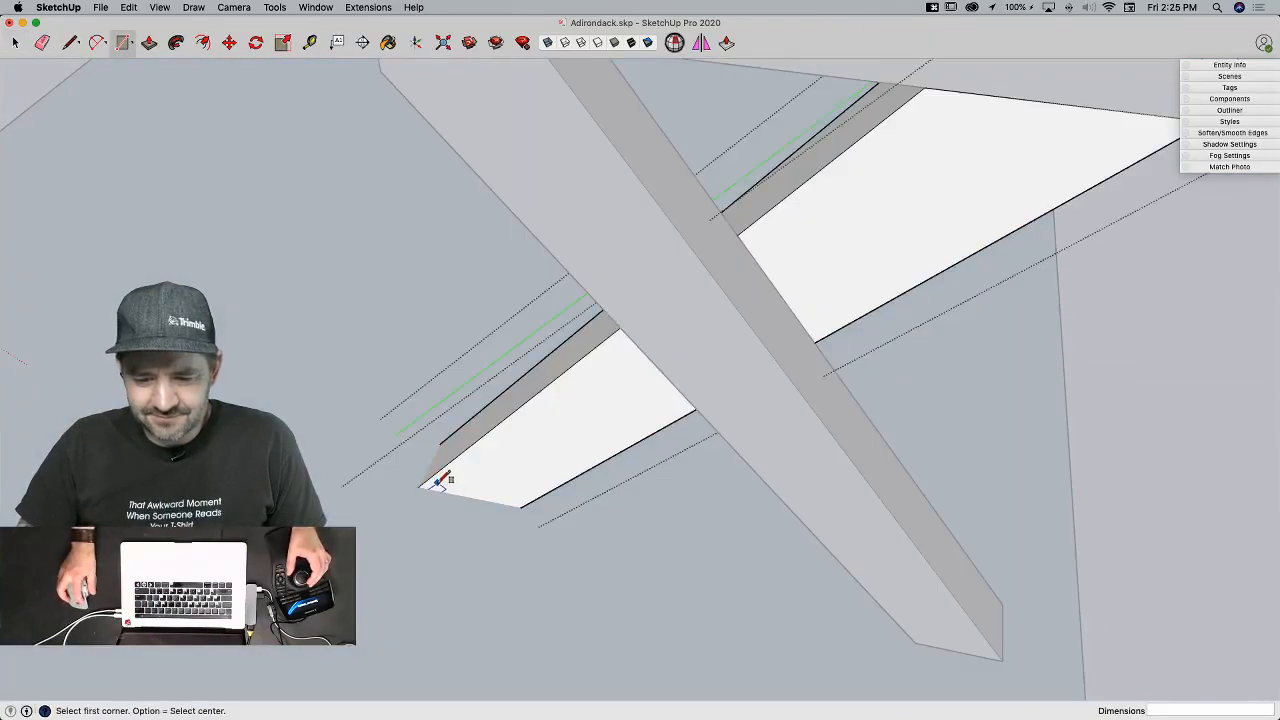
pyautogui.click(419, 486)
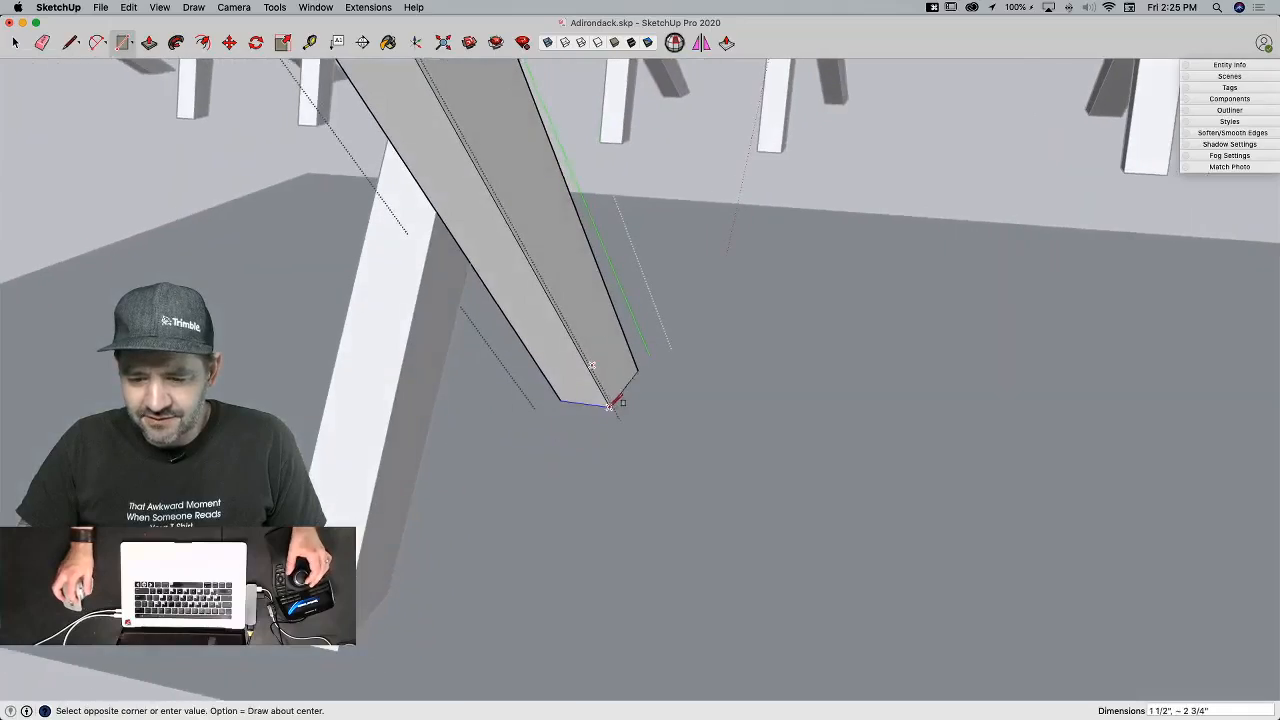
pyautogui.press('space')
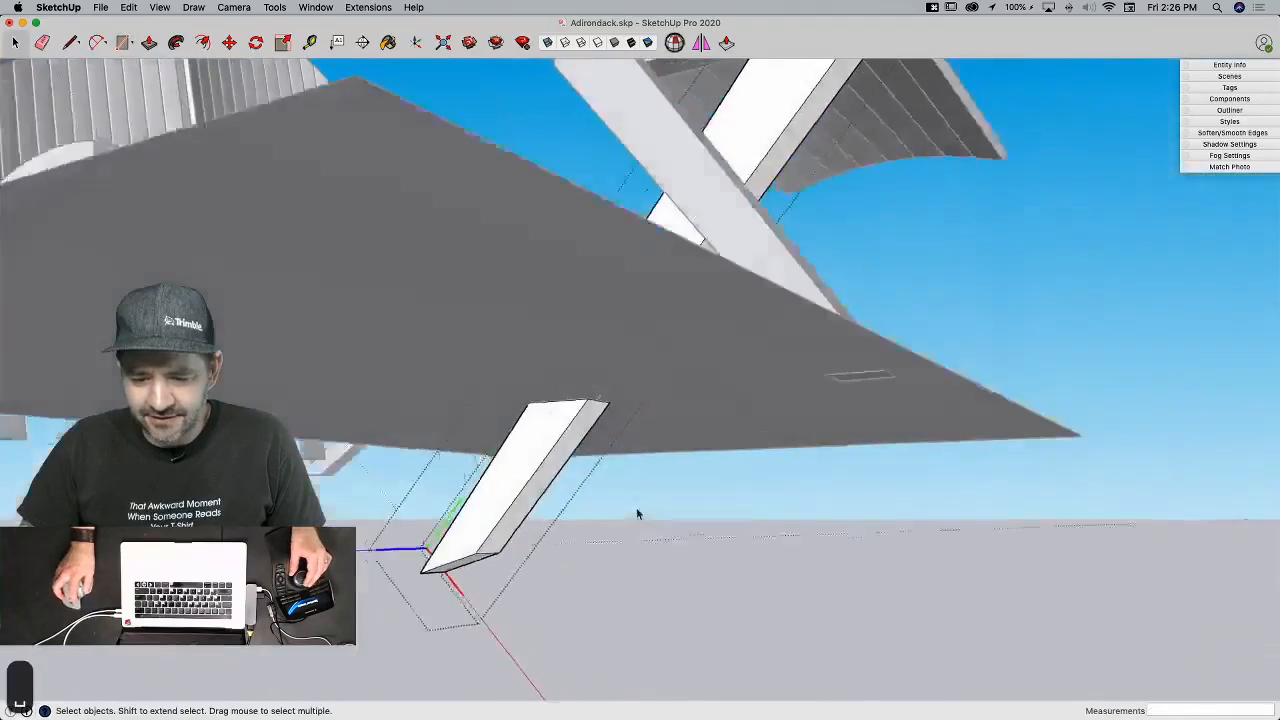
pyautogui.moveTo(656, 479); pyautogui.dragTo(279, 644)
pyautogui.press('BackSpace')
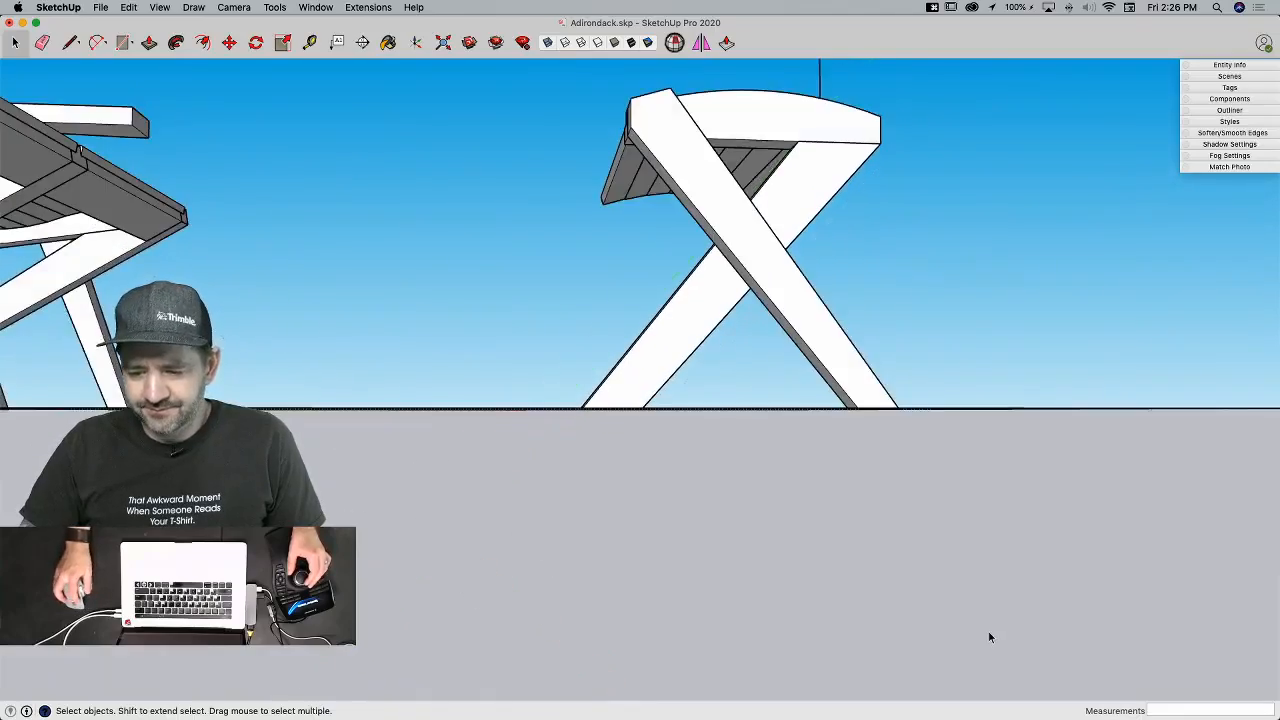
pyautogui.click(991, 637)
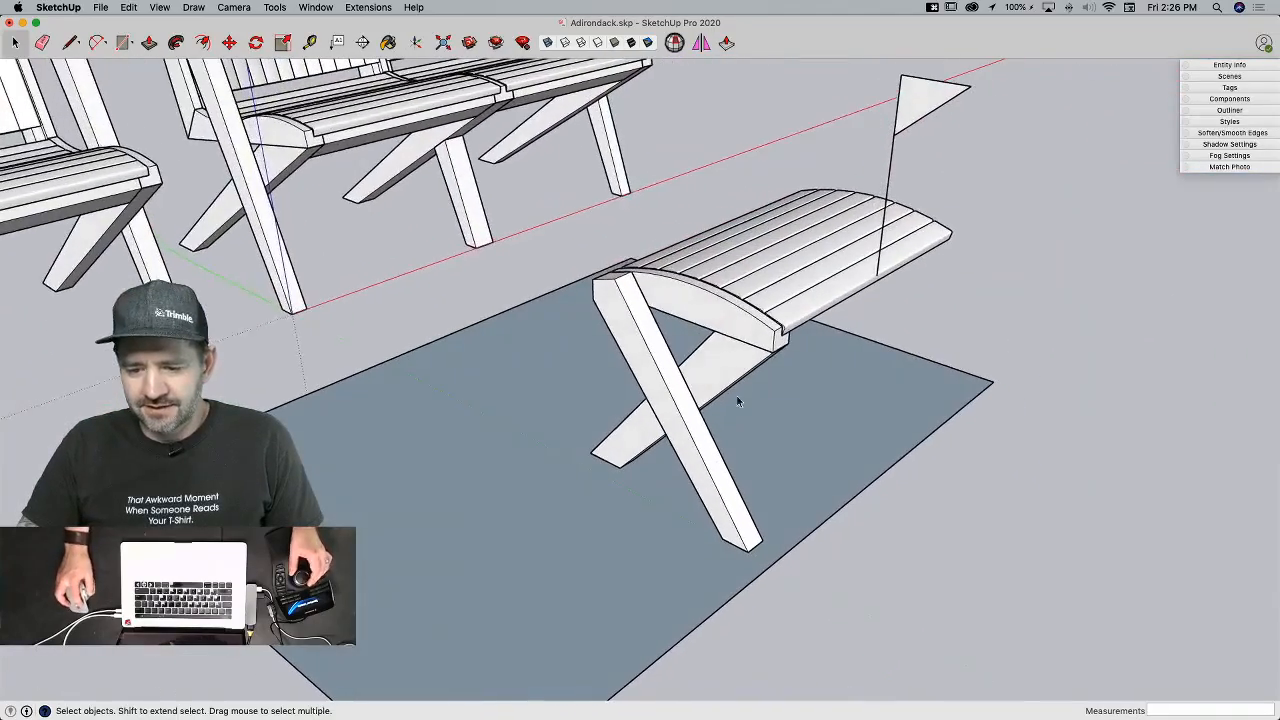
# Step: Mirror a copy of the crossed legs and curved support to the slats' other end using the triangular flag face
pyautogui.click(718, 330)
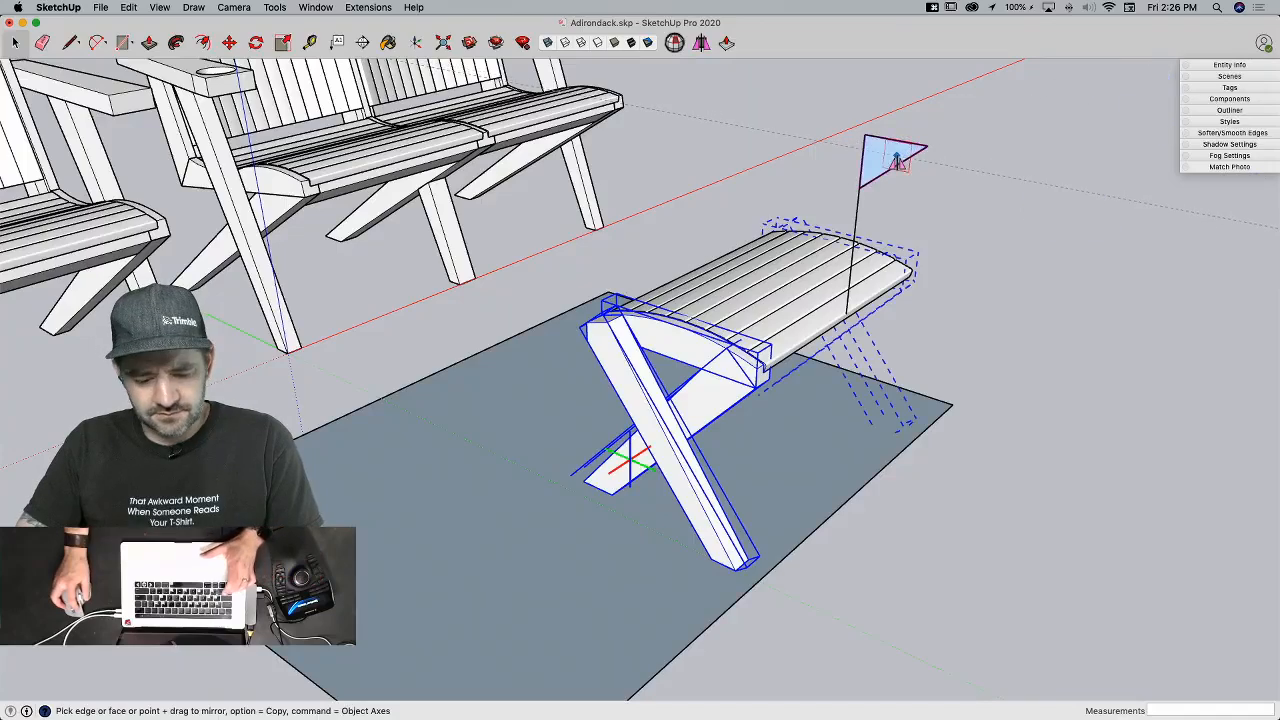
pyautogui.click(899, 161)
pyautogui.press('space')
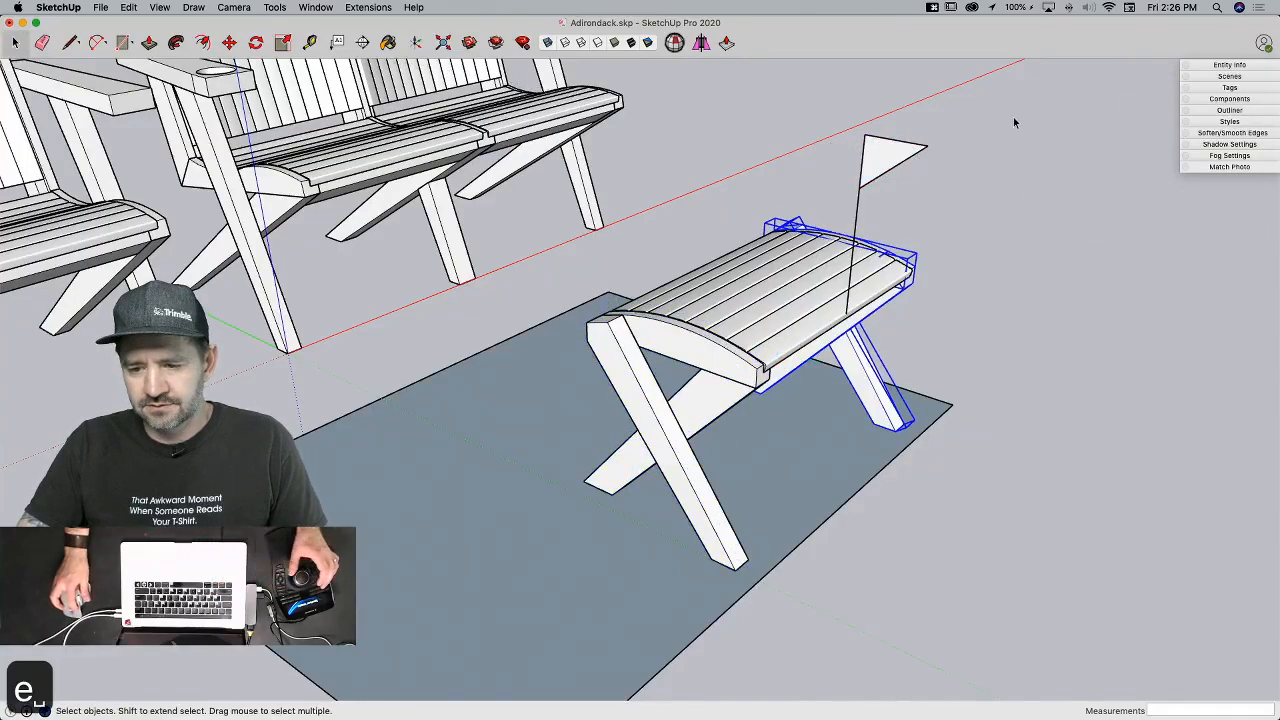
# Step: Erase the triangular flag with its vertical line and delete the large ground rectangle
pyautogui.press('Delete')
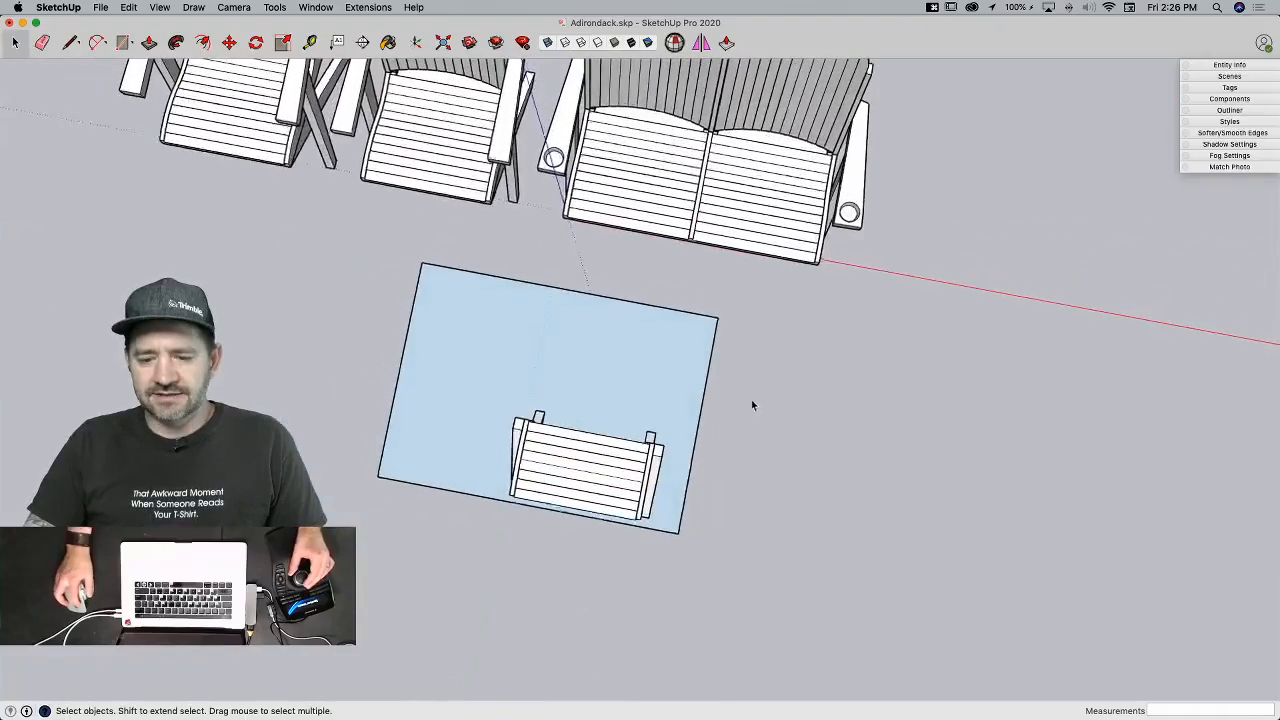
pyautogui.click(545, 583)
pyautogui.press('Delete')
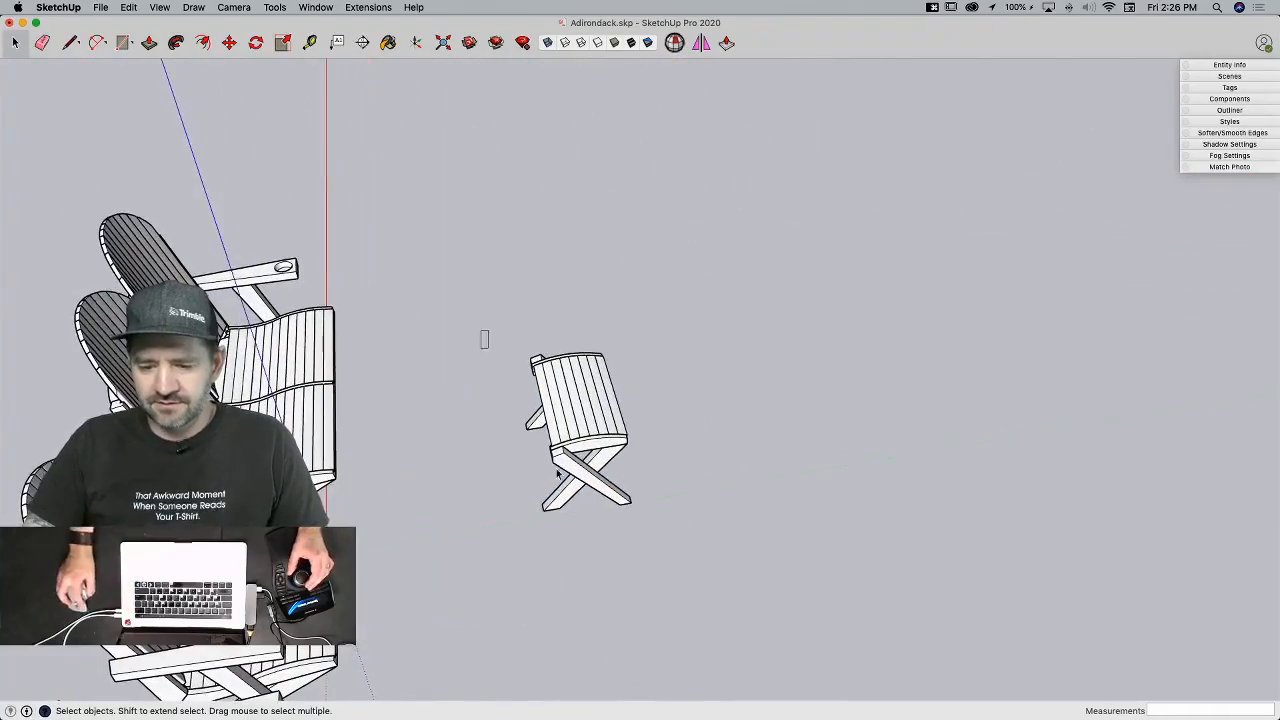
# Step: Group all parts of the new slatted piece and rotate the group 180 degrees about its vertical axis
pyautogui.moveTo(711, 577); pyautogui.dragTo(711, 577)
pyautogui.rightClick(594, 447)
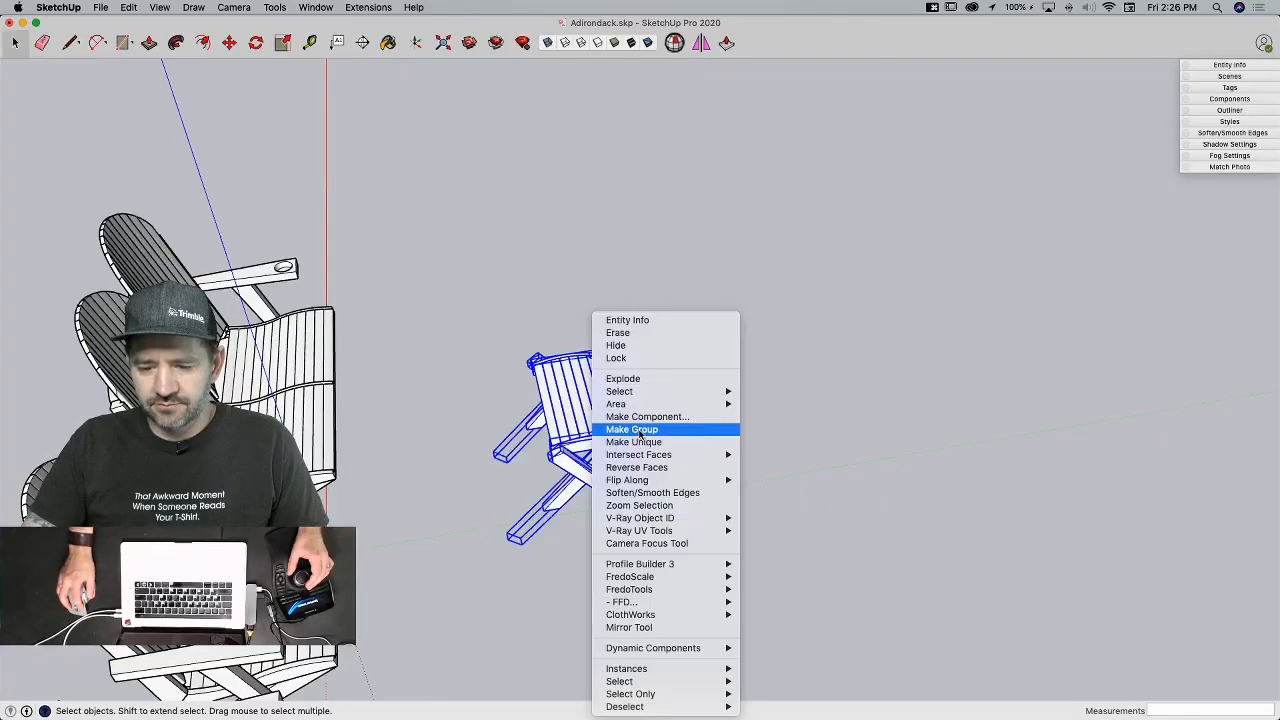
pyautogui.click(640, 433)
pyautogui.press('m')
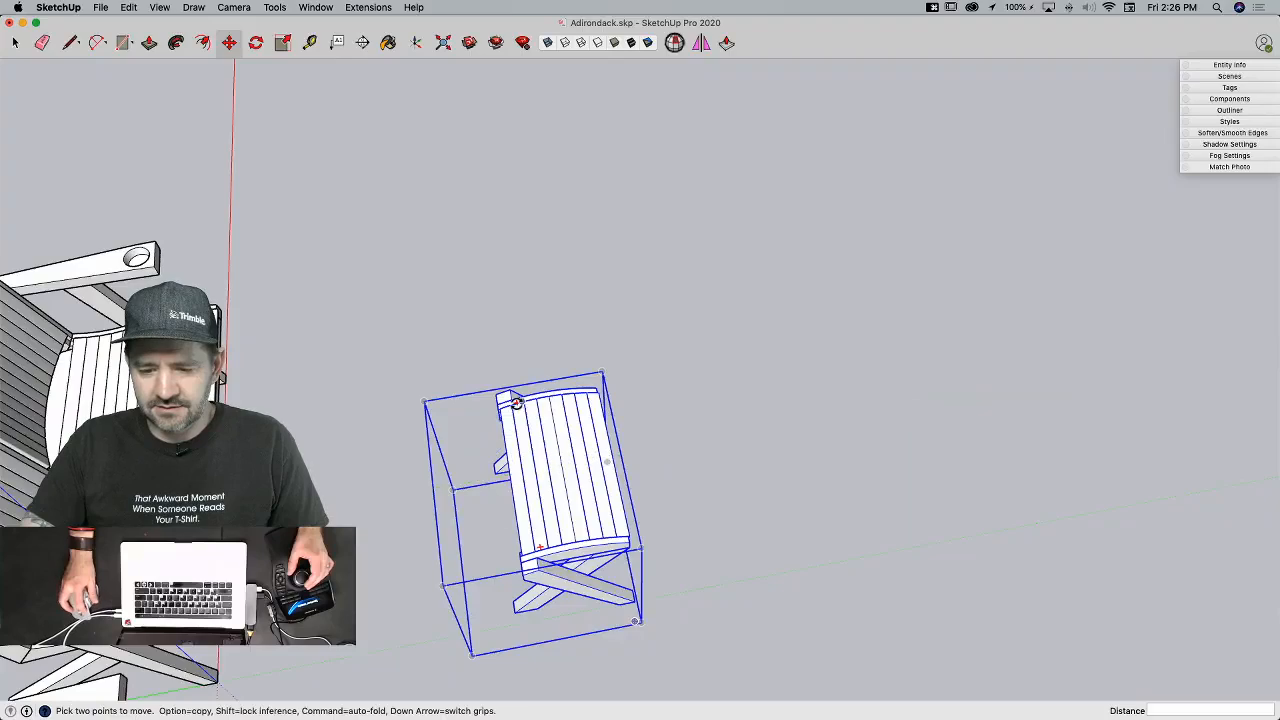
pyautogui.click(515, 400)
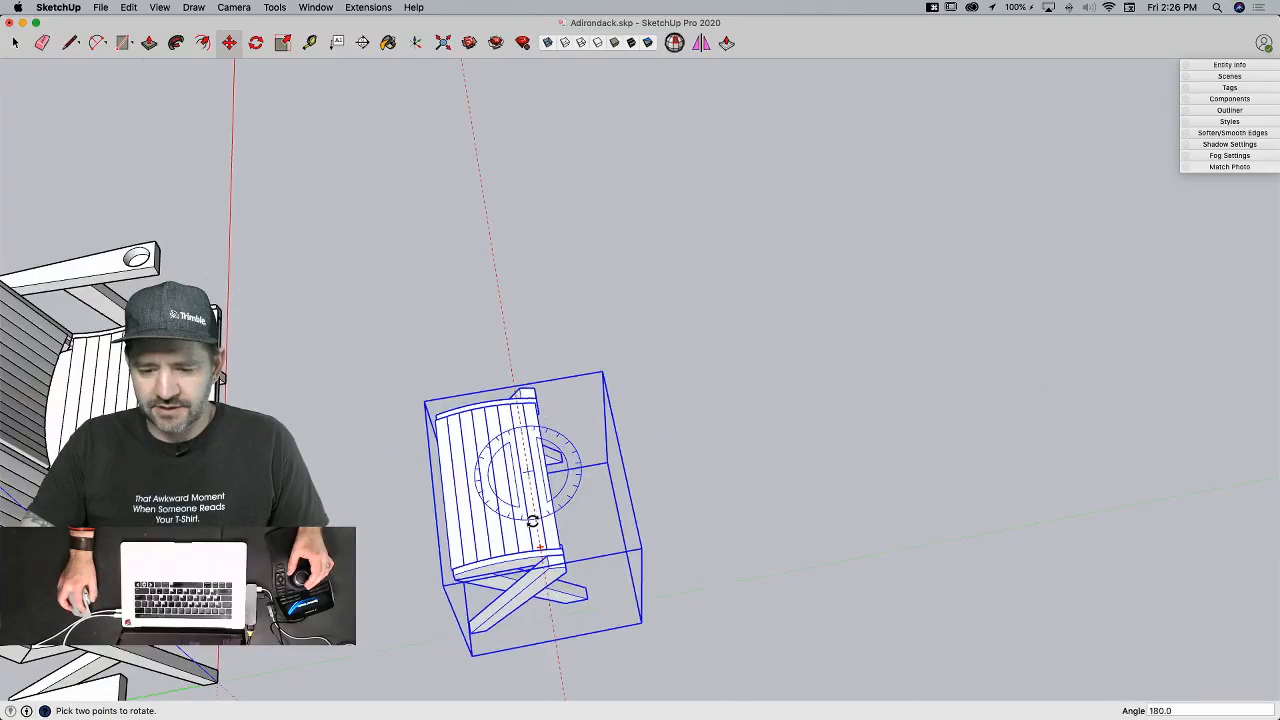
pyautogui.press('space')
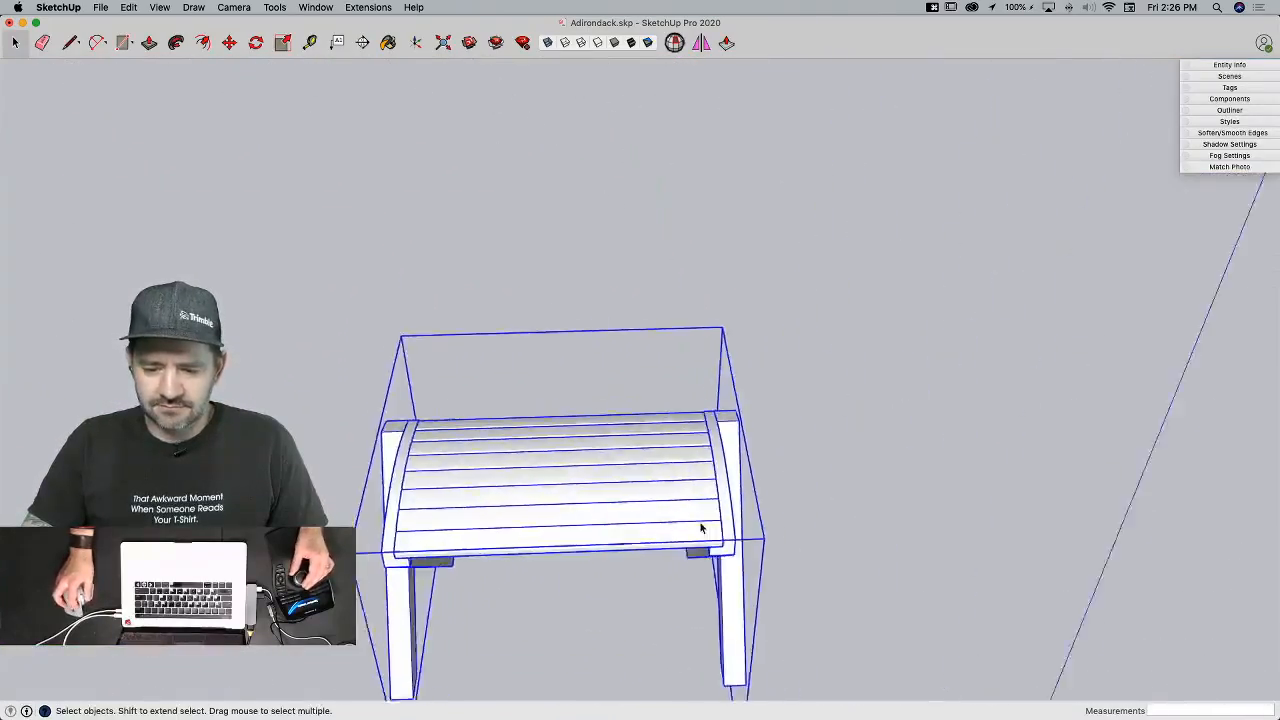
# Step: Open the new group, select its seat slats, and make them unique from the chair slats
pyautogui.doubleClick(714, 545)
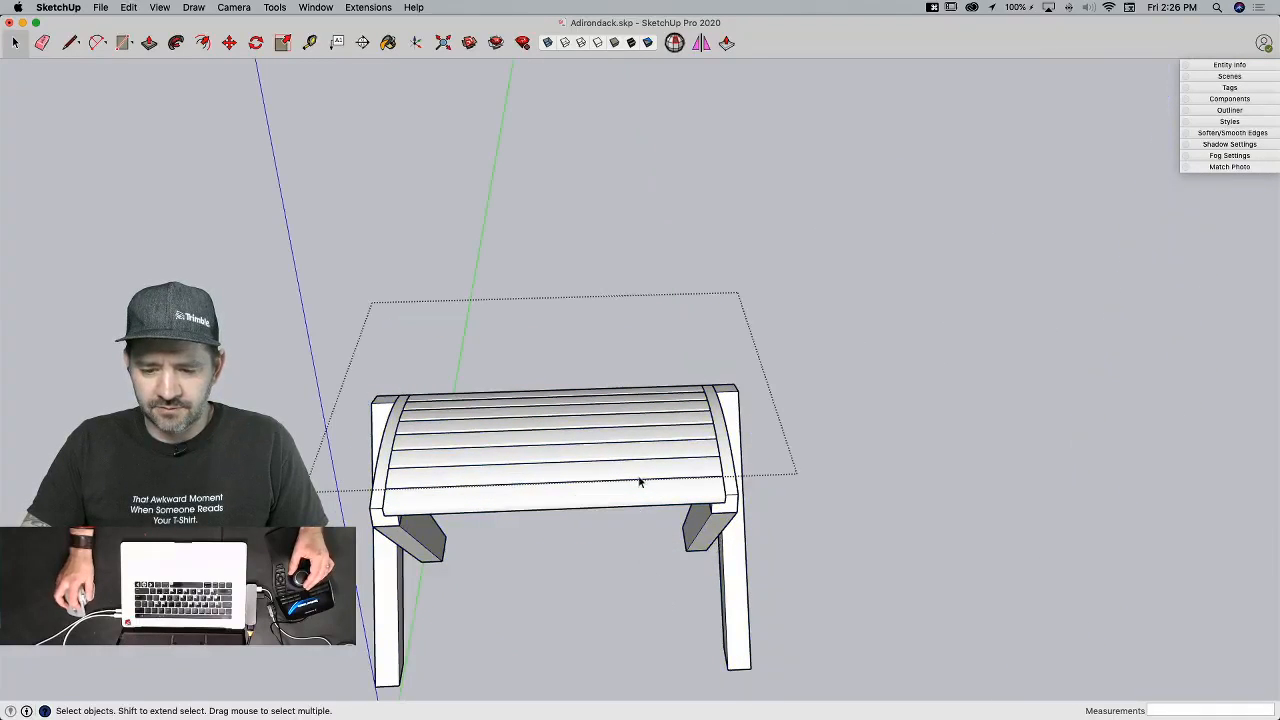
pyautogui.click(580, 390)
pyautogui.rightClick(590, 460)
pyautogui.click(643, 429)
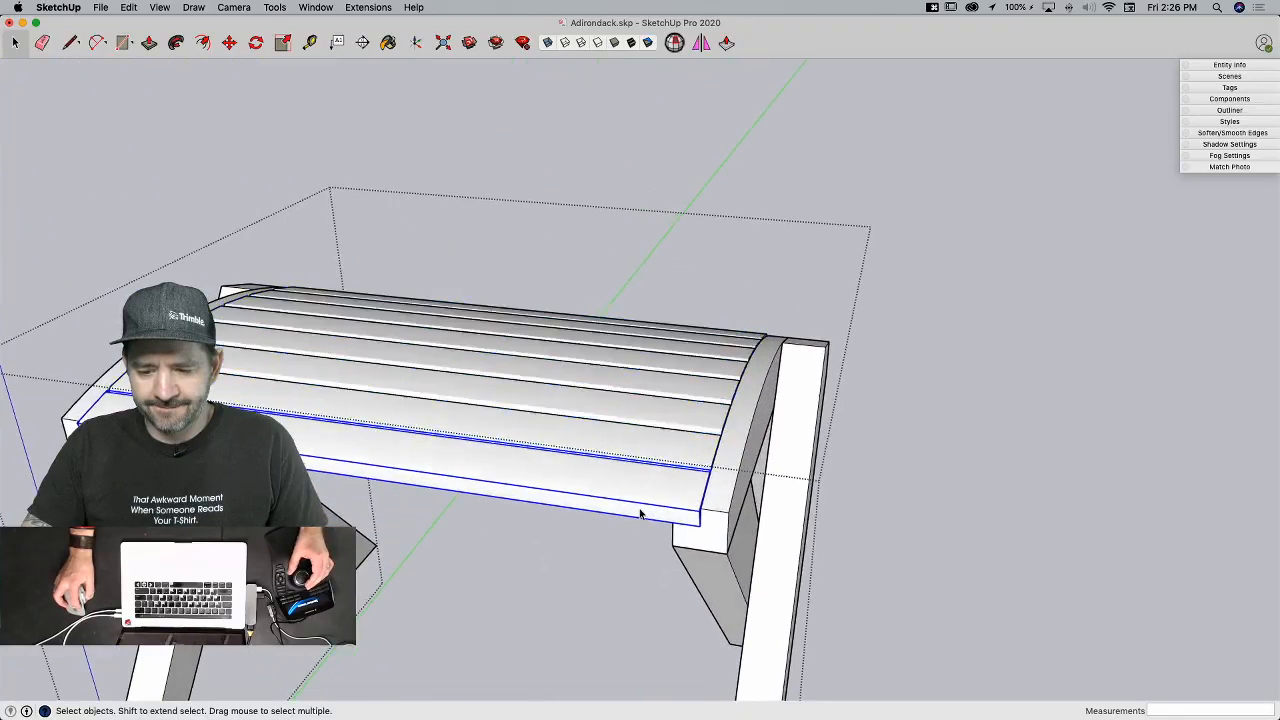
# Step: Push one slat's end face inward with Push/Pull to shorten all the matching slats, and close the slat for editing
pyautogui.press('p')
pyautogui.moveTo(688, 524); pyautogui.dragTo(585, 495)
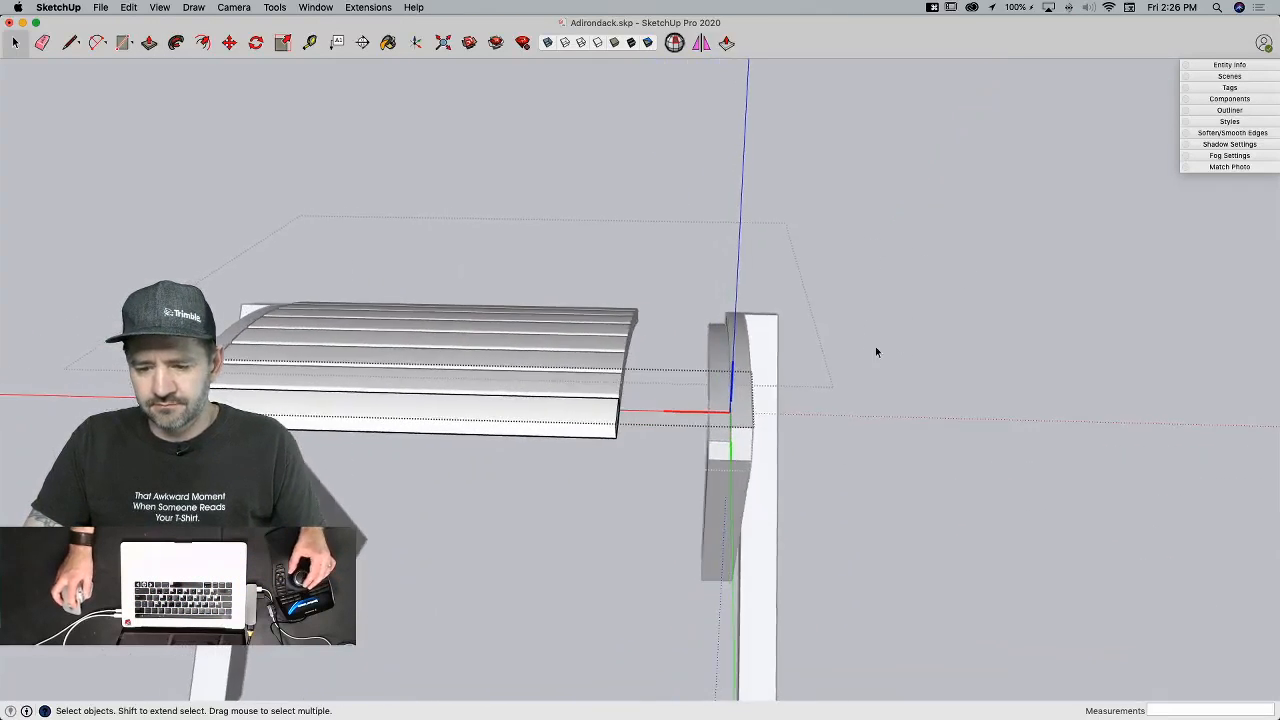
pyautogui.press('space')
pyautogui.click(840, 368)
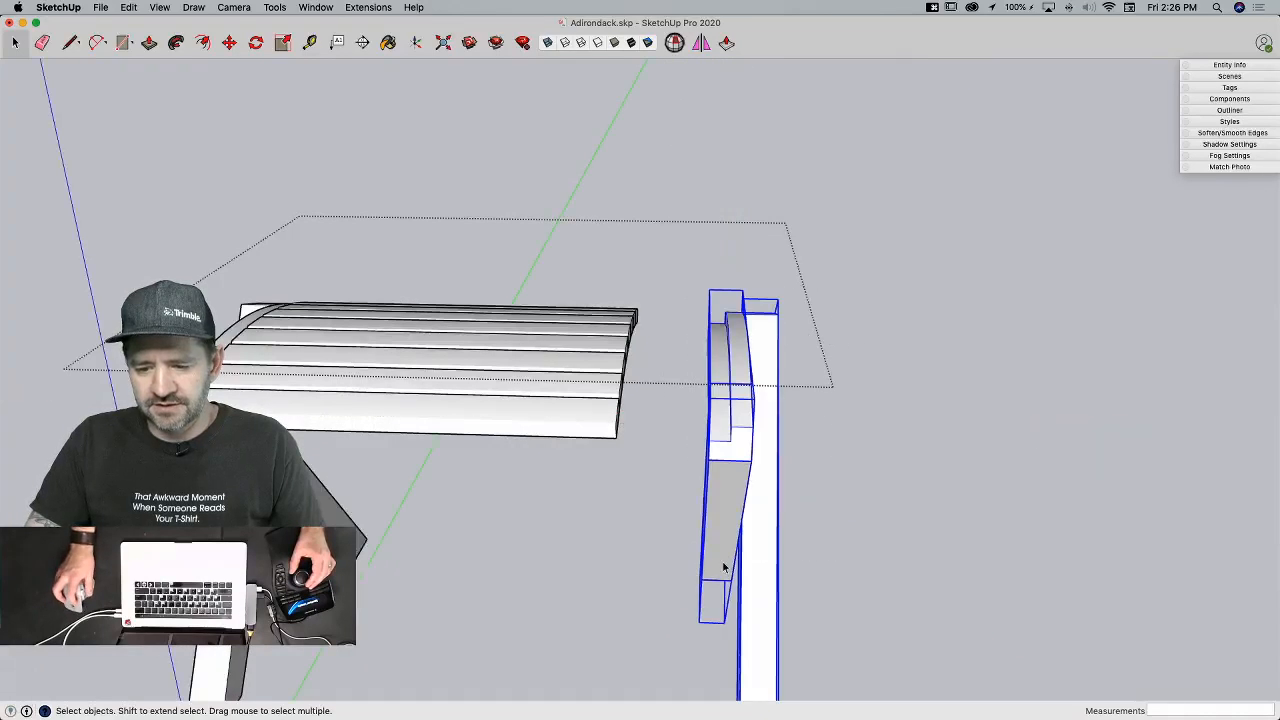
# Step: Move the selected crossed legs and end rail 4 inches inward along the red axis, toward the shortened slats
pyautogui.click(813, 519)
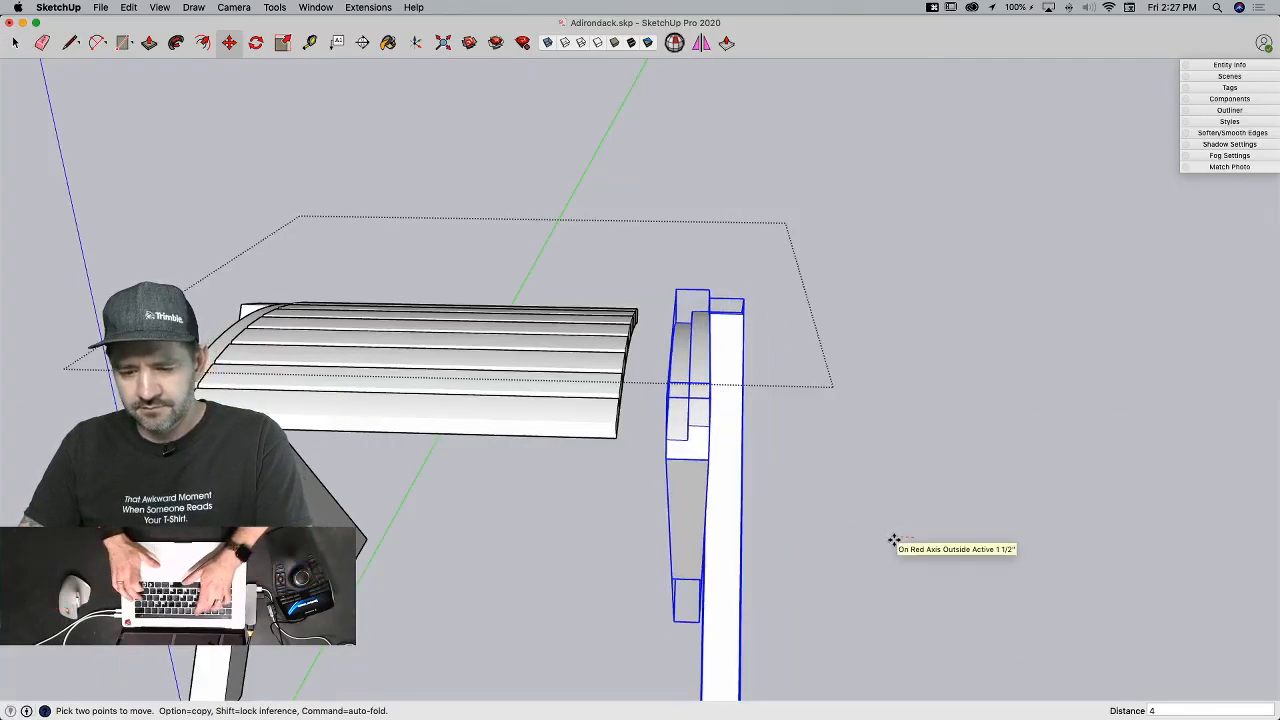
pyautogui.write('4')
pyautogui.press('Return')
pyautogui.press('space')
pyautogui.click(783, 492)
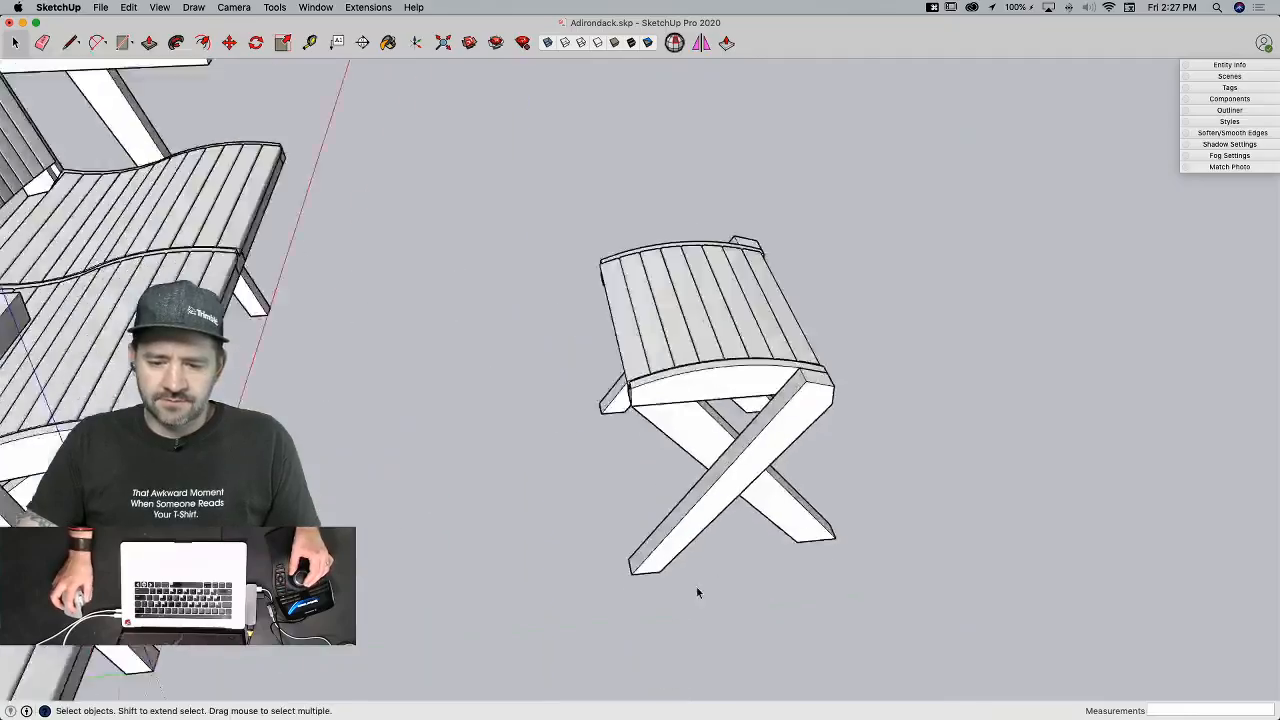
# Step: Move the slatted footstool group closer to the double chair, in front of its first seat
pyautogui.click(660, 543)
pyautogui.press('m')
pyautogui.click(740, 638)
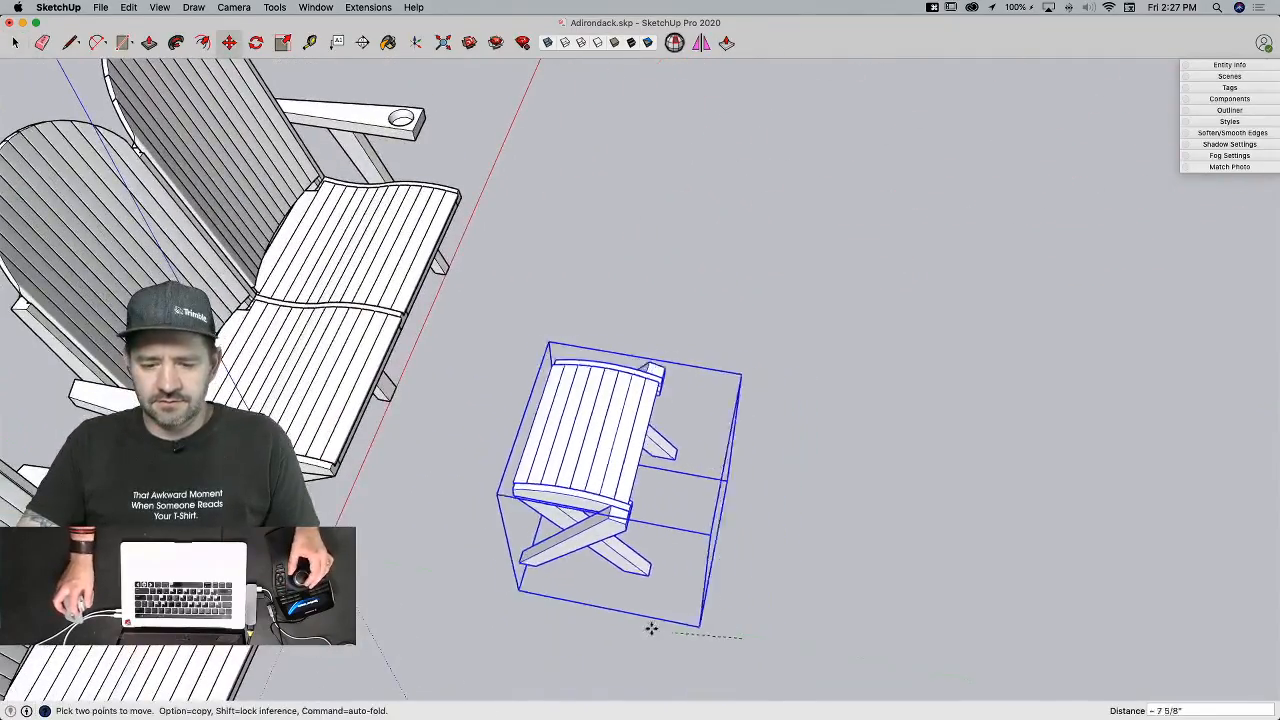
pyautogui.click(592, 609)
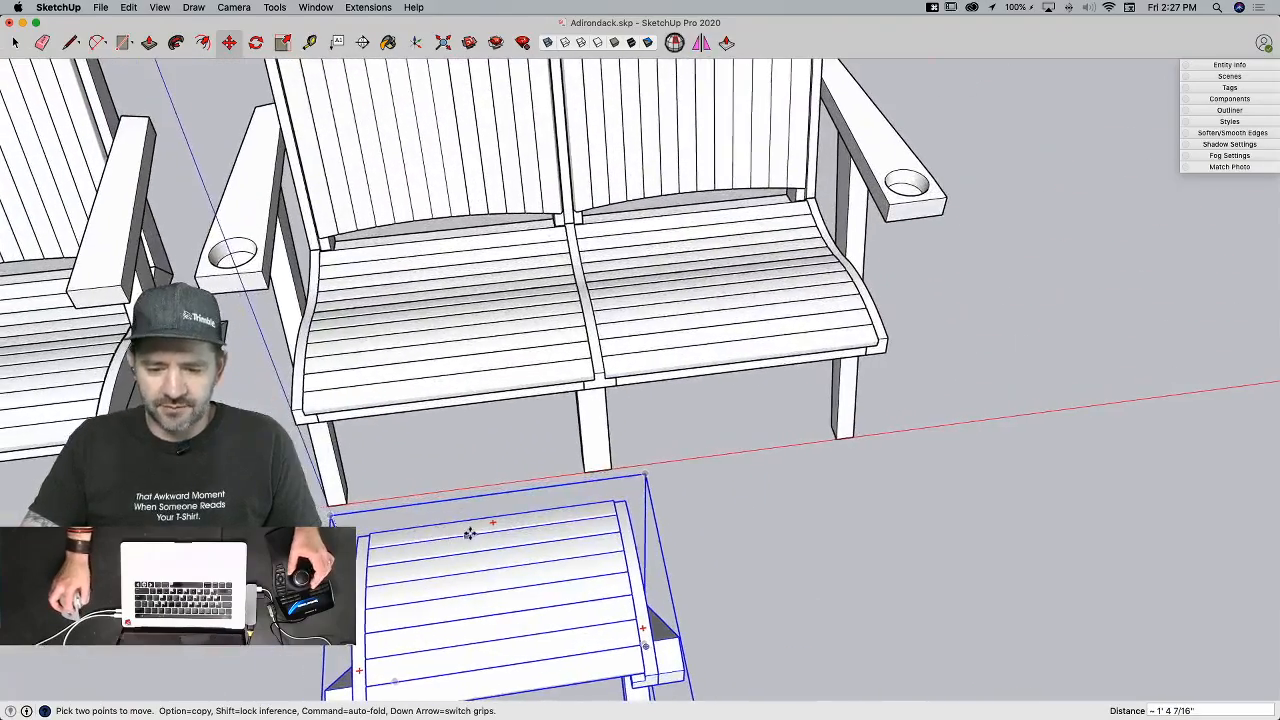
pyautogui.click(493, 531)
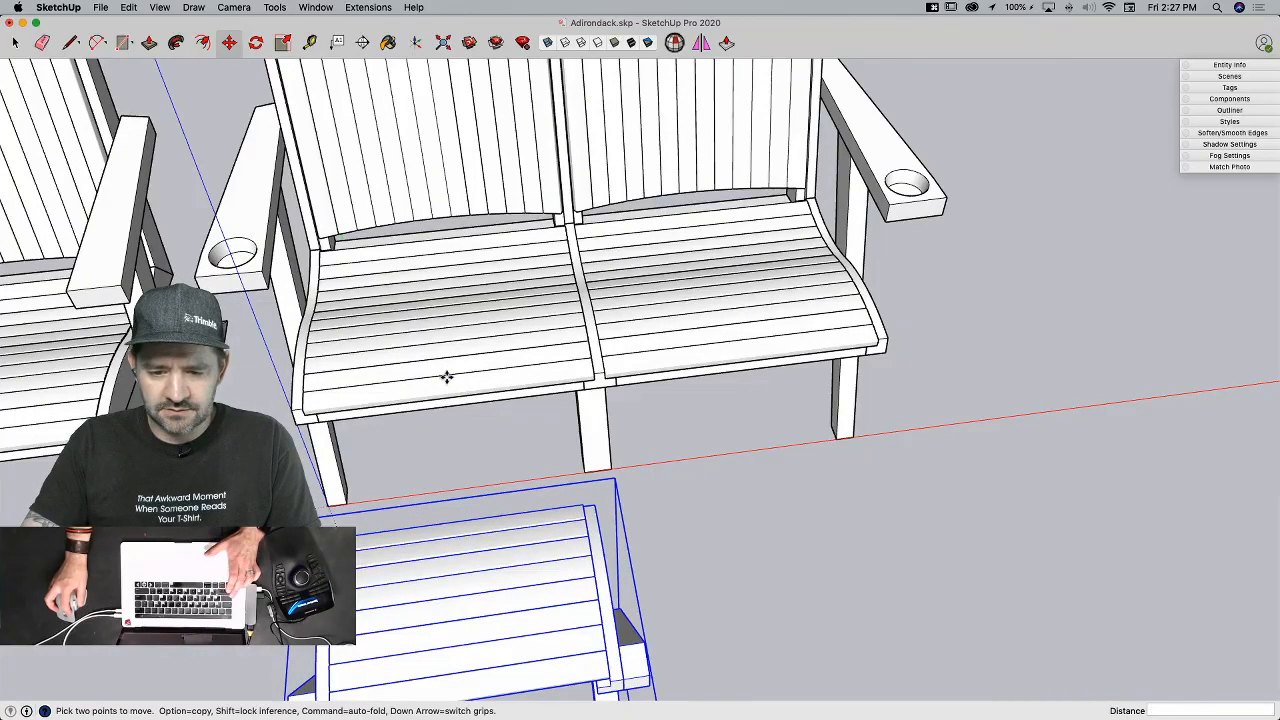
# Step: Copy the footstool about 1' 8 1/4" sideways so the duplicate sits in front of the double chair's second seat
pyautogui.press('alt')
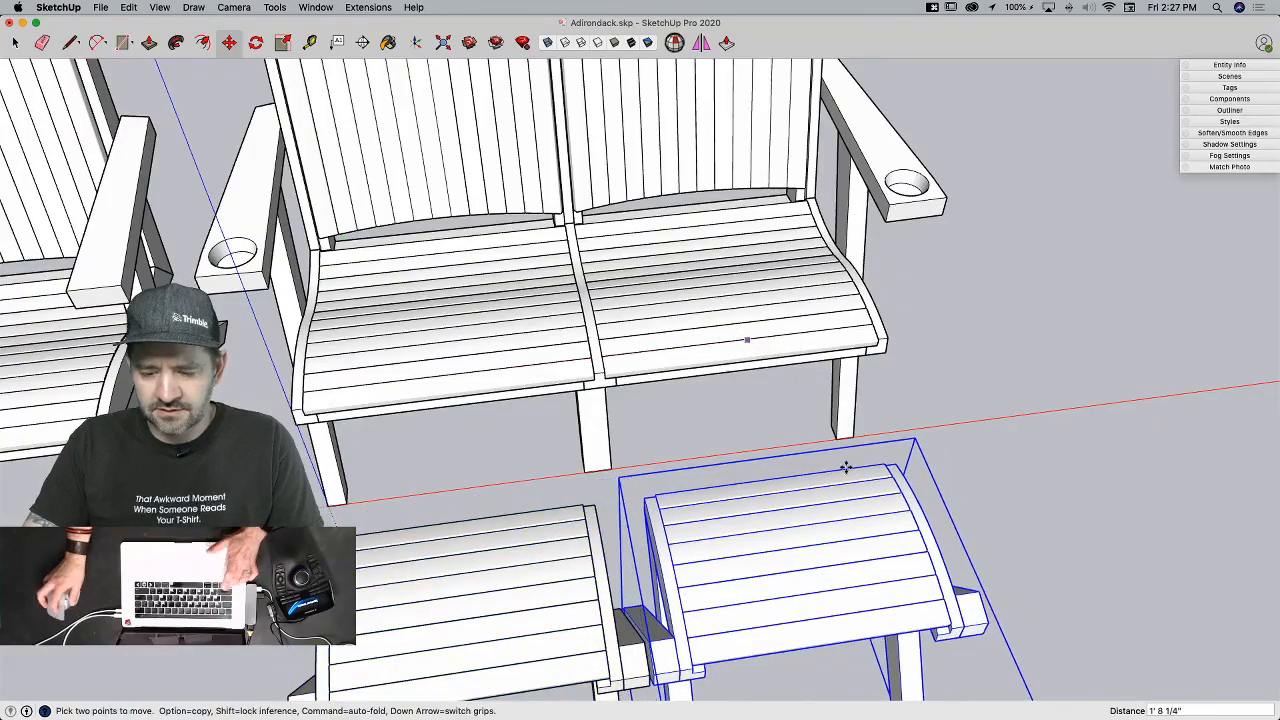
pyautogui.press('space')
pyautogui.click(1068, 630)
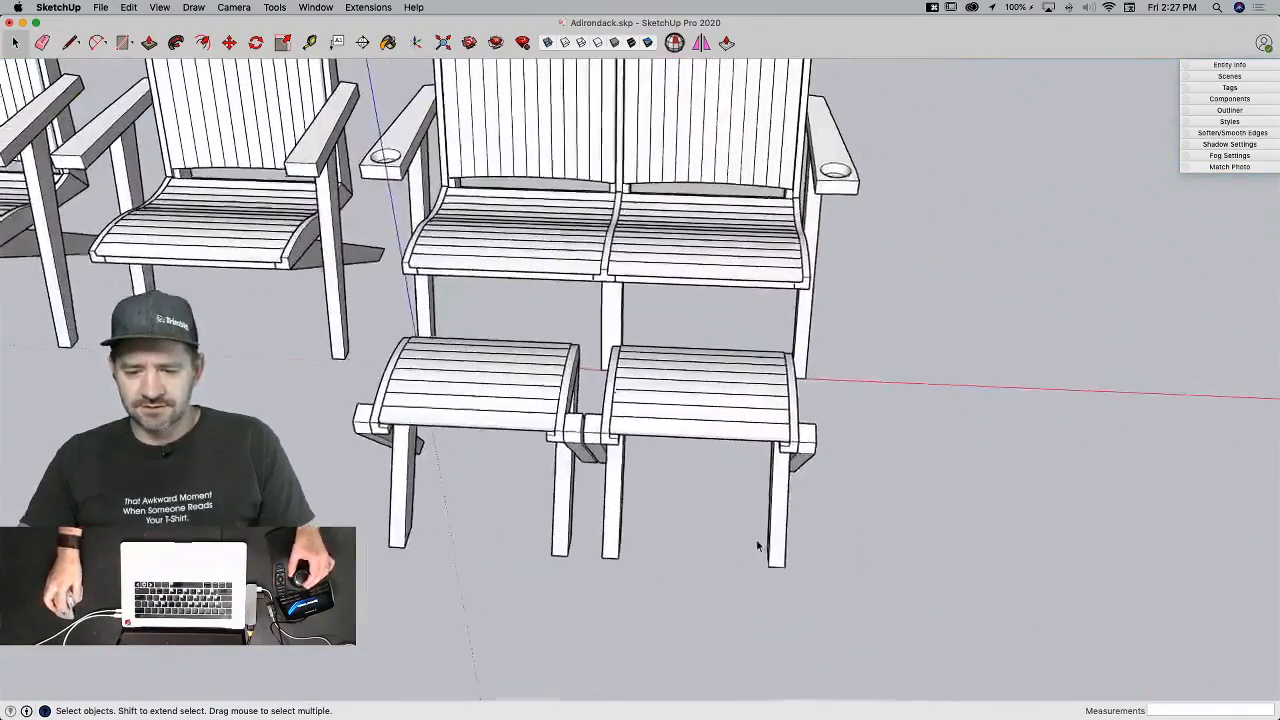
# Step: Select both footstools, move them farther out in front of the chairs, and clear the selection
pyautogui.moveTo(757, 540); pyautogui.dragTo(562, 424)
pyautogui.press('m')
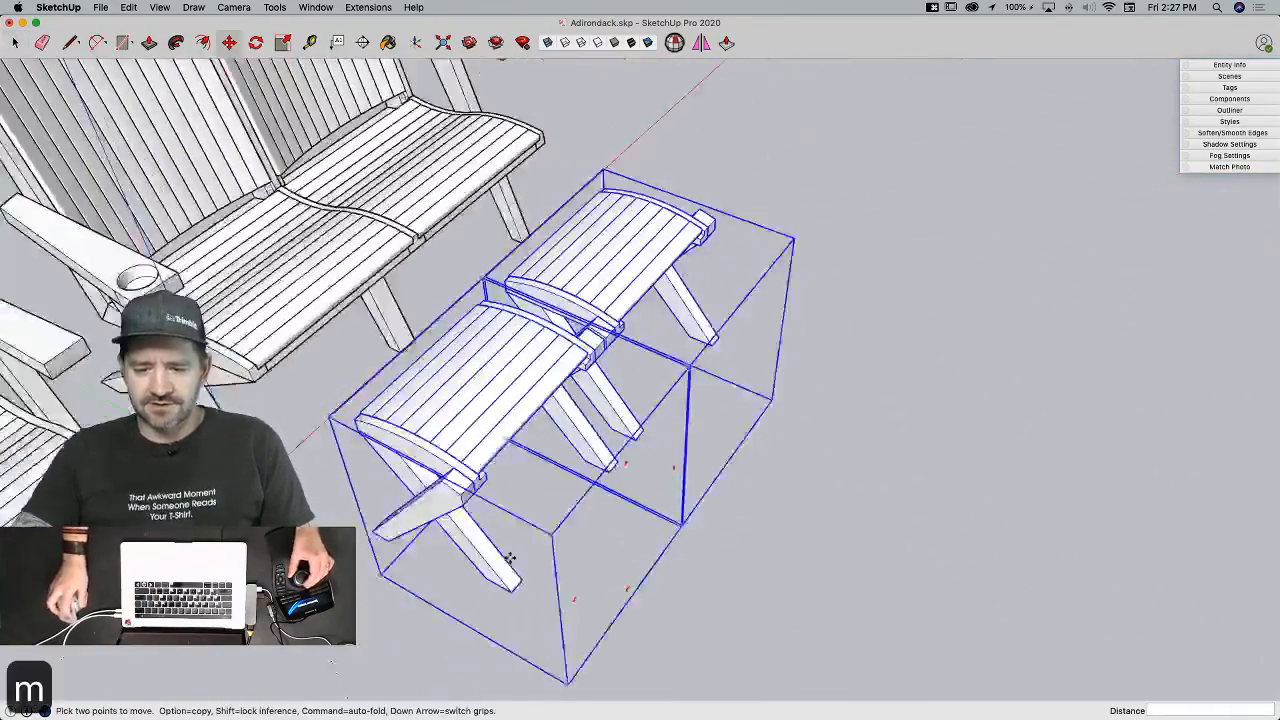
pyautogui.click(431, 603)
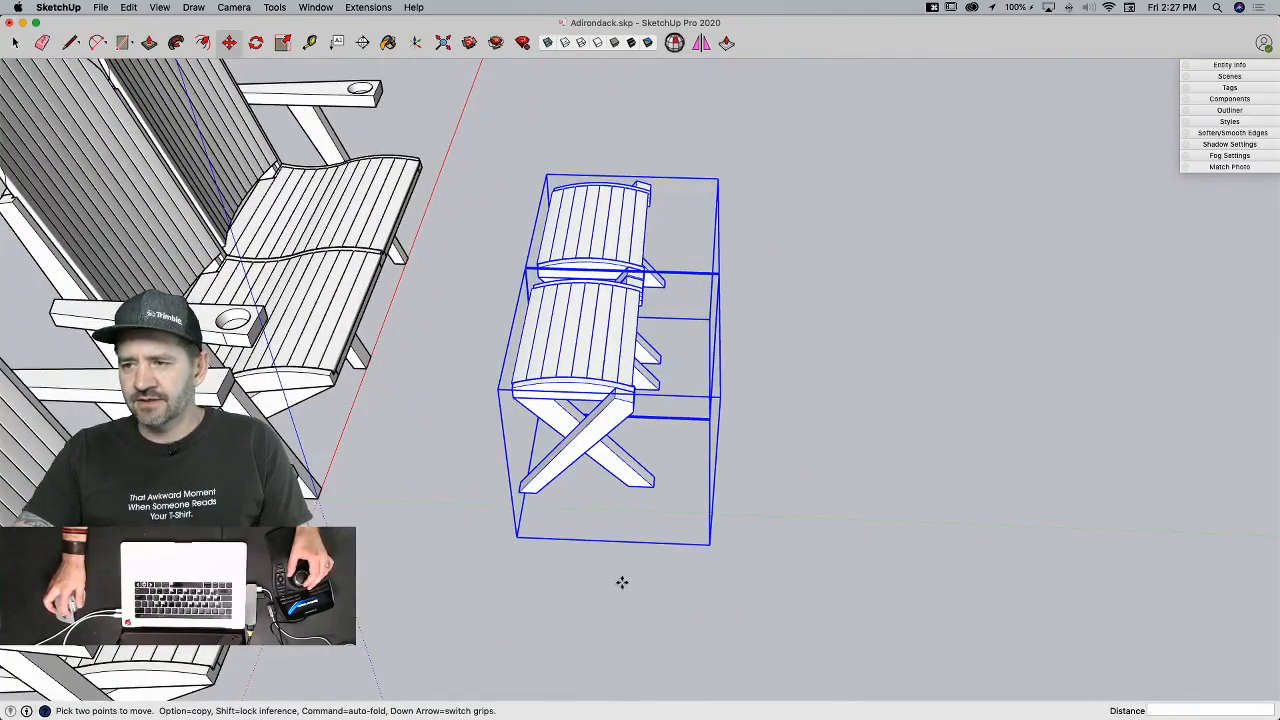
pyautogui.press('space')
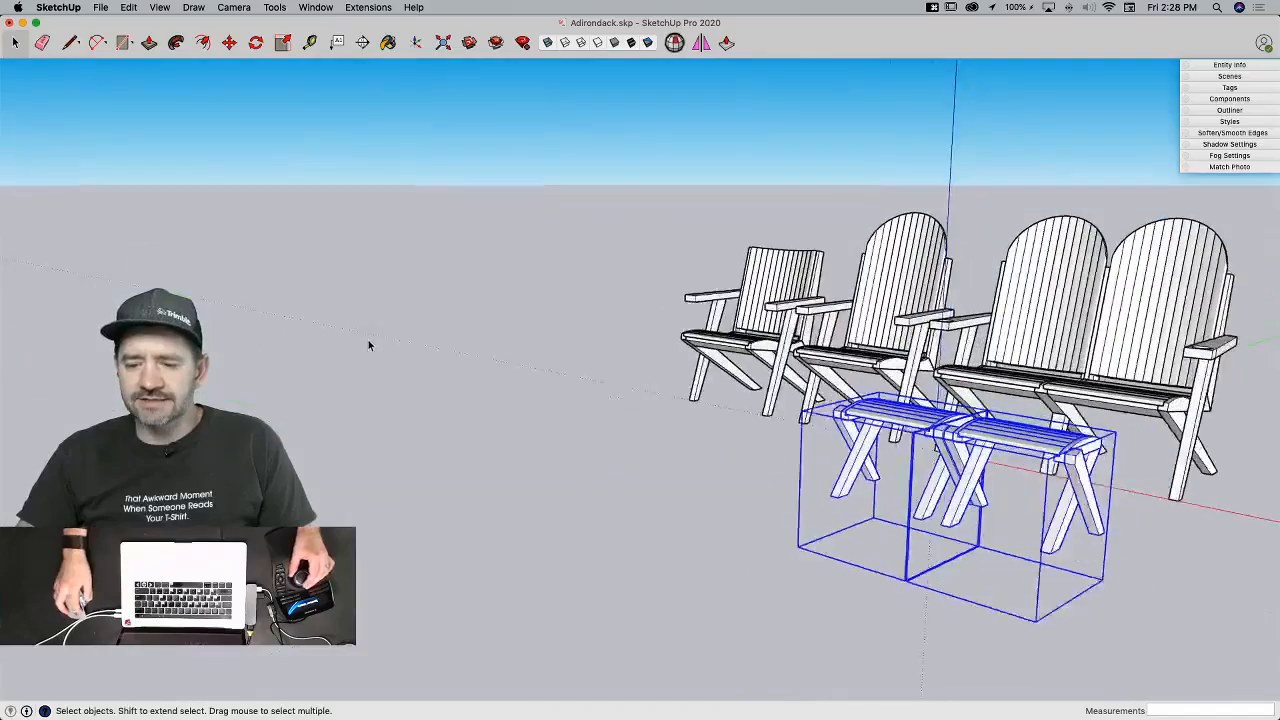
pyautogui.click(366, 339)
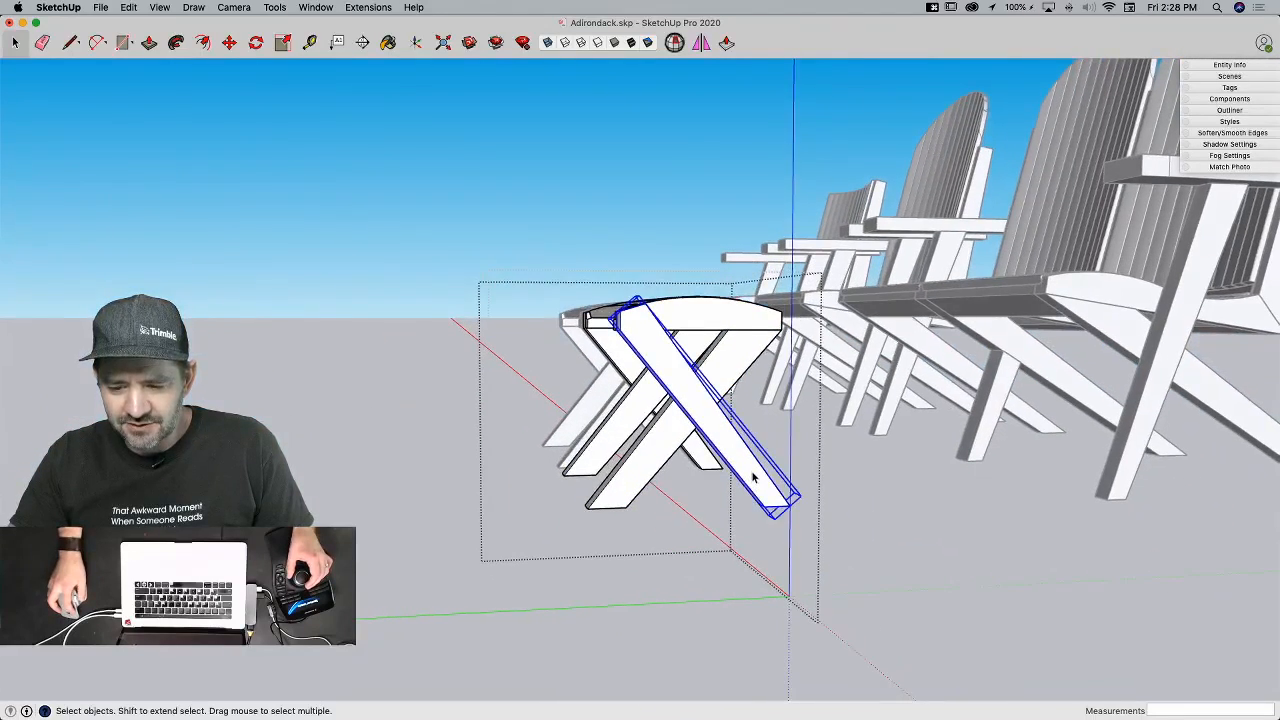
# Step: Open the footstool's inner leg component and realign its axes to the bottom corner of the trimmed foot
pyautogui.doubleClick(606, 492)
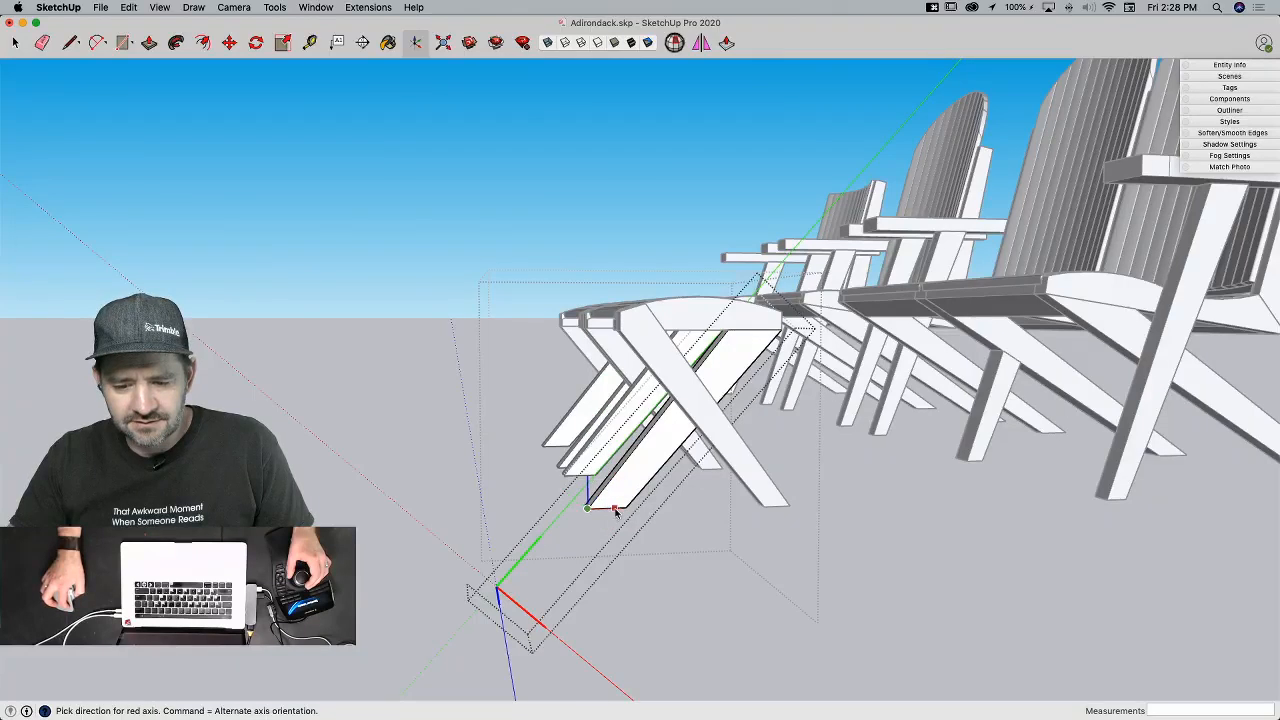
pyautogui.moveTo(607, 513); pyautogui.dragTo(570, 511, button='middle')
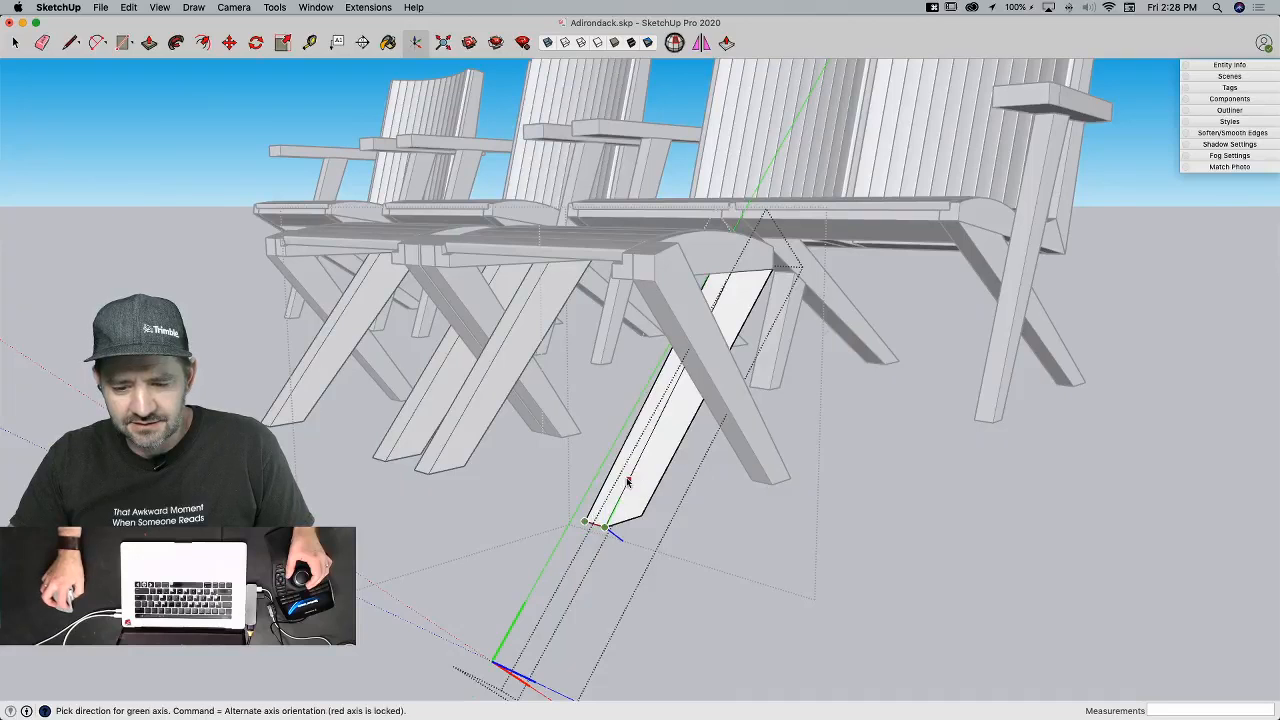
pyautogui.click(760, 595)
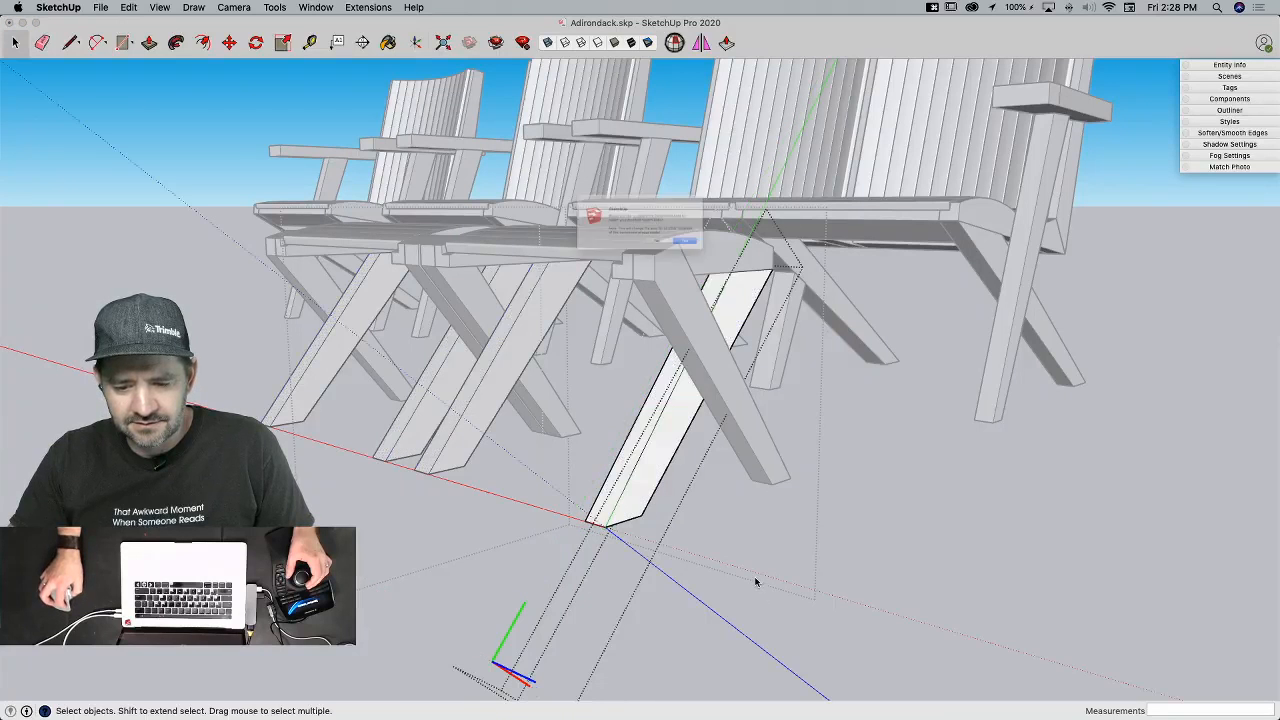
pyautogui.click(754, 583)
pyautogui.click(747, 263)
pyautogui.click(924, 648)
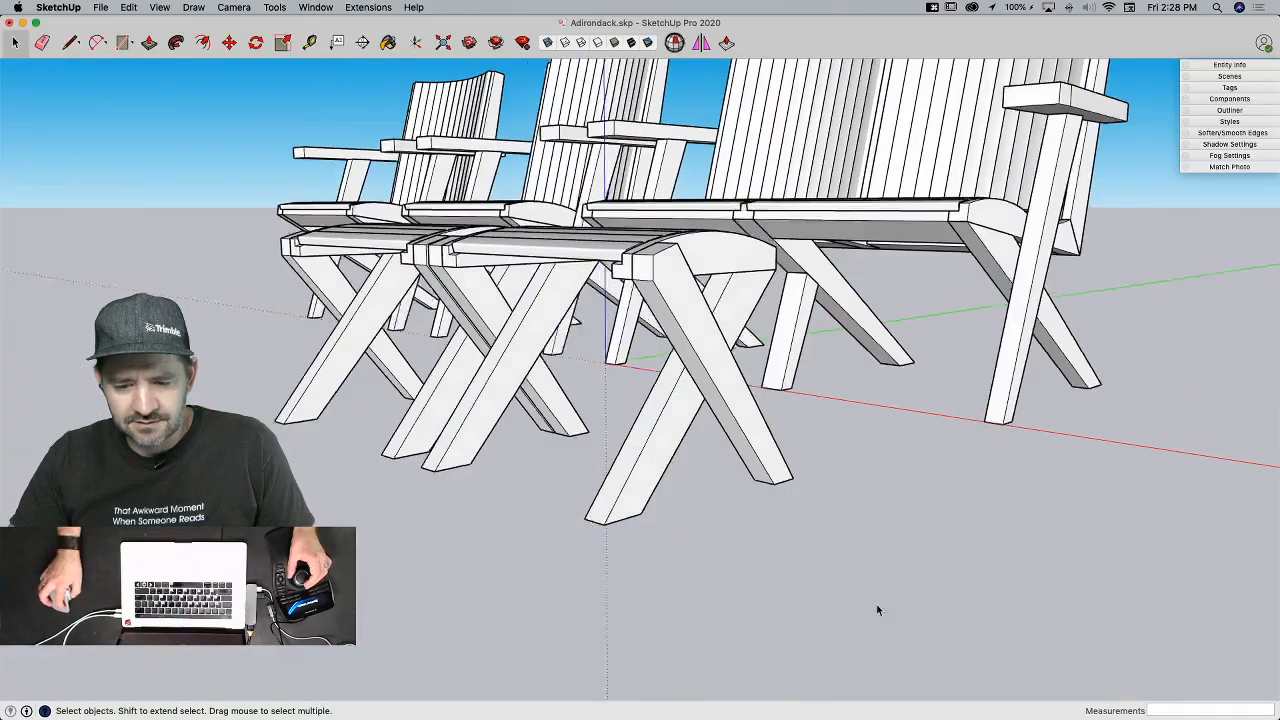
# Step: Reopen the footstool's leg component and erase the leftover hidden edges beyond the trimmed foot
pyautogui.click(694, 395)
pyautogui.doubleClick(694, 394)
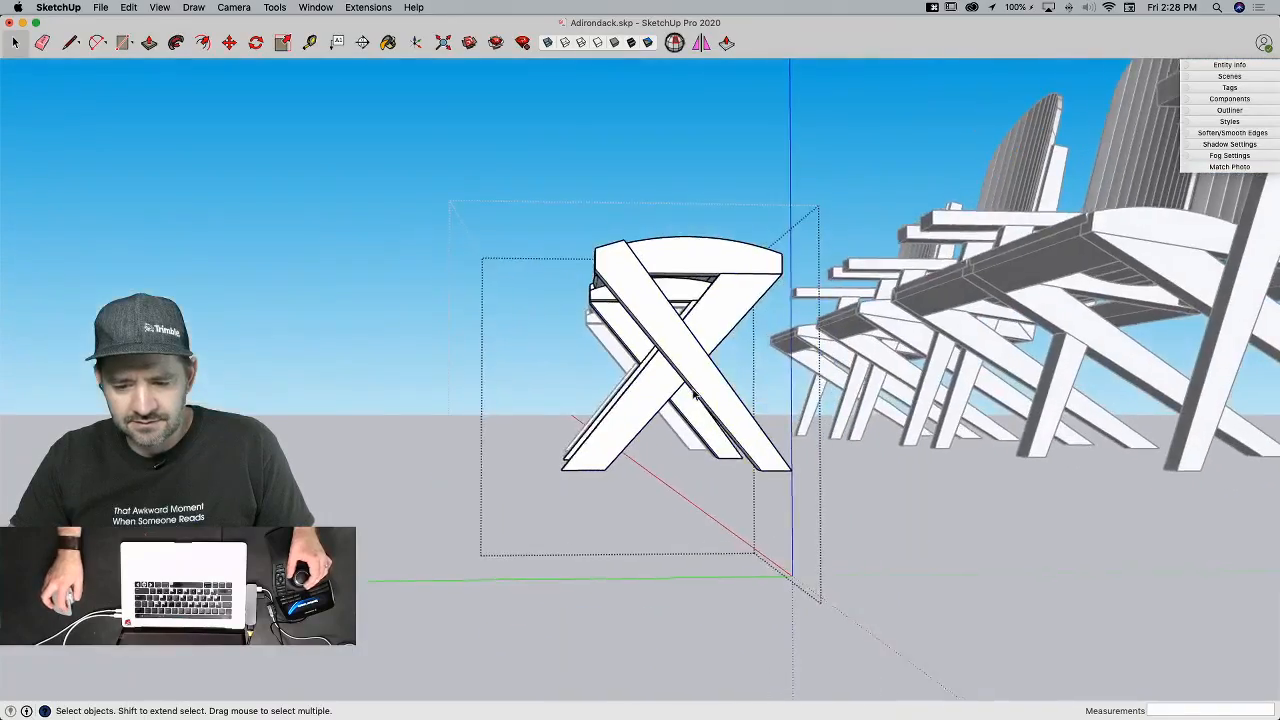
pyautogui.click(703, 404)
pyautogui.doubleClick(701, 402)
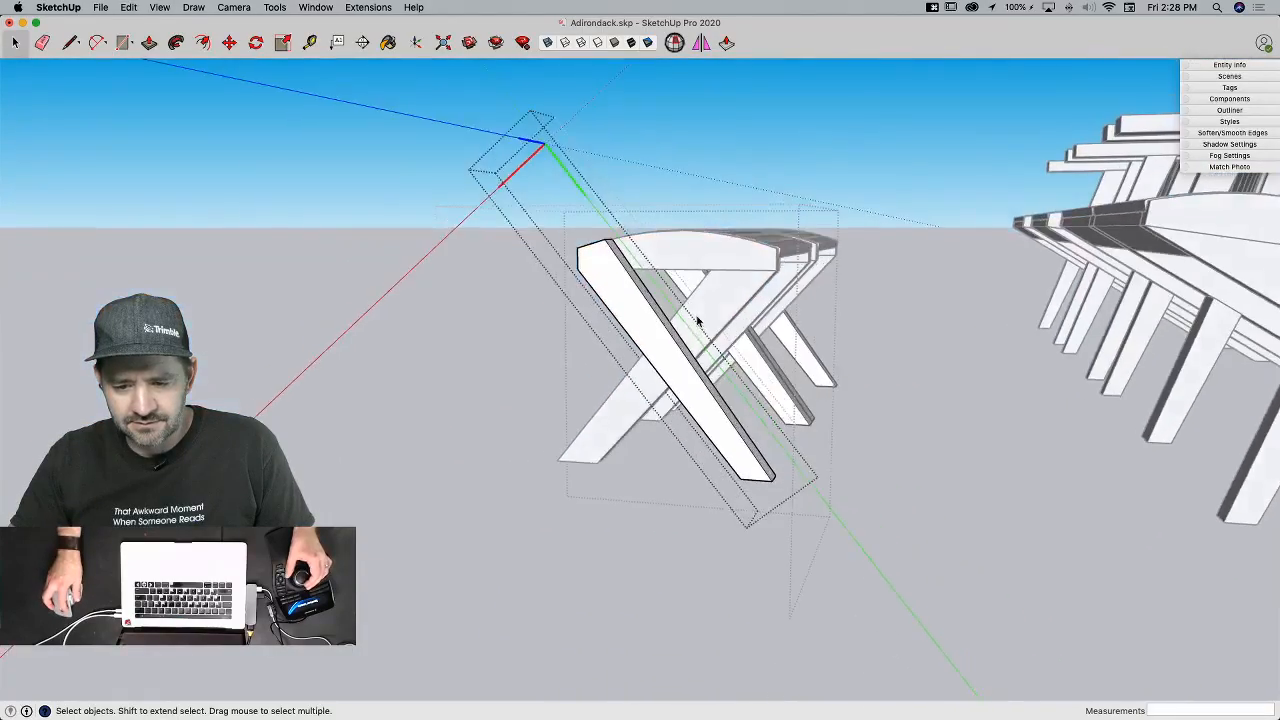
pyautogui.doubleClick(699, 321)
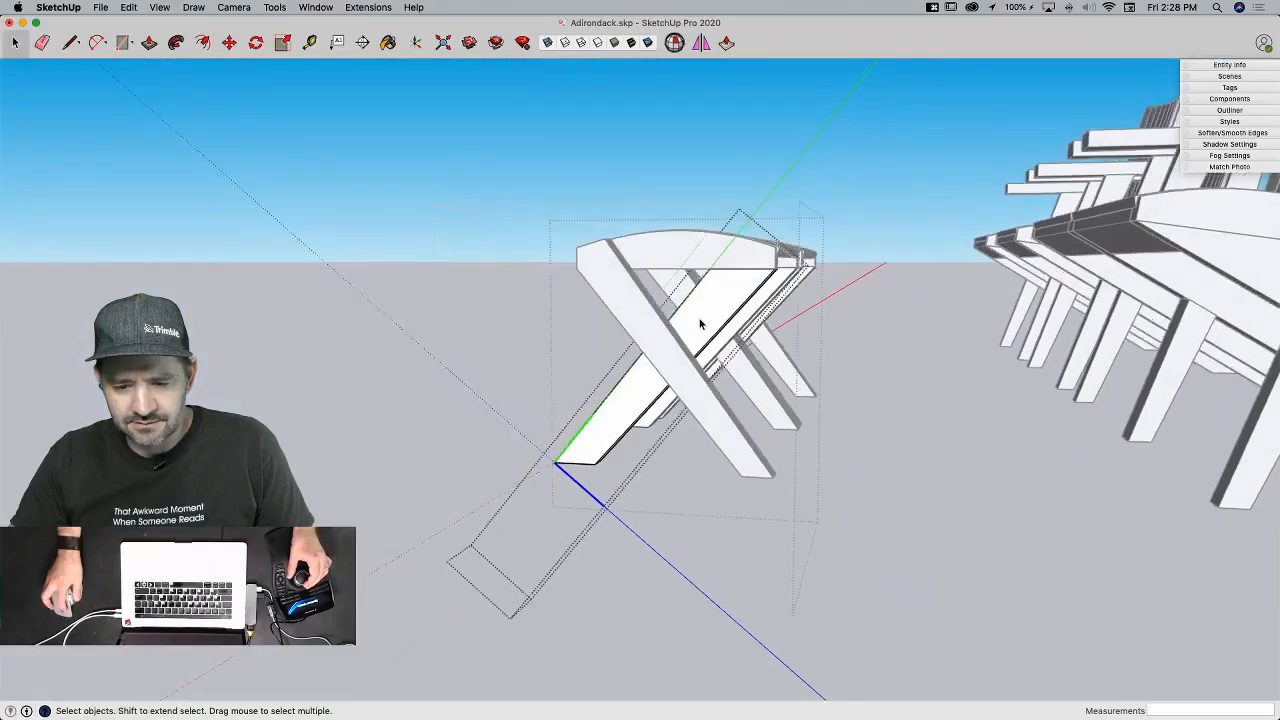
pyautogui.moveTo(423, 478); pyautogui.dragTo(640, 695)
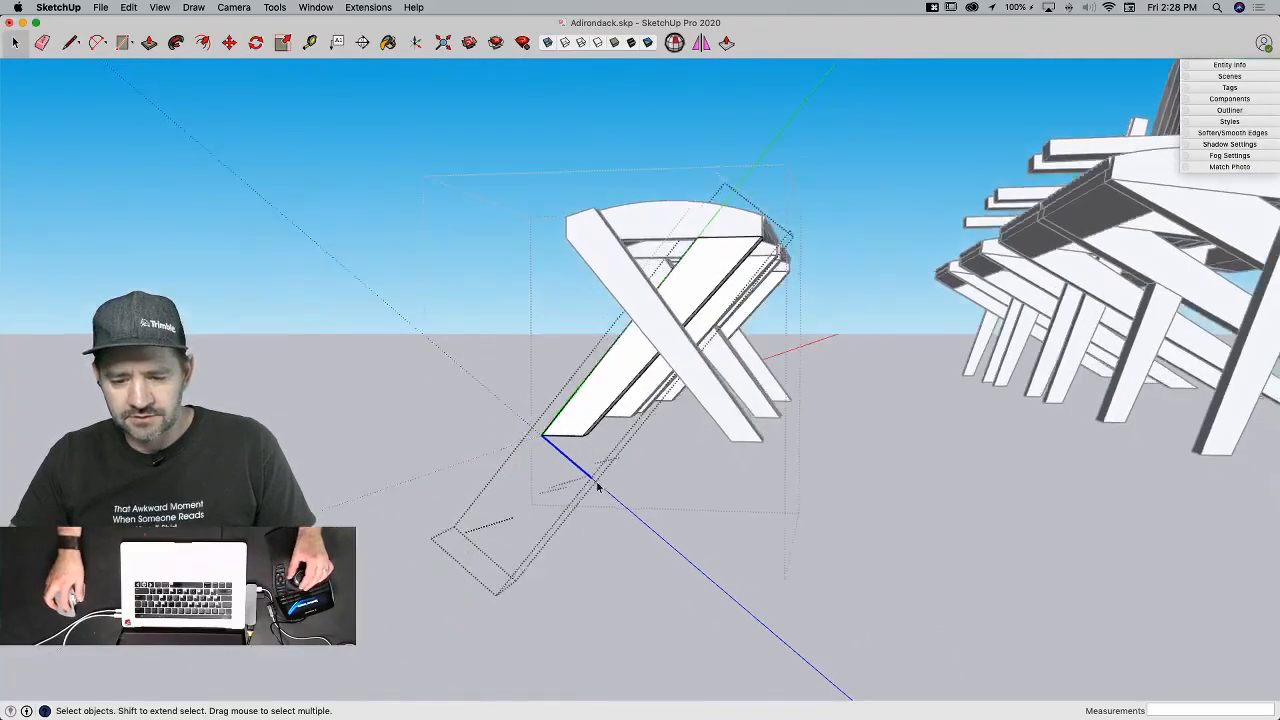
pyautogui.press('e')
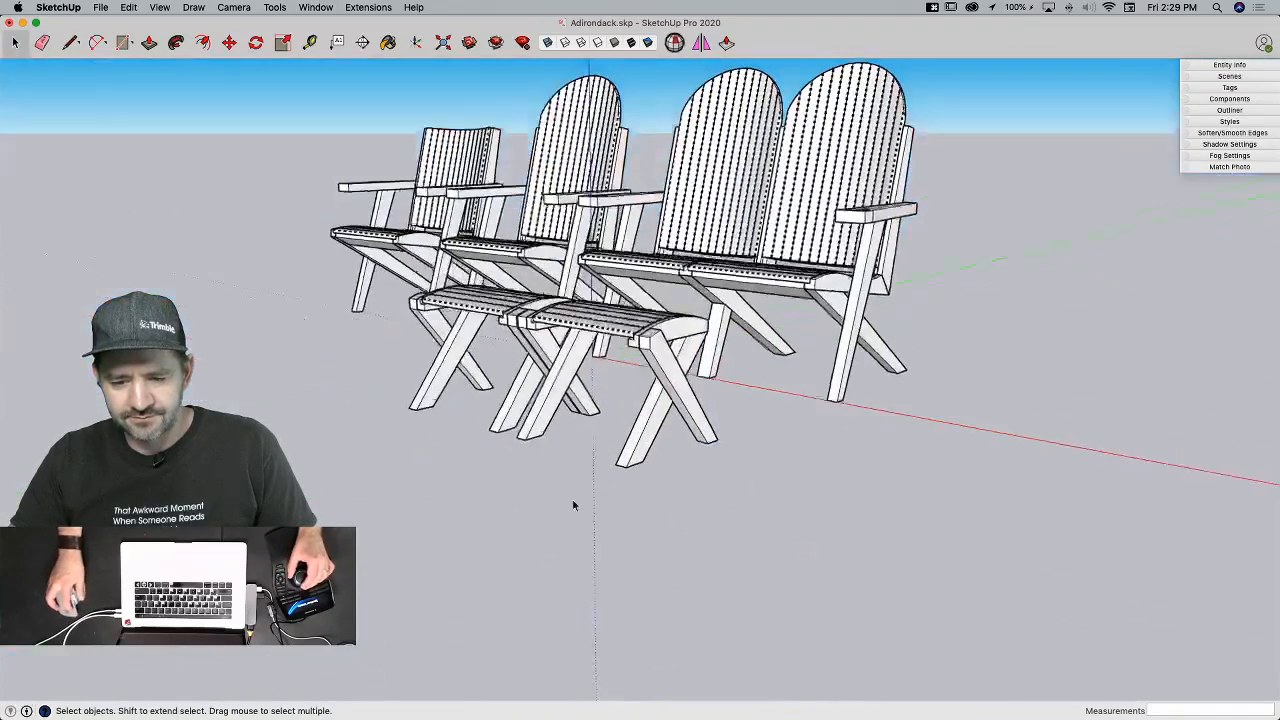
# Step: Open the footstool group and erase the outer crossing leg at each end
pyautogui.click(652, 418)
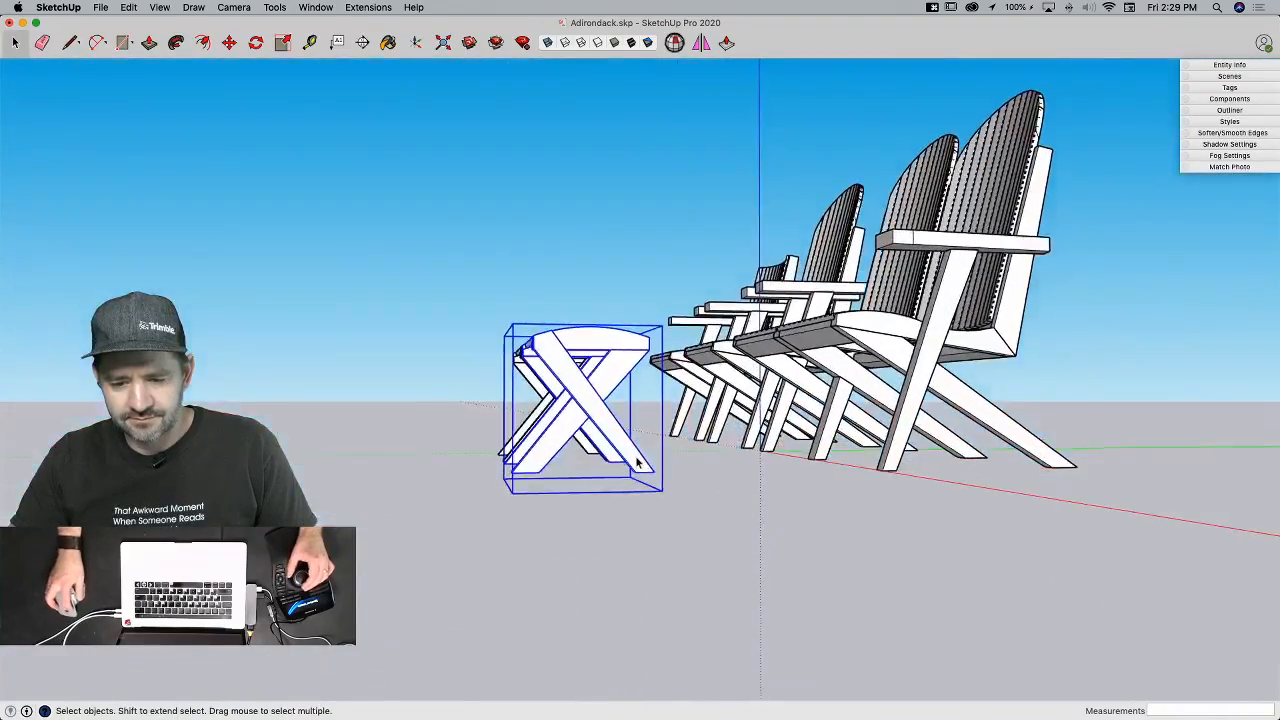
pyautogui.doubleClick(636, 466)
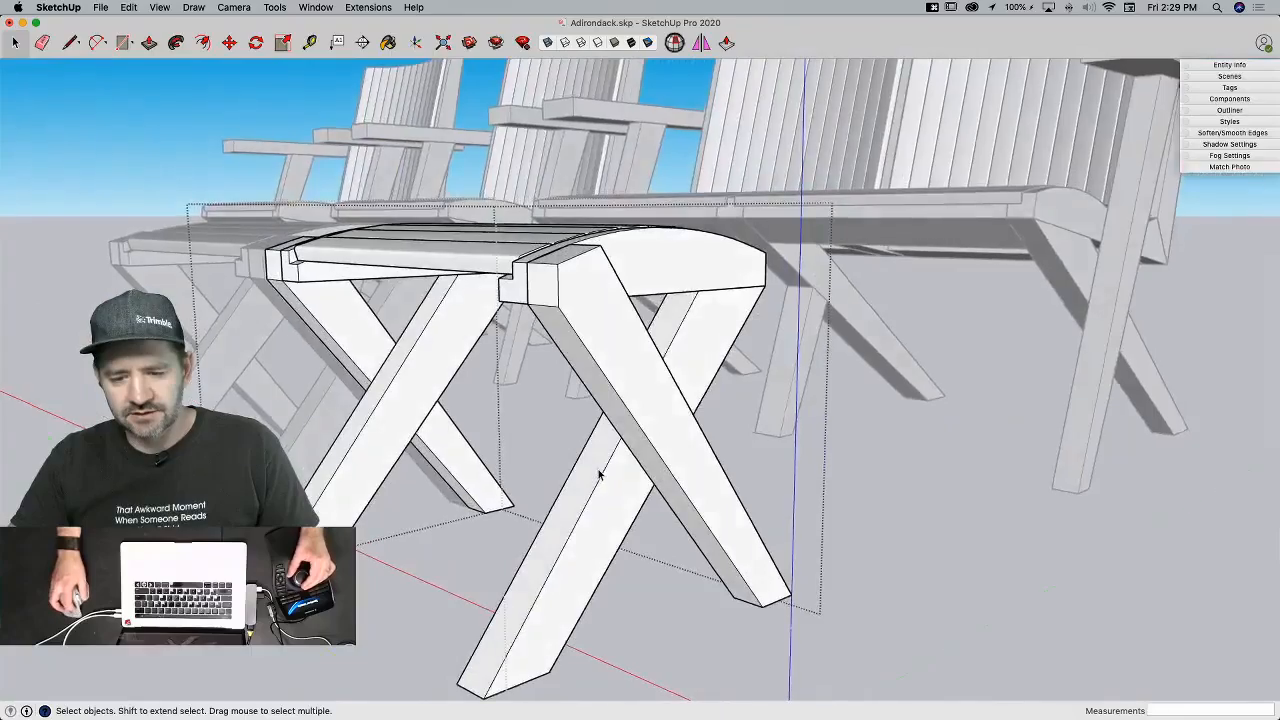
pyautogui.press('e')
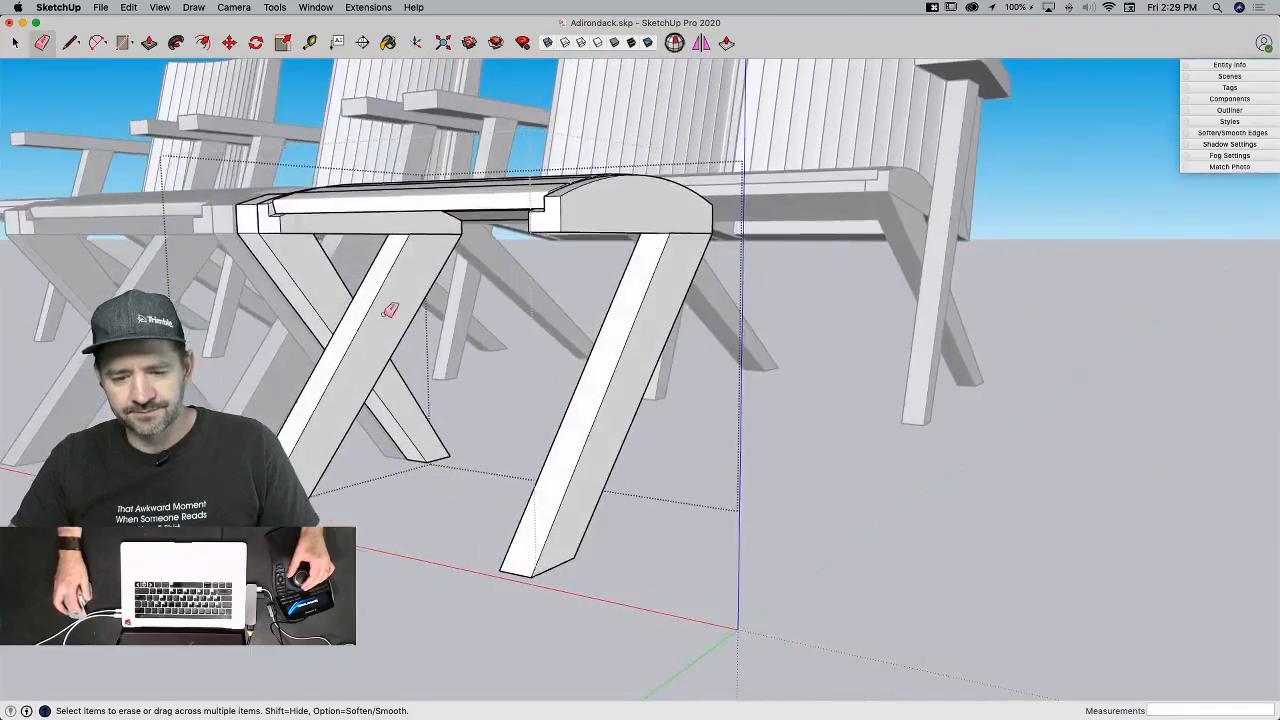
pyautogui.press('space')
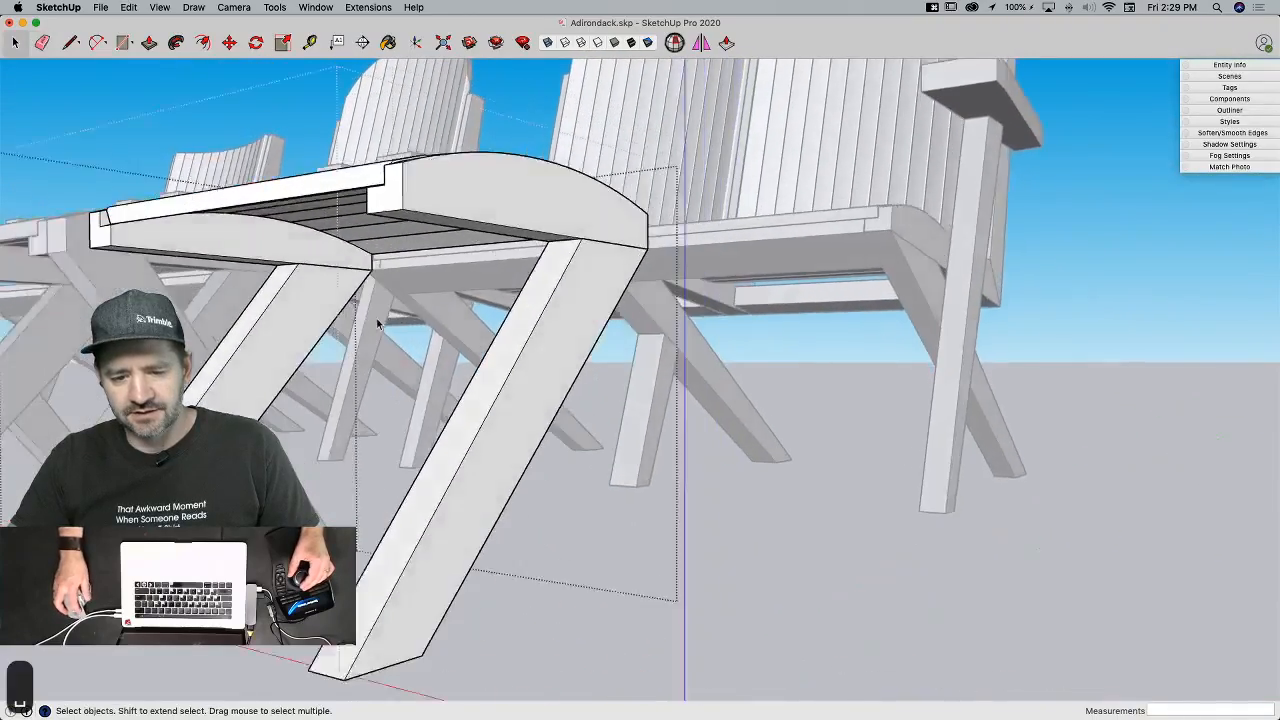
# Step: Rotate a copy of the remaining near-end leg 180 degrees about the rail's midpoint and move the copy 1 1/2" sideways
pyautogui.click(549, 312)
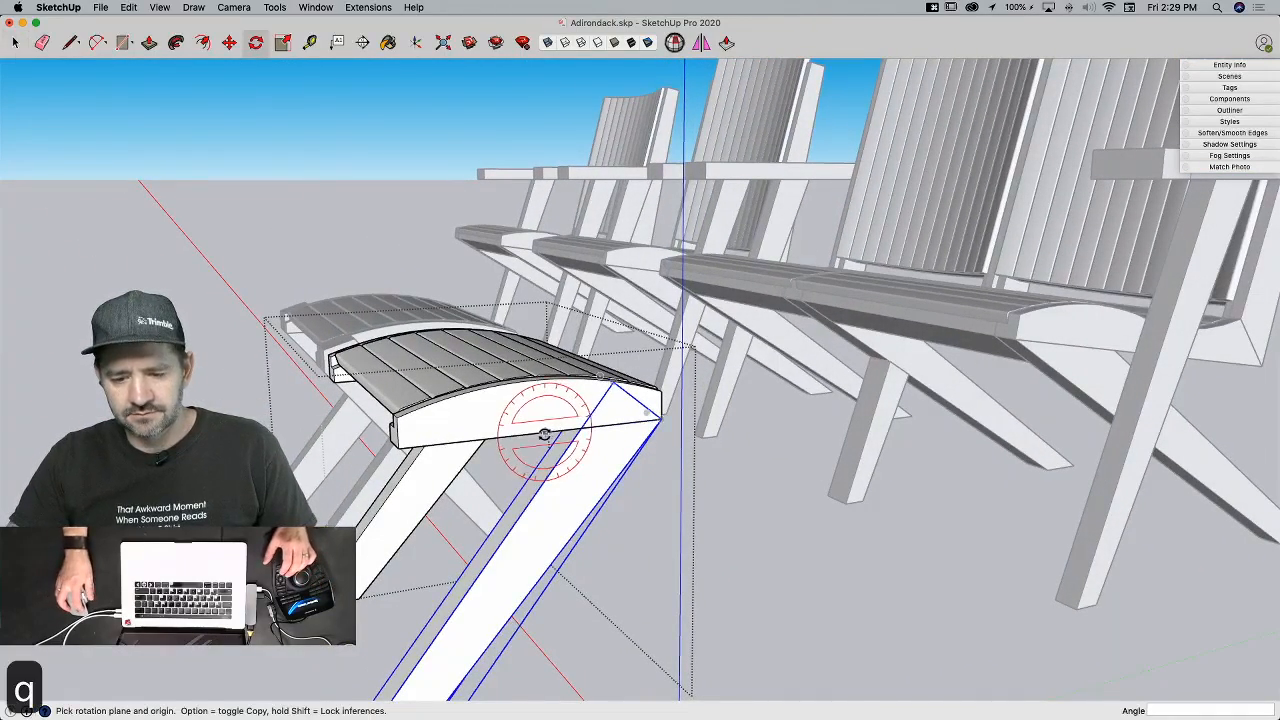
pyautogui.click(481, 435)
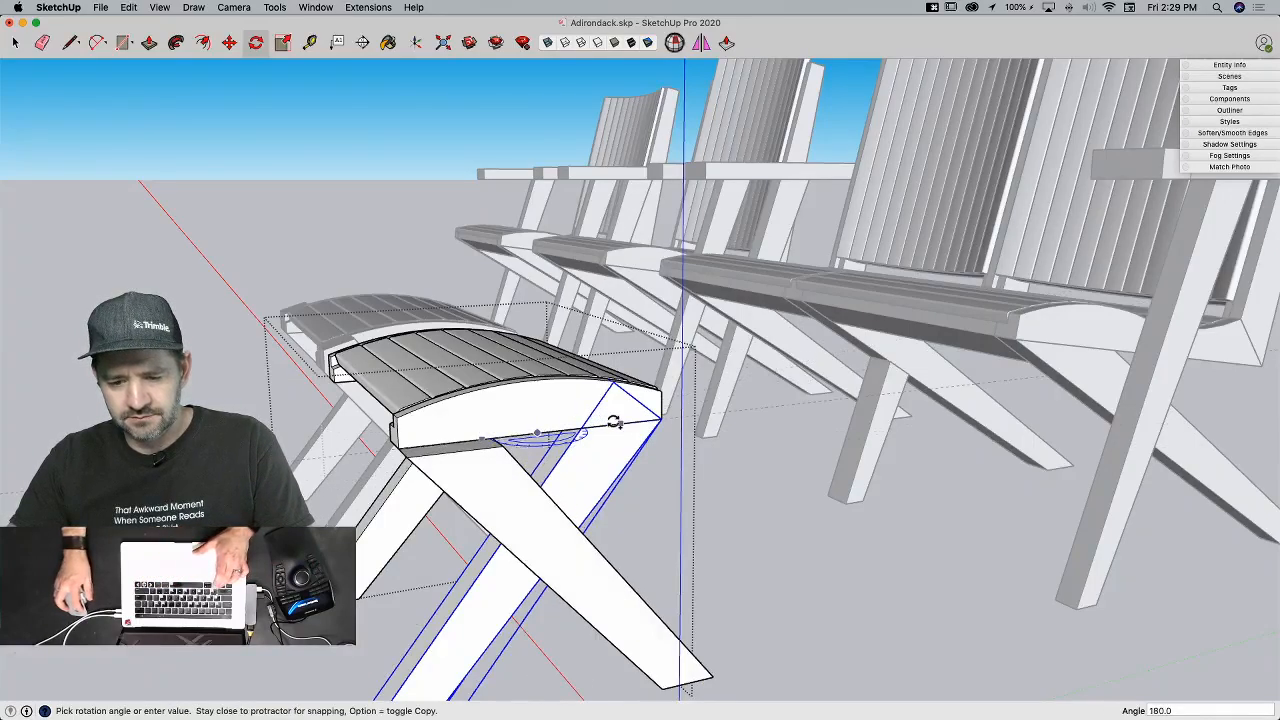
pyautogui.click(619, 421)
pyautogui.press('m')
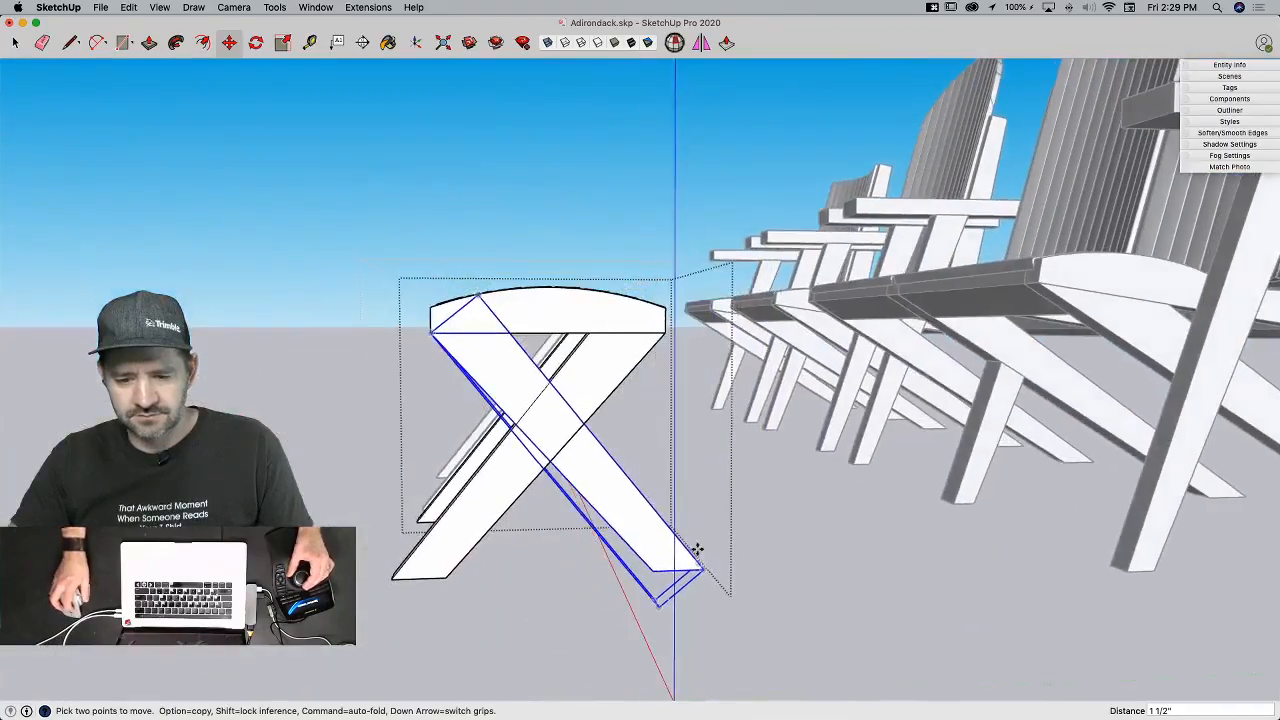
pyautogui.press('space')
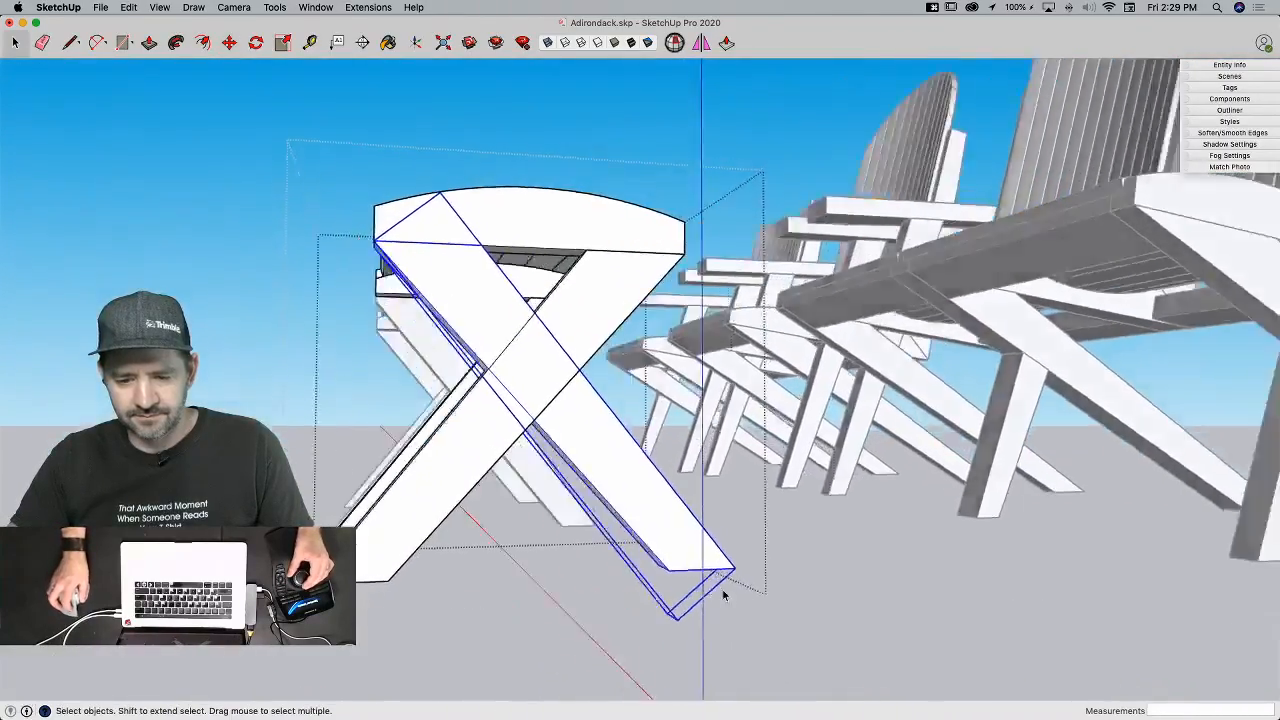
# Step: Copy the new crossing leg 1' 3 1/2" along the red axis to the footstool's opposite end
pyautogui.press('m')
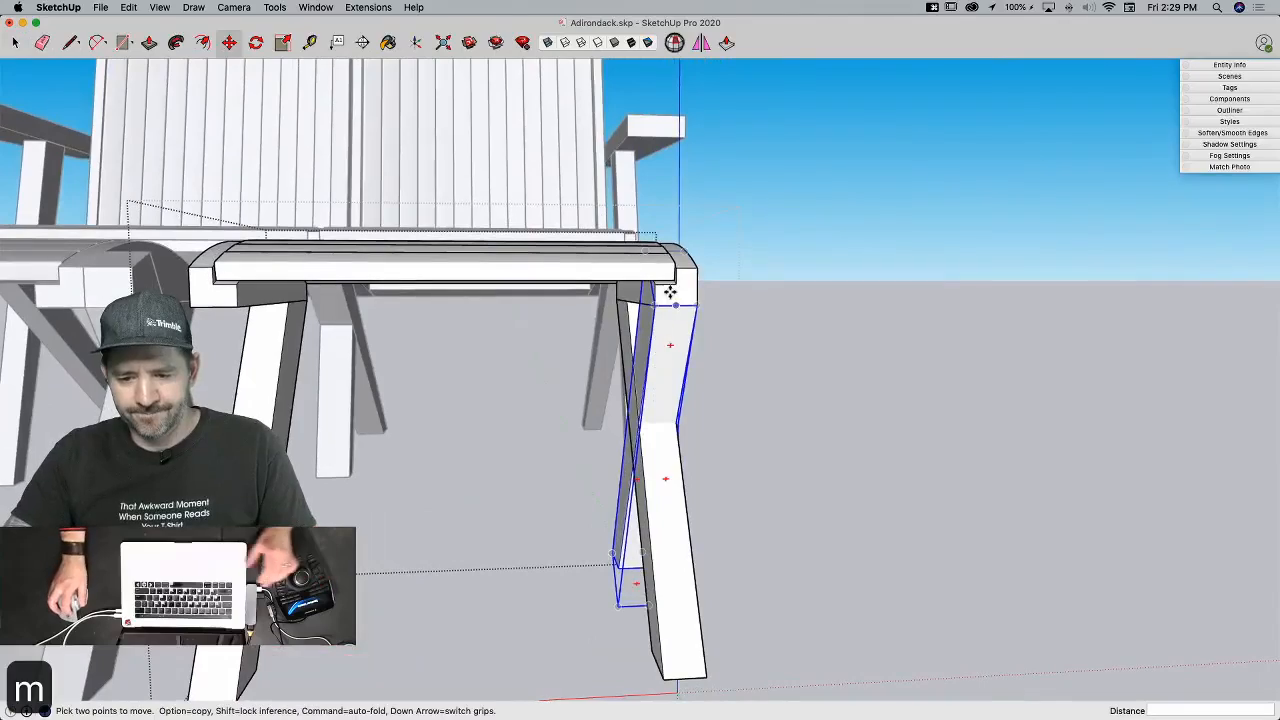
pyautogui.click(652, 303)
pyautogui.press('alt')
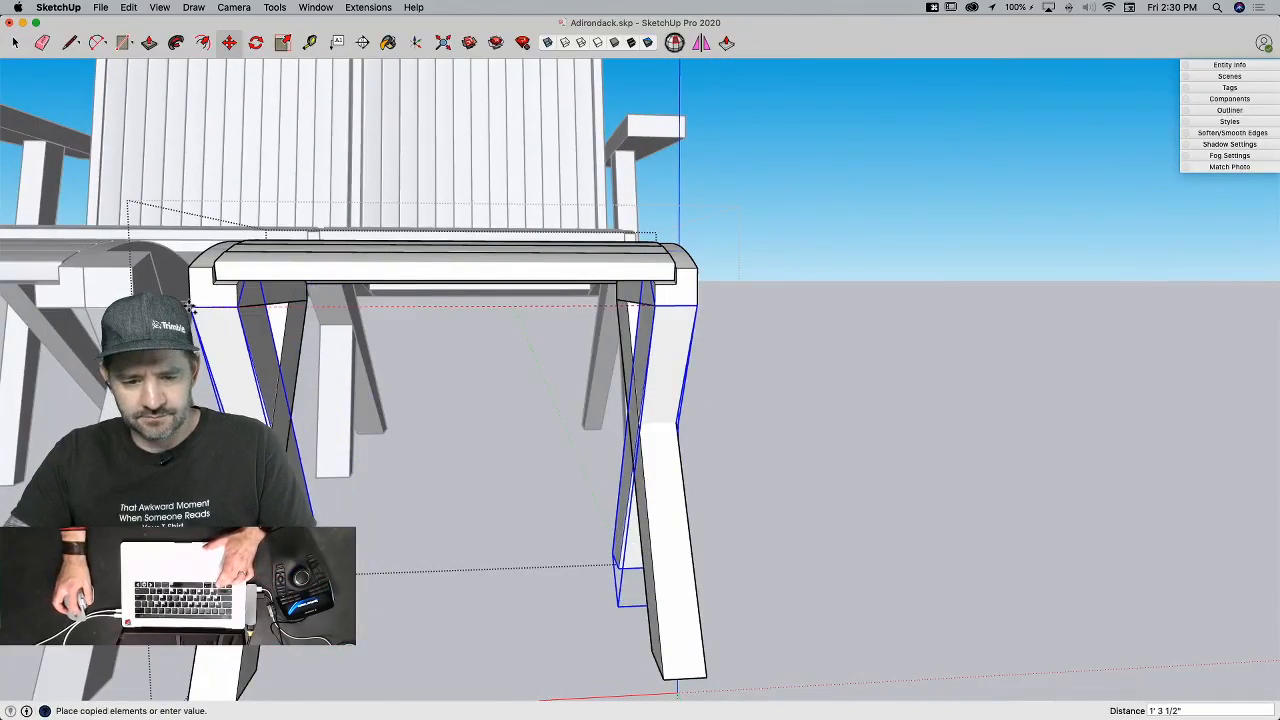
pyautogui.press('space')
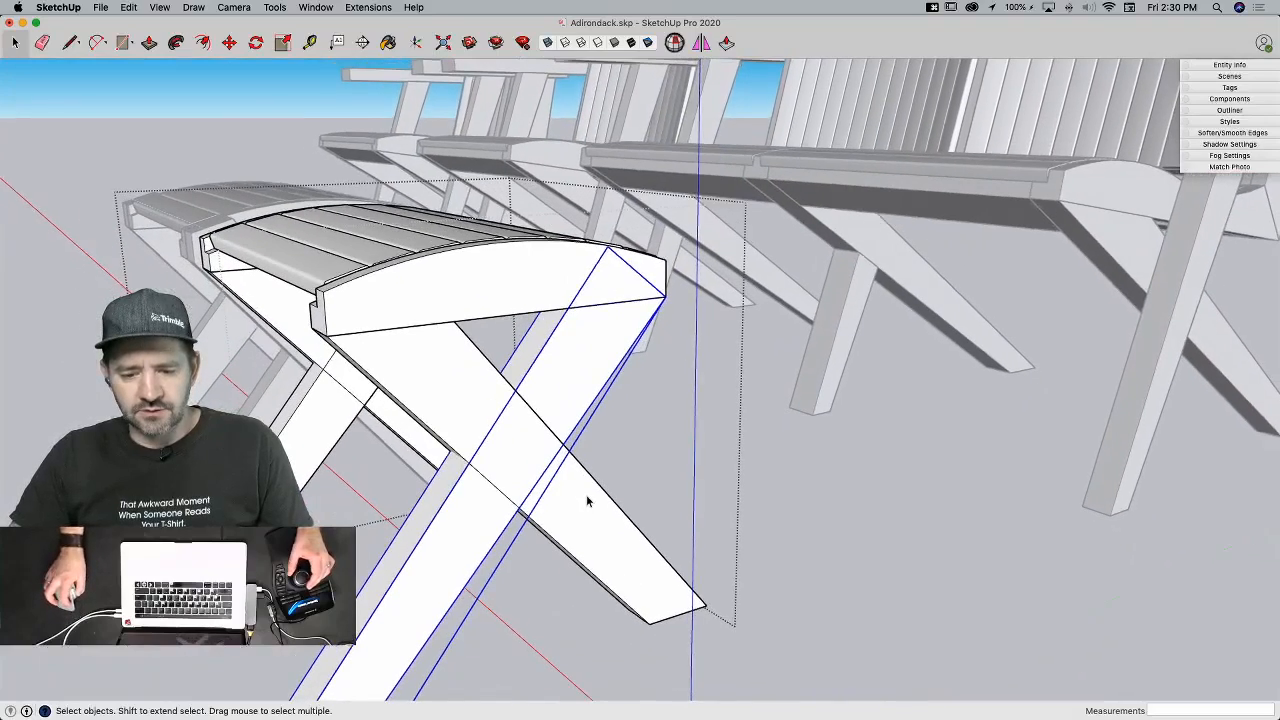
# Step: Select the crossing leg at the footstool's near end and save the model
pyautogui.click(586, 500)
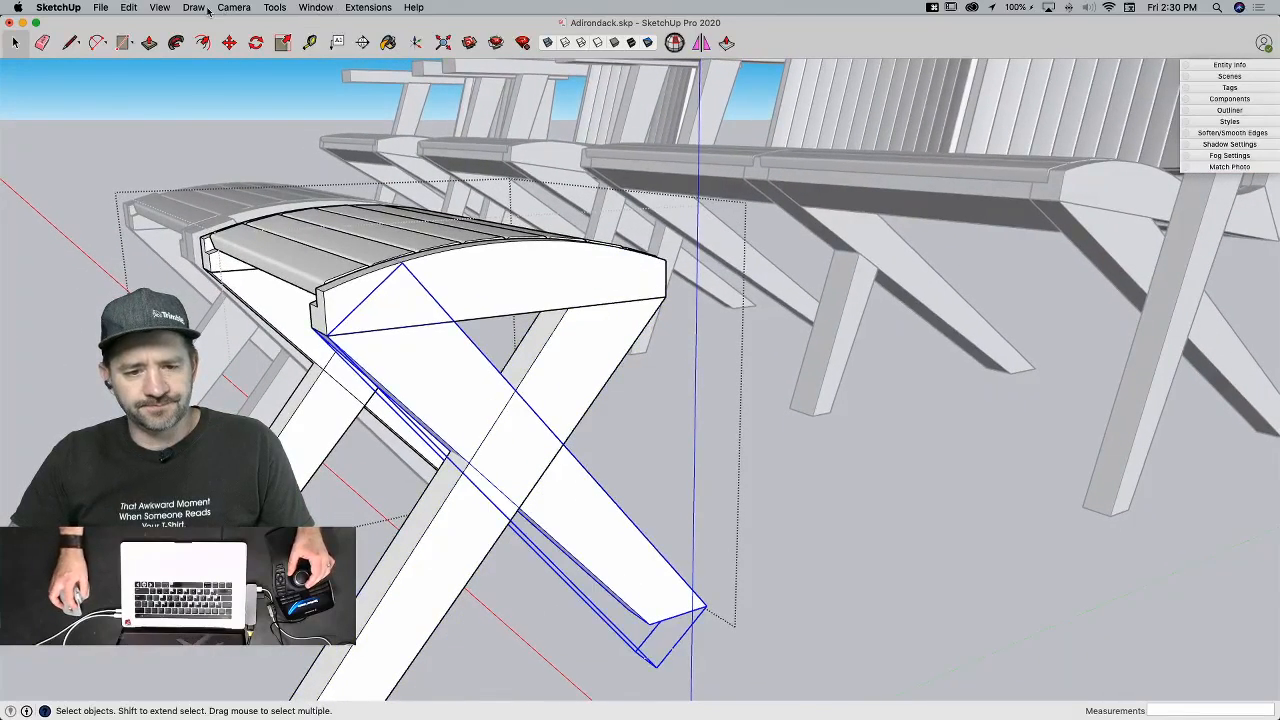
pyautogui.moveTo(124, 6)
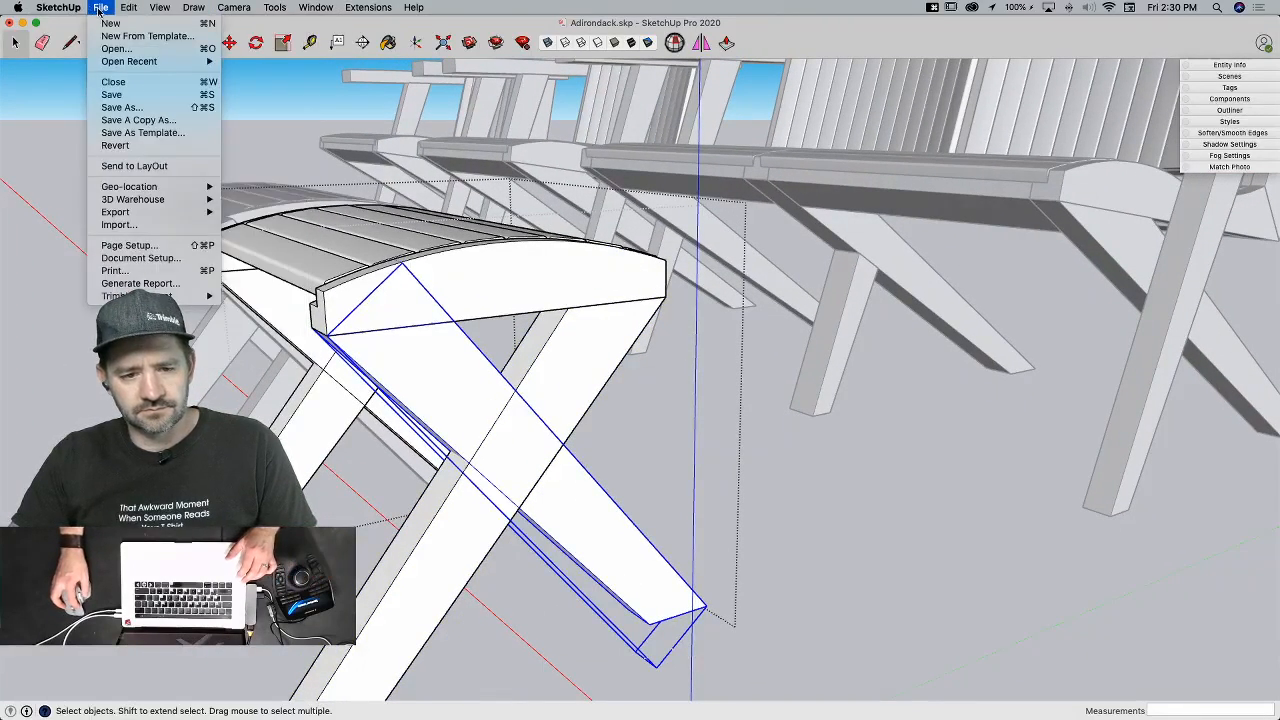
pyautogui.click(111, 96)
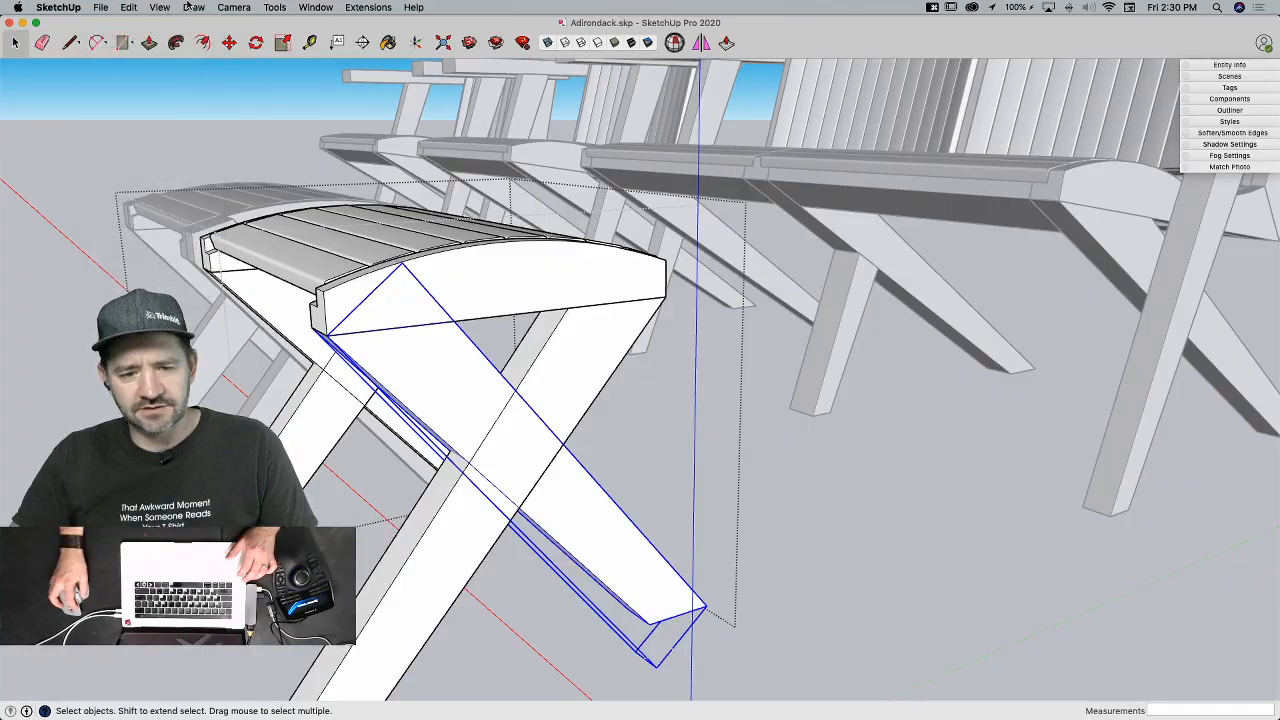
pyautogui.moveTo(167, 12)
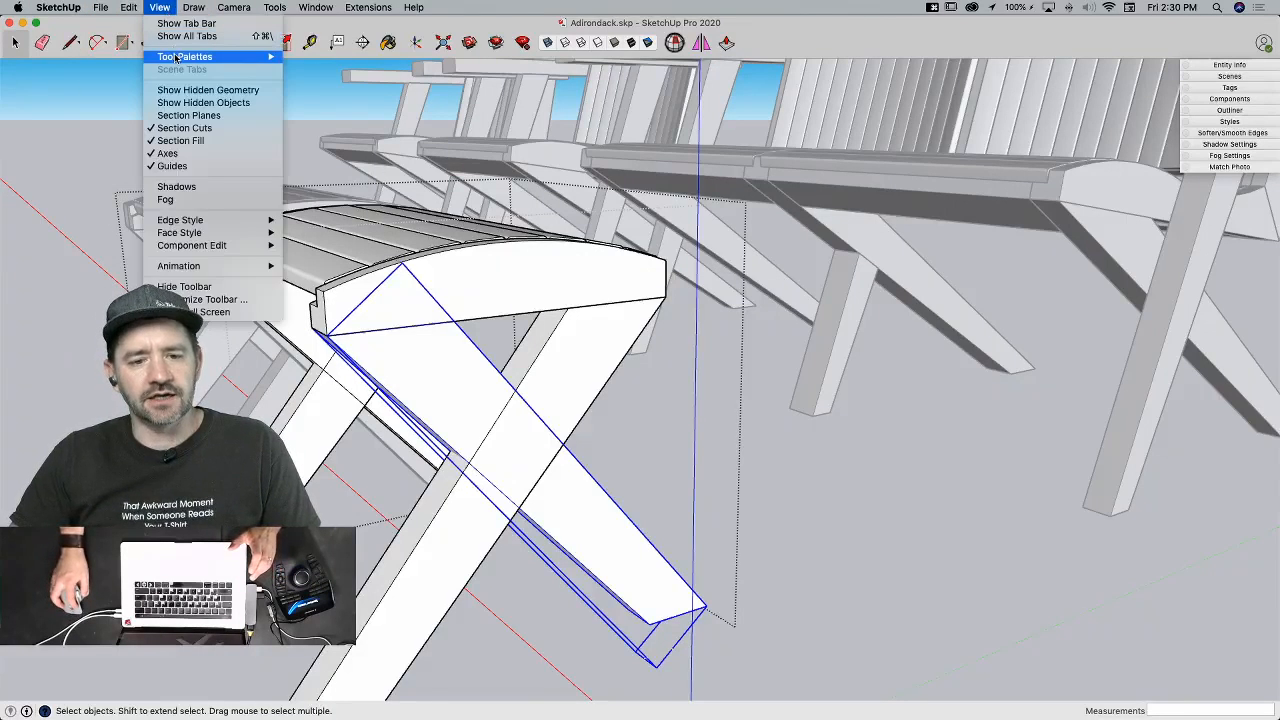
# Step: Display the Solid Tools and trim the overlapping leg at each end of the footstool with its crossing leg
pyautogui.moveTo(177, 58)
pyautogui.click(345, 41)
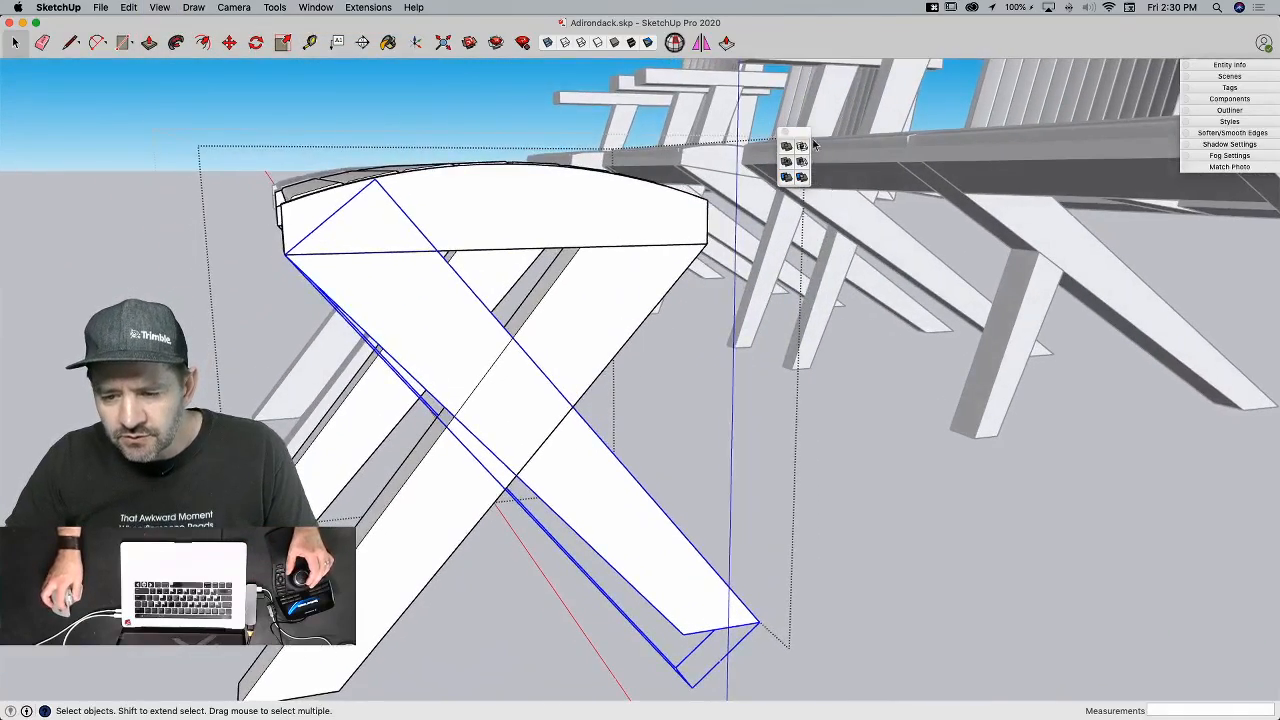
pyautogui.click(787, 178)
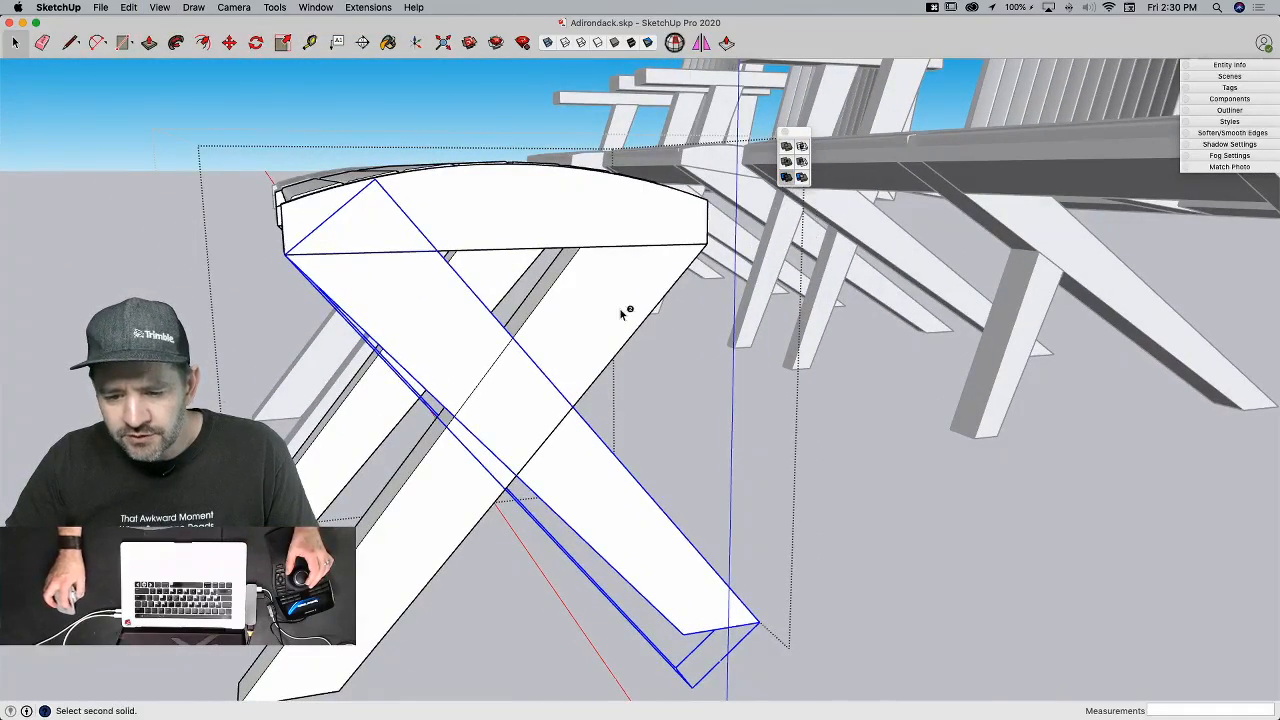
pyautogui.press('space')
pyautogui.click(720, 442)
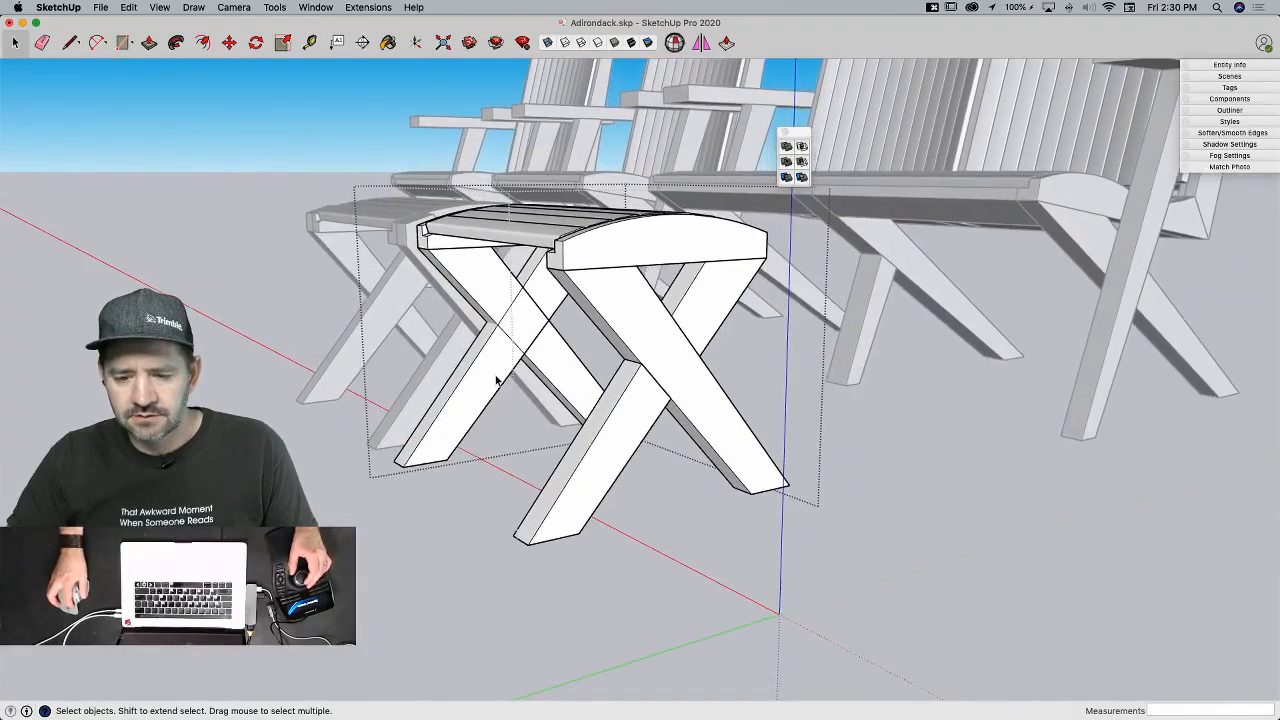
pyautogui.click(480, 280)
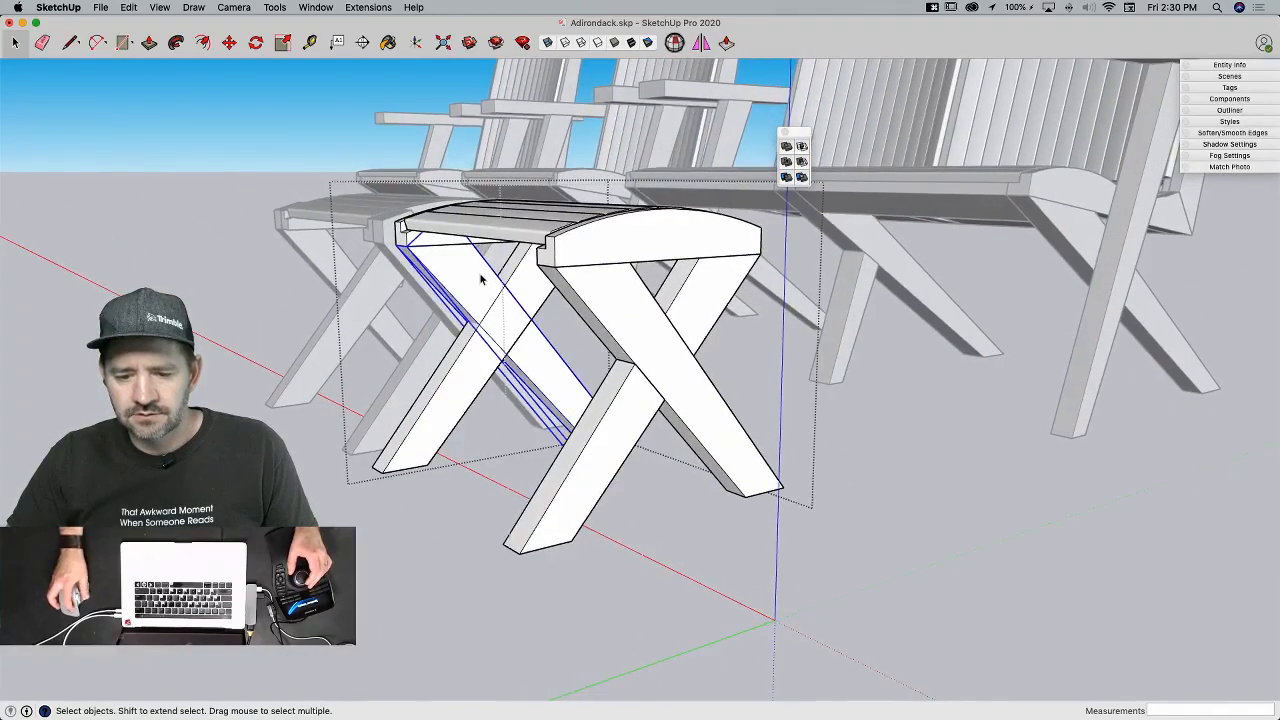
pyautogui.click(787, 178)
pyautogui.click(499, 362)
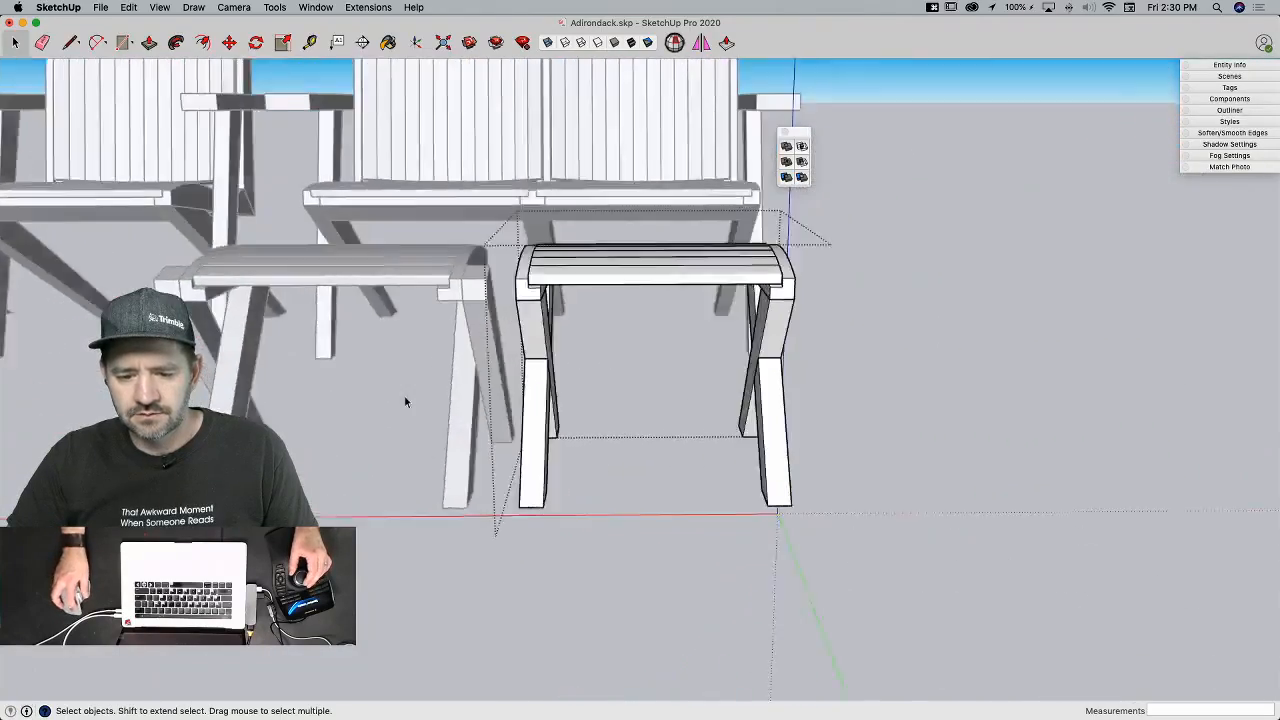
pyautogui.click(403, 373)
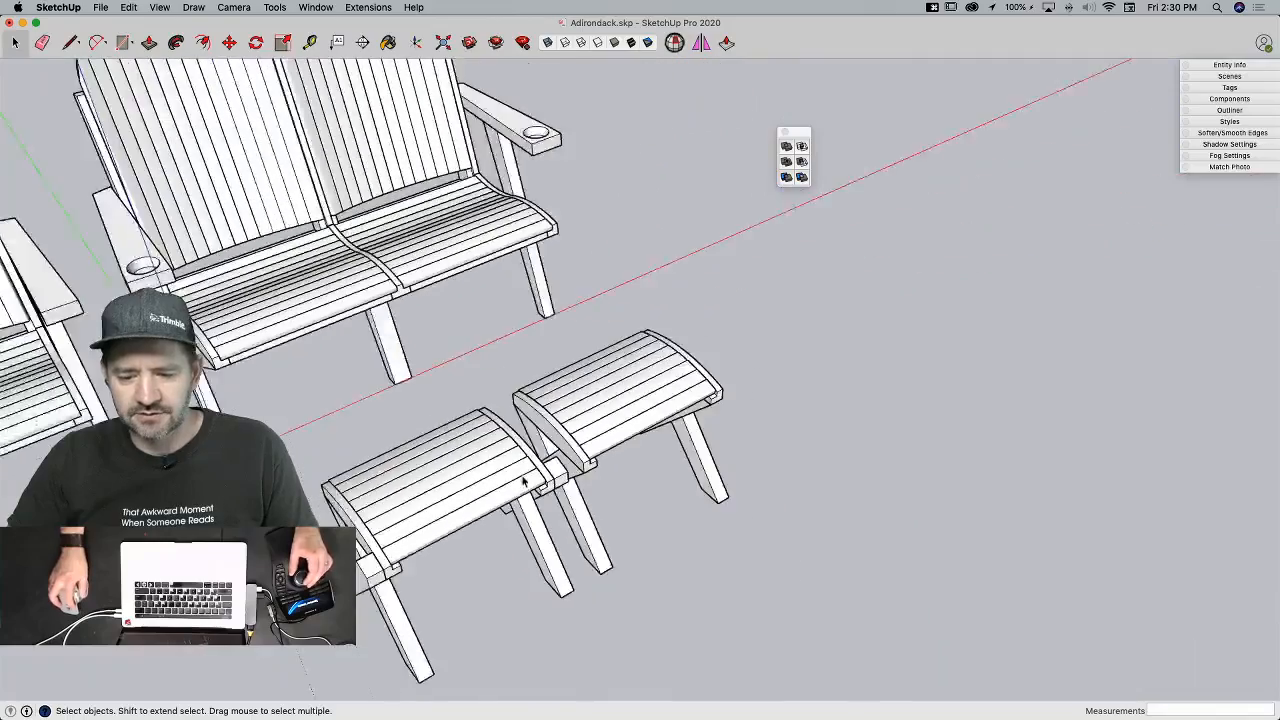
# Step: Delete the old footstool and copy the trimmed one about 1' 6 3/4" along the red axis into its place
pyautogui.click(491, 503)
pyautogui.press('BackSpace')
pyautogui.click(690, 510)
pyautogui.press('m')
pyautogui.click(665, 543)
pyautogui.press('alt')
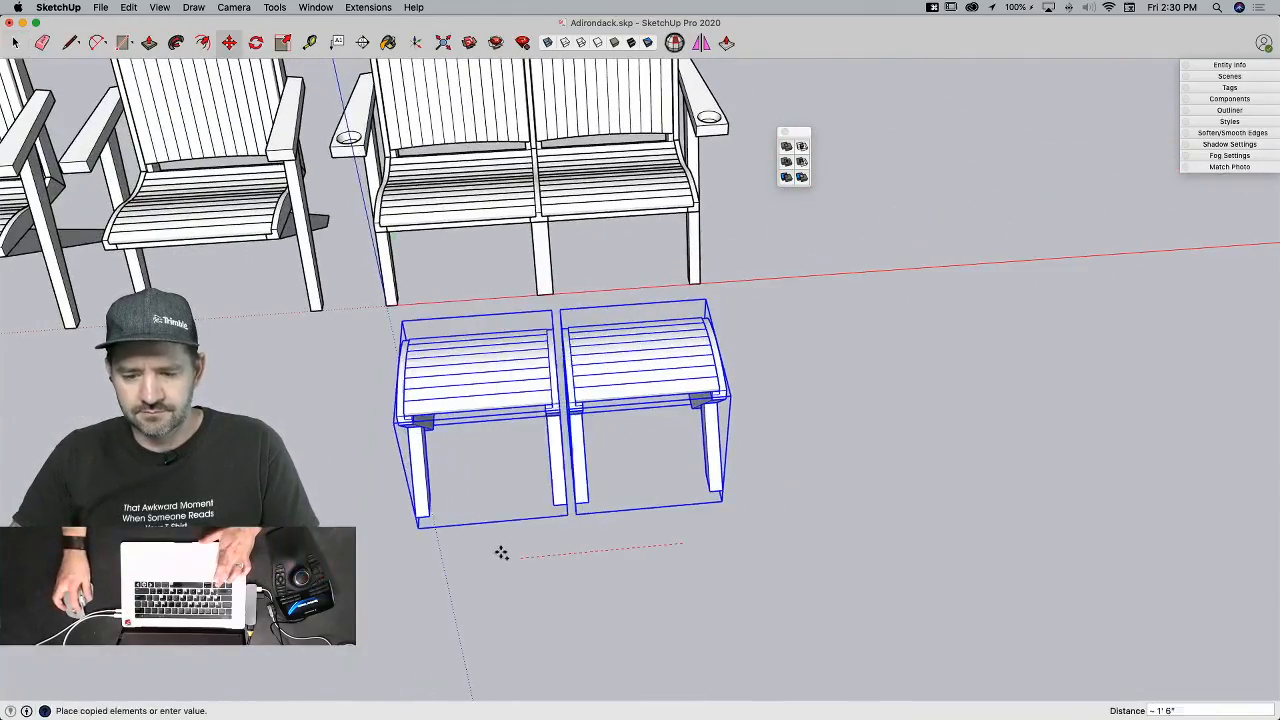
pyautogui.click(511, 562)
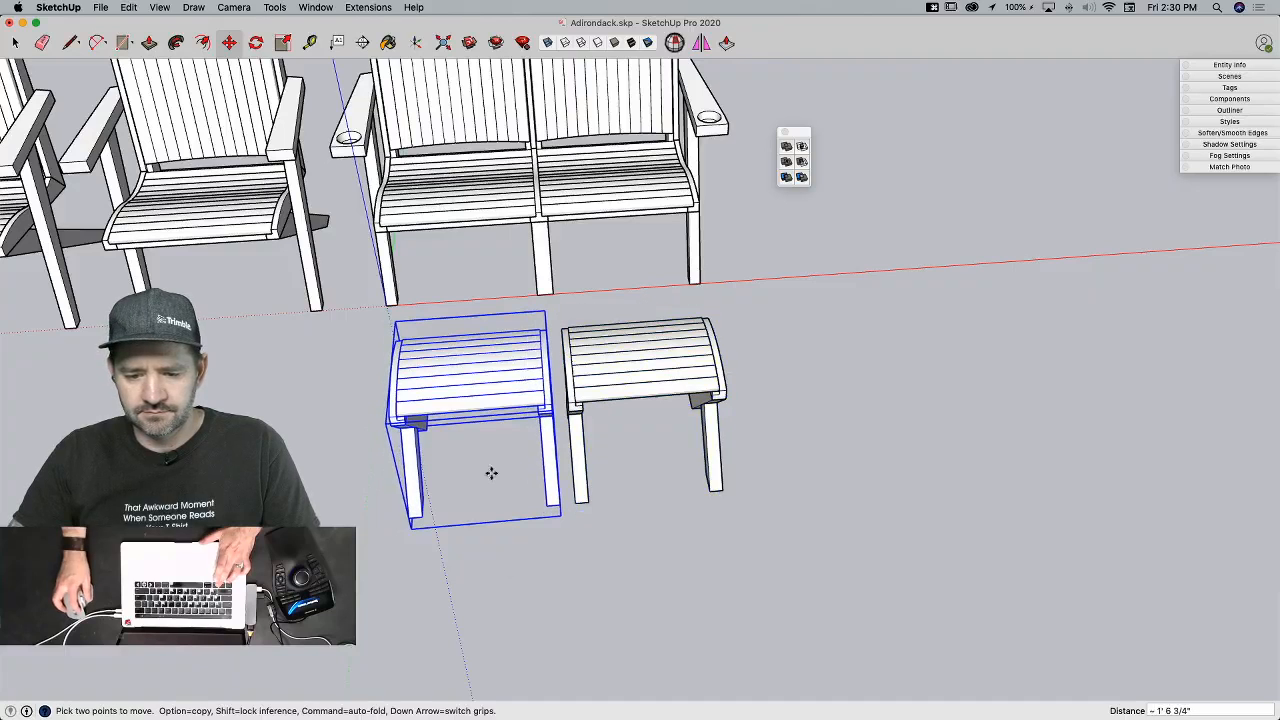
# Step: Move the copied footstool slightly along the red axis to widen the gap between the pair, then deselect it
pyautogui.click(470, 363)
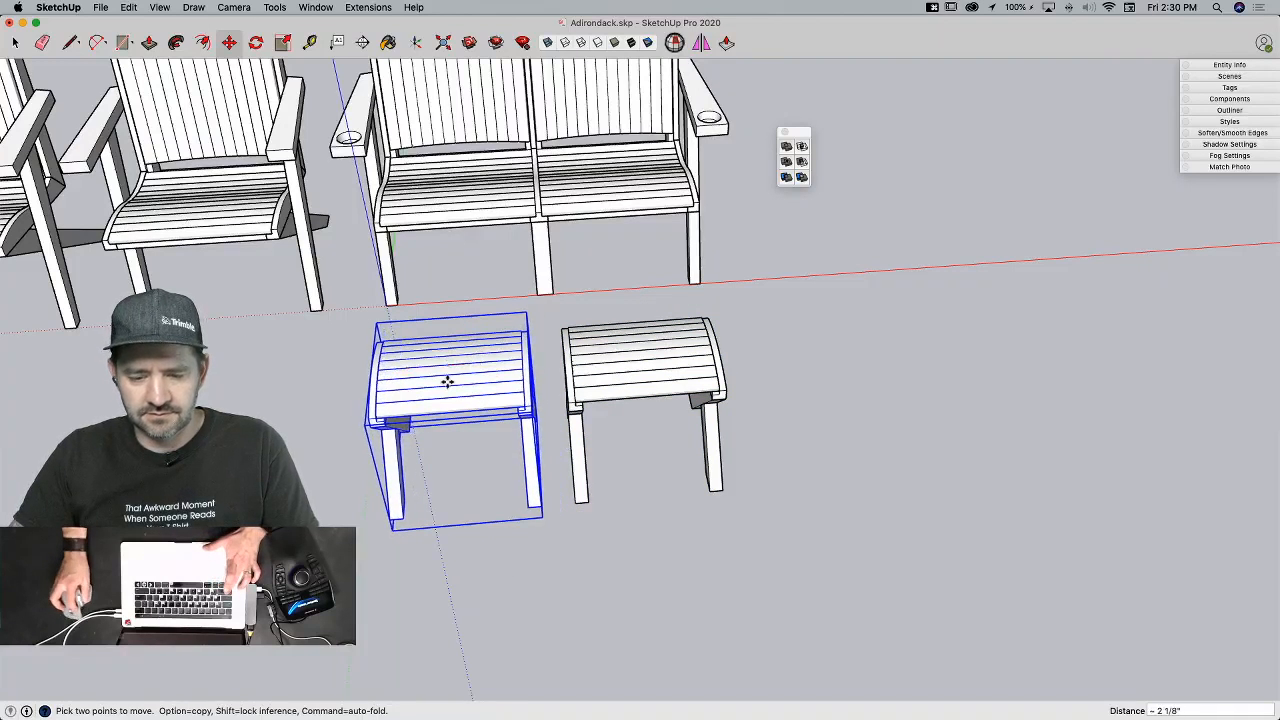
pyautogui.click(462, 211)
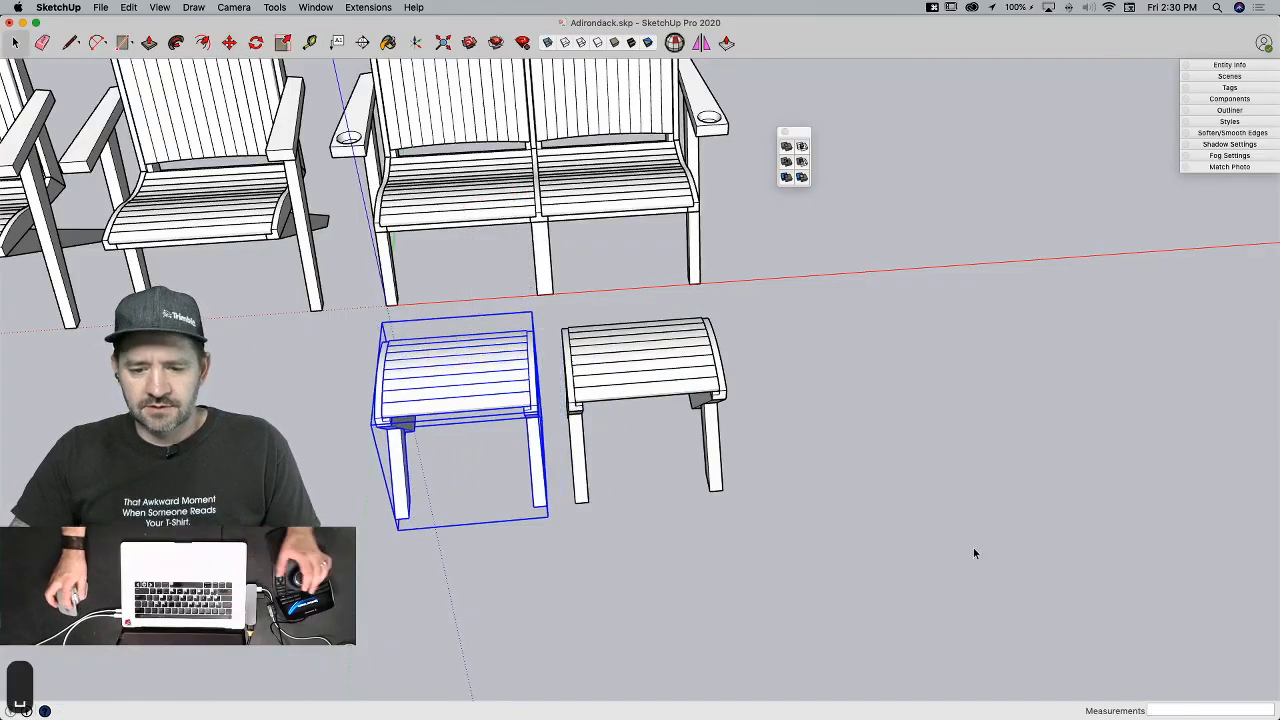
pyautogui.press('space')
pyautogui.click(974, 549)
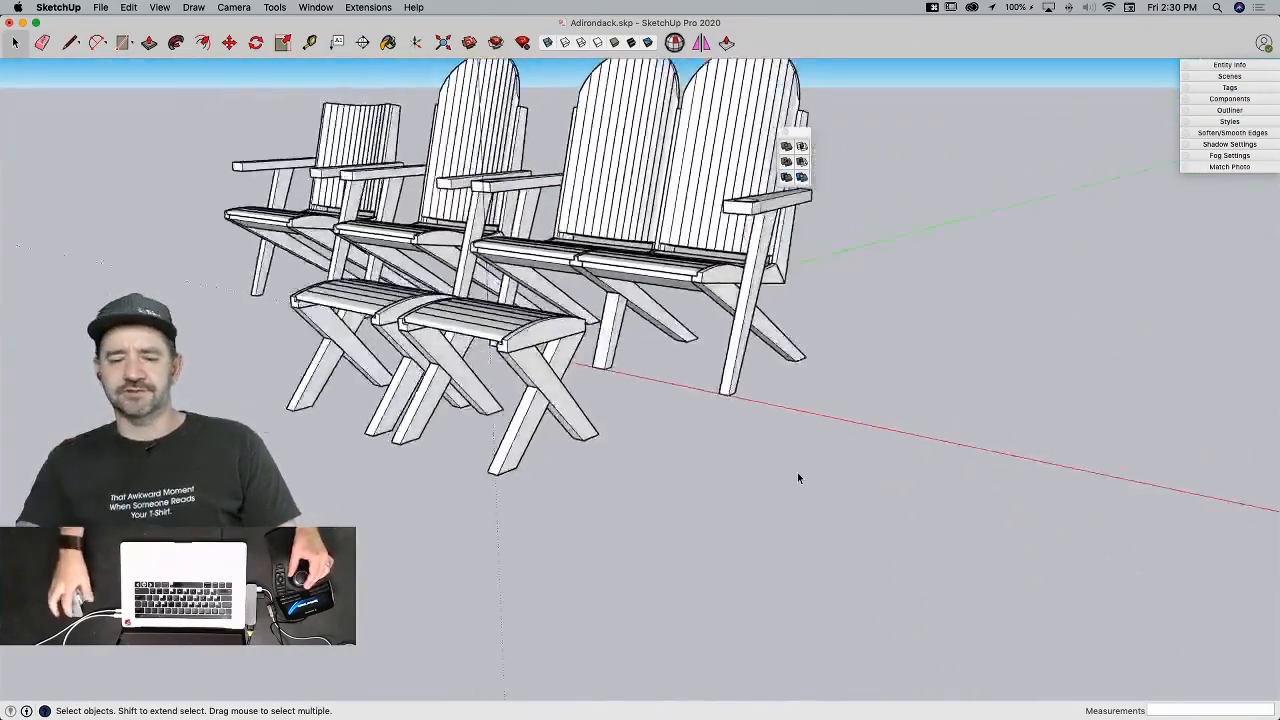
# Step: Inspect how the two crossing legs meet at the footstool's end
pyautogui.click(588, 398)
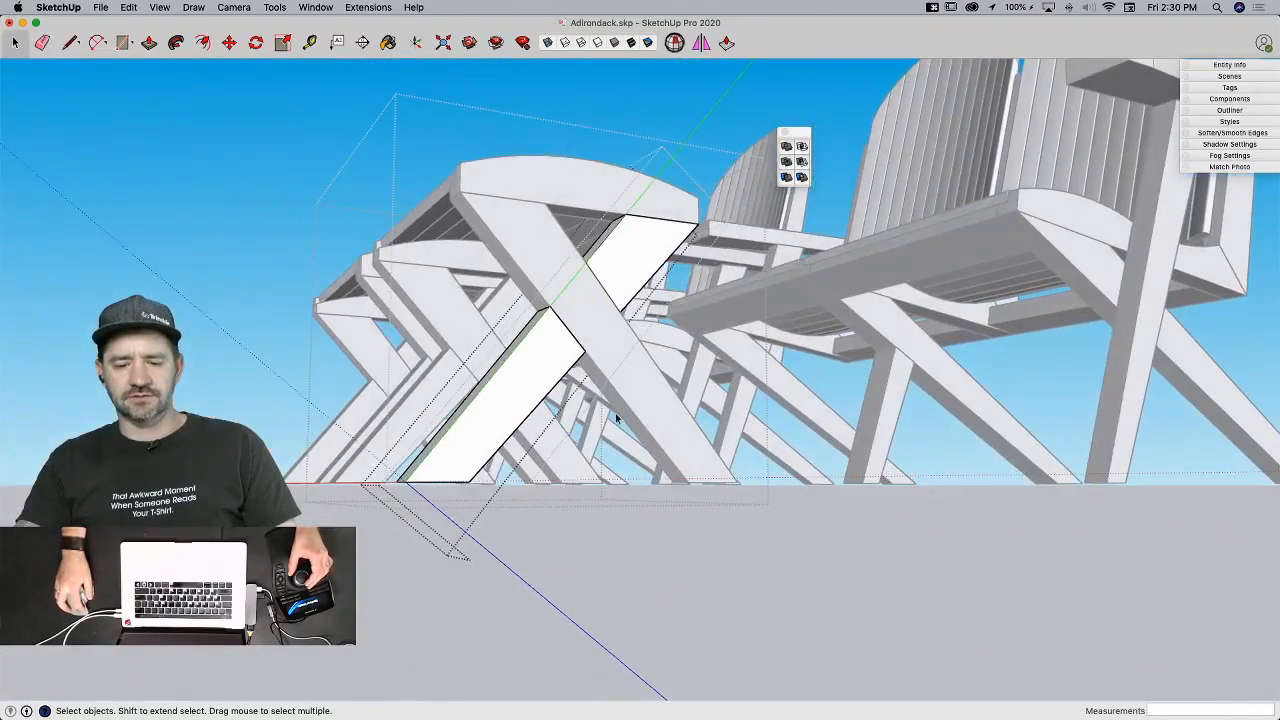
pyautogui.click(459, 458)
pyautogui.click(683, 455)
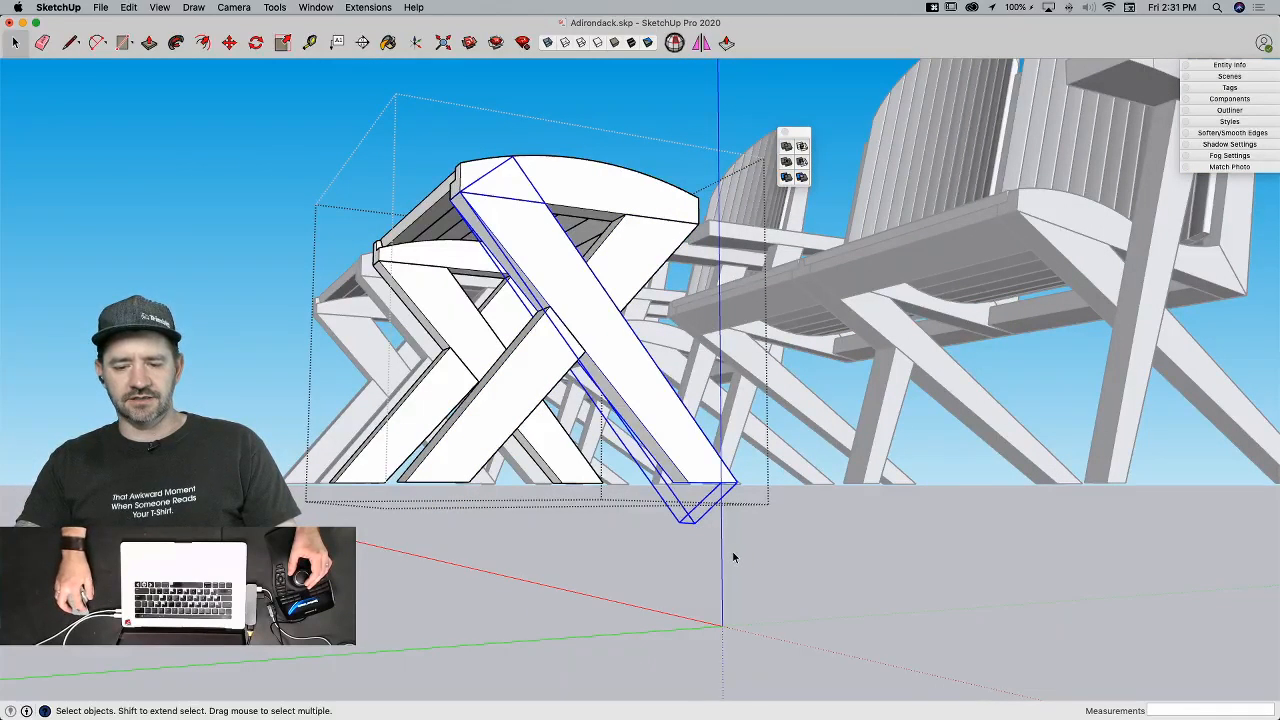
pyautogui.click(695, 458)
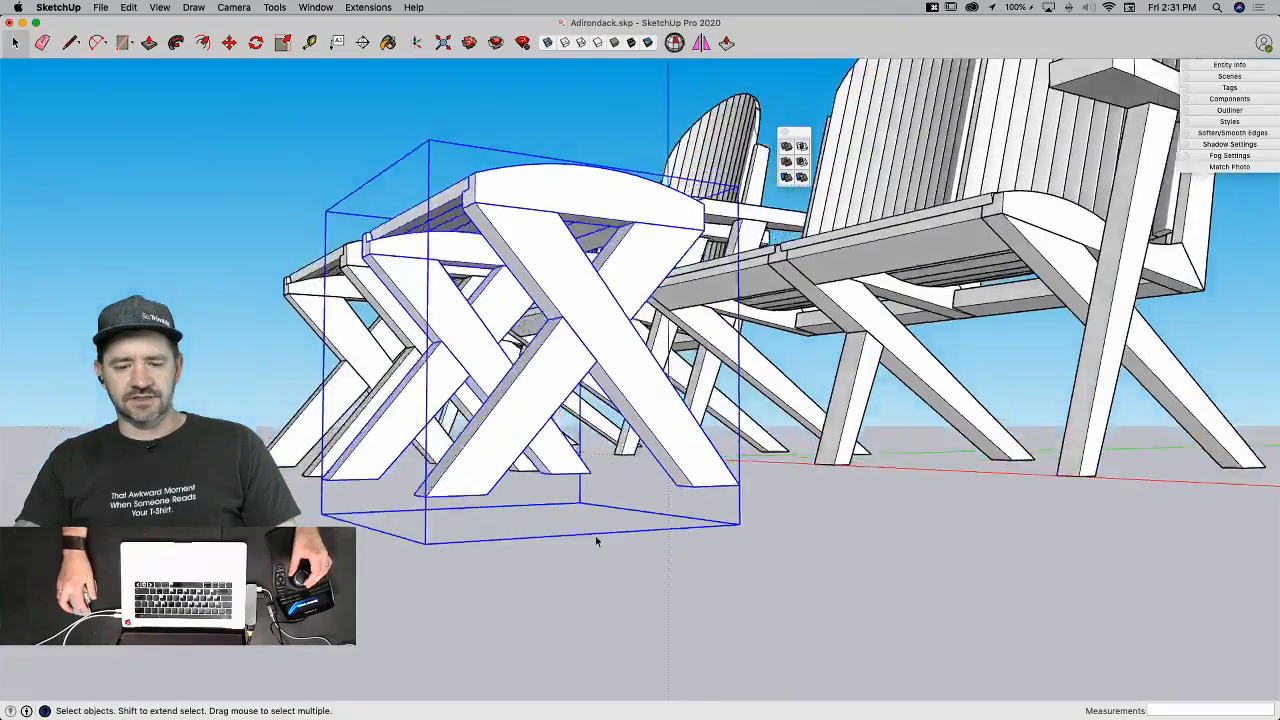
pyautogui.click(790, 581)
pyautogui.press('space')
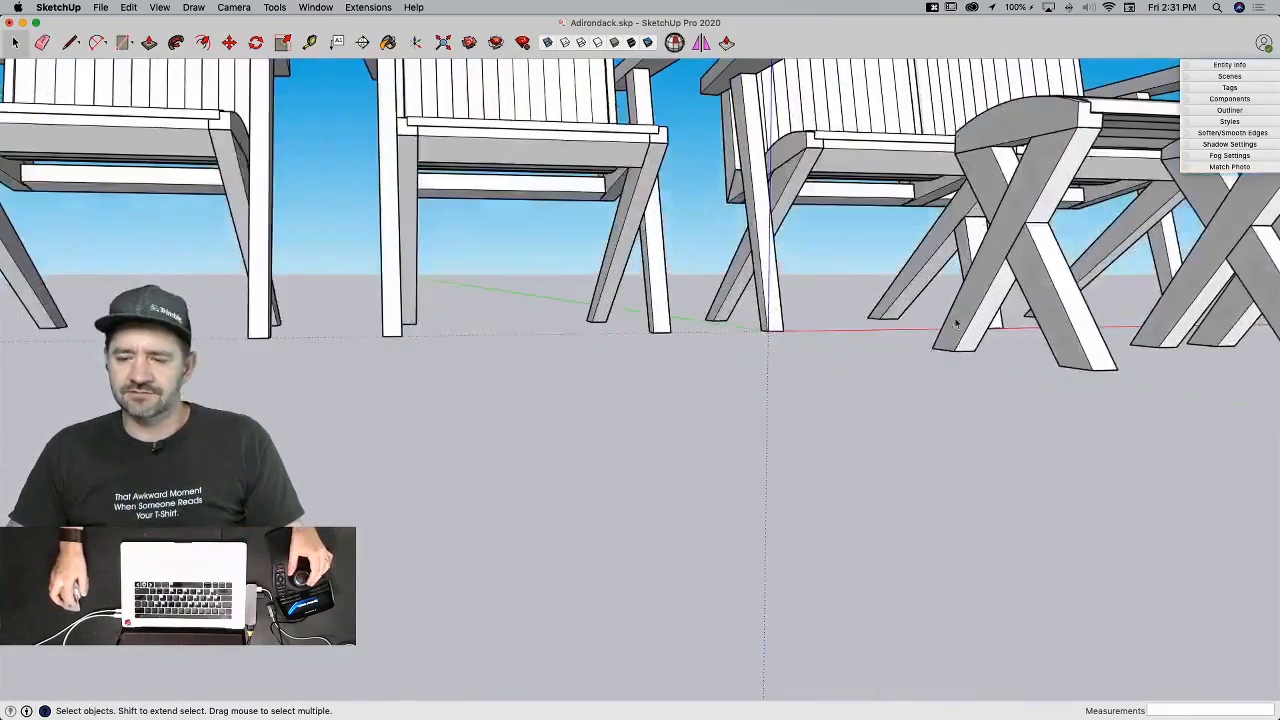
# Step: Open the crossing leg at the copied footstool's outer end and draw two lines across its face along the other leg's edges
pyautogui.click(955, 323)
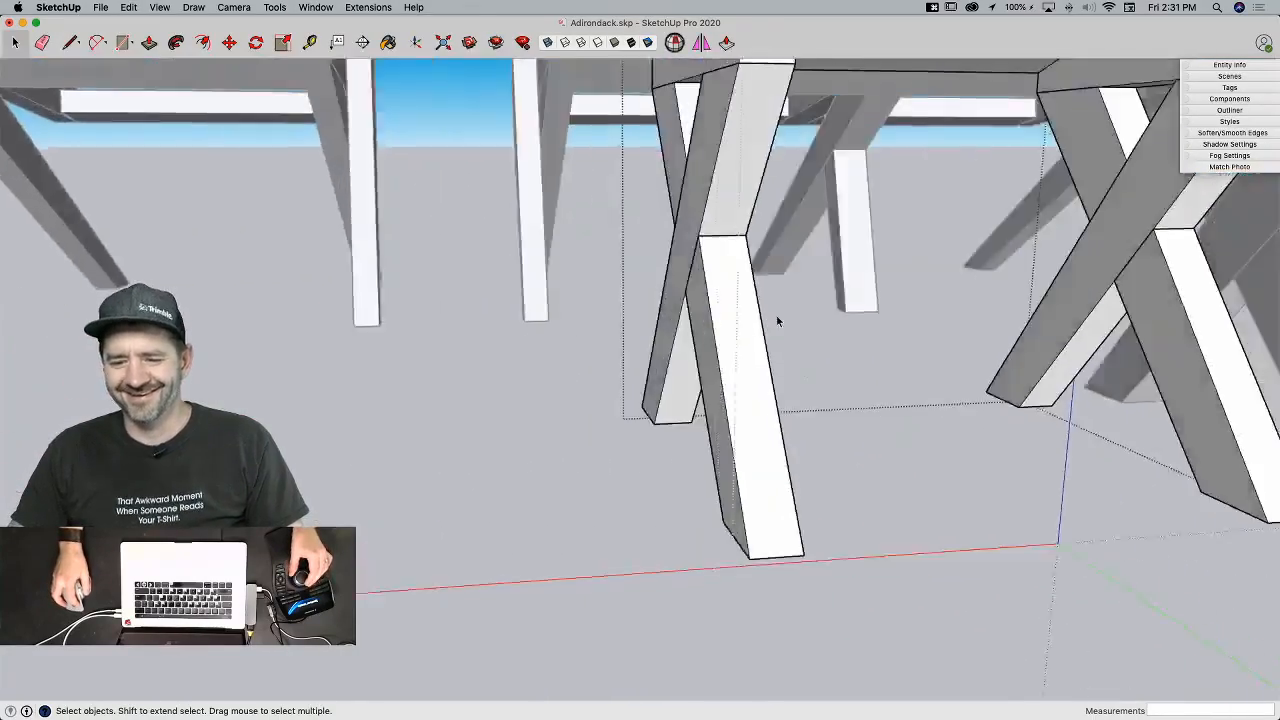
pyautogui.press('l')
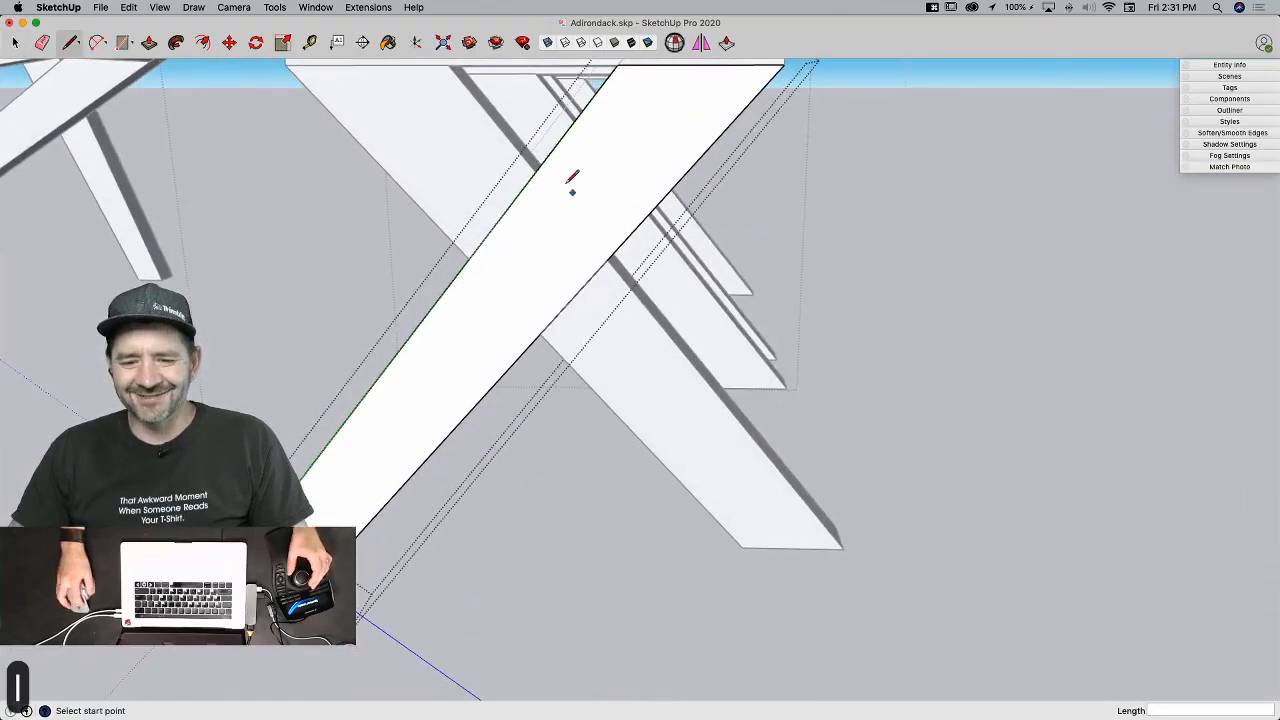
pyautogui.click(537, 168)
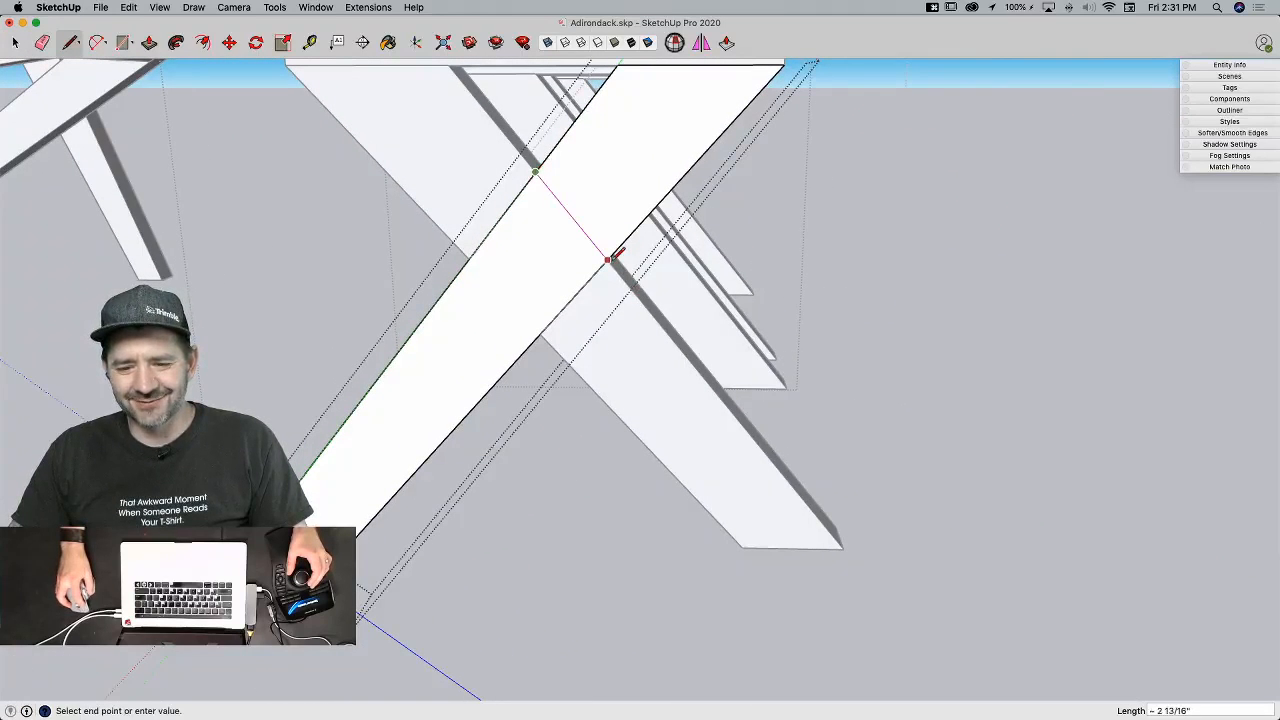
pyautogui.click(470, 256)
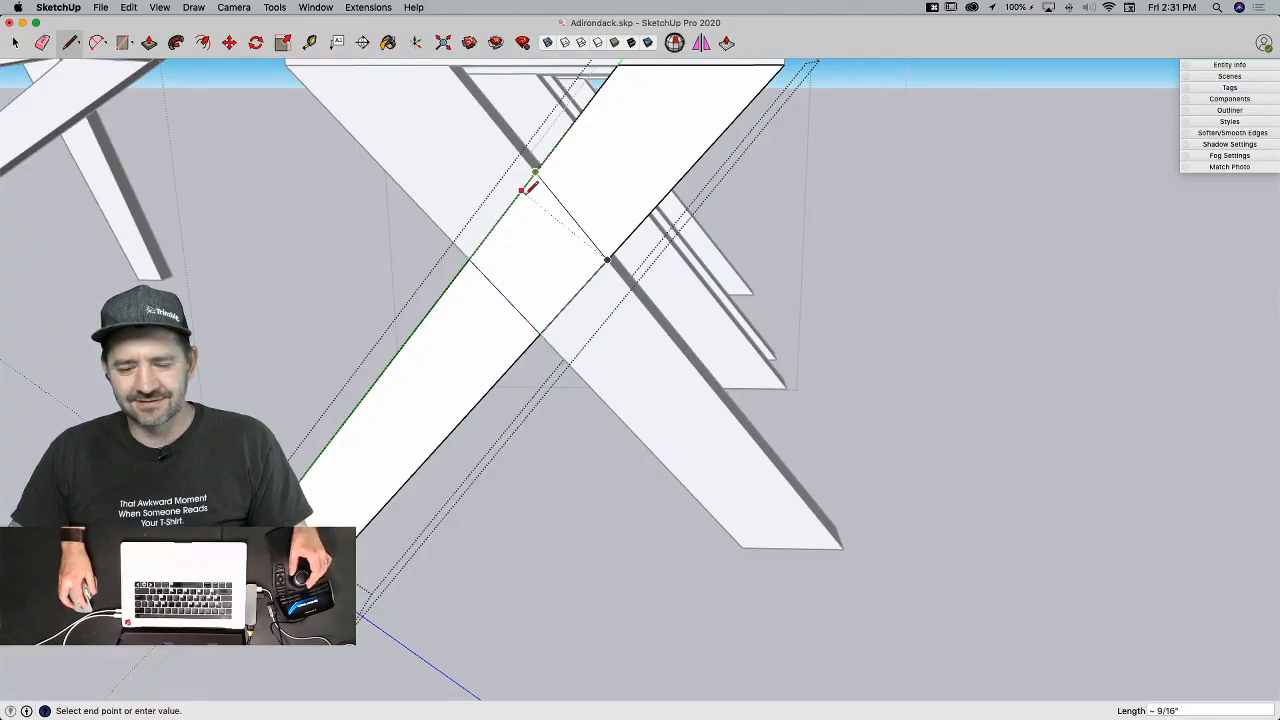
# Step: Push the overlap face between the two lines in to the midpoint of the leg's thickness, forming a half-lap notch, and close the leg
pyautogui.press('p')
pyautogui.click(552, 250)
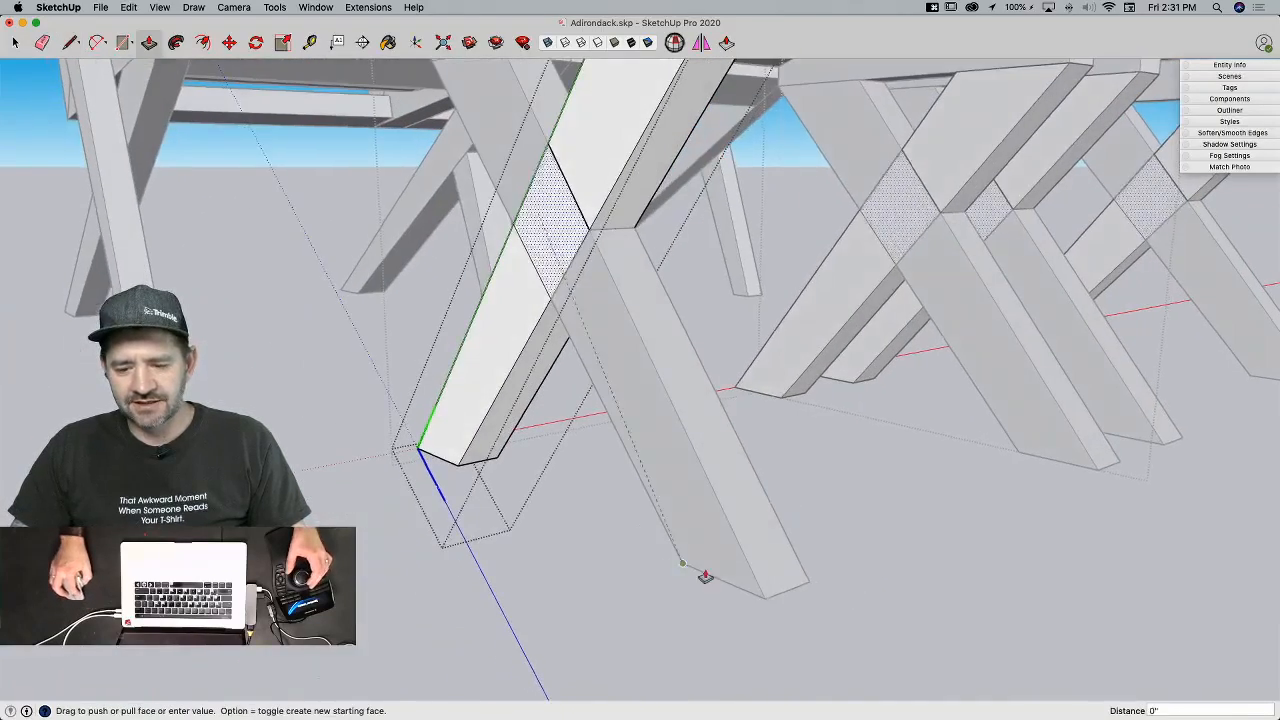
pyautogui.click(786, 600)
pyautogui.press('space')
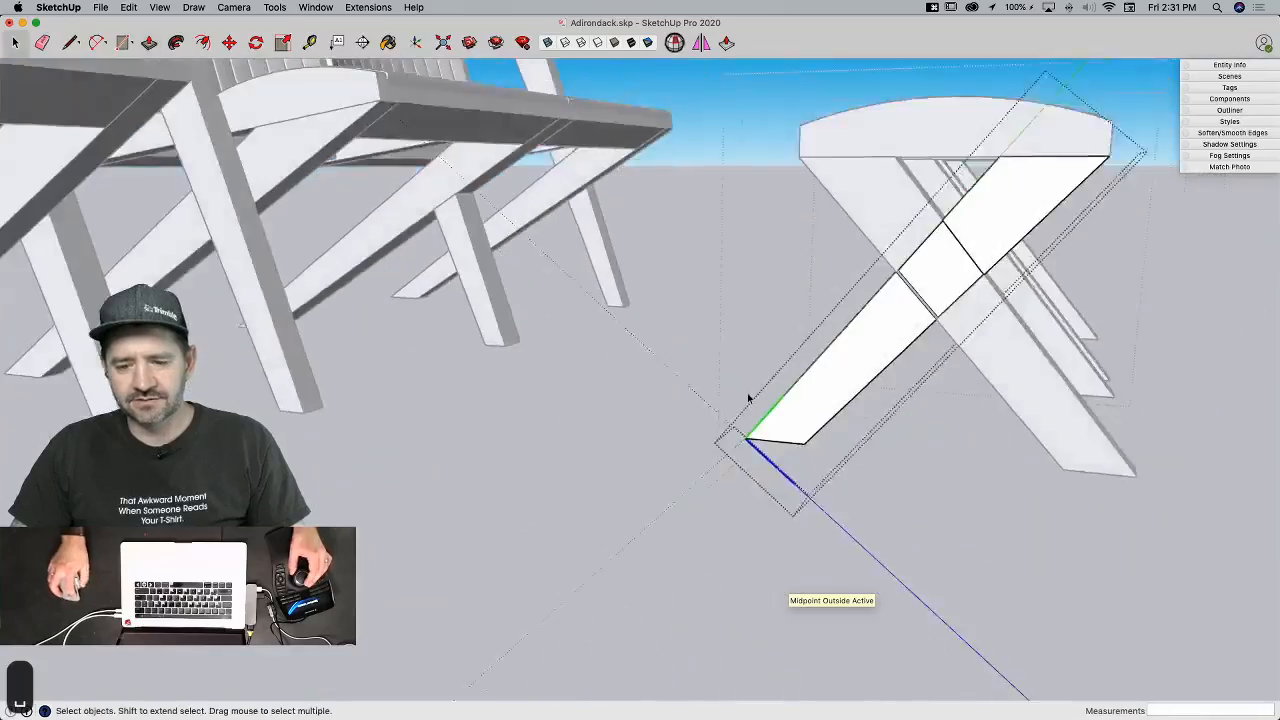
pyautogui.click(753, 504)
# Step: Delete the trimmed leg at this end and rotate a copy of the notched leg 180 degrees about the rail's midpoint
pyautogui.click(770, 441)
pyautogui.press('BackSpace')
pyautogui.click(710, 291)
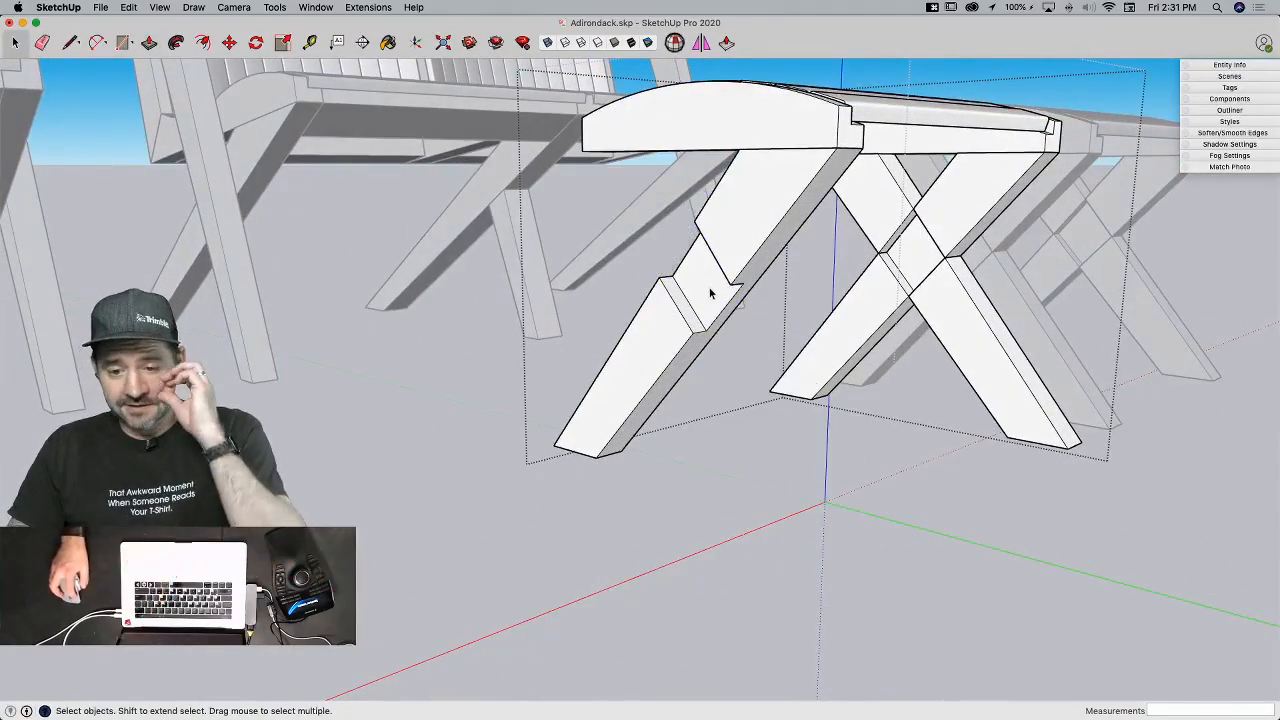
pyautogui.press('q')
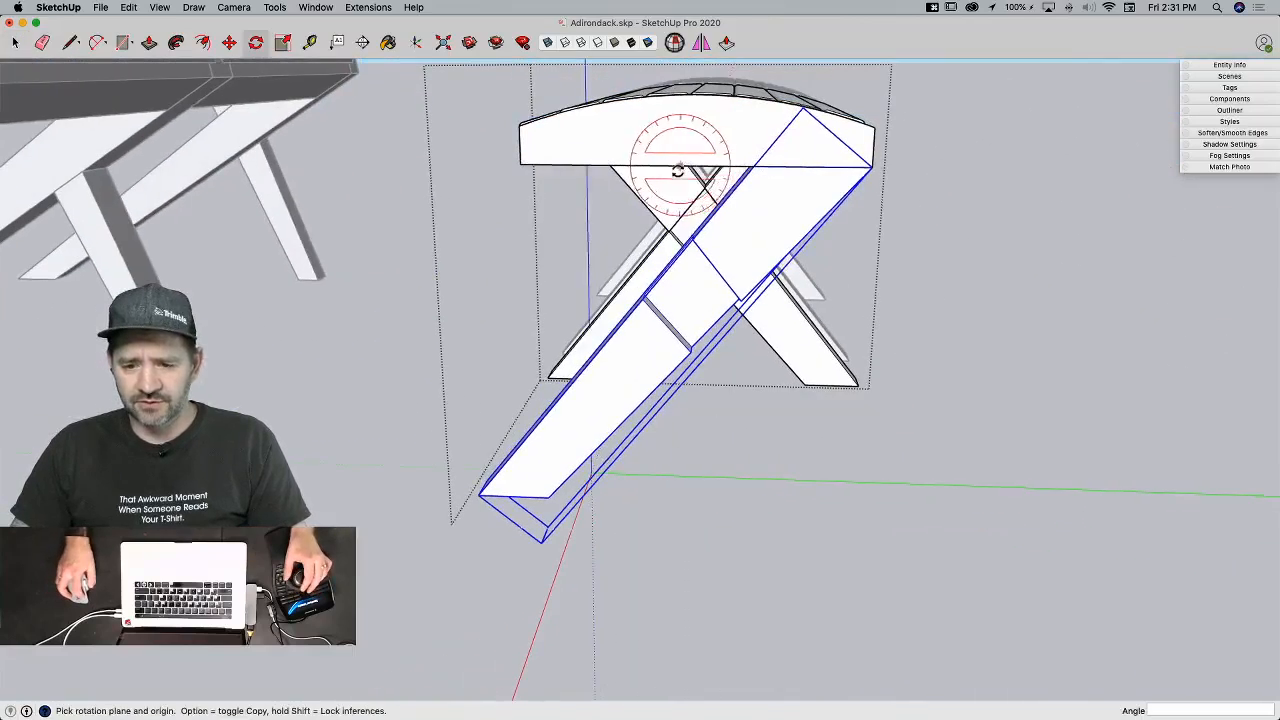
pyautogui.press('Up')
pyautogui.click(694, 166)
pyautogui.click(739, 166)
pyautogui.press('alt')
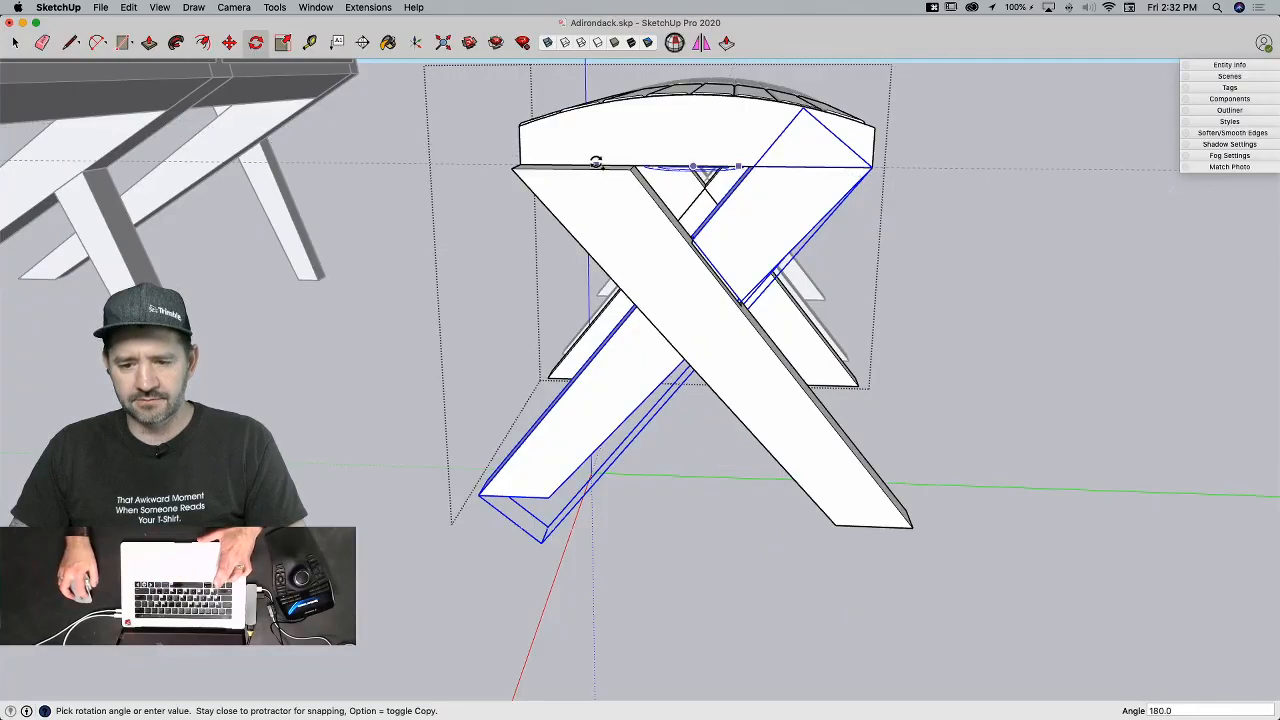
pyautogui.click(677, 134)
# Step: Move the rotated leg 1 1/2" along the red axis so it sits under the end rail and interlocks with the other leg
pyautogui.press('m')
pyautogui.click(572, 101)
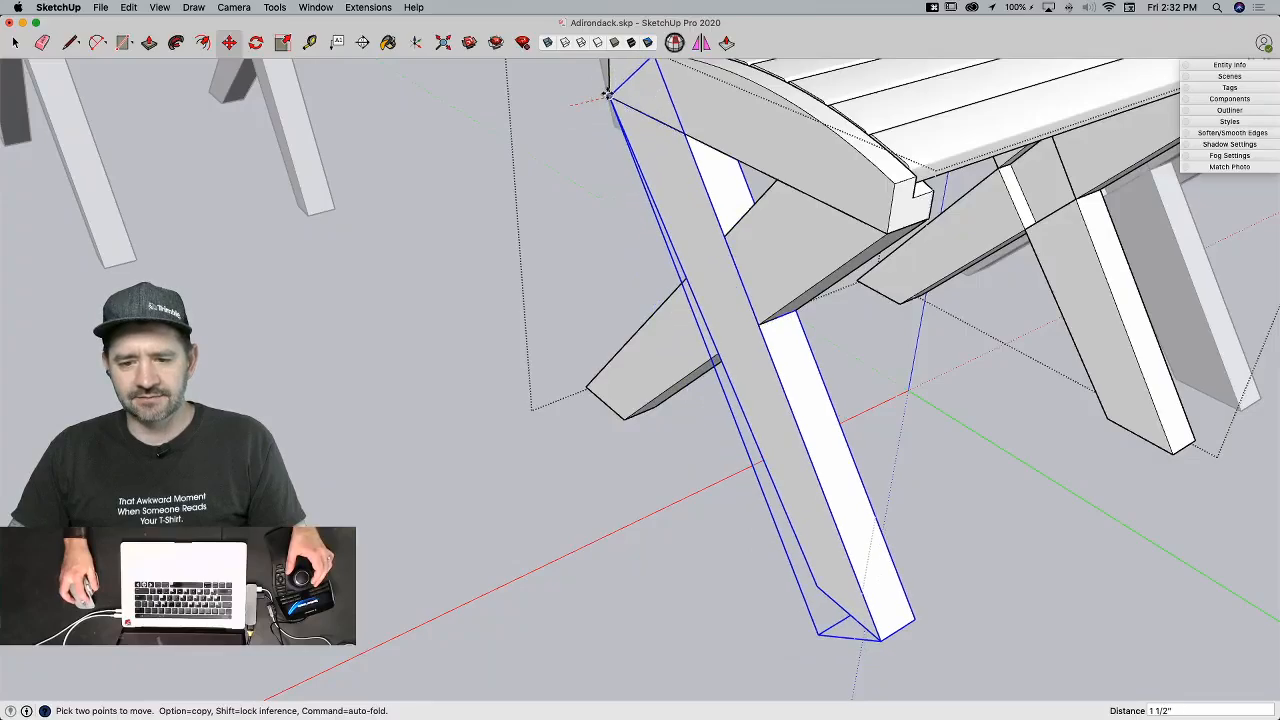
pyautogui.click(609, 92)
pyautogui.press('space')
# Step: Erase both legs at the footstool's opposite end and copy the notched leg pair over to that end
pyautogui.press('e')
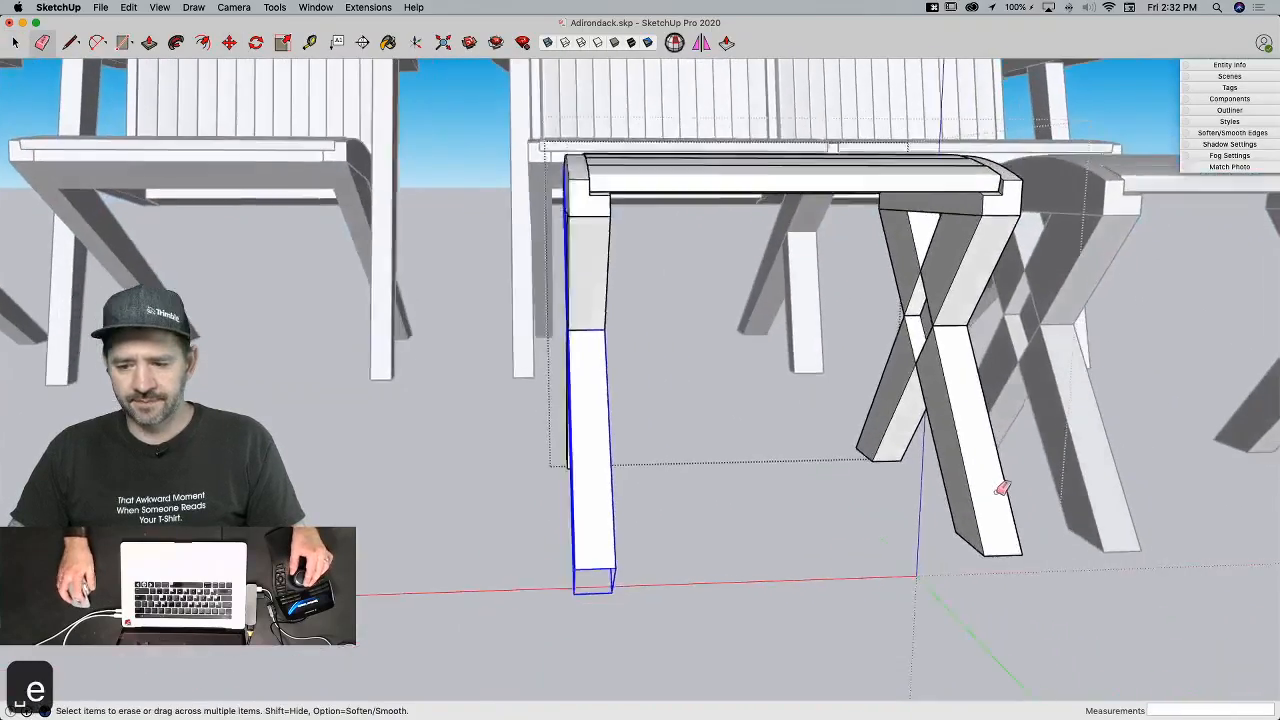
pyautogui.moveTo(892, 371)
pyautogui.mouseDown()
pyautogui.moveTo(900, 355)
pyautogui.moveTo(871, 374)
pyautogui.mouseUp()
pyautogui.press('space')
pyautogui.click(523, 337)
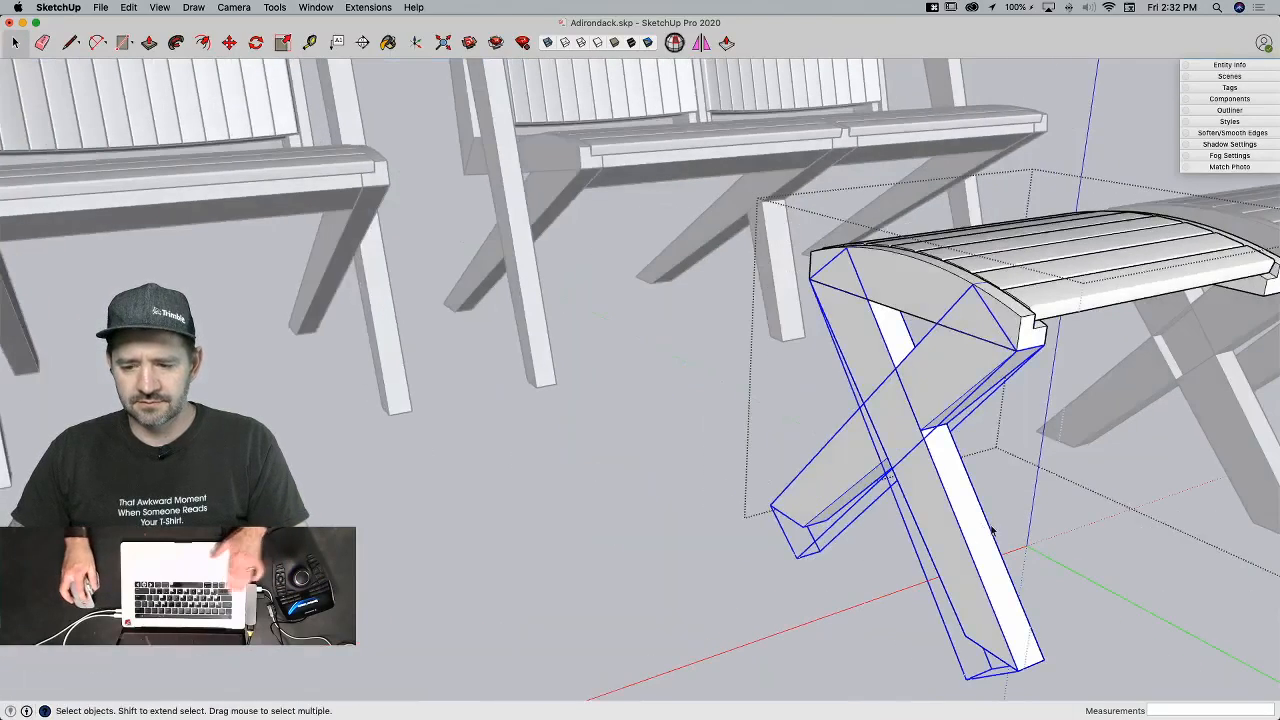
pyautogui.press('m')
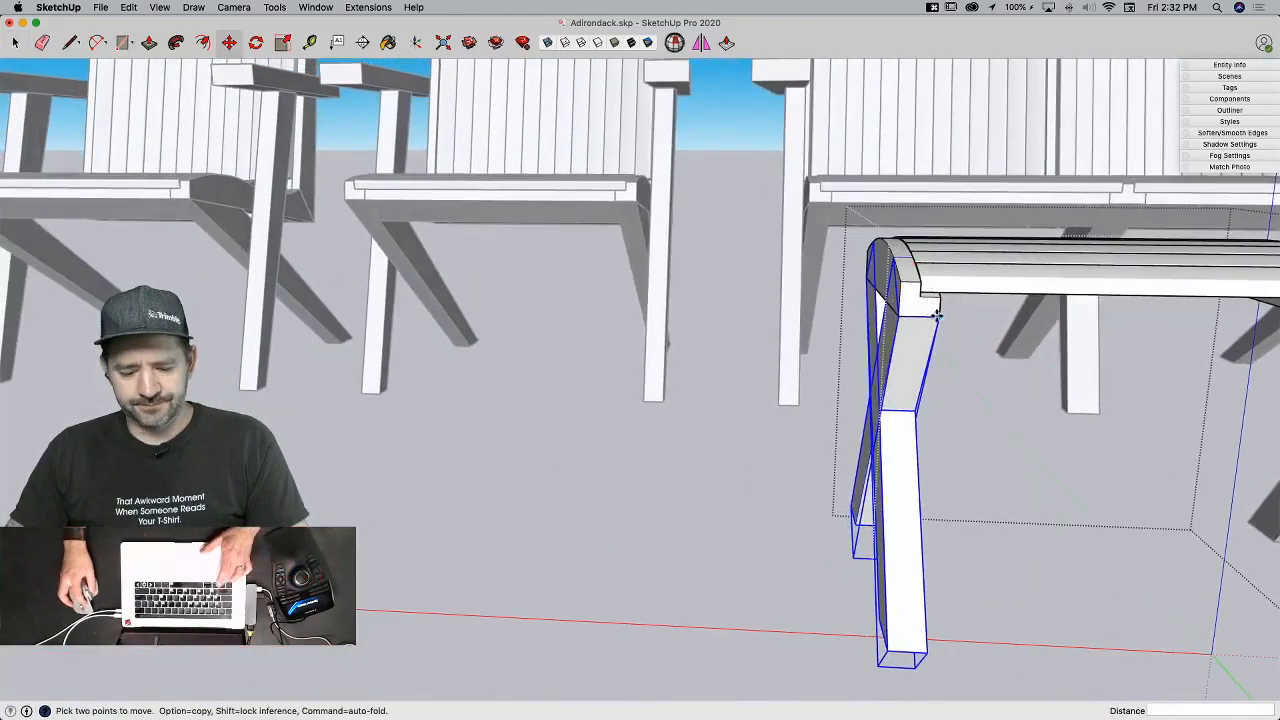
pyautogui.click(935, 315)
pyautogui.press('alt')
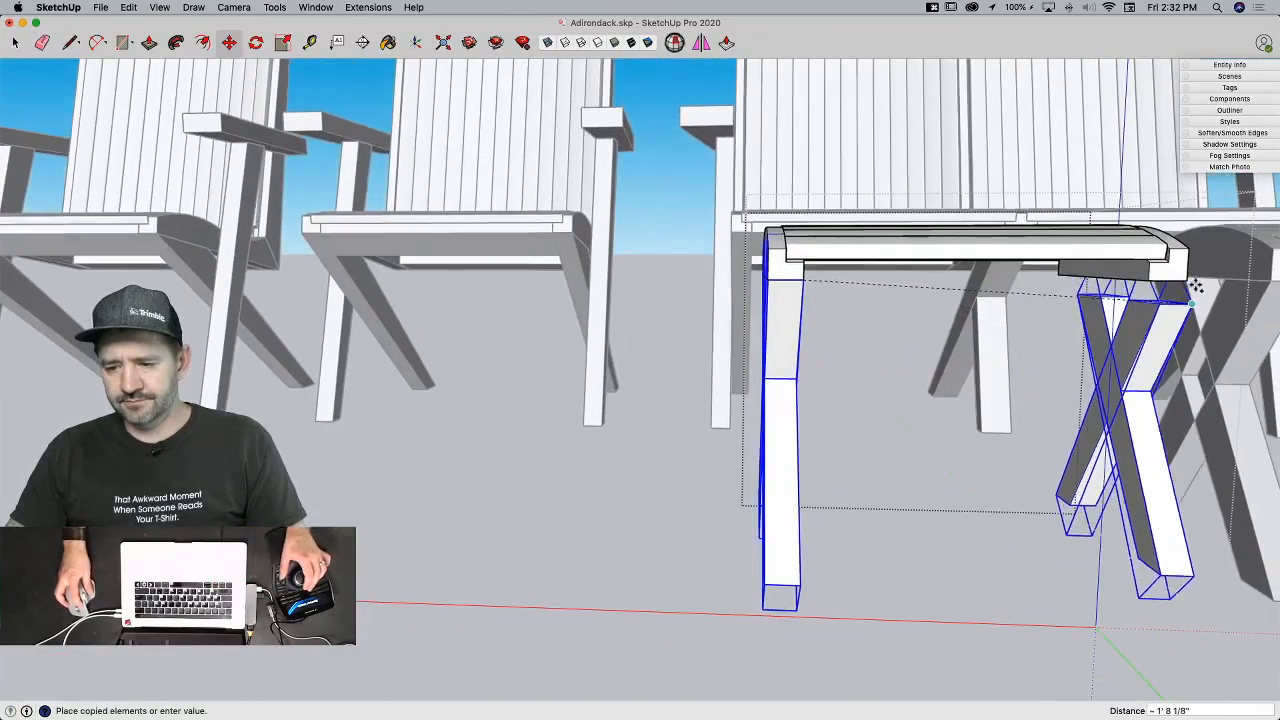
pyautogui.click(1185, 278)
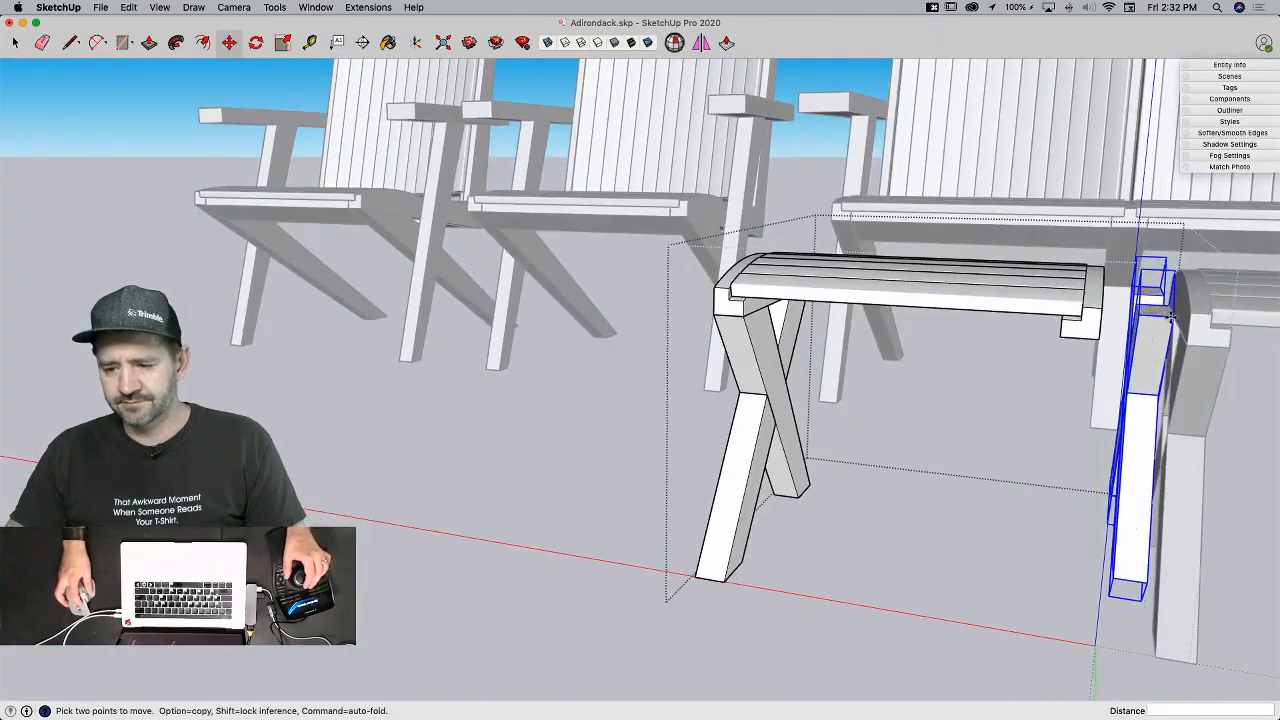
# Step: Move the copied leg pair about 8 3/4" to snap its upper corner to the end rail's underside corner, and close the footstool group
pyautogui.click(1170, 316)
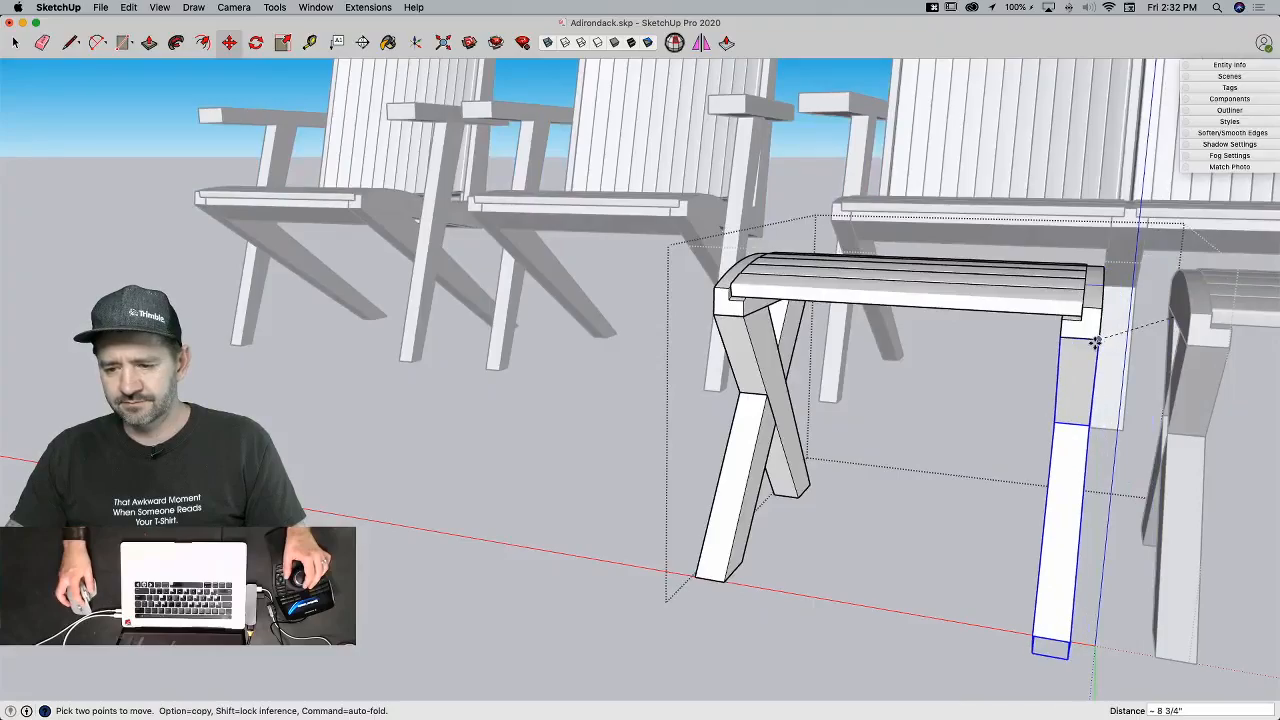
pyautogui.click(1097, 332)
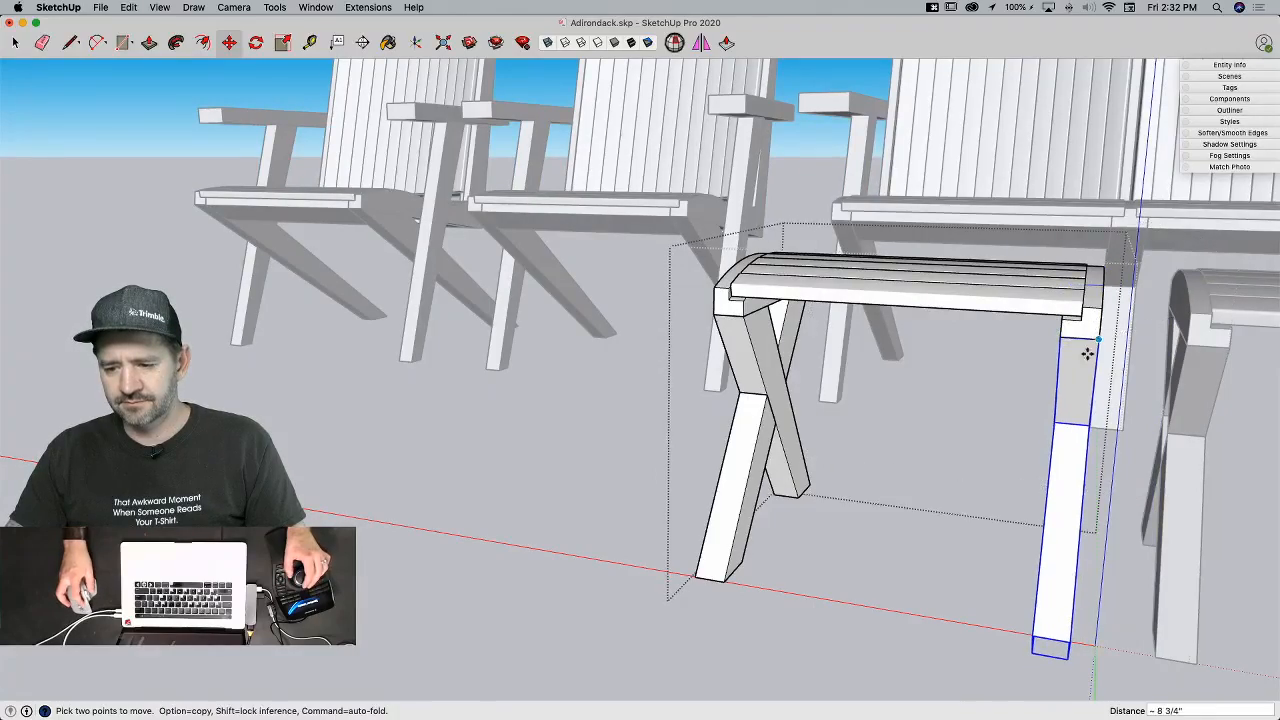
pyautogui.press('space')
pyautogui.click(1001, 545)
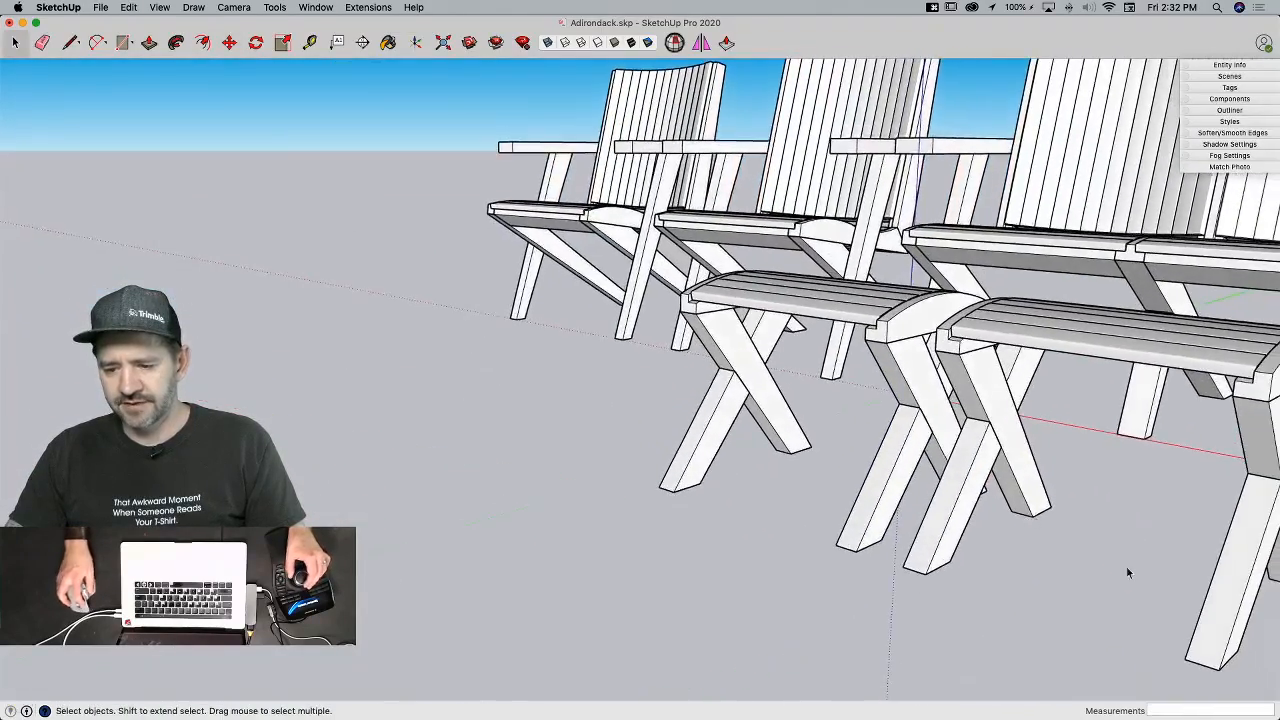
# Step: Erase the outdated footstool beside the rebuilt one
pyautogui.press('e')
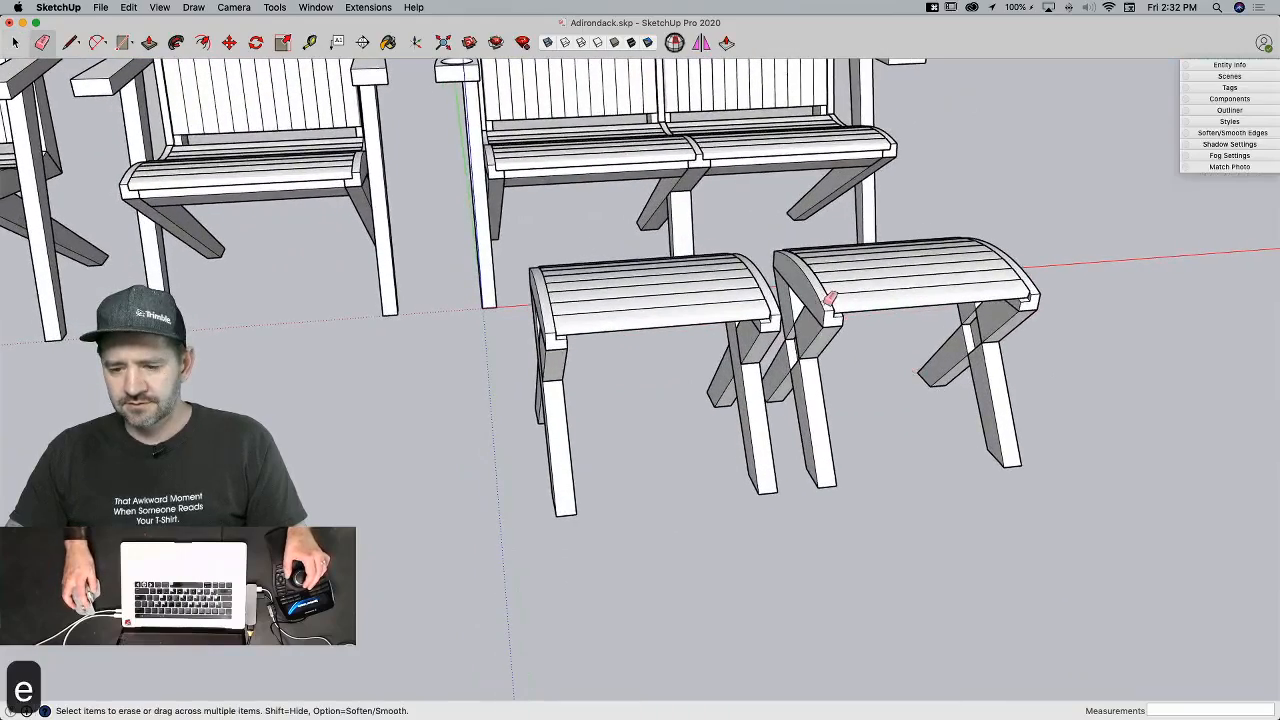
pyautogui.click(824, 324)
pyautogui.press('space')
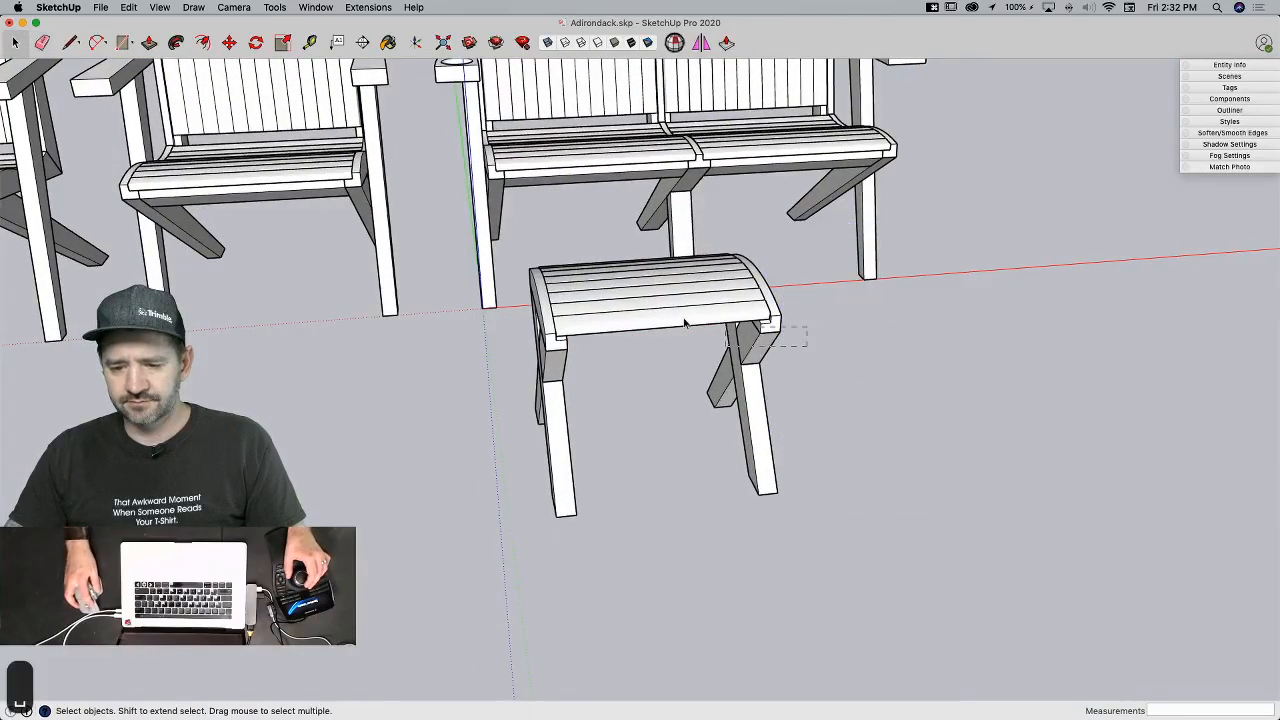
# Step: Copy the rebuilt half-lap footstool along the red axis to stand beside the original, then clear the selection
pyautogui.click(768, 355)
pyautogui.press('m')
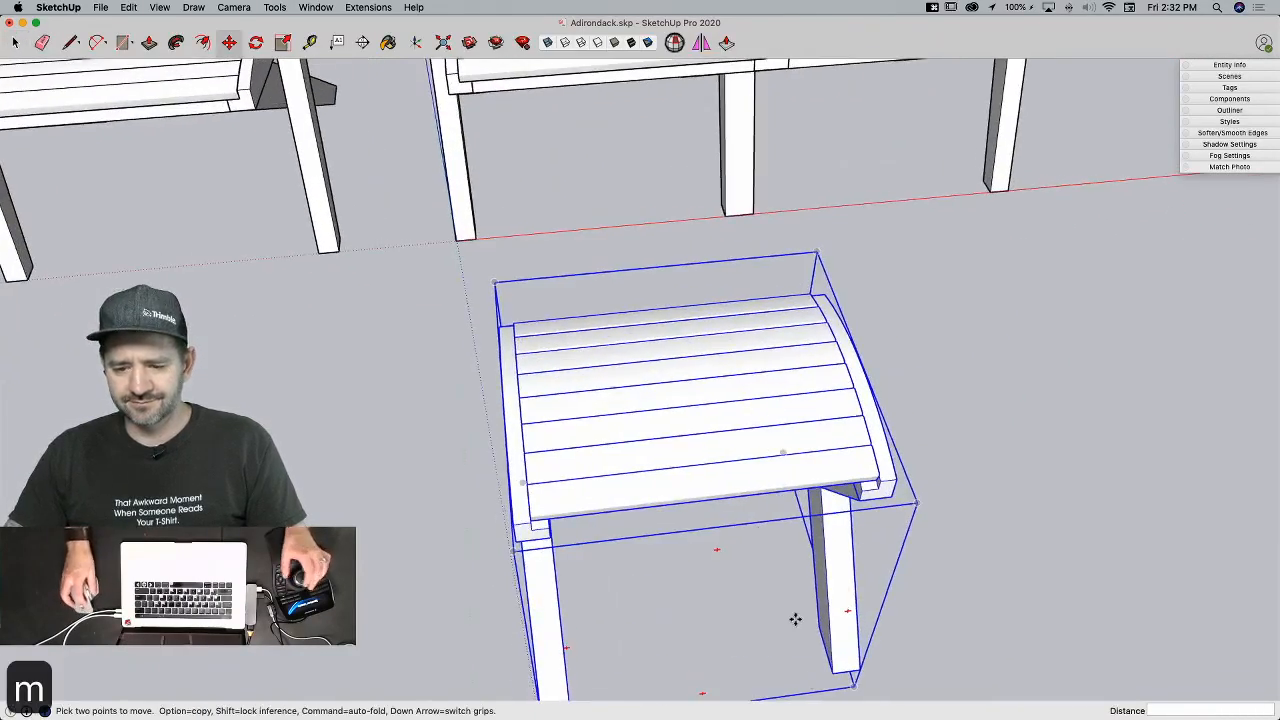
pyautogui.click(687, 381)
pyautogui.press('alt')
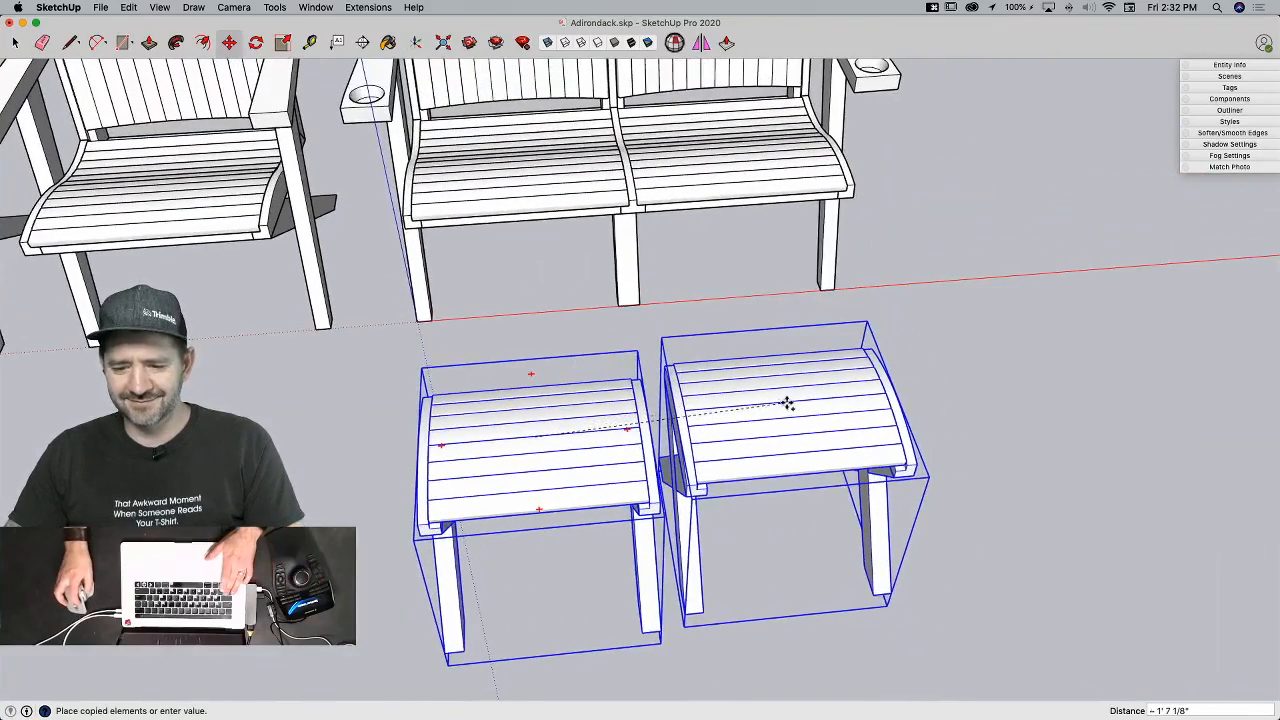
pyautogui.press('shift')
pyautogui.click(742, 186)
pyautogui.press('space')
pyautogui.click(997, 569)
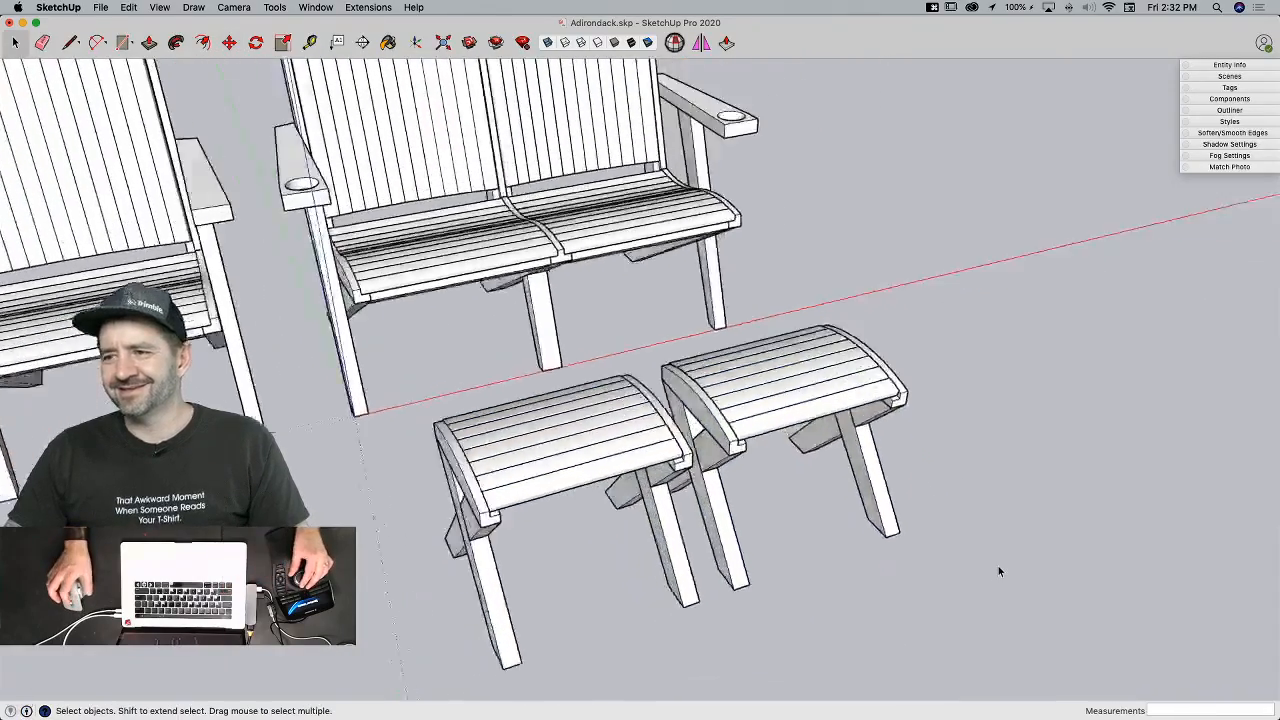